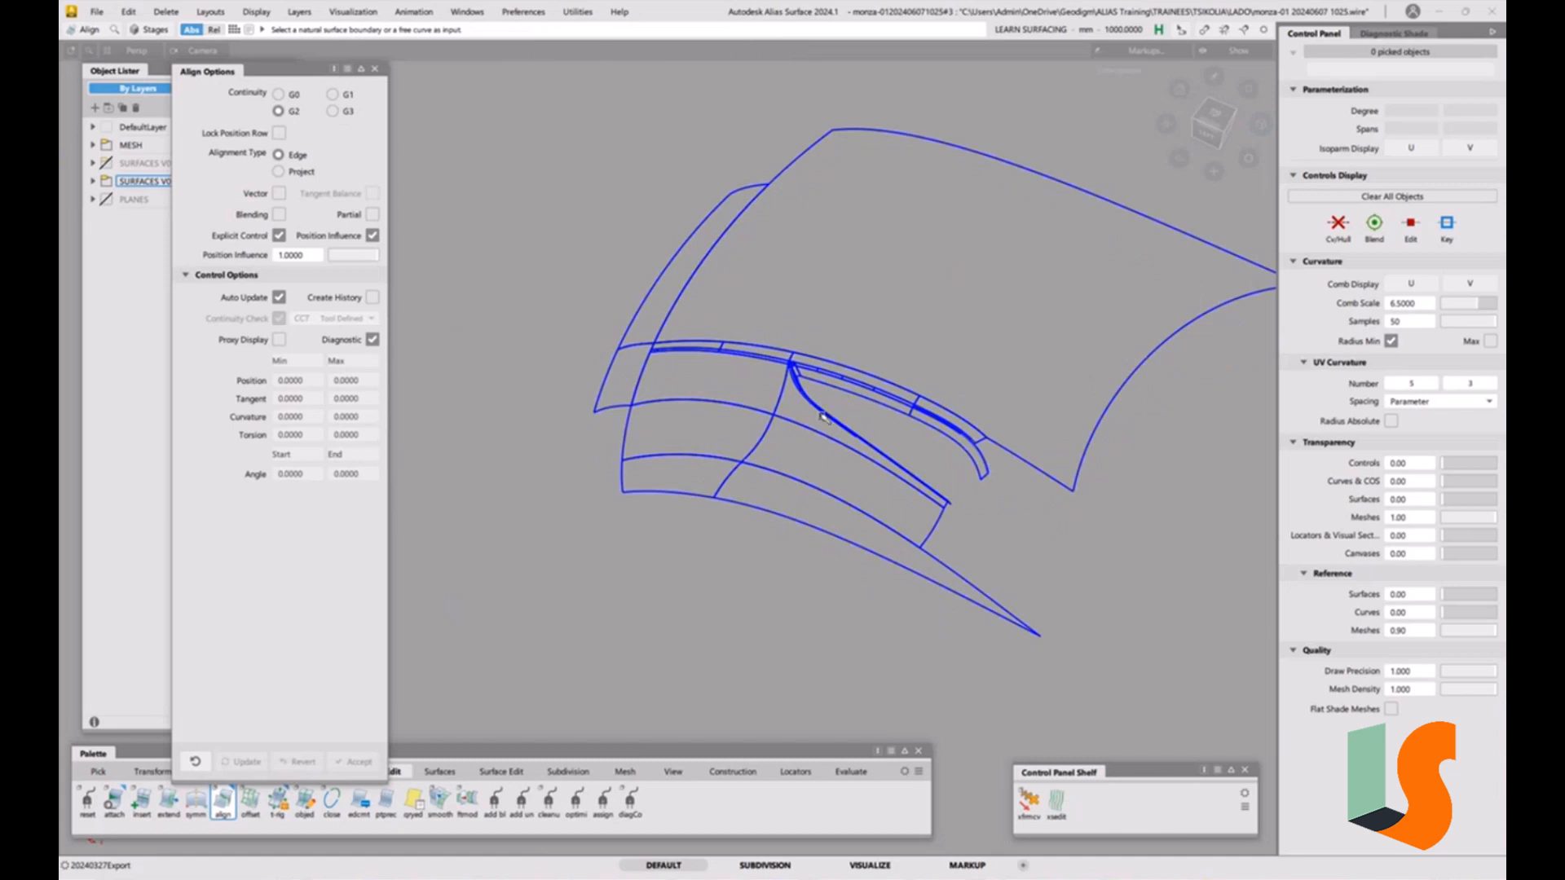
# Close the Align options and open the Check Model options from the Evaluate palette.
pyautogui.scroll(5, 822, 416)
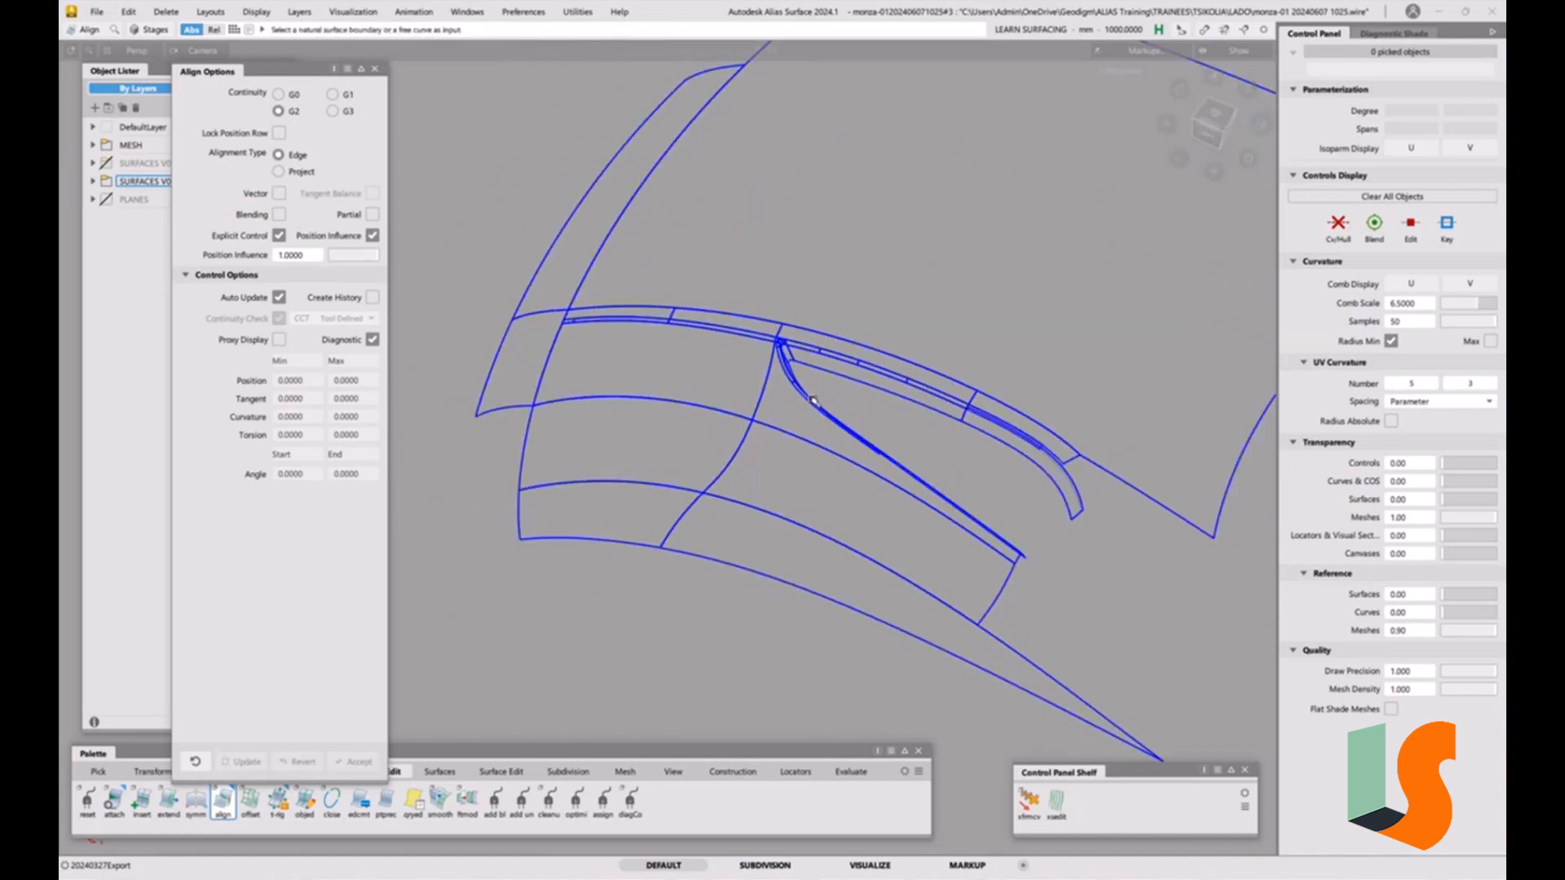
pyautogui.click(374, 69)
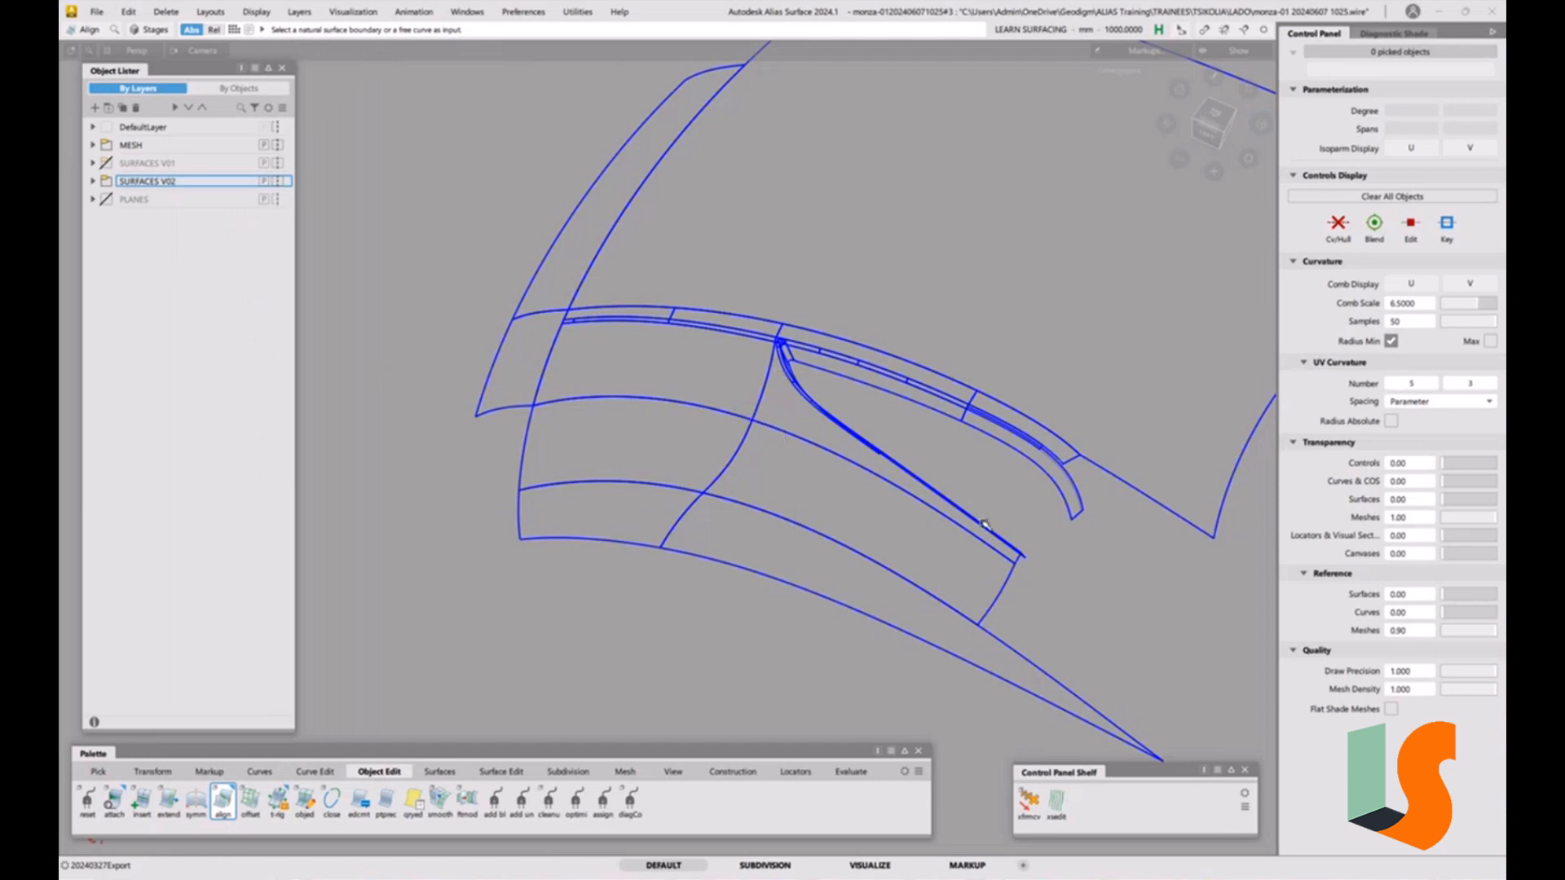
pyautogui.click(854, 773)
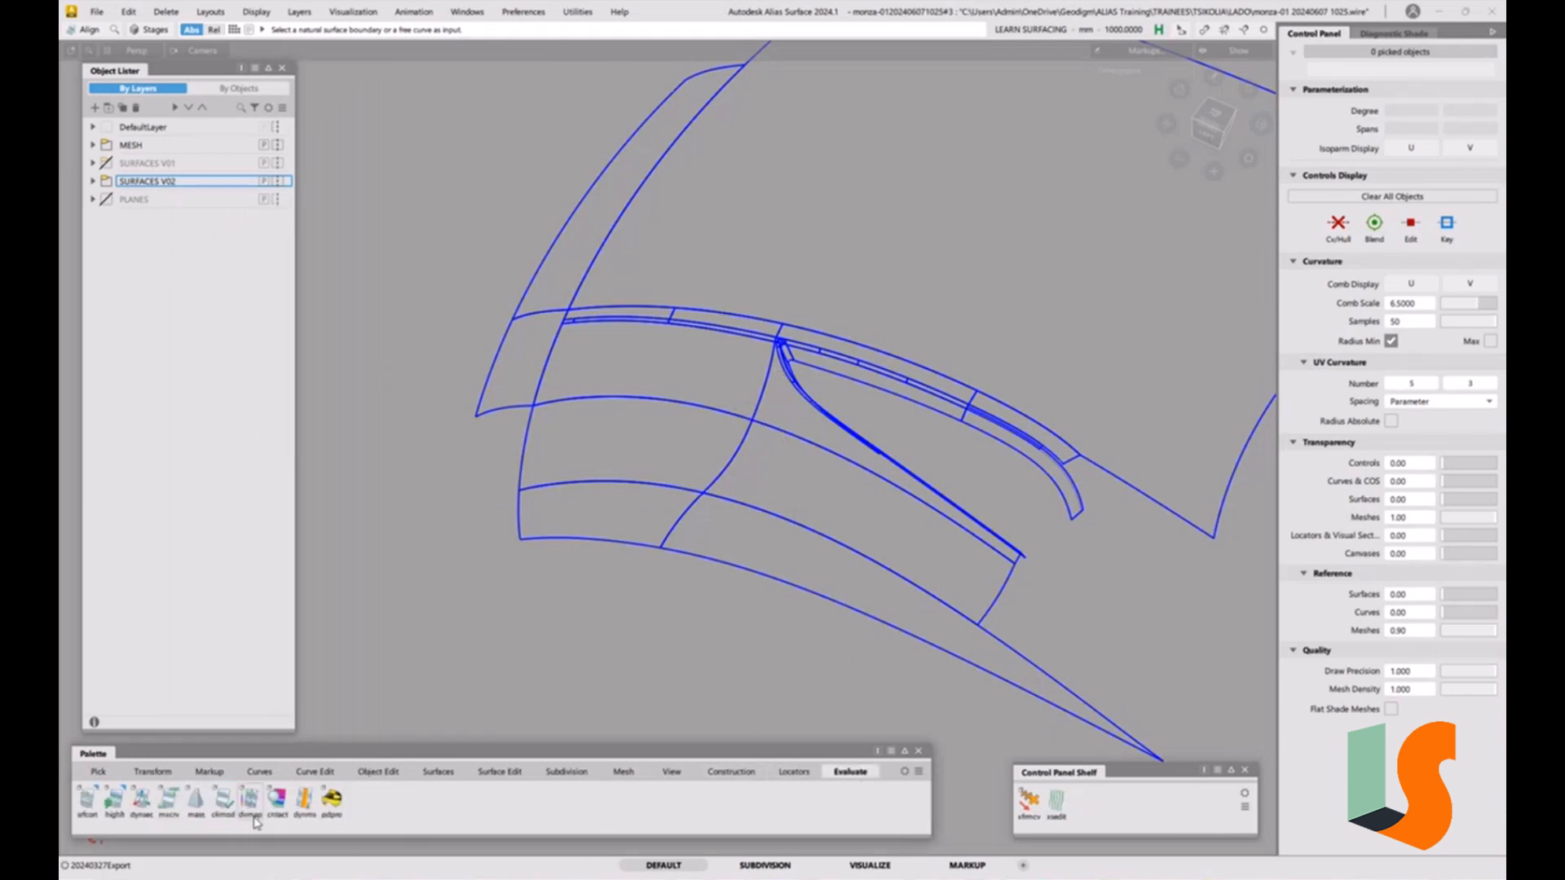
pyautogui.doubleClick(223, 799)
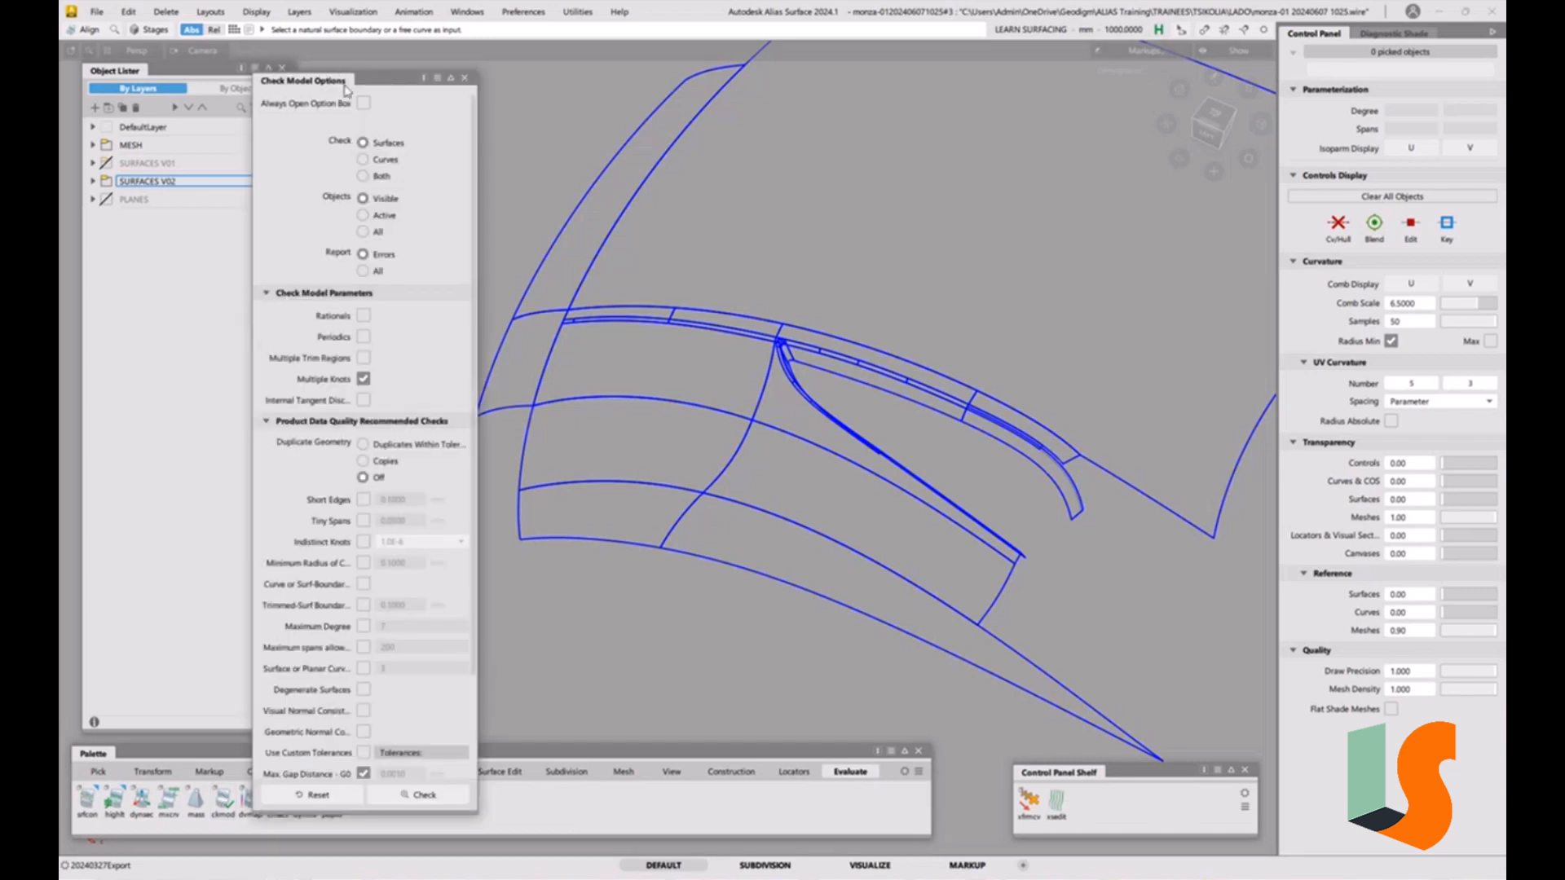
# Enable the Curvature - G2 check and run Check Model on the visible surfaces.
pyautogui.moveTo(341, 85); pyautogui.dragTo(308, 20)
pyautogui.scroll(-5, 349, 561)
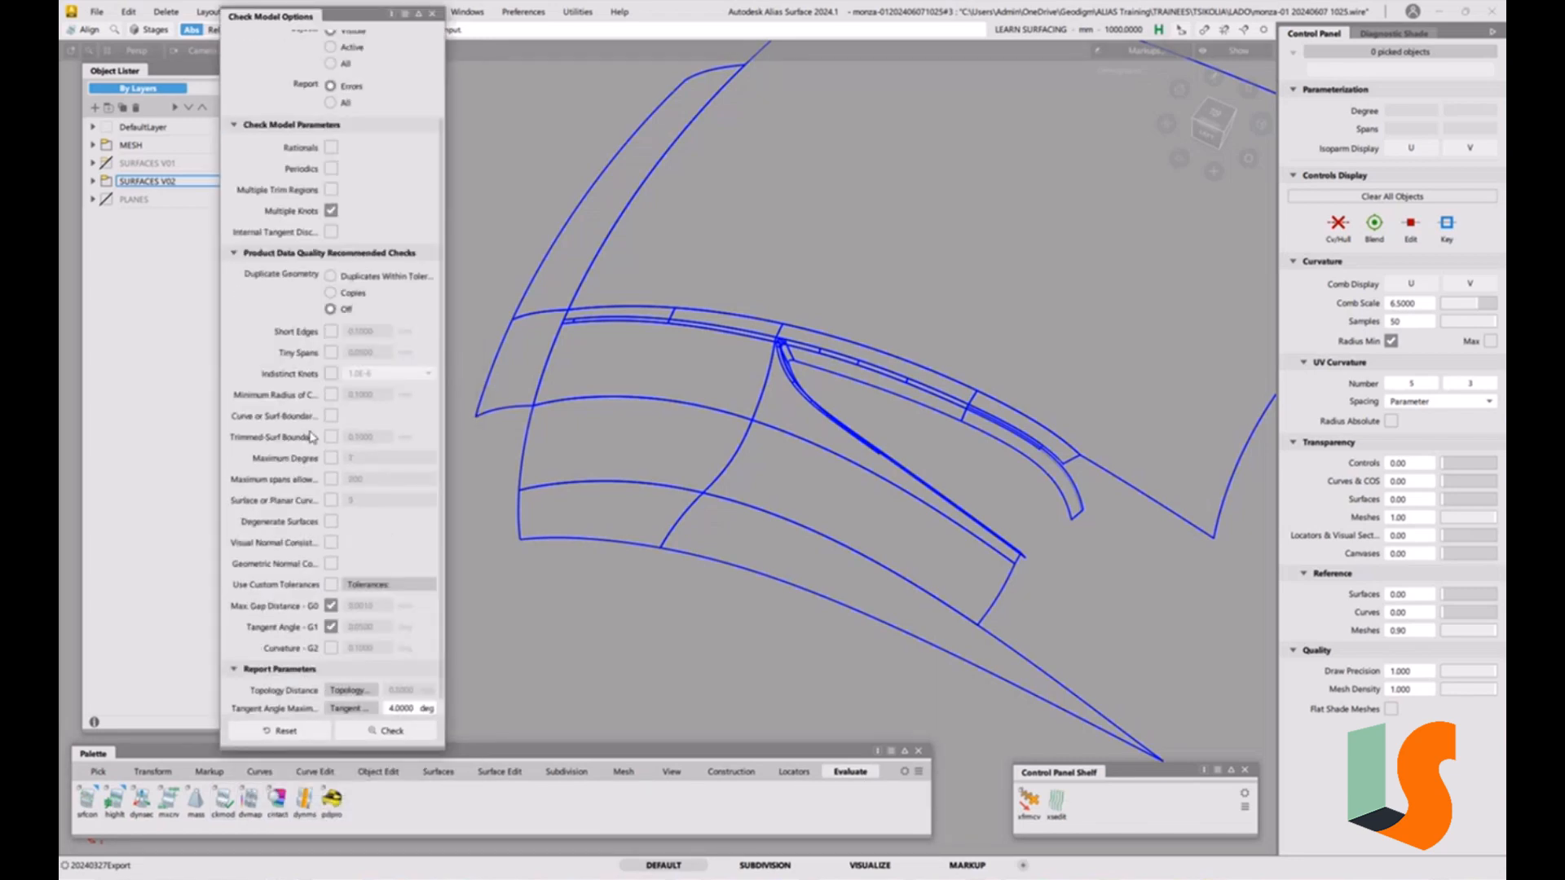
pyautogui.click(331, 631)
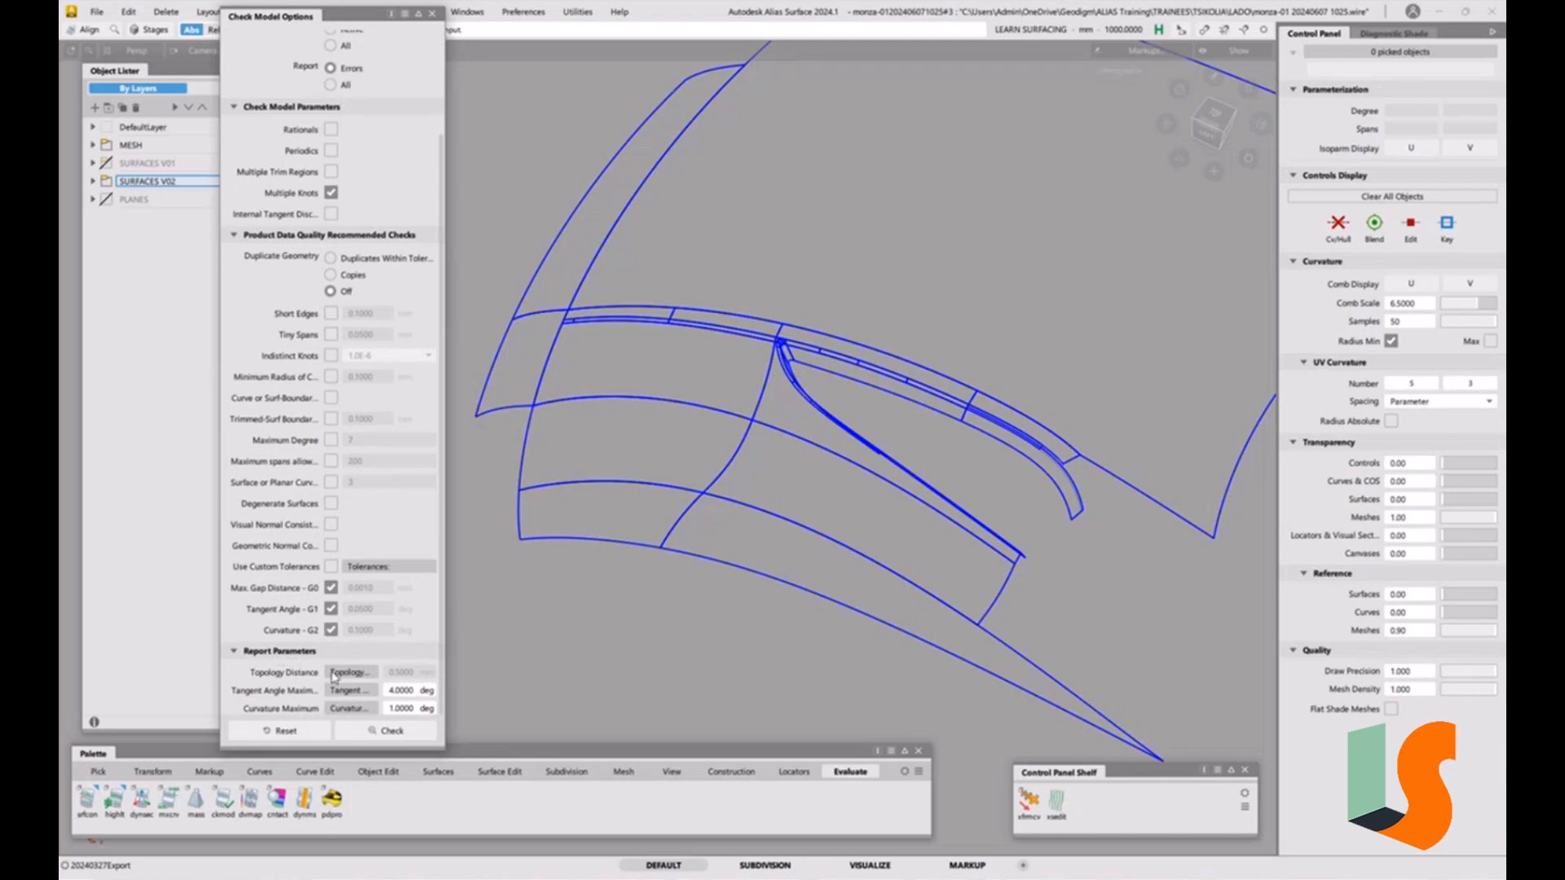
pyautogui.click(403, 733)
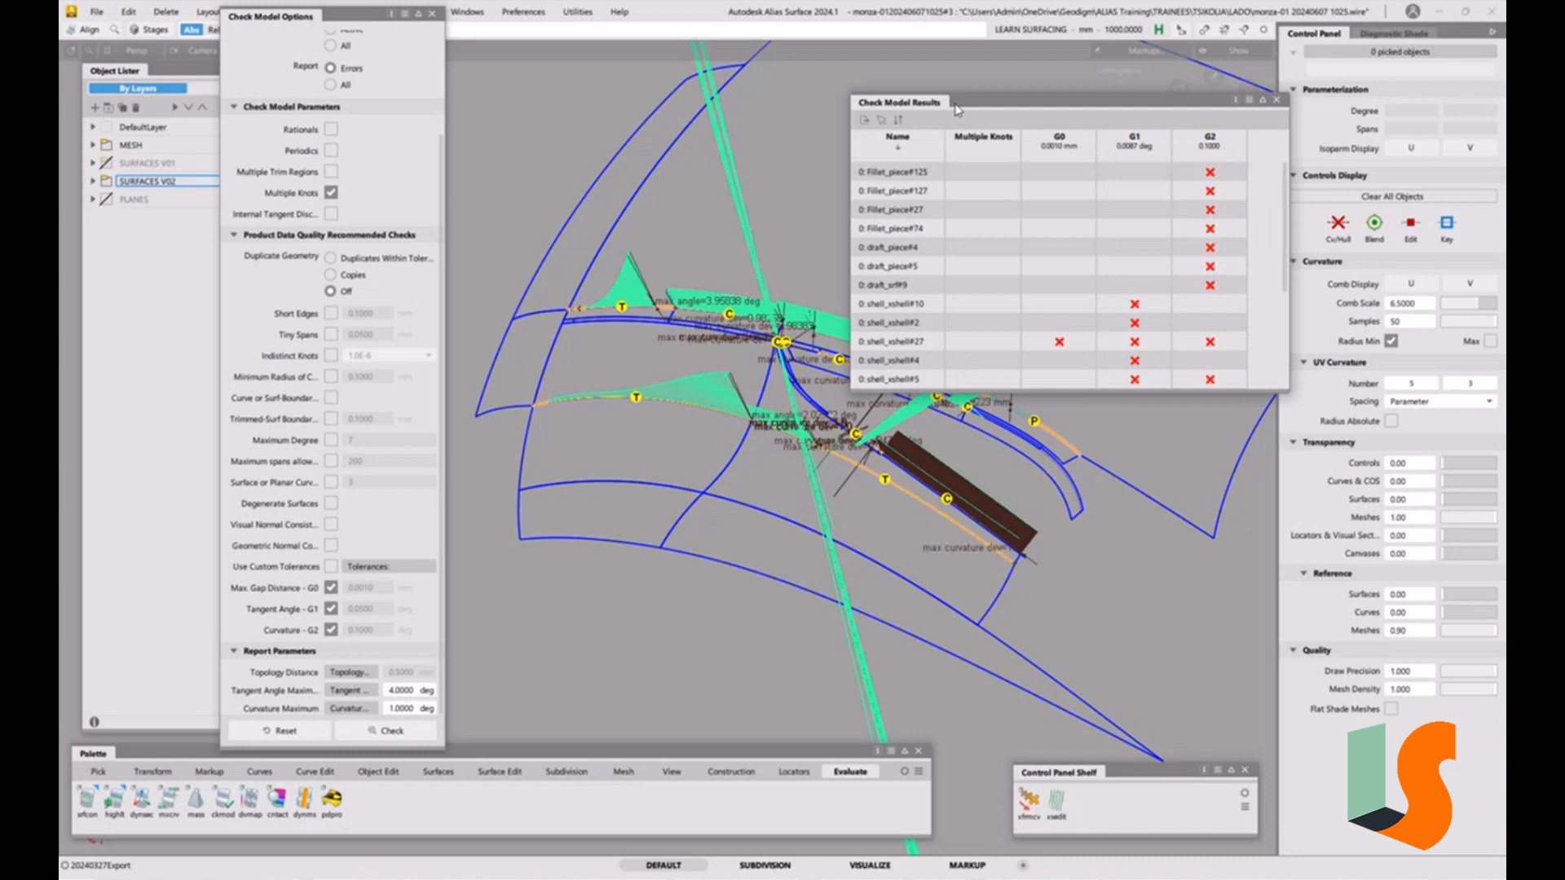
# Move the results window aside and orbit around the flagged fillet joins to inspect the diagnostic displays.
pyautogui.moveTo(939, 107); pyautogui.dragTo(1103, 85)
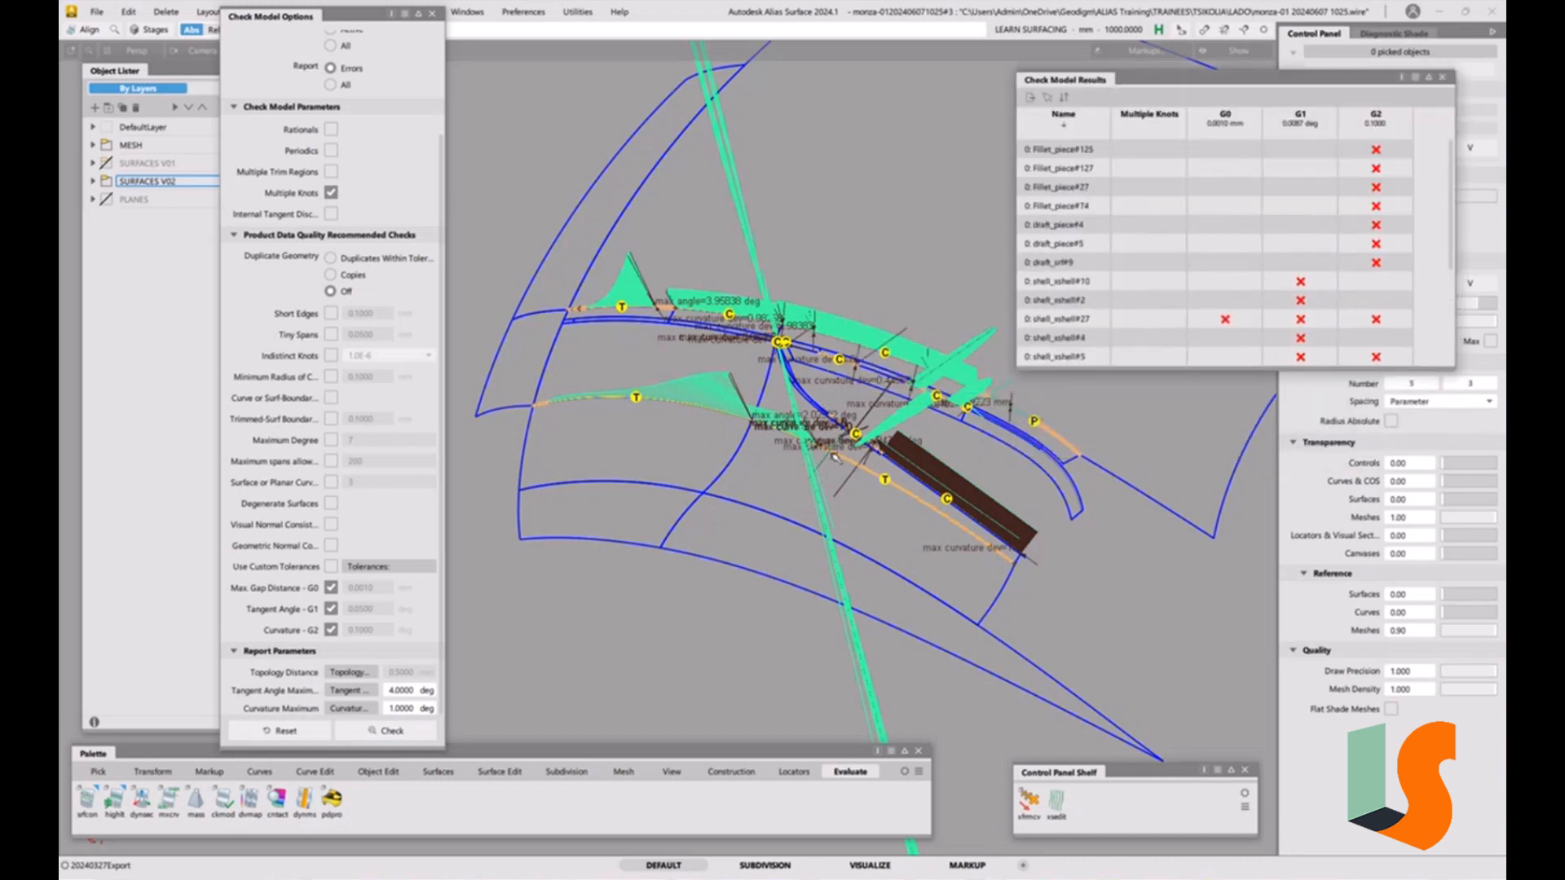
pyautogui.keyDown('alt'); pyautogui.keyDown('shift'); pyautogui.moveTo(776, 440); pyautogui.dragTo(705, 445, button='right'); pyautogui.keyUp('shift'); pyautogui.keyUp('alt')
pyautogui.keyDown('alt'); pyautogui.keyDown('shift'); pyautogui.moveTo(706, 444); pyautogui.dragTo(891, 499); pyautogui.keyUp('shift'); pyautogui.keyUp('alt')
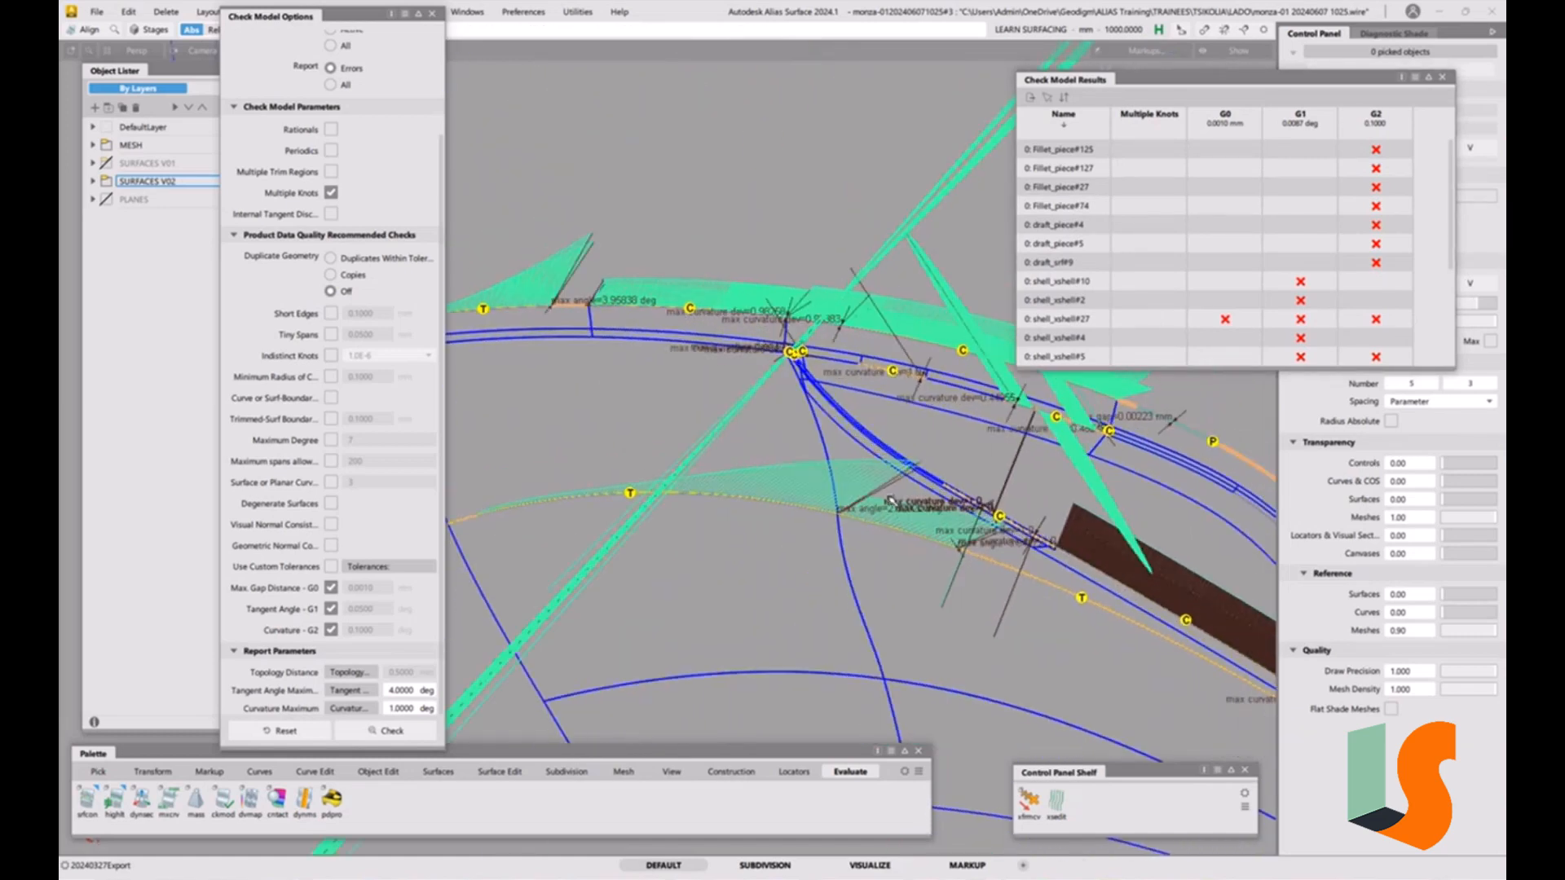
pyautogui.keyDown('alt'); pyautogui.keyDown('shift'); pyautogui.moveTo(758, 499); pyautogui.dragTo(766, 549); pyautogui.keyUp('shift'); pyautogui.keyUp('alt')
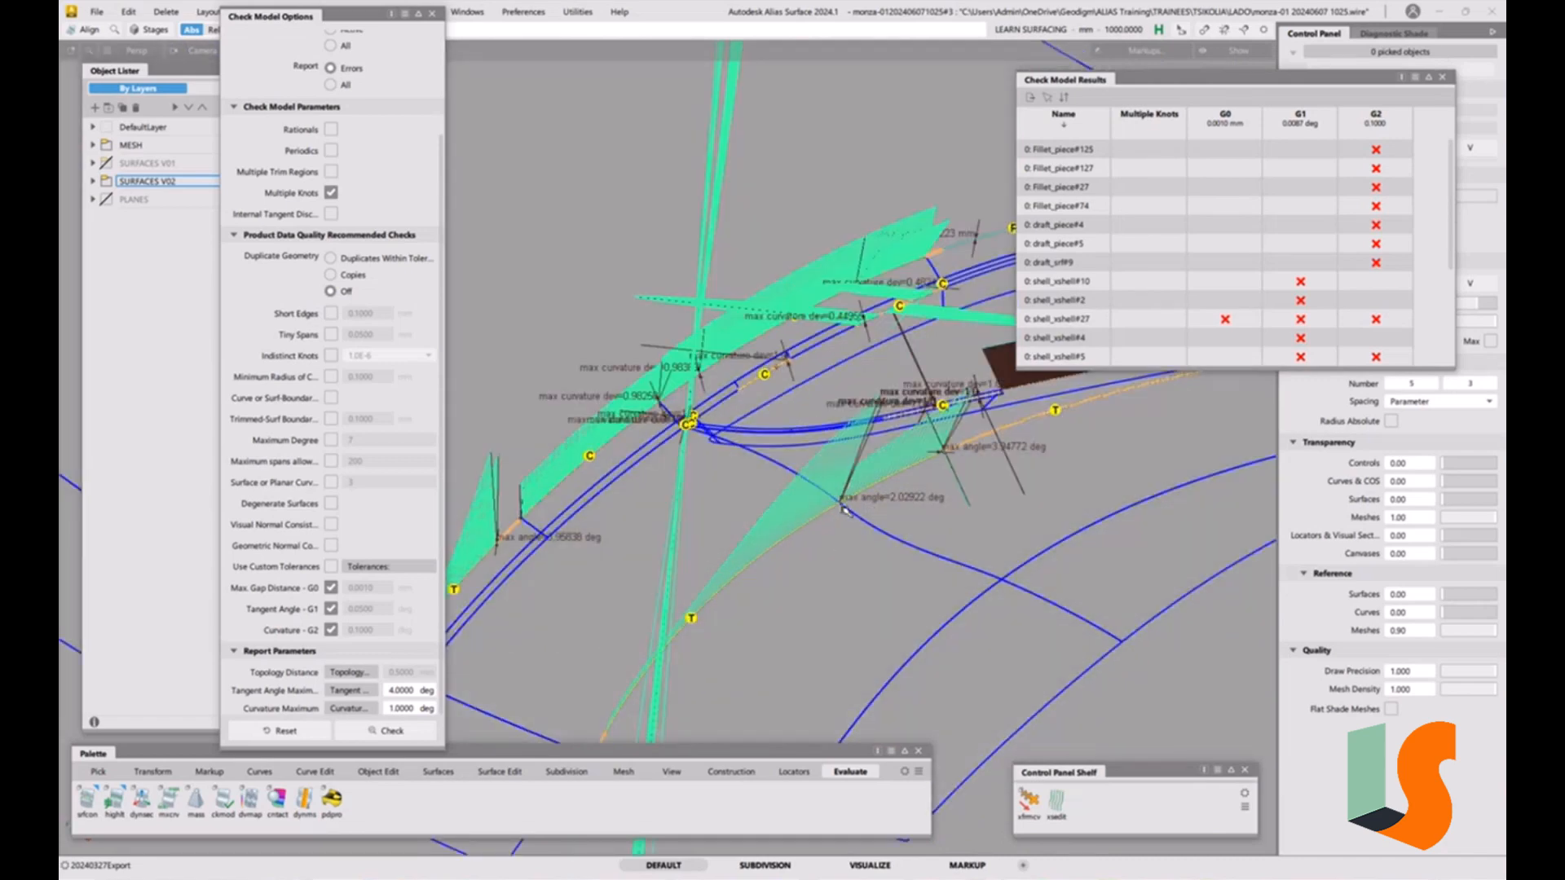
pyautogui.keyDown('alt'); pyautogui.keyDown('shift'); pyautogui.moveTo(739, 643); pyautogui.dragTo(766, 616); pyautogui.keyUp('shift'); pyautogui.keyUp('alt')
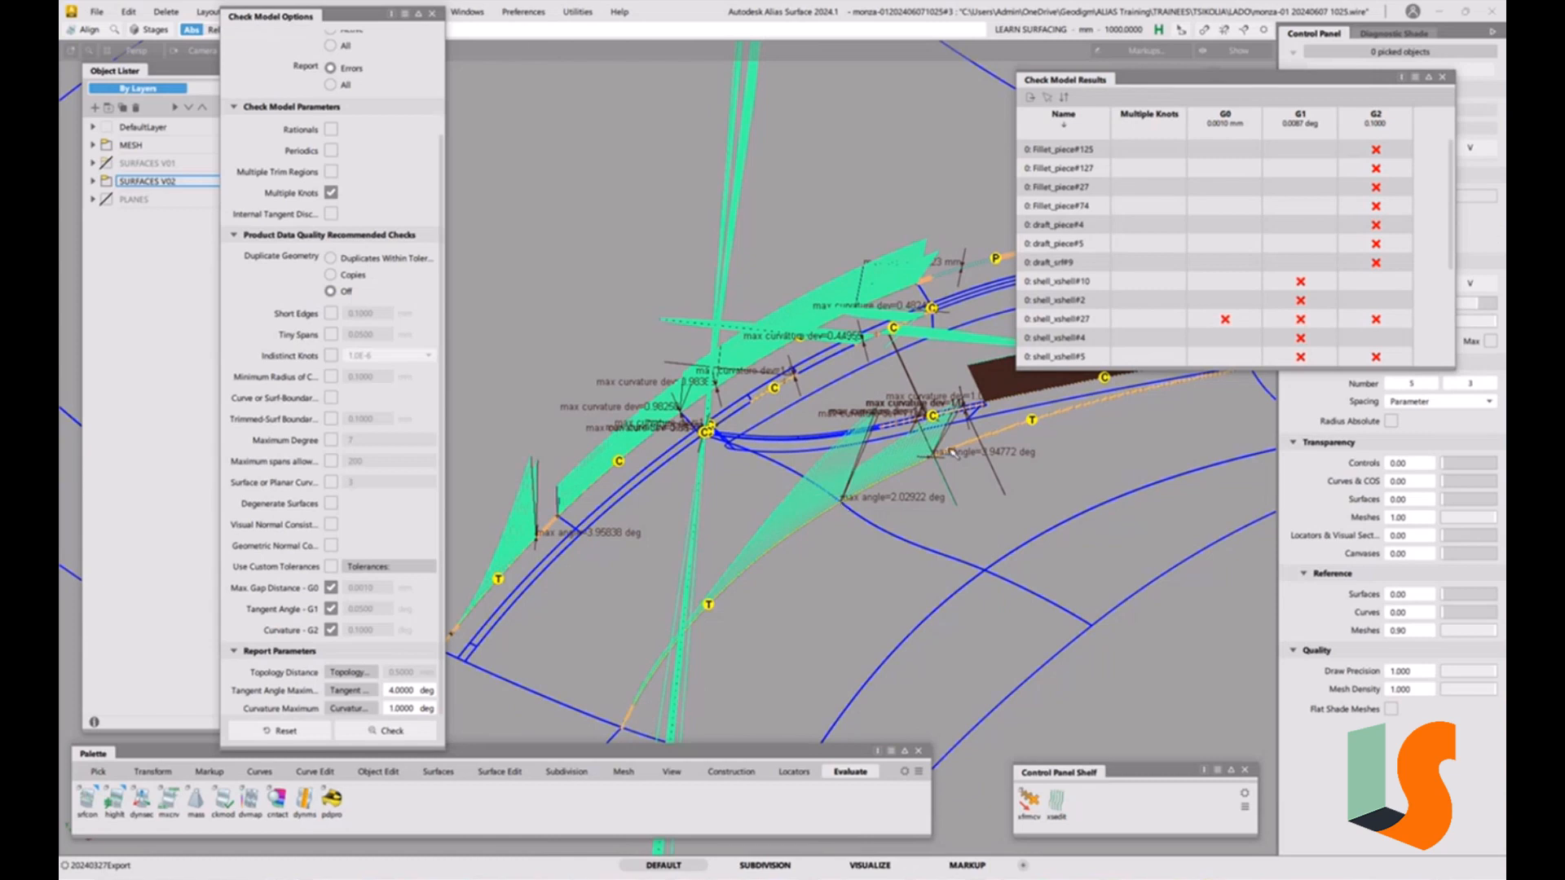
pyautogui.keyDown('alt'); pyautogui.keyDown('shift'); pyautogui.moveTo(1086, 434); pyautogui.dragTo(820, 485, button='middle'); pyautogui.keyUp('shift'); pyautogui.keyUp('alt')
pyautogui.keyDown('alt'); pyautogui.keyDown('shift'); pyautogui.moveTo(837, 500); pyautogui.dragTo(651, 545); pyautogui.keyUp('shift'); pyautogui.keyUp('alt')
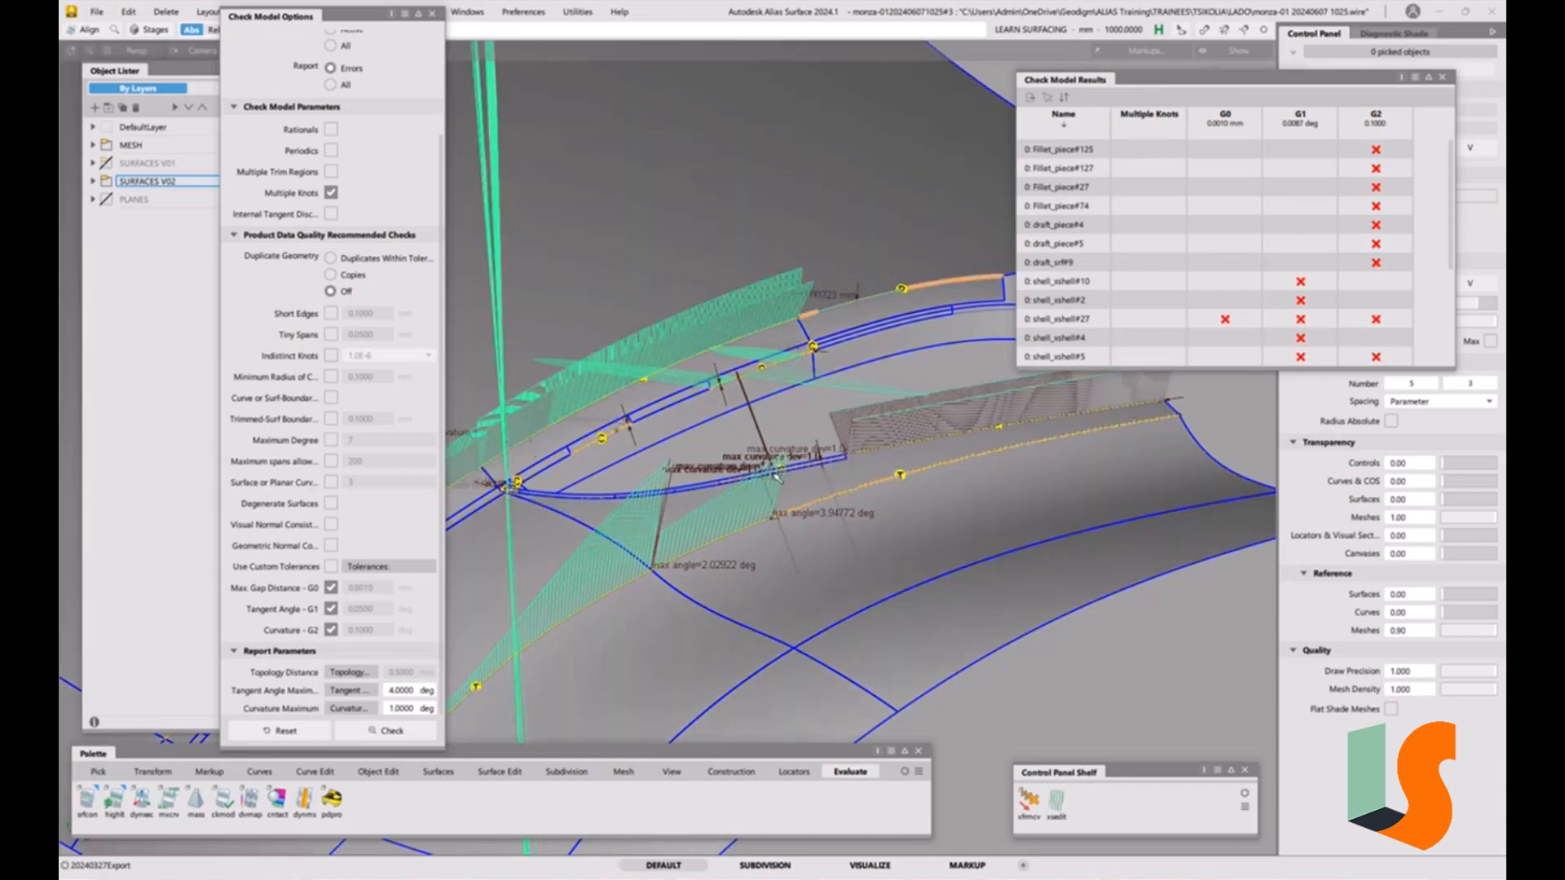
pyautogui.keyDown('alt'); pyautogui.keyDown('shift'); pyautogui.moveTo(775, 474); pyautogui.dragTo(707, 529, button='right'); pyautogui.keyUp('shift'); pyautogui.keyUp('alt')
pyautogui.keyDown('alt'); pyautogui.keyDown('shift'); pyautogui.moveTo(708, 528); pyautogui.dragTo(837, 499, button='middle'); pyautogui.keyUp('shift'); pyautogui.keyUp('alt')
# Switch to picking locators, select a diagnostic locator on the fillet, and delete it.
pyautogui.keyDown('ctrl'); pyautogui.keyDown('shift'); pyautogui.click(788, 535); pyautogui.keyUp('shift'); pyautogui.keyUp('ctrl')
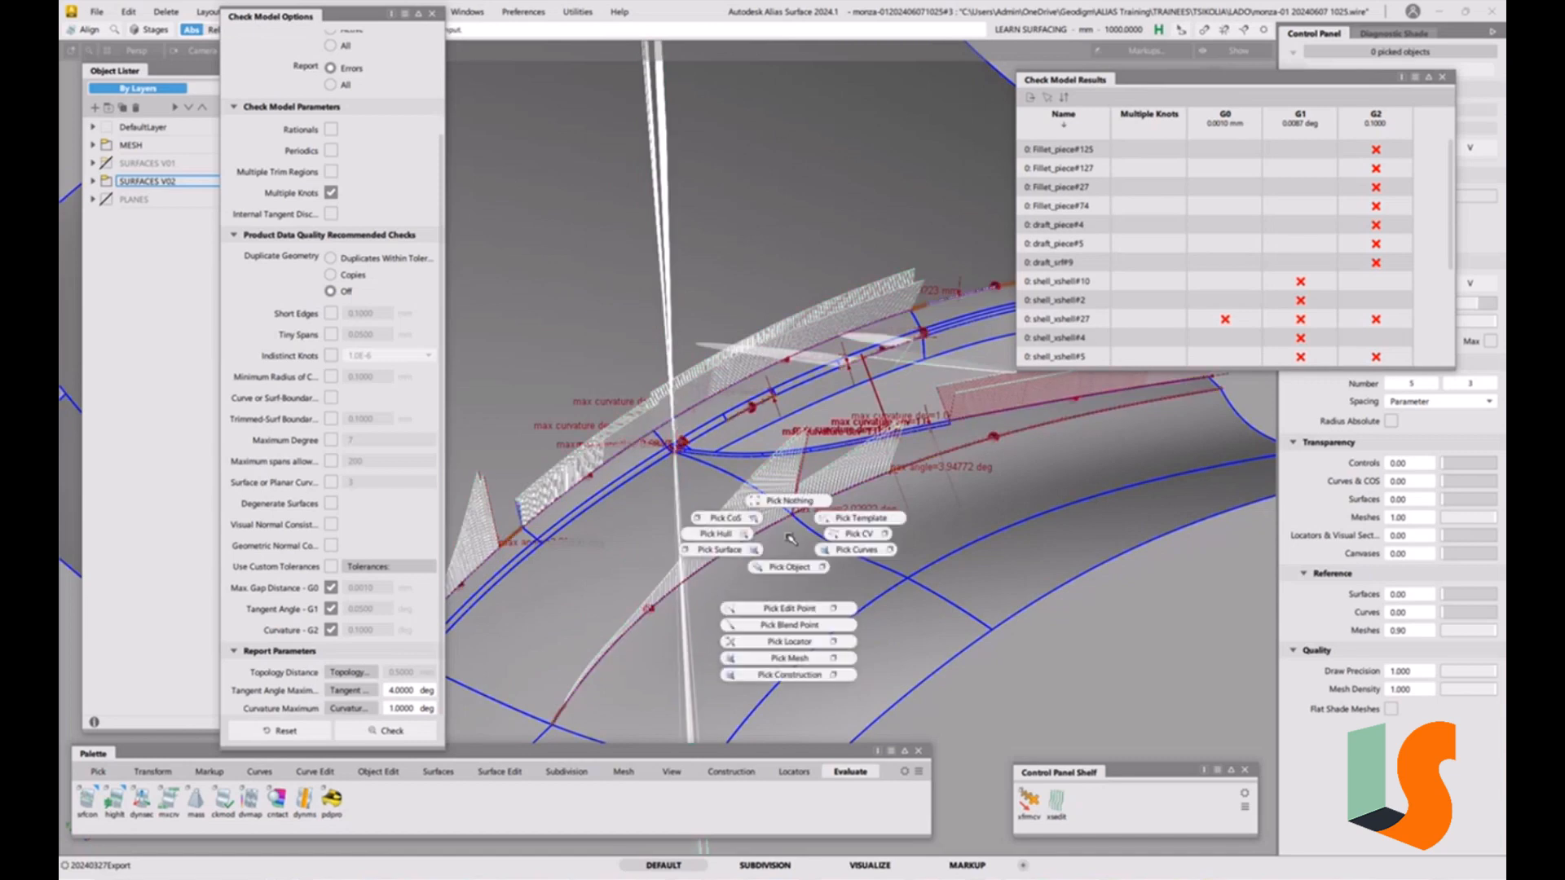
pyautogui.keyDown('ctrl'); pyautogui.keyDown('shift'); pyautogui.moveTo(788, 535); pyautogui.dragTo(795, 642); pyautogui.keyUp('shift'); pyautogui.keyUp('ctrl')
pyautogui.moveTo(796, 493); pyautogui.dragTo(776, 541)
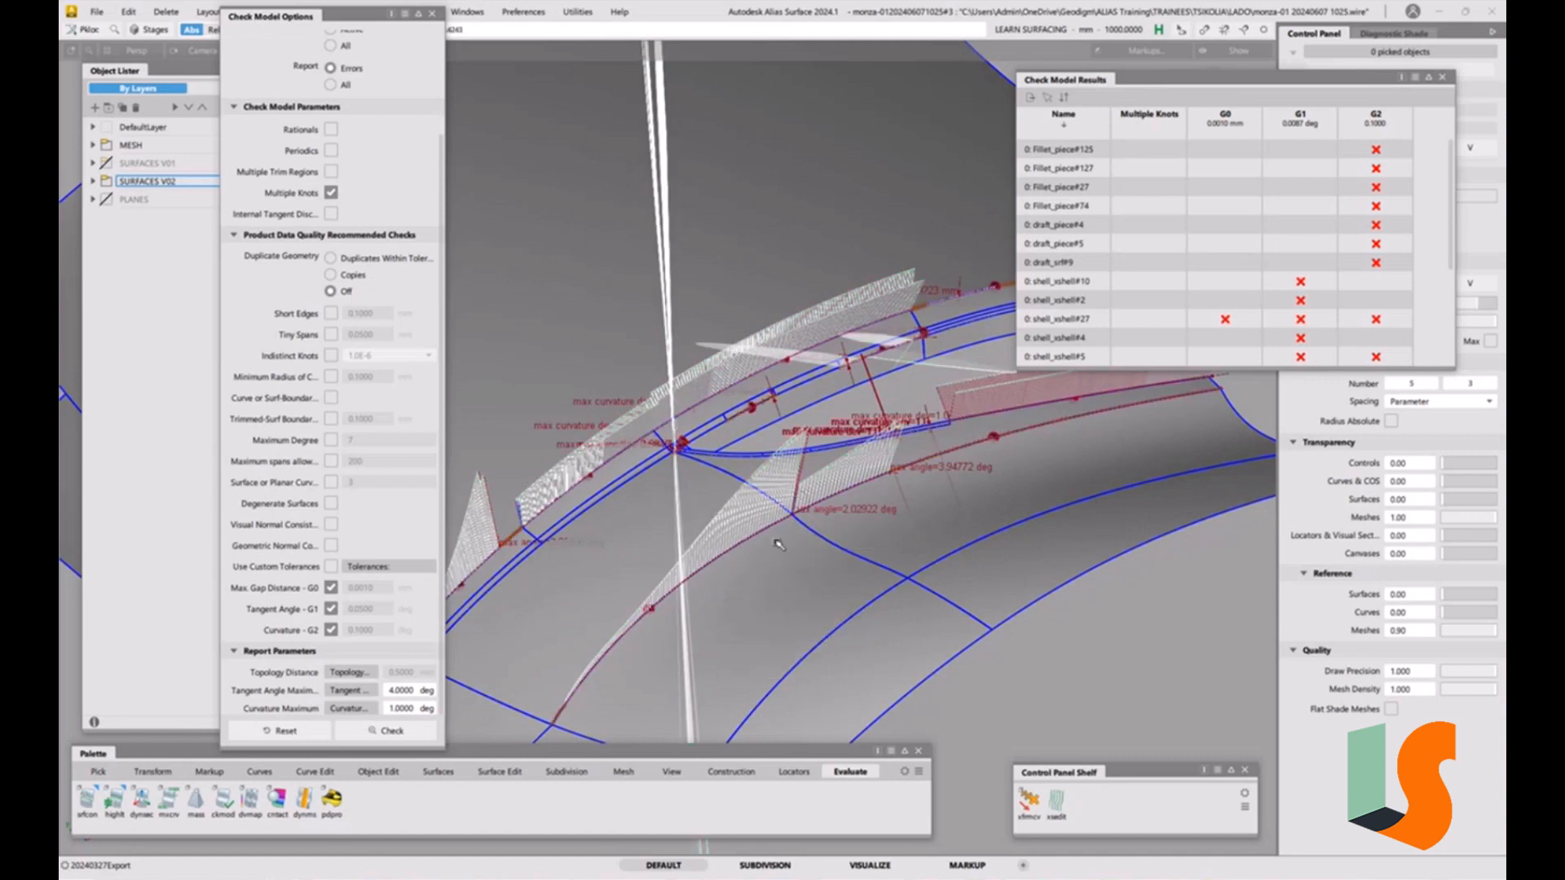
pyautogui.click(778, 545)
pyautogui.press('Delete')
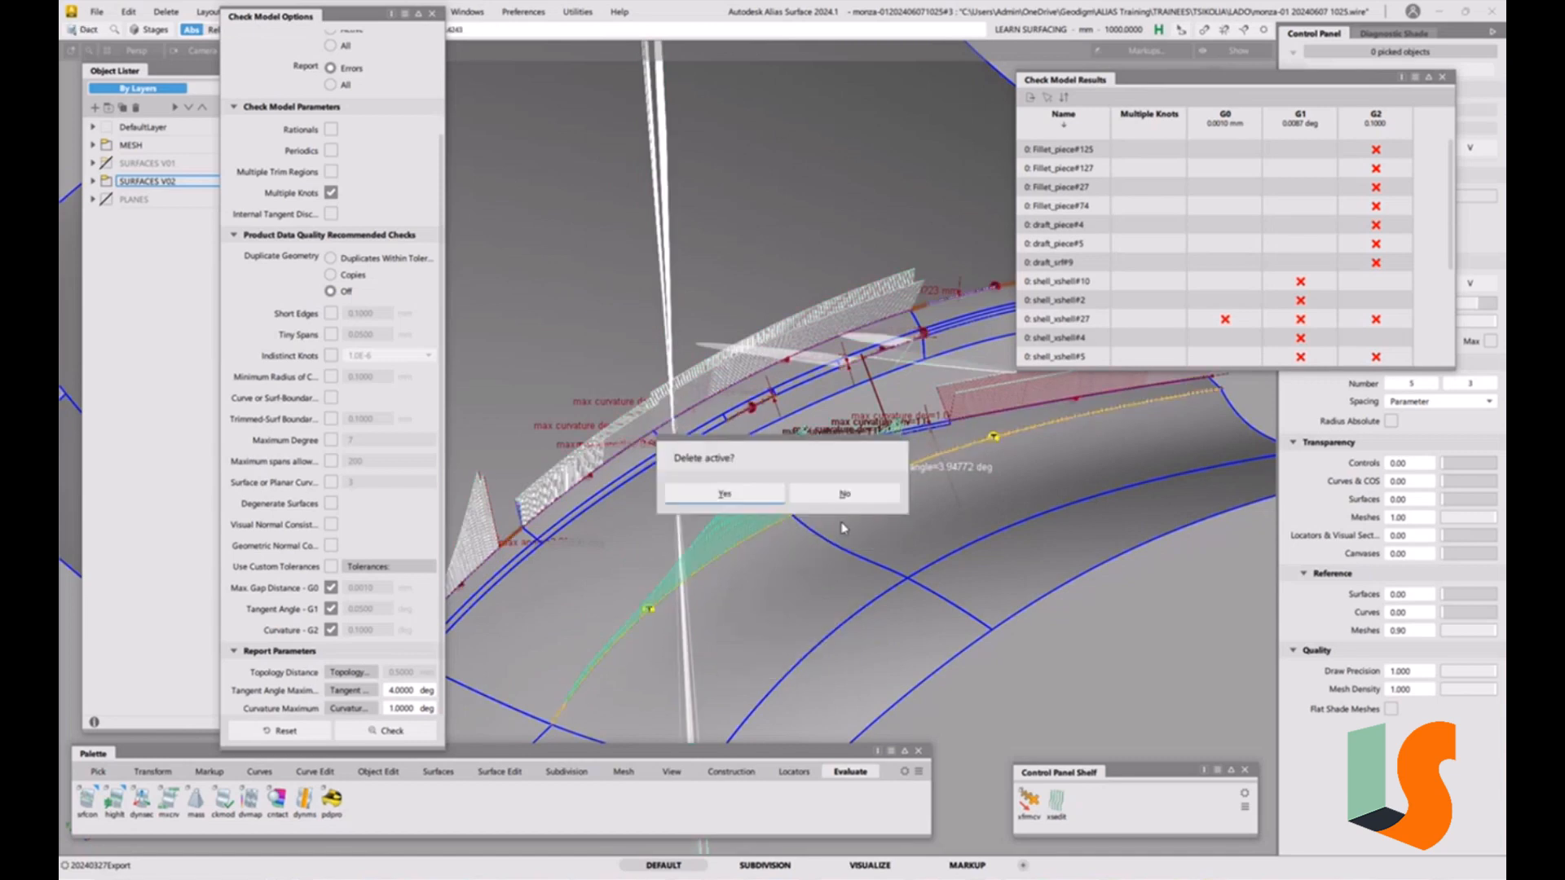
pyautogui.click(727, 494)
# Pick the remaining green deviation locators along the fillet edges and delete them.
pyautogui.keyDown('alt'); pyautogui.keyDown('shift'); pyautogui.moveTo(821, 484); pyautogui.dragTo(968, 503, button='middle'); pyautogui.keyUp('shift'); pyautogui.keyUp('alt')
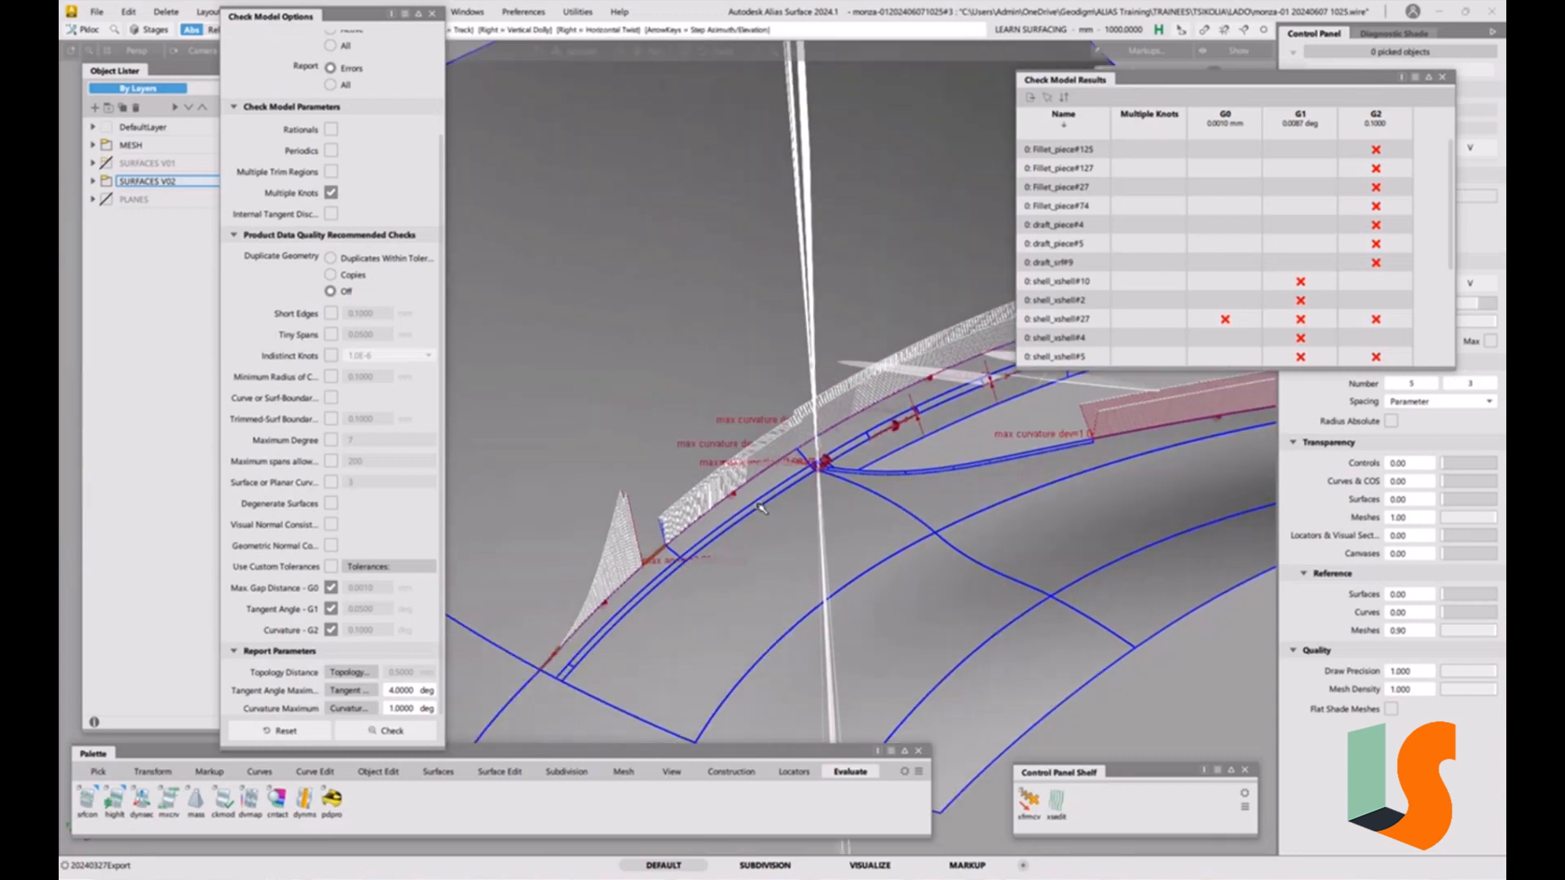
pyautogui.keyDown('alt'); pyautogui.keyDown('shift'); pyautogui.moveTo(759, 506); pyautogui.dragTo(795, 522, button='right'); pyautogui.keyUp('shift'); pyautogui.keyUp('alt')
pyautogui.keyDown('alt'); pyautogui.keyDown('shift'); pyautogui.moveTo(795, 522); pyautogui.dragTo(762, 510); pyautogui.keyUp('shift'); pyautogui.keyUp('alt')
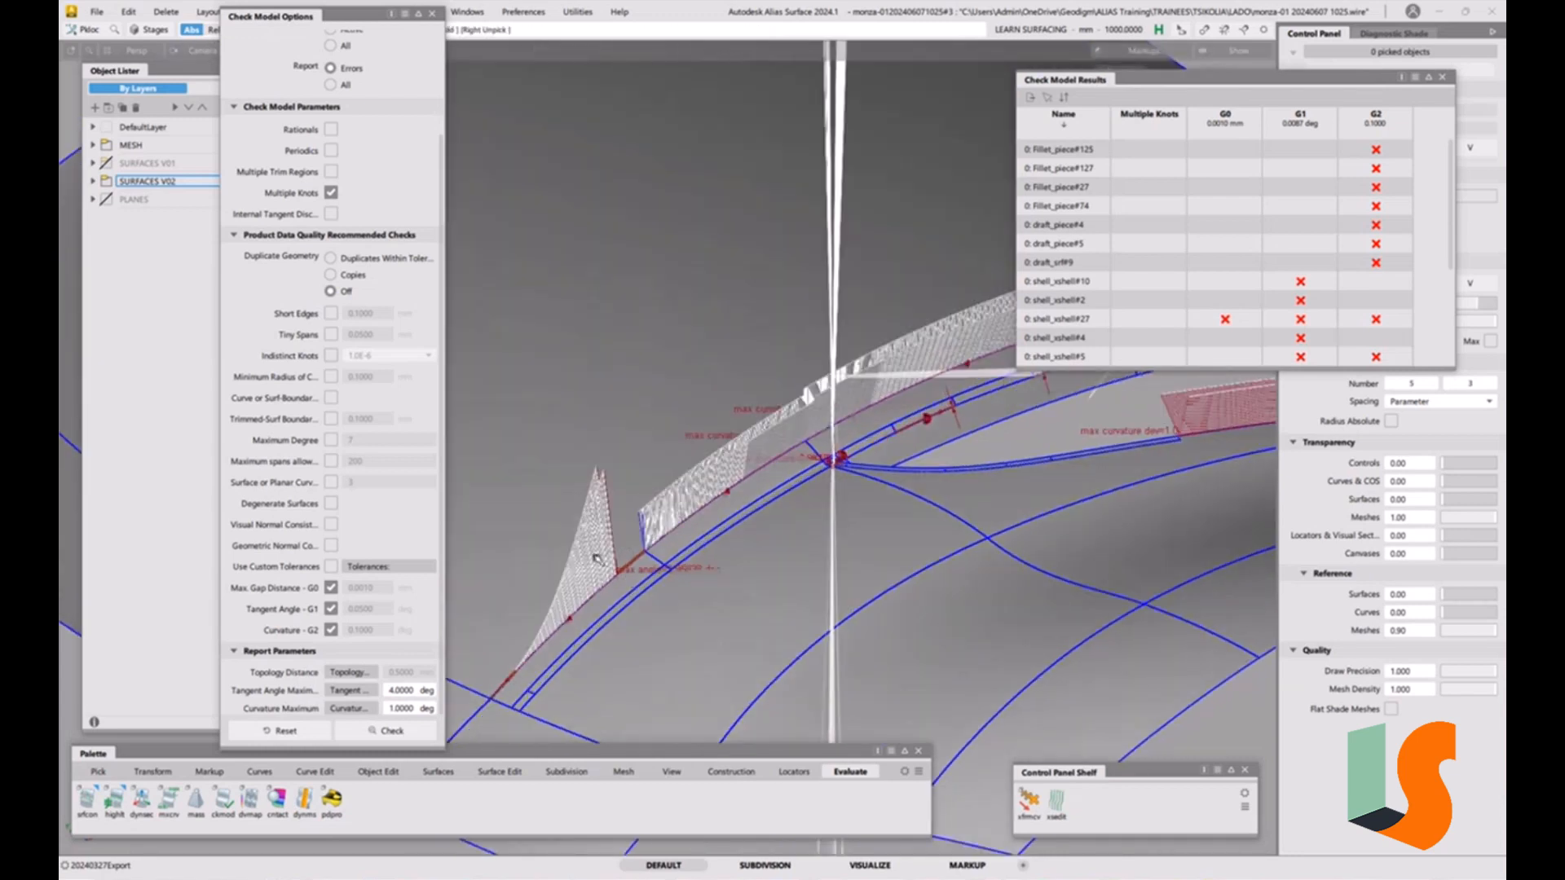
pyautogui.click(622, 590)
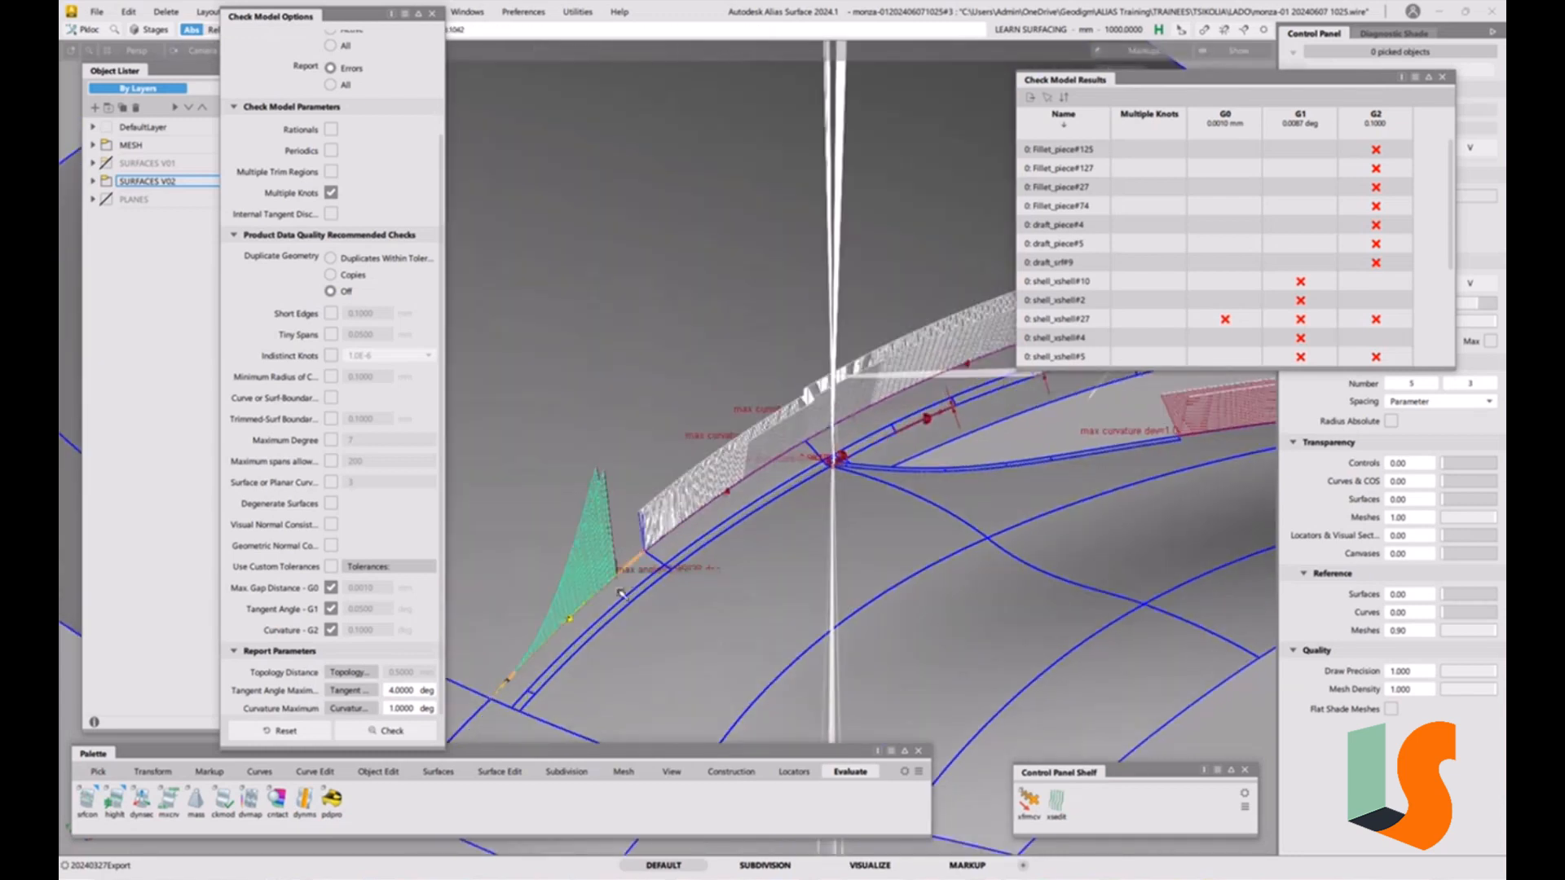
pyautogui.click(691, 513)
pyautogui.keyDown('alt'); pyautogui.keyDown('shift'); pyautogui.moveTo(886, 402); pyautogui.dragTo(774, 458, button='middle'); pyautogui.keyUp('shift'); pyautogui.keyUp('alt')
pyautogui.click(776, 455)
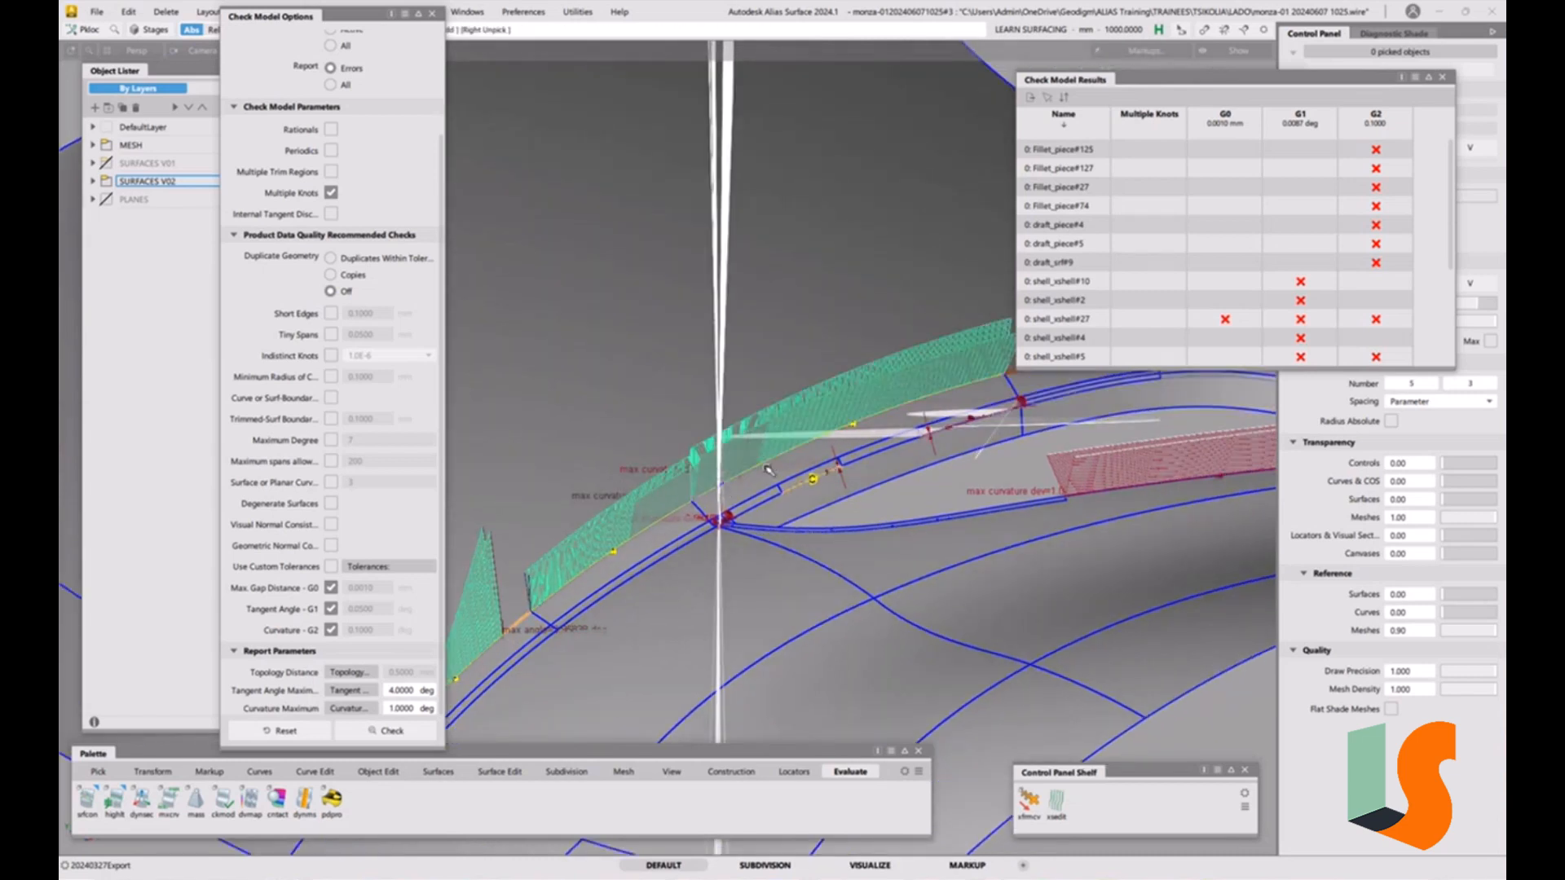
pyautogui.keyDown('alt'); pyautogui.keyDown('shift'); pyautogui.moveTo(775, 454); pyautogui.dragTo(851, 432); pyautogui.keyUp('shift'); pyautogui.keyUp('alt')
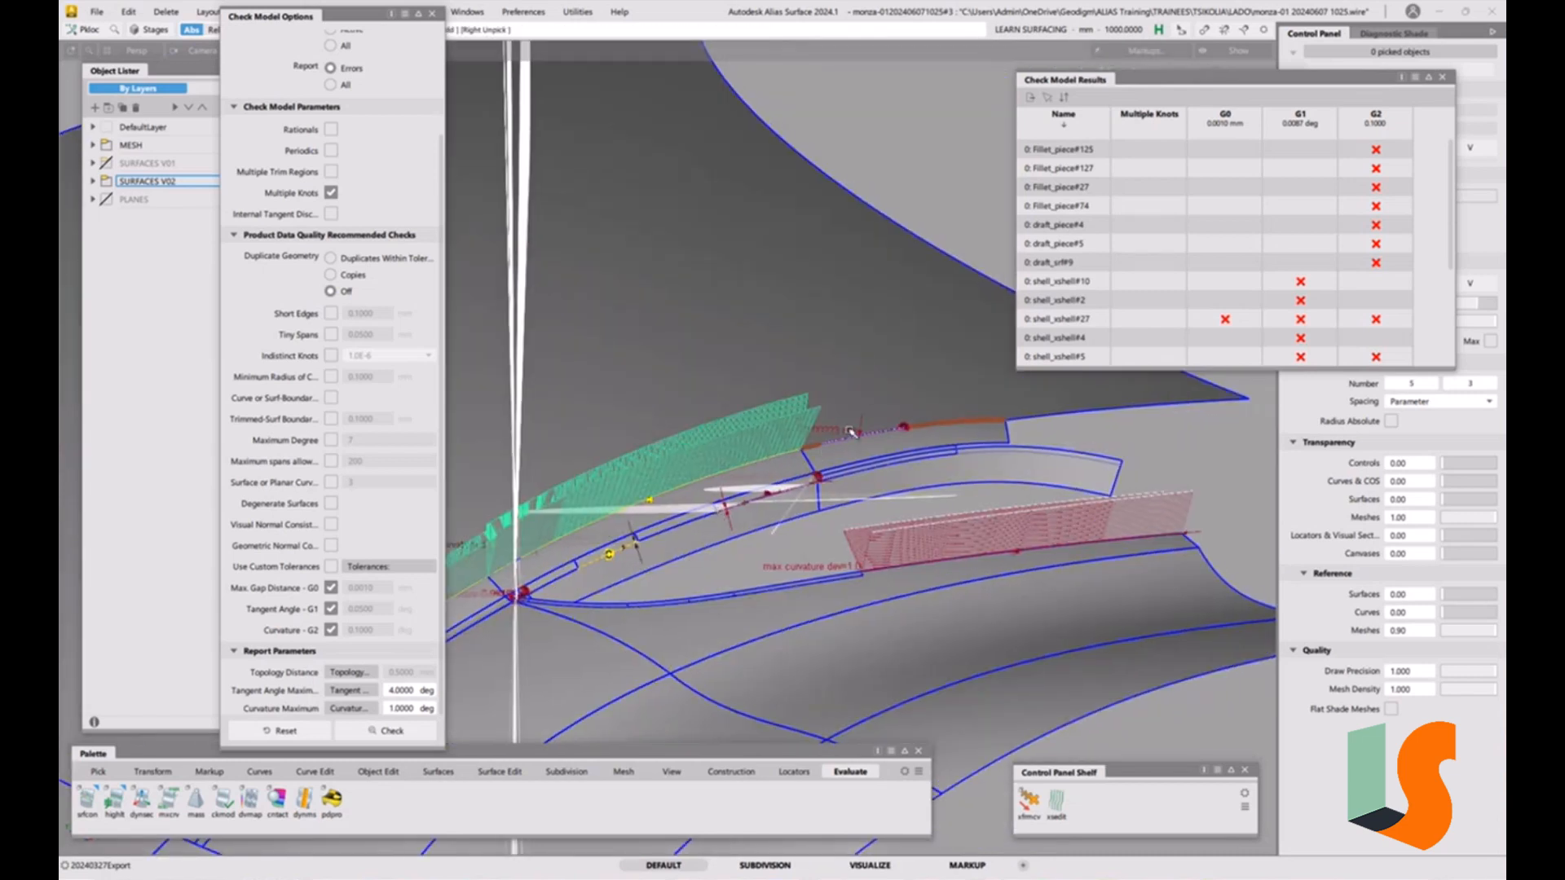
pyautogui.click(897, 432)
pyautogui.keyDown('alt'); pyautogui.keyDown('shift'); pyautogui.moveTo(878, 434); pyautogui.dragTo(947, 427, button='right'); pyautogui.keyUp('shift'); pyautogui.keyUp('alt')
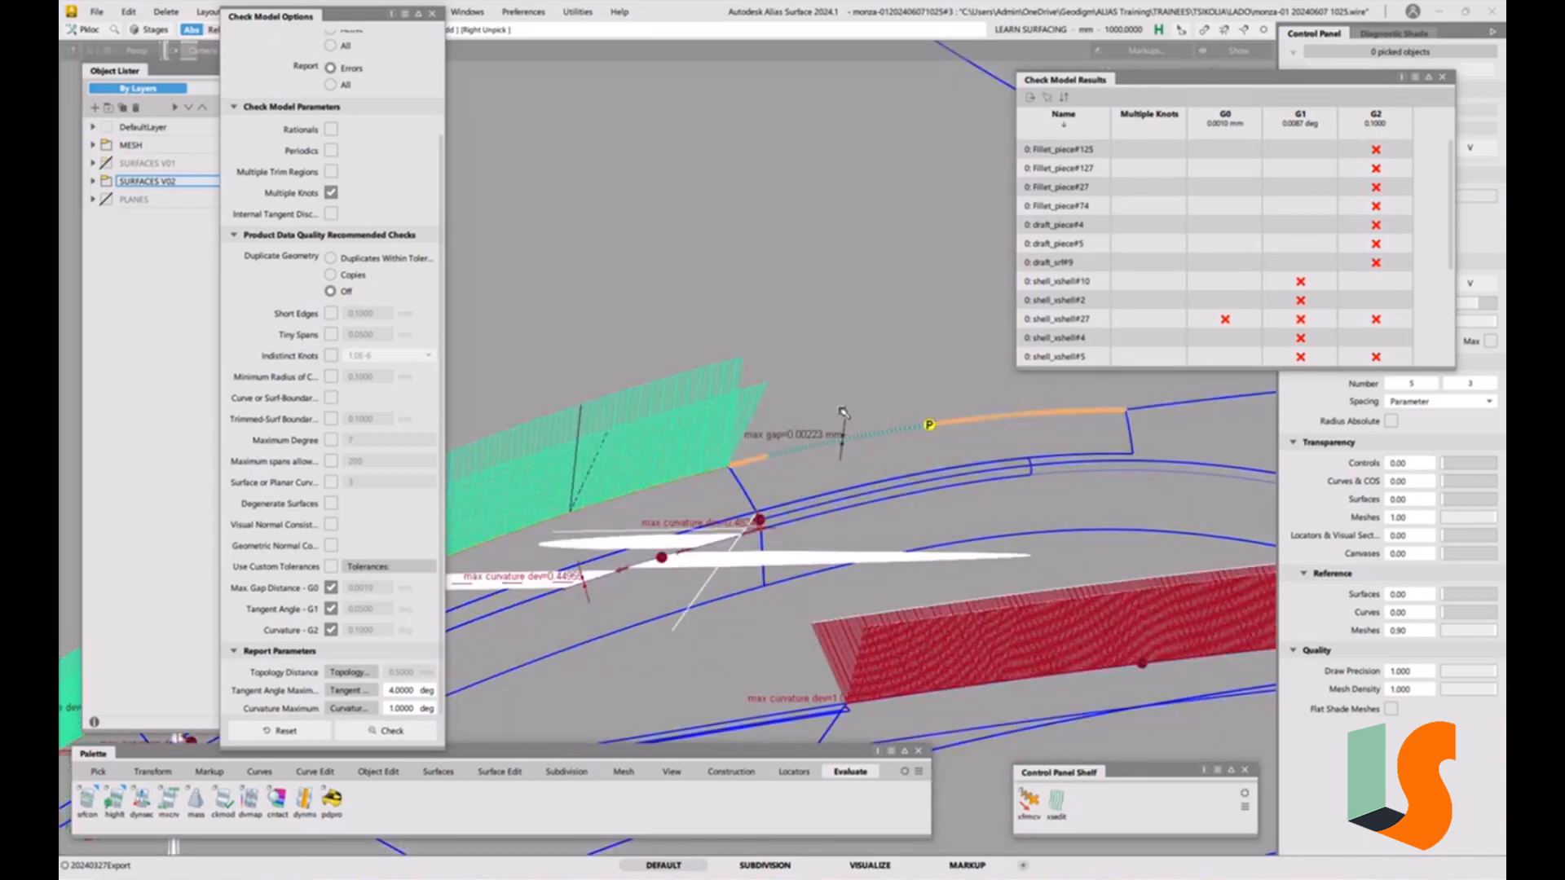
pyautogui.keyDown('alt'); pyautogui.keyDown('shift'); pyautogui.moveTo(844, 413); pyautogui.dragTo(773, 457); pyautogui.keyUp('shift'); pyautogui.keyUp('alt')
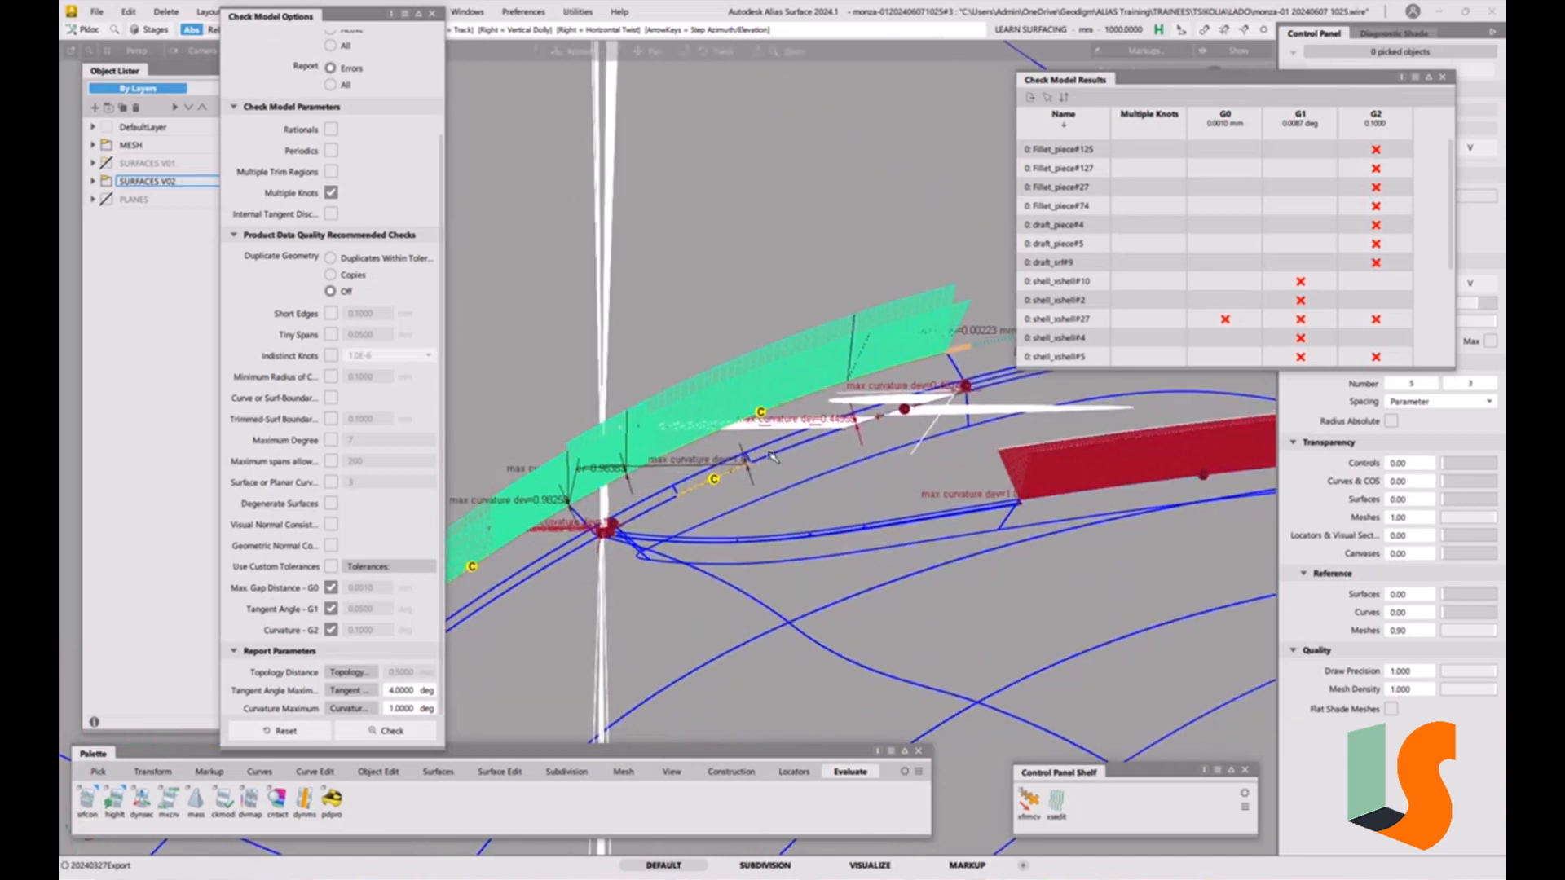
pyautogui.press('Delete')
pyautogui.click(736, 495)
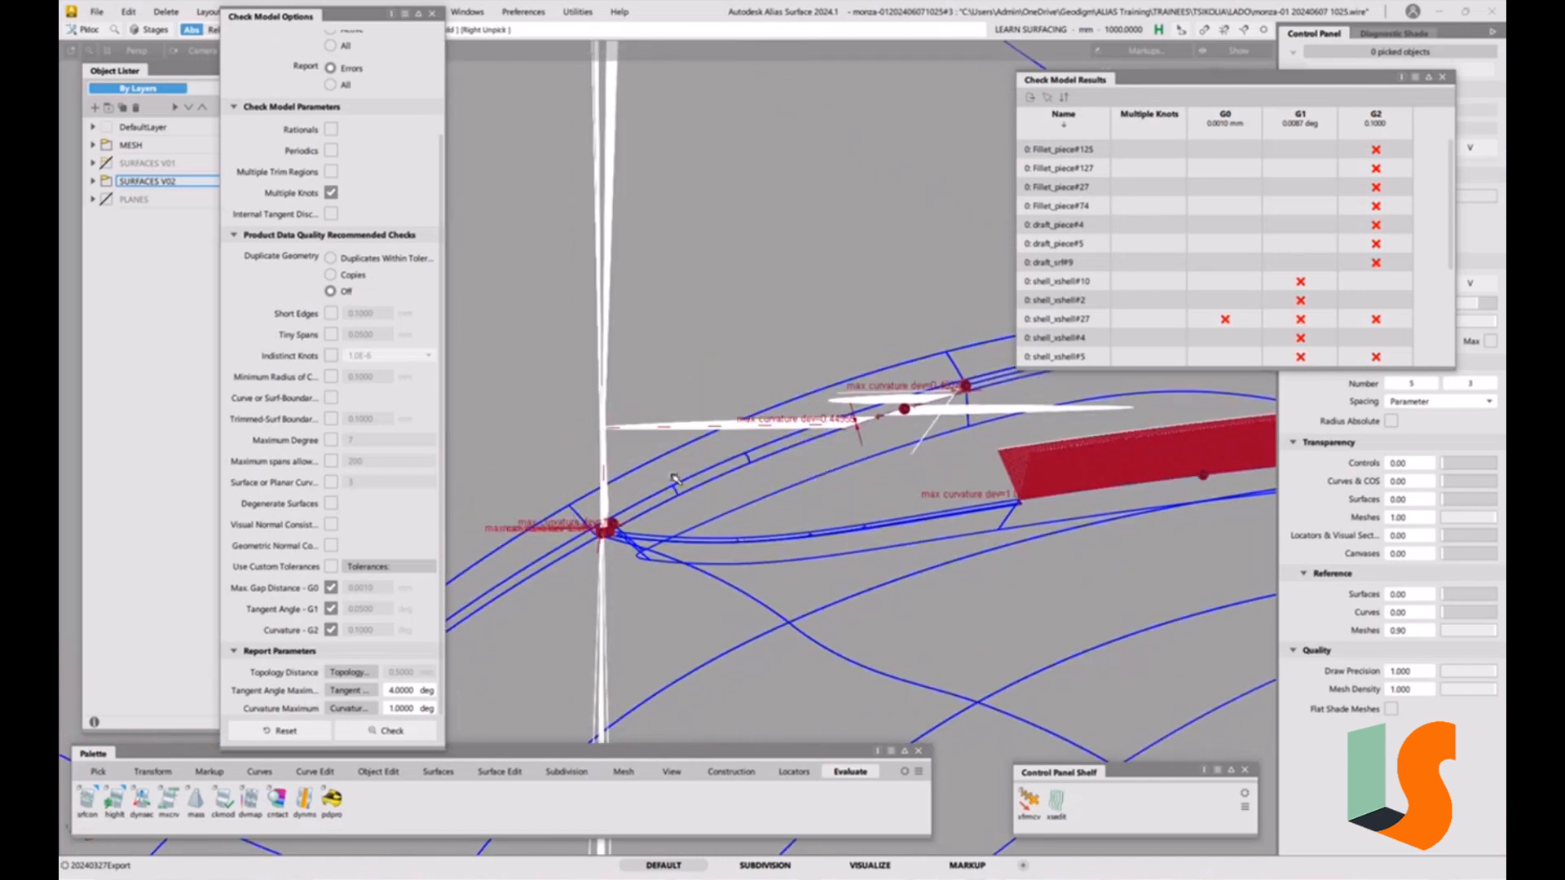
# Pick the red curvature deviation locator on the shell surface and delete it.
pyautogui.keyDown('alt'); pyautogui.keyDown('shift'); pyautogui.moveTo(673, 479); pyautogui.dragTo(859, 368); pyautogui.keyUp('shift'); pyautogui.keyUp('alt')
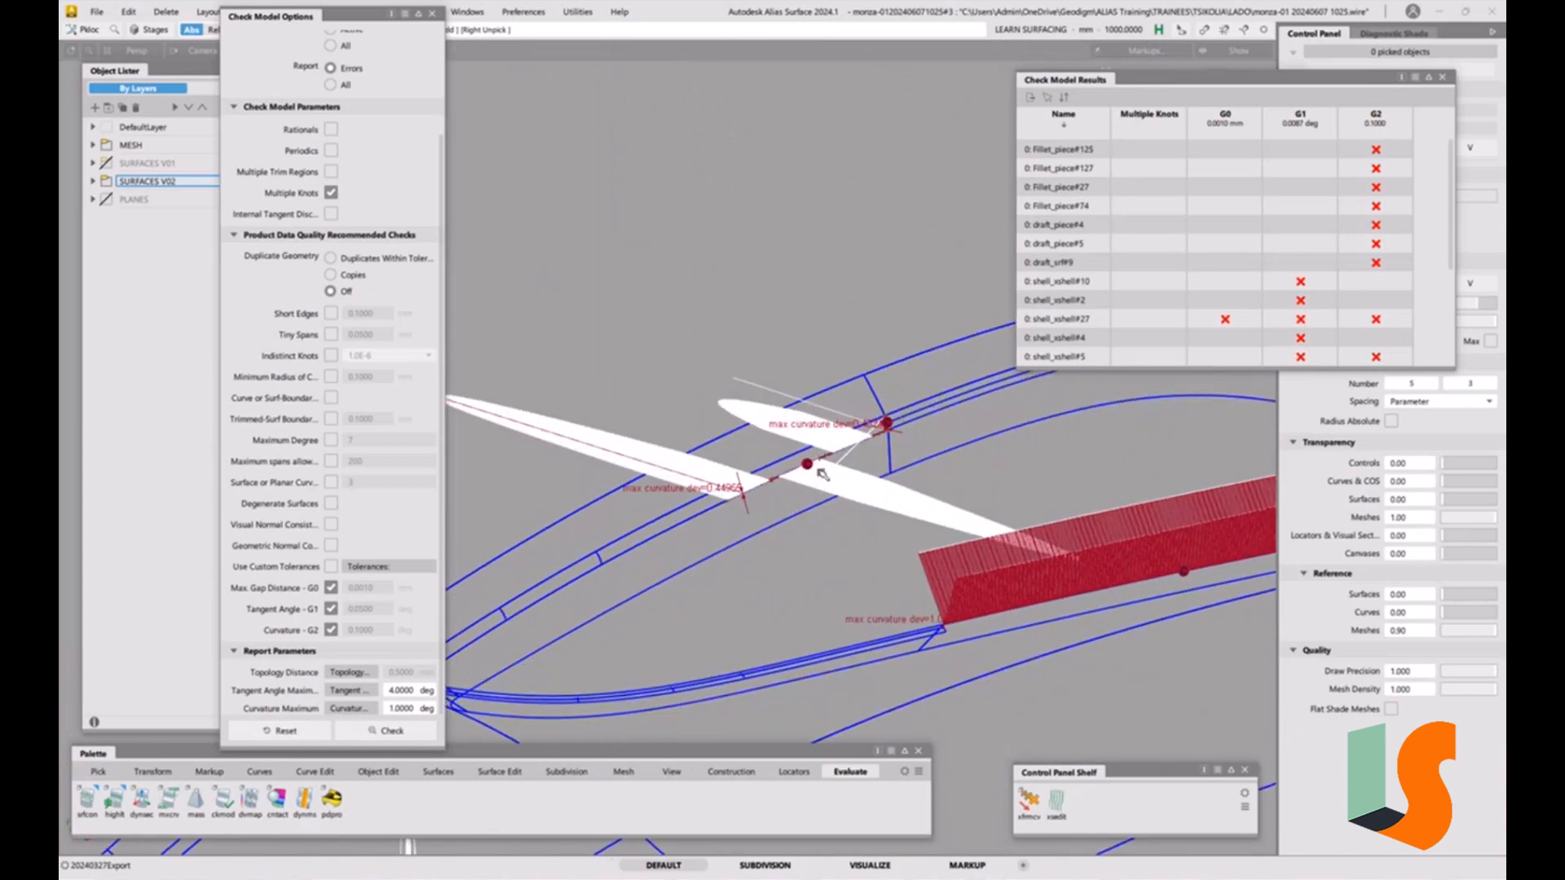
pyautogui.keyDown('alt'); pyautogui.keyDown('shift'); pyautogui.moveTo(807, 465); pyautogui.dragTo(807, 510, button='right'); pyautogui.keyUp('shift'); pyautogui.keyUp('alt')
pyautogui.keyDown('alt'); pyautogui.keyDown('shift'); pyautogui.moveTo(1185, 563); pyautogui.dragTo(835, 555, button='middle'); pyautogui.keyUp('shift'); pyautogui.keyUp('alt')
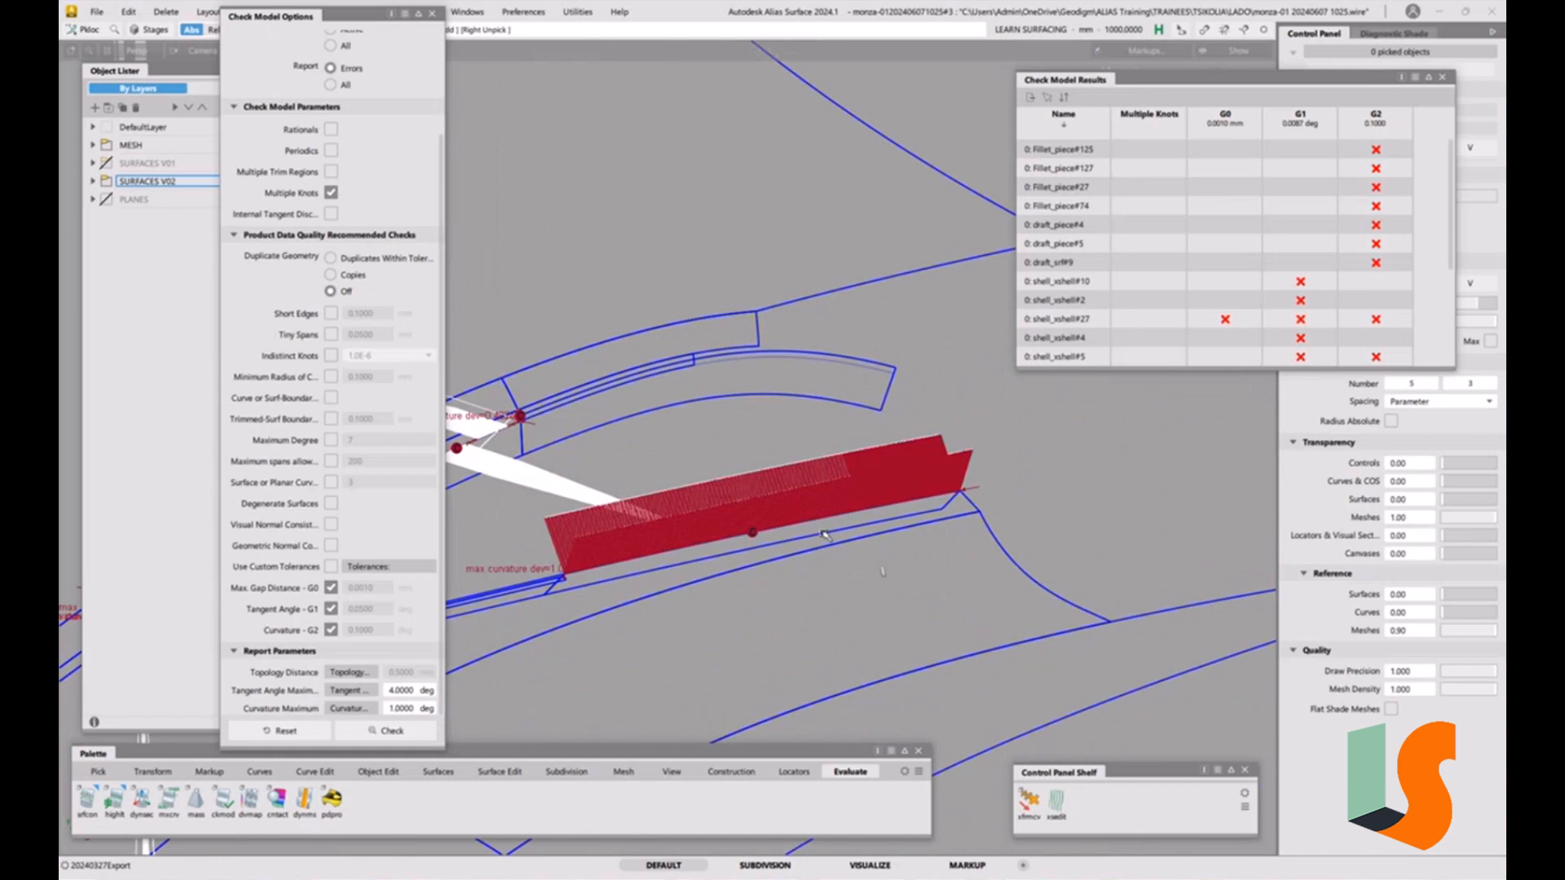
pyautogui.keyDown('ctrl'); pyautogui.keyDown('shift'); pyautogui.click(820, 535); pyautogui.keyUp('shift'); pyautogui.keyUp('ctrl')
pyautogui.keyDown('ctrl'); pyautogui.keyDown('shift'); pyautogui.moveTo(822, 545); pyautogui.dragTo(854, 586); pyautogui.keyUp('shift'); pyautogui.keyUp('ctrl')
pyautogui.click(856, 494)
pyautogui.press('Delete')
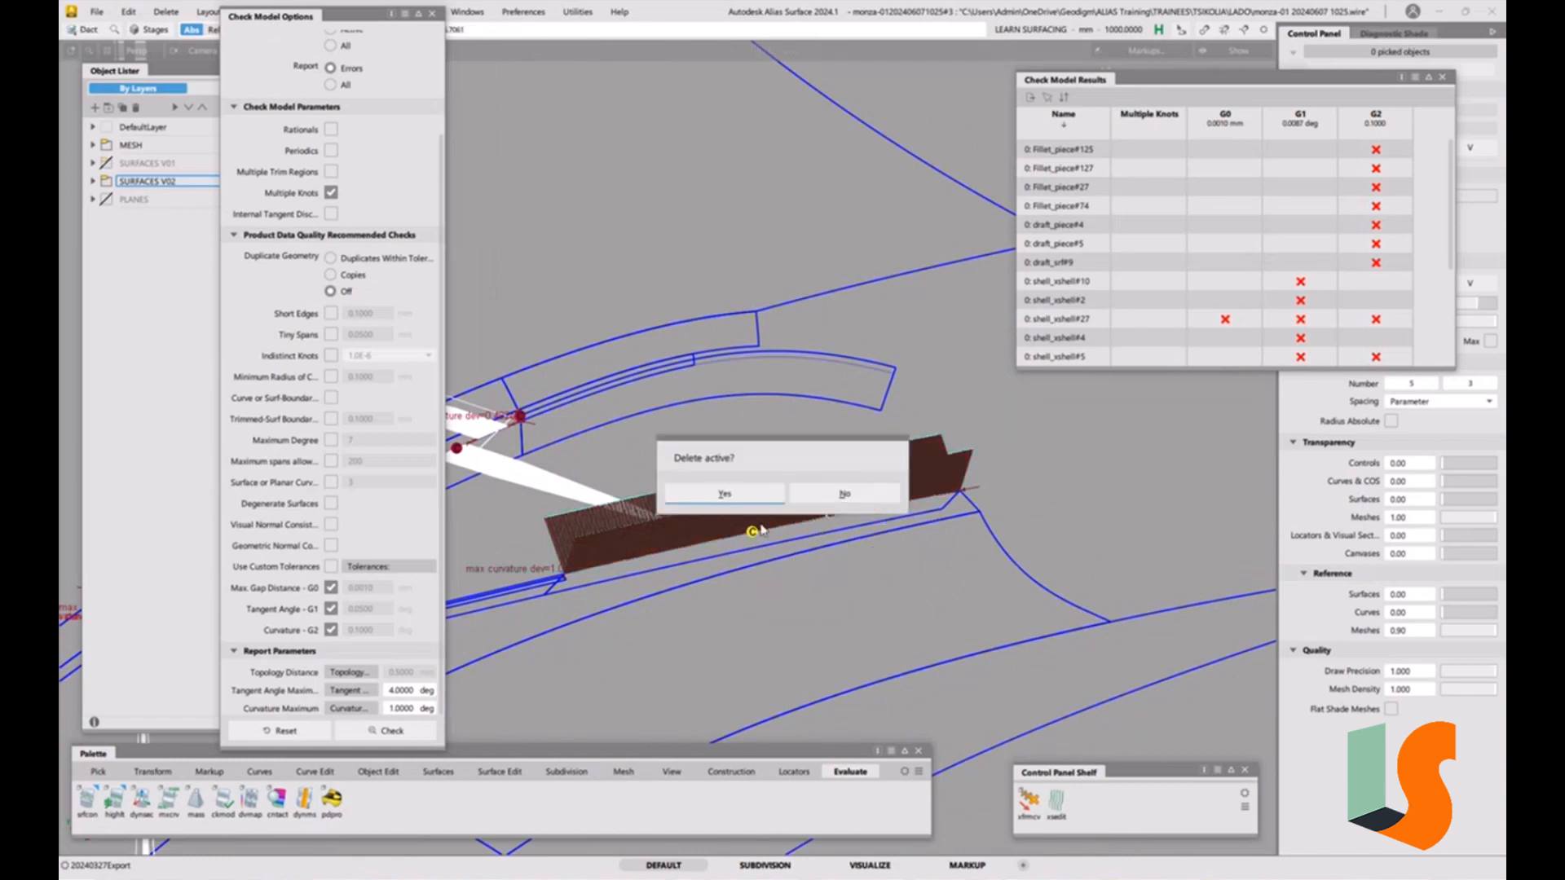
pyautogui.click(840, 494)
# Pick the two surfaces at the flagged corner junction and turn on their CV/Hull display.
pyautogui.keyDown('alt'); pyautogui.keyDown('shift'); pyautogui.moveTo(485, 521); pyautogui.dragTo(854, 533, button='middle'); pyautogui.keyUp('shift'); pyautogui.keyUp('alt')
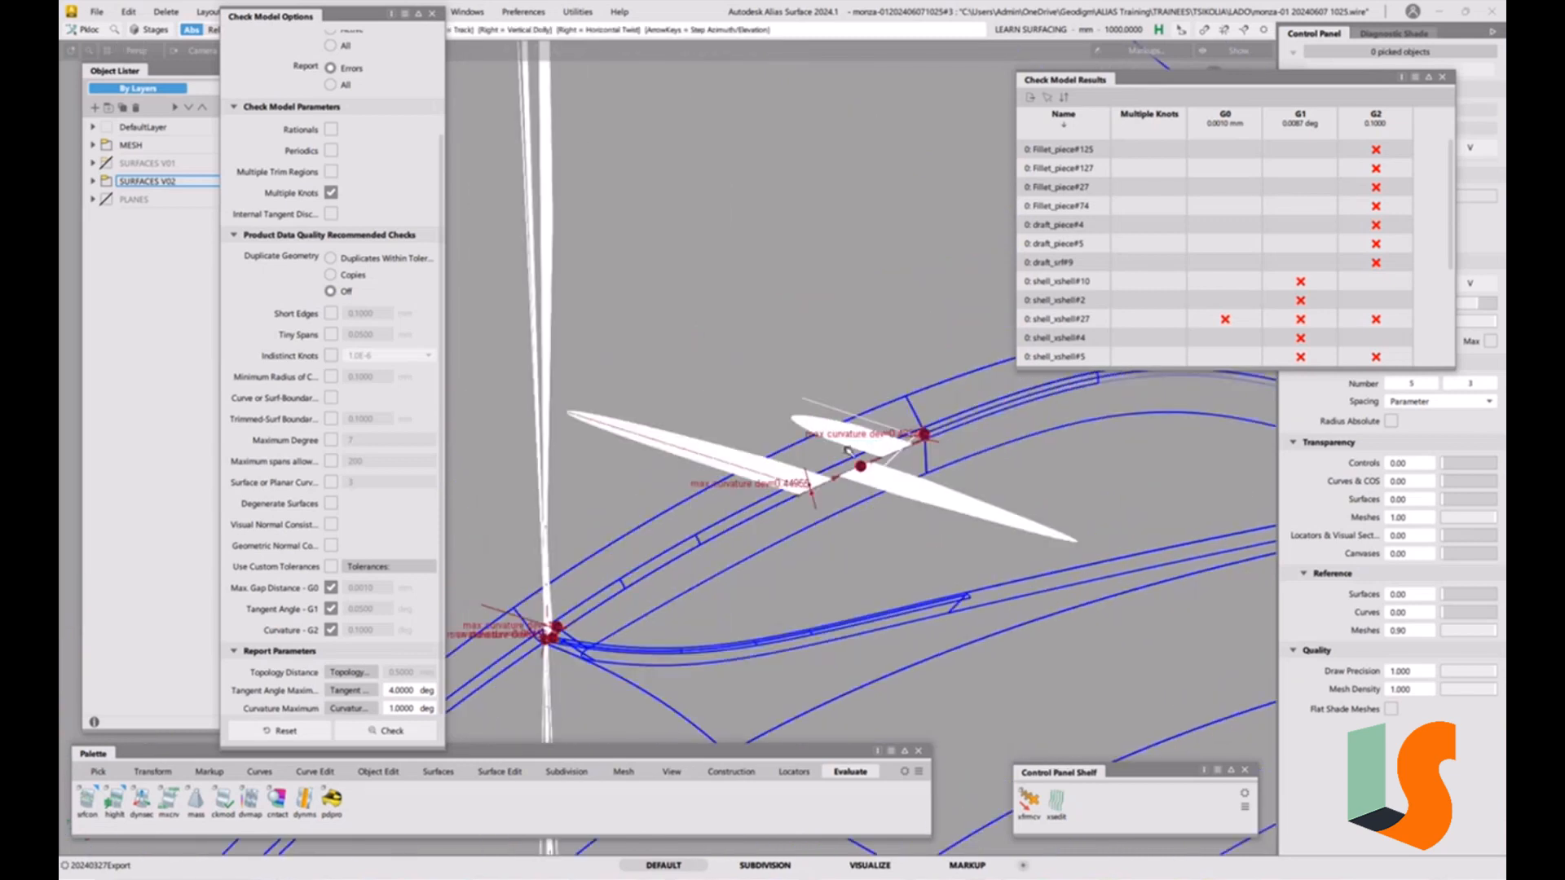
pyautogui.keyDown('alt'); pyautogui.keyDown('shift'); pyautogui.moveTo(1006, 404); pyautogui.dragTo(885, 617, button='right'); pyautogui.keyUp('shift'); pyautogui.keyUp('alt')
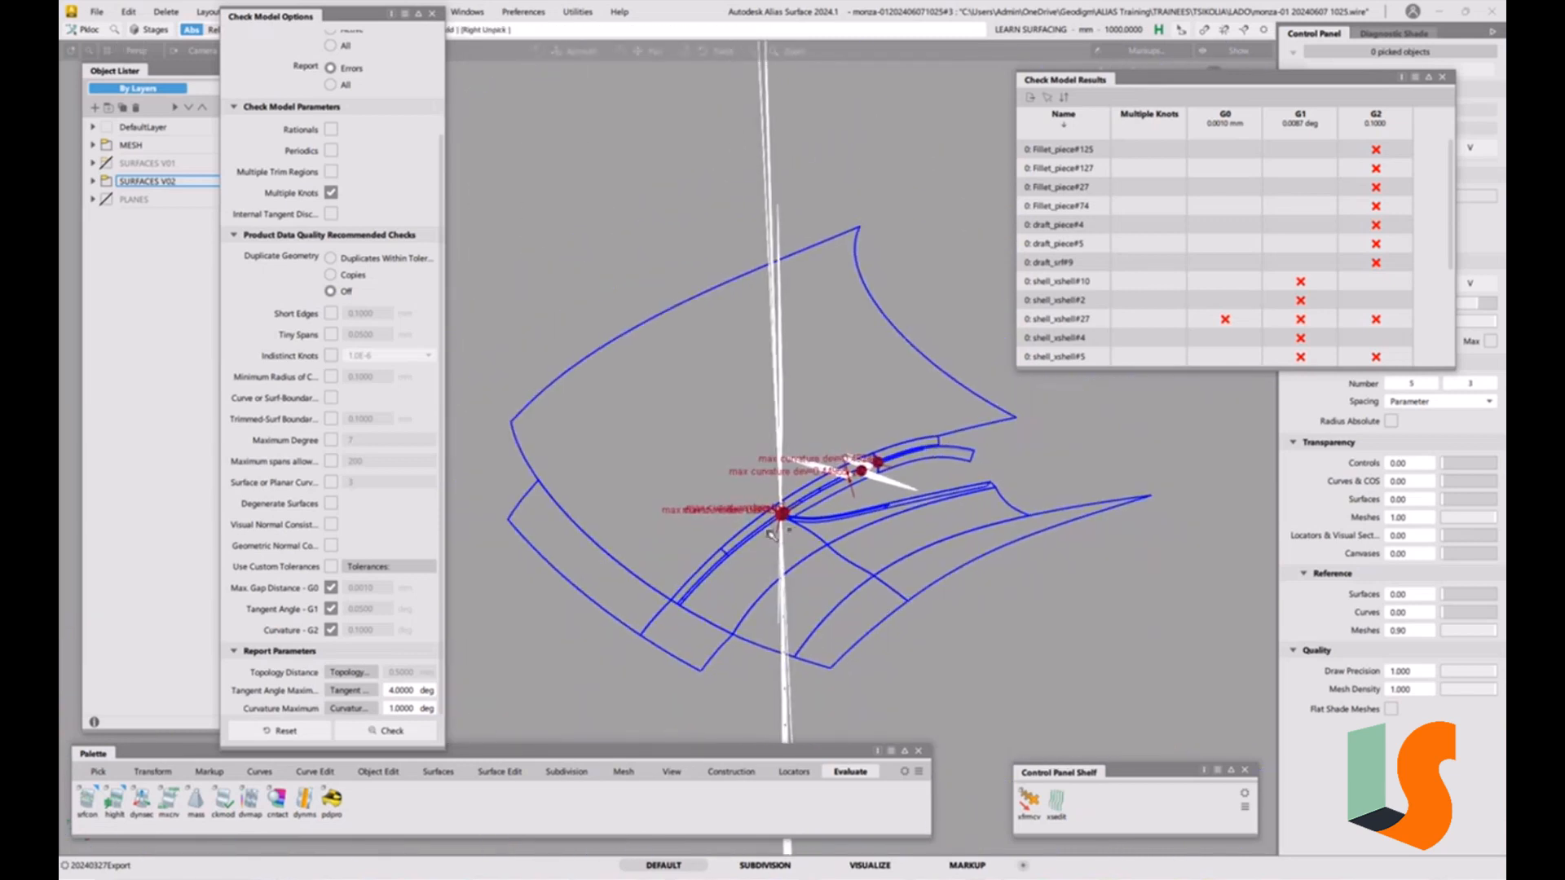
pyautogui.keyDown('alt'); pyautogui.keyDown('shift'); pyautogui.moveTo(773, 535); pyautogui.dragTo(763, 306, button='right'); pyautogui.keyUp('shift'); pyautogui.keyUp('alt')
pyautogui.keyDown('alt'); pyautogui.keyDown('shift'); pyautogui.moveTo(763, 306); pyautogui.dragTo(584, 329); pyautogui.keyUp('shift'); pyautogui.keyUp('alt')
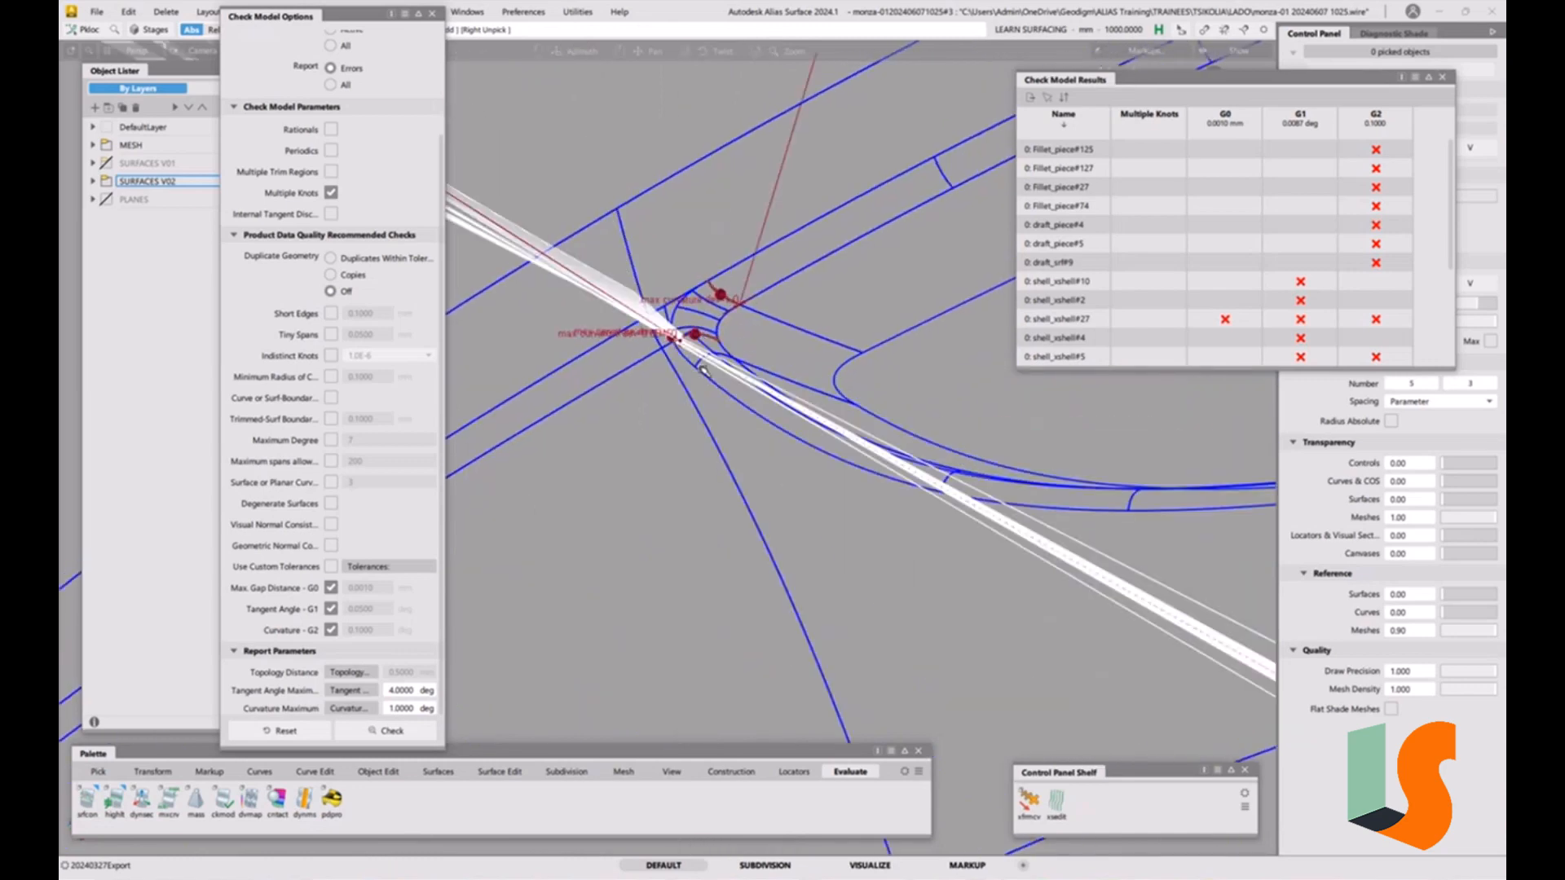
pyautogui.keyDown('alt'); pyautogui.keyDown('shift'); pyautogui.moveTo(707, 460); pyautogui.dragTo(712, 73, button='right'); pyautogui.keyUp('shift'); pyautogui.keyUp('alt')
pyautogui.keyDown('alt'); pyautogui.keyDown('shift'); pyautogui.moveTo(725, 352); pyautogui.dragTo(746, 509); pyautogui.keyUp('shift'); pyautogui.keyUp('alt')
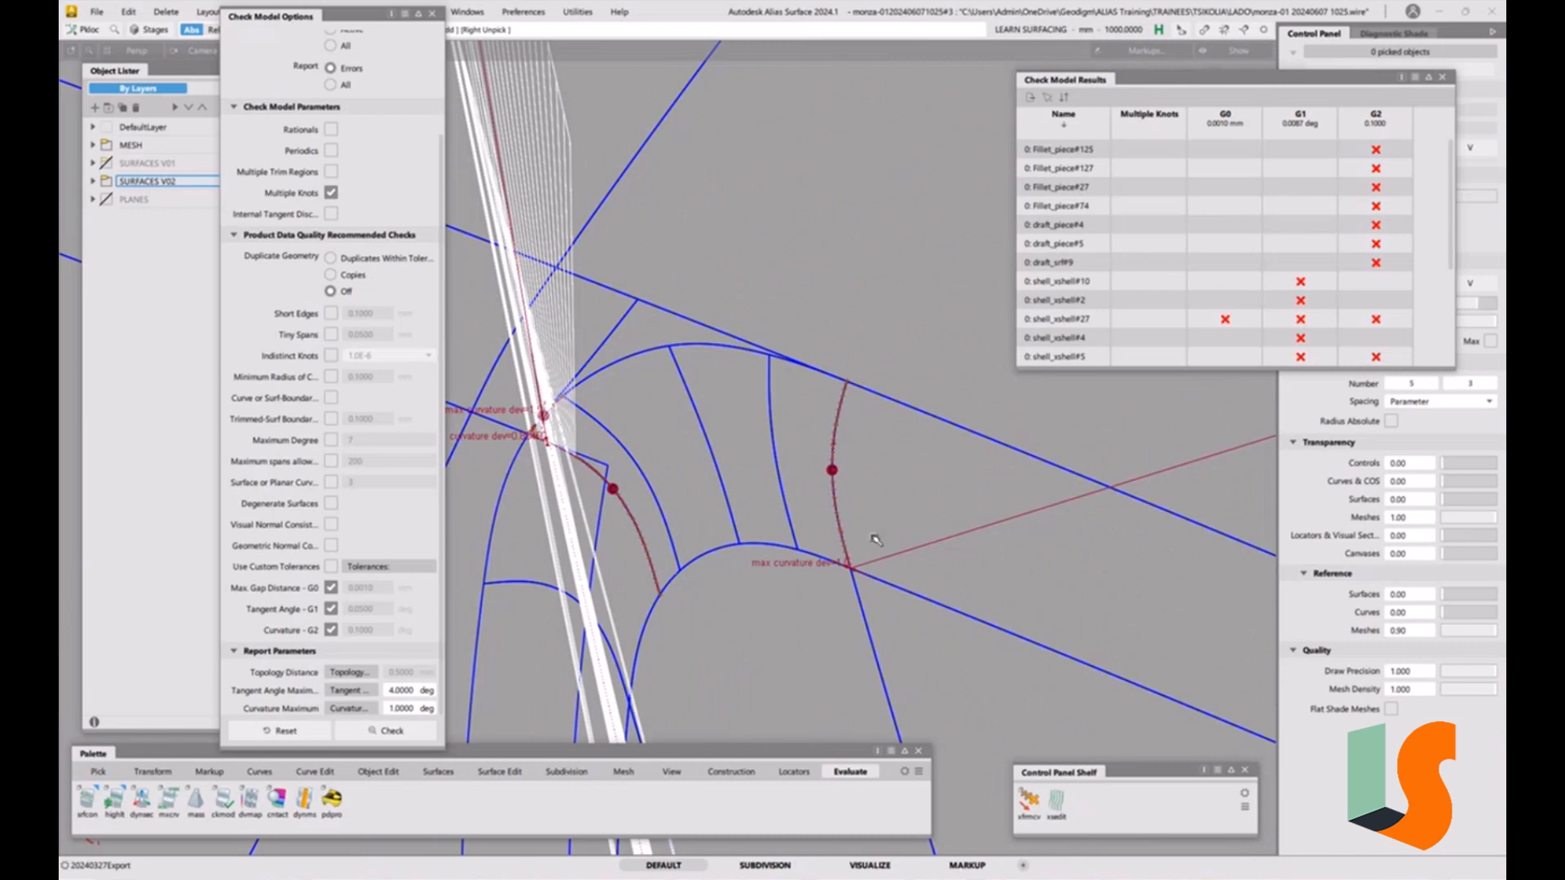
pyautogui.keyDown('ctrl'); pyautogui.keyDown('shift'); pyautogui.moveTo(877, 540); pyautogui.dragTo(840, 558); pyautogui.keyUp('shift'); pyautogui.keyUp('ctrl')
pyautogui.click(833, 489)
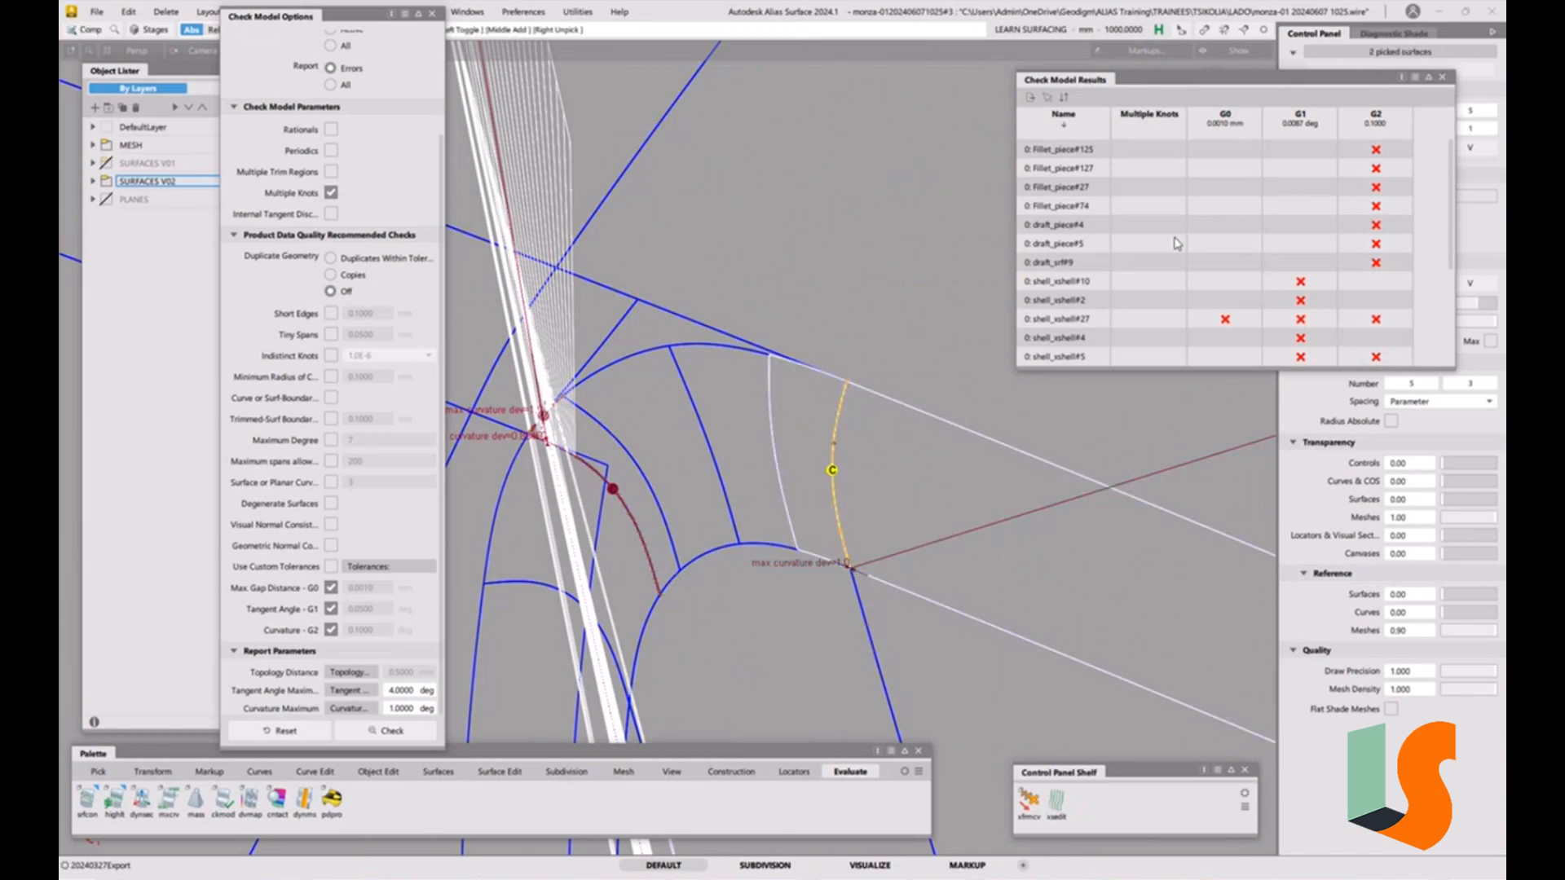
pyautogui.click(1442, 77)
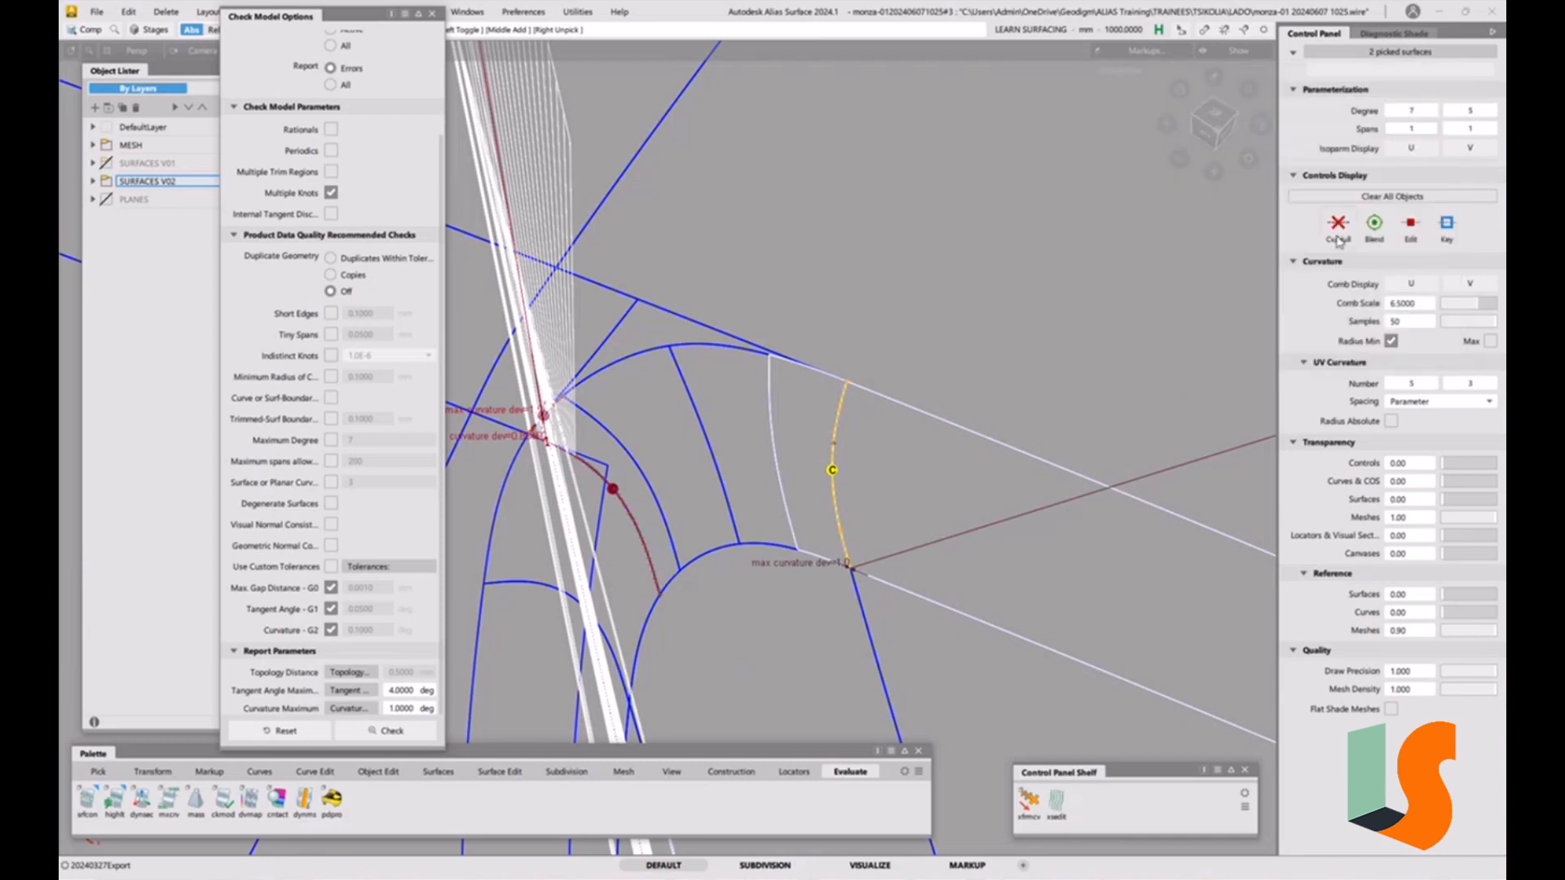
pyautogui.click(1337, 227)
# Deselect the two surfaces to inspect their control vertices.
pyautogui.keyDown('alt'); pyautogui.keyDown('shift'); pyautogui.moveTo(878, 540); pyautogui.dragTo(849, 639); pyautogui.keyUp('shift'); pyautogui.keyUp('alt')
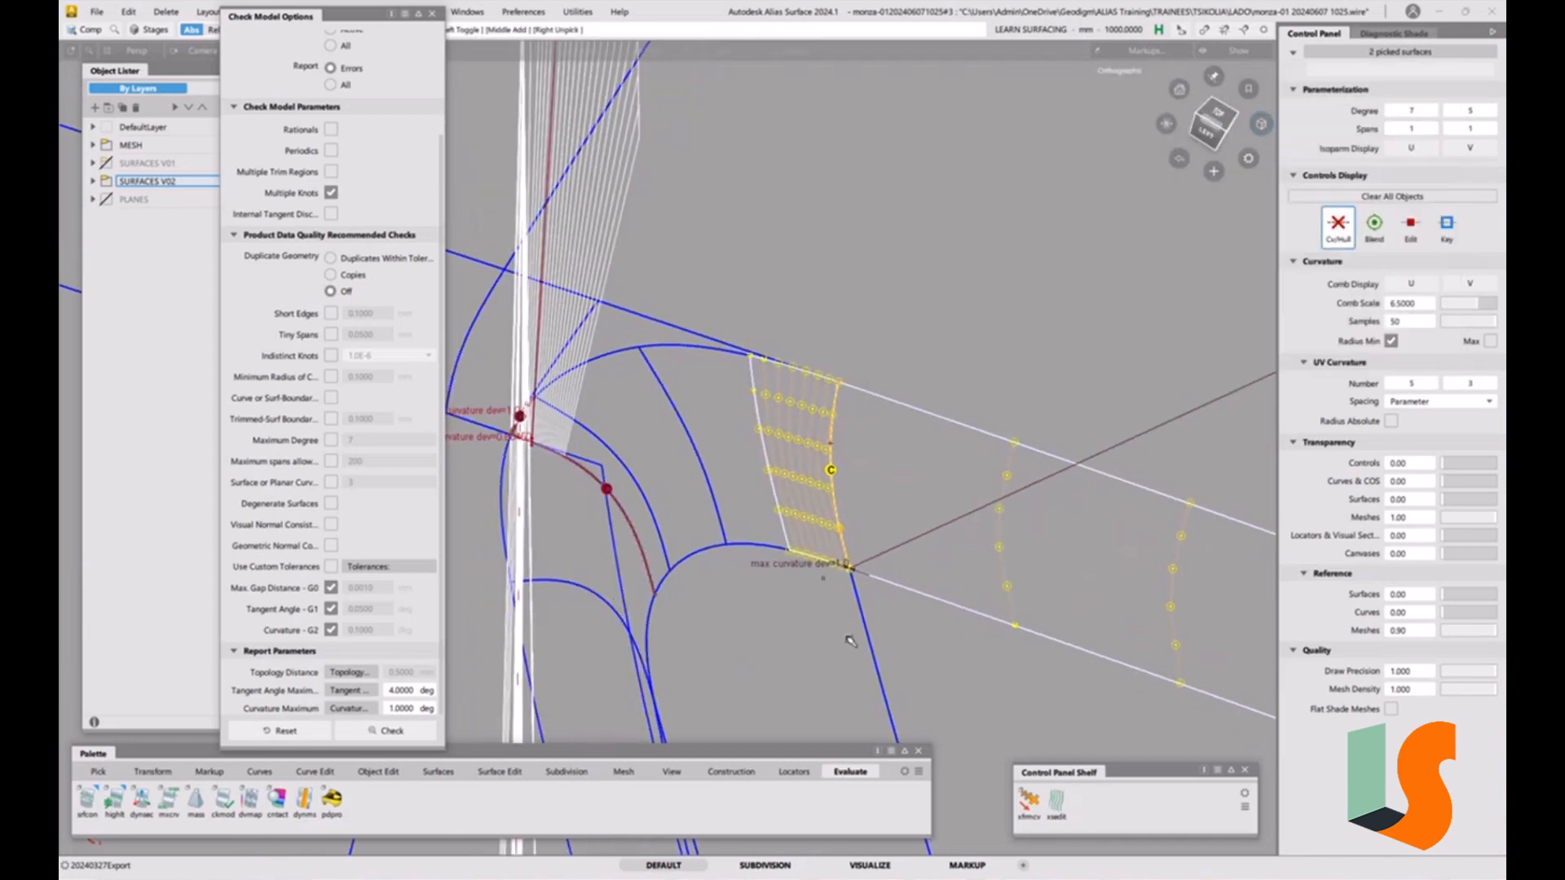
pyautogui.scroll(5, 883, 581)
pyautogui.keyDown('alt'); pyautogui.keyDown('shift'); pyautogui.moveTo(883, 581); pyautogui.dragTo(848, 530); pyautogui.keyUp('shift'); pyautogui.keyUp('alt')
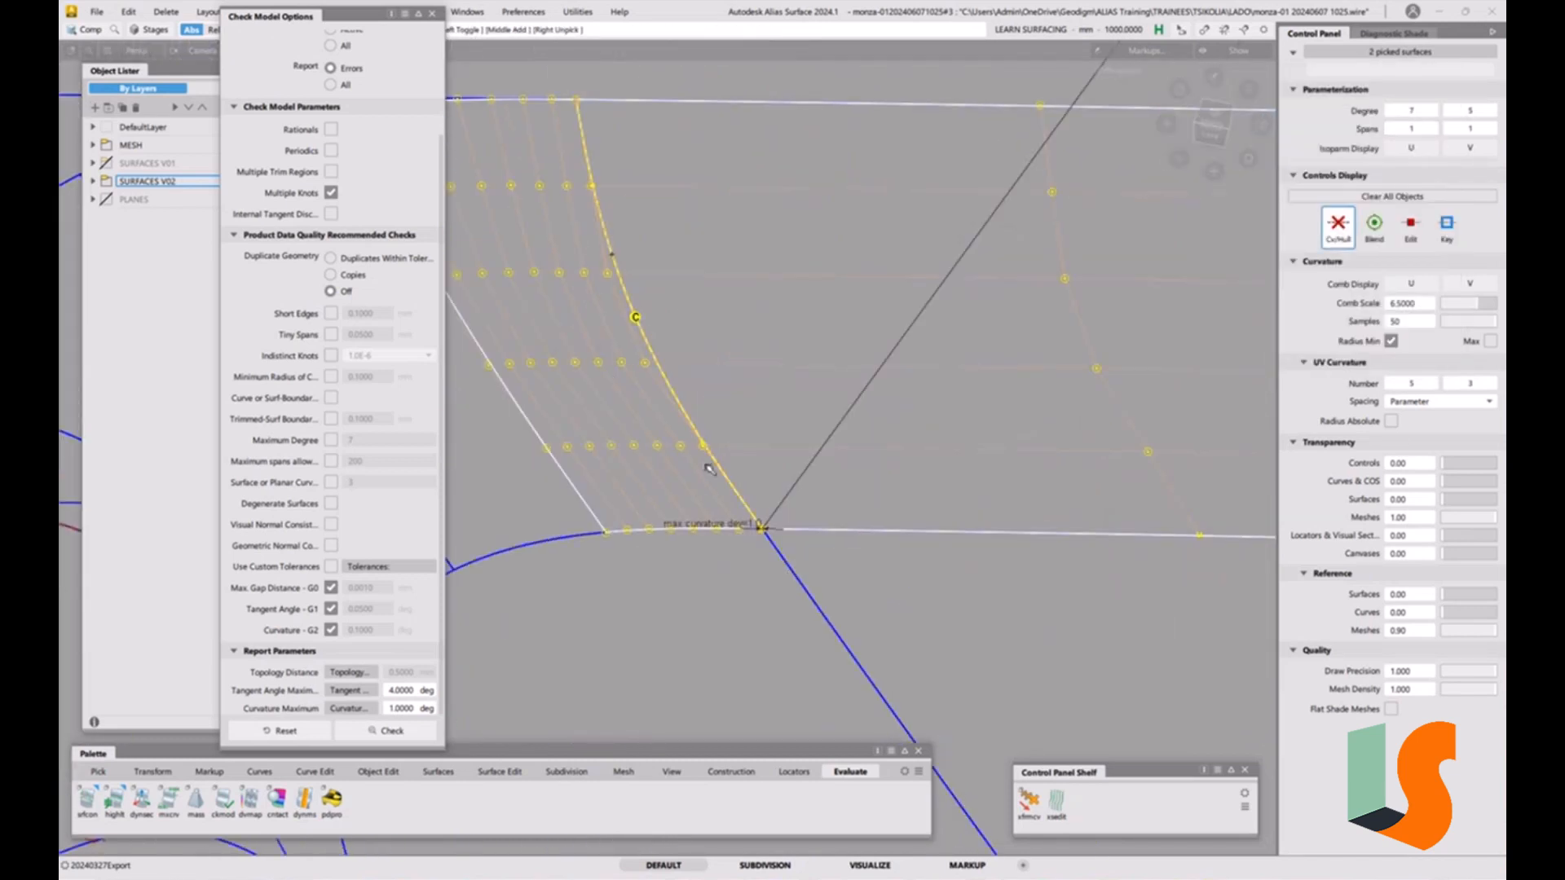
pyautogui.click(1152, 260)
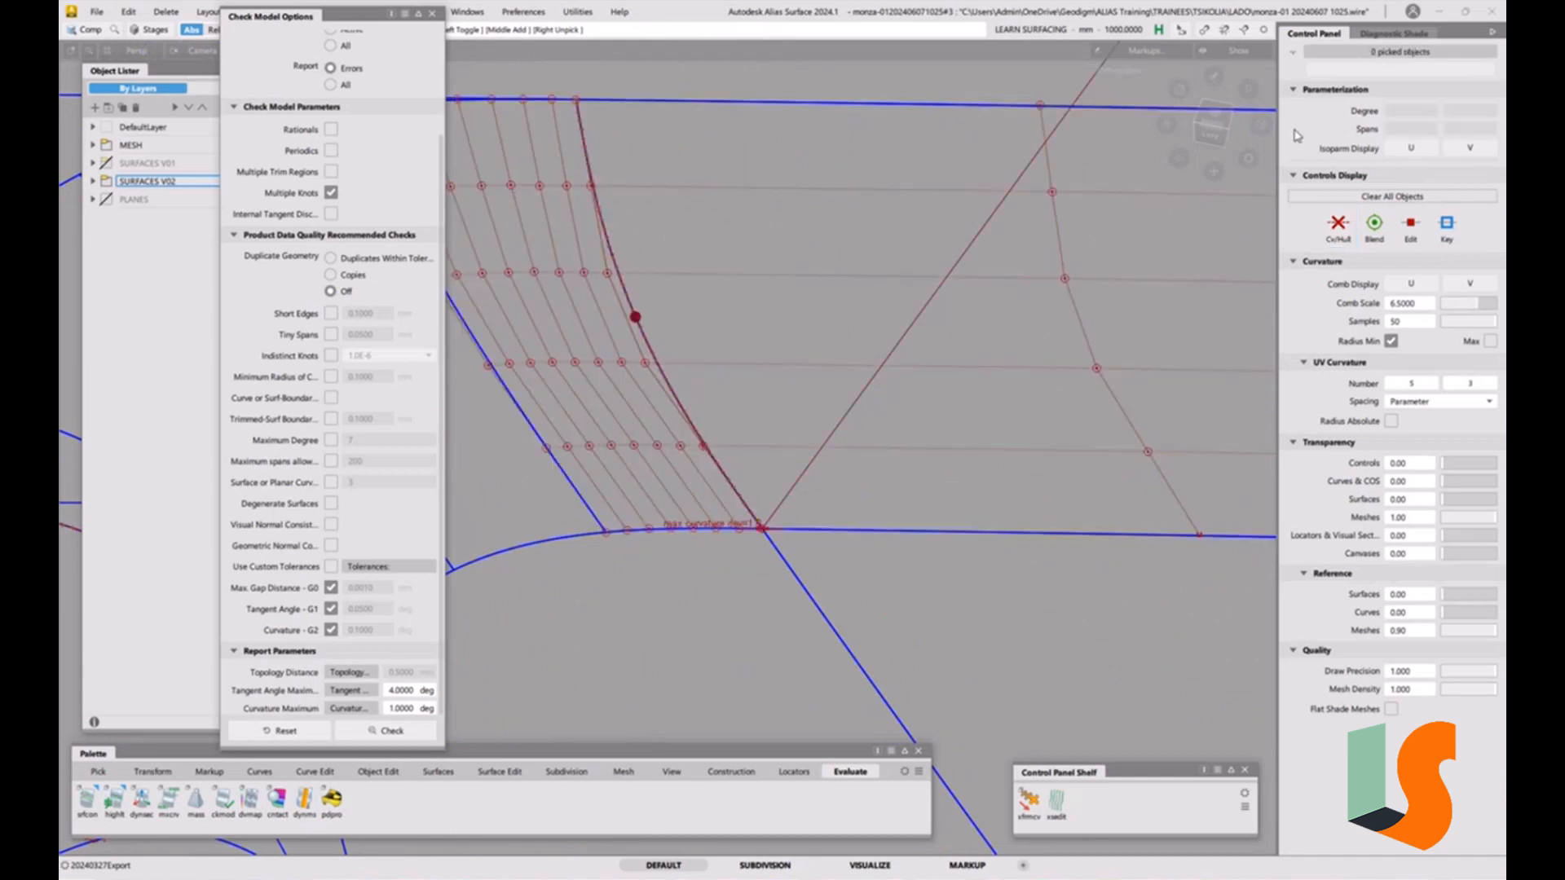
# Inspect the flagged corner surfaces with zebra-stripe diagnostic shading, then switch the shading off.
pyautogui.click(1407, 34)
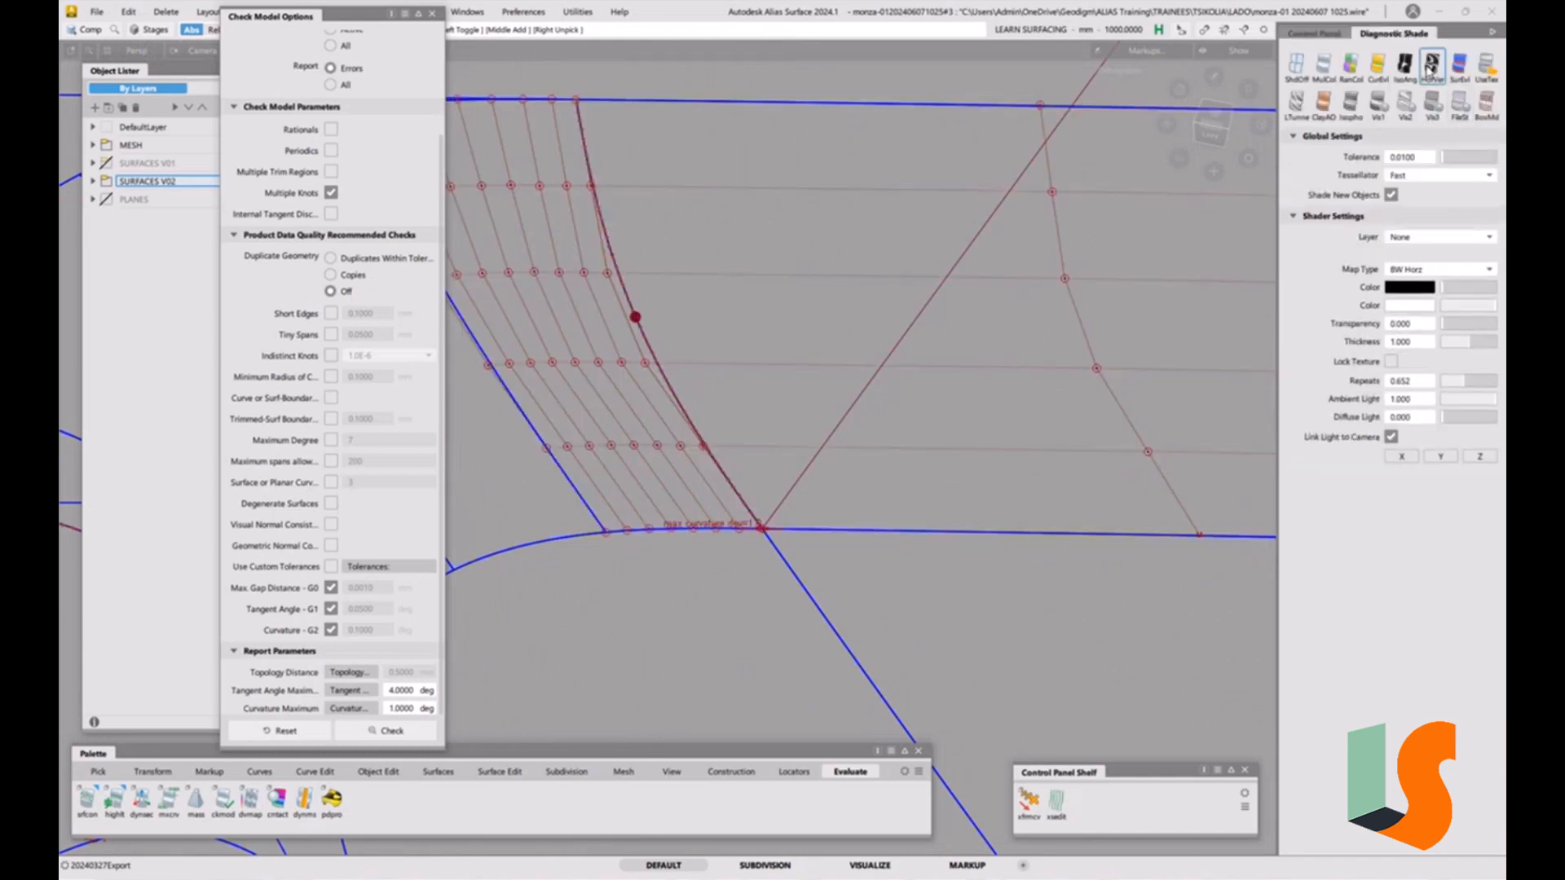
pyautogui.click(1433, 65)
pyautogui.keyDown('alt'); pyautogui.keyDown('shift'); pyautogui.moveTo(836, 515); pyautogui.dragTo(774, 531); pyautogui.keyUp('shift'); pyautogui.keyUp('alt')
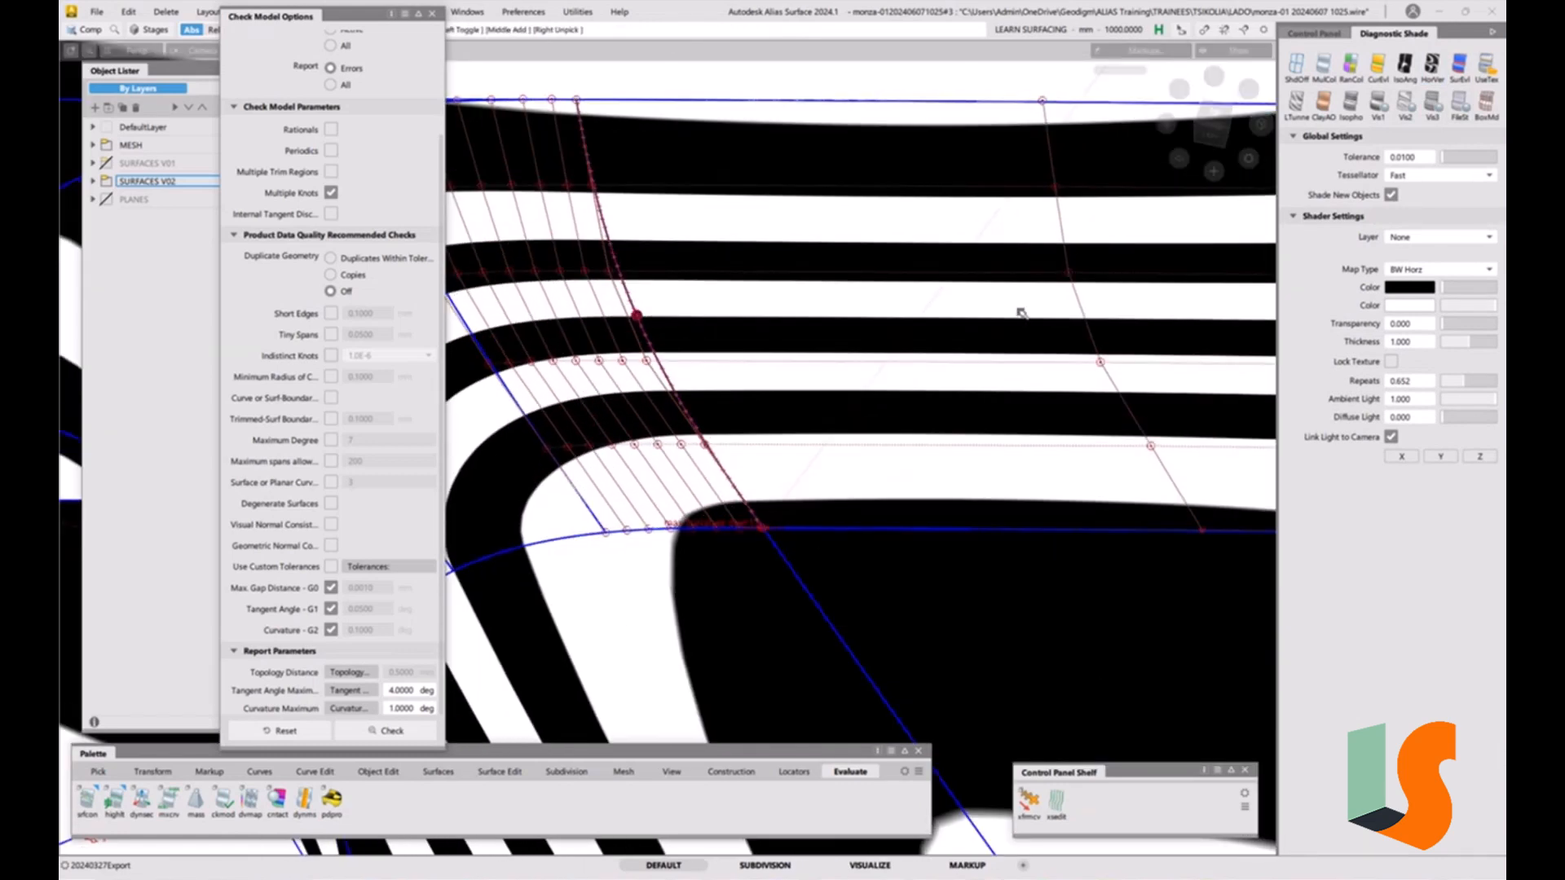
pyautogui.click(1296, 65)
pyautogui.keyDown('alt'); pyautogui.keyDown('shift'); pyautogui.moveTo(831, 430); pyautogui.dragTo(653, 379, button='right'); pyautogui.keyUp('shift'); pyautogui.keyUp('alt')
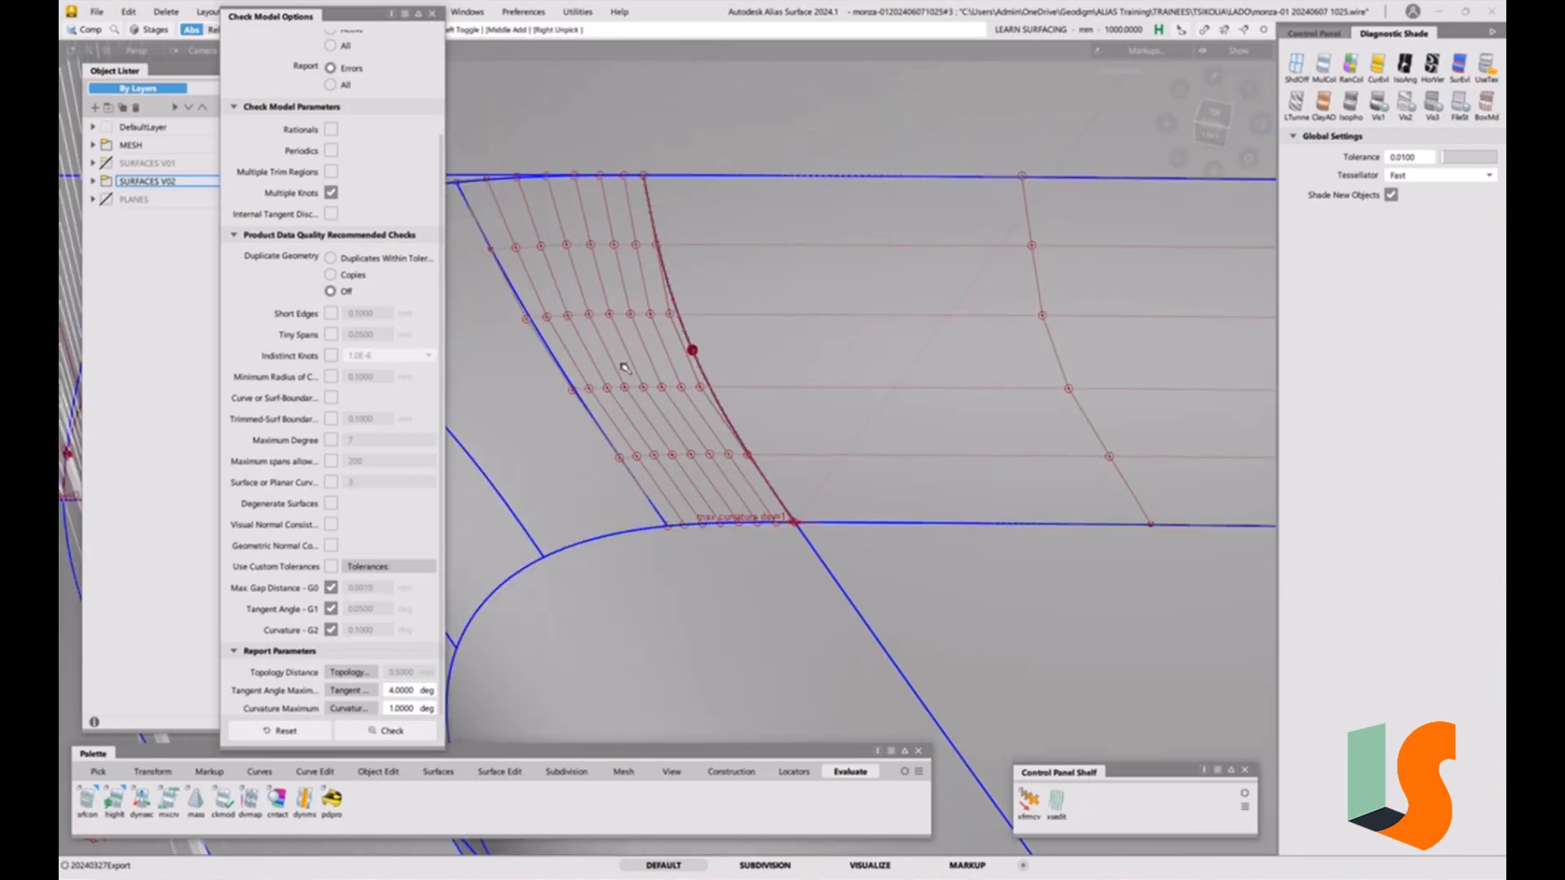
# Close the Check Model options and place a G2 curvature surface continuity locator on the fillet's shared edge.
pyautogui.click(433, 14)
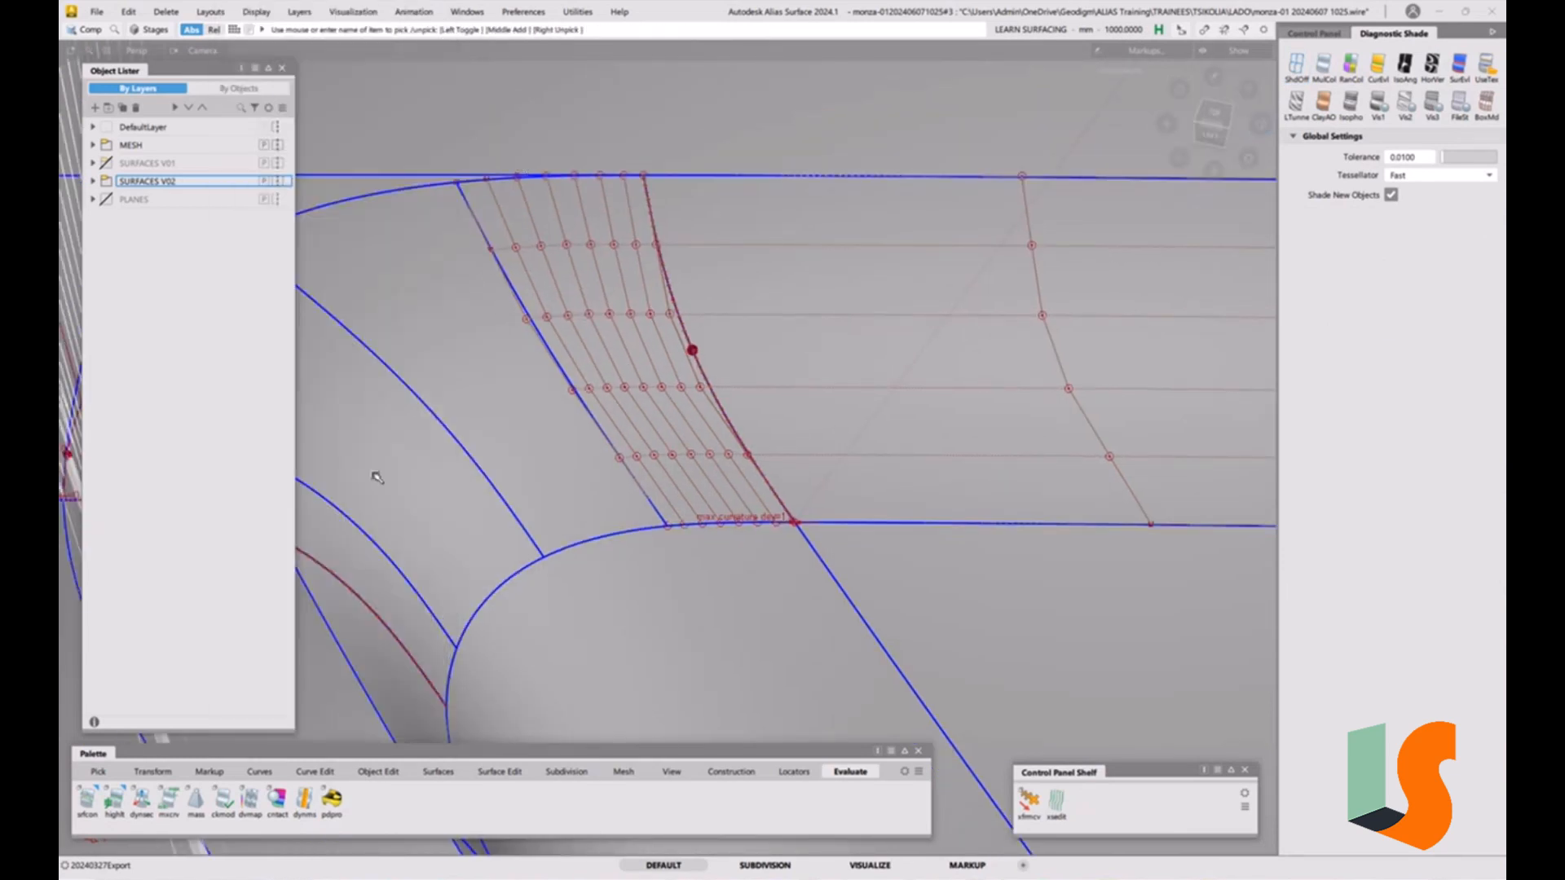
pyautogui.click(383, 772)
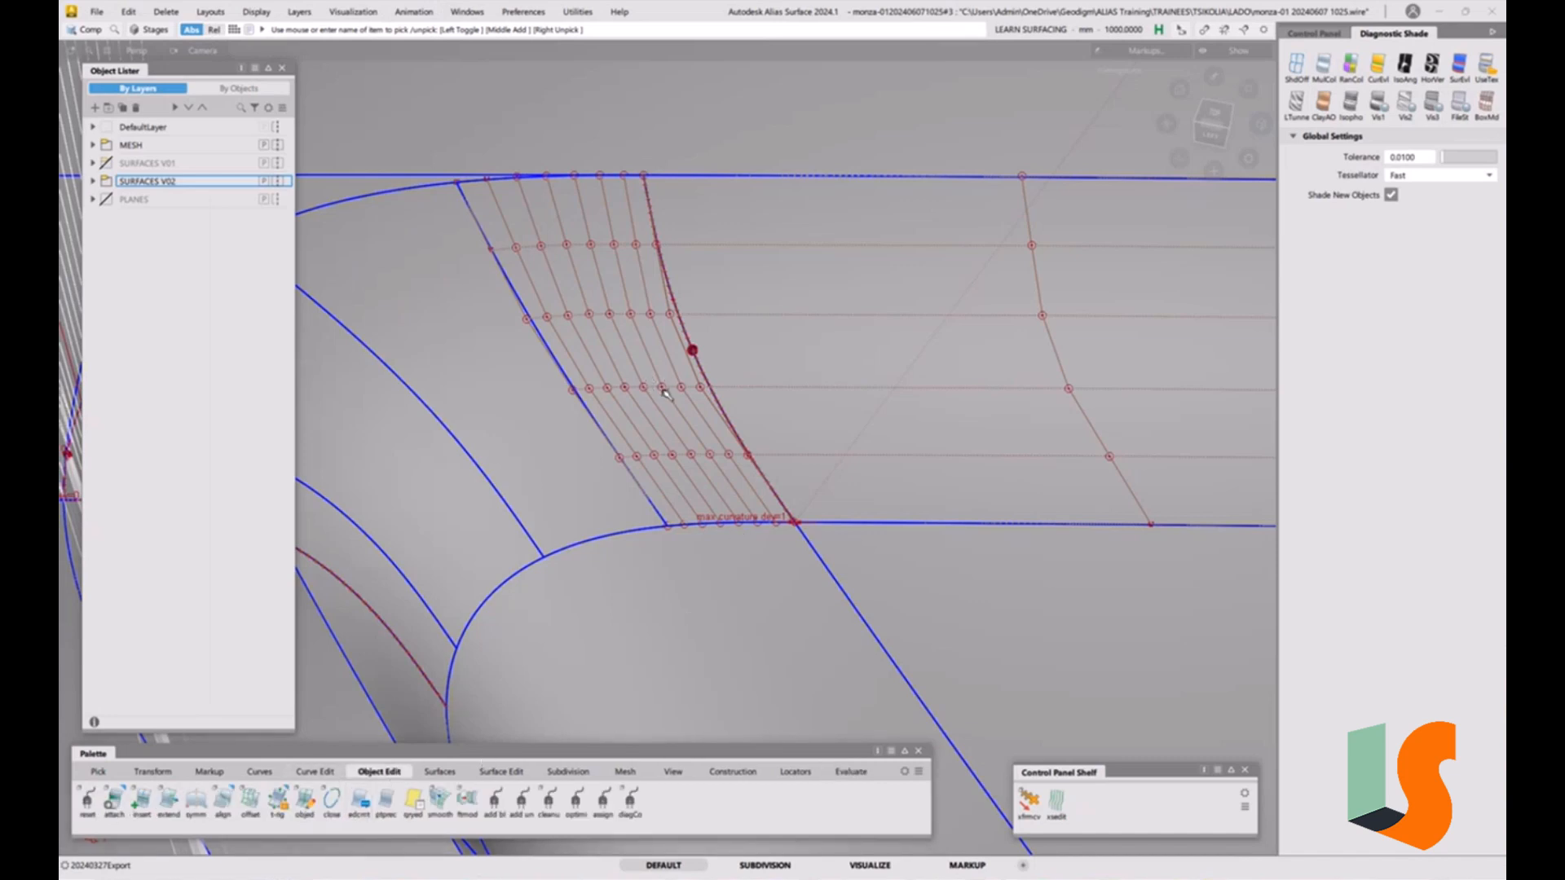
pyautogui.keyDown('alt'); pyautogui.keyDown('shift'); pyautogui.moveTo(693, 427); pyautogui.dragTo(590, 539, button='right'); pyautogui.keyUp('shift'); pyautogui.keyUp('alt')
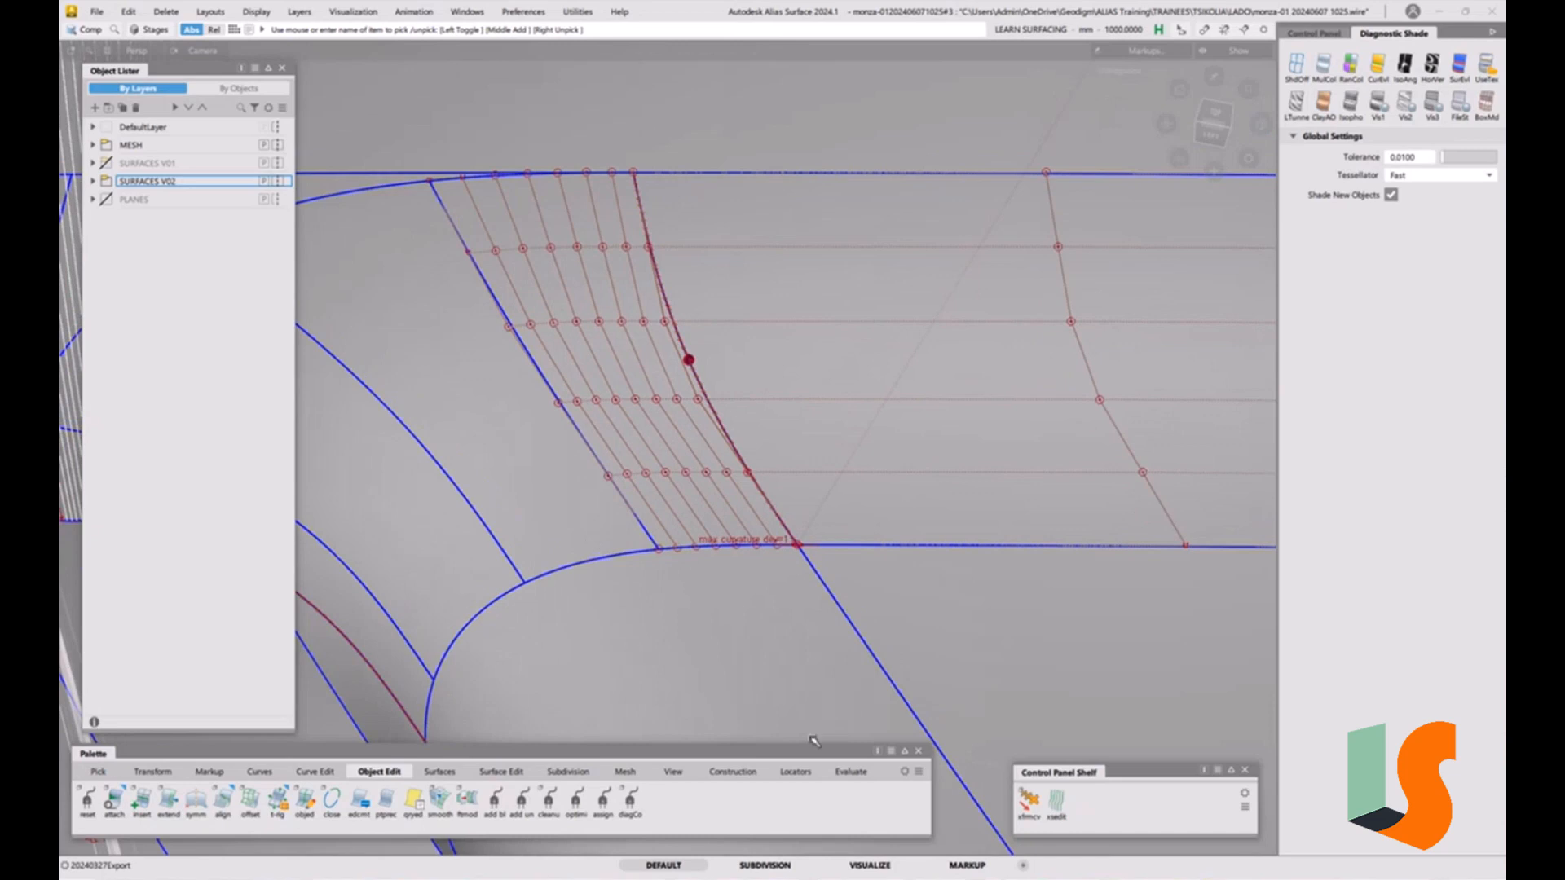
pyautogui.click(851, 772)
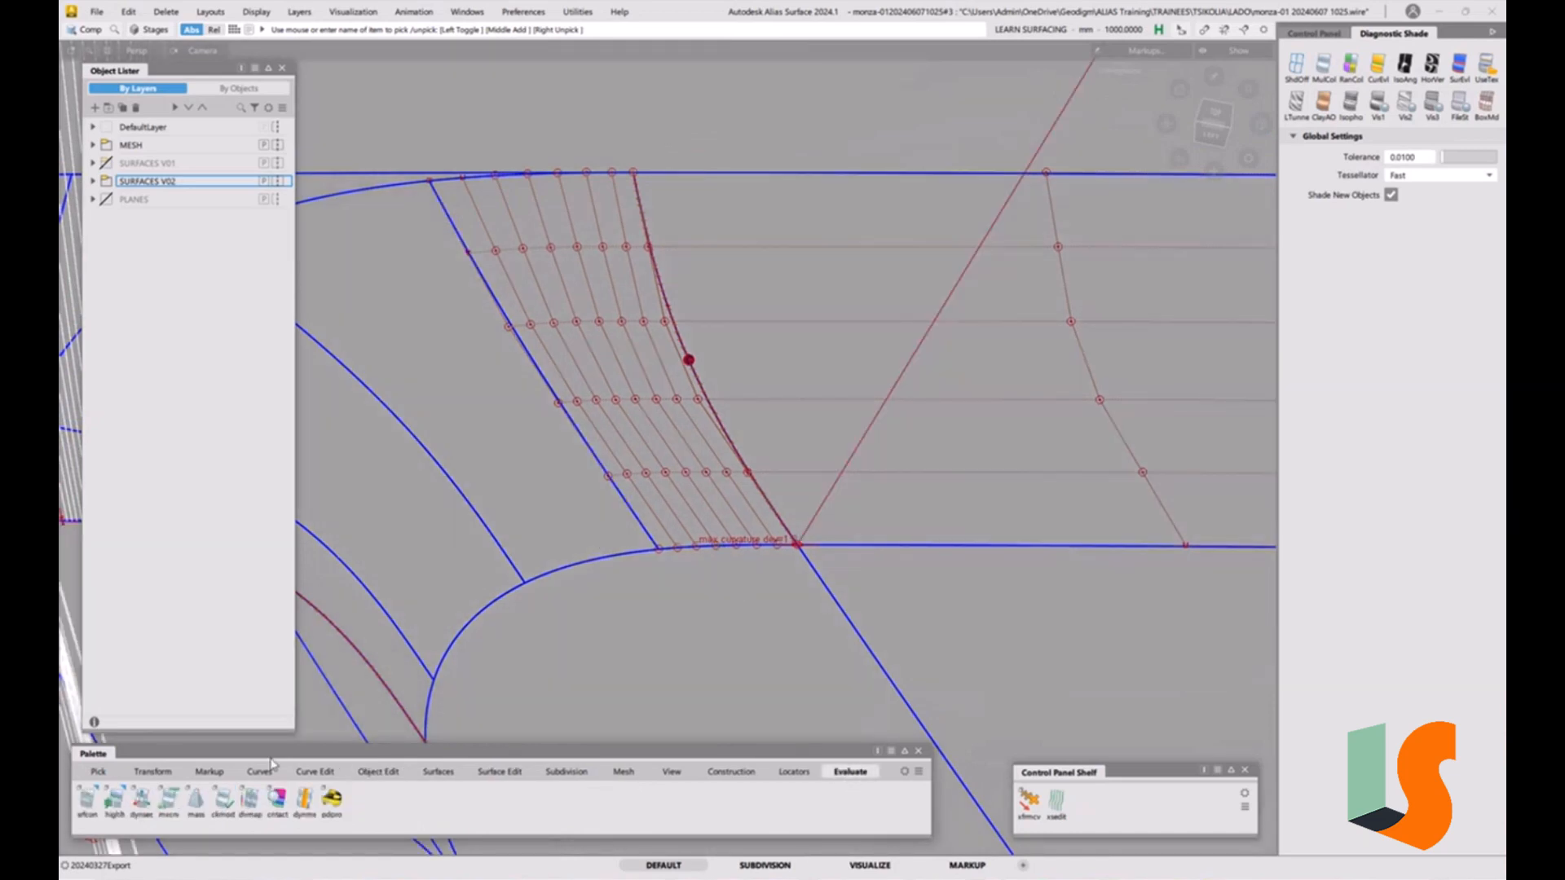
pyautogui.doubleClick(88, 800)
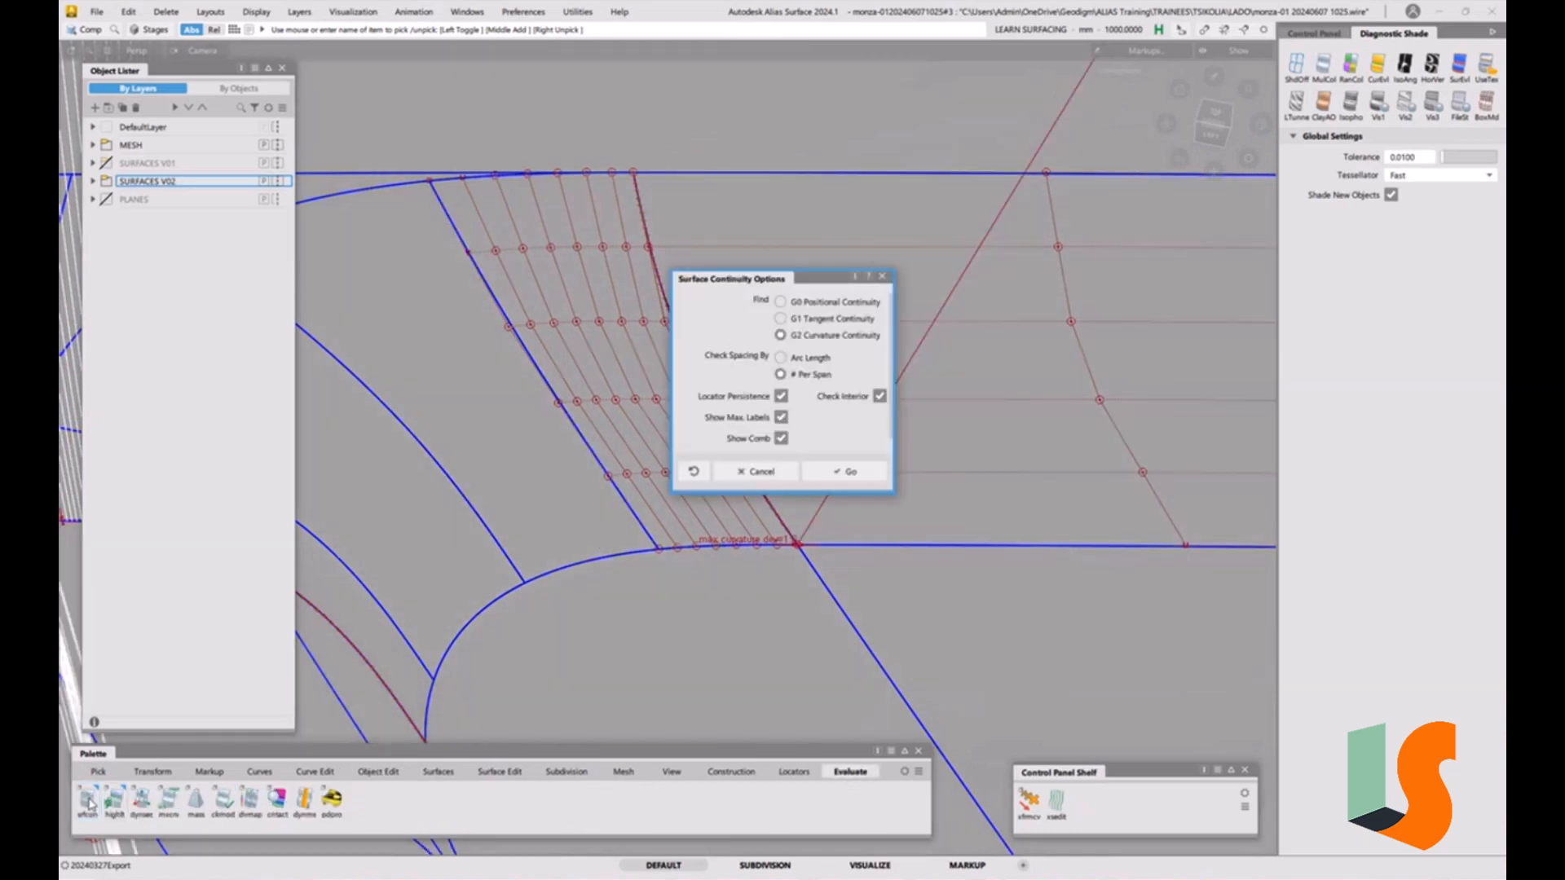
pyautogui.click(847, 472)
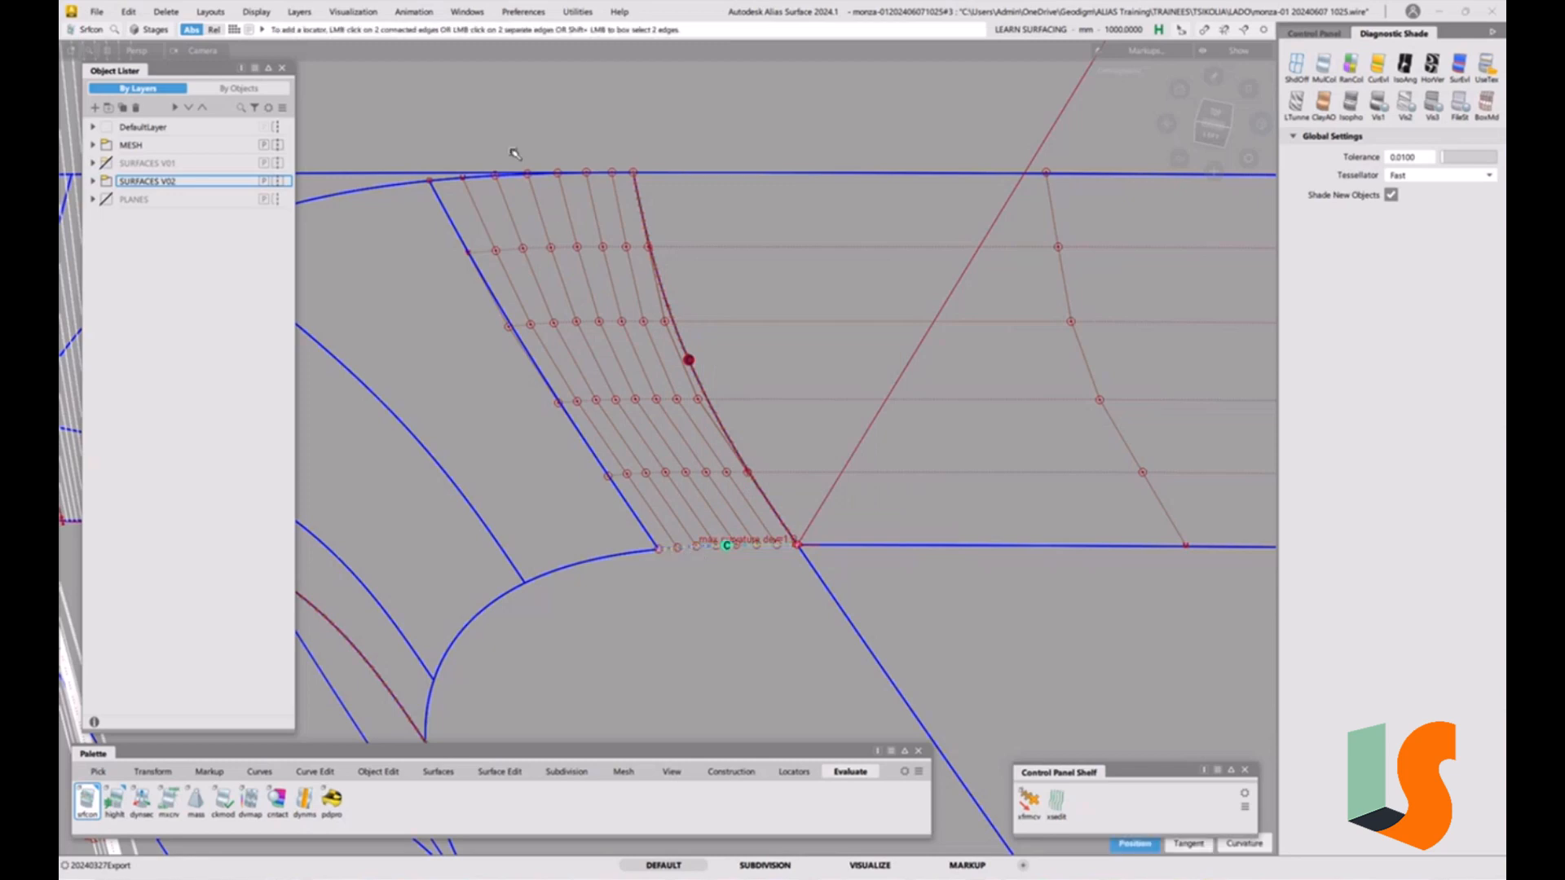
pyautogui.click(449, 183)
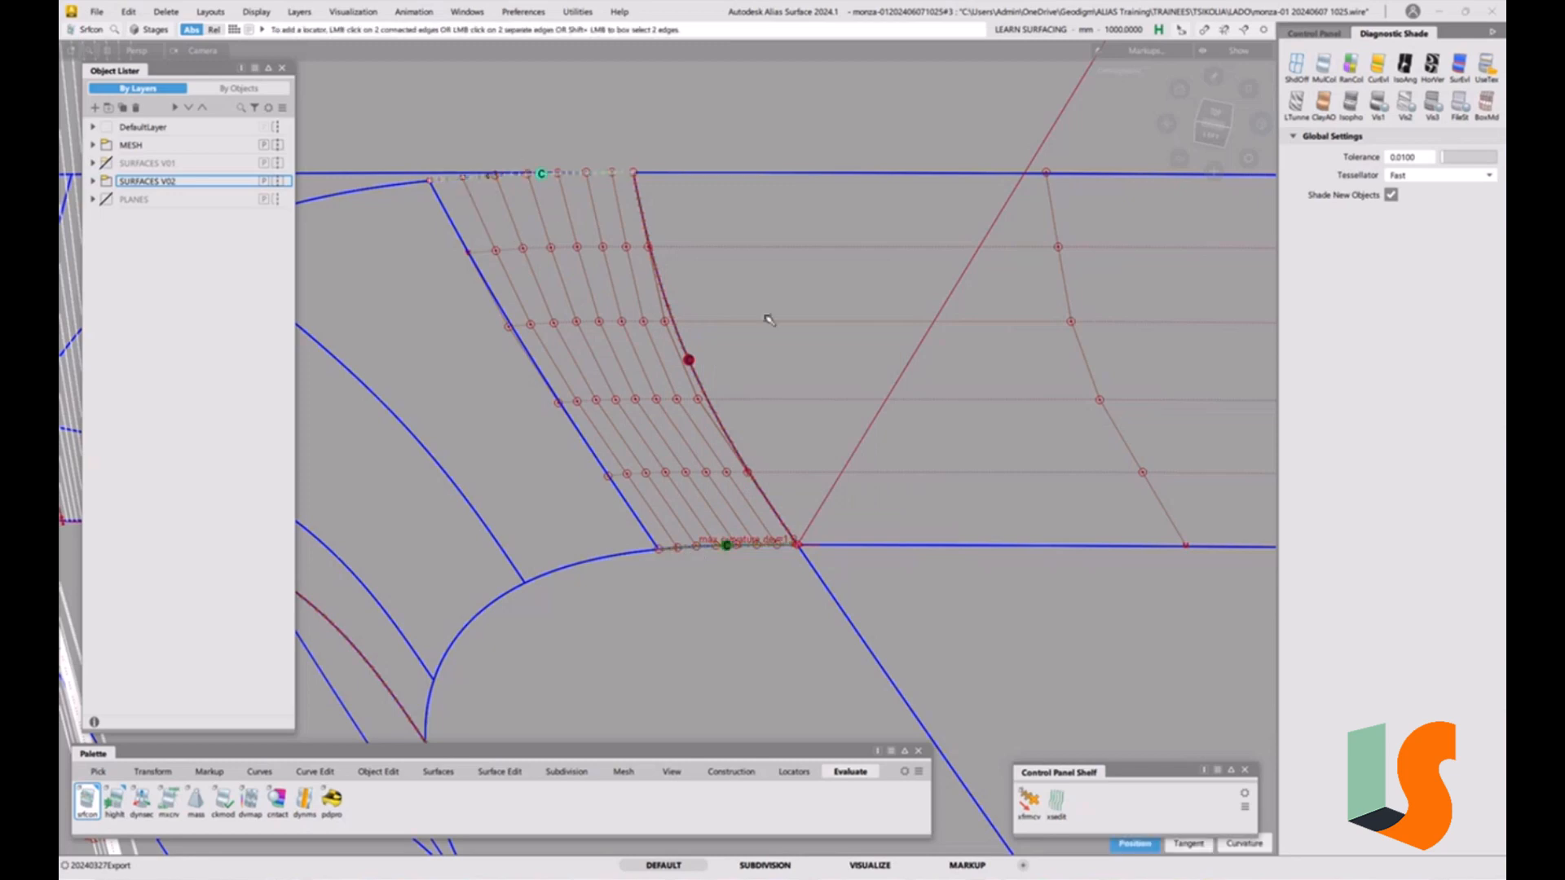
# Align the fillet surface's edge to the neighbouring surface with G2 continuity using the Align tool.
pyautogui.click(378, 771)
pyautogui.doubleClick(220, 811)
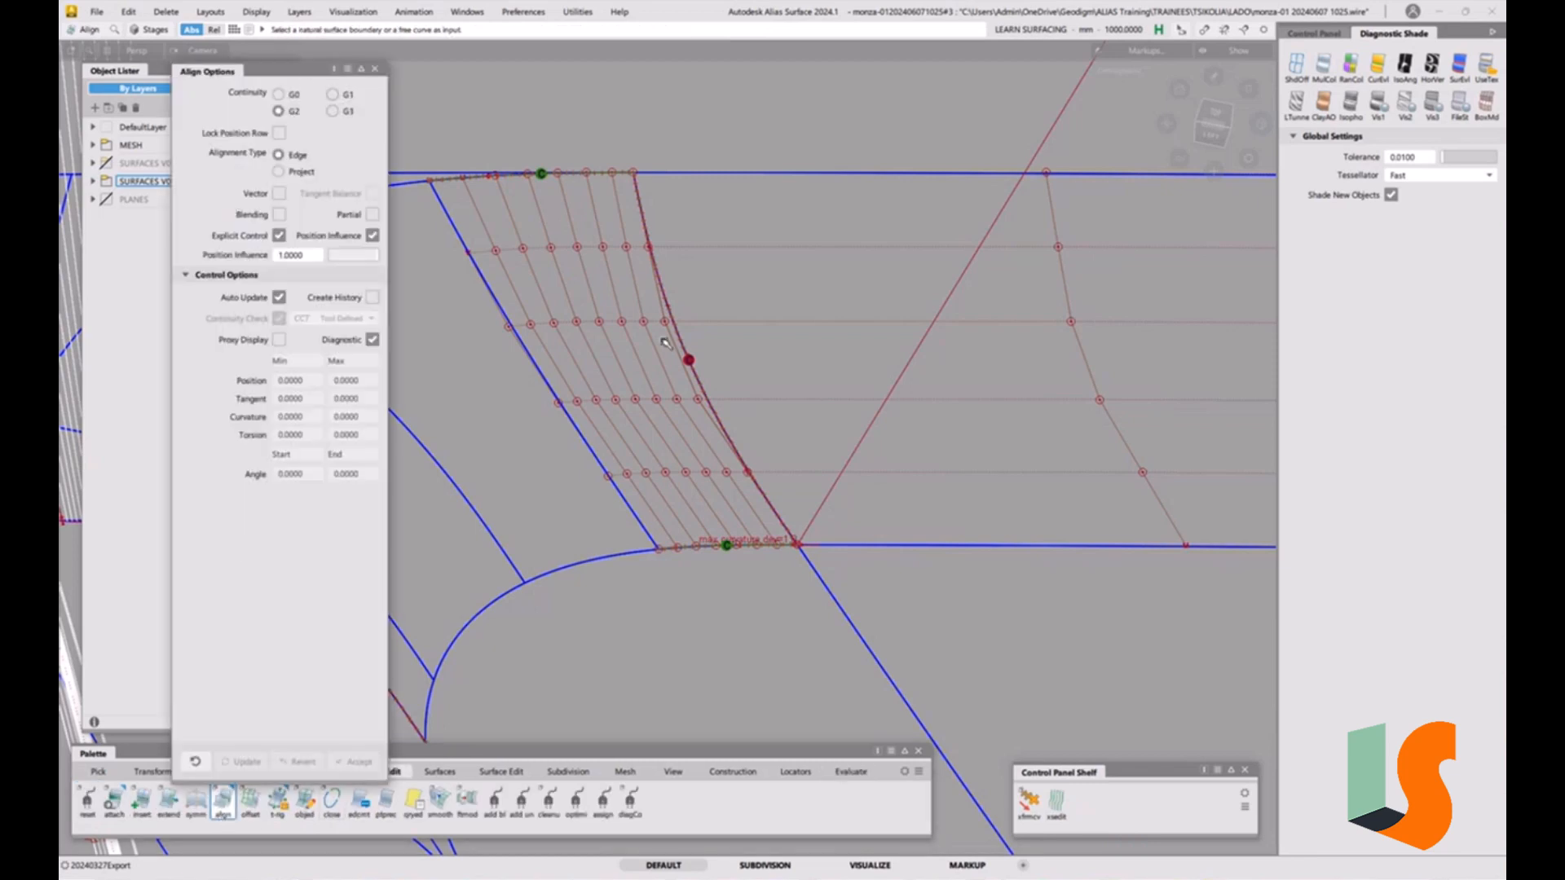
pyautogui.click(690, 338)
pyautogui.click(709, 335)
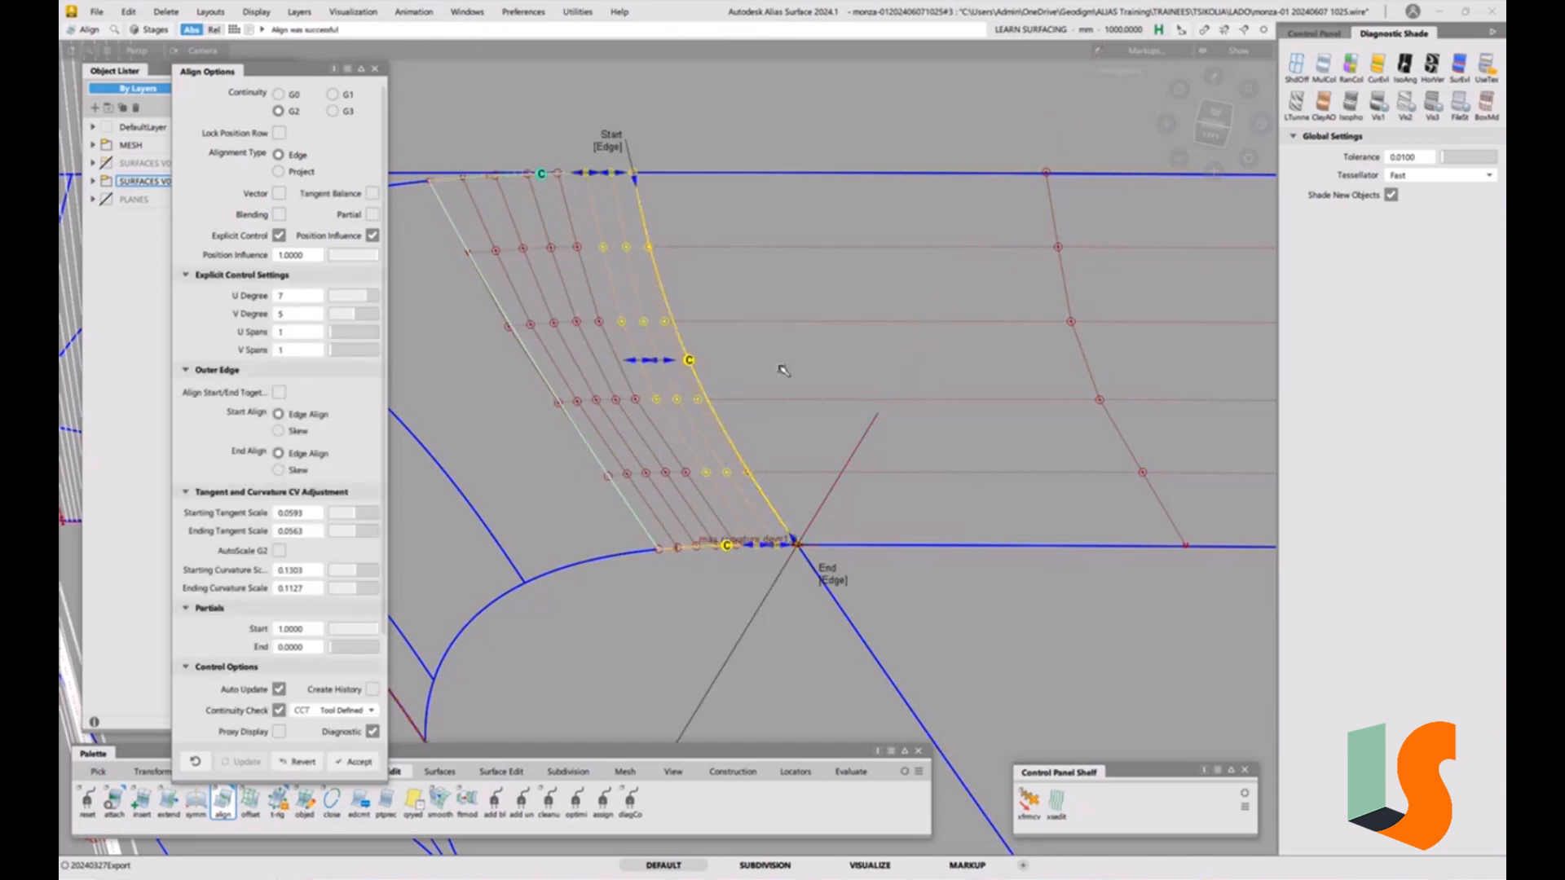
# Turn on Tangent Balance for the alignment and inspect the adjusted fillet edge.
pyautogui.keyDown('alt'); pyautogui.keyDown('shift'); pyautogui.moveTo(799, 401); pyautogui.dragTo(750, 388); pyautogui.keyUp('shift'); pyautogui.keyUp('alt')
pyautogui.keyDown('alt'); pyautogui.keyDown('shift'); pyautogui.moveTo(749, 384); pyautogui.dragTo(786, 464, button='right'); pyautogui.keyUp('shift'); pyautogui.keyUp('alt')
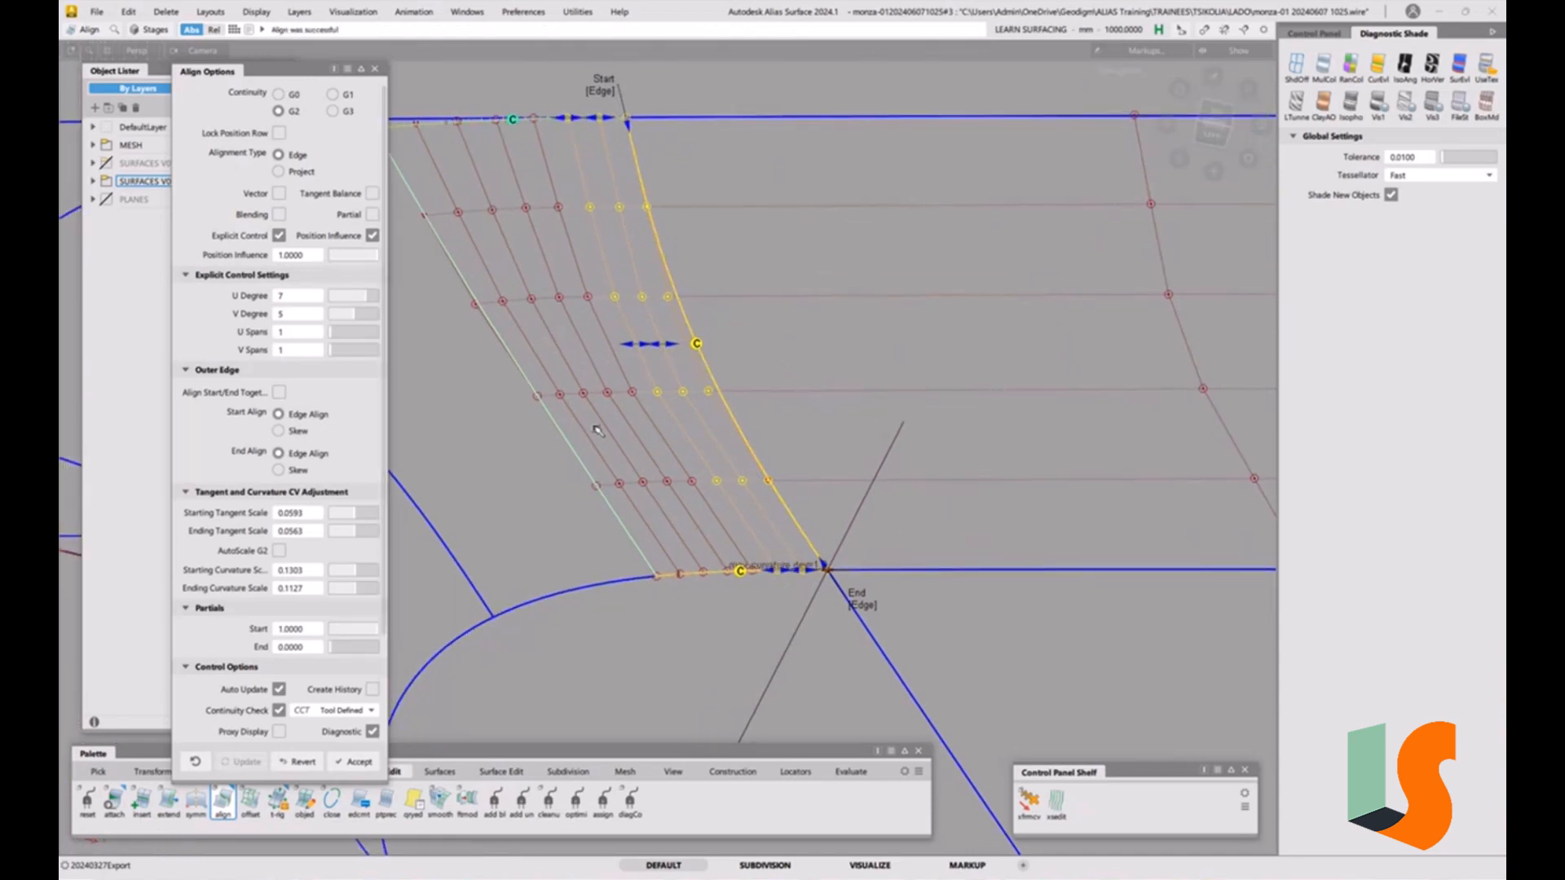
pyautogui.click(373, 194)
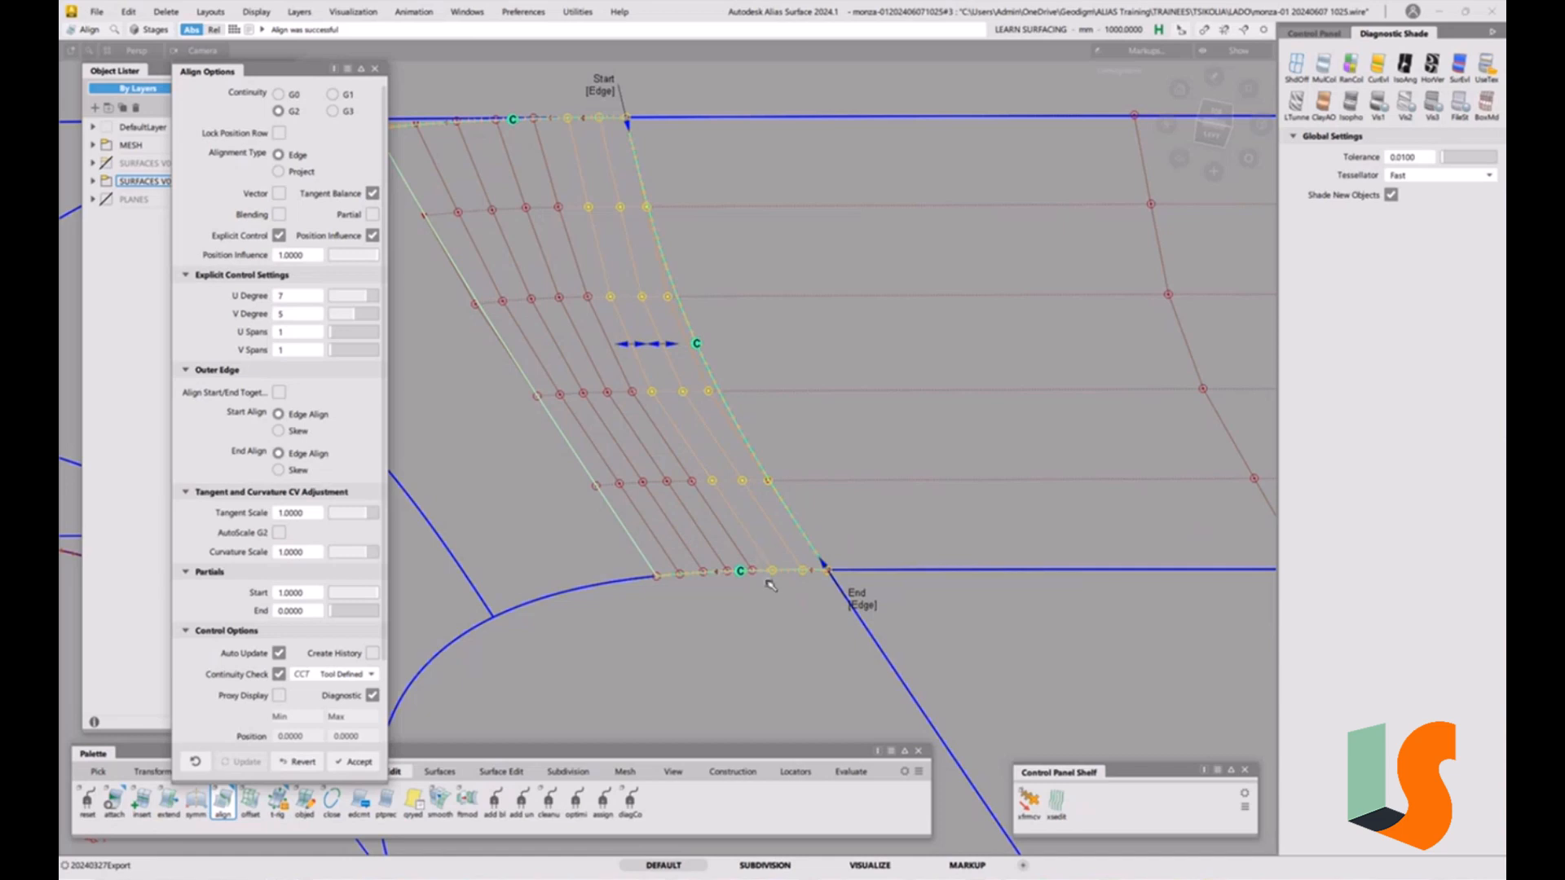
pyautogui.keyDown('alt'); pyautogui.keyDown('shift'); pyautogui.moveTo(751, 556); pyautogui.dragTo(842, 520); pyautogui.keyUp('shift'); pyautogui.keyUp('alt')
pyautogui.keyDown('alt'); pyautogui.keyDown('shift'); pyautogui.moveTo(843, 521); pyautogui.dragTo(770, 493, button='right'); pyautogui.keyUp('shift'); pyautogui.keyUp('alt')
pyautogui.keyDown('alt'); pyautogui.keyDown('shift'); pyautogui.moveTo(770, 493); pyautogui.dragTo(848, 528, button='middle'); pyautogui.keyUp('shift'); pyautogui.keyUp('alt')
pyautogui.keyDown('alt'); pyautogui.keyDown('shift'); pyautogui.moveTo(775, 405); pyautogui.dragTo(780, 440, button='right'); pyautogui.keyUp('shift'); pyautogui.keyUp('alt')
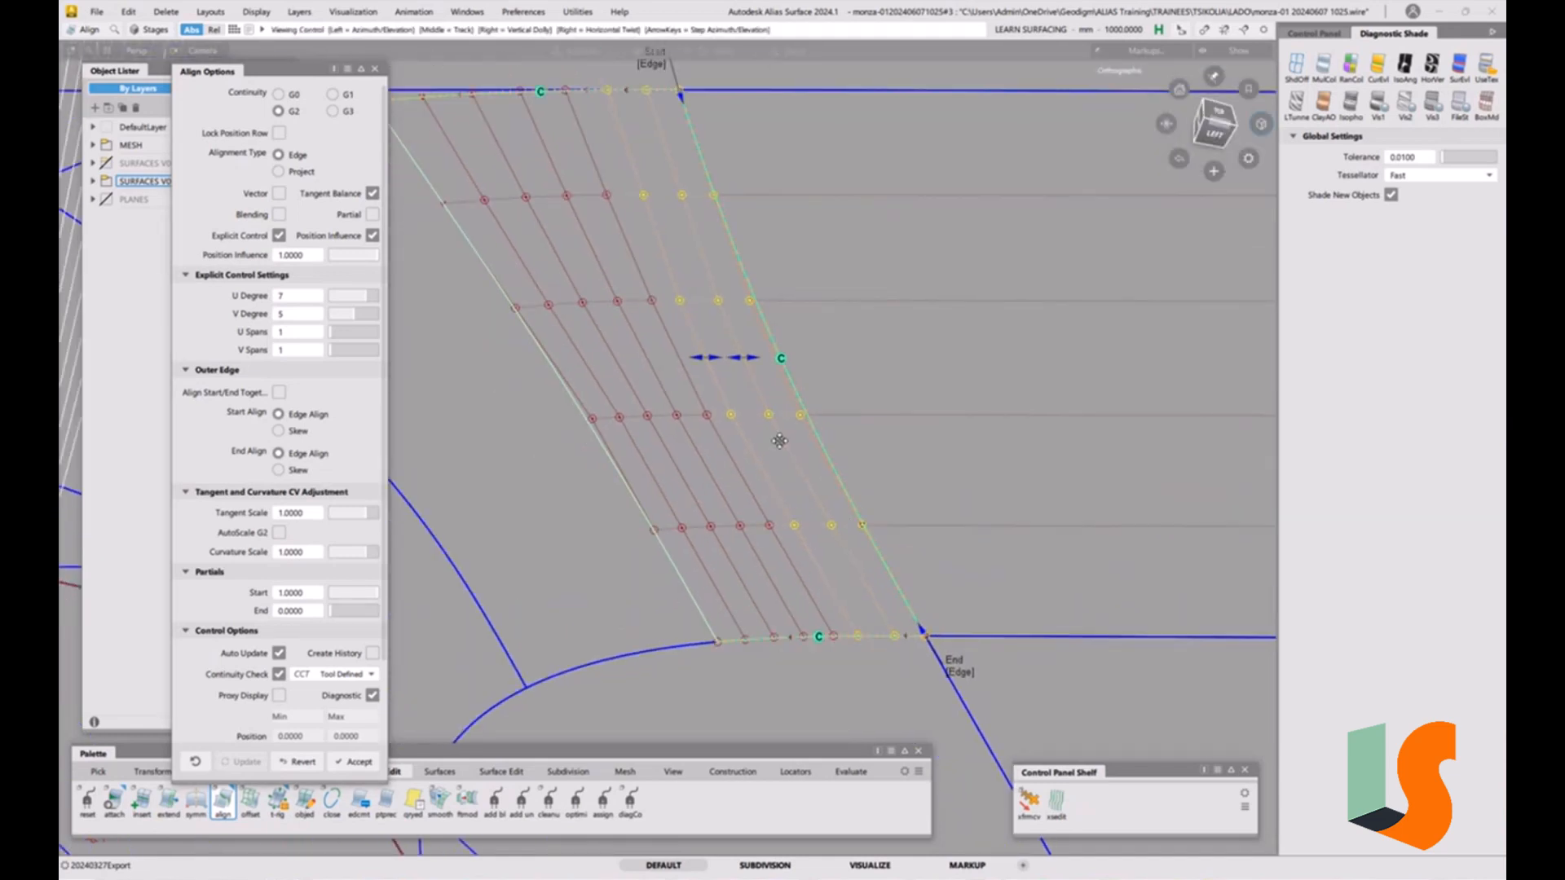
pyautogui.keyDown('alt'); pyautogui.keyDown('shift'); pyautogui.moveTo(779, 440); pyautogui.dragTo(794, 474, button='middle'); pyautogui.keyUp('shift'); pyautogui.keyUp('alt')
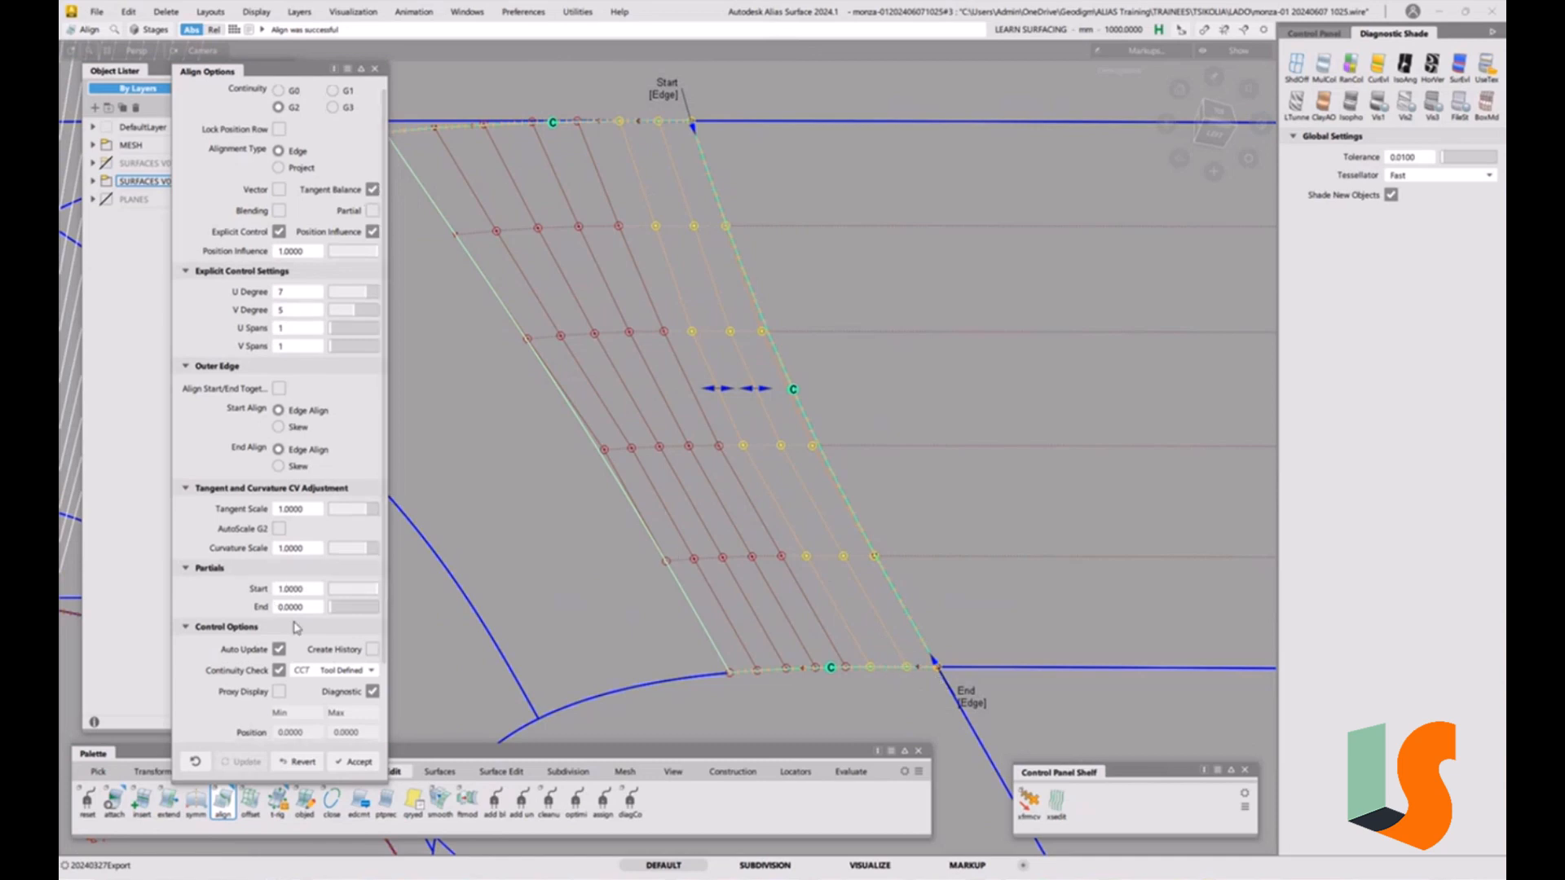
# Enable Create History and Proxy Display in the Align options and examine the aligned surface.
pyautogui.scroll(-1, 277, 612)
pyautogui.click(373, 601)
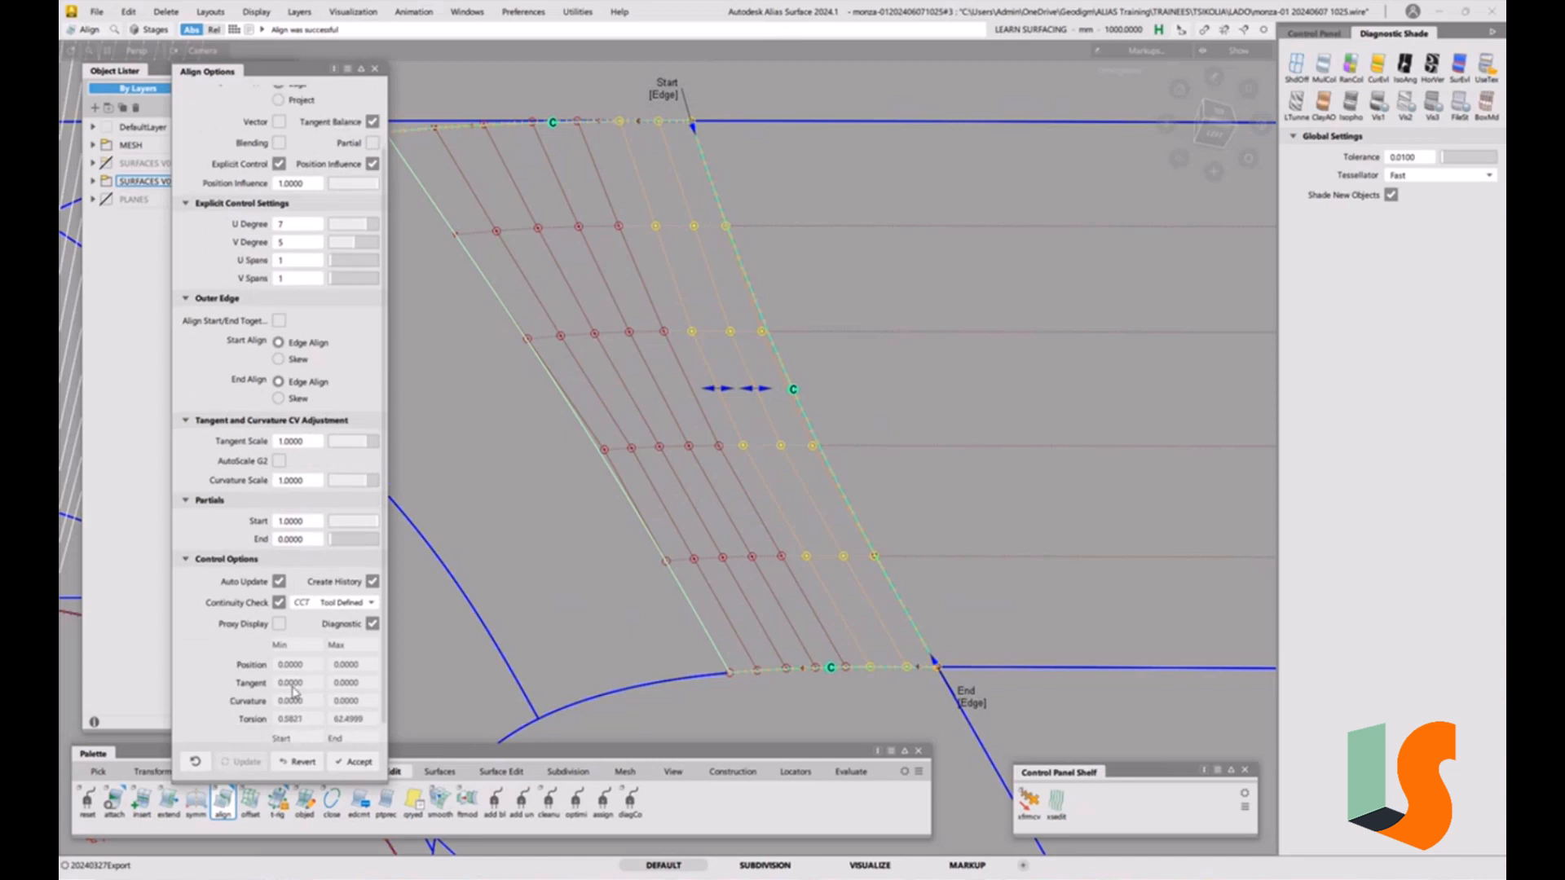
pyautogui.scroll(-1, 294, 701)
pyautogui.moveTo(283, 777); pyautogui.dragTo(283, 838)
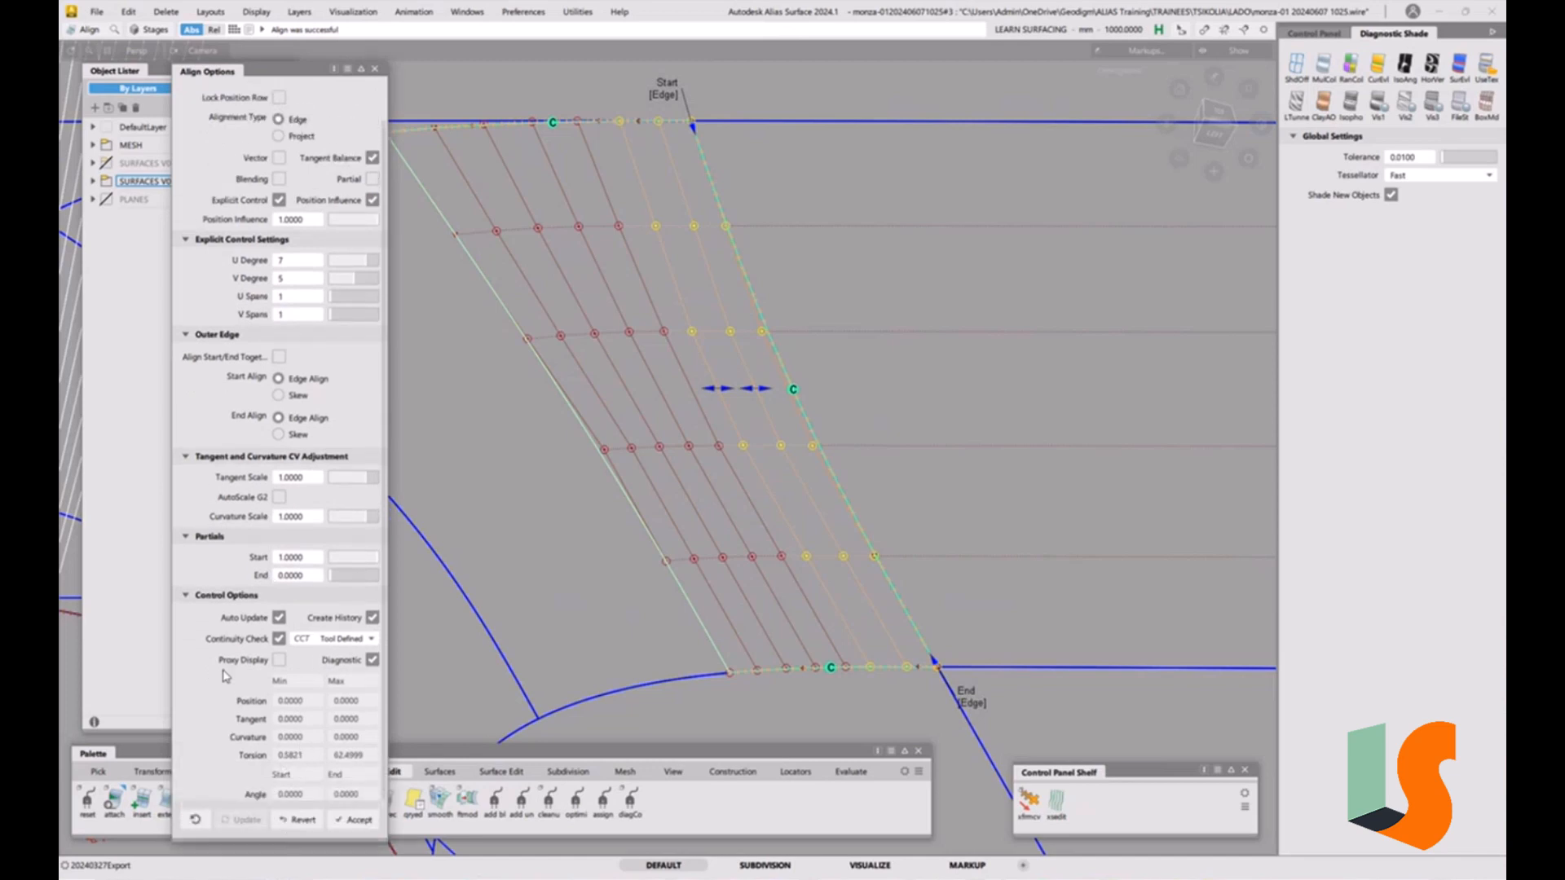
pyautogui.click(279, 660)
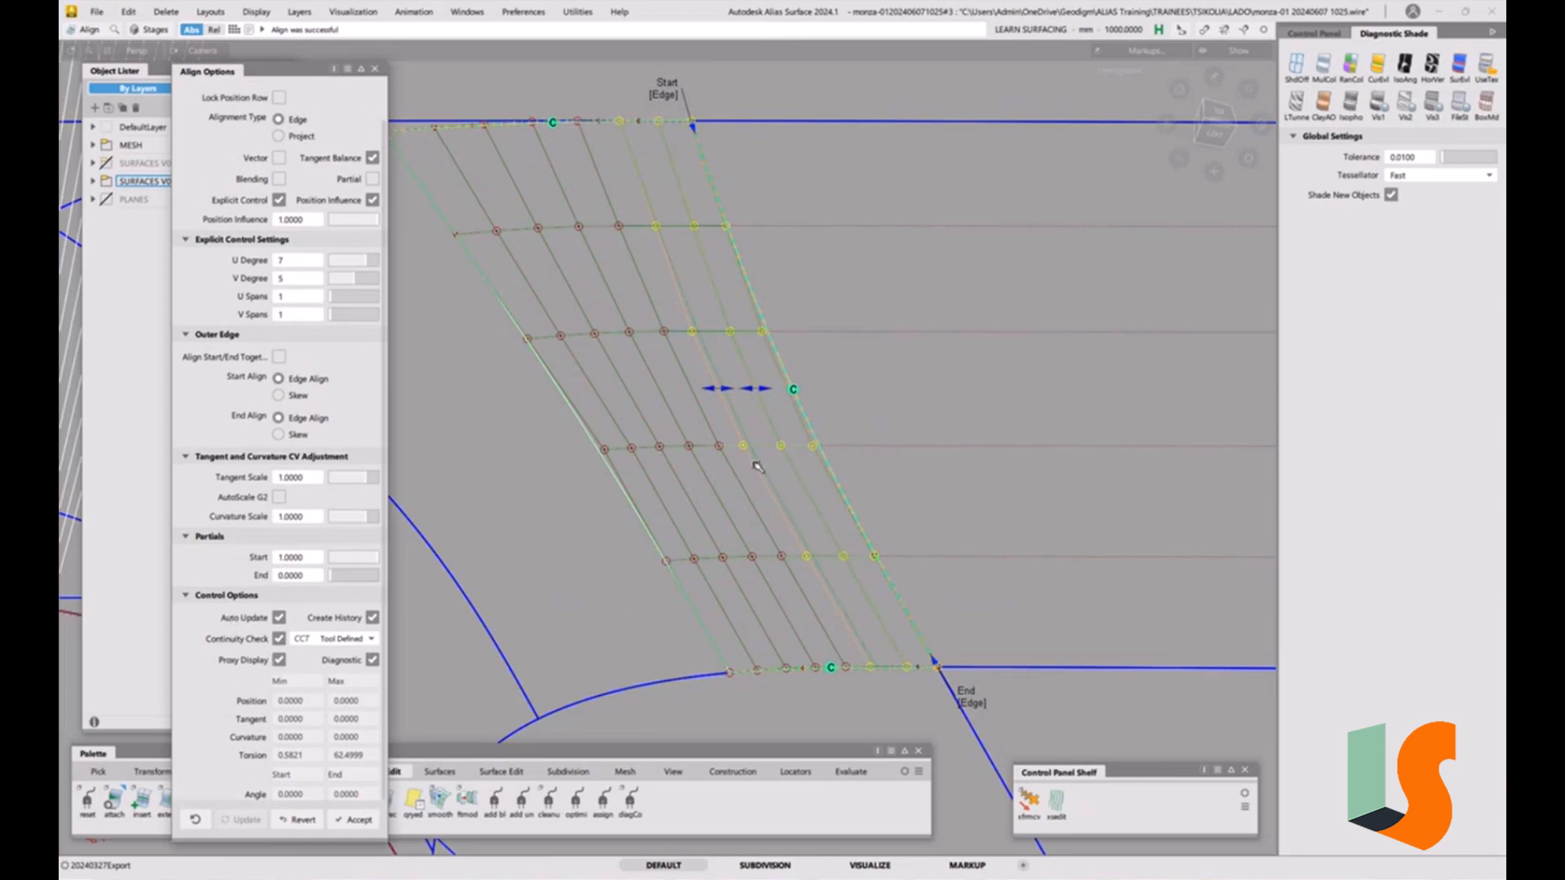
pyautogui.scroll(3, 764, 454)
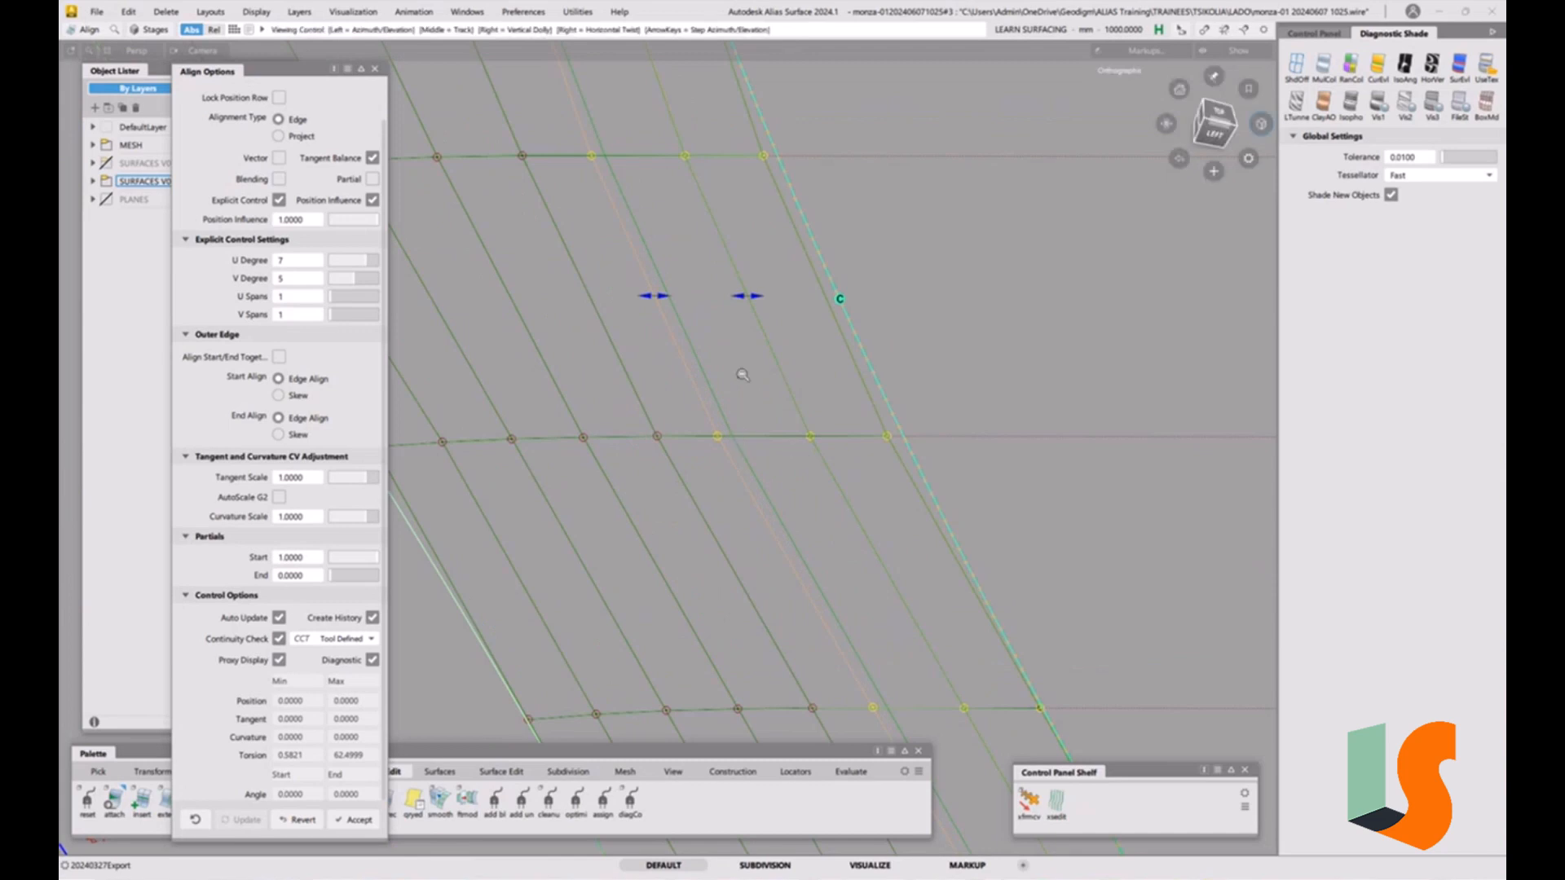
pyautogui.keyDown('alt'); pyautogui.keyDown('shift'); pyautogui.moveTo(747, 357); pyautogui.dragTo(763, 478); pyautogui.keyUp('shift'); pyautogui.keyUp('alt')
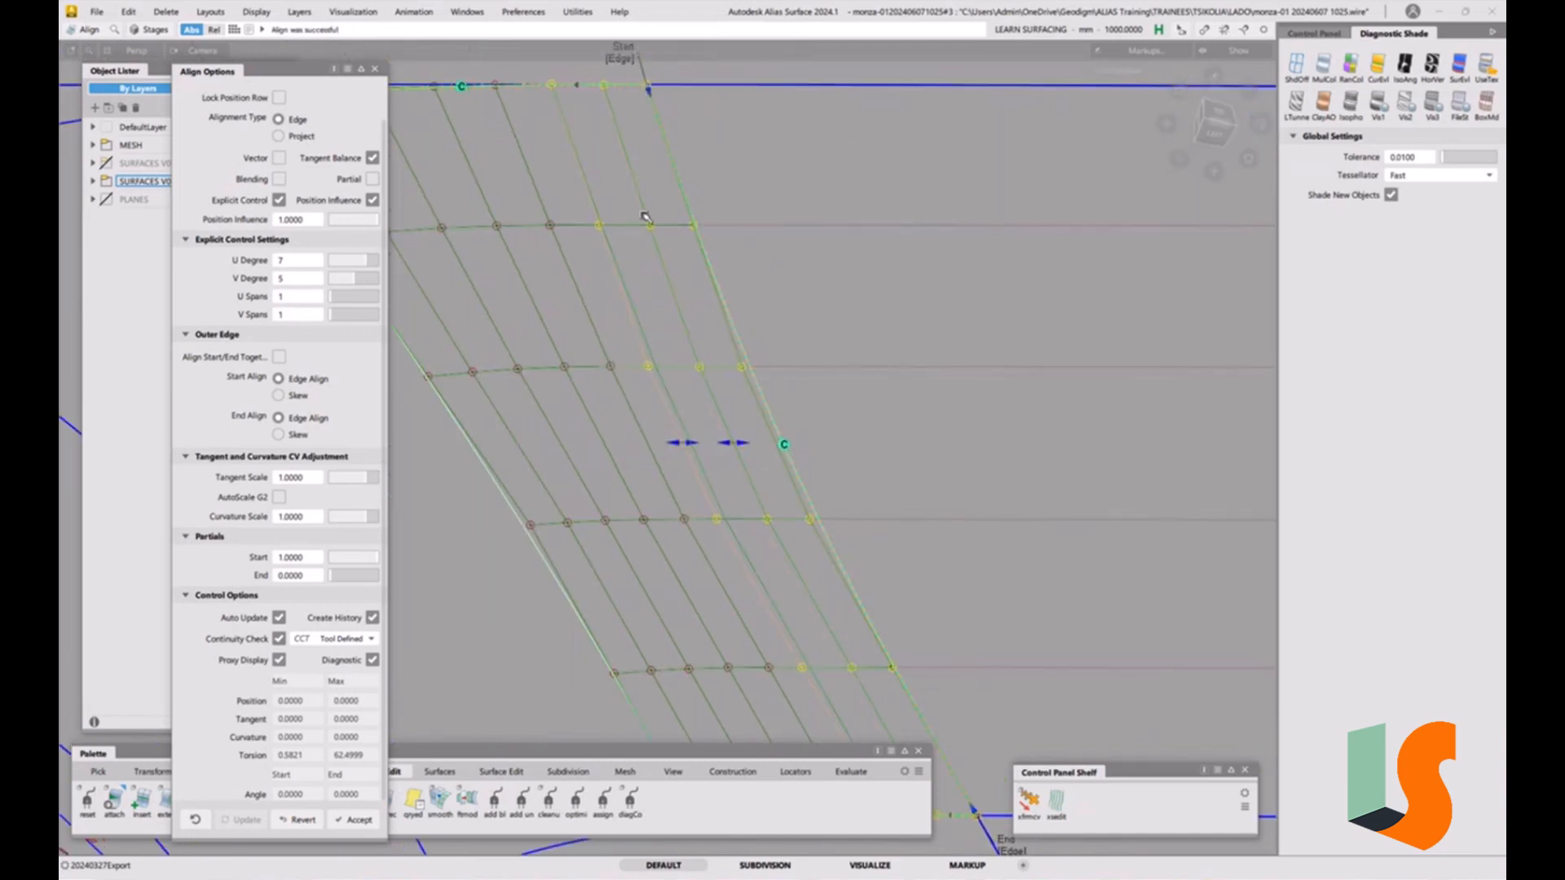
pyautogui.scroll(-1, 842, 498)
pyautogui.keyDown('alt'); pyautogui.keyDown('shift'); pyautogui.moveTo(844, 505); pyautogui.dragTo(832, 279, button='middle'); pyautogui.keyUp('shift'); pyautogui.keyUp('alt')
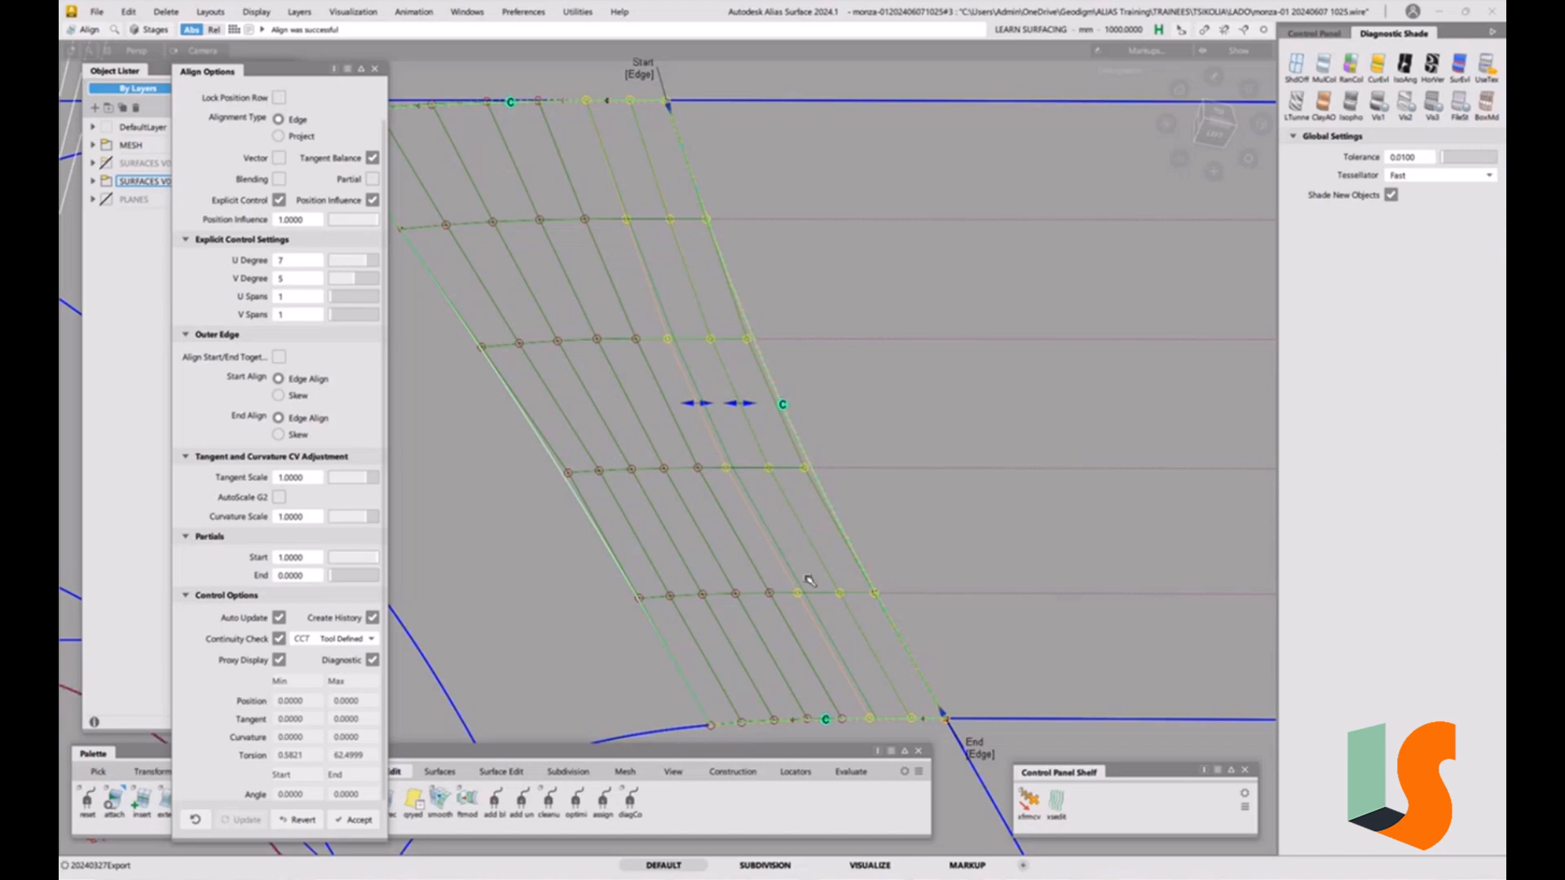
# Slide a lower CV of the fillet surface with the Transform CV tool in Slide mode, agreeing to delete construction history.
pyautogui.press('space')
pyautogui.press('t')
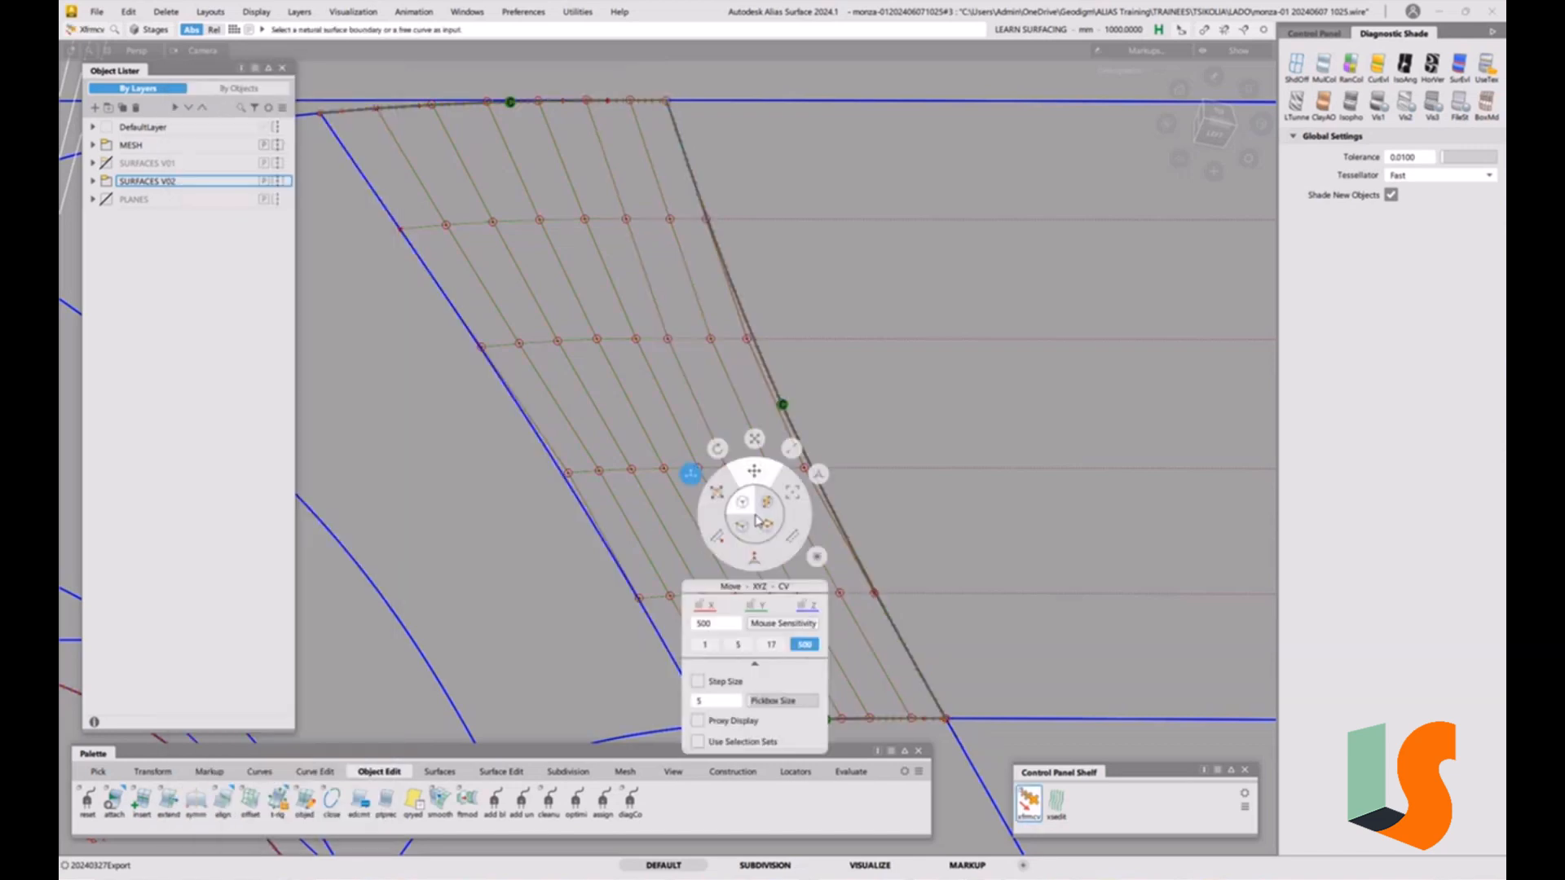
pyautogui.click(721, 497)
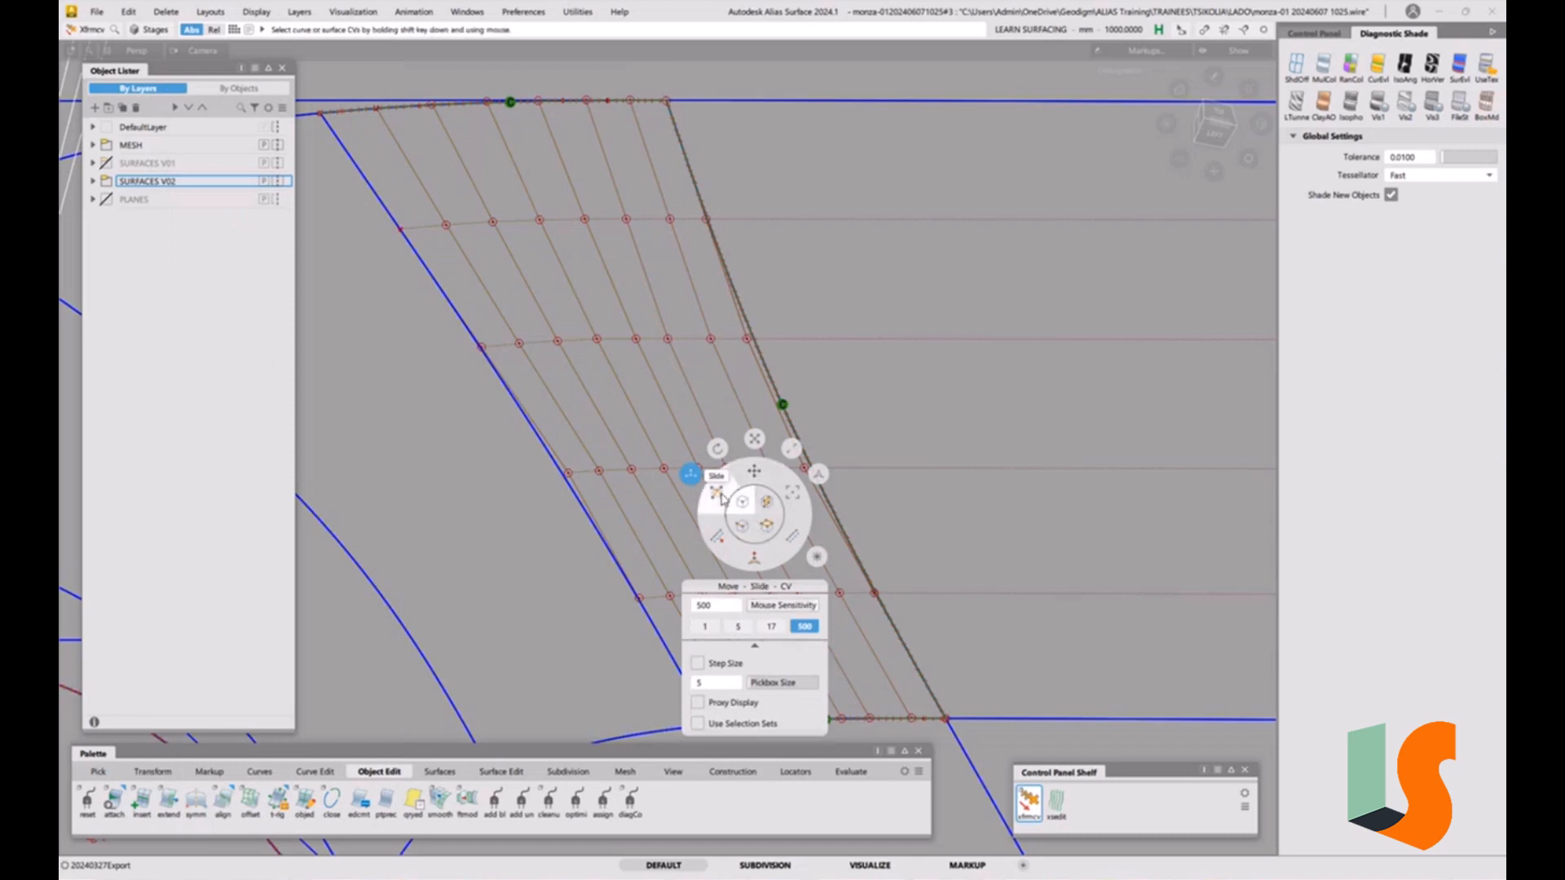
pyautogui.click(769, 628)
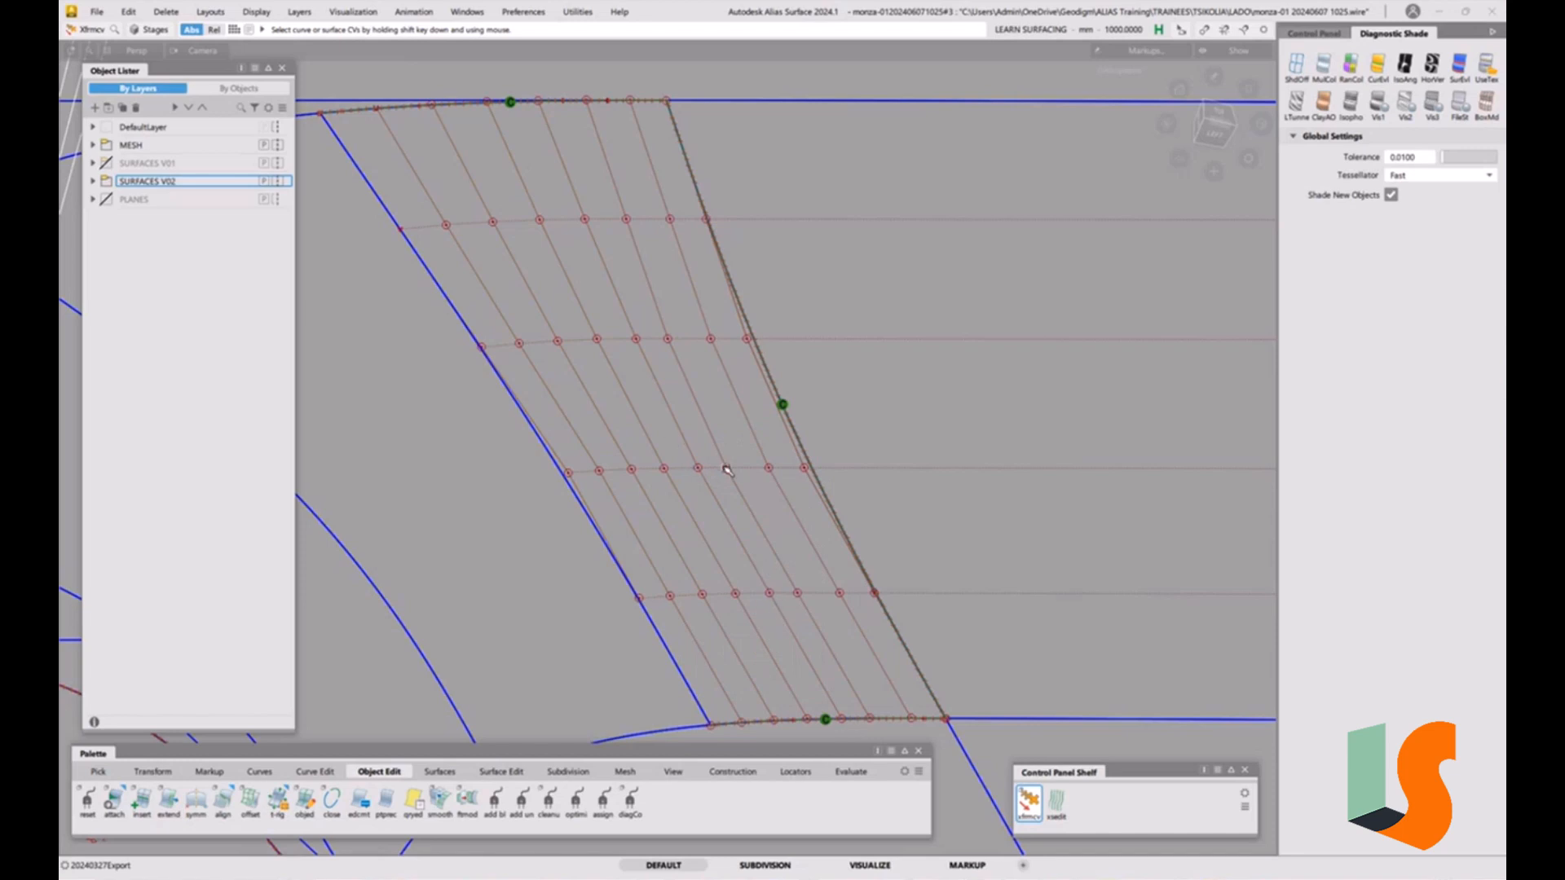
pyautogui.click(799, 595)
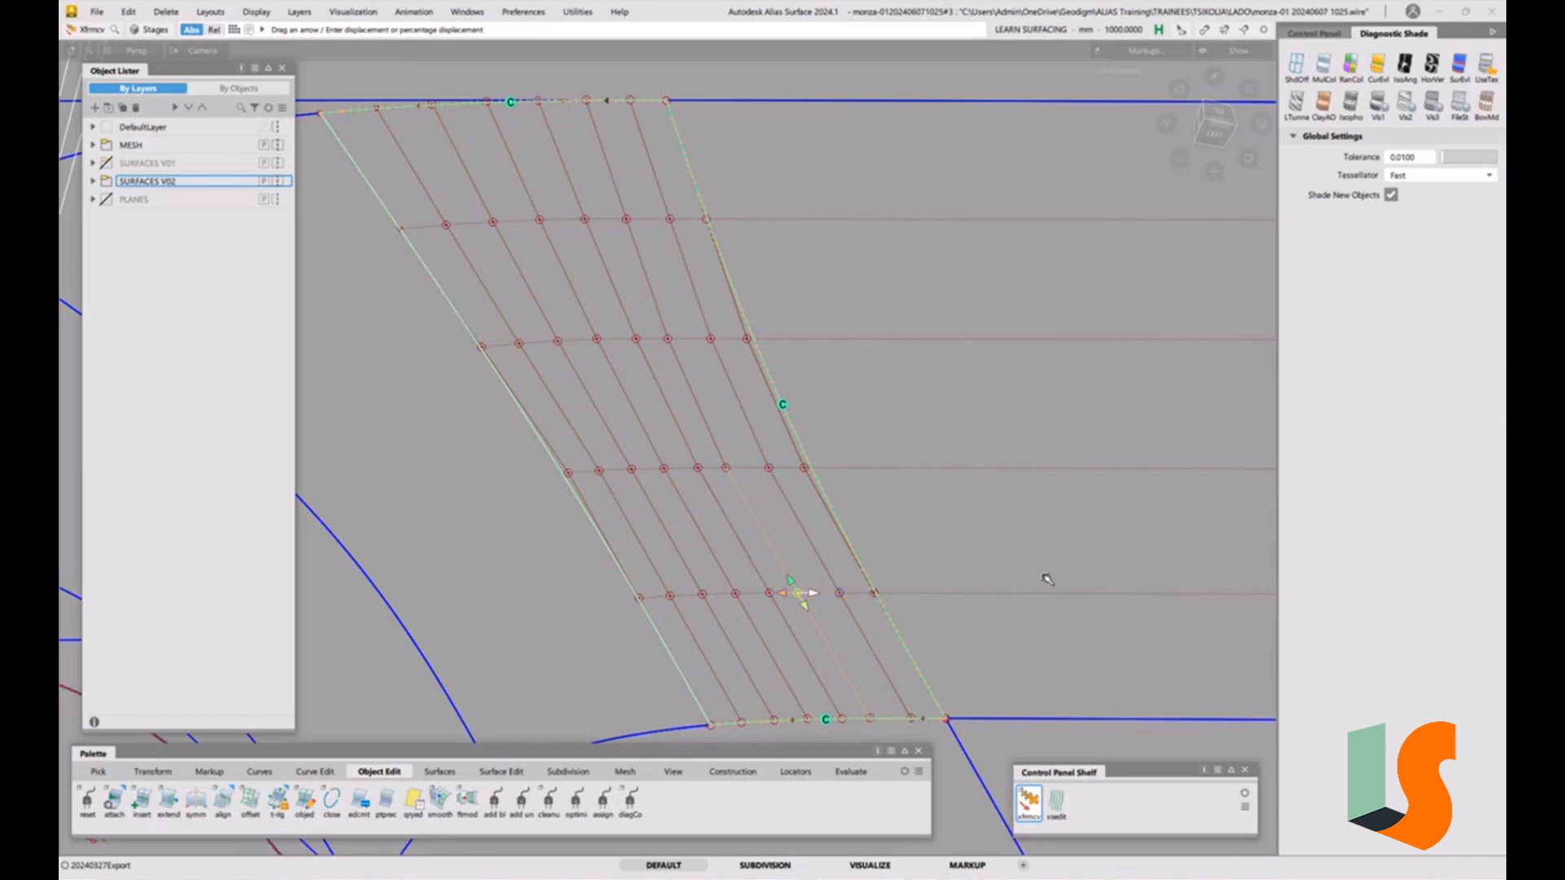
pyautogui.press('space')
pyautogui.click(1027, 689)
pyautogui.press('space')
pyautogui.keyDown('ctrl'); pyautogui.keyDown('shift'); pyautogui.moveTo(869, 560); pyautogui.dragTo(862, 514); pyautogui.keyUp('shift'); pyautogui.keyUp('ctrl')
pyautogui.keyDown('ctrl'); pyautogui.keyDown('shift'); pyautogui.moveTo(823, 507); pyautogui.dragTo(761, 525); pyautogui.keyUp('shift'); pyautogui.keyUp('ctrl')
pyautogui.click(769, 591)
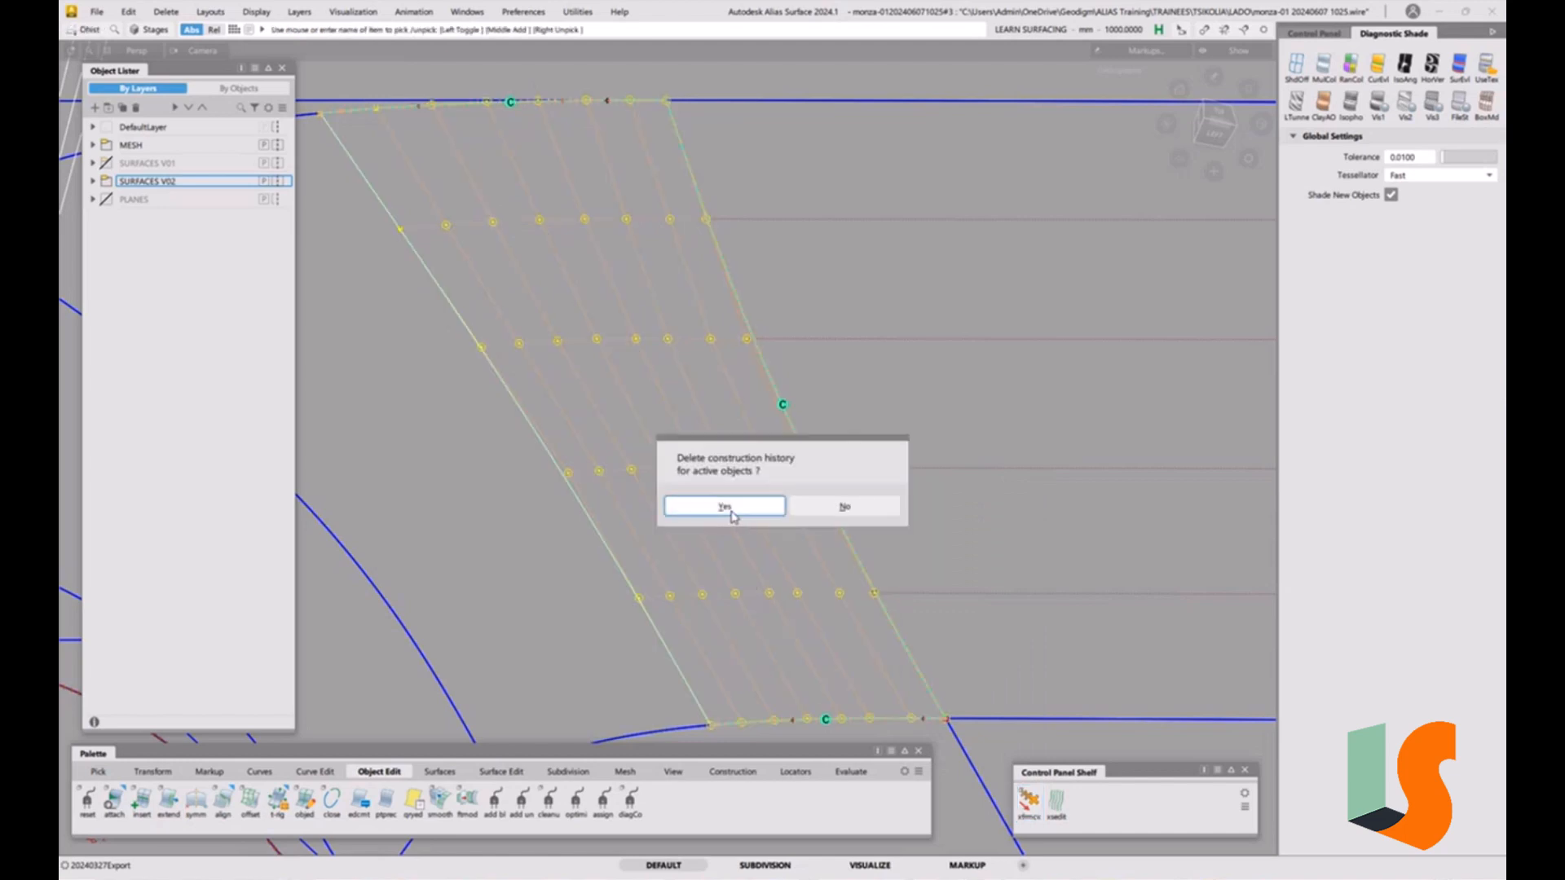
pyautogui.click(724, 512)
# Pick and slide CVs along the fillet surface's inner column to smooth the curvature.
pyautogui.keyDown('ctrl'); pyautogui.keyDown('shift'); pyautogui.moveTo(775, 580); pyautogui.dragTo(769, 430); pyautogui.keyUp('shift'); pyautogui.keyUp('ctrl')
pyautogui.press('space')
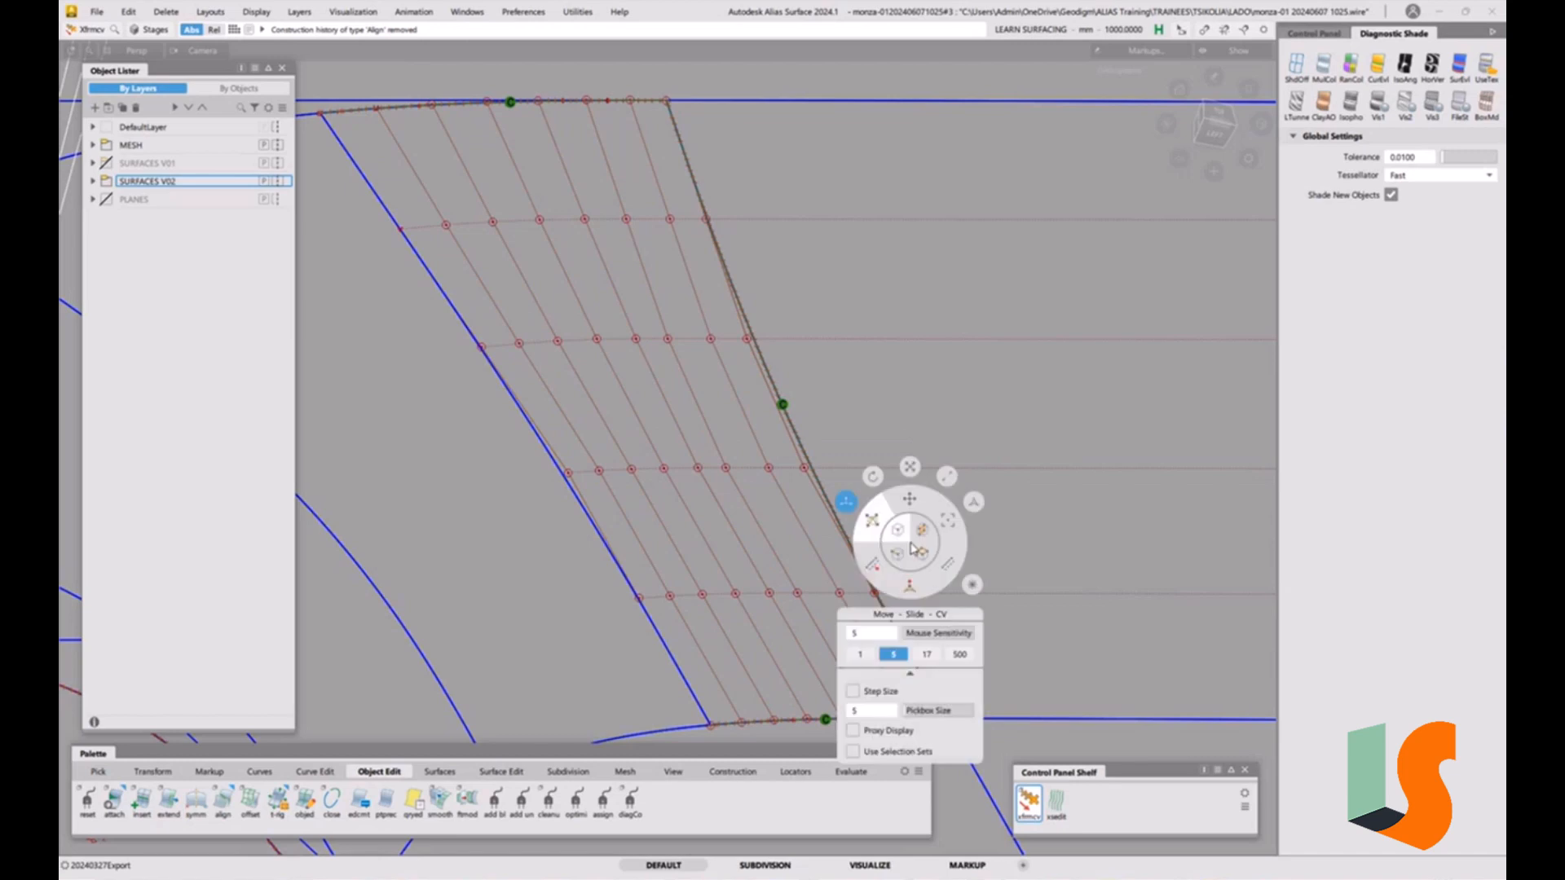
pyautogui.click(798, 593)
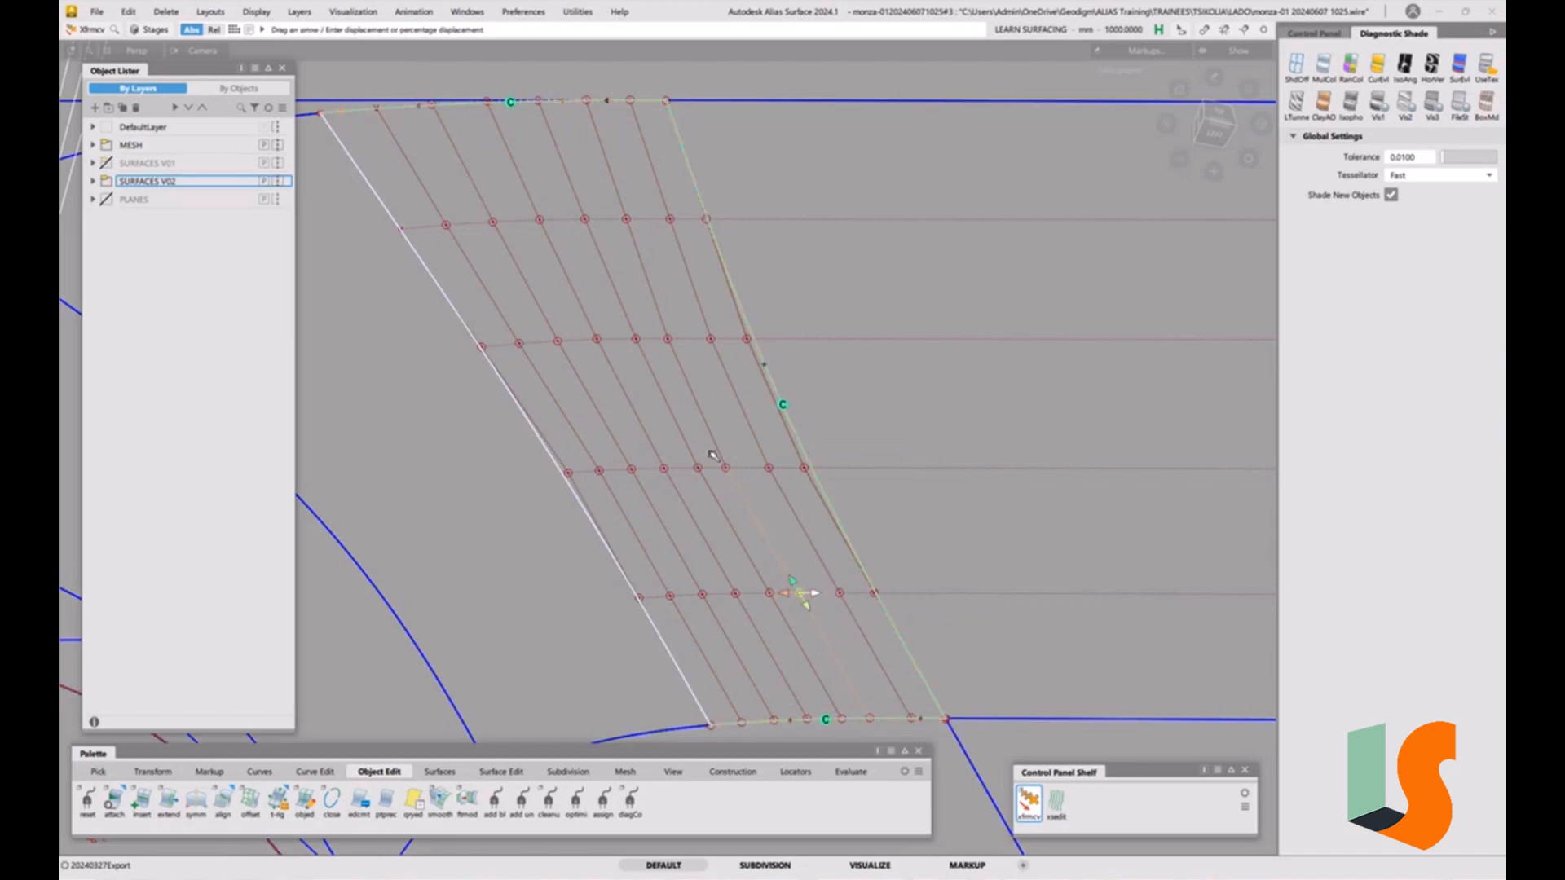
pyautogui.click(728, 468)
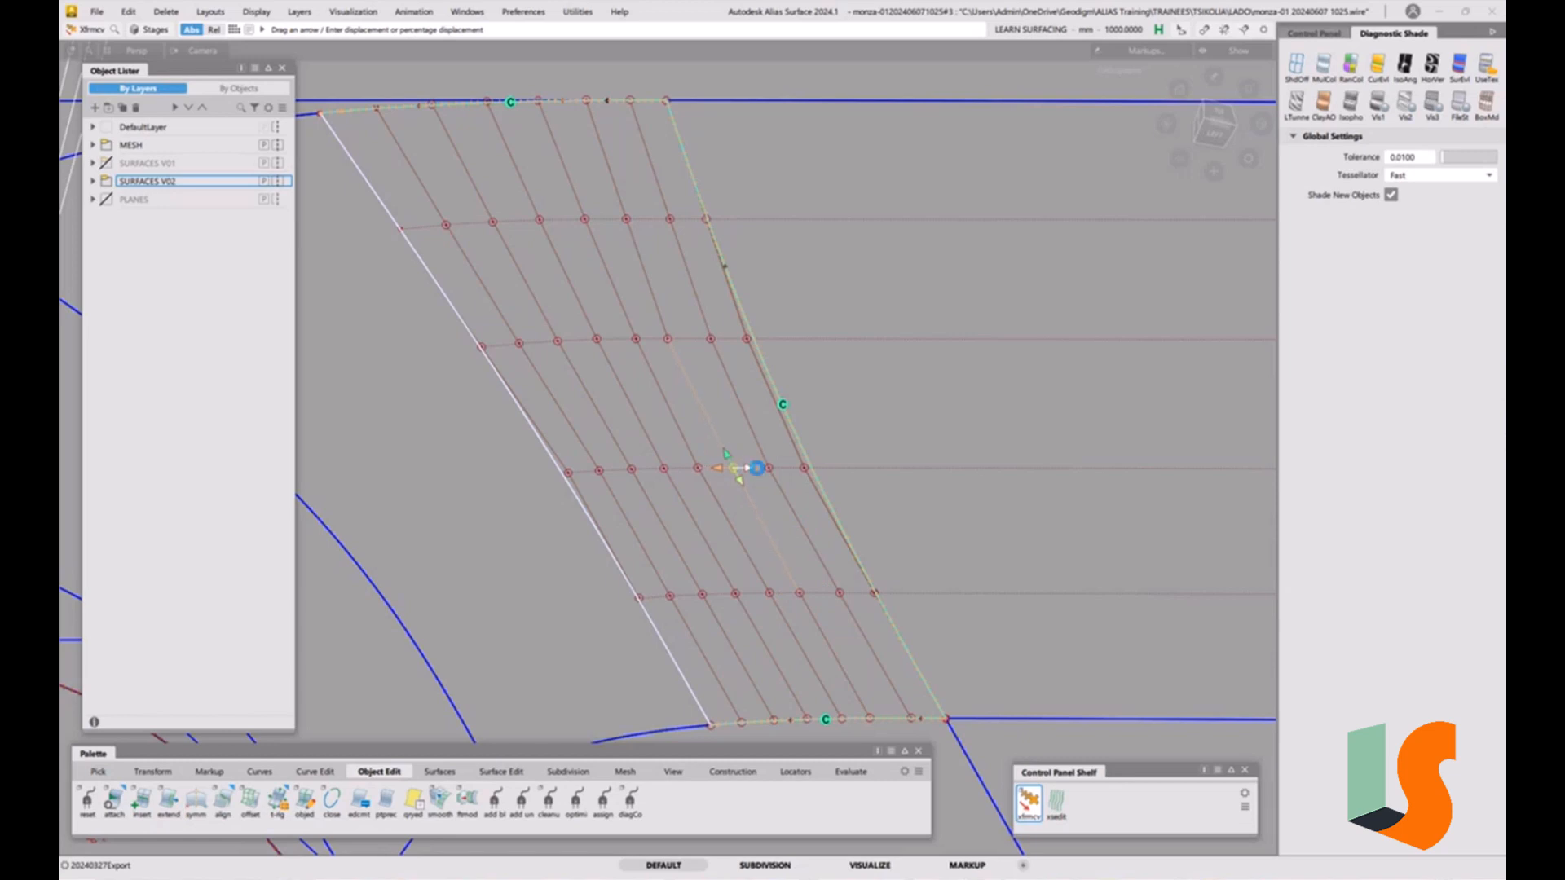
pyautogui.click(769, 469)
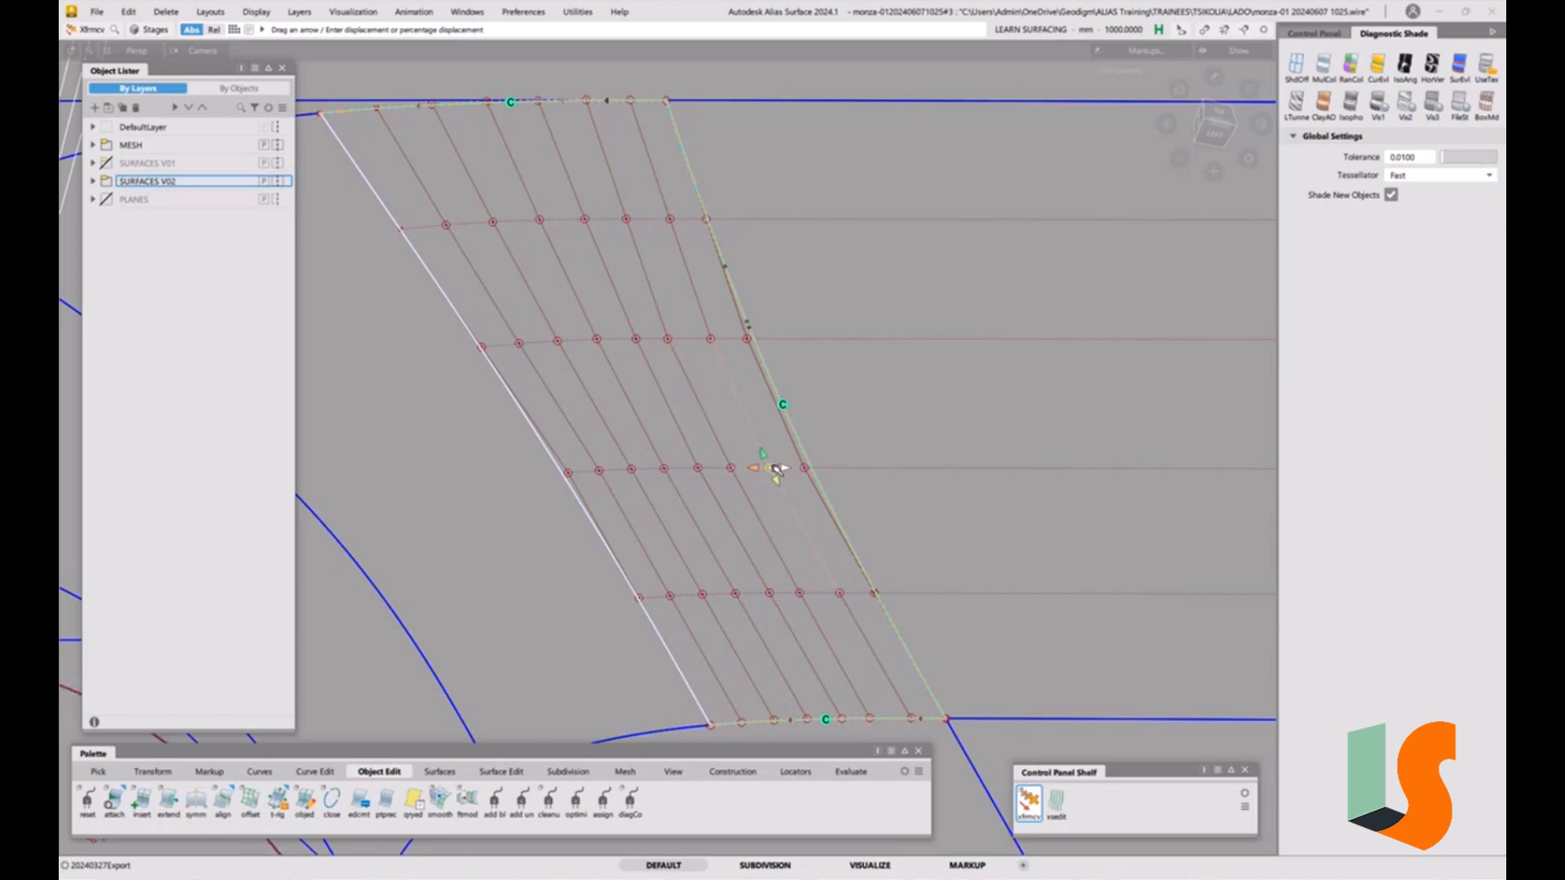
pyautogui.click(801, 594)
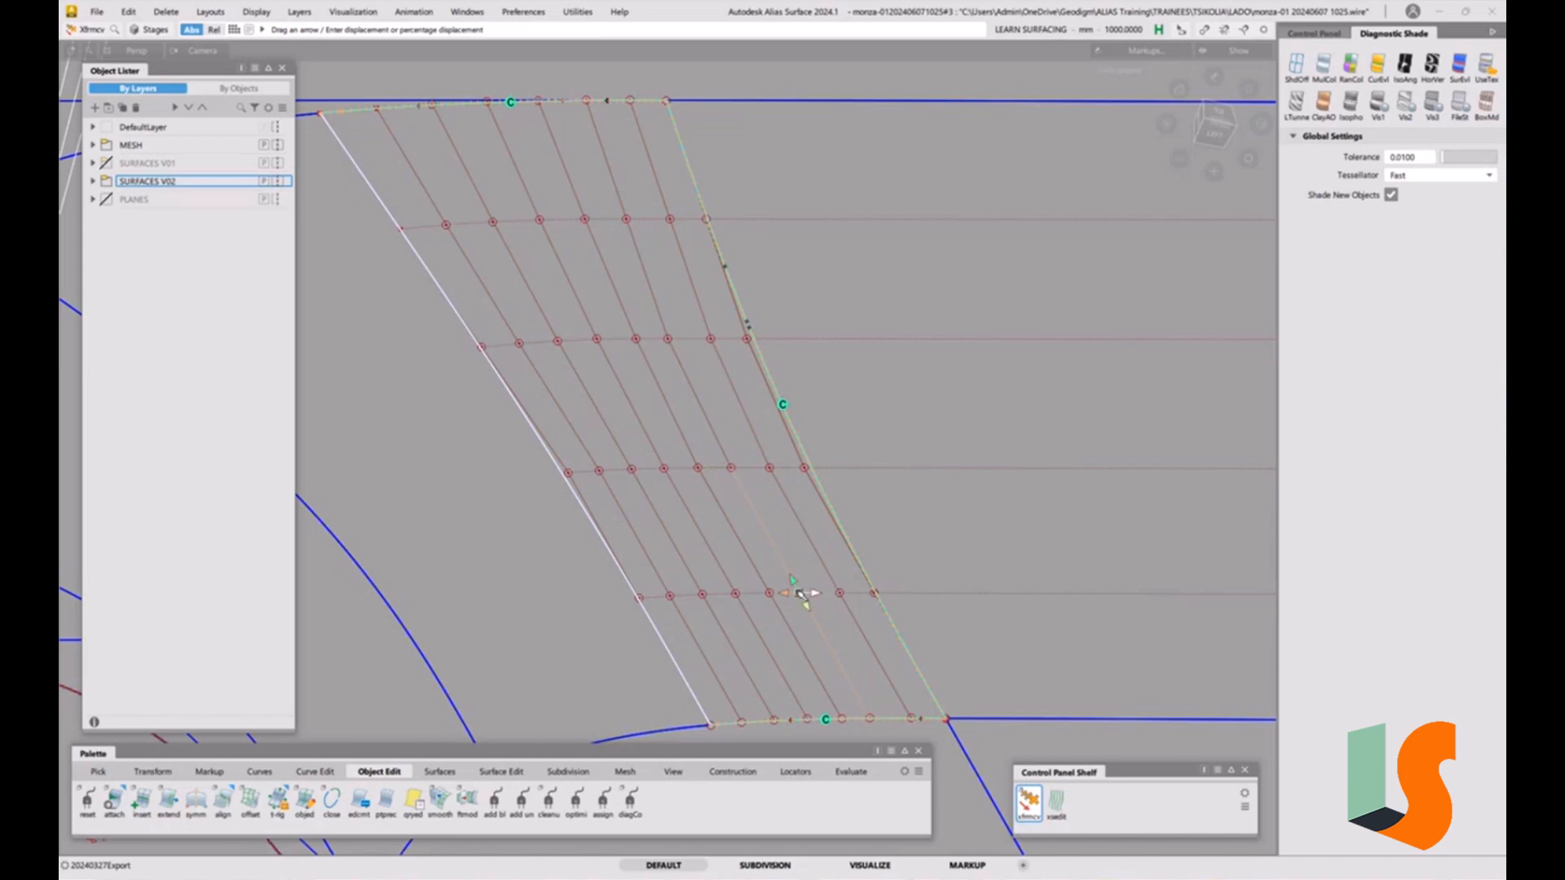
pyautogui.click(670, 338)
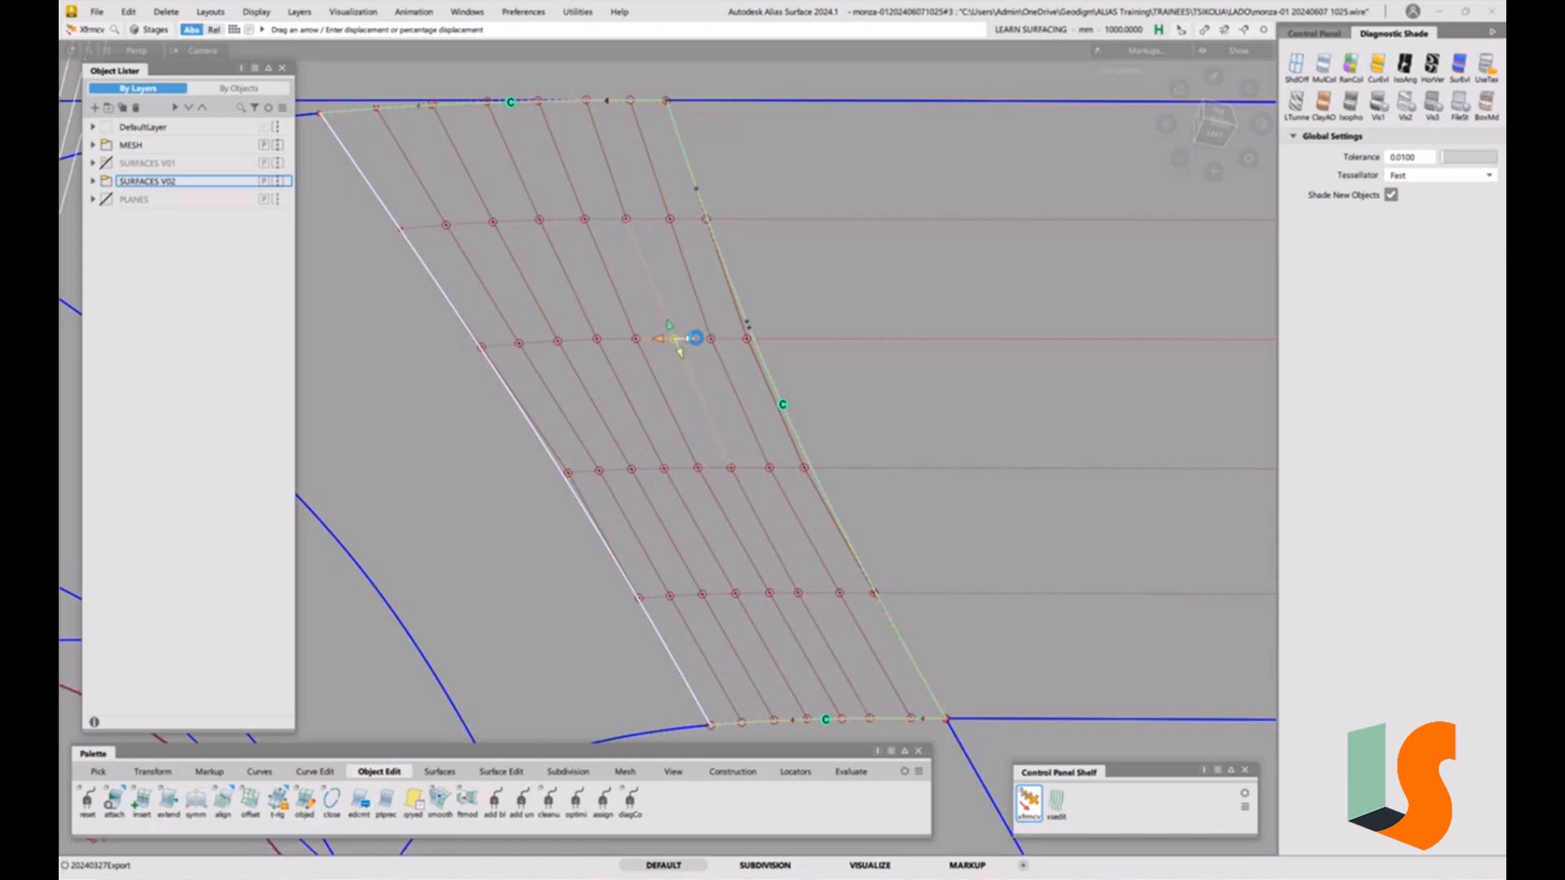
pyautogui.click(625, 220)
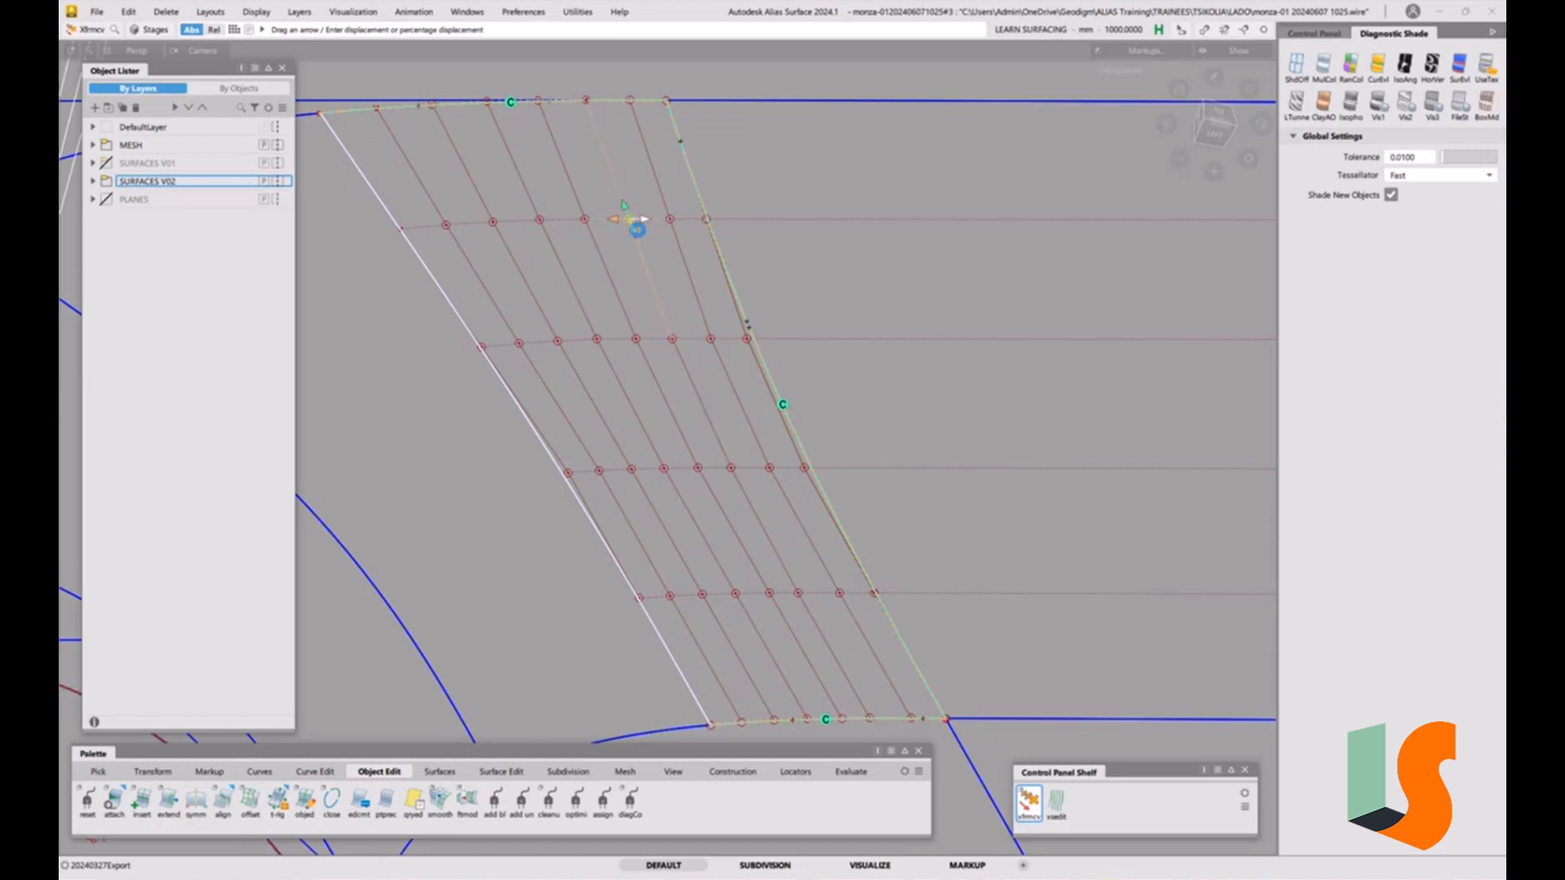
pyautogui.click(669, 338)
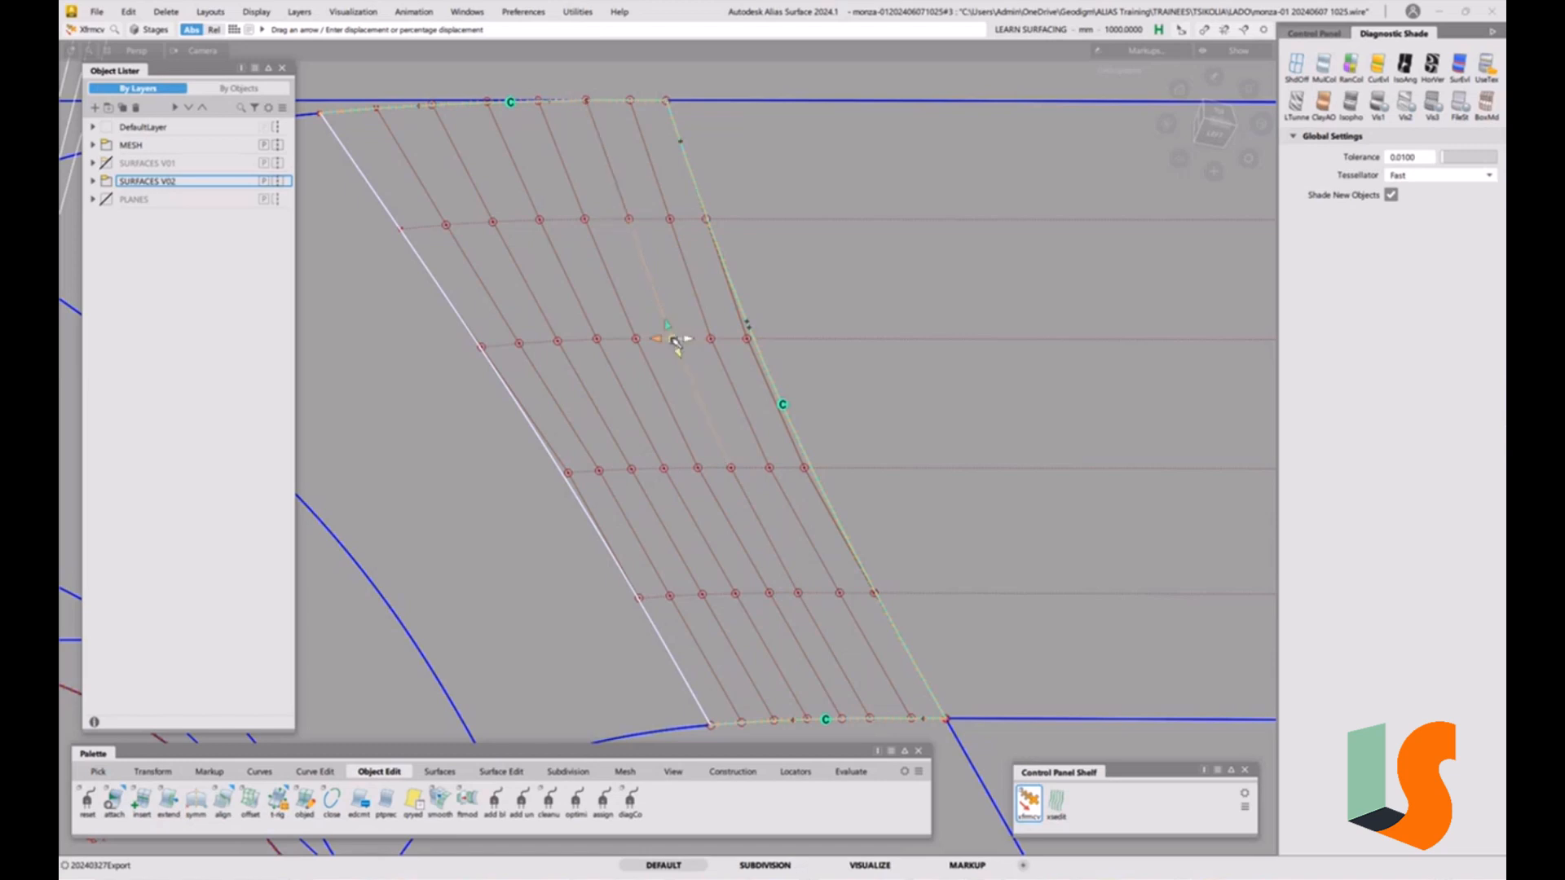
# Pick and slide further CVs in the fillet surface's middle and lower rows to smooth its curvature.
pyautogui.click(714, 342)
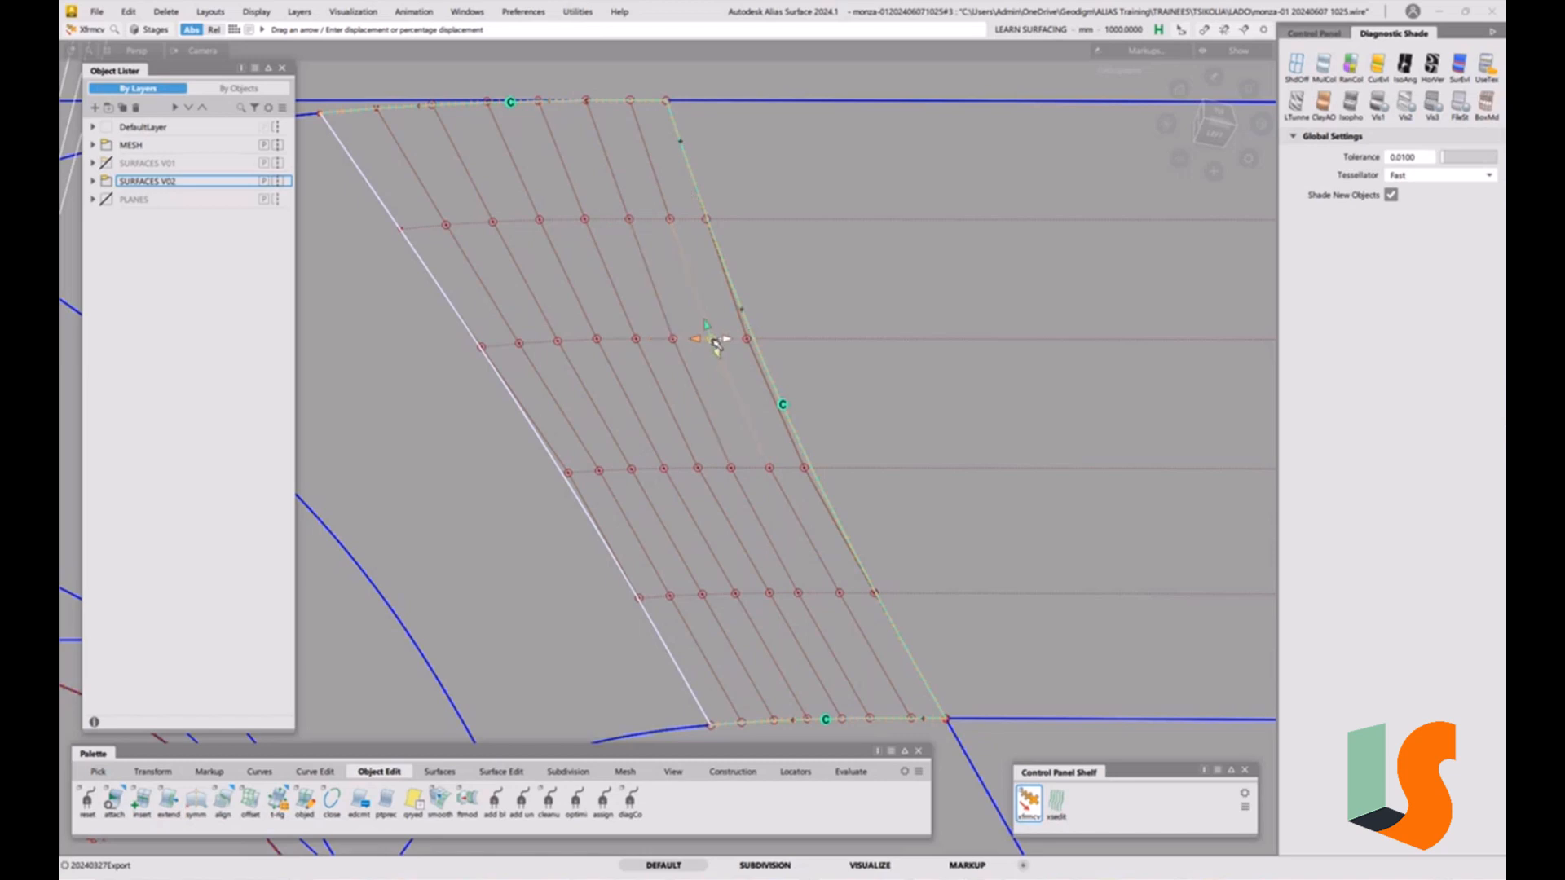
pyautogui.click(732, 471)
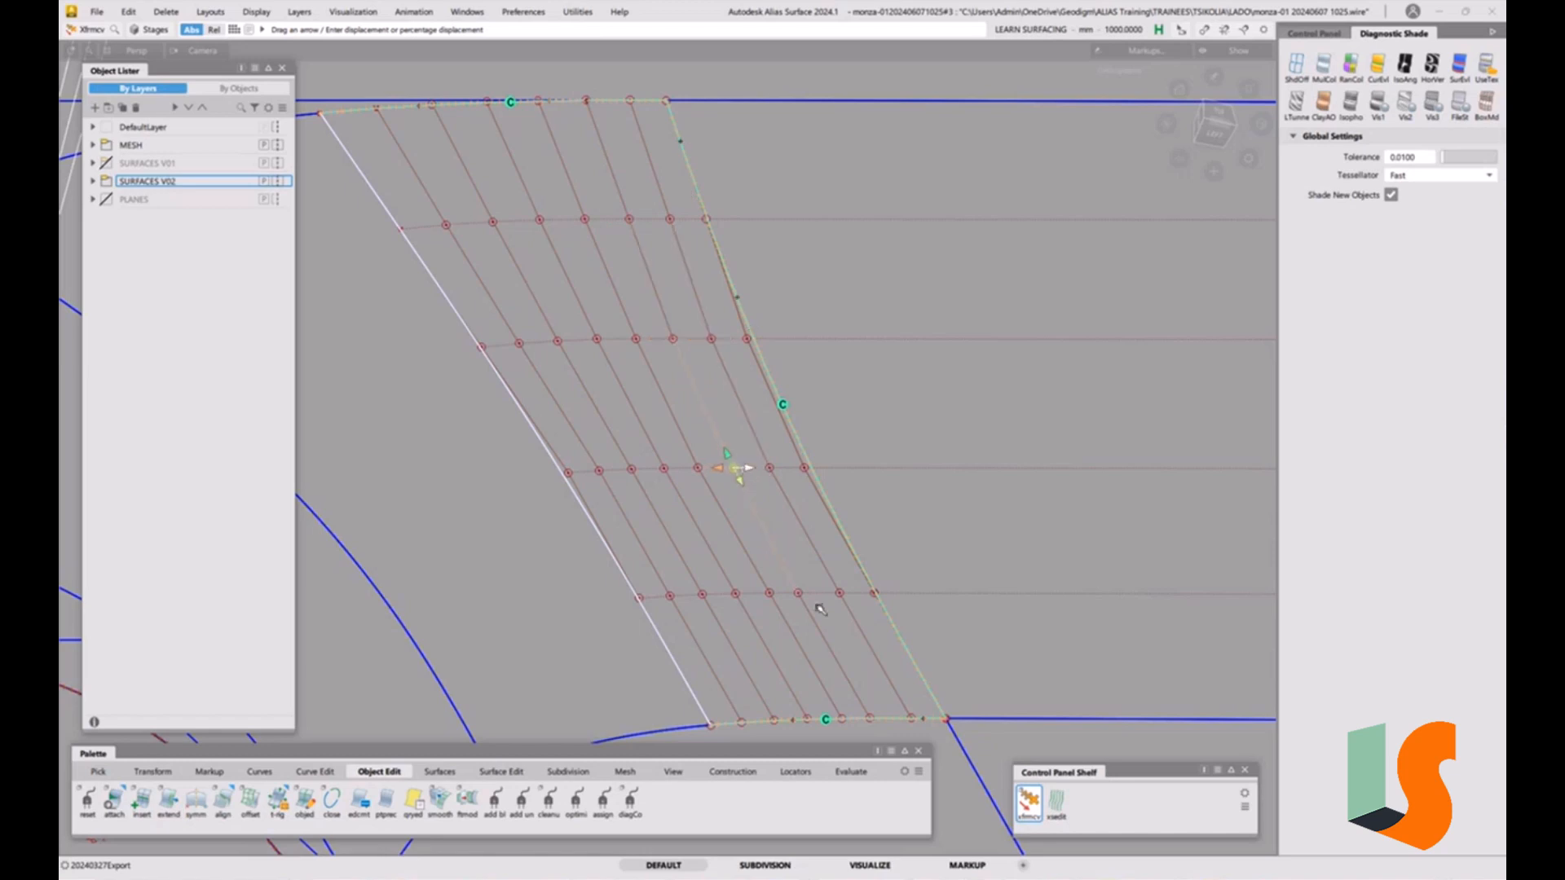
pyautogui.click(871, 719)
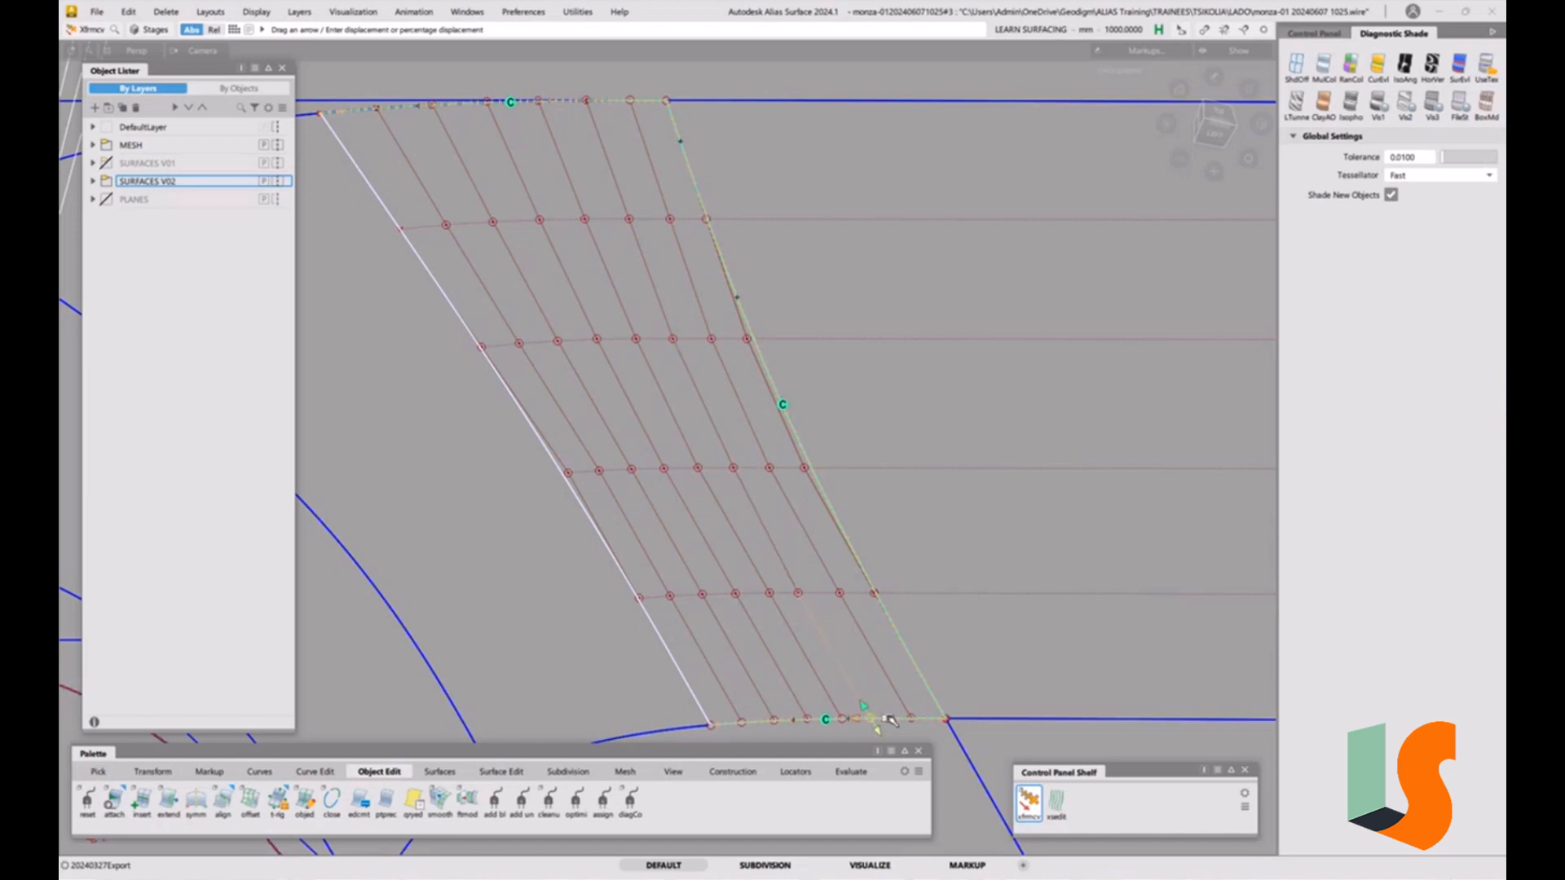
pyautogui.moveTo(893, 718); pyautogui.dragTo(903, 719)
pyautogui.moveTo(914, 720); pyautogui.dragTo(918, 722)
pyautogui.click(799, 595)
pyautogui.click(736, 469)
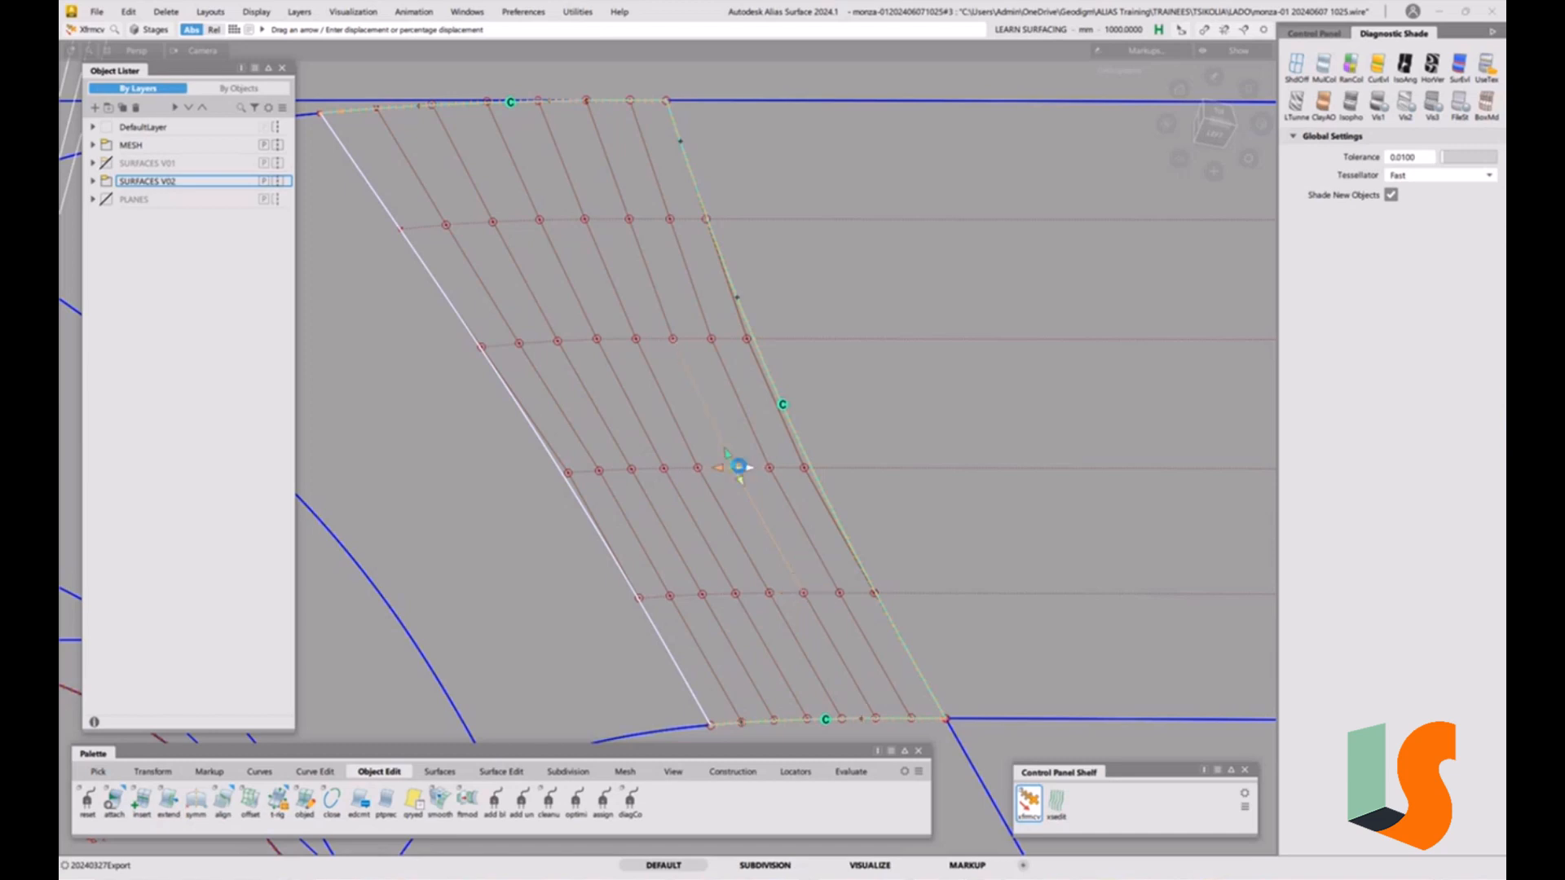
pyautogui.click(682, 340)
pyautogui.keyDown('ctrl'); pyautogui.keyDown('shift'); pyautogui.moveTo(854, 514); pyautogui.dragTo(852, 376); pyautogui.keyUp('shift'); pyautogui.keyUp('ctrl')
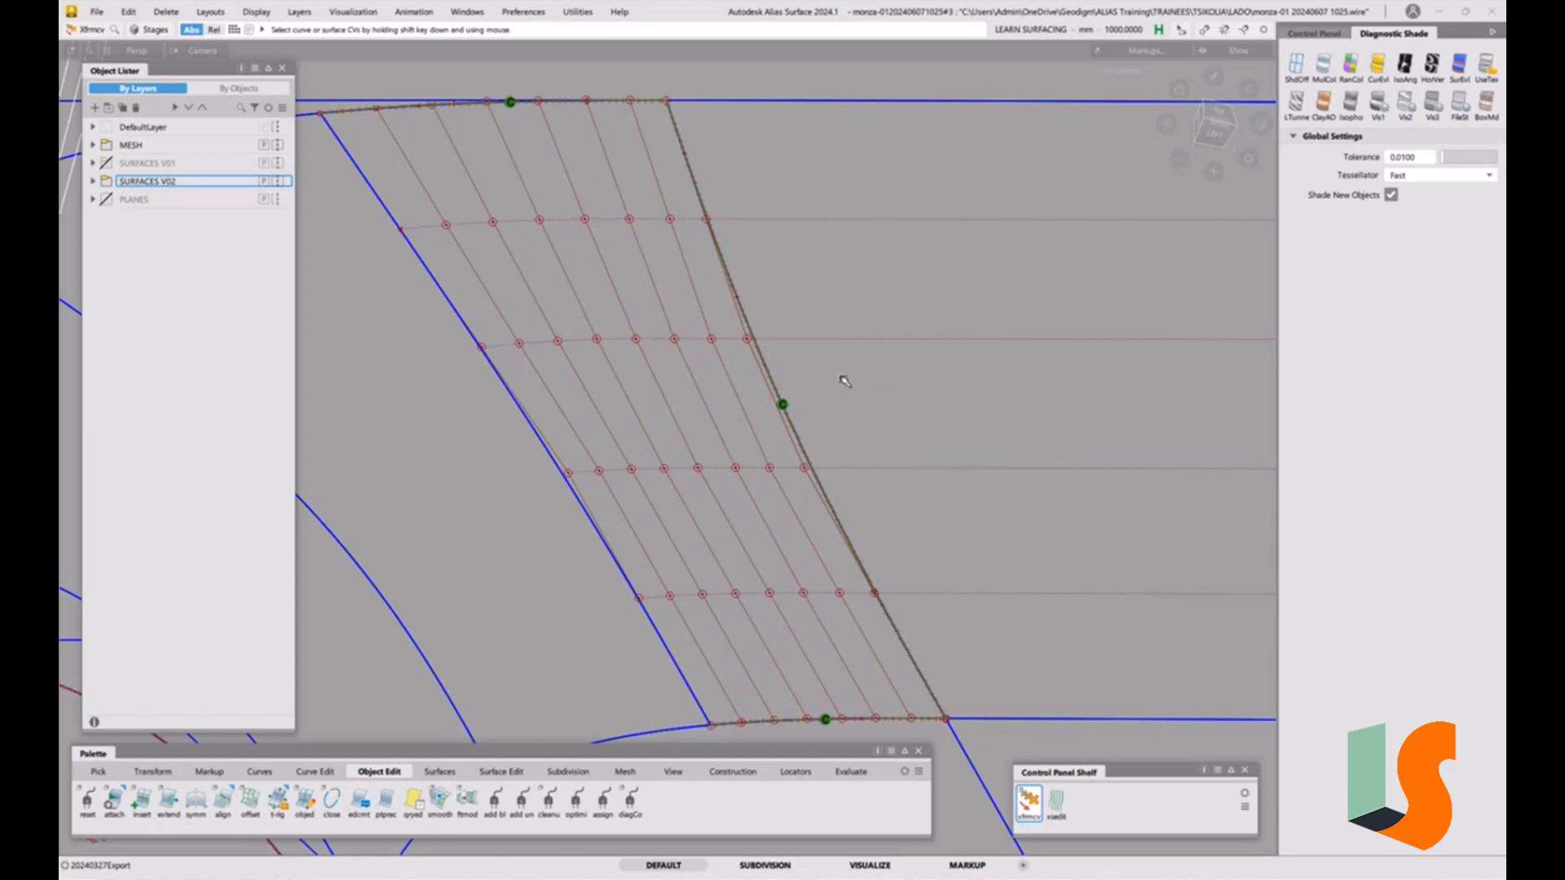
# Orbit and zoom around the fillet corner to inspect the curvature deviation locators at the surface junction.
pyautogui.keyDown('alt'); pyautogui.keyDown('shift'); pyautogui.moveTo(829, 308); pyautogui.dragTo(832, 494, button='right'); pyautogui.keyUp('shift'); pyautogui.keyUp('alt')
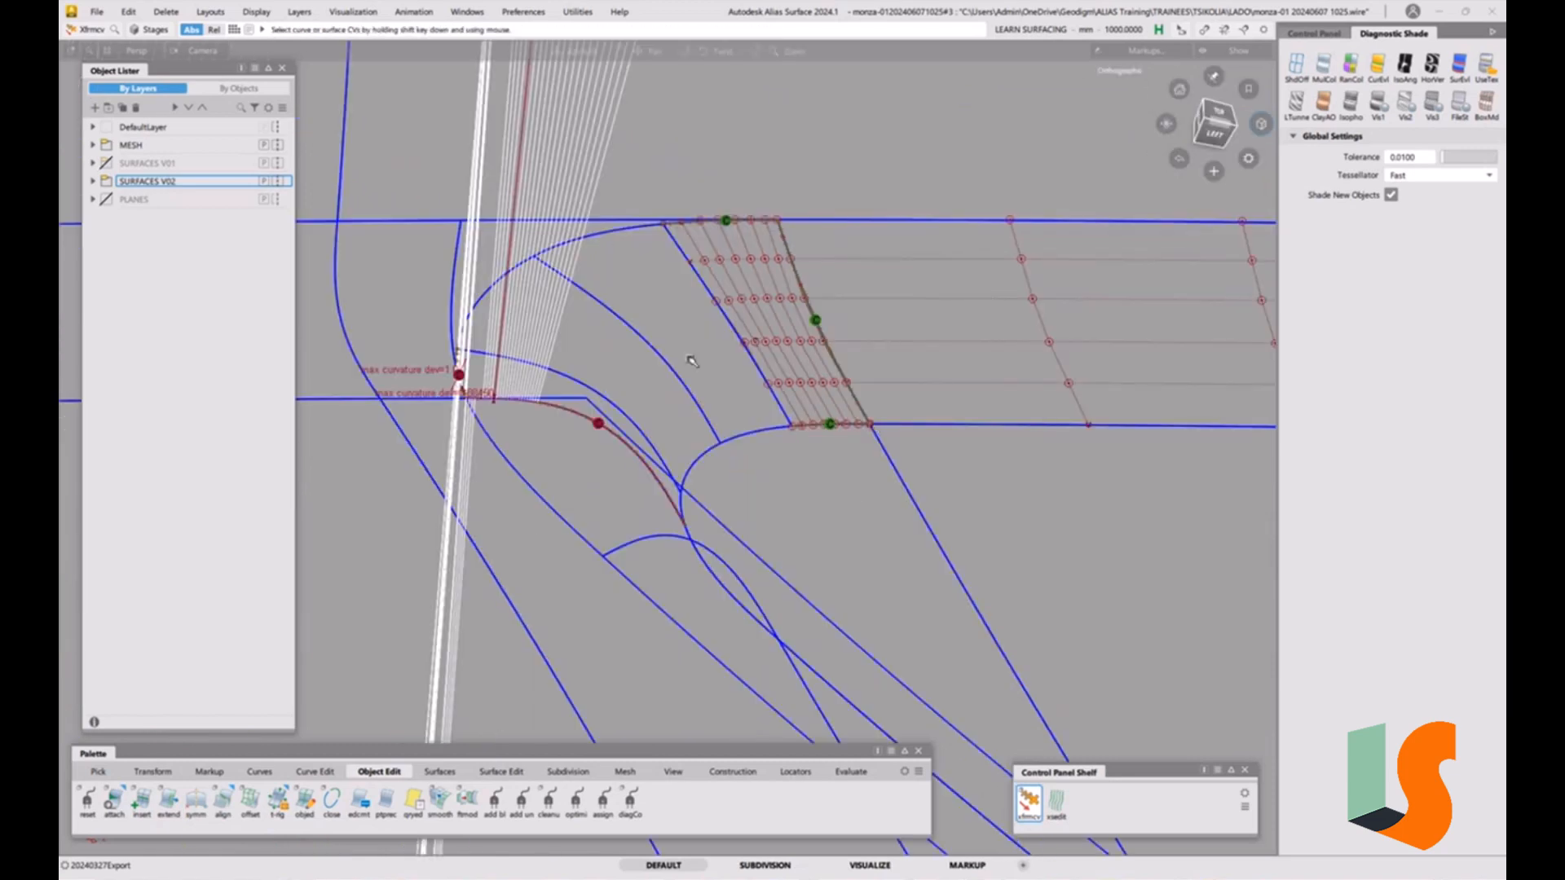
pyautogui.keyDown('alt'); pyautogui.keyDown('shift'); pyautogui.moveTo(539, 482); pyautogui.dragTo(659, 468, button='middle'); pyautogui.keyUp('shift'); pyautogui.keyUp('alt')
pyautogui.keyDown('alt'); pyautogui.keyDown('shift'); pyautogui.moveTo(664, 332); pyautogui.dragTo(607, 481); pyautogui.keyUp('shift'); pyautogui.keyUp('alt')
pyautogui.keyDown('alt'); pyautogui.keyDown('shift'); pyautogui.moveTo(612, 521); pyautogui.dragTo(646, 440, button='right'); pyautogui.keyUp('shift'); pyautogui.keyUp('alt')
pyautogui.keyDown('alt'); pyautogui.keyDown('shift'); pyautogui.moveTo(646, 439); pyautogui.dragTo(648, 389); pyautogui.keyUp('shift'); pyautogui.keyUp('alt')
pyautogui.keyDown('alt'); pyautogui.keyDown('shift'); pyautogui.moveTo(648, 388); pyautogui.dragTo(653, 178, button='right'); pyautogui.keyUp('shift'); pyautogui.keyUp('alt')
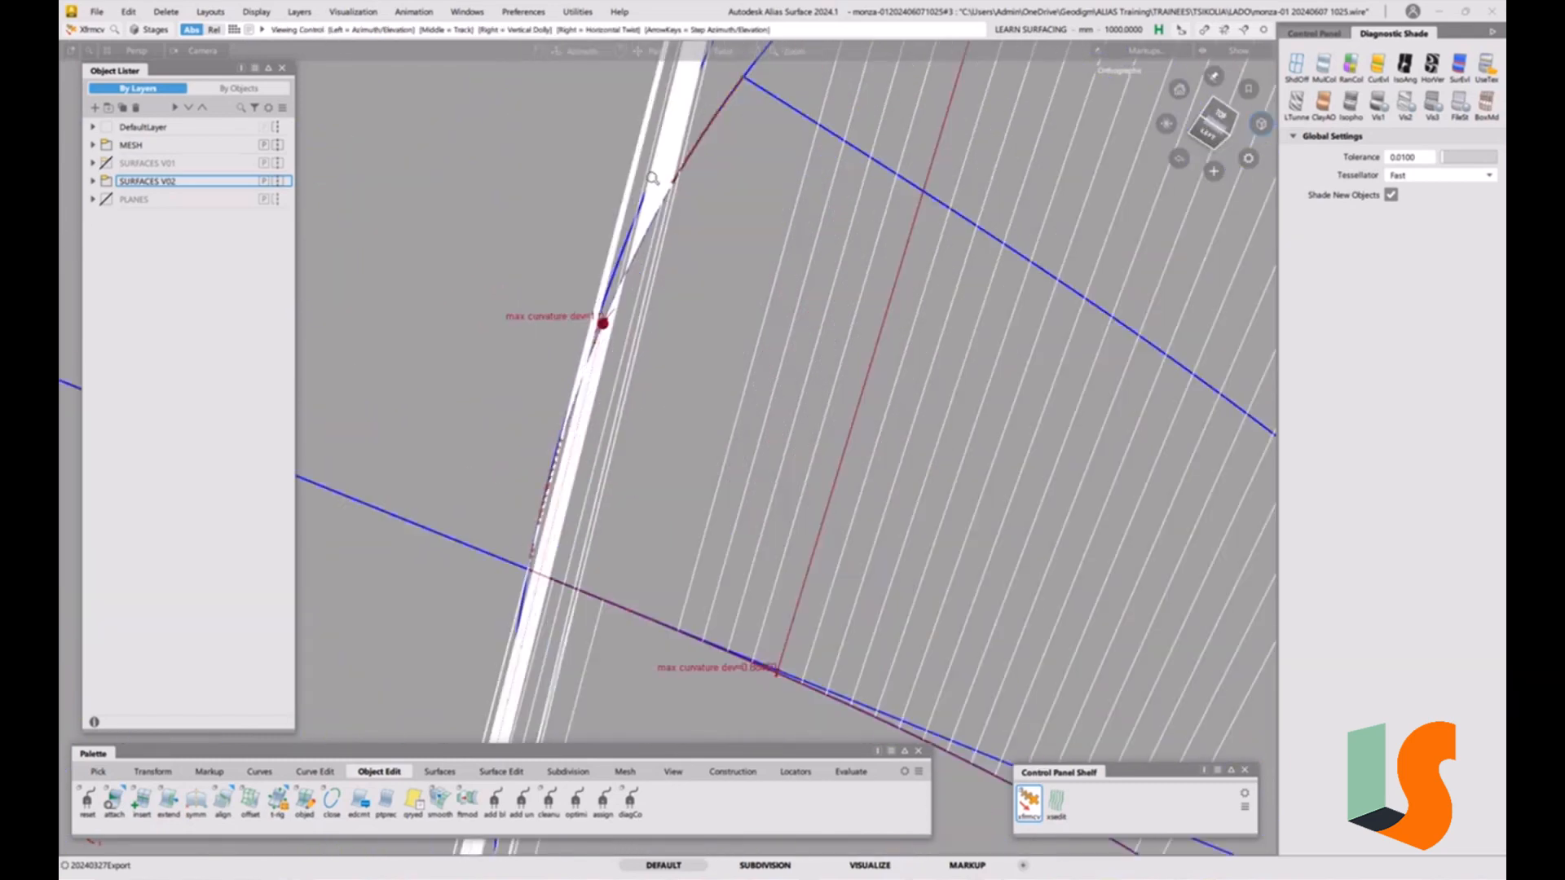
pyautogui.keyDown('alt'); pyautogui.keyDown('shift'); pyautogui.moveTo(653, 179); pyautogui.dragTo(764, 202); pyautogui.keyUp('shift'); pyautogui.keyUp('alt')
pyautogui.keyDown('alt'); pyautogui.keyDown('shift'); pyautogui.moveTo(826, 311); pyautogui.dragTo(712, 245); pyautogui.keyUp('shift'); pyautogui.keyUp('alt')
pyautogui.keyDown('alt'); pyautogui.keyDown('shift'); pyautogui.moveTo(728, 223); pyautogui.dragTo(734, 340, button='right'); pyautogui.keyUp('shift'); pyautogui.keyUp('alt')
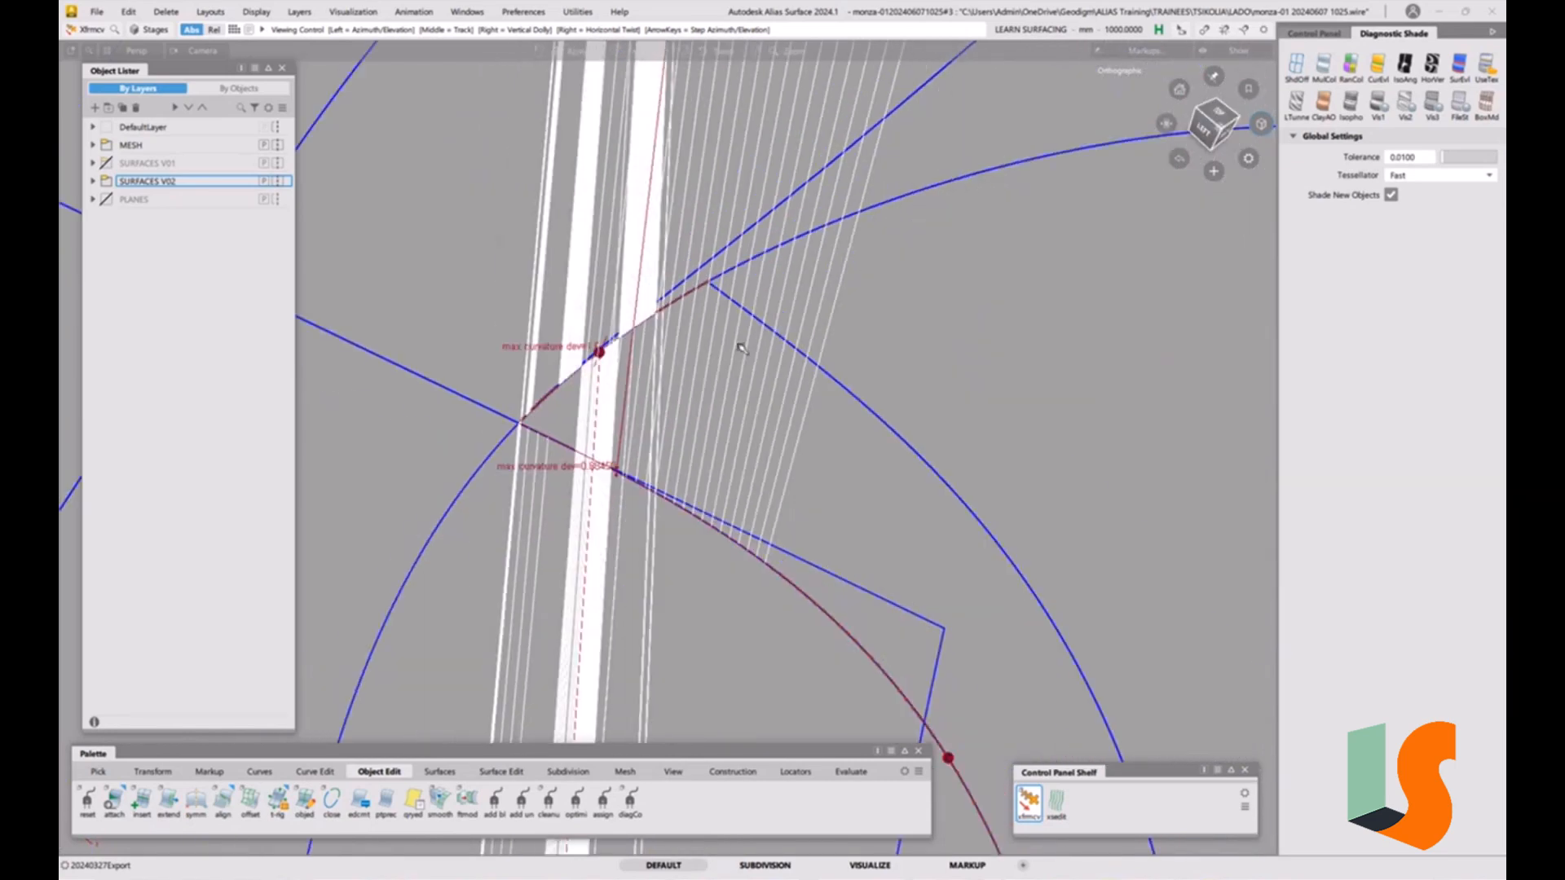
pyautogui.keyDown('alt'); pyautogui.keyDown('shift'); pyautogui.moveTo(734, 340); pyautogui.dragTo(678, 339); pyautogui.keyUp('shift'); pyautogui.keyUp('alt')
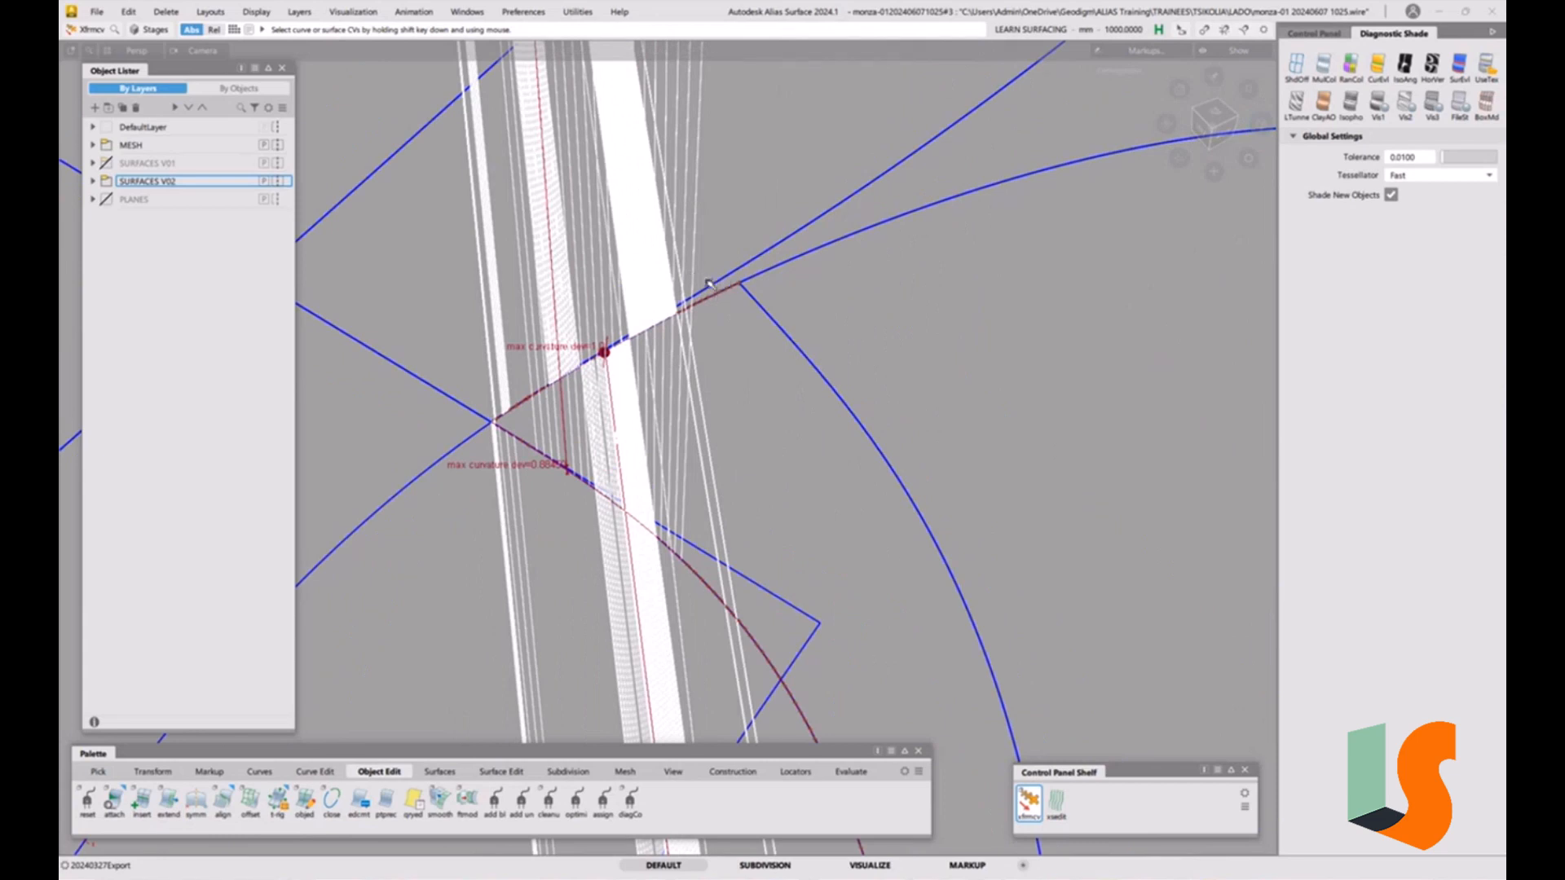
pyautogui.keyDown('alt'); pyautogui.keyDown('shift'); pyautogui.moveTo(740, 296); pyautogui.dragTo(889, 131, button='right'); pyautogui.keyUp('shift'); pyautogui.keyUp('alt')
pyautogui.keyDown('alt'); pyautogui.keyDown('shift'); pyautogui.moveTo(889, 131); pyautogui.dragTo(843, 278, button='middle'); pyautogui.keyUp('shift'); pyautogui.keyUp('alt')
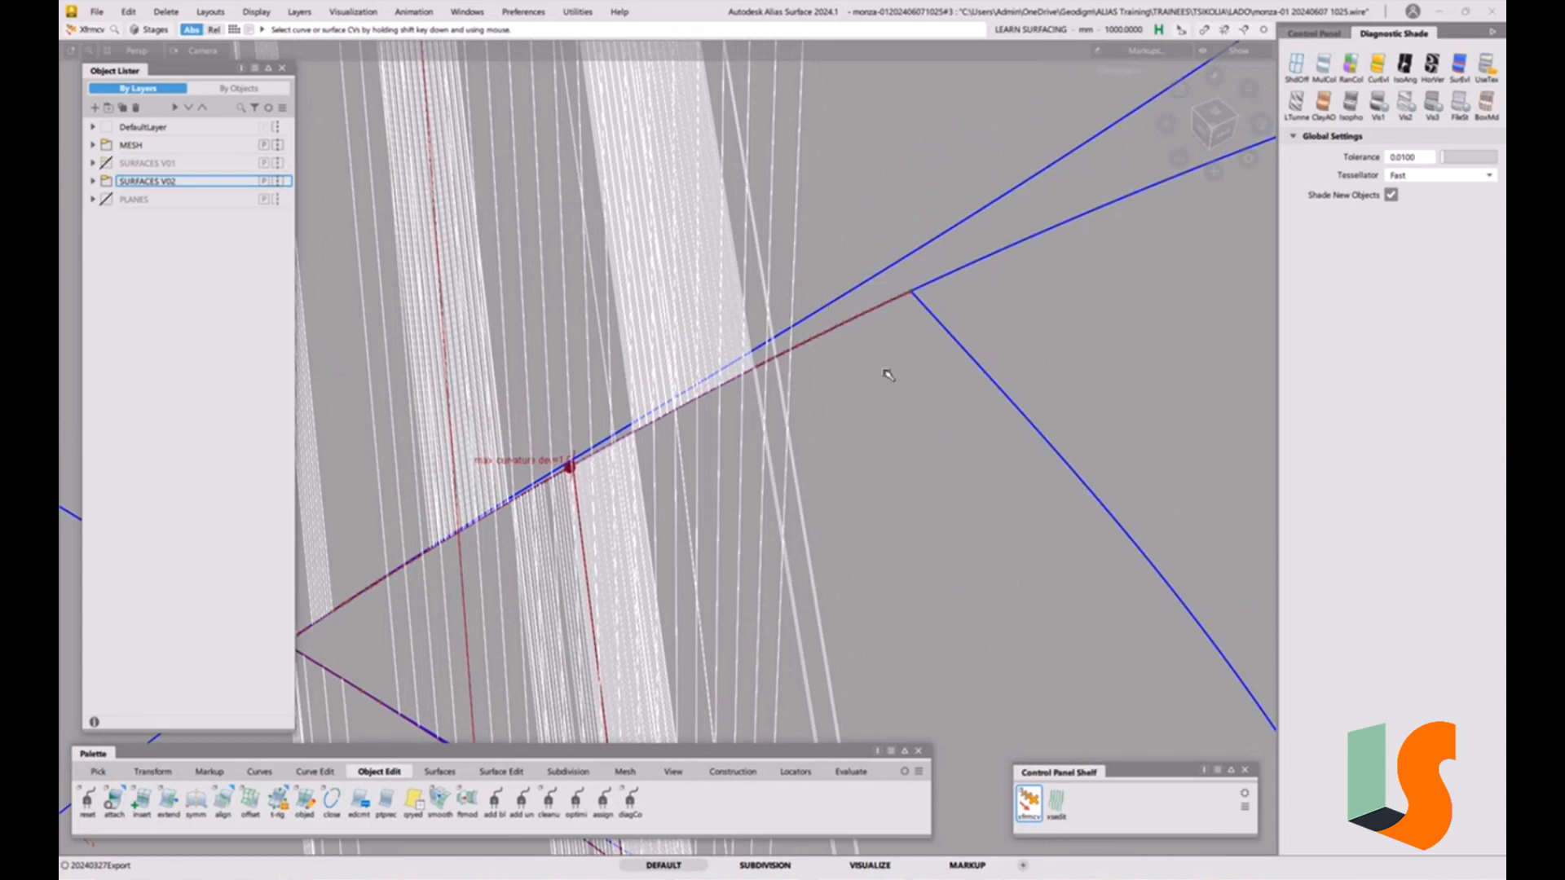
pyautogui.keyDown('alt'); pyautogui.keyDown('shift'); pyautogui.moveTo(822, 355); pyautogui.dragTo(717, 407, button='right'); pyautogui.keyUp('shift'); pyautogui.keyUp('alt')
pyautogui.keyDown('alt'); pyautogui.keyDown('shift'); pyautogui.moveTo(717, 408); pyautogui.dragTo(642, 365, button='middle'); pyautogui.keyUp('shift'); pyautogui.keyUp('alt')
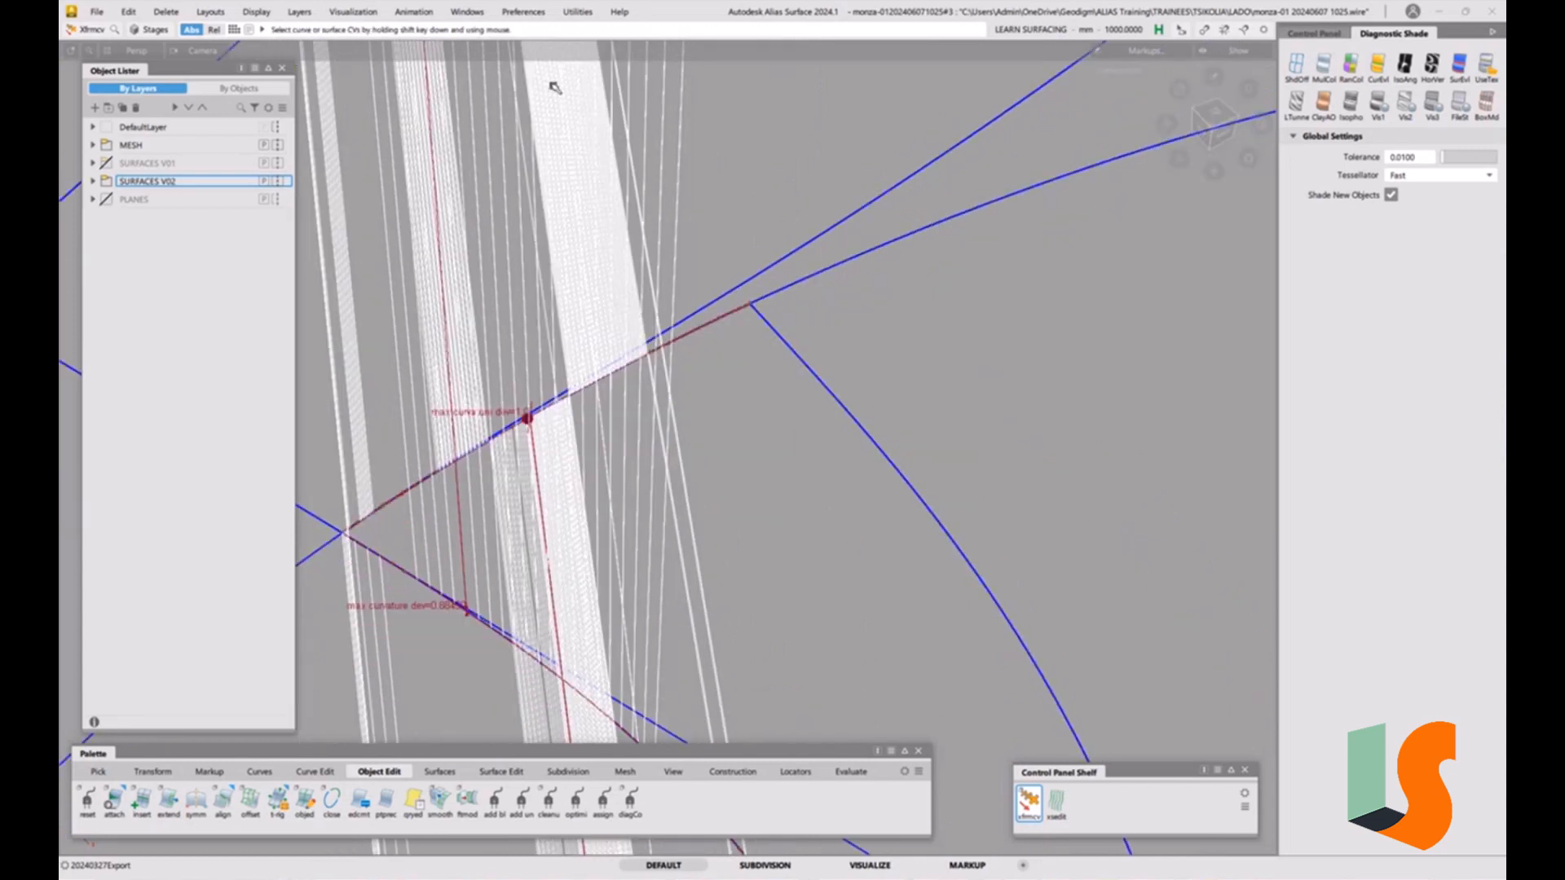
# Open the Check Model Options from the evaluation tools.
pyautogui.click(522, 12)
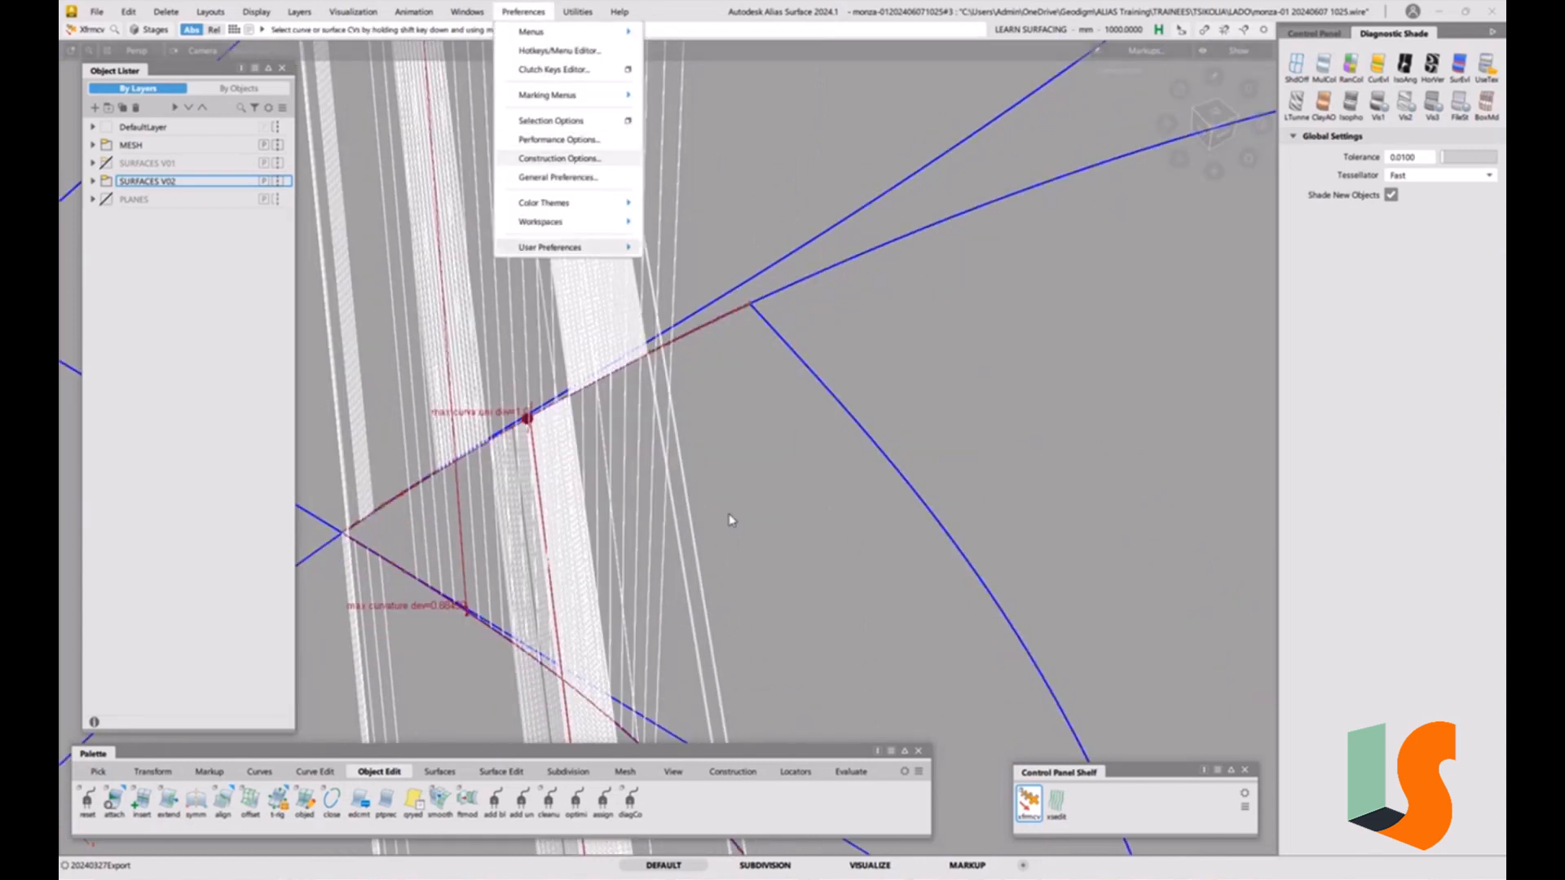
pyautogui.click(860, 781)
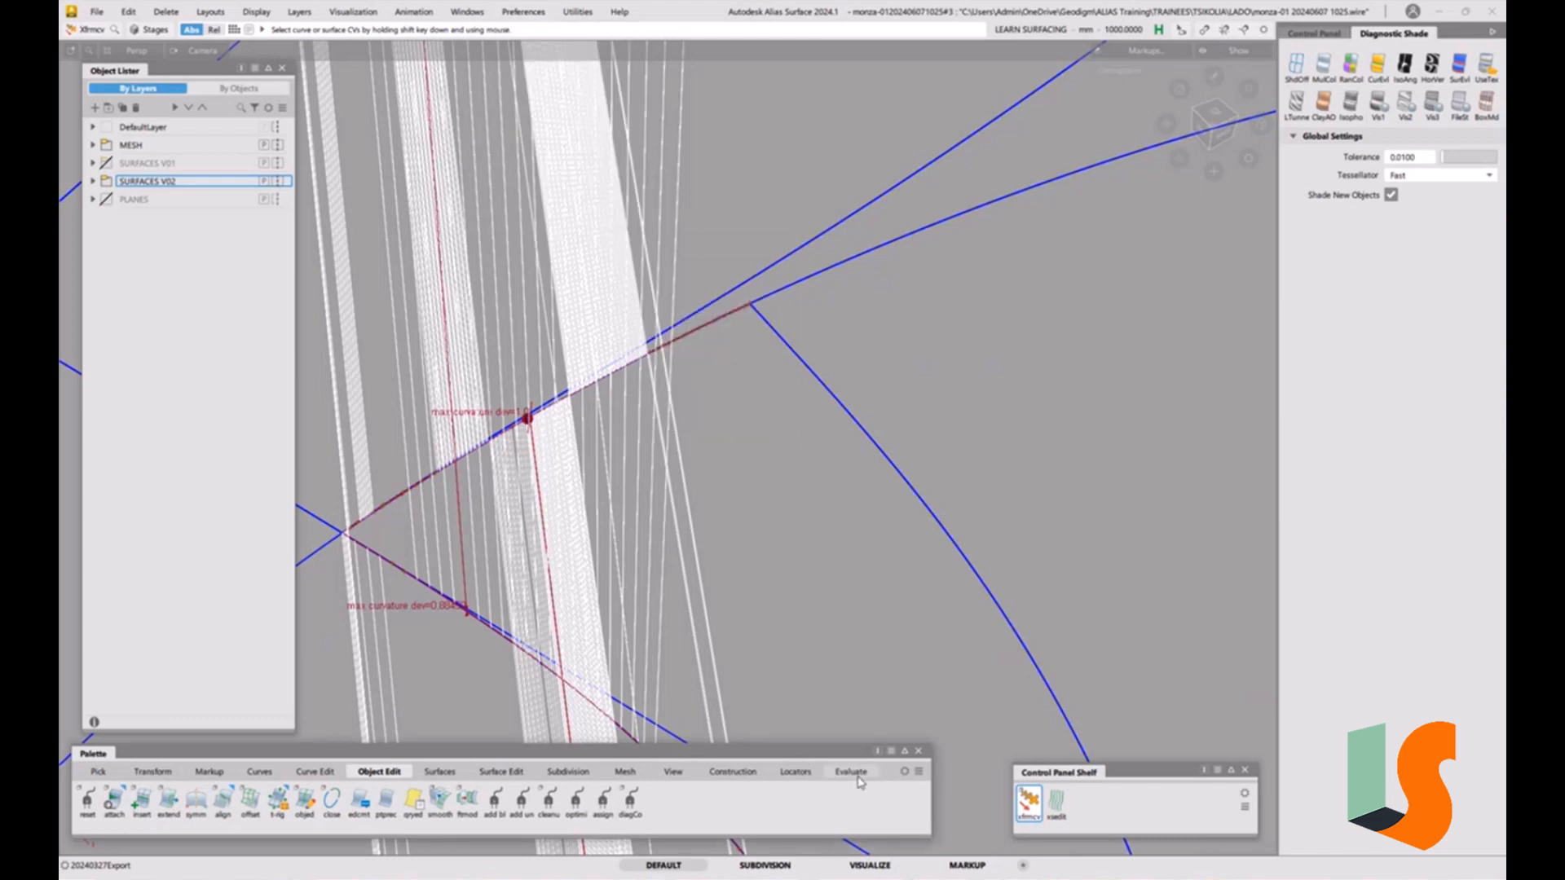
pyautogui.click(851, 772)
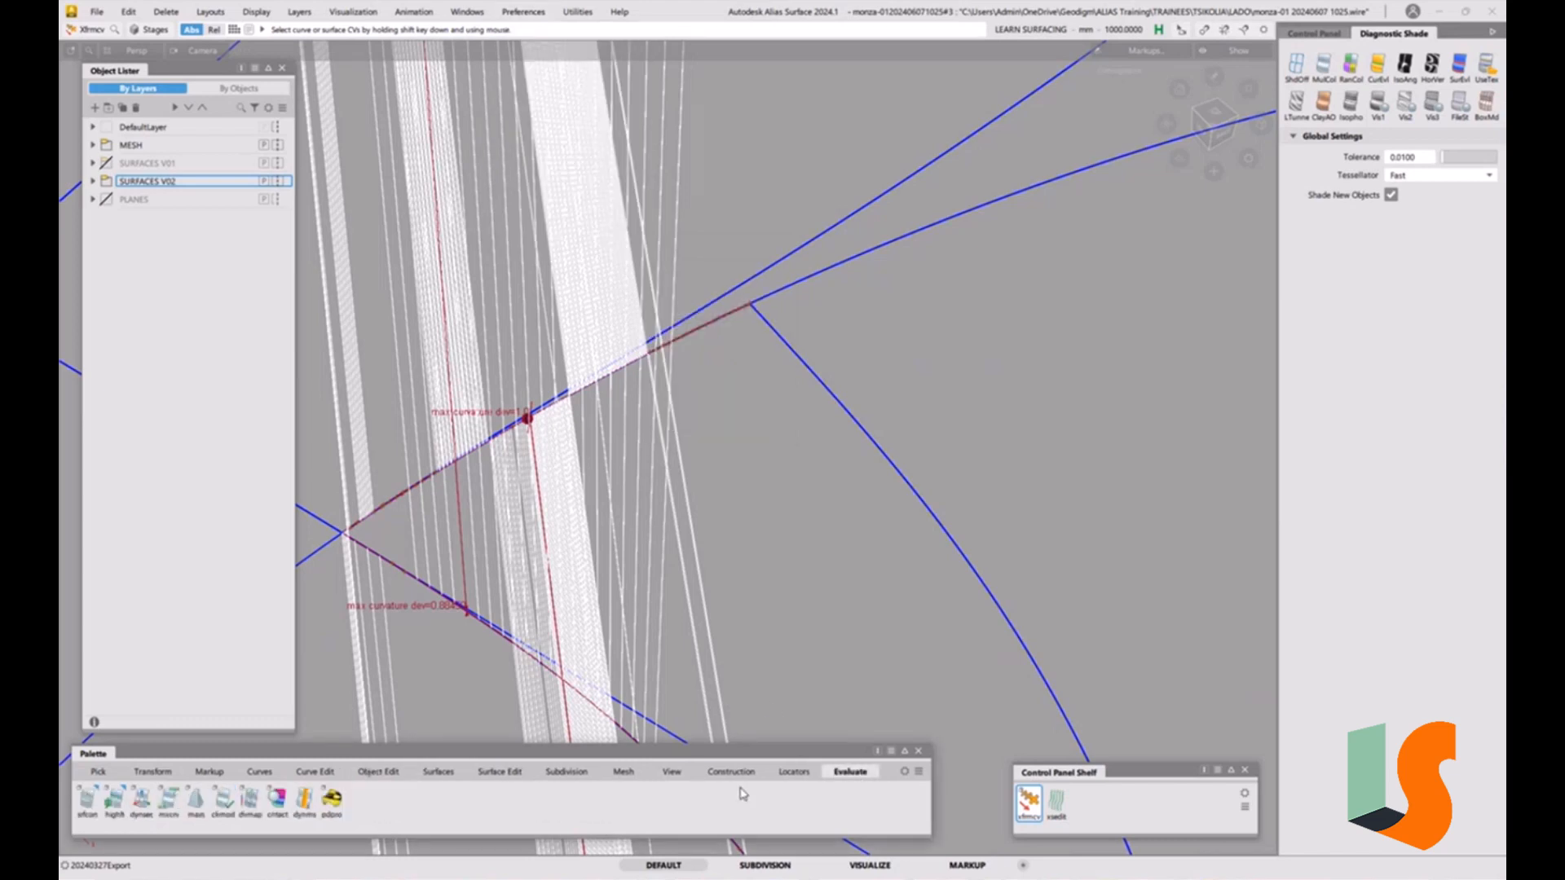
pyautogui.doubleClick(223, 799)
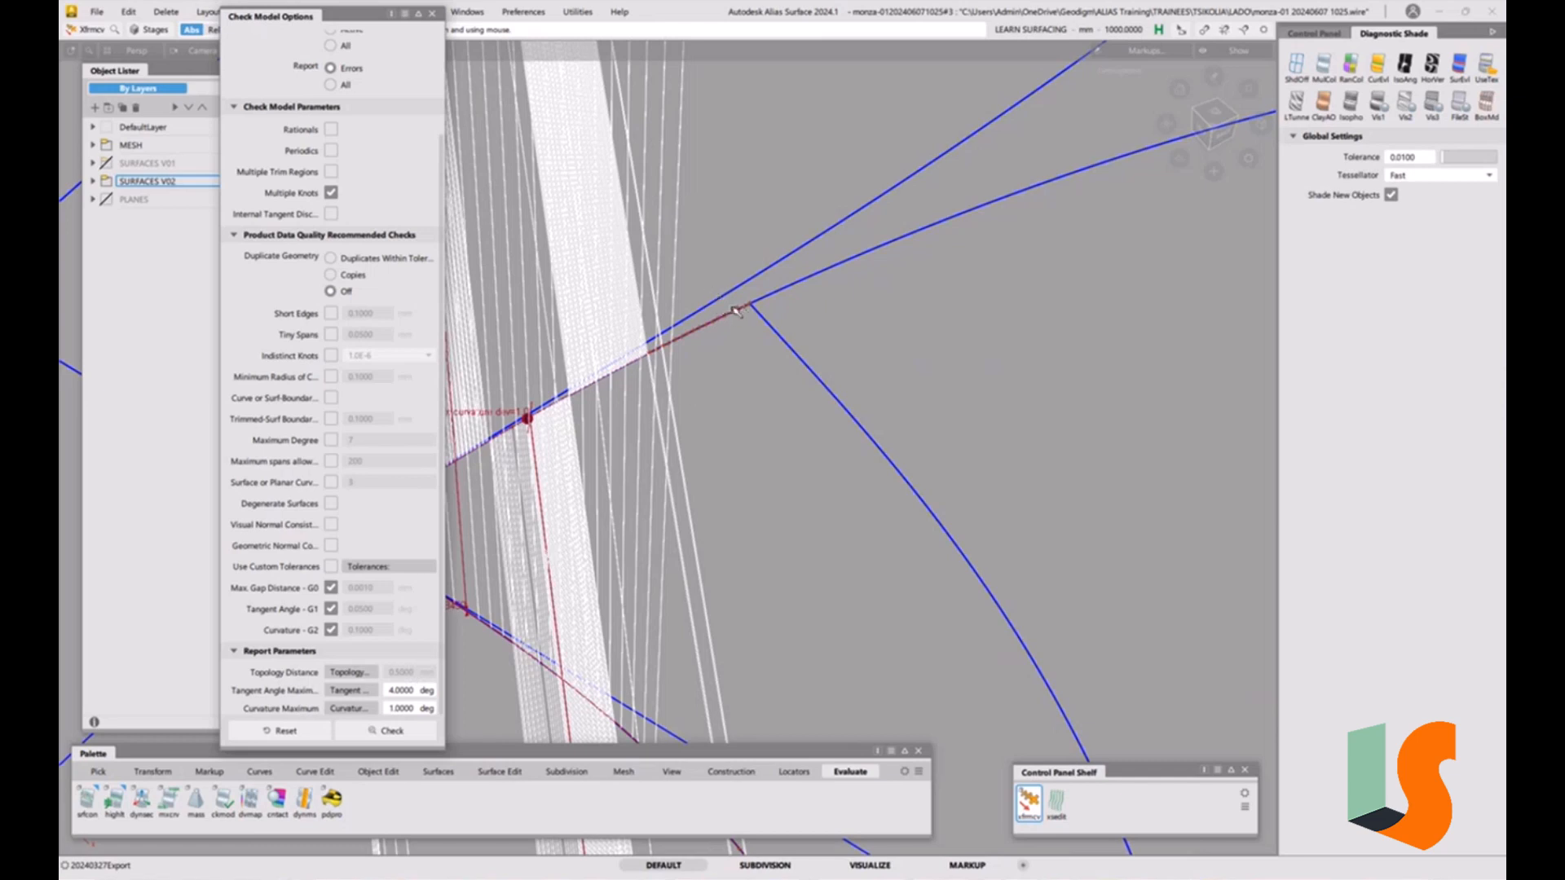
# Orbit back to the fillet junction and turn on horizontal black-and-white zebra diagnostic shading.
pyautogui.keyDown('alt'); pyautogui.keyDown('shift'); pyautogui.moveTo(815, 370); pyautogui.dragTo(901, 392, button='middle'); pyautogui.keyUp('shift'); pyautogui.keyUp('alt')
pyautogui.moveTo(745, 417)
pyautogui.keyDown('alt'); pyautogui.keyDown('shift'); pyautogui.mouseDown()
pyautogui.moveTo(699, 349)
pyautogui.moveTo(708, 417)
pyautogui.moveTo(772, 443)
pyautogui.moveTo(780, 478)
pyautogui.moveTo(855, 461)
pyautogui.moveTo(758, 402)
pyautogui.mouseUp(); pyautogui.keyUp('shift'); pyautogui.keyUp('alt')
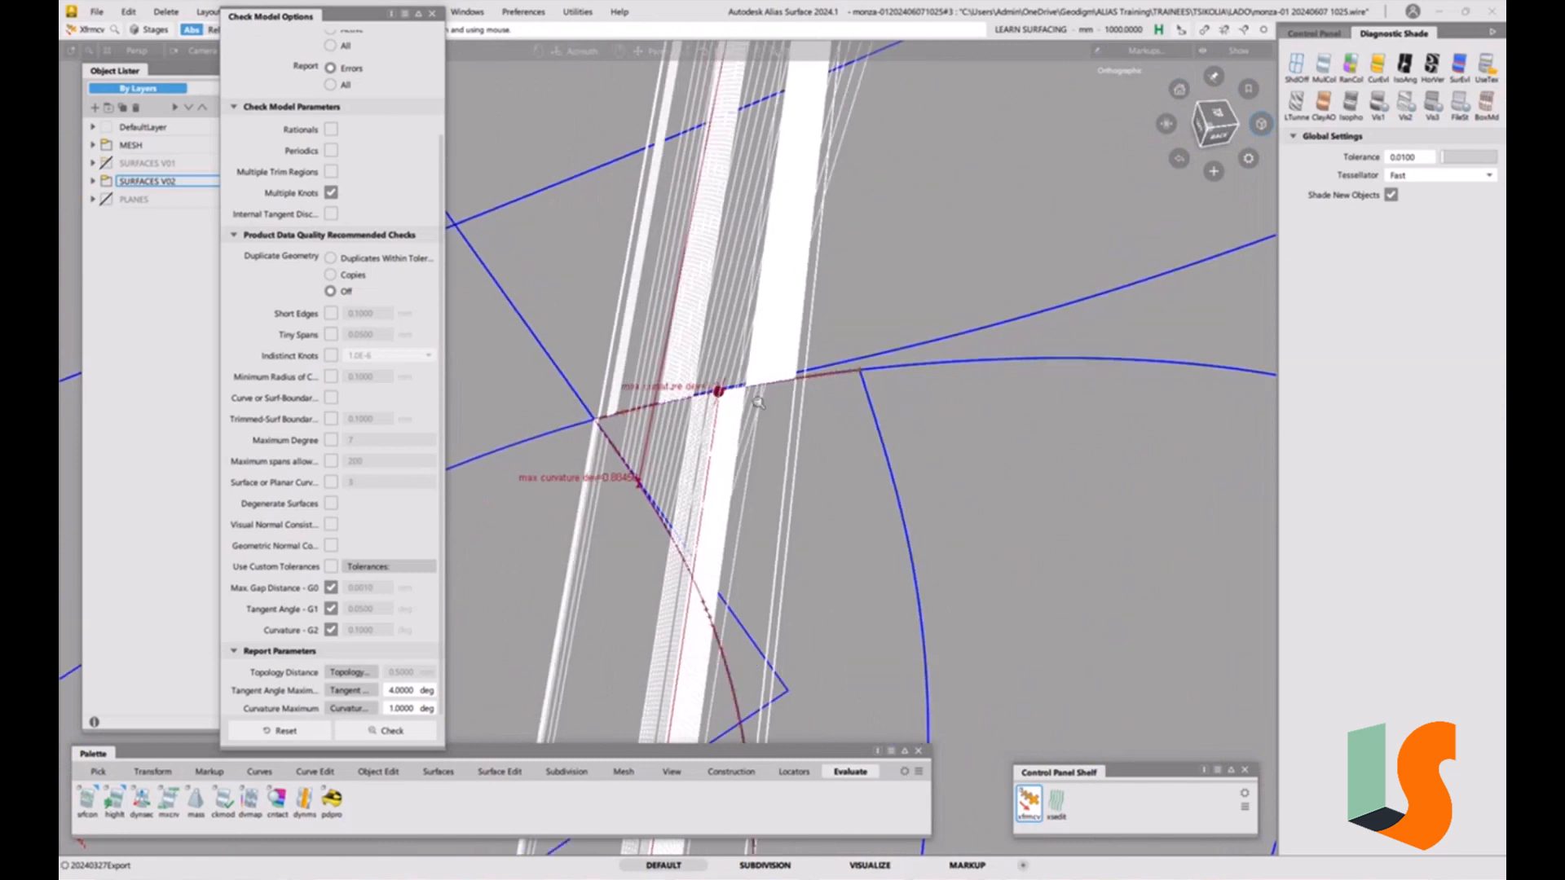
pyautogui.keyDown('alt'); pyautogui.keyDown('shift'); pyautogui.moveTo(759, 402); pyautogui.dragTo(749, 452, button='right'); pyautogui.keyUp('shift'); pyautogui.keyUp('alt')
pyautogui.keyDown('alt'); pyautogui.keyDown('shift'); pyautogui.moveTo(749, 451); pyautogui.dragTo(751, 441); pyautogui.keyUp('shift'); pyautogui.keyUp('alt')
pyautogui.keyDown('alt'); pyautogui.keyDown('shift'); pyautogui.moveTo(751, 441); pyautogui.dragTo(794, 555, button='right'); pyautogui.keyUp('shift'); pyautogui.keyUp('alt')
pyautogui.keyDown('alt'); pyautogui.keyDown('shift'); pyautogui.moveTo(770, 456); pyautogui.dragTo(866, 236); pyautogui.keyUp('shift'); pyautogui.keyUp('alt')
pyautogui.keyDown('alt'); pyautogui.keyDown('shift'); pyautogui.moveTo(862, 416); pyautogui.dragTo(863, 476, button='middle'); pyautogui.keyUp('shift'); pyautogui.keyUp('alt')
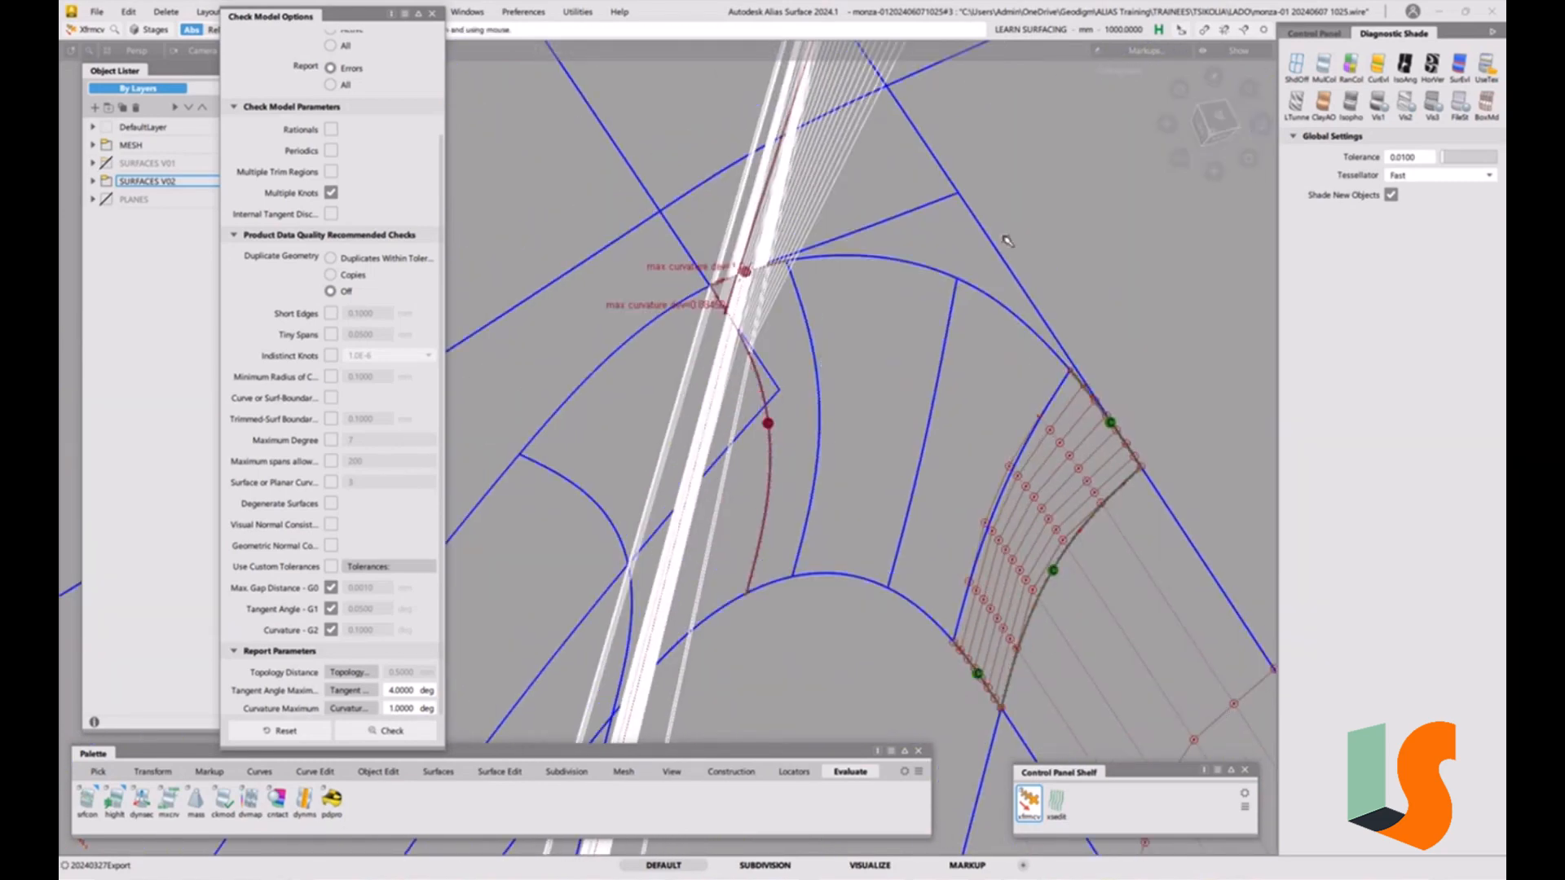
pyautogui.click(1432, 65)
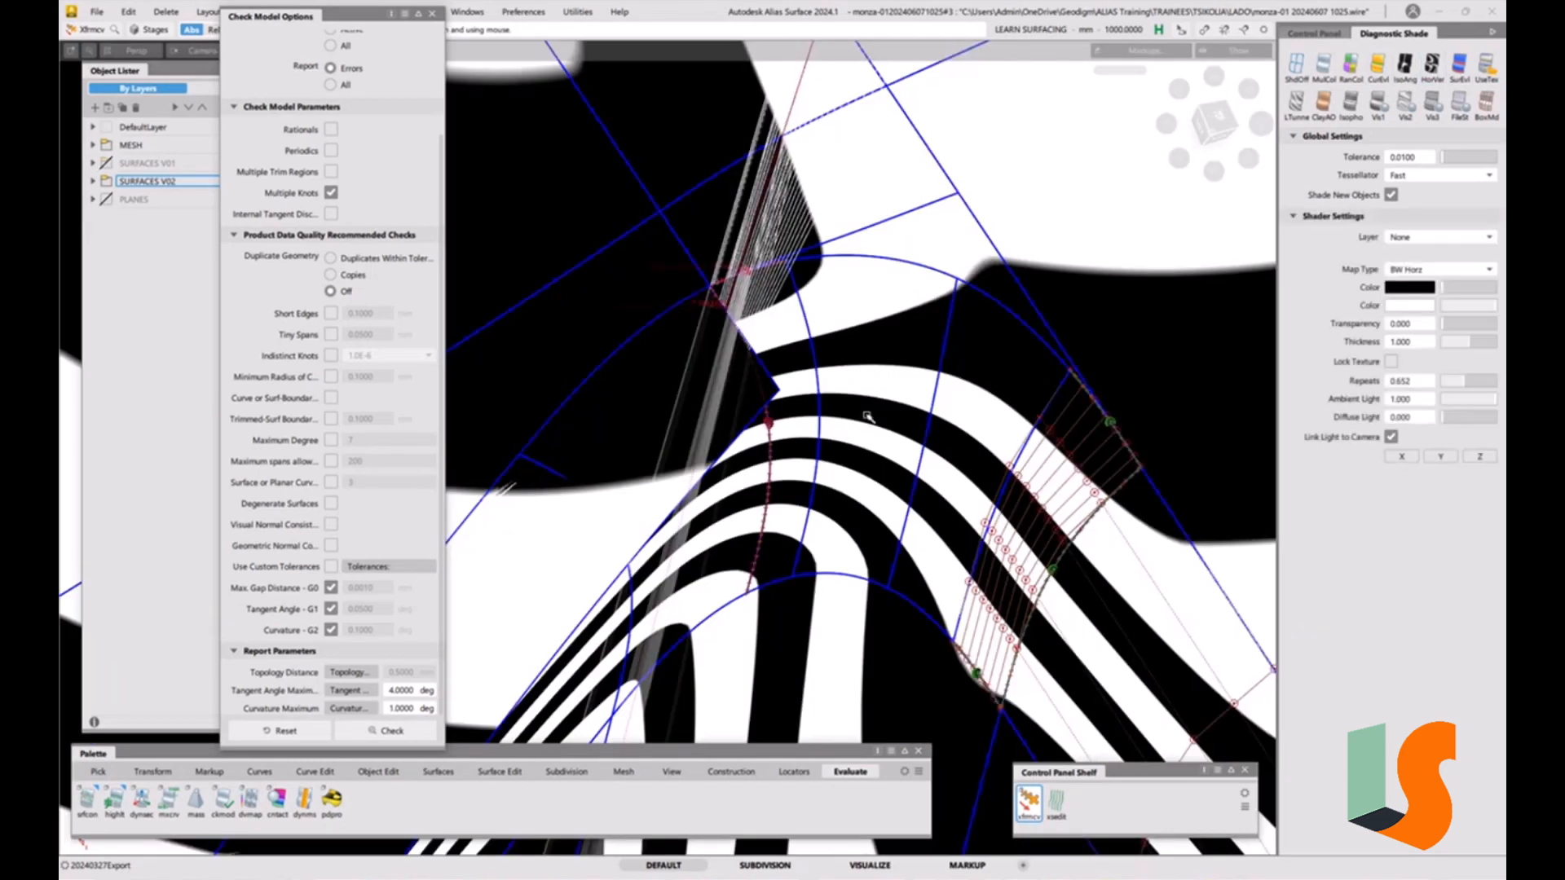
# Inspect the zebra stripes and curvature locators around the fillet junction from several angles.
pyautogui.moveTo(868, 416)
pyautogui.keyDown('alt'); pyautogui.keyDown('shift'); pyautogui.mouseDown()
pyautogui.moveTo(743, 358)
pyautogui.moveTo(650, 347)
pyautogui.moveTo(625, 370)
pyautogui.moveTo(879, 332)
pyautogui.moveTo(957, 274)
pyautogui.mouseUp(); pyautogui.keyUp('shift'); pyautogui.keyUp('alt')
pyautogui.keyDown('alt'); pyautogui.keyDown('shift'); pyautogui.moveTo(980, 308); pyautogui.dragTo(989, 343); pyautogui.keyUp('shift'); pyautogui.keyUp('alt')
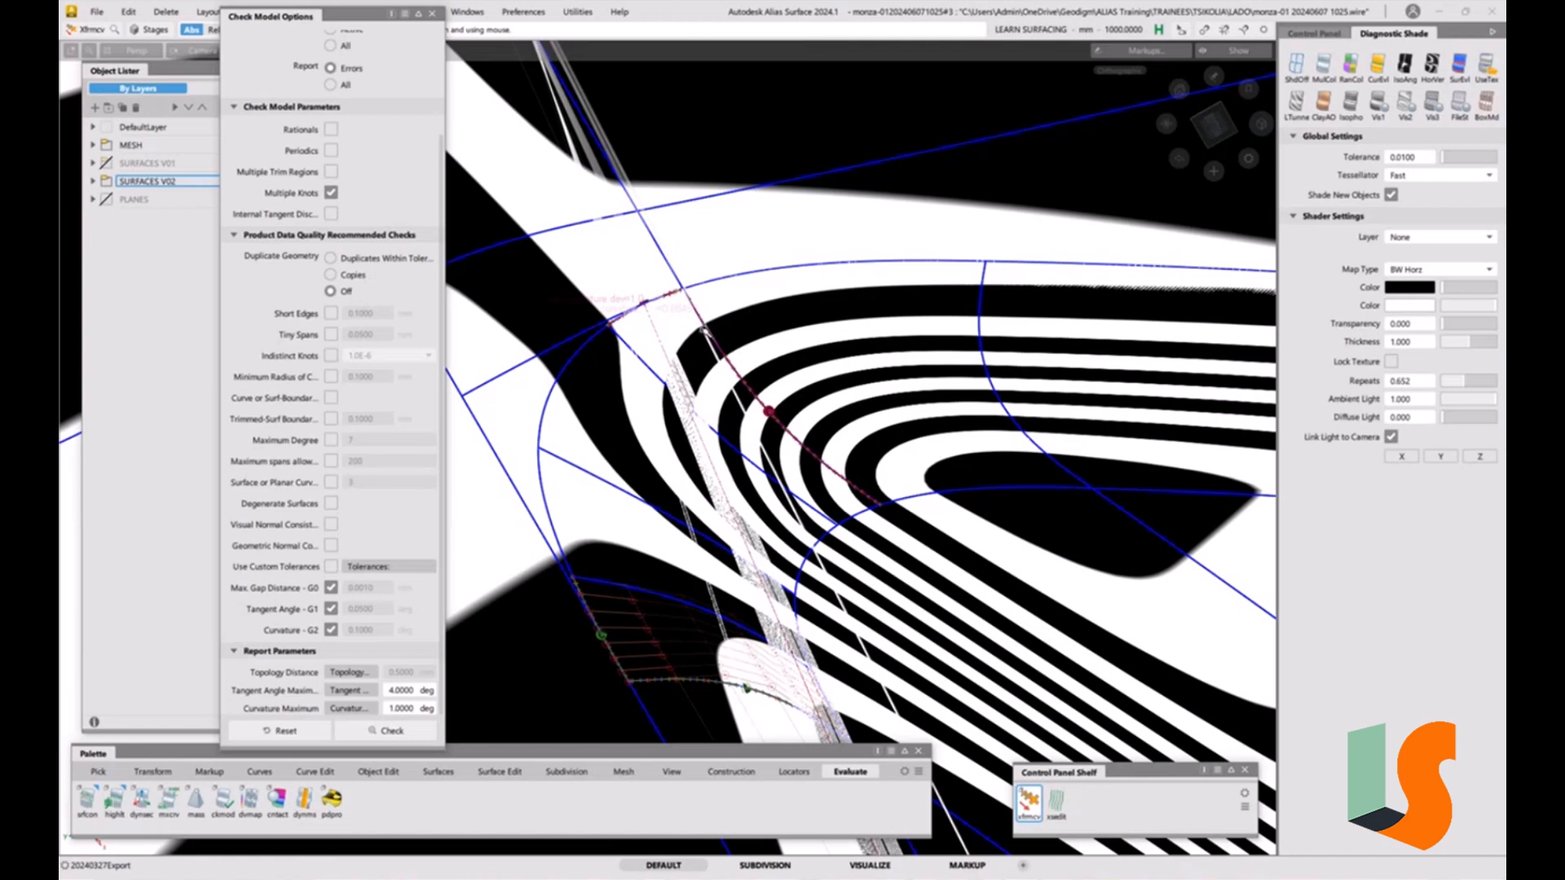
pyautogui.keyDown('alt'); pyautogui.keyDown('shift'); pyautogui.moveTo(718, 329); pyautogui.dragTo(719, 346); pyautogui.keyUp('shift'); pyautogui.keyUp('alt')
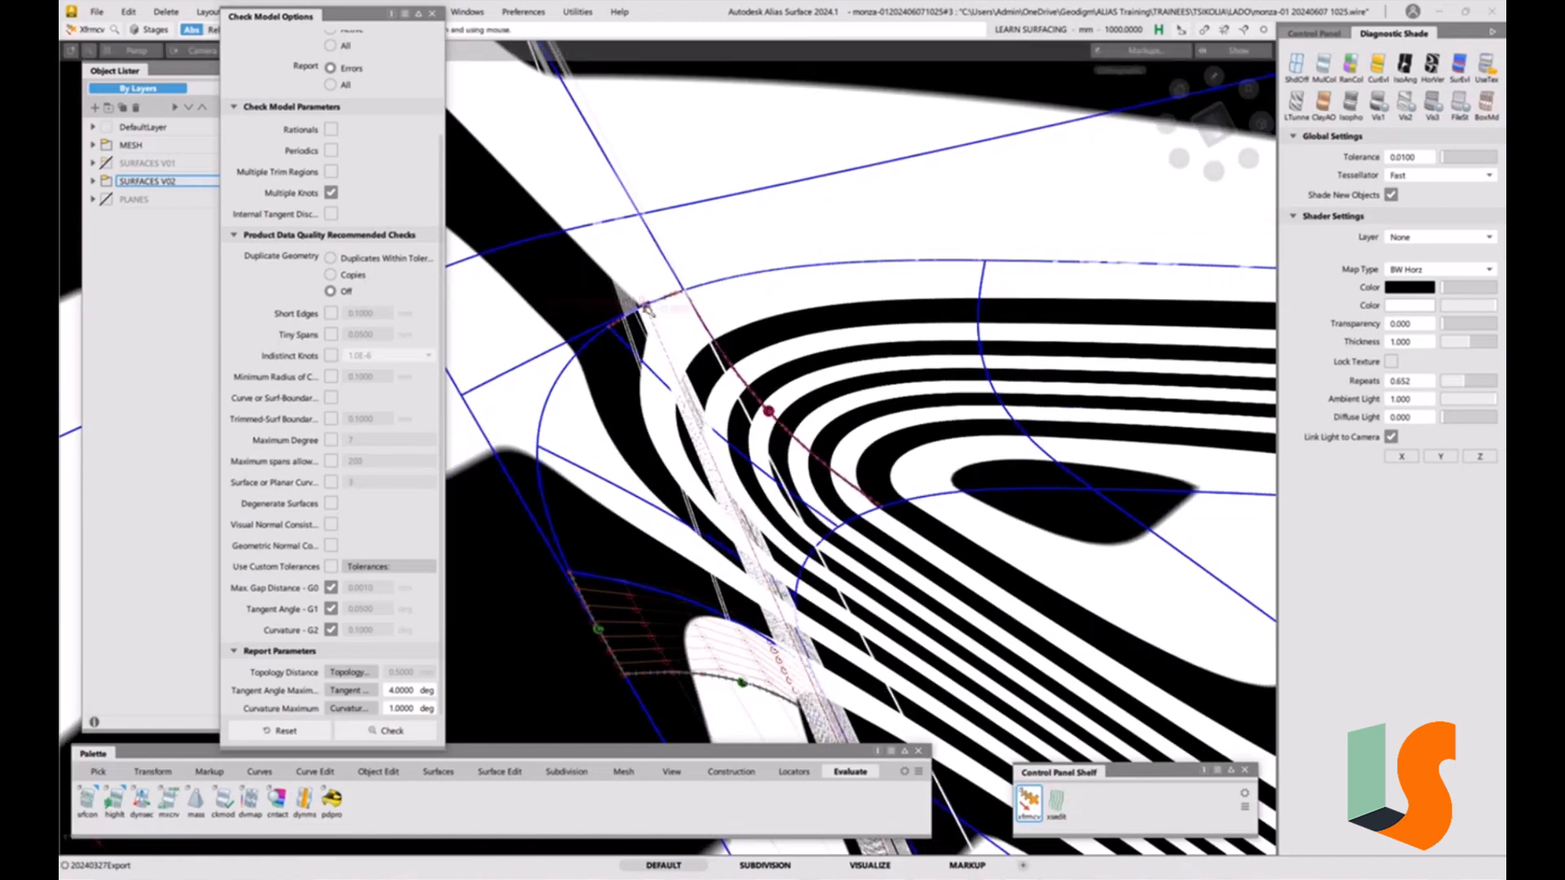
pyautogui.keyDown('alt'); pyautogui.keyDown('shift'); pyautogui.moveTo(646, 336); pyautogui.dragTo(657, 323); pyautogui.keyUp('shift'); pyautogui.keyUp('alt')
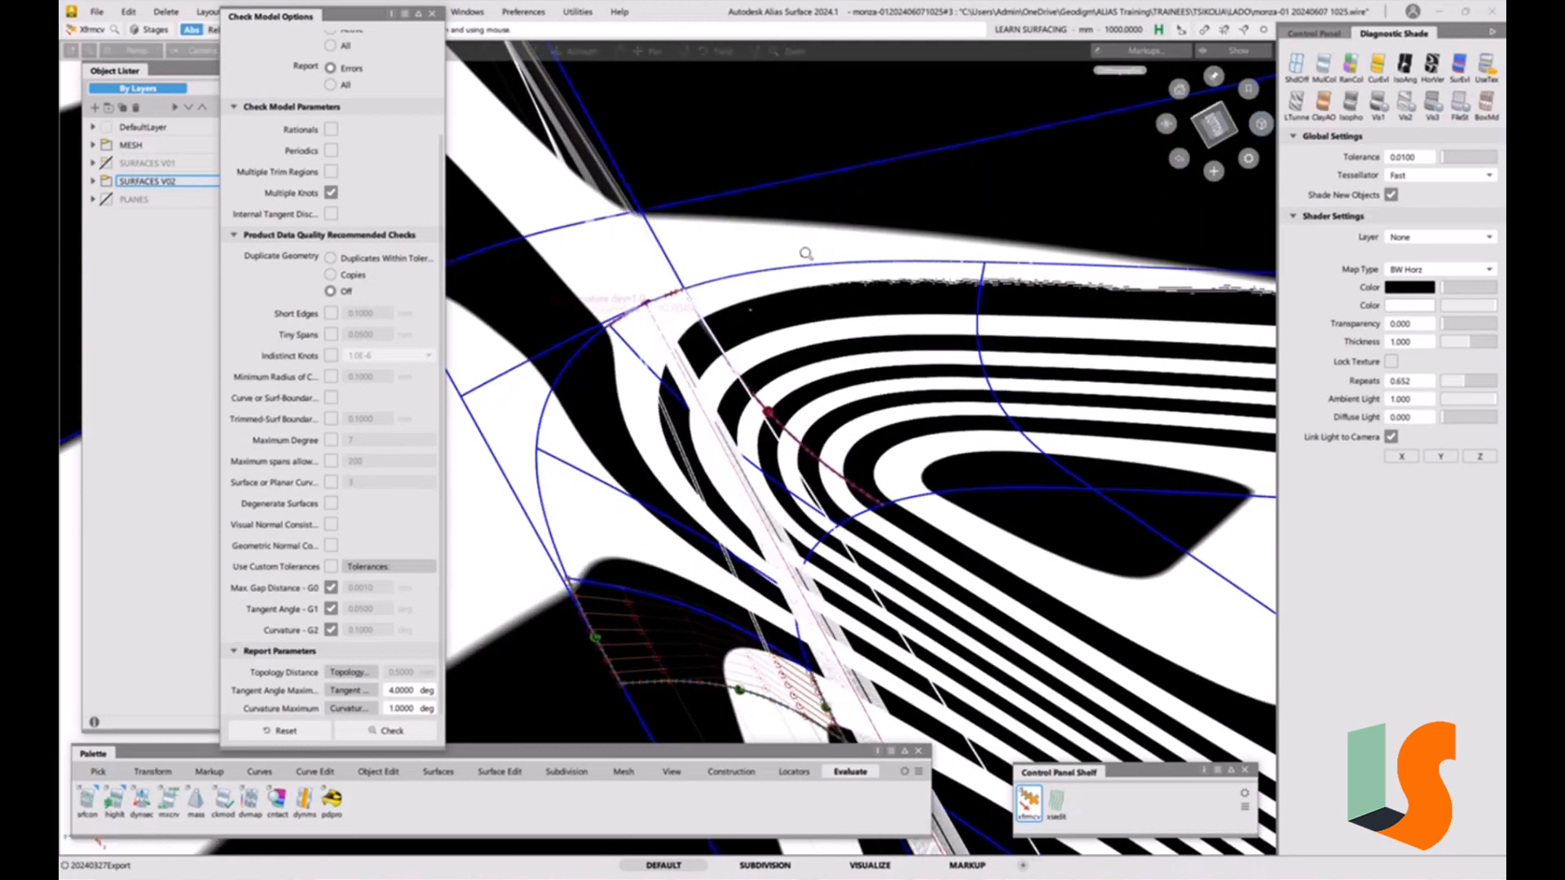
pyautogui.keyDown('alt'); pyautogui.keyDown('shift'); pyautogui.moveTo(807, 252); pyautogui.dragTo(650, 423, button='right'); pyautogui.keyUp('shift'); pyautogui.keyUp('alt')
pyautogui.keyDown('alt'); pyautogui.keyDown('shift'); pyautogui.moveTo(650, 423); pyautogui.dragTo(803, 334); pyautogui.keyUp('shift'); pyautogui.keyUp('alt')
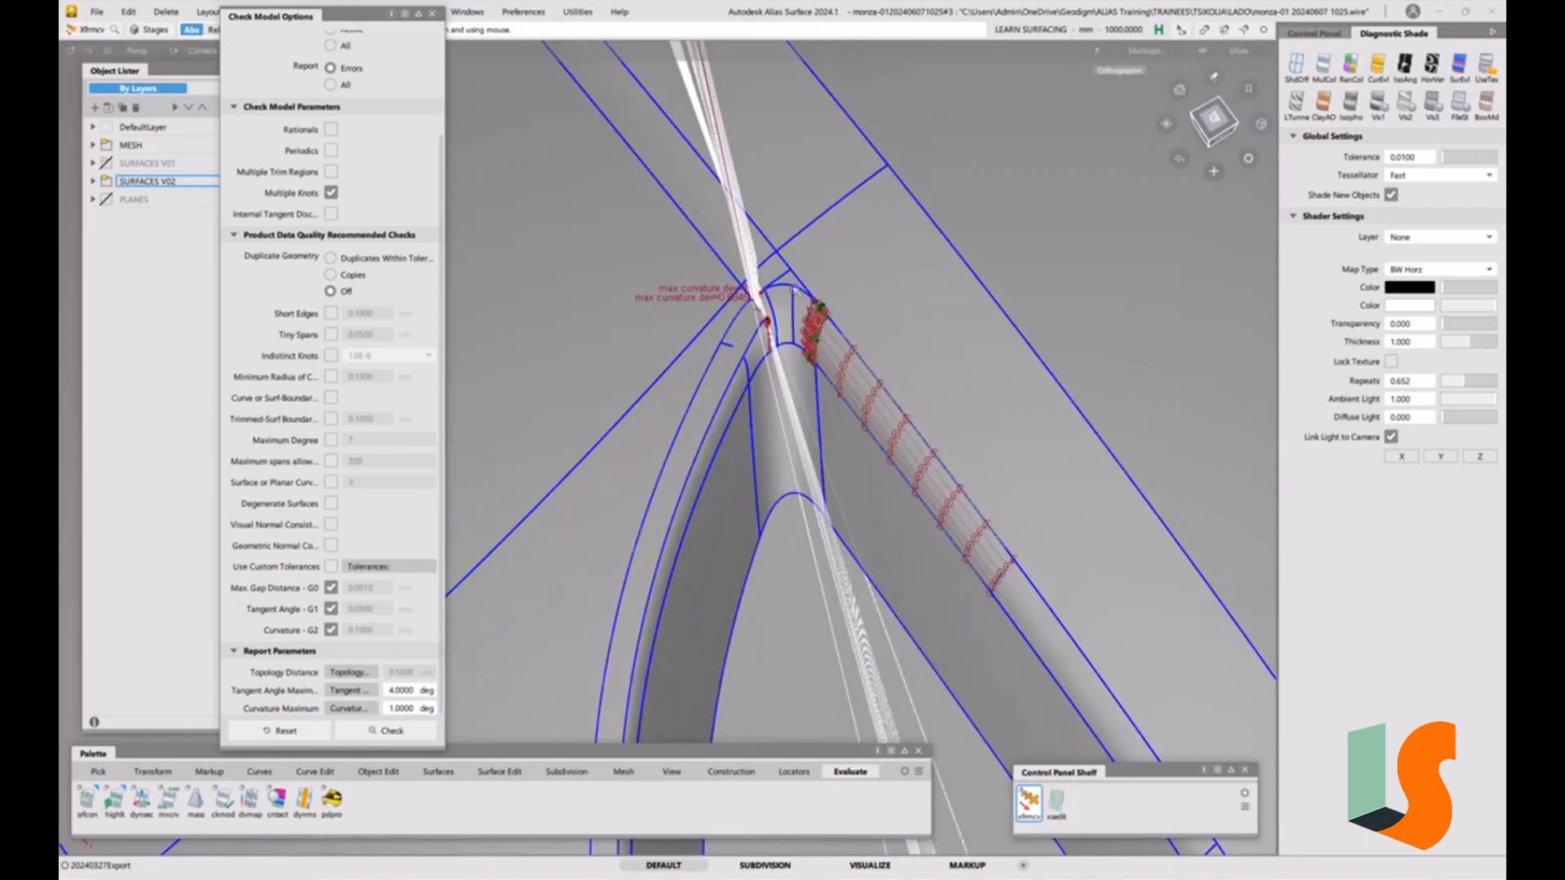
pyautogui.scroll(5, 763, 296)
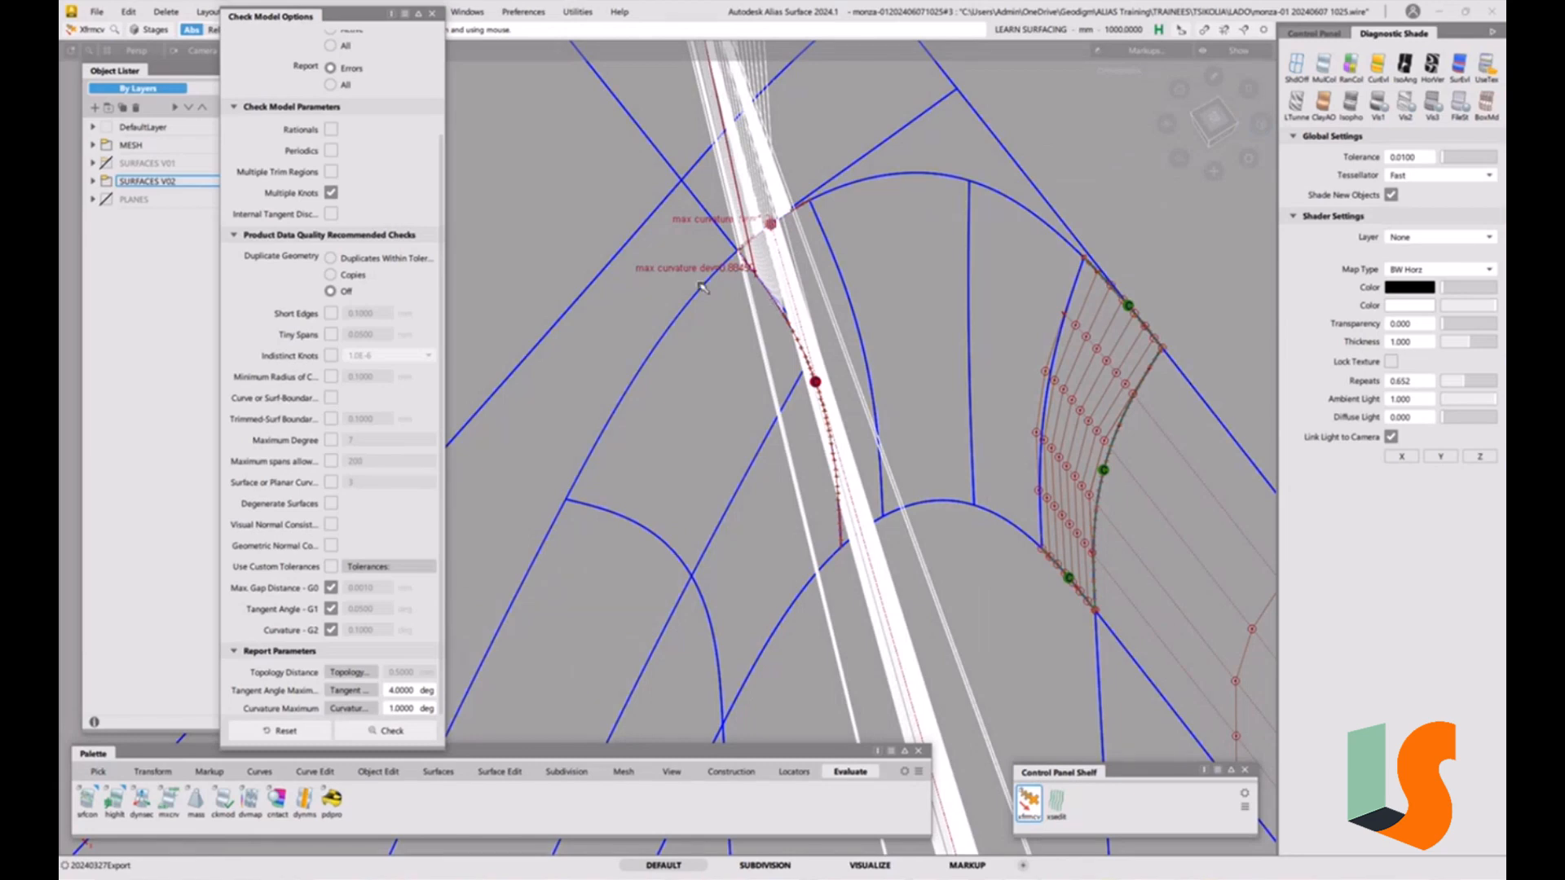
pyautogui.keyDown('alt'); pyautogui.keyDown('shift'); pyautogui.moveTo(824, 475); pyautogui.dragTo(888, 410); pyautogui.keyUp('shift'); pyautogui.keyUp('alt')
pyautogui.keyDown('alt'); pyautogui.keyDown('shift'); pyautogui.moveTo(831, 336); pyautogui.dragTo(876, 489); pyautogui.keyUp('shift'); pyautogui.keyUp('alt')
pyautogui.keyDown('alt'); pyautogui.keyDown('shift'); pyautogui.moveTo(865, 481); pyautogui.dragTo(959, 432, button='right'); pyautogui.keyUp('shift'); pyautogui.keyUp('alt')
pyautogui.keyDown('alt'); pyautogui.keyDown('shift'); pyautogui.moveTo(871, 545); pyautogui.dragTo(981, 523); pyautogui.keyUp('shift'); pyautogui.keyUp('alt')
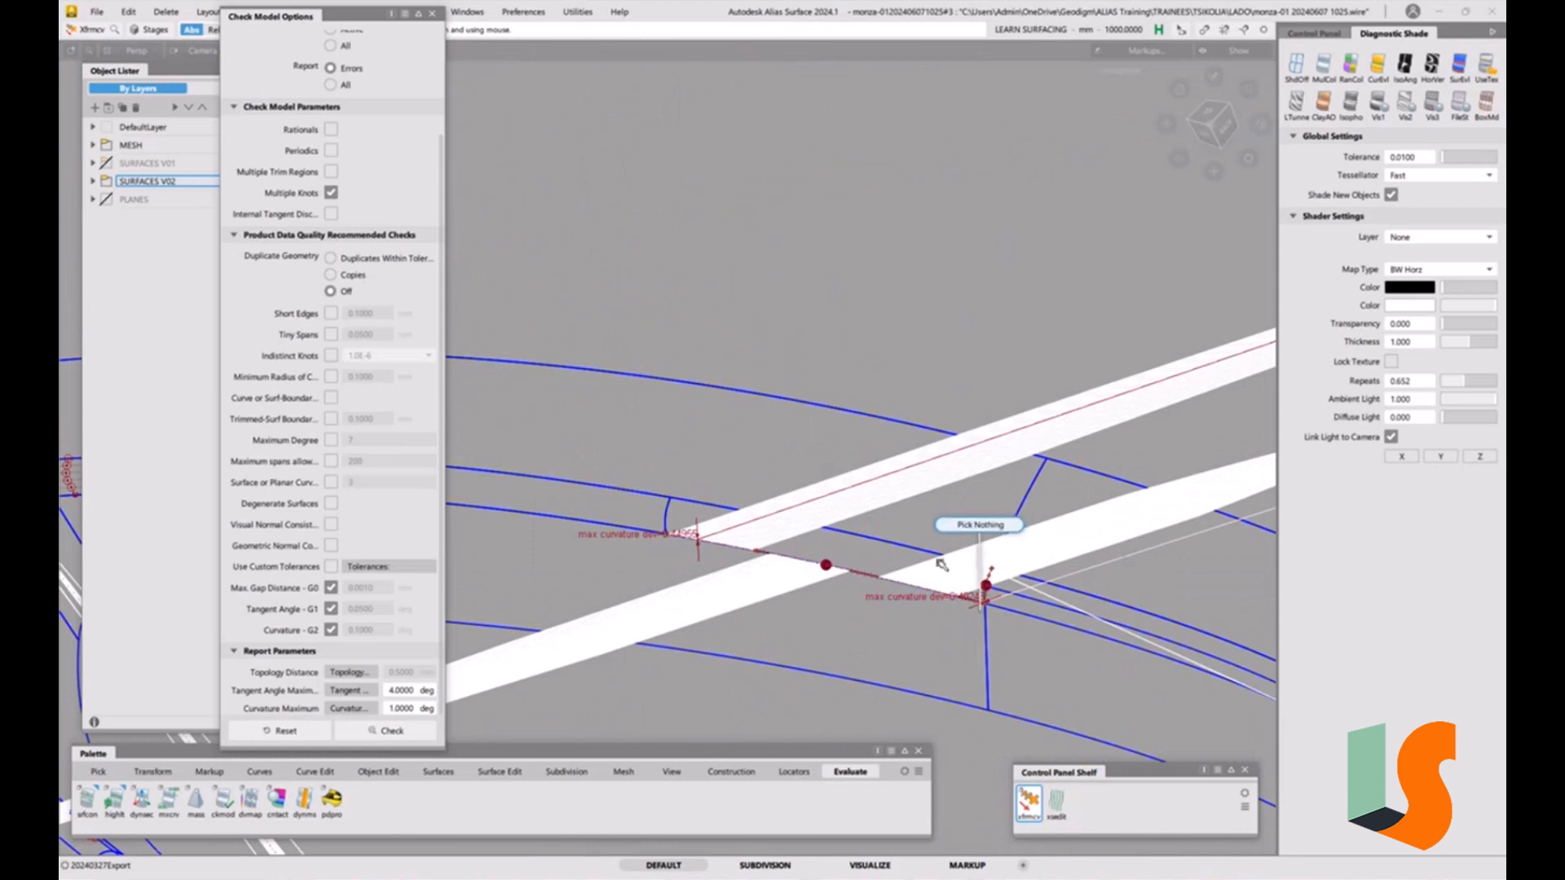
pyautogui.keyDown('ctrl'); pyautogui.keyDown('shift'); pyautogui.moveTo(846, 583); pyautogui.dragTo(822, 601); pyautogui.keyUp('shift'); pyautogui.keyUp('ctrl')
# Pick the surfaces meeting at the fillet junction and display their CV hulls.
pyautogui.click(670, 514)
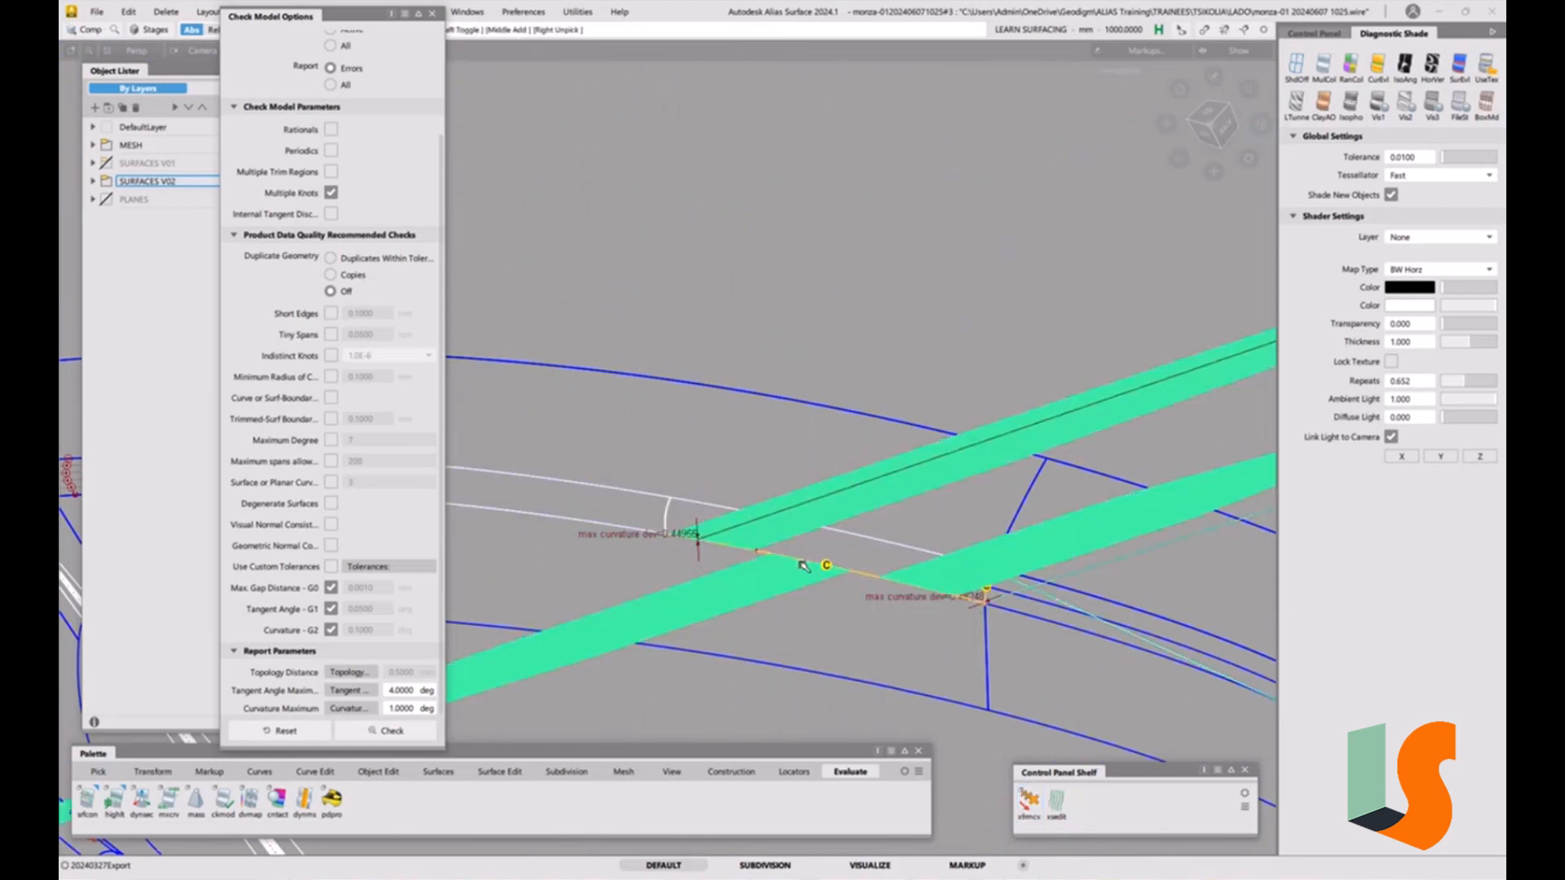
pyautogui.keyDown('alt'); pyautogui.keyDown('shift'); pyautogui.moveTo(976, 597); pyautogui.dragTo(1096, 522, button='right'); pyautogui.keyUp('shift'); pyautogui.keyUp('alt')
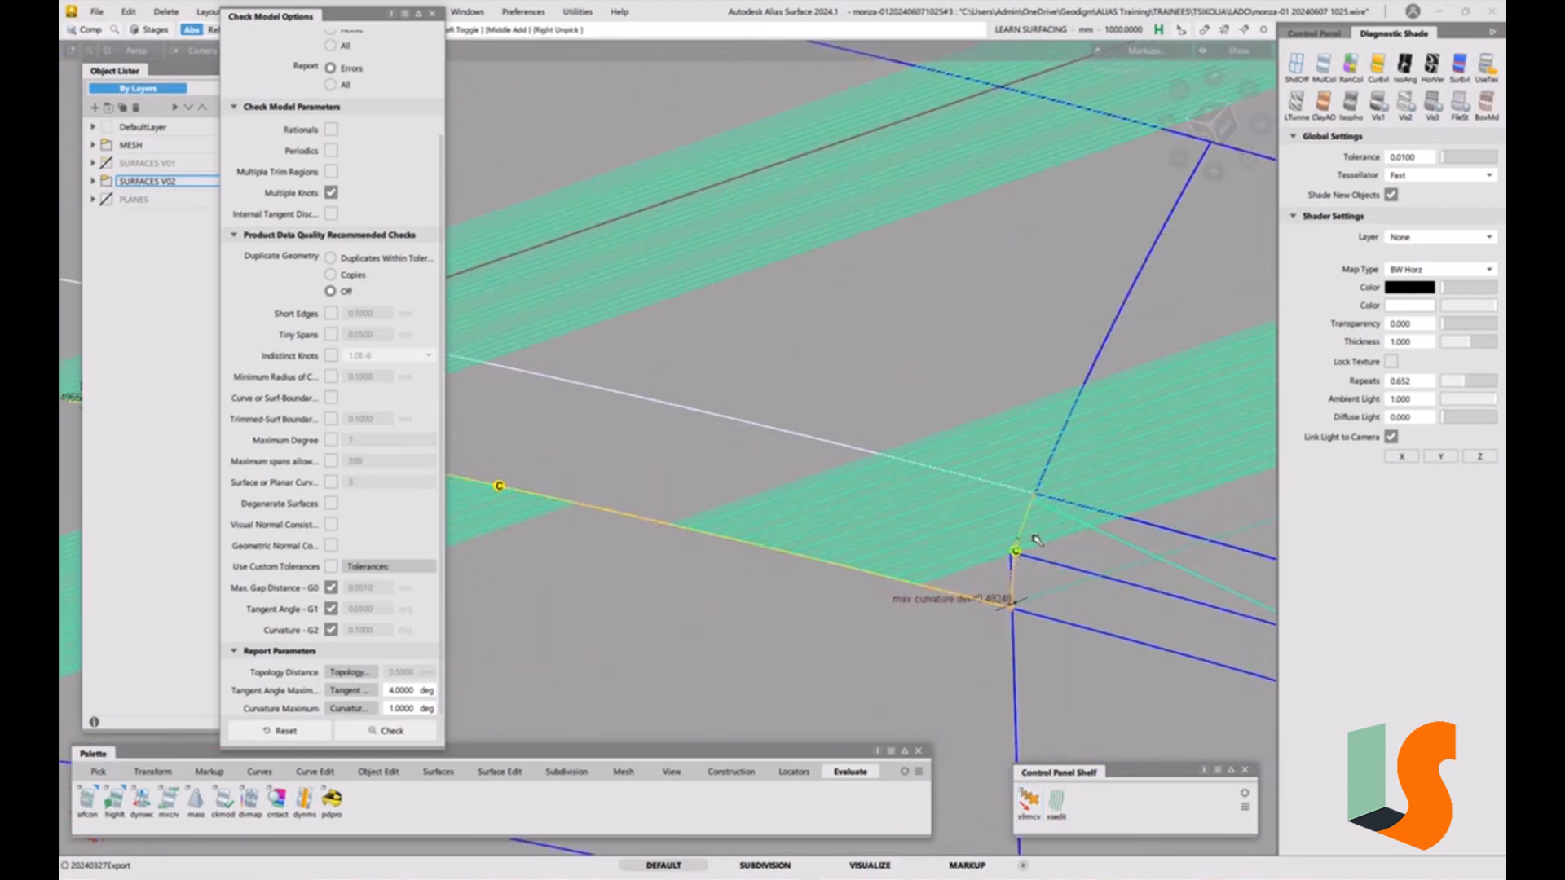
pyautogui.click(1034, 518)
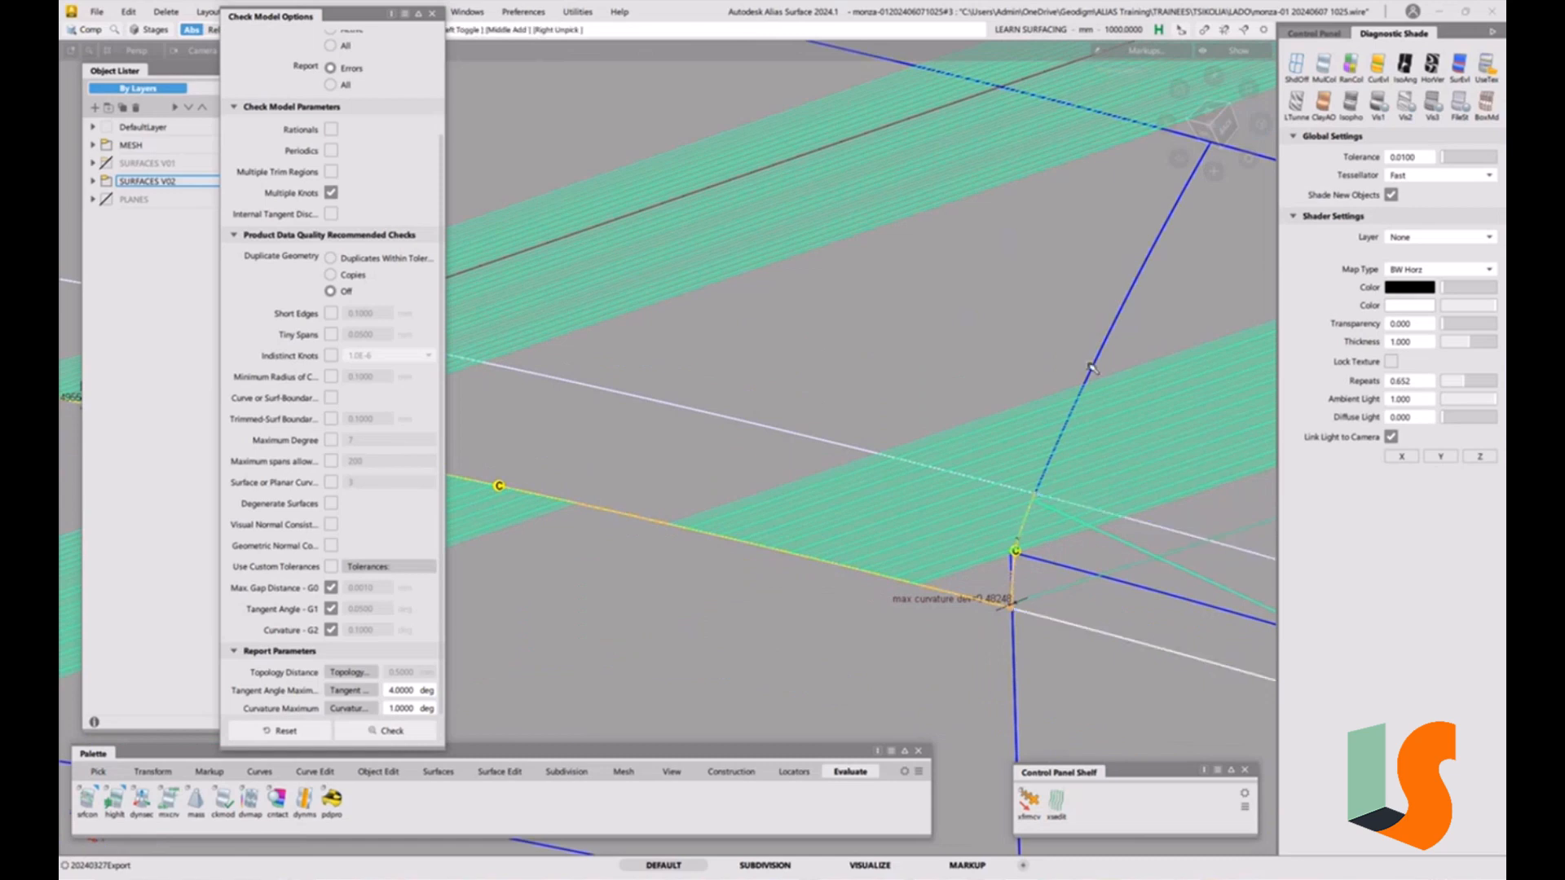
pyautogui.click(1315, 35)
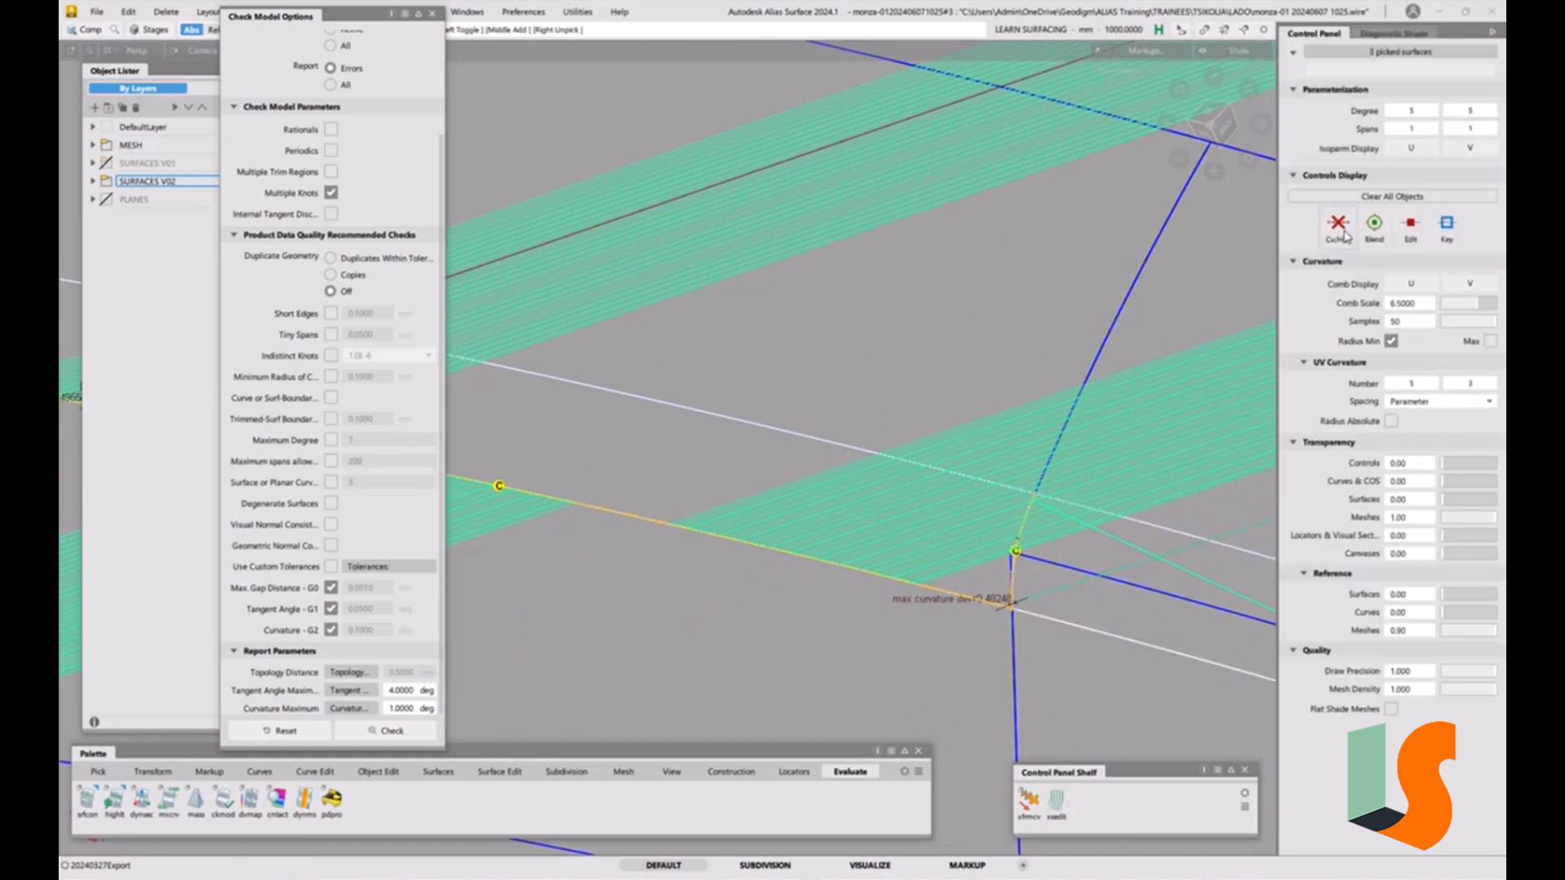
pyautogui.click(1343, 232)
pyautogui.keyDown('ctrl'); pyautogui.keyDown('shift'); pyautogui.moveTo(1034, 448); pyautogui.dragTo(744, 549); pyautogui.keyUp('shift'); pyautogui.keyUp('ctrl')
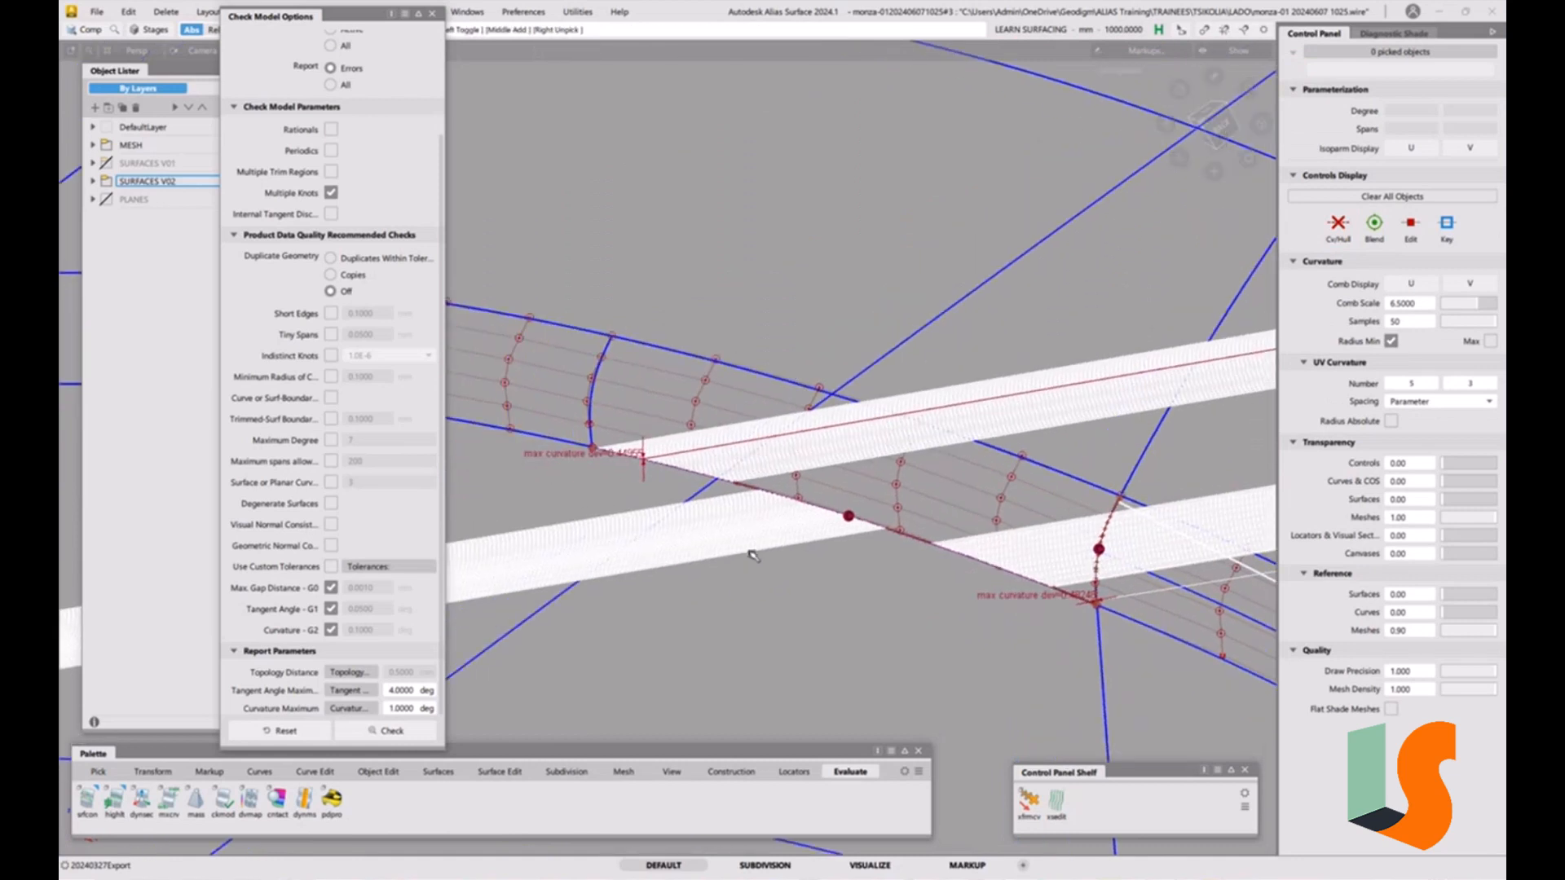
# Run a G2 curvature surface continuity check between the fillet edge and the neighbouring surface edge.
pyautogui.doubleClick(87, 797)
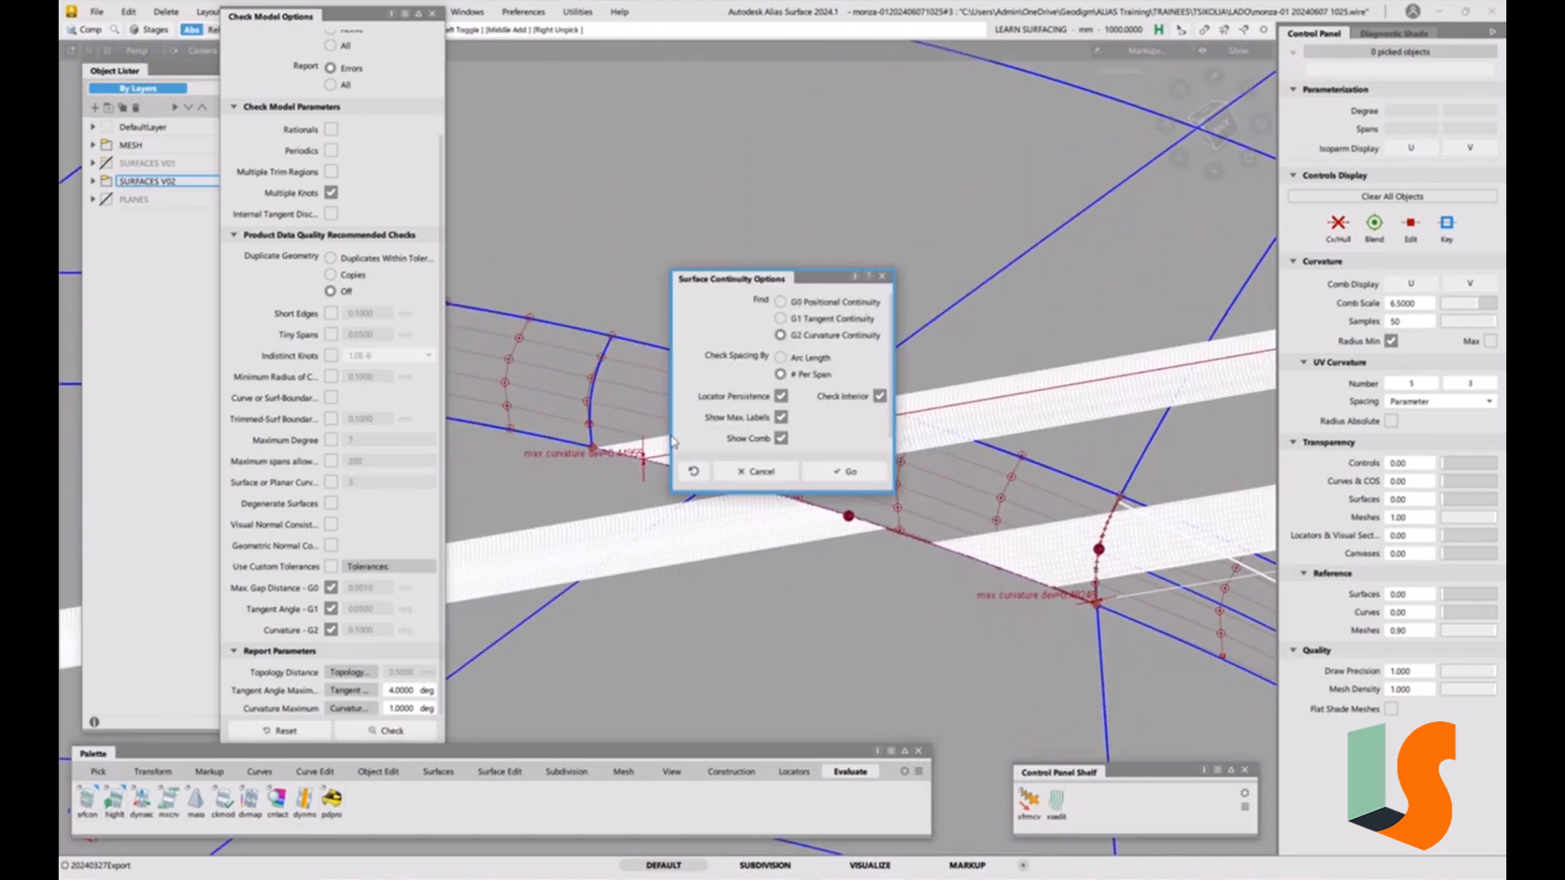
pyautogui.click(846, 472)
pyautogui.click(596, 389)
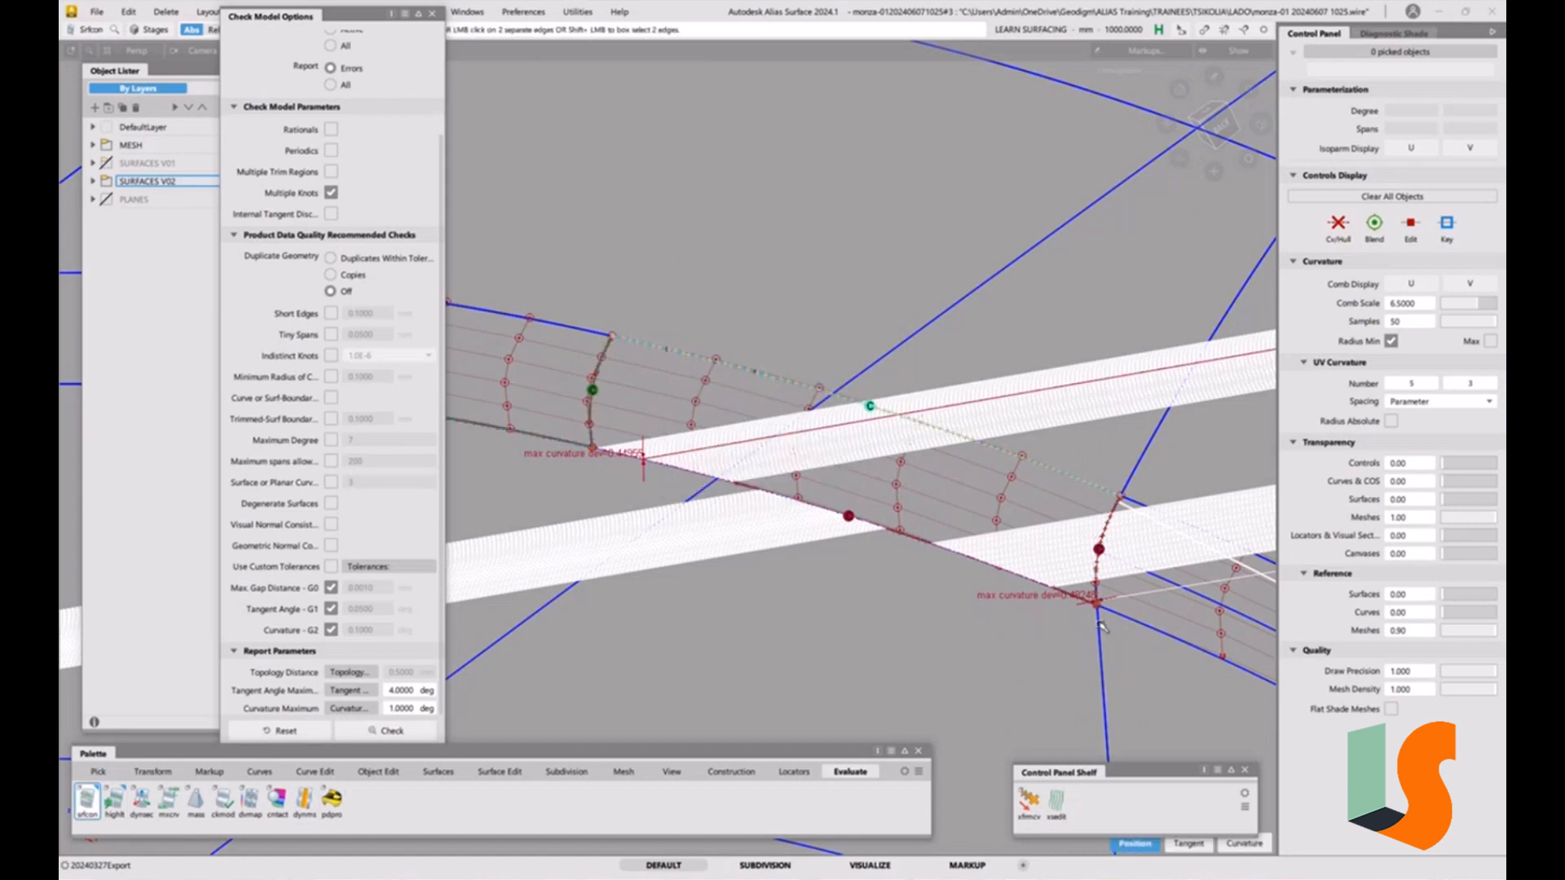
pyautogui.click(679, 357)
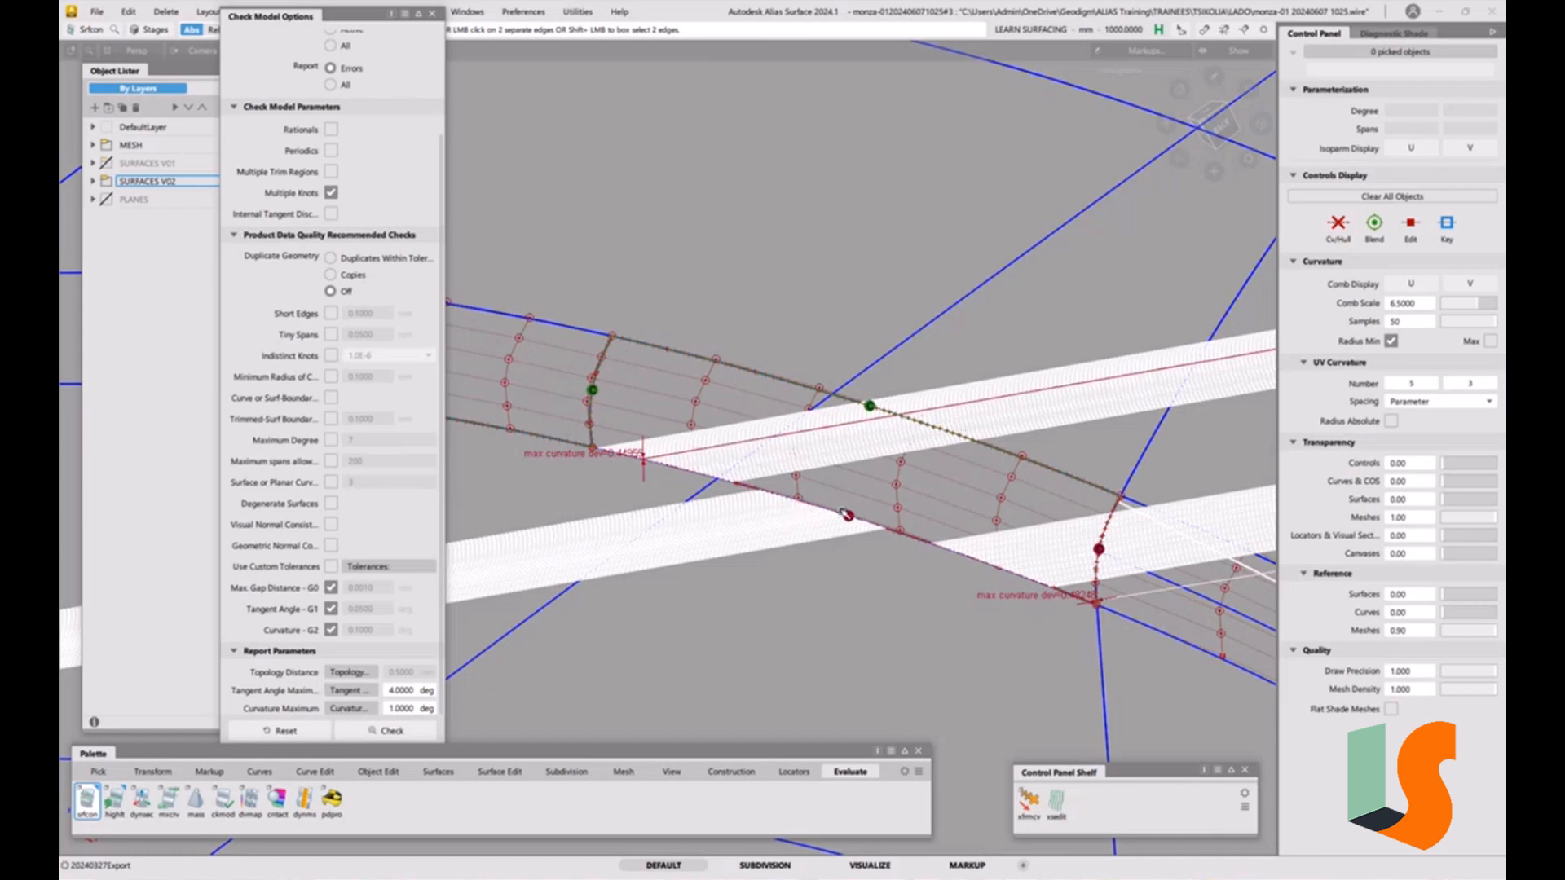
pyautogui.keyDown('alt'); pyautogui.keyDown('shift'); pyautogui.moveTo(935, 535); pyautogui.dragTo(897, 539); pyautogui.keyUp('shift'); pyautogui.keyUp('alt')
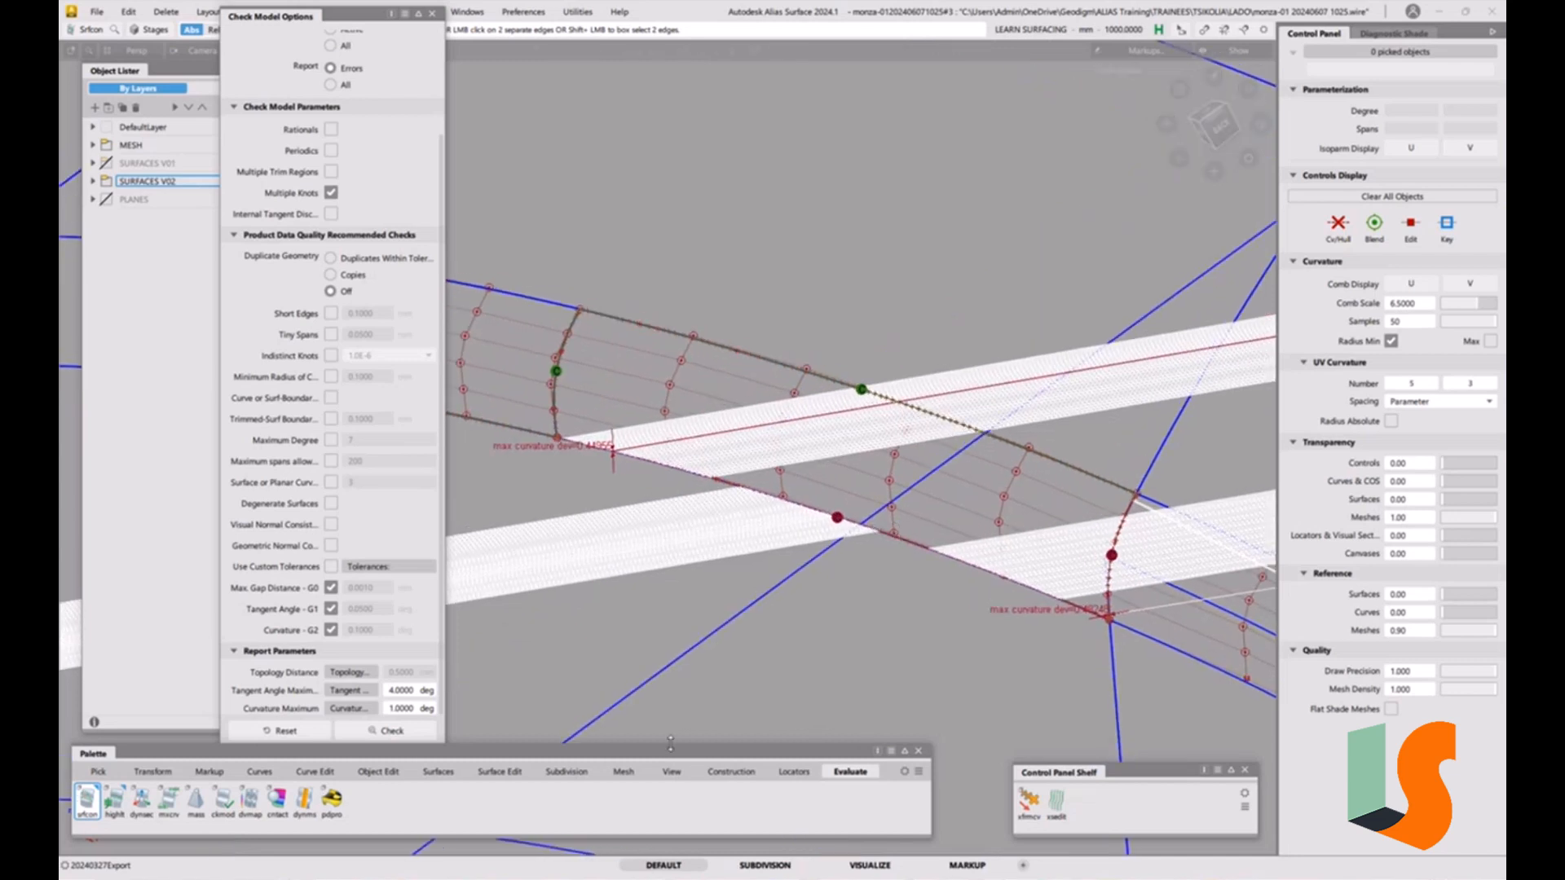
# Start the Align tool with G2 edge continuity and align the fillet piece's edge to the neighbouring surface edge.
pyautogui.click(379, 771)
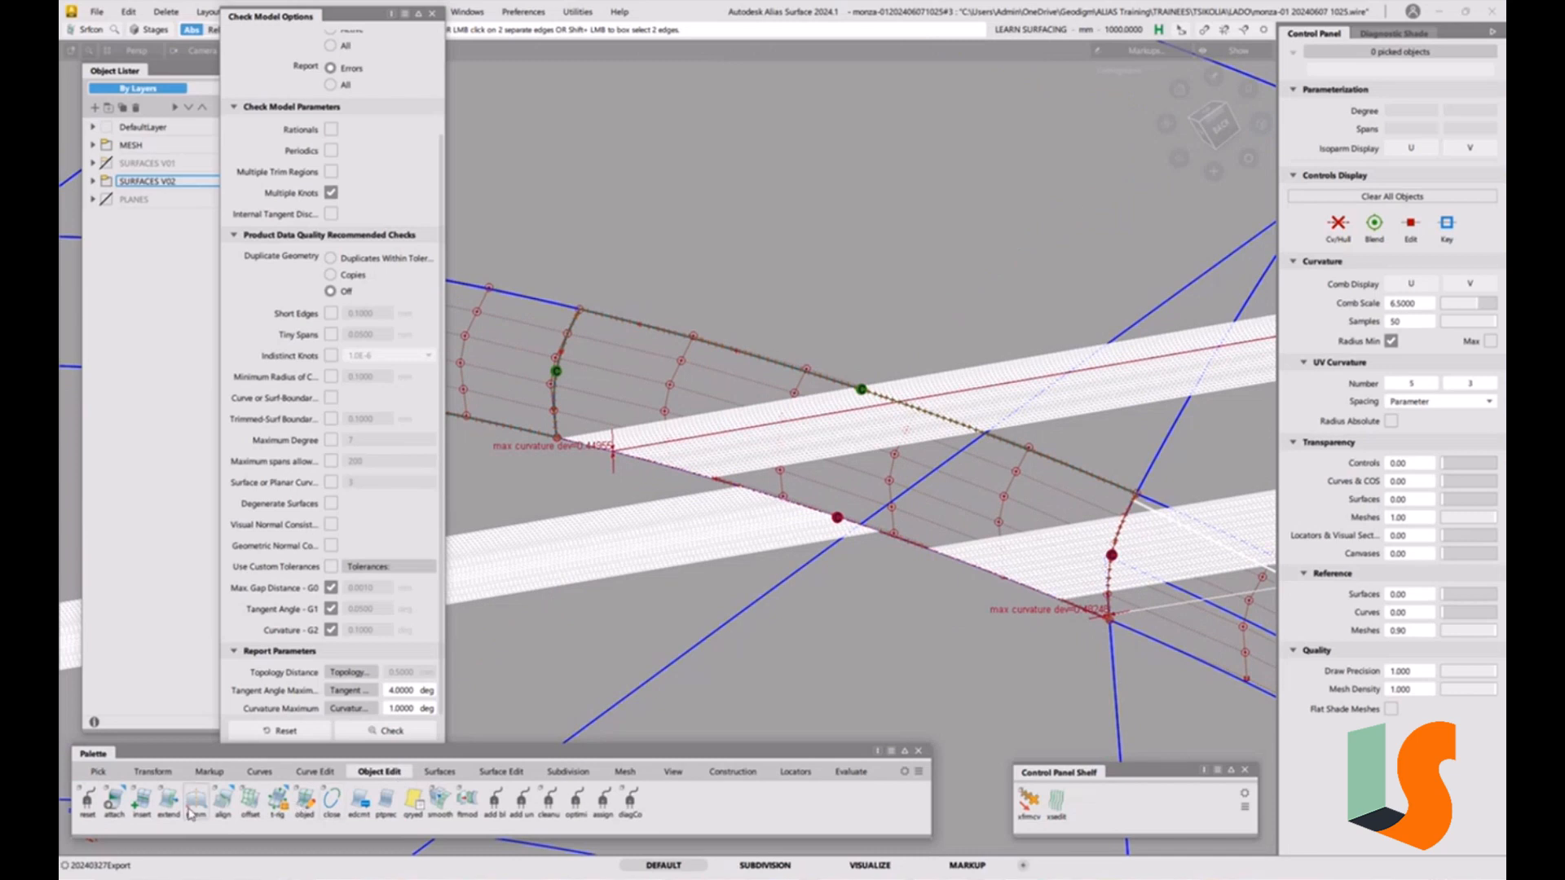
pyautogui.doubleClick(221, 805)
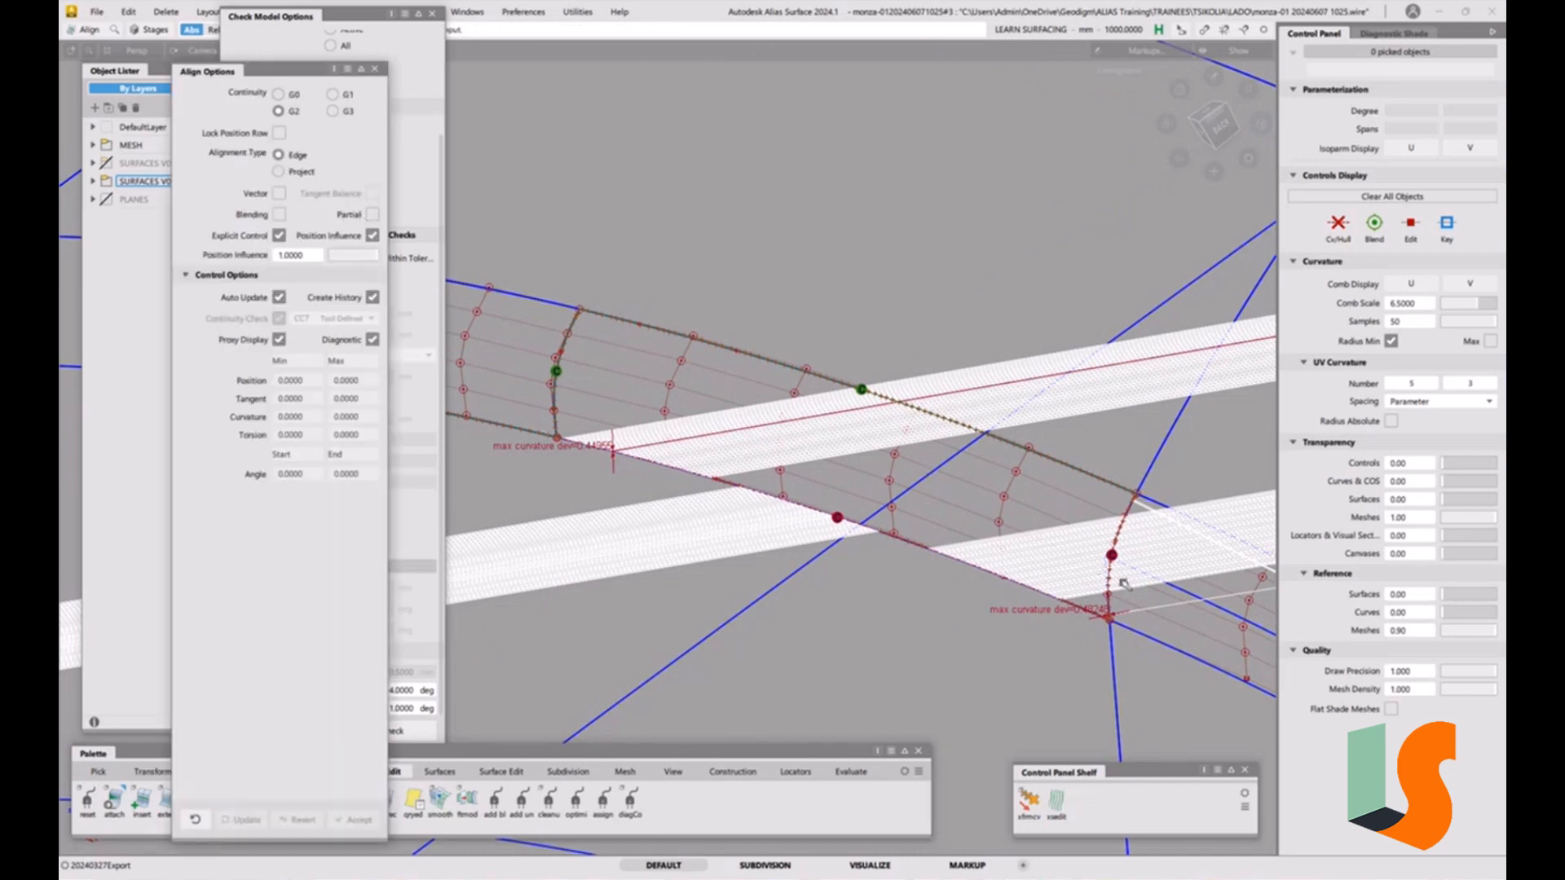
pyautogui.keyDown('alt'); pyautogui.keyDown('shift'); pyautogui.moveTo(1119, 598); pyautogui.dragTo(1068, 628); pyautogui.keyUp('shift'); pyautogui.keyUp('alt')
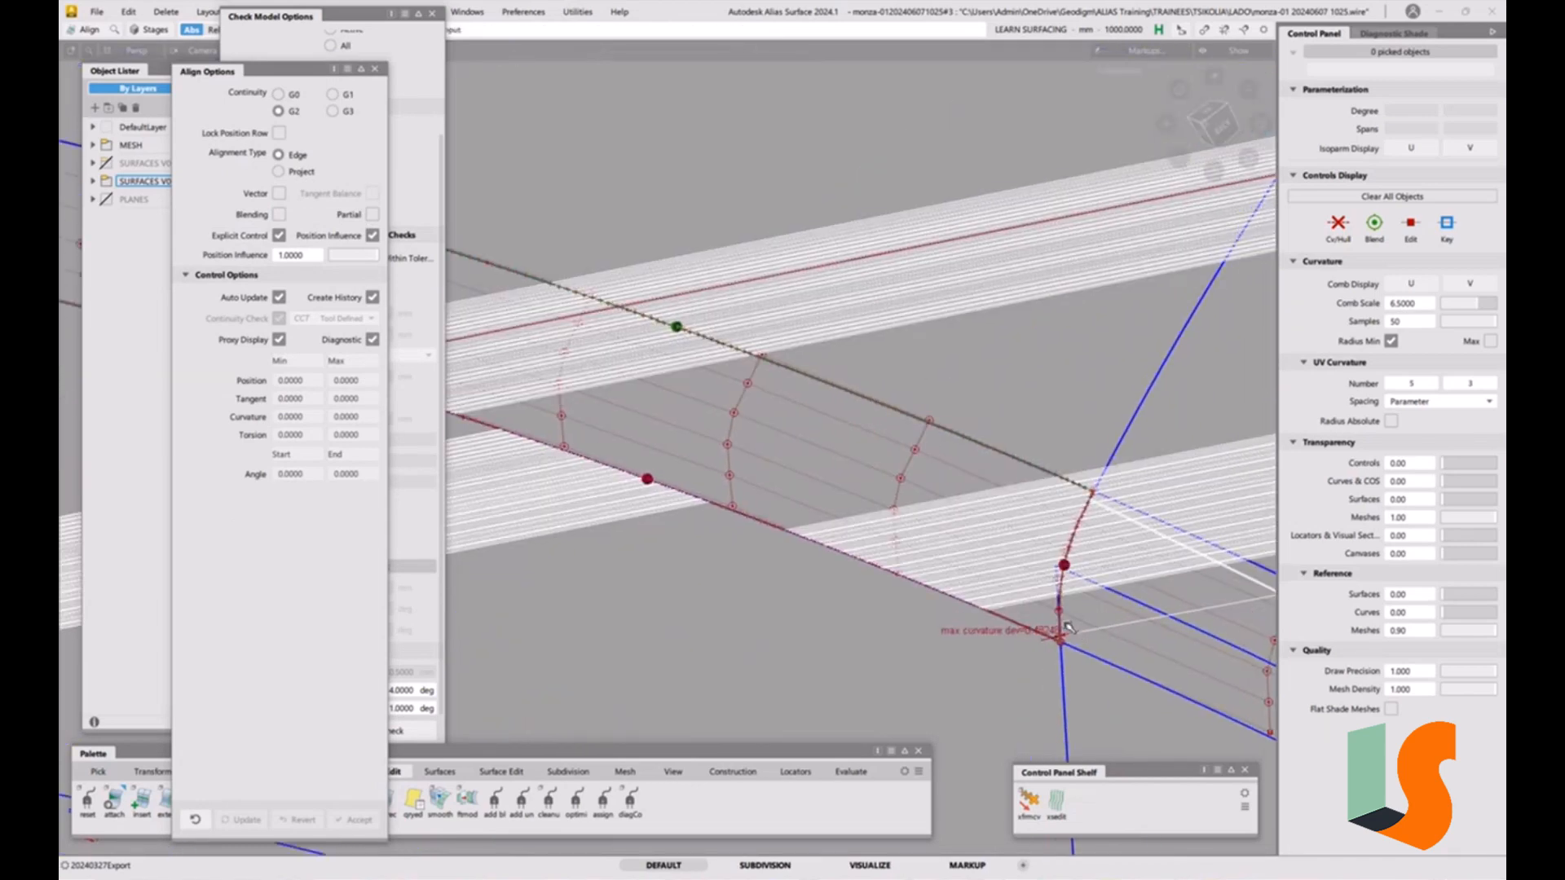
pyautogui.click(1059, 613)
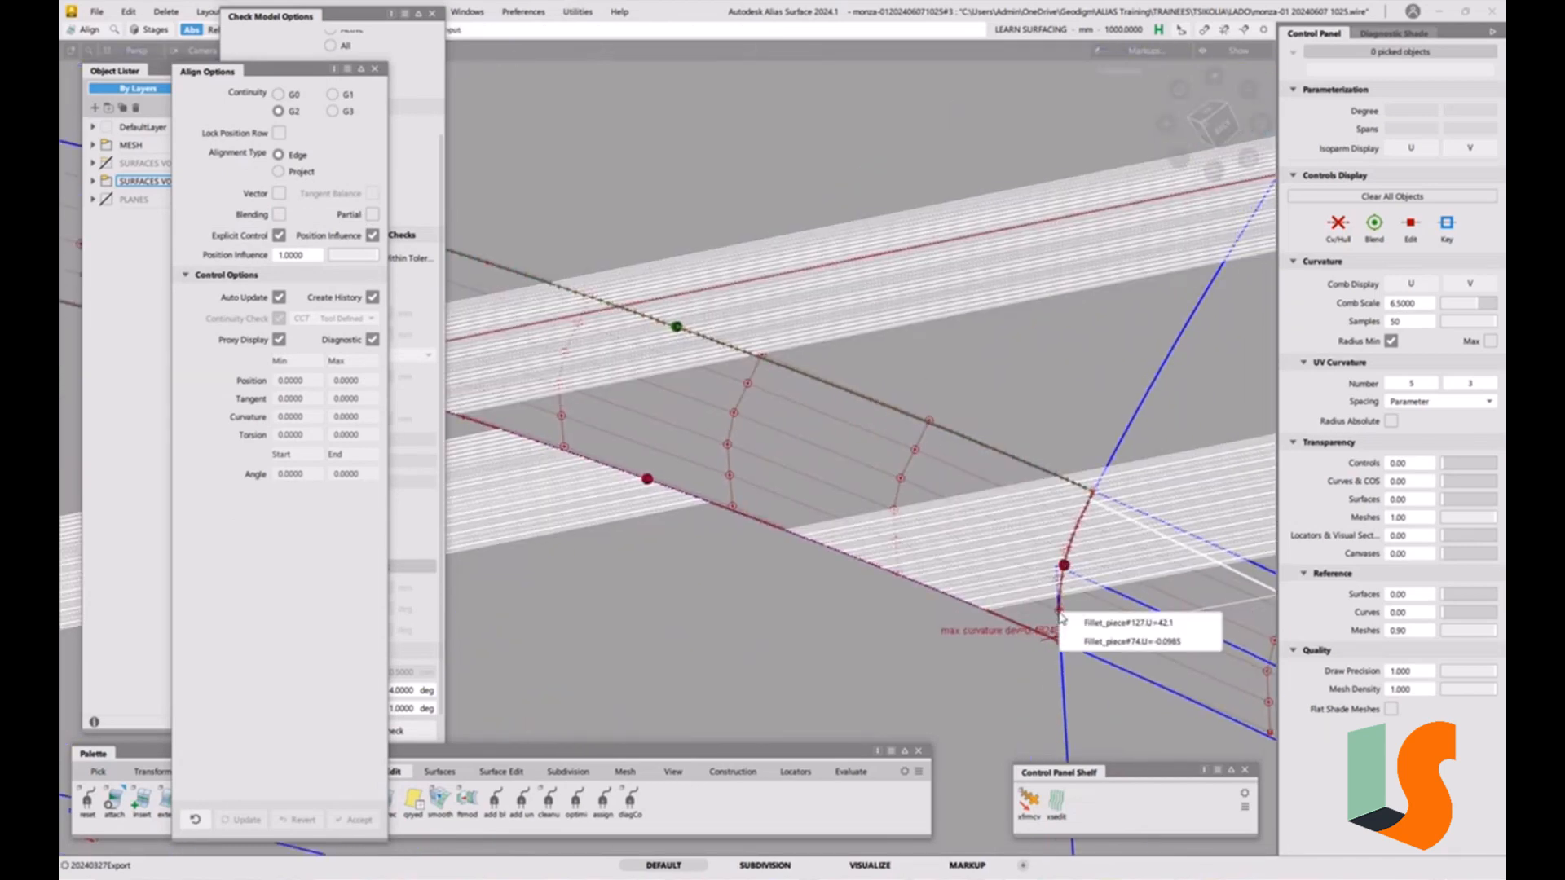
pyautogui.click(1084, 621)
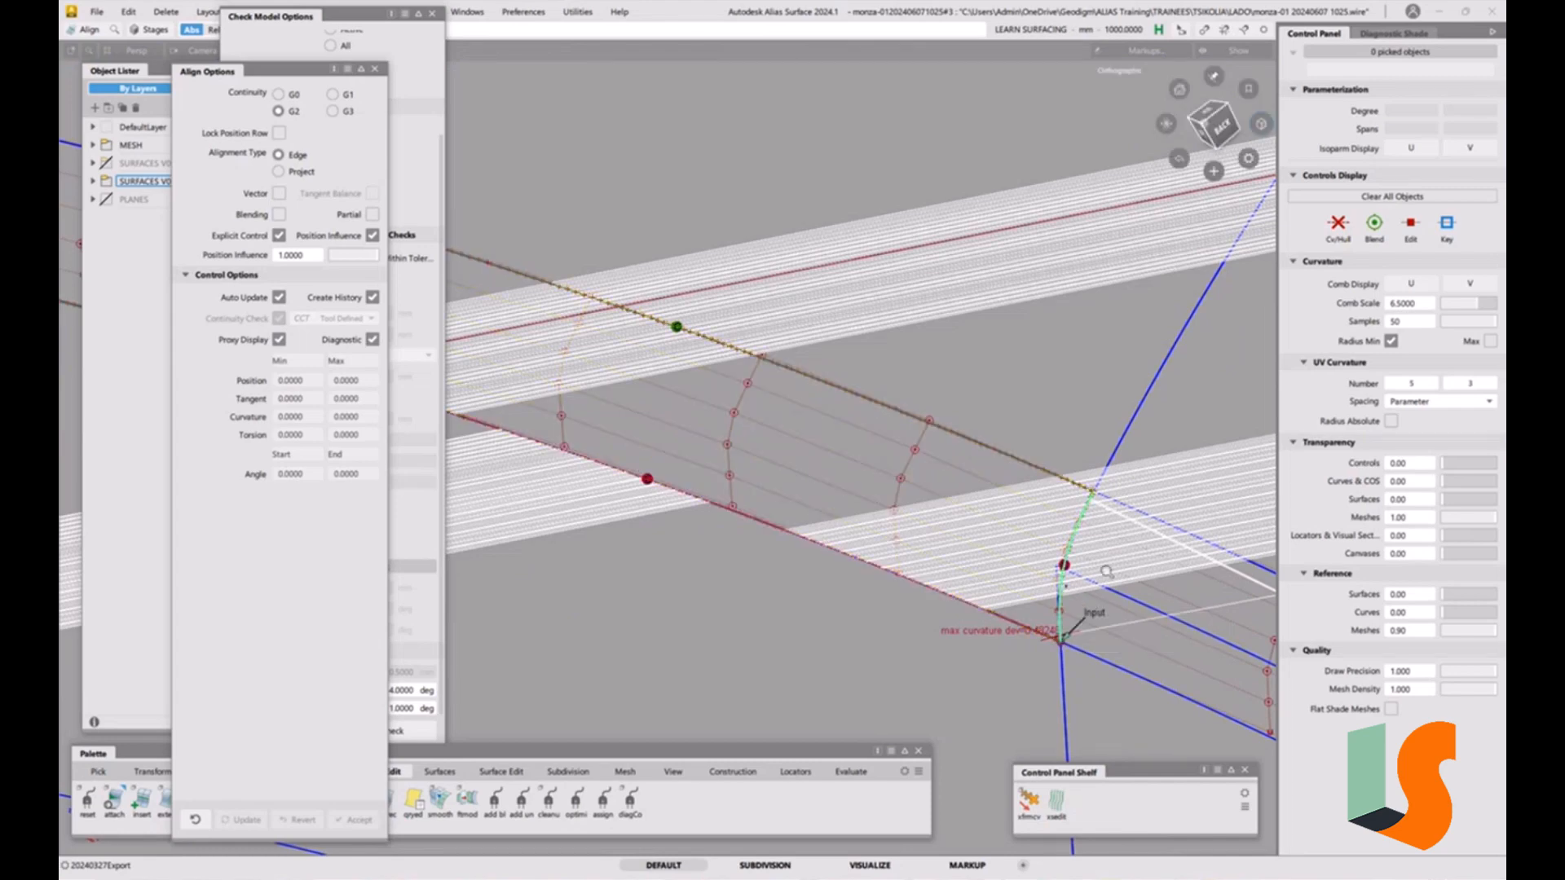
pyautogui.scroll(3, 1068, 589)
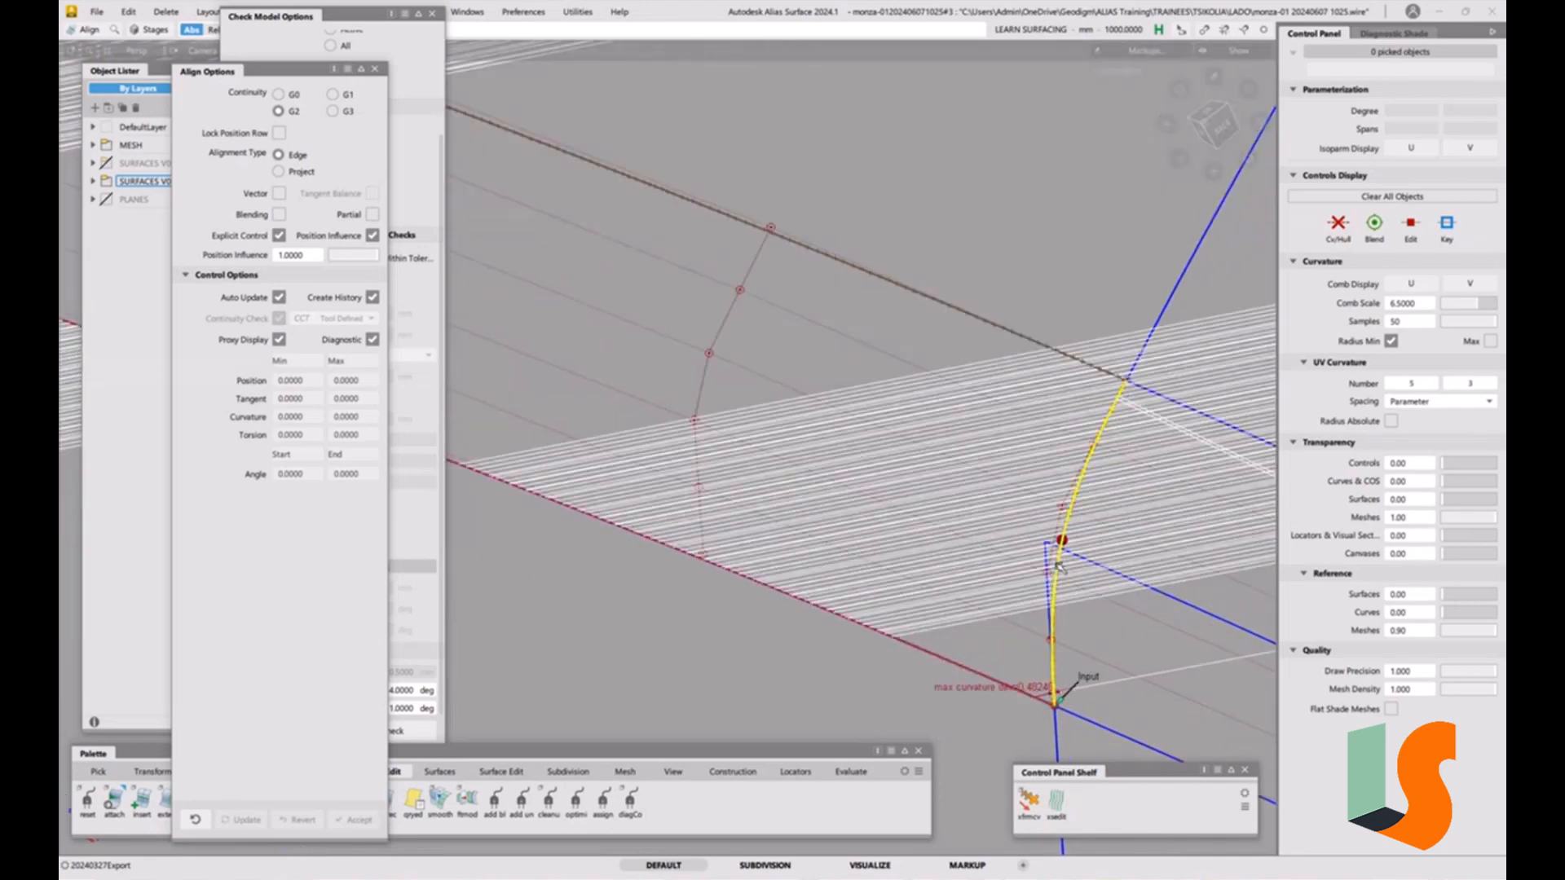
pyautogui.click(1062, 565)
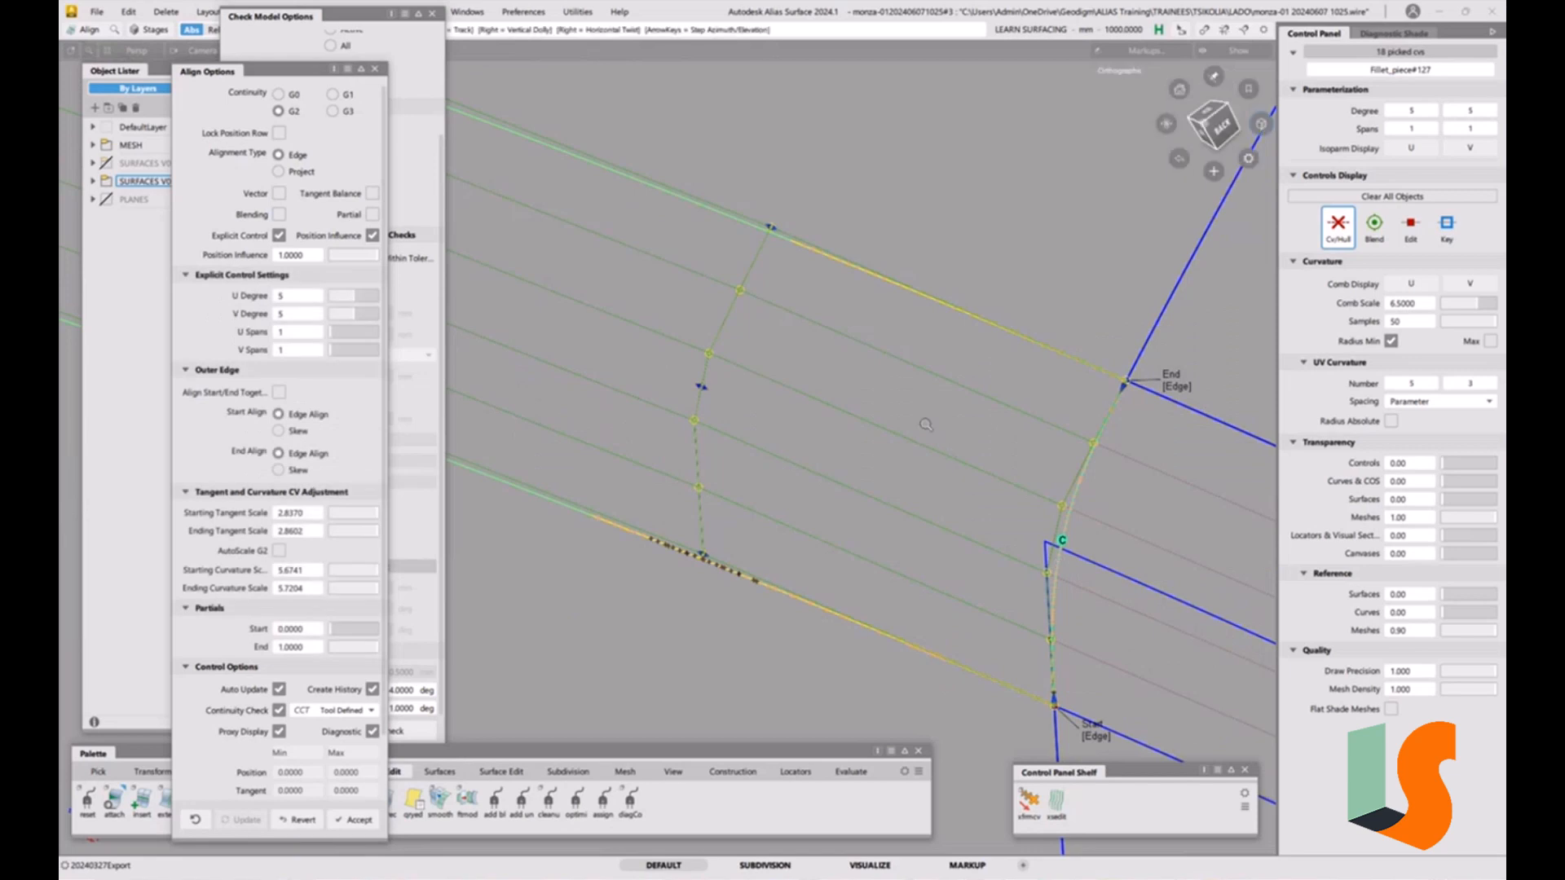
# Raise the alignment's explicit U degree from 5 to 7.
pyautogui.keyDown('alt'); pyautogui.keyDown('shift'); pyautogui.moveTo(927, 423); pyautogui.dragTo(947, 598, button='right'); pyautogui.keyUp('shift'); pyautogui.keyUp('alt')
pyautogui.keyDown('alt'); pyautogui.keyDown('shift'); pyautogui.moveTo(922, 579); pyautogui.dragTo(990, 545); pyautogui.keyUp('shift'); pyautogui.keyUp('alt')
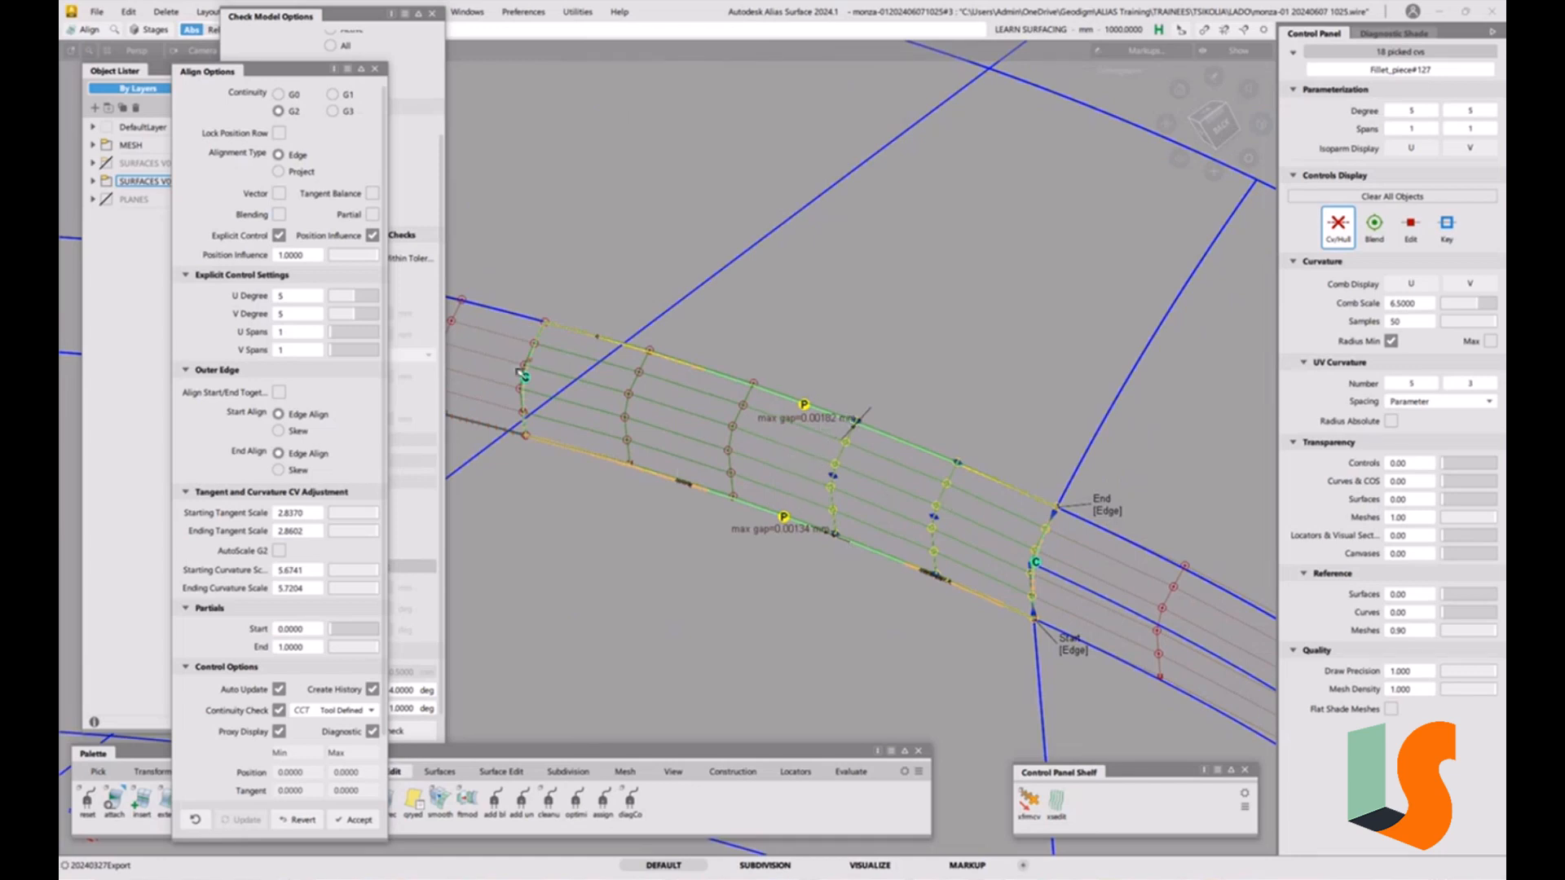
pyautogui.click(364, 298)
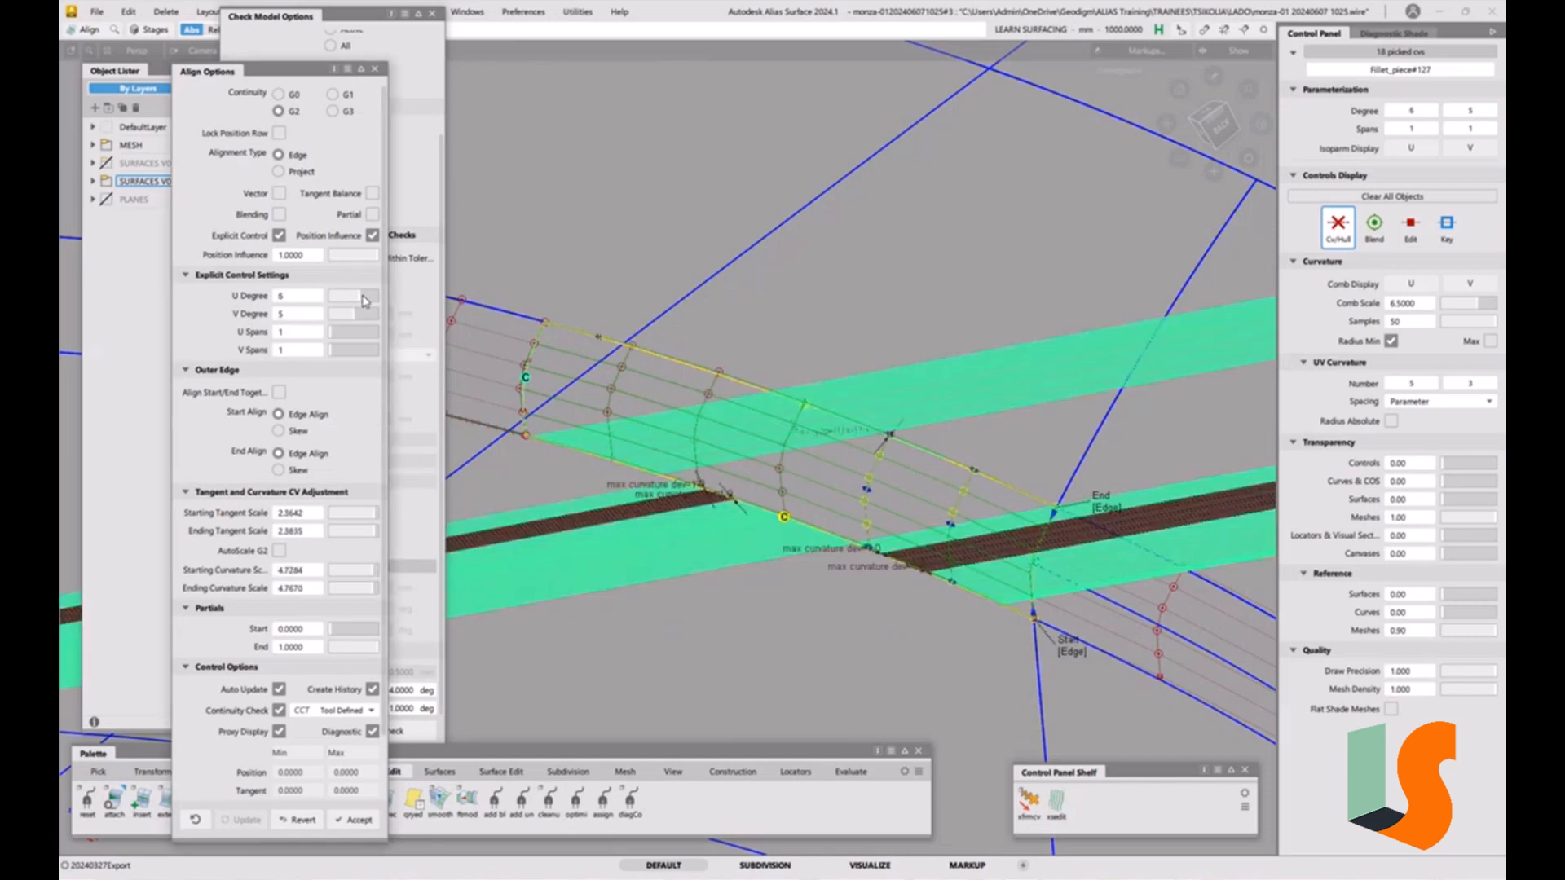
pyautogui.click(365, 298)
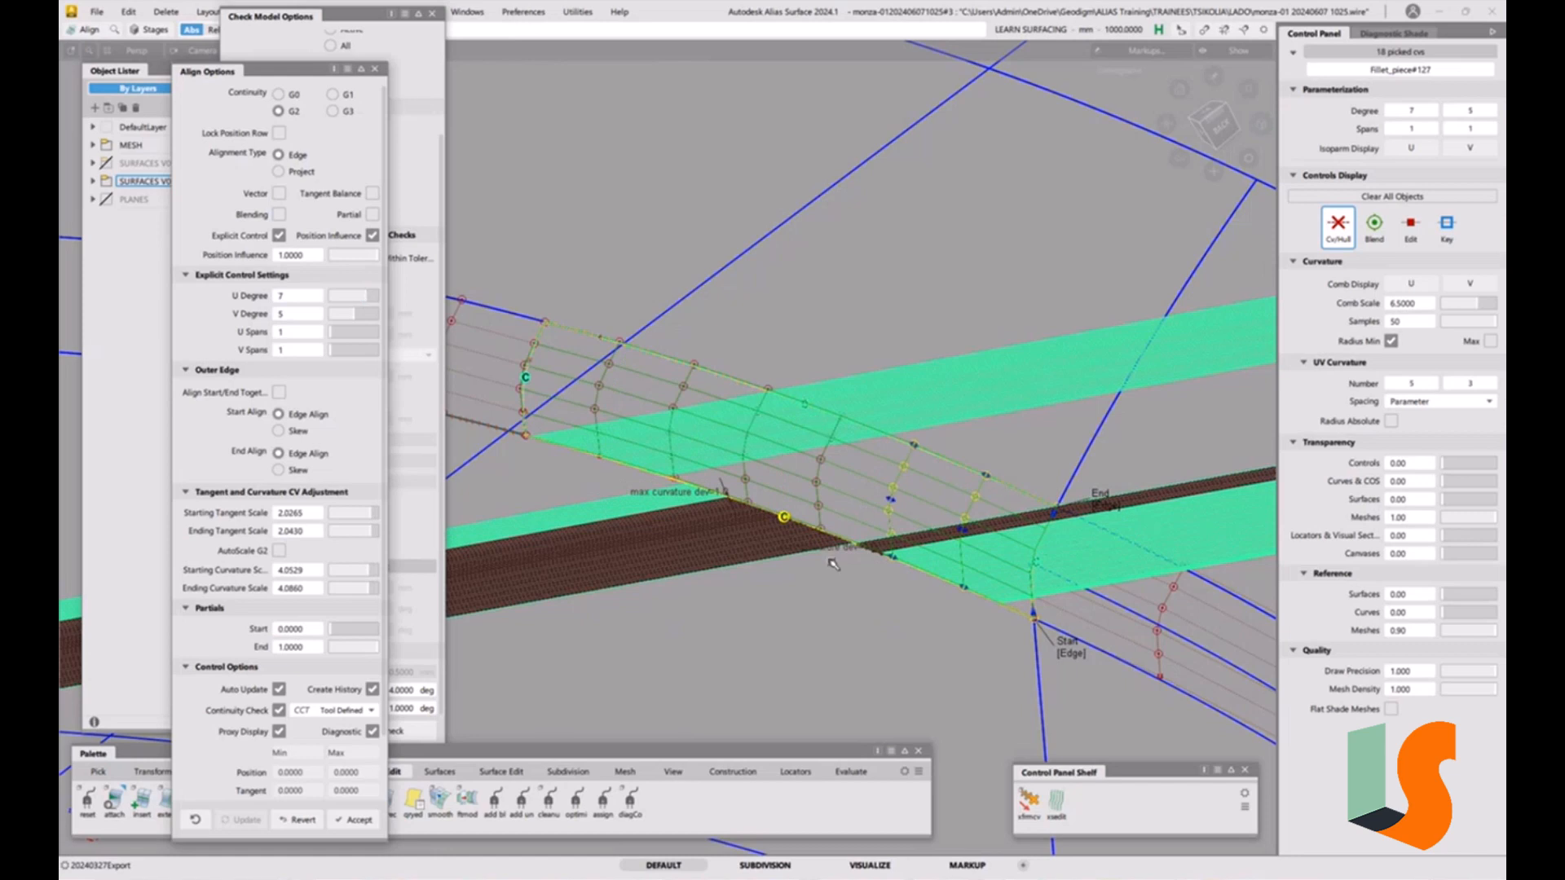
# Try to pick the fillet edge again for alignment, agreeing to remove its construction history.
pyautogui.keyDown('ctrl'); pyautogui.keyDown('shift'); pyautogui.moveTo(934, 669); pyautogui.dragTo(936, 577); pyautogui.keyUp('shift'); pyautogui.keyUp('ctrl')
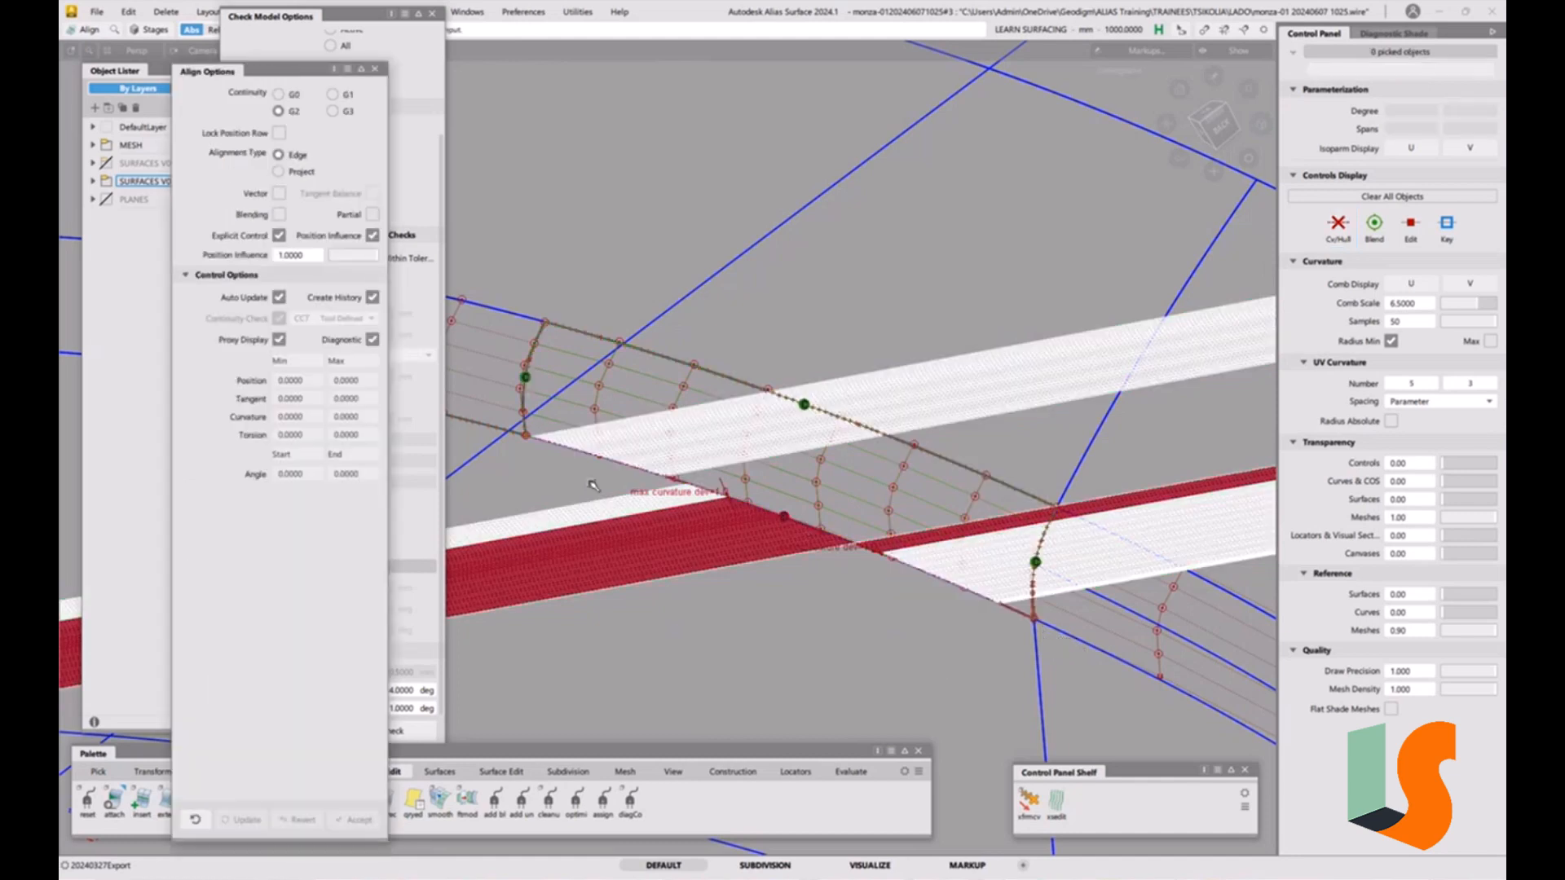
pyautogui.click(637, 470)
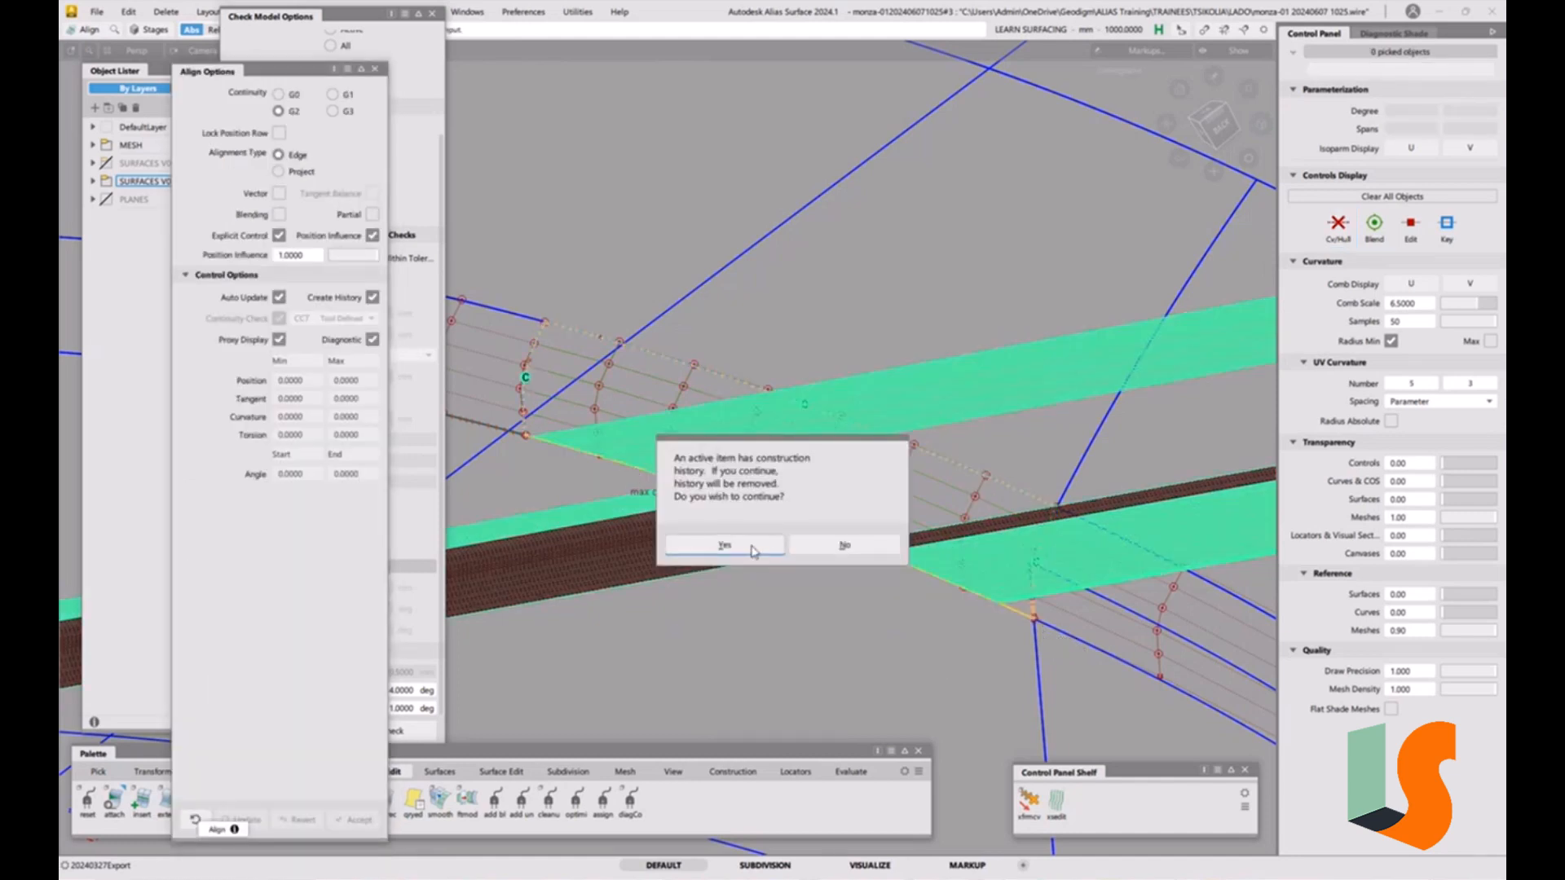
pyautogui.click(725, 542)
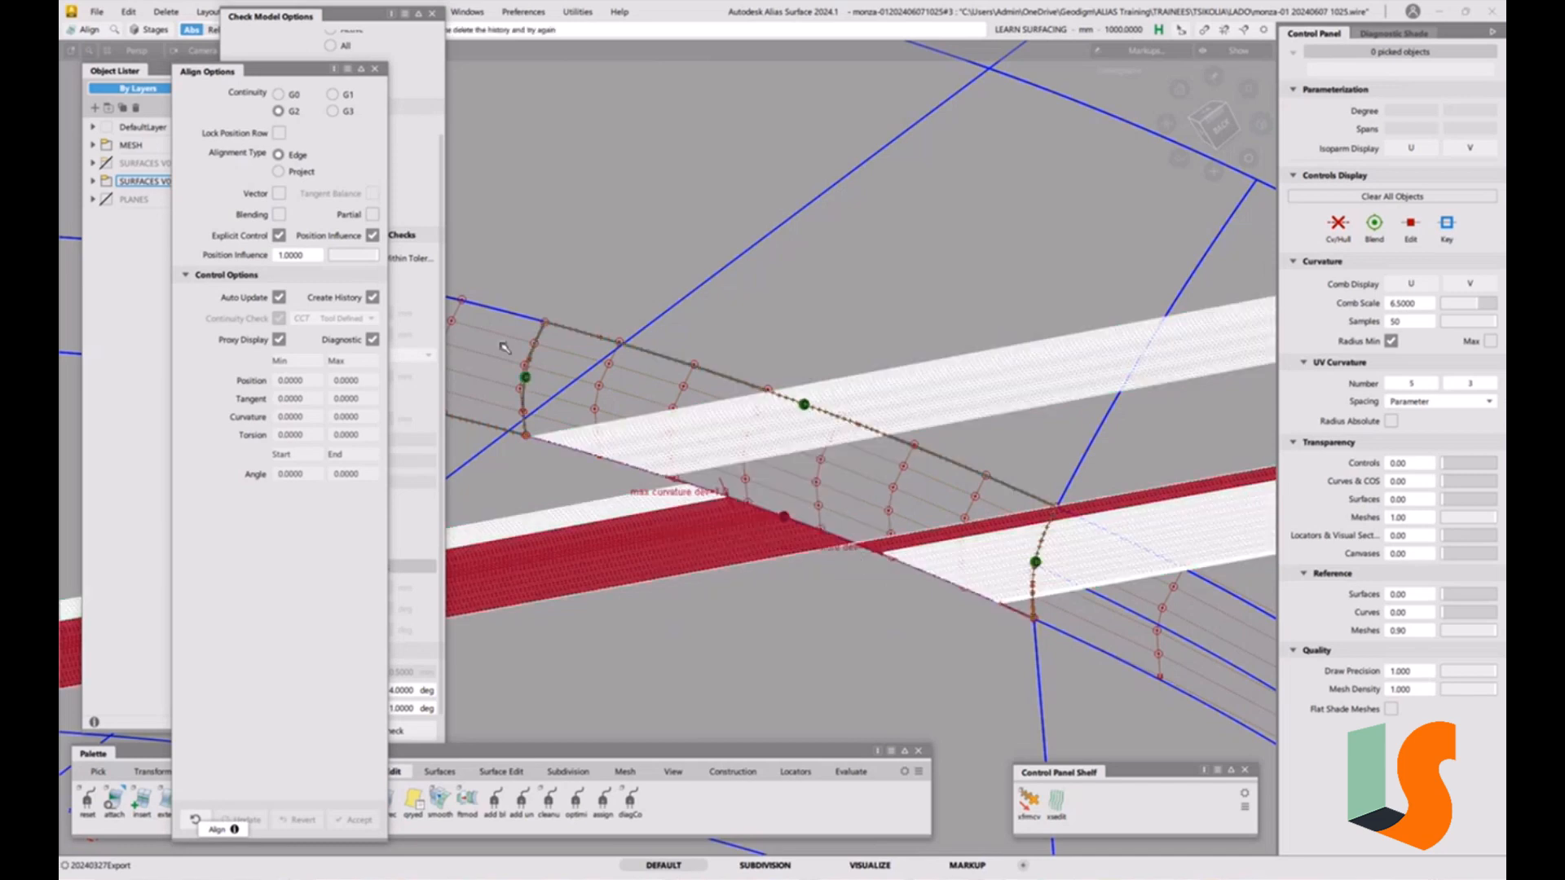
# Turn off Create History and align the fillet edge to the adjacent surface edge again.
pyautogui.click(373, 297)
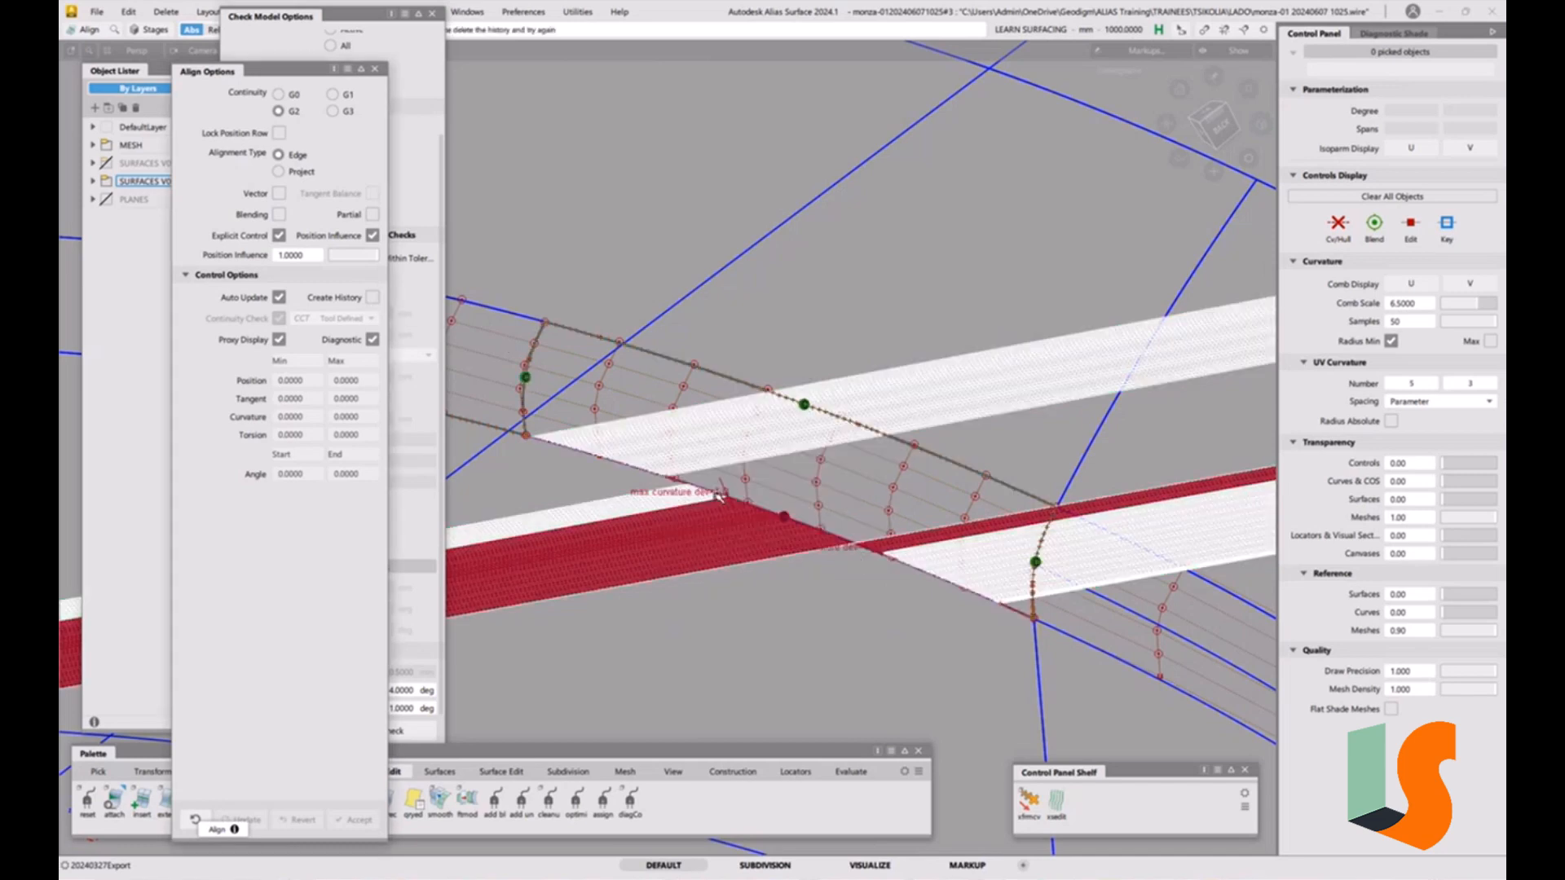
pyautogui.click(601, 462)
pyautogui.click(728, 545)
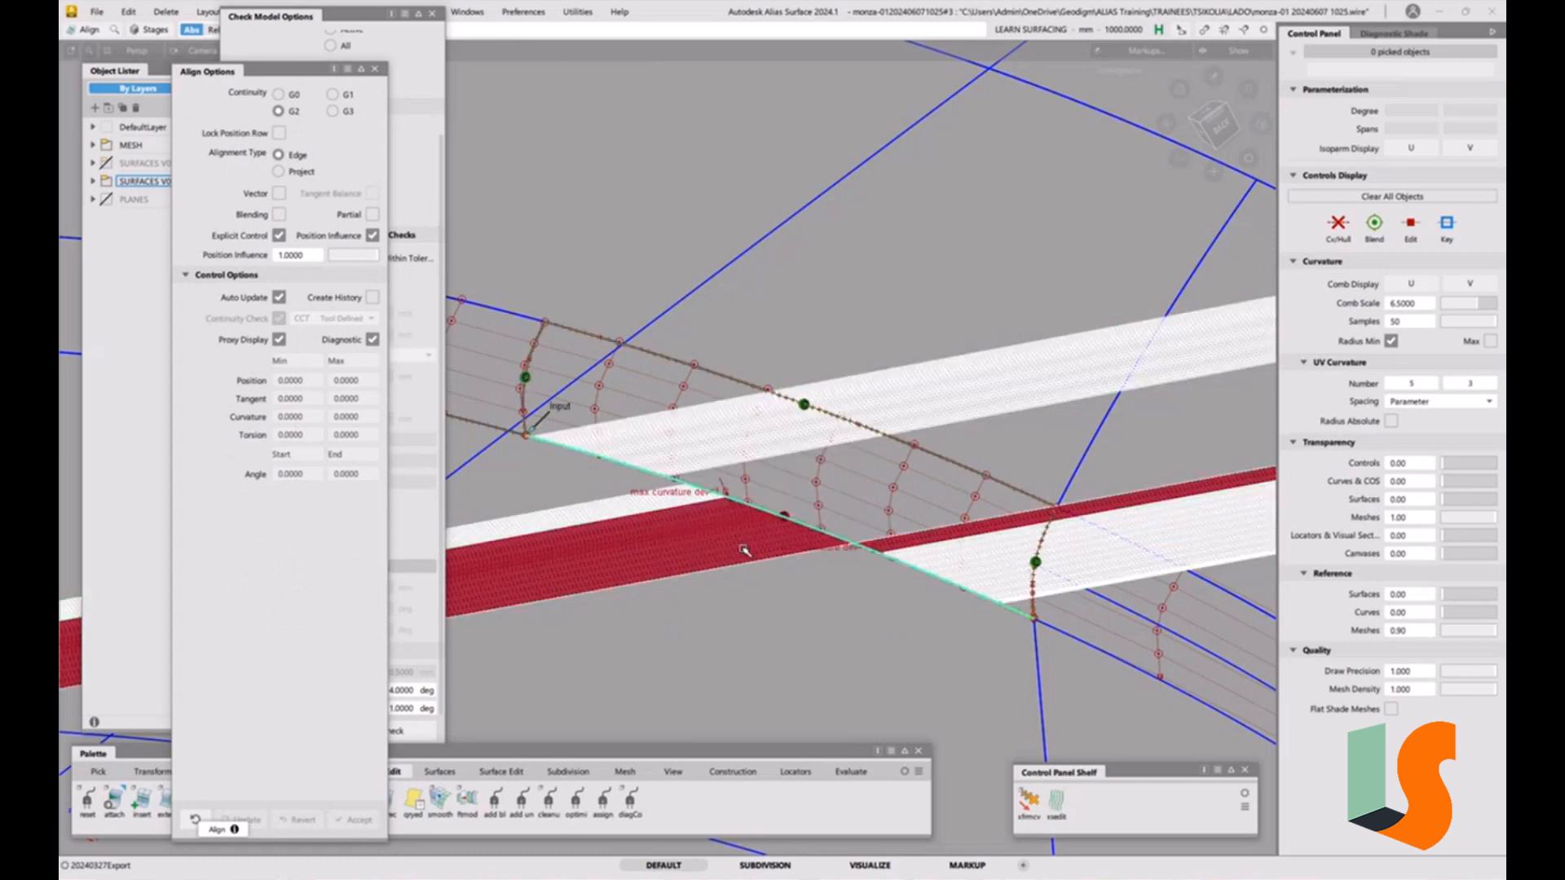
pyautogui.click(636, 472)
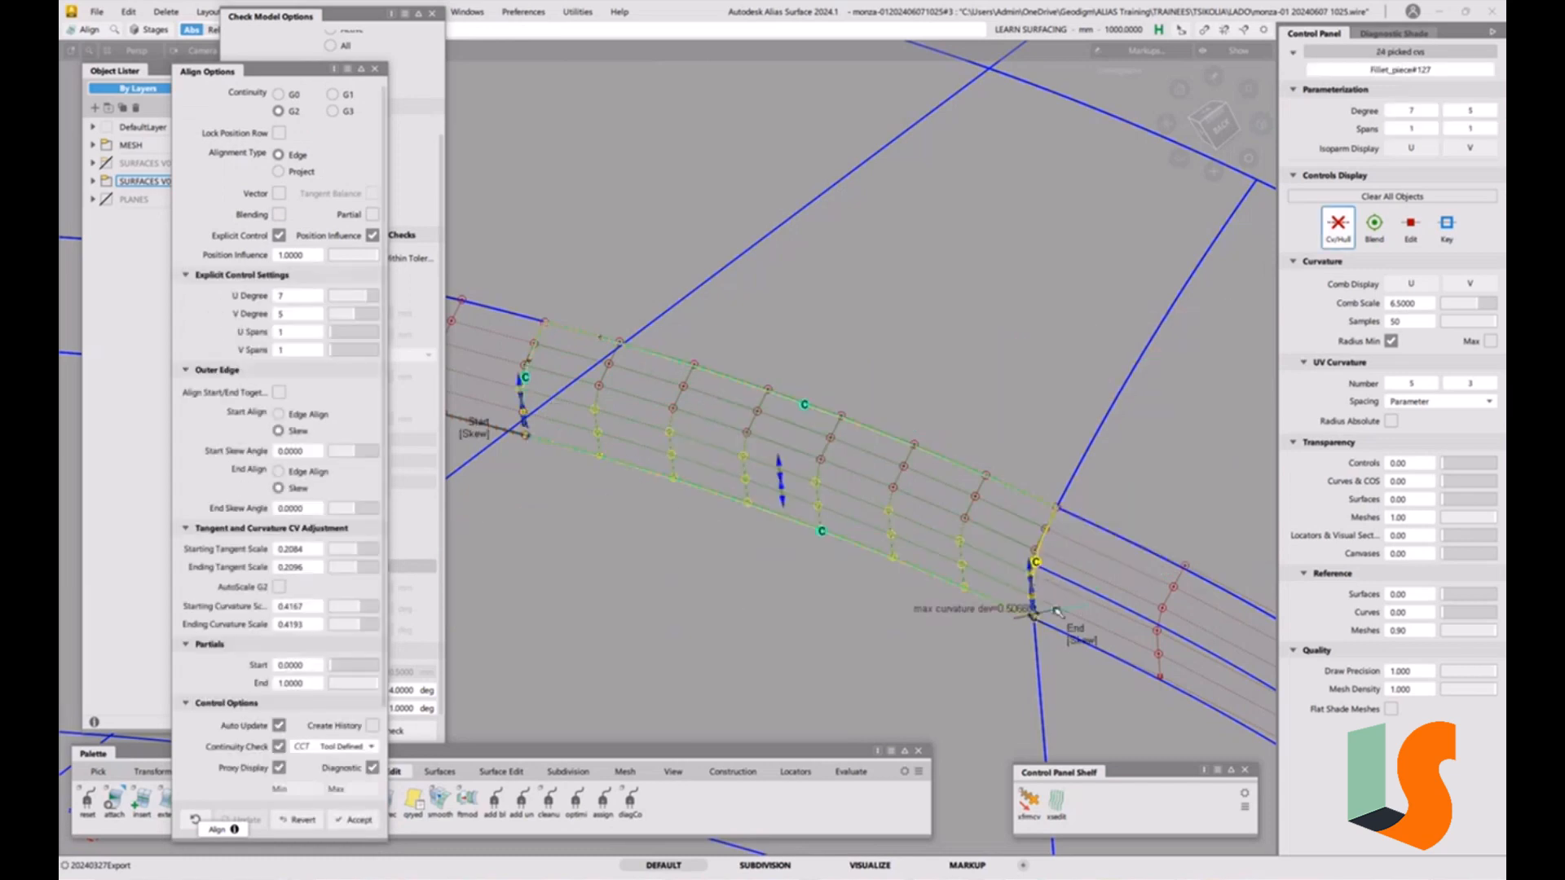
# Set the alignment's continuity check to G2 Curvature while keeping G2 continuity.
pyautogui.click(334, 95)
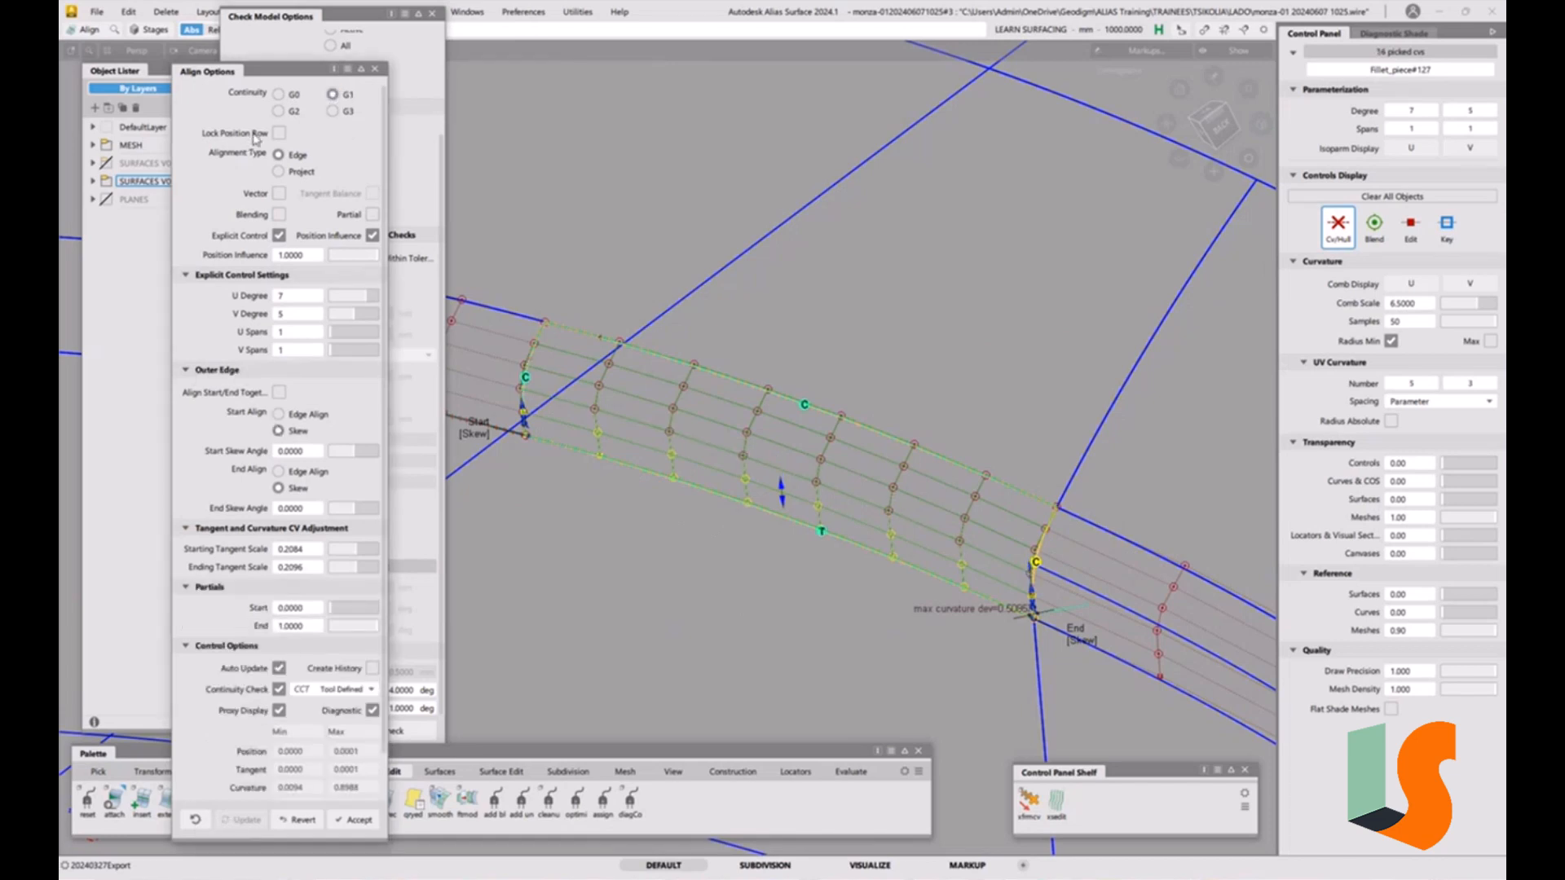
pyautogui.click(346, 689)
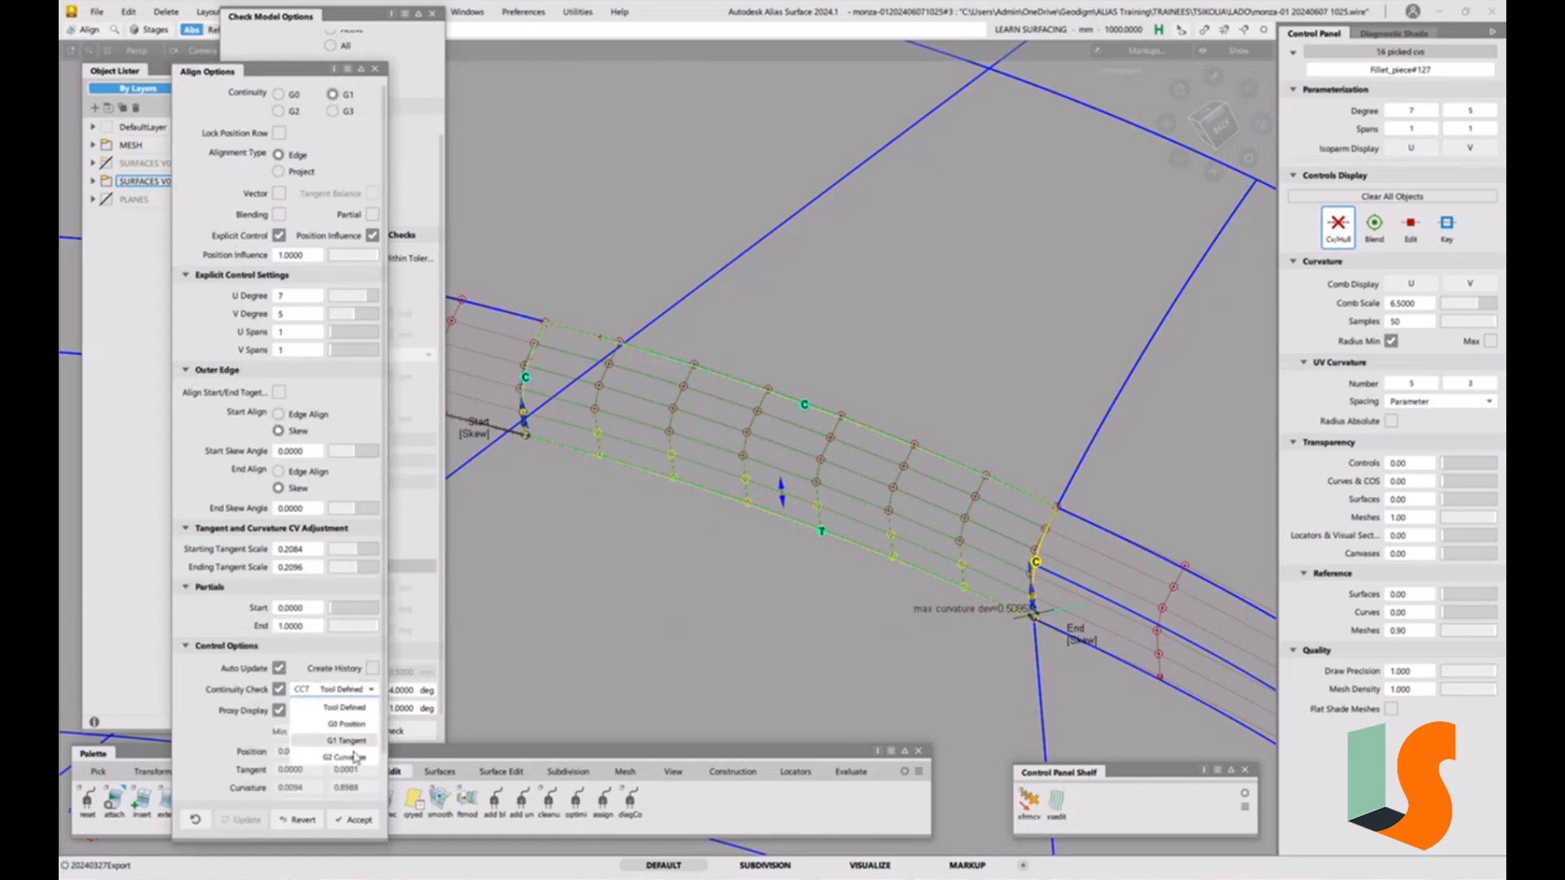
pyautogui.click(354, 757)
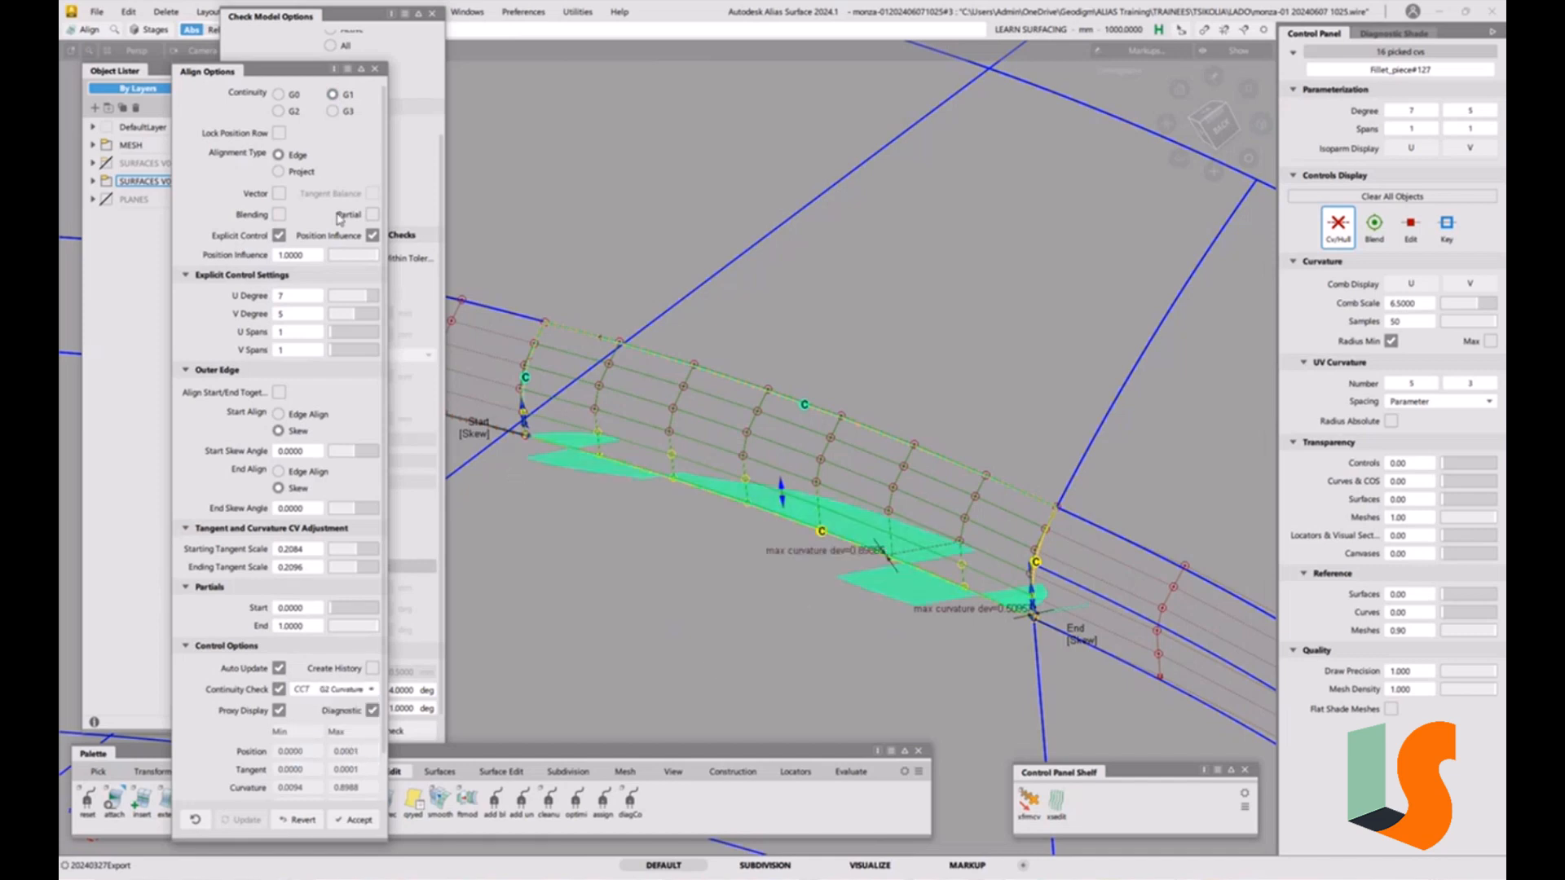
pyautogui.click(293, 112)
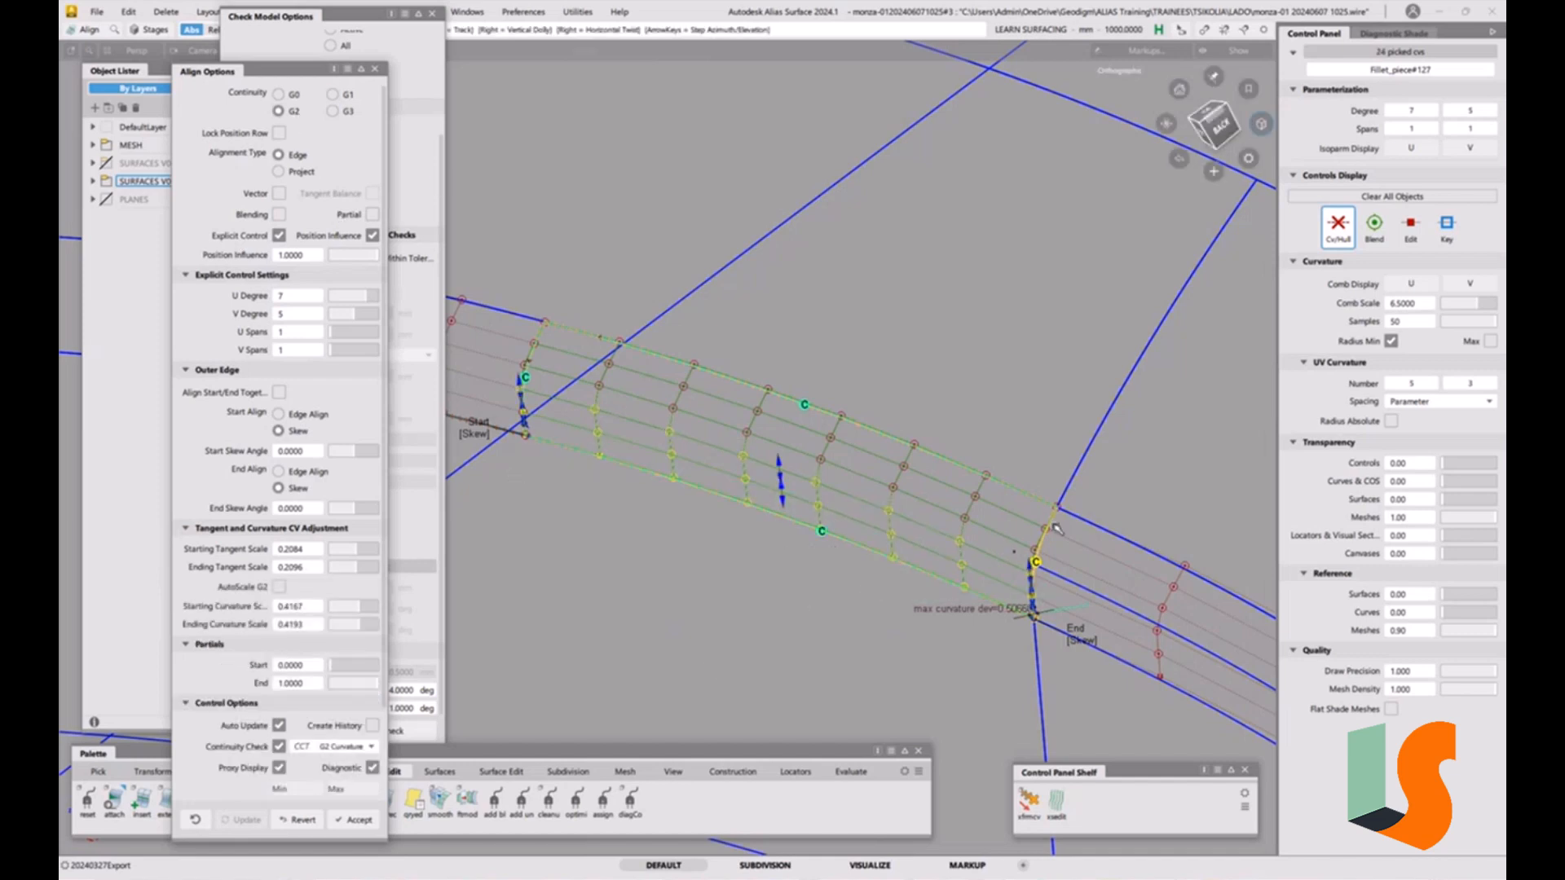
pyautogui.keyDown('alt'); pyautogui.keyDown('shift'); pyautogui.moveTo(1058, 528); pyautogui.dragTo(902, 442, button='middle'); pyautogui.keyUp('shift'); pyautogui.keyUp('alt')
pyautogui.keyDown('alt'); pyautogui.keyDown('shift'); pyautogui.moveTo(779, 428); pyautogui.dragTo(916, 459); pyautogui.keyUp('shift'); pyautogui.keyUp('alt')
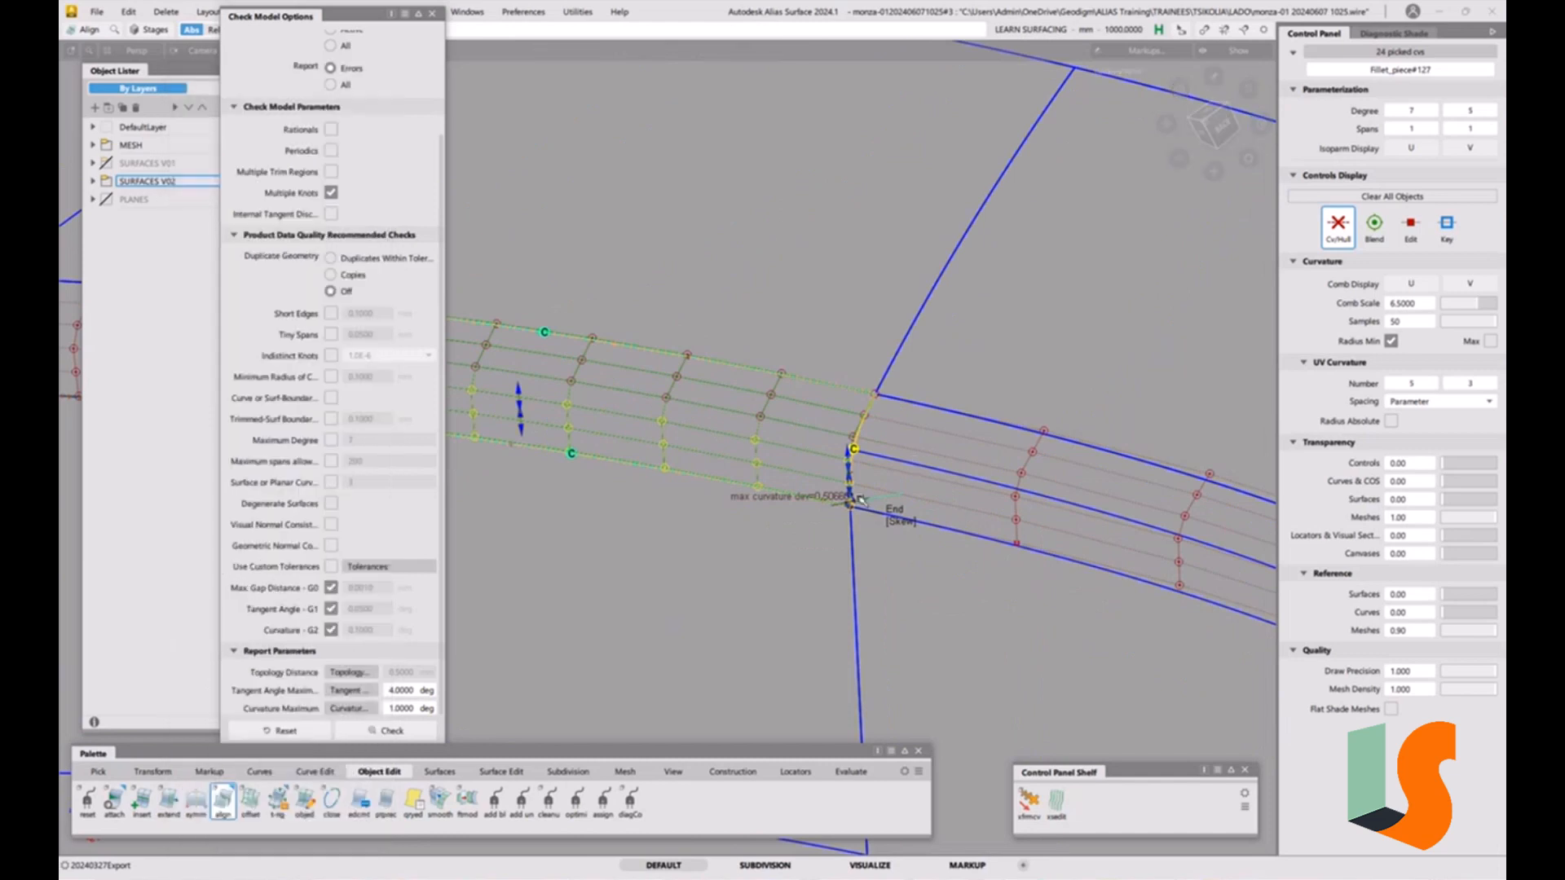
# Start a surface continuity check and inspect the fillet junction from several angles.
pyautogui.click(850, 771)
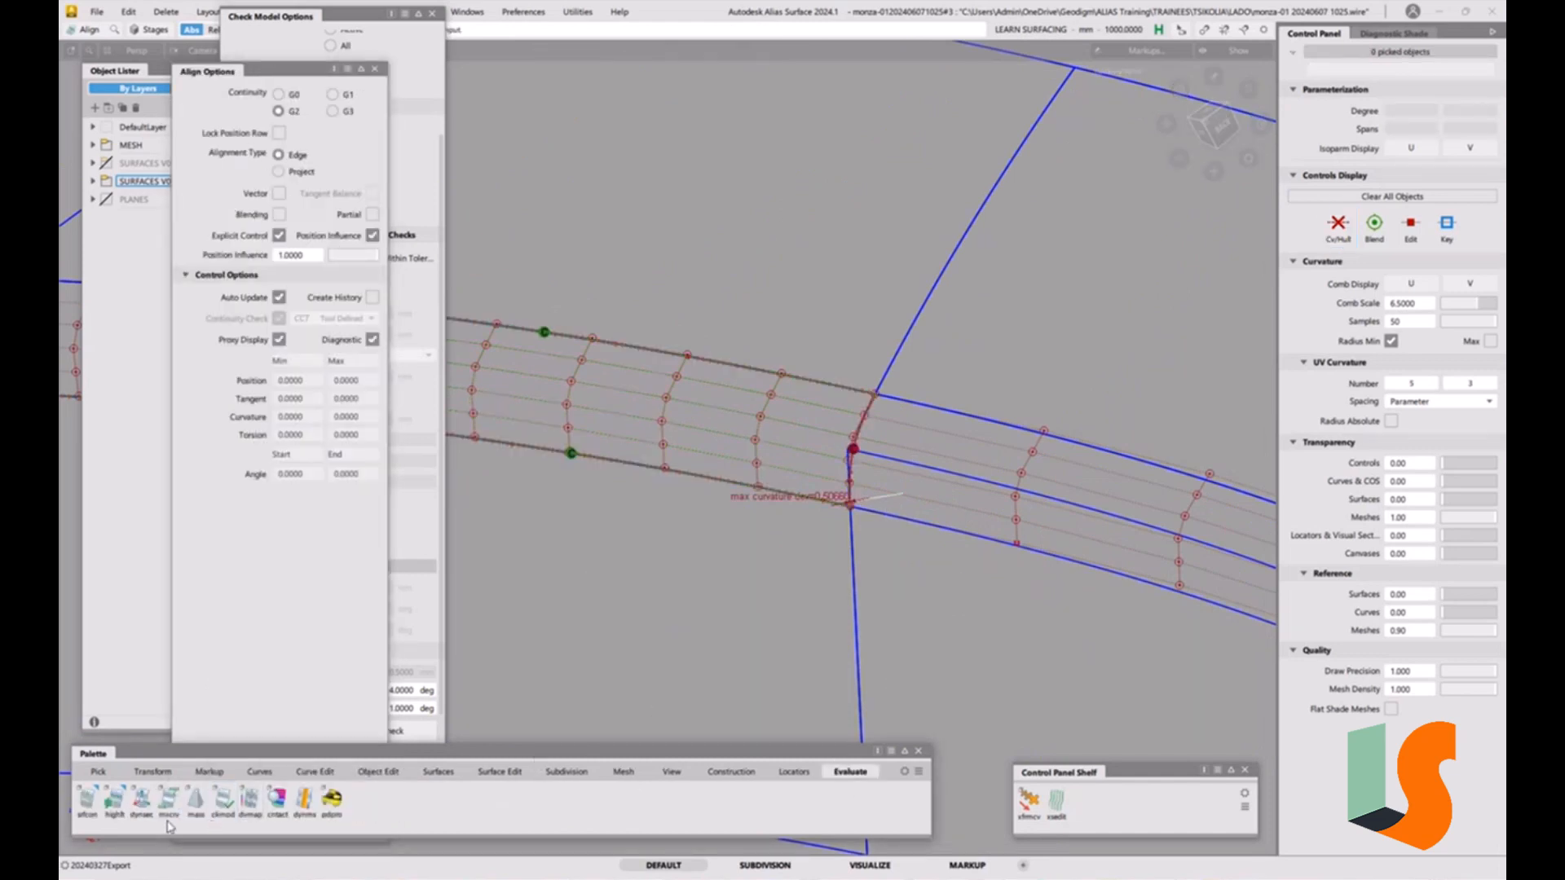
pyautogui.click(87, 800)
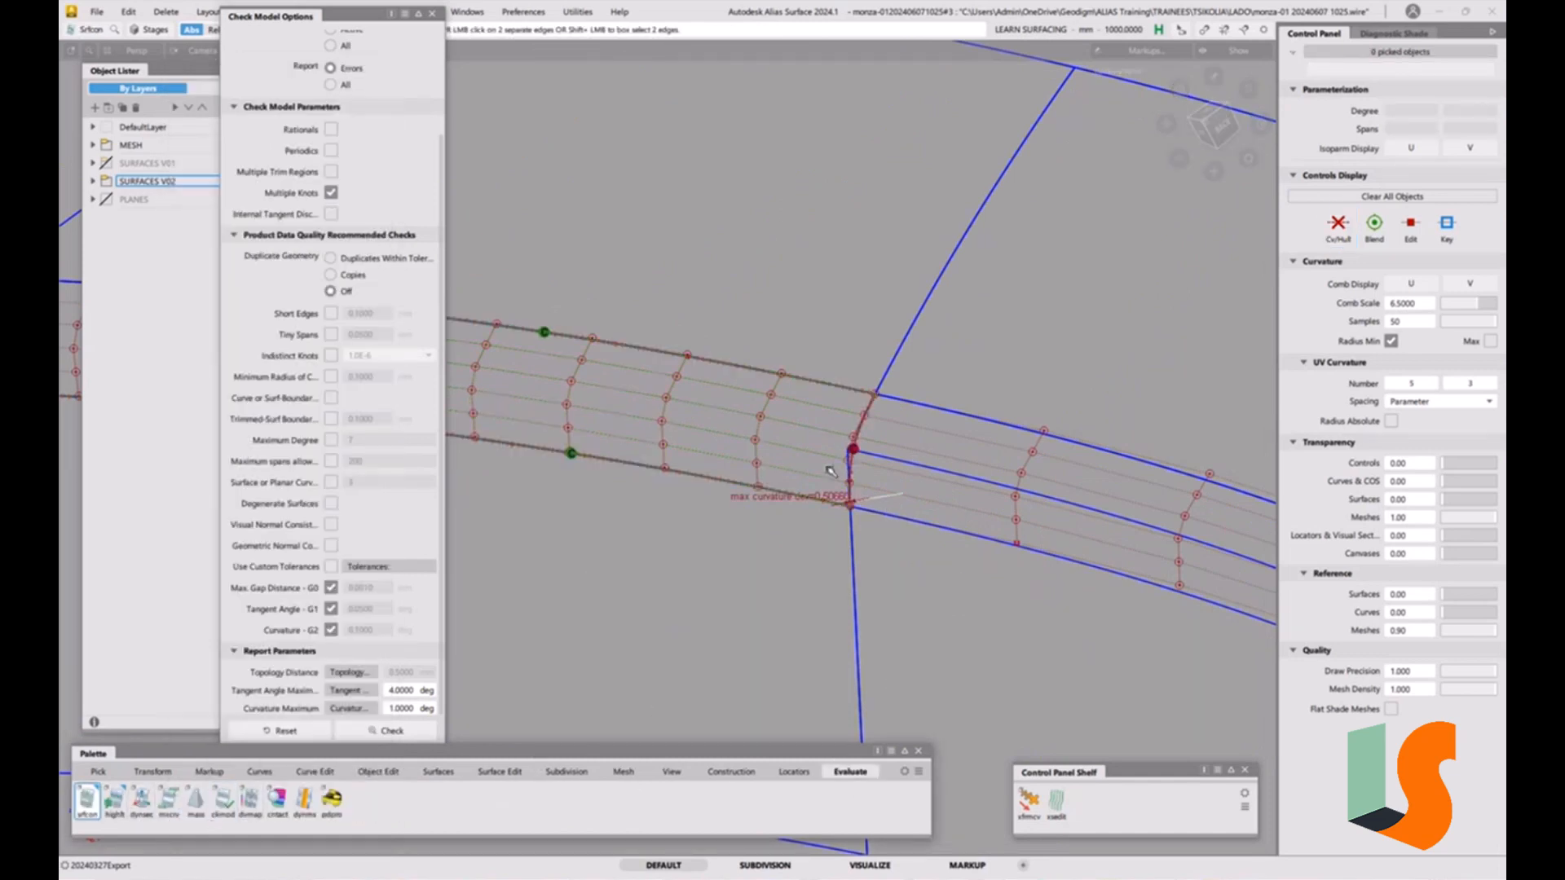
pyautogui.click(967, 541)
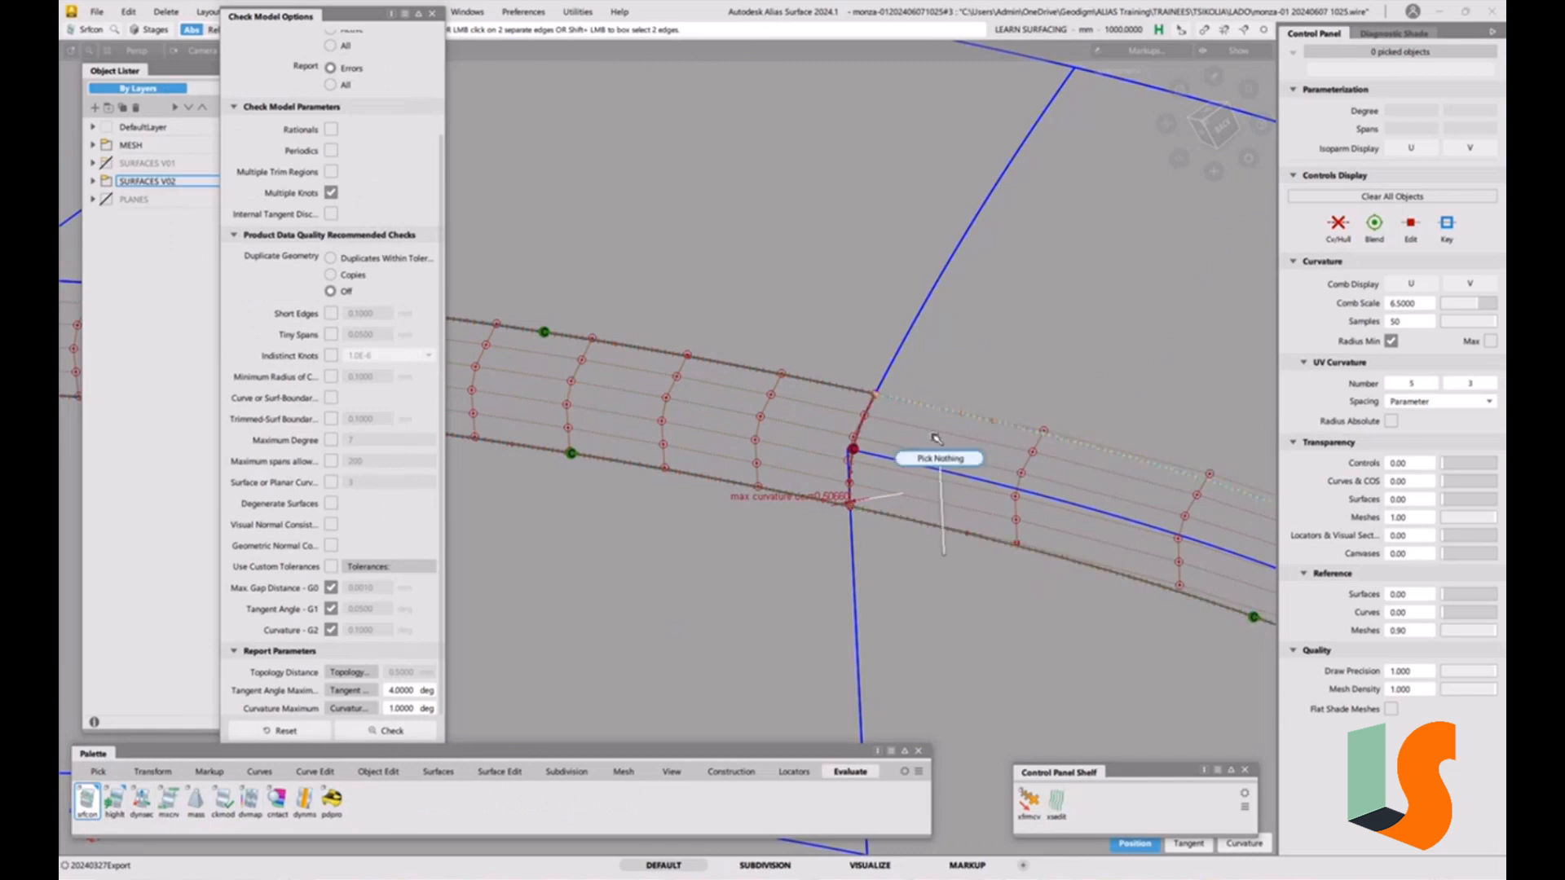
pyautogui.keyDown('alt'); pyautogui.keyDown('shift'); pyautogui.moveTo(1010, 412); pyautogui.dragTo(924, 415); pyautogui.keyUp('shift'); pyautogui.keyUp('alt')
pyautogui.keyDown('alt'); pyautogui.keyDown('shift'); pyautogui.moveTo(924, 416); pyautogui.dragTo(883, 485, button='right'); pyautogui.keyUp('shift'); pyautogui.keyUp('alt')
pyautogui.keyDown('alt'); pyautogui.keyDown('shift'); pyautogui.moveTo(884, 485); pyautogui.dragTo(891, 546); pyautogui.keyUp('shift'); pyautogui.keyUp('alt')
pyautogui.keyDown('alt'); pyautogui.keyDown('shift'); pyautogui.moveTo(891, 545); pyautogui.dragTo(996, 478, button='right'); pyautogui.keyUp('shift'); pyautogui.keyUp('alt')
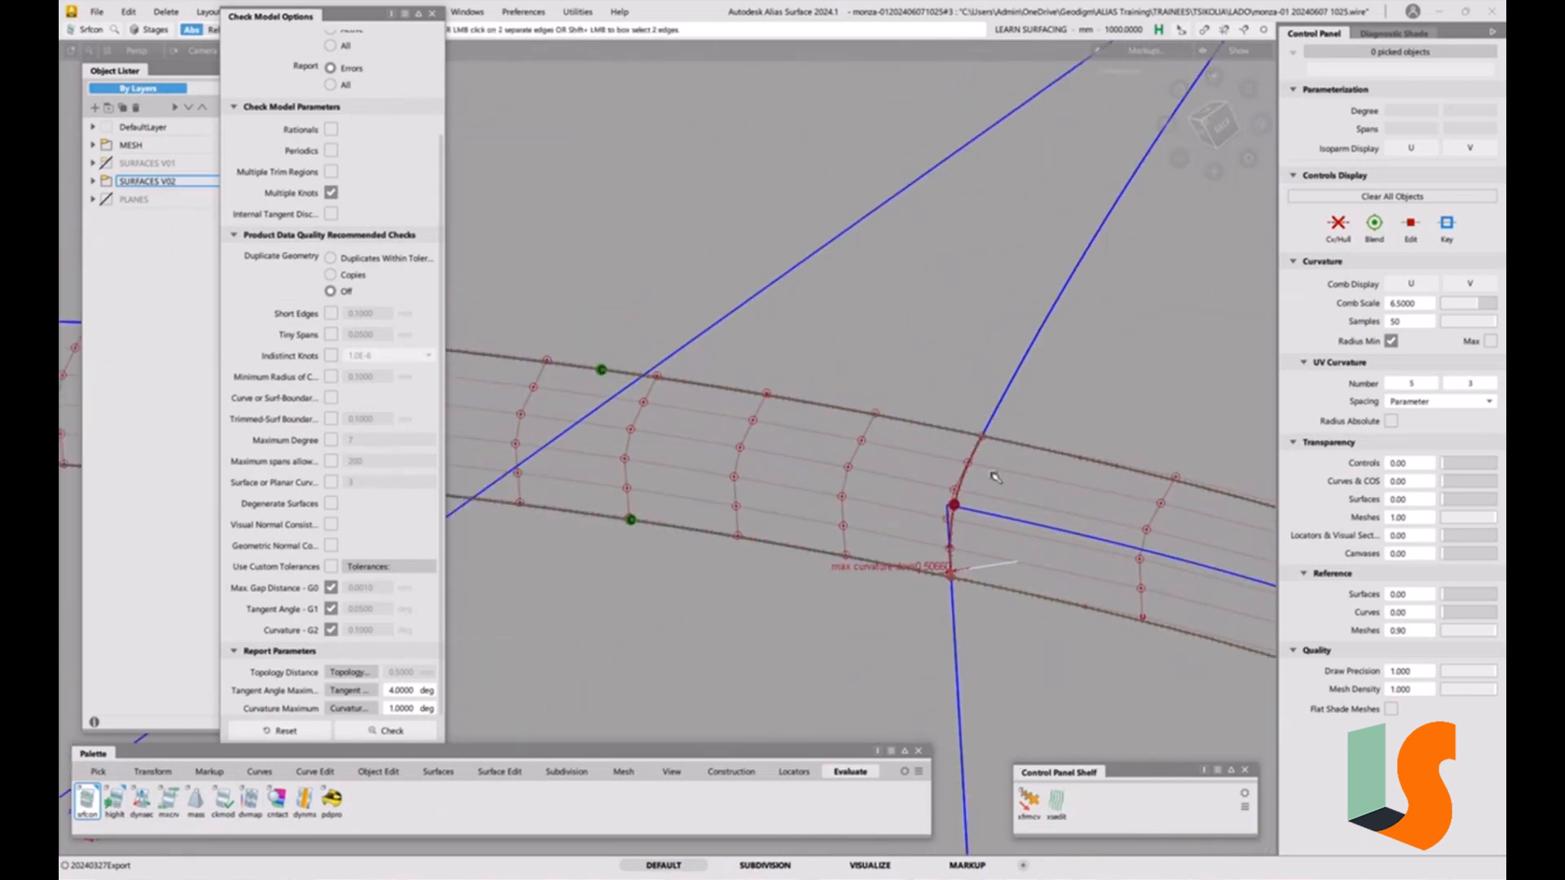
pyautogui.keyDown('ctrl'); pyautogui.keyDown('shift'); pyautogui.moveTo(870, 538); pyautogui.dragTo(844, 551); pyautogui.keyUp('shift'); pyautogui.keyUp('ctrl')
pyautogui.keyDown('alt'); pyautogui.keyDown('shift'); pyautogui.moveTo(844, 551); pyautogui.dragTo(819, 494, button='right'); pyautogui.keyUp('shift'); pyautogui.keyUp('alt')
pyautogui.keyDown('ctrl'); pyautogui.keyDown('shift'); pyautogui.moveTo(974, 453); pyautogui.dragTo(967, 491, button='middle'); pyautogui.keyUp('shift'); pyautogui.keyUp('ctrl')
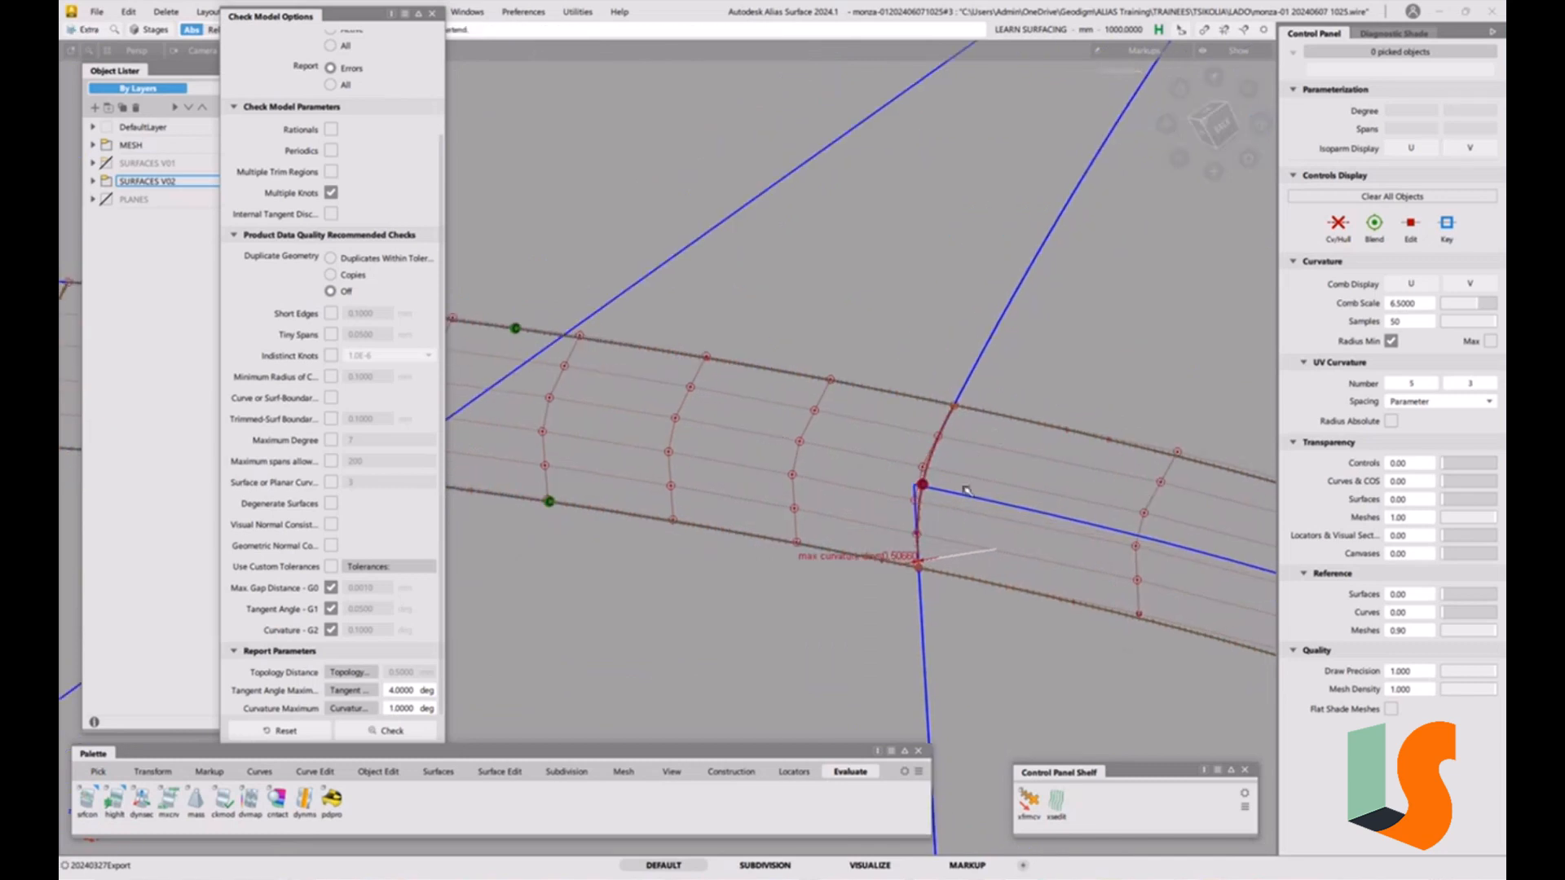
# Detach the fillet surface at an isoparm partway along its length.
pyautogui.click(381, 772)
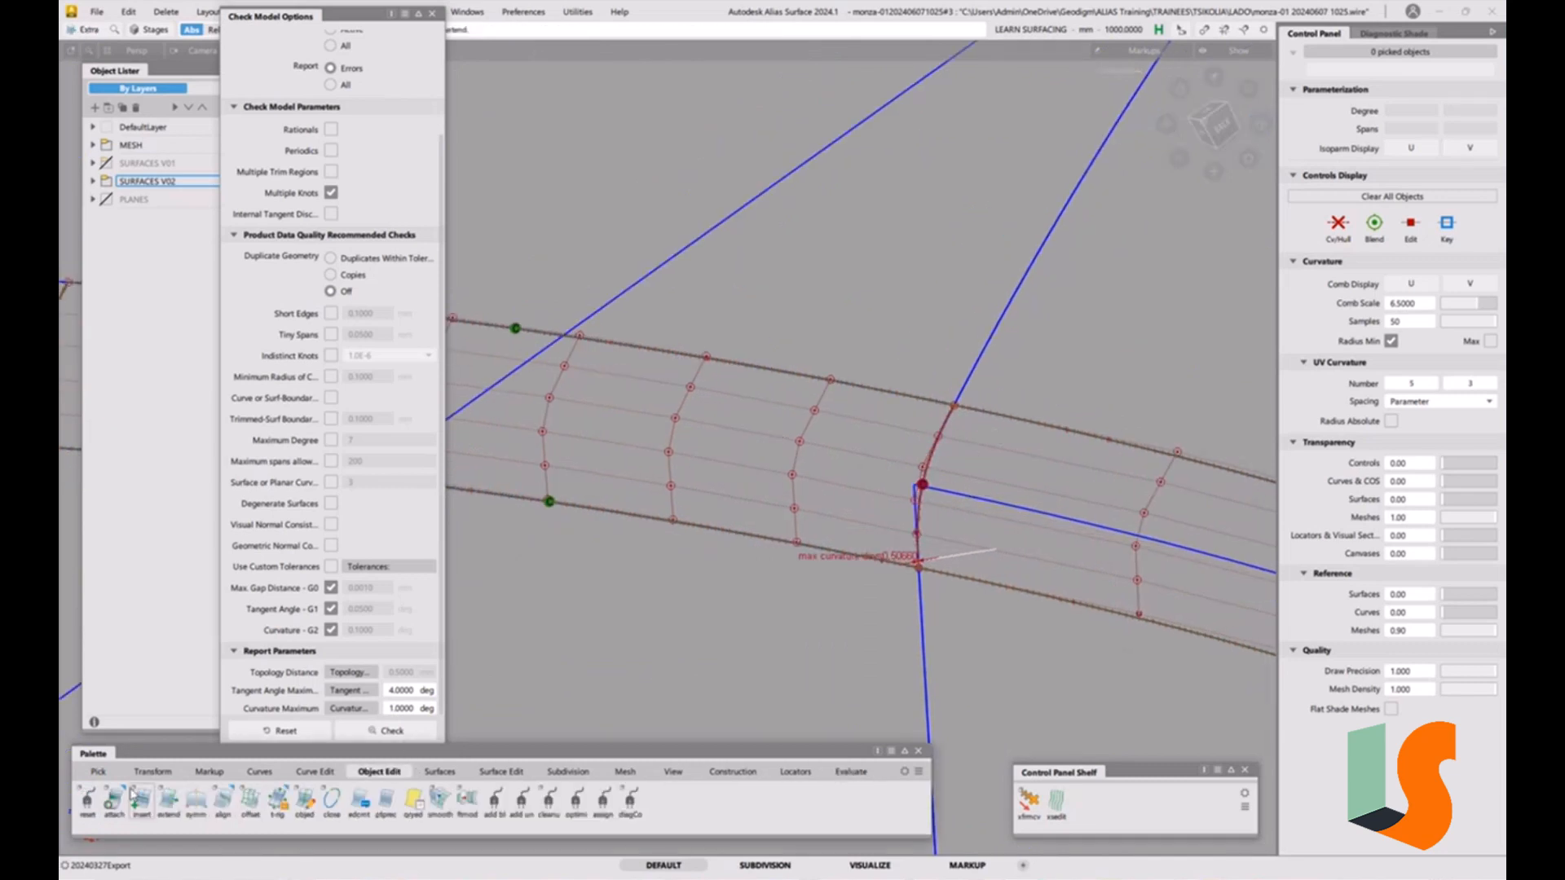
pyautogui.moveTo(108, 805); pyautogui.dragTo(142, 864)
pyautogui.click(1059, 468)
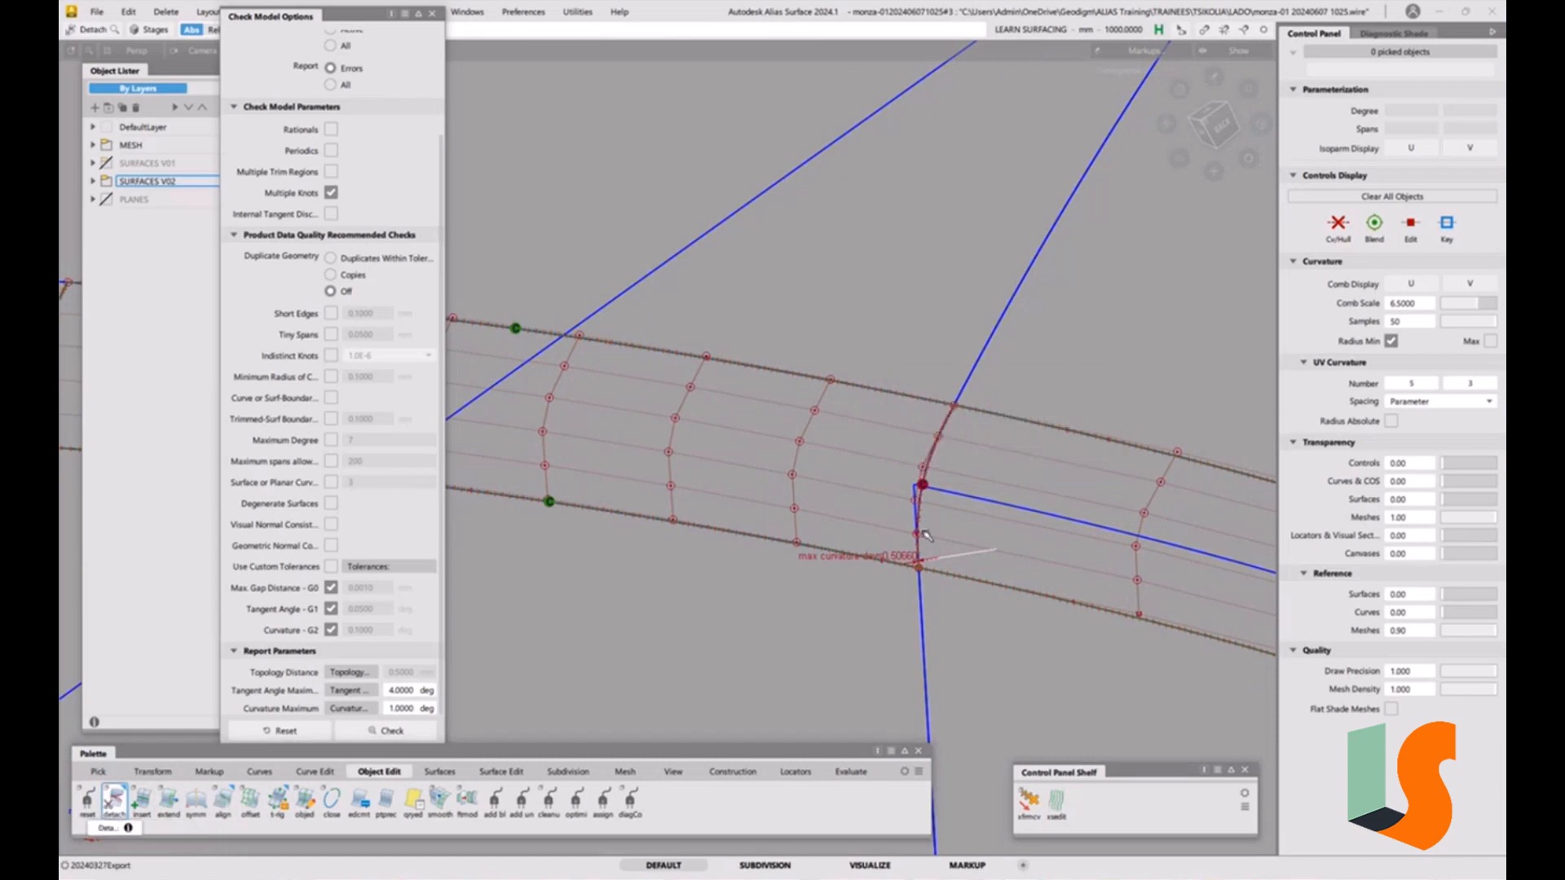
pyautogui.click(938, 460)
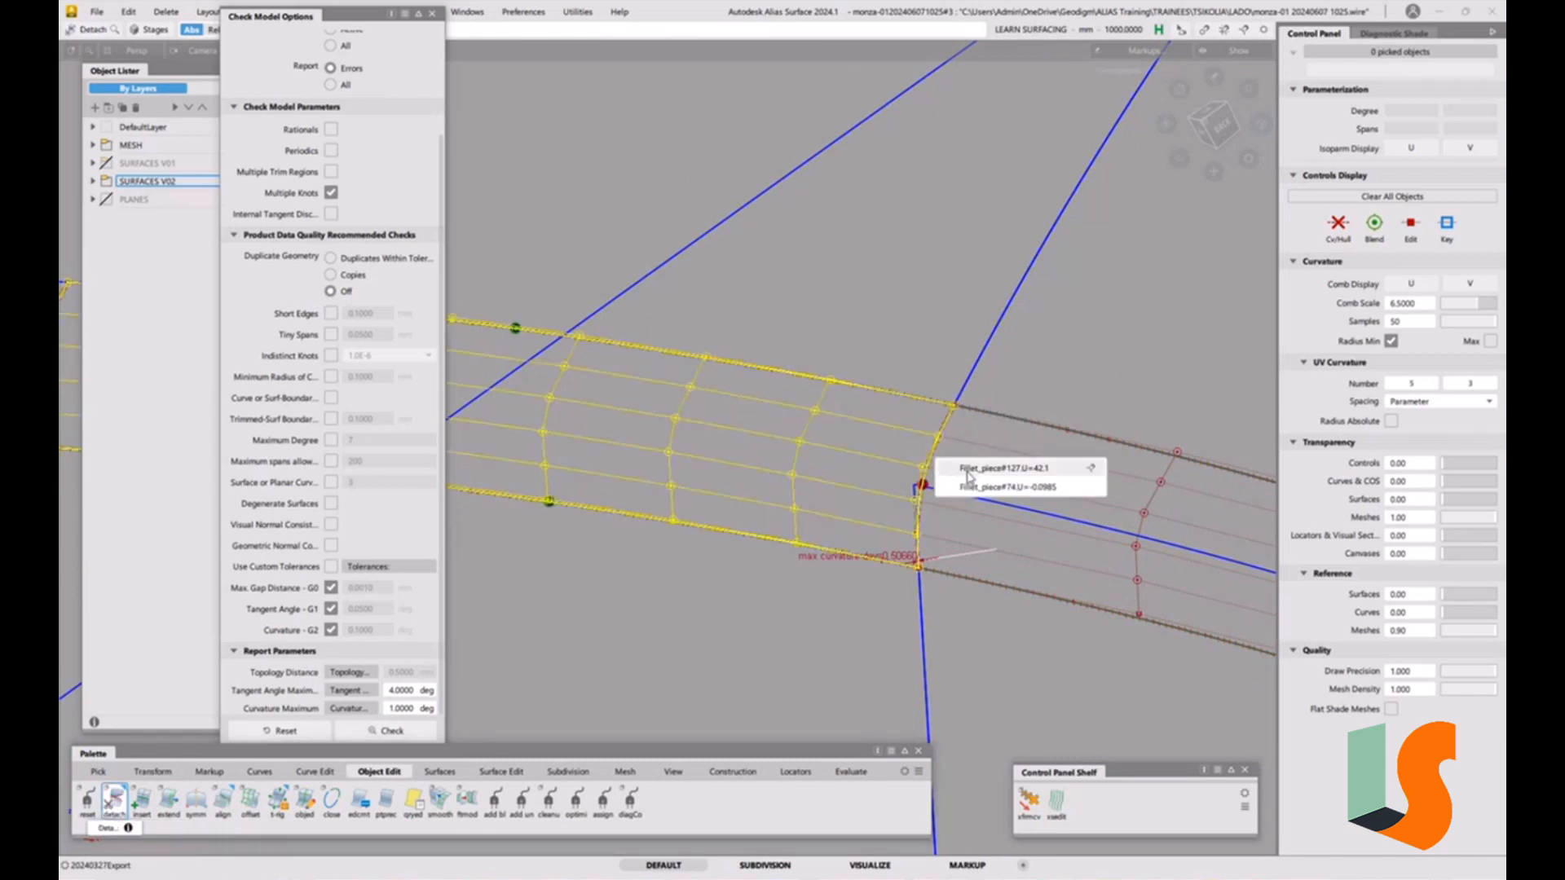
pyautogui.click(969, 469)
pyautogui.moveTo(917, 456); pyautogui.dragTo(659, 425)
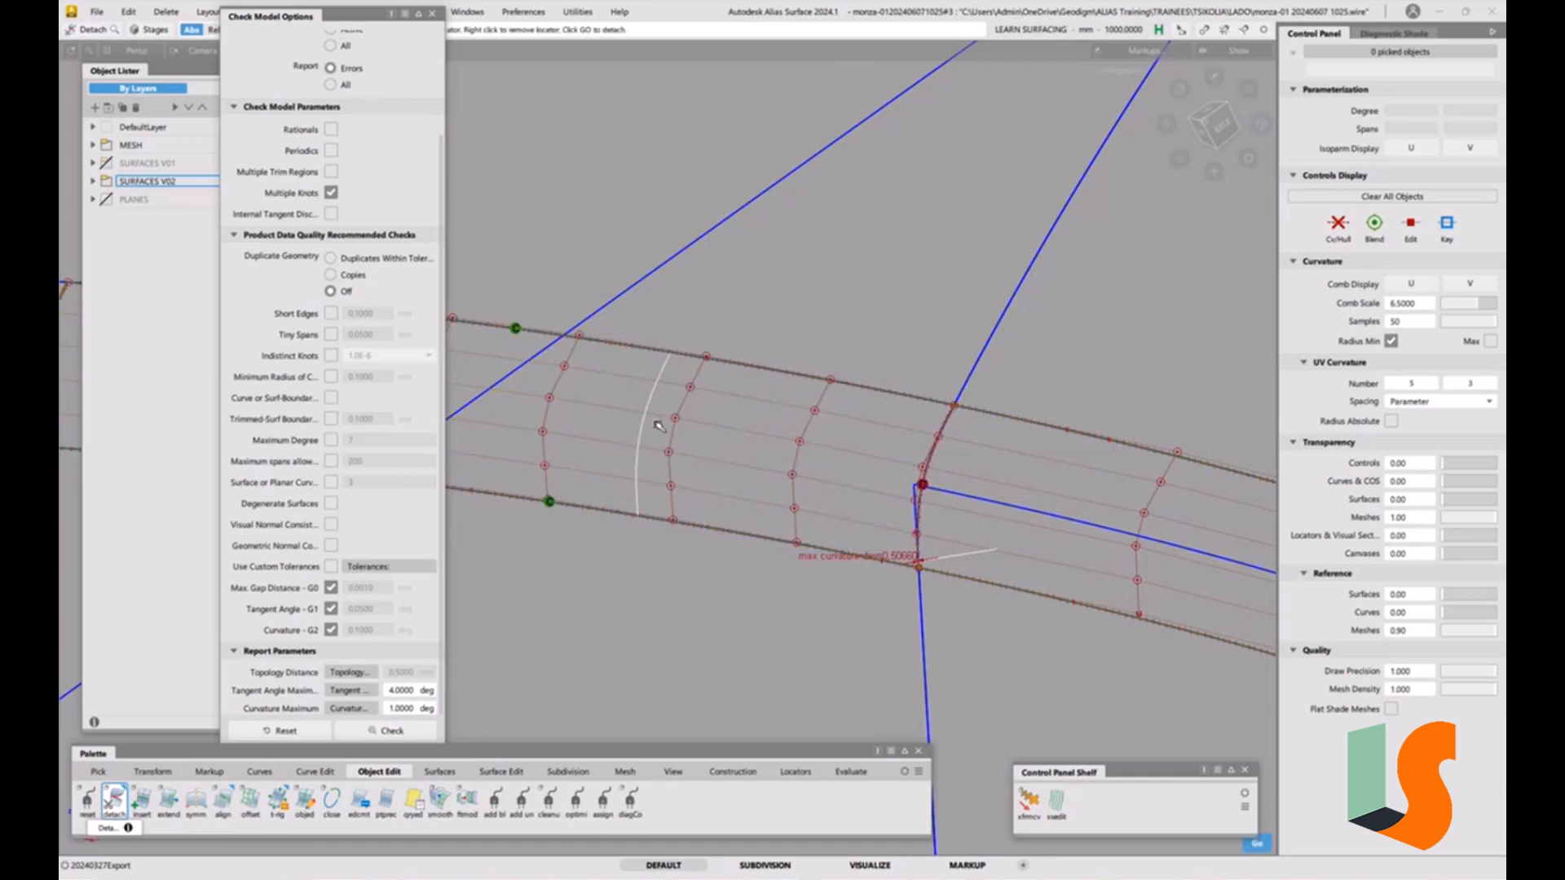
pyautogui.press('space')
# Select the detached fillet piece and delete it.
pyautogui.keyDown('ctrl'); pyautogui.keyDown('shift'); pyautogui.moveTo(811, 535); pyautogui.dragTo(817, 644); pyautogui.keyUp('shift'); pyautogui.keyUp('ctrl')
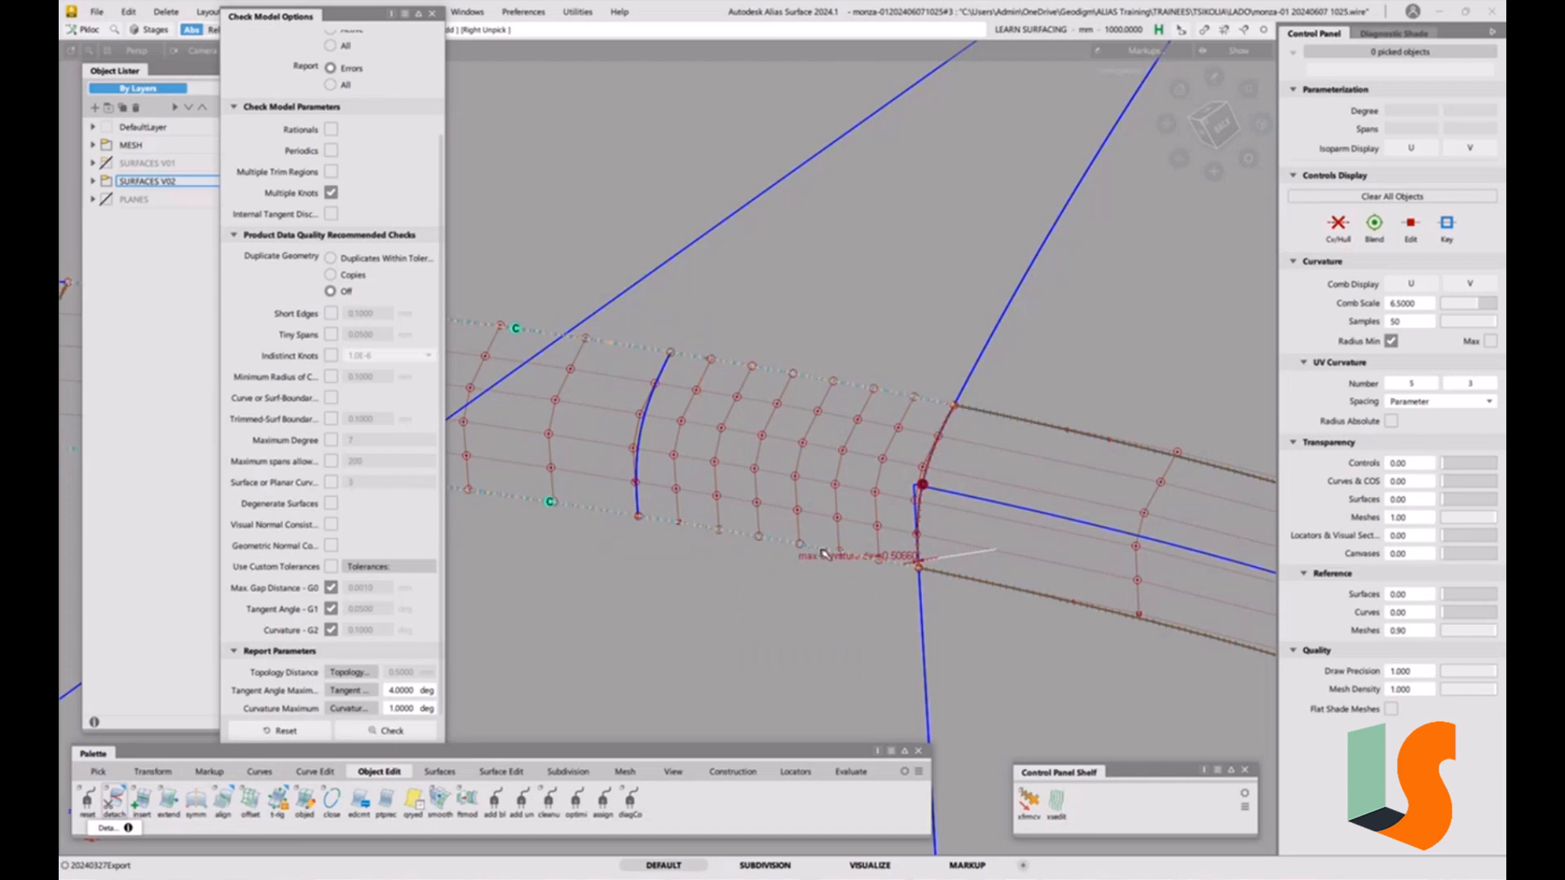
pyautogui.press('Delete')
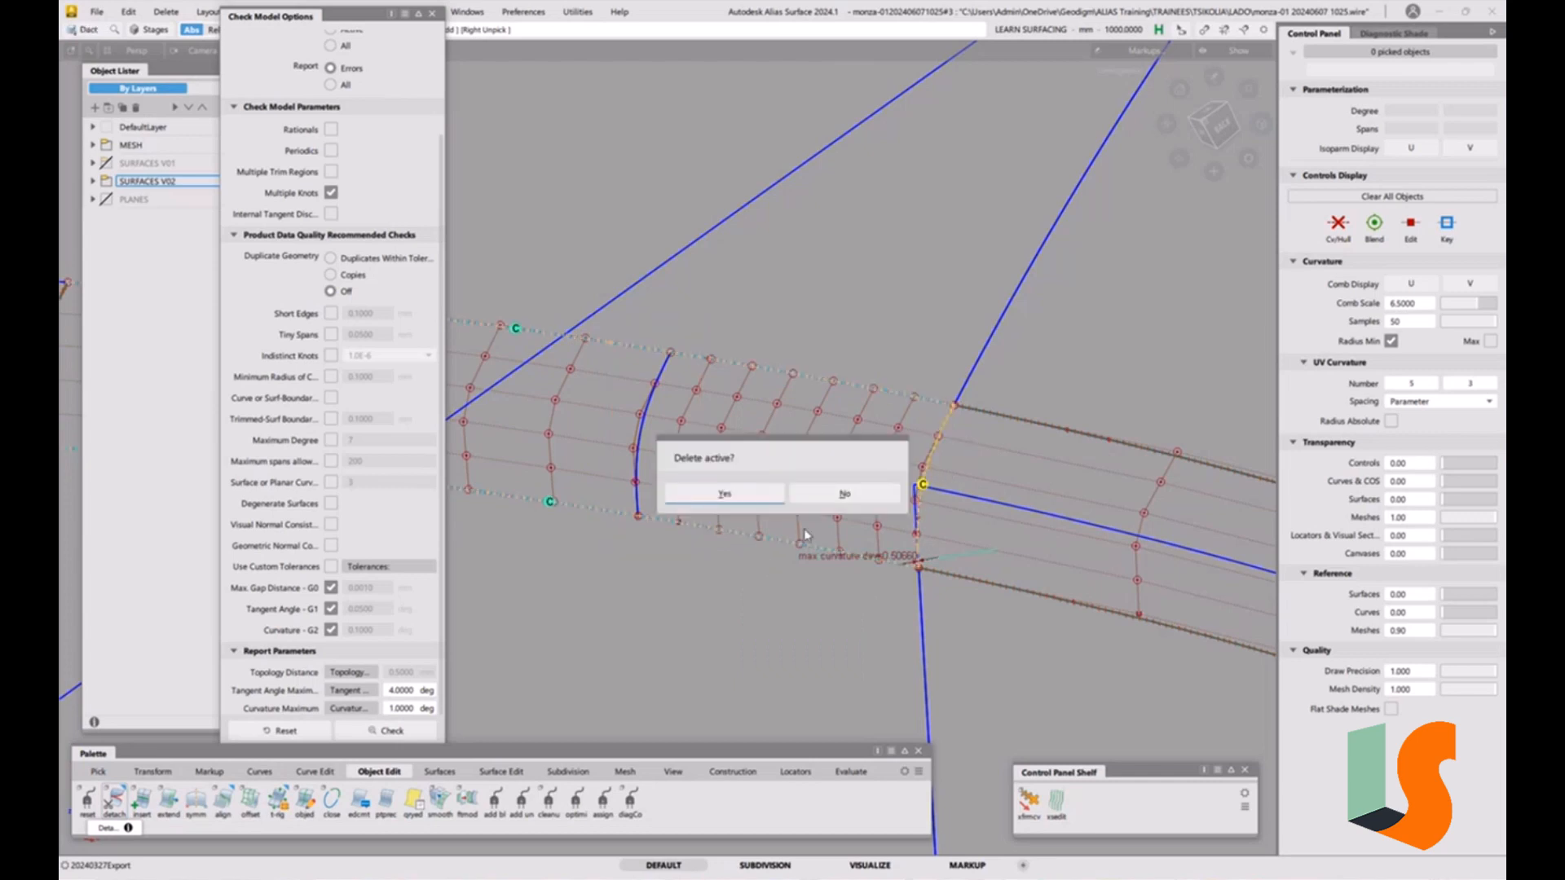
pyautogui.click(708, 494)
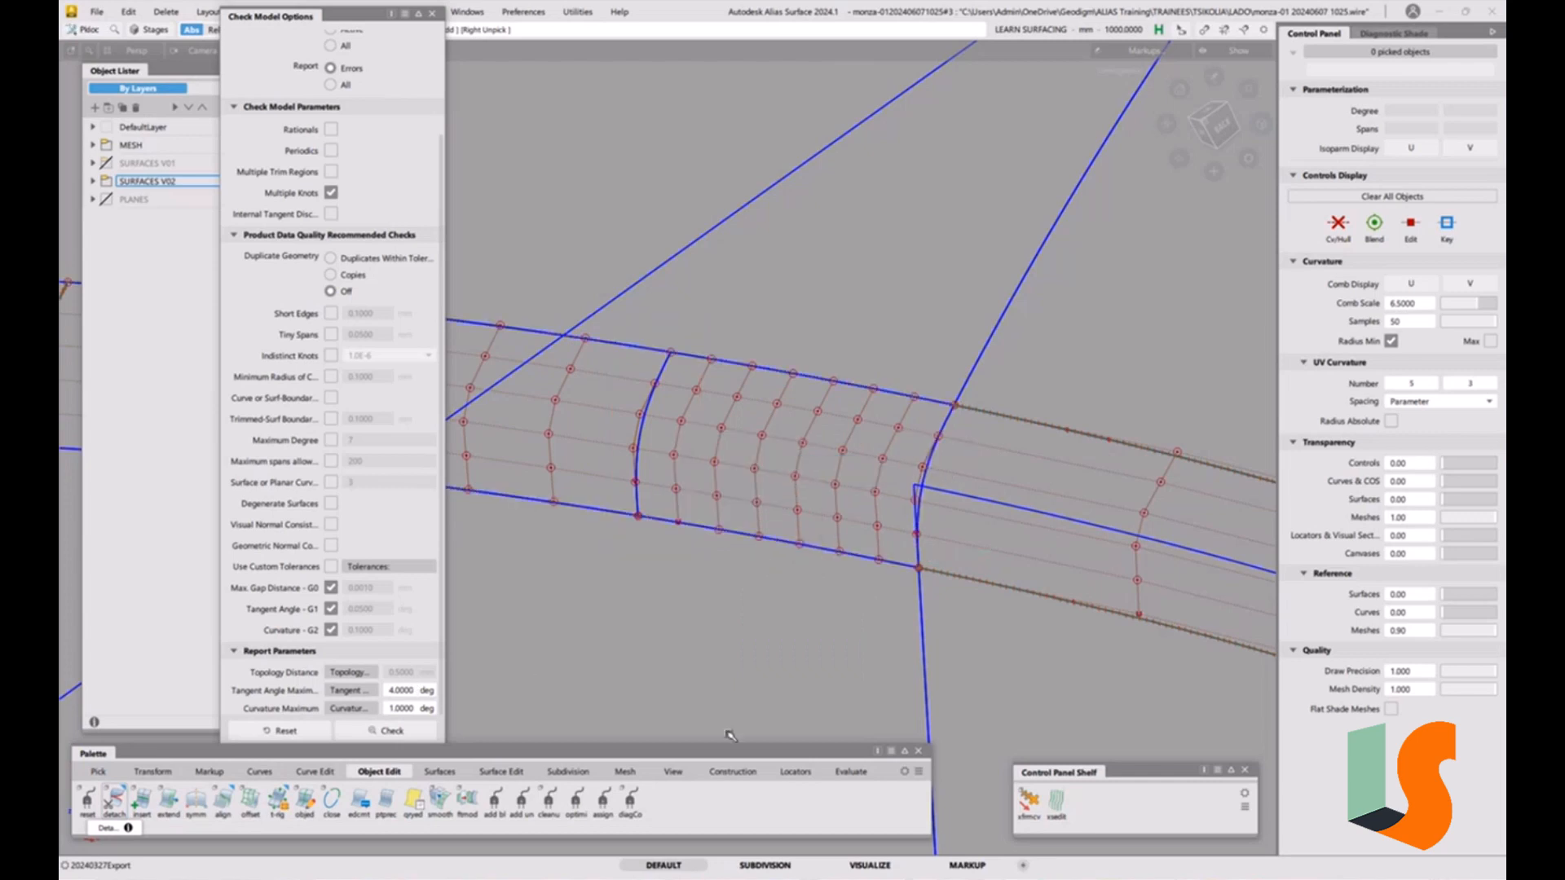
# Run a surface continuity check between the remaining fillet piece's edge and the neighbouring surface edges.
pyautogui.click(850, 772)
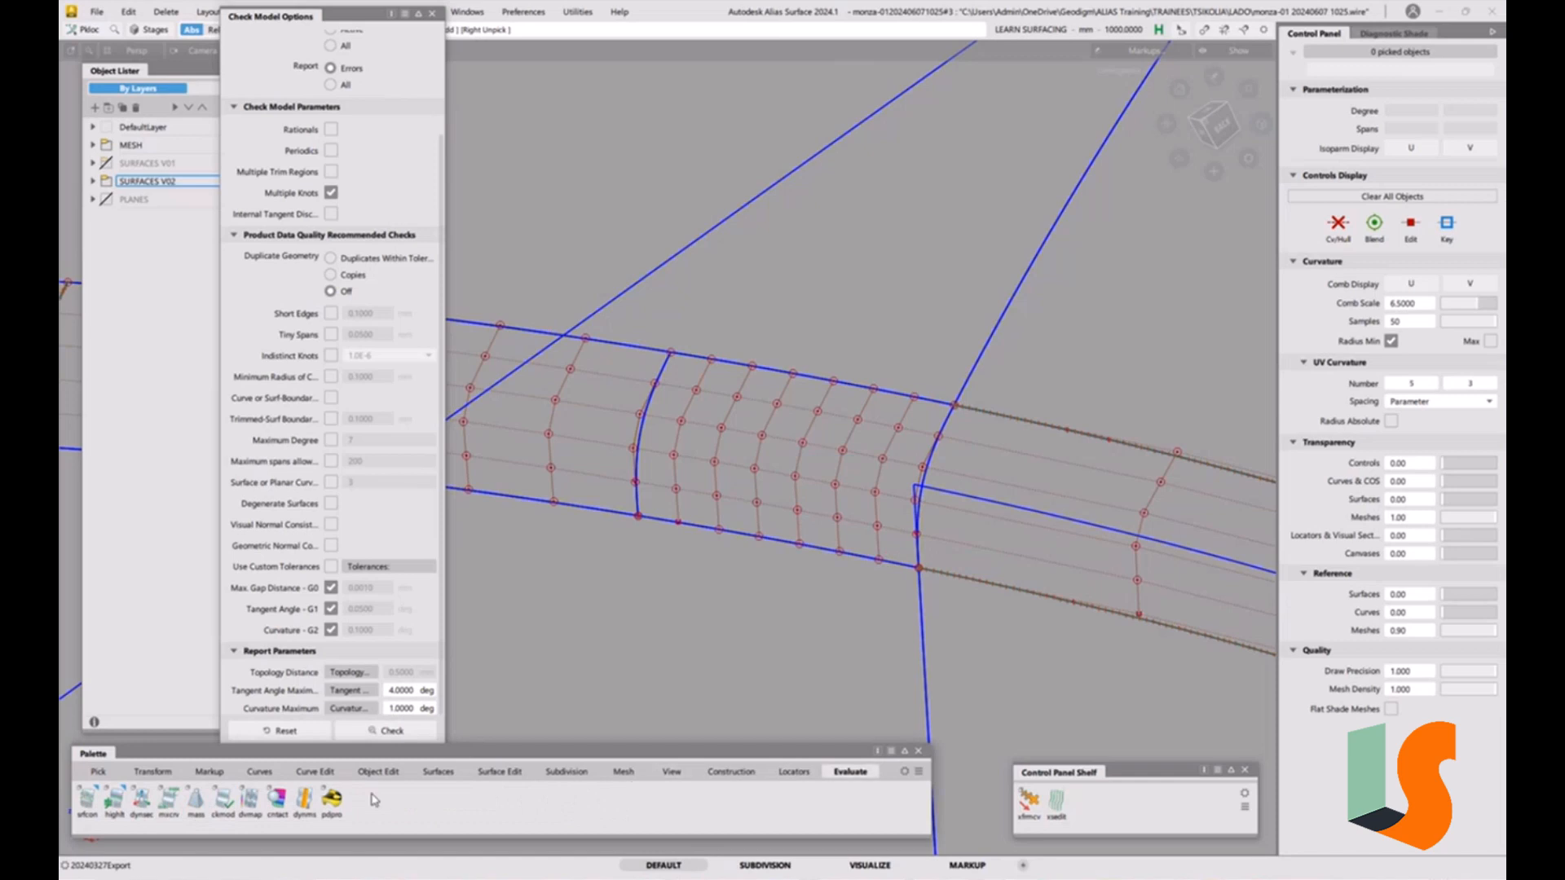
pyautogui.click(89, 803)
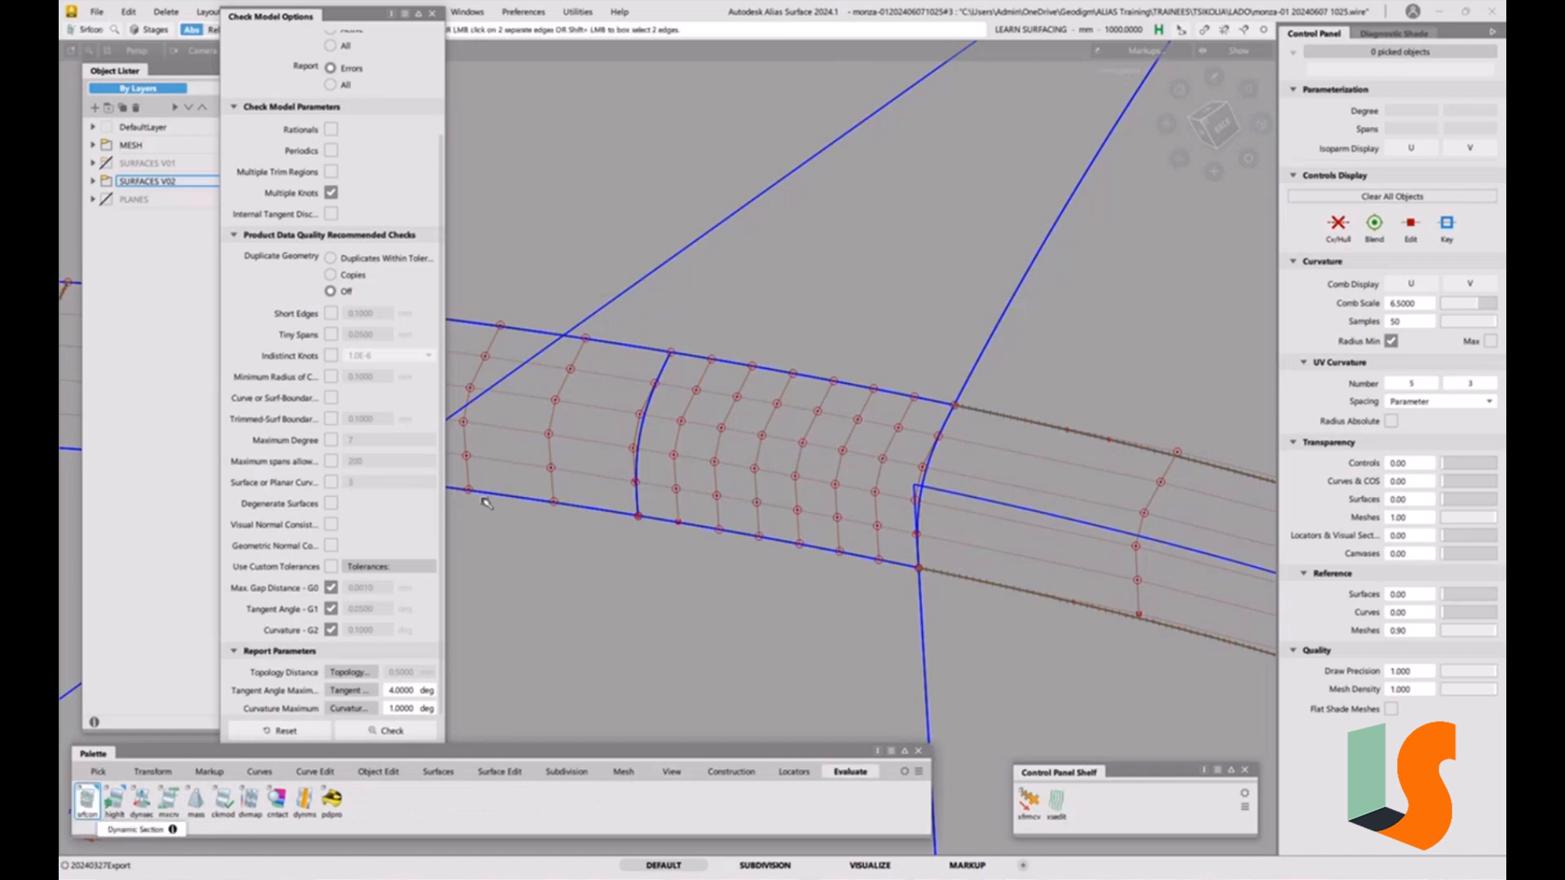
pyautogui.click(644, 424)
pyautogui.click(718, 368)
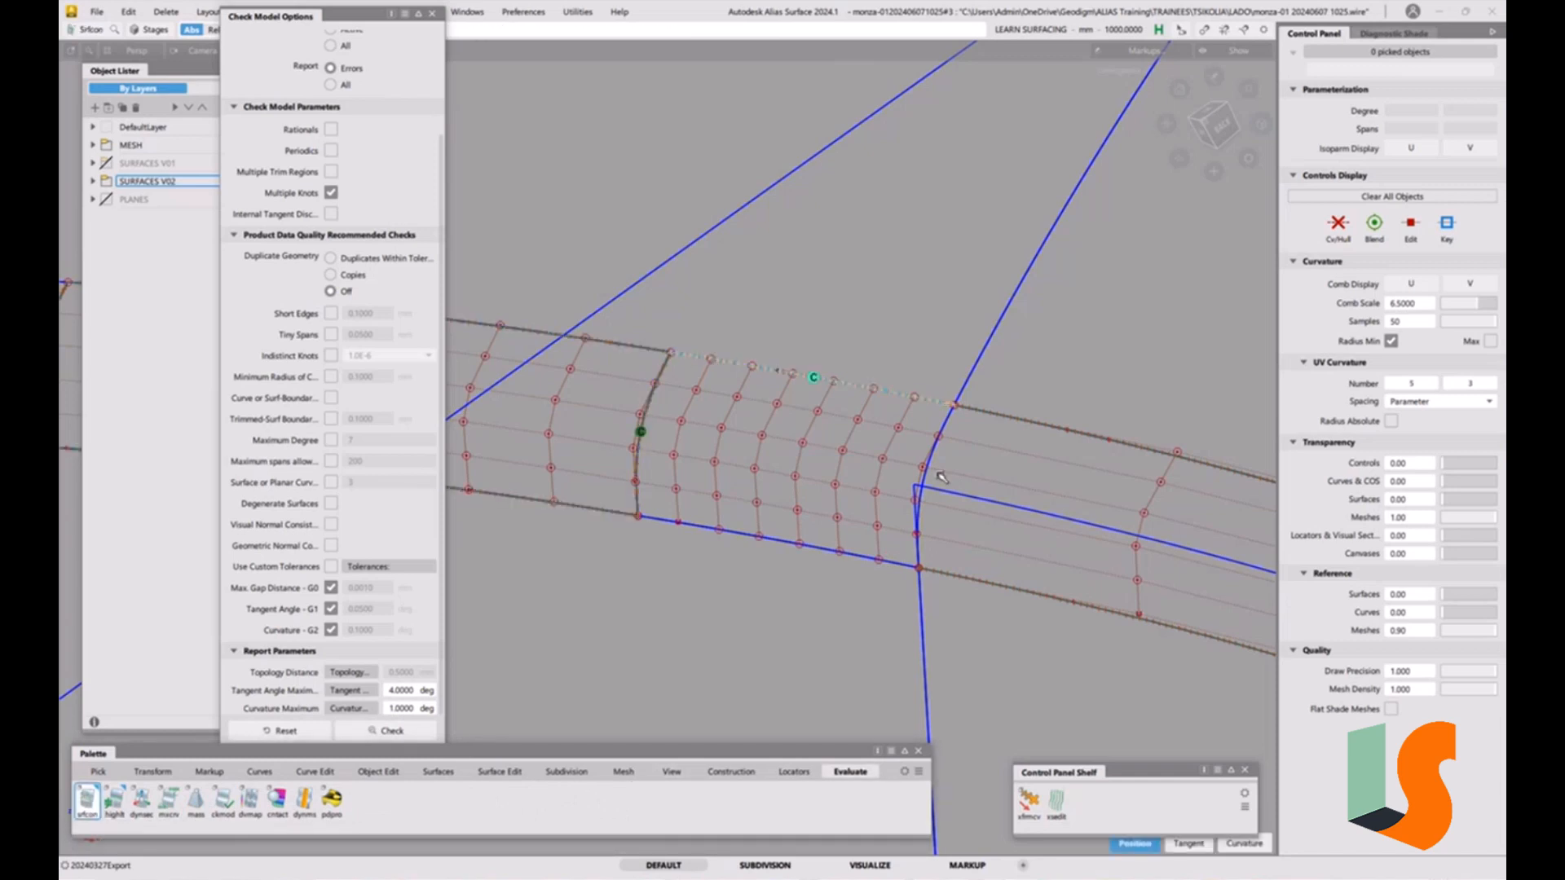
pyautogui.click(925, 507)
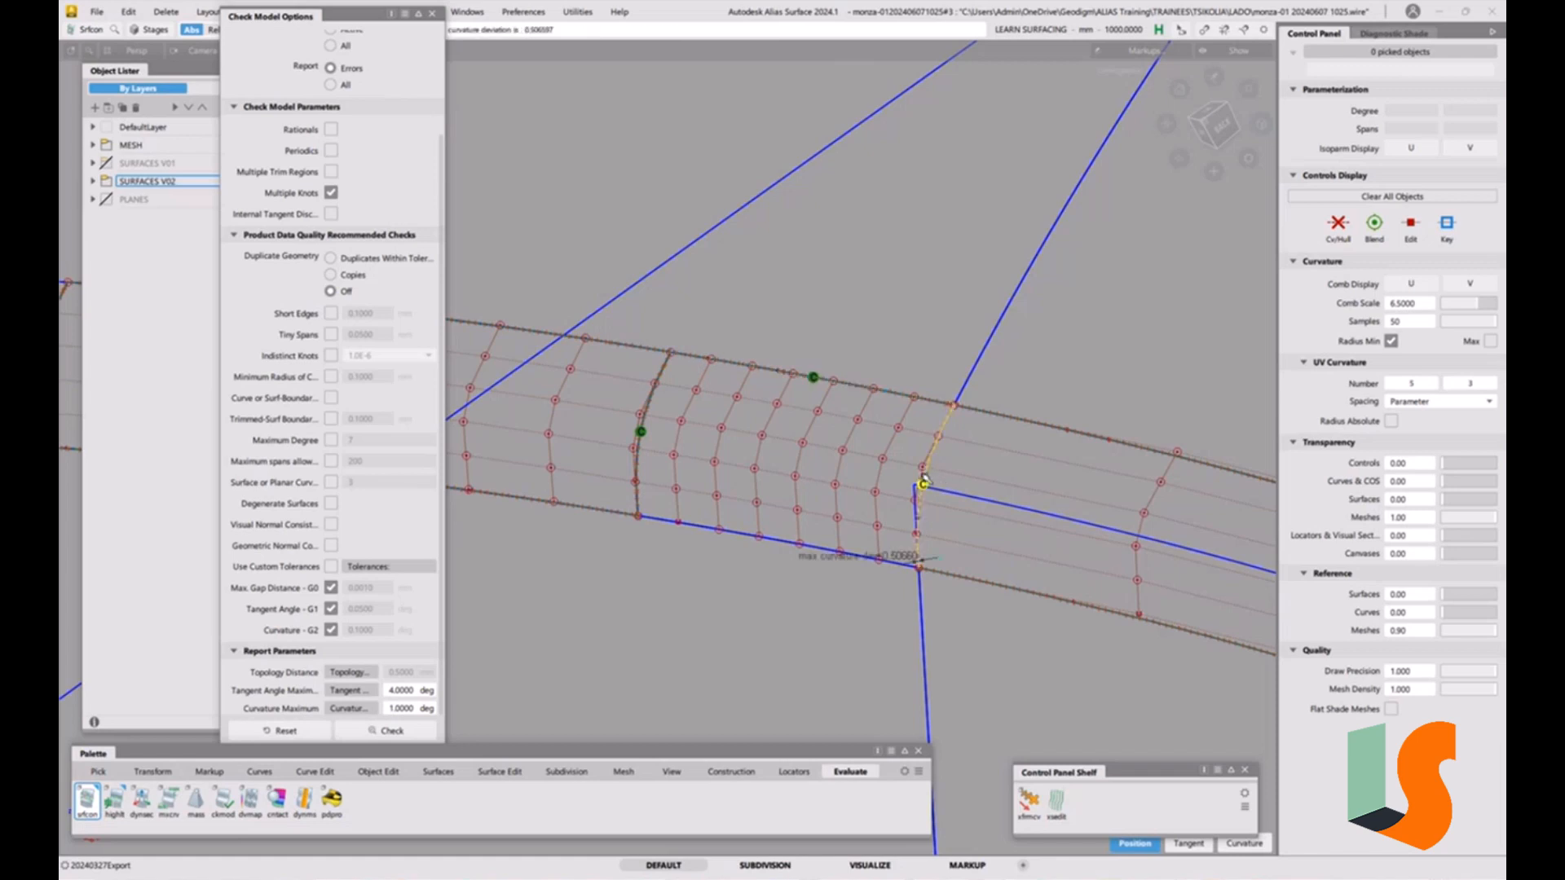
pyautogui.click(773, 540)
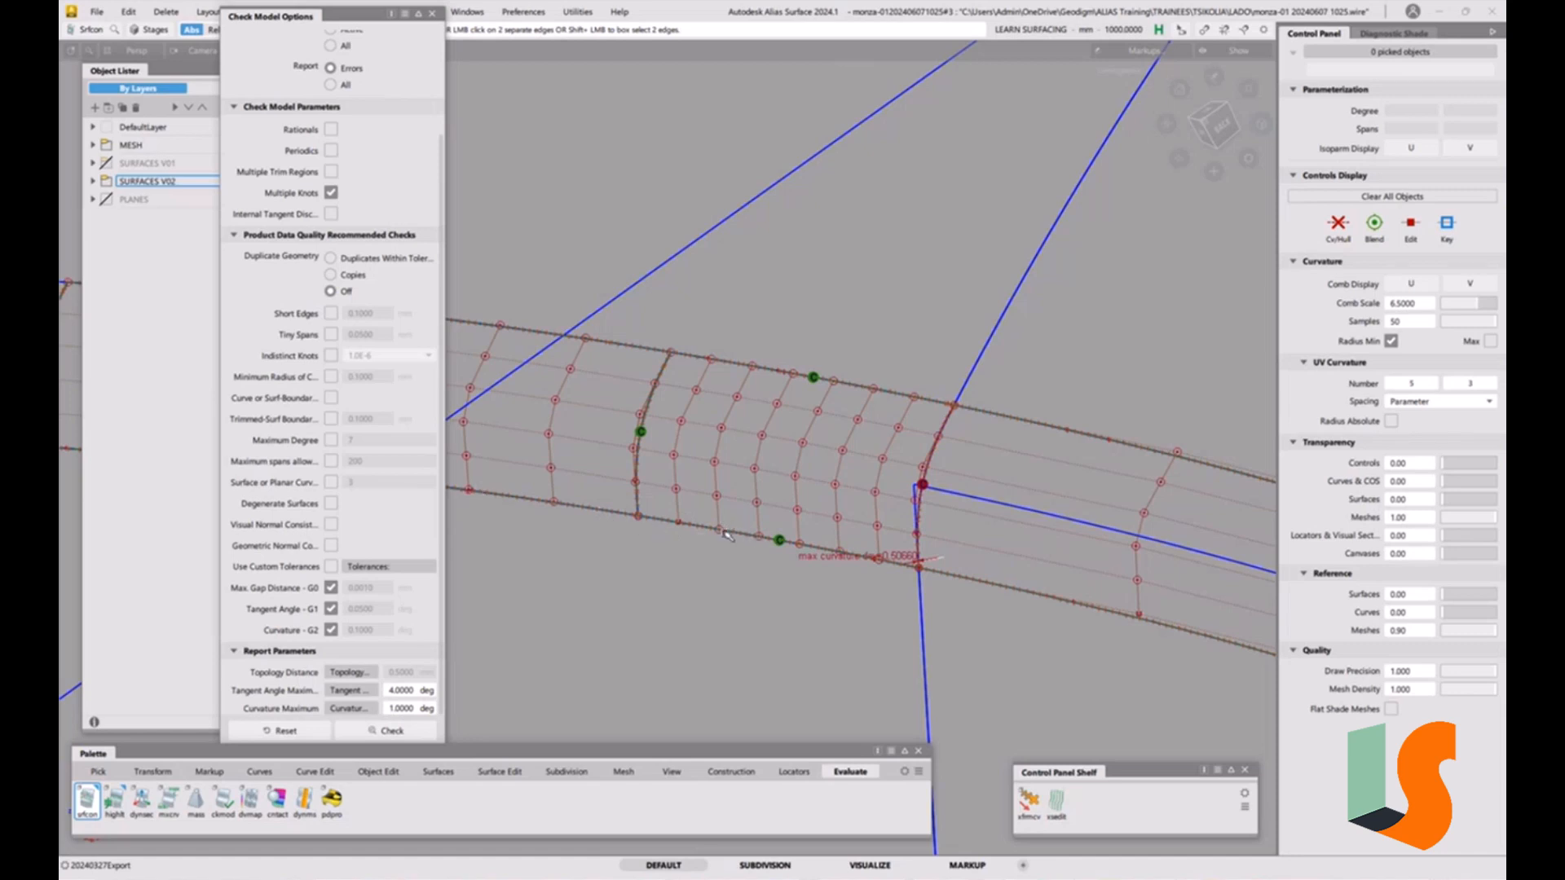
# Align the remaining fillet piece's edge to the adjacent surface edge with G2 continuity and close the option windows.
pyautogui.click(379, 771)
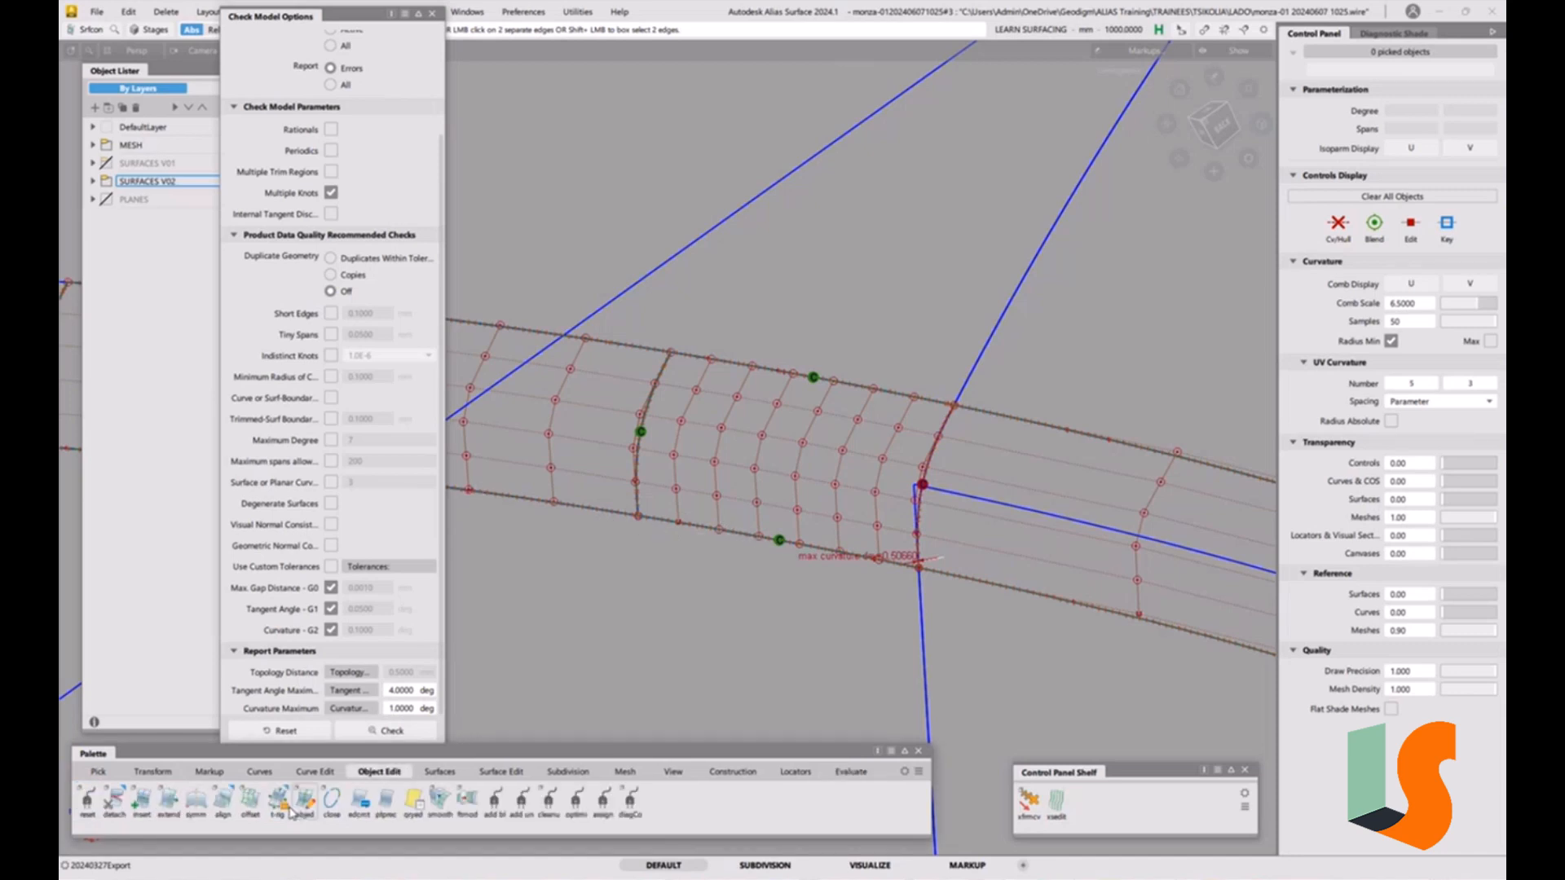
pyautogui.doubleClick(226, 806)
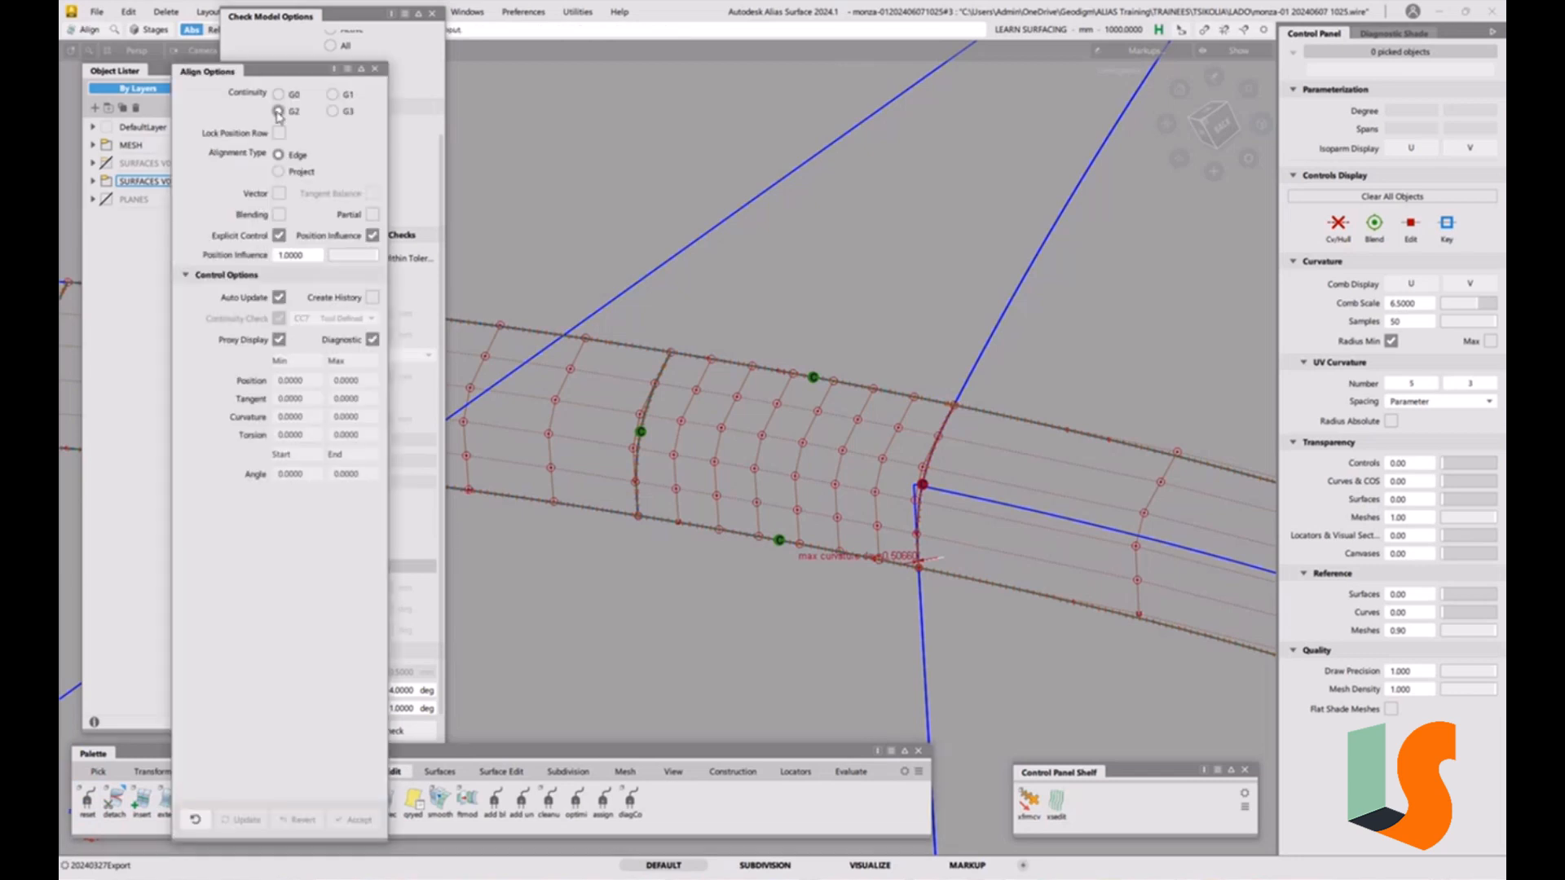
pyautogui.click(922, 502)
pyautogui.click(946, 525)
pyautogui.click(928, 452)
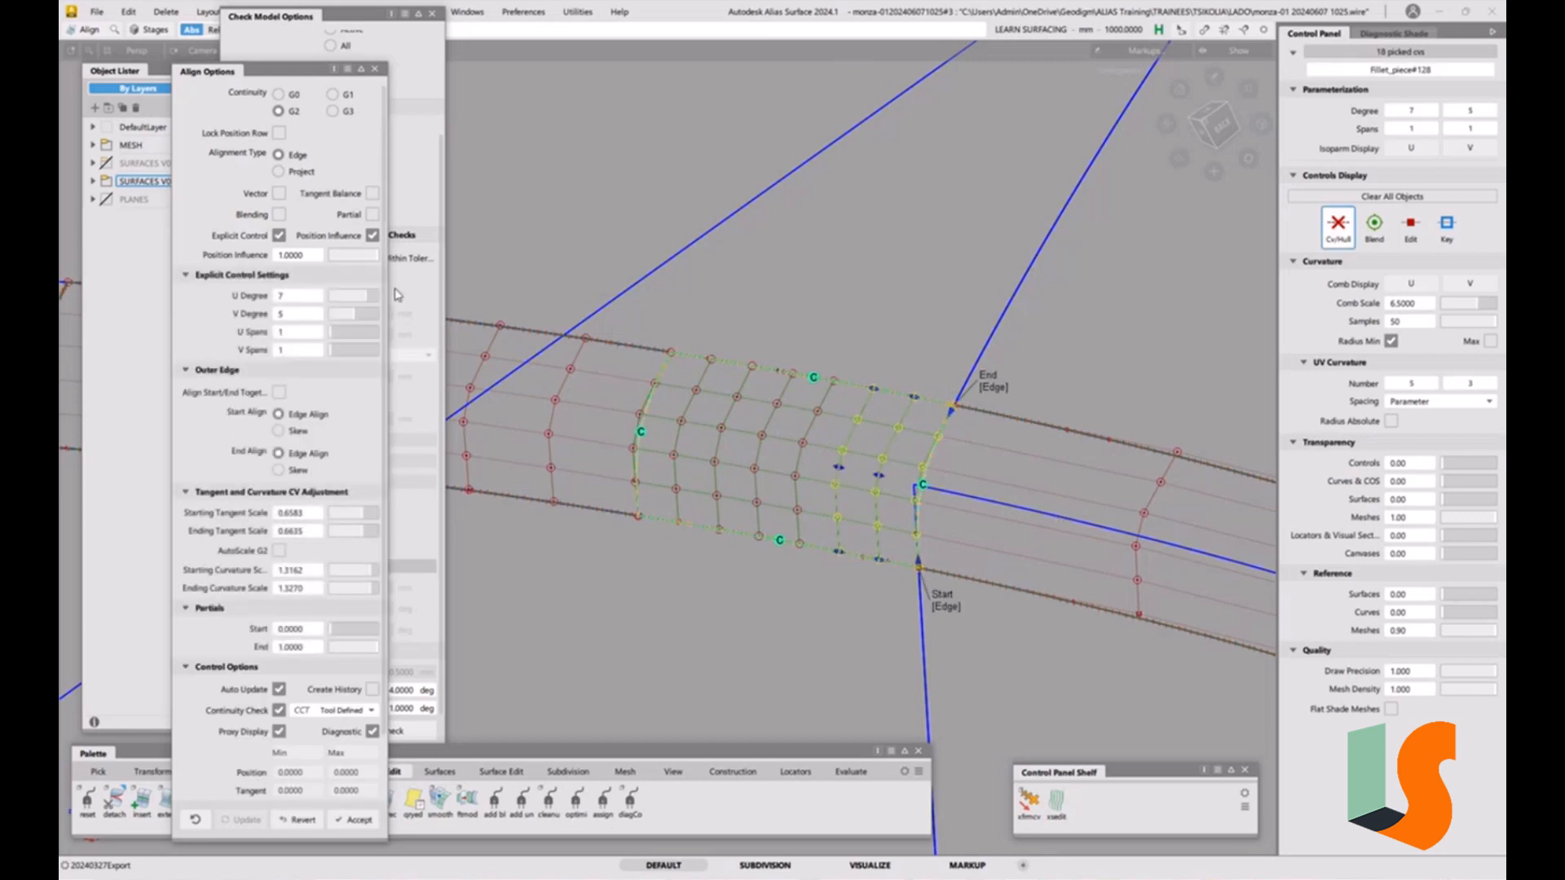
pyautogui.click(377, 70)
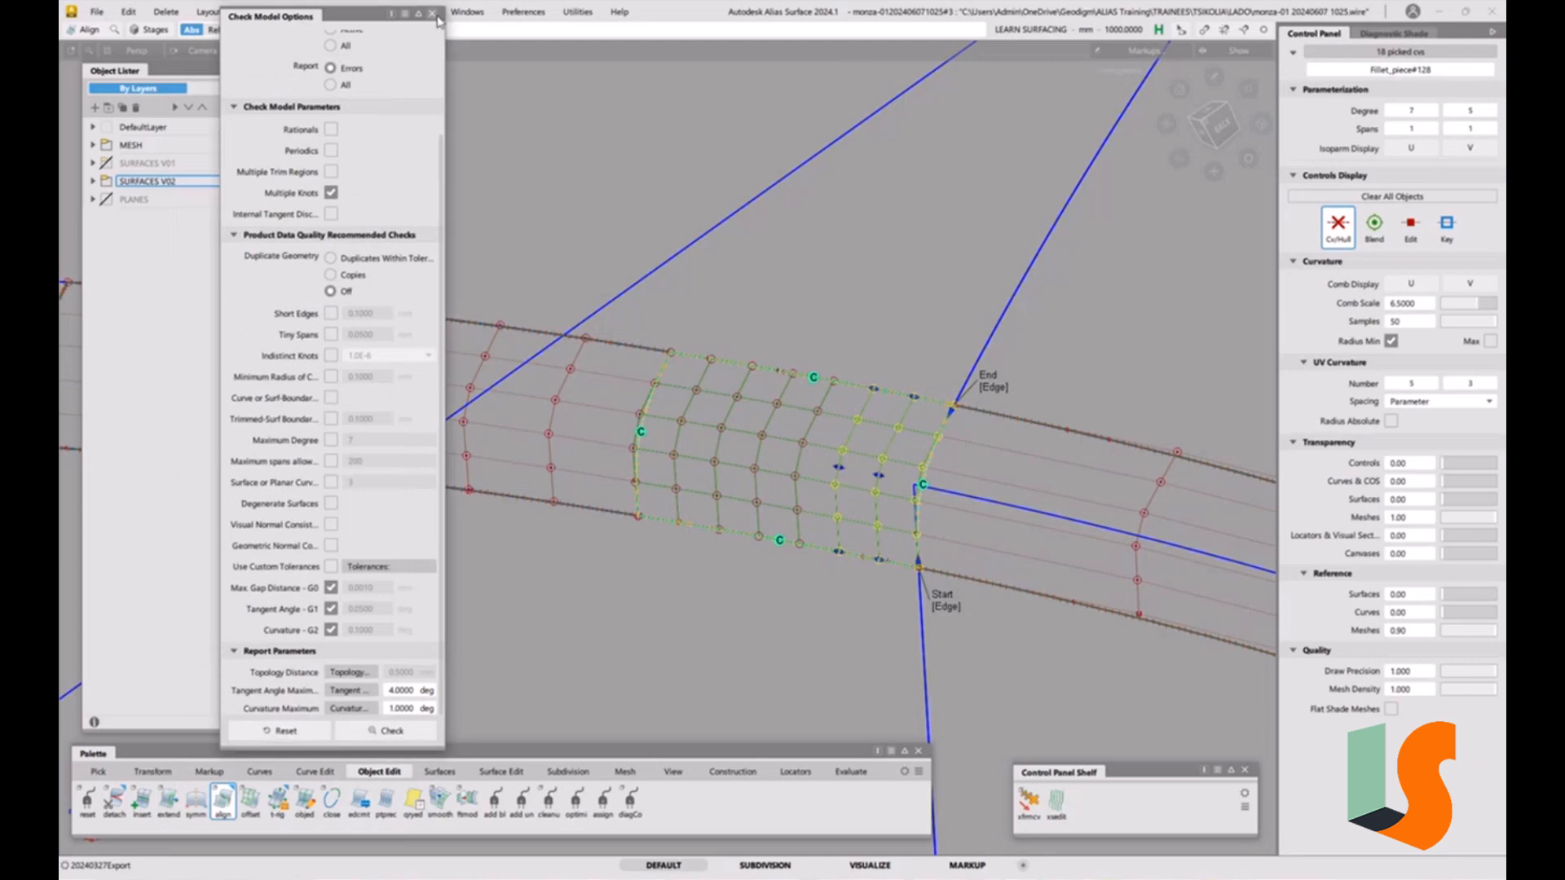
pyautogui.click(432, 14)
# Orbit around the fillet run to inspect the aligned pieces along the body.
pyautogui.keyDown('ctrl'); pyautogui.keyDown('shift'); pyautogui.moveTo(769, 307); pyautogui.dragTo(810, 383); pyautogui.keyUp('shift'); pyautogui.keyUp('ctrl')
pyautogui.keyDown('alt'); pyautogui.keyDown('shift'); pyautogui.moveTo(815, 255); pyautogui.dragTo(693, 310, button='right'); pyautogui.keyUp('shift'); pyautogui.keyUp('alt')
pyautogui.click(222, 803)
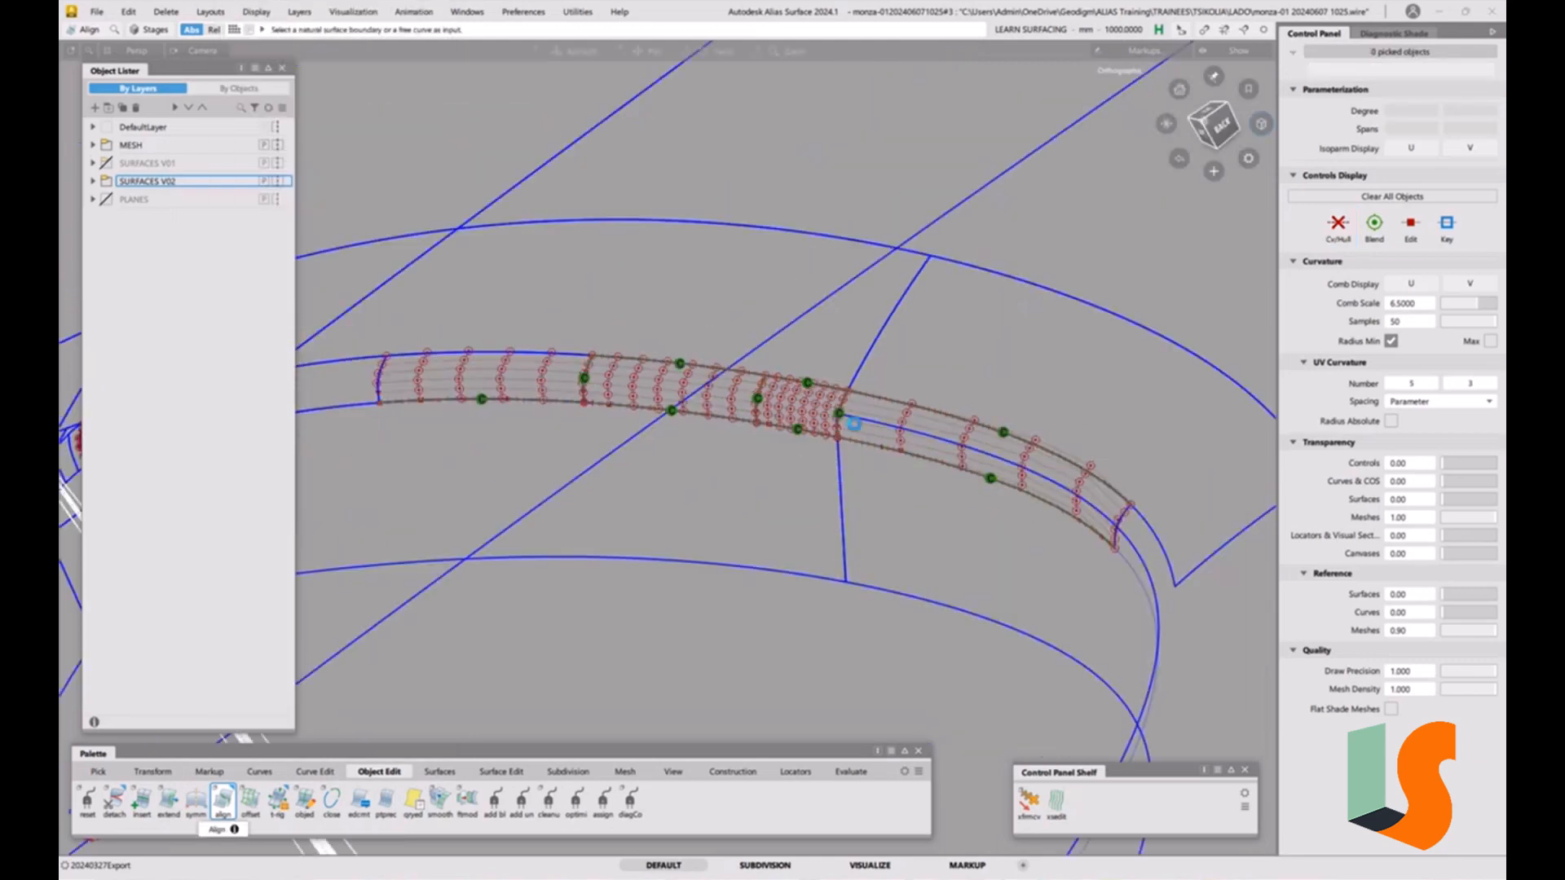
pyautogui.keyDown('alt'); pyautogui.keyDown('shift'); pyautogui.moveTo(890, 537); pyautogui.dragTo(700, 459, button='middle'); pyautogui.keyUp('shift'); pyautogui.keyUp('alt')
pyautogui.keyDown('alt'); pyautogui.keyDown('shift'); pyautogui.moveTo(700, 459); pyautogui.dragTo(733, 453); pyautogui.keyUp('shift'); pyautogui.keyUp('alt')
pyautogui.click(897, 465)
pyautogui.keyDown('alt'); pyautogui.keyDown('shift'); pyautogui.moveTo(897, 465); pyautogui.dragTo(803, 387, button='middle'); pyautogui.keyUp('shift'); pyautogui.keyUp('alt')
pyautogui.keyDown('alt'); pyautogui.keyDown('shift'); pyautogui.moveTo(803, 387); pyautogui.dragTo(870, 321); pyautogui.keyUp('shift'); pyautogui.keyUp('alt')
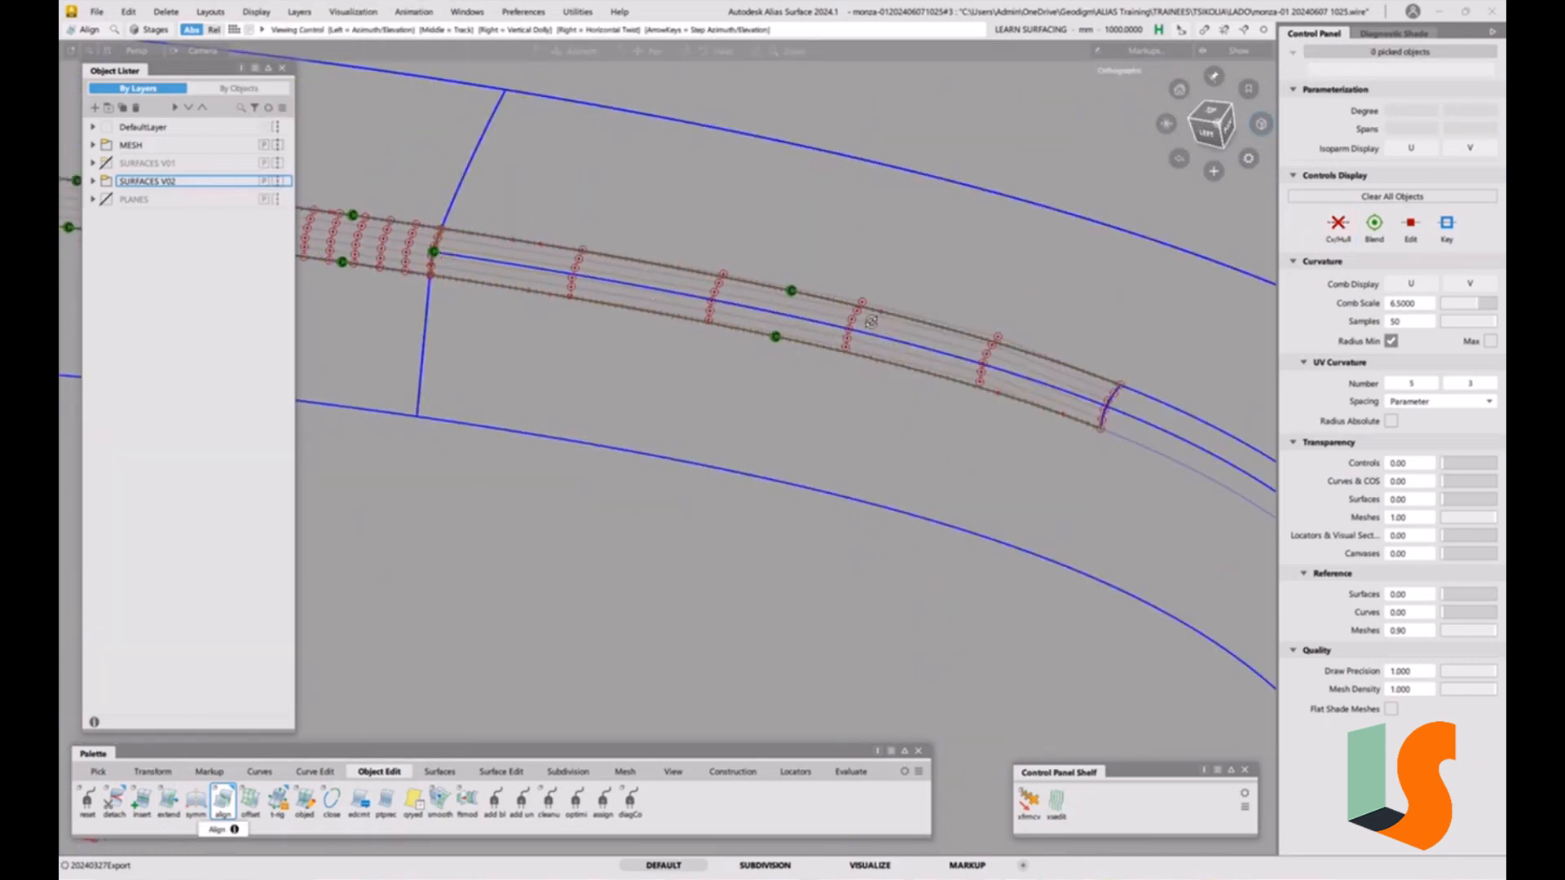
pyautogui.keyDown('alt'); pyautogui.keyDown('shift'); pyautogui.moveTo(869, 321); pyautogui.dragTo(803, 414, button='right'); pyautogui.keyUp('shift'); pyautogui.keyUp('alt')
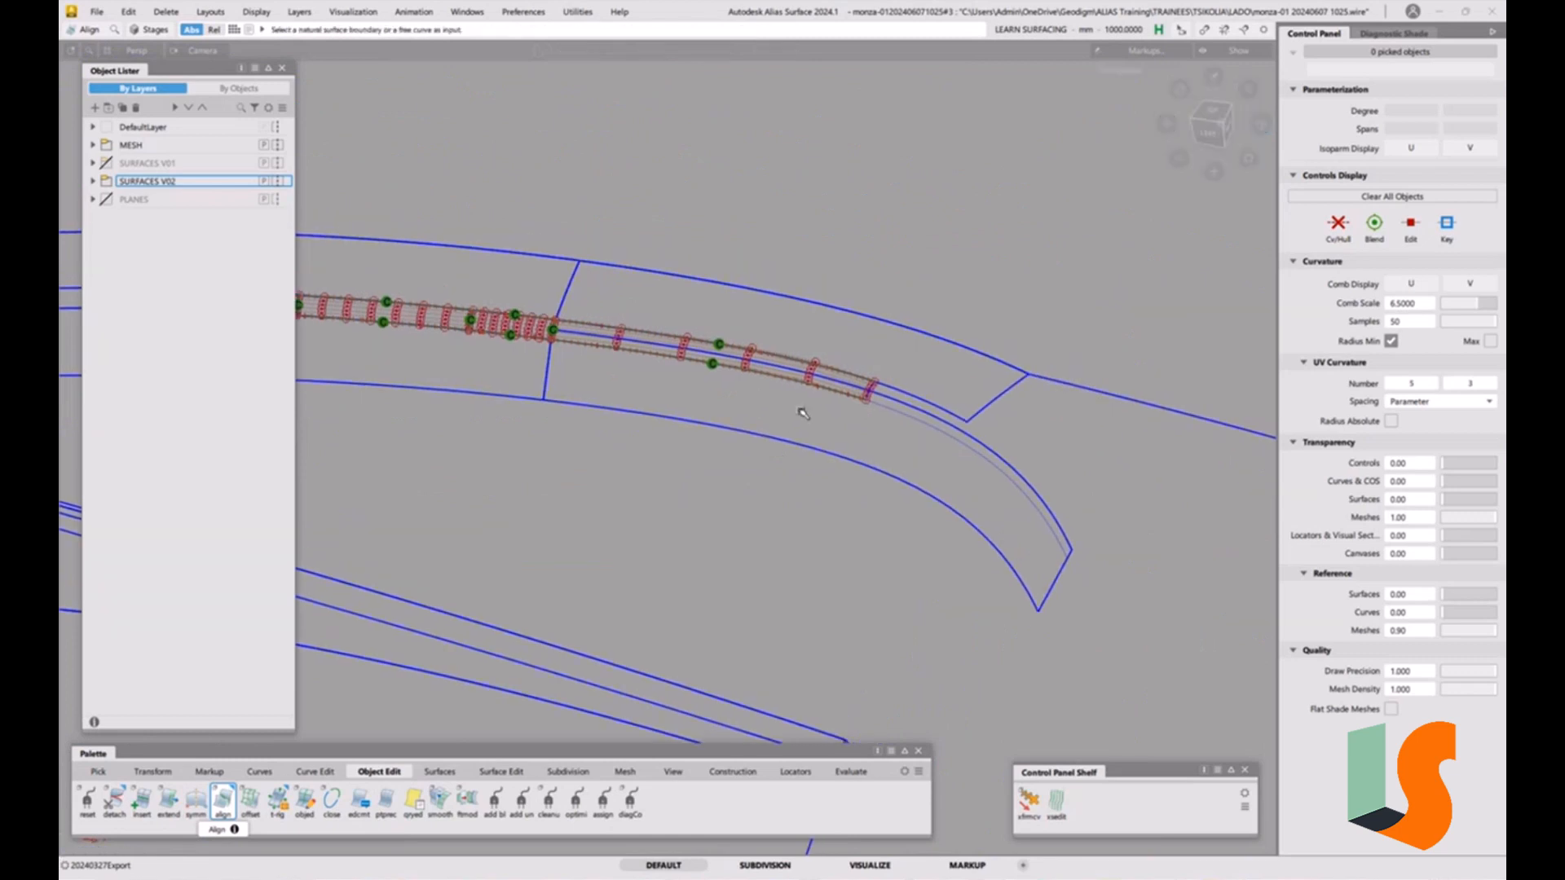
# Untrim the draft surface beneath the fillet and review its isolated boundary curves.
pyautogui.hotkey('ctrl', 't')
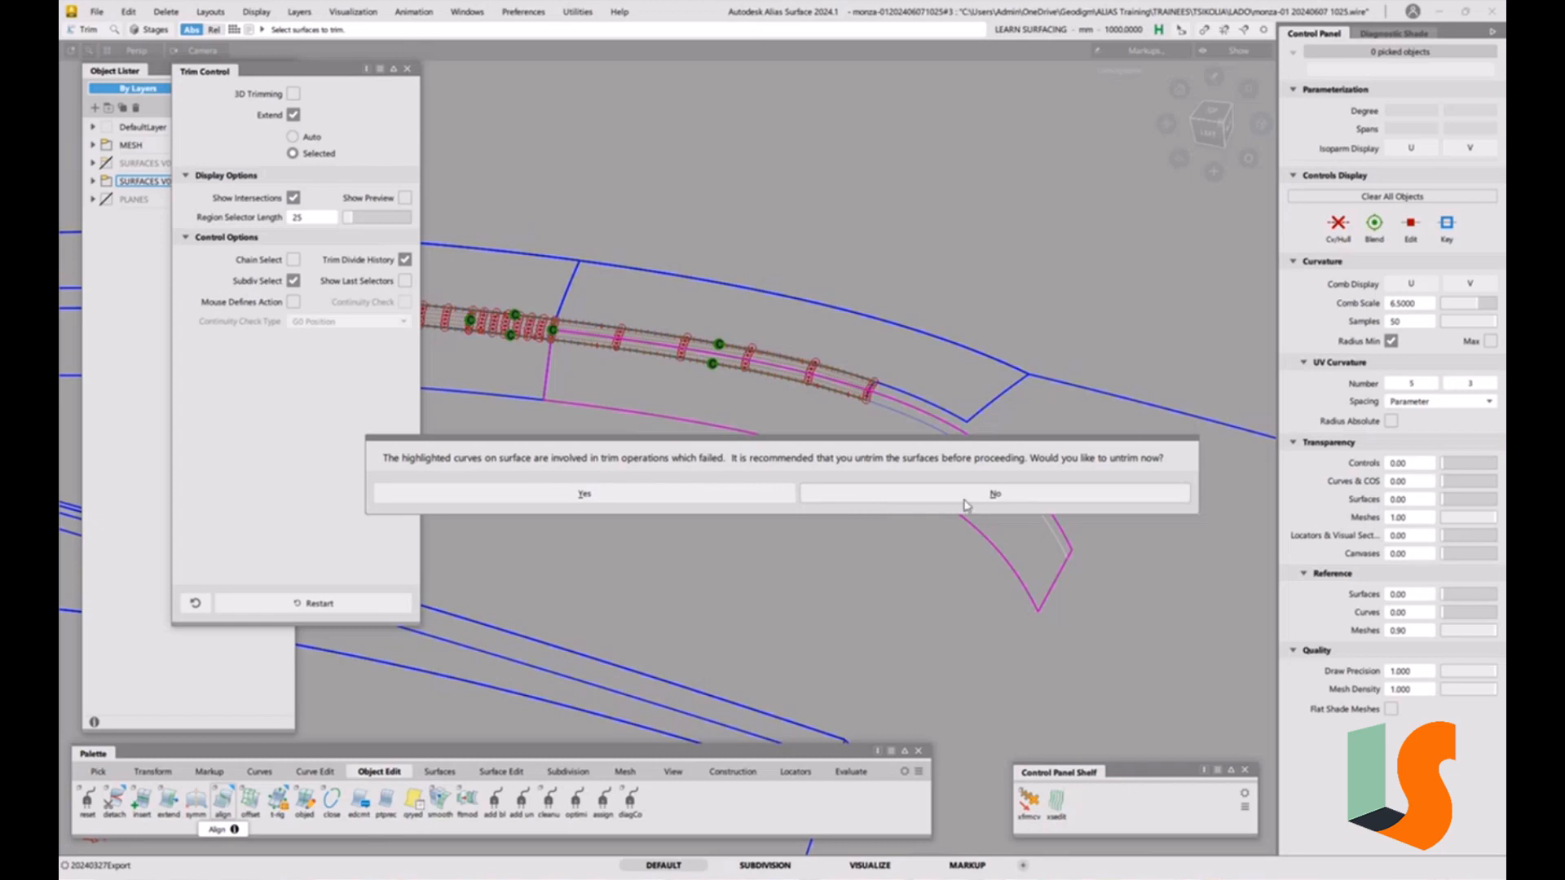
pyautogui.click(606, 496)
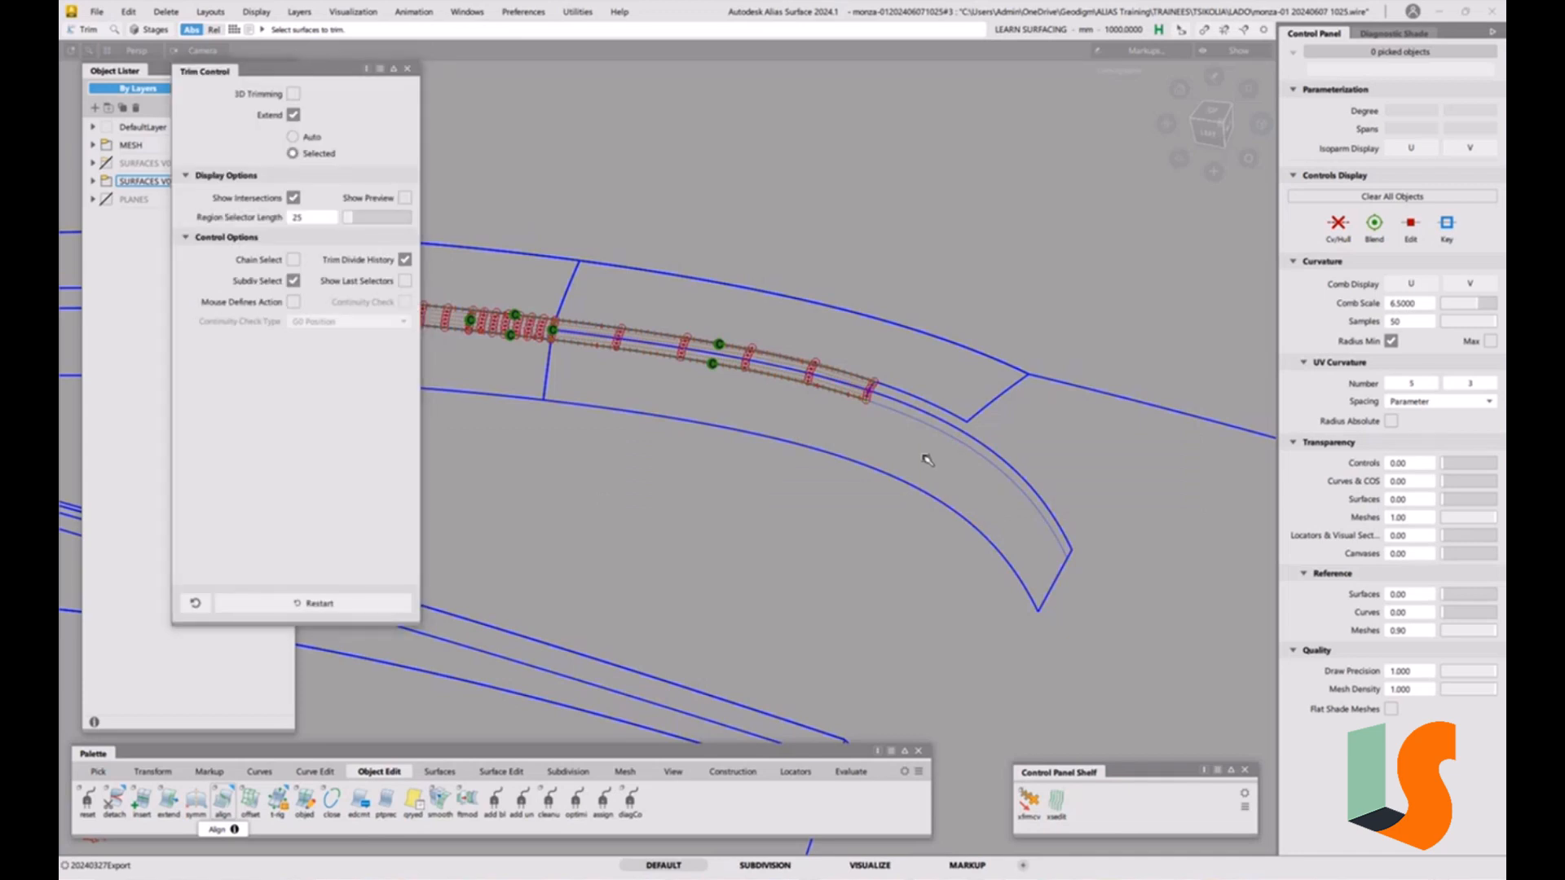
pyautogui.keyDown('ctrl'); pyautogui.keyDown('shift'); pyautogui.moveTo(927, 458); pyautogui.dragTo(896, 442); pyautogui.keyUp('shift'); pyautogui.keyUp('ctrl')
pyautogui.click(923, 423)
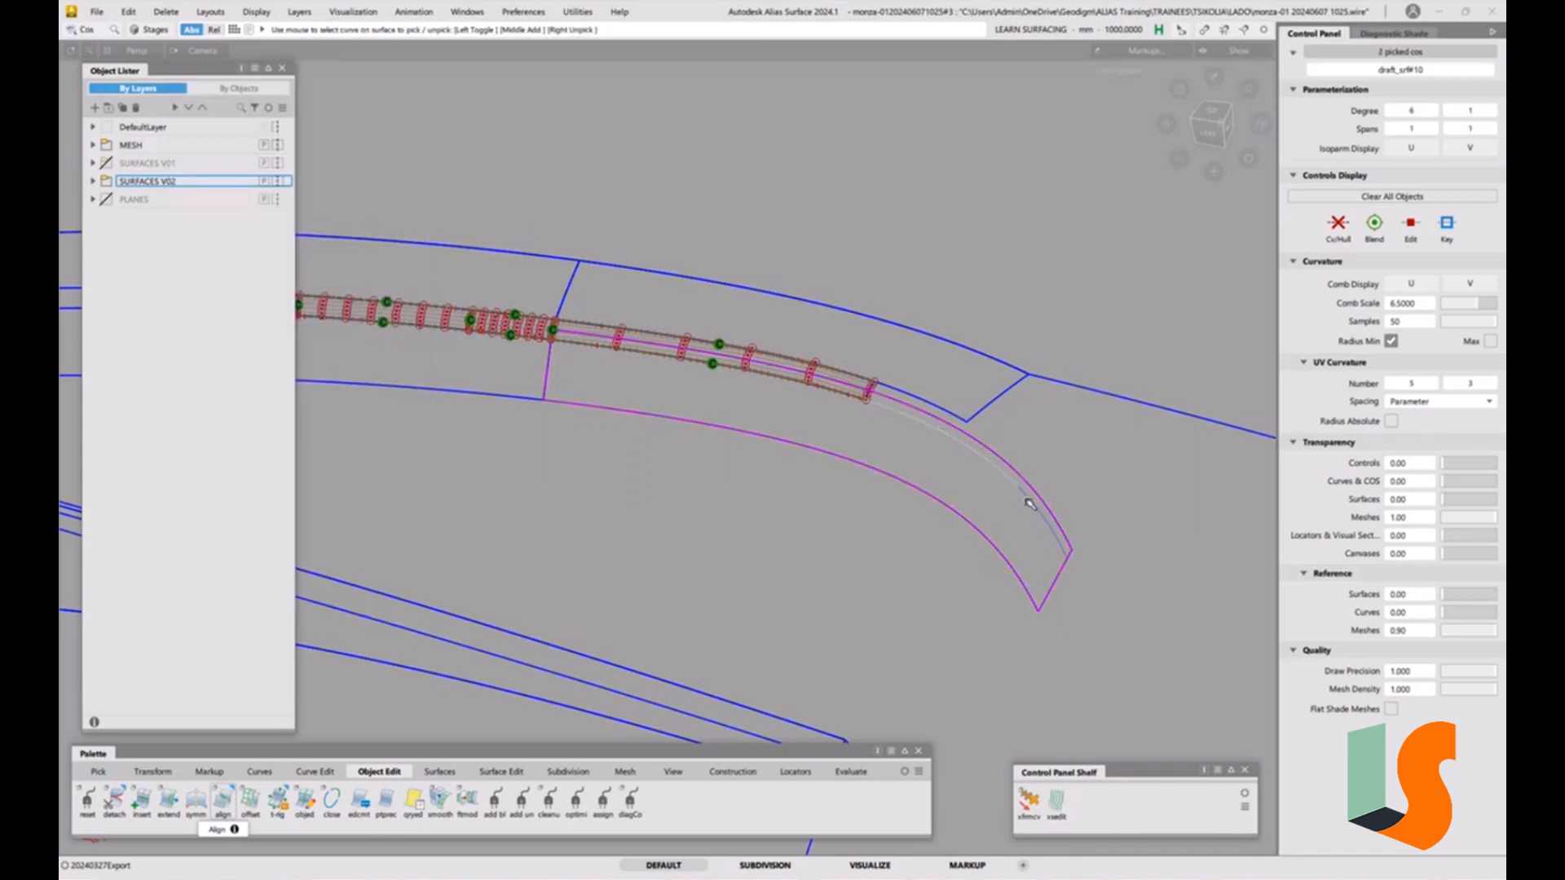
pyautogui.keyDown('ctrl'); pyautogui.keyDown('shift'); pyautogui.moveTo(806, 529); pyautogui.dragTo(805, 462); pyautogui.keyUp('shift'); pyautogui.keyUp('ctrl')
pyautogui.keyDown('ctrl'); pyautogui.keyDown('shift'); pyautogui.moveTo(800, 477); pyautogui.dragTo(761, 494); pyautogui.keyUp('shift'); pyautogui.keyUp('ctrl')
pyautogui.click(796, 445)
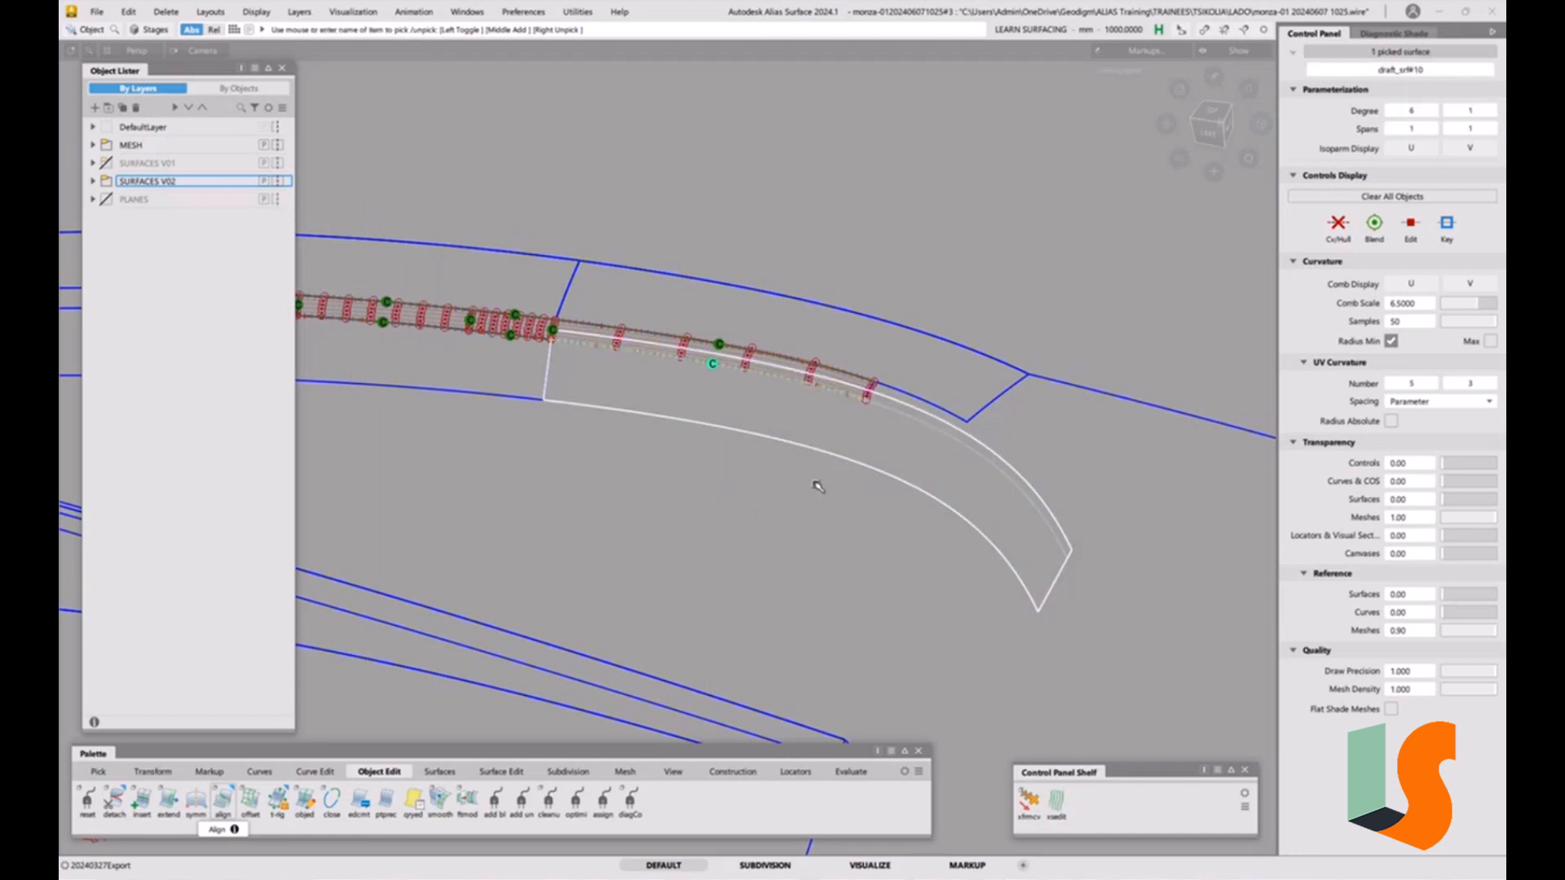
pyautogui.hotkey('alt', 'h')
pyautogui.keyDown('ctrl'); pyautogui.keyDown('shift'); pyautogui.moveTo(862, 562); pyautogui.dragTo(760, 478); pyautogui.keyUp('shift'); pyautogui.keyUp('ctrl')
pyautogui.moveTo(518, 289); pyautogui.dragTo(1059, 634)
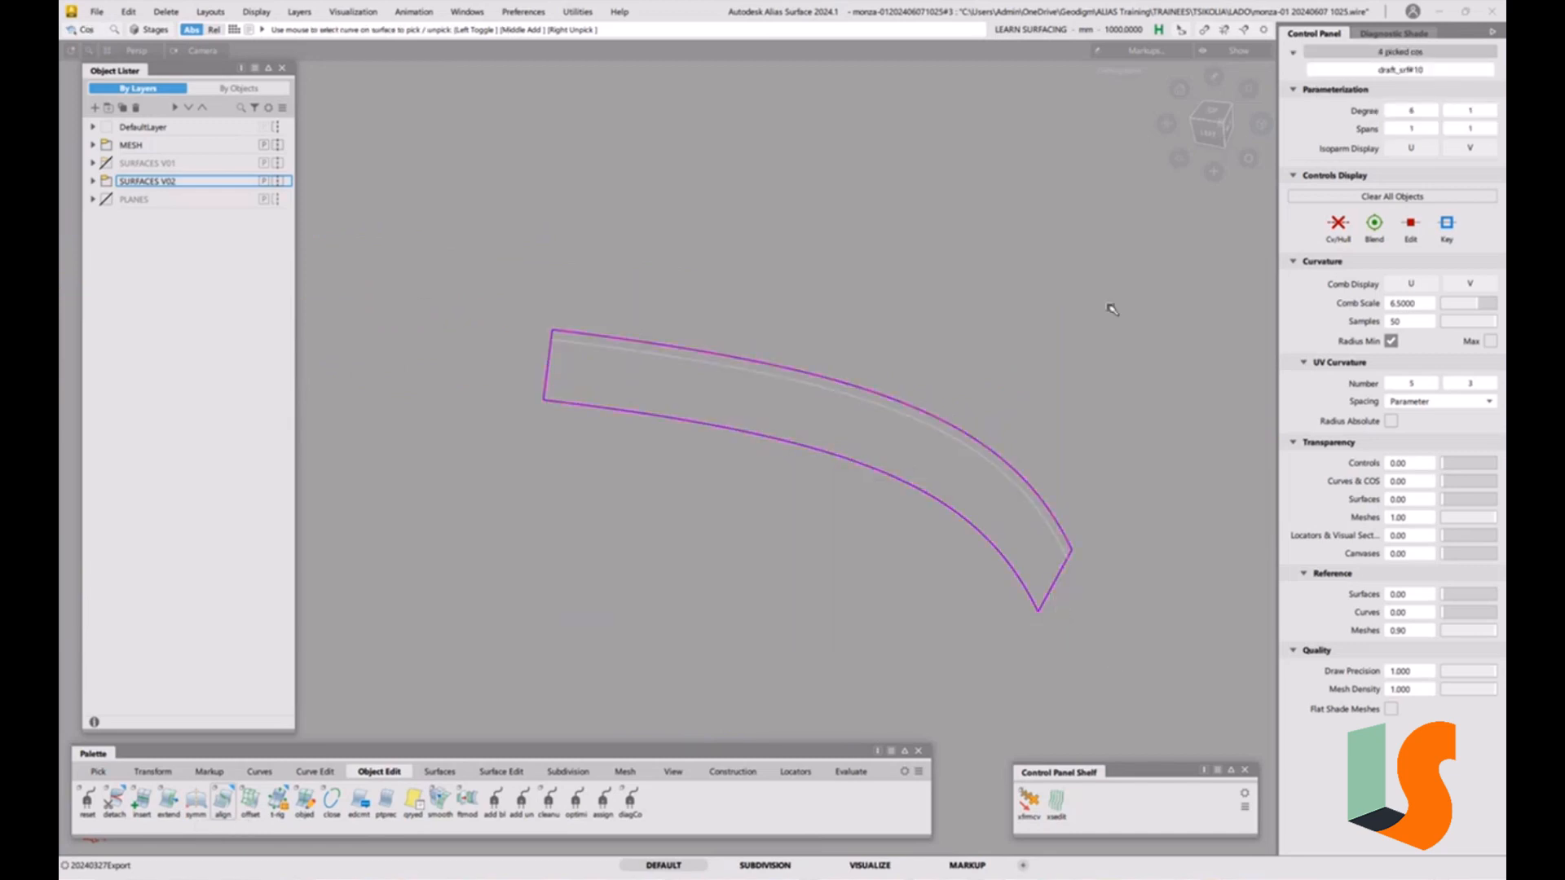
pyautogui.click(900, 425)
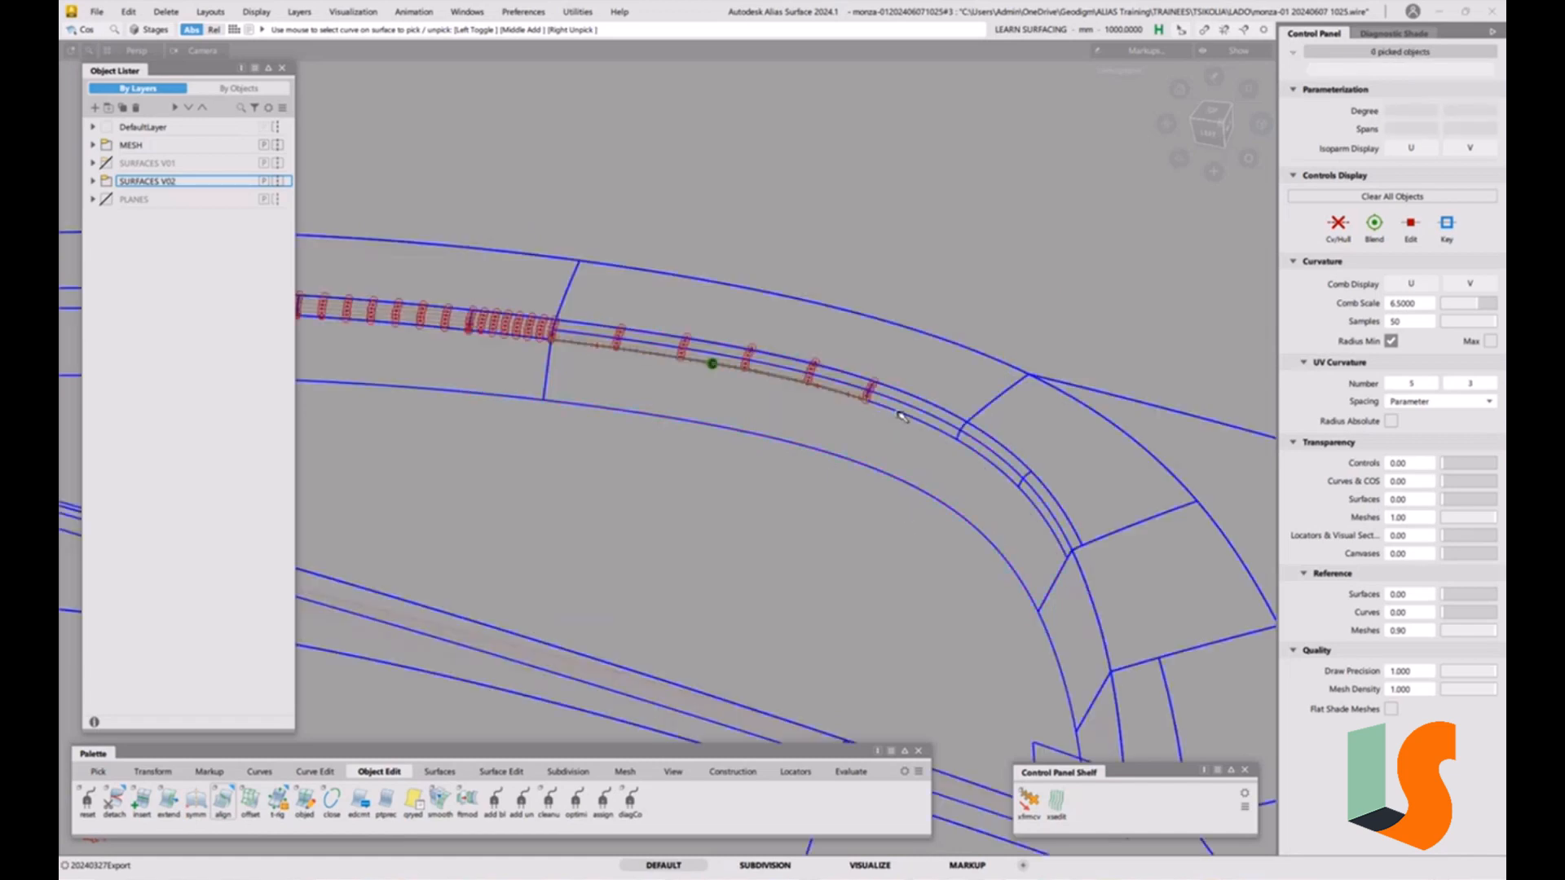
pyautogui.keyDown('alt'); pyautogui.keyDown('shift'); pyautogui.moveTo(899, 415); pyautogui.dragTo(932, 513, button='right'); pyautogui.keyUp('shift'); pyautogui.keyUp('alt')
pyautogui.keyDown('ctrl'); pyautogui.keyDown('shift'); pyautogui.moveTo(929, 512); pyautogui.dragTo(915, 539, button='middle'); pyautogui.keyUp('shift'); pyautogui.keyUp('ctrl')
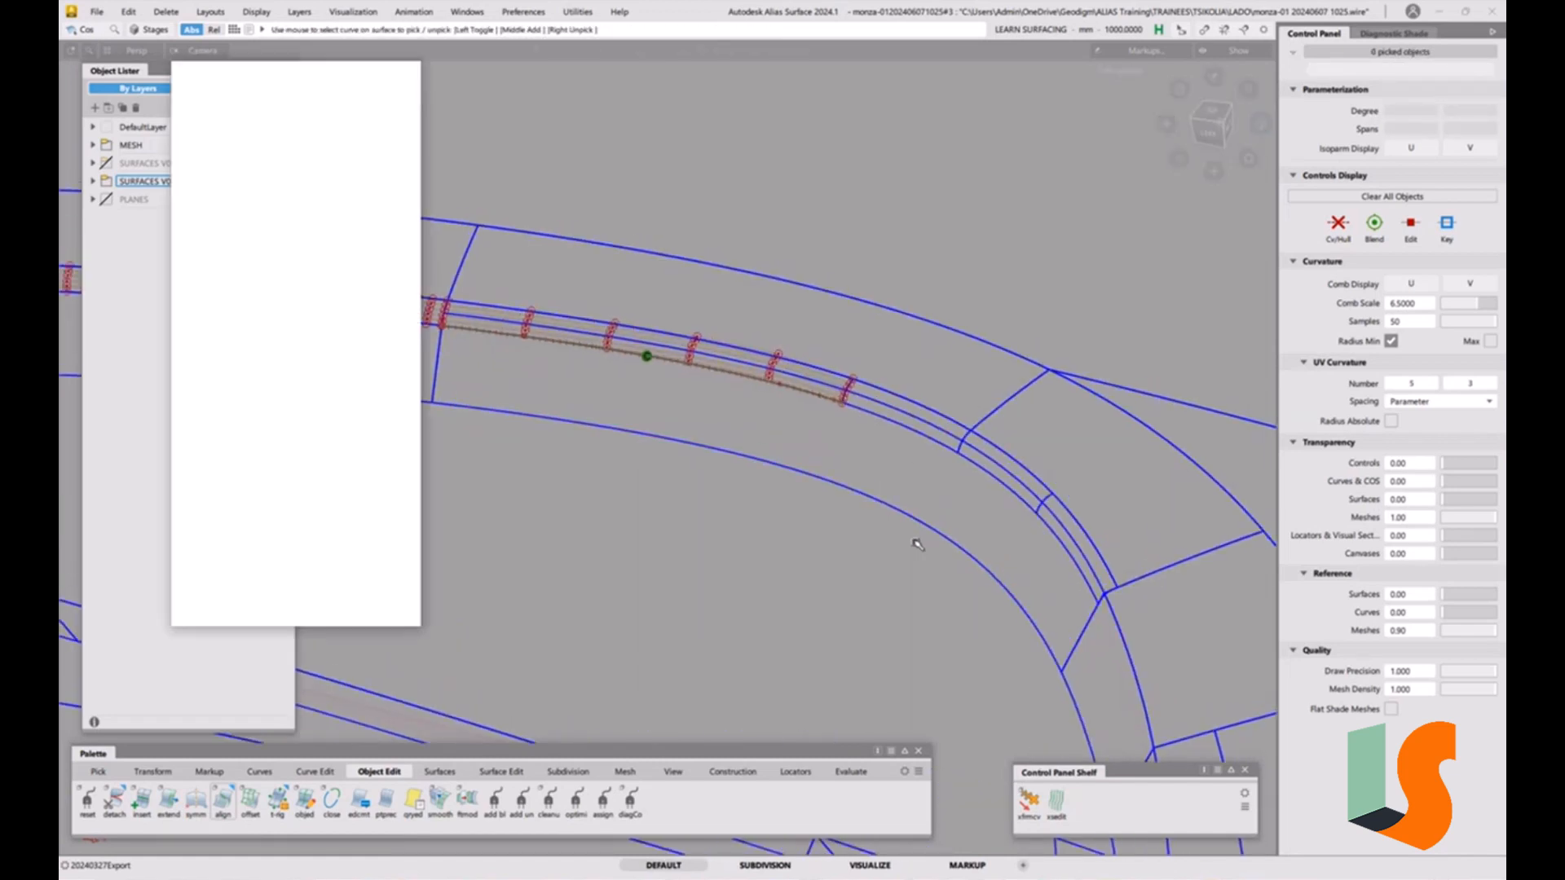
pyautogui.click(922, 522)
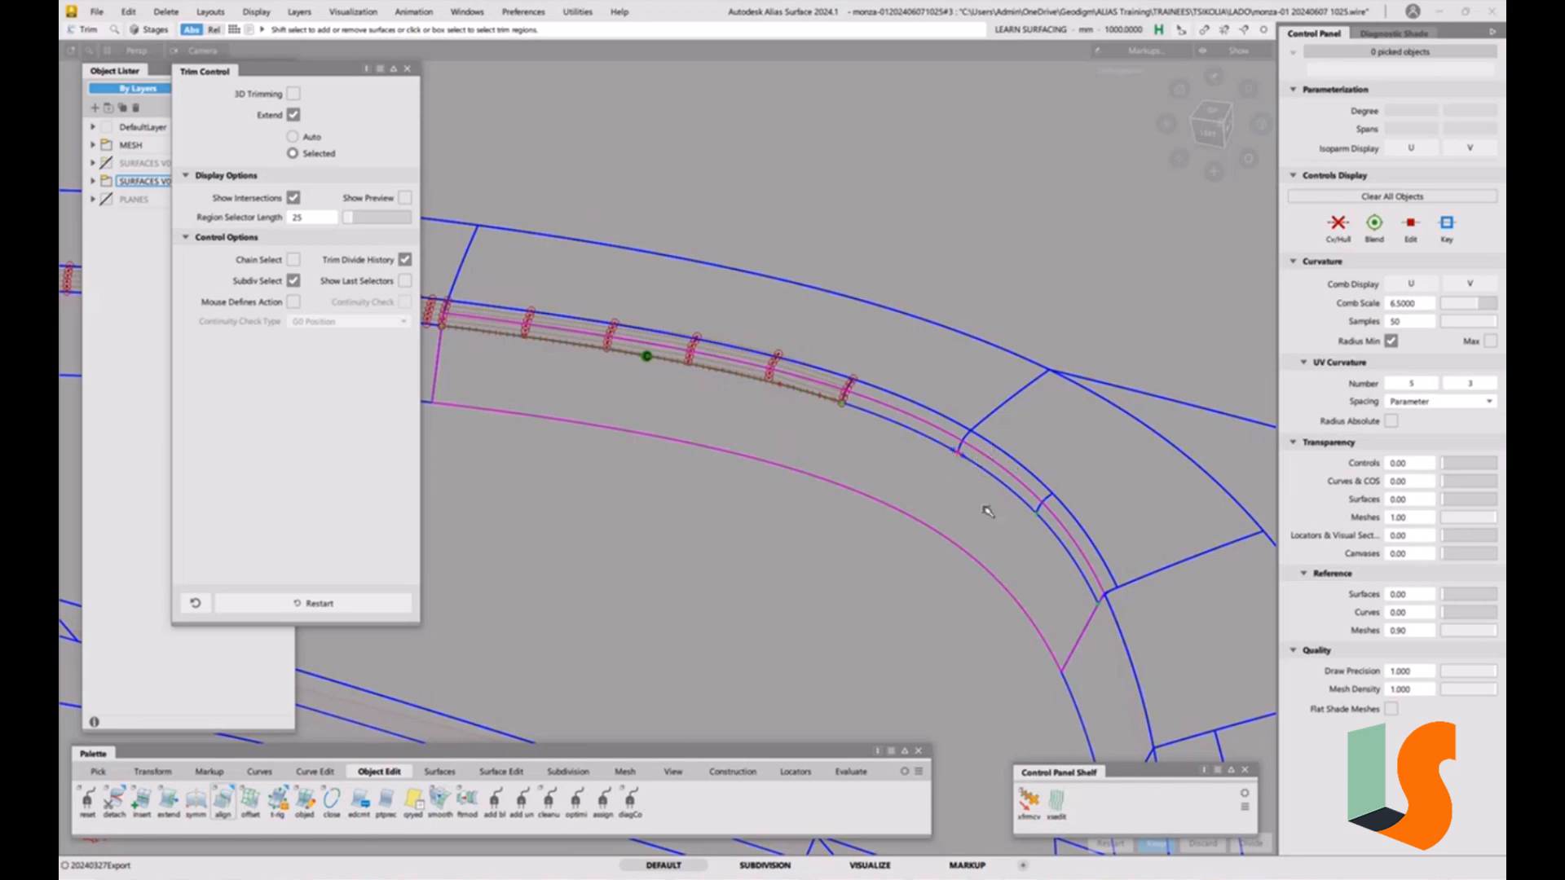
pyautogui.keyDown('ctrl'); pyautogui.keyDown('shift'); pyautogui.moveTo(1002, 549); pyautogui.dragTo(1003, 479, button='middle'); pyautogui.keyUp('shift'); pyautogui.keyUp('ctrl')
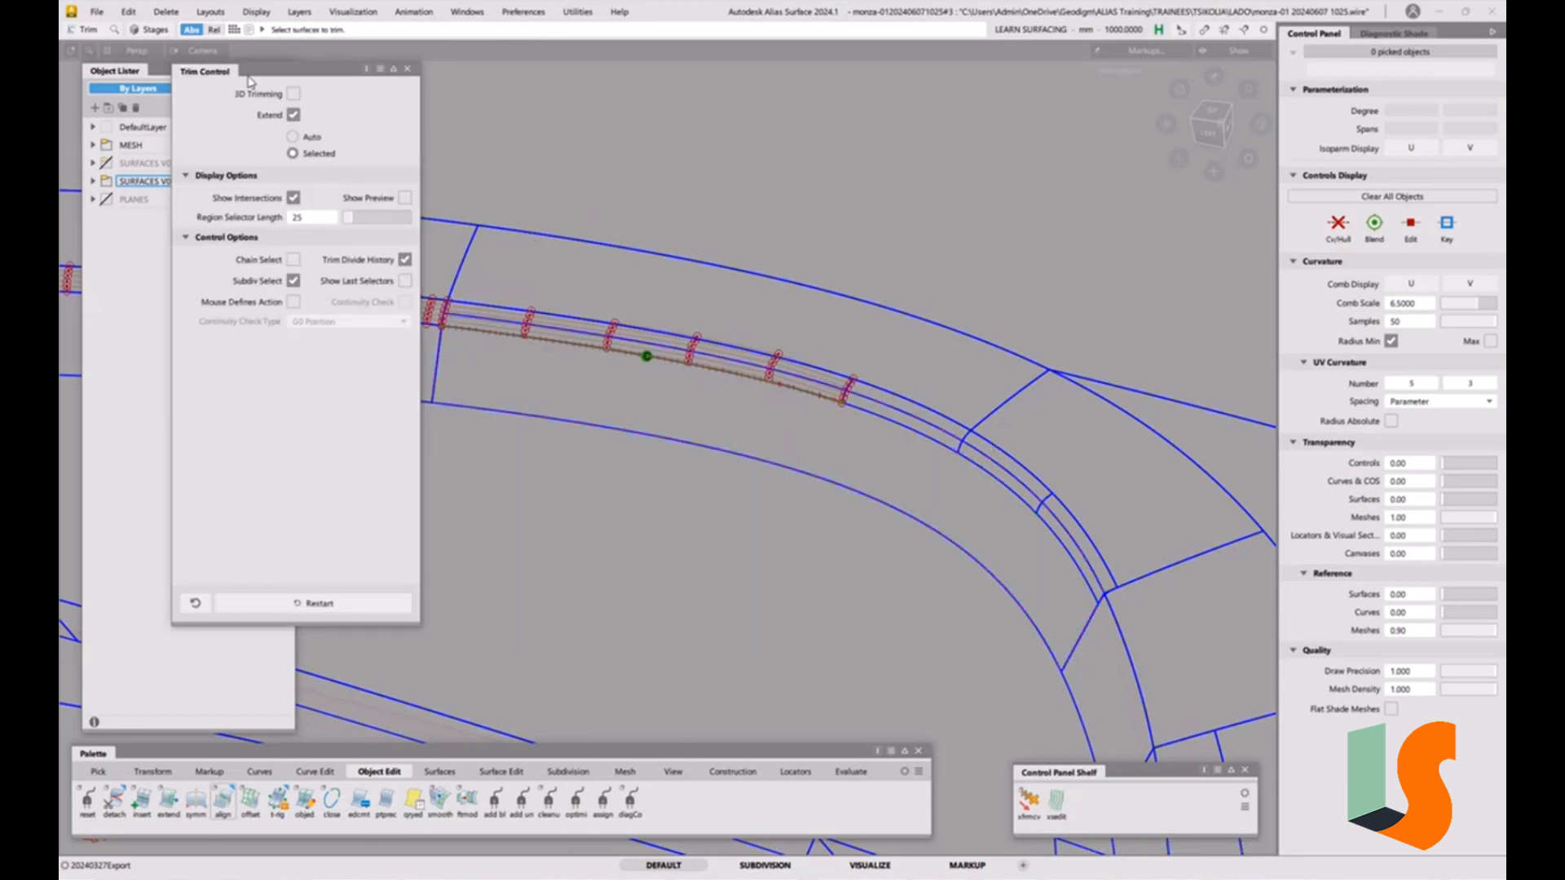
# Save the model as a new version of the monza-01 wire file.
pyautogui.click(96, 12)
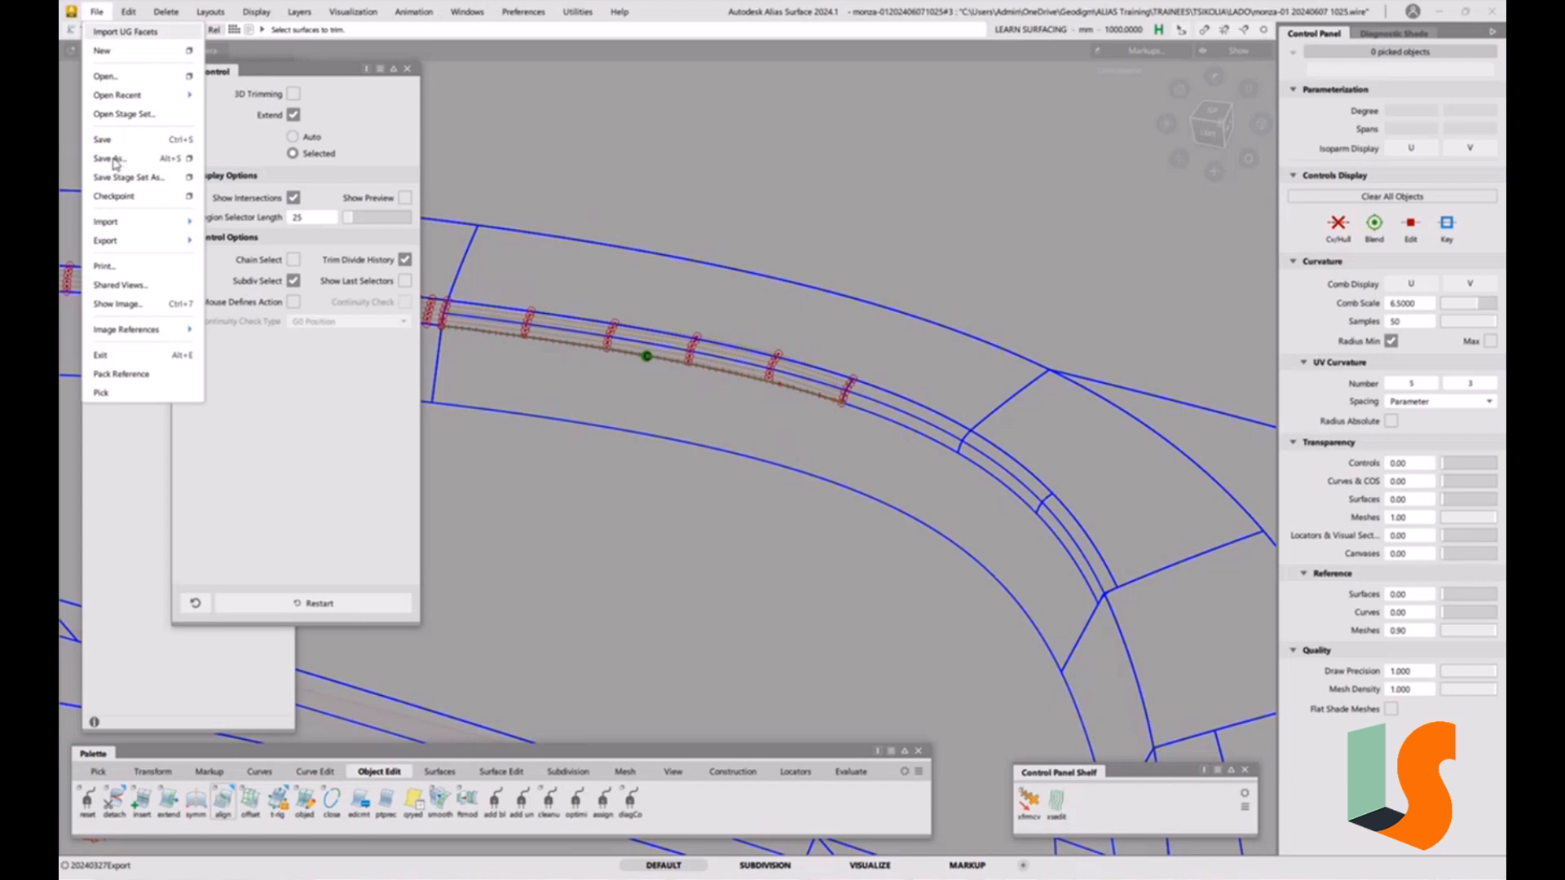
pyautogui.click(113, 159)
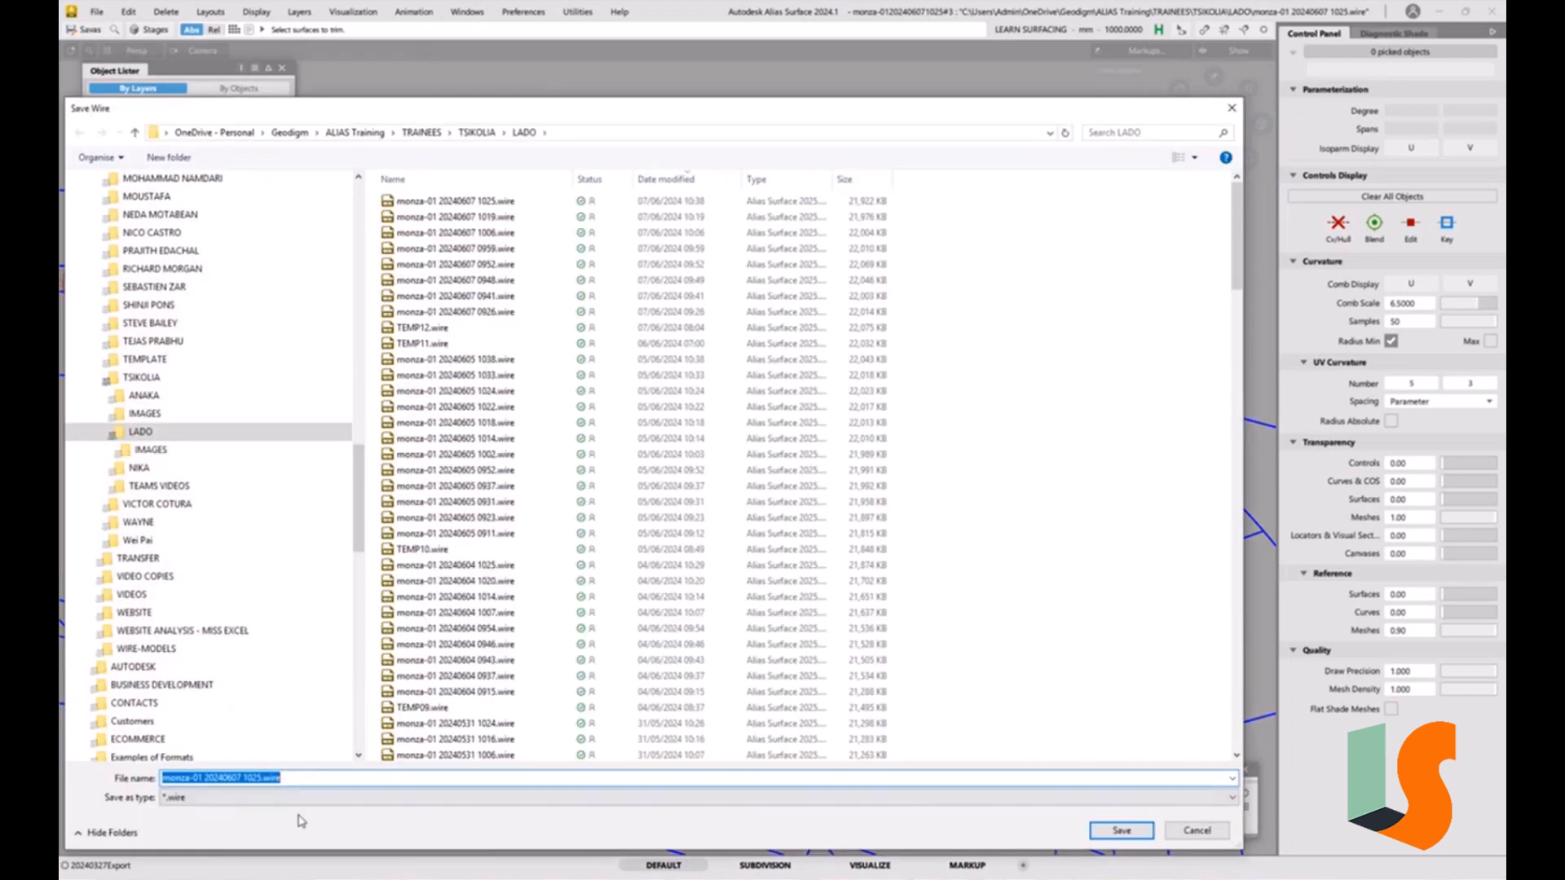
pyautogui.moveTo(232, 779); pyautogui.dragTo(350, 782)
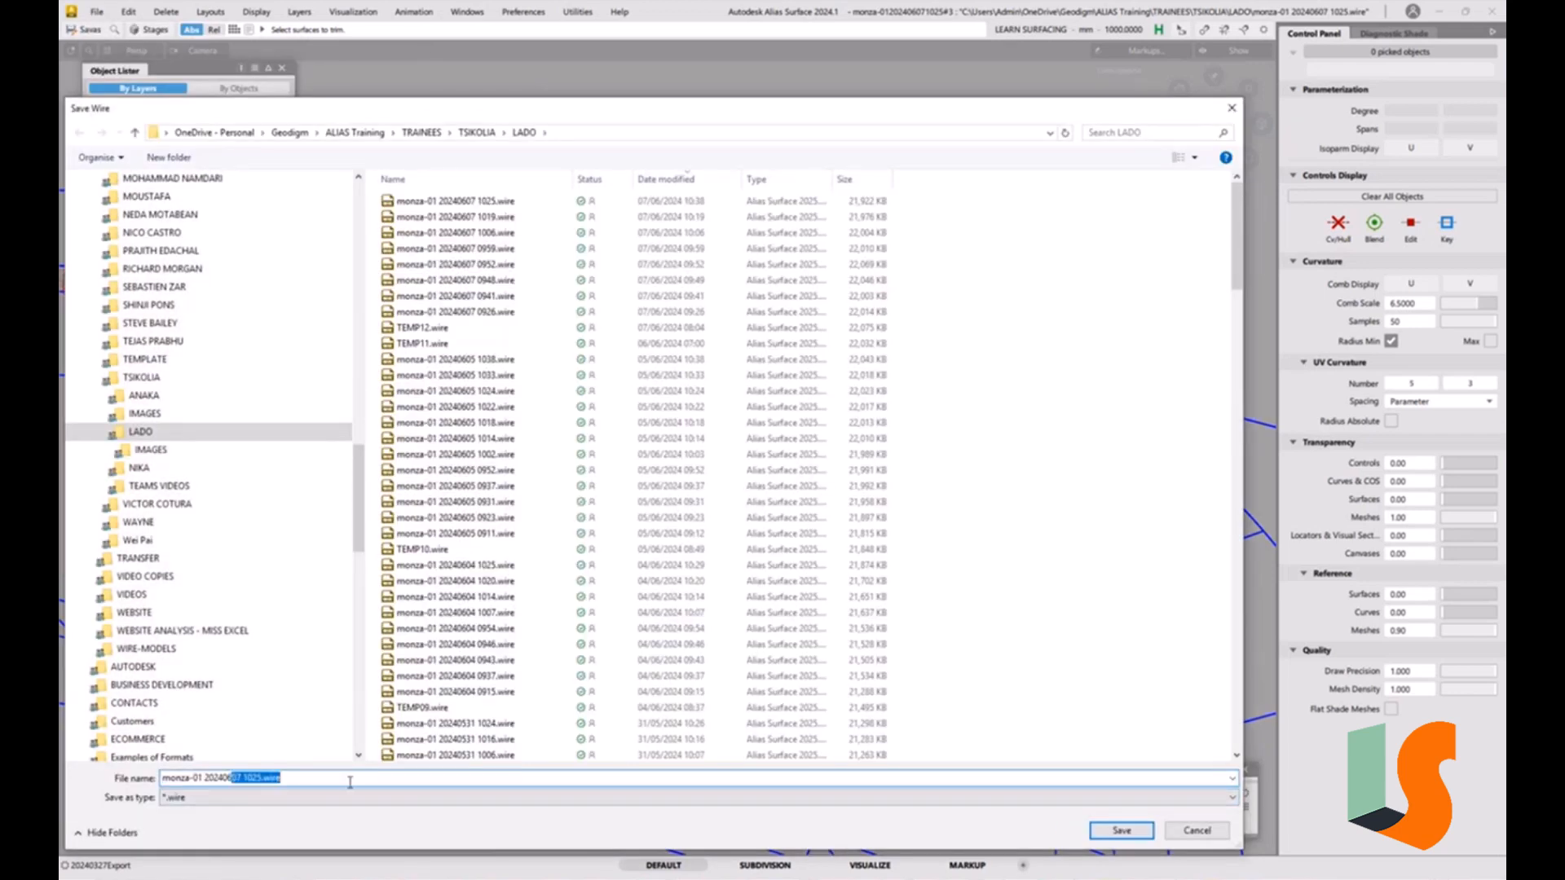
pyautogui.write('10')
pyautogui.press('Return')
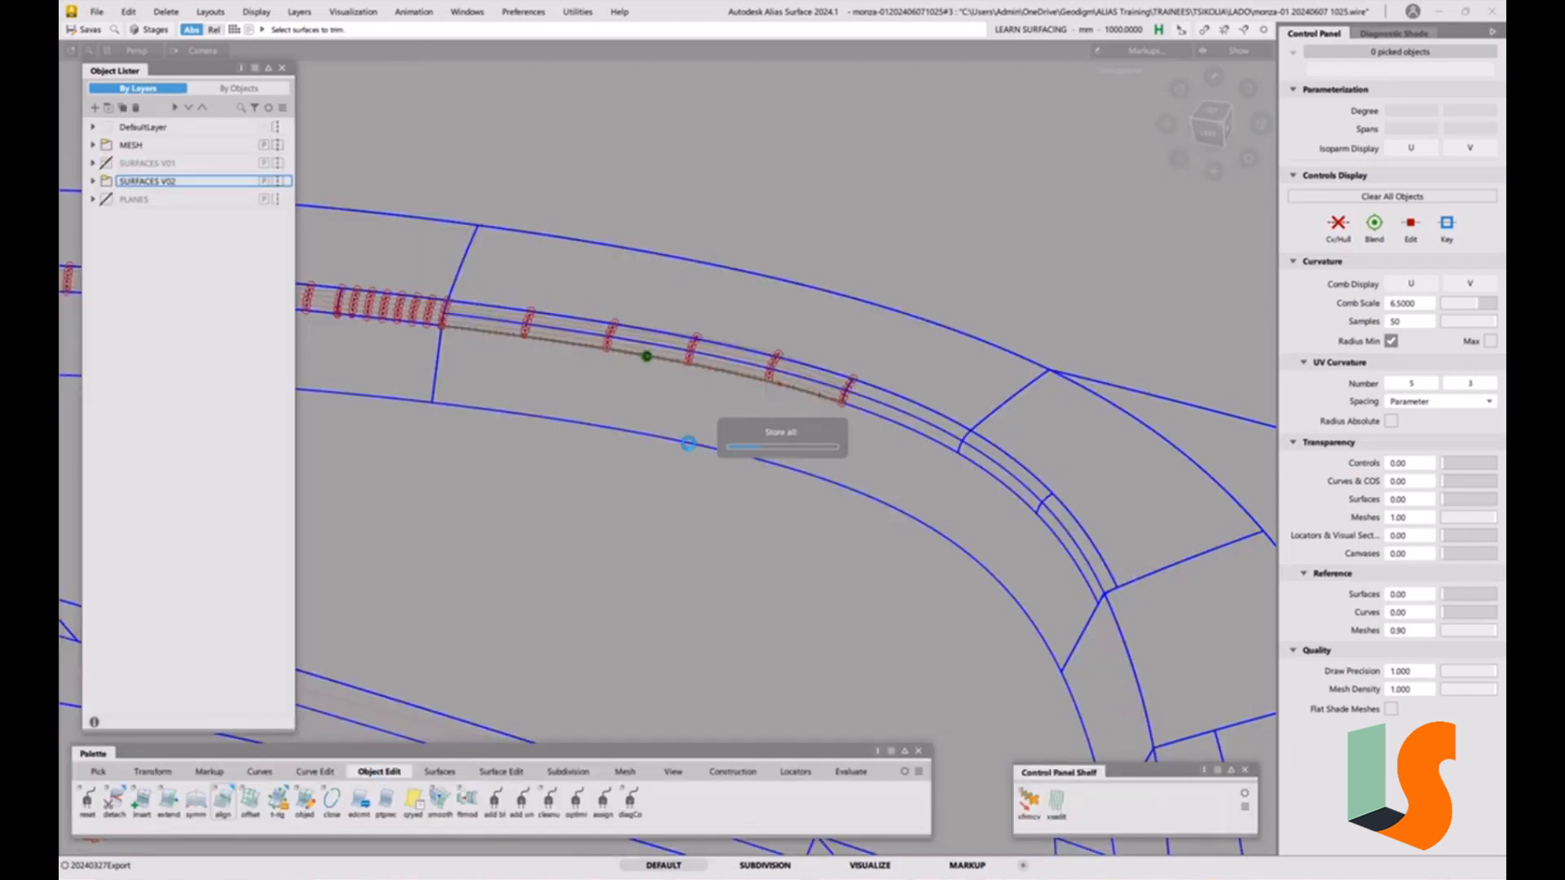
# Select the two curves on the draft surface and delete them.
pyautogui.keyDown('ctrl'); pyautogui.keyDown('shift'); pyautogui.moveTo(810, 482); pyautogui.dragTo(809, 450); pyautogui.keyUp('shift'); pyautogui.keyUp('ctrl')
pyautogui.keyDown('ctrl'); pyautogui.keyDown('shift'); pyautogui.moveTo(962, 468); pyautogui.dragTo(929, 454); pyautogui.keyUp('shift'); pyautogui.keyUp('ctrl')
pyautogui.click(974, 475)
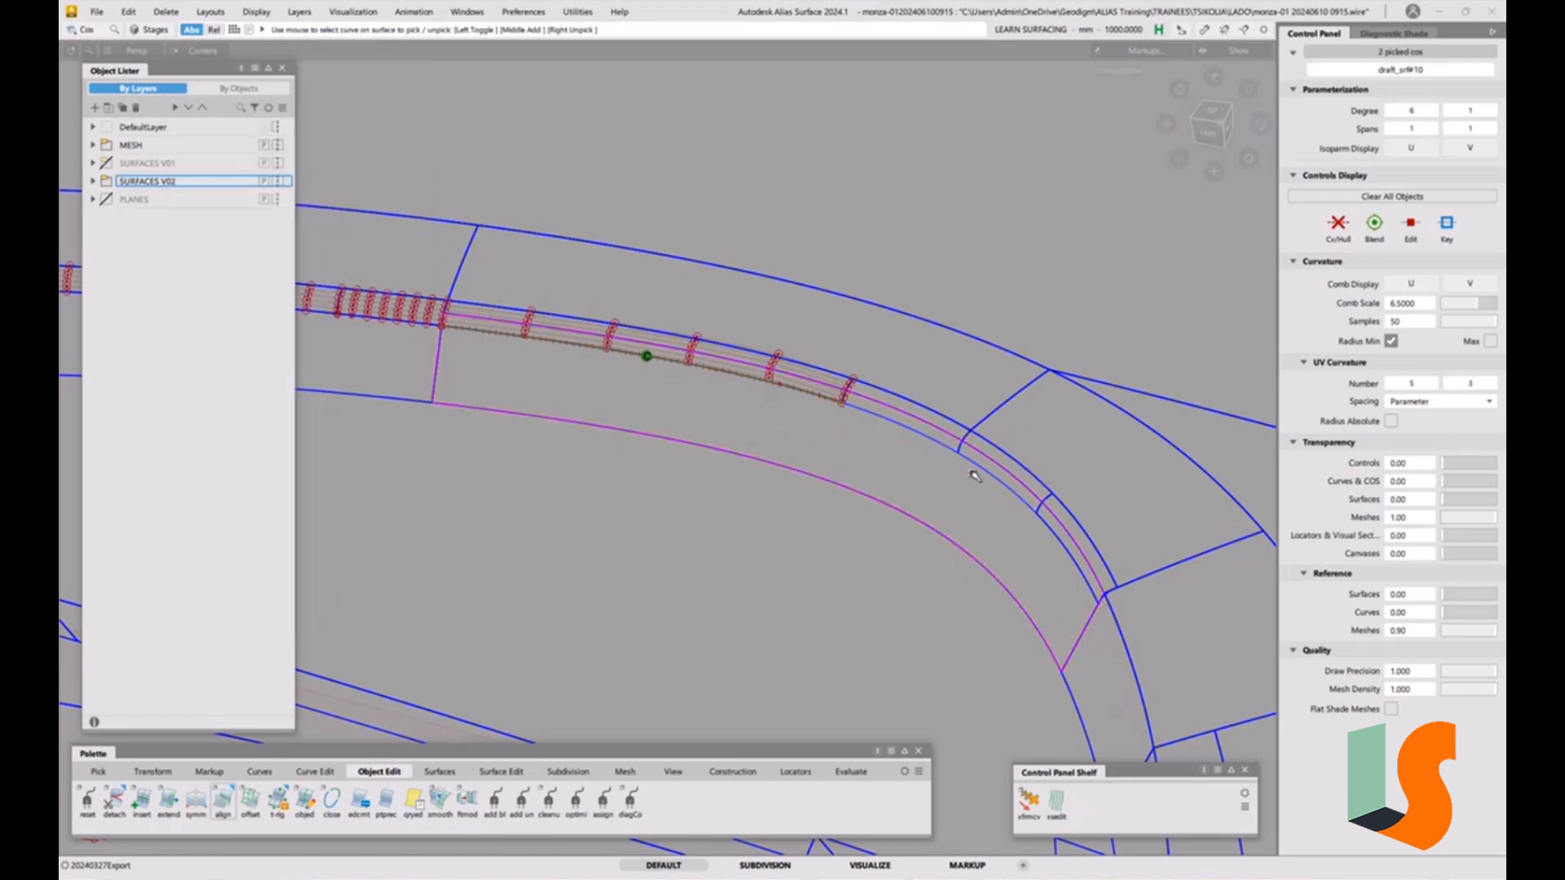
pyautogui.press('Delete')
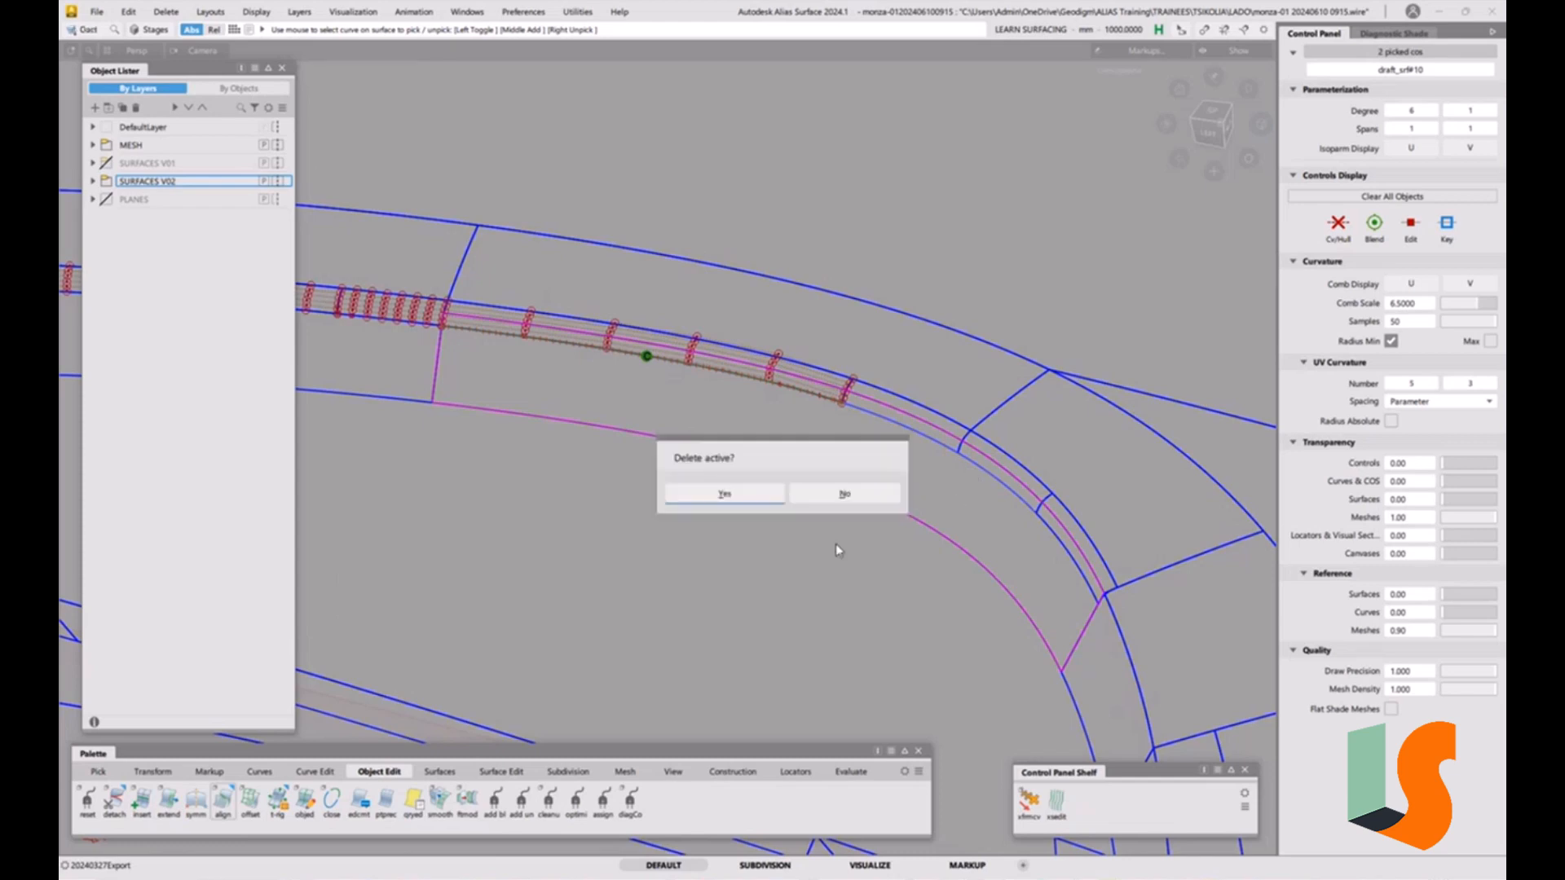
pyautogui.click(751, 499)
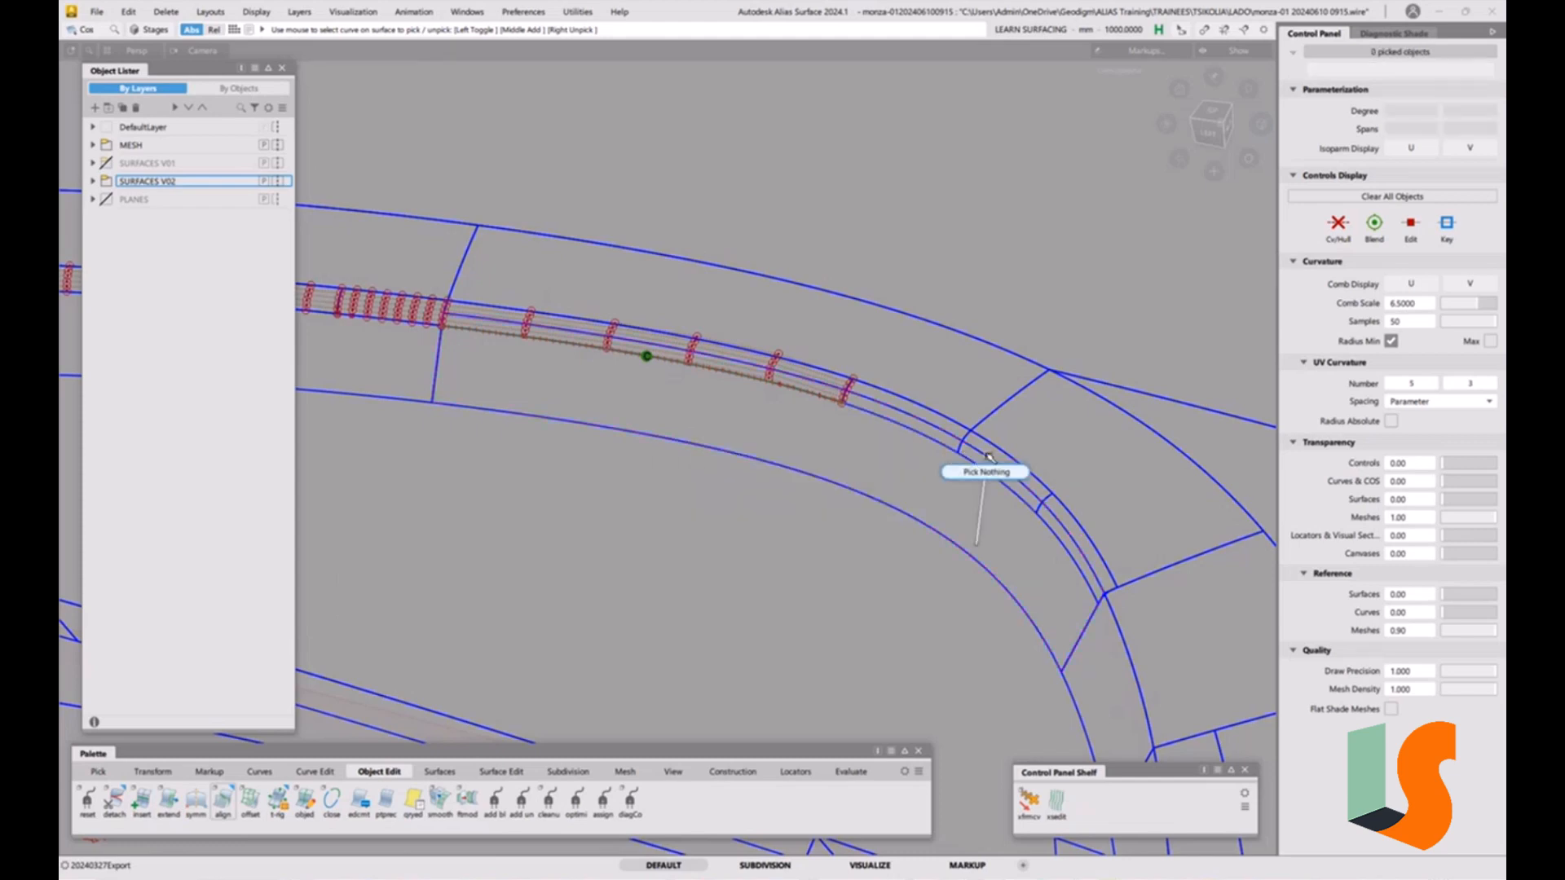
# Select the two surfaces beyond the junction and display their control hulls.
pyautogui.scroll(3, 993, 437)
pyautogui.keyDown('alt'); pyautogui.keyDown('shift'); pyautogui.moveTo(994, 437); pyautogui.dragTo(979, 445, button='middle'); pyautogui.keyUp('shift'); pyautogui.keyUp('alt')
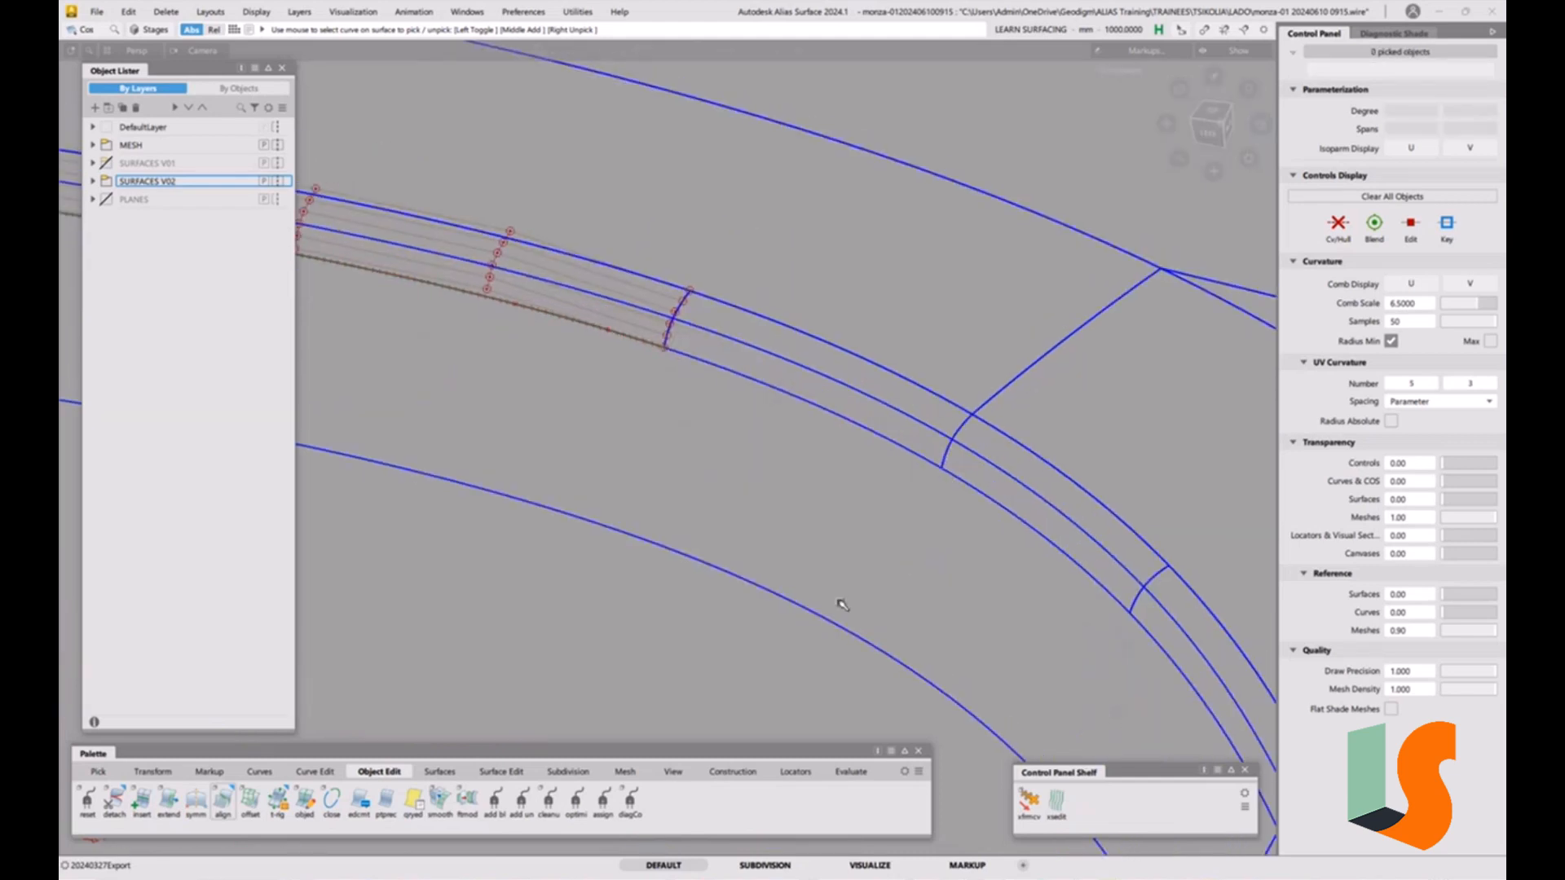
pyautogui.keyDown('ctrl'); pyautogui.keyDown('shift'); pyautogui.moveTo(1013, 505); pyautogui.dragTo(975, 484); pyautogui.keyUp('shift'); pyautogui.keyUp('ctrl')
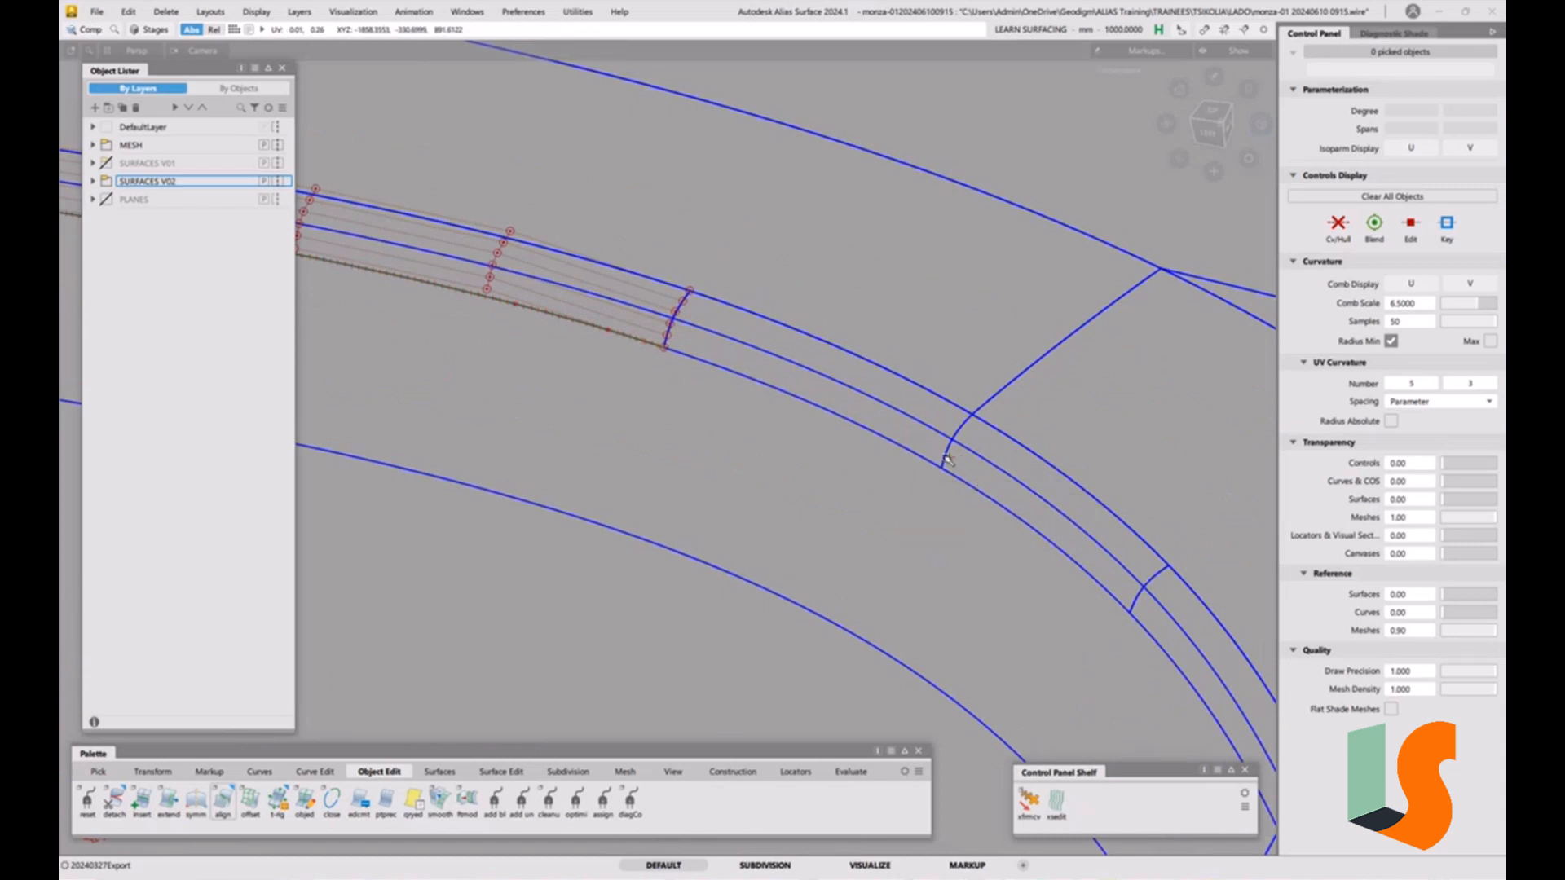
pyautogui.click(946, 459)
pyautogui.click(1140, 605)
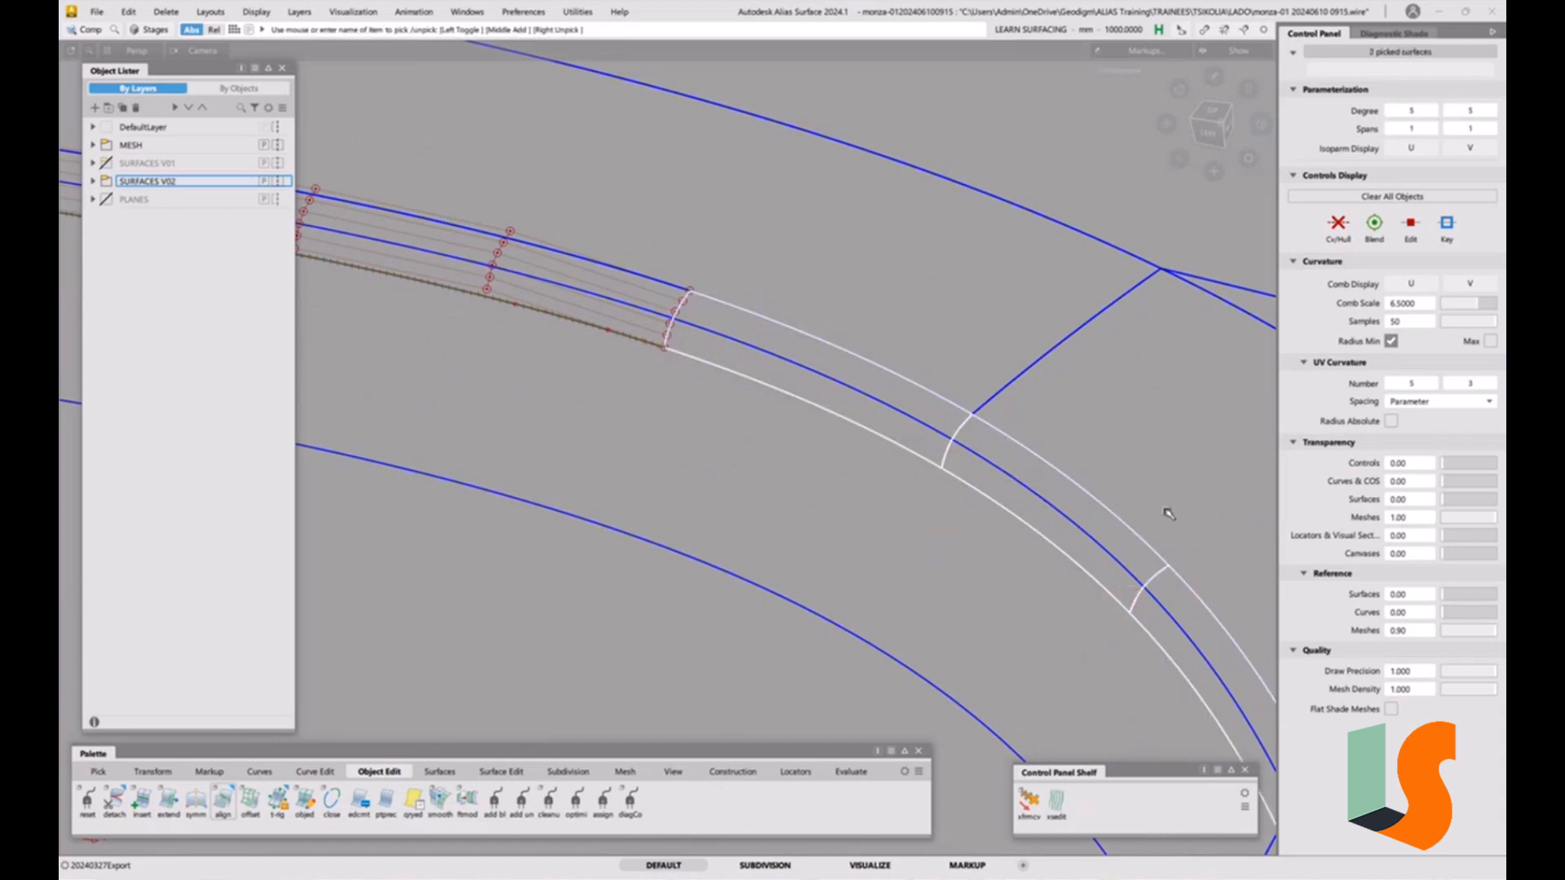
pyautogui.click(1338, 225)
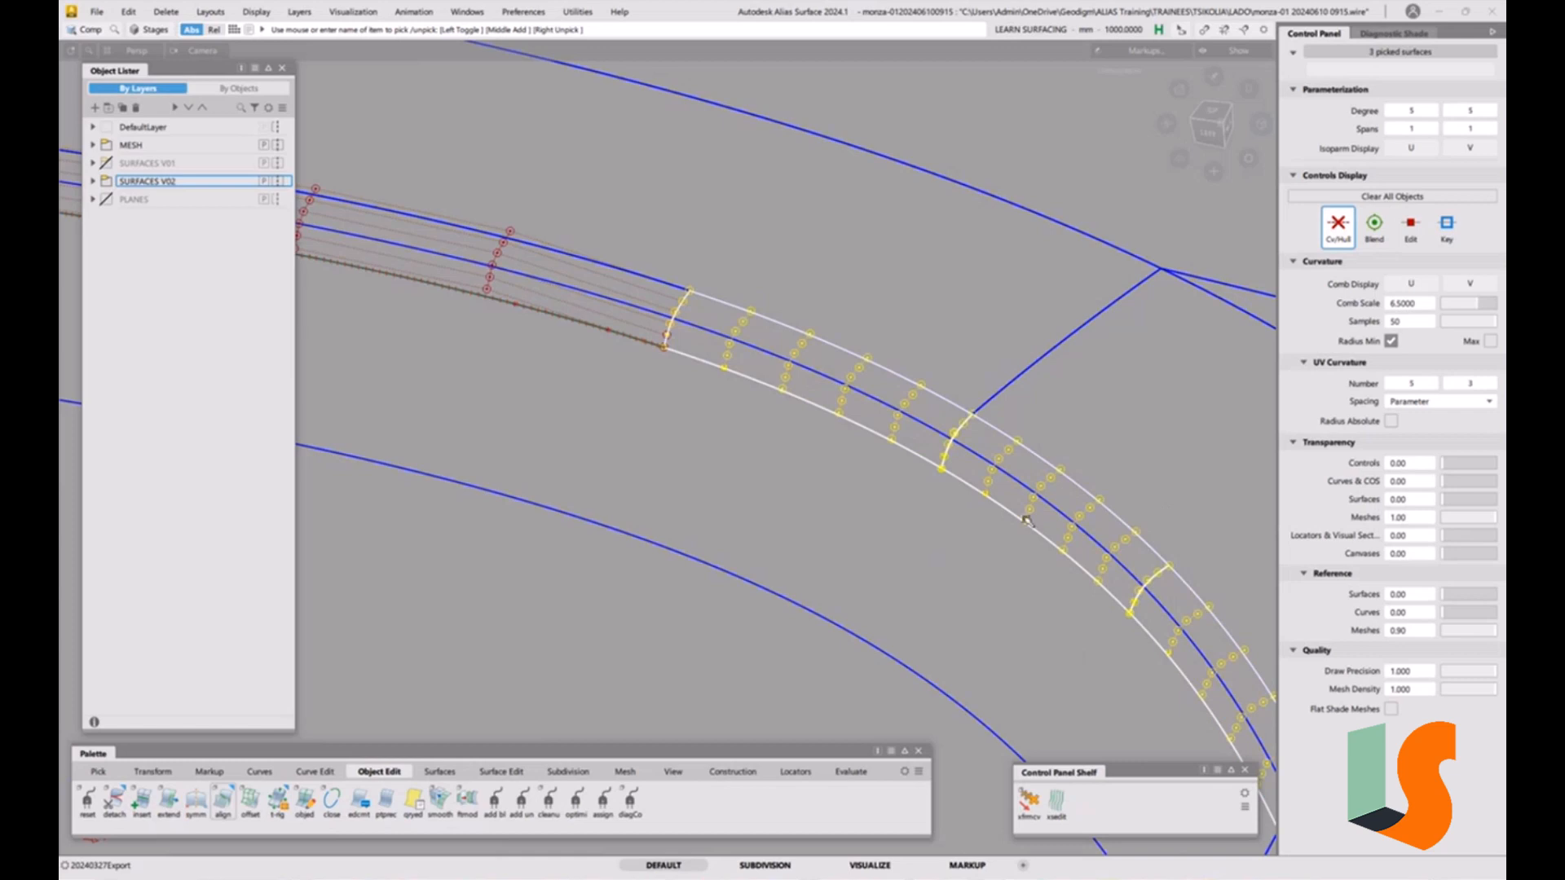
# Orbit around the junction to inspect the surfaces' control hulls.
pyautogui.click(996, 424)
pyautogui.keyDown('alt'); pyautogui.keyDown('shift'); pyautogui.moveTo(971, 428); pyautogui.dragTo(884, 481, button='right'); pyautogui.keyUp('shift'); pyautogui.keyUp('alt')
pyautogui.keyDown('alt'); pyautogui.keyDown('shift'); pyautogui.moveTo(885, 481); pyautogui.dragTo(947, 252, button='middle'); pyautogui.keyUp('shift'); pyautogui.keyUp('alt')
pyautogui.keyDown('alt'); pyautogui.keyDown('shift'); pyautogui.moveTo(828, 506); pyautogui.dragTo(851, 347, button='right'); pyautogui.keyUp('shift'); pyautogui.keyUp('alt')
pyautogui.keyDown('alt'); pyautogui.keyDown('shift'); pyautogui.moveTo(824, 500); pyautogui.dragTo(866, 203, button='middle'); pyautogui.keyUp('shift'); pyautogui.keyUp('alt')
pyautogui.keyDown('alt'); pyautogui.keyDown('shift'); pyautogui.moveTo(870, 198); pyautogui.dragTo(853, 513, button='right'); pyautogui.keyUp('shift'); pyautogui.keyUp('alt')
pyautogui.keyDown('alt'); pyautogui.keyDown('shift'); pyautogui.moveTo(914, 262); pyautogui.dragTo(881, 388, button='middle'); pyautogui.keyUp('shift'); pyautogui.keyUp('alt')
pyautogui.keyDown('alt'); pyautogui.keyDown('shift'); pyautogui.moveTo(880, 388); pyautogui.dragTo(893, 434, button='right'); pyautogui.keyUp('shift'); pyautogui.keyUp('alt')
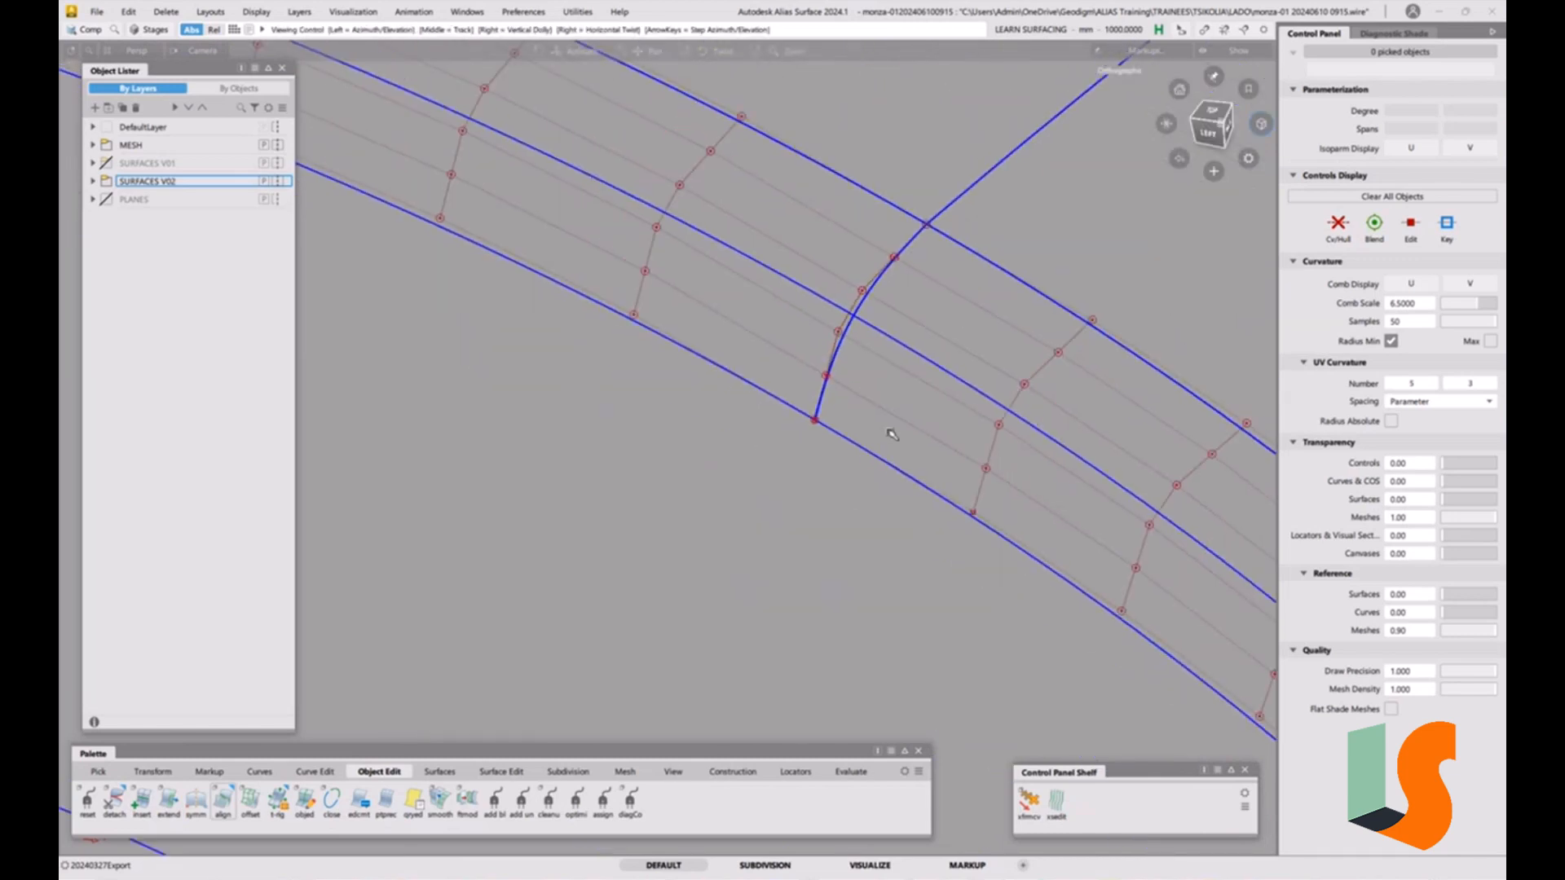
pyautogui.keyDown('alt'); pyautogui.keyDown('shift'); pyautogui.moveTo(891, 434); pyautogui.dragTo(902, 489, button='middle'); pyautogui.keyUp('shift'); pyautogui.keyUp('alt')
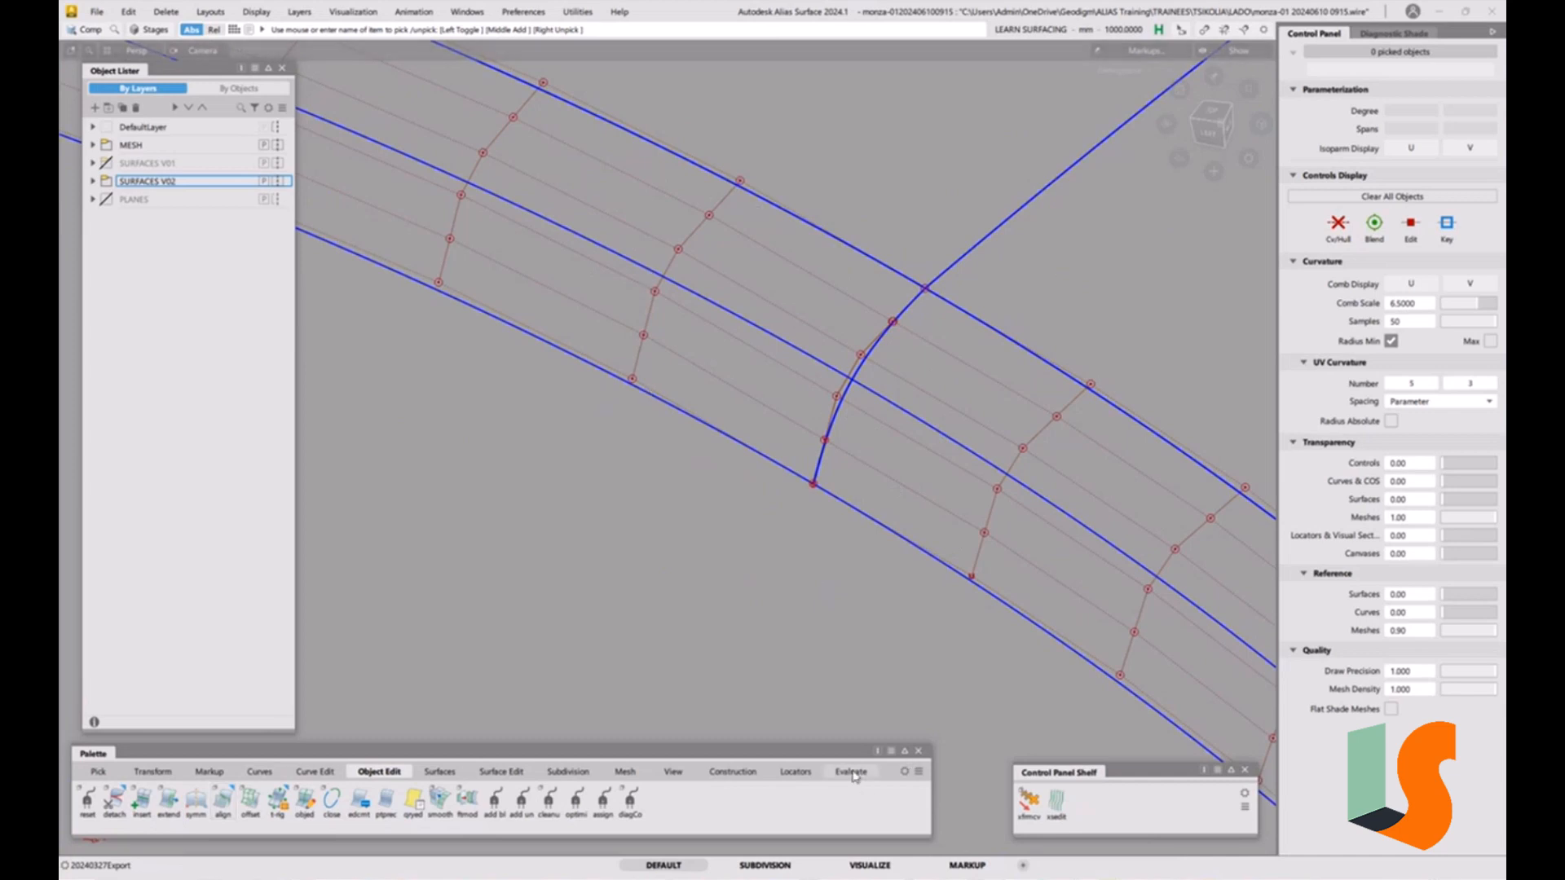
# Delete all locators from the model.
pyautogui.click(165, 11)
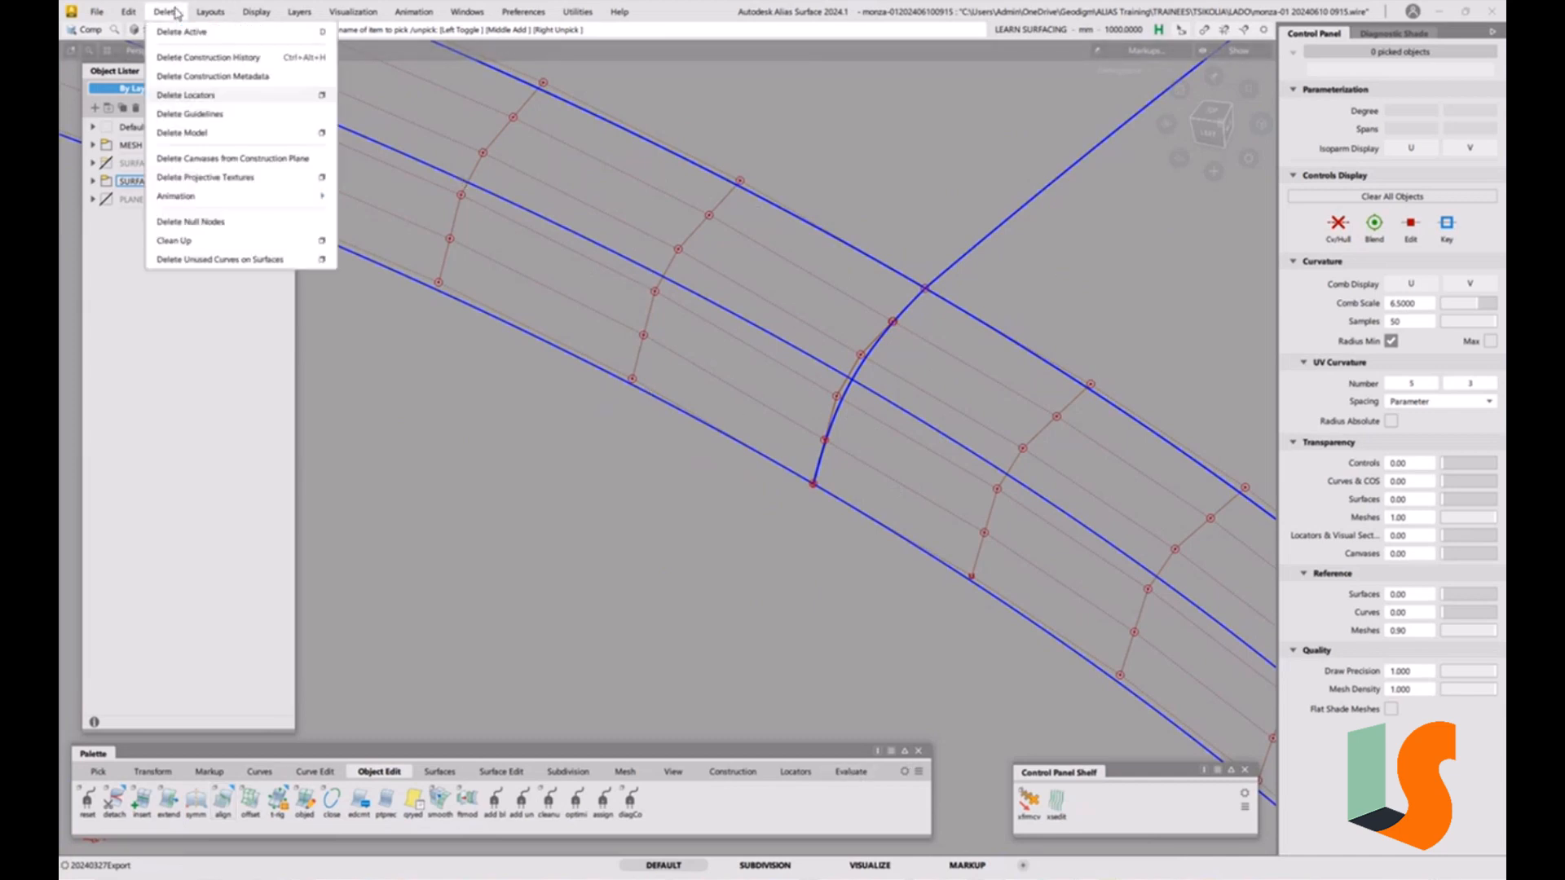
pyautogui.click(196, 95)
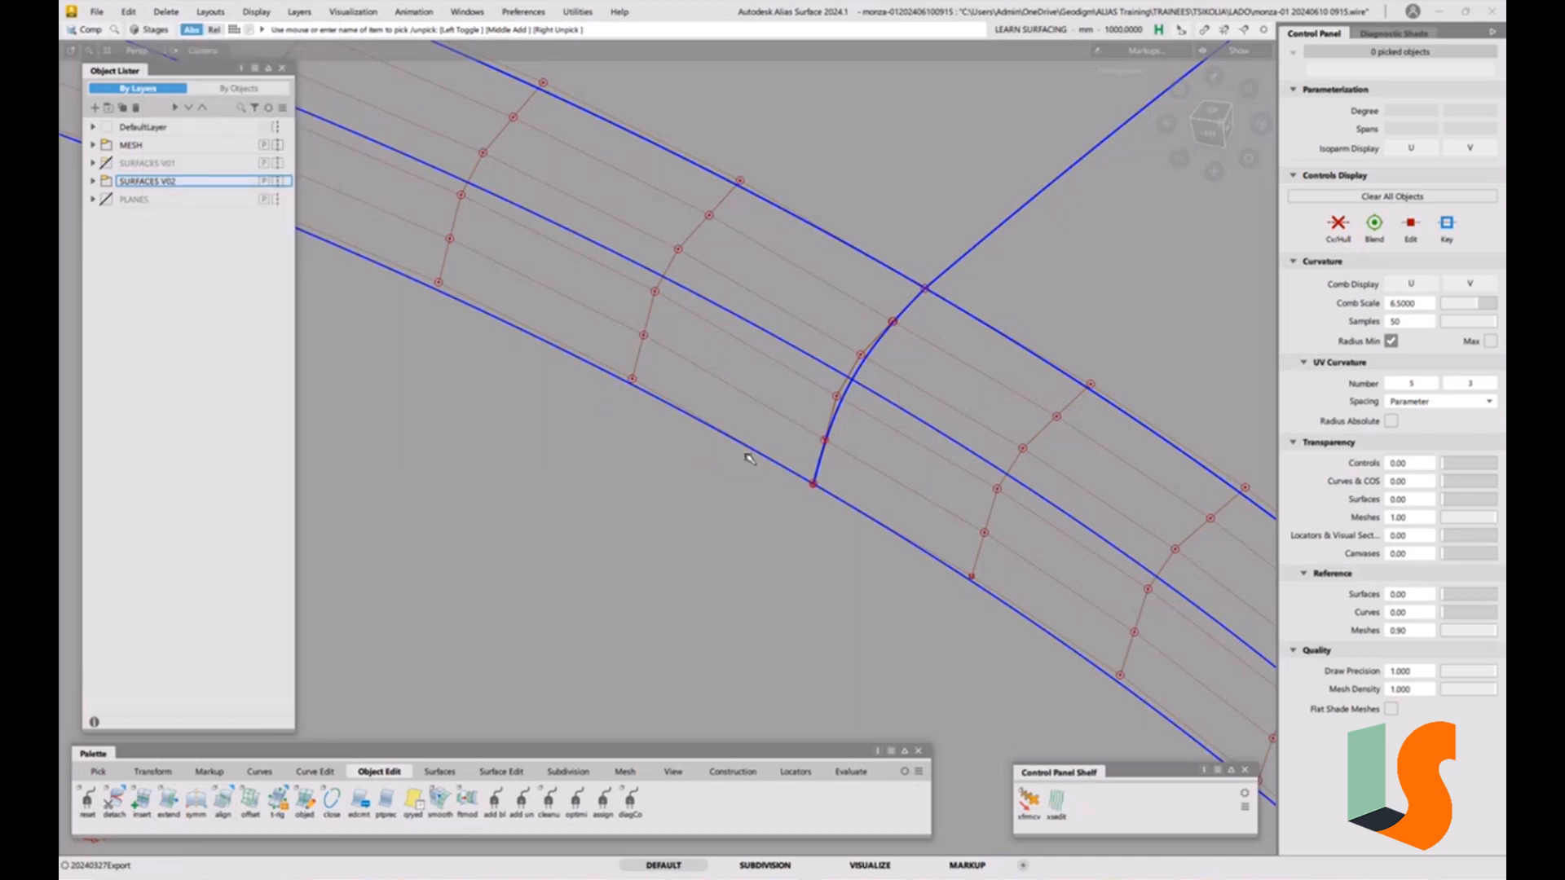
# Run Check Model on the surfaces around the junction with G0, G1 and G2 checks, then close the results.
pyautogui.click(858, 779)
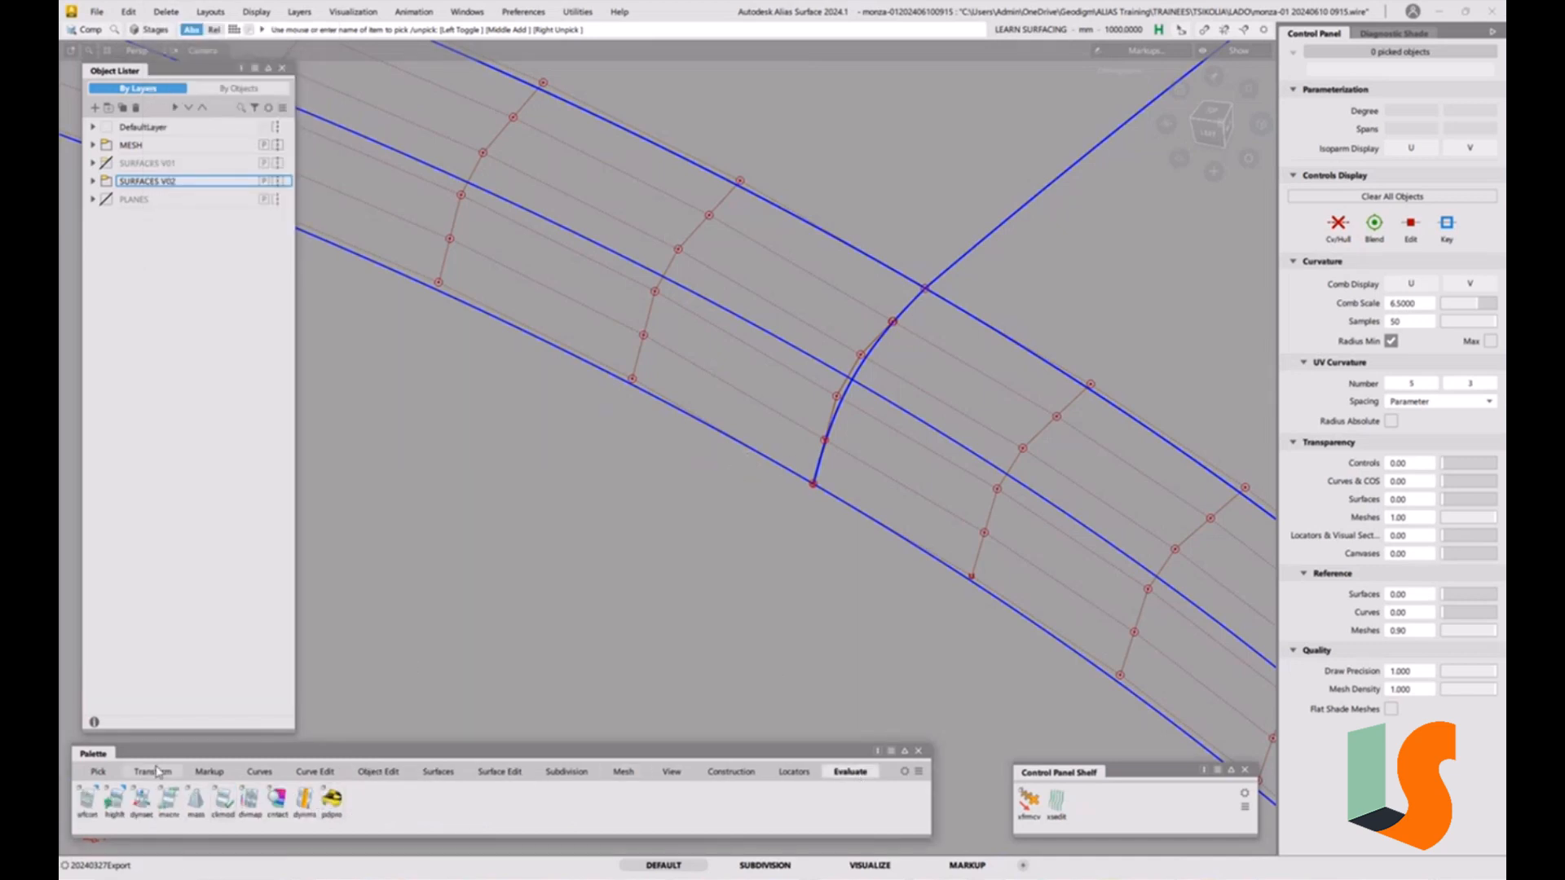
pyautogui.doubleClick(222, 803)
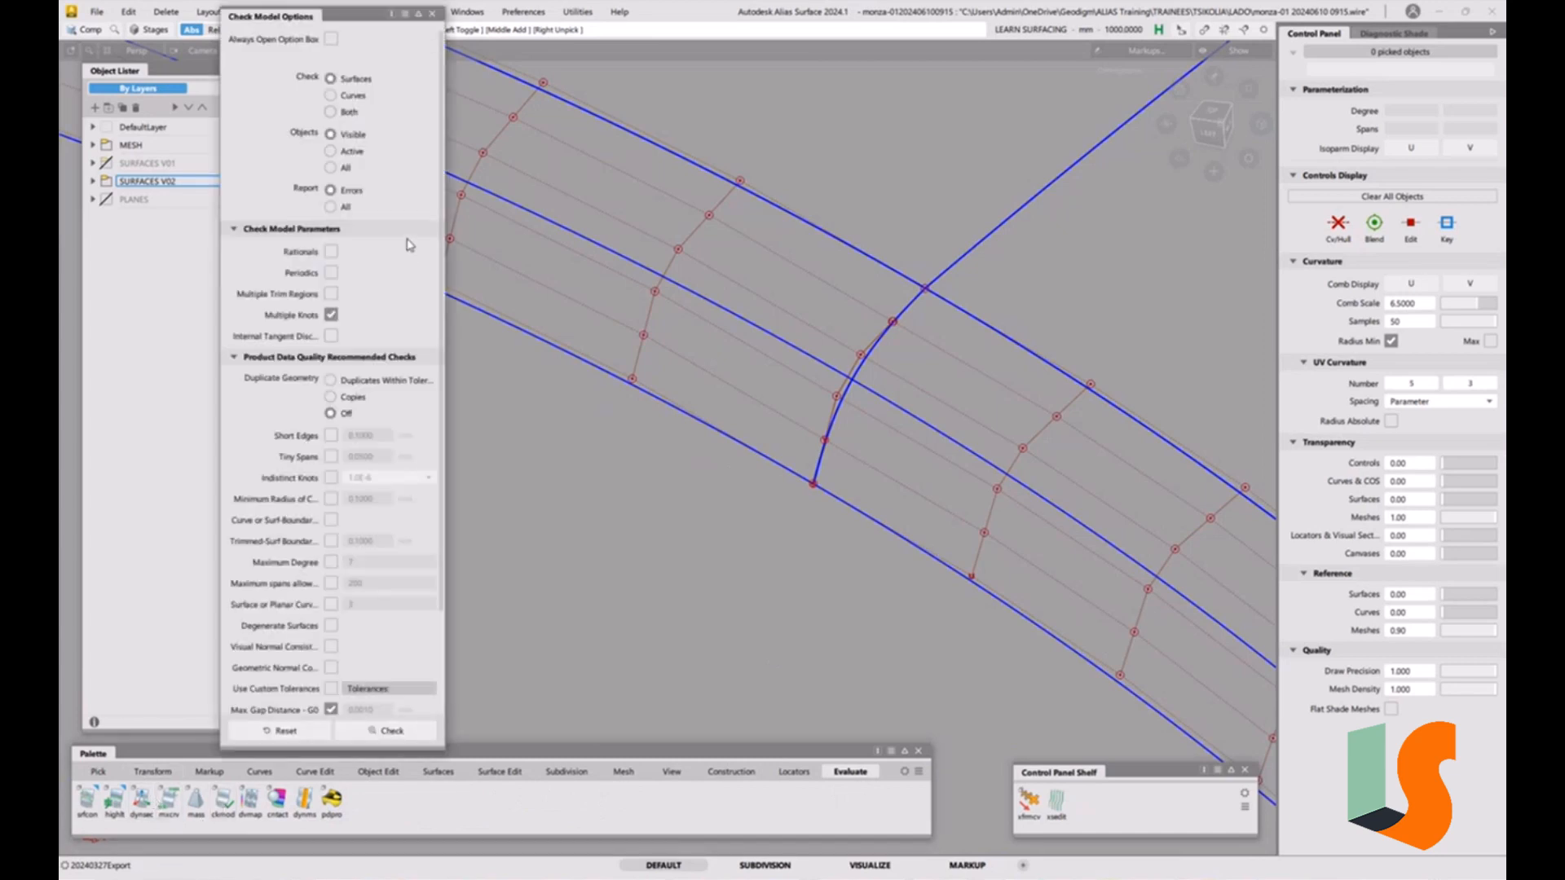
pyautogui.scroll(-2, 368, 329)
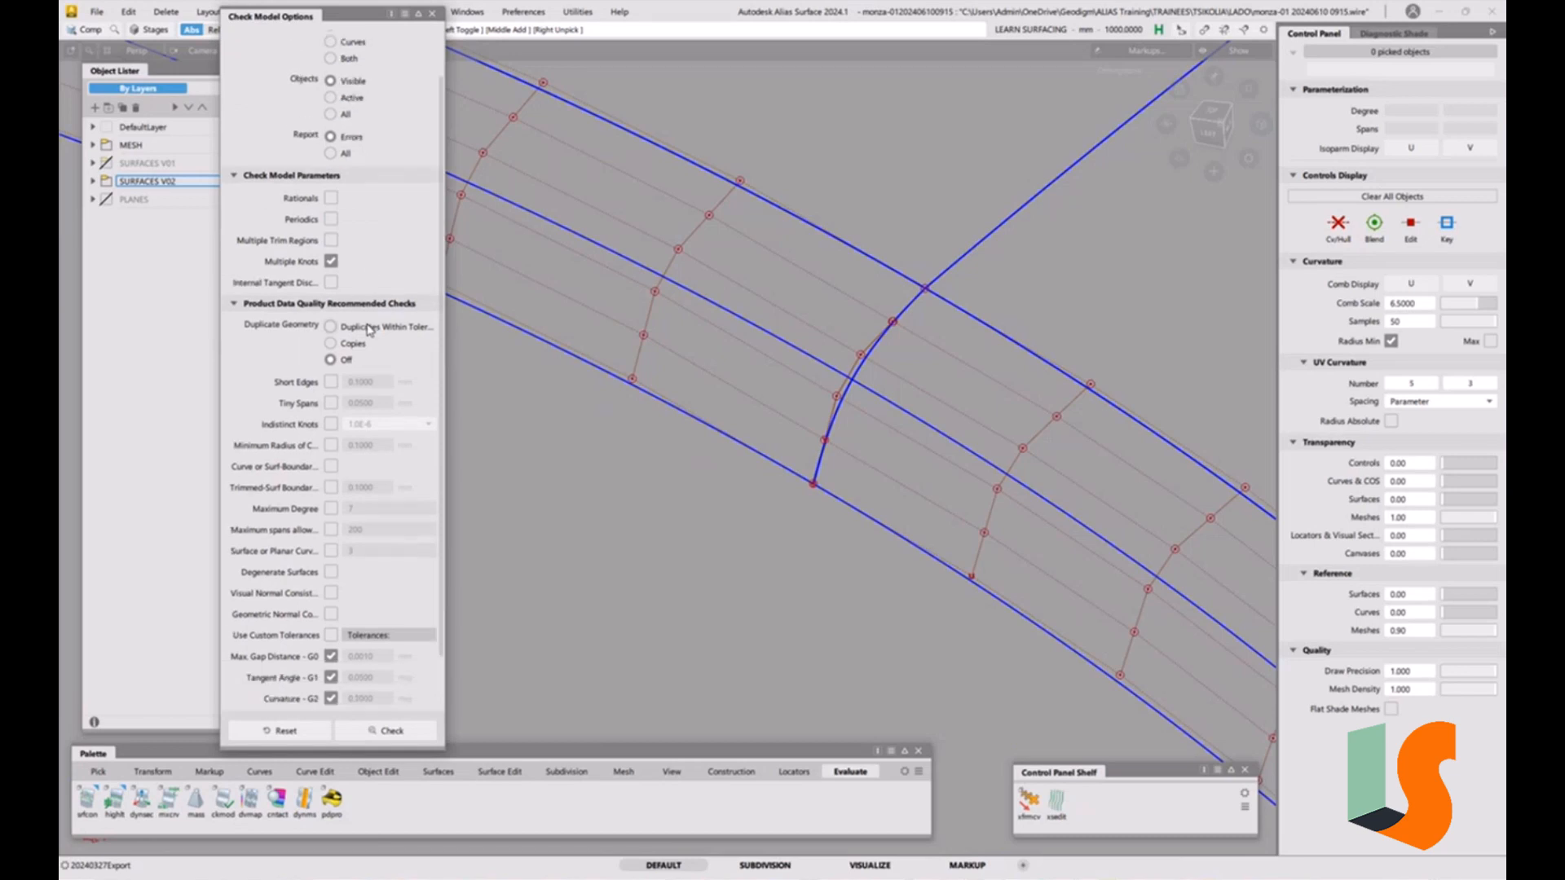
pyautogui.scroll(-3, 369, 329)
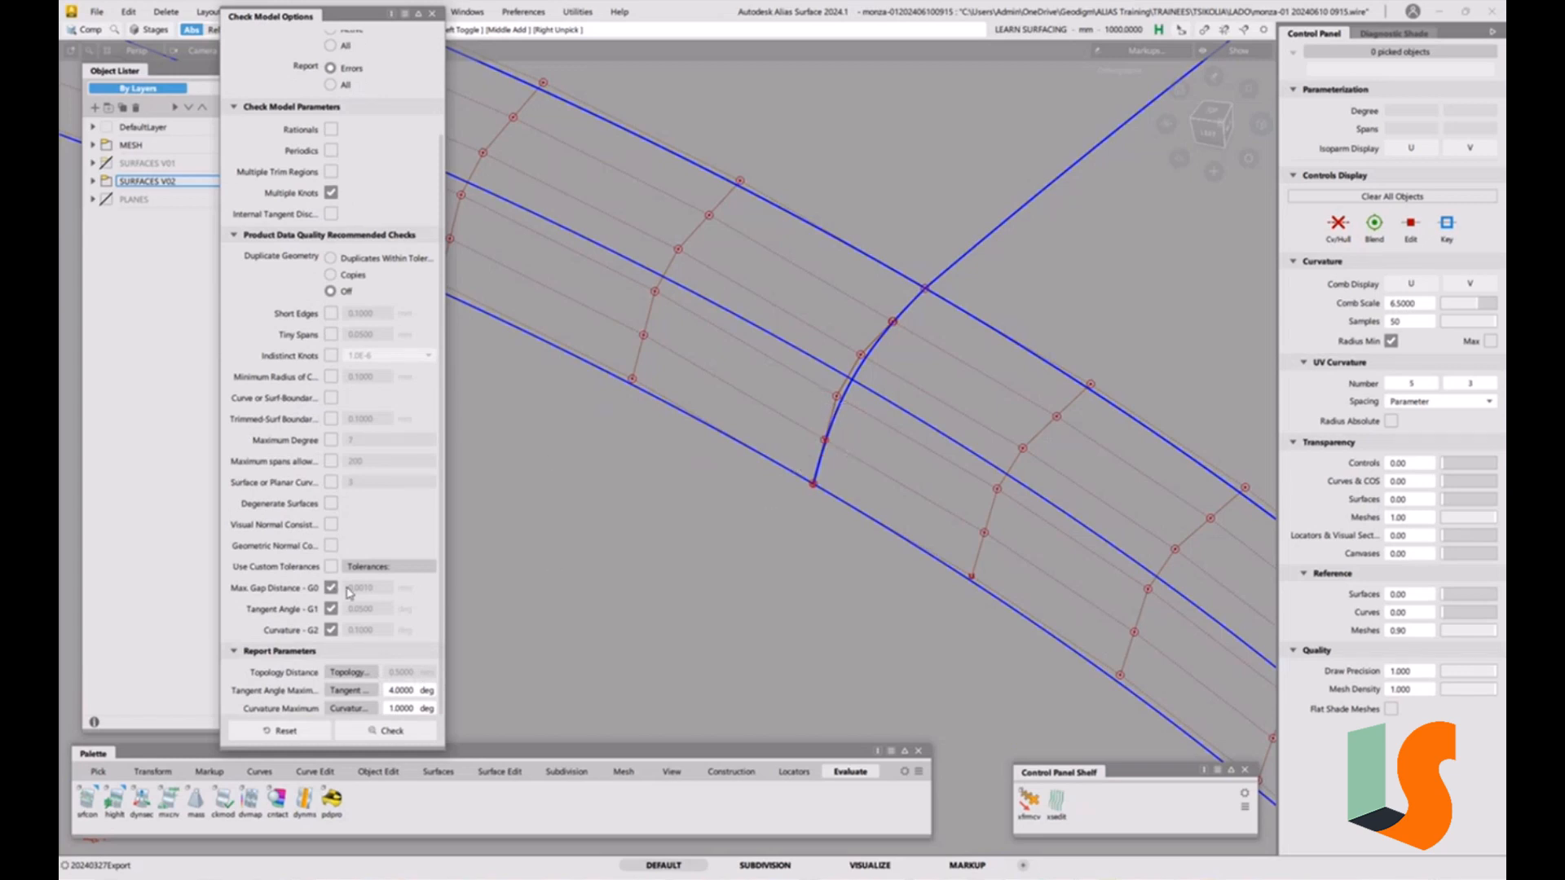
pyautogui.click(331, 566)
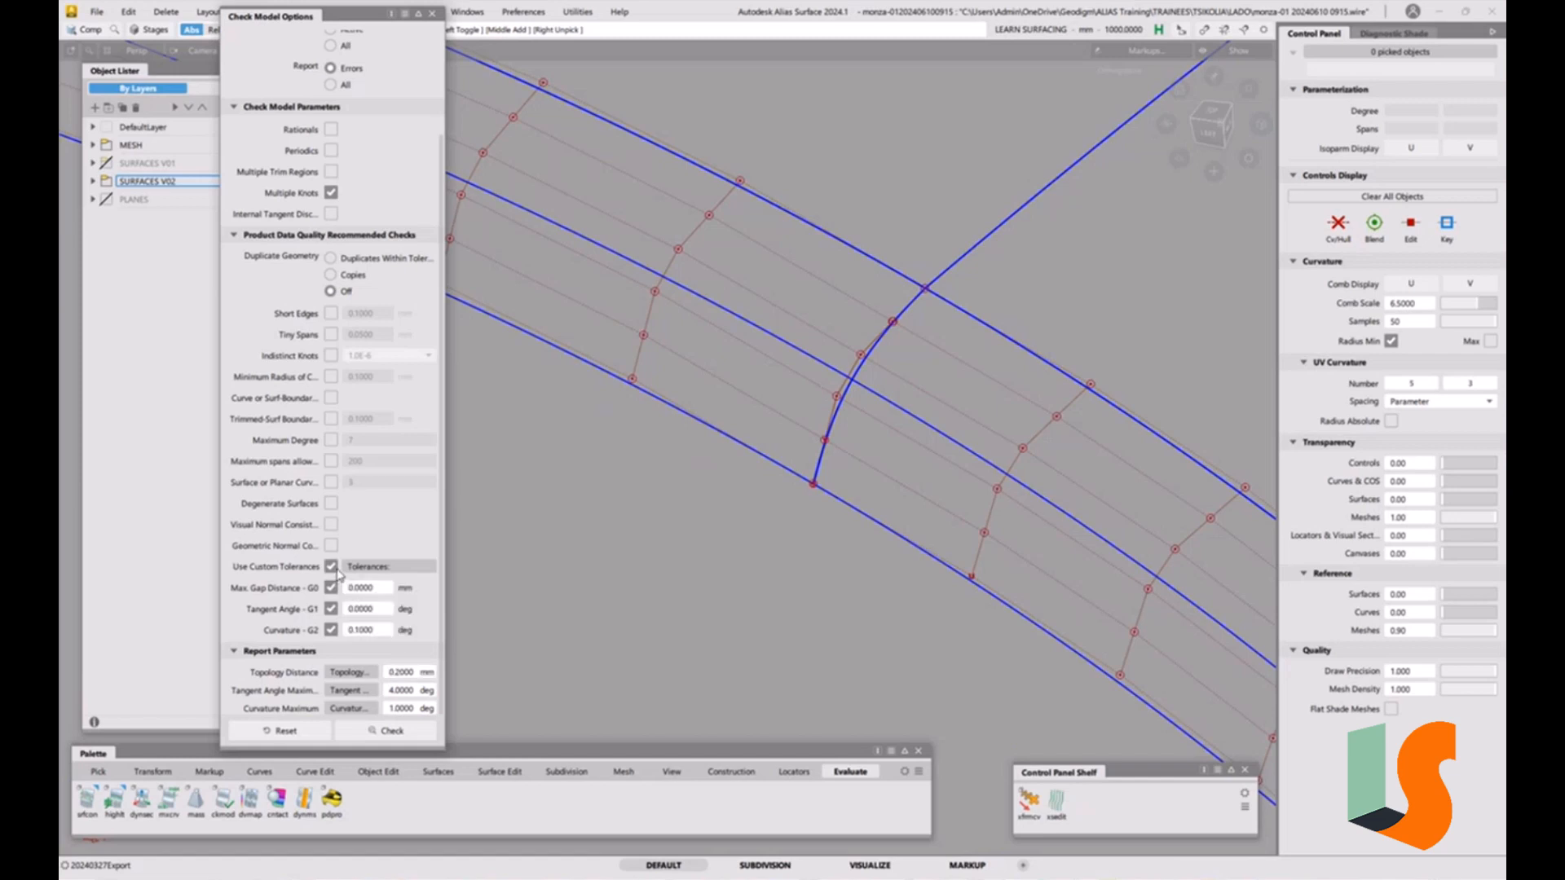
pyautogui.click(331, 567)
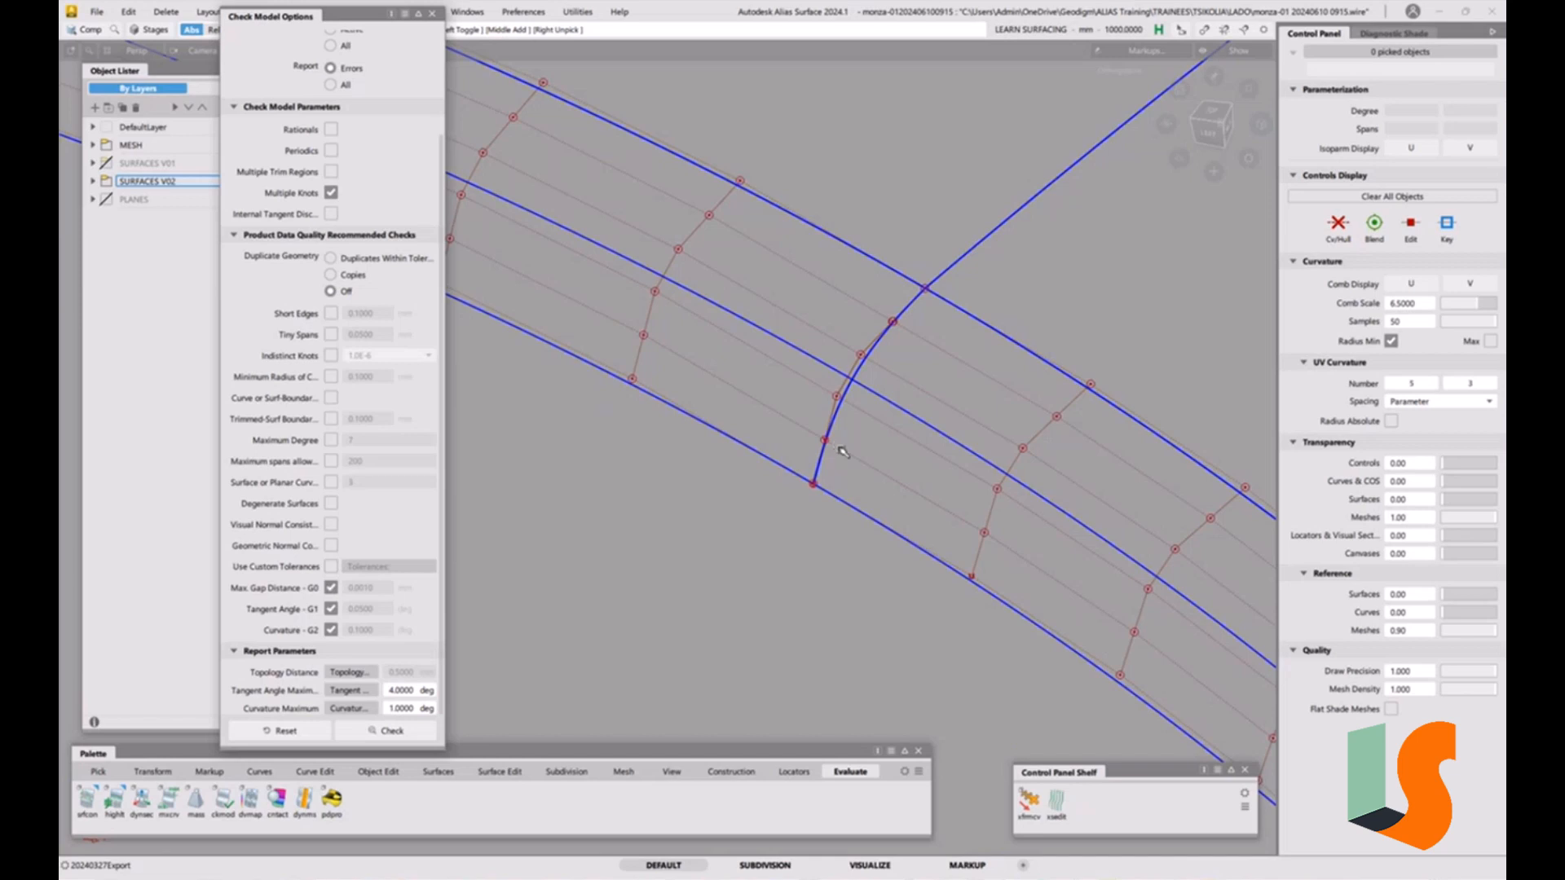
pyautogui.moveTo(646, 102); pyautogui.dragTo(1061, 583)
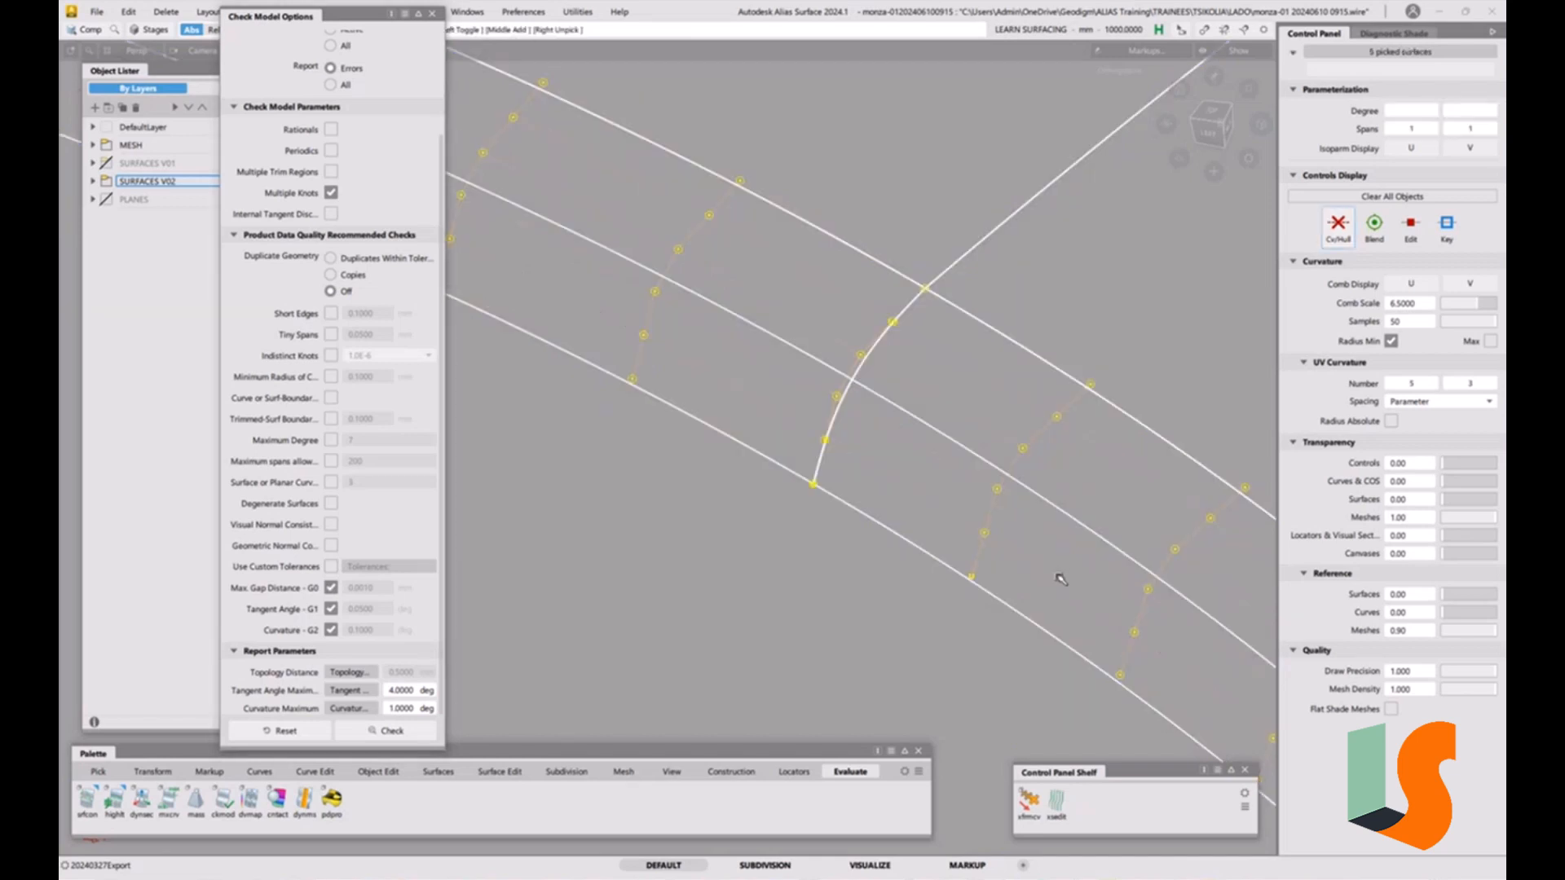
pyautogui.click(400, 732)
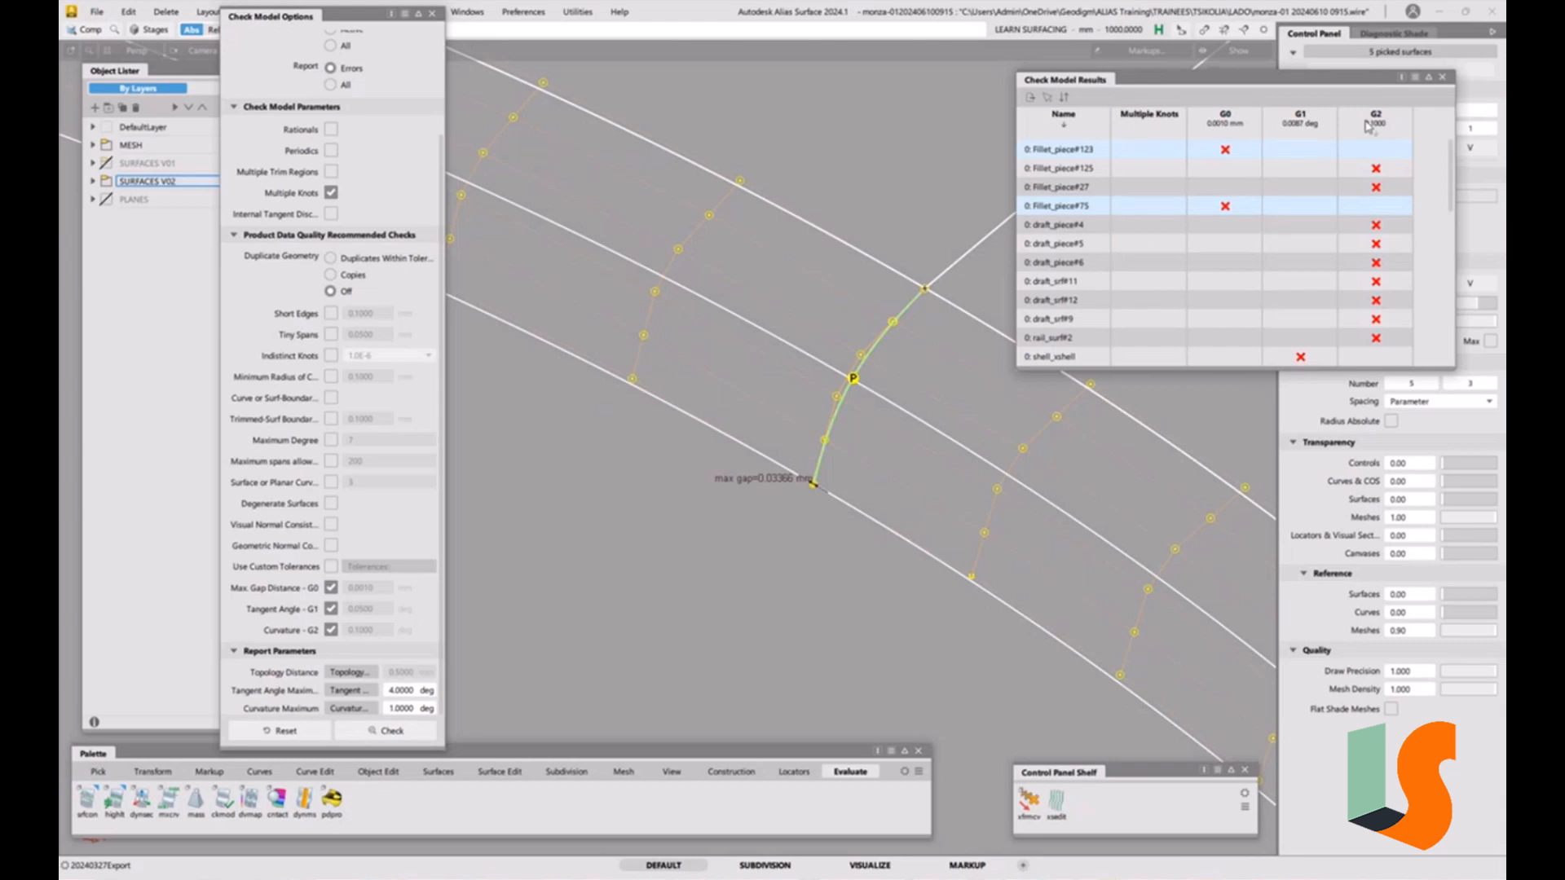
pyautogui.click(1442, 78)
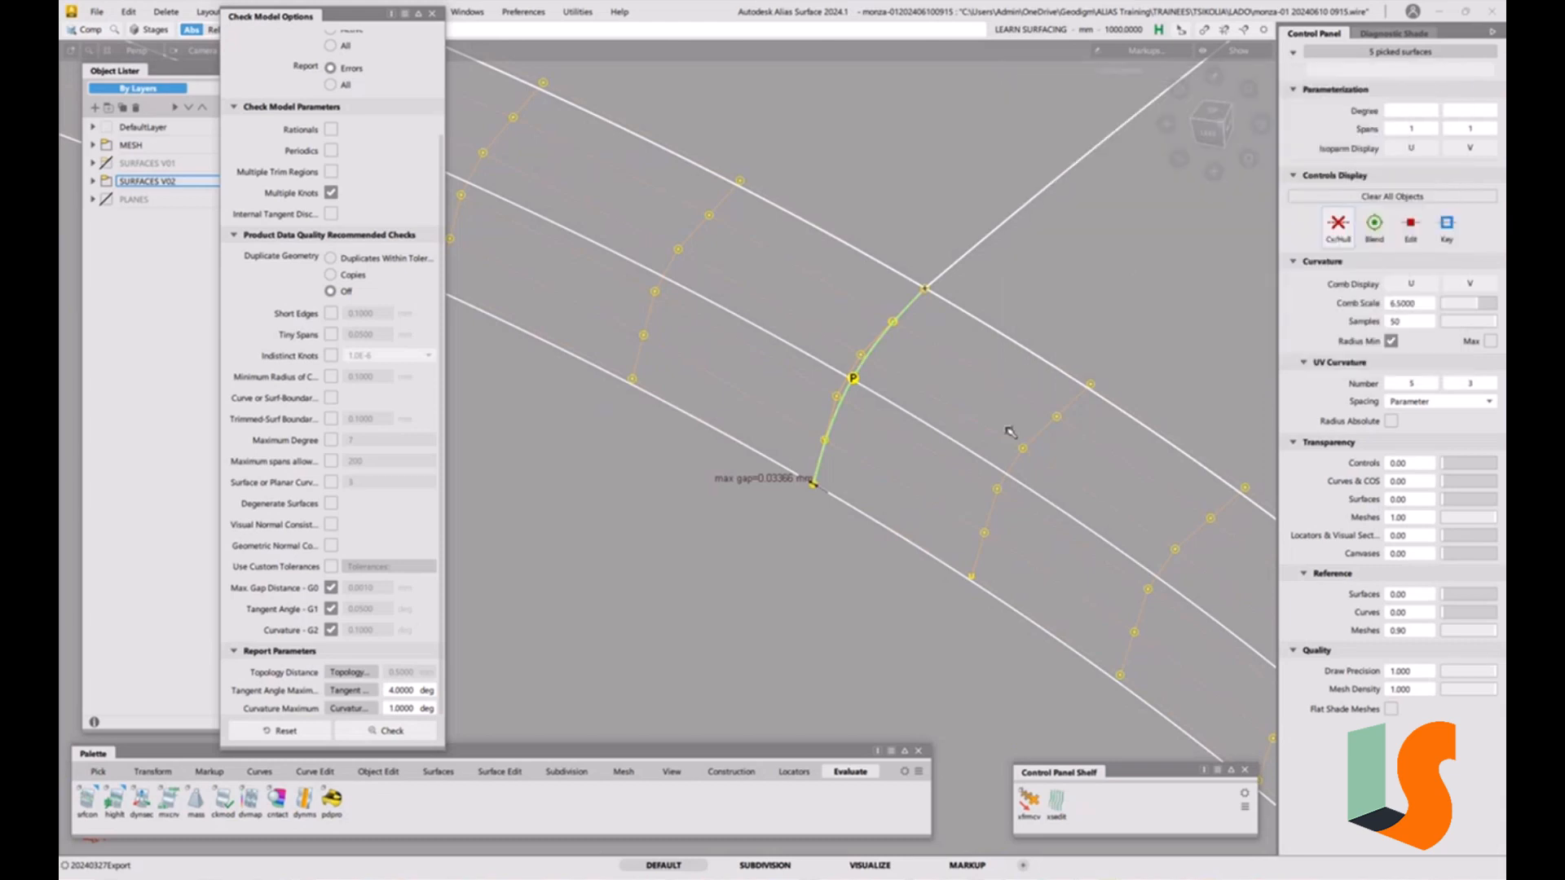
pyautogui.keyDown('alt'); pyautogui.keyDown('shift'); pyautogui.moveTo(1017, 404); pyautogui.dragTo(797, 531); pyautogui.keyUp('shift'); pyautogui.keyUp('alt')
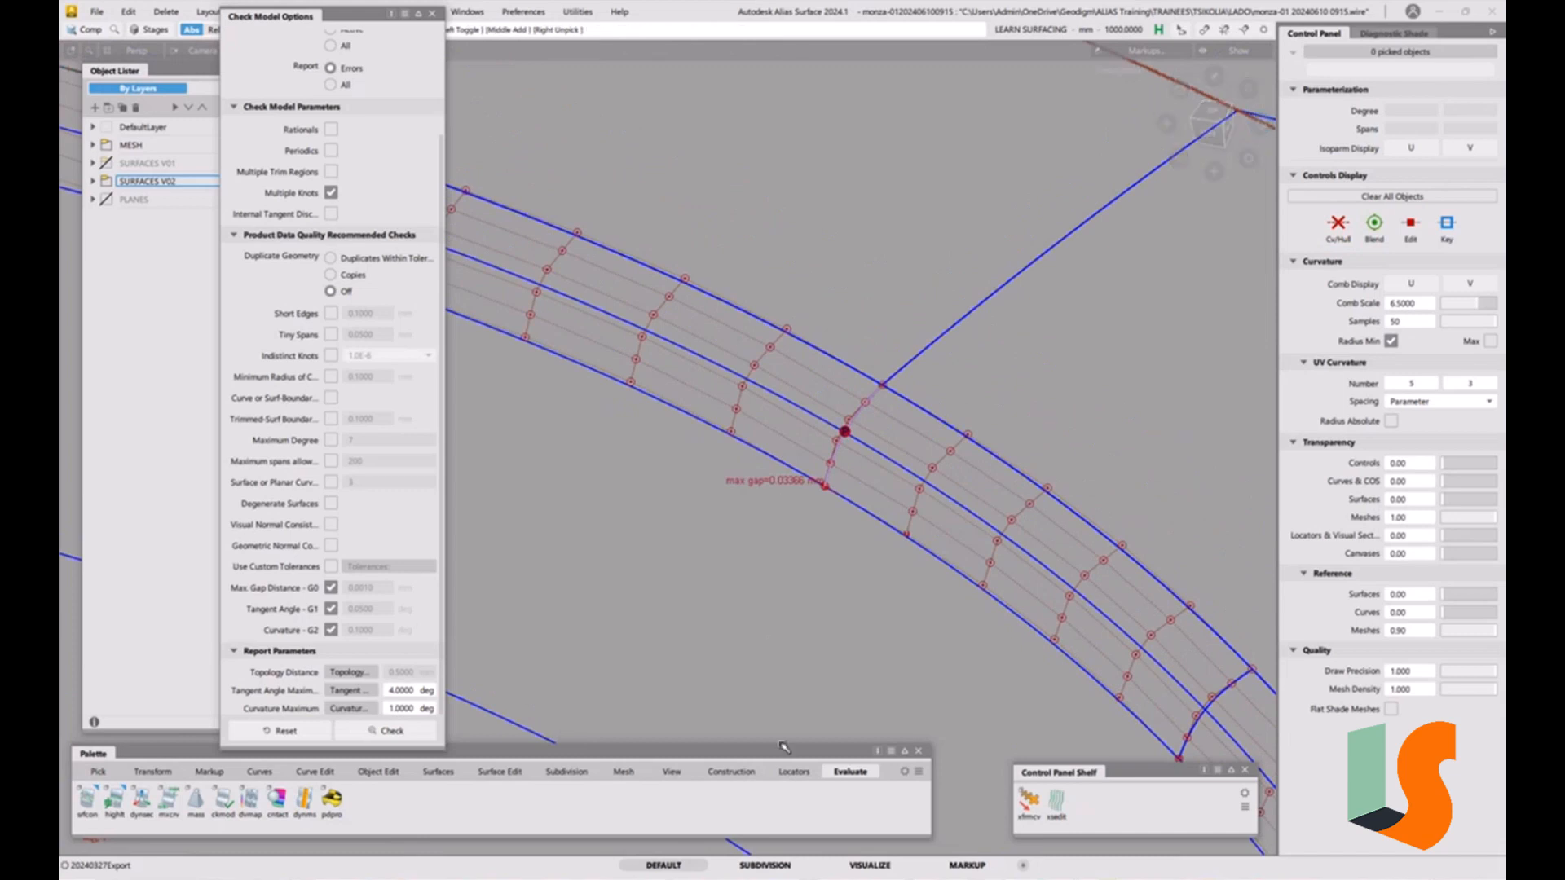
# Place a surface continuity locator between the upper fillet edge and the adjacent surface edge.
pyautogui.click(86, 800)
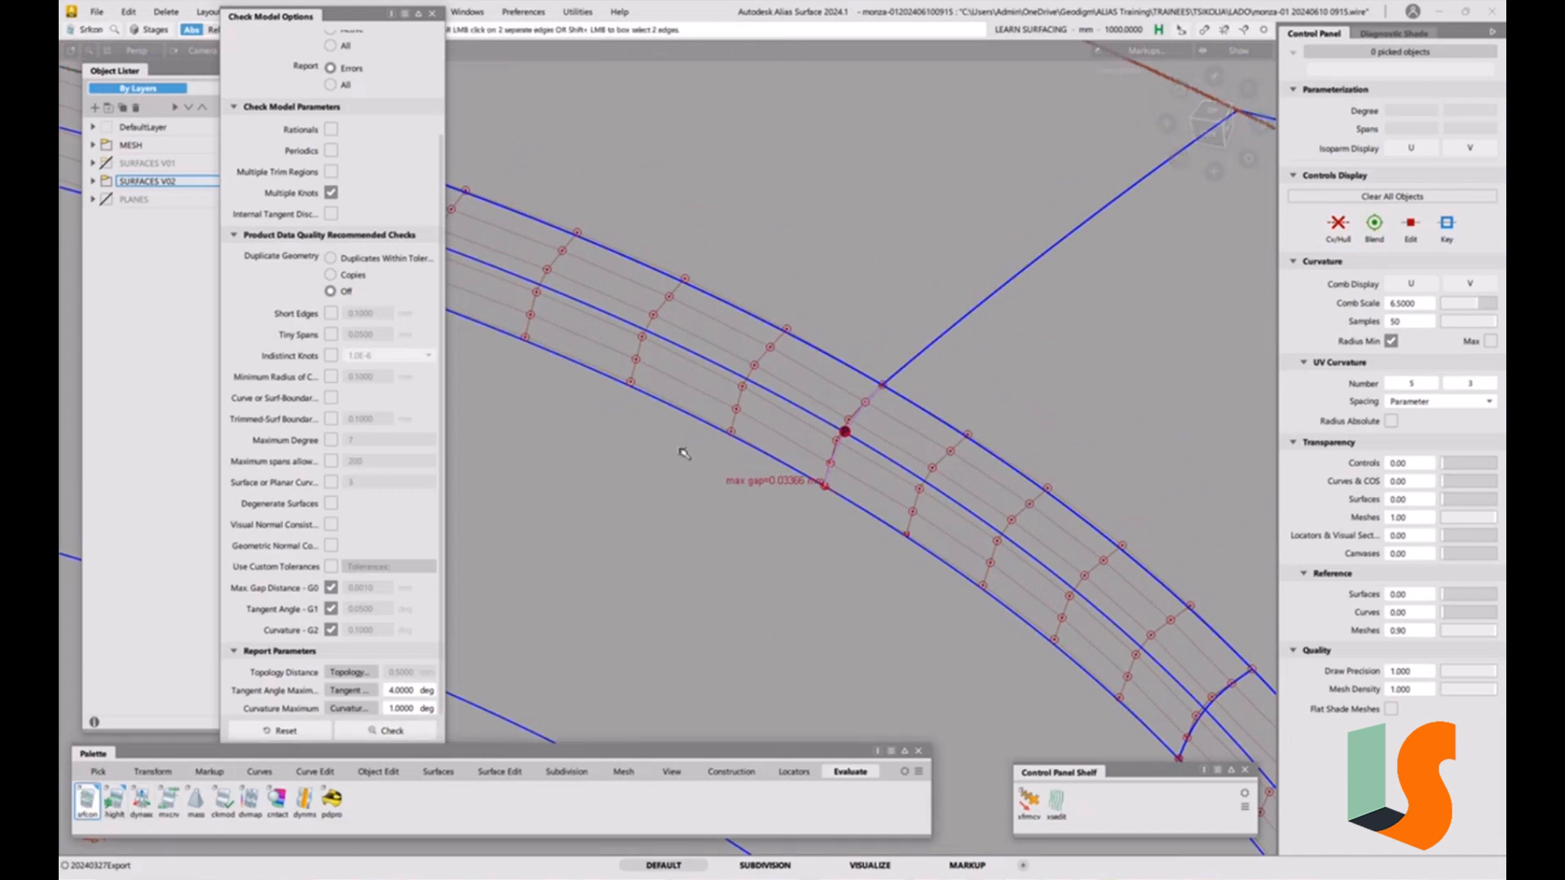
pyautogui.click(802, 343)
pyautogui.click(931, 414)
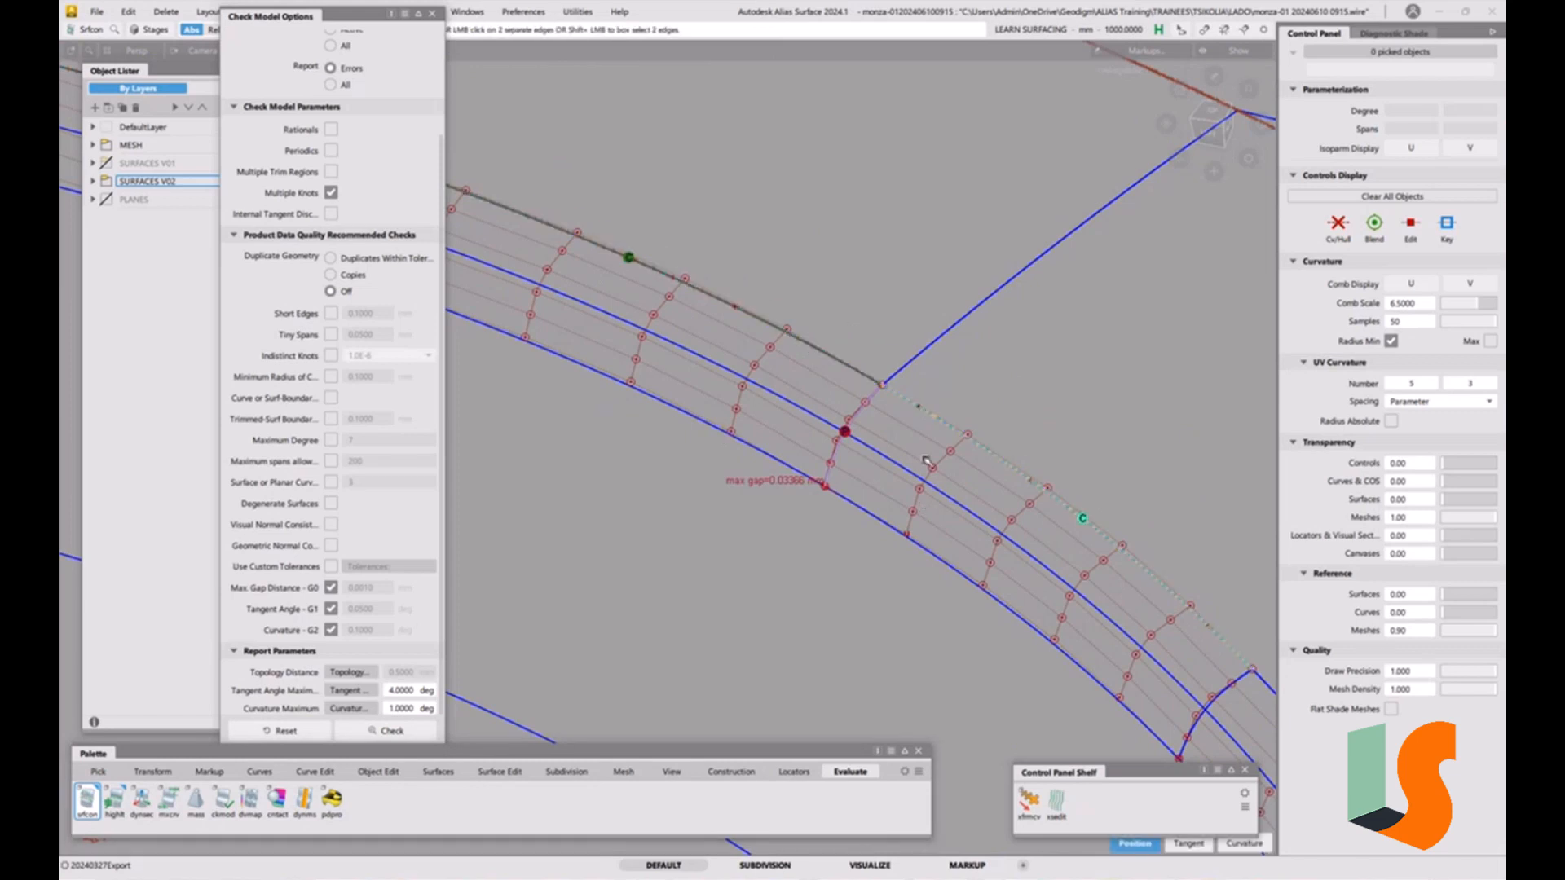
pyautogui.keyDown('alt'); pyautogui.keyDown('shift'); pyautogui.moveTo(895, 486); pyautogui.dragTo(871, 496); pyautogui.keyUp('shift'); pyautogui.keyUp('alt')
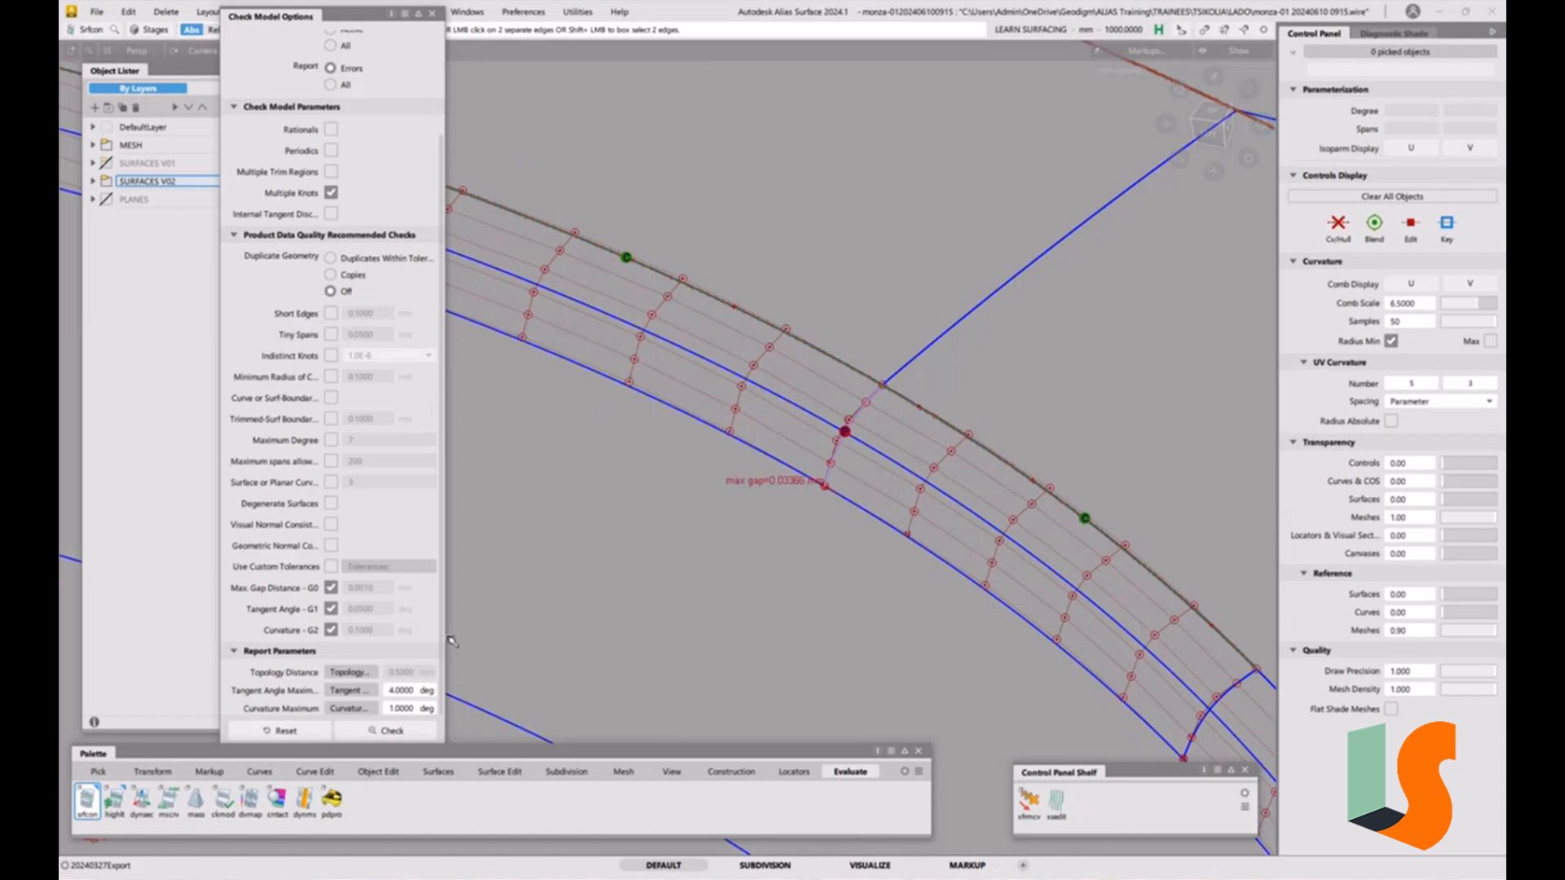
# G2 align the edge of fillet_piece#123 to the adjacent surface edge using Edge alignment.
pyautogui.click(379, 771)
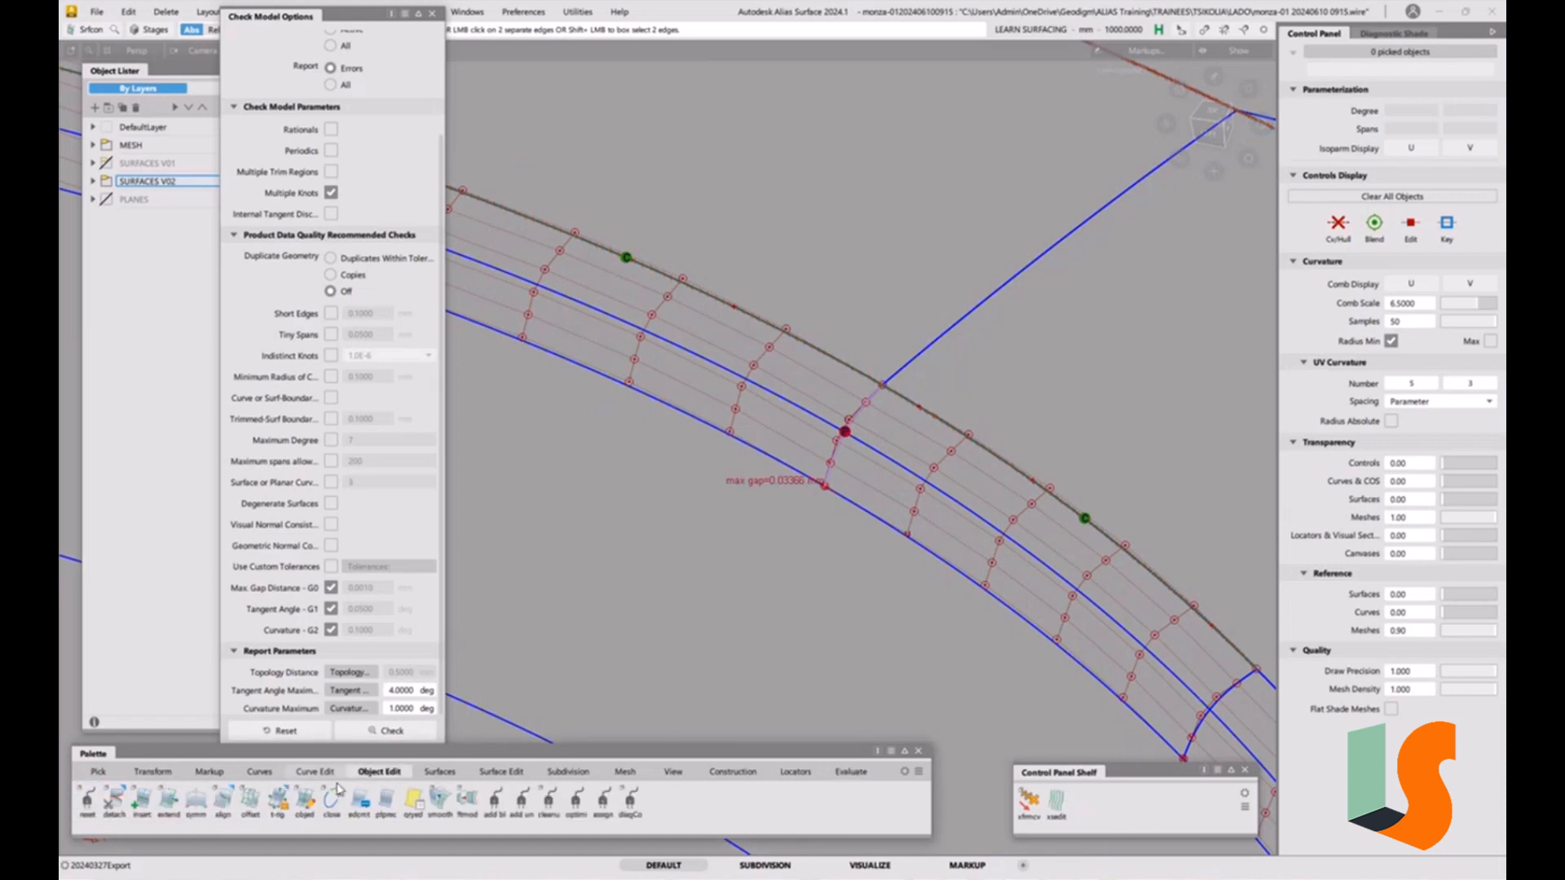
pyautogui.doubleClick(223, 801)
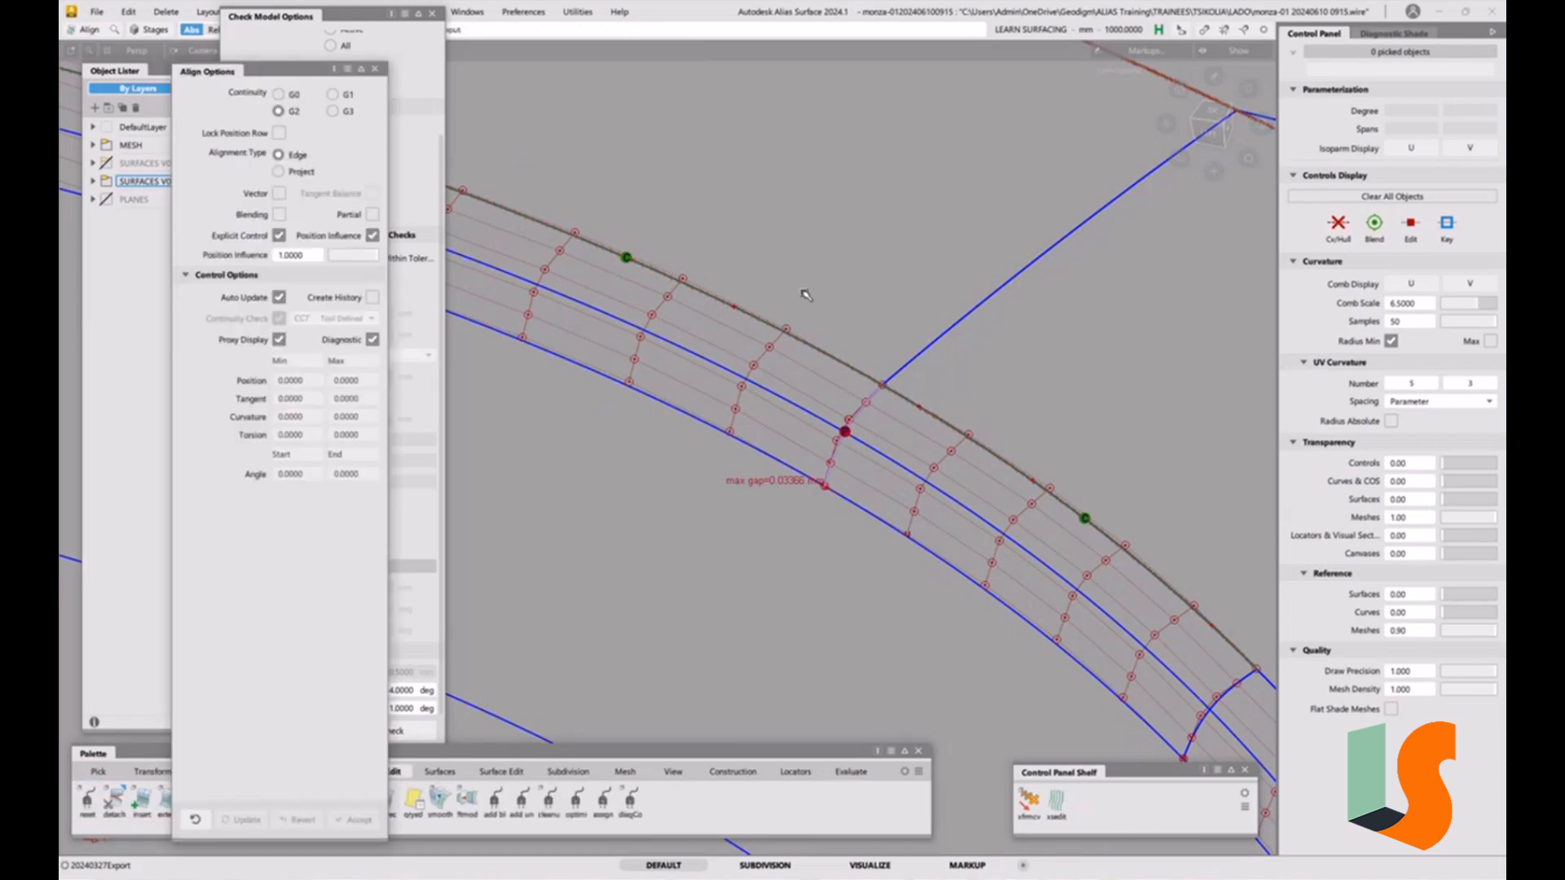
pyautogui.click(831, 470)
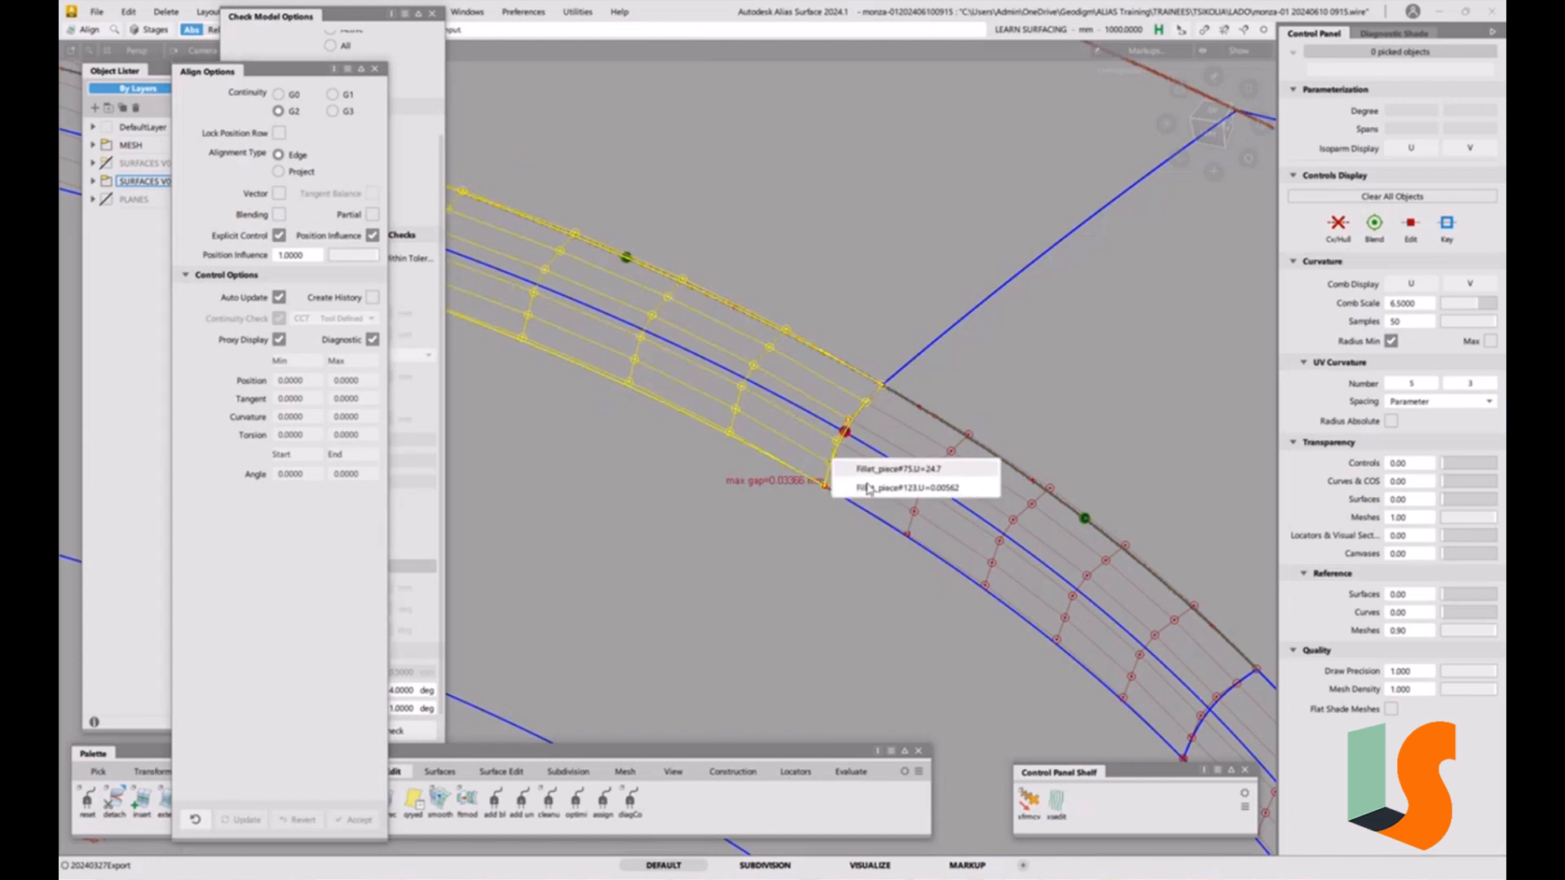
pyautogui.click(833, 456)
pyautogui.click(834, 452)
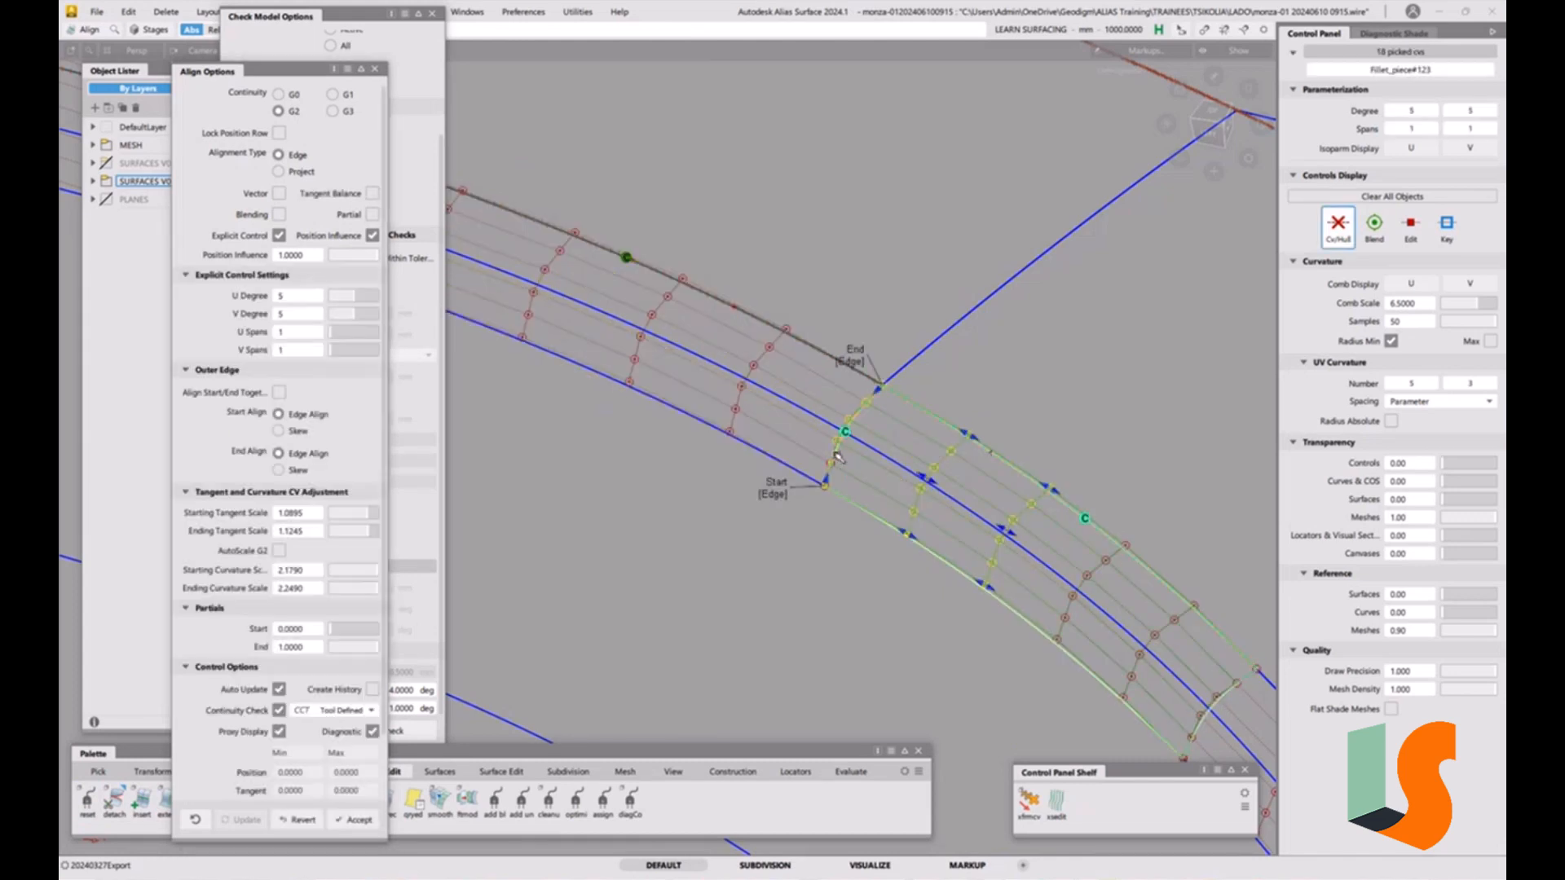
pyautogui.keyDown('ctrl'); pyautogui.keyDown('shift'); pyautogui.moveTo(821, 635); pyautogui.dragTo(804, 512); pyautogui.keyUp('shift'); pyautogui.keyUp('ctrl')
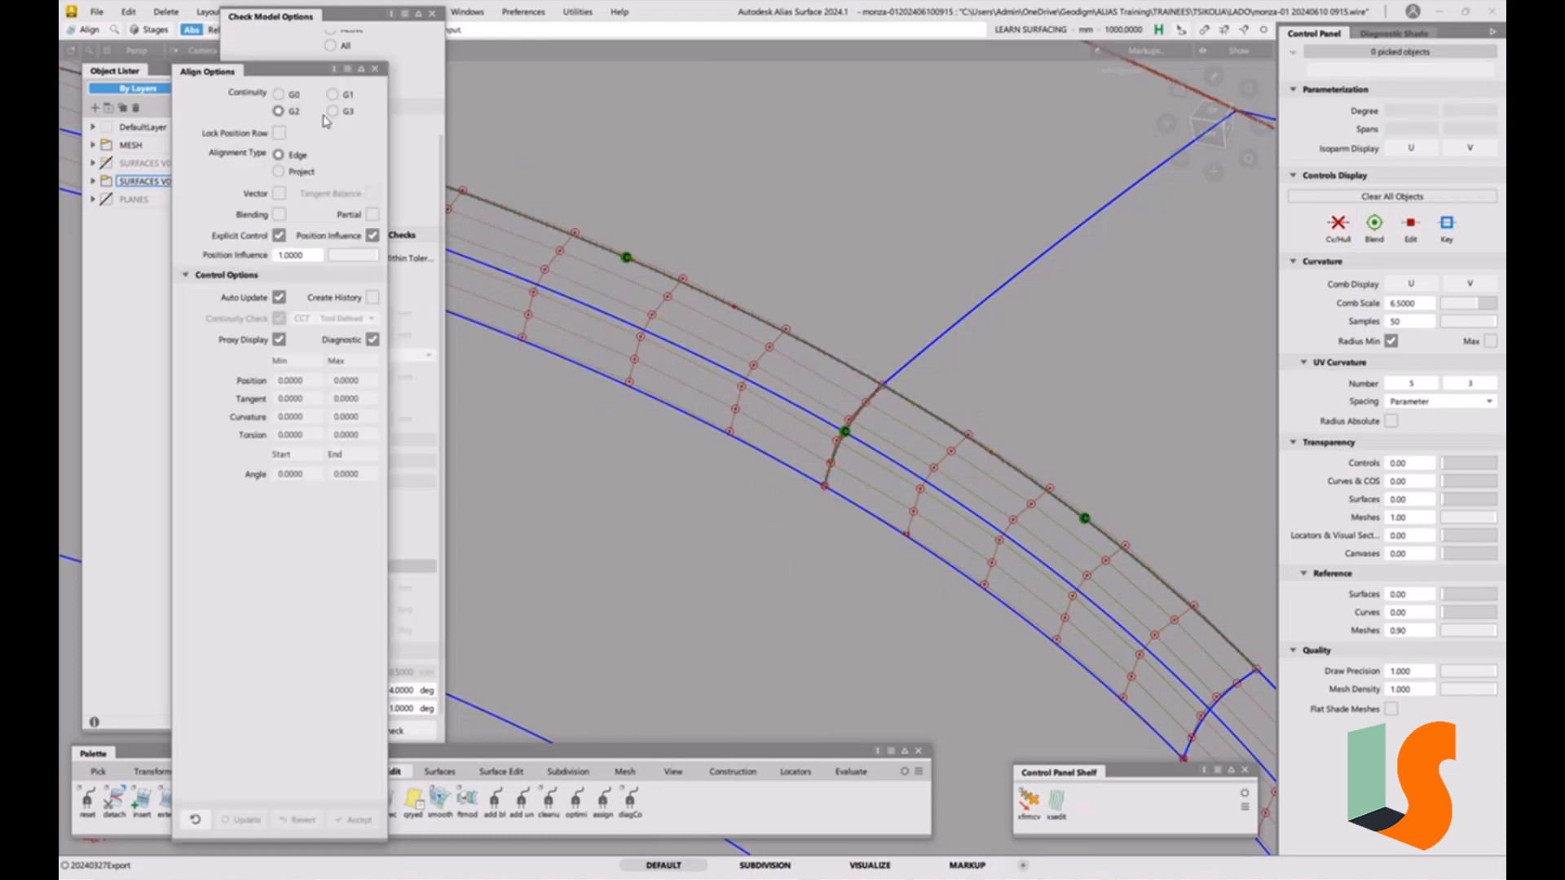
# Switch alignment to Project and G2 align fillet_piece#75 with position influence 0.0000.
pyautogui.click(295, 174)
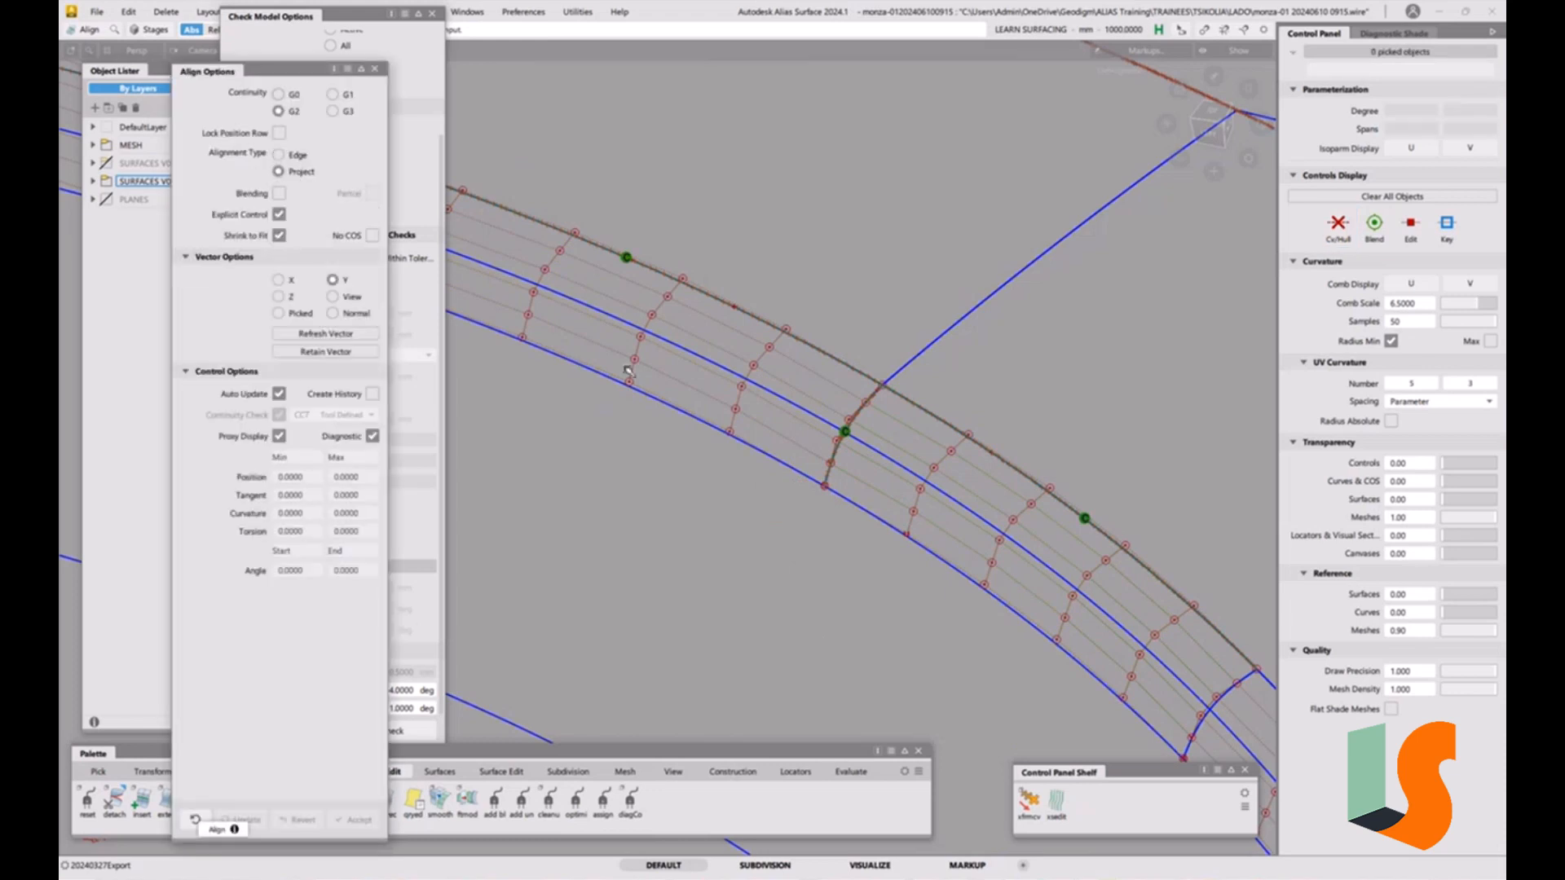
pyautogui.click(789, 481)
pyautogui.keyDown('alt'); pyautogui.keyDown('shift'); pyautogui.moveTo(817, 308); pyautogui.dragTo(732, 482); pyautogui.keyUp('shift'); pyautogui.keyUp('alt')
pyautogui.click(689, 578)
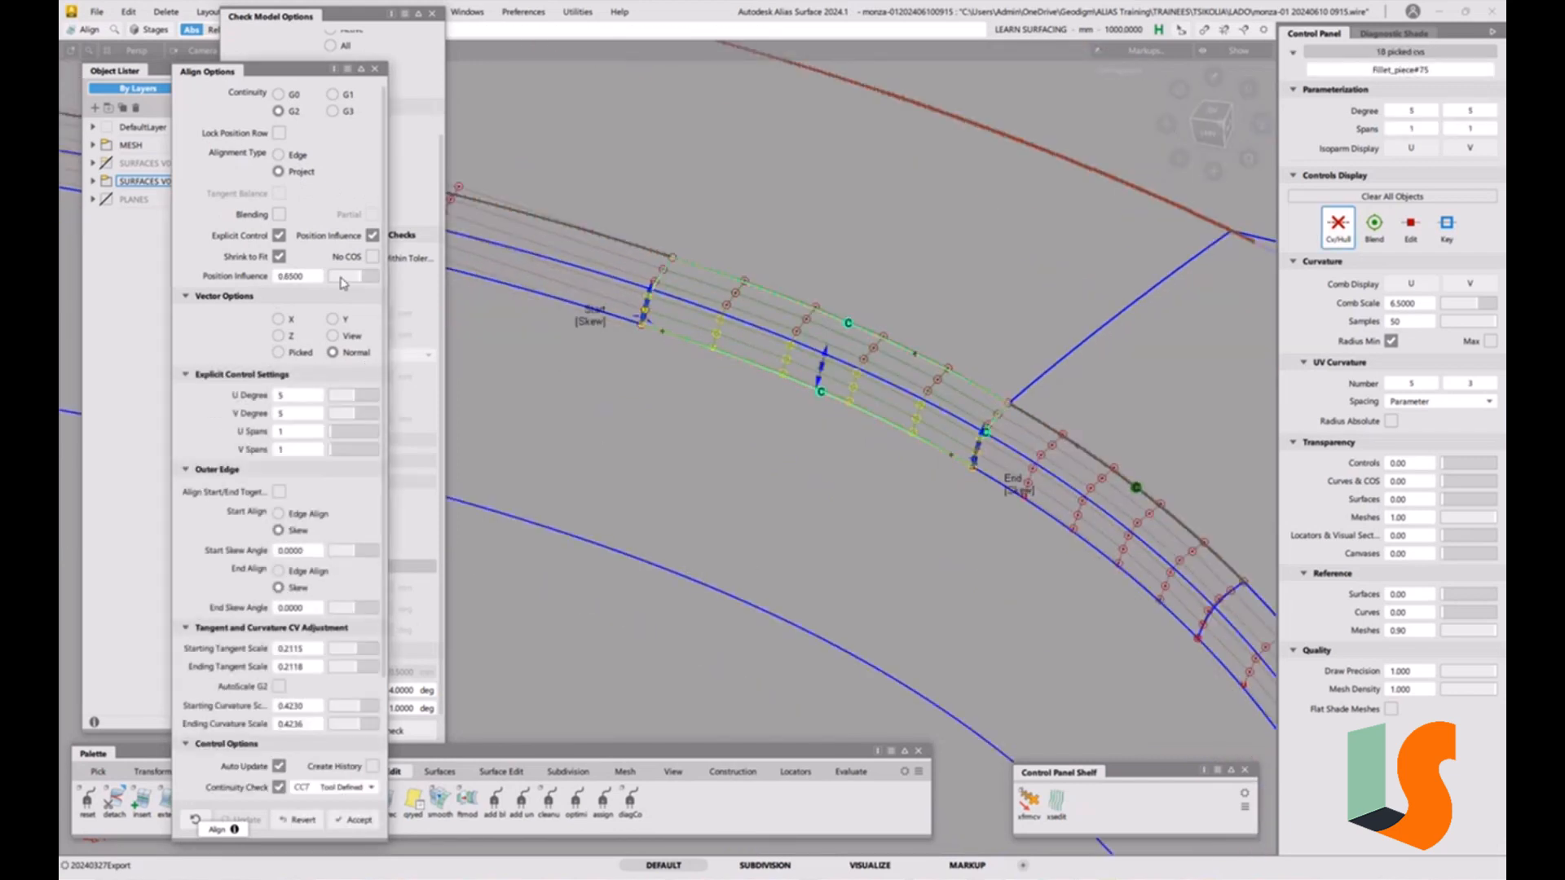
pyautogui.moveTo(365, 277); pyautogui.dragTo(280, 281)
pyautogui.click(798, 506)
# Place a surface continuity locator across the other fillet junction edges.
pyautogui.click(850, 771)
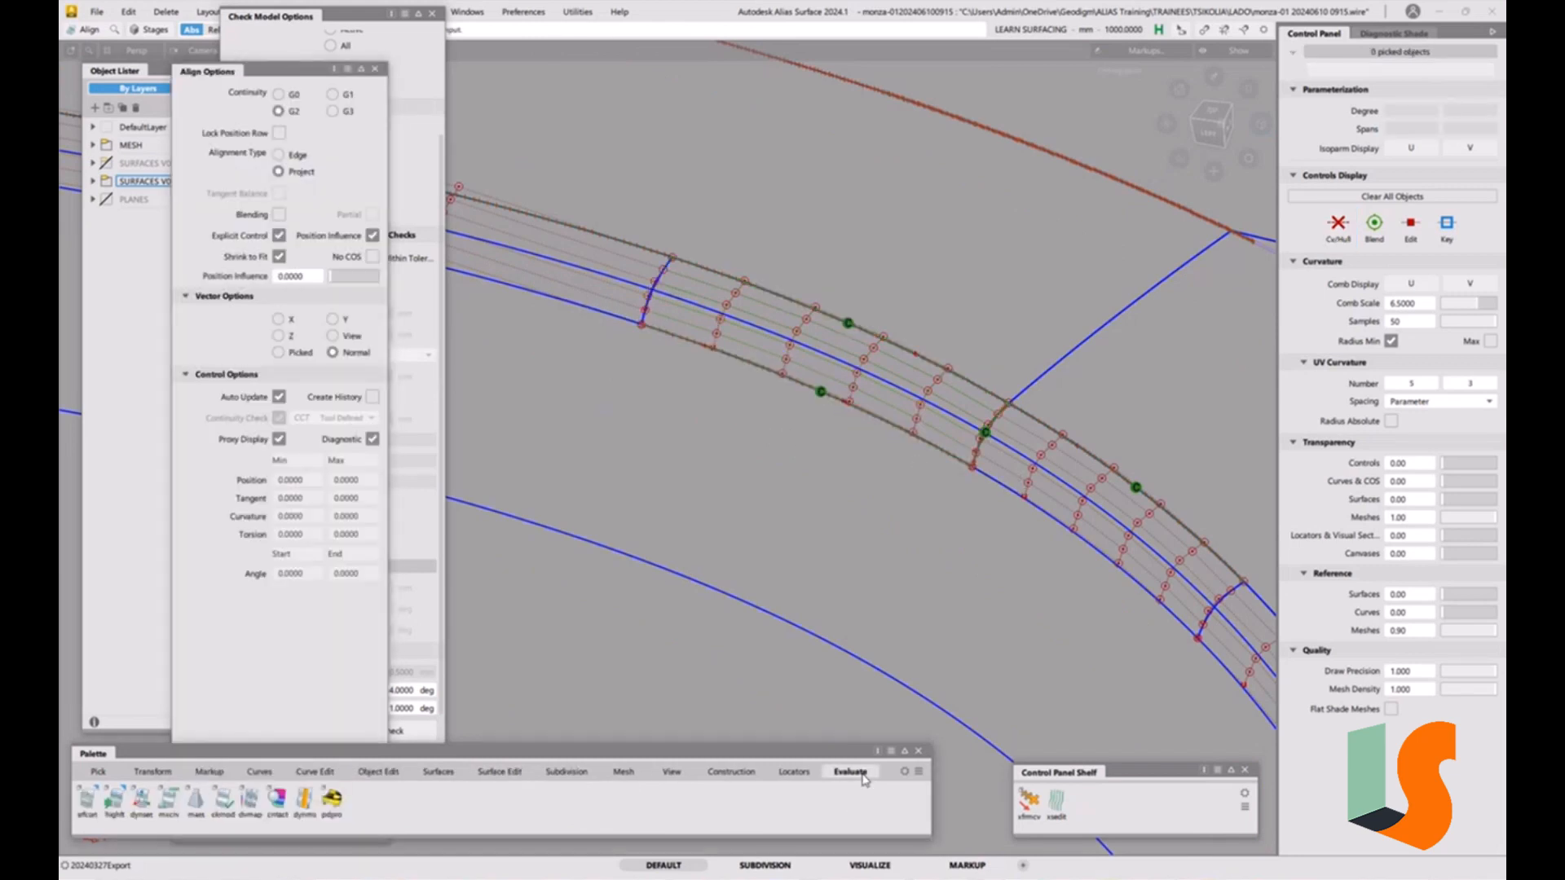
pyautogui.click(87, 799)
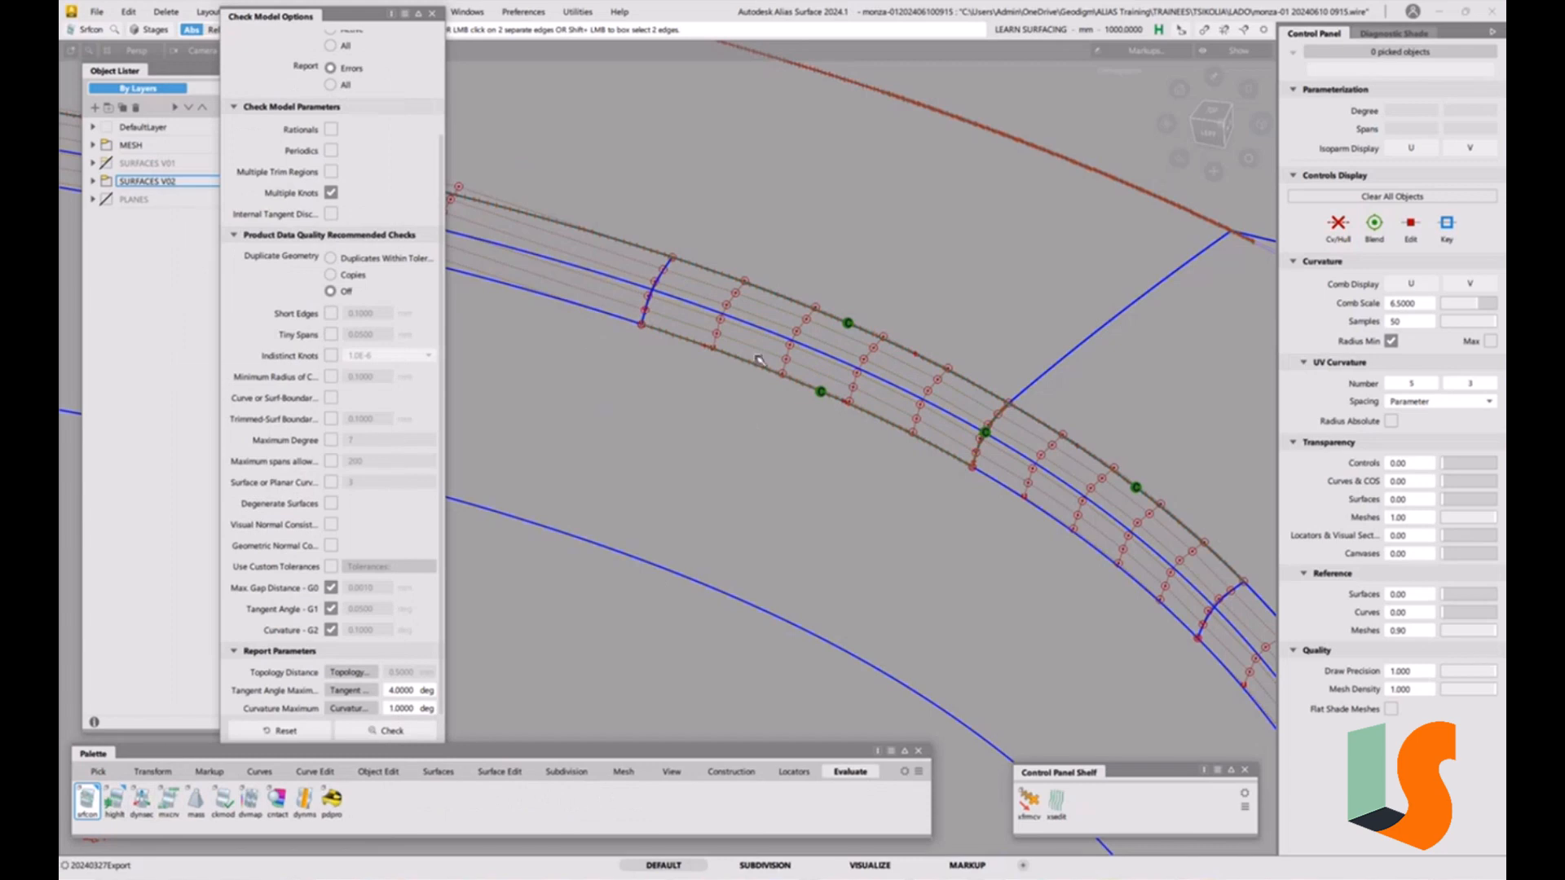
pyautogui.click(642, 307)
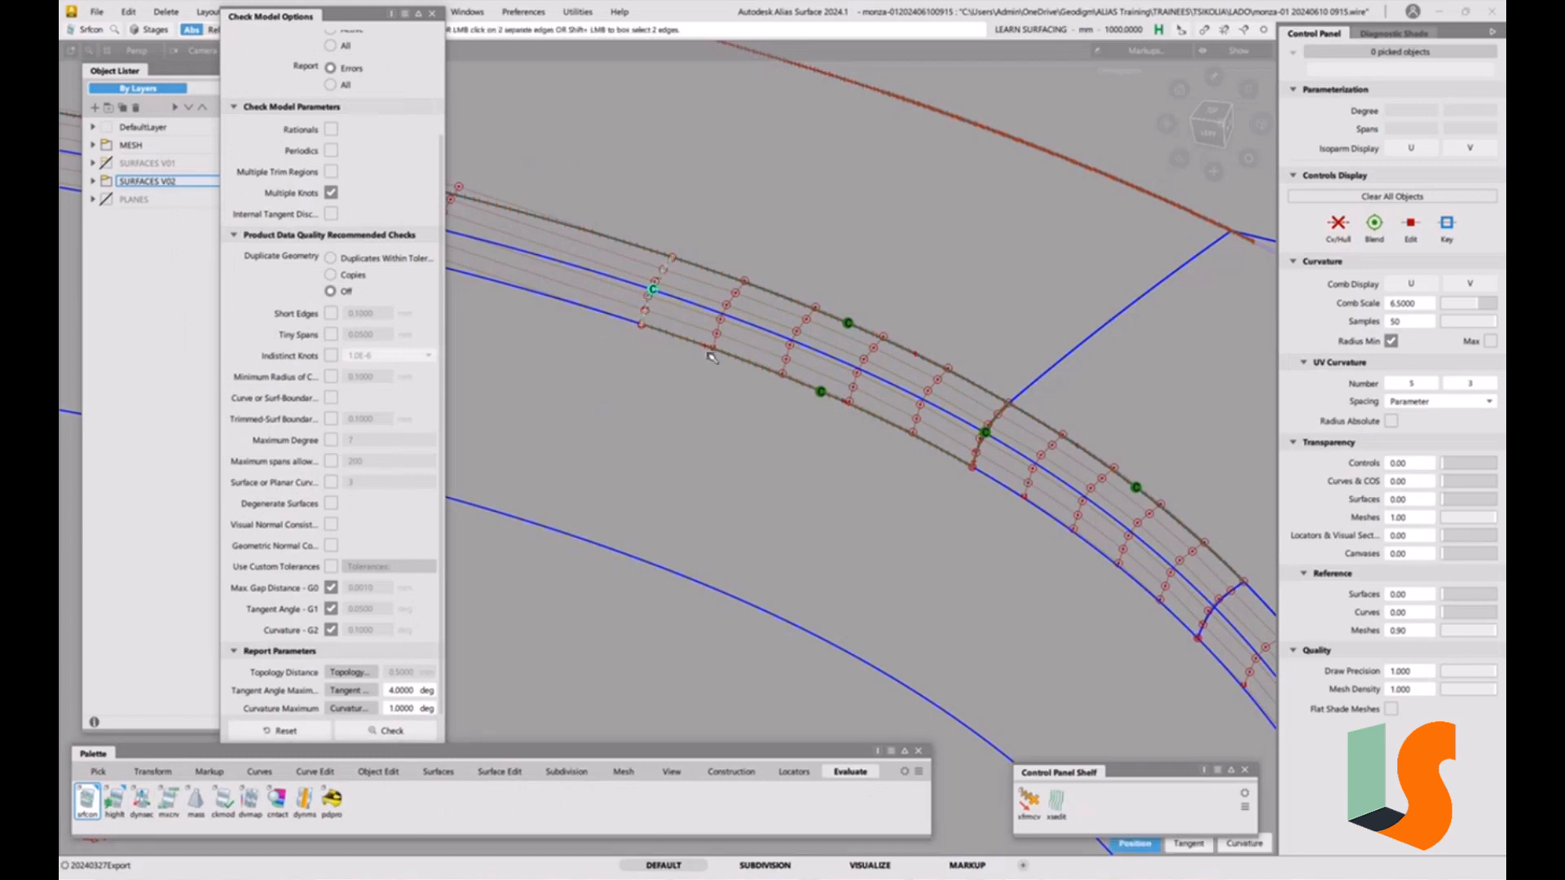
pyautogui.keyDown('alt'); pyautogui.keyDown('shift'); pyautogui.moveTo(1044, 572); pyautogui.dragTo(946, 530, button='middle'); pyautogui.keyUp('shift'); pyautogui.keyUp('alt')
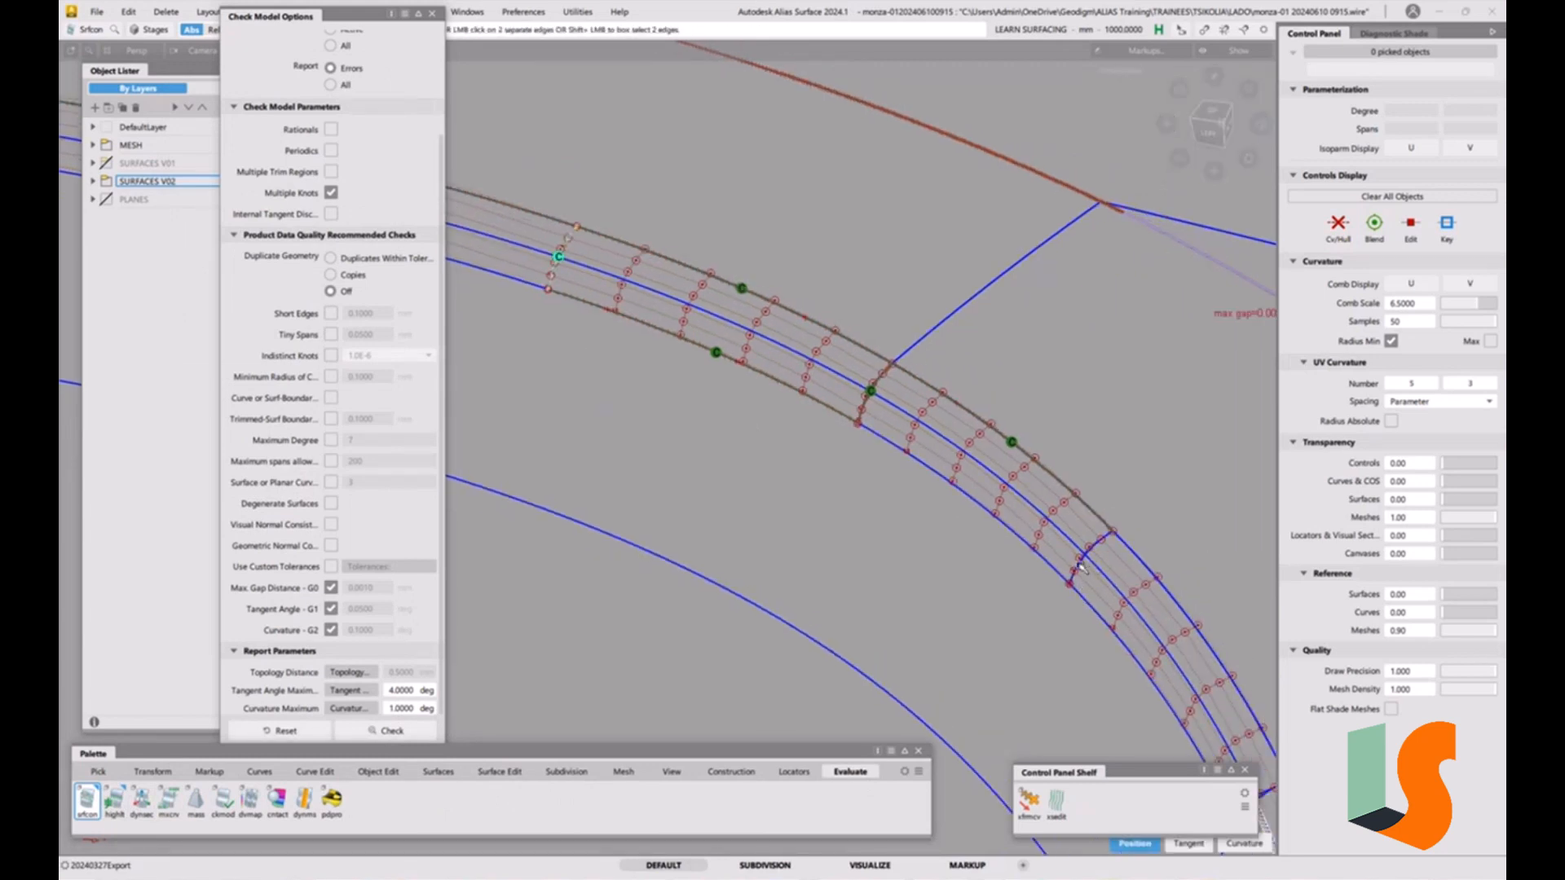
pyautogui.click(1080, 562)
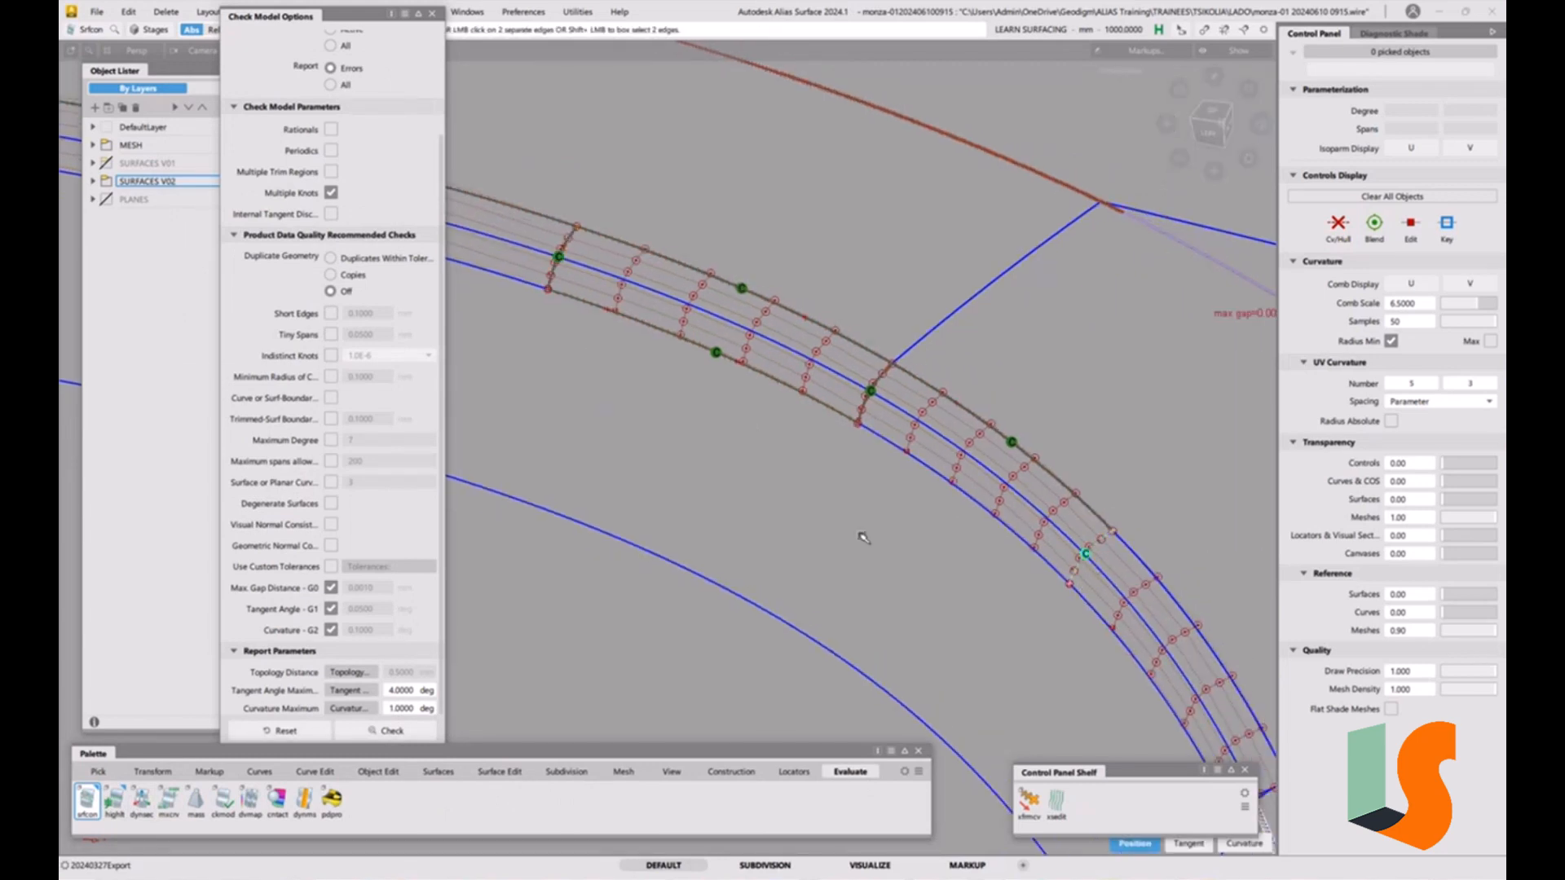
# Try to G2 align the lower fillet edge to the adjacent surface, and undo it.
pyautogui.click(367, 775)
pyautogui.doubleClick(221, 804)
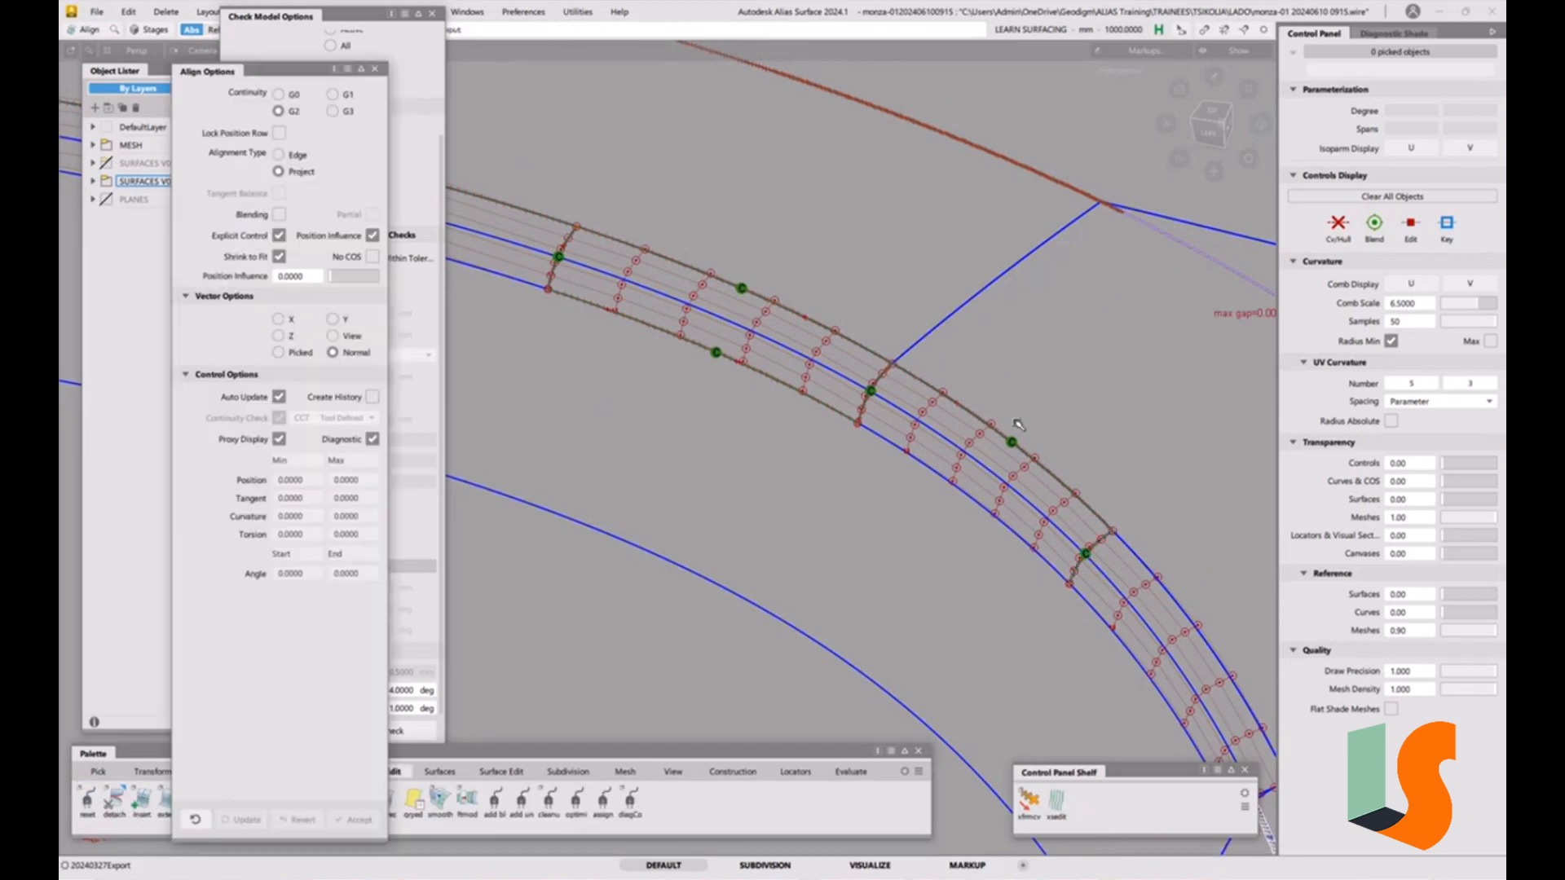
pyautogui.click(952, 483)
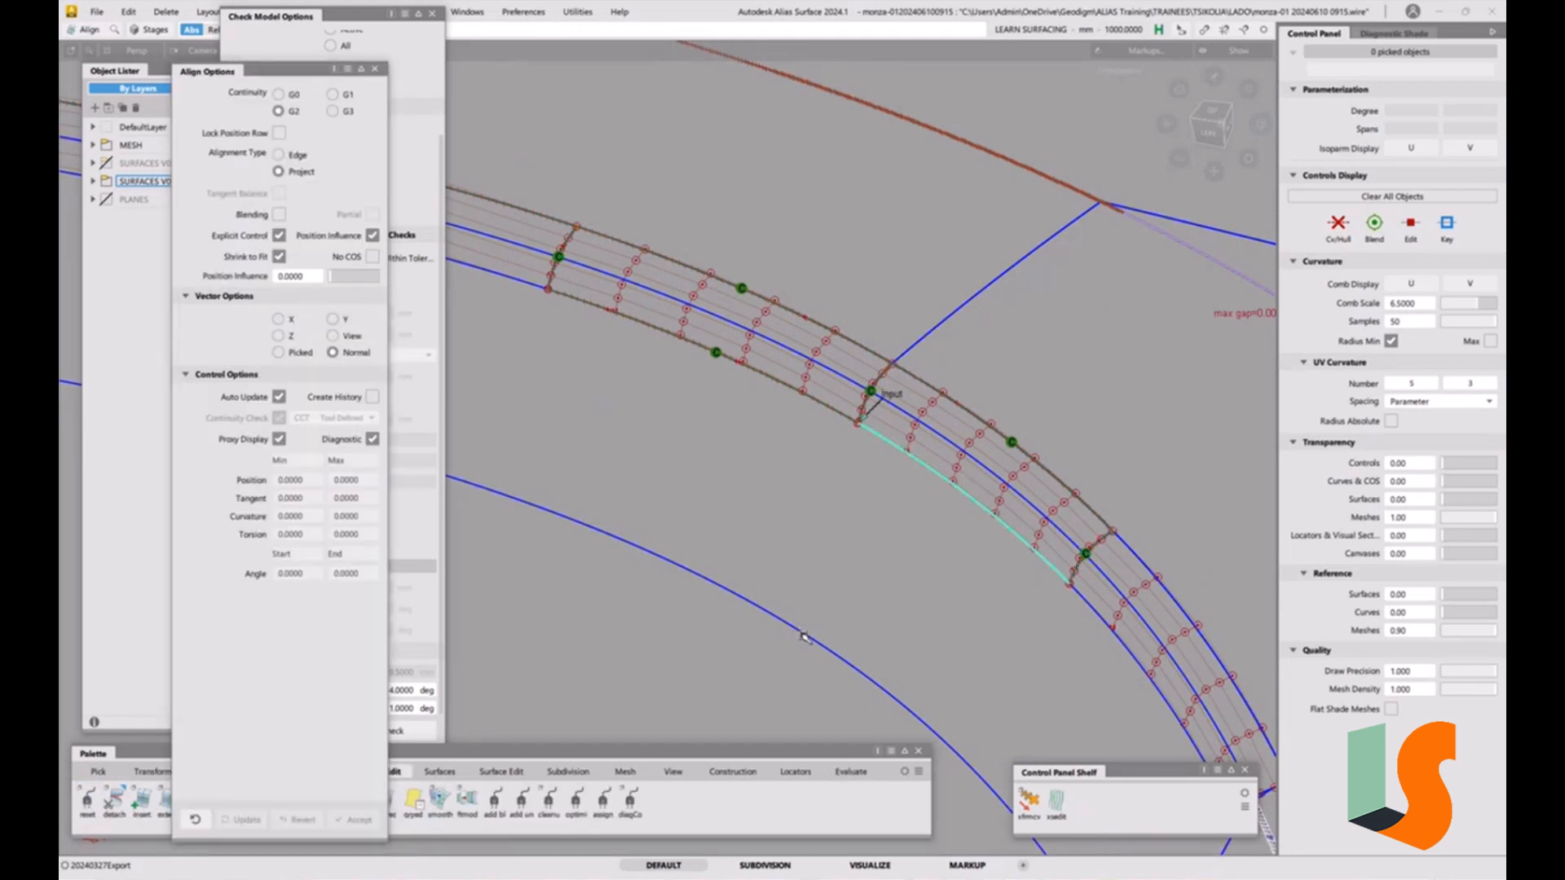
pyautogui.click(803, 634)
pyautogui.hotkey('ctrl', 'z')
# Inspect the aligned fillet junction in shaded and wireframe views, closing the open option windows.
pyautogui.keyDown('alt'); pyautogui.keyDown('shift'); pyautogui.moveTo(905, 436); pyautogui.dragTo(909, 584, button='right'); pyautogui.keyUp('shift'); pyautogui.keyUp('alt')
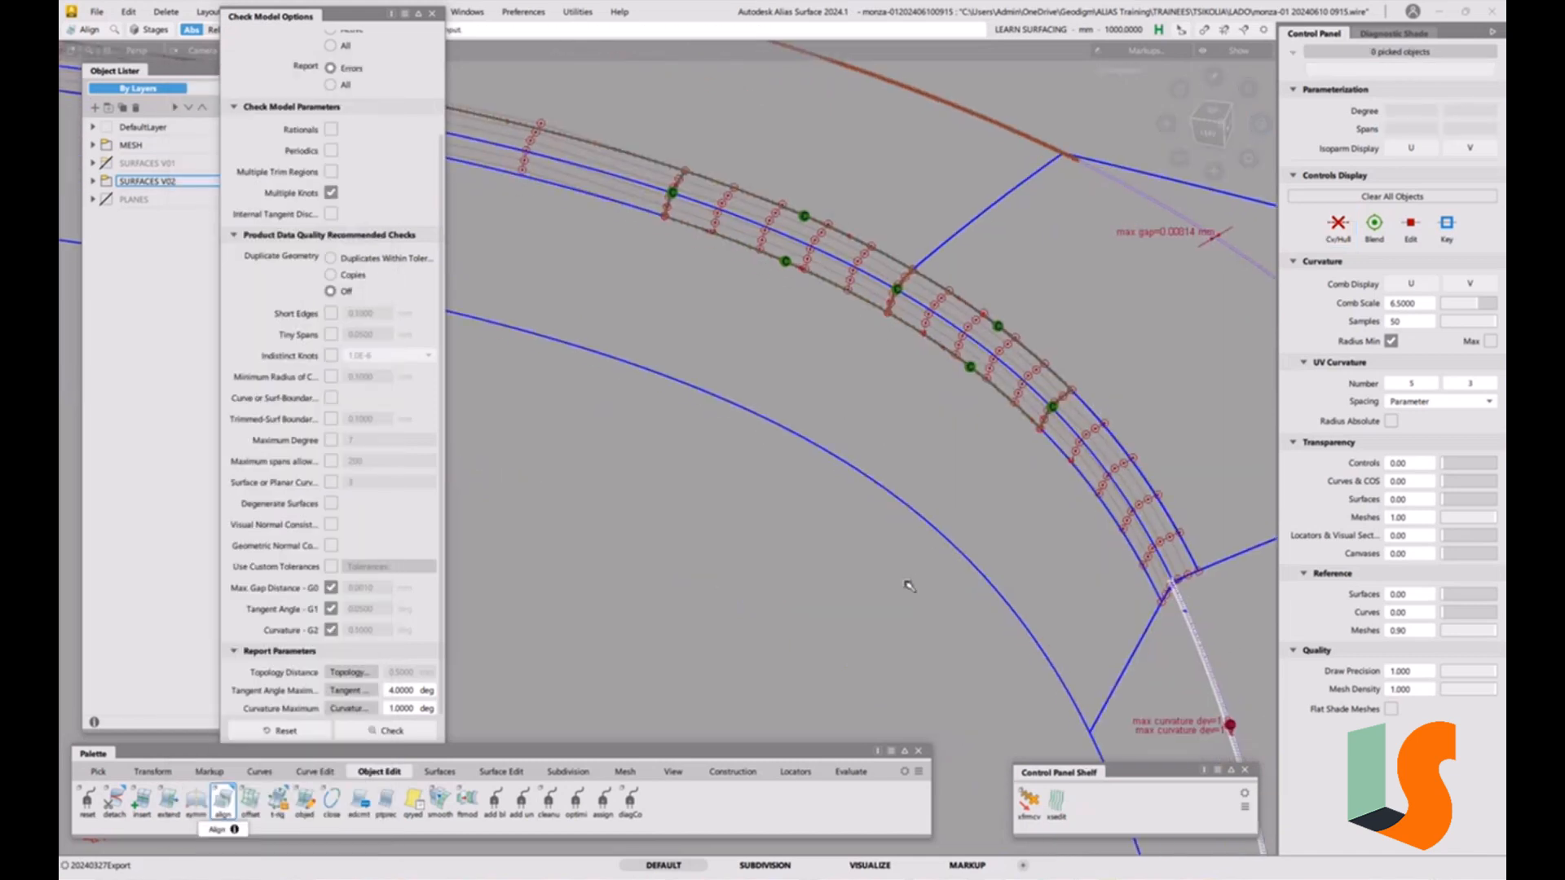
pyautogui.click(930, 530)
pyautogui.click(948, 483)
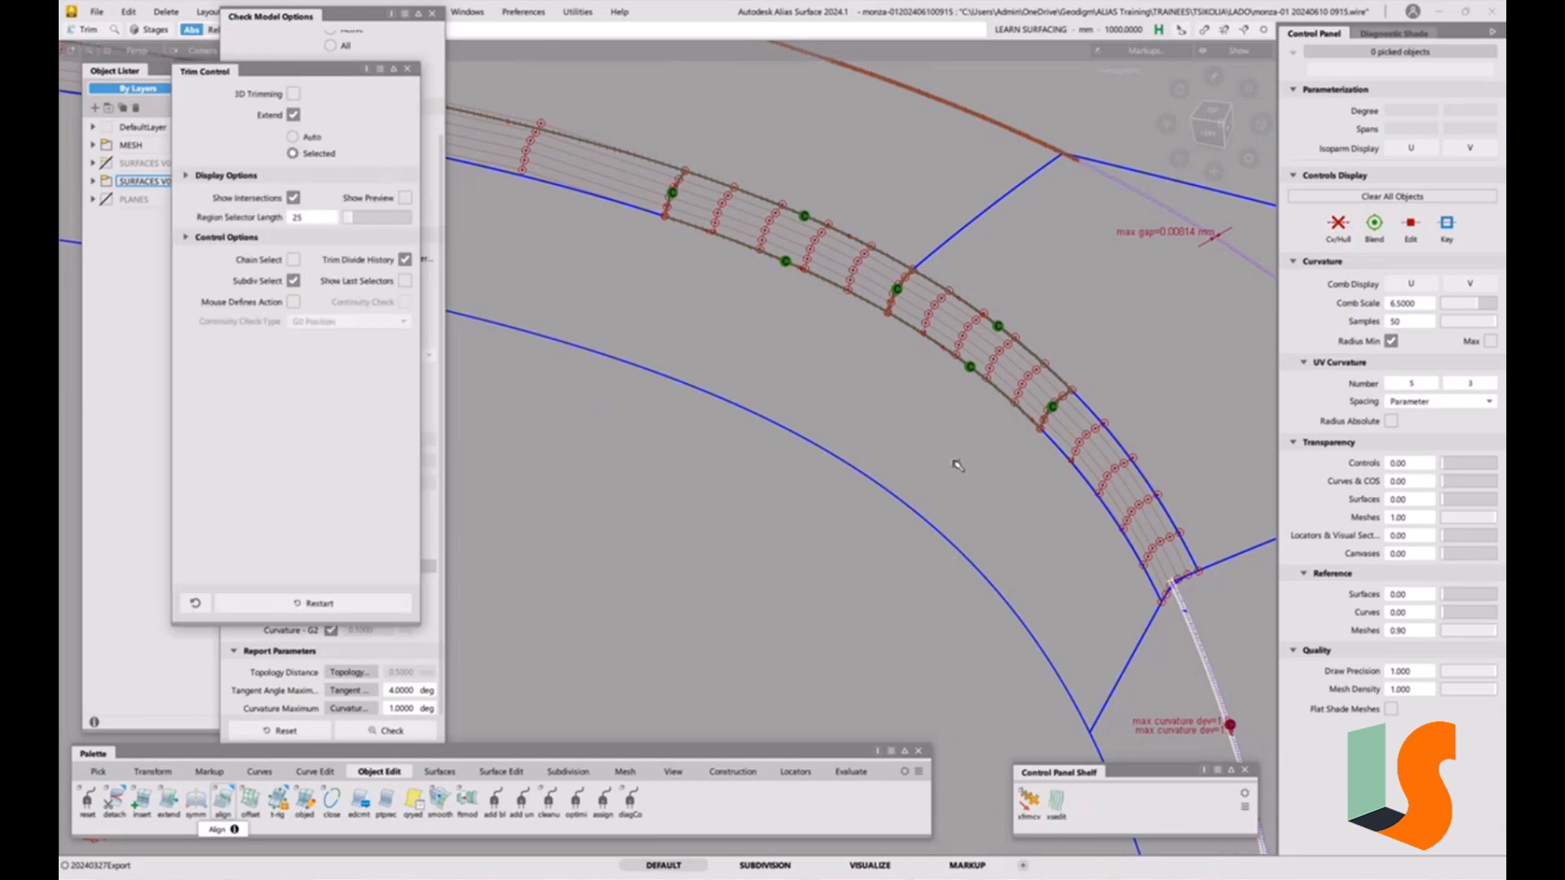
pyautogui.press('5')
pyautogui.keyDown('alt'); pyautogui.keyDown('shift'); pyautogui.moveTo(937, 429); pyautogui.dragTo(917, 359); pyautogui.keyUp('shift'); pyautogui.keyUp('alt')
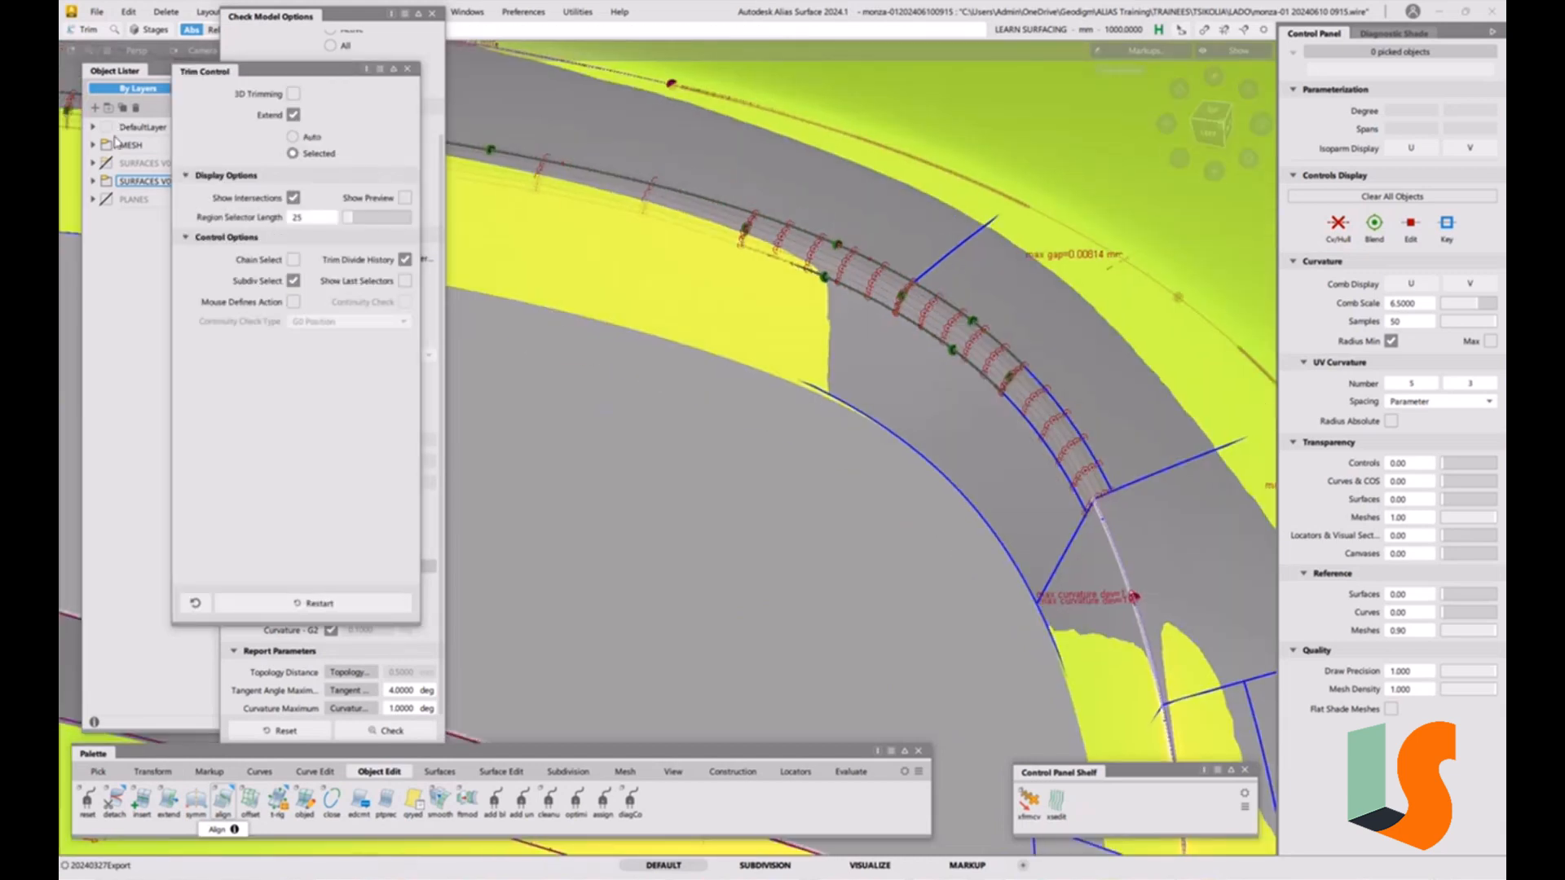
pyautogui.click(106, 145)
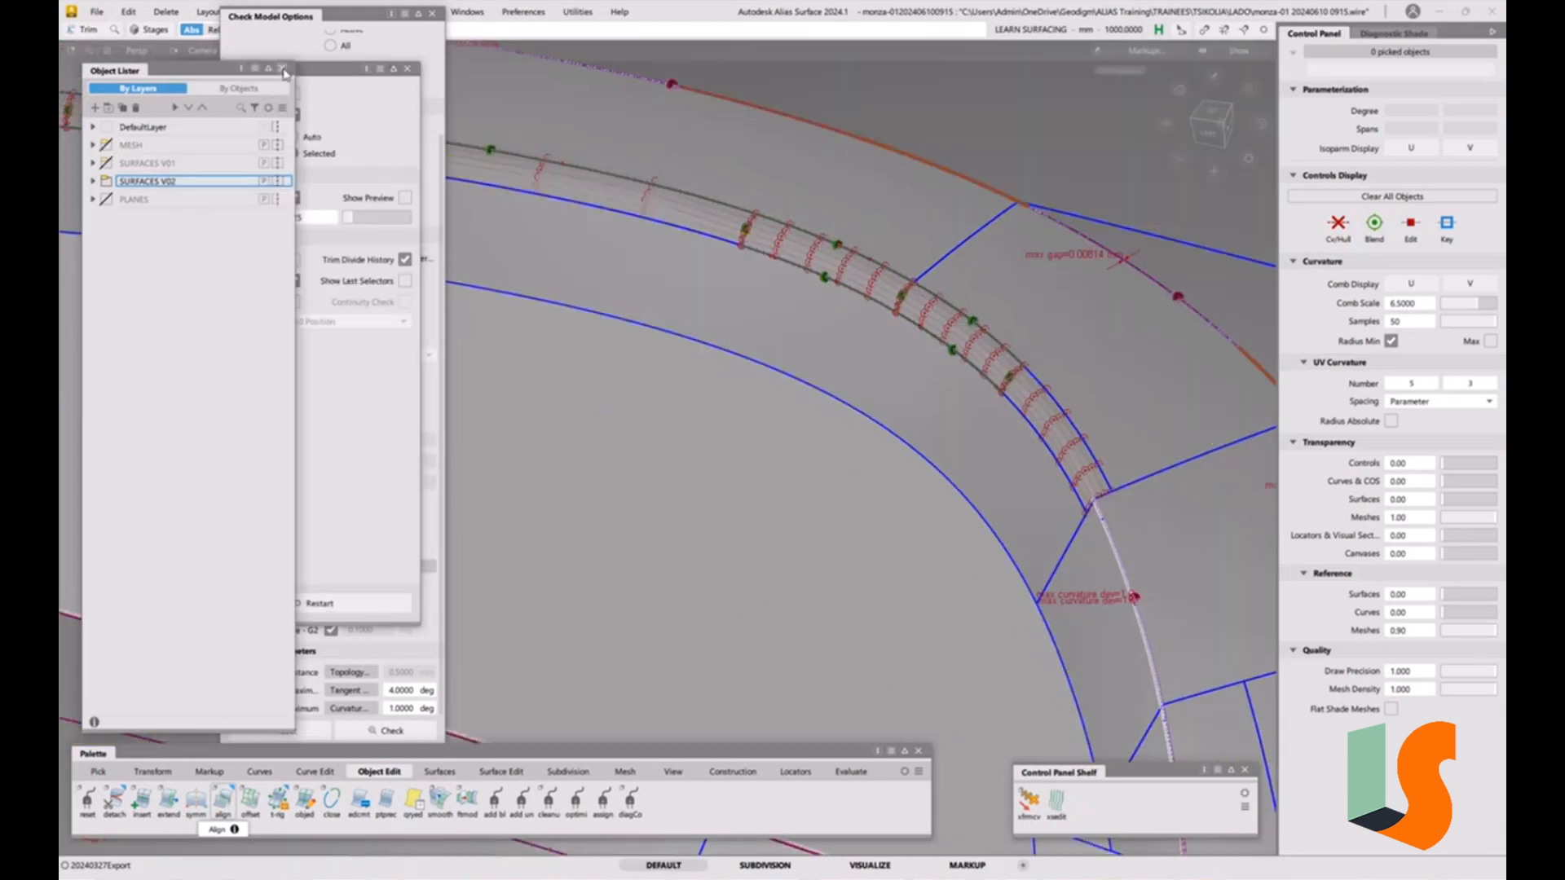
pyautogui.click(282, 67)
pyautogui.click(407, 69)
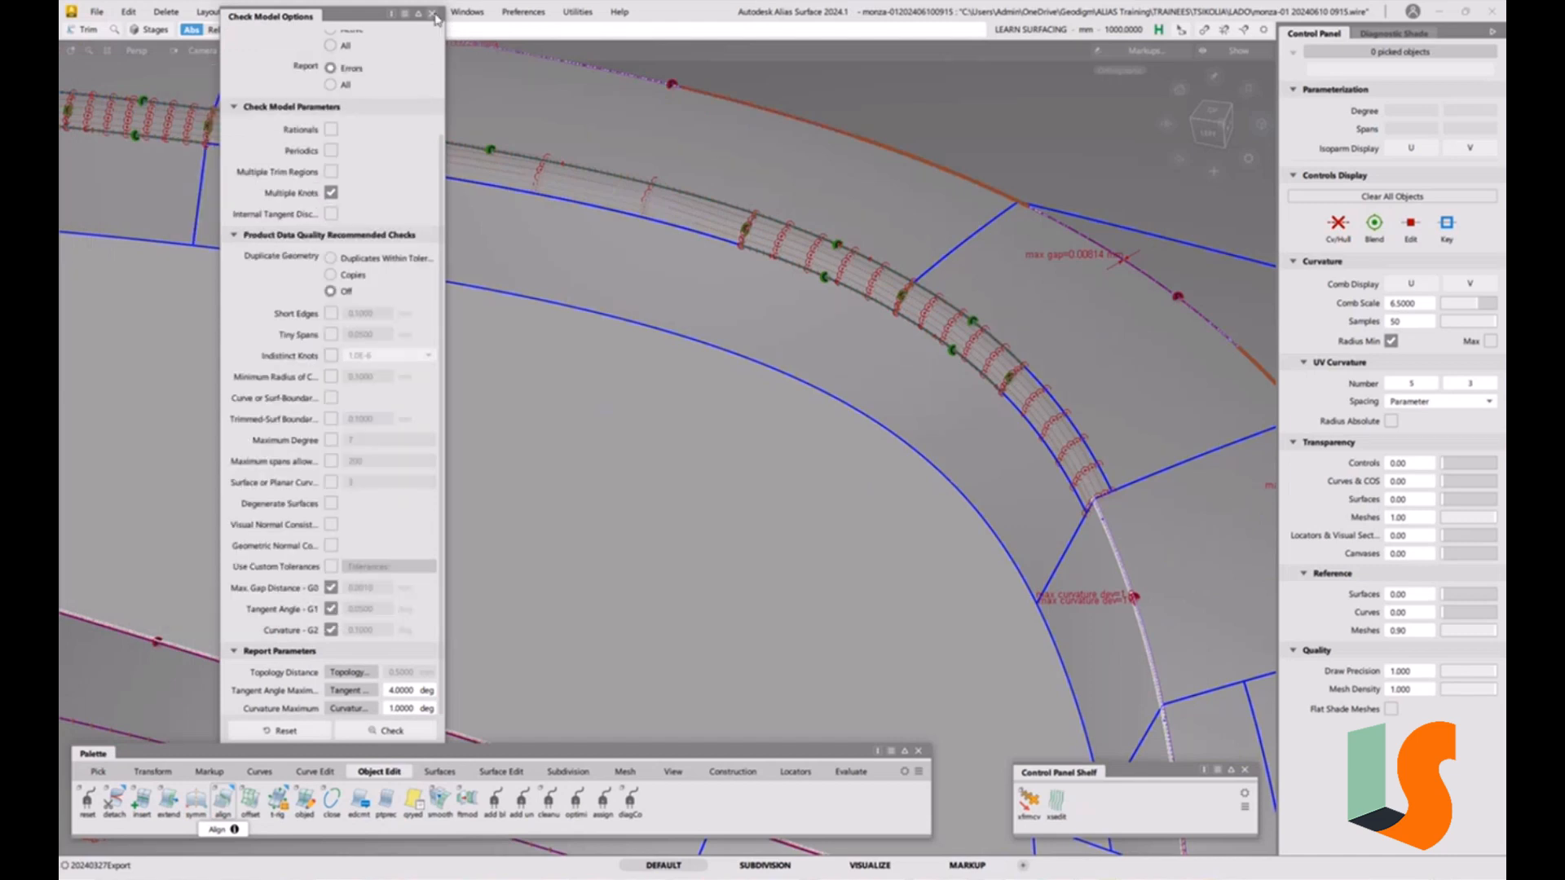
pyautogui.click(433, 14)
pyautogui.keyDown('alt'); pyautogui.keyDown('shift'); pyautogui.moveTo(815, 281); pyautogui.dragTo(815, 326); pyautogui.keyUp('shift'); pyautogui.keyUp('alt')
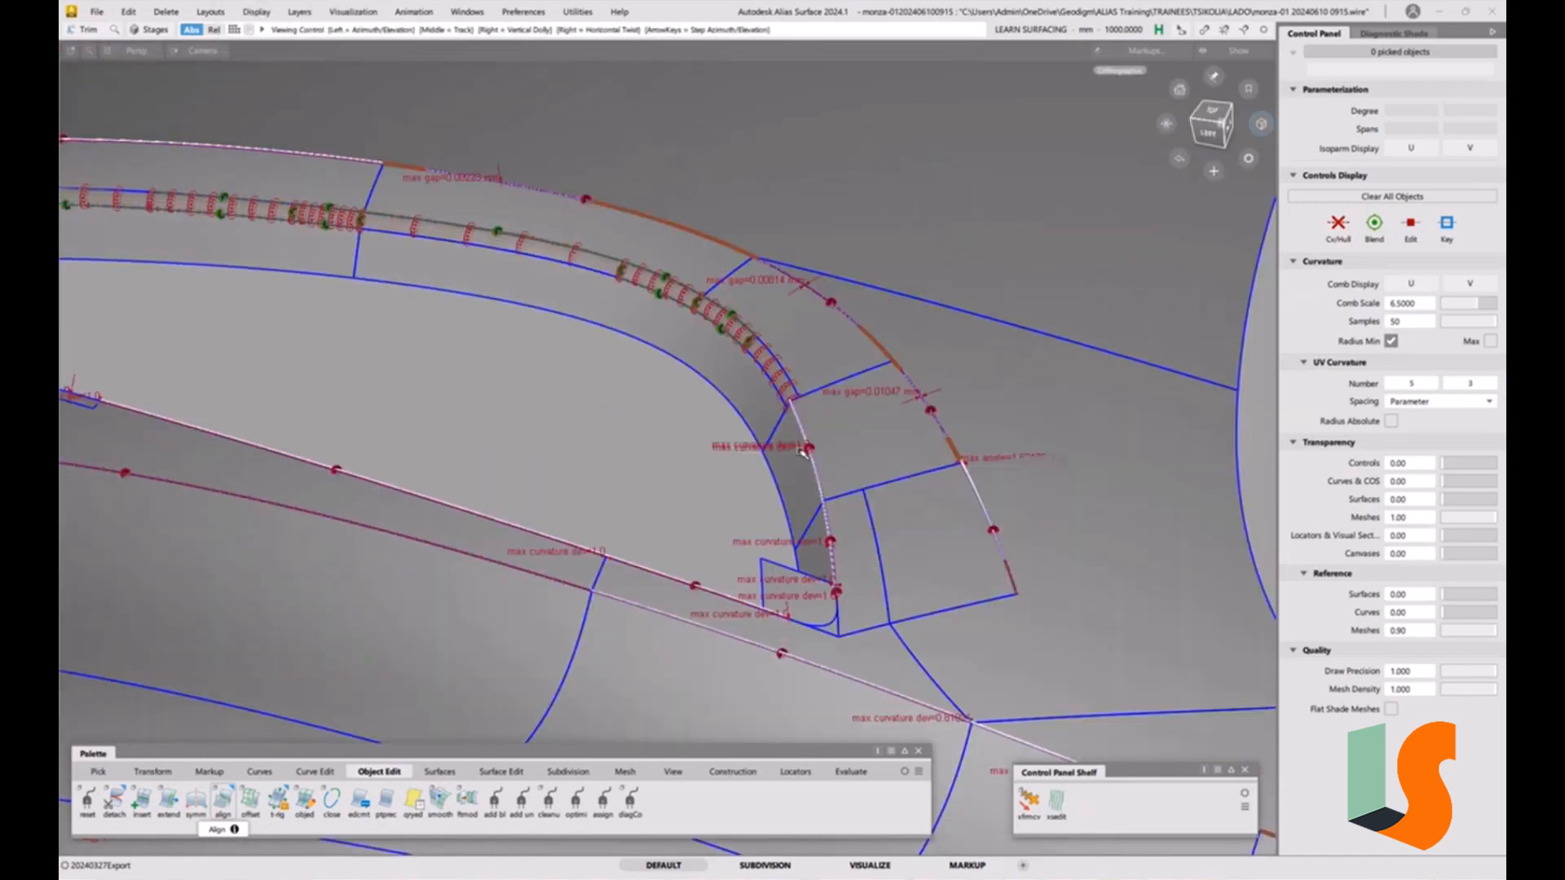
# Orbit, pan and zoom around the fillet junctions to examine the remaining continuity markers.
pyautogui.keyDown('alt'); pyautogui.keyDown('shift'); pyautogui.moveTo(936, 477); pyautogui.dragTo(1000, 414); pyautogui.keyUp('shift'); pyautogui.keyUp('alt')
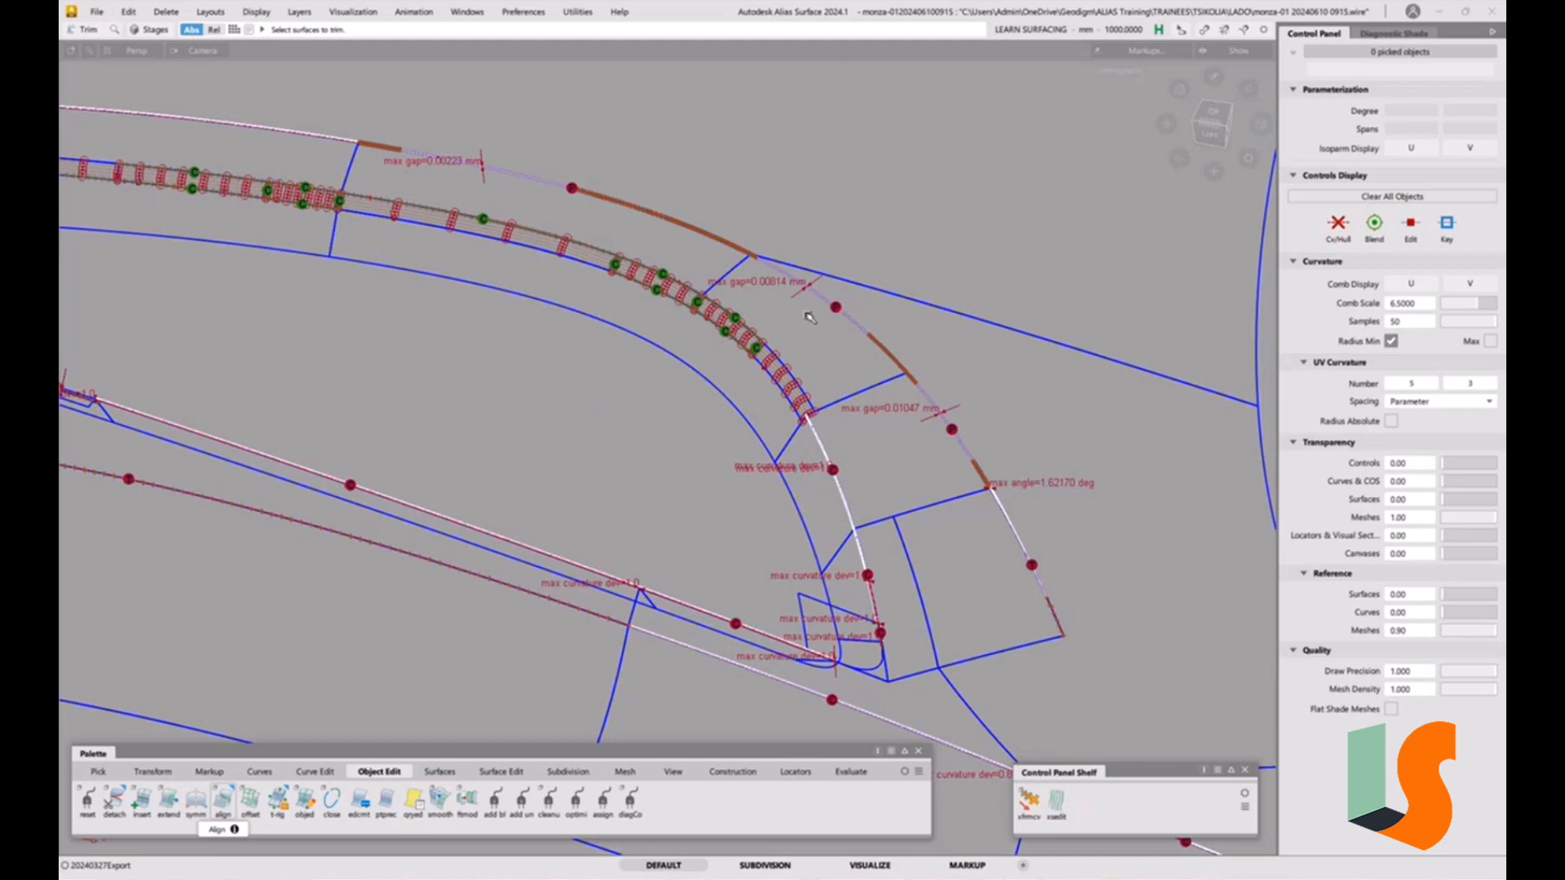
pyautogui.moveTo(1035, 530)
pyautogui.keyDown('alt'); pyautogui.keyDown('shift'); pyautogui.mouseDown()
pyautogui.moveTo(1021, 467)
pyautogui.moveTo(1015, 520)
pyautogui.mouseUp(); pyautogui.keyUp('shift'); pyautogui.keyUp('alt')
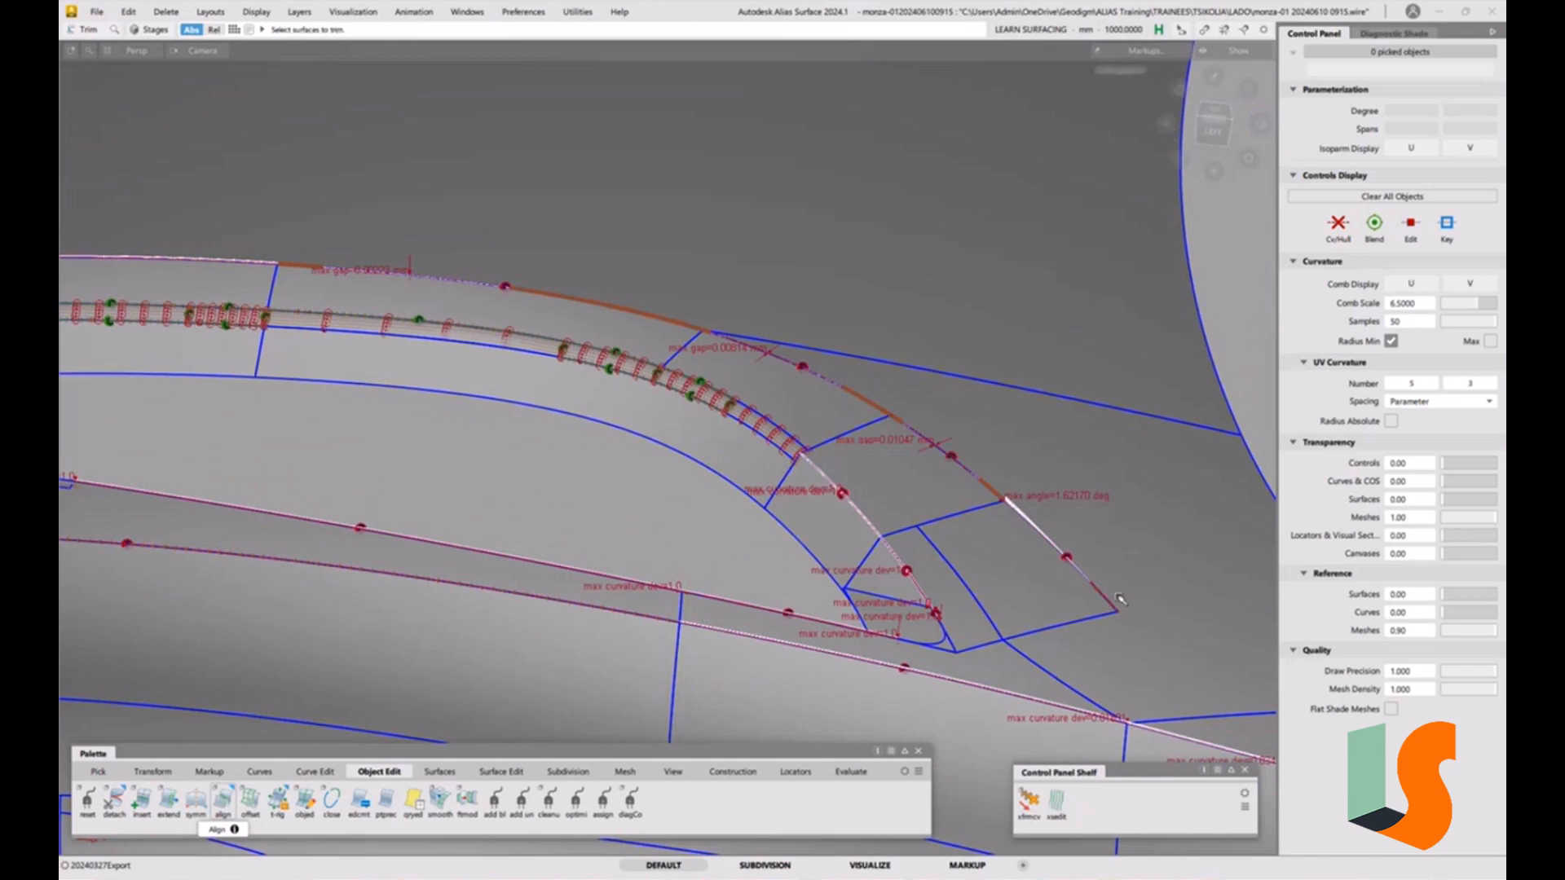
pyautogui.press('5')
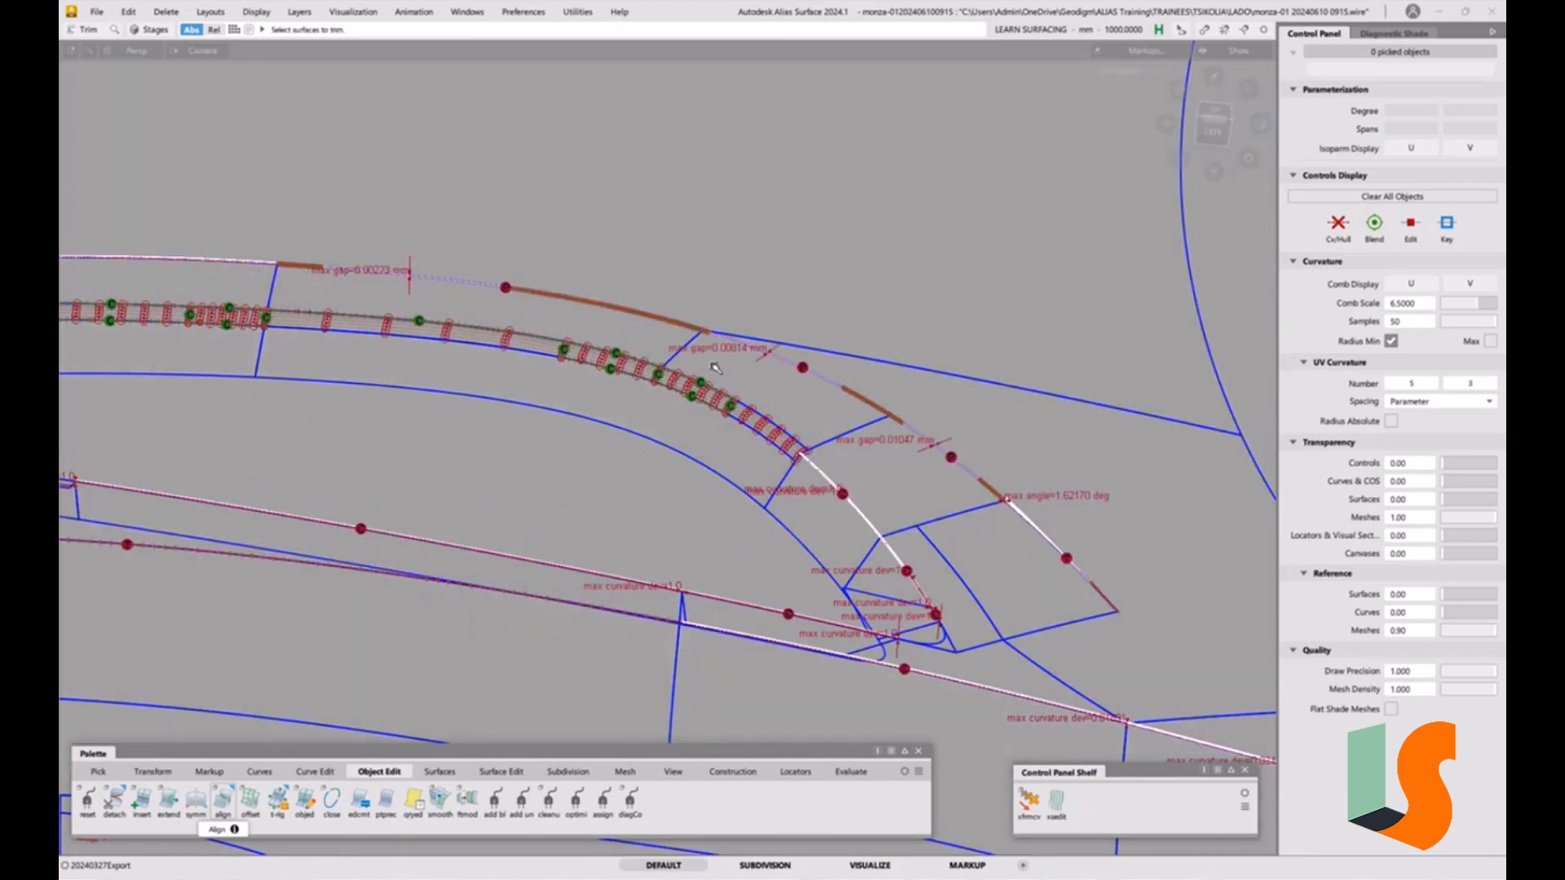
pyautogui.keyDown('alt'); pyautogui.keyDown('shift'); pyautogui.moveTo(635, 272); pyautogui.dragTo(448, 291, button='right'); pyautogui.keyUp('shift'); pyautogui.keyUp('alt')
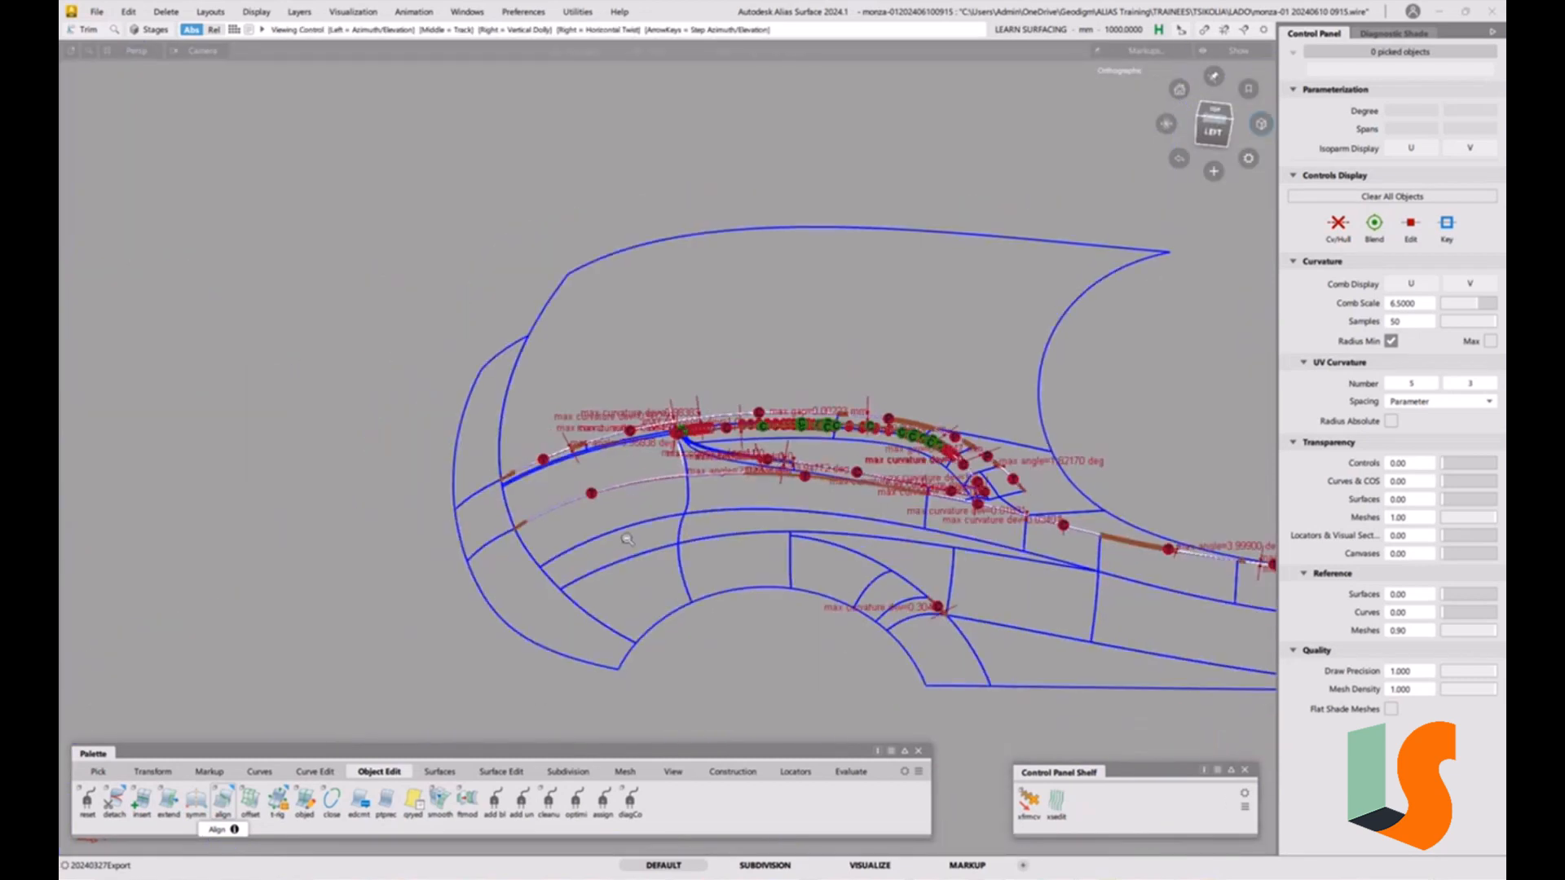
pyautogui.keyDown('alt'); pyautogui.keyDown('shift'); pyautogui.moveTo(840, 330); pyautogui.dragTo(566, 300, button='middle'); pyautogui.keyUp('shift'); pyautogui.keyUp('alt')
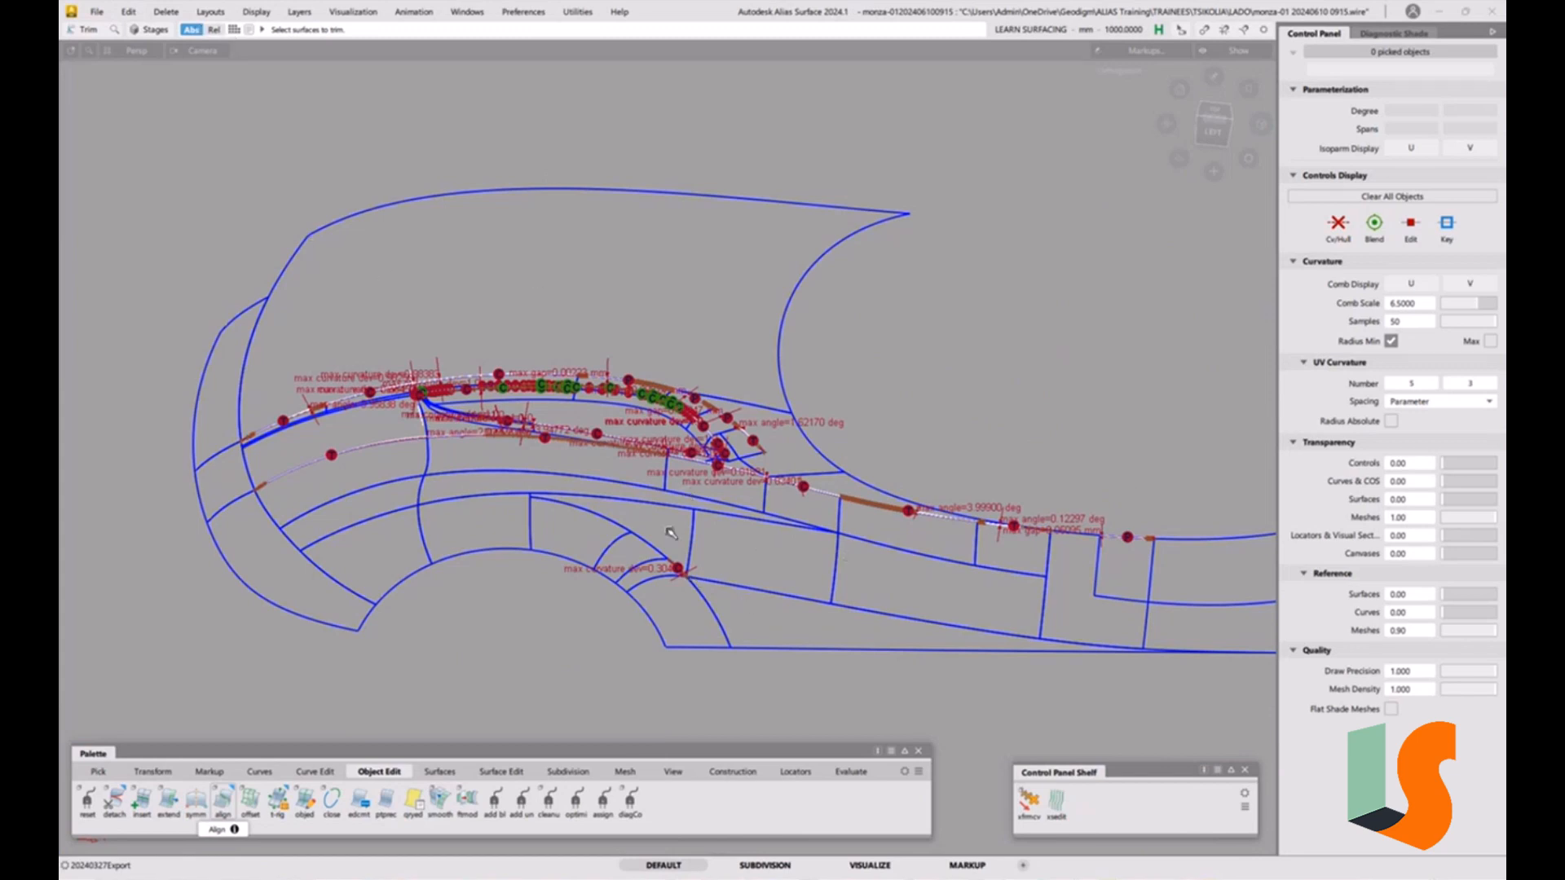
pyautogui.scroll(6, 668, 541)
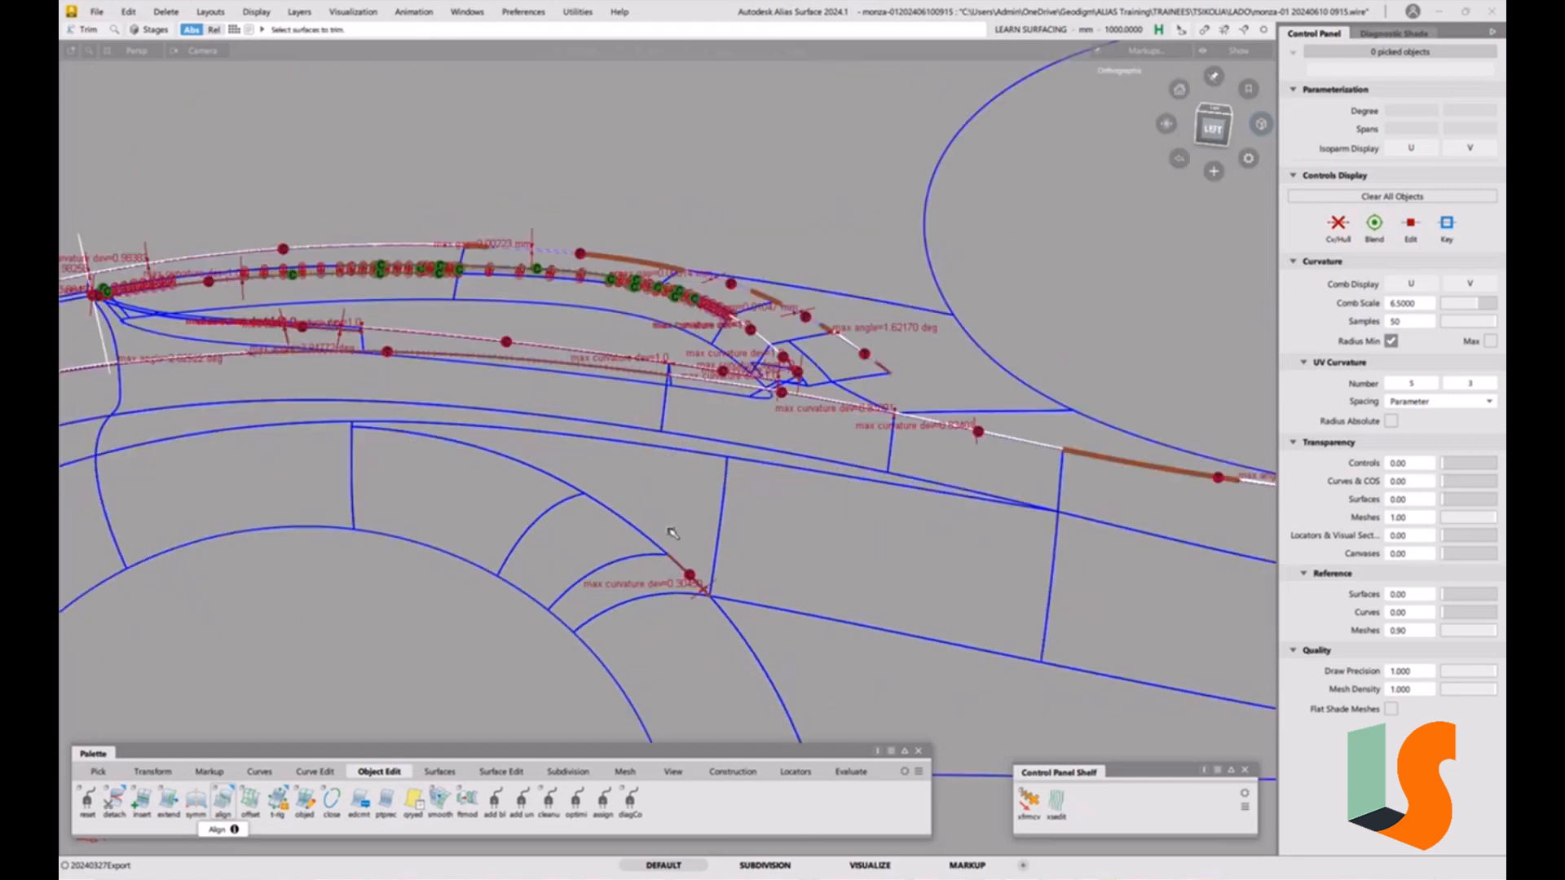
pyautogui.keyDown('alt'); pyautogui.keyDown('shift'); pyautogui.moveTo(725, 588); pyautogui.dragTo(689, 432, button='middle'); pyautogui.keyUp('shift'); pyautogui.keyUp('alt')
pyautogui.keyDown('alt'); pyautogui.keyDown('shift'); pyautogui.moveTo(689, 433); pyautogui.dragTo(586, 438); pyautogui.keyUp('shift'); pyautogui.keyUp('alt')
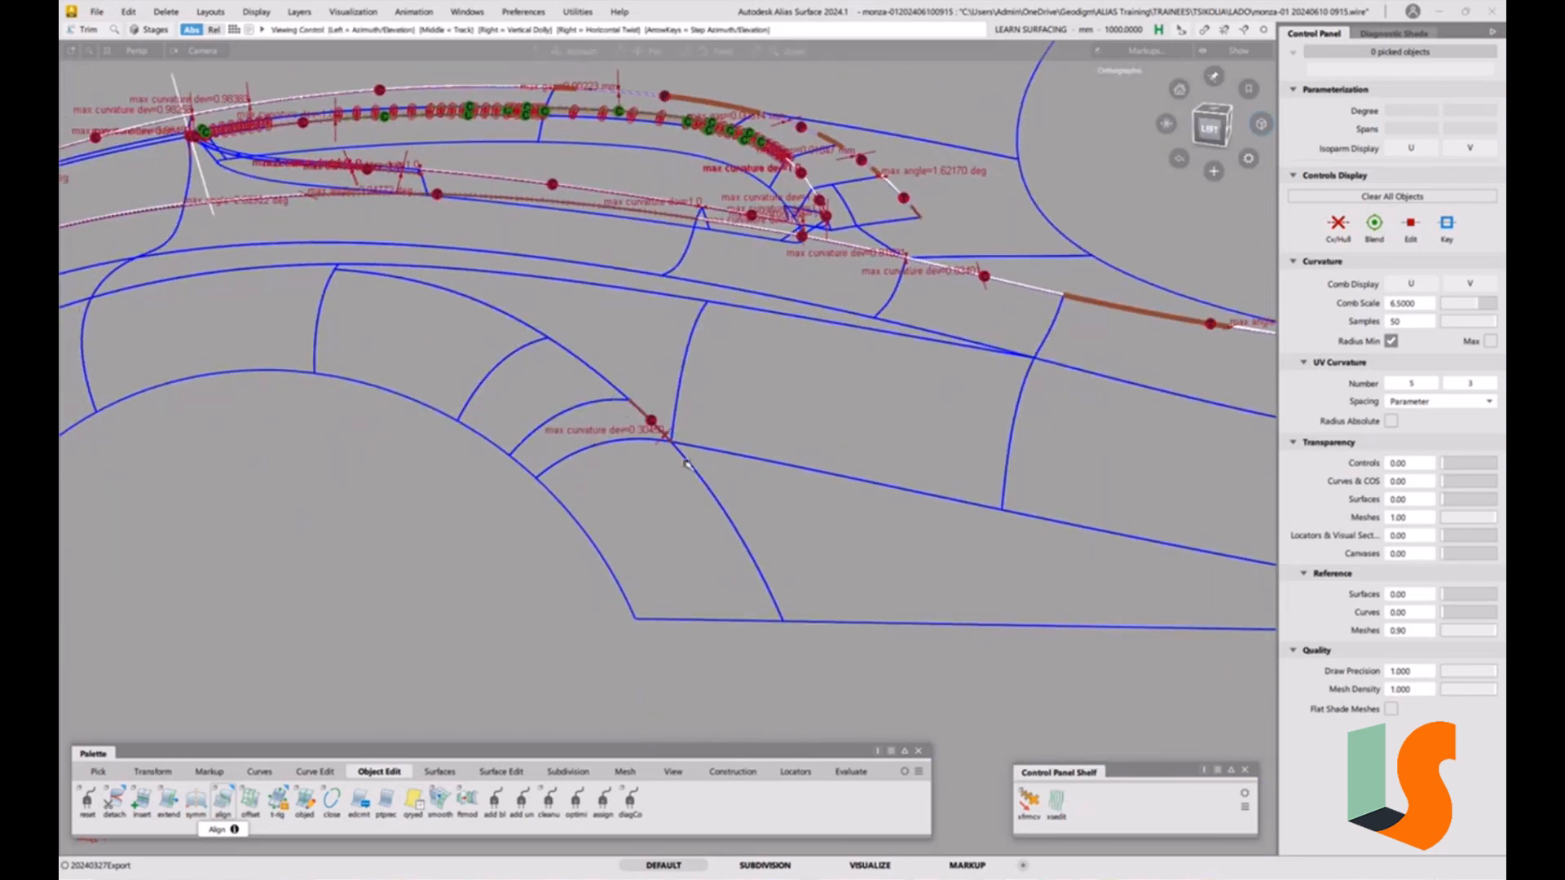
pyautogui.keyDown('alt'); pyautogui.keyDown('shift'); pyautogui.moveTo(717, 464); pyautogui.dragTo(624, 338, button='right'); pyautogui.keyUp('shift'); pyautogui.keyUp('alt')
pyautogui.keyDown('alt'); pyautogui.keyDown('shift'); pyautogui.moveTo(615, 381); pyautogui.dragTo(743, 427); pyautogui.keyUp('shift'); pyautogui.keyUp('alt')
pyautogui.keyDown('ctrl'); pyautogui.keyDown('shift'); pyautogui.moveTo(663, 462); pyautogui.dragTo(629, 481); pyautogui.keyUp('shift'); pyautogui.keyUp('ctrl')
# Select the small corner fillet surface at the lower junction and display its control vertex hull.
pyautogui.click(592, 455)
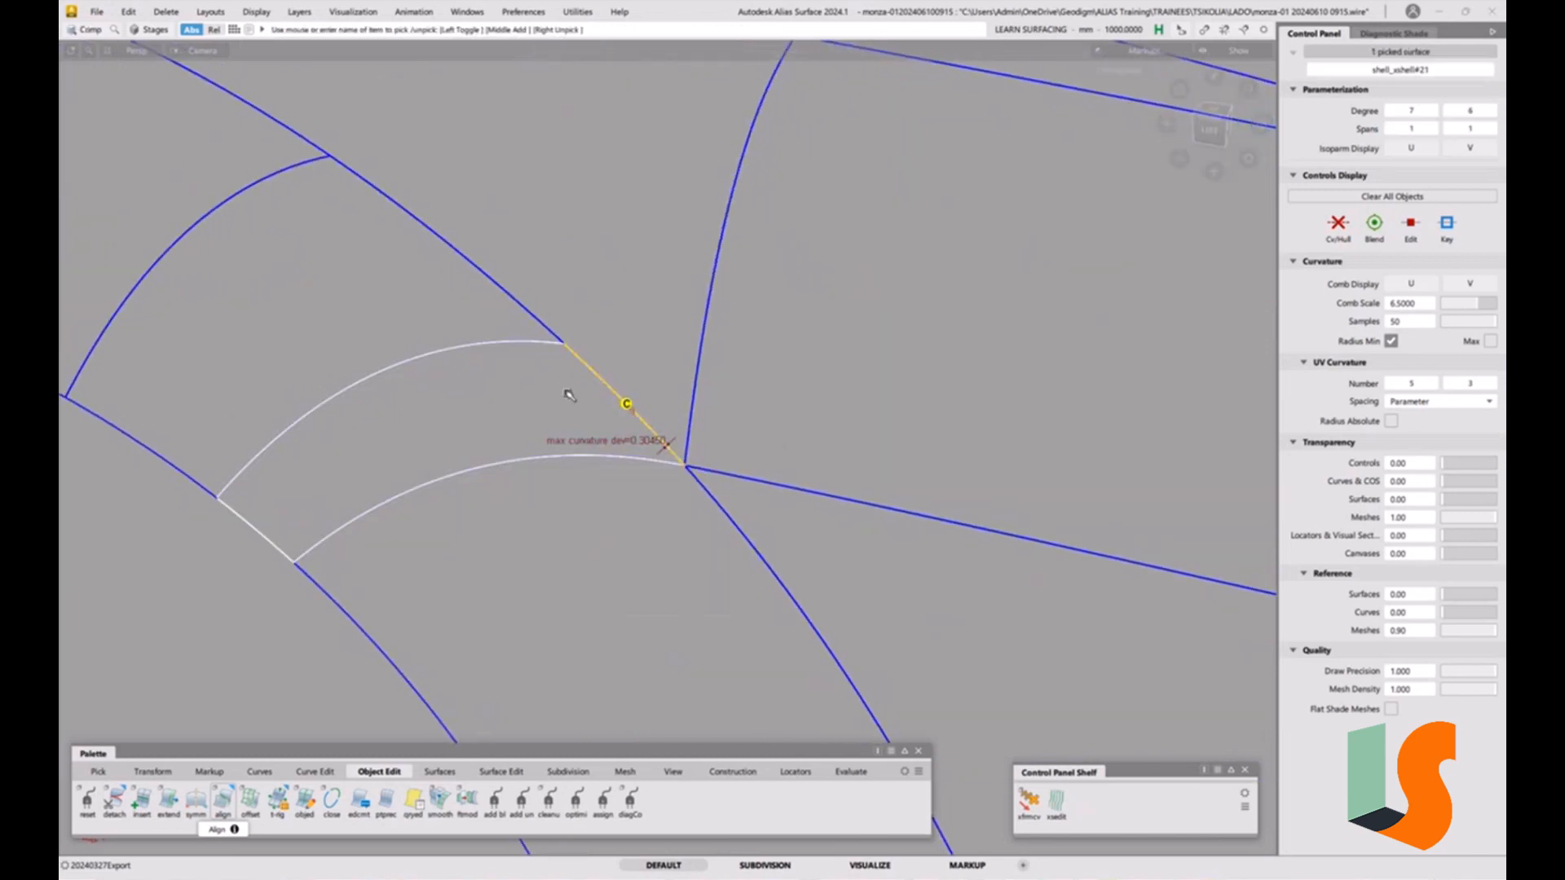
pyautogui.click(1338, 224)
pyautogui.keyDown('ctrl'); pyautogui.keyDown('shift'); pyautogui.moveTo(874, 494); pyautogui.dragTo(856, 383); pyautogui.keyUp('shift'); pyautogui.keyUp('ctrl')
pyautogui.keyDown('alt'); pyautogui.keyDown('shift'); pyautogui.moveTo(715, 454); pyautogui.dragTo(758, 405, button='right'); pyautogui.keyUp('shift'); pyautogui.keyUp('alt')
pyautogui.keyDown('alt'); pyautogui.keyDown('shift'); pyautogui.moveTo(712, 319); pyautogui.dragTo(740, 440, button='middle'); pyautogui.keyUp('shift'); pyautogui.keyUp('alt')
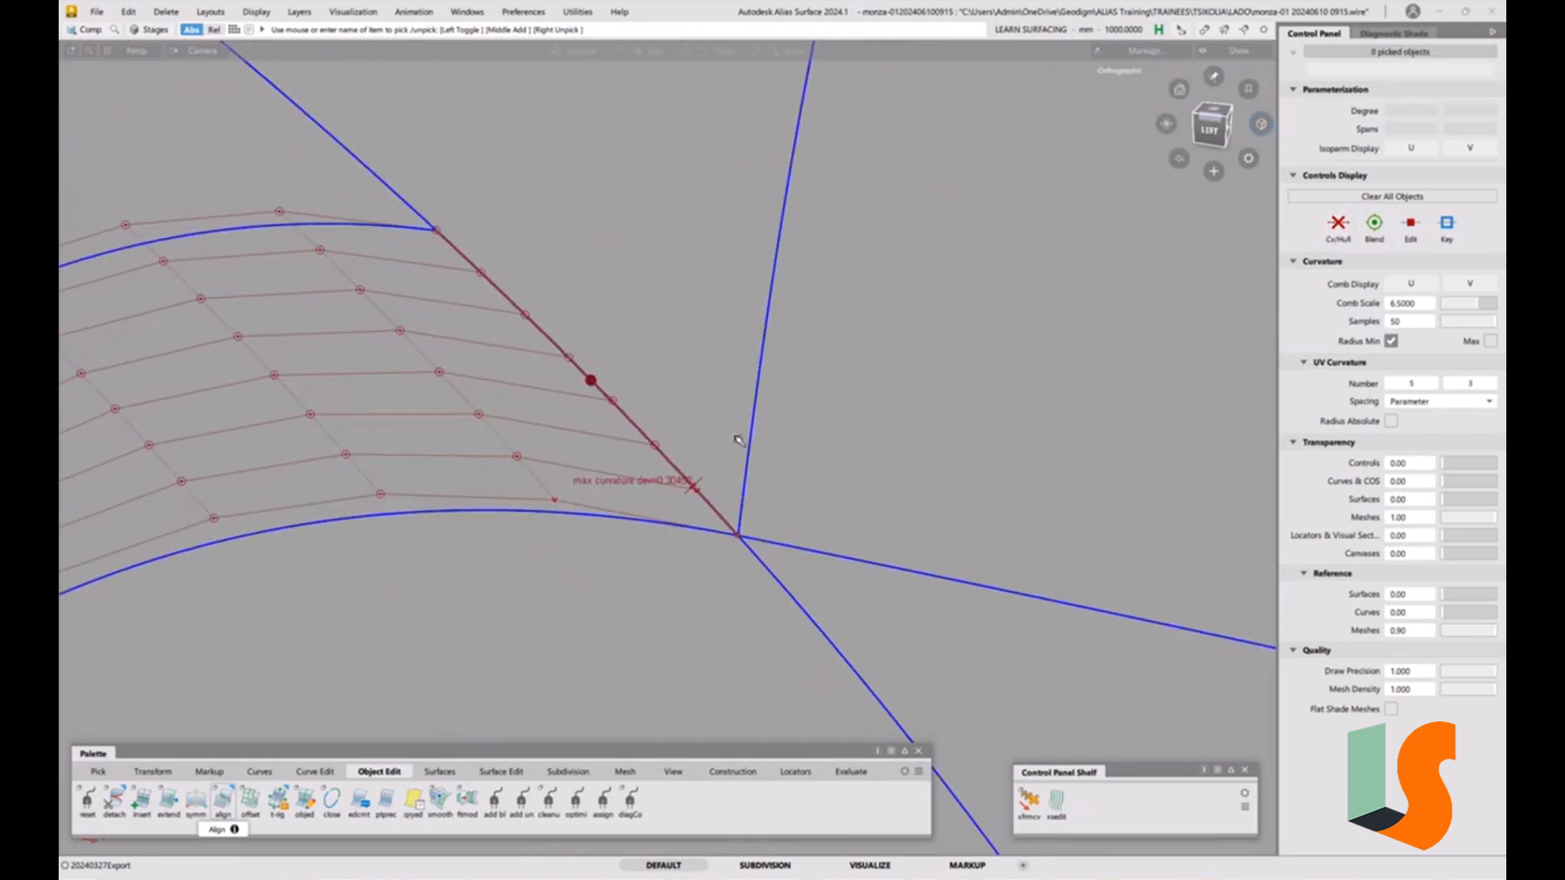
pyautogui.keyDown('alt'); pyautogui.keyDown('shift'); pyautogui.moveTo(780, 481); pyautogui.dragTo(746, 530, button='right'); pyautogui.keyUp('shift'); pyautogui.keyUp('alt')
# Place a surface continuity locator between the corner fillet's edge and the adjacent surface.
pyautogui.click(850, 771)
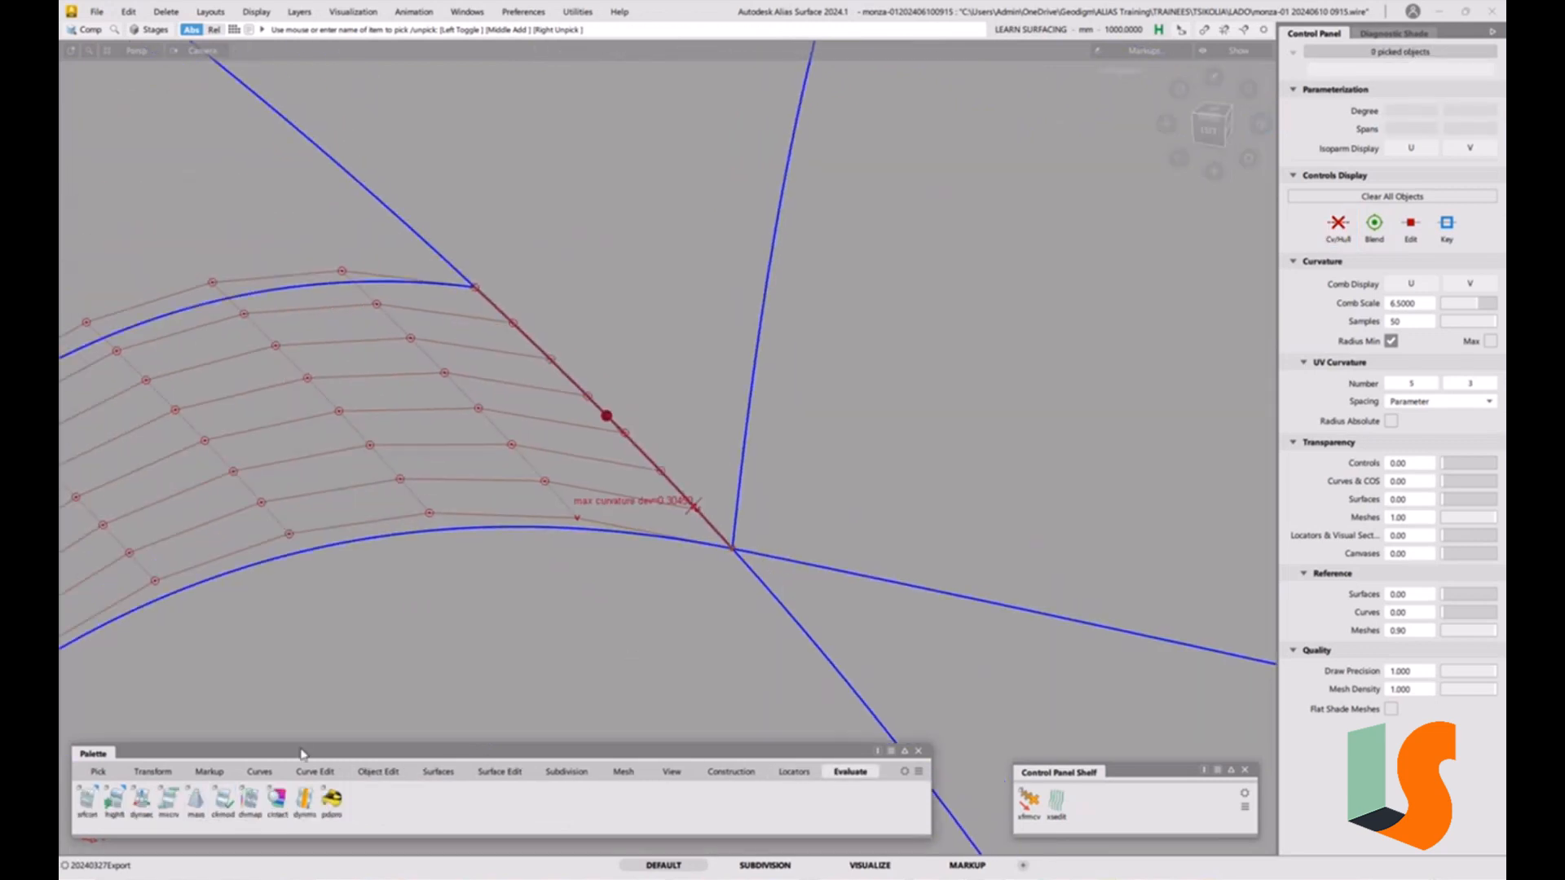
pyautogui.click(87, 798)
pyautogui.click(563, 529)
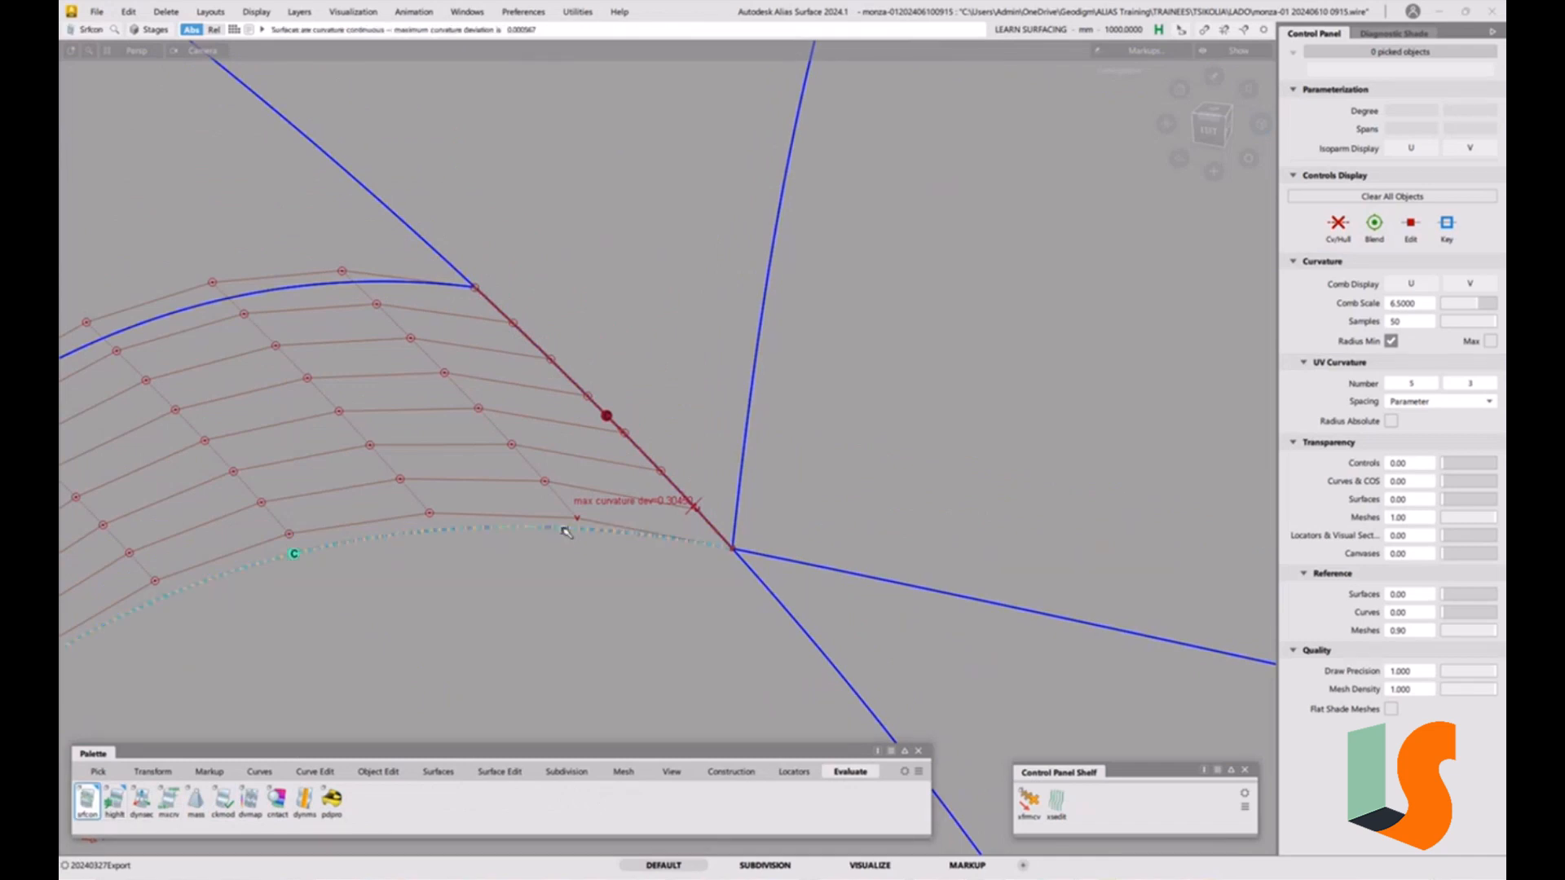
pyautogui.click(738, 484)
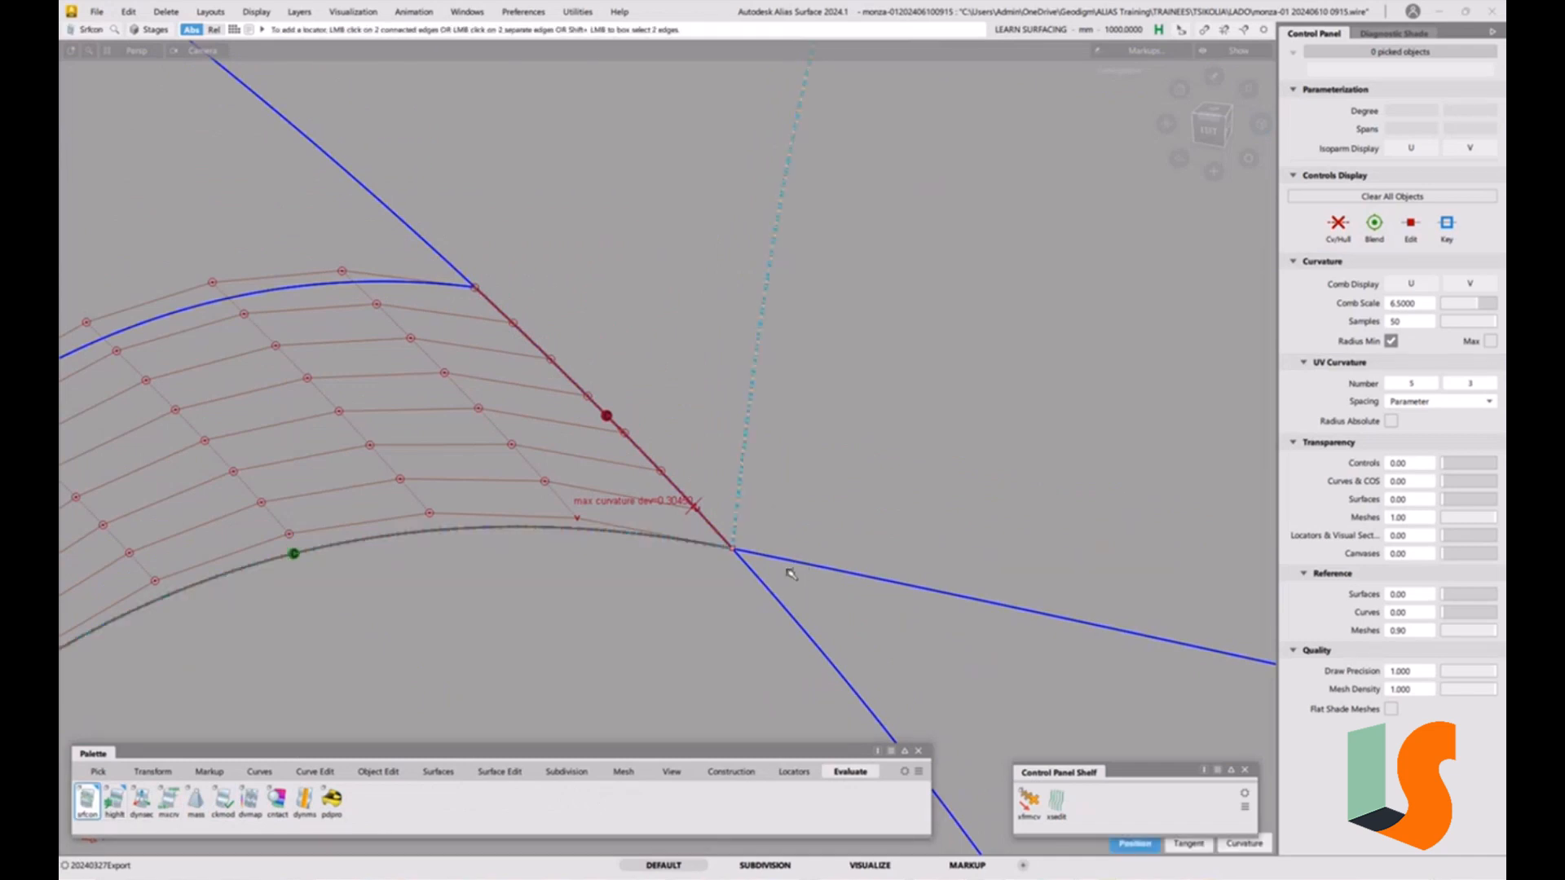
pyautogui.click(788, 565)
pyautogui.click(769, 590)
pyautogui.keyDown('ctrl'); pyautogui.keyDown('shift'); pyautogui.moveTo(742, 613); pyautogui.dragTo(733, 504); pyautogui.keyUp('shift'); pyautogui.keyUp('ctrl')
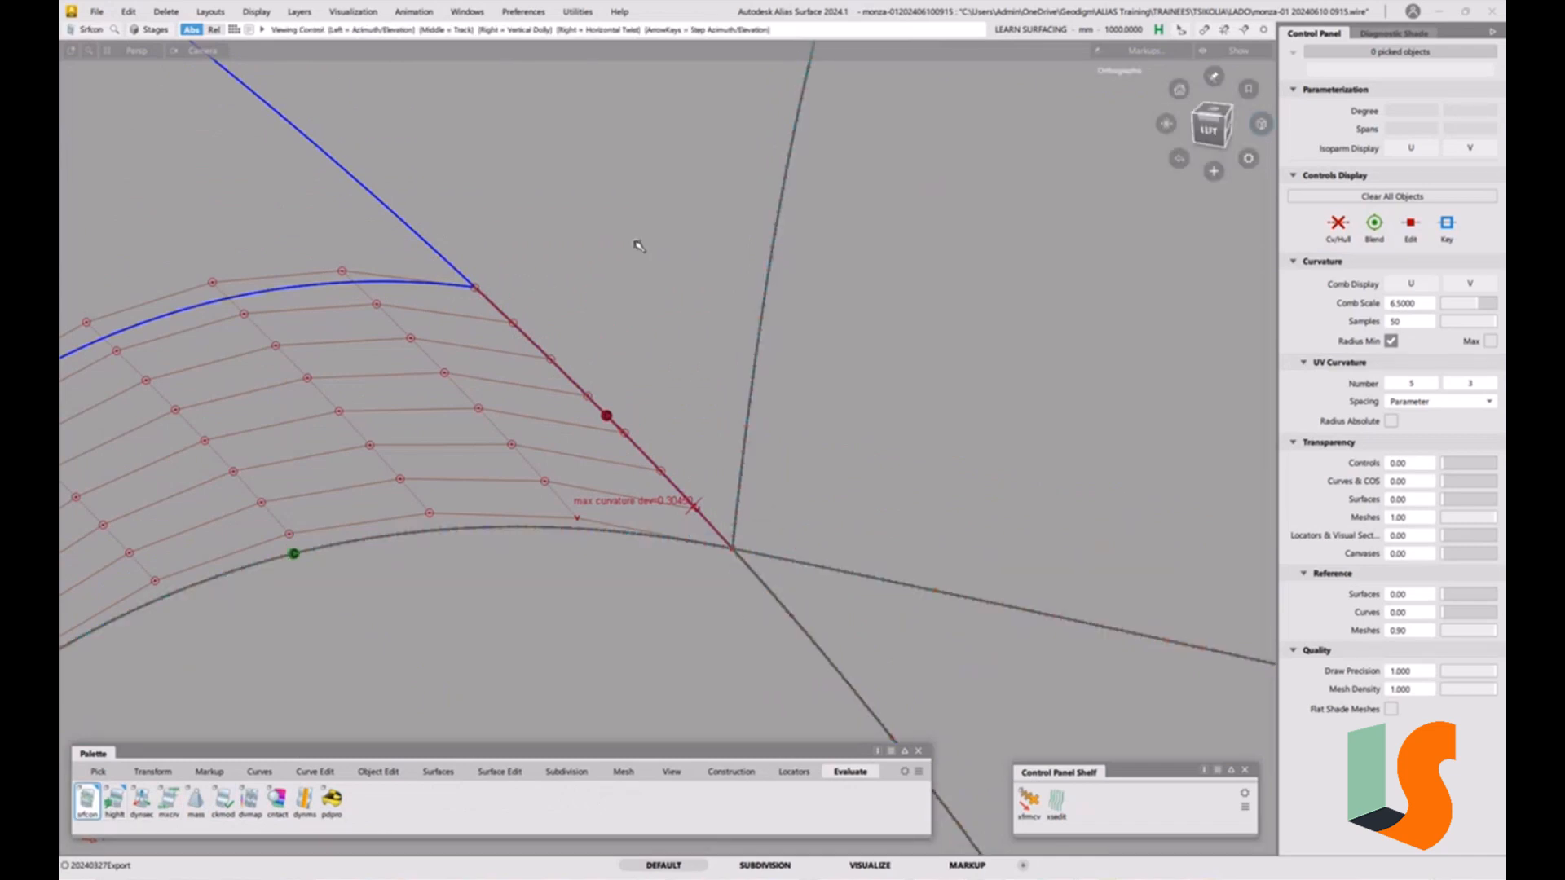
# Add another surface continuity locator on the corner fillet's adjoining edge.
pyautogui.keyDown('alt'); pyautogui.keyDown('shift'); pyautogui.moveTo(638, 245); pyautogui.dragTo(407, 331, button='right'); pyautogui.keyUp('shift'); pyautogui.keyUp('alt')
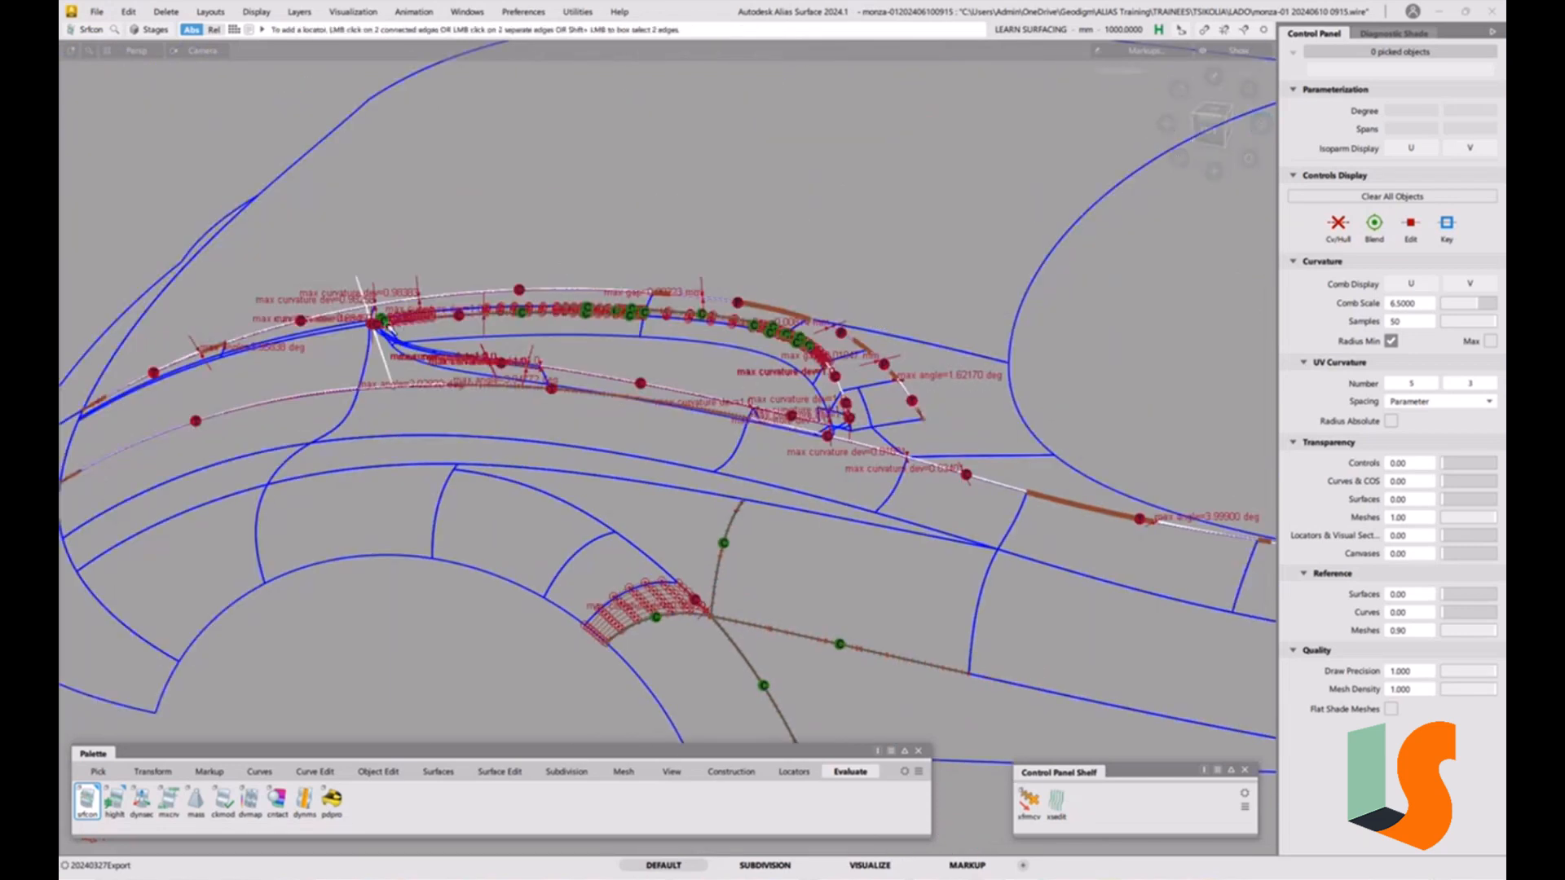
pyautogui.keyDown('alt'); pyautogui.keyDown('shift'); pyautogui.moveTo(659, 566); pyautogui.dragTo(738, 542, button='right'); pyautogui.keyUp('shift'); pyautogui.keyUp('alt')
pyautogui.click(664, 572)
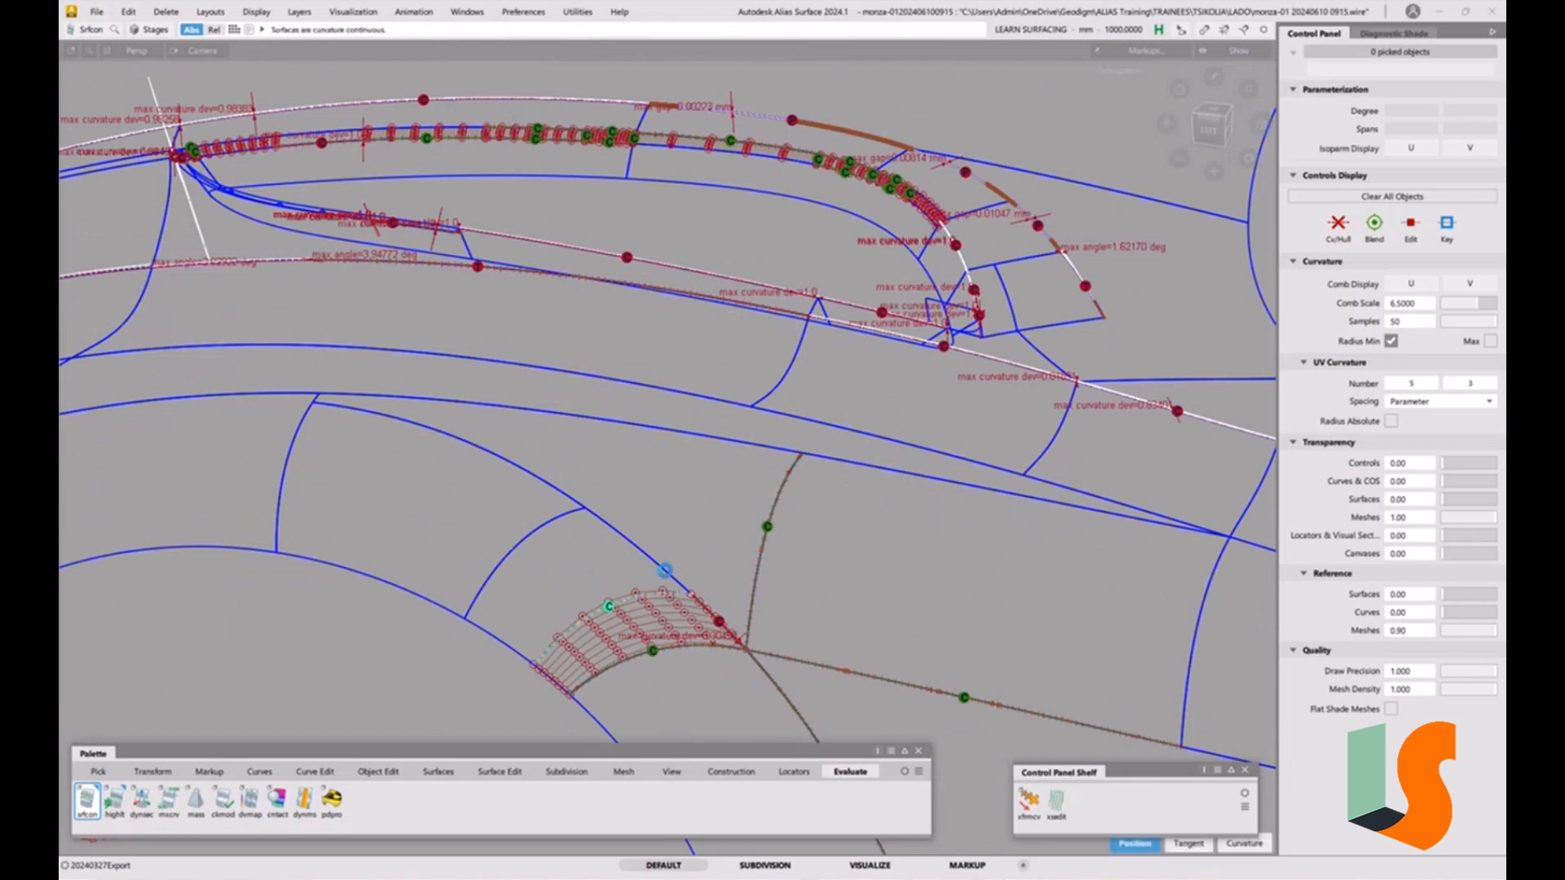
pyautogui.keyDown('ctrl'); pyautogui.keyDown('shift'); pyautogui.moveTo(789, 679); pyautogui.dragTo(779, 601); pyautogui.keyUp('shift'); pyautogui.keyUp('ctrl')
pyautogui.keyDown('alt'); pyautogui.keyDown('shift'); pyautogui.moveTo(717, 639); pyautogui.dragTo(793, 546, button='right'); pyautogui.keyUp('shift'); pyautogui.keyUp('alt')
pyautogui.keyDown('alt'); pyautogui.keyDown('shift'); pyautogui.moveTo(799, 737); pyautogui.dragTo(727, 605, button='middle'); pyautogui.keyUp('shift'); pyautogui.keyUp('alt')
pyautogui.keyDown('alt'); pyautogui.keyDown('shift'); pyautogui.moveTo(740, 514); pyautogui.dragTo(713, 485, button='right'); pyautogui.keyUp('shift'); pyautogui.keyUp('alt')
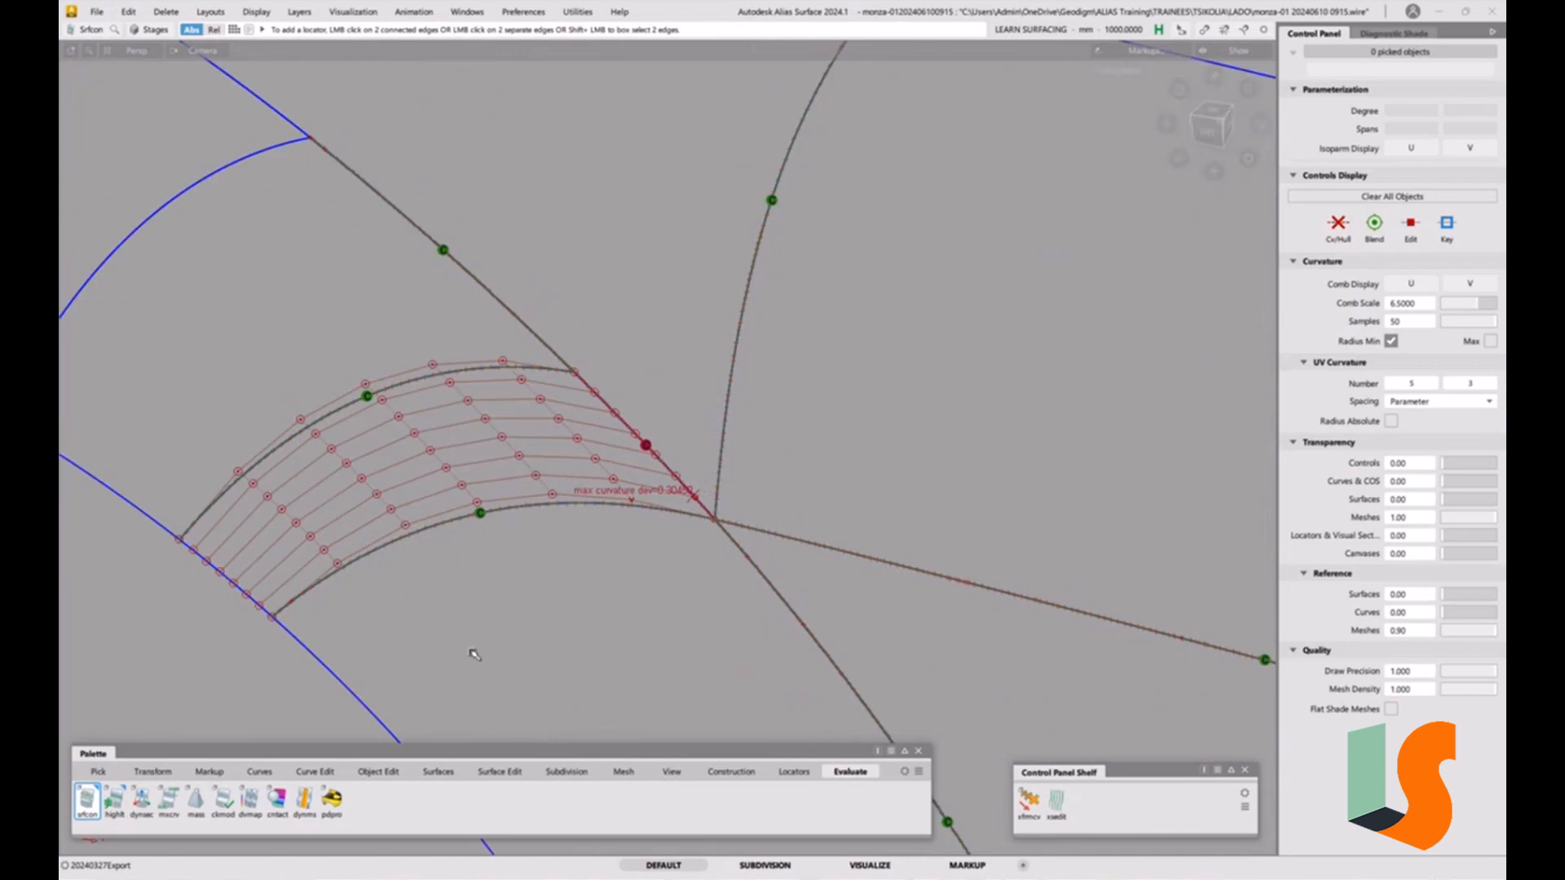
# Switch alignment type to Edge and G2 align the corner fillet's edge to the neighbouring surface edge.
pyautogui.click(379, 771)
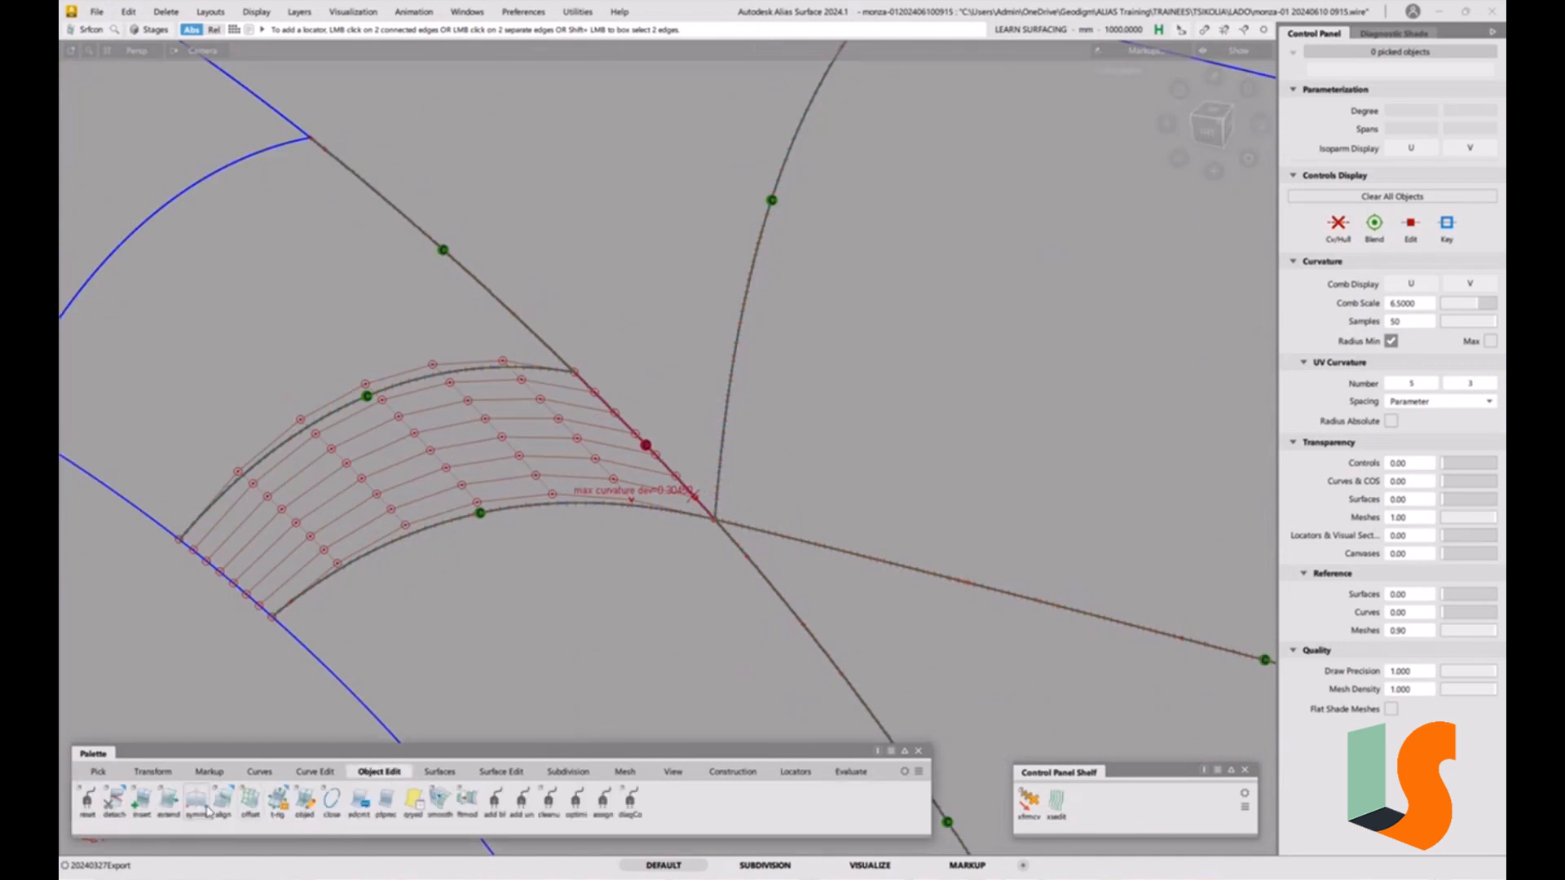
pyautogui.doubleClick(222, 799)
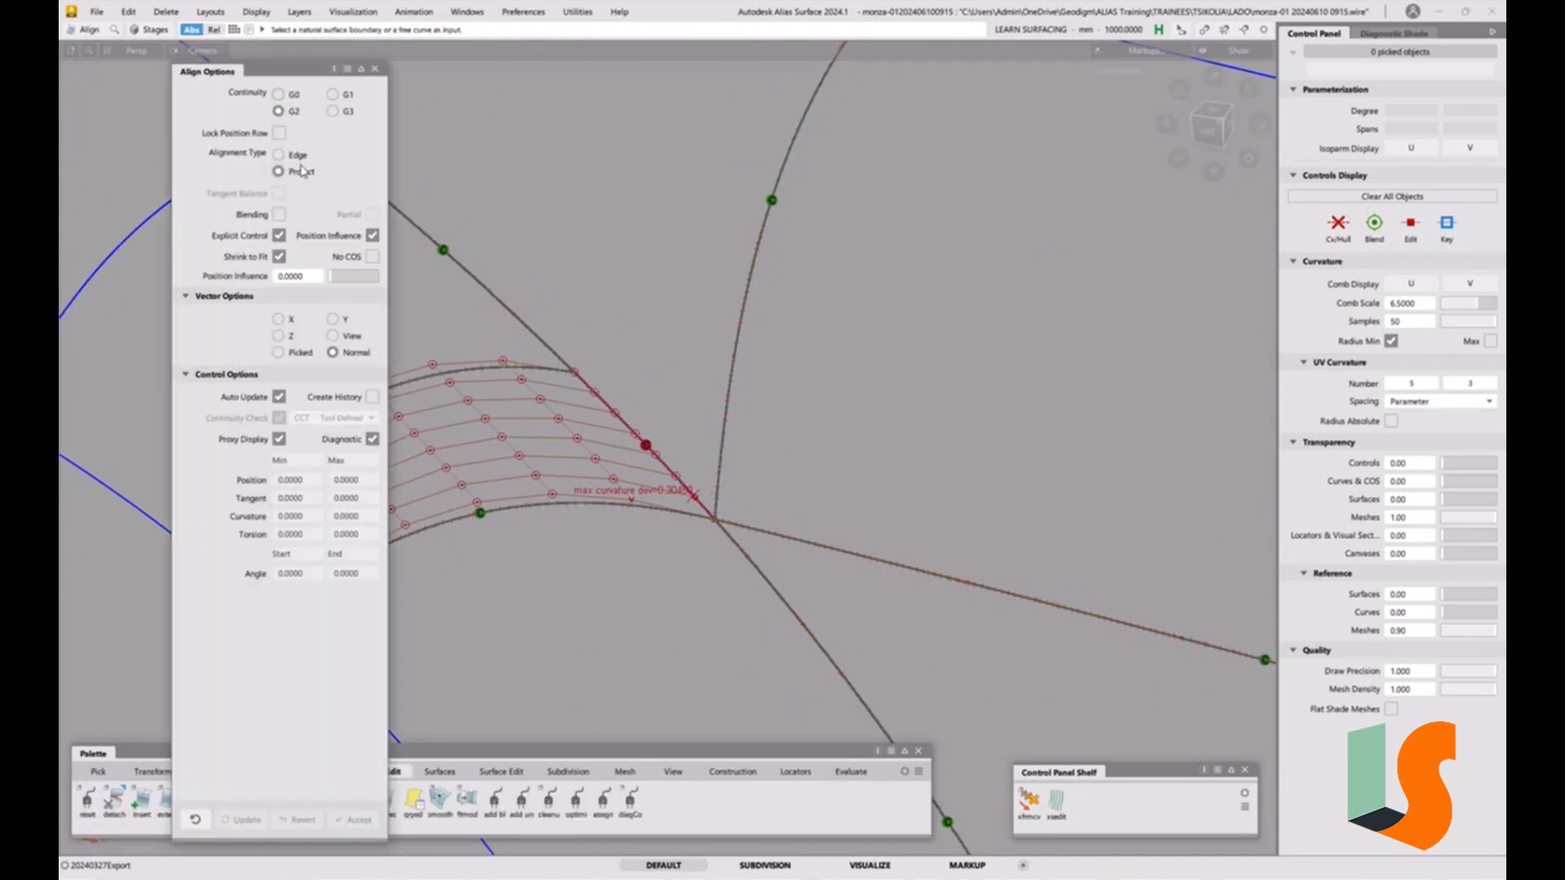
pyautogui.click(297, 155)
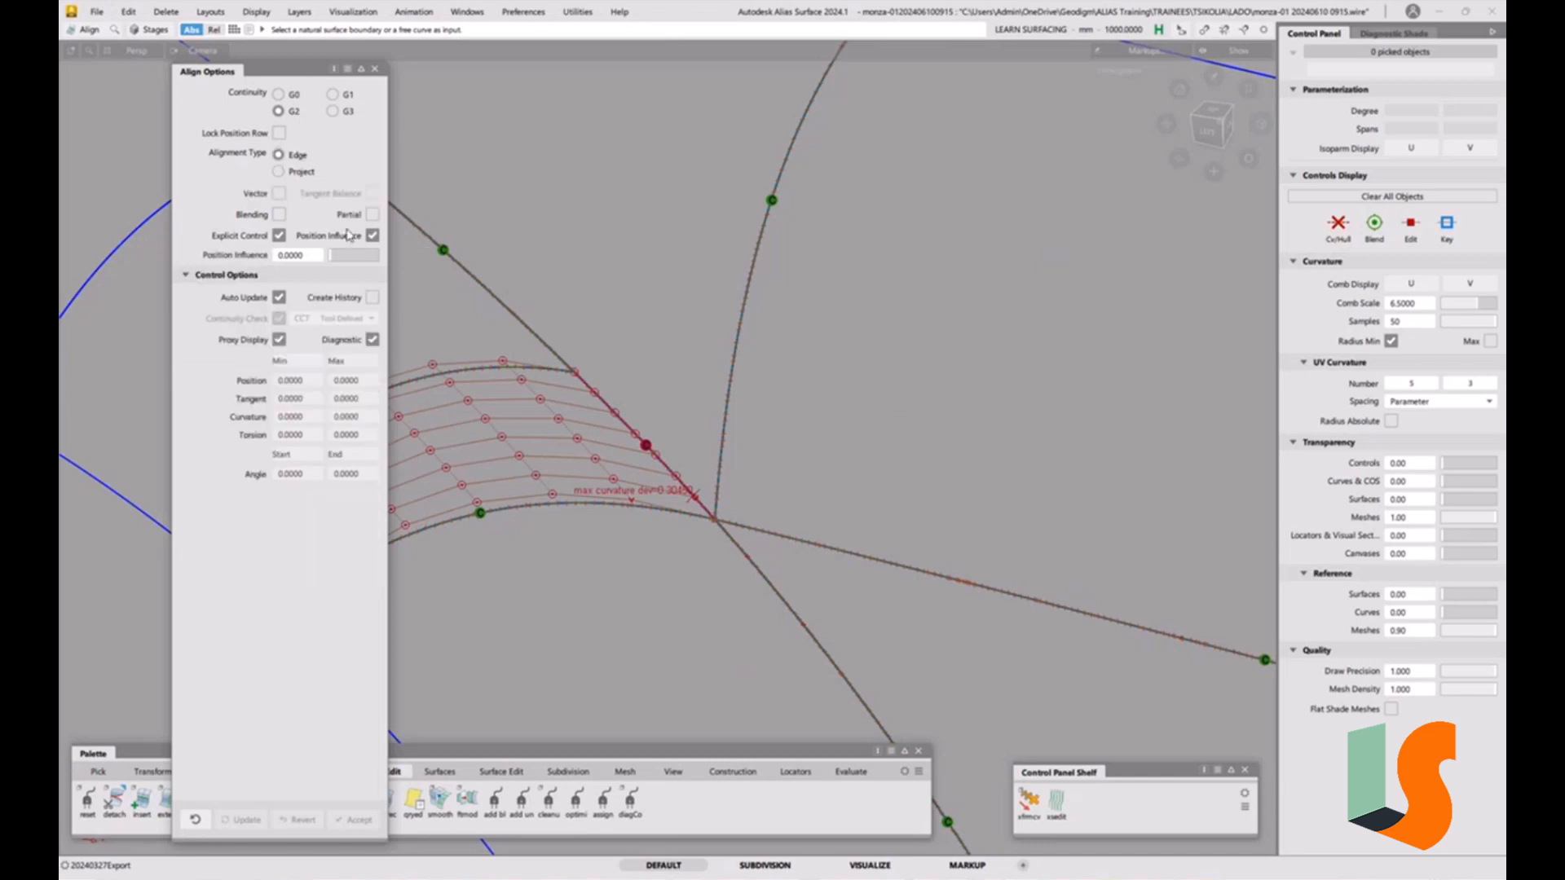
pyautogui.click(645, 445)
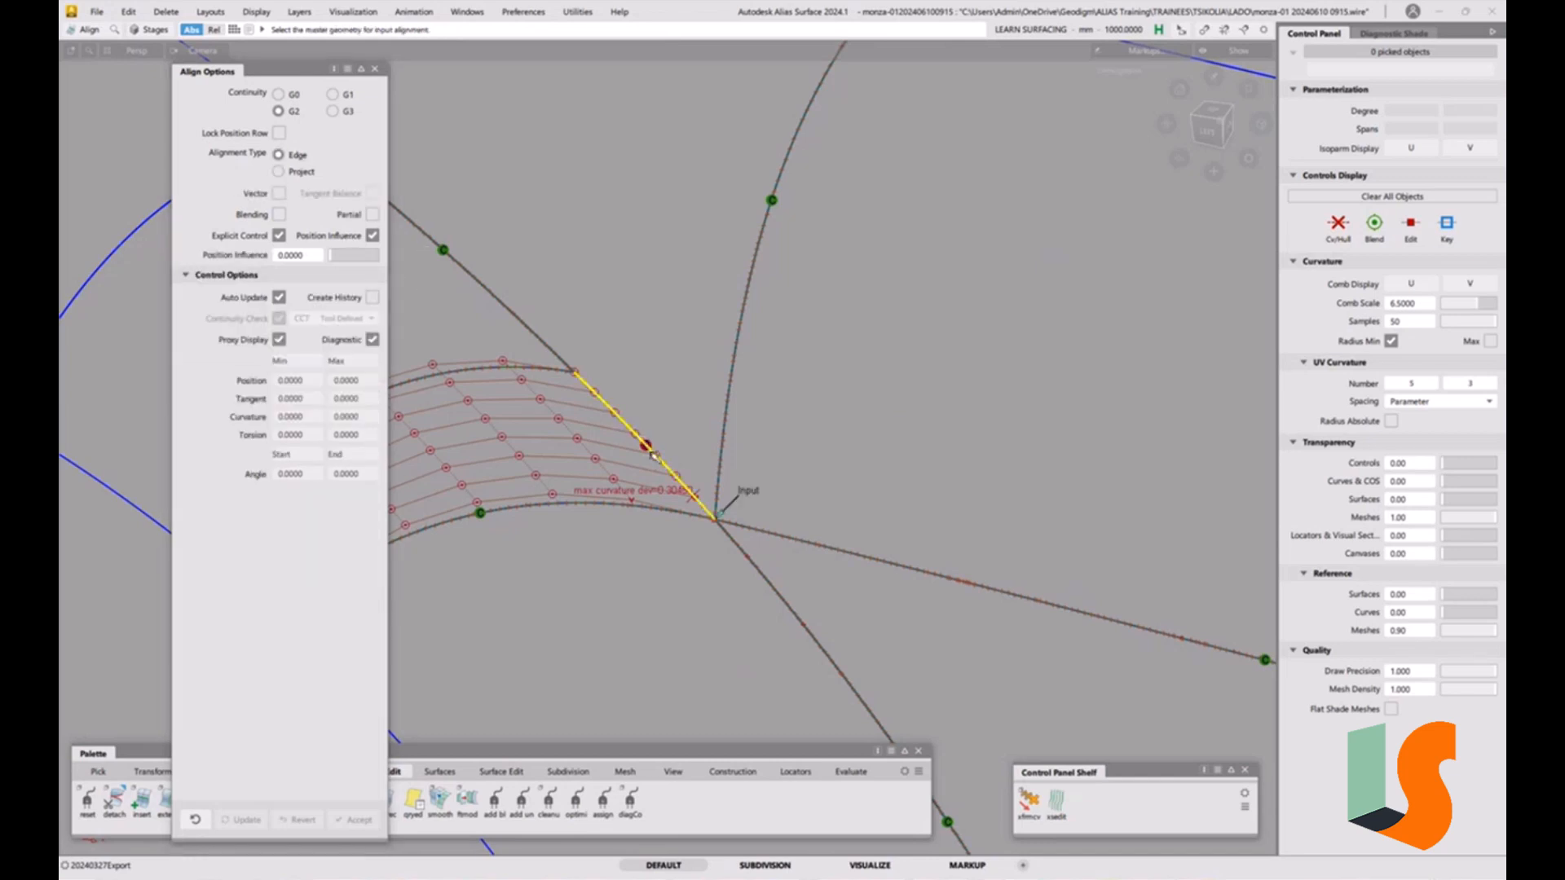
pyautogui.click(651, 453)
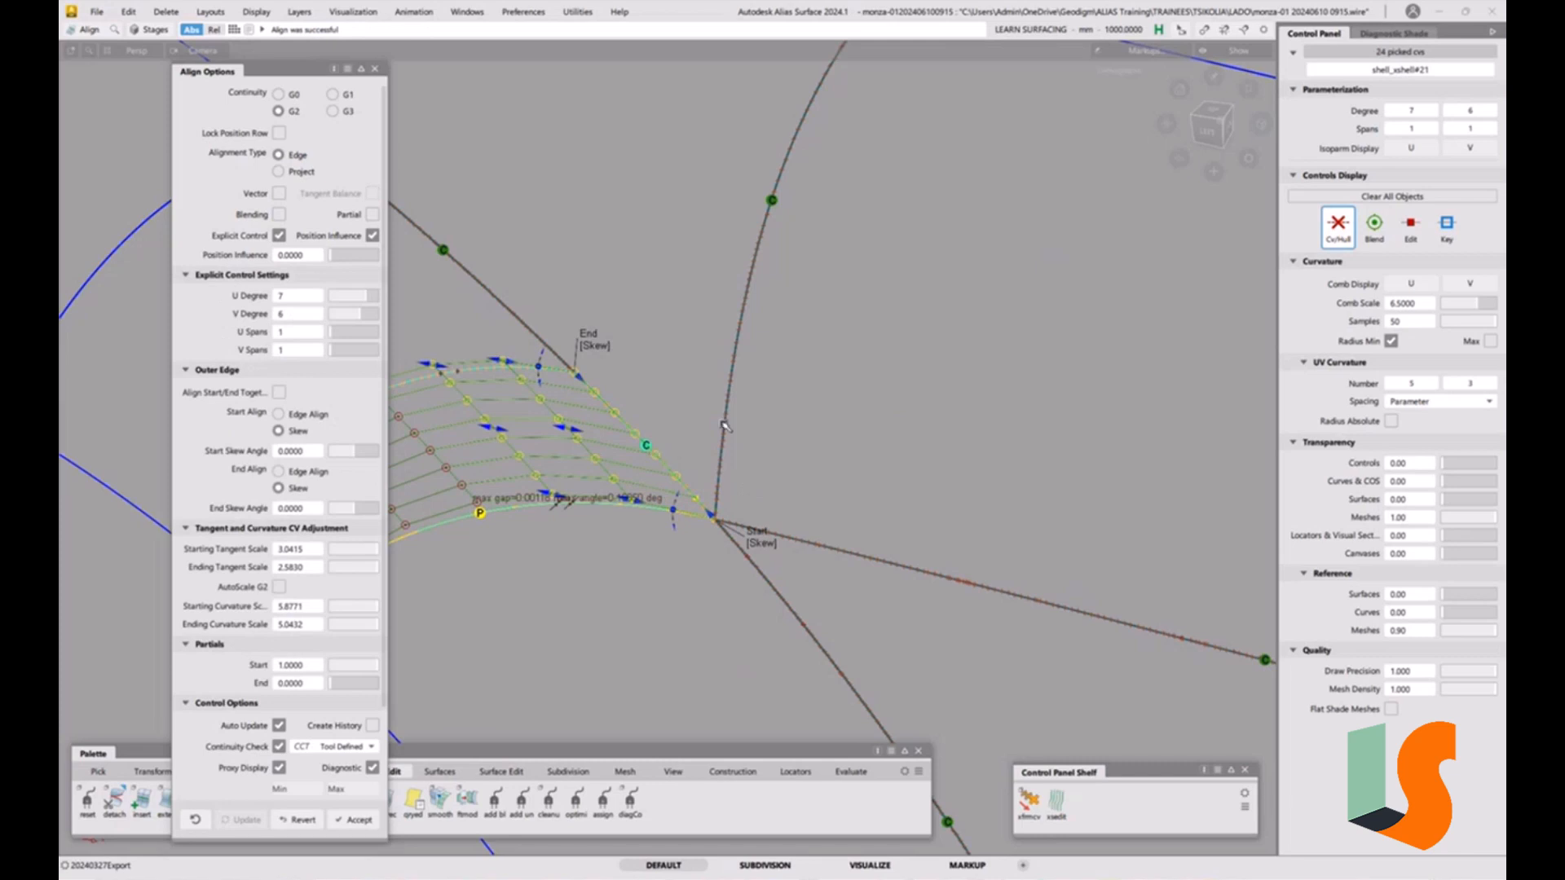
pyautogui.keyDown('alt'); pyautogui.keyDown('shift'); pyautogui.moveTo(724, 426); pyautogui.dragTo(910, 381, button='middle'); pyautogui.keyUp('shift'); pyautogui.keyUp('alt')
pyautogui.keyDown('alt'); pyautogui.keyDown('shift'); pyautogui.moveTo(951, 419); pyautogui.dragTo(1007, 387, button='right'); pyautogui.keyUp('shift'); pyautogui.keyUp('alt')
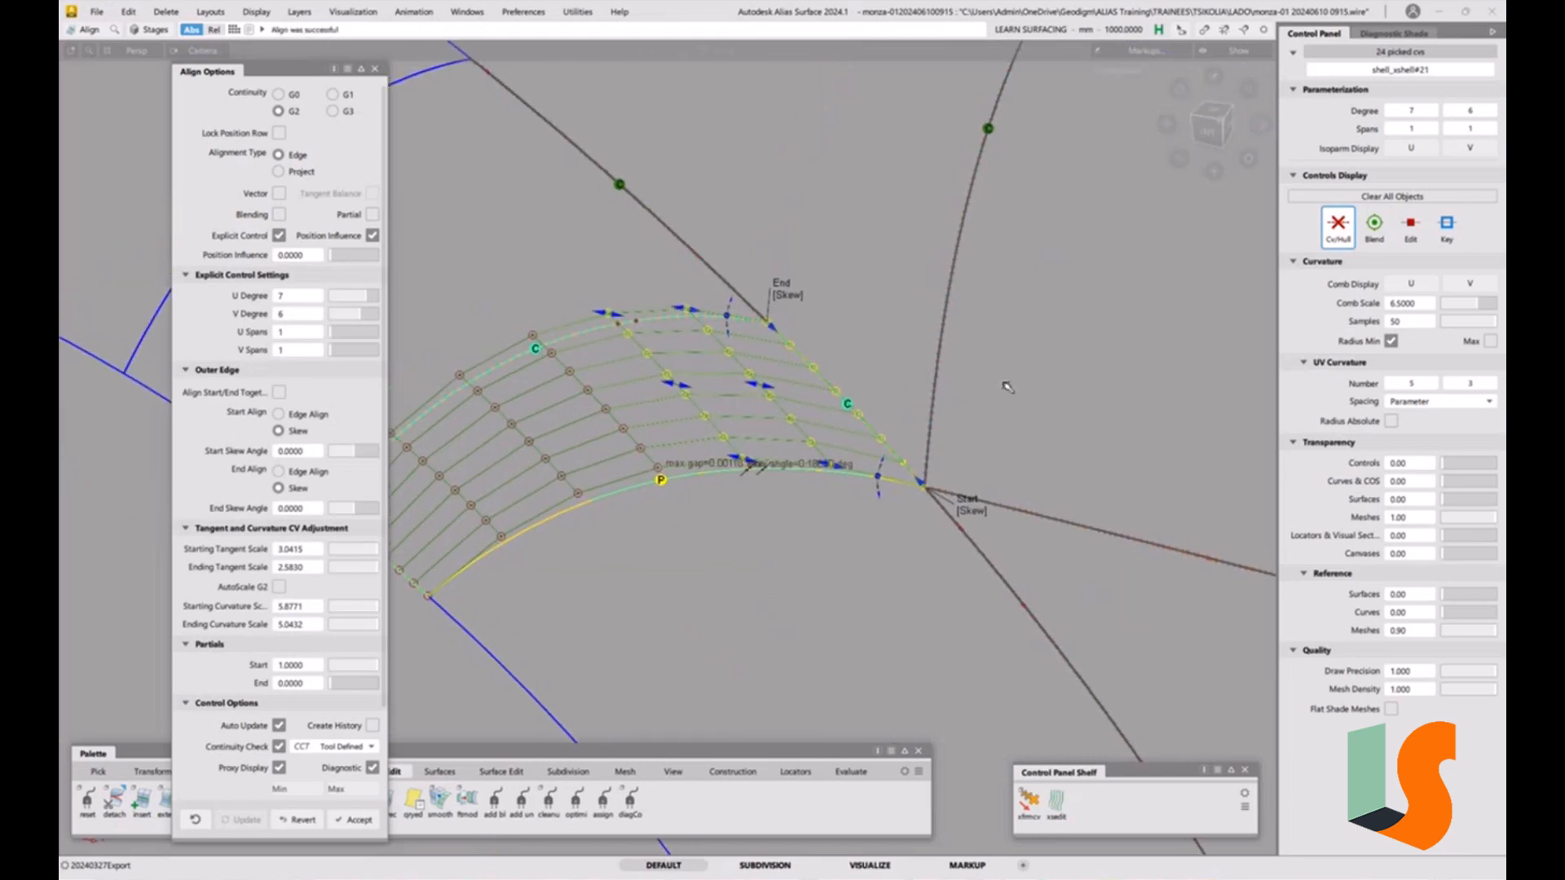
pyautogui.keyDown('alt'); pyautogui.keyDown('shift'); pyautogui.moveTo(1005, 427); pyautogui.dragTo(943, 349); pyautogui.keyUp('shift'); pyautogui.keyUp('alt')
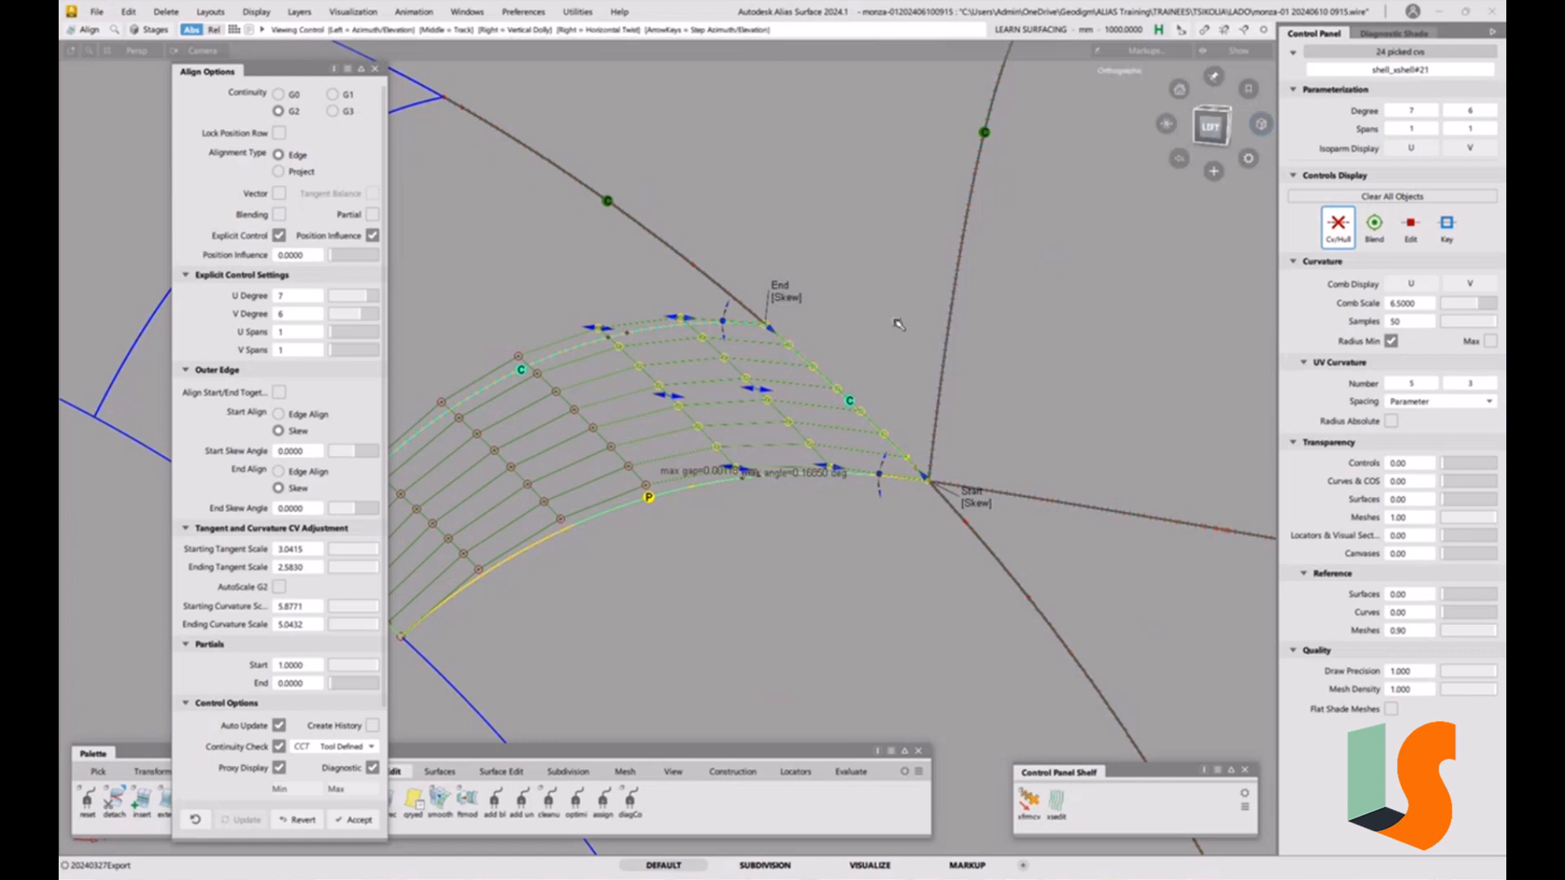
pyautogui.click(988, 510)
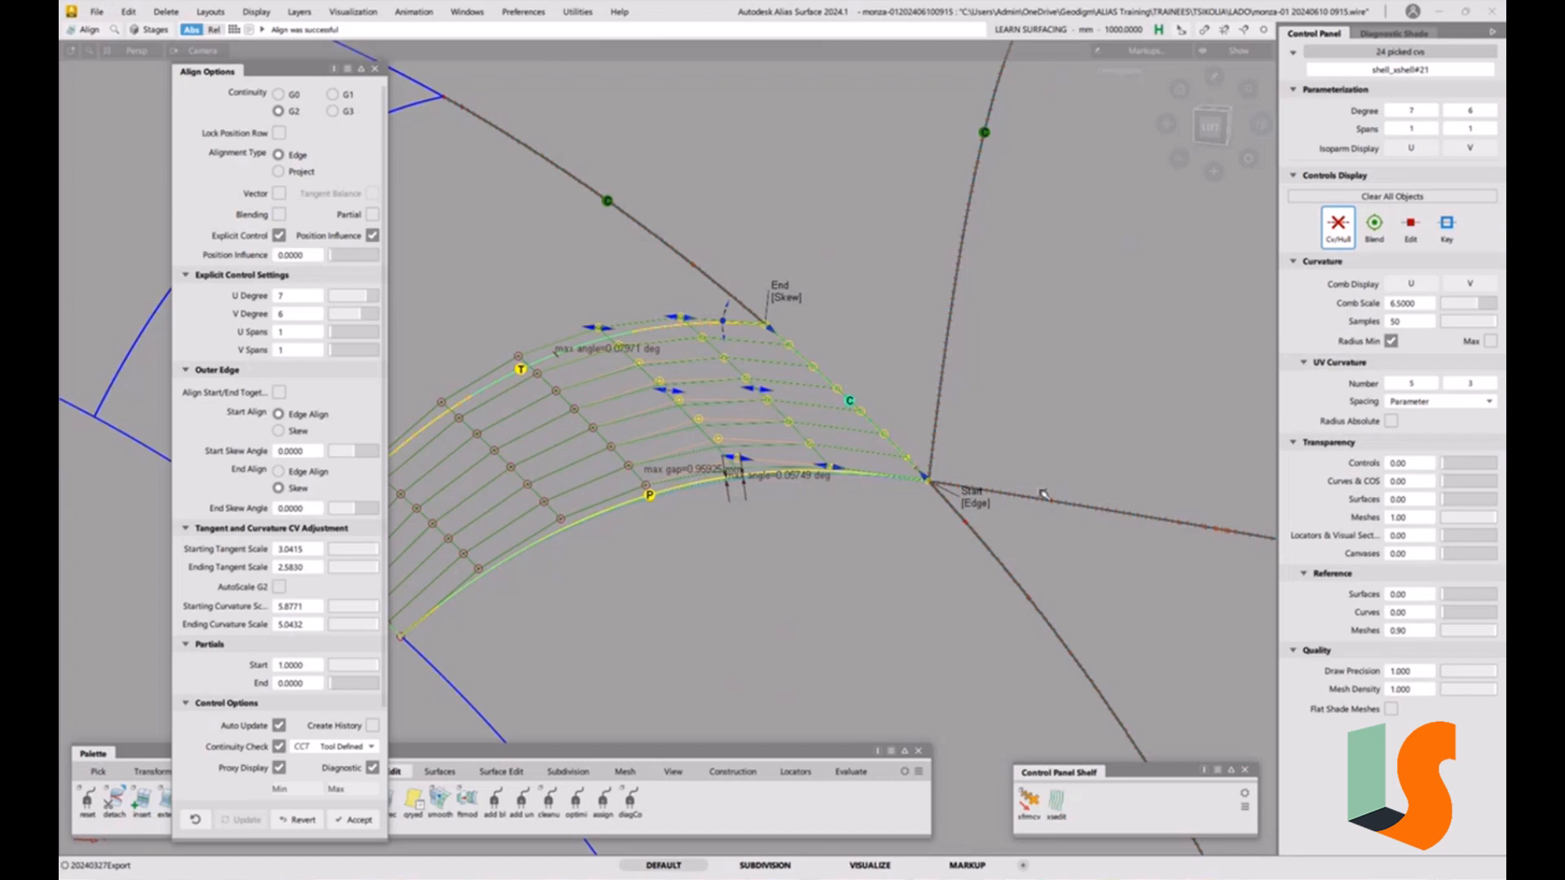
pyautogui.click(974, 506)
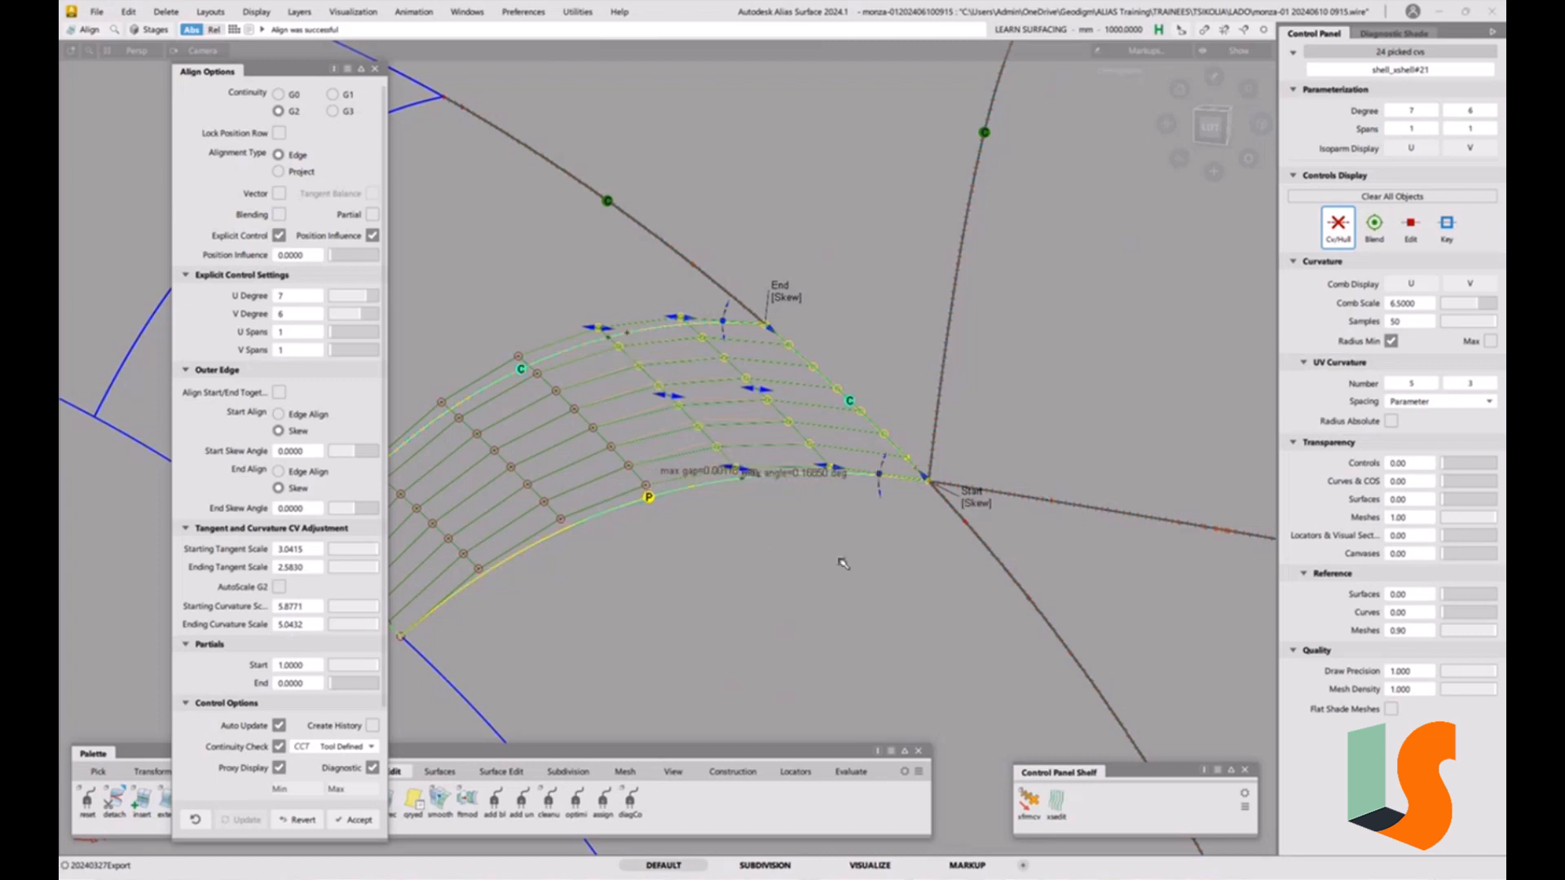
# Enable Vector alignment with the View direction option and accept the alignment.
pyautogui.click(279, 194)
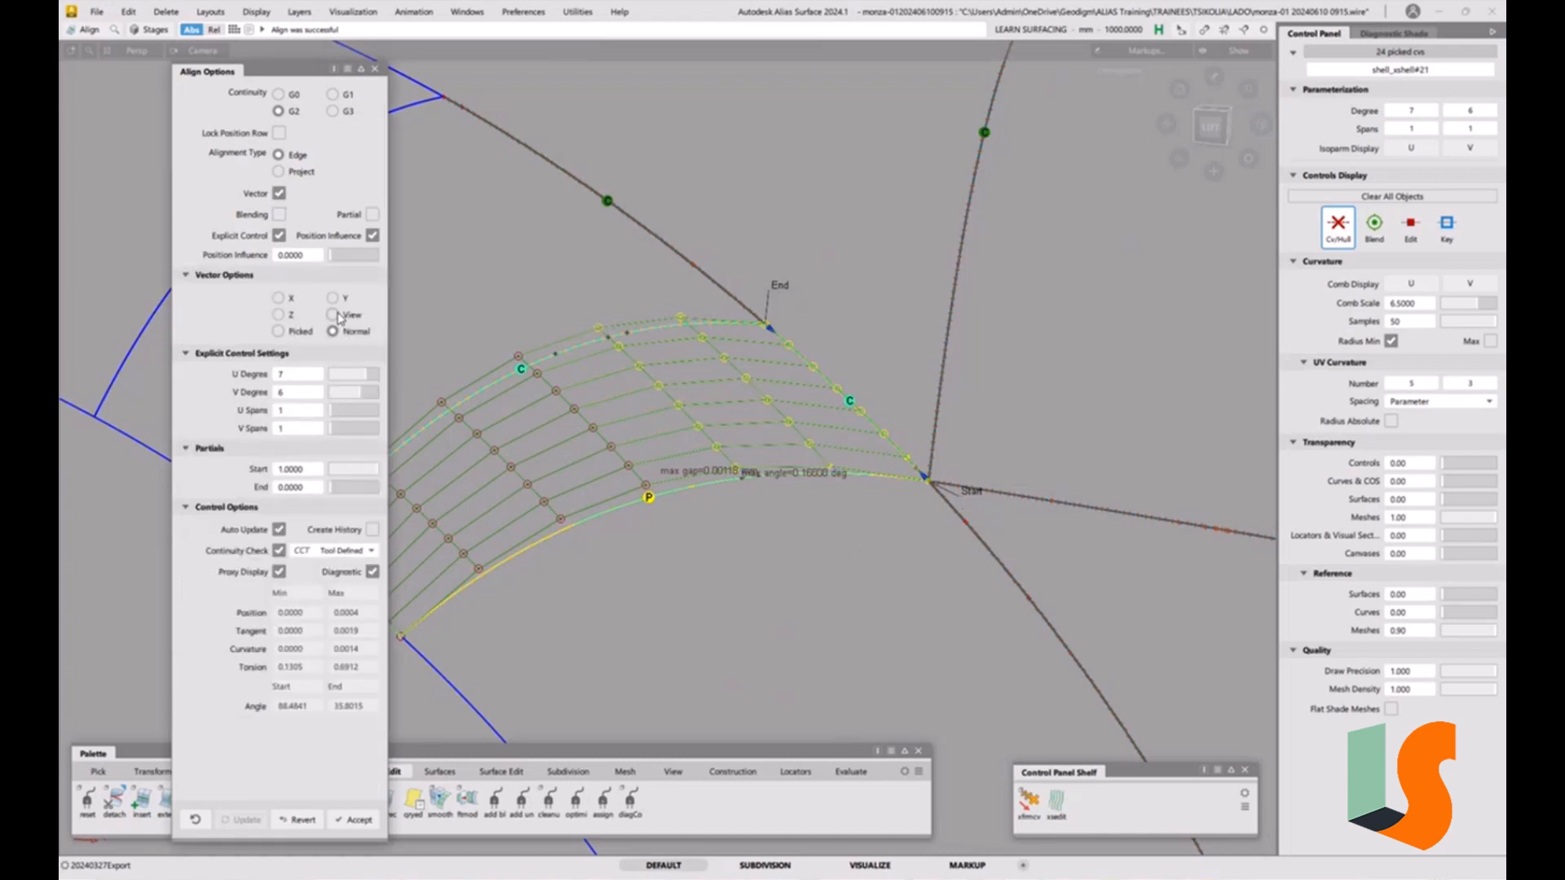
pyautogui.click(333, 315)
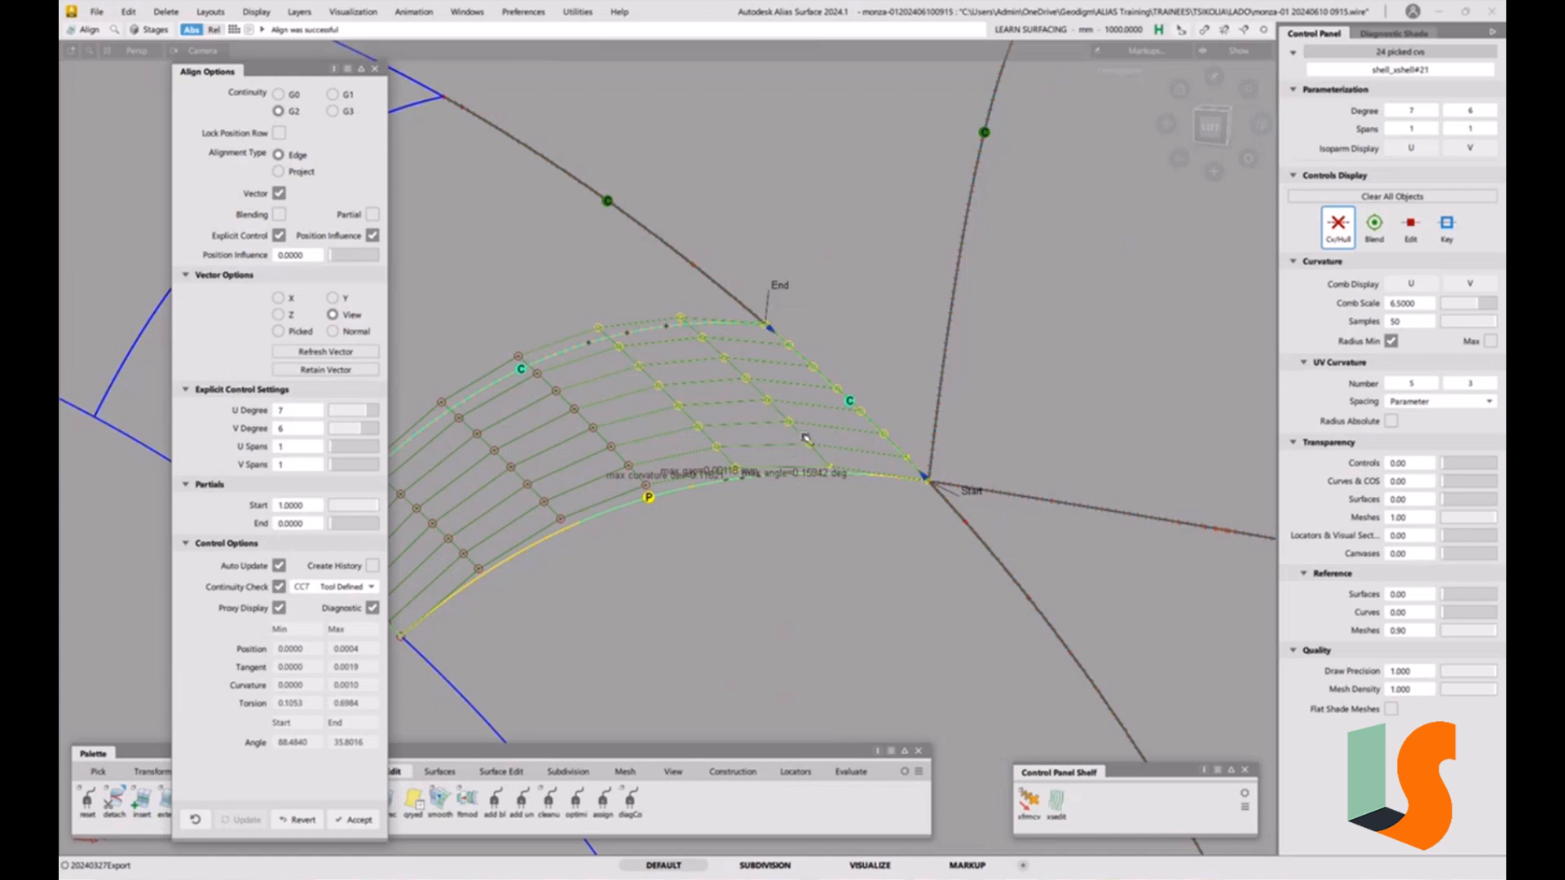
pyautogui.moveTo(806, 438)
pyautogui.keyDown('alt'); pyautogui.keyDown('shift'); pyautogui.mouseDown()
pyautogui.moveTo(822, 394)
pyautogui.moveTo(809, 411)
pyautogui.mouseUp(); pyautogui.keyUp('shift'); pyautogui.keyUp('alt')
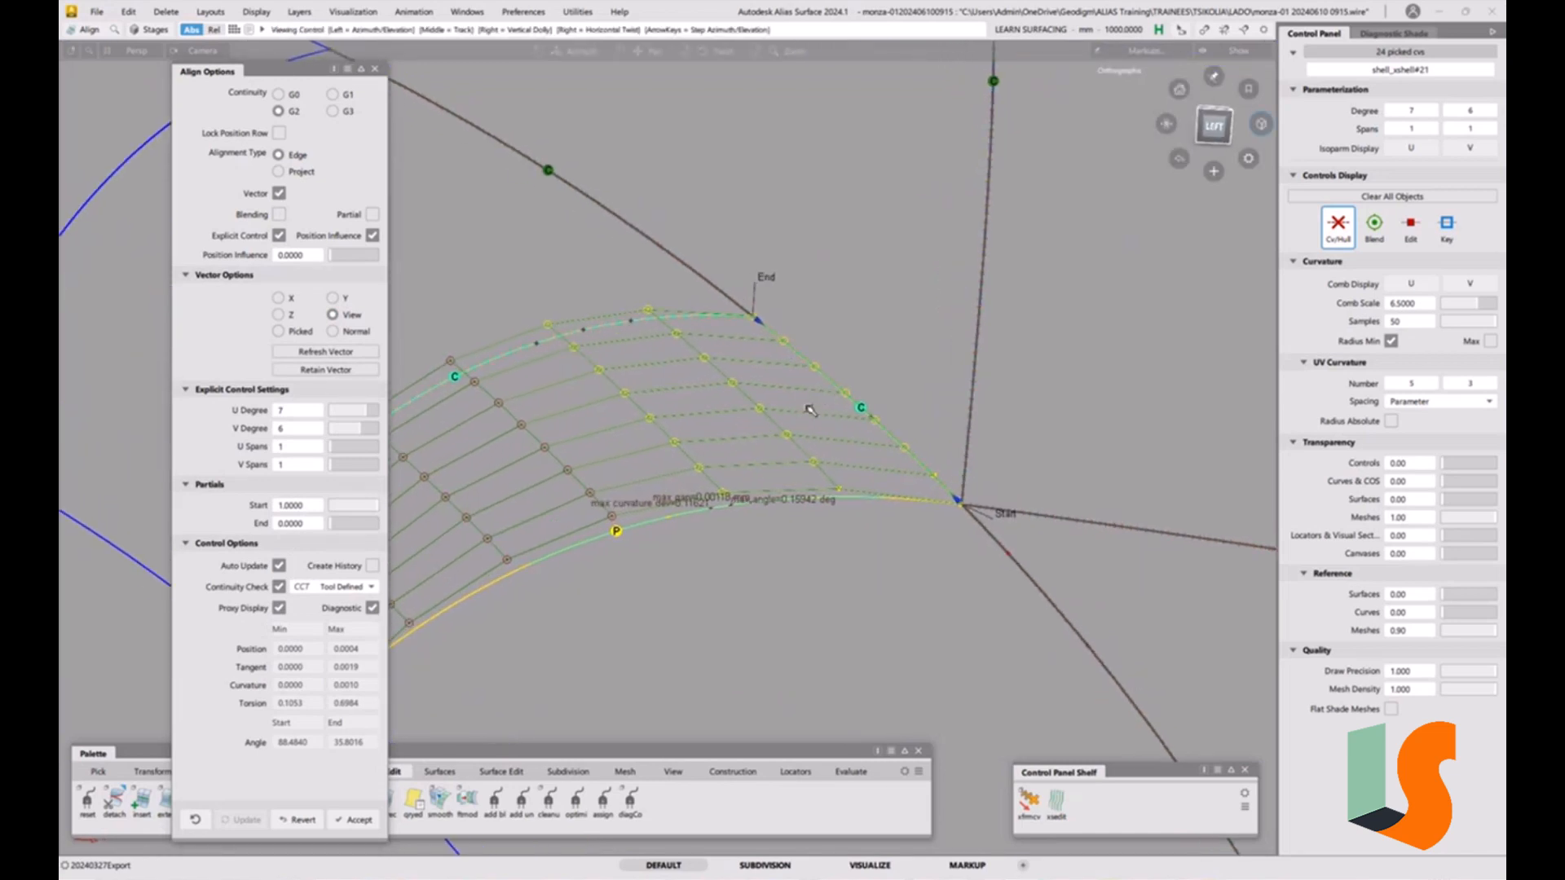
pyautogui.keyDown('alt'); pyautogui.keyDown('shift'); pyautogui.moveTo(810, 410); pyautogui.dragTo(835, 398, button='middle'); pyautogui.keyUp('shift'); pyautogui.keyUp('alt')
pyautogui.keyDown('alt'); pyautogui.keyDown('shift'); pyautogui.moveTo(889, 390); pyautogui.dragTo(895, 391); pyautogui.keyUp('shift'); pyautogui.keyUp('alt')
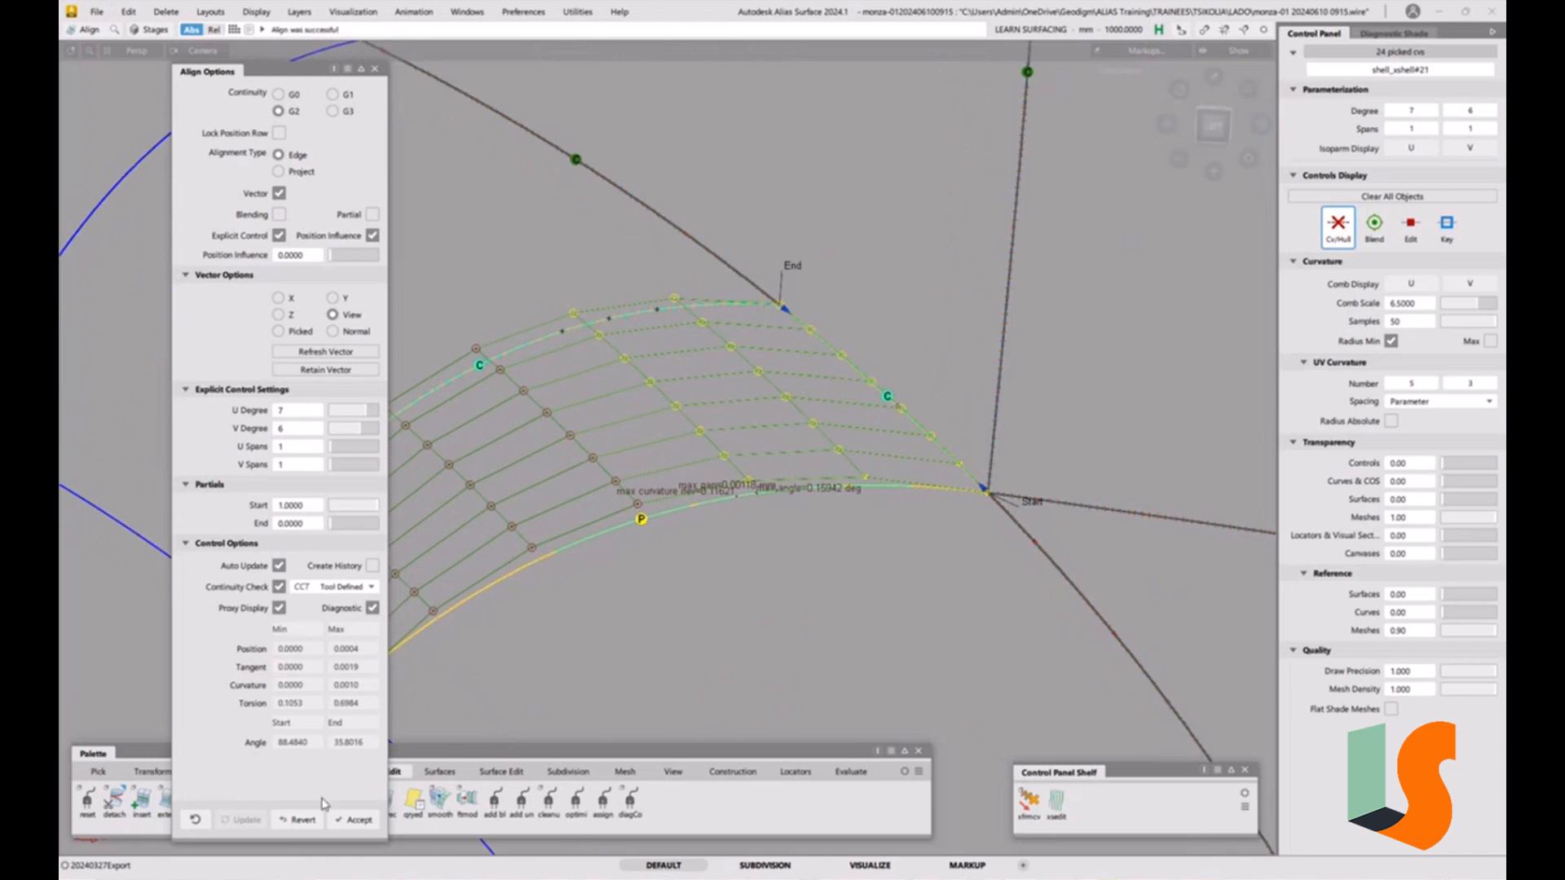
pyautogui.click(315, 822)
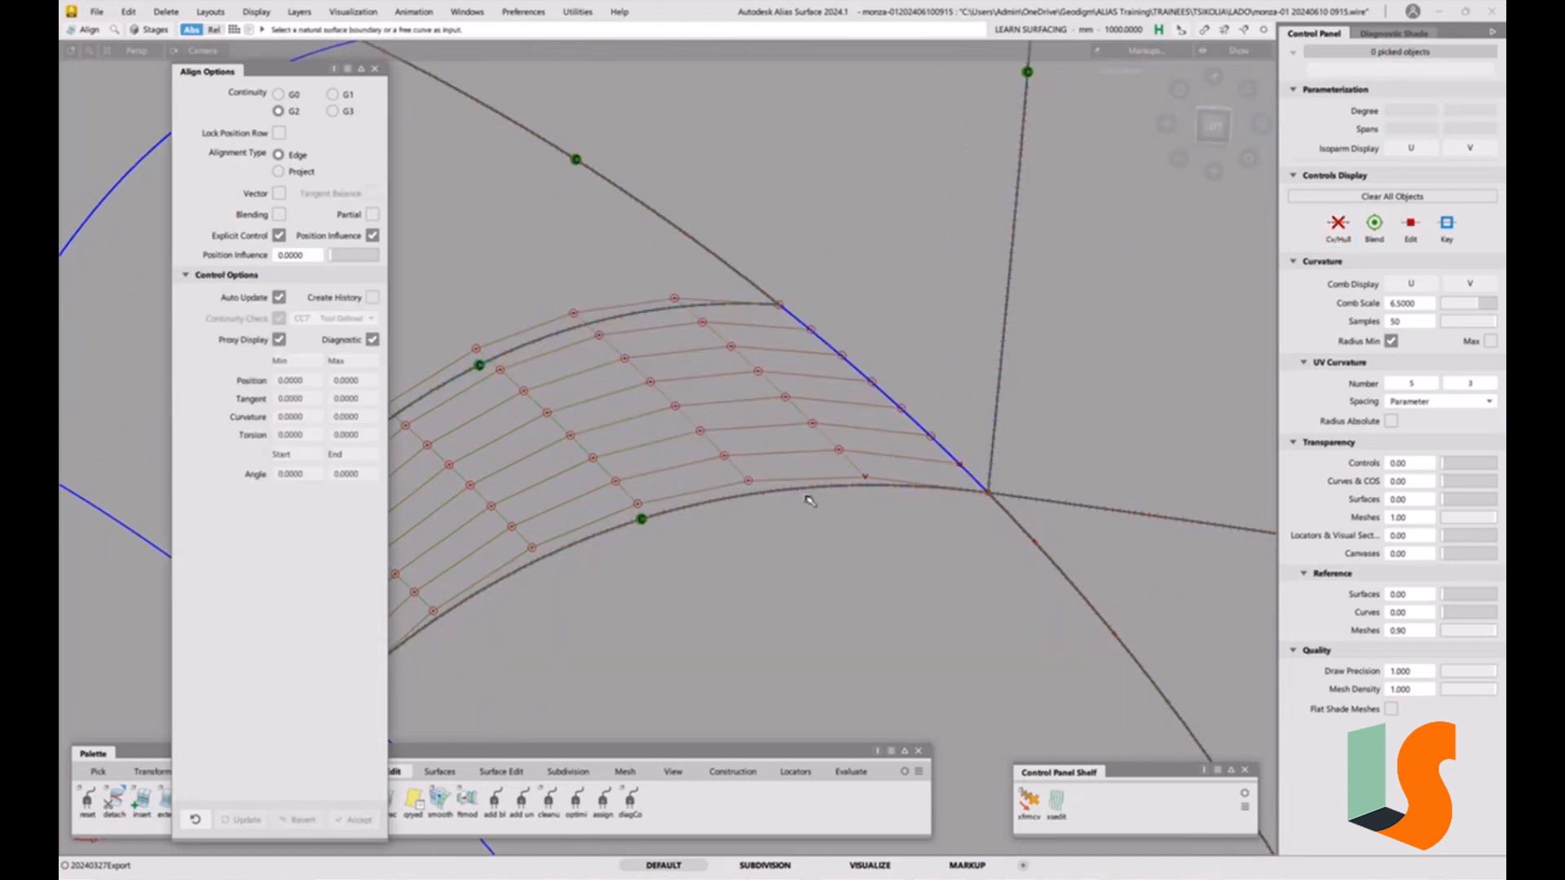
# Select the aligned corner fillet and its neighbour and toggle their control vertex hull display.
pyautogui.click(850, 772)
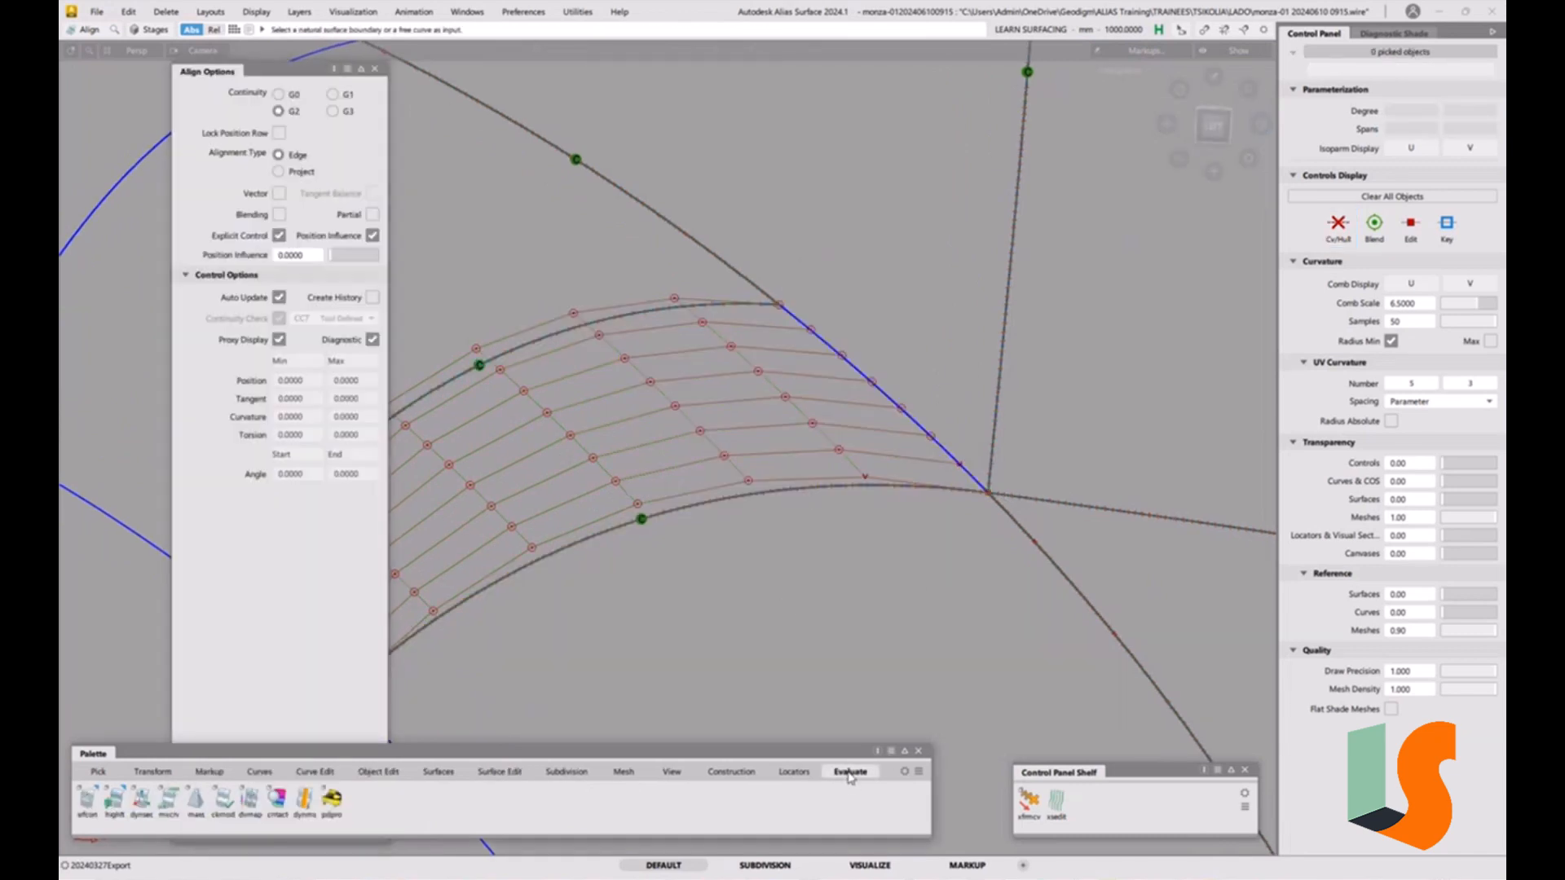
pyautogui.keyDown('ctrl'); pyautogui.keyDown('shift'); pyautogui.moveTo(911, 589); pyautogui.dragTo(864, 546); pyautogui.keyUp('shift'); pyautogui.keyUp('ctrl')
pyautogui.moveTo(835, 487); pyautogui.dragTo(862, 520)
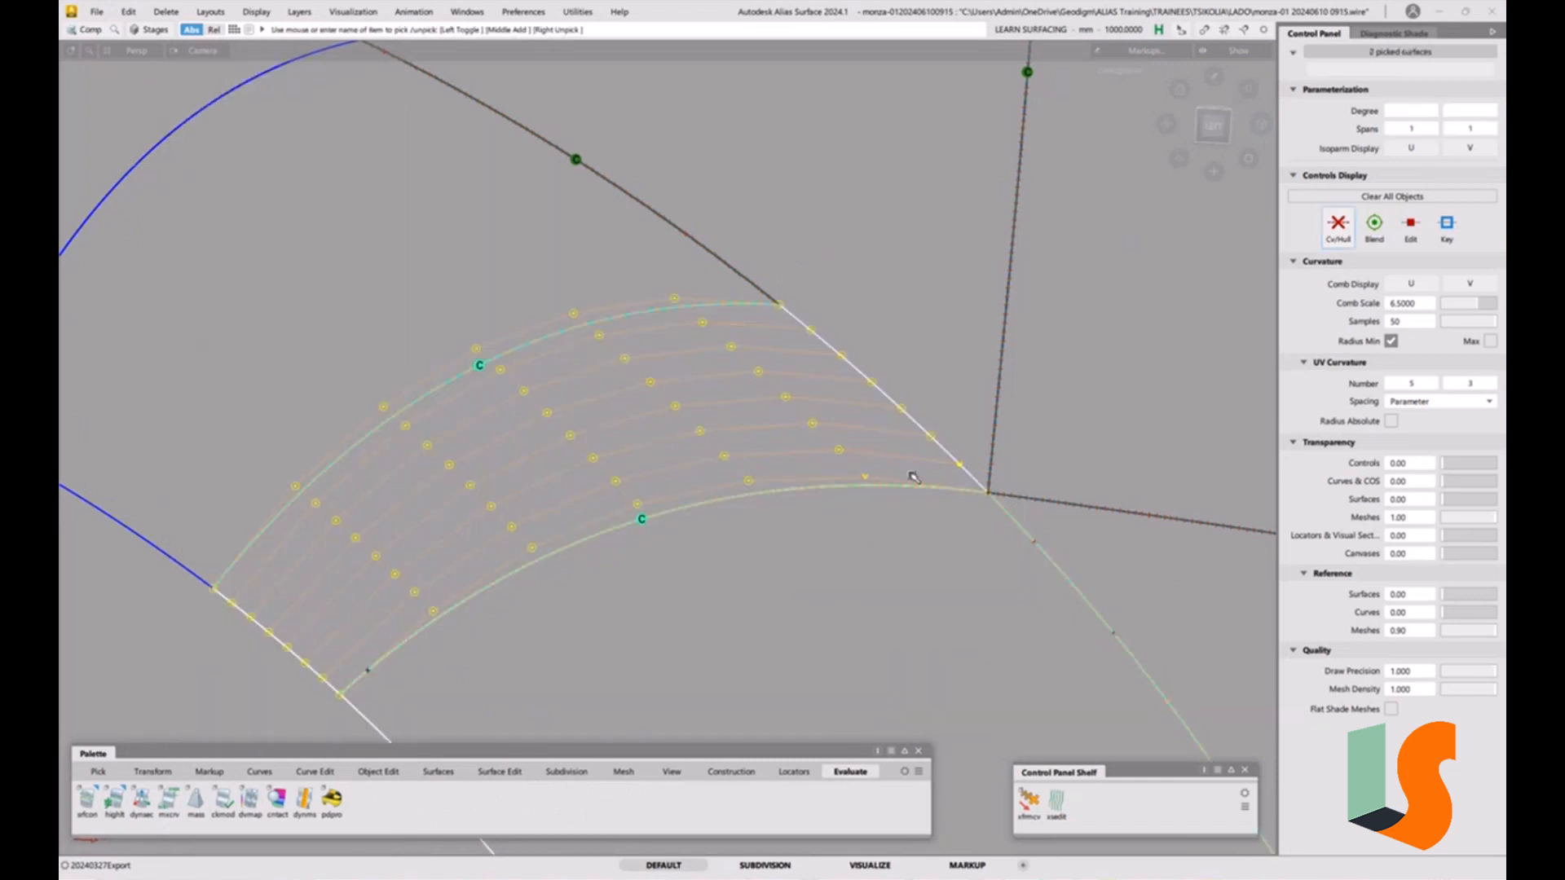
pyautogui.click(1338, 227)
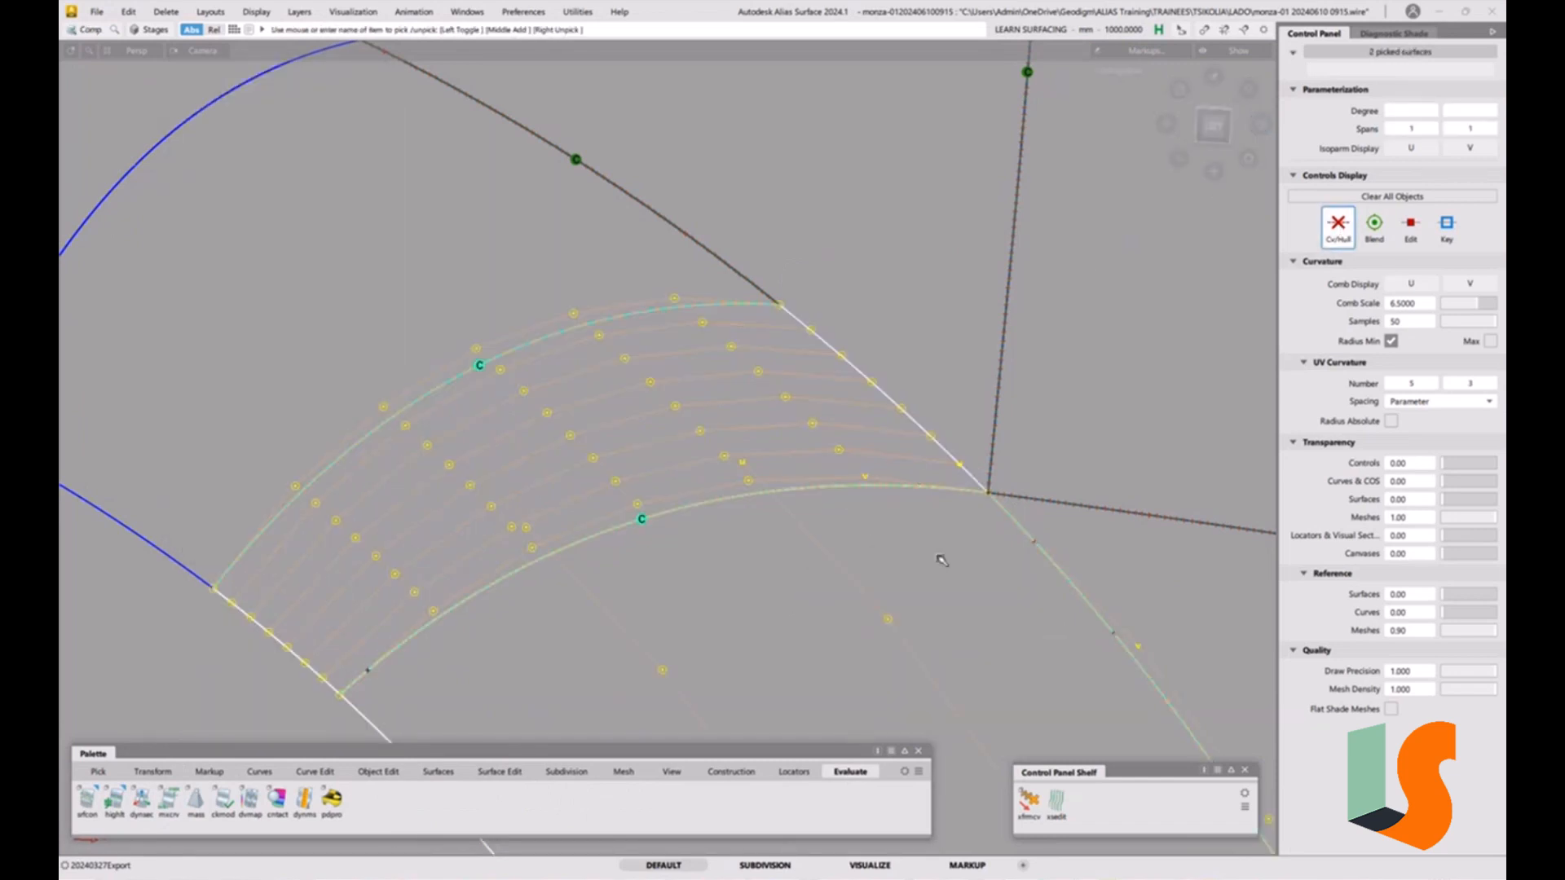
pyautogui.click(937, 496)
pyautogui.moveTo(938, 496)
pyautogui.keyDown('alt'); pyautogui.keyDown('shift'); pyautogui.mouseDown(button='right')
pyautogui.moveTo(955, 628)
pyautogui.moveTo(943, 524)
pyautogui.moveTo(964, 506)
pyautogui.mouseUp(button='right'); pyautogui.keyUp('shift'); pyautogui.keyUp('alt')
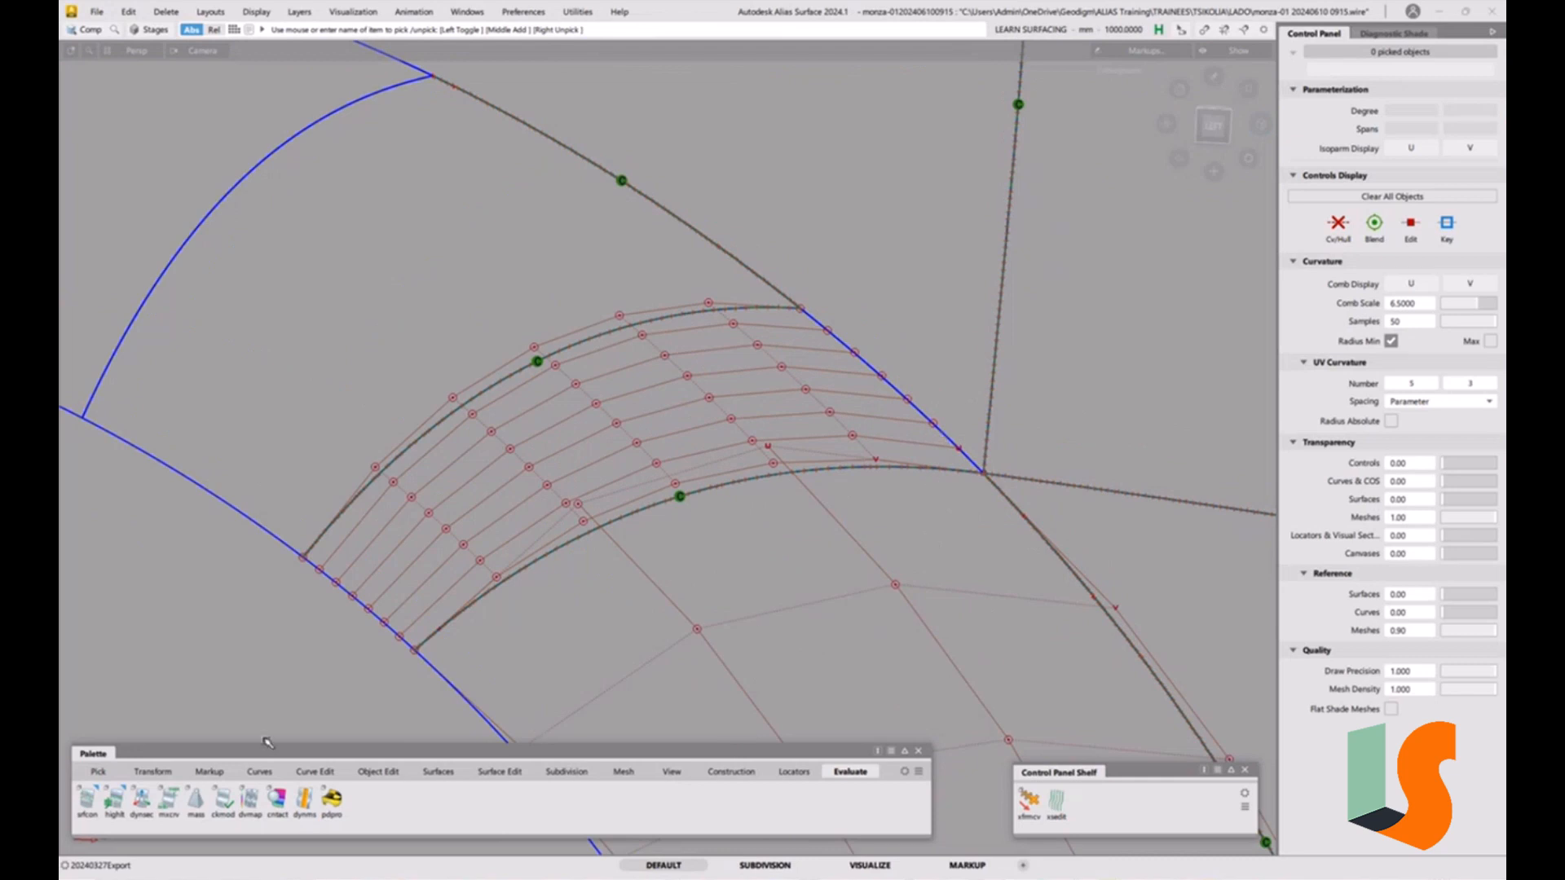
# Place a surface continuity locator on the aligned fillet edge and expand its continuity evaluation details.
pyautogui.click(87, 799)
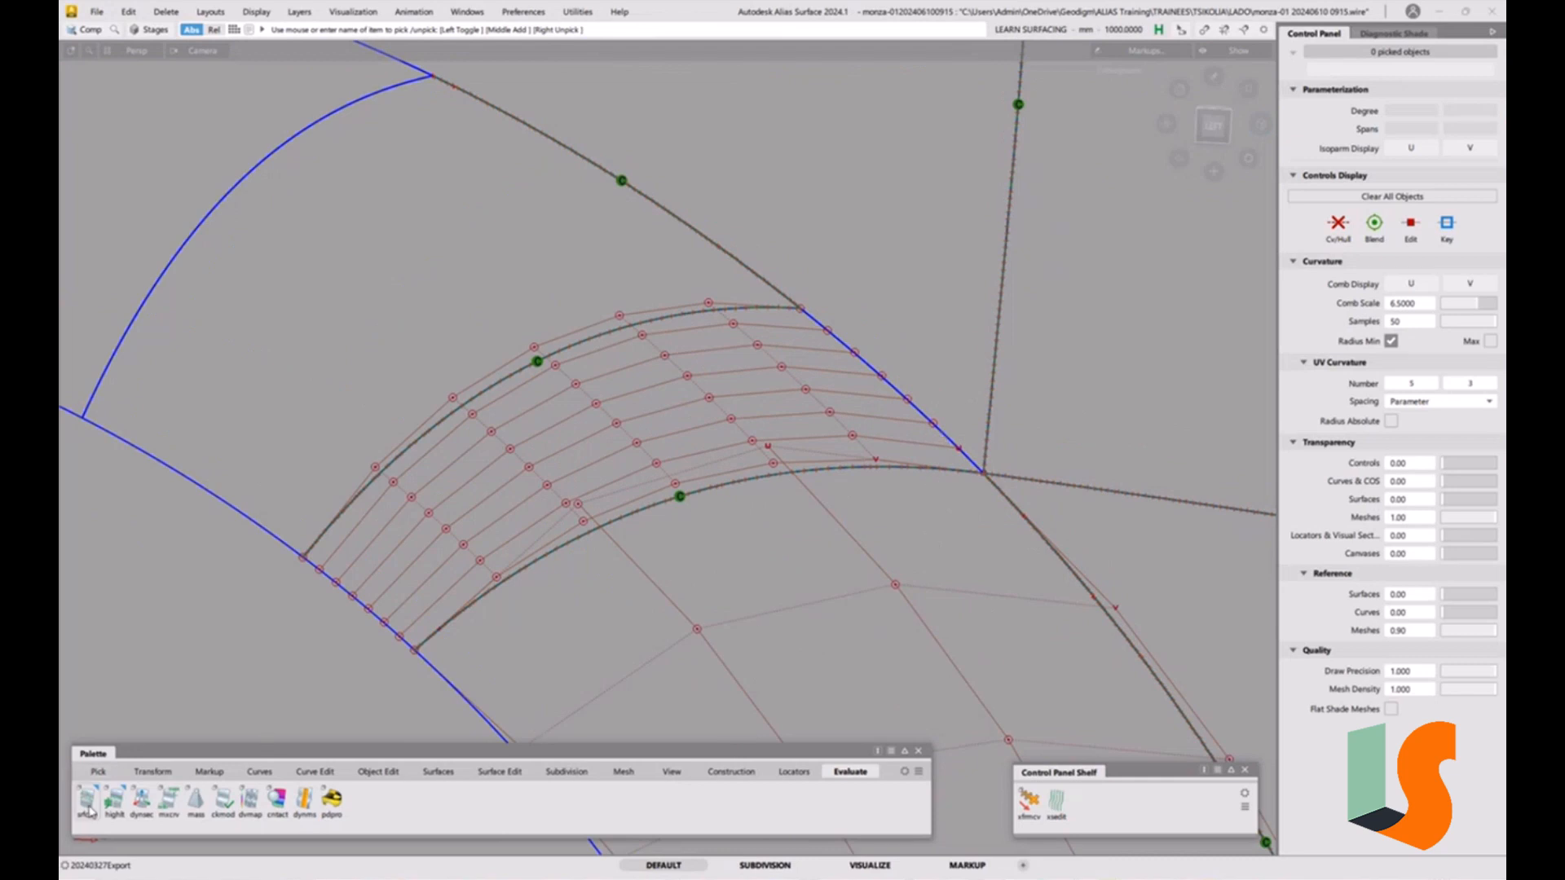
pyautogui.click(868, 364)
pyautogui.keyDown('alt'); pyautogui.keyDown('shift'); pyautogui.moveTo(869, 366); pyautogui.dragTo(902, 433, button='right'); pyautogui.keyUp('shift'); pyautogui.keyUp('alt')
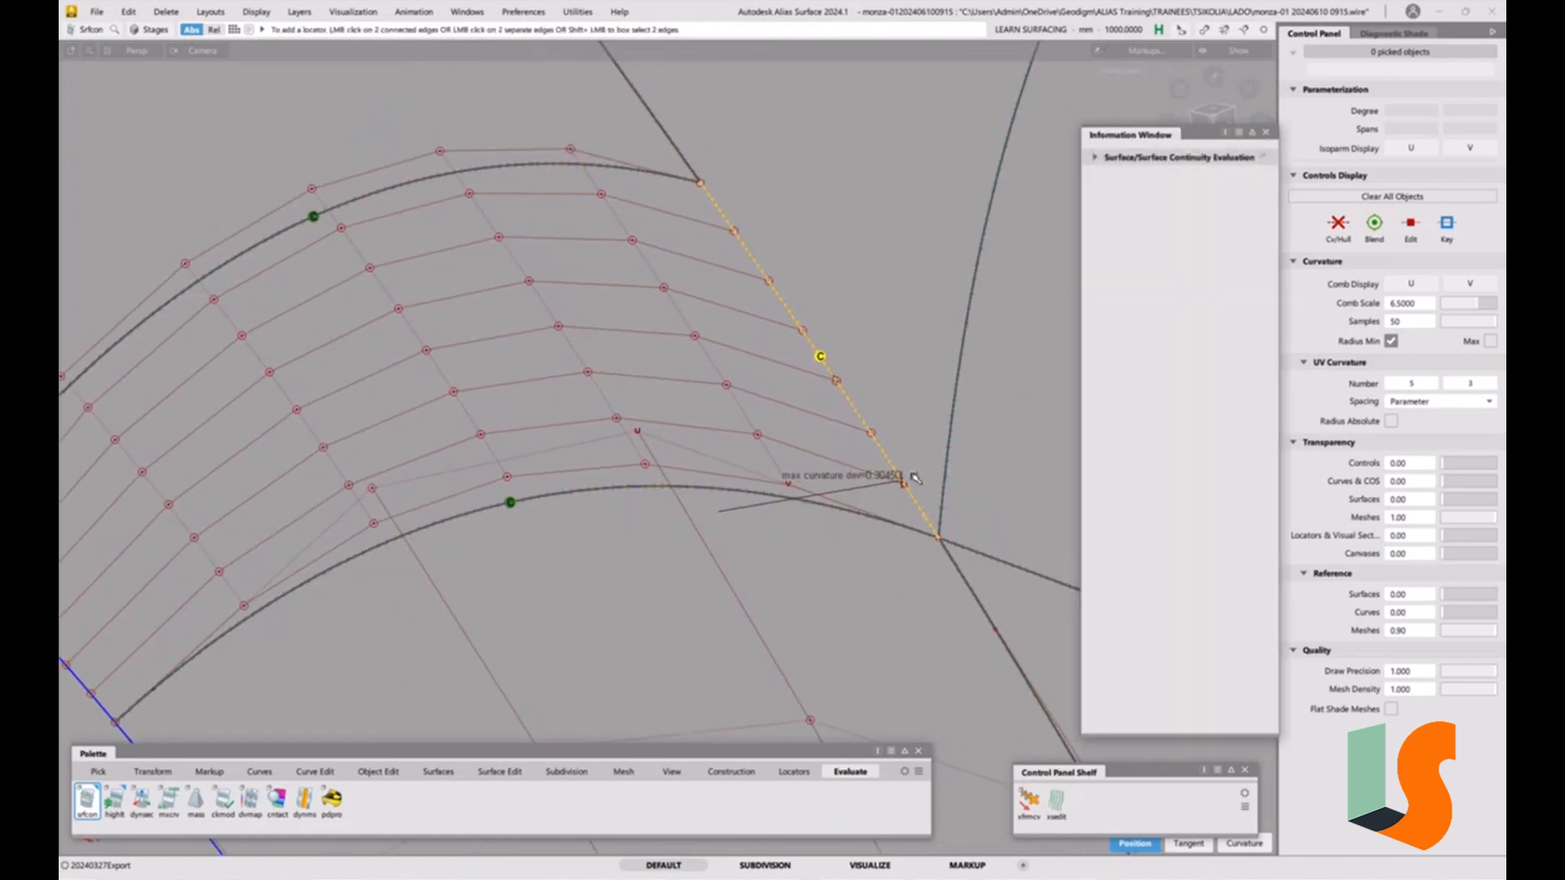
pyautogui.click(1096, 158)
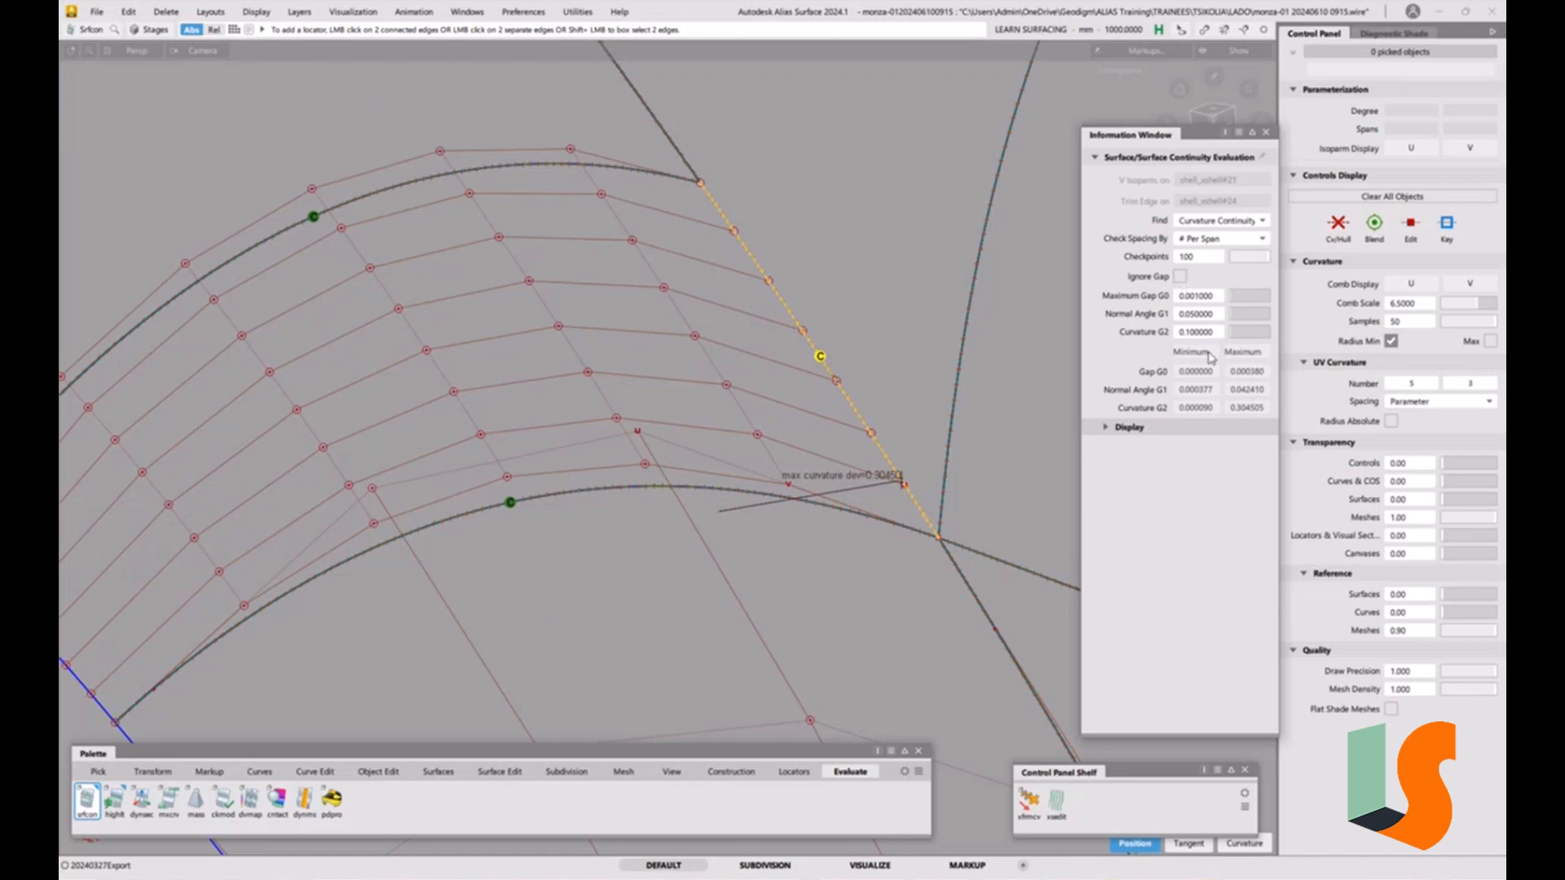
# Set the continuity evaluation's Curvature G2 tolerance to 0 to show the curvature deviation comb.
pyautogui.click(1206, 332)
pyautogui.write('0')
pyautogui.press('Return')
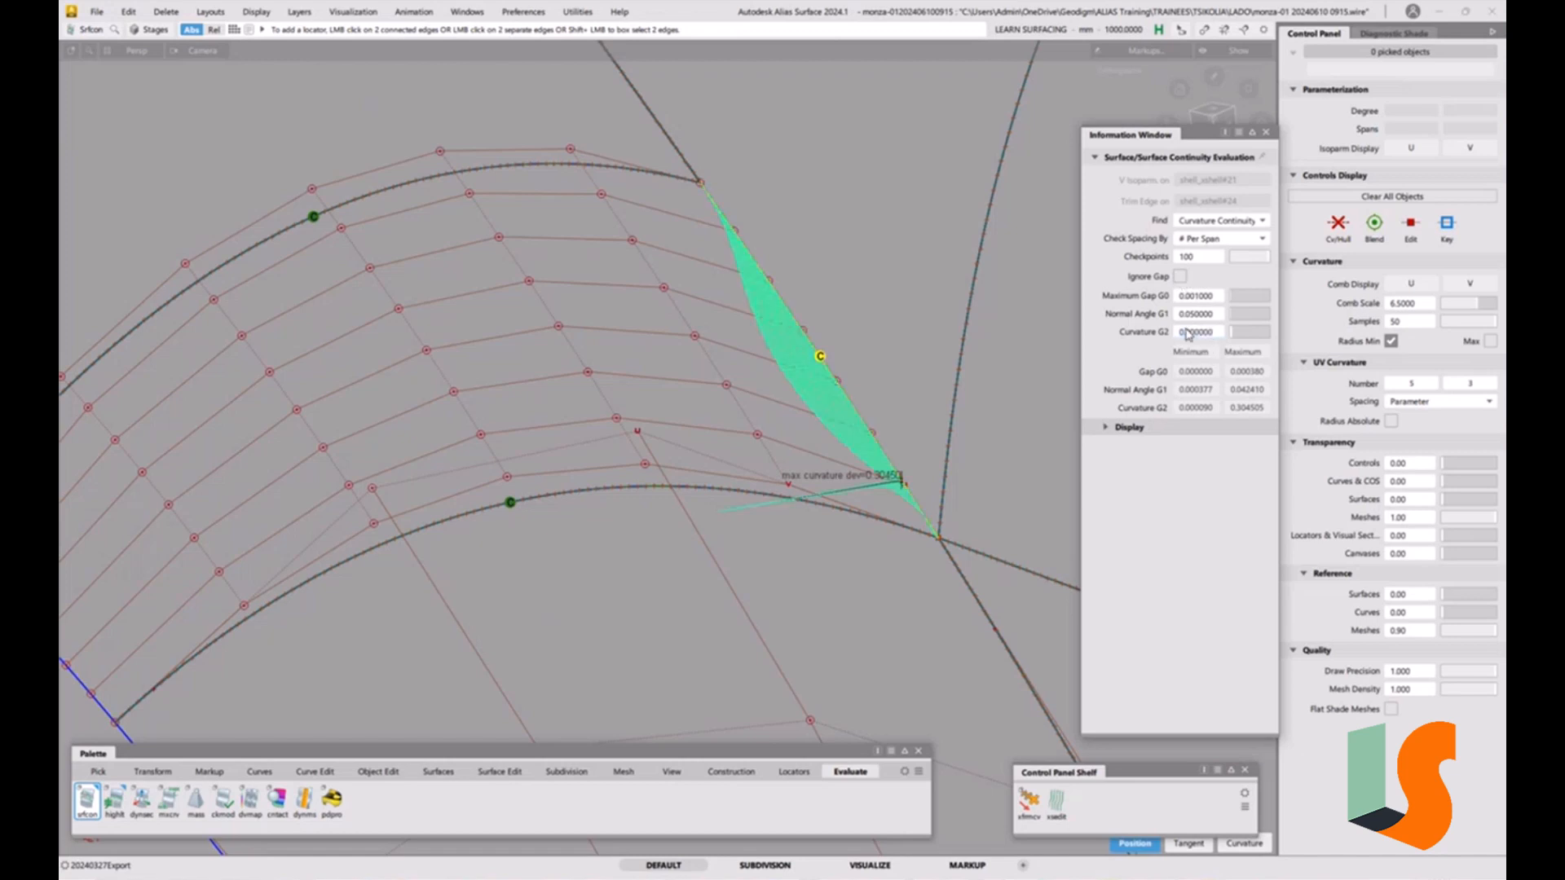
# Reopen the Information Window and inspect the continuity evaluation's Display options.
pyautogui.click(1267, 132)
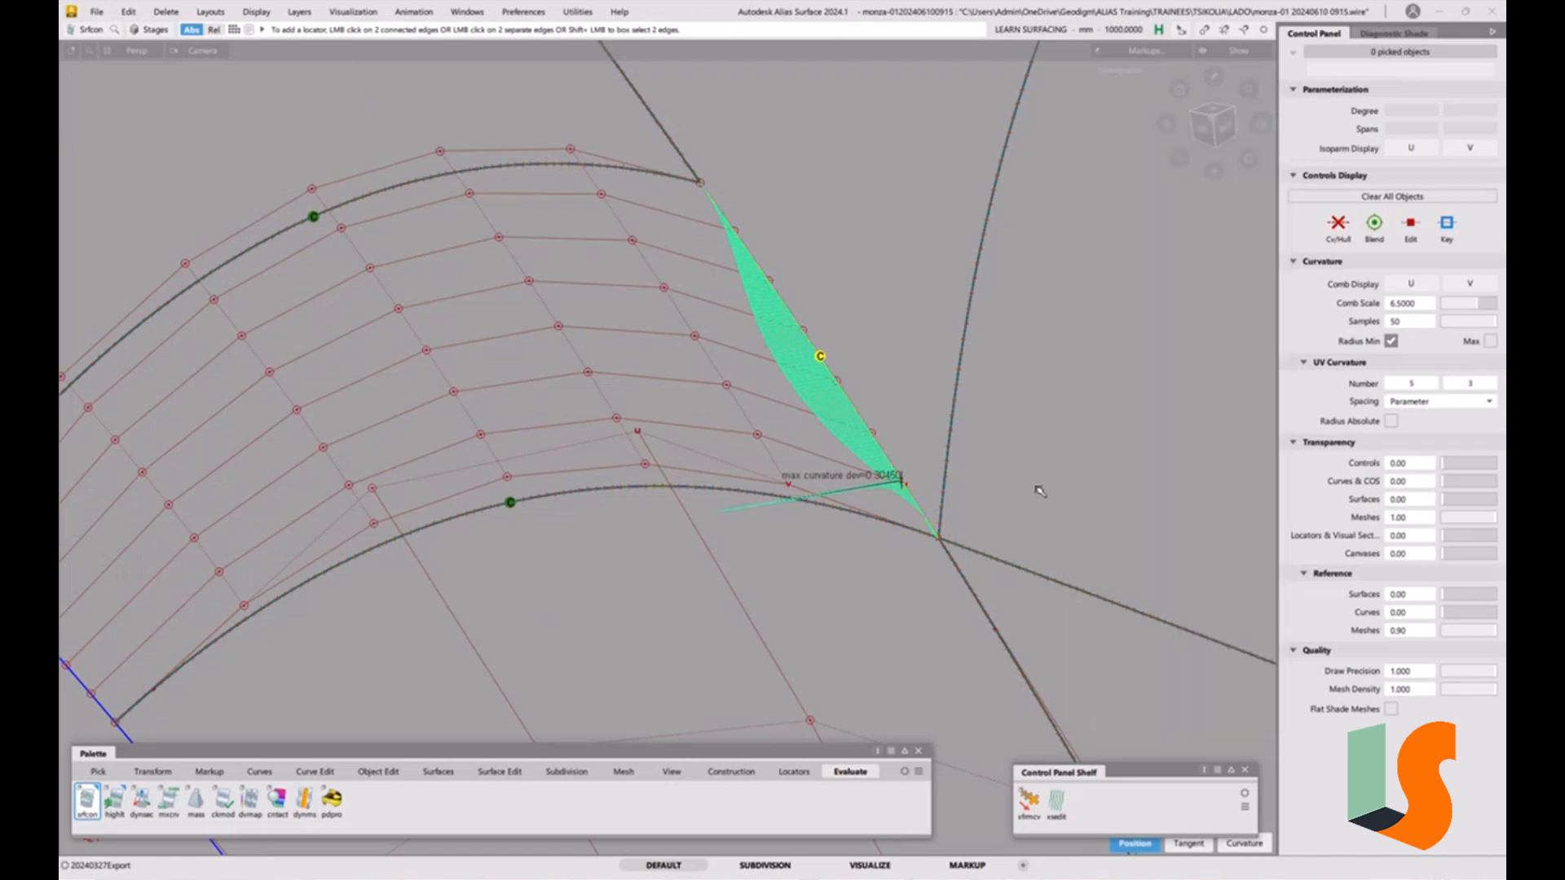
pyautogui.hotkey('ctrl', '5')
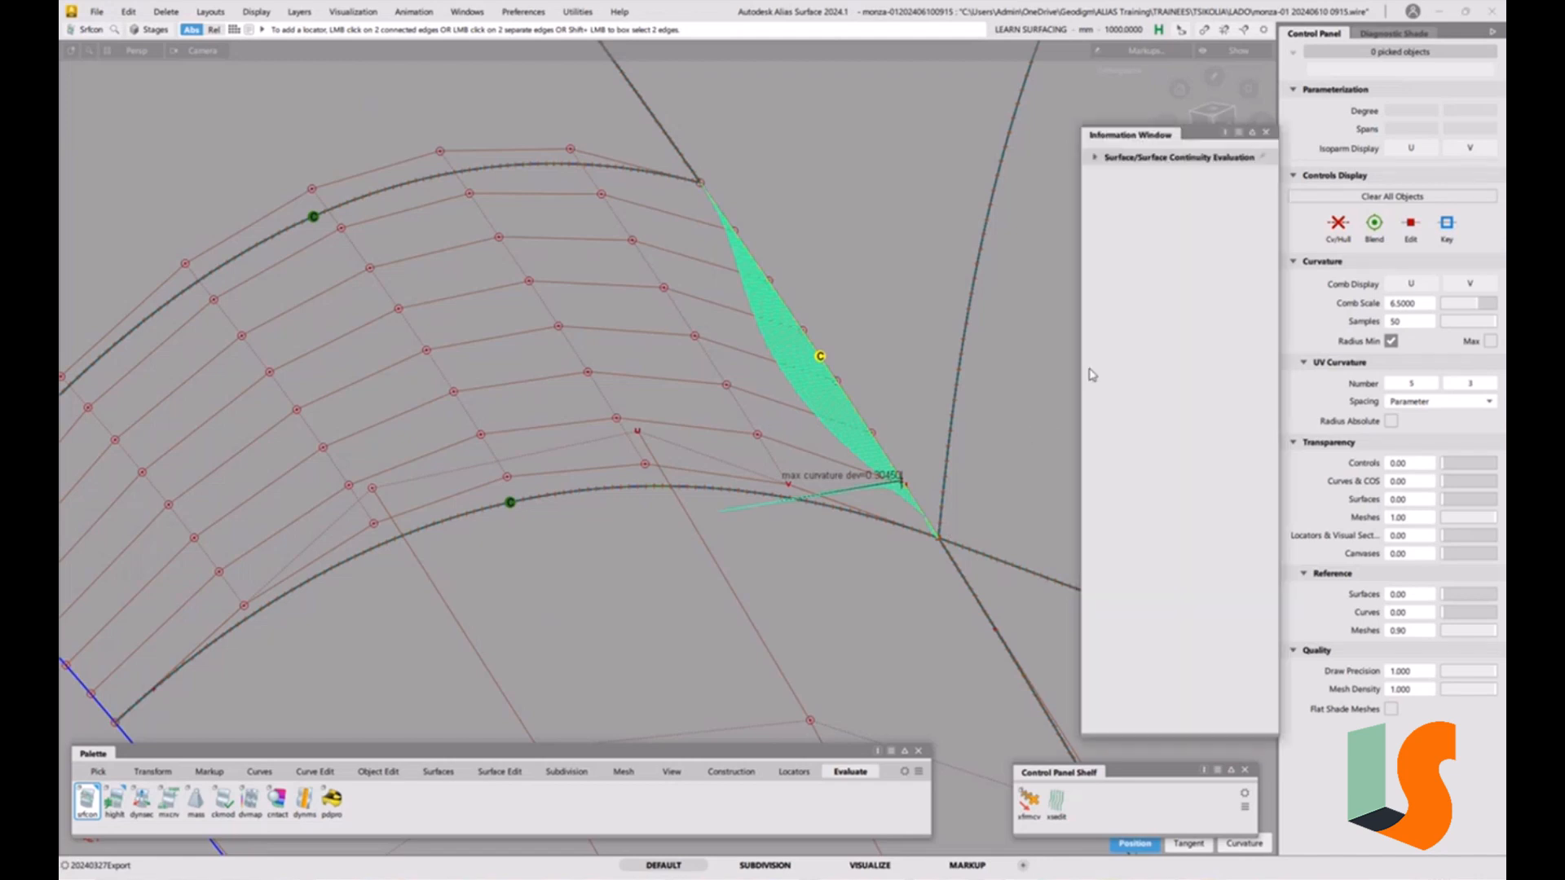
pyautogui.click(1096, 157)
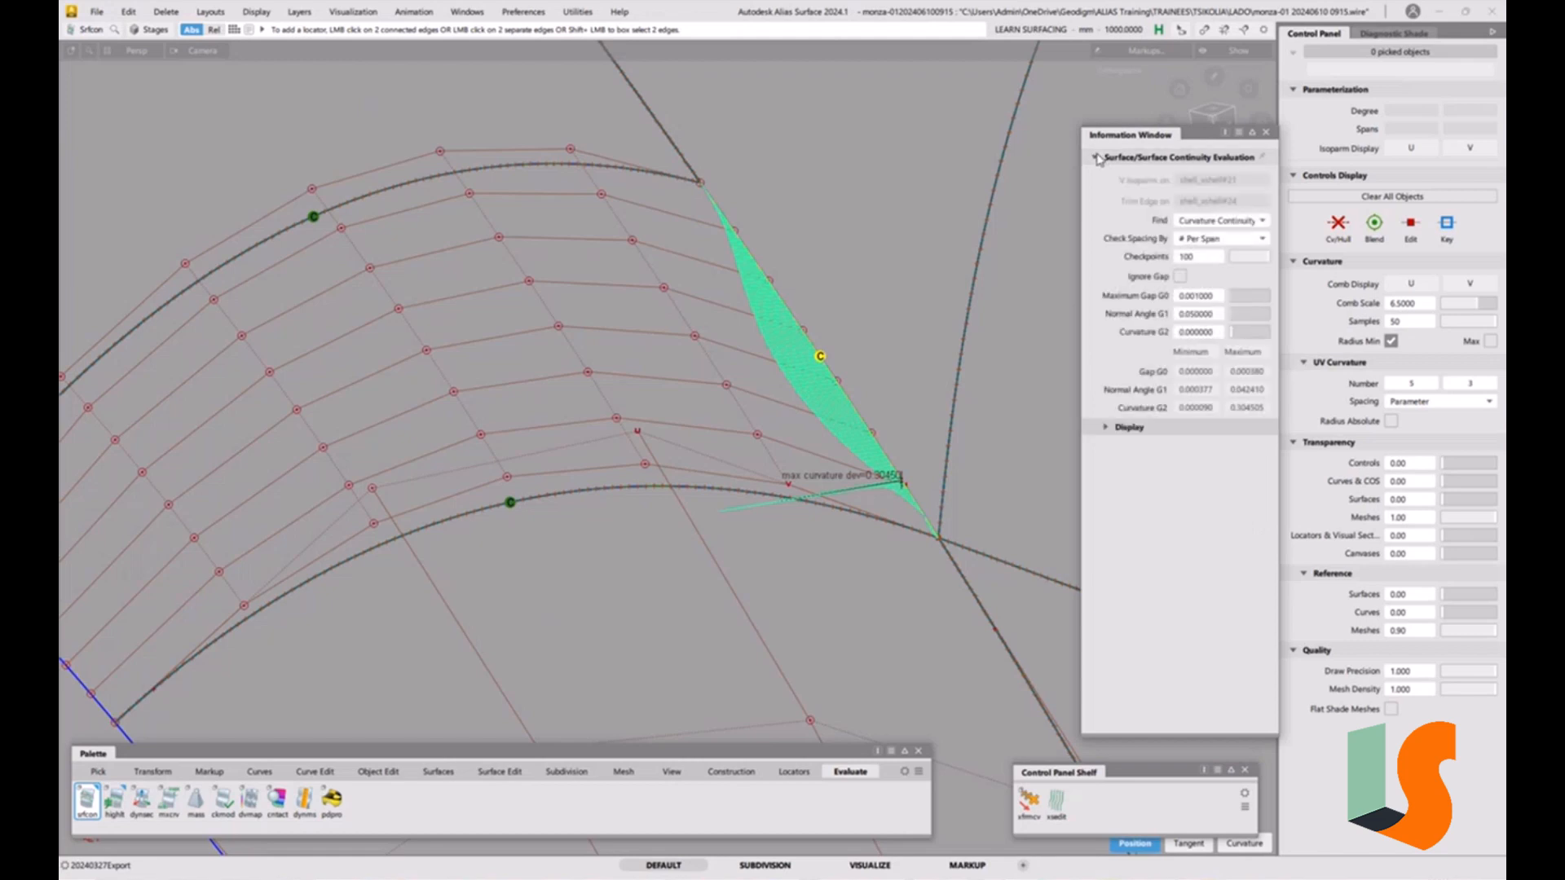
pyautogui.click(1106, 427)
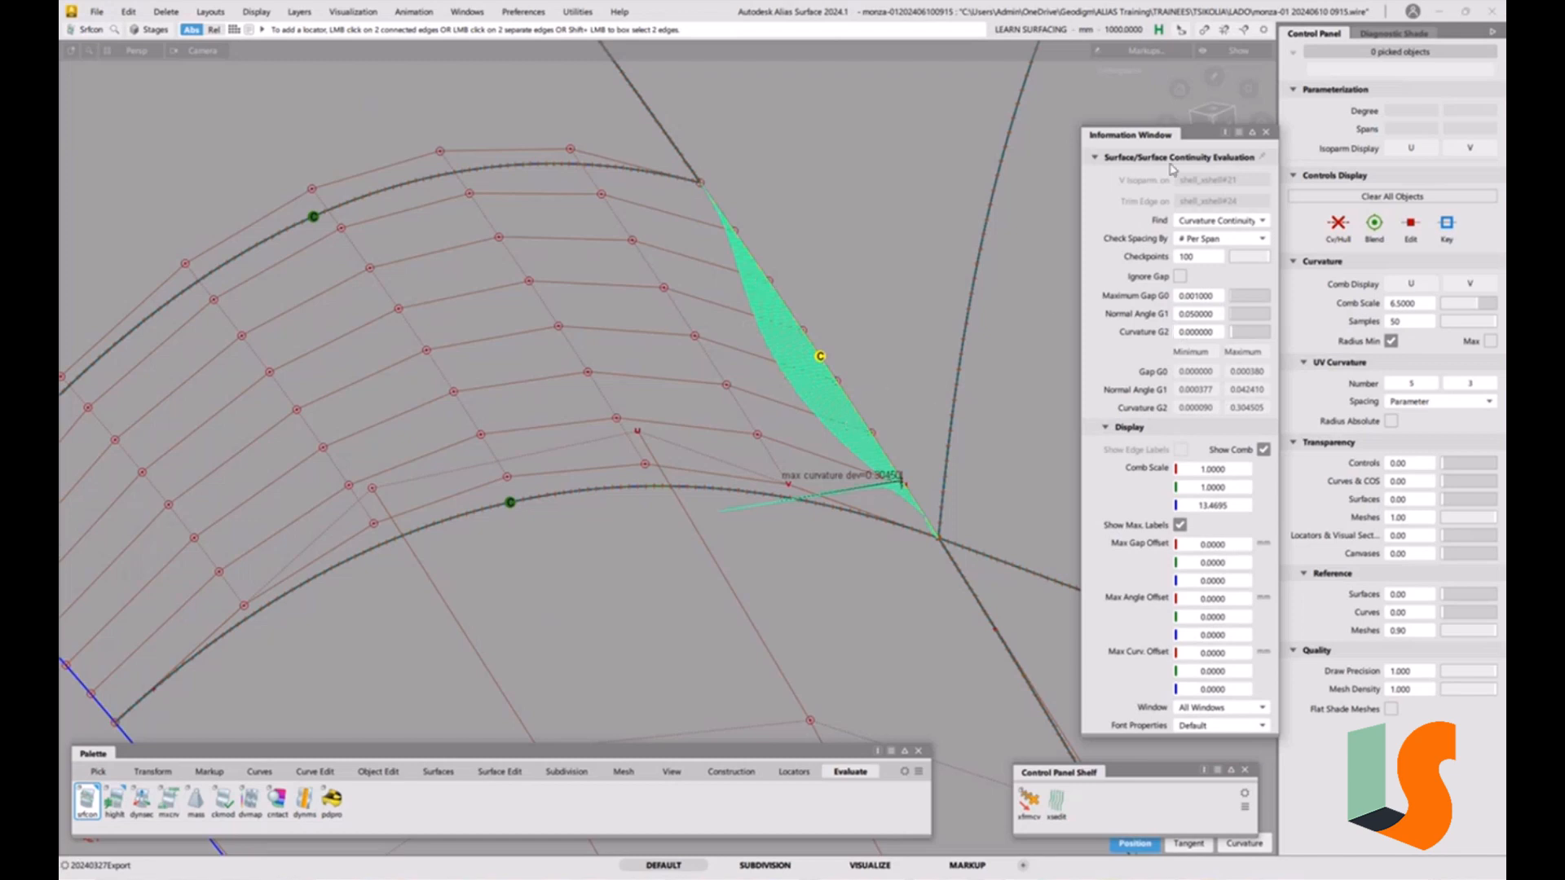
pyautogui.click(1266, 134)
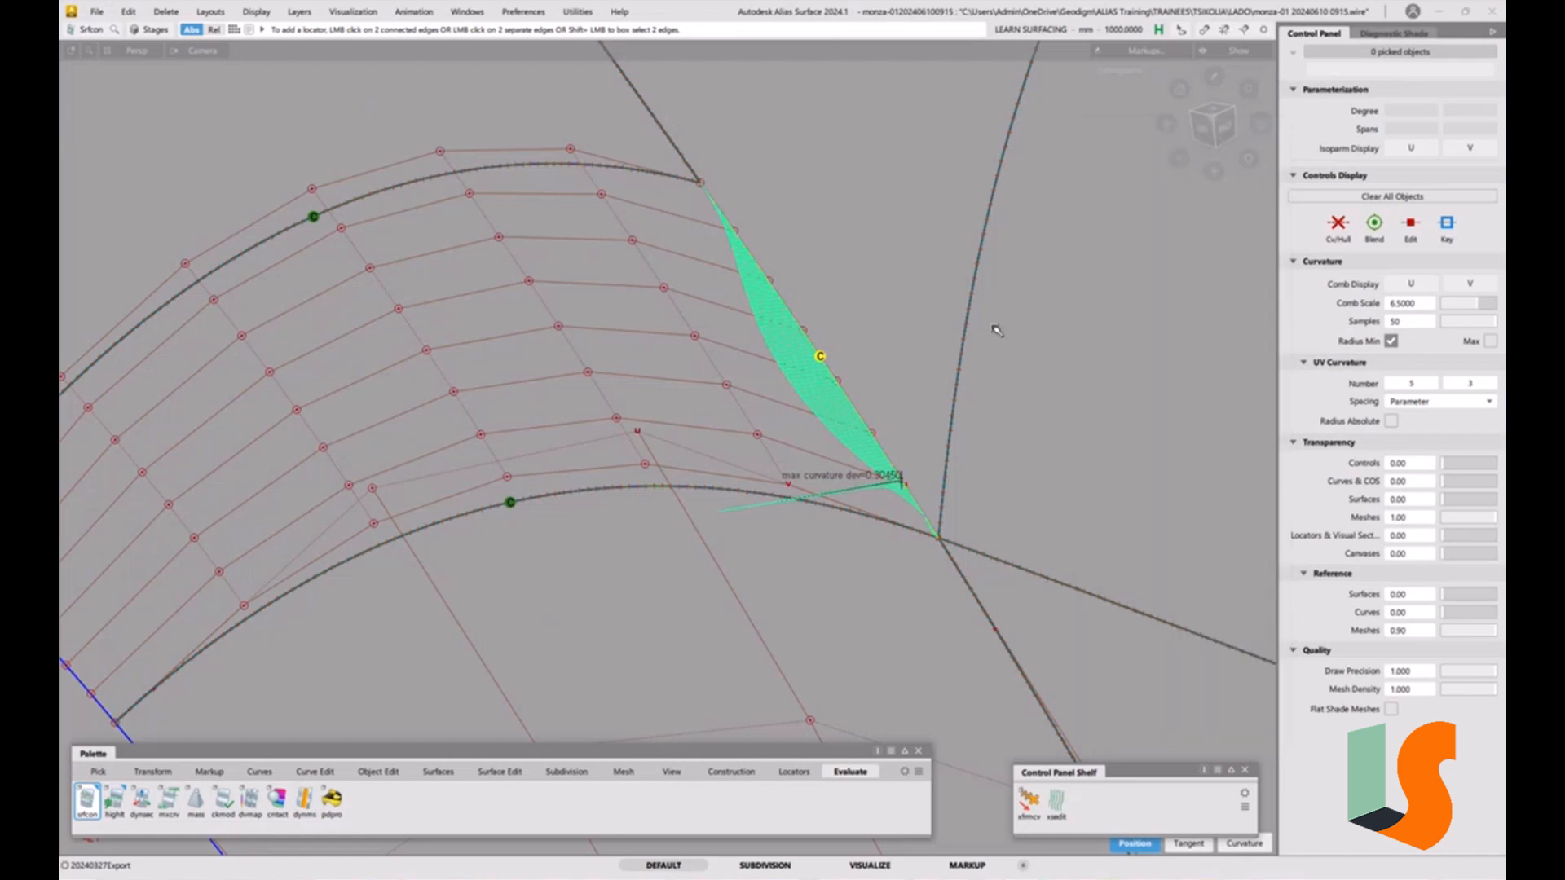
# Switch the Move CV tool to NUV mode and push a fillet edge CV along its normal.
pyautogui.keyDown('alt'); pyautogui.keyDown('shift'); pyautogui.moveTo(886, 411); pyautogui.dragTo(947, 397); pyautogui.keyUp('shift'); pyautogui.keyUp('alt')
pyautogui.press('t')
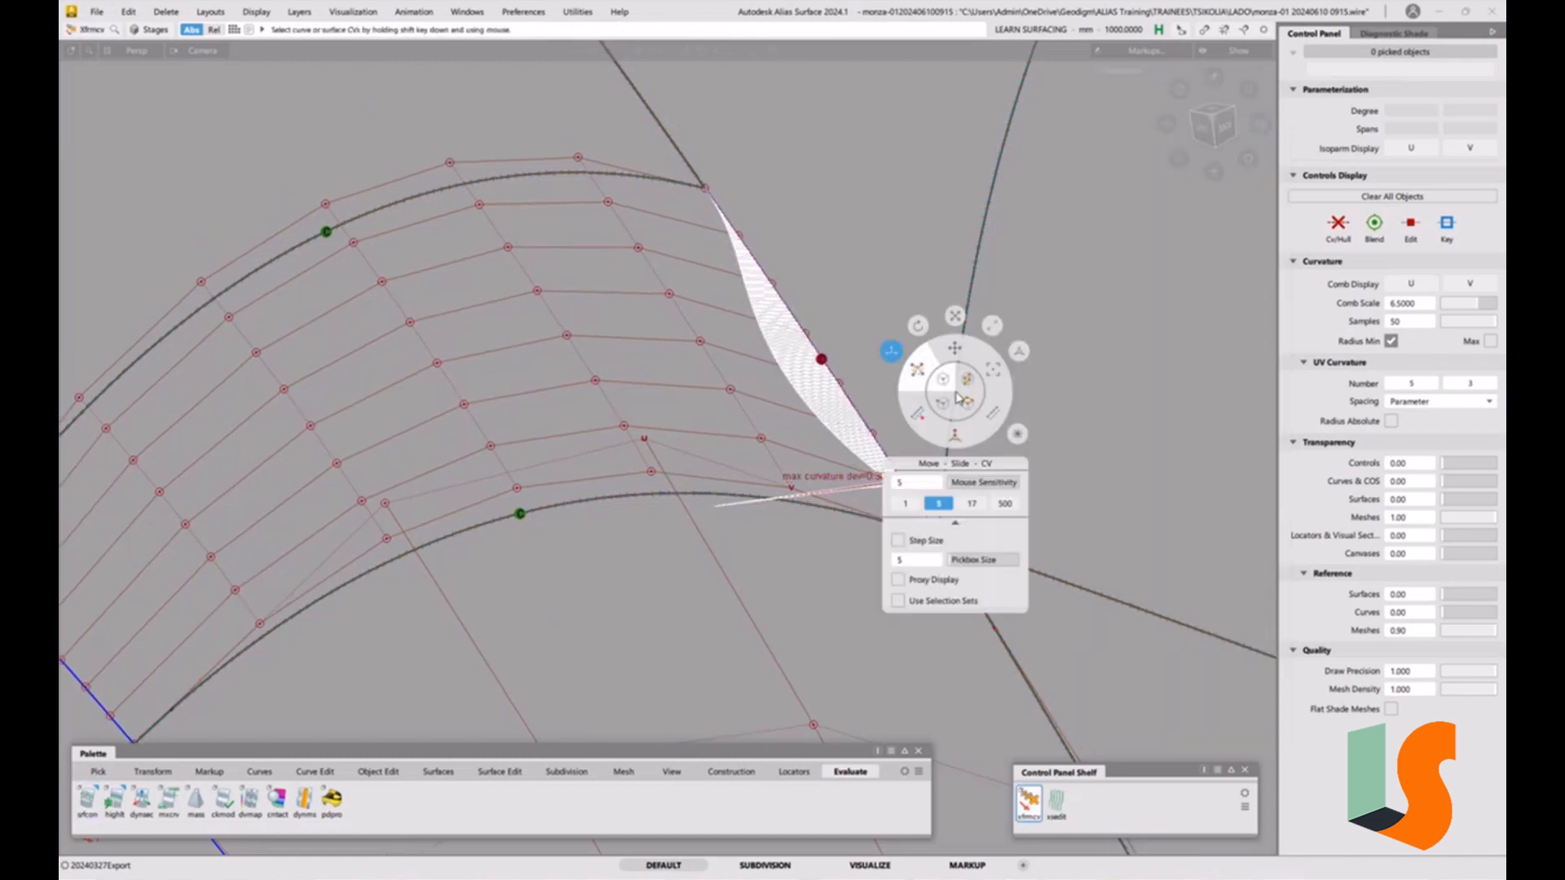
pyautogui.click(959, 441)
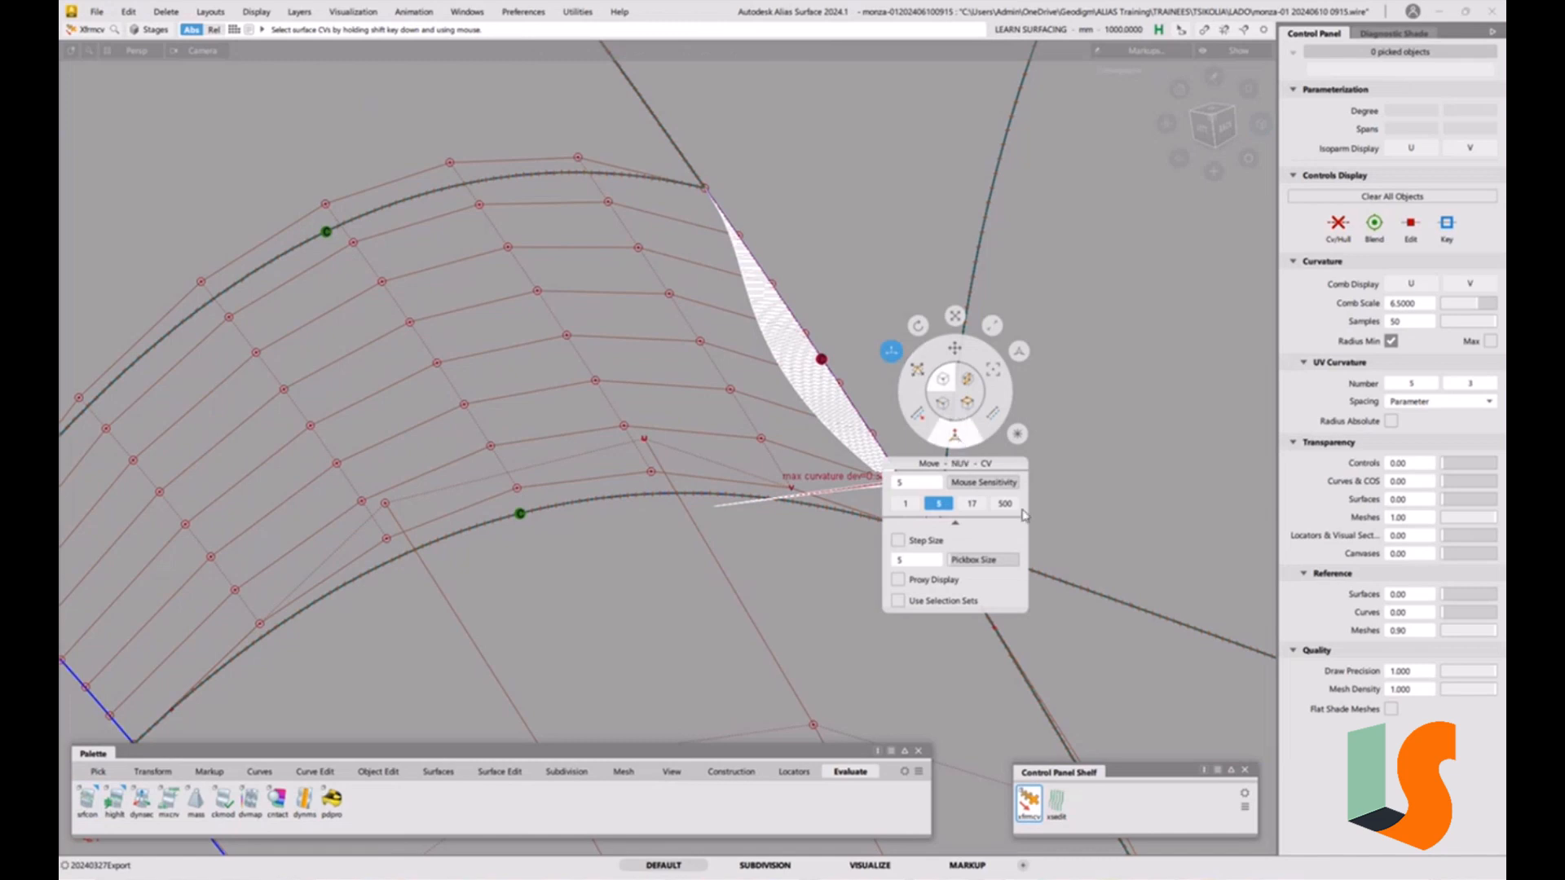
pyautogui.click(1007, 505)
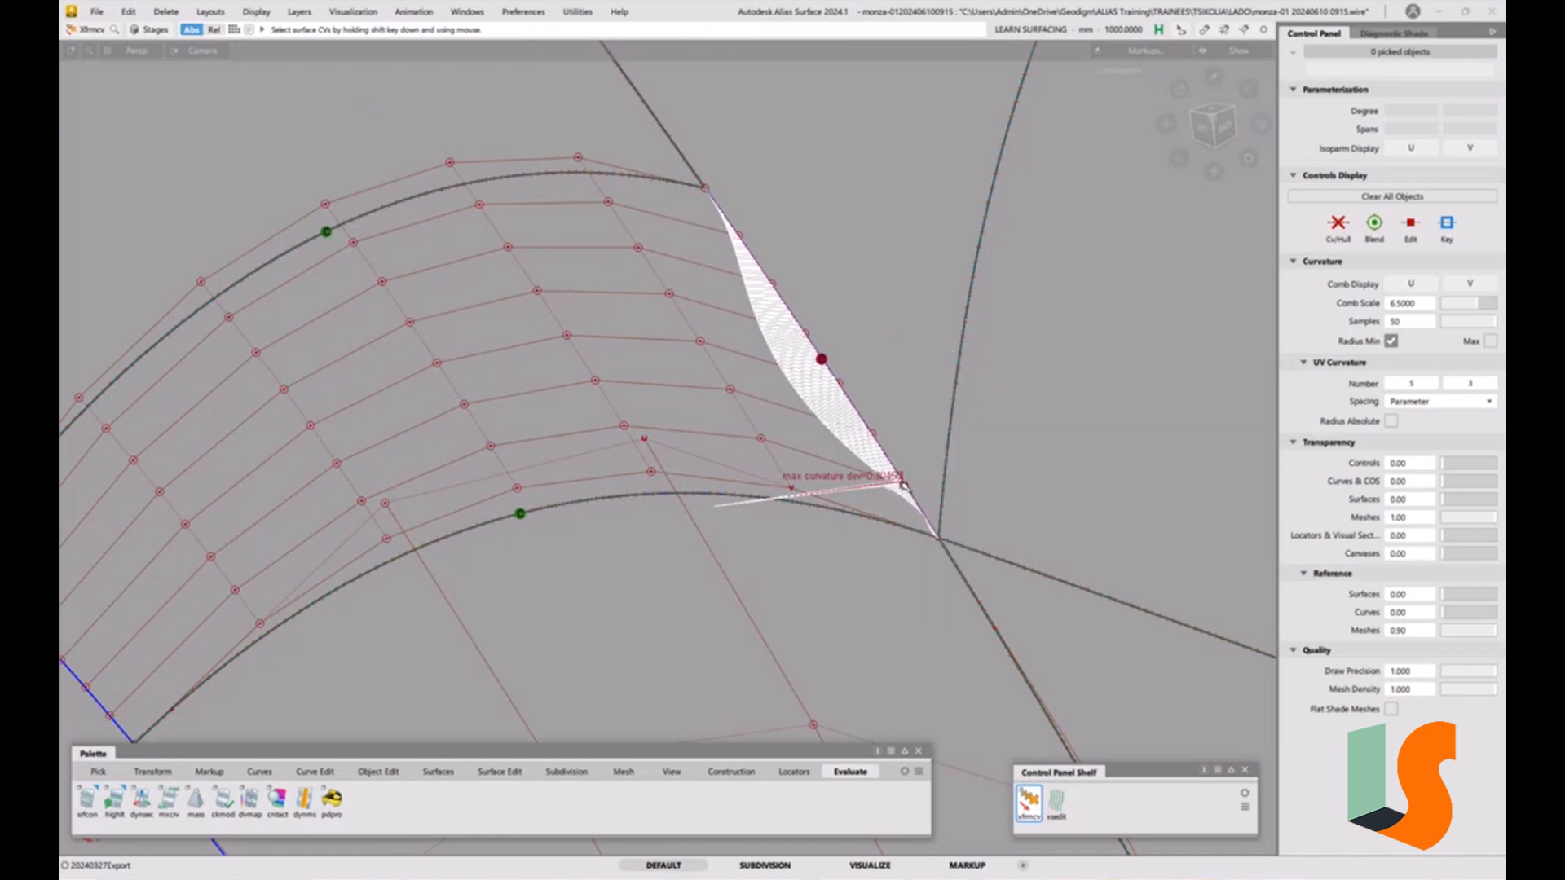
pyautogui.keyDown('shift'); pyautogui.click(903, 485); pyautogui.keyUp('shift')
pyautogui.moveTo(1143, 389); pyautogui.dragTo(1135, 389)
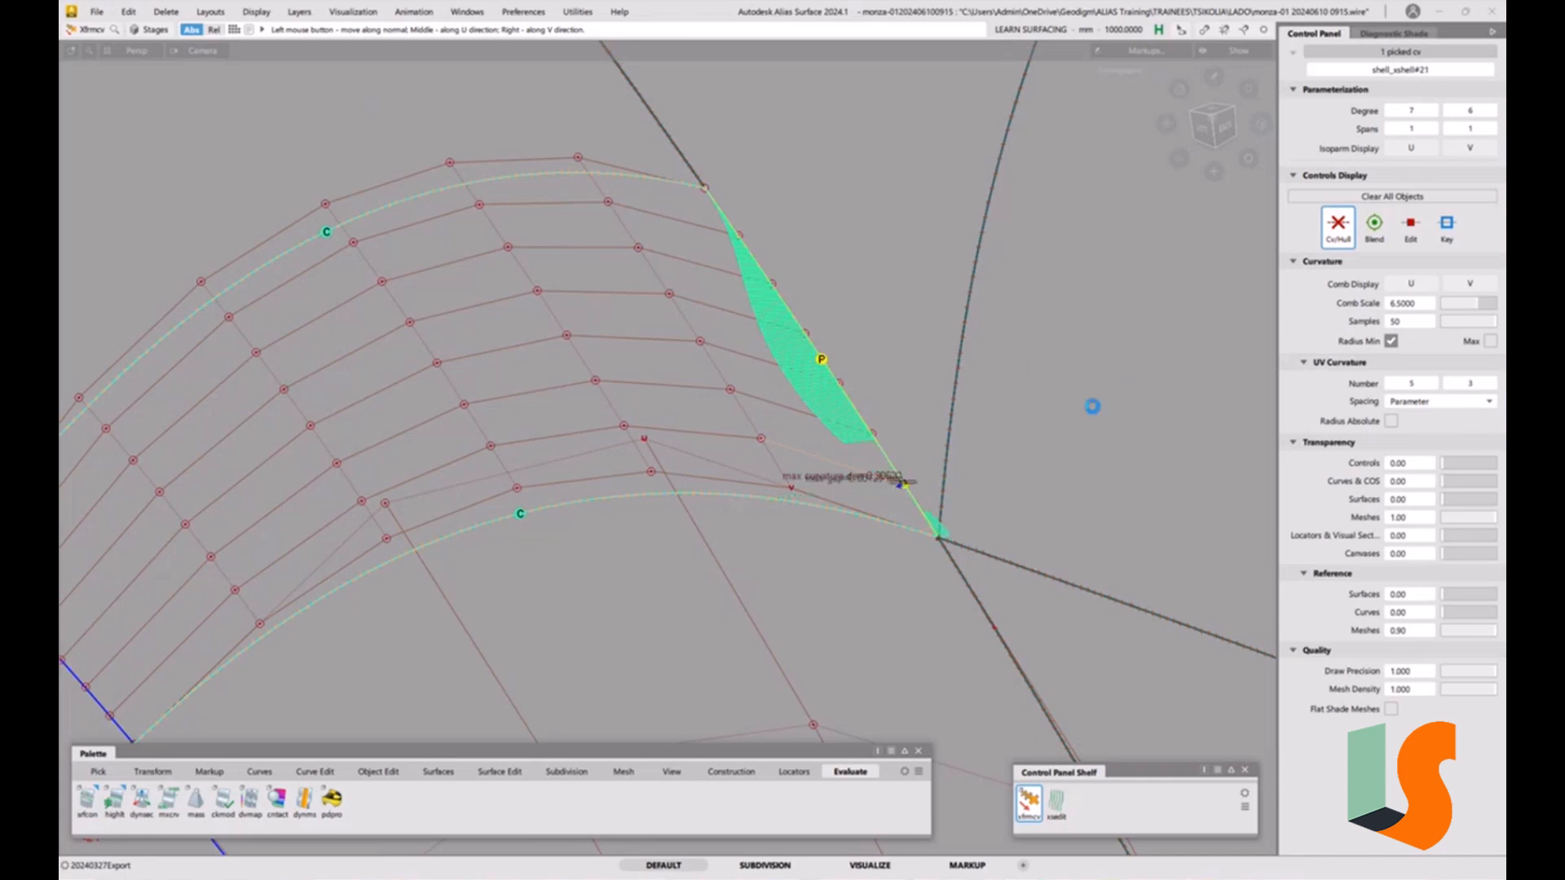
pyautogui.keyDown('alt'); pyautogui.keyDown('shift'); pyautogui.moveTo(884, 484); pyautogui.dragTo(886, 196, button='right'); pyautogui.keyUp('shift'); pyautogui.keyUp('alt')
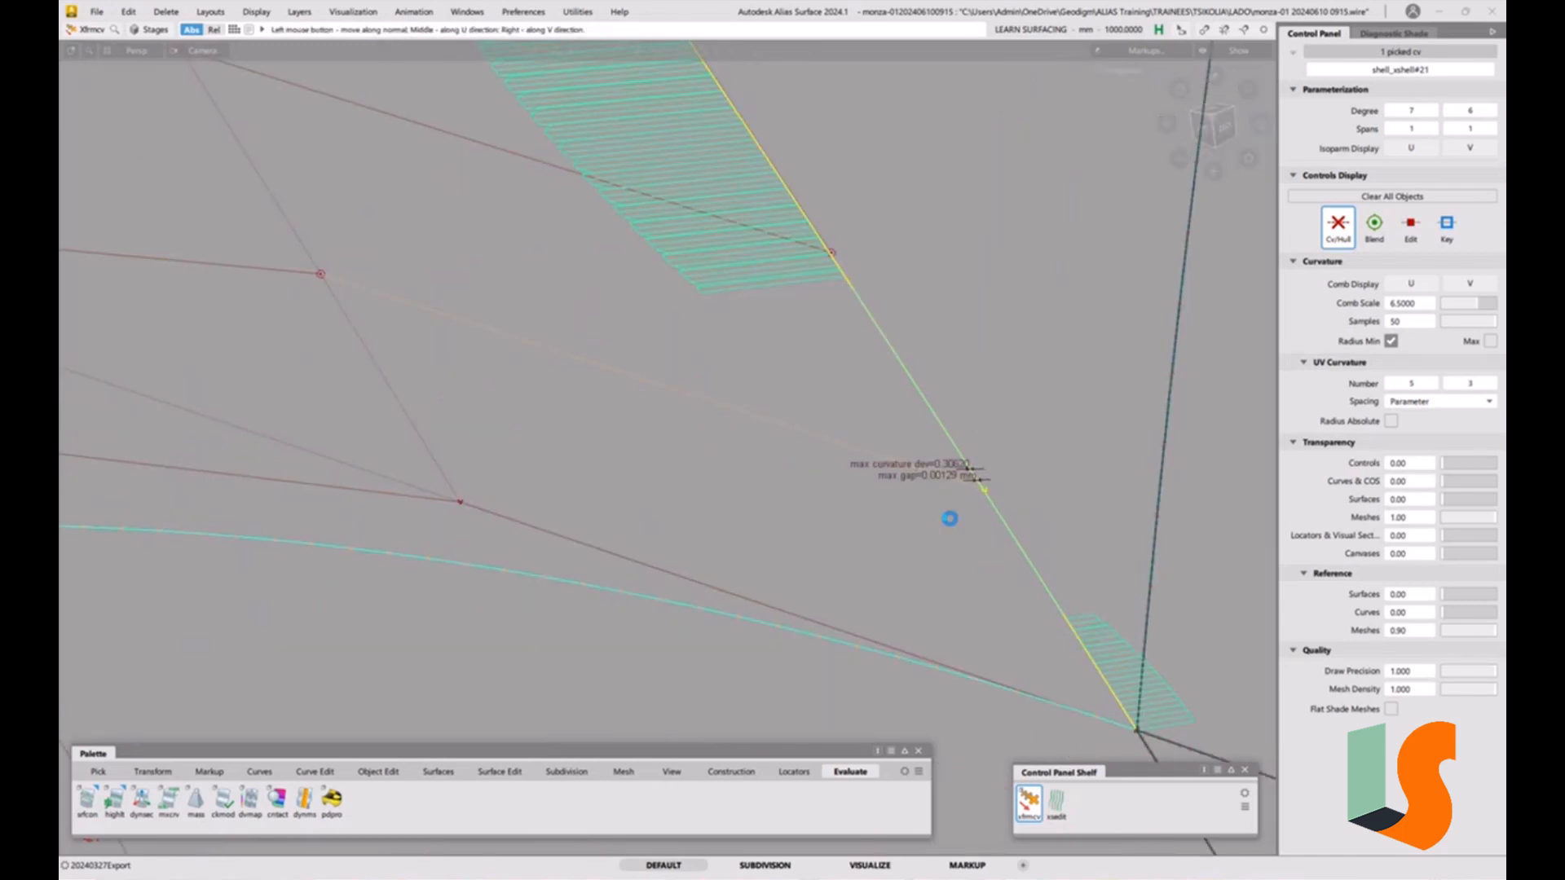
pyautogui.moveTo(1078, 405); pyautogui.dragTo(1027, 403)
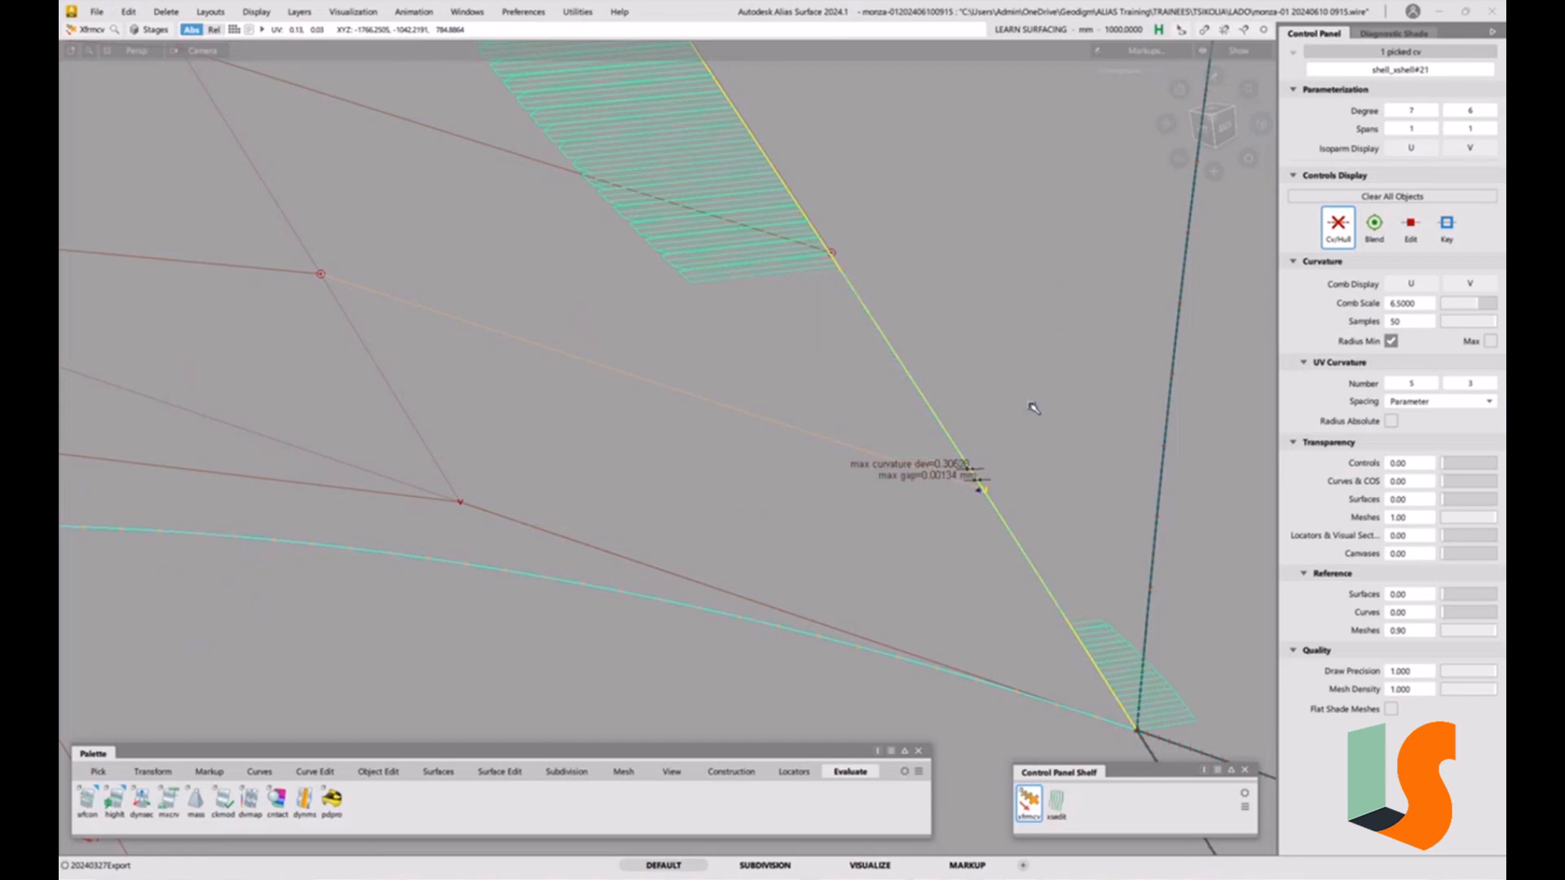
# Step through neighbouring fillet CVs and nudge interior ones along their normals while watching the curvature comb.
pyautogui.press('Left')
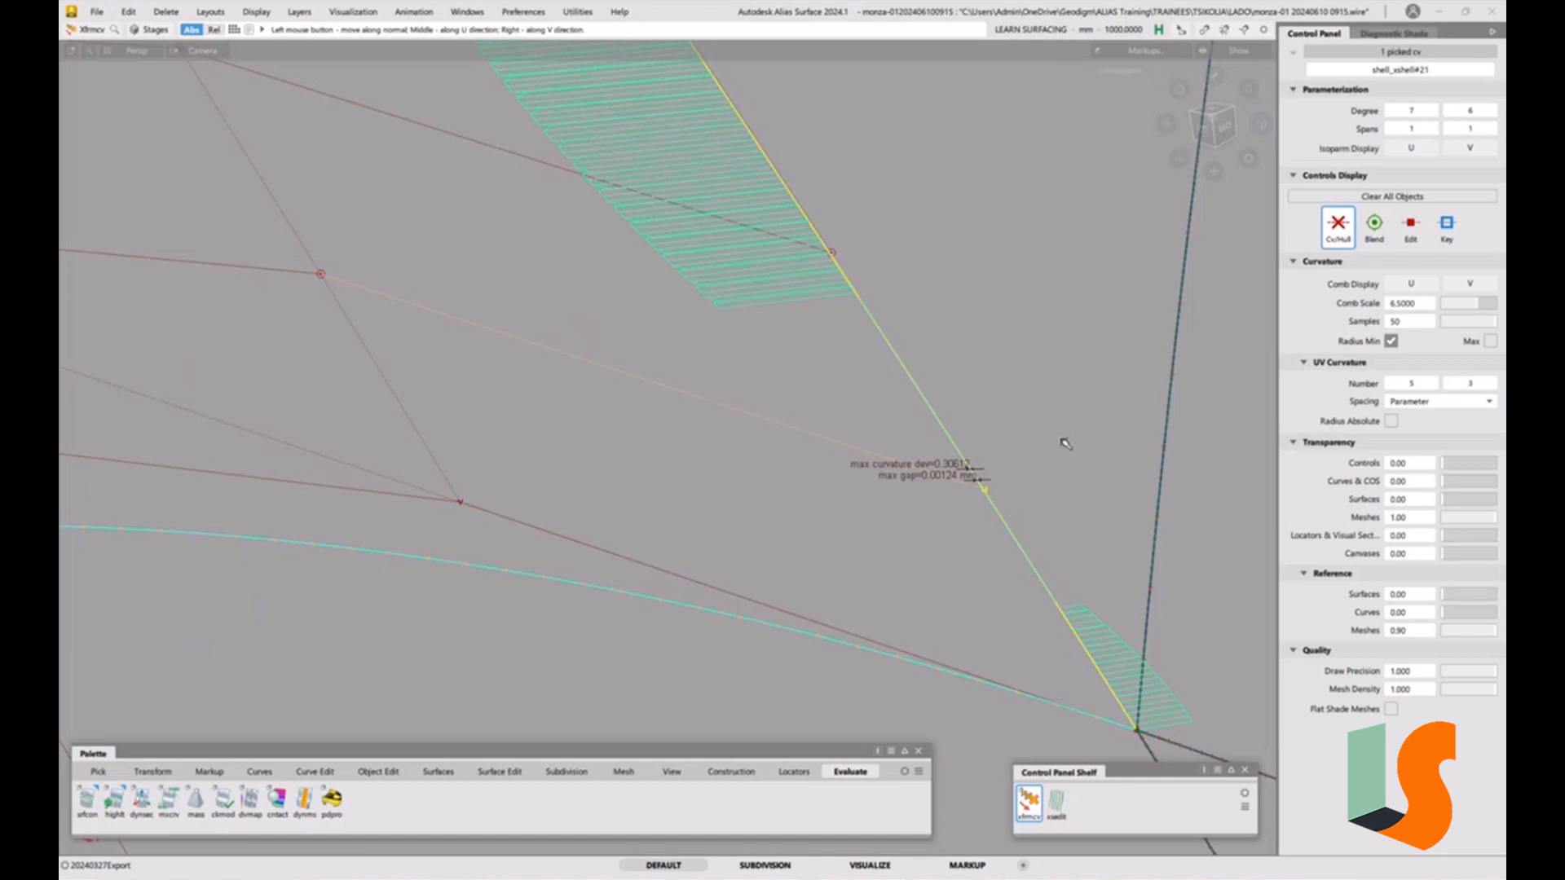
pyautogui.press('Left')
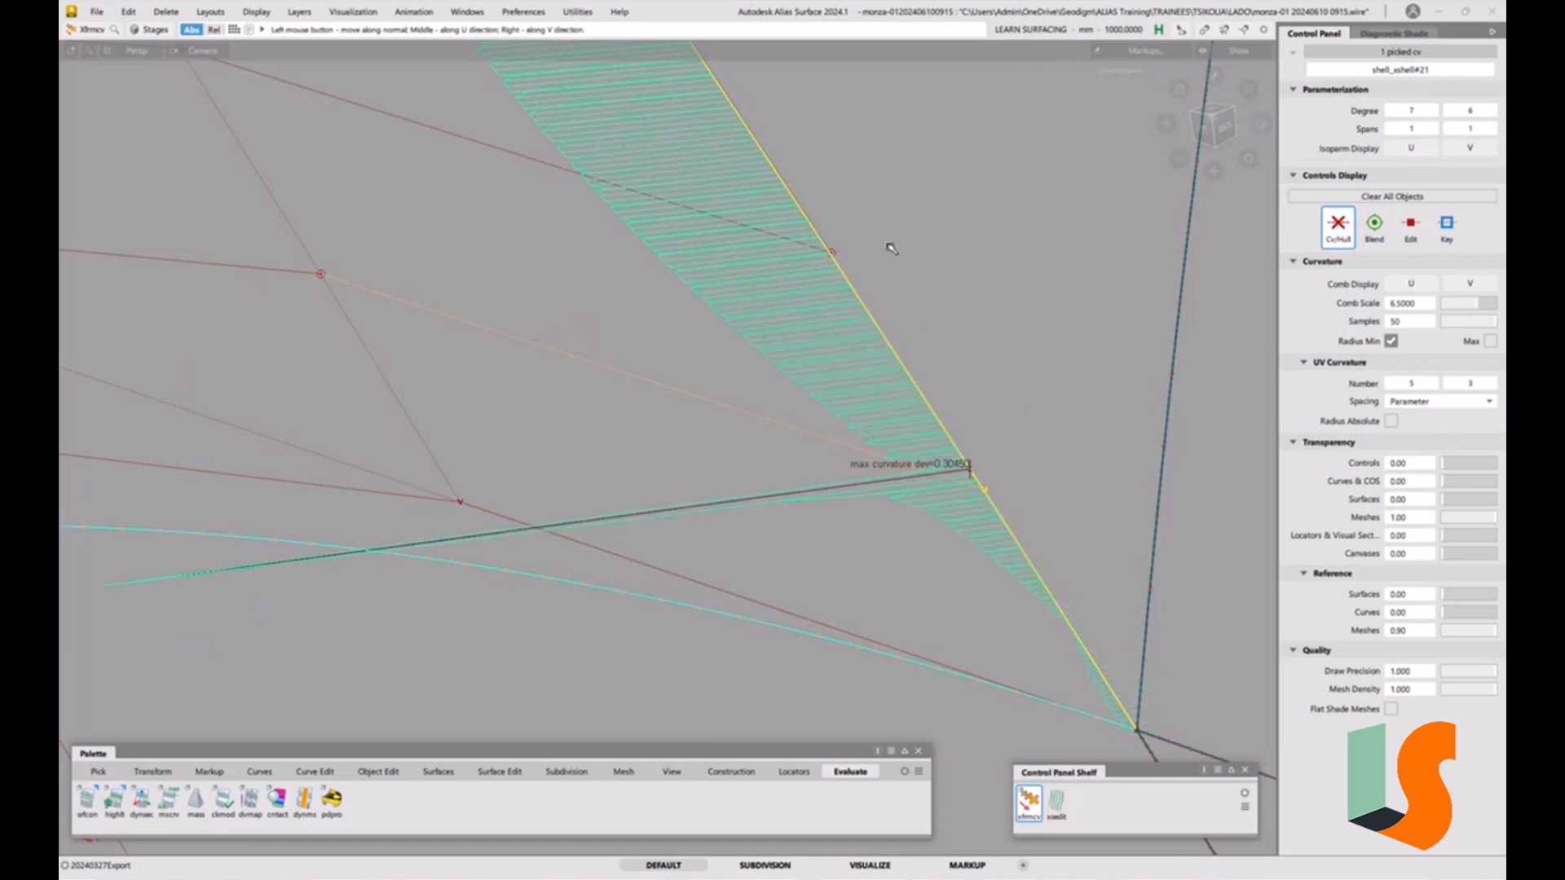
pyautogui.click(832, 254)
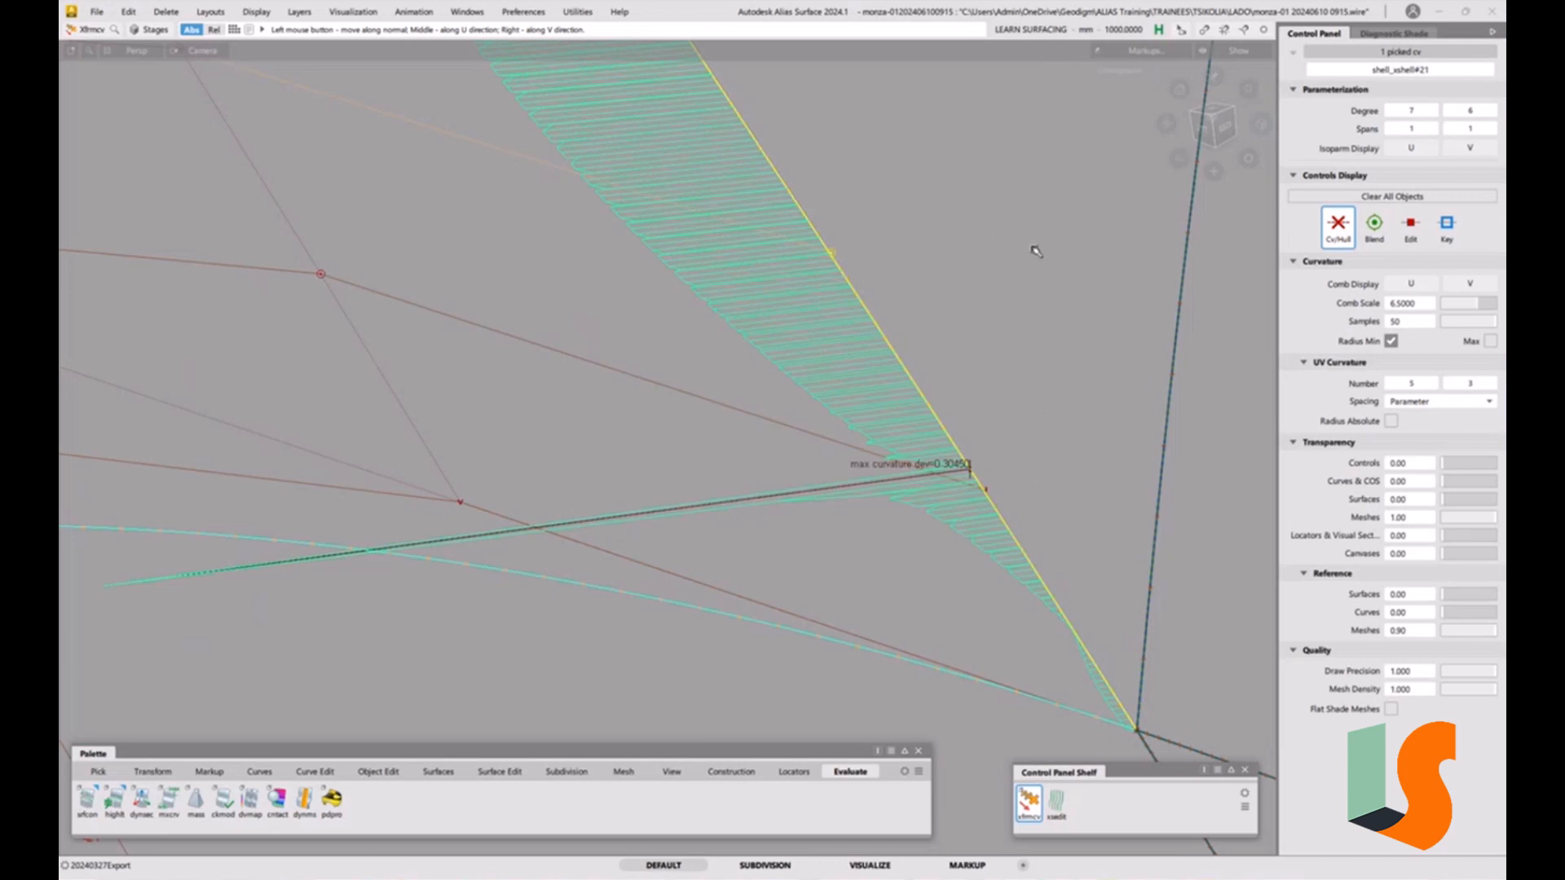
pyautogui.moveTo(1026, 248)
pyautogui.mouseDown()
pyautogui.moveTo(992, 253)
pyautogui.moveTo(1031, 246)
pyautogui.mouseUp()
pyautogui.keyDown('alt'); pyautogui.keyDown('shift'); pyautogui.moveTo(992, 353); pyautogui.dragTo(992, 482, button='right'); pyautogui.keyUp('shift'); pyautogui.keyUp('alt')
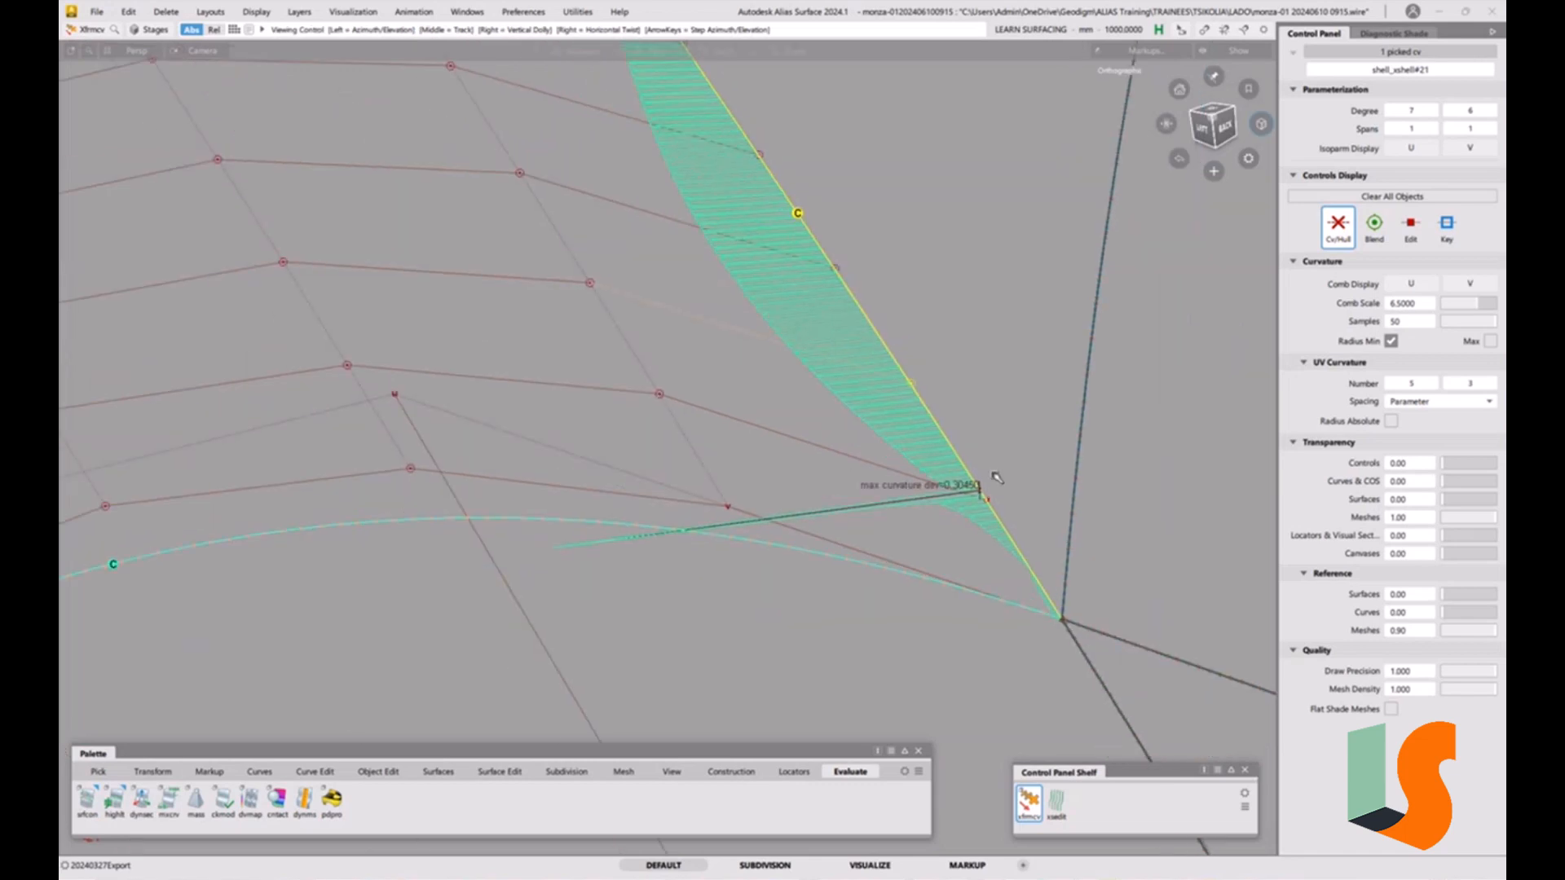
pyautogui.click(659, 396)
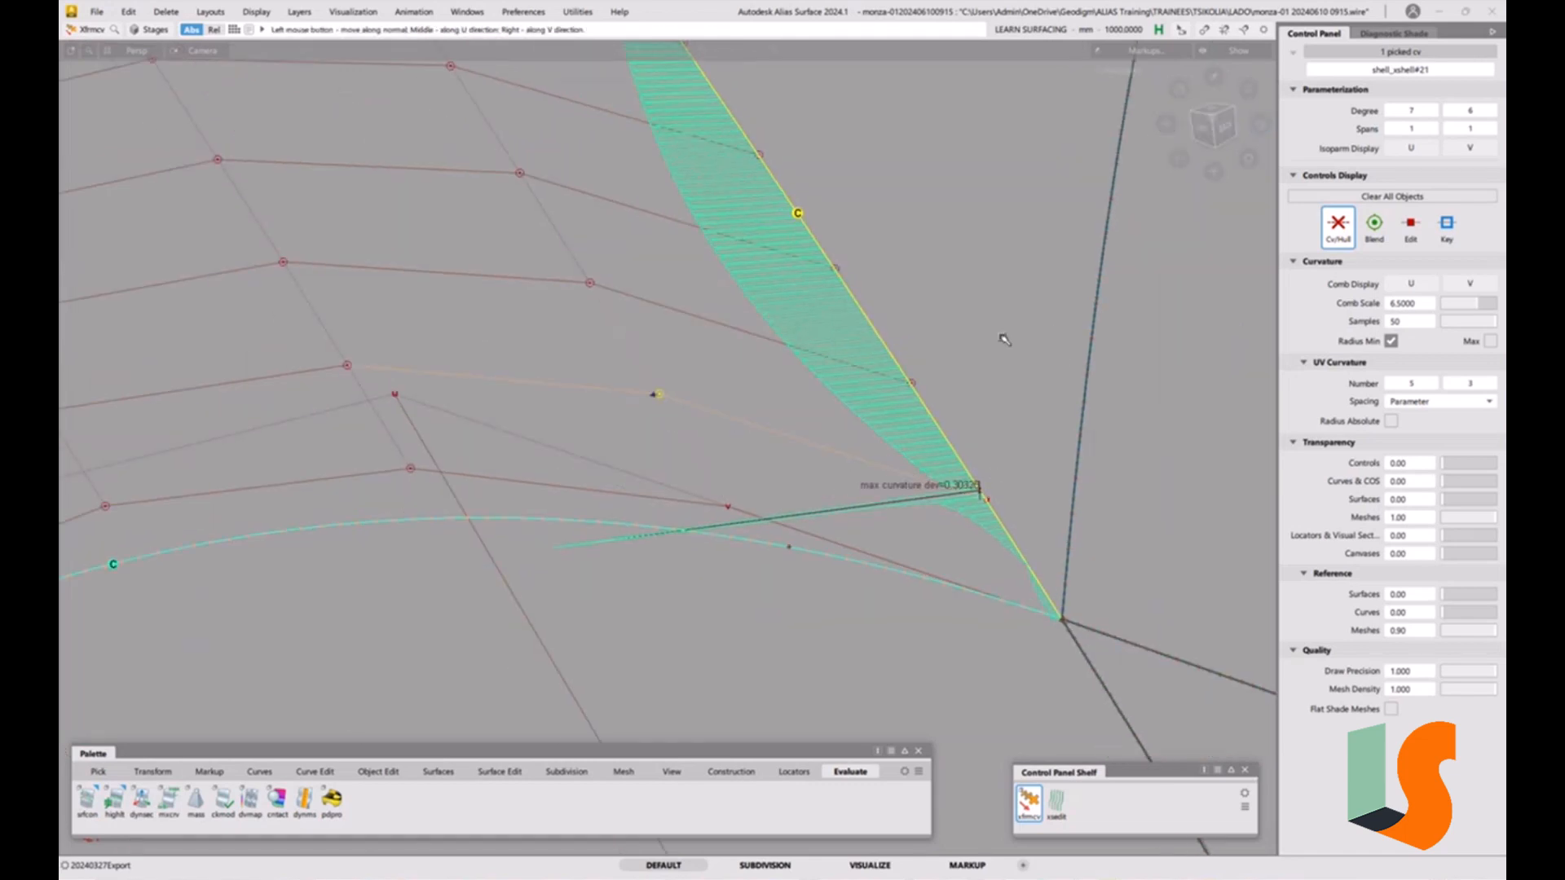
pyautogui.moveTo(1017, 338); pyautogui.dragTo(897, 380)
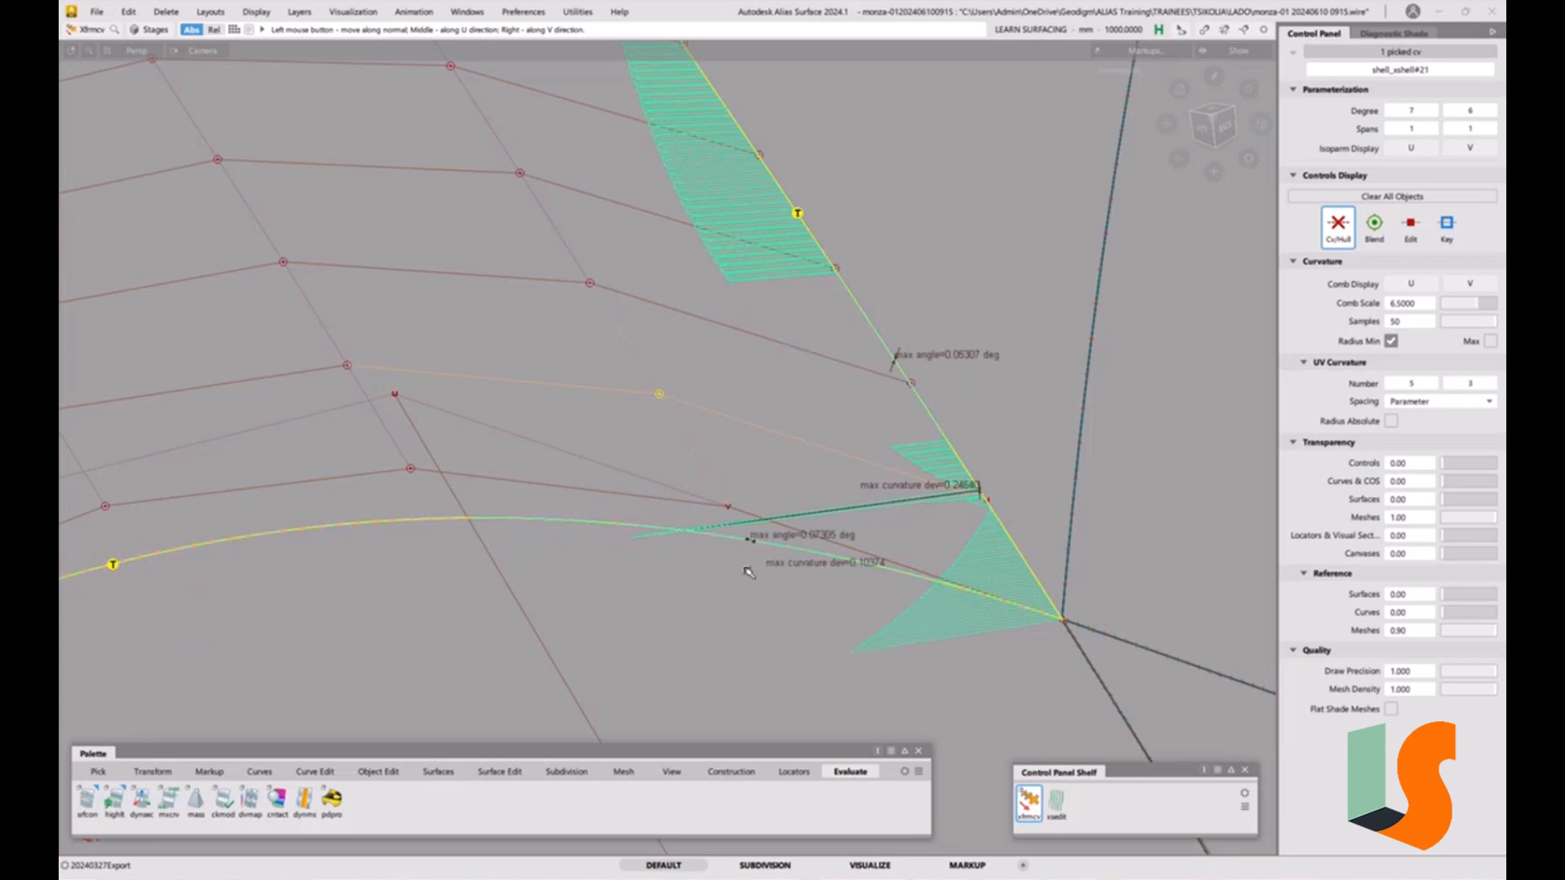
pyautogui.moveTo(685, 437); pyautogui.dragTo(644, 371)
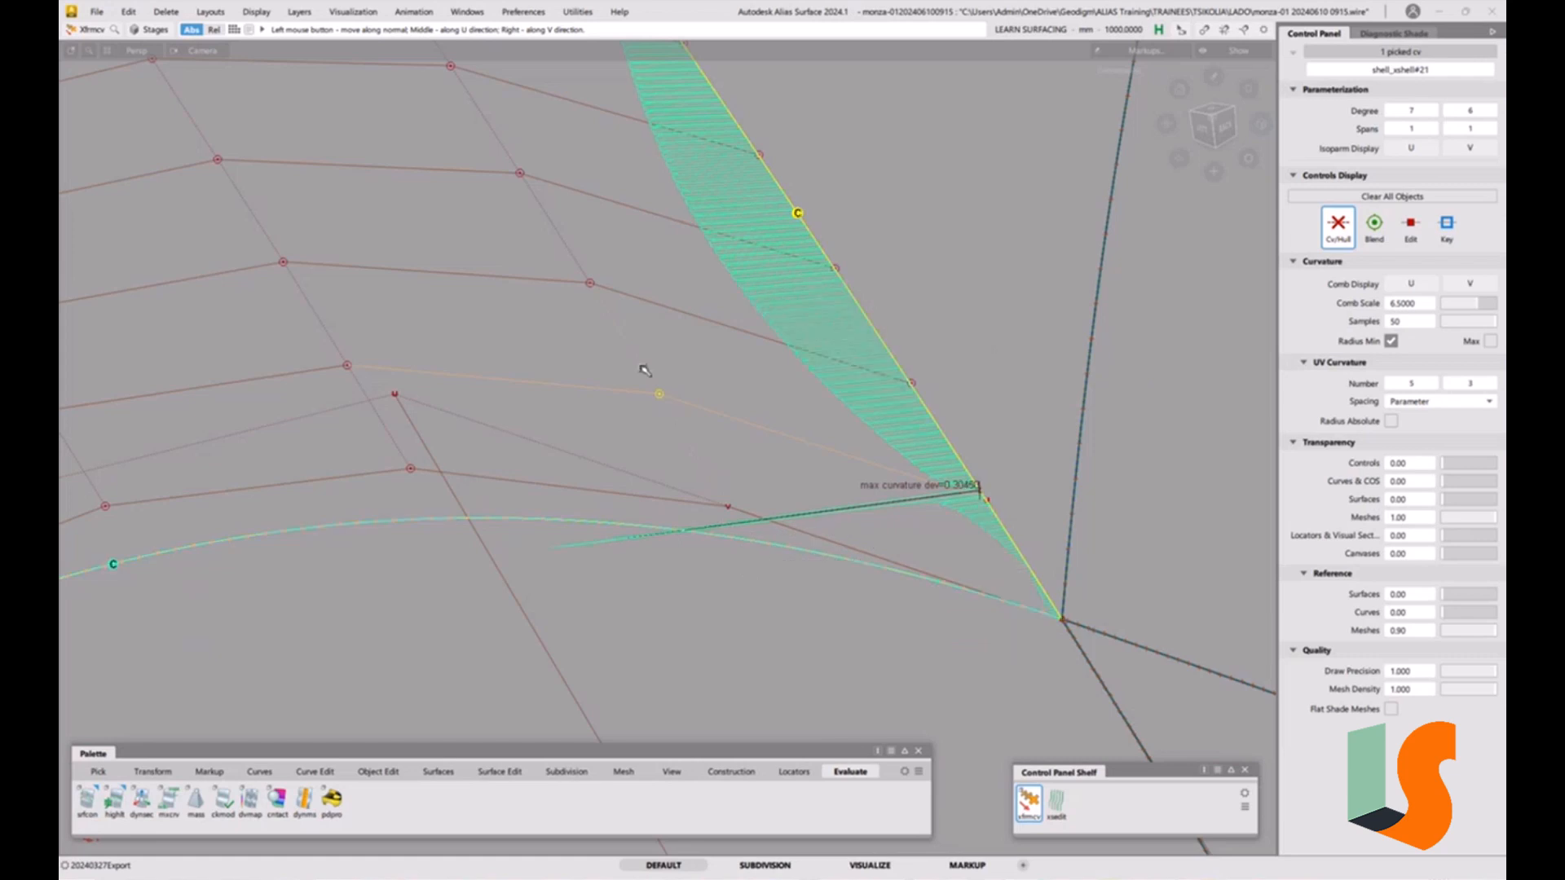
# Adjust further interior CVs of the neighbouring surface along their normals, undoing one unwanted move.
pyautogui.click(590, 284)
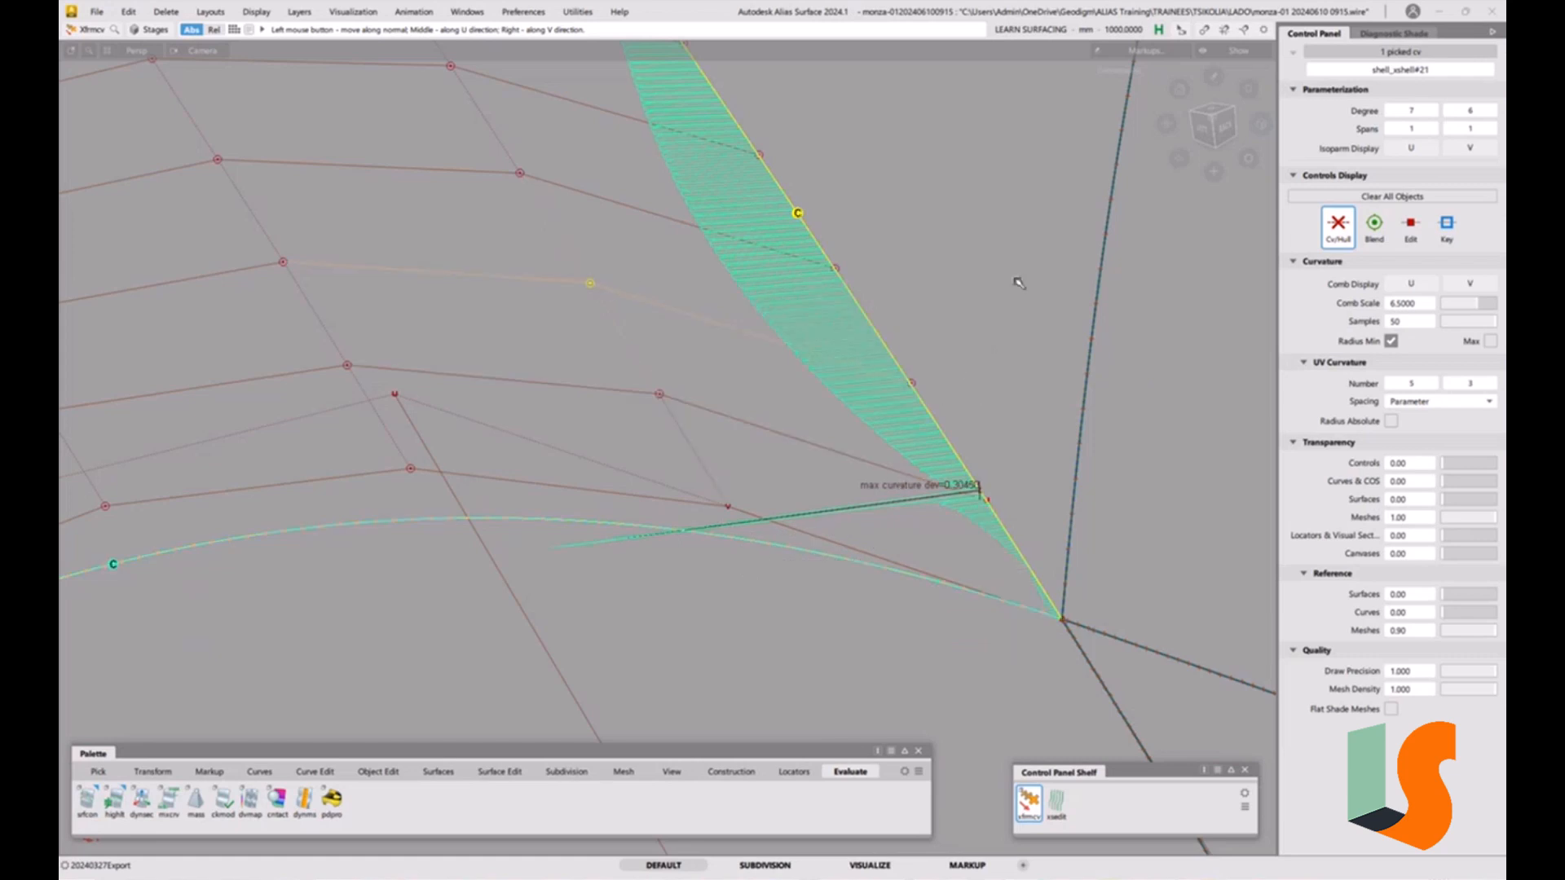
pyautogui.moveTo(952, 298)
pyautogui.mouseDown()
pyautogui.moveTo(798, 334)
pyautogui.moveTo(815, 343)
pyautogui.mouseUp()
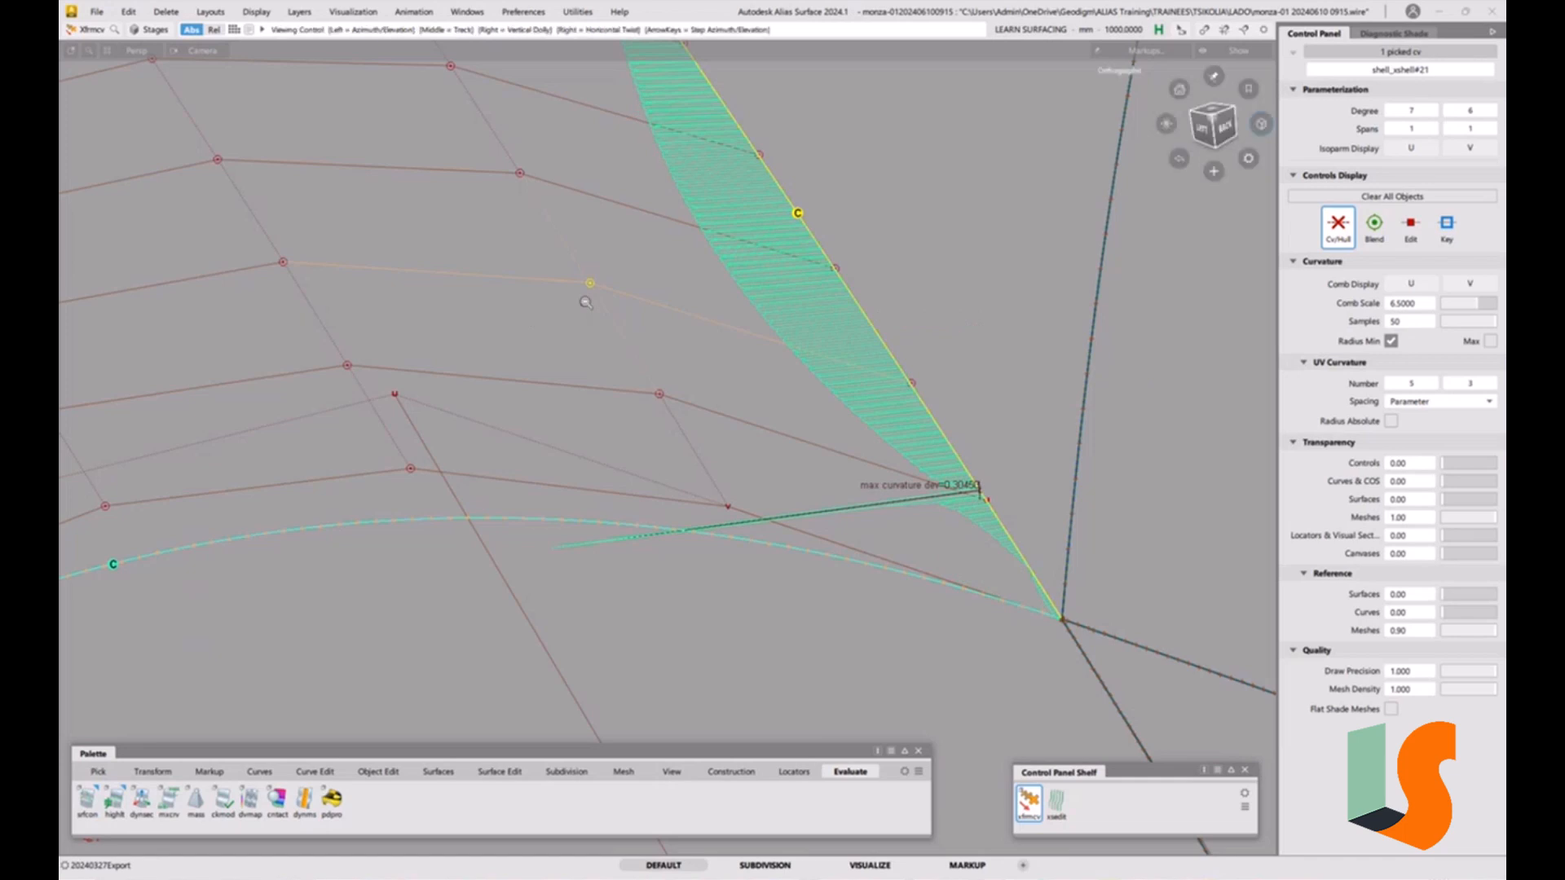
pyautogui.keyDown('alt'); pyautogui.keyDown('shift'); pyautogui.moveTo(585, 307); pyautogui.dragTo(728, 289, button='middle'); pyautogui.keyUp('shift'); pyautogui.keyUp('alt')
pyautogui.keyDown('alt'); pyautogui.keyDown('shift'); pyautogui.moveTo(728, 289); pyautogui.dragTo(605, 346, button='right'); pyautogui.keyUp('shift'); pyautogui.keyUp('alt')
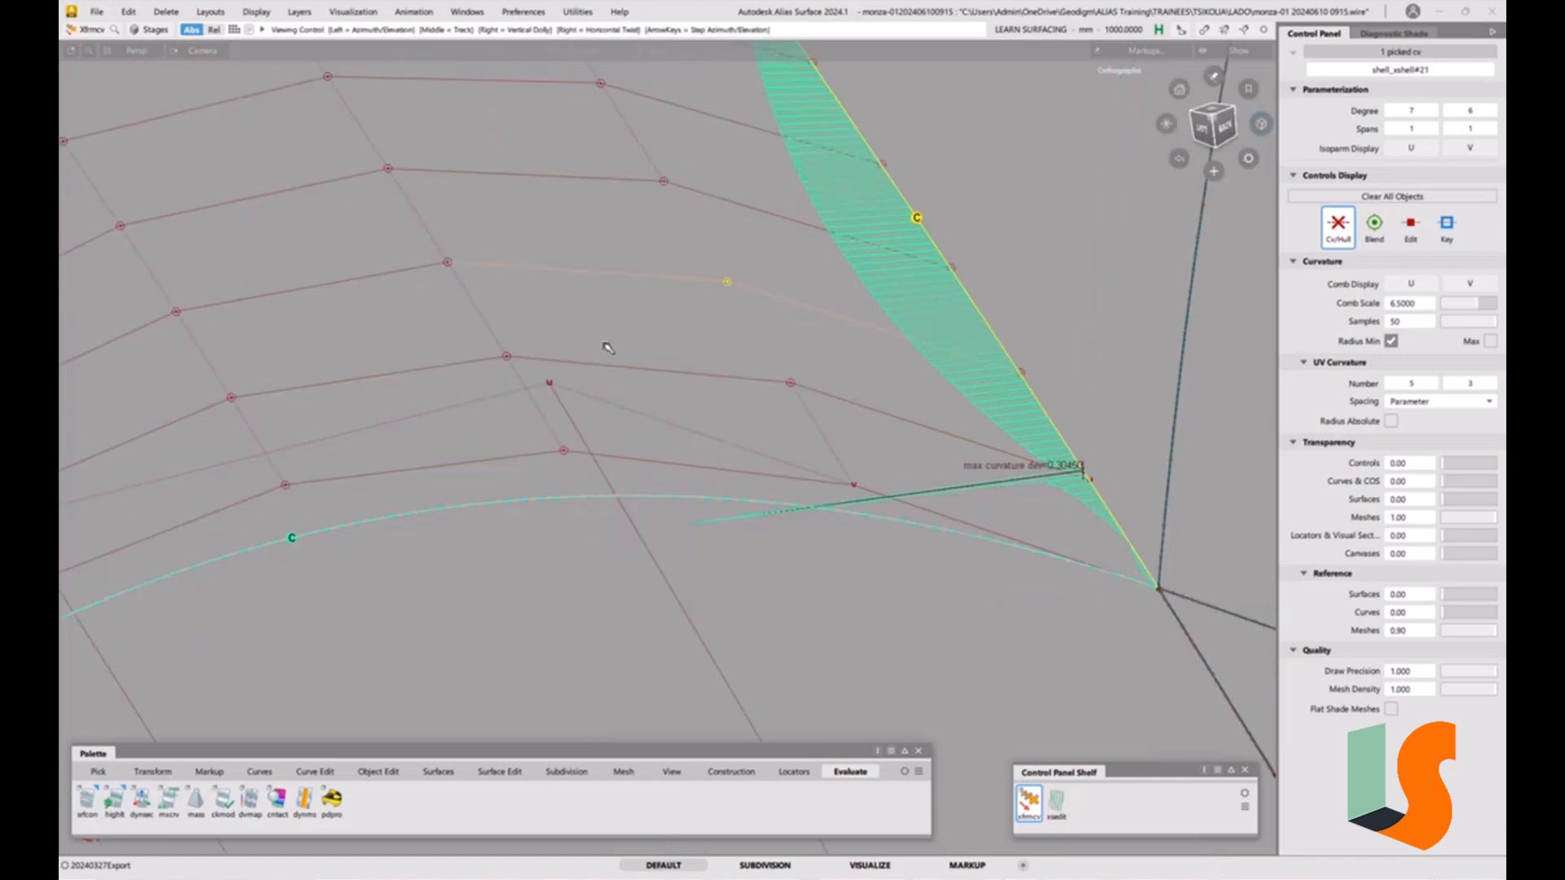
pyautogui.click(507, 357)
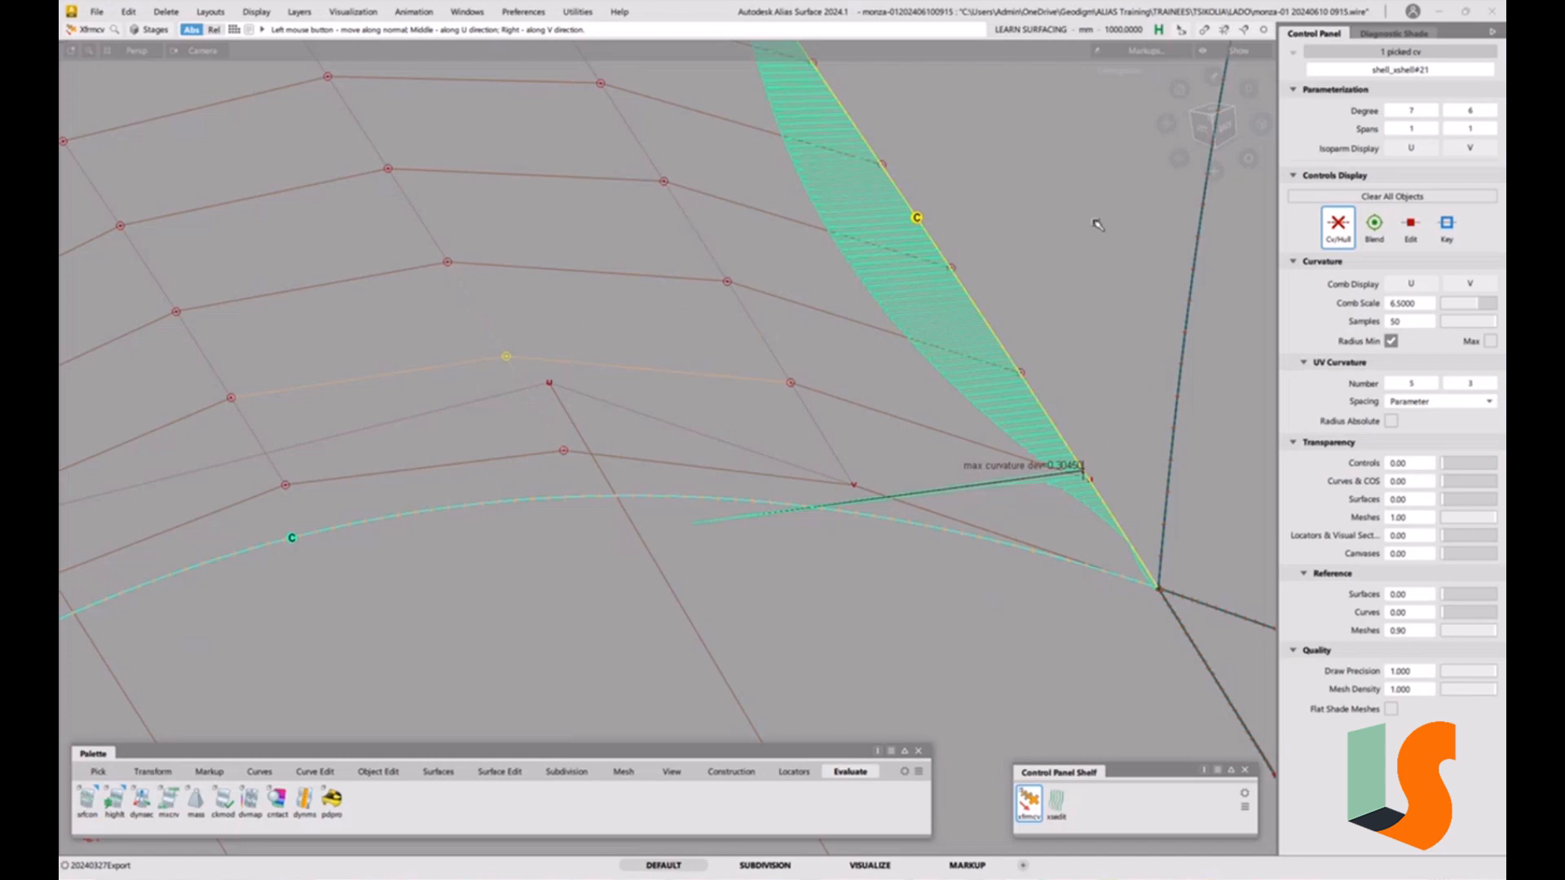
pyautogui.moveTo(1094, 221)
pyautogui.mouseDown()
pyautogui.moveTo(1065, 225)
pyautogui.moveTo(1114, 205)
pyautogui.mouseUp()
pyautogui.moveTo(552, 629); pyautogui.dragTo(629, 583)
pyautogui.hotkey('ctrl', 'z')
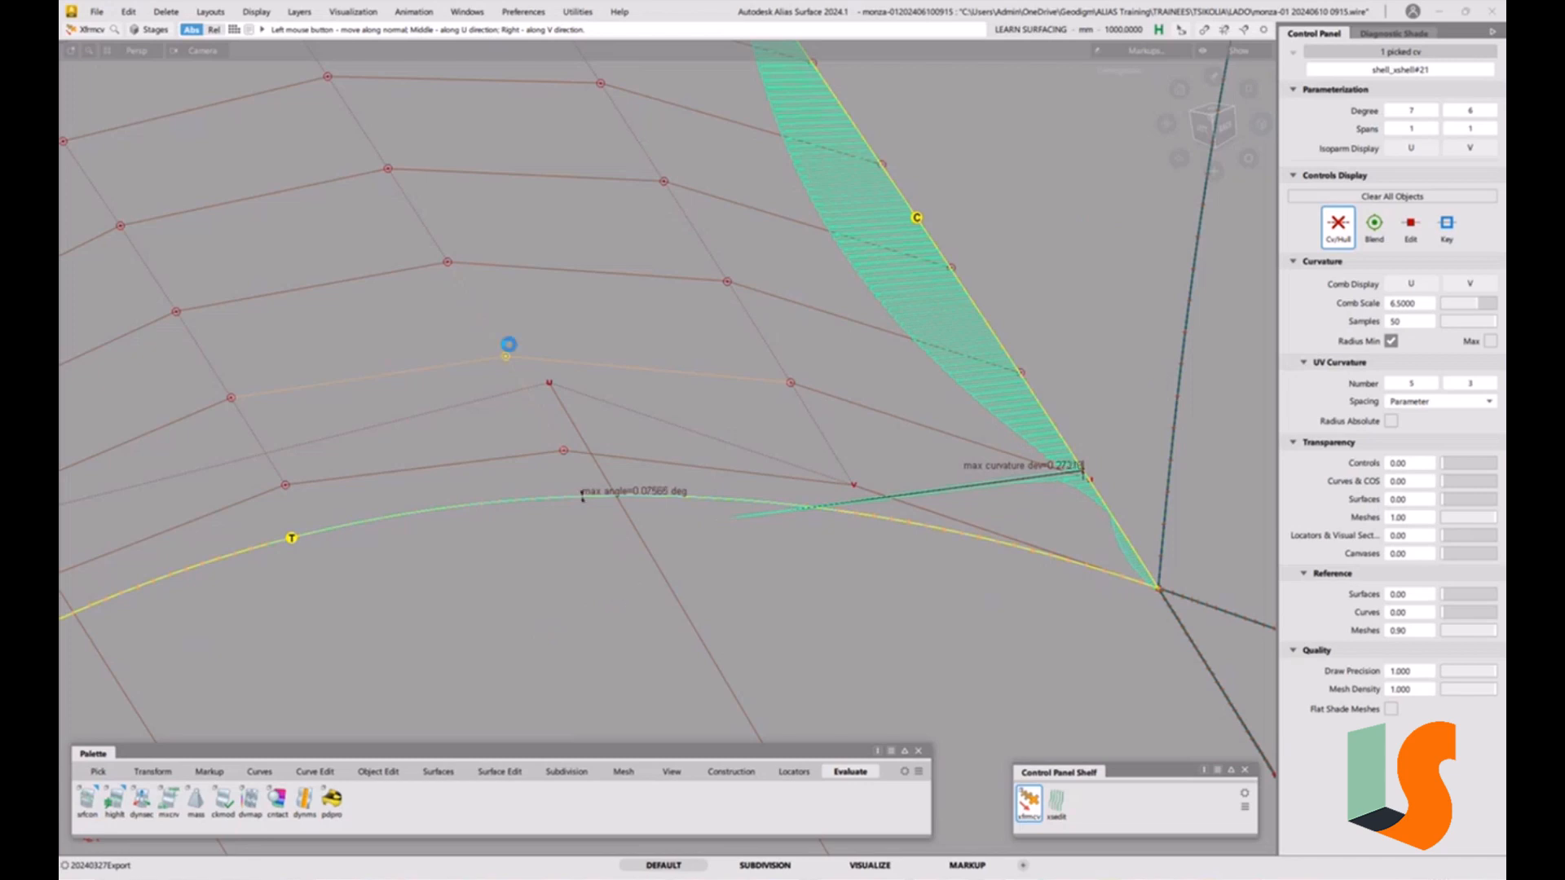
pyautogui.click(448, 264)
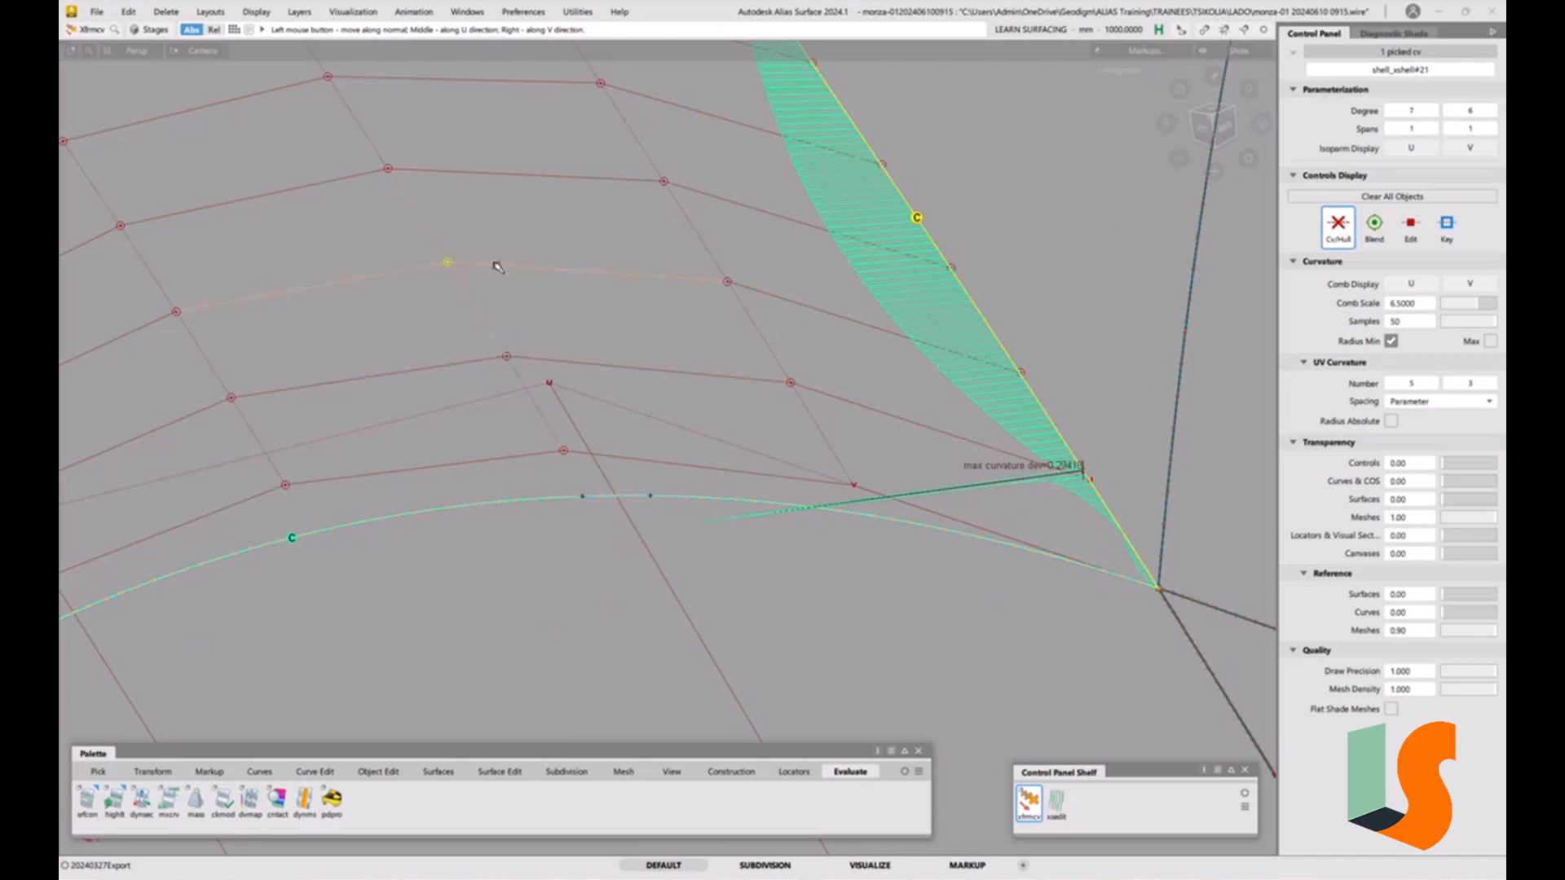
pyautogui.moveTo(565, 227); pyautogui.dragTo(439, 261)
pyautogui.moveTo(532, 248); pyautogui.dragTo(1093, 195)
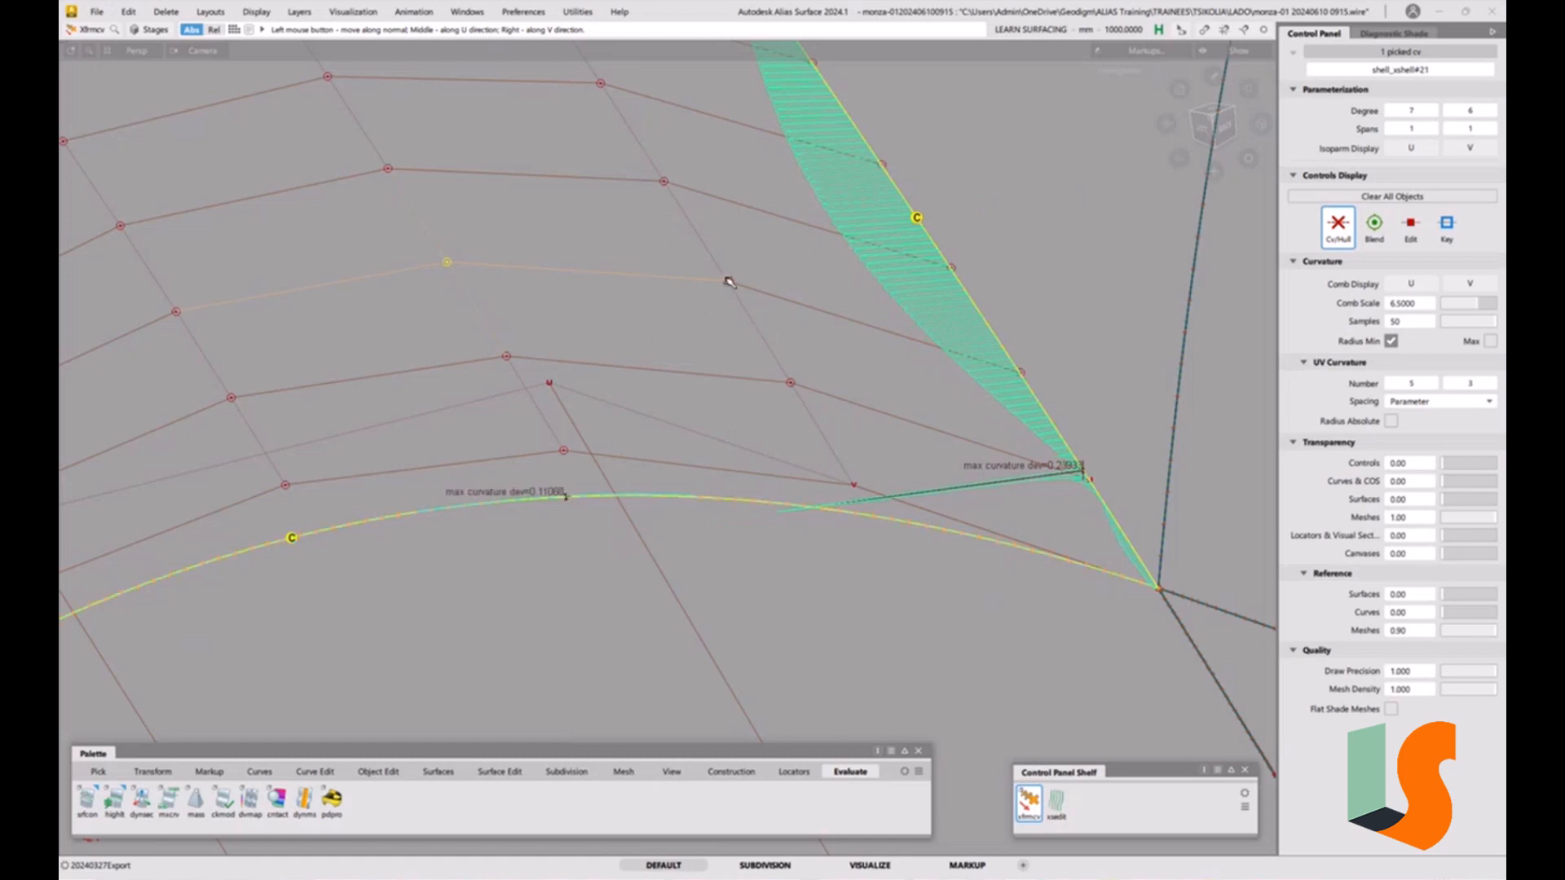
pyautogui.moveTo(746, 270); pyautogui.dragTo(748, 287)
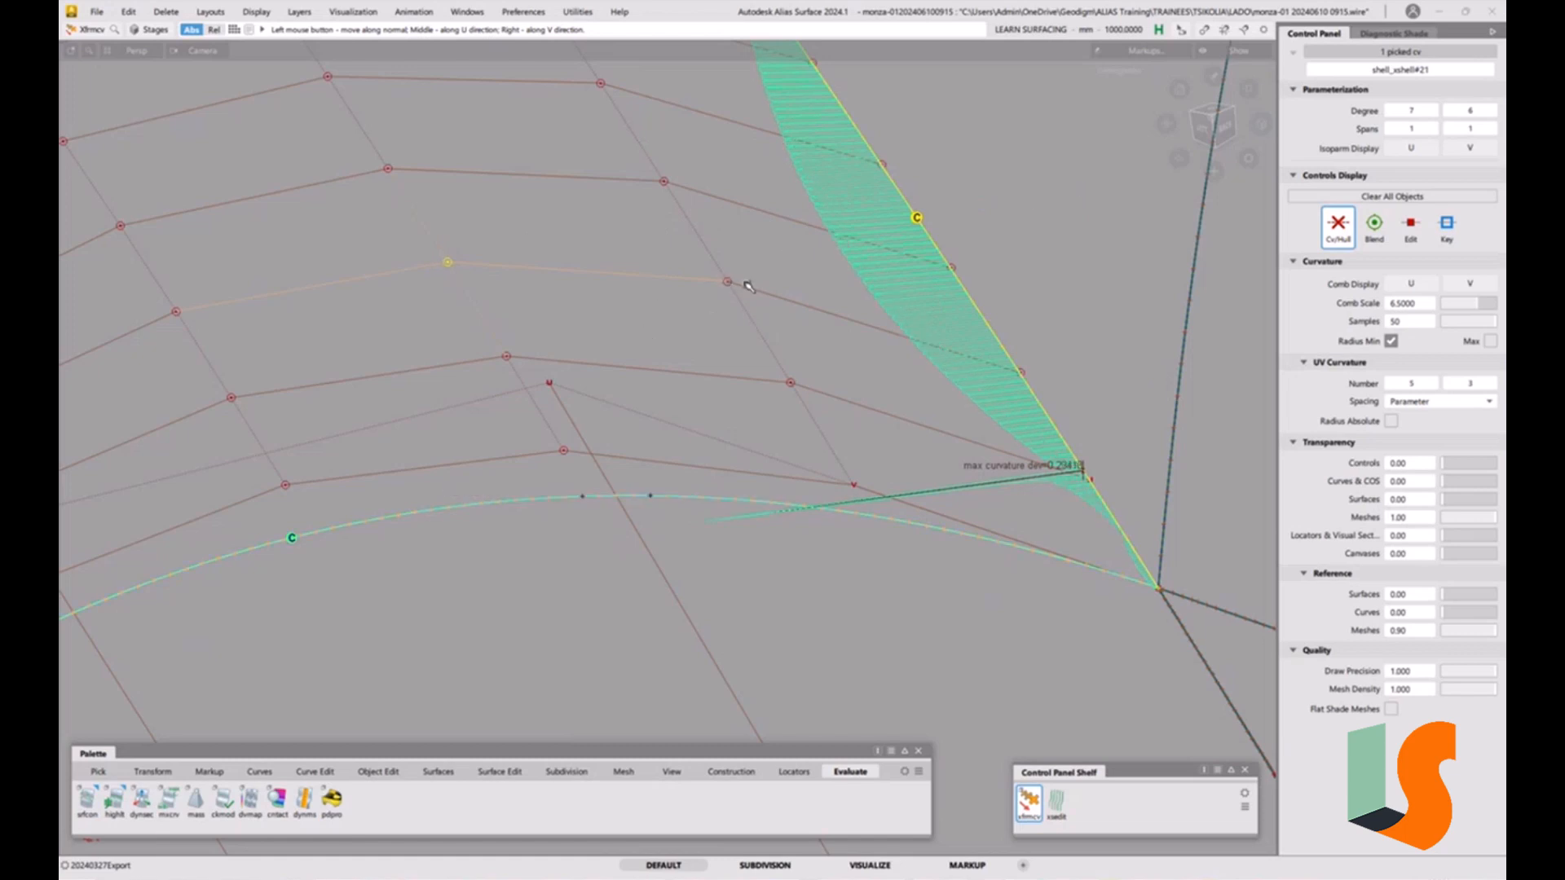
pyautogui.click(97, 11)
pyautogui.click(121, 159)
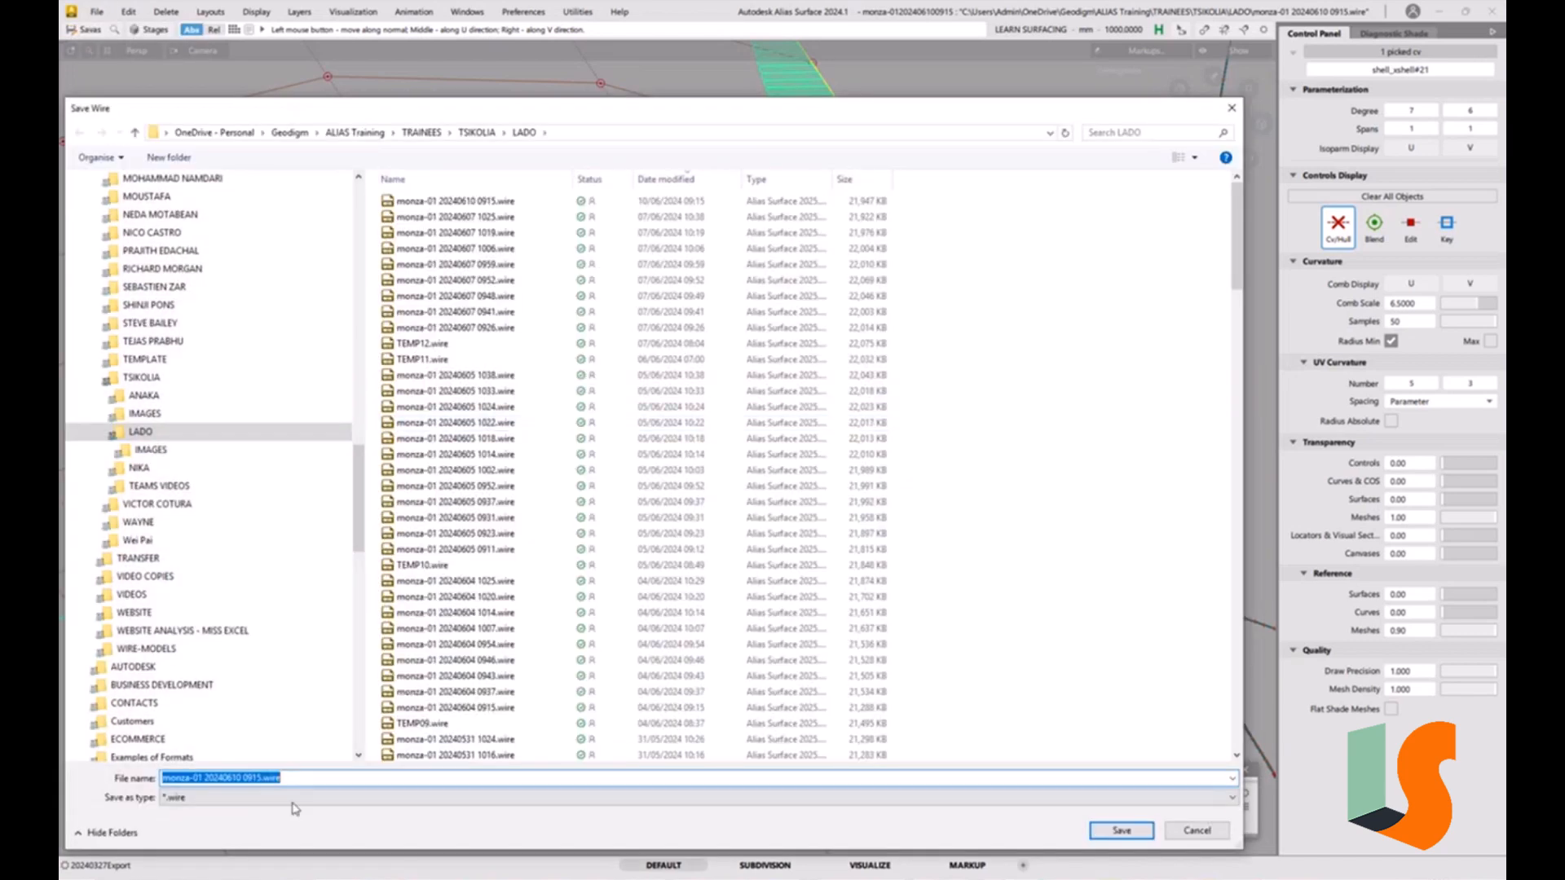
pyautogui.click(289, 777)
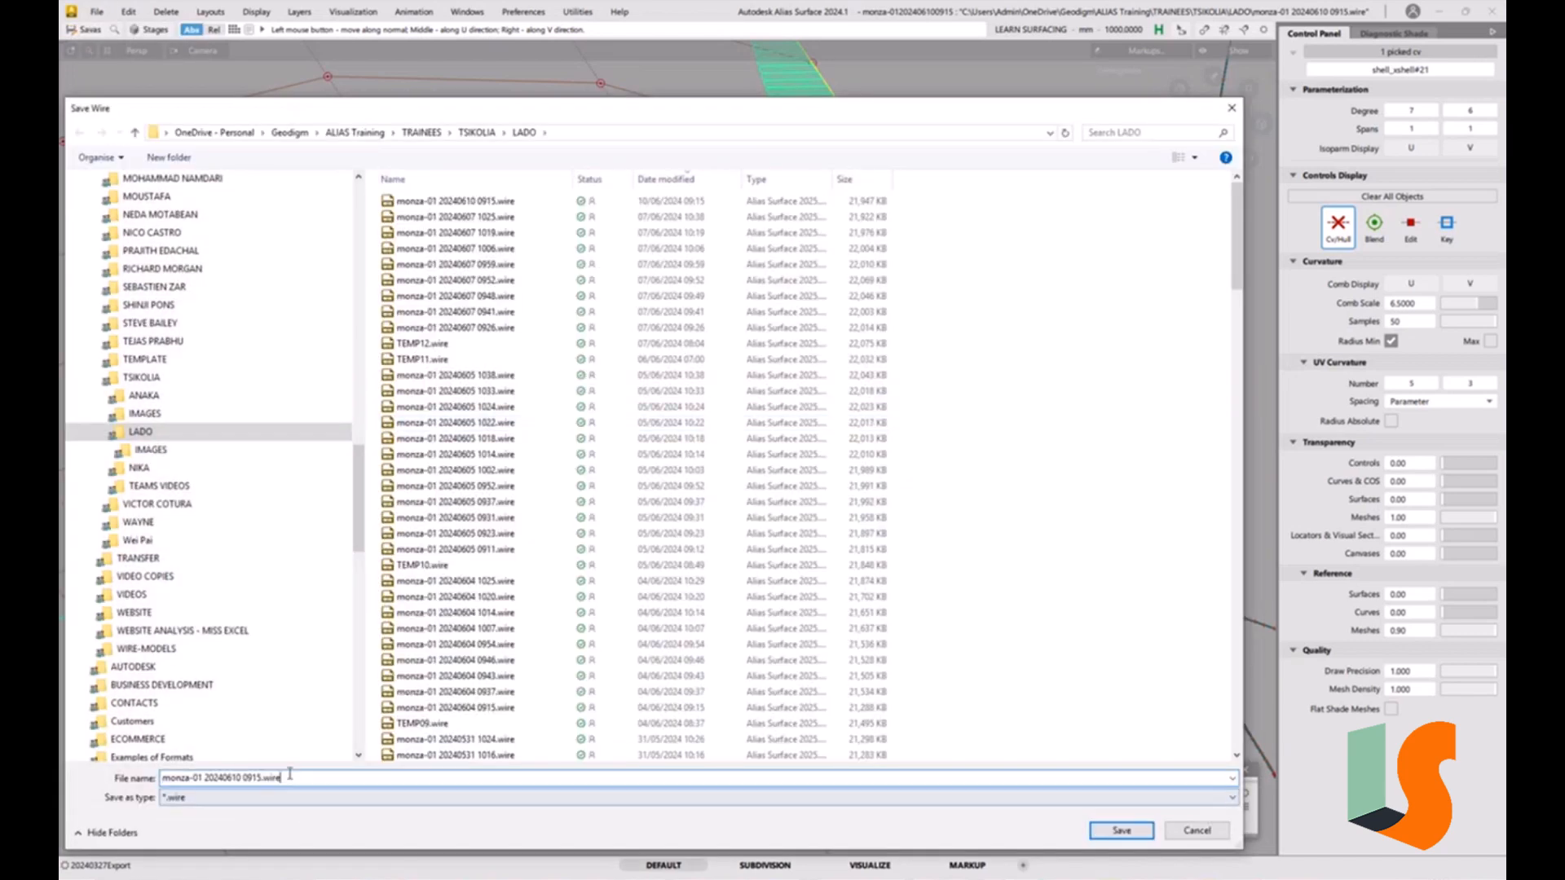
pyautogui.moveTo(247, 777); pyautogui.dragTo(417, 778)
pyautogui.write('923')
pyautogui.press('Return')
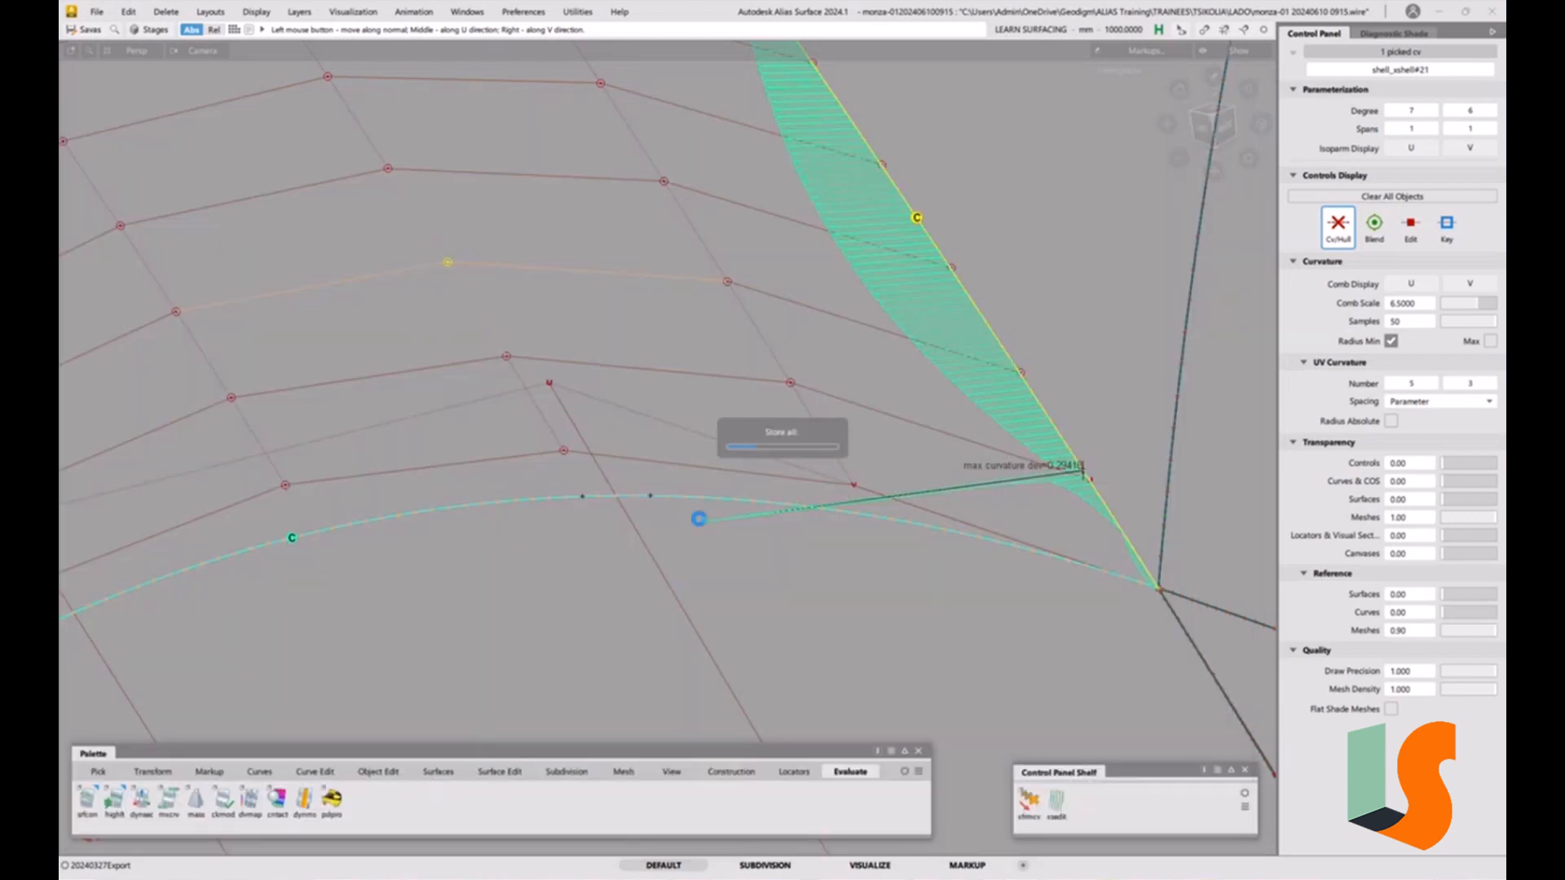
# Continue moving interior surface CVs along their normals to reduce the curvature deviation at the fillet edges.
pyautogui.moveTo(583, 317); pyautogui.dragTo(521, 357)
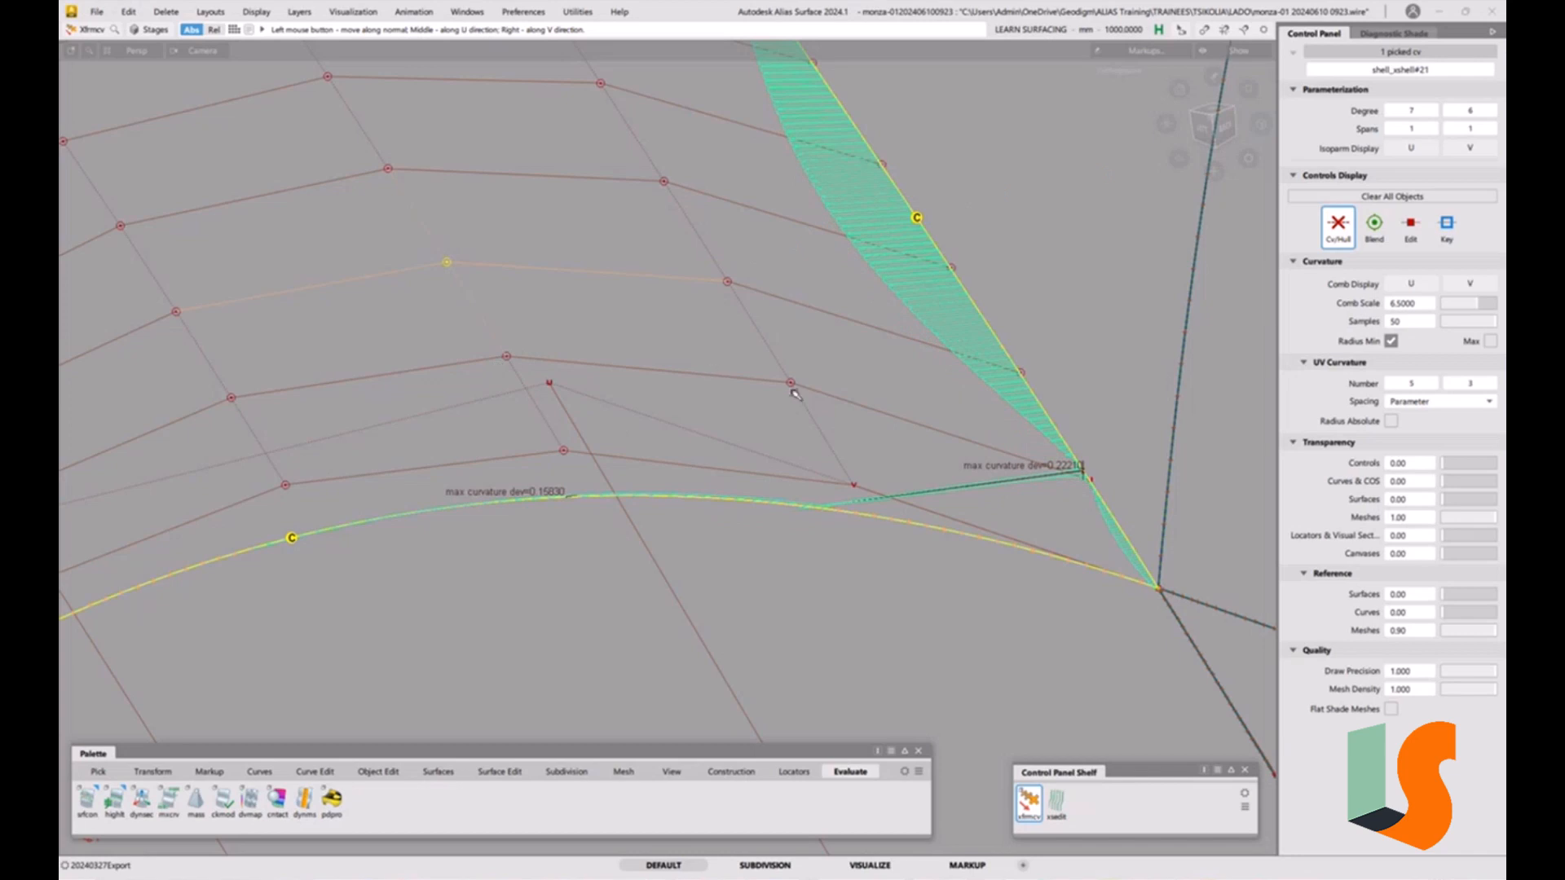
pyautogui.click(727, 283)
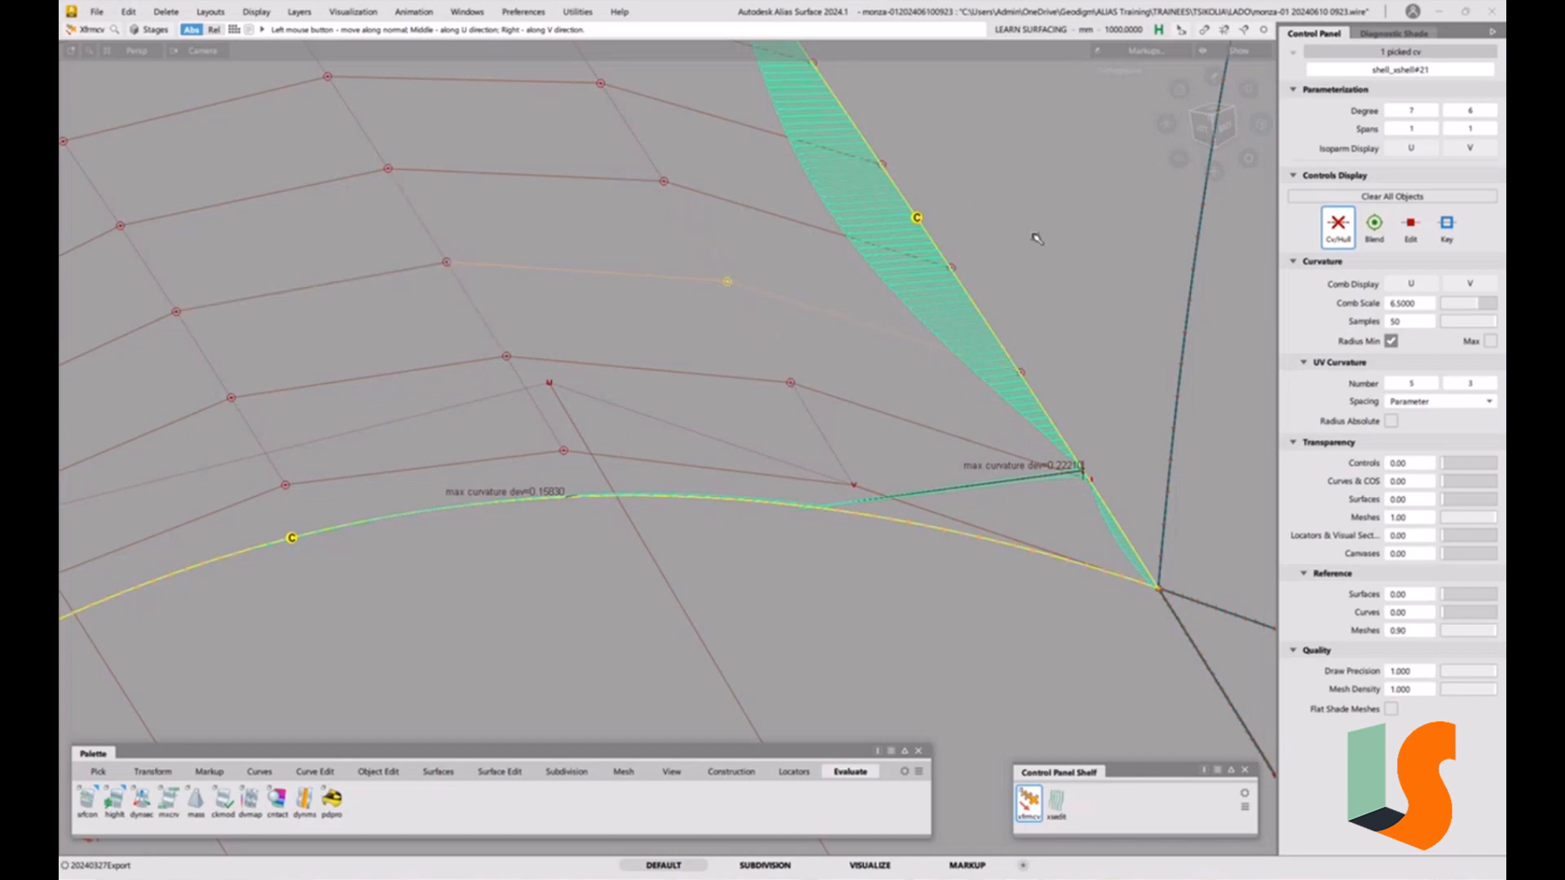
pyautogui.moveTo(1024, 242); pyautogui.dragTo(733, 314)
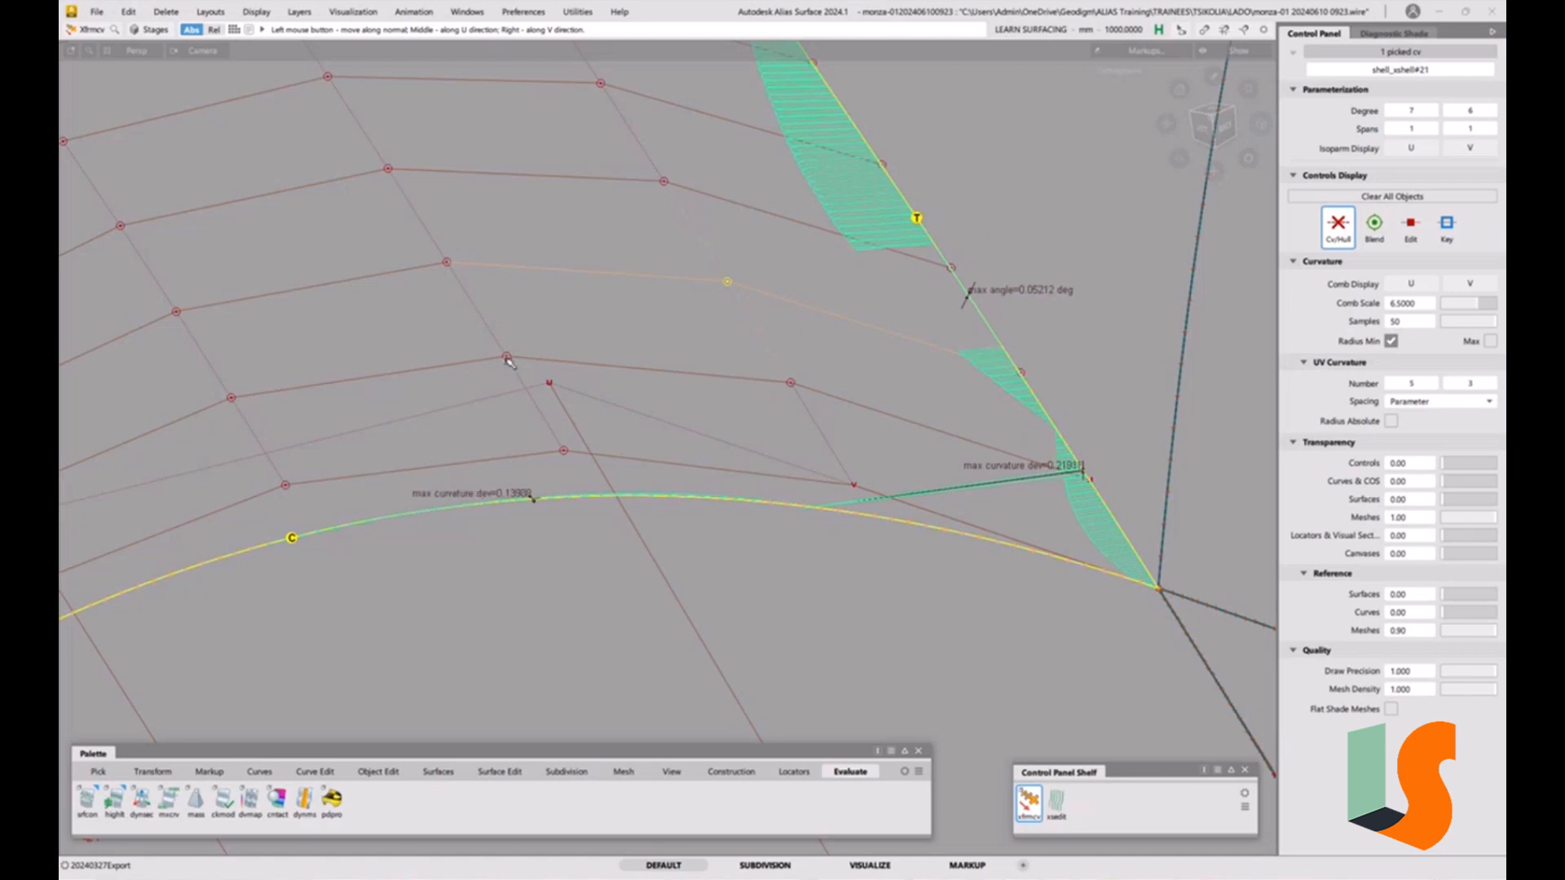
pyautogui.click(506, 357)
pyautogui.moveTo(584, 310); pyautogui.dragTo(655, 281)
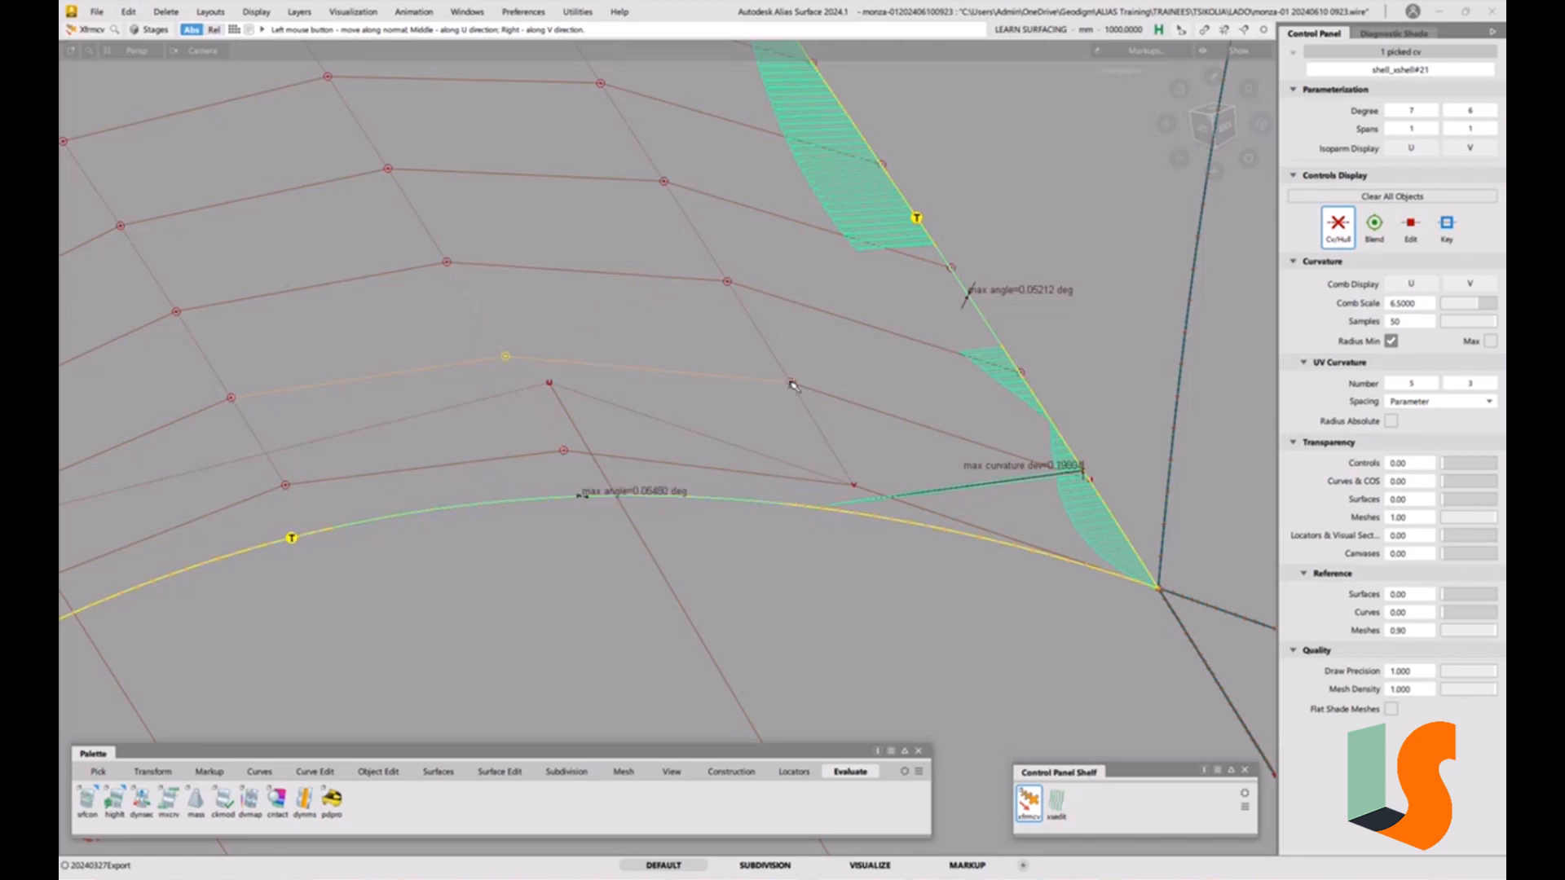
pyautogui.moveTo(790, 382); pyautogui.dragTo(760, 404)
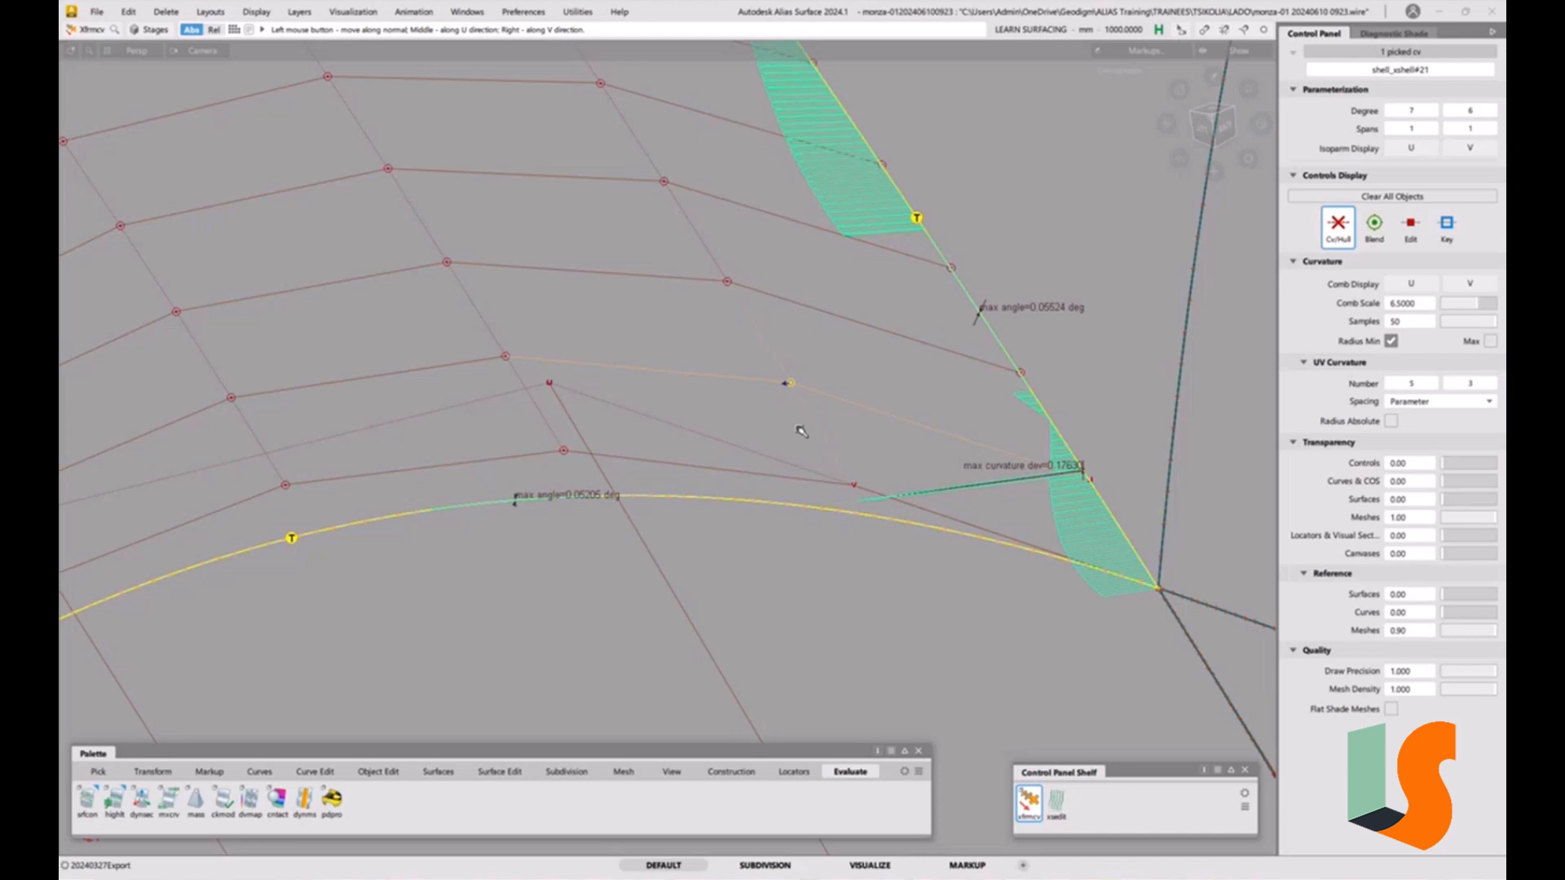
pyautogui.keyDown('shift'); pyautogui.click(918, 363); pyautogui.keyUp('shift')
pyautogui.click(100, 14)
pyautogui.moveTo(122, 99)
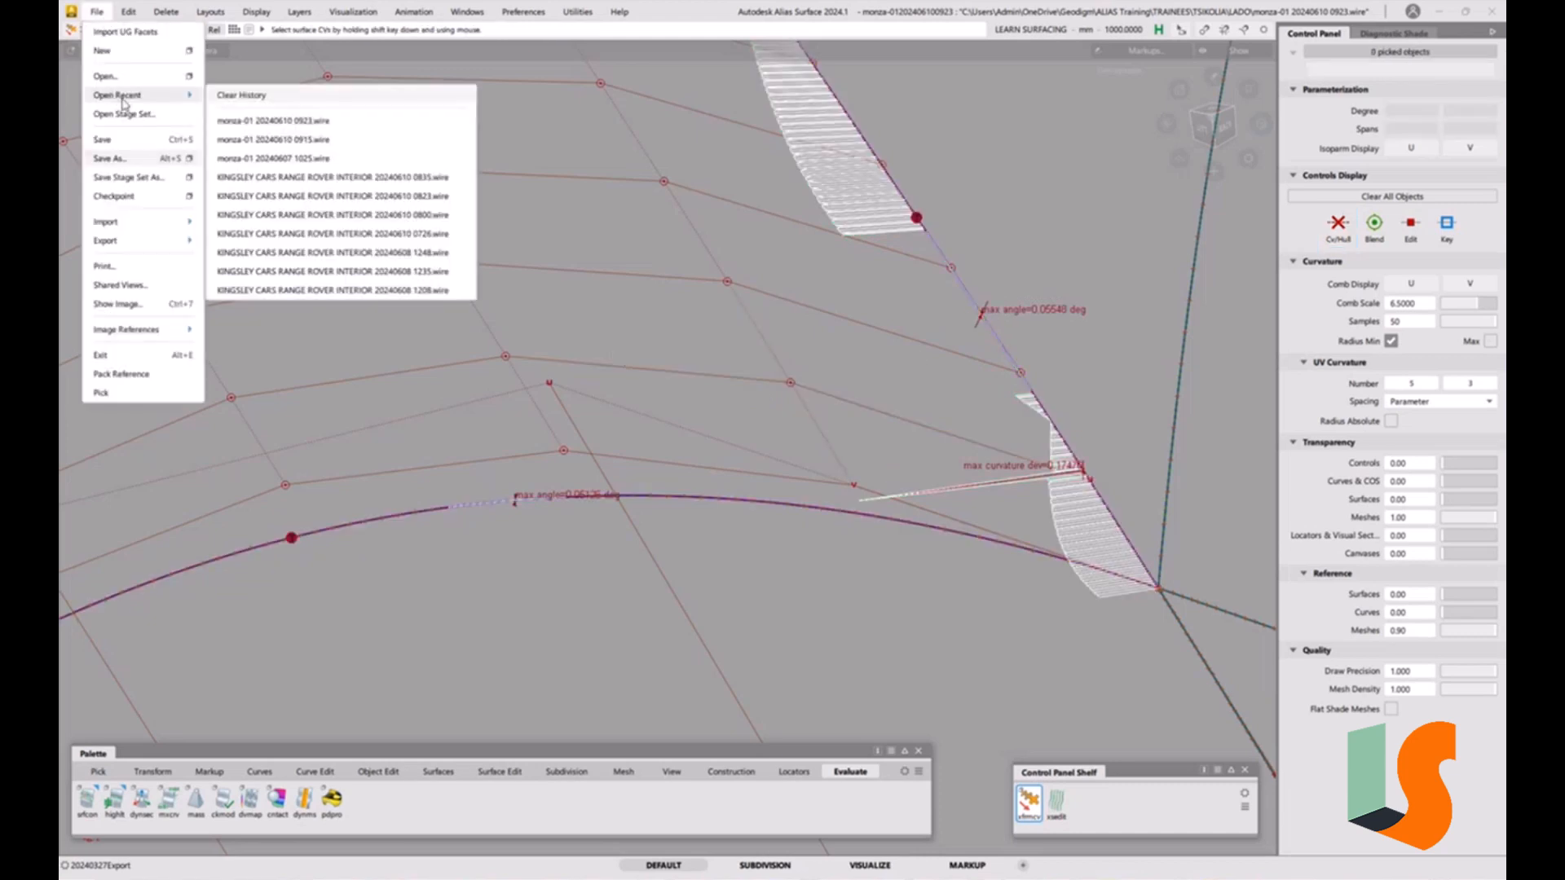
pyautogui.click(281, 121)
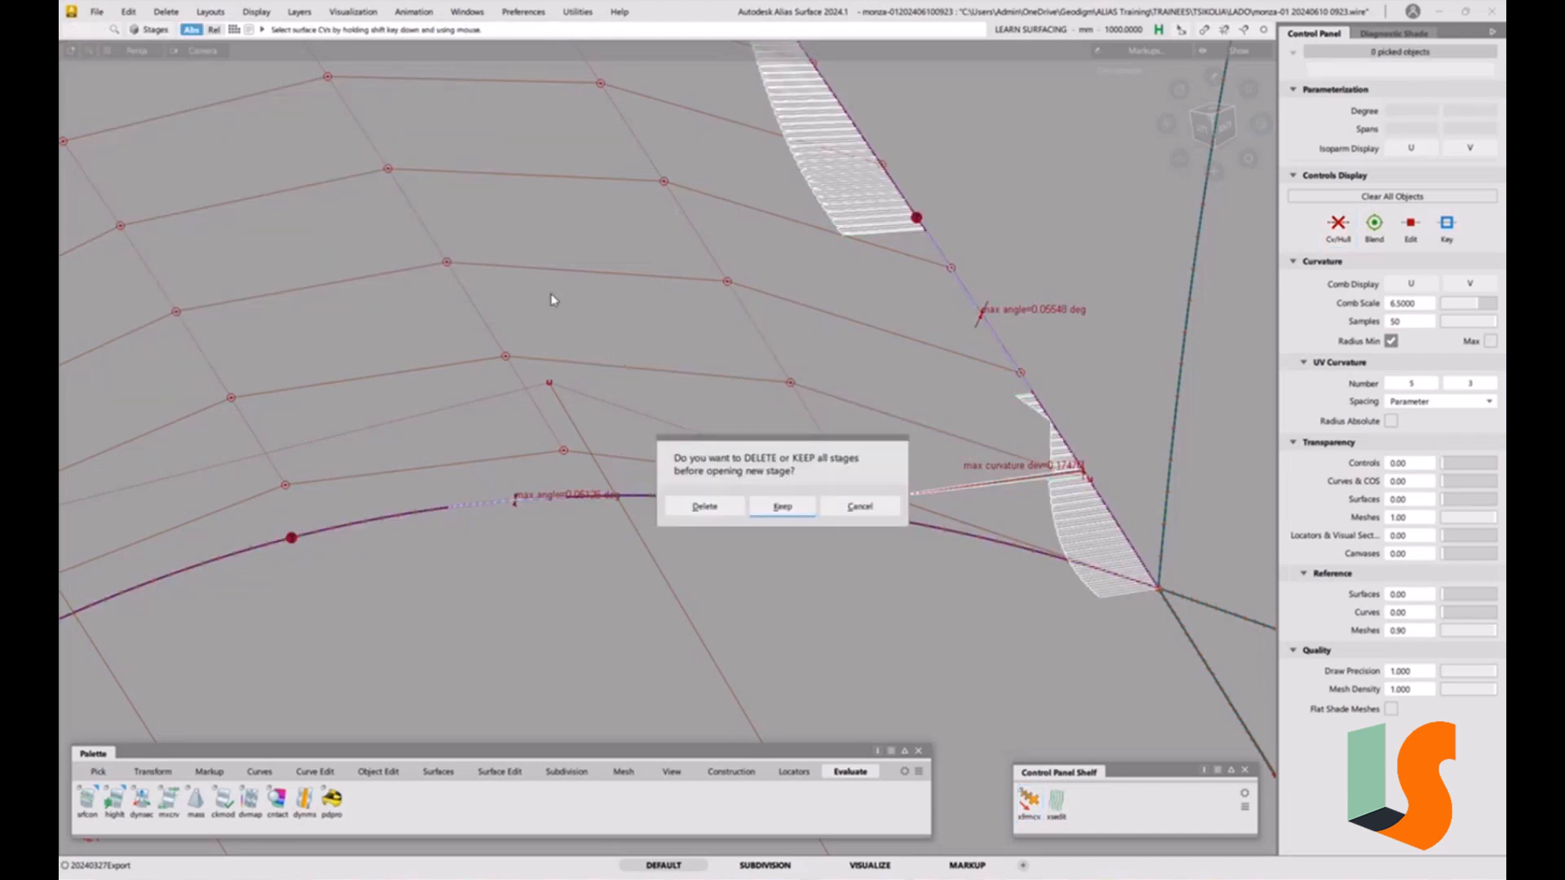
pyautogui.click(706, 508)
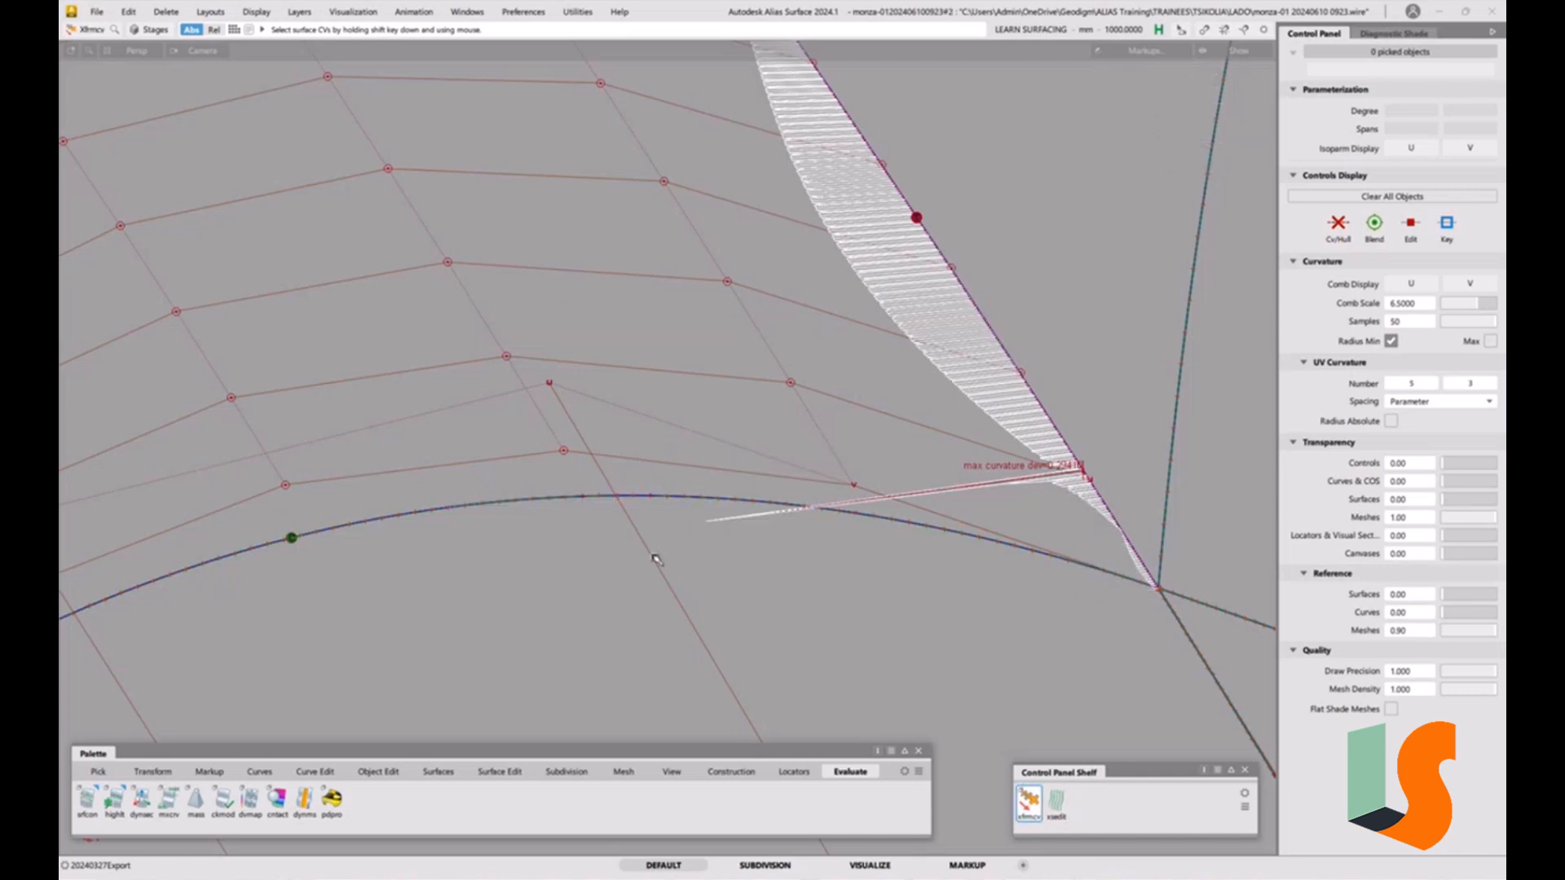
# Pick the shell_xshell#21 fillet surface and bring its corner near the flagged edge into view.
pyautogui.keyDown('alt'); pyautogui.keyDown('shift'); pyautogui.moveTo(911, 520); pyautogui.dragTo(976, 379); pyautogui.keyUp('shift'); pyautogui.keyUp('alt')
pyautogui.hotkey('alt', 'l')
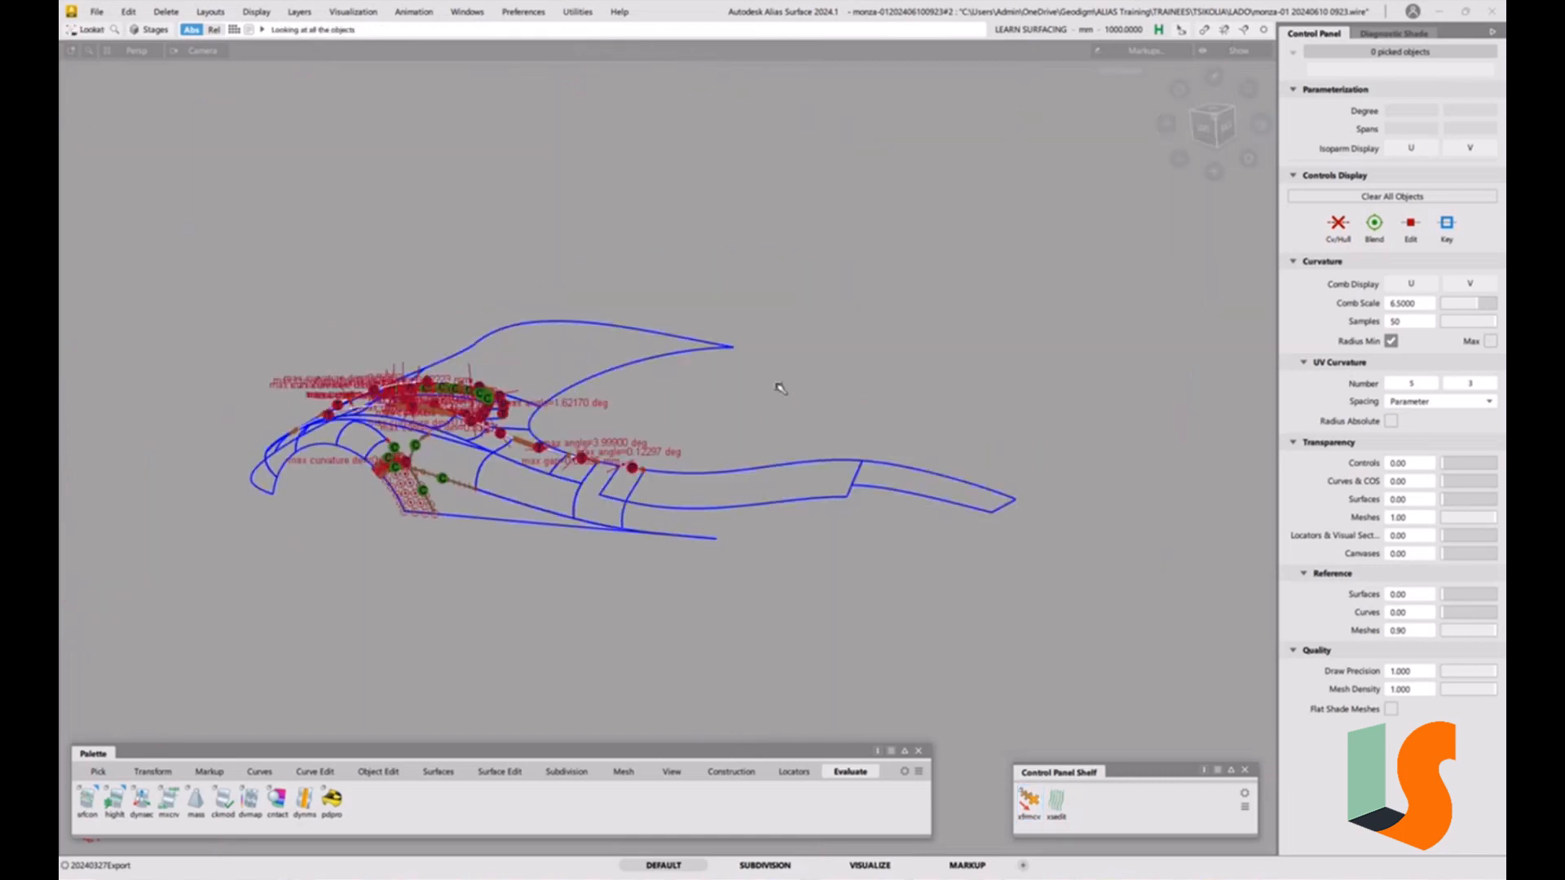
pyautogui.click(394, 465)
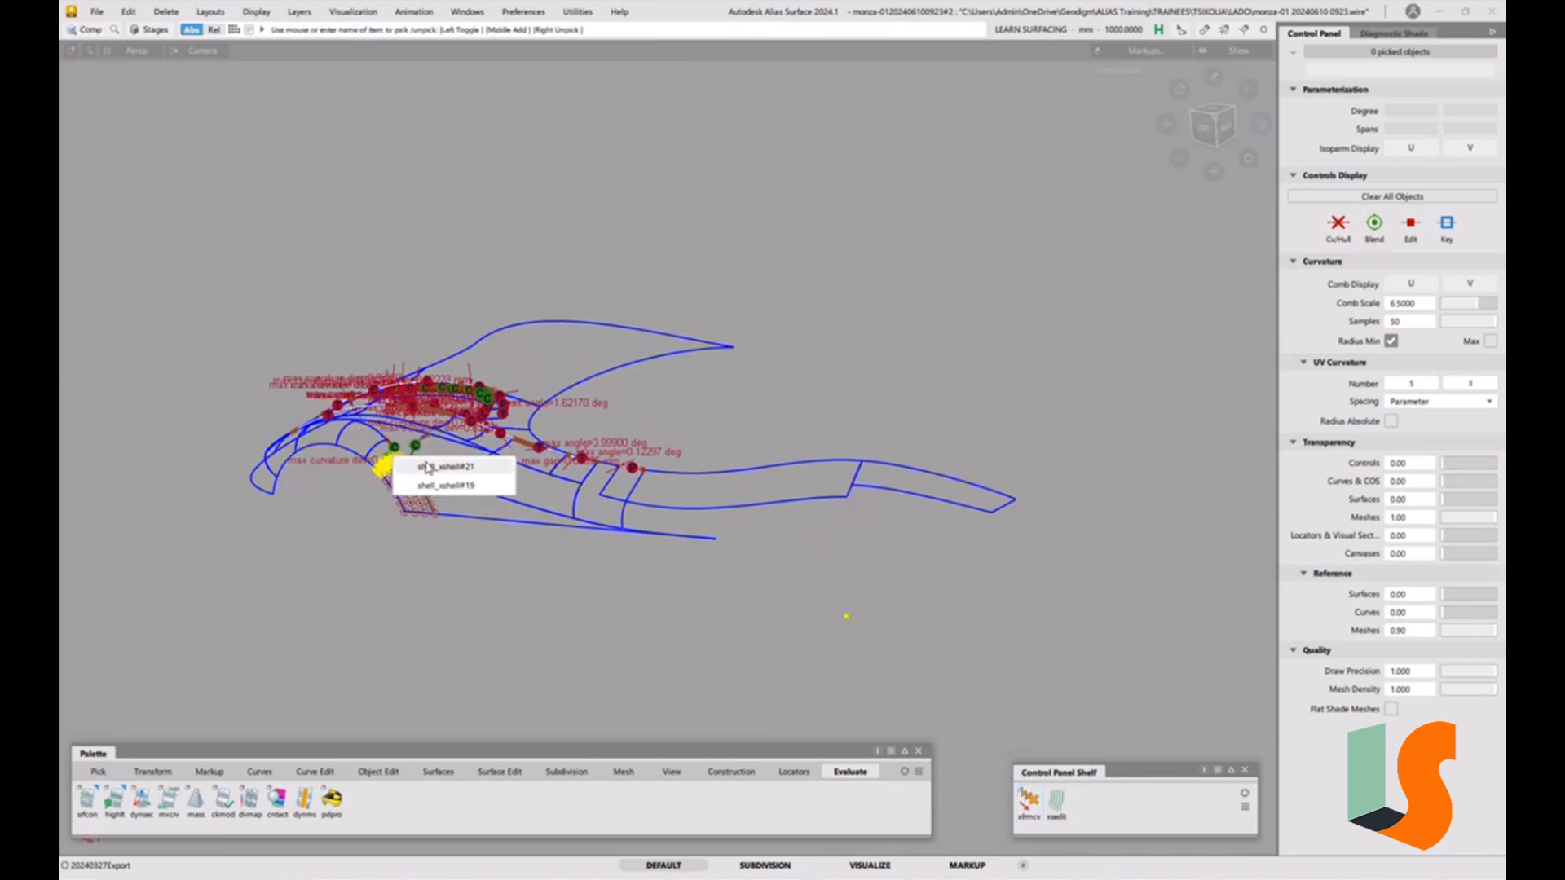
pyautogui.click(431, 468)
pyautogui.hotkey('ctrl', 'alt', 'l')
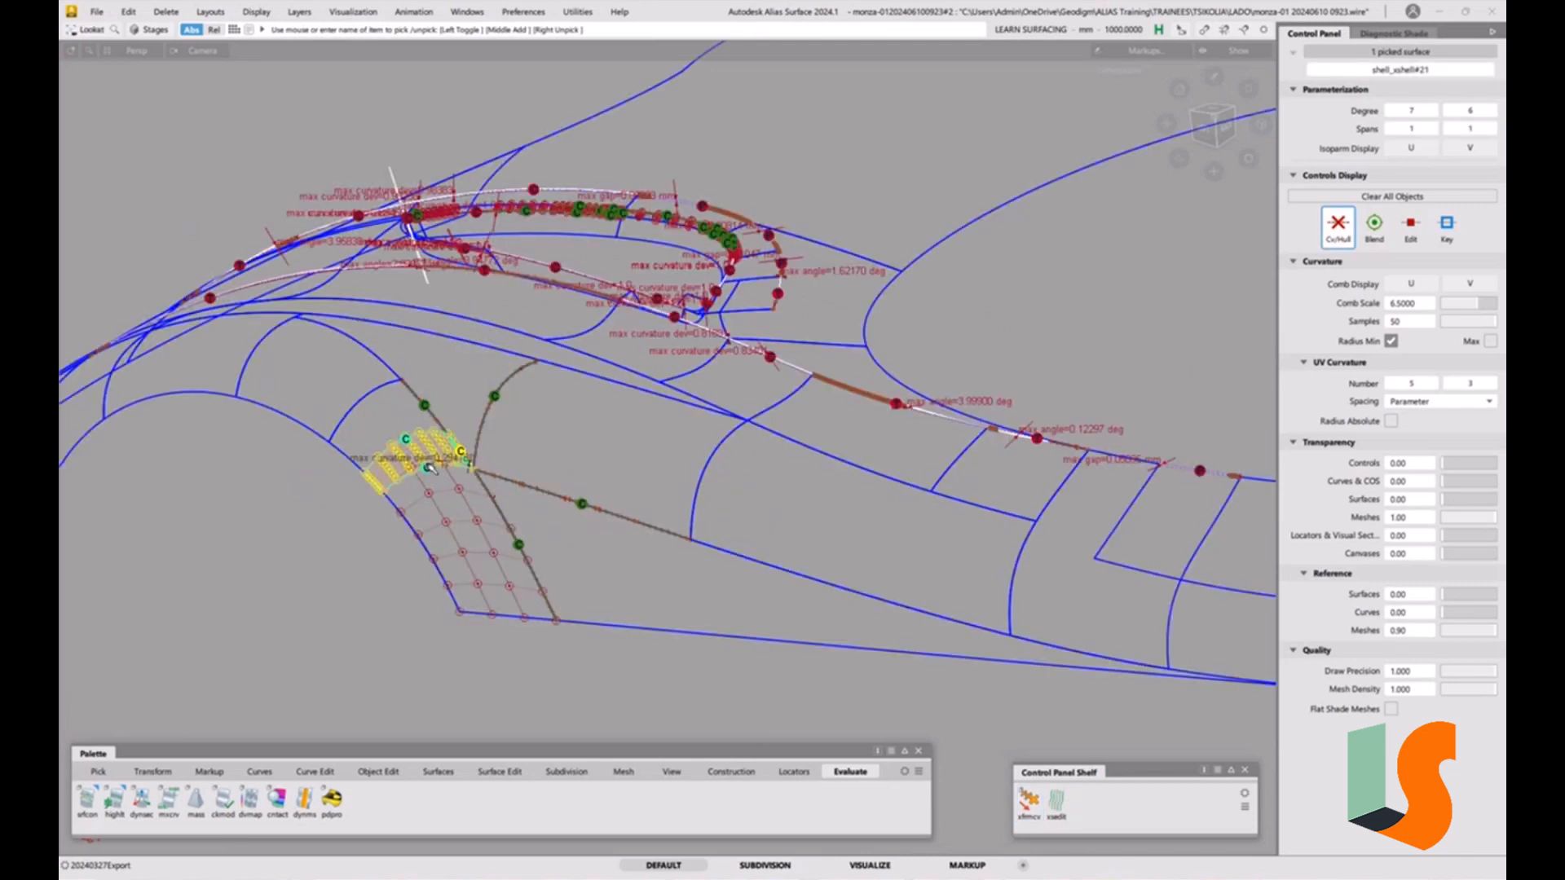
pyautogui.click(781, 432)
pyautogui.keyDown('alt'); pyautogui.keyDown('shift'); pyautogui.moveTo(737, 409); pyautogui.dragTo(869, 450); pyautogui.keyUp('shift'); pyautogui.keyUp('alt')
pyautogui.keyDown('alt'); pyautogui.keyDown('shift'); pyautogui.moveTo(869, 450); pyautogui.dragTo(789, 467, button='middle'); pyautogui.keyUp('shift'); pyautogui.keyUp('alt')
pyautogui.keyDown('alt'); pyautogui.keyDown('shift'); pyautogui.moveTo(789, 467); pyautogui.dragTo(786, 457); pyautogui.keyUp('shift'); pyautogui.keyUp('alt')
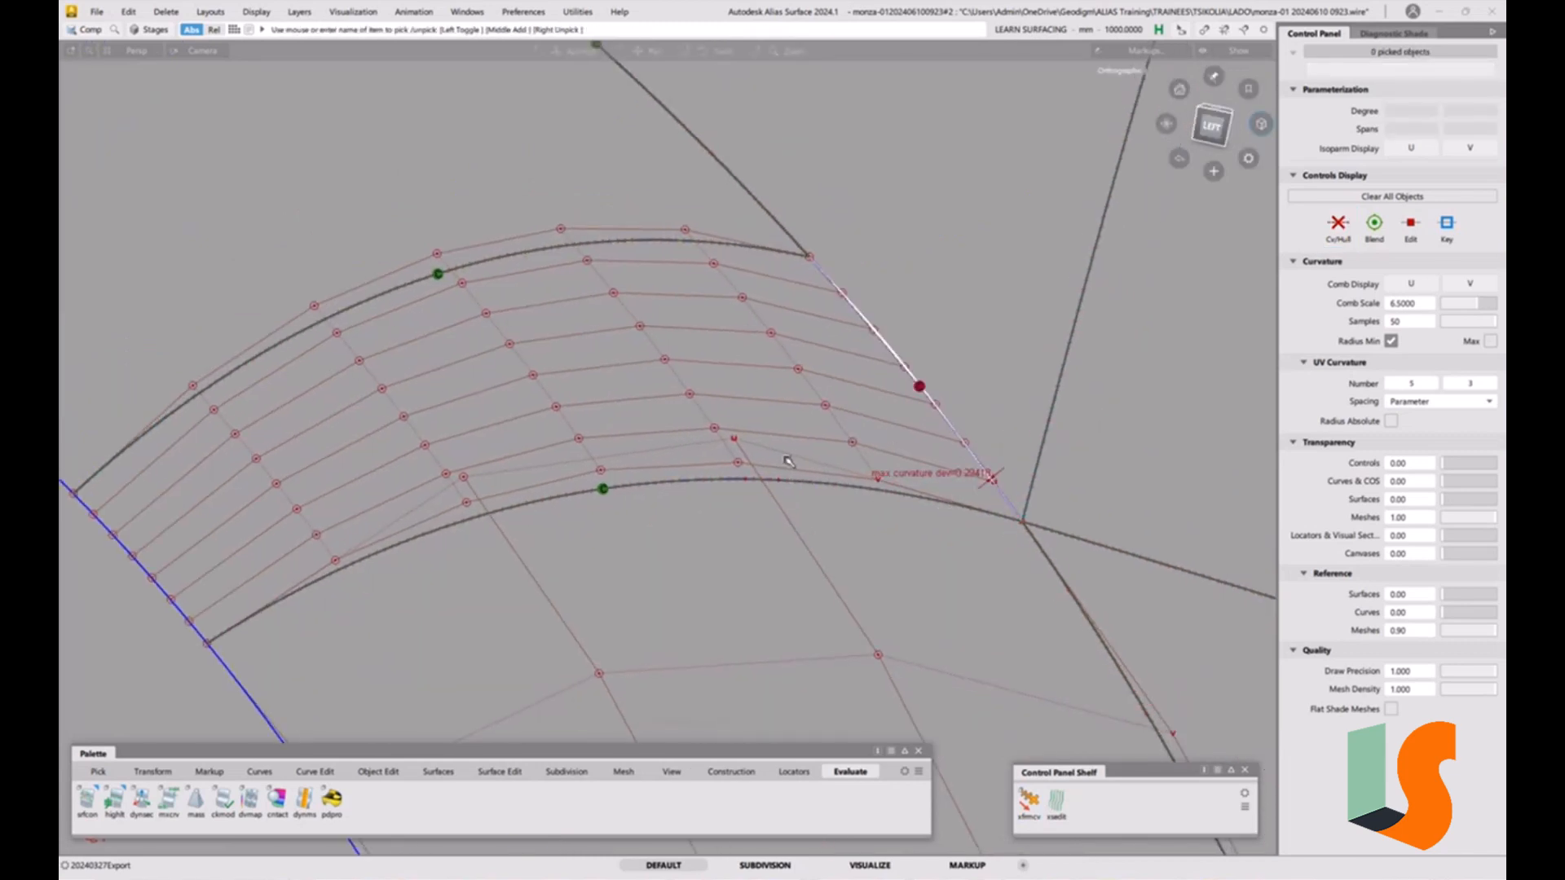
pyautogui.keyDown('alt'); pyautogui.keyDown('shift'); pyautogui.moveTo(915, 418); pyautogui.dragTo(958, 450, button='right'); pyautogui.keyUp('shift'); pyautogui.keyUp('alt')
pyautogui.keyDown('alt'); pyautogui.keyDown('shift'); pyautogui.moveTo(789, 465); pyautogui.dragTo(876, 455); pyautogui.keyUp('shift'); pyautogui.keyUp('alt')
pyautogui.keyDown('alt'); pyautogui.keyDown('shift'); pyautogui.moveTo(800, 458); pyautogui.dragTo(820, 471, button='right'); pyautogui.keyUp('shift'); pyautogui.keyUp('alt')
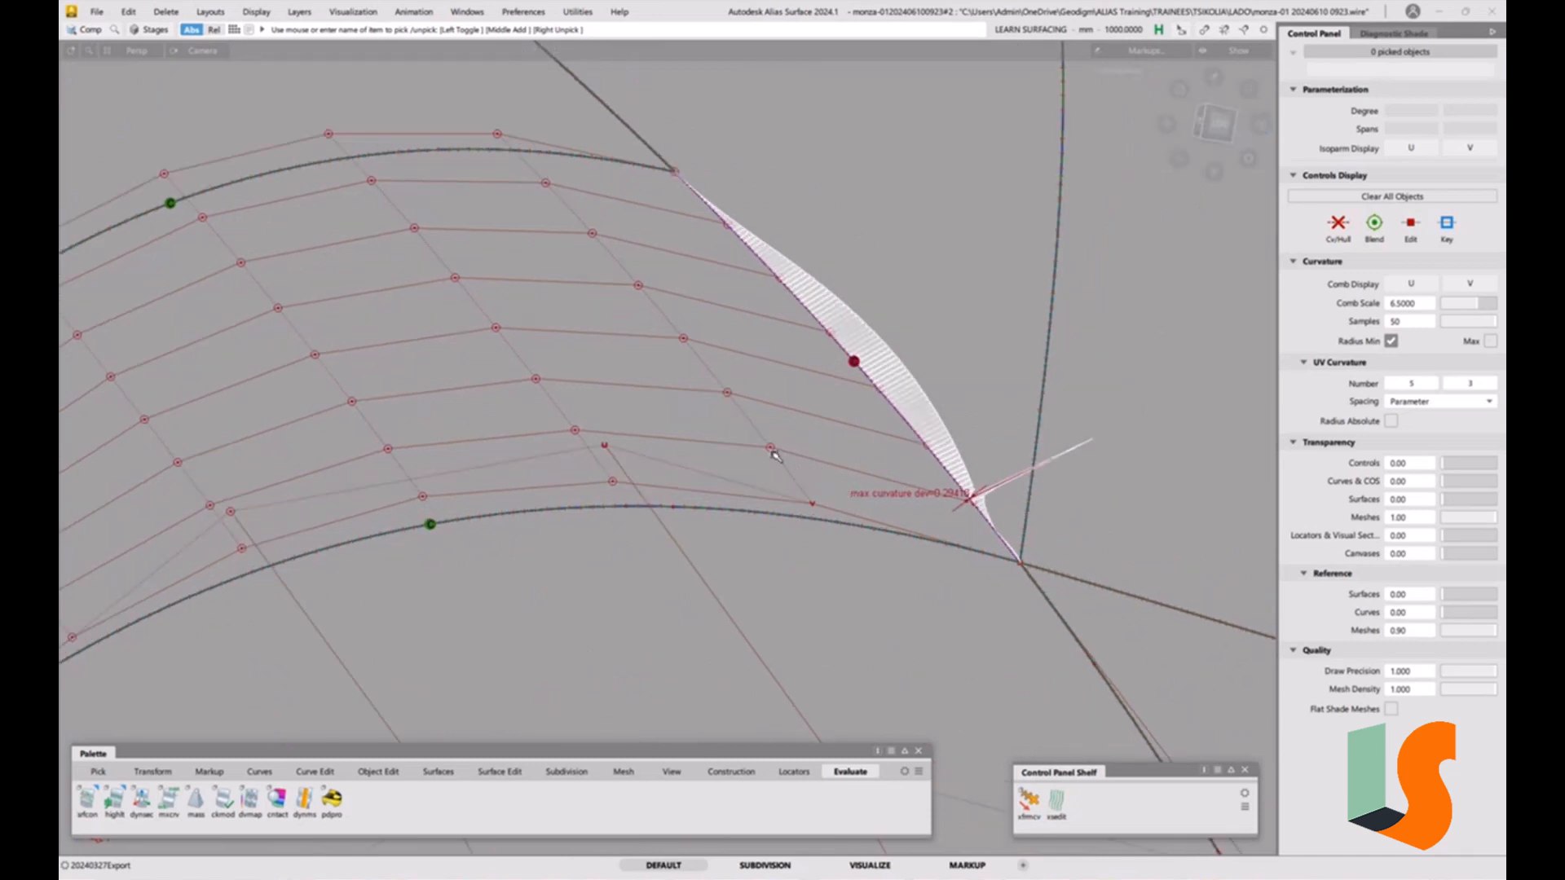
# Move an interior CV of the fillet surface along its normal to reduce the curvature deviation.
pyautogui.press('t')
pyautogui.click(736, 432)
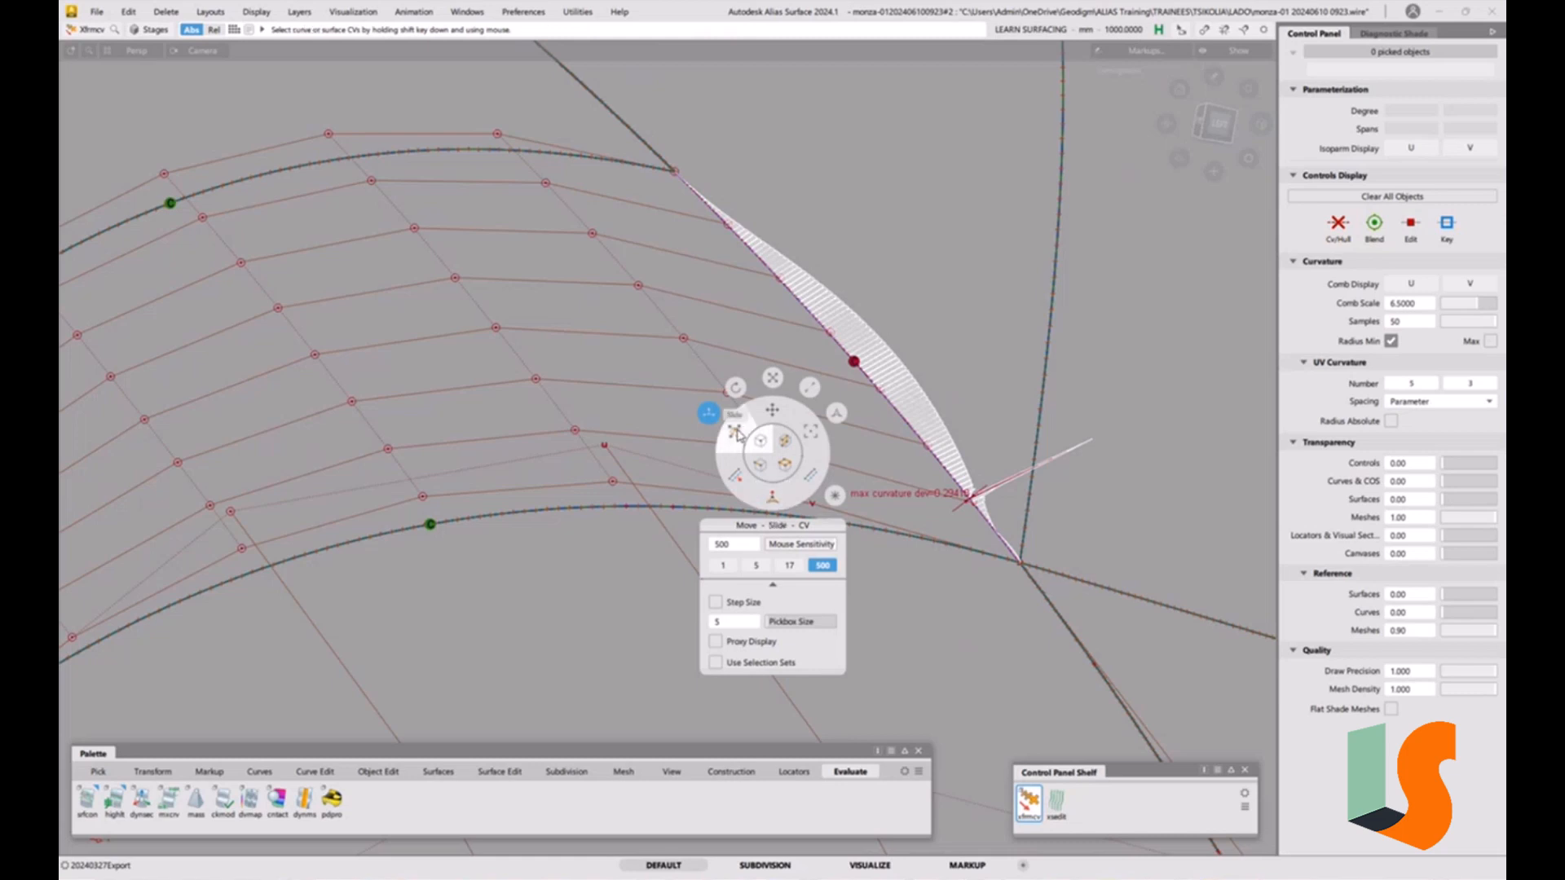
pyautogui.press('space')
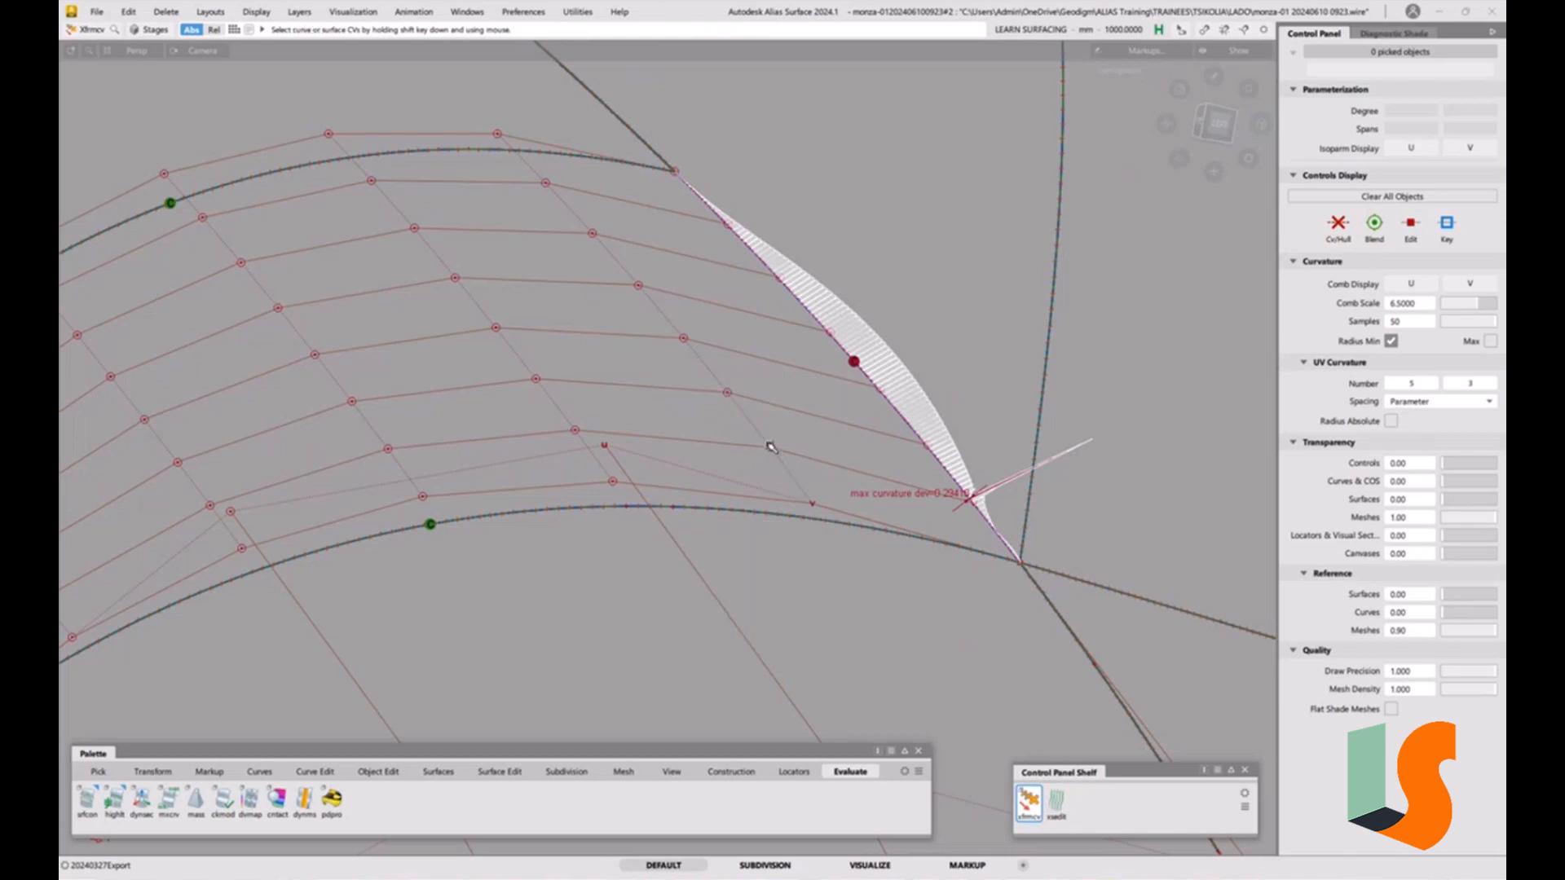
pyautogui.click(770, 447)
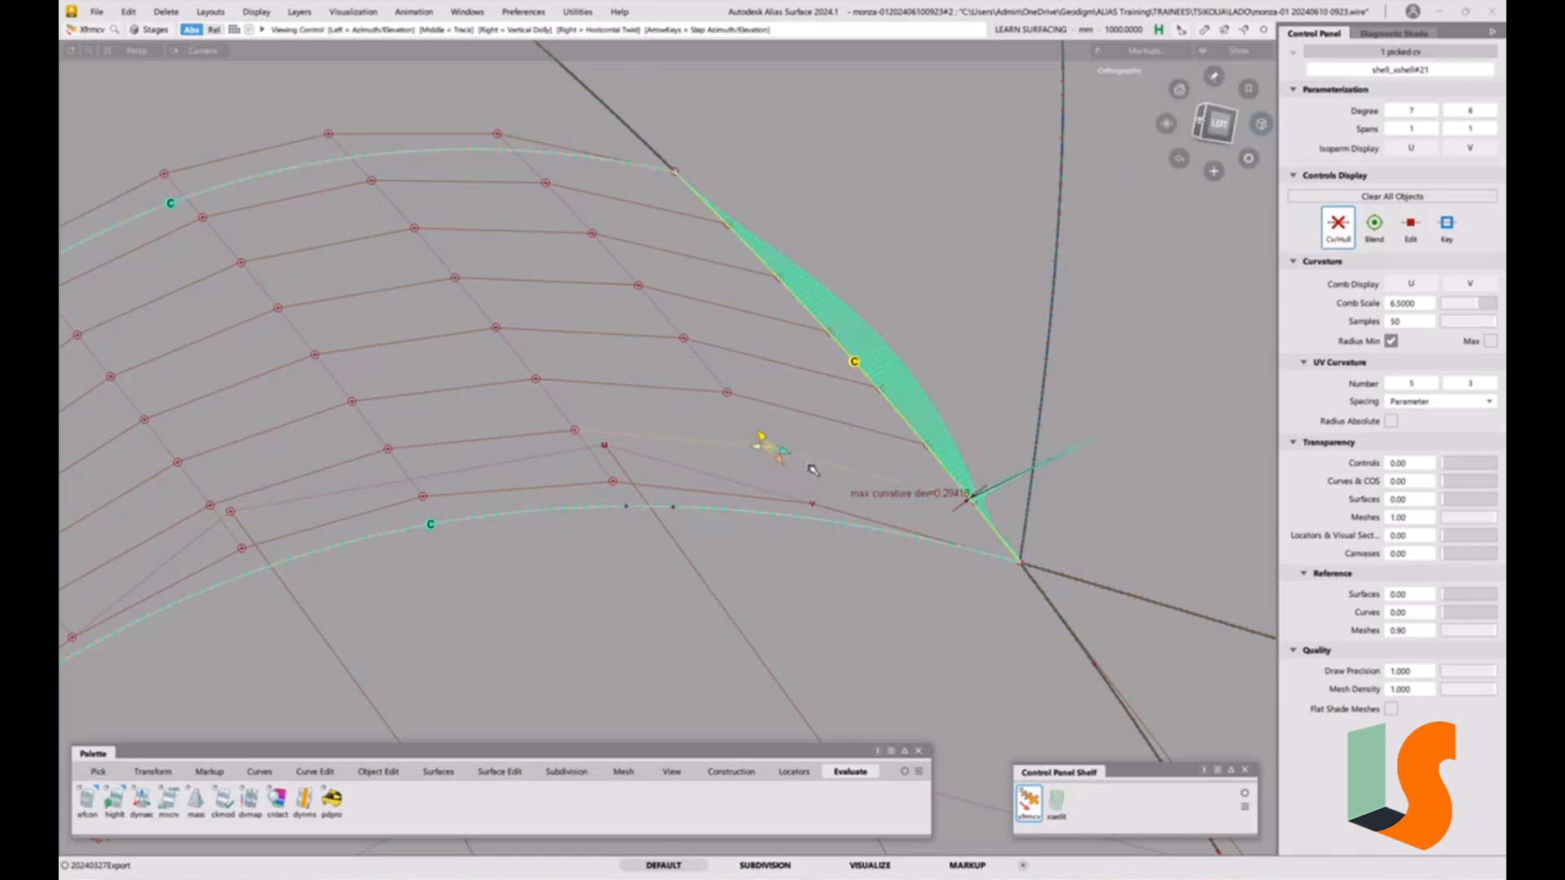
pyautogui.keyDown('alt'); pyautogui.keyDown('shift'); pyautogui.moveTo(813, 470); pyautogui.dragTo(807, 449); pyautogui.keyUp('shift'); pyautogui.keyUp('alt')
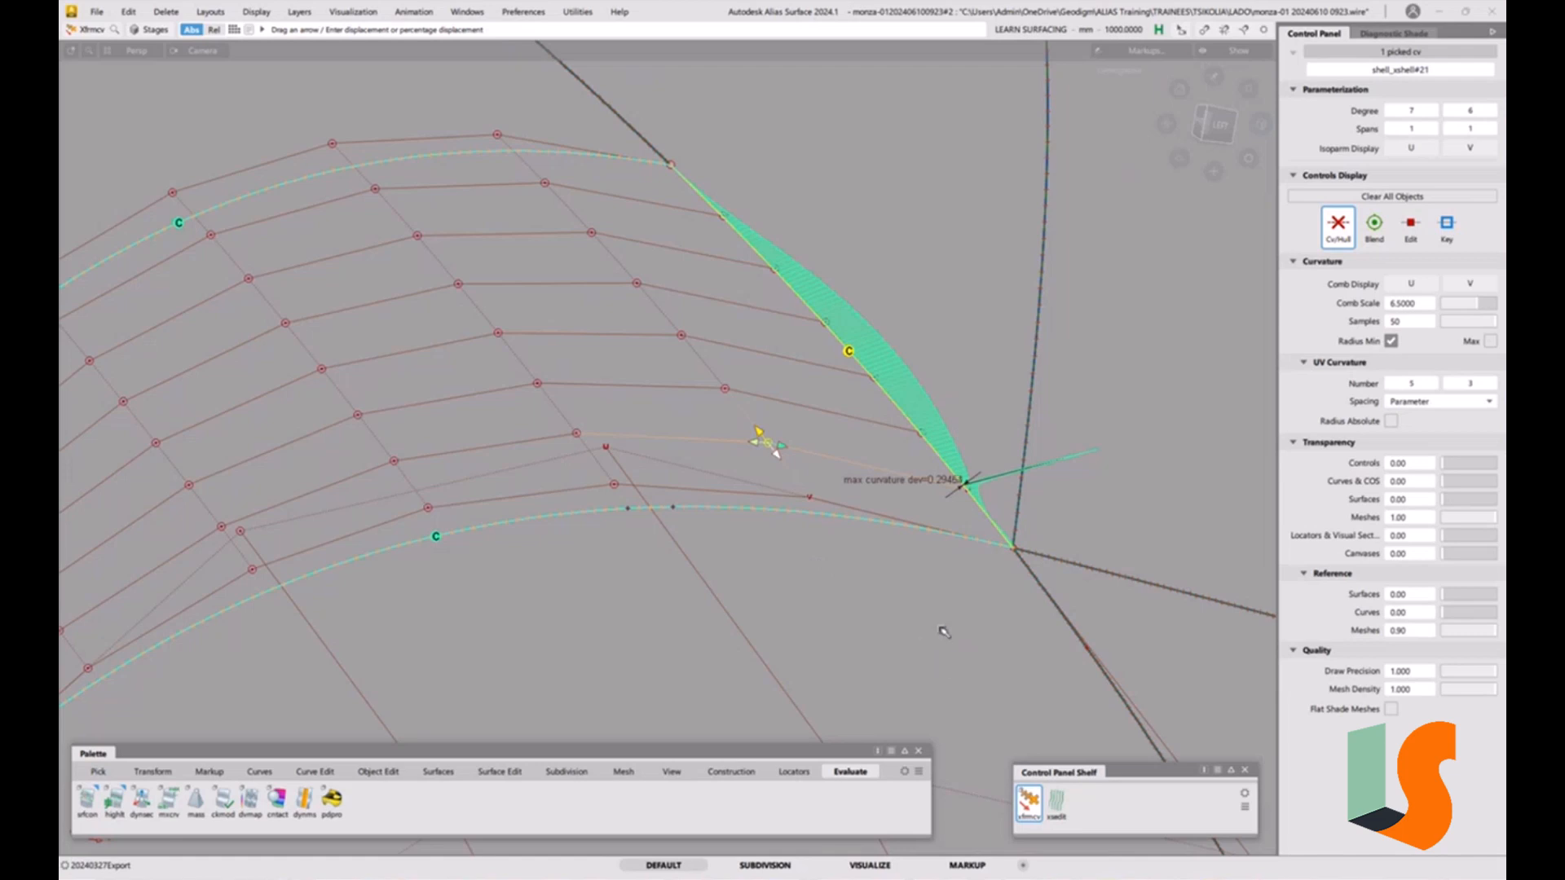
pyautogui.hotkey('alt', 'shift')
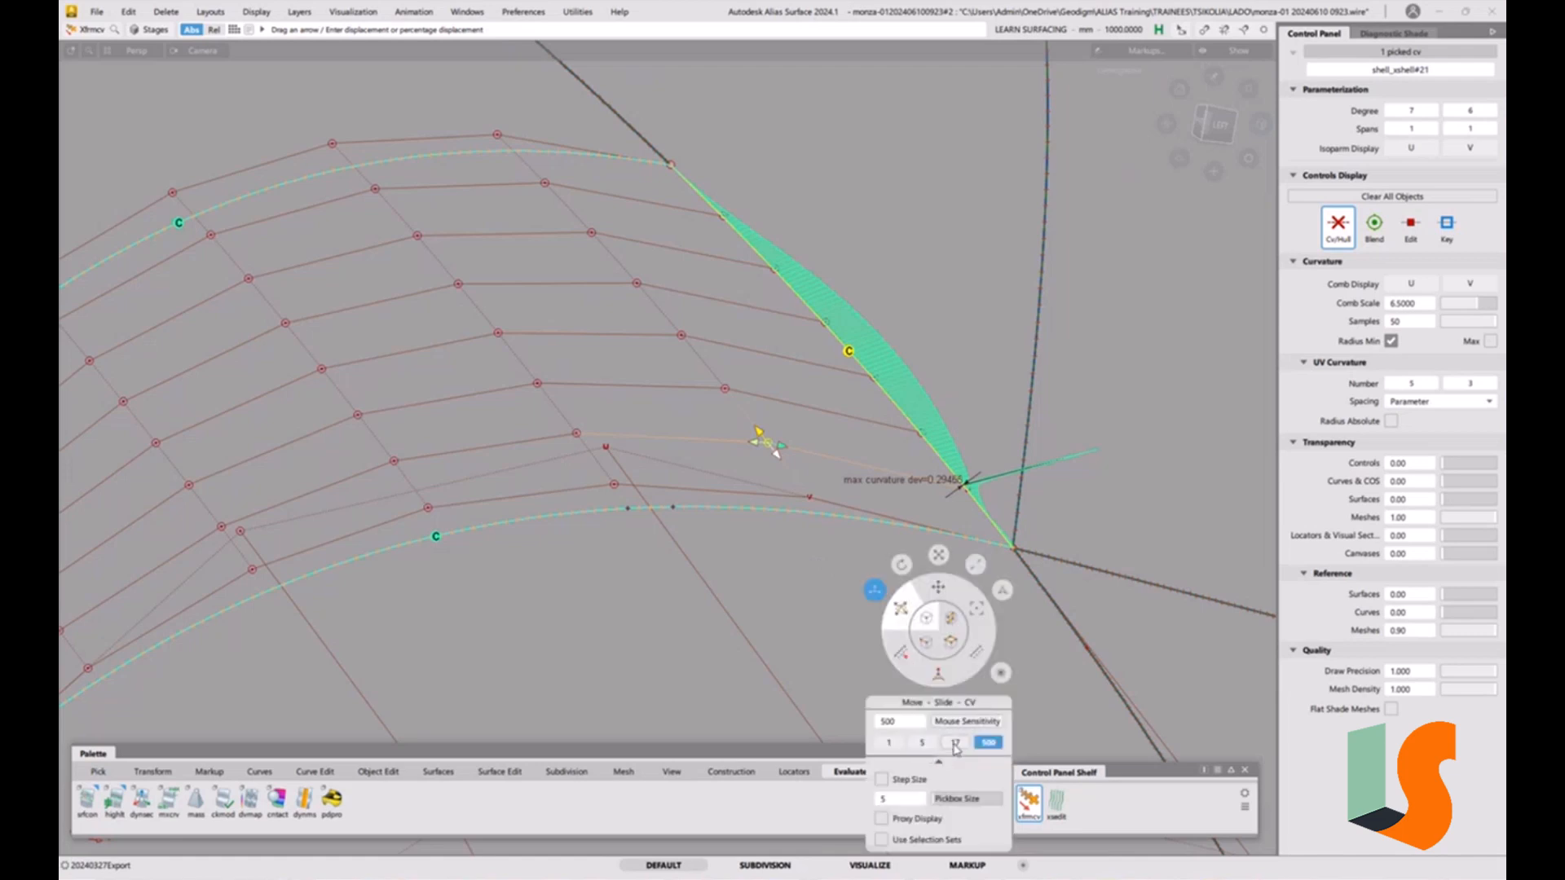
pyautogui.moveTo(856, 594)
pyautogui.mouseDown()
pyautogui.moveTo(926, 671)
pyautogui.moveTo(792, 581)
pyautogui.moveTo(832, 594)
pyautogui.mouseUp()
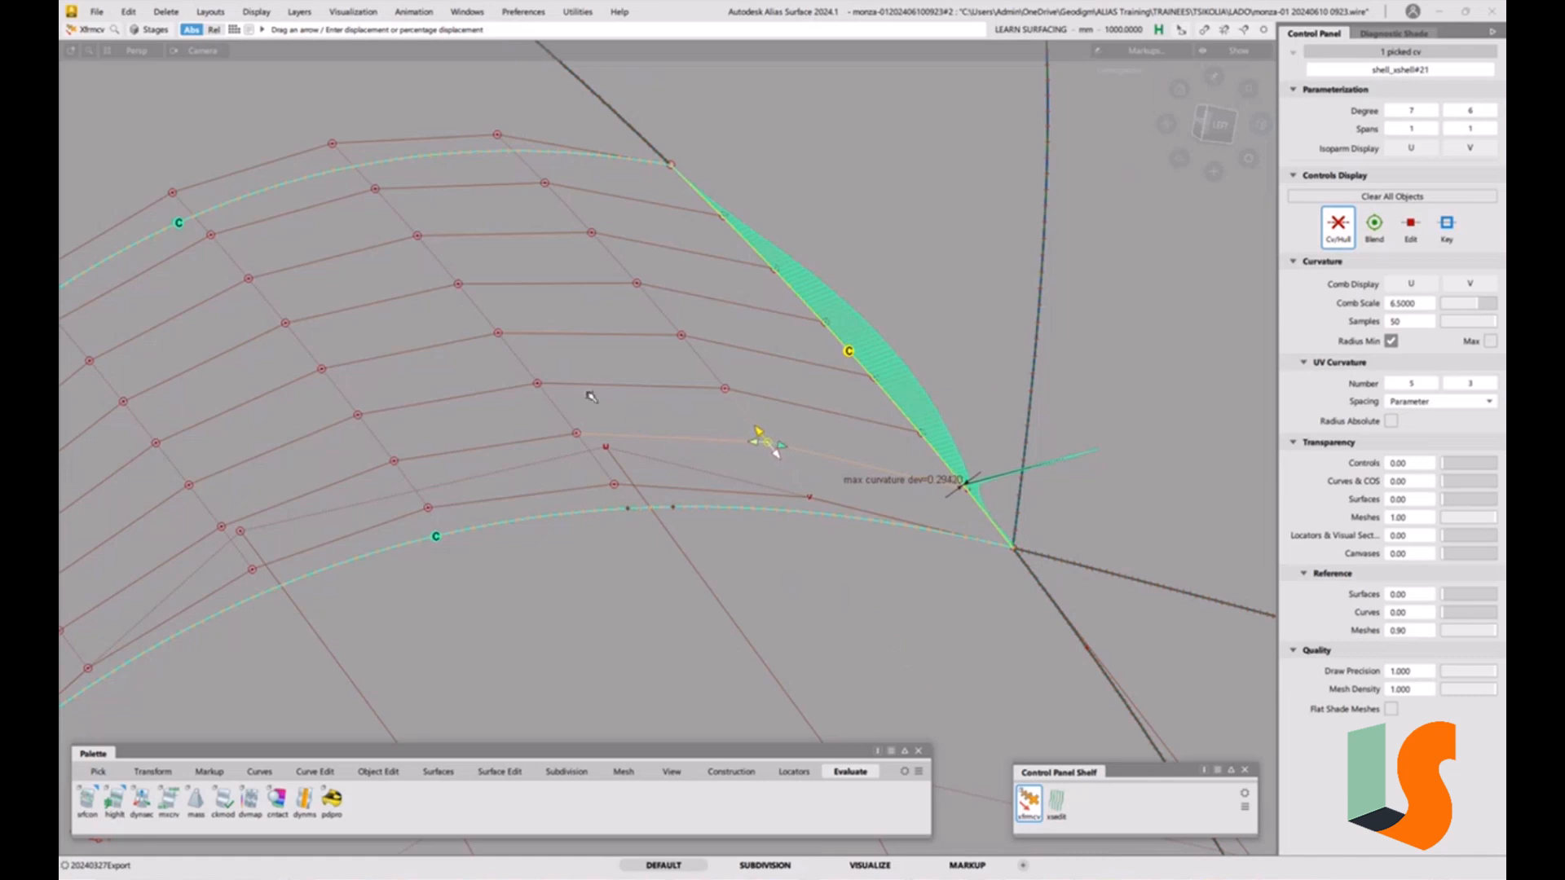
# Try moving a neighbouring interior CV along its normal, then undo that move.
pyautogui.click(578, 434)
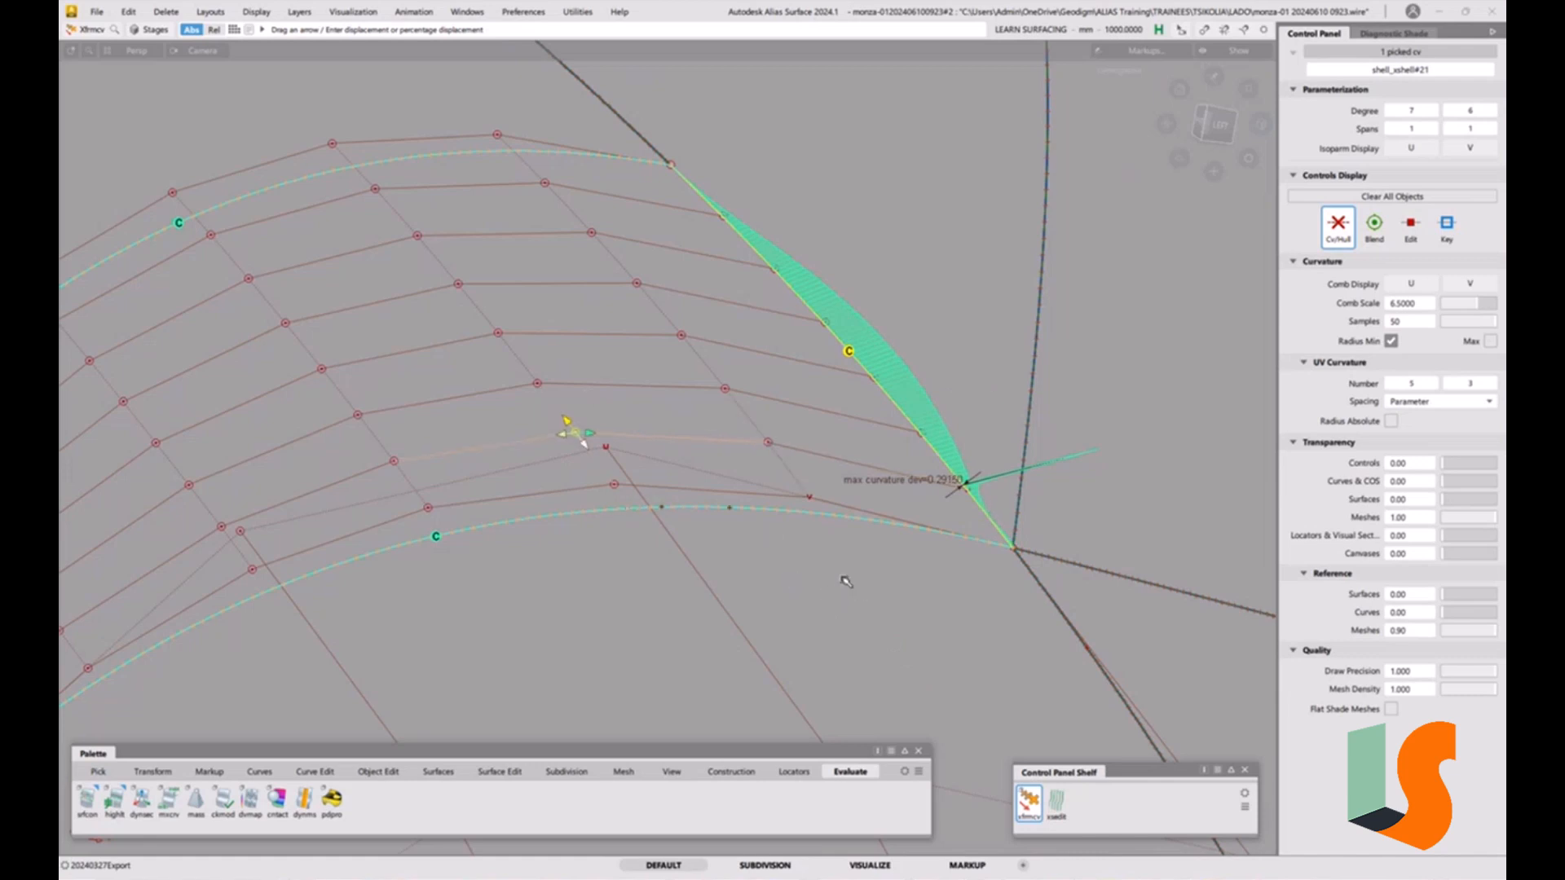
pyautogui.moveTo(845, 581)
pyautogui.mouseDown()
pyautogui.moveTo(625, 391)
pyautogui.moveTo(658, 430)
pyautogui.mouseUp()
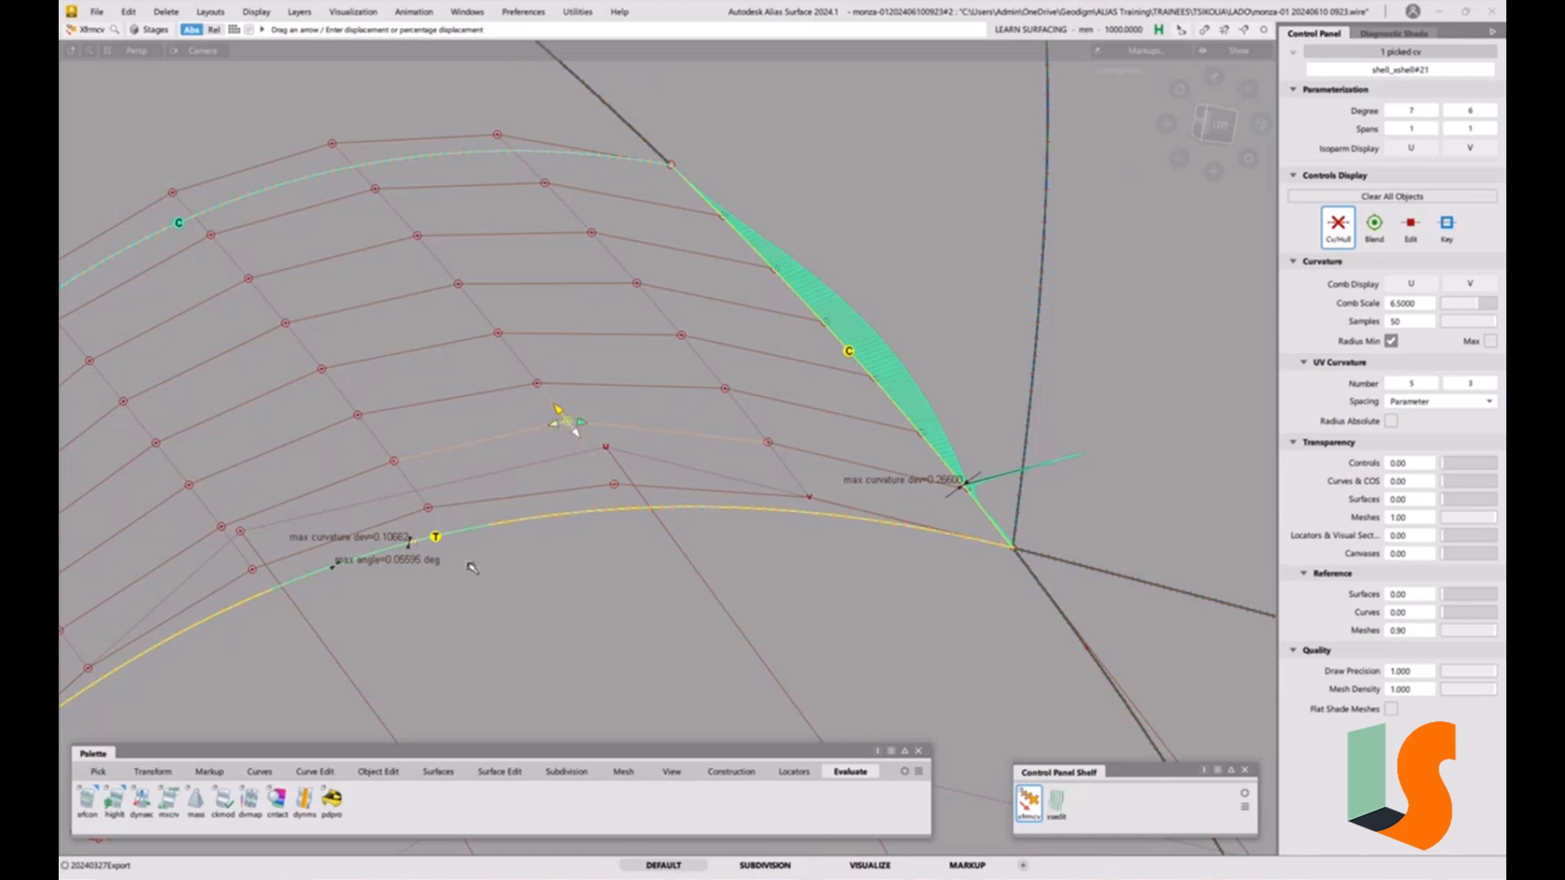
pyautogui.hotkey('ctrl', 'z')
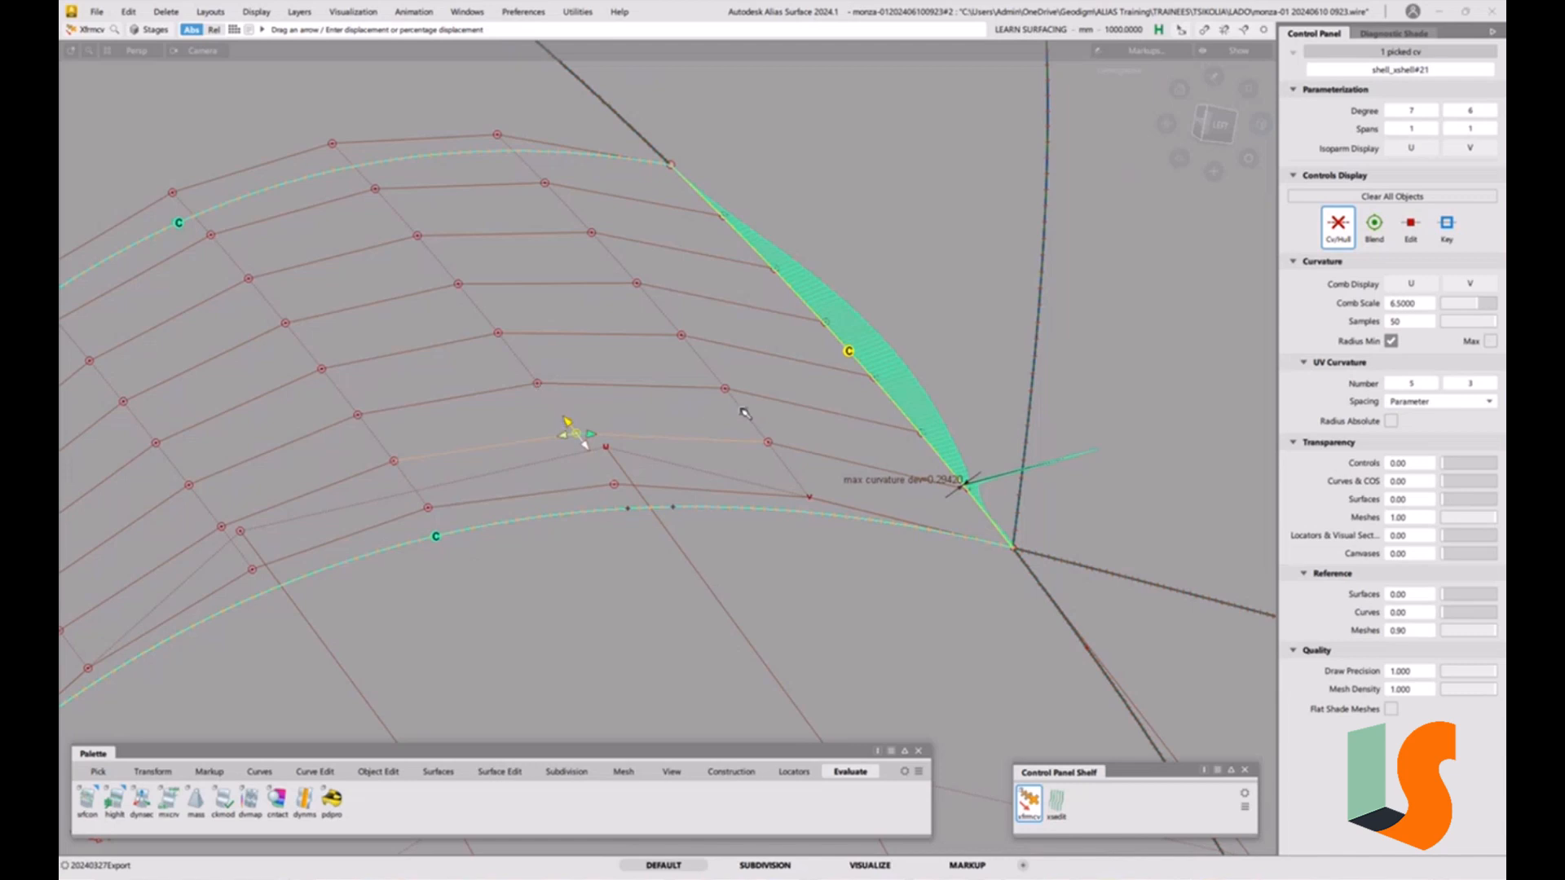
# Start Align with G2 continuity and enable Vector alignment in the Y direction.
pyautogui.click(943, 408)
pyautogui.keyDown('alt'); pyautogui.keyDown('shift'); pyautogui.moveTo(974, 422); pyautogui.dragTo(920, 409); pyautogui.keyUp('shift'); pyautogui.keyUp('alt')
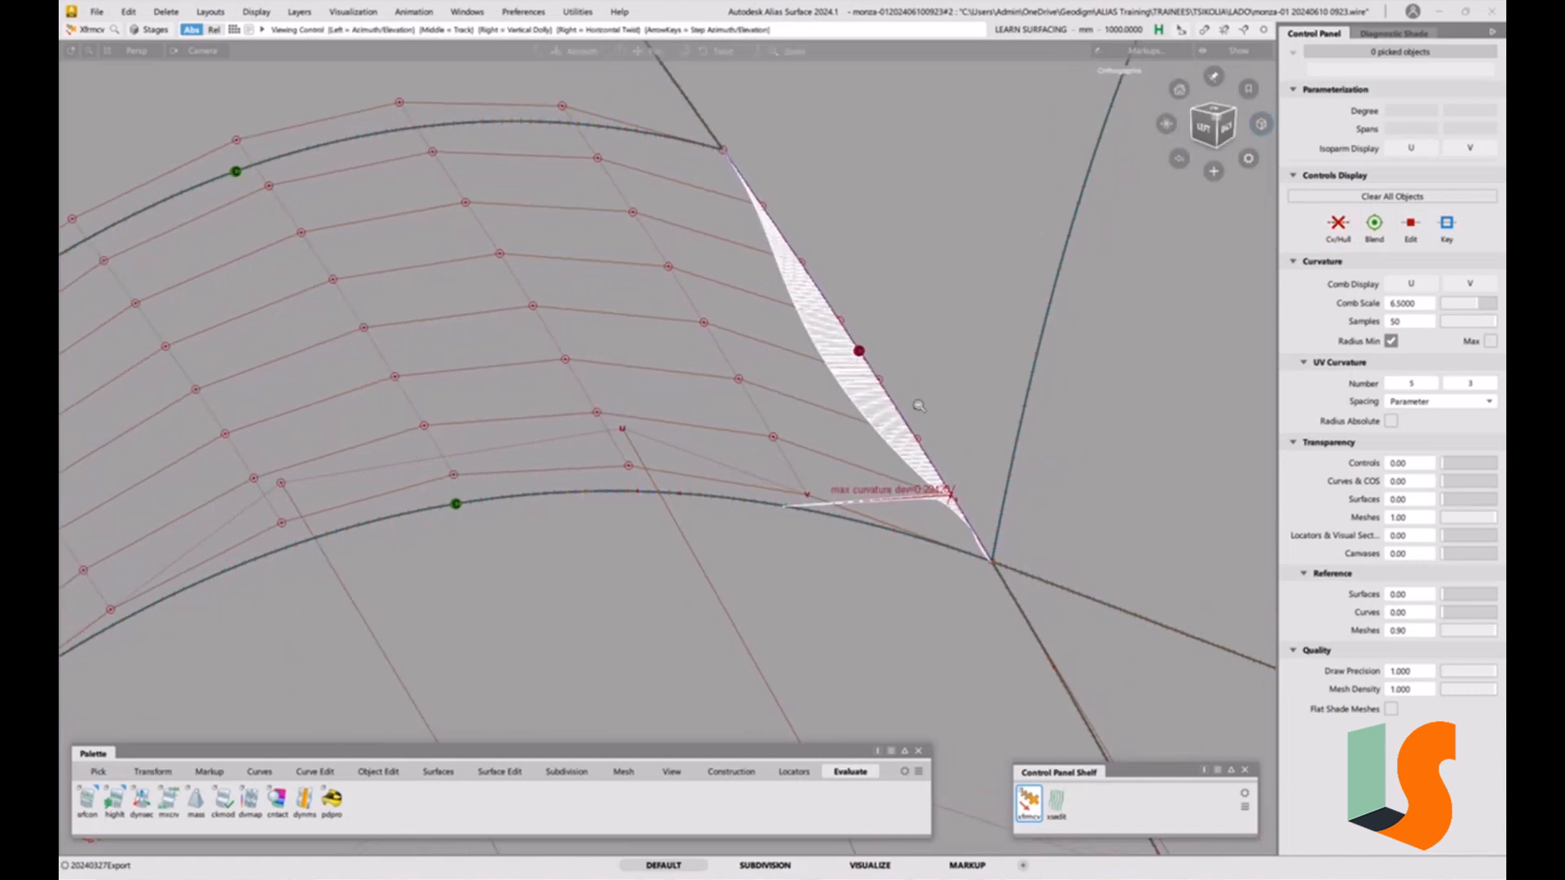
pyautogui.keyDown('alt'); pyautogui.keyDown('shift'); pyautogui.moveTo(919, 408); pyautogui.dragTo(893, 486, button='right'); pyautogui.keyUp('shift'); pyautogui.keyUp('alt')
pyautogui.keyDown('alt'); pyautogui.keyDown('shift'); pyautogui.moveTo(892, 486); pyautogui.dragTo(921, 460); pyautogui.keyUp('shift'); pyautogui.keyUp('alt')
pyautogui.keyDown('alt'); pyautogui.keyDown('shift'); pyautogui.moveTo(925, 457); pyautogui.dragTo(917, 483, button='middle'); pyautogui.keyUp('shift'); pyautogui.keyUp('alt')
pyautogui.keyDown('alt'); pyautogui.keyDown('shift'); pyautogui.moveTo(925, 555); pyautogui.dragTo(791, 634, button='right'); pyautogui.keyUp('shift'); pyautogui.keyUp('alt')
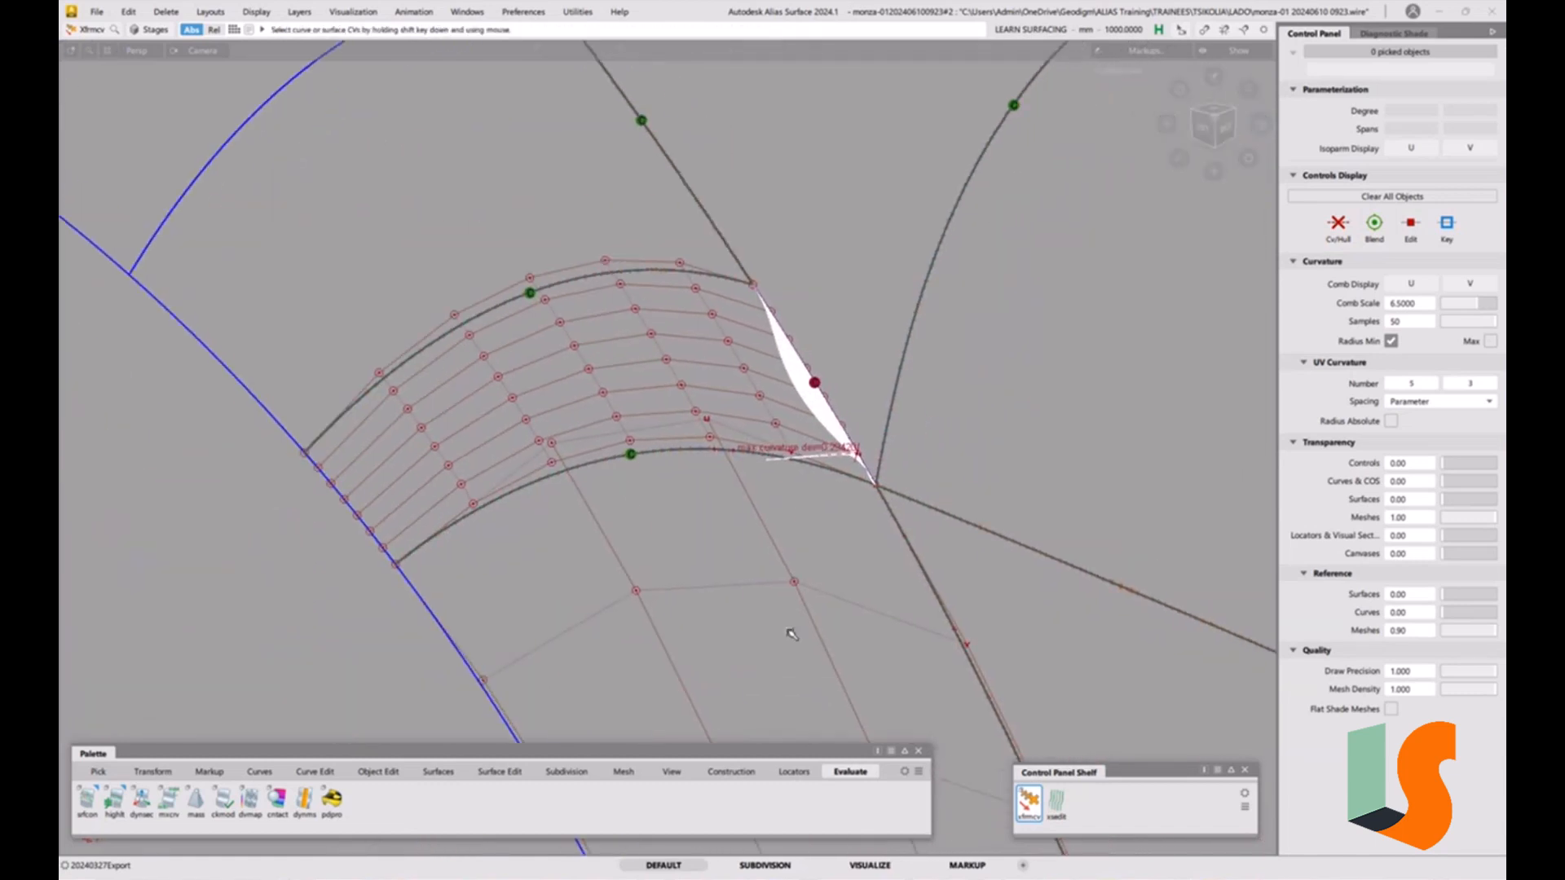
pyautogui.click(377, 771)
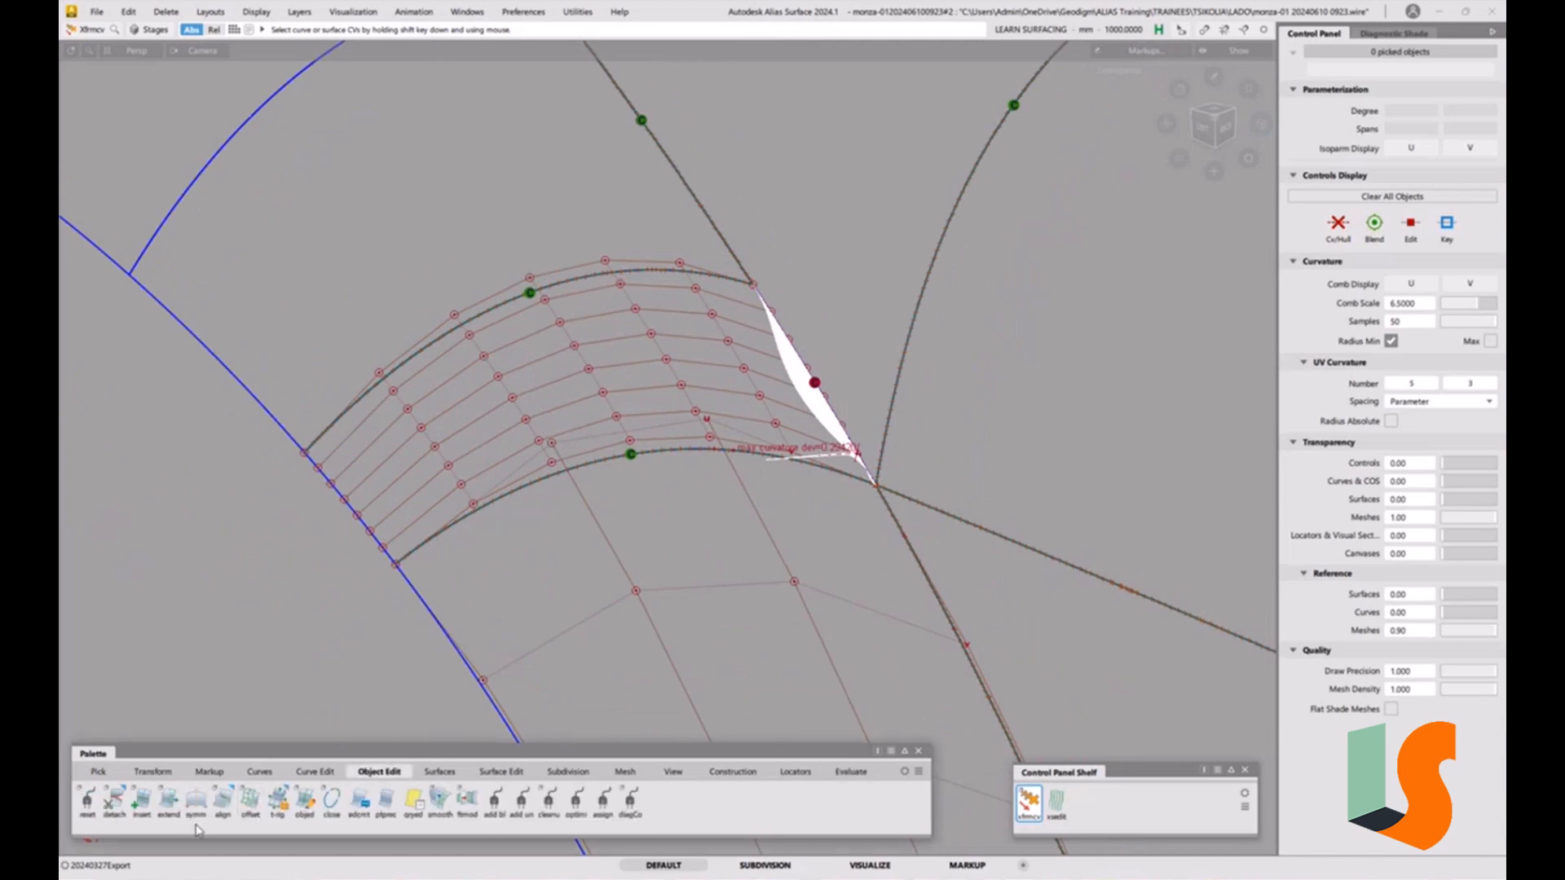
pyautogui.doubleClick(233, 803)
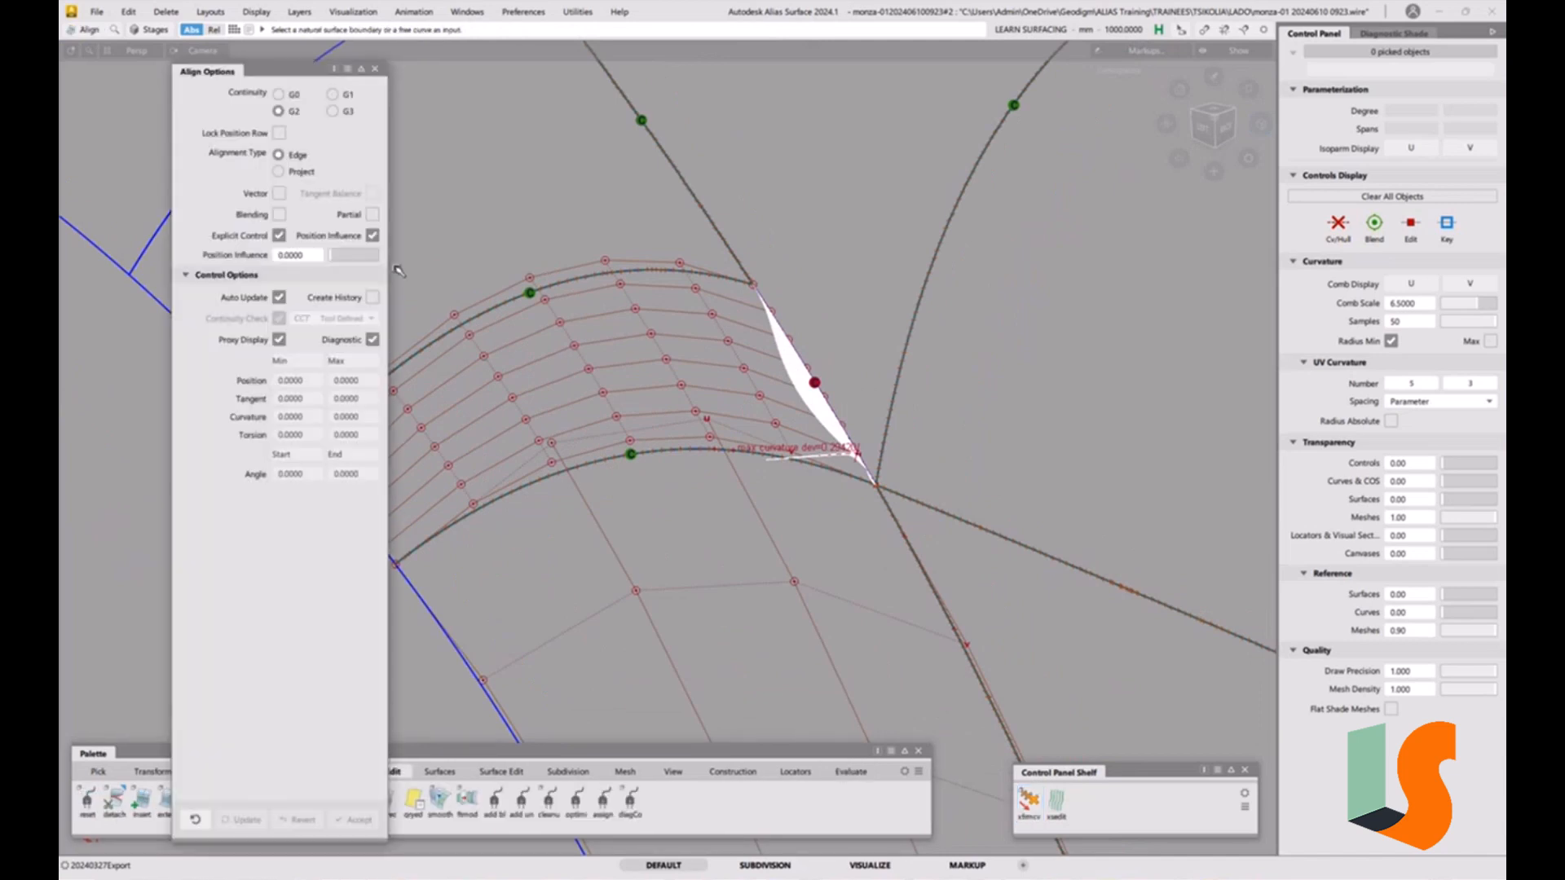
pyautogui.click(279, 193)
pyautogui.click(332, 298)
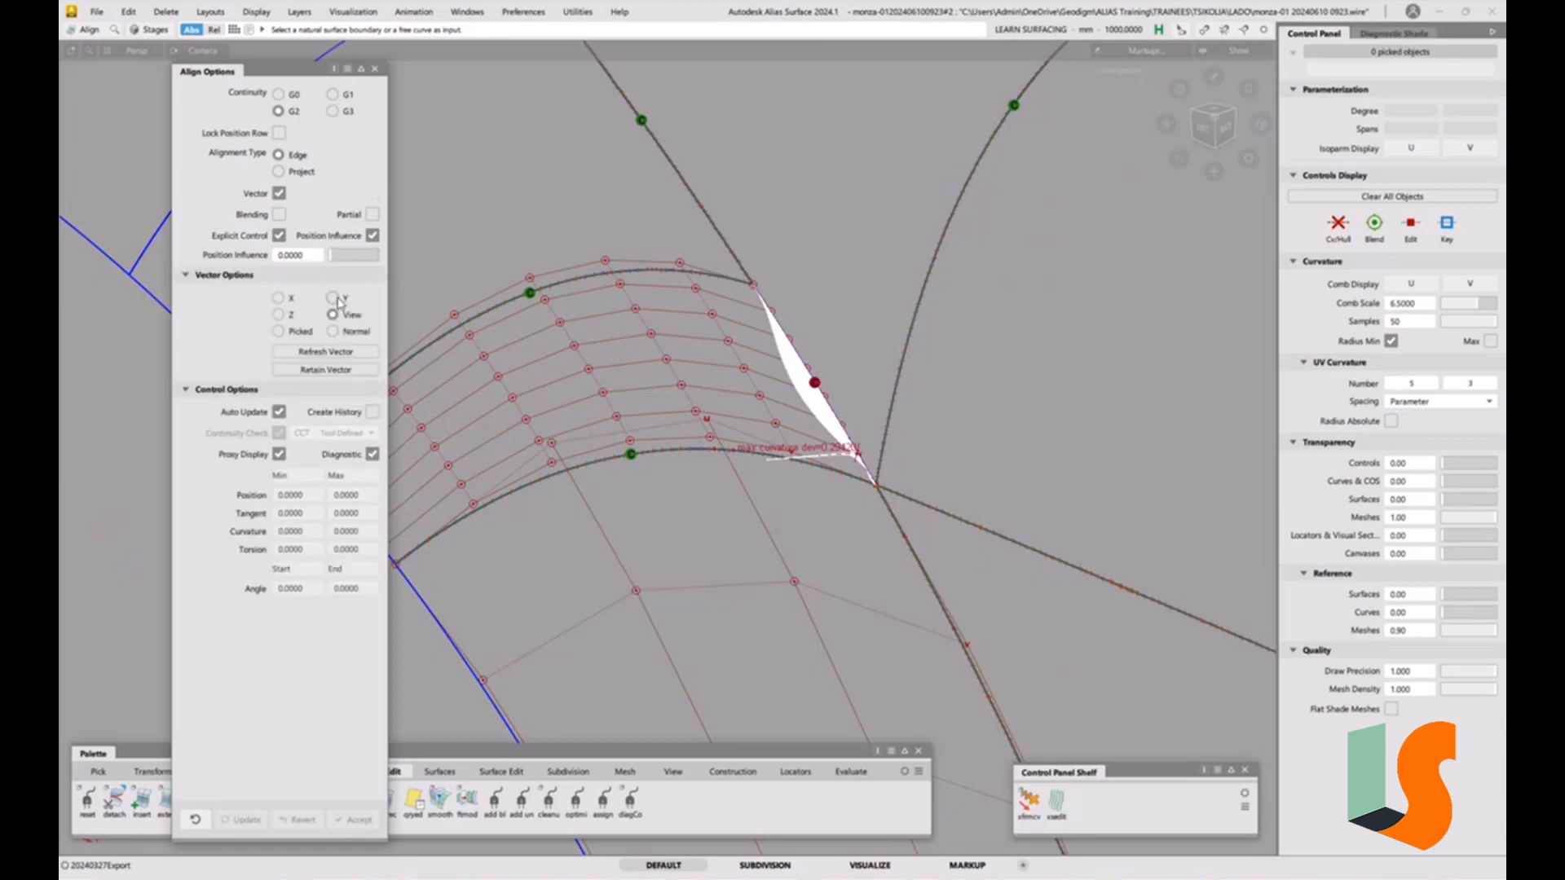
# Align the fillet surface's edge to the neighbouring surface edge and complete the alignment.
pyautogui.click(795, 350)
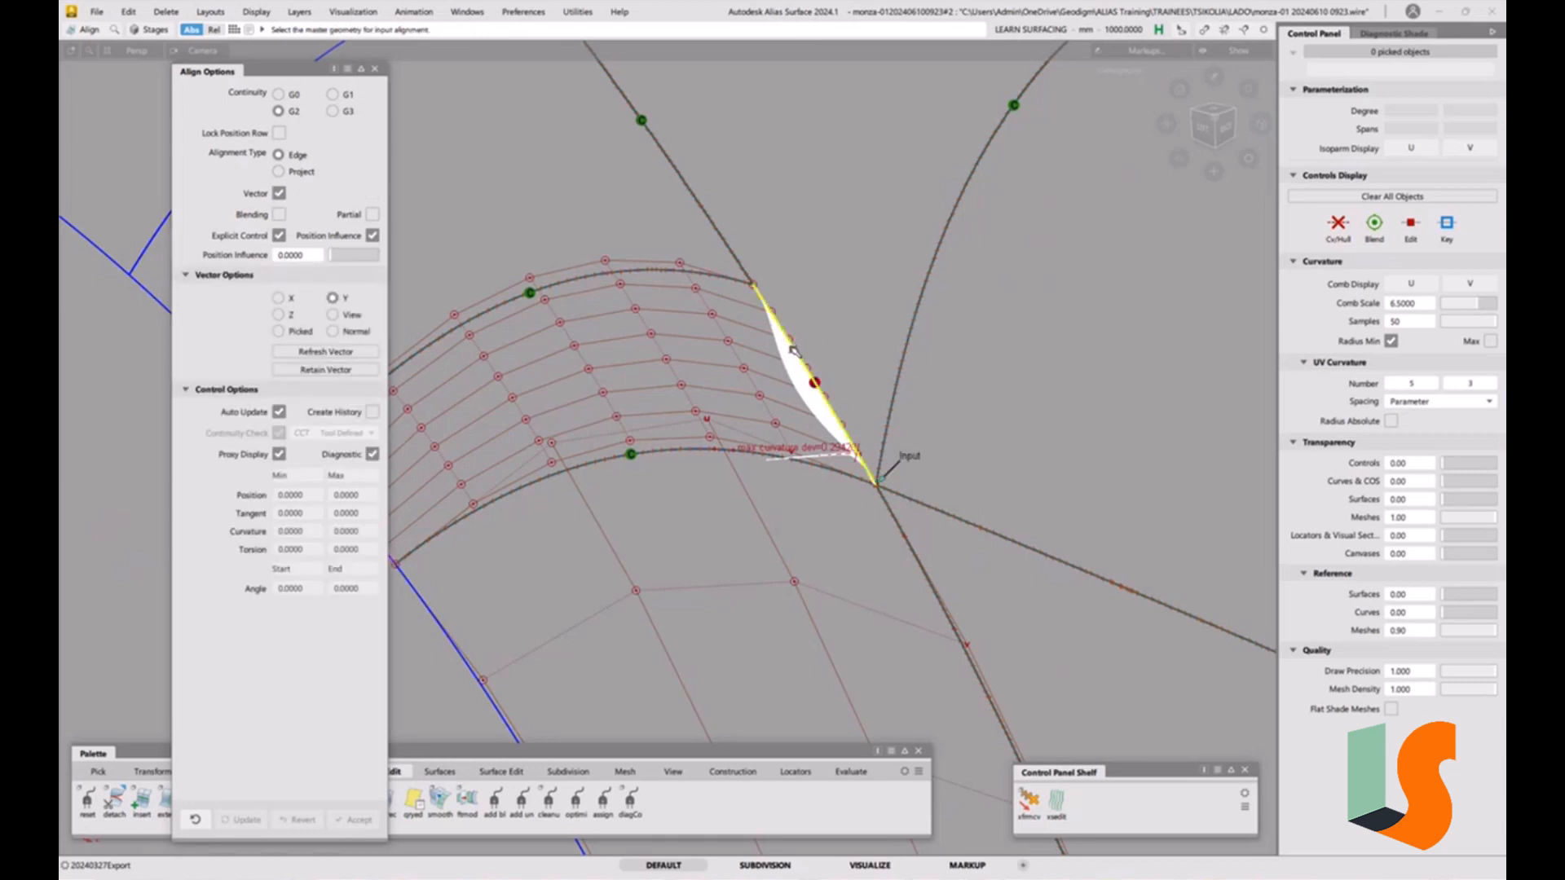
pyautogui.click(794, 351)
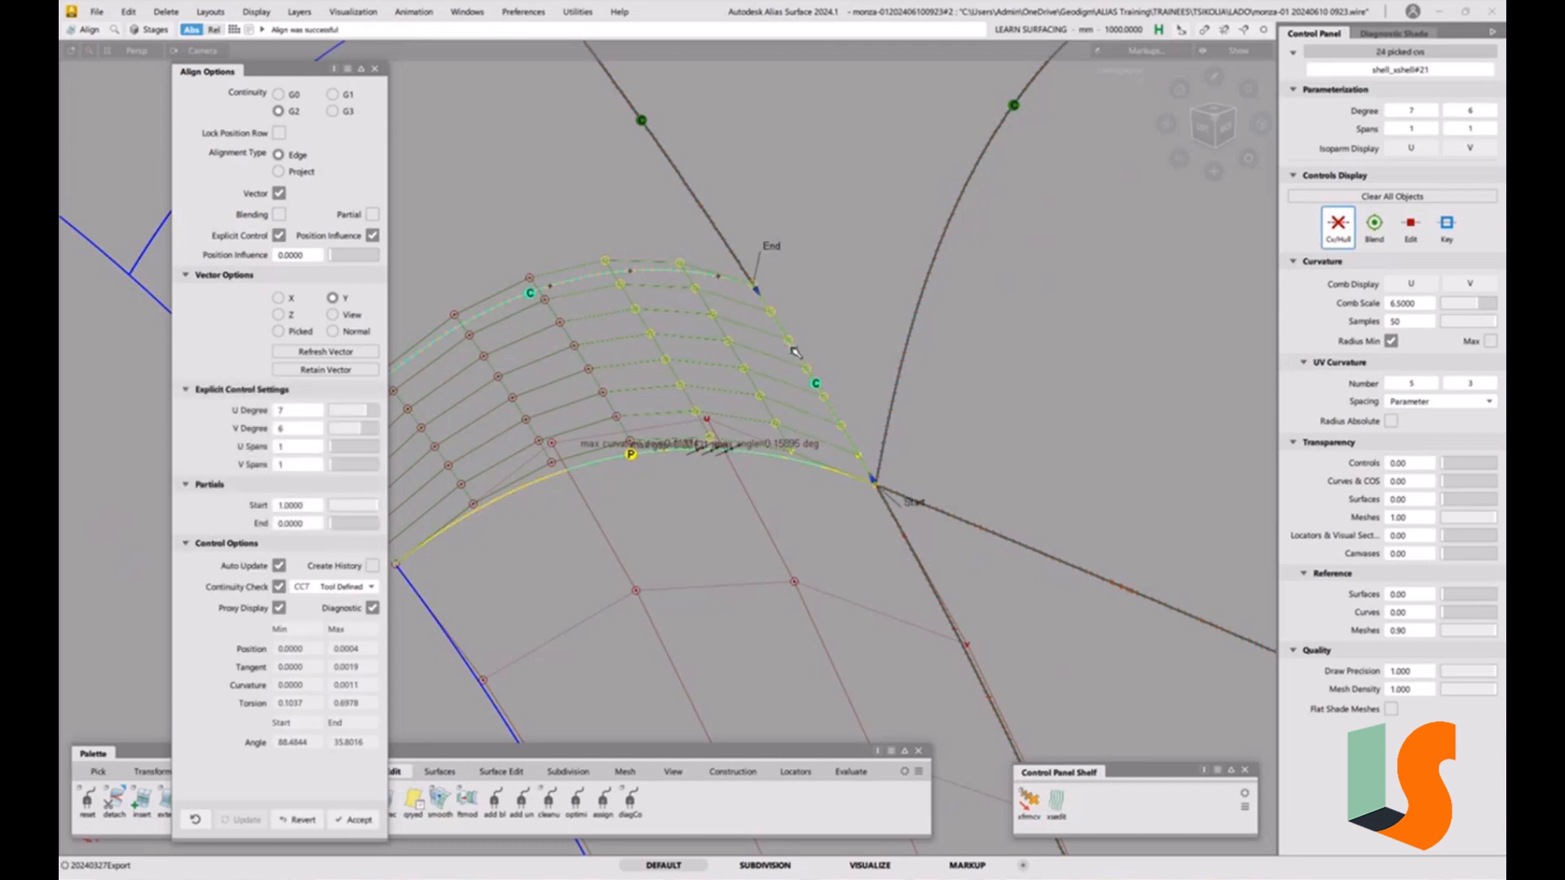
pyautogui.keyDown('alt'); pyautogui.keyDown('shift'); pyautogui.moveTo(721, 456); pyautogui.dragTo(766, 512); pyautogui.keyUp('shift'); pyautogui.keyUp('alt')
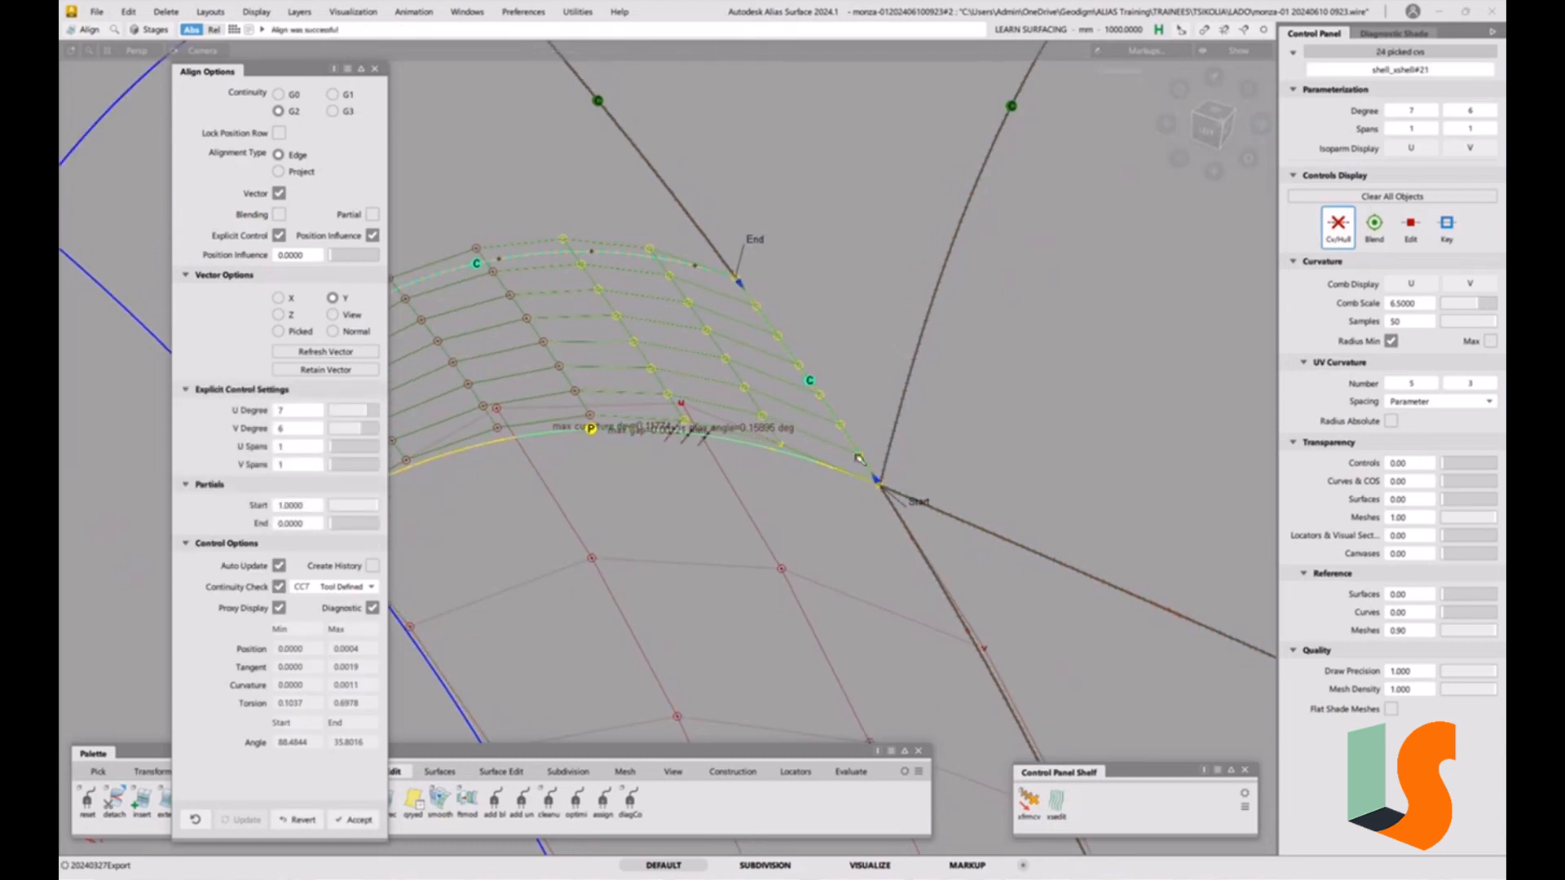
pyautogui.keyDown('alt'); pyautogui.keyDown('shift'); pyautogui.moveTo(796, 486); pyautogui.dragTo(801, 484); pyautogui.keyUp('shift'); pyautogui.keyUp('alt')
pyautogui.keyDown('alt'); pyautogui.keyDown('shift'); pyautogui.moveTo(801, 484); pyautogui.dragTo(883, 409, button='middle'); pyautogui.keyUp('shift'); pyautogui.keyUp('alt')
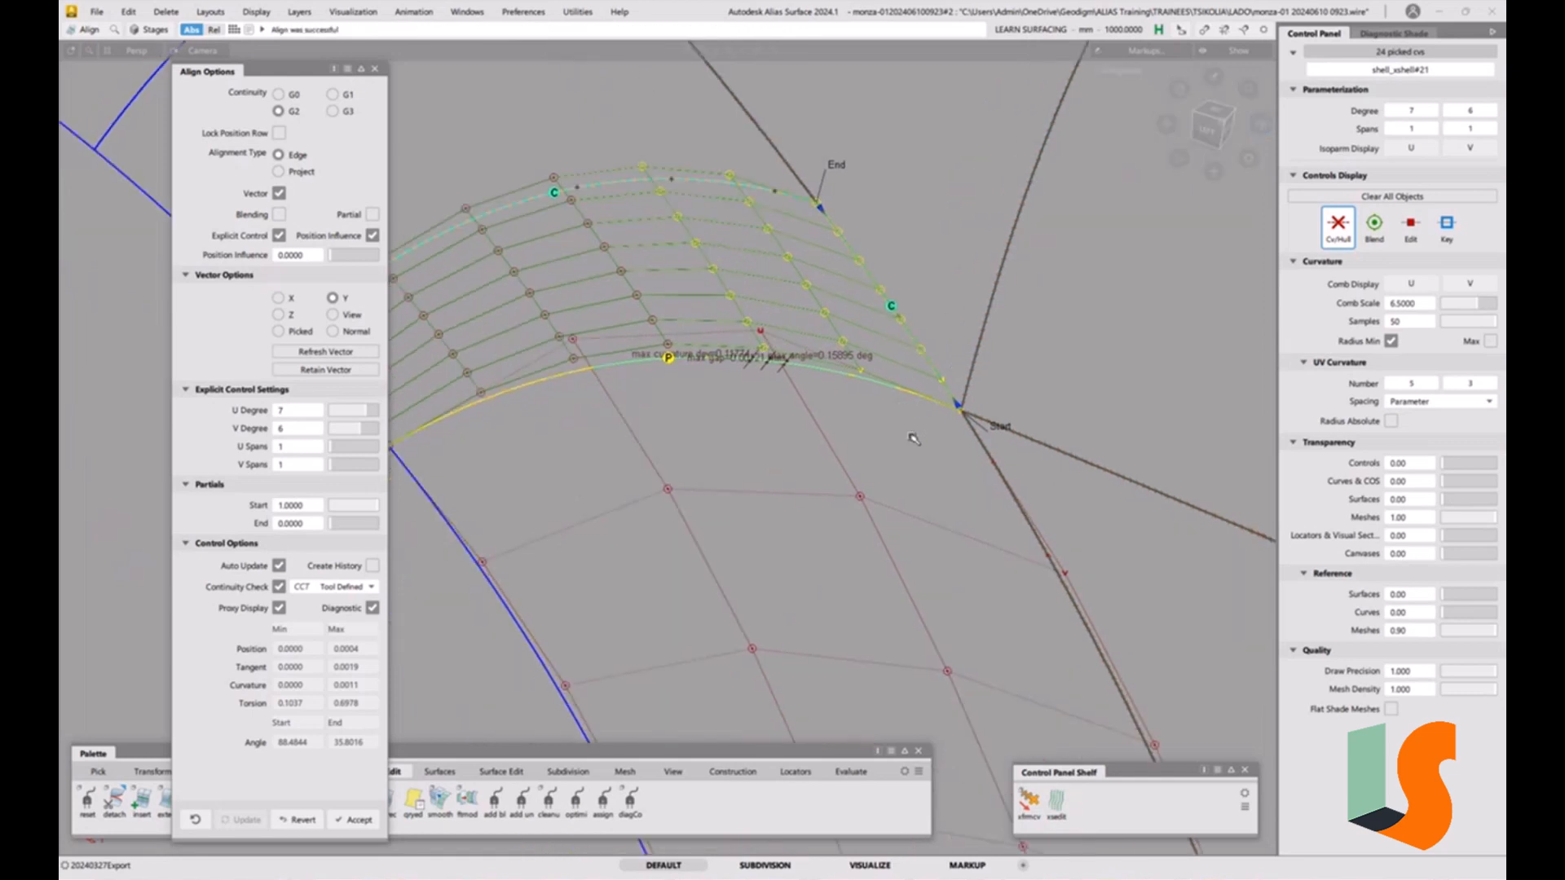
pyautogui.keyDown('ctrl'); pyautogui.keyDown('shift'); pyautogui.moveTo(951, 461); pyautogui.dragTo(976, 599); pyautogui.keyUp('shift'); pyautogui.keyUp('ctrl')
pyautogui.keyDown('alt'); pyautogui.keyDown('shift'); pyautogui.moveTo(912, 459); pyautogui.dragTo(890, 463, button='right'); pyautogui.keyUp('shift'); pyautogui.keyUp('alt')
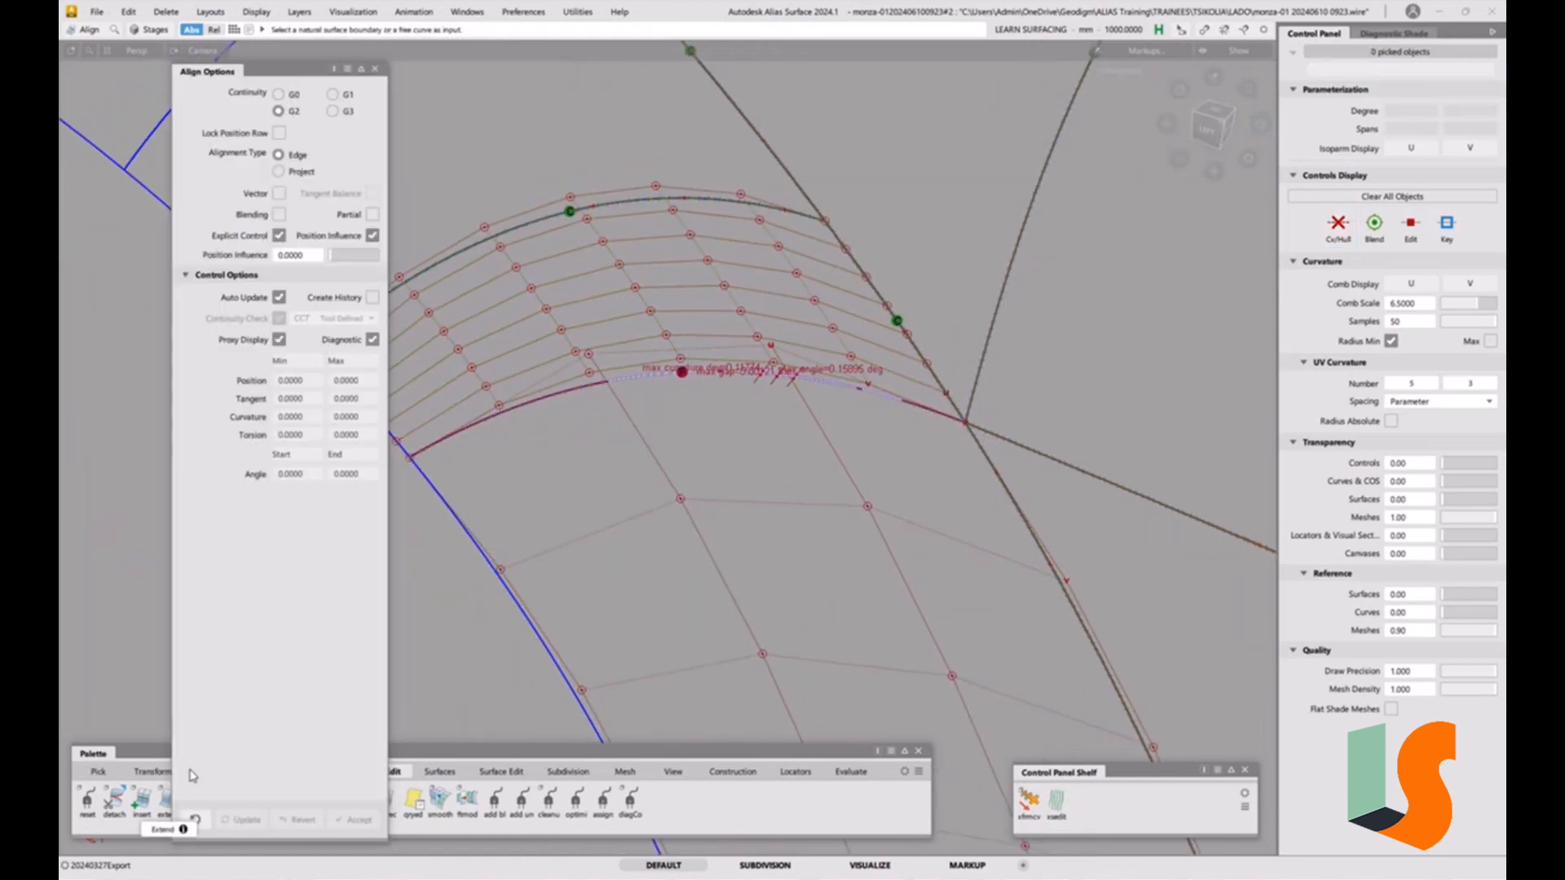
# Detach the lower neighbouring surface along a line just below the fillet edge.
pyautogui.click(121, 803)
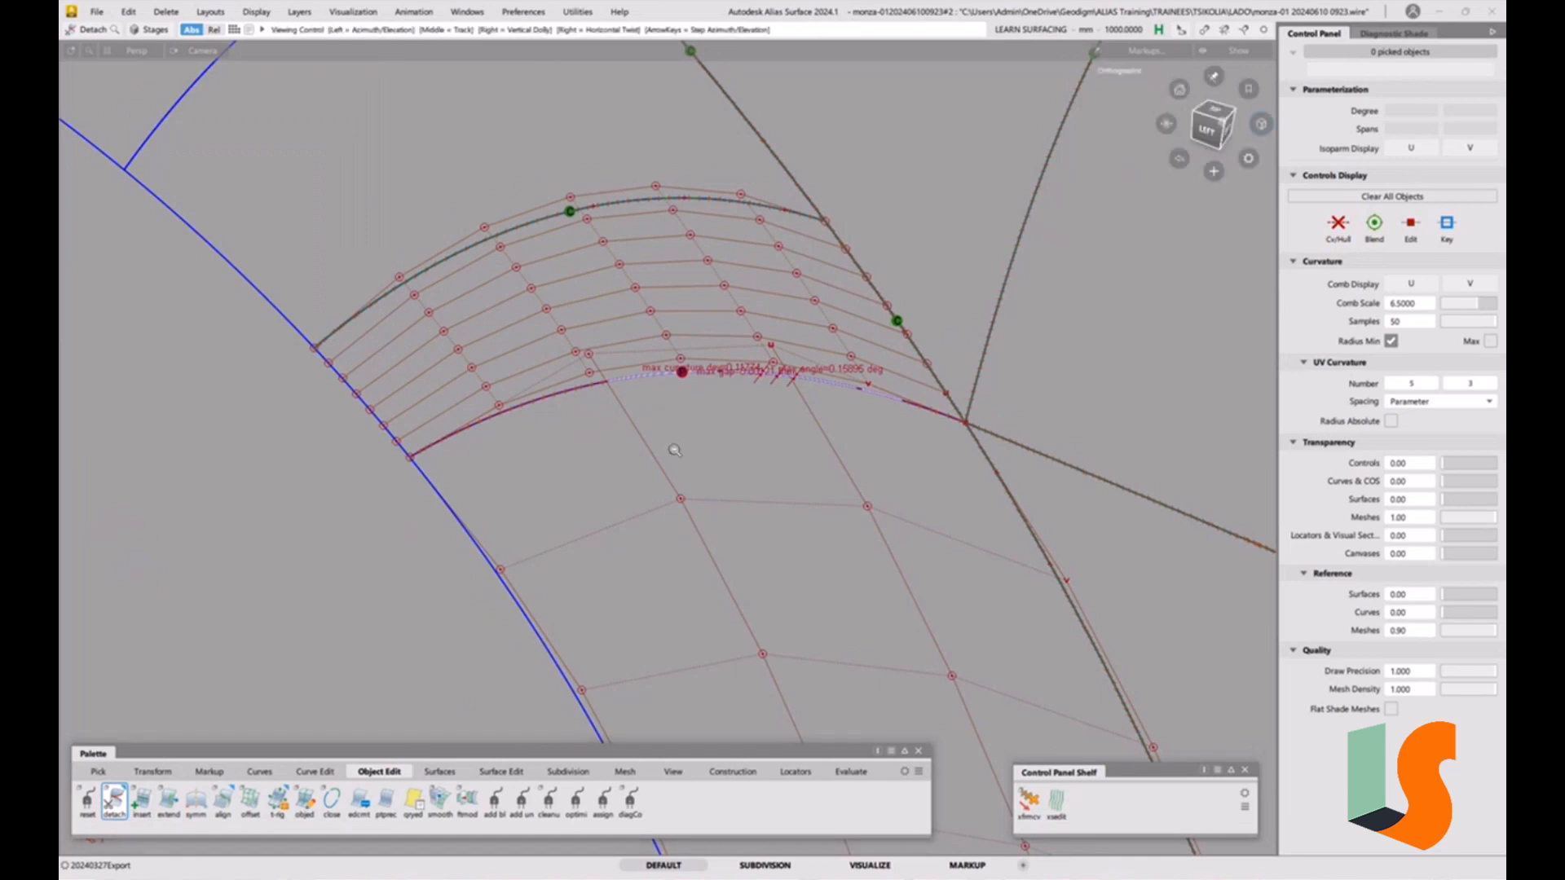
pyautogui.keyDown('alt'); pyautogui.keyDown('shift'); pyautogui.moveTo(674, 447); pyautogui.dragTo(880, 552, button='right'); pyautogui.keyUp('shift'); pyautogui.keyUp('alt')
pyautogui.click(845, 375)
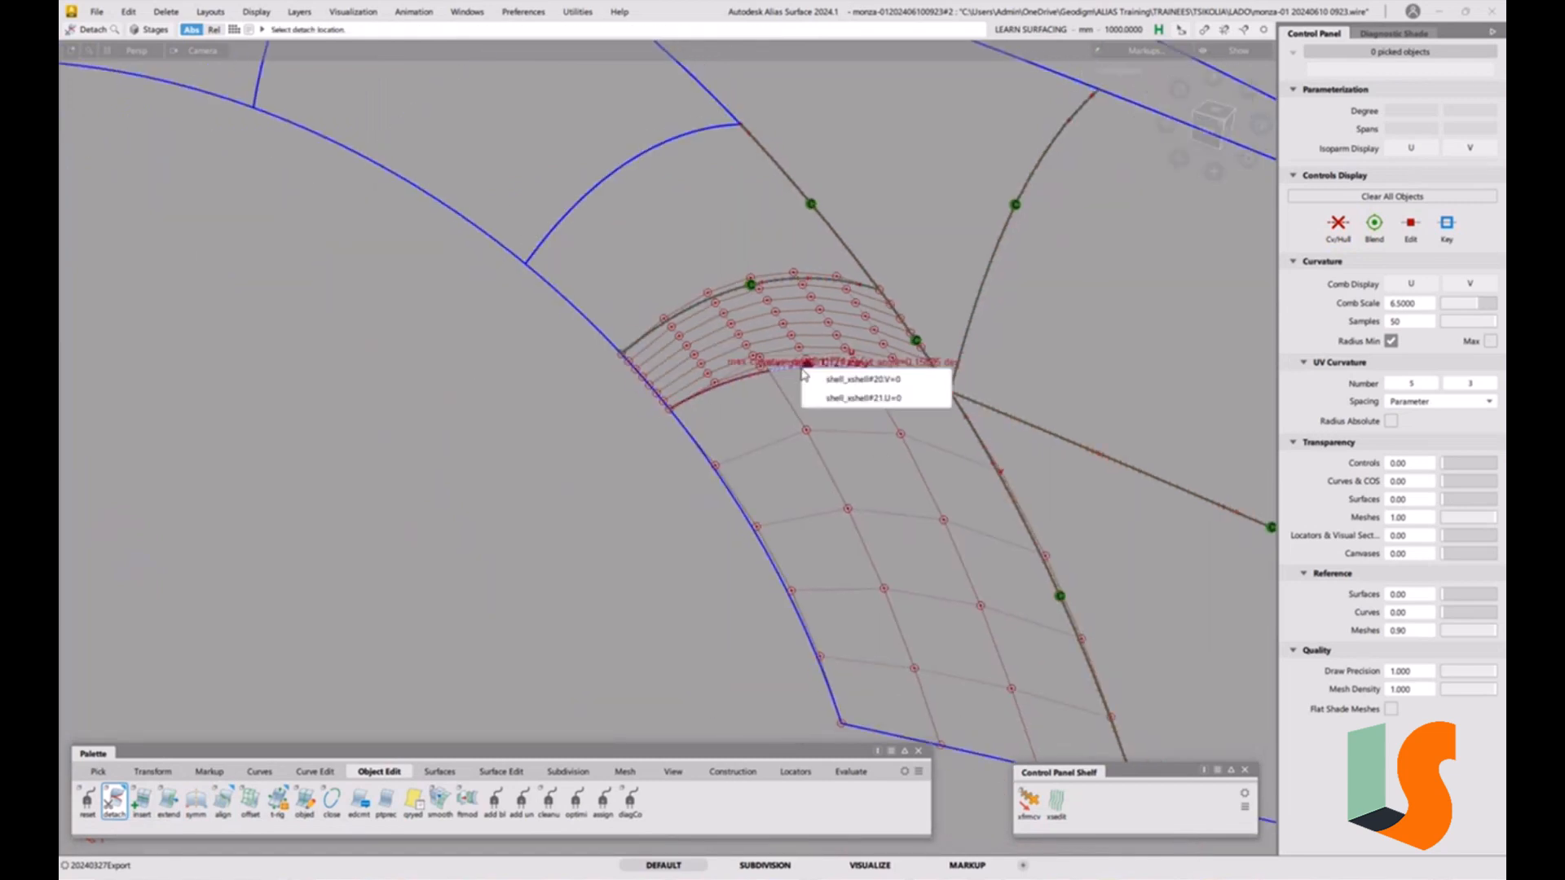
pyautogui.click(830, 396)
pyautogui.moveTo(860, 420); pyautogui.dragTo(867, 384)
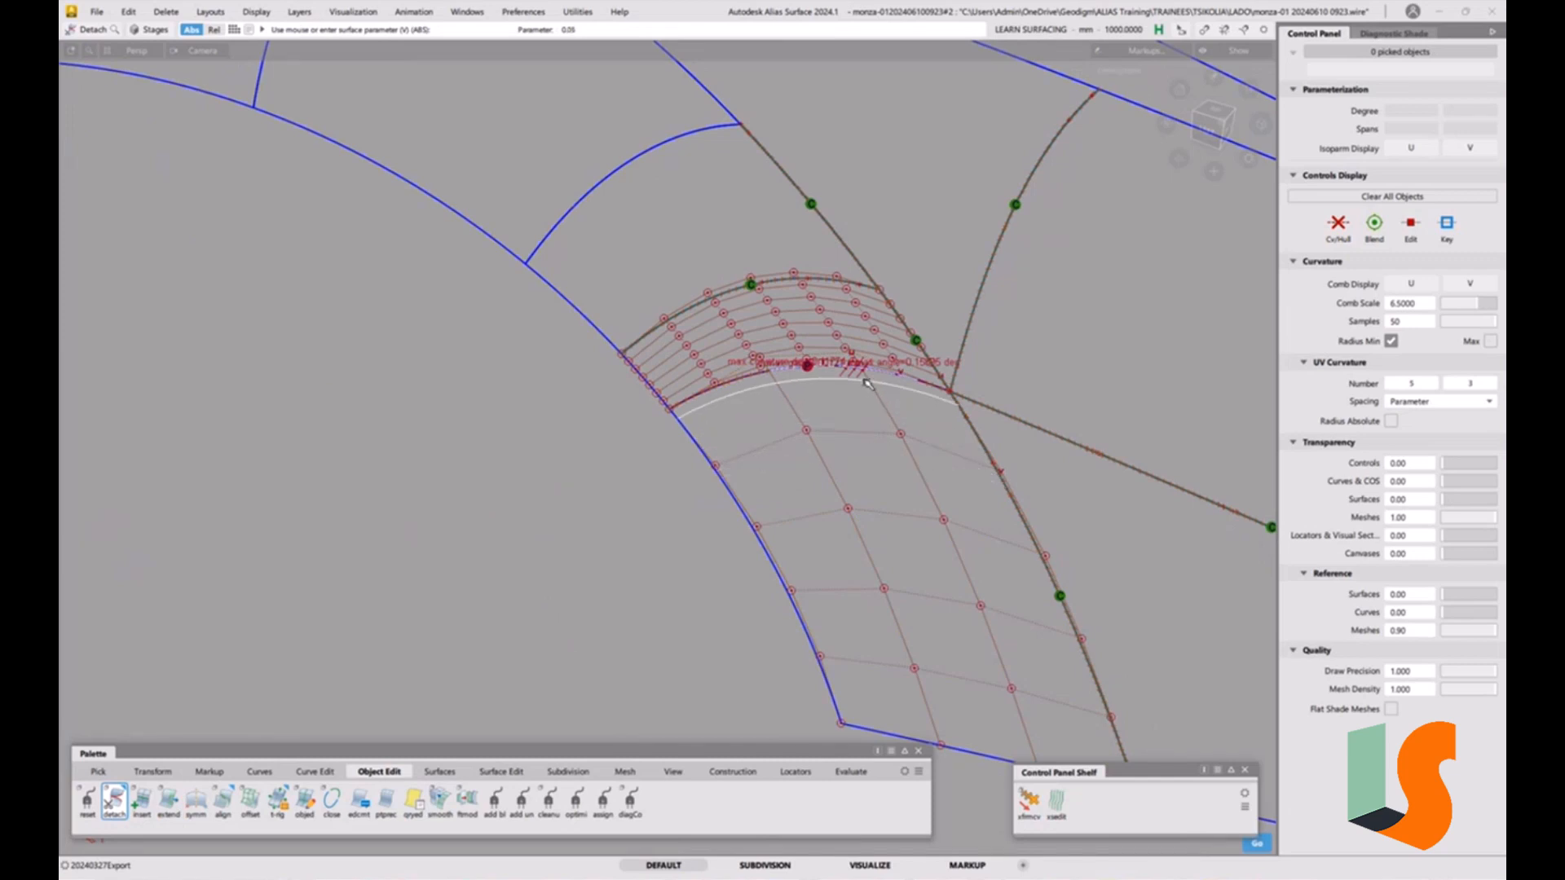
pyautogui.moveTo(867, 383); pyautogui.dragTo(856, 445)
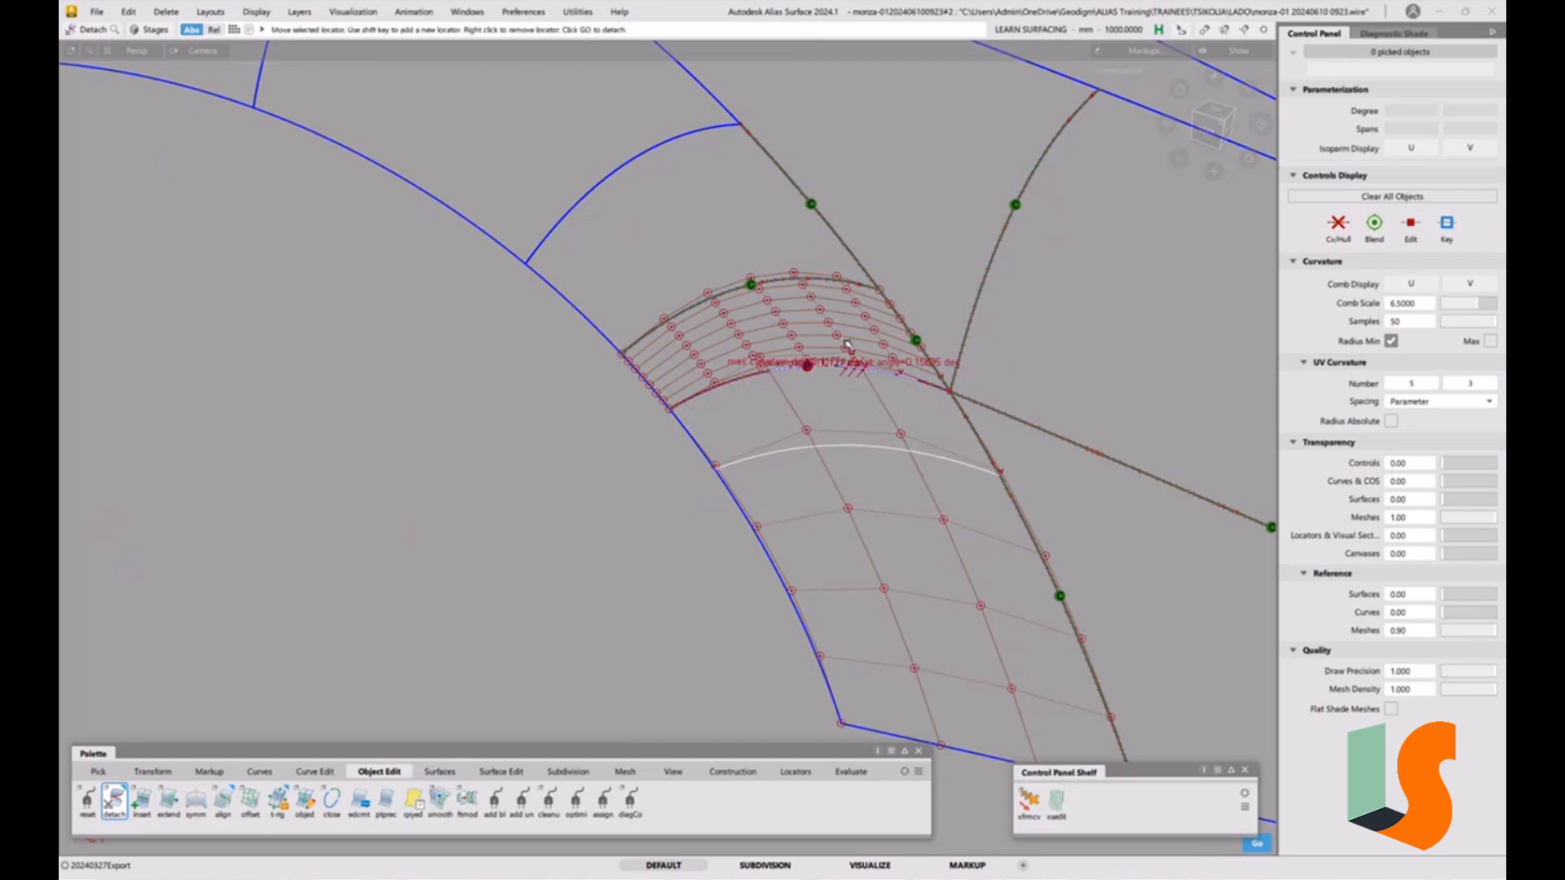
pyautogui.press('space')
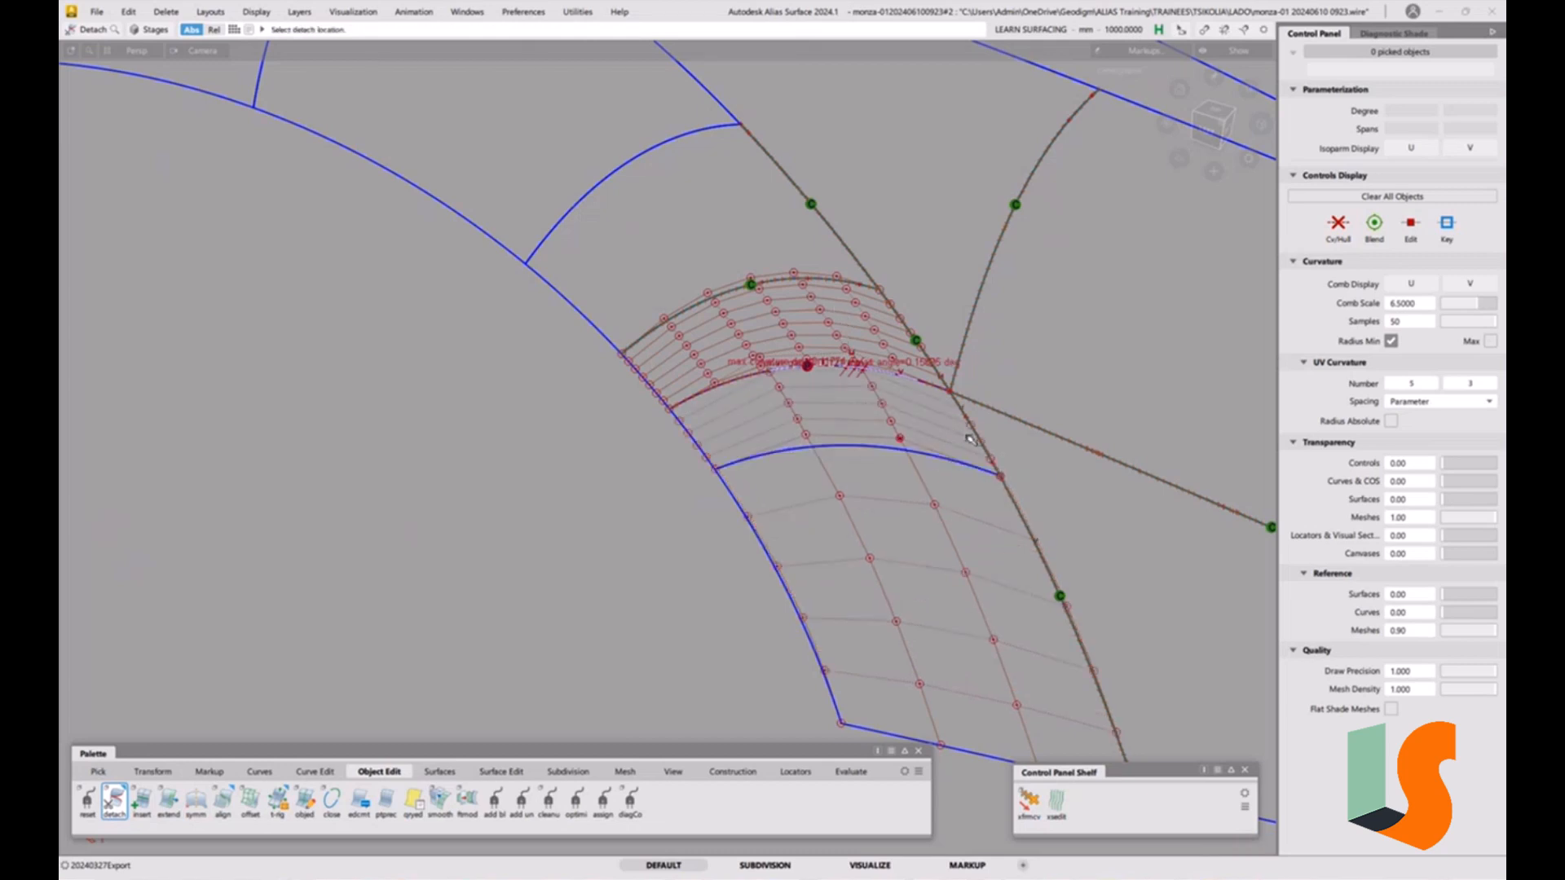
# Delete the continuity locator on the fillet's edge.
pyautogui.keyDown('alt'); pyautogui.keyDown('shift'); pyautogui.moveTo(1001, 387); pyautogui.dragTo(950, 423, button='right'); pyautogui.keyUp('shift'); pyautogui.keyUp('alt')
pyautogui.keyDown('ctrl'); pyautogui.keyDown('shift'); pyautogui.click(968, 510); pyautogui.keyUp('shift'); pyautogui.keyUp('ctrl')
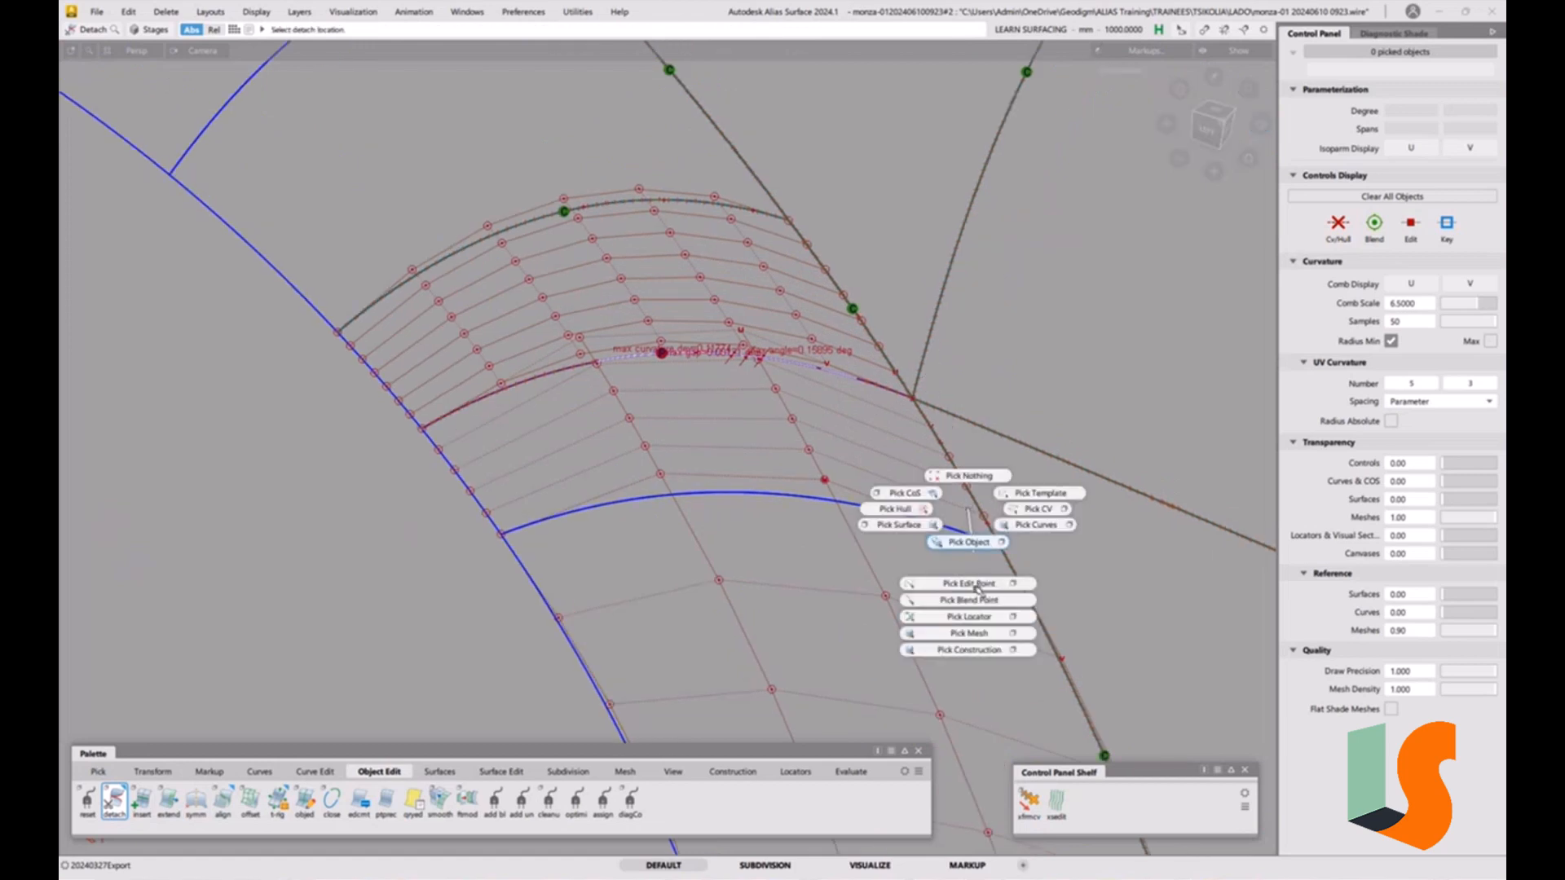
pyautogui.click(969, 617)
pyautogui.moveTo(731, 330); pyautogui.dragTo(709, 393)
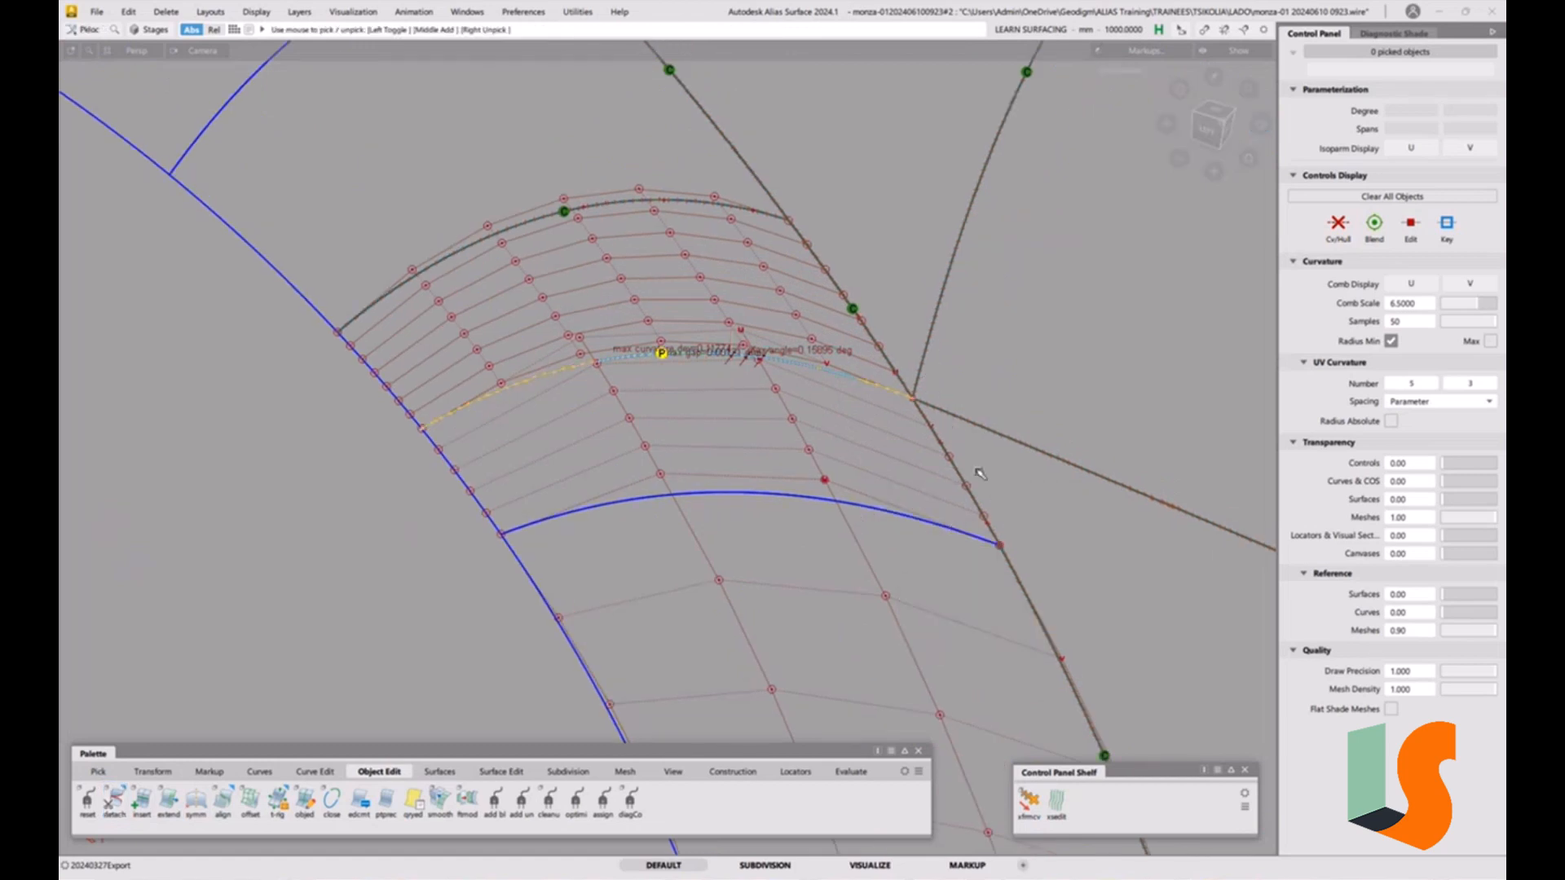
pyautogui.click(1018, 570)
pyautogui.press('Delete')
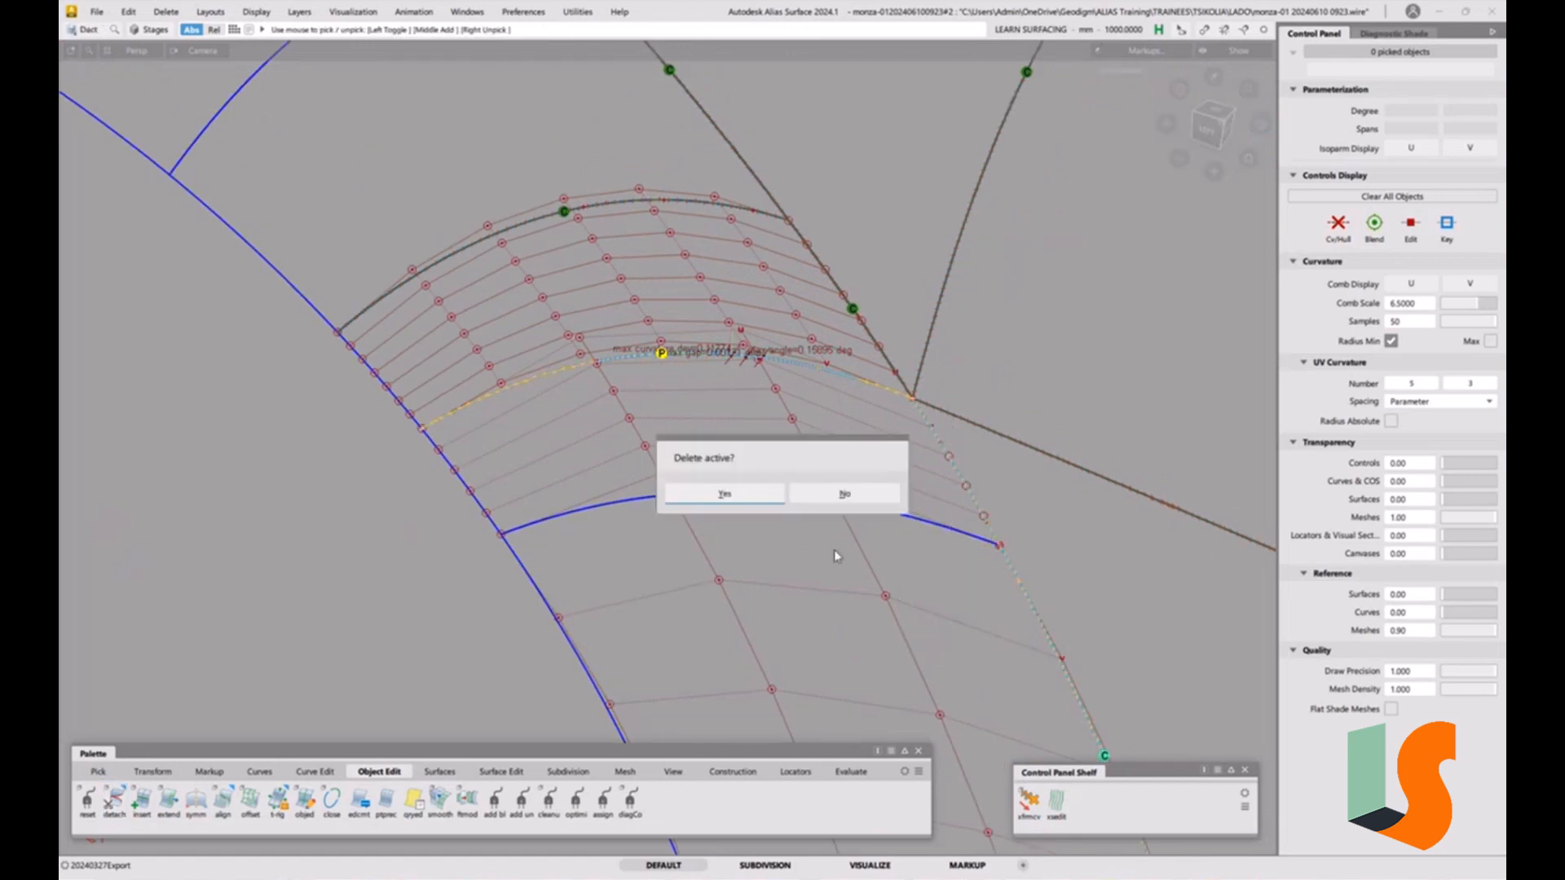
pyautogui.click(740, 494)
# Check surface continuity between the fillet and the detached lower surface with a continuity locator.
pyautogui.click(850, 771)
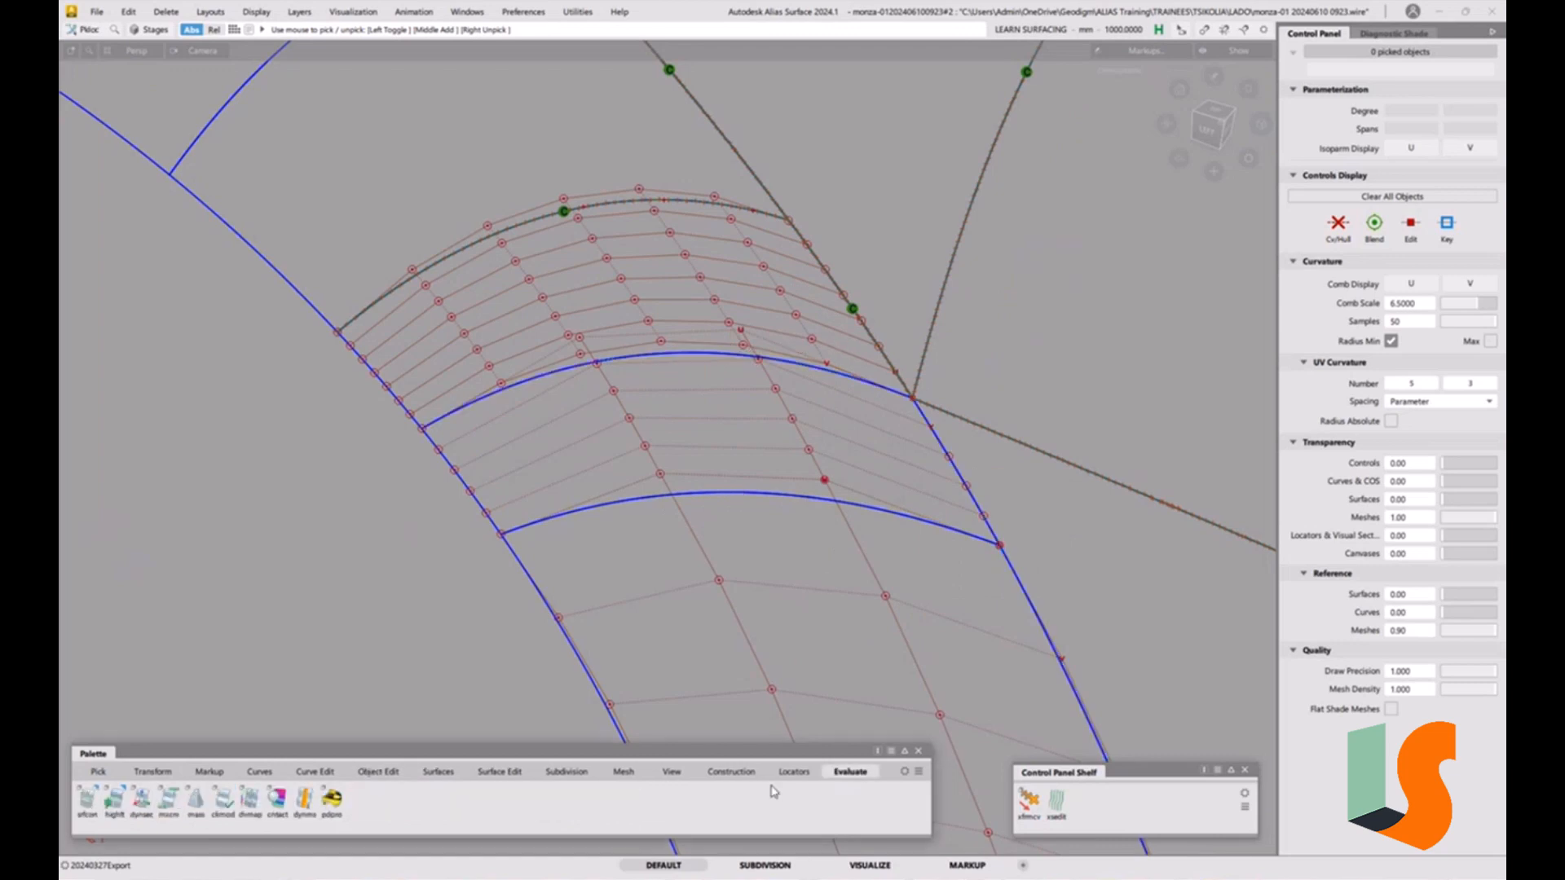
pyautogui.click(87, 799)
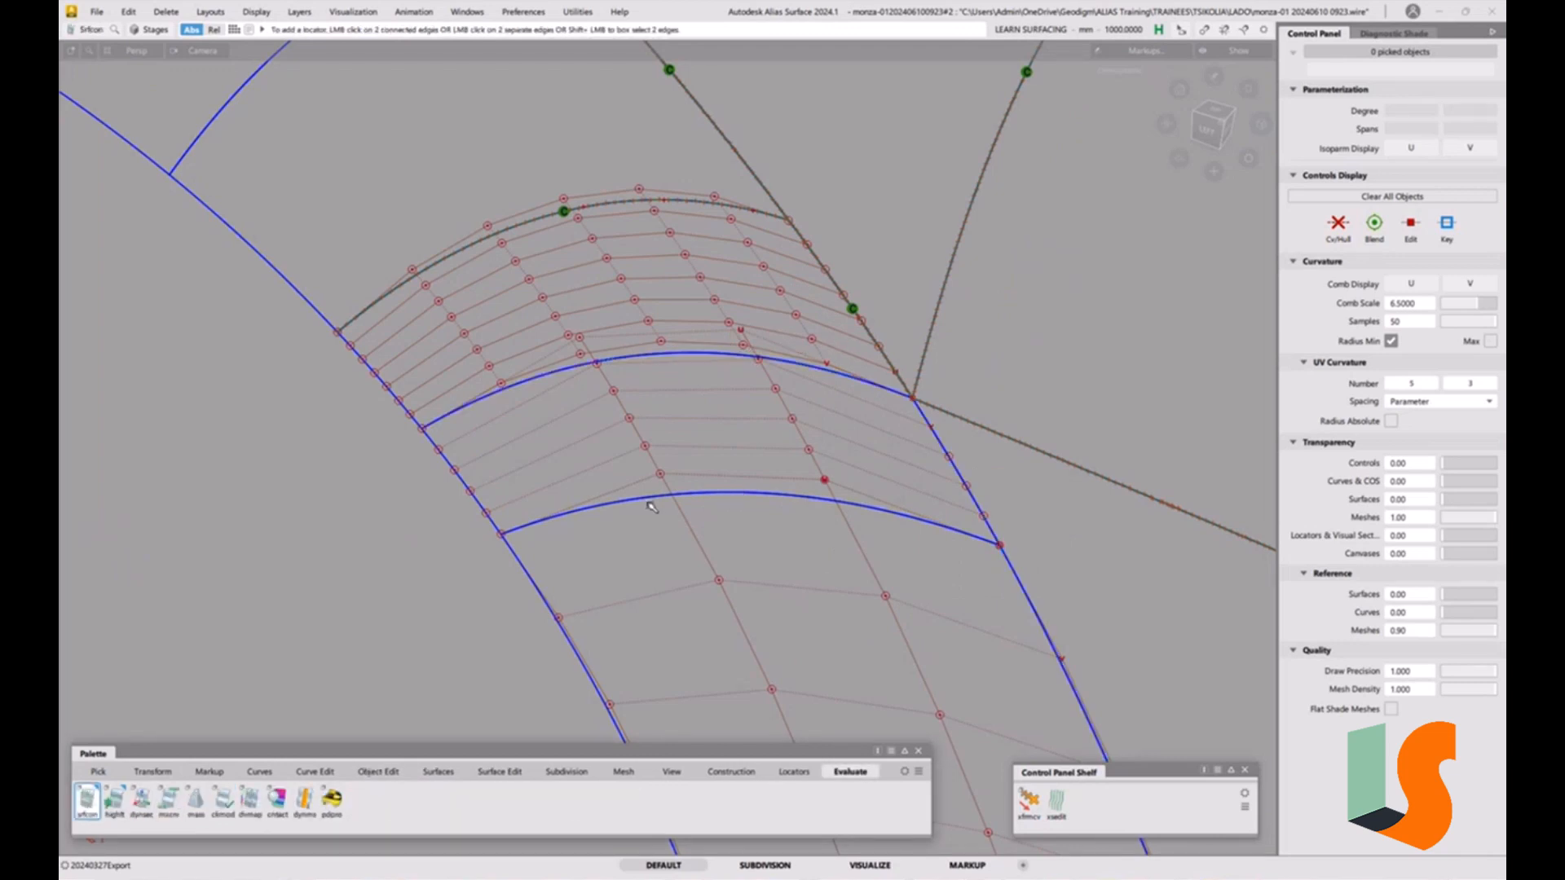
pyautogui.click(652, 499)
pyautogui.click(937, 447)
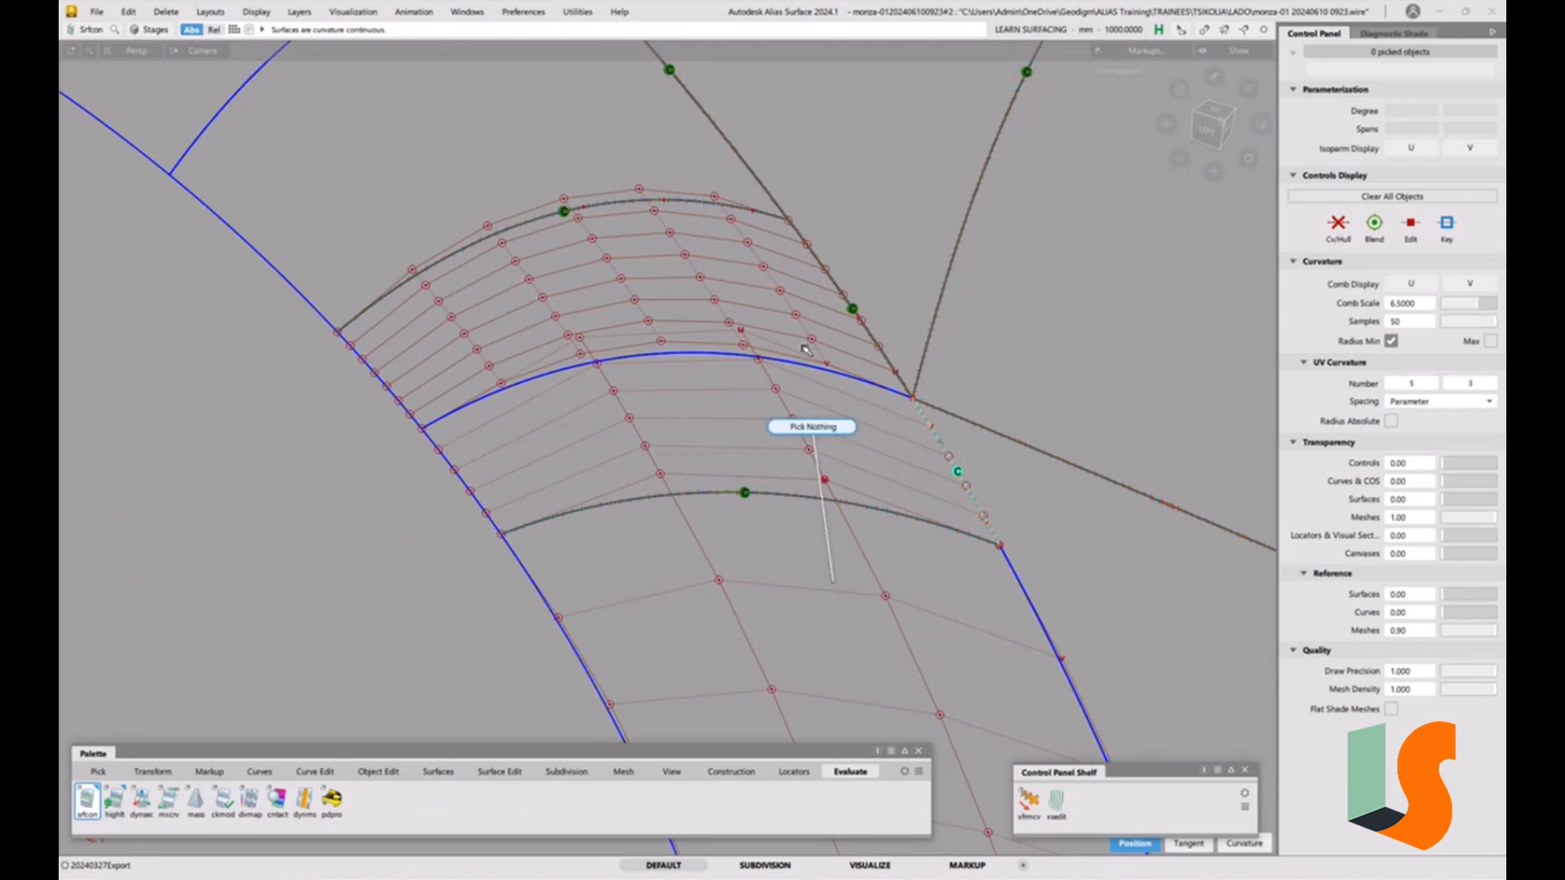
pyautogui.keyDown('ctrl'); pyautogui.keyDown('shift'); pyautogui.moveTo(832, 581); pyautogui.dragTo(802, 346); pyautogui.keyUp('shift'); pyautogui.keyUp('ctrl')
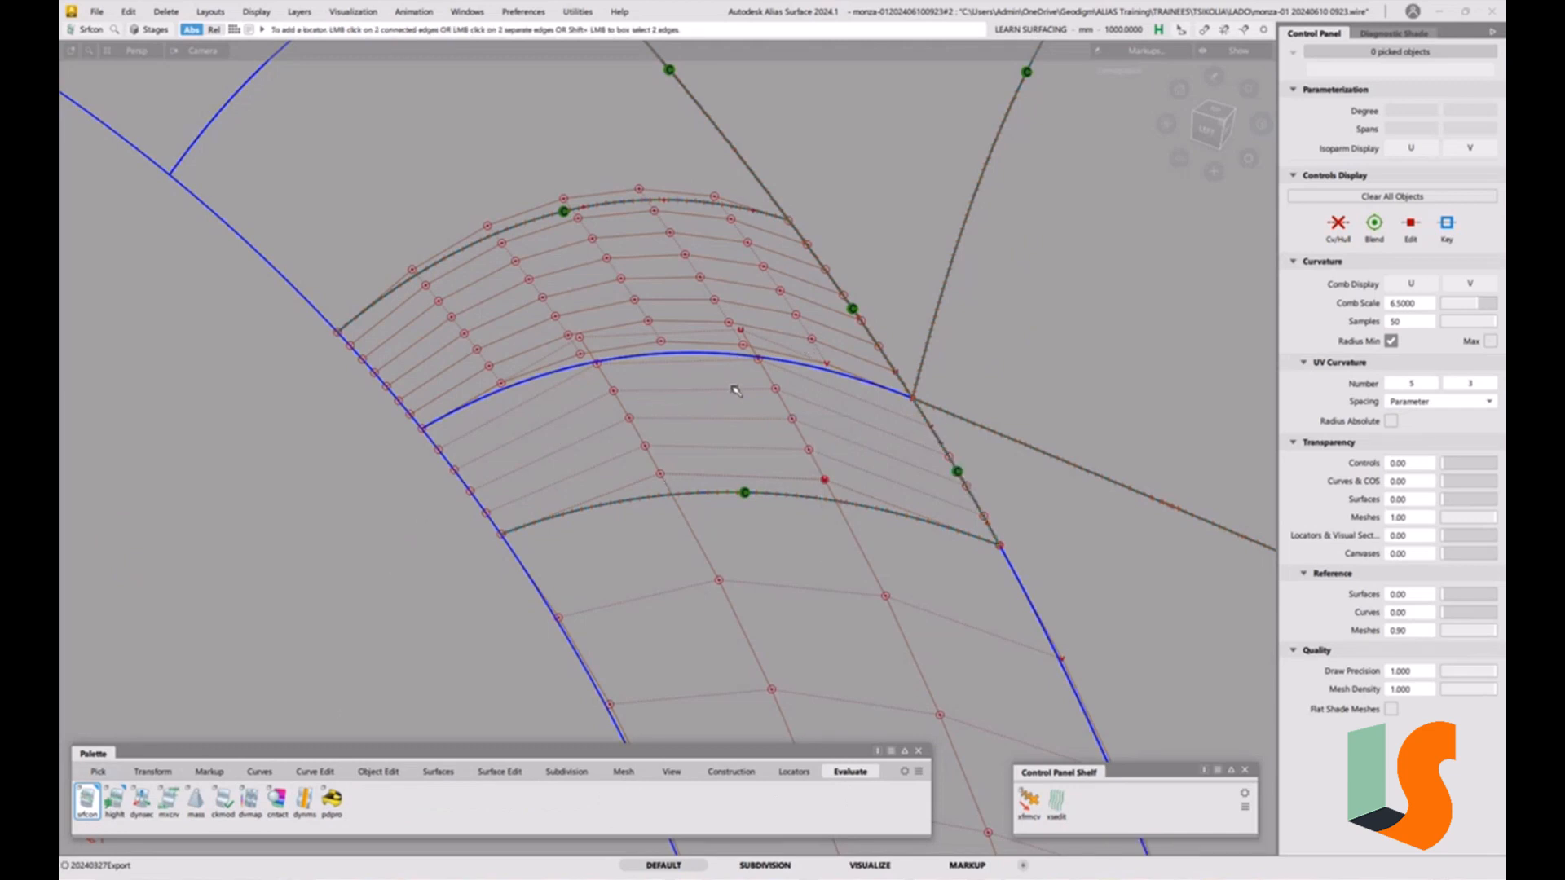
# Align the lower surface's top edge to the fillet edge with G2, raising its U degree to 5.
pyautogui.click(369, 772)
pyautogui.doubleClick(223, 799)
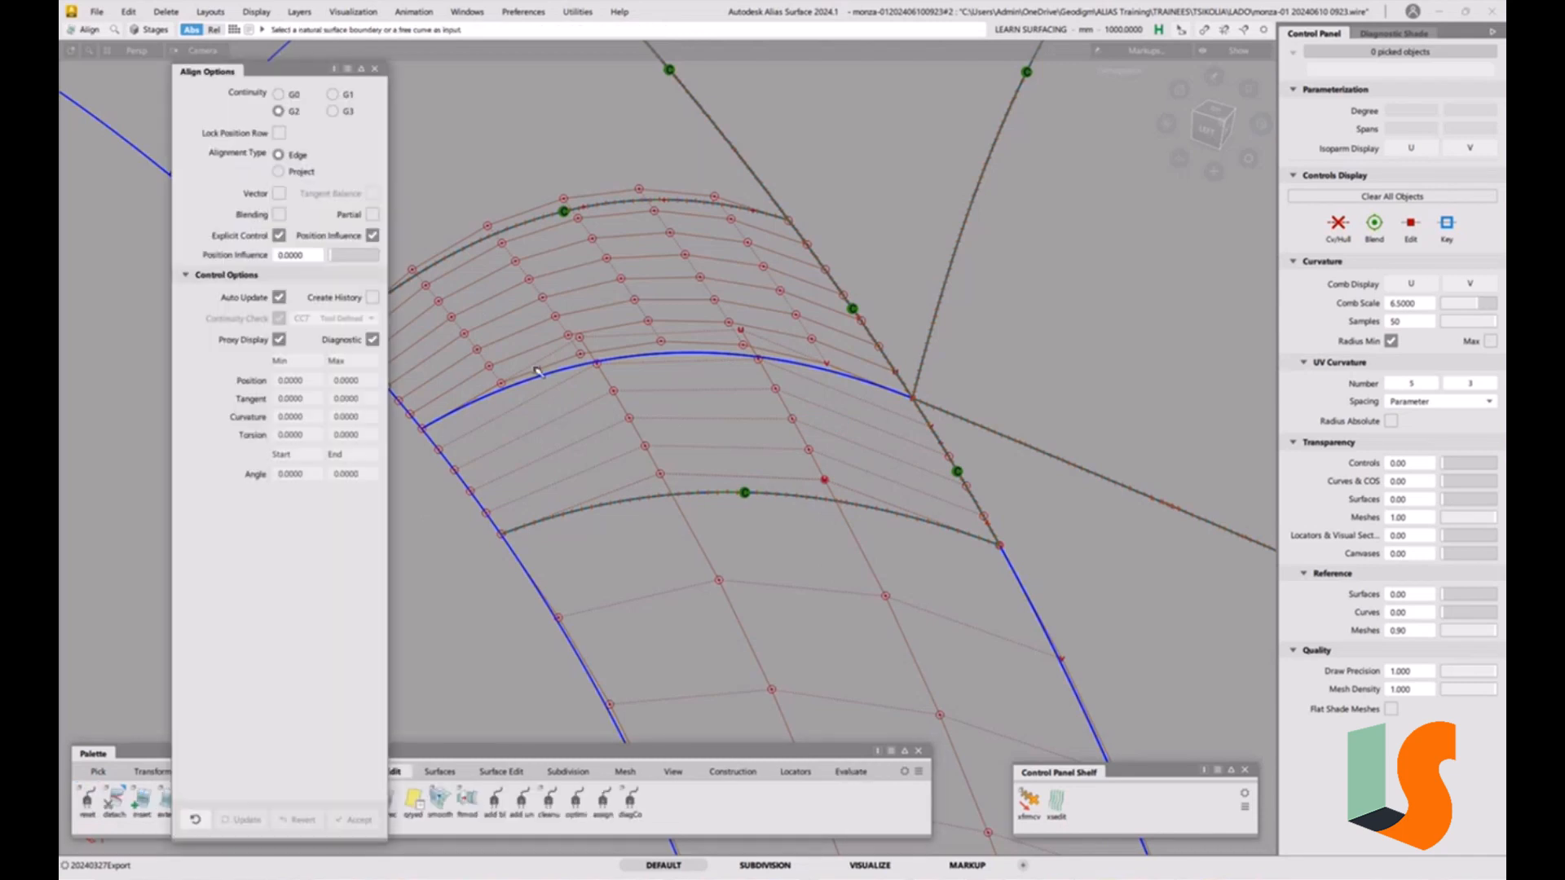
pyautogui.click(638, 357)
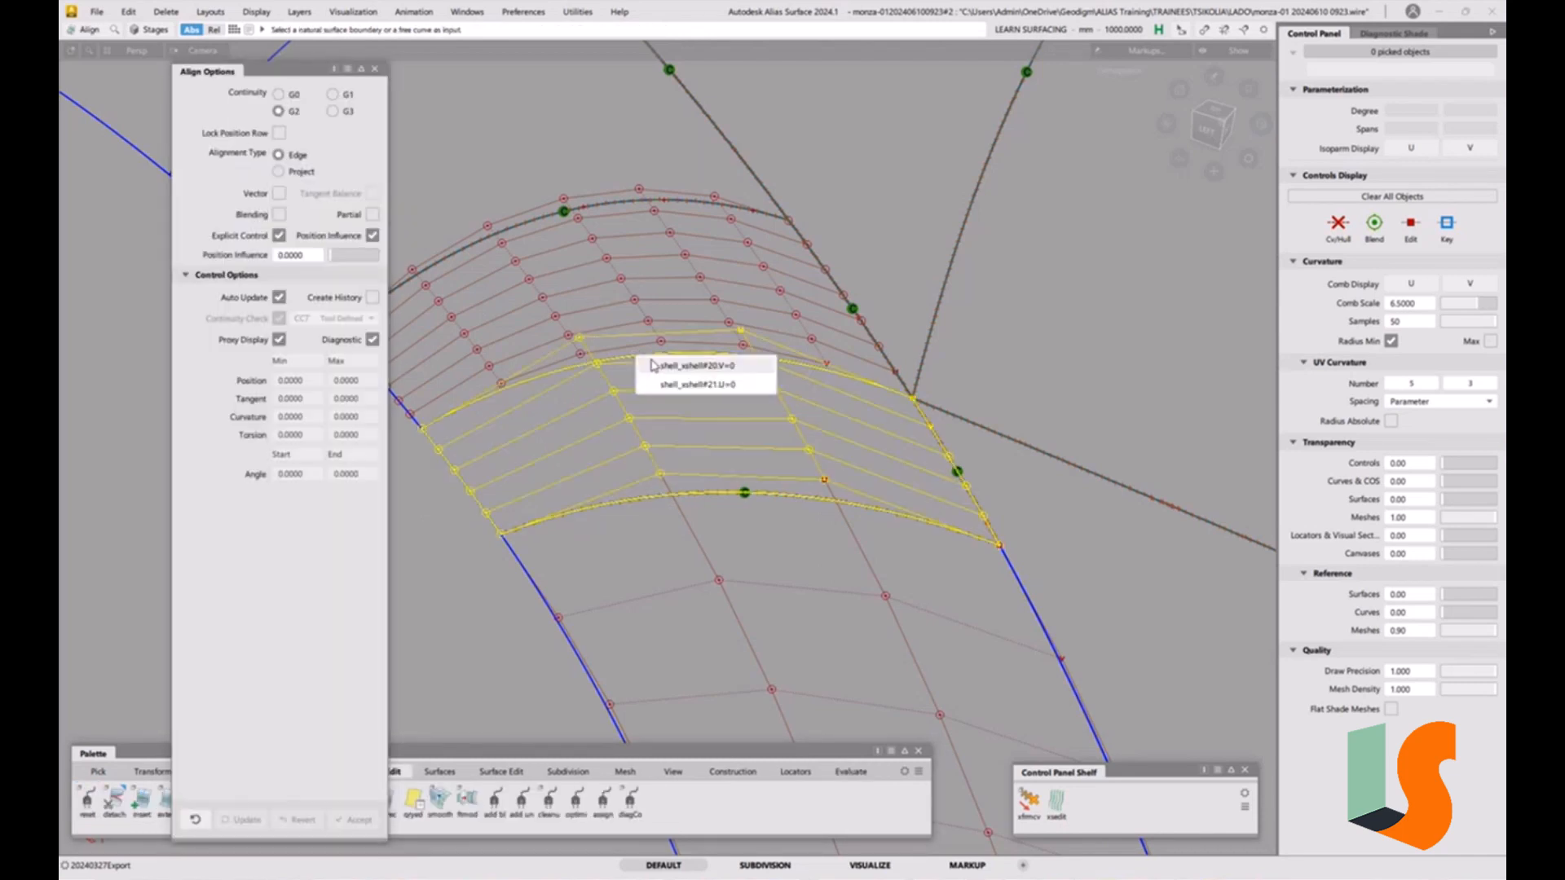
pyautogui.click(665, 368)
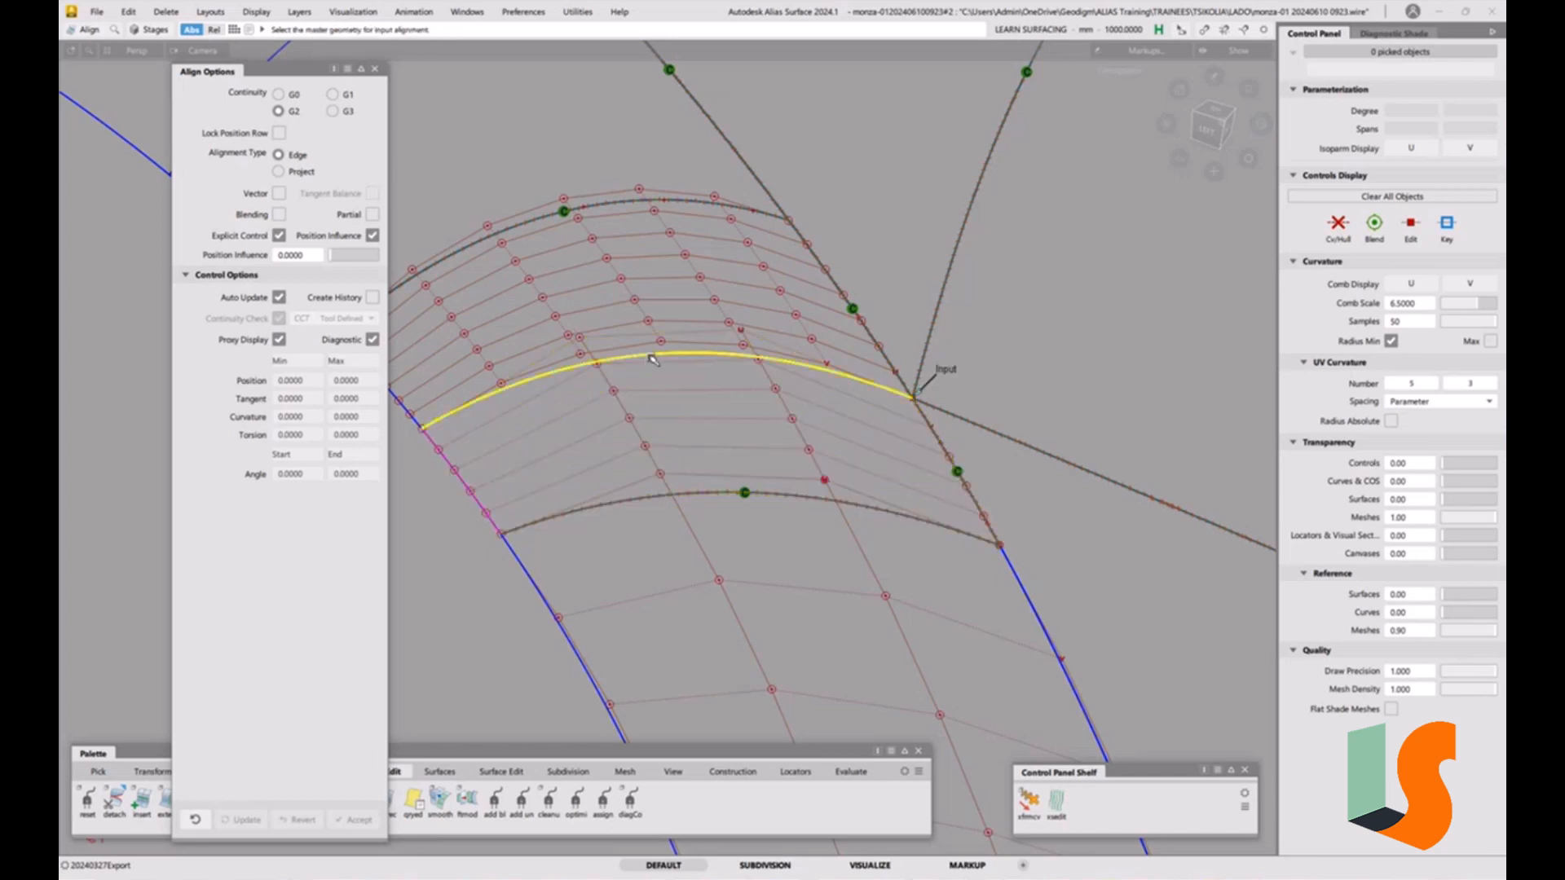
pyautogui.click(652, 359)
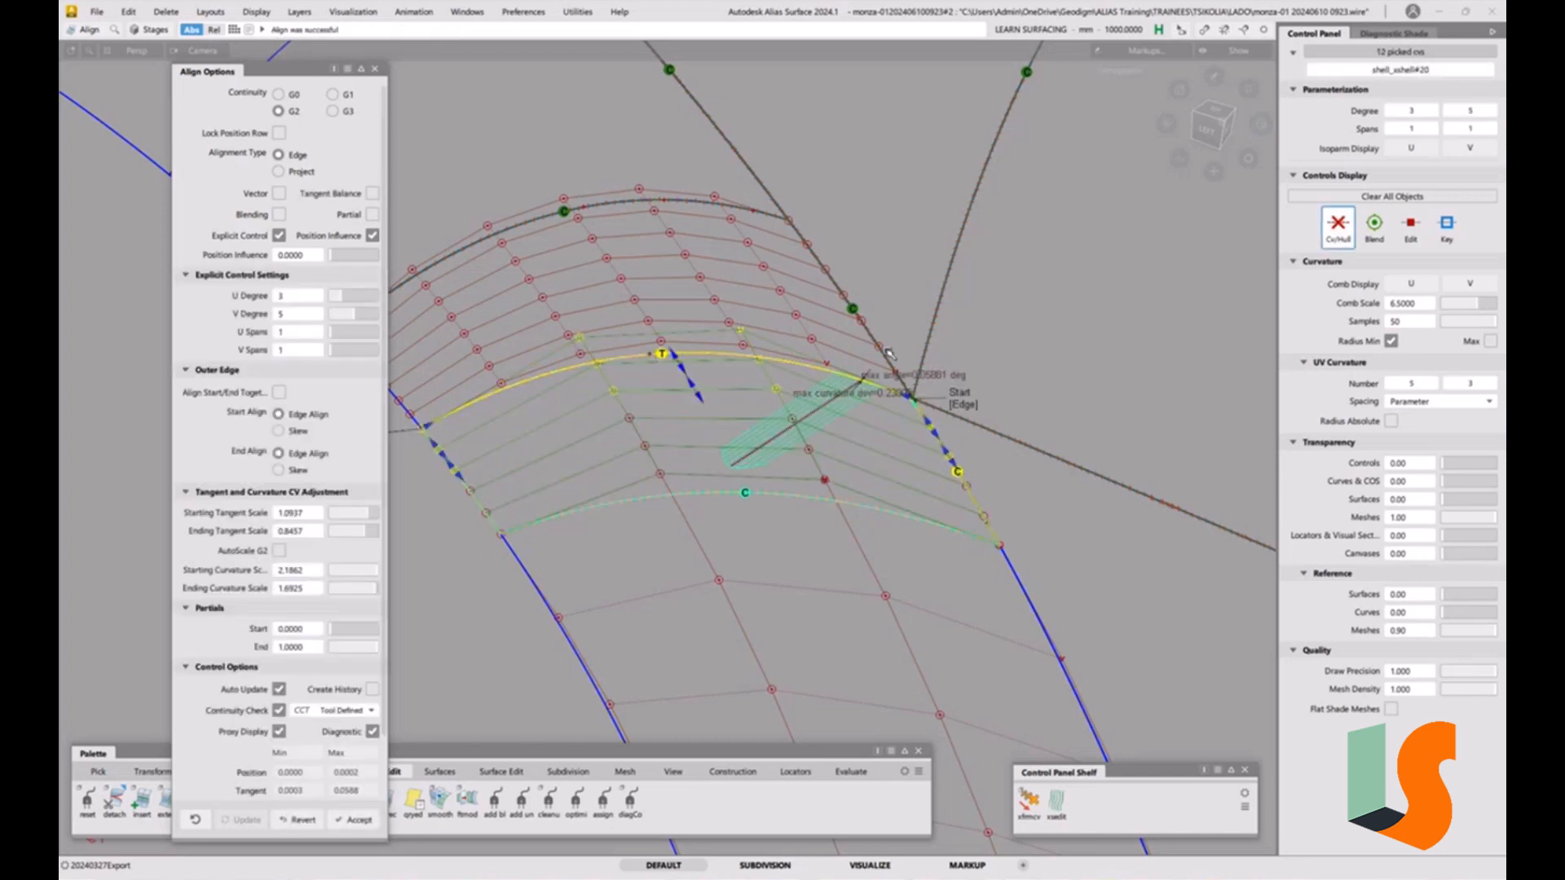
pyautogui.click(352, 297)
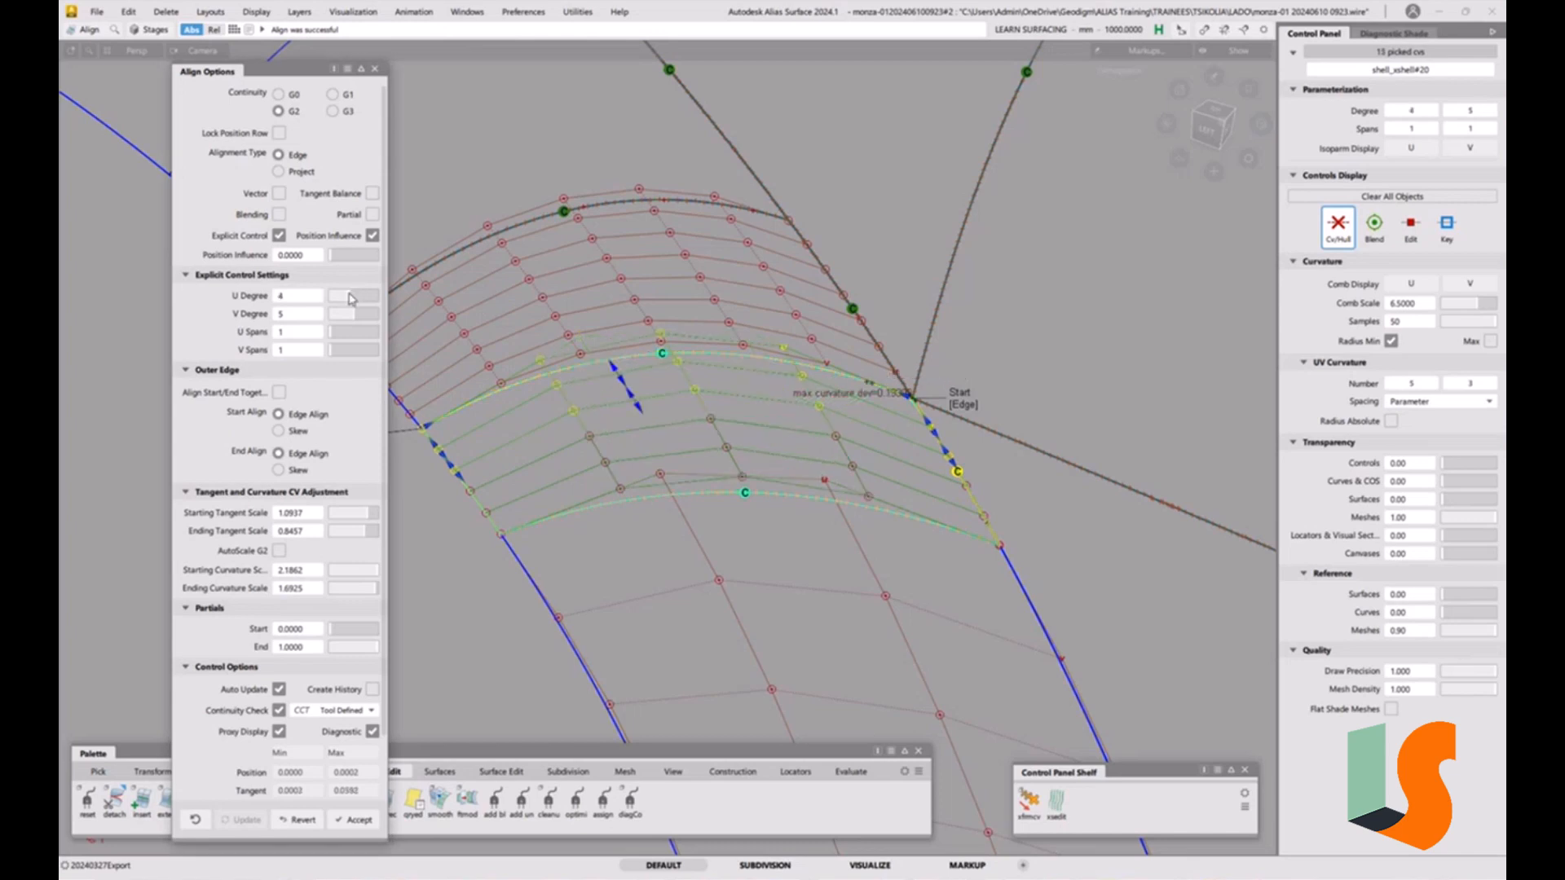
pyautogui.click(353, 297)
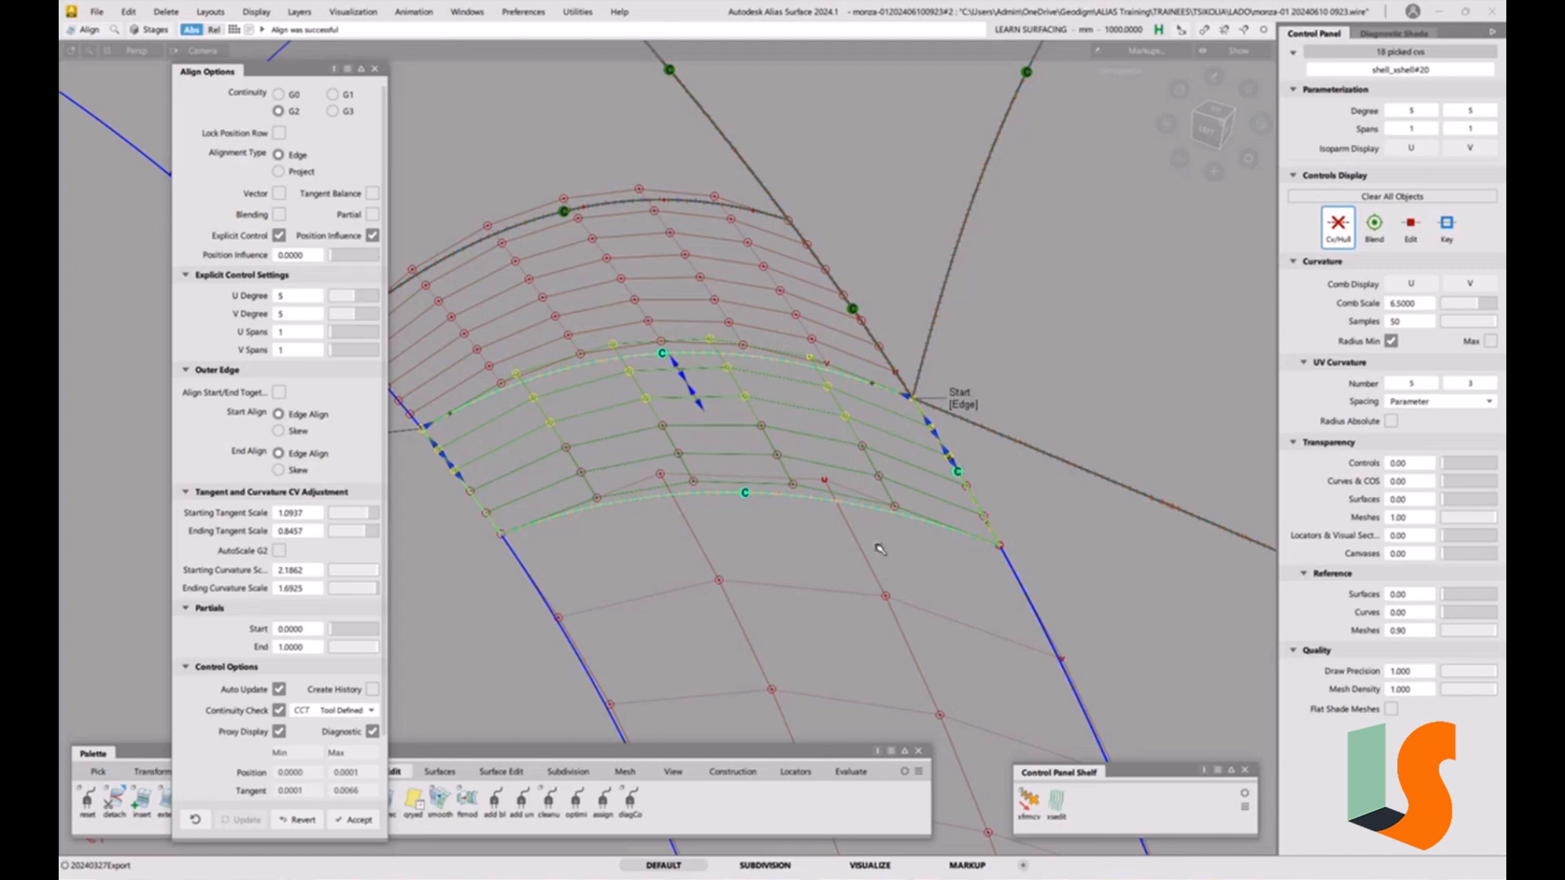
pyautogui.press('space')
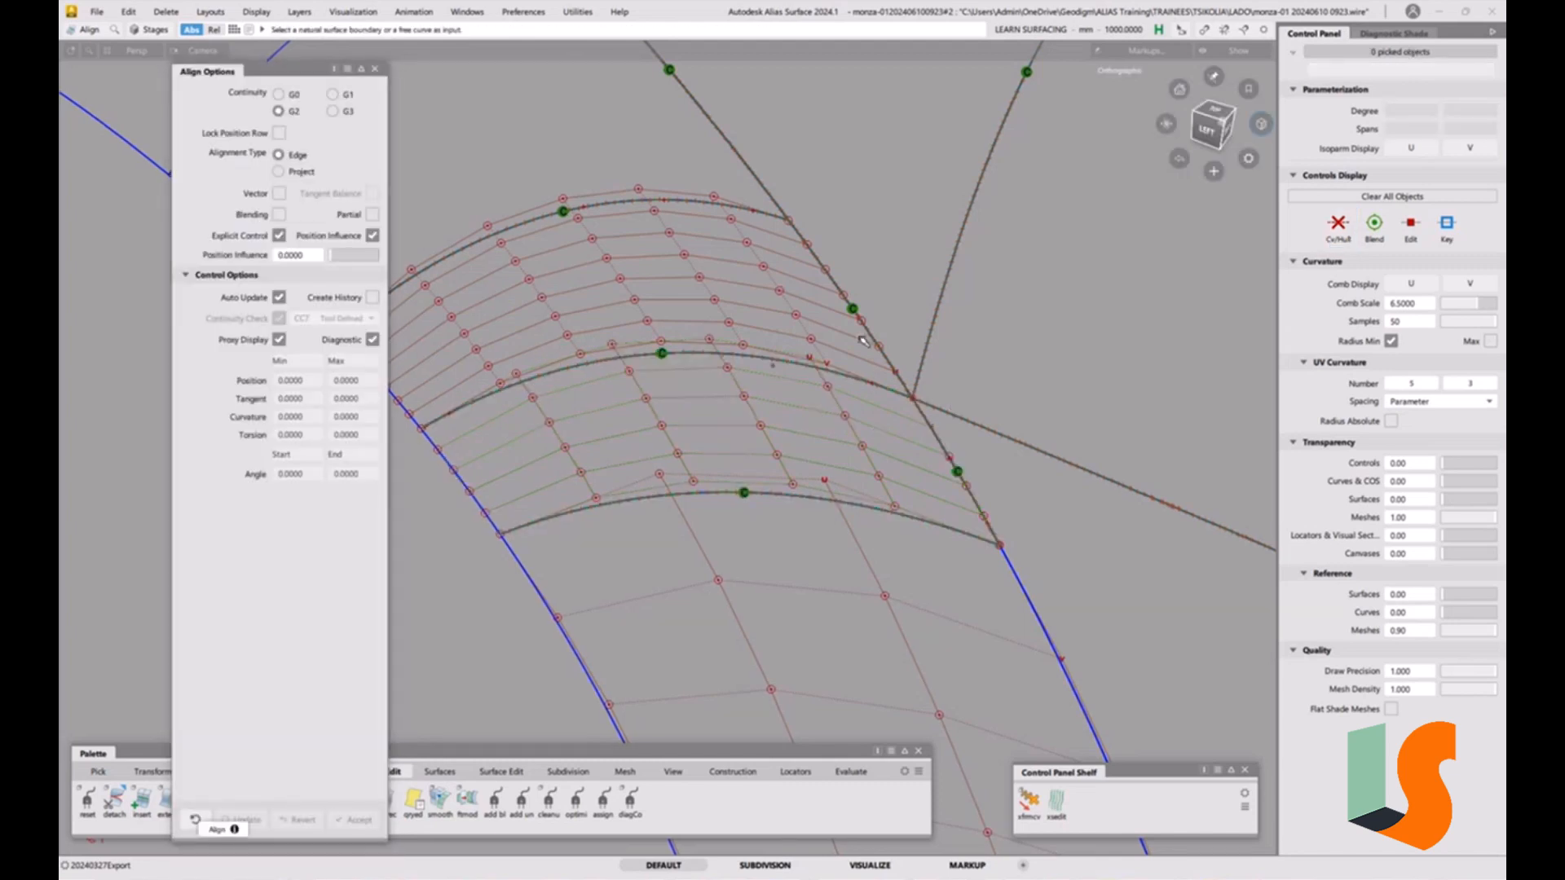
pyautogui.keyDown('alt'); pyautogui.keyDown('shift'); pyautogui.moveTo(950, 293); pyautogui.dragTo(808, 363); pyautogui.keyUp('shift'); pyautogui.keyUp('alt')
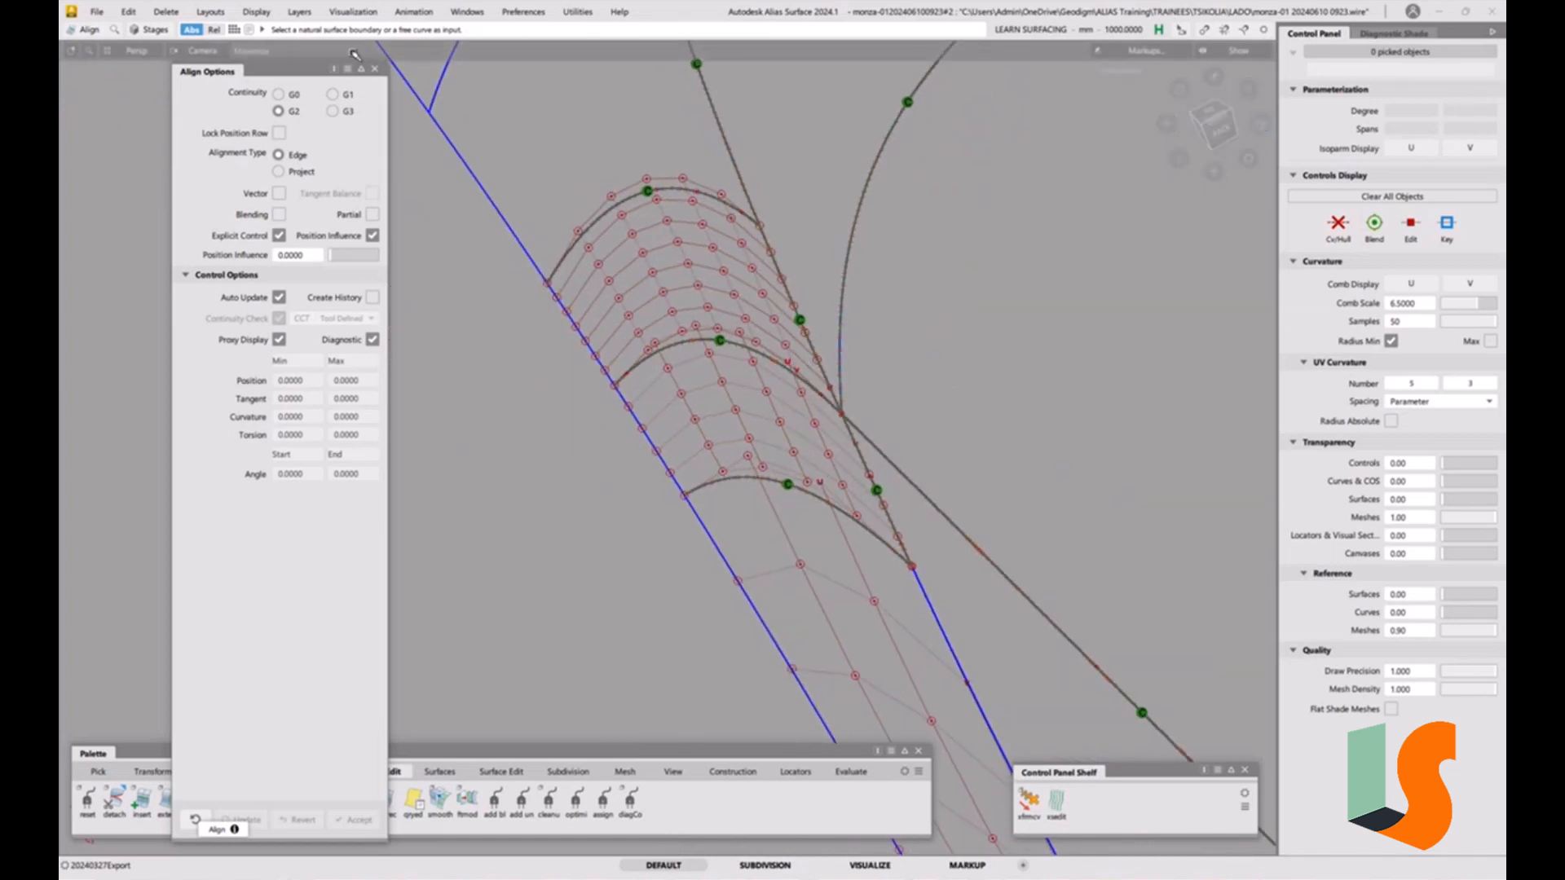
pyautogui.click(374, 68)
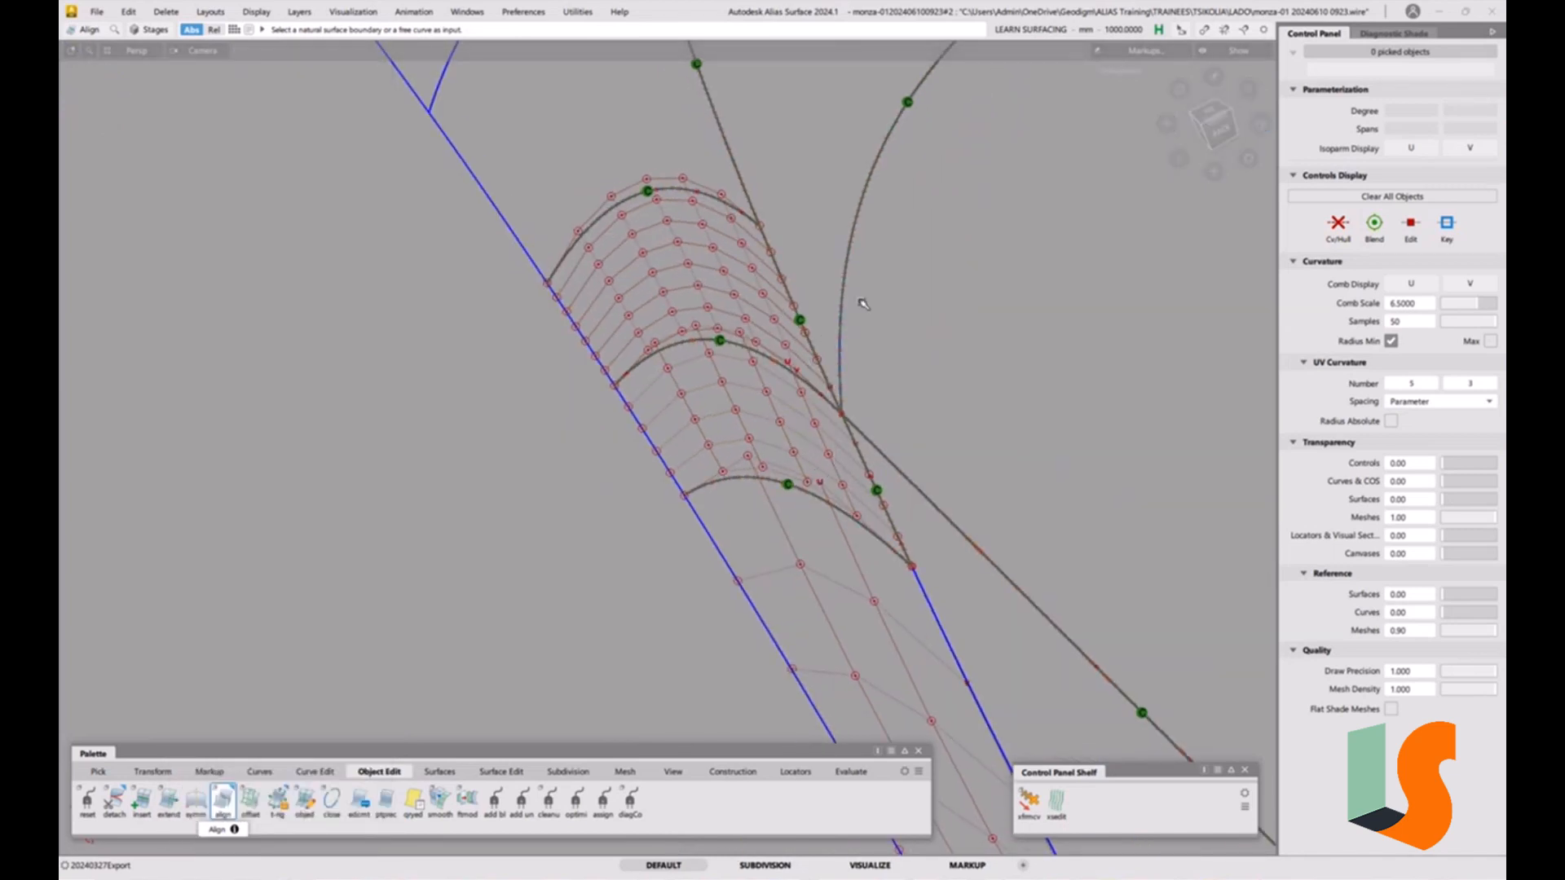
# Turn on horizontal zebra diagnostic shading and inspect the repaired fillet area from several angles.
pyautogui.keyDown('alt'); pyautogui.keyDown('shift'); pyautogui.moveTo(863, 304); pyautogui.dragTo(1055, 220); pyautogui.keyUp('shift'); pyautogui.keyUp('alt')
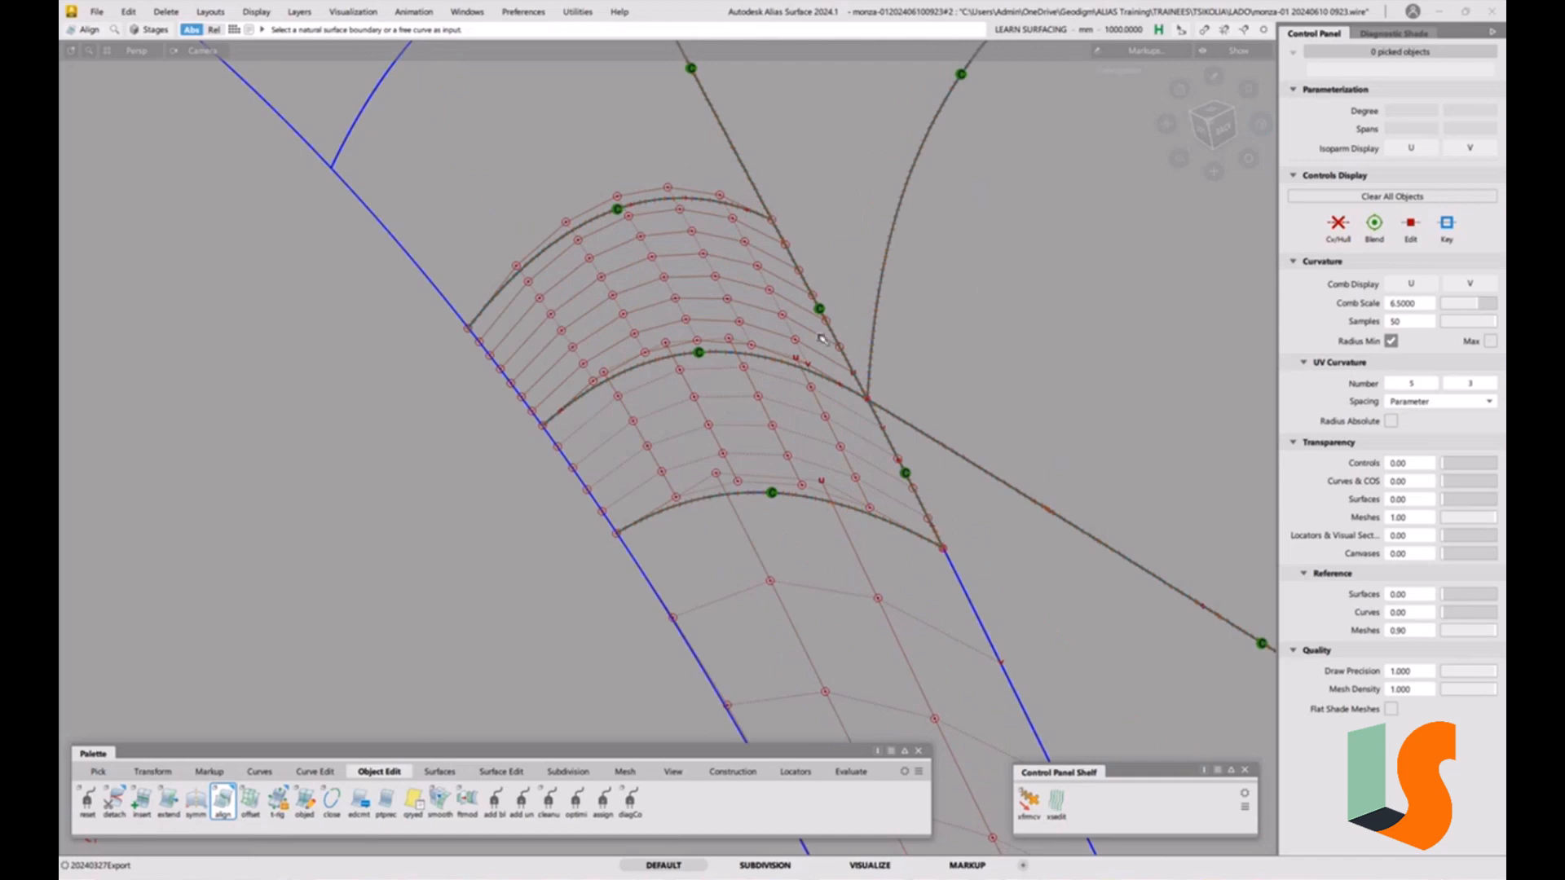
pyautogui.click(1394, 33)
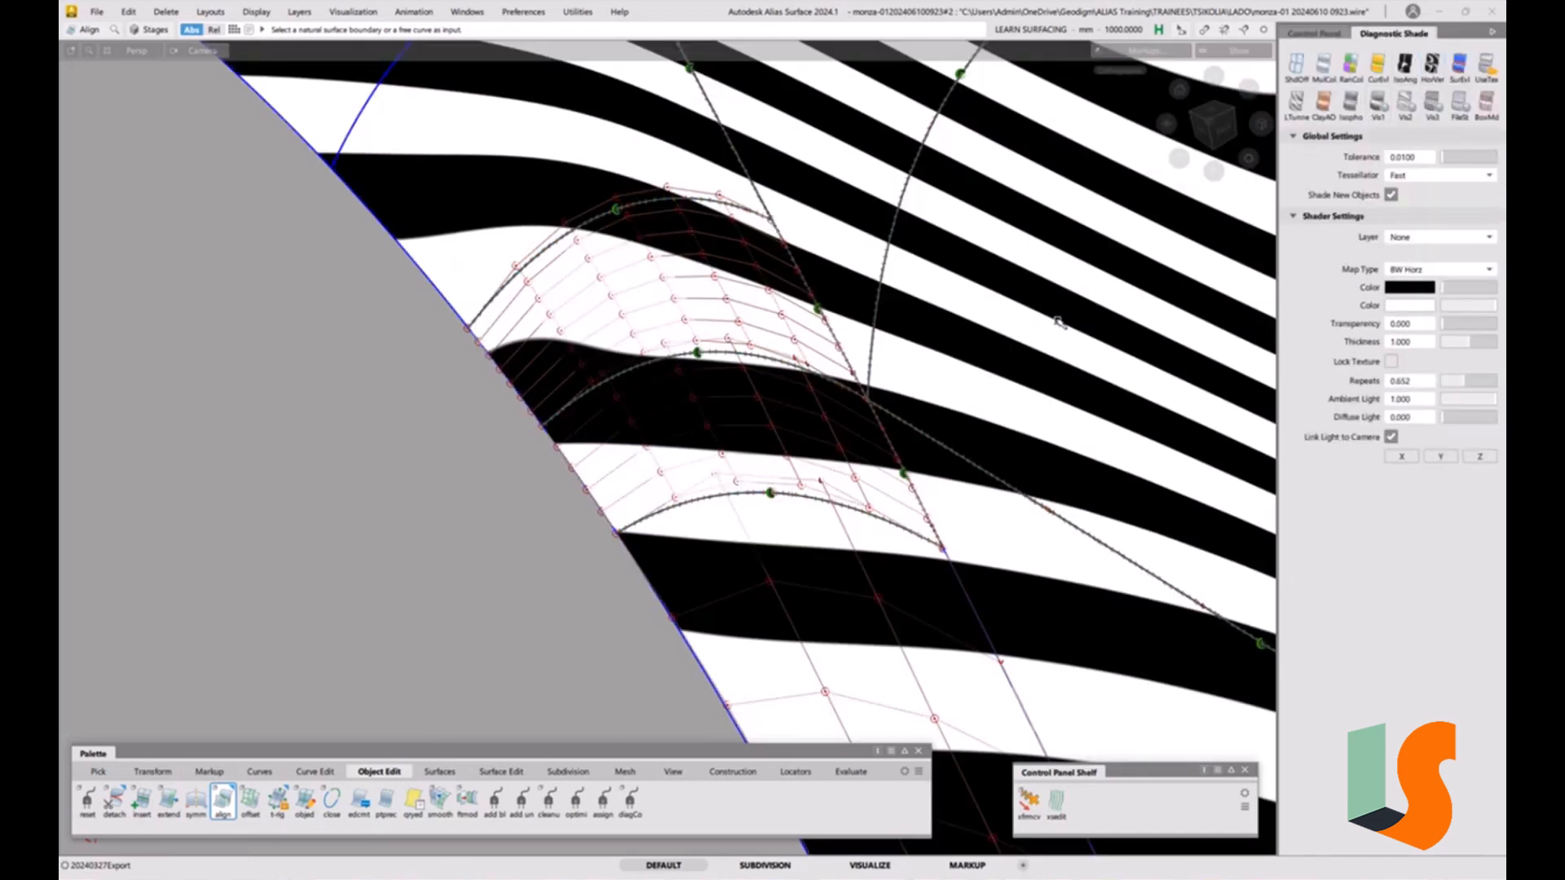
pyautogui.click(1432, 66)
pyautogui.moveTo(817, 379)
pyautogui.keyDown('alt'); pyautogui.keyDown('shift'); pyautogui.mouseDown()
pyautogui.moveTo(819, 356)
pyautogui.moveTo(839, 391)
pyautogui.moveTo(817, 437)
pyautogui.moveTo(953, 408)
pyautogui.moveTo(1059, 349)
pyautogui.moveTo(848, 393)
pyautogui.moveTo(604, 395)
pyautogui.moveTo(668, 385)
pyautogui.mouseUp(); pyautogui.keyUp('shift'); pyautogui.keyUp('alt')
pyautogui.press('1')
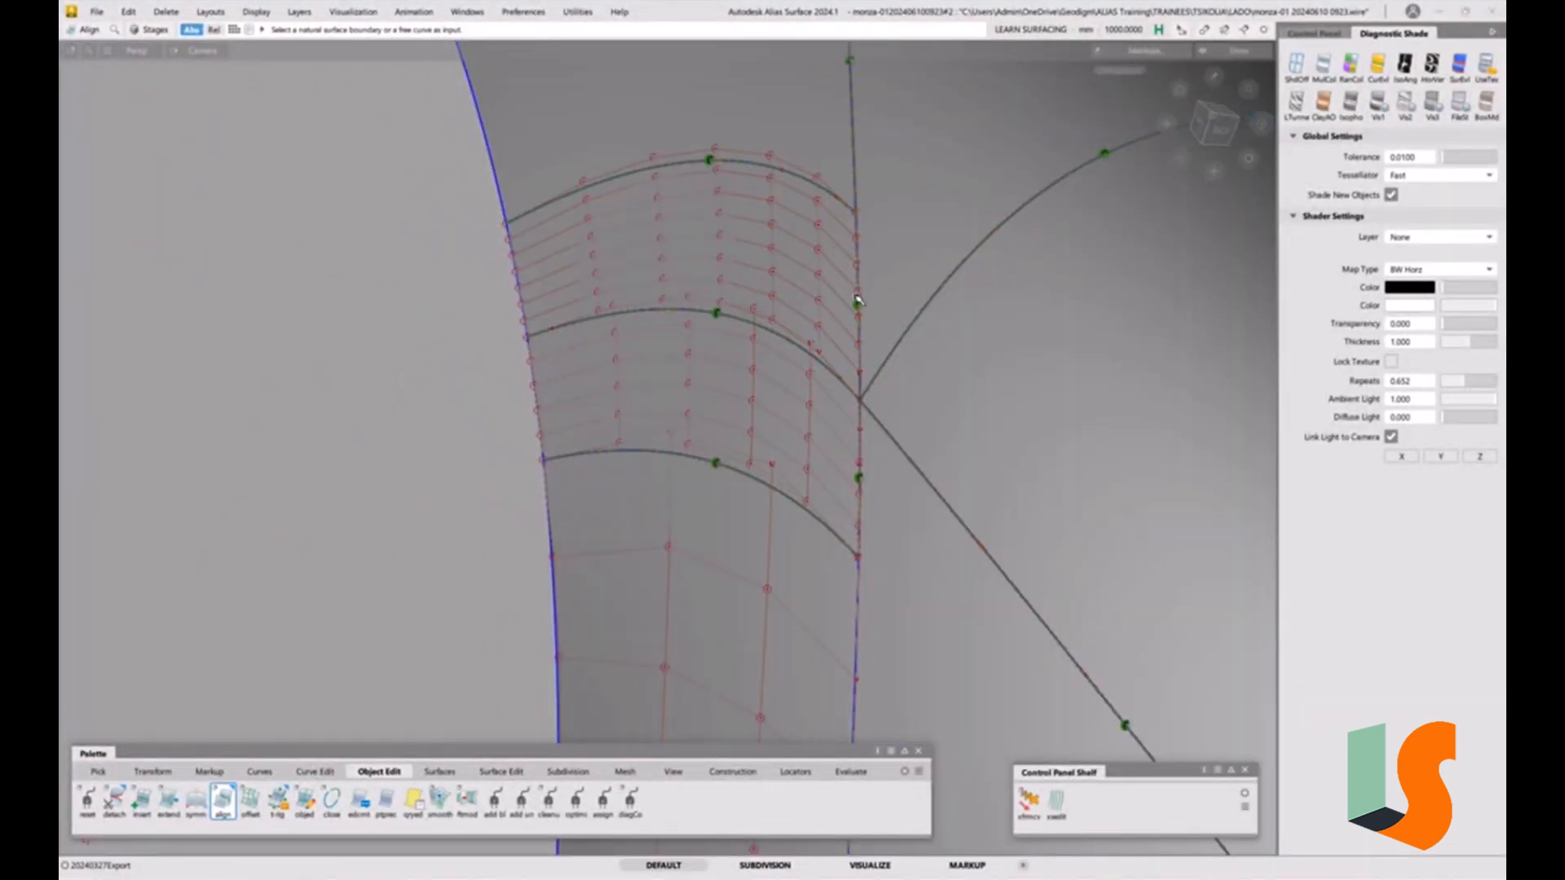
pyautogui.keyDown('alt'); pyautogui.keyDown('shift'); pyautogui.moveTo(858, 300); pyautogui.dragTo(816, 391, button='right'); pyautogui.keyUp('shift'); pyautogui.keyUp('alt')
pyautogui.keyDown('alt'); pyautogui.keyDown('shift'); pyautogui.moveTo(815, 391); pyautogui.dragTo(833, 360); pyautogui.keyUp('shift'); pyautogui.keyUp('alt')
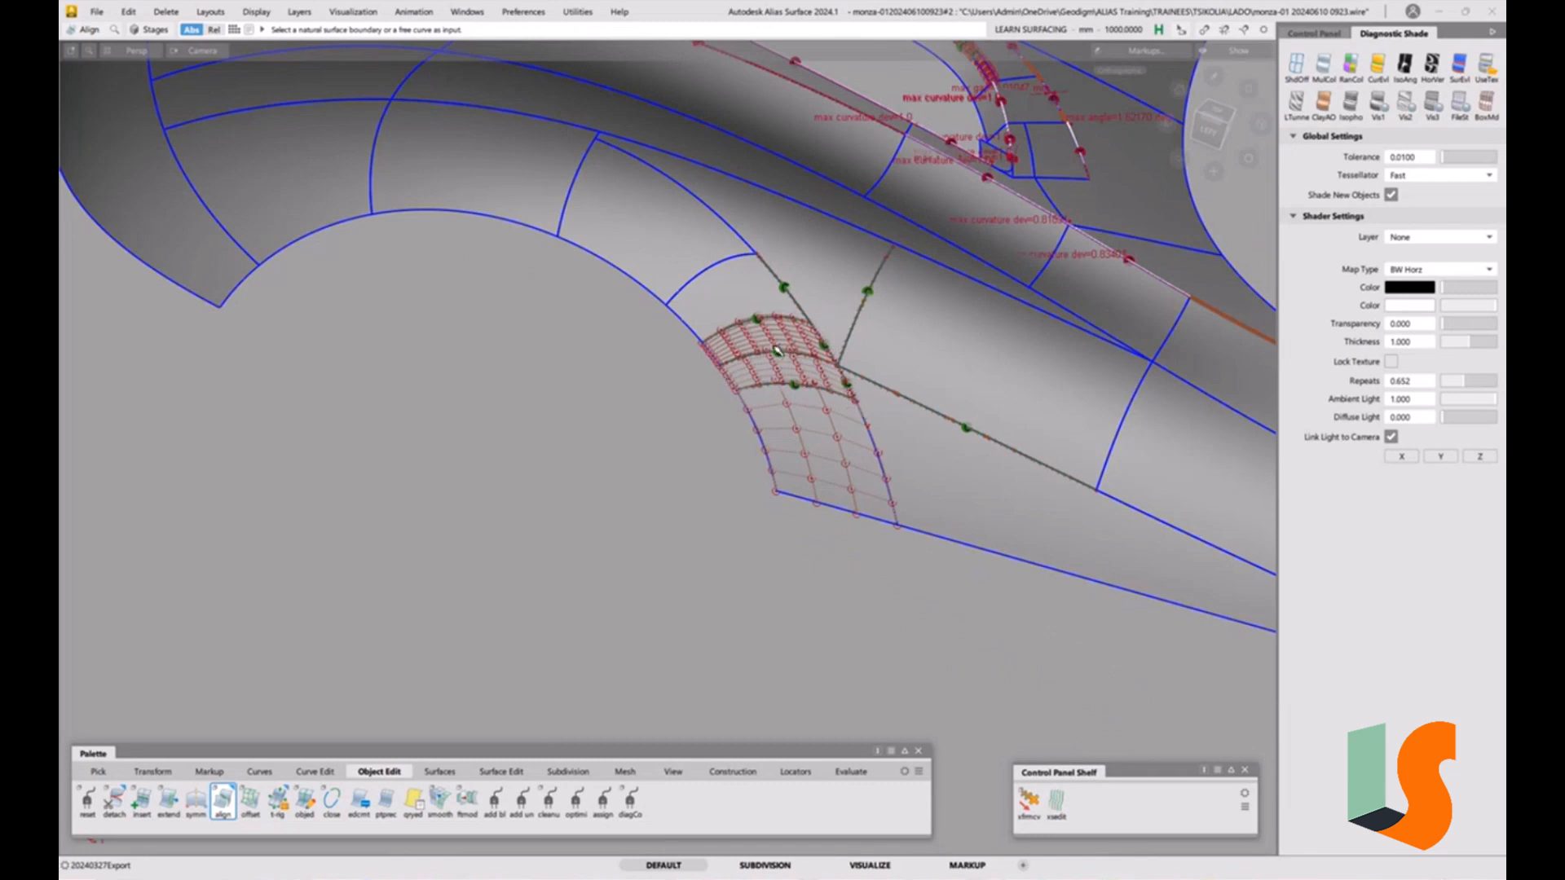
pyautogui.keyDown('alt'); pyautogui.keyDown('shift'); pyautogui.moveTo(797, 357); pyautogui.dragTo(774, 420); pyautogui.keyUp('shift'); pyautogui.keyUp('alt')
pyautogui.keyDown('alt'); pyautogui.keyDown('shift'); pyautogui.moveTo(774, 420); pyautogui.dragTo(772, 476, button='middle'); pyautogui.keyUp('shift'); pyautogui.keyUp('alt')
pyautogui.keyDown('alt'); pyautogui.keyDown('shift'); pyautogui.moveTo(799, 345); pyautogui.dragTo(798, 409, button='middle'); pyautogui.keyUp('shift'); pyautogui.keyUp('alt')
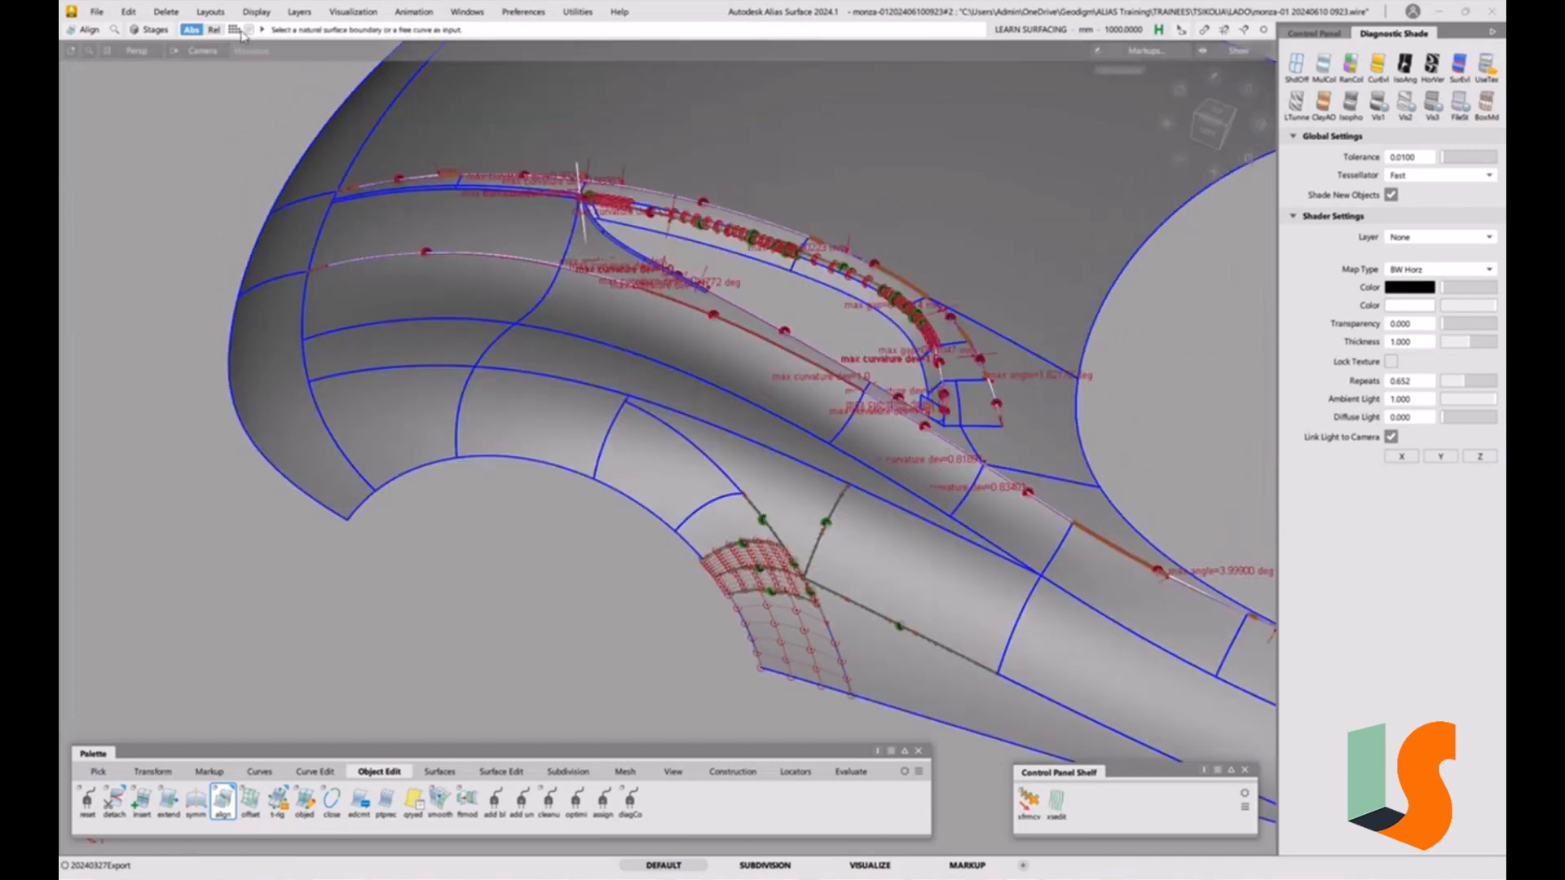
# Delete all locators in the model.
pyautogui.click(168, 13)
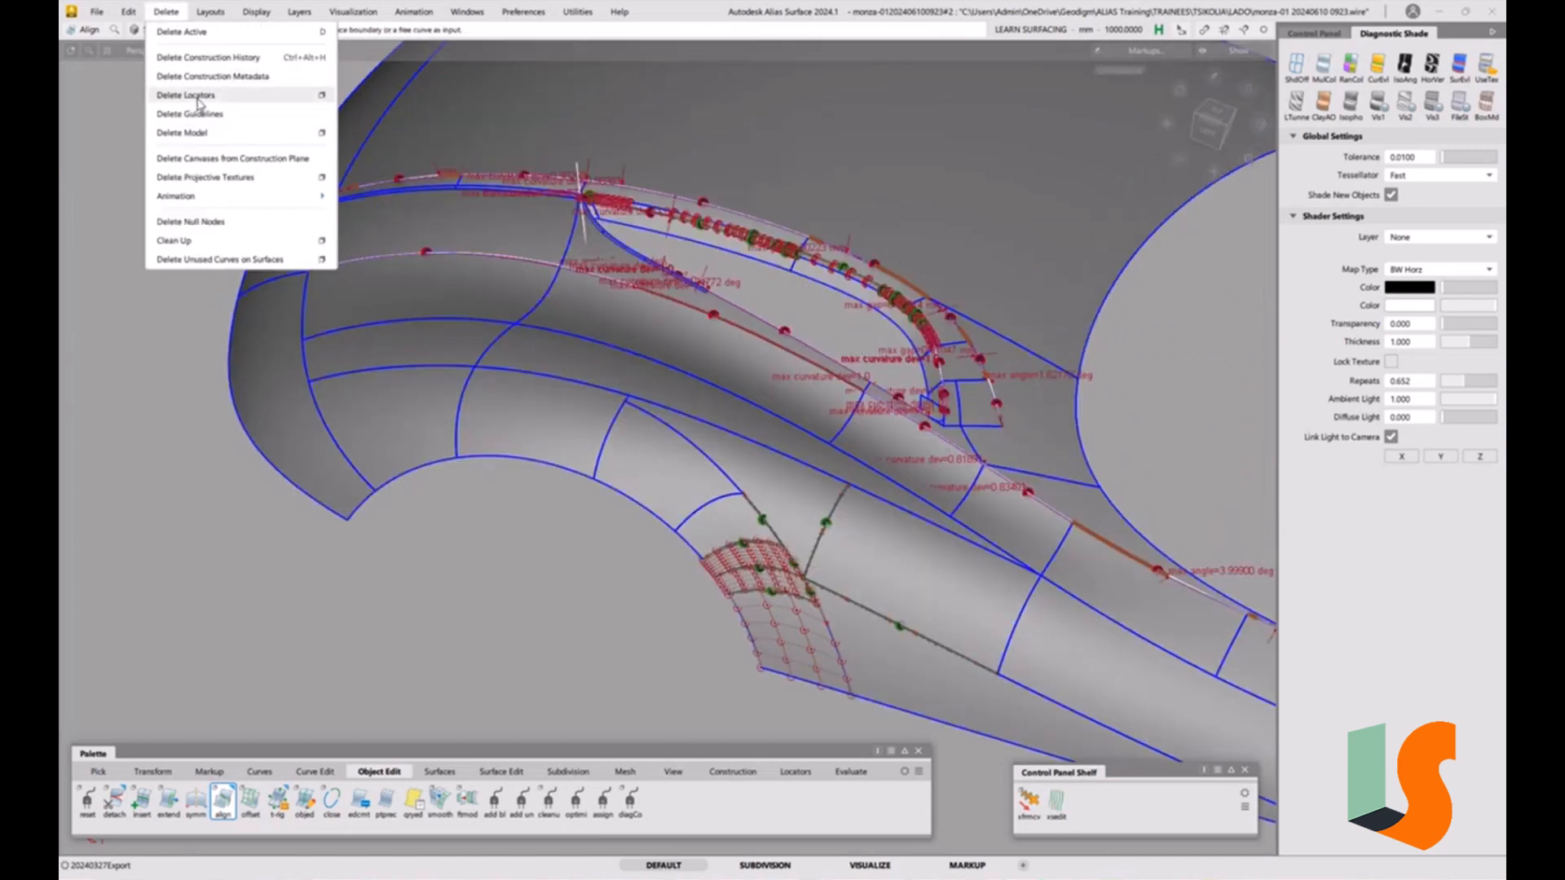
pyautogui.click(200, 96)
pyautogui.scroll(5, 915, 367)
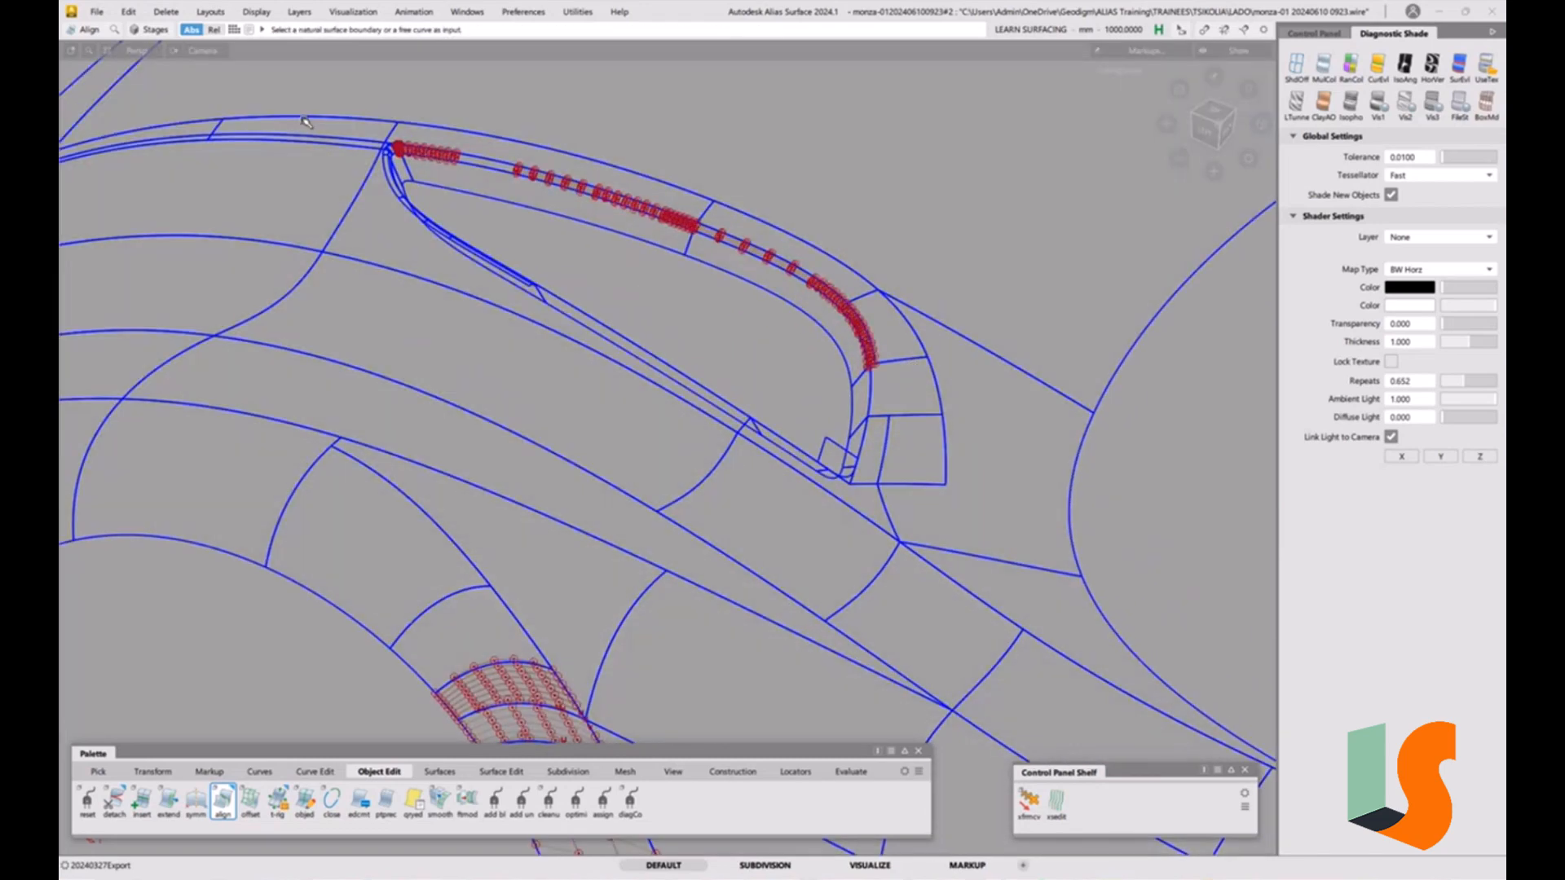
pyautogui.click(96, 11)
pyautogui.click(124, 160)
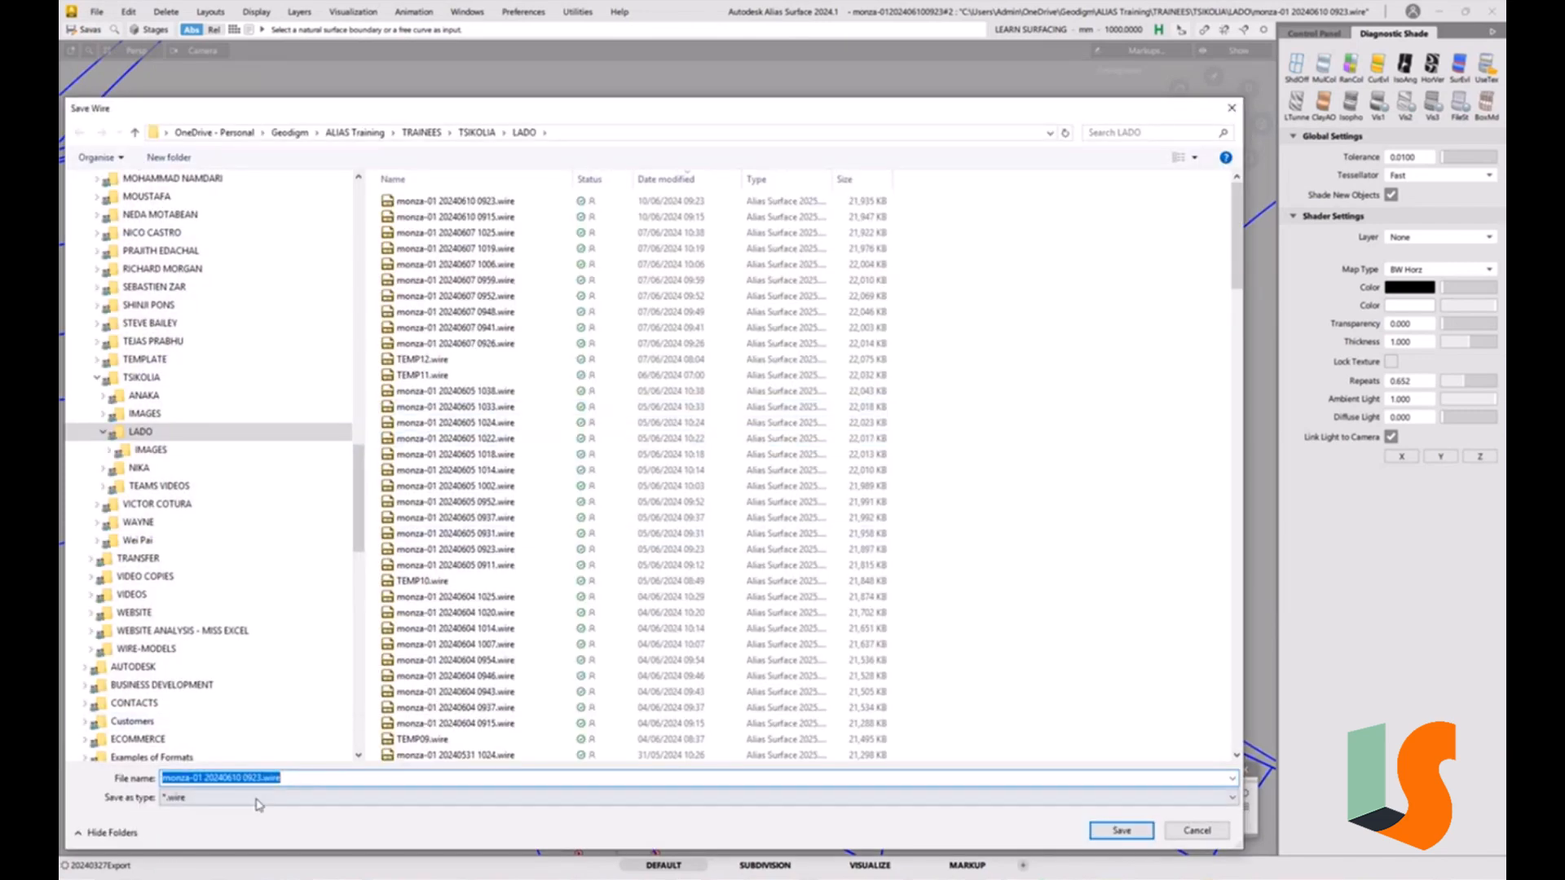
pyautogui.moveTo(252, 778); pyautogui.dragTo(377, 777)
pyautogui.write('27')
pyautogui.press('Return')
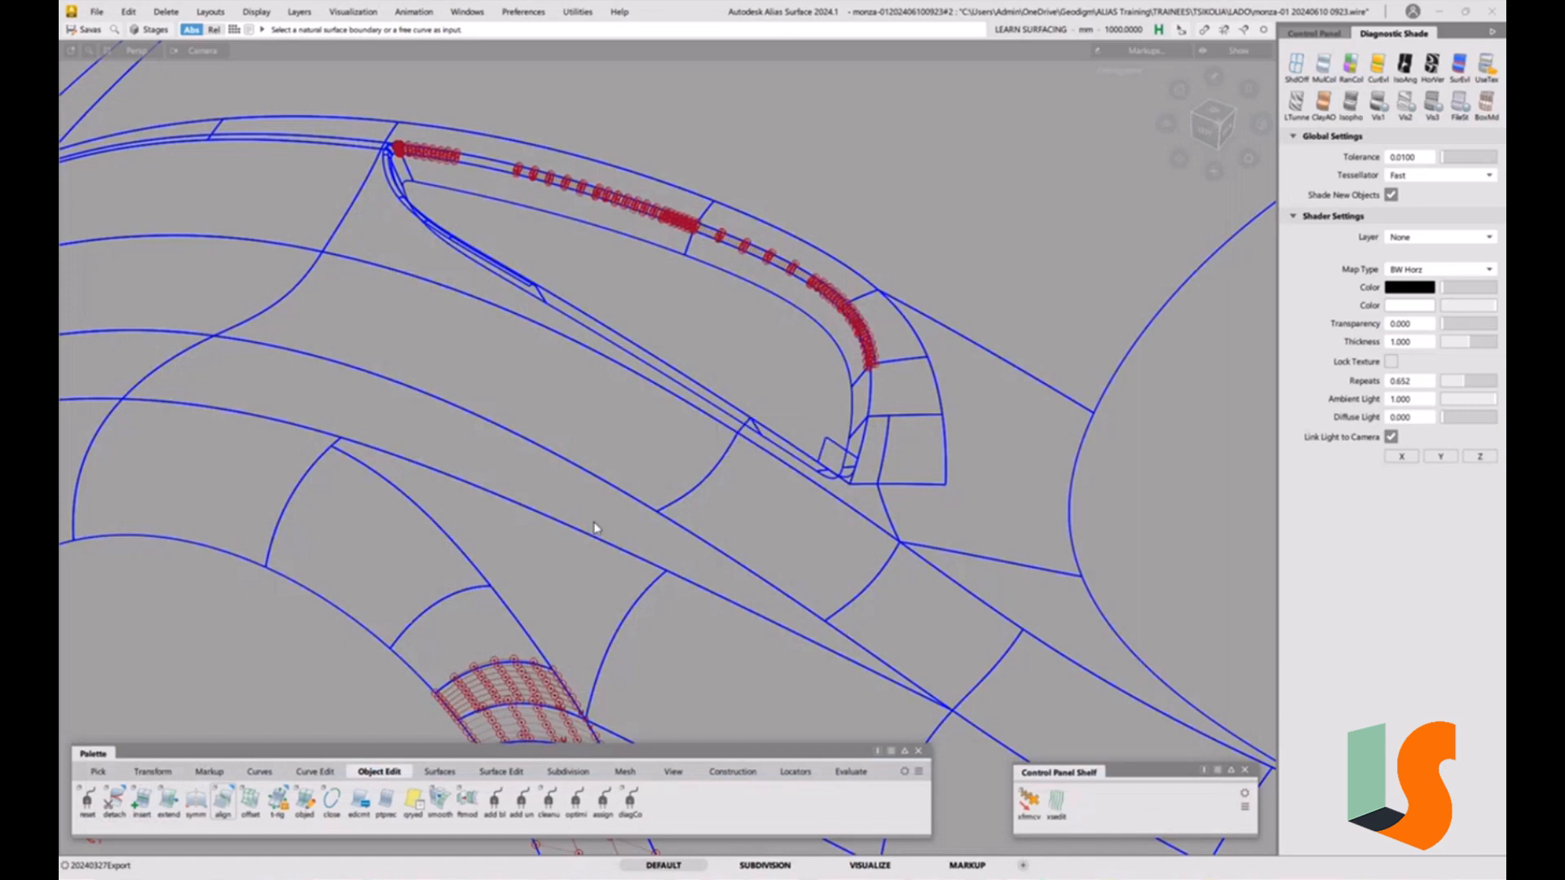
pyautogui.keyDown('alt'); pyautogui.keyDown('shift'); pyautogui.moveTo(880, 455); pyautogui.dragTo(948, 498); pyautogui.keyUp('shift'); pyautogui.keyUp('alt')
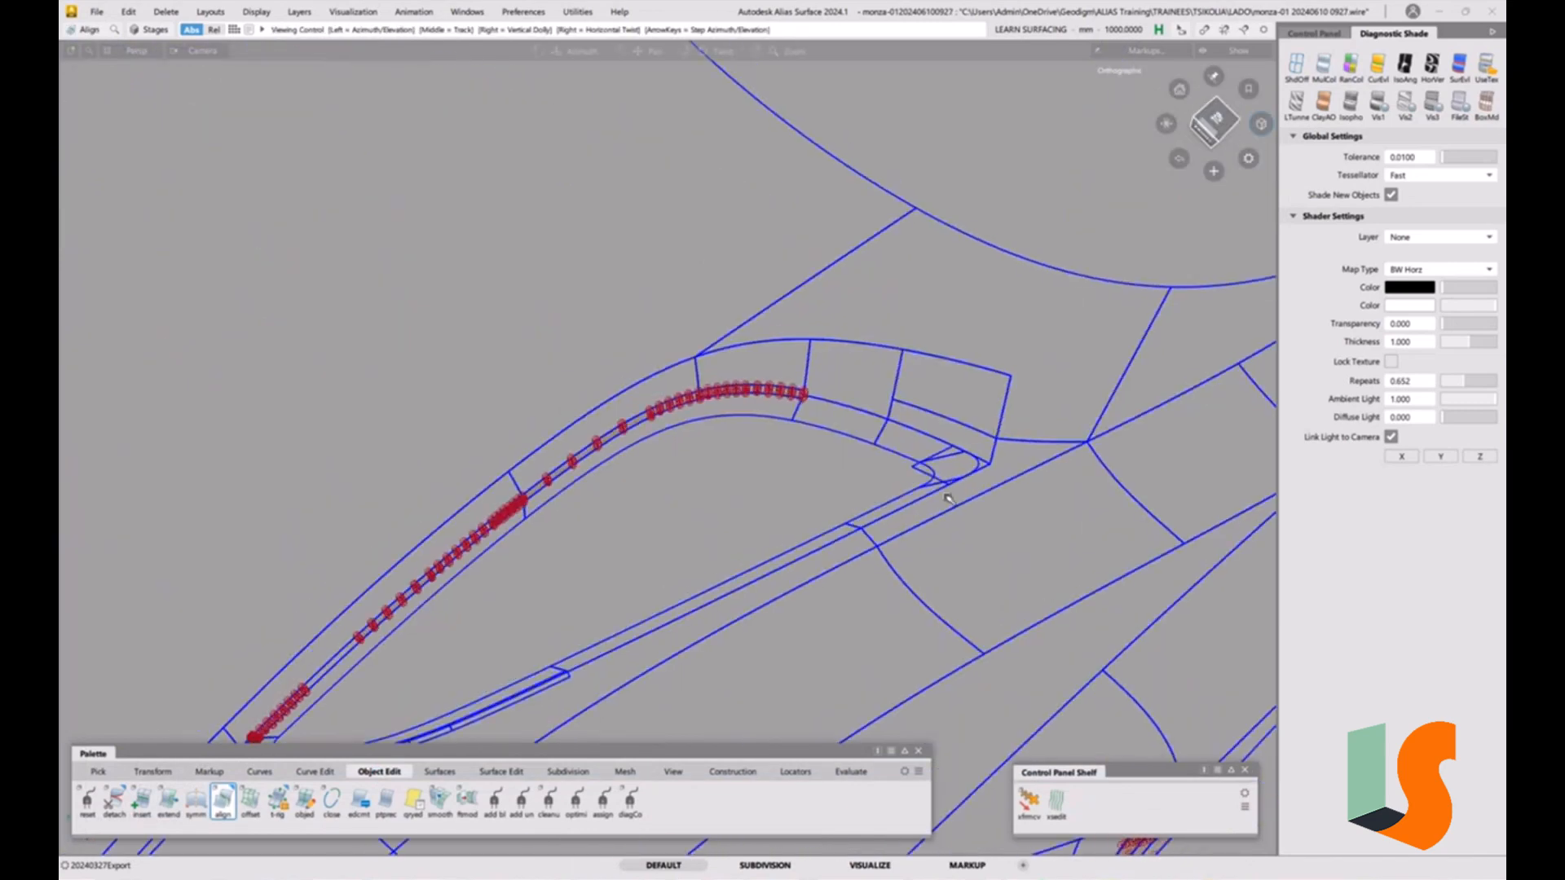
pyautogui.scroll(10, 796, 395)
pyautogui.keyDown('ctrl'); pyautogui.keyDown('shift'); pyautogui.moveTo(714, 361); pyautogui.dragTo(706, 444); pyautogui.keyUp('shift'); pyautogui.keyUp('ctrl')
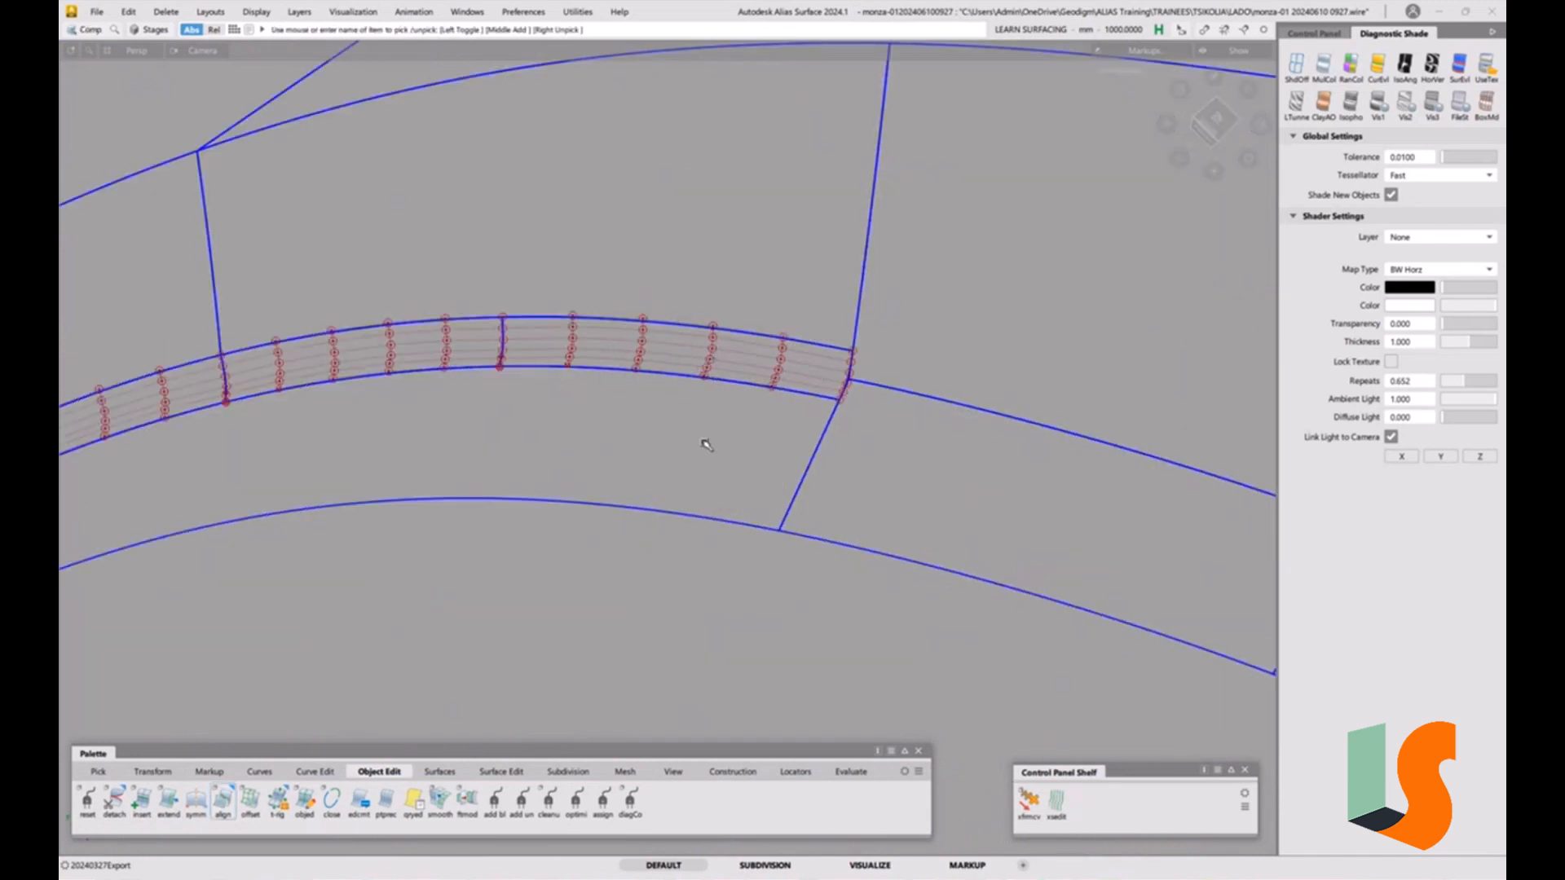
pyautogui.click(425, 772)
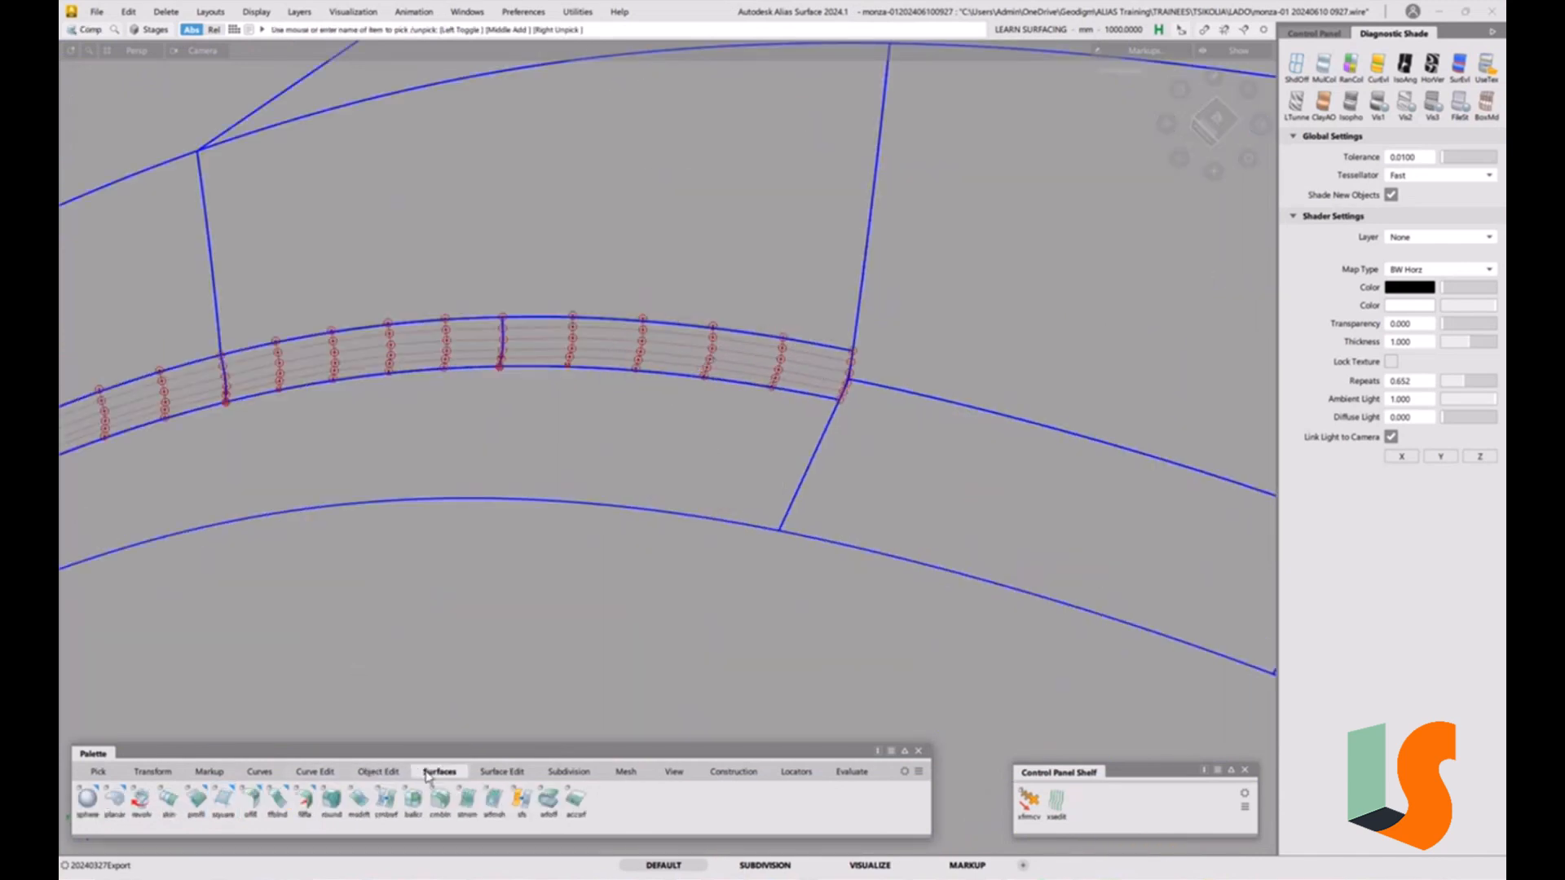
pyautogui.click(251, 799)
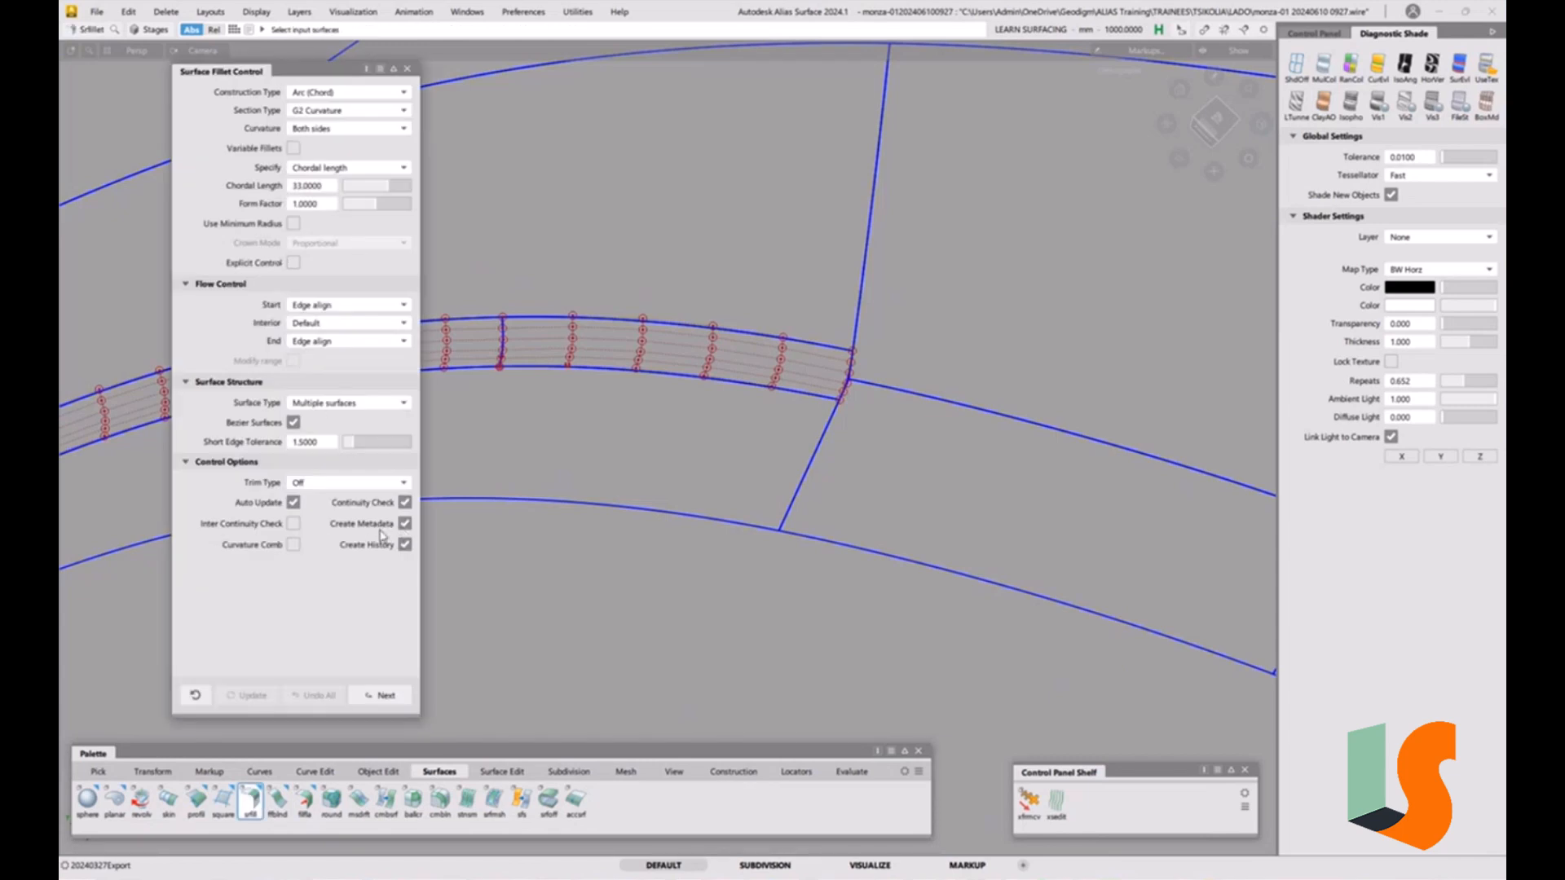
pyautogui.click(407, 69)
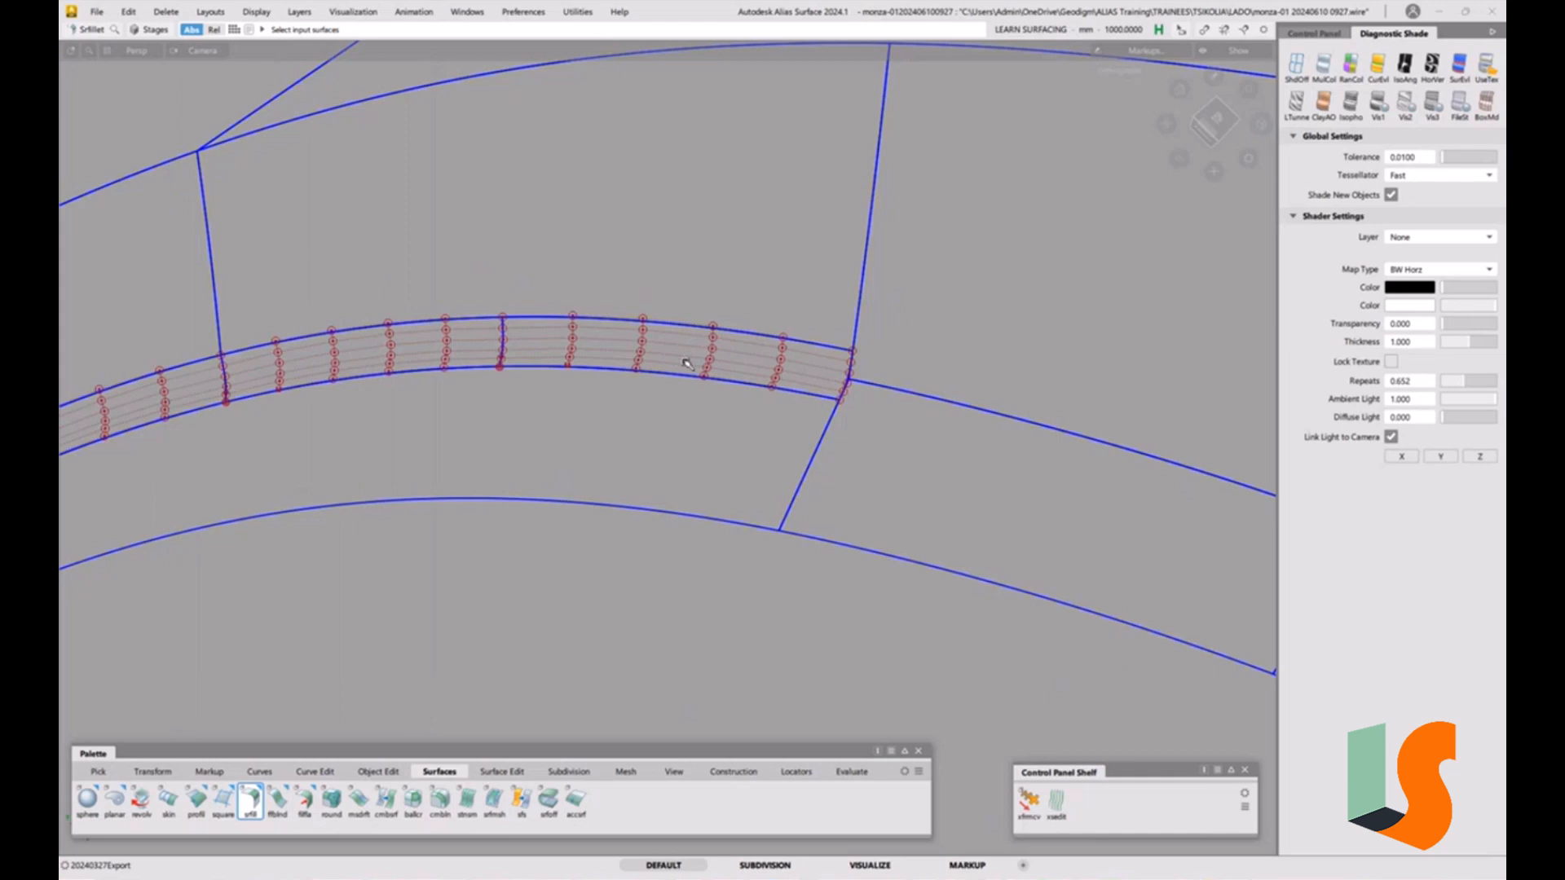
# Select the existing fillet surface and reopen Surface Fillet, loading its stored options.
pyautogui.keyDown('ctrl'); pyautogui.keyDown('shift'); pyautogui.moveTo(688, 364); pyautogui.dragTo(898, 358); pyautogui.keyUp('shift'); pyautogui.keyUp('ctrl')
pyautogui.click(695, 375)
pyautogui.keyDown('alt'); pyautogui.keyDown('shift'); pyautogui.moveTo(898, 359); pyautogui.dragTo(916, 414, button='right'); pyautogui.keyUp('shift'); pyautogui.keyUp('alt')
pyautogui.keyDown('alt'); pyautogui.keyDown('shift'); pyautogui.moveTo(915, 414); pyautogui.dragTo(820, 415, button='middle'); pyautogui.keyUp('shift'); pyautogui.keyUp('alt')
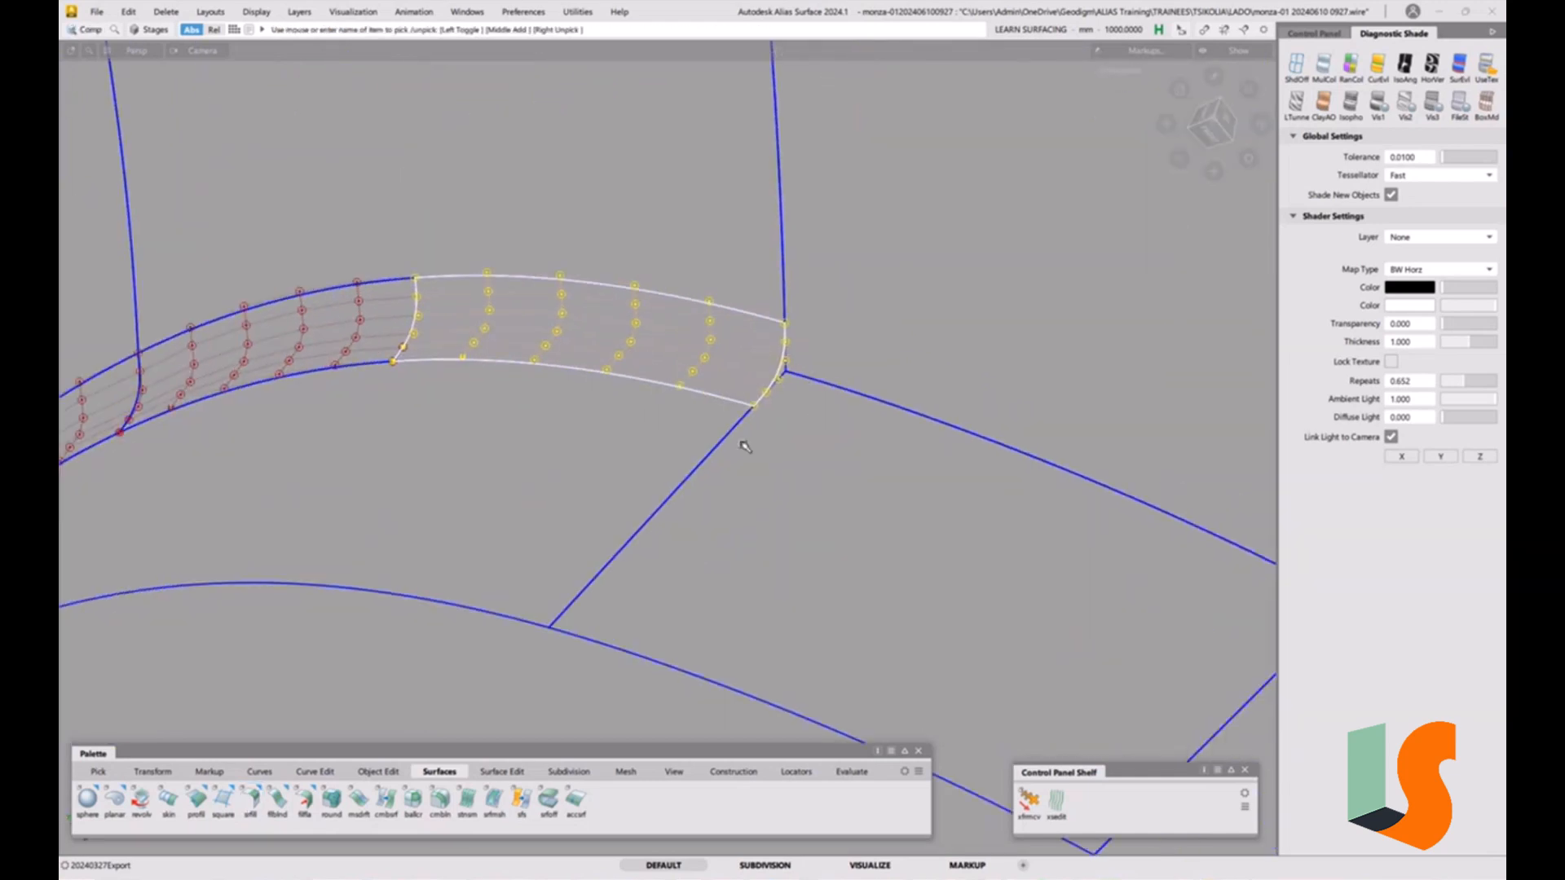
pyautogui.click(250, 800)
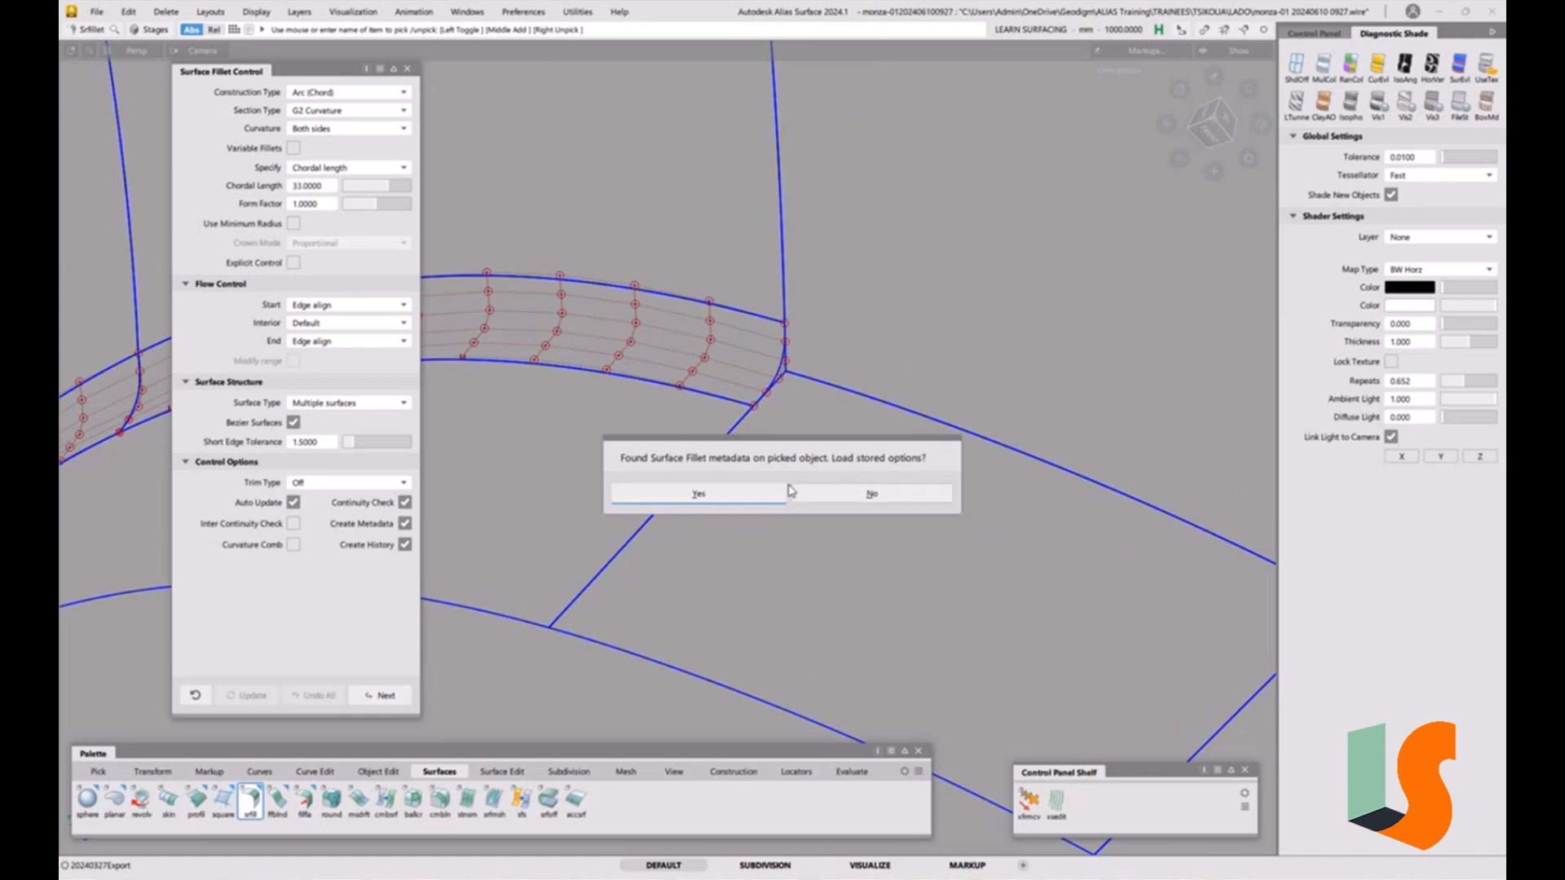
pyautogui.click(702, 493)
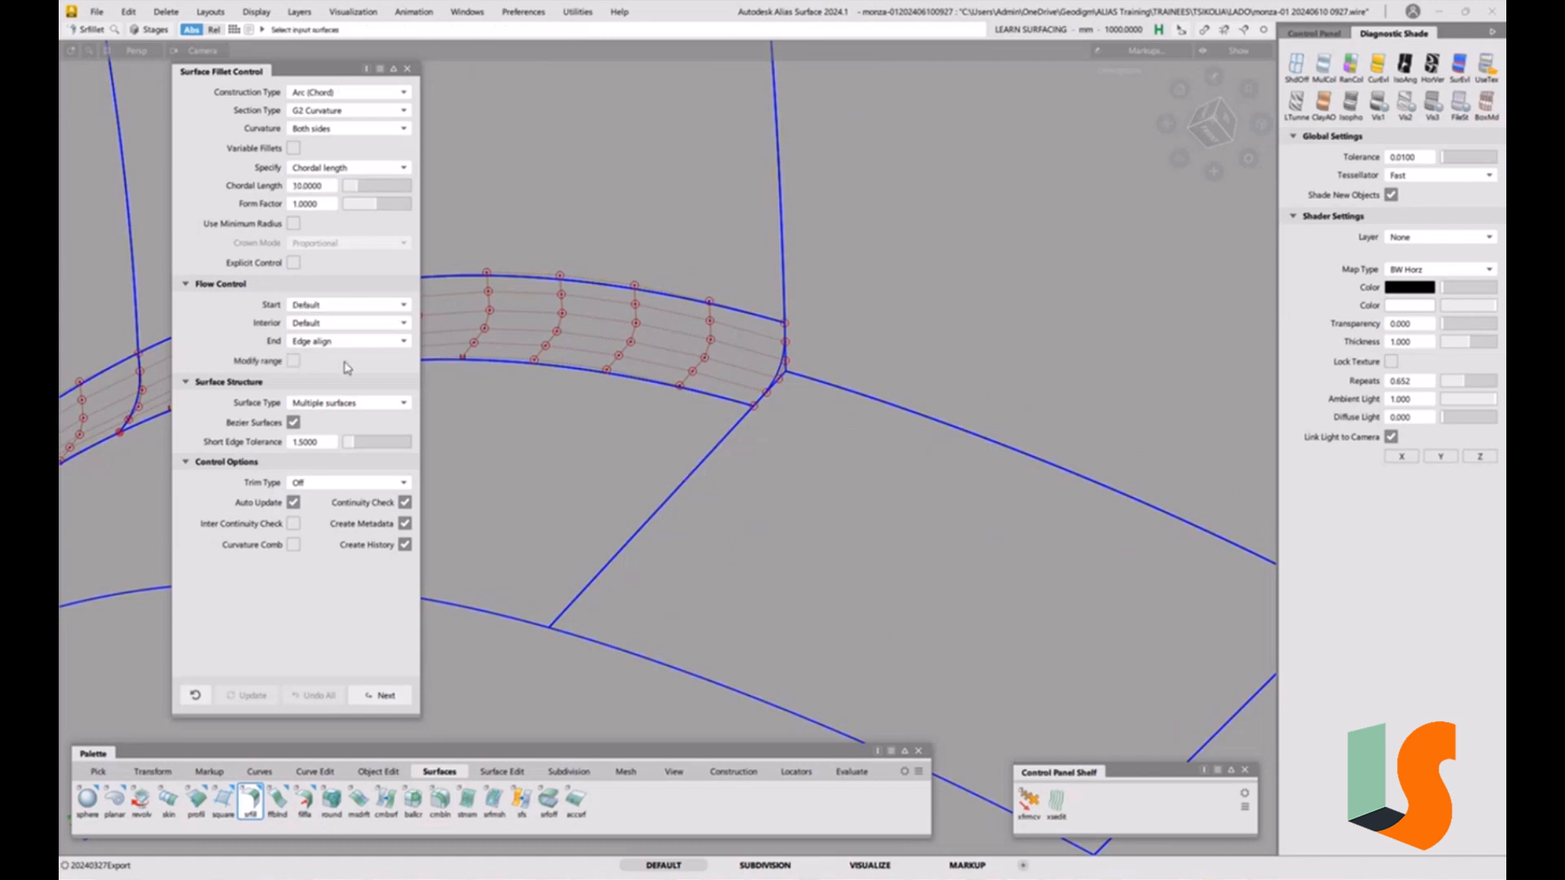
# Select the two adjacent surface sets for the fillet, set the Start flow control to Edge align and Trim Type to Automatic.
pyautogui.keyDown('alt'); pyautogui.keyDown('shift'); pyautogui.moveTo(834, 422); pyautogui.dragTo(843, 462, button='right'); pyautogui.keyUp('shift'); pyautogui.keyUp('alt')
pyautogui.keyDown('alt'); pyautogui.keyDown('shift'); pyautogui.moveTo(843, 461); pyautogui.dragTo(787, 468, button='middle'); pyautogui.keyUp('shift'); pyautogui.keyUp('alt')
pyautogui.click(818, 417)
pyautogui.click(808, 360)
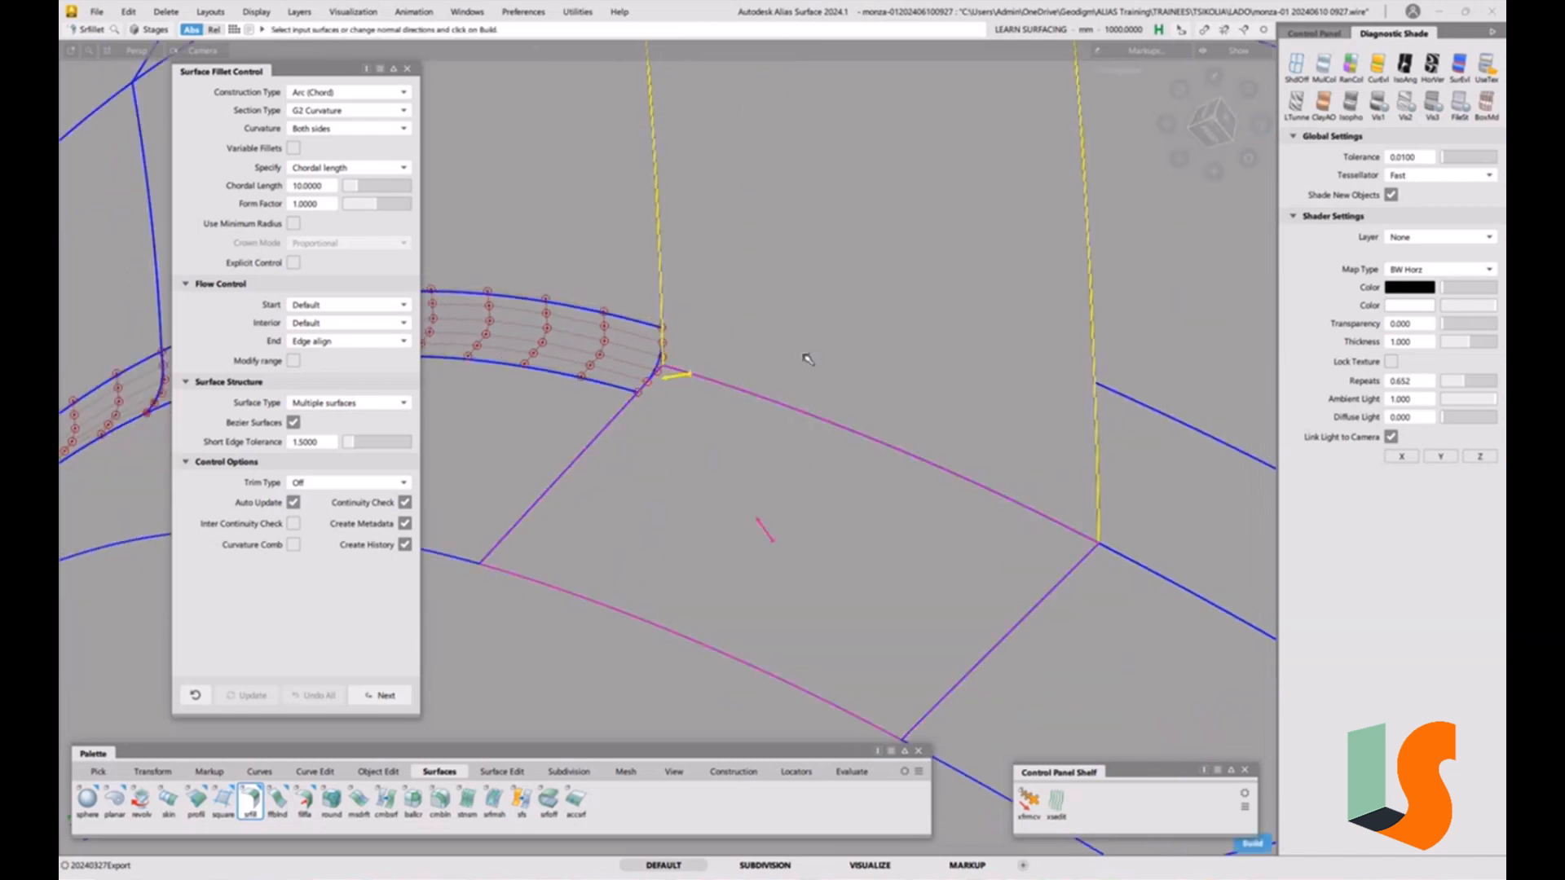
pyautogui.click(356, 309)
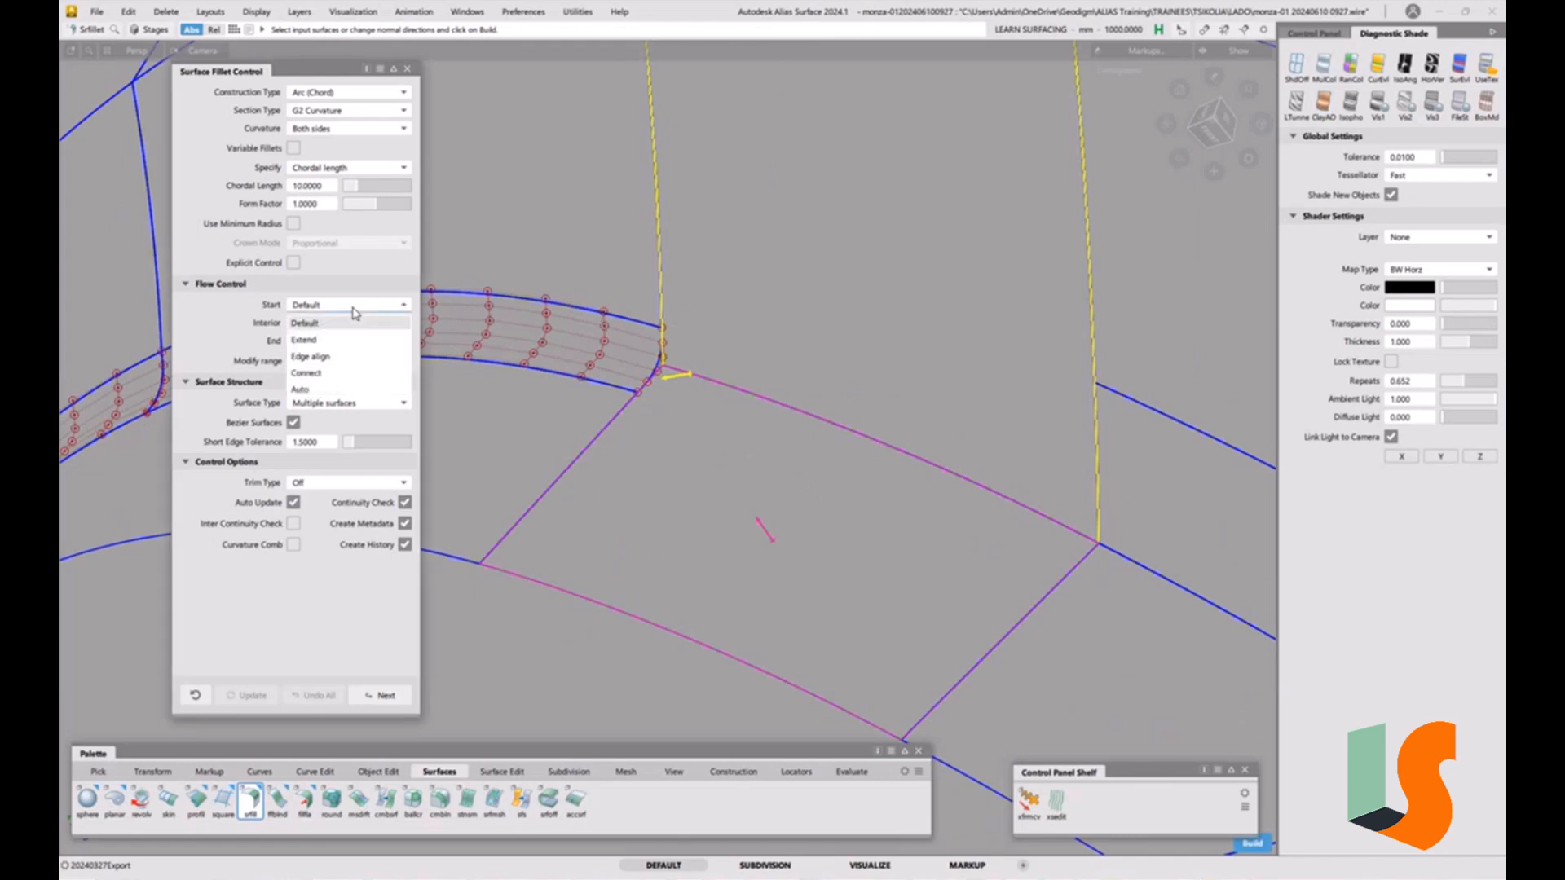
pyautogui.click(322, 360)
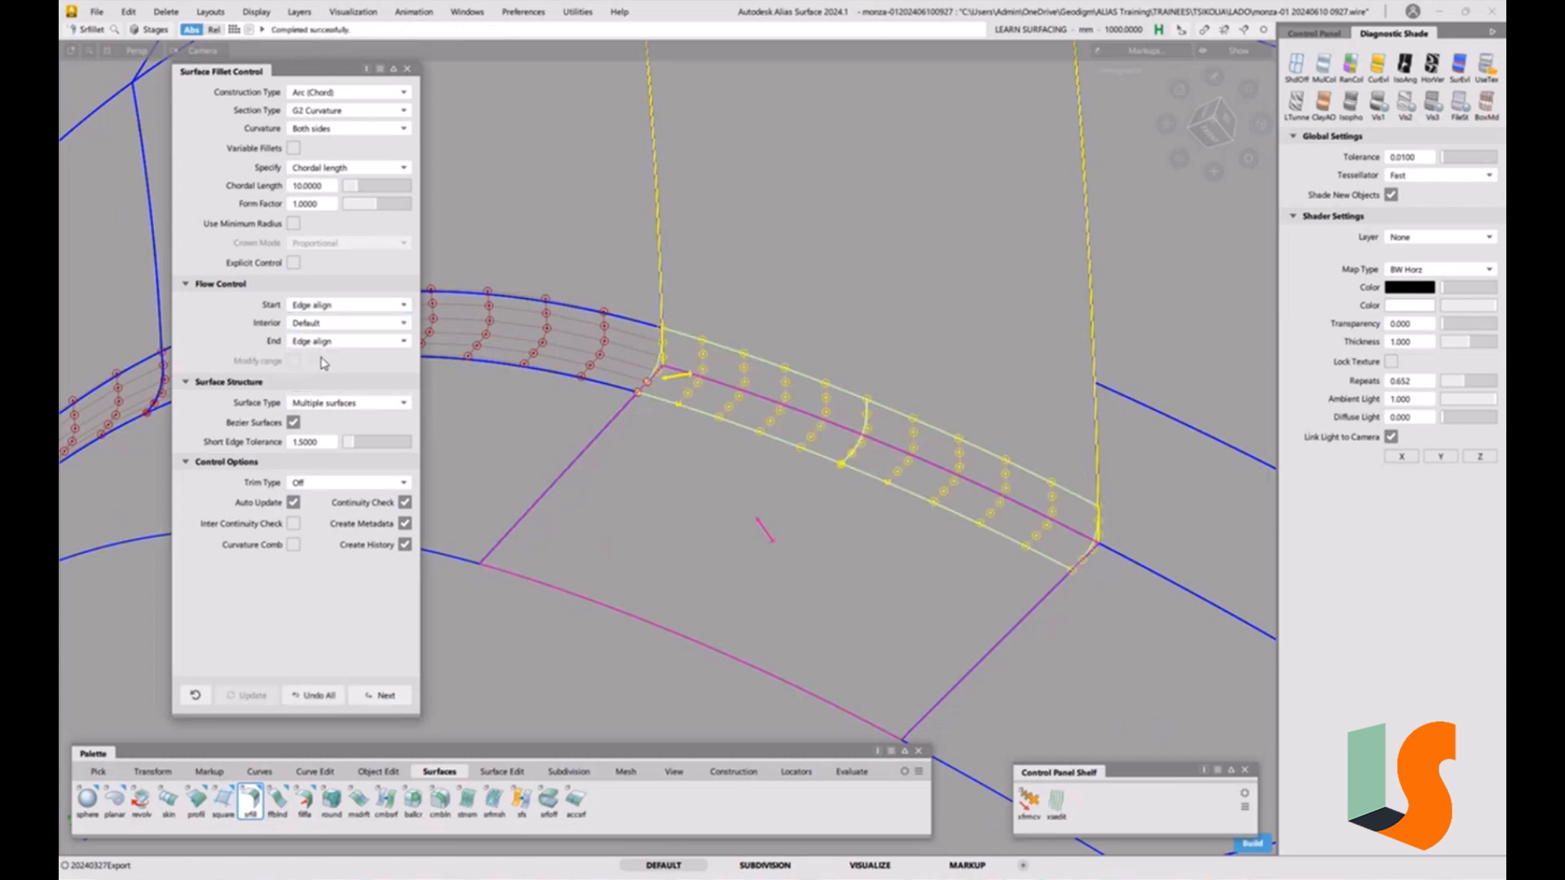
pyautogui.click(348, 484)
pyautogui.click(350, 503)
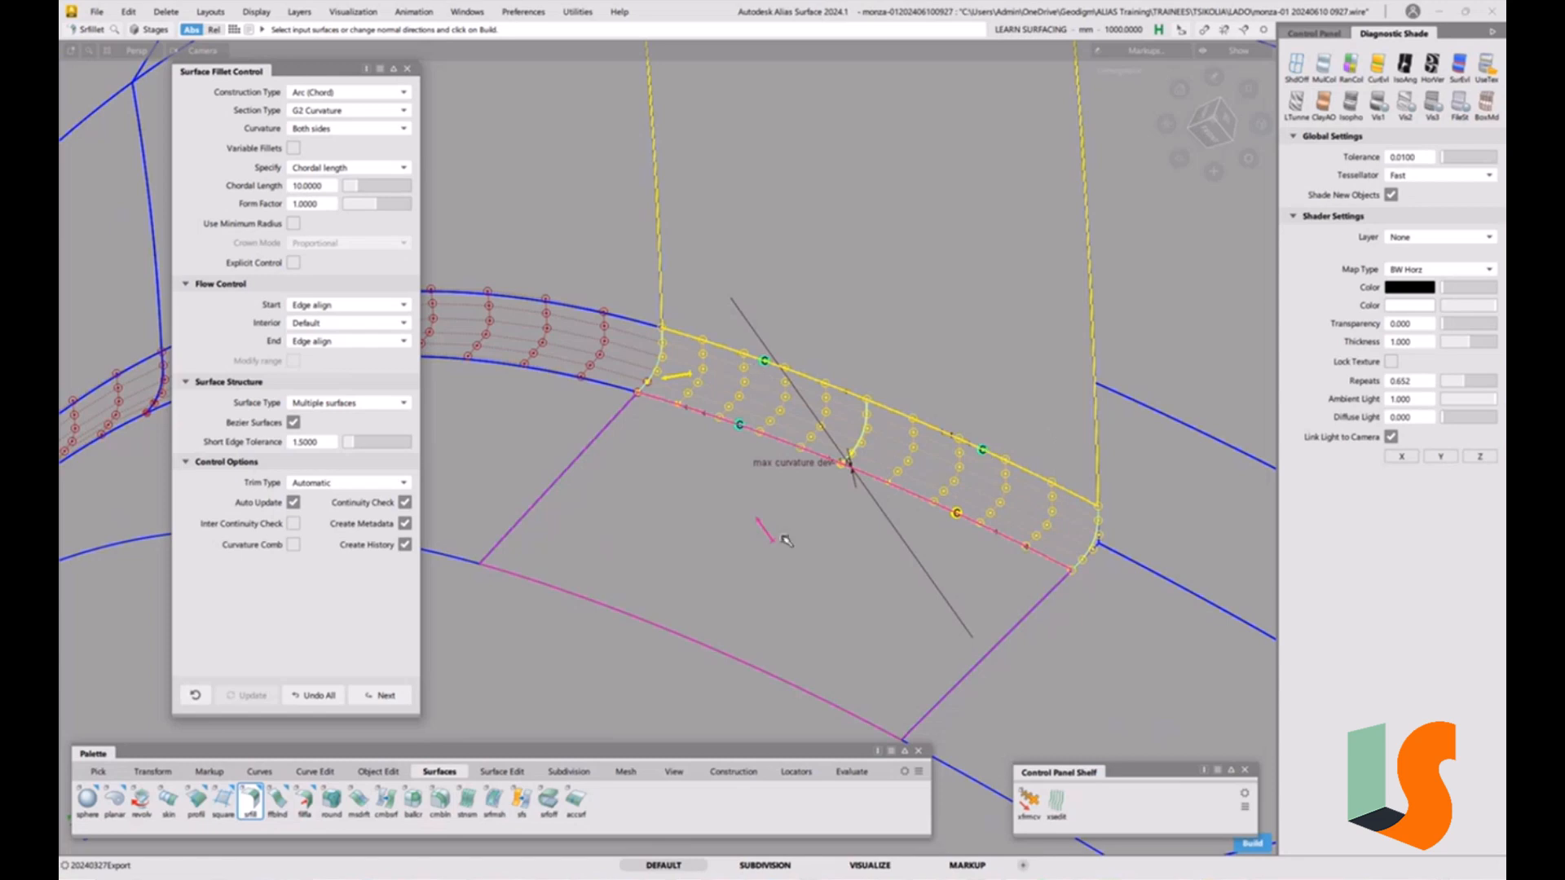
# Place surface continuity locators across the fillet patch boundaries along the fillet band.
pyautogui.press('space')
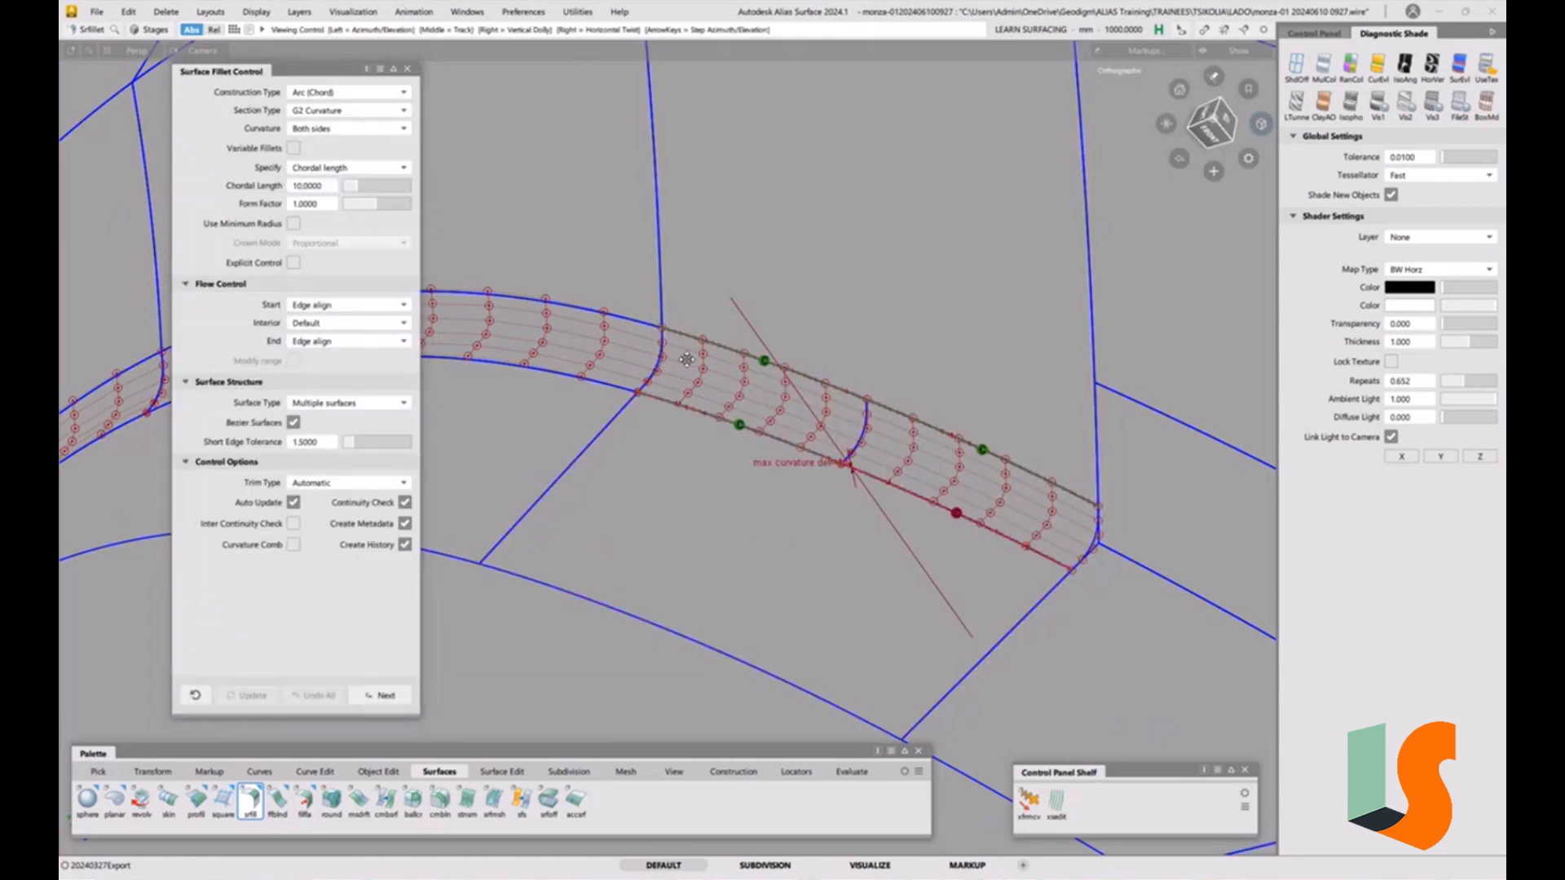
pyautogui.keyDown('alt'); pyautogui.keyDown('shift'); pyautogui.moveTo(662, 361); pyautogui.dragTo(727, 397, button='middle'); pyautogui.keyUp('shift'); pyautogui.keyUp('alt')
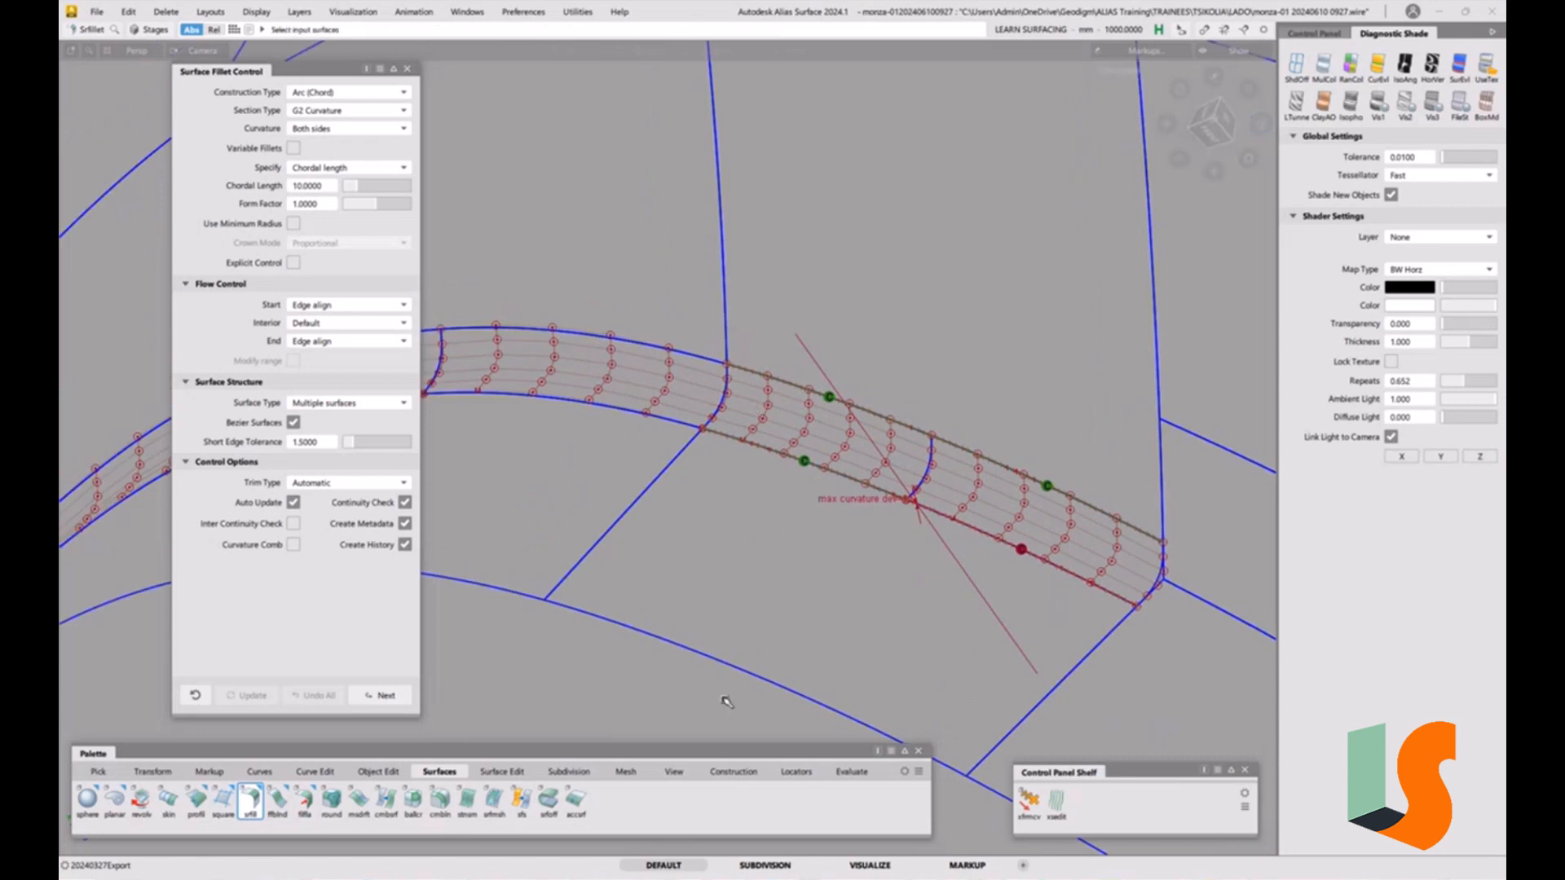
pyautogui.click(843, 781)
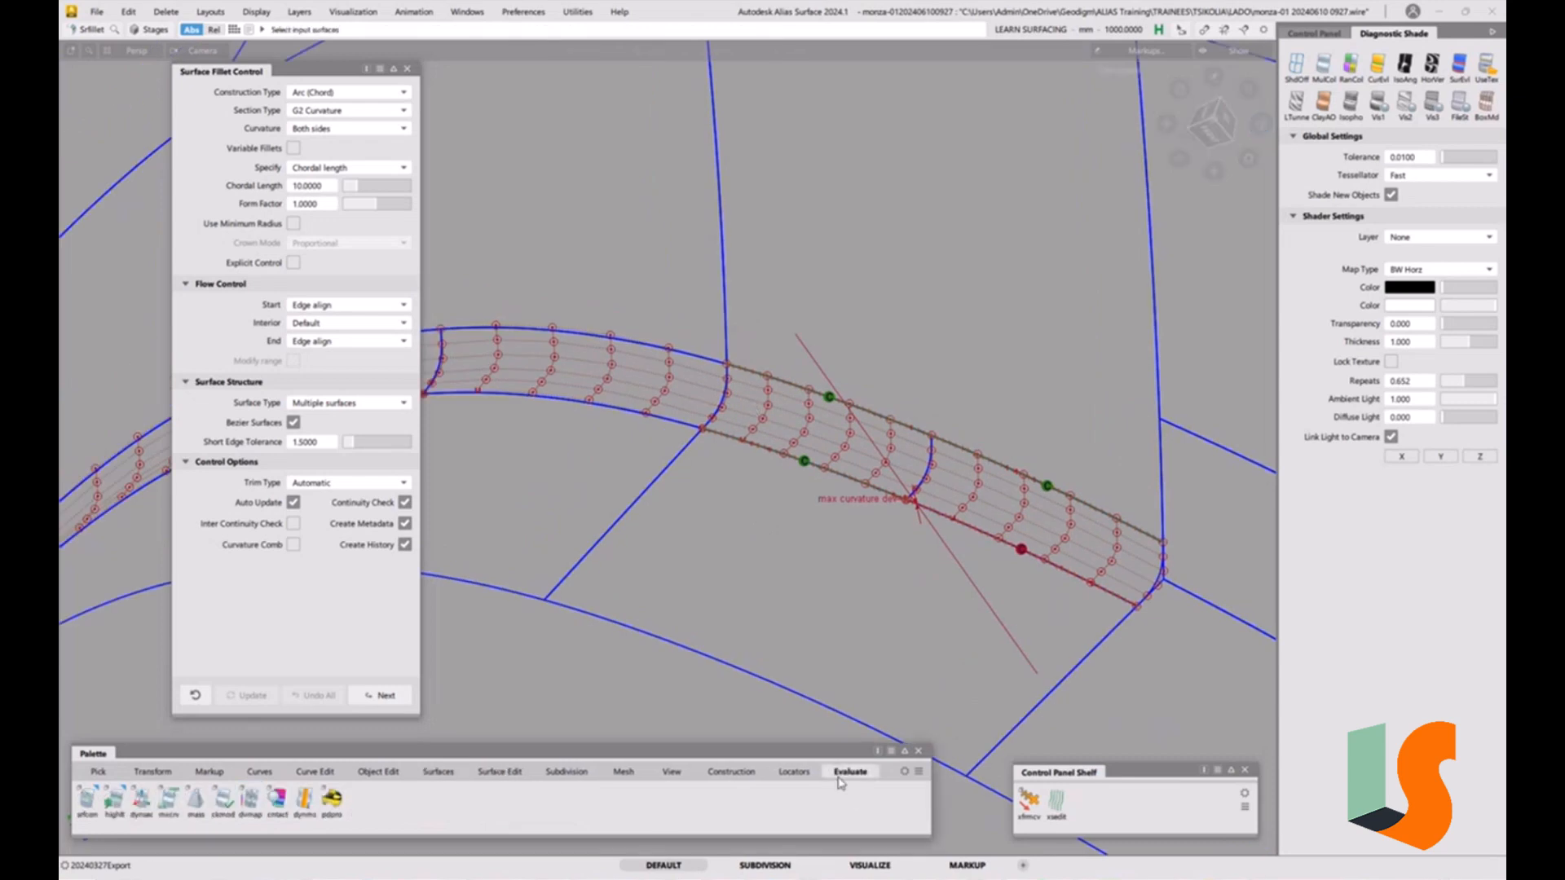
pyautogui.click(87, 800)
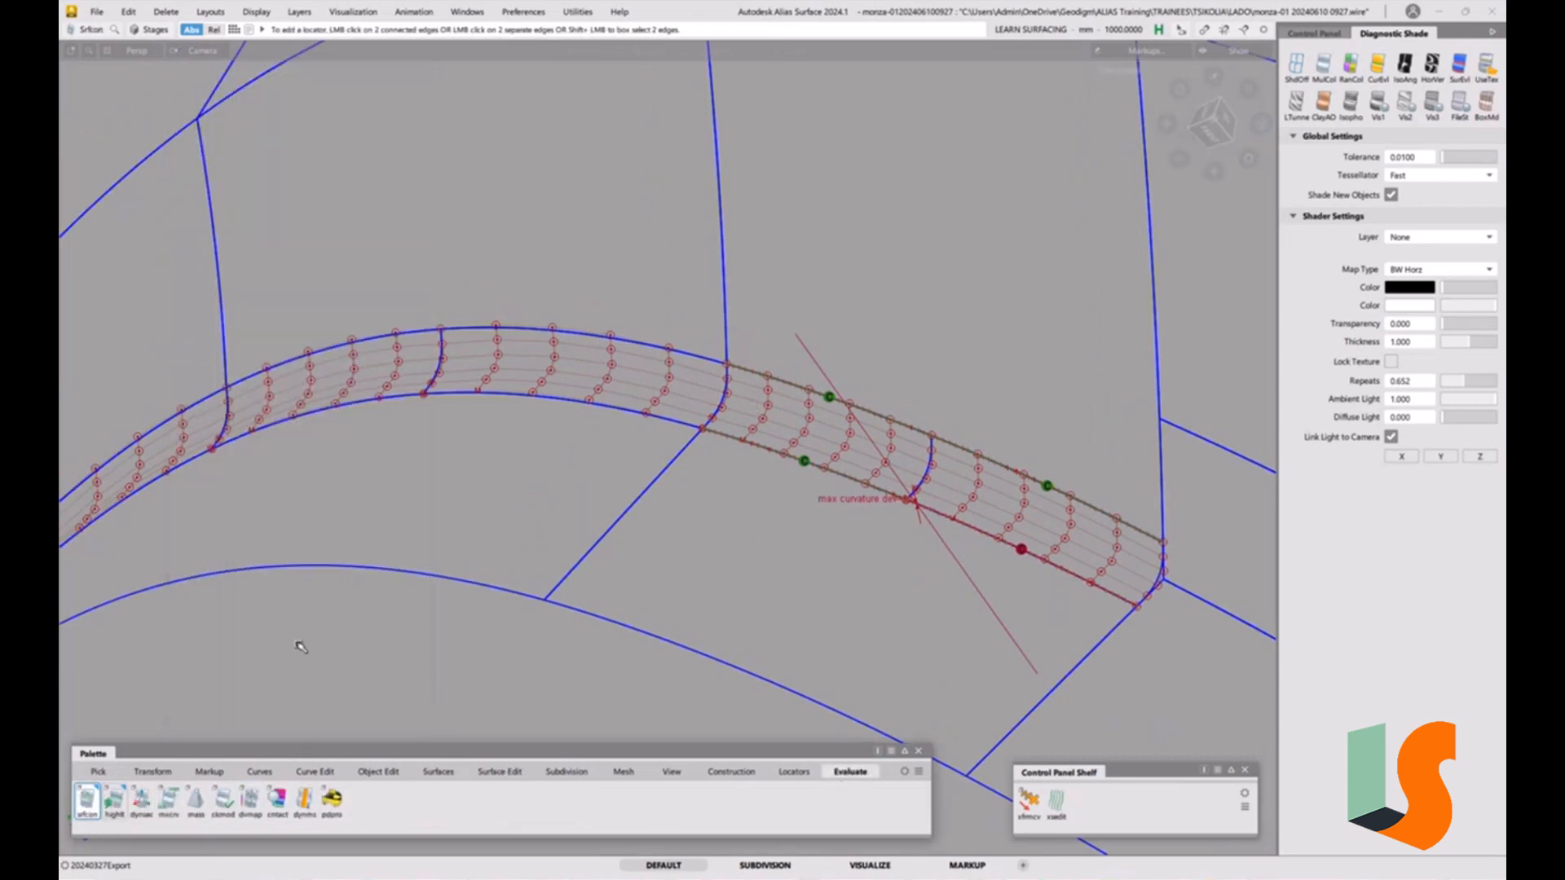
pyautogui.click(603, 407)
pyautogui.click(656, 351)
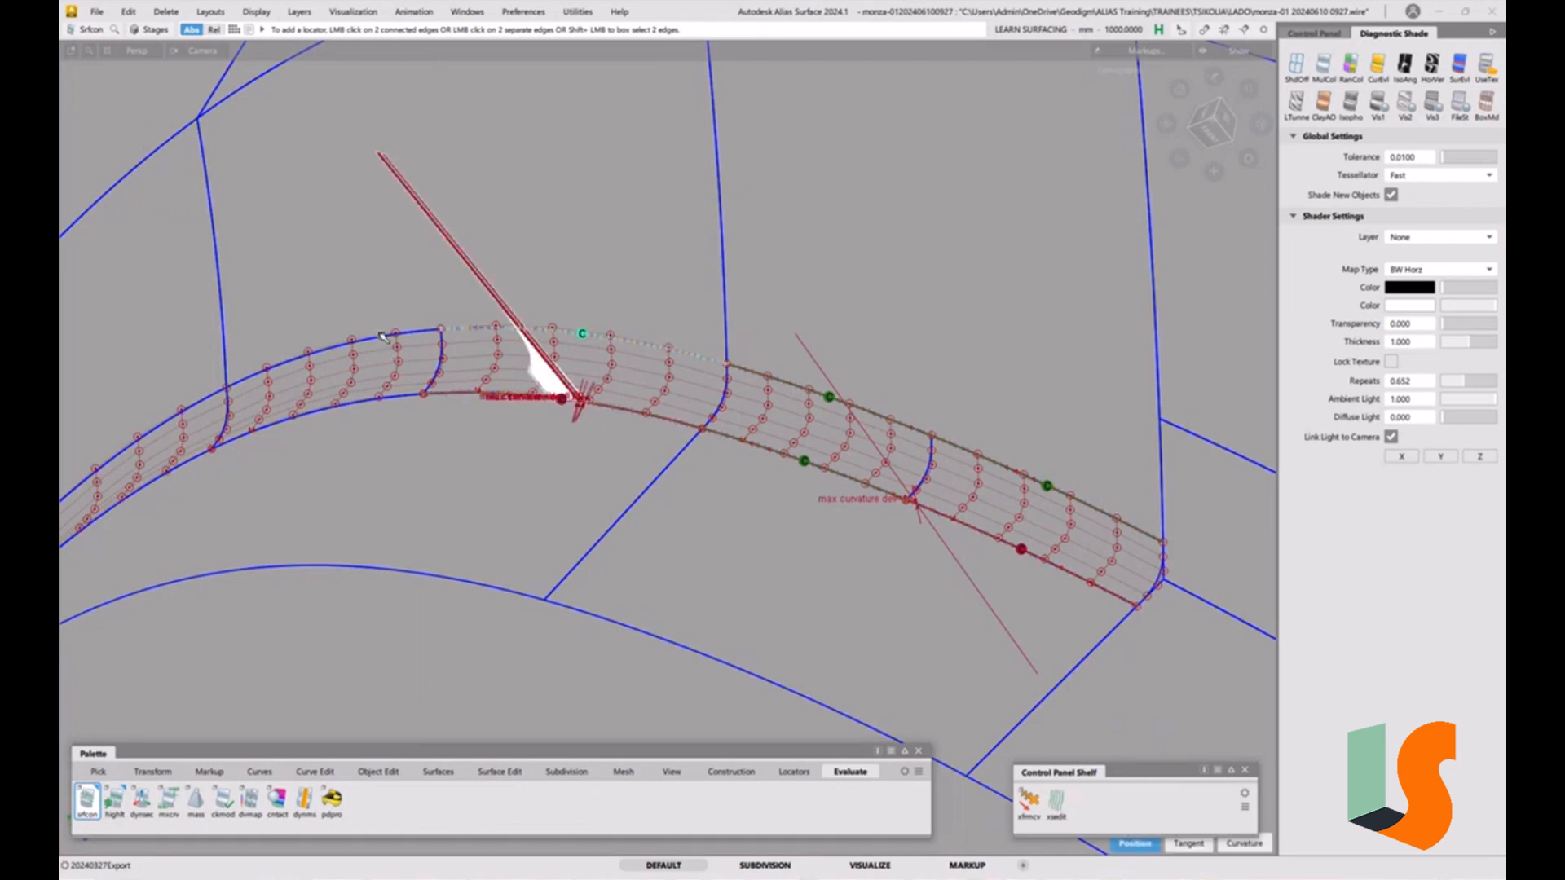
pyautogui.click(361, 407)
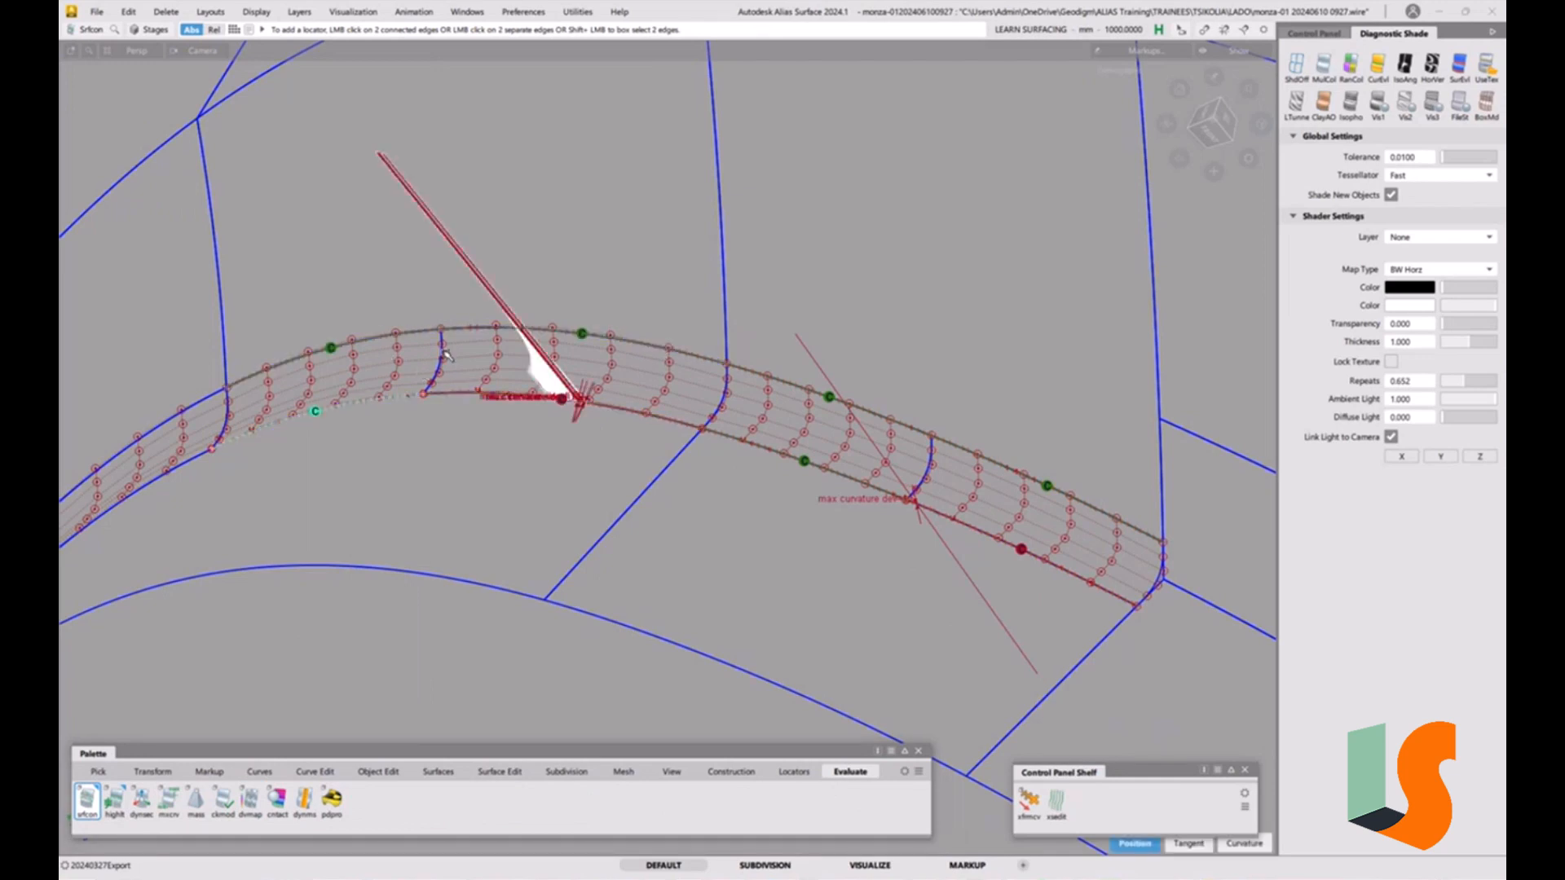
pyautogui.click(442, 353)
pyautogui.keyDown('alt'); pyautogui.keyDown('shift'); pyautogui.moveTo(602, 430); pyautogui.dragTo(600, 383); pyautogui.keyUp('shift'); pyautogui.keyUp('alt')
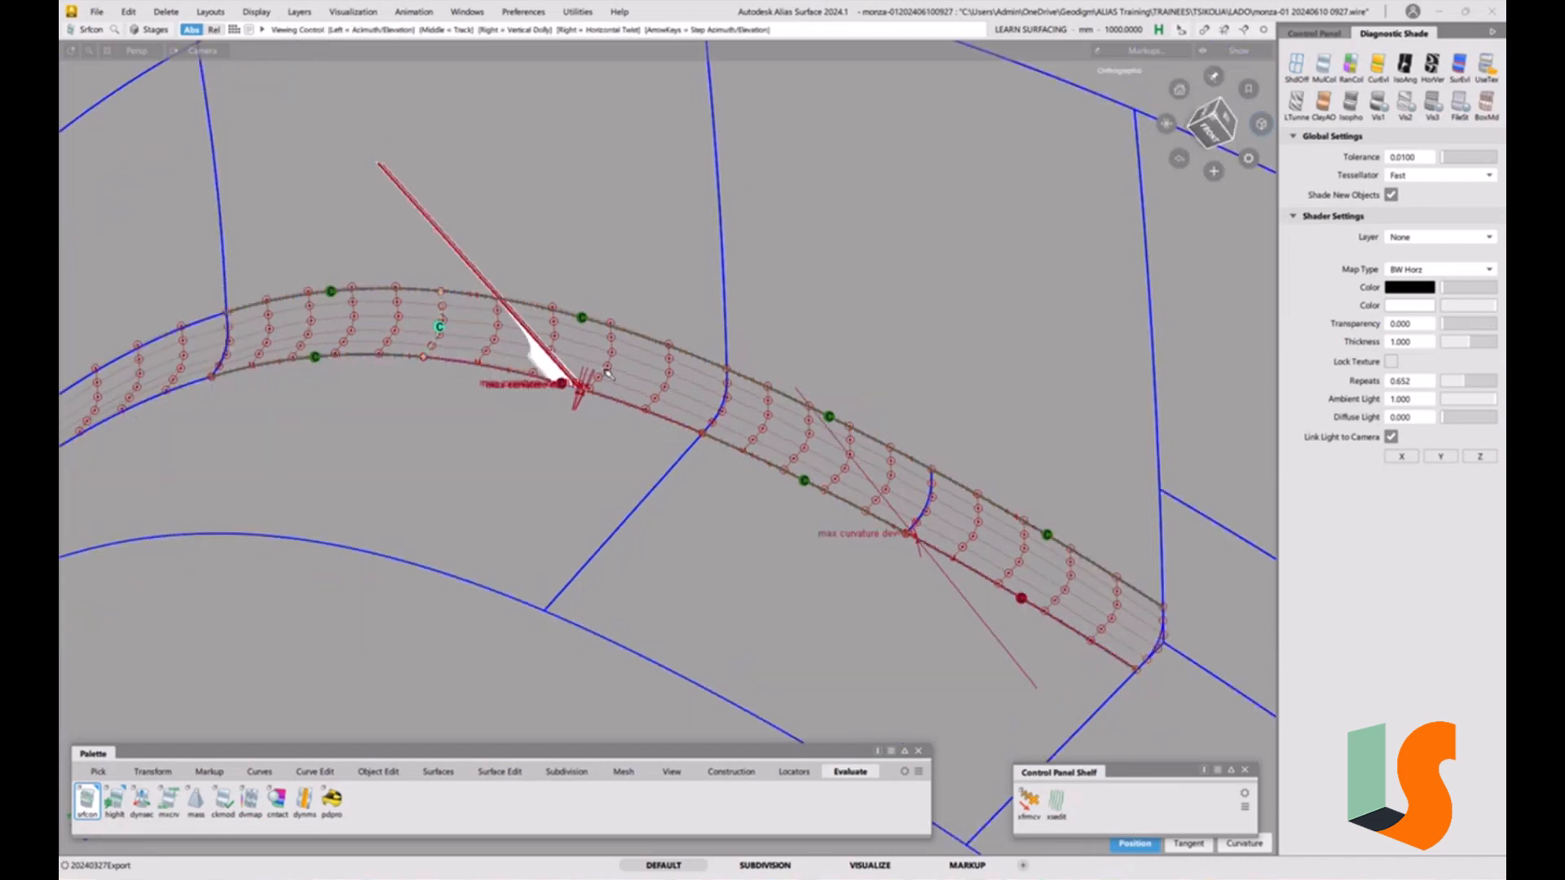
pyautogui.click(230, 336)
pyautogui.click(196, 321)
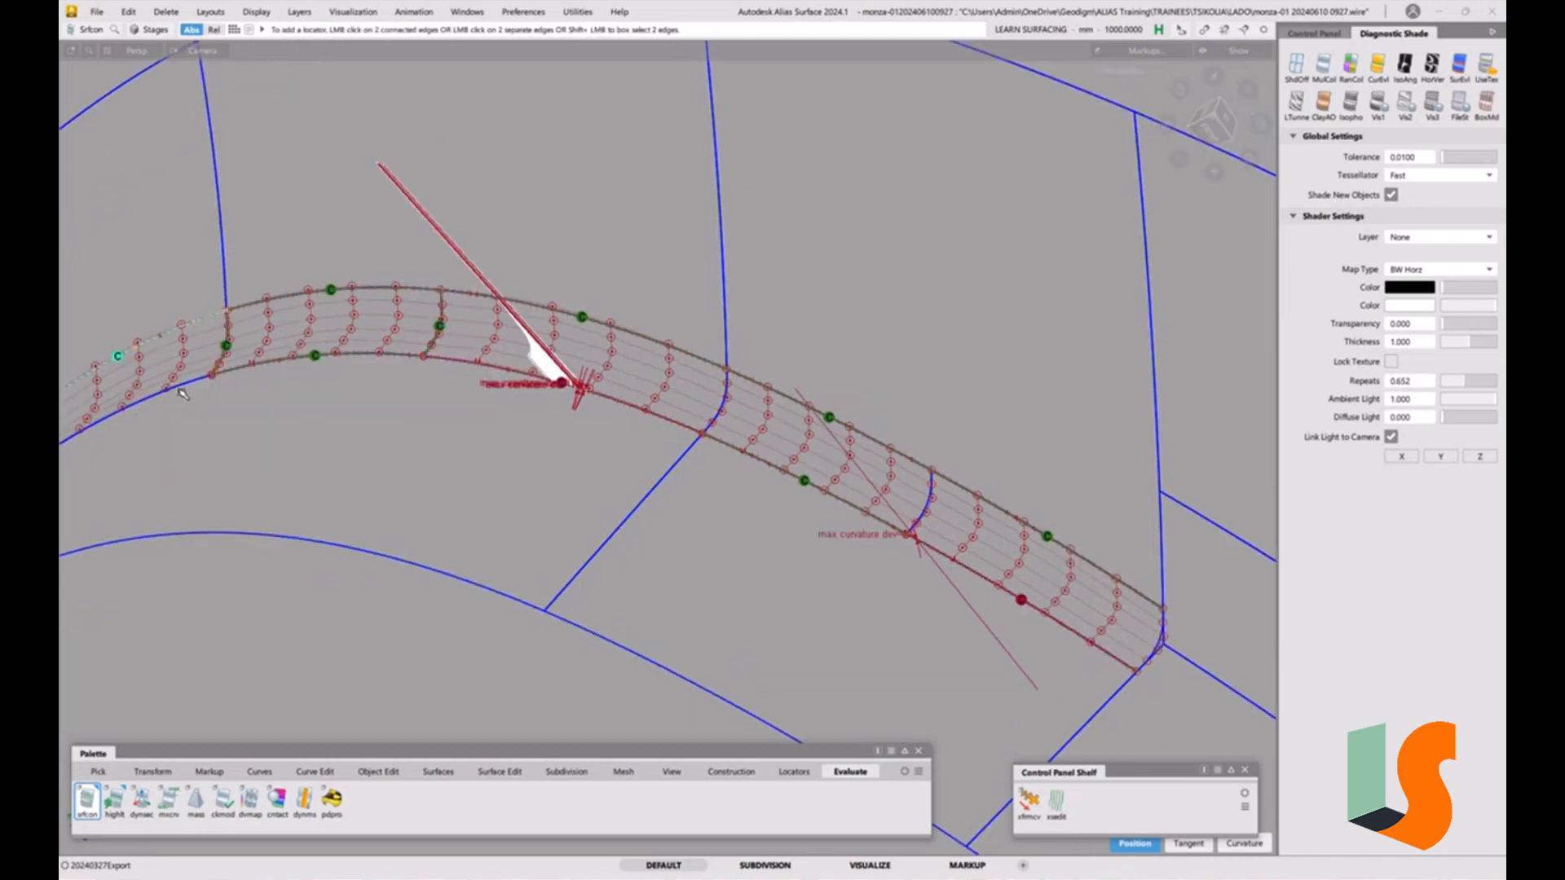
pyautogui.click(181, 393)
pyautogui.scroll(3, 625, 439)
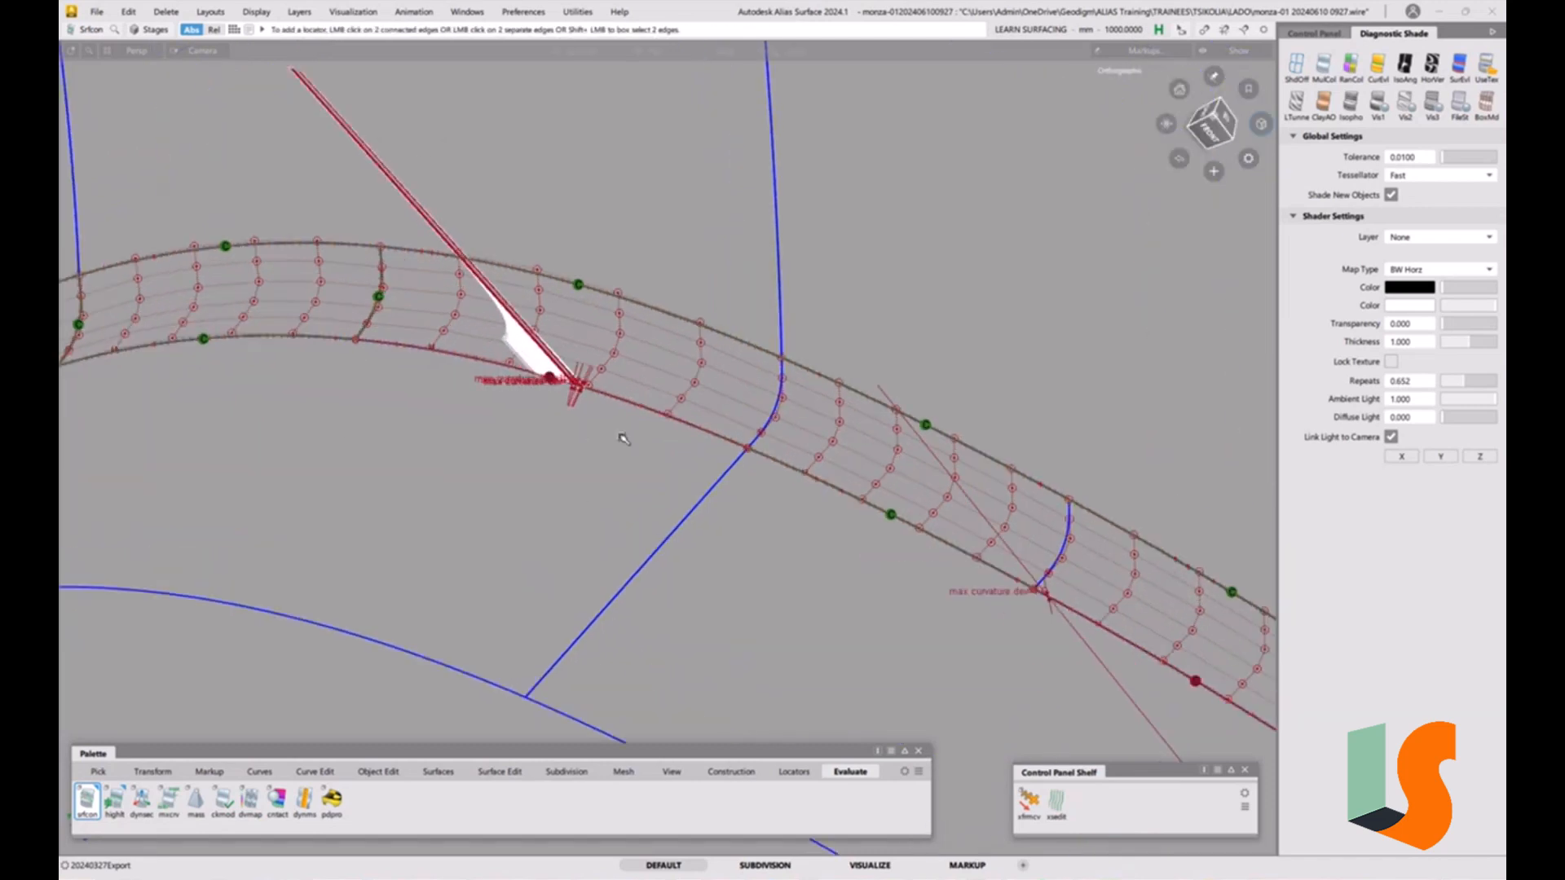
pyautogui.click(765, 405)
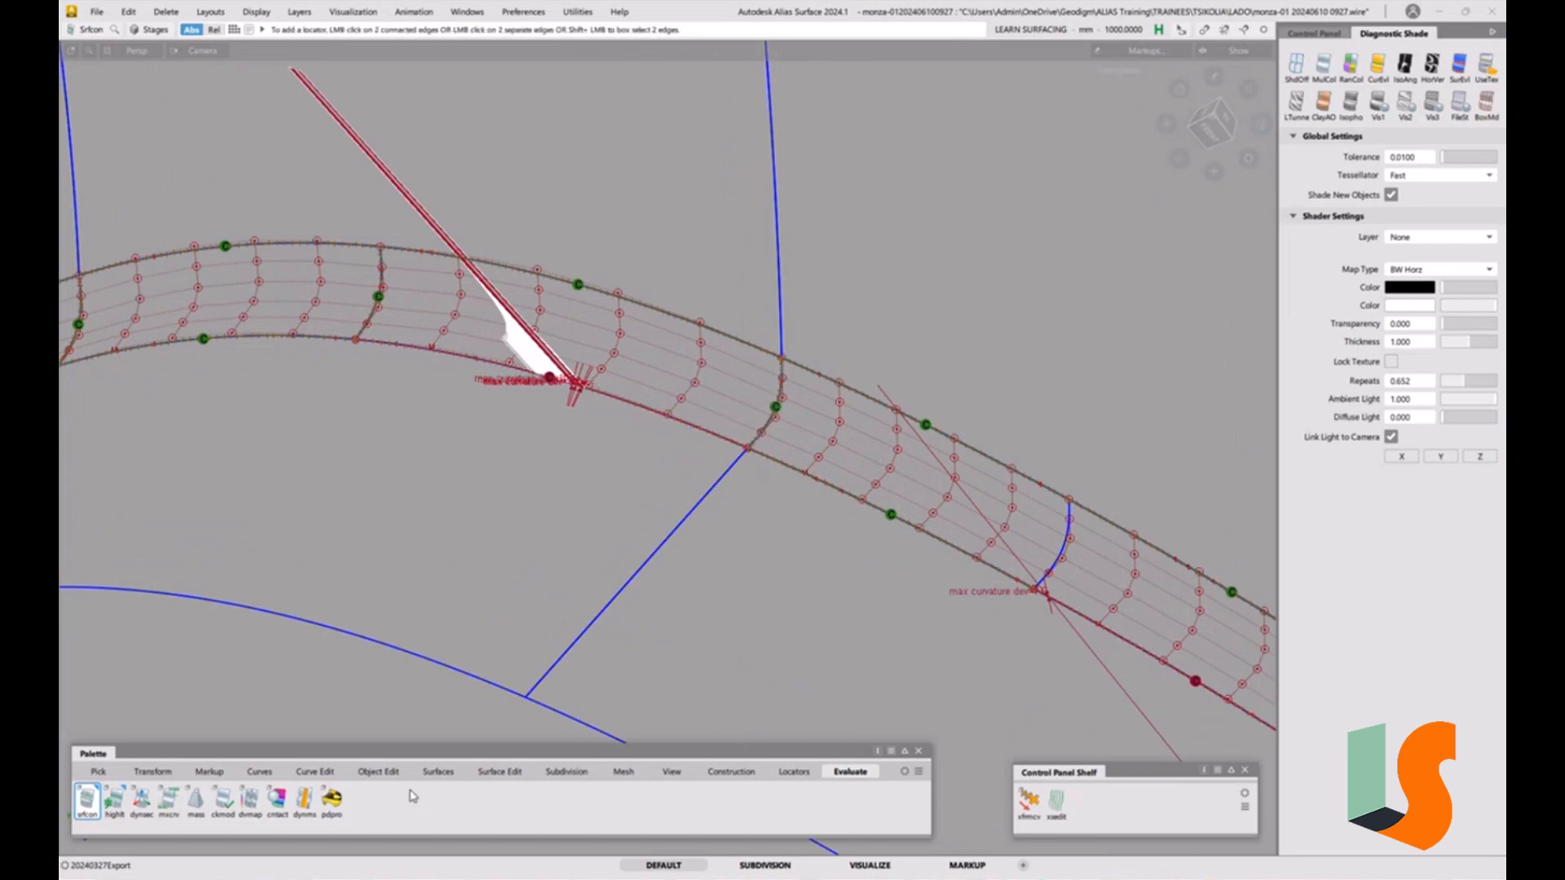
# G2 align a fillet patch's end edge to the neighbouring fillet patch with the Align tool.
pyautogui.click(379, 773)
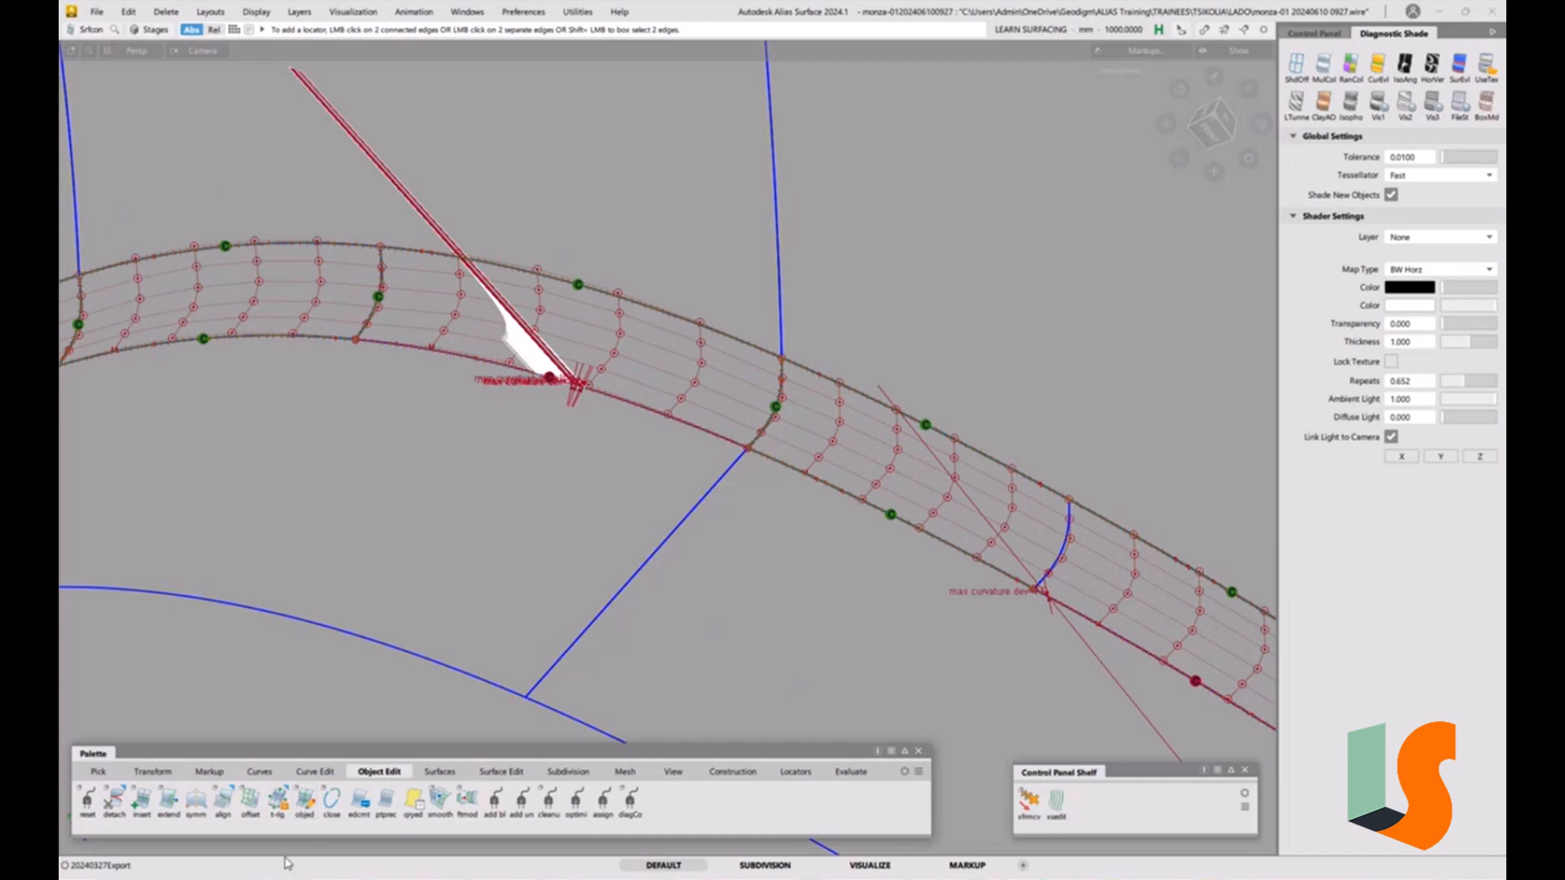
pyautogui.doubleClick(221, 807)
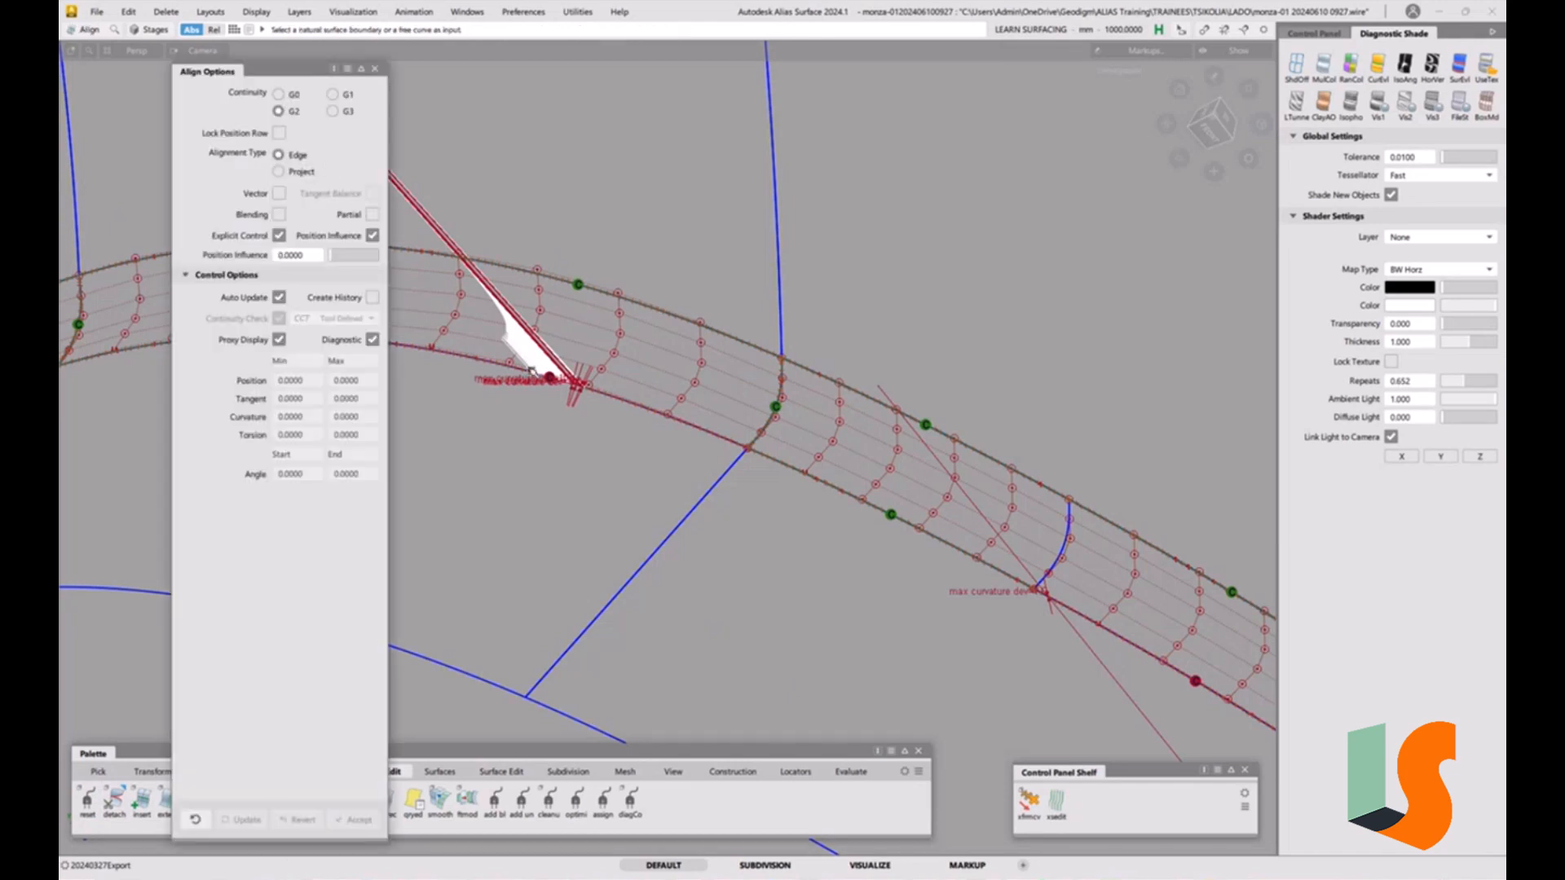
pyautogui.click(648, 410)
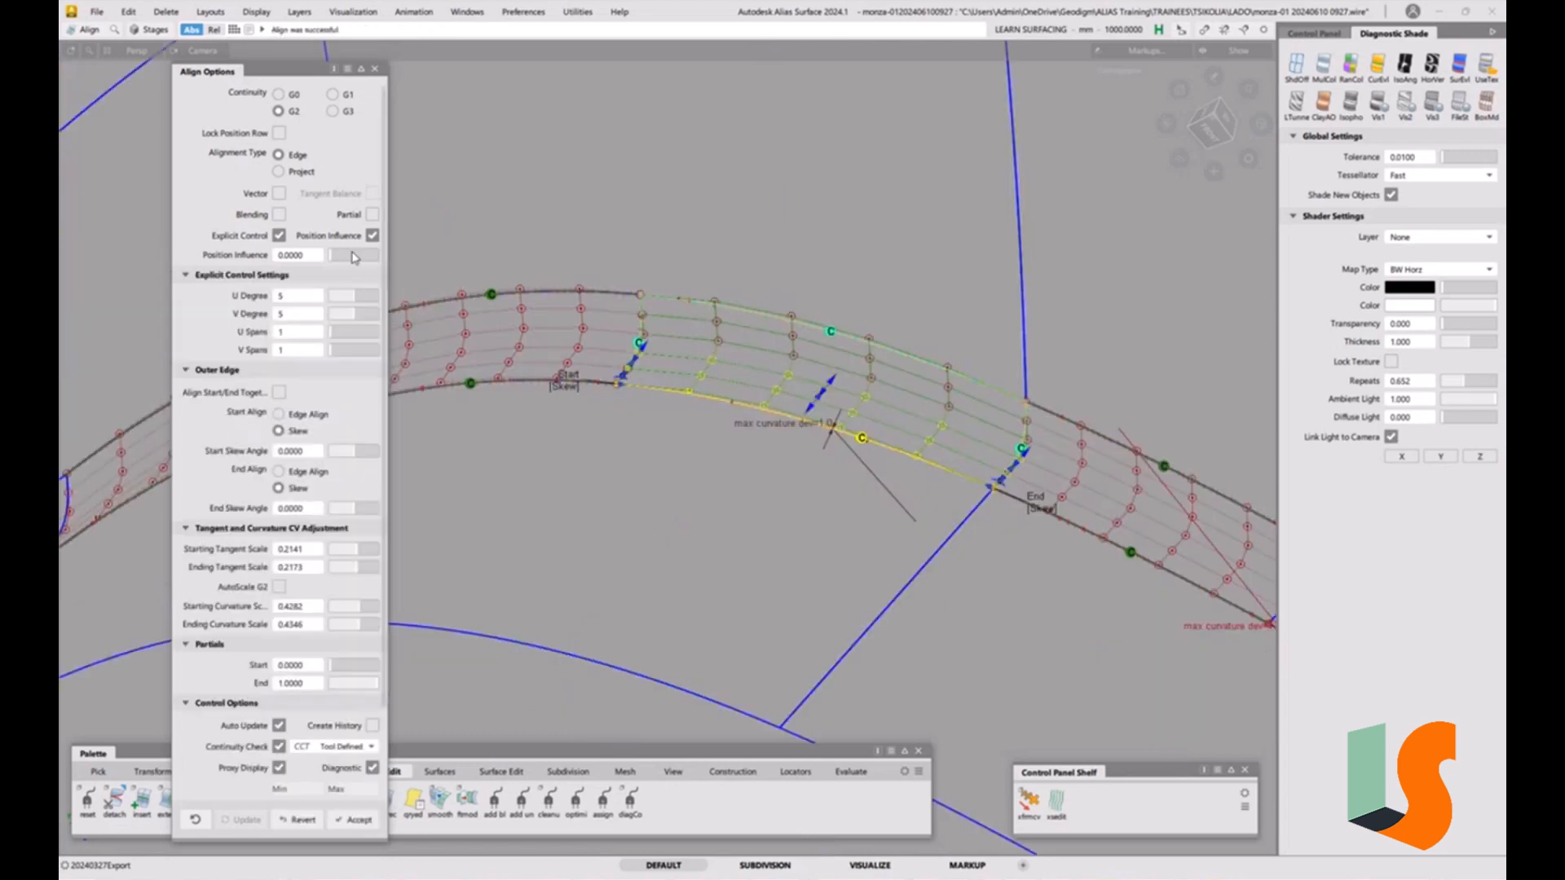
pyautogui.click(365, 300)
pyautogui.click(367, 300)
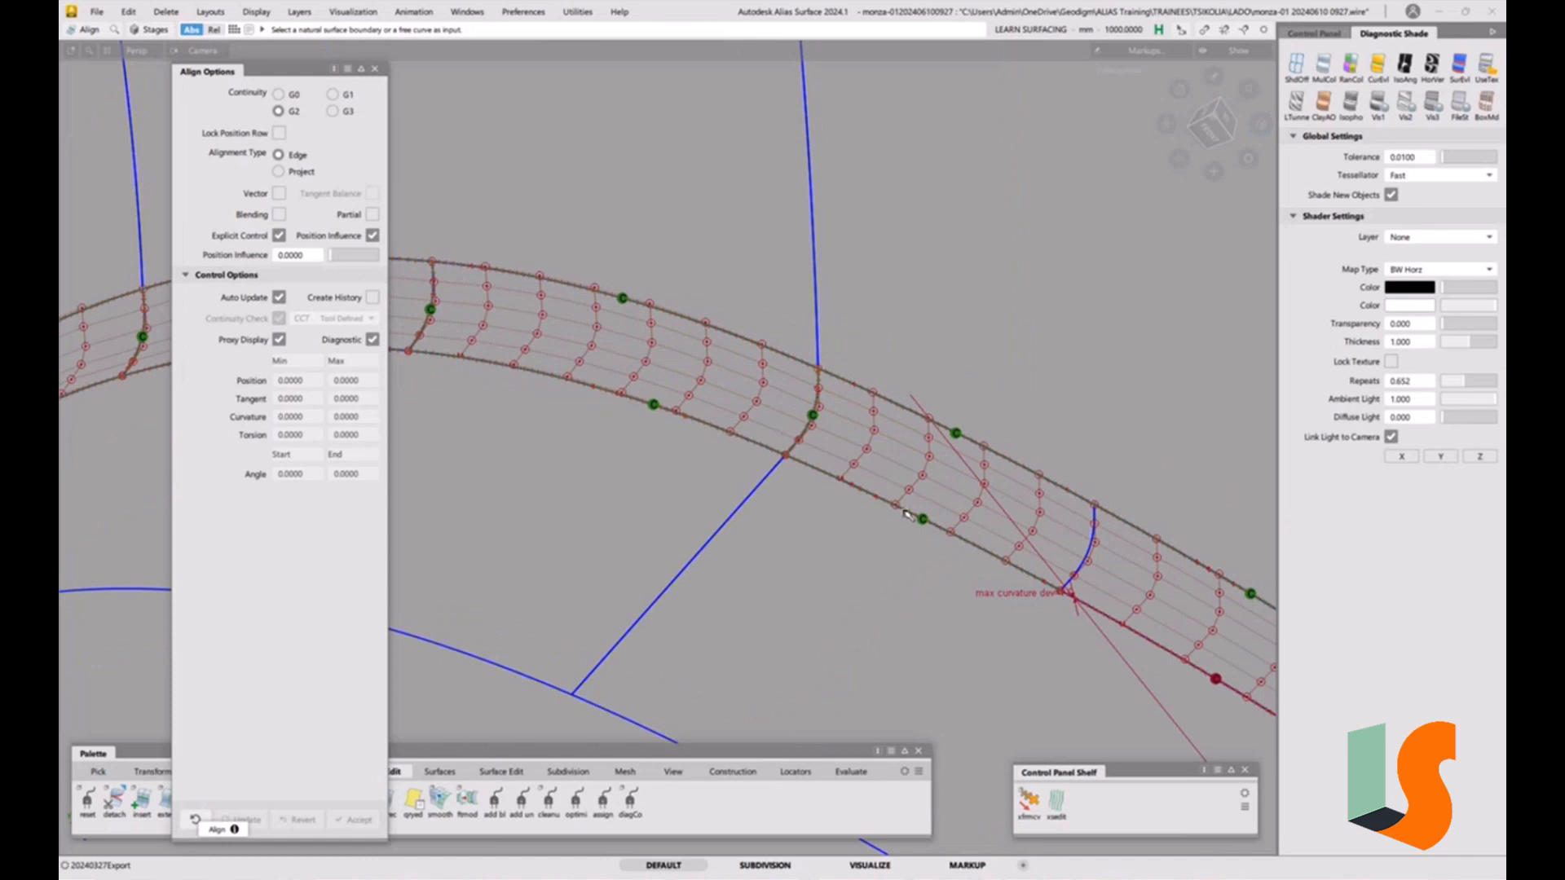
# G2 align the next fillet patch's edge to its neighbour, agreeing to remove its construction history.
pyautogui.keyDown('alt'); pyautogui.keyDown('shift'); pyautogui.moveTo(907, 514); pyautogui.dragTo(664, 419, button='middle'); pyautogui.keyUp('shift'); pyautogui.keyUp('alt')
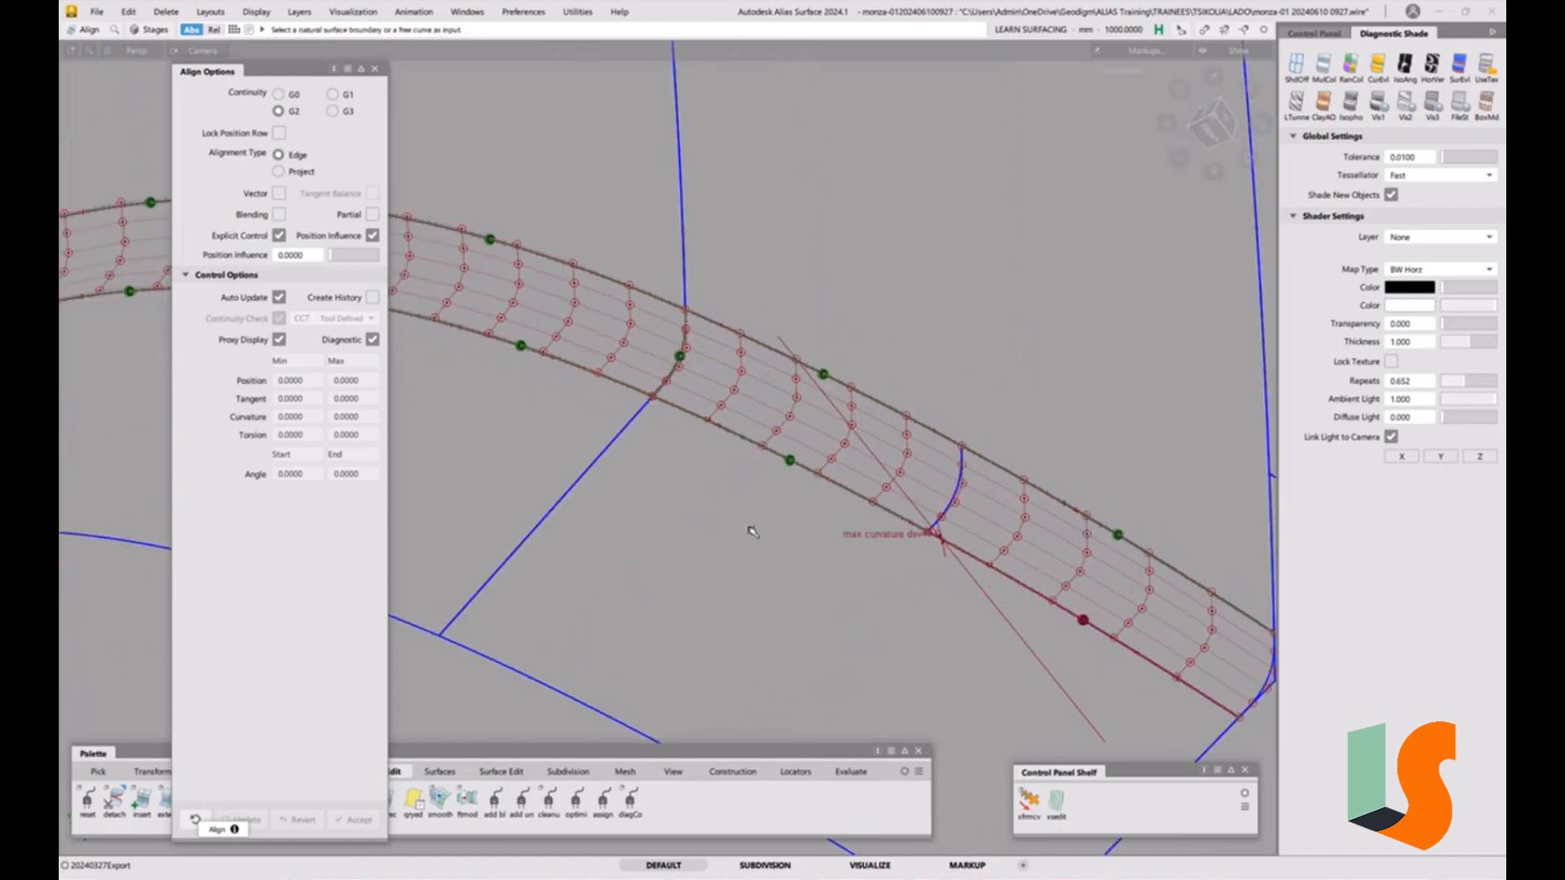
pyautogui.keyDown('alt'); pyautogui.keyDown('shift'); pyautogui.moveTo(1020, 591); pyautogui.dragTo(804, 512, button='middle'); pyautogui.keyUp('shift'); pyautogui.keyUp('alt')
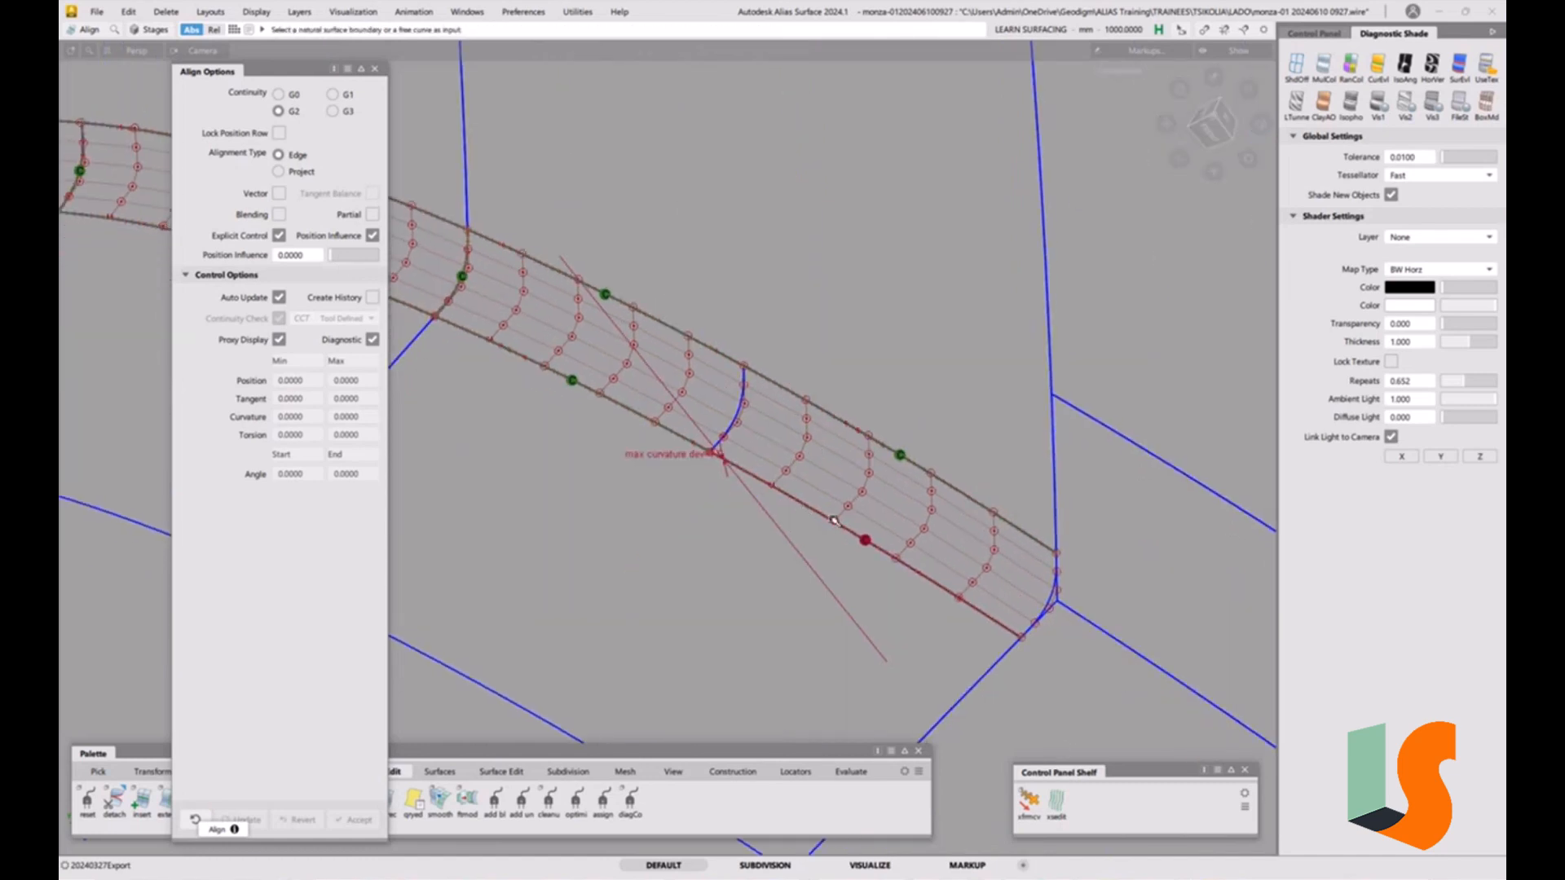
pyautogui.click(828, 523)
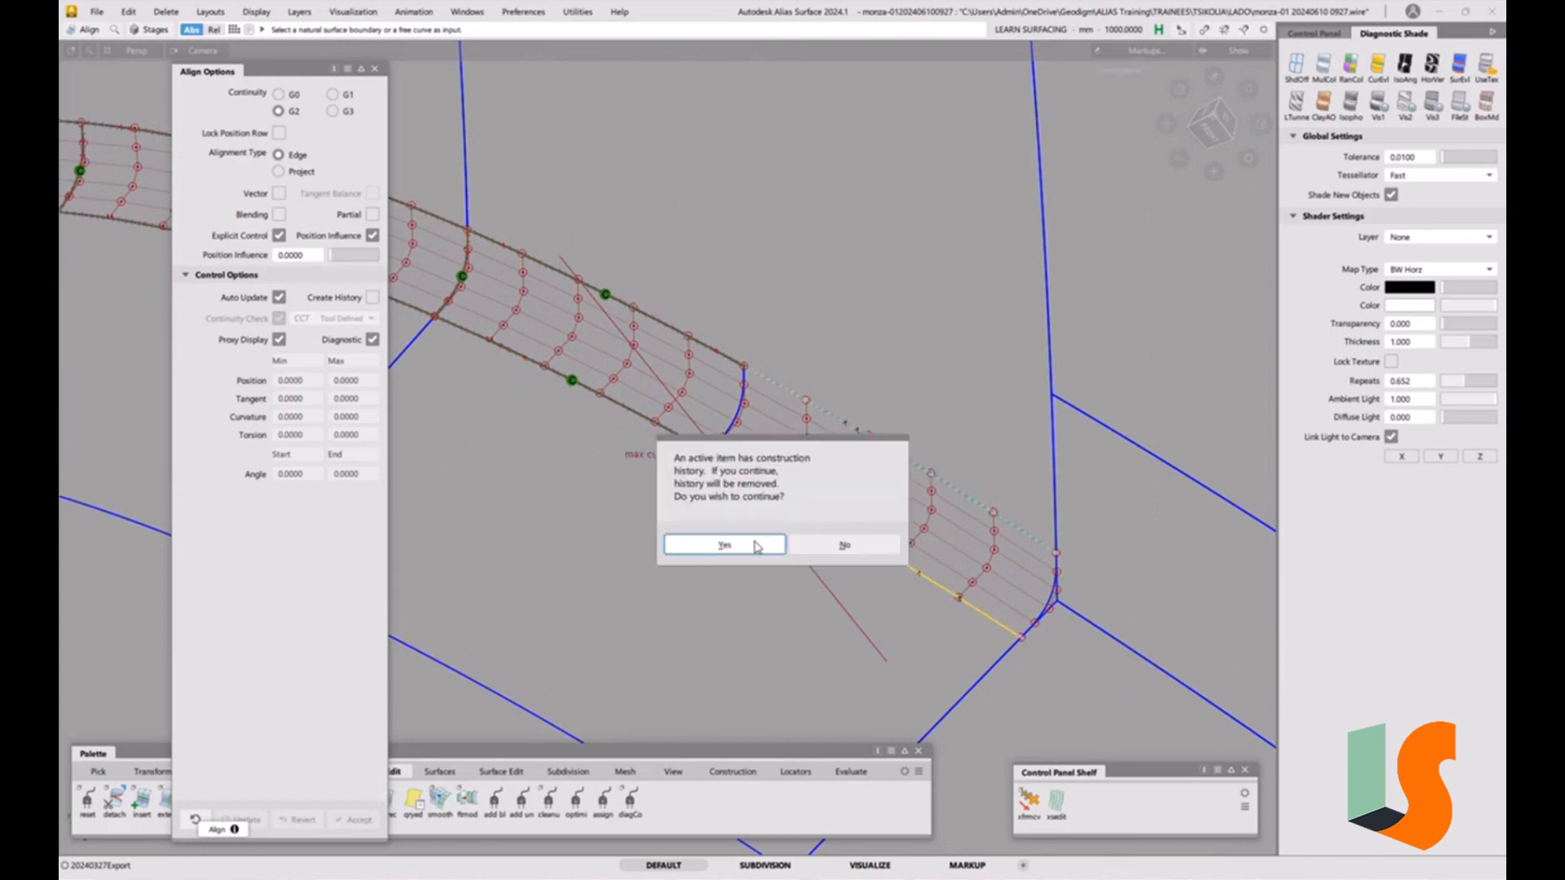
pyautogui.press('Return')
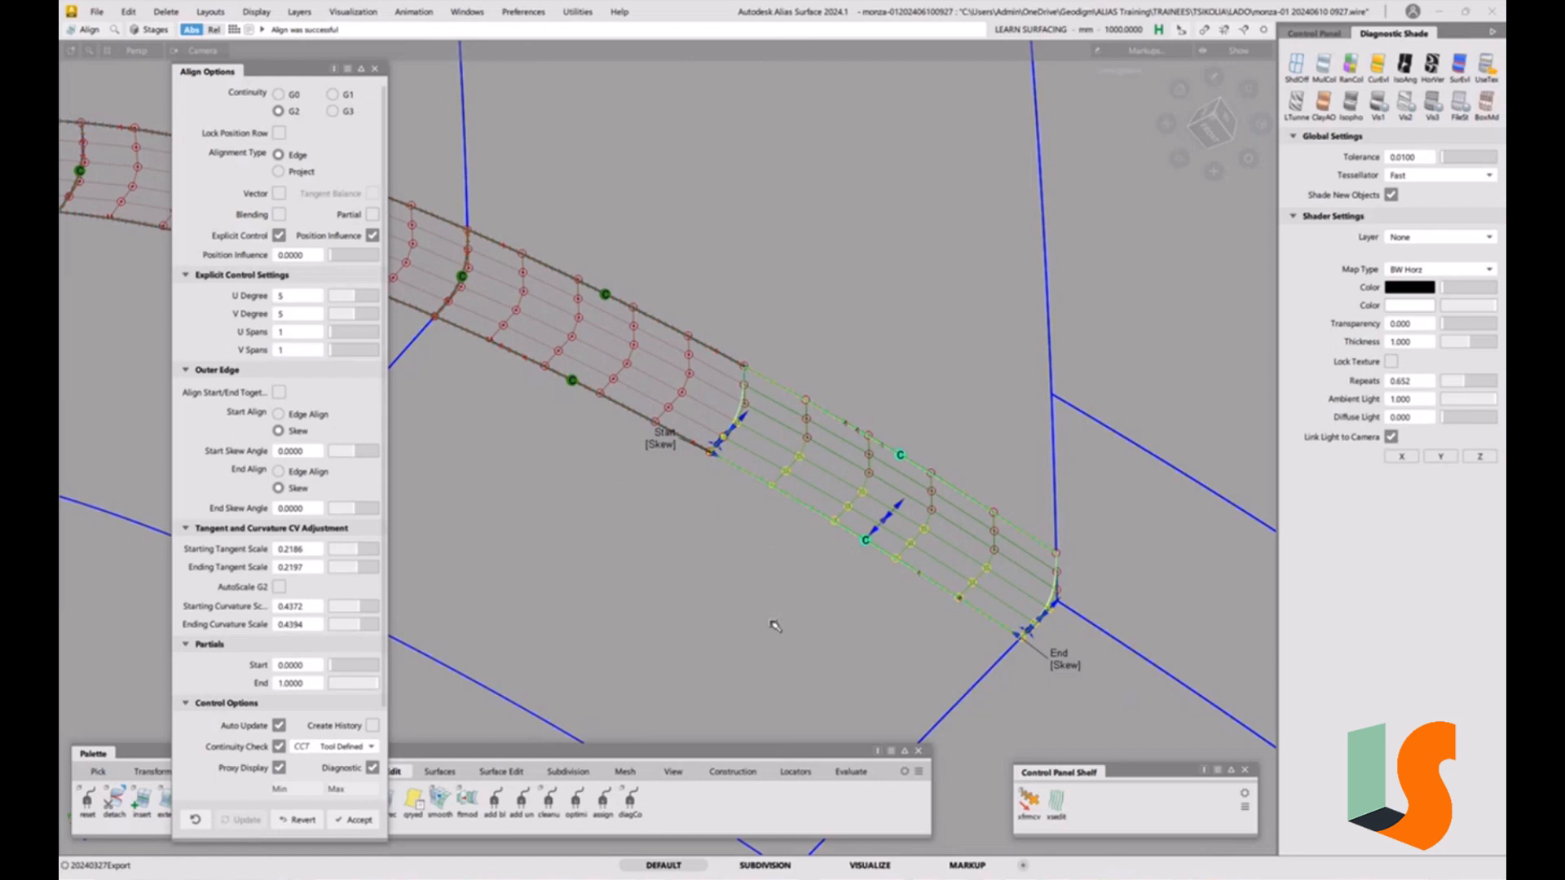
# Add a surface continuity locator on the newly aligned fillet join and inspect it.
pyautogui.keyDown('ctrl'); pyautogui.keyDown('shift'); pyautogui.moveTo(771, 623); pyautogui.dragTo(764, 492, button='right'); pyautogui.keyUp('shift'); pyautogui.keyUp('ctrl')
pyautogui.click(849, 772)
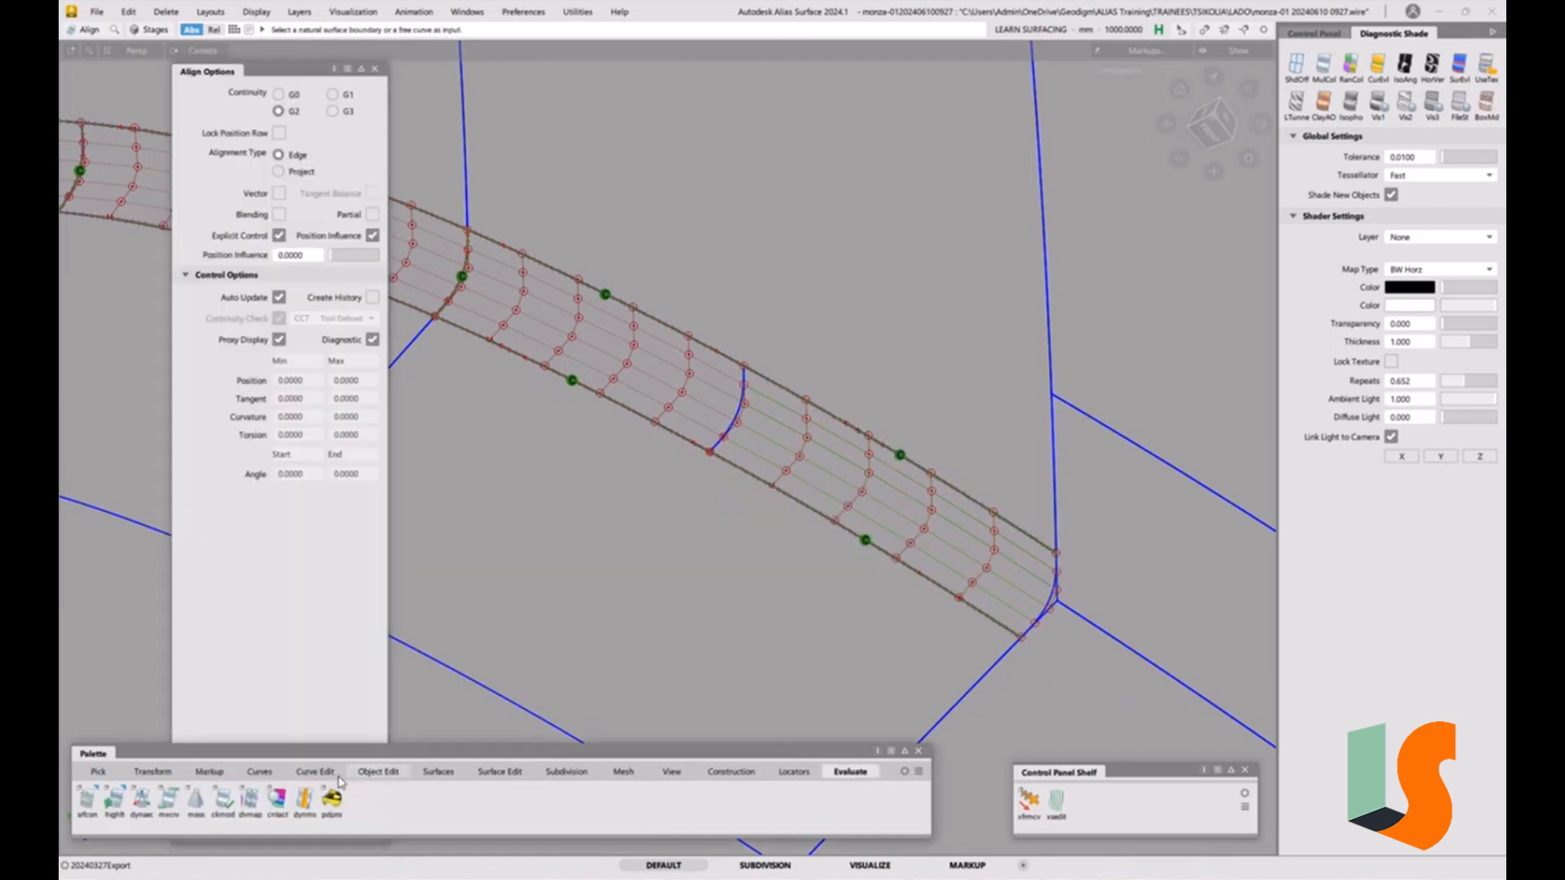
pyautogui.click(87, 799)
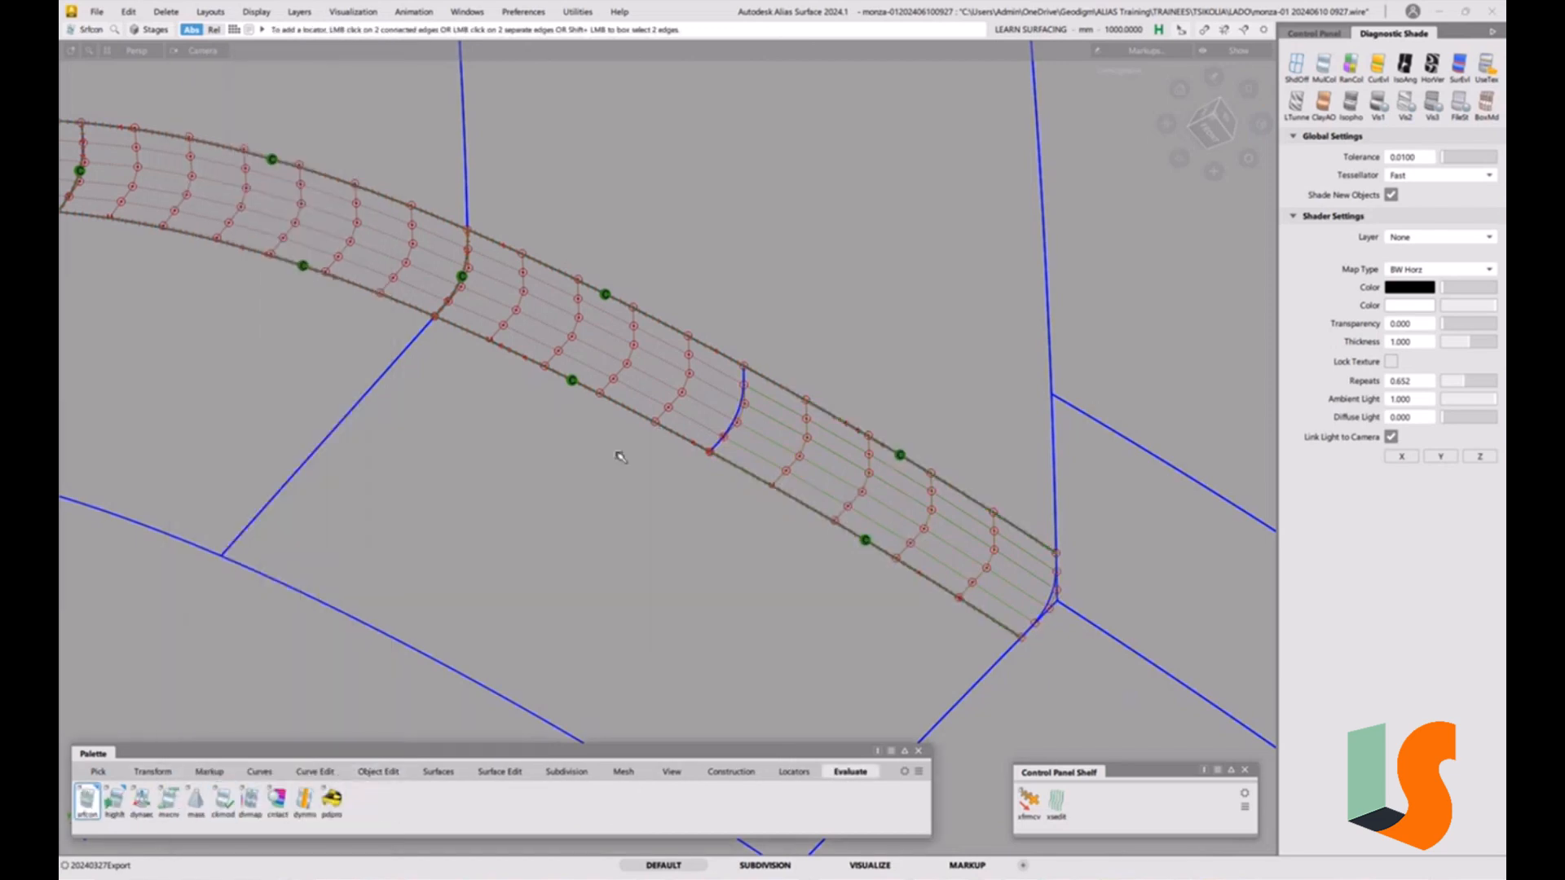
pyautogui.click(743, 398)
pyautogui.keyDown('alt'); pyautogui.keyDown('shift'); pyautogui.moveTo(816, 522); pyautogui.dragTo(921, 479, button='right'); pyautogui.keyUp('shift'); pyautogui.keyUp('alt')
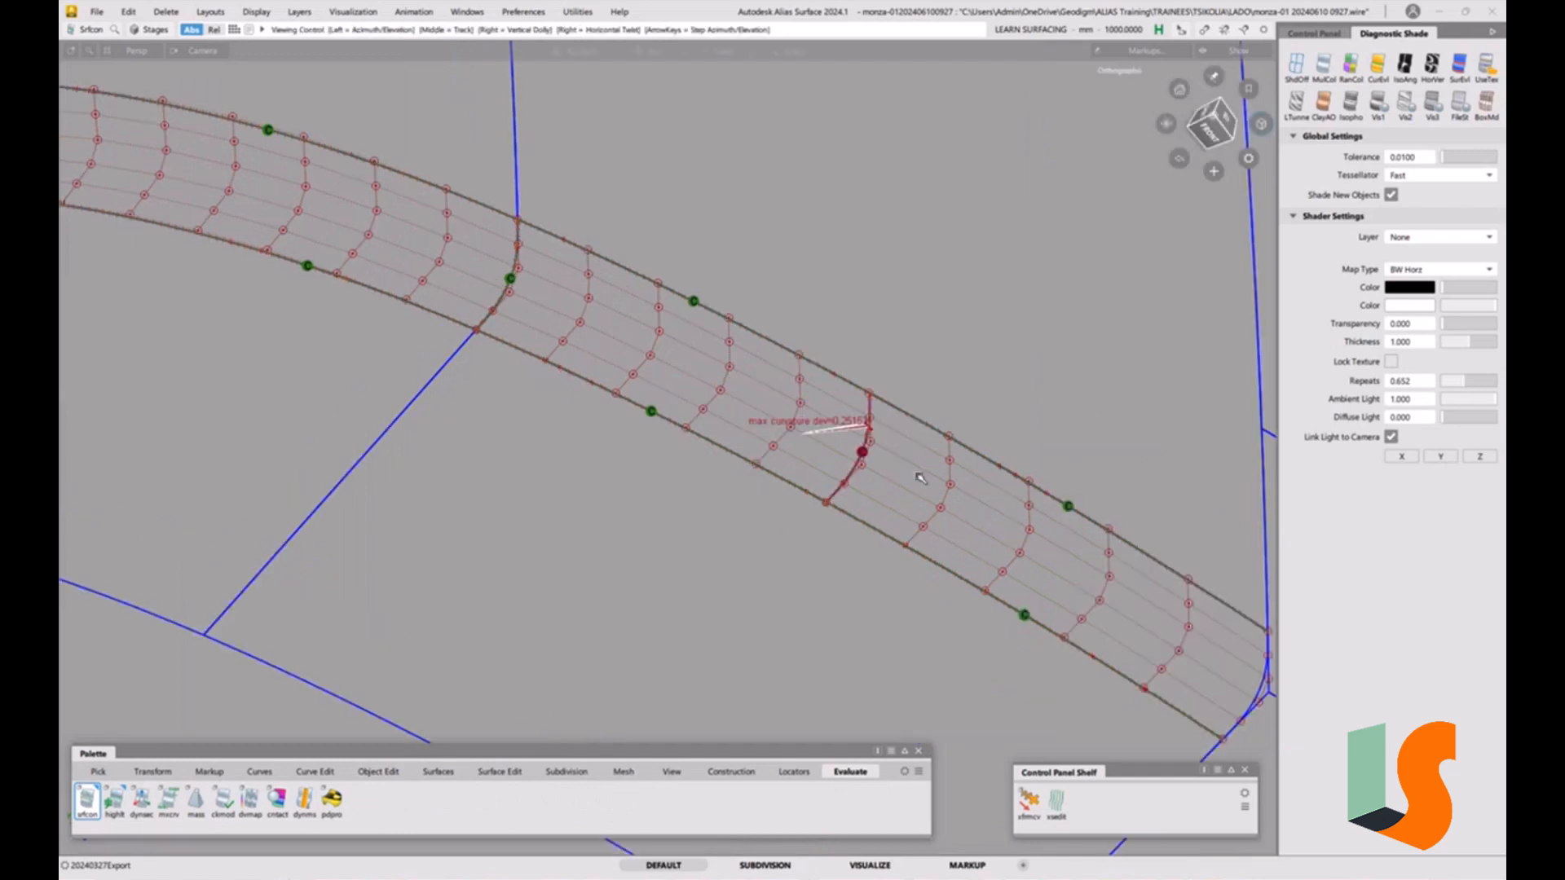
pyautogui.keyDown('alt'); pyautogui.keyDown('shift'); pyautogui.moveTo(921, 479); pyautogui.dragTo(800, 535, button='middle'); pyautogui.keyUp('shift'); pyautogui.keyUp('alt')
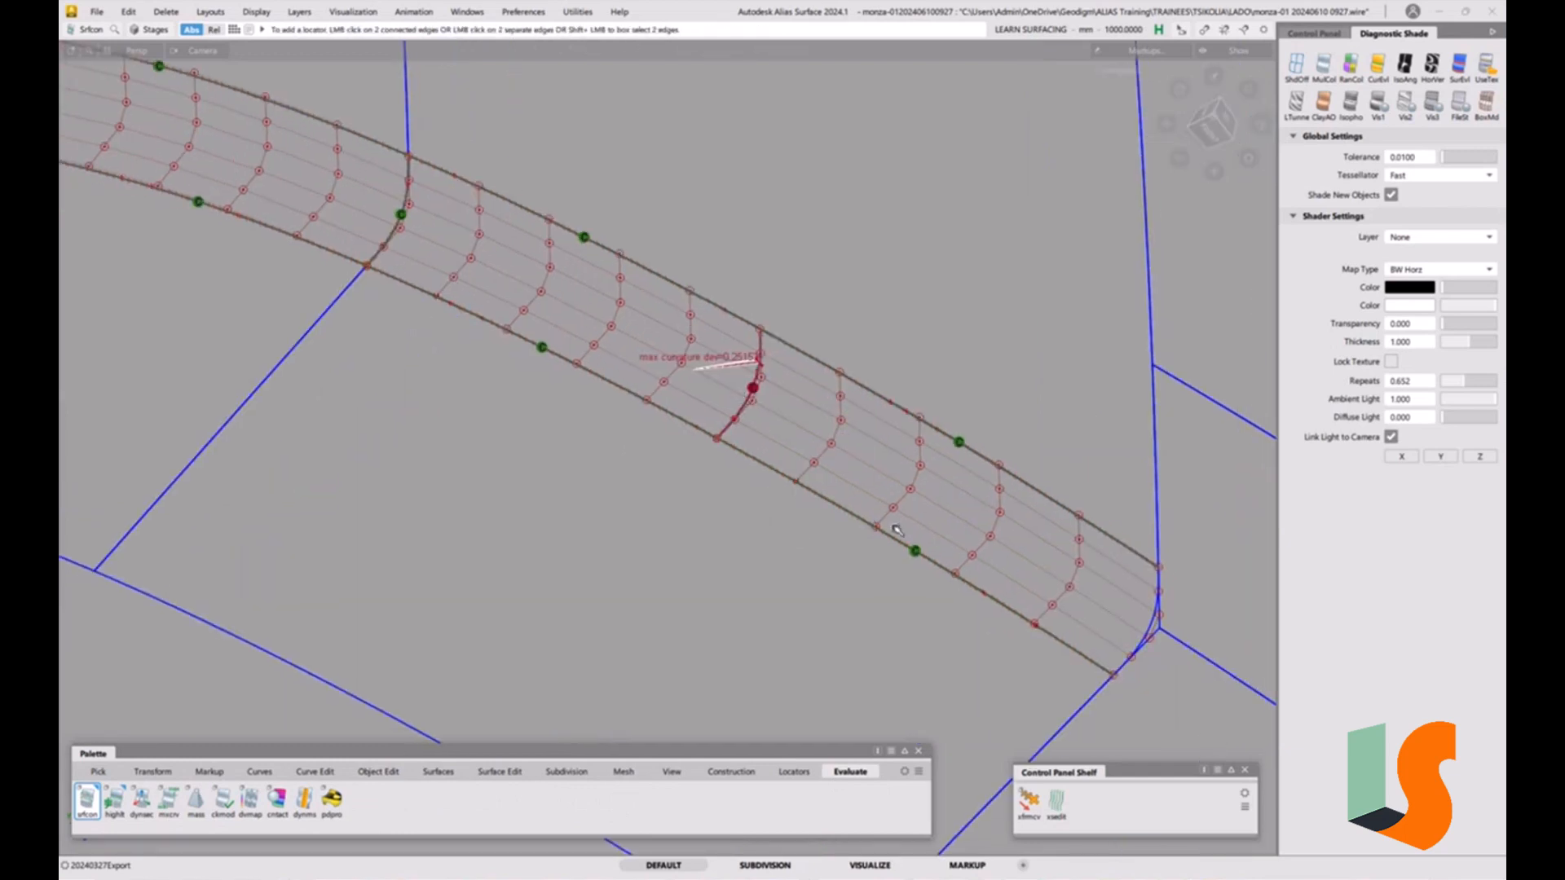
pyautogui.keyDown('ctrl'); pyautogui.keyDown('shift'); pyautogui.moveTo(785, 516); pyautogui.dragTo(815, 479); pyautogui.keyUp('shift'); pyautogui.keyUp('ctrl')
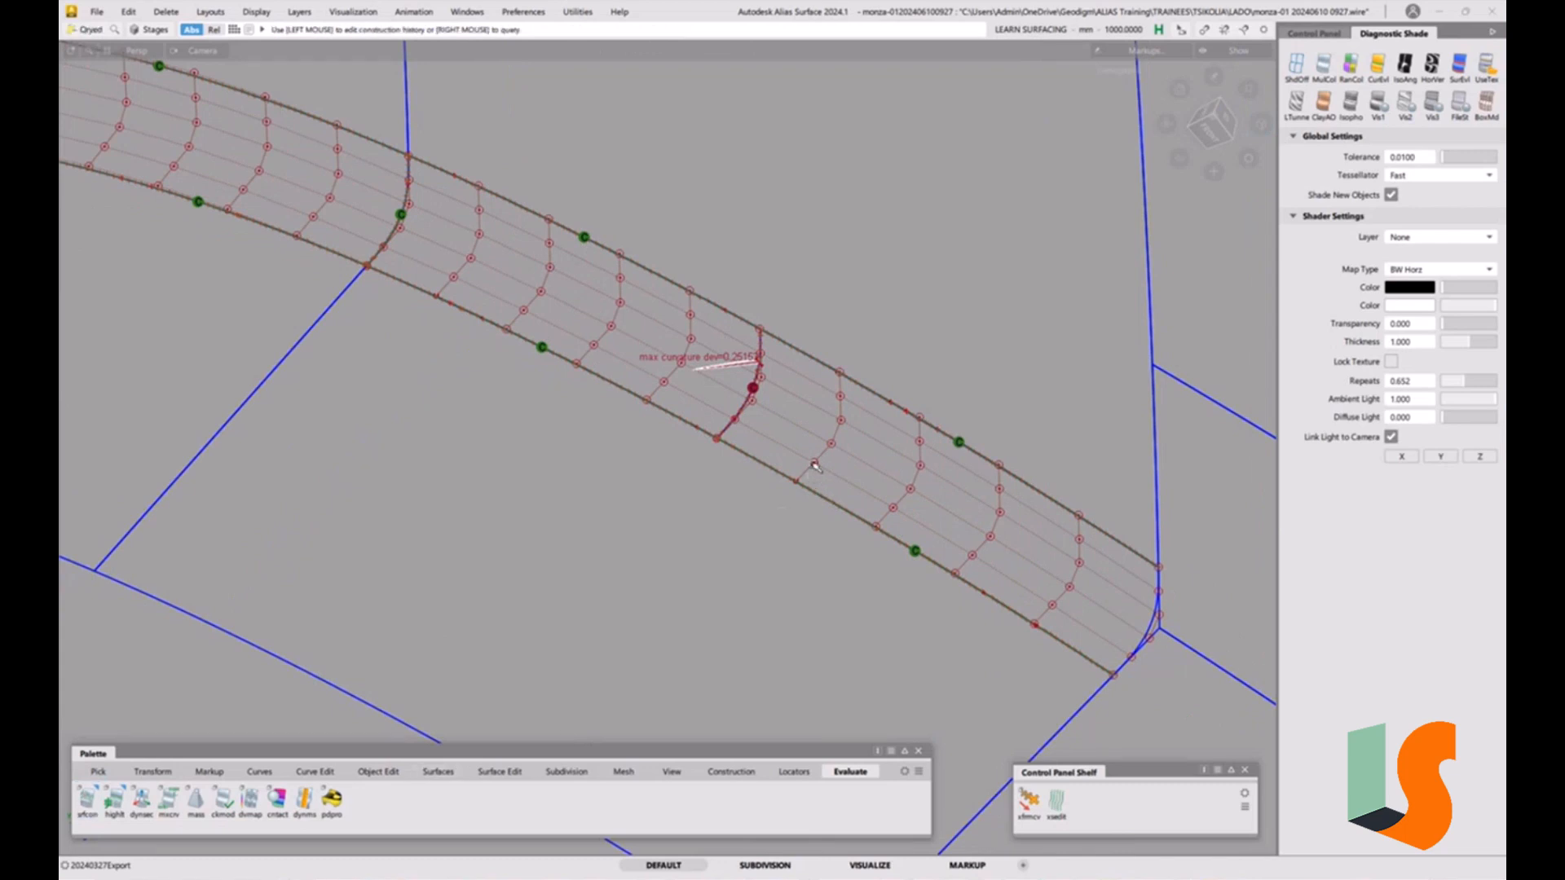
# G2 align the edge at the flagged fillet join and raise the U degree to 7.
pyautogui.click(379, 771)
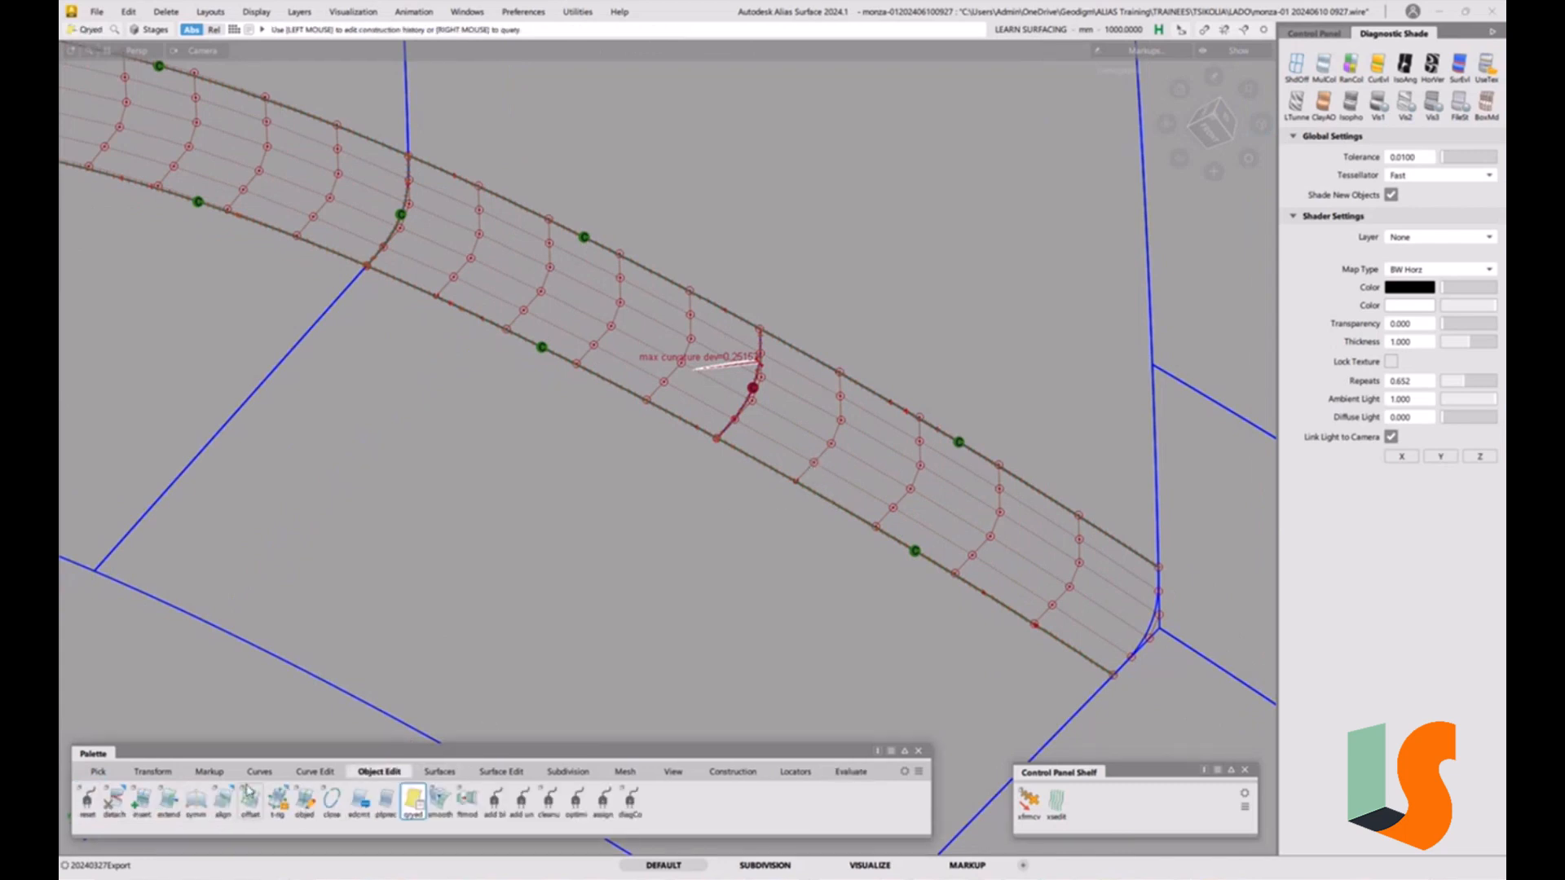
pyautogui.click(226, 803)
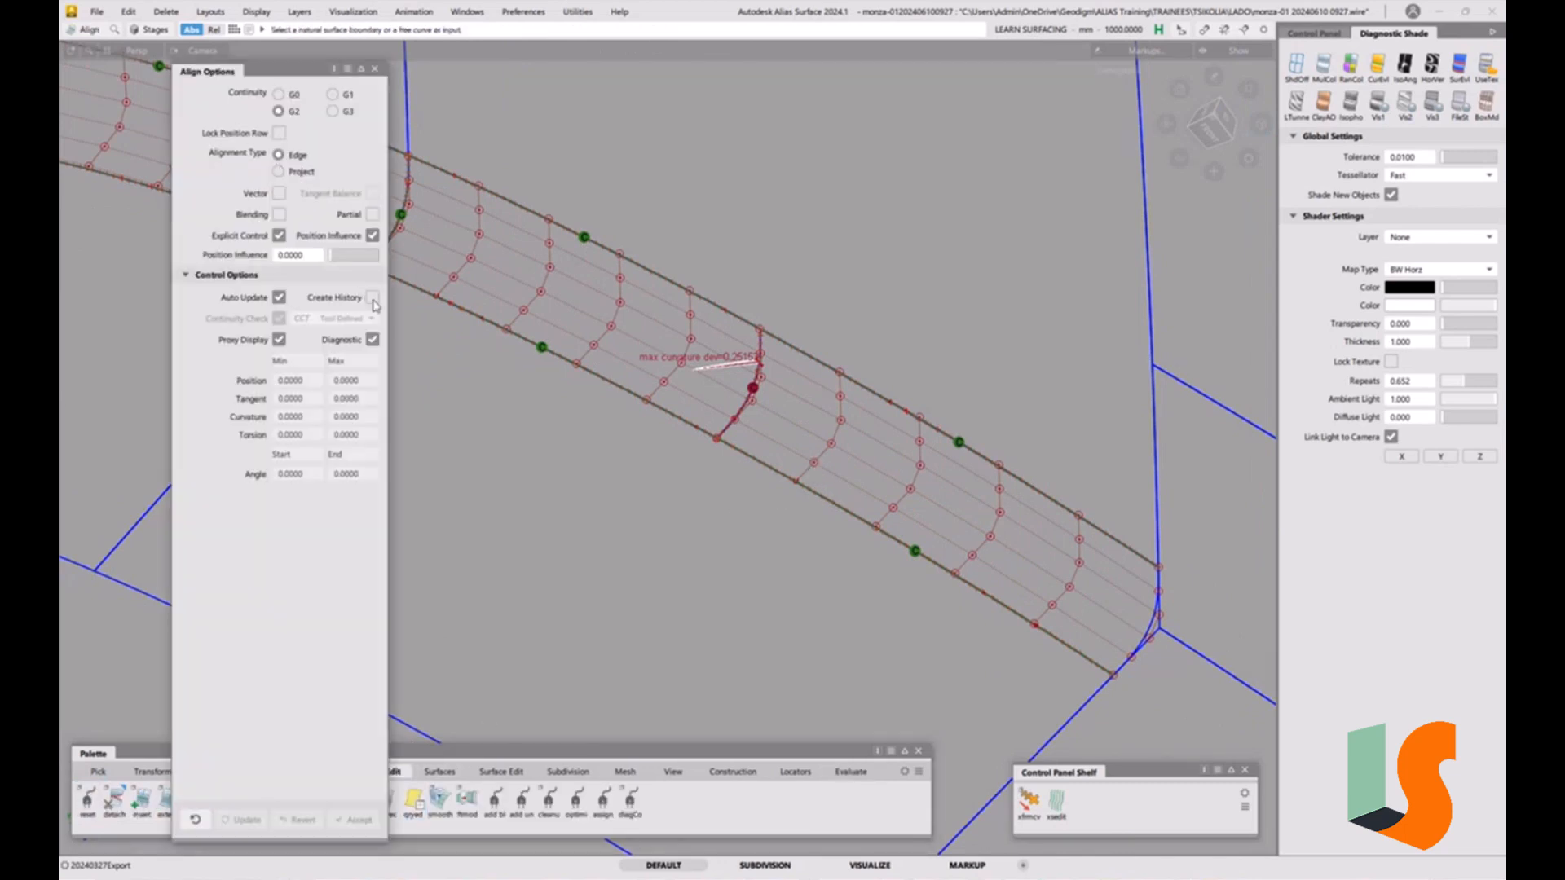
pyautogui.click(828, 499)
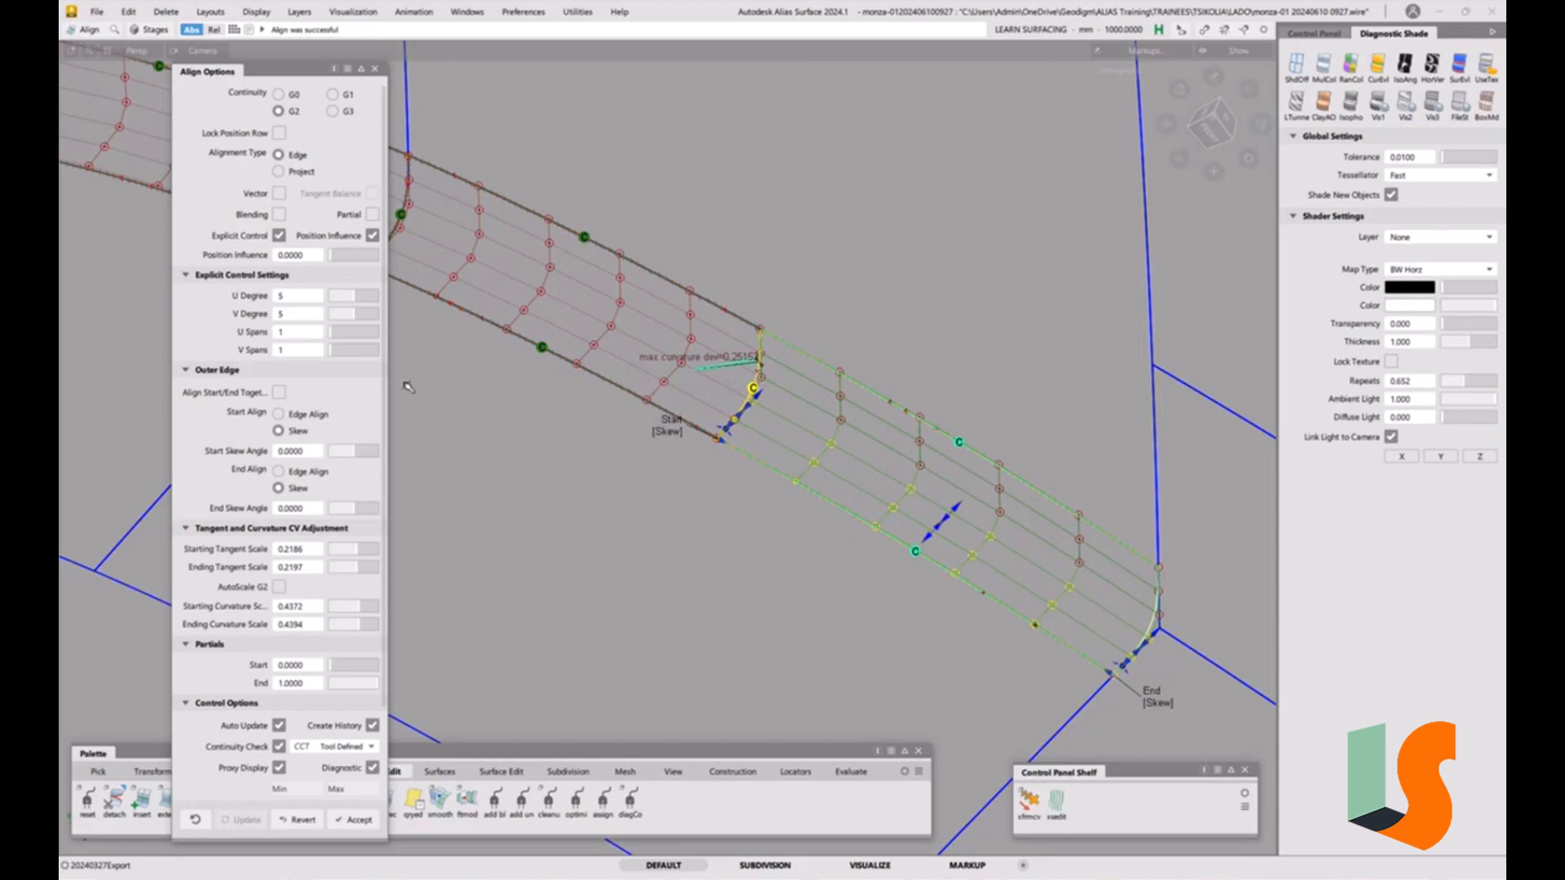
pyautogui.click(365, 301)
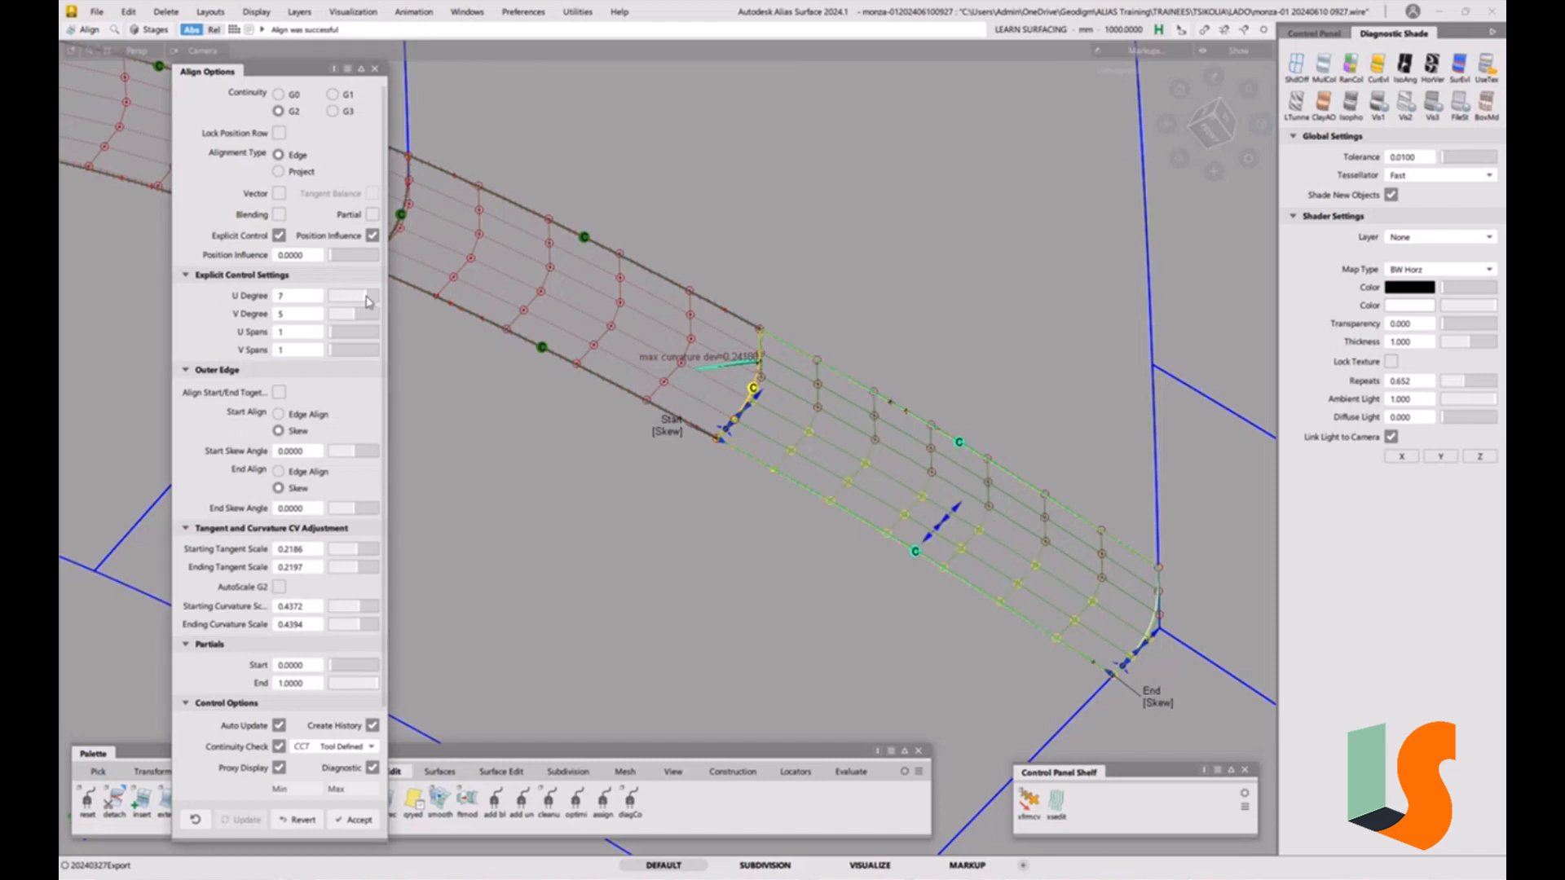
# G2 align the adjacent fillet piece's edge across the same join and set its U degree to 6.
pyautogui.keyDown('ctrl'); pyautogui.keyDown('shift'); pyautogui.moveTo(797, 556); pyautogui.dragTo(820, 472); pyautogui.keyUp('shift'); pyautogui.keyUp('ctrl')
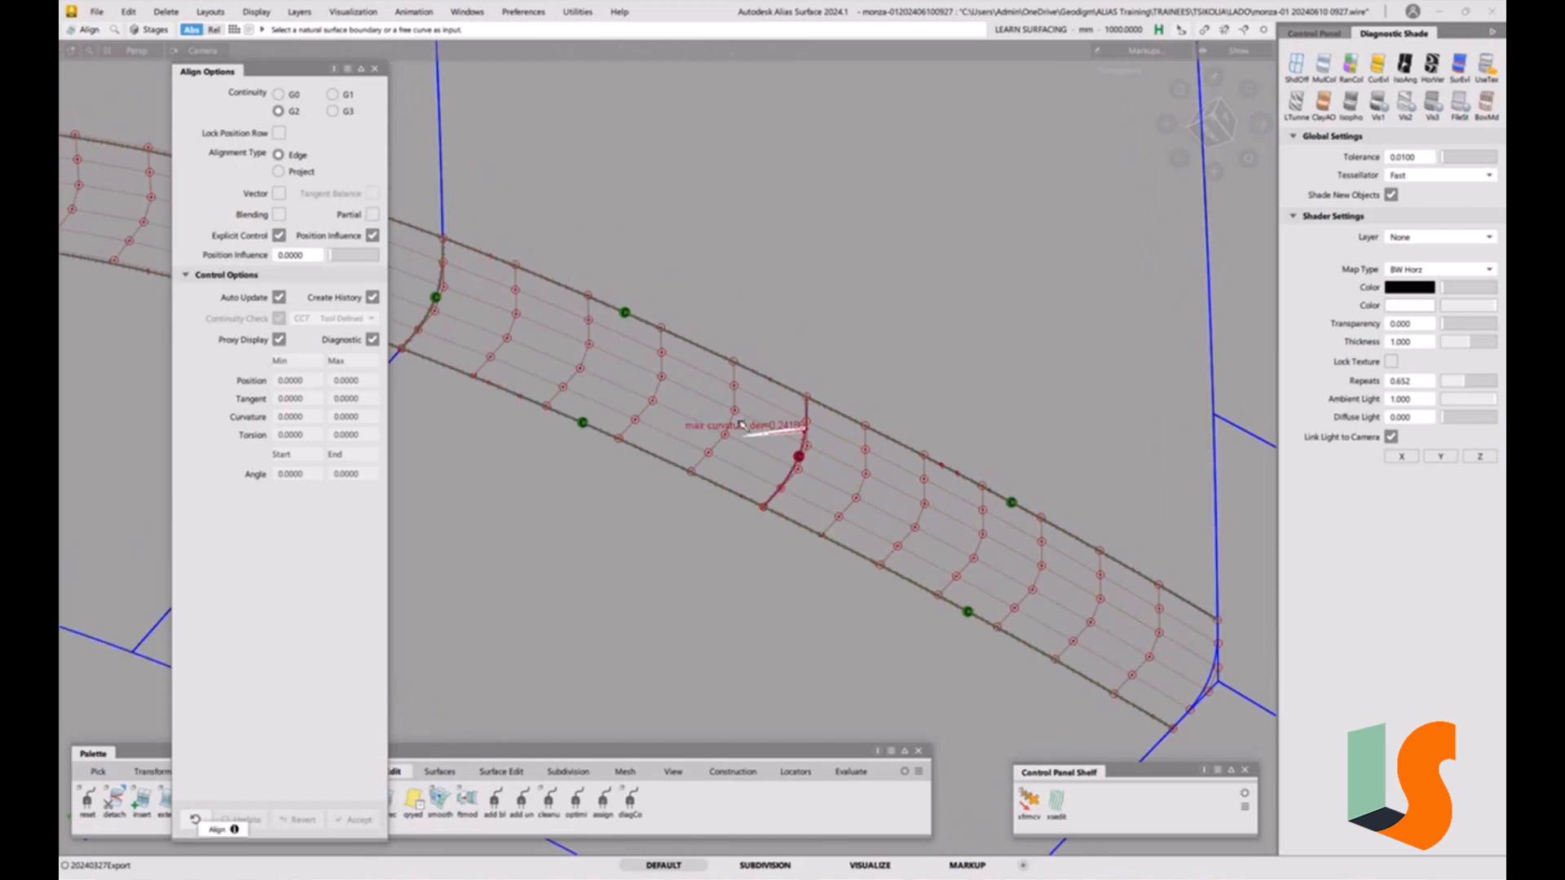
pyautogui.click(807, 413)
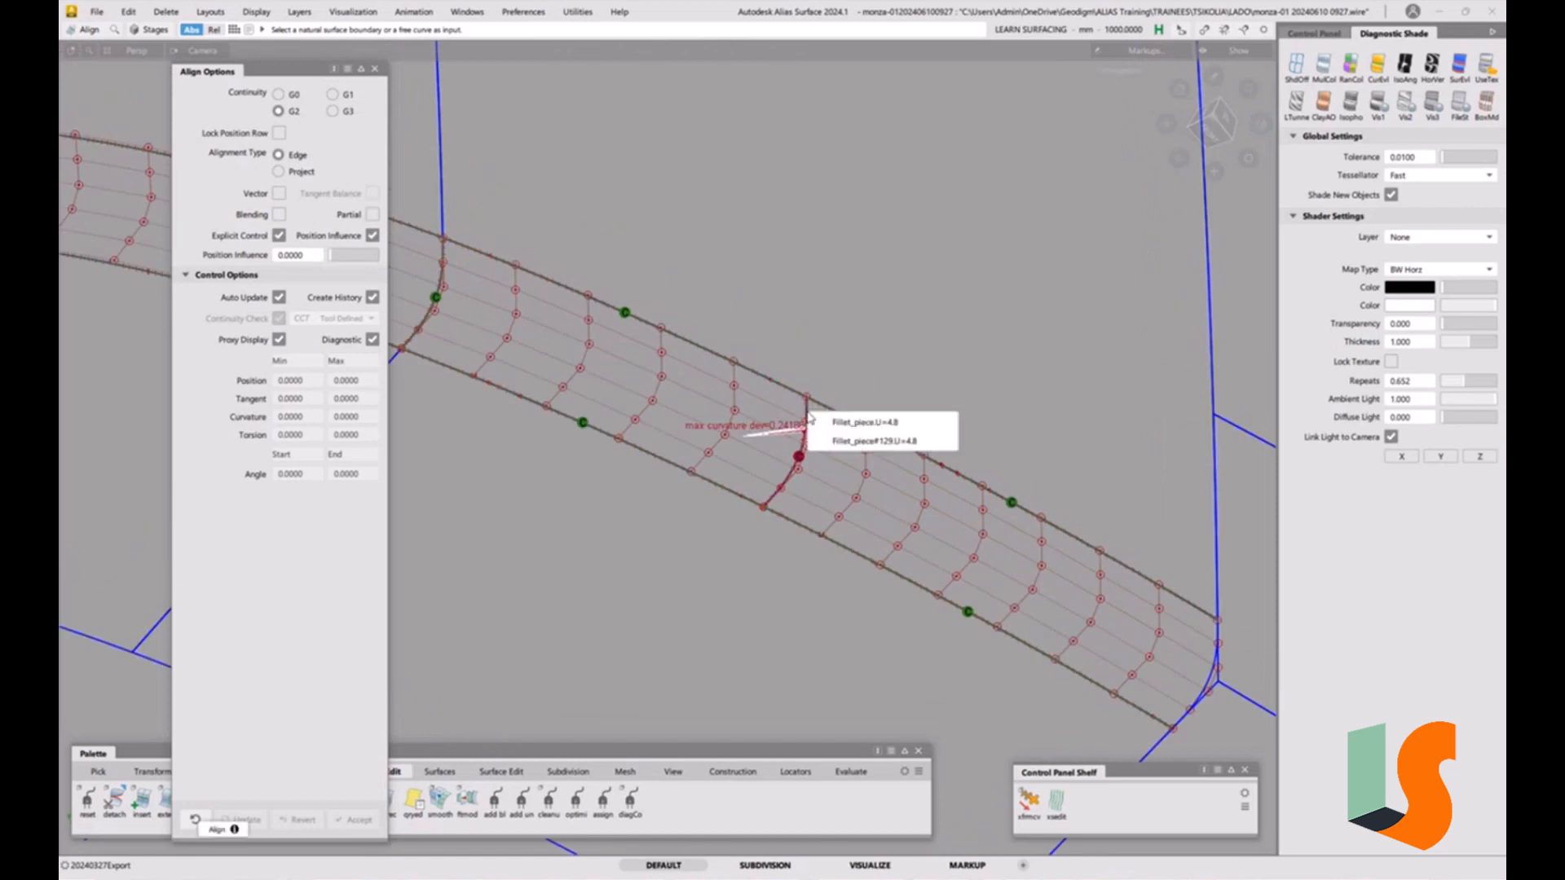
pyautogui.click(809, 422)
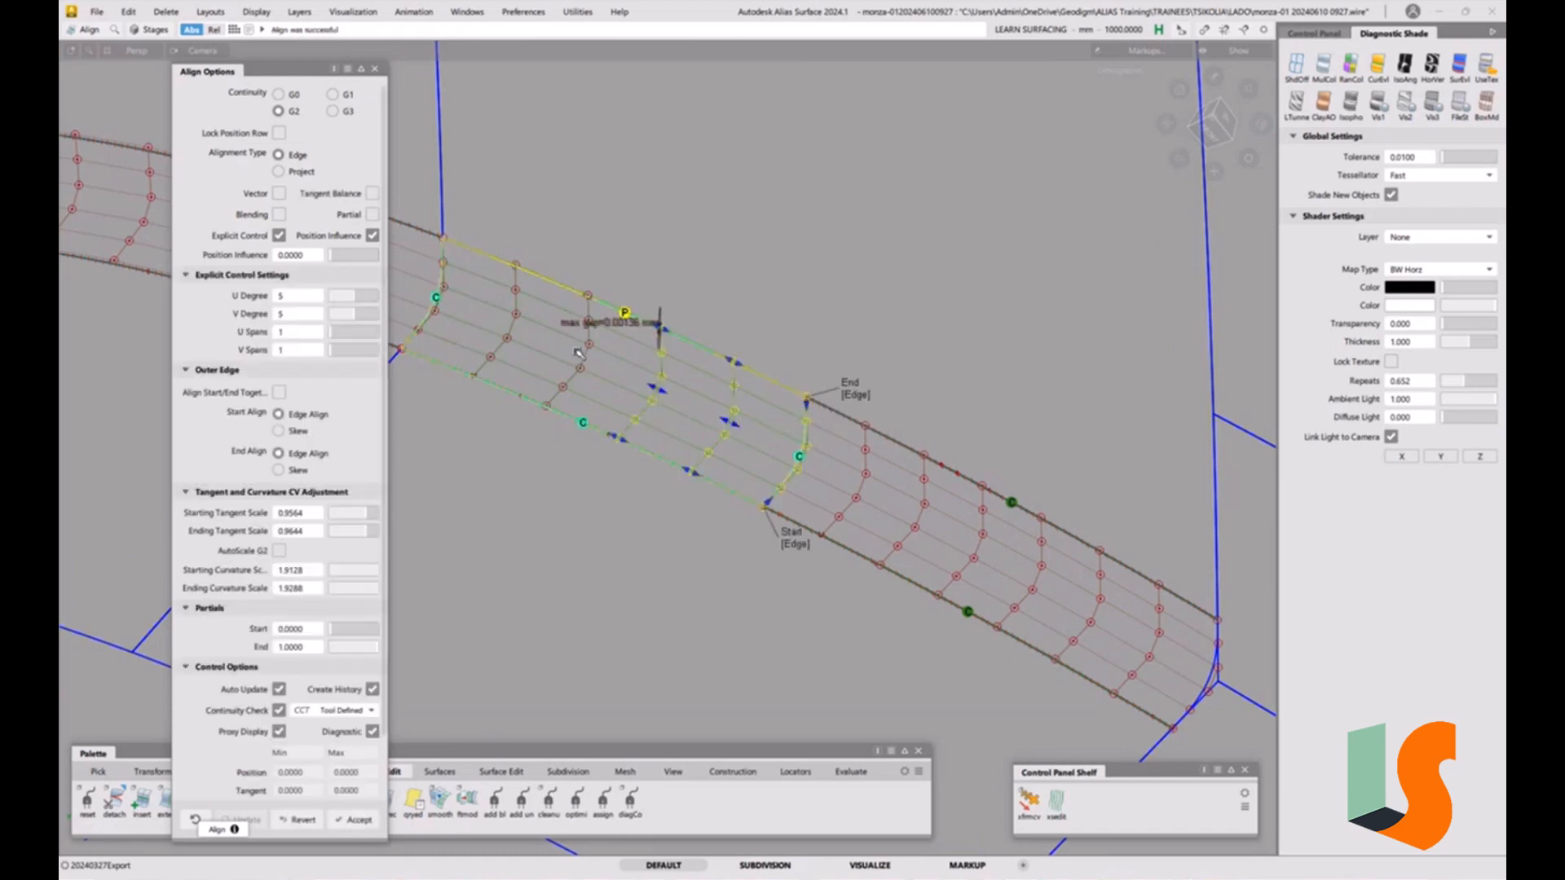
pyautogui.click(365, 296)
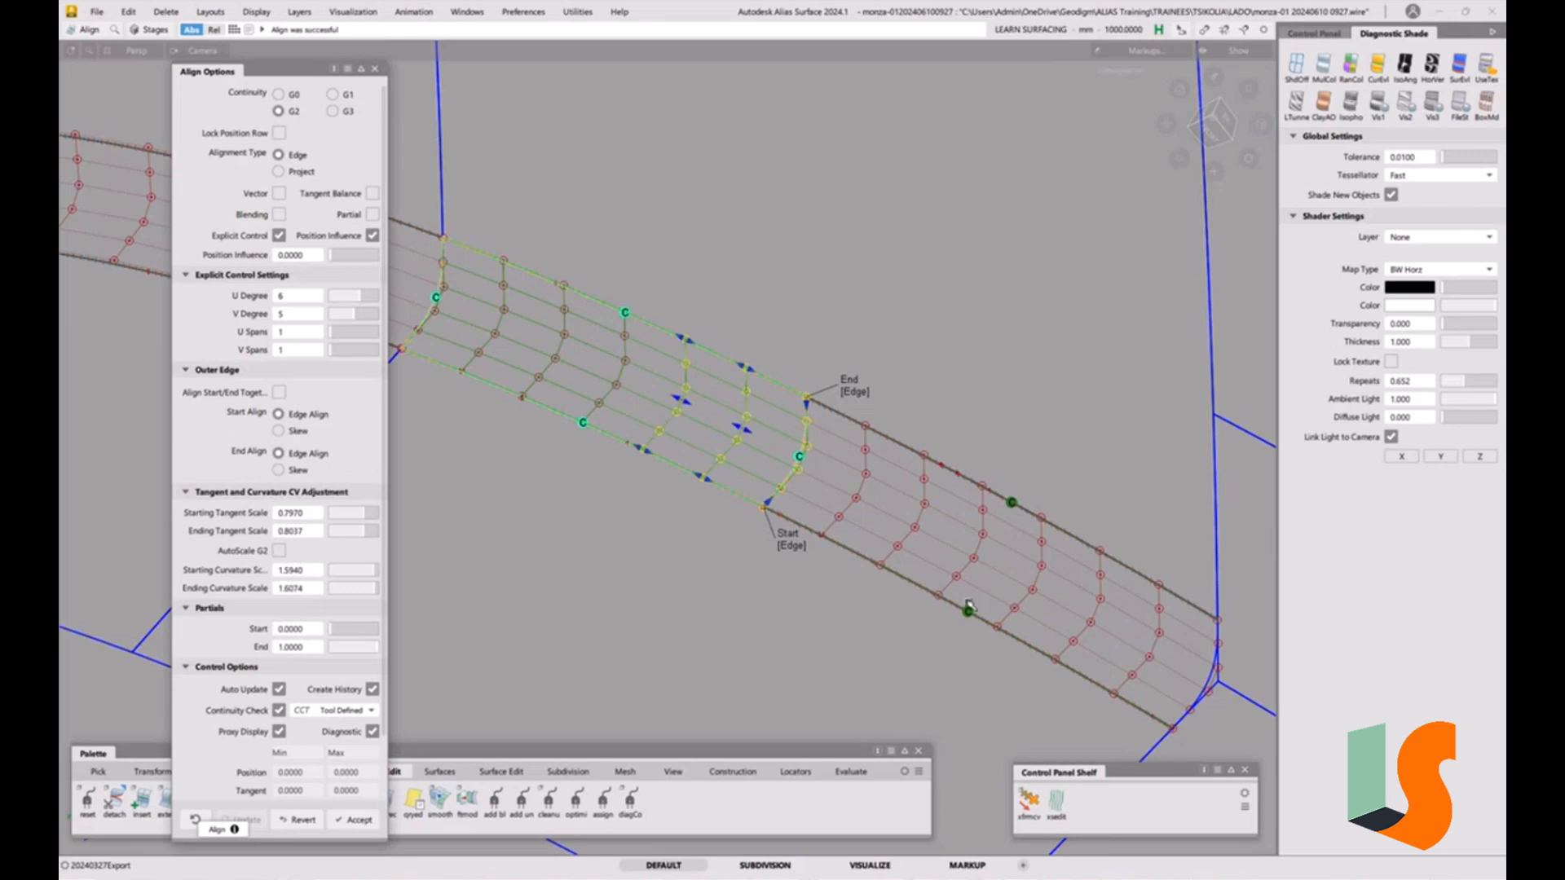
# Examine the small four-sided patch at the corner beyond the end of the fillet band.
pyautogui.keyDown('ctrl'); pyautogui.keyDown('shift'); pyautogui.moveTo(970, 606); pyautogui.dragTo(884, 429); pyautogui.keyUp('shift'); pyautogui.keyUp('ctrl')
pyautogui.keyDown('alt'); pyautogui.keyDown('shift'); pyautogui.moveTo(883, 430); pyautogui.dragTo(852, 534, button='right'); pyautogui.keyUp('shift'); pyautogui.keyUp('alt')
pyautogui.keyDown('alt'); pyautogui.keyDown('shift'); pyautogui.moveTo(852, 485); pyautogui.dragTo(996, 426, button='middle'); pyautogui.keyUp('shift'); pyautogui.keyUp('alt')
pyautogui.keyDown('alt'); pyautogui.keyDown('shift'); pyautogui.moveTo(1247, 599); pyautogui.dragTo(934, 481, button='middle'); pyautogui.keyUp('shift'); pyautogui.keyUp('alt')
pyautogui.keyDown('alt'); pyautogui.keyDown('shift'); pyautogui.moveTo(933, 481); pyautogui.dragTo(778, 404); pyautogui.keyUp('shift'); pyautogui.keyUp('alt')
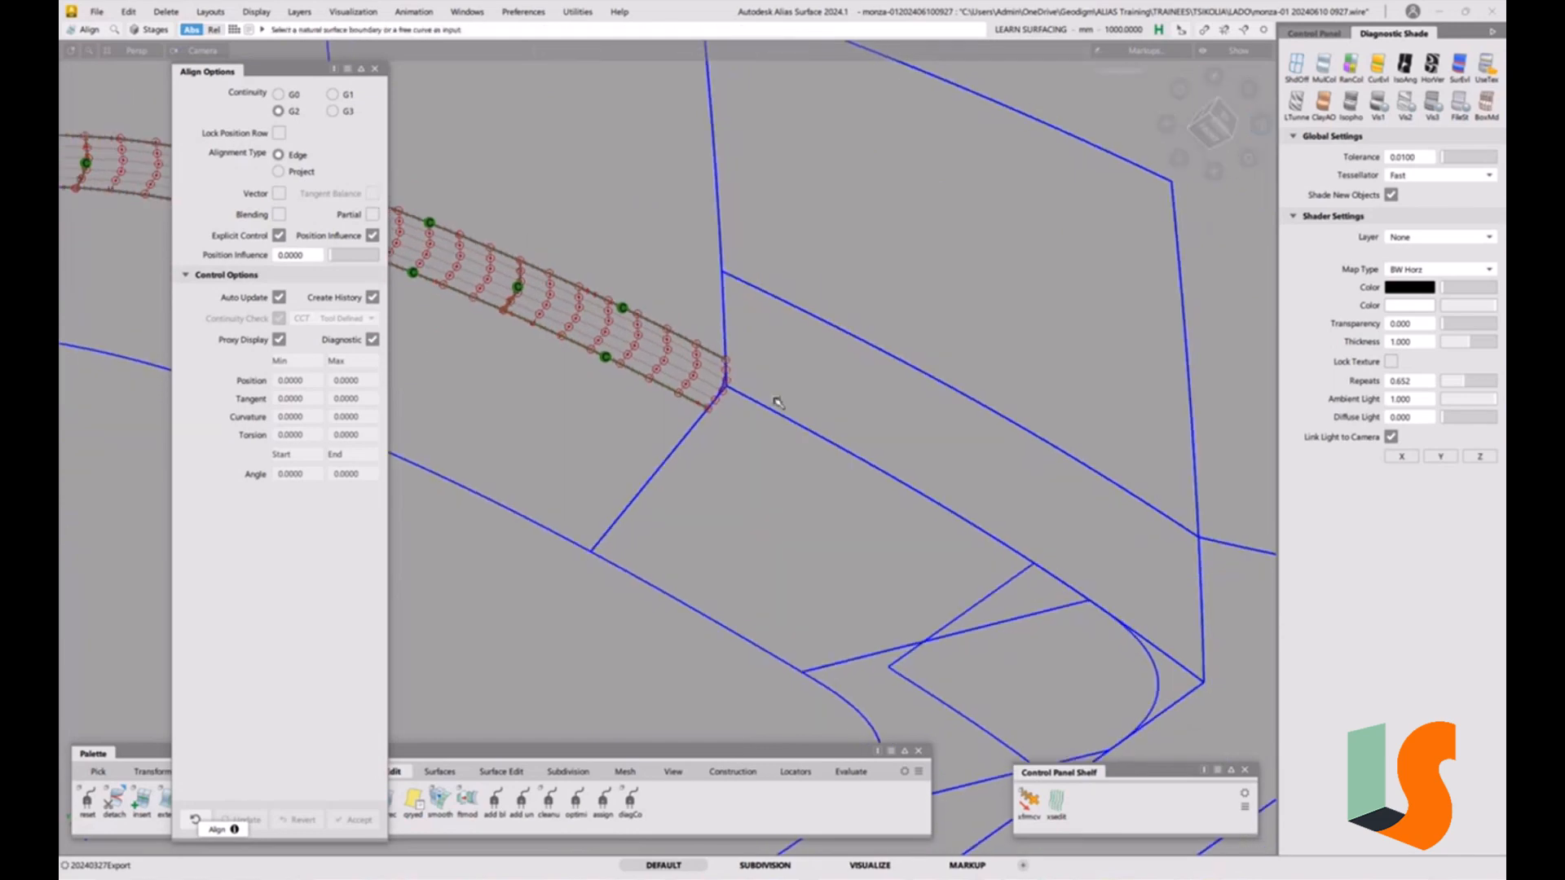
pyautogui.moveTo(780, 532)
pyautogui.keyDown('alt'); pyautogui.keyDown('shift'); pyautogui.mouseDown()
pyautogui.moveTo(1125, 541)
pyautogui.moveTo(1009, 552)
pyautogui.moveTo(1132, 575)
pyautogui.moveTo(996, 604)
pyautogui.mouseUp(); pyautogui.keyUp('shift'); pyautogui.keyUp('alt')
pyautogui.click(994, 670)
pyautogui.press('F5')
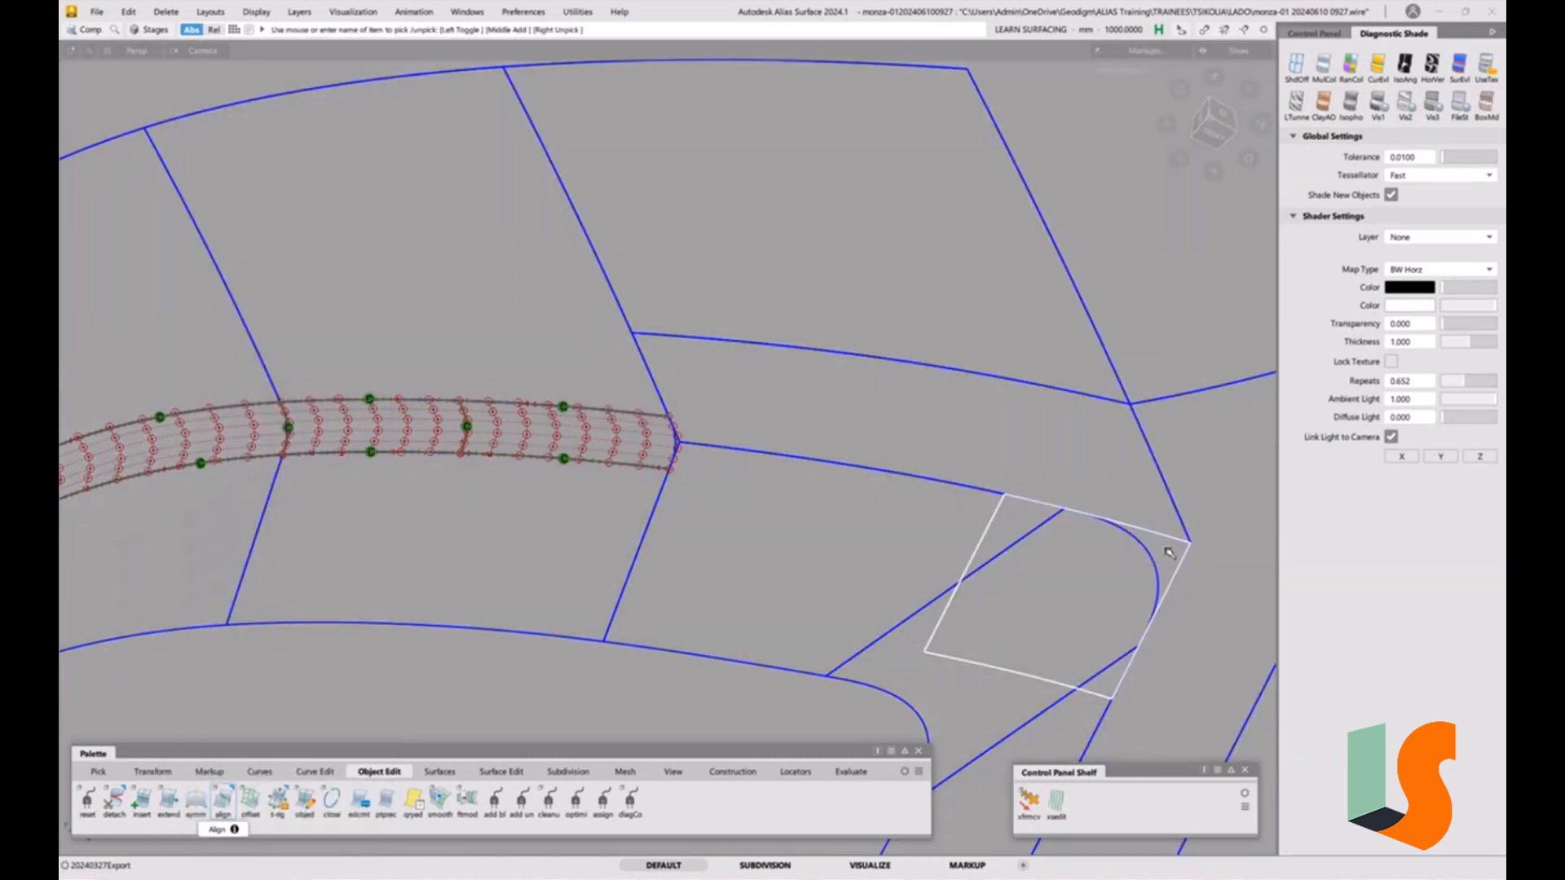
pyautogui.keyDown('alt'); pyautogui.keyDown('shift'); pyautogui.moveTo(1221, 569); pyautogui.dragTo(1125, 559, button='middle'); pyautogui.keyUp('shift'); pyautogui.keyUp('alt')
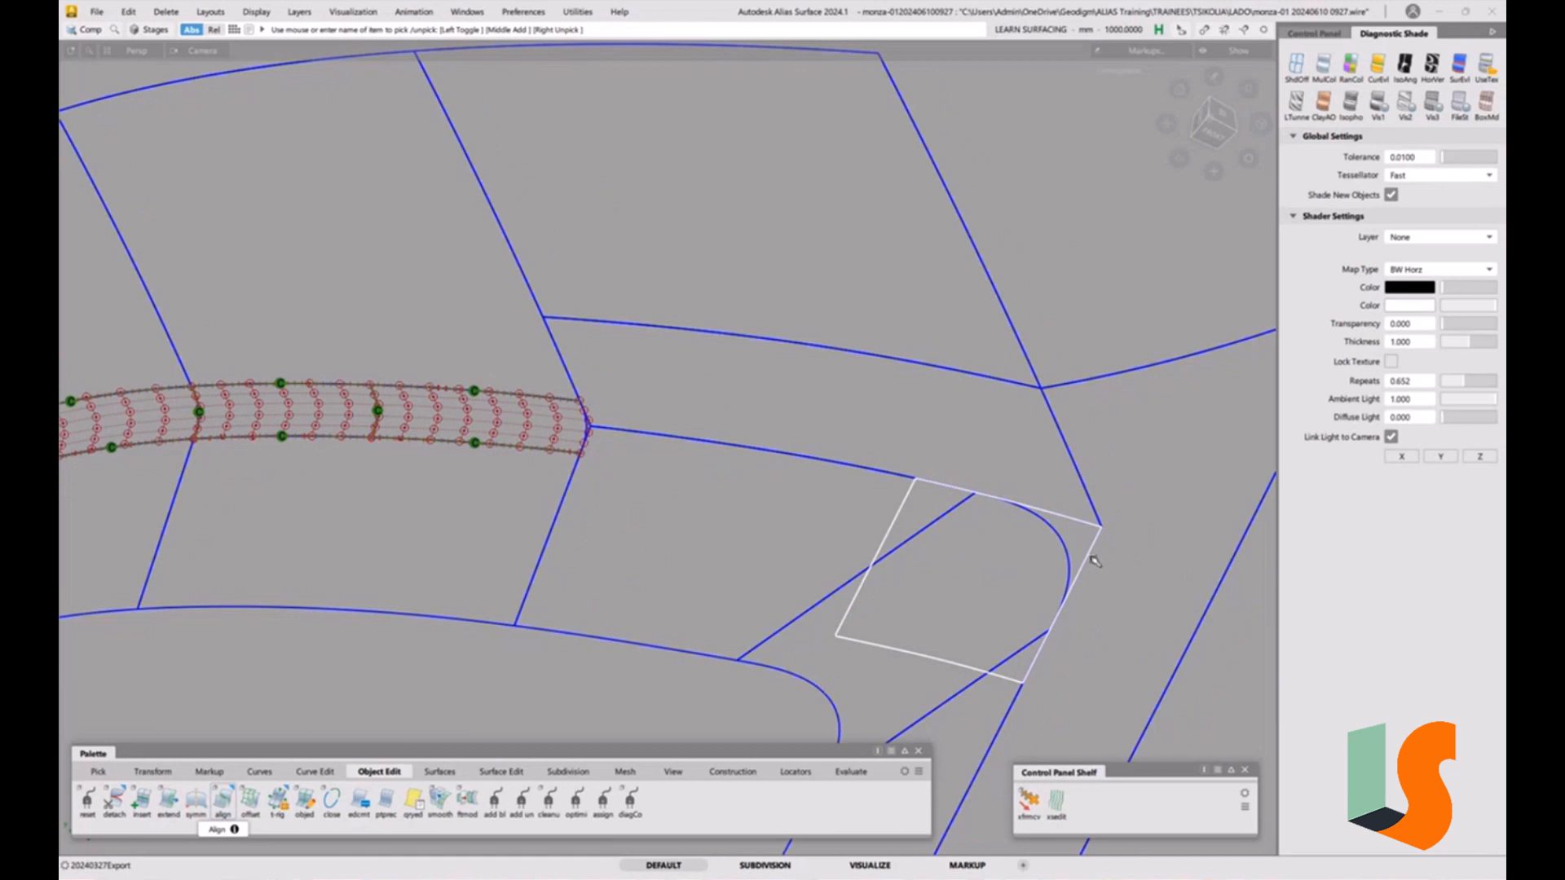
pyautogui.keyDown('ctrl'); pyautogui.keyDown('shift'); pyautogui.moveTo(1091, 557); pyautogui.dragTo(1045, 536, button='right'); pyautogui.keyUp('shift'); pyautogui.keyUp('ctrl')
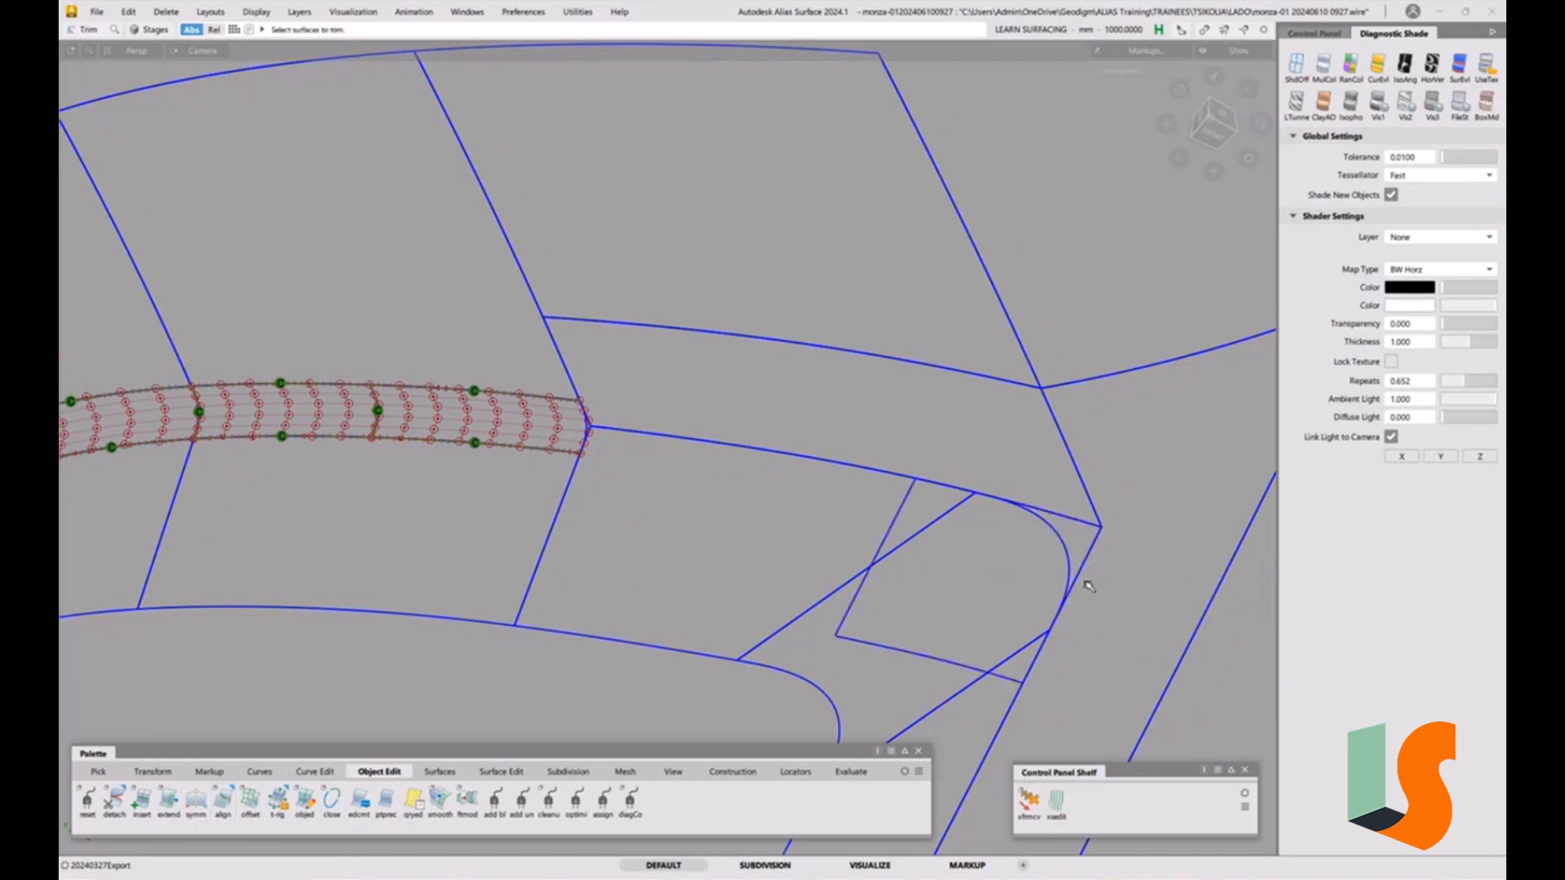
pyautogui.keyDown('alt'); pyautogui.keyDown('shift'); pyautogui.moveTo(1069, 576); pyautogui.dragTo(990, 530, button='right'); pyautogui.keyUp('shift'); pyautogui.keyUp('alt')
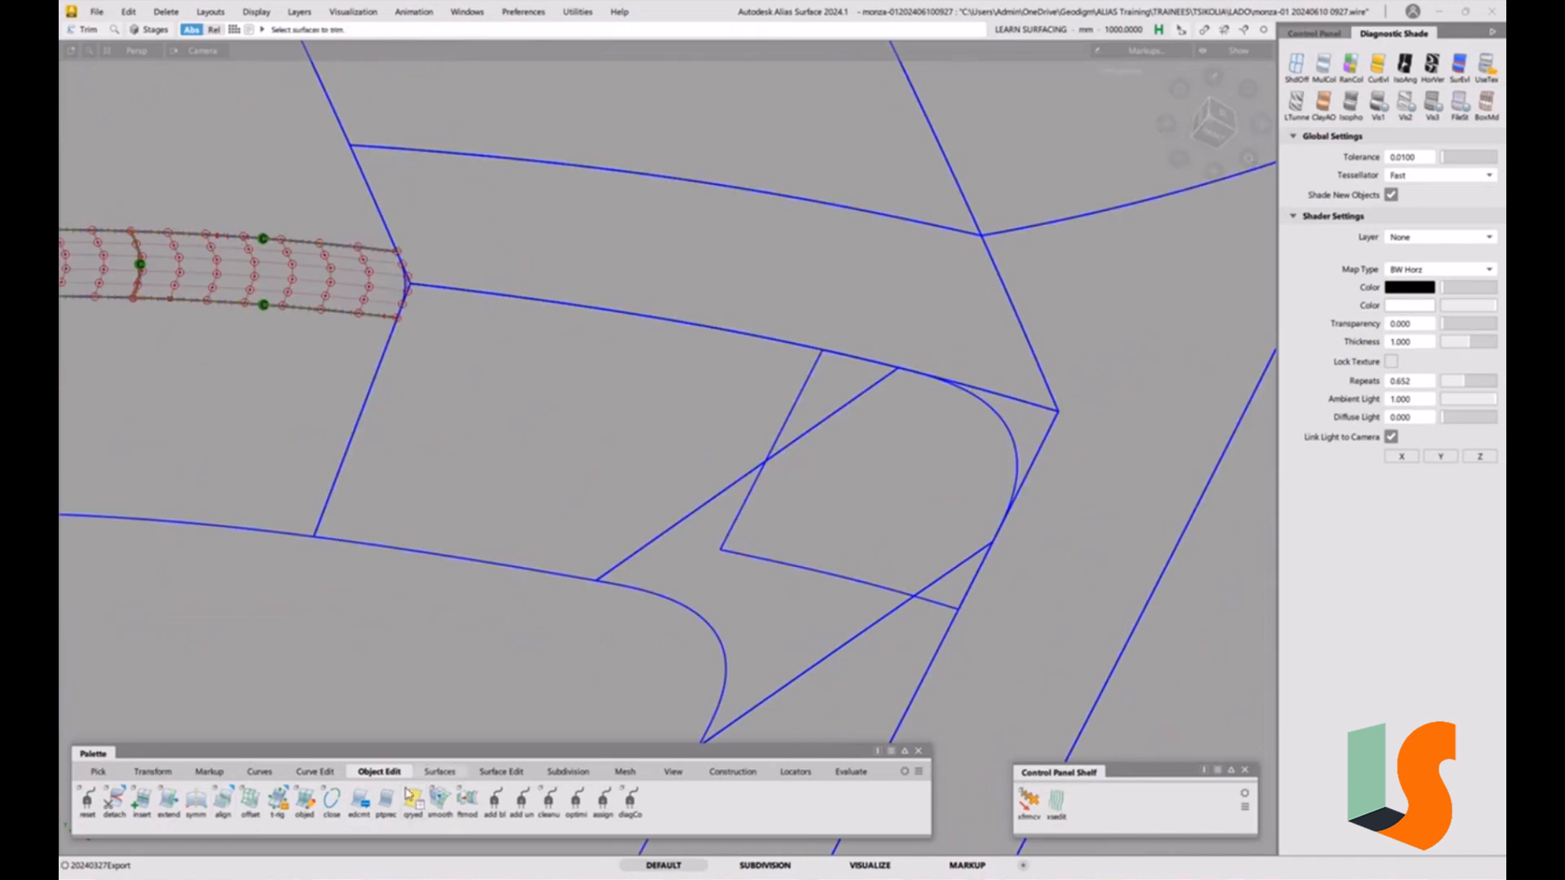
# Trim away the small four-sided patch at the corner with the Trim tool.
pyautogui.click(516, 774)
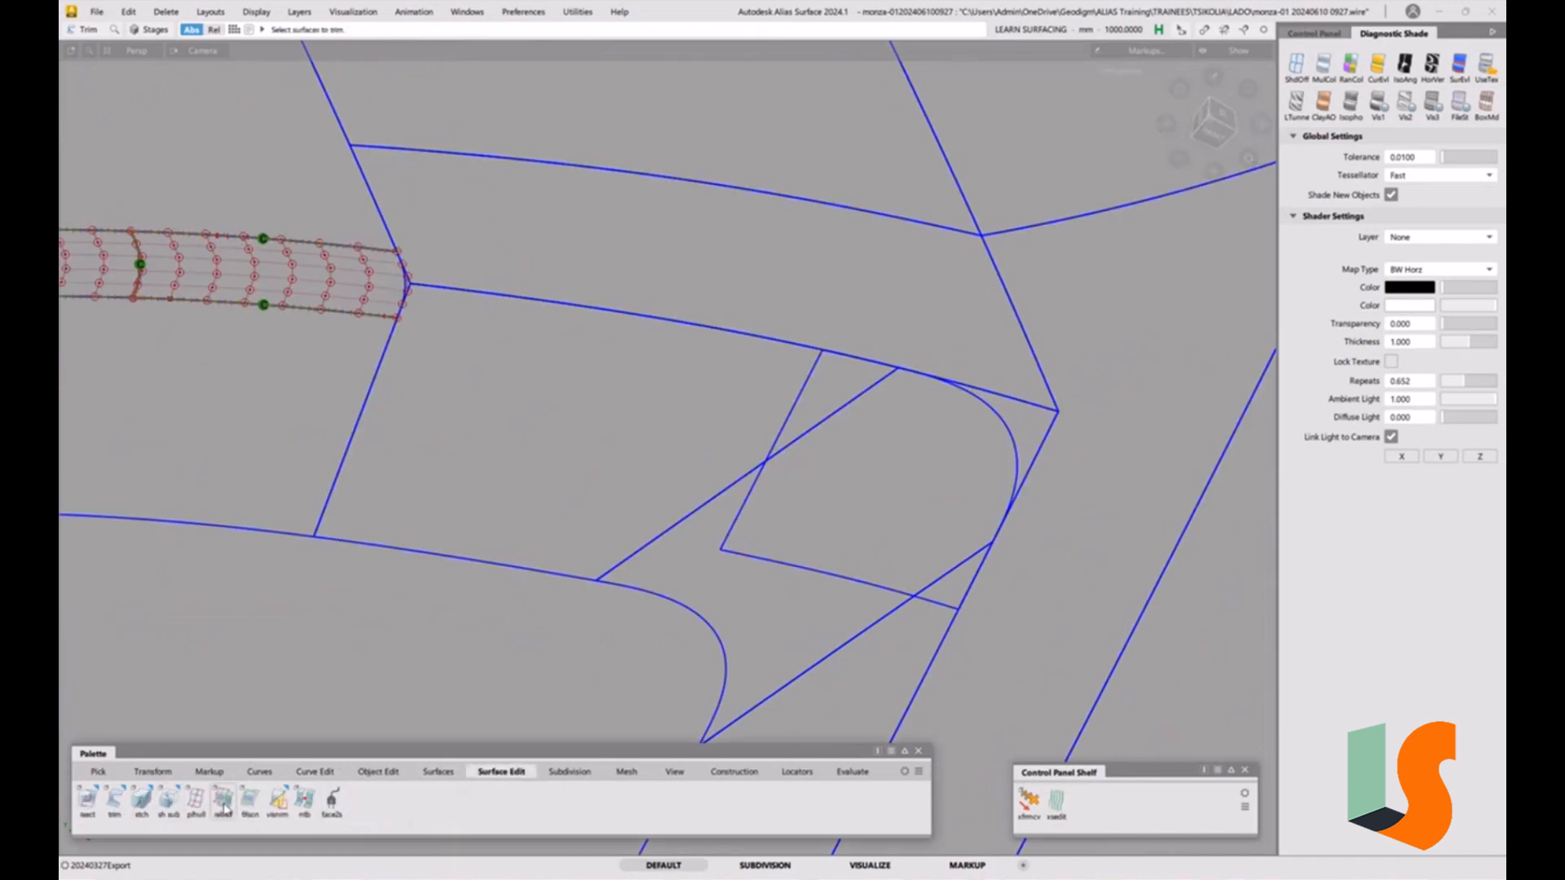
pyautogui.doubleClick(115, 805)
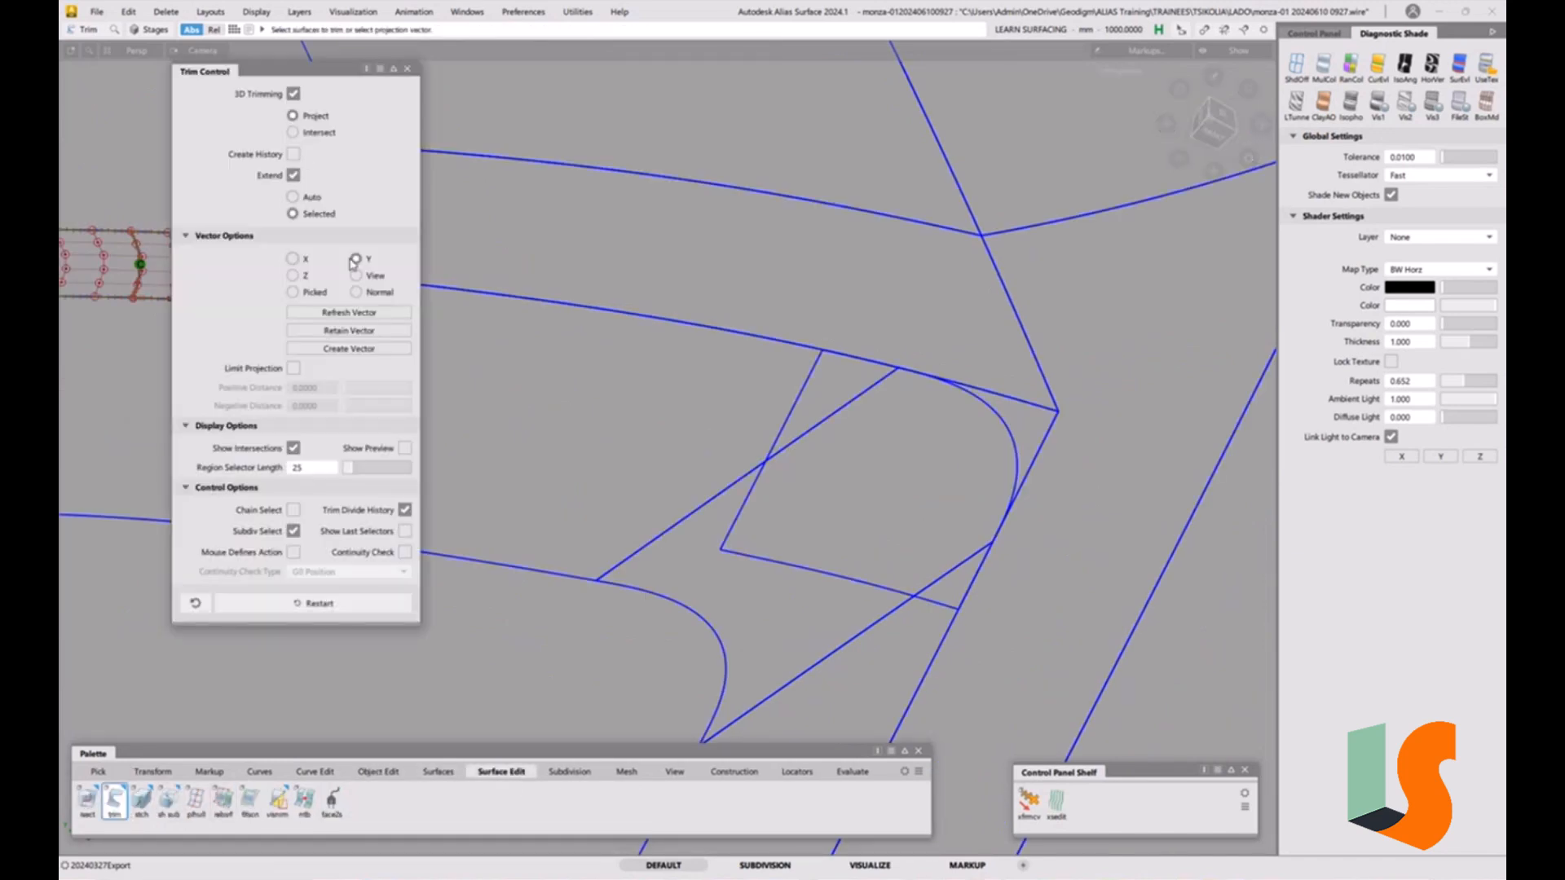
pyautogui.click(930, 503)
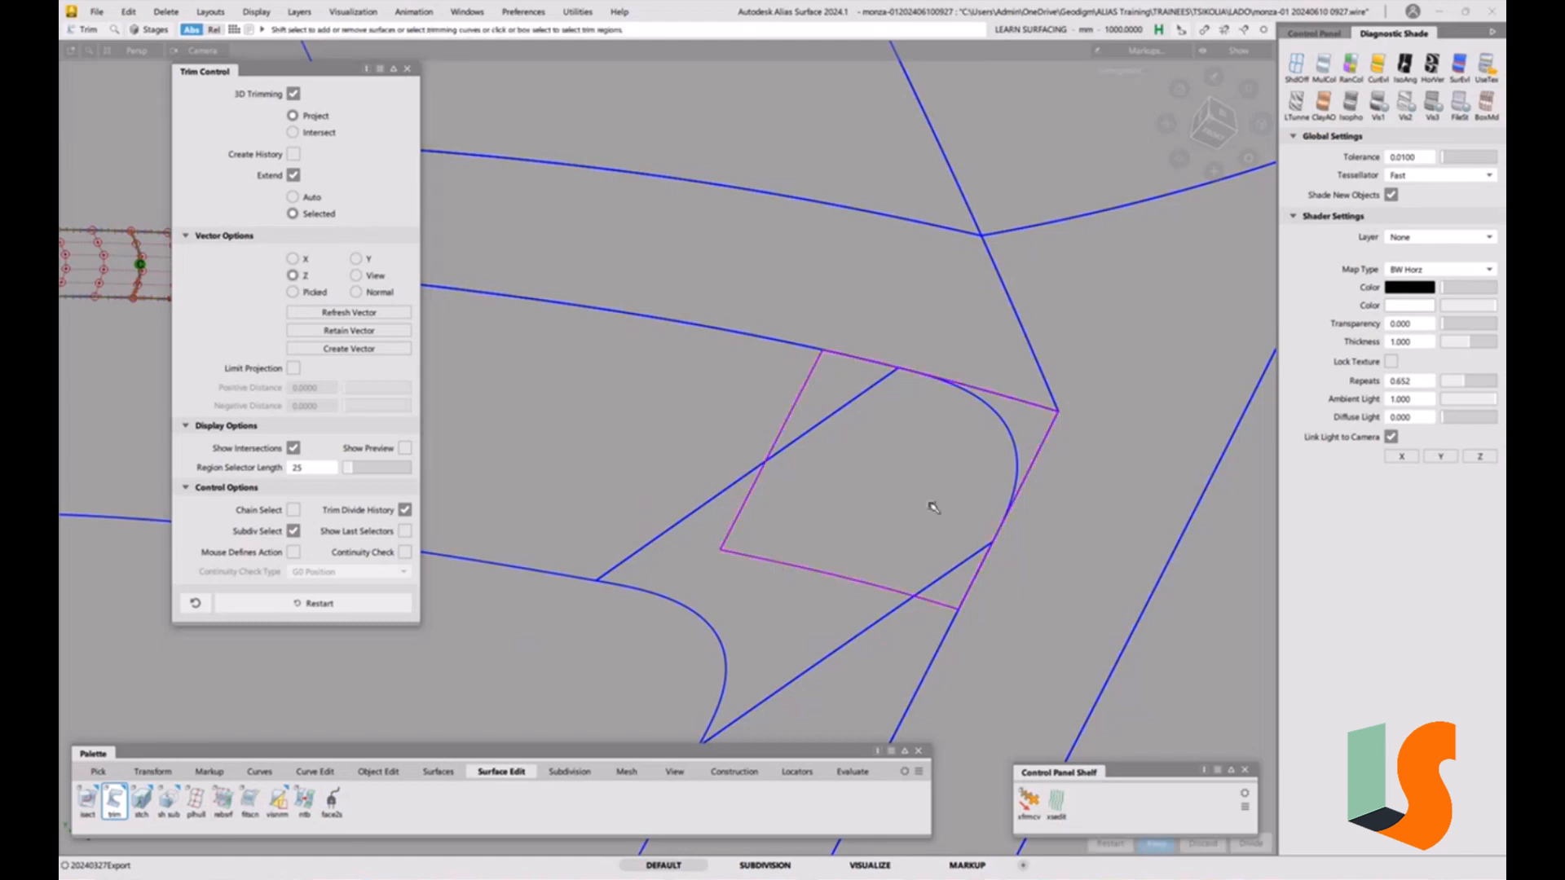
pyautogui.click(1011, 441)
pyautogui.click(890, 478)
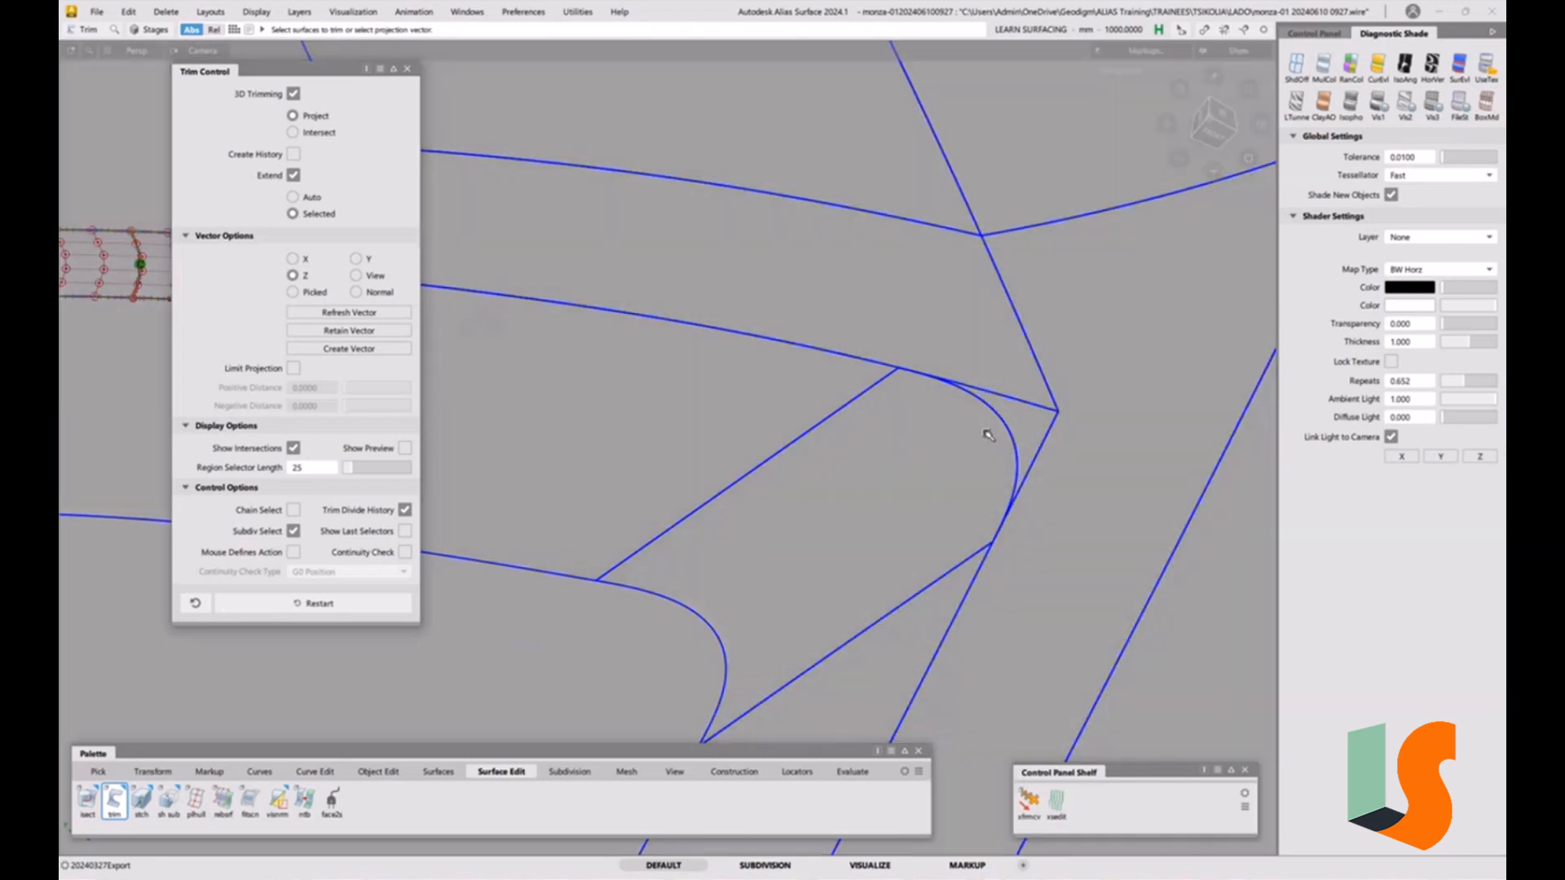
pyautogui.click(407, 68)
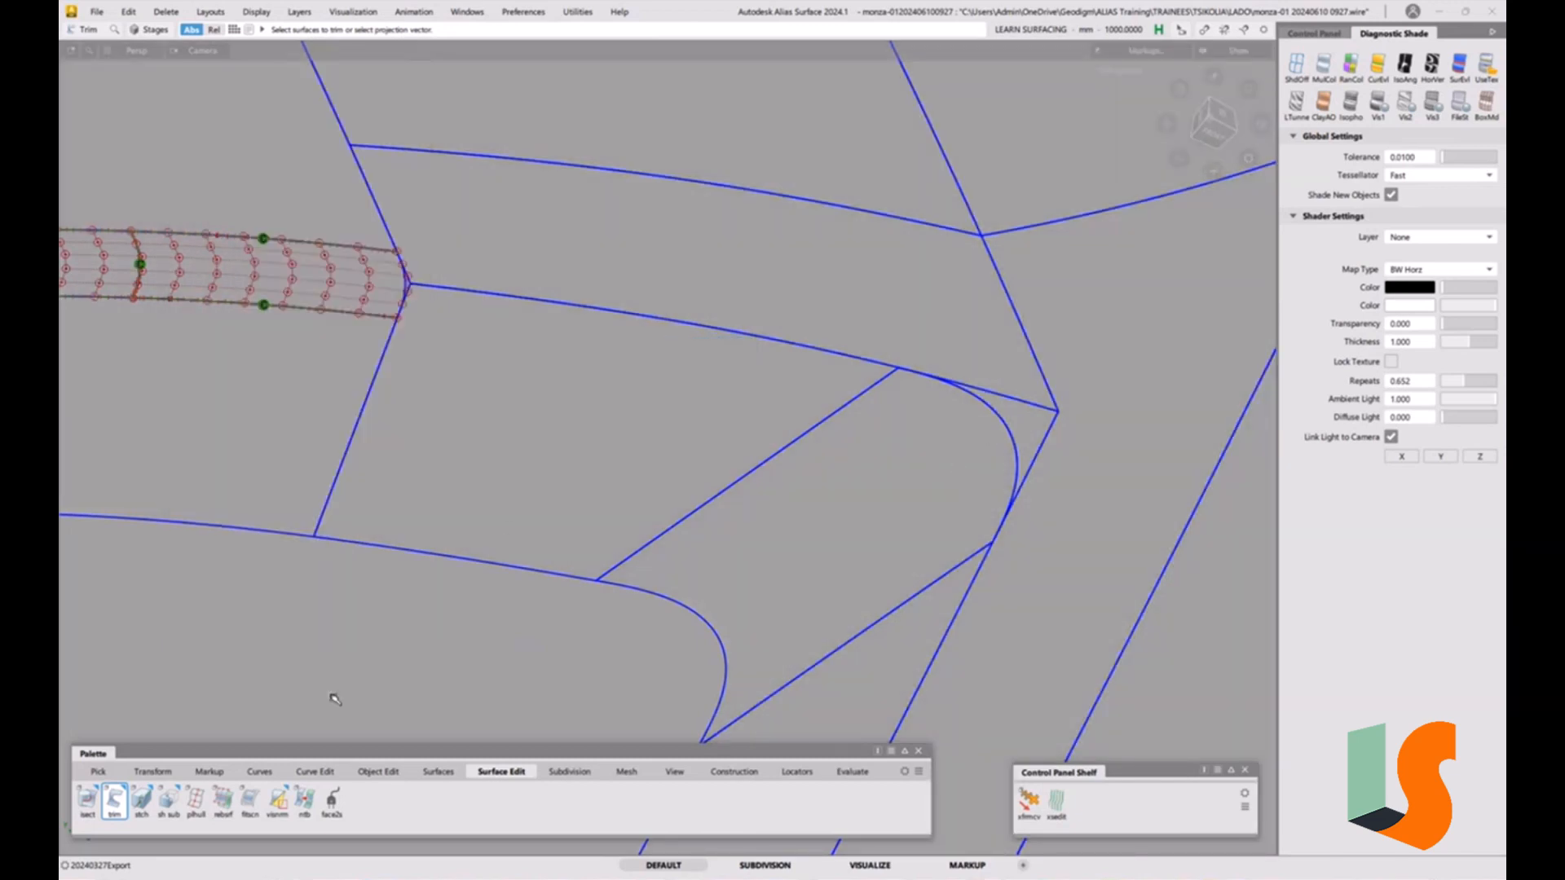
pyautogui.keyDown('alt'); pyautogui.keyDown('shift'); pyautogui.moveTo(777, 468); pyautogui.dragTo(775, 558, button='right'); pyautogui.keyUp('shift'); pyautogui.keyUp('alt')
pyautogui.click(439, 771)
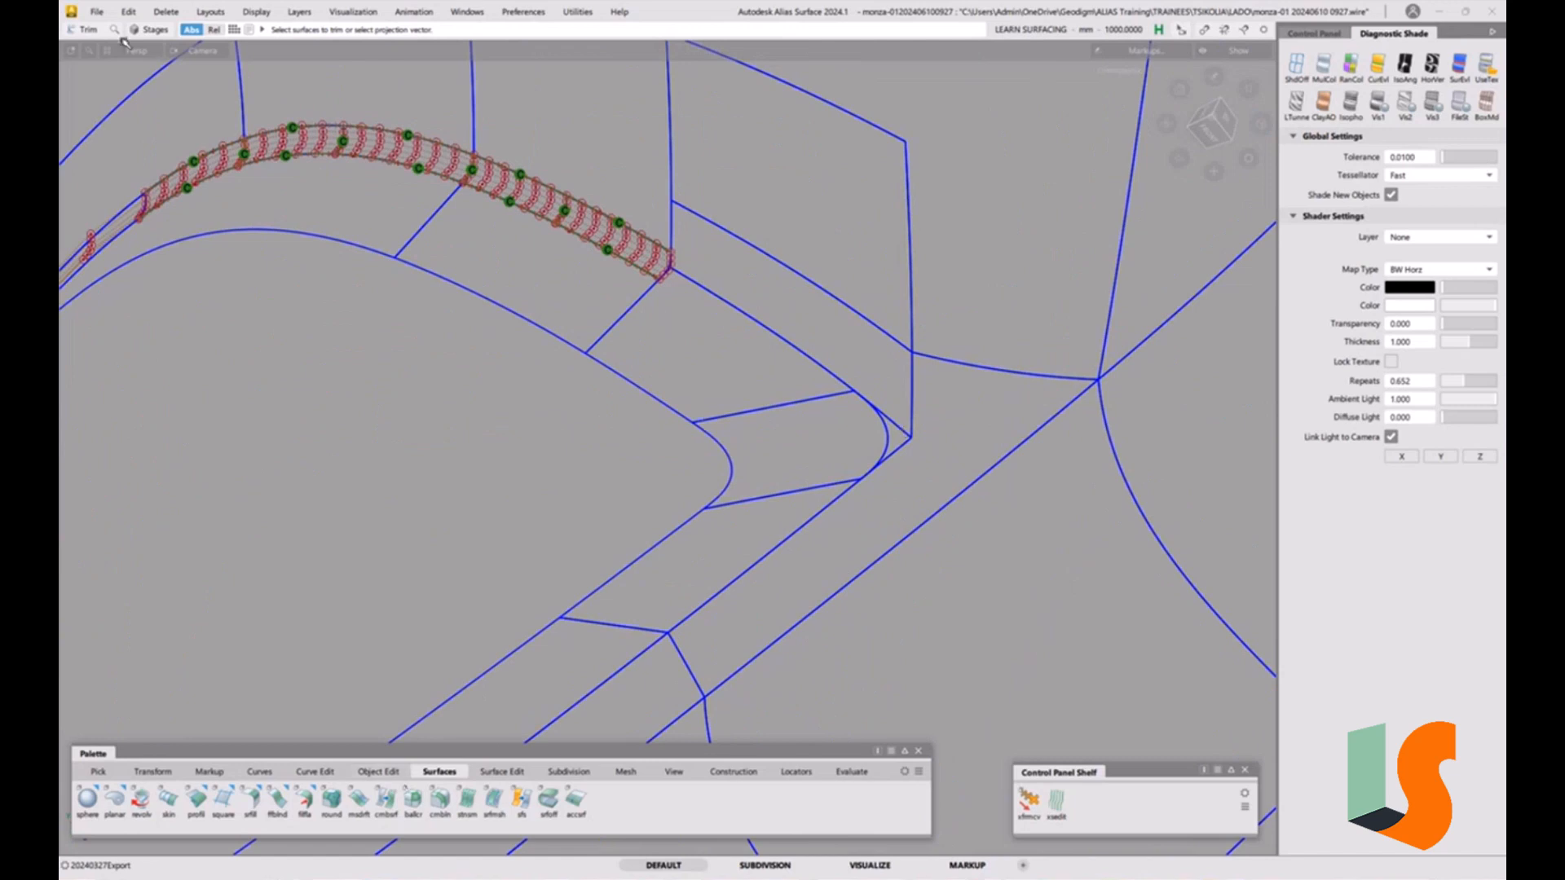
pyautogui.click(96, 11)
pyautogui.click(115, 160)
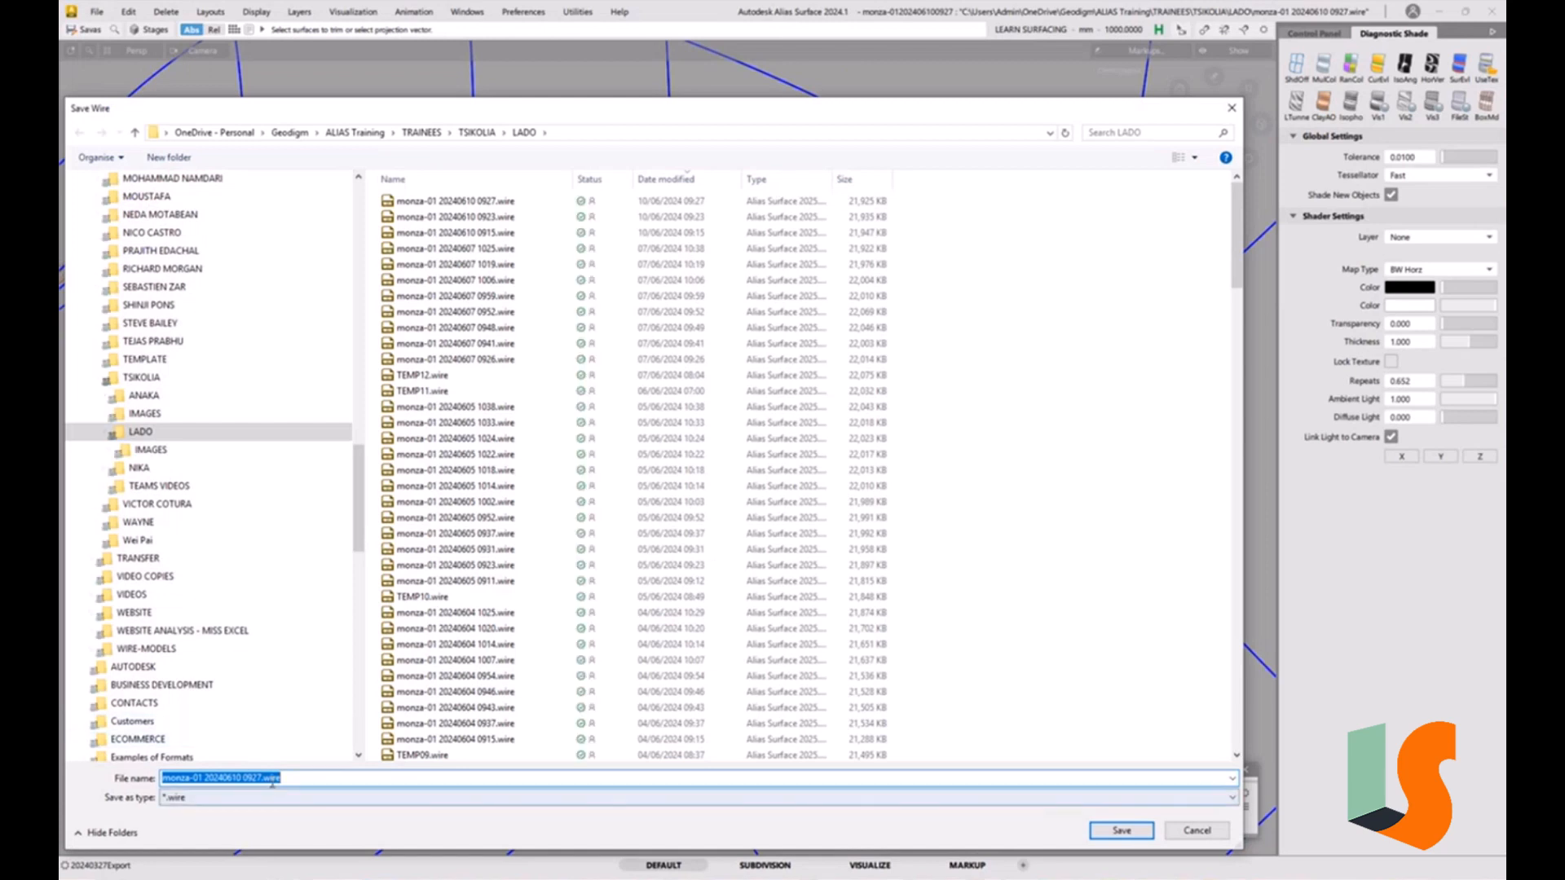
pyautogui.click(264, 779)
pyautogui.moveTo(254, 781); pyautogui.dragTo(417, 782)
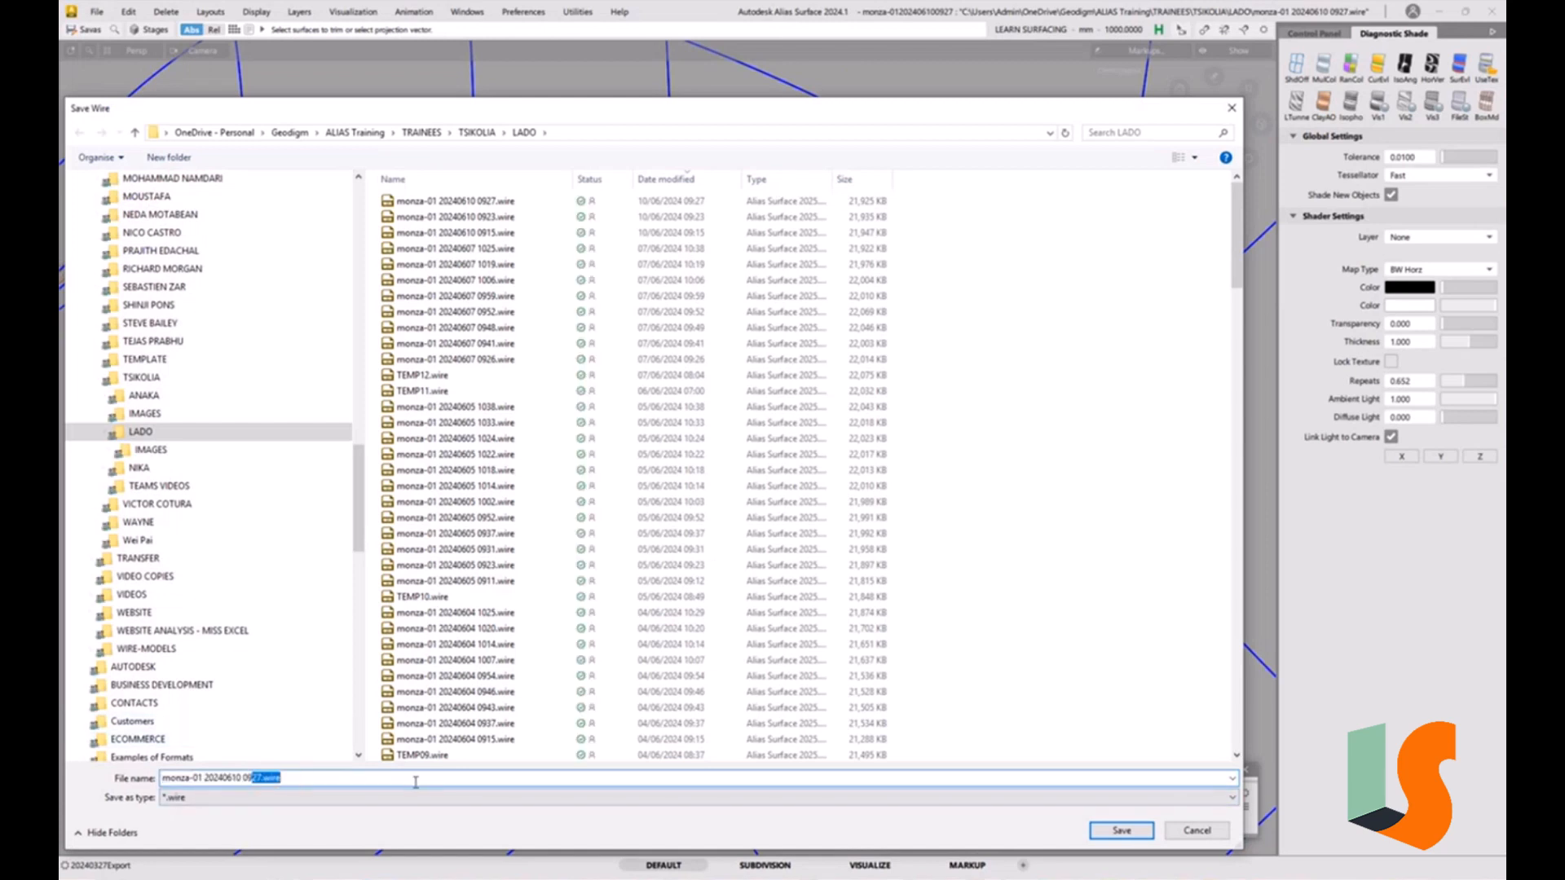
pyautogui.write('30')
pyautogui.press('Return')
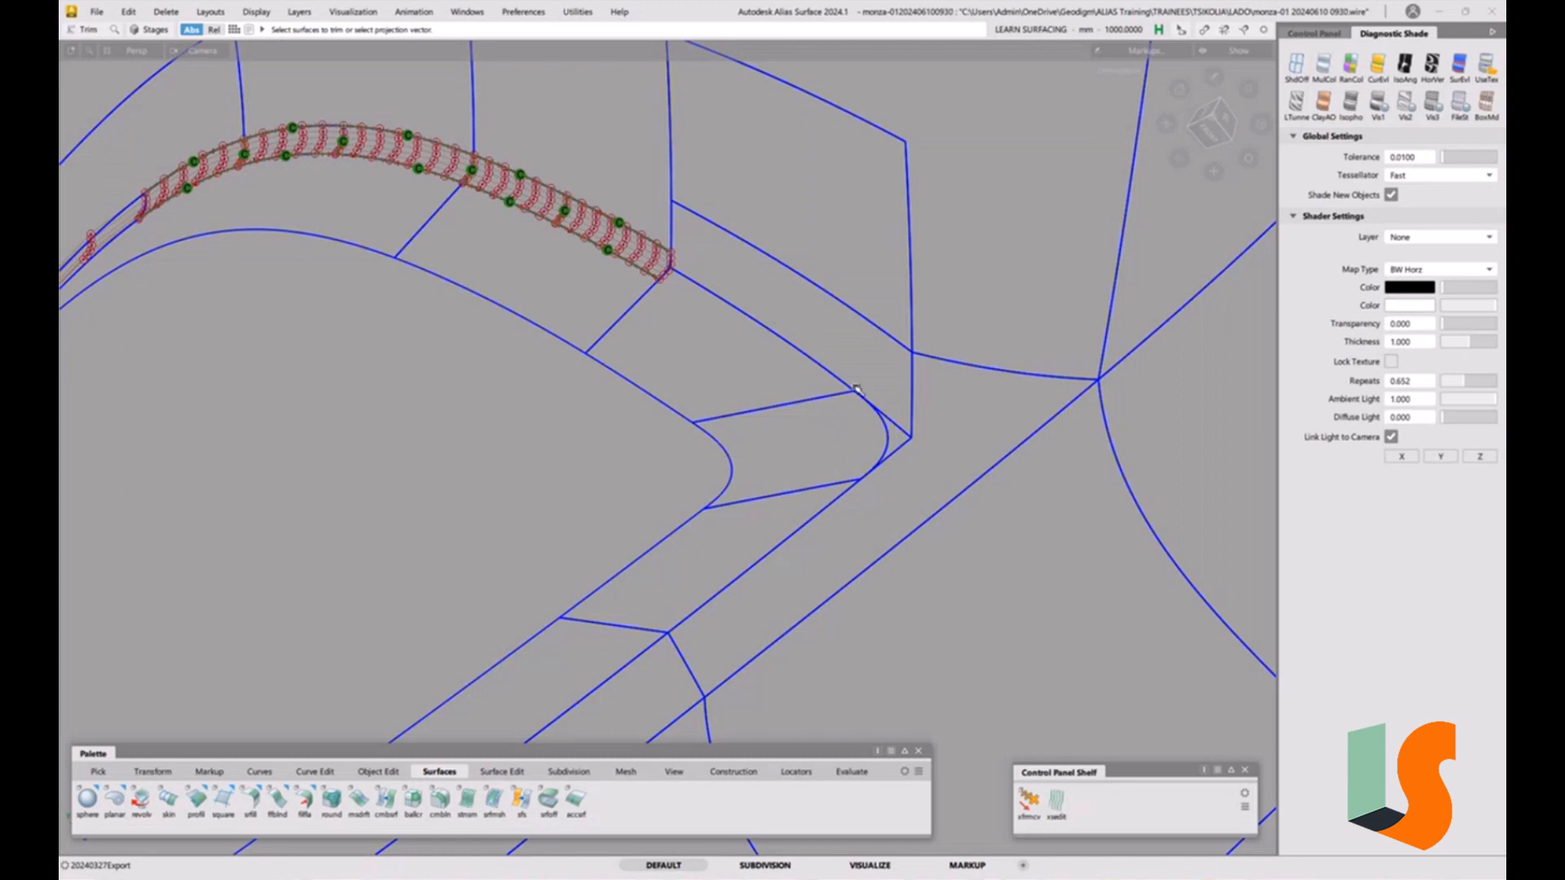
# Build a G2 Surface Fillet between the surfaces meeting at the trimmed corner.
pyautogui.click(252, 803)
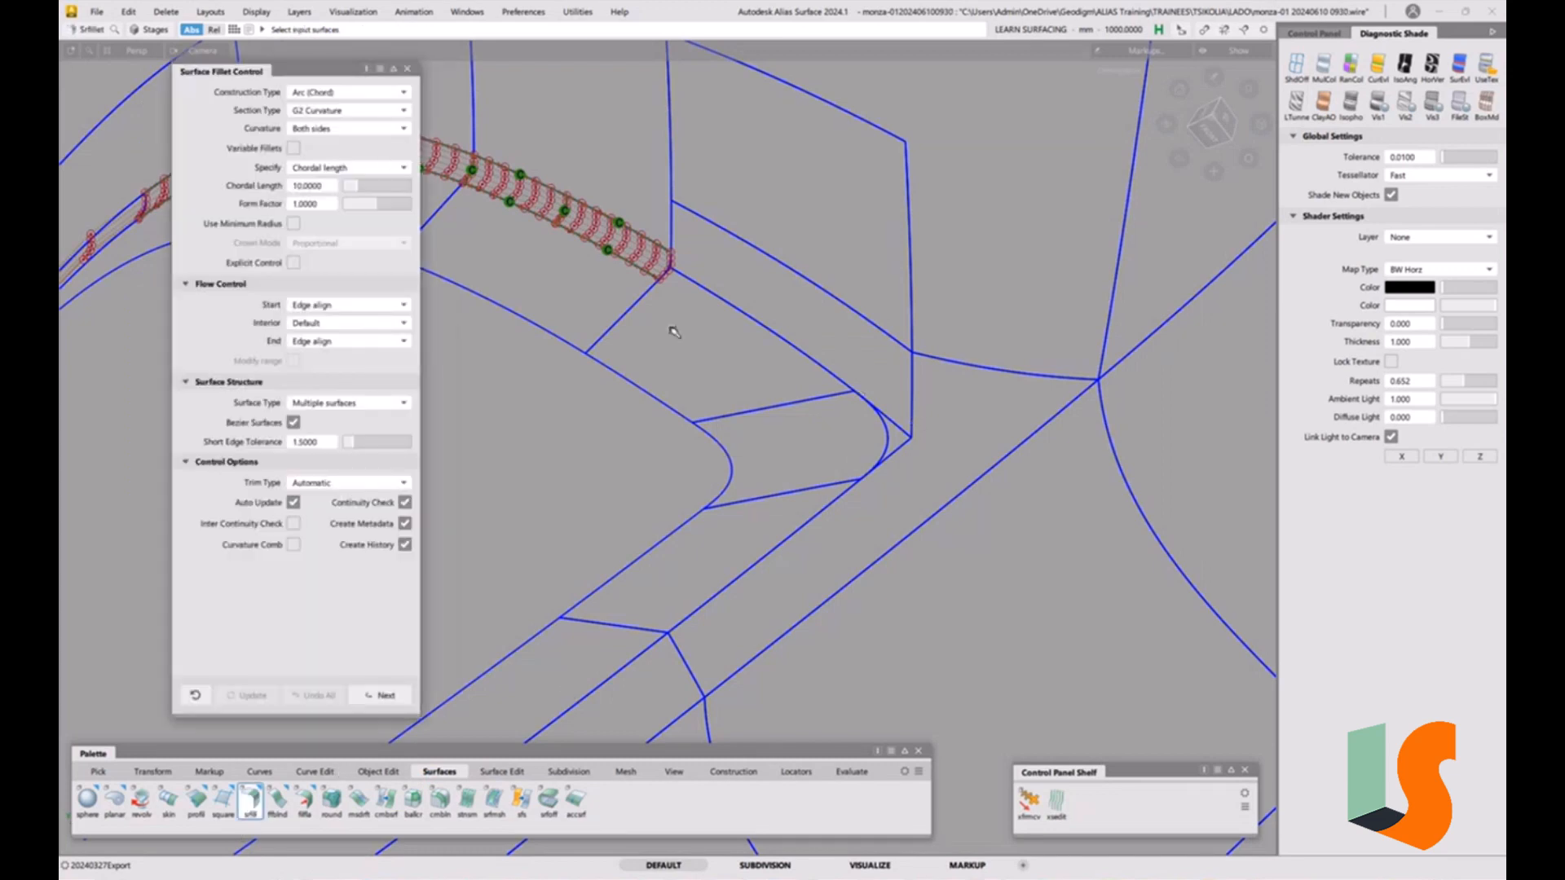
pyautogui.moveTo(746, 389); pyautogui.dragTo(686, 514)
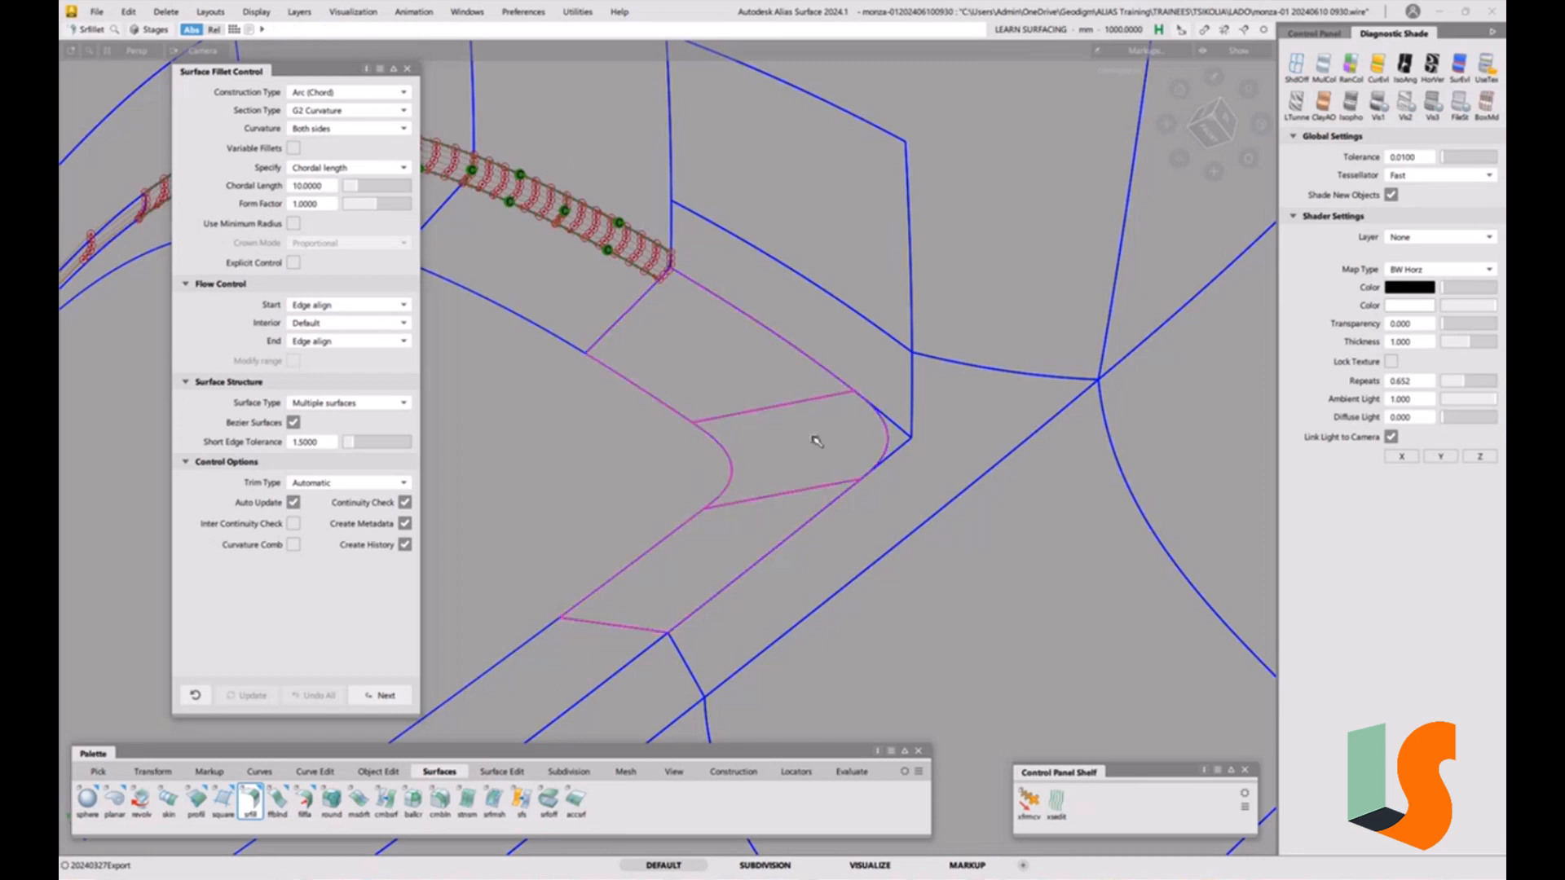
pyautogui.moveTo(928, 405); pyautogui.dragTo(842, 477)
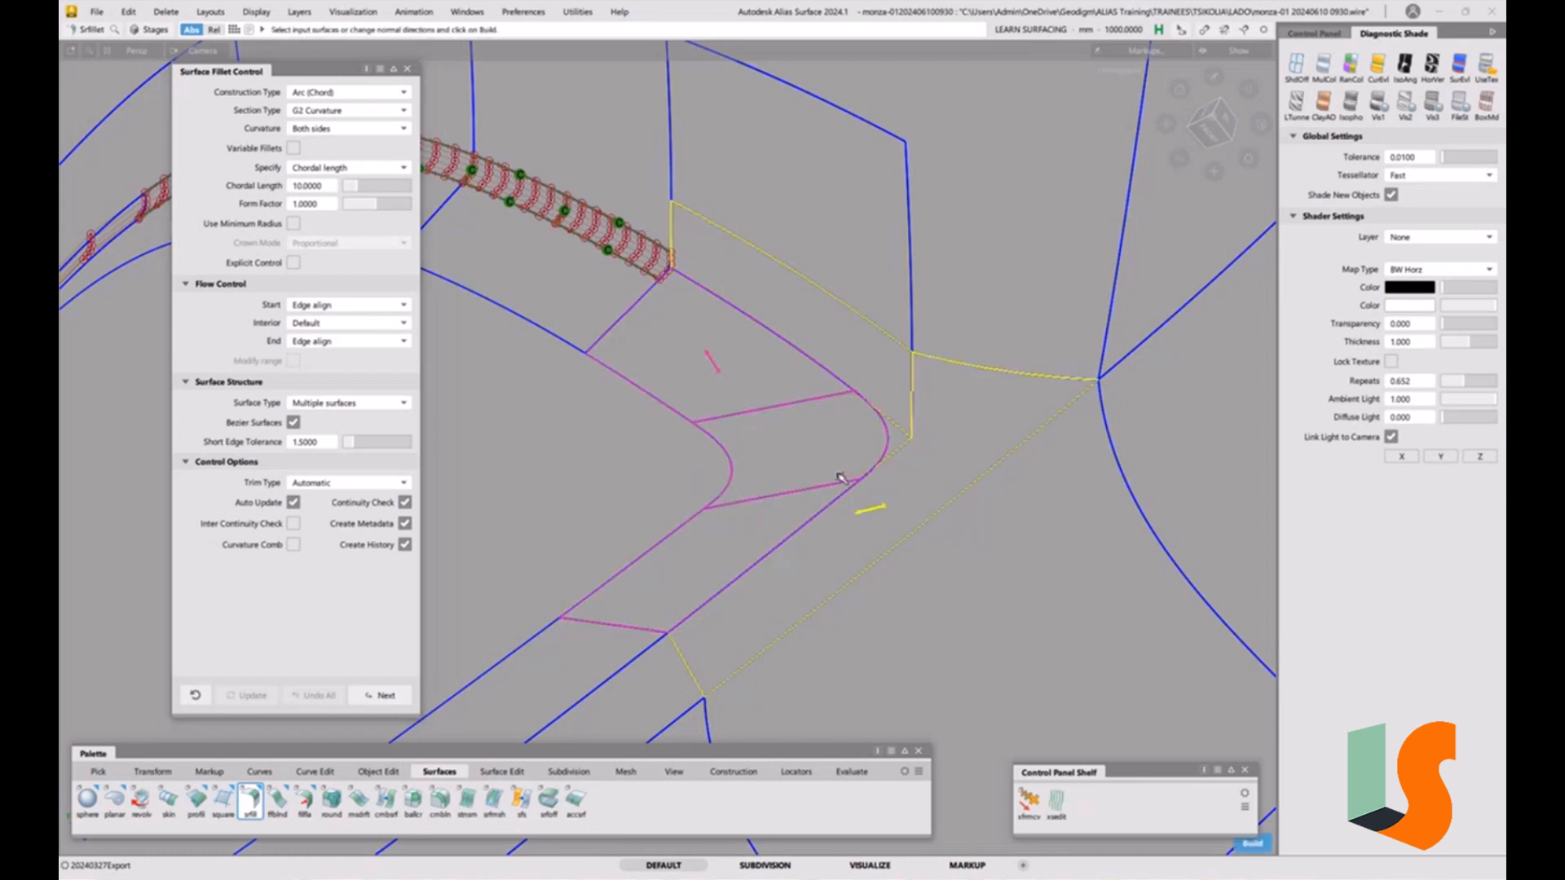
pyautogui.keyDown('alt'); pyautogui.keyDown('shift'); pyautogui.moveTo(726, 362); pyautogui.dragTo(713, 421); pyautogui.keyUp('shift'); pyautogui.keyUp('alt')
pyautogui.press('space')
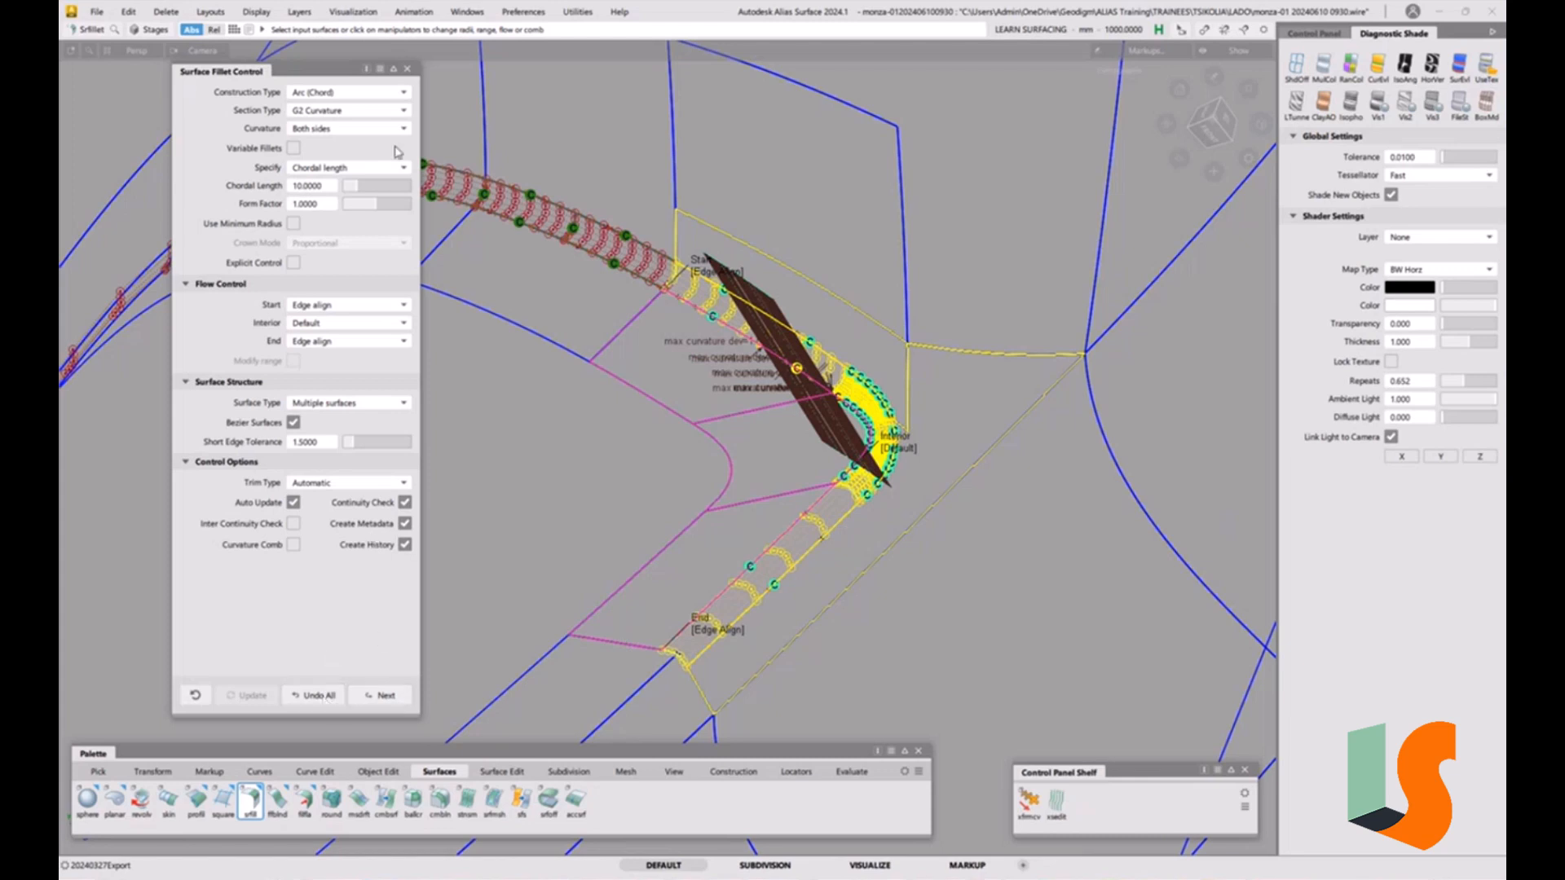
# Query-edit the new corner fillet and undo all of it.
pyautogui.click(408, 69)
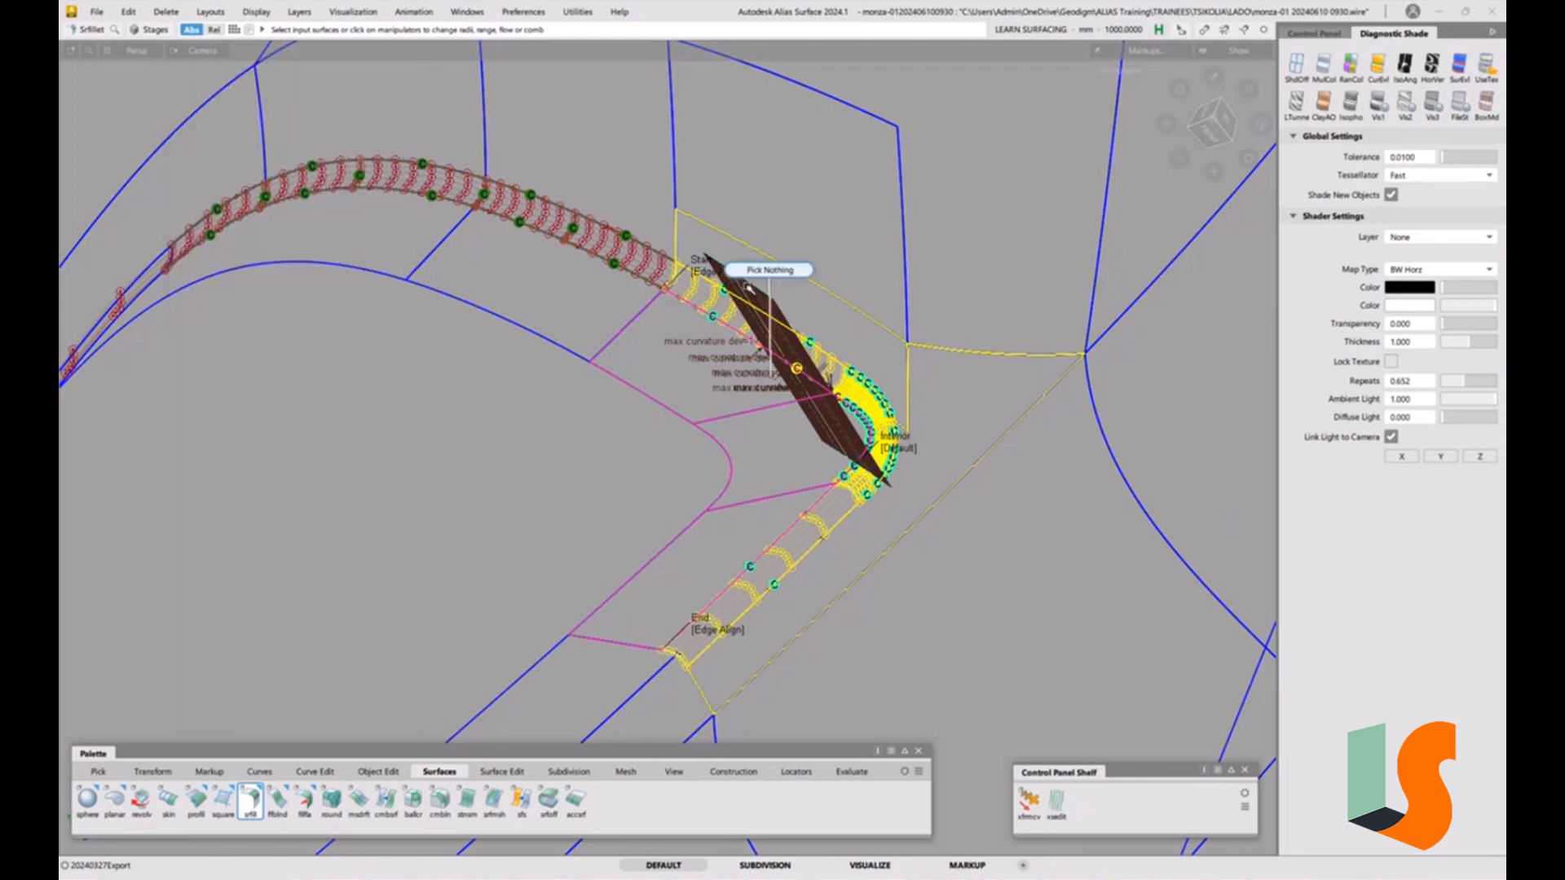
pyautogui.click(748, 288)
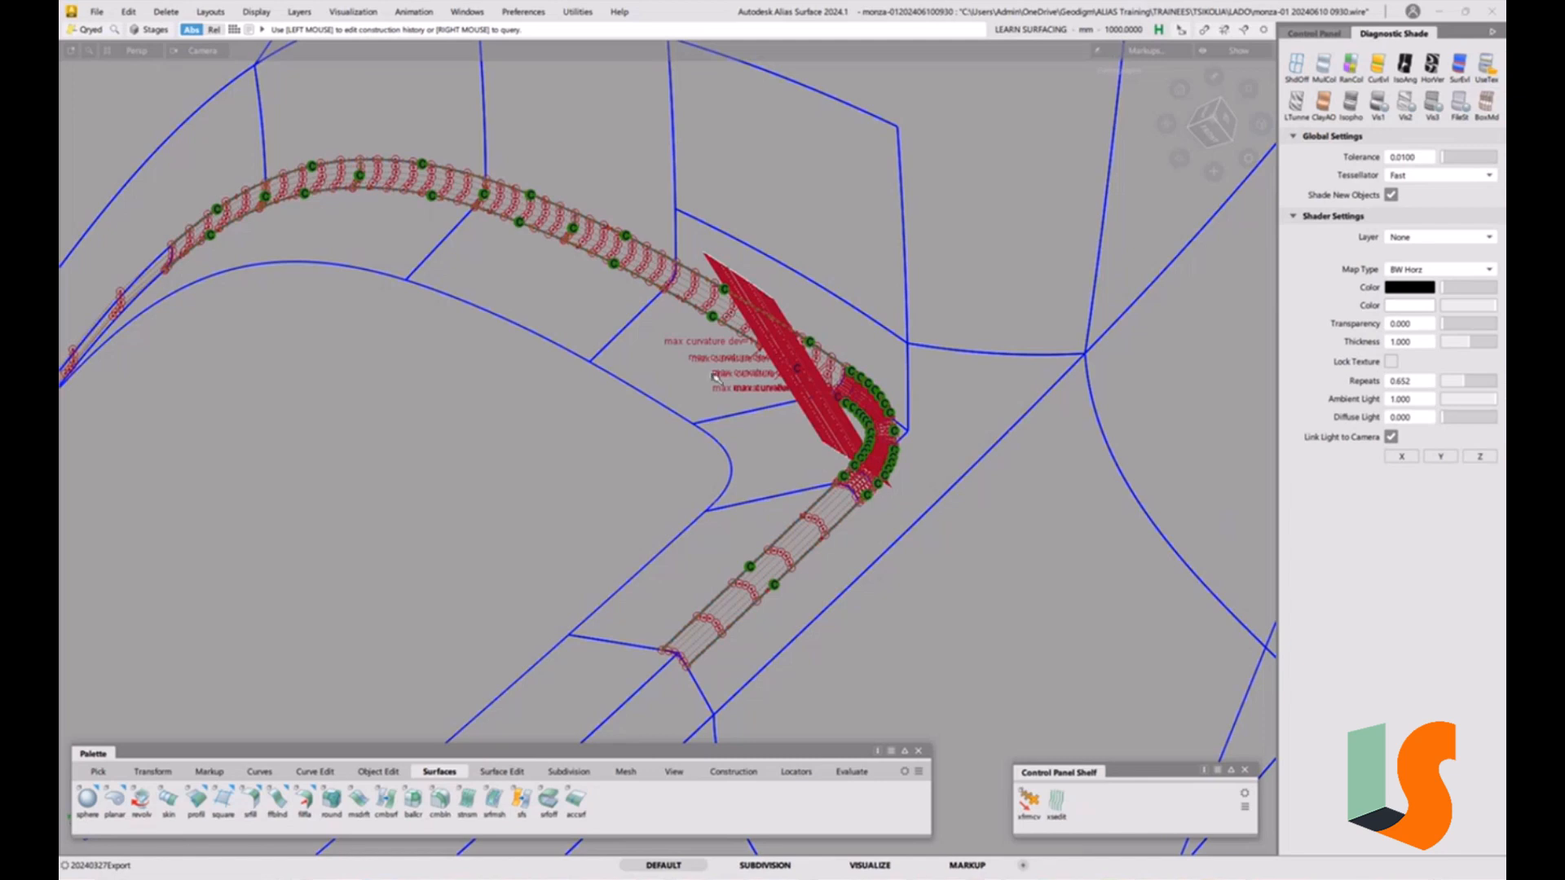
pyautogui.keyDown('ctrl'); pyautogui.keyDown('shift'); pyautogui.moveTo(709, 336); pyautogui.dragTo(712, 364); pyautogui.keyUp('shift'); pyautogui.keyUp('ctrl')
pyautogui.click(721, 297)
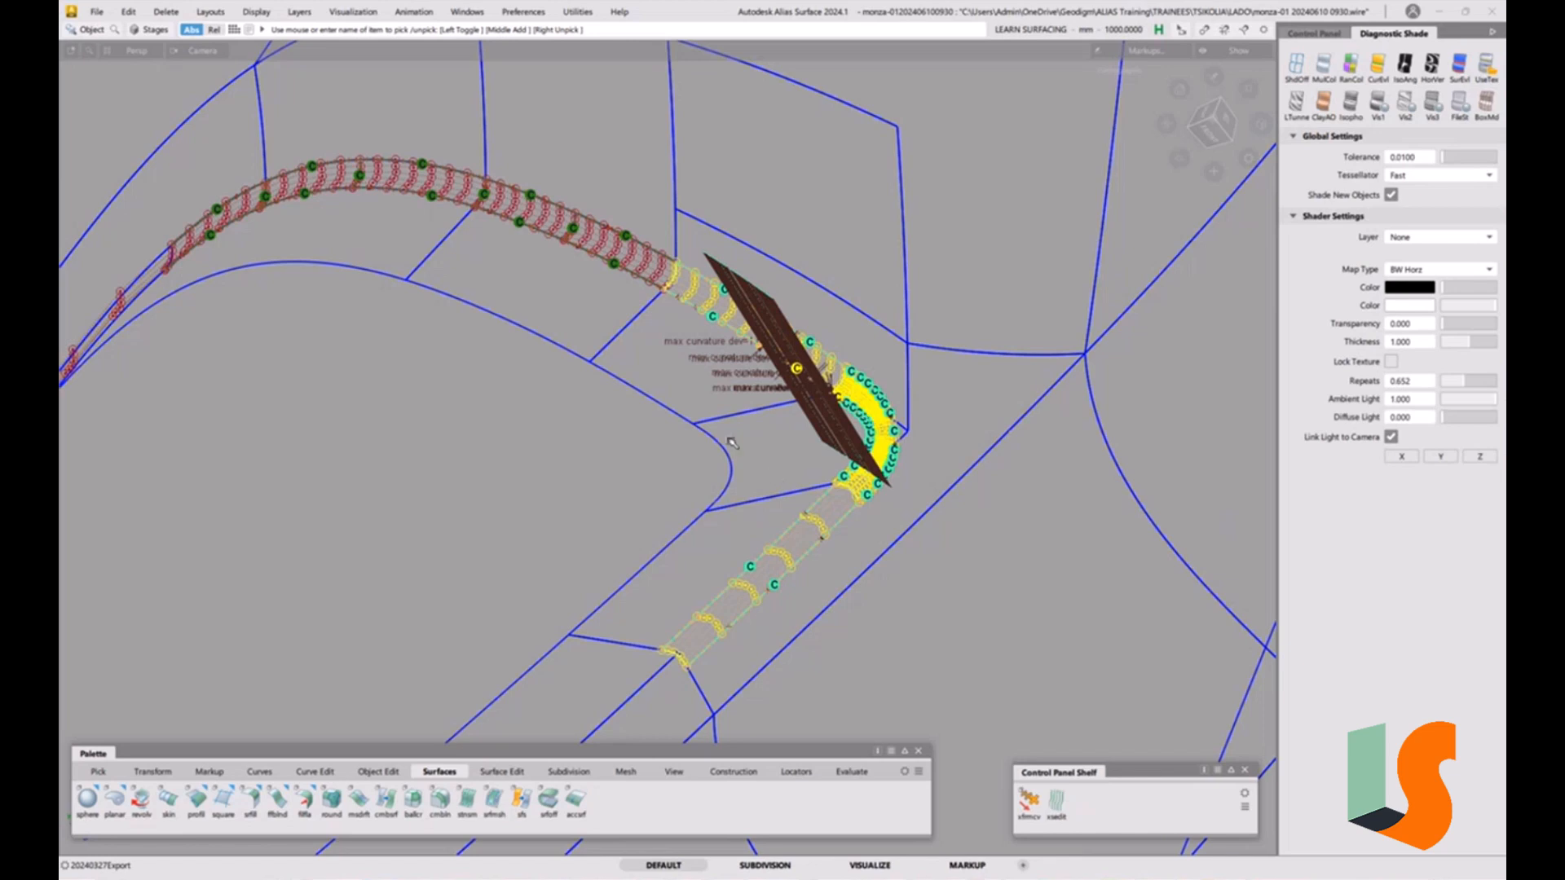
pyautogui.hotkey('ctrl', 'q')
pyautogui.click(725, 317)
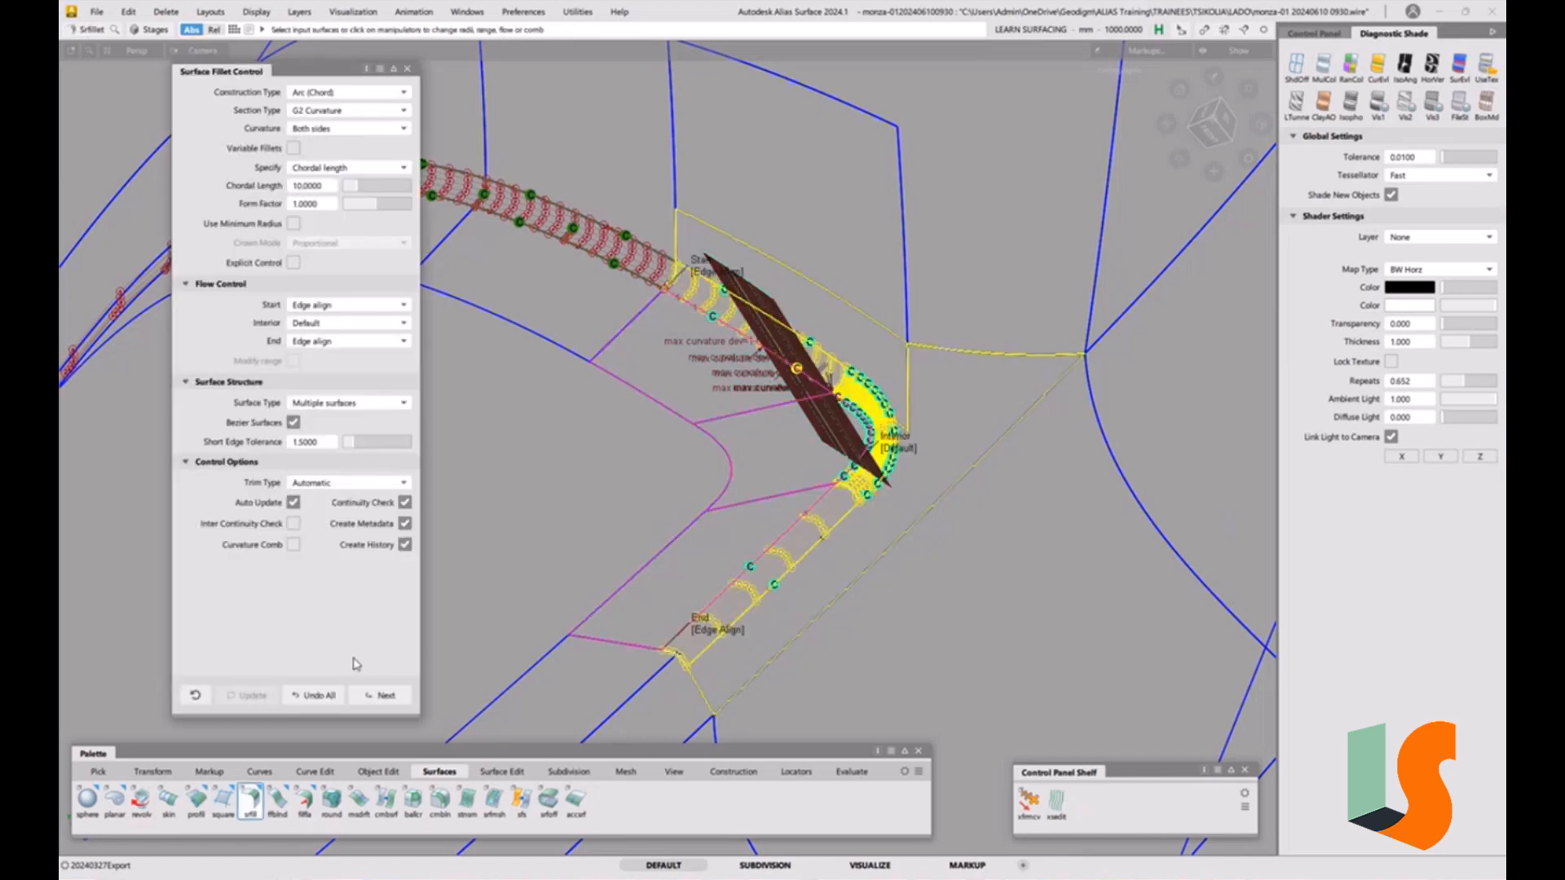
pyautogui.click(310, 696)
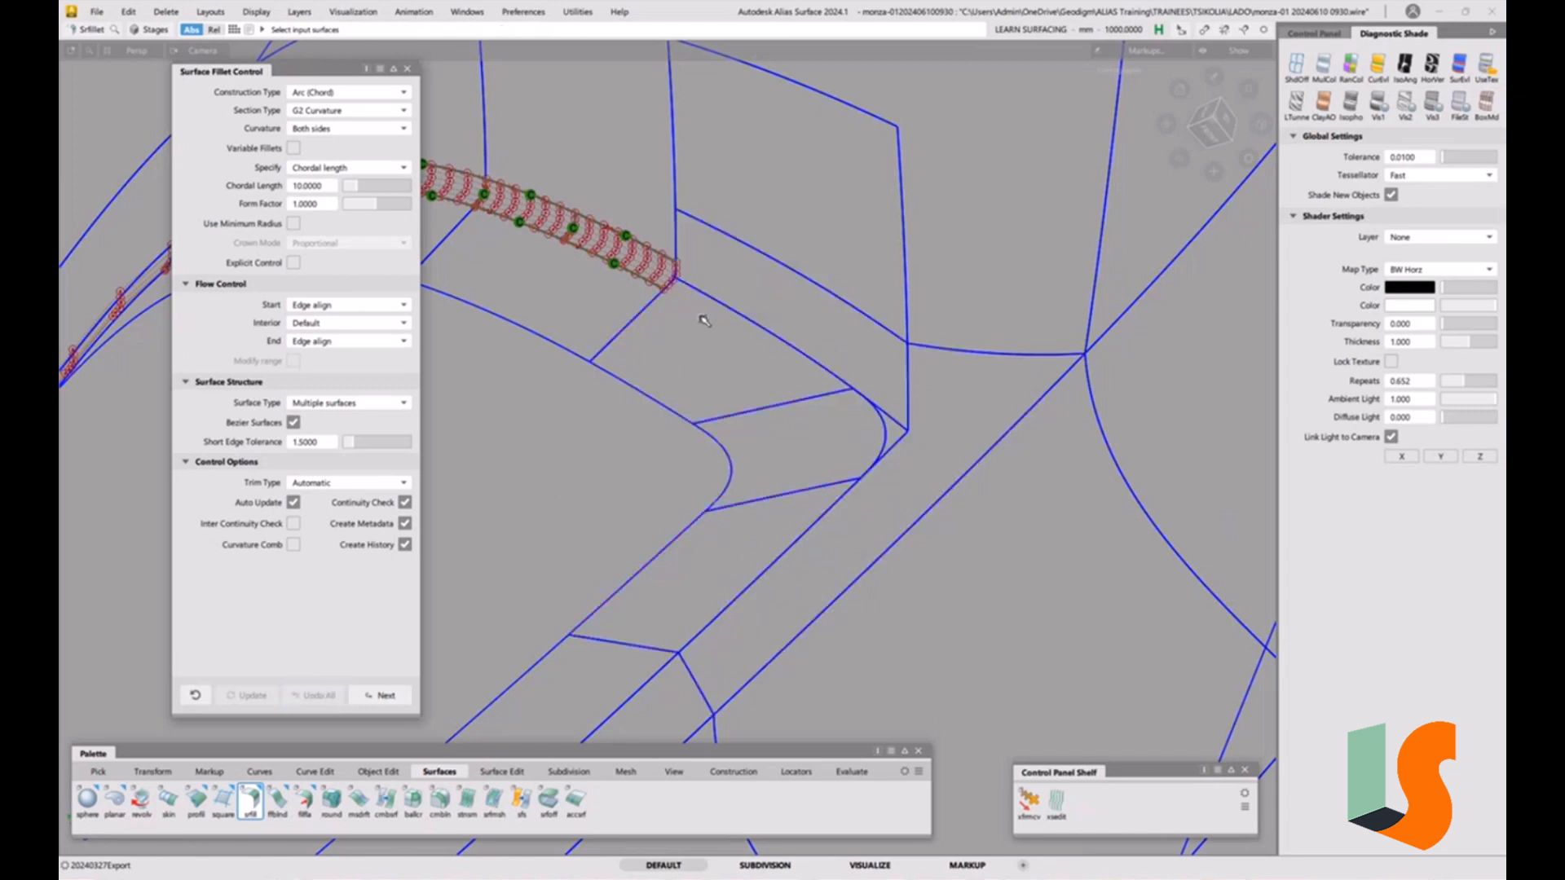
# Start a new Surface Fillet on the patch beside the fillet band, setting Start and End flow control to Default.
pyautogui.keyDown('alt'); pyautogui.keyDown('shift'); pyautogui.moveTo(751, 440); pyautogui.dragTo(778, 372, button='right'); pyautogui.keyUp('shift'); pyautogui.keyUp('alt')
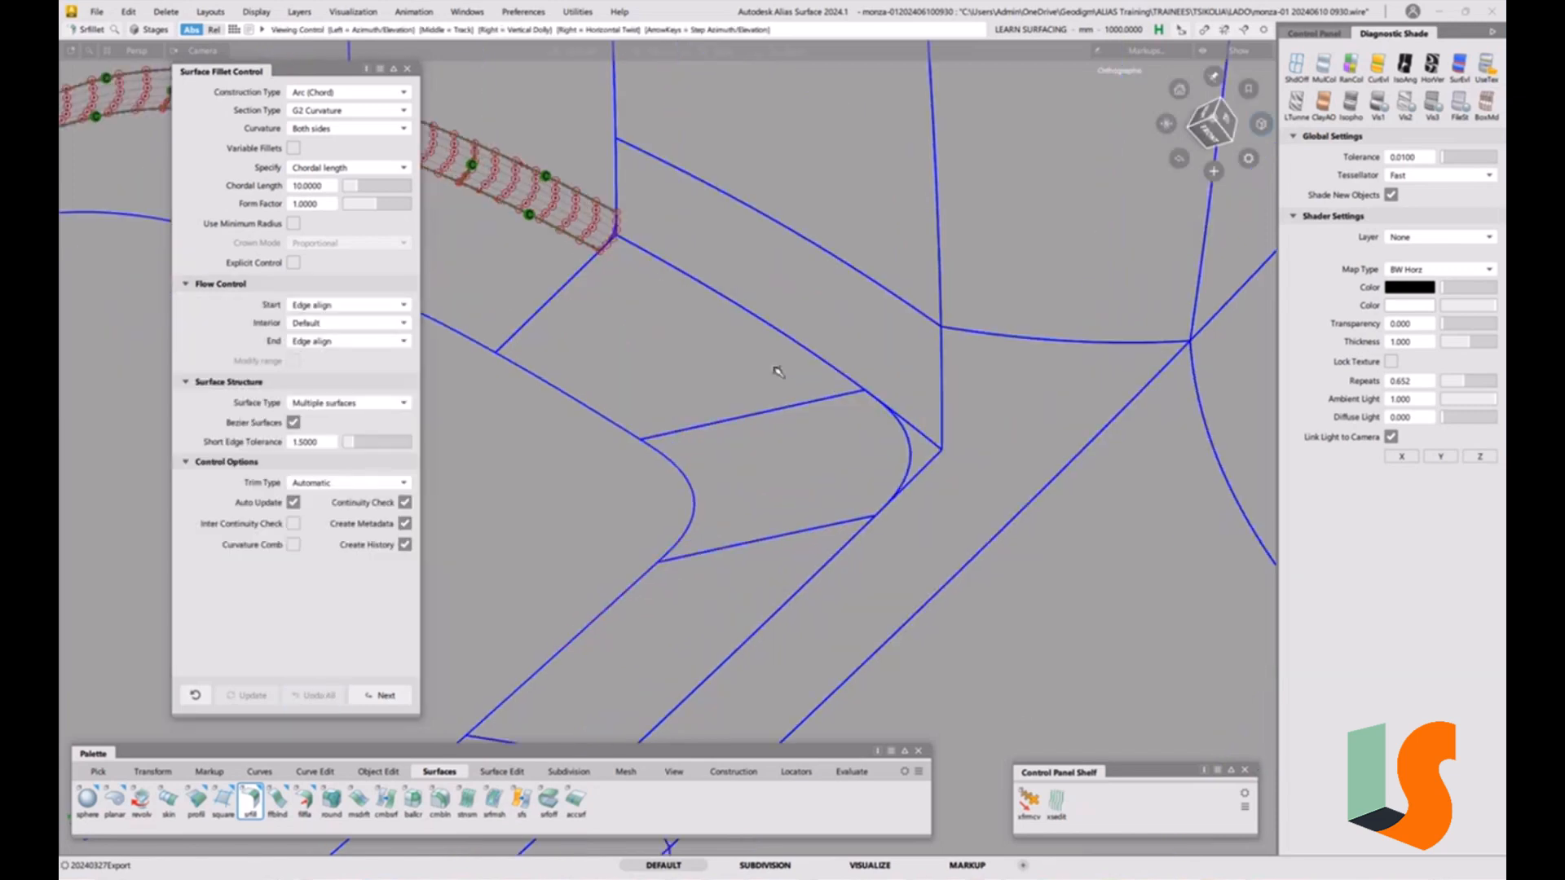
pyautogui.keyDown('alt'); pyautogui.keyDown('shift'); pyautogui.moveTo(778, 372); pyautogui.dragTo(775, 401, button='middle'); pyautogui.keyUp('shift'); pyautogui.keyUp('alt')
pyautogui.keyDown('ctrl'); pyautogui.keyDown('shift'); pyautogui.moveTo(650, 395); pyautogui.dragTo(579, 417); pyautogui.keyUp('shift'); pyautogui.keyUp('ctrl')
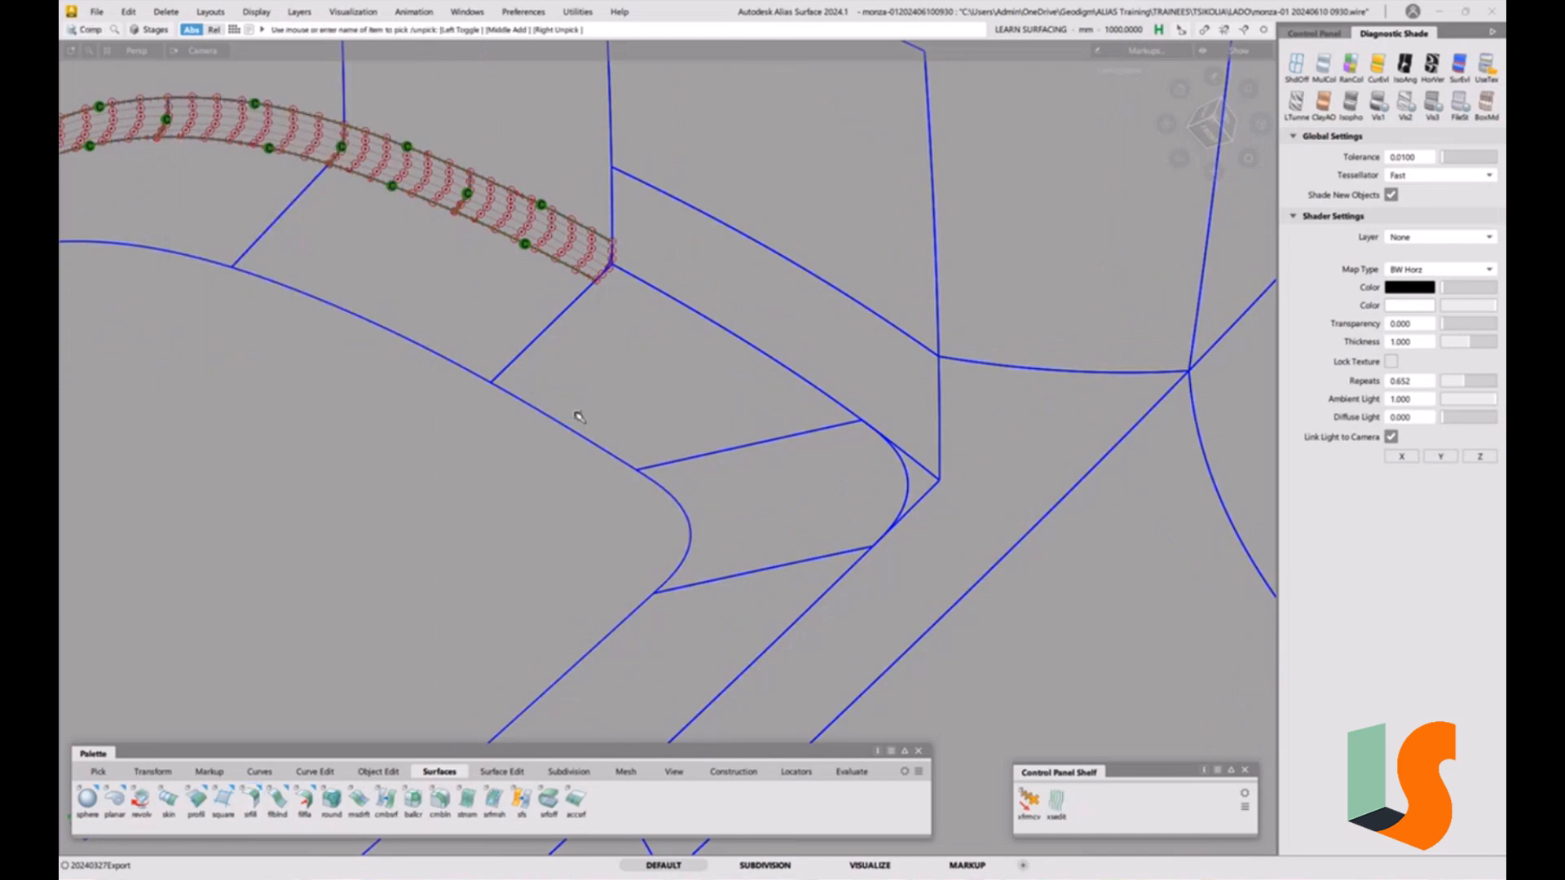
pyautogui.click(597, 436)
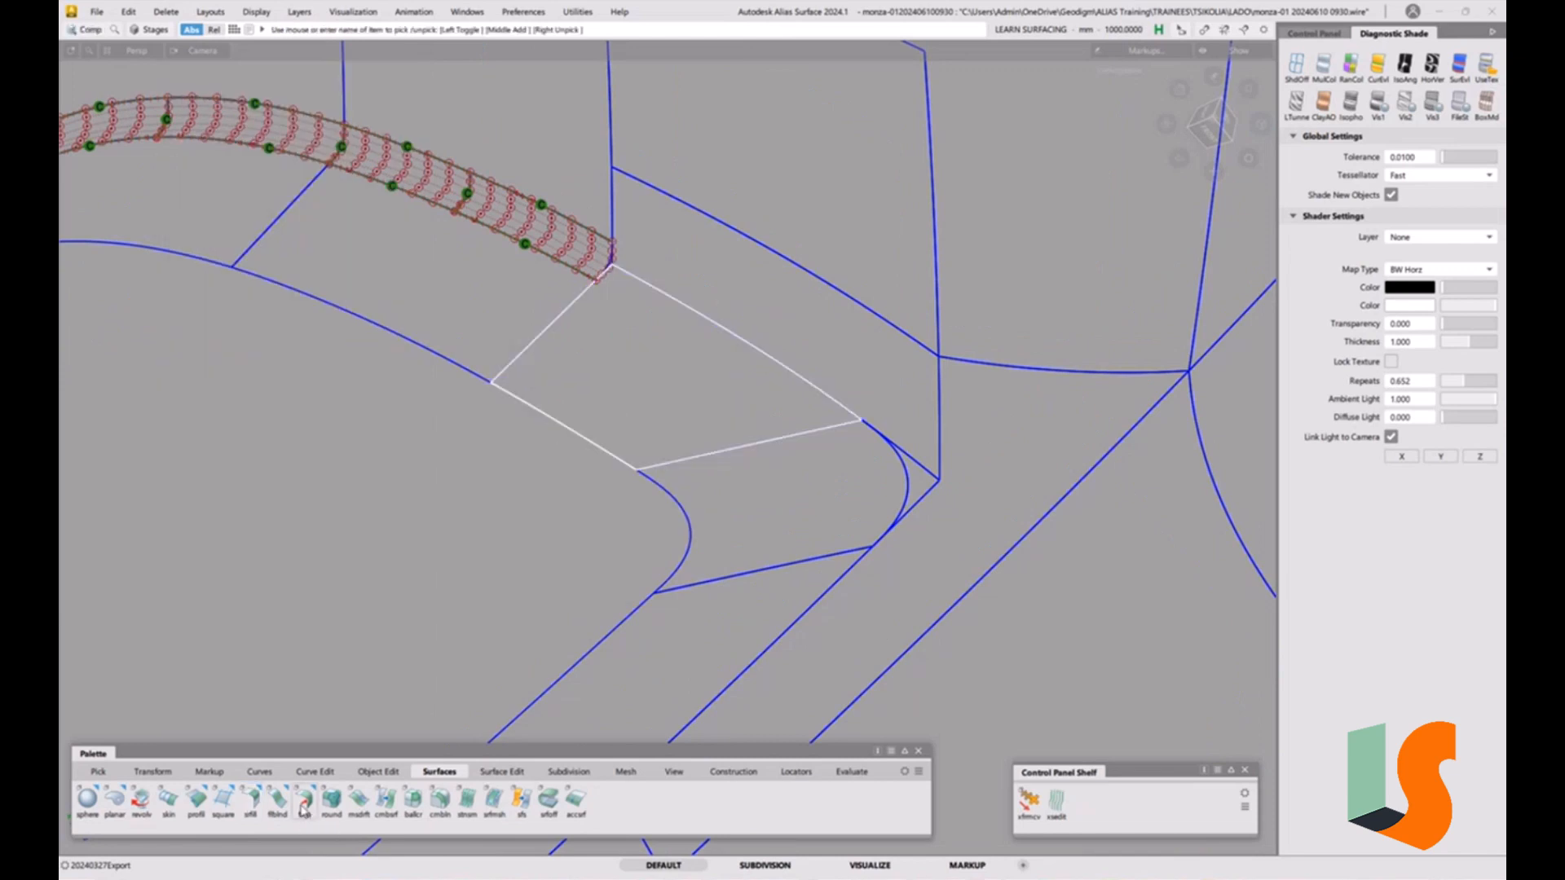
pyautogui.click(252, 800)
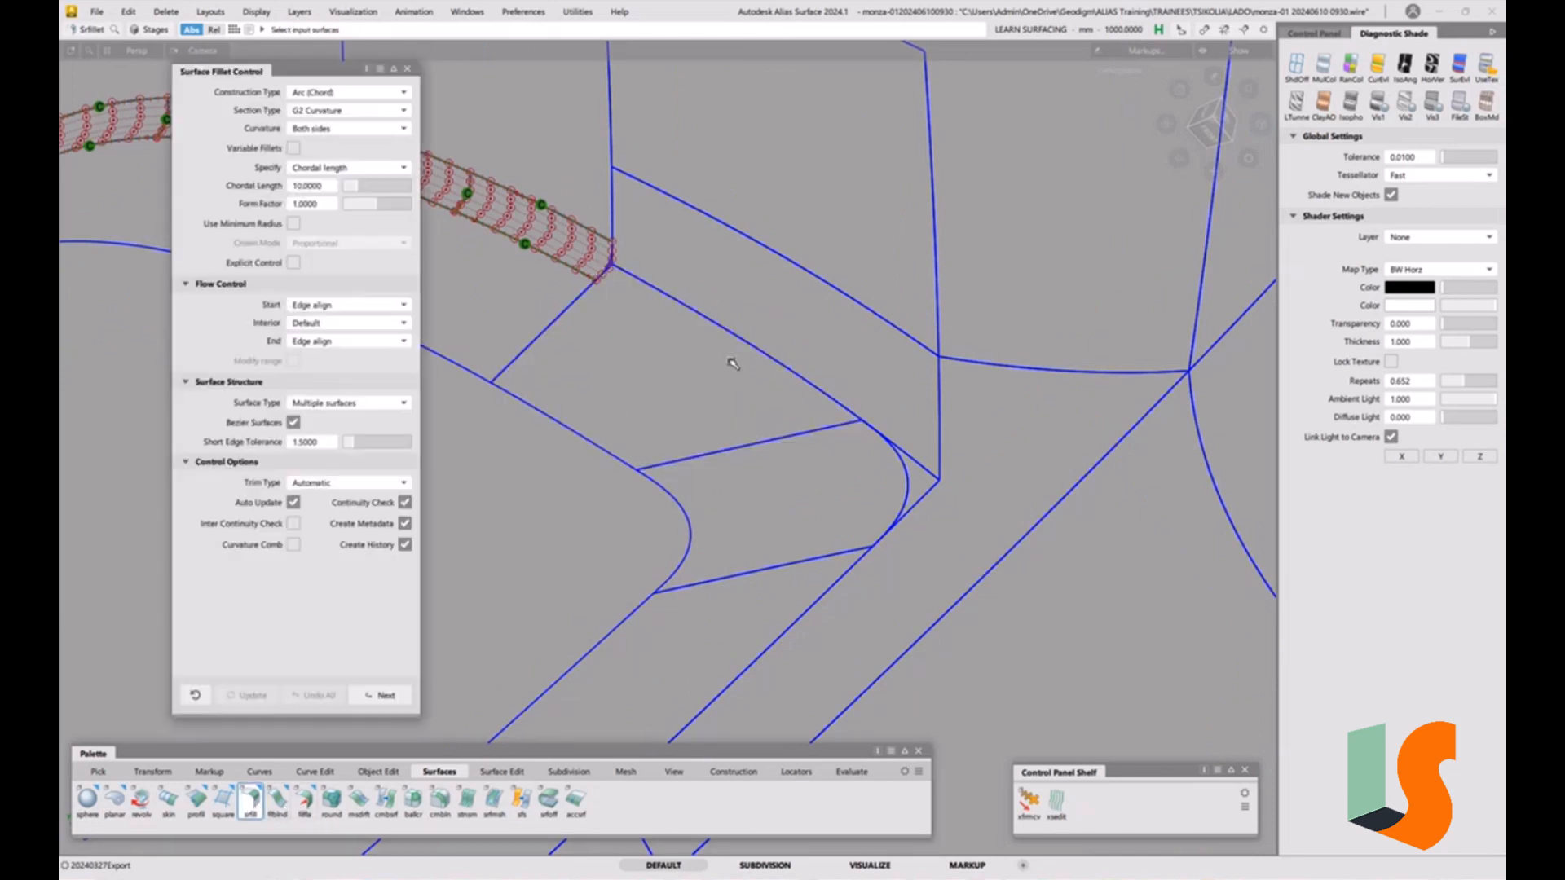
pyautogui.click(610, 368)
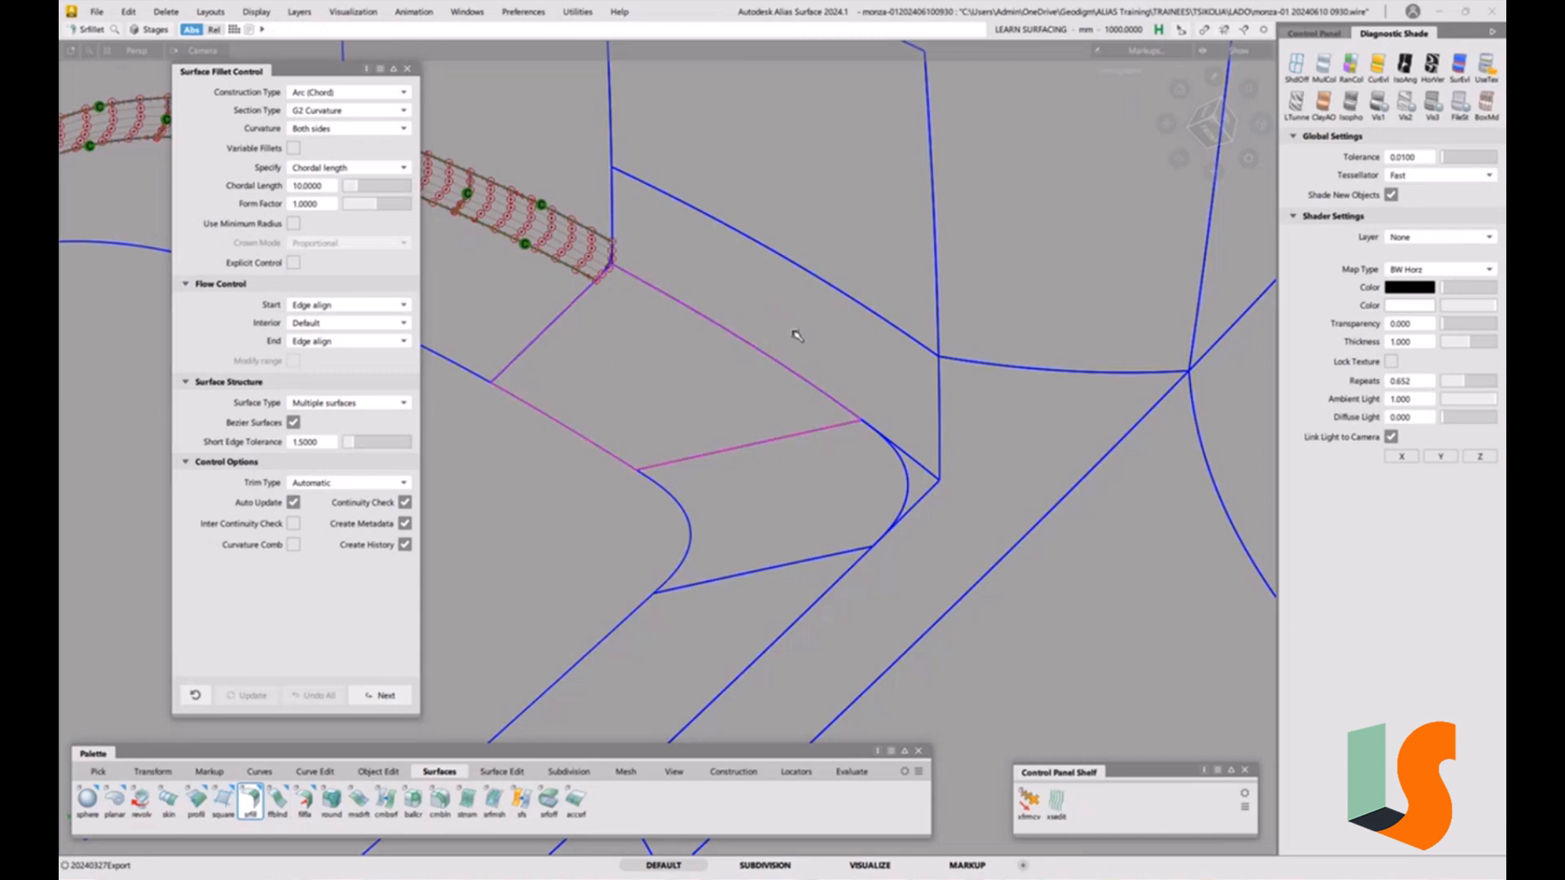
pyautogui.click(345, 308)
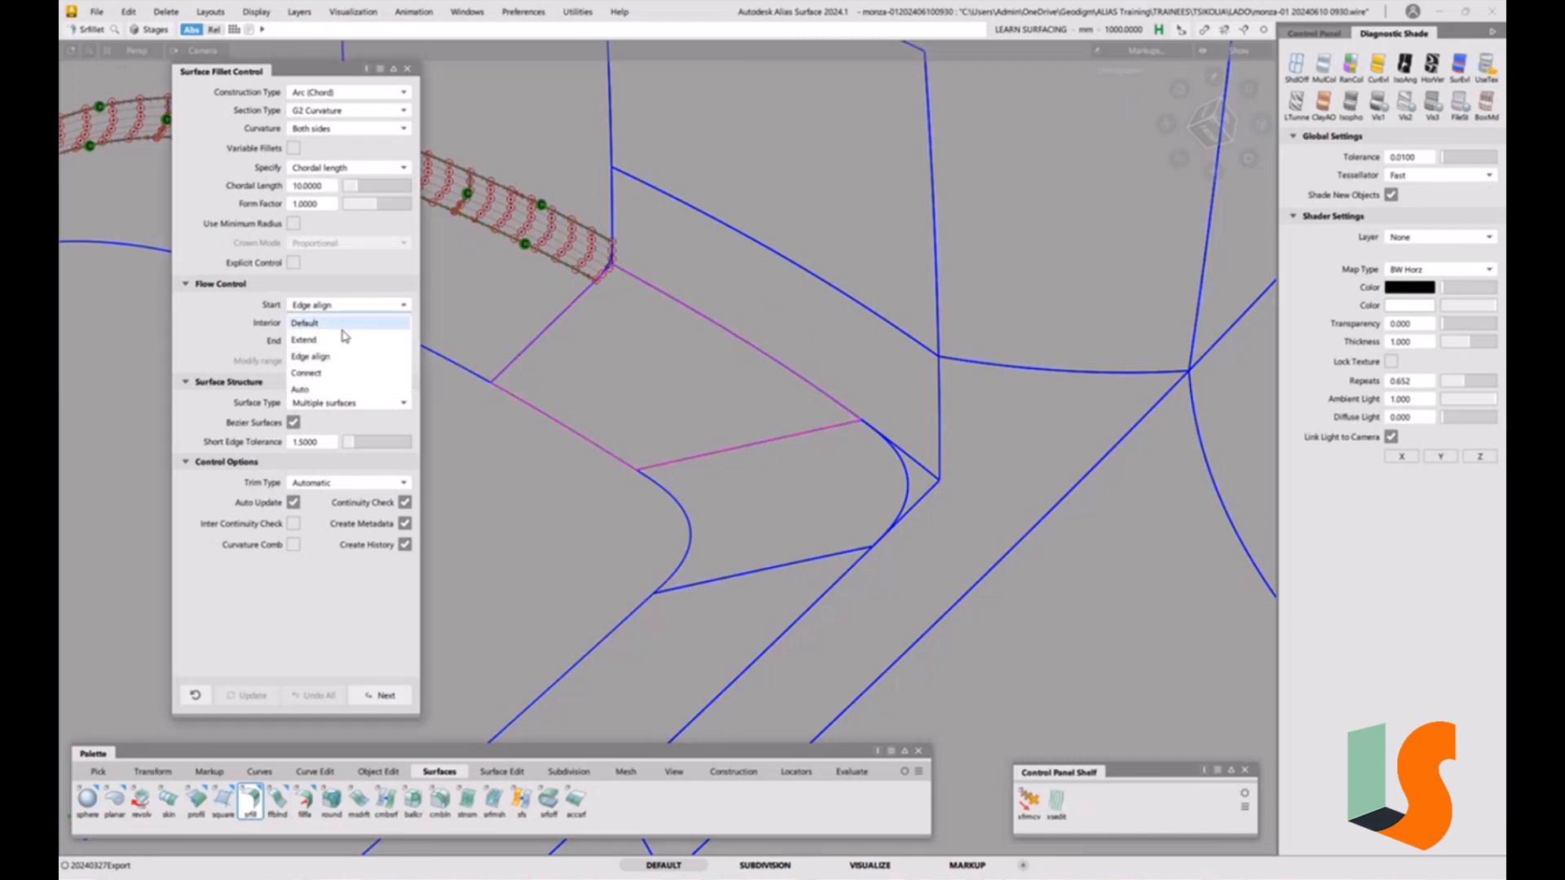
pyautogui.click(355, 310)
pyautogui.click(341, 343)
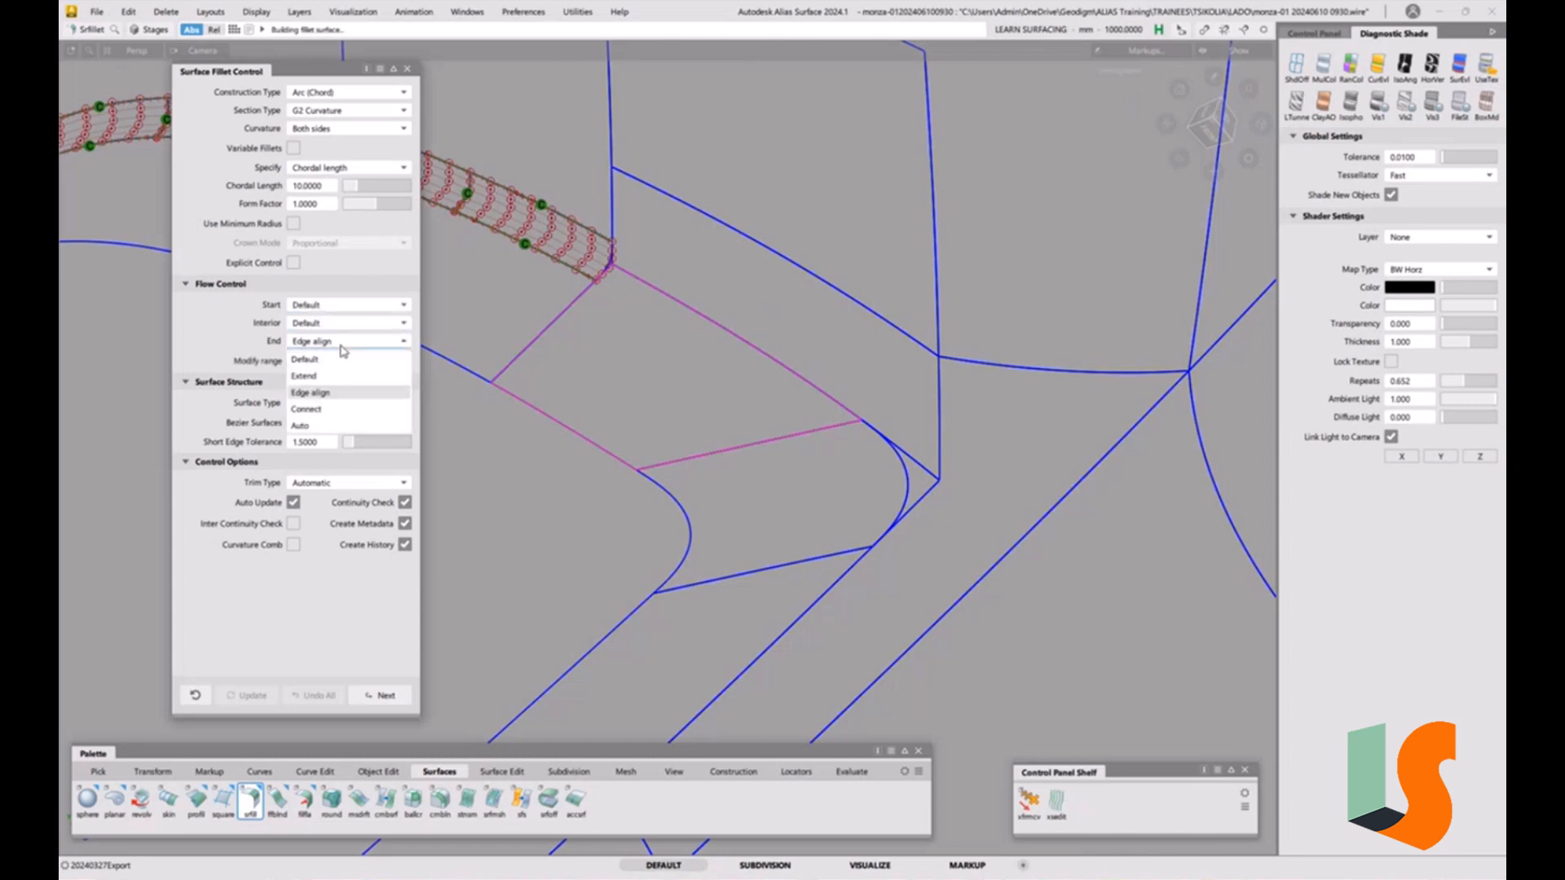
pyautogui.click(336, 361)
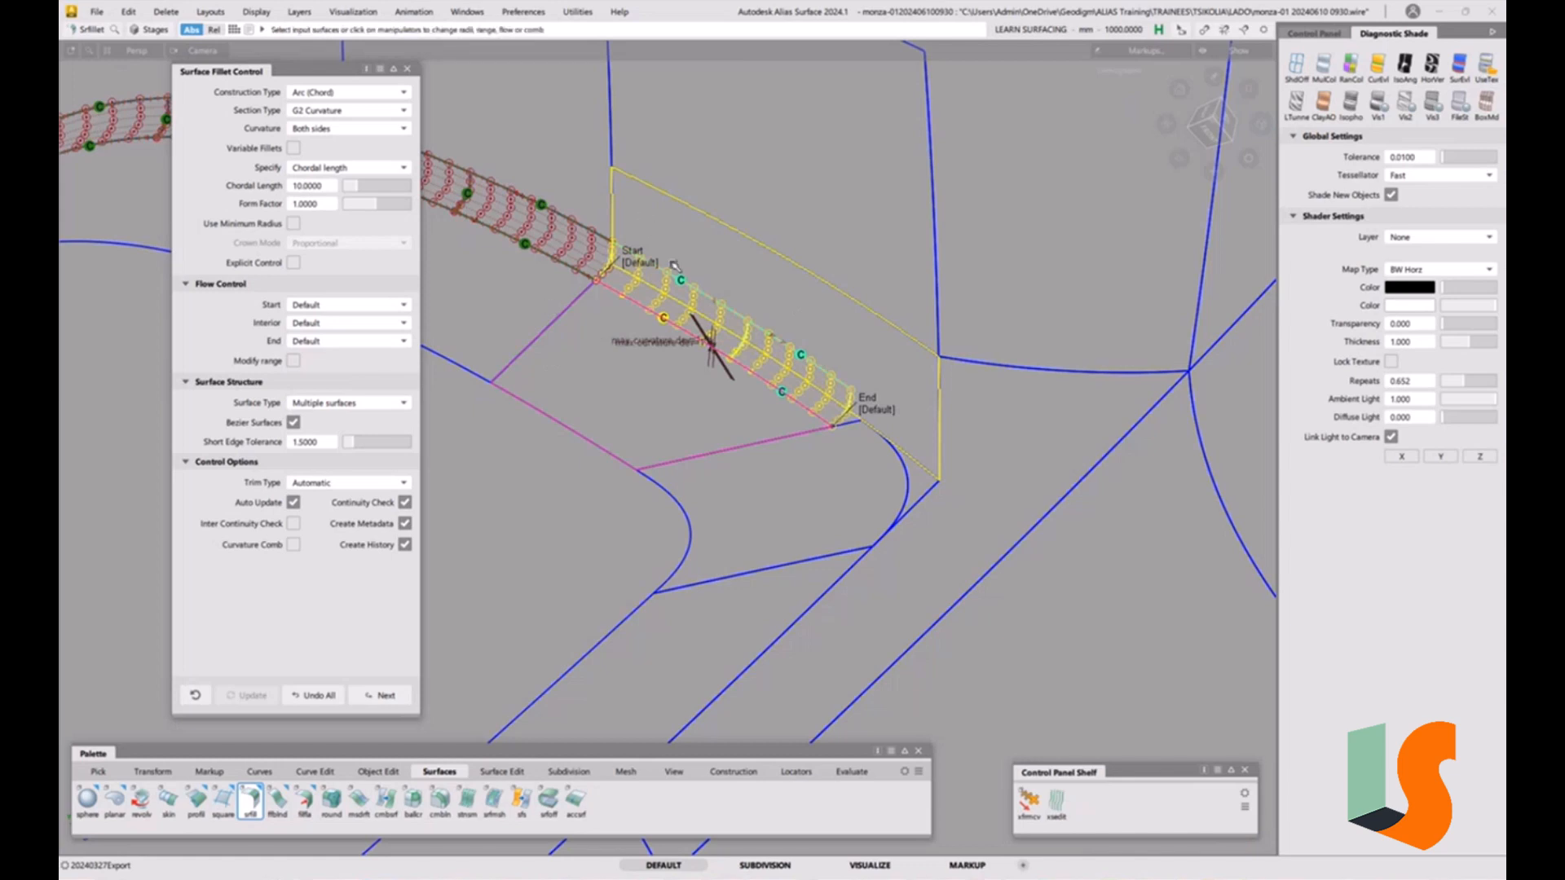
# Set the new fillet's Start flow control to Edge align.
pyautogui.click(300, 308)
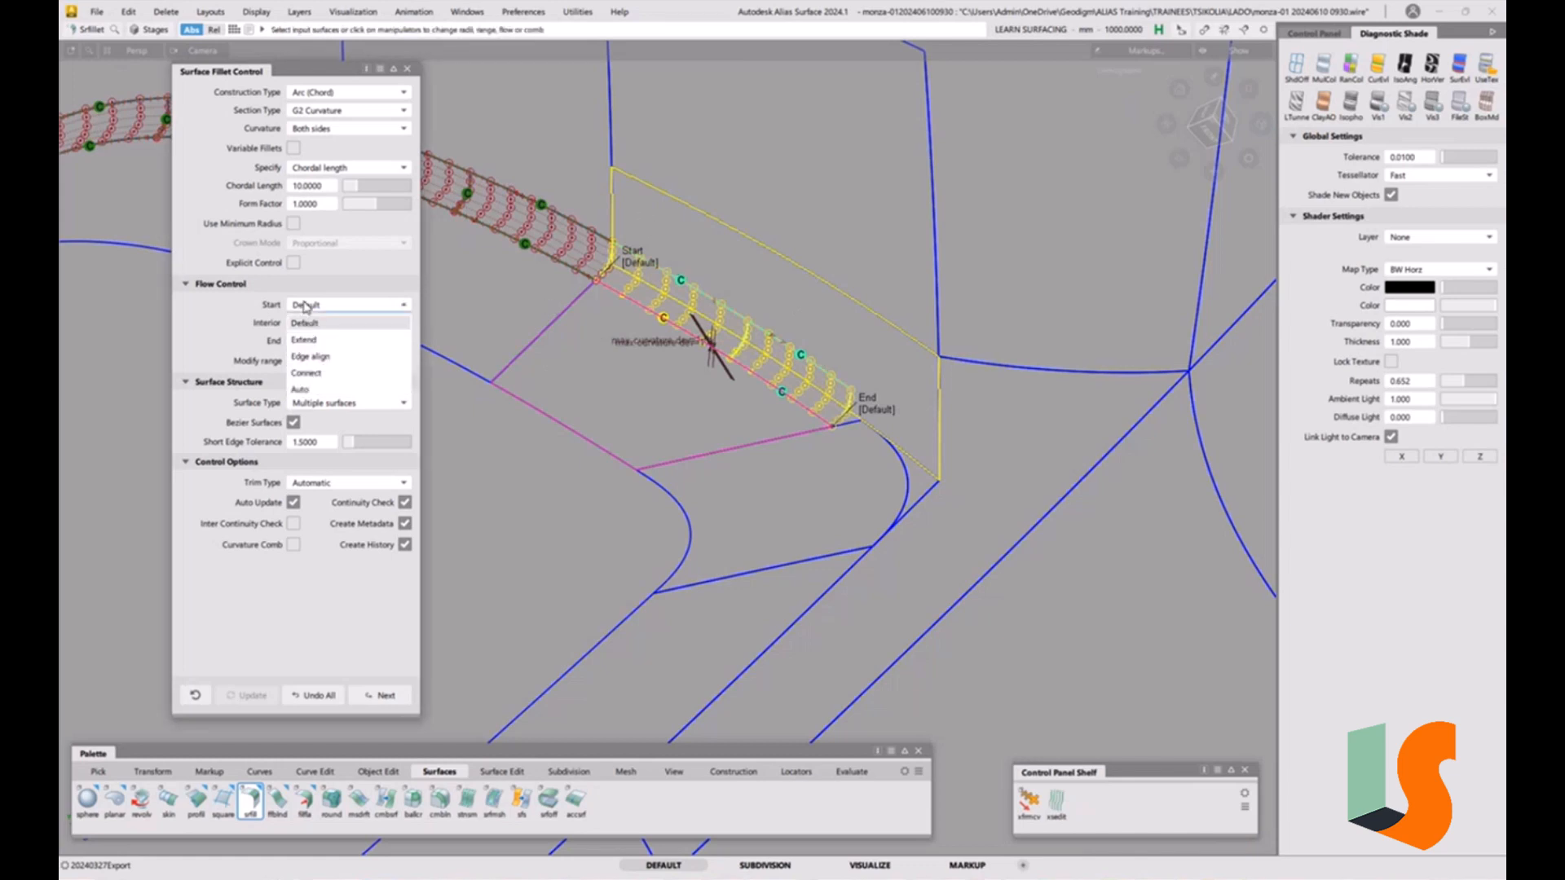
pyautogui.click(319, 360)
pyautogui.moveTo(774, 388)
pyautogui.keyDown('alt'); pyautogui.keyDown('shift'); pyautogui.mouseDown(button='right')
pyautogui.moveTo(780, 353)
pyautogui.moveTo(793, 368)
pyautogui.mouseUp(button='right'); pyautogui.keyUp('shift'); pyautogui.keyUp('alt')
pyautogui.keyDown('alt'); pyautogui.keyDown('shift'); pyautogui.moveTo(794, 367); pyautogui.dragTo(833, 404); pyautogui.keyUp('shift'); pyautogui.keyUp('alt')
pyautogui.keyDown('alt'); pyautogui.keyDown('shift'); pyautogui.moveTo(833, 406); pyautogui.dragTo(835, 350, button='middle'); pyautogui.keyUp('shift'); pyautogui.keyUp('alt')
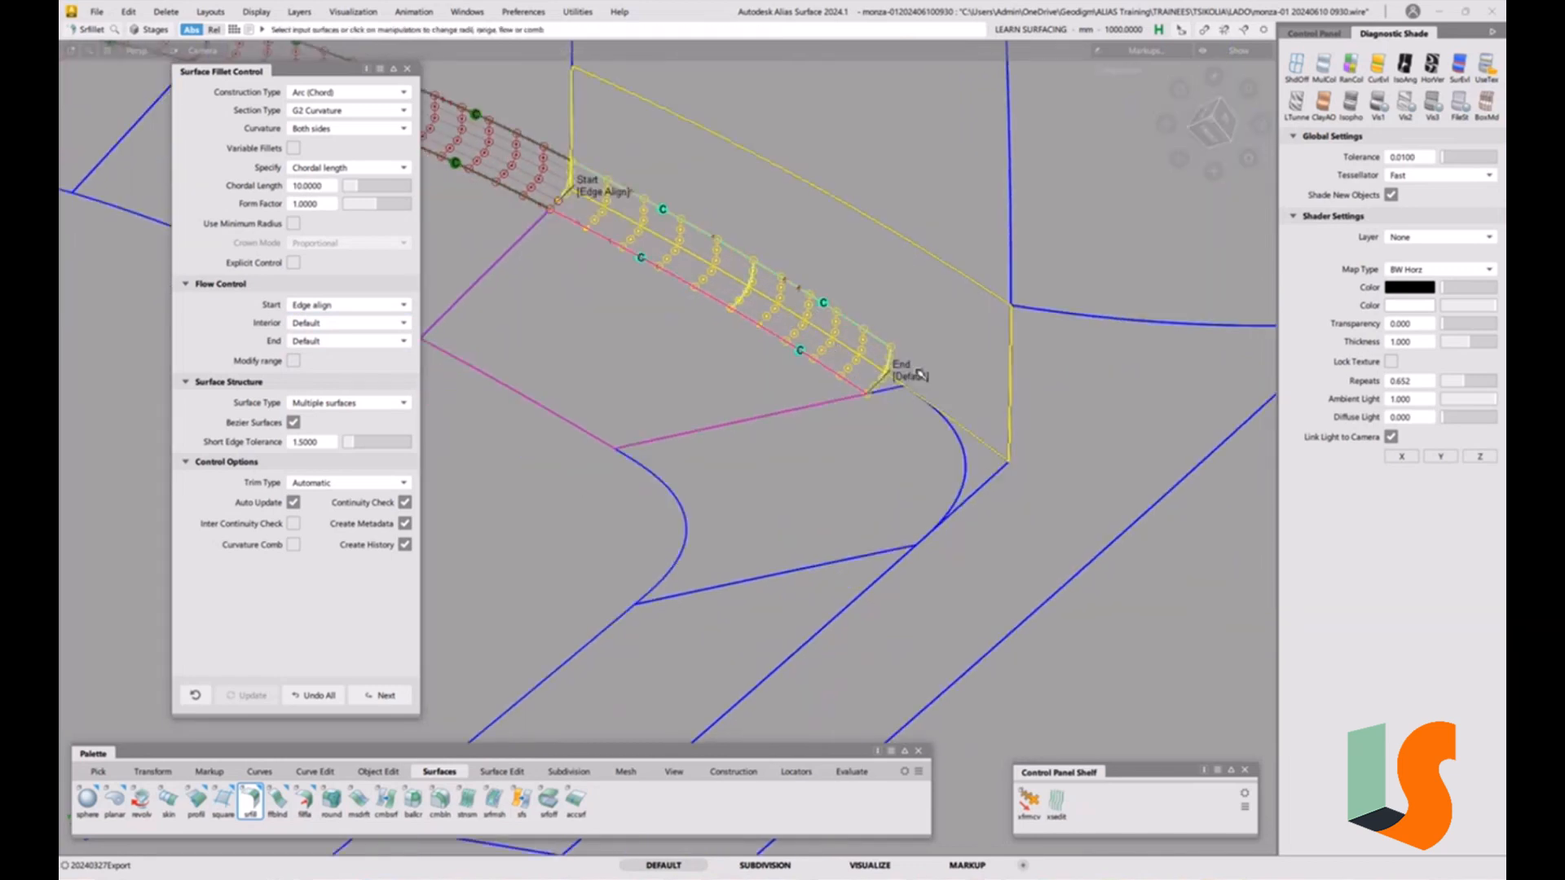
pyautogui.moveTo(911, 404)
pyautogui.keyDown('alt'); pyautogui.keyDown('shift'); pyautogui.mouseDown()
pyautogui.moveTo(982, 370)
pyautogui.moveTo(923, 395)
pyautogui.mouseUp(); pyautogui.keyUp('shift'); pyautogui.keyUp('alt')
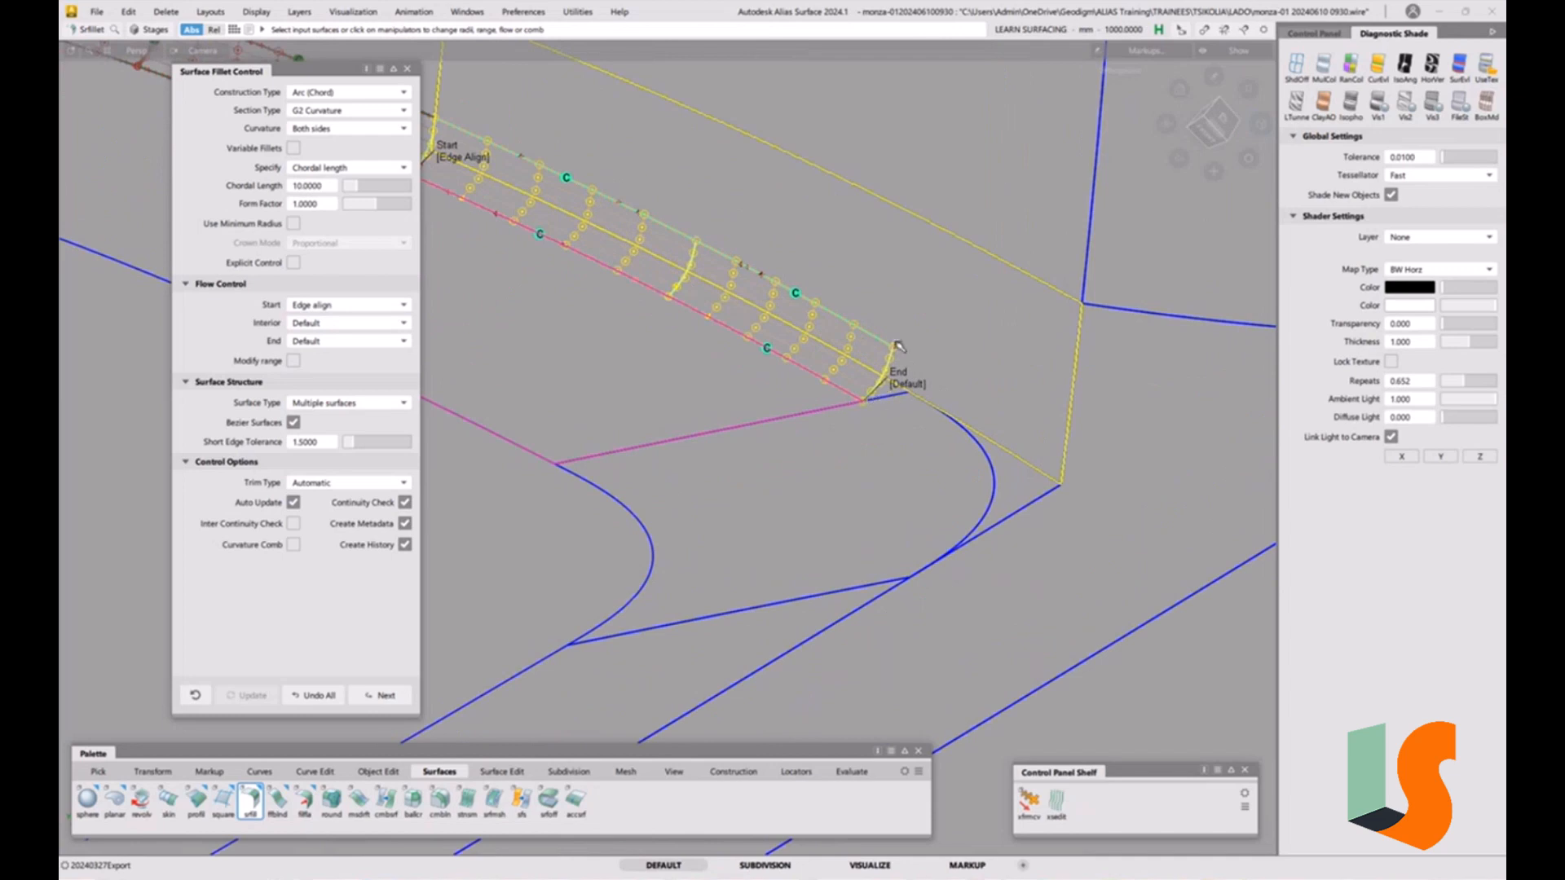
# Set the fillet's End flow control to Extend and its Trim Type to Off.
pyautogui.click(375, 343)
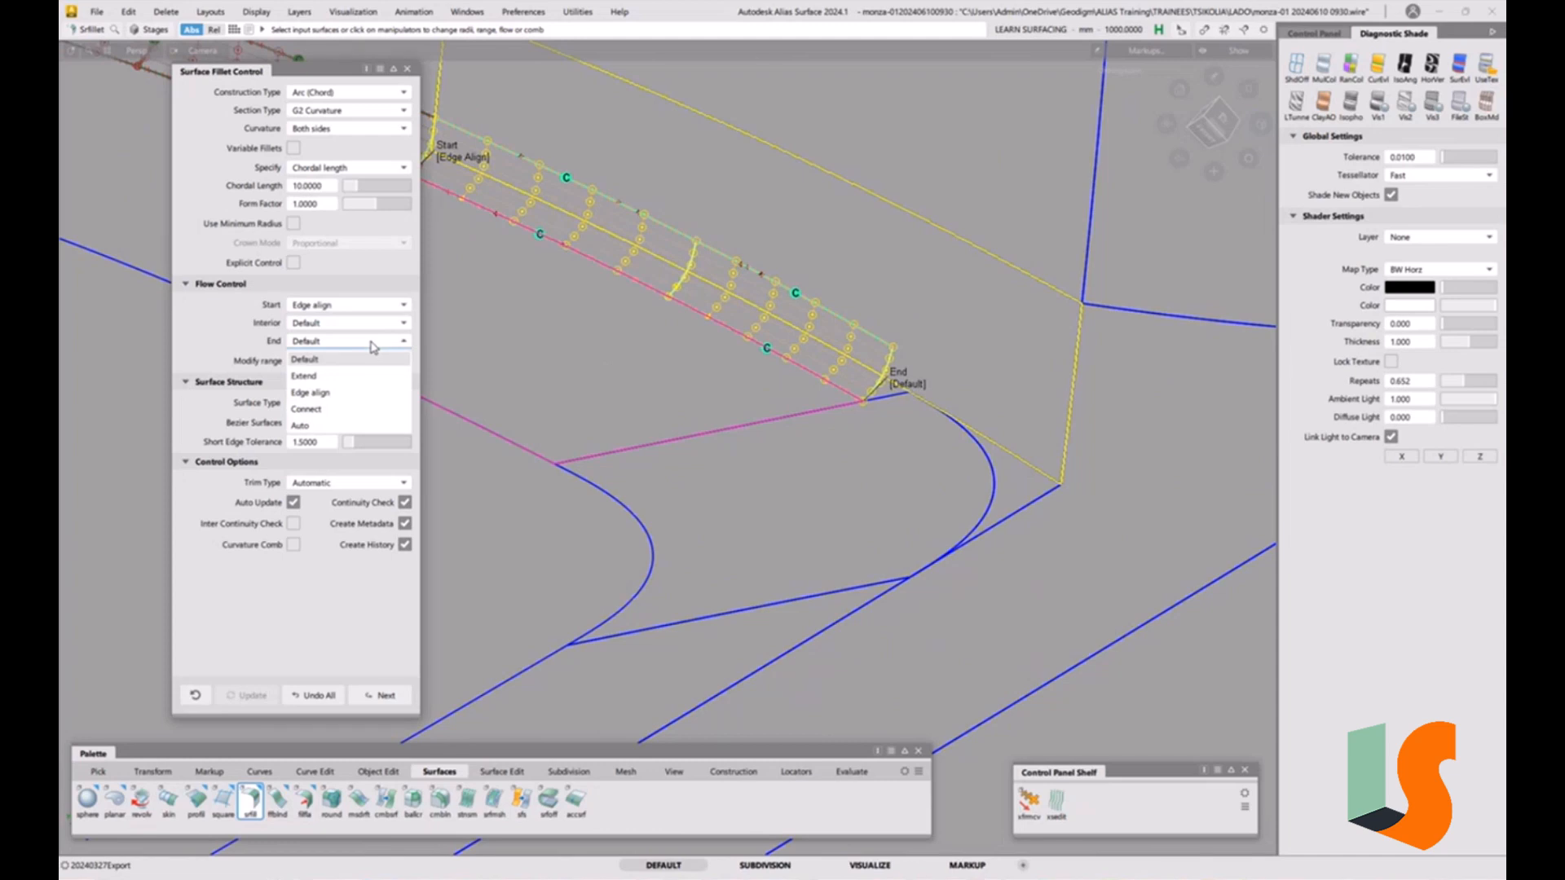
pyautogui.click(361, 376)
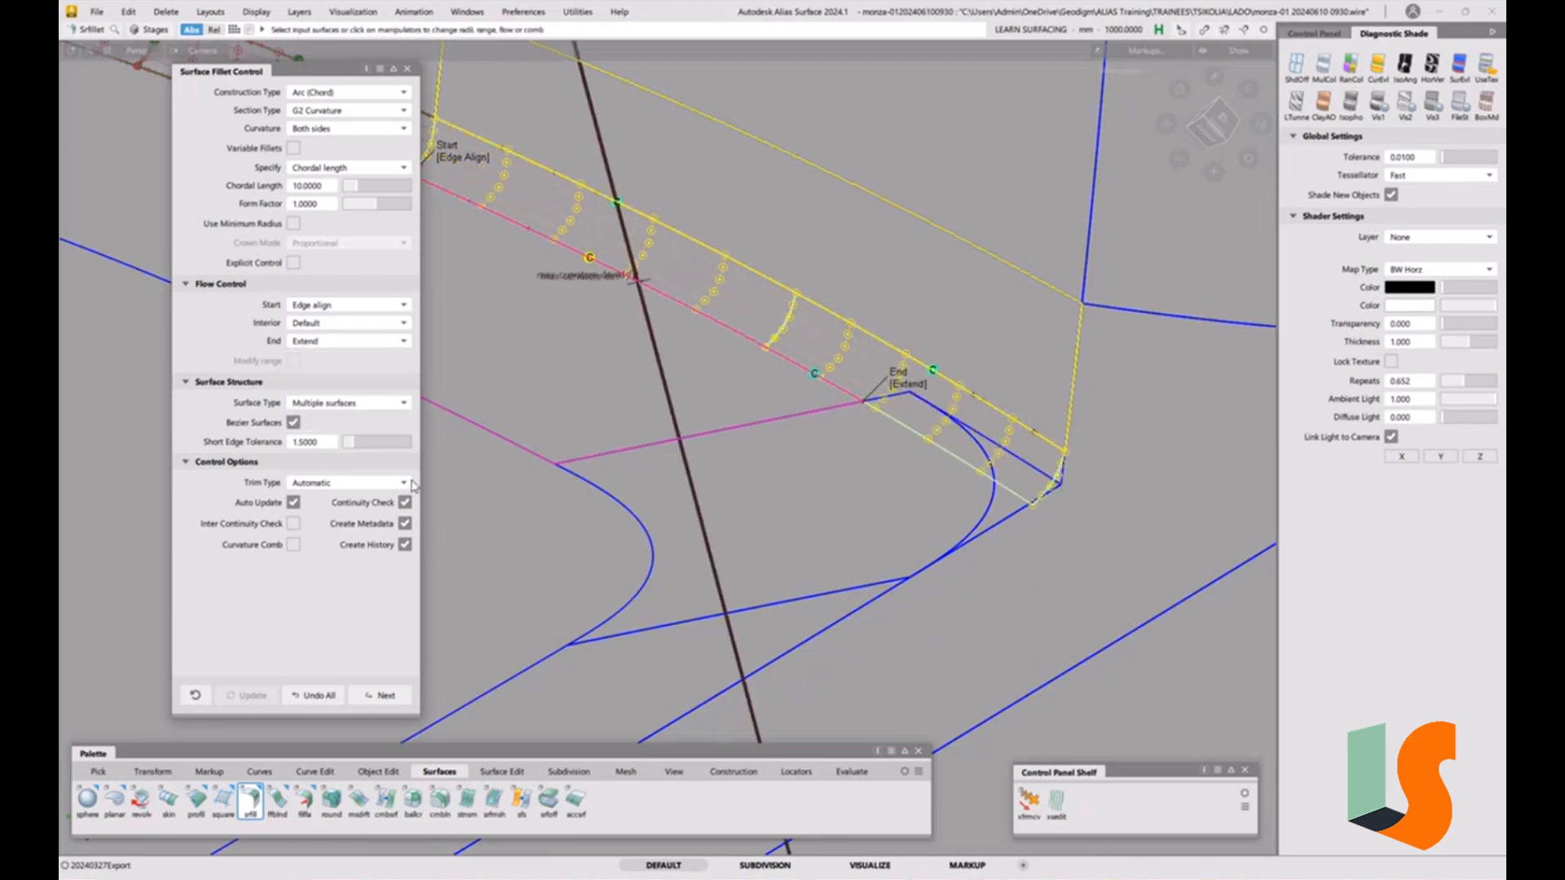
pyautogui.click(355, 489)
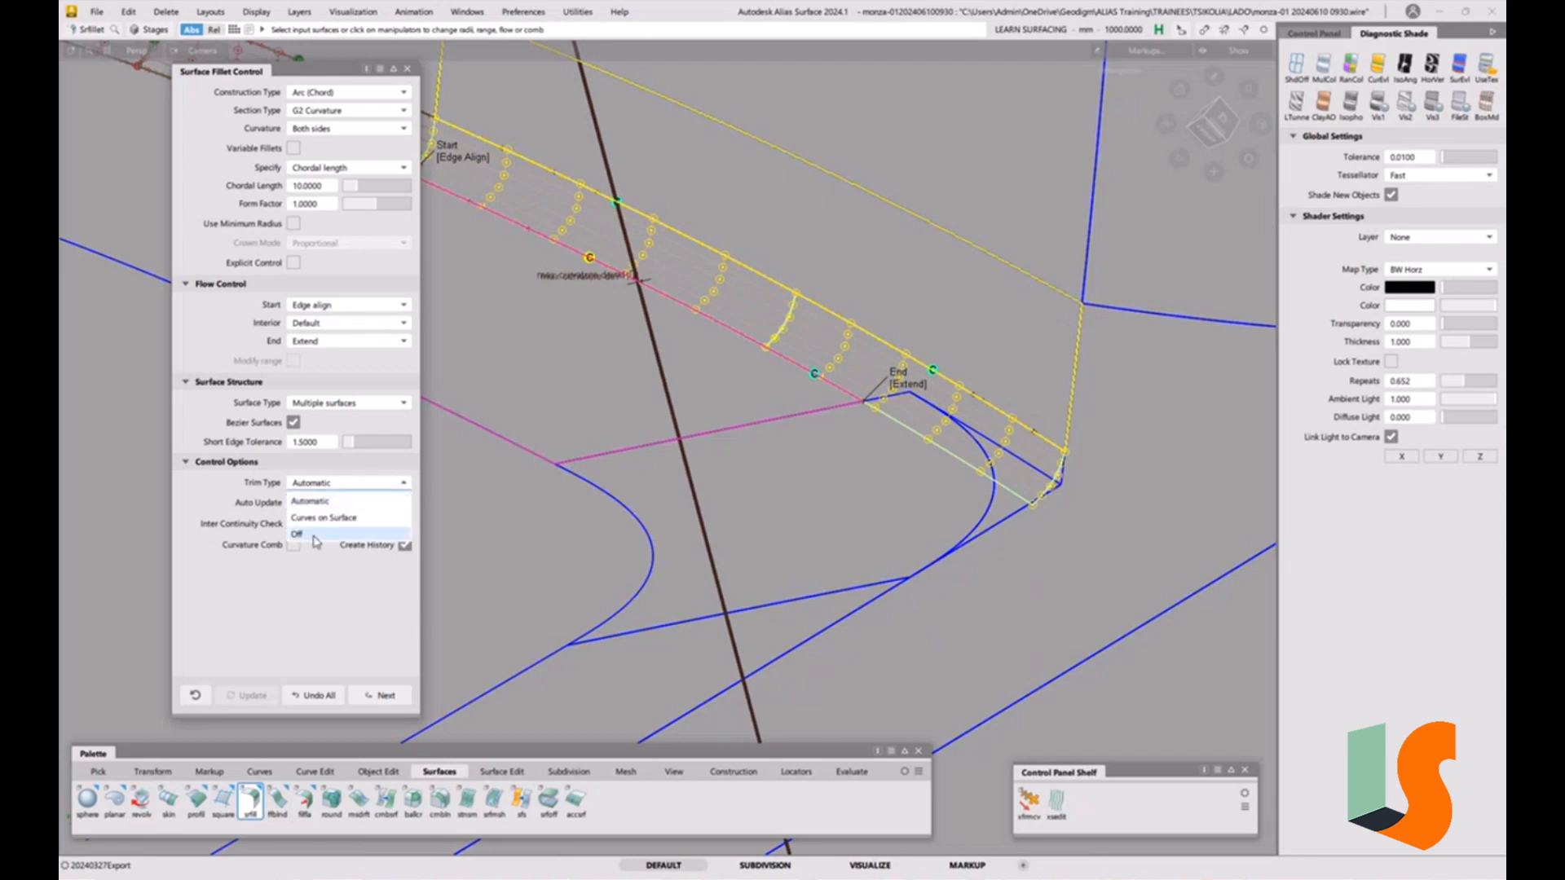
pyautogui.click(315, 535)
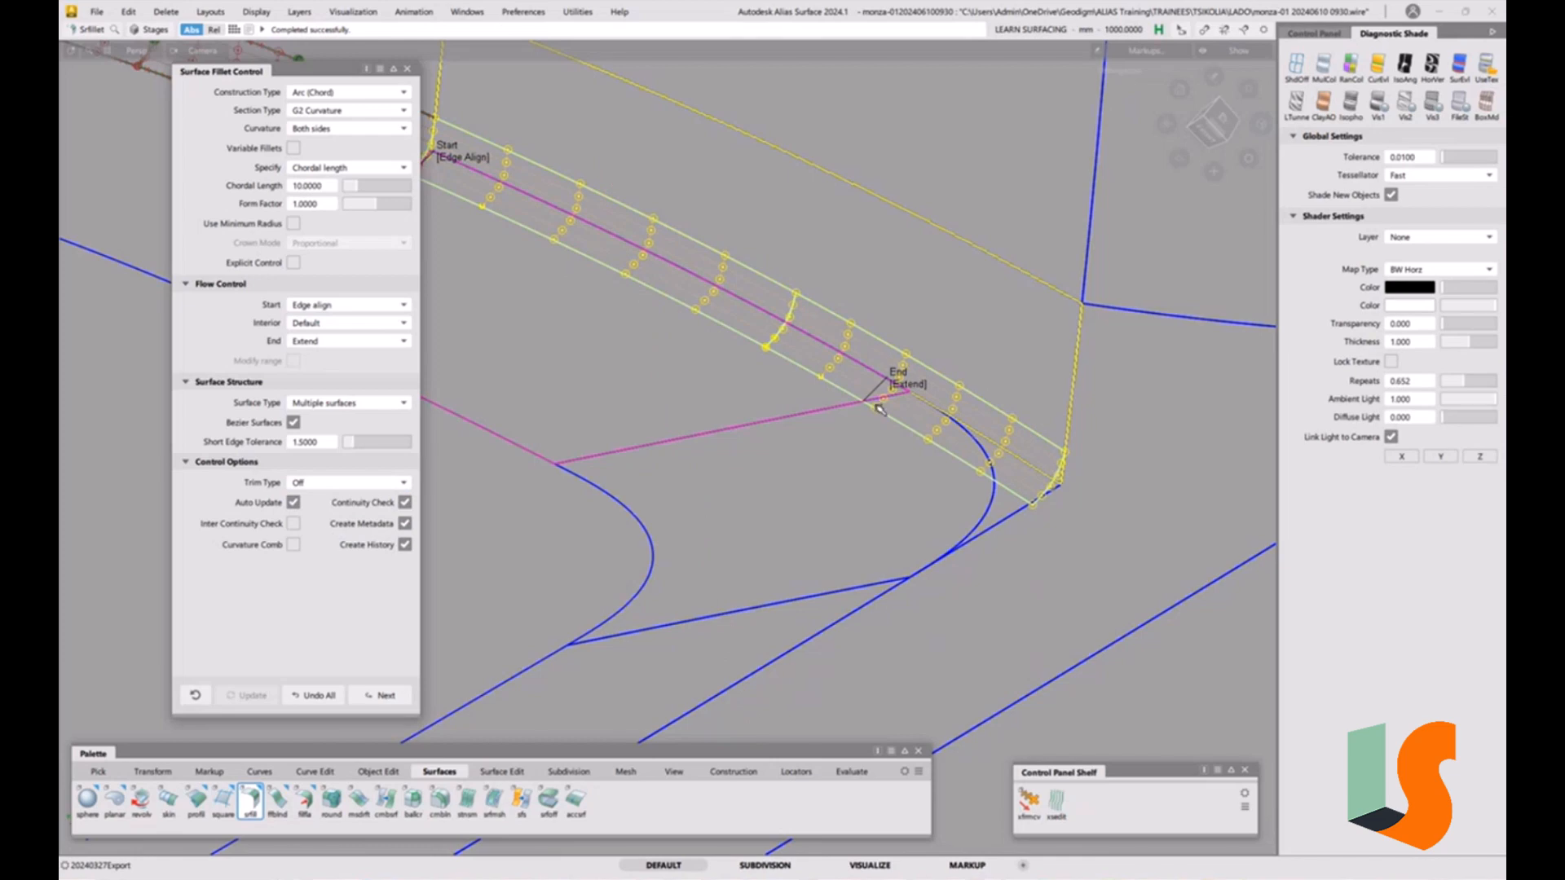
# Set the End flow control back to Default and accept the fillet.
pyautogui.keyDown('alt'); pyautogui.keyDown('shift'); pyautogui.moveTo(896, 394); pyautogui.dragTo(967, 381); pyautogui.keyUp('shift'); pyautogui.keyUp('alt')
pyautogui.keyDown('alt'); pyautogui.keyDown('shift'); pyautogui.moveTo(884, 392); pyautogui.dragTo(1004, 392, button='middle'); pyautogui.keyUp('shift'); pyautogui.keyUp('alt')
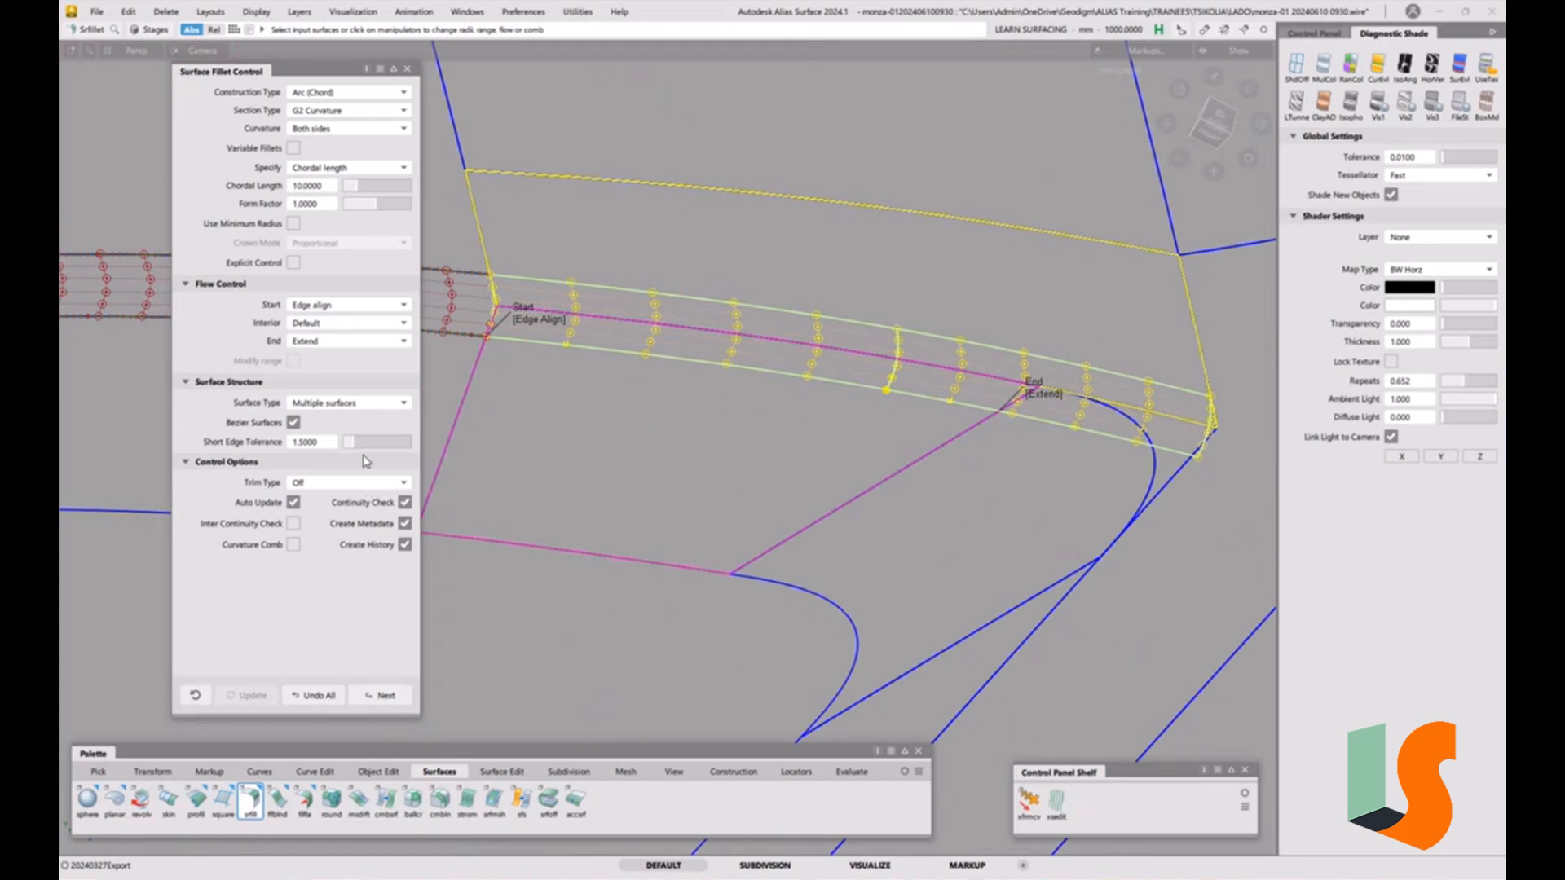
pyautogui.click(349, 342)
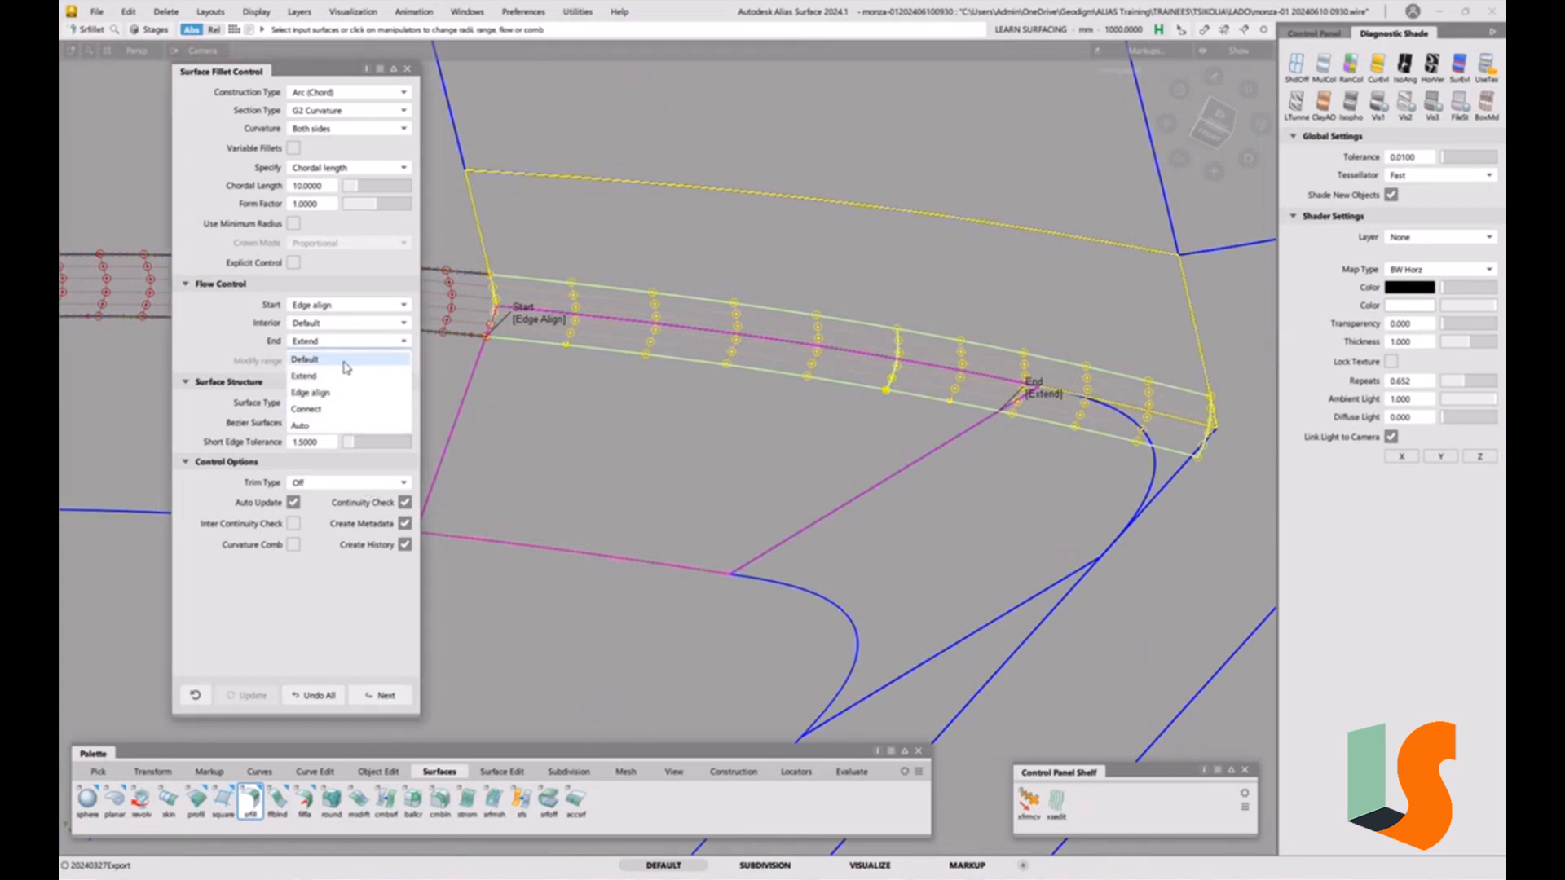
pyautogui.click(339, 357)
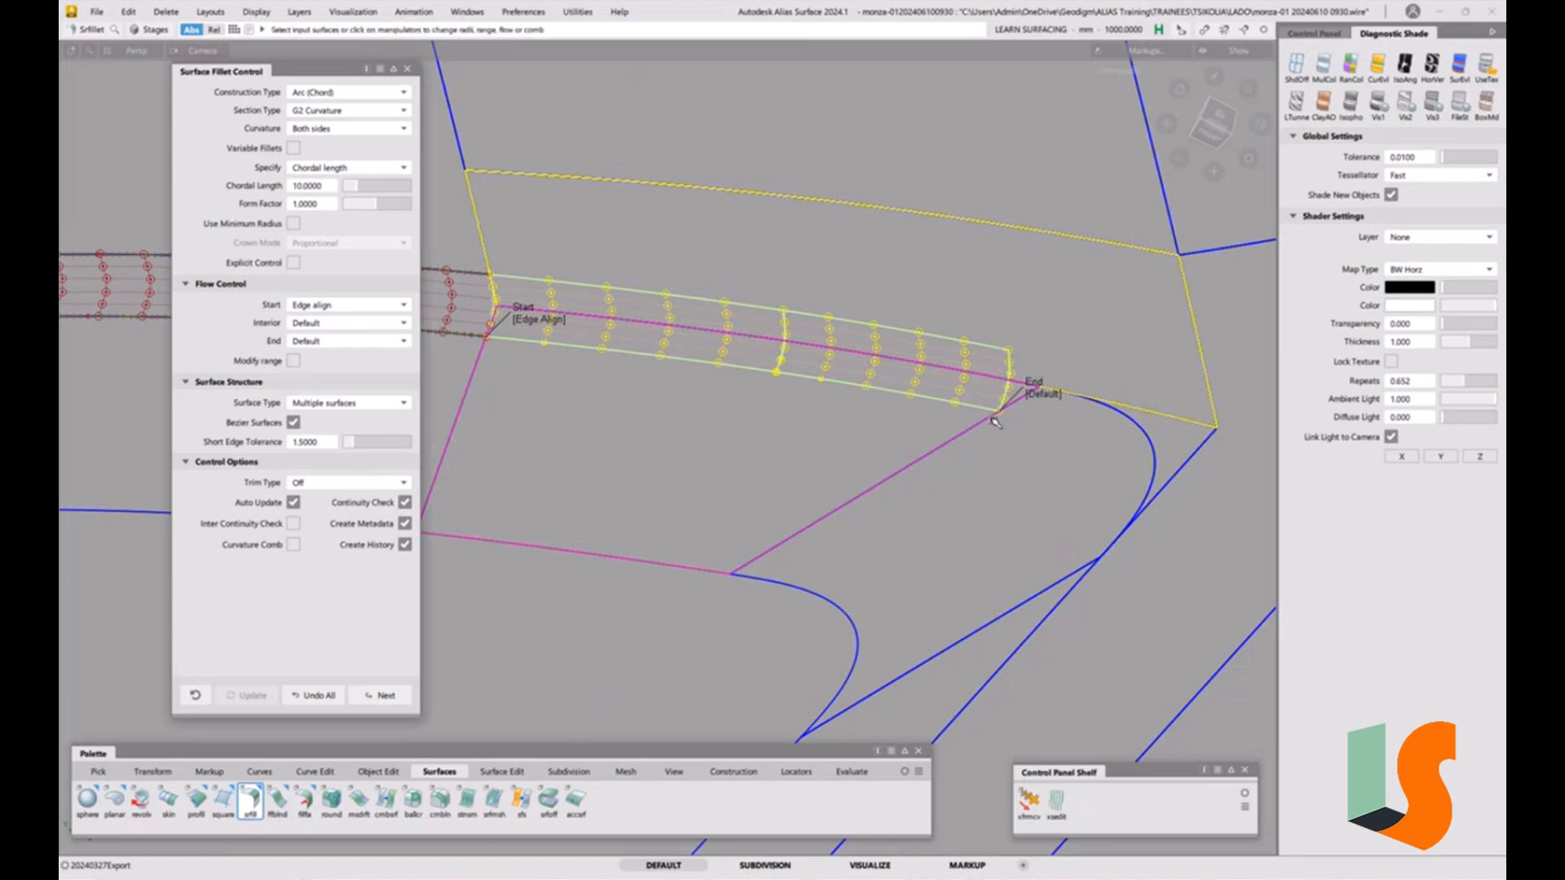
pyautogui.press('space')
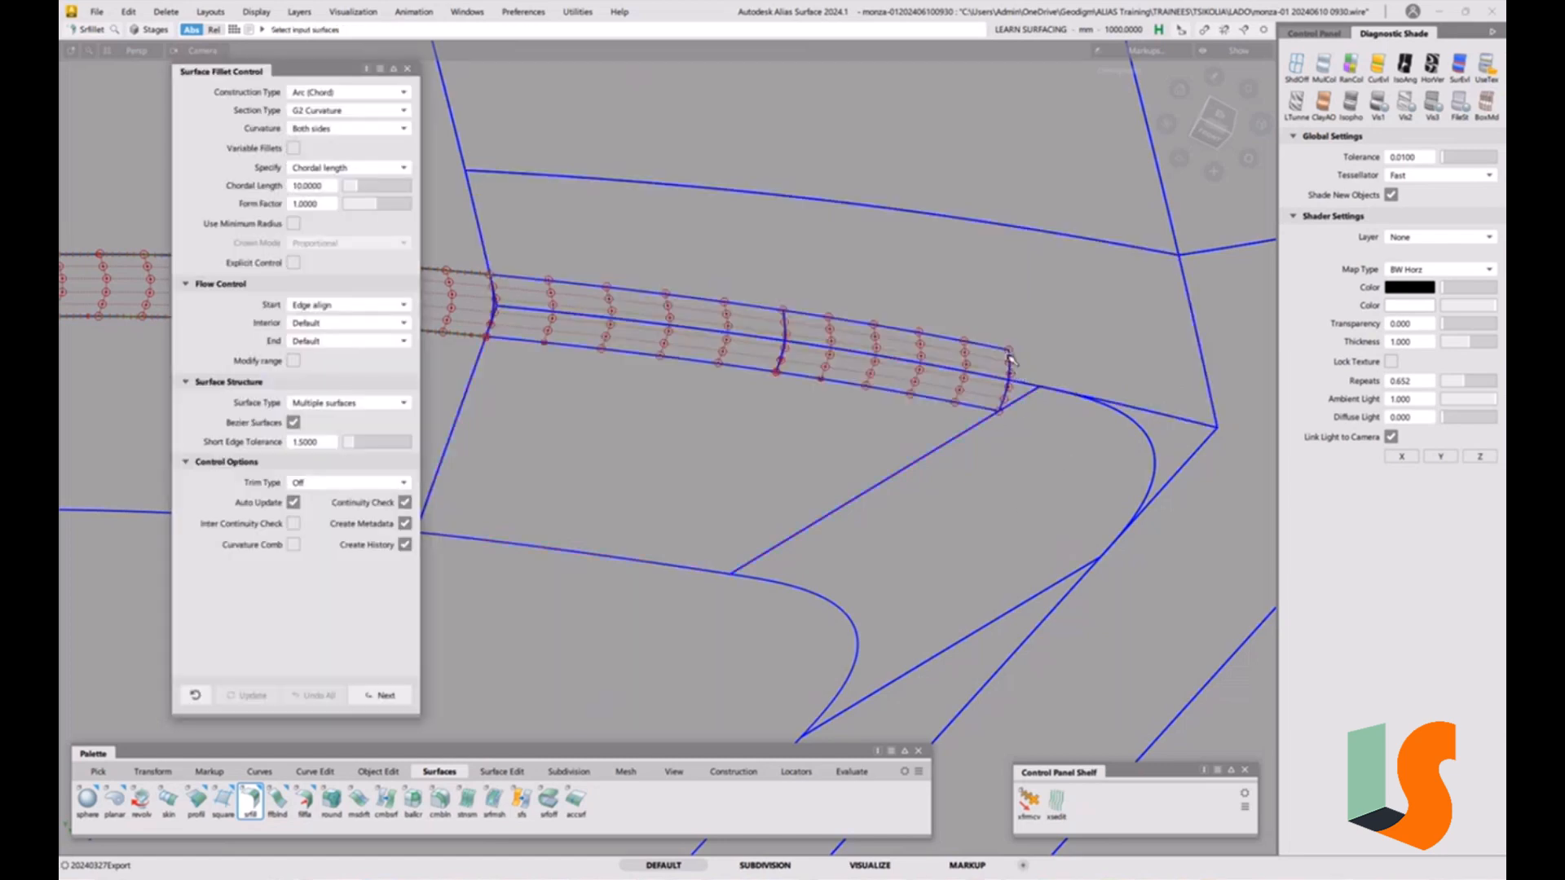
# Extend the new fillet's end edge past the corner, removing its construction history.
pyautogui.press('e')
pyautogui.click(1011, 363)
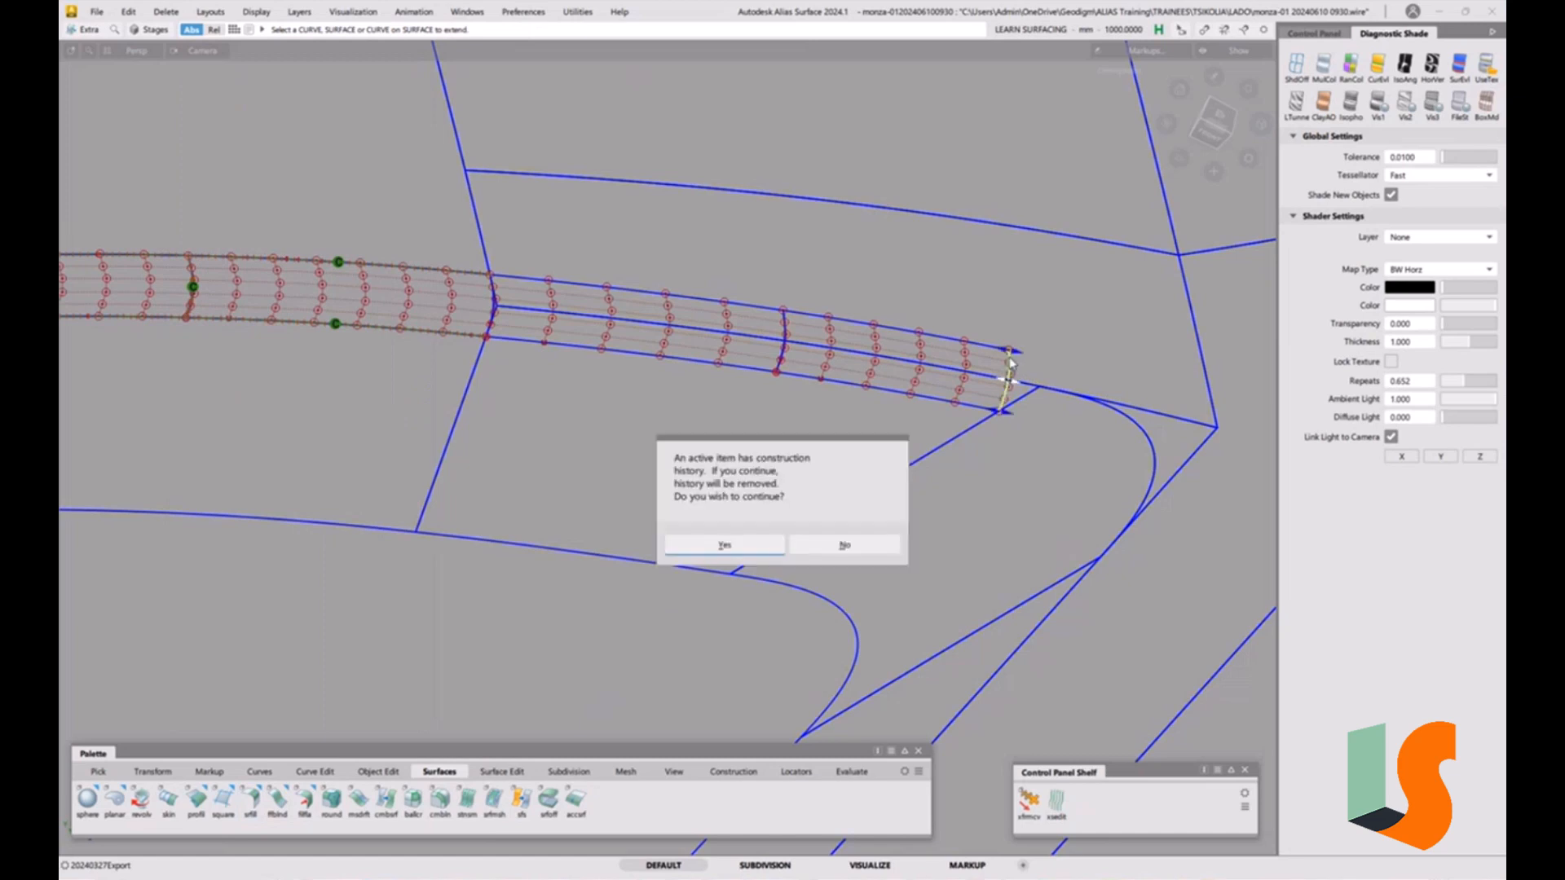
pyautogui.click(734, 546)
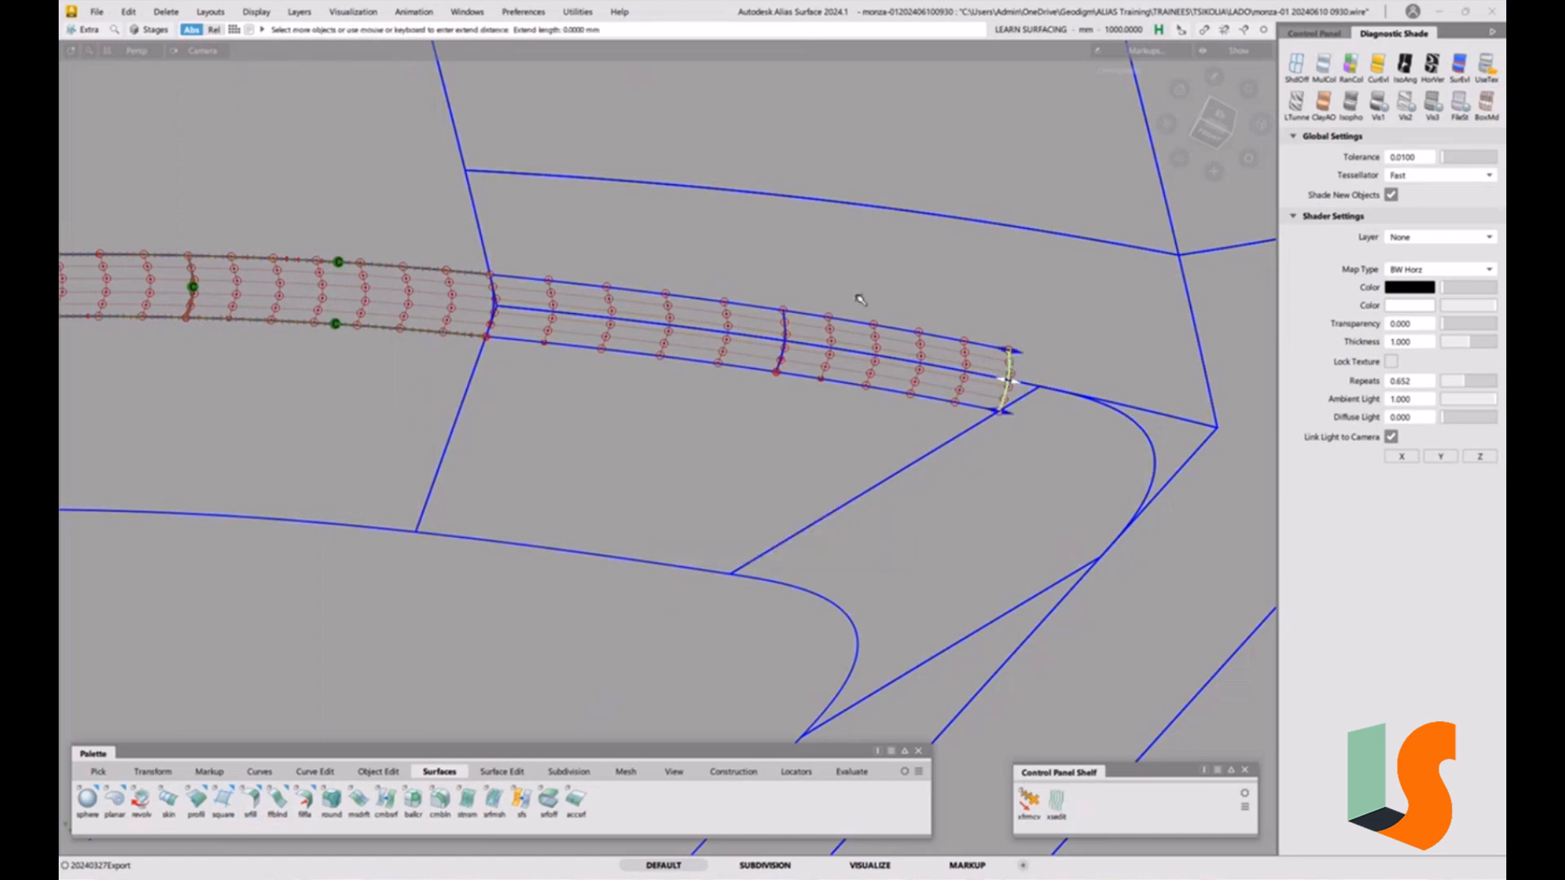
pyautogui.moveTo(844, 260); pyautogui.dragTo(1065, 407)
pyautogui.click(1063, 404)
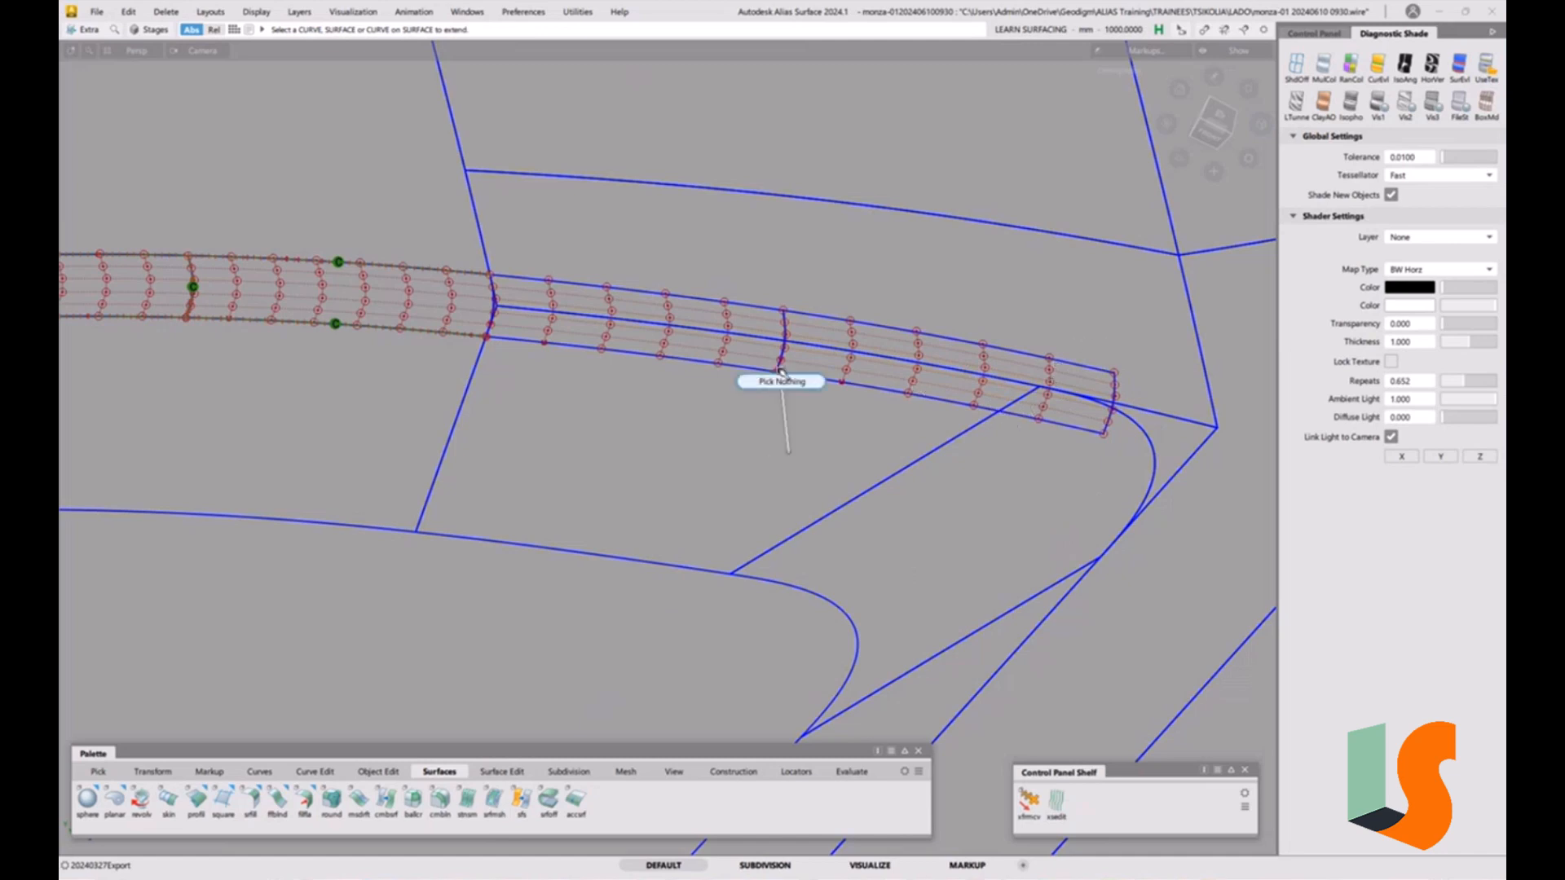
# Start another Surface Fillet with Start flow control Default along the neighbouring patch edge below the corner.
pyautogui.keyDown('alt'); pyautogui.keyDown('shift'); pyautogui.moveTo(1076, 442); pyautogui.dragTo(767, 203, button='middle'); pyautogui.keyUp('shift'); pyautogui.keyUp('alt')
pyautogui.keyDown('alt'); pyautogui.keyDown('shift'); pyautogui.moveTo(893, 392); pyautogui.dragTo(725, 391); pyautogui.keyUp('shift'); pyautogui.keyUp('alt')
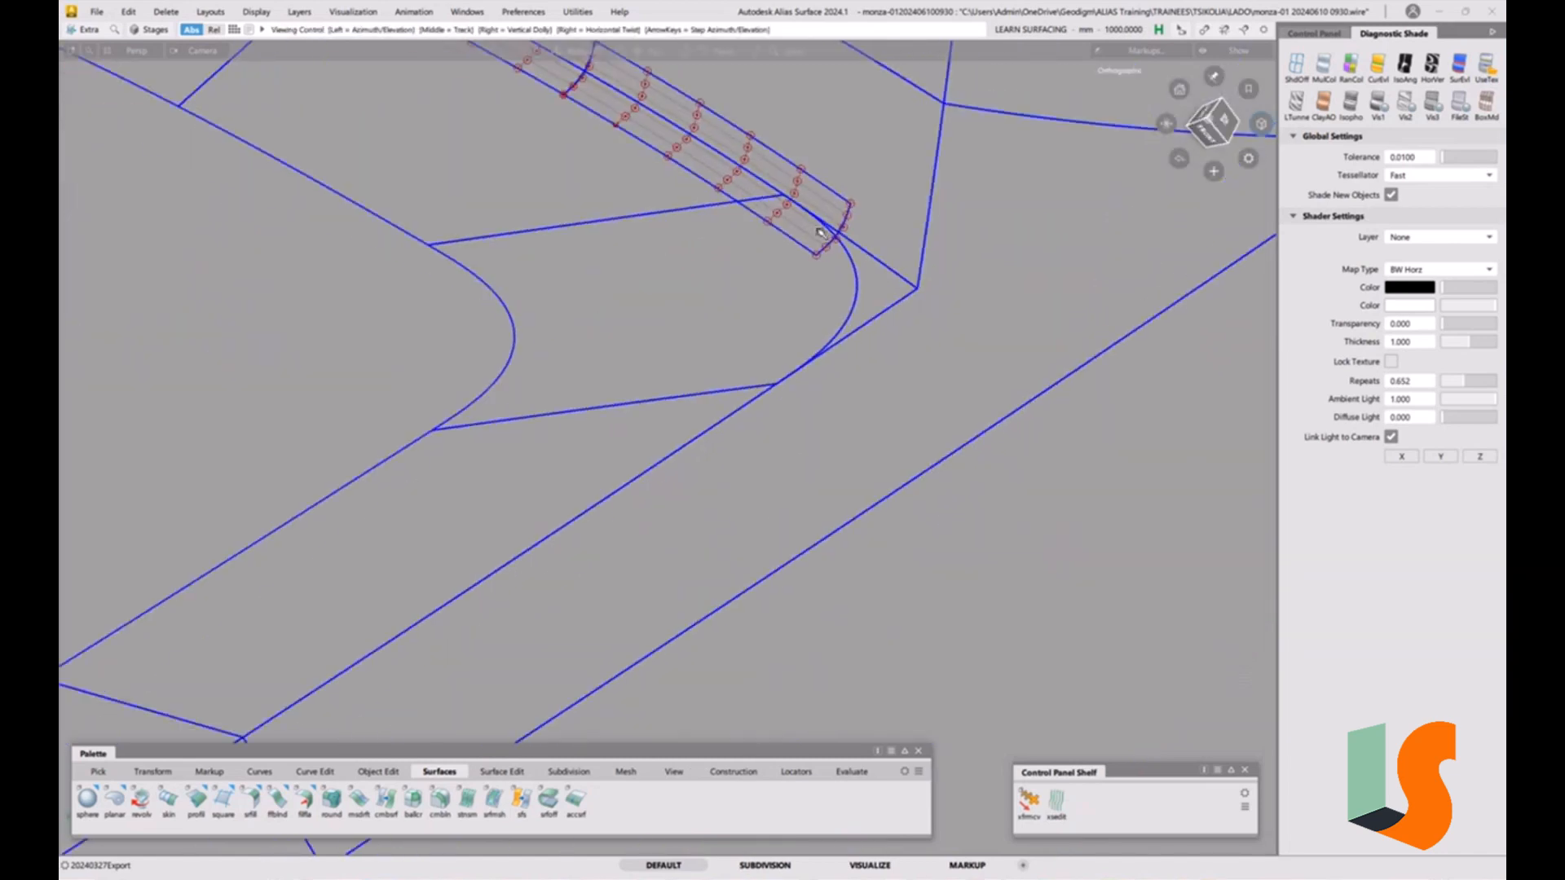
pyautogui.keyDown('alt'); pyautogui.keyDown('shift'); pyautogui.moveTo(822, 222); pyautogui.dragTo(814, 340, button='middle'); pyautogui.keyUp('shift'); pyautogui.keyUp('alt')
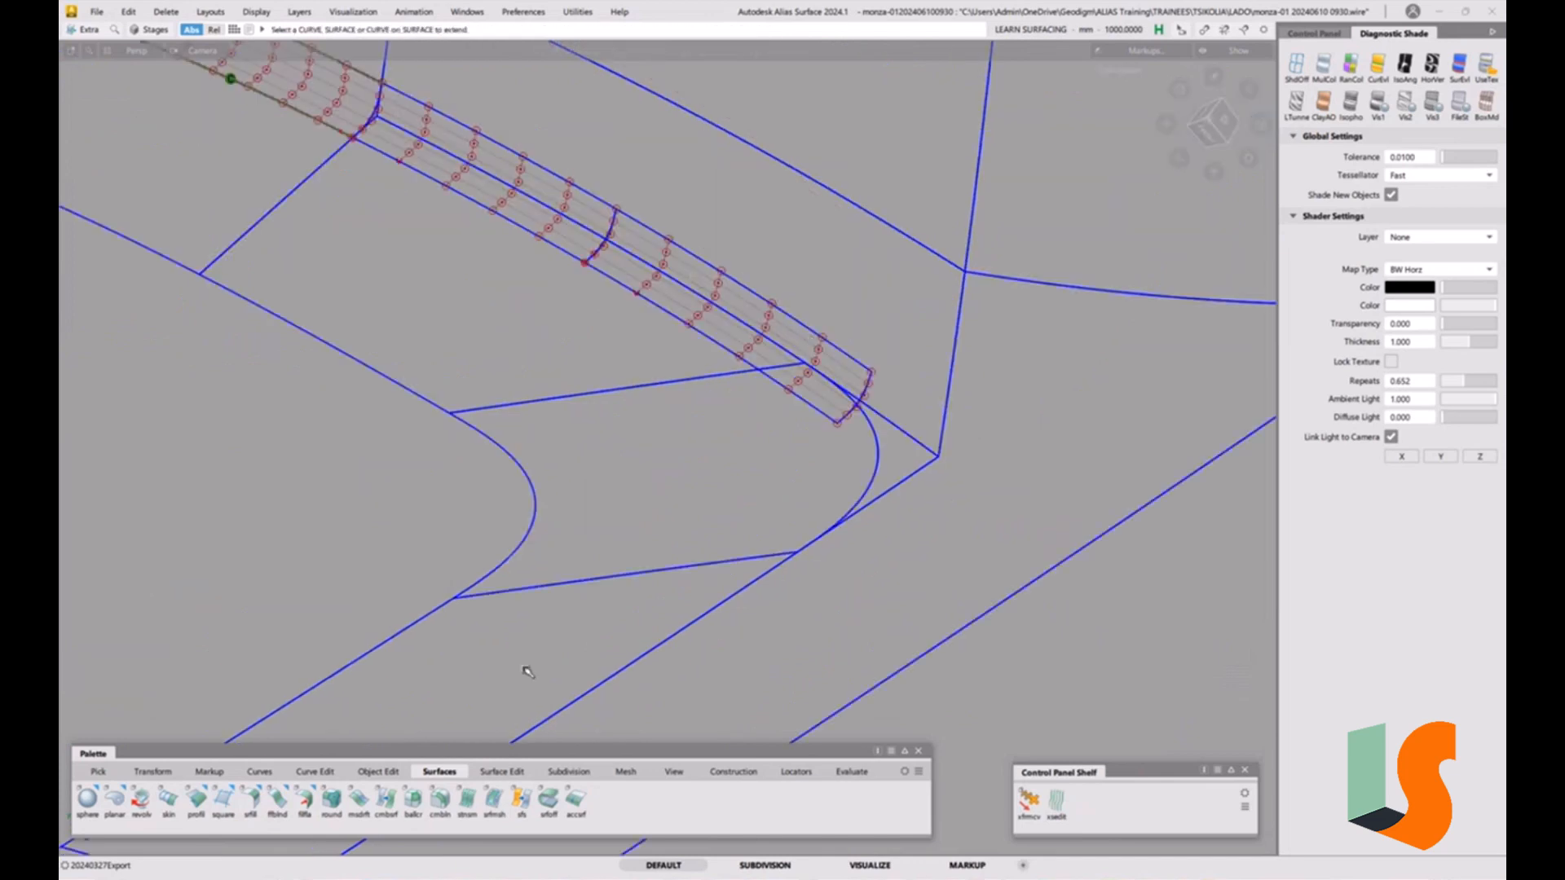
pyautogui.keyDown('alt'); pyautogui.keyDown('shift'); pyautogui.moveTo(699, 457); pyautogui.dragTo(765, 447); pyautogui.keyUp('shift'); pyautogui.keyUp('alt')
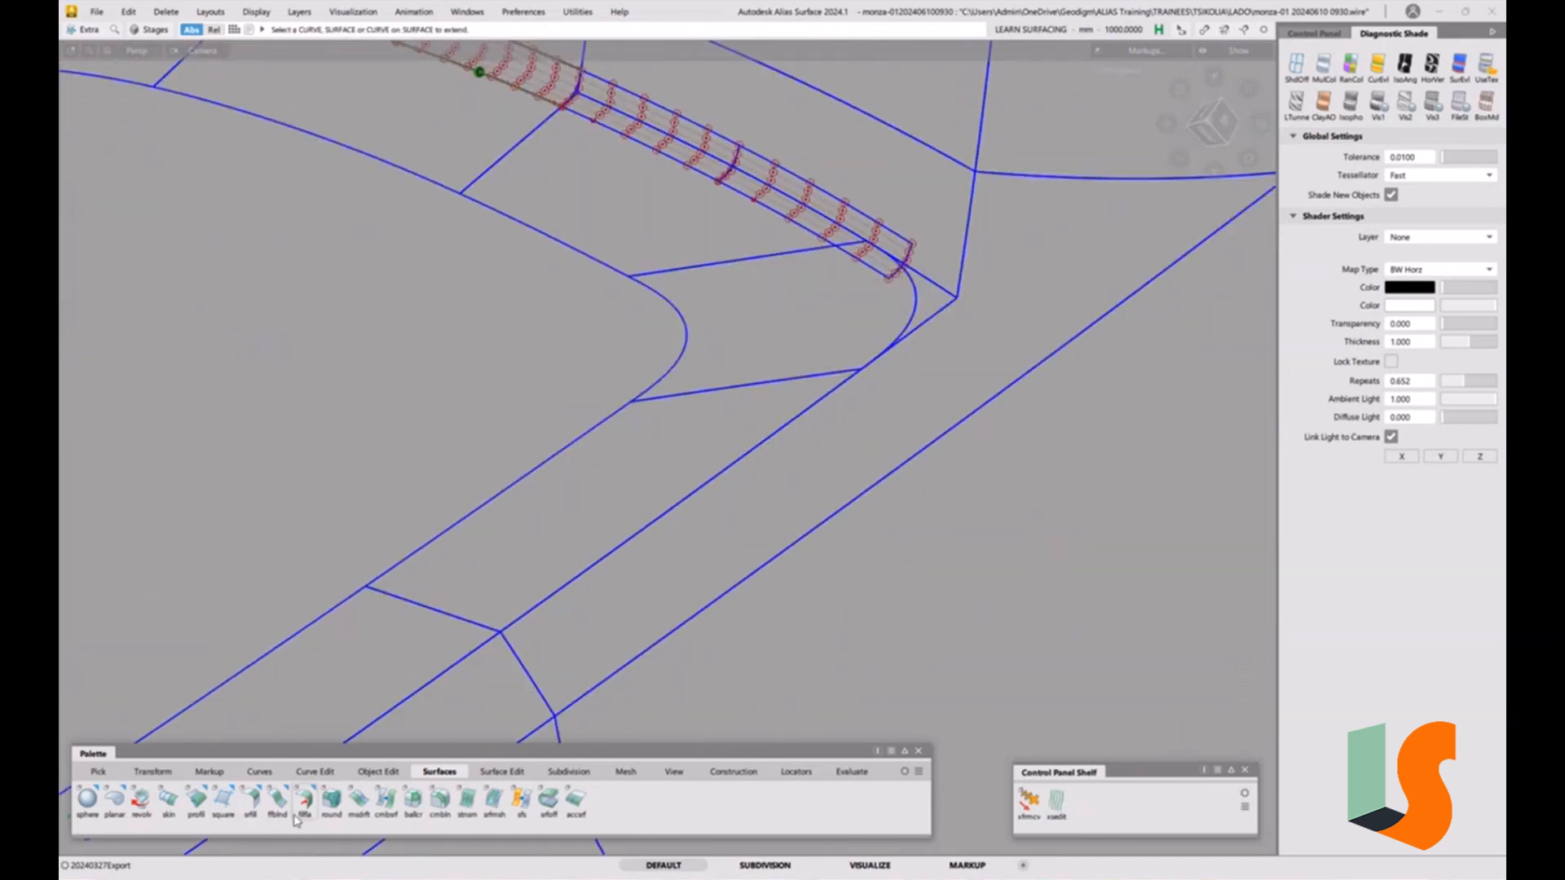
pyautogui.doubleClick(251, 800)
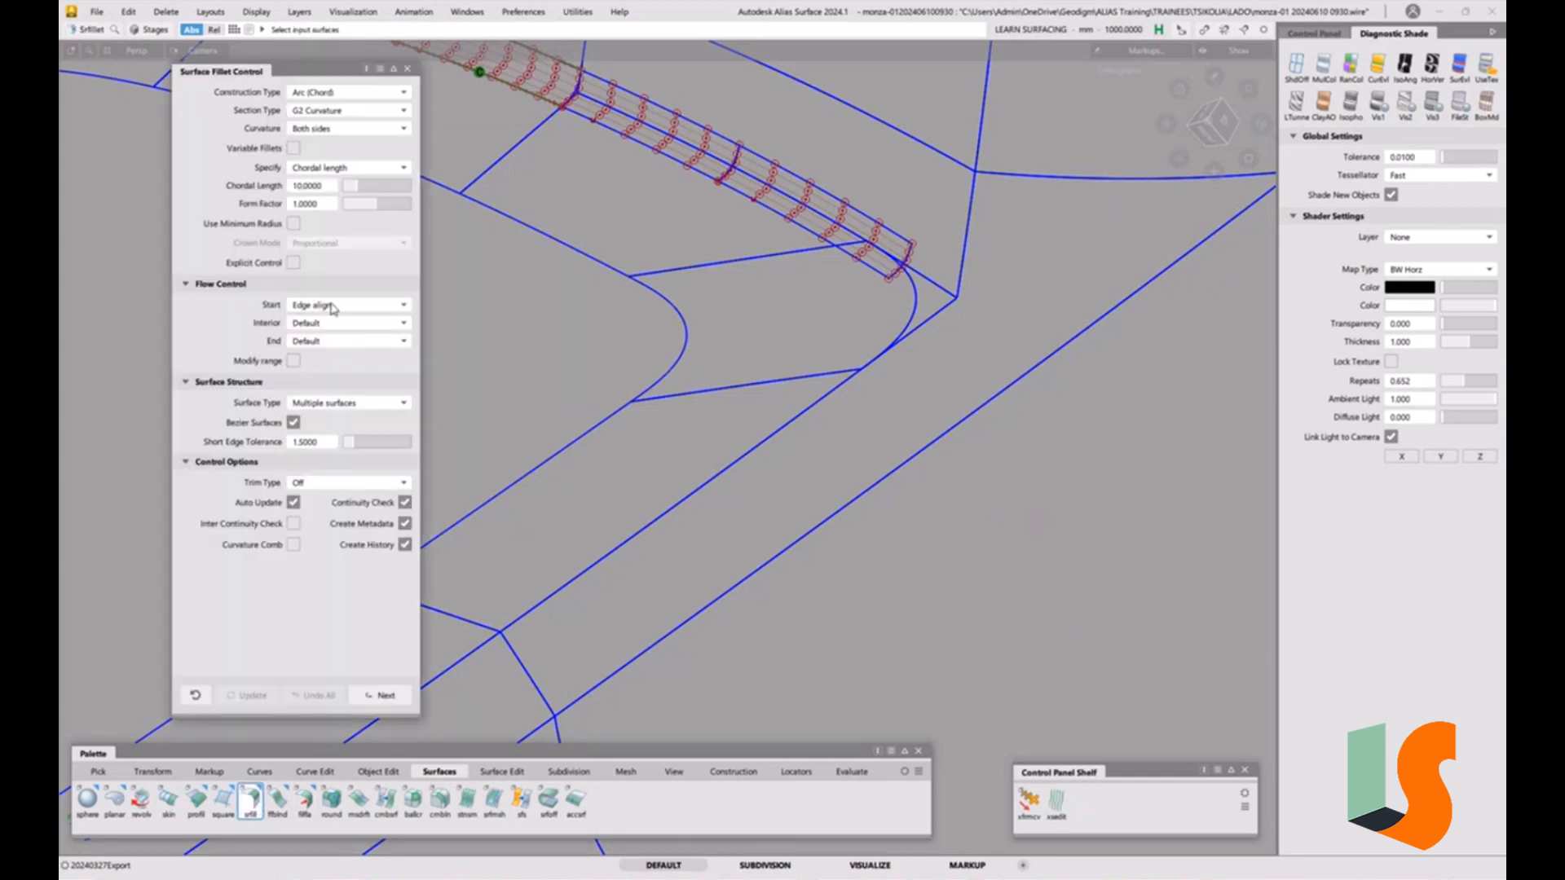
pyautogui.click(331, 306)
pyautogui.click(326, 324)
pyautogui.click(643, 575)
pyautogui.click(644, 576)
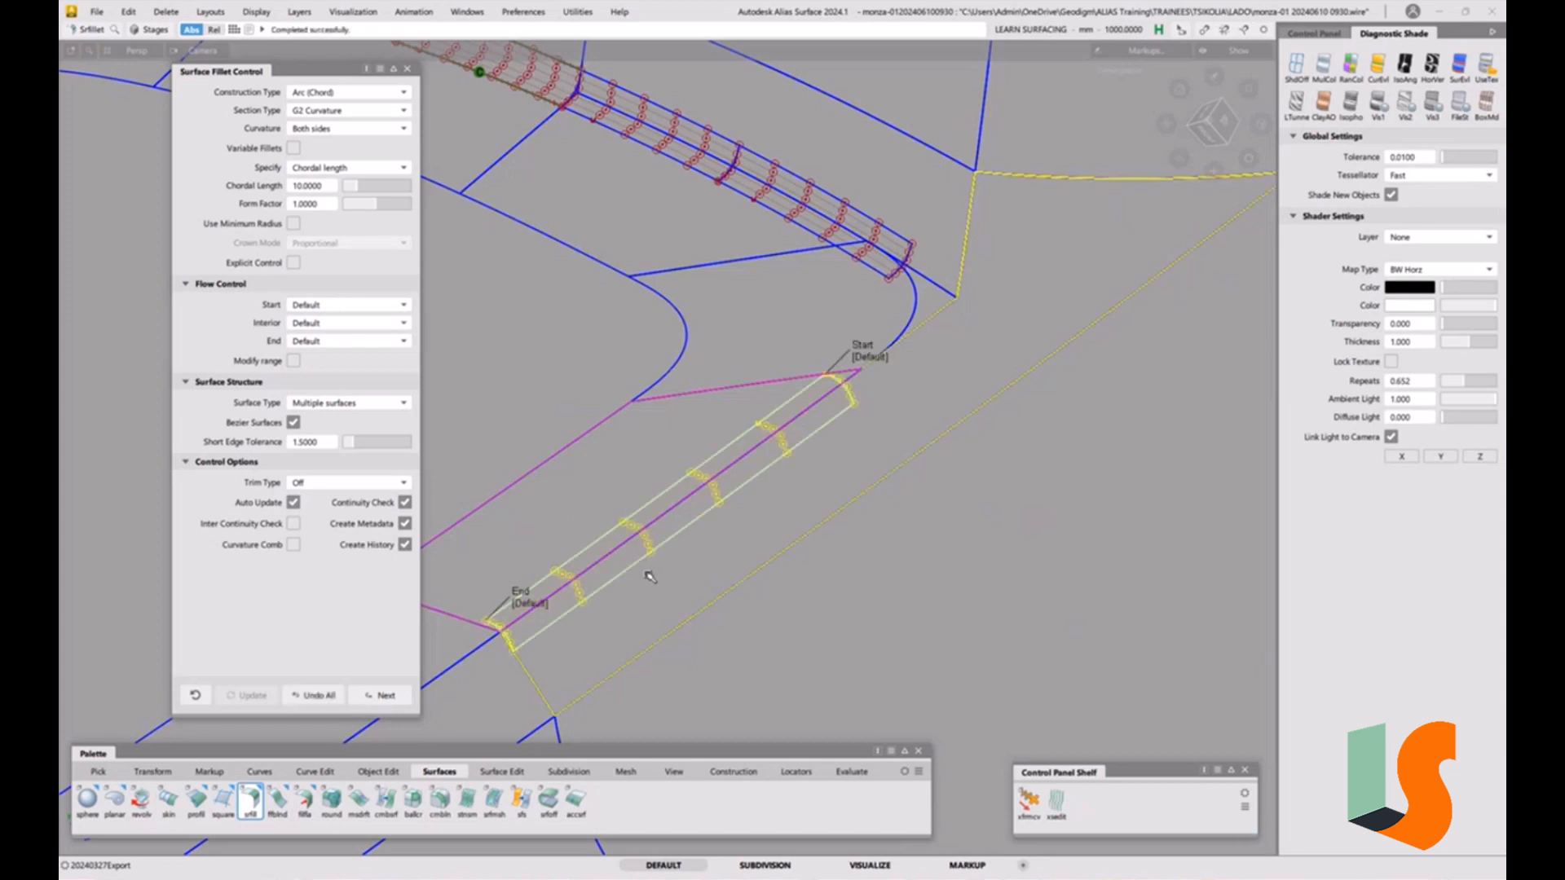
# Set this fillet's End flow control to Edge align.
pyautogui.click(353, 342)
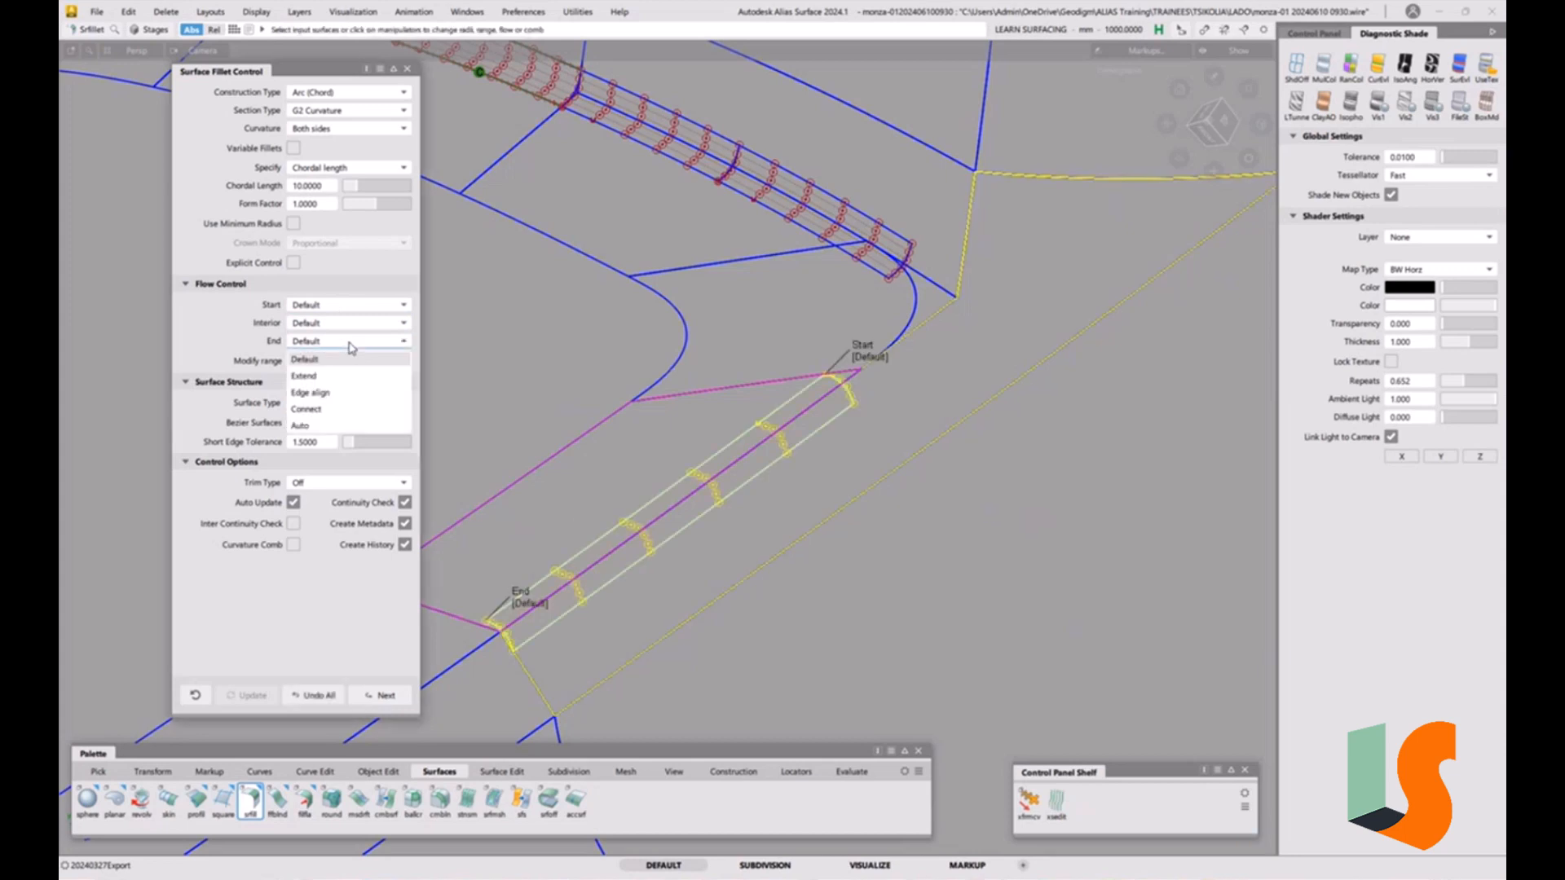
pyautogui.click(349, 392)
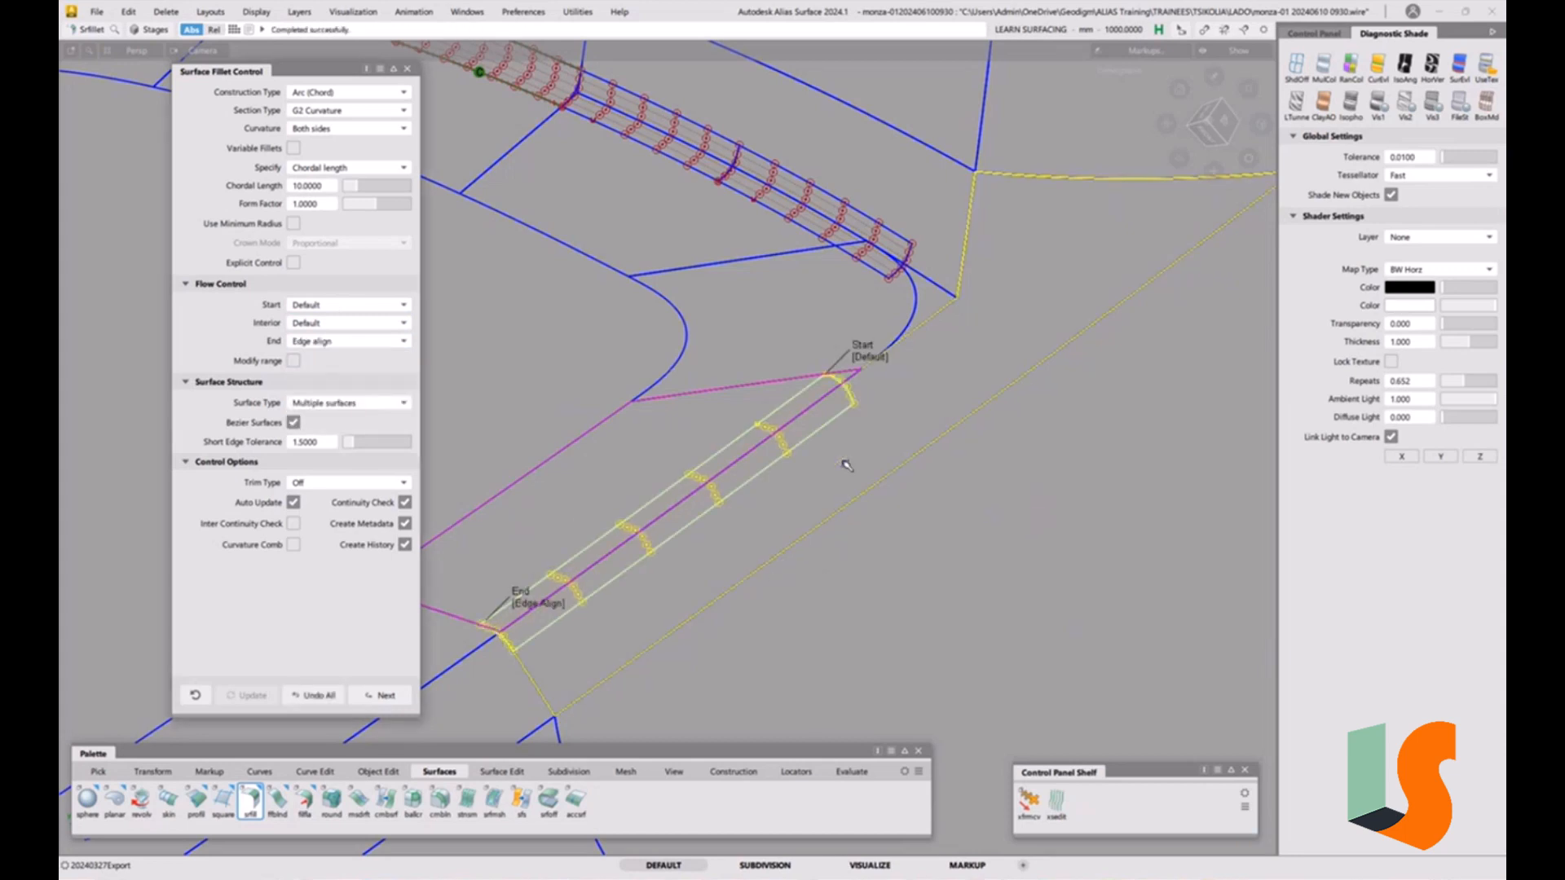
pyautogui.keyDown('ctrl'); pyautogui.keyDown('shift'); pyautogui.moveTo(884, 569); pyautogui.dragTo(869, 415); pyautogui.keyUp('shift'); pyautogui.keyUp('ctrl')
# Extend this fillet's end edge up into the corner, removing its construction history.
pyautogui.click(850, 395)
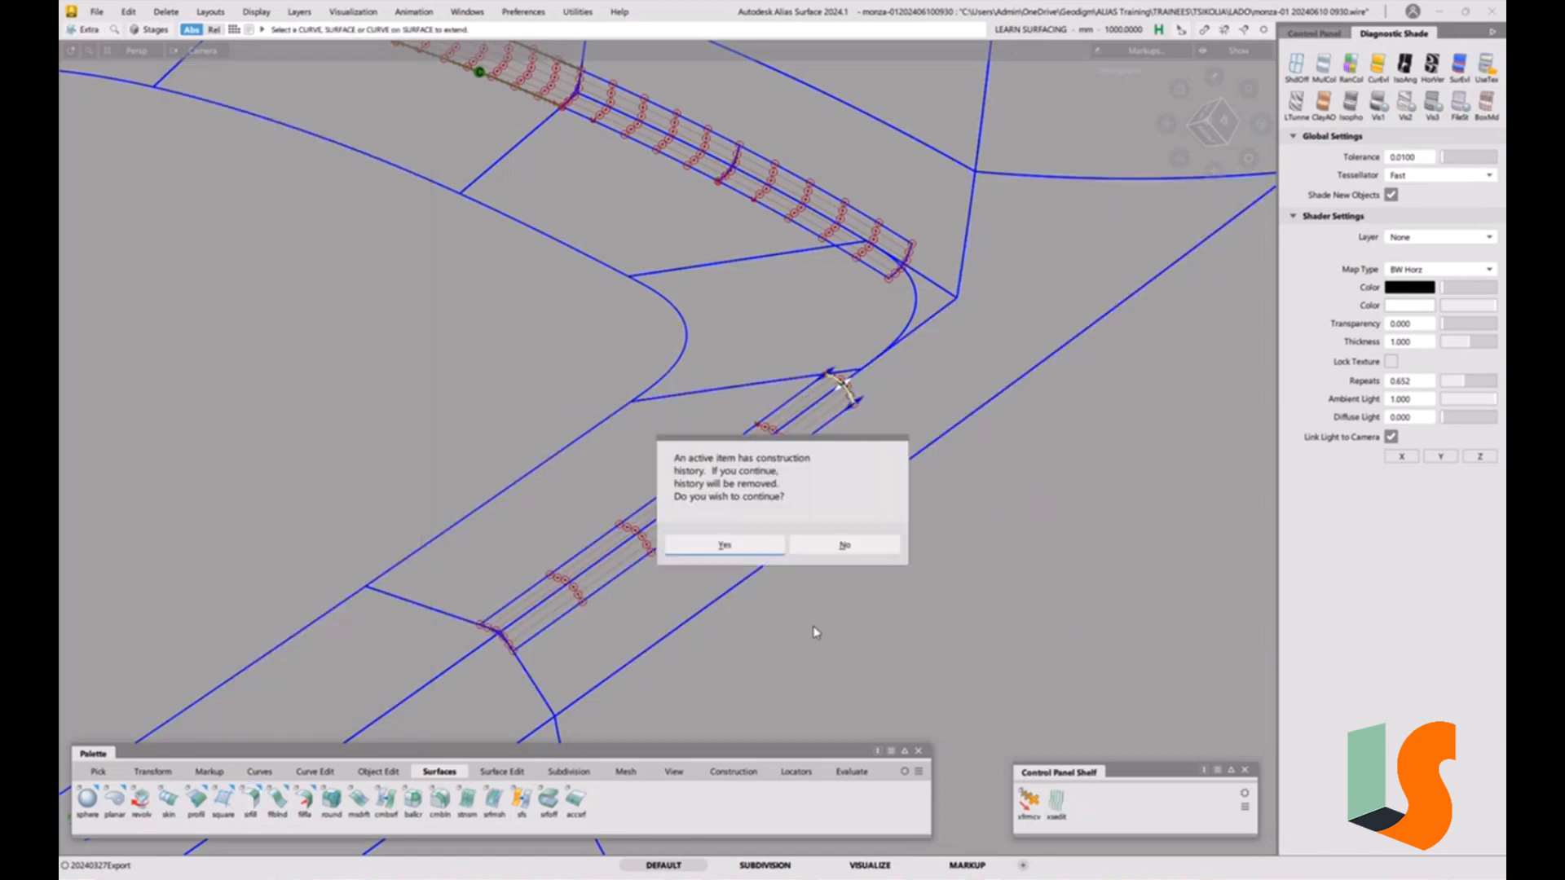
pyautogui.click(735, 548)
pyautogui.moveTo(745, 573); pyautogui.dragTo(929, 478)
pyautogui.keyDown('alt'); pyautogui.keyDown('shift'); pyautogui.moveTo(937, 402); pyautogui.dragTo(1039, 398); pyautogui.keyUp('shift'); pyautogui.keyUp('alt')
pyautogui.keyDown('ctrl'); pyautogui.keyDown('shift'); pyautogui.moveTo(913, 430); pyautogui.dragTo(869, 441); pyautogui.keyUp('shift'); pyautogui.keyUp('ctrl')
# Pick the corner fillet patch and display its CVs and hull.
pyautogui.click(847, 466)
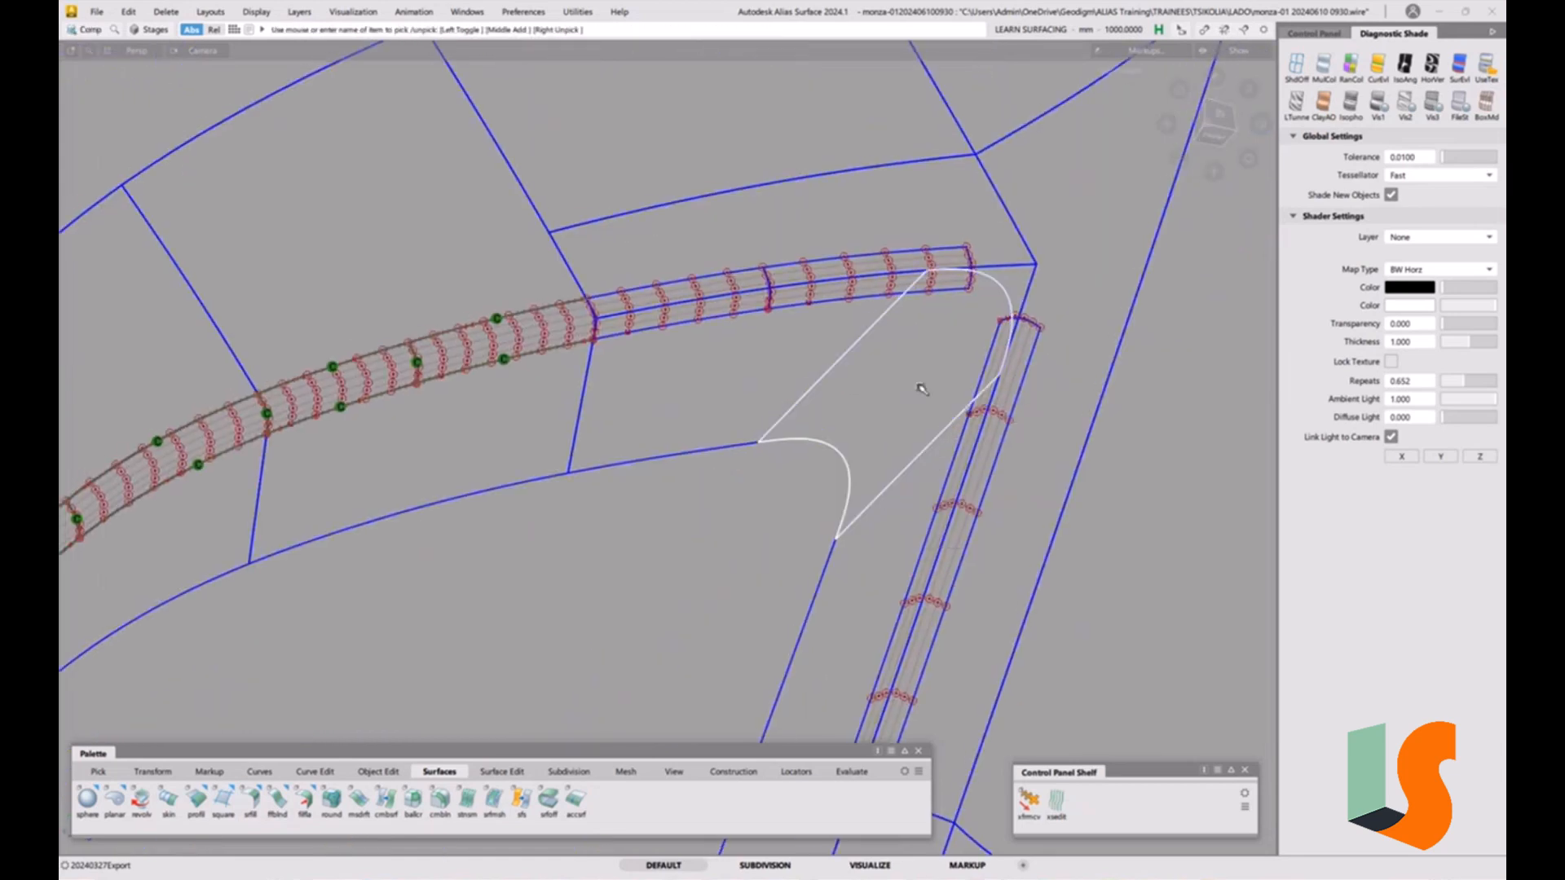
pyautogui.click(1314, 33)
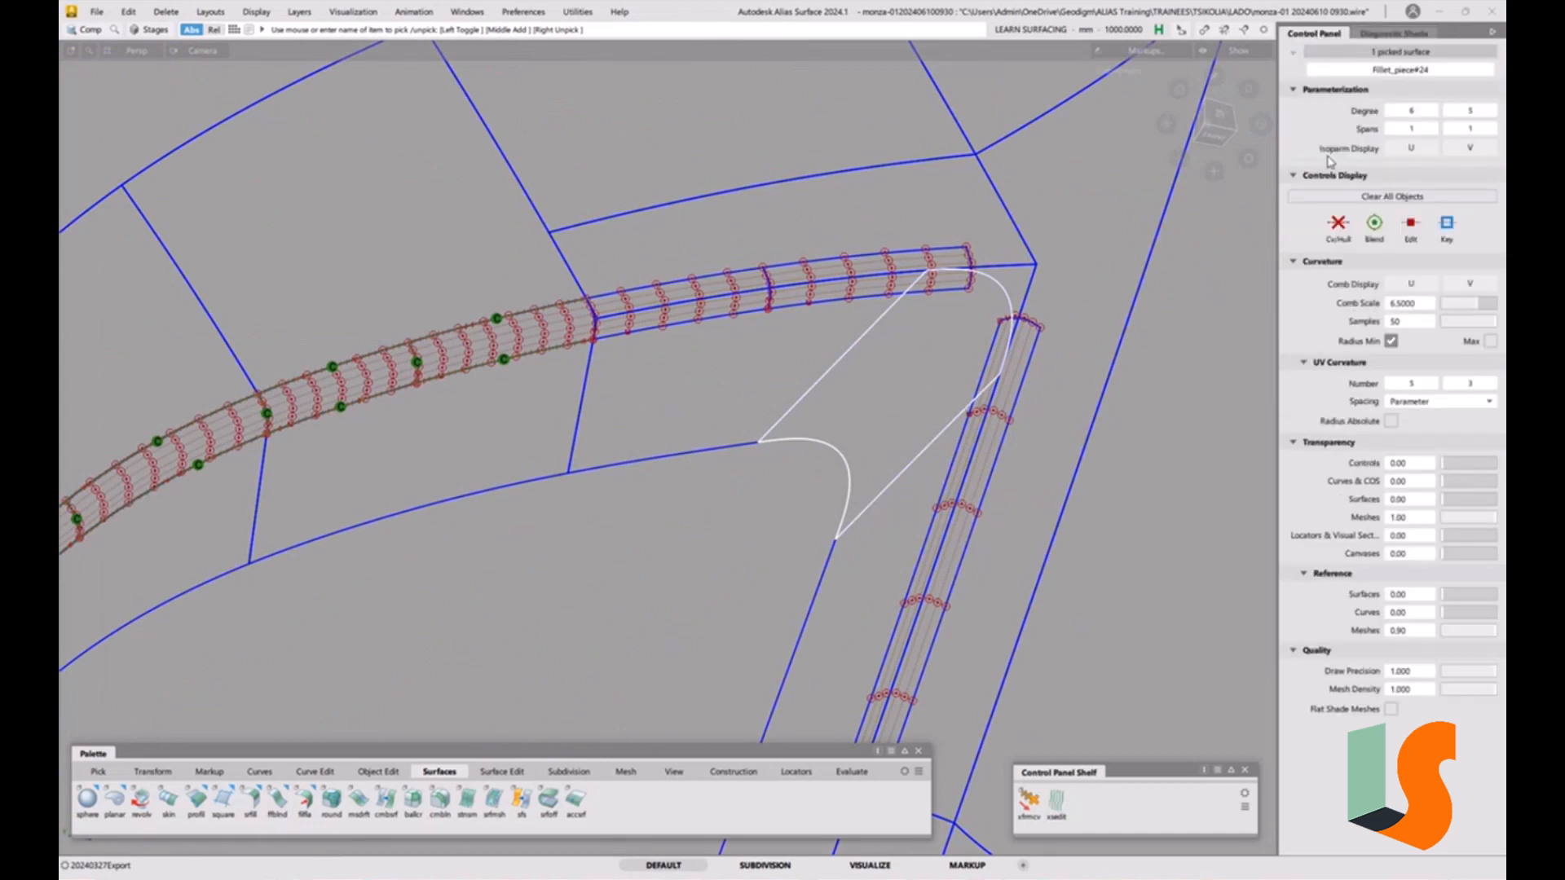
pyautogui.click(1342, 235)
pyautogui.keyDown('ctrl'); pyautogui.keyDown('shift'); pyautogui.moveTo(1090, 424); pyautogui.dragTo(1086, 332); pyautogui.keyUp('shift'); pyautogui.keyUp('ctrl')
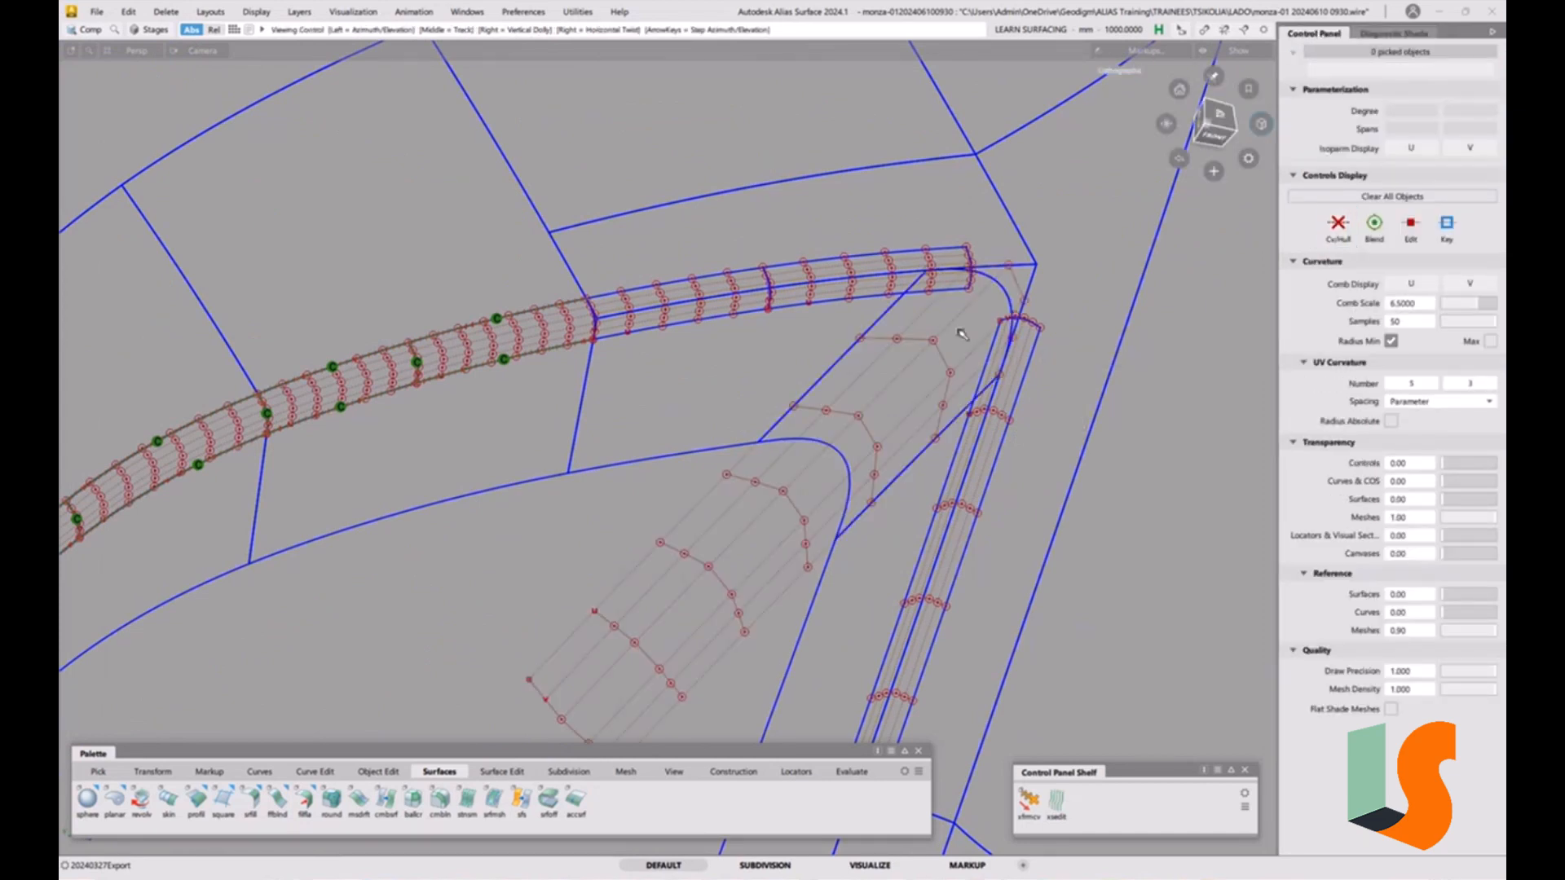
pyautogui.keyDown('alt'); pyautogui.keyDown('shift'); pyautogui.moveTo(962, 334); pyautogui.dragTo(946, 399); pyautogui.keyUp('shift'); pyautogui.keyUp('alt')
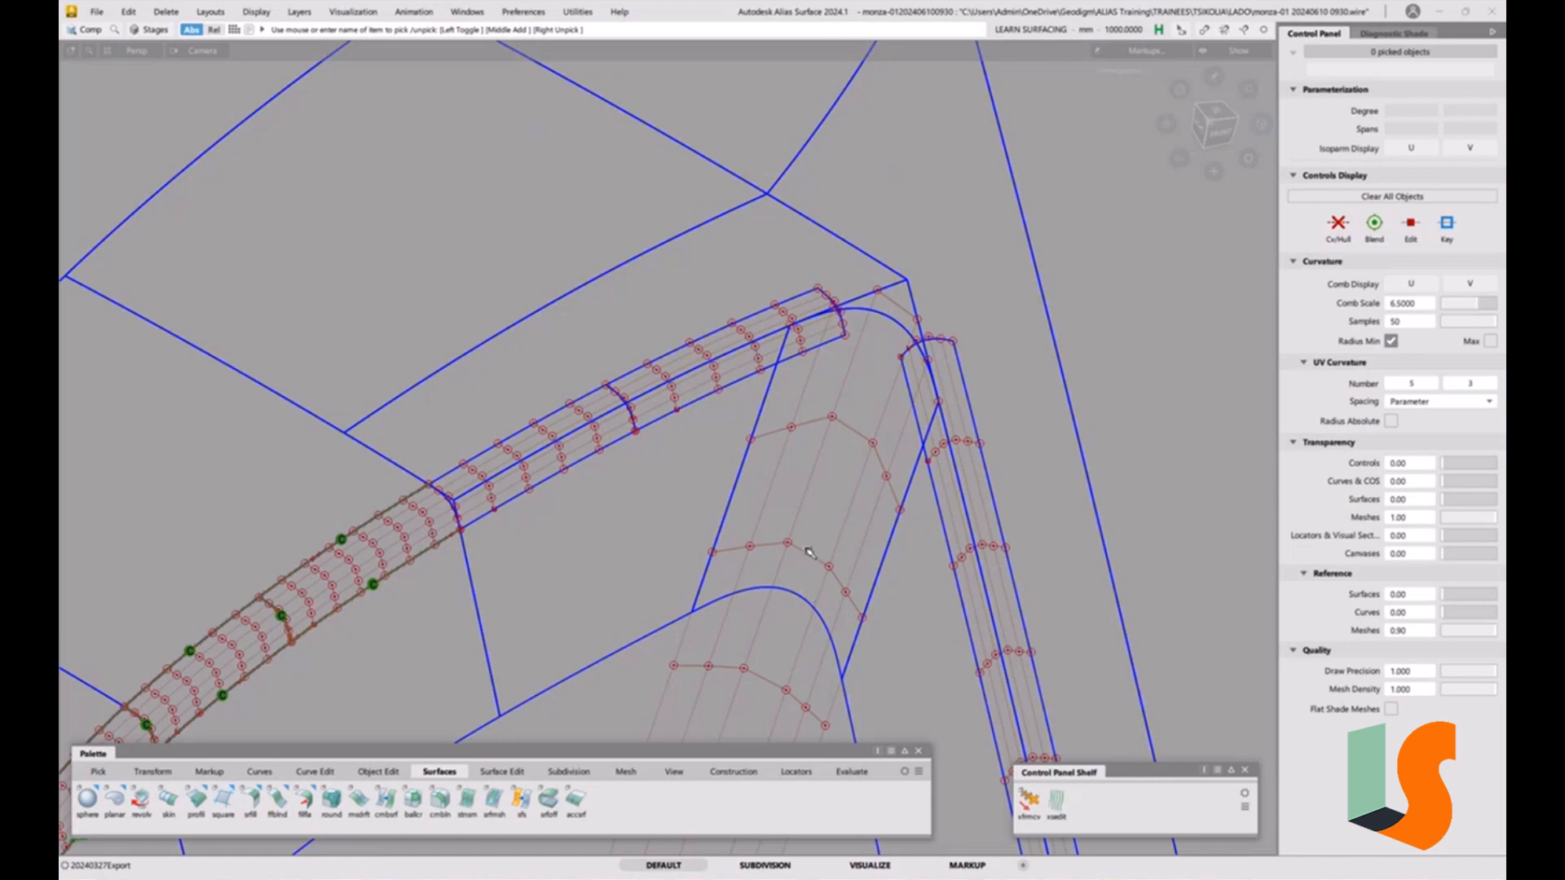
pyautogui.keyDown('alt'); pyautogui.keyDown('shift'); pyautogui.moveTo(819, 497); pyautogui.dragTo(821, 427, button='right'); pyautogui.keyUp('shift'); pyautogui.keyUp('alt')
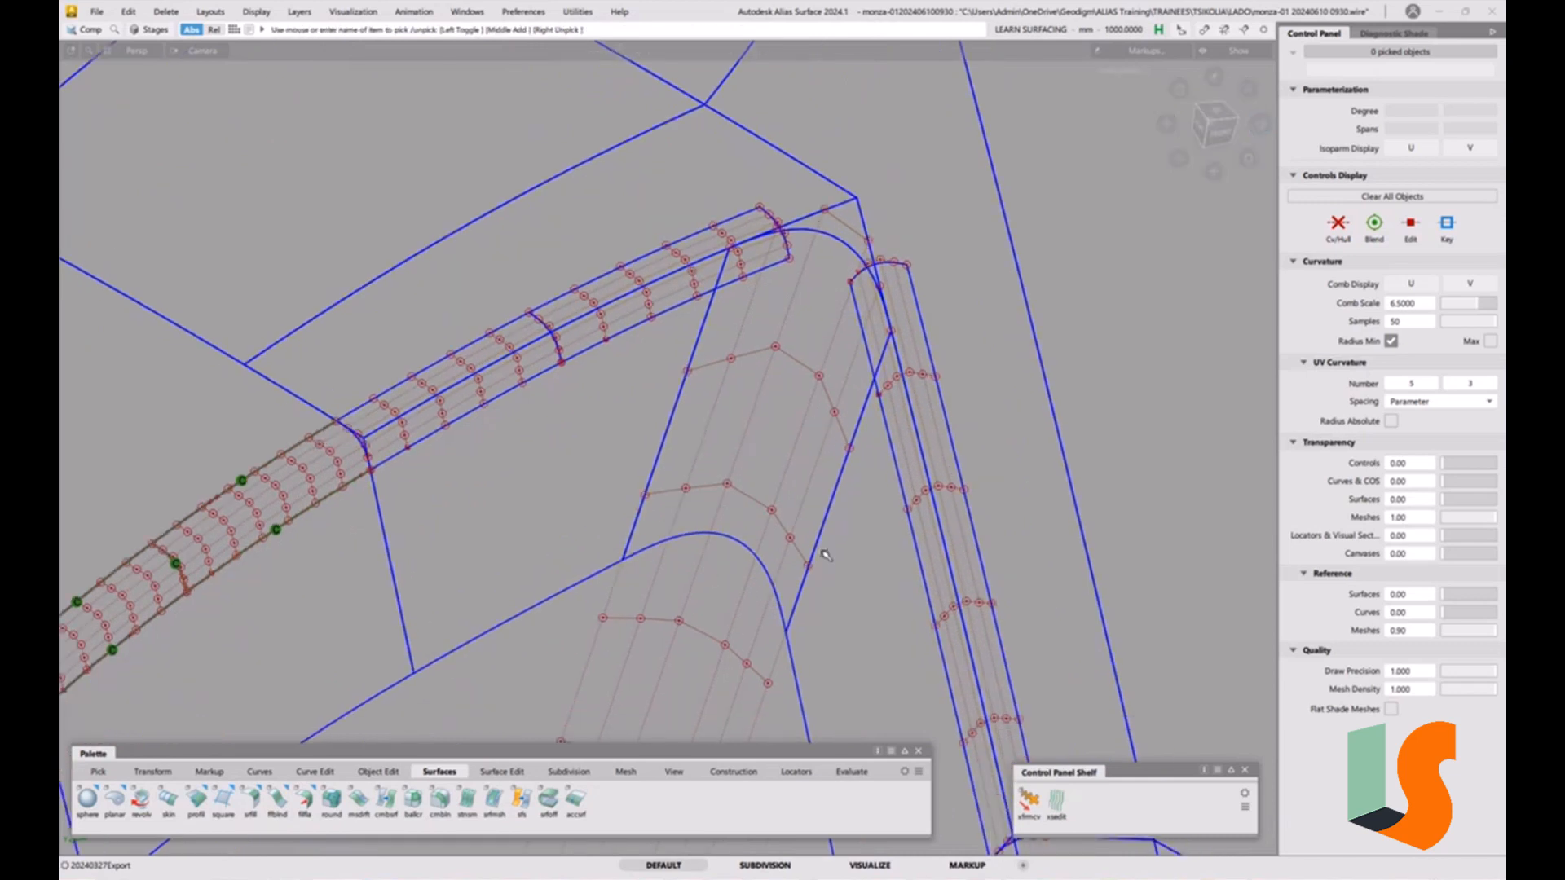
pyautogui.keyDown('alt'); pyautogui.keyDown('shift'); pyautogui.moveTo(839, 540); pyautogui.dragTo(762, 561); pyautogui.keyUp('shift'); pyautogui.keyUp('alt')
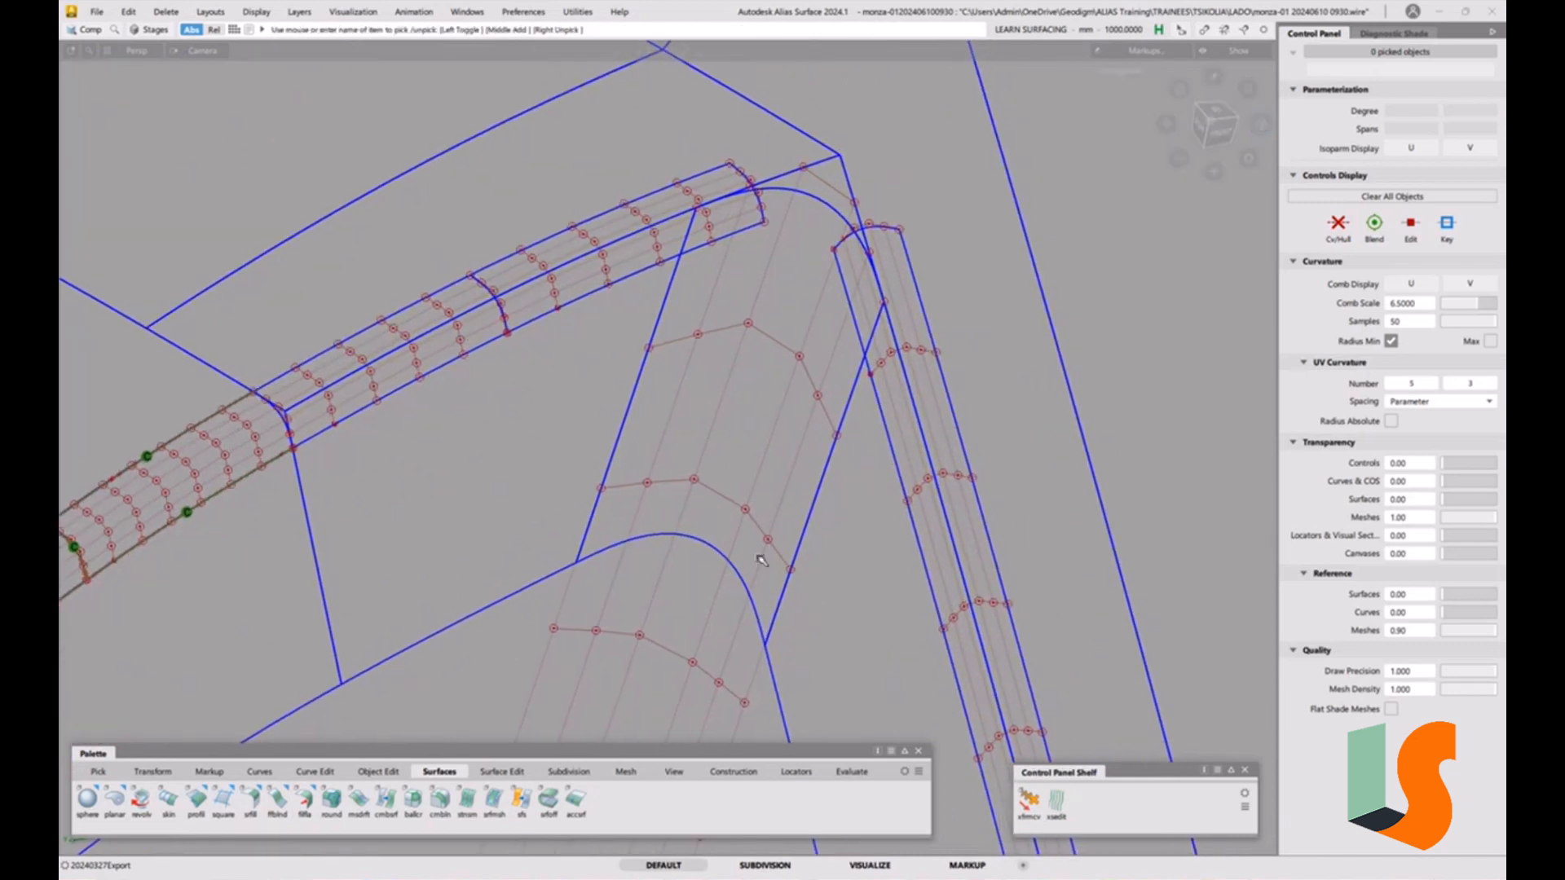
pyautogui.click(684, 479)
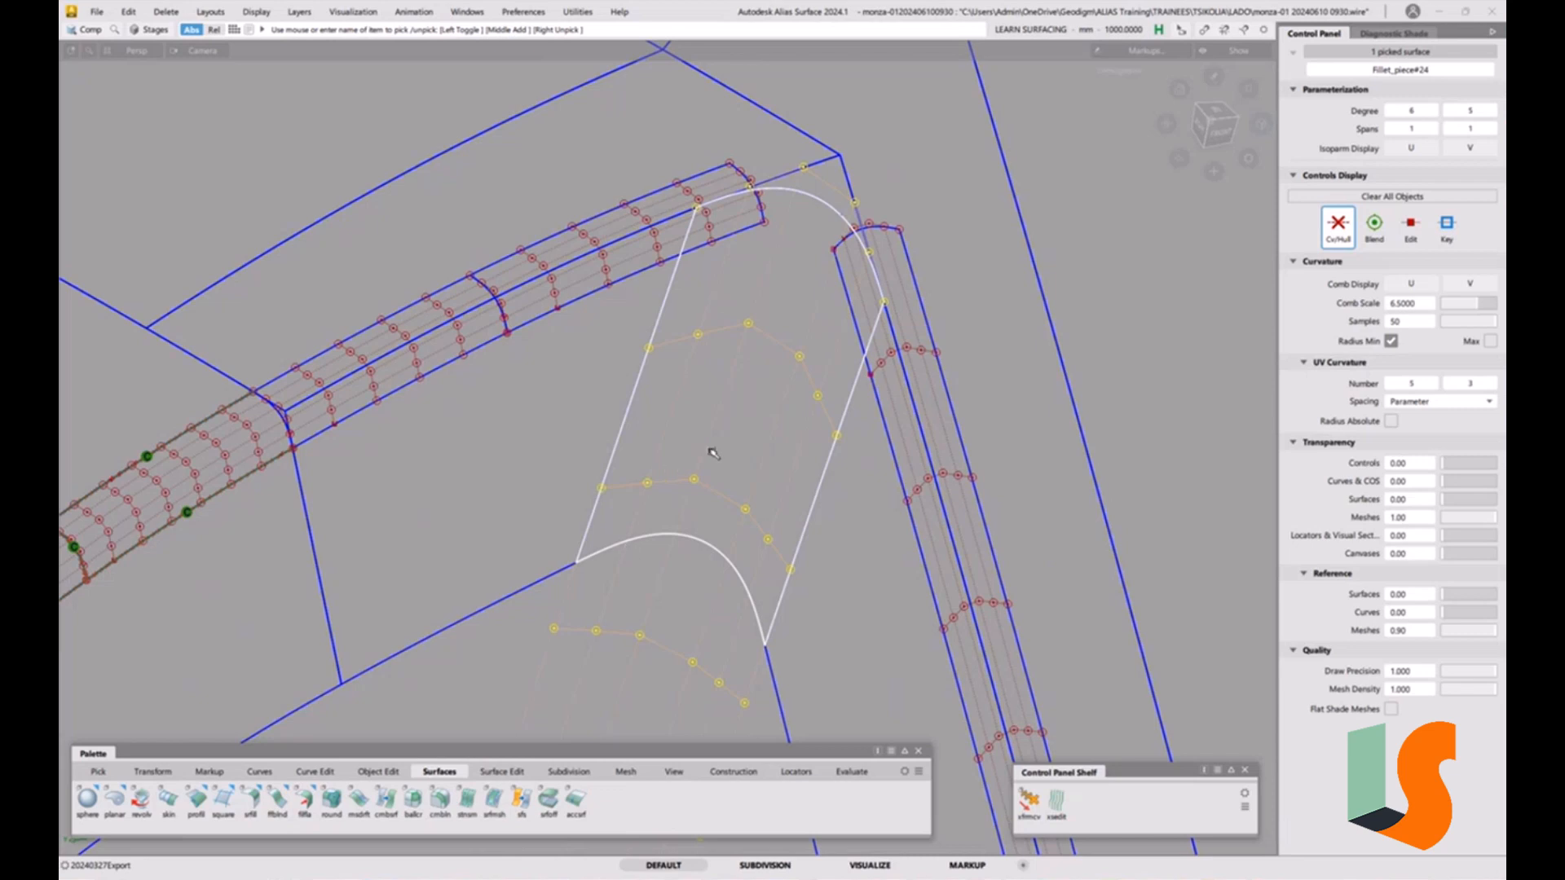
# Convert the corner patch's trim with Trim Convert, with 3D Trimming and Extend turned off.
pyautogui.click(518, 771)
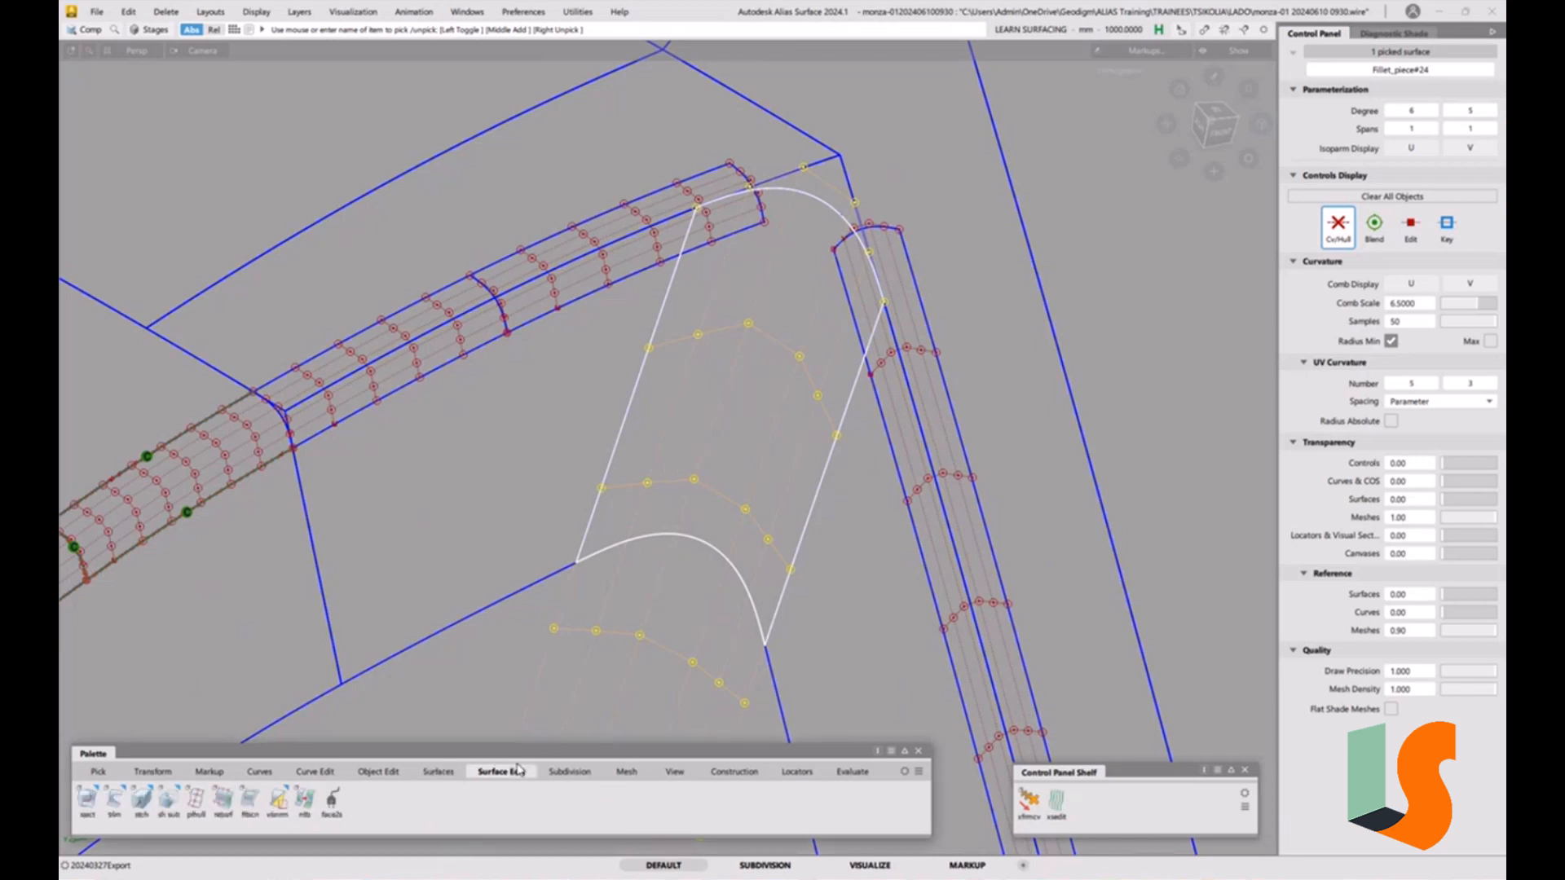
pyautogui.moveTo(114, 799); pyautogui.dragTo(219, 824)
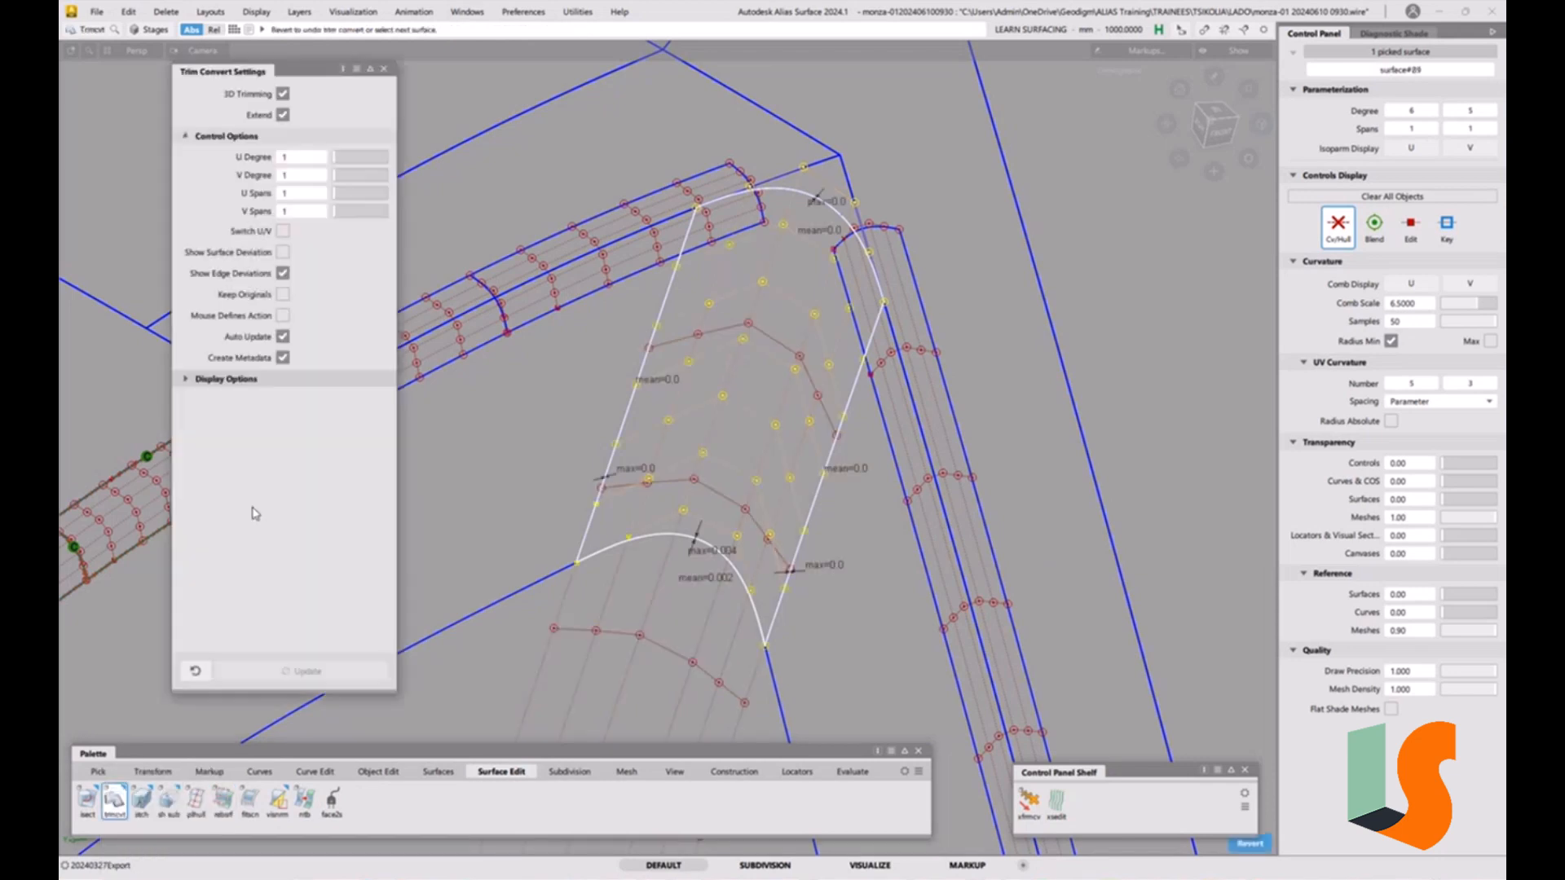
pyautogui.click(283, 95)
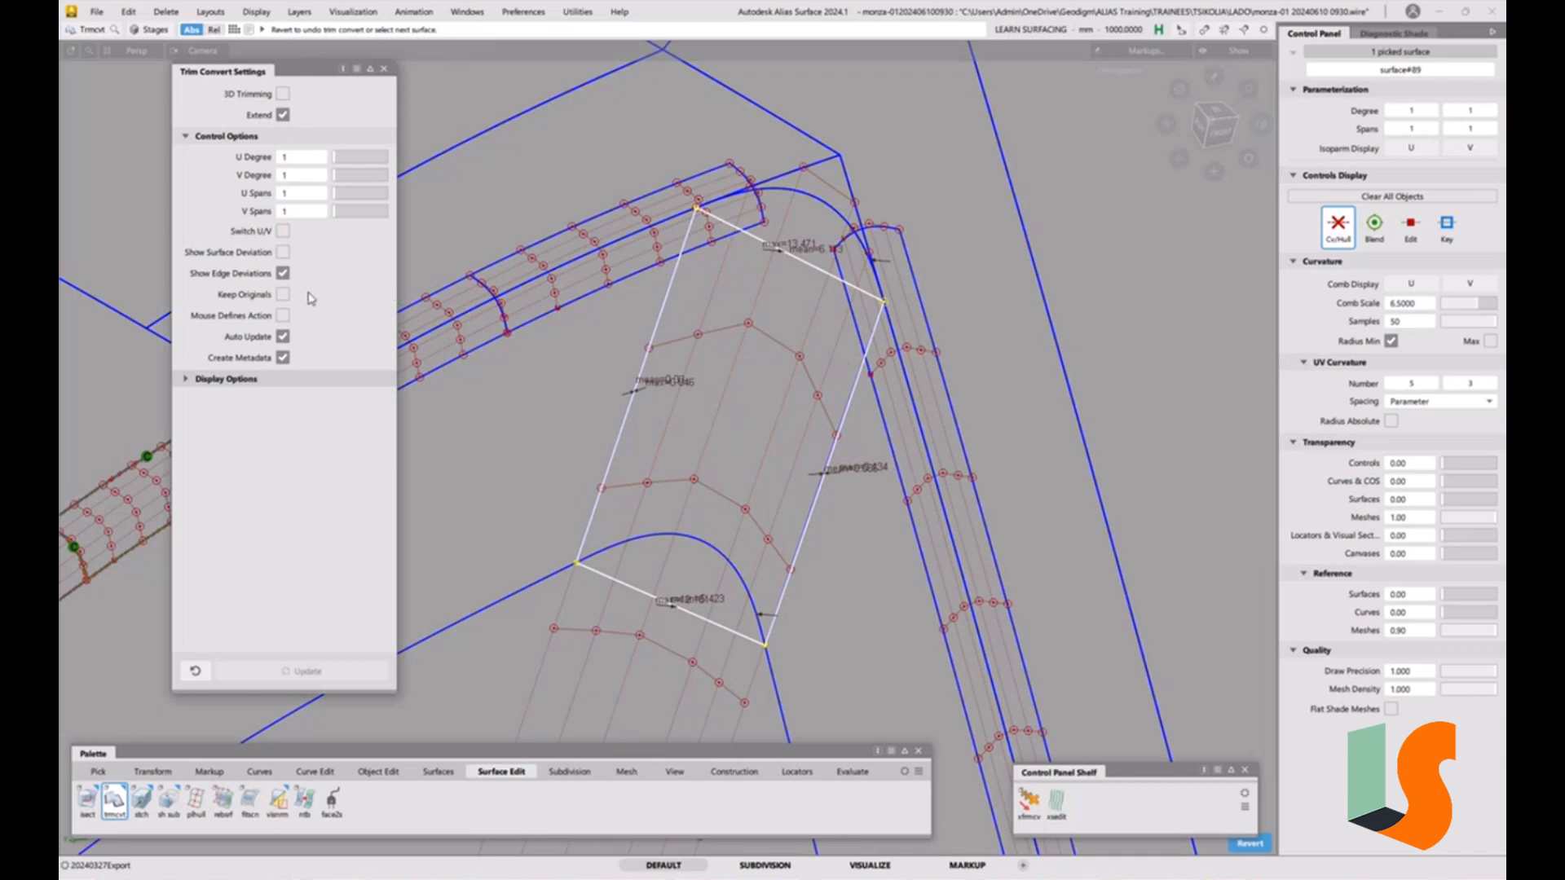
pyautogui.click(189, 381)
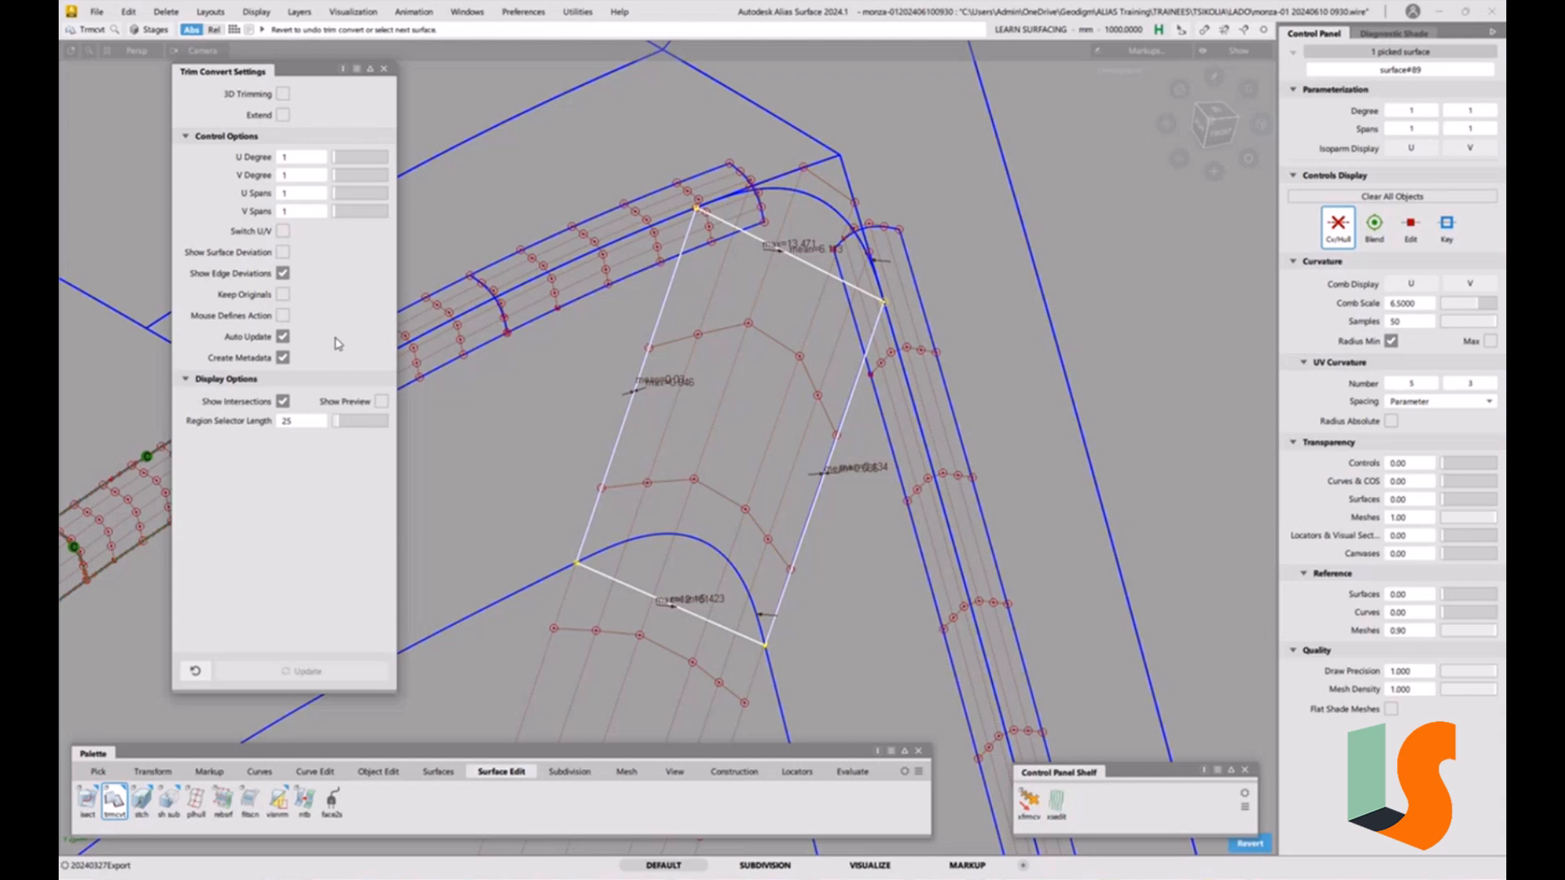
pyautogui.click(283, 95)
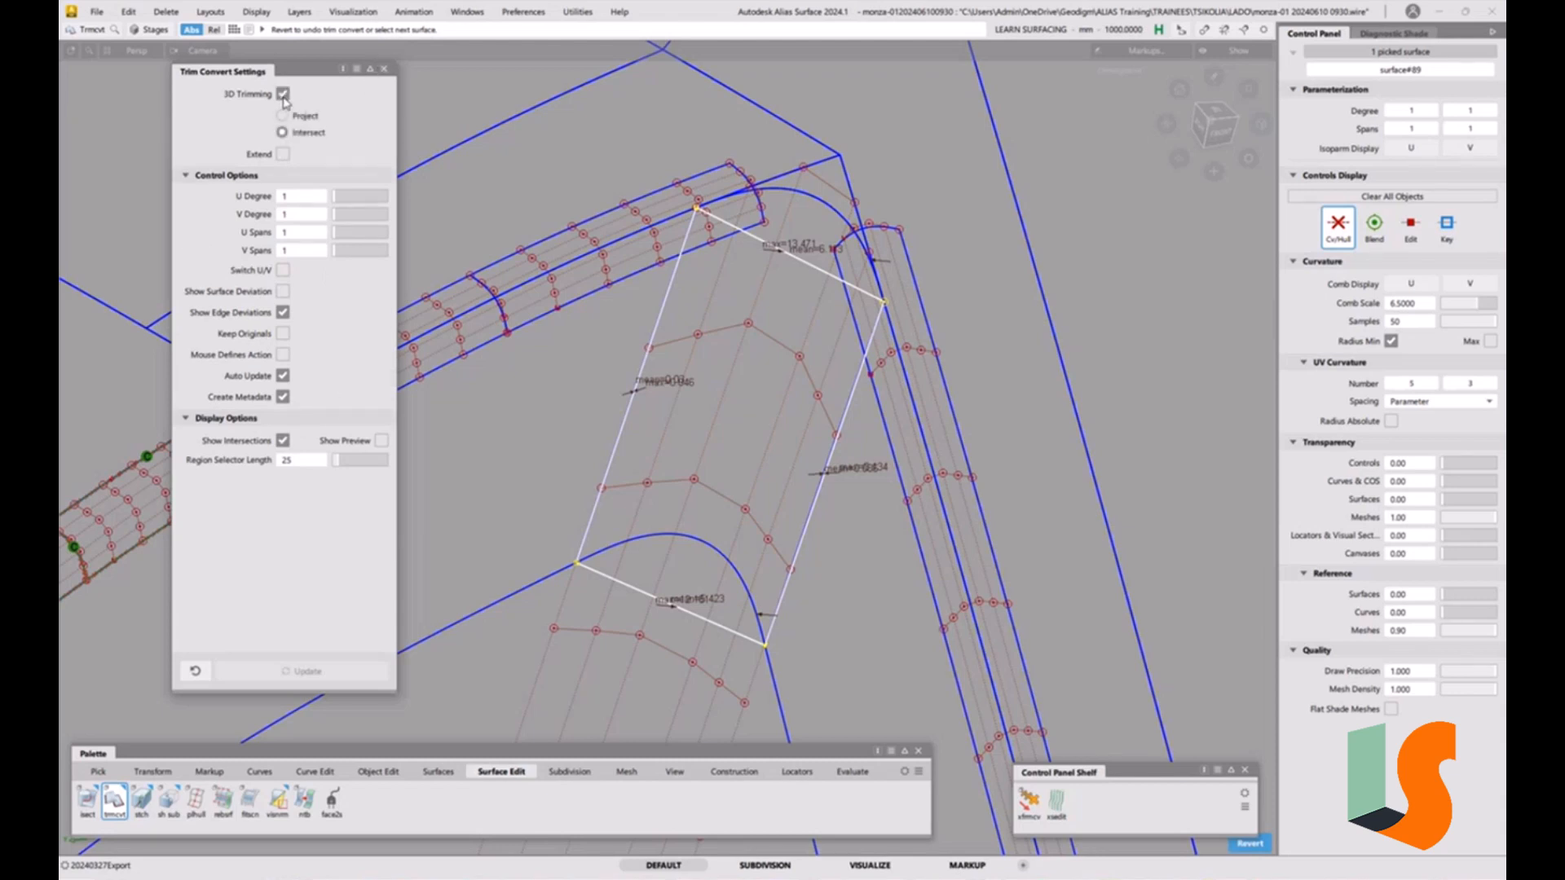
pyautogui.click(283, 94)
pyautogui.click(384, 68)
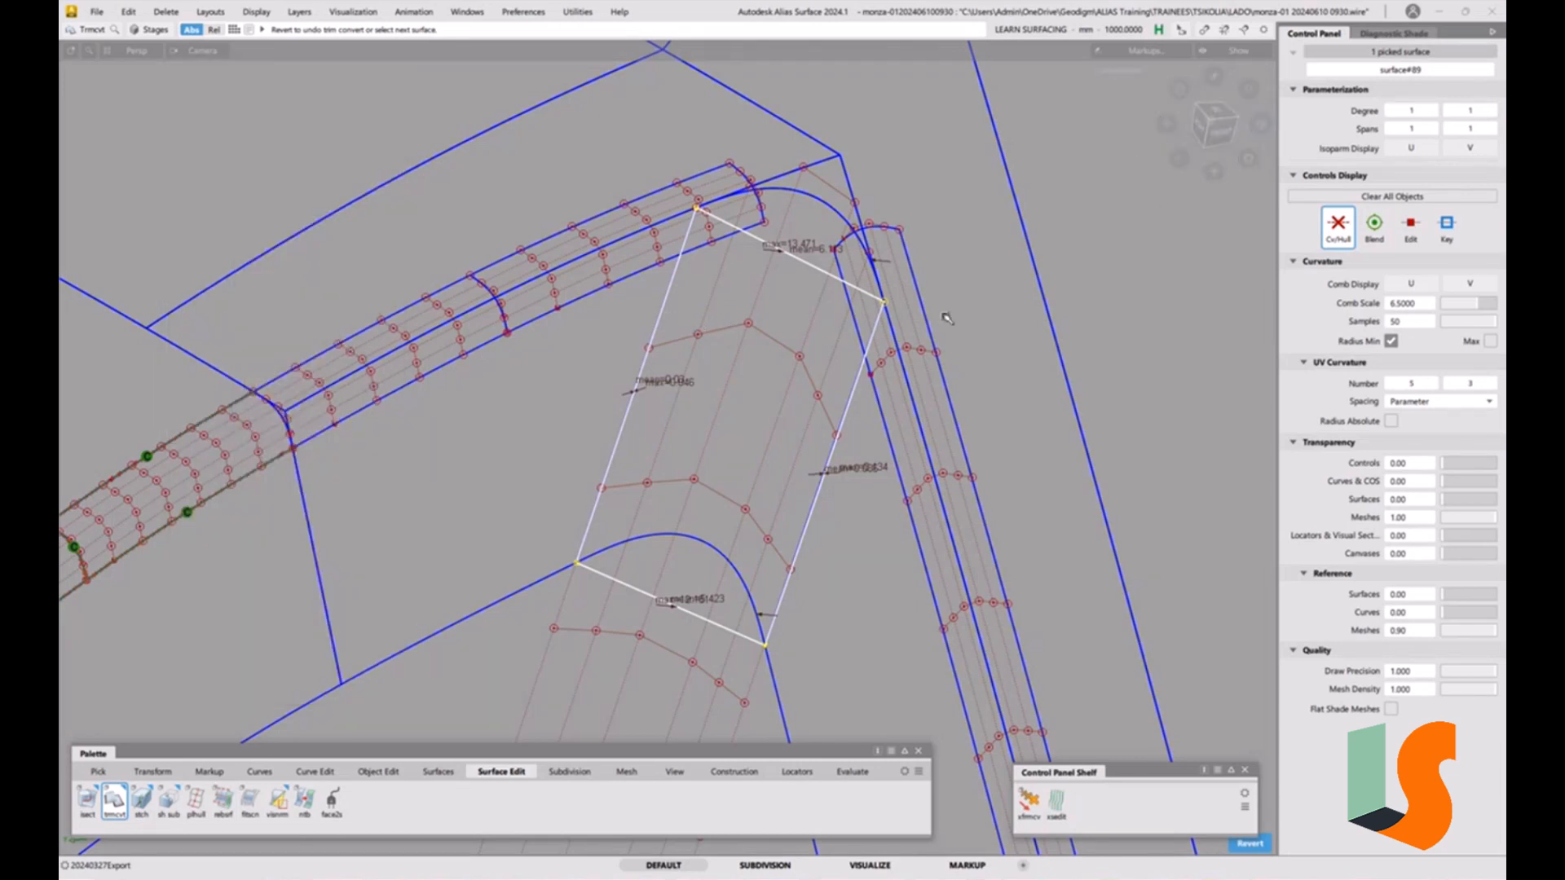
# Try to delete the converted corner patch, declining the delete confirmation.
pyautogui.press('Delete')
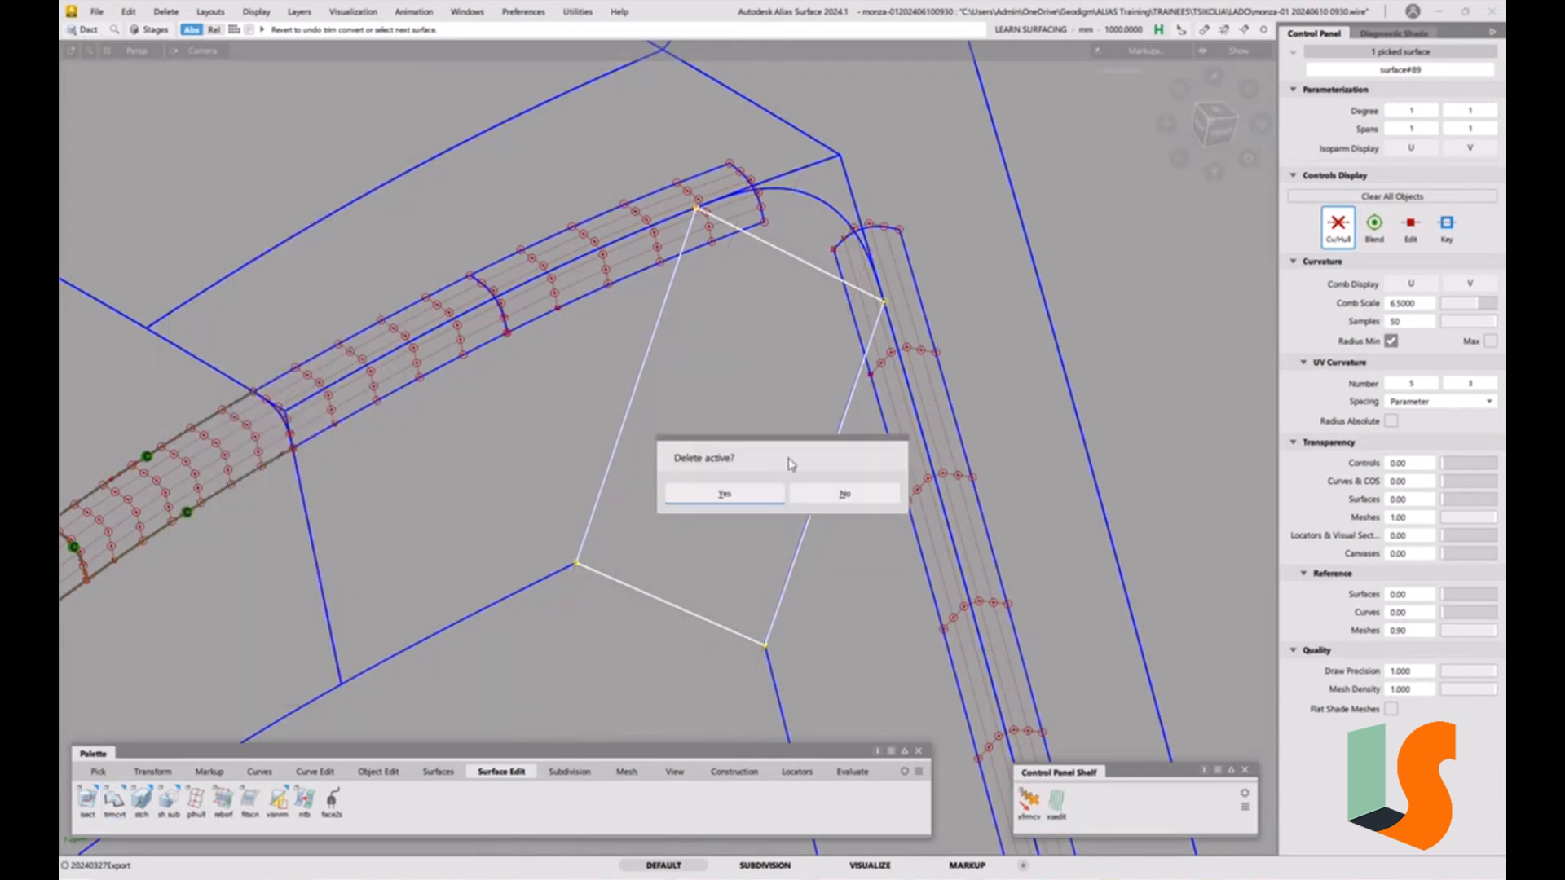
pyautogui.click(845, 495)
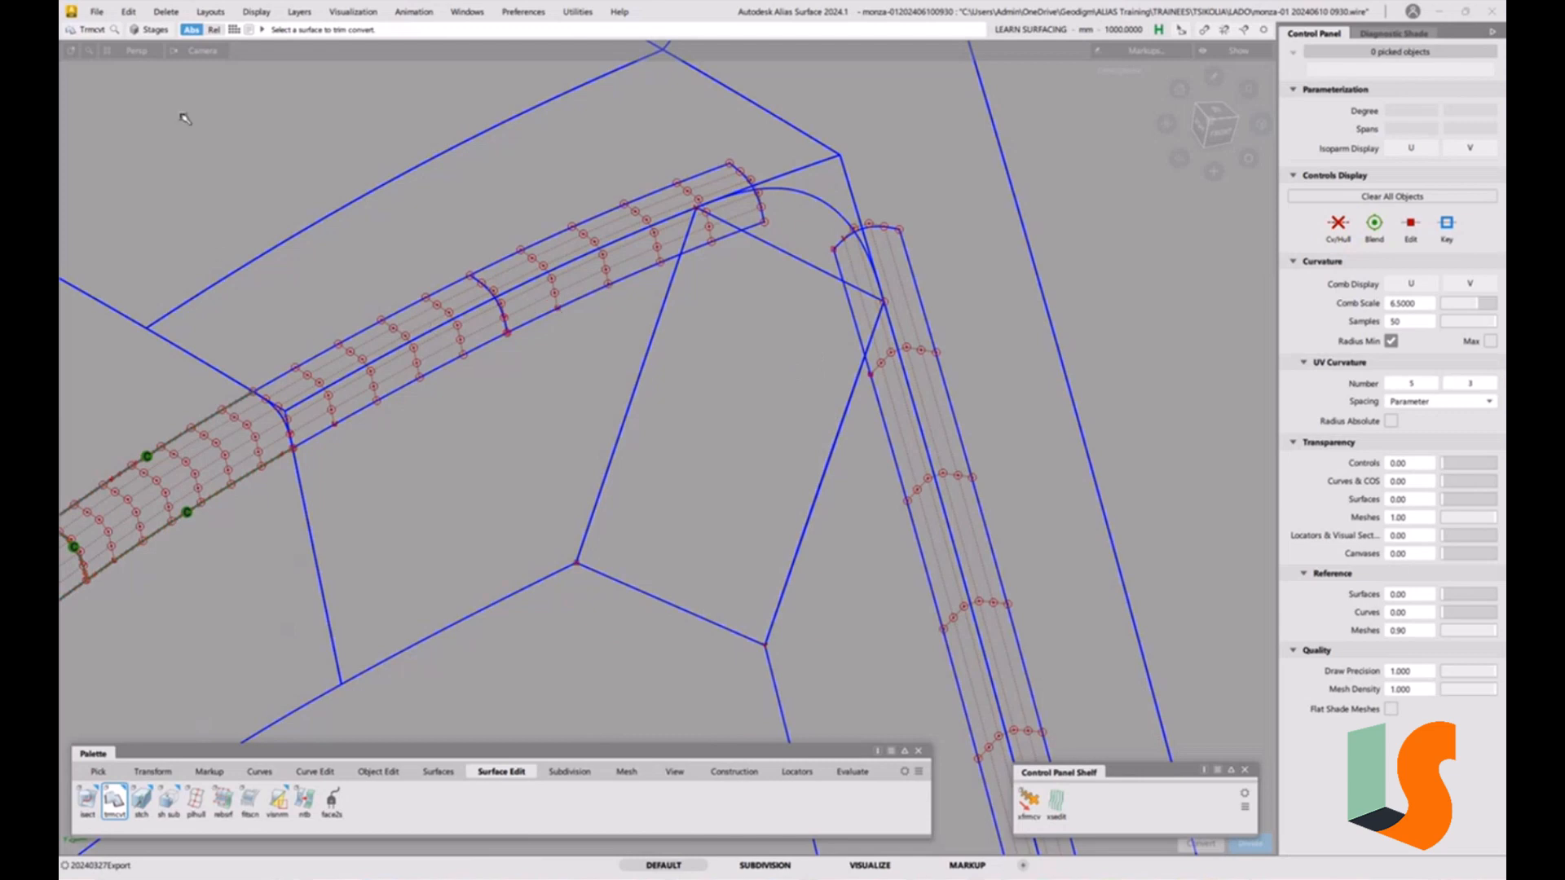
pyautogui.click(96, 11)
pyautogui.click(121, 164)
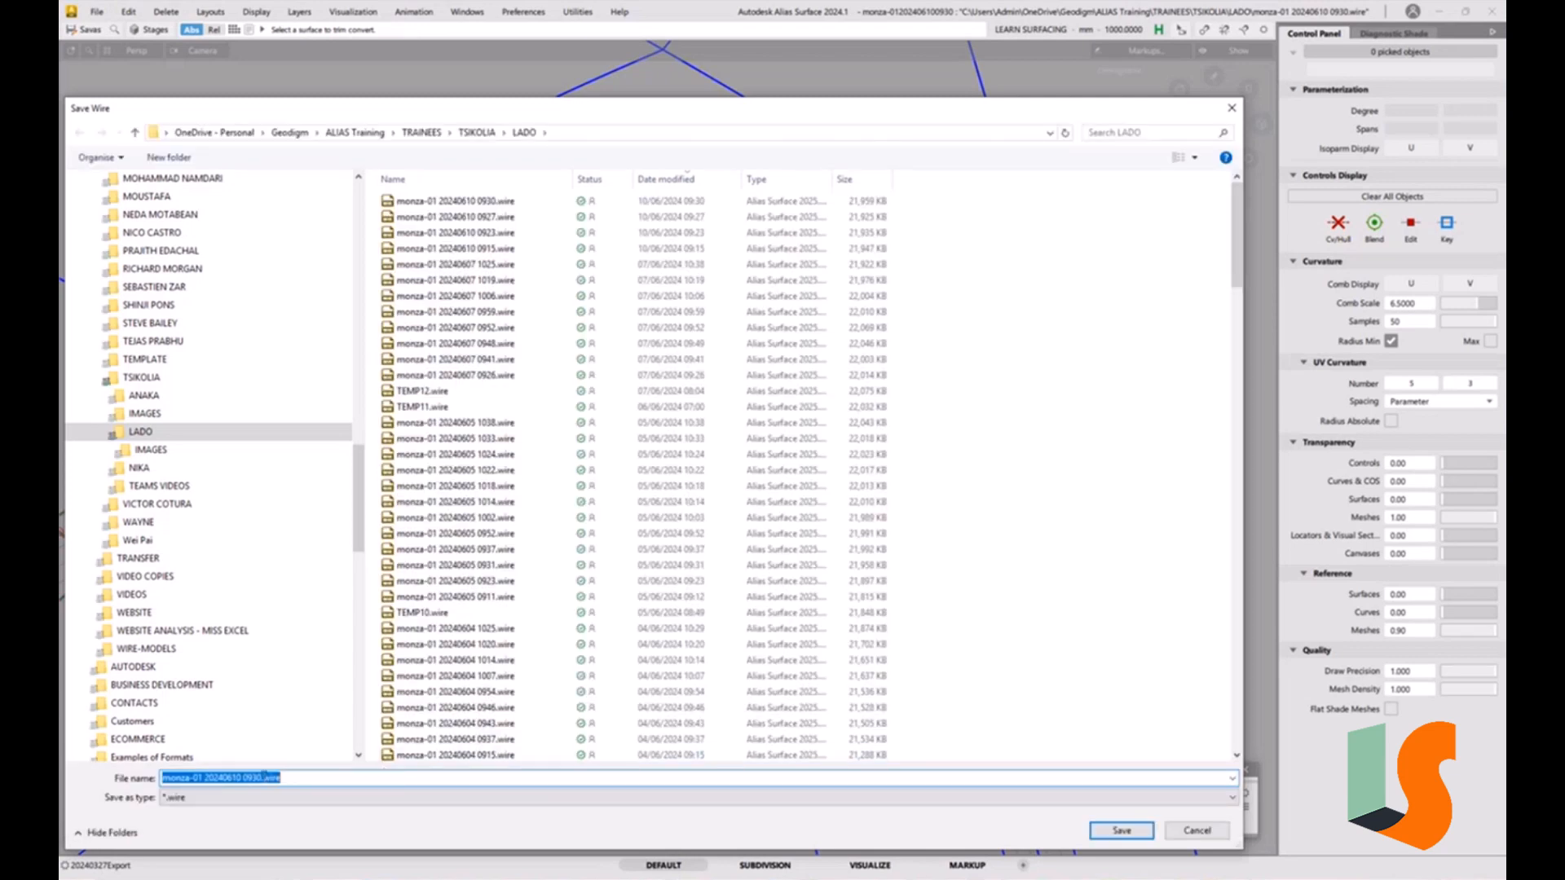
pyautogui.moveTo(257, 779); pyautogui.dragTo(348, 783)
pyautogui.press('Return')
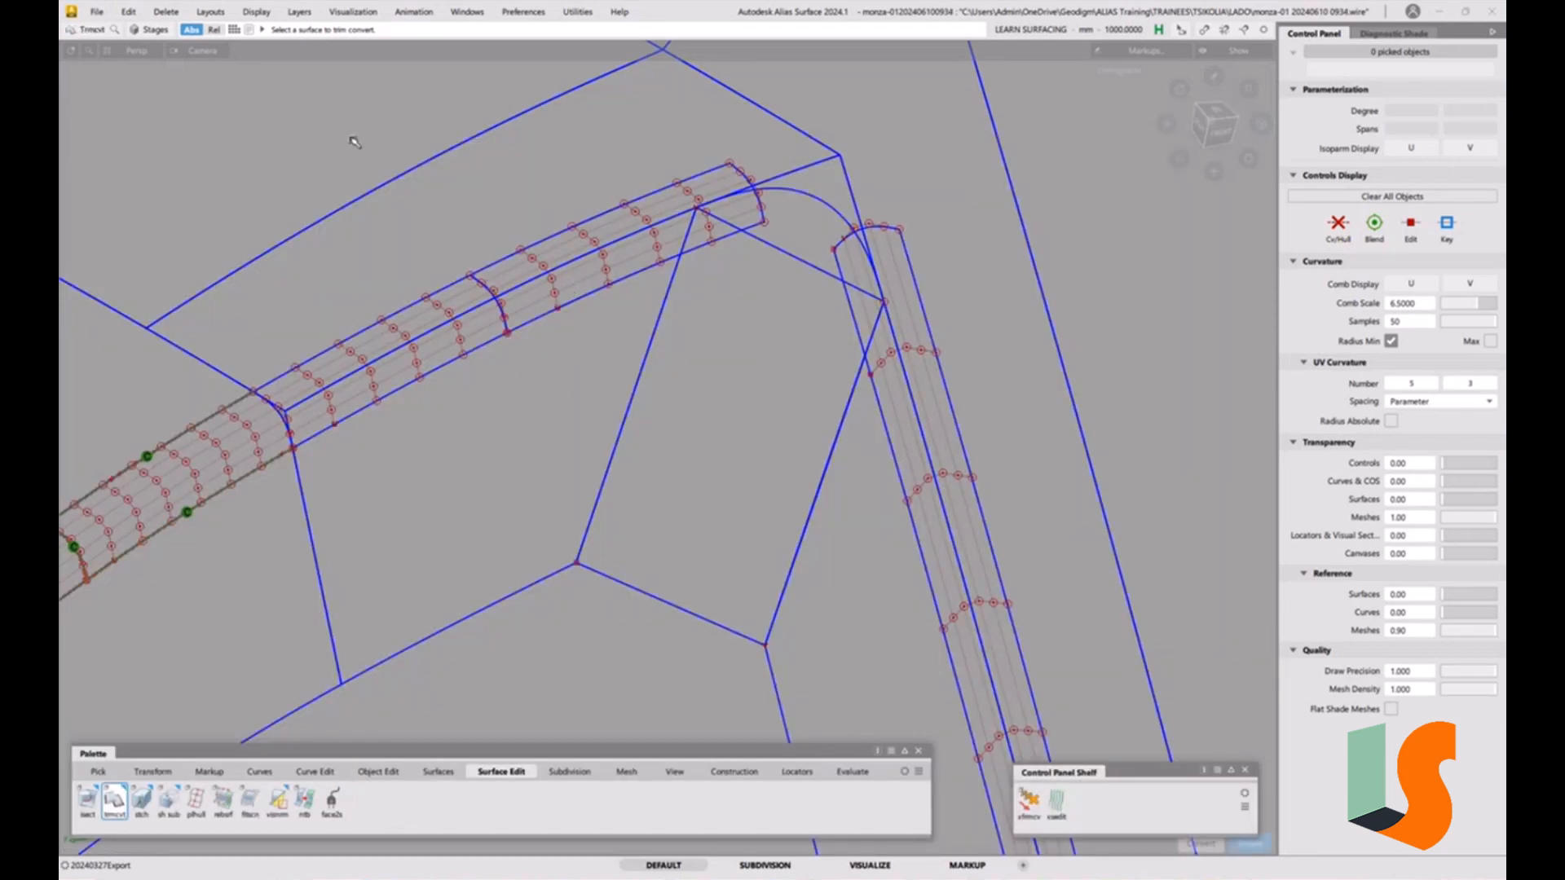
pyautogui.click(96, 11)
pyautogui.moveTo(123, 95)
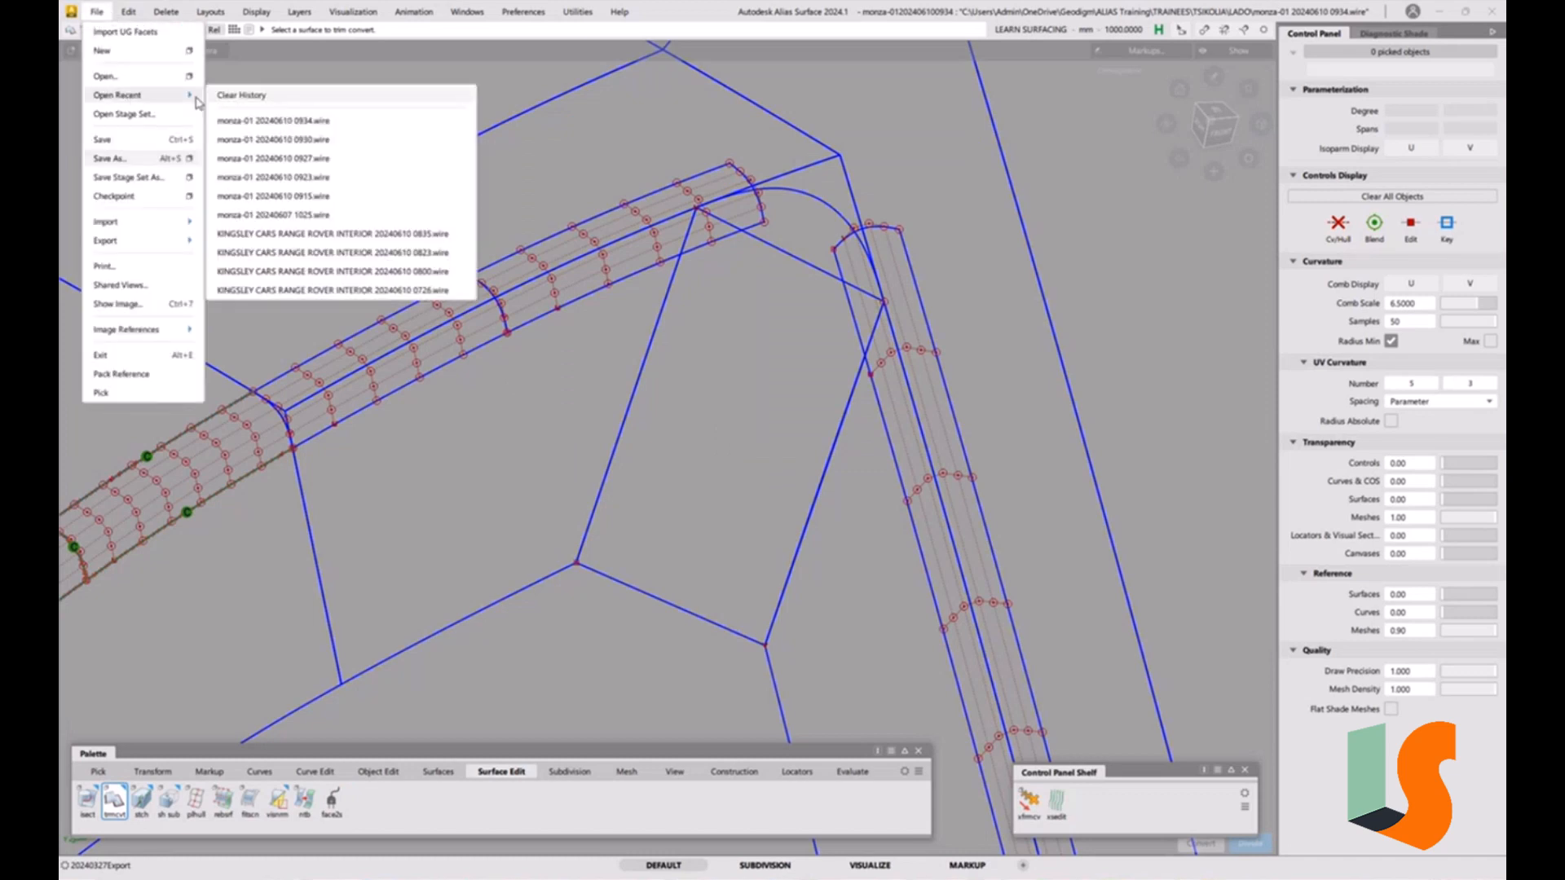
pyautogui.click(281, 141)
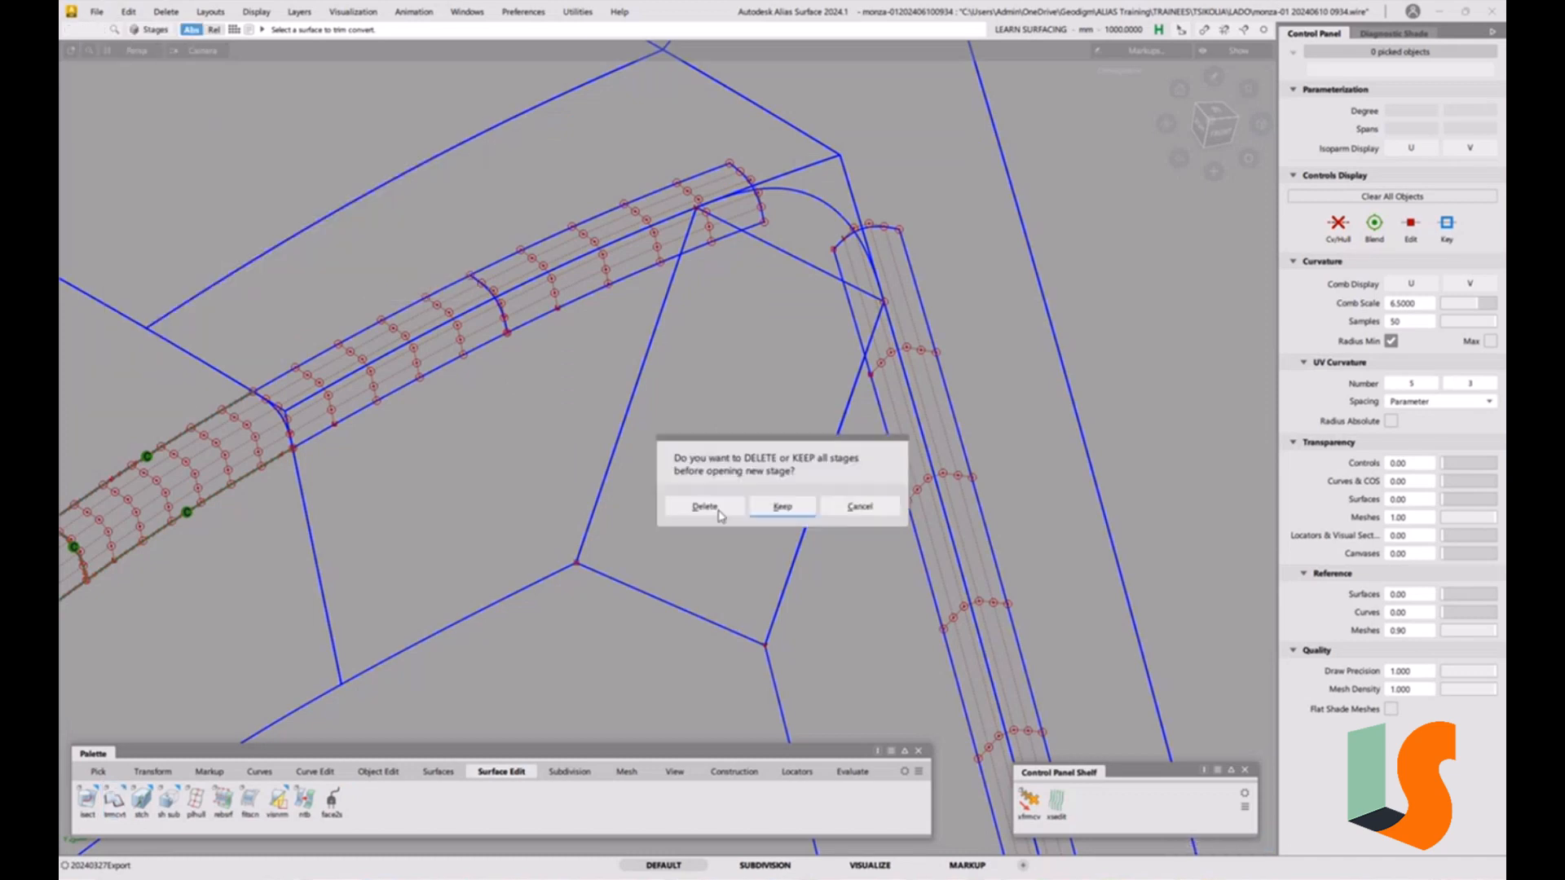
pyautogui.click(775, 507)
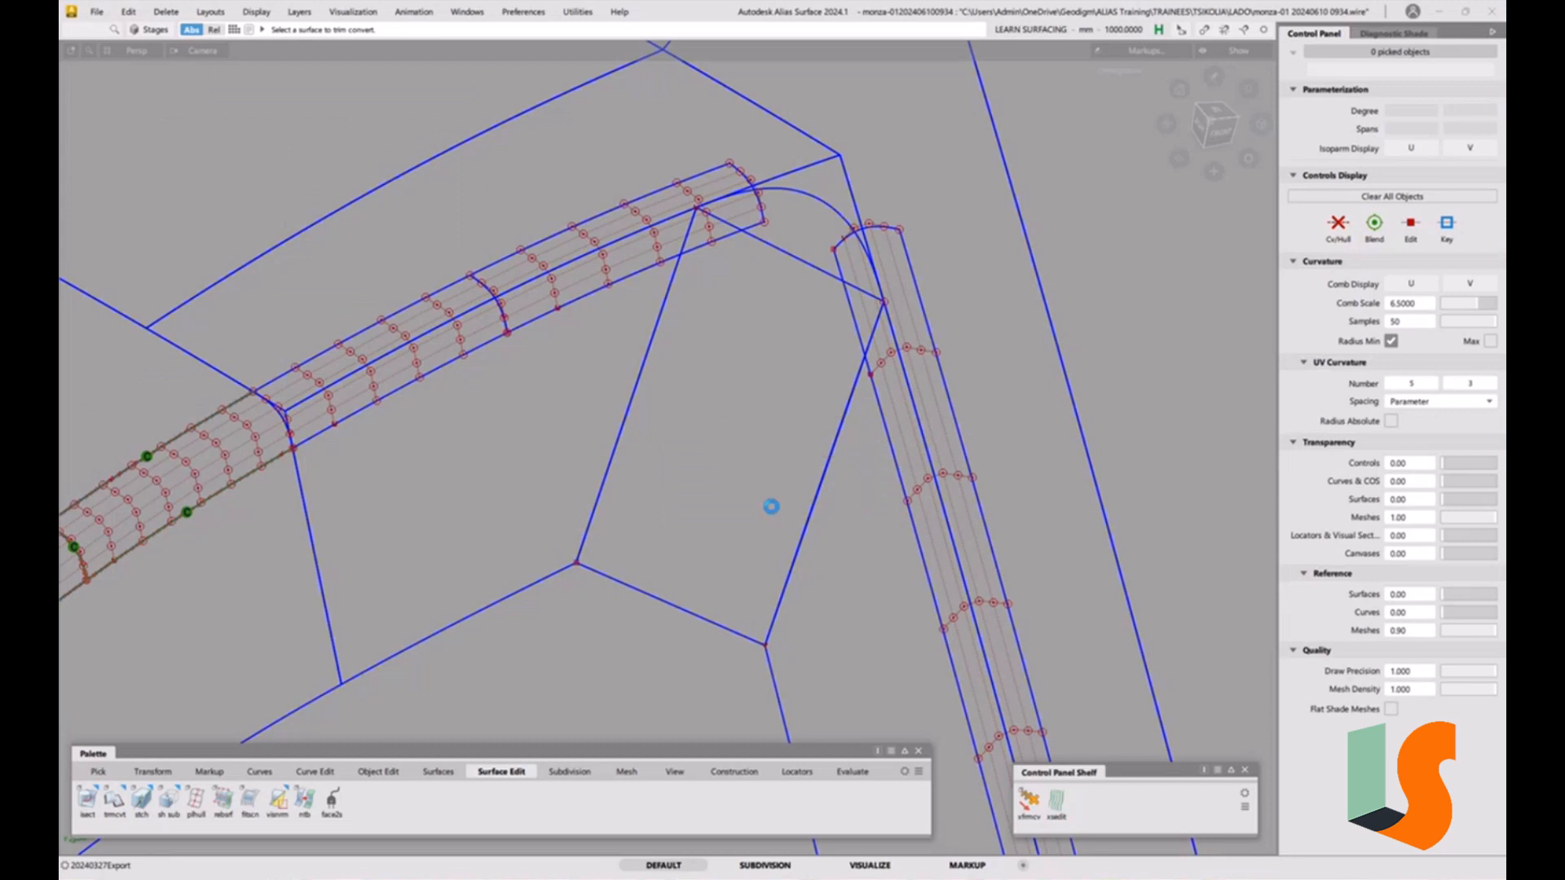
# Pick the original corner fillet piece in the older stage and copy it.
pyautogui.keyDown('ctrl'); pyautogui.keyDown('shift'); pyautogui.moveTo(715, 524); pyautogui.dragTo(694, 545); pyautogui.keyUp('shift'); pyautogui.keyUp('ctrl')
pyautogui.click(696, 545)
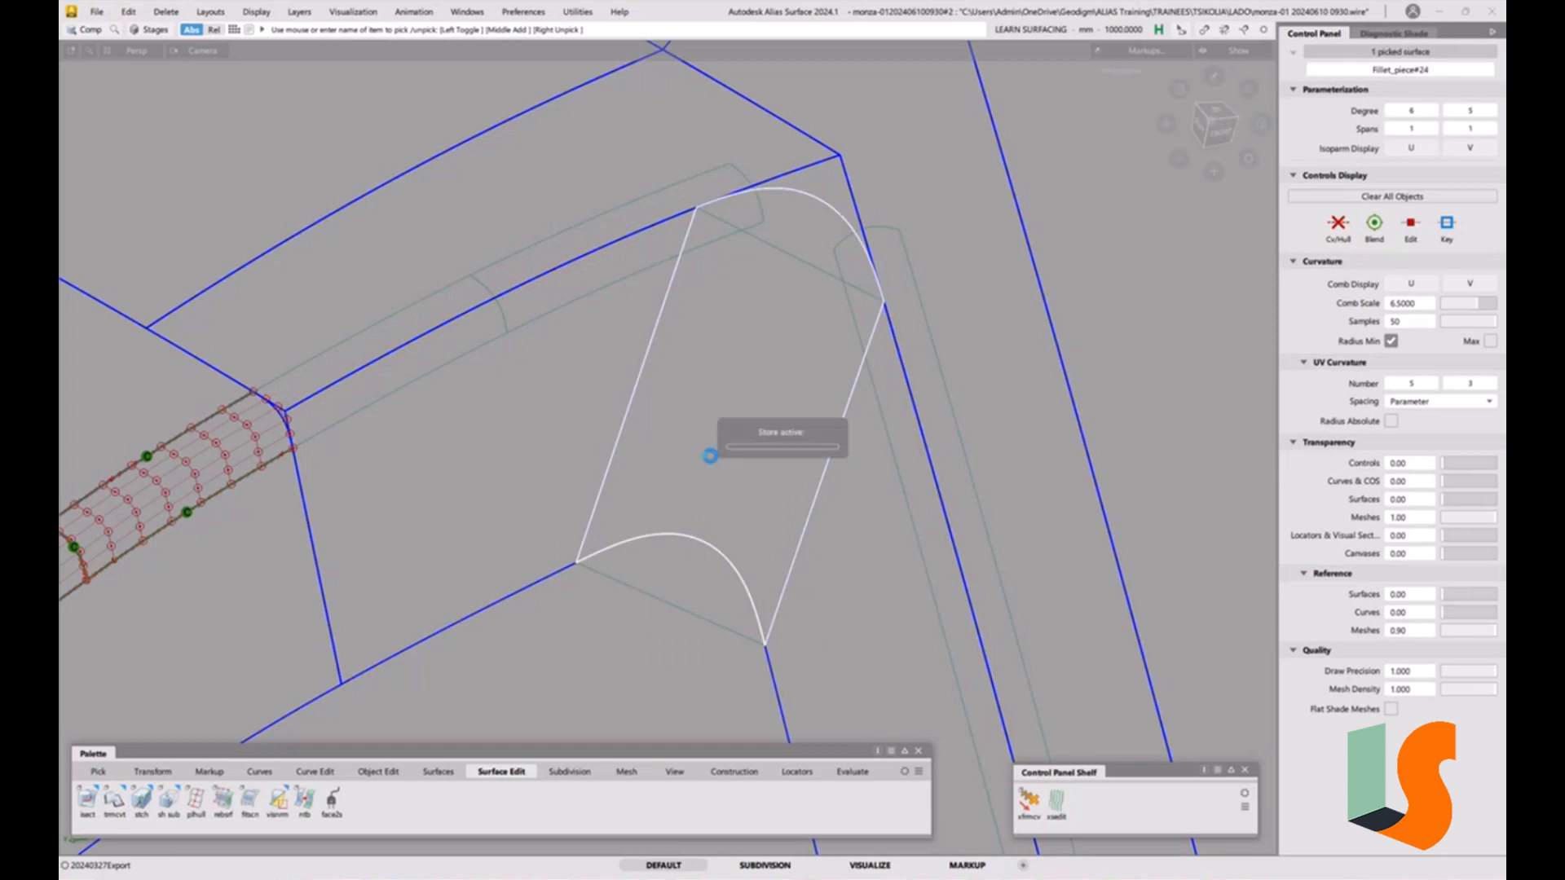
# Switch to the 0934 stage and paste the copied fillet piece into it using the creation layer.
pyautogui.click(155, 33)
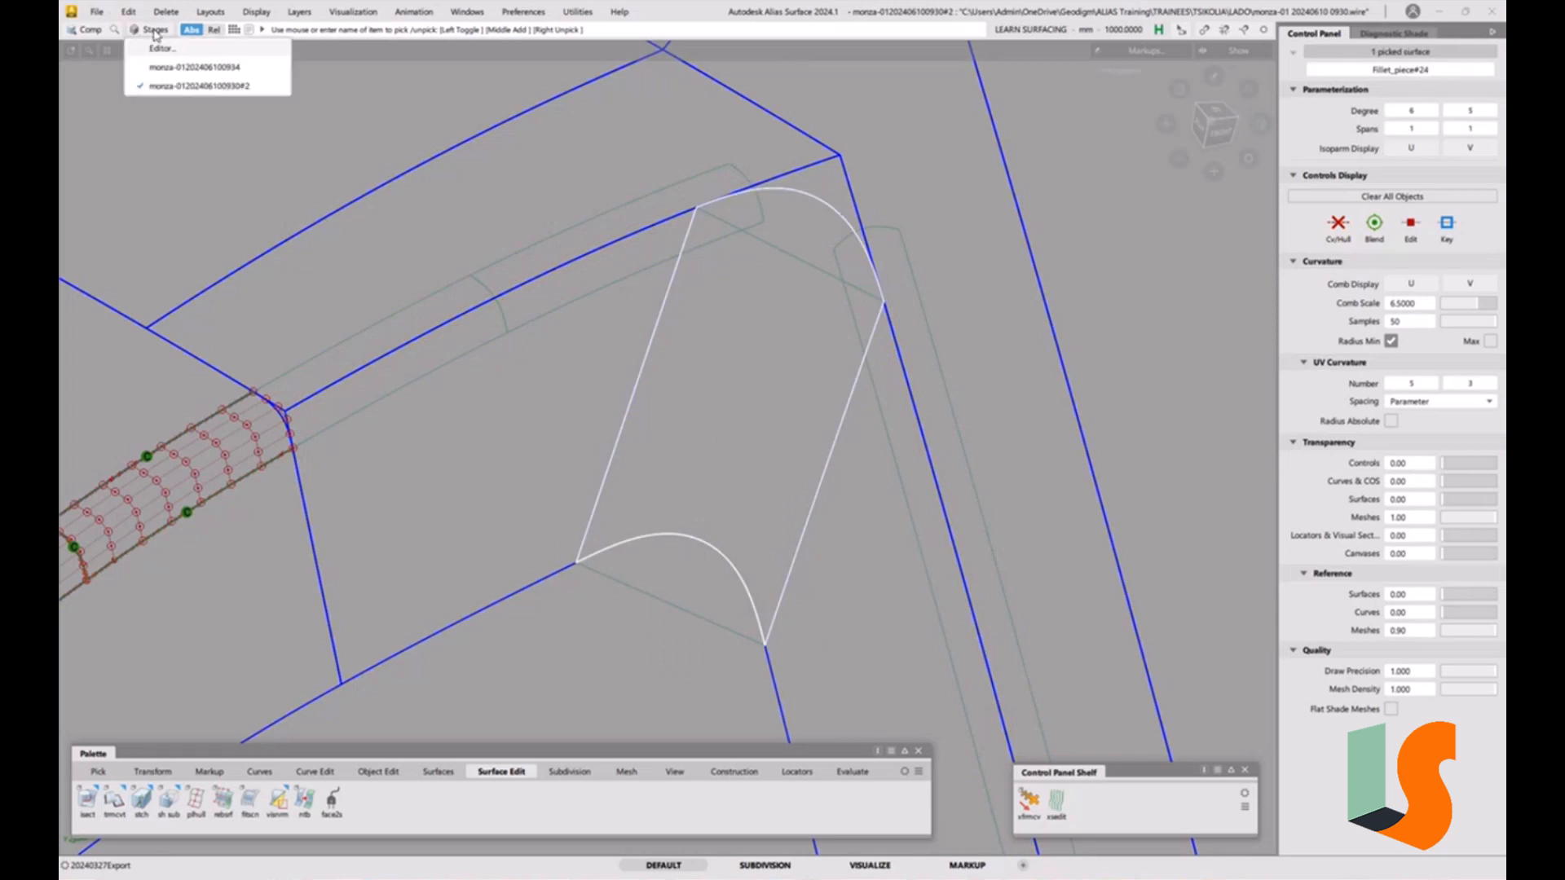
pyautogui.click(178, 63)
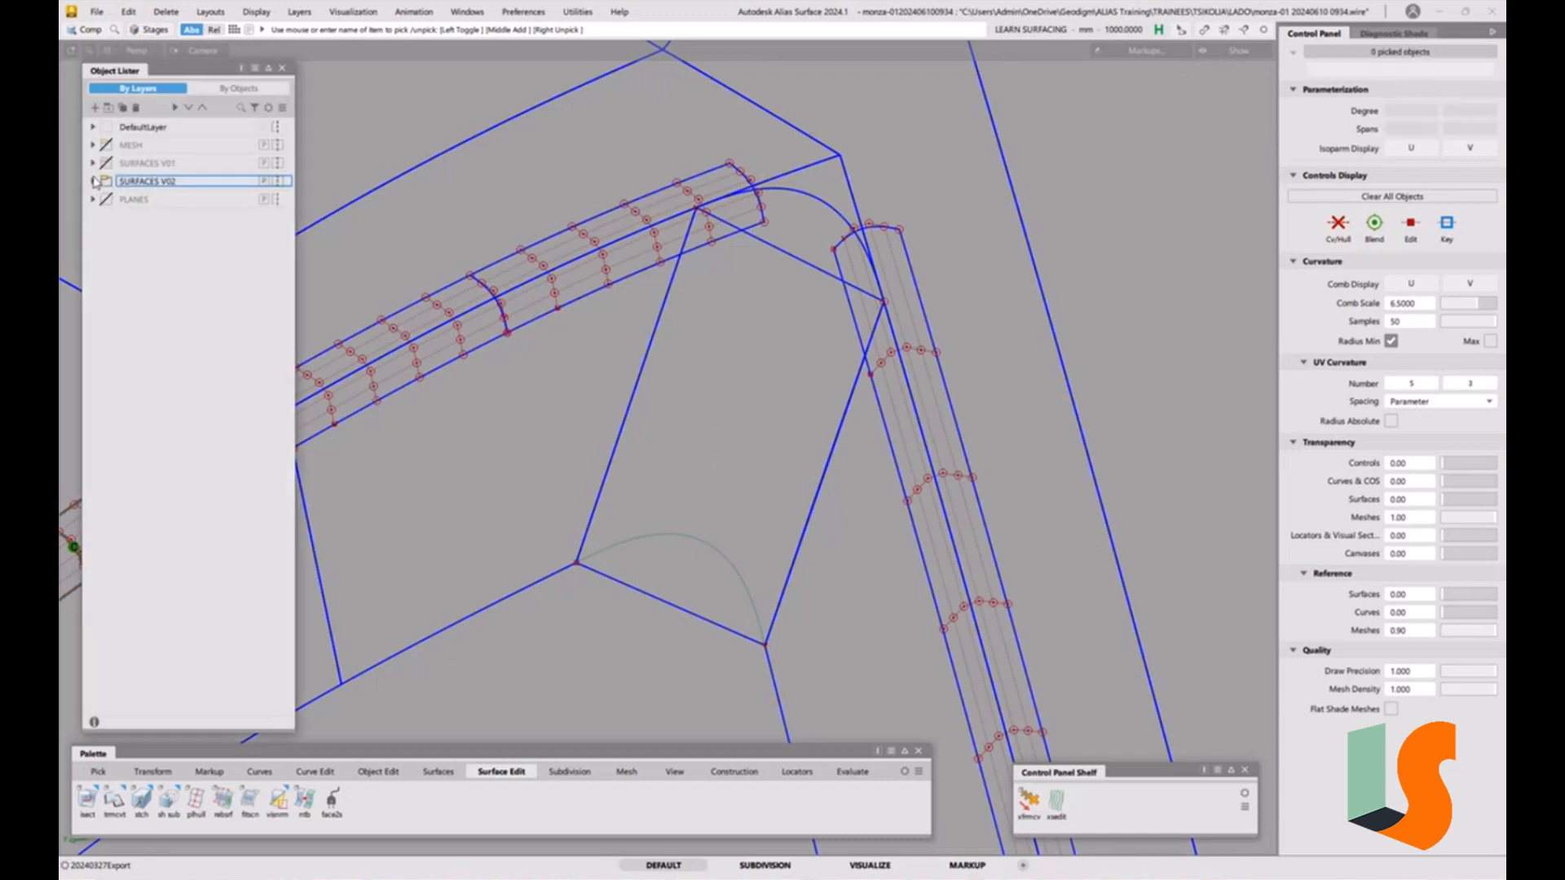
pyautogui.click(93, 181)
pyautogui.click(128, 13)
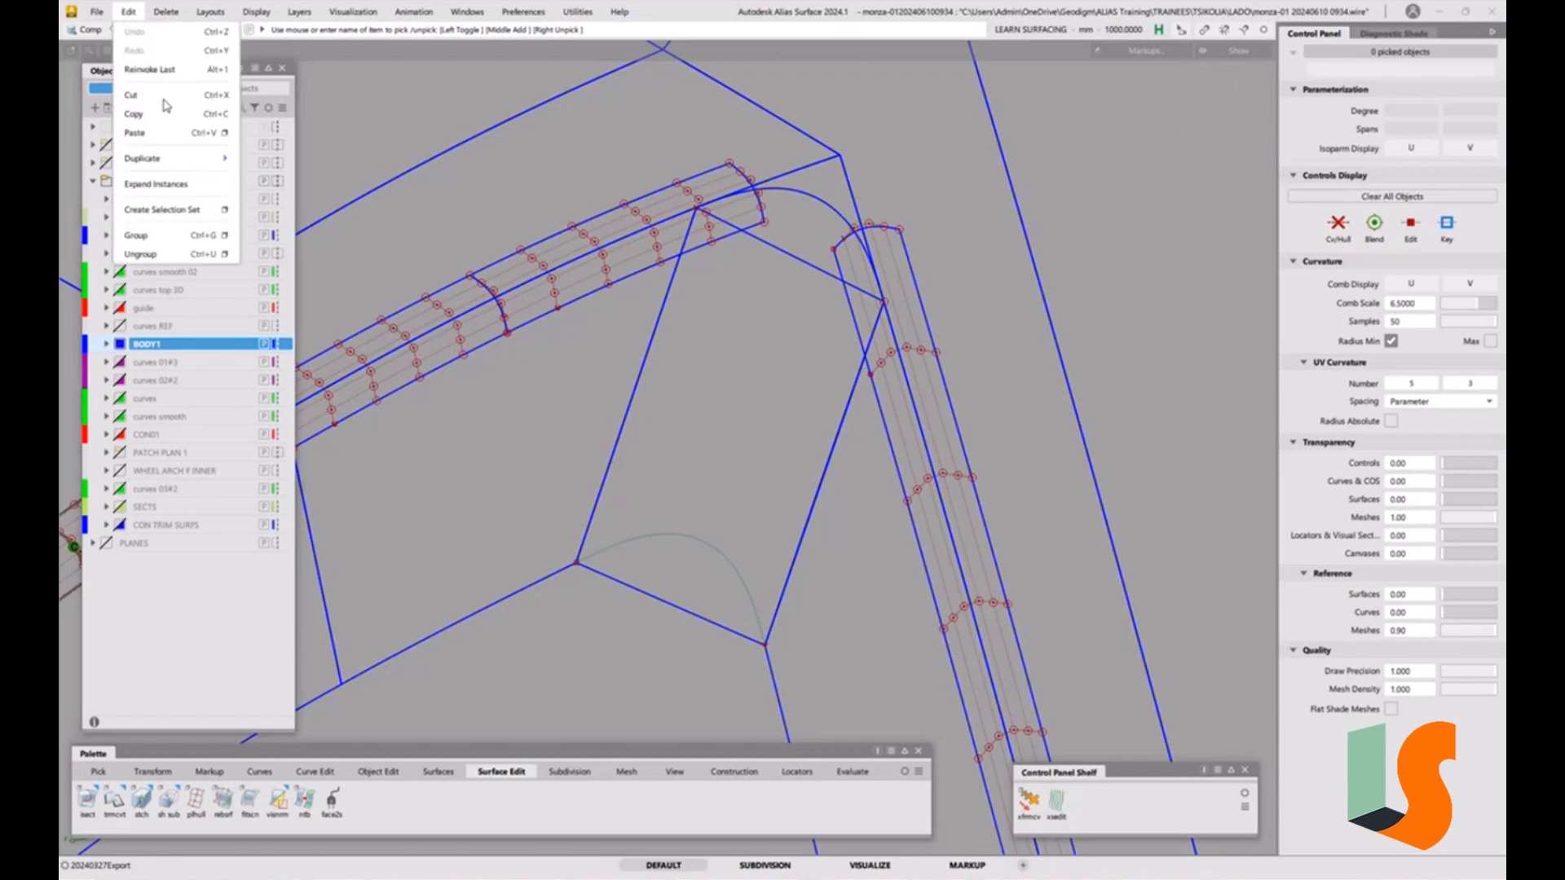
pyautogui.click(223, 133)
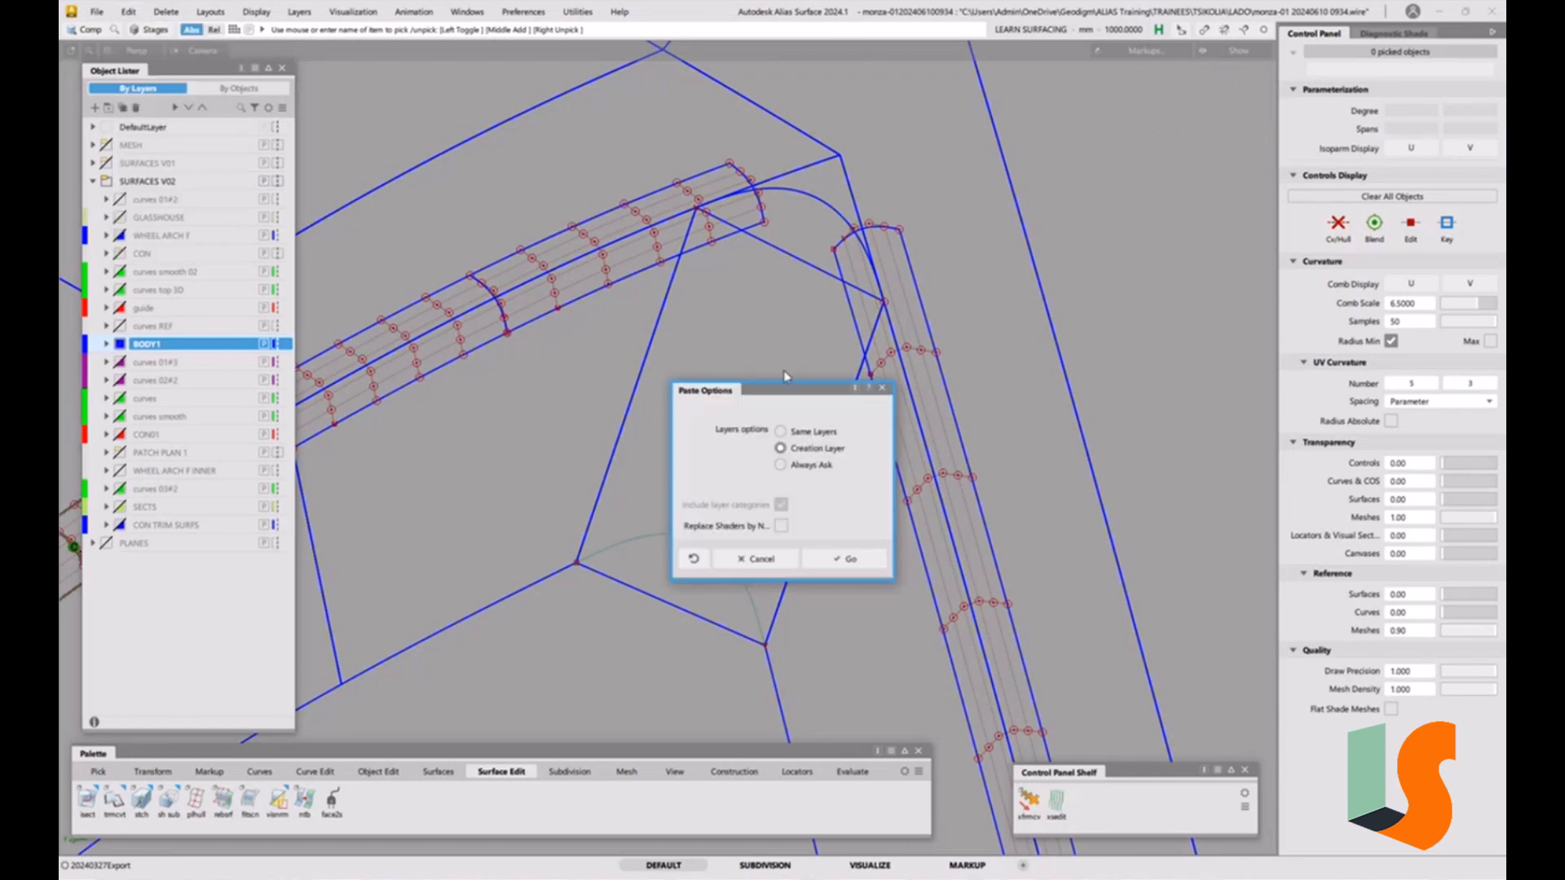
pyautogui.click(843, 559)
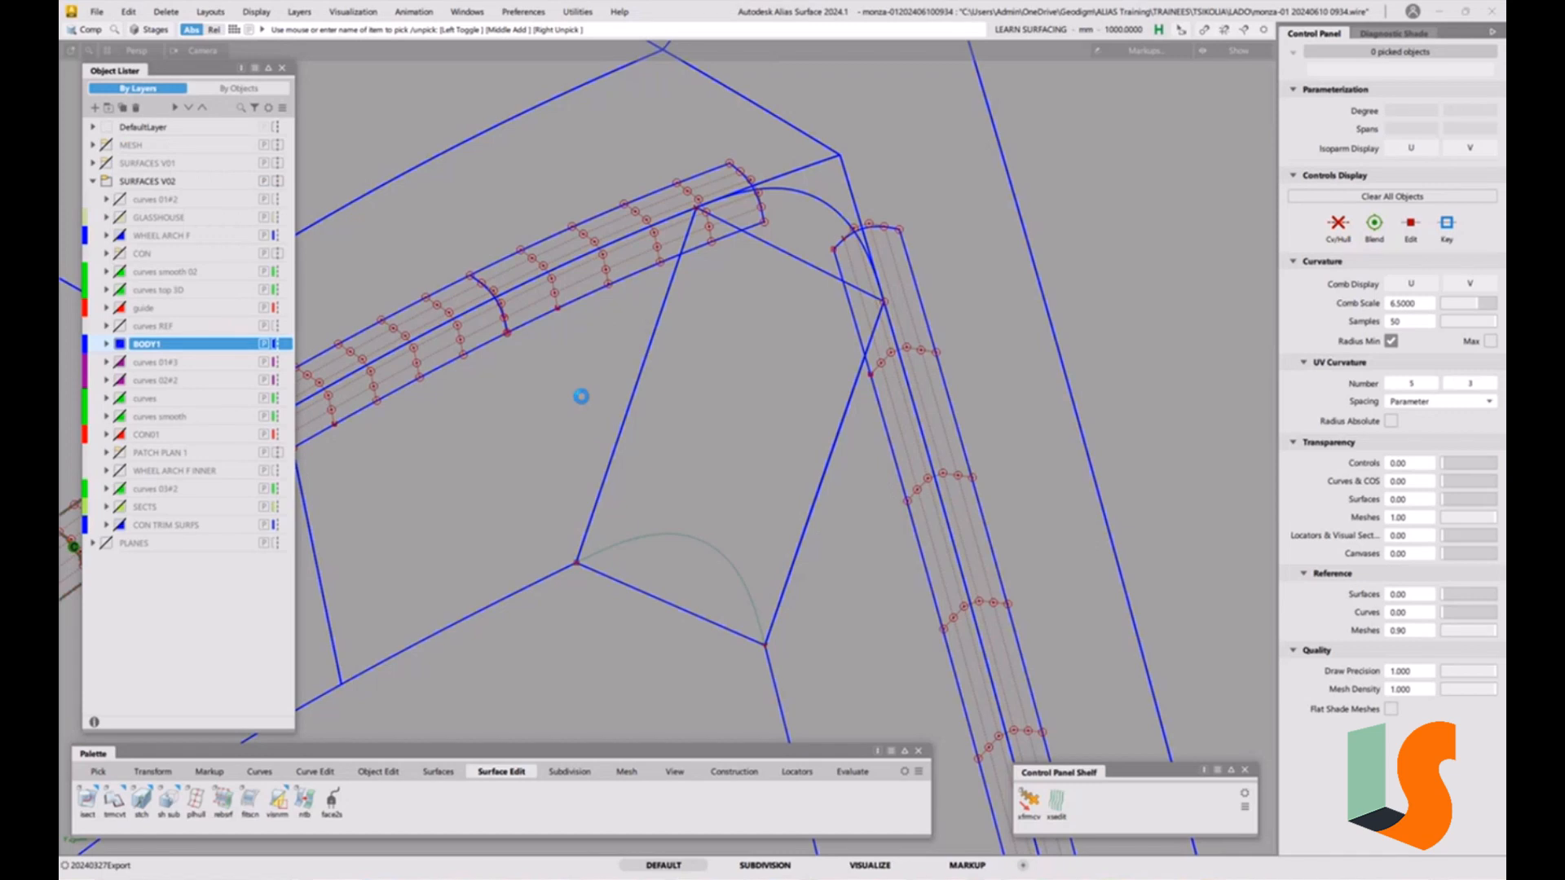
# Select the trim-converted corner patch and delete it.
pyautogui.click(282, 68)
pyautogui.keyDown('ctrl'); pyautogui.keyDown('shift'); pyautogui.moveTo(785, 318); pyautogui.dragTo(766, 238); pyautogui.keyUp('shift'); pyautogui.keyUp('ctrl')
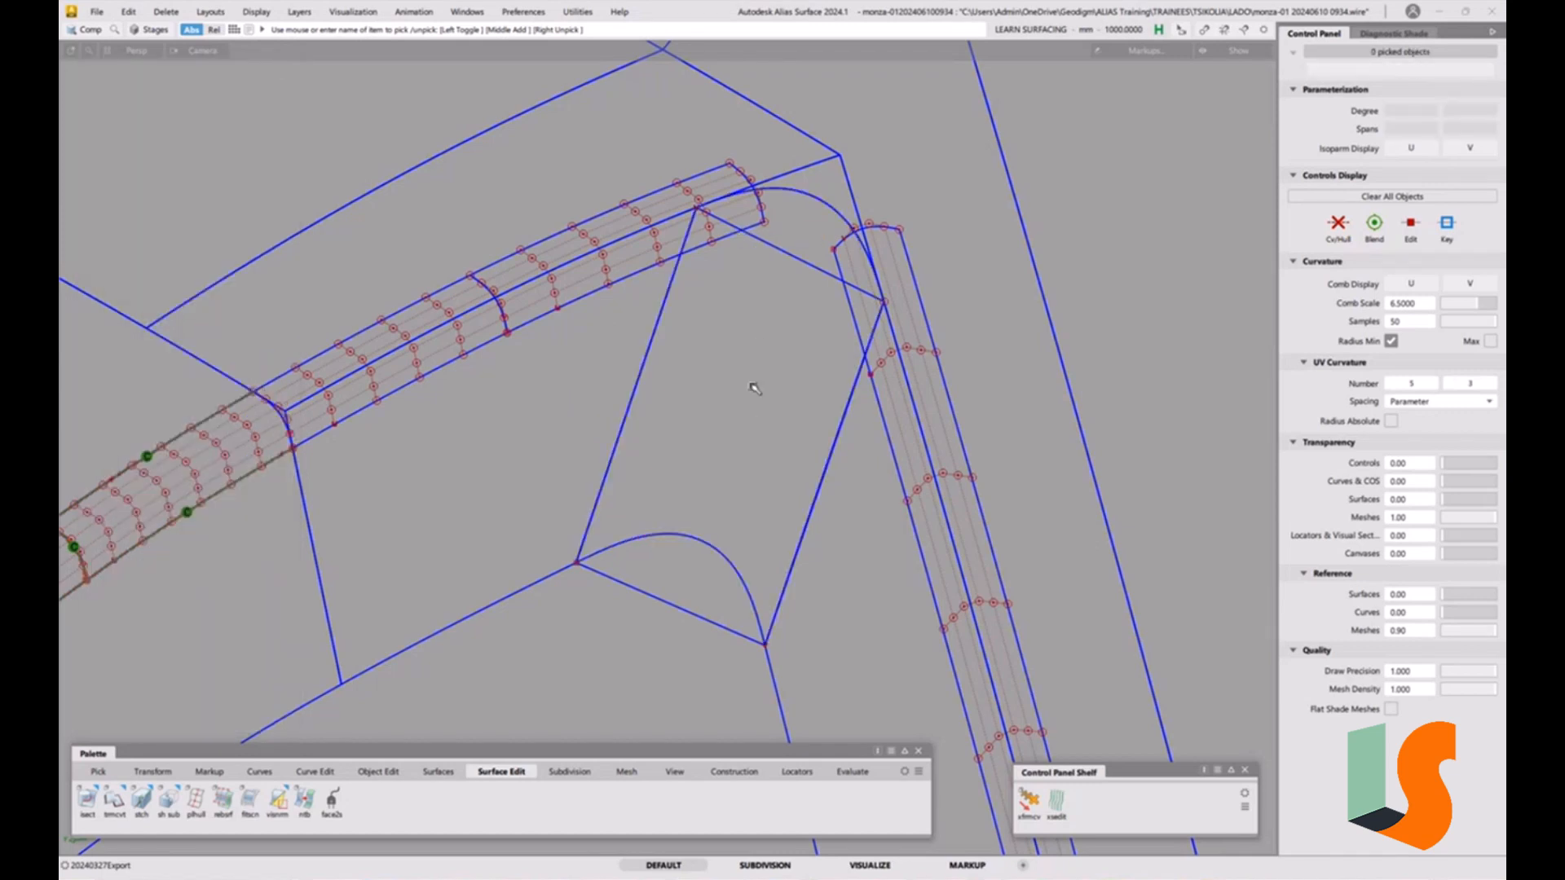
pyautogui.keyDown('ctrl'); pyautogui.keyDown('shift'); pyautogui.moveTo(762, 378); pyautogui.dragTo(722, 491); pyautogui.keyUp('shift'); pyautogui.keyUp('ctrl')
pyautogui.click(685, 640)
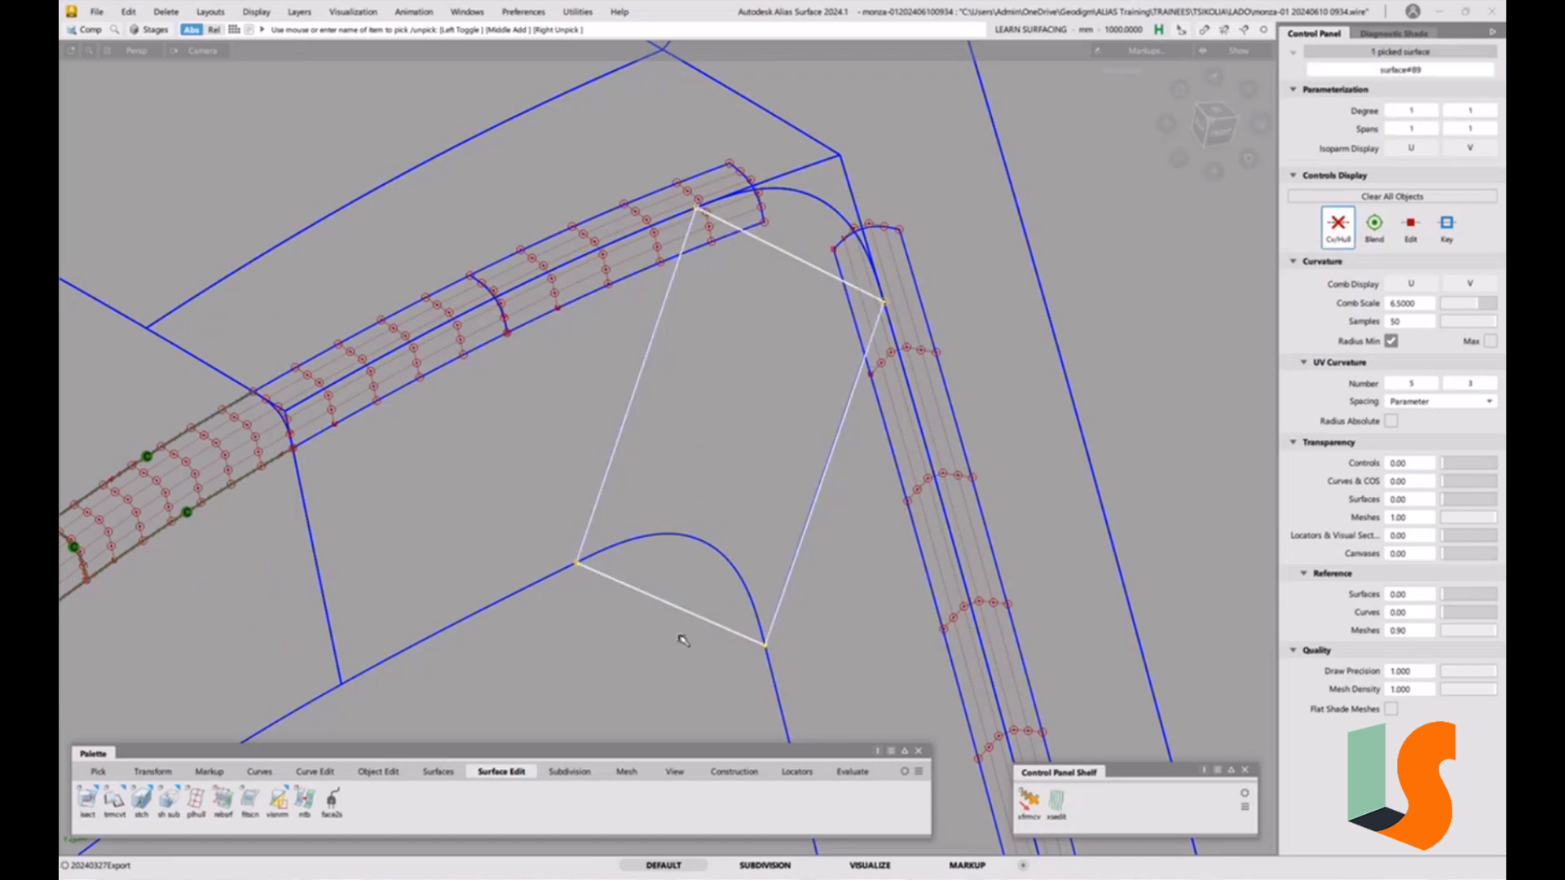
pyautogui.press('Delete')
# Pick the pasted corner fillet piece and display its CVs and hull.
pyautogui.click(719, 495)
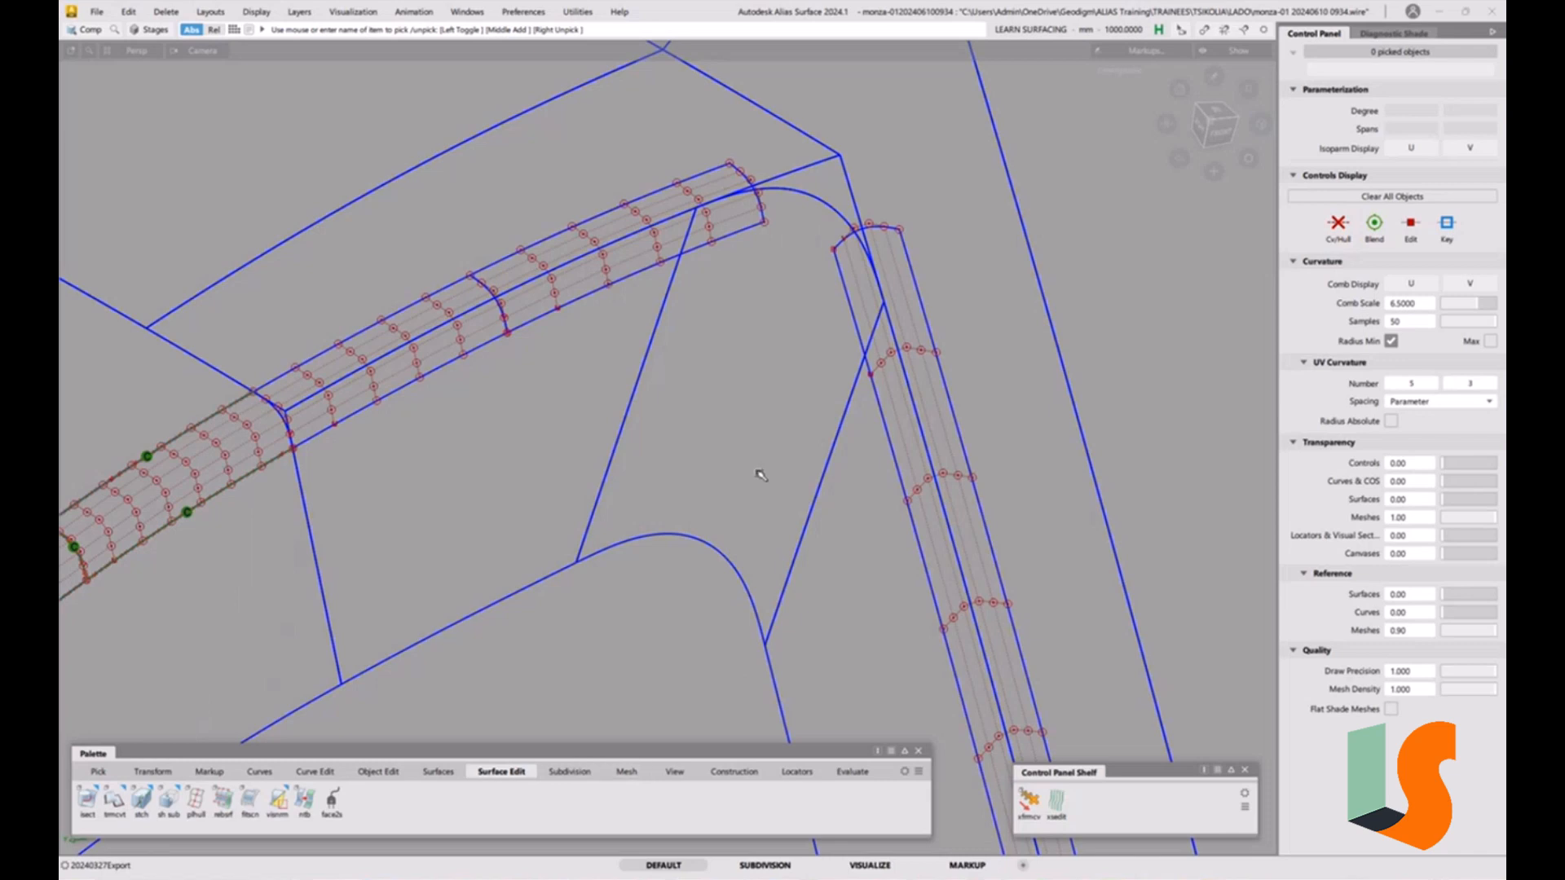
pyautogui.keyDown('alt'); pyautogui.keyDown('shift'); pyautogui.moveTo(783, 440); pyautogui.dragTo(737, 361, button='middle'); pyautogui.keyUp('shift'); pyautogui.keyUp('alt')
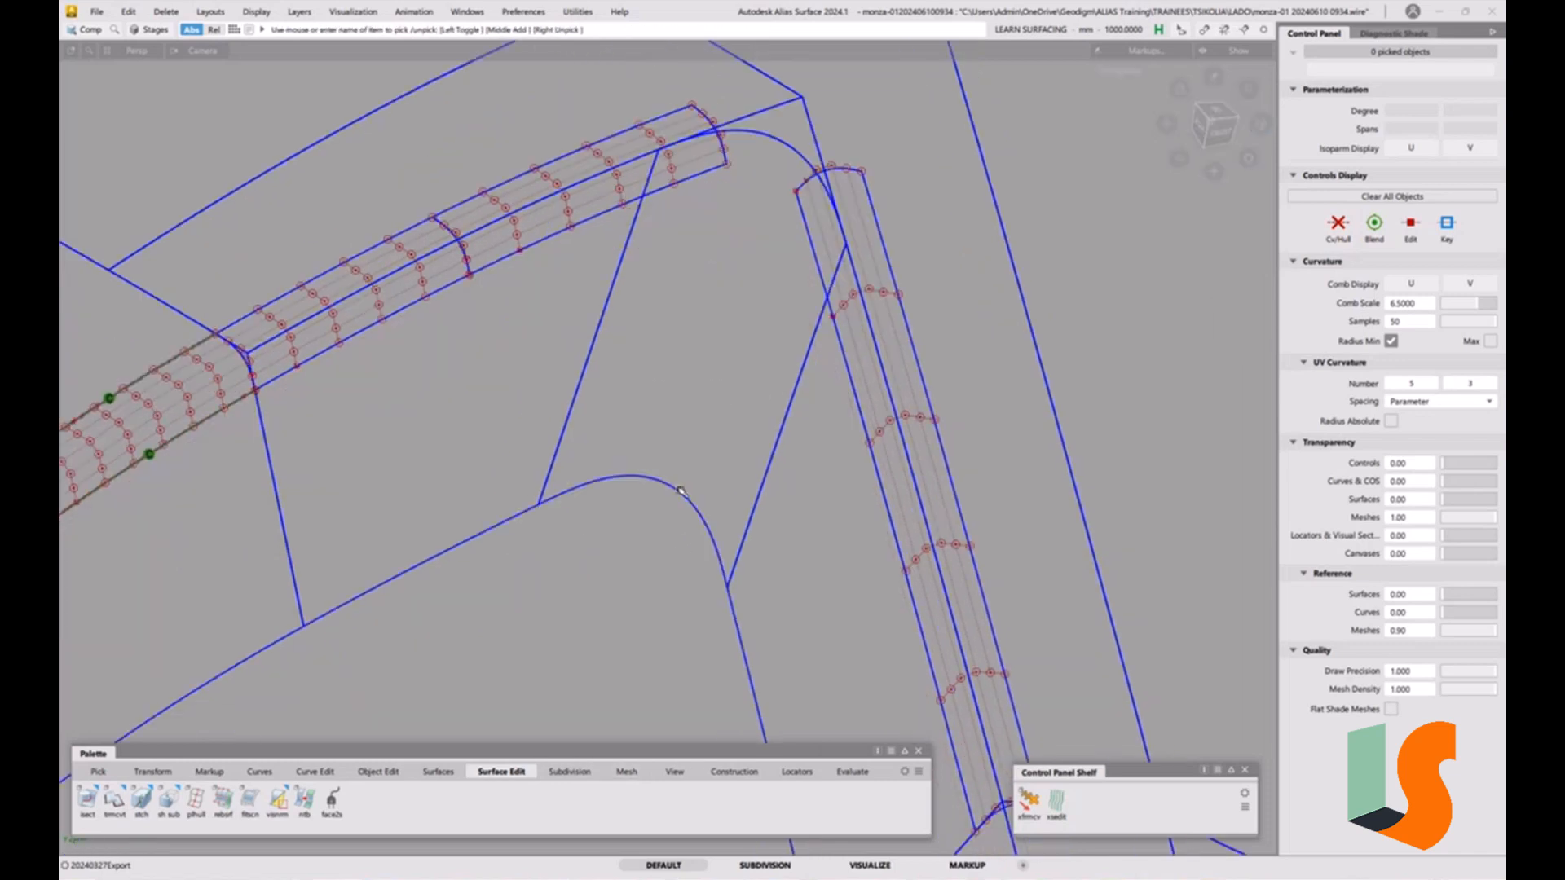
pyautogui.keyDown('ctrl'); pyautogui.keyDown('shift'); pyautogui.moveTo(671, 486); pyautogui.dragTo(641, 511); pyautogui.keyUp('shift'); pyautogui.keyUp('ctrl')
pyautogui.click(667, 496)
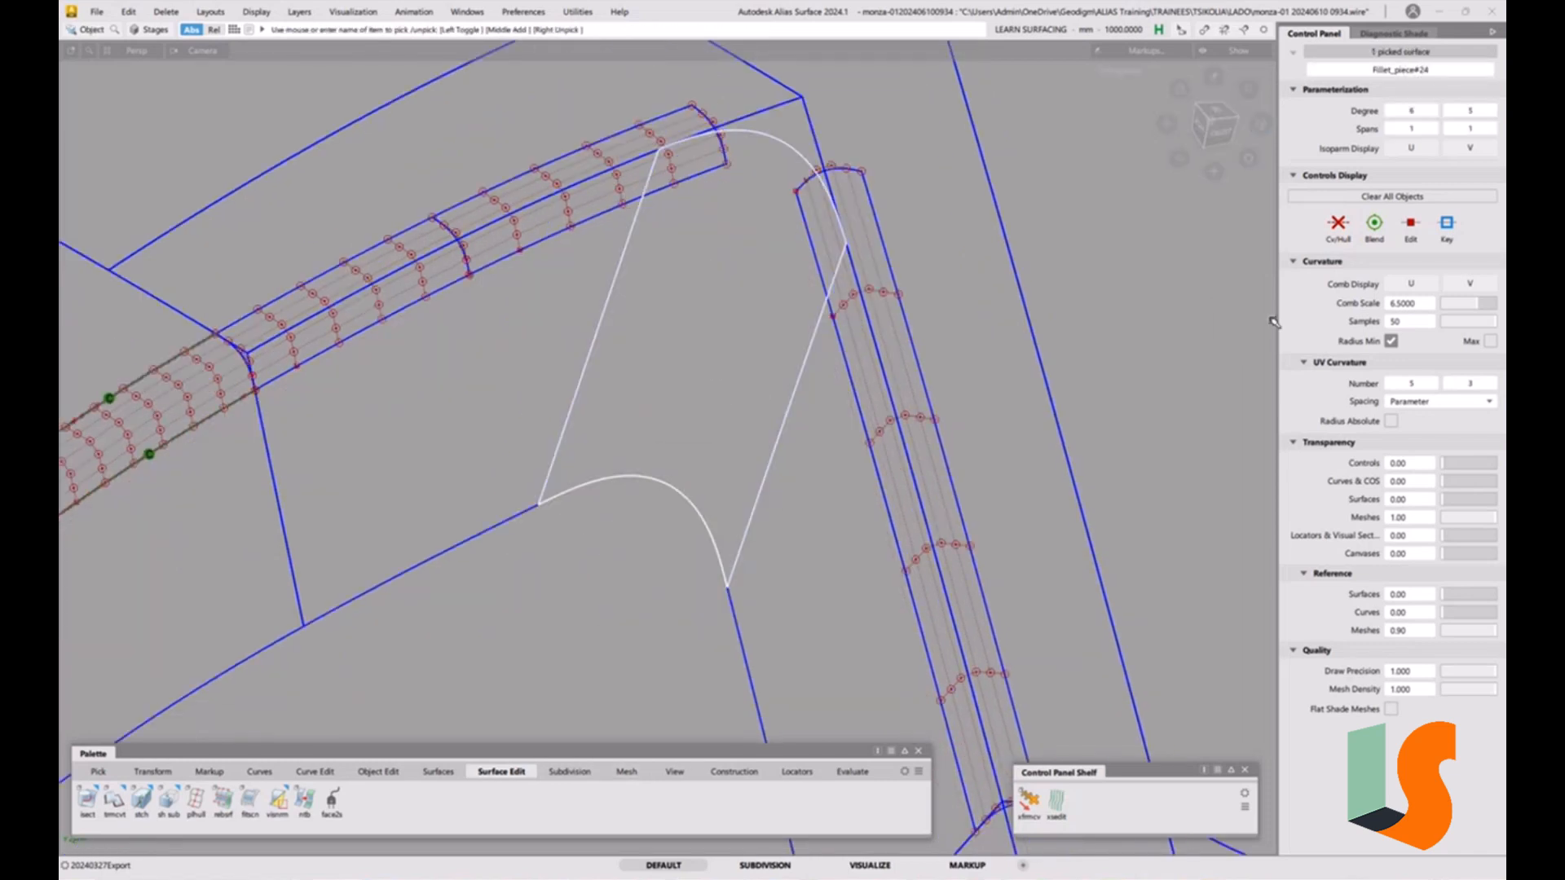
pyautogui.click(1337, 222)
pyautogui.click(584, 497)
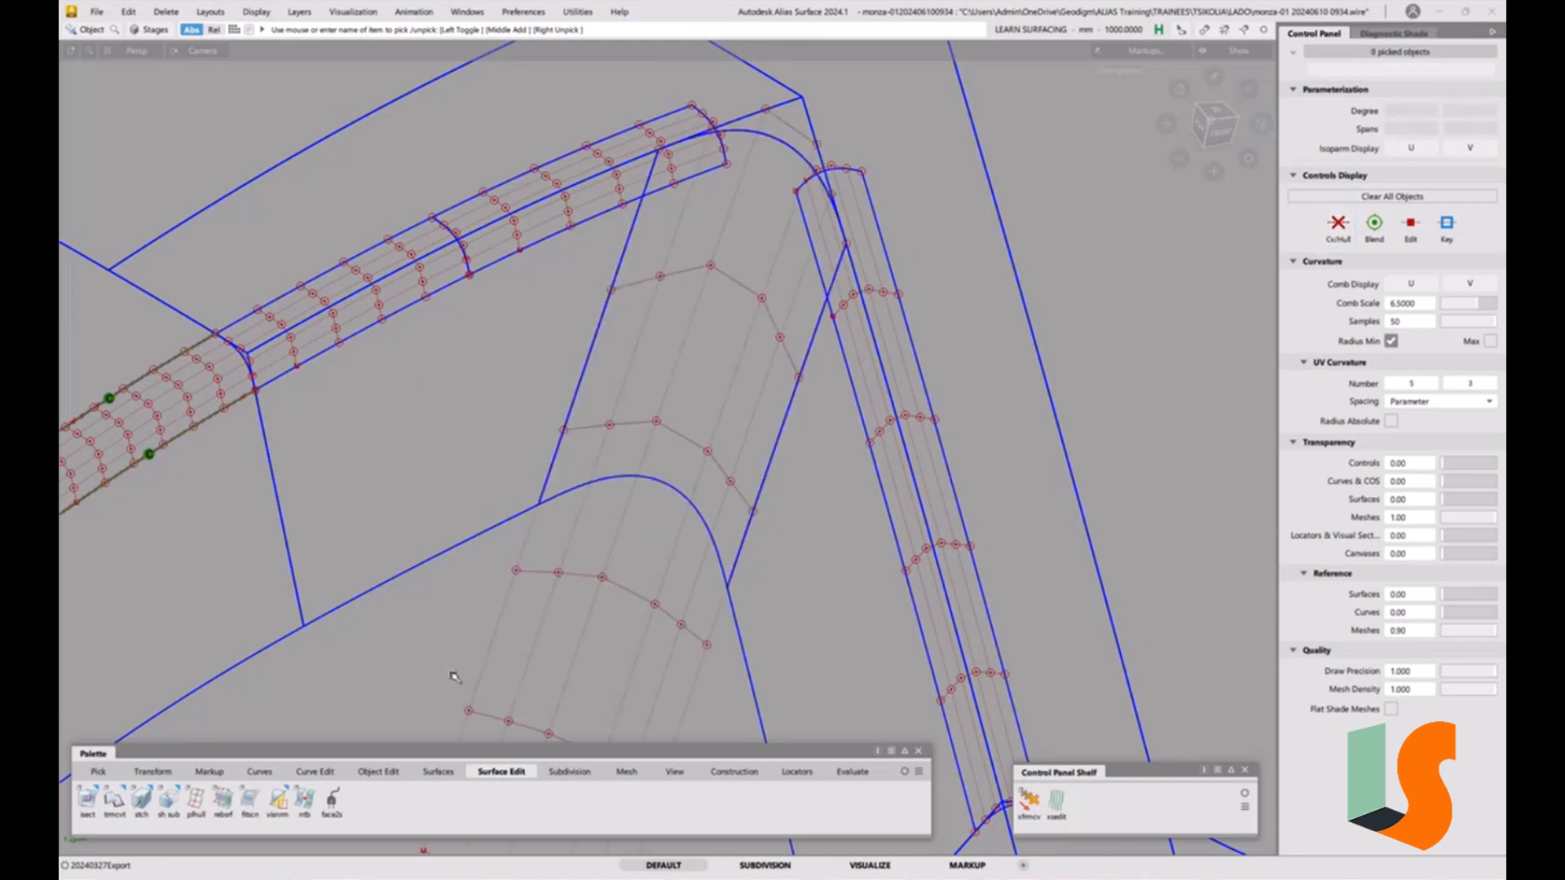
# Trim Convert the pasted fillet piece with Keep Originals and Show Surface Deviation turned on.
pyautogui.doubleClick(122, 801)
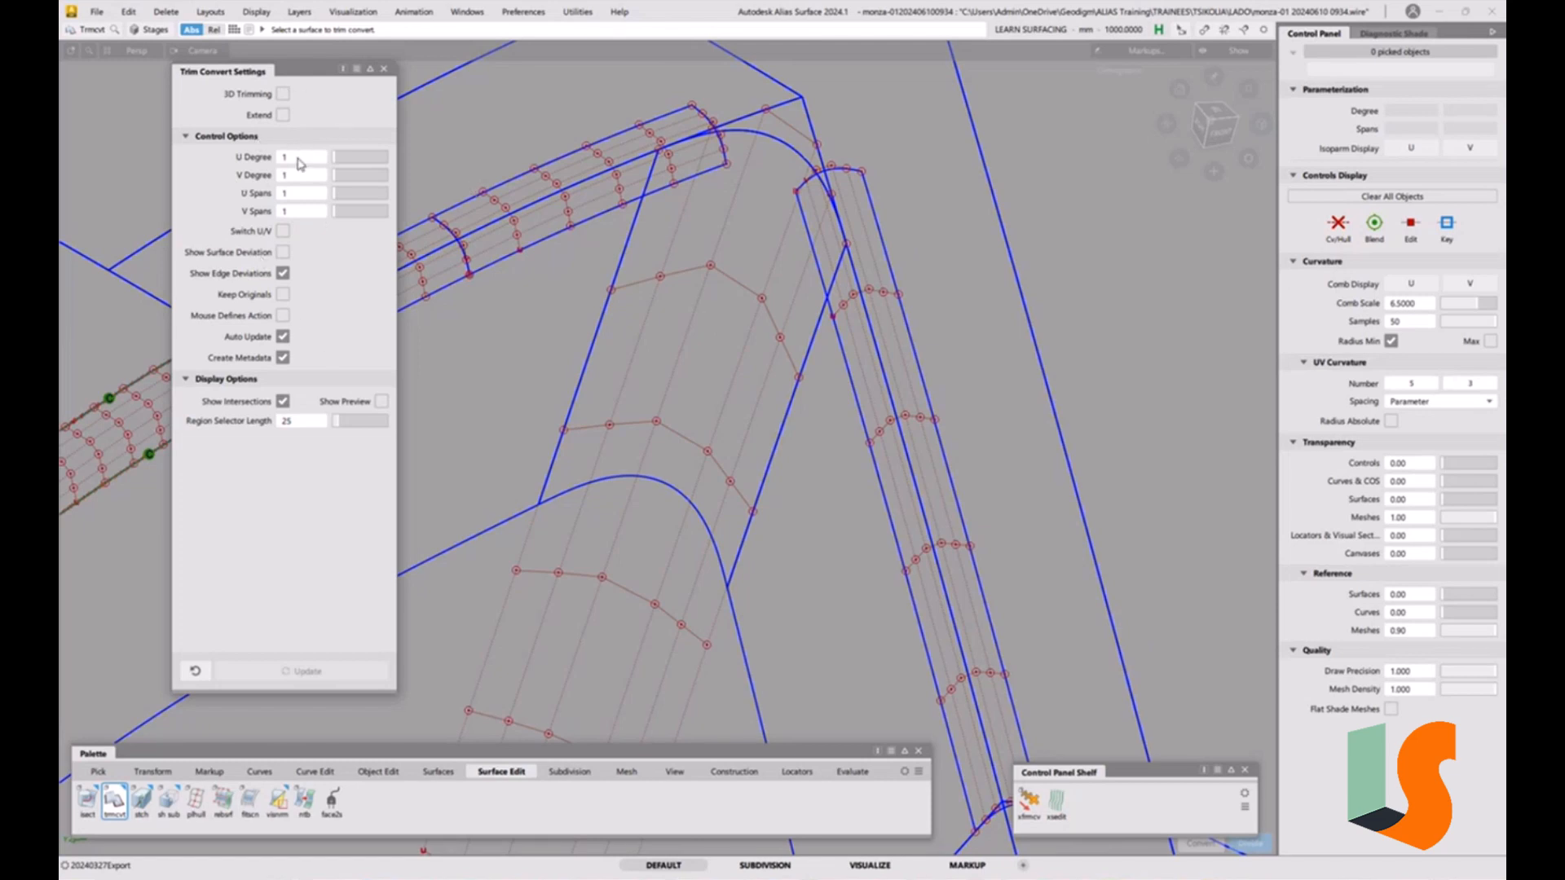
pyautogui.click(283, 296)
pyautogui.click(283, 253)
pyautogui.click(619, 479)
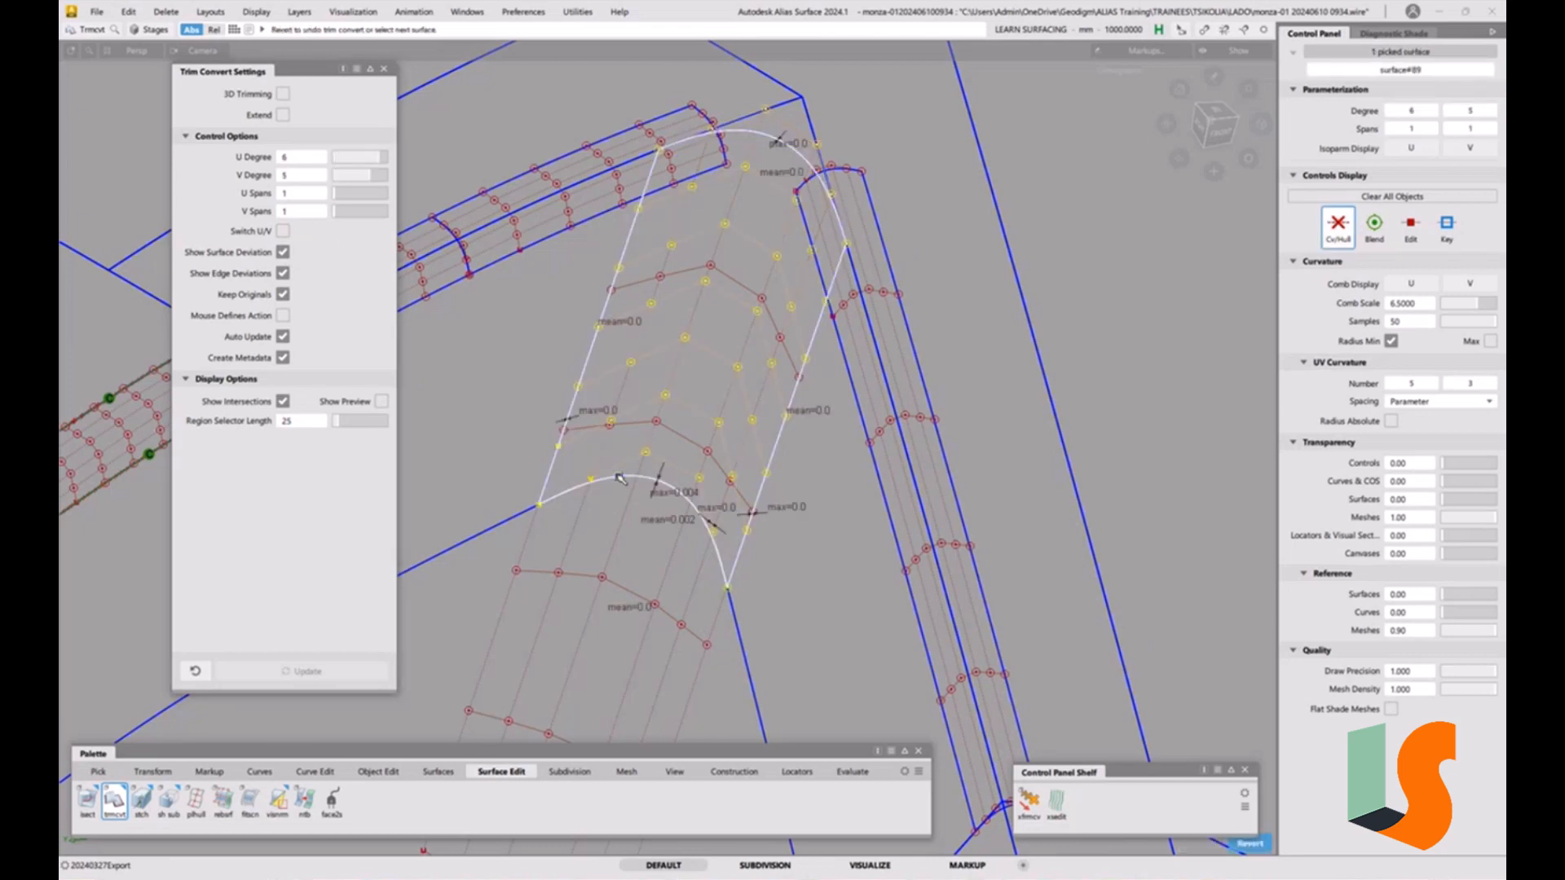
pyautogui.keyDown('alt'); pyautogui.keyDown('shift'); pyautogui.moveTo(702, 308); pyautogui.dragTo(720, 377, button='middle'); pyautogui.keyUp('shift'); pyautogui.keyUp('alt')
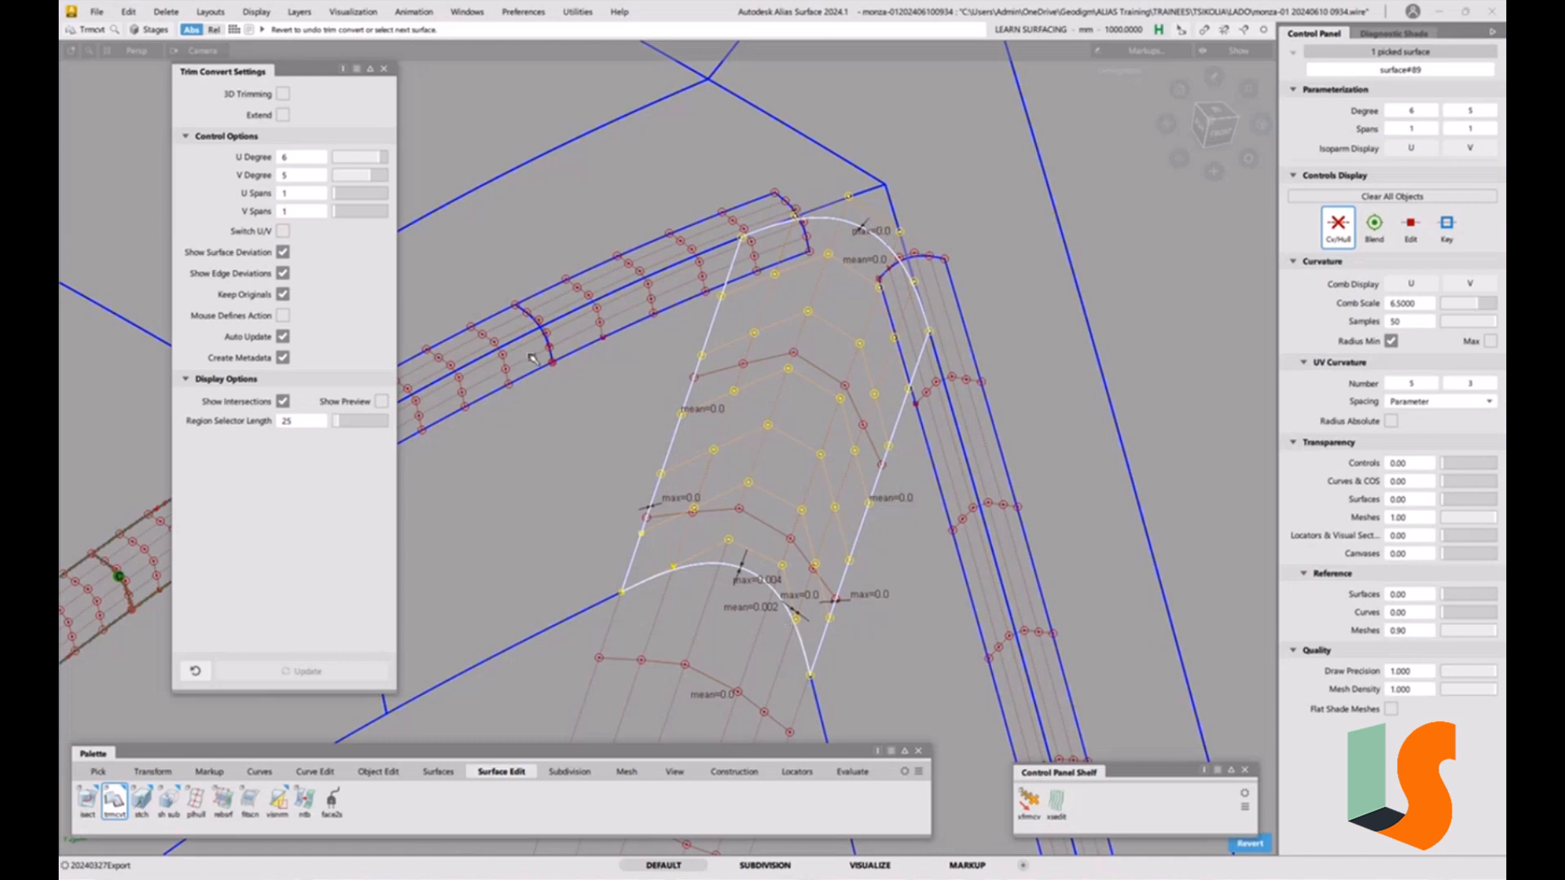
# Close the Trim Convert settings and pick the converted corner patch and the fillet piece in turn to compare them.
pyautogui.click(385, 71)
pyautogui.keyDown('ctrl'); pyautogui.keyDown('shift'); pyautogui.moveTo(821, 465); pyautogui.dragTo(828, 370); pyautogui.keyUp('shift'); pyautogui.keyUp('ctrl')
pyautogui.keyDown('ctrl'); pyautogui.keyDown('shift'); pyautogui.click(759, 450); pyautogui.keyUp('shift'); pyautogui.keyUp('ctrl')
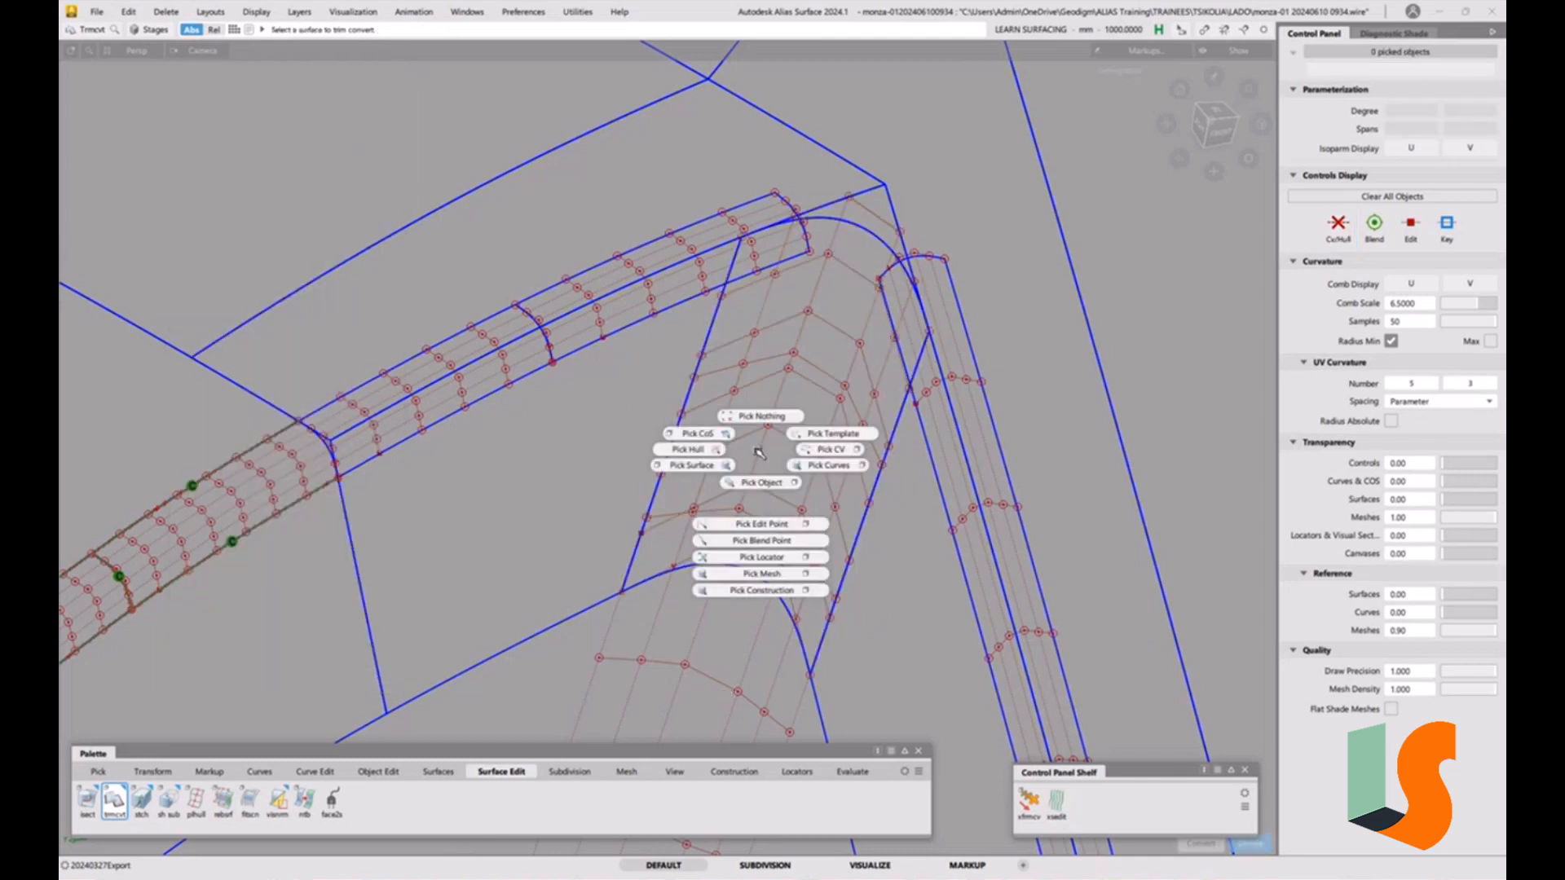
pyautogui.keyDown('ctrl'); pyautogui.keyDown('shift'); pyautogui.moveTo(757, 452); pyautogui.dragTo(724, 463); pyautogui.keyUp('shift'); pyautogui.keyUp('ctrl')
pyautogui.click(709, 508)
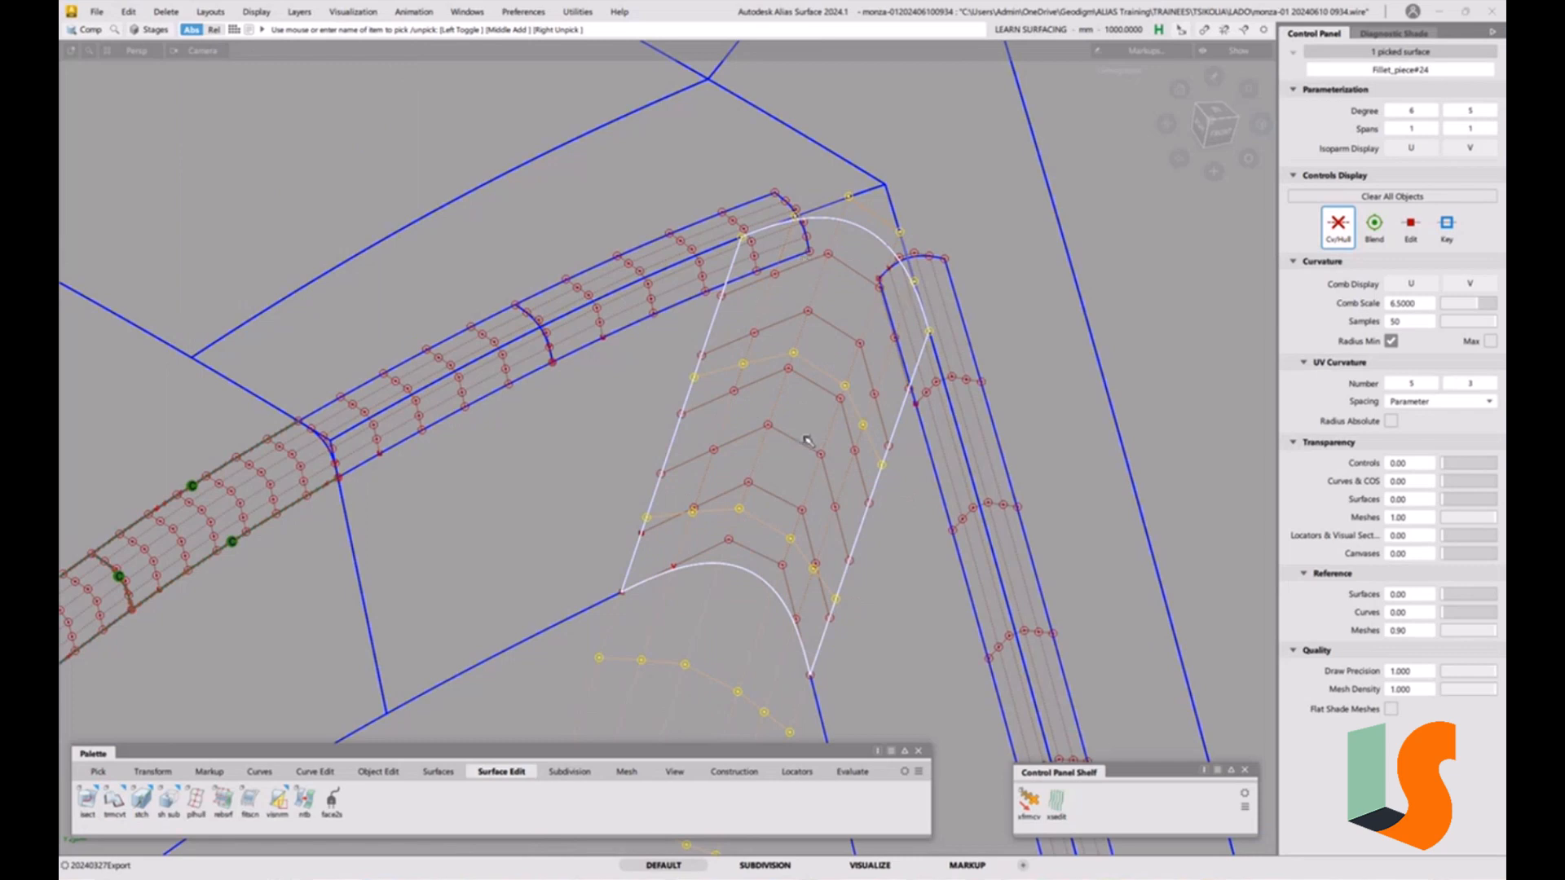
pyautogui.click(794, 485)
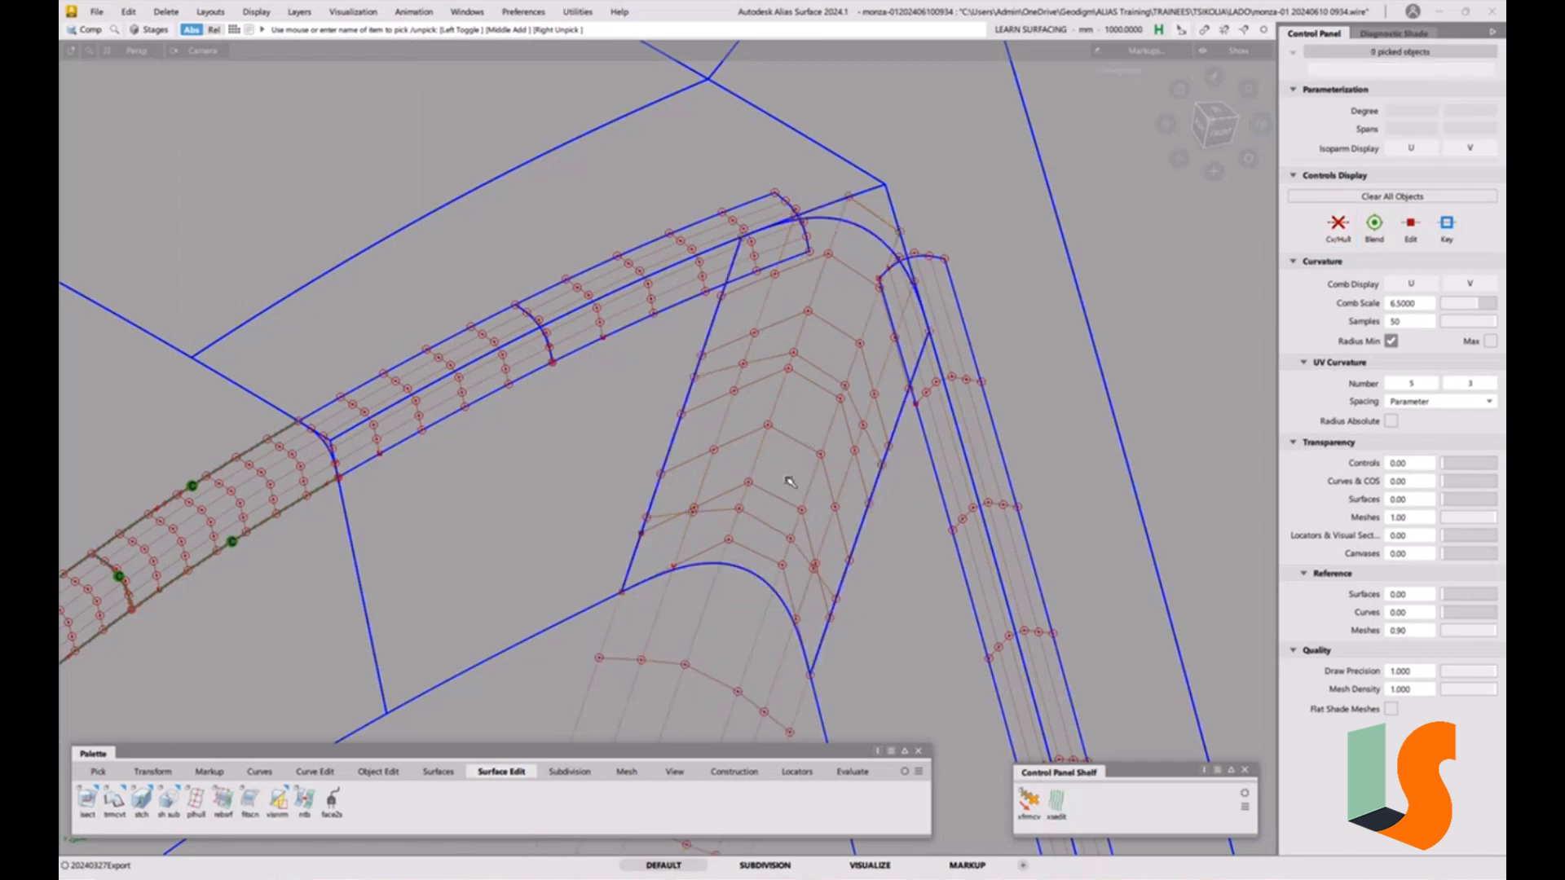
pyautogui.click(791, 470)
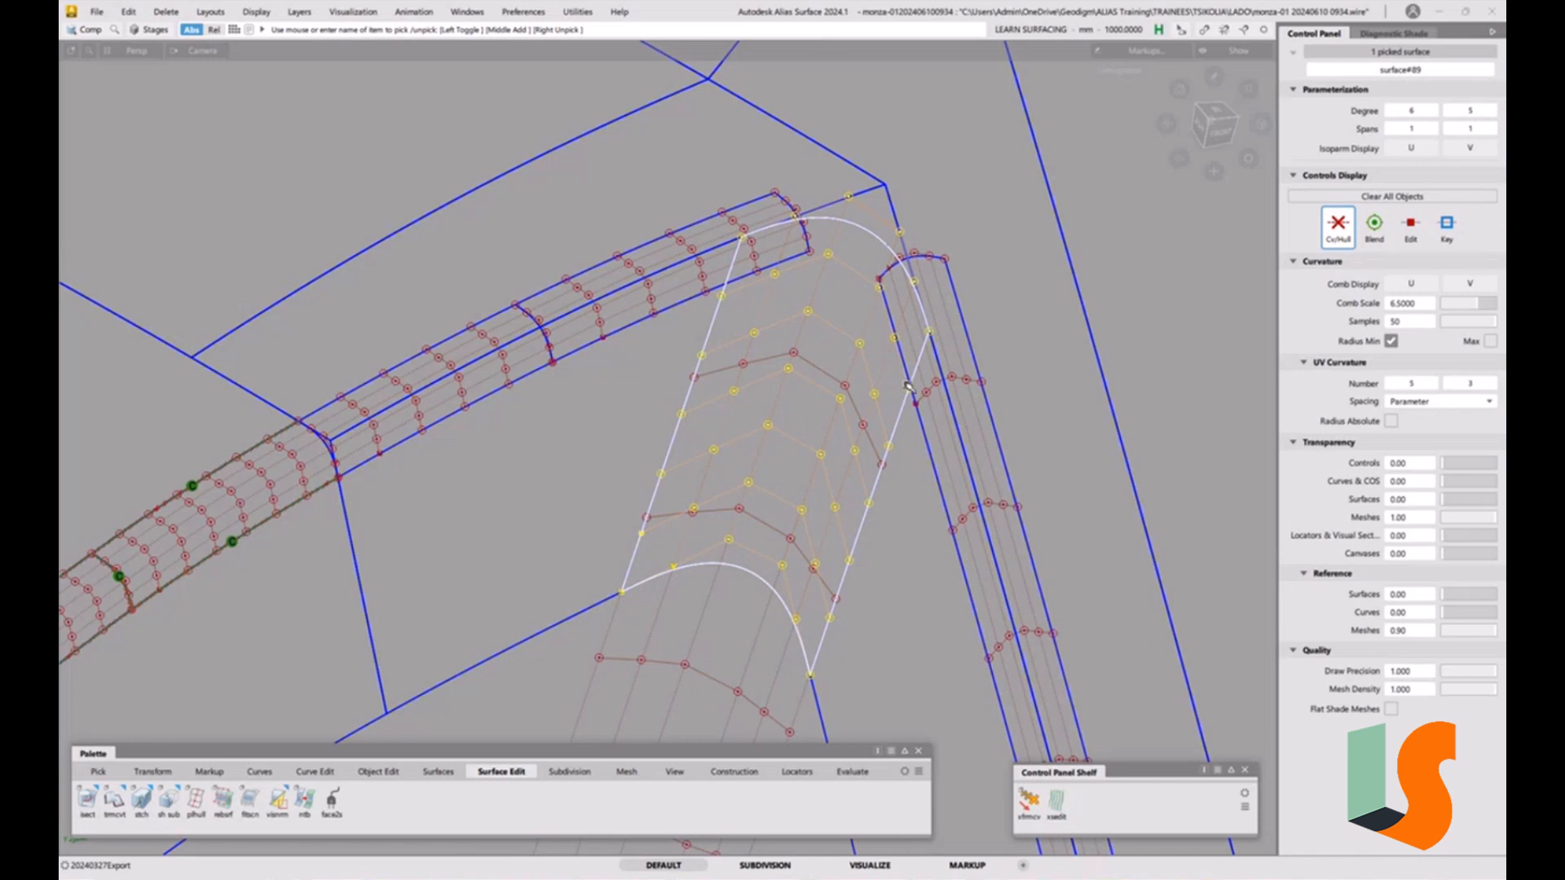
pyautogui.moveTo(795, 596); pyautogui.dragTo(771, 687)
pyautogui.moveTo(722, 621); pyautogui.dragTo(674, 652)
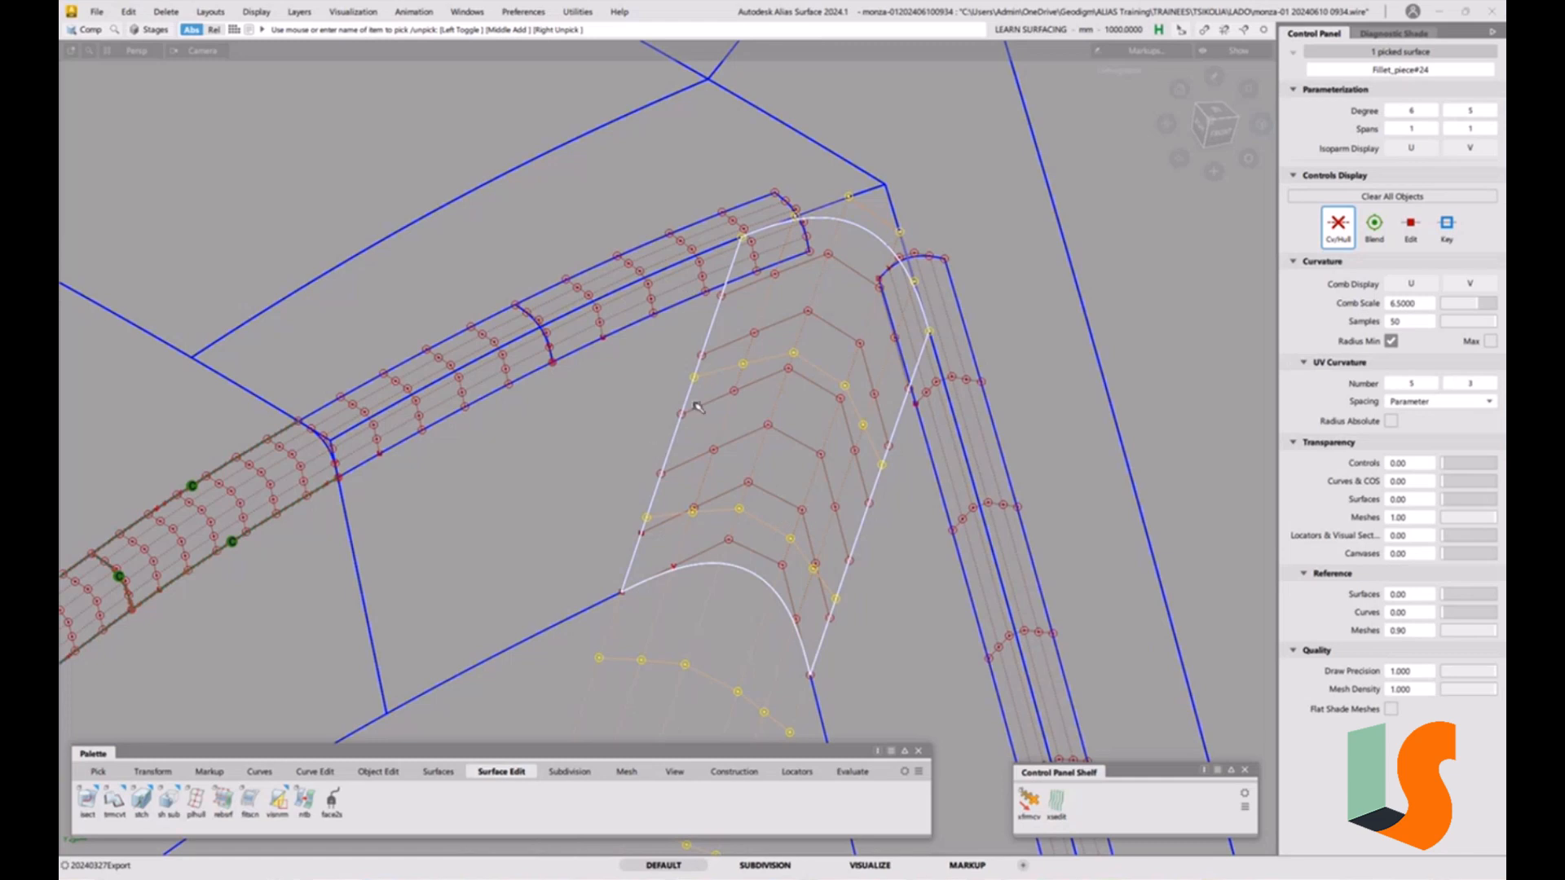
pyautogui.click(697, 408)
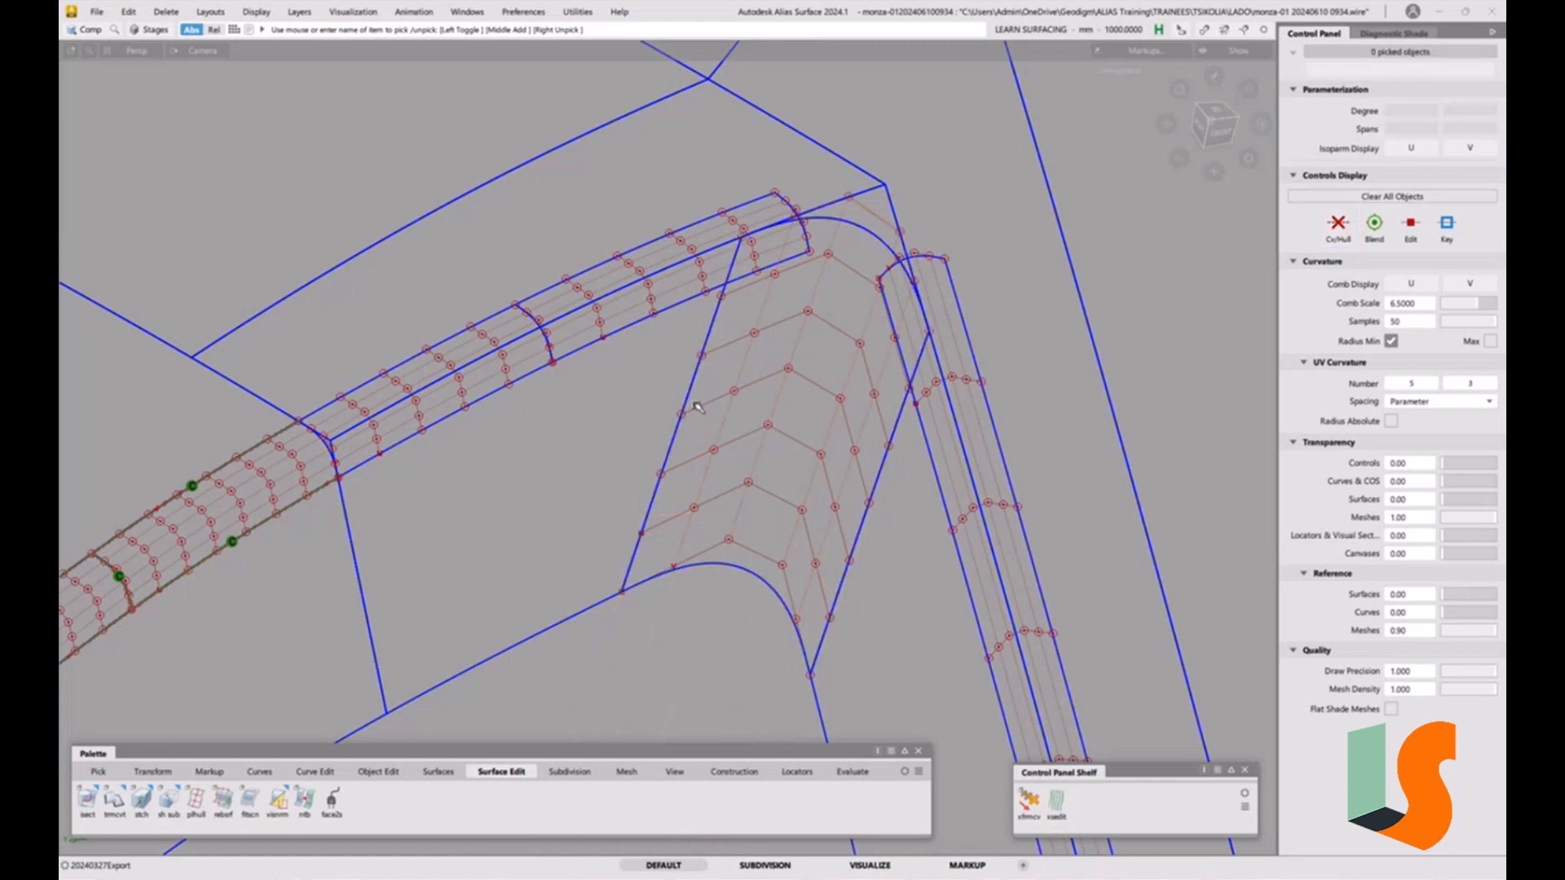
# Shorten the corner patch's upper edge with Extend by about 8.8 mm, non-proportionally.
pyautogui.keyDown('alt'); pyautogui.keyDown('shift'); pyautogui.moveTo(822, 429); pyautogui.dragTo(952, 346, button='right'); pyautogui.keyUp('shift'); pyautogui.keyUp('alt')
pyautogui.keyDown('alt'); pyautogui.keyDown('shift'); pyautogui.moveTo(952, 345); pyautogui.dragTo(819, 434, button='middle'); pyautogui.keyUp('shift'); pyautogui.keyUp('alt')
pyautogui.keyDown('alt'); pyautogui.keyDown('shift'); pyautogui.moveTo(820, 434); pyautogui.dragTo(797, 534, button='right'); pyautogui.keyUp('shift'); pyautogui.keyUp('alt')
pyautogui.keyDown('alt'); pyautogui.keyDown('shift'); pyautogui.moveTo(717, 147); pyautogui.dragTo(815, 398, button='middle'); pyautogui.keyUp('shift'); pyautogui.keyUp('alt')
pyautogui.keyDown('ctrl'); pyautogui.keyDown('shift'); pyautogui.moveTo(814, 359); pyautogui.dragTo(814, 399); pyautogui.keyUp('shift'); pyautogui.keyUp('ctrl')
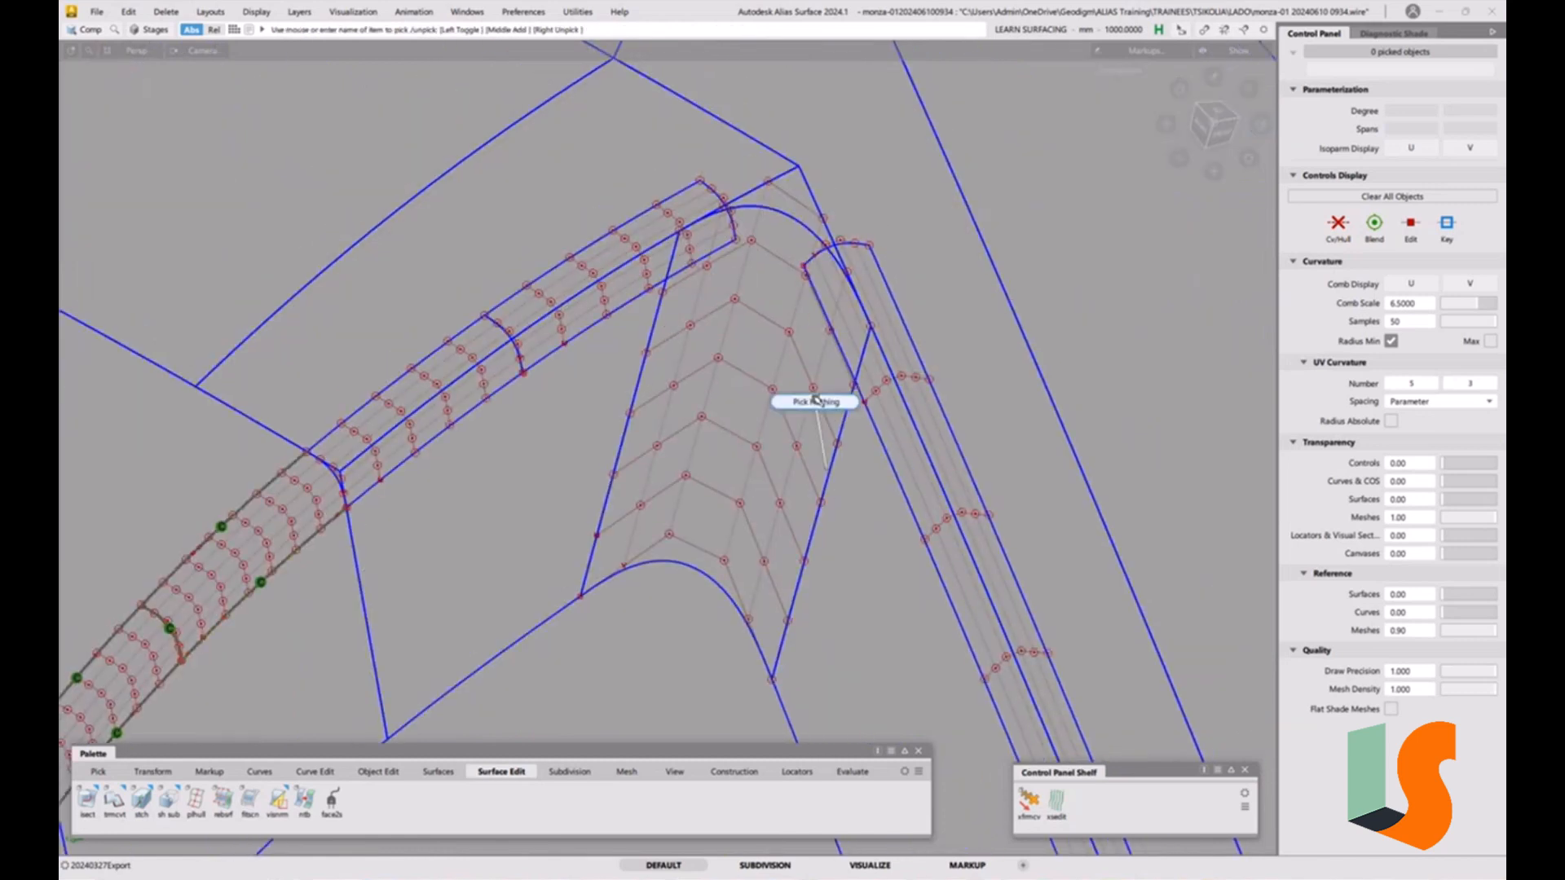
pyautogui.scroll(3, 856, 339)
pyautogui.scroll(-3, 756, 341)
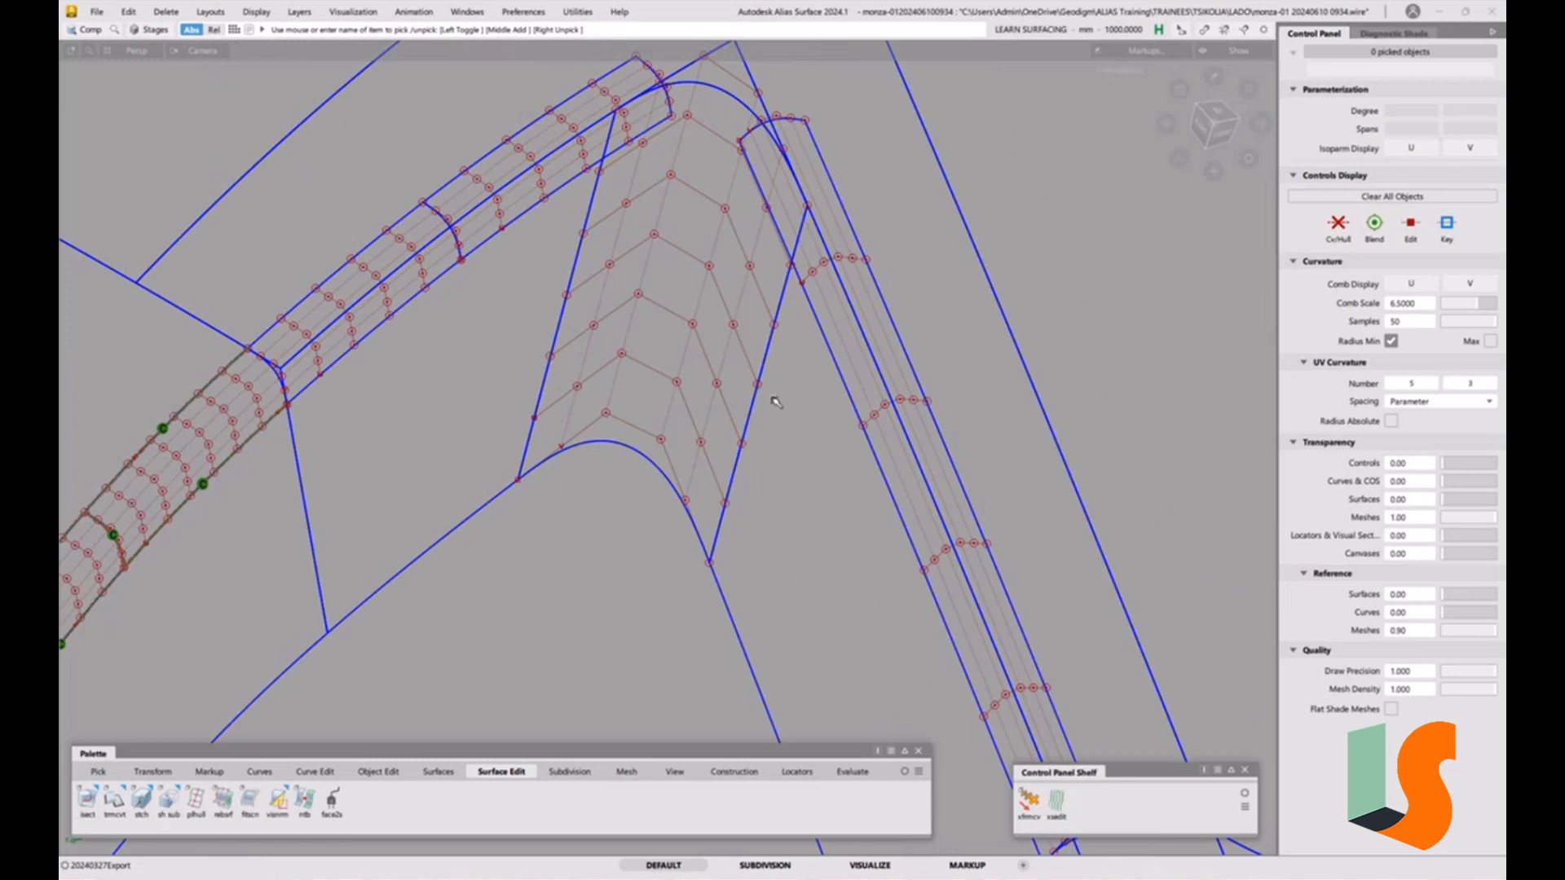
pyautogui.hotkey('shift', 'alt')
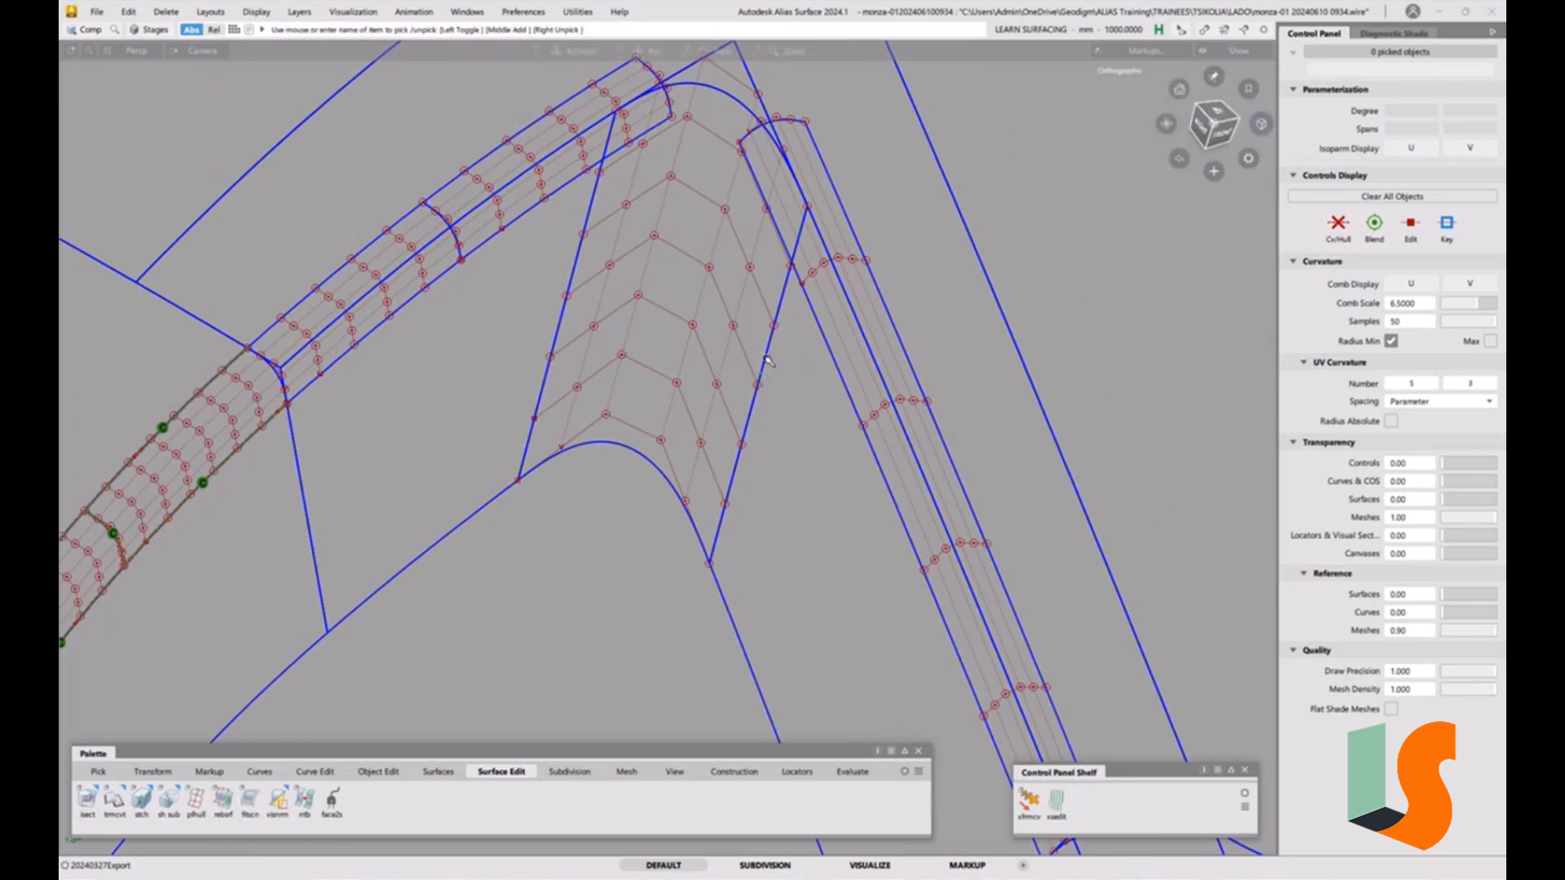
pyautogui.moveTo(772, 381)
pyautogui.keyDown('alt'); pyautogui.keyDown('shift'); pyautogui.mouseDown()
pyautogui.moveTo(772, 395)
pyautogui.moveTo(789, 300)
pyautogui.moveTo(758, 358)
pyautogui.mouseUp(); pyautogui.keyUp('shift'); pyautogui.keyUp('alt')
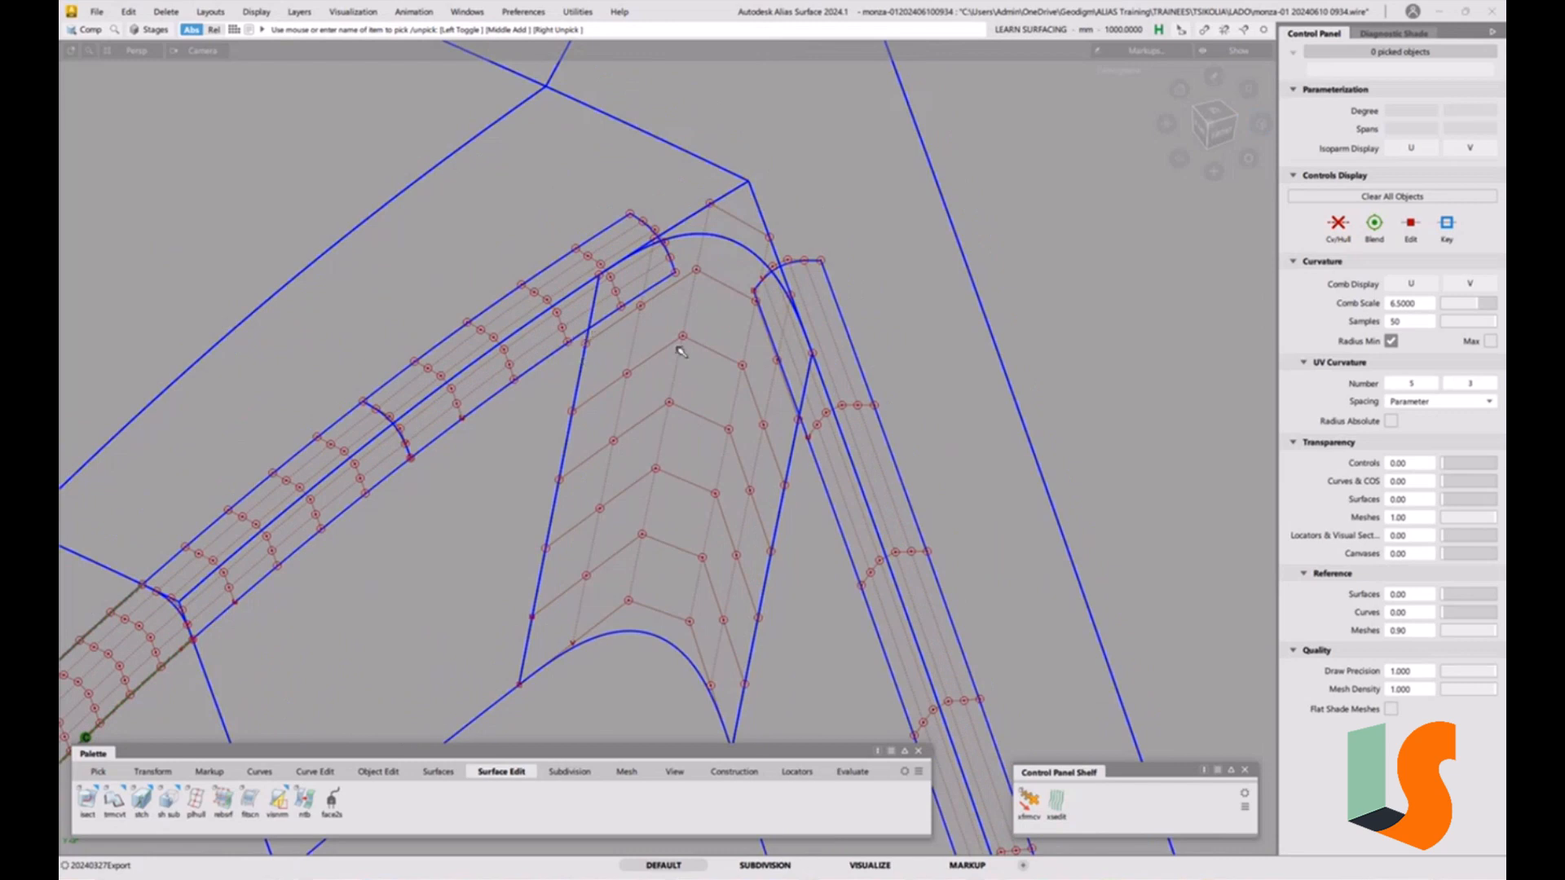
pyautogui.moveTo(706, 332)
pyautogui.keyDown('alt'); pyautogui.keyDown('shift'); pyautogui.mouseDown()
pyautogui.moveTo(704, 304)
pyautogui.moveTo(706, 319)
pyautogui.mouseUp(); pyautogui.keyUp('shift'); pyautogui.keyUp('alt')
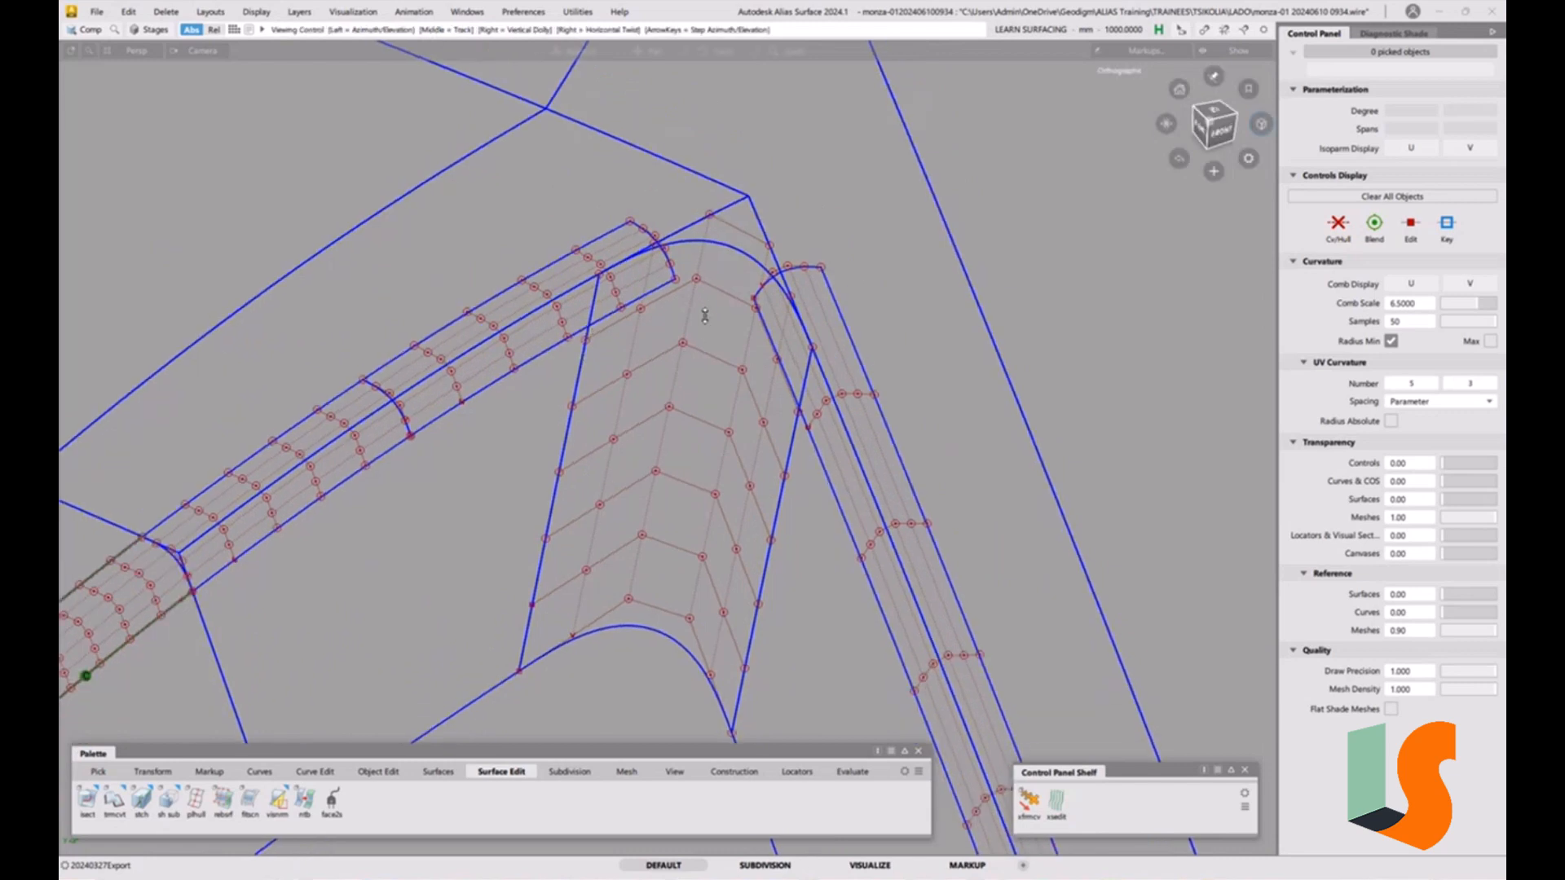
pyautogui.keyDown('alt'); pyautogui.keyDown('shift'); pyautogui.moveTo(706, 318); pyautogui.dragTo(608, 338, button='right'); pyautogui.keyUp('shift'); pyautogui.keyUp('alt')
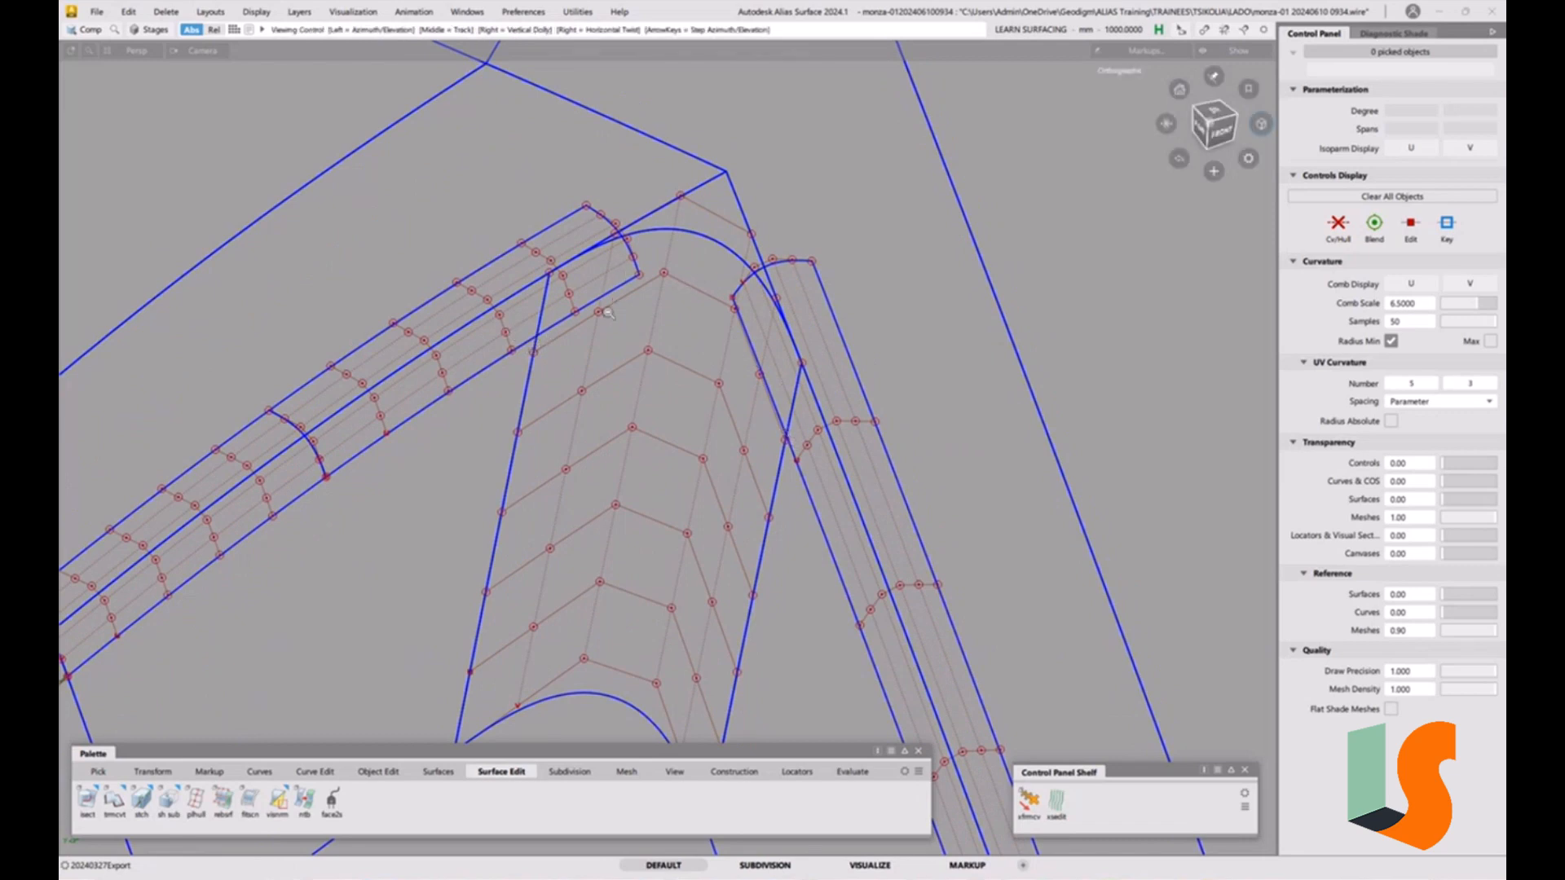
pyautogui.keyDown('alt'); pyautogui.keyDown('shift'); pyautogui.moveTo(666, 367); pyautogui.dragTo(648, 269); pyautogui.keyUp('shift'); pyautogui.keyUp('alt')
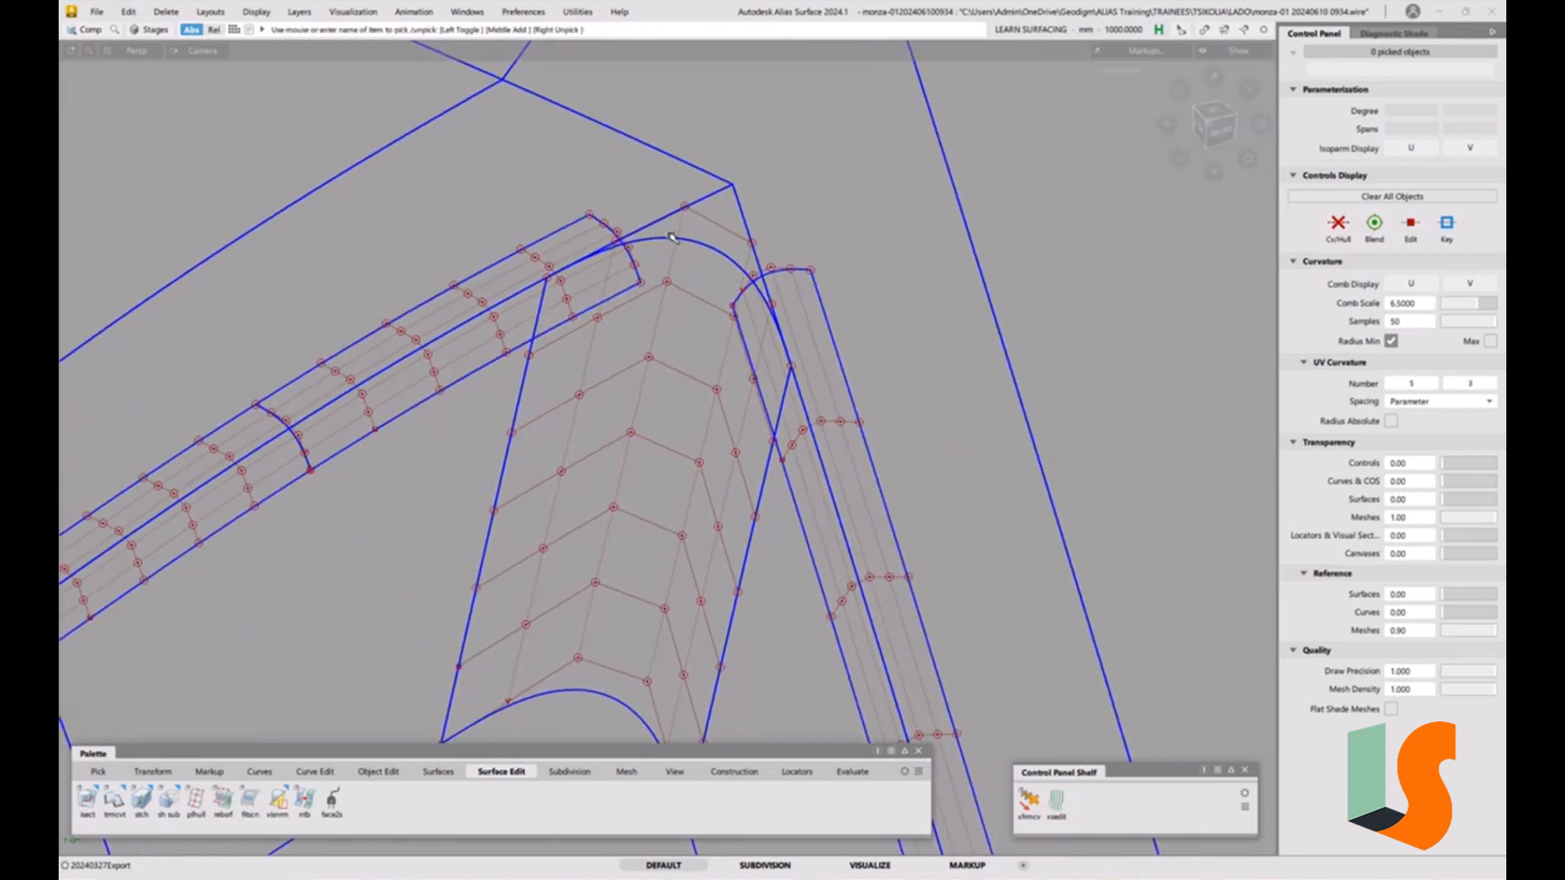
pyautogui.press('e')
pyautogui.click(665, 237)
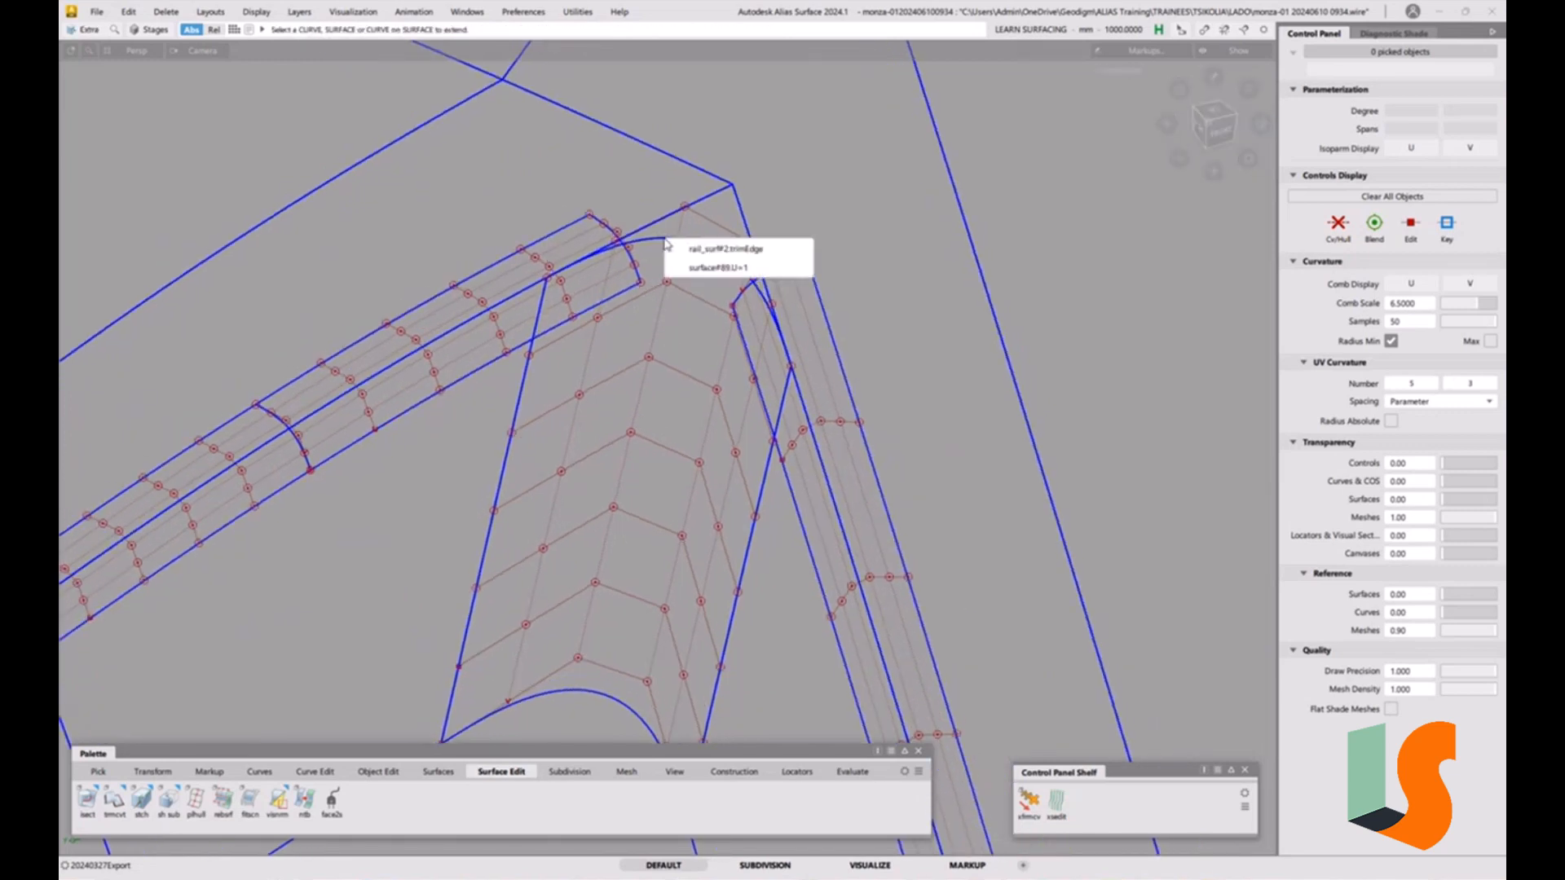
pyautogui.click(713, 267)
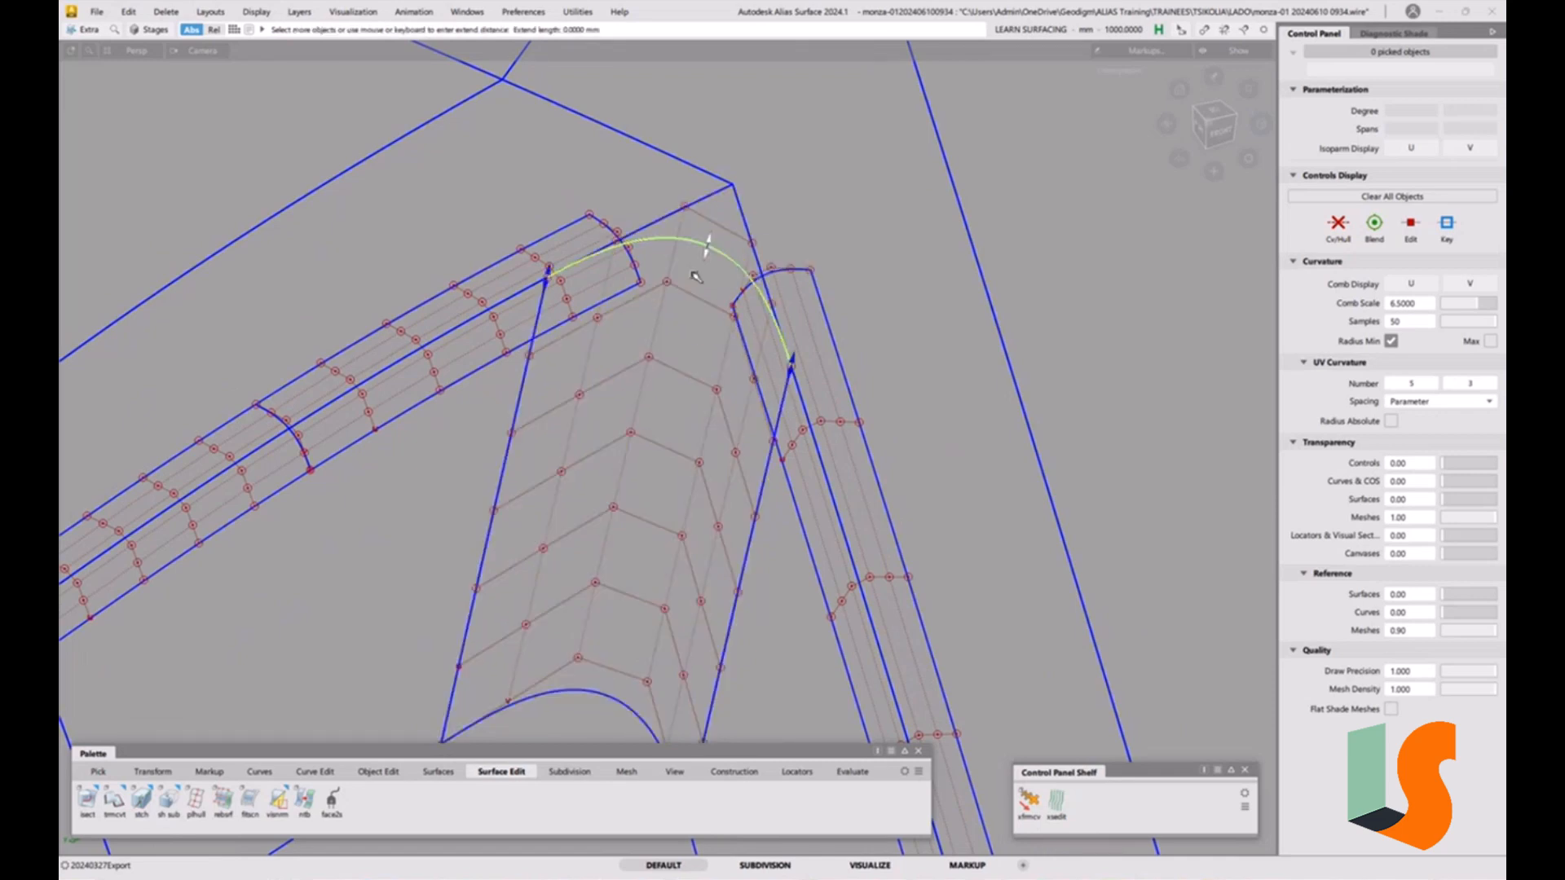
pyautogui.moveTo(701, 272); pyautogui.dragTo(694, 301)
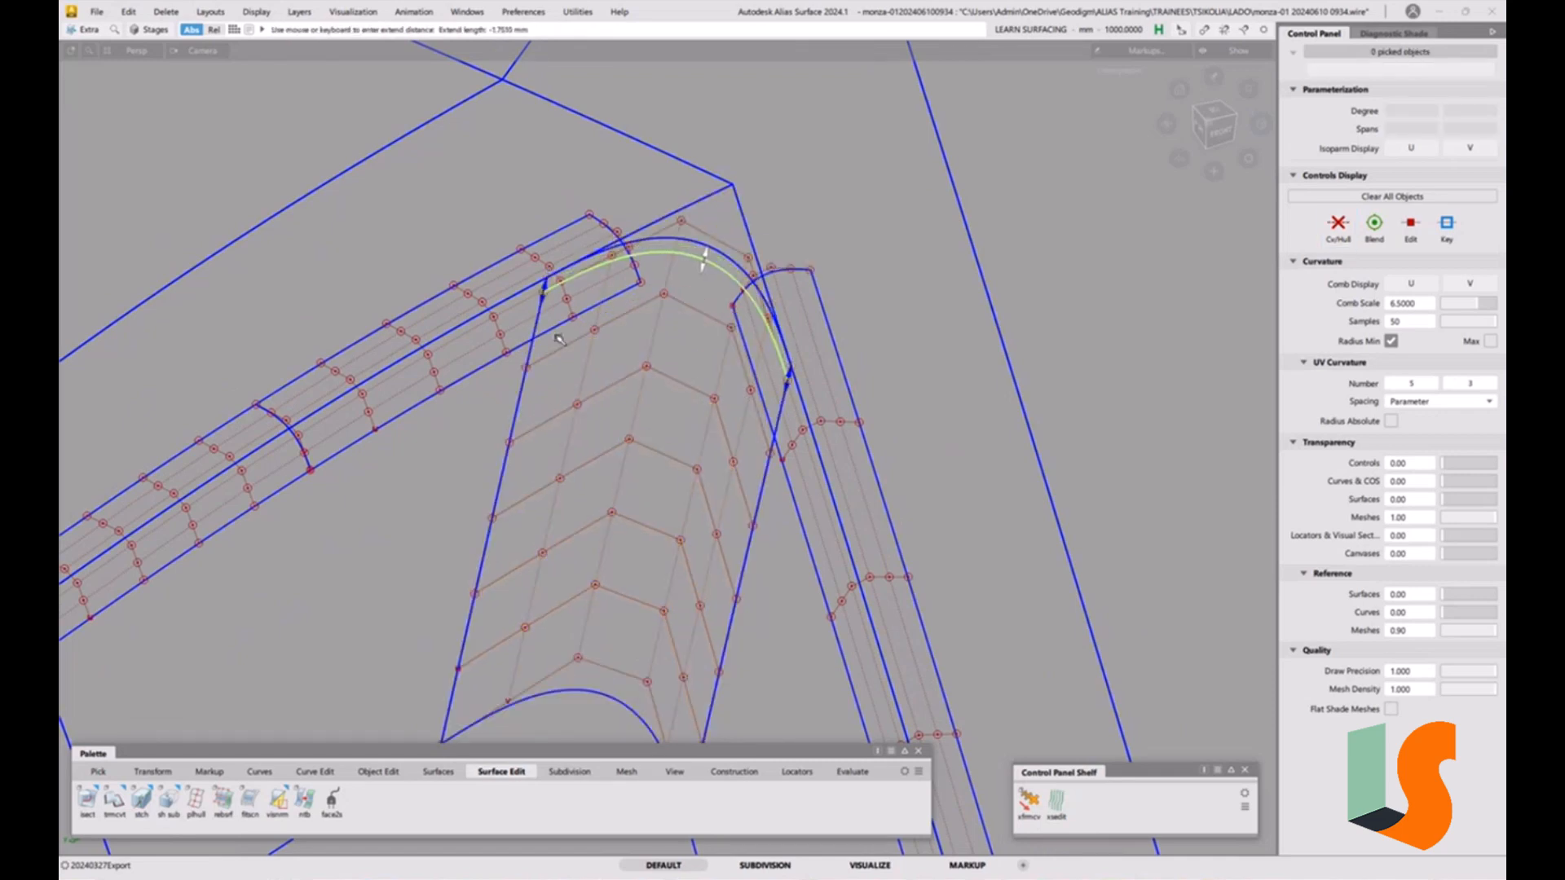
pyautogui.moveTo(519, 351); pyautogui.dragTo(540, 335)
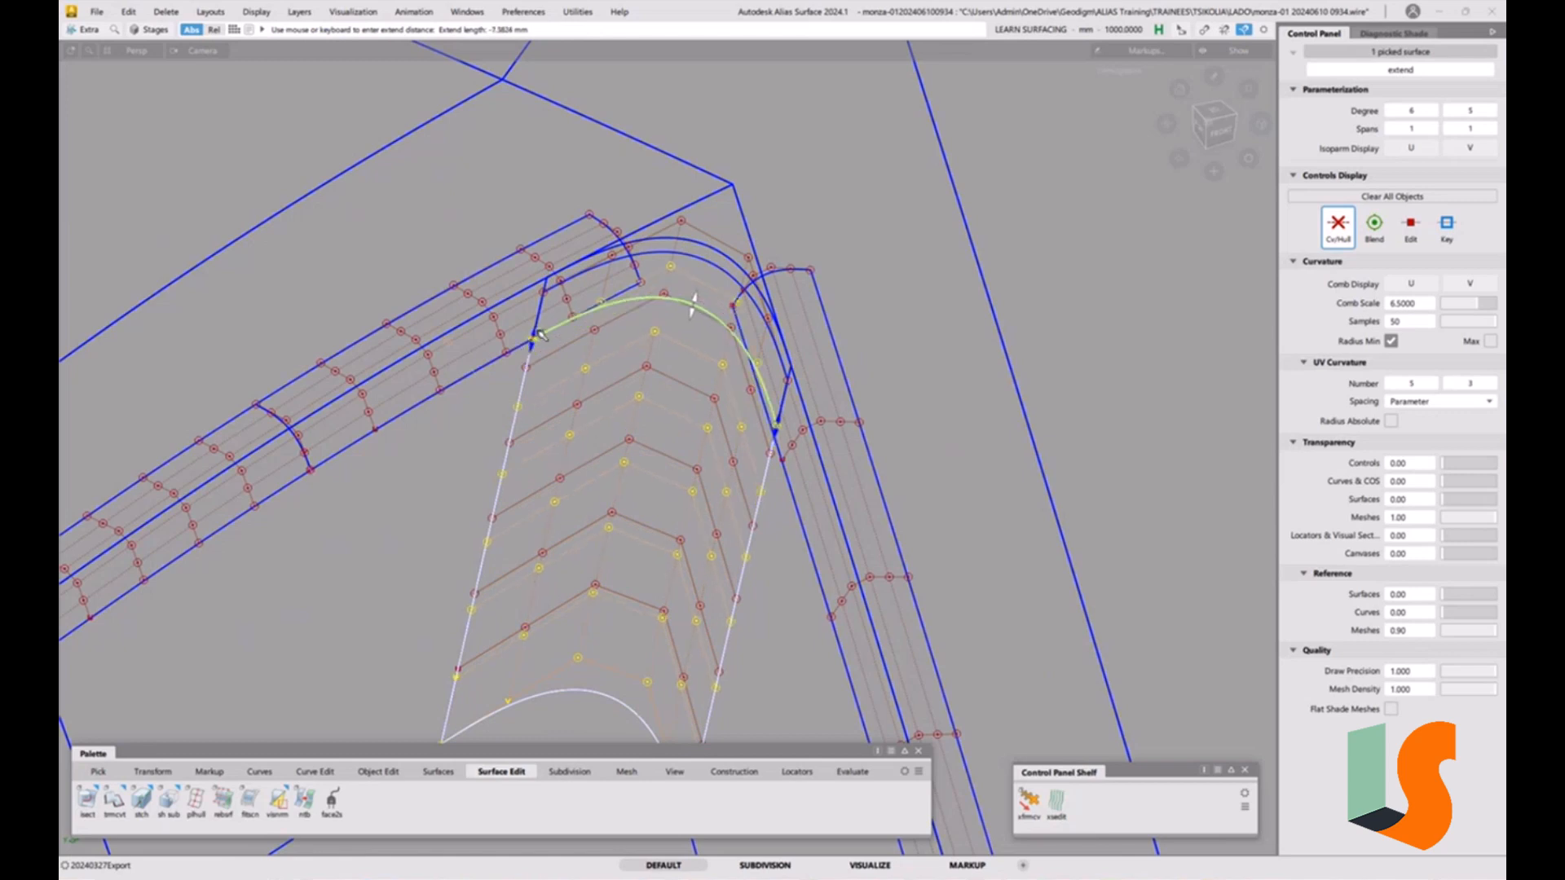
pyautogui.keyDown('alt'); pyautogui.keyDown('shift'); pyautogui.moveTo(681, 348); pyautogui.dragTo(918, 389); pyautogui.keyUp('shift'); pyautogui.keyUp('alt')
pyautogui.keyDown('alt'); pyautogui.keyDown('shift'); pyautogui.moveTo(919, 389); pyautogui.dragTo(909, 399, button='middle'); pyautogui.keyUp('shift'); pyautogui.keyUp('alt')
pyautogui.moveTo(879, 362); pyautogui.dragTo(882, 402)
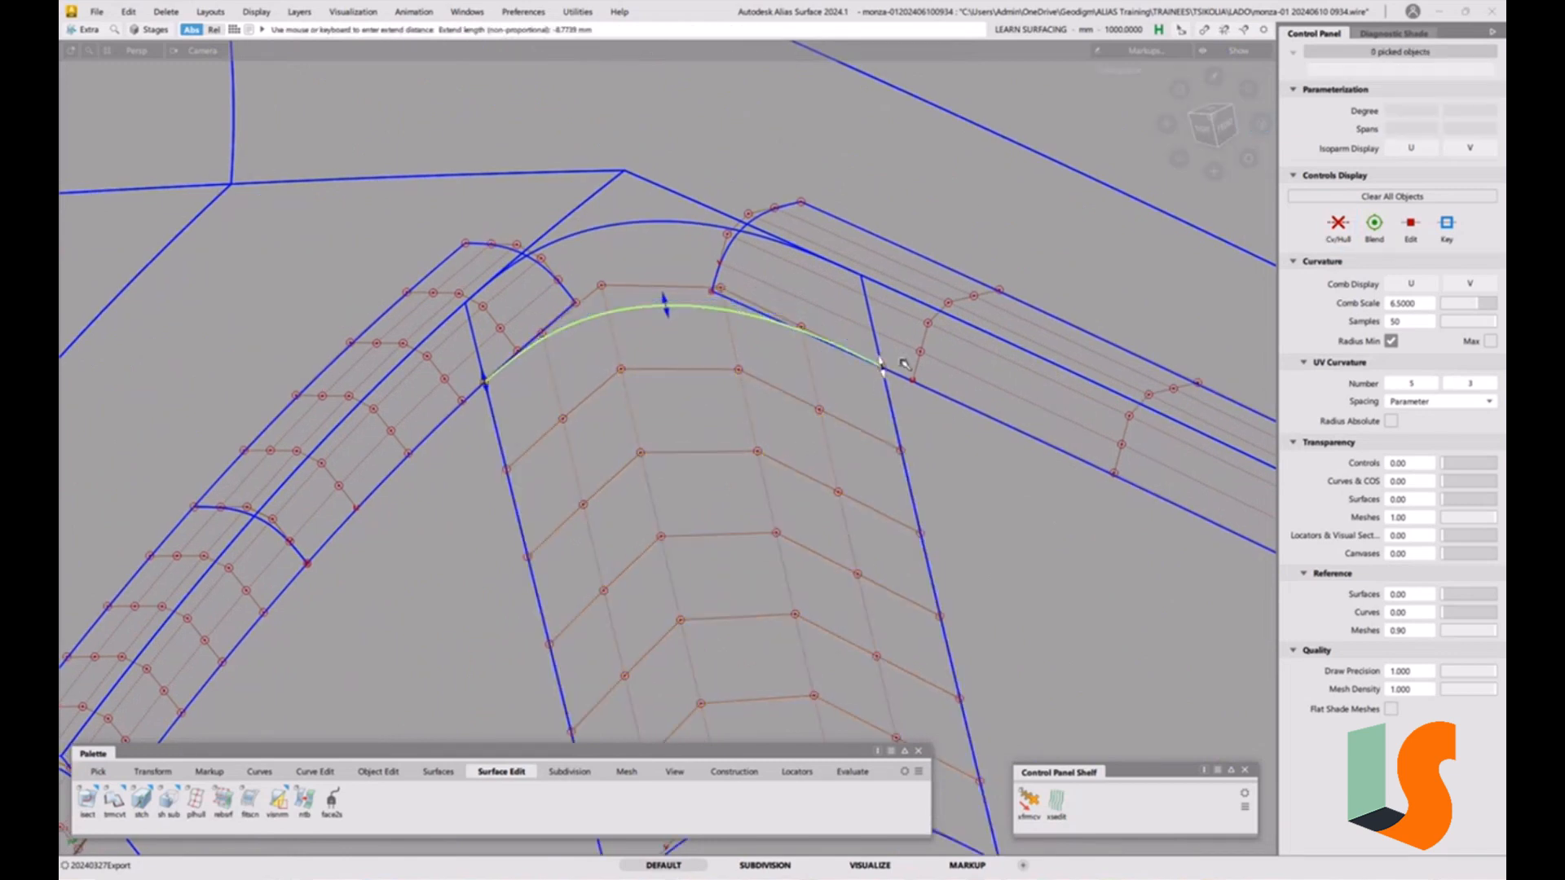
pyautogui.keyDown('alt'); pyautogui.keyDown('shift'); pyautogui.moveTo(970, 456); pyautogui.dragTo(857, 377); pyautogui.keyUp('shift'); pyautogui.keyUp('alt')
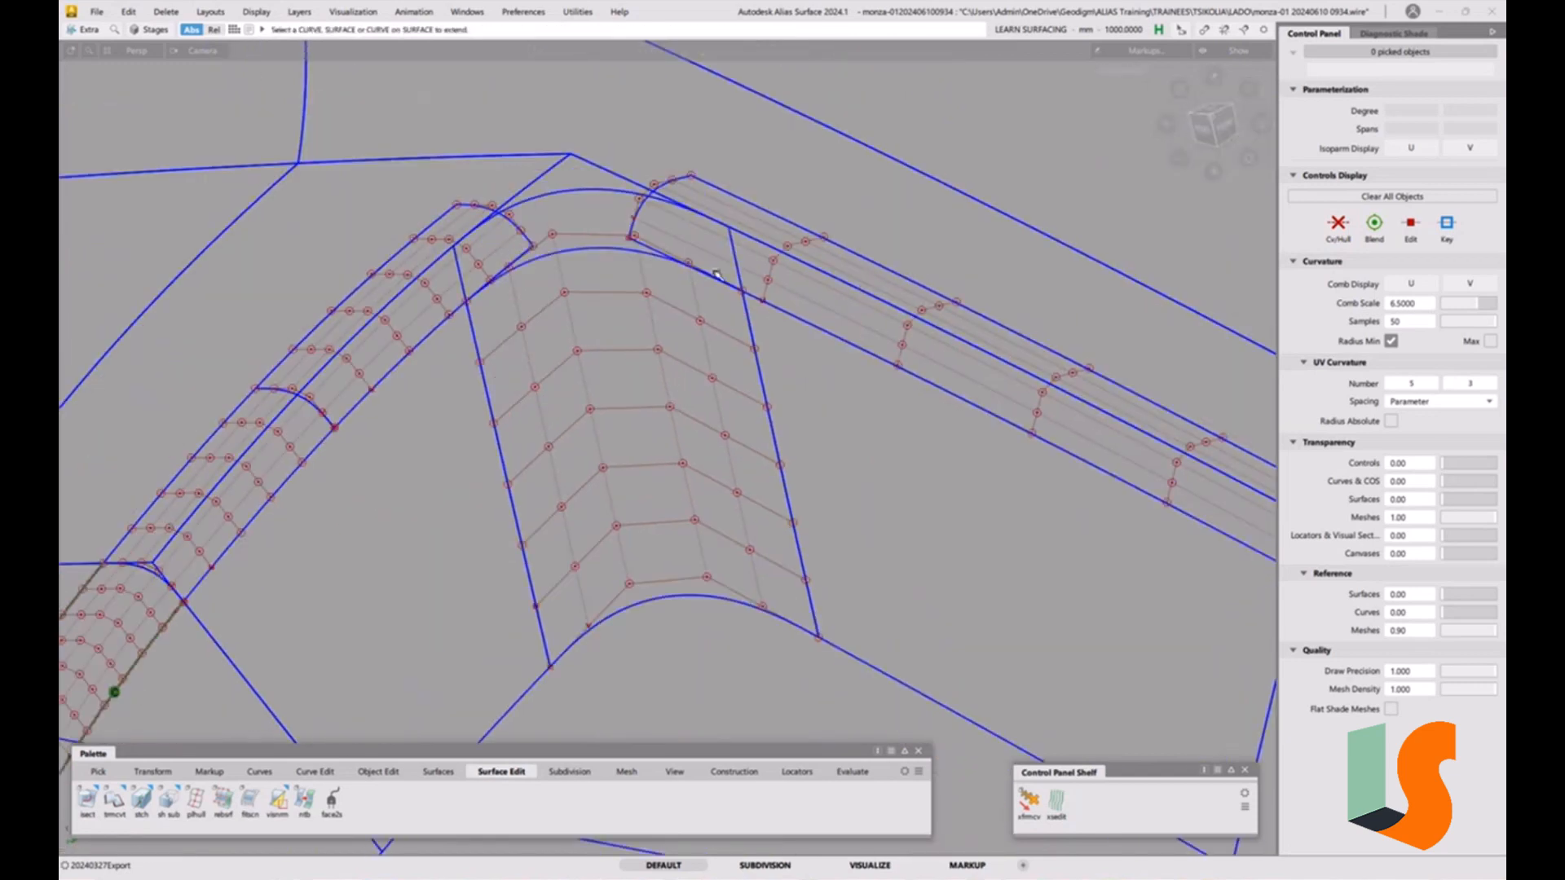
# Duplicate the curve along the corner patch's upper edge with no rebuild.
pyautogui.click(317, 771)
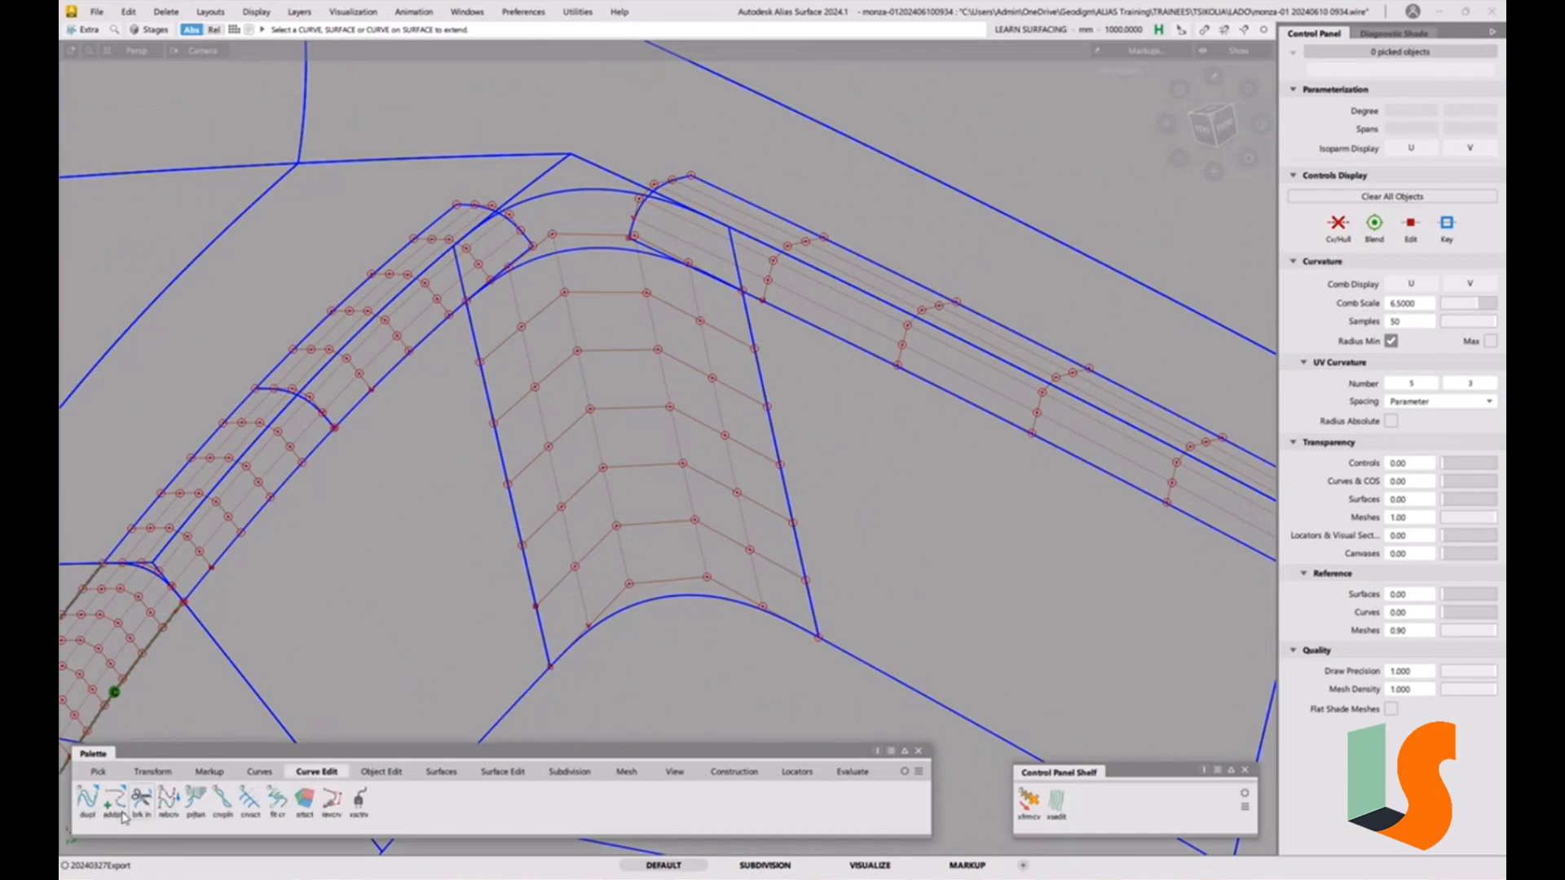
pyautogui.click(87, 799)
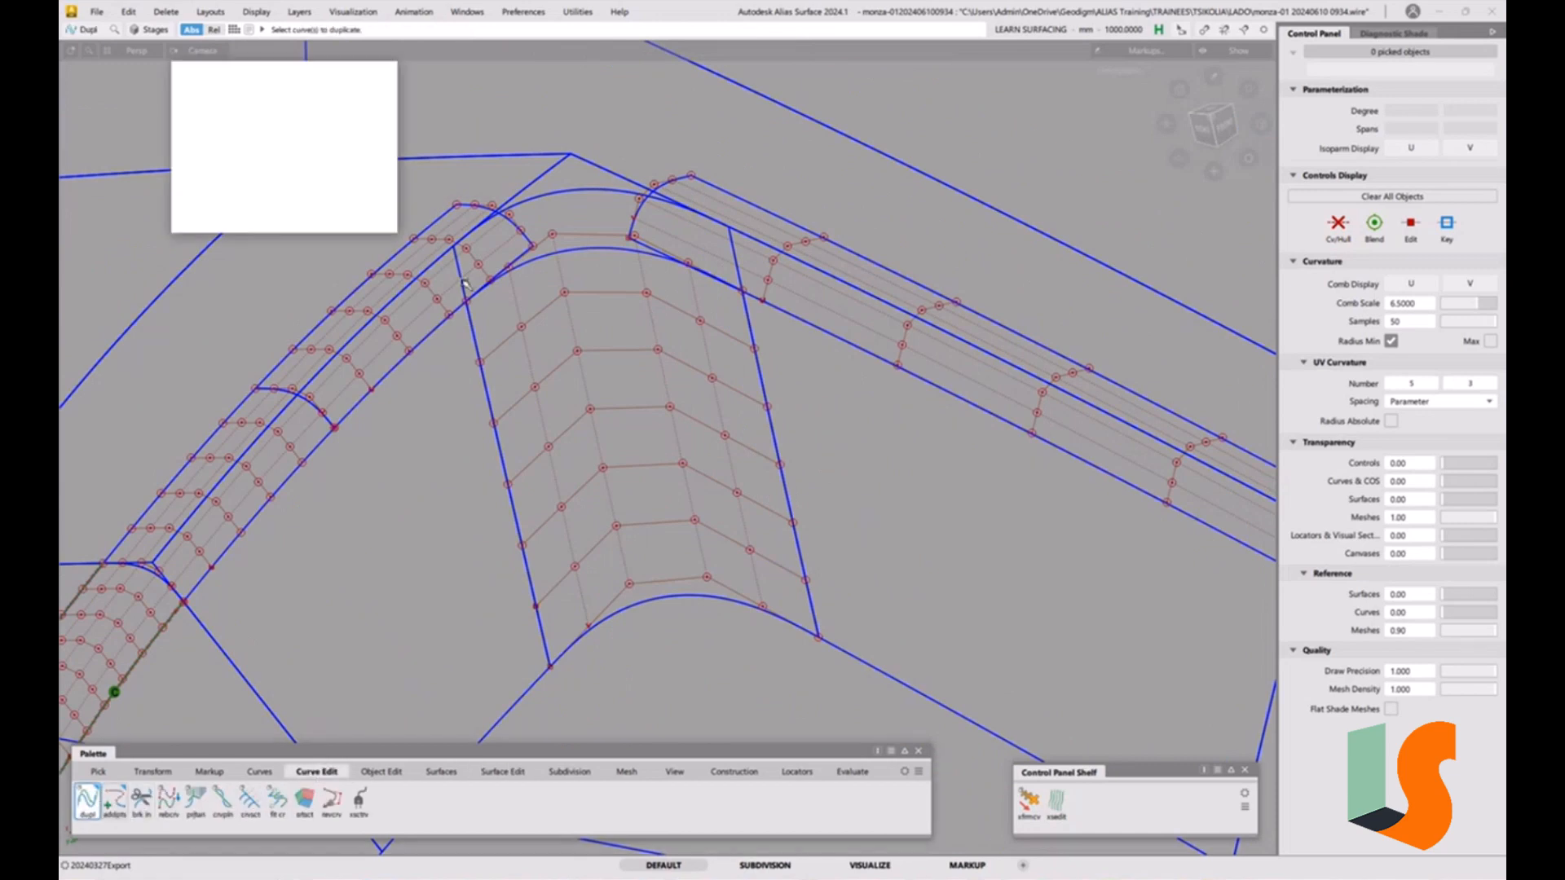
pyautogui.click(555, 260)
pyautogui.keyDown('alt'); pyautogui.keyDown('shift'); pyautogui.moveTo(599, 445); pyautogui.dragTo(610, 493); pyautogui.keyUp('shift'); pyautogui.keyUp('alt')
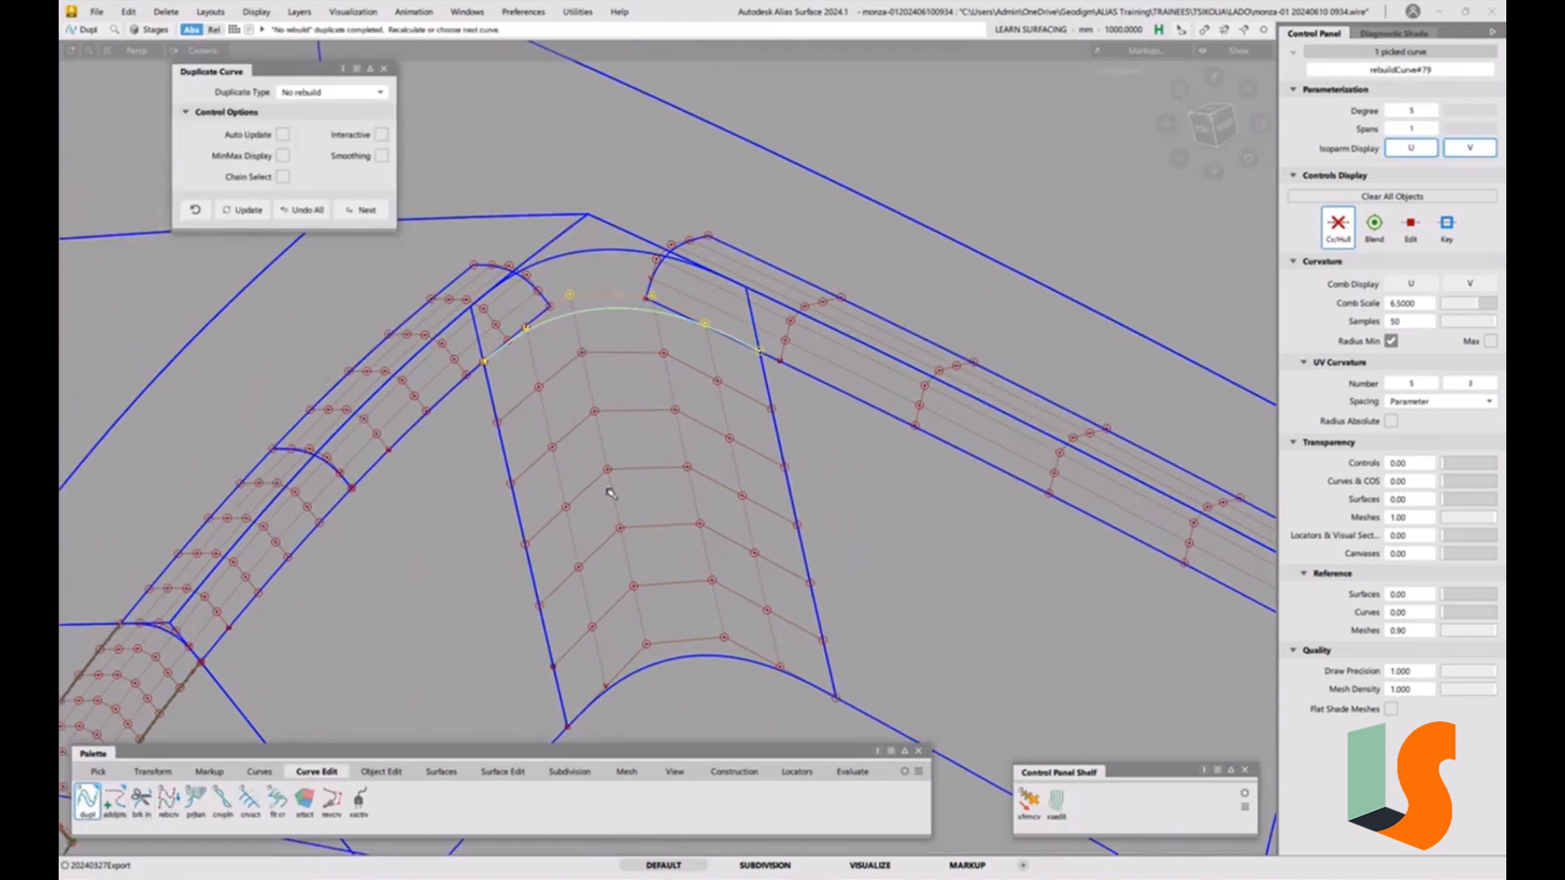
pyautogui.click(366, 607)
# Start a G2 Align, using the duplicated curve as input and the neighbouring fillet edge as master.
pyautogui.click(393, 772)
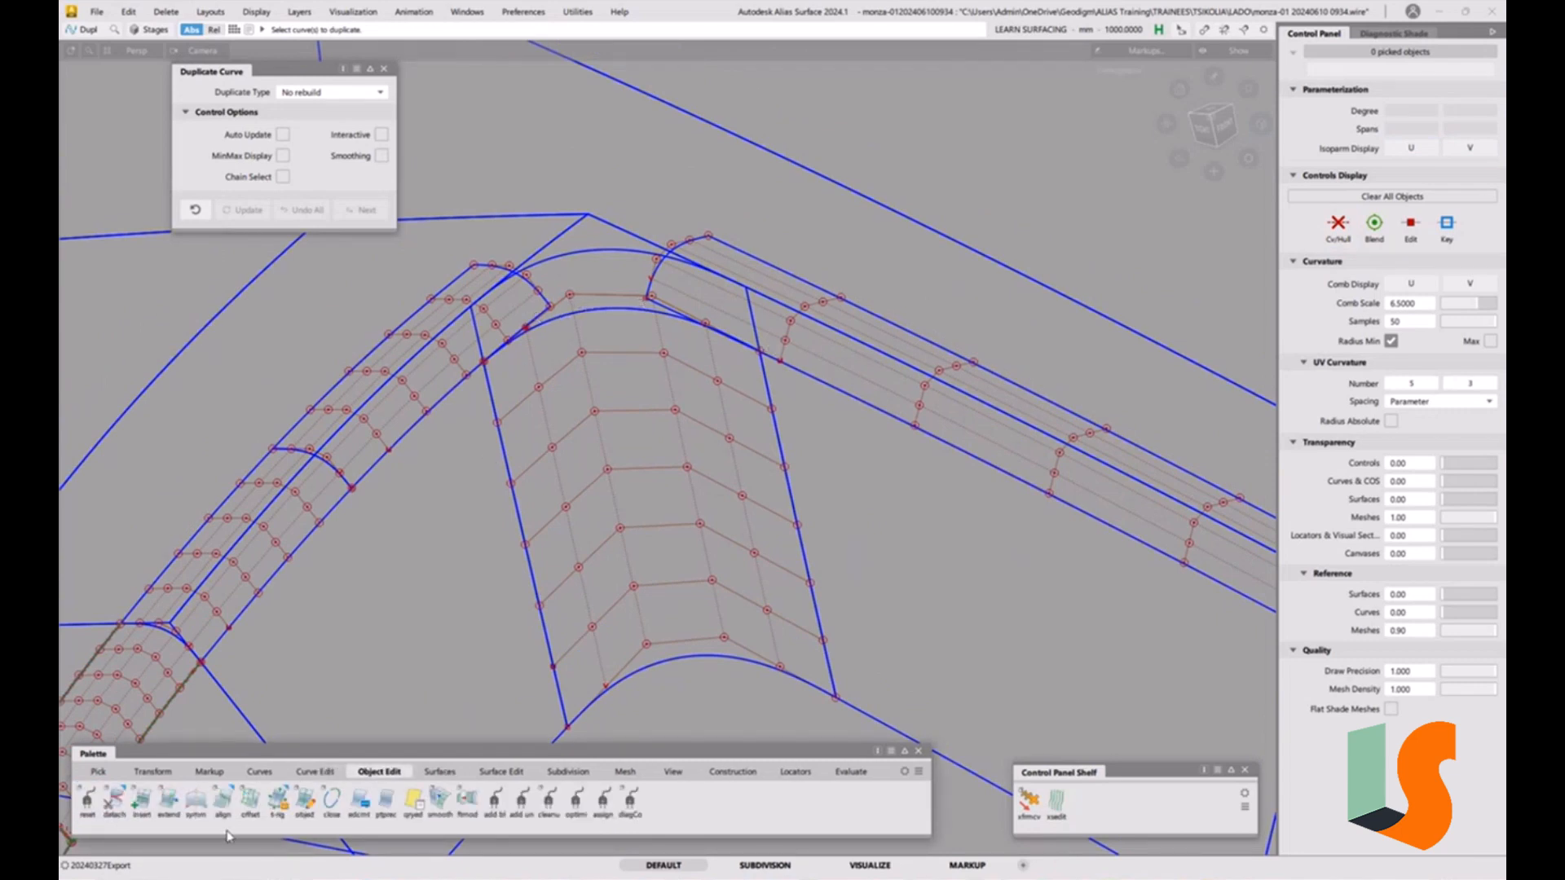
pyautogui.doubleClick(223, 799)
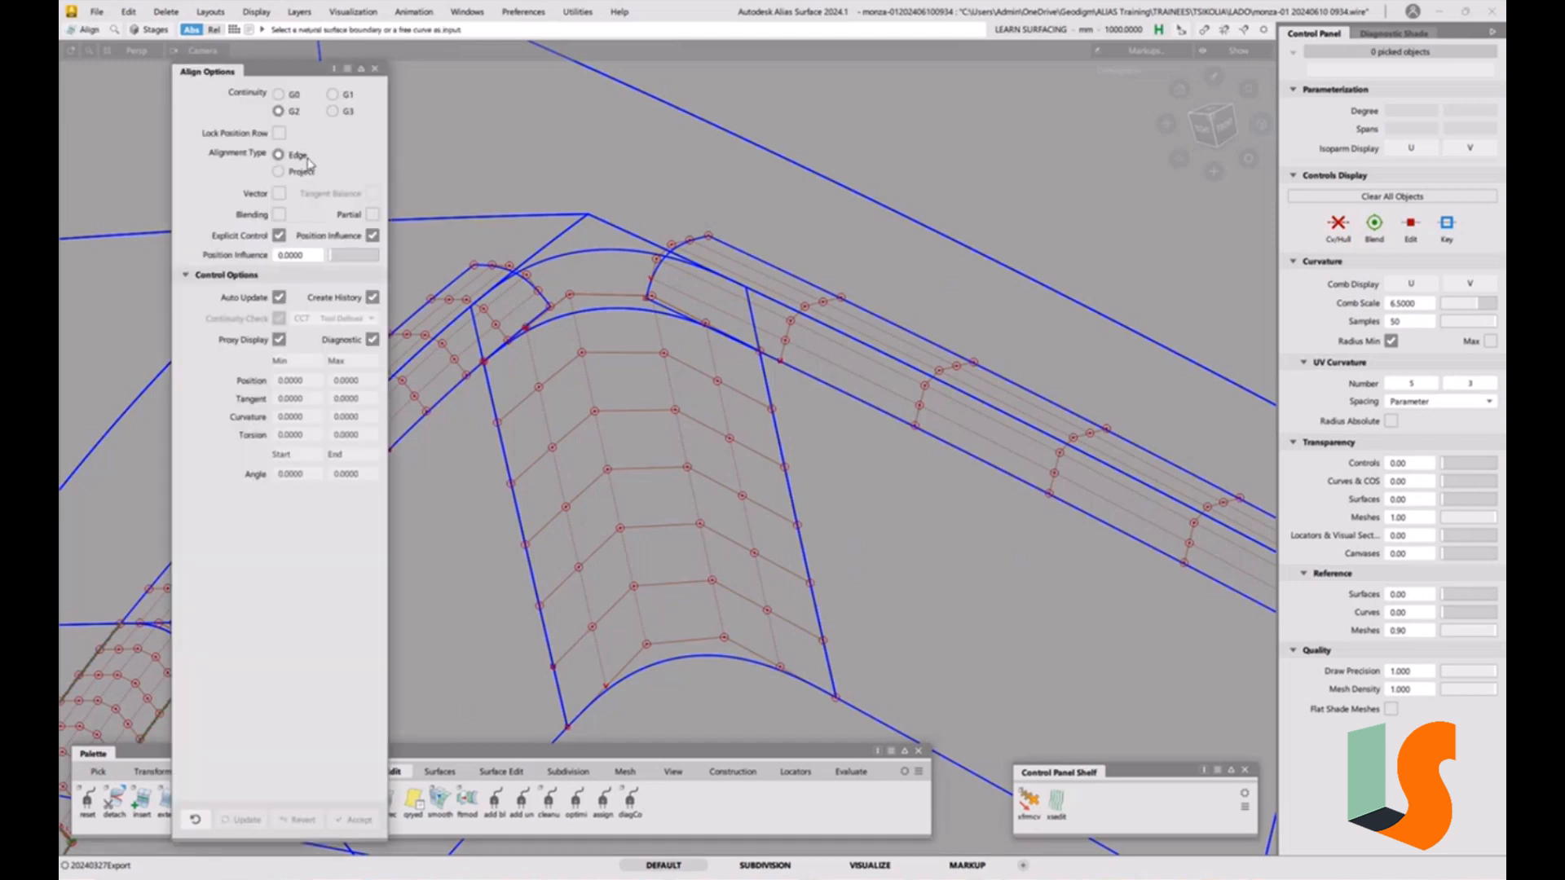
pyautogui.click(528, 335)
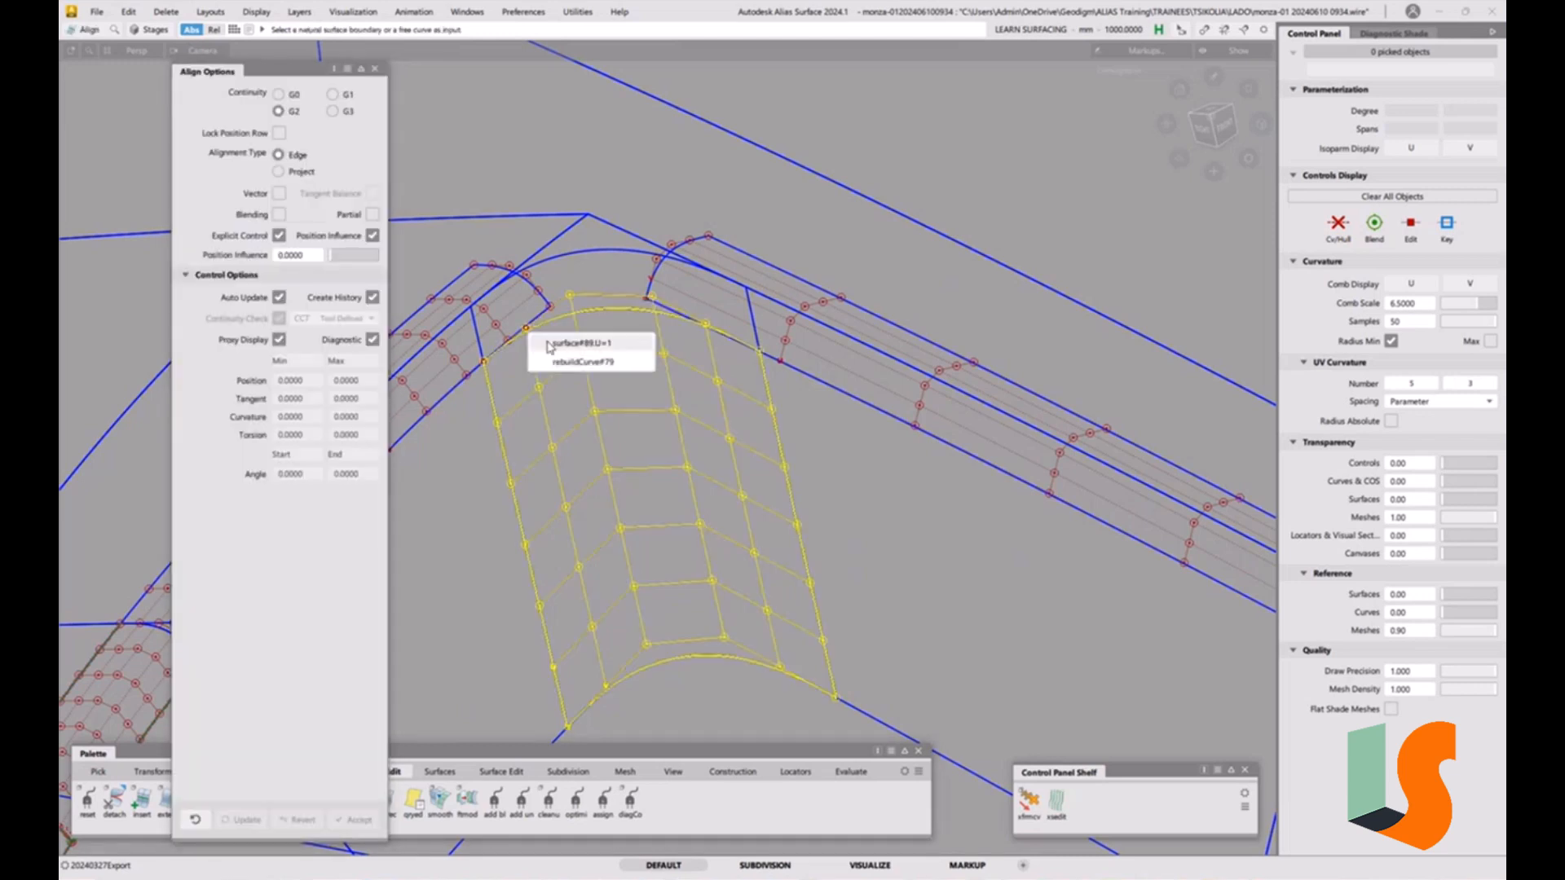
pyautogui.click(549, 363)
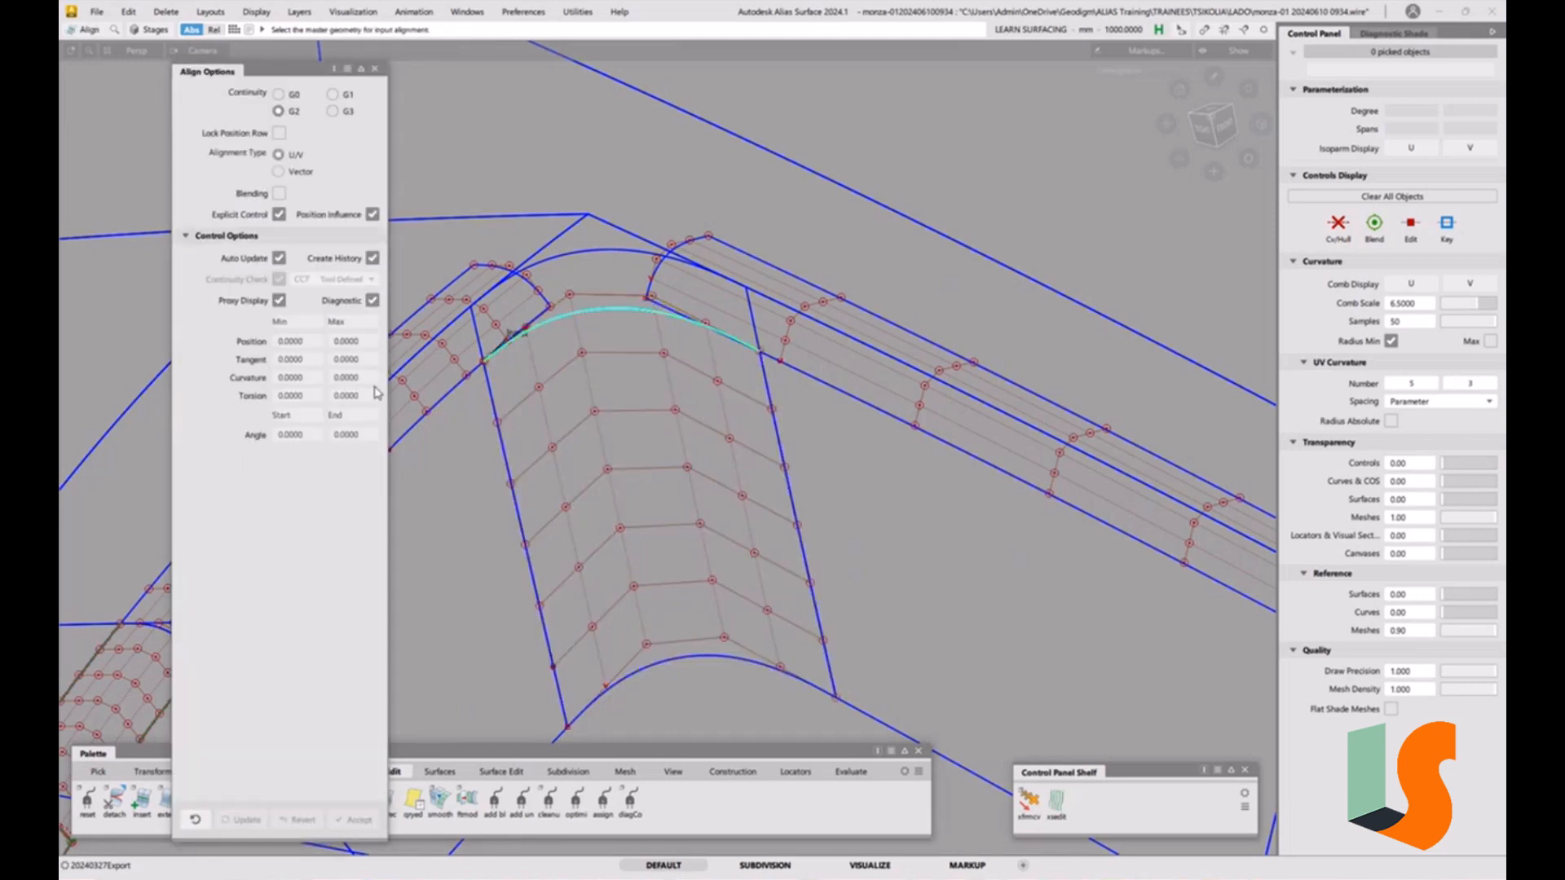
pyautogui.click(471, 373)
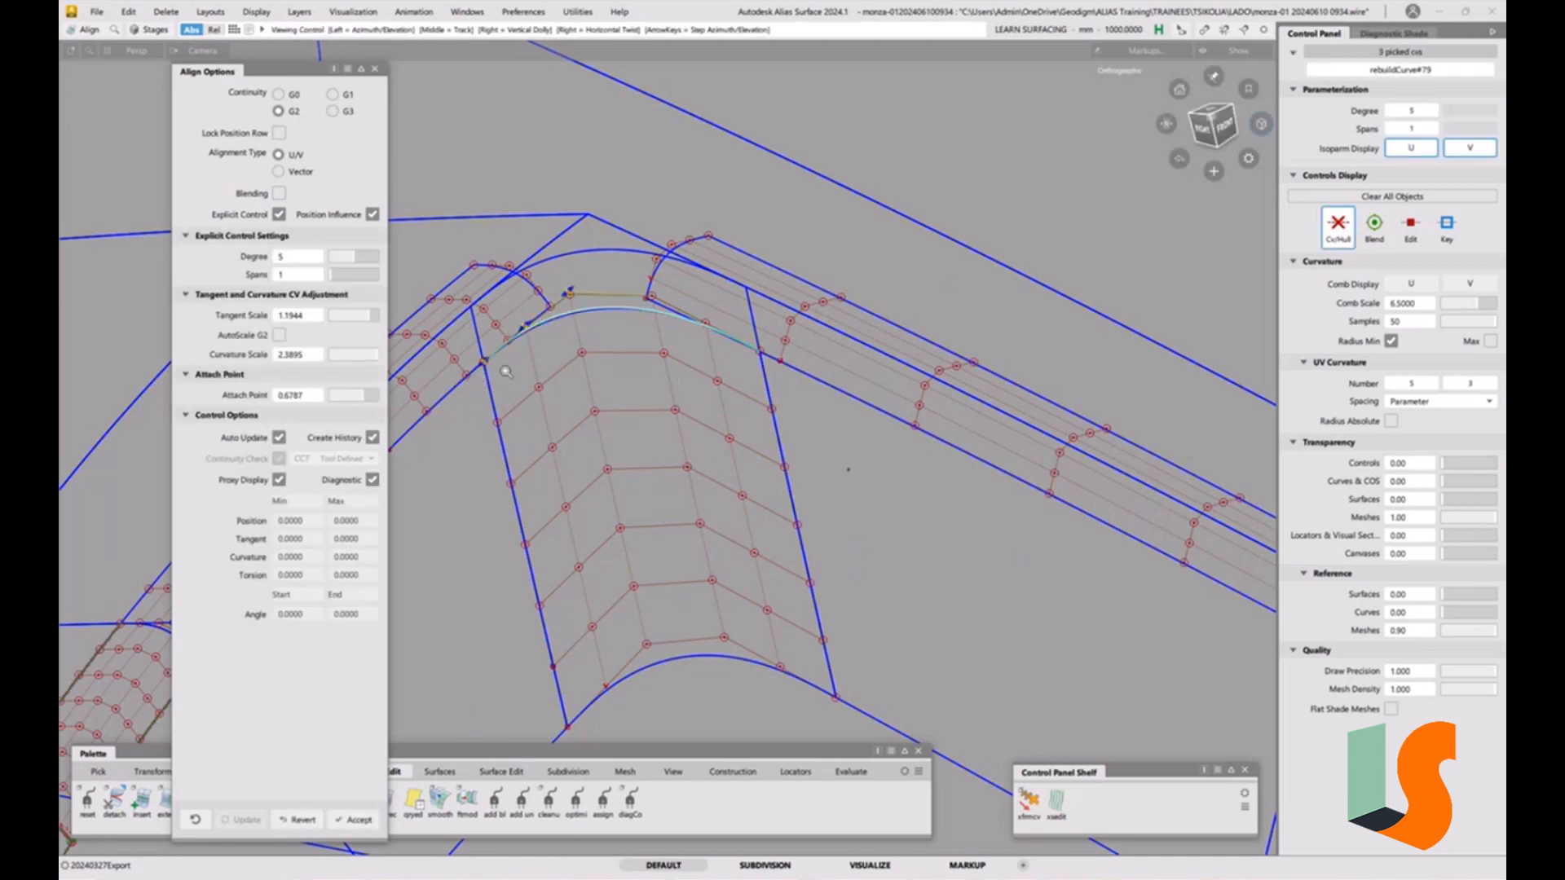
# Adjust the aligned curve's tangent scale to 1.2058 and curvature scale to 2.4138, then accept the alignment.
pyautogui.keyDown('alt'); pyautogui.keyDown('shift'); pyautogui.moveTo(506, 375); pyautogui.dragTo(604, 378, button='right'); pyautogui.keyUp('shift'); pyautogui.keyUp('alt')
pyautogui.keyDown('alt'); pyautogui.keyDown('shift'); pyautogui.moveTo(604, 378); pyautogui.dragTo(711, 416, button='middle'); pyautogui.keyUp('shift'); pyautogui.keyUp('alt')
pyautogui.keyDown('alt'); pyautogui.keyDown('shift'); pyautogui.moveTo(711, 416); pyautogui.dragTo(706, 370, button='right'); pyautogui.keyUp('shift'); pyautogui.keyUp('alt')
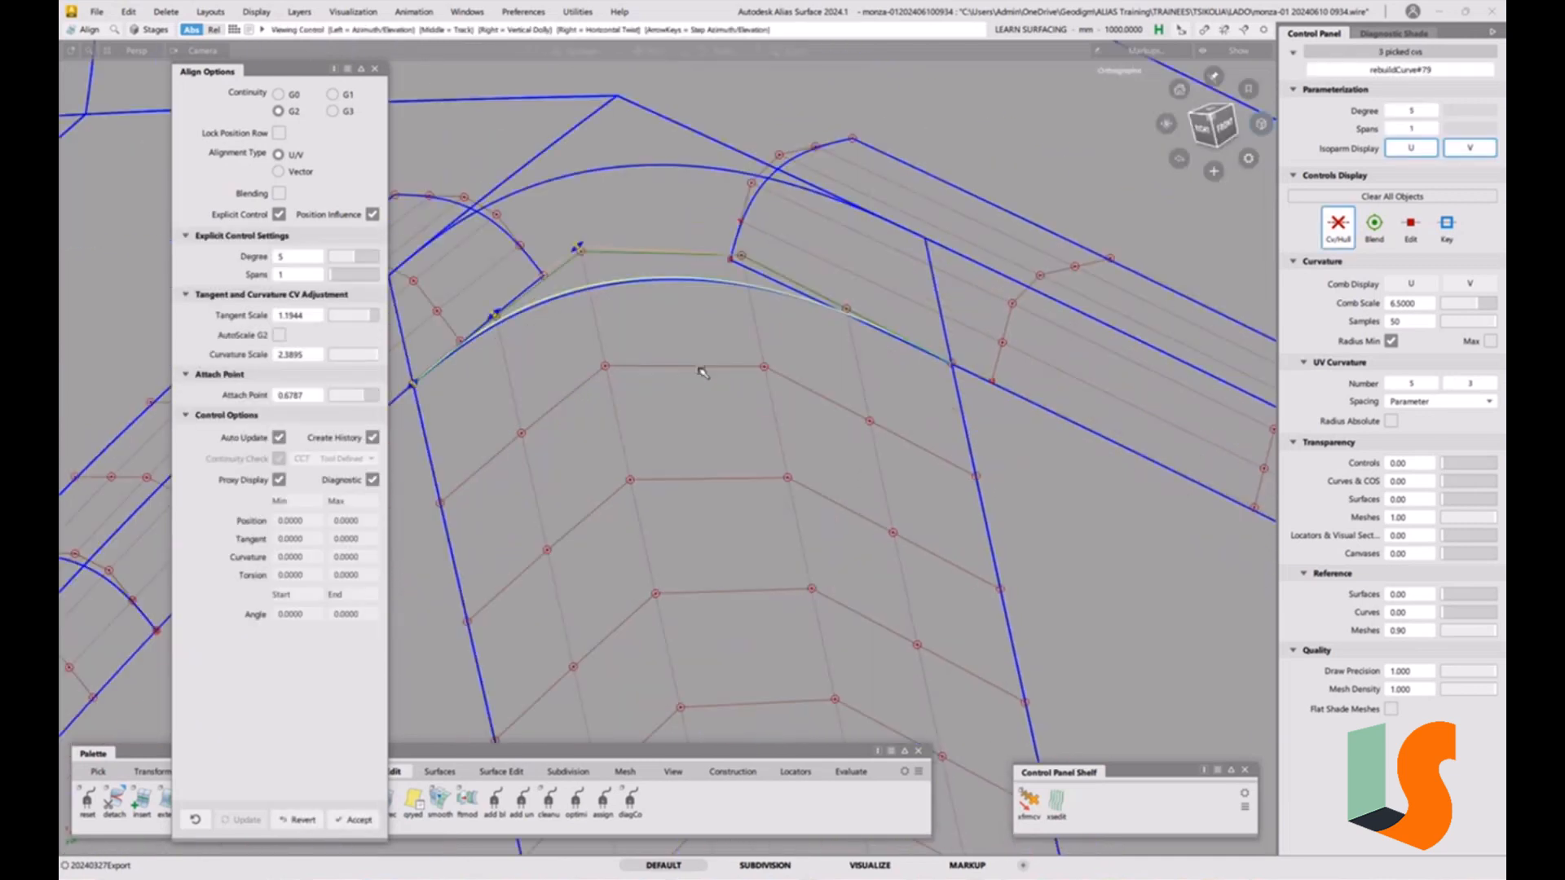
pyautogui.keyDown('alt'); pyautogui.keyDown('shift'); pyautogui.moveTo(706, 370); pyautogui.dragTo(754, 352, button='middle'); pyautogui.keyUp('shift'); pyautogui.keyUp('alt')
pyautogui.keyDown('alt'); pyautogui.keyDown('shift'); pyautogui.moveTo(803, 350); pyautogui.dragTo(755, 359); pyautogui.keyUp('shift'); pyautogui.keyUp('alt')
pyautogui.keyDown('alt'); pyautogui.keyDown('shift'); pyautogui.moveTo(755, 358); pyautogui.dragTo(789, 307, button='right'); pyautogui.keyUp('shift'); pyautogui.keyUp('alt')
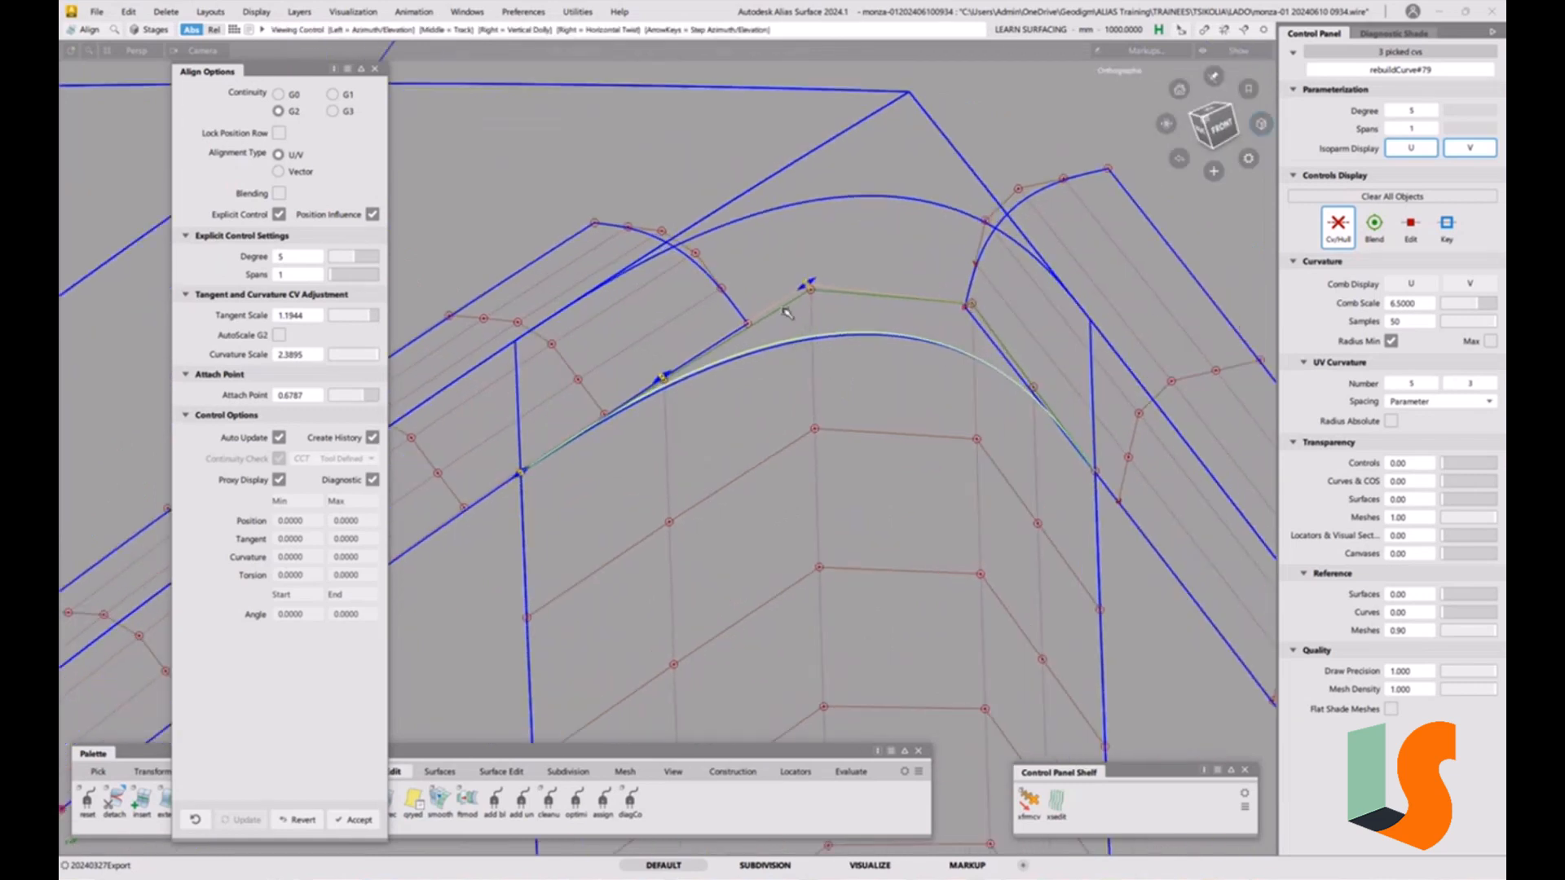
pyautogui.keyDown('alt'); pyautogui.keyDown('shift'); pyautogui.moveTo(789, 307); pyautogui.dragTo(814, 377, button='middle'); pyautogui.keyUp('shift'); pyautogui.keyUp('alt')
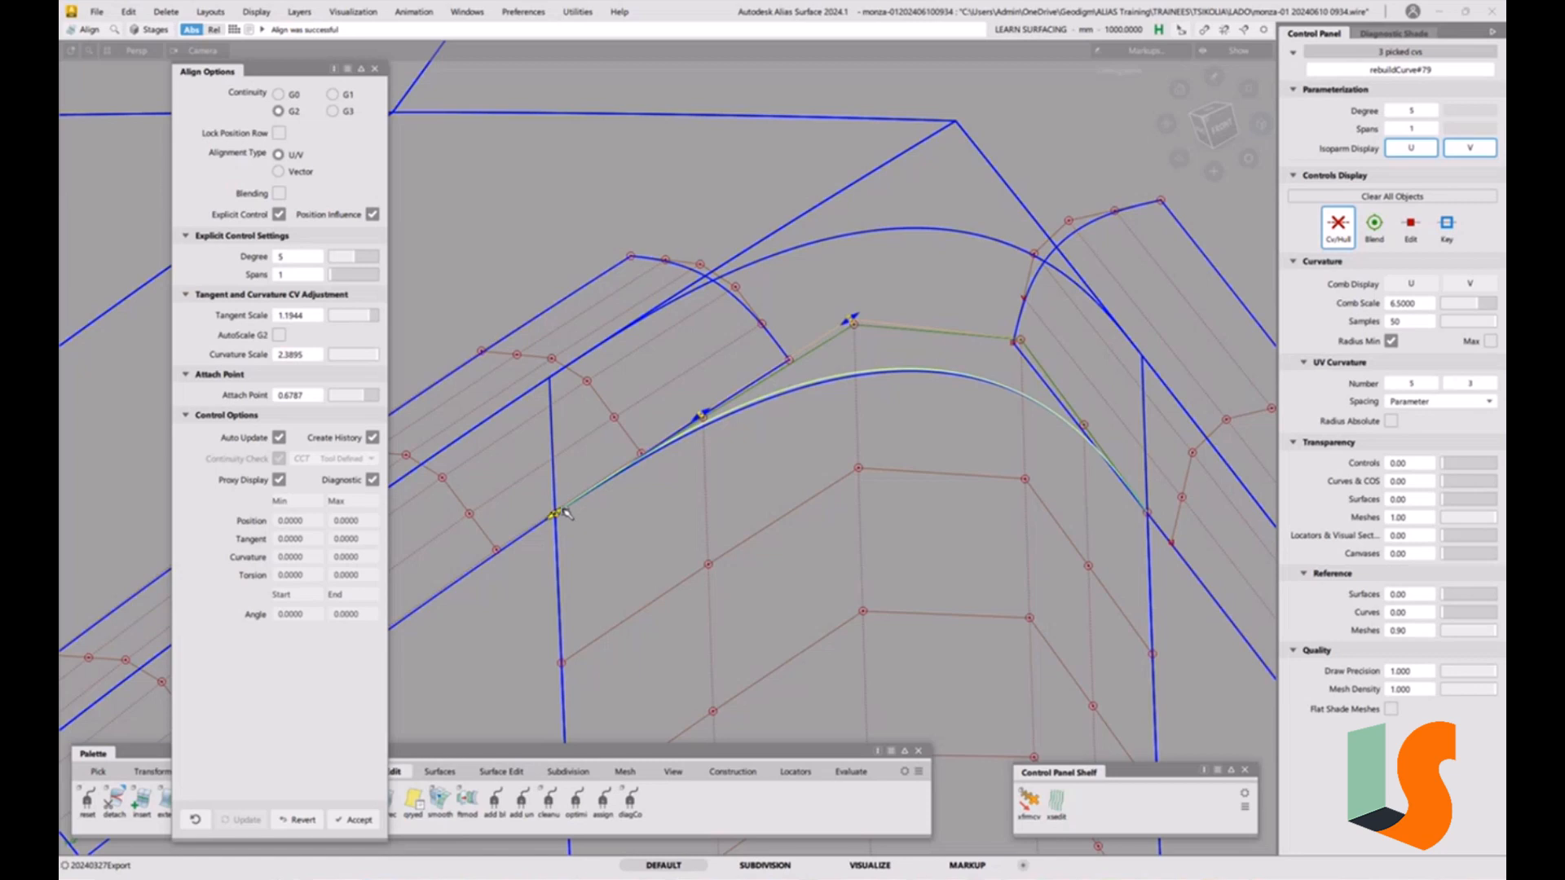
pyautogui.moveTo(560, 512); pyautogui.dragTo(580, 545)
pyautogui.keyDown('alt'); pyautogui.keyDown('shift'); pyautogui.moveTo(580, 545); pyautogui.dragTo(781, 462, button='right'); pyautogui.keyUp('shift'); pyautogui.keyUp('alt')
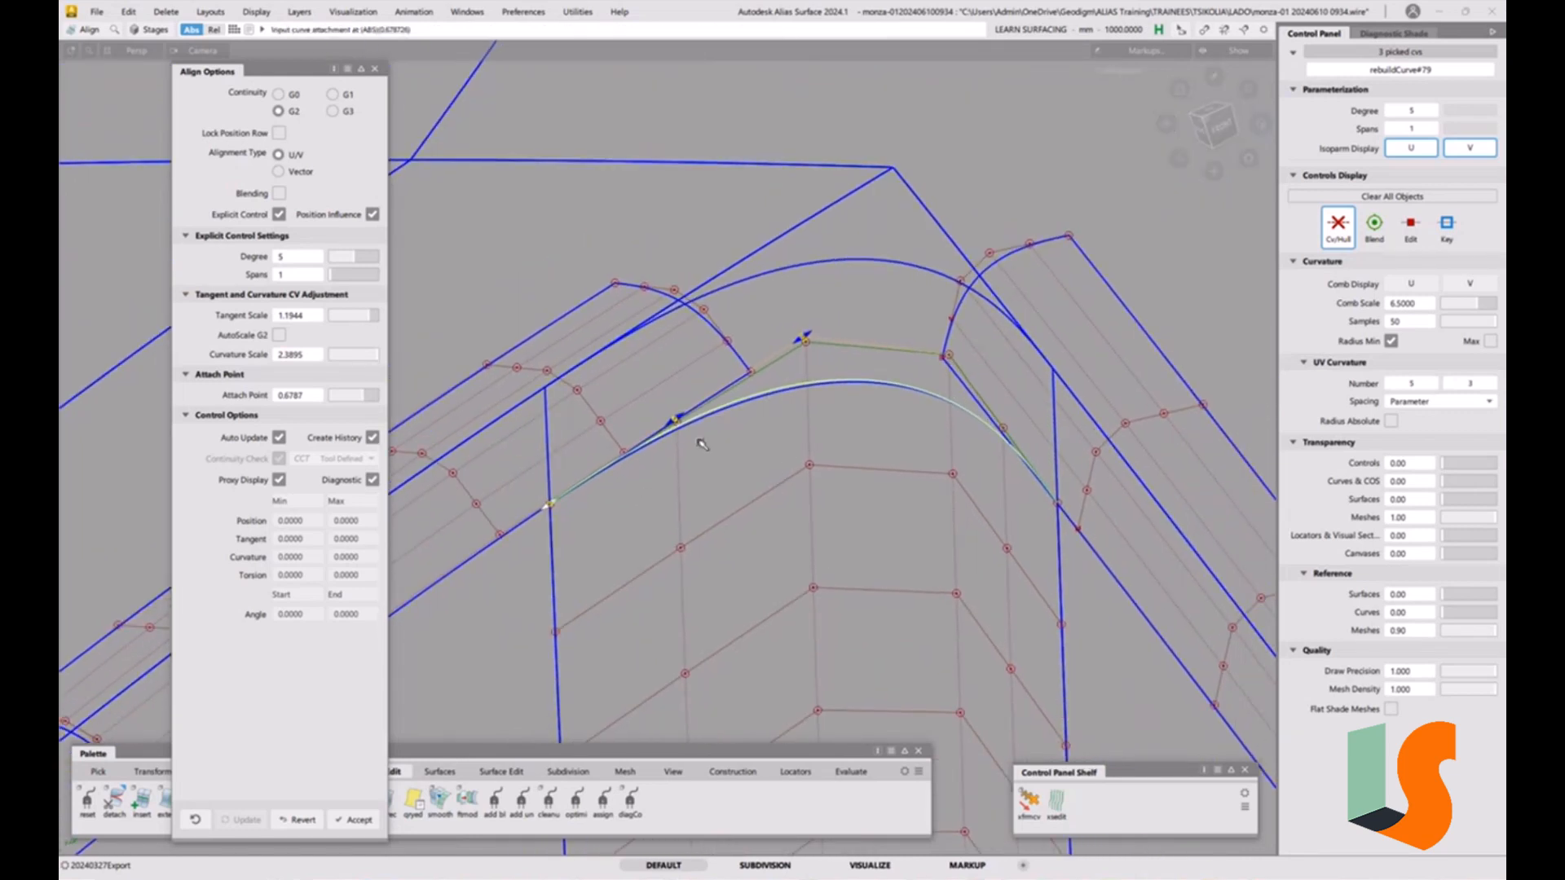
pyautogui.keyDown('alt'); pyautogui.keyDown('shift'); pyautogui.moveTo(731, 421); pyautogui.dragTo(677, 423, button='right'); pyautogui.keyUp('shift'); pyautogui.keyUp('alt')
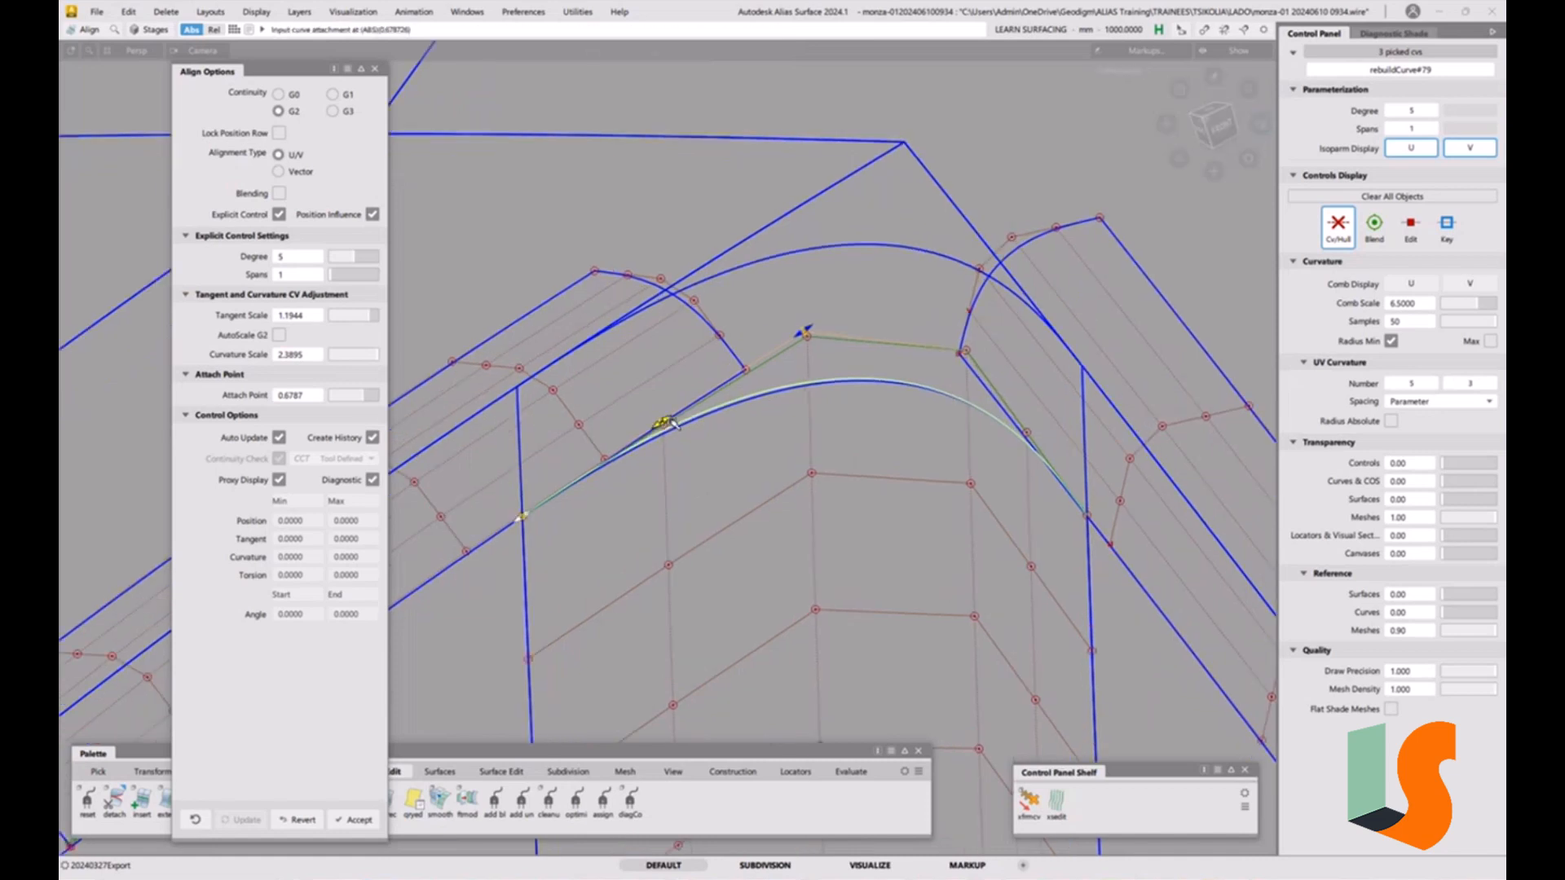
pyautogui.moveTo(672, 421); pyautogui.dragTo(673, 422)
pyautogui.moveTo(812, 331); pyautogui.dragTo(816, 330)
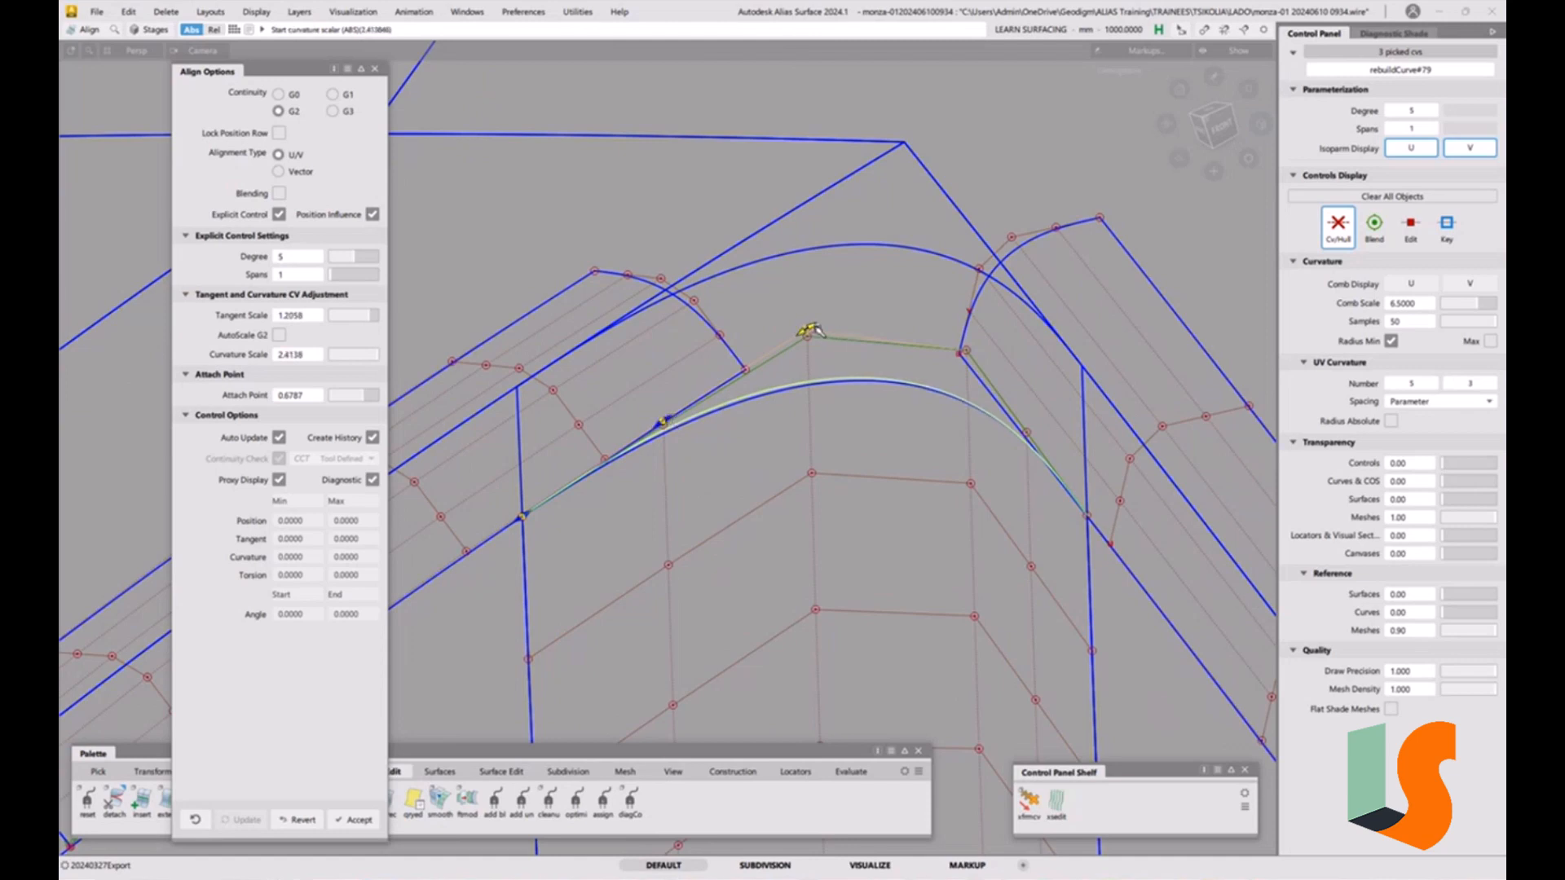
pyautogui.press('a')
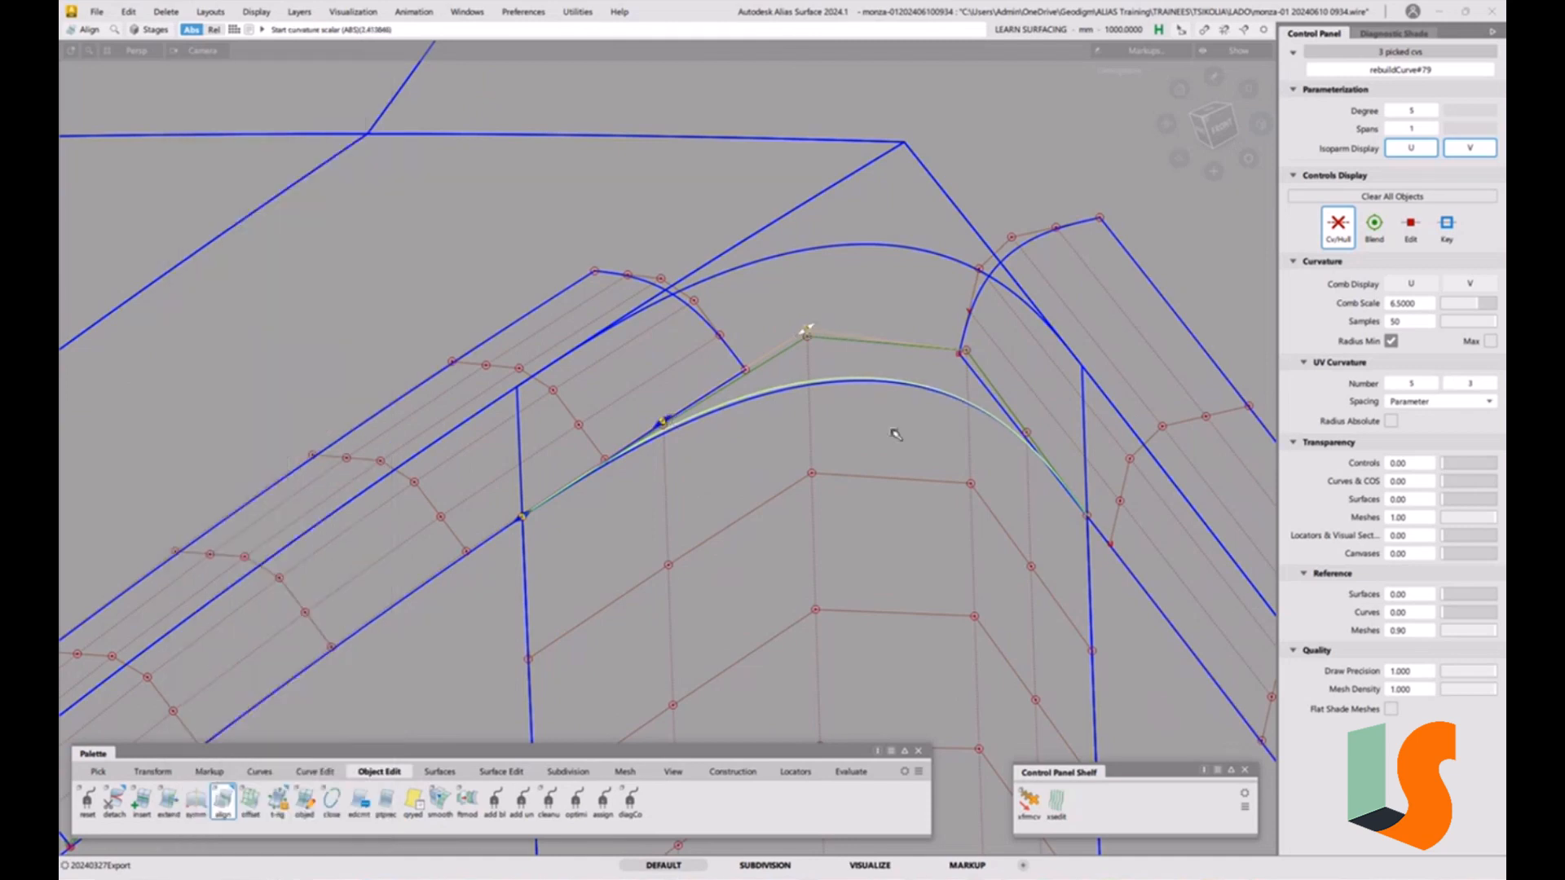
# Start a second G2 Align, aligning the duplicated curve's other end to the opposite fillet edge.
pyautogui.click(1074, 497)
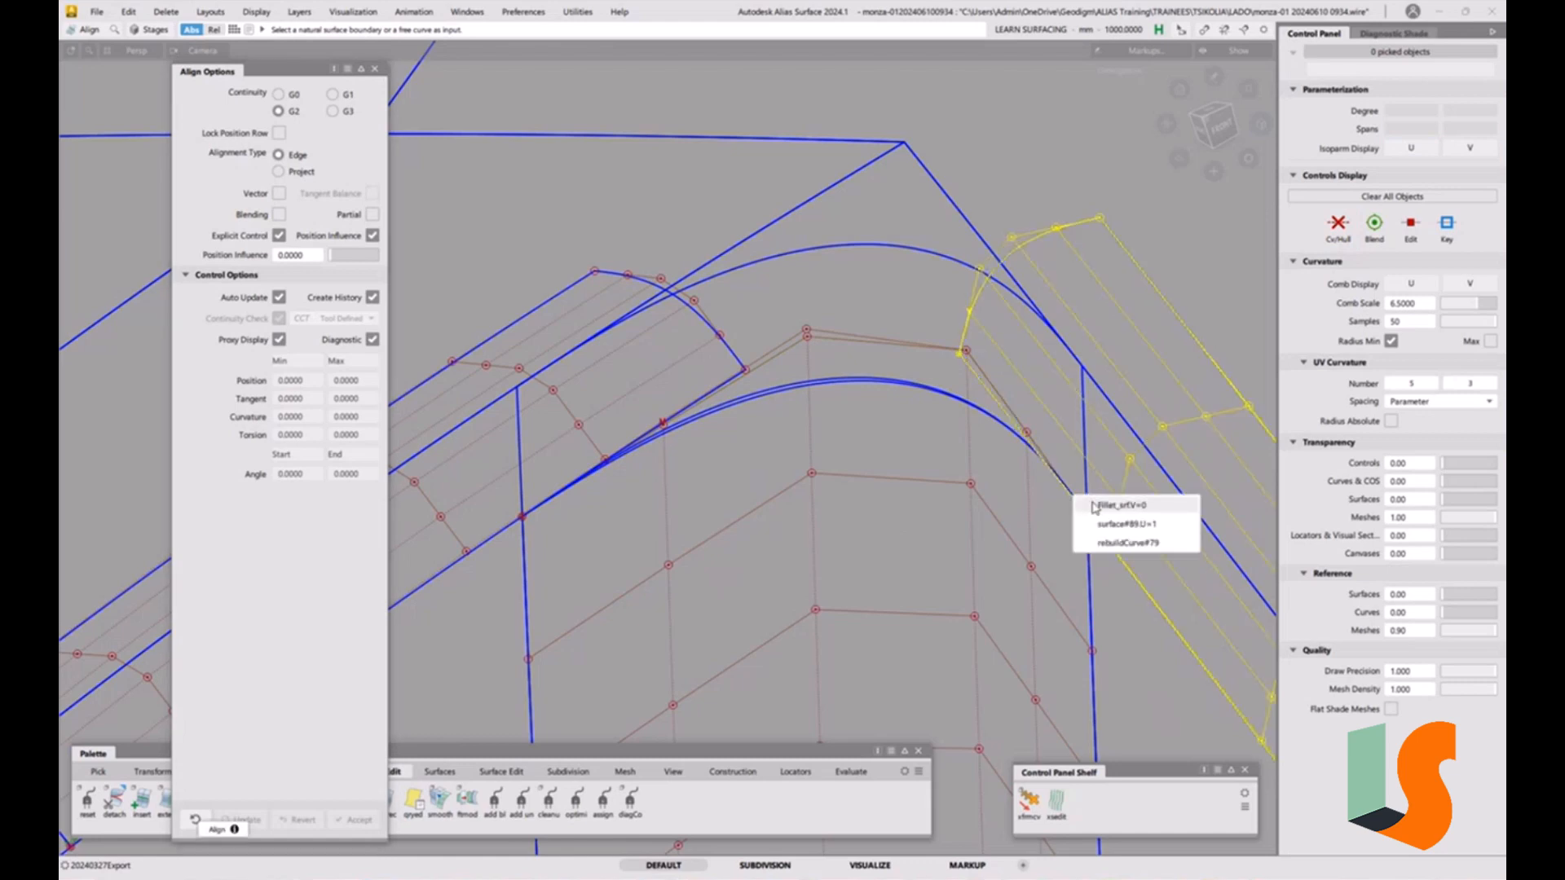
pyautogui.click(1113, 544)
pyautogui.click(1116, 552)
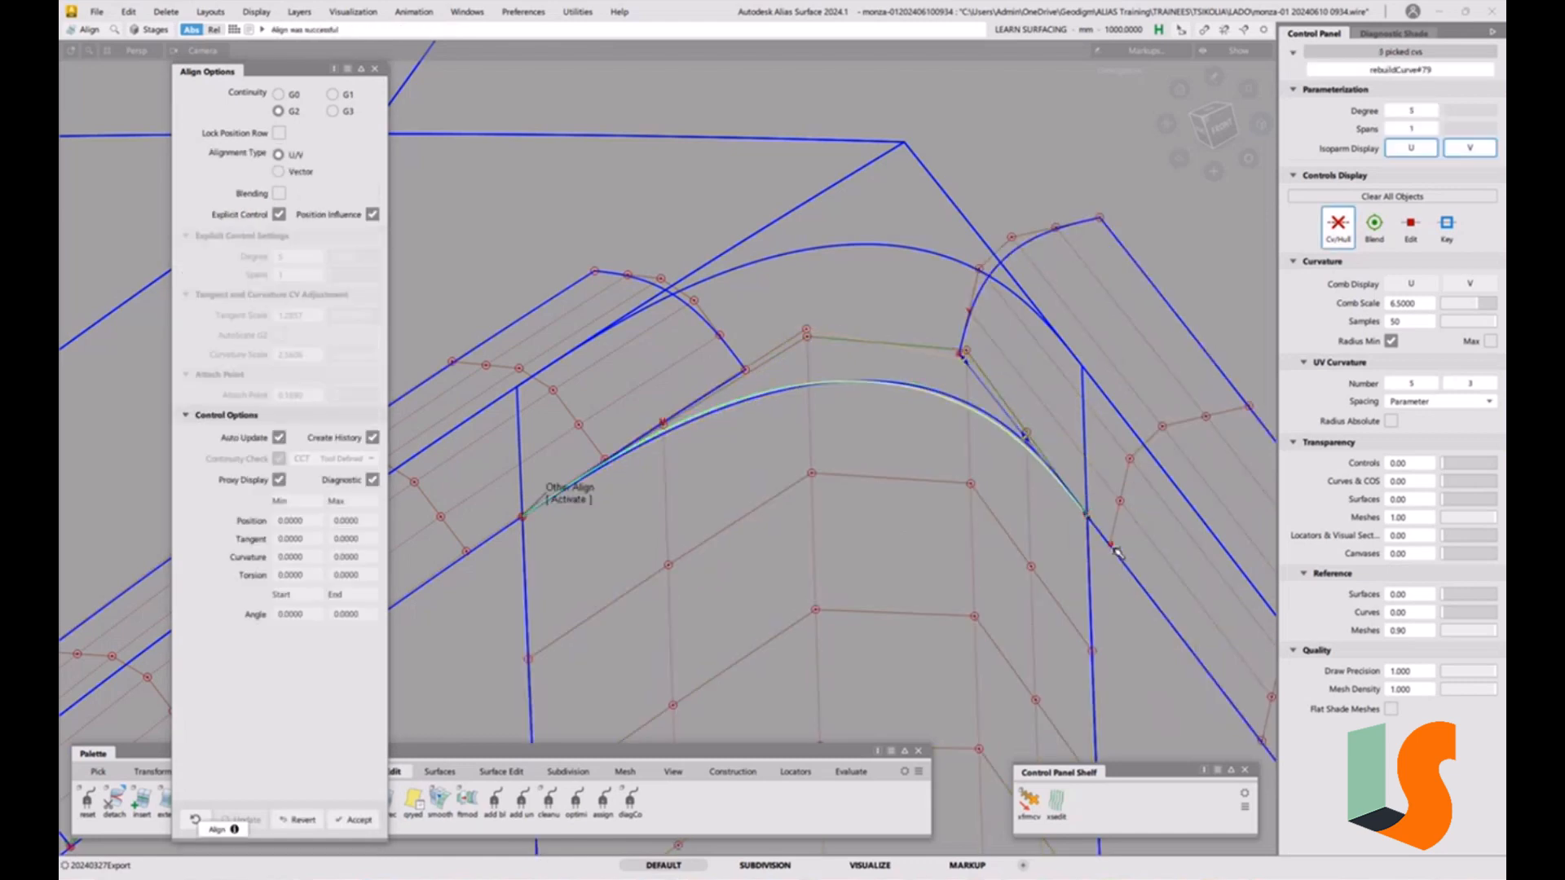
# Fine-tune the second alignment's attach point and its tangent and curvature scales on the aligned curve.
pyautogui.keyDown('alt'); pyautogui.keyDown('shift'); pyautogui.moveTo(1083, 466); pyautogui.dragTo(1113, 629); pyautogui.keyUp('shift'); pyautogui.keyUp('alt')
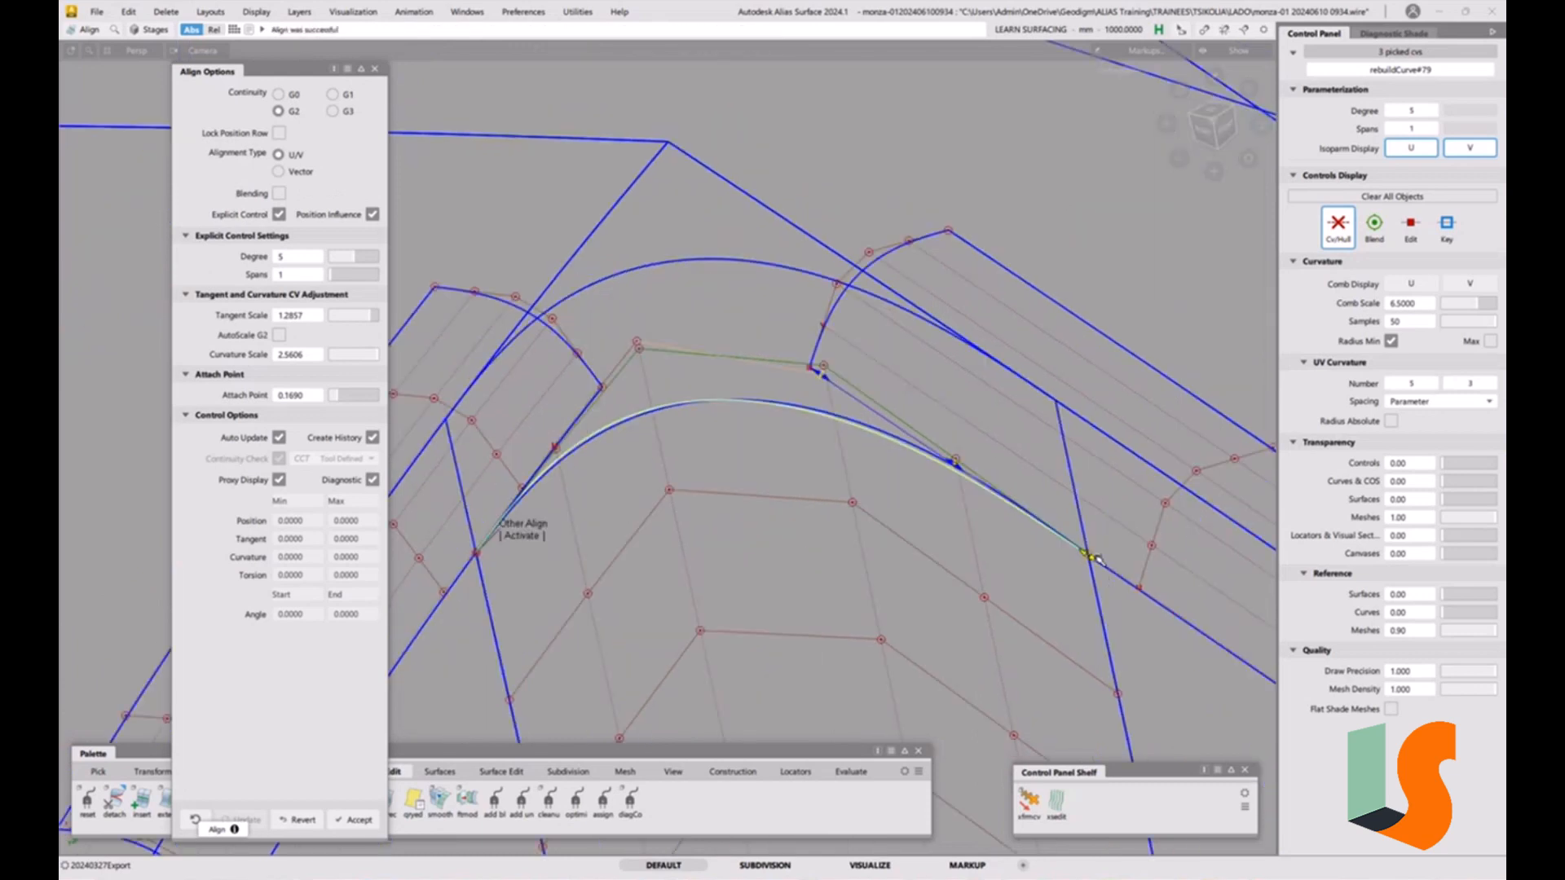
pyautogui.moveTo(1098, 561); pyautogui.dragTo(1103, 562)
pyautogui.keyDown('alt'); pyautogui.keyDown('shift'); pyautogui.moveTo(943, 517); pyautogui.dragTo(857, 534); pyautogui.keyUp('shift'); pyautogui.keyUp('alt')
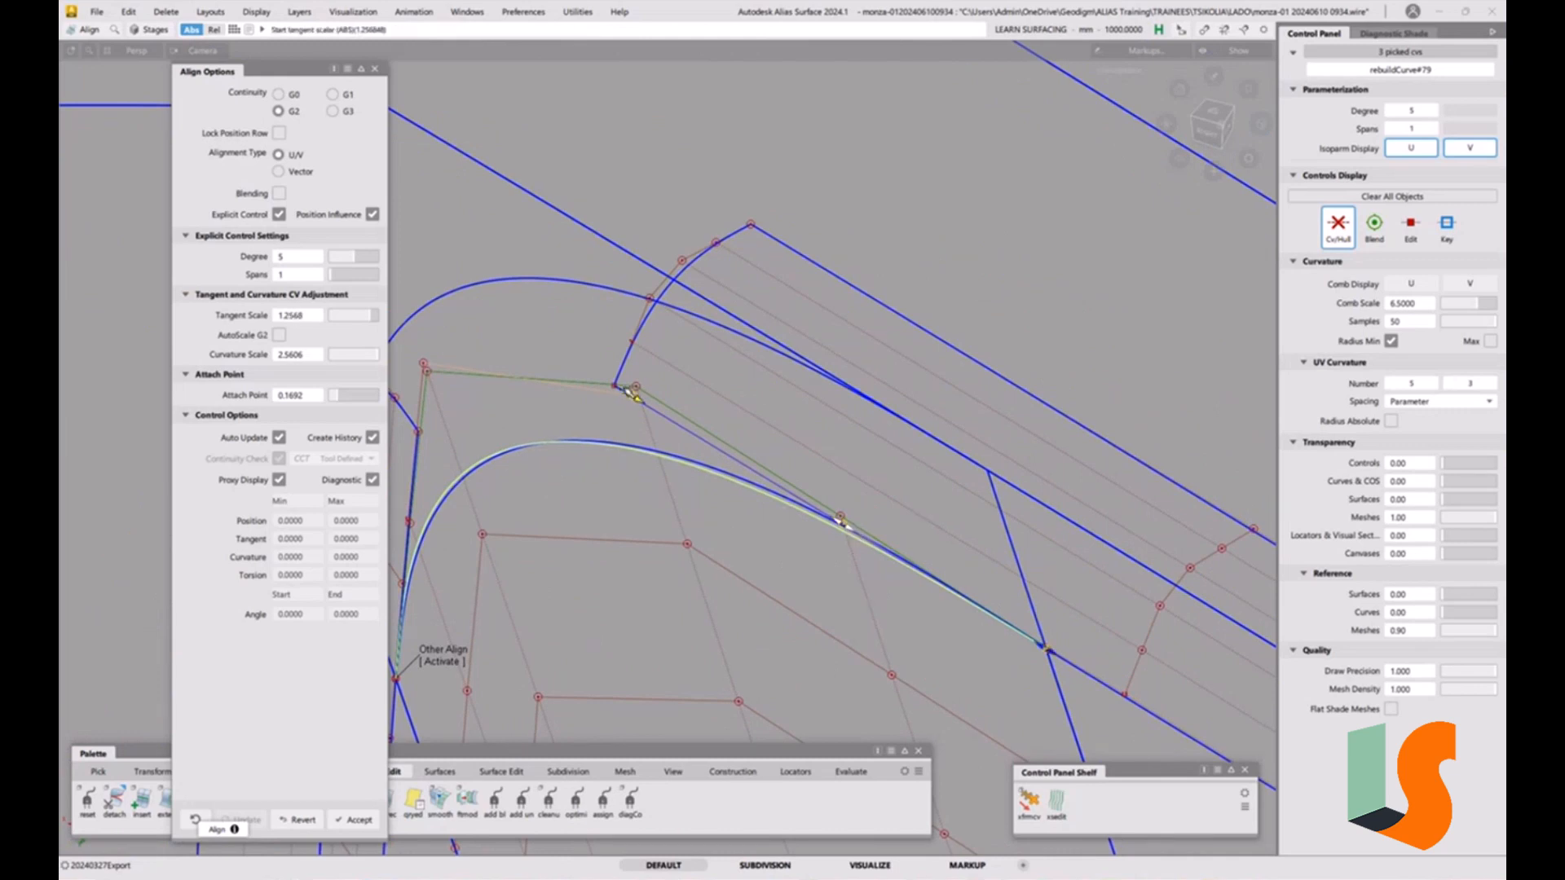
pyautogui.moveTo(644, 408); pyautogui.dragTo(654, 413)
pyautogui.keyDown('ctrl'); pyautogui.keyDown('shift'); pyautogui.moveTo(754, 590); pyautogui.dragTo(751, 446); pyautogui.keyUp('shift'); pyautogui.keyUp('ctrl')
pyautogui.keyDown('alt'); pyautogui.keyDown('shift'); pyautogui.moveTo(751, 447); pyautogui.dragTo(669, 554, button='right'); pyautogui.keyUp('shift'); pyautogui.keyUp('alt')
pyautogui.keyDown('alt'); pyautogui.keyDown('shift'); pyautogui.moveTo(669, 555); pyautogui.dragTo(754, 447, button='middle'); pyautogui.keyUp('shift'); pyautogui.keyUp('alt')
pyautogui.keyDown('ctrl'); pyautogui.keyDown('shift'); pyautogui.moveTo(754, 446); pyautogui.dragTo(735, 465); pyautogui.keyUp('shift'); pyautogui.keyUp('ctrl')
# Select the corner patch surface and delete it.
pyautogui.click(760, 411)
pyautogui.keyDown('alt'); pyautogui.keyDown('shift'); pyautogui.moveTo(762, 413); pyautogui.dragTo(828, 472); pyautogui.keyUp('shift'); pyautogui.keyUp('alt')
pyautogui.keyDown('alt'); pyautogui.keyDown('shift'); pyautogui.moveTo(828, 472); pyautogui.dragTo(767, 475, button='right'); pyautogui.keyUp('shift'); pyautogui.keyUp('alt')
pyautogui.press('Delete')
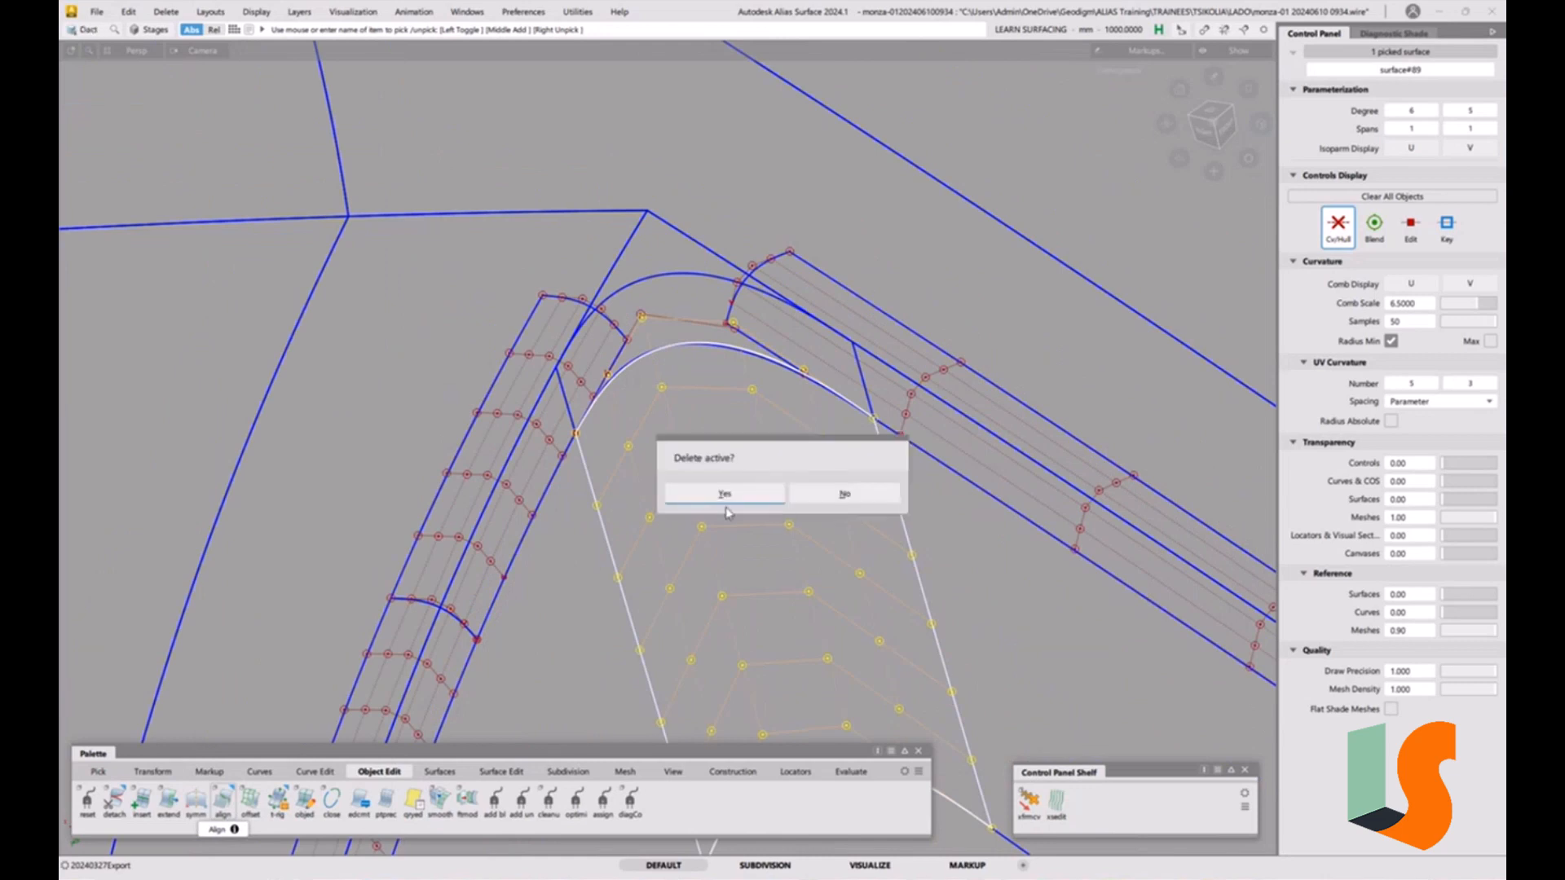
pyautogui.click(724, 494)
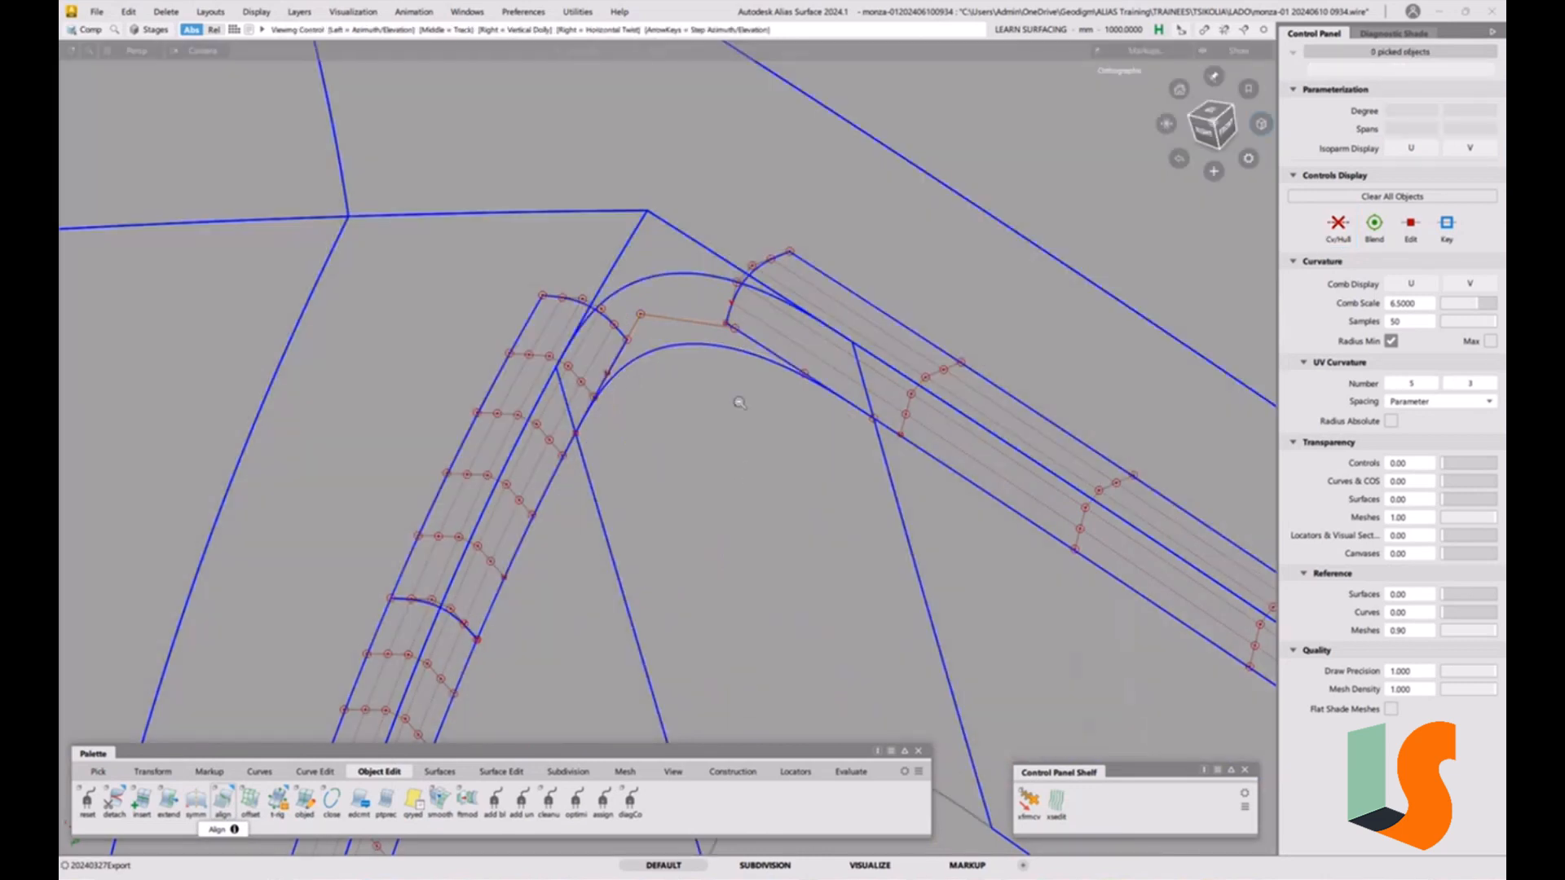
# Untemplate the original fillet piece lying under the deleted corner patch.
pyautogui.keyDown('alt'); pyautogui.keyDown('shift'); pyautogui.moveTo(739, 403); pyautogui.dragTo(821, 472, button='right'); pyautogui.keyUp('shift'); pyautogui.keyUp('alt')
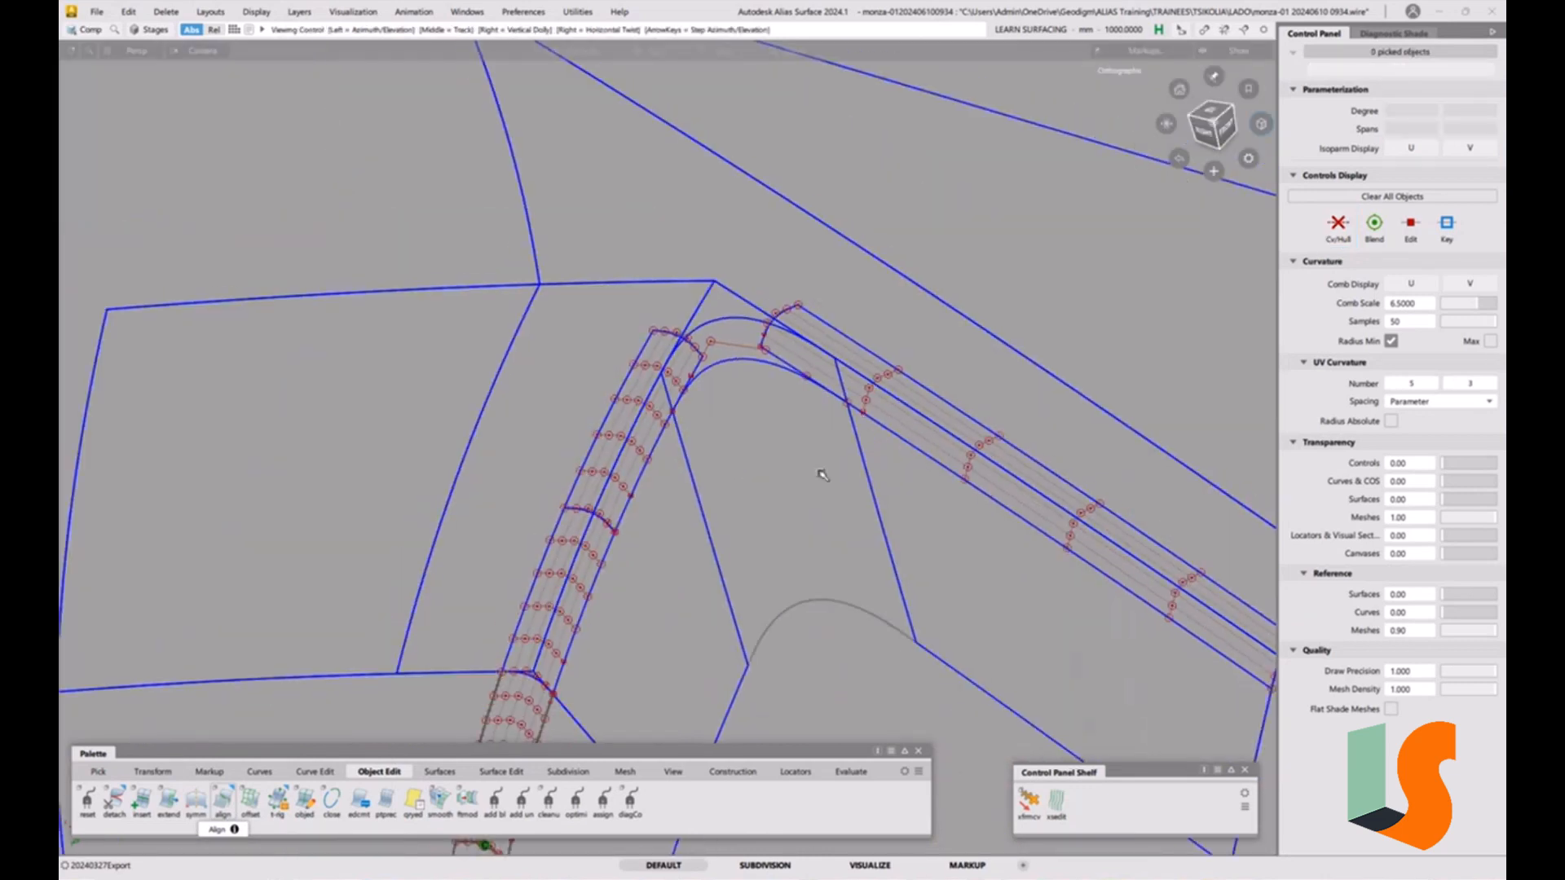
pyautogui.keyDown('ctrl'); pyautogui.keyDown('shift'); pyautogui.moveTo(756, 512); pyautogui.dragTo(819, 497); pyautogui.keyUp('shift'); pyautogui.keyUp('ctrl')
pyautogui.click(848, 643)
pyautogui.click(855, 639)
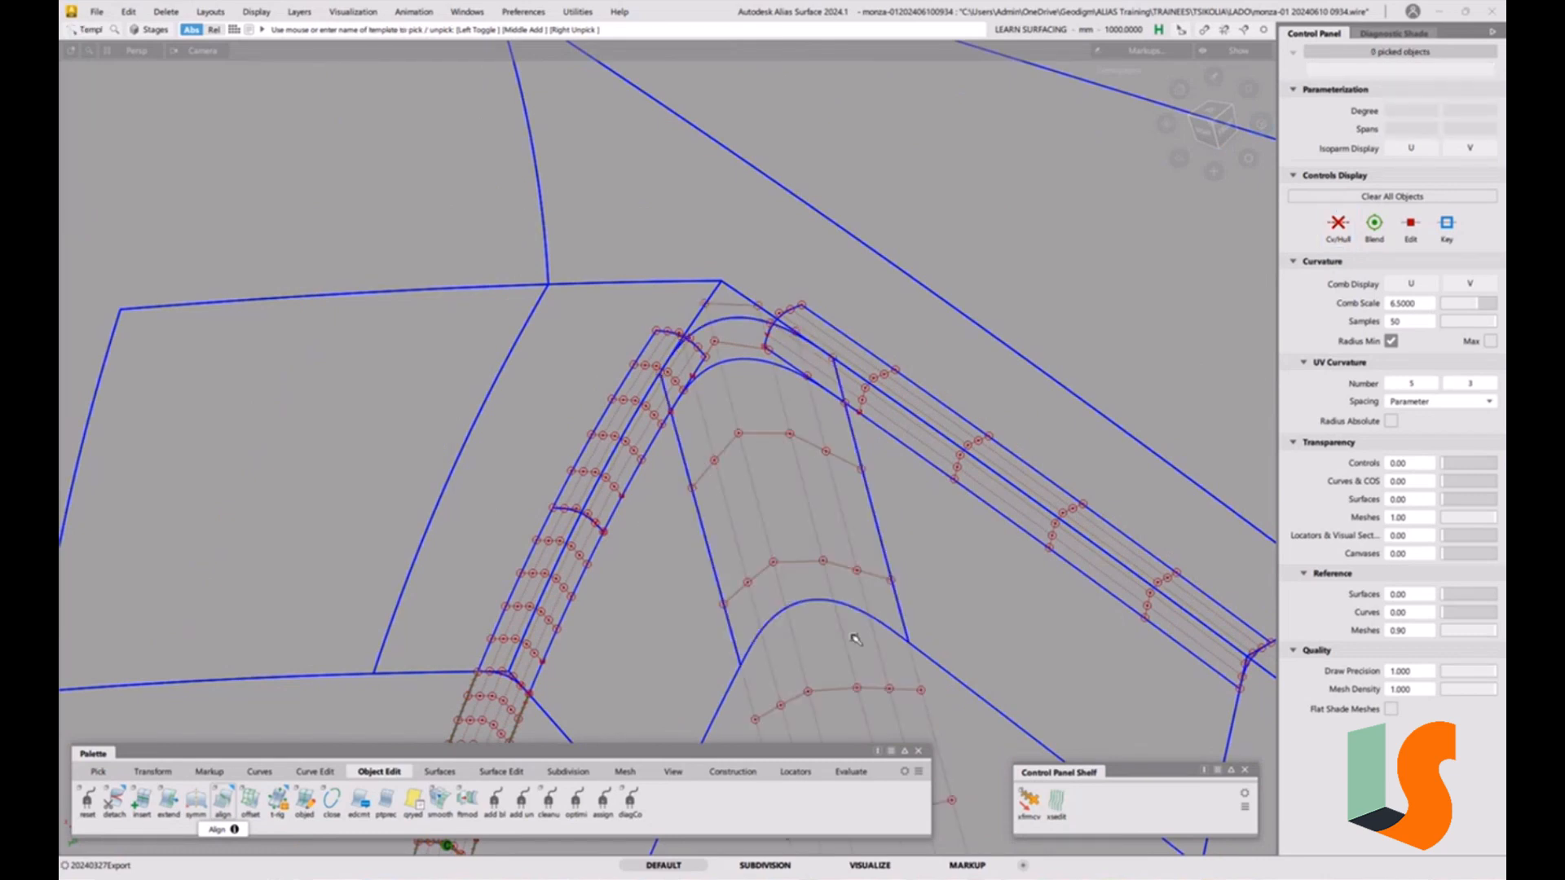
pyautogui.keyDown('alt'); pyautogui.keyDown('shift'); pyautogui.moveTo(786, 409); pyautogui.dragTo(724, 436); pyautogui.keyUp('shift'); pyautogui.keyUp('alt')
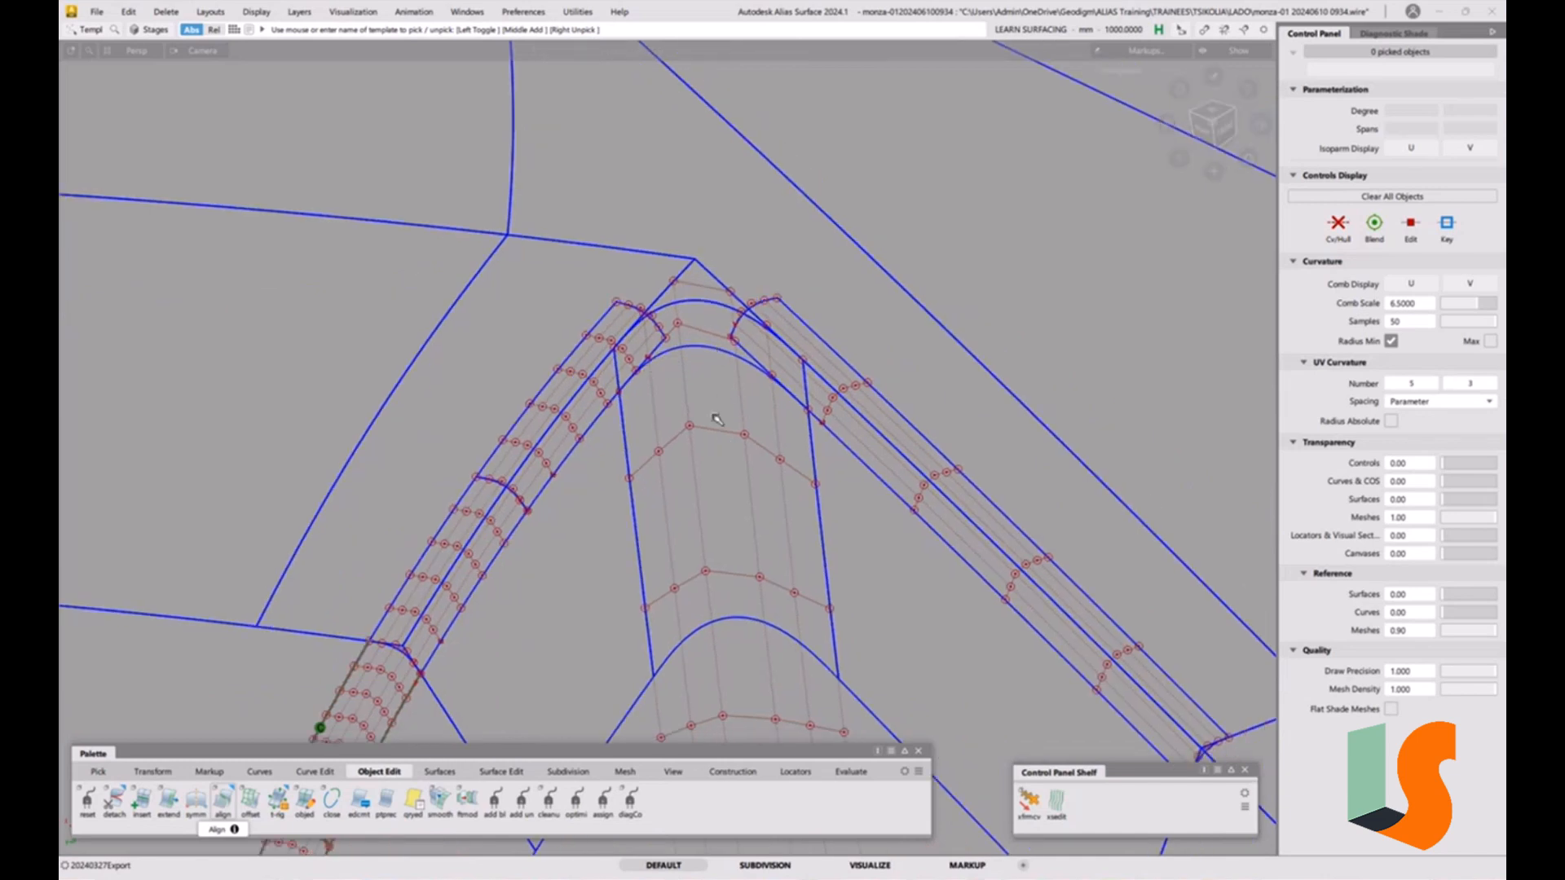
# Measure the curve-to-surface deviation between the aligned curve and the fillet piece, then delete the locator.
pyautogui.click(795, 771)
pyautogui.click(167, 803)
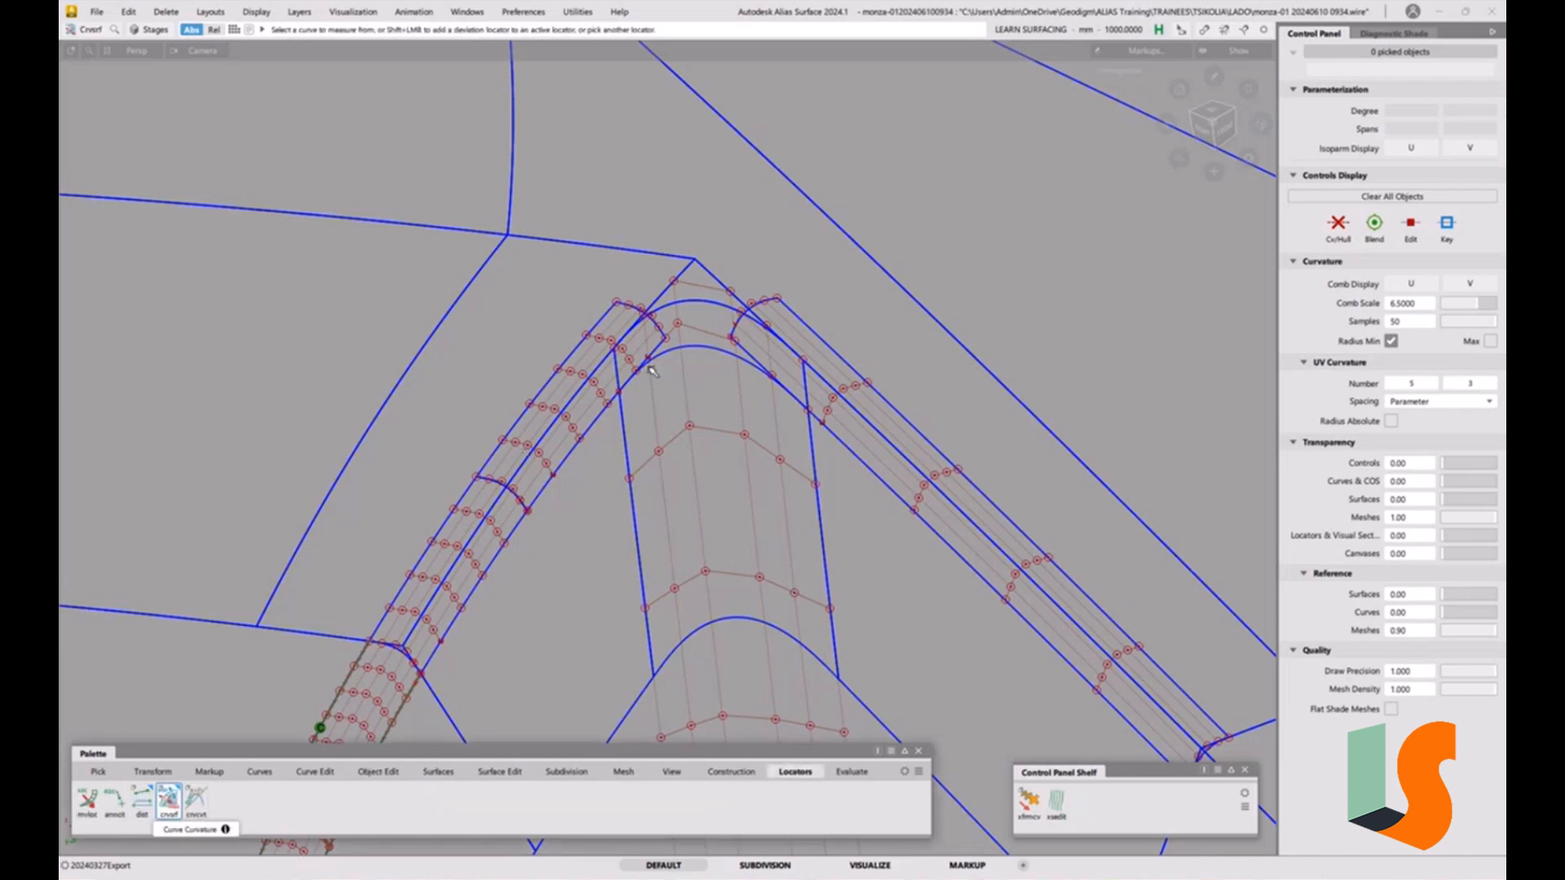
pyautogui.click(711, 349)
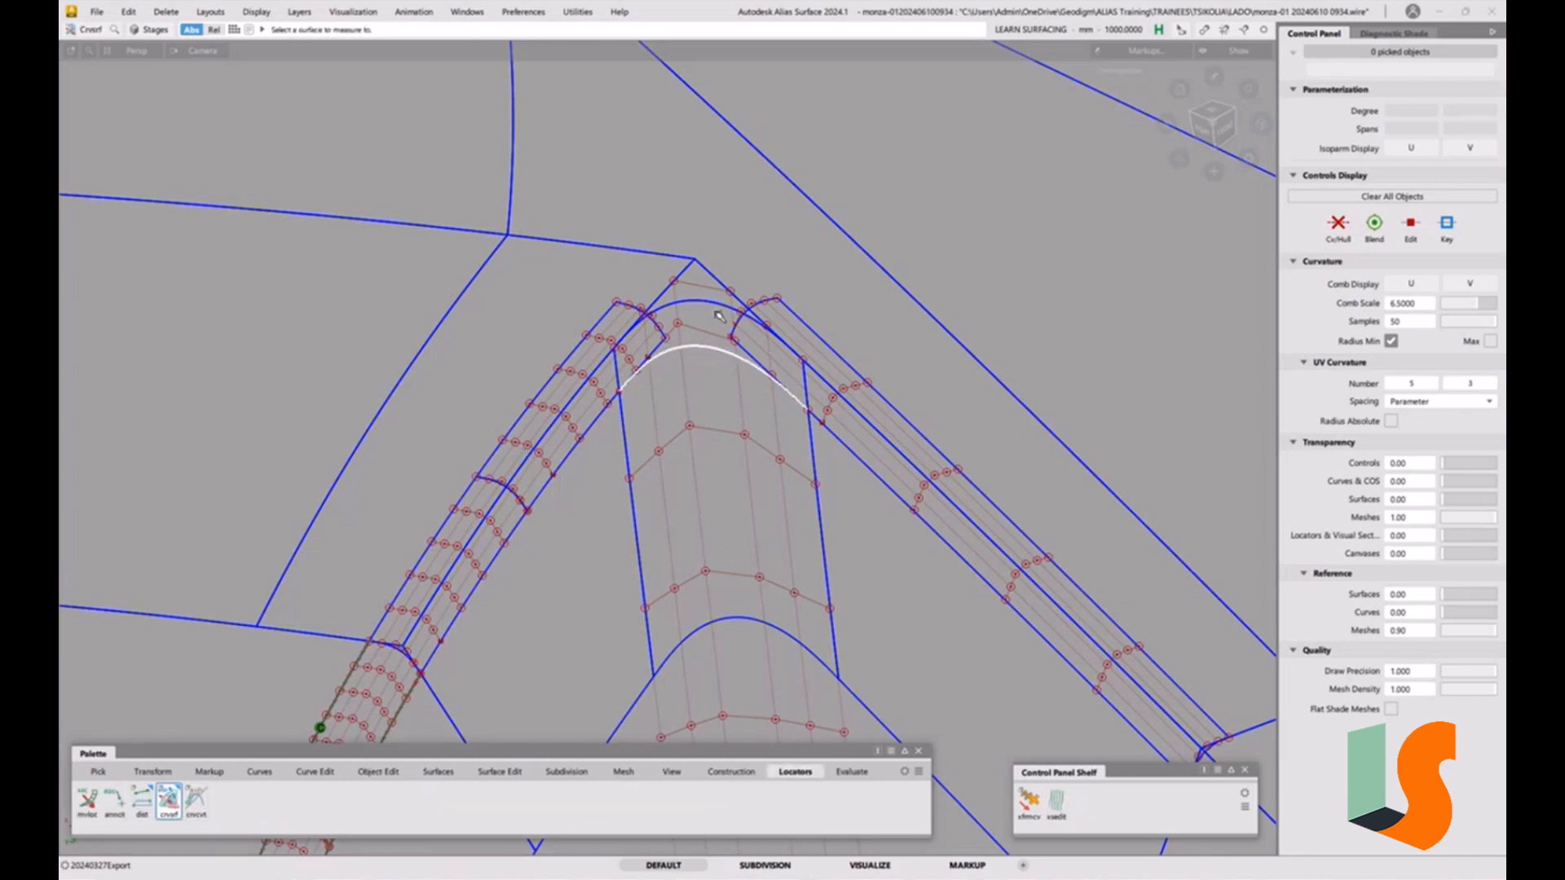
pyautogui.click(713, 575)
pyautogui.scroll(3, 722, 342)
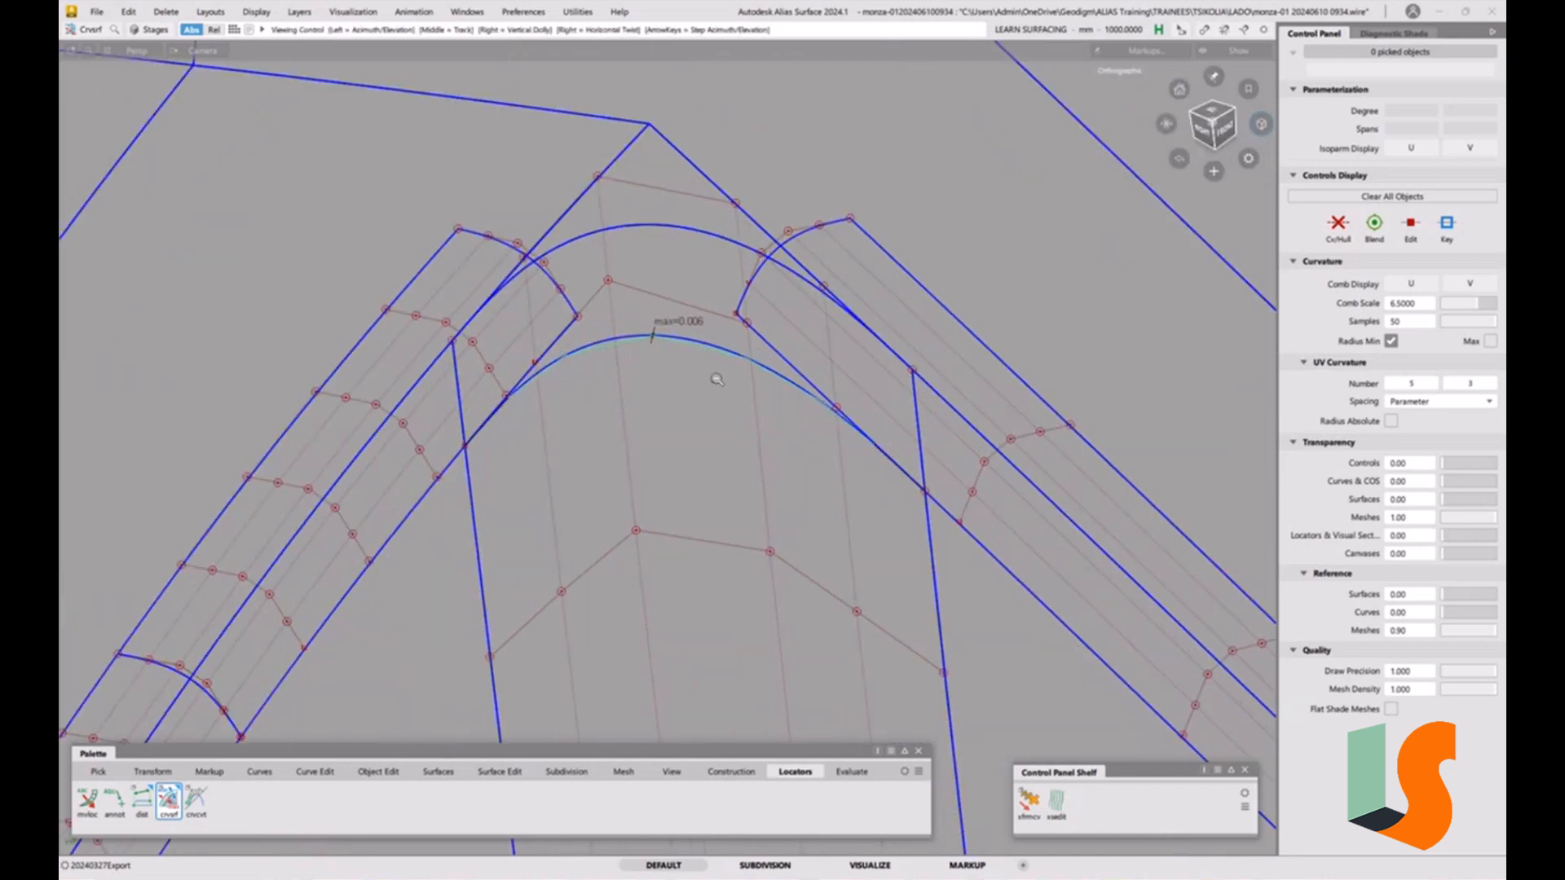
pyautogui.scroll(-5, 721, 371)
pyautogui.press('Delete')
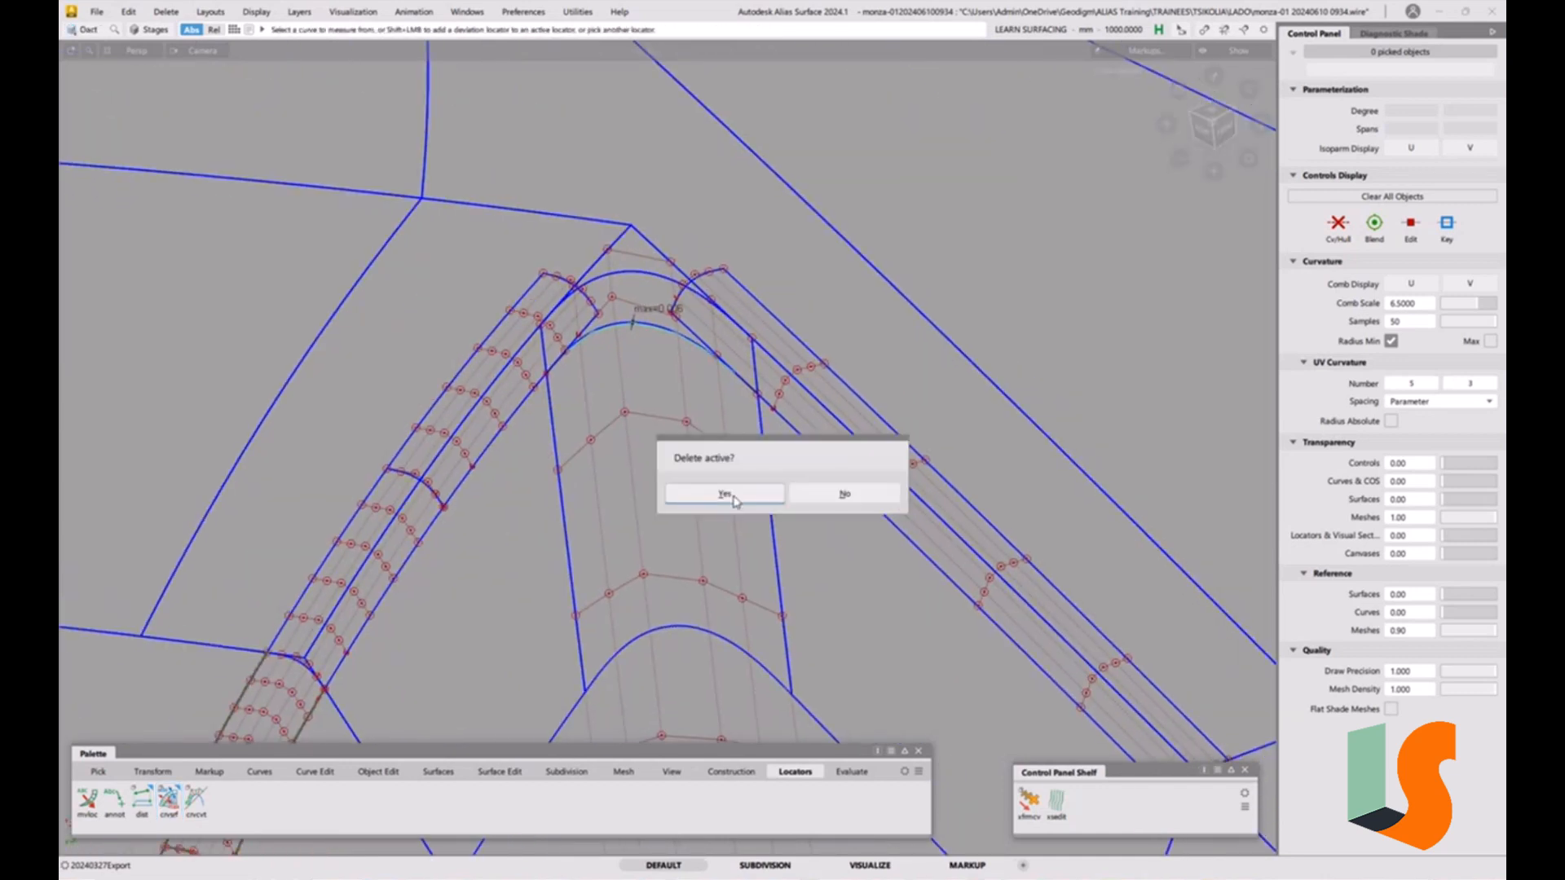
pyautogui.click(730, 497)
# Trim the original fillet piece with the aligned curve, projecting along the surface normal.
pyautogui.keyDown('alt'); pyautogui.keyDown('shift'); pyautogui.moveTo(699, 436); pyautogui.dragTo(646, 588, button='right'); pyautogui.keyUp('shift'); pyautogui.keyUp('alt')
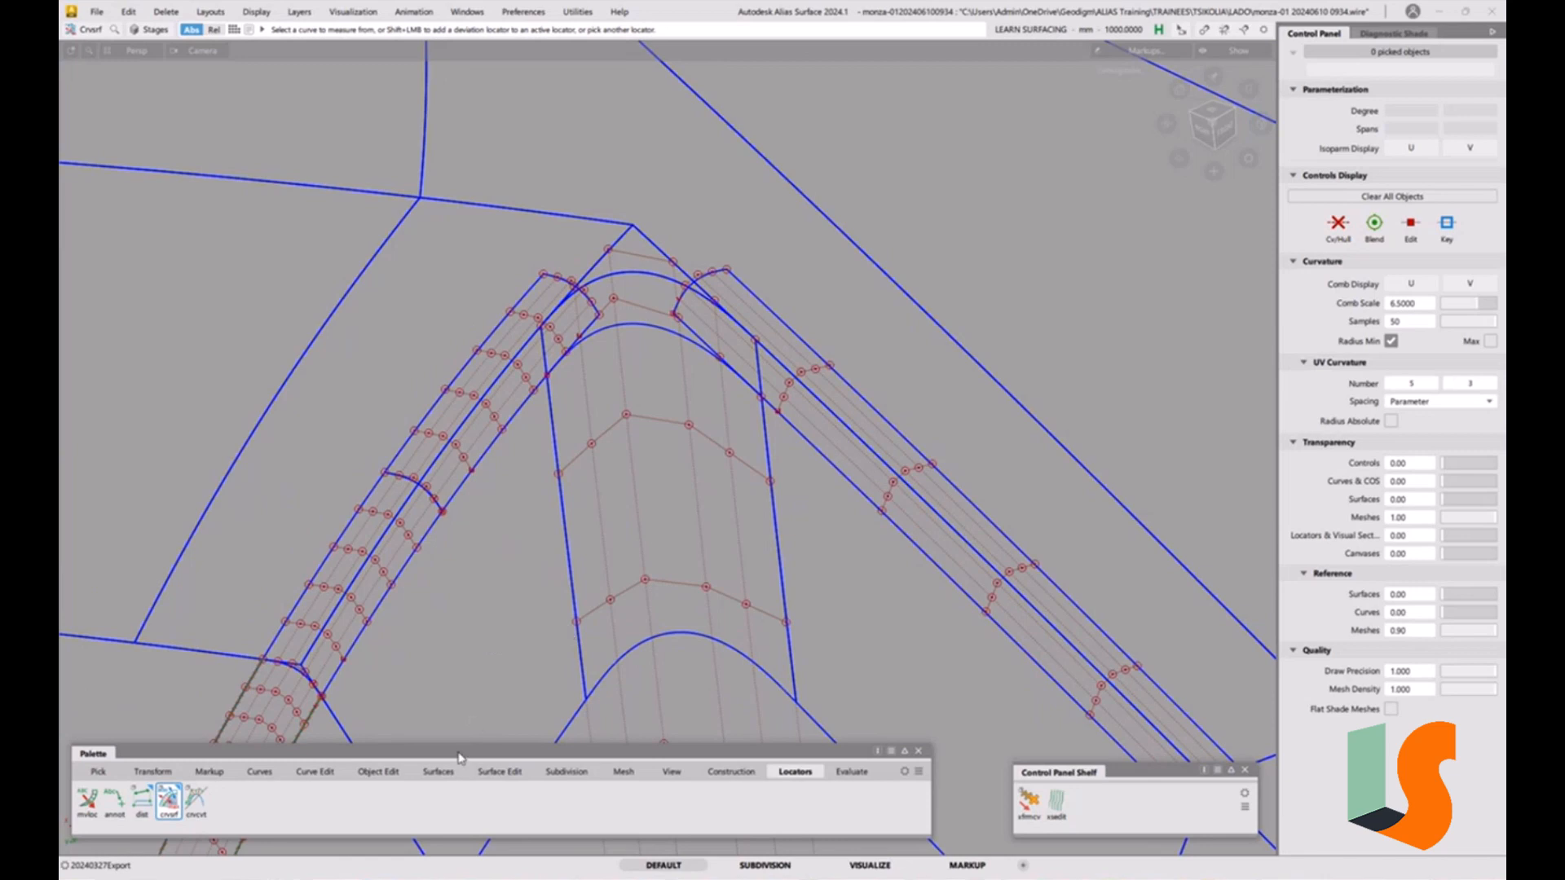
pyautogui.click(438, 772)
pyautogui.click(500, 772)
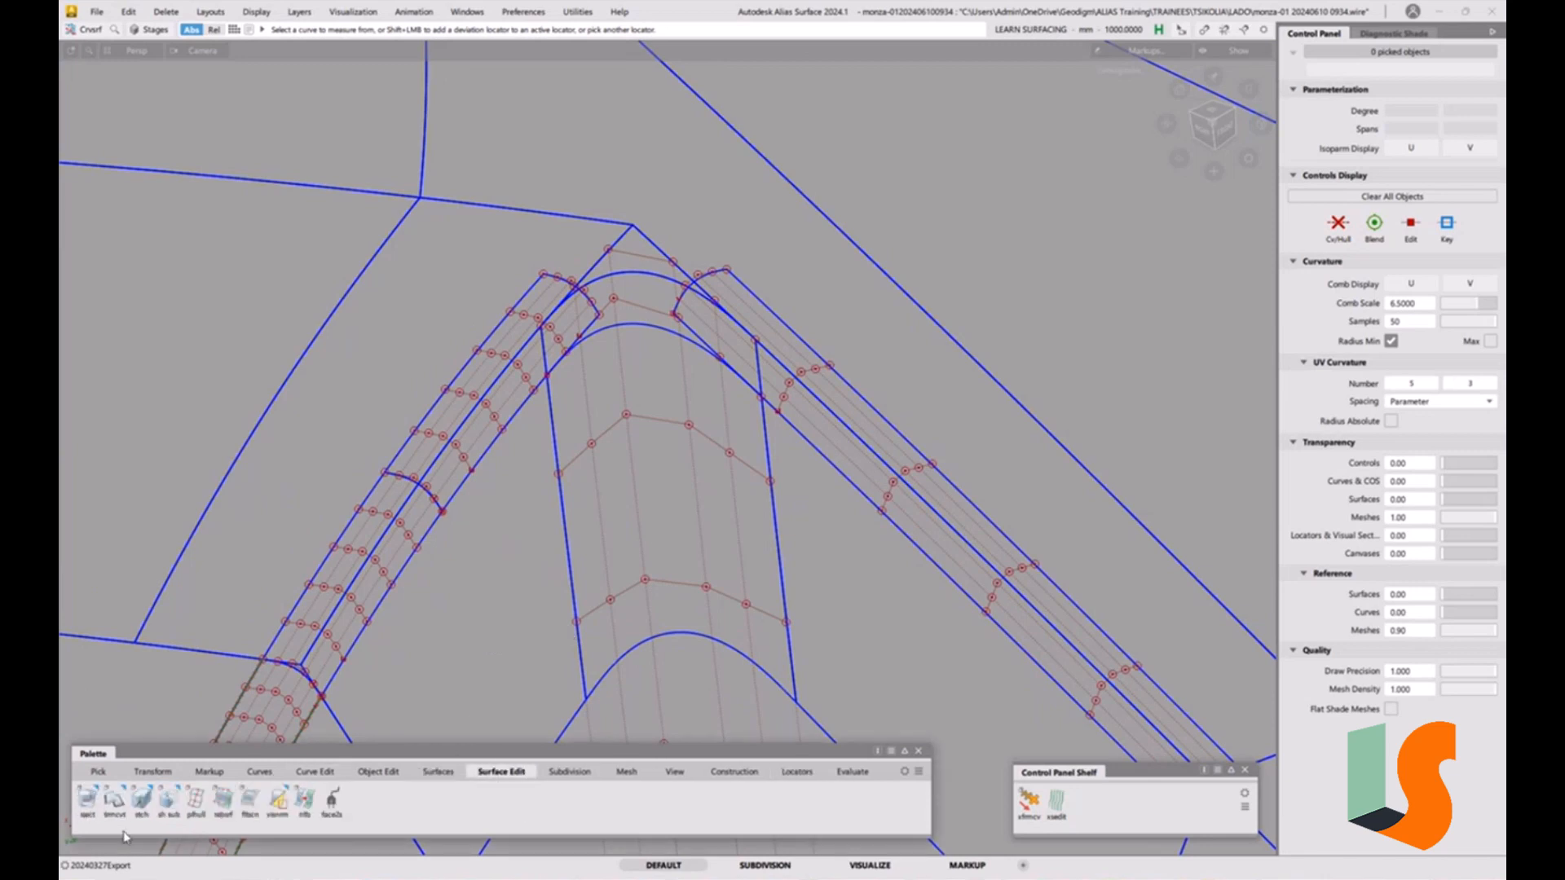
pyautogui.moveTo(114, 797); pyautogui.dragTo(220, 780)
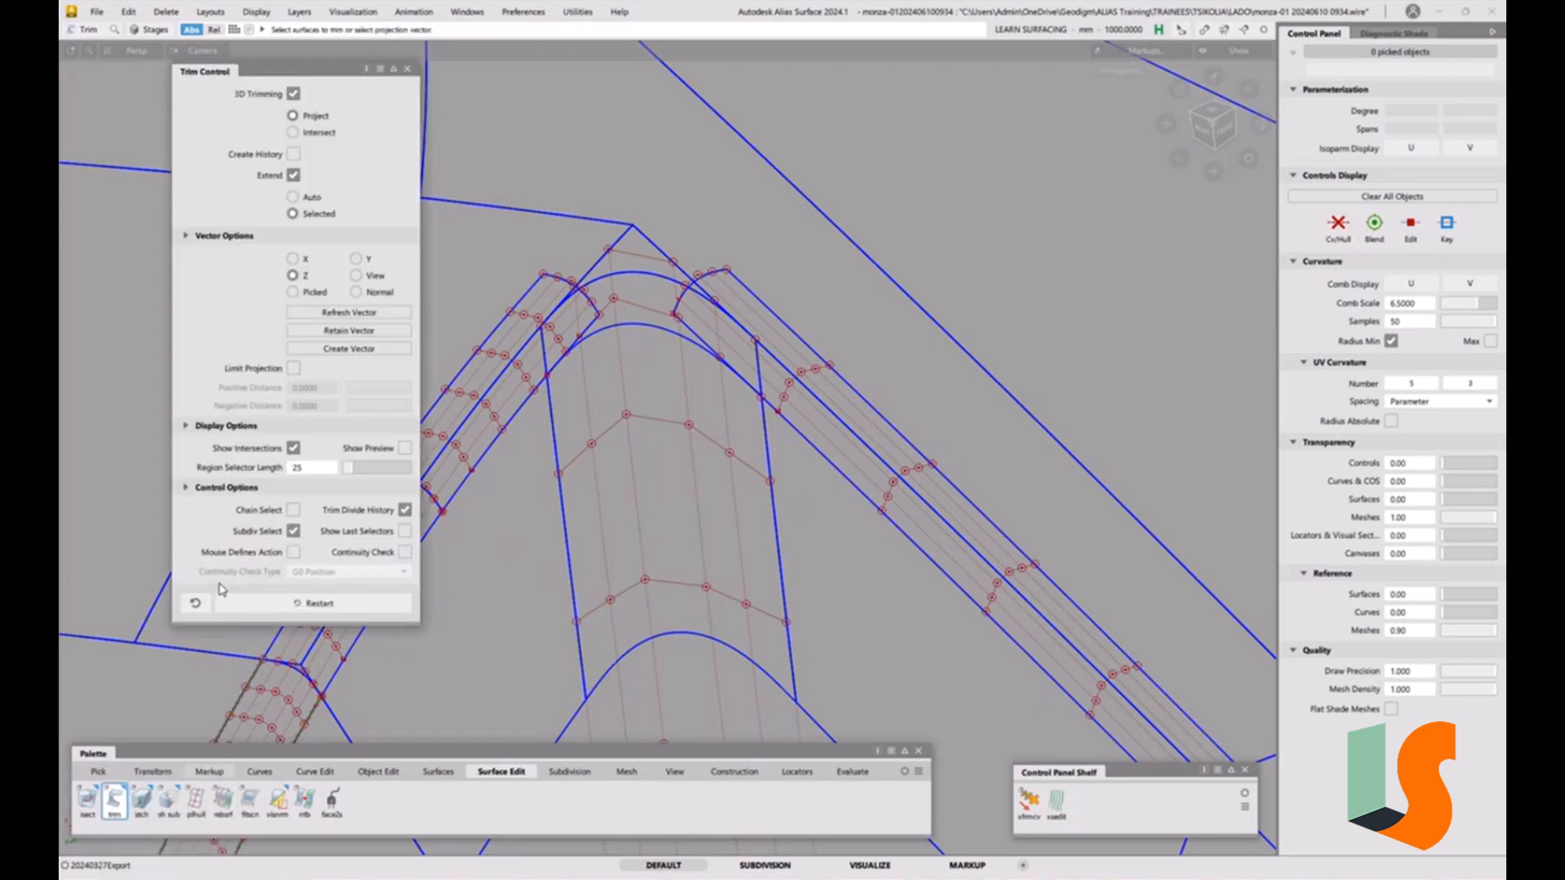
pyautogui.click(372, 295)
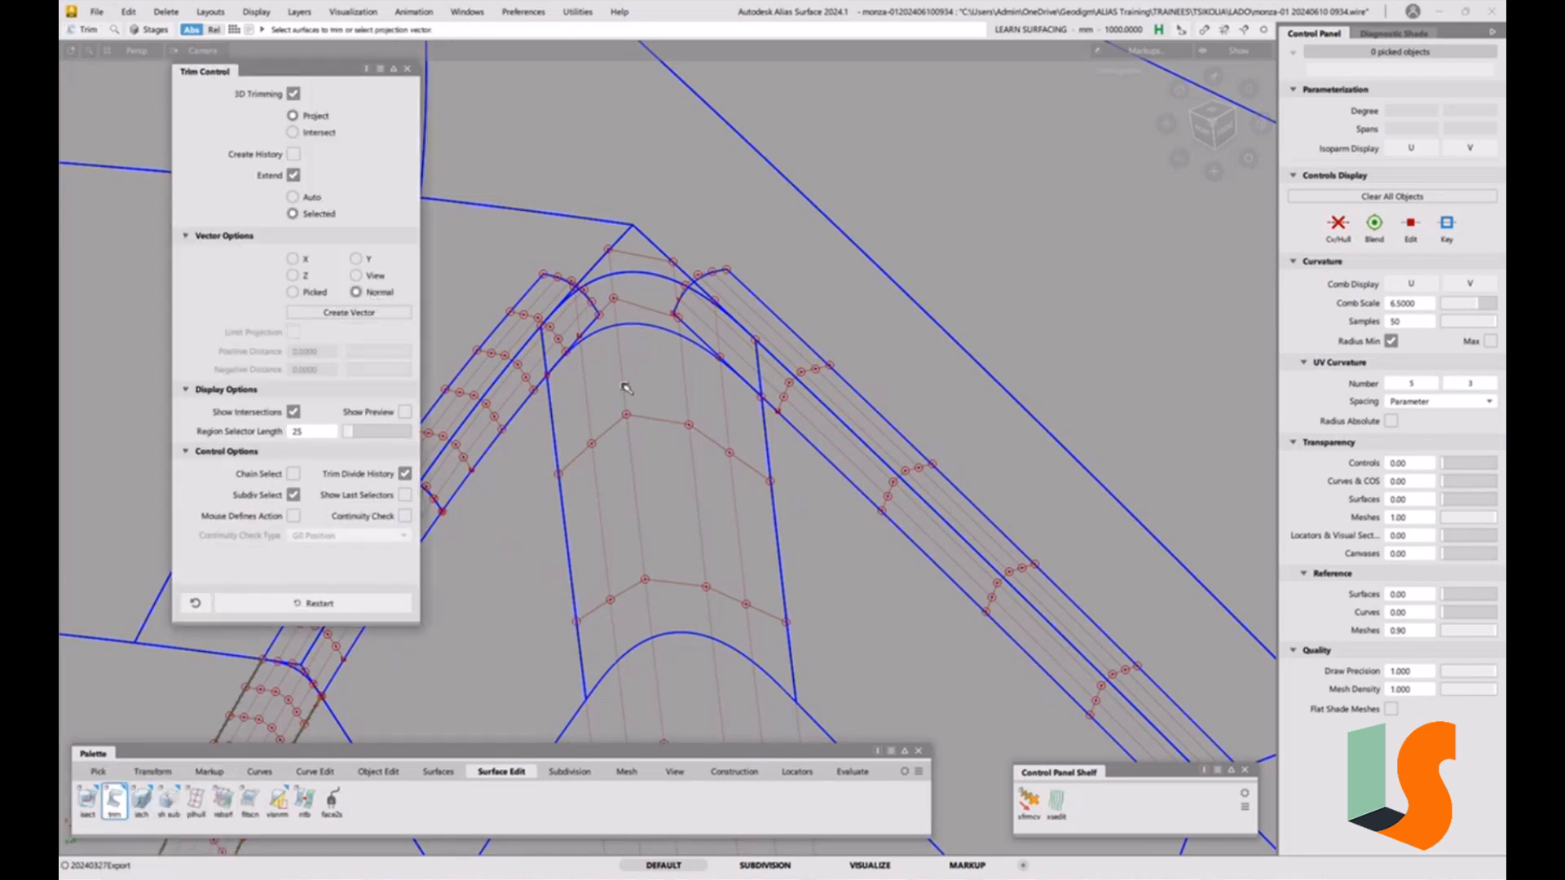
pyautogui.click(633, 343)
pyautogui.click(631, 328)
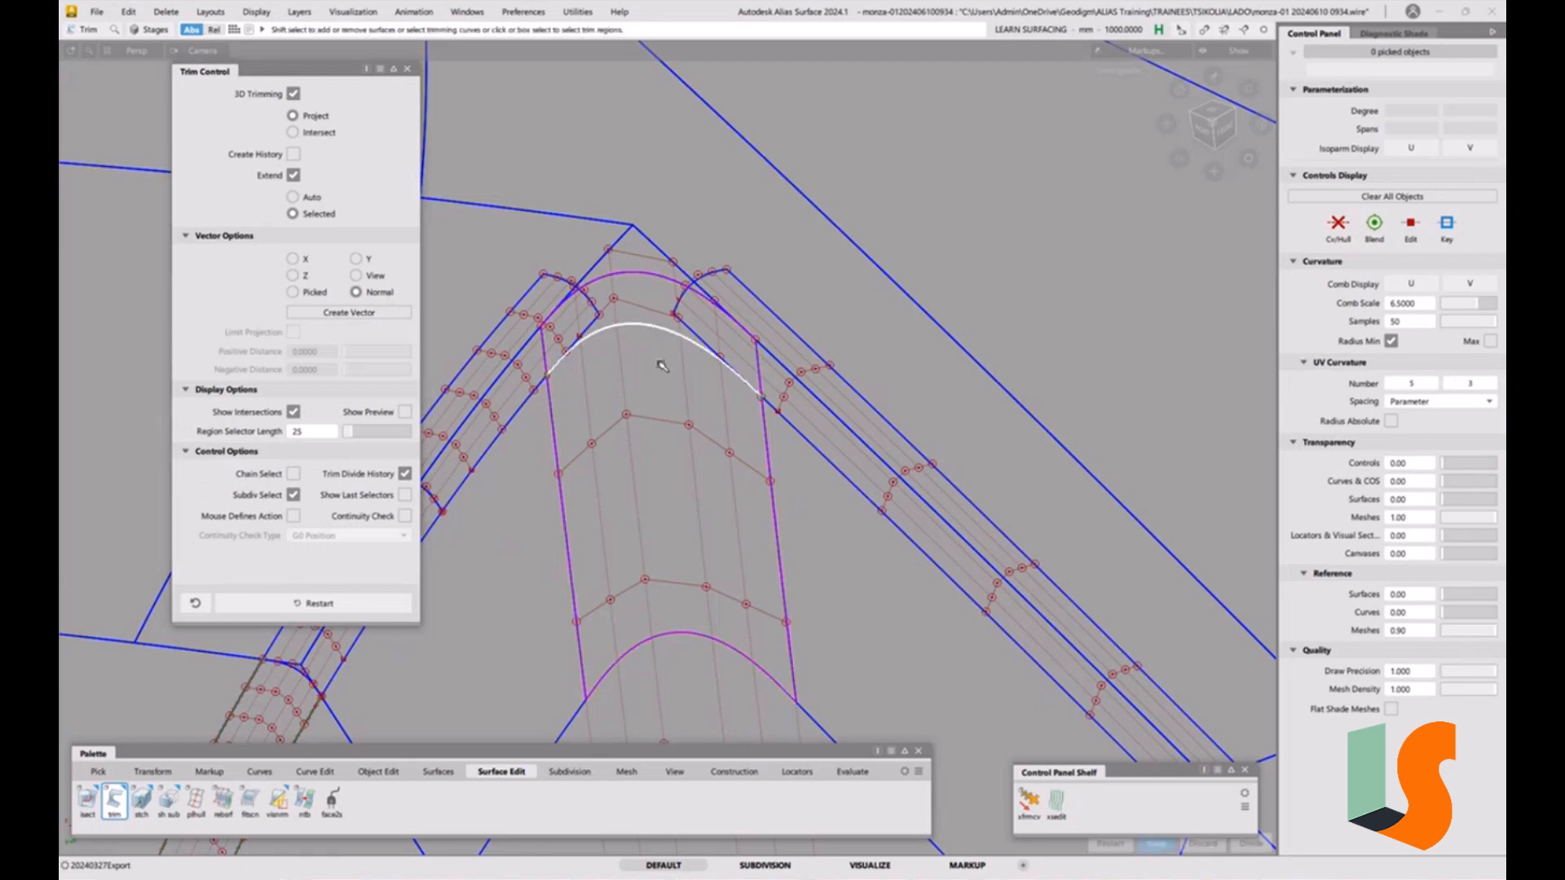
pyautogui.press('space')
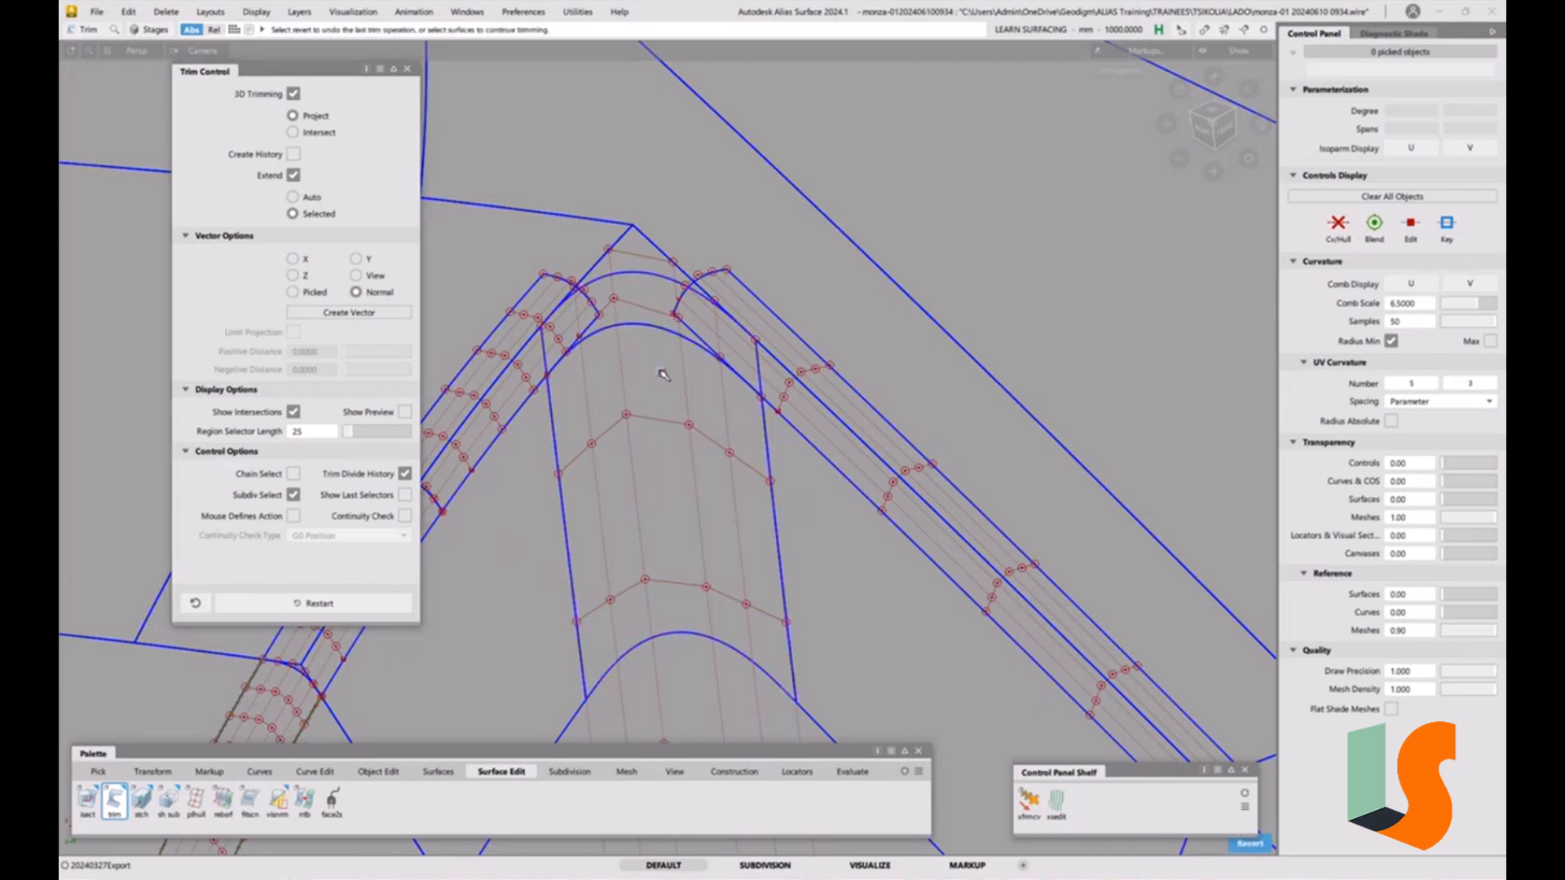
# Select the trimmed-off region of the fillet piece and delete it.
pyautogui.hotkey('ctrl', '5')
pyautogui.keyDown('ctrl'); pyautogui.keyDown('shift'); pyautogui.moveTo(663, 350); pyautogui.dragTo(631, 364); pyautogui.keyUp('shift'); pyautogui.keyUp('ctrl')
pyautogui.click(633, 338)
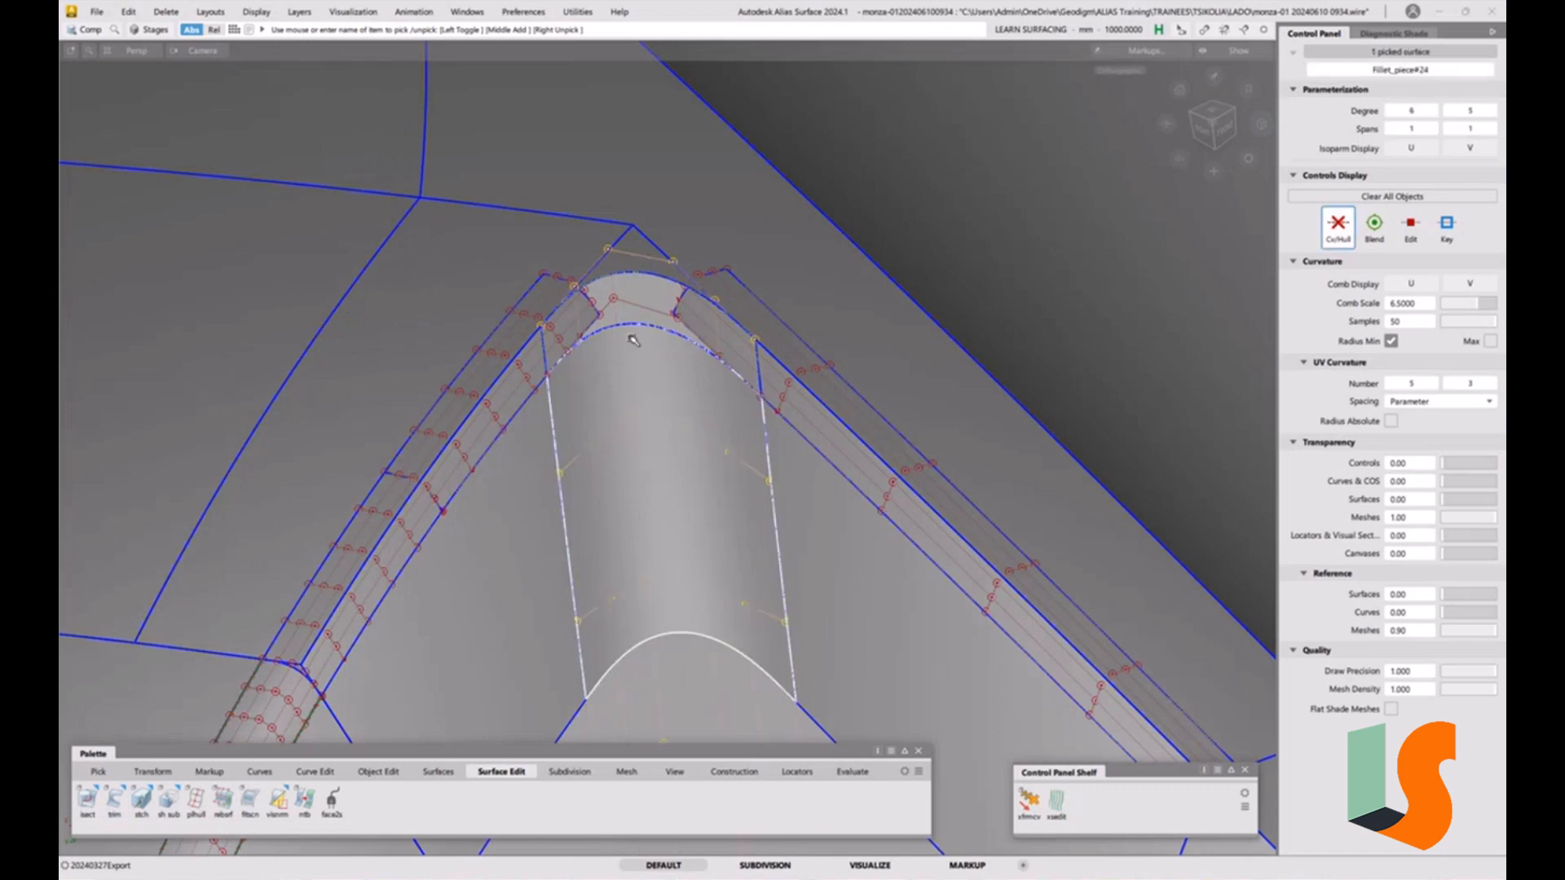
pyautogui.press('Delete')
pyautogui.hotkey('ctrl', '5')
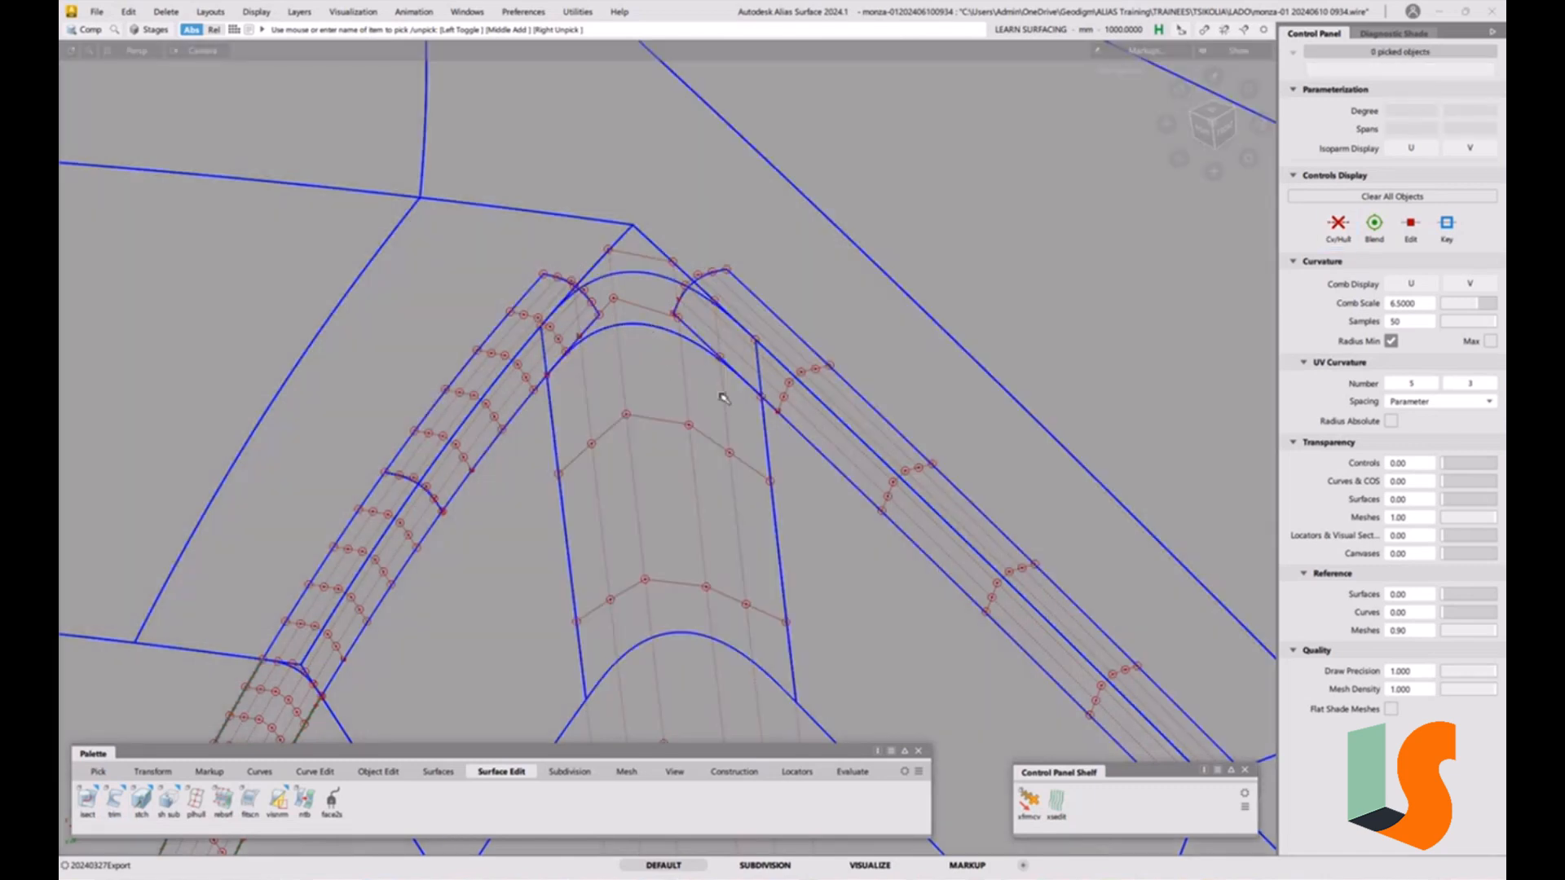
# Convert the trimmed fillet piece into an untrimmed patch with Trim Convert.
pyautogui.click(119, 810)
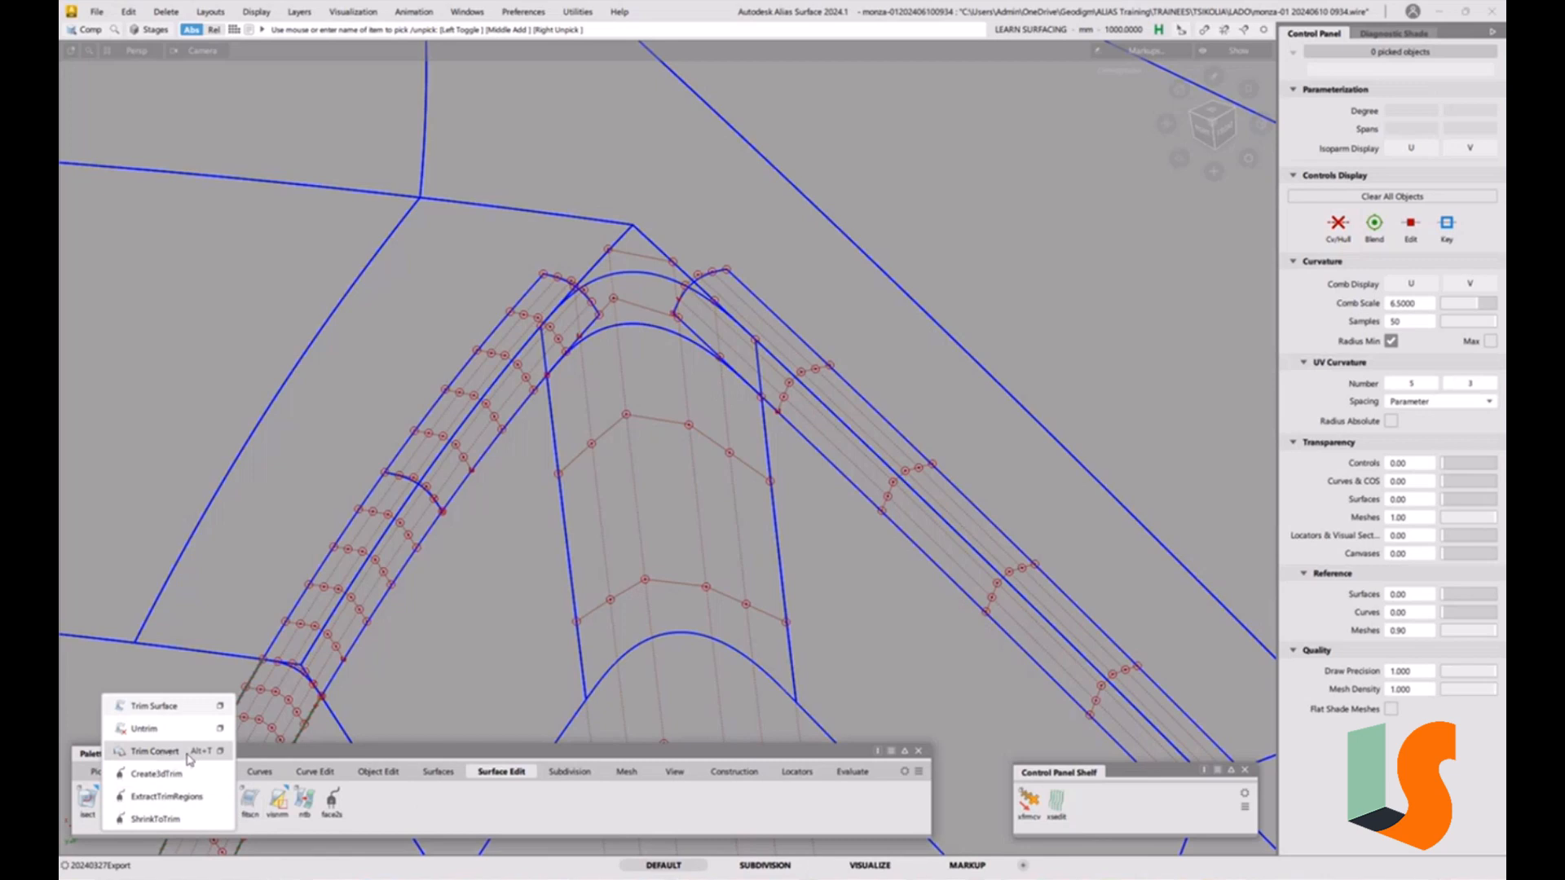
pyautogui.click(155, 751)
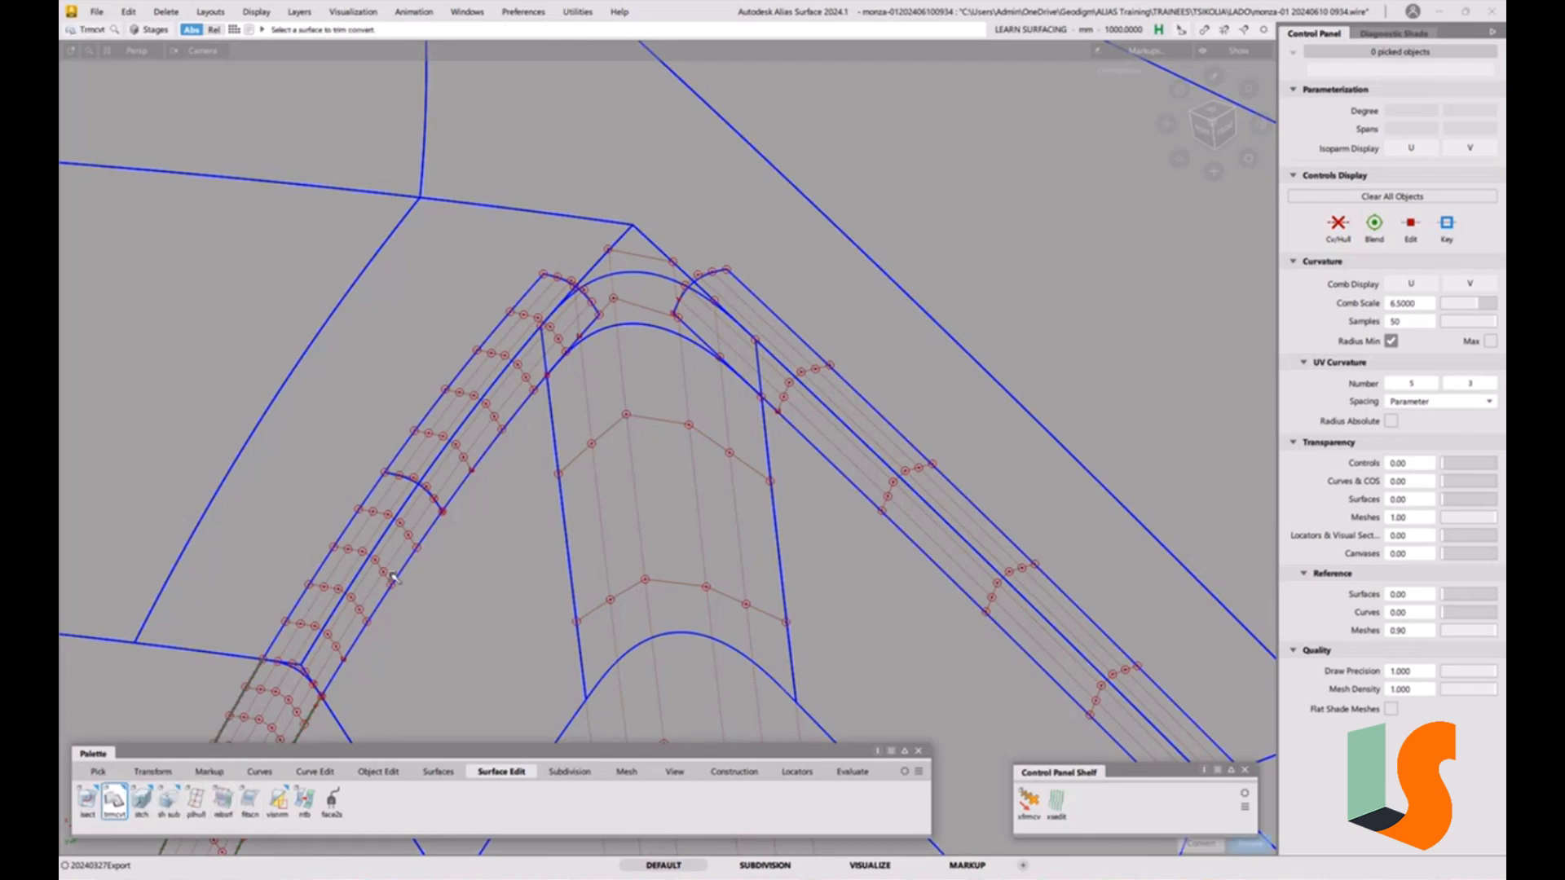
pyautogui.click(651, 339)
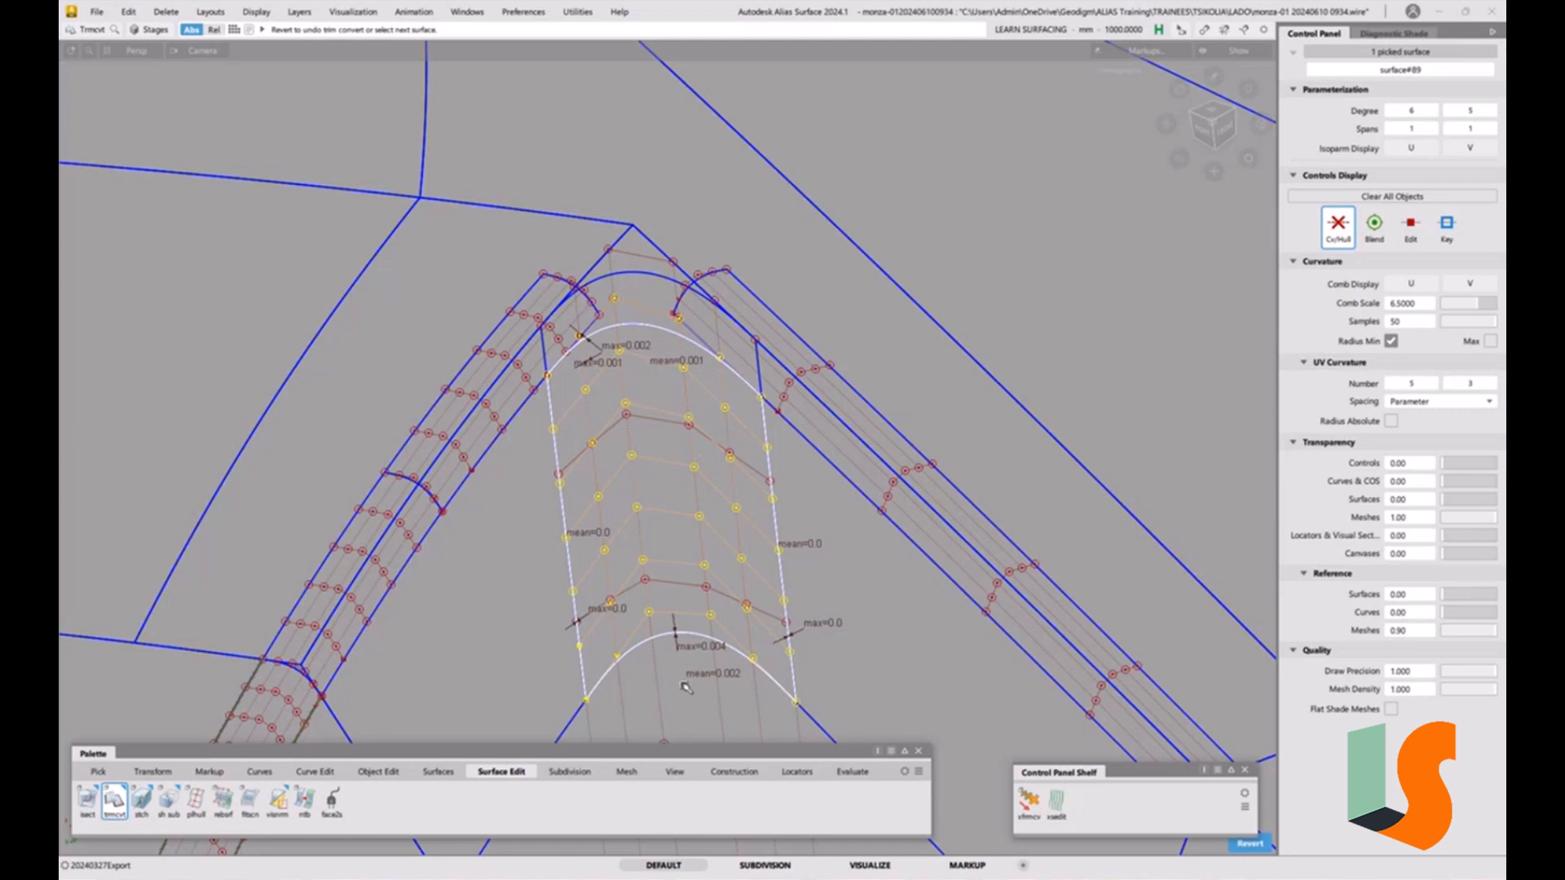
pyautogui.click(714, 560)
pyautogui.keyDown('ctrl'); pyautogui.keyDown('shift'); pyautogui.moveTo(715, 561); pyautogui.dragTo(681, 580); pyautogui.keyUp('shift'); pyautogui.keyUp('ctrl')
pyautogui.moveTo(691, 669); pyautogui.dragTo(738, 700)
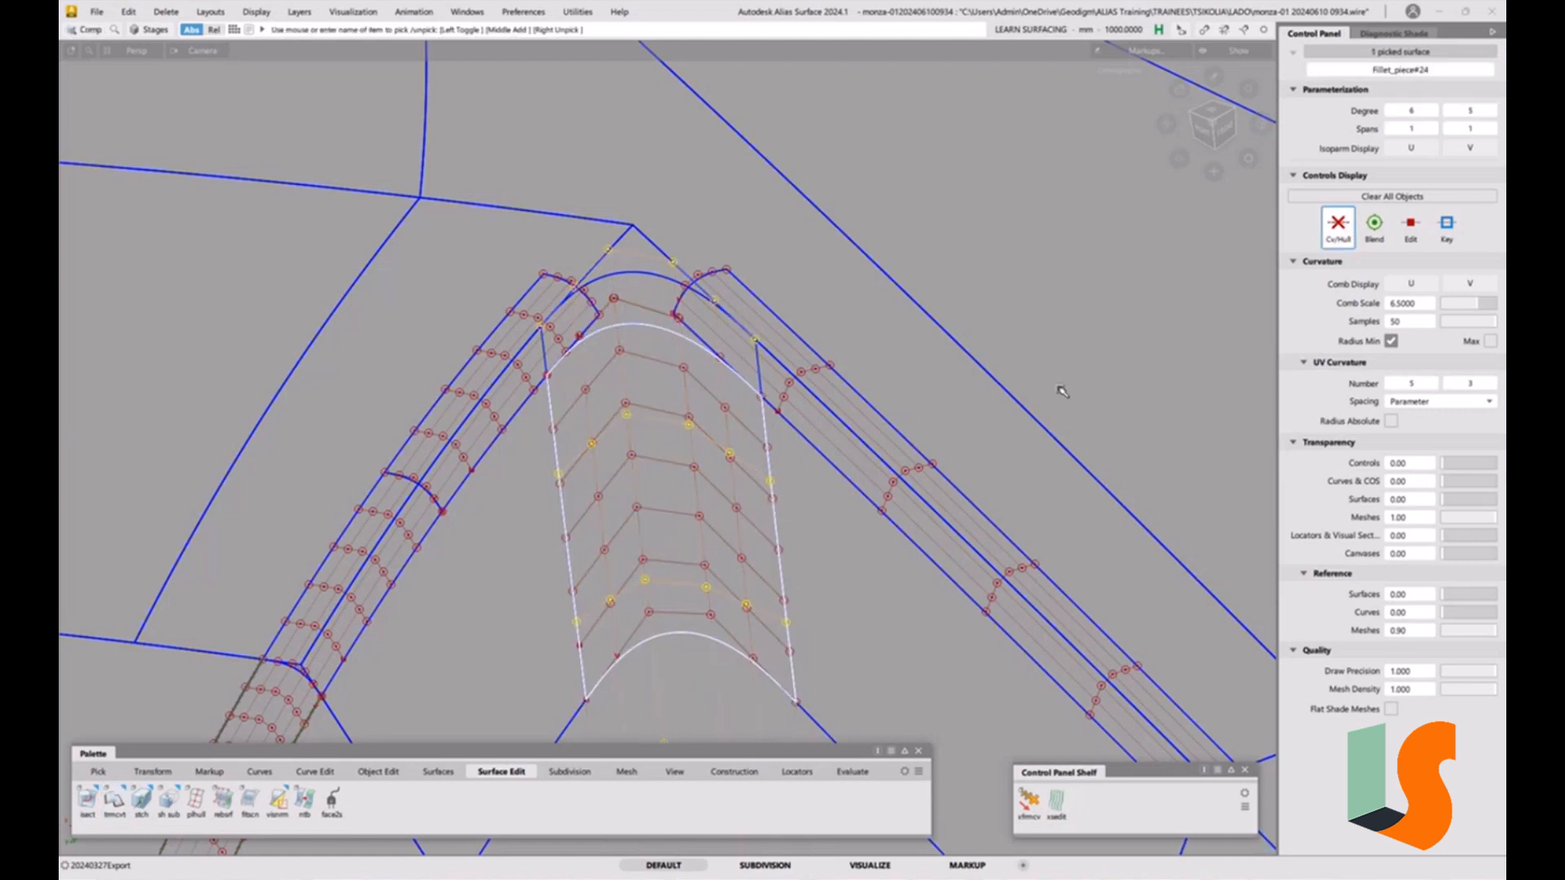
# Inspect the converted patch and its joins from several angles in shaded and wireframe views.
pyautogui.click(1258, 280)
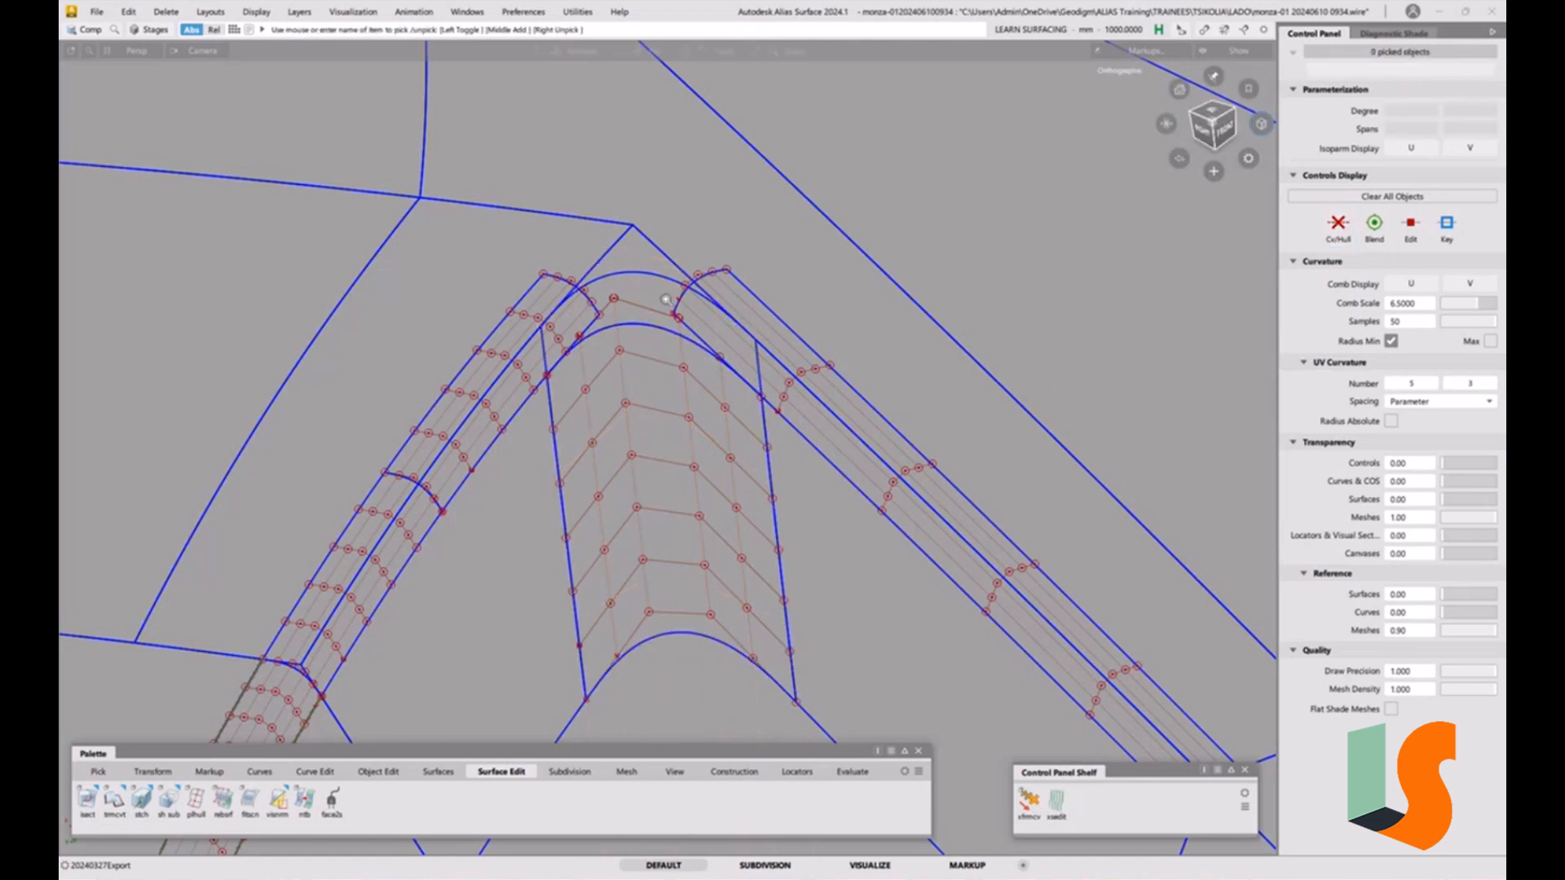
pyautogui.keyDown('alt'); pyautogui.keyDown('shift'); pyautogui.moveTo(670, 328); pyautogui.dragTo(720, 328, button='right'); pyautogui.keyUp('shift'); pyautogui.keyUp('alt')
pyautogui.keyDown('alt'); pyautogui.keyDown('shift'); pyautogui.moveTo(718, 328); pyautogui.dragTo(648, 335); pyautogui.keyUp('shift'); pyautogui.keyUp('alt')
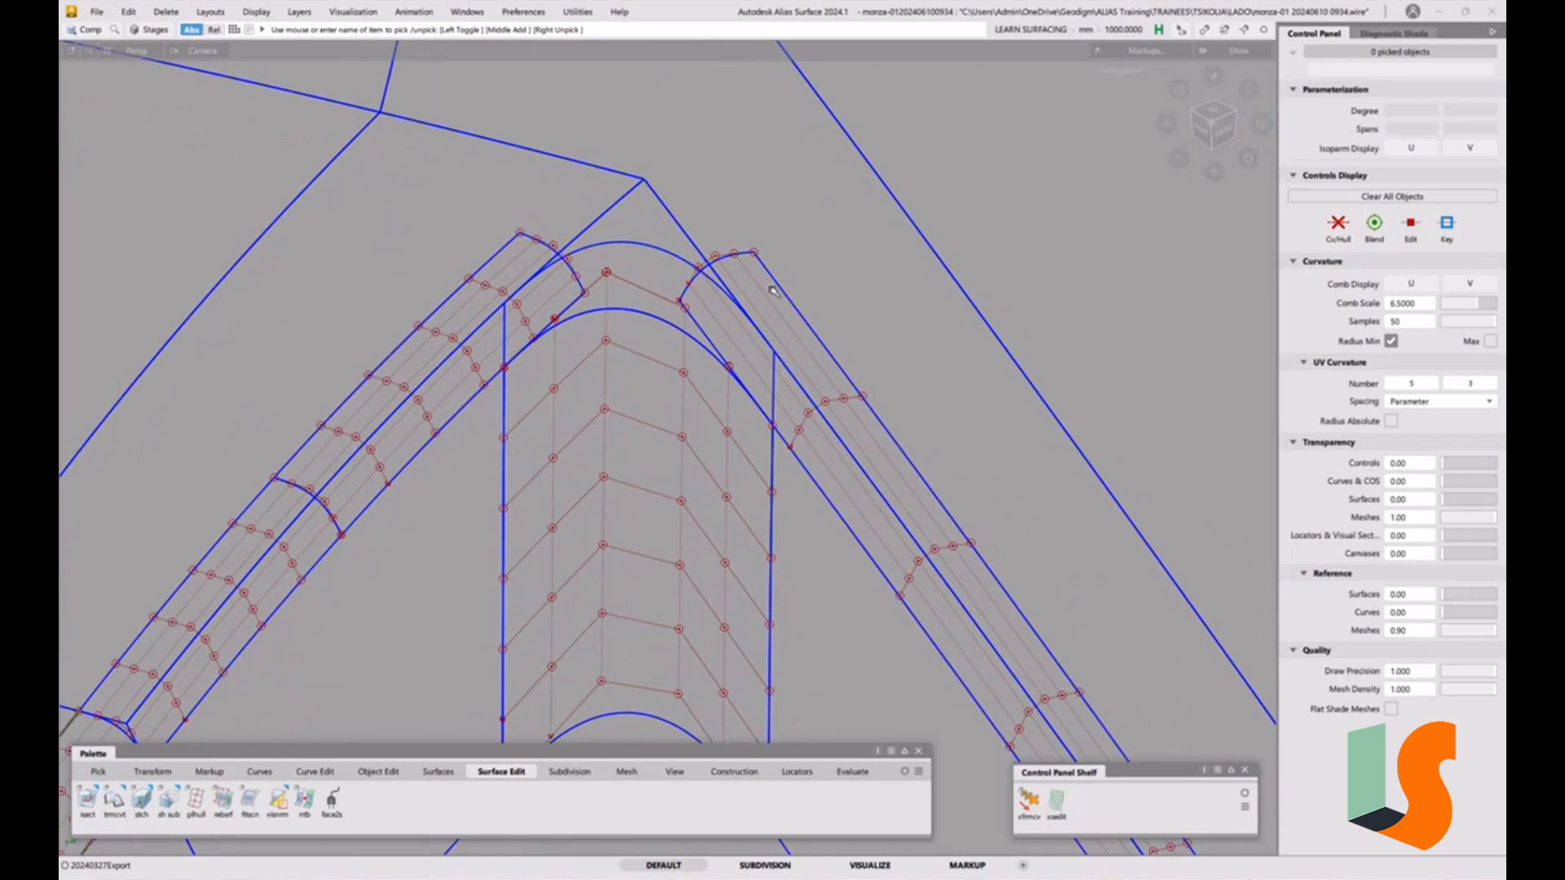
pyautogui.keyDown('alt'); pyautogui.keyDown('shift'); pyautogui.moveTo(646, 219); pyautogui.dragTo(657, 228); pyautogui.keyUp('shift'); pyautogui.keyUp('alt')
pyautogui.keyDown('ctrl'); pyautogui.keyDown('shift'); pyautogui.moveTo(657, 227); pyautogui.dragTo(568, 243, button='right'); pyautogui.keyUp('shift'); pyautogui.keyUp('ctrl')
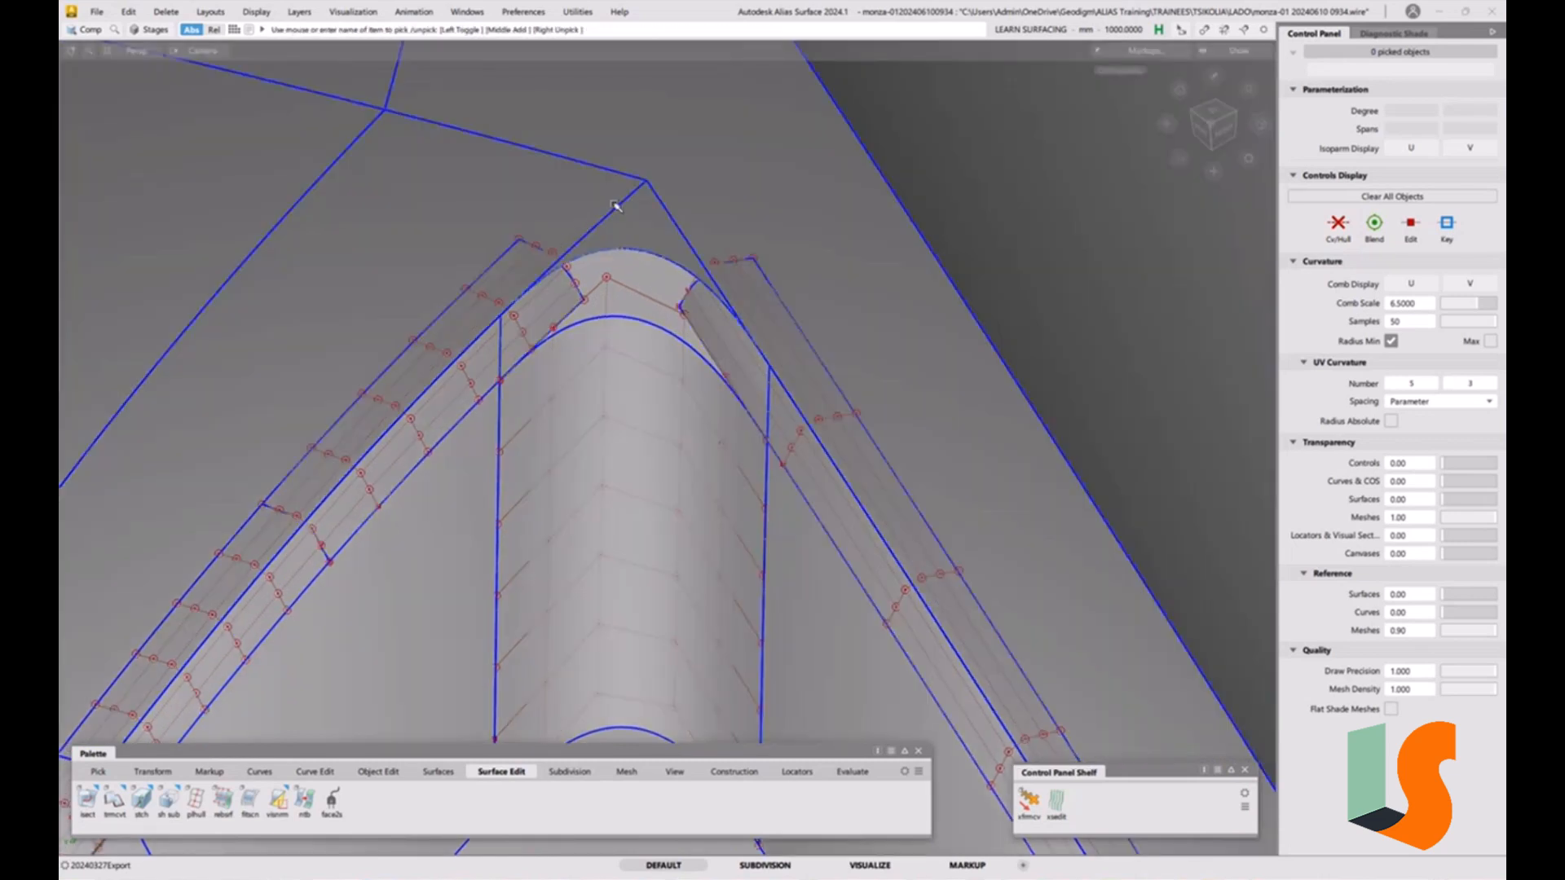
pyautogui.press('F12')
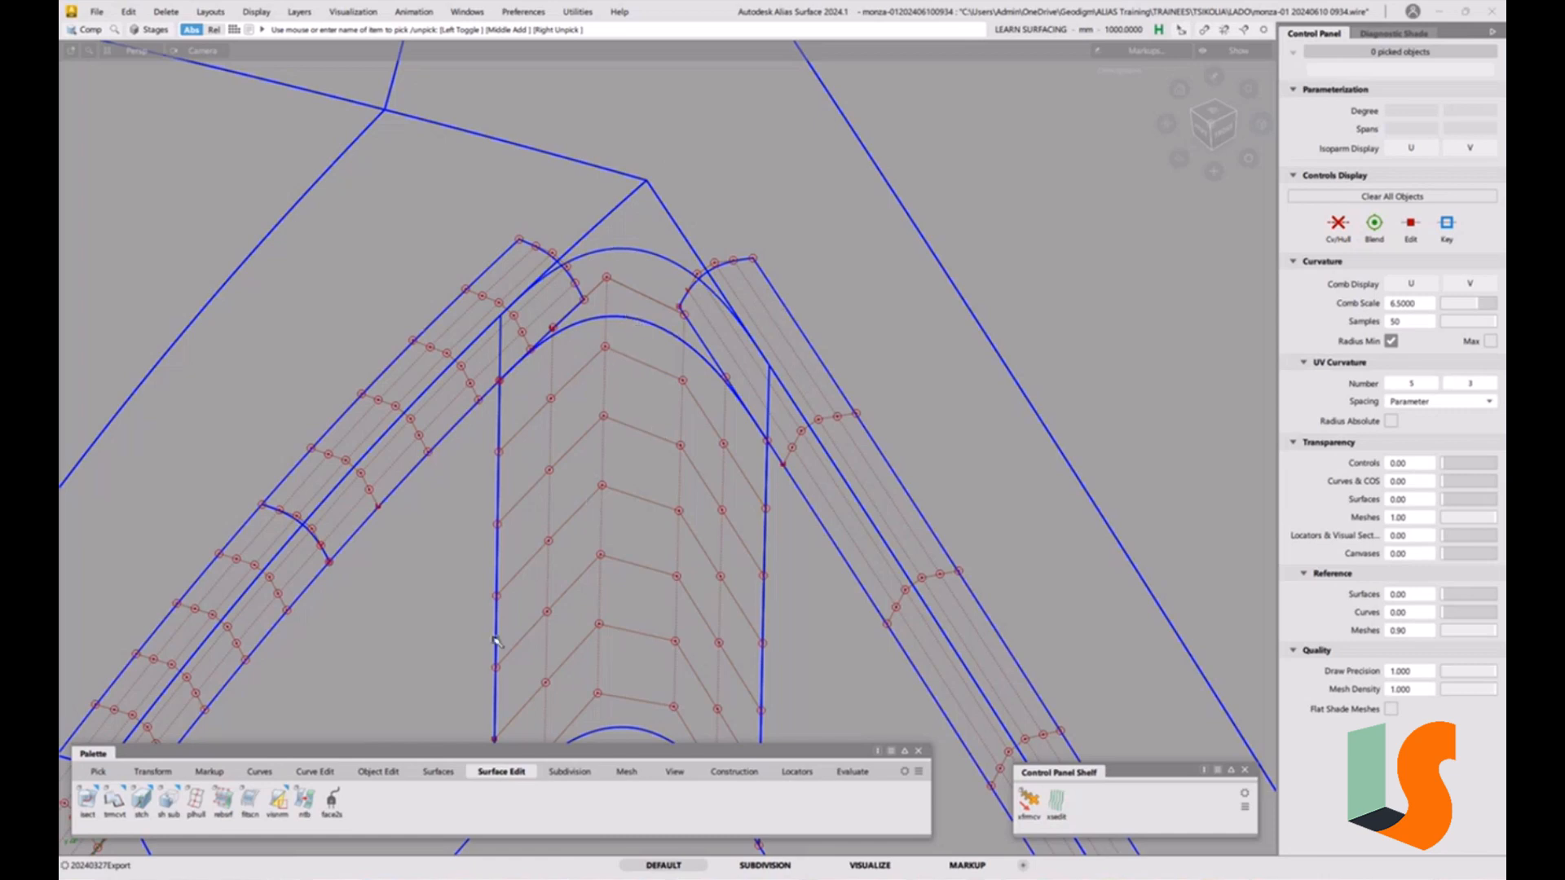
# Duplicate the converted patch's upper edge curve with no rebuild, discarding an extra duplicate.
pyautogui.click(315, 772)
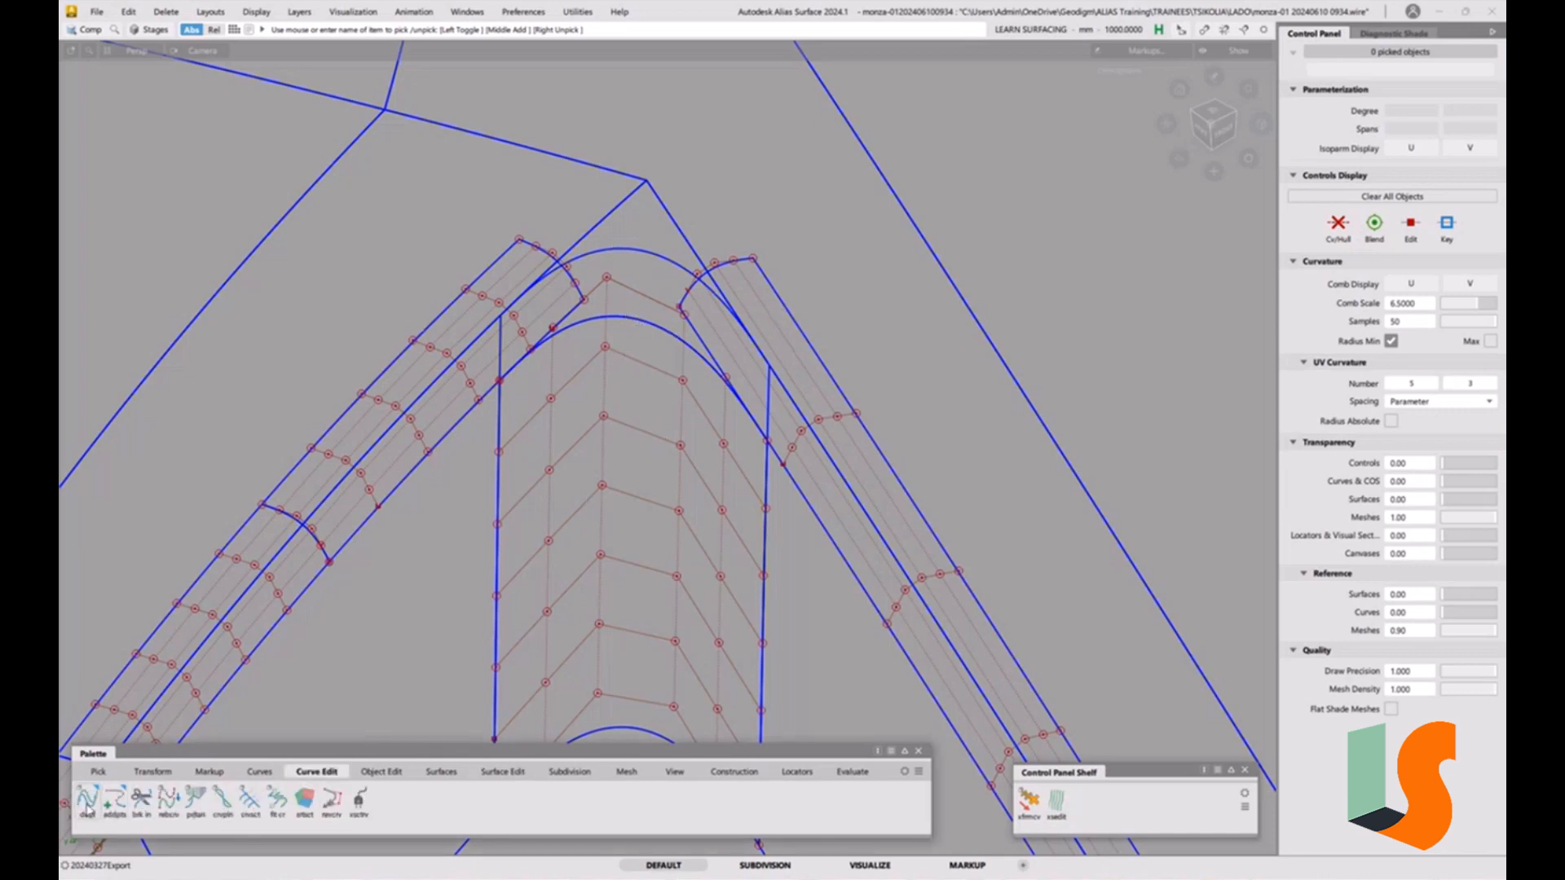
pyautogui.doubleClick(87, 802)
pyautogui.click(644, 324)
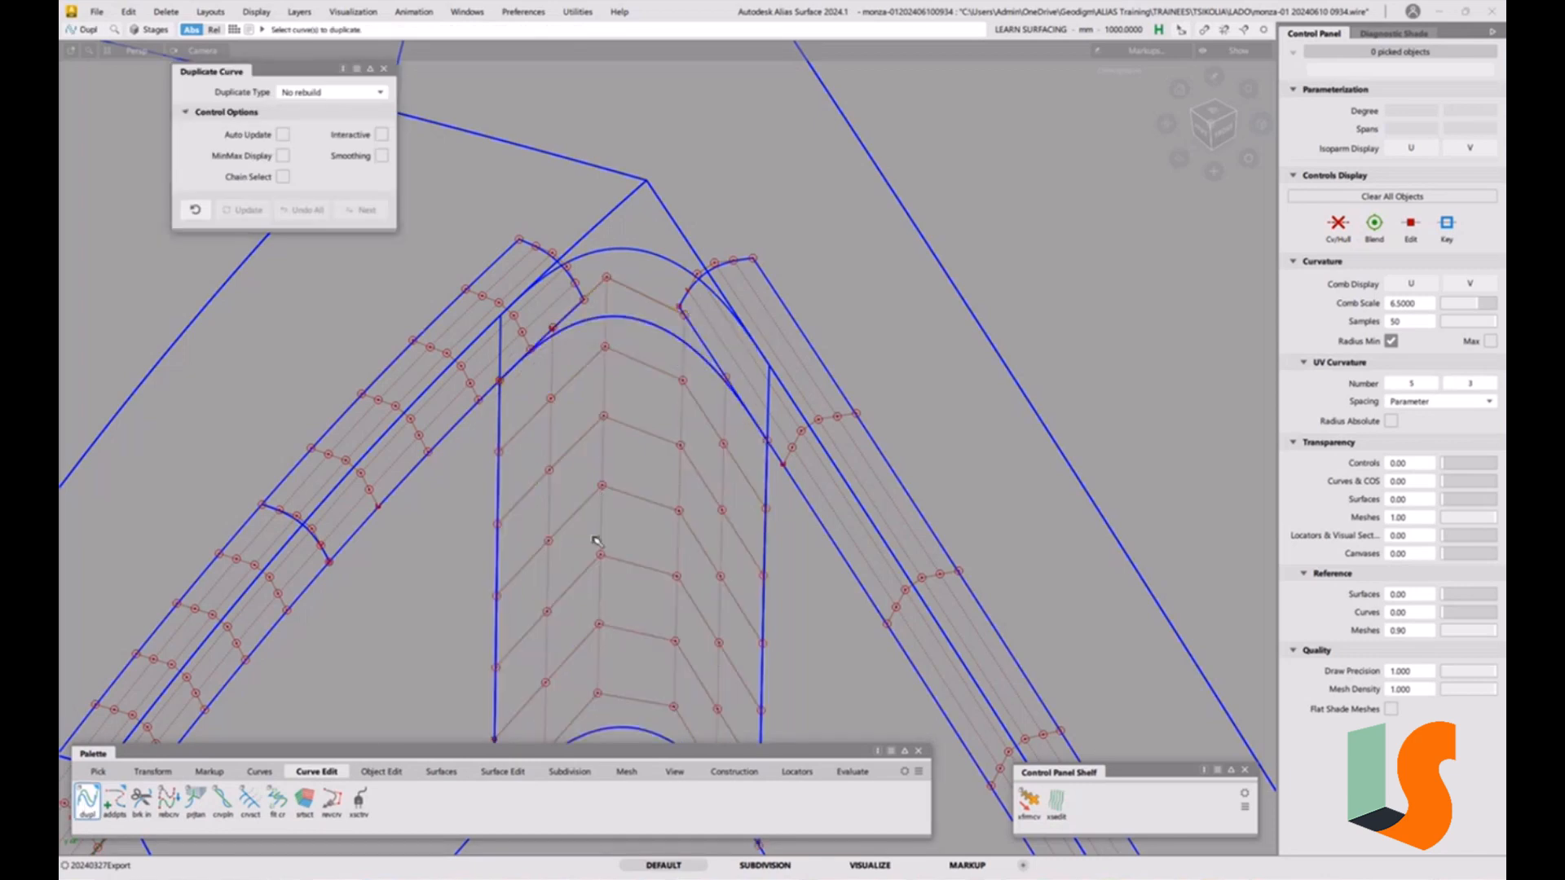
pyautogui.keyDown('ctrl'); pyautogui.keyDown('shift'); pyautogui.click(589, 438); pyautogui.keyUp('shift'); pyautogui.keyUp('ctrl')
pyautogui.click(652, 453)
pyautogui.click(635, 351)
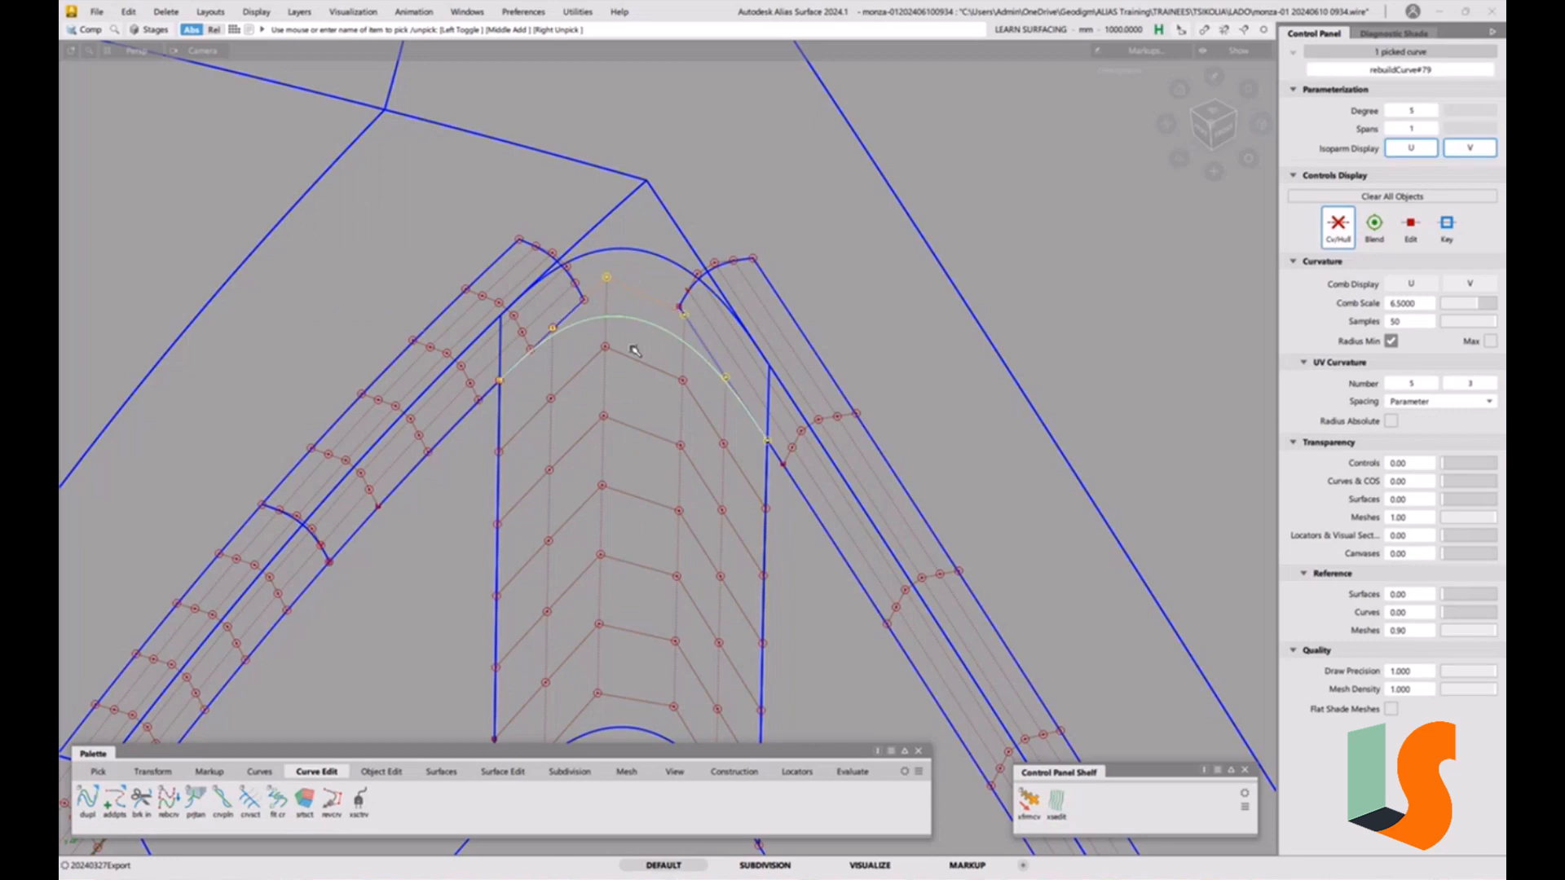
pyautogui.press('Delete')
pyautogui.click(743, 511)
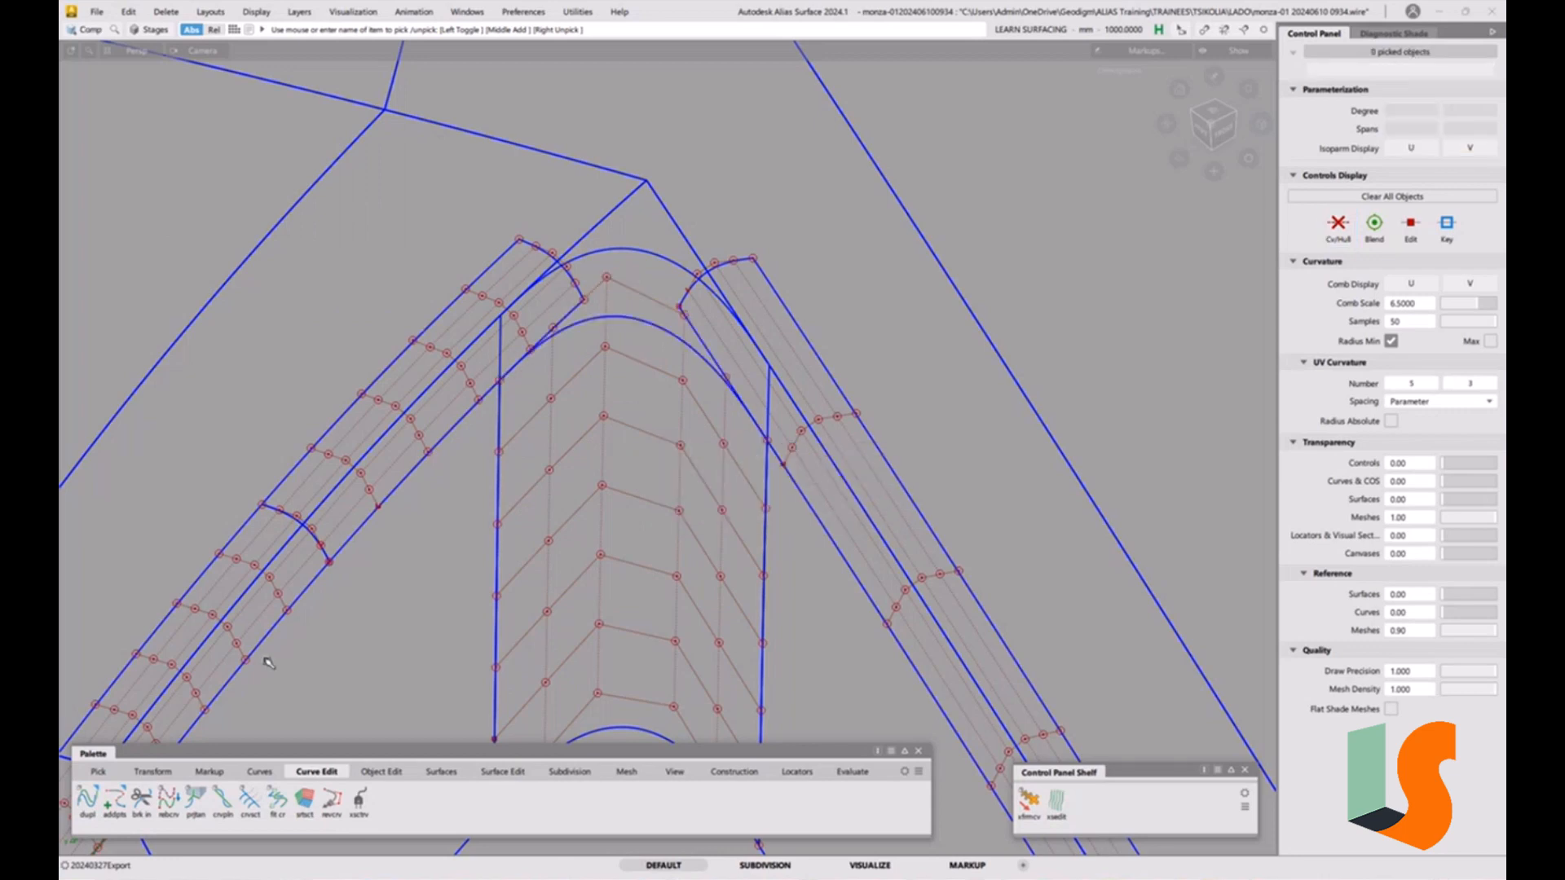
pyautogui.doubleClick(87, 801)
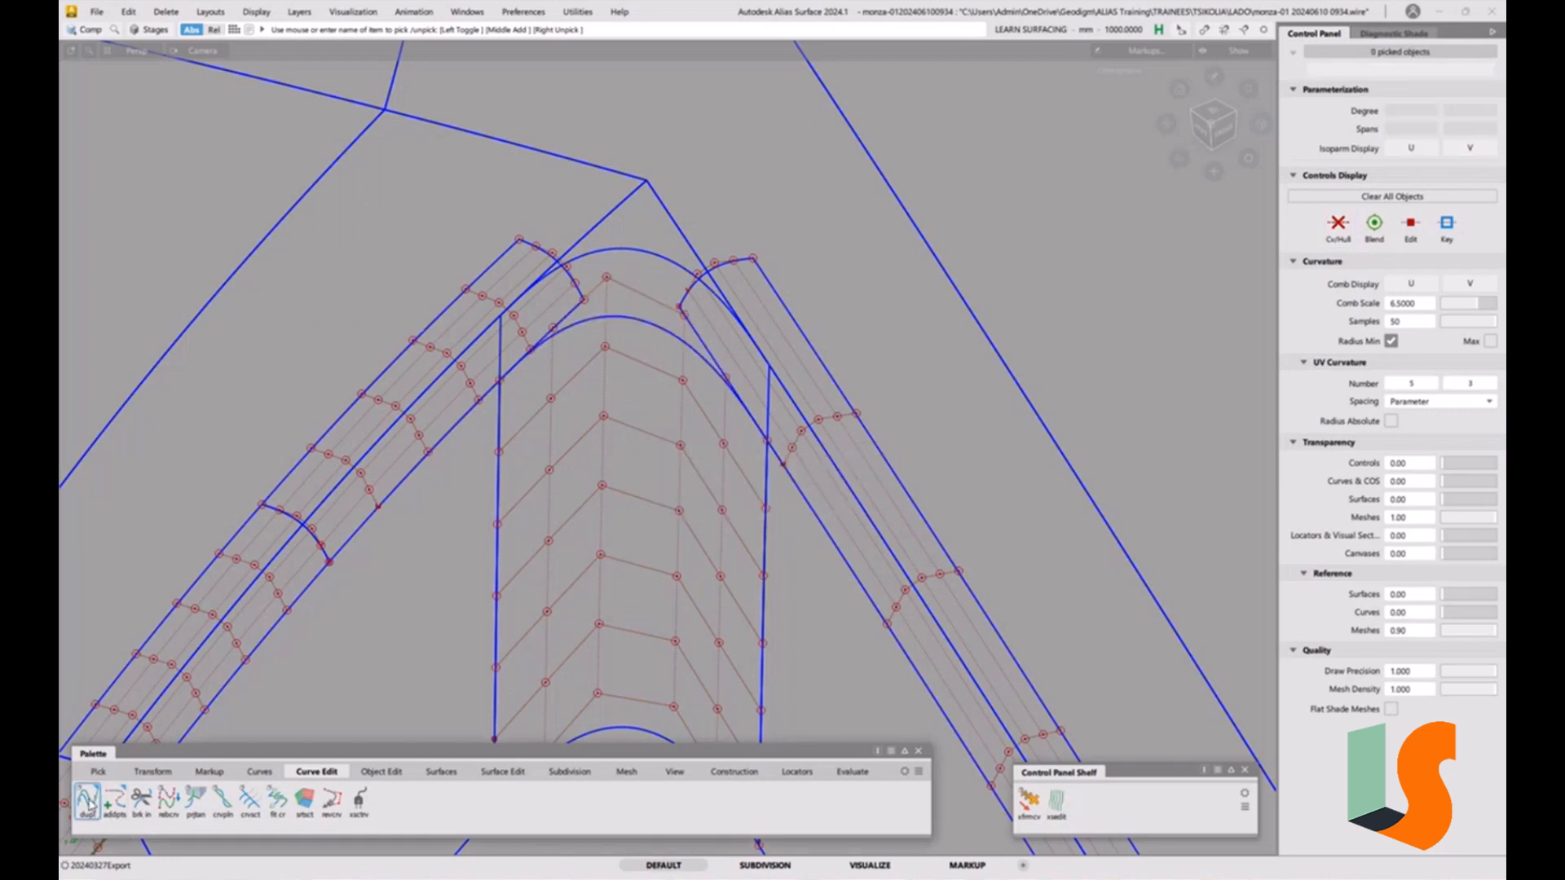
pyautogui.click(606, 326)
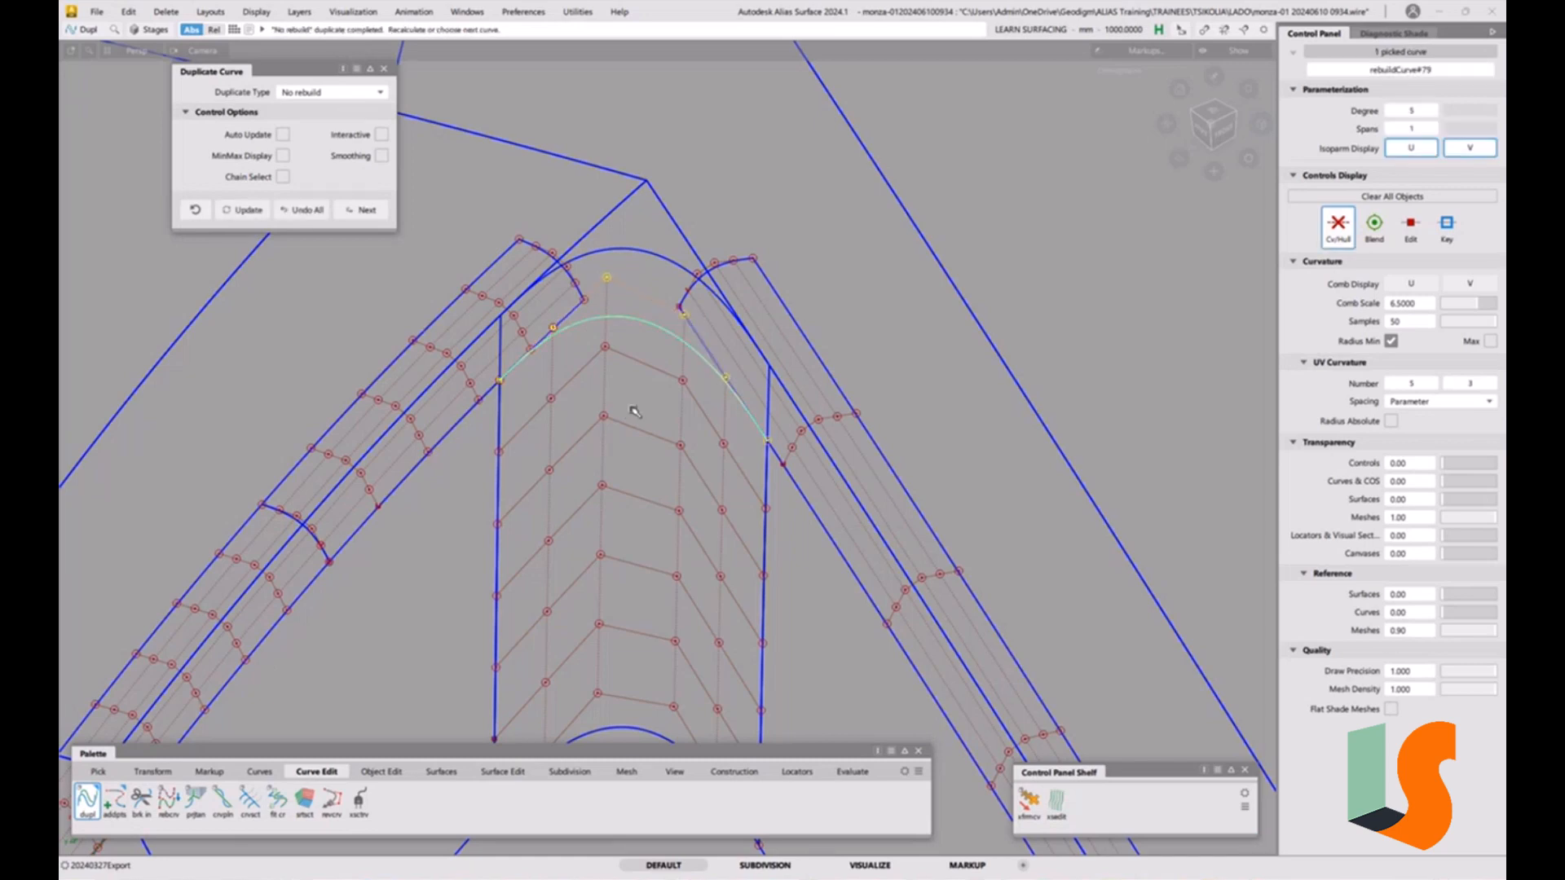
# Move the duplicated edge curve outward beyond the fillet corner, away from the existing patches.
pyautogui.keyDown('ctrl'); pyautogui.keyDown('shift'); pyautogui.middleClick(689, 423); pyautogui.keyUp('shift'); pyautogui.keyUp('ctrl')
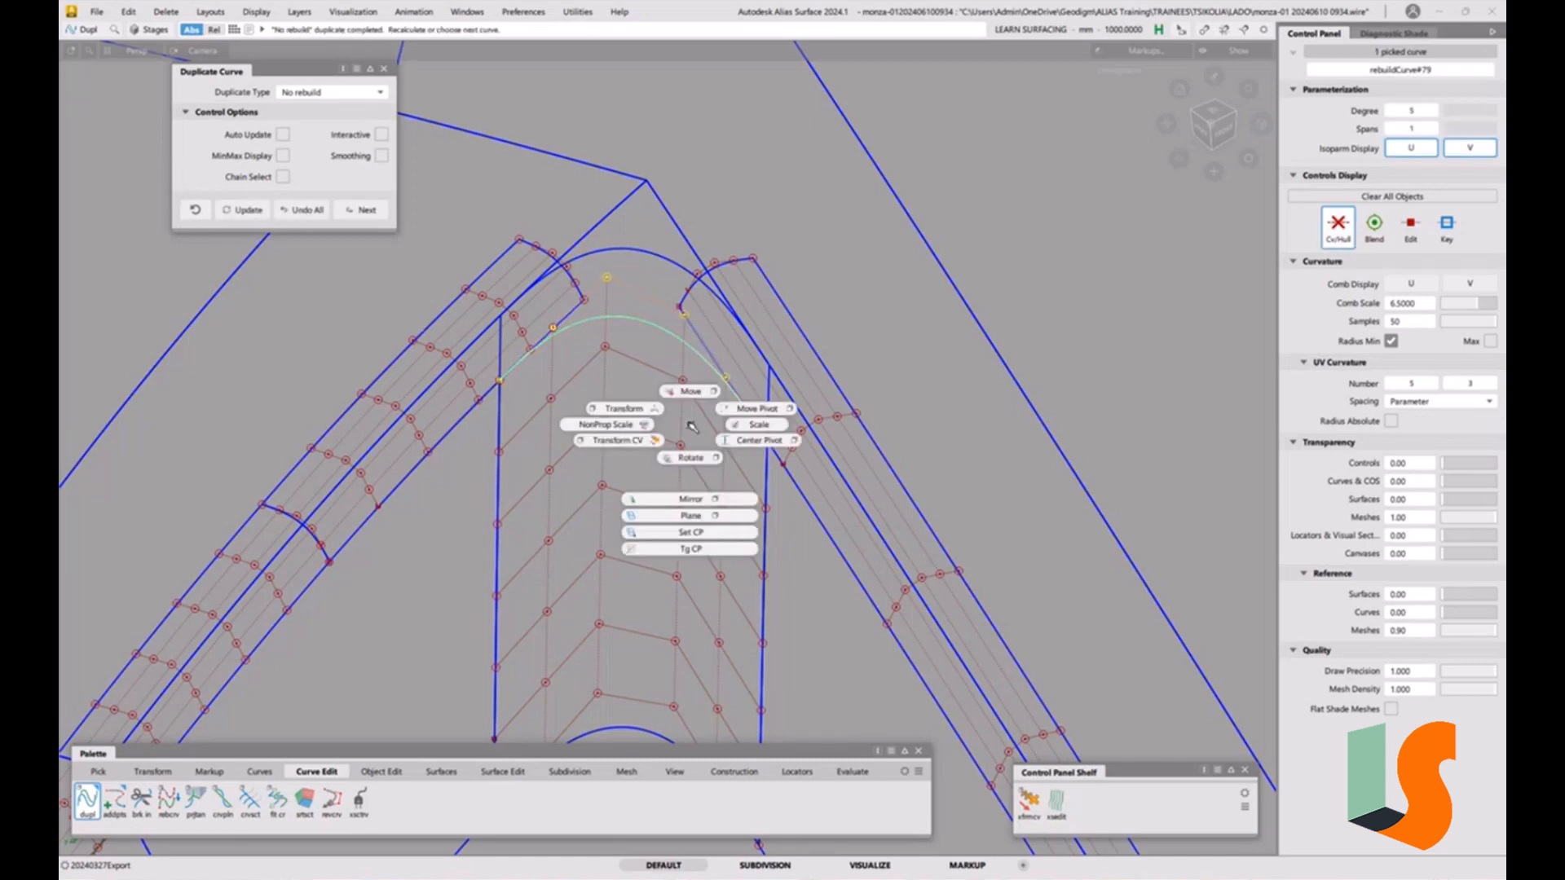
pyautogui.keyDown('ctrl'); pyautogui.keyDown('shift'); pyautogui.moveTo(689, 422); pyautogui.dragTo(685, 390, button='right'); pyautogui.keyUp('shift'); pyautogui.keyUp('ctrl')
pyautogui.moveTo(897, 308); pyautogui.dragTo(917, 191, button='right')
pyautogui.keyDown('ctrl'); pyautogui.keyDown('shift'); pyautogui.moveTo(805, 286); pyautogui.dragTo(866, 271, button='right'); pyautogui.keyUp('shift'); pyautogui.keyUp('ctrl')
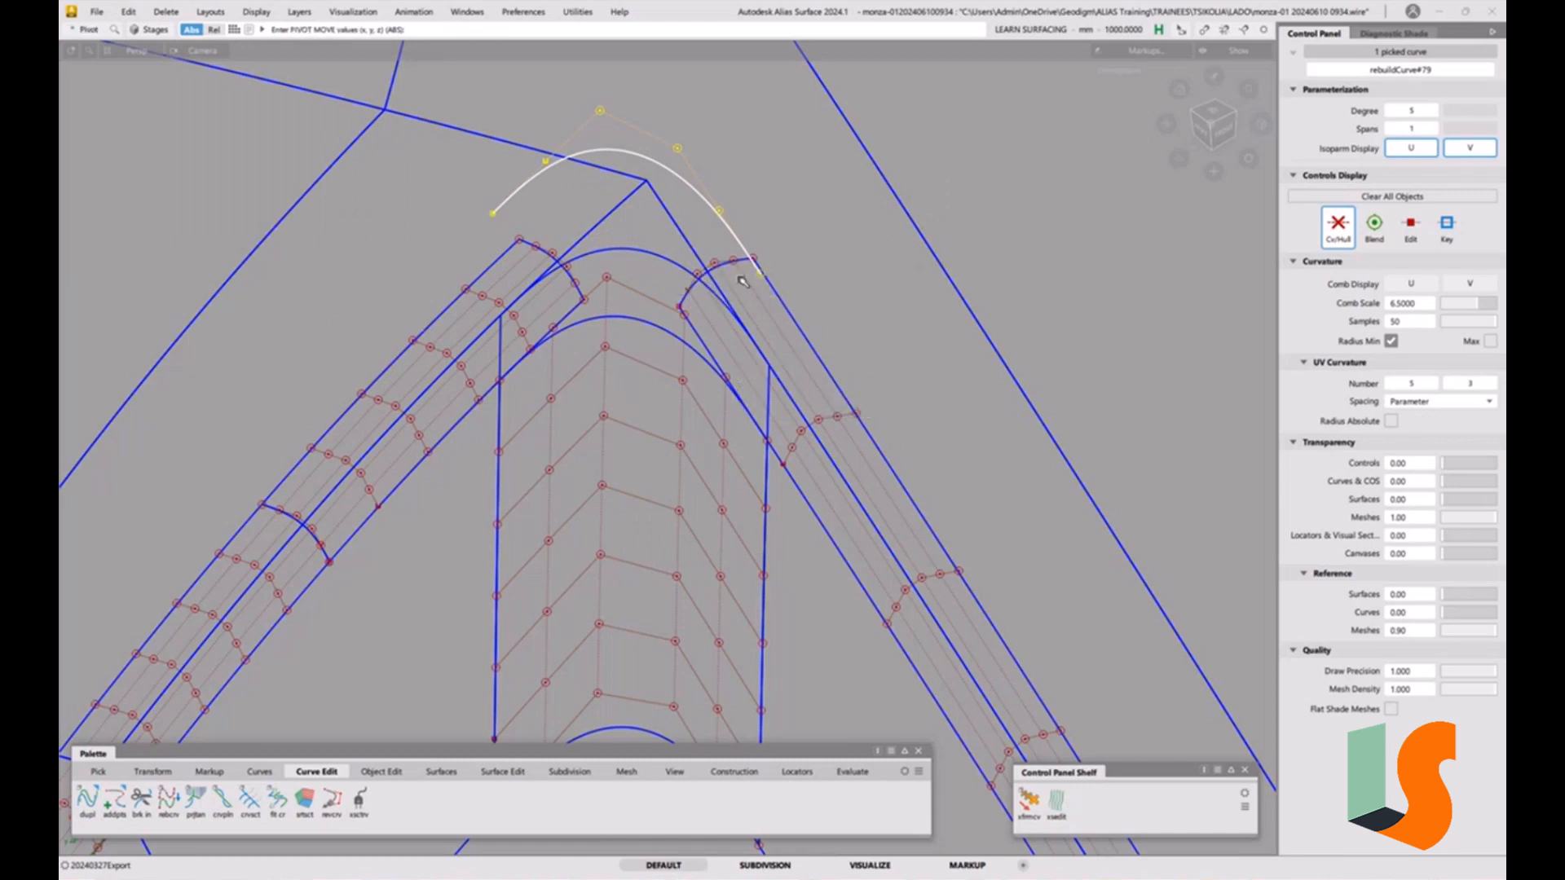
pyautogui.keyDown('ctrl'); pyautogui.click(743, 280); pyautogui.keyUp('ctrl')
pyautogui.click(1213, 124)
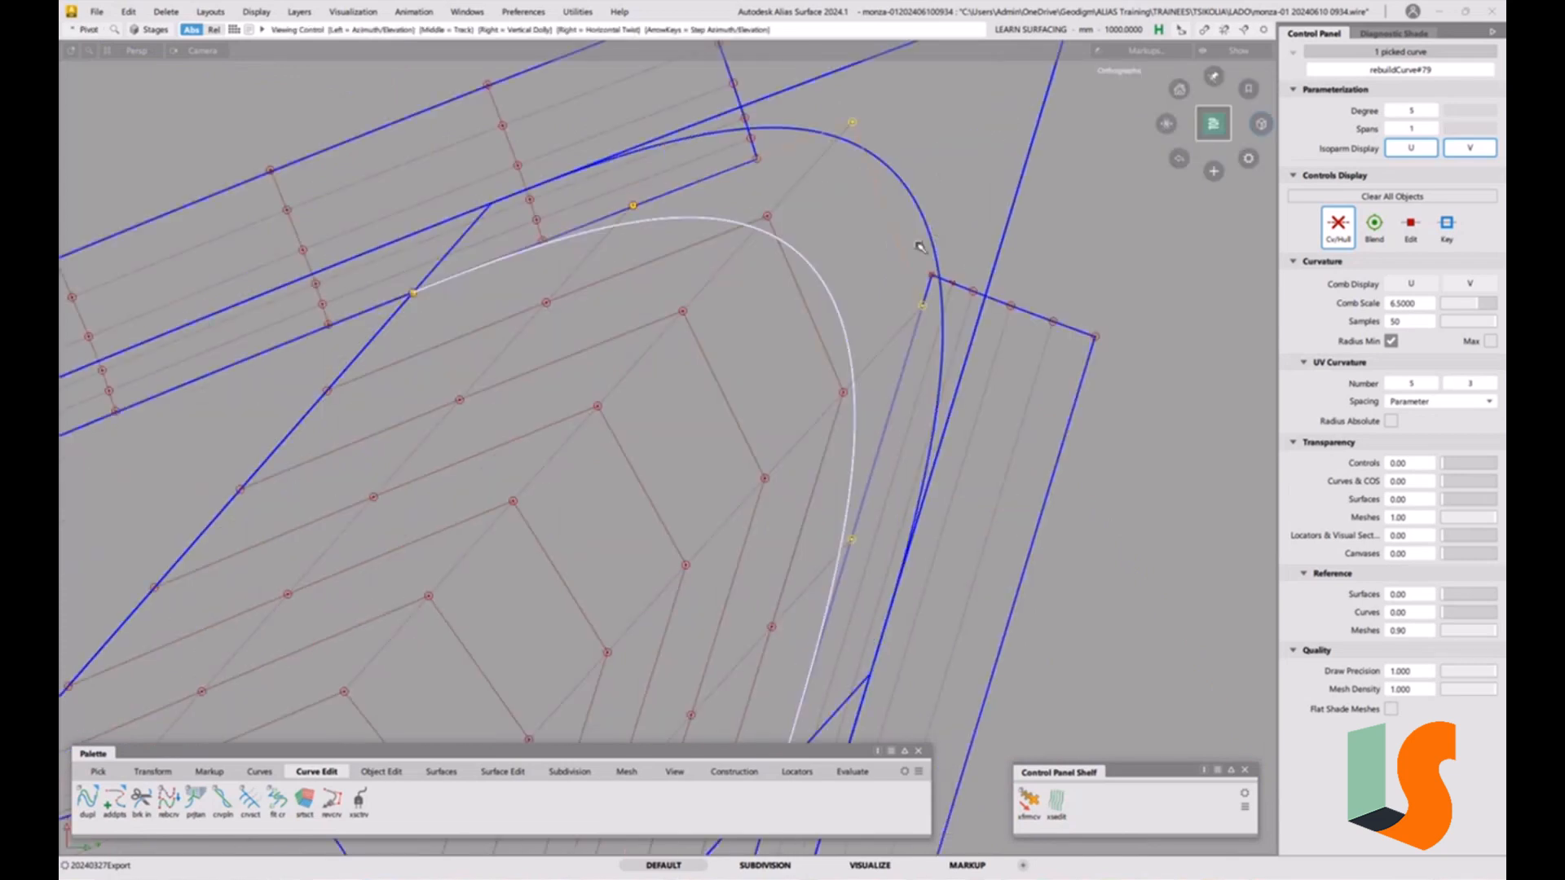
pyautogui.keyDown('alt'); pyautogui.keyDown('shift'); pyautogui.moveTo(971, 316); pyautogui.dragTo(844, 571, button='right'); pyautogui.keyUp('shift'); pyautogui.keyUp('alt')
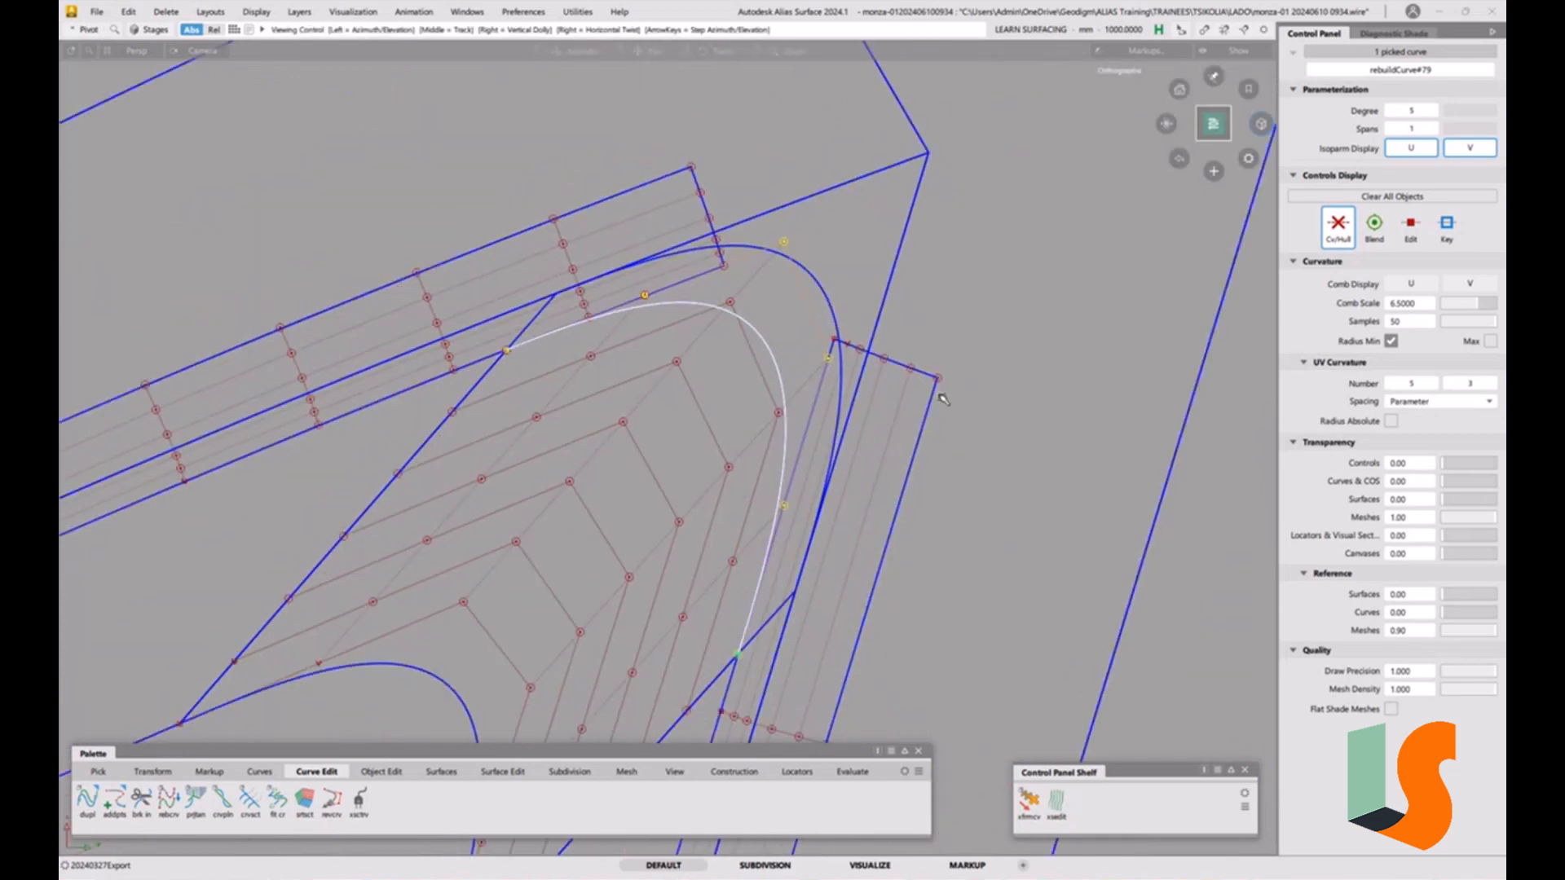
pyautogui.keyDown('alt'); pyautogui.keyDown('shift'); pyautogui.moveTo(835, 597); pyautogui.dragTo(830, 465, button='middle'); pyautogui.keyUp('shift'); pyautogui.keyUp('alt')
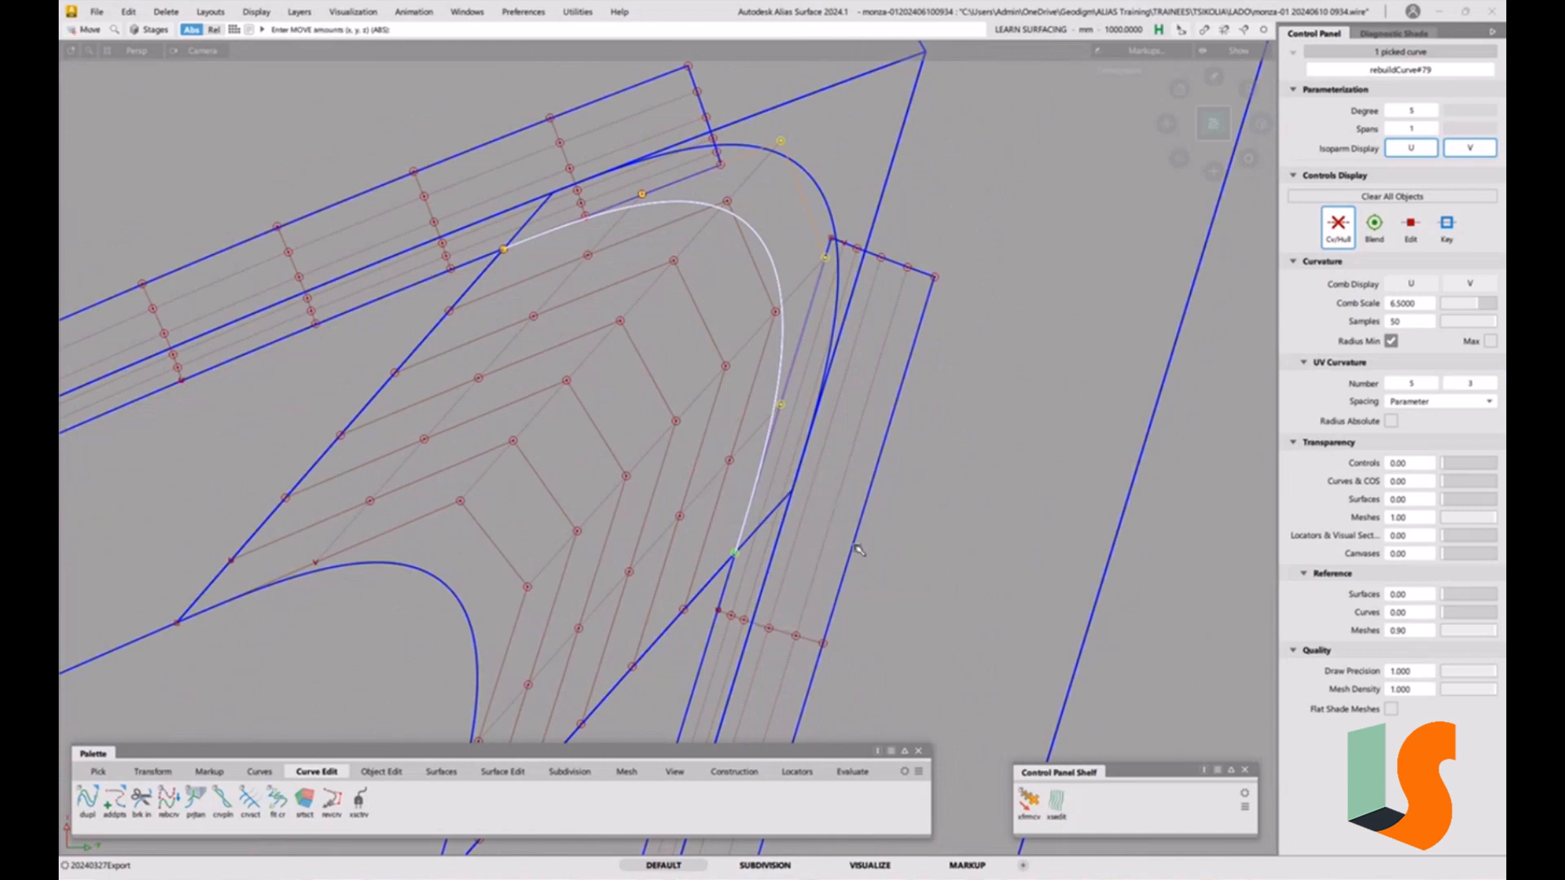
pyautogui.keyDown('ctrl'); pyautogui.keyDown('alt'); pyautogui.moveTo(853, 542); pyautogui.dragTo(977, 404); pyautogui.keyUp('alt'); pyautogui.keyUp('ctrl')
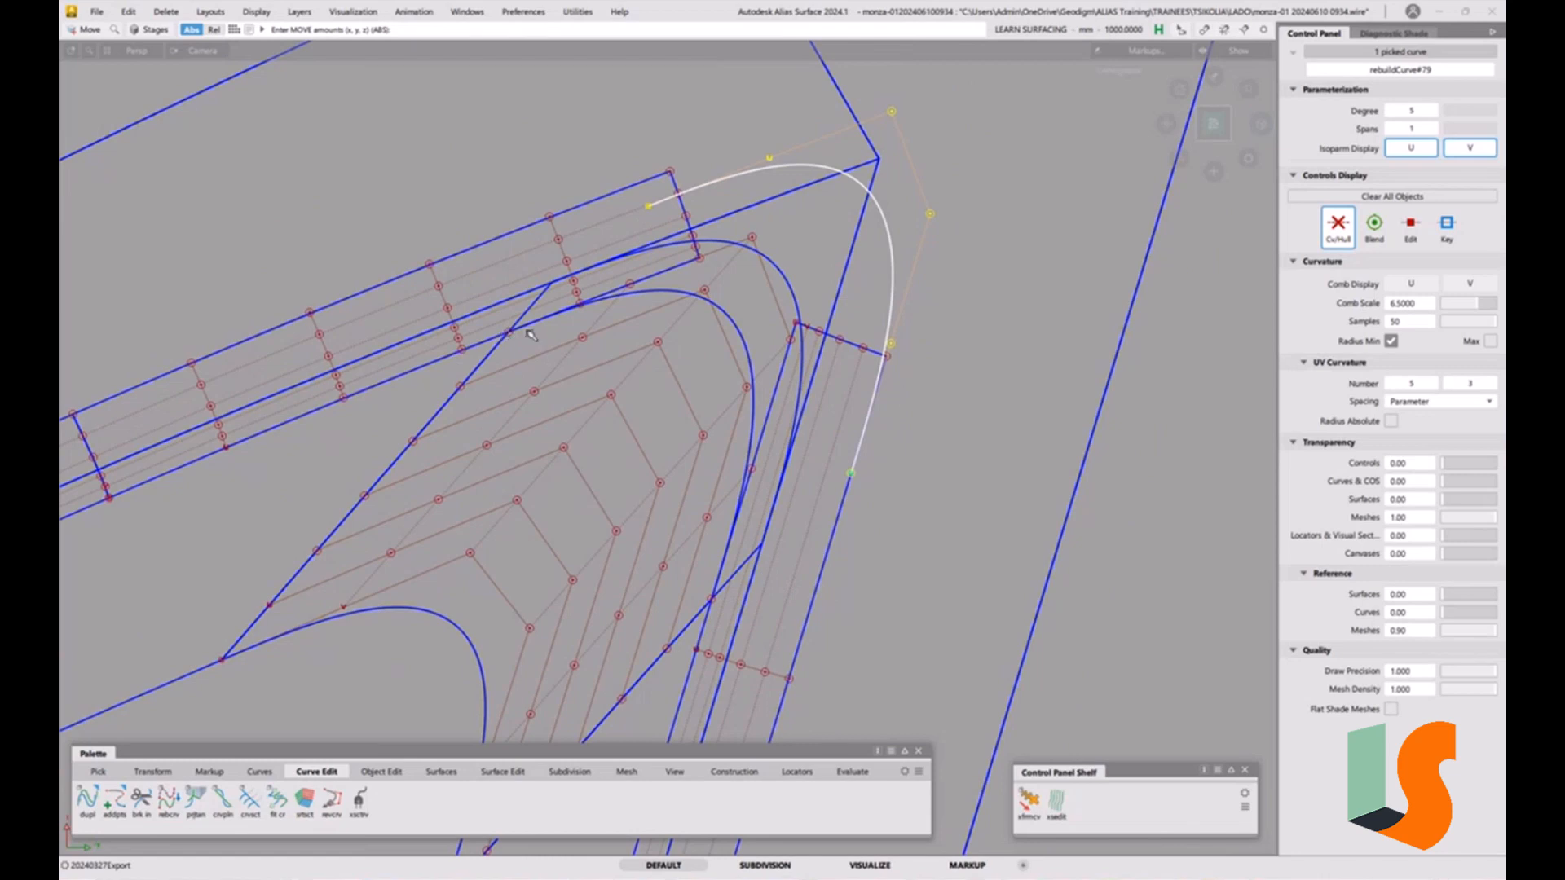
pyautogui.keyDown('ctrl'); pyautogui.keyDown('shift'); pyautogui.moveTo(505, 568); pyautogui.dragTo(593, 477); pyautogui.keyUp('shift'); pyautogui.keyUp('ctrl')
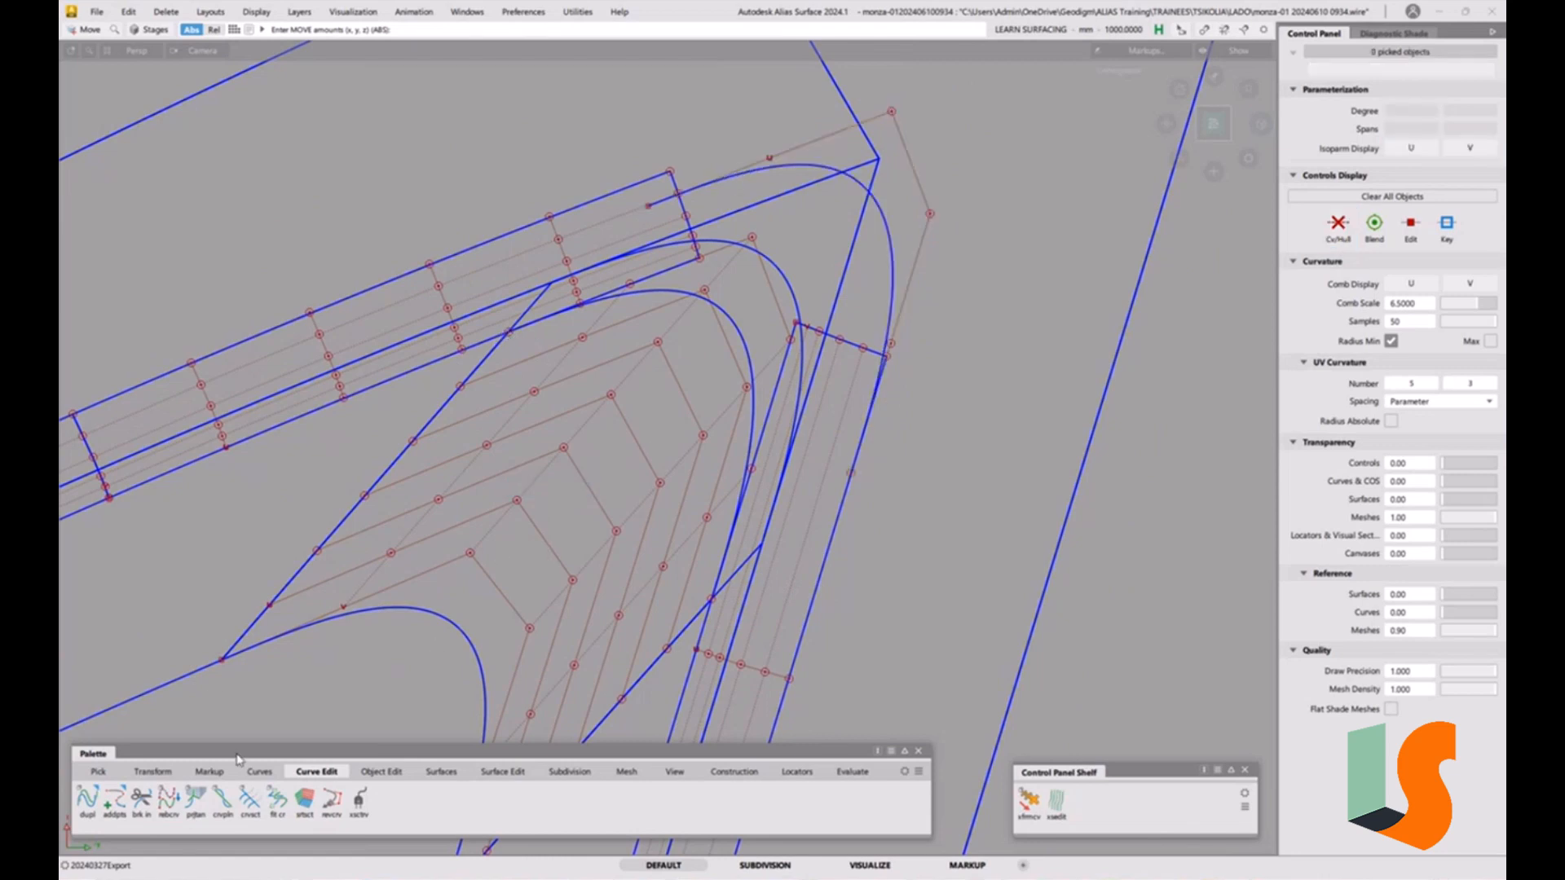
# Start the markup pencil and set its brush color to red.
pyautogui.click(209, 771)
pyautogui.click(116, 801)
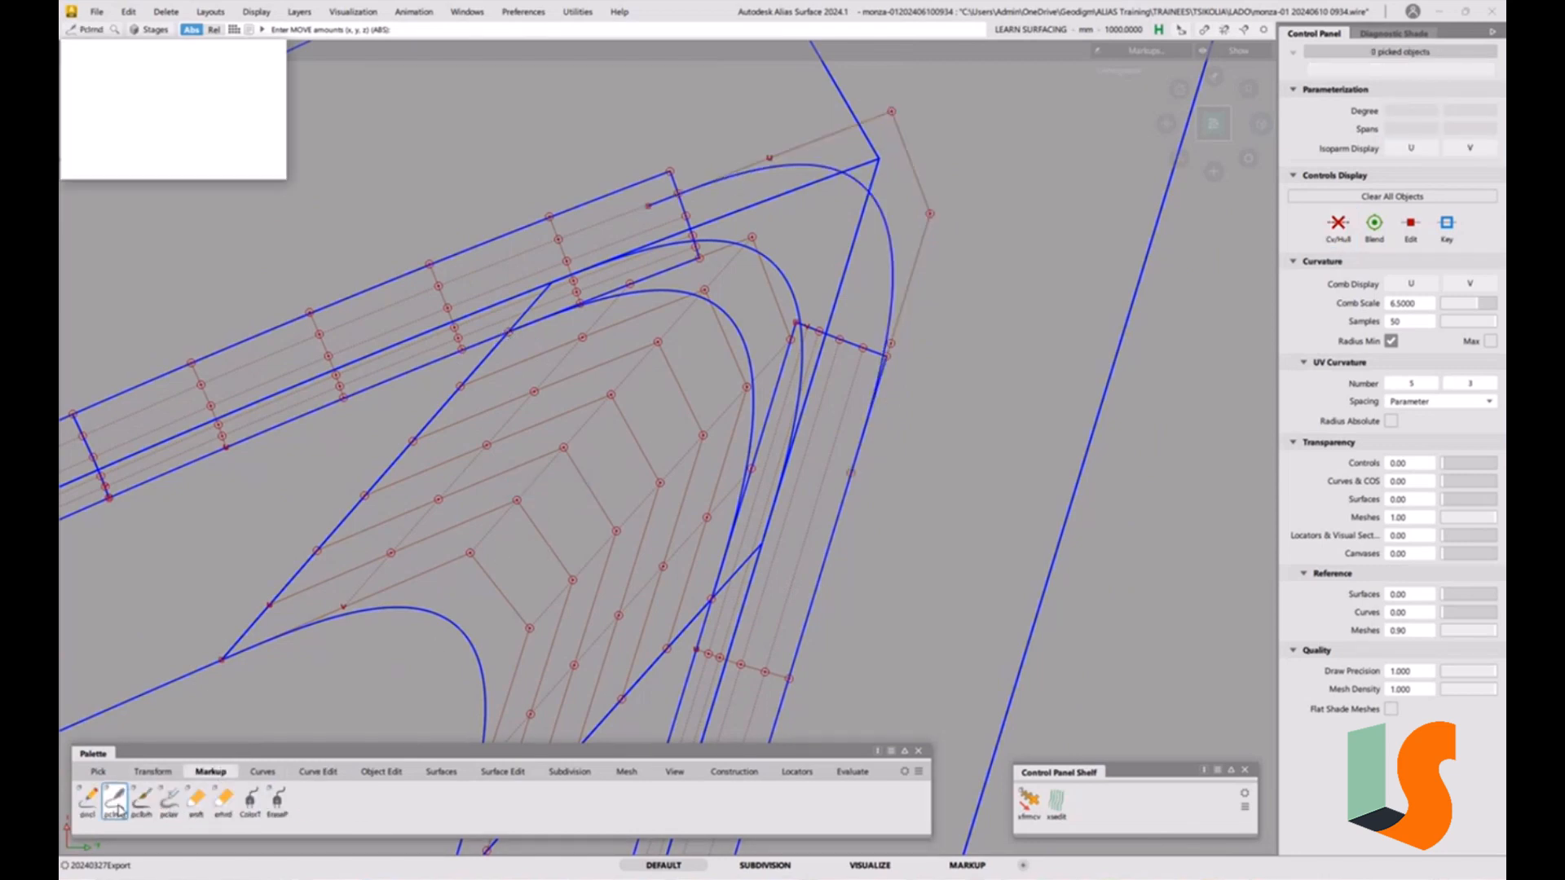
pyautogui.click(200, 73)
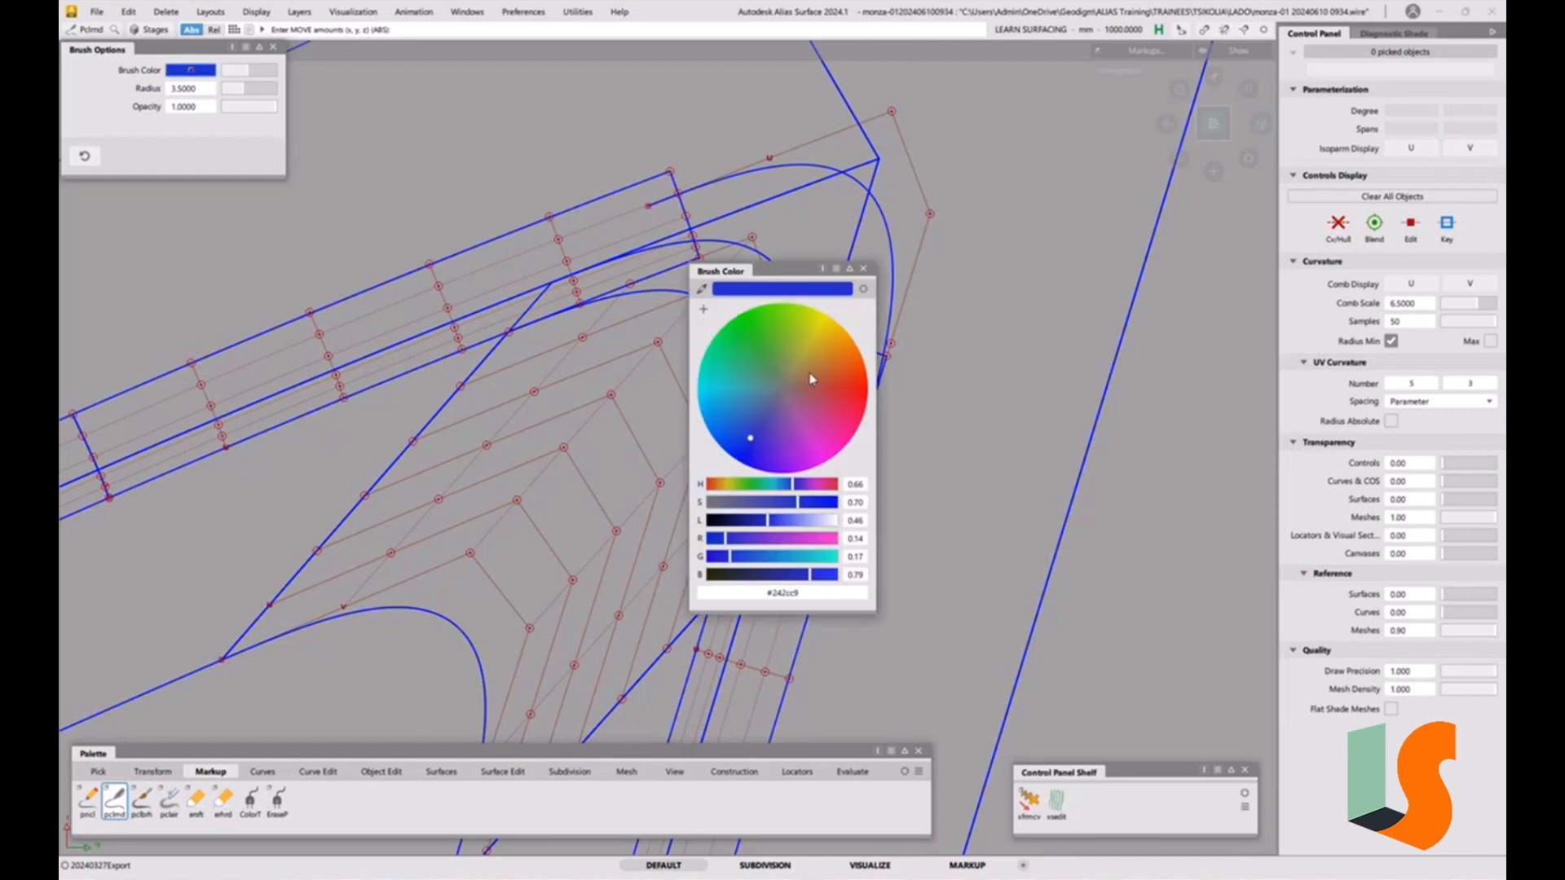
pyautogui.moveTo(811, 379); pyautogui.dragTo(869, 393)
pyautogui.click(864, 268)
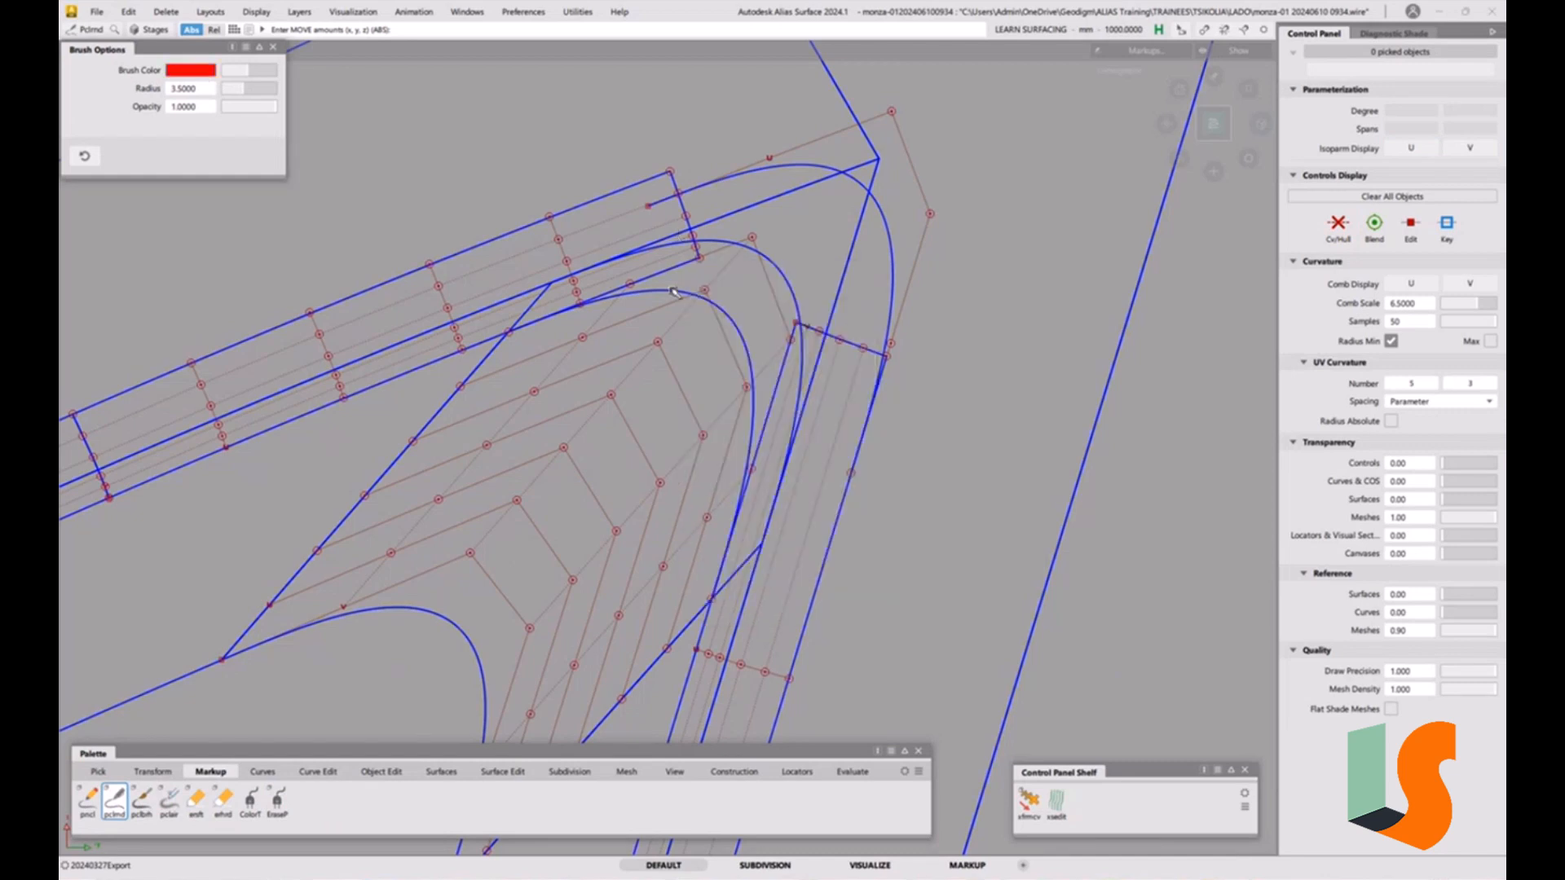
# Sketch red markup outlines around the corner showing the intended new fillet boundaries, then close the brush options.
pyautogui.hotkey('alt', 'shift')
pyautogui.click(442, 361)
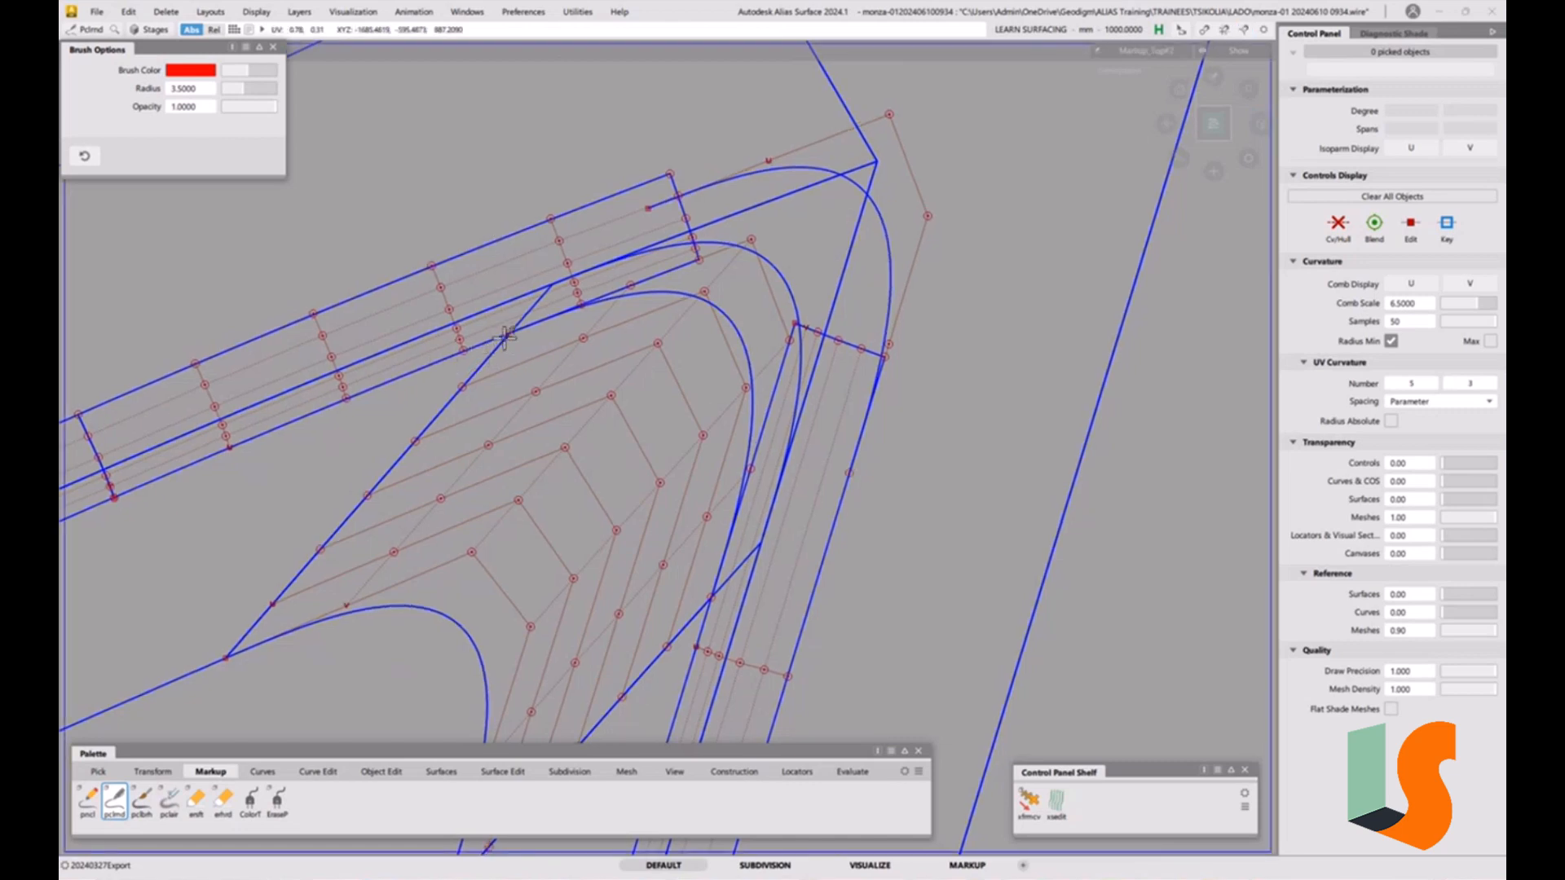
pyautogui.moveTo(511, 334)
pyautogui.mouseDown()
pyautogui.moveTo(538, 221)
pyautogui.moveTo(522, 236)
pyautogui.moveTo(538, 238)
pyautogui.mouseUp()
pyautogui.moveTo(713, 597)
pyautogui.mouseDown()
pyautogui.moveTo(746, 558)
pyautogui.moveTo(836, 532)
pyautogui.mouseUp()
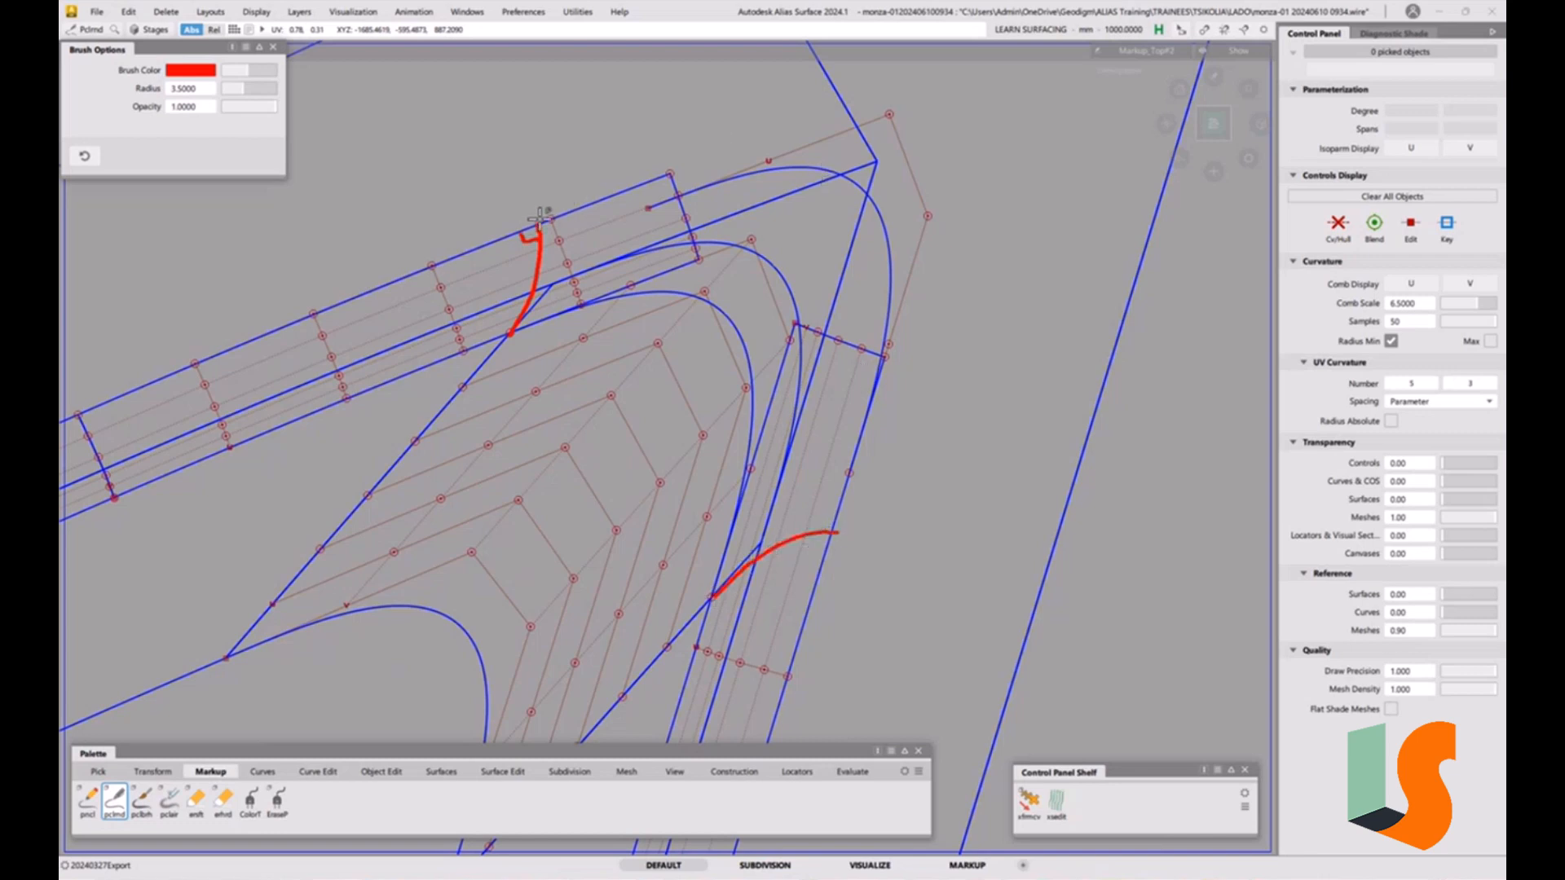
pyautogui.moveTo(540, 219)
pyautogui.mouseDown()
pyautogui.moveTo(650, 167)
pyautogui.moveTo(811, 154)
pyautogui.moveTo(858, 169)
pyautogui.moveTo(912, 232)
pyautogui.moveTo(904, 325)
pyautogui.moveTo(840, 524)
pyautogui.mouseUp()
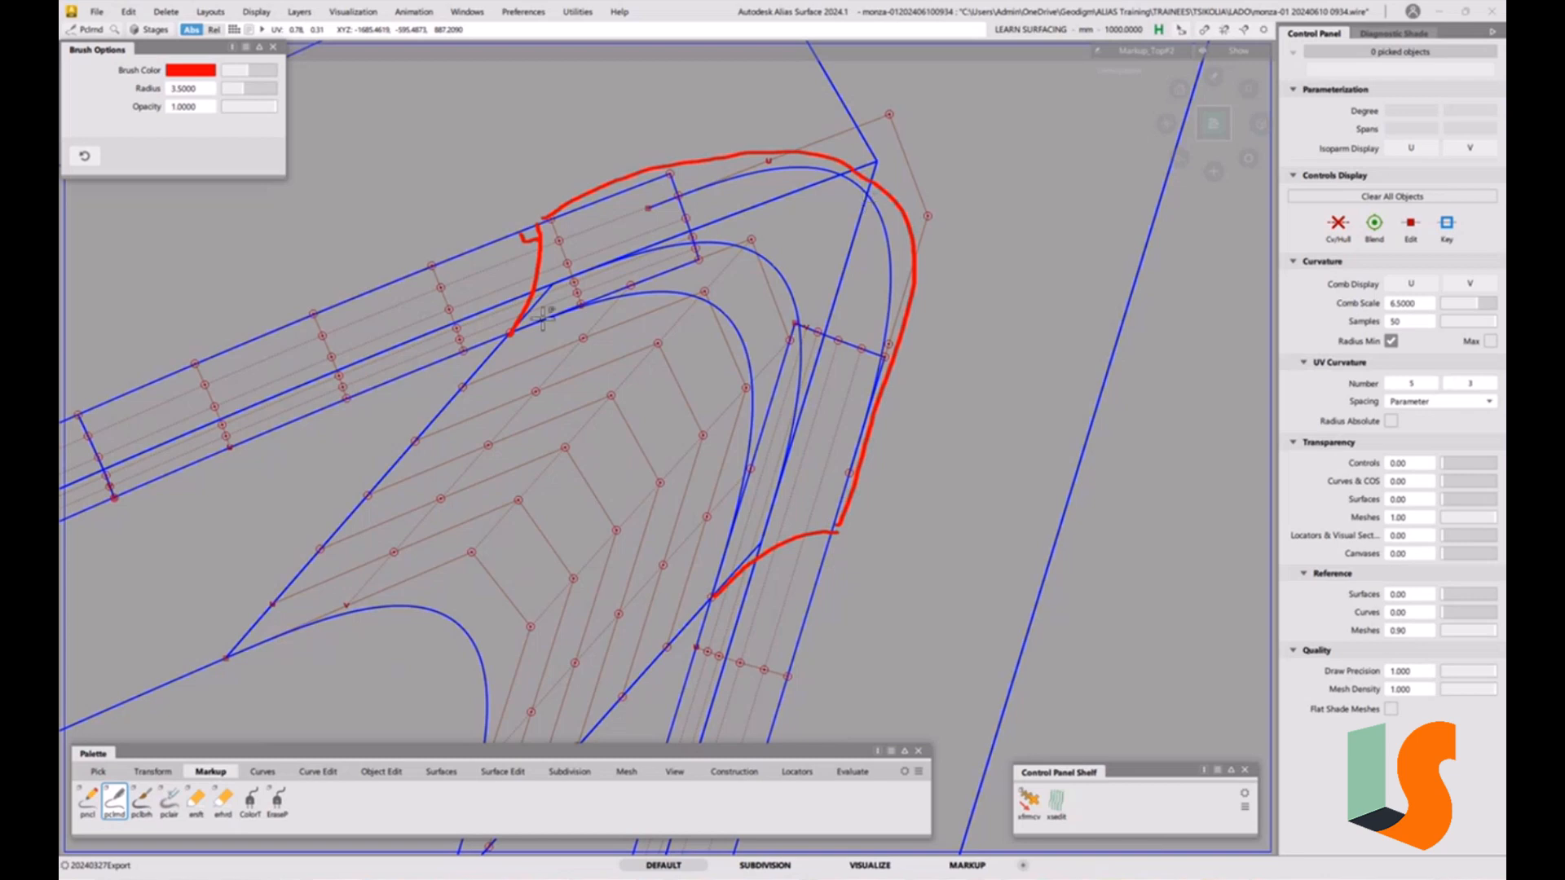
pyautogui.moveTo(512, 331)
pyautogui.mouseDown()
pyautogui.moveTo(652, 295)
pyautogui.moveTo(726, 327)
pyautogui.moveTo(760, 385)
pyautogui.moveTo(744, 510)
pyautogui.moveTo(709, 581)
pyautogui.mouseUp()
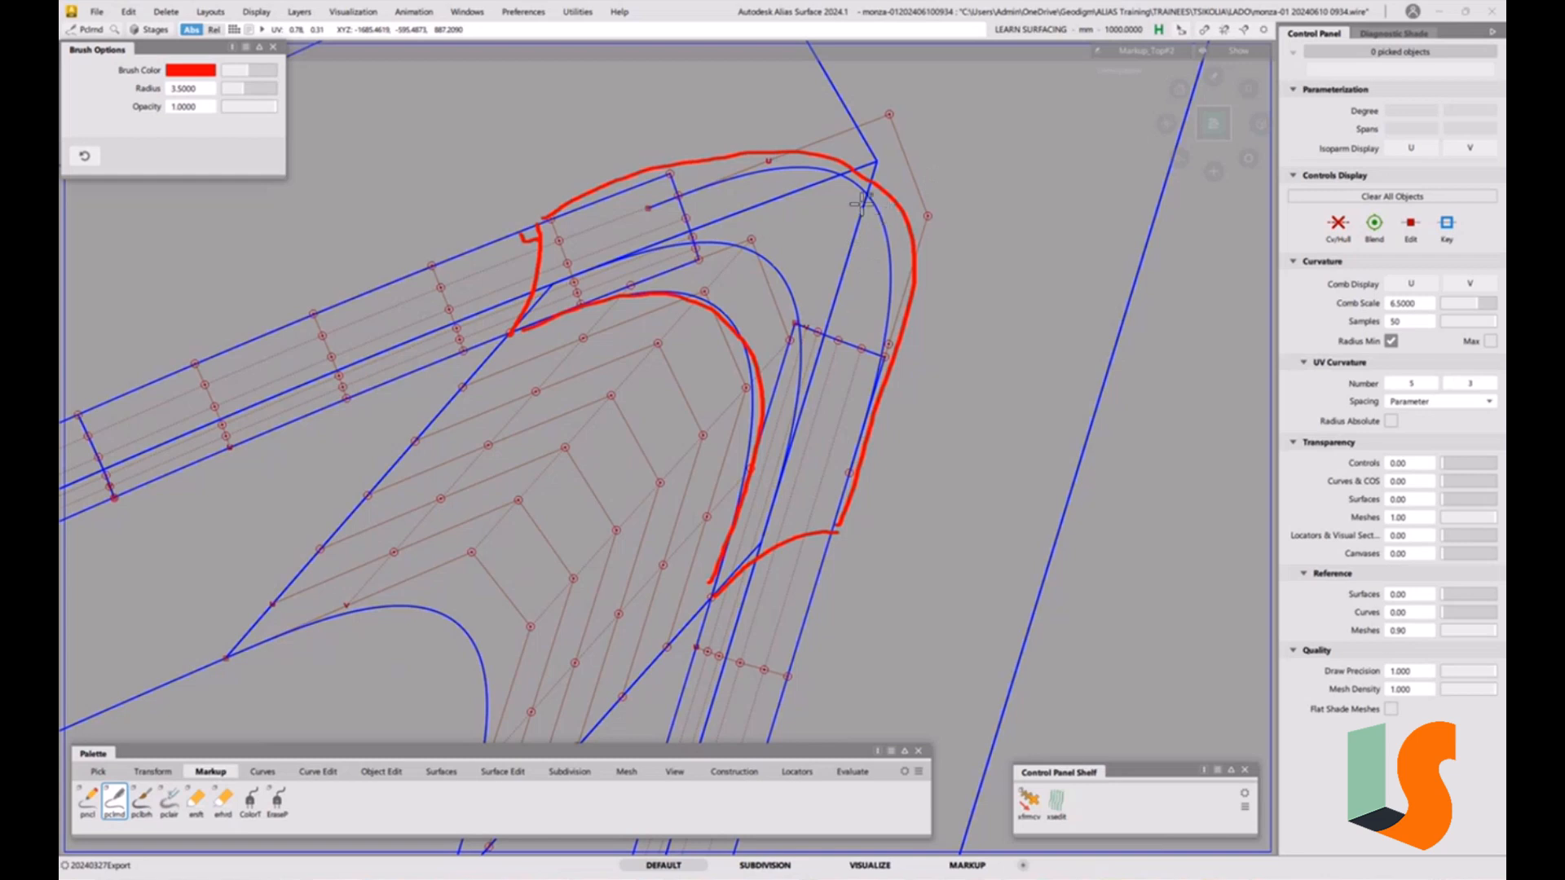
pyautogui.moveTo(877, 161)
pyautogui.mouseDown()
pyautogui.moveTo(860, 170)
pyautogui.moveTo(880, 174)
pyautogui.mouseUp()
pyautogui.click(273, 48)
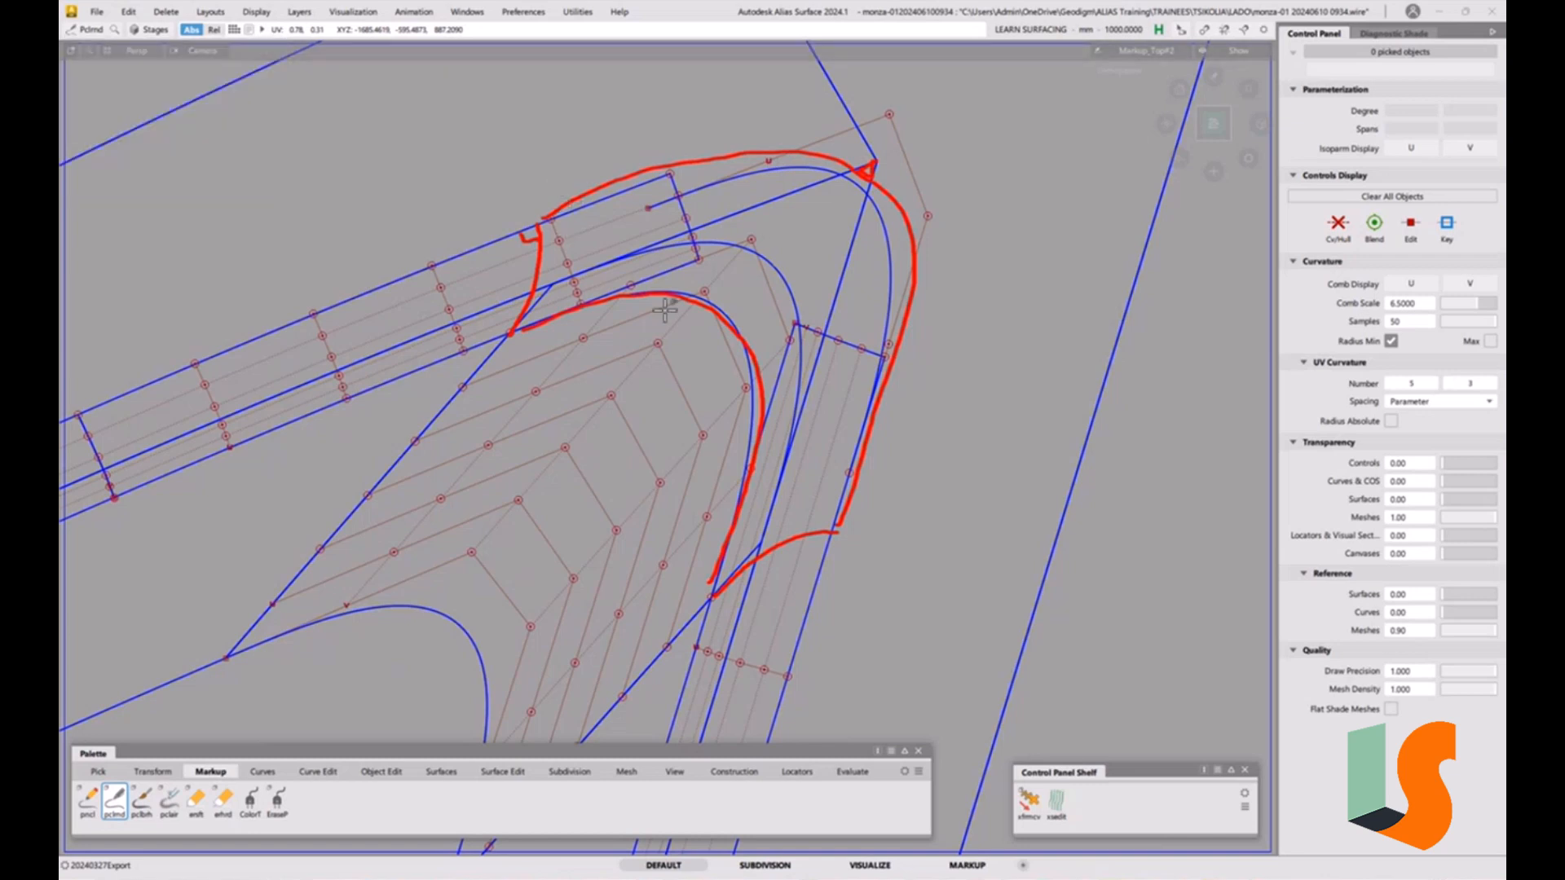
# Reposition and scale the duplicated curve so it follows the sketched outer boundary around the corner.
pyautogui.keyDown('alt'); pyautogui.keyDown('shift'); pyautogui.moveTo(665, 281); pyautogui.dragTo(629, 365, button='right'); pyautogui.keyUp('shift'); pyautogui.keyUp('alt')
pyautogui.moveTo(630, 366)
pyautogui.keyDown('alt'); pyautogui.keyDown('shift'); pyautogui.mouseDown()
pyautogui.moveTo(670, 289)
pyautogui.moveTo(642, 311)
pyautogui.moveTo(650, 340)
pyautogui.moveTo(766, 362)
pyautogui.moveTo(738, 373)
pyautogui.moveTo(931, 392)
pyautogui.moveTo(705, 326)
pyautogui.mouseUp(); pyautogui.keyUp('shift'); pyautogui.keyUp('alt')
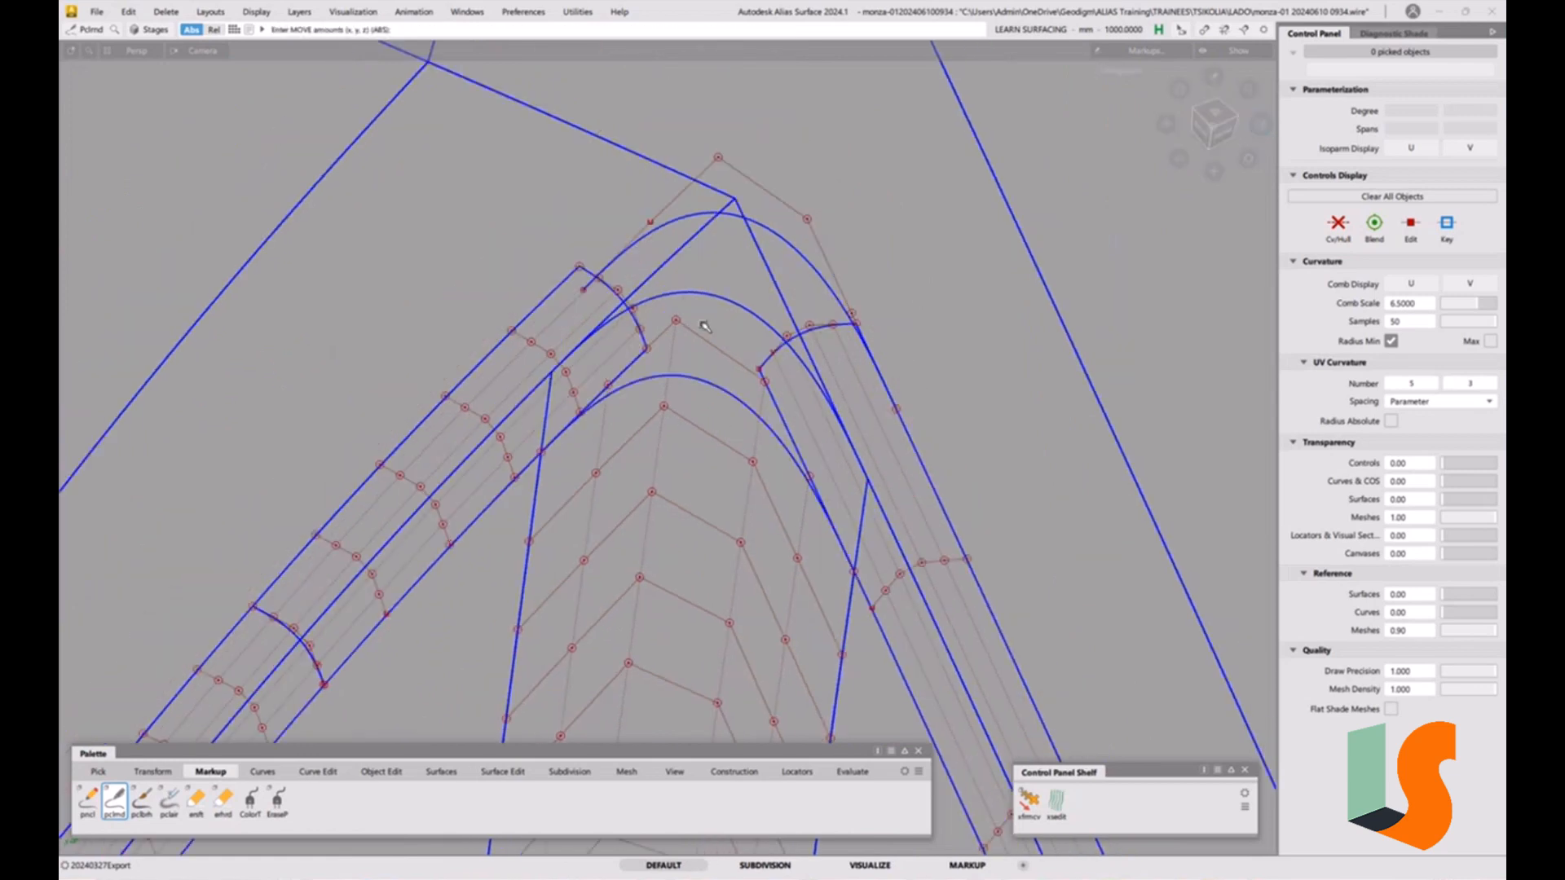
pyautogui.click(1215, 122)
pyautogui.keyDown('alt'); pyautogui.keyDown('shift'); pyautogui.moveTo(926, 618); pyautogui.dragTo(783, 481, button='middle'); pyautogui.keyUp('shift'); pyautogui.keyUp('alt')
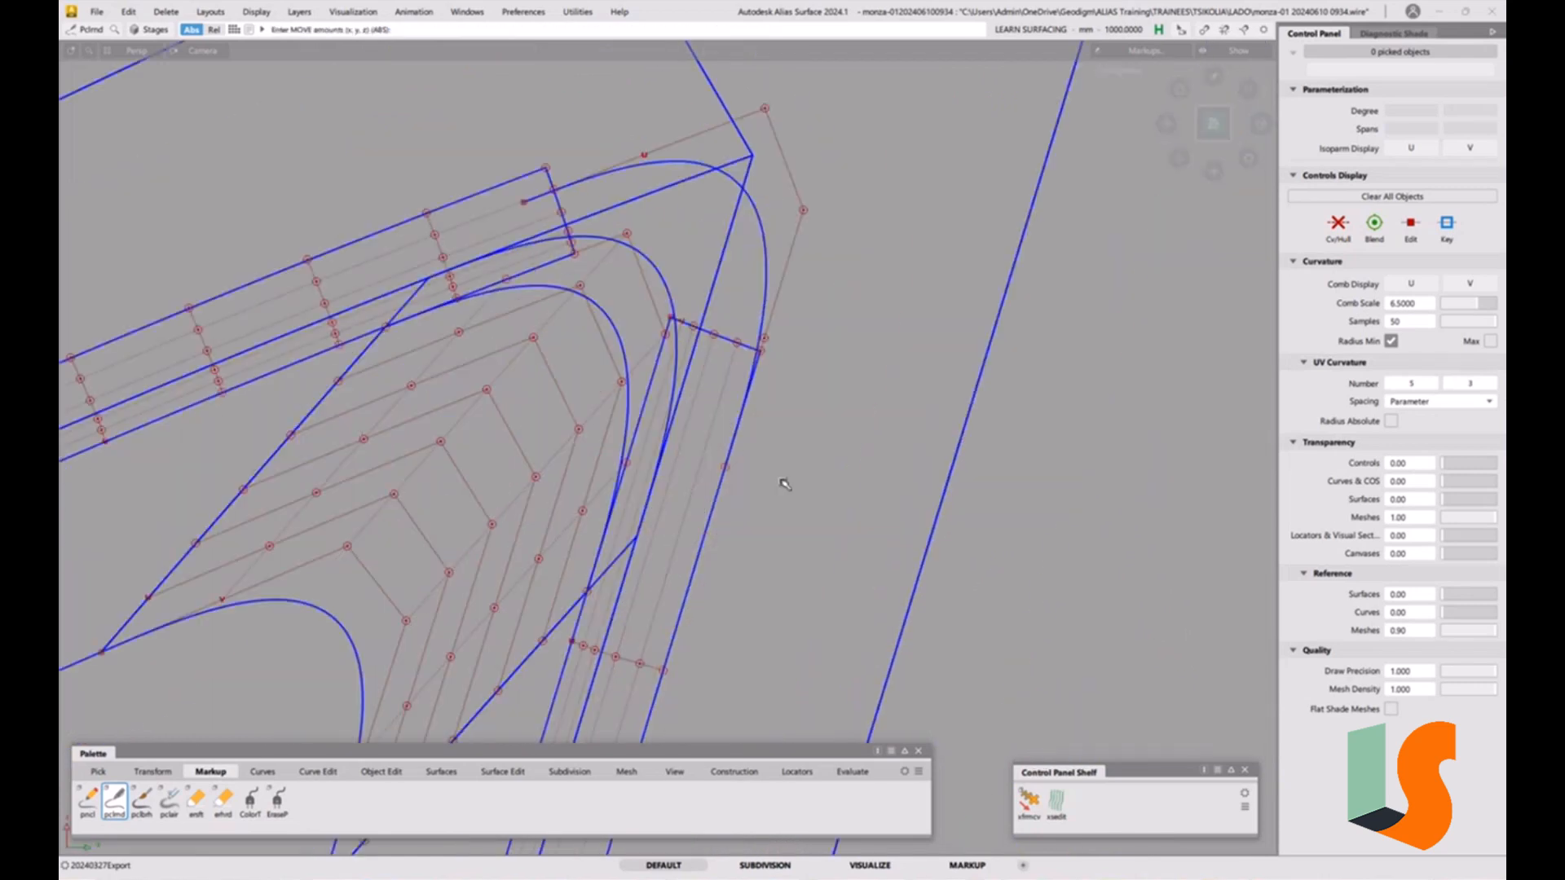
pyautogui.keyDown('ctrl'); pyautogui.keyDown('shift'); pyautogui.moveTo(759, 458); pyautogui.dragTo(728, 503); pyautogui.keyUp('shift'); pyautogui.keyUp('ctrl')
pyautogui.click(764, 311)
pyautogui.keyDown('ctrl'); pyautogui.keyDown('alt'); pyautogui.click(724, 484); pyautogui.keyUp('alt'); pyautogui.keyUp('ctrl')
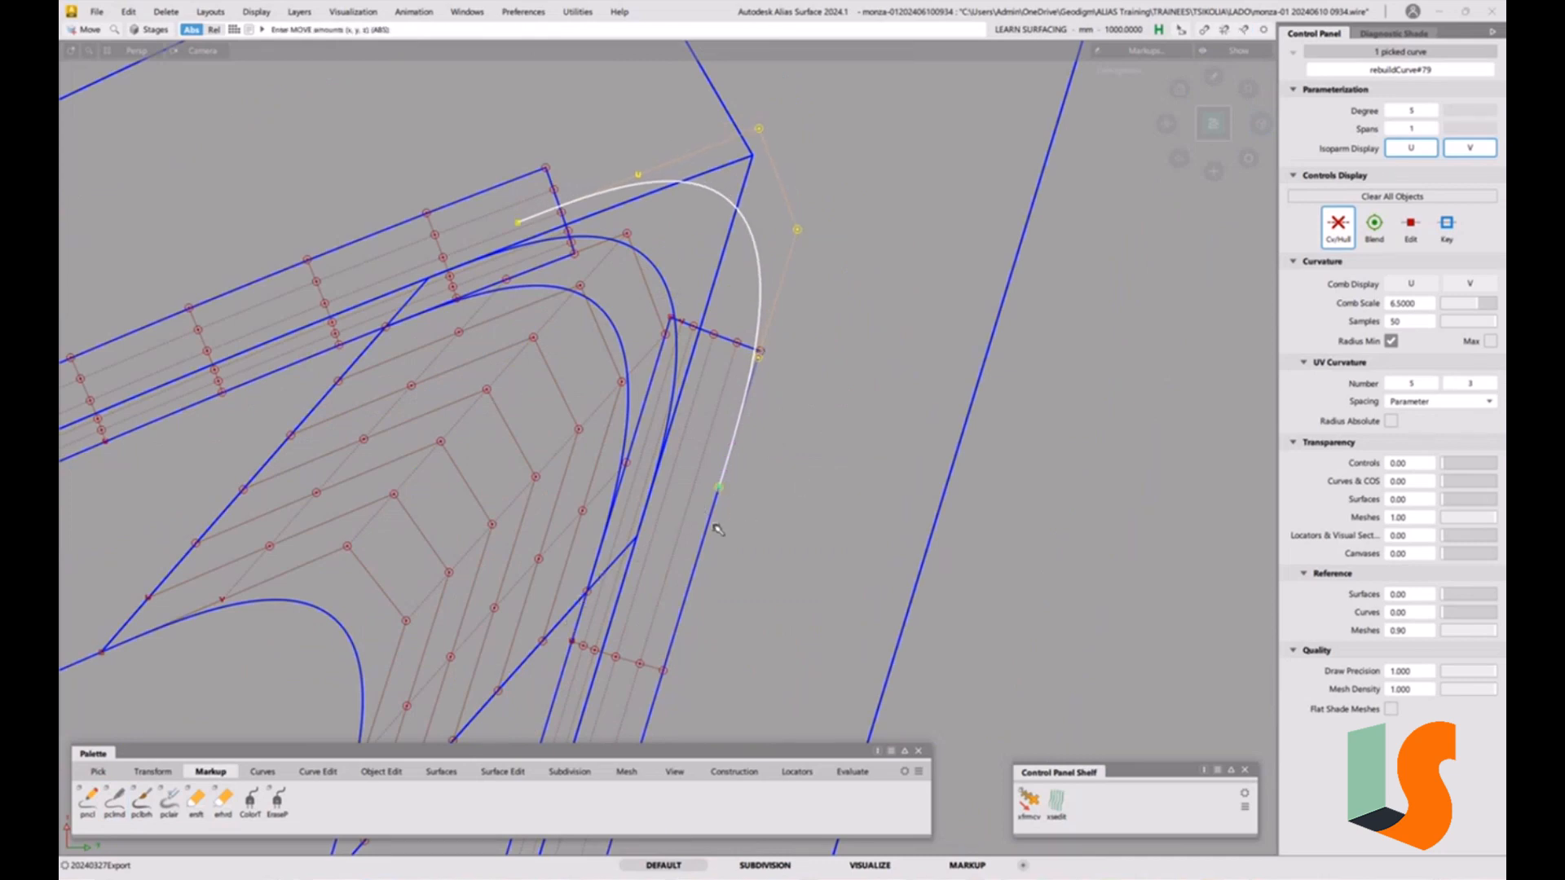
pyautogui.keyDown('ctrl'); pyautogui.keyDown('alt'); pyautogui.moveTo(712, 518); pyautogui.dragTo(712, 513); pyautogui.keyUp('alt'); pyautogui.keyUp('ctrl')
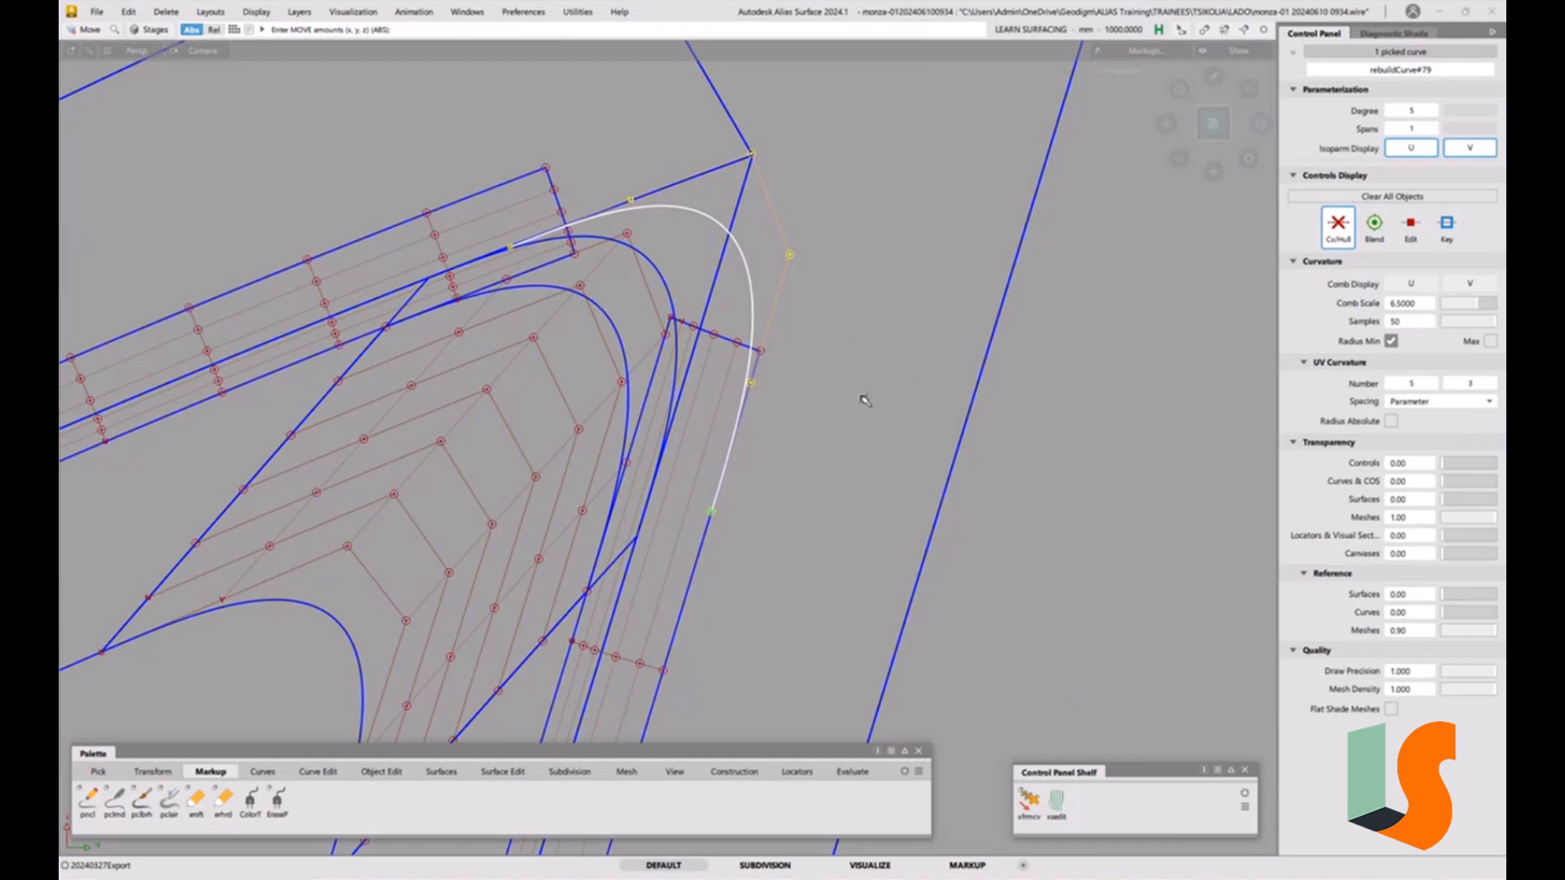
pyautogui.keyDown('ctrl'); pyautogui.keyDown('shift'); pyautogui.moveTo(857, 449); pyautogui.dragTo(900, 451, button='middle'); pyautogui.keyUp('shift'); pyautogui.keyUp('ctrl')
pyautogui.moveTo(798, 518); pyautogui.dragTo(848, 476)
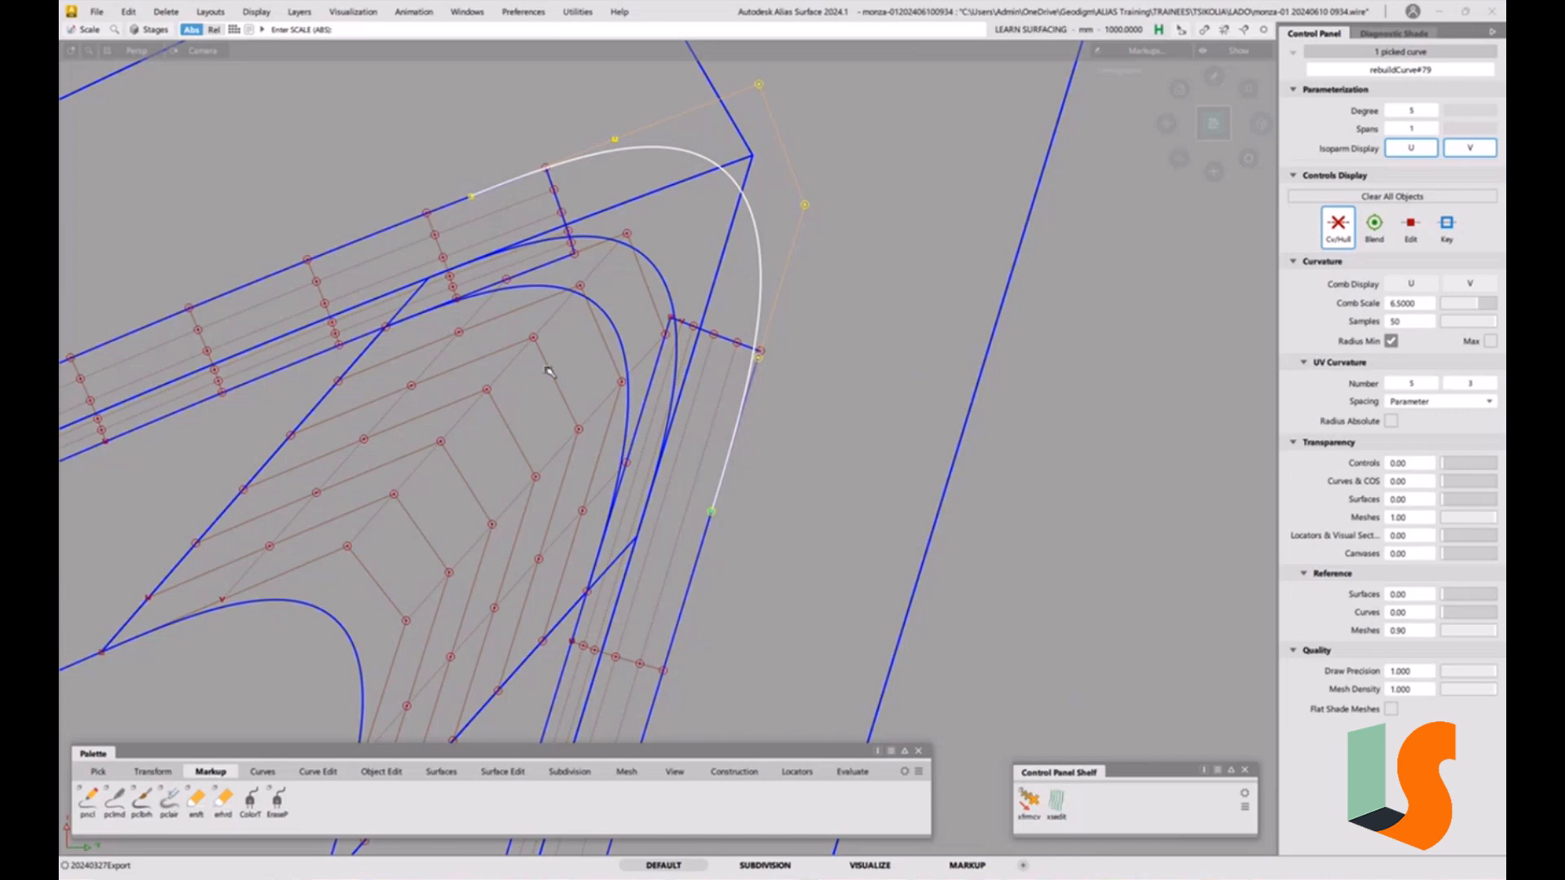
pyautogui.keyDown('ctrl'); pyautogui.keyDown('shift'); pyautogui.moveTo(549, 373); pyautogui.dragTo(489, 442); pyautogui.keyUp('shift'); pyautogui.keyUp('ctrl')
# Align one end of the duplicated curve to the adjacent patch edge with G2 continuity.
pyautogui.click(382, 777)
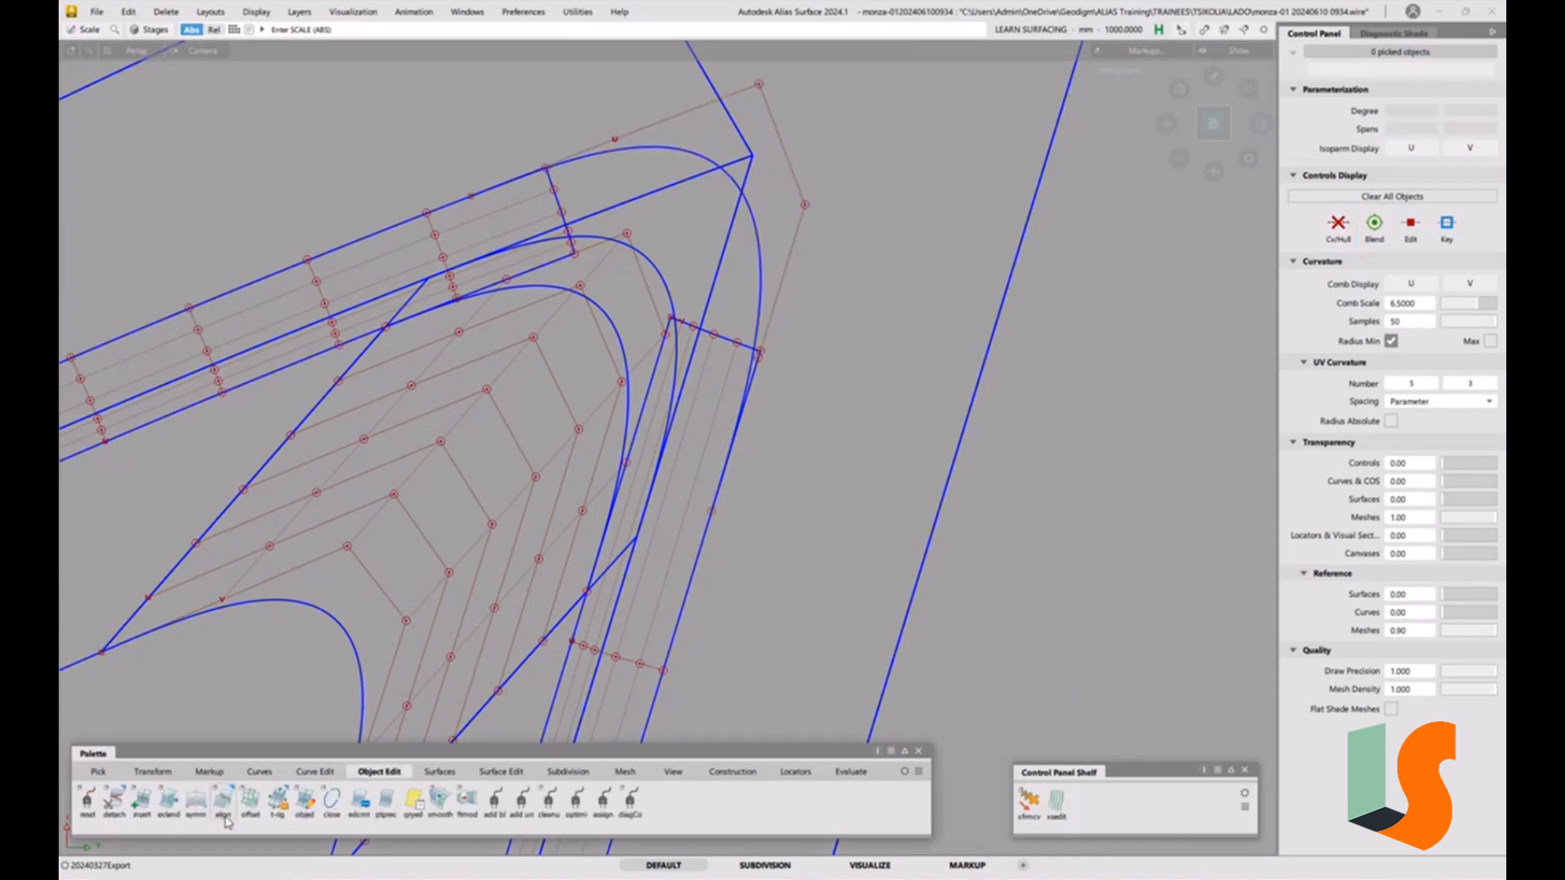
pyautogui.doubleClick(225, 803)
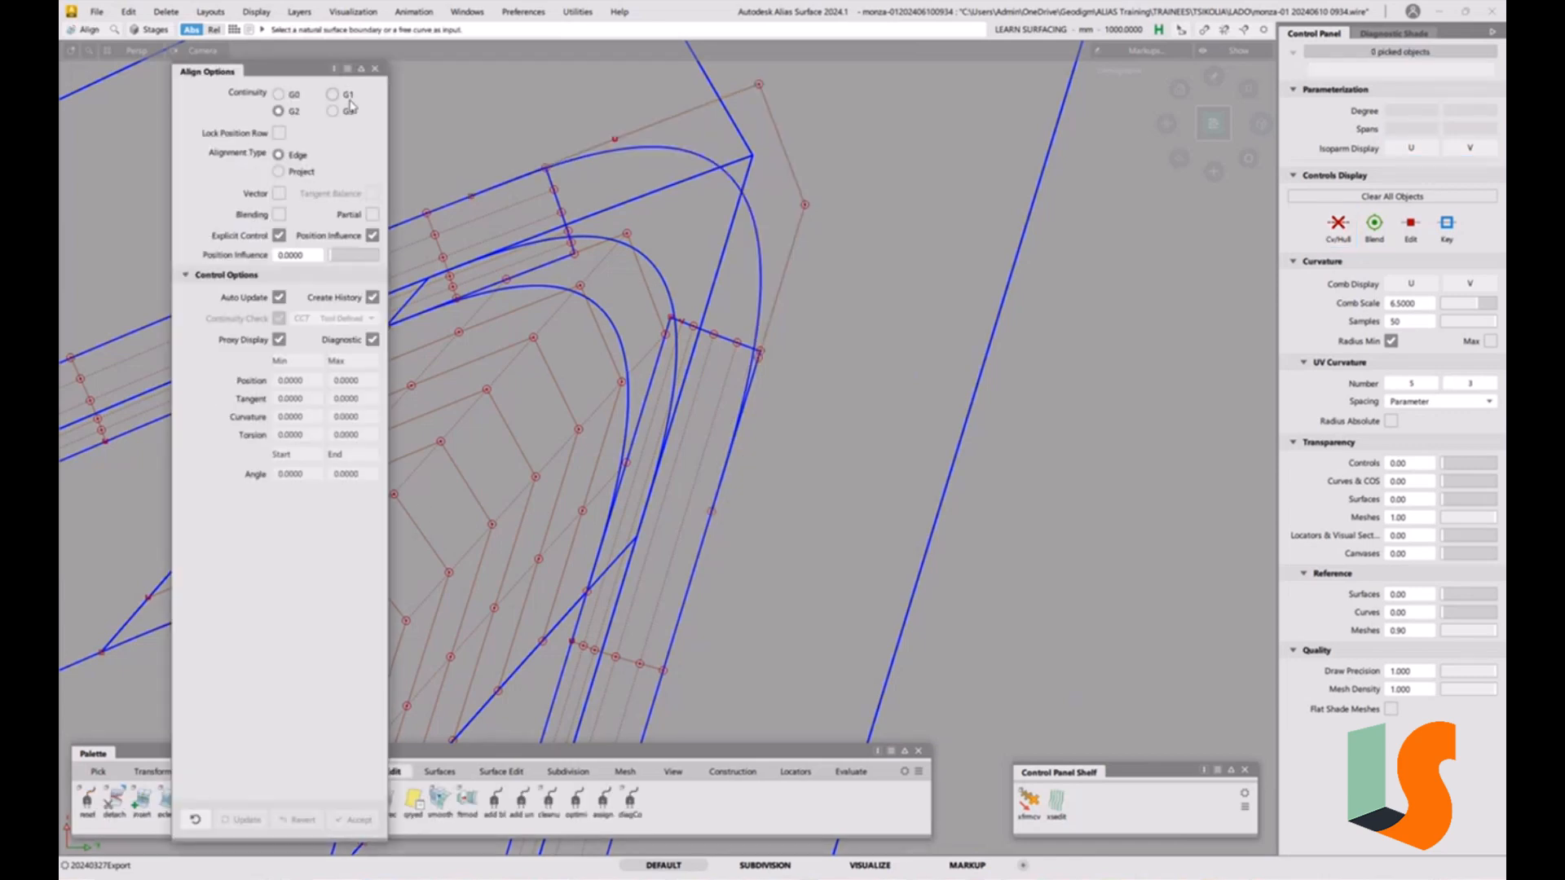
pyautogui.click(569, 165)
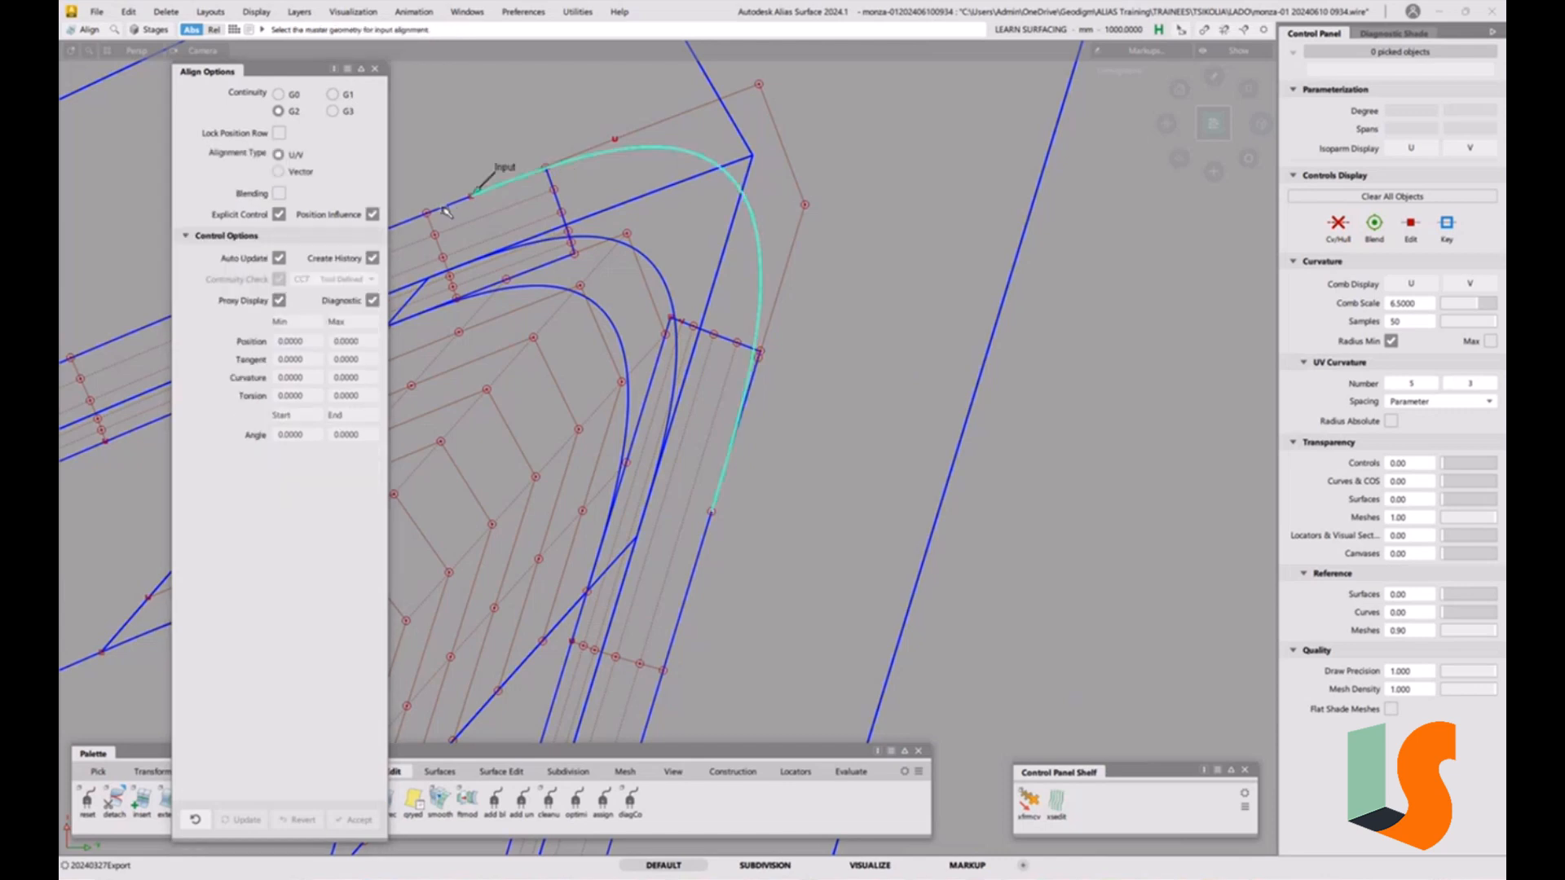
pyautogui.click(552, 242)
pyautogui.keyDown('alt'); pyautogui.keyDown('shift'); pyautogui.moveTo(552, 242); pyautogui.dragTo(785, 454); pyautogui.keyUp('shift'); pyautogui.keyUp('alt')
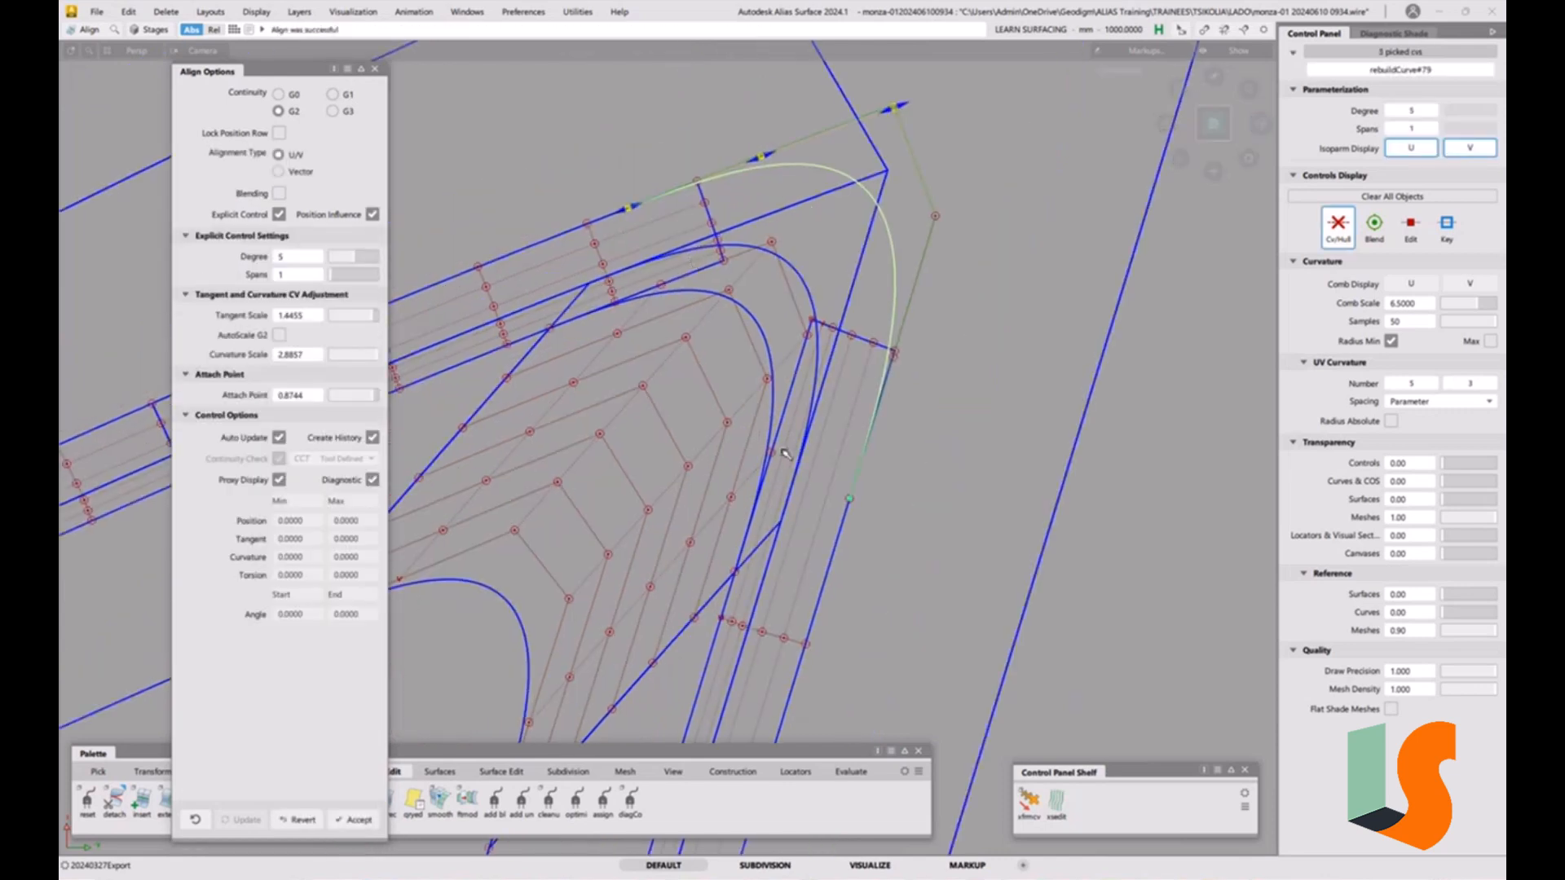
# Align the curve's other end to the neighbouring fillet edge as well.
pyautogui.click(913, 576)
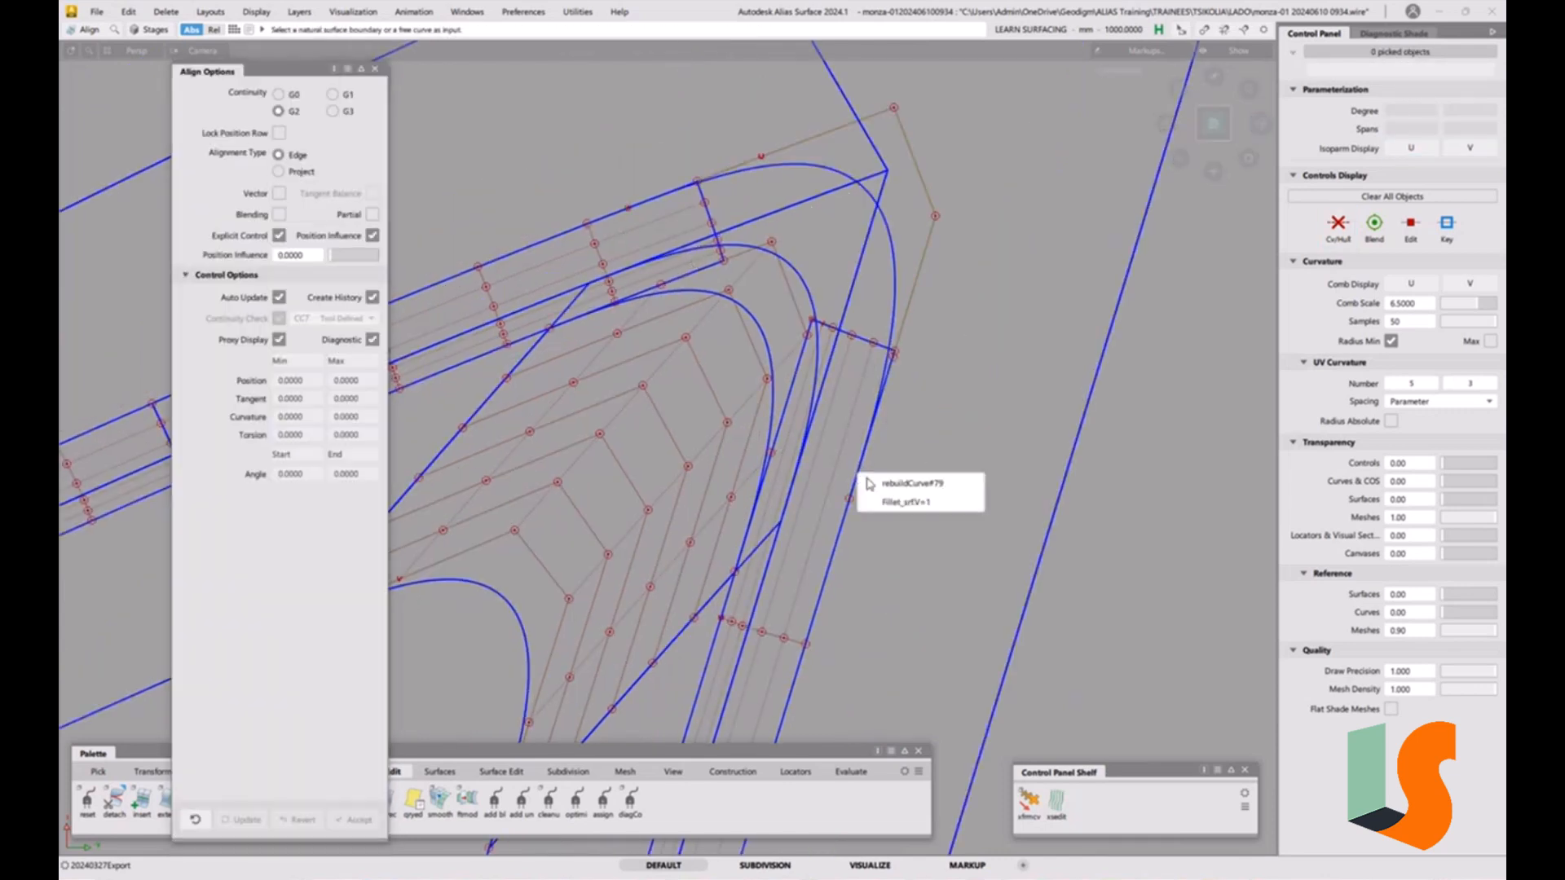
pyautogui.click(848, 503)
pyautogui.click(846, 528)
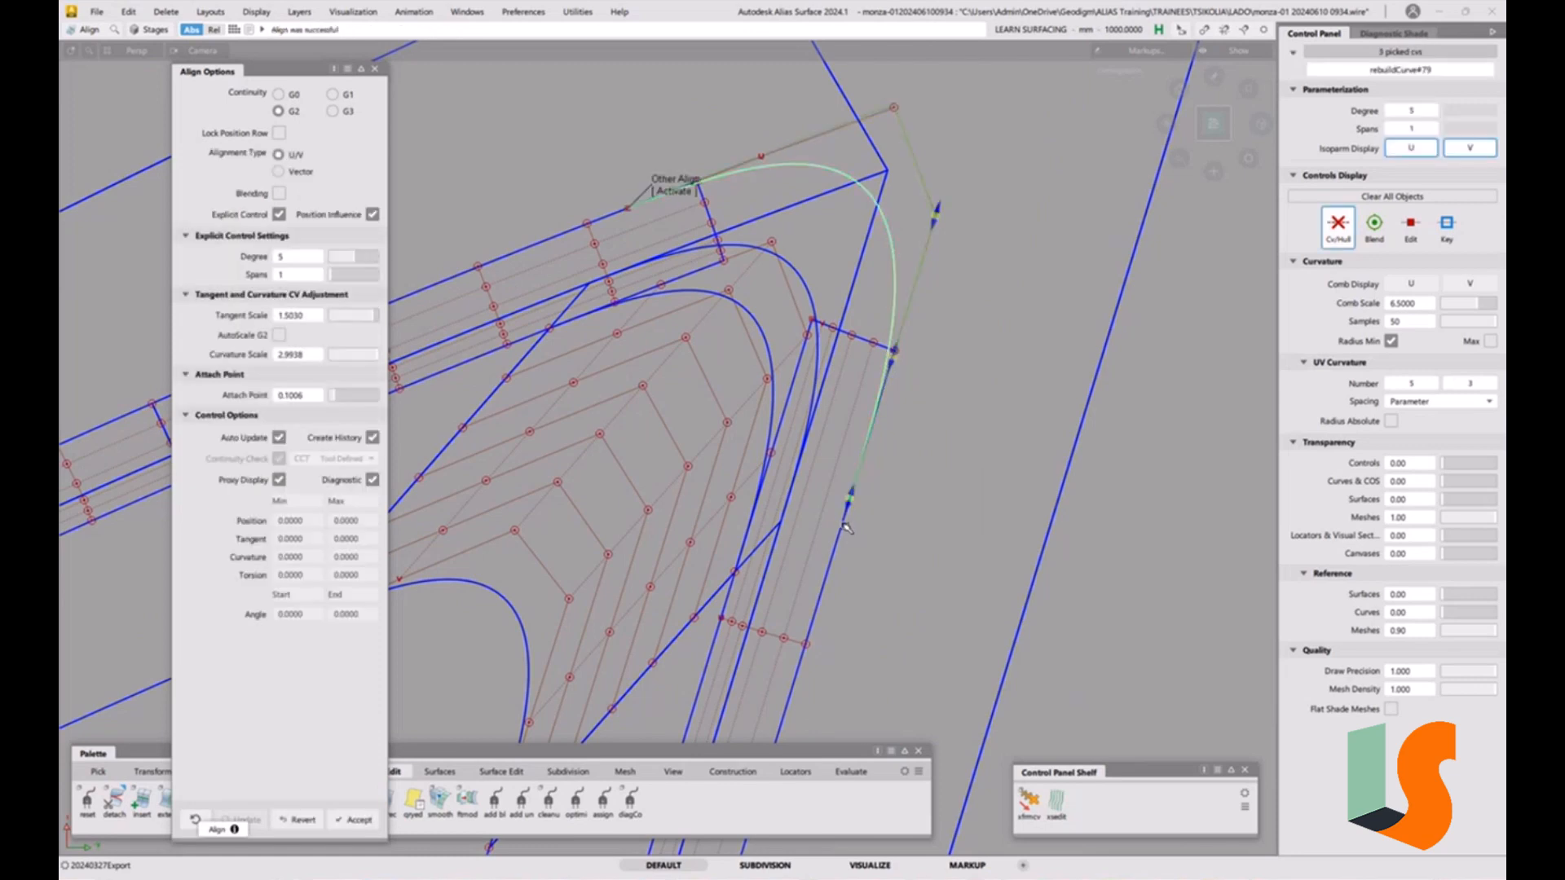
pyautogui.click(629, 217)
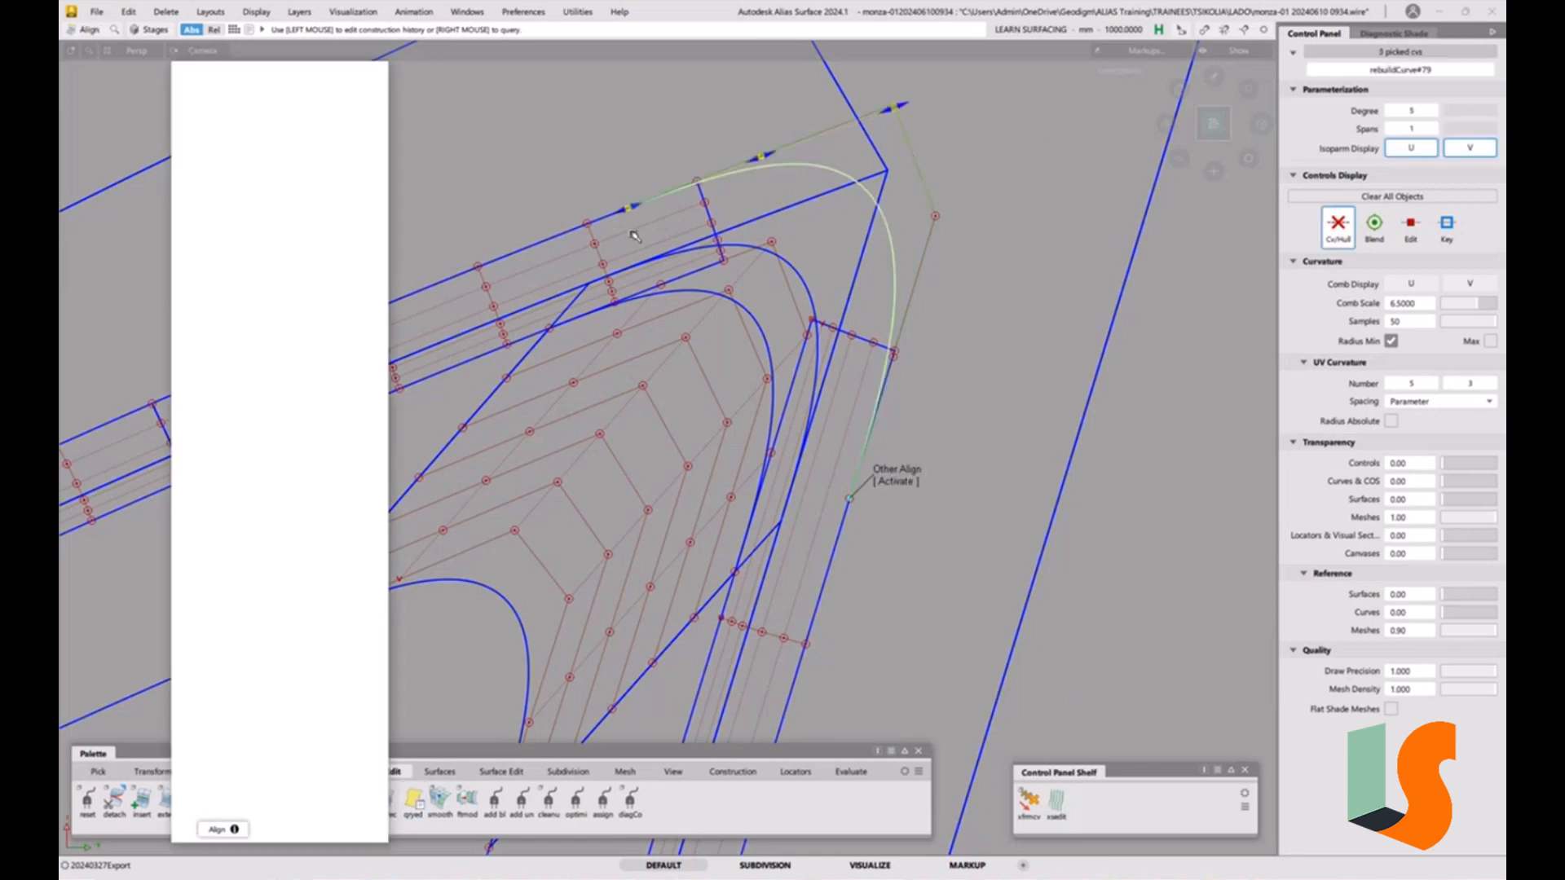
# Adjust the tangent and curvature scalers at both aligned ends of the corner curve to shape its G2 transition.
pyautogui.moveTo(624, 217); pyautogui.dragTo(574, 234)
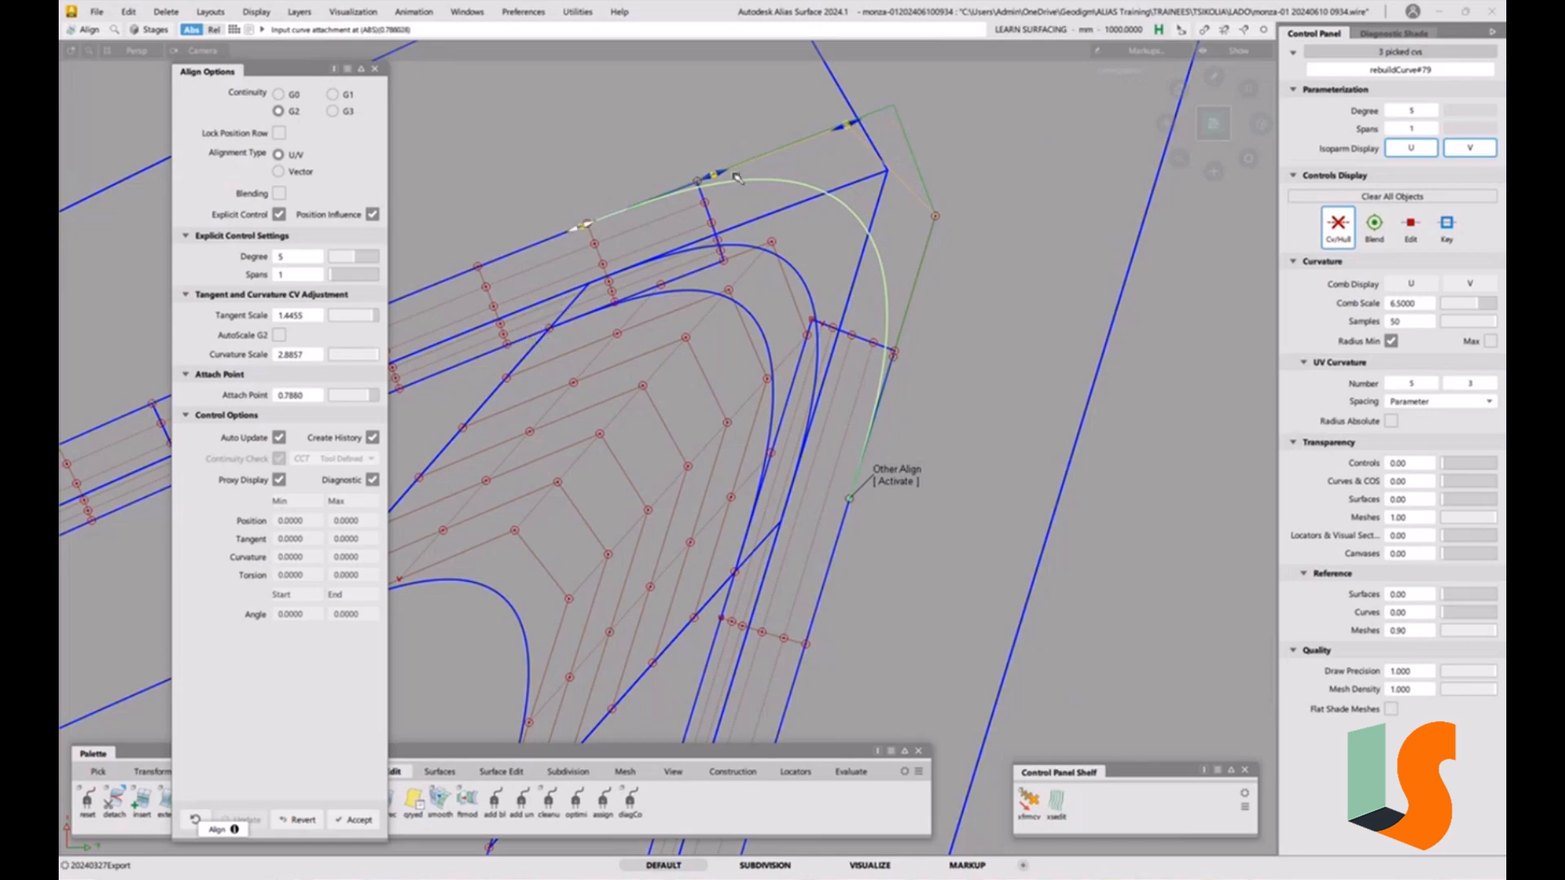
pyautogui.moveTo(721, 173); pyautogui.dragTo(747, 166)
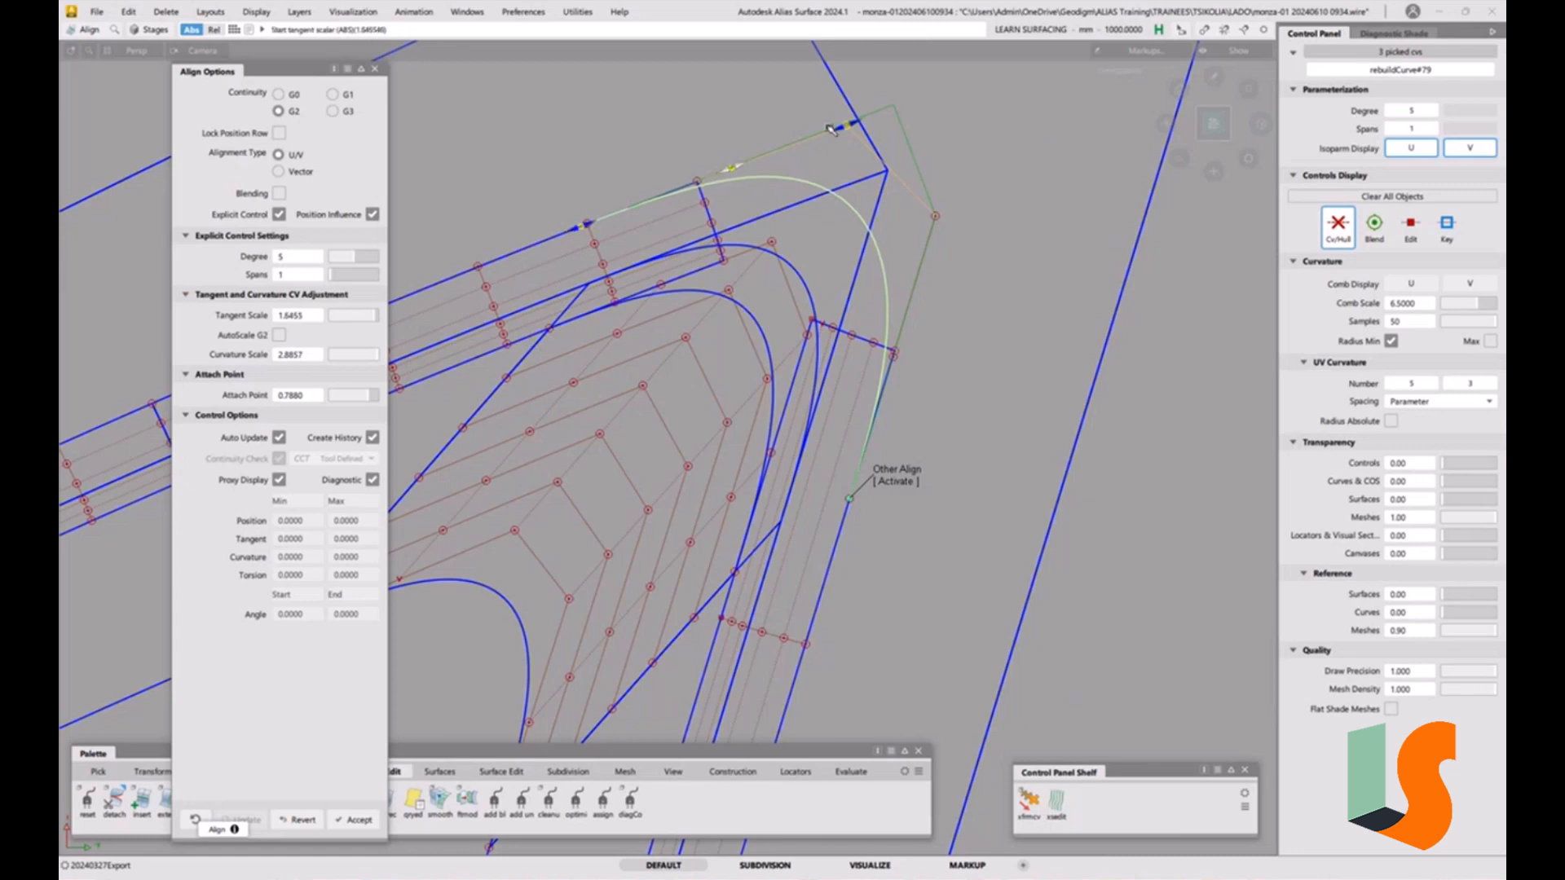
pyautogui.moveTo(841, 127); pyautogui.dragTo(869, 116)
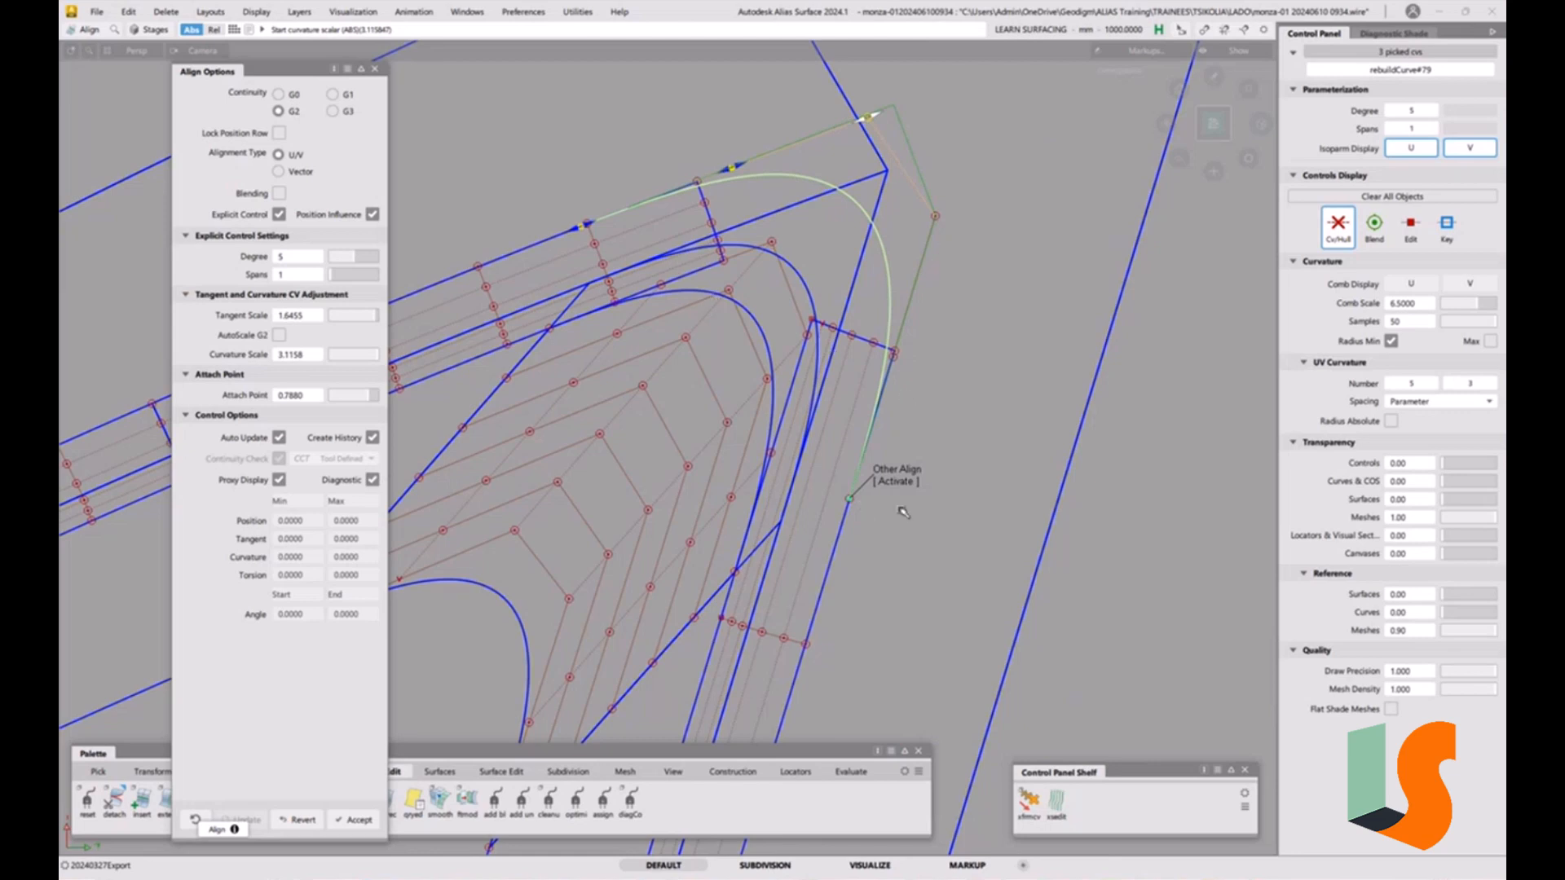
pyautogui.click(895, 481)
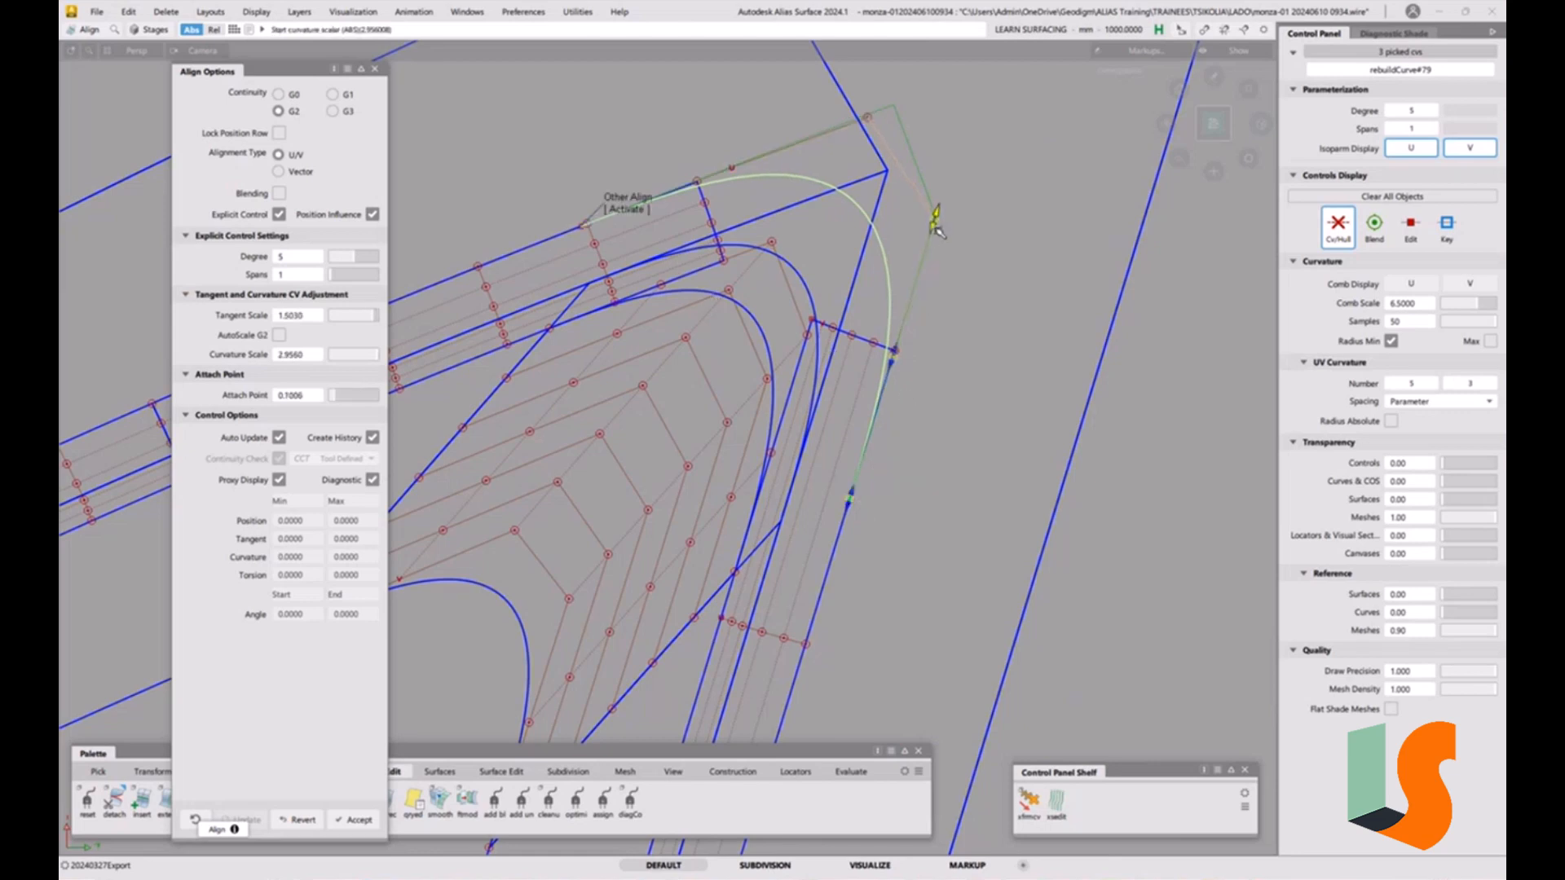
pyautogui.click(628, 203)
pyautogui.moveTo(858, 123); pyautogui.dragTo(833, 133)
pyautogui.moveTo(733, 170); pyautogui.dragTo(724, 173)
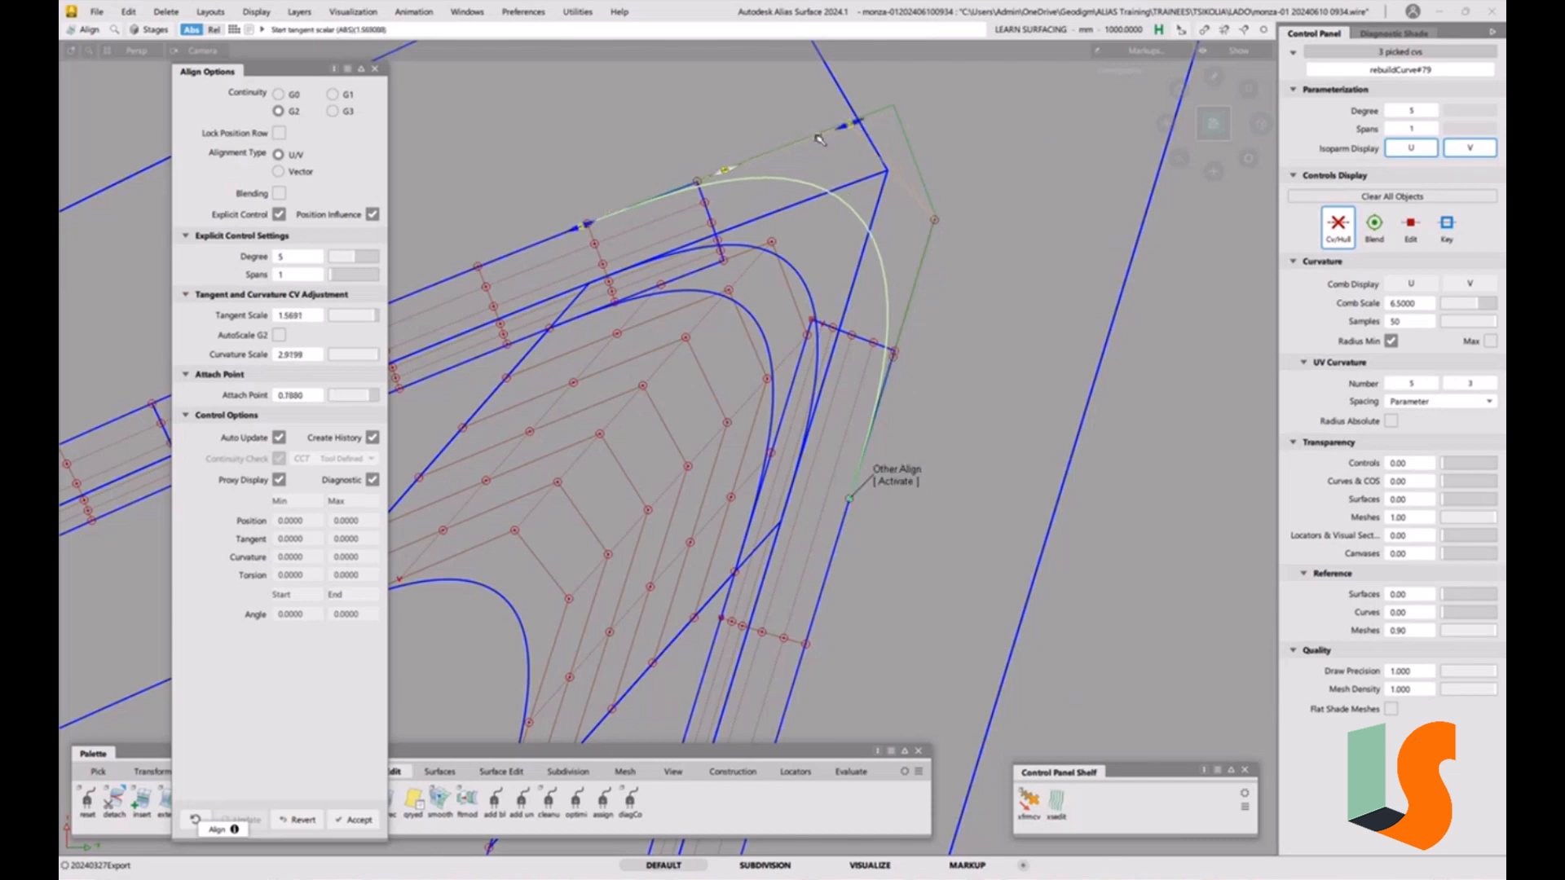
pyautogui.moveTo(844, 126); pyautogui.dragTo(831, 134)
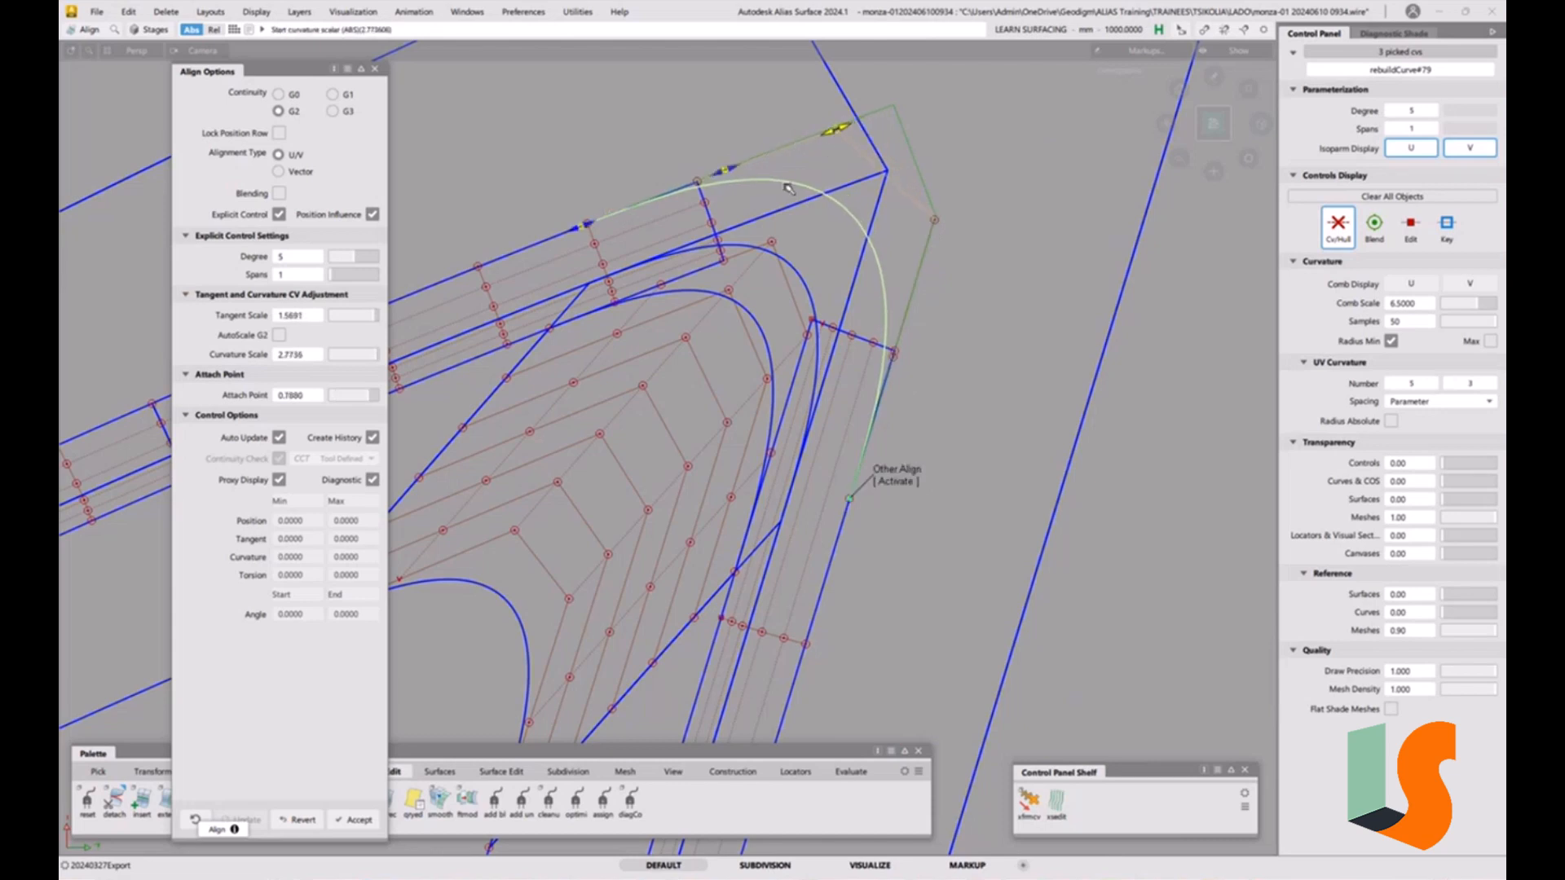
pyautogui.click(897, 478)
pyautogui.click(931, 237)
pyautogui.moveTo(931, 242); pyautogui.dragTo(927, 257)
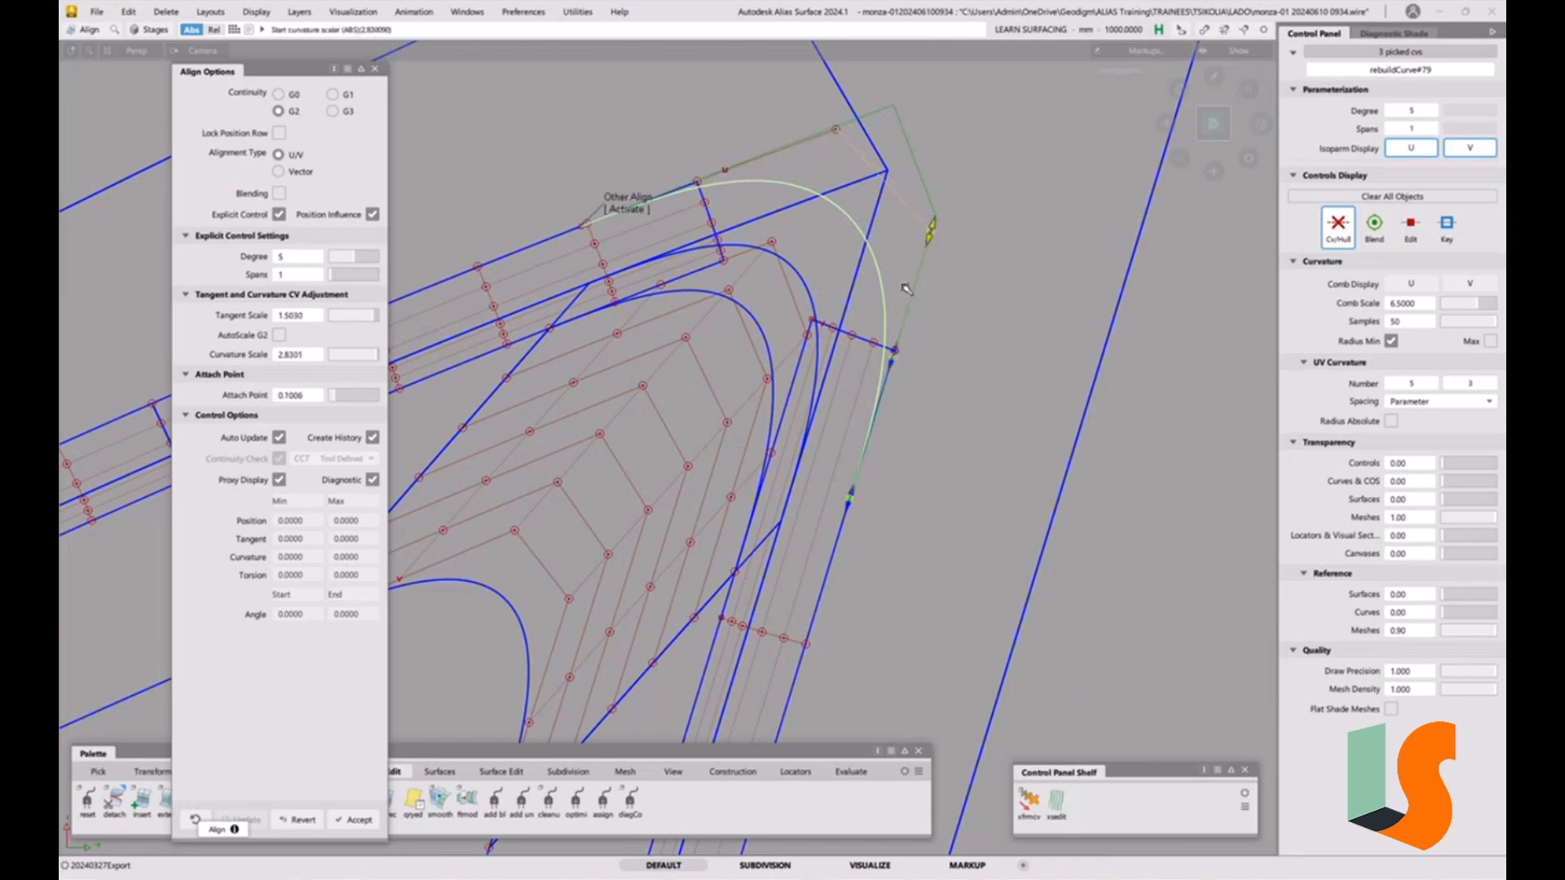
pyautogui.moveTo(892, 364); pyautogui.dragTo(892, 369)
# Fine-tune the end scalers once more on both ends, then finish the alignment and close the Align options.
pyautogui.moveTo(931, 237); pyautogui.dragTo(921, 254)
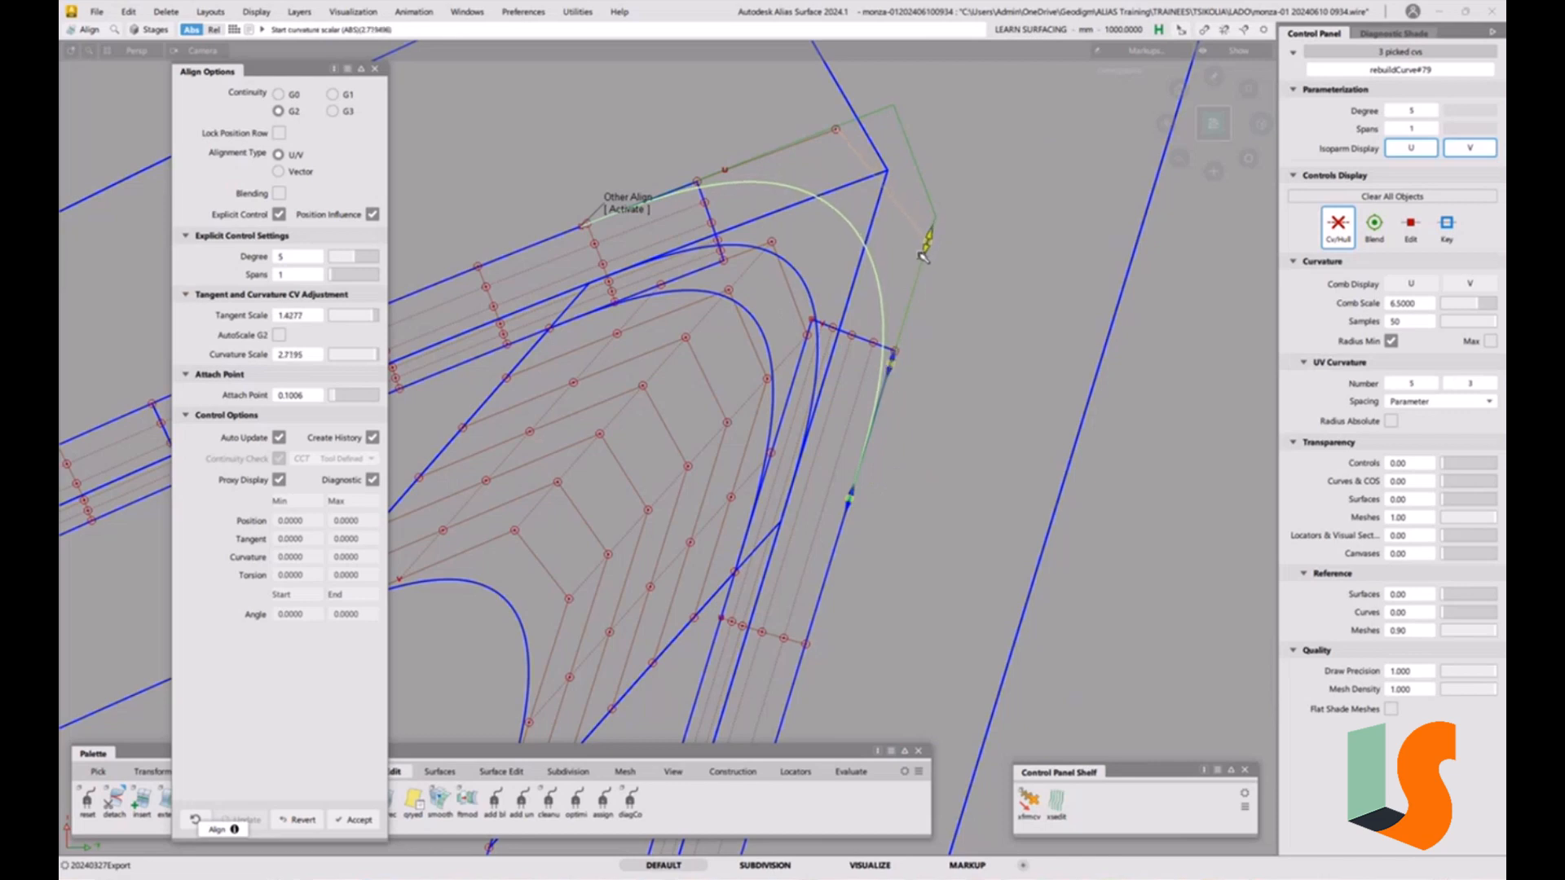
pyautogui.click(627, 204)
pyautogui.moveTo(712, 177); pyautogui.dragTo(704, 179)
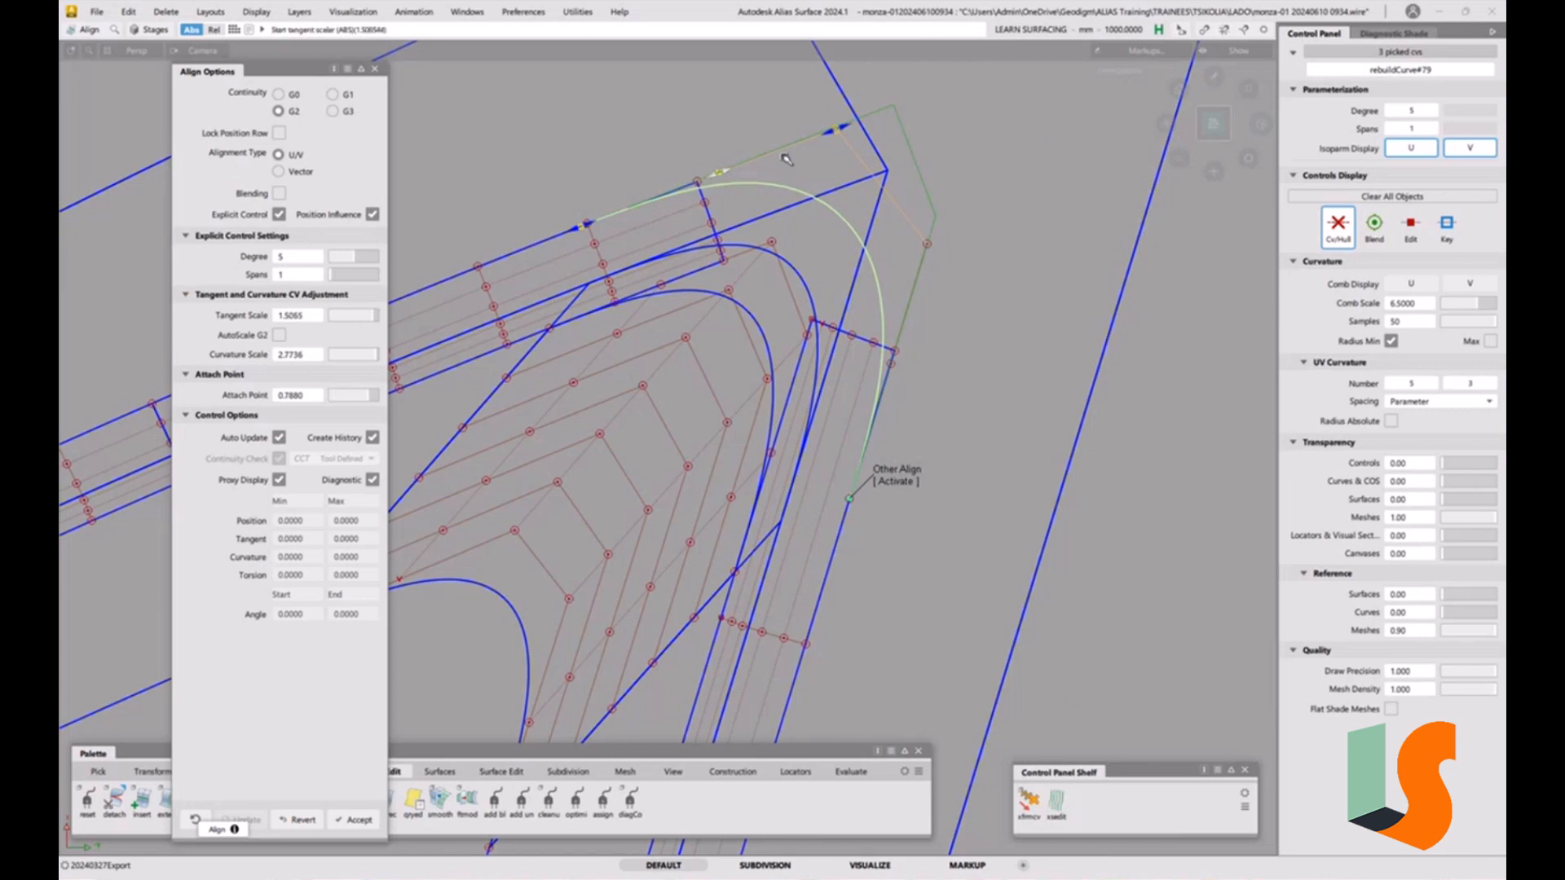
pyautogui.moveTo(824, 132); pyautogui.dragTo(820, 134)
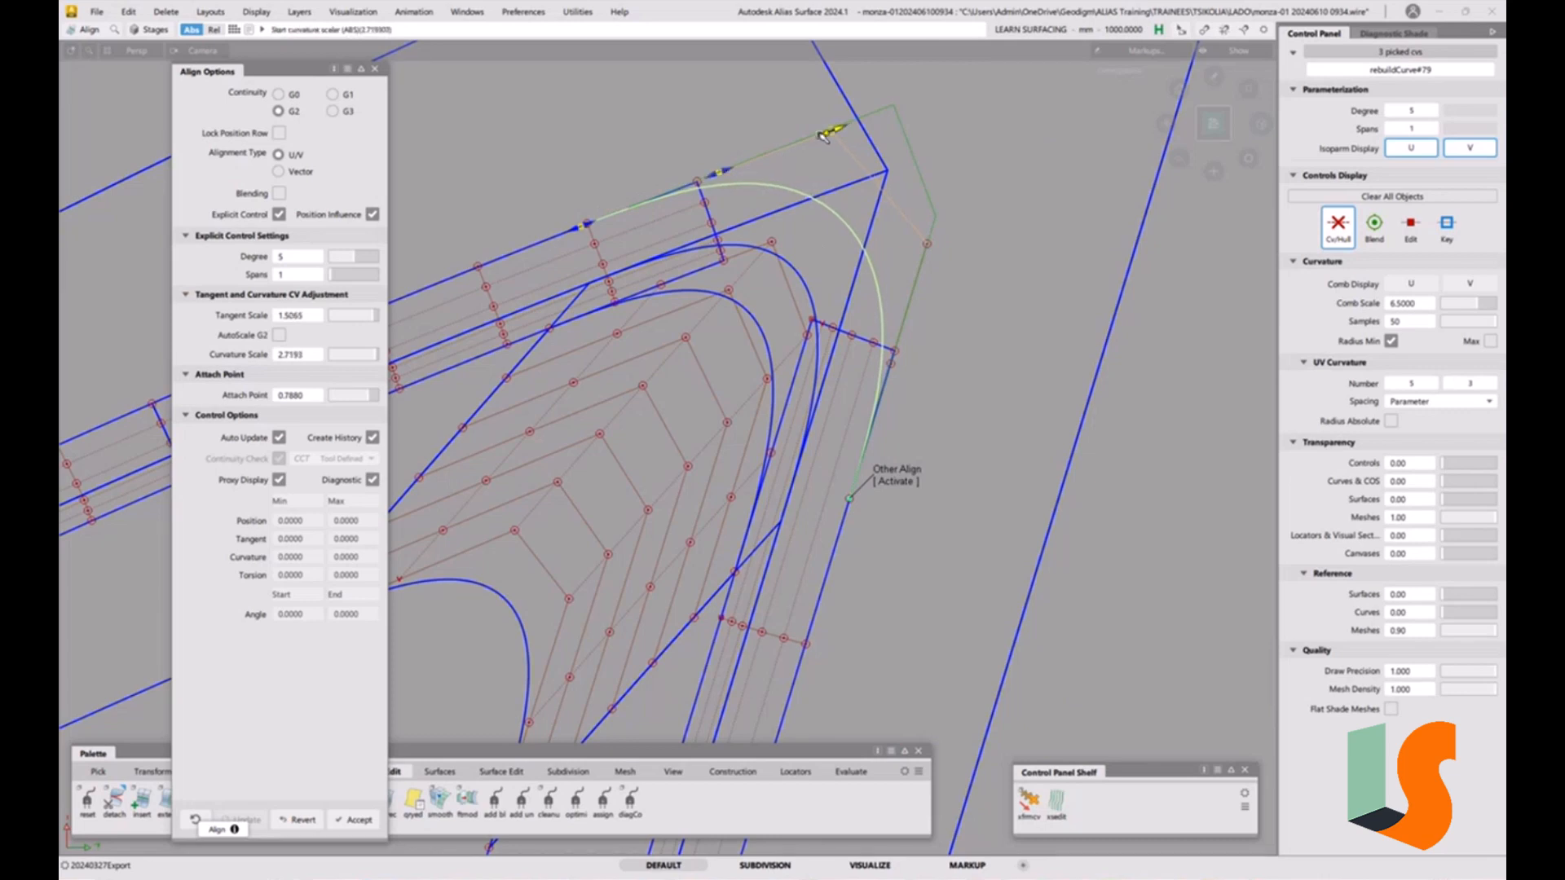
pyautogui.click(910, 481)
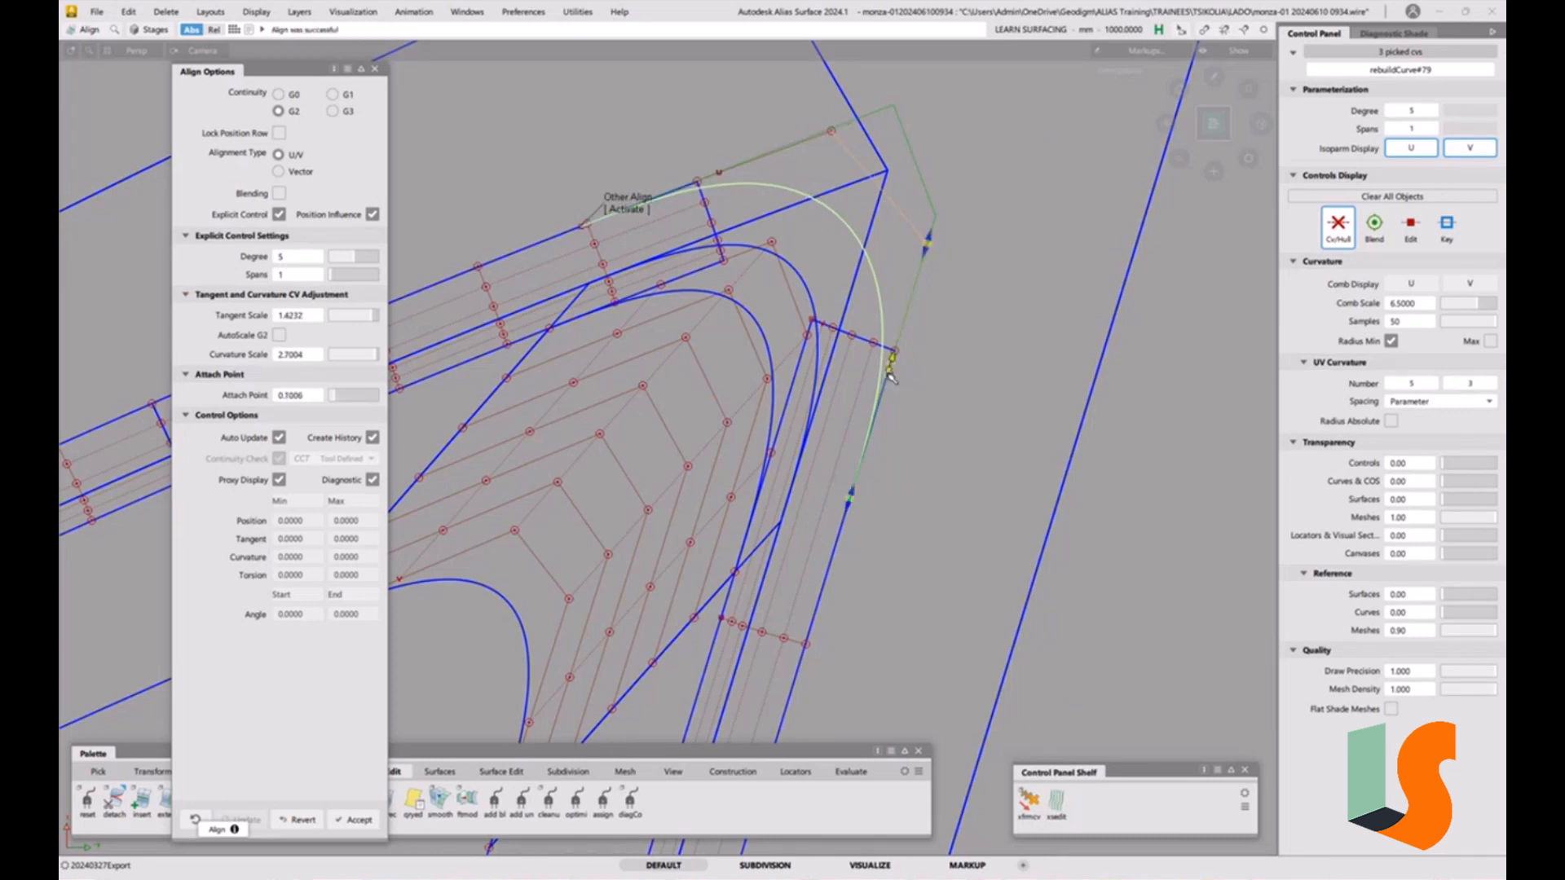
pyautogui.moveTo(927, 253); pyautogui.dragTo(923, 256)
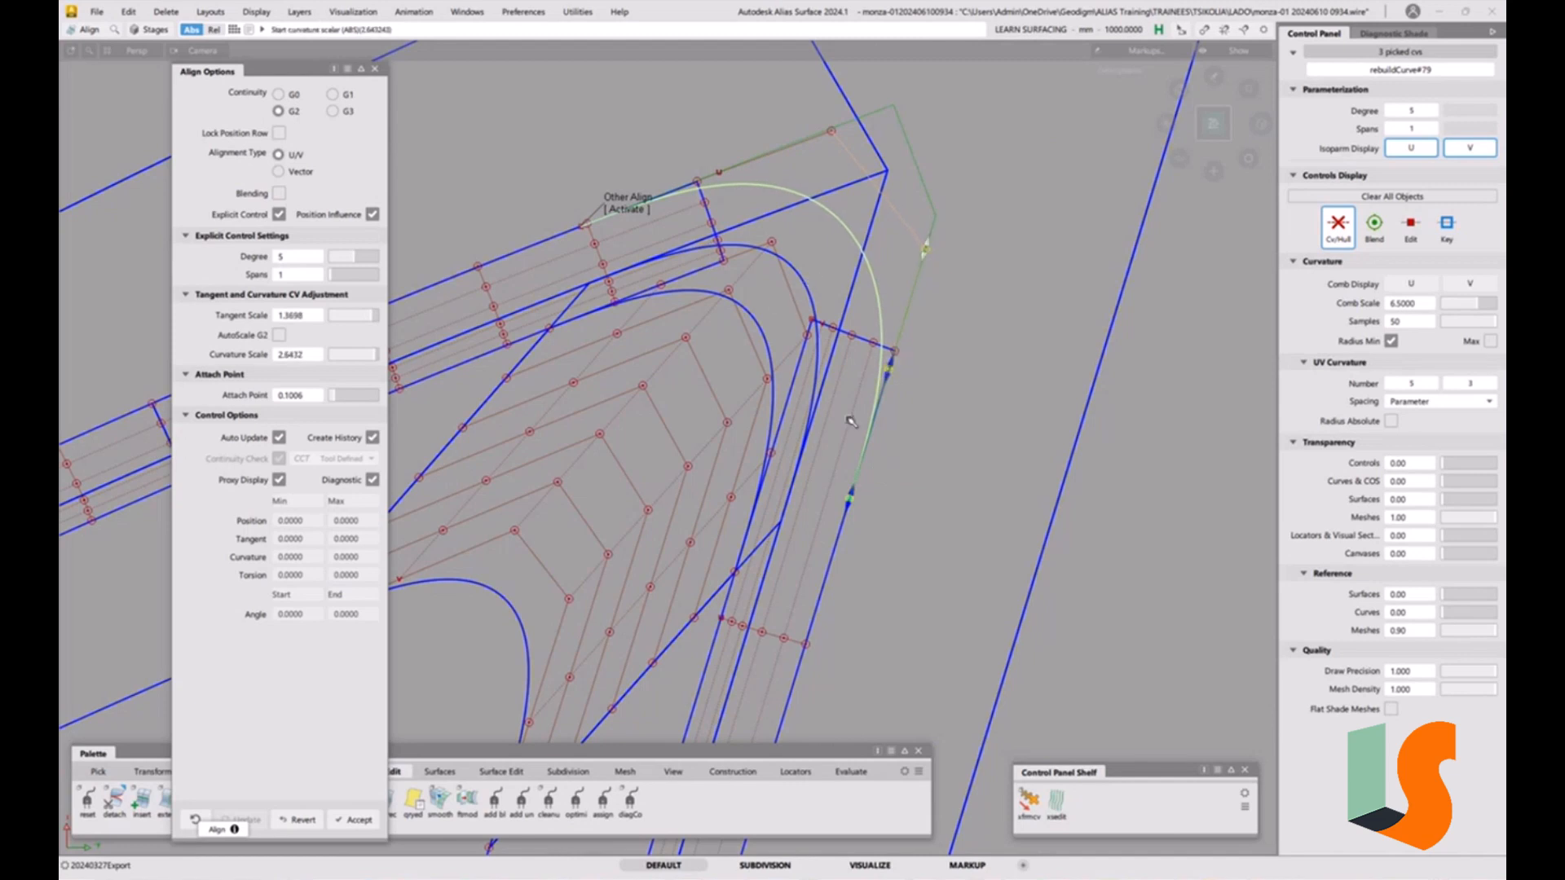
pyautogui.hotkey('alt', 'a')
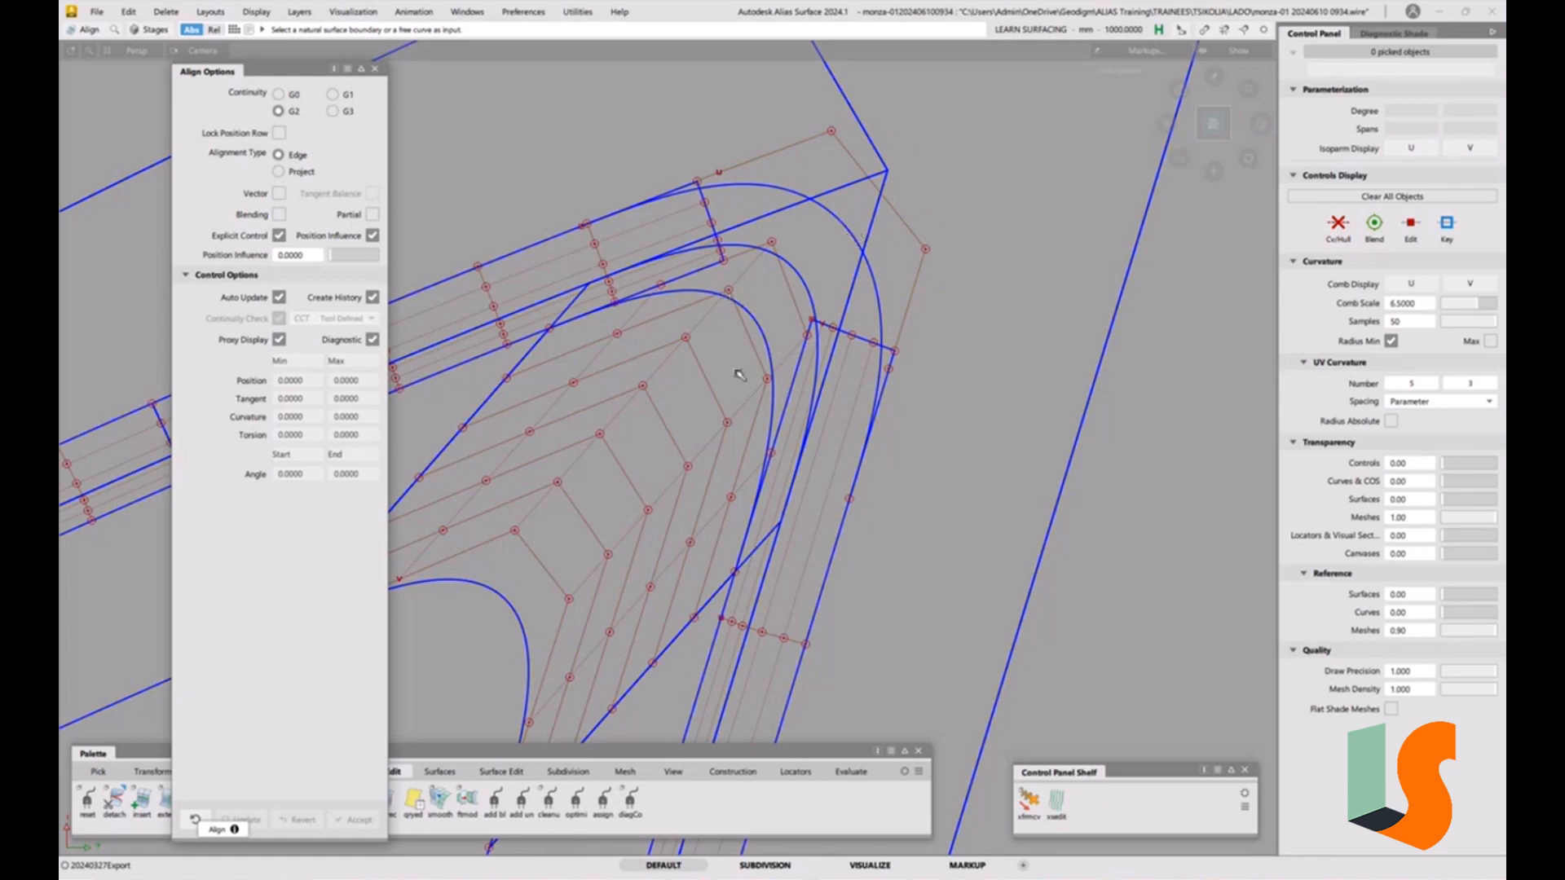
pyautogui.click(374, 68)
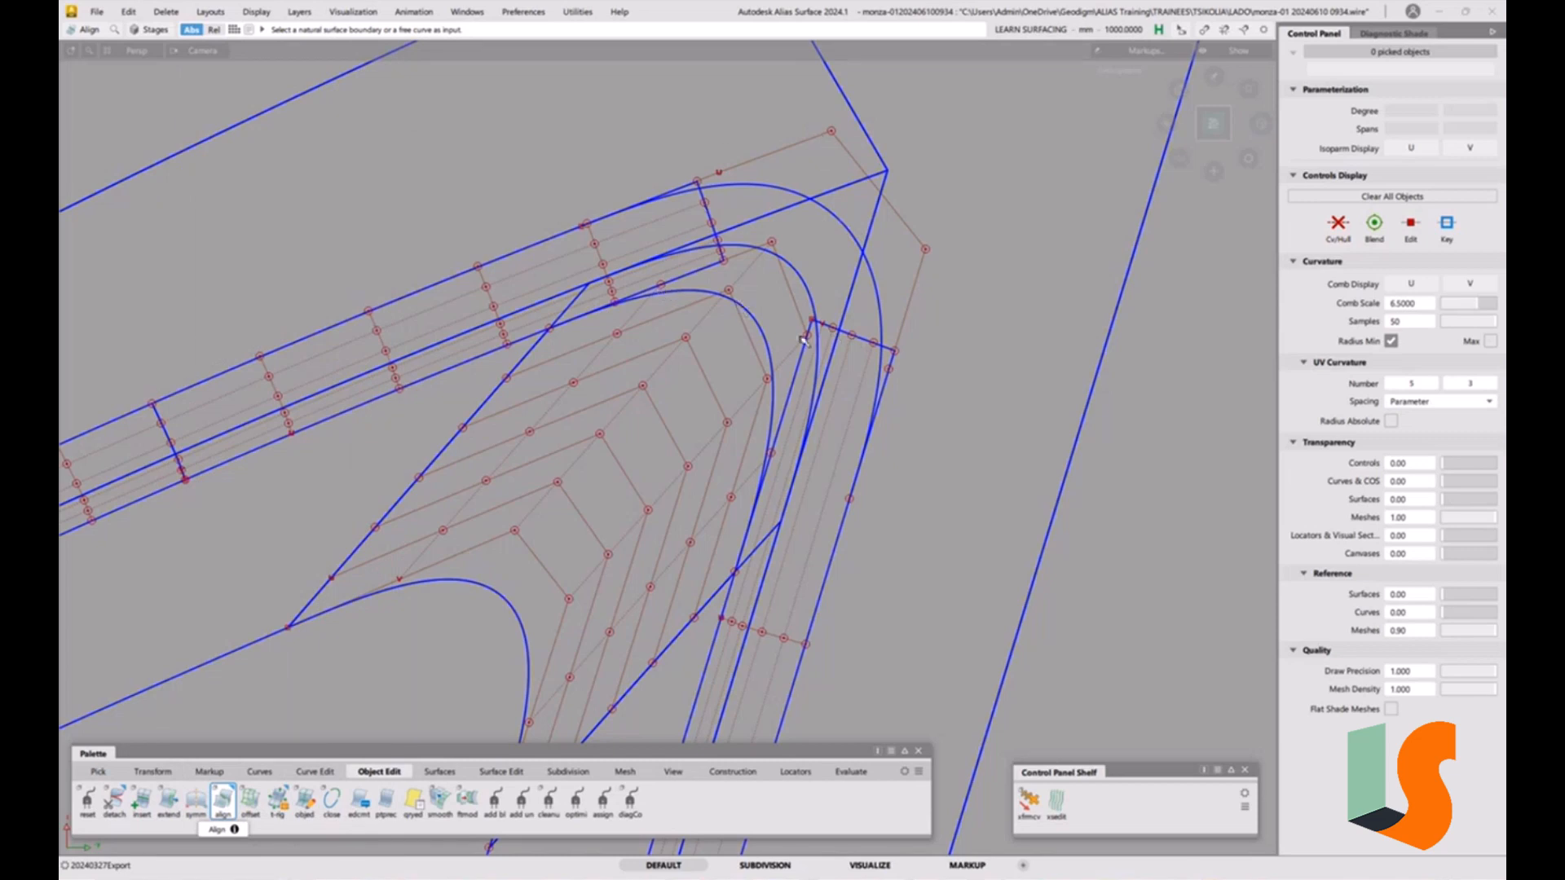
# Create a three-point construction plane across the upper fillet strip near the corner.
pyautogui.keyDown('alt'); pyautogui.keyDown('shift'); pyautogui.moveTo(803, 340); pyautogui.dragTo(569, 338); pyautogui.keyUp('shift'); pyautogui.keyUp('alt')
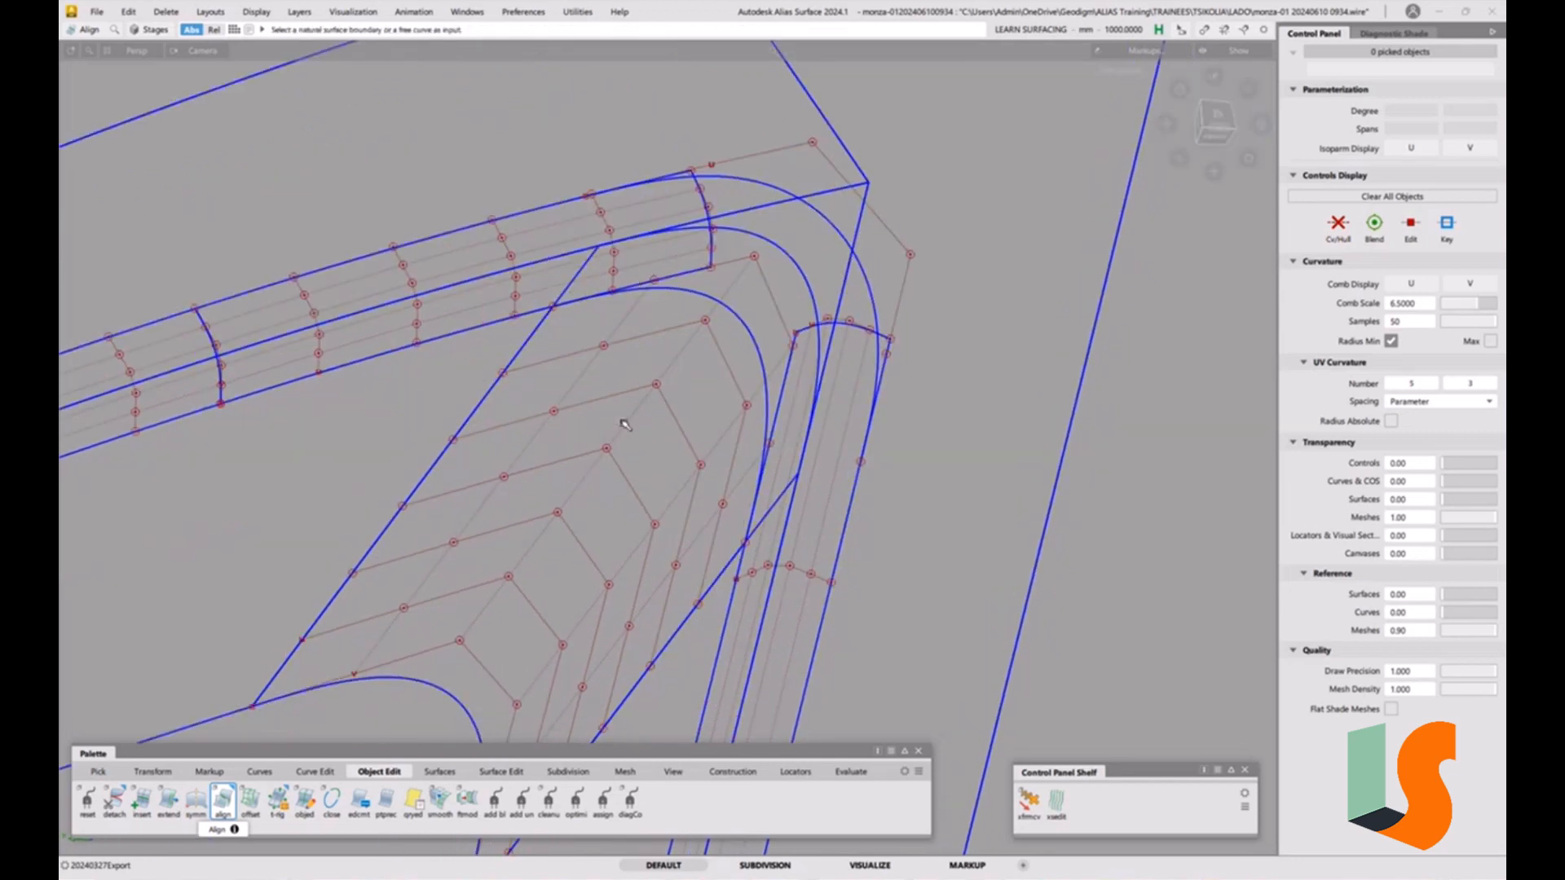
pyautogui.keyDown('alt'); pyautogui.keyDown('shift'); pyautogui.moveTo(730, 498); pyautogui.dragTo(717, 500, button='right'); pyautogui.keyUp('shift'); pyautogui.keyUp('alt')
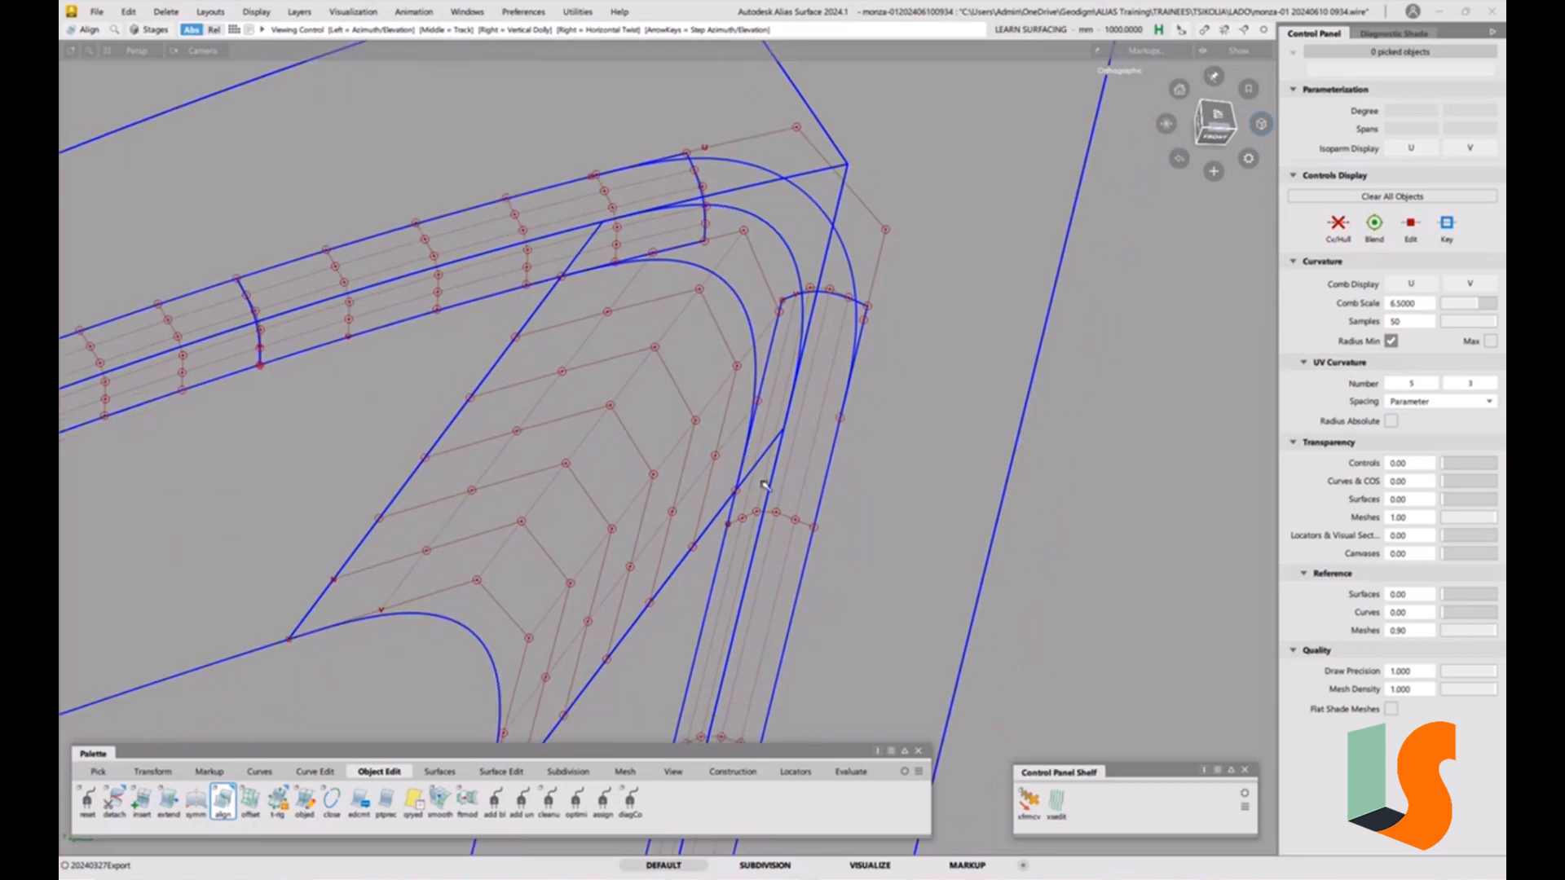
pyautogui.keyDown('alt'); pyautogui.keyDown('shift'); pyautogui.moveTo(717, 500); pyautogui.dragTo(773, 493); pyautogui.keyUp('shift'); pyautogui.keyUp('alt')
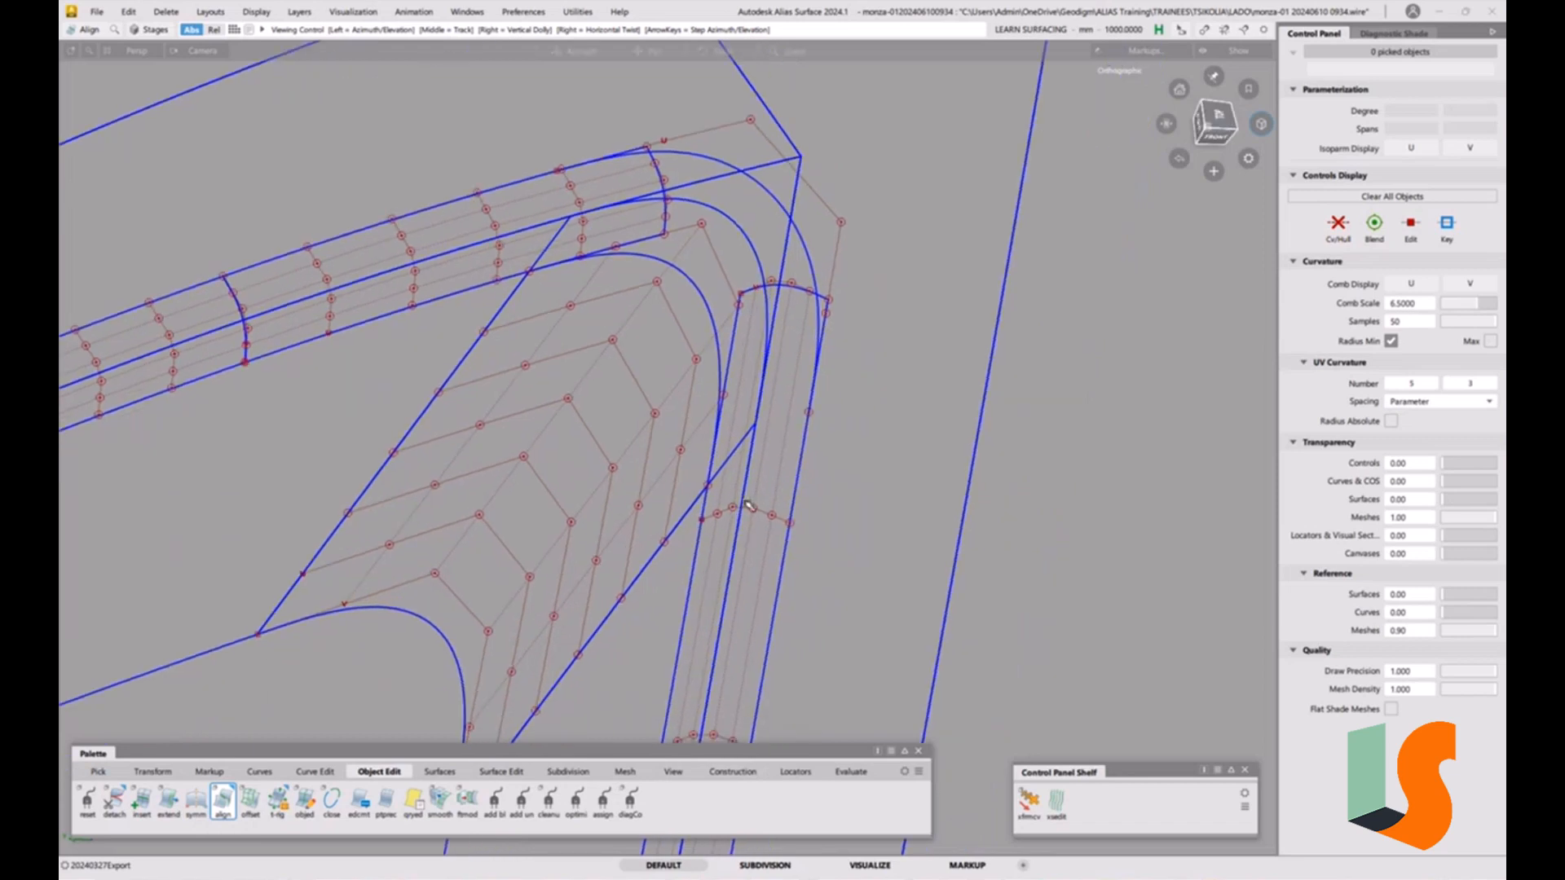
pyautogui.click(733, 771)
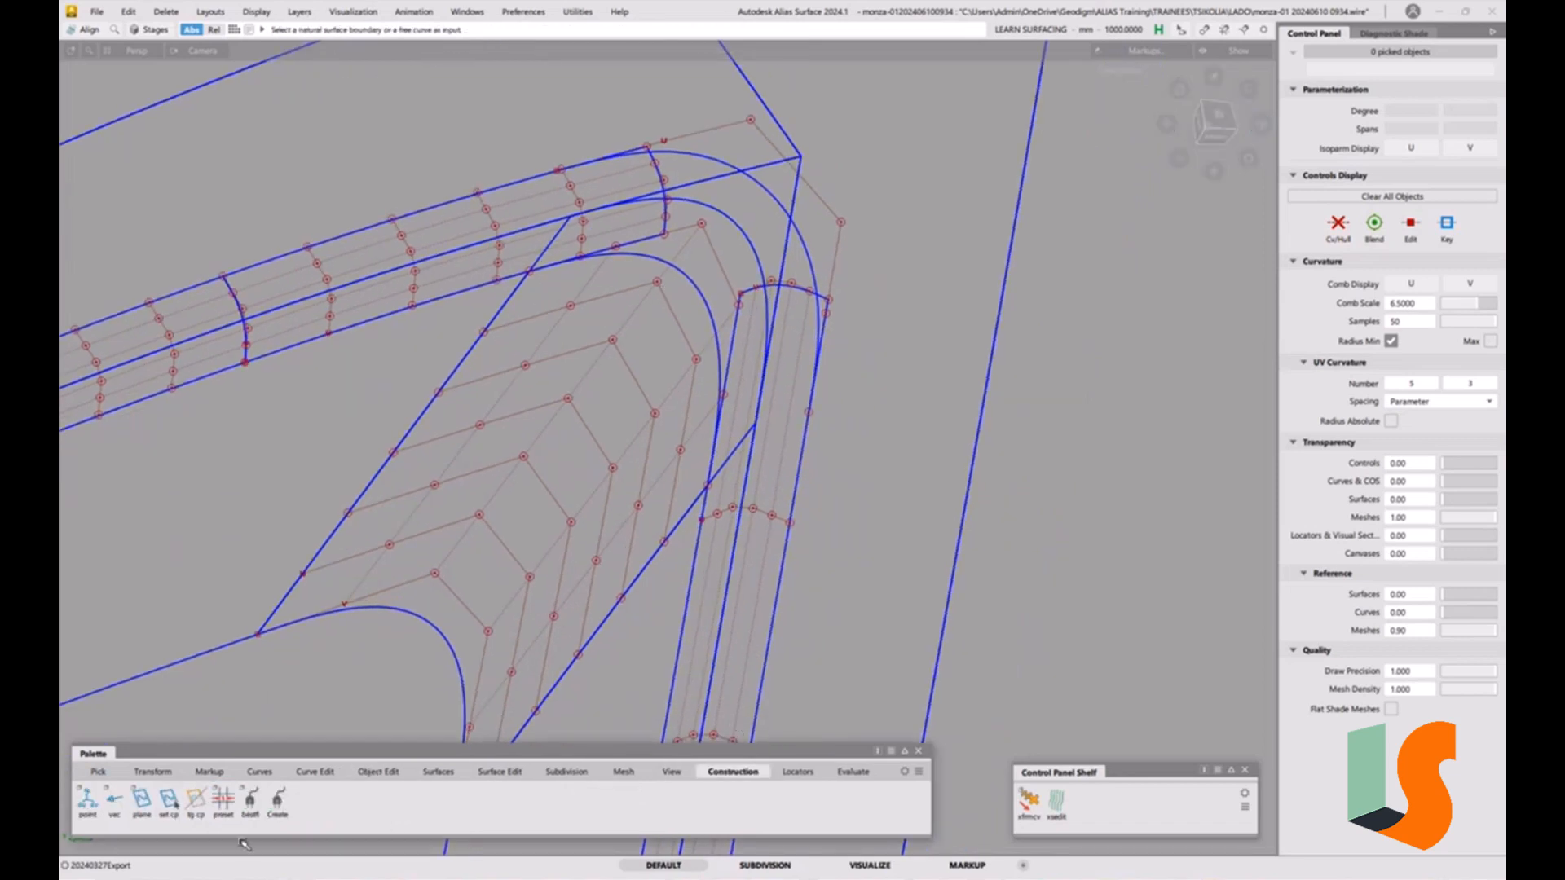
pyautogui.doubleClick(144, 801)
pyautogui.click(797, 481)
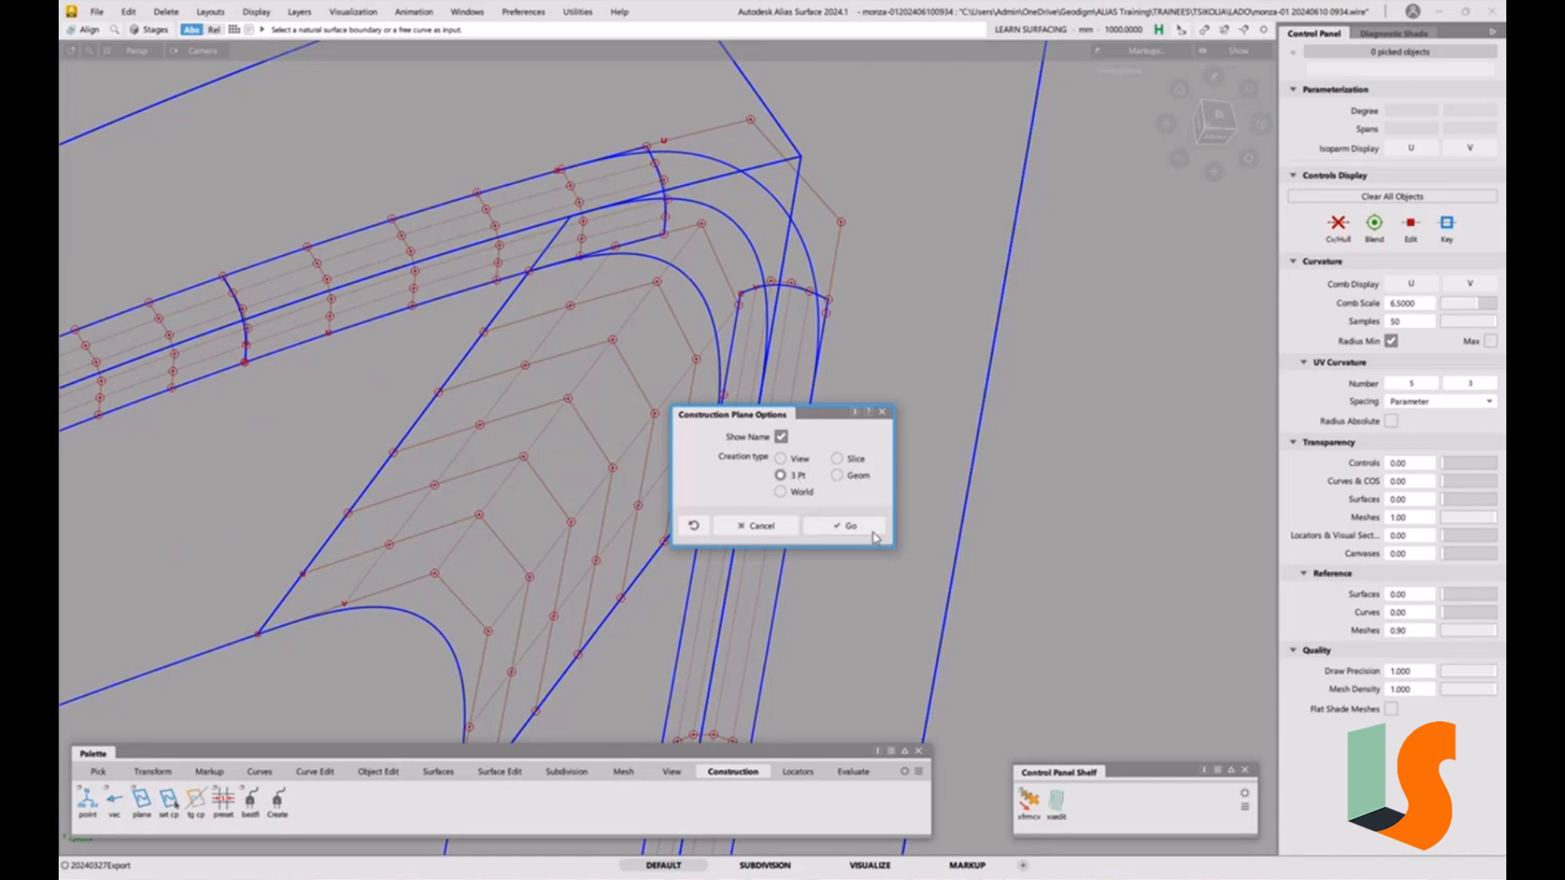
pyautogui.click(884, 532)
pyautogui.click(540, 279)
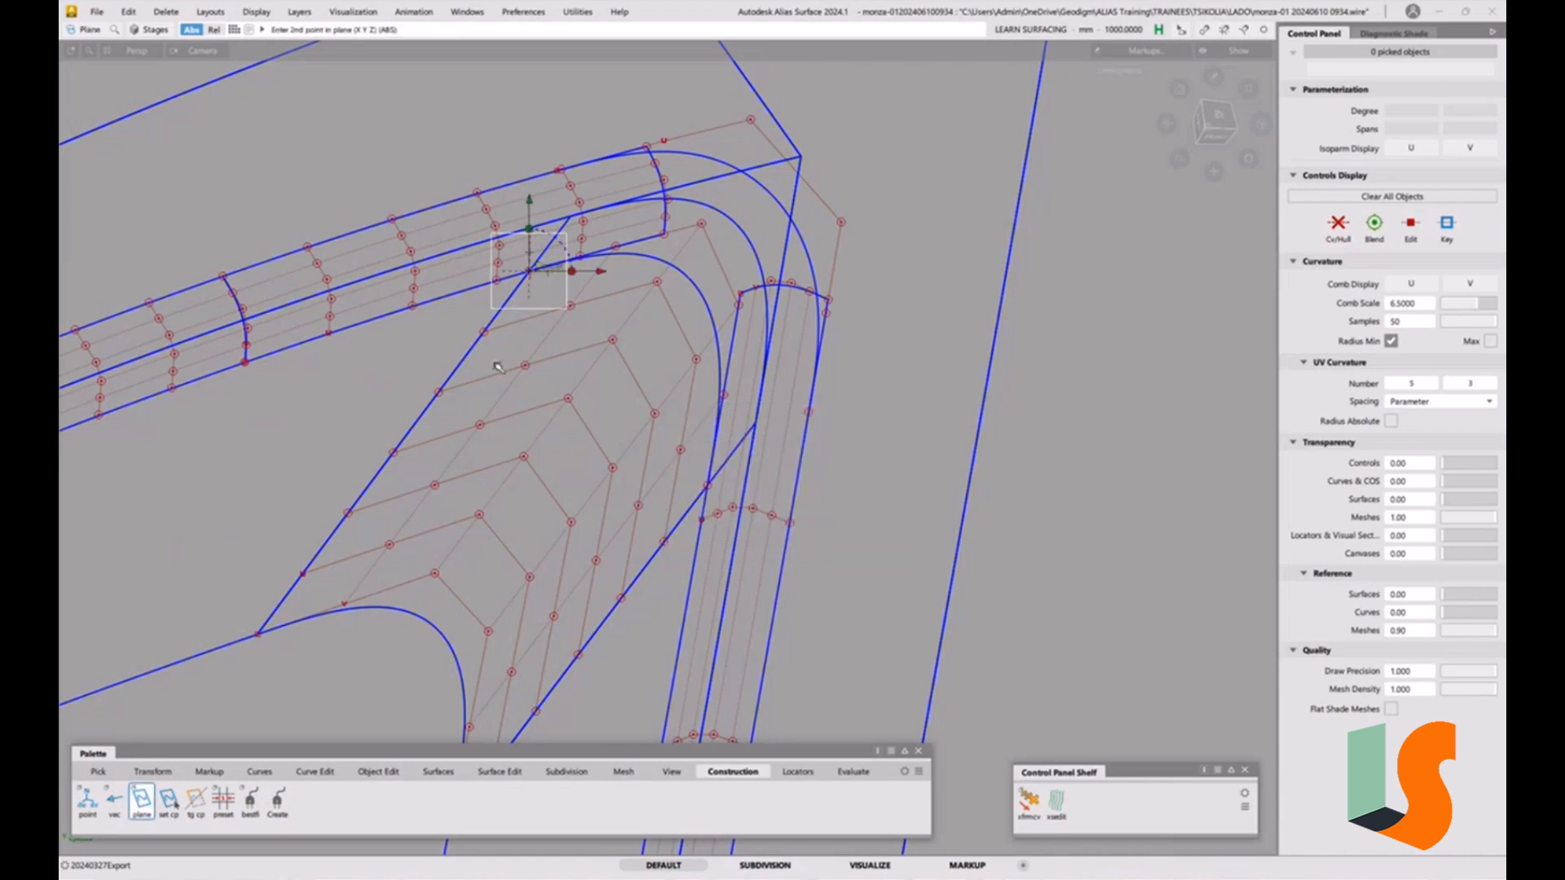
pyautogui.click(490, 344)
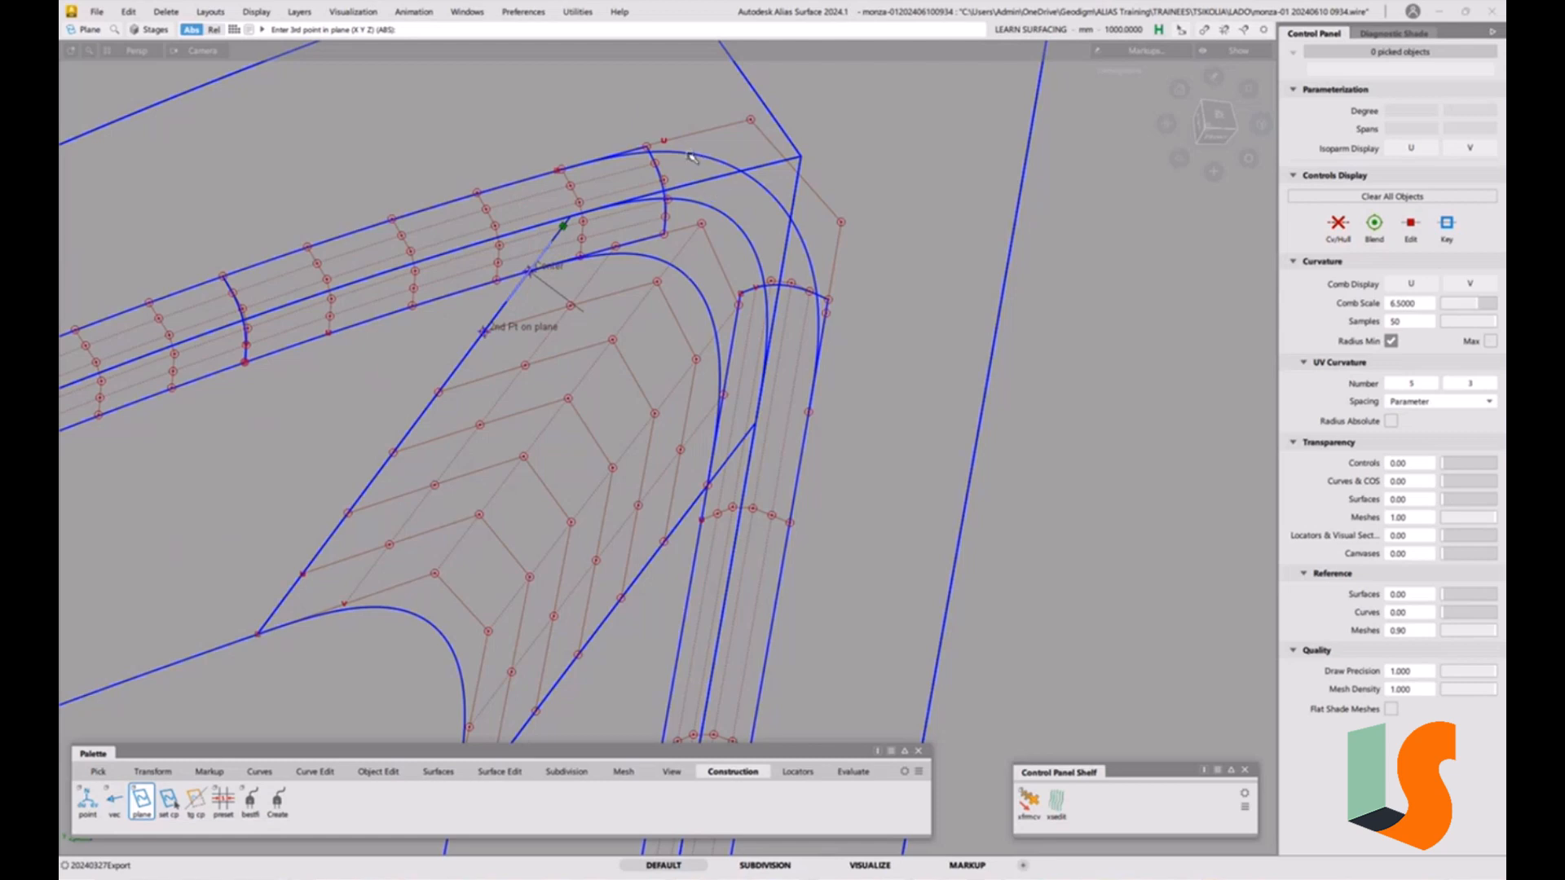
pyautogui.click(556, 169)
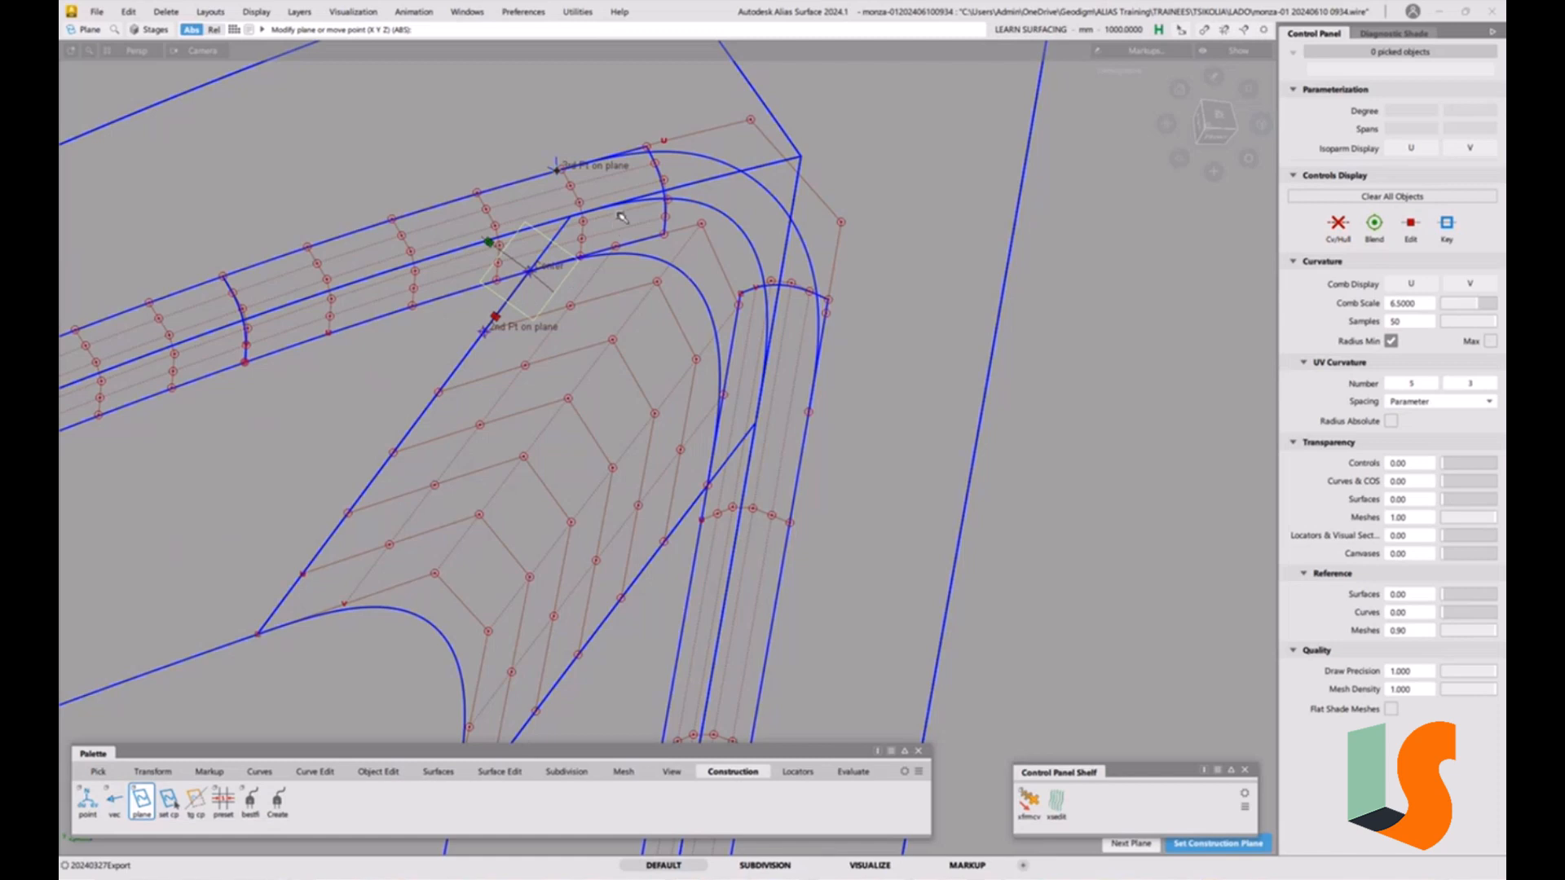
pyautogui.press('space')
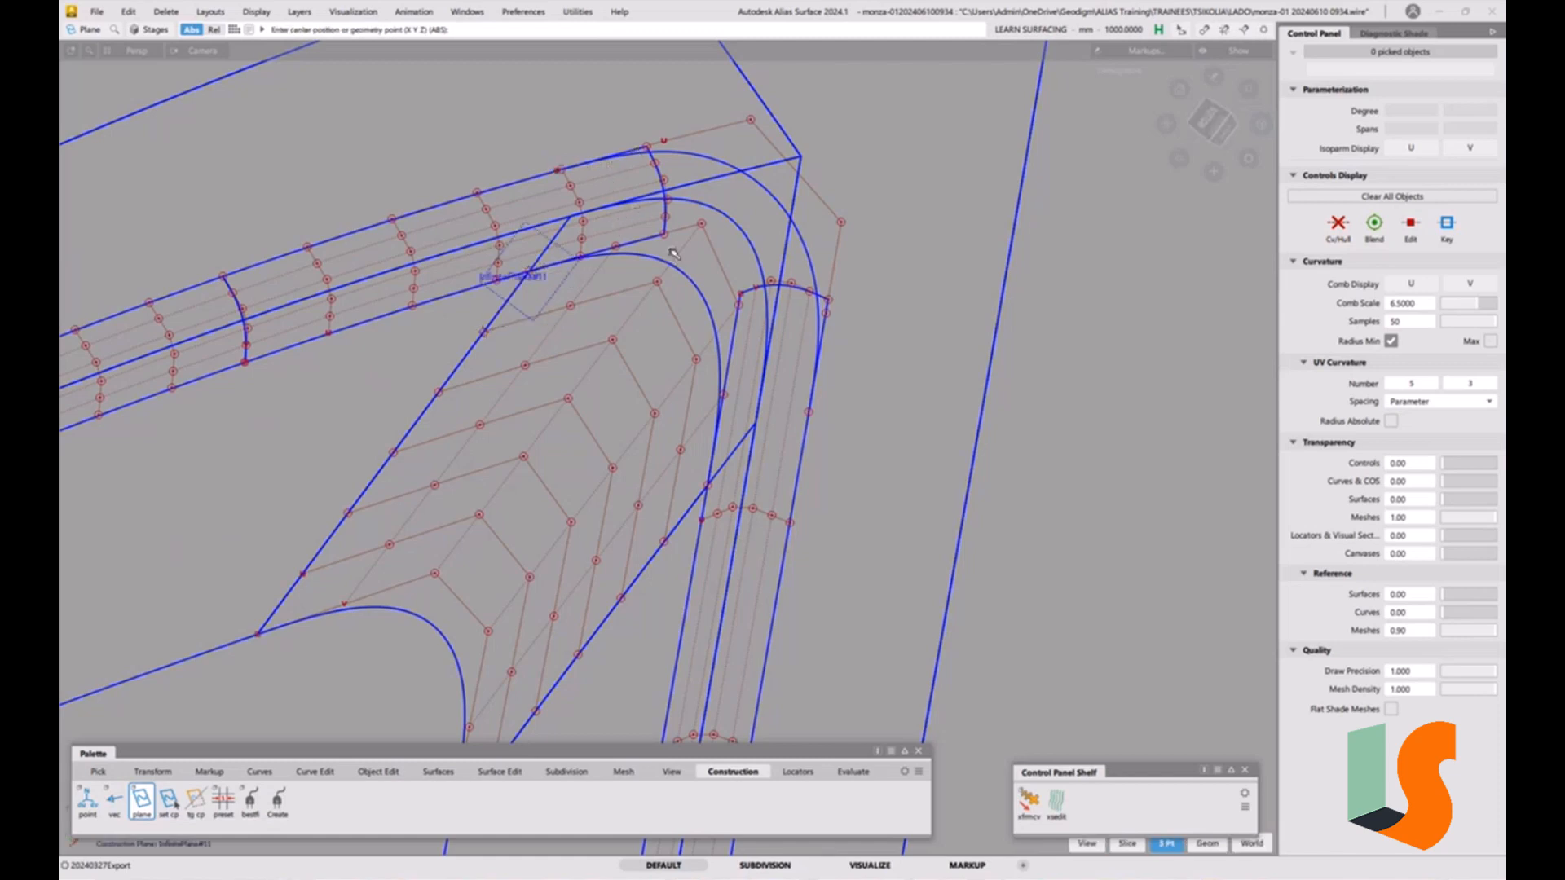
# Create a second three-point construction plane across the side fillet strip below the corner.
pyautogui.click(705, 486)
pyautogui.click(662, 540)
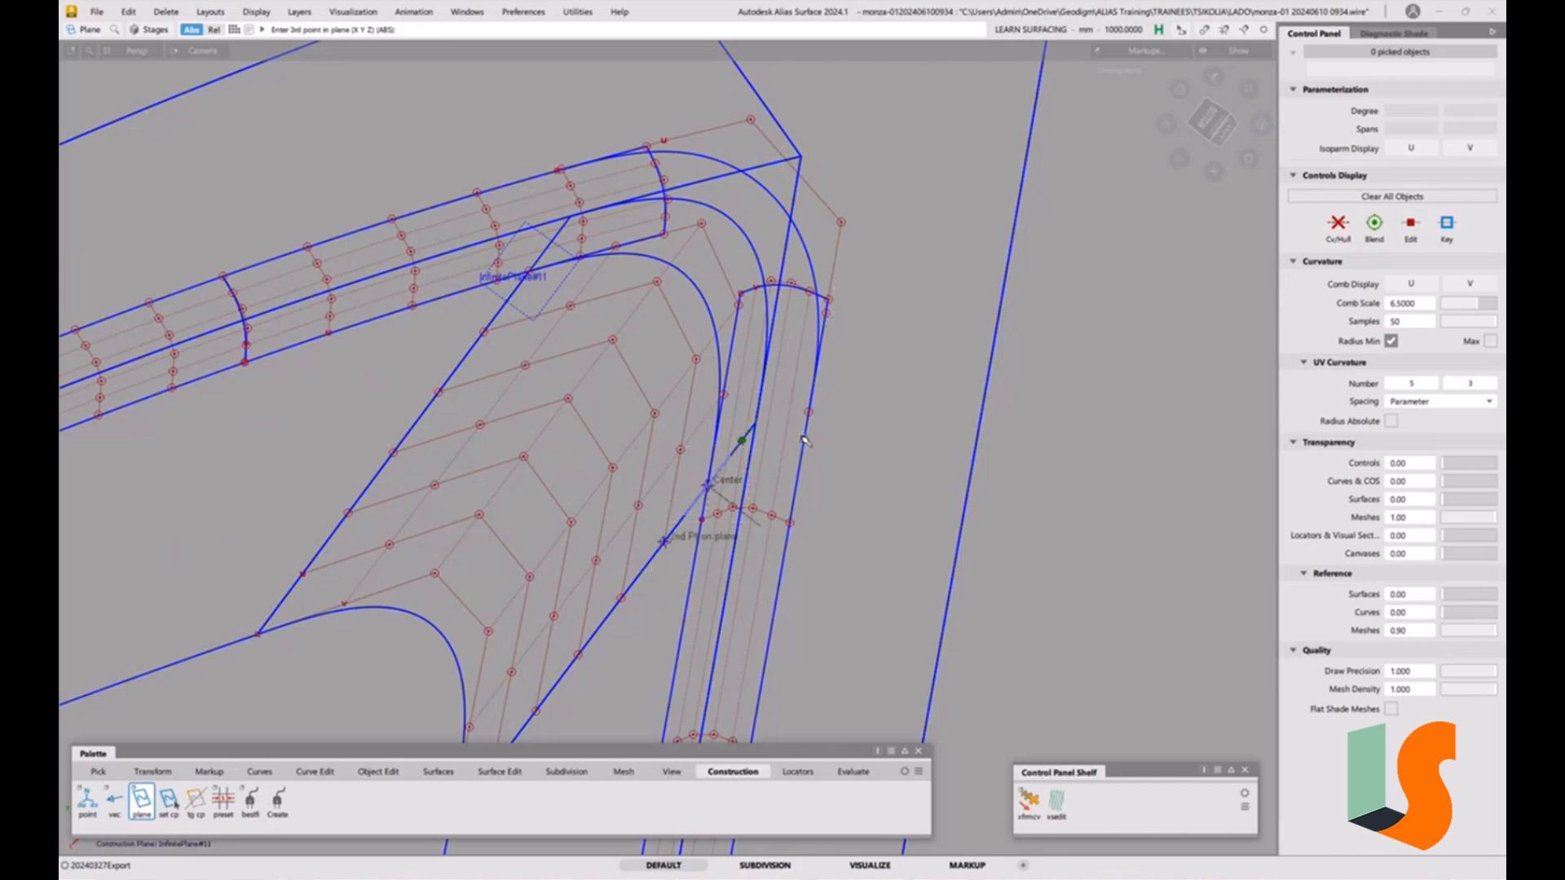
pyautogui.keyDown('ctrl'); pyautogui.keyDown('alt'); pyautogui.moveTo(820, 330); pyautogui.dragTo(836, 507); pyautogui.keyUp('alt'); pyautogui.keyUp('ctrl')
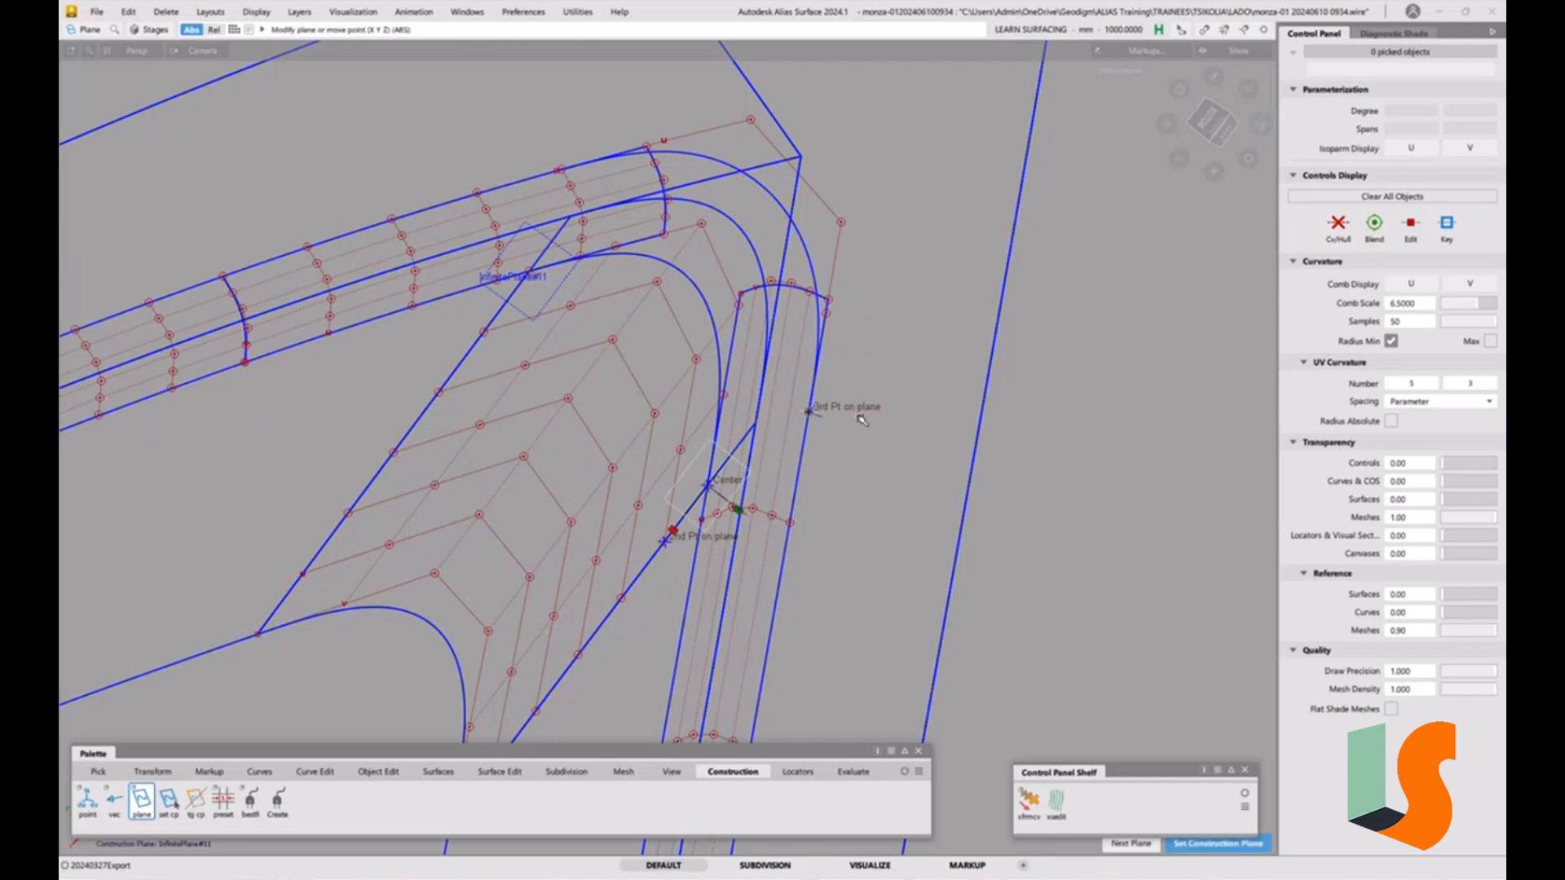
pyautogui.press('space')
pyautogui.keyDown('alt'); pyautogui.keyDown('shift'); pyautogui.moveTo(852, 424); pyautogui.dragTo(843, 475); pyautogui.keyUp('shift'); pyautogui.keyUp('alt')
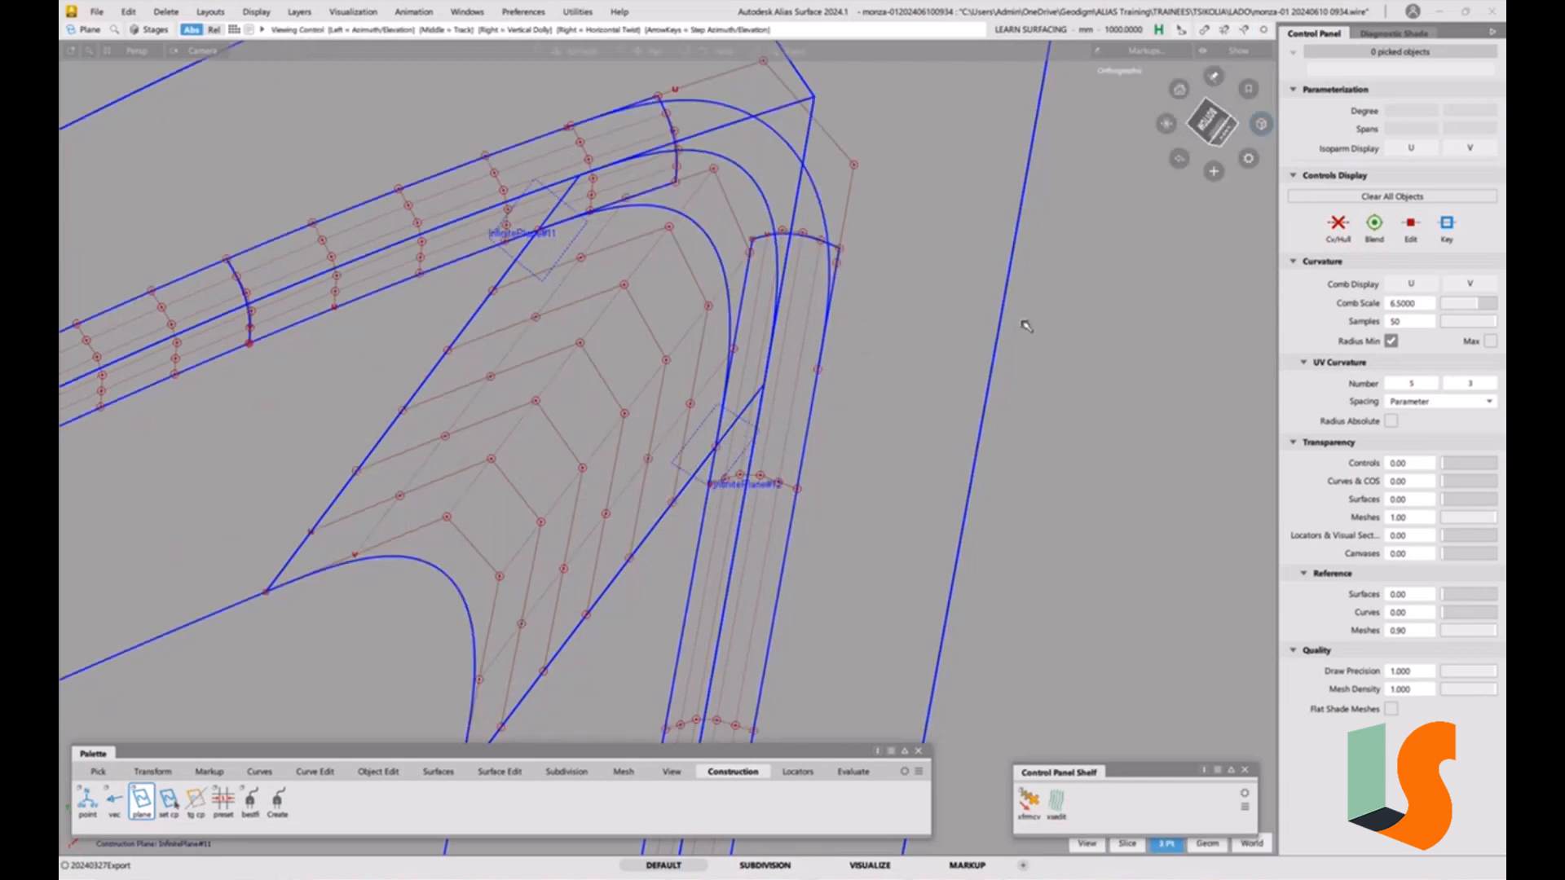
# Intersect the upper and side fillet strips with the two construction planes to create curves on both surfaces, with history.
pyautogui.click(1229, 131)
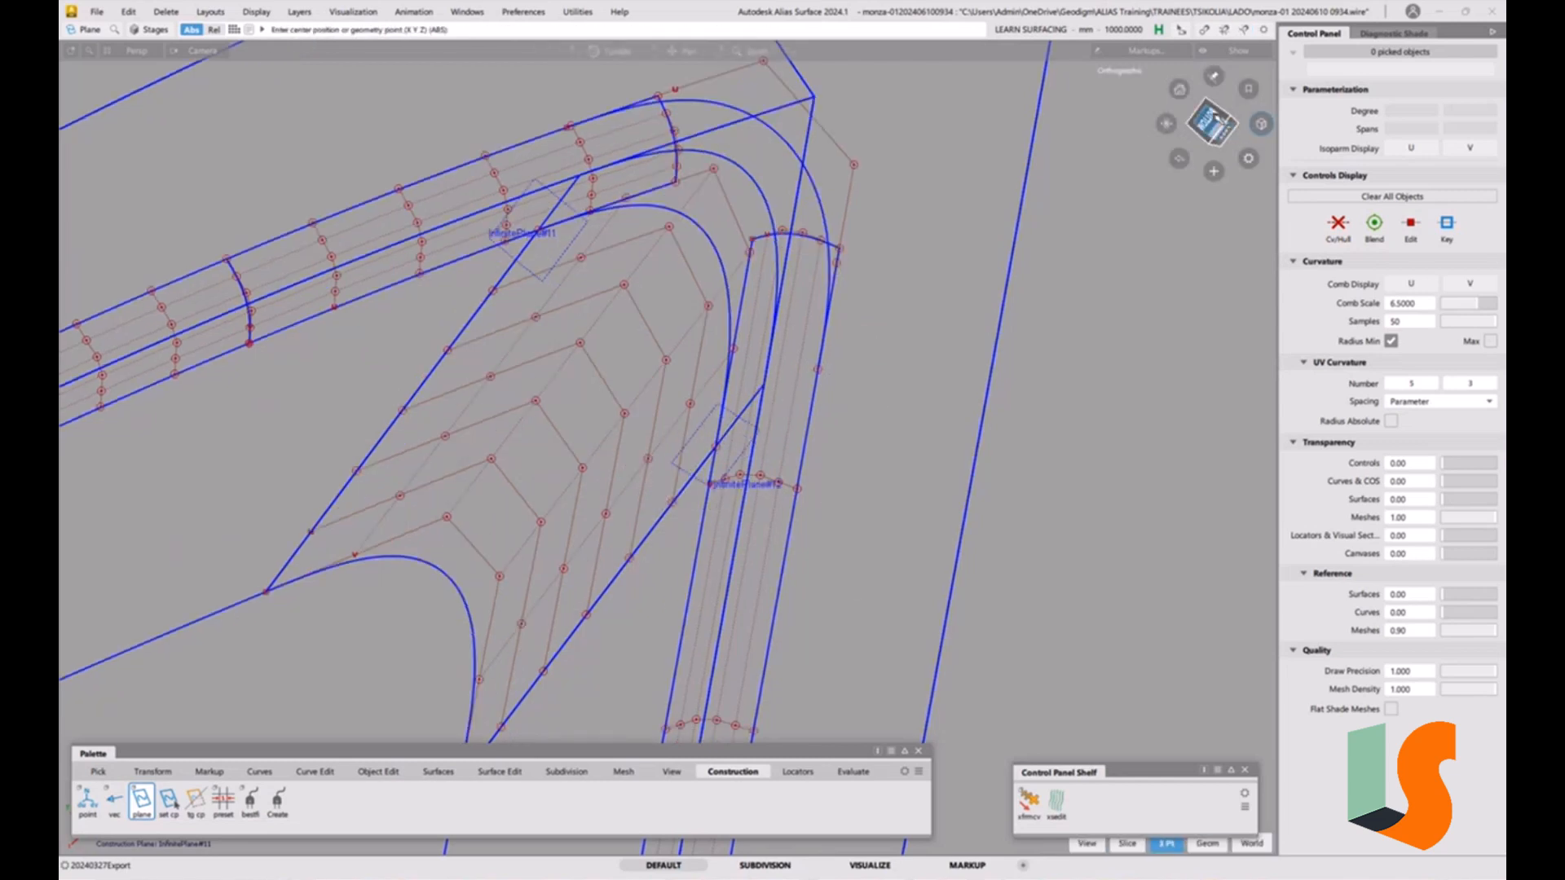
pyautogui.click(1214, 100)
pyautogui.click(1215, 99)
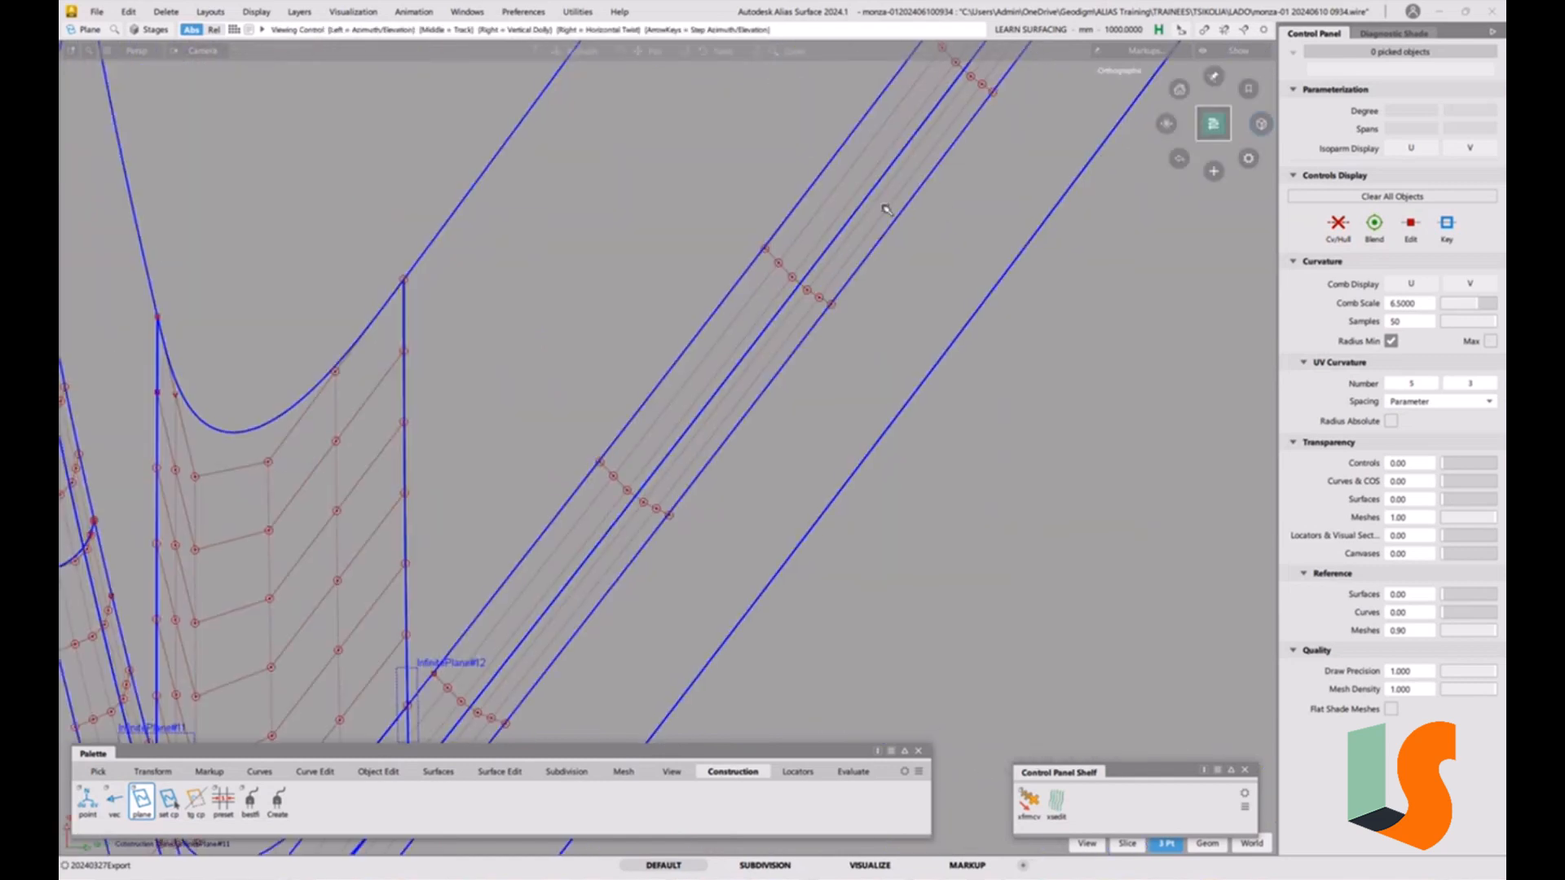
pyautogui.keyDown('alt'); pyautogui.keyDown('shift'); pyautogui.moveTo(886, 209); pyautogui.dragTo(763, 485); pyautogui.keyUp('shift'); pyautogui.keyUp('alt')
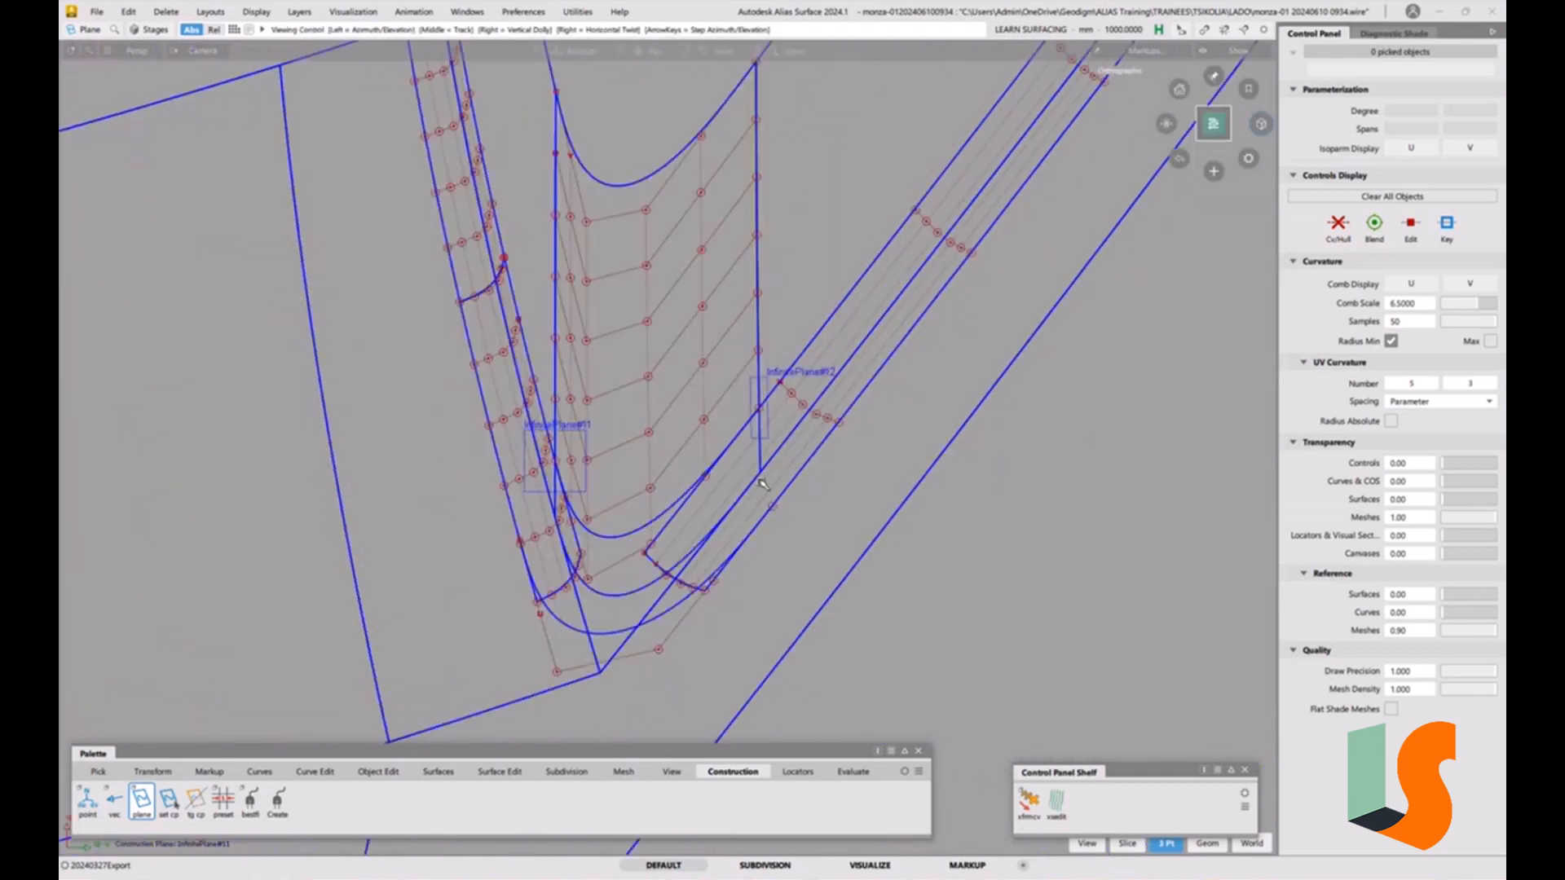
pyautogui.keyDown('ctrl'); pyautogui.keyDown('shift'); pyautogui.moveTo(709, 554); pyautogui.dragTo(657, 569); pyautogui.keyUp('shift'); pyautogui.keyUp('ctrl')
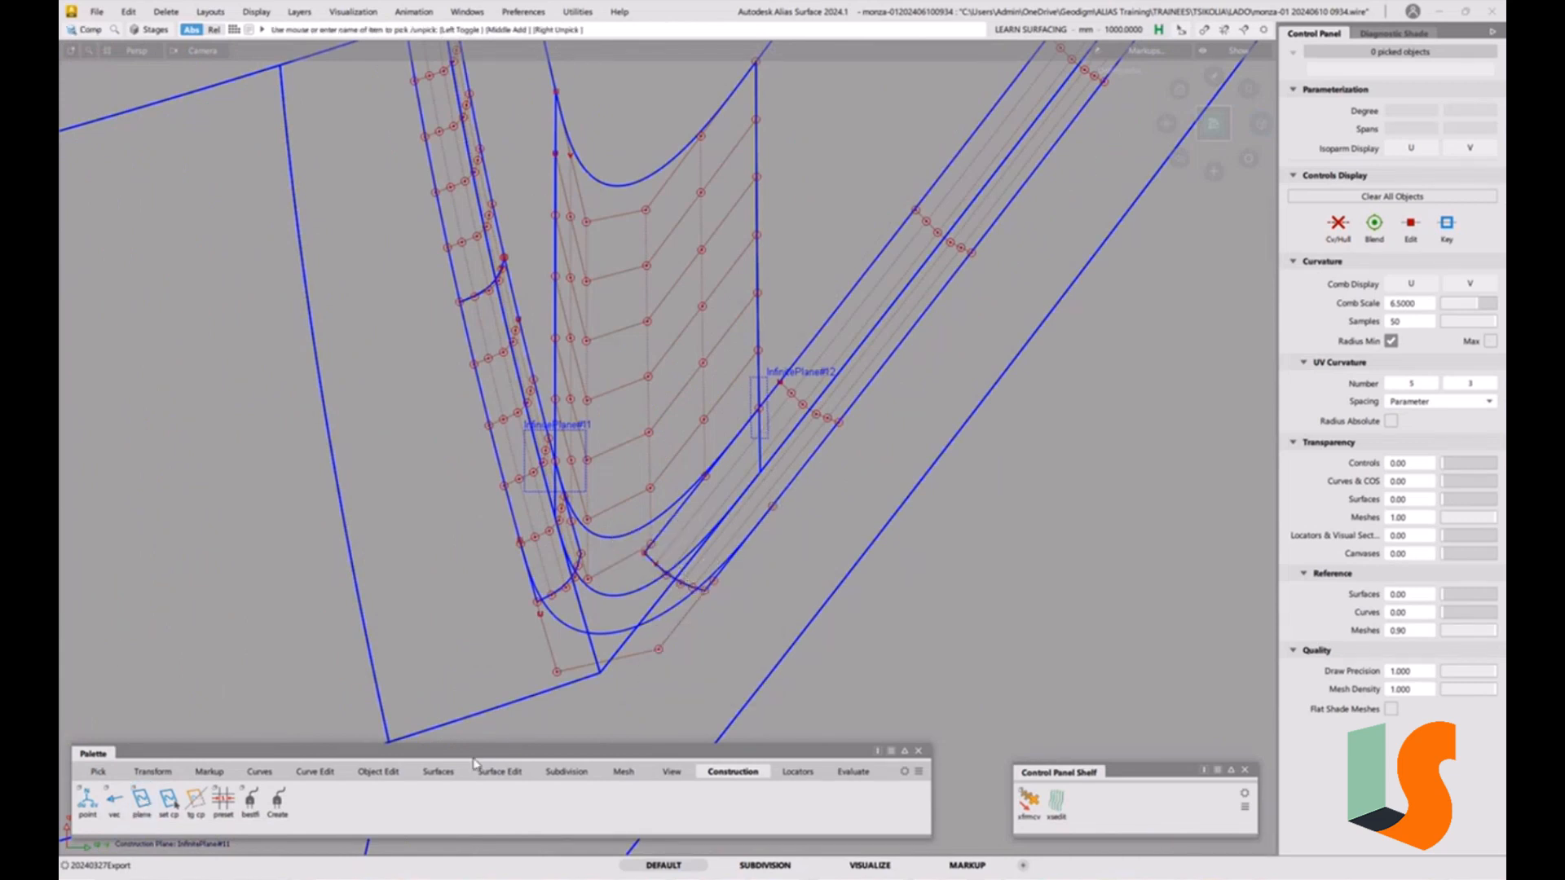
pyautogui.click(499, 771)
pyautogui.doubleClick(86, 807)
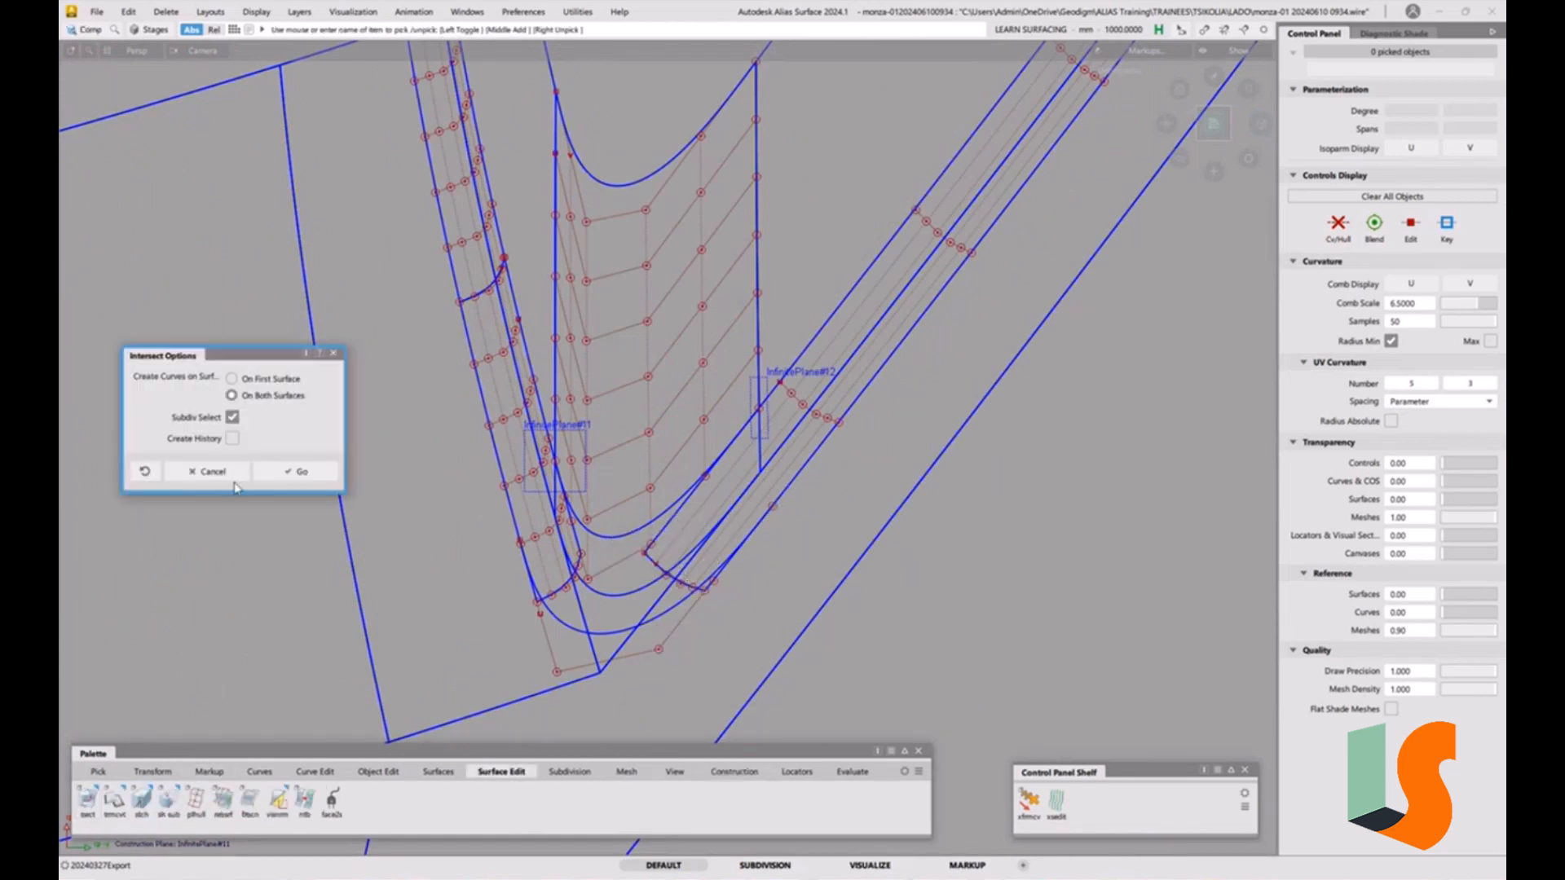
pyautogui.click(266, 381)
pyautogui.click(232, 439)
pyautogui.click(299, 472)
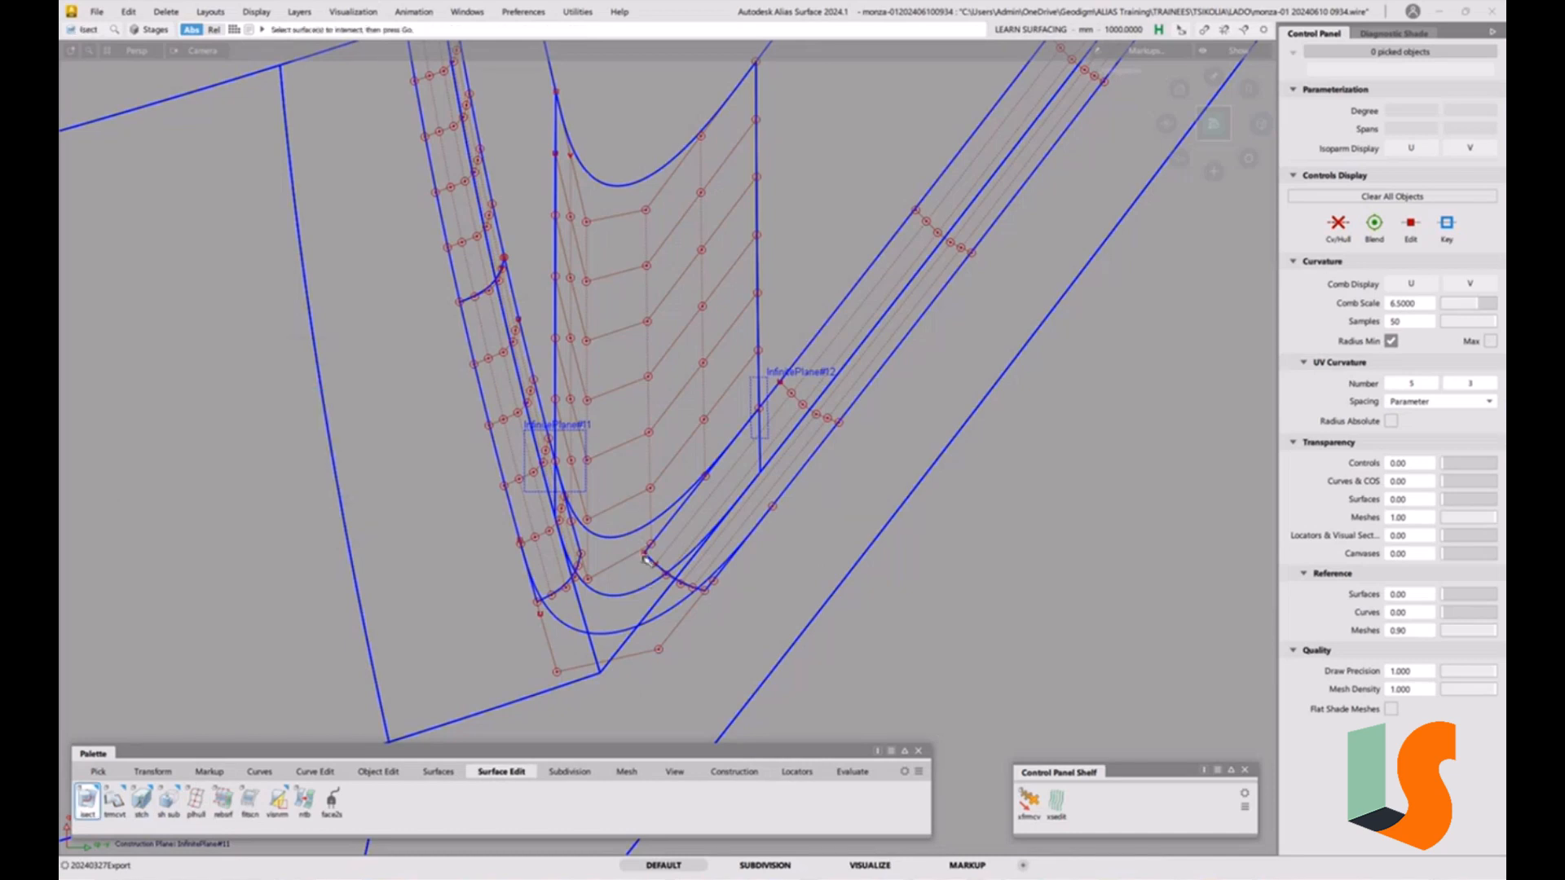
pyautogui.click(646, 559)
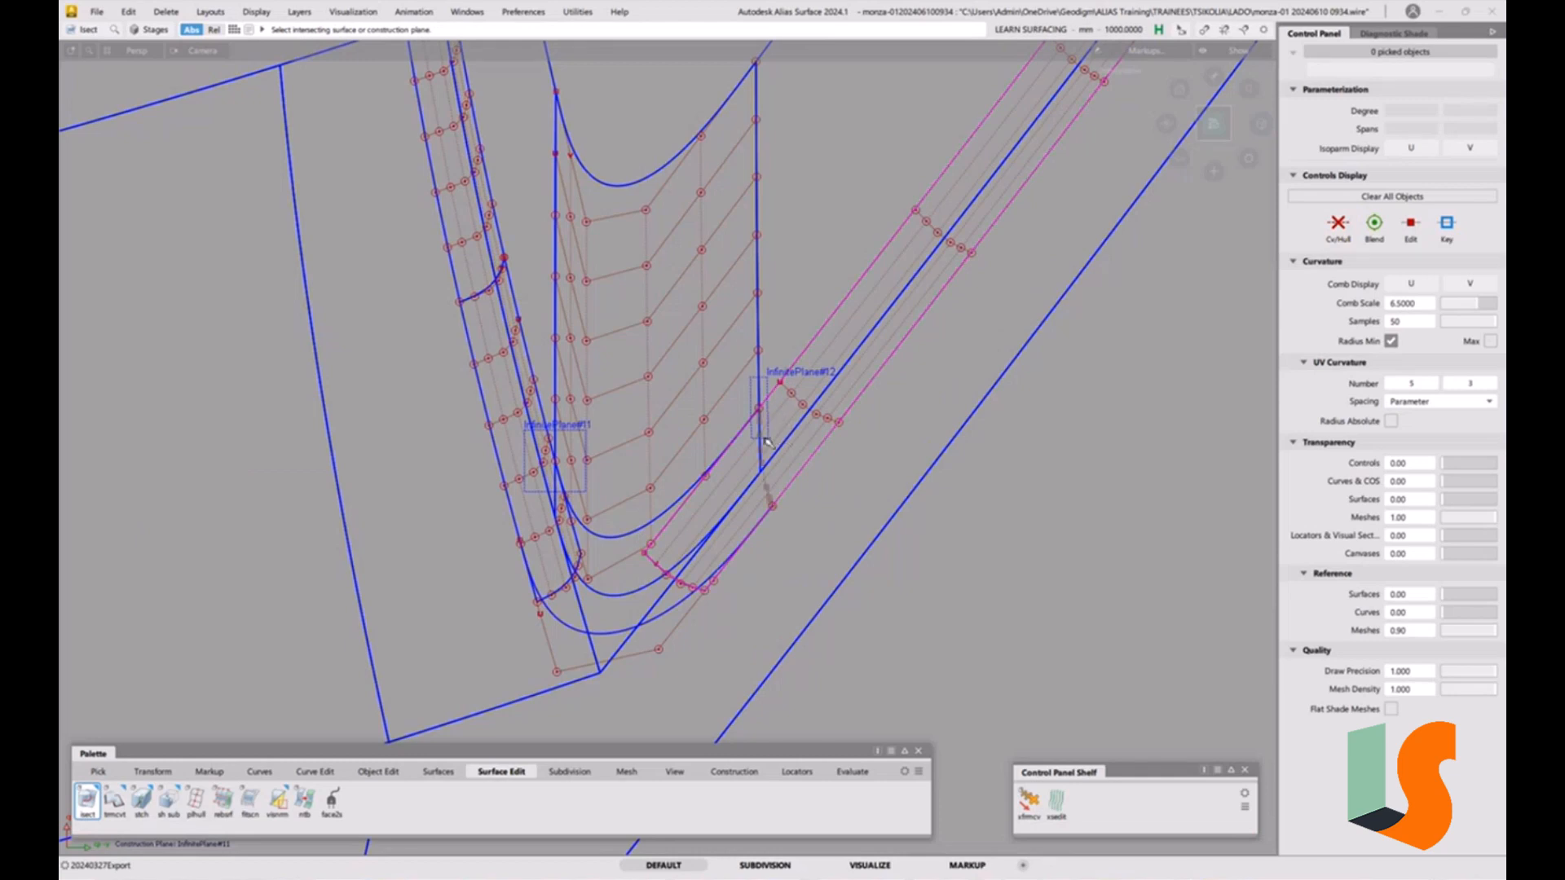
pyautogui.click(560, 484)
pyautogui.click(531, 460)
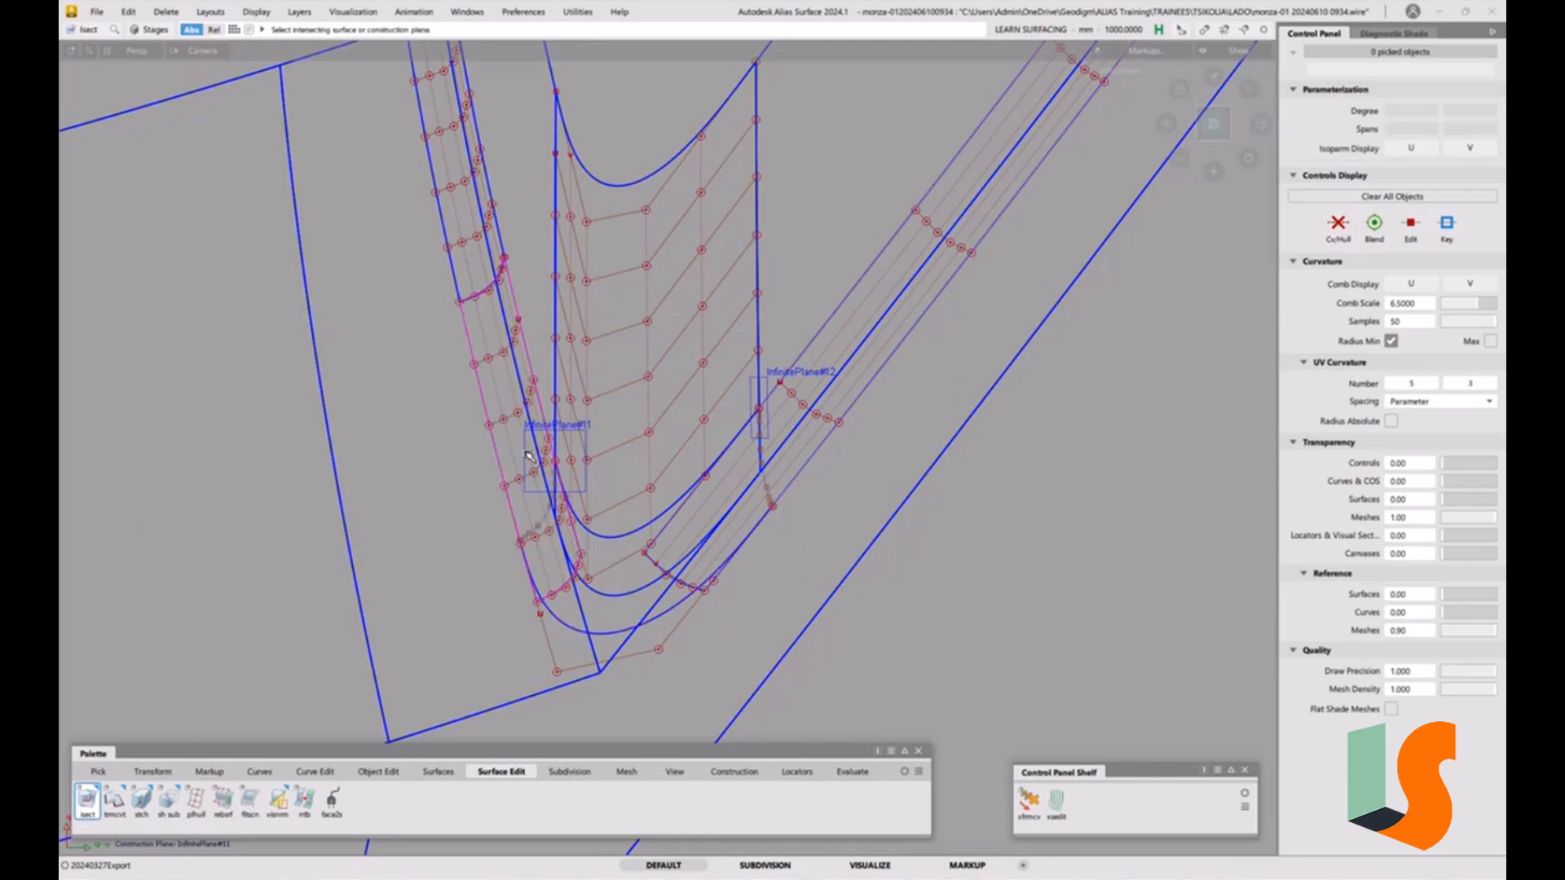
pyautogui.click(739, 547)
pyautogui.keyDown('alt'); pyautogui.keyDown('shift'); pyautogui.moveTo(739, 547); pyautogui.dragTo(767, 484, button='right'); pyautogui.keyUp('shift'); pyautogui.keyUp('alt')
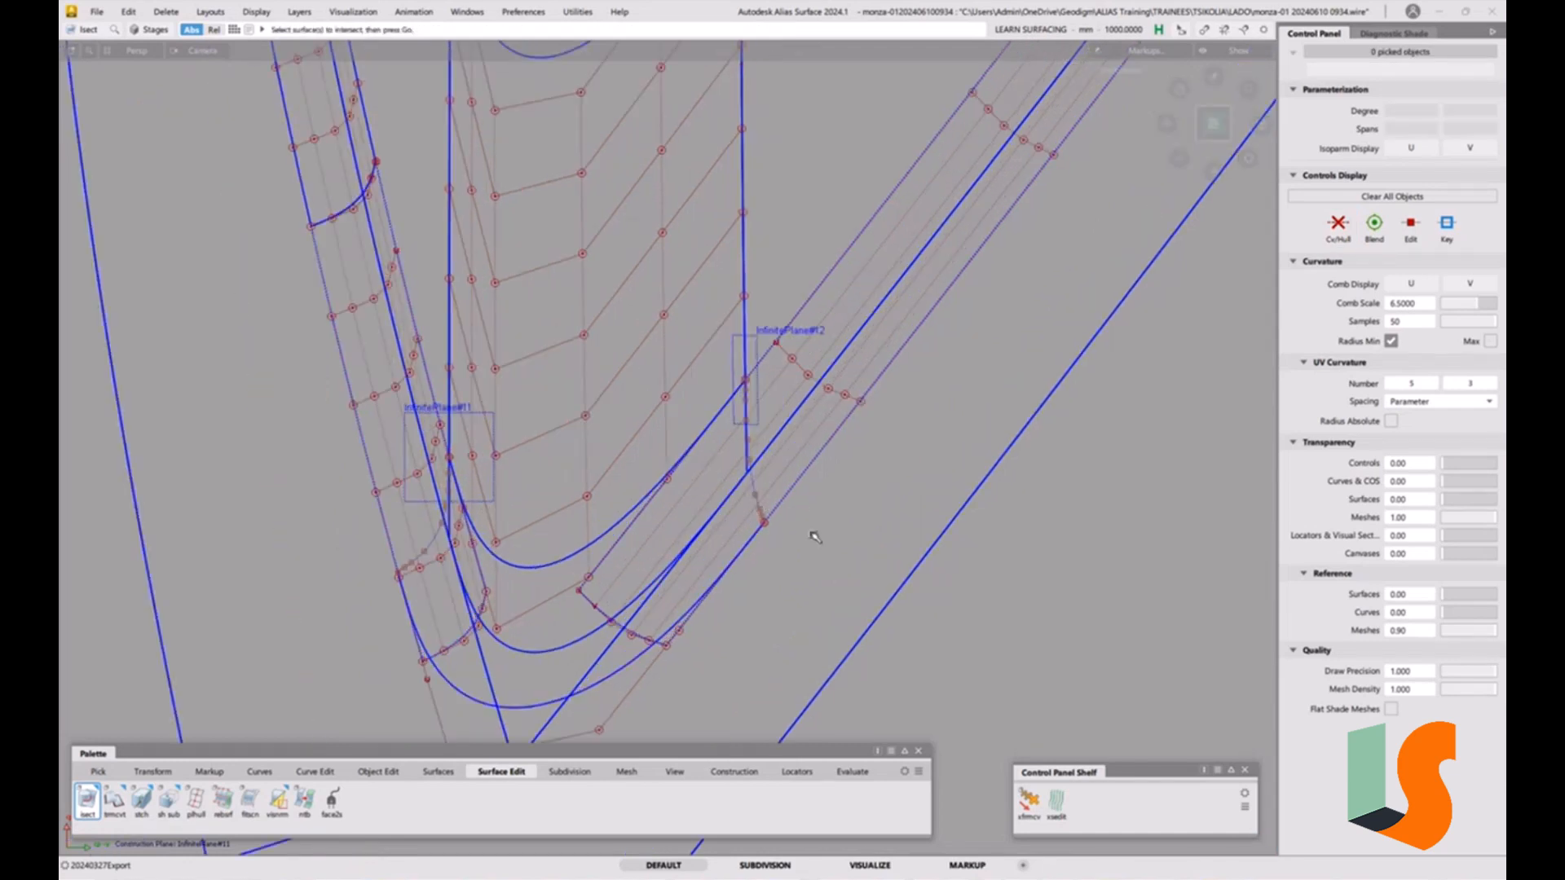
# Reopen the corner curve's alignment history, slide its first end's attach point to about 0.1006 and adjust its tangent and curvature scalers.
pyautogui.hotkey('ctrl', 'q')
pyautogui.click(708, 592)
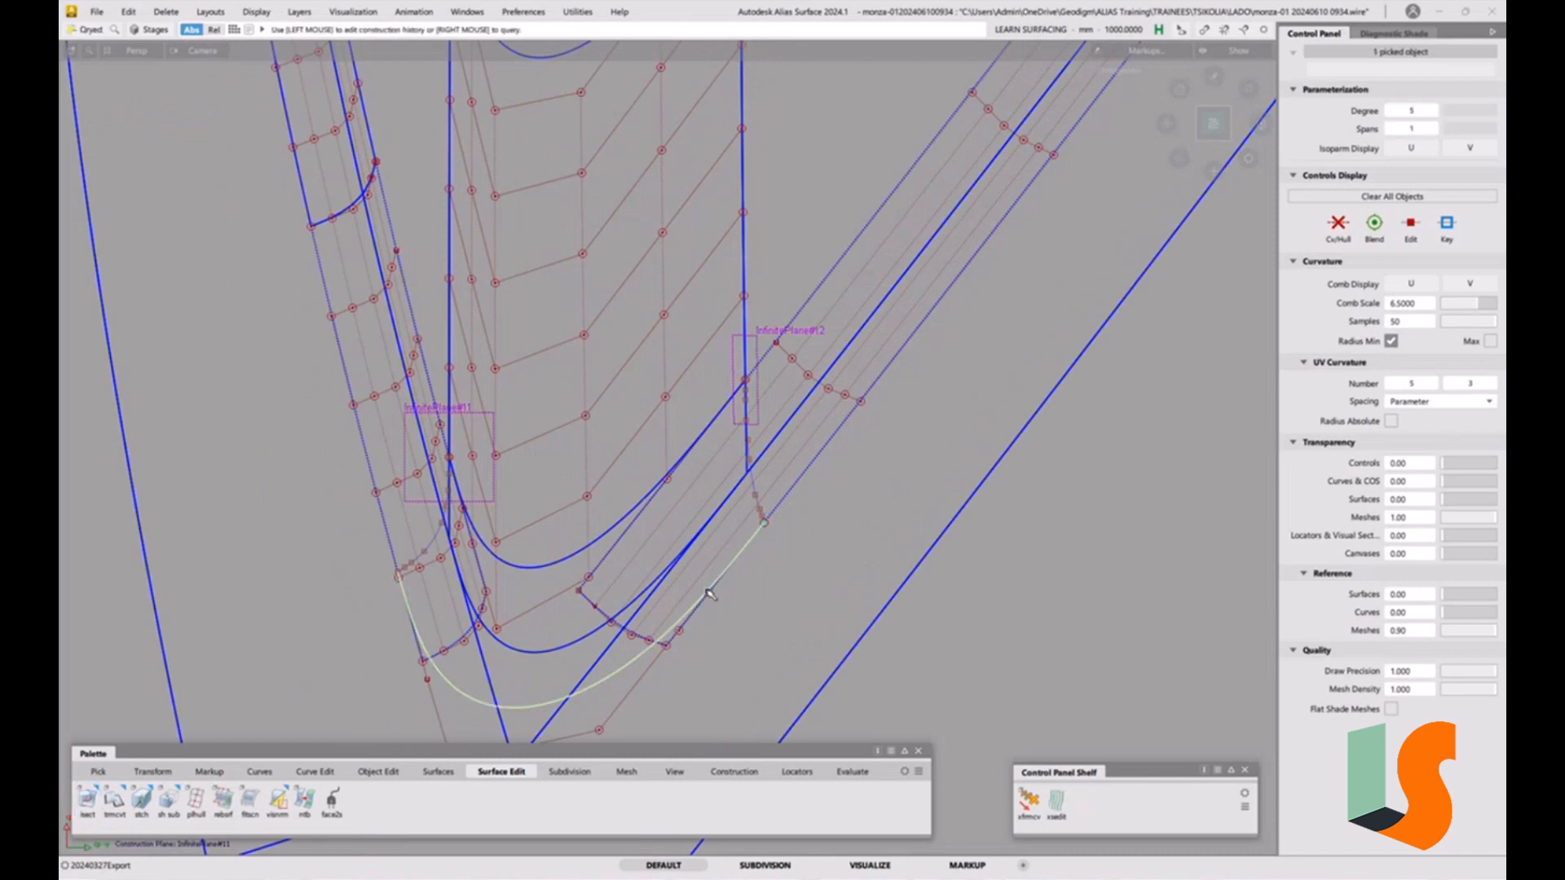
pyautogui.moveTo(774, 515); pyautogui.dragTo(808, 502)
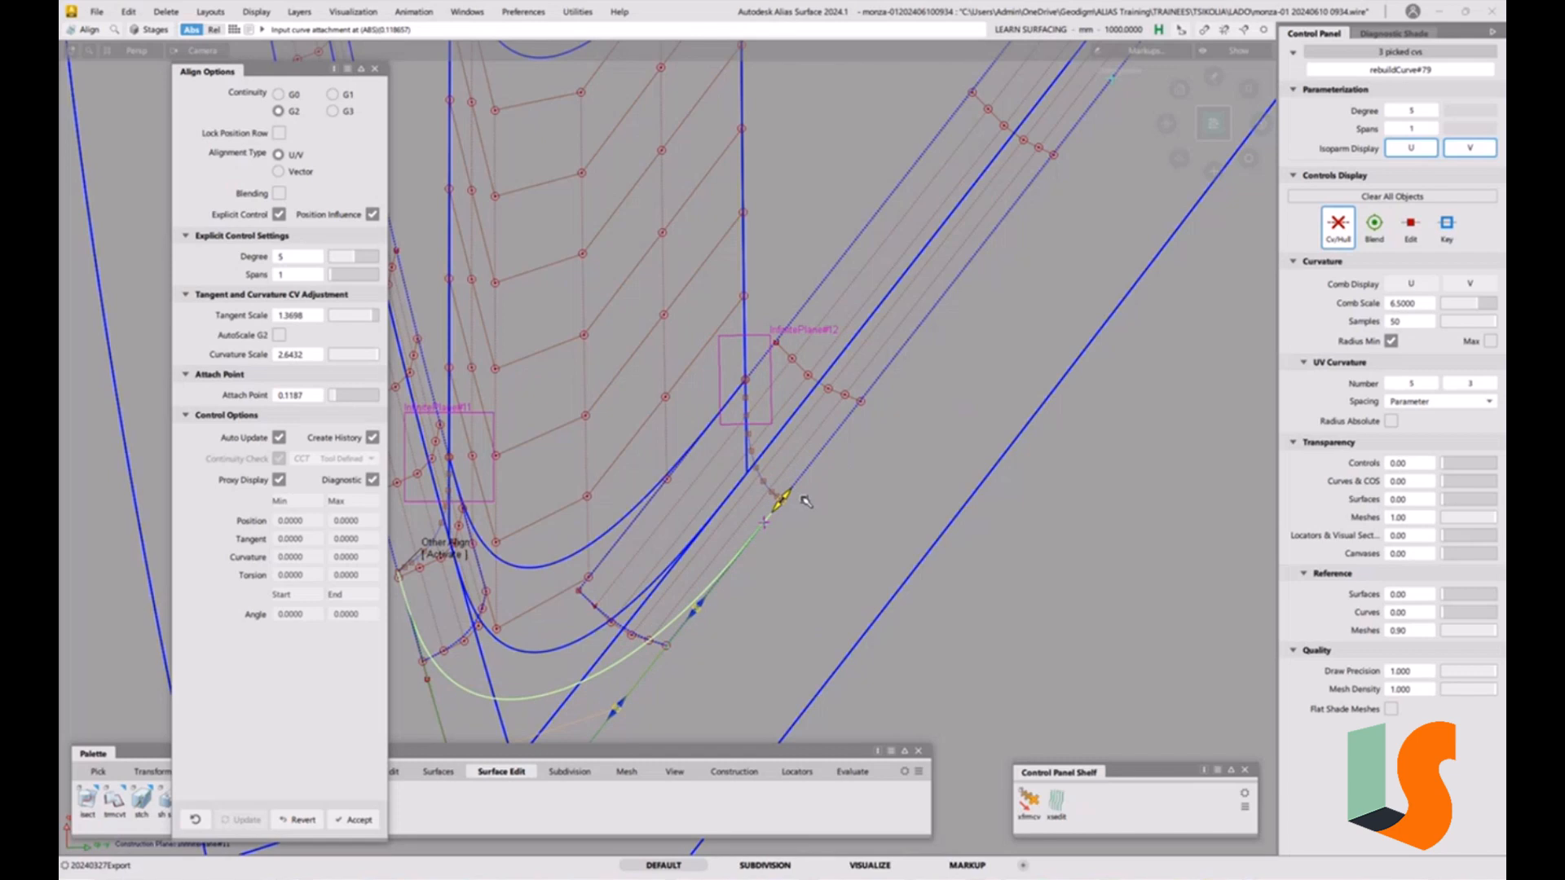
pyautogui.keyDown('alt'); pyautogui.keyDown('shift'); pyautogui.moveTo(805, 501); pyautogui.dragTo(945, 457, button='middle'); pyautogui.keyUp('shift'); pyautogui.keyUp('alt')
pyautogui.moveTo(923, 446); pyautogui.dragTo(923, 453)
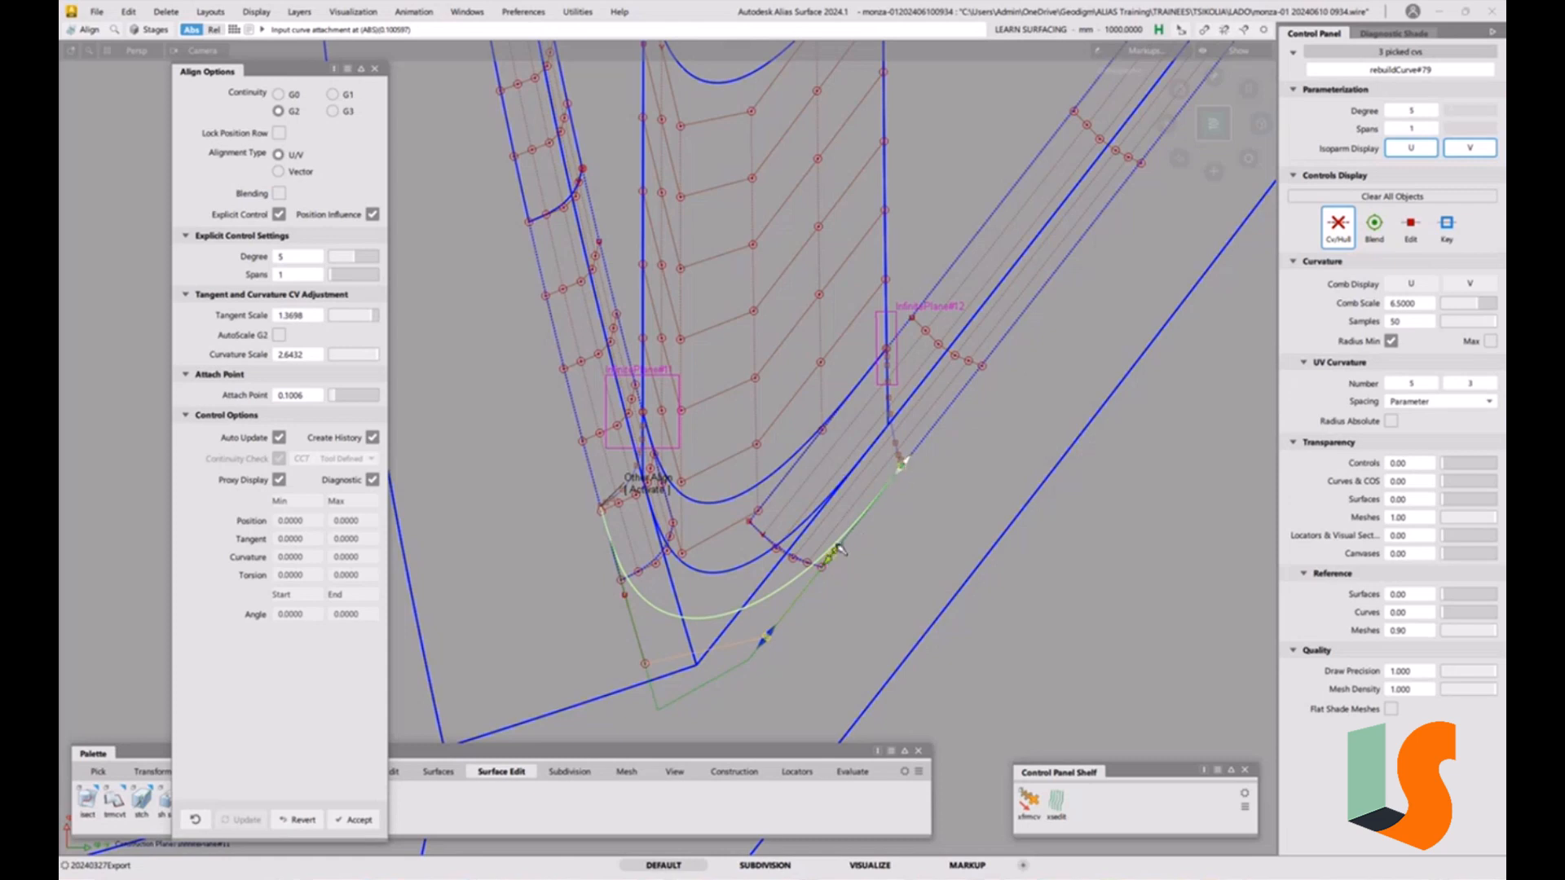
pyautogui.moveTo(830, 556); pyautogui.dragTo(833, 568)
pyautogui.moveTo(773, 633); pyautogui.dragTo(768, 640)
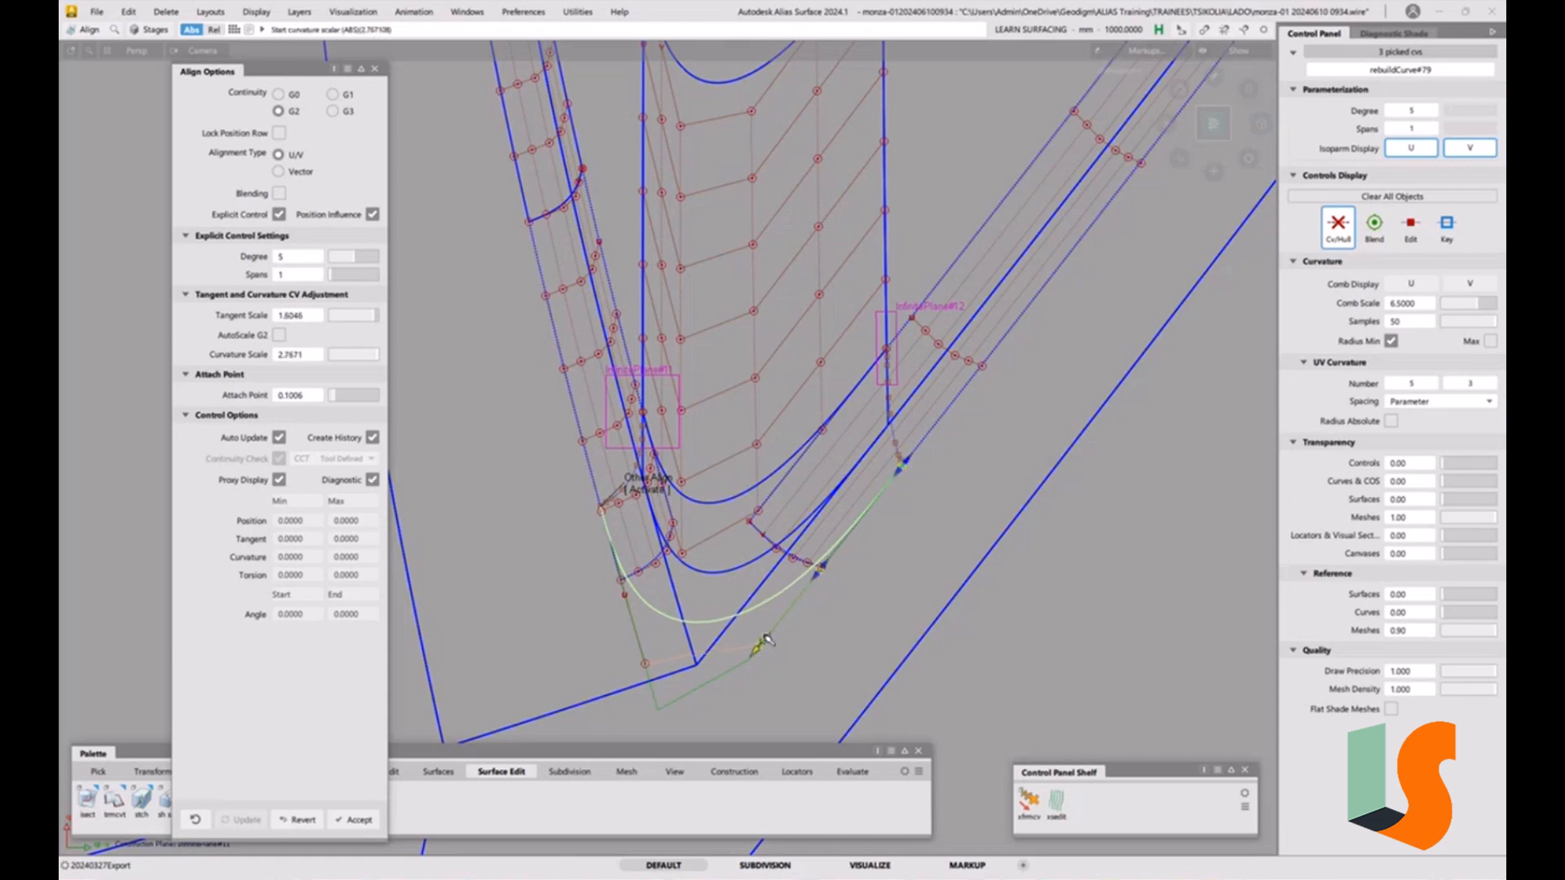
# Activate the other end's alignment, slide its attach point to about 0.75, adjust its scaler and finish the edit.
pyautogui.click(648, 489)
pyautogui.moveTo(600, 504); pyautogui.dragTo(605, 484)
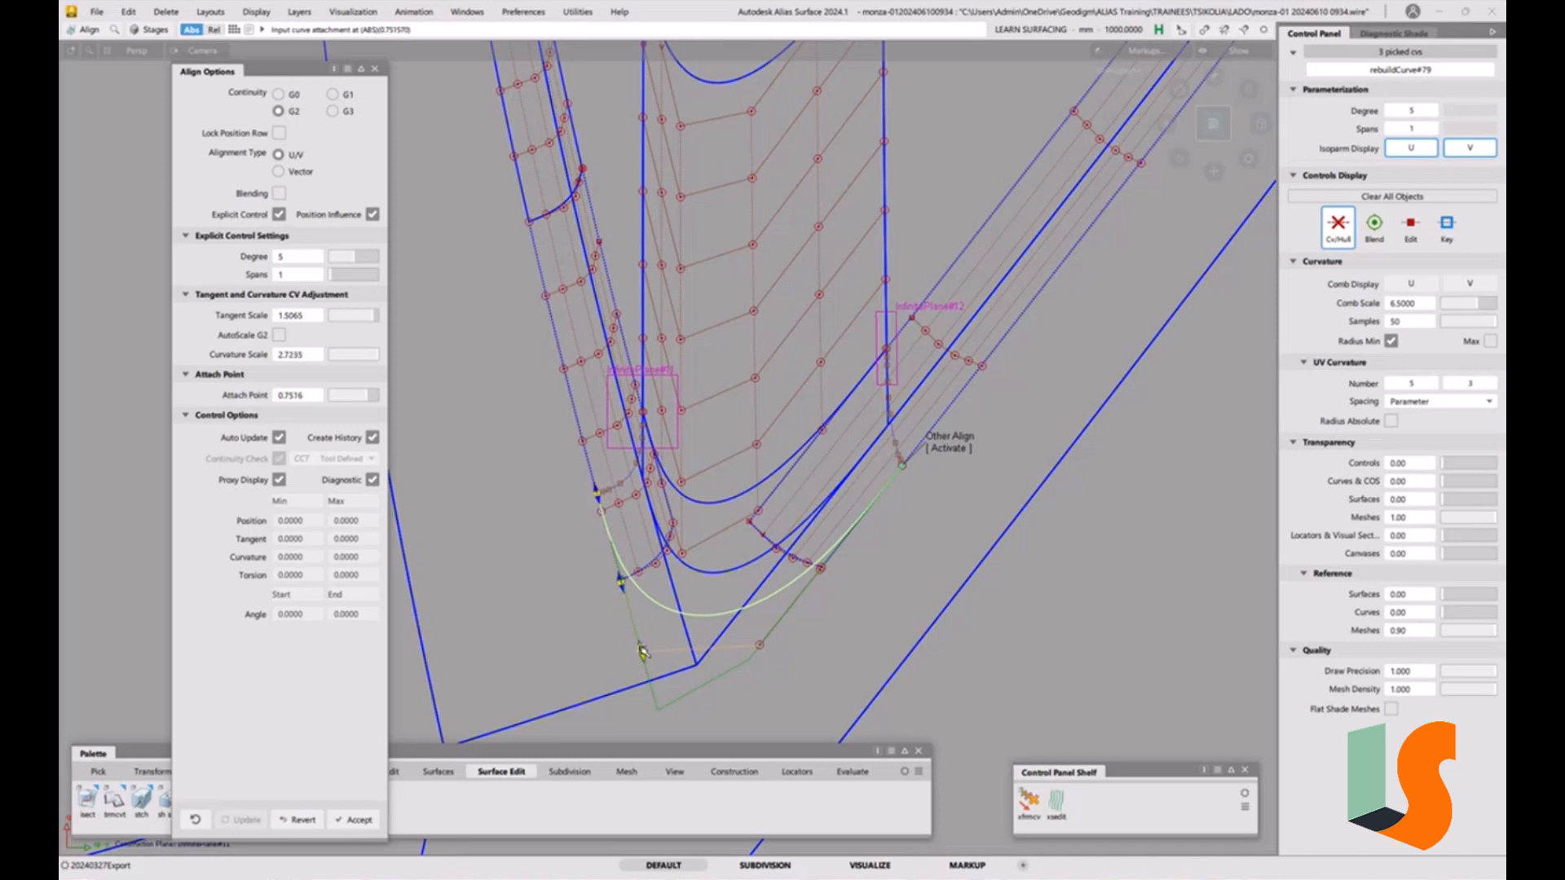
pyautogui.moveTo(620, 577); pyautogui.dragTo(622, 580)
pyautogui.click(925, 538)
# Orbit around the corner to inspect the realigned curve against the fillet strips, then close the Align options.
pyautogui.keyDown('alt'); pyautogui.keyDown('shift'); pyautogui.moveTo(832, 385); pyautogui.dragTo(822, 273); pyautogui.keyUp('shift'); pyautogui.keyUp('alt')
pyautogui.keyDown('alt'); pyautogui.keyDown('shift'); pyautogui.moveTo(821, 313); pyautogui.dragTo(761, 443, button='right'); pyautogui.keyUp('shift'); pyautogui.keyUp('alt')
pyautogui.keyDown('alt'); pyautogui.keyDown('shift'); pyautogui.moveTo(762, 443); pyautogui.dragTo(874, 316, button='middle'); pyautogui.keyUp('shift'); pyautogui.keyUp('alt')
pyautogui.keyDown('alt'); pyautogui.keyDown('shift'); pyautogui.moveTo(856, 318); pyautogui.dragTo(889, 326); pyautogui.keyUp('shift'); pyautogui.keyUp('alt')
pyautogui.keyDown('alt'); pyautogui.keyDown('shift'); pyautogui.moveTo(652, 407); pyautogui.dragTo(588, 247, button='right'); pyautogui.keyUp('shift'); pyautogui.keyUp('alt')
pyautogui.keyDown('alt'); pyautogui.keyDown('shift'); pyautogui.moveTo(588, 246); pyautogui.dragTo(763, 336, button='middle'); pyautogui.keyUp('shift'); pyautogui.keyUp('alt')
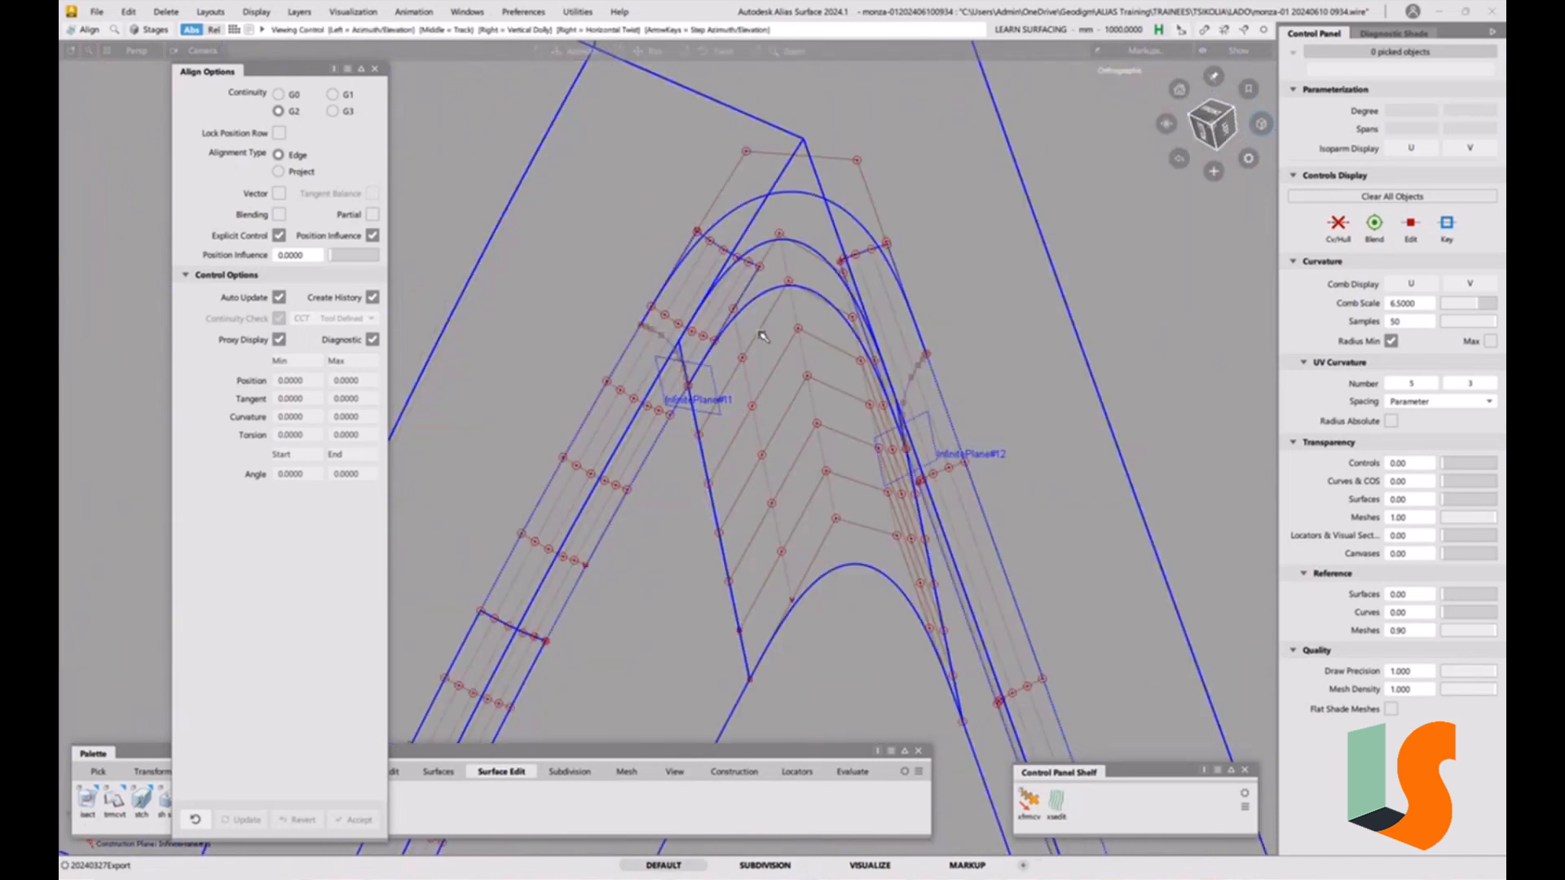
pyautogui.keyDown('alt'); pyautogui.keyDown('shift'); pyautogui.moveTo(763, 336); pyautogui.dragTo(703, 346); pyautogui.keyUp('shift'); pyautogui.keyUp('alt')
pyautogui.keyDown('alt'); pyautogui.keyDown('shift'); pyautogui.moveTo(856, 347); pyautogui.dragTo(827, 396, button='middle'); pyautogui.keyUp('shift'); pyautogui.keyUp('alt')
pyautogui.keyDown('alt'); pyautogui.keyDown('shift'); pyautogui.moveTo(827, 396); pyautogui.dragTo(825, 421, button='right'); pyautogui.keyUp('shift'); pyautogui.keyUp('alt')
pyautogui.keyDown('alt'); pyautogui.keyDown('shift'); pyautogui.moveTo(825, 410); pyautogui.dragTo(851, 457); pyautogui.keyUp('shift'); pyautogui.keyUp('alt')
pyautogui.keyDown('alt'); pyautogui.keyDown('shift'); pyautogui.moveTo(851, 456); pyautogui.dragTo(829, 519, button='right'); pyautogui.keyUp('shift'); pyautogui.keyUp('alt')
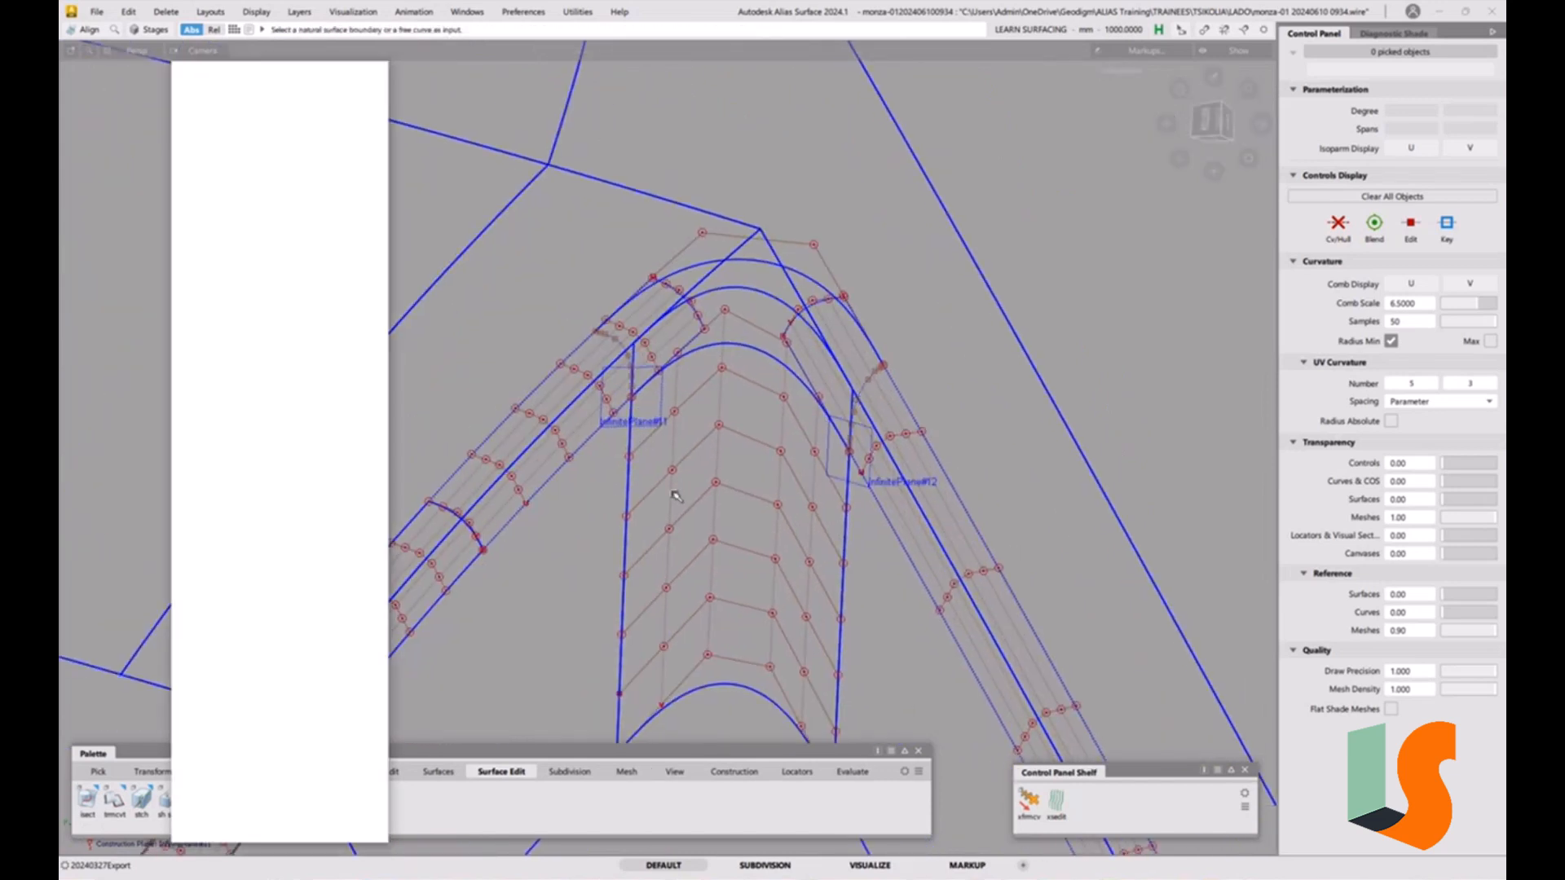
pyautogui.click(375, 69)
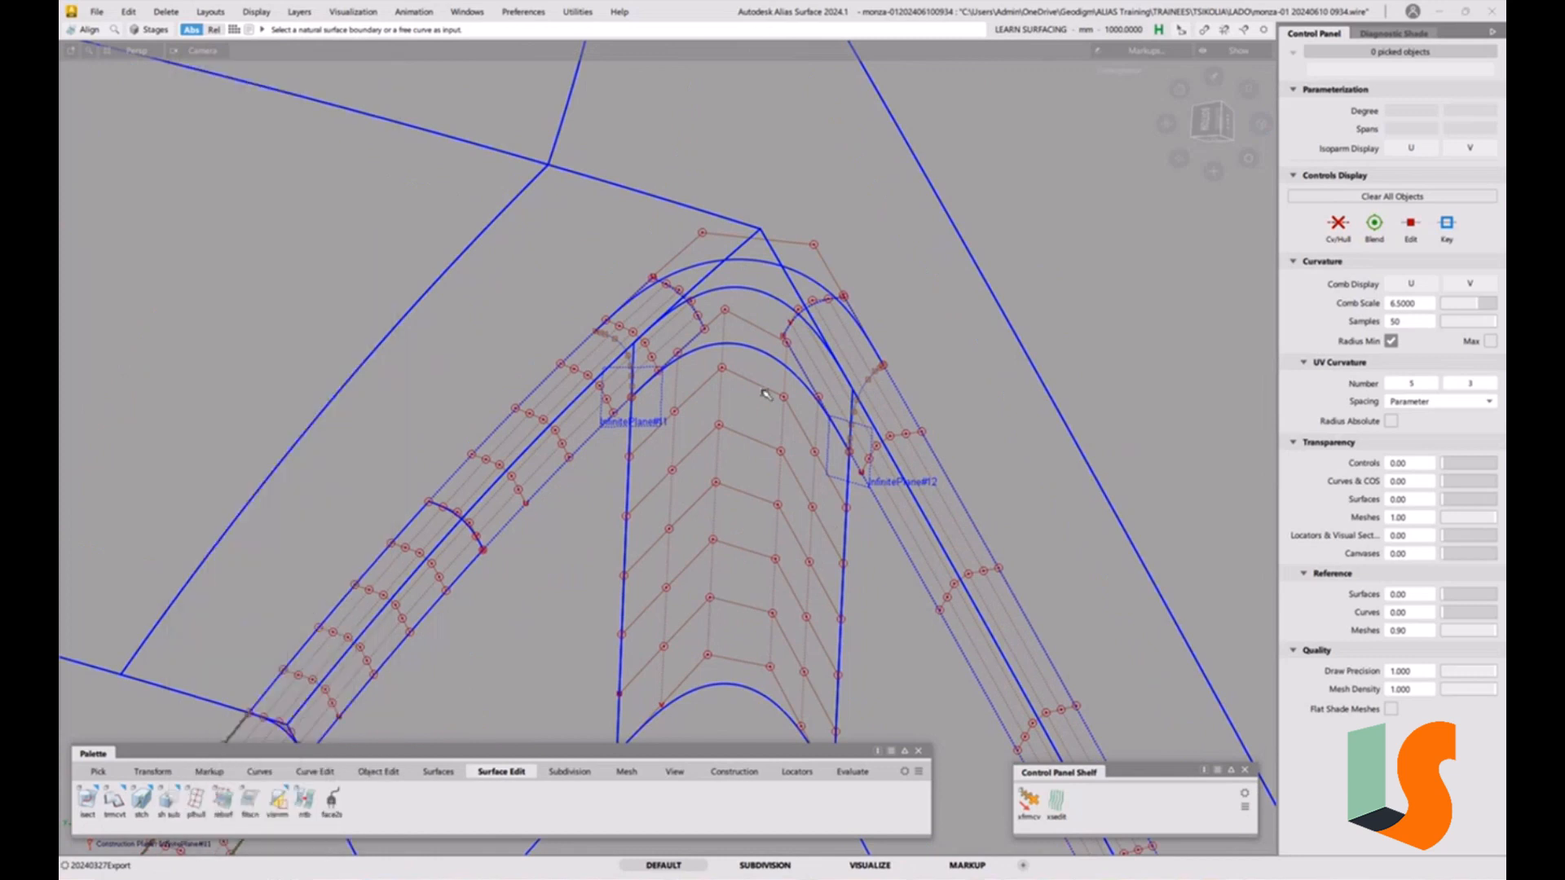
pyautogui.doubleClick(114, 803)
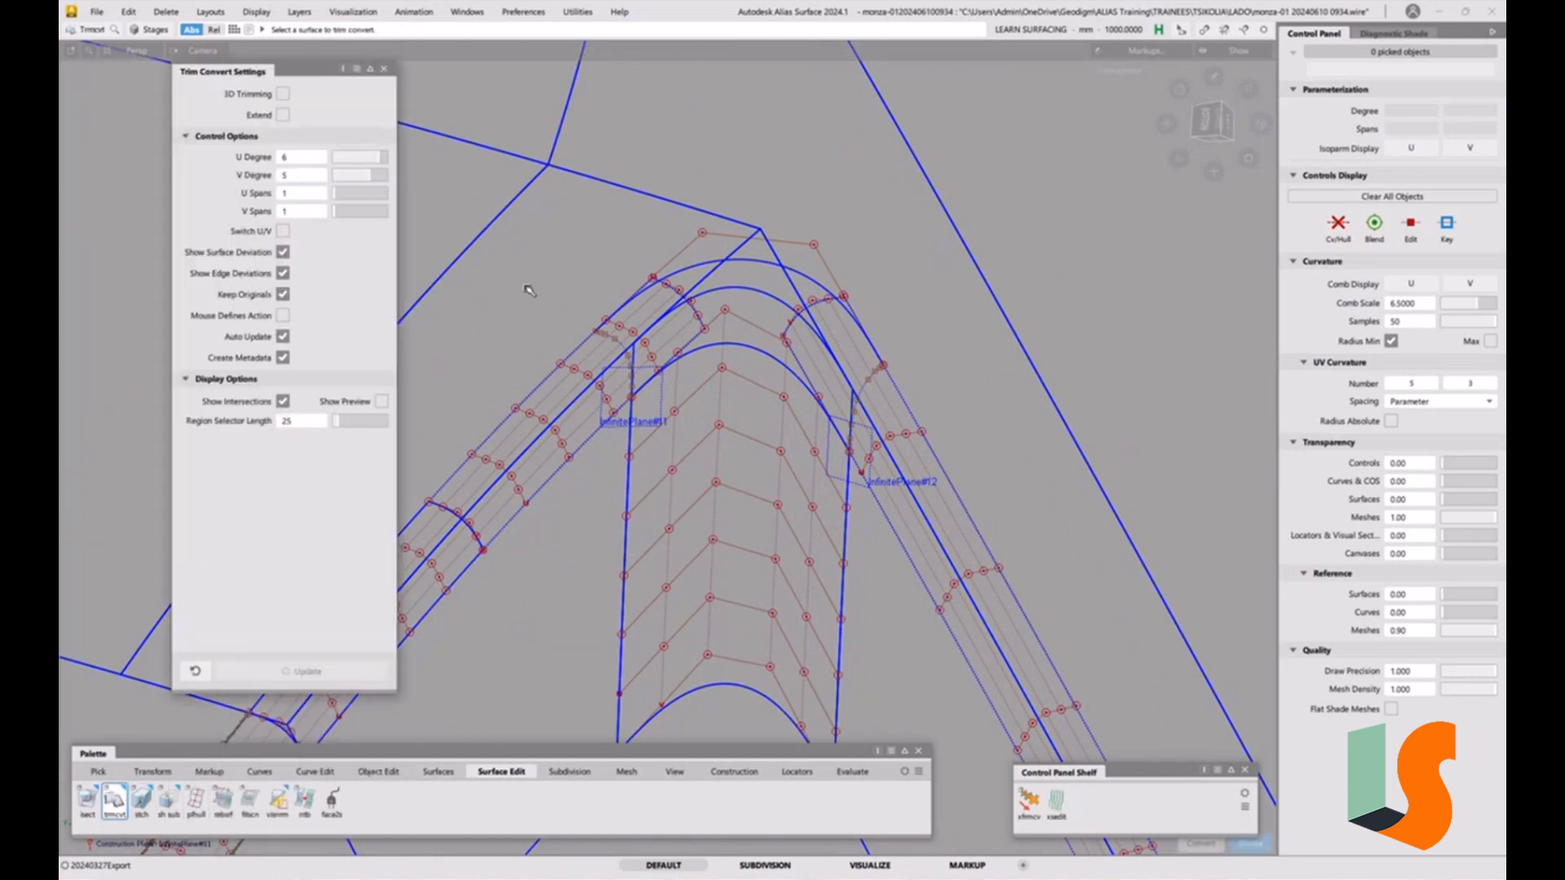
pyautogui.click(384, 69)
pyautogui.click(96, 11)
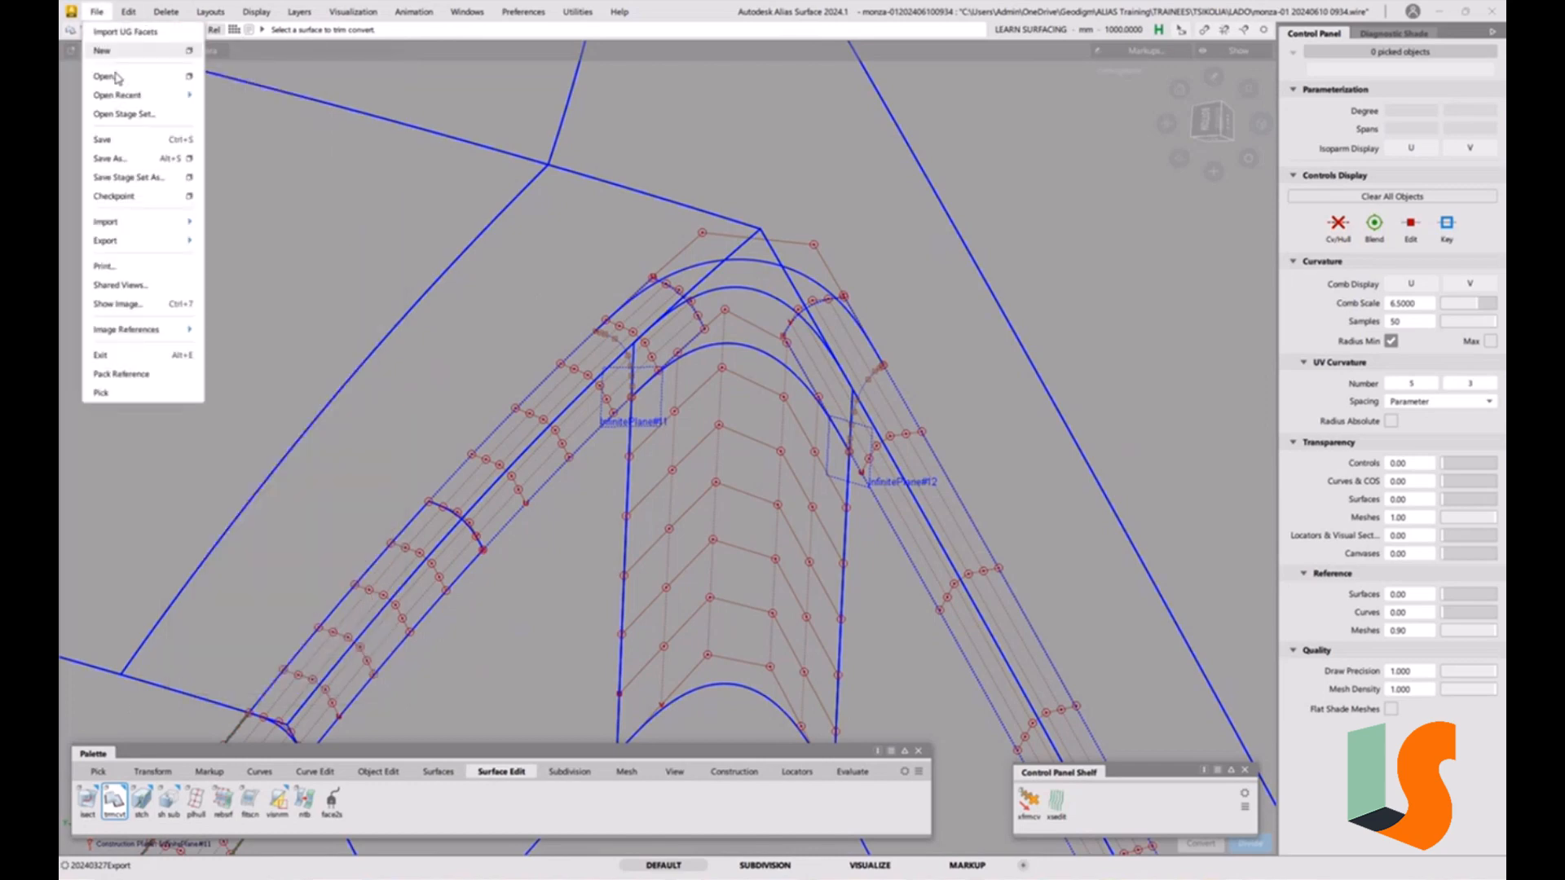
pyautogui.click(120, 158)
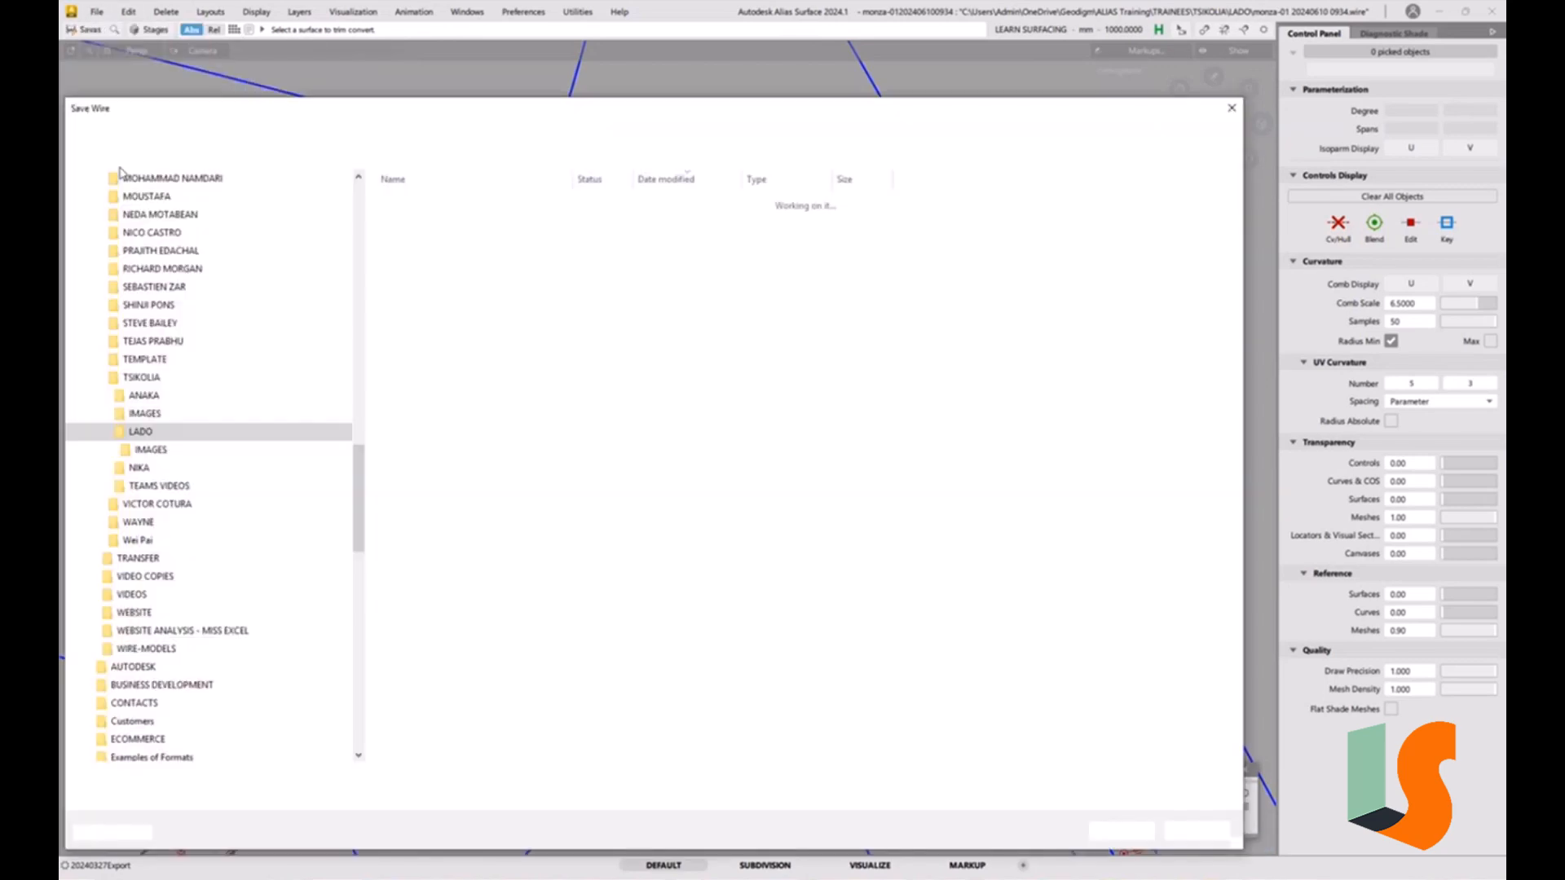
pyautogui.click(261, 779)
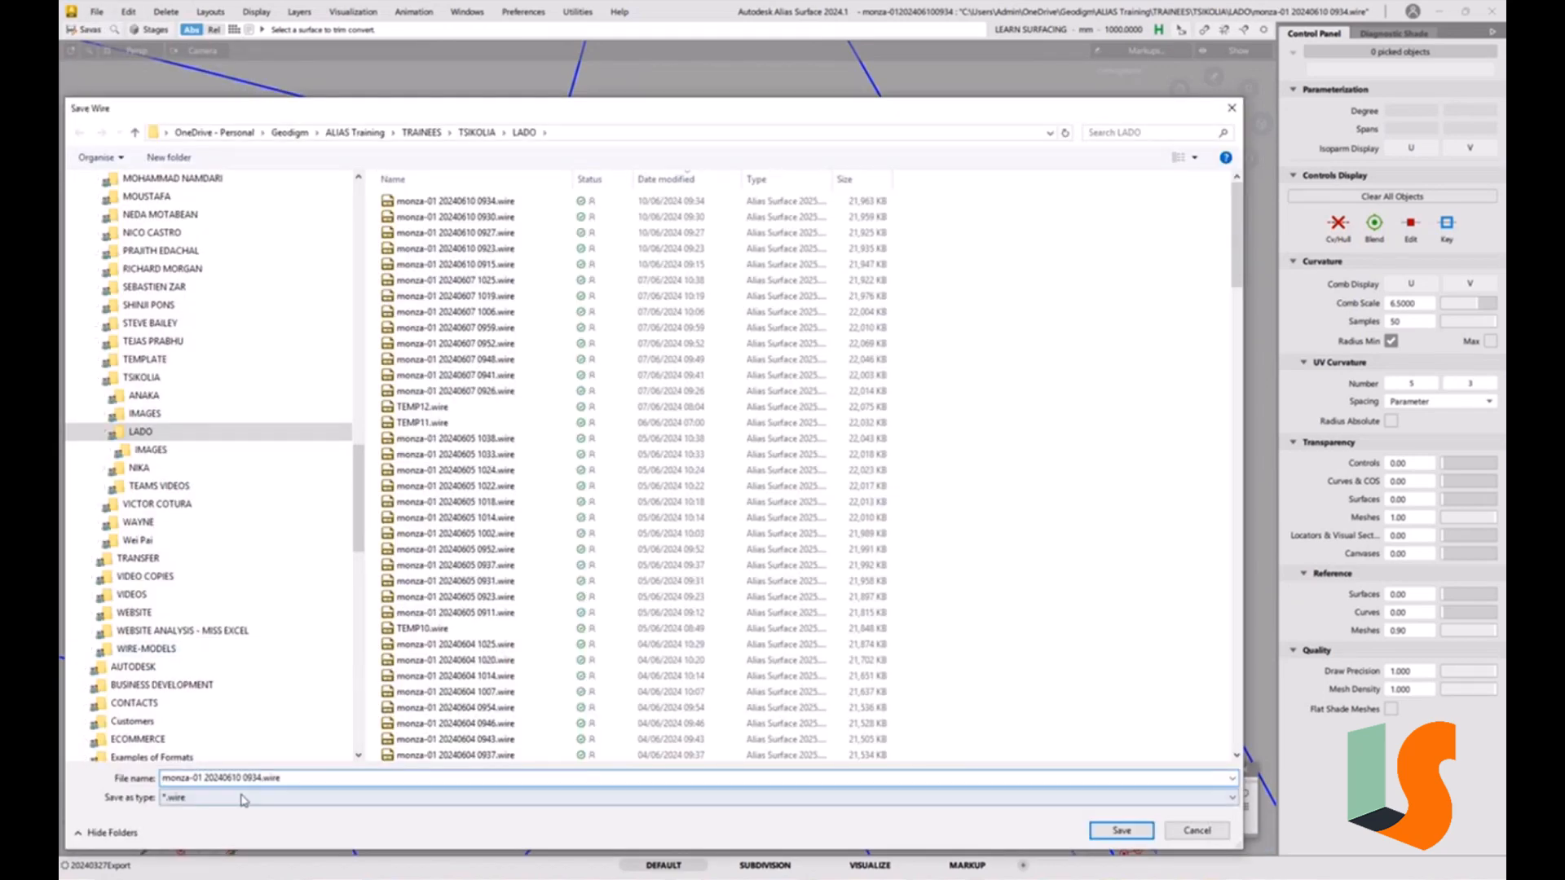
pyautogui.moveTo(252, 778); pyautogui.dragTo(344, 777)
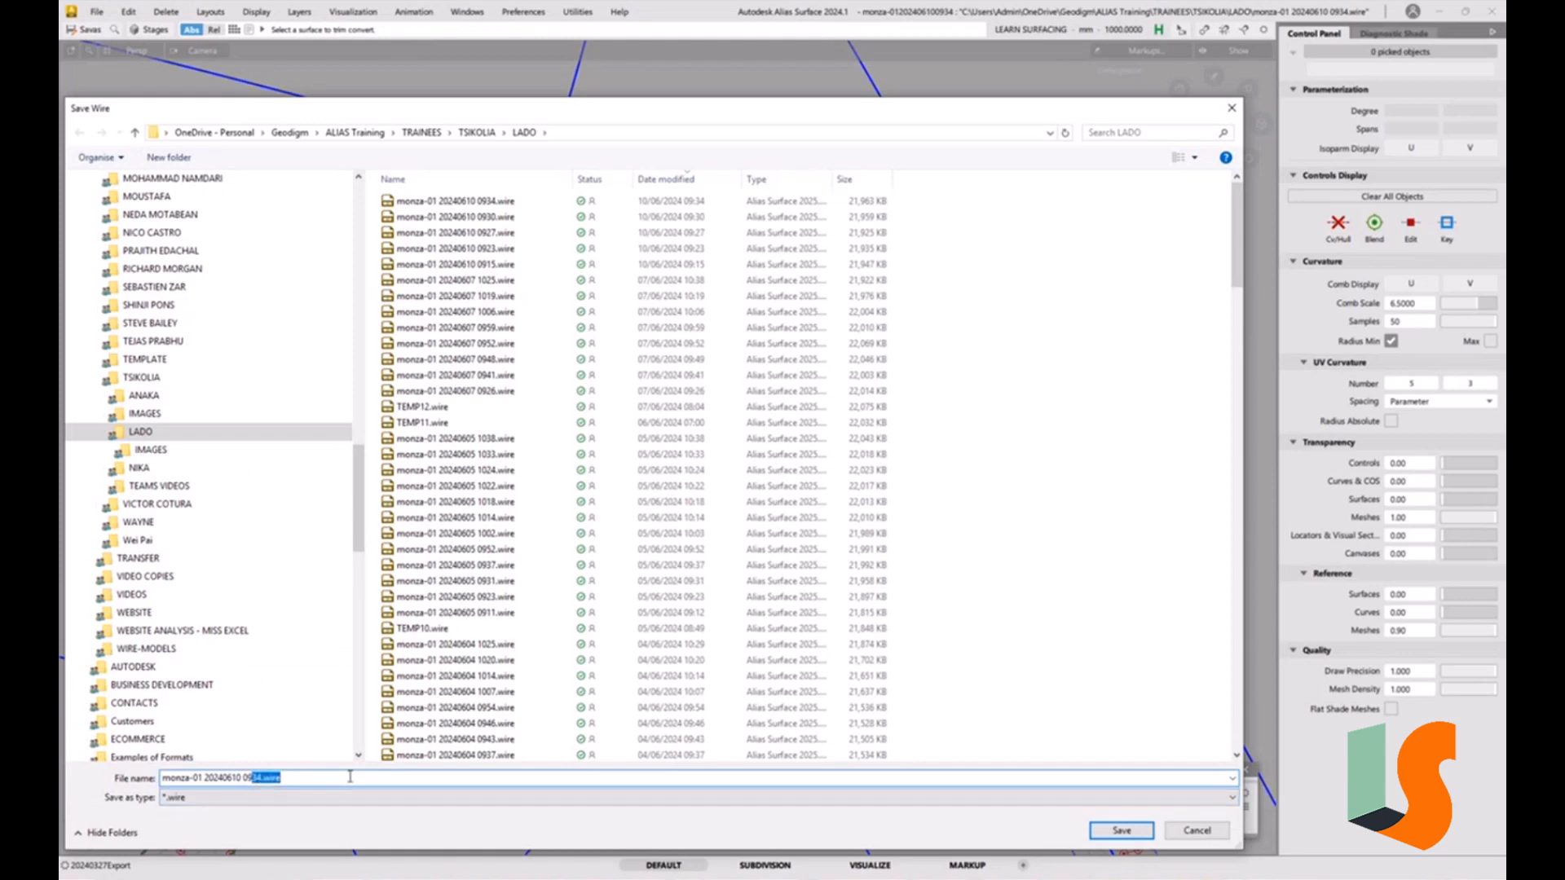
pyautogui.write('46')
pyautogui.press('Return')
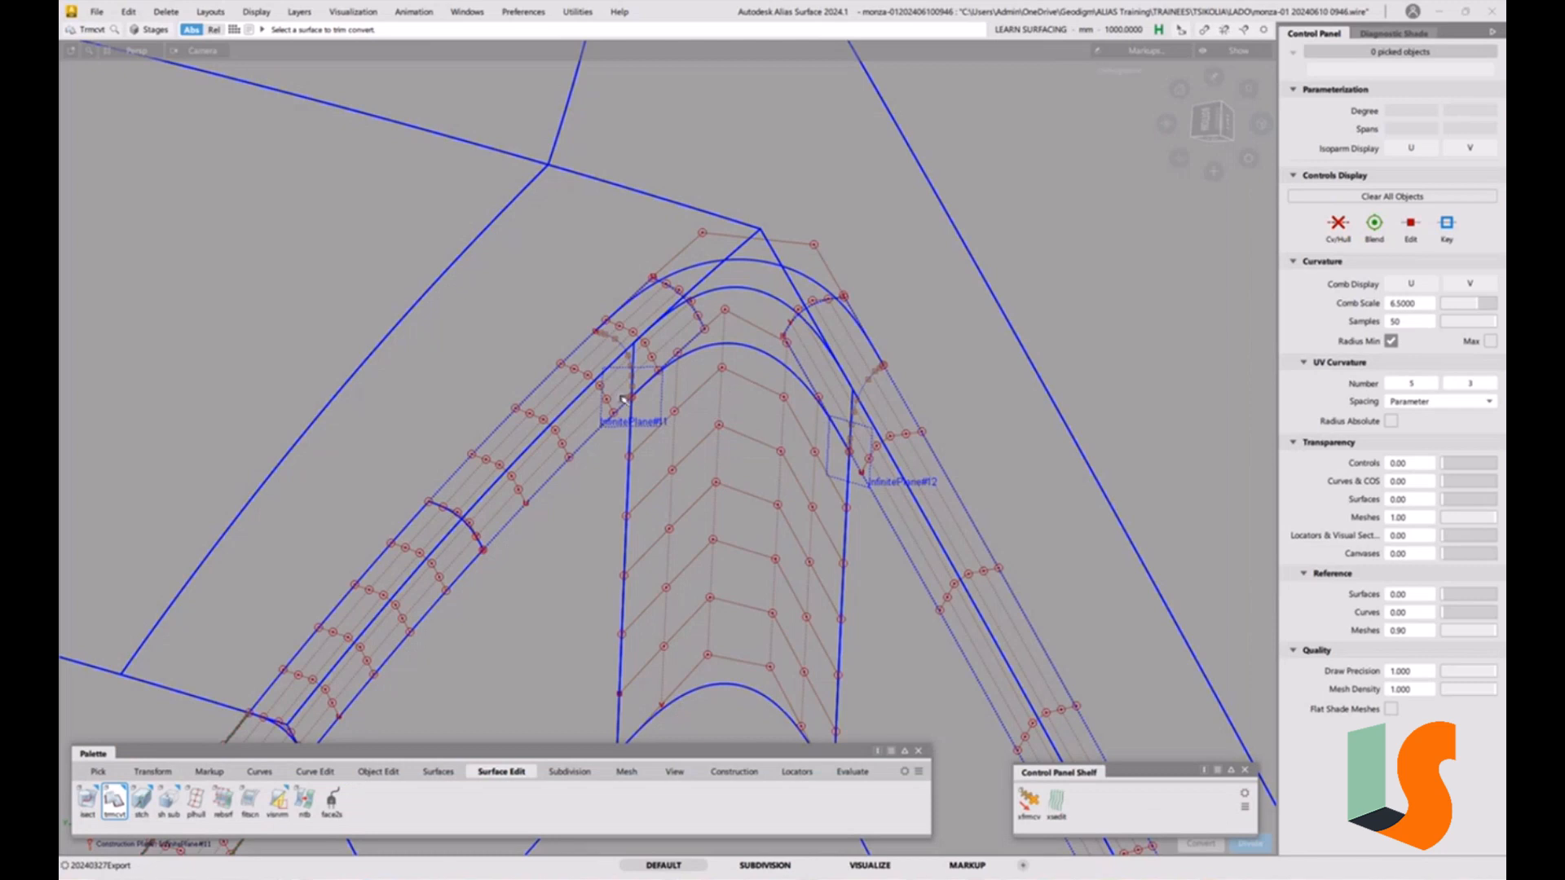
# Trim-convert the upper fillet strip with surface and edge deviation display and Keep Originals turned off.
pyautogui.keyDown('alt'); pyautogui.keyDown('shift'); pyautogui.moveTo(780, 451); pyautogui.dragTo(711, 410); pyautogui.keyUp('shift'); pyautogui.keyUp('alt')
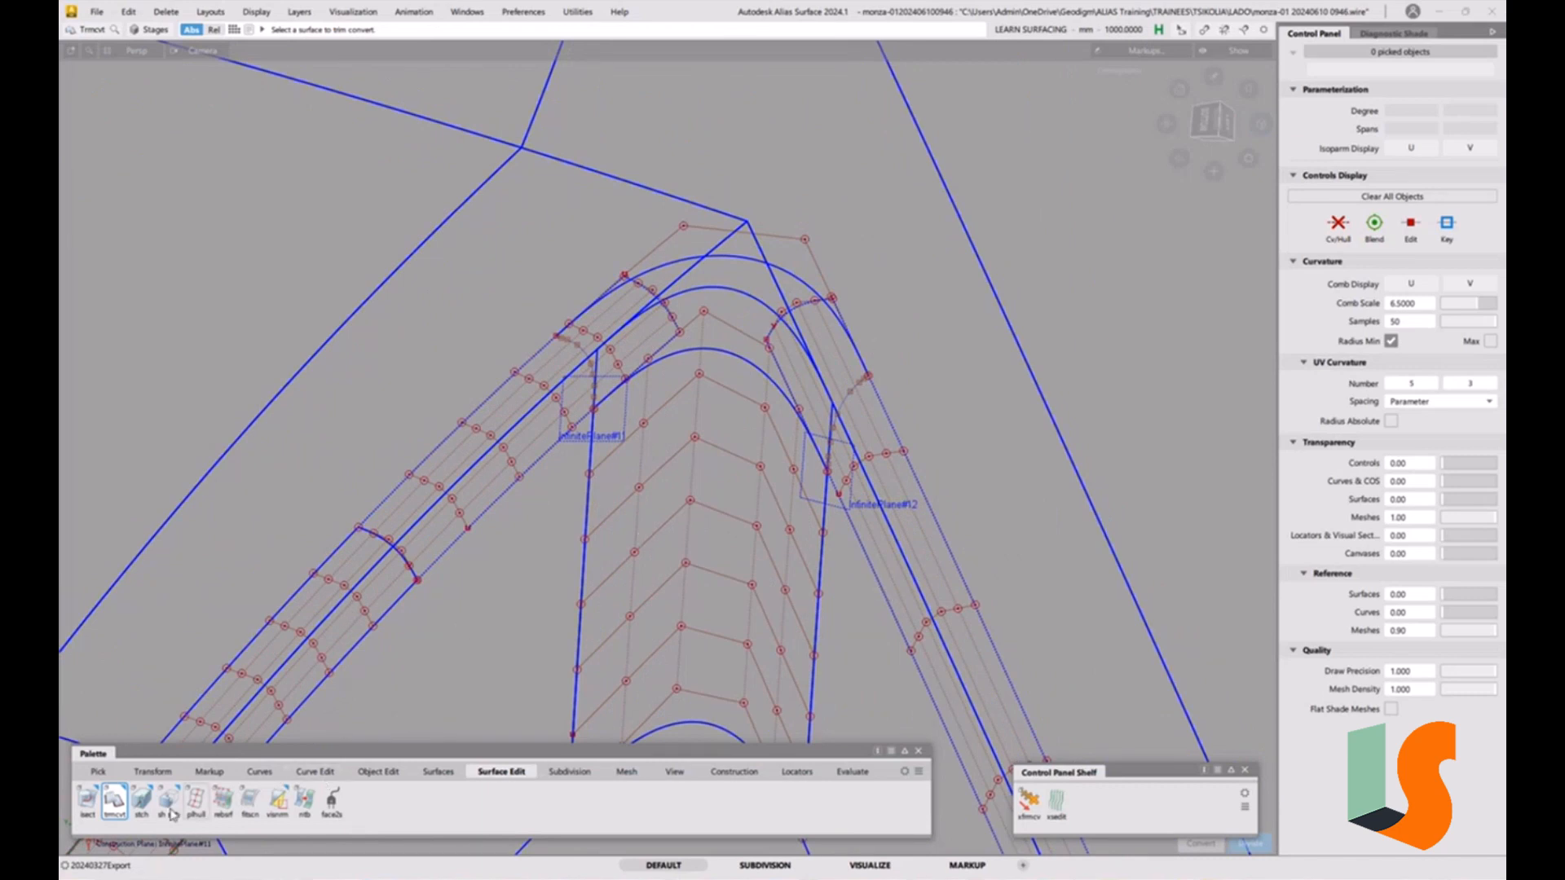
pyautogui.doubleClick(115, 803)
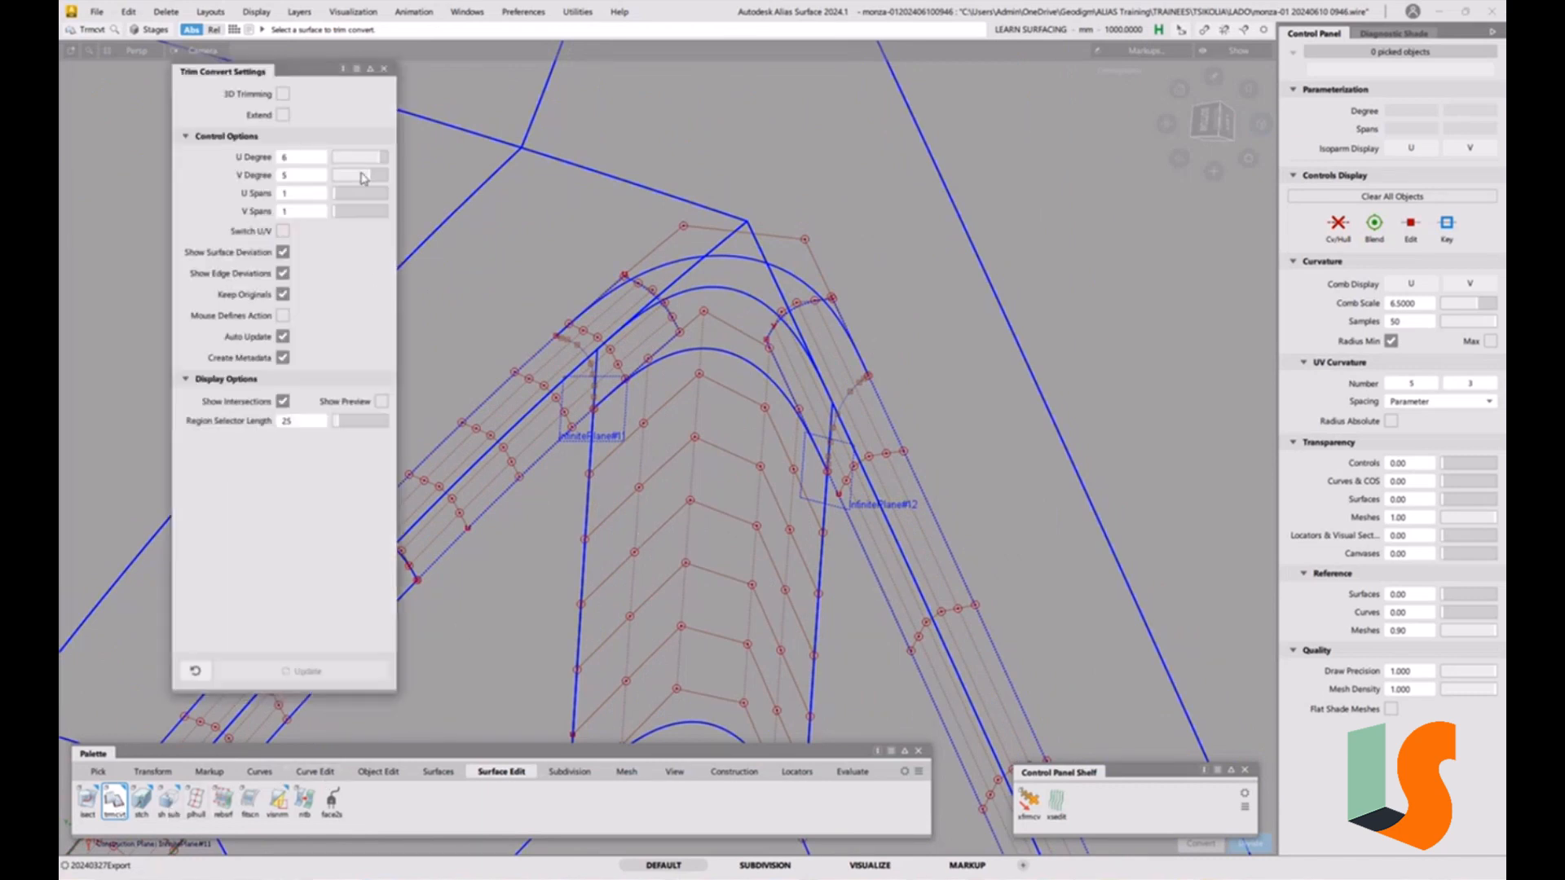
pyautogui.click(283, 273)
pyautogui.click(283, 252)
pyautogui.keyDown('alt'); pyautogui.keyDown('shift'); pyautogui.moveTo(561, 348); pyautogui.dragTo(674, 318, button='middle'); pyautogui.keyUp('shift'); pyautogui.keyUp('alt')
pyautogui.keyDown('alt'); pyautogui.keyDown('shift'); pyautogui.moveTo(673, 318); pyautogui.dragTo(610, 408, button='right'); pyautogui.keyUp('shift'); pyautogui.keyUp('alt')
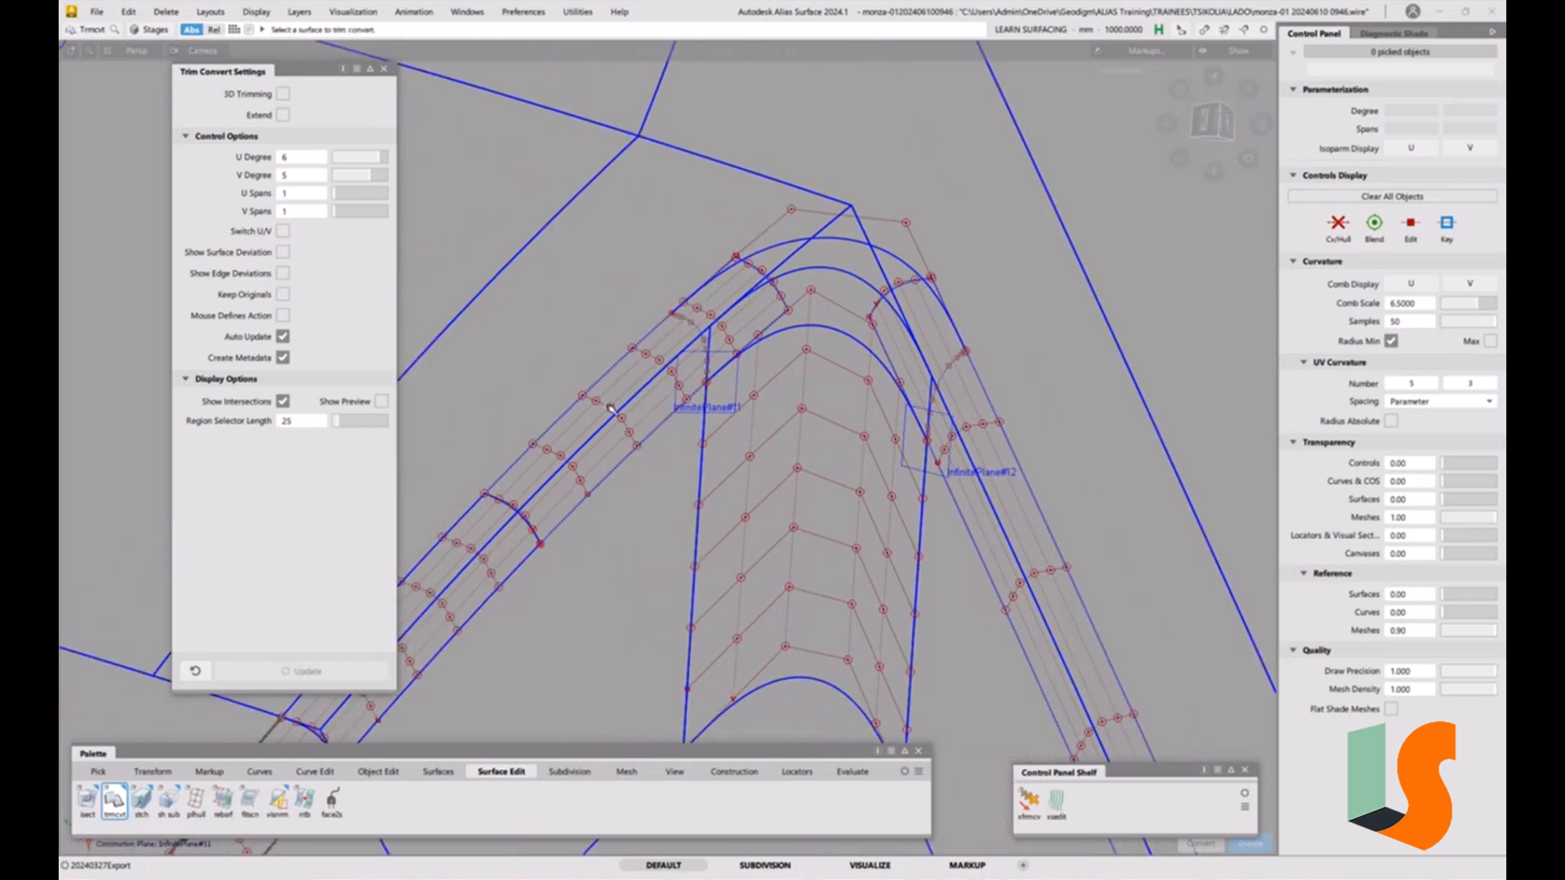
pyautogui.click(693, 385)
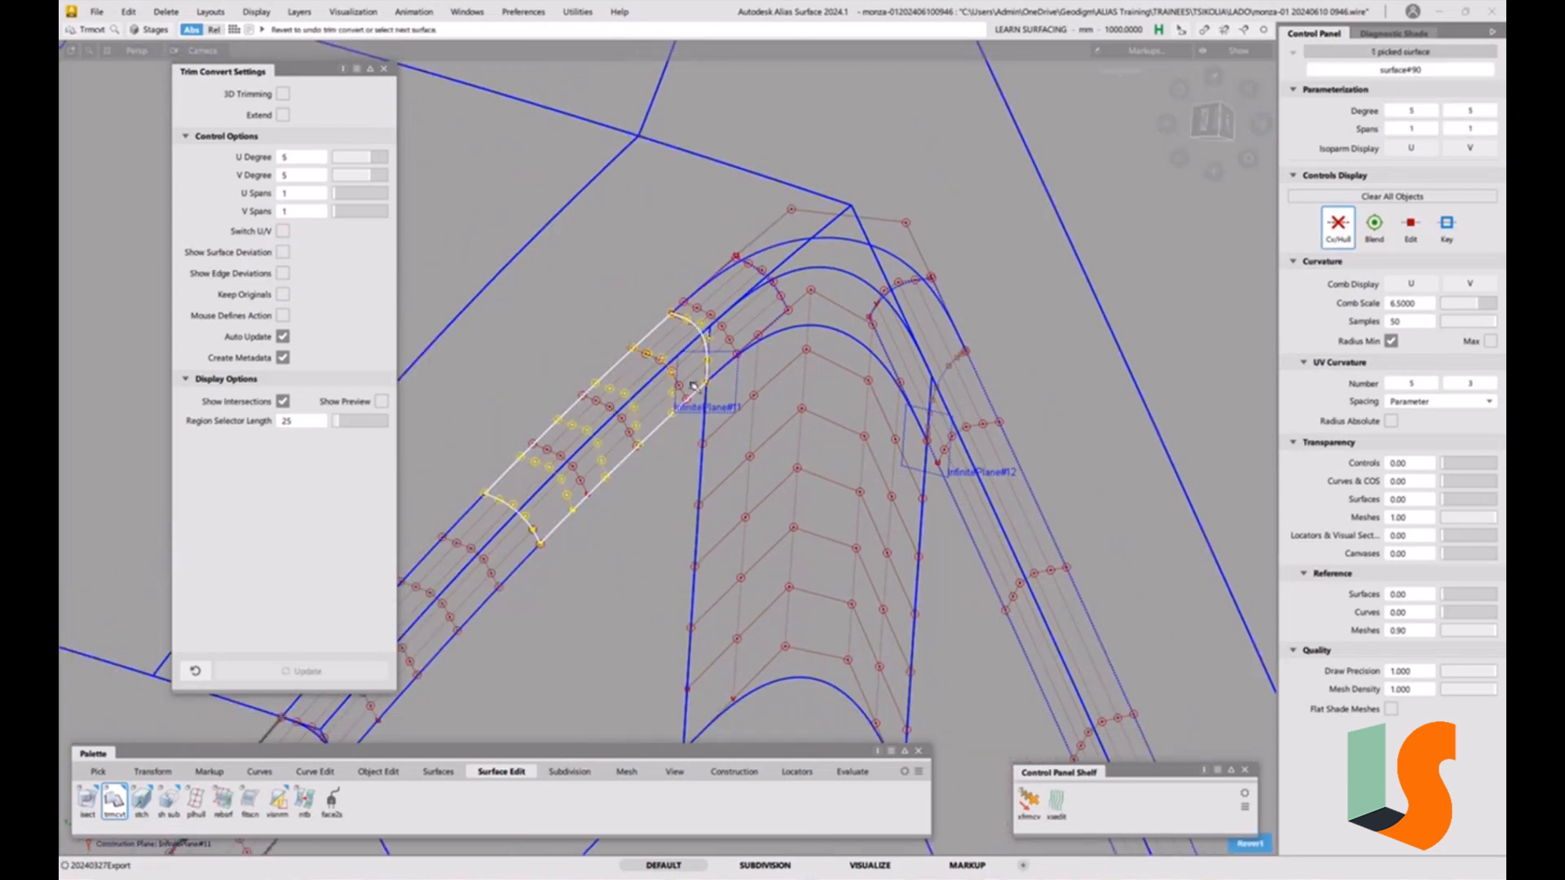
# Trim-convert the side fillet strip near the corner, then close the Trim Convert settings.
pyautogui.click(978, 411)
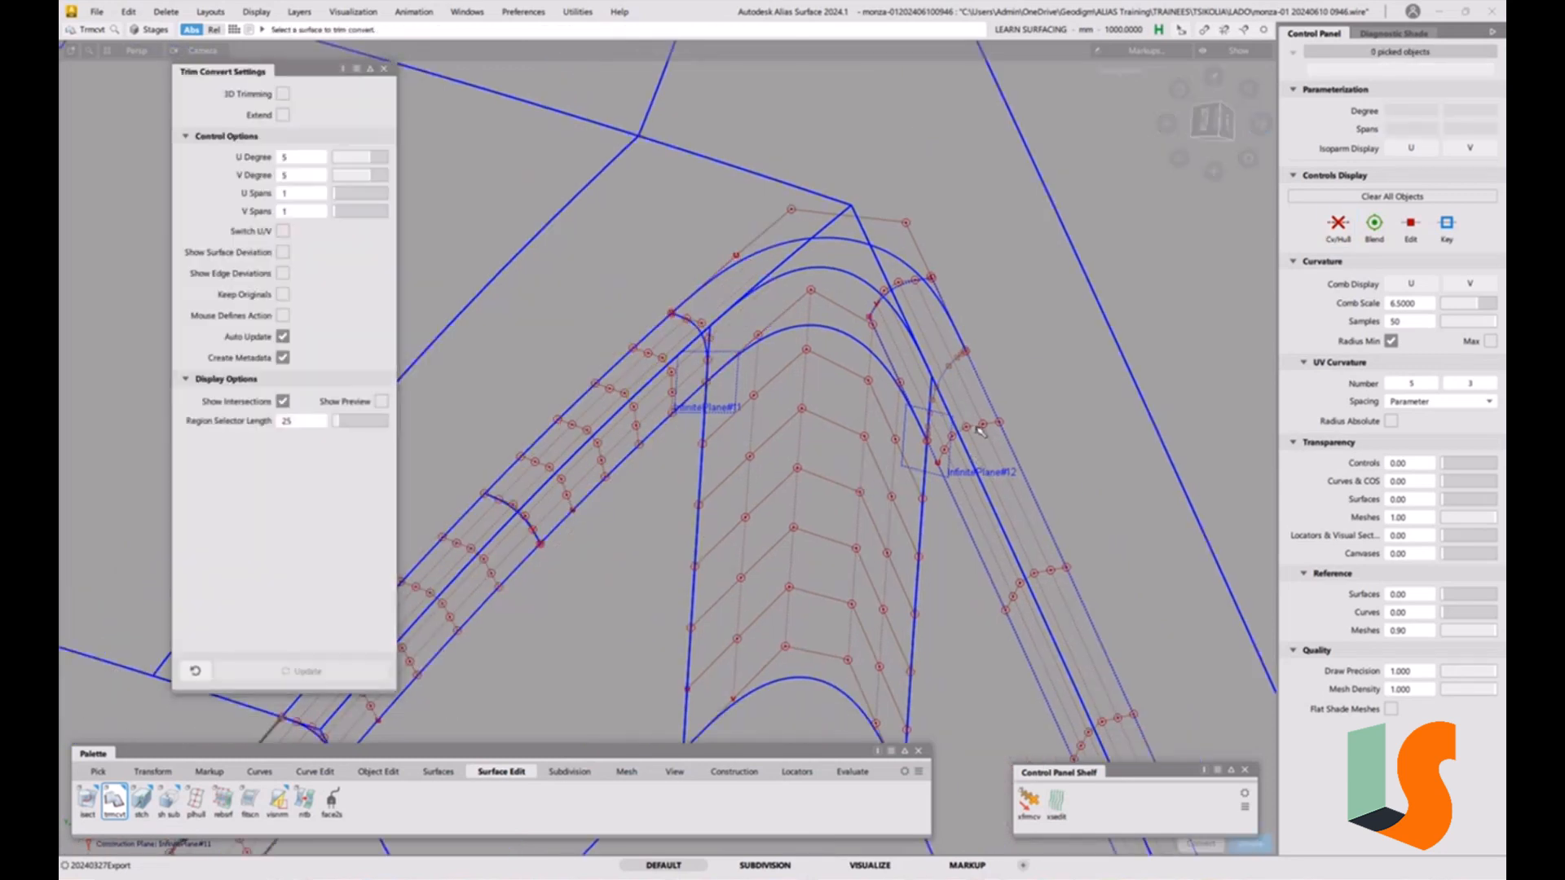
pyautogui.click(978, 361)
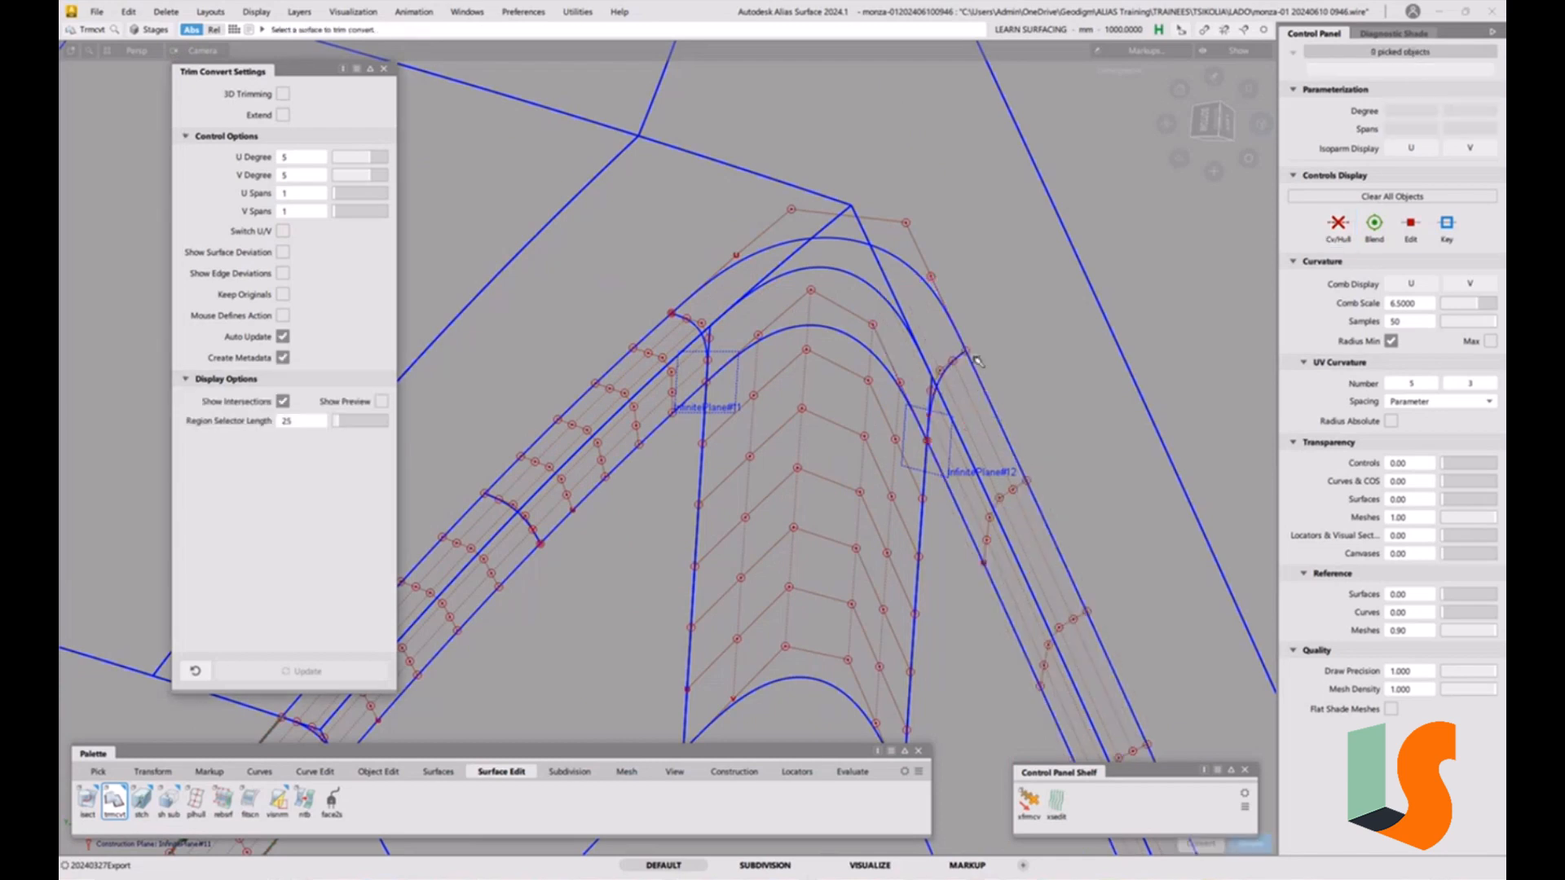
pyautogui.keyDown('alt'); pyautogui.keyDown('shift'); pyautogui.moveTo(902, 390); pyautogui.dragTo(937, 447); pyautogui.keyUp('shift'); pyautogui.keyUp('alt')
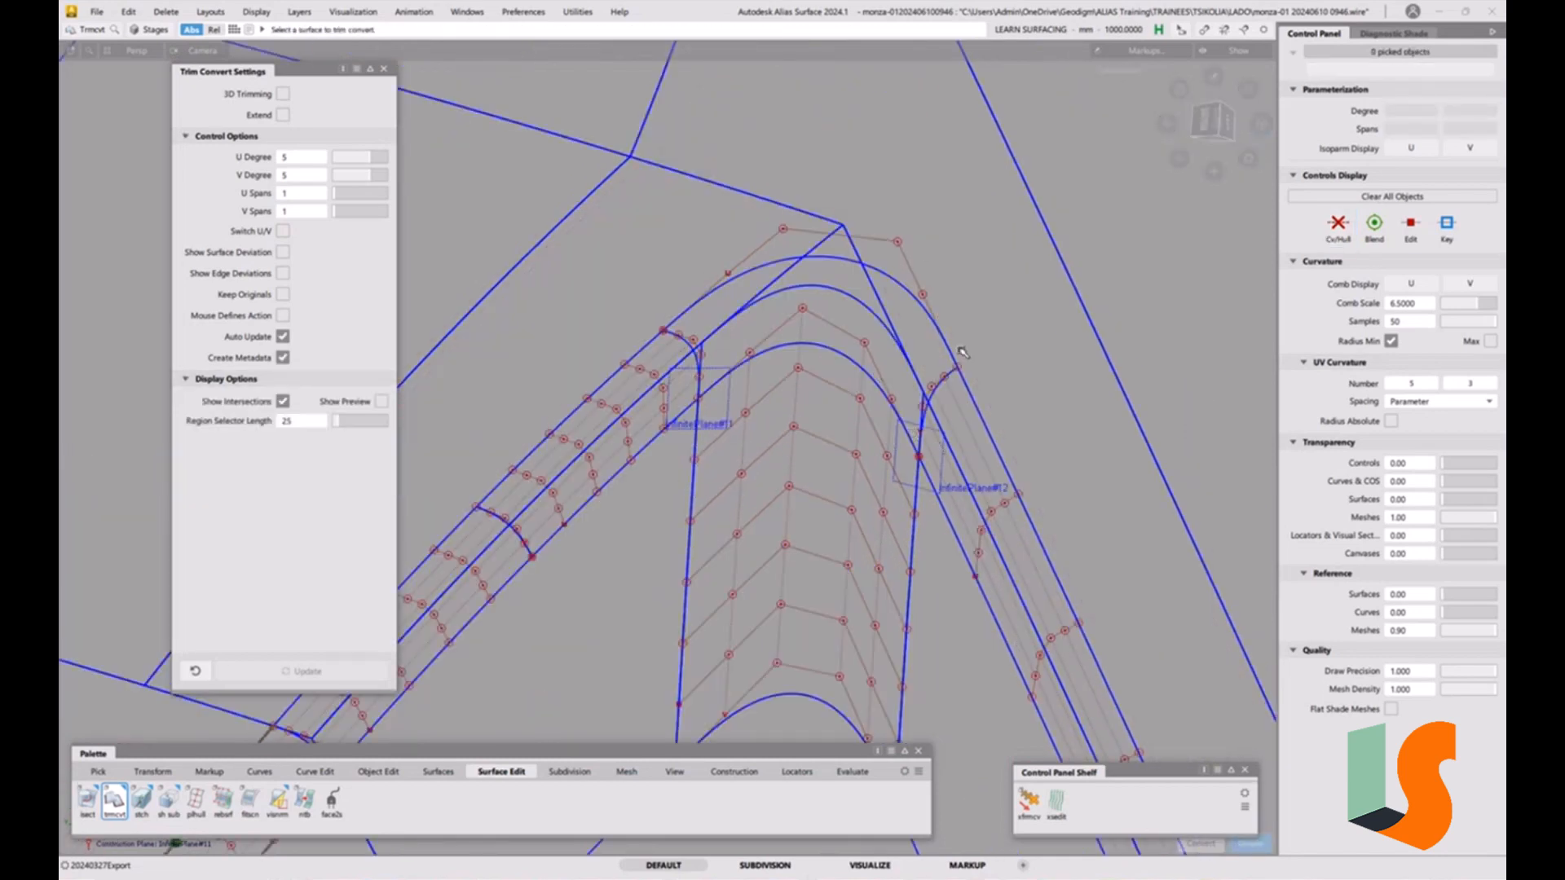
pyautogui.keyDown('alt'); pyautogui.keyDown('shift'); pyautogui.moveTo(743, 415); pyautogui.dragTo(721, 408, button='right'); pyautogui.keyUp('shift'); pyautogui.keyUp('alt')
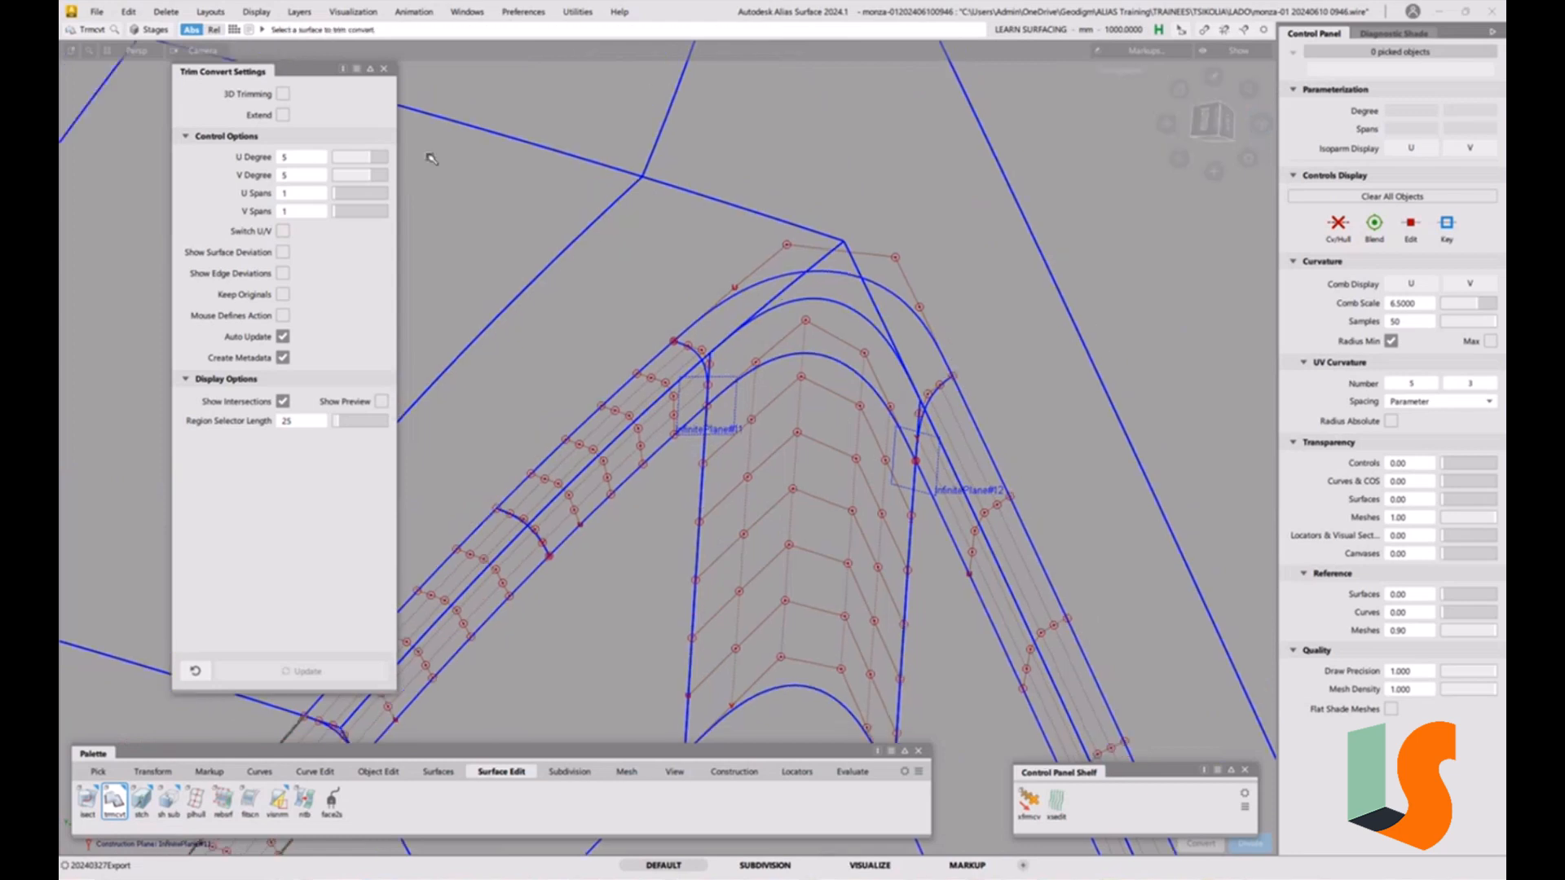
pyautogui.click(384, 69)
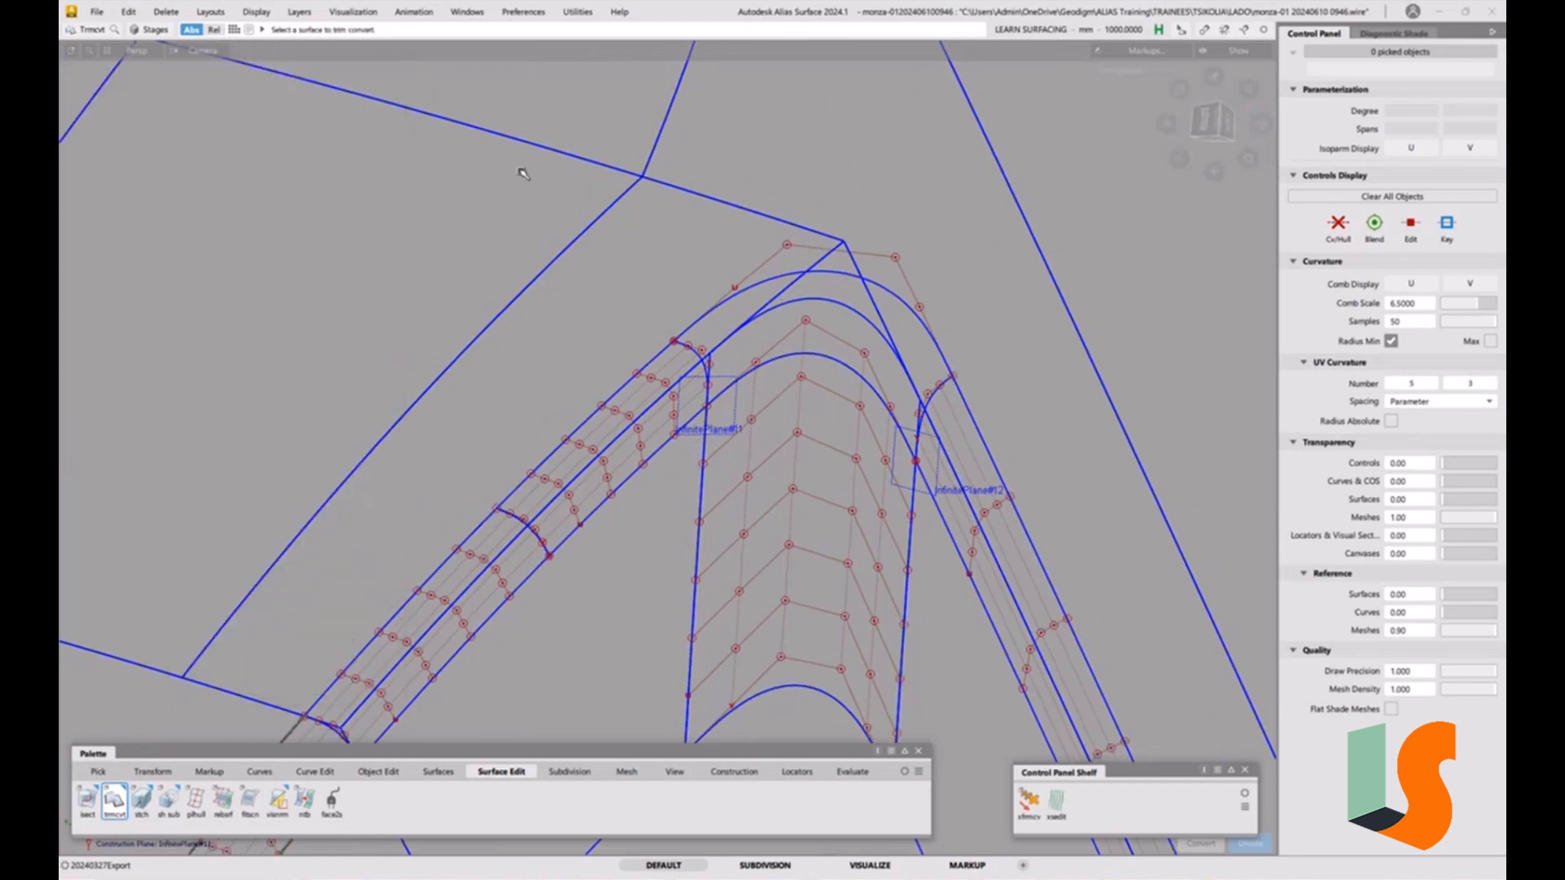
# Place surface continuity locators across the joins between the upper fillet strip and its neighbouring surfaces.
pyautogui.keyDown('alt'); pyautogui.keyDown('shift'); pyautogui.moveTo(752, 380); pyautogui.dragTo(742, 456); pyautogui.keyUp('shift'); pyautogui.keyUp('alt')
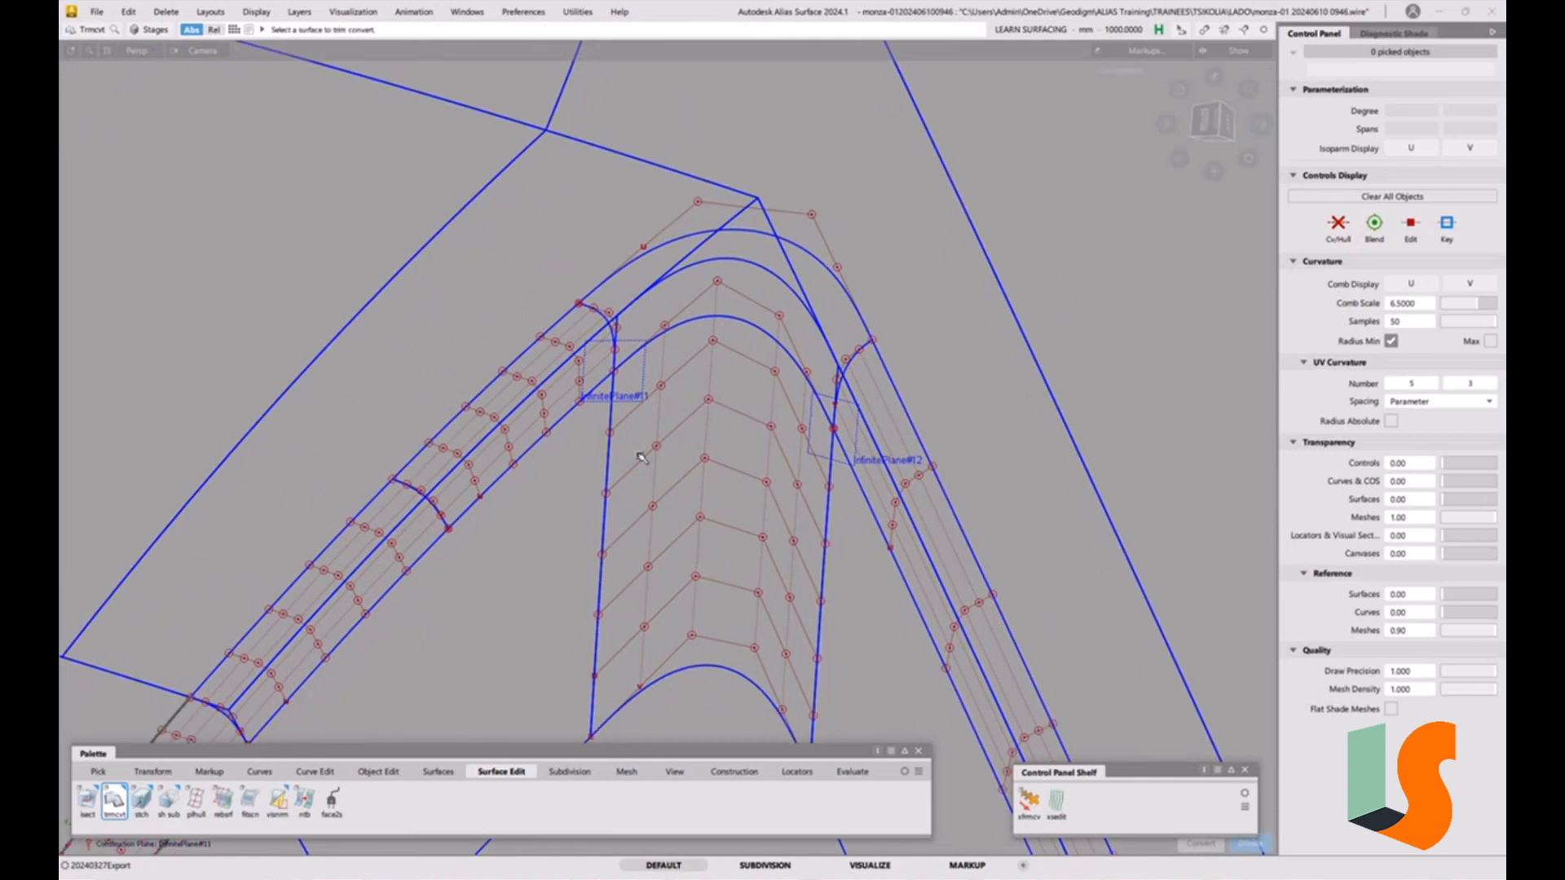
pyautogui.click(852, 771)
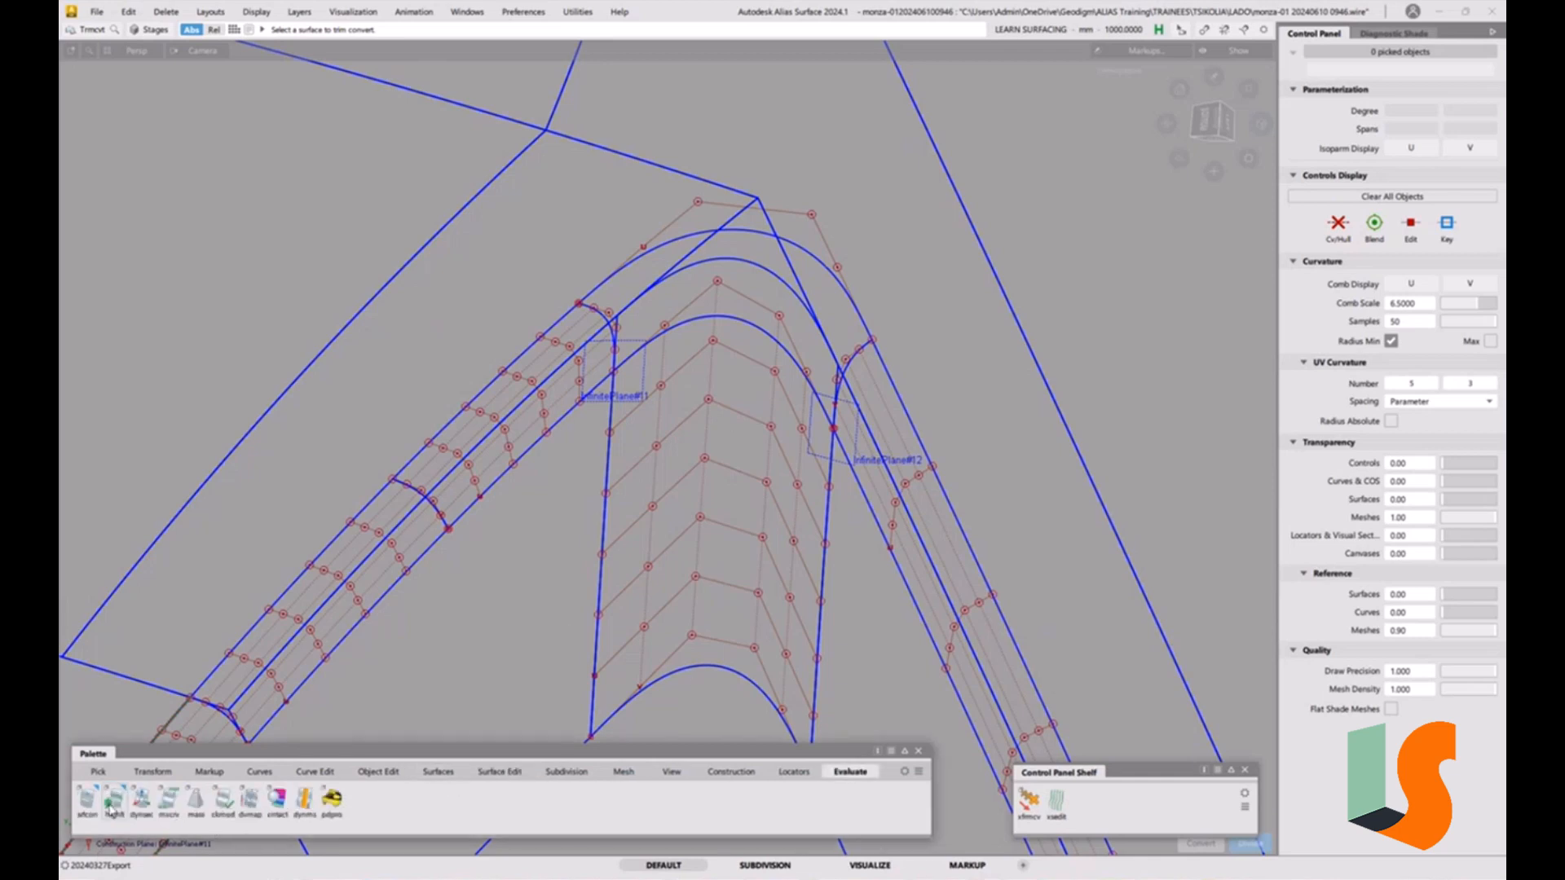
pyautogui.doubleClick(85, 801)
pyautogui.click(848, 479)
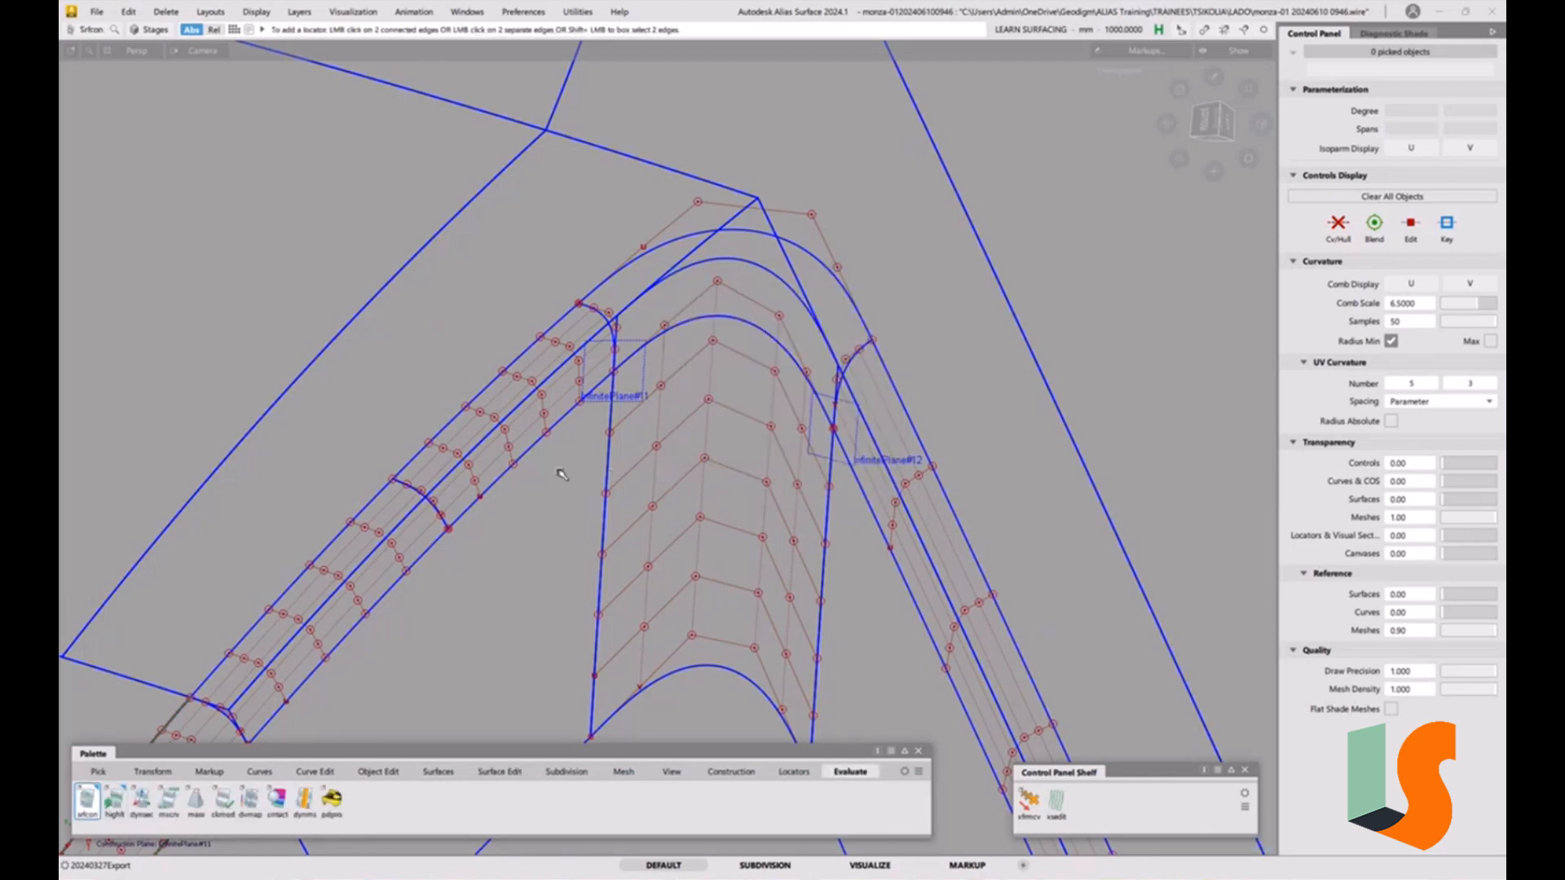
pyautogui.click(545, 441)
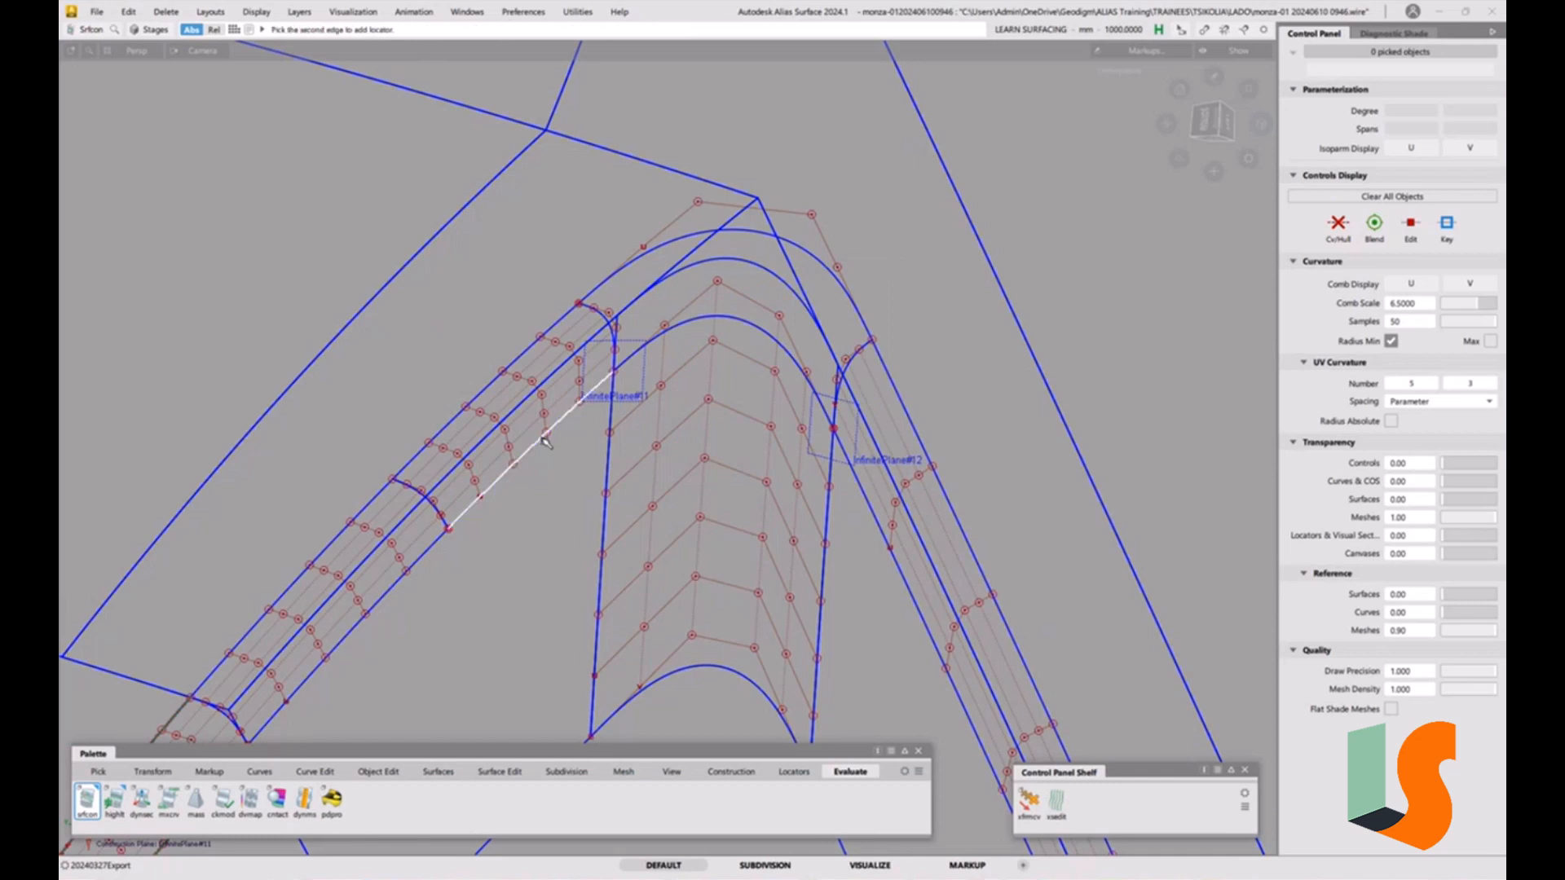
pyautogui.click(613, 463)
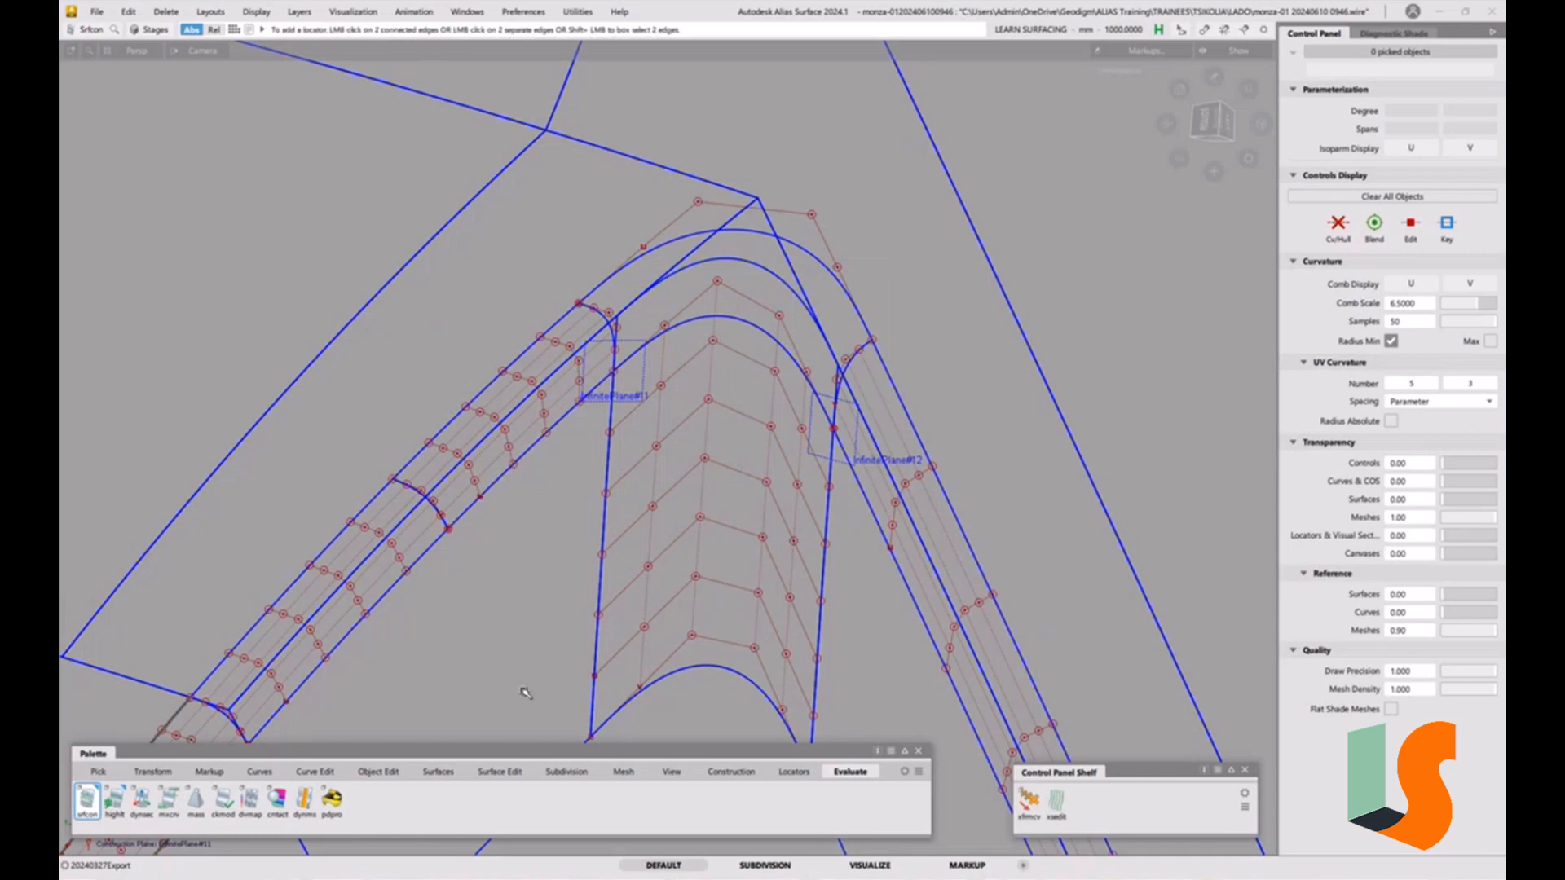
pyautogui.click(400, 580)
pyautogui.click(449, 524)
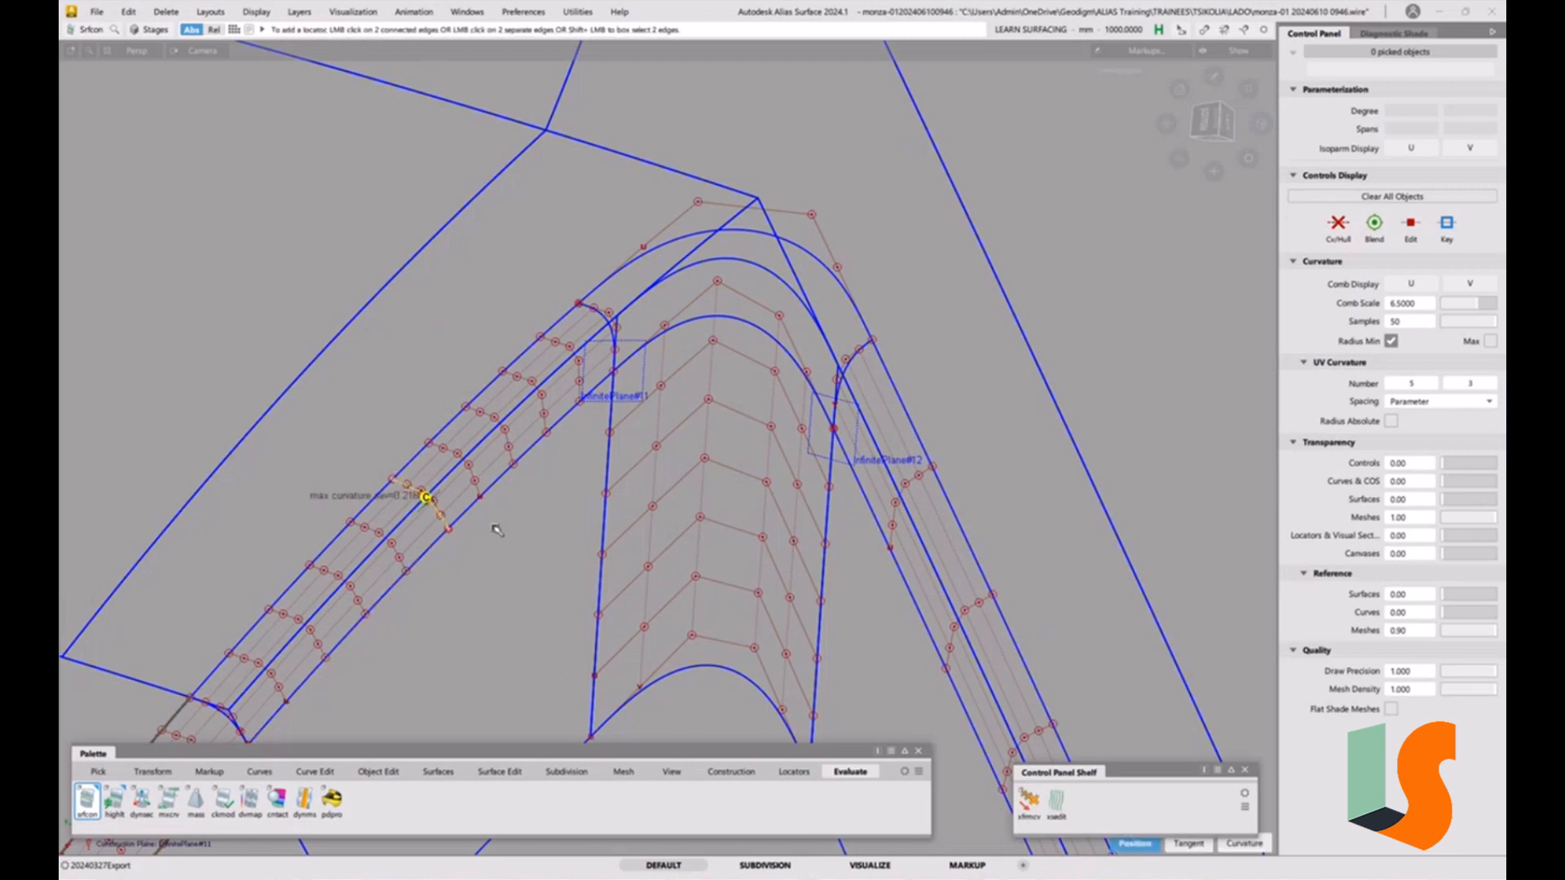
pyautogui.keyDown('alt'); pyautogui.keyDown('shift'); pyautogui.moveTo(496, 530); pyautogui.dragTo(588, 511, button='middle'); pyautogui.keyUp('shift'); pyautogui.keyUp('alt')
pyautogui.click(549, 385)
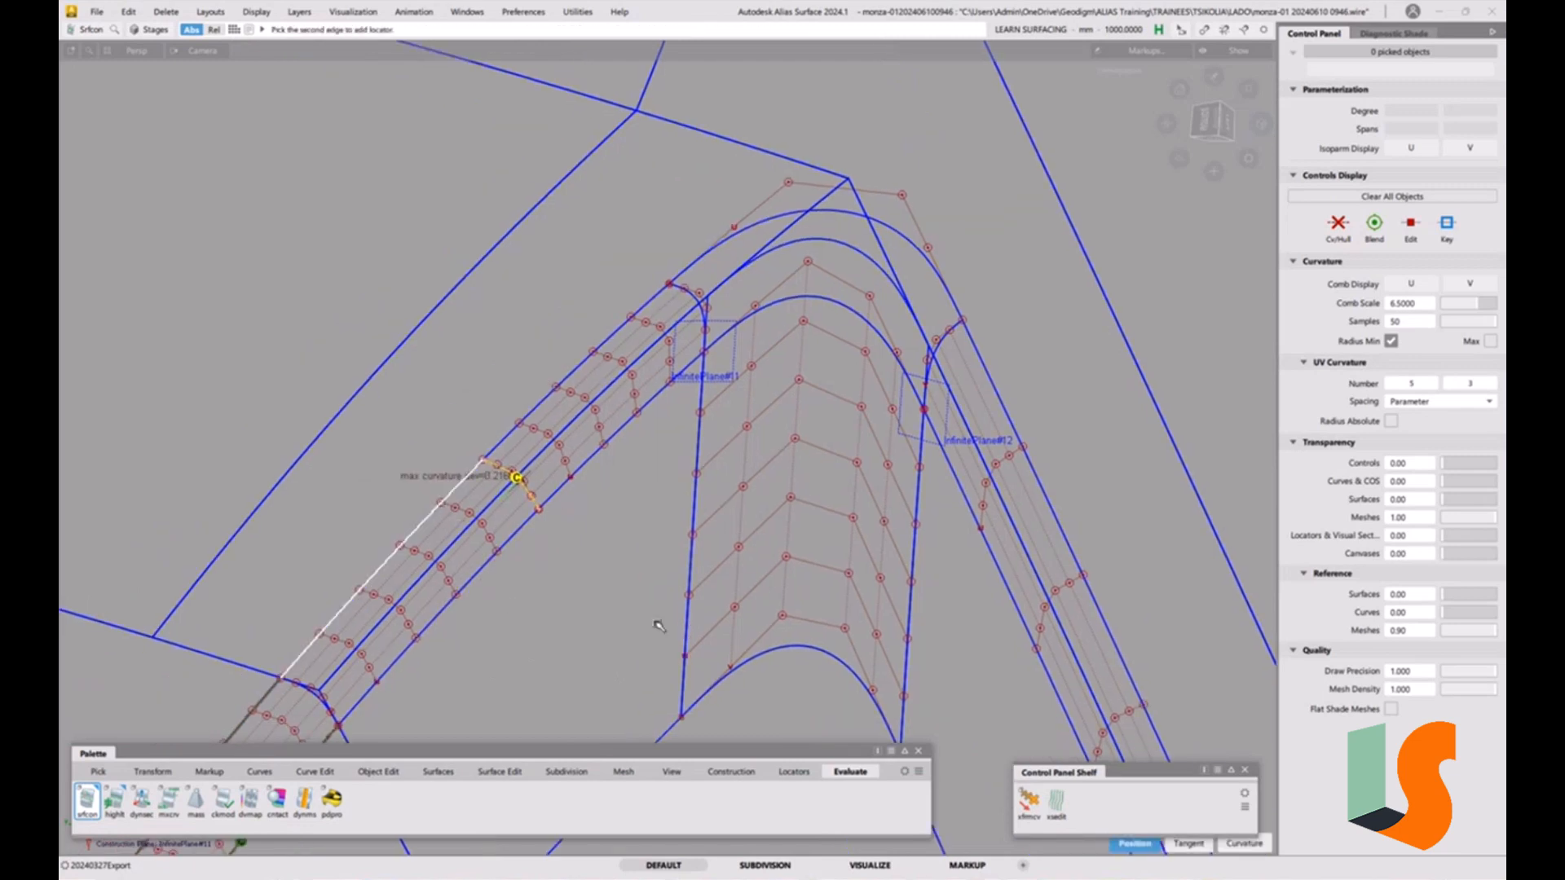
pyautogui.click(642, 466)
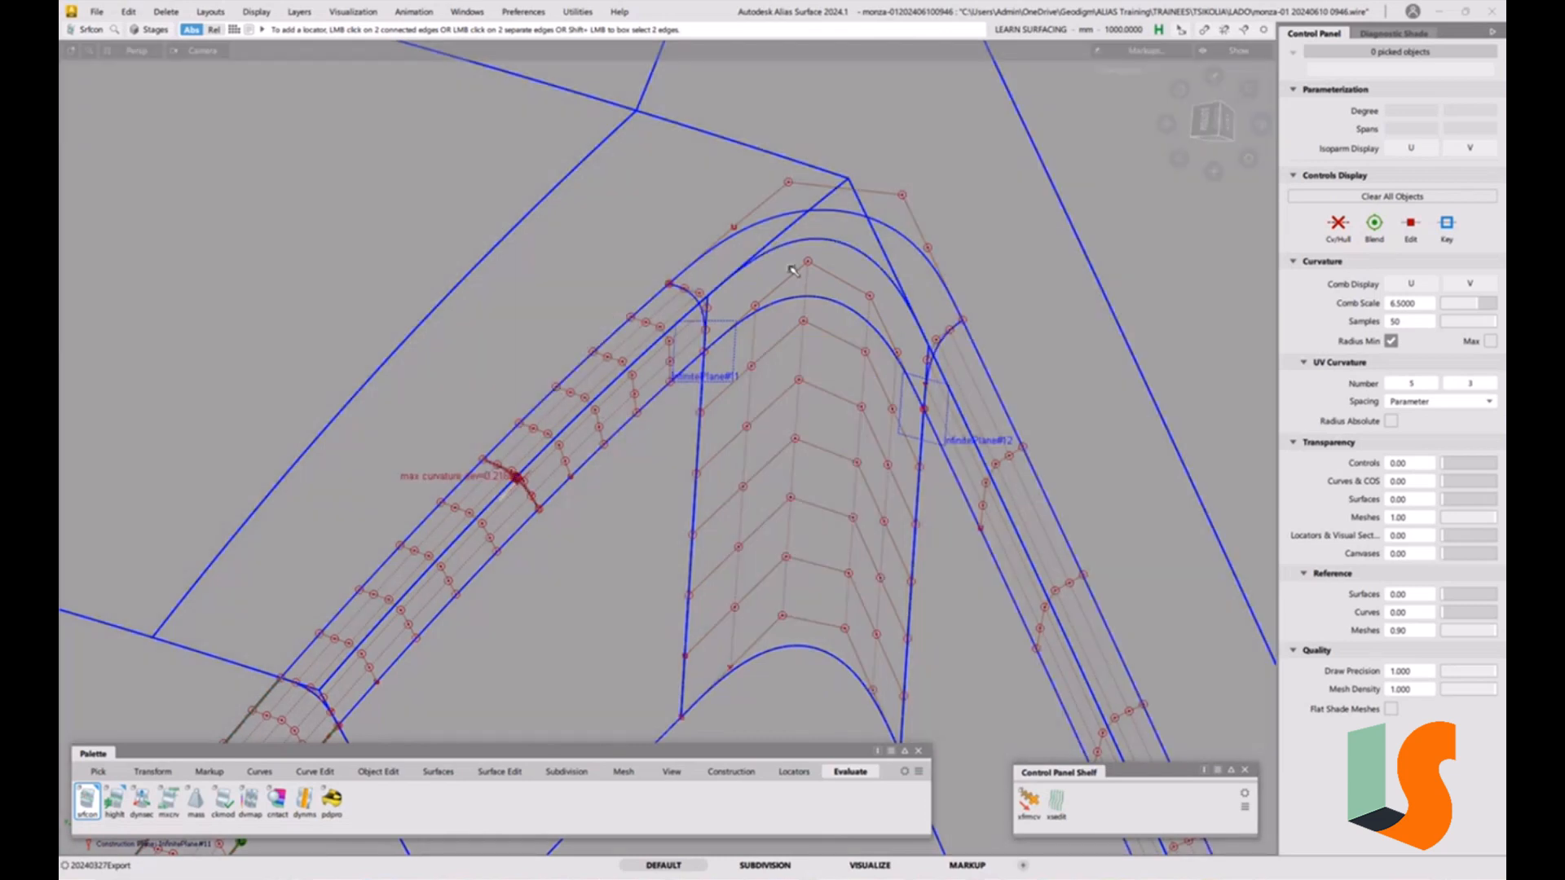
pyautogui.keyDown('alt'); pyautogui.keyDown('shift'); pyautogui.moveTo(819, 325); pyautogui.dragTo(482, 601); pyautogui.keyUp('shift'); pyautogui.keyUp('alt')
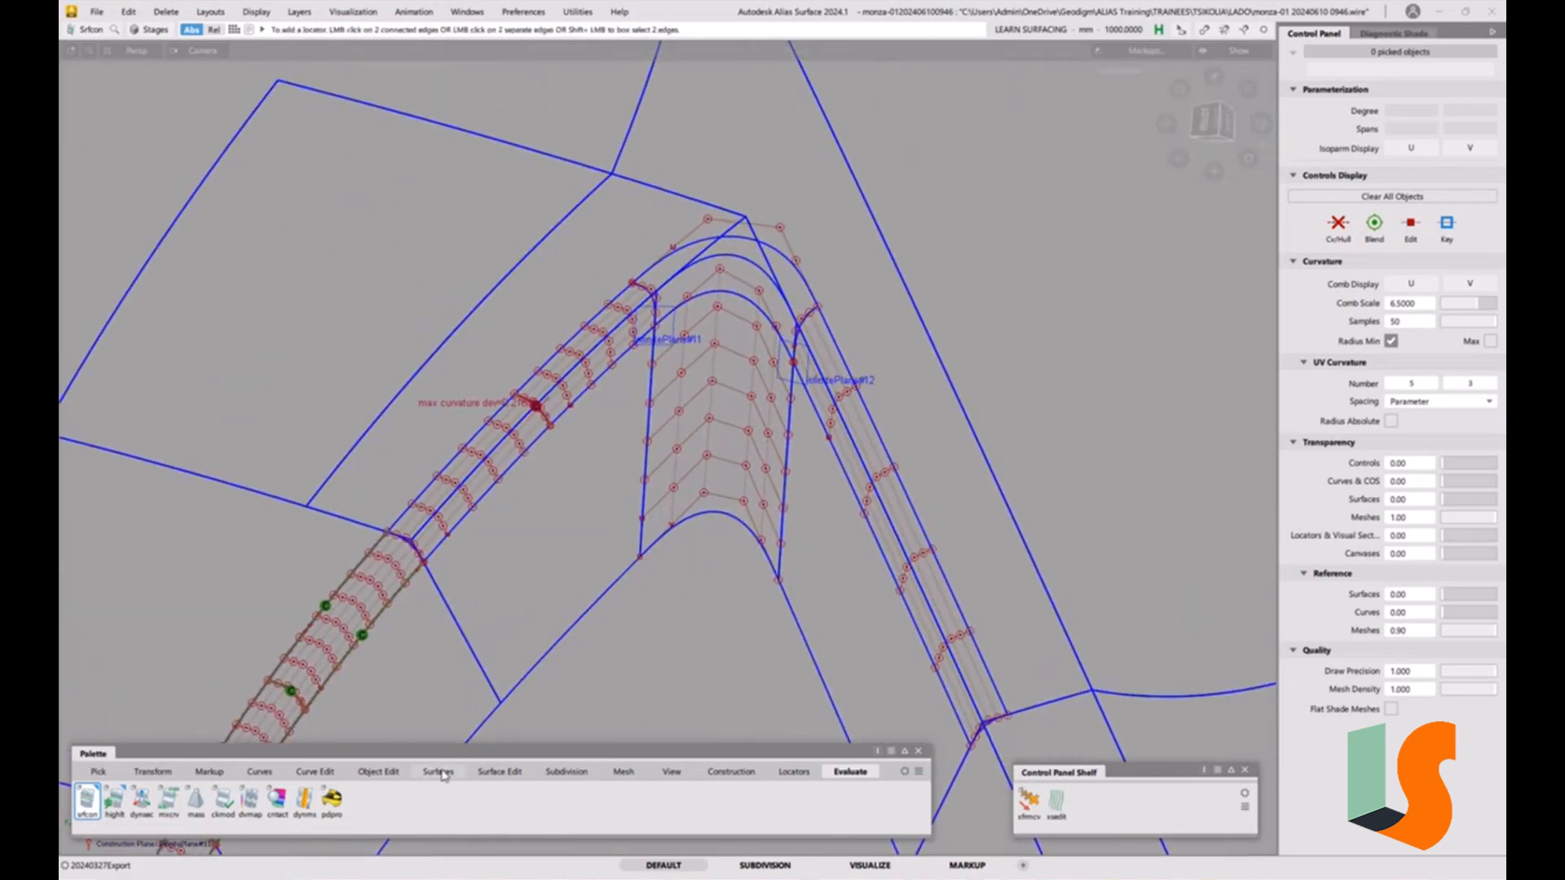
# Align the upper fillet strip's edge to the adjacent body surface at G2, using Project alignment with a Normal vector.
pyautogui.click(380, 772)
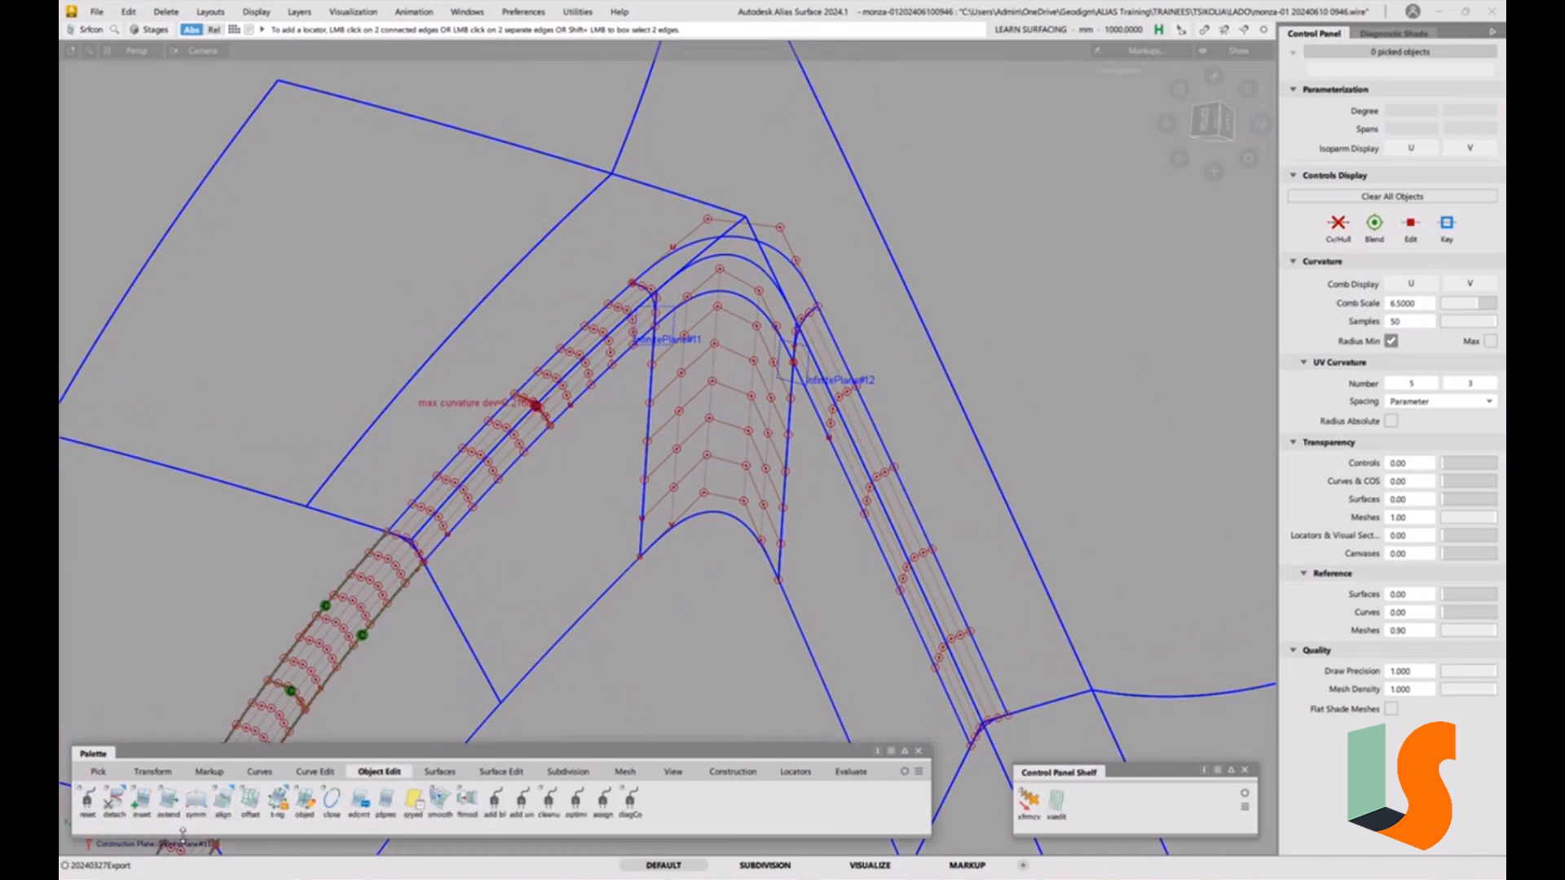
pyautogui.doubleClick(222, 804)
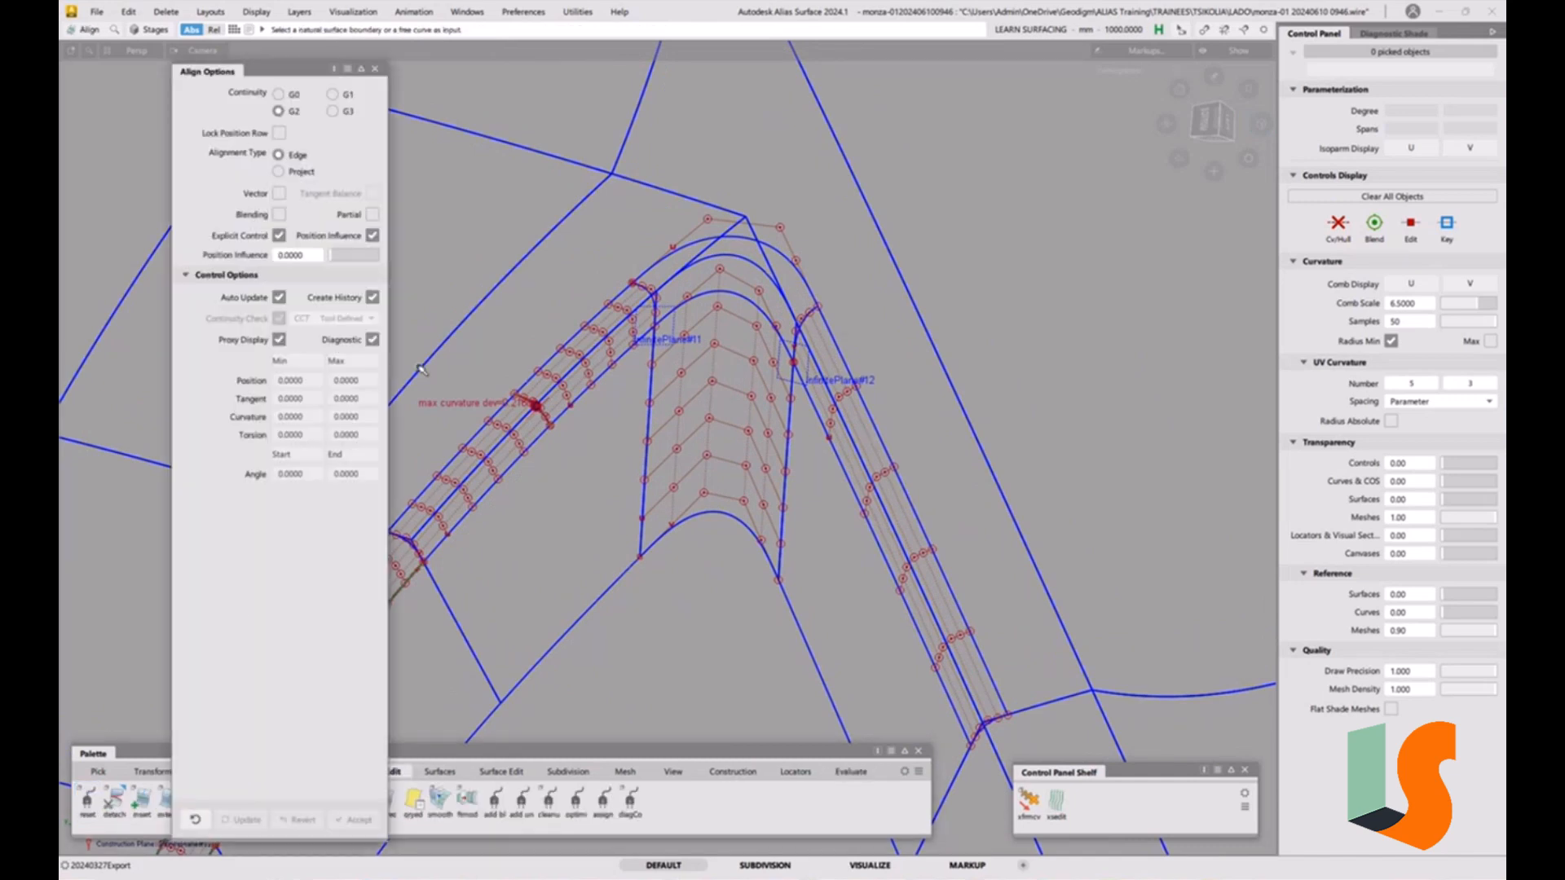
pyautogui.click(298, 172)
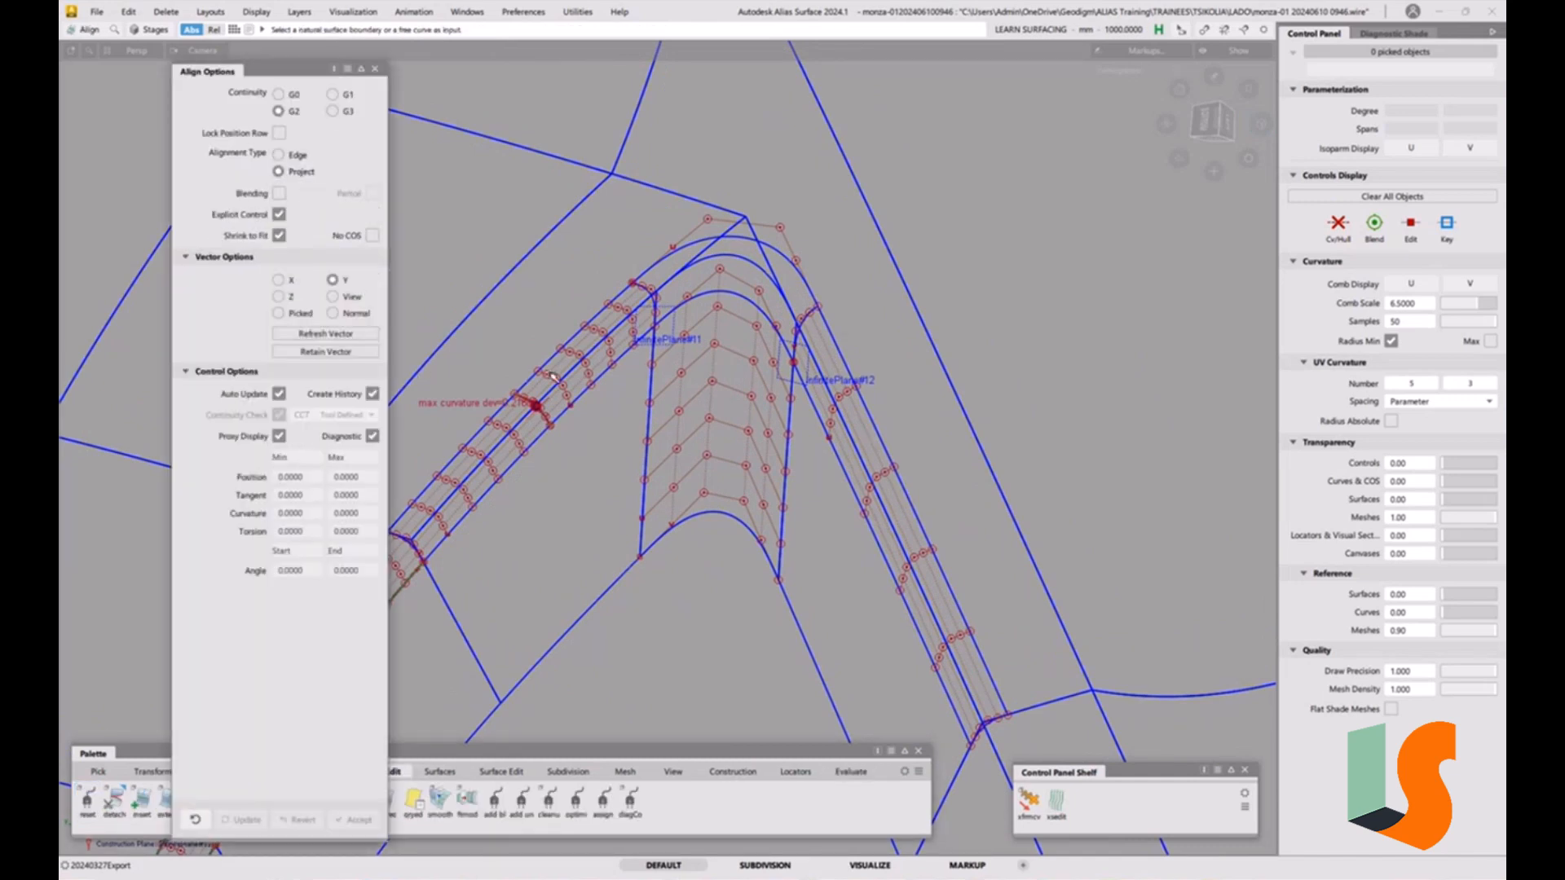
pyautogui.click(509, 436)
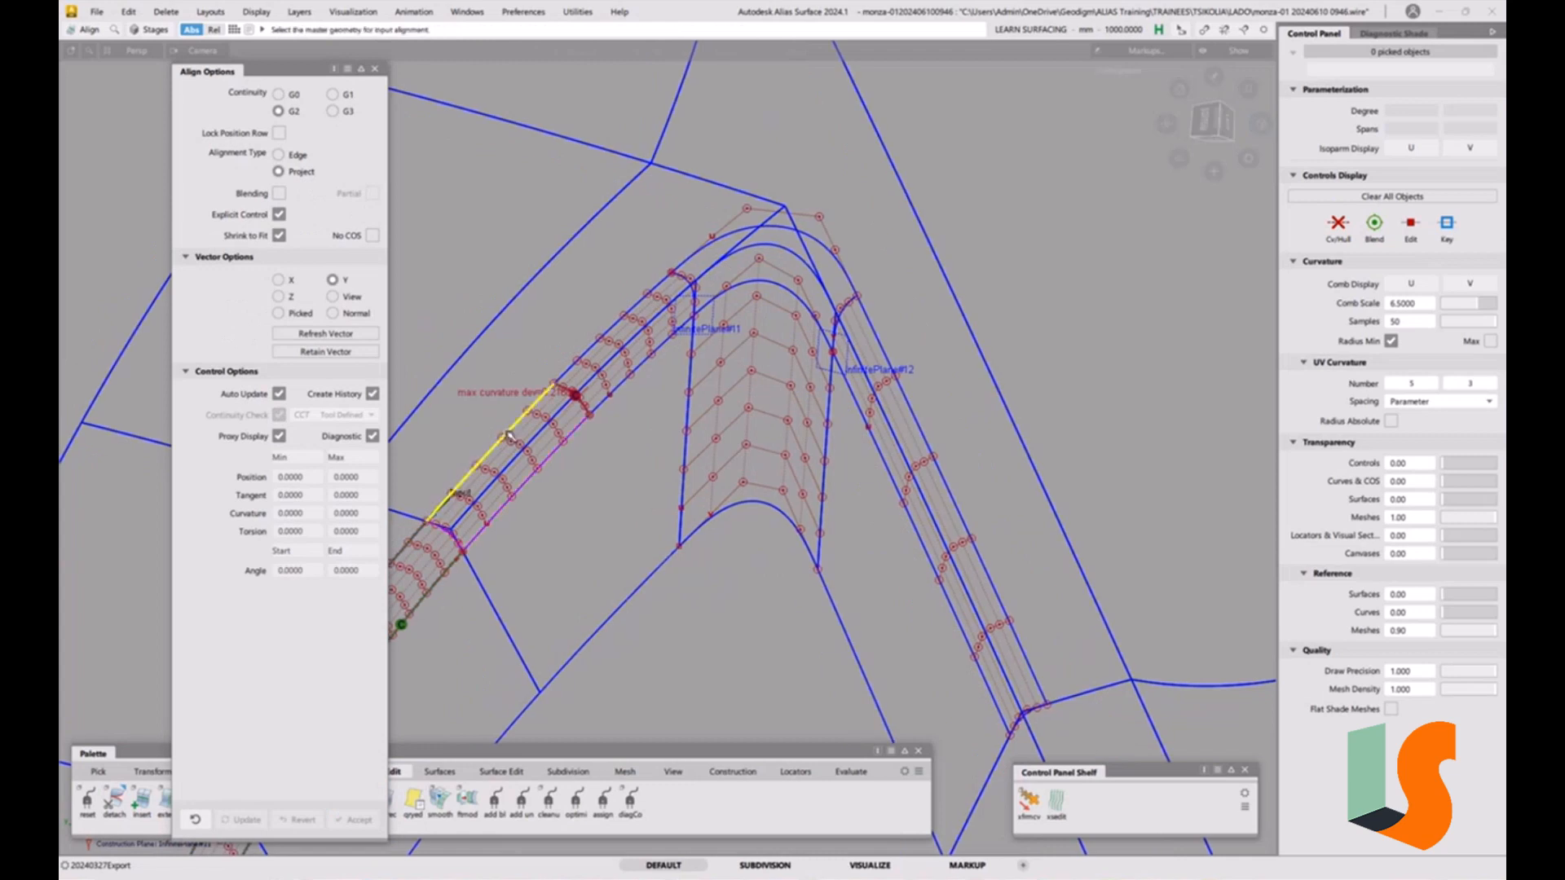
pyautogui.click(347, 315)
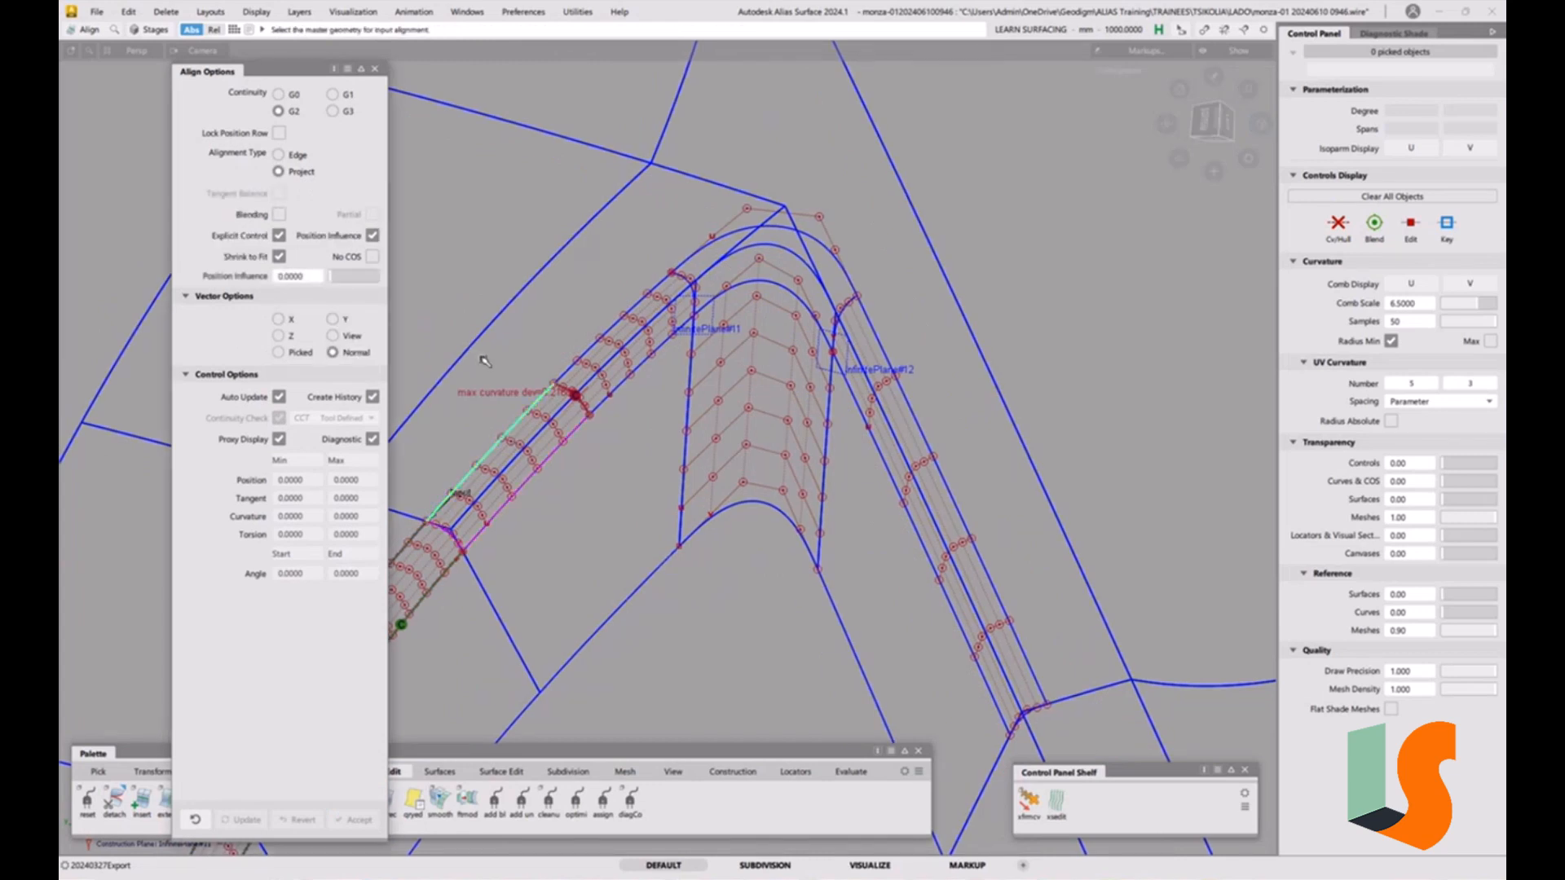
pyautogui.click(594, 243)
pyautogui.click(610, 232)
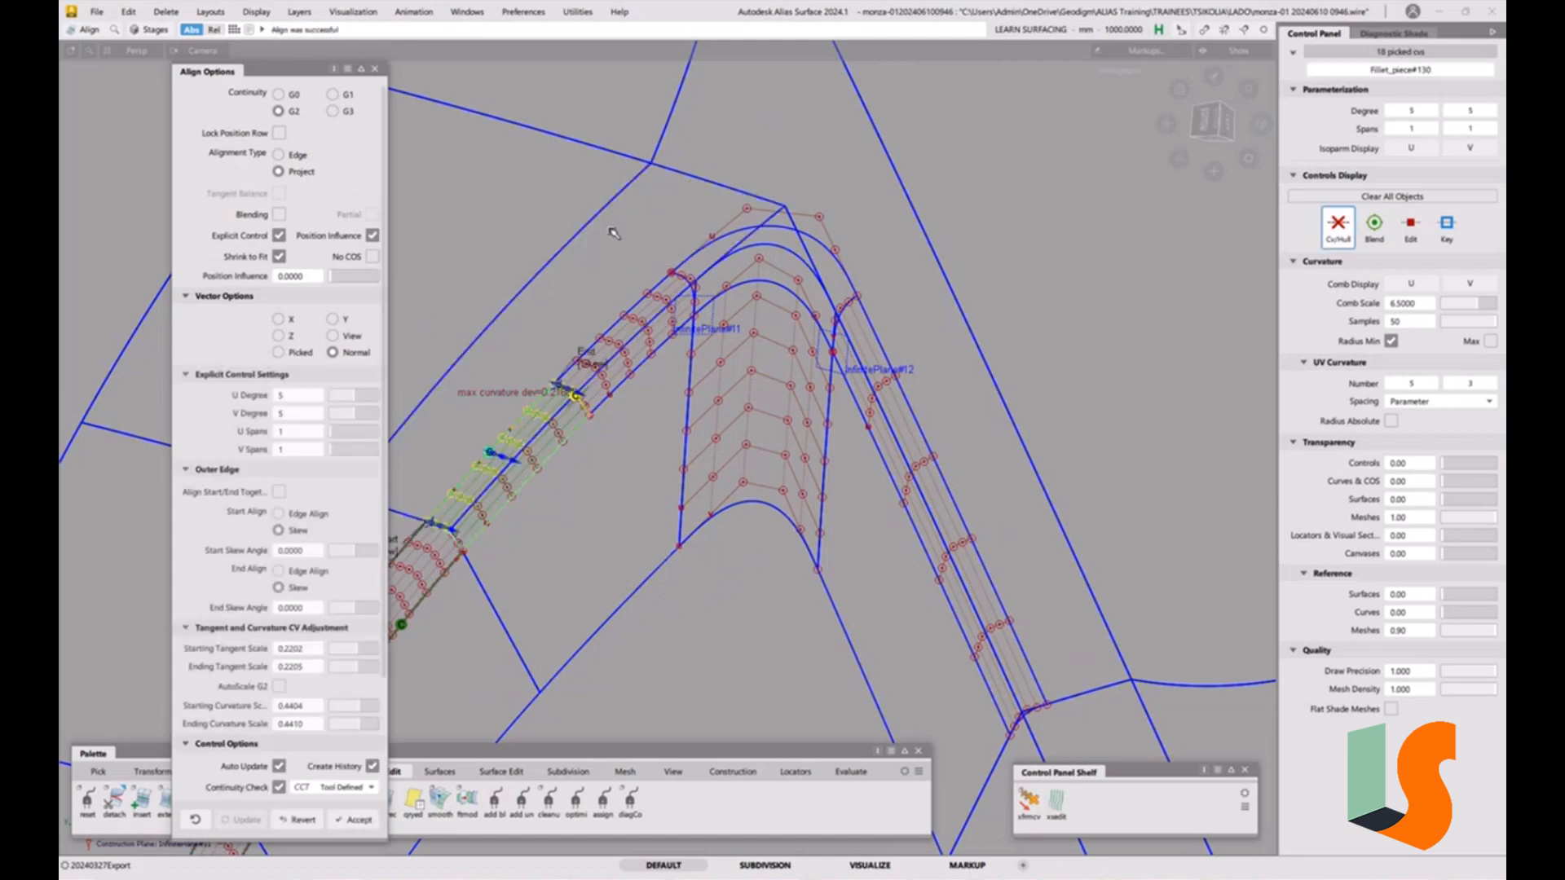
pyautogui.keyDown('alt'); pyautogui.keyDown('shift'); pyautogui.moveTo(607, 487); pyautogui.dragTo(627, 431, button='middle'); pyautogui.keyUp('shift'); pyautogui.keyUp('alt')
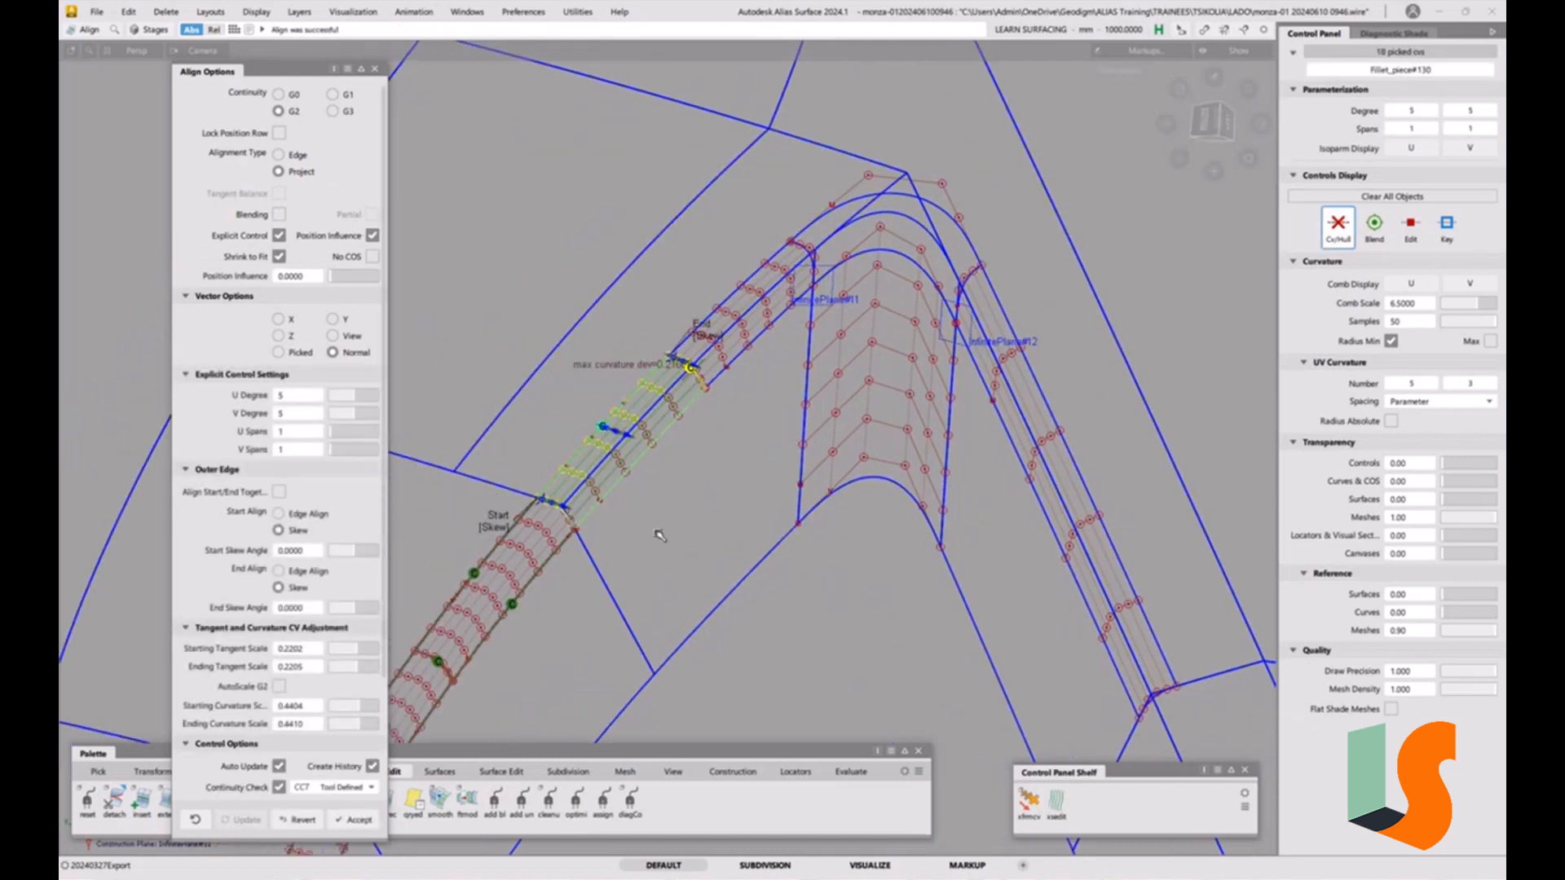
# Project-align the upper fillet strip's outer edge to the neighbouring body face at G2.
pyautogui.click(652, 458)
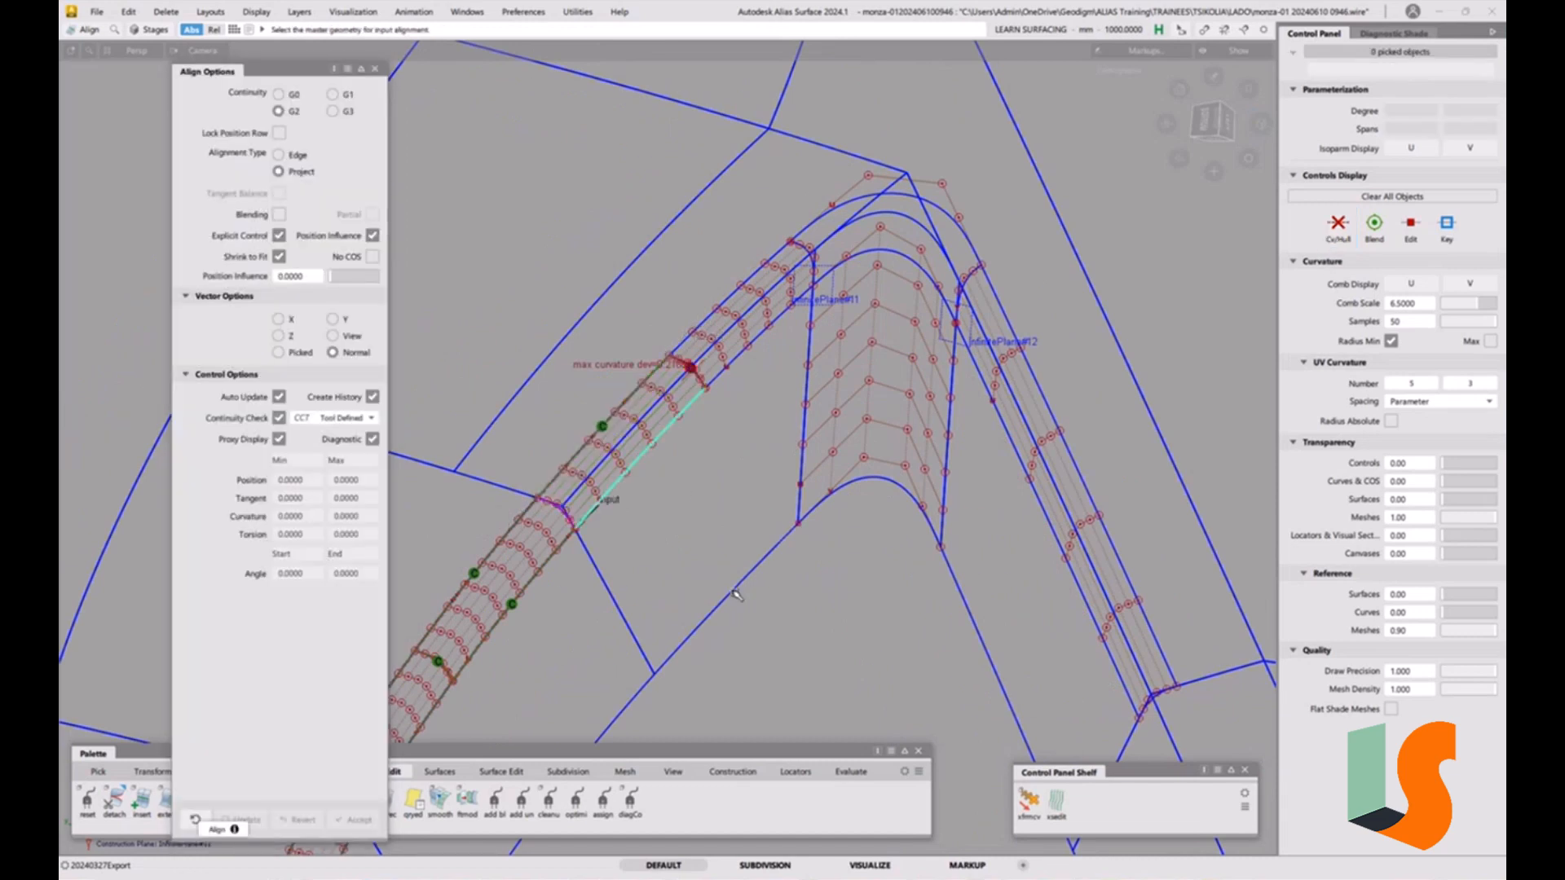
pyautogui.click(733, 594)
pyautogui.press('space')
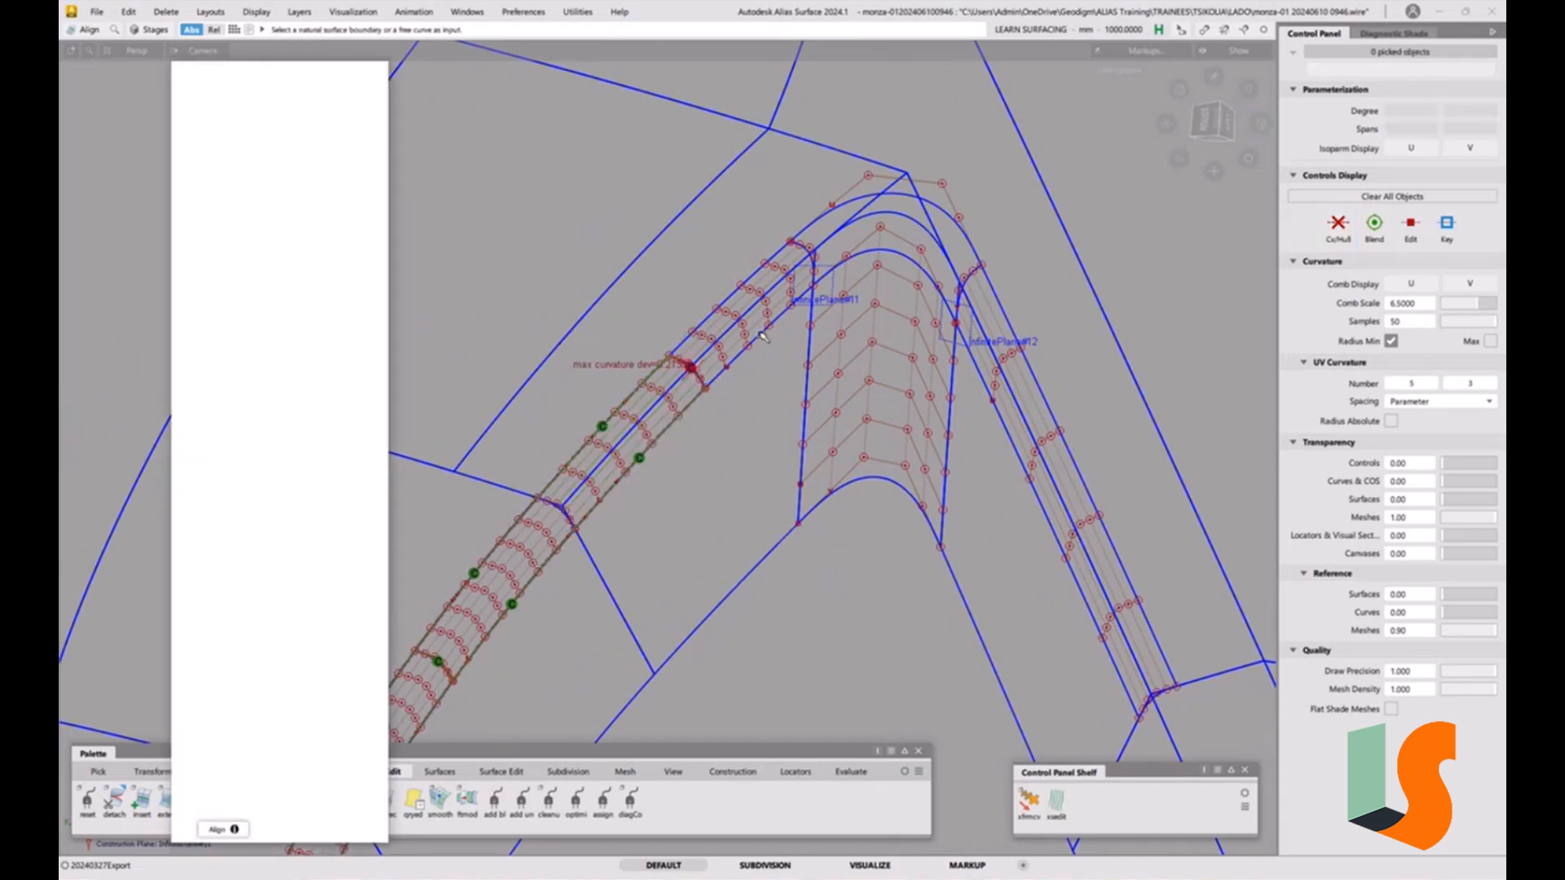
pyautogui.click(763, 336)
pyautogui.click(737, 585)
pyautogui.press('space')
pyautogui.click(754, 266)
pyautogui.click(801, 147)
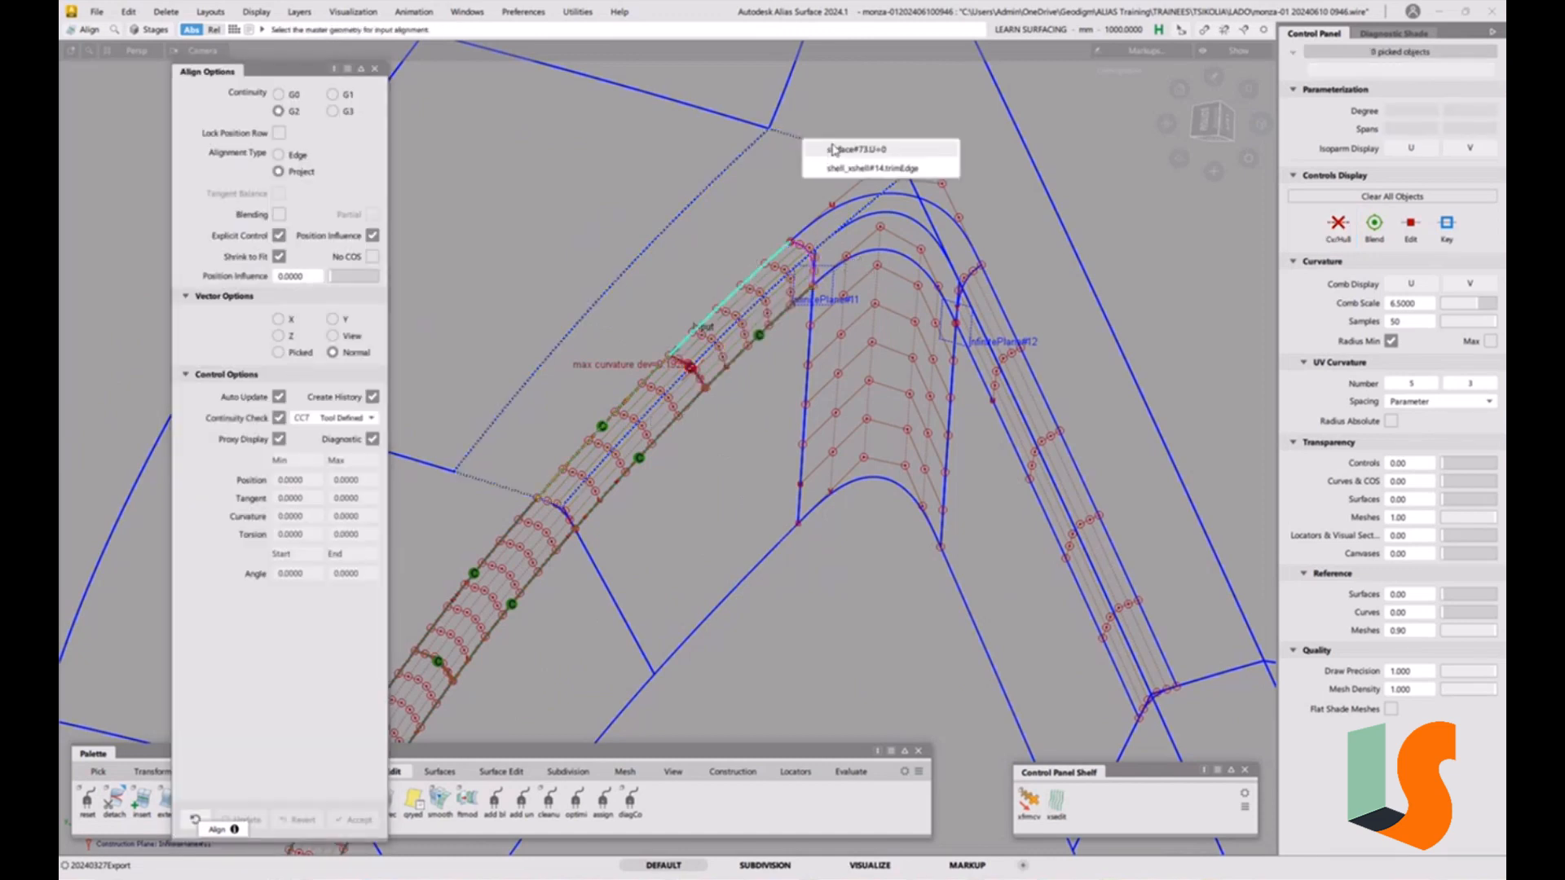
pyautogui.click(823, 150)
pyautogui.press('space')
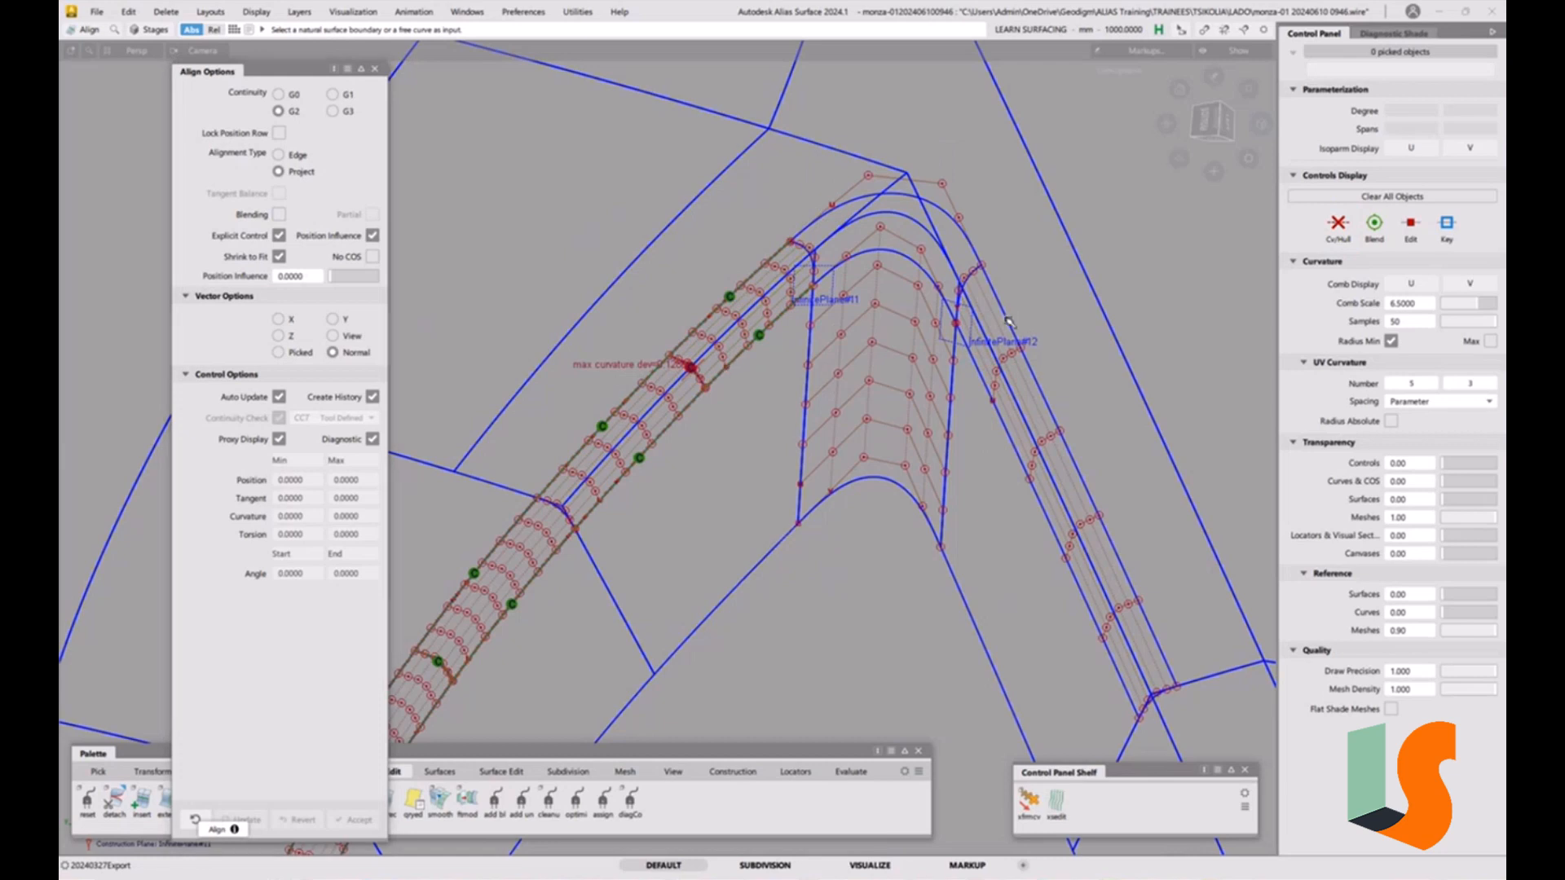
# Project-align the side fillet strip's edge to the adjacent shell surface at G2.
pyautogui.click(1015, 322)
pyautogui.click(1099, 305)
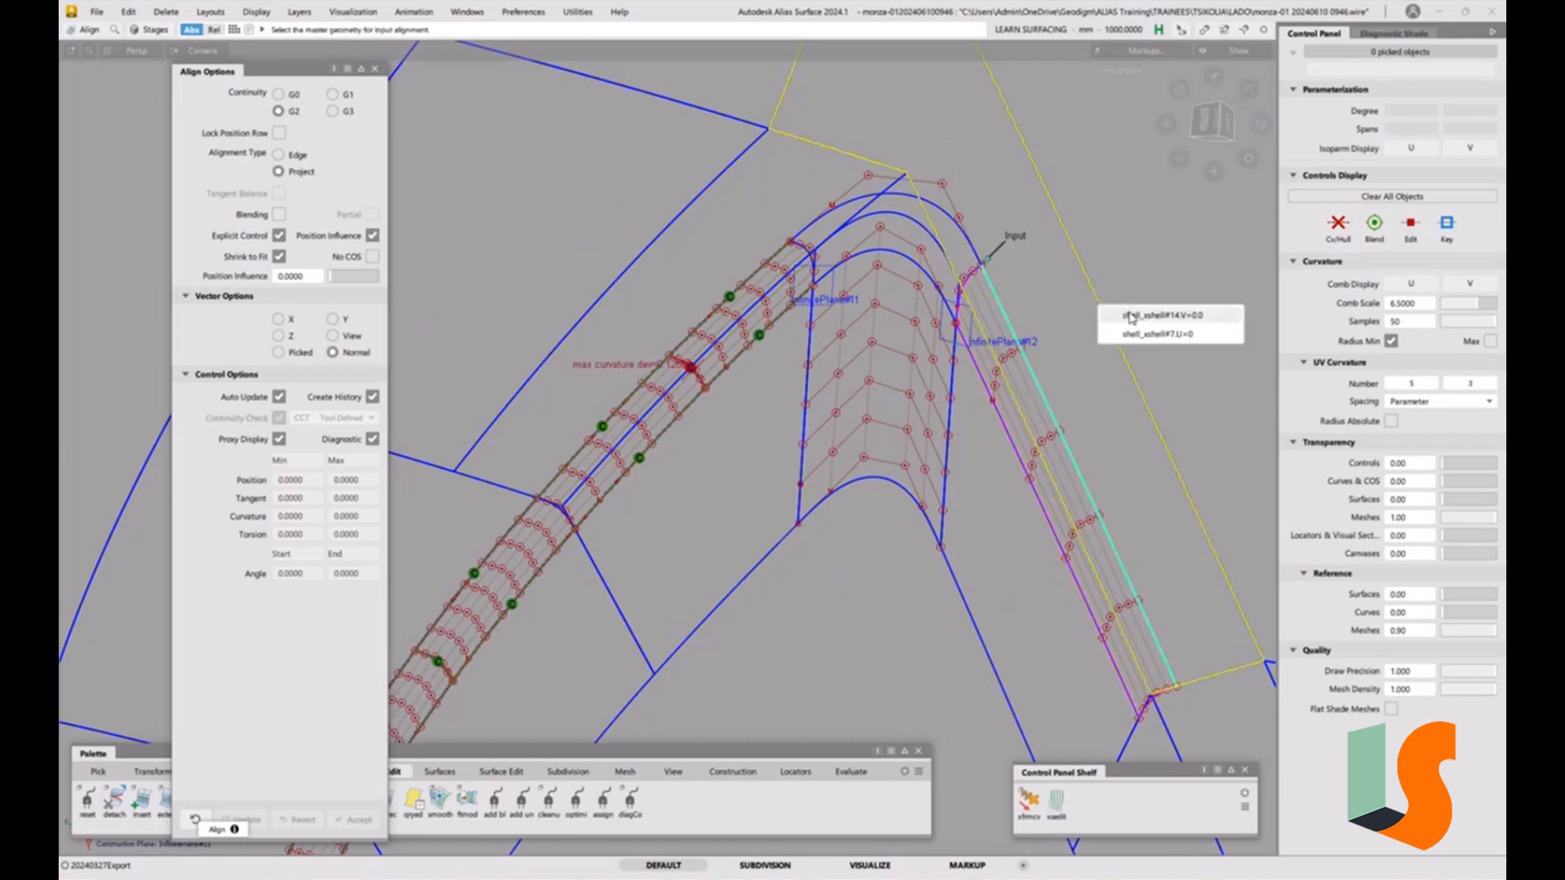
pyautogui.click(1130, 315)
pyautogui.press('space')
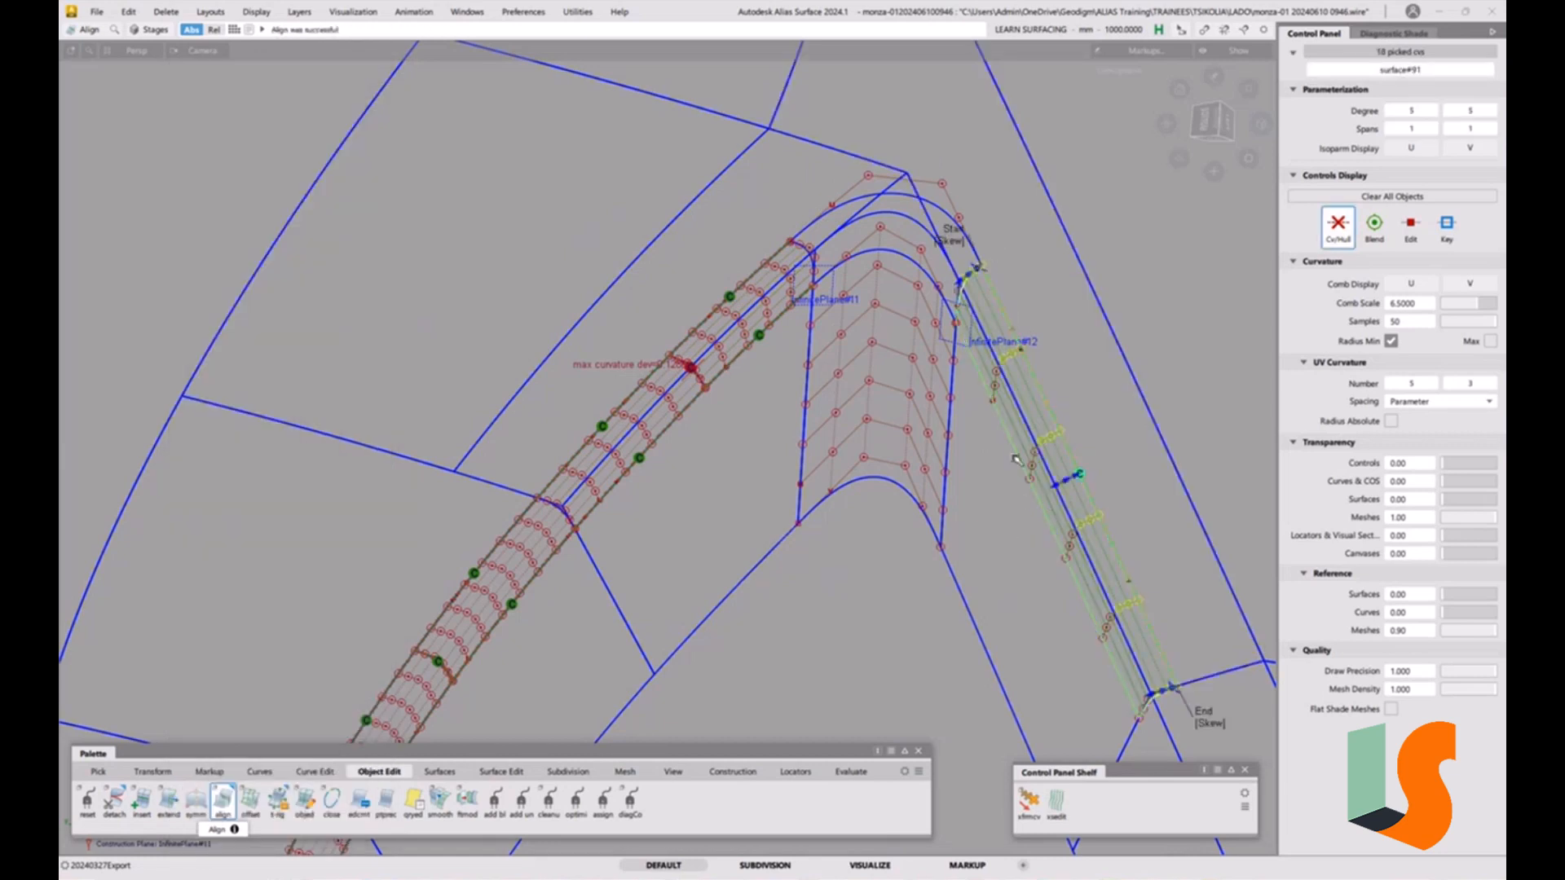
pyautogui.click(980, 630)
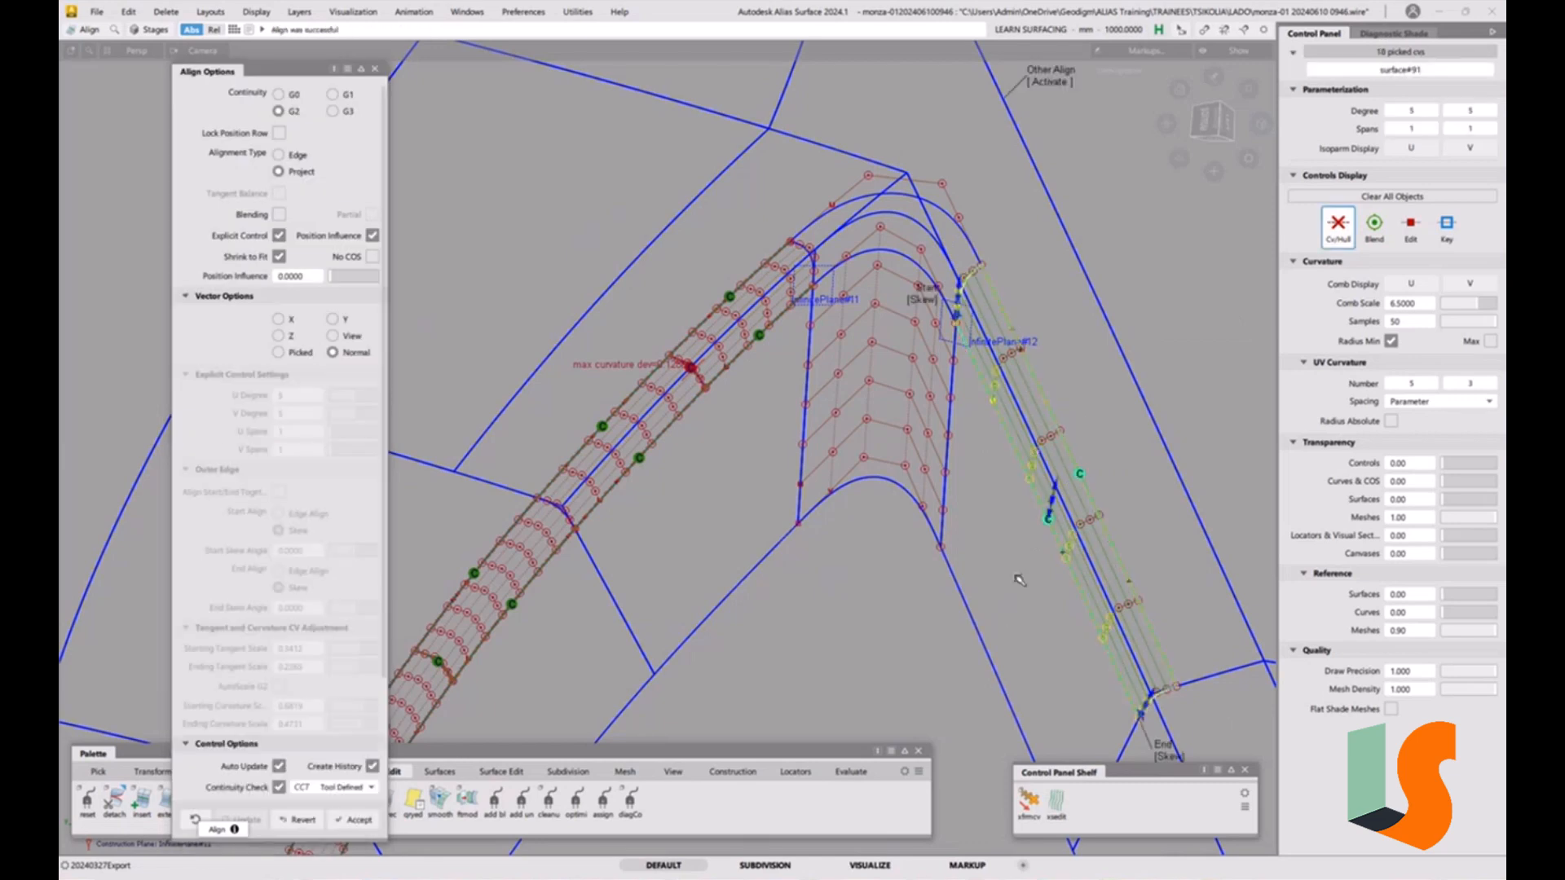
pyautogui.press('space')
# Add a surface continuity locator where the upper fillet strip meets the corner fillet piece.
pyautogui.keyDown('alt'); pyautogui.keyDown('shift'); pyautogui.moveTo(1057, 474); pyautogui.dragTo(900, 304, button='middle'); pyautogui.keyUp('shift'); pyautogui.keyUp('alt')
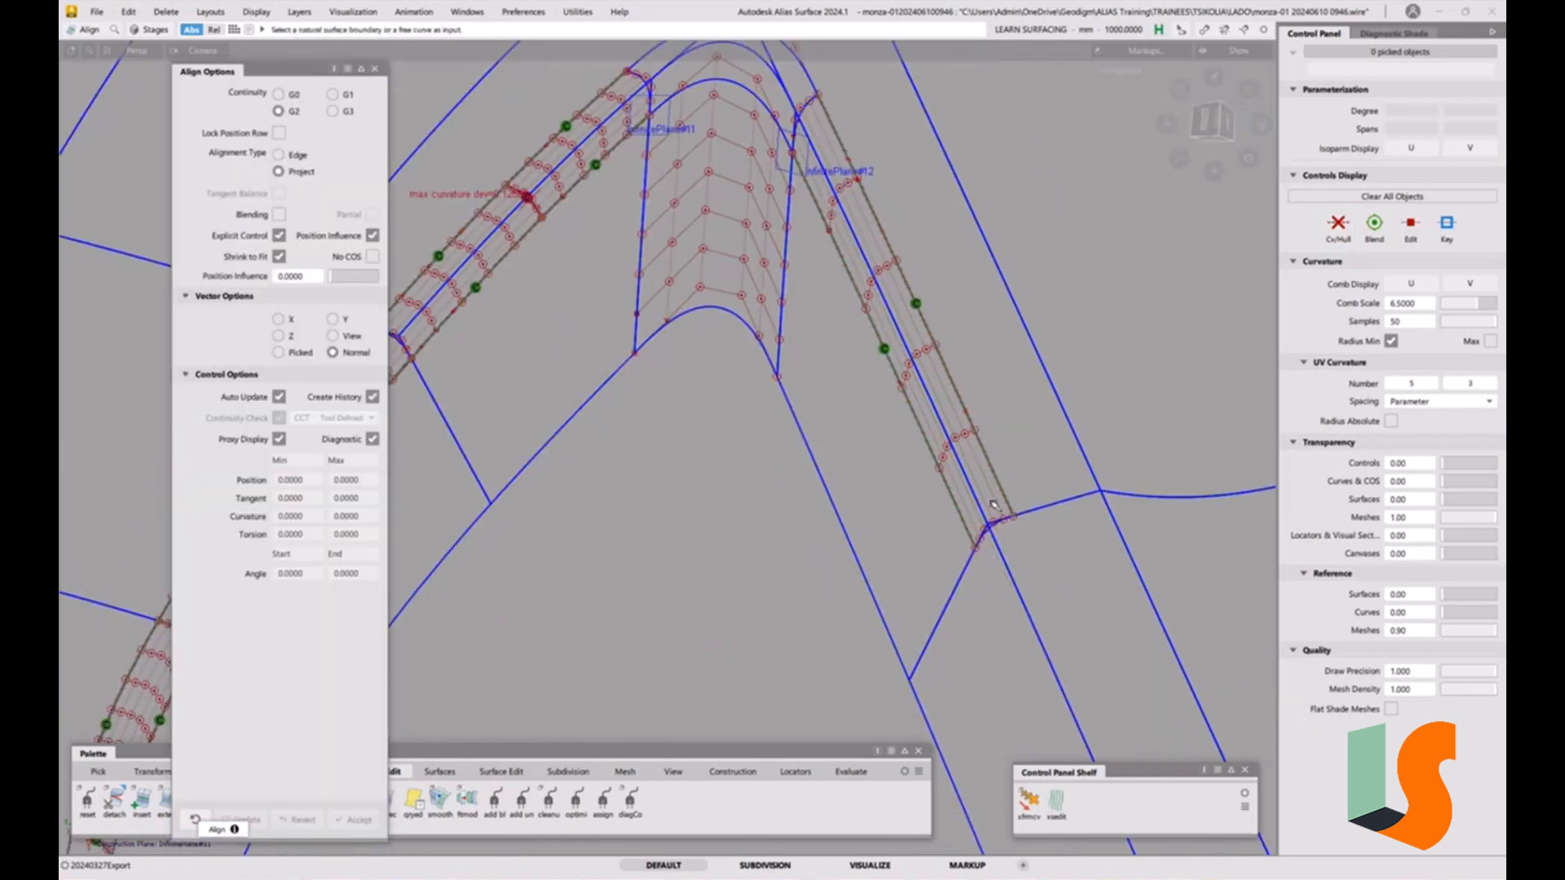
pyautogui.keyDown('alt'); pyautogui.keyDown('shift'); pyautogui.moveTo(1032, 518); pyautogui.dragTo(1014, 500, button='middle'); pyautogui.keyUp('shift'); pyautogui.keyUp('alt')
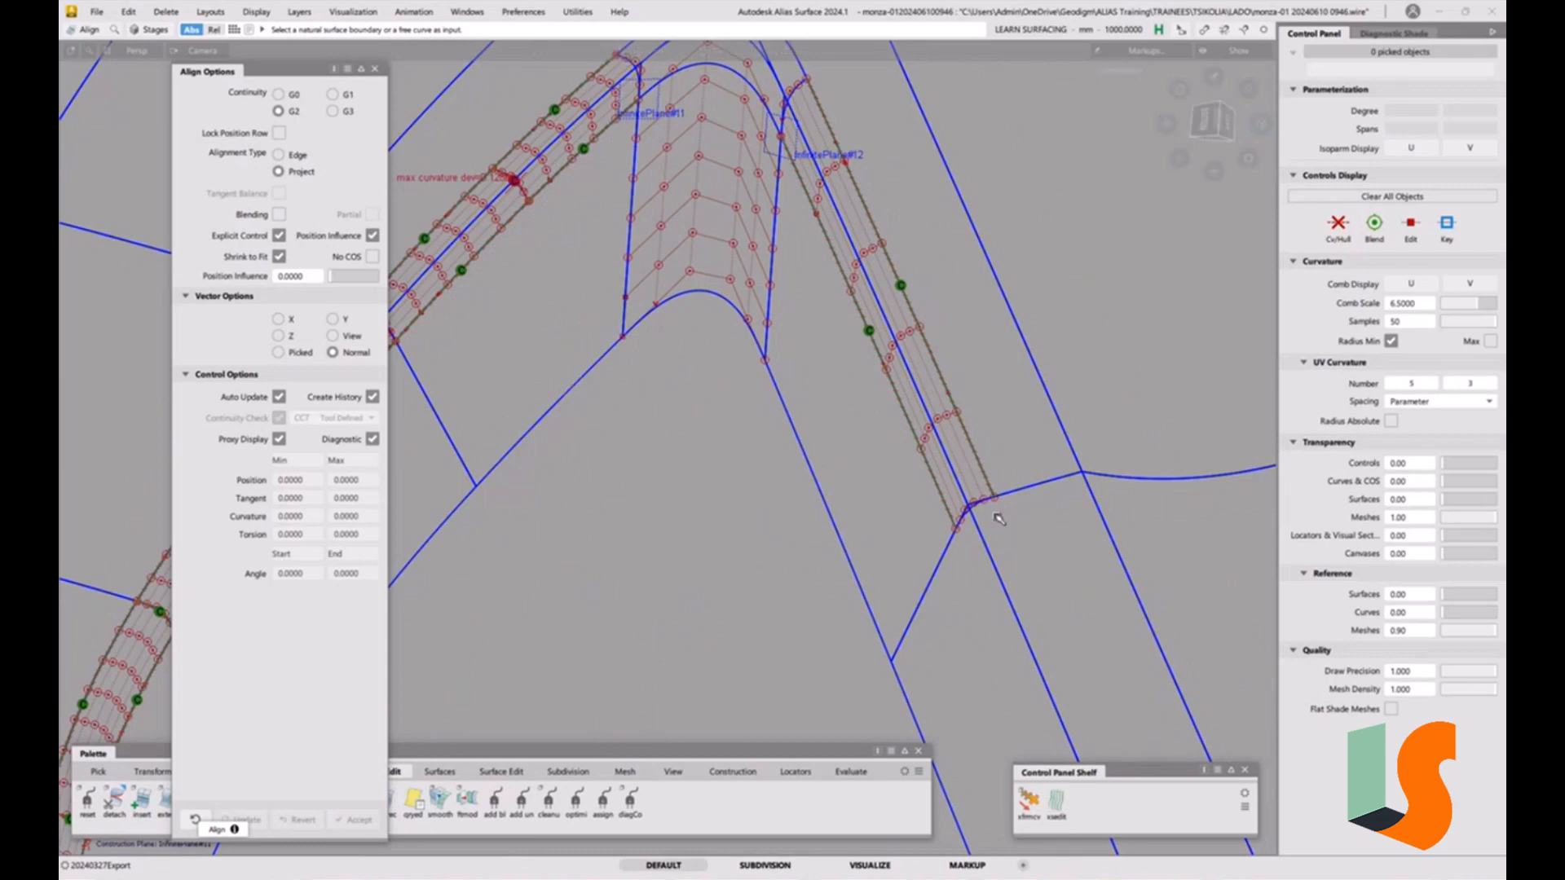
pyautogui.keyDown('alt'); pyautogui.keyDown('shift'); pyautogui.moveTo(810, 253); pyautogui.dragTo(1002, 506, button='middle'); pyautogui.keyUp('shift'); pyautogui.keyUp('alt')
pyautogui.scroll(2, 710, 438)
pyautogui.keyDown('alt'); pyautogui.keyDown('shift'); pyautogui.moveTo(717, 424); pyautogui.dragTo(788, 351, button='middle'); pyautogui.keyUp('shift'); pyautogui.keyUp('alt')
pyautogui.keyDown('alt'); pyautogui.keyDown('shift'); pyautogui.moveTo(638, 524); pyautogui.dragTo(608, 516); pyautogui.keyUp('shift'); pyautogui.keyUp('alt')
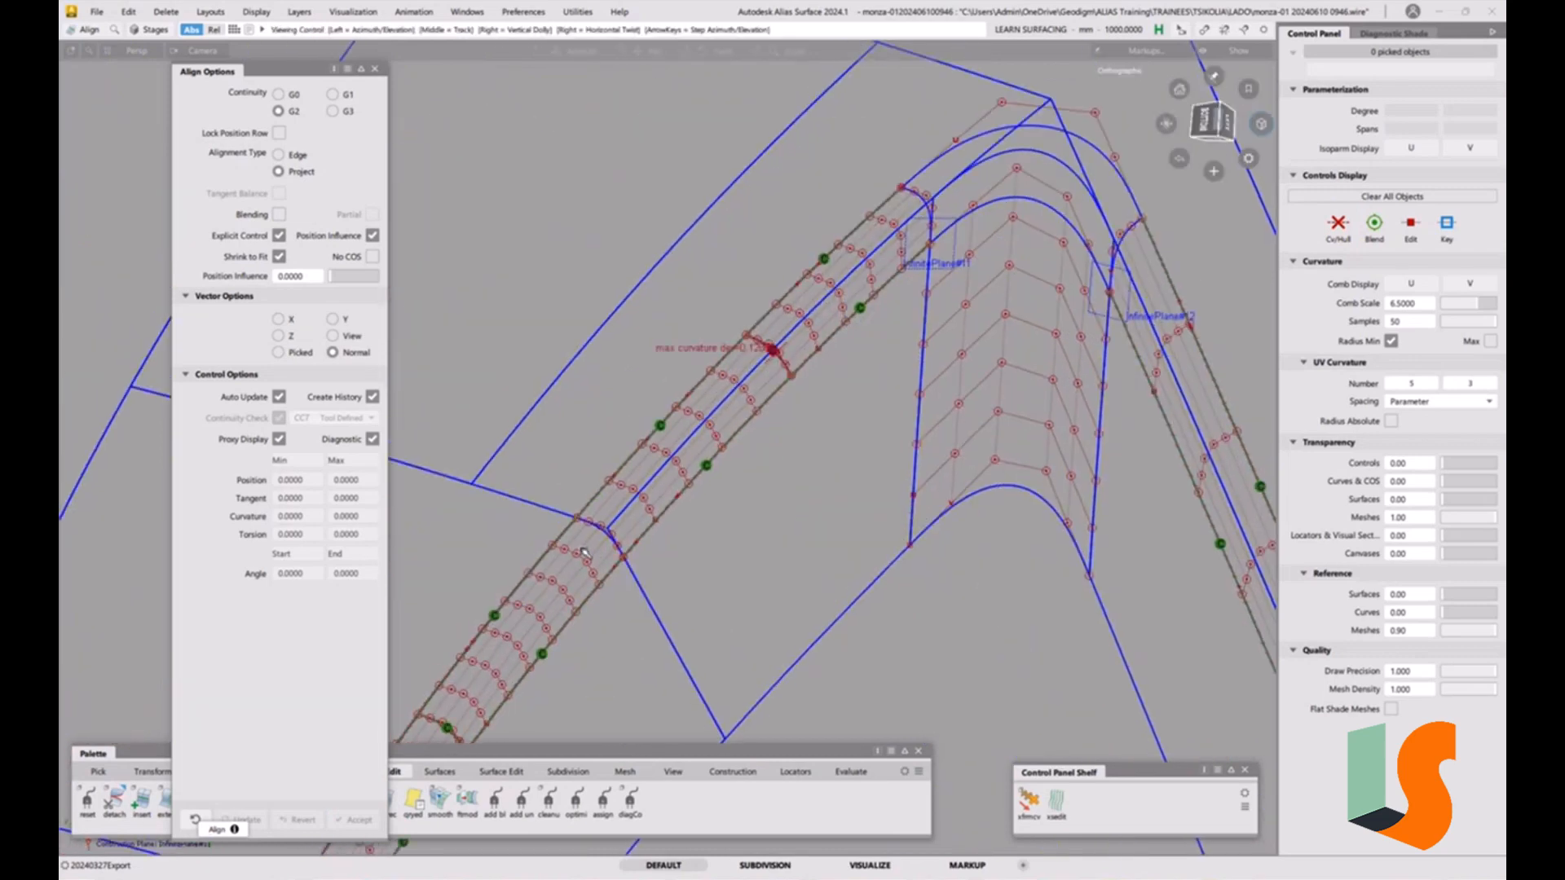
pyautogui.scroll(3, 599, 514)
pyautogui.keyDown('alt'); pyautogui.keyDown('shift'); pyautogui.moveTo(599, 513); pyautogui.dragTo(629, 477, button='middle'); pyautogui.keyUp('shift'); pyautogui.keyUp('alt')
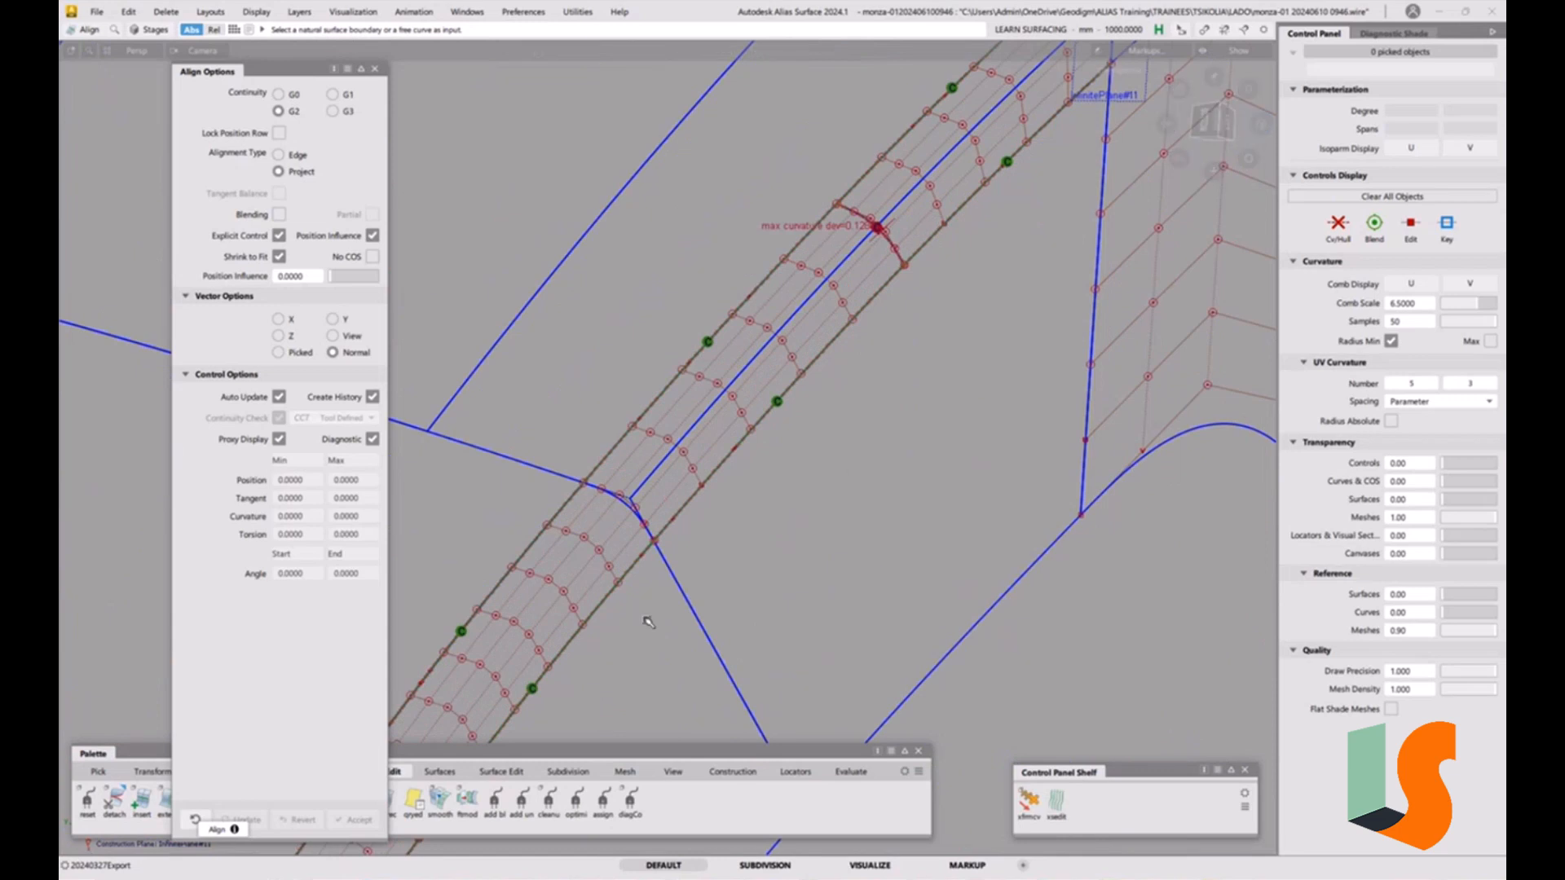
pyautogui.click(842, 777)
pyautogui.click(87, 799)
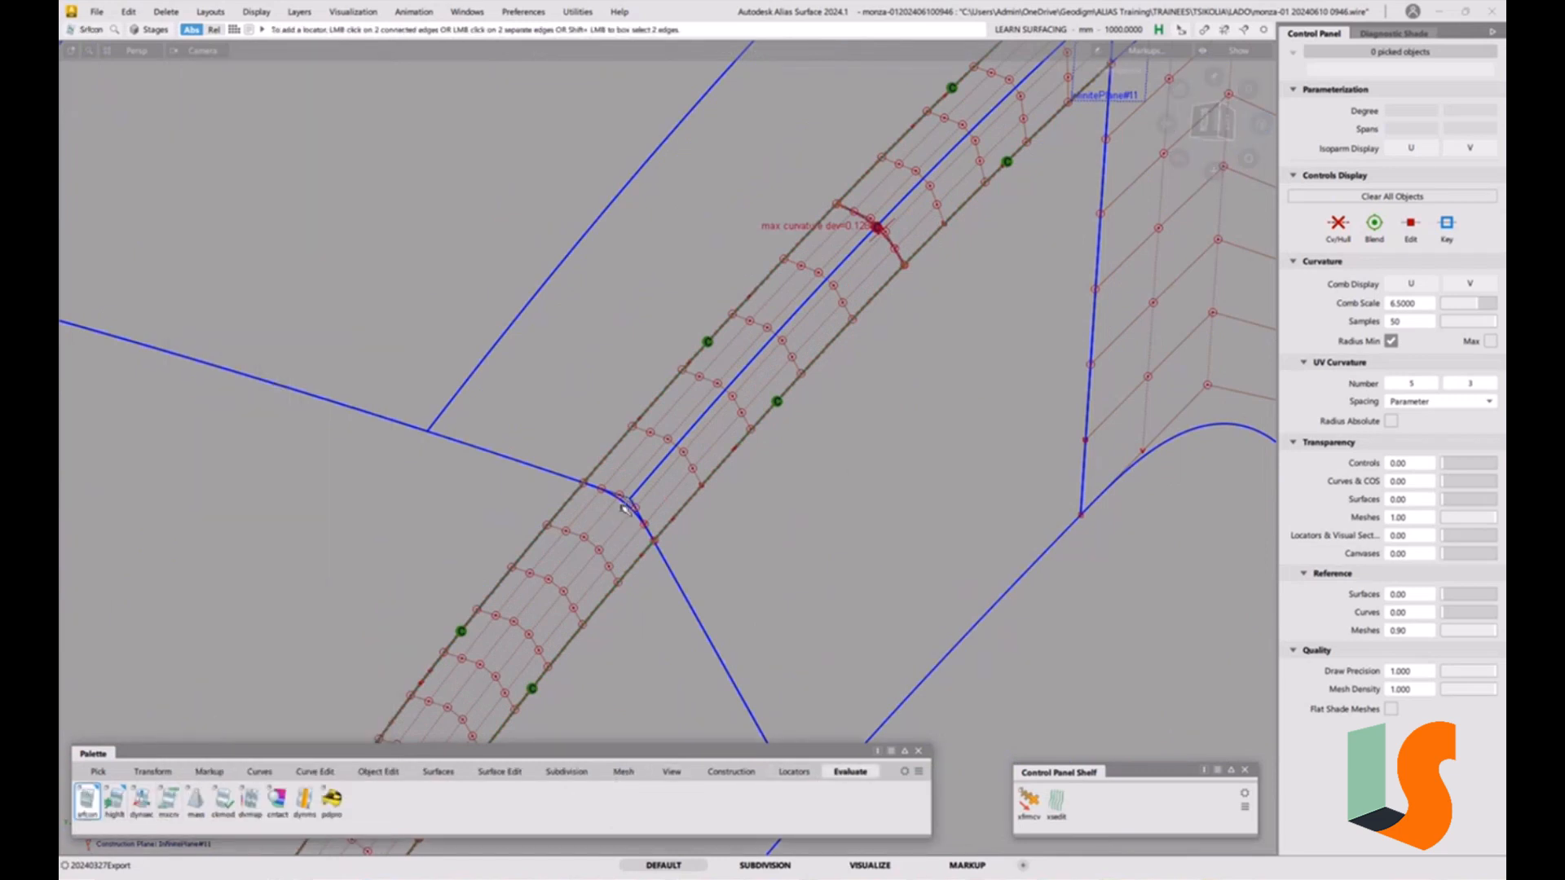
pyautogui.click(630, 499)
pyautogui.click(746, 532)
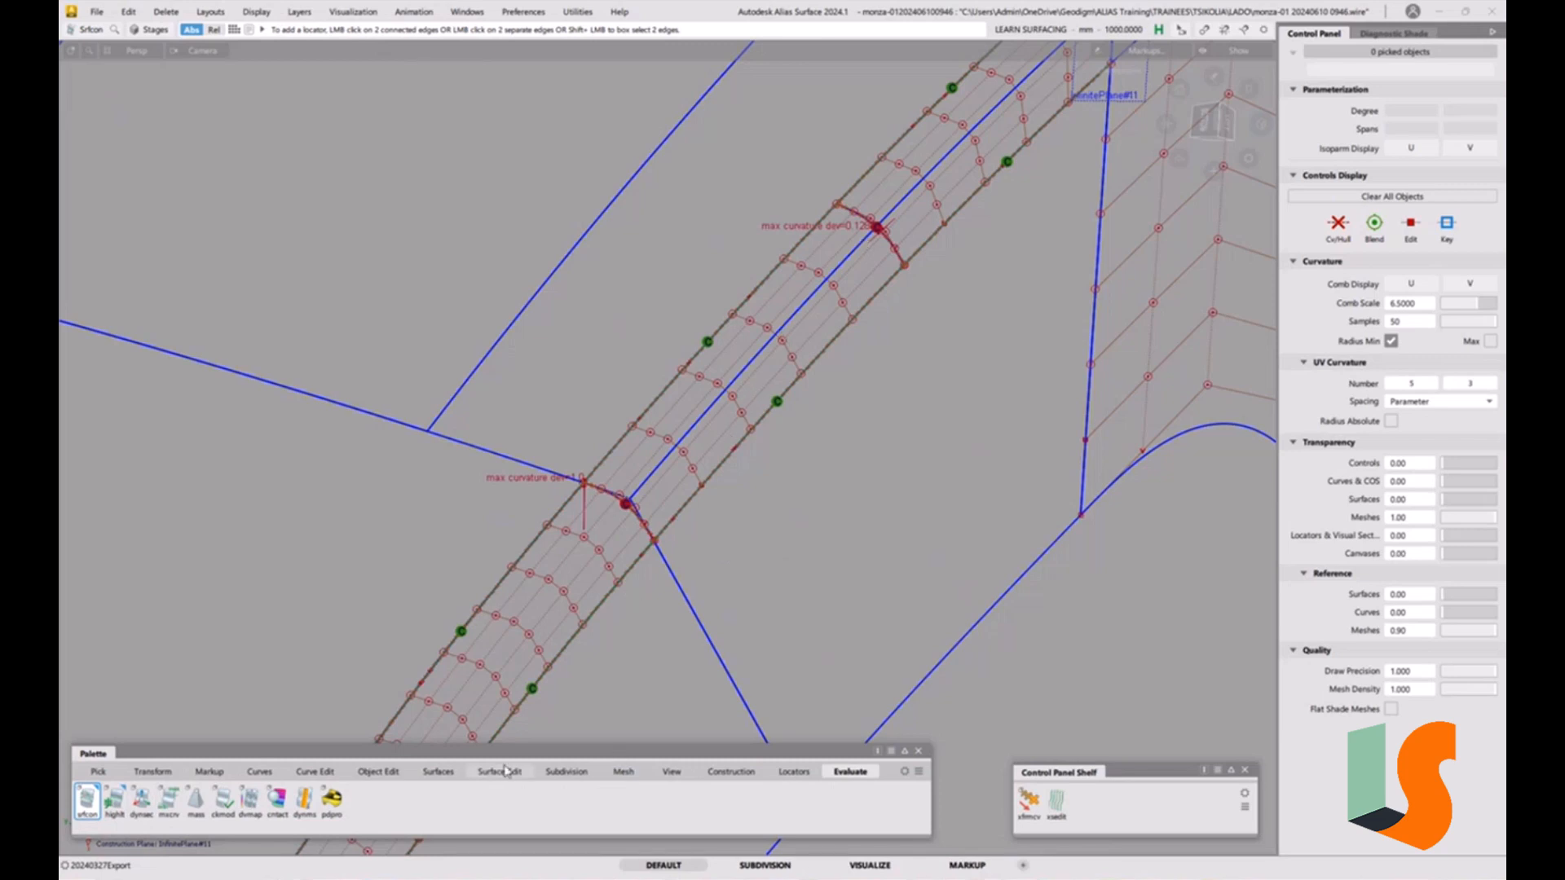
# Edge-align the fillet strip's end edge to the neighbouring fillet piece at G2 with Create History turned off.
pyautogui.click(380, 771)
pyautogui.doubleClick(216, 807)
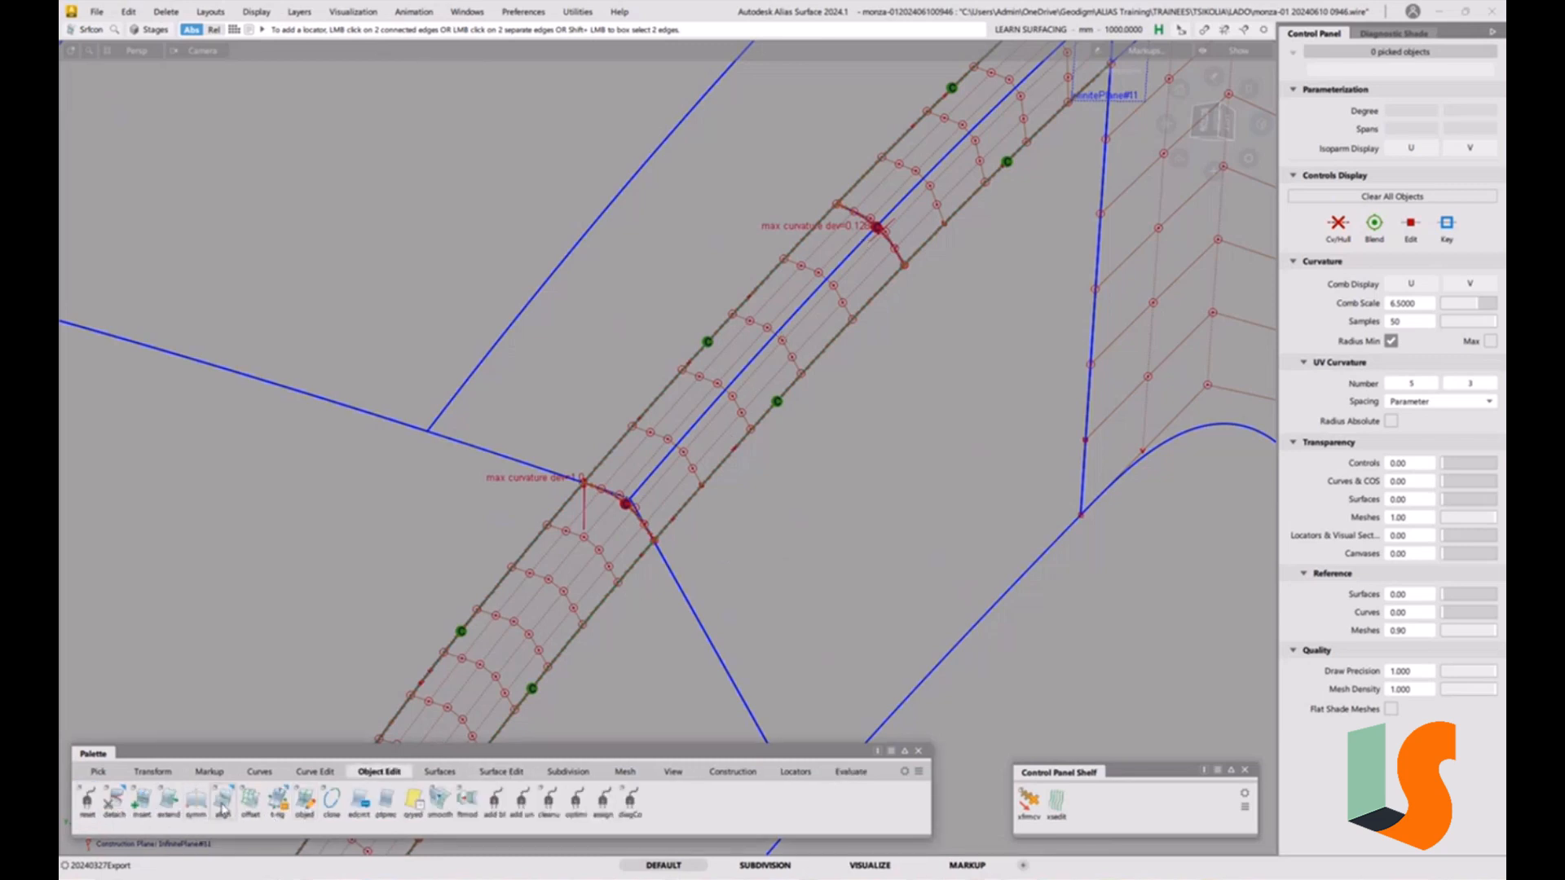
pyautogui.click(281, 156)
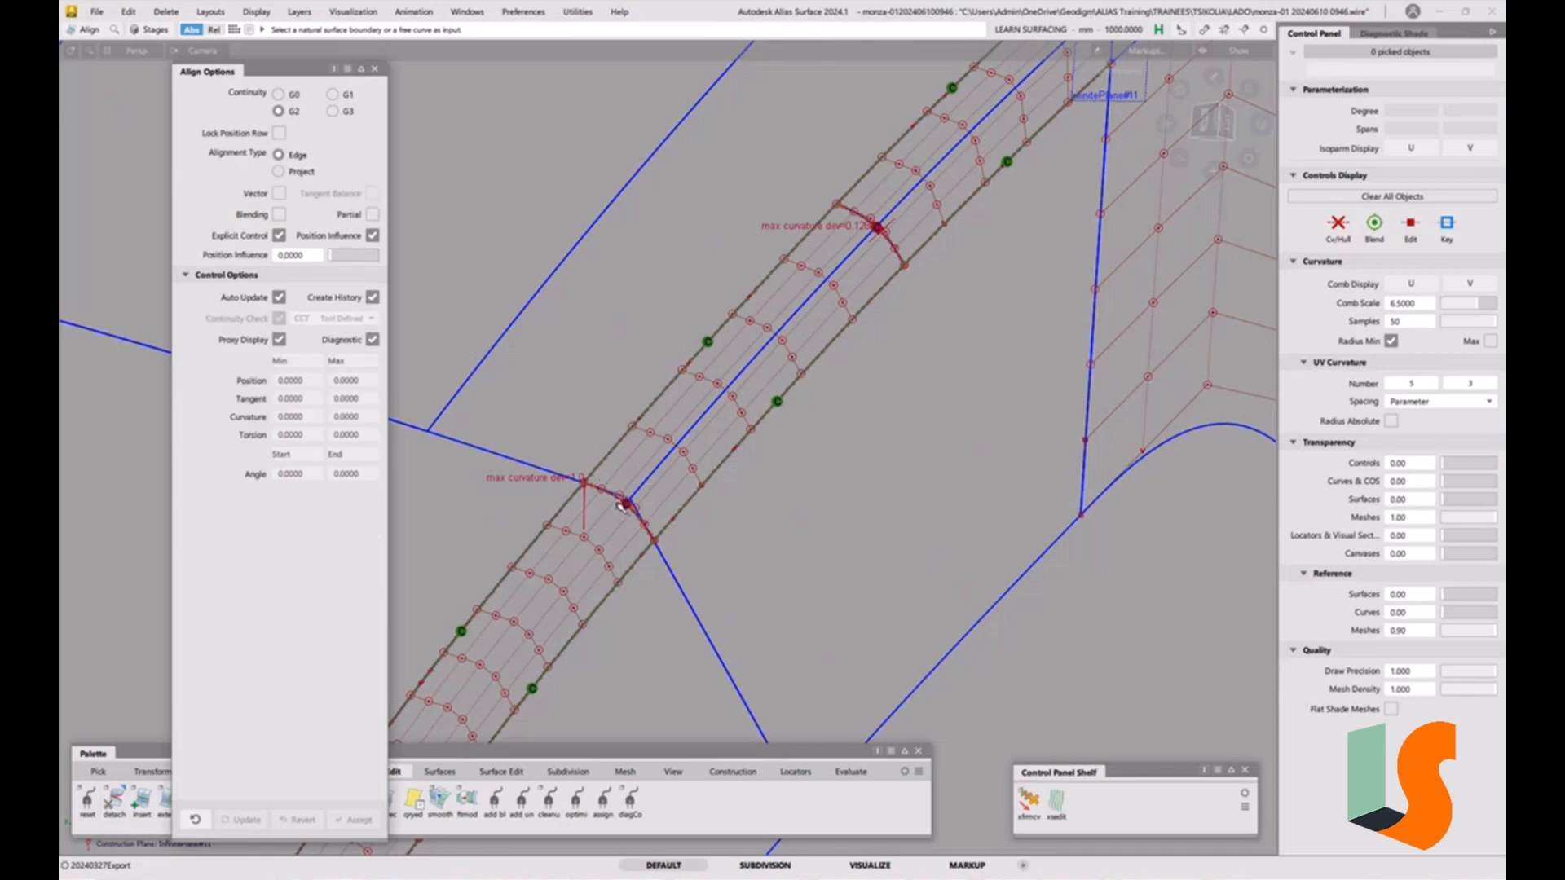
pyautogui.click(624, 505)
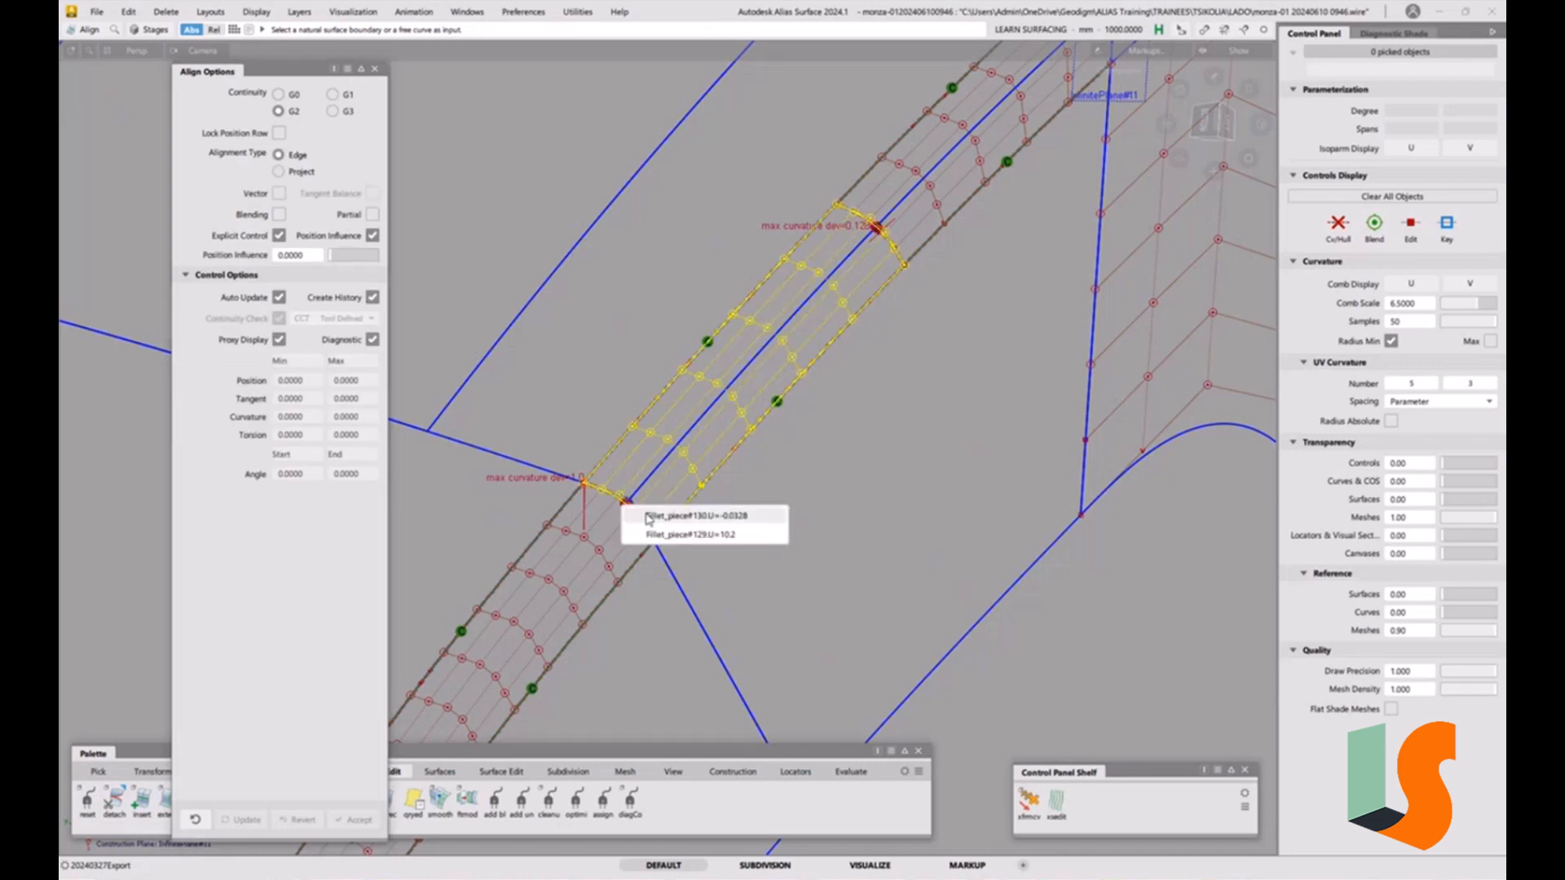
pyautogui.click(649, 516)
pyautogui.click(724, 546)
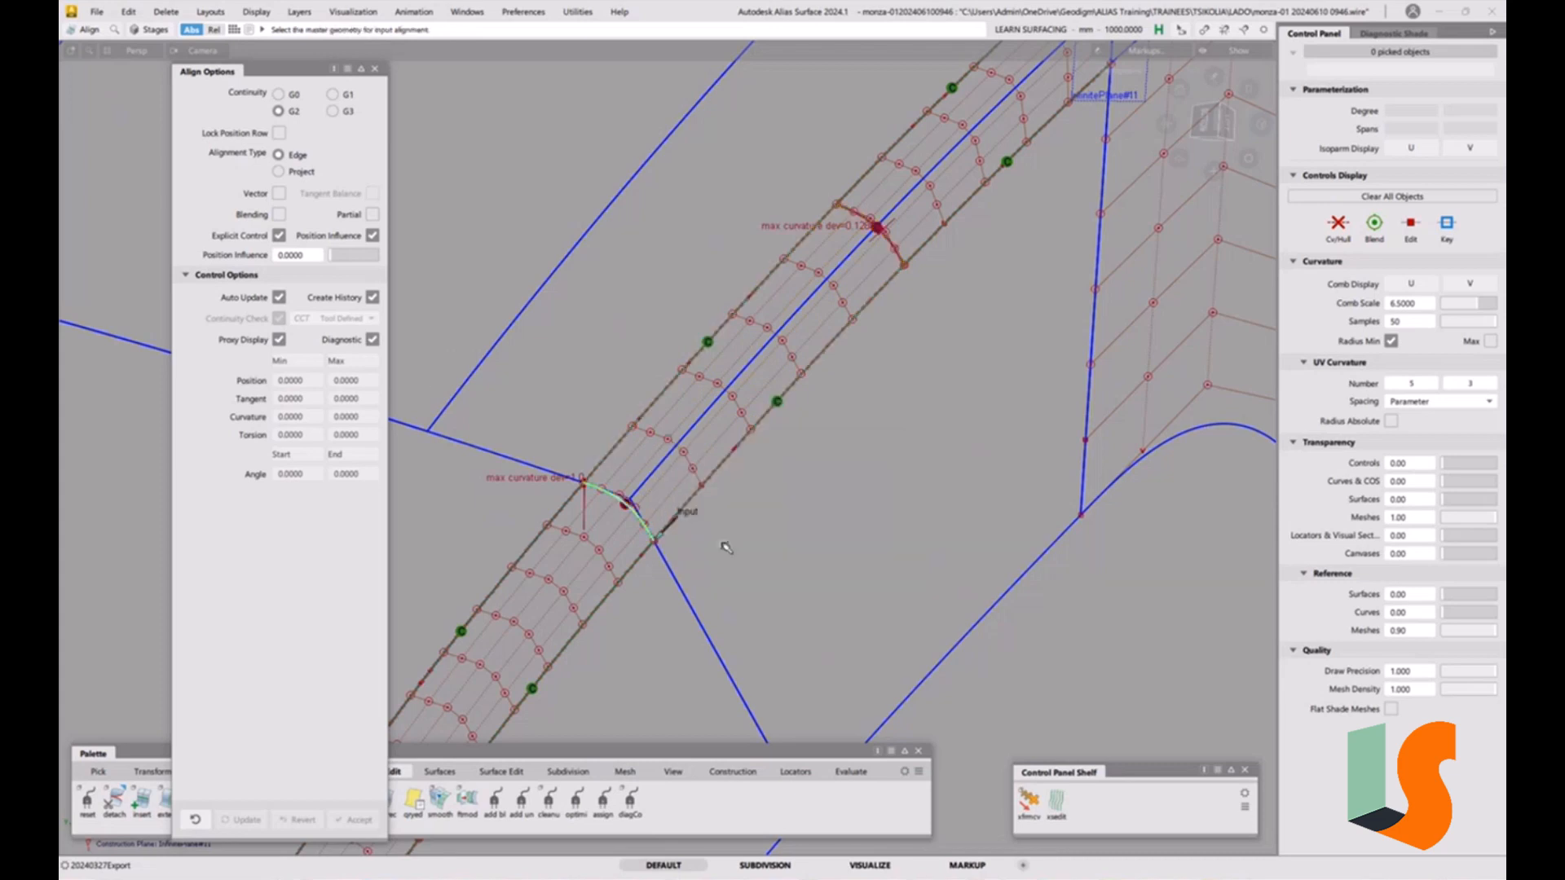
pyautogui.click(373, 297)
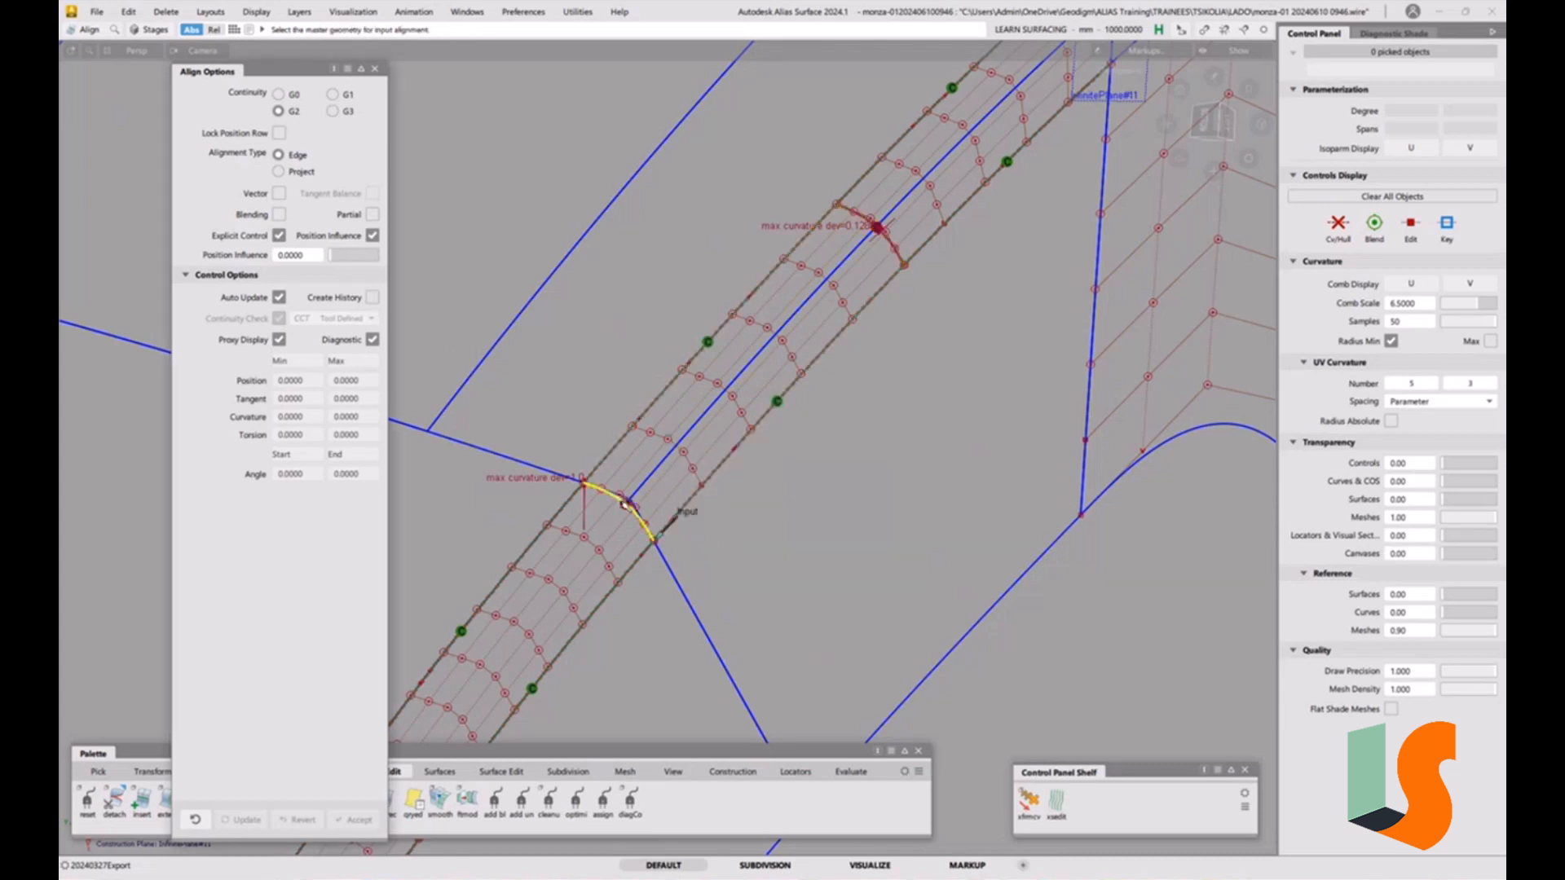
pyautogui.click(621, 505)
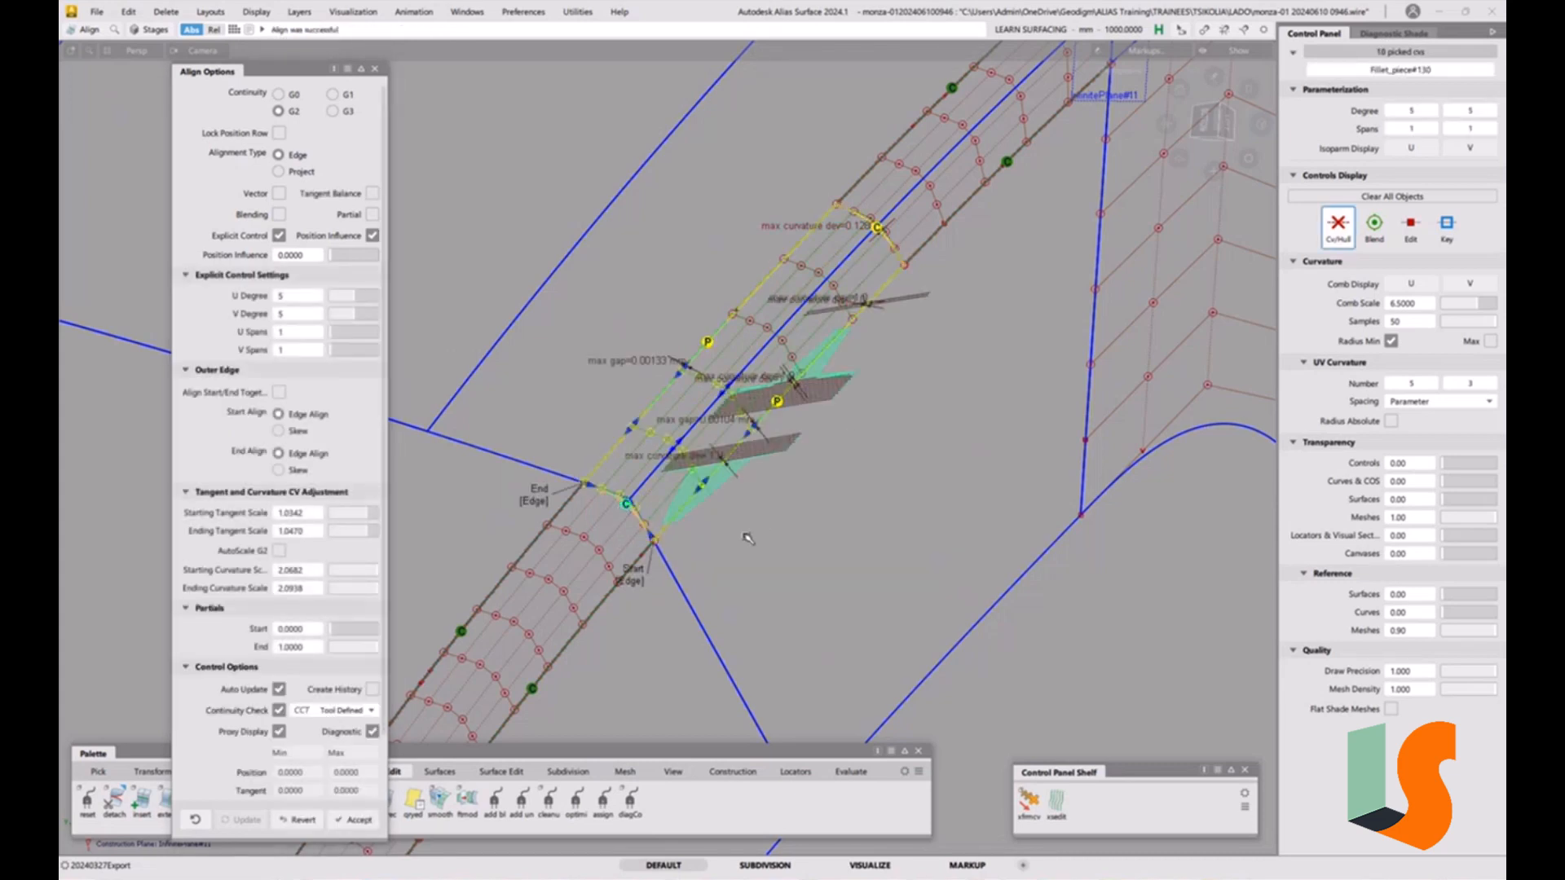
# Raise the aligned fillet strip's U degree to 7 in the edge alignment's explicit control settings.
pyautogui.click(365, 296)
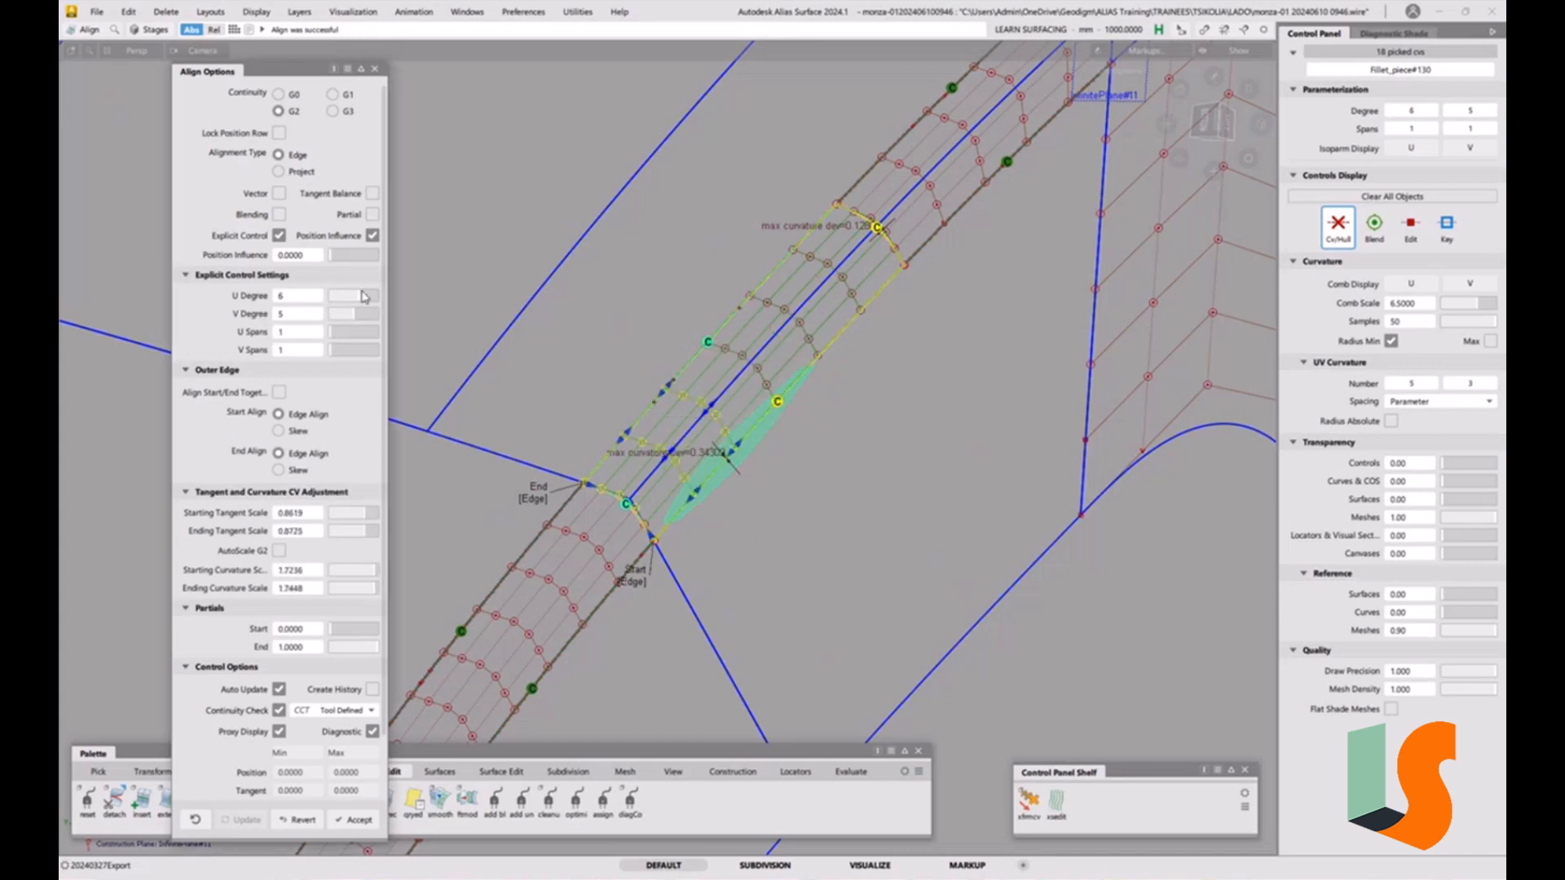
pyautogui.moveTo(364, 296); pyautogui.dragTo(368, 297)
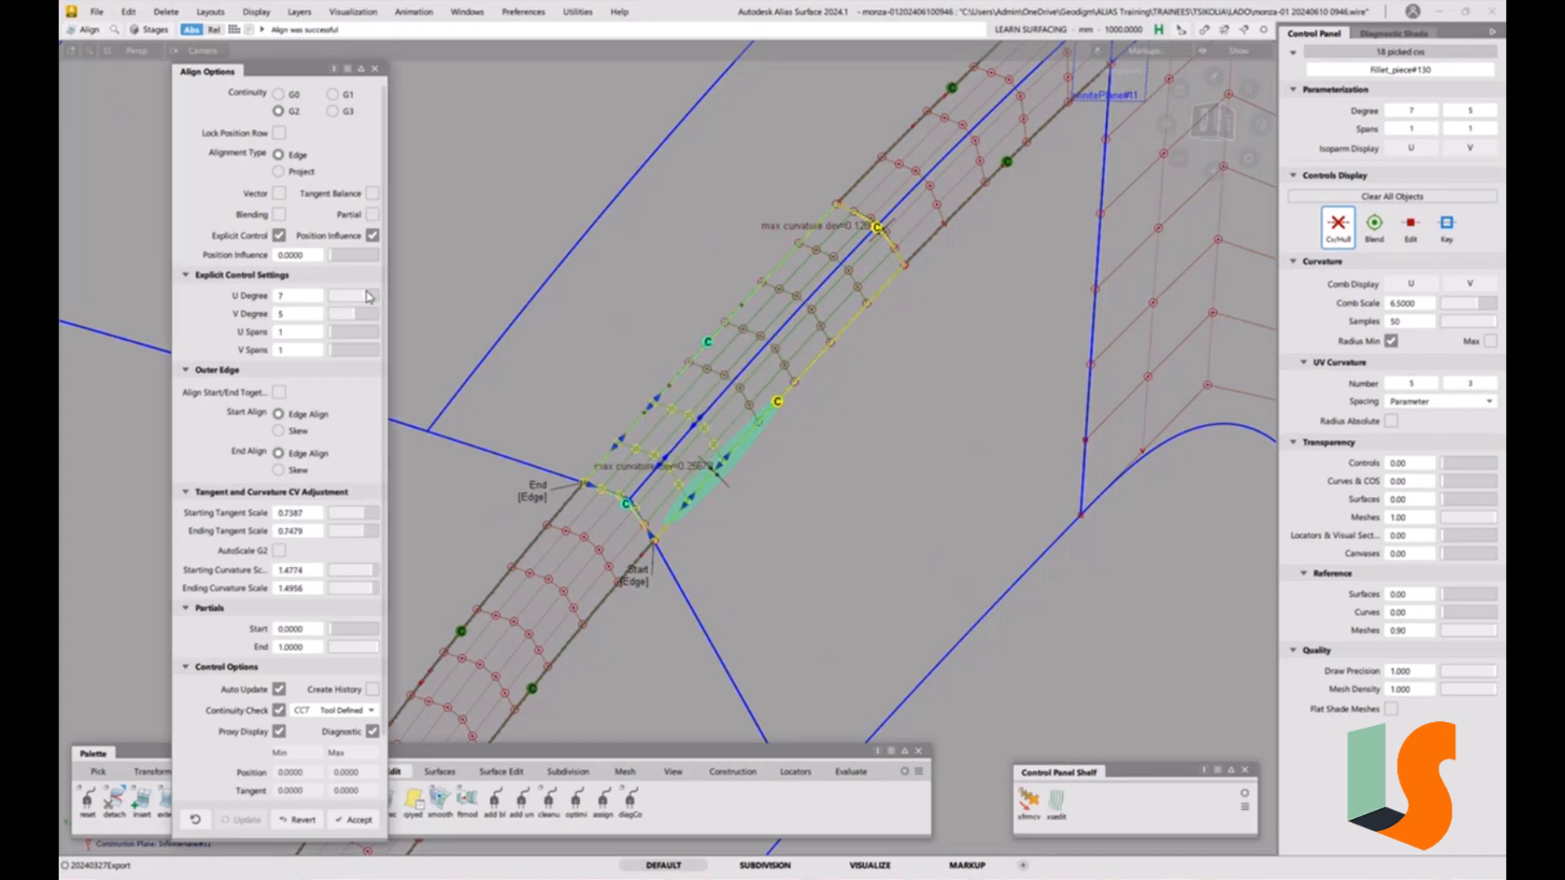
pyautogui.keyDown('alt'); pyautogui.keyDown('shift'); pyautogui.moveTo(744, 454); pyautogui.dragTo(819, 521); pyautogui.keyUp('shift'); pyautogui.keyUp('alt')
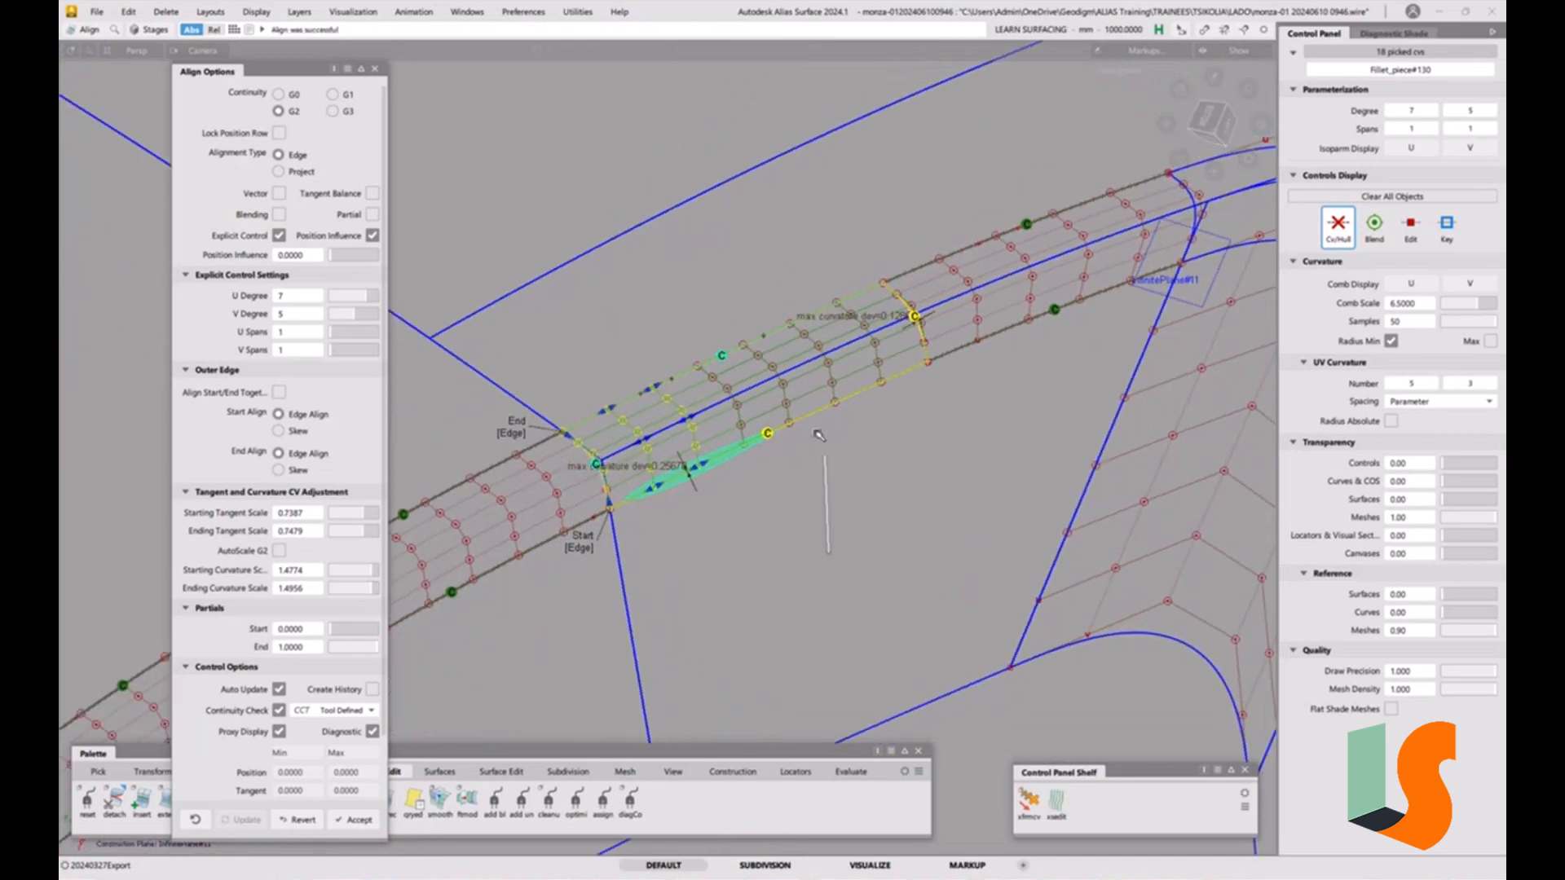
pyautogui.keyDown('ctrl'); pyautogui.keyDown('shift'); pyautogui.moveTo(819, 433); pyautogui.dragTo(757, 675); pyautogui.keyUp('shift'); pyautogui.keyUp('ctrl')
# Add a surface continuity locator across the fillet strip's junction with the neighbouring piece.
pyautogui.click(850, 771)
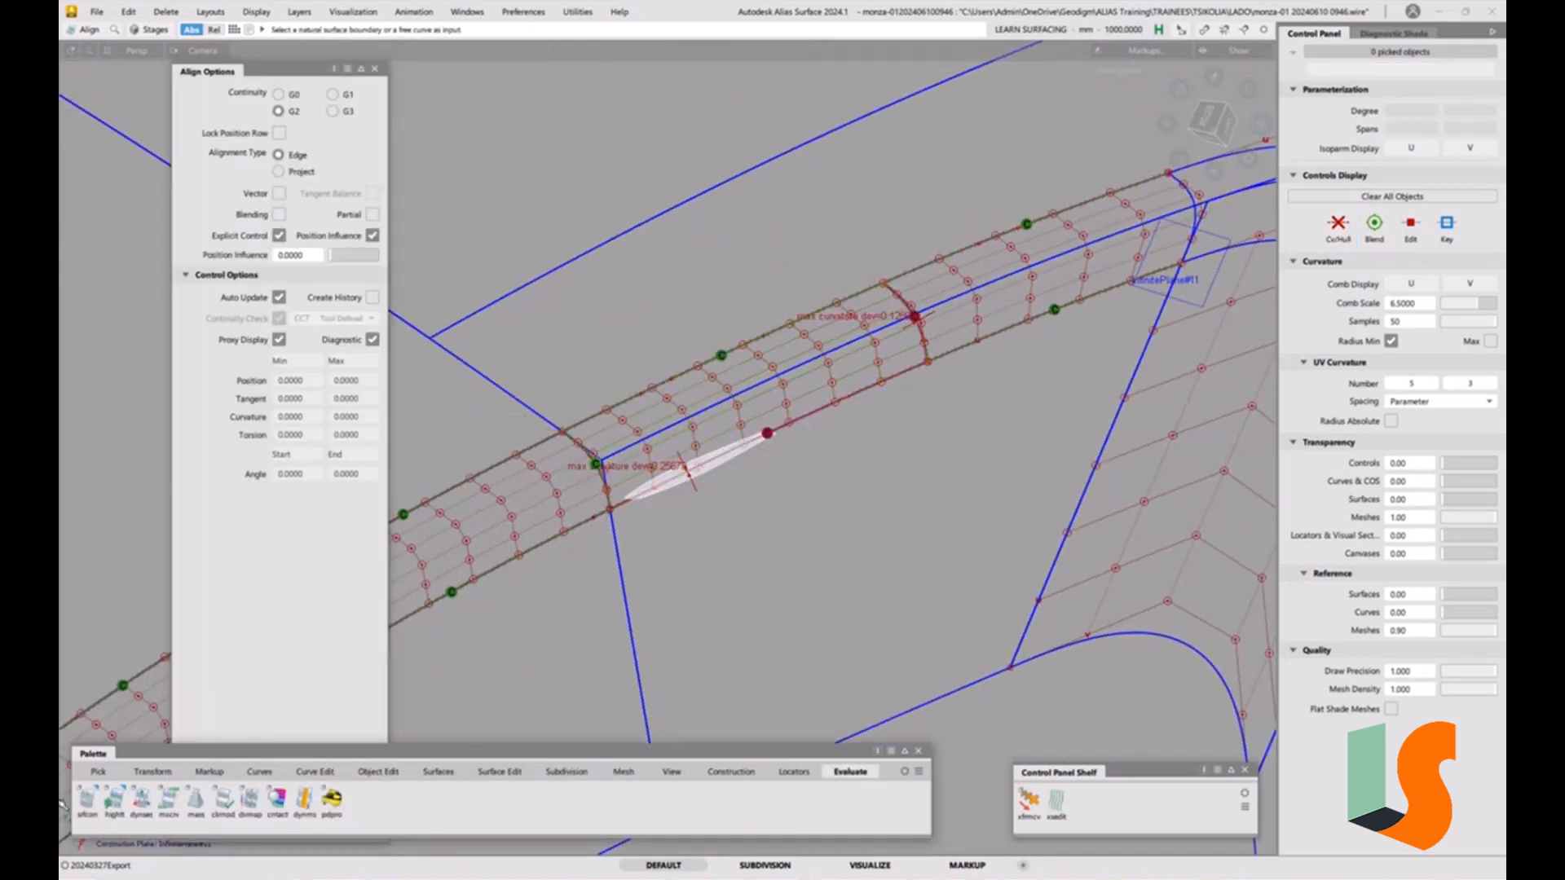
pyautogui.click(87, 799)
pyautogui.click(600, 522)
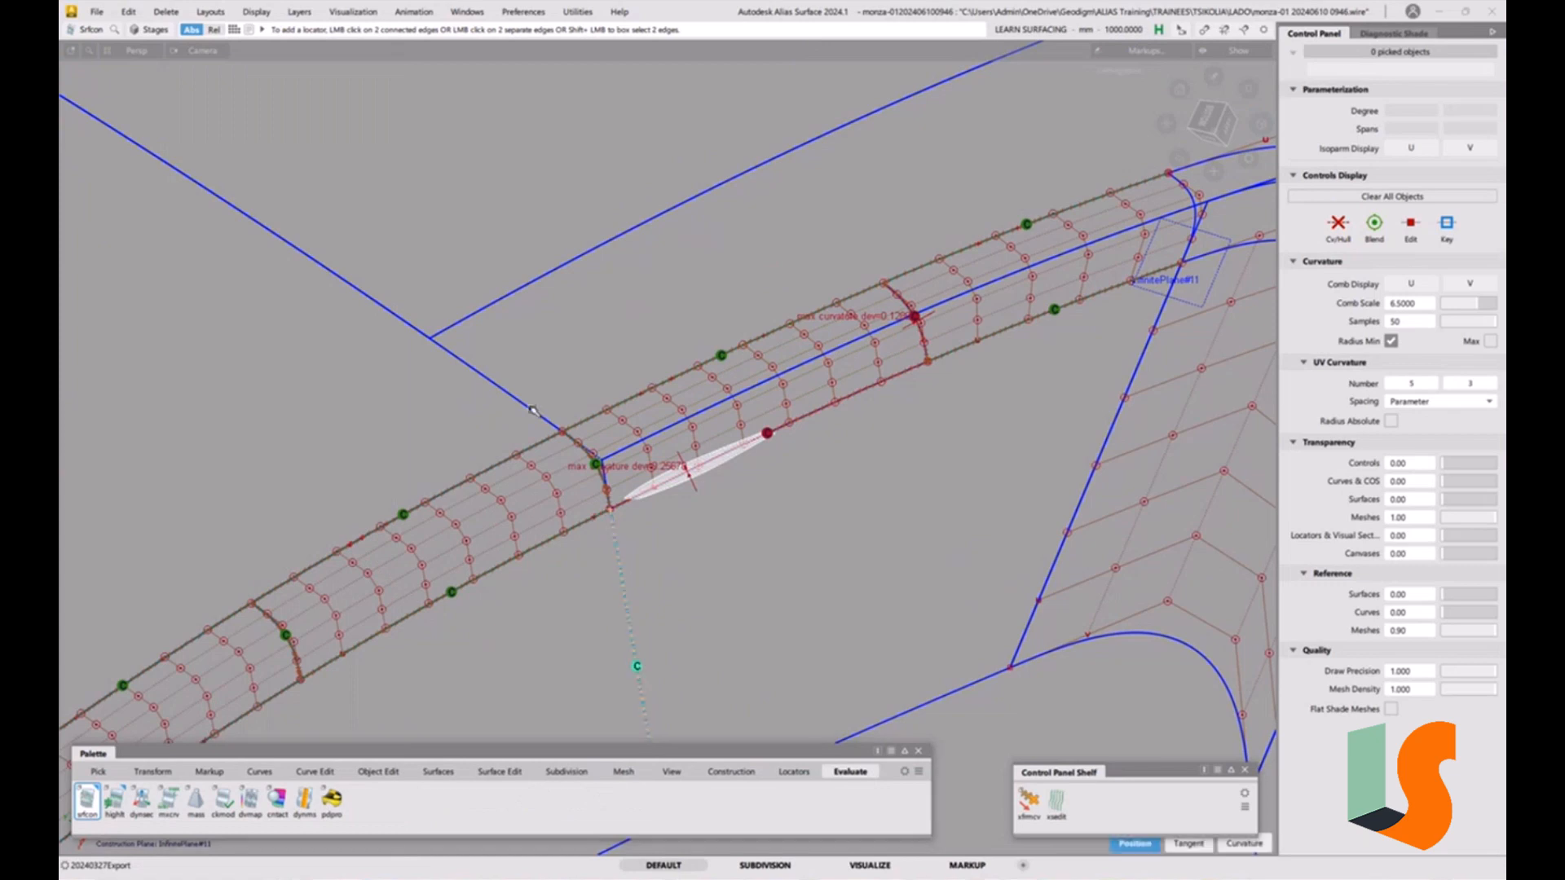
pyautogui.click(530, 411)
pyautogui.click(765, 463)
pyautogui.keyDown('alt'); pyautogui.keyDown('shift'); pyautogui.moveTo(764, 463); pyautogui.dragTo(806, 499, button='right'); pyautogui.keyUp('shift'); pyautogui.keyUp('alt')
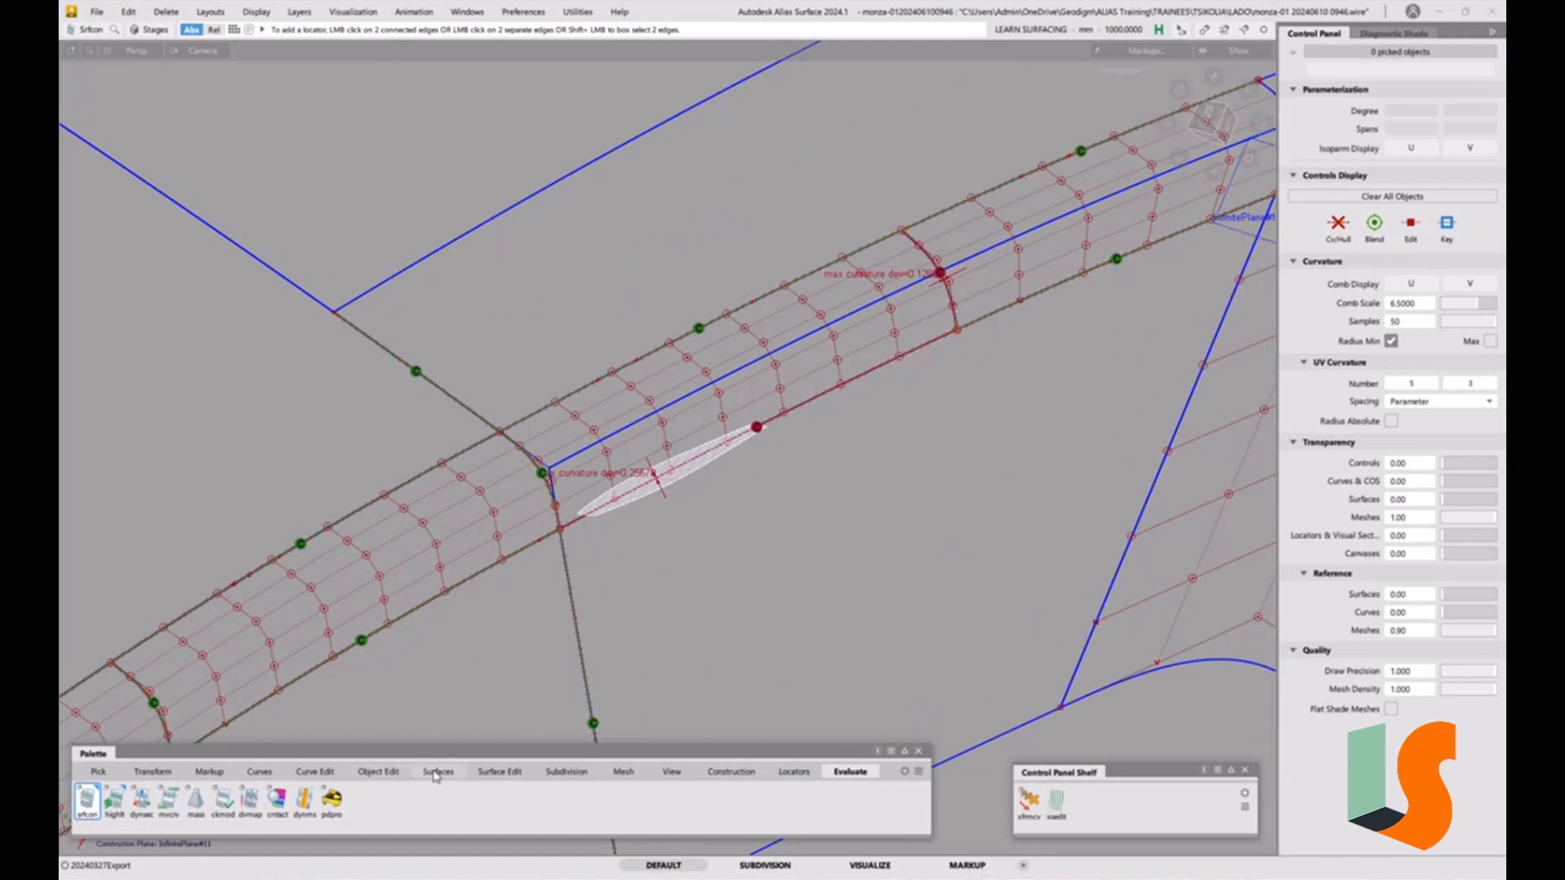
pyautogui.keyDown('ctrl'); pyautogui.keyDown('shift'); pyautogui.moveTo(852, 545); pyautogui.dragTo(850, 458); pyautogui.keyUp('shift'); pyautogui.keyUp('ctrl')
# Detach the upper fillet strip at a point partway along its length.
pyautogui.click(383, 772)
pyautogui.click(115, 802)
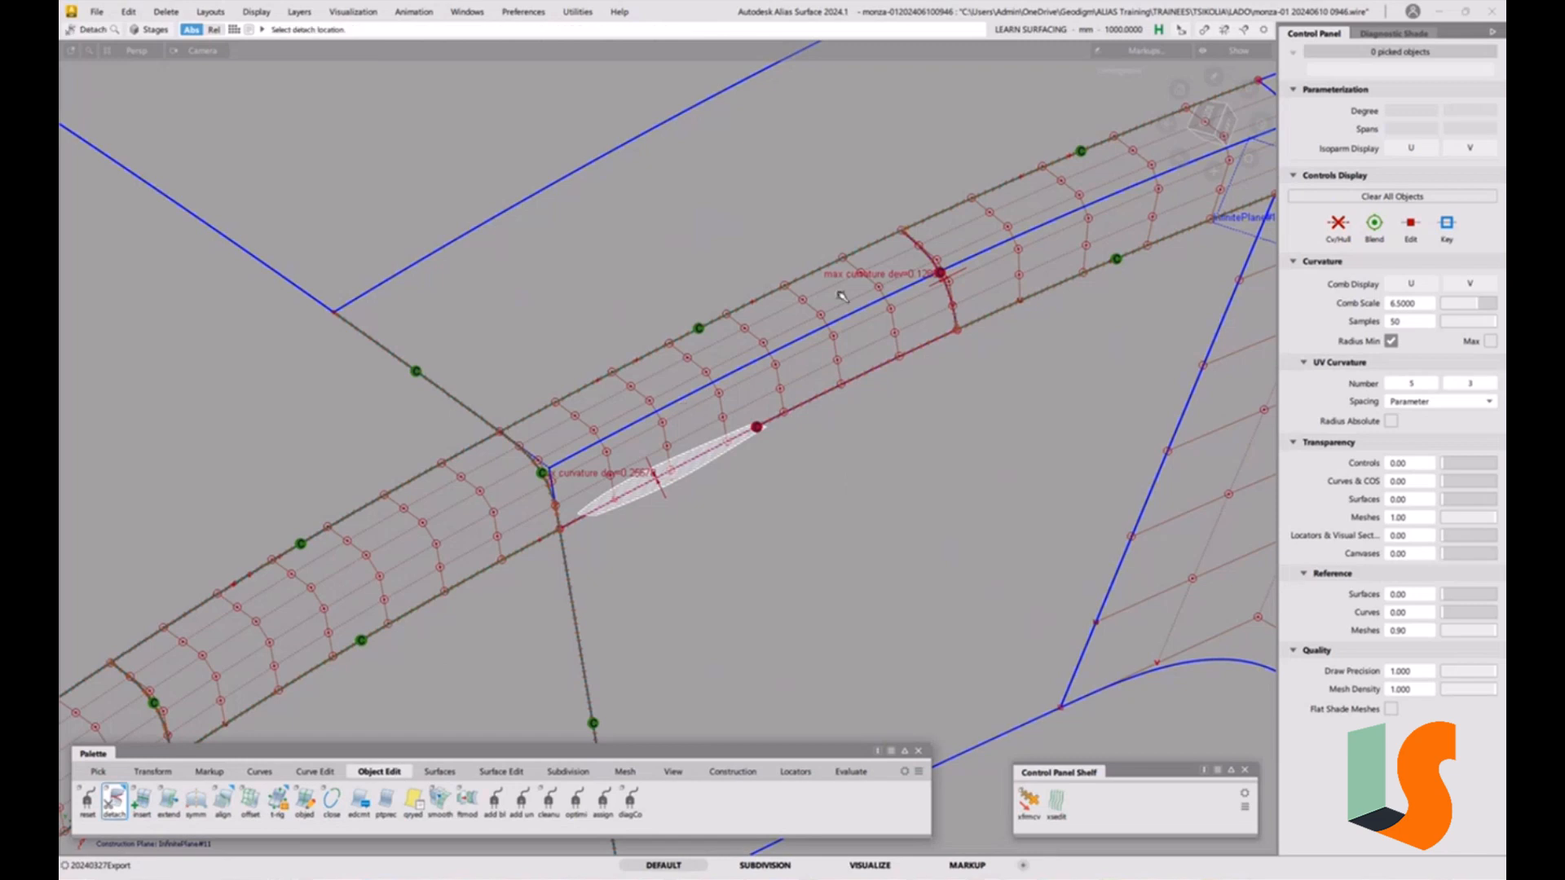
pyautogui.click(948, 309)
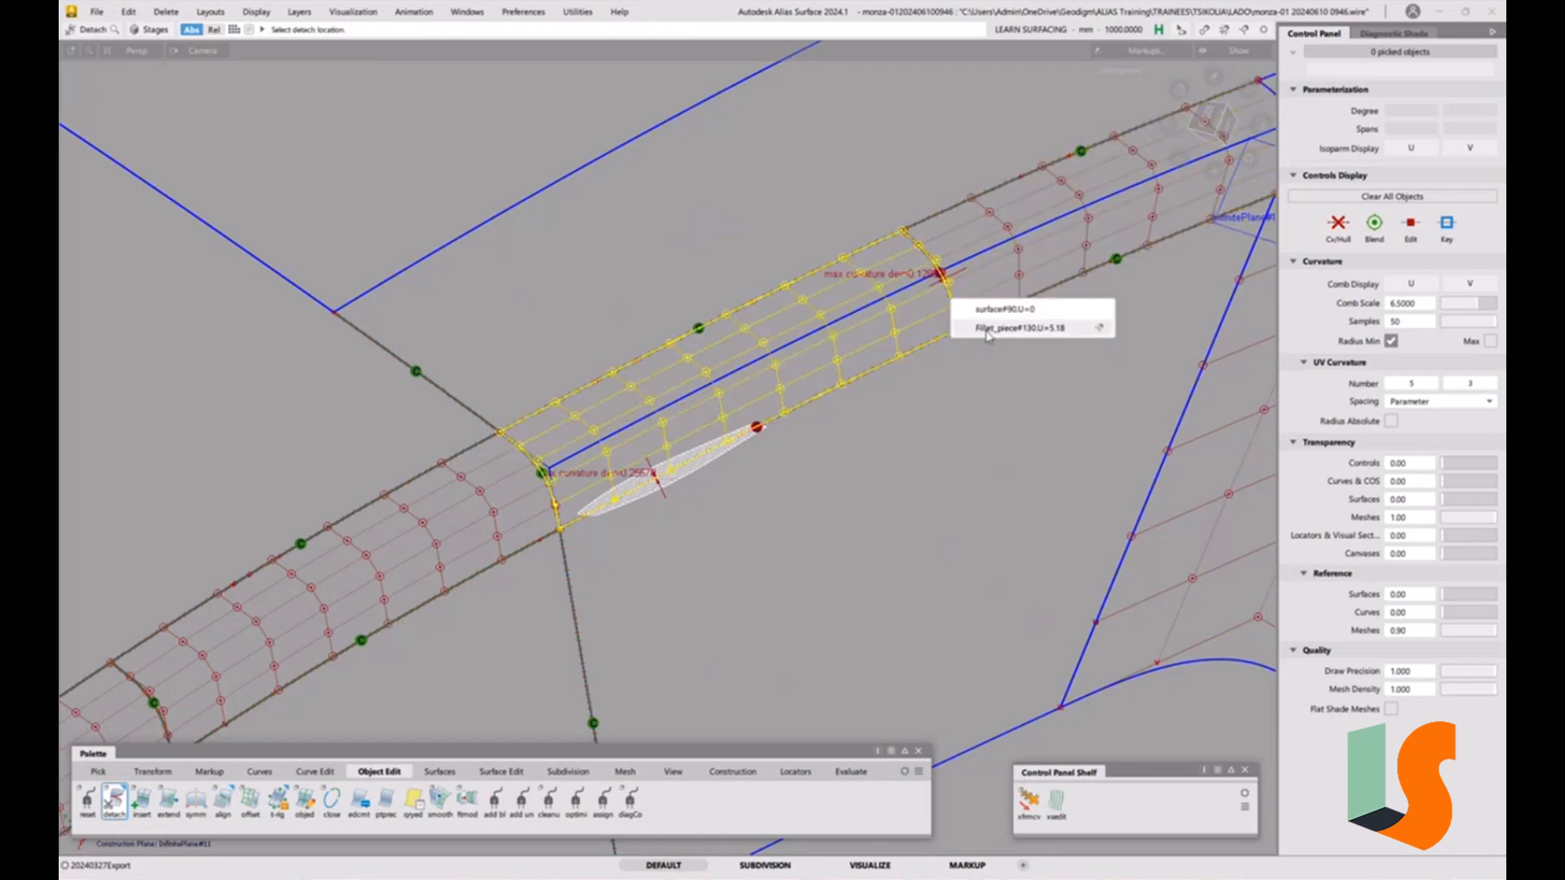
pyautogui.keyDown('shift'); pyautogui.moveTo(873, 335); pyautogui.dragTo(726, 417); pyautogui.keyUp('shift')
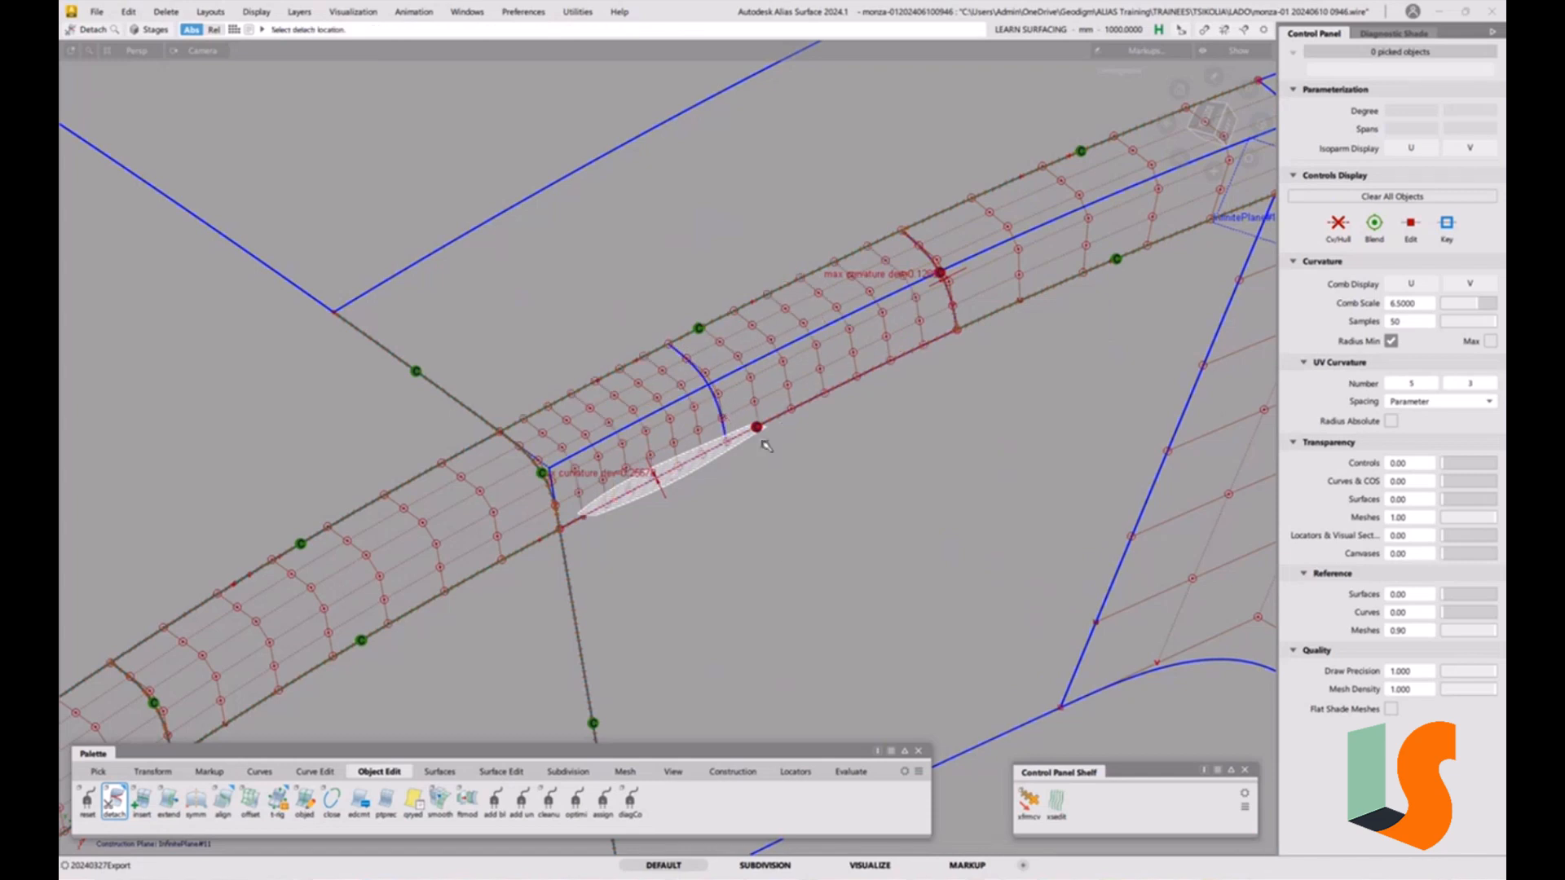
pyautogui.keyDown('ctrl'); pyautogui.keyDown('shift'); pyautogui.moveTo(761, 533); pyautogui.dragTo(761, 633); pyautogui.keyUp('shift'); pyautogui.keyUp('ctrl')
# Delete the leftover continuity locator and the curve on surface near the detached fillet piece.
pyautogui.press('Delete')
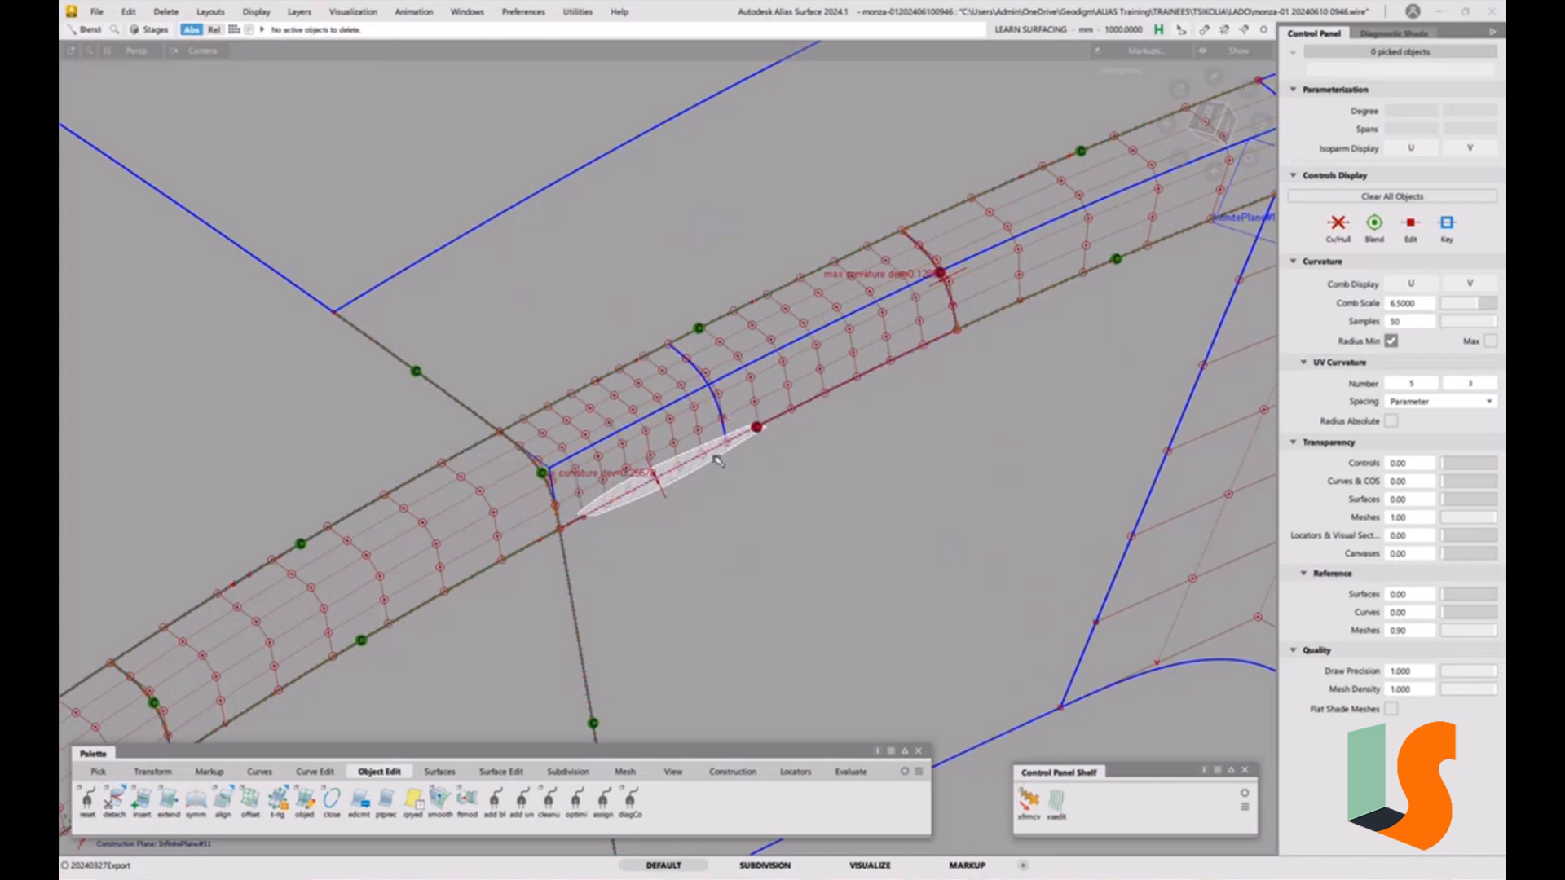
pyautogui.keyDown('ctrl'); pyautogui.keyDown('shift'); pyautogui.moveTo(735, 528); pyautogui.dragTo(747, 633); pyautogui.keyUp('shift'); pyautogui.keyUp('ctrl')
pyautogui.click(728, 464)
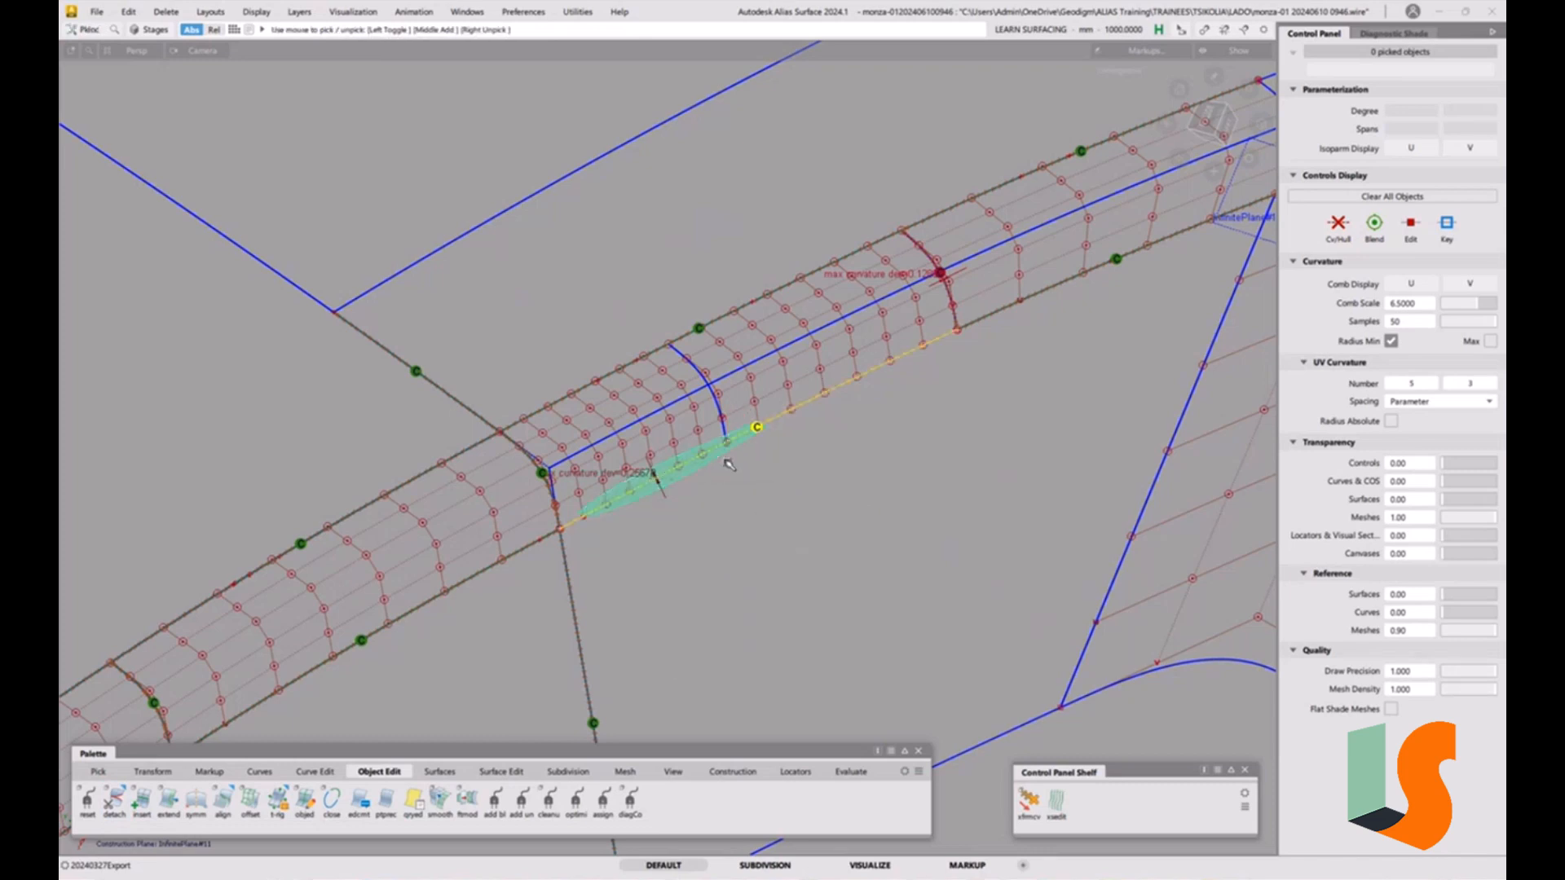
pyautogui.press('Delete')
pyautogui.click(723, 497)
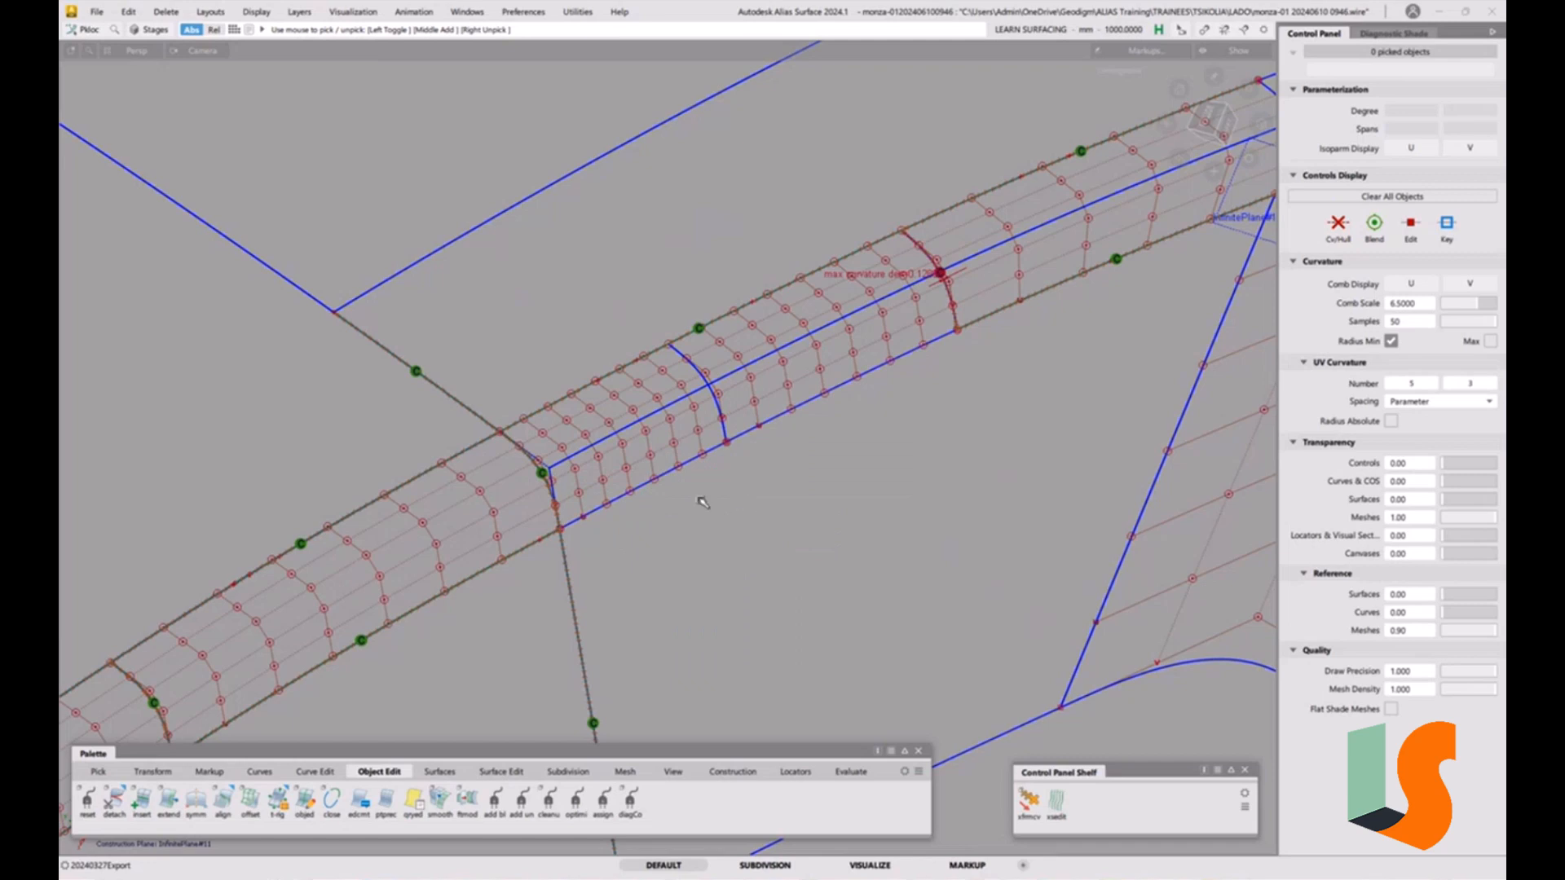
pyautogui.keyDown('alt'); pyautogui.keyDown('shift'); pyautogui.moveTo(723, 496); pyautogui.dragTo(601, 616); pyautogui.keyUp('shift'); pyautogui.keyUp('alt')
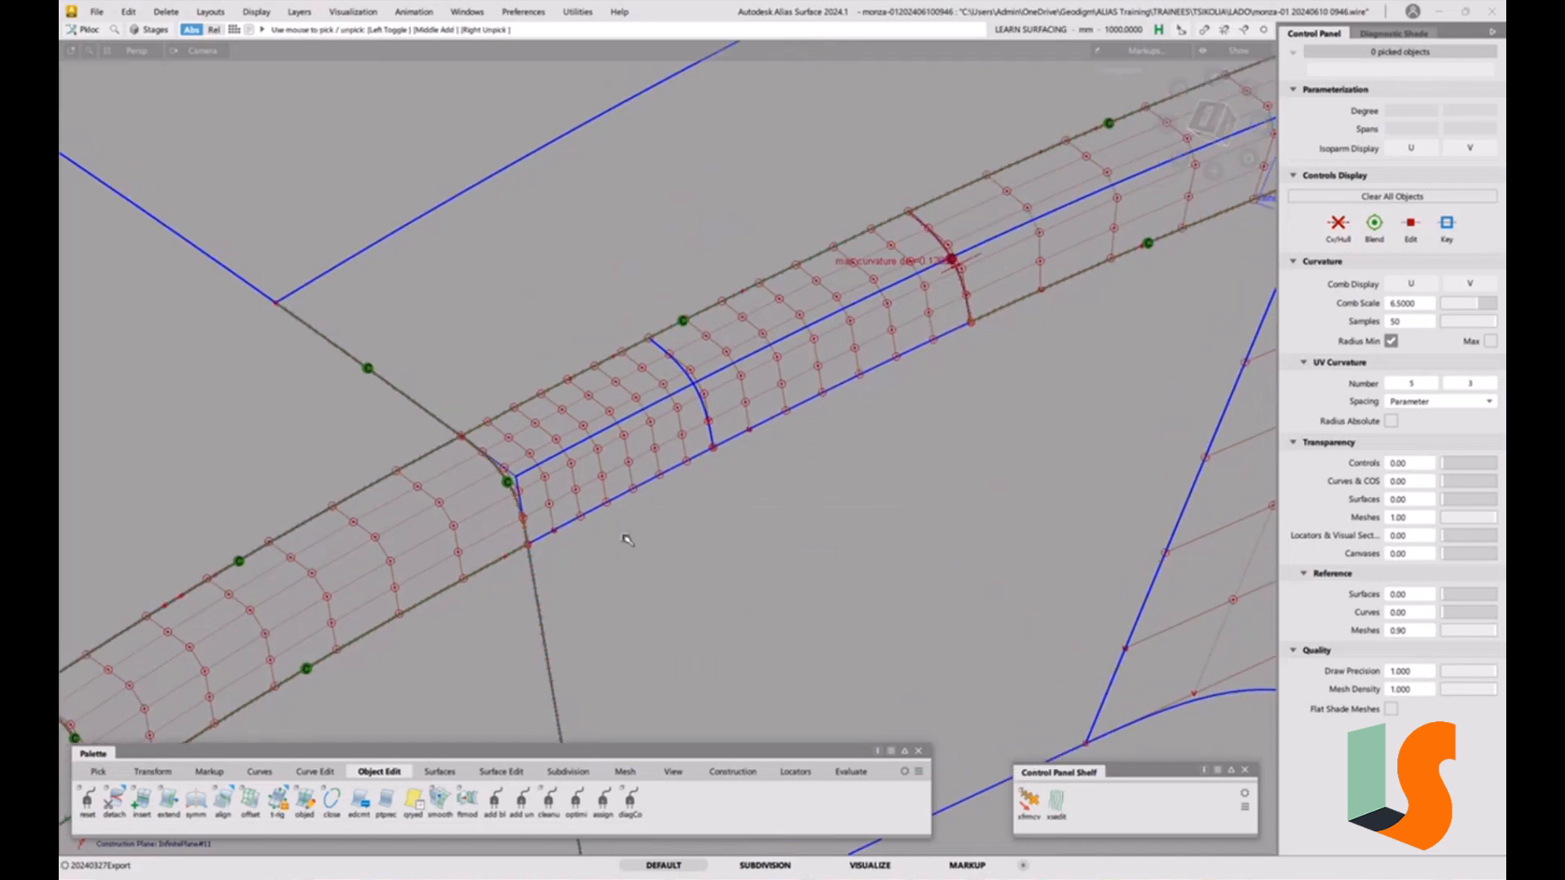
pyautogui.keyDown('ctrl'); pyautogui.keyDown('shift'); pyautogui.moveTo(639, 541); pyautogui.dragTo(608, 530); pyautogui.keyUp('shift'); pyautogui.keyUp('ctrl')
pyautogui.click(636, 509)
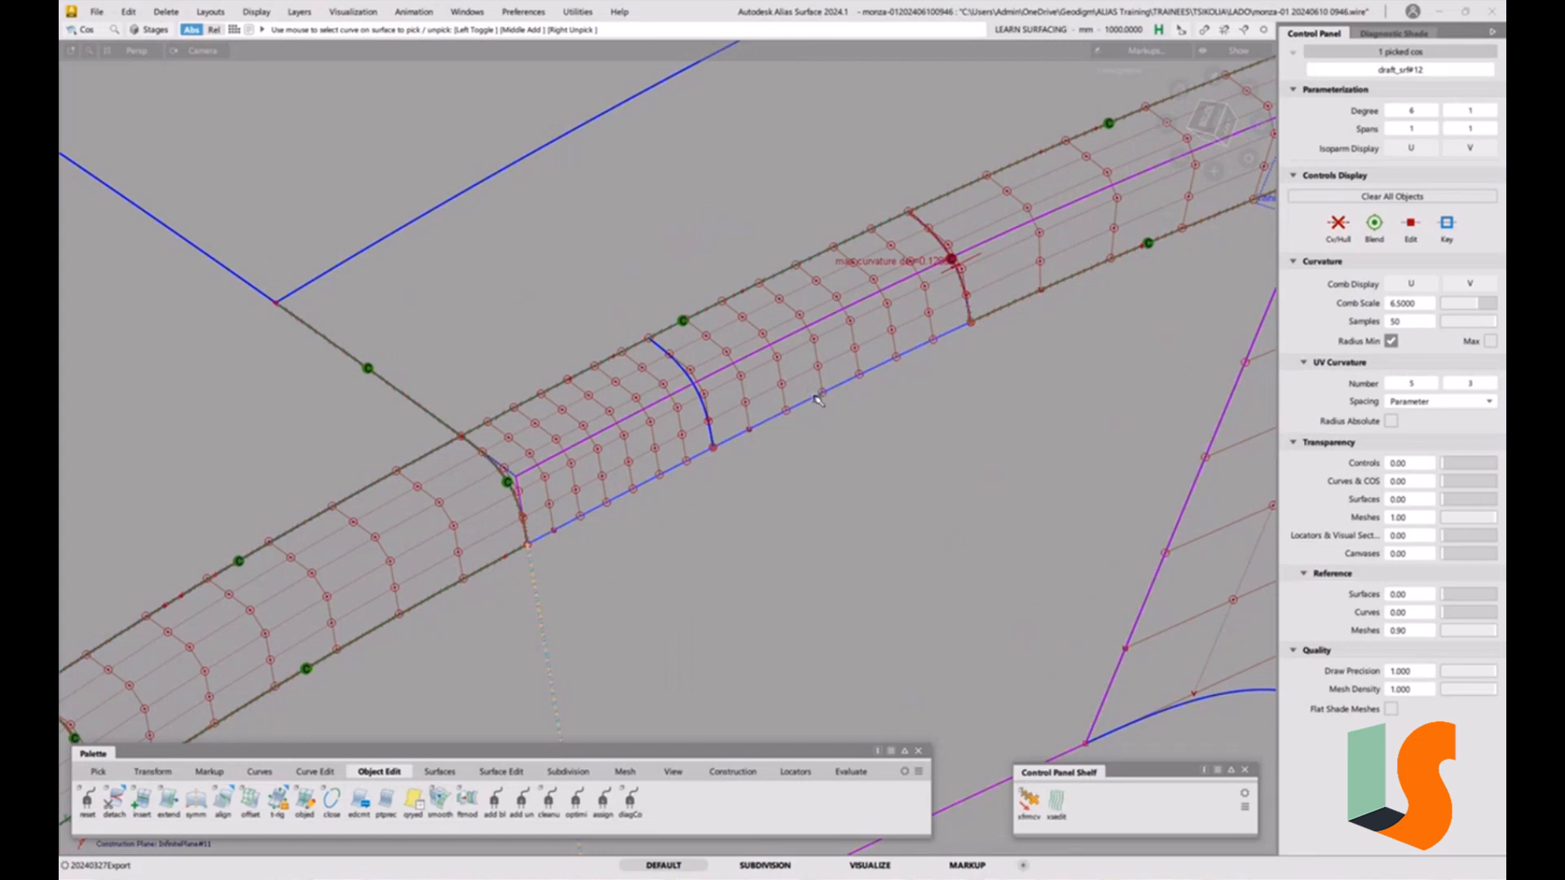
pyautogui.press('Delete')
pyautogui.click(719, 492)
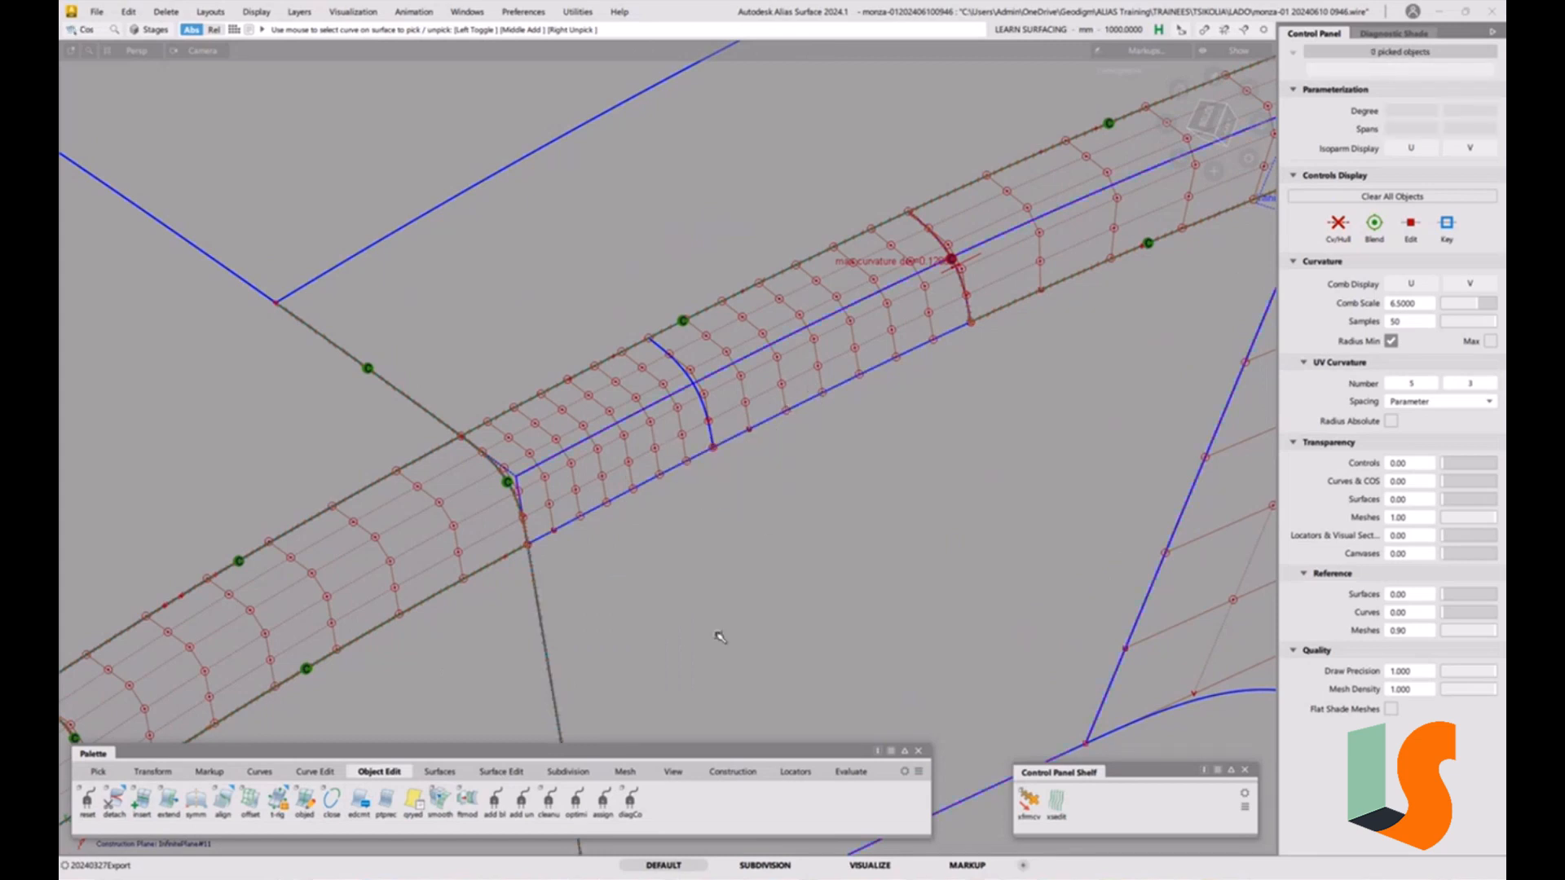
# Project-align the first detached fillet piece's lower edge onto the draft surface at G2.
pyautogui.doubleClick(222, 799)
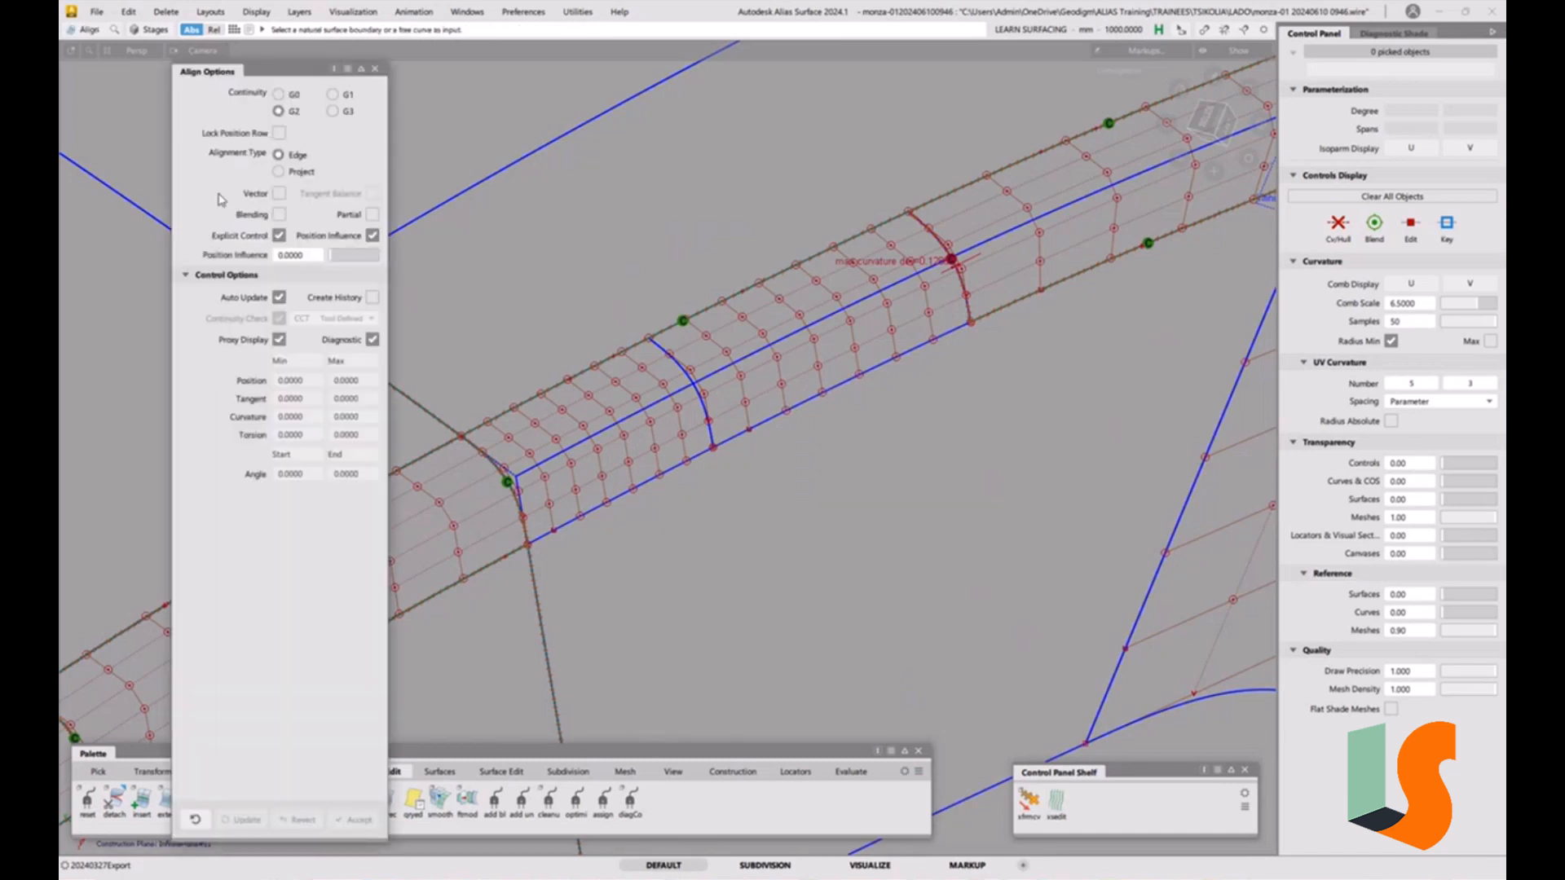
pyautogui.click(280, 172)
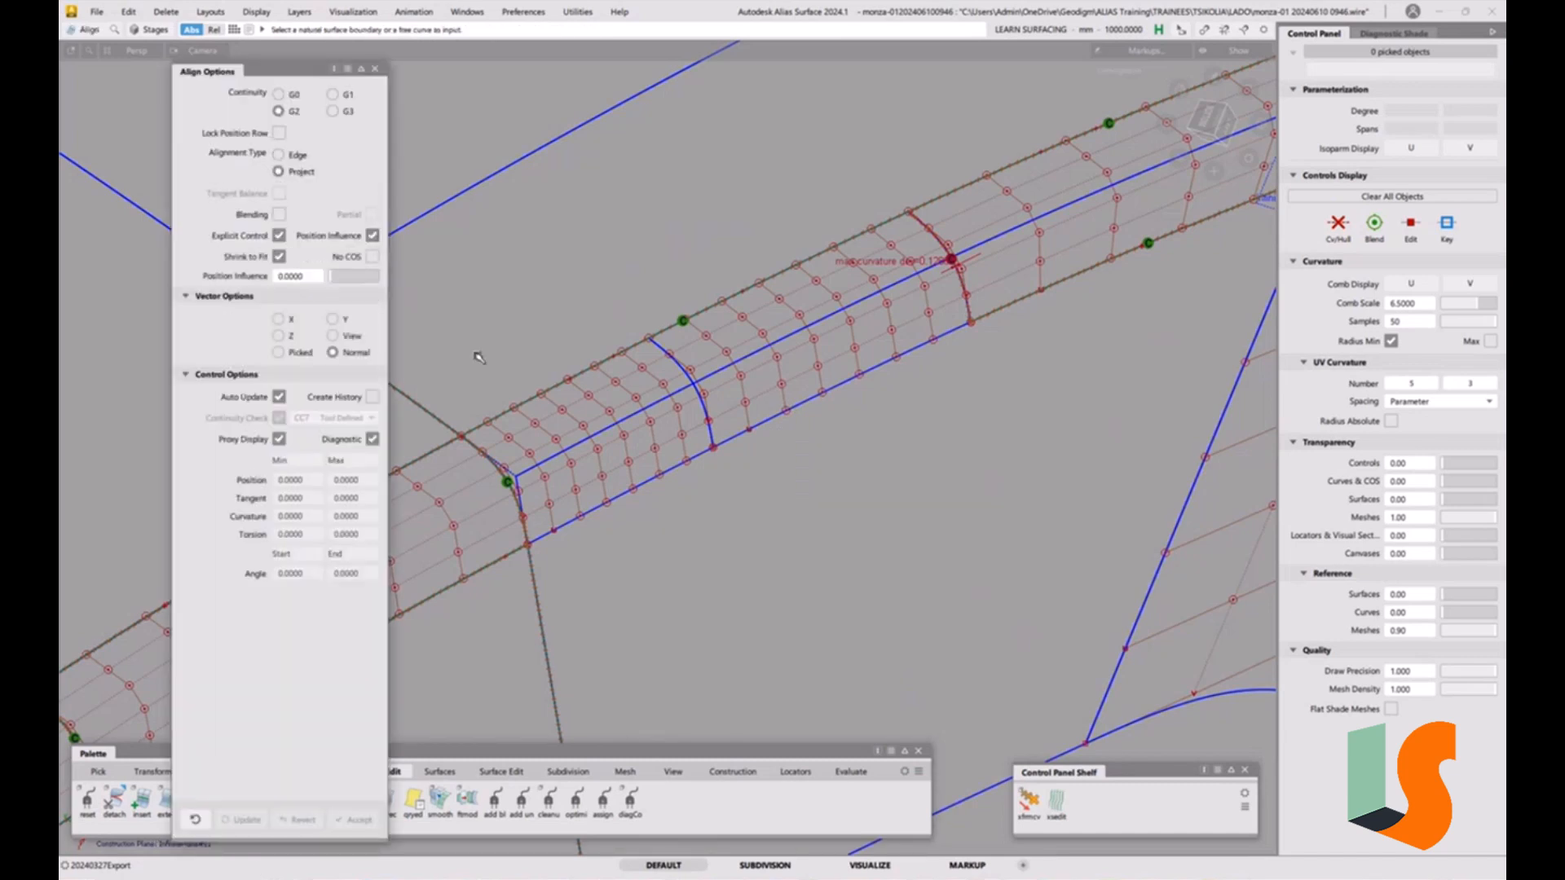
pyautogui.click(607, 504)
pyautogui.click(607, 433)
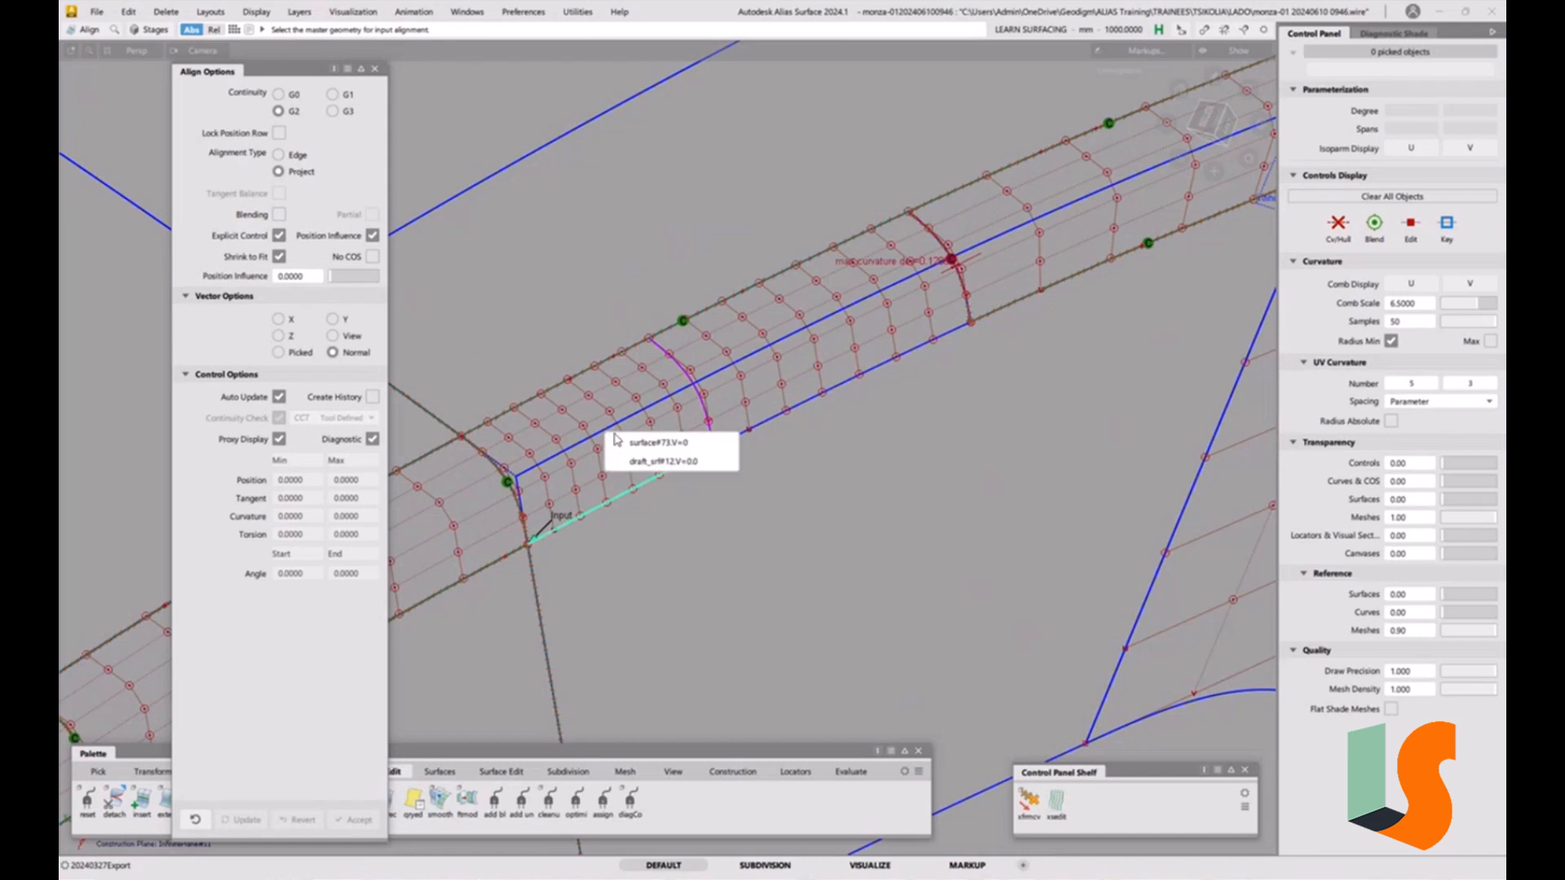
pyautogui.click(623, 458)
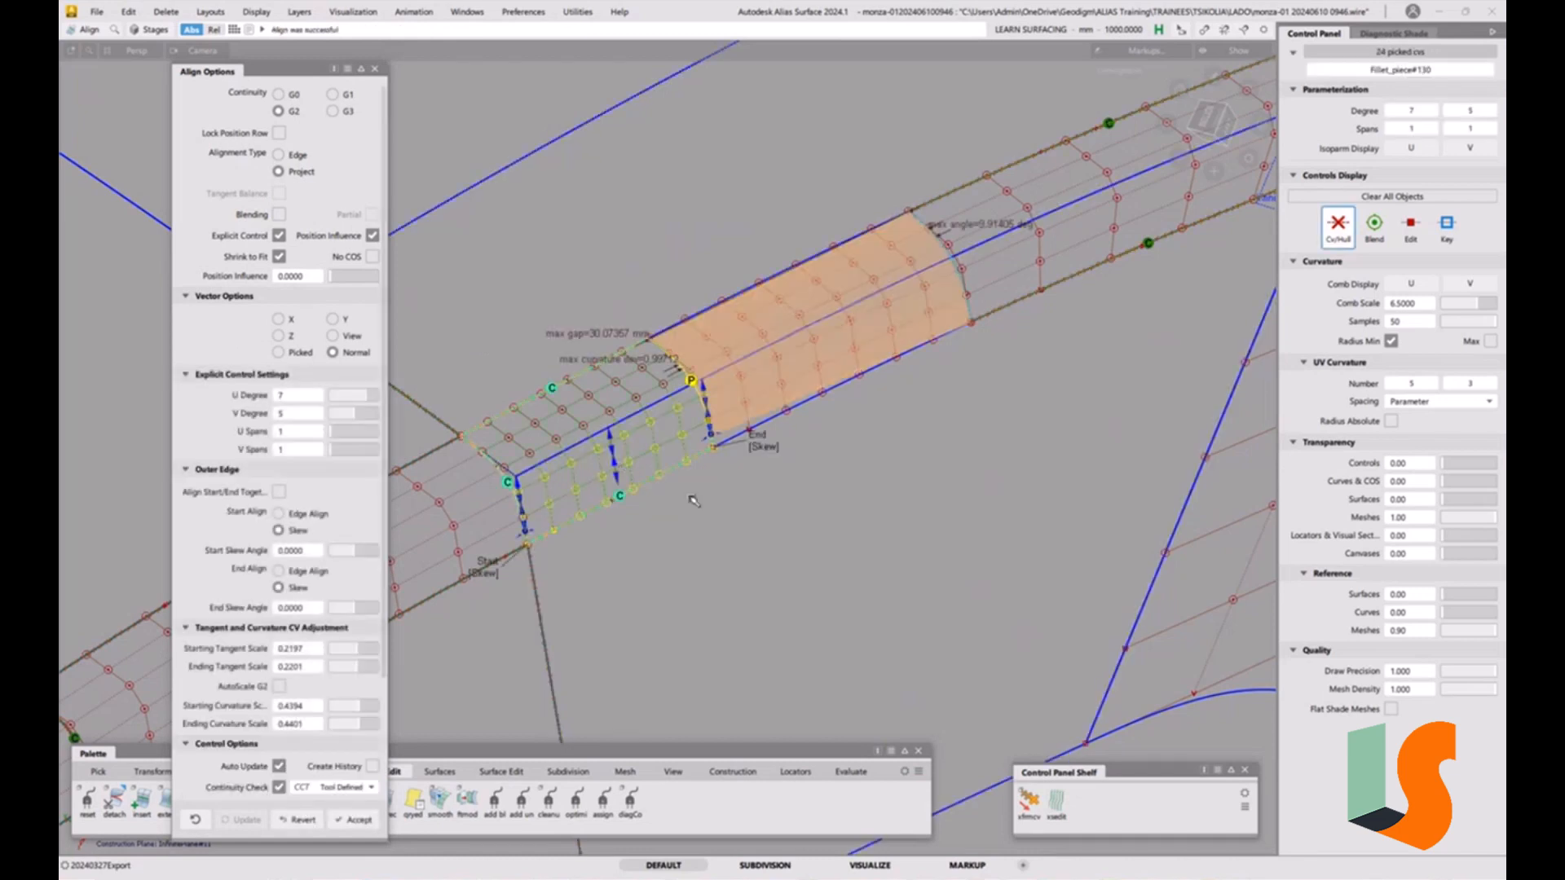
# Undo the latest alignment pick and delete the leftover deviation shading.
pyautogui.click(801, 412)
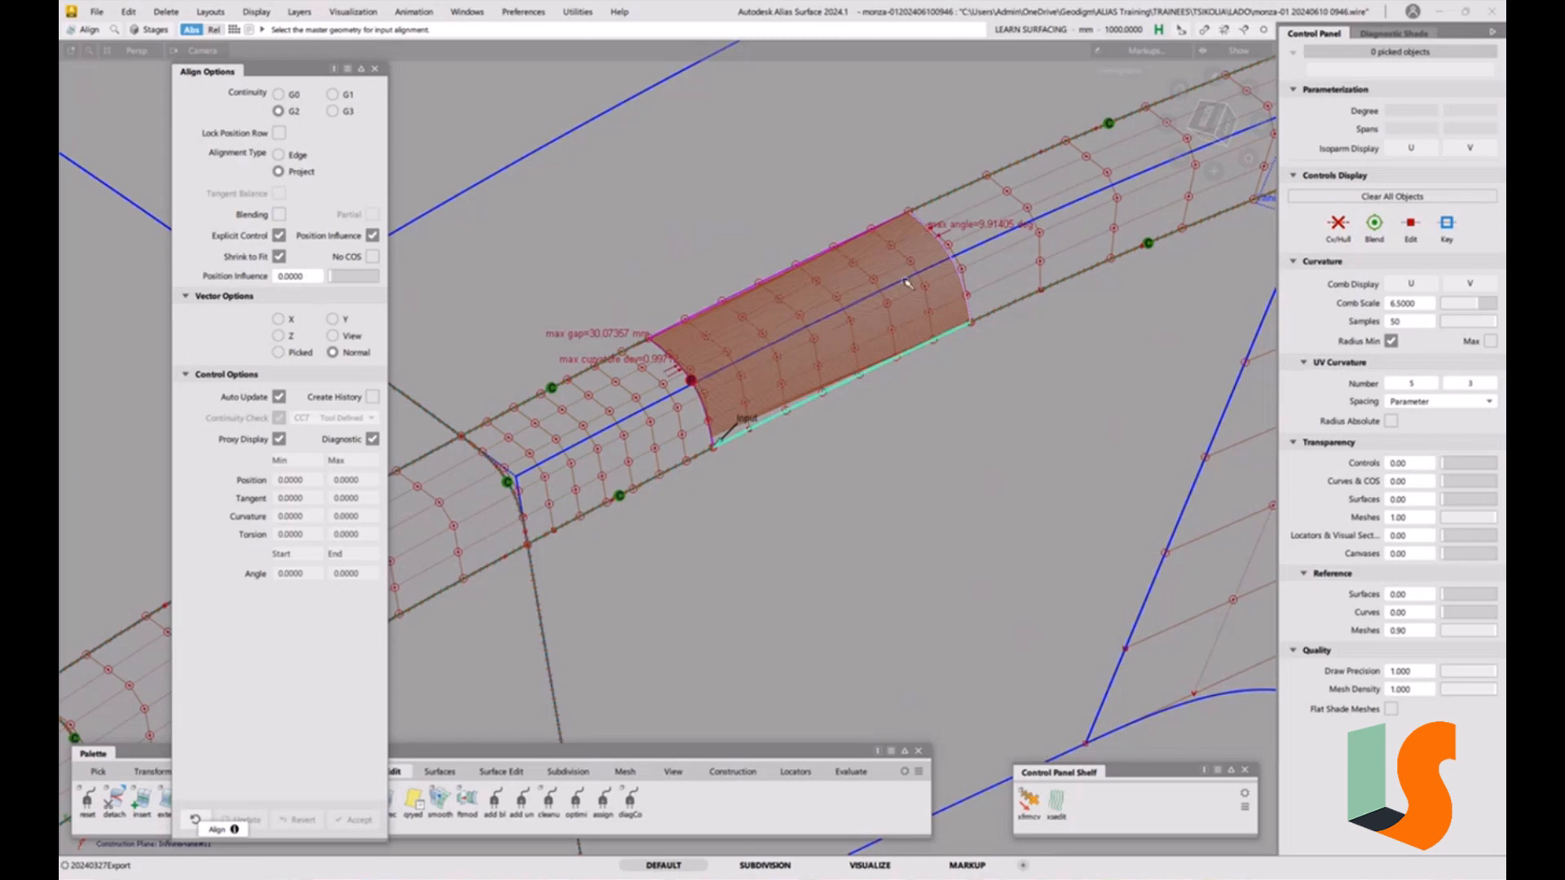
pyautogui.hotkey('ctrl', 'z')
pyautogui.keyDown('ctrl'); pyautogui.keyDown('shift'); pyautogui.moveTo(817, 436); pyautogui.dragTo(822, 547); pyautogui.keyUp('shift'); pyautogui.keyUp('ctrl')
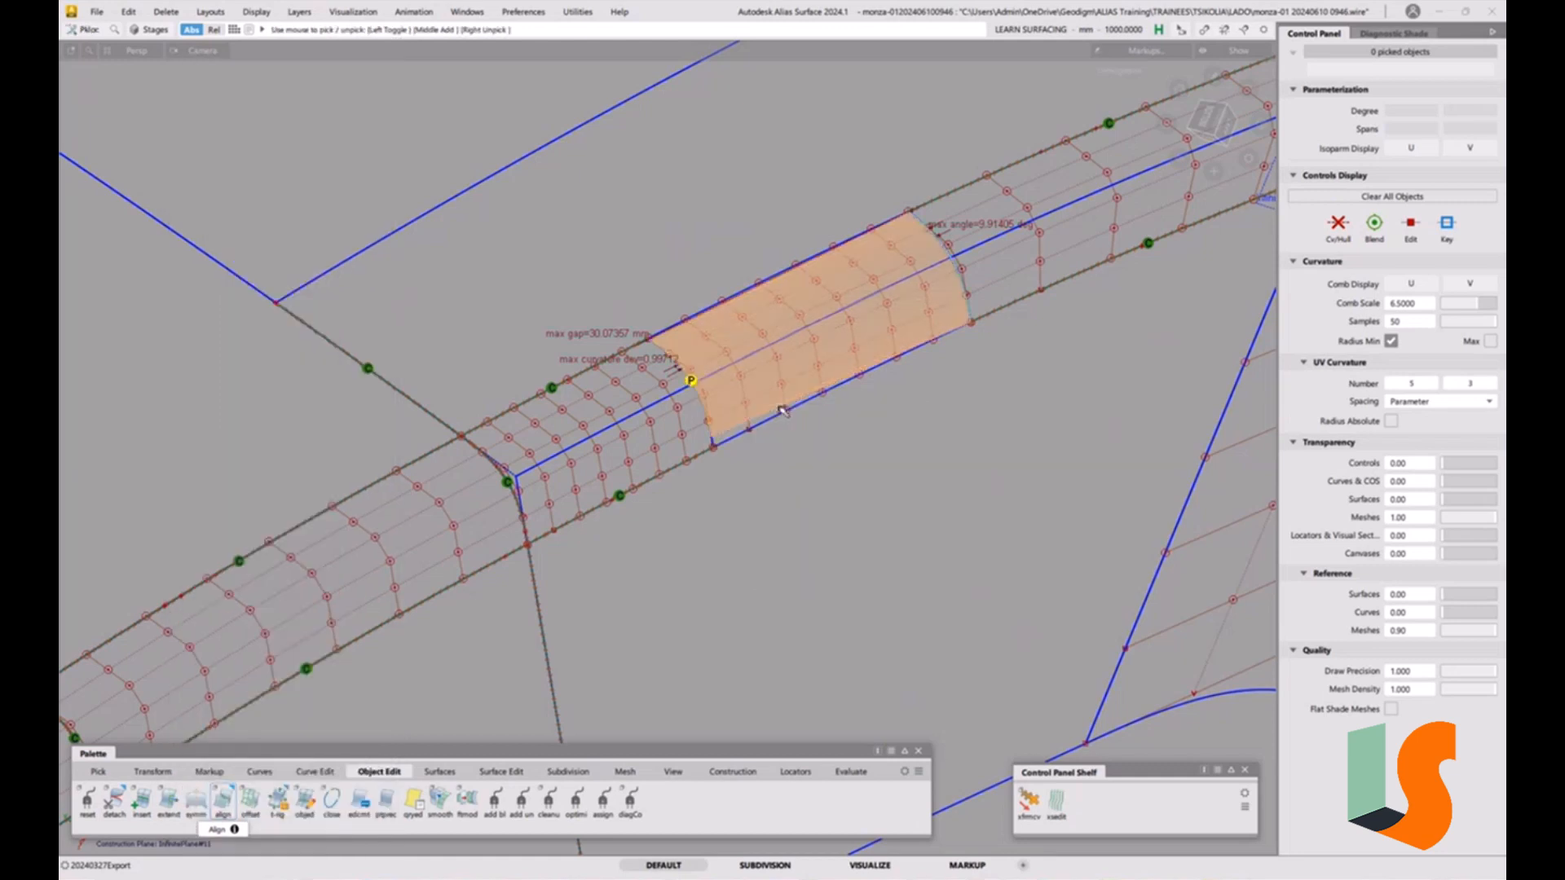
pyautogui.press('Delete')
pyautogui.press('Return')
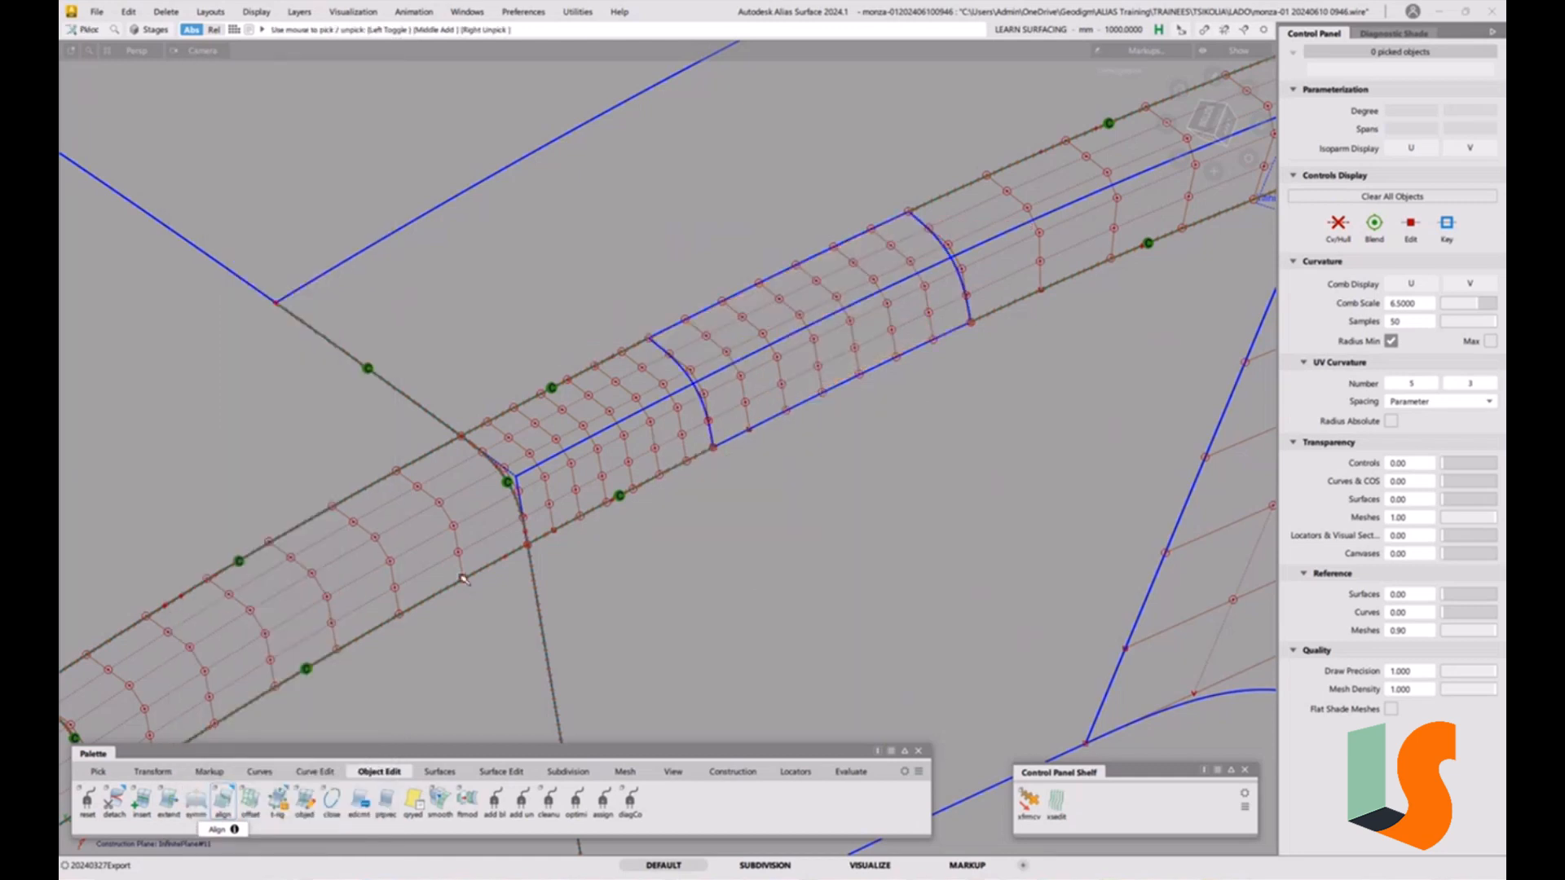
# Add surface continuity locators at the ends of the second detached fillet piece.
pyautogui.click(850, 772)
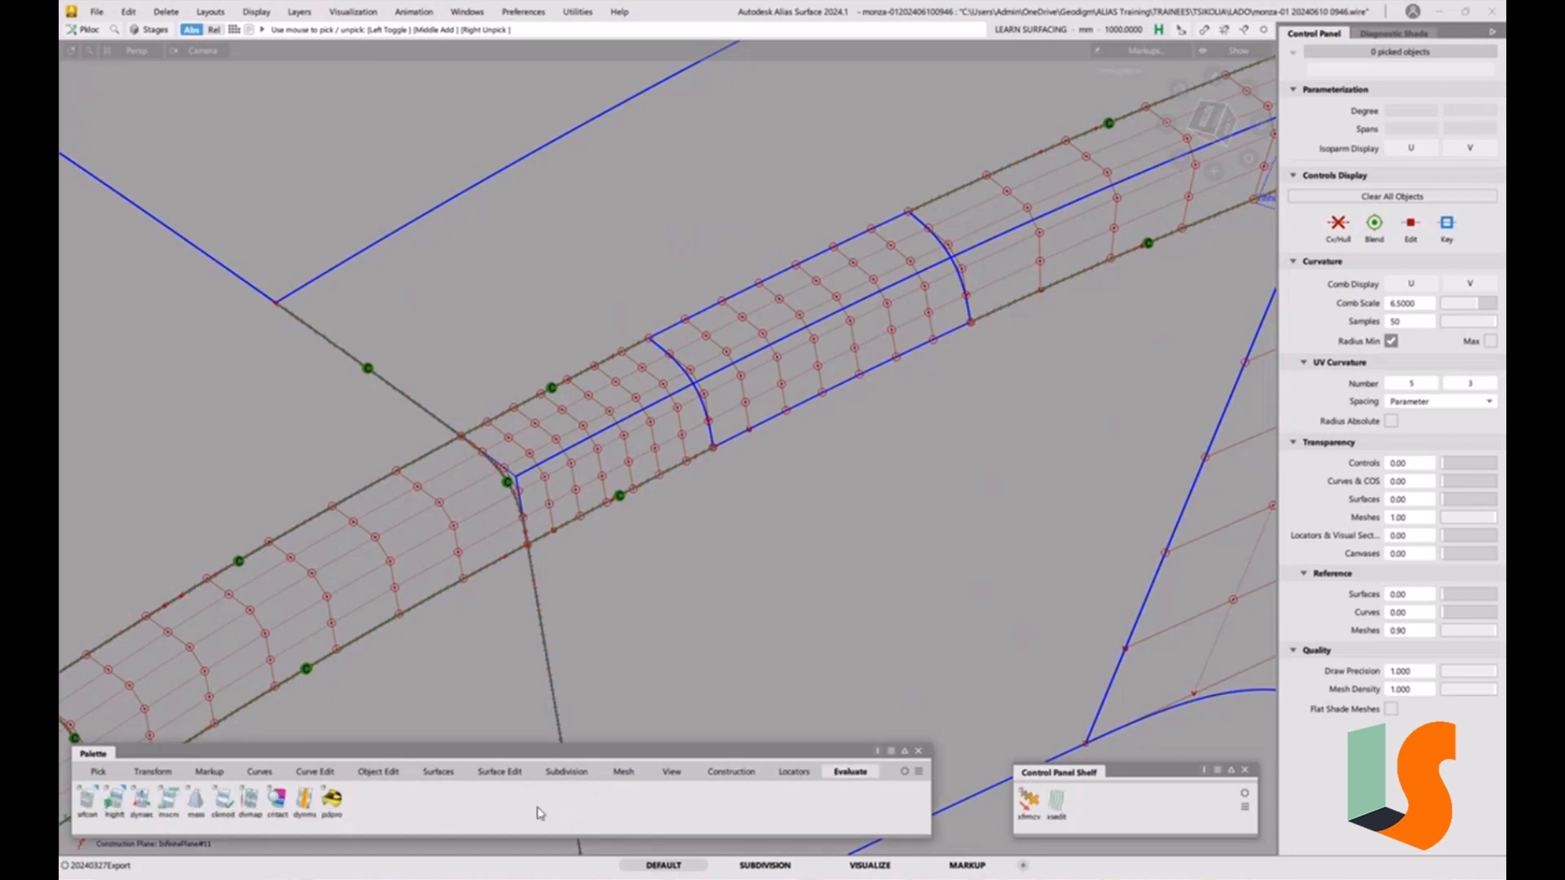
pyautogui.click(87, 799)
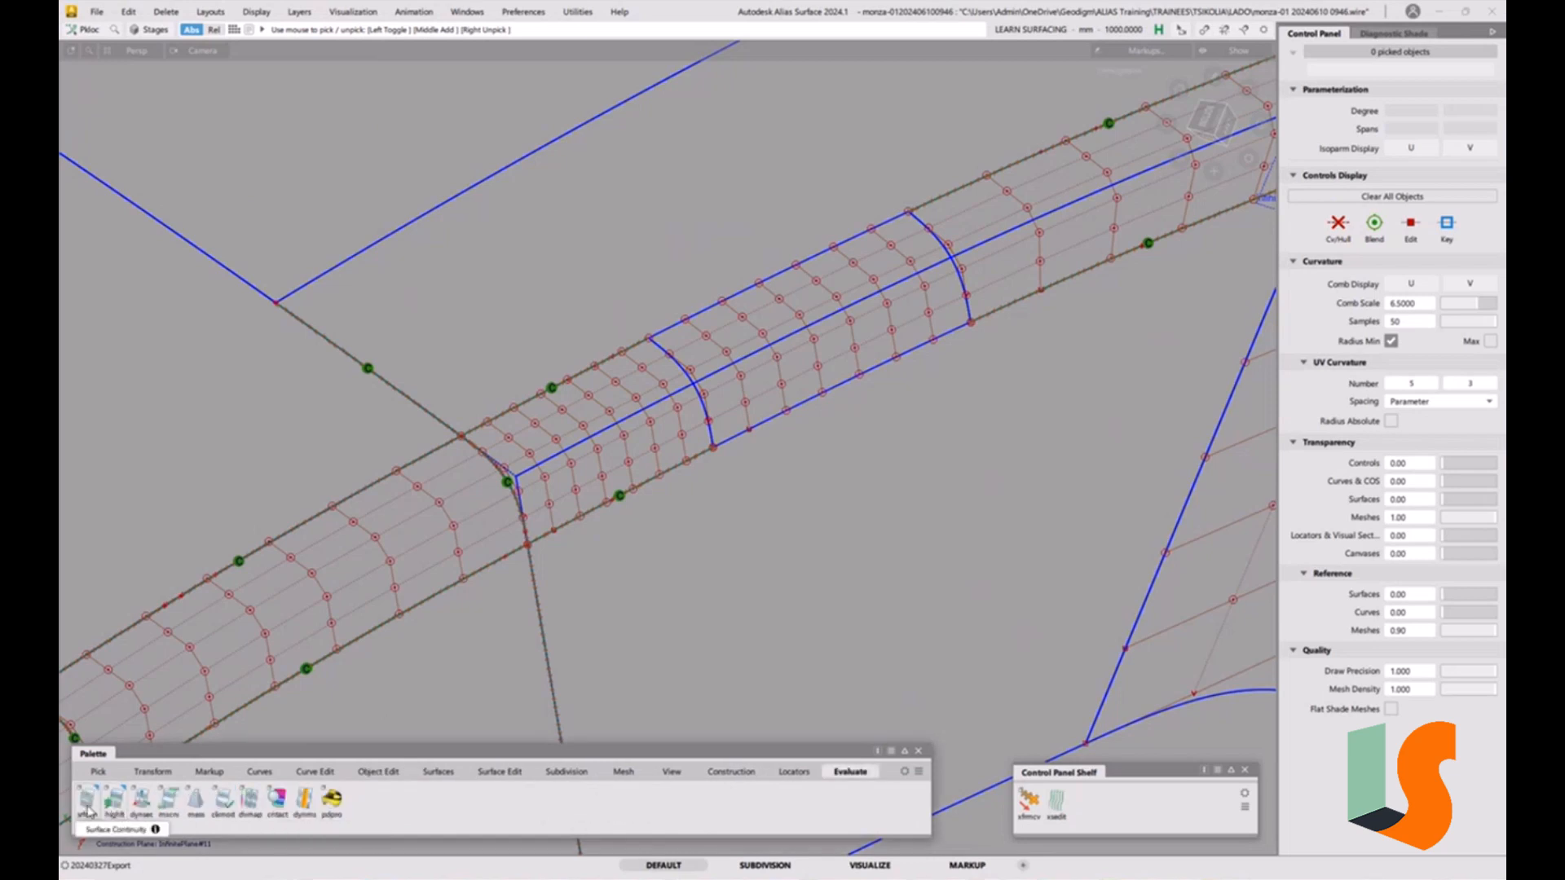
pyautogui.click(703, 405)
pyautogui.click(963, 281)
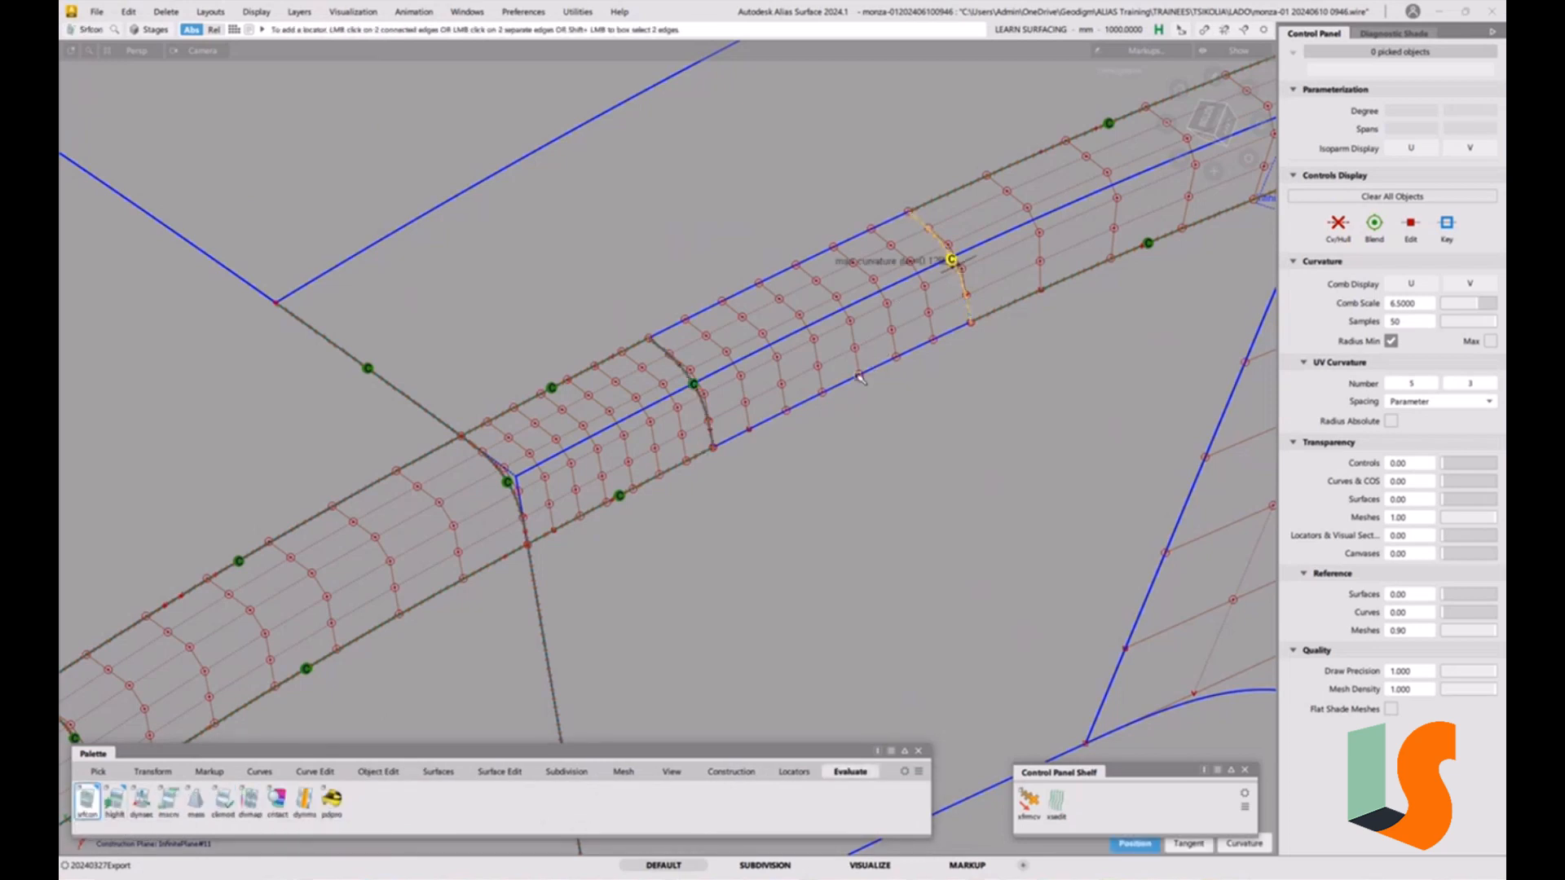
pyautogui.click(788, 273)
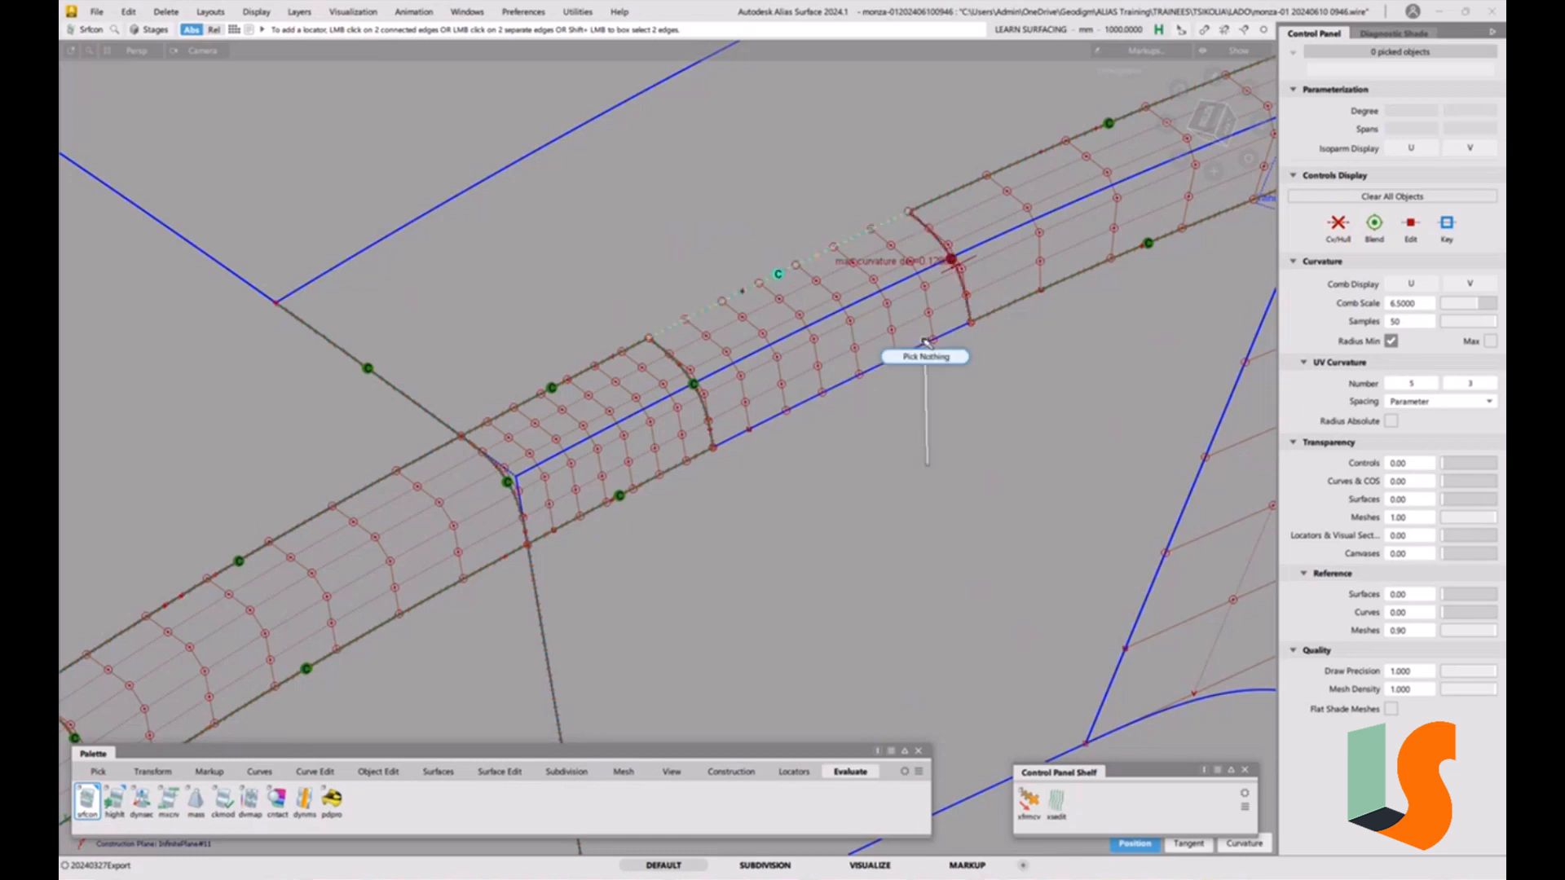
pyautogui.click(378, 771)
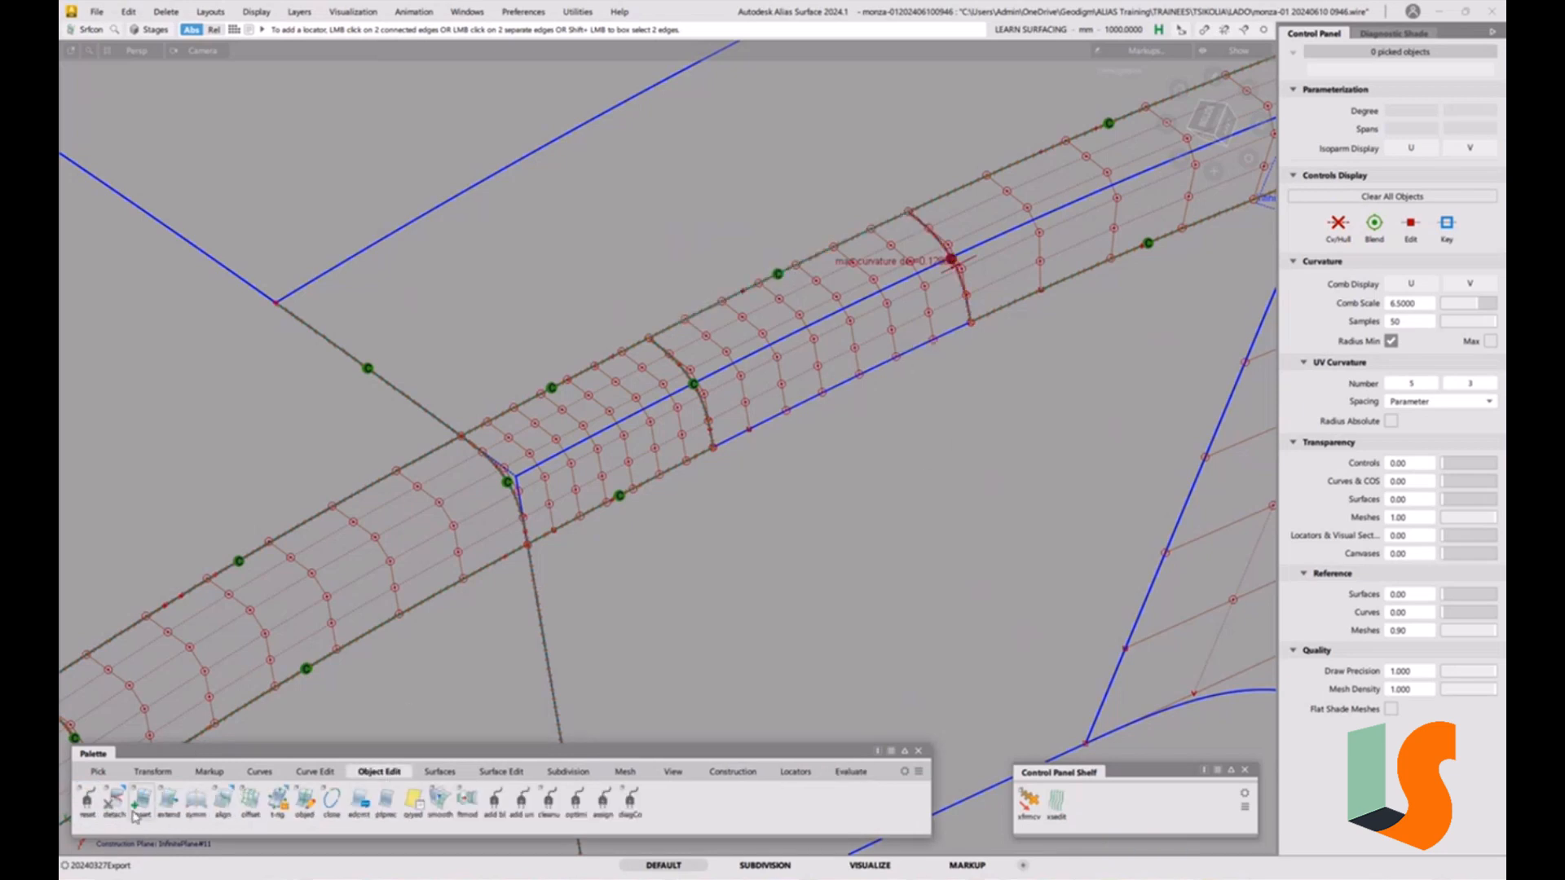
# Edge-align the second fillet piece's end edge to the adjacent fillet piece at G2 with Position Influence 1.
pyautogui.doubleClick(227, 801)
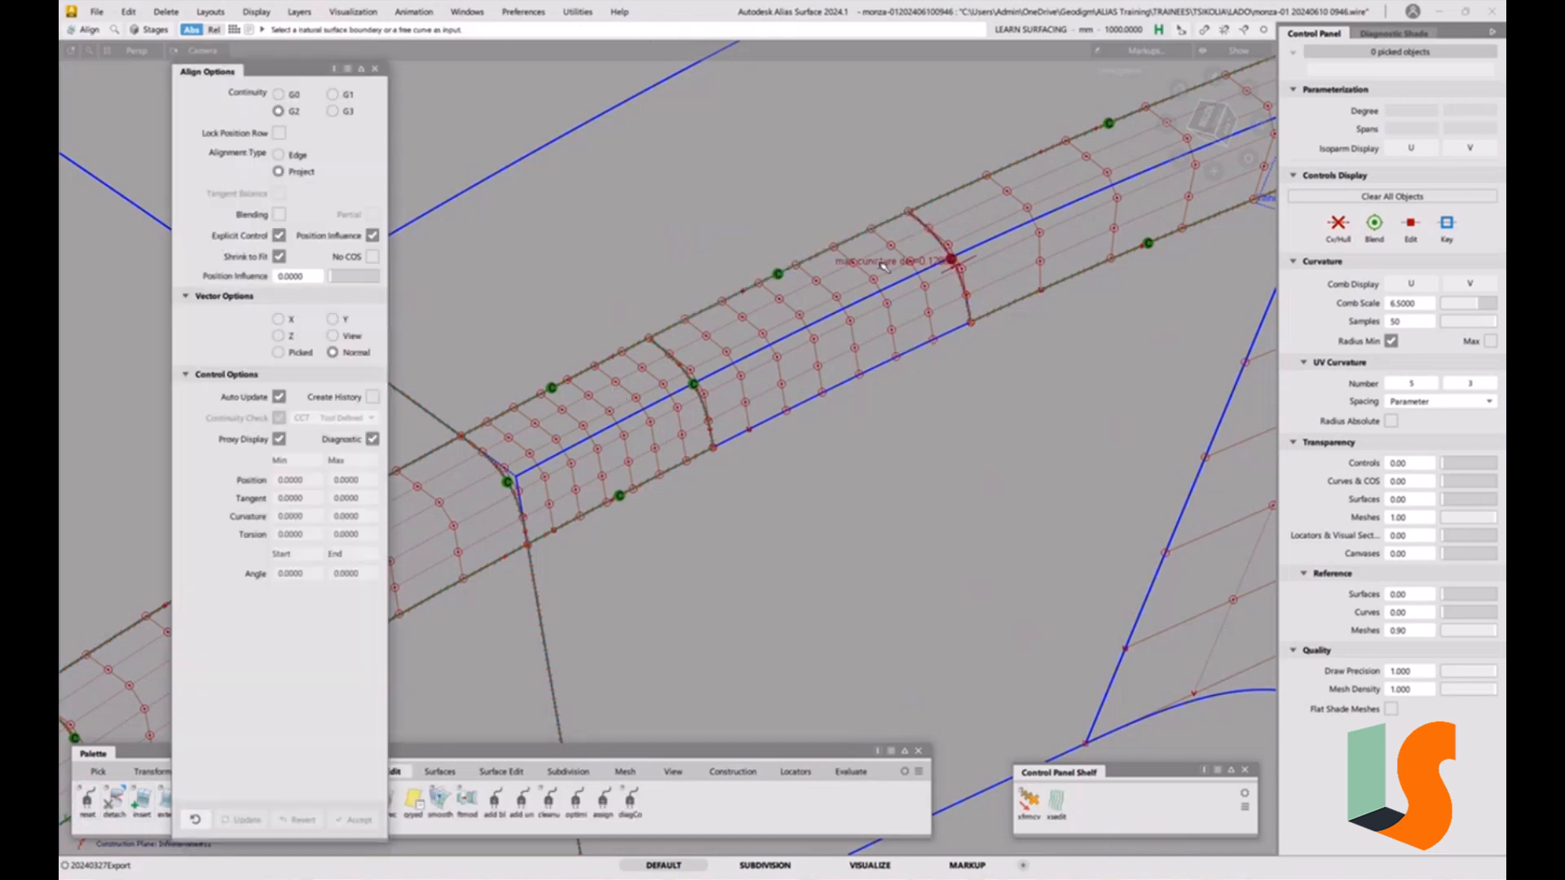
pyautogui.click(964, 287)
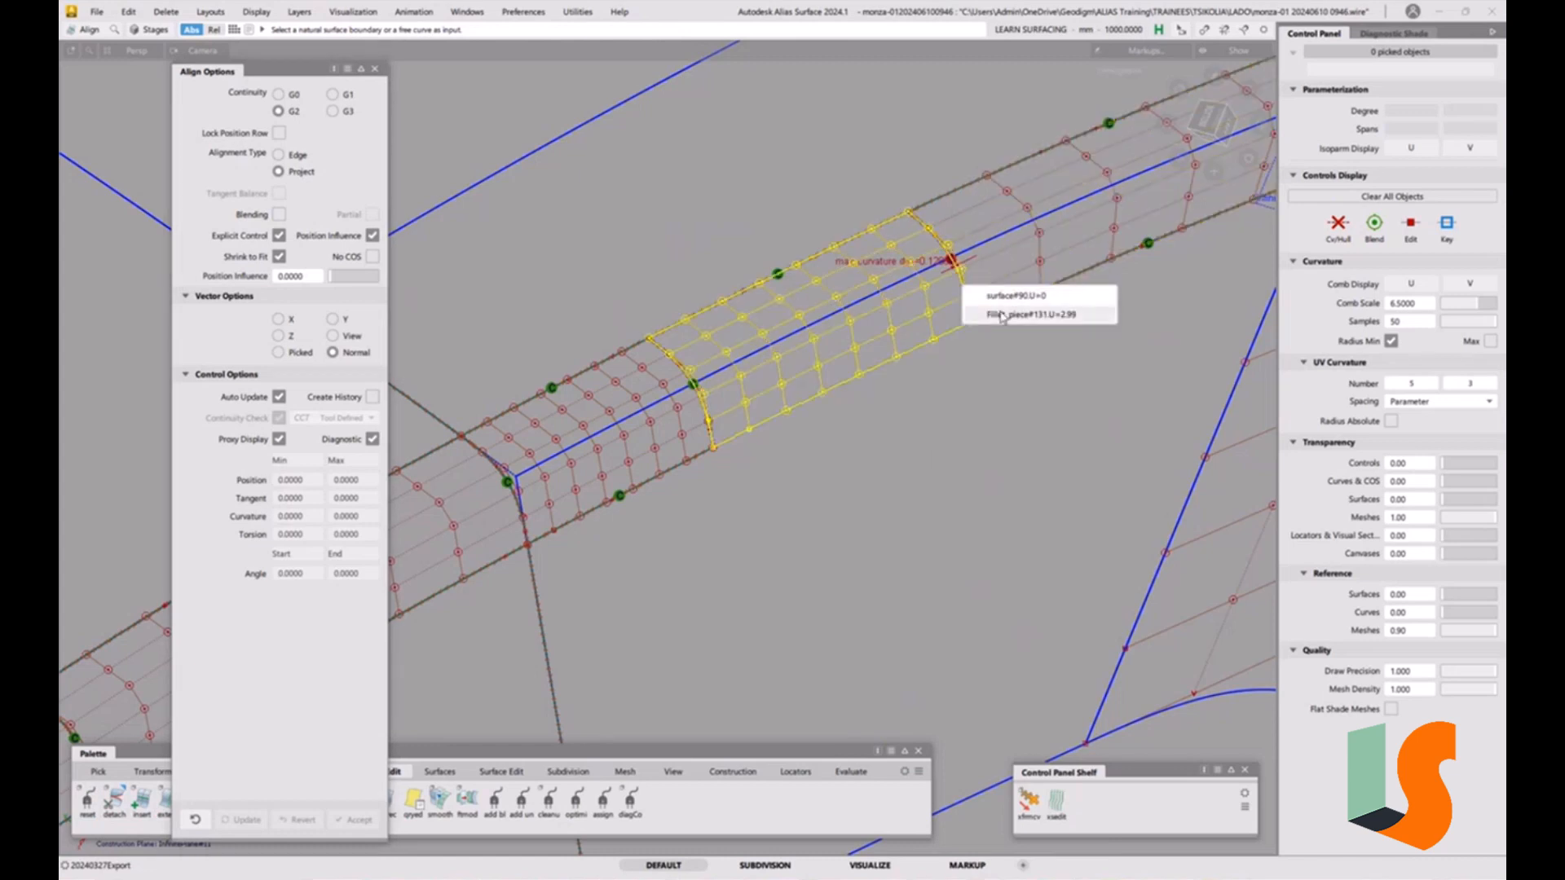
pyautogui.click(1002, 315)
pyautogui.click(287, 155)
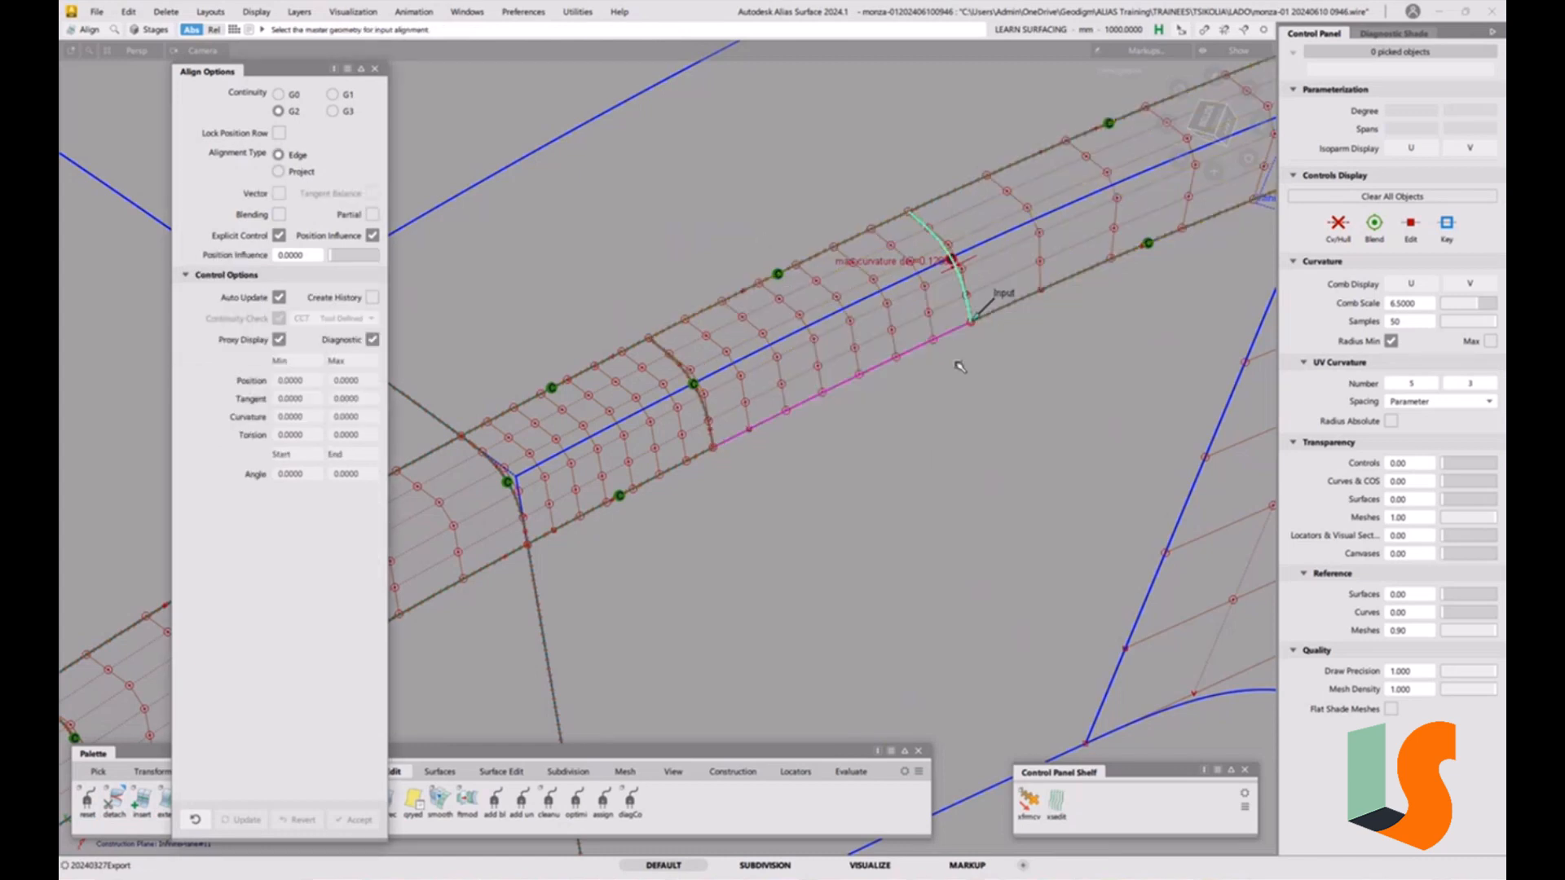
pyautogui.click(961, 311)
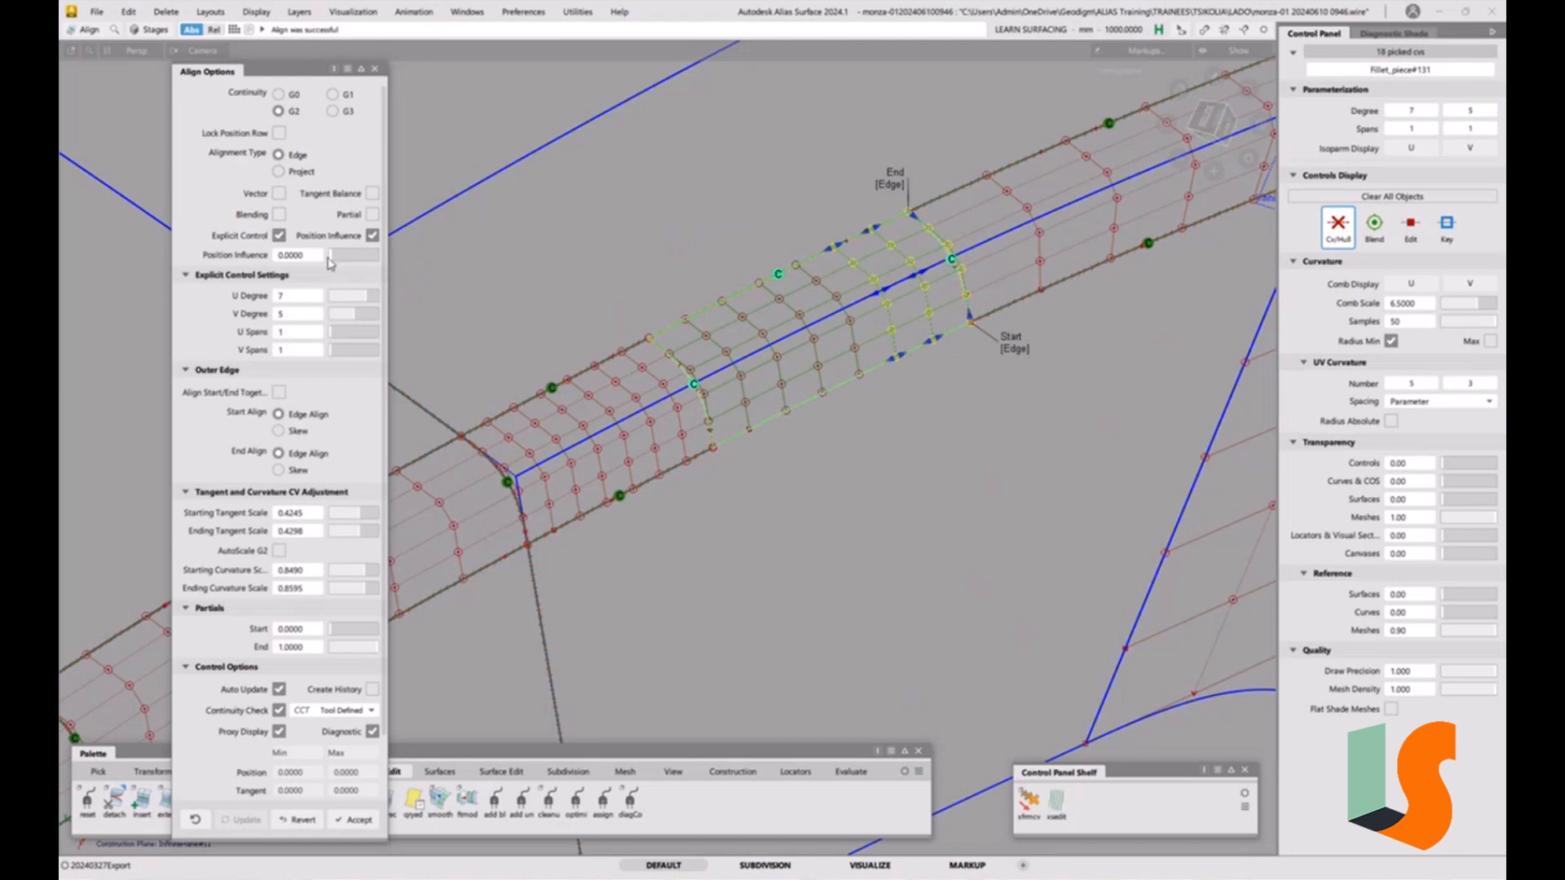
pyautogui.moveTo(332, 255); pyautogui.dragTo(508, 250)
pyautogui.press('space')
# Project-align the second fillet piece's lower edge onto the draft surface at G2 with Position Influence 0.
pyautogui.click(312, 173)
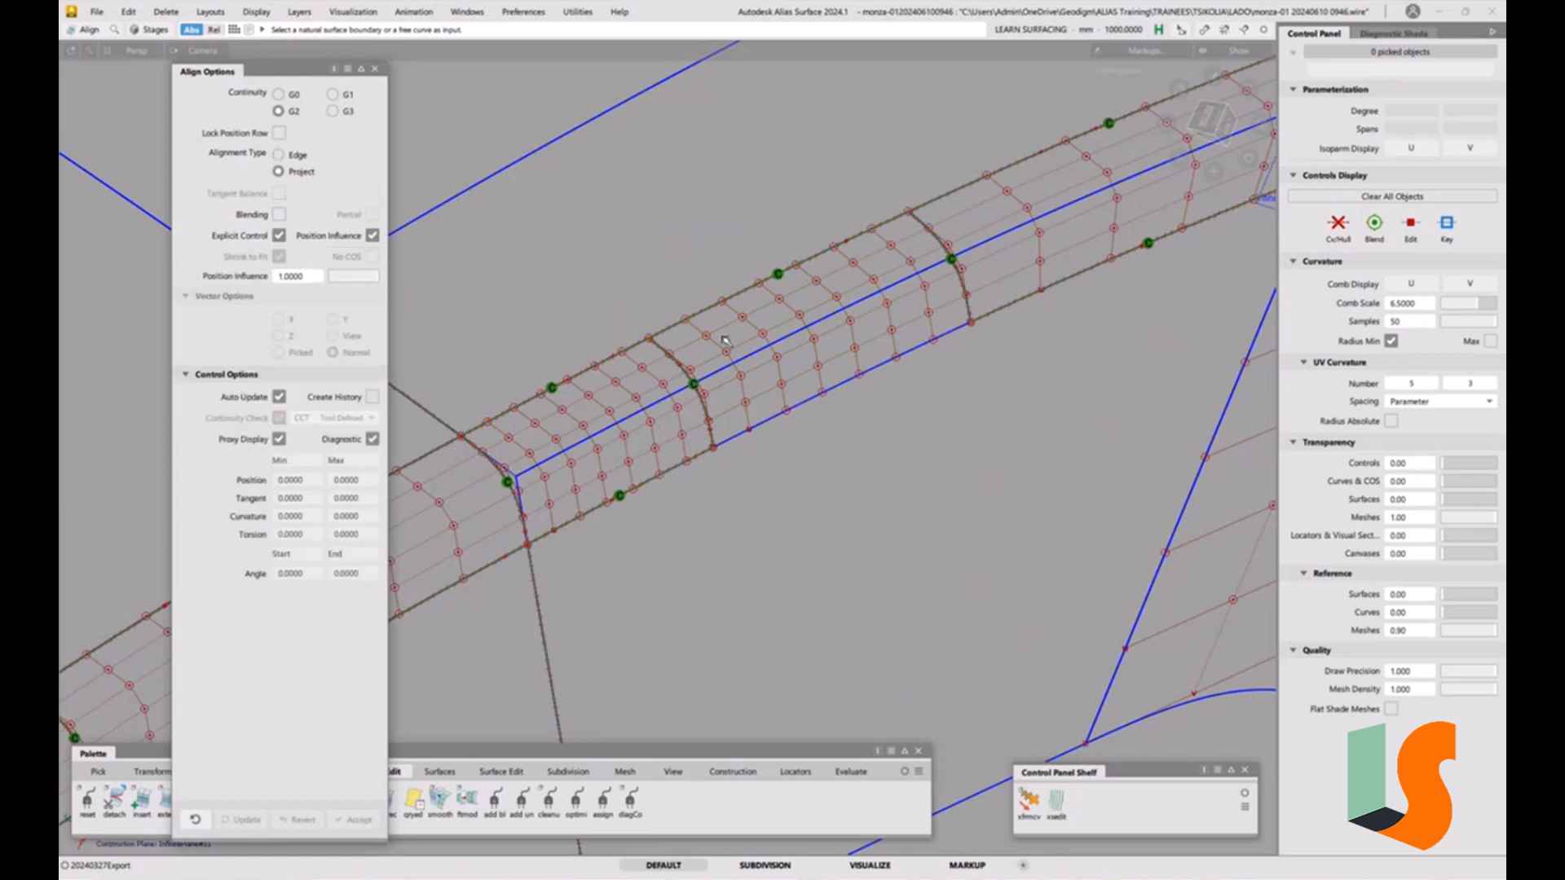
pyautogui.click(817, 397)
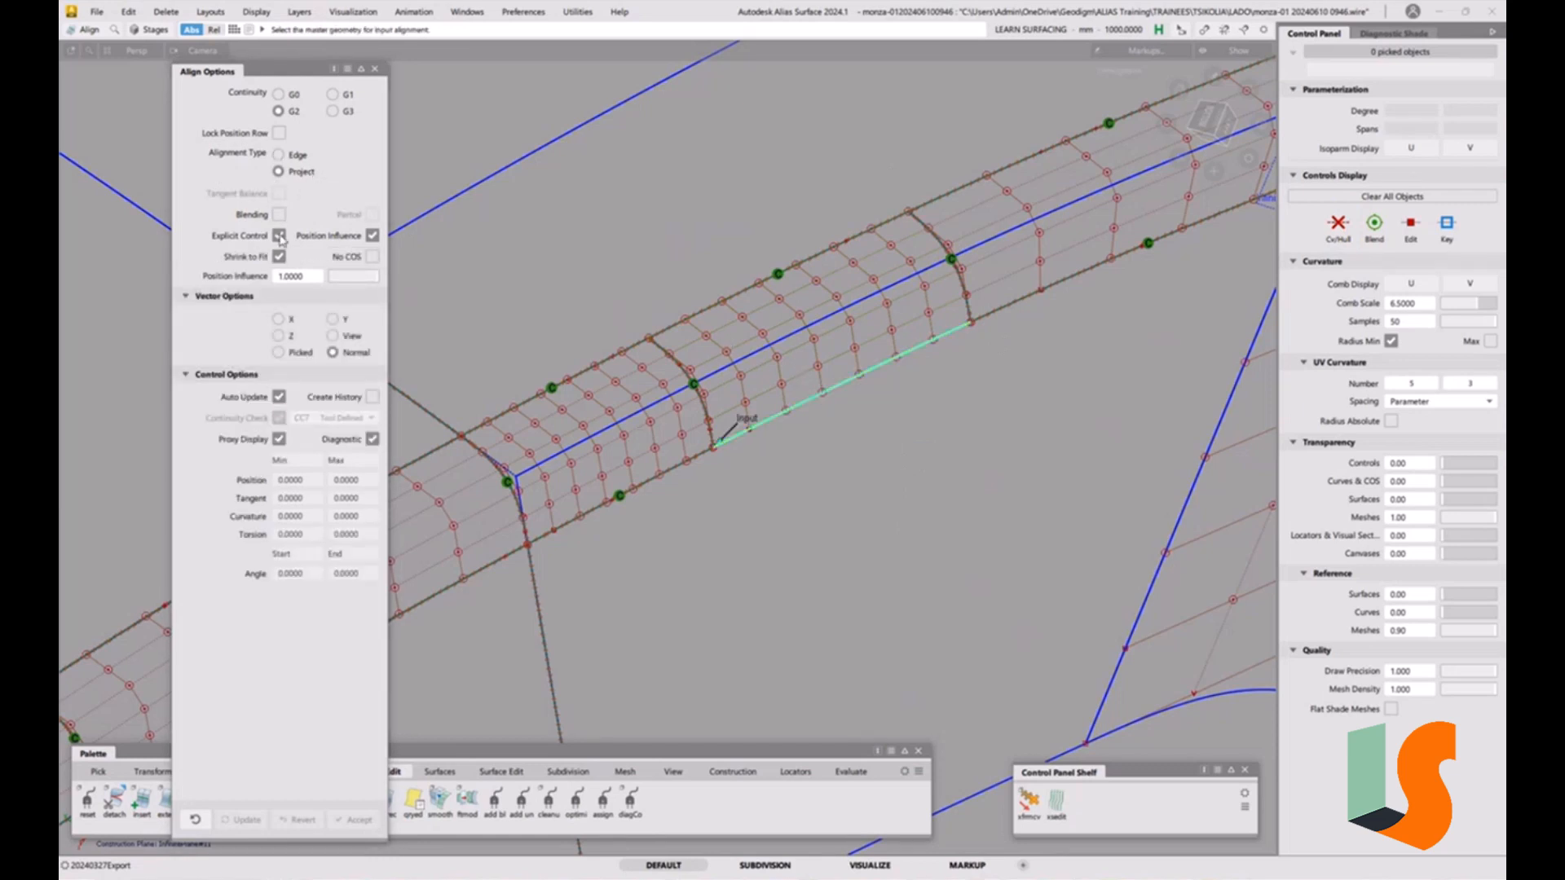
pyautogui.moveTo(375, 277); pyautogui.dragTo(326, 279)
pyautogui.click(726, 371)
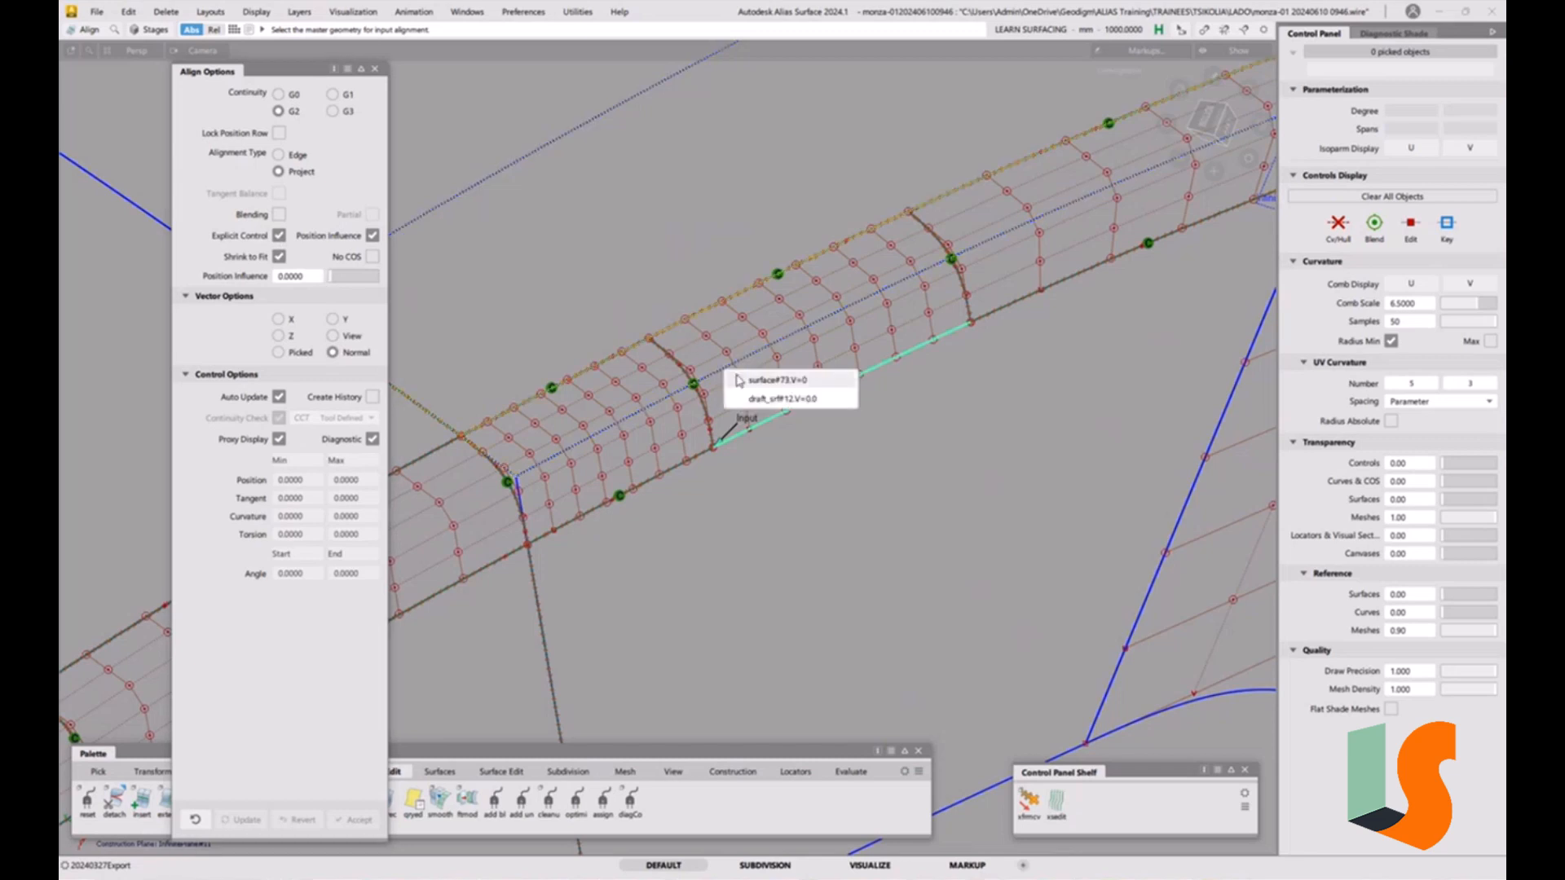
pyautogui.click(756, 406)
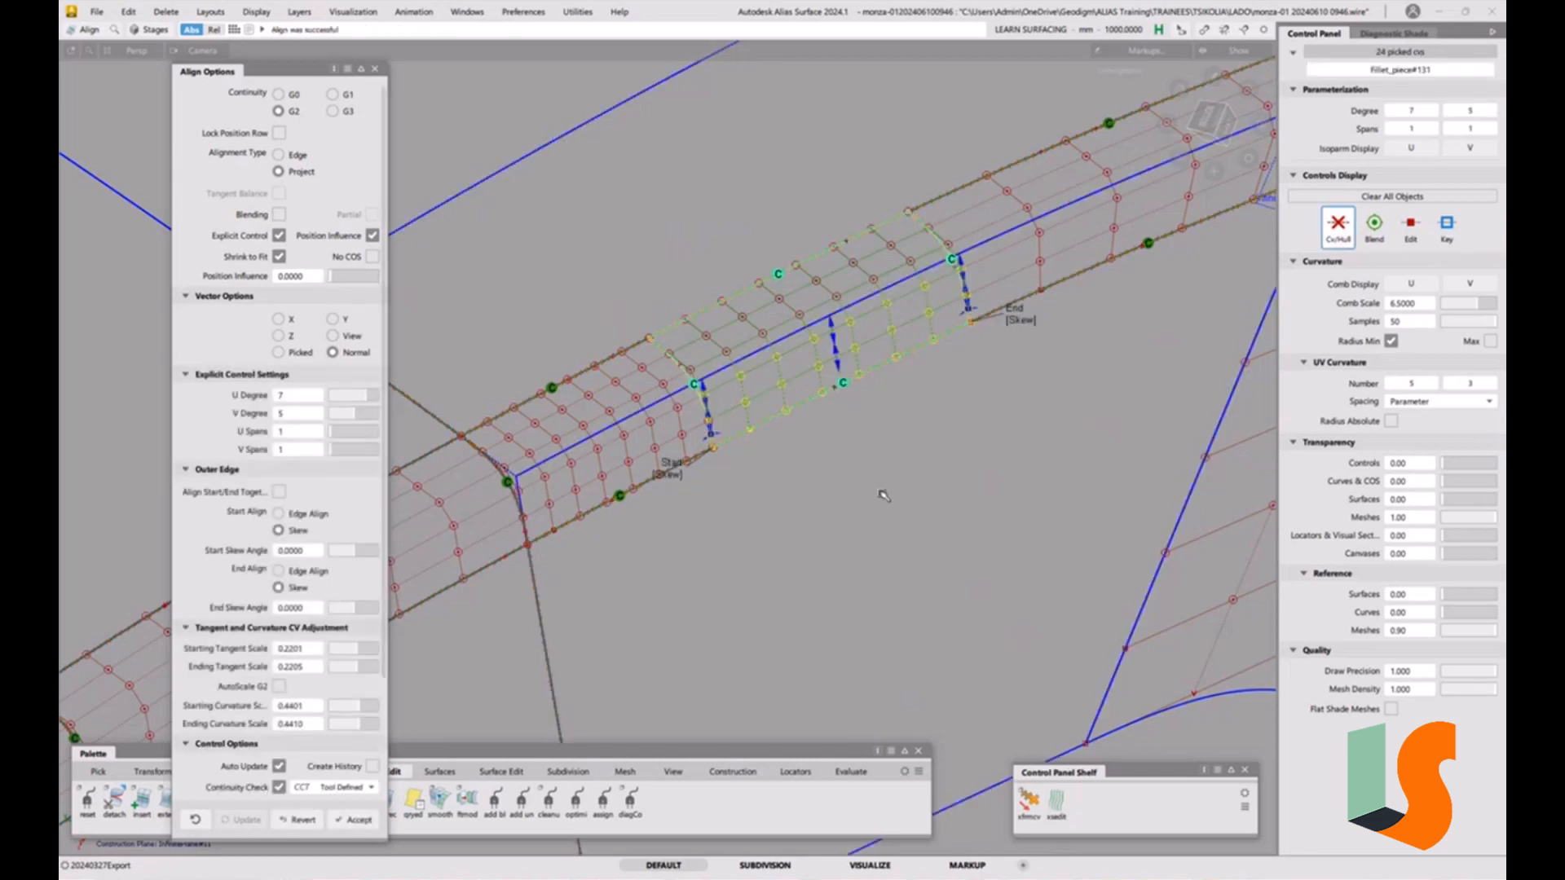
# Compare Position Influence 1 and 0 on the lower-edge projection alignment, keep 0, and finish the alignment.
pyautogui.moveTo(336, 277); pyautogui.dragTo(393, 276)
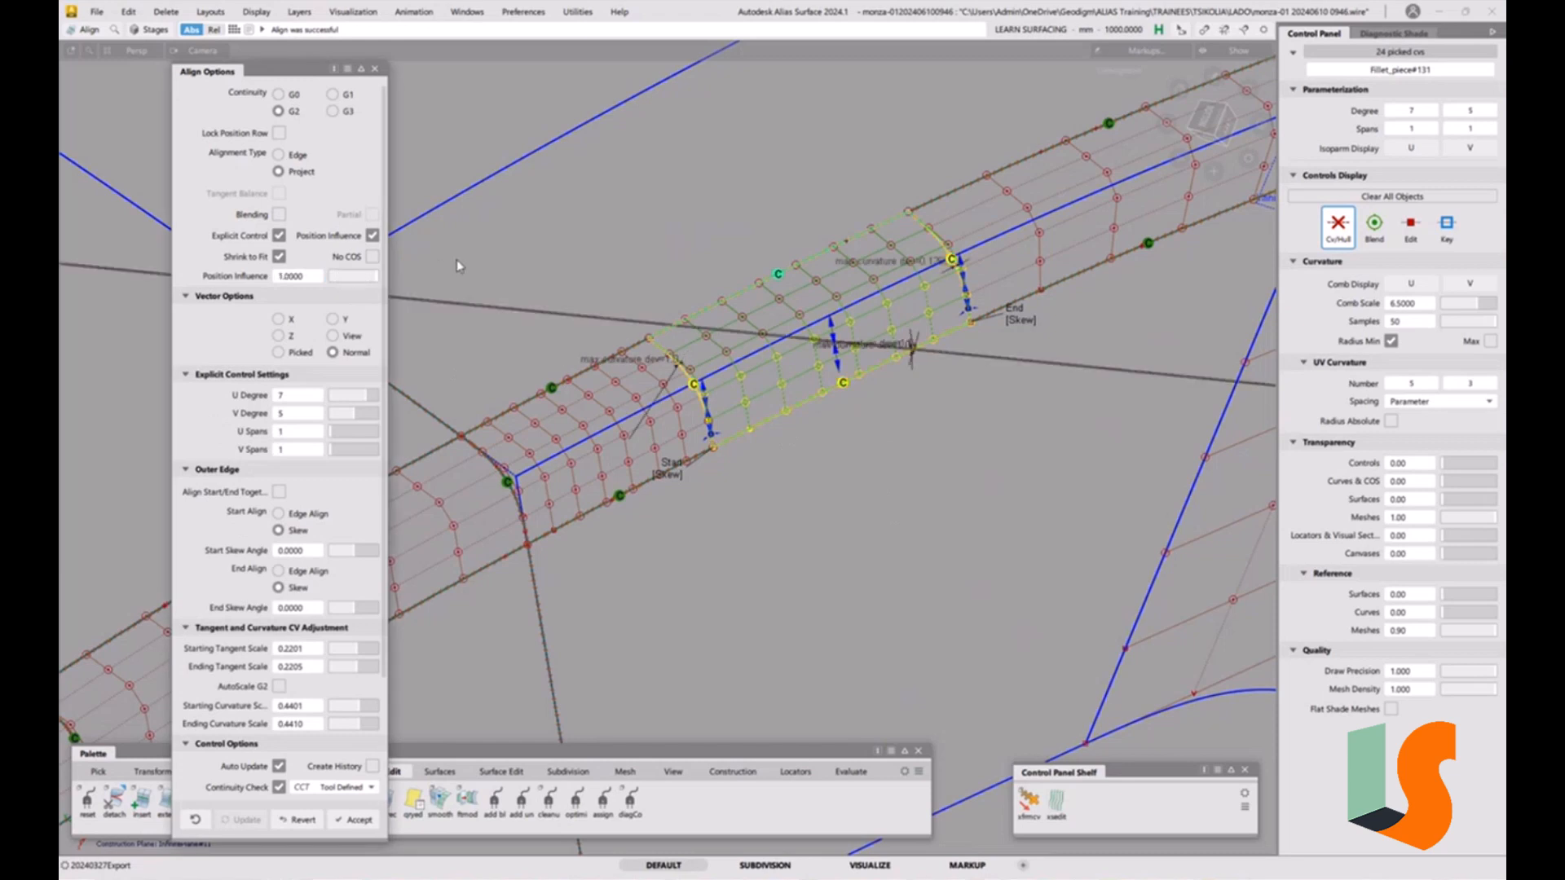
pyautogui.moveTo(352, 279); pyautogui.dragTo(313, 291)
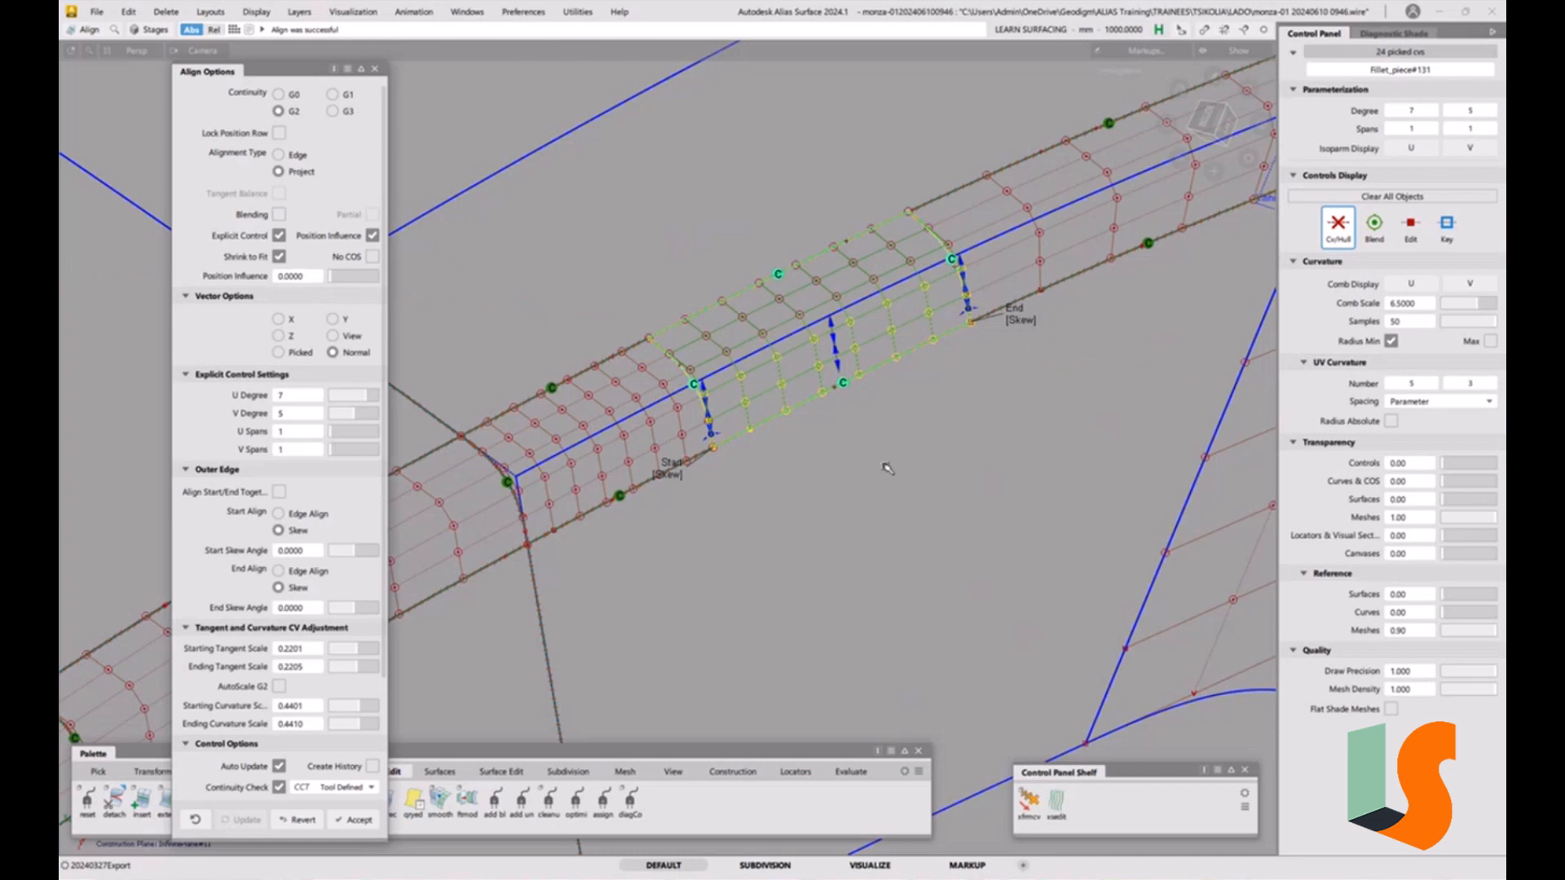
pyautogui.keyDown('ctrl'); pyautogui.keyDown('shift'); pyautogui.moveTo(850, 475); pyautogui.dragTo(850, 400); pyautogui.keyUp('shift'); pyautogui.keyUp('ctrl')
pyautogui.keyDown('alt'); pyautogui.keyDown('shift'); pyautogui.moveTo(1059, 309); pyautogui.dragTo(780, 453, button='middle'); pyautogui.keyUp('shift'); pyautogui.keyUp('alt')
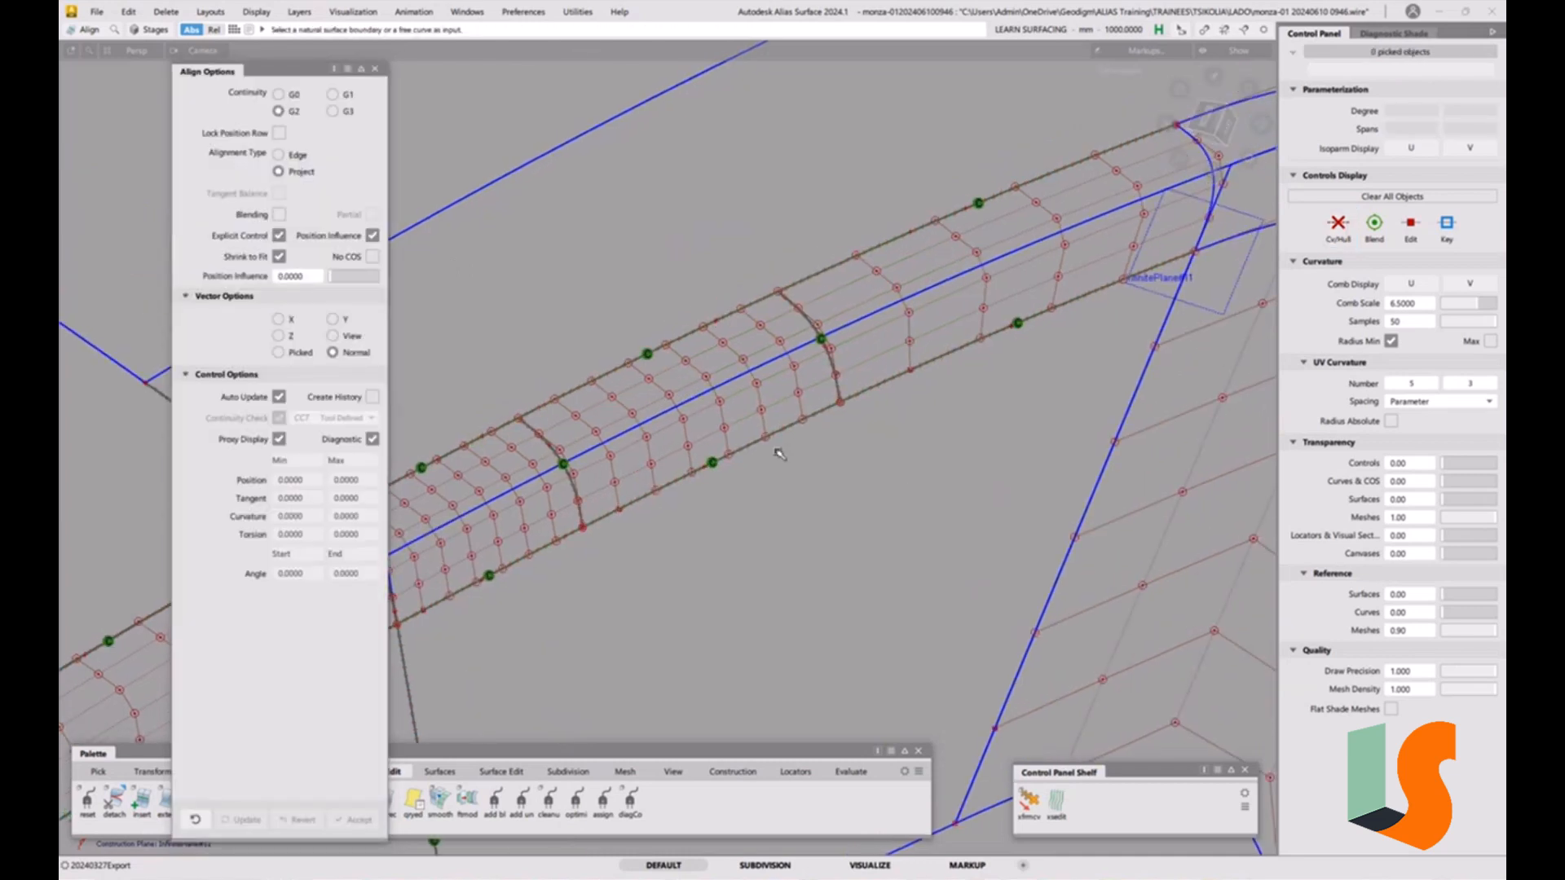
pyautogui.keyDown('alt'); pyautogui.keyDown('shift'); pyautogui.moveTo(896, 372); pyautogui.dragTo(897, 417, button='right'); pyautogui.keyUp('shift'); pyautogui.keyUp('alt')
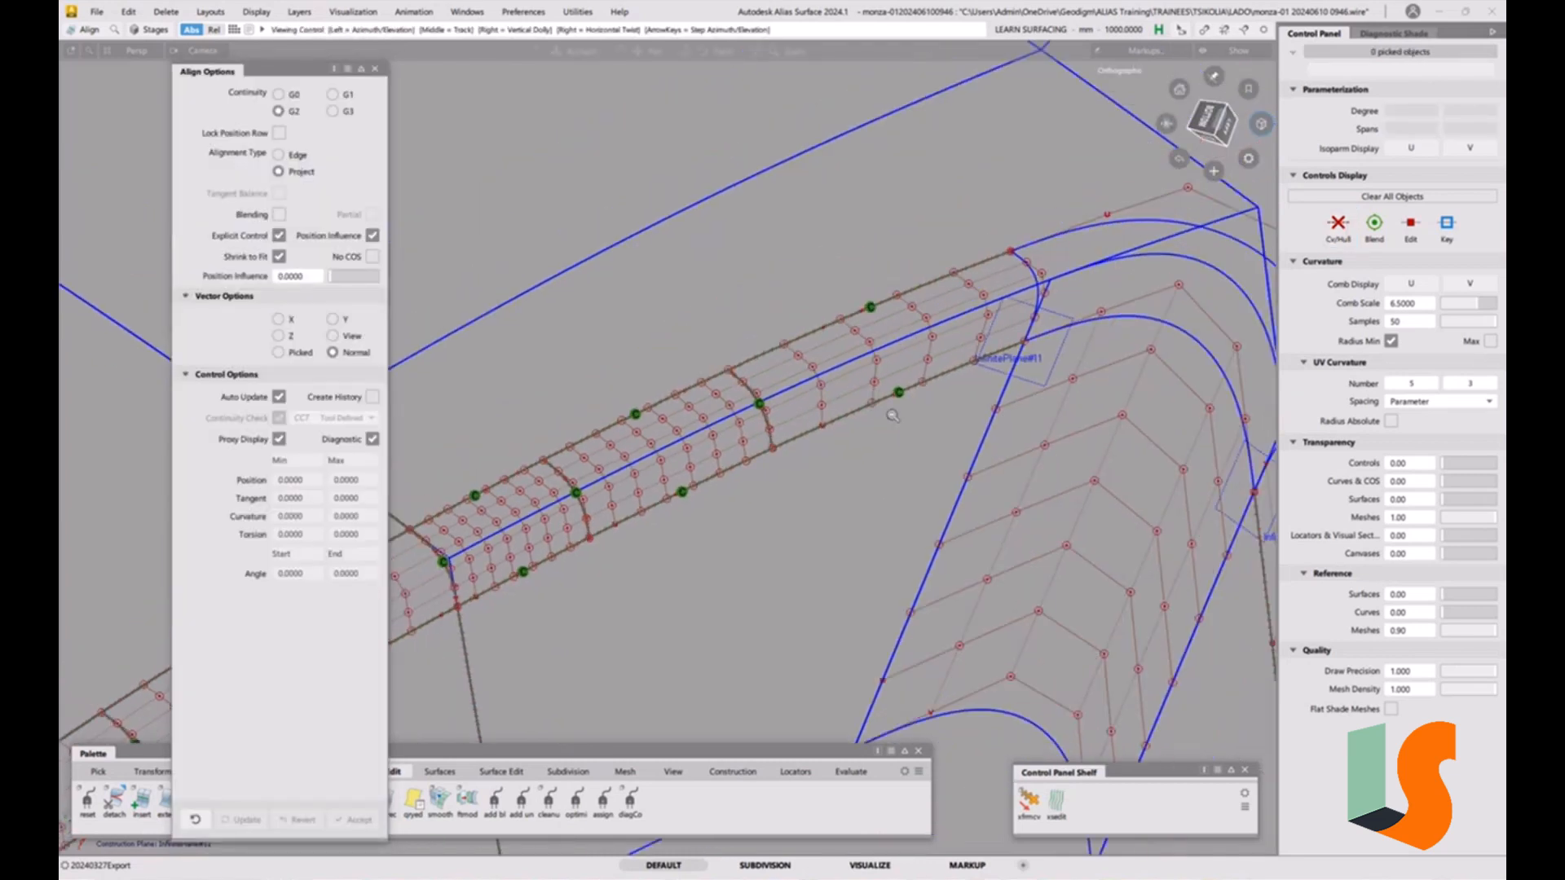
pyautogui.keyDown('alt'); pyautogui.keyDown('shift'); pyautogui.moveTo(897, 417); pyautogui.dragTo(916, 339, button='middle'); pyautogui.keyUp('shift'); pyautogui.keyUp('alt')
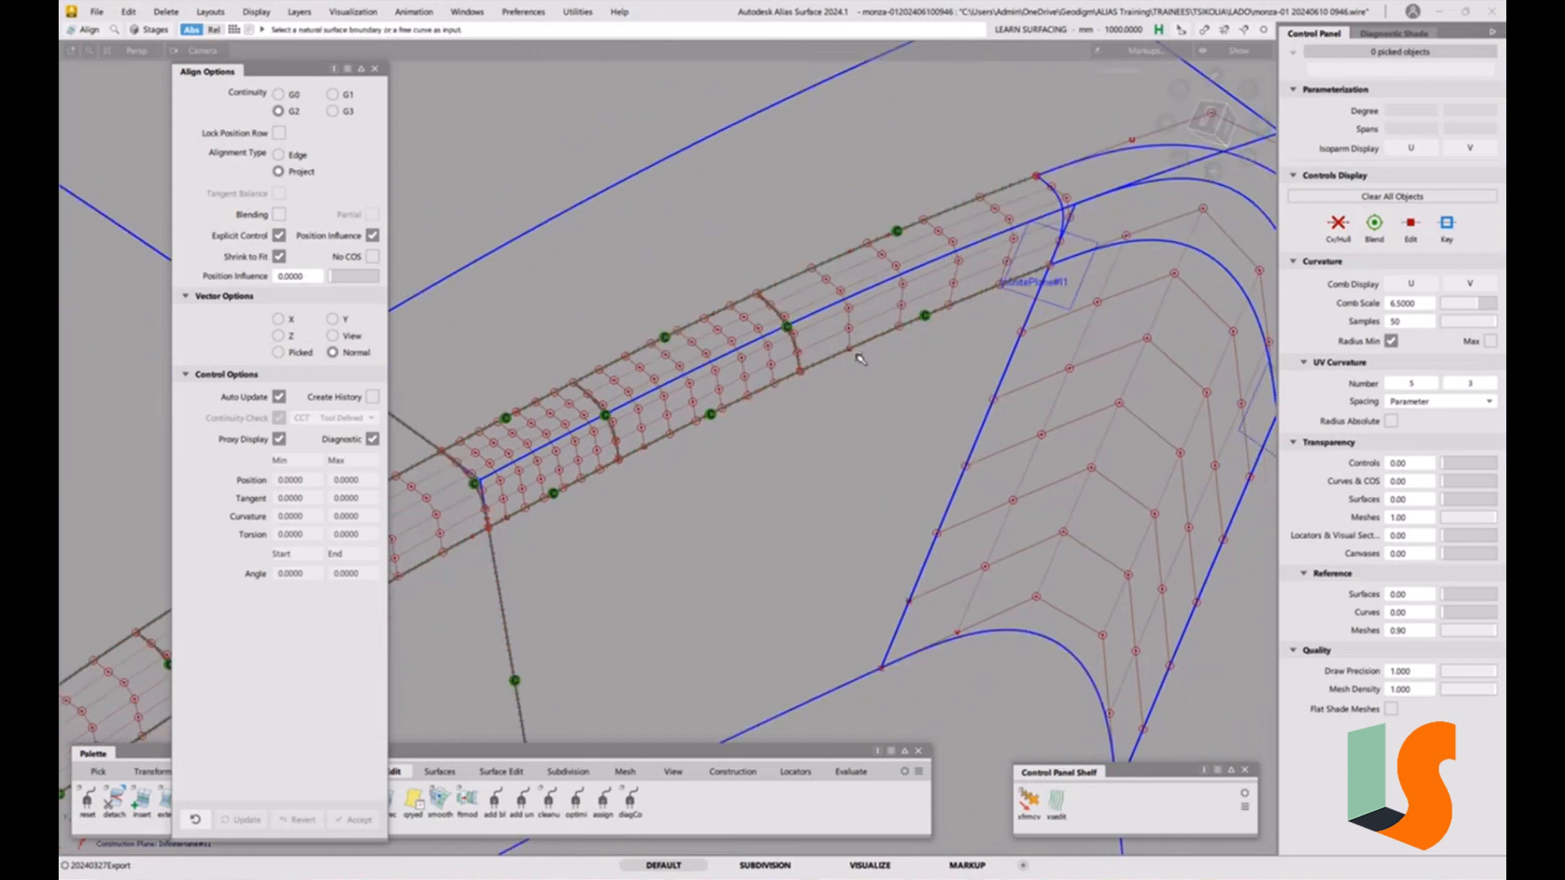
pyautogui.keyDown('ctrl'); pyautogui.keyDown('shift'); pyautogui.moveTo(860, 359); pyautogui.dragTo(863, 420, button='right'); pyautogui.keyUp('shift'); pyautogui.keyUp('ctrl')
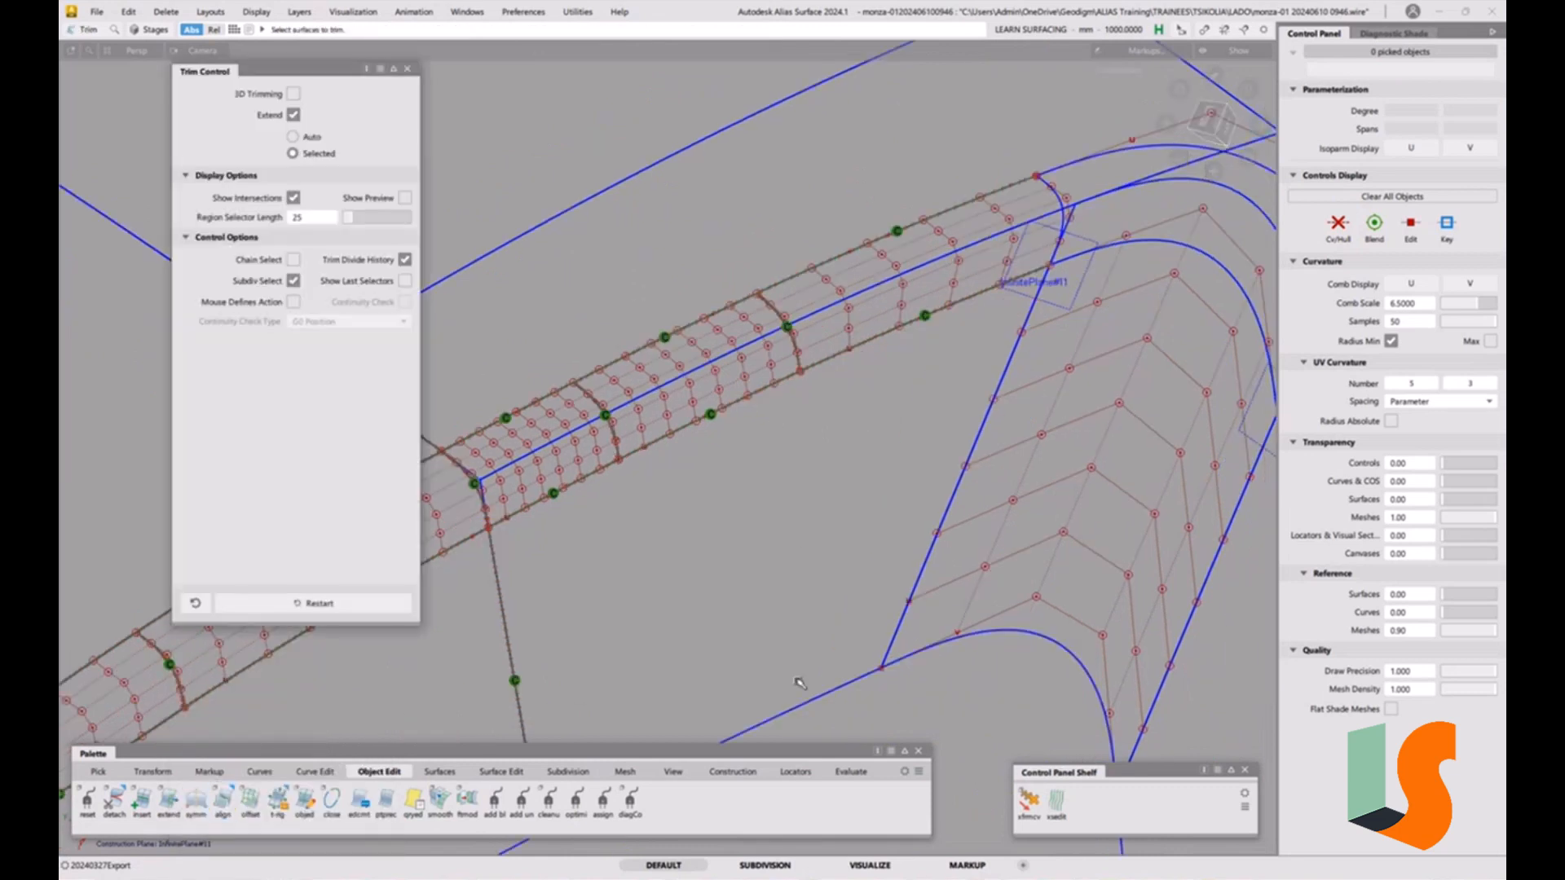
pyautogui.click(783, 701)
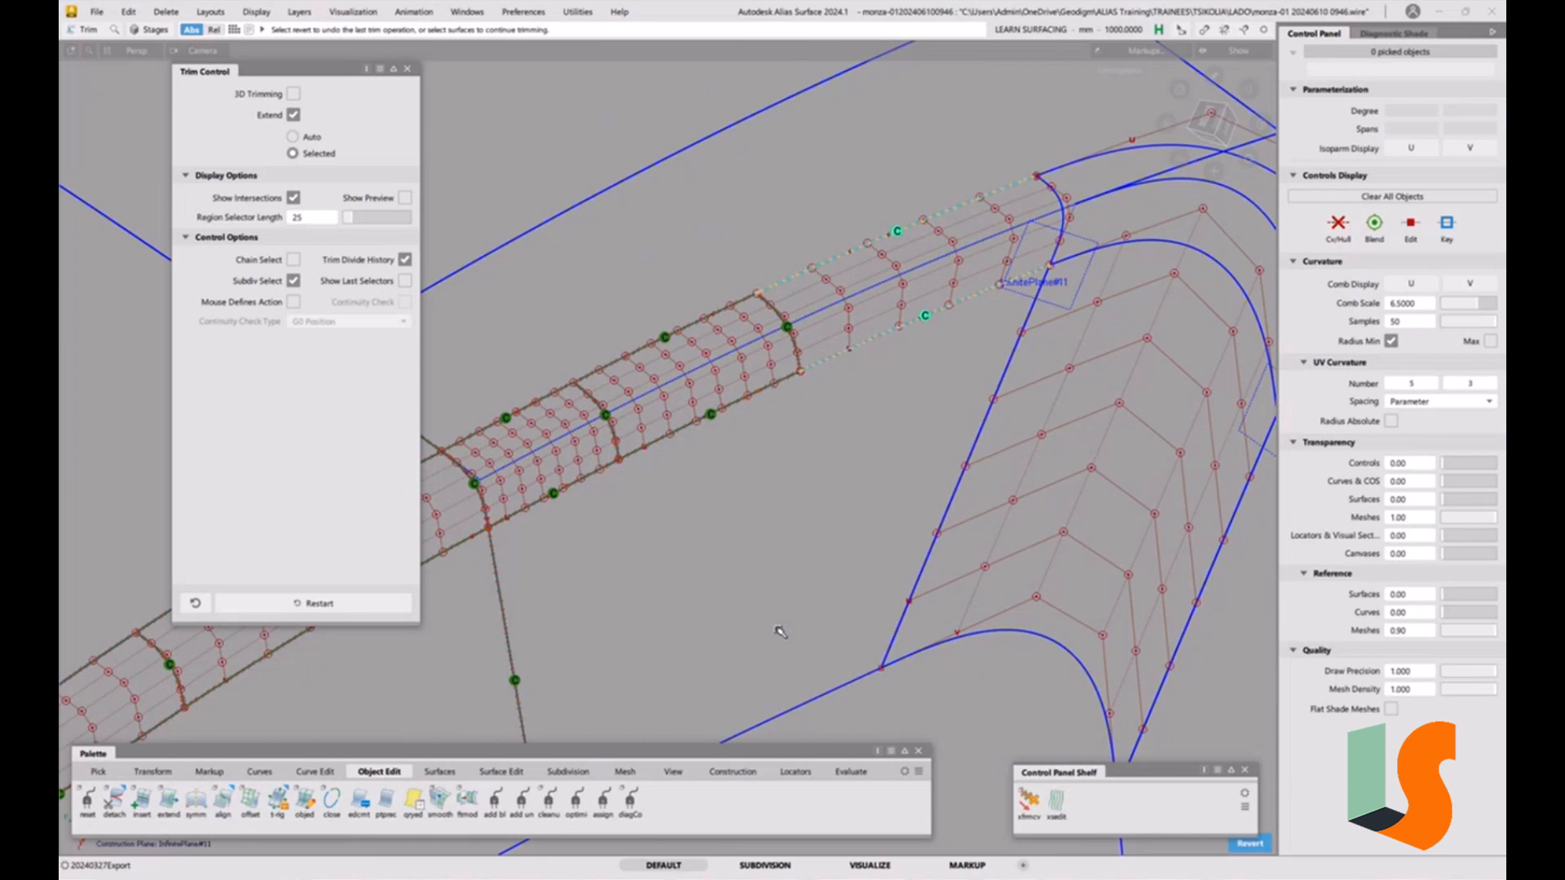
pyautogui.press('5')
pyautogui.press('5')
pyautogui.keyDown('ctrl'); pyautogui.keyDown('shift'); pyautogui.moveTo(896, 542); pyautogui.dragTo(895, 455); pyautogui.keyUp('shift'); pyautogui.keyUp('ctrl')
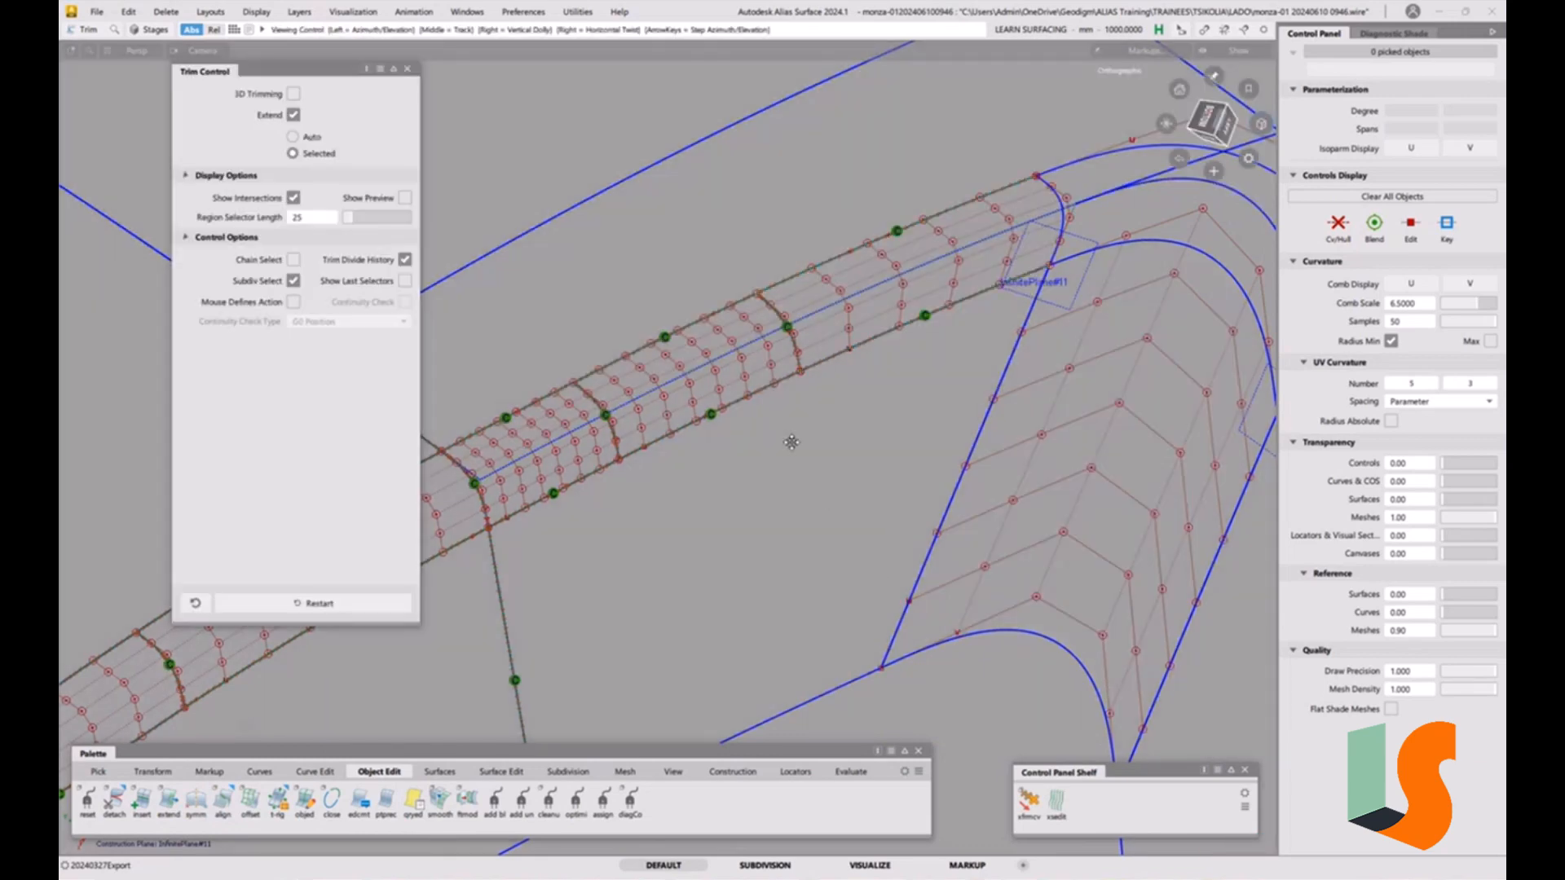
# Add a G2 surface continuity locator where the corner patch meets the first fillet piece.
pyautogui.keyDown('alt'); pyautogui.keyDown('shift'); pyautogui.moveTo(792, 442); pyautogui.dragTo(478, 496, button='middle'); pyautogui.keyUp('shift'); pyautogui.keyUp('alt')
pyautogui.keyDown('alt'); pyautogui.keyDown('shift'); pyautogui.moveTo(919, 223); pyautogui.dragTo(827, 335); pyautogui.keyUp('shift'); pyautogui.keyUp('alt')
pyautogui.keyDown('alt'); pyautogui.keyDown('shift'); pyautogui.moveTo(891, 413); pyautogui.dragTo(824, 505, button='right'); pyautogui.keyUp('shift'); pyautogui.keyUp('alt')
pyautogui.keyDown('alt'); pyautogui.keyDown('shift'); pyautogui.moveTo(825, 504); pyautogui.dragTo(913, 385, button='middle'); pyautogui.keyUp('shift'); pyautogui.keyUp('alt')
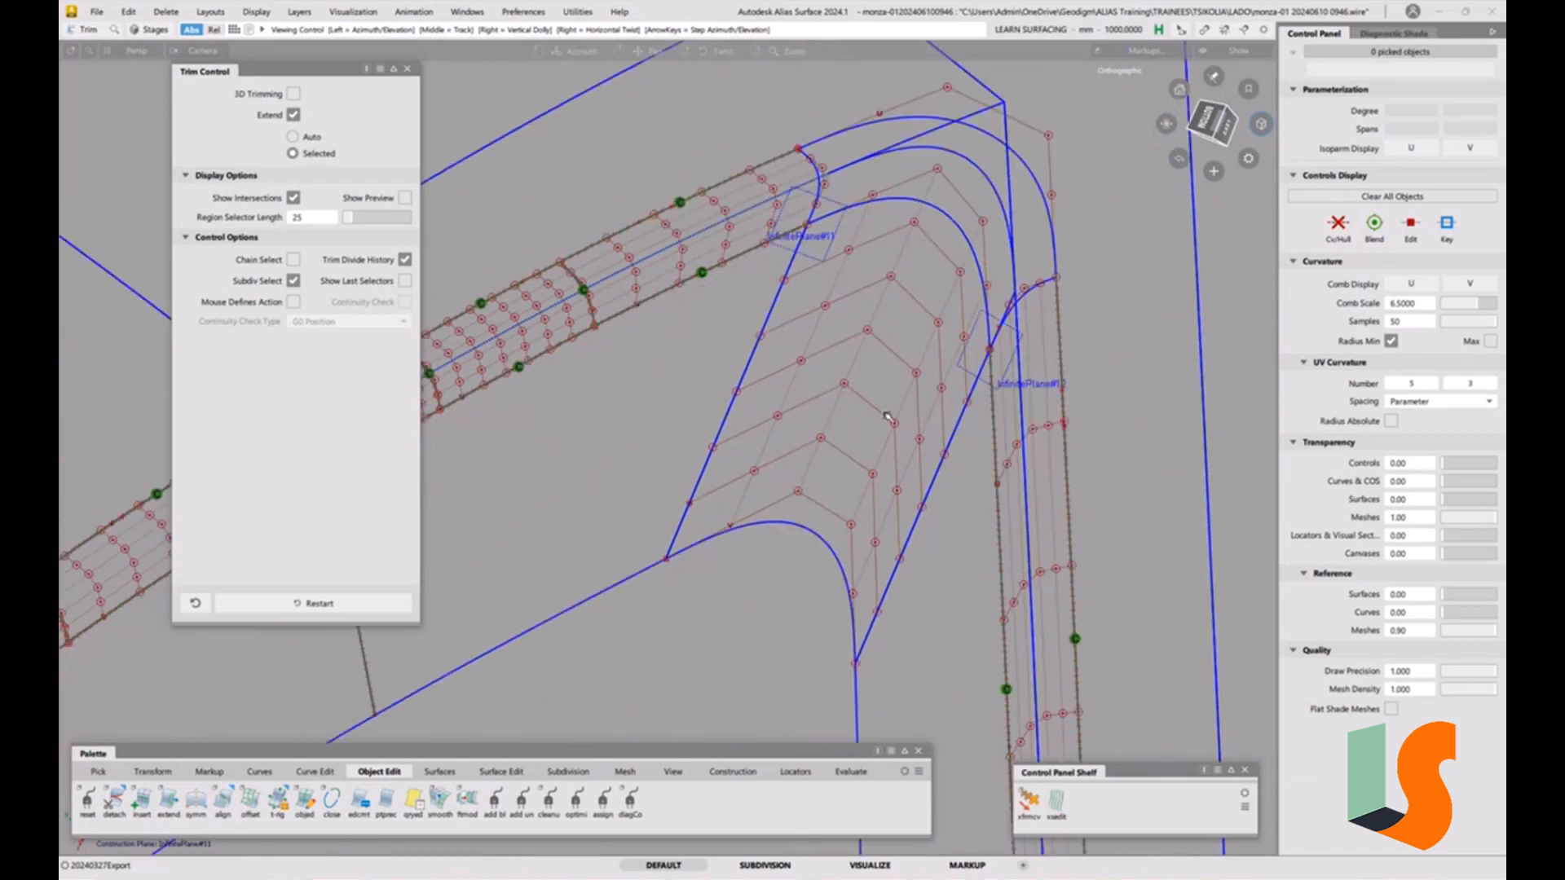
pyautogui.keyDown('alt'); pyautogui.keyDown('shift'); pyautogui.moveTo(848, 441); pyautogui.dragTo(787, 470); pyautogui.keyUp('shift'); pyautogui.keyUp('alt')
pyautogui.click(793, 445)
pyautogui.click(796, 450)
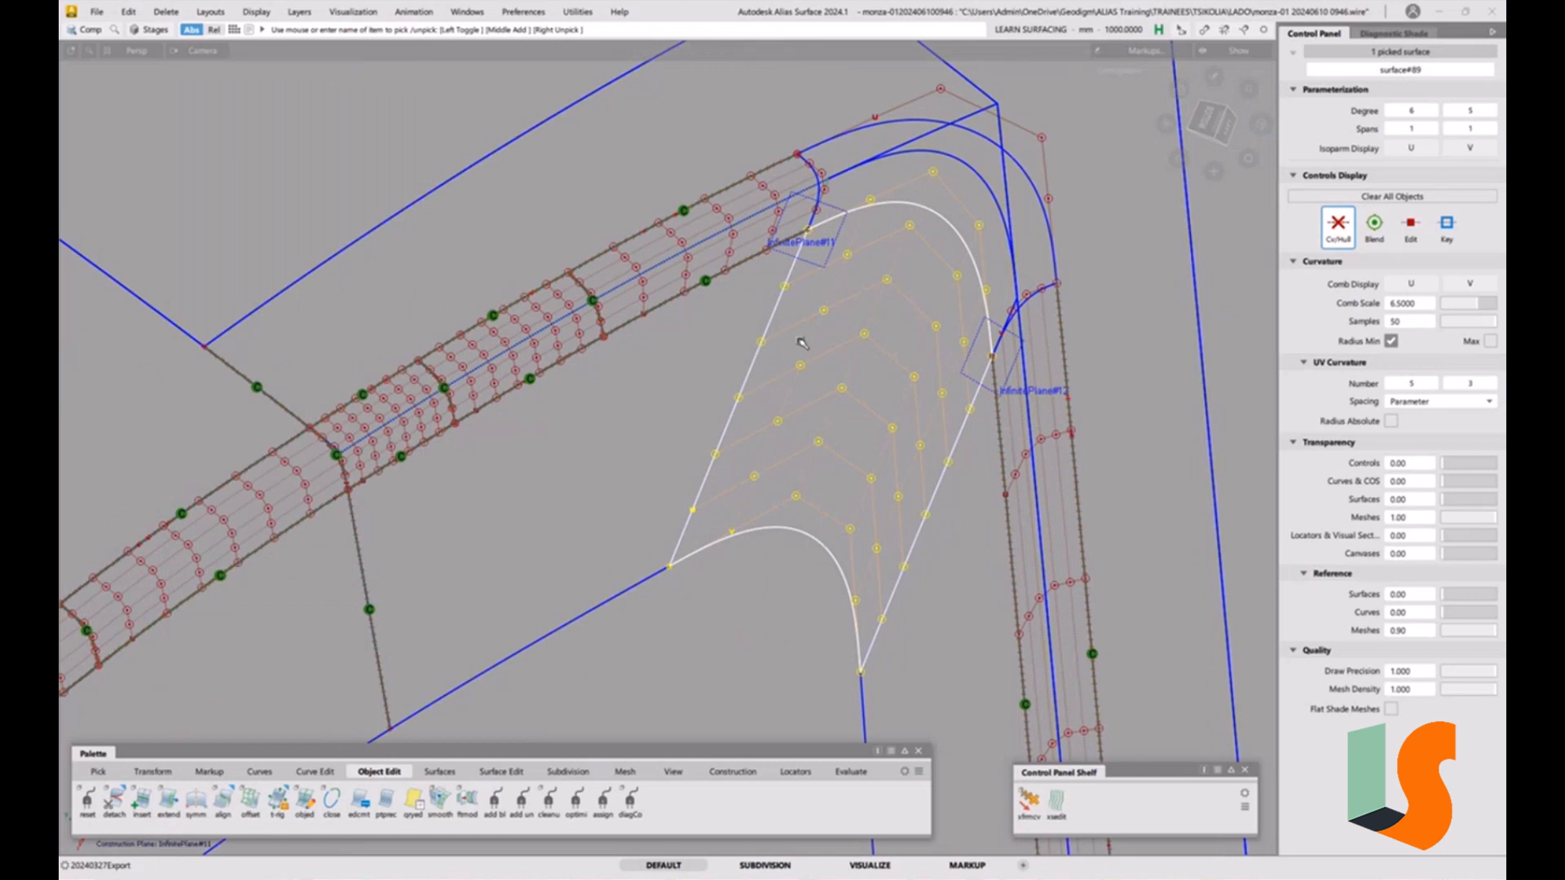
pyautogui.click(776, 313)
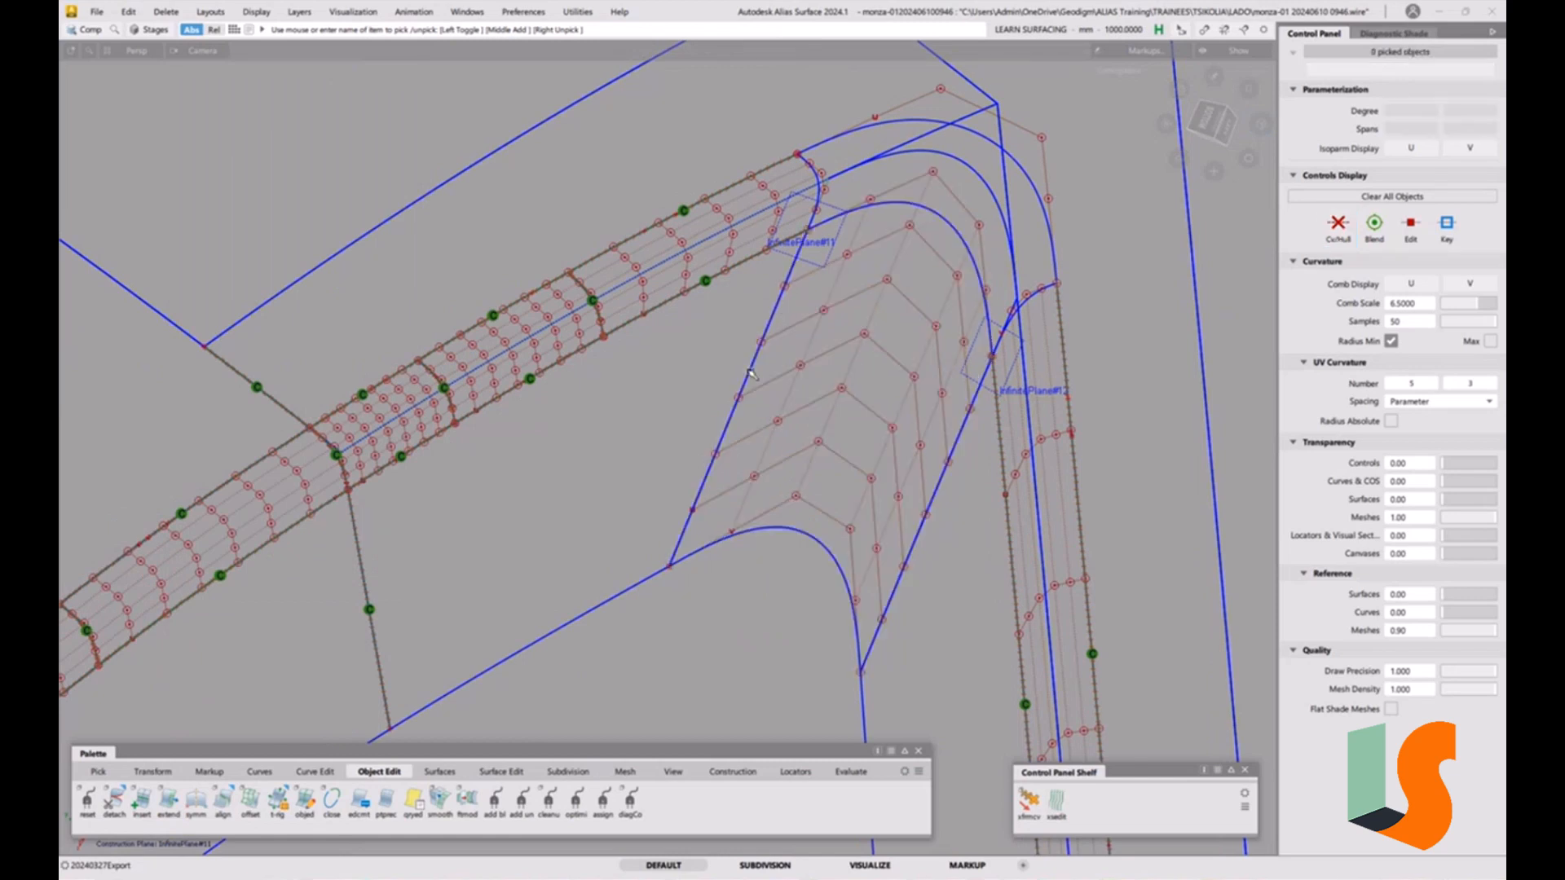
pyautogui.click(850, 772)
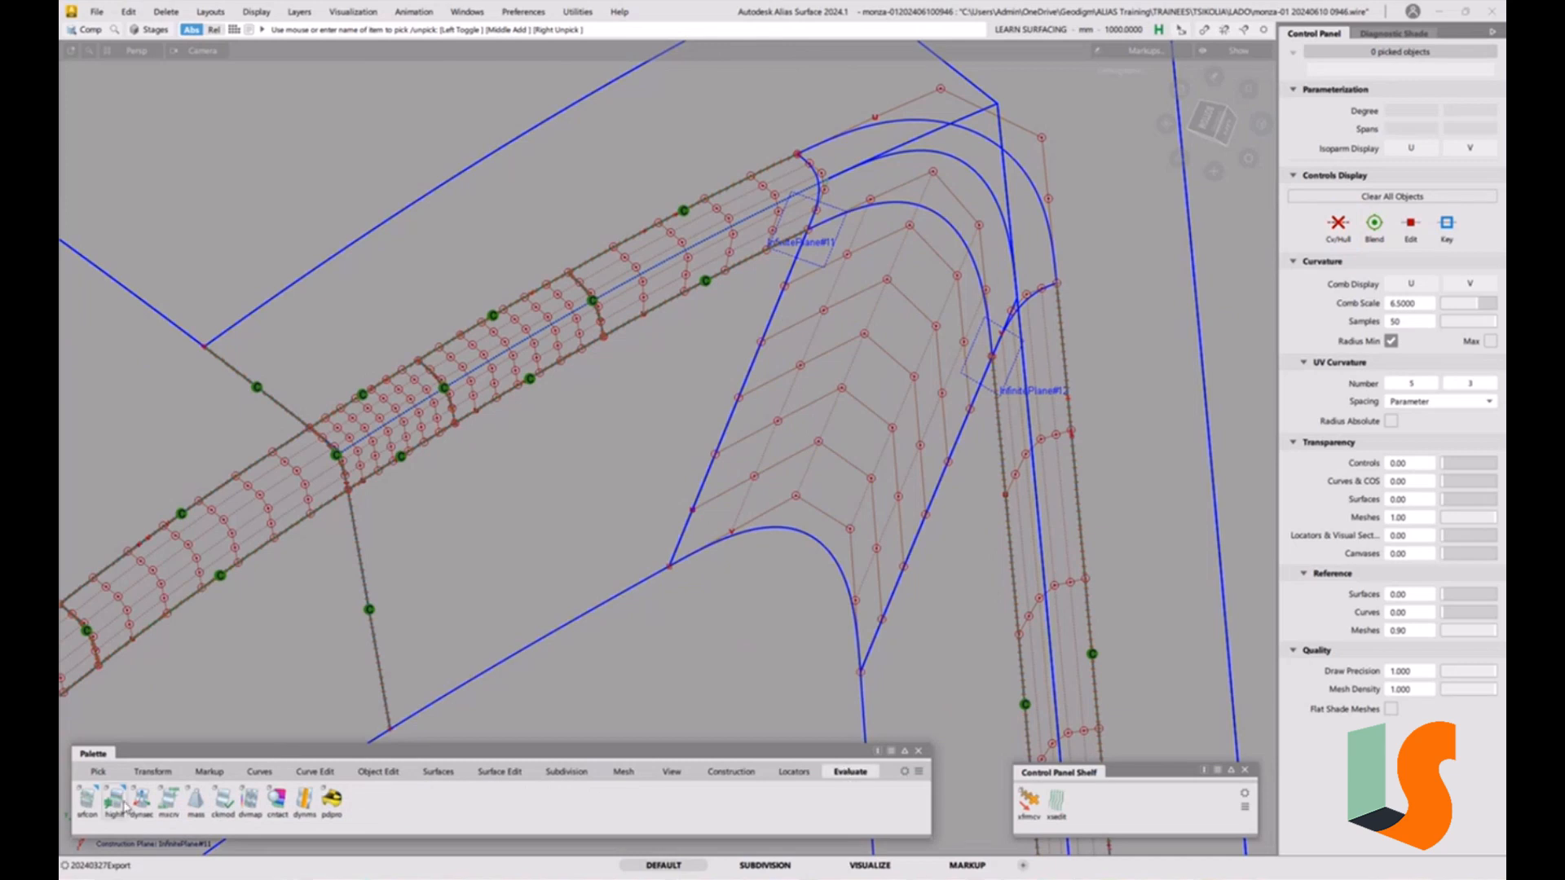
pyautogui.doubleClick(87, 799)
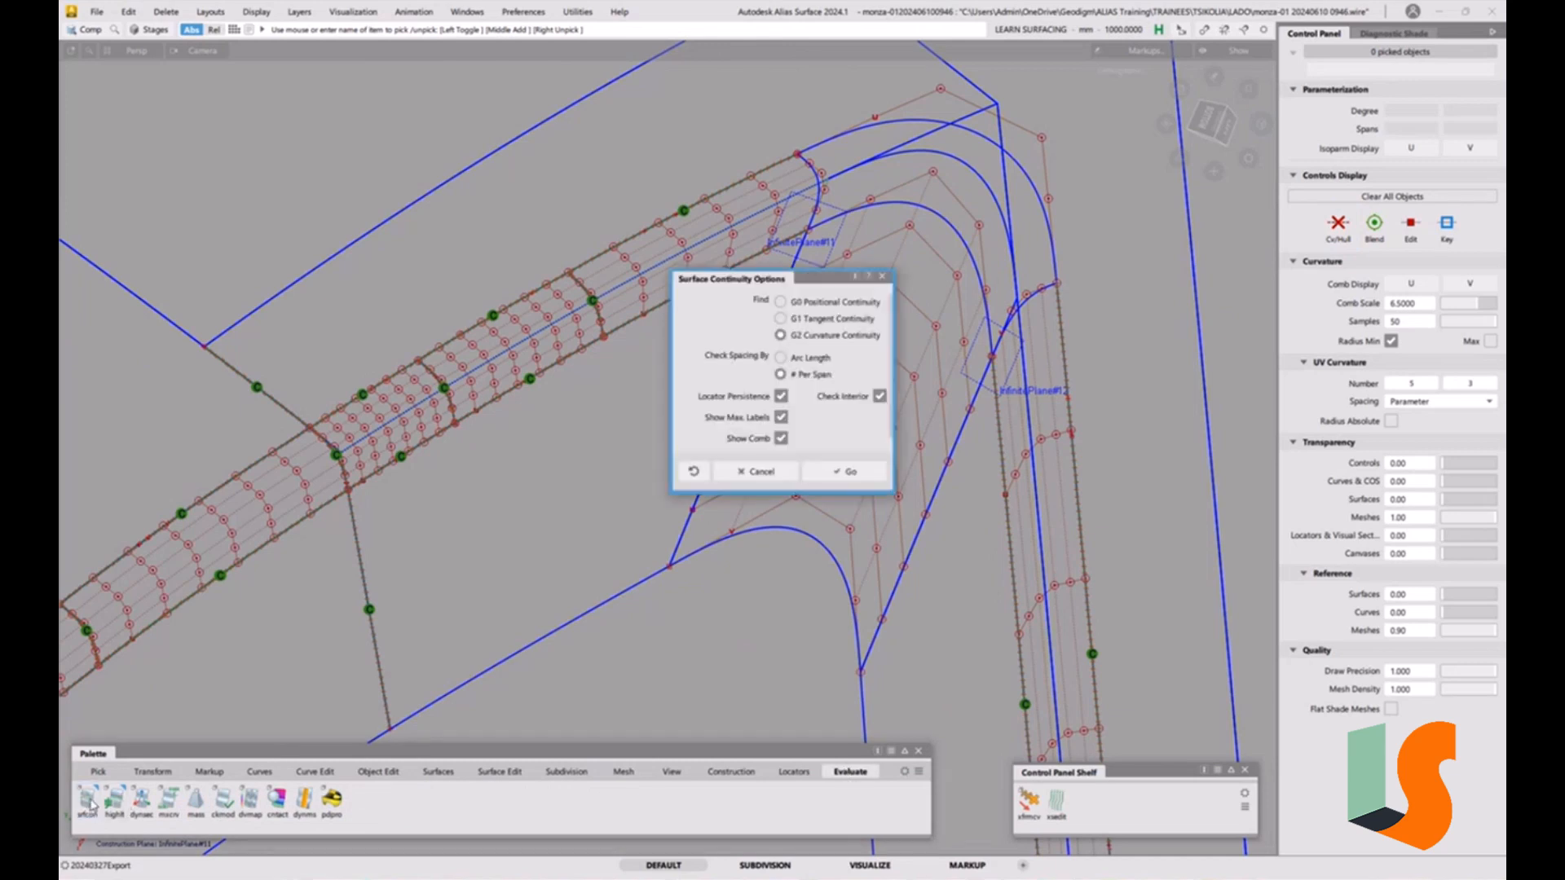
pyautogui.click(844, 476)
pyautogui.click(738, 404)
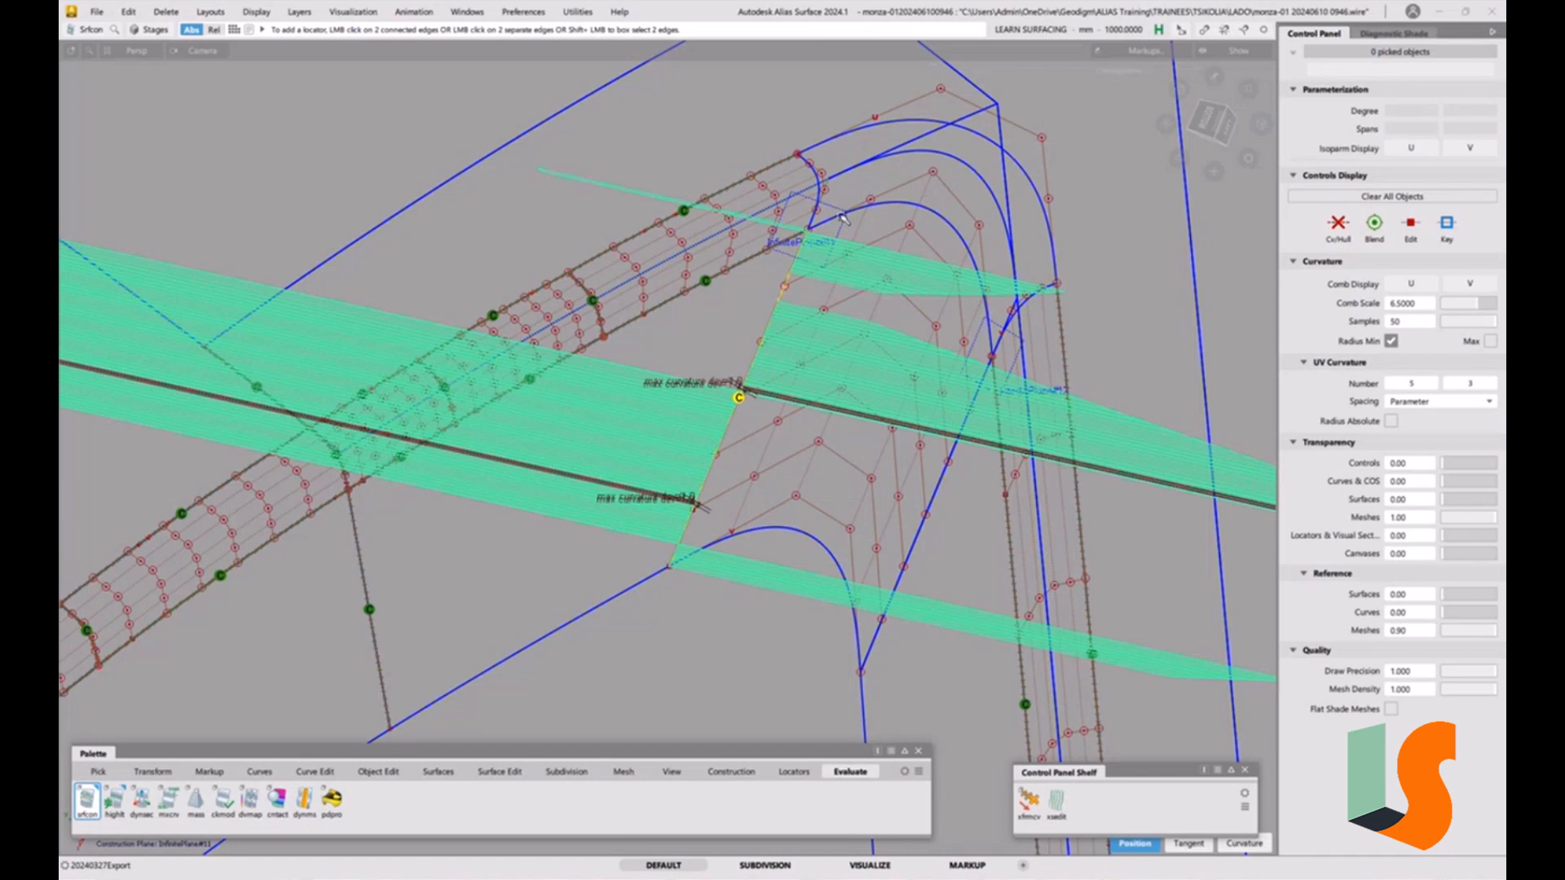
# Edge-align the corner patch's start edge to the first fillet piece at G2 with Position Influence 0.
pyautogui.click(379, 772)
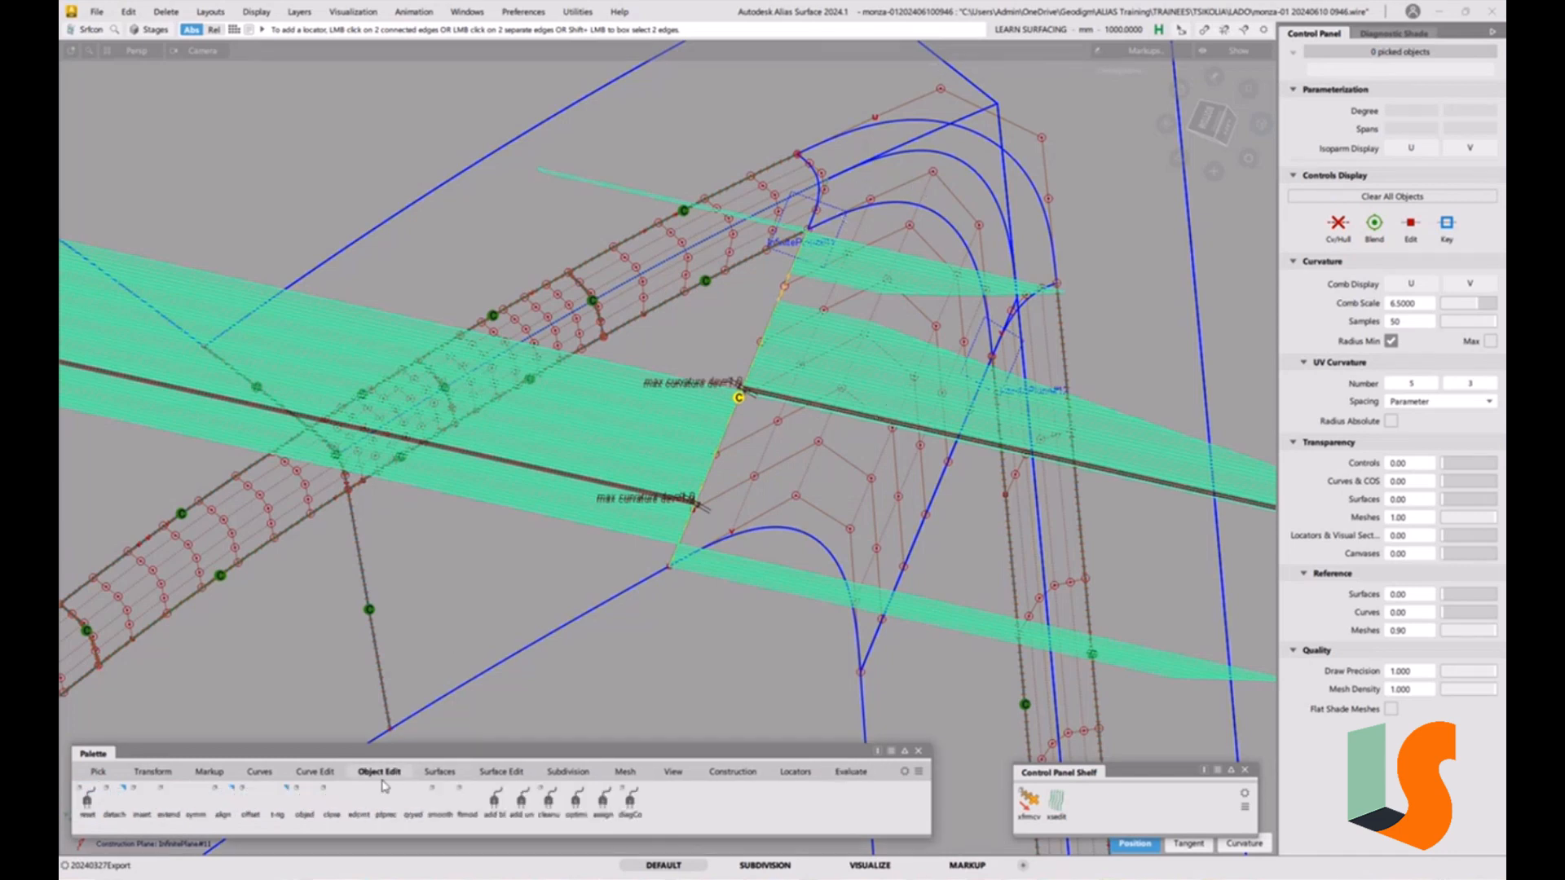
pyautogui.doubleClick(227, 809)
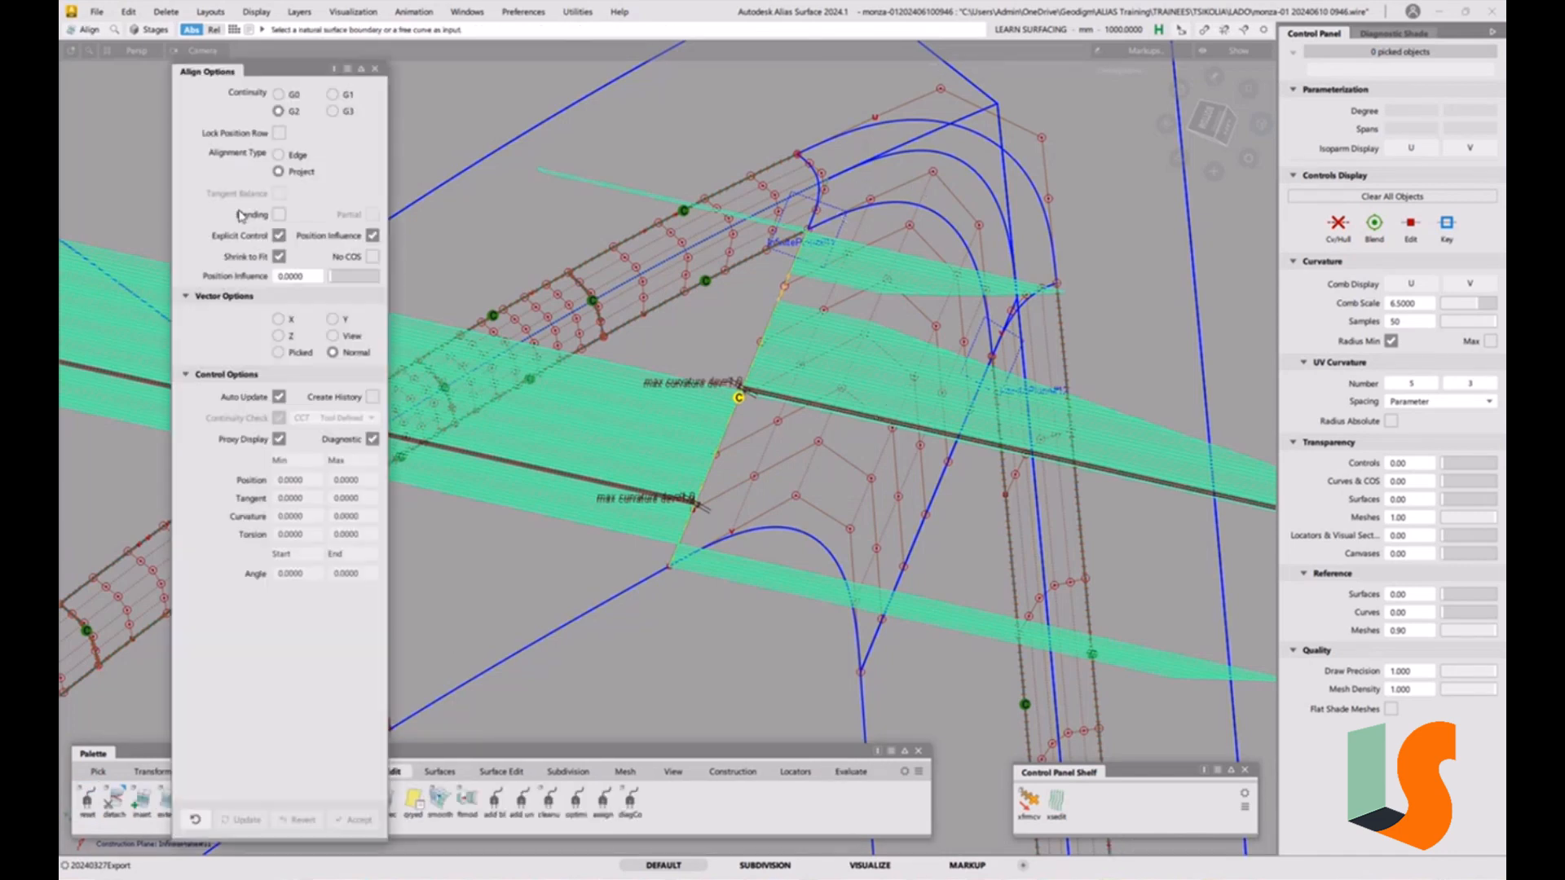
pyautogui.click(279, 154)
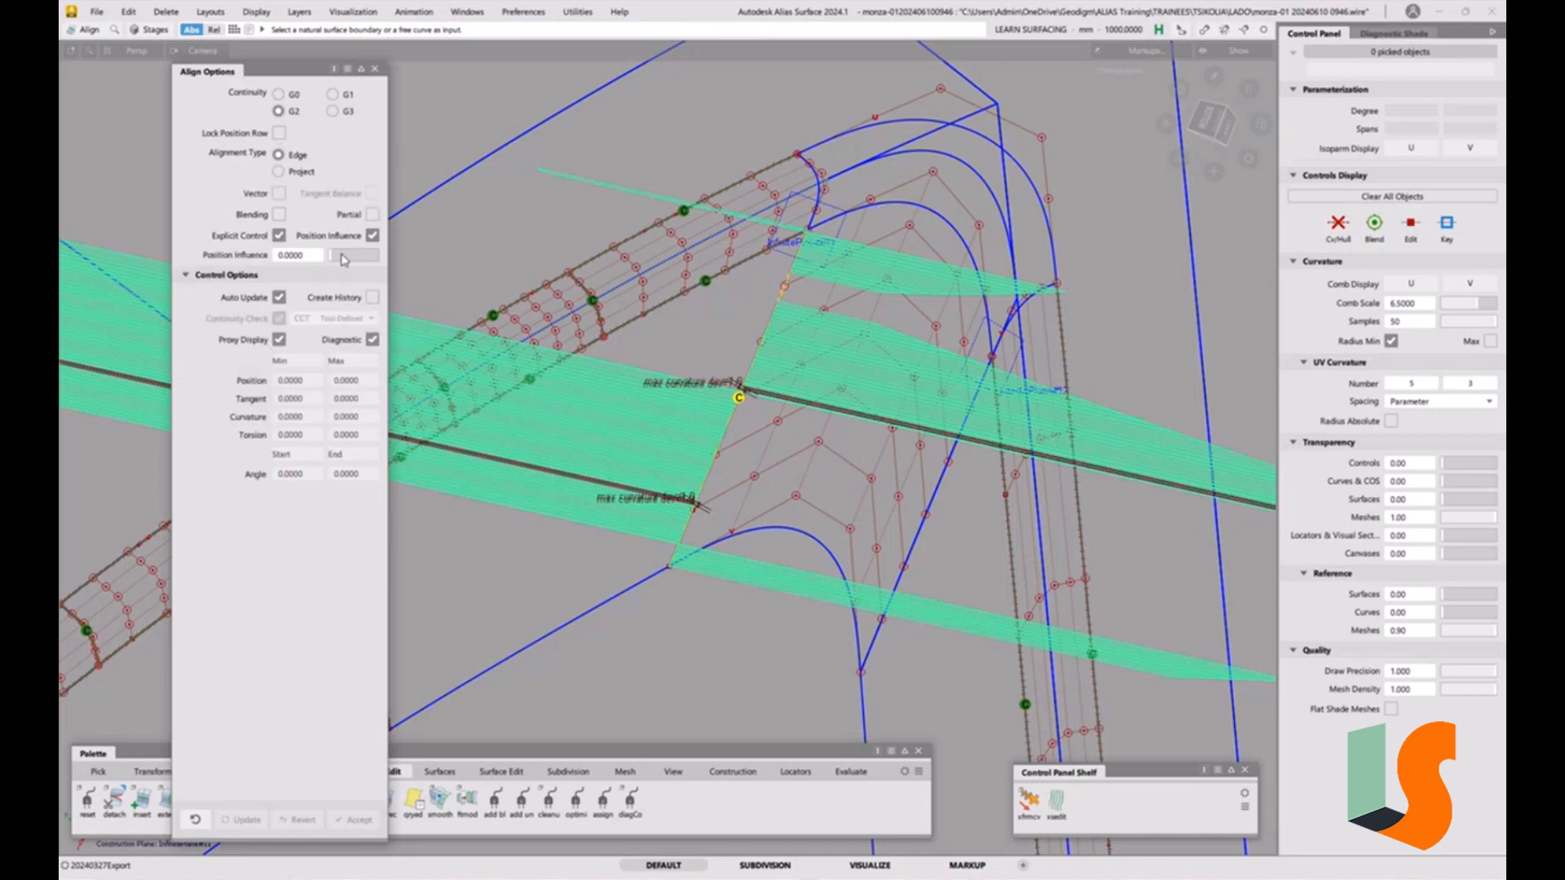
pyautogui.click(708, 471)
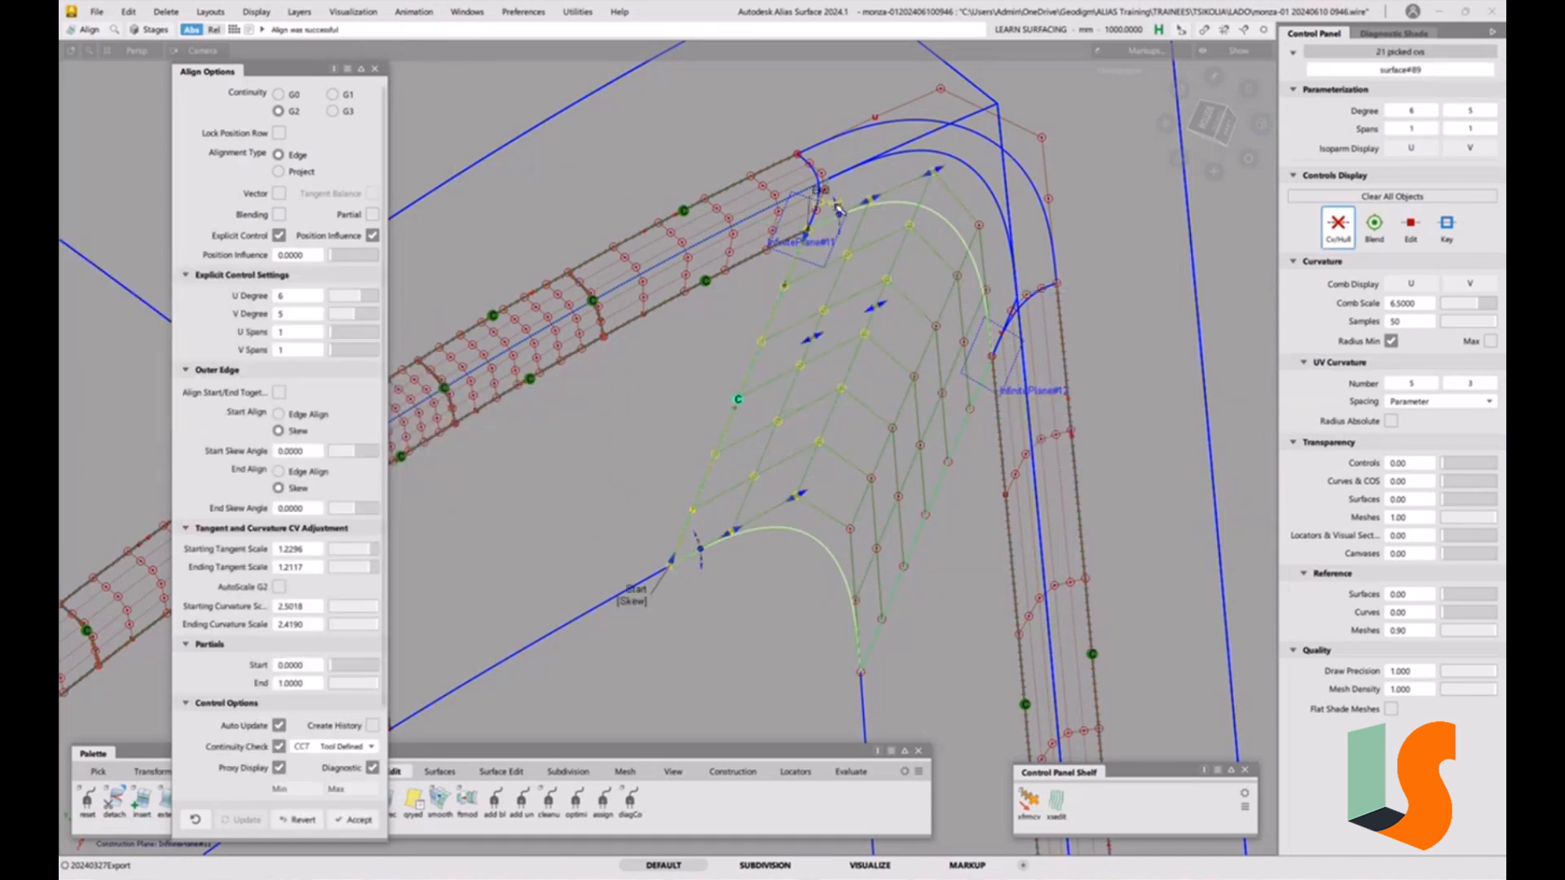
pyautogui.click(827, 200)
pyautogui.click(637, 595)
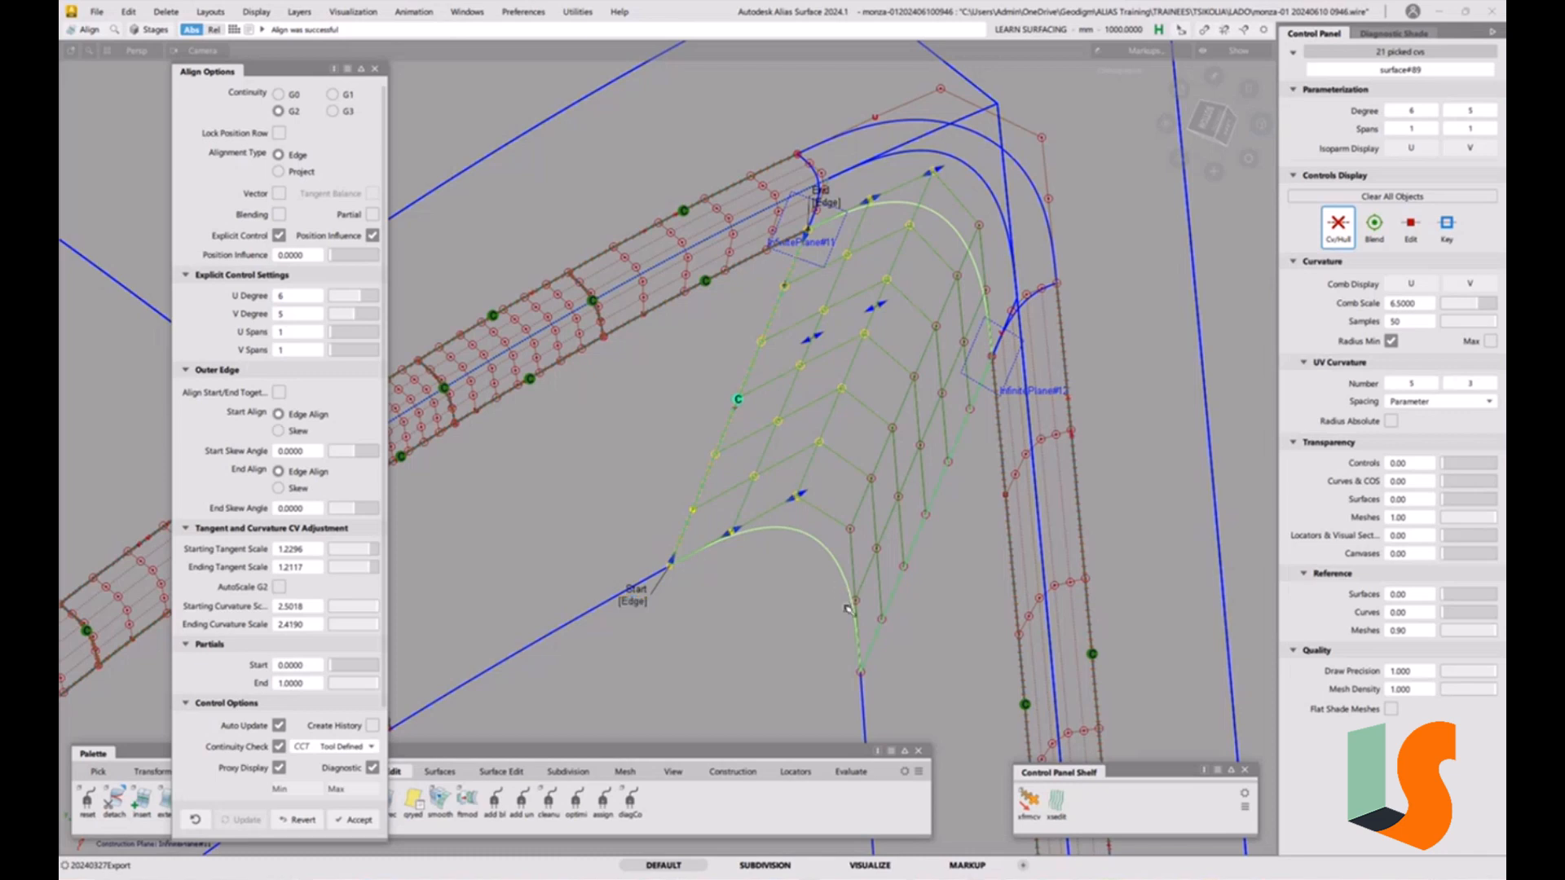
# Try edge-aligning the corner patch's opposite edge to the second fillet piece, then revert it.
pyautogui.keyDown('ctrl'); pyautogui.keyDown('shift'); pyautogui.moveTo(848, 610); pyautogui.dragTo(846, 486); pyautogui.keyUp('shift'); pyautogui.keyUp('ctrl')
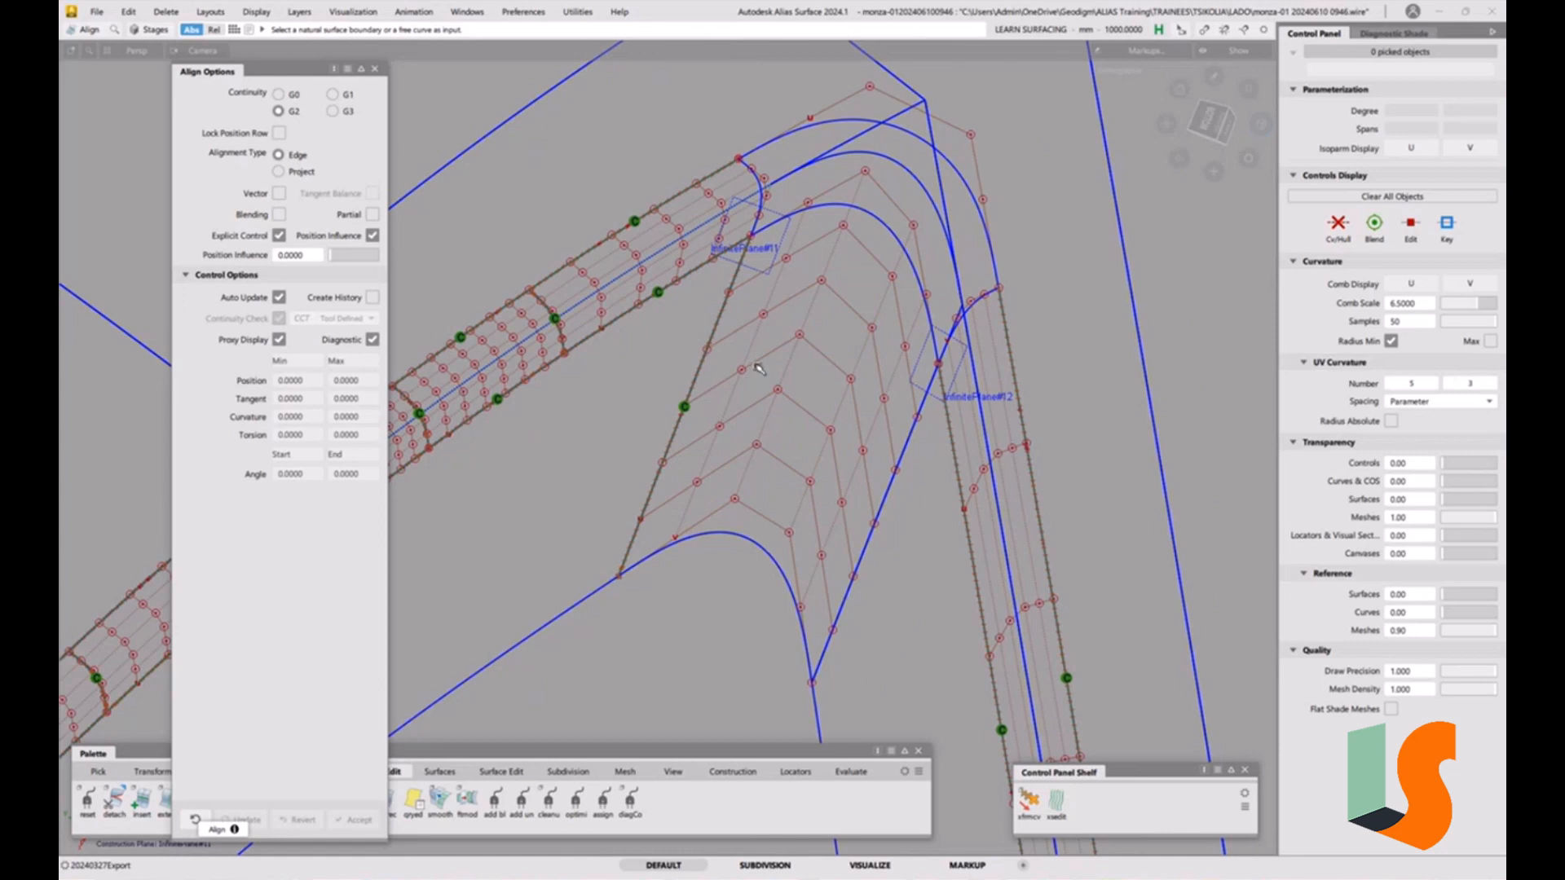
pyautogui.keyDown('alt'); pyautogui.keyDown('shift'); pyautogui.moveTo(838, 429); pyautogui.dragTo(808, 465, button='middle'); pyautogui.keyUp('shift'); pyautogui.keyUp('alt')
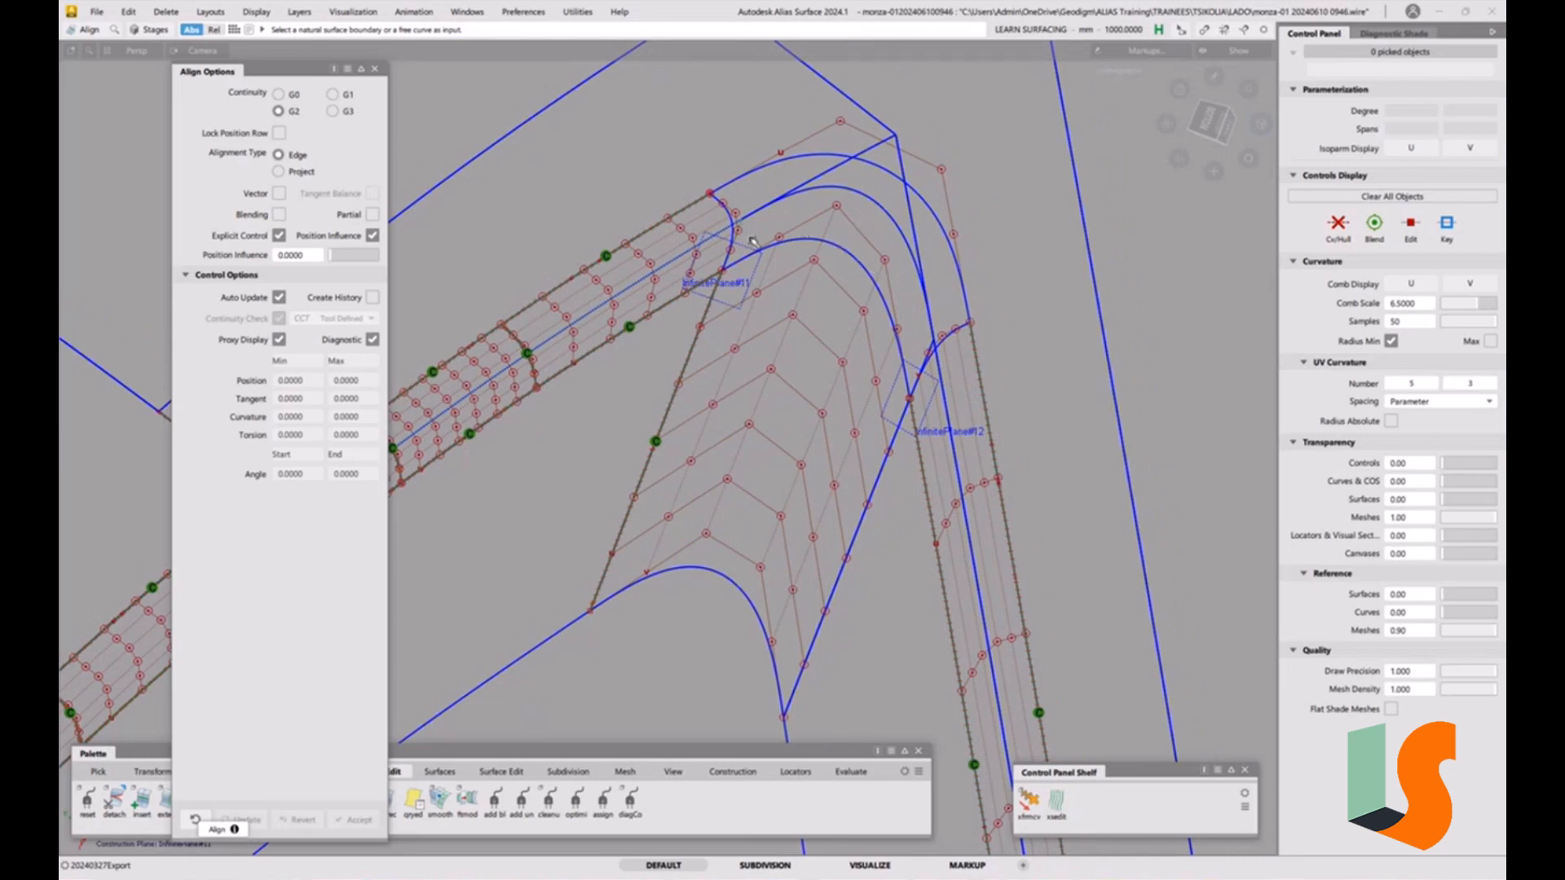
pyautogui.click(866, 528)
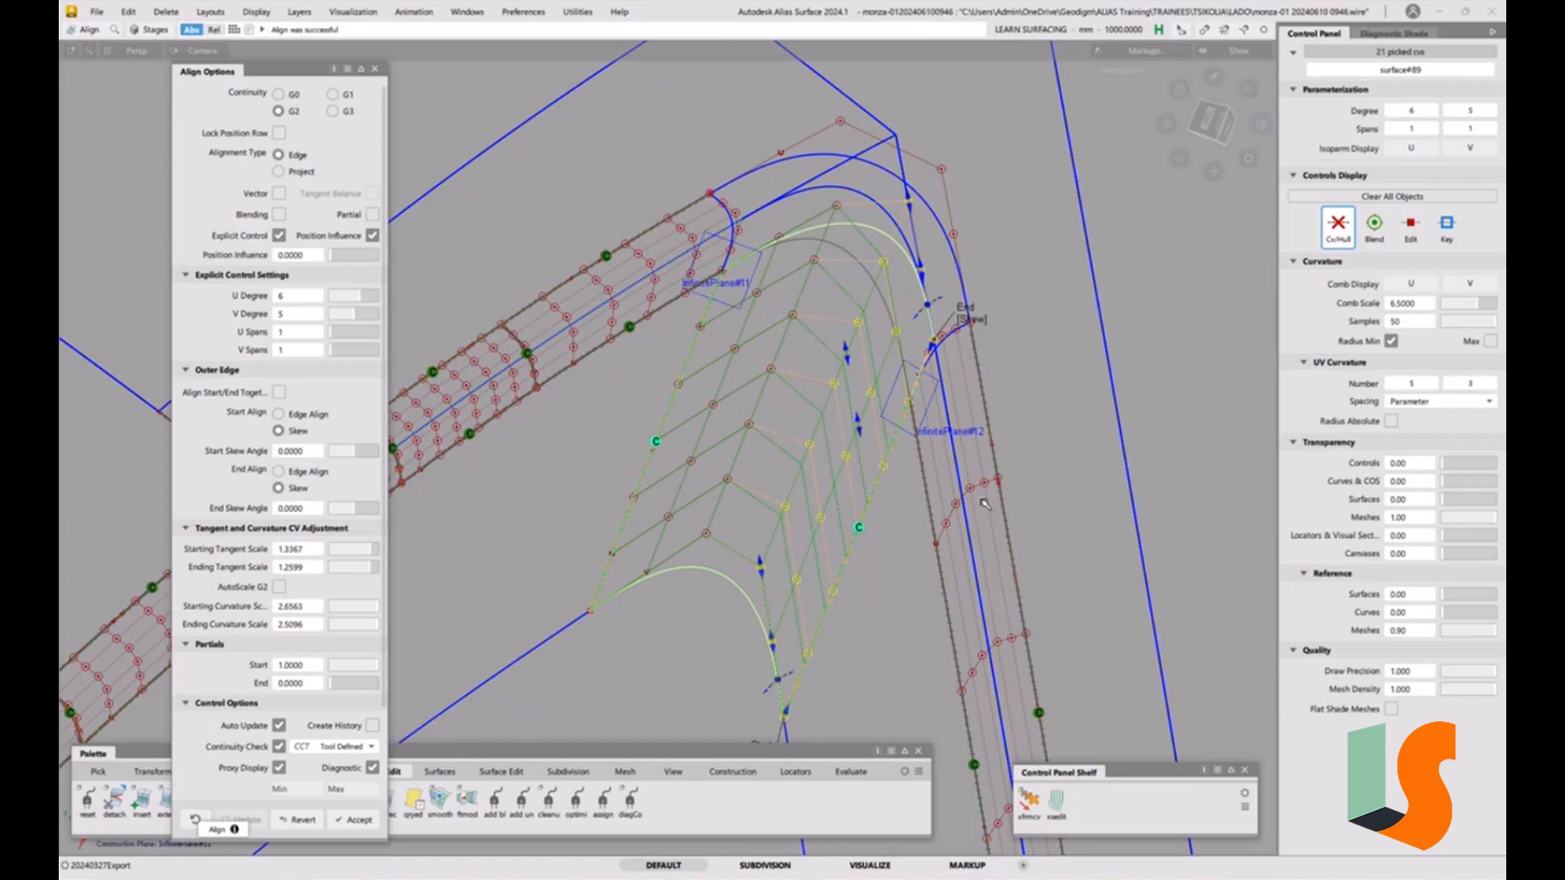
pyautogui.click(308, 821)
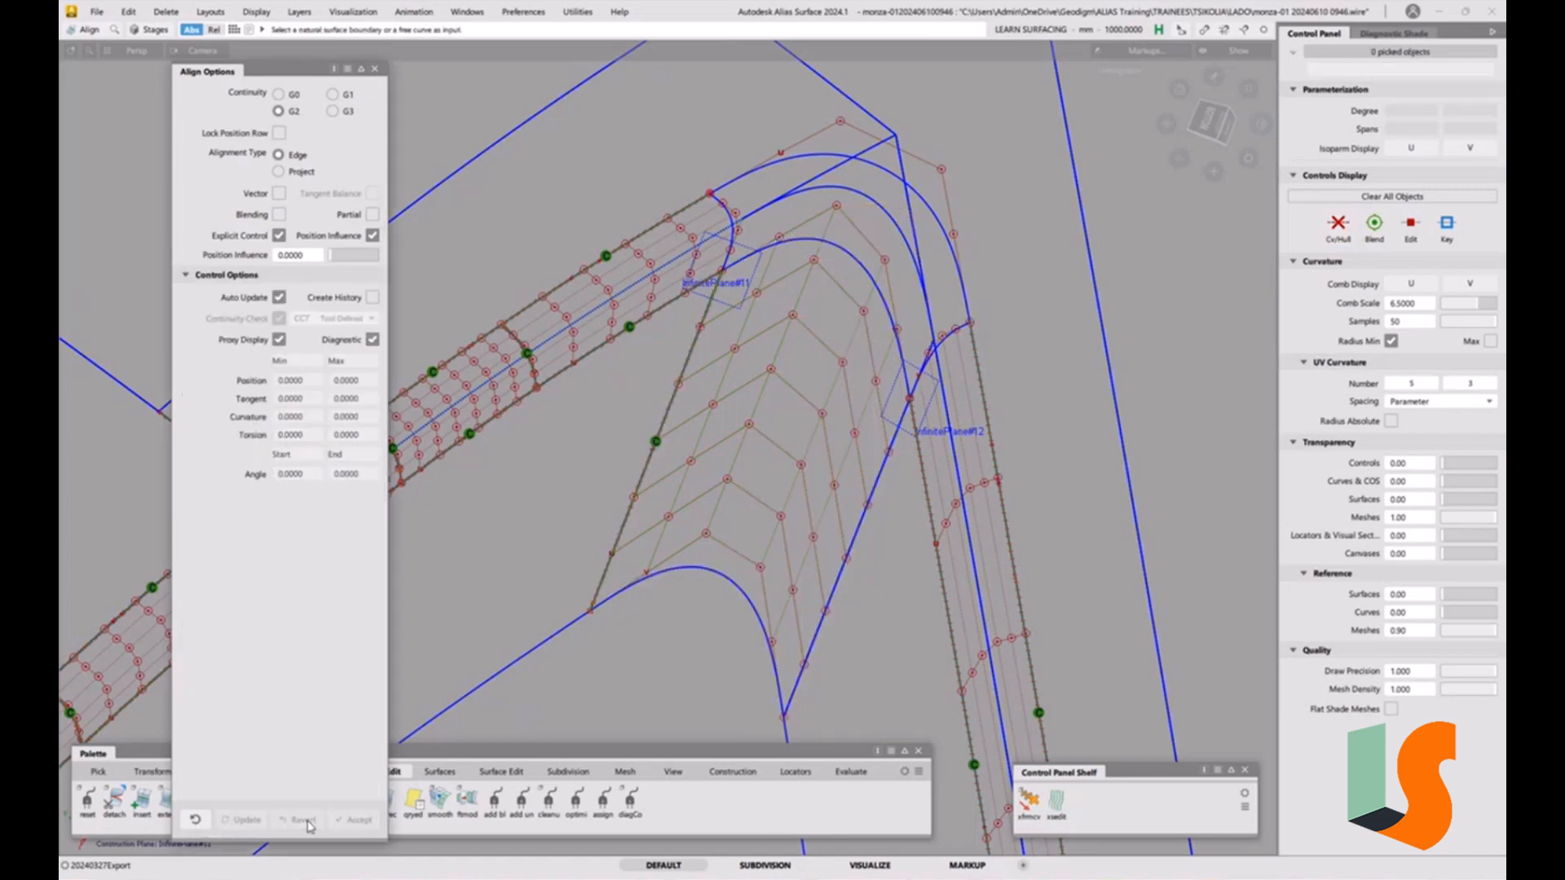
pyautogui.keyDown('alt'); pyautogui.keyDown('shift'); pyautogui.moveTo(858, 399); pyautogui.dragTo(1081, 449); pyautogui.keyUp('shift'); pyautogui.keyUp('alt')
pyautogui.keyDown('alt'); pyautogui.keyDown('shift'); pyautogui.moveTo(1080, 449); pyautogui.dragTo(897, 428, button='middle'); pyautogui.keyUp('shift'); pyautogui.keyUp('alt')
pyautogui.keyDown('alt'); pyautogui.keyDown('shift'); pyautogui.moveTo(898, 428); pyautogui.dragTo(898, 457); pyautogui.keyUp('shift'); pyautogui.keyUp('alt')
pyautogui.keyDown('alt'); pyautogui.keyDown('shift'); pyautogui.moveTo(897, 457); pyautogui.dragTo(810, 475, button='right'); pyautogui.keyUp('shift'); pyautogui.keyUp('alt')
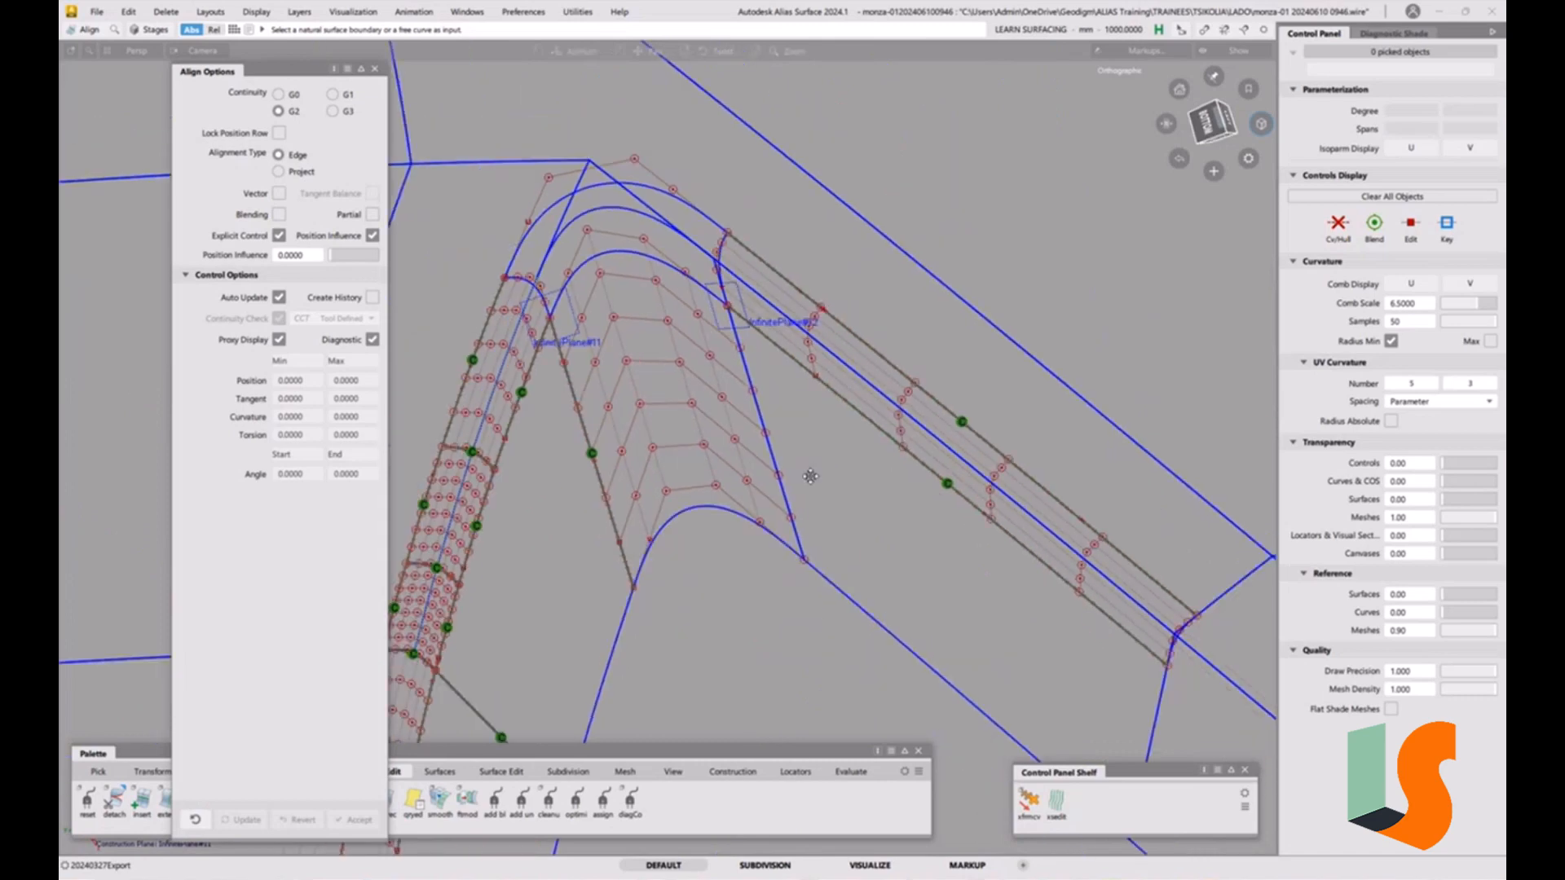
pyautogui.keyDown('alt'); pyautogui.keyDown('shift'); pyautogui.moveTo(966, 639); pyautogui.dragTo(784, 579, button='middle'); pyautogui.keyUp('shift'); pyautogui.keyUp('alt')
pyautogui.click(785, 579)
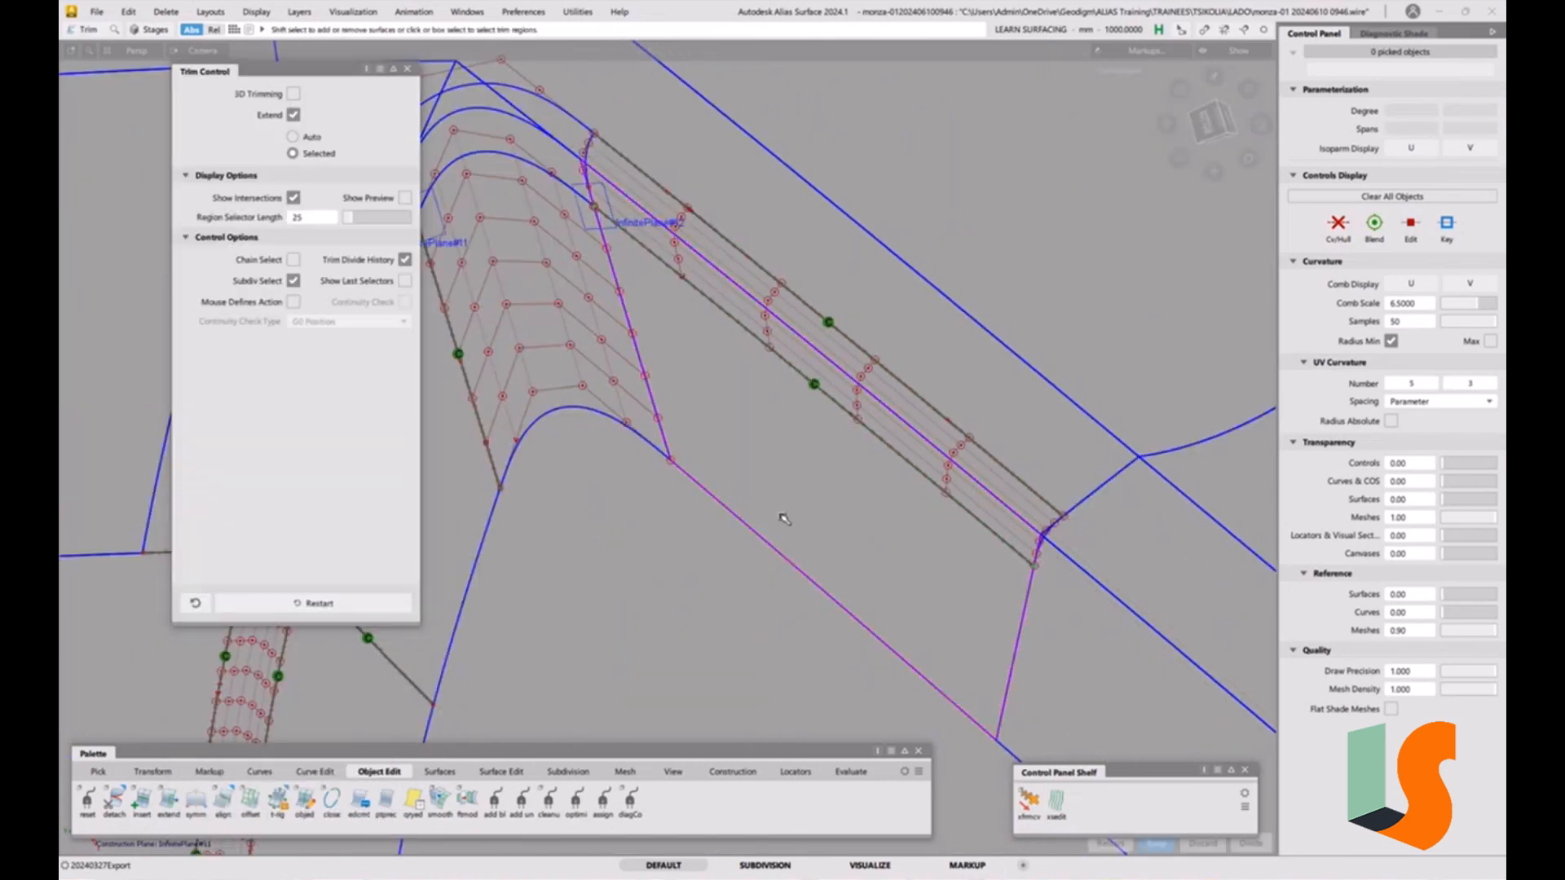
pyautogui.keyDown('alt'); pyautogui.keyDown('shift'); pyautogui.moveTo(679, 247); pyautogui.dragTo(842, 368, button='middle'); pyautogui.keyUp('shift'); pyautogui.keyUp('alt')
pyautogui.hotkey('ctrl', 'z')
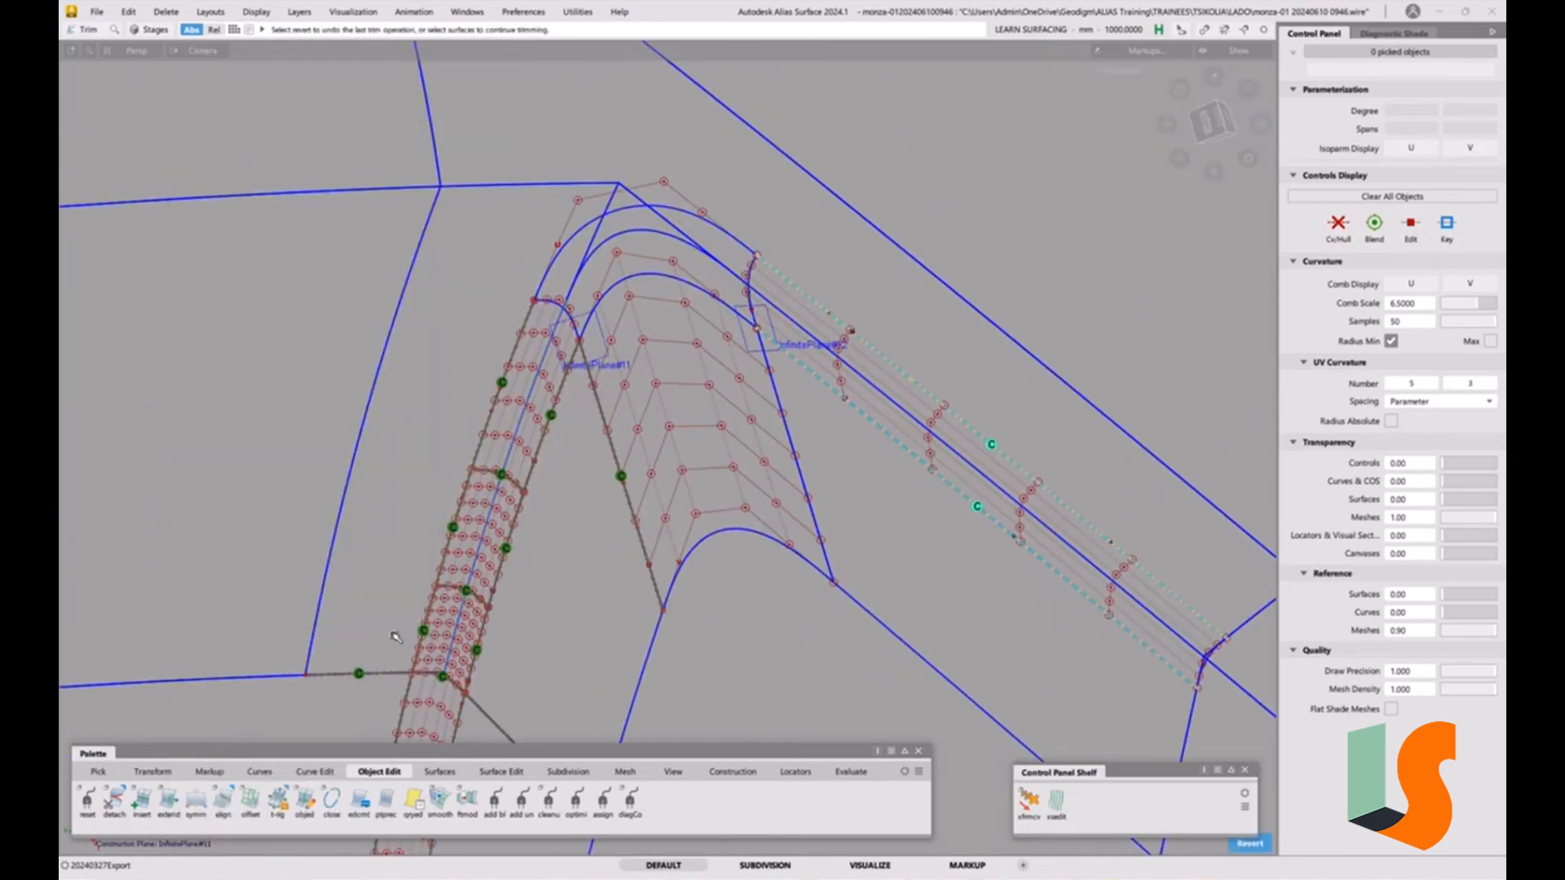
# Edge-align the corner patch's edge to the second fillet piece at G2 with Position Influence 0.
pyautogui.doubleClick(227, 812)
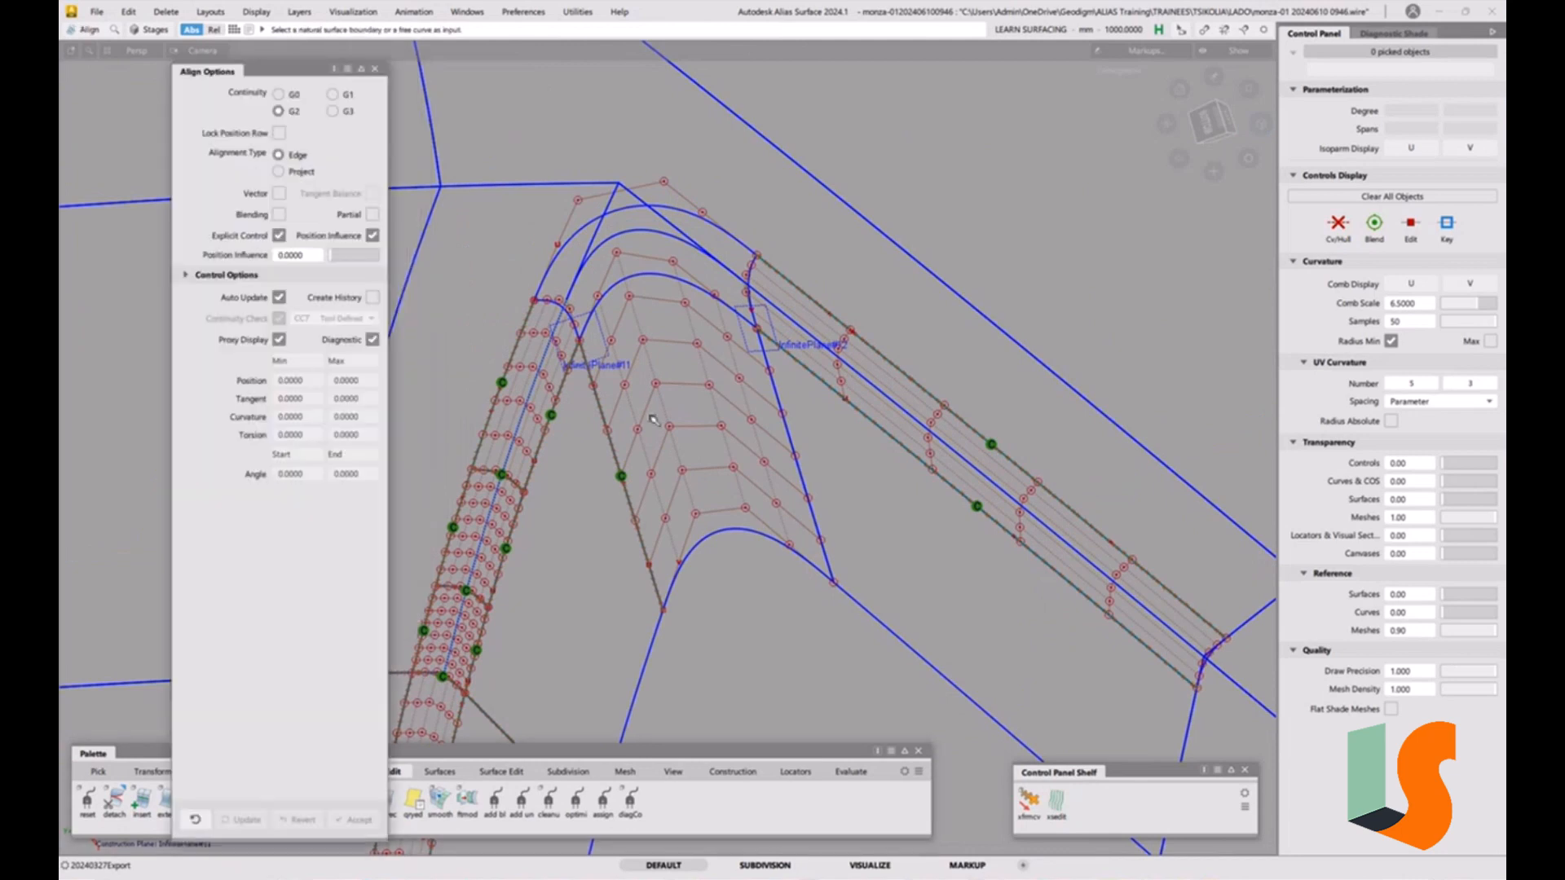
pyautogui.click(778, 400)
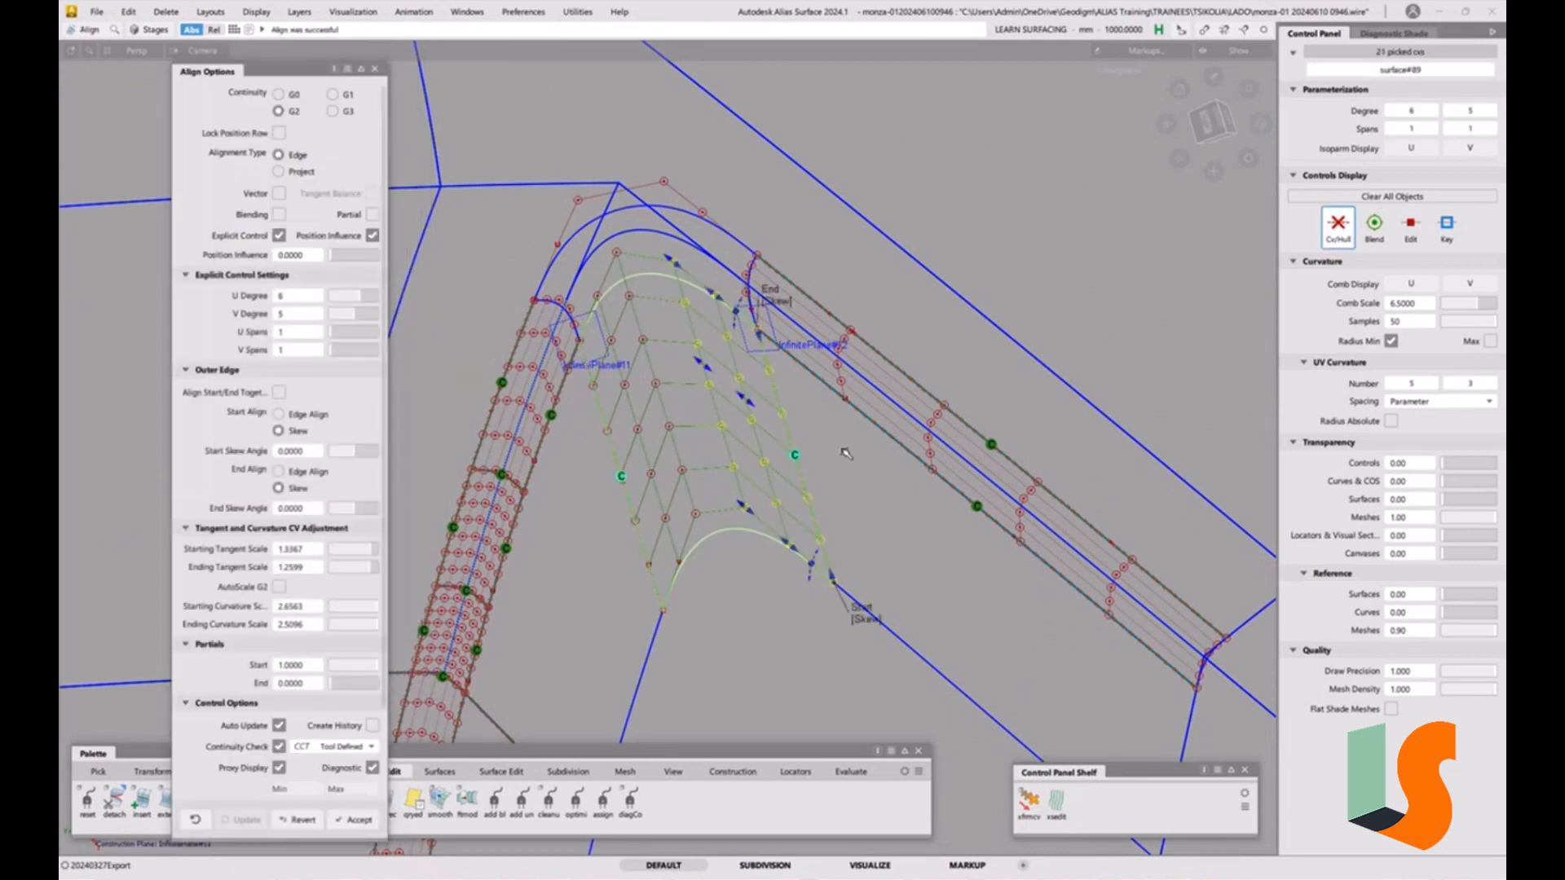
pyautogui.keyDown('alt'); pyautogui.keyDown('shift'); pyautogui.moveTo(827, 393); pyautogui.dragTo(896, 405, button='right'); pyautogui.keyUp('shift'); pyautogui.keyUp('alt')
pyautogui.keyDown('alt'); pyautogui.keyDown('shift'); pyautogui.moveTo(896, 404); pyautogui.dragTo(950, 444, button='middle'); pyautogui.keyUp('shift'); pyautogui.keyUp('alt')
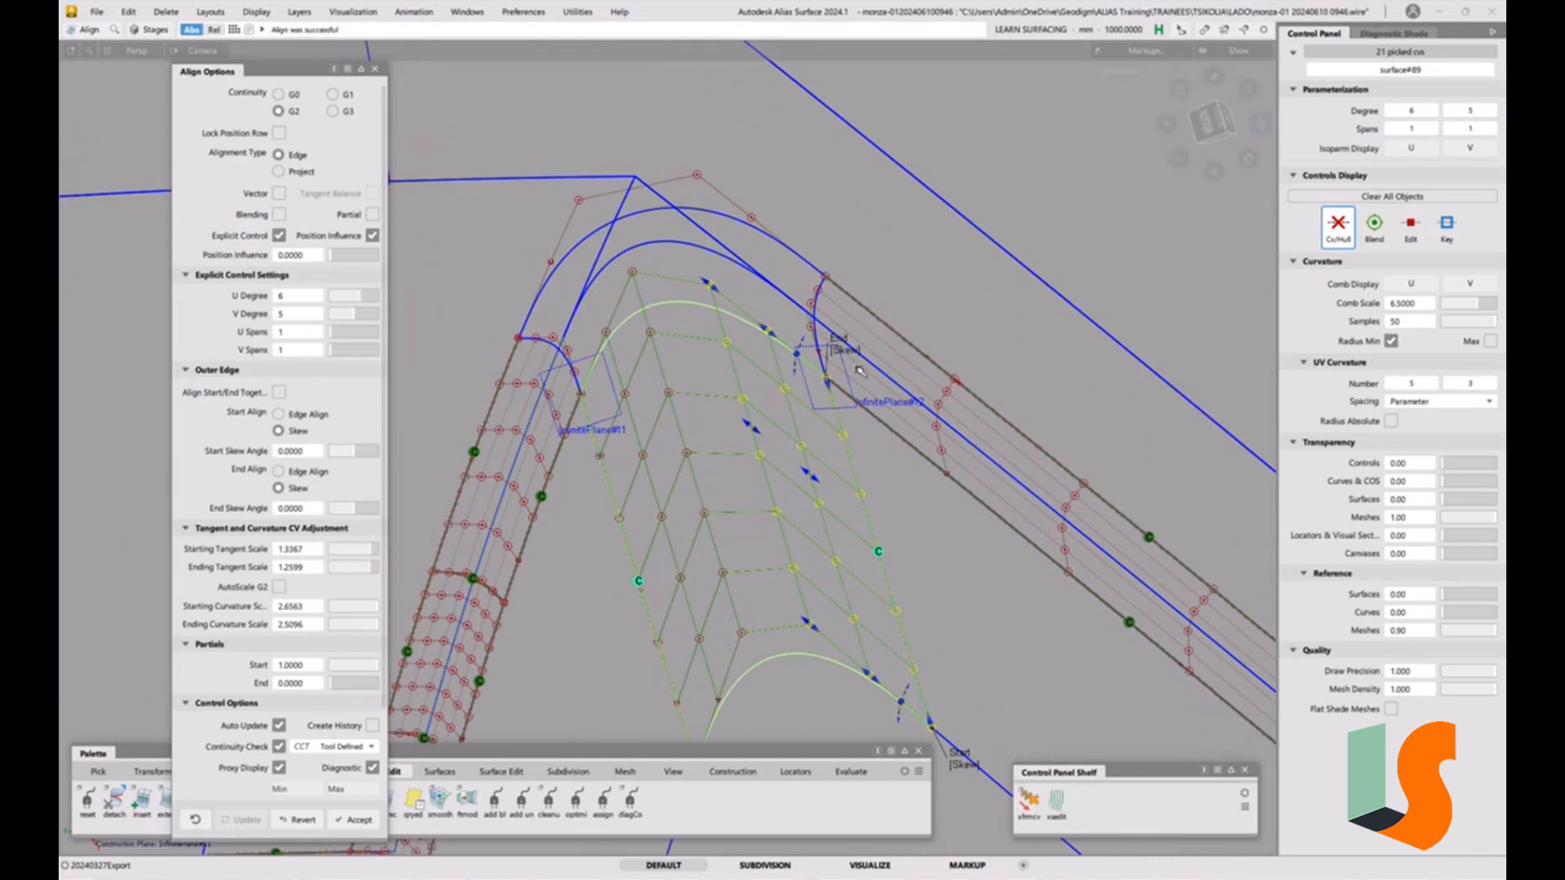
pyautogui.click(858, 356)
pyautogui.click(964, 762)
pyautogui.click(223, 803)
# Inspect the realigned corner patch between the two fillet pieces from several angles.
pyautogui.keyDown('alt'); pyautogui.keyDown('shift'); pyautogui.moveTo(690, 373); pyautogui.dragTo(820, 465, button='middle'); pyautogui.keyUp('shift'); pyautogui.keyUp('alt')
pyautogui.keyDown('alt'); pyautogui.keyDown('shift'); pyautogui.moveTo(819, 464); pyautogui.dragTo(899, 420); pyautogui.keyUp('shift'); pyautogui.keyUp('alt')
pyautogui.keyDown('alt'); pyautogui.keyDown('shift'); pyautogui.moveTo(899, 420); pyautogui.dragTo(918, 402, button='middle'); pyautogui.keyUp('shift'); pyautogui.keyUp('alt')
pyautogui.keyDown('alt'); pyautogui.keyDown('shift'); pyautogui.moveTo(1016, 398); pyautogui.dragTo(1019, 534, button='right'); pyautogui.keyUp('shift'); pyautogui.keyUp('alt')
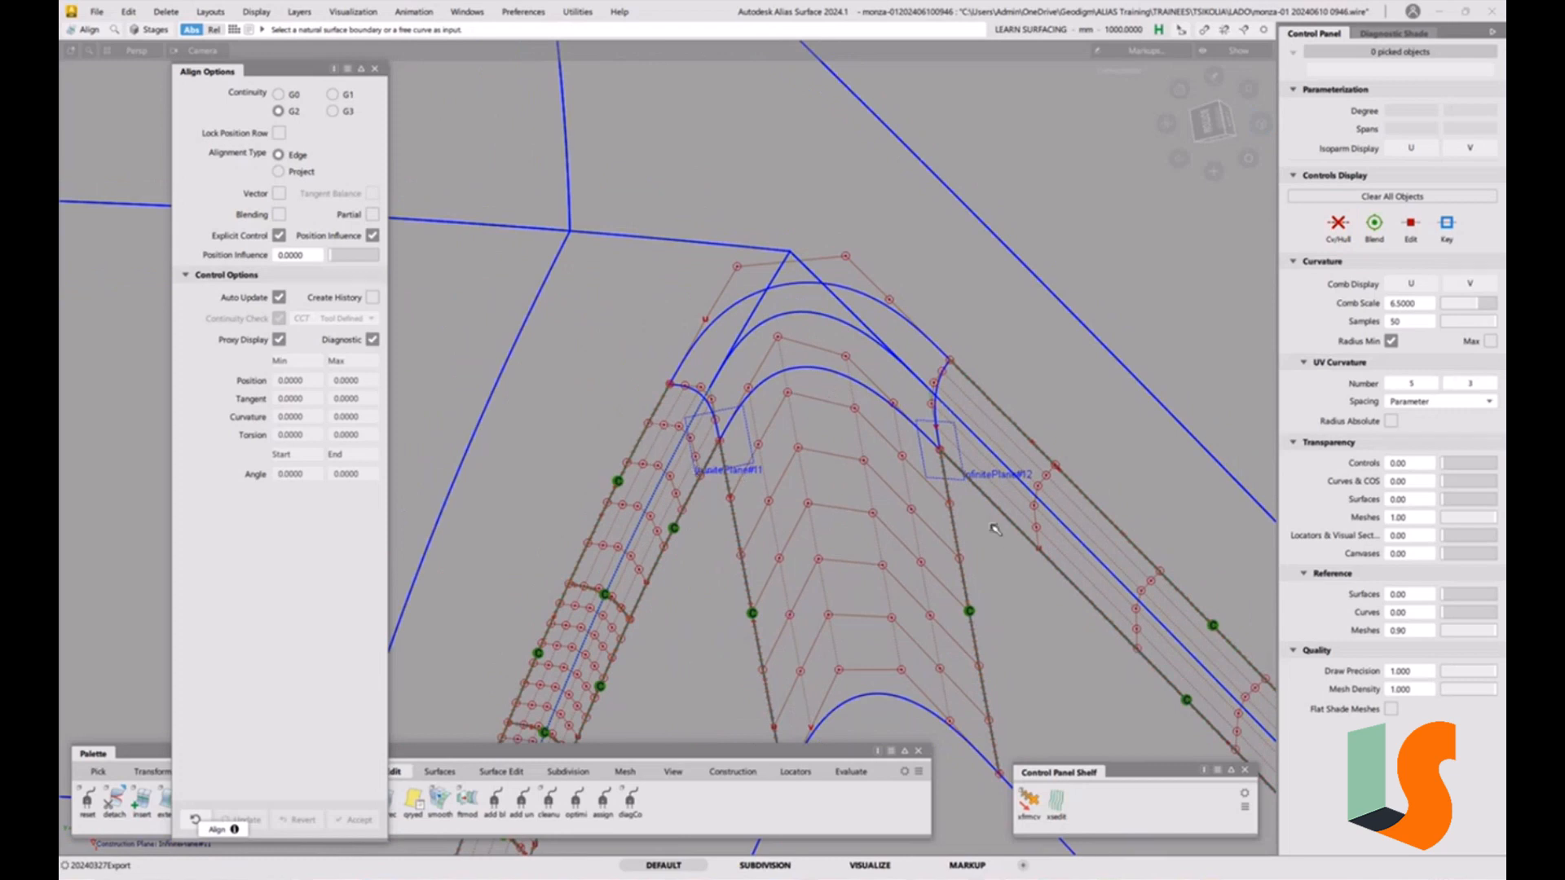
pyautogui.keyDown('alt'); pyautogui.keyDown('shift'); pyautogui.moveTo(908, 356); pyautogui.dragTo(907, 331, button='right'); pyautogui.keyUp('shift'); pyautogui.keyUp('alt')
pyautogui.keyDown('alt'); pyautogui.keyDown('shift'); pyautogui.moveTo(908, 331); pyautogui.dragTo(889, 328); pyautogui.keyUp('shift'); pyautogui.keyUp('alt')
pyautogui.keyDown('alt'); pyautogui.keyDown('shift'); pyautogui.moveTo(760, 342); pyautogui.dragTo(764, 301, button='right'); pyautogui.keyUp('shift'); pyautogui.keyUp('alt')
pyautogui.keyDown('alt'); pyautogui.keyDown('shift'); pyautogui.moveTo(764, 302); pyautogui.dragTo(731, 307, button='middle'); pyautogui.keyUp('shift'); pyautogui.keyUp('alt')
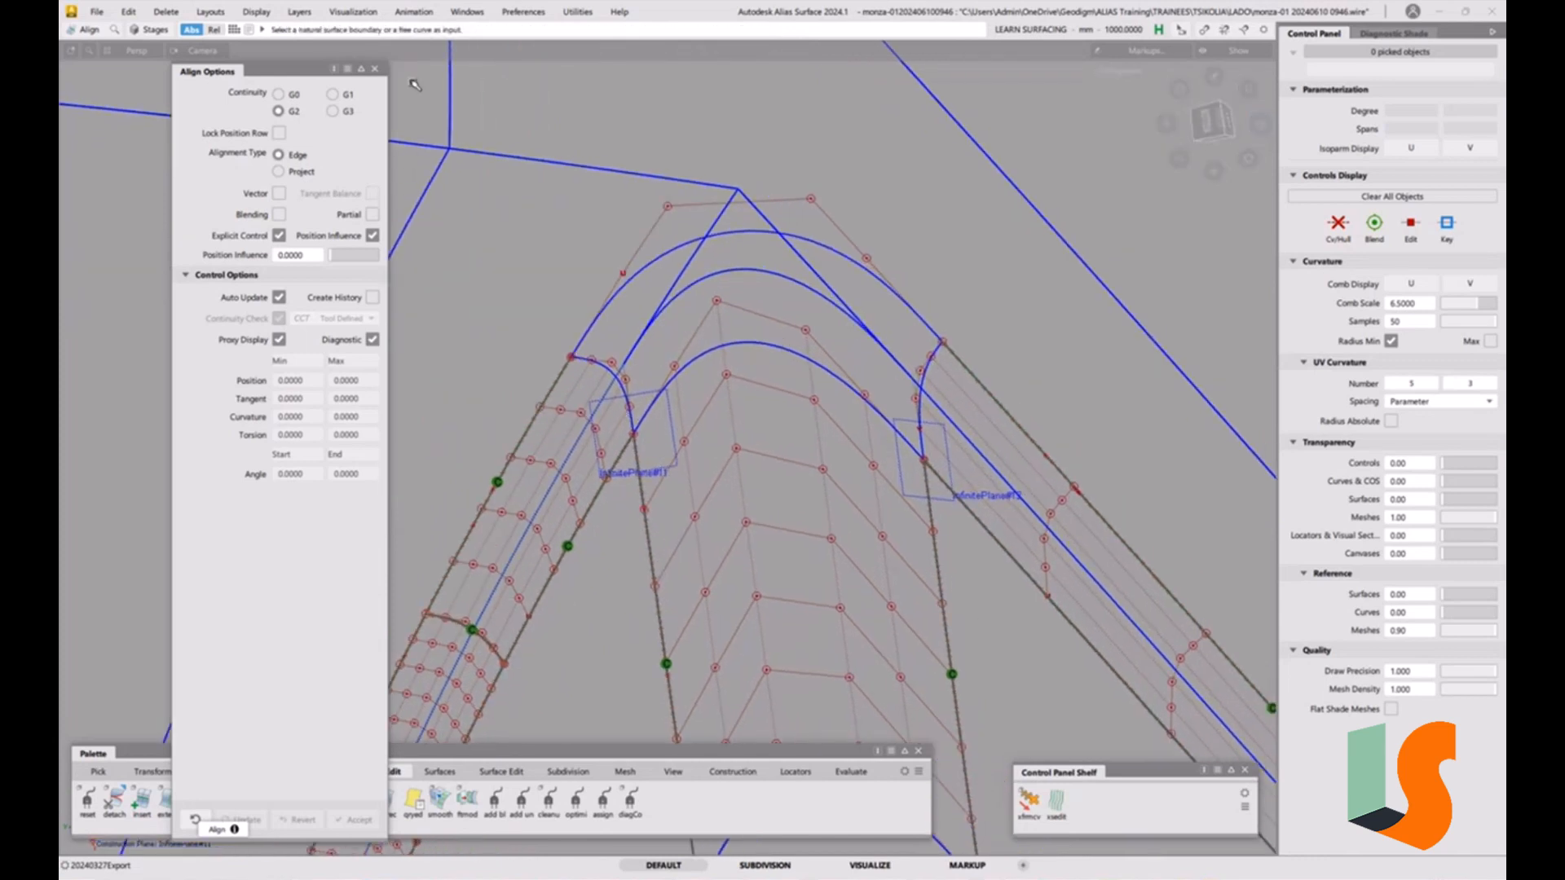
pyautogui.click(375, 69)
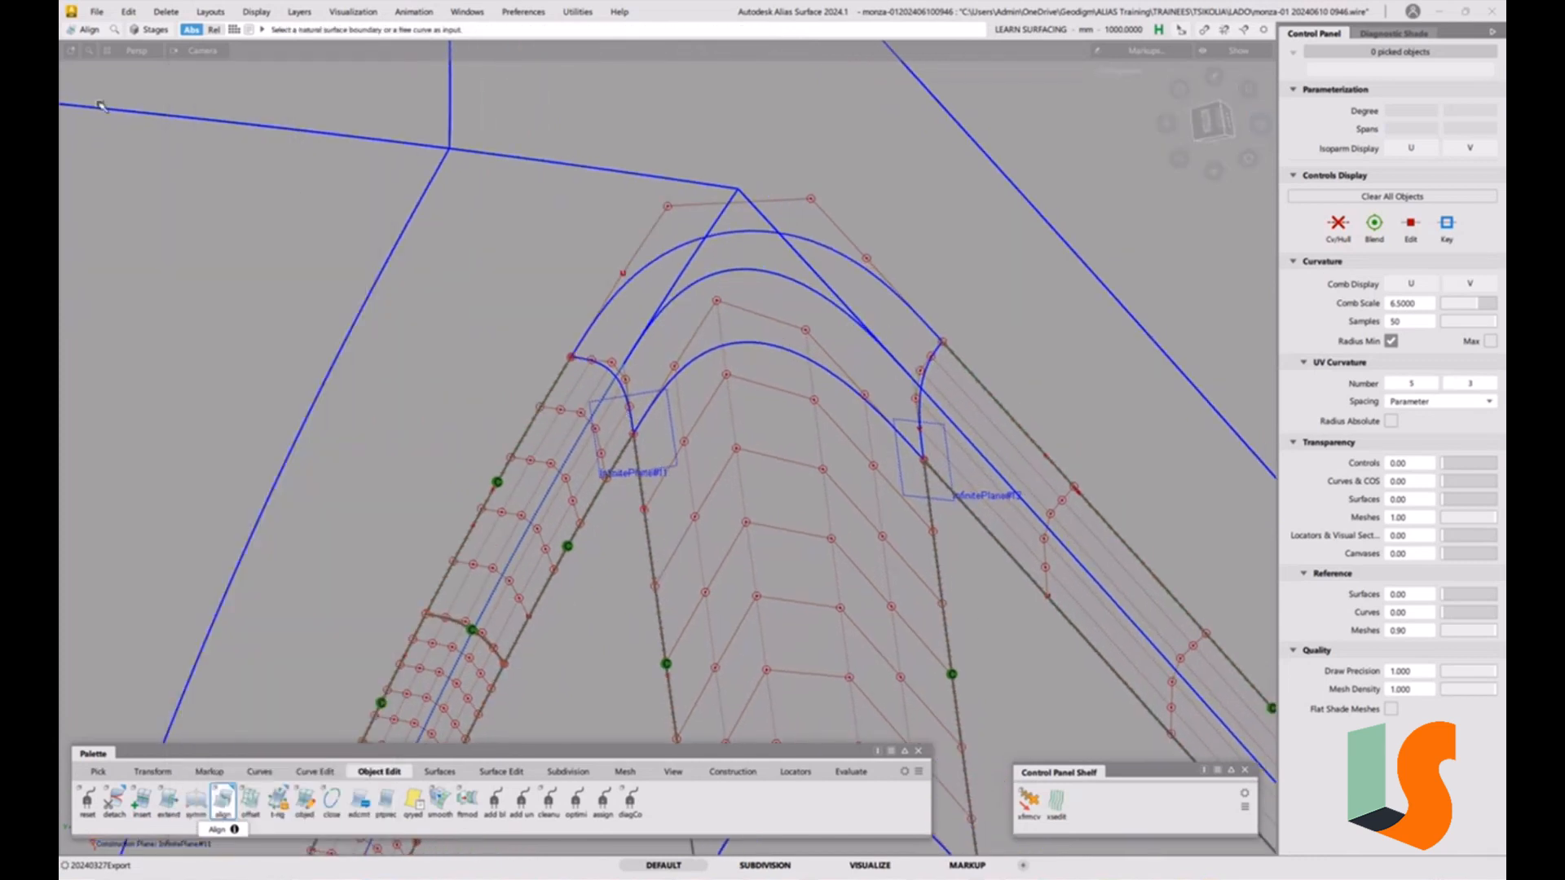
pyautogui.click(98, 13)
pyautogui.click(115, 164)
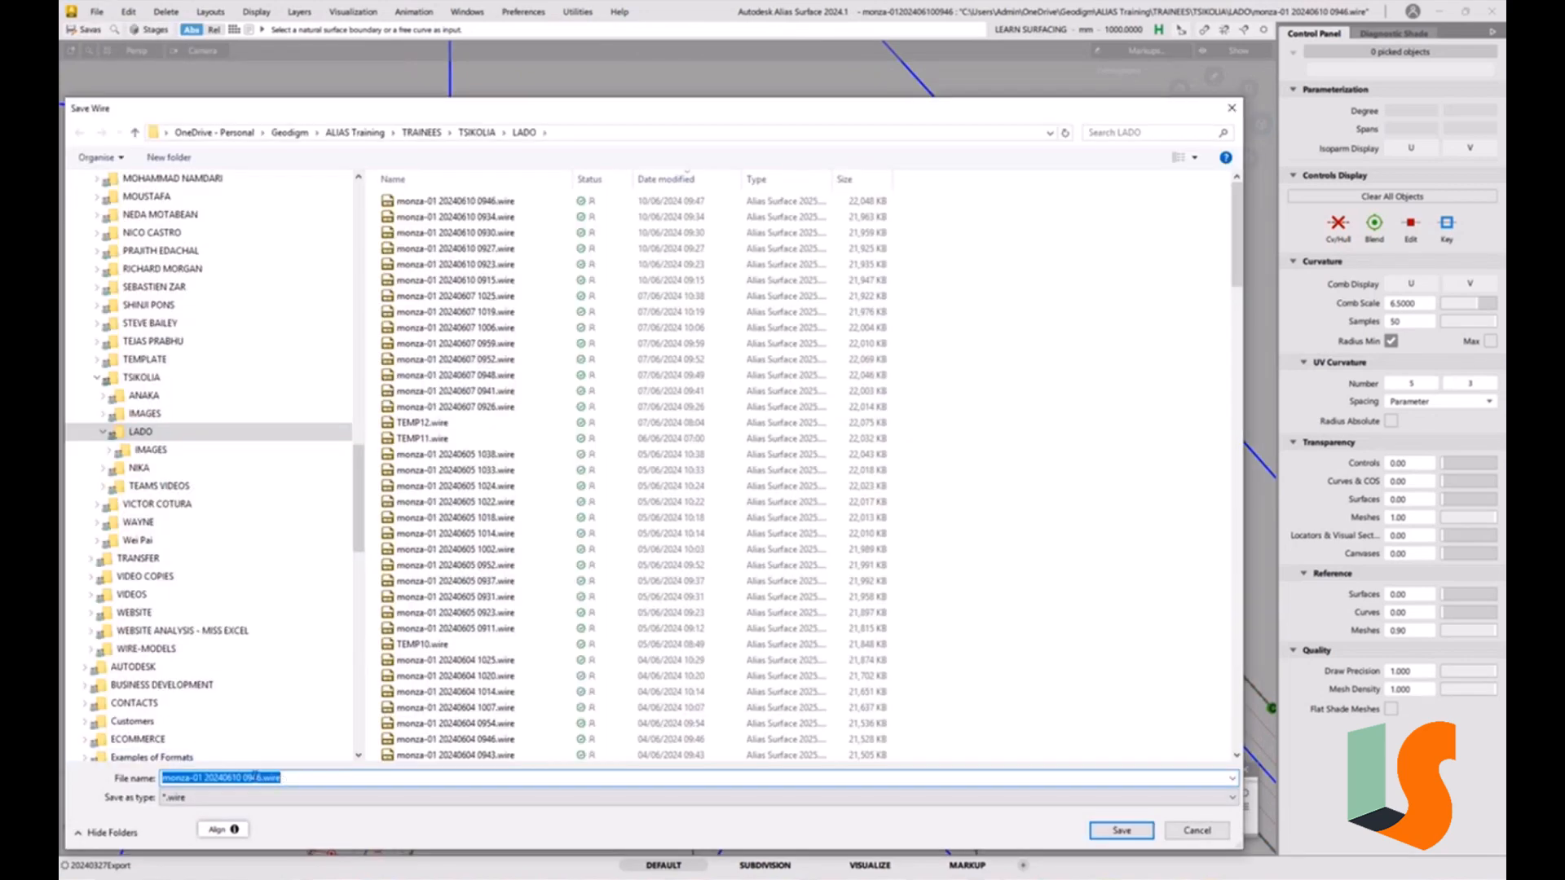
pyautogui.moveTo(247, 777); pyautogui.dragTo(367, 777)
pyautogui.write('953')
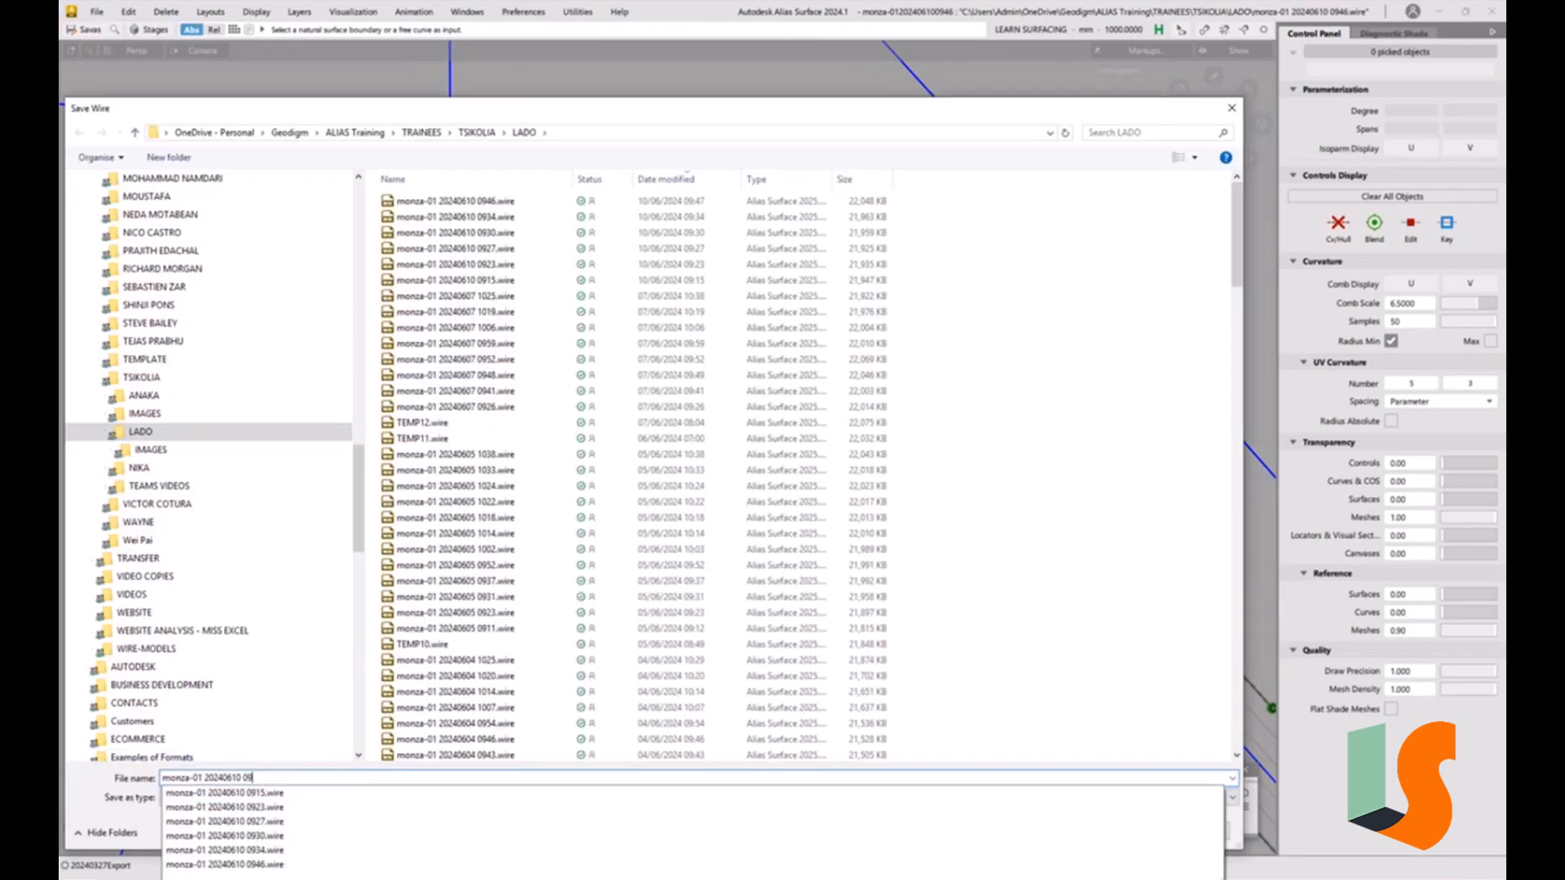
pyautogui.press('Return')
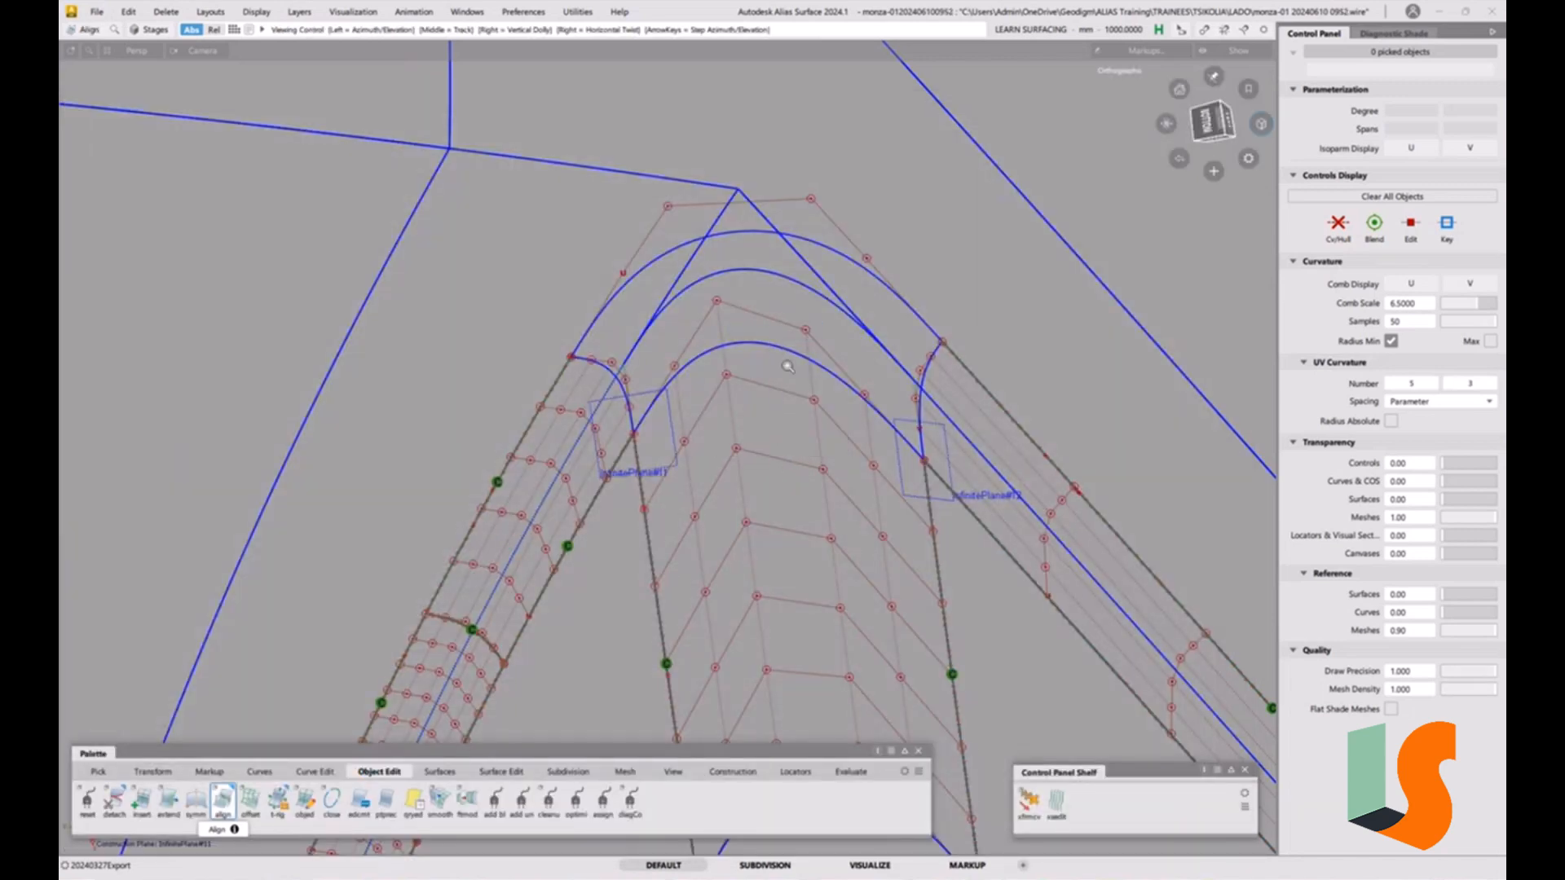
pyautogui.keyDown('alt'); pyautogui.keyDown('shift'); pyautogui.moveTo(789, 366); pyautogui.dragTo(822, 463, button='right'); pyautogui.keyUp('shift'); pyautogui.keyUp('alt')
pyautogui.keyDown('alt'); pyautogui.keyDown('shift'); pyautogui.moveTo(822, 463); pyautogui.dragTo(723, 525, button='middle'); pyautogui.keyUp('shift'); pyautogui.keyUp('alt')
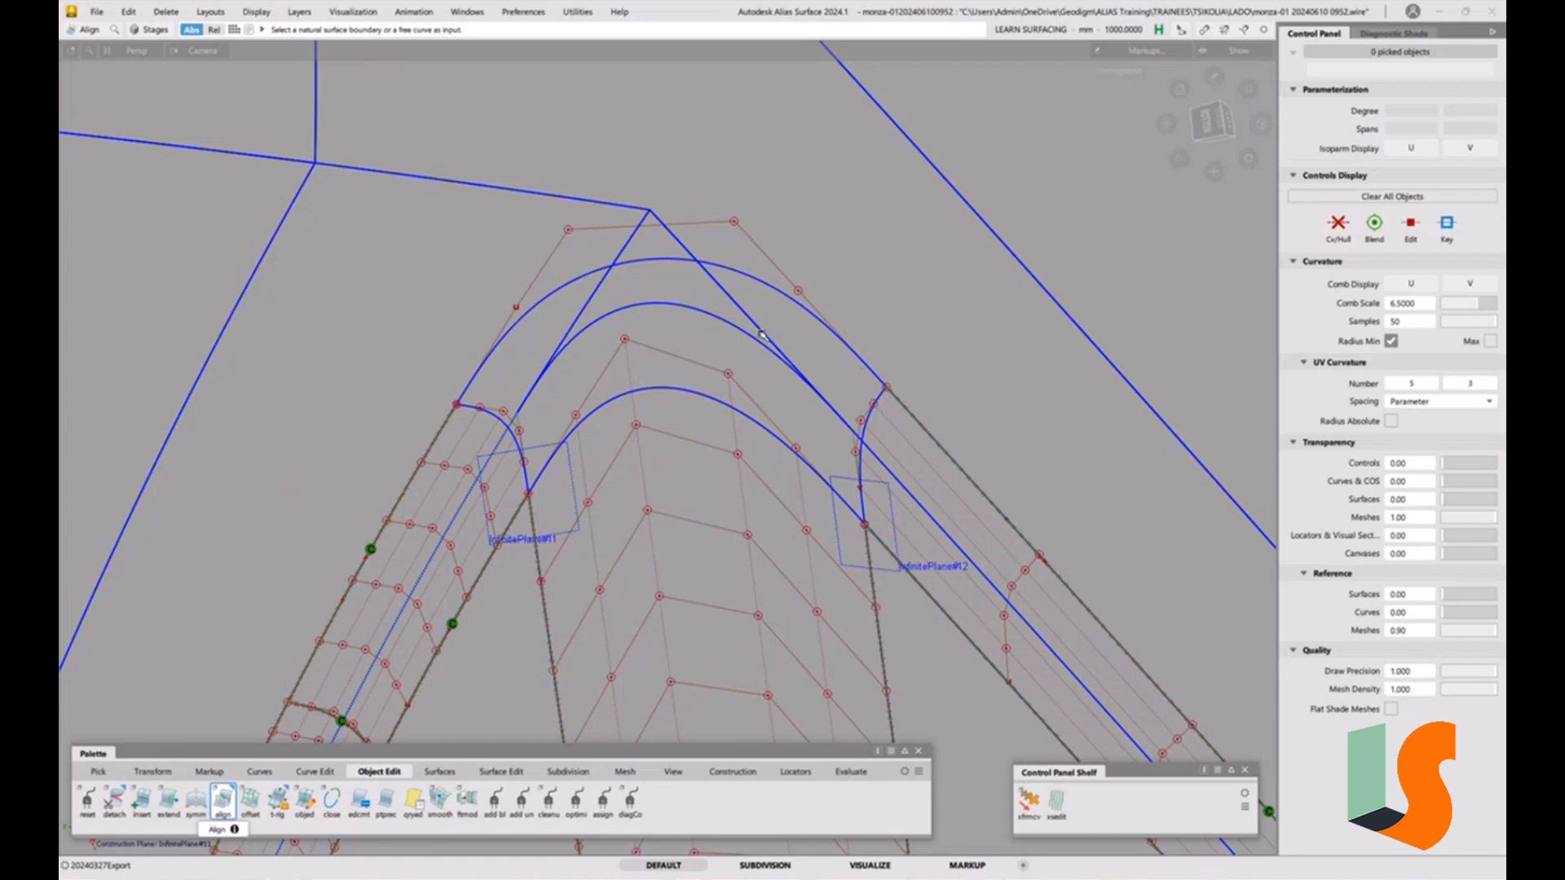
# Open the Square tool and set boundary 1 to G0 Position, boundaries 2–4 to G2 Curvature, with collinear Boundary 1 off and Boundary 4 on.
pyautogui.click(447, 772)
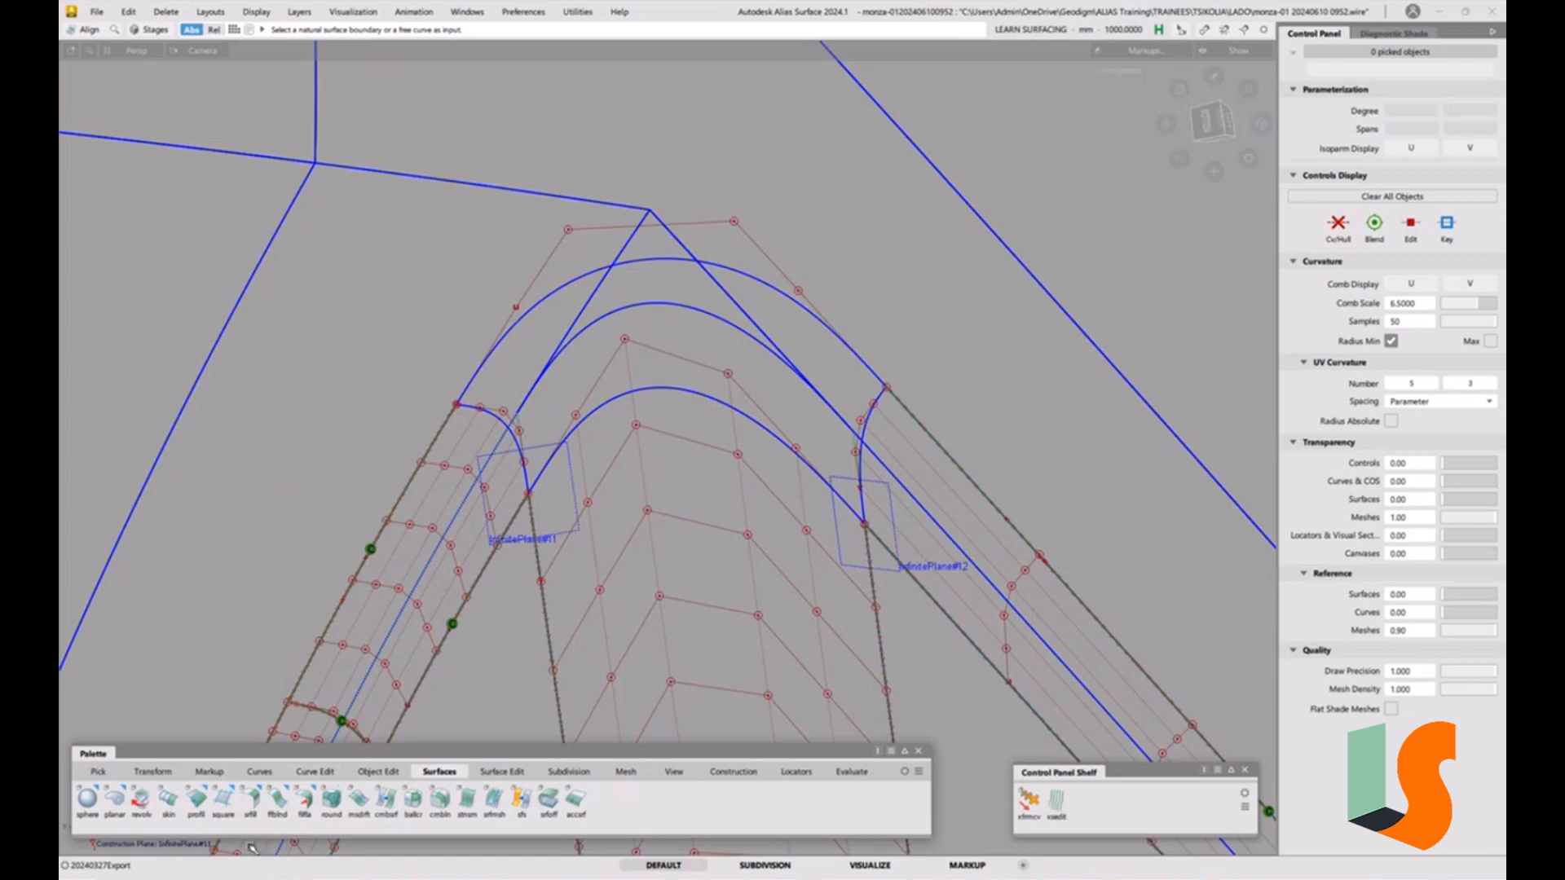
pyautogui.doubleClick(222, 802)
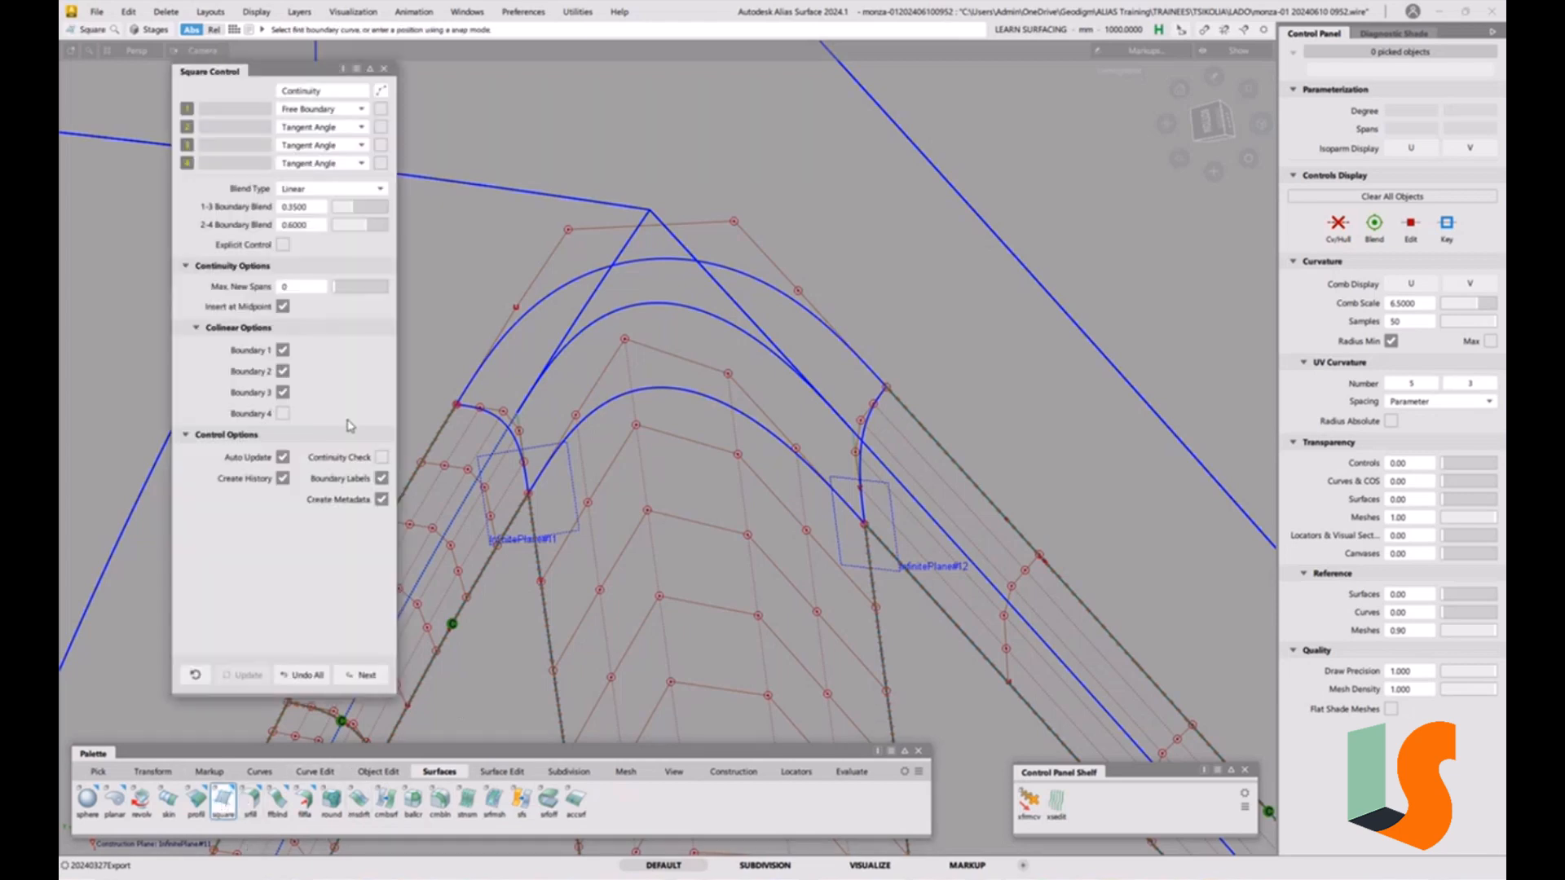
pyautogui.click(334, 110)
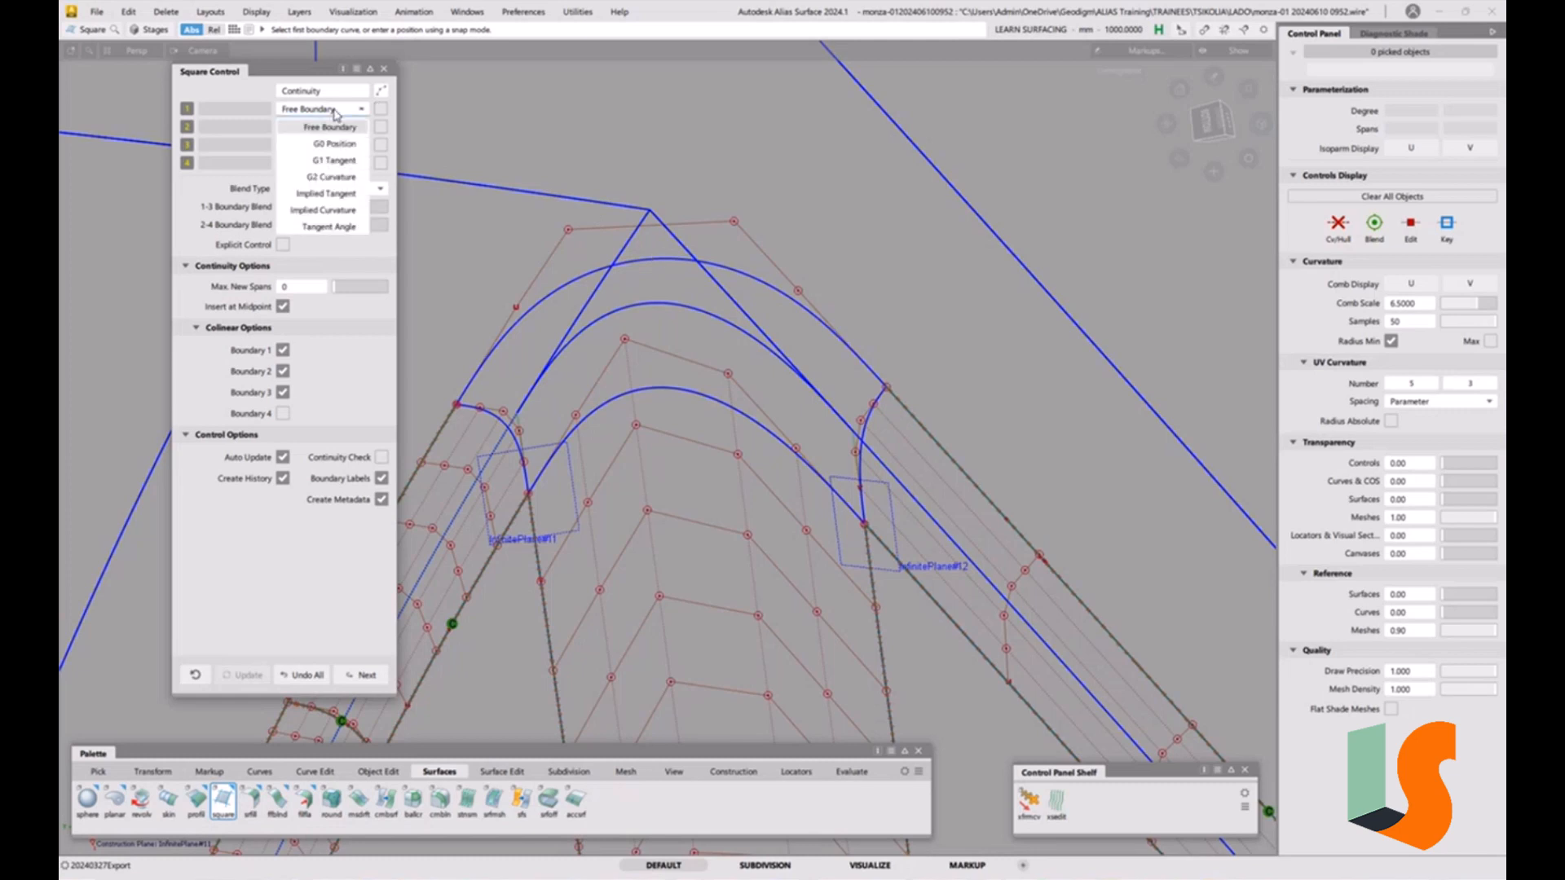
pyautogui.click(330, 132)
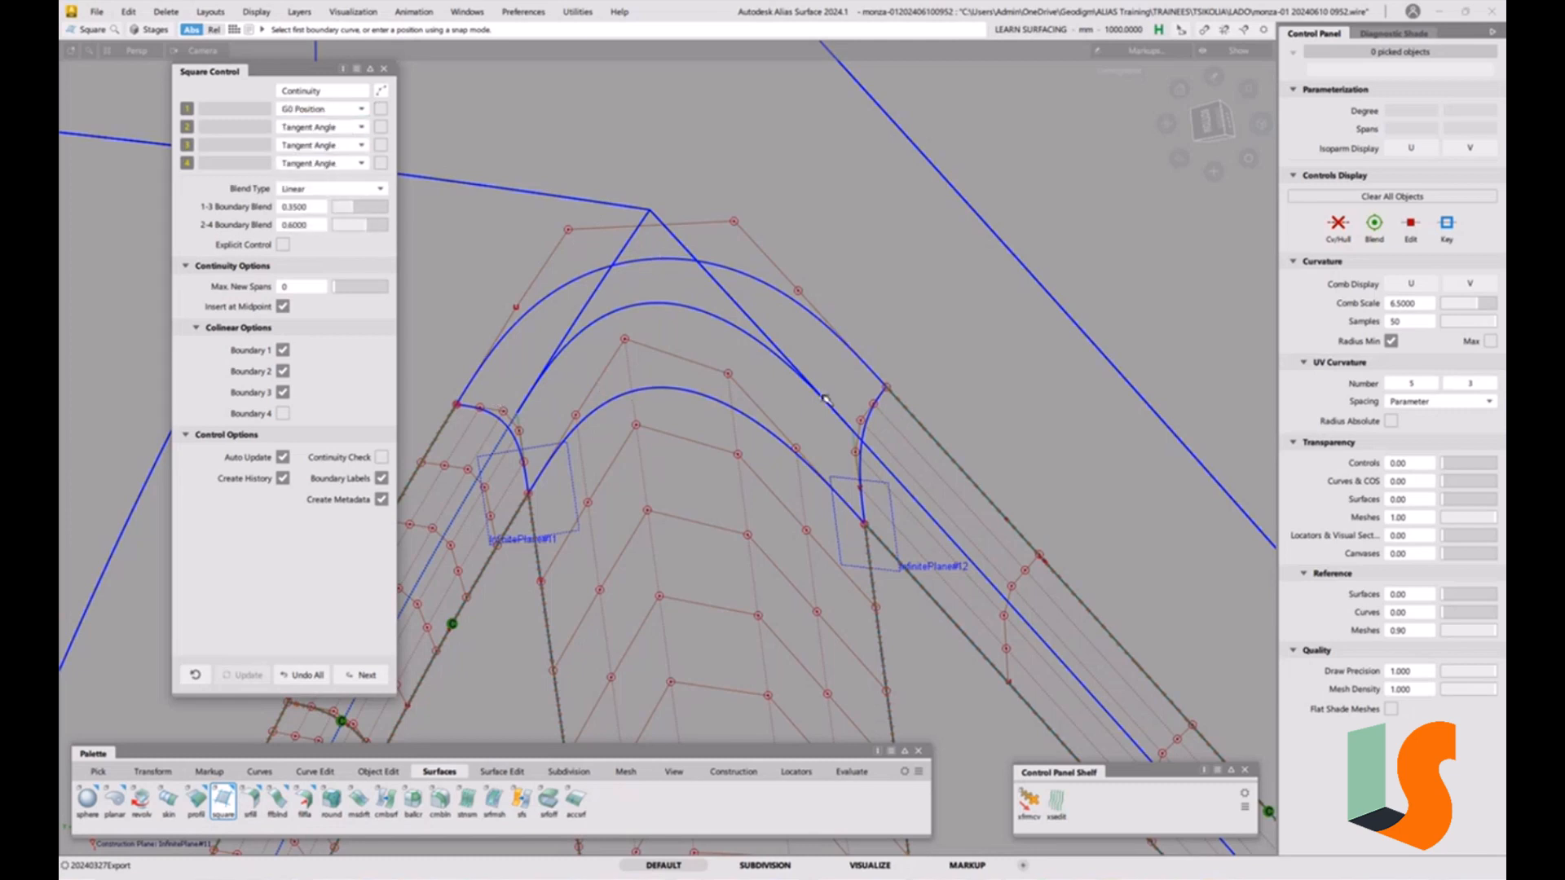
pyautogui.click(341, 128)
pyautogui.click(335, 147)
pyautogui.click(336, 146)
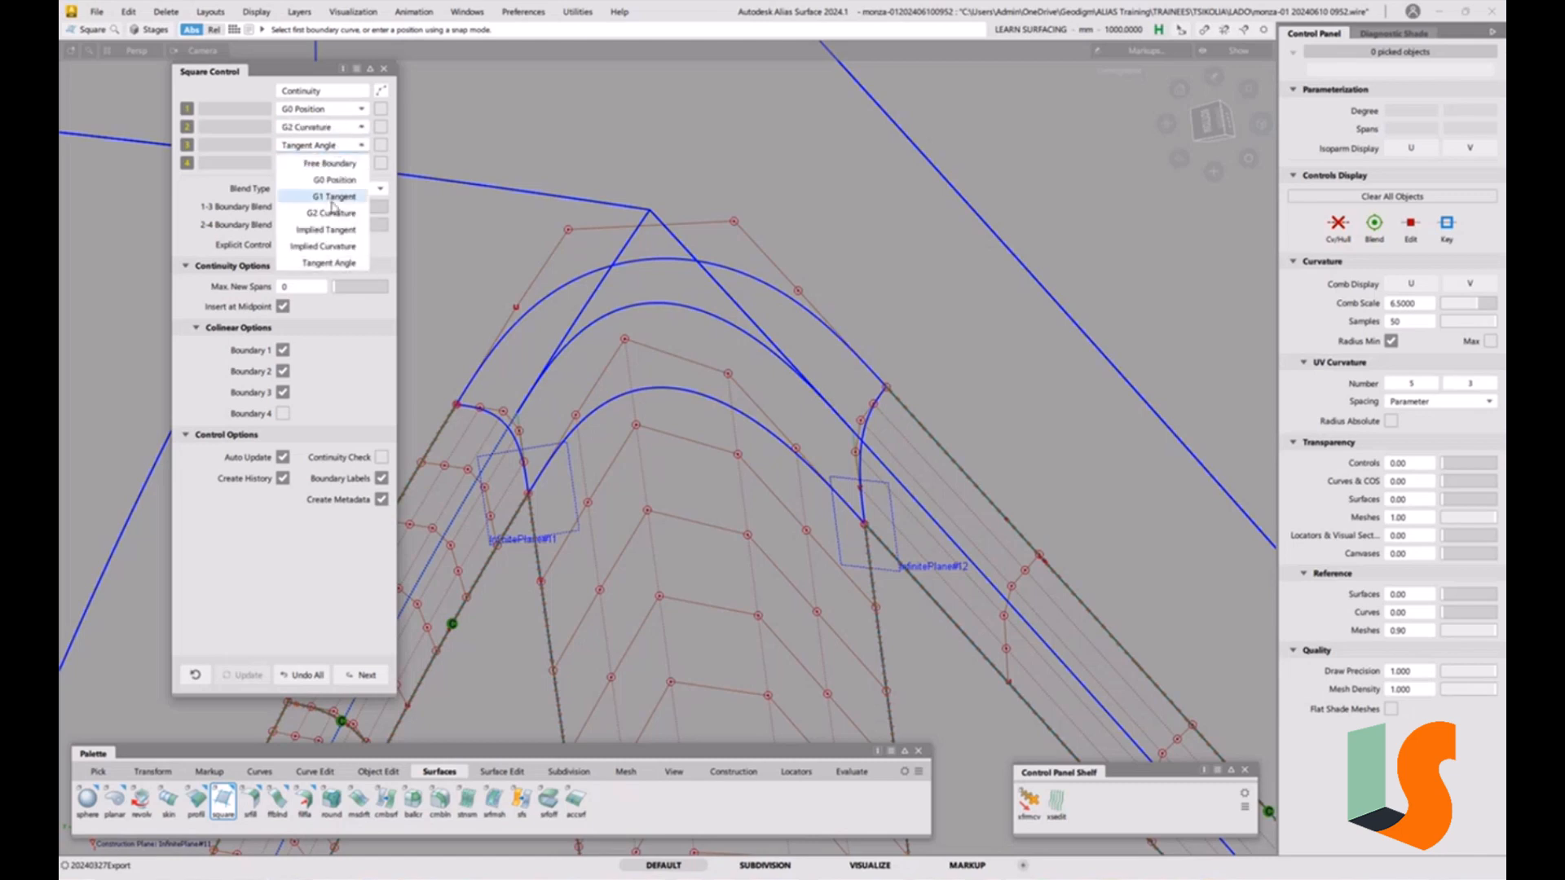
pyautogui.click(332, 213)
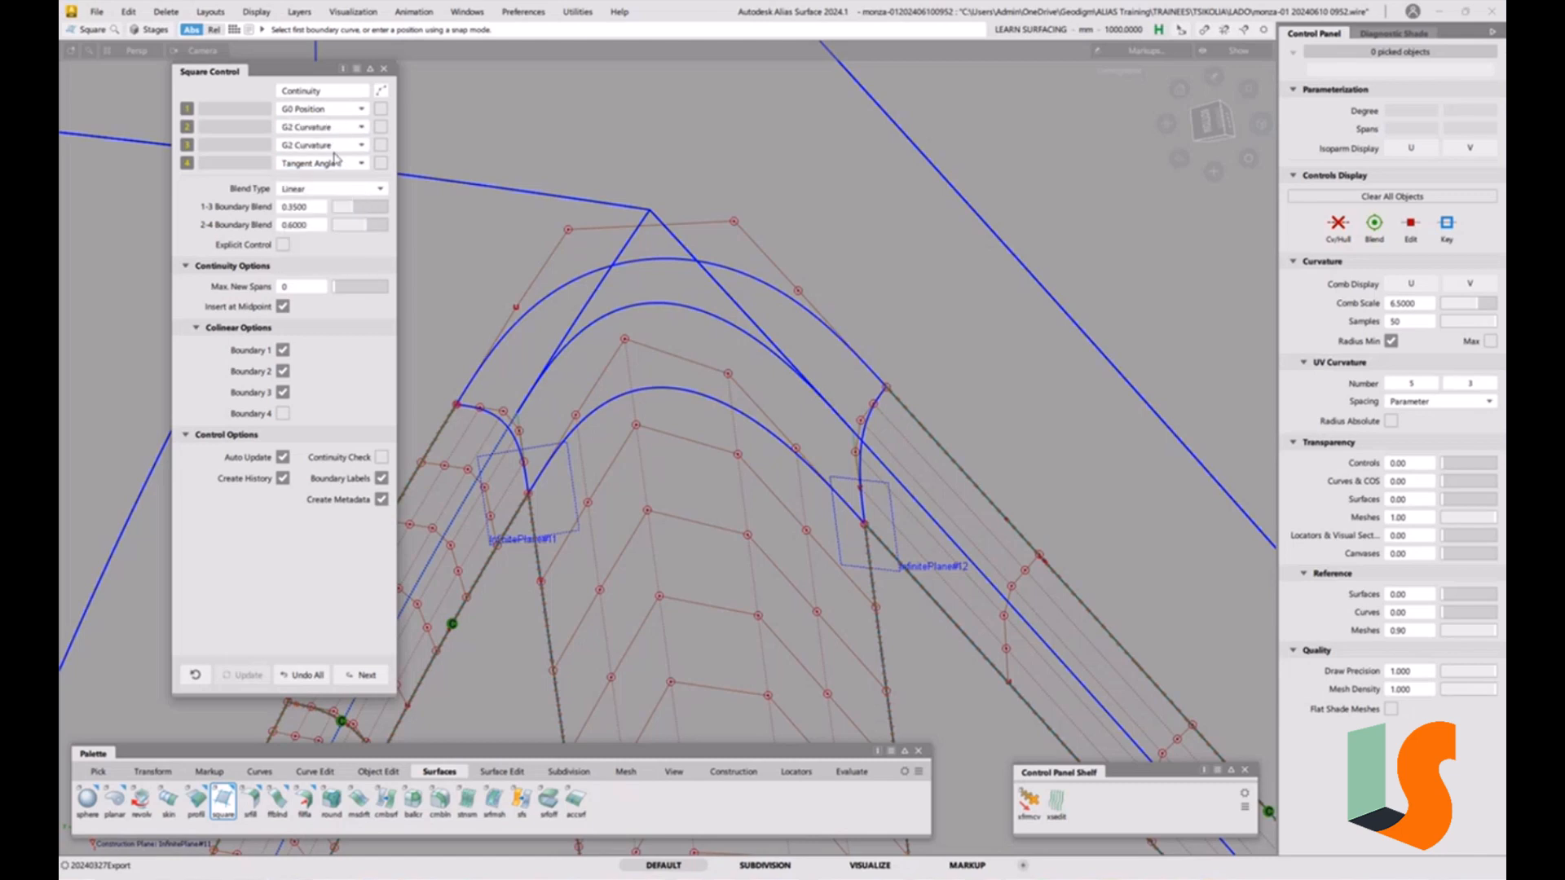
pyautogui.click(331, 163)
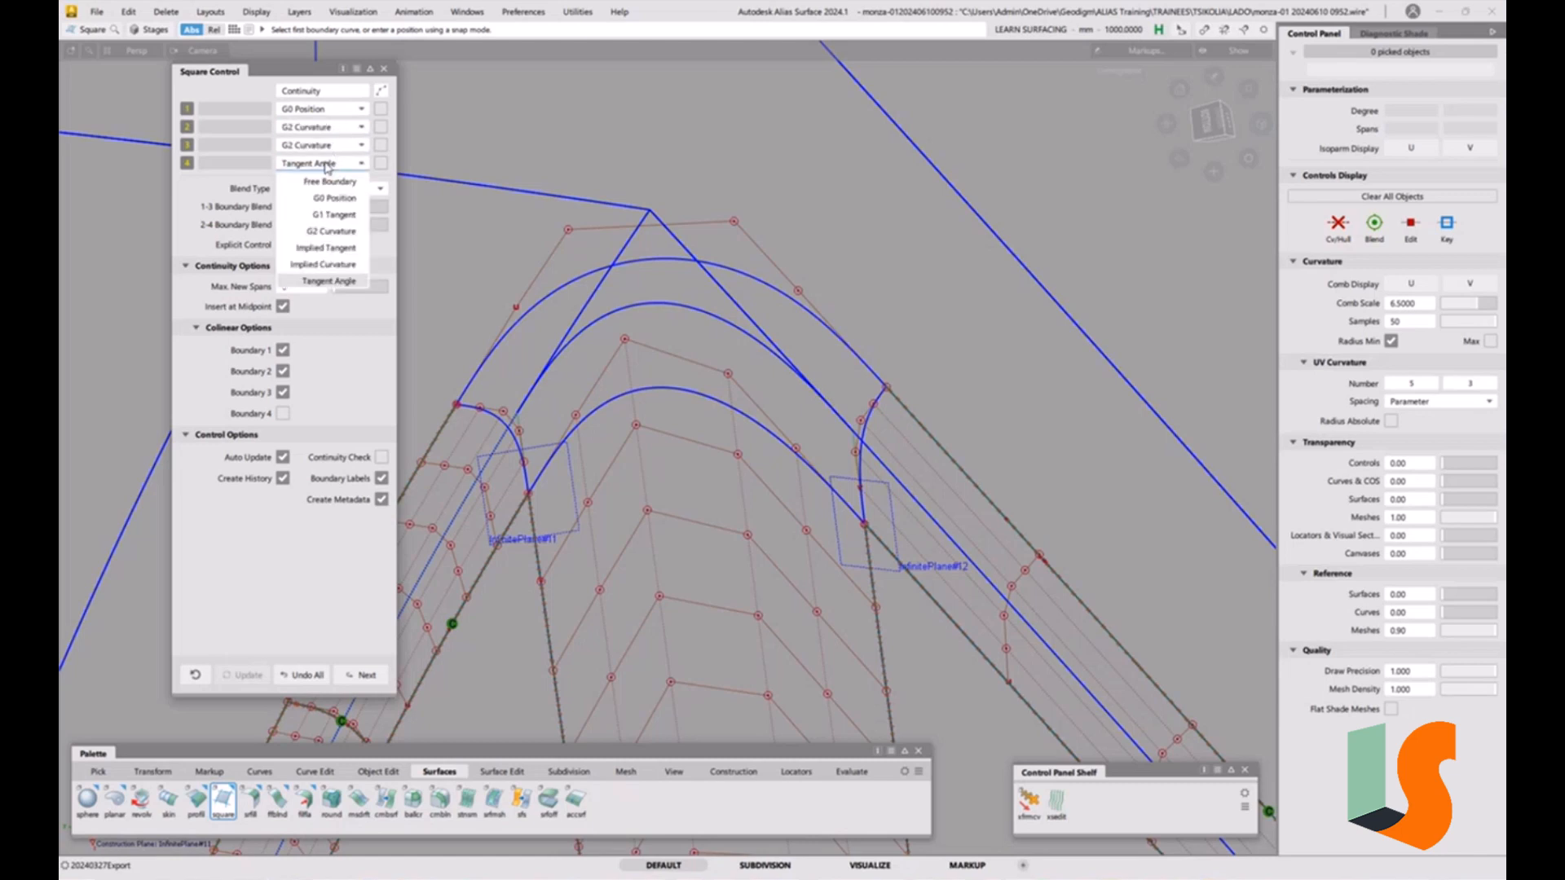
pyautogui.click(334, 234)
pyautogui.click(282, 349)
pyautogui.click(283, 414)
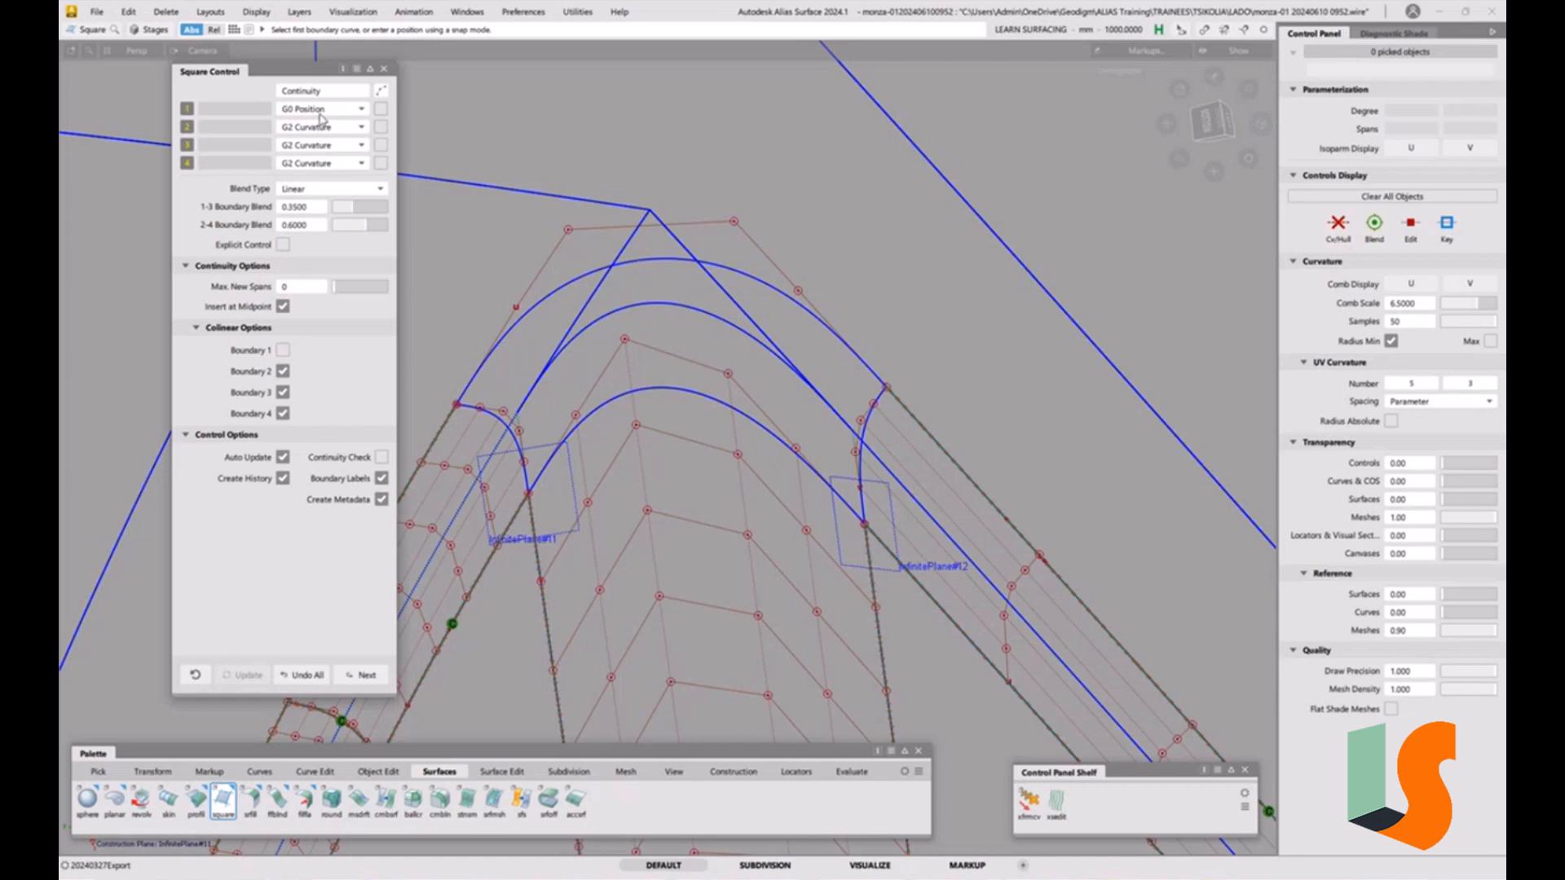
# Build a square patch from the top curve and the three surrounding surface edges, enabling the continuity check before closing the tool.
pyautogui.click(655, 260)
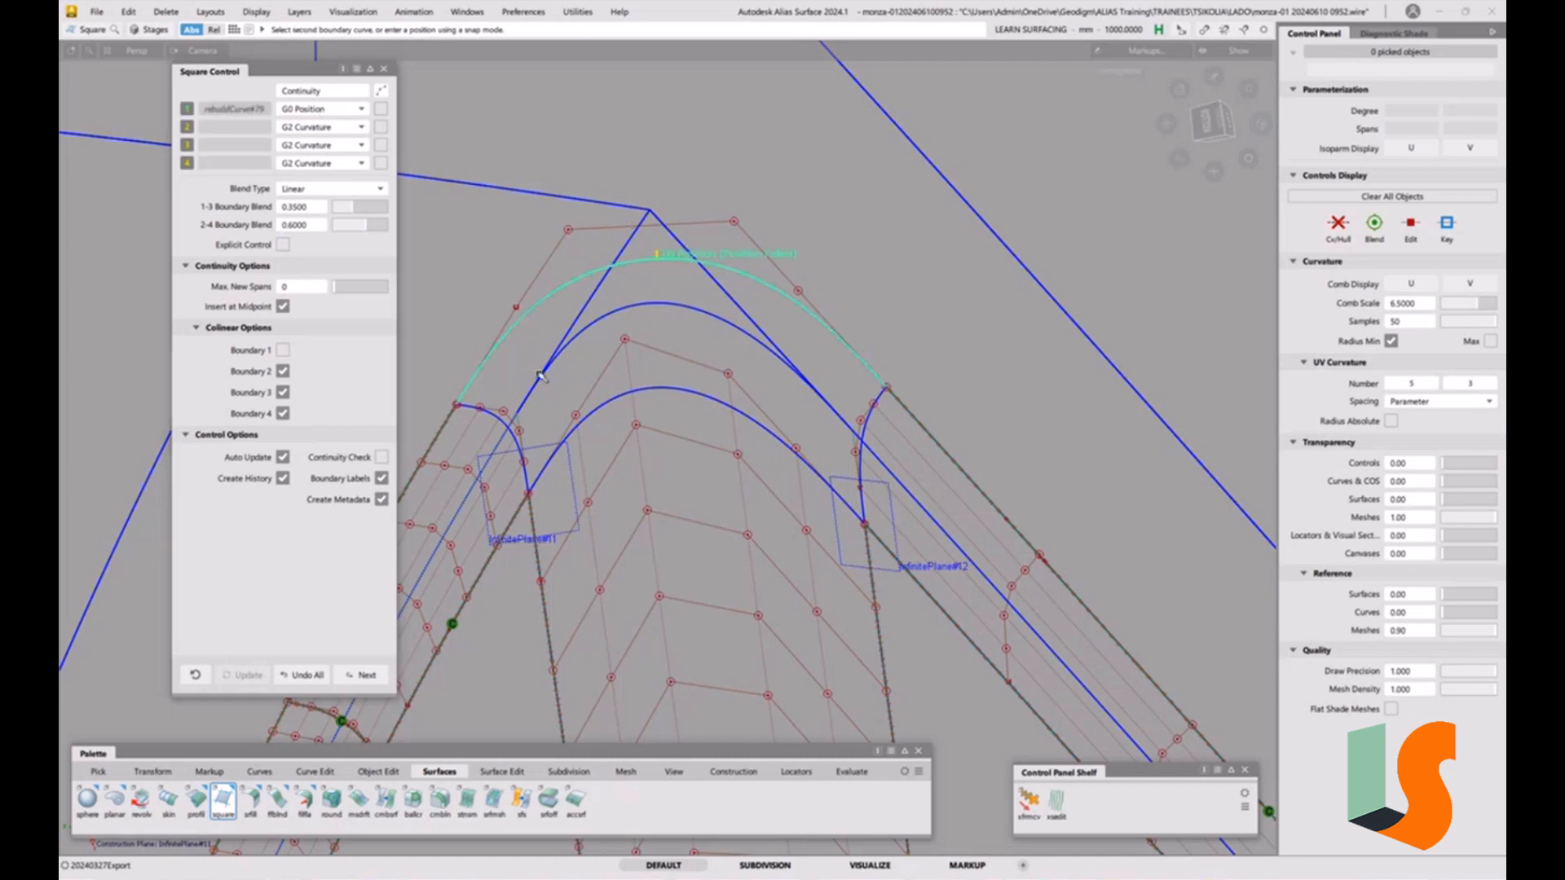
pyautogui.click(497, 416)
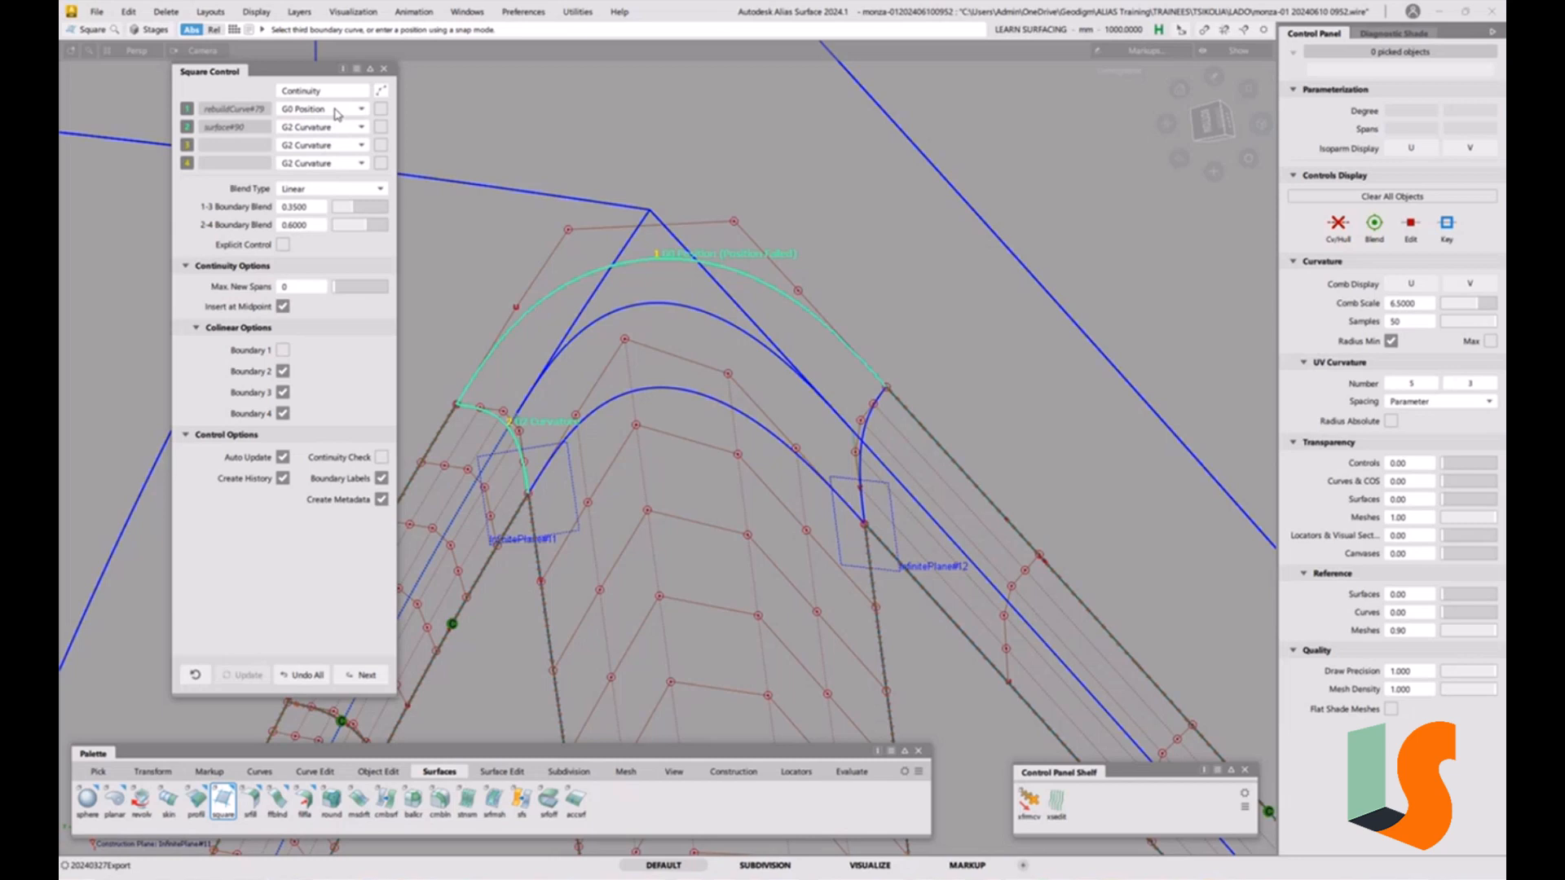
pyautogui.click(706, 399)
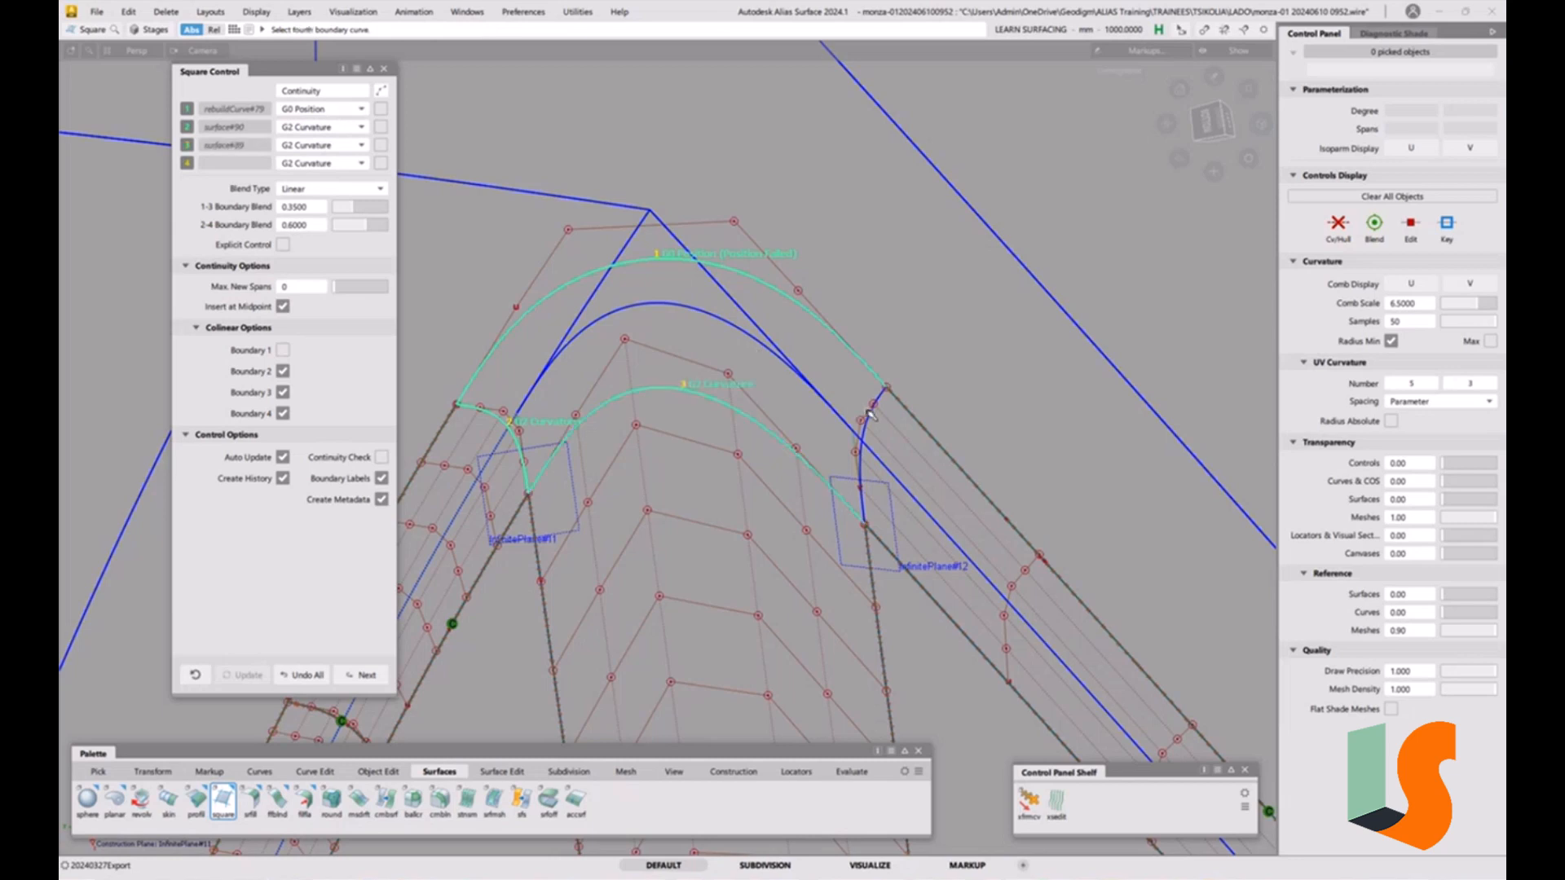
pyautogui.click(871, 415)
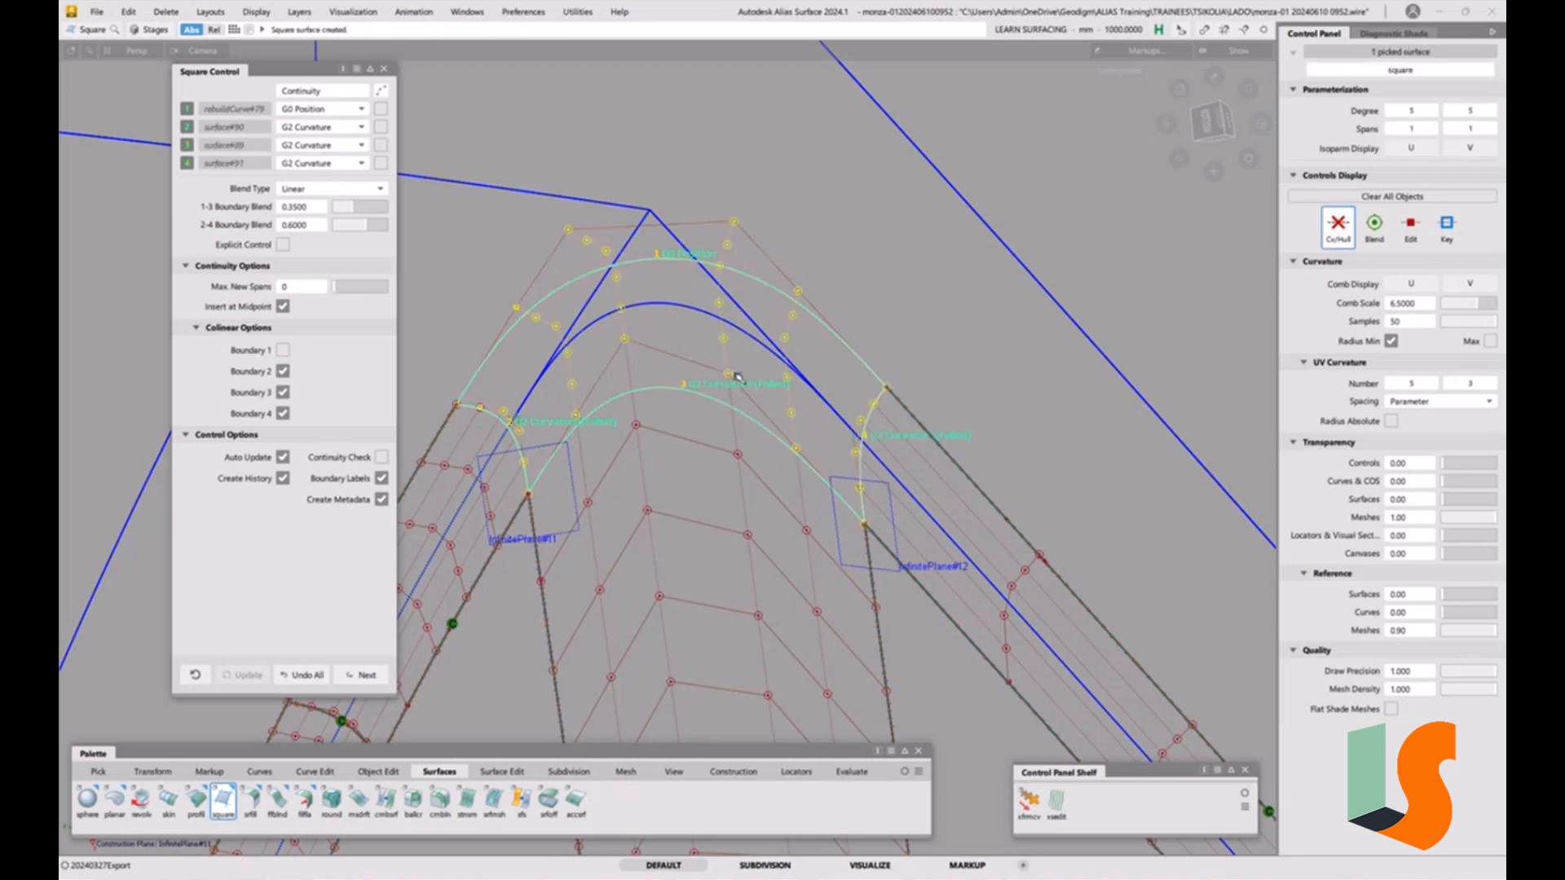
pyautogui.click(381, 458)
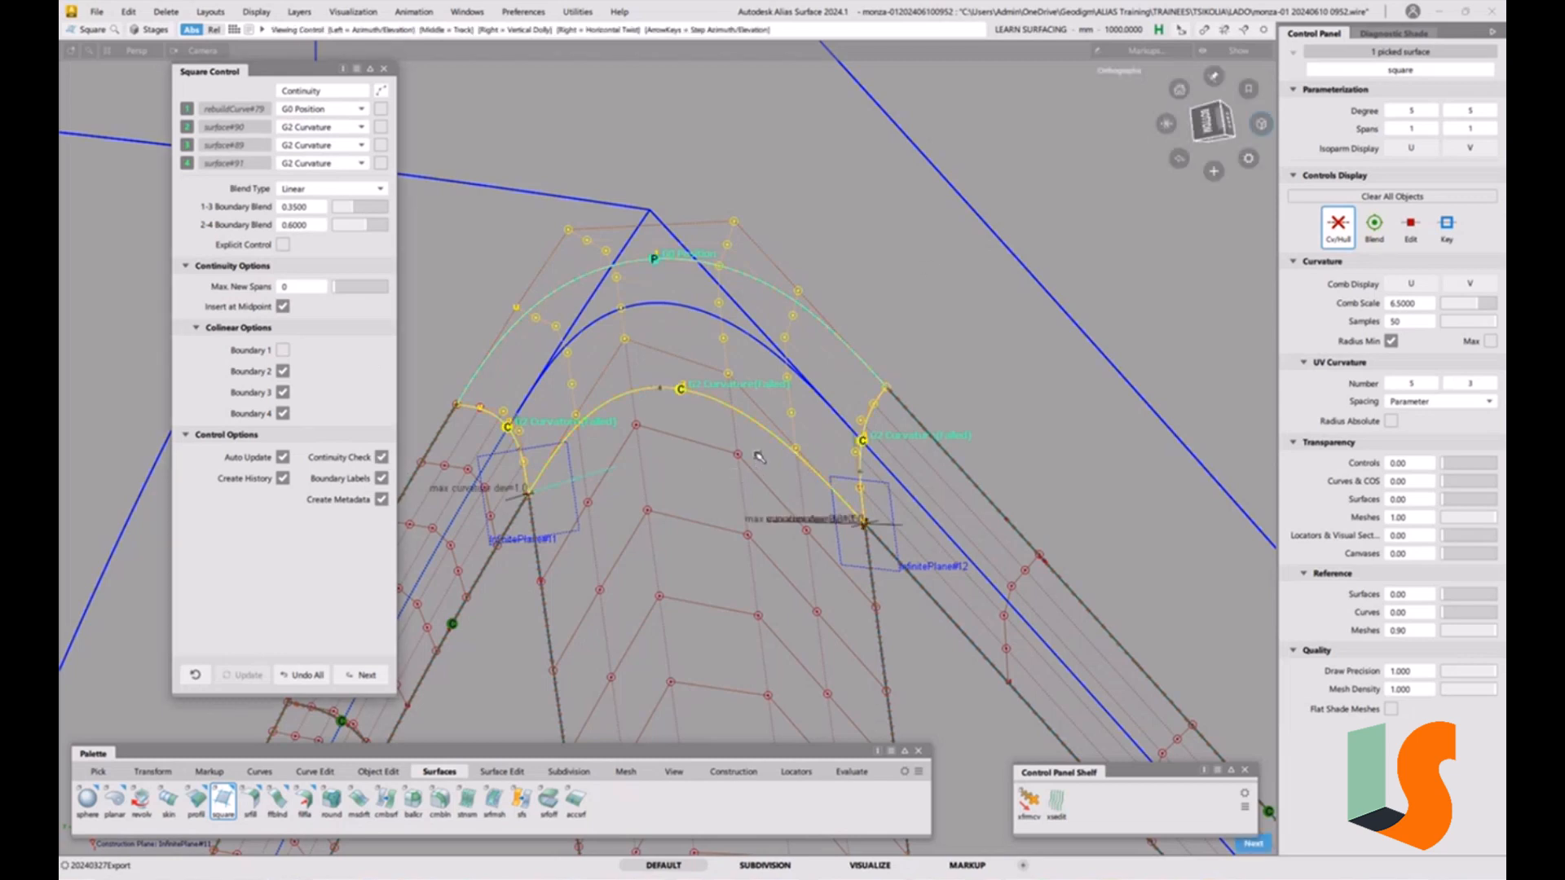
pyautogui.keyDown('alt'); pyautogui.keyDown('shift'); pyautogui.moveTo(760, 468); pyautogui.dragTo(733, 501); pyautogui.keyUp('shift'); pyautogui.keyUp('alt')
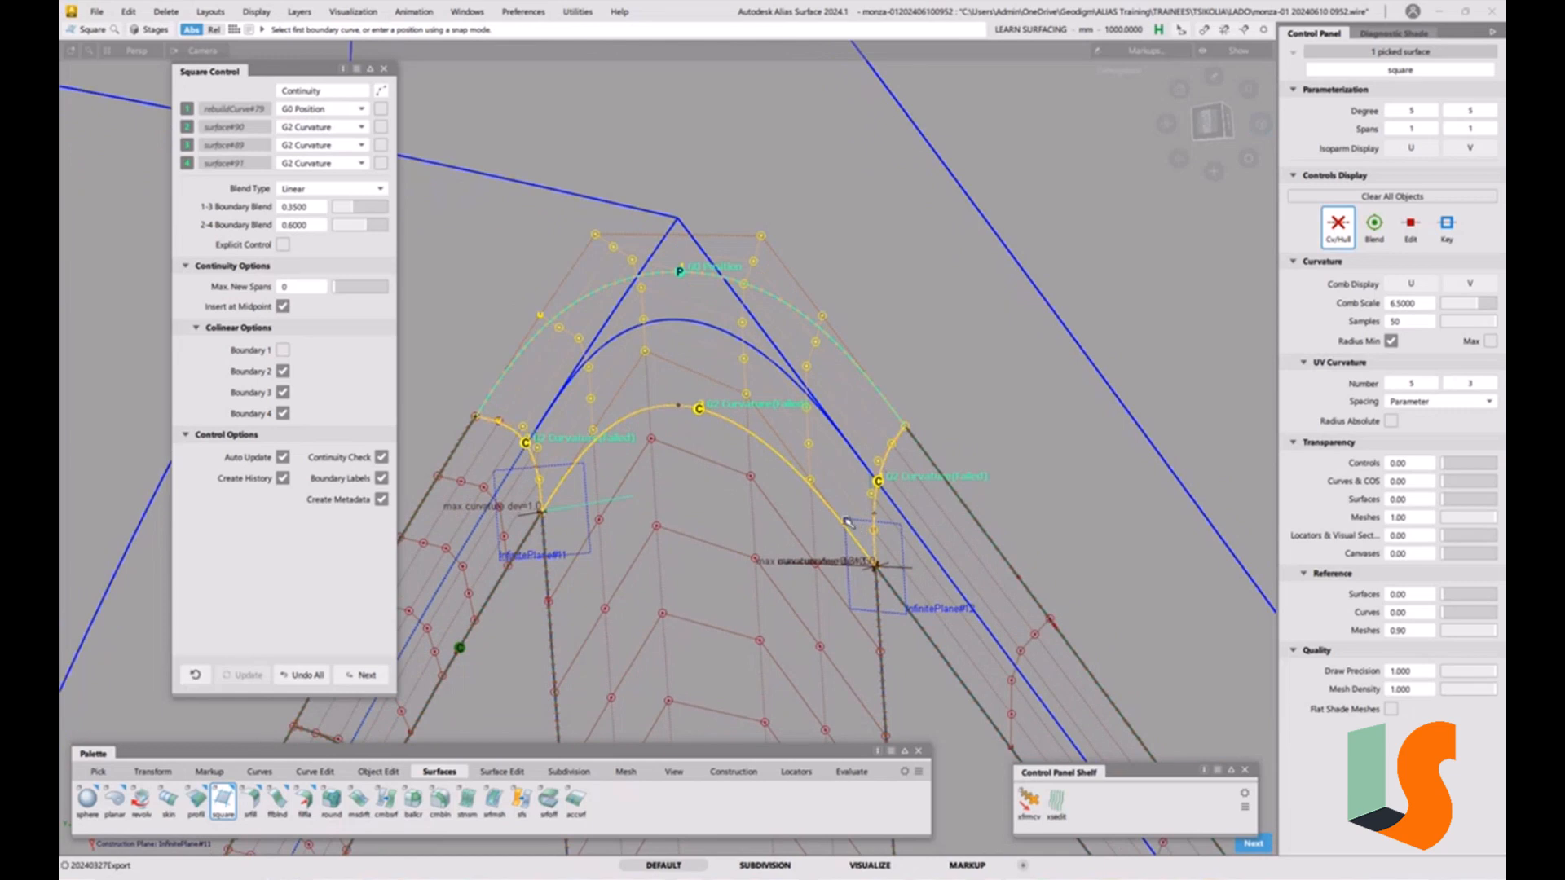
pyautogui.click(386, 71)
pyautogui.keyDown('ctrl'); pyautogui.keyDown('shift'); pyautogui.moveTo(723, 508); pyautogui.dragTo(660, 365); pyautogui.keyUp('shift'); pyautogui.keyUp('ctrl')
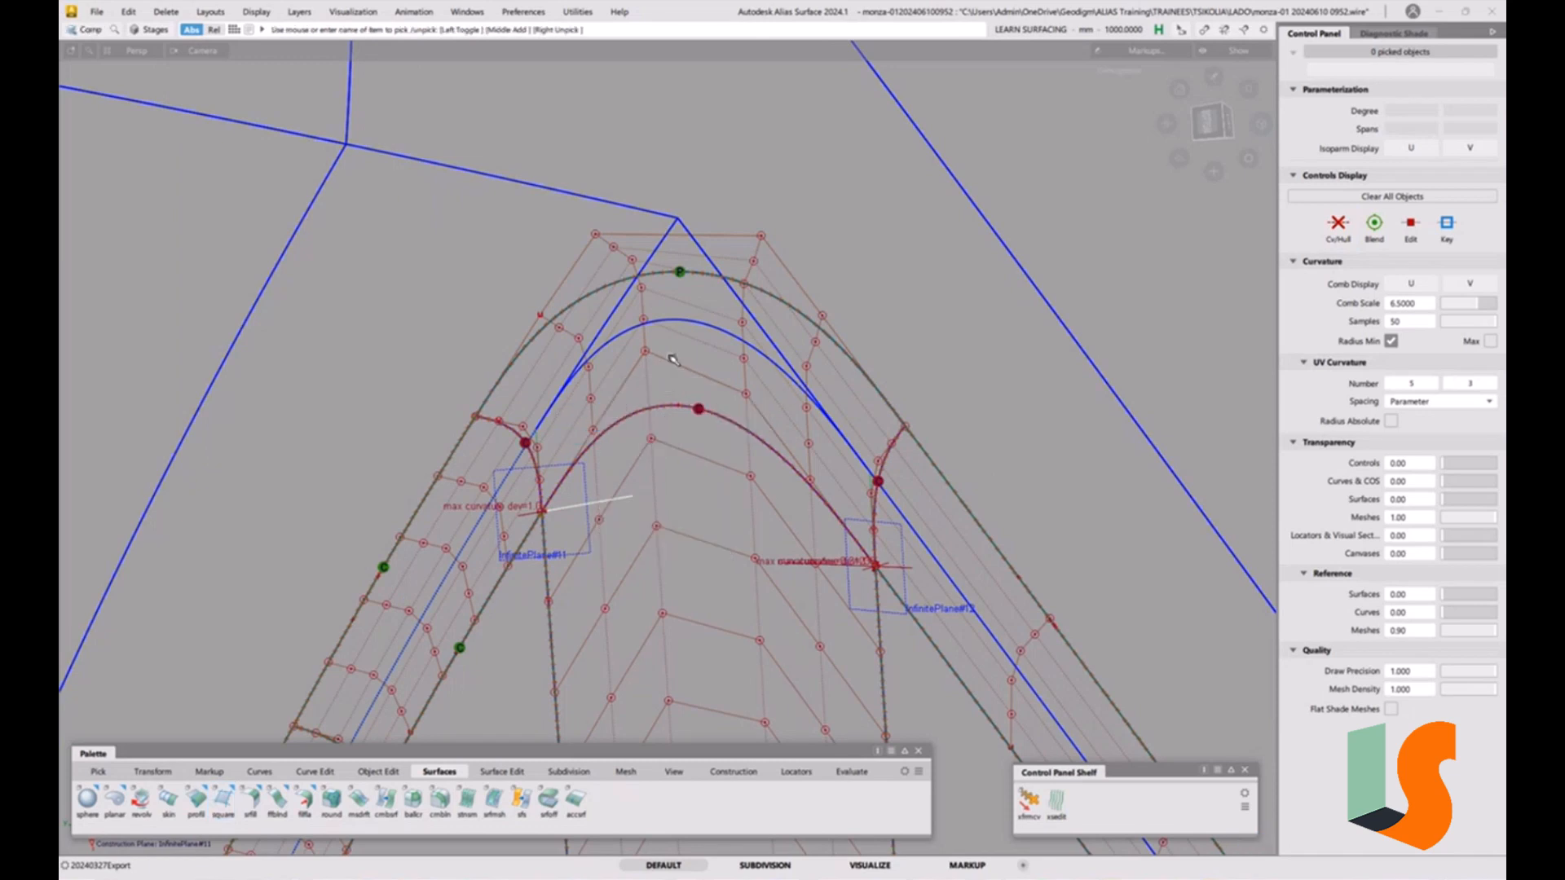
# Isolate the new square patch with the adjoining fillet surface, adjusting stage visibility and shading to inspect them.
pyautogui.click(711, 456)
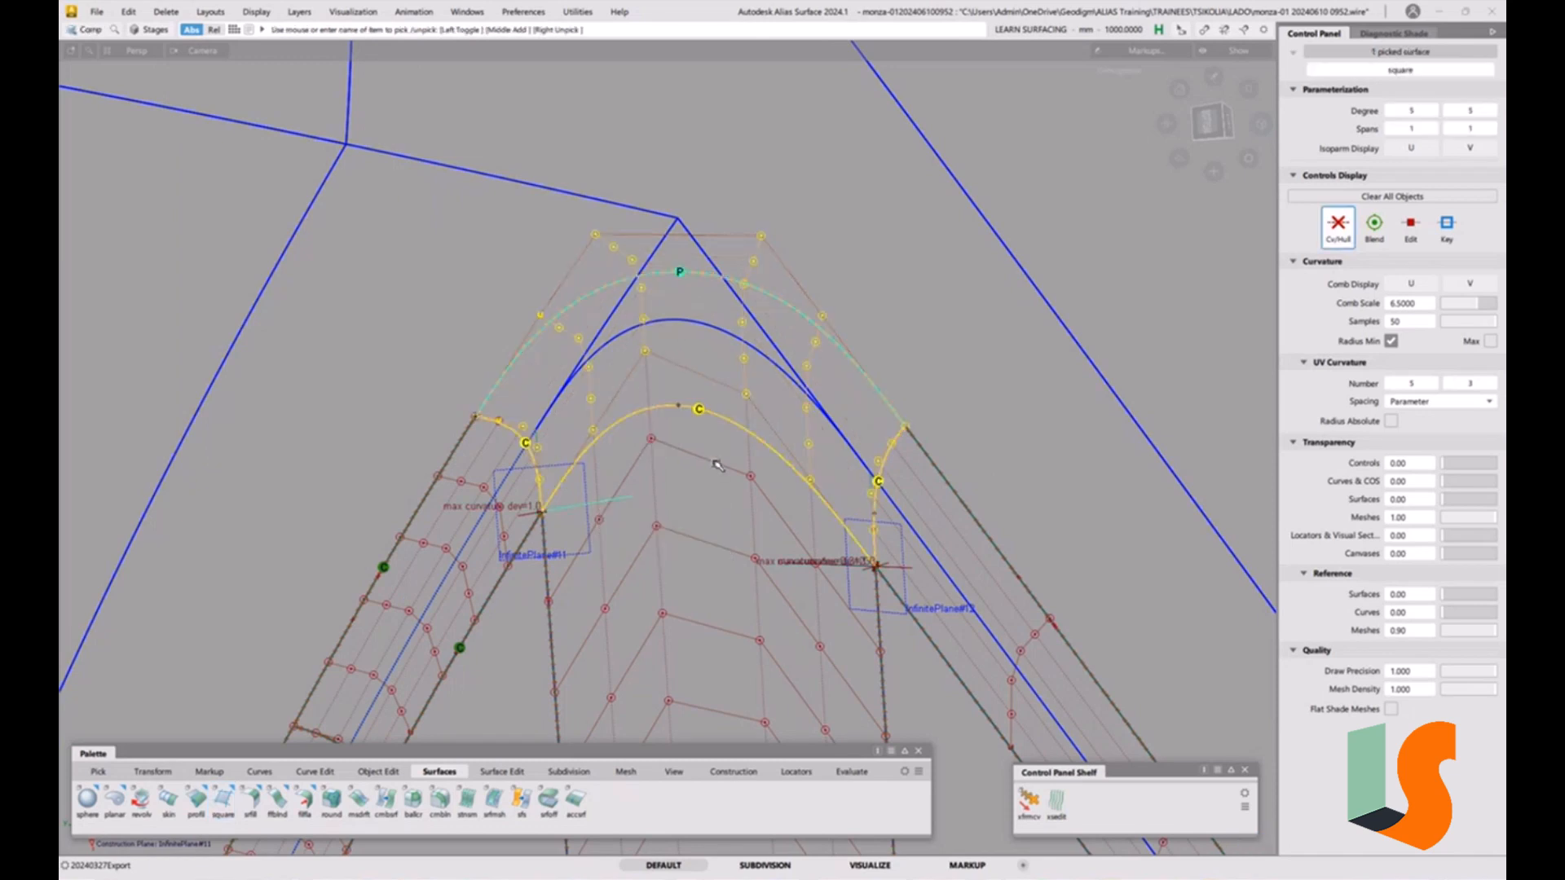
pyautogui.click(709, 481)
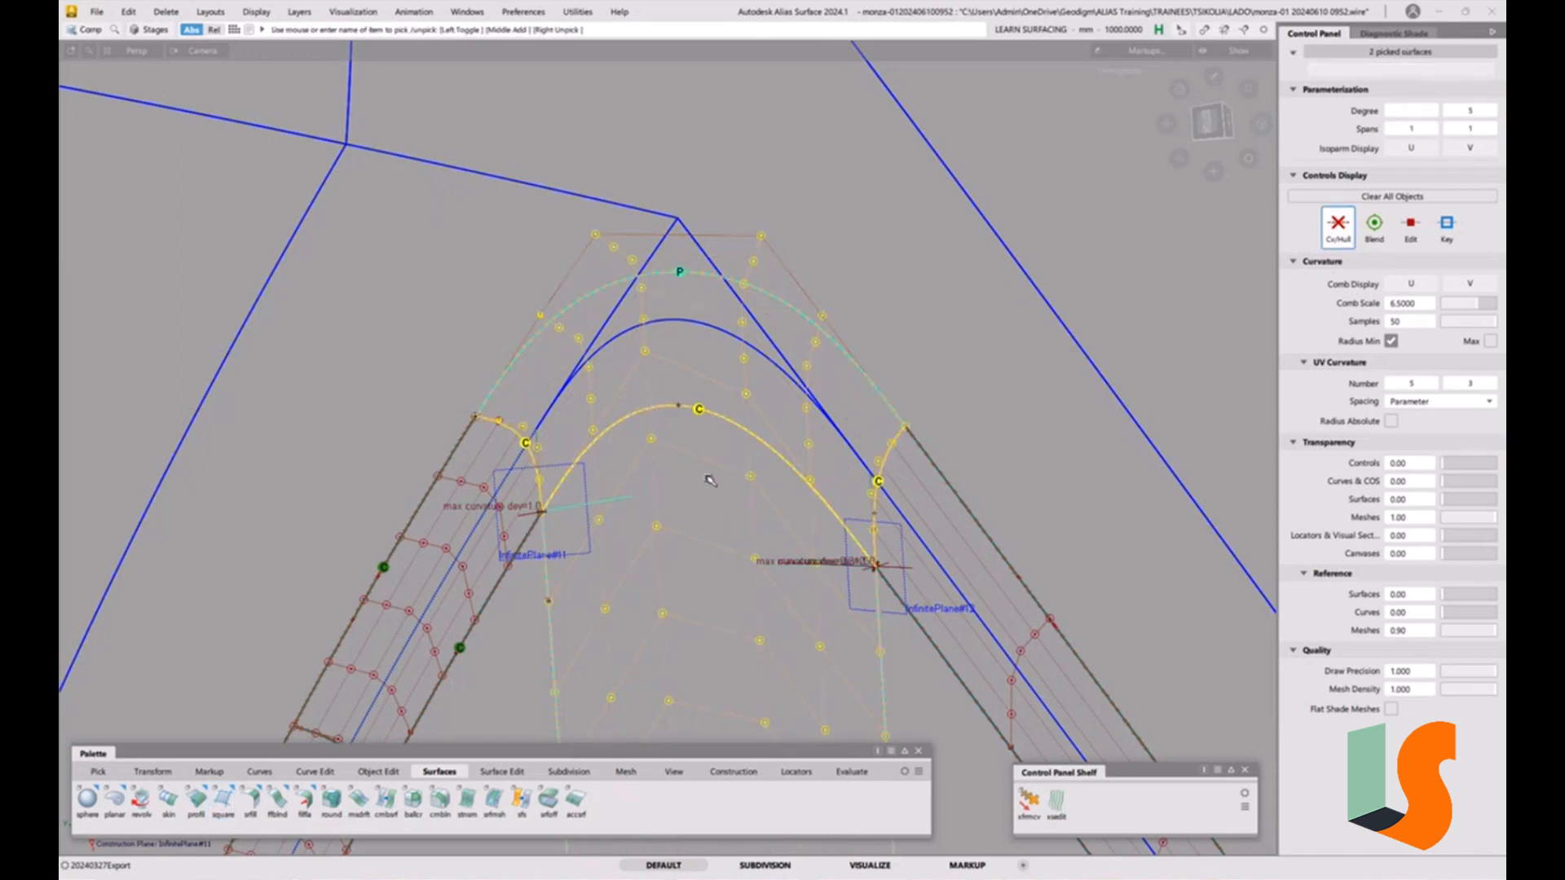
pyautogui.hotkey('alt', 'h')
pyautogui.press('5')
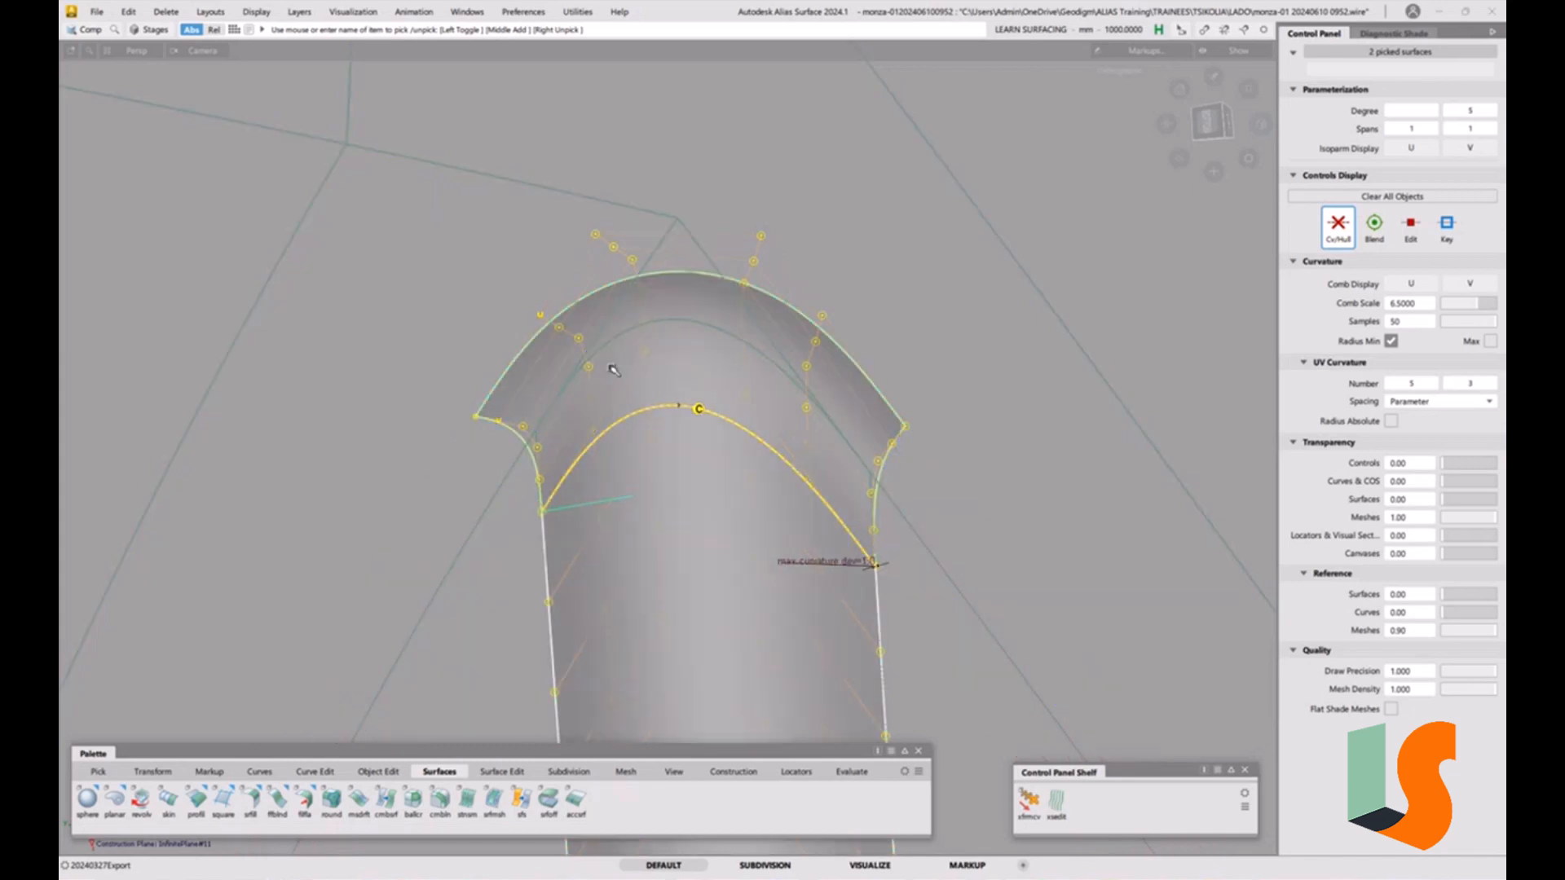
pyautogui.click(149, 29)
pyautogui.click(176, 52)
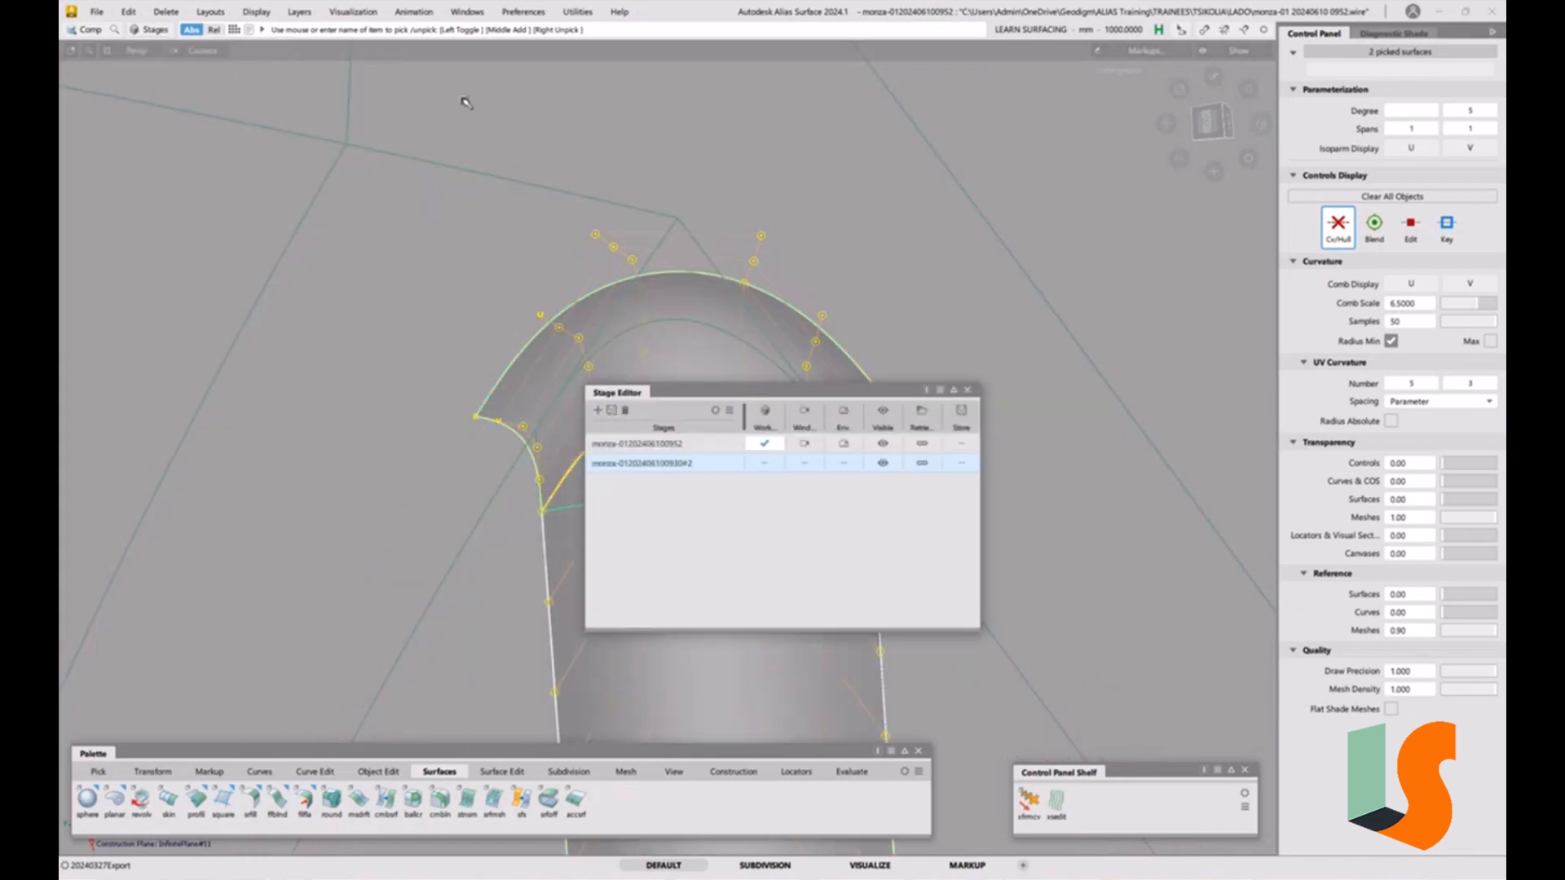
pyautogui.click(882, 442)
pyautogui.click(883, 463)
pyautogui.click(968, 390)
pyautogui.press('5')
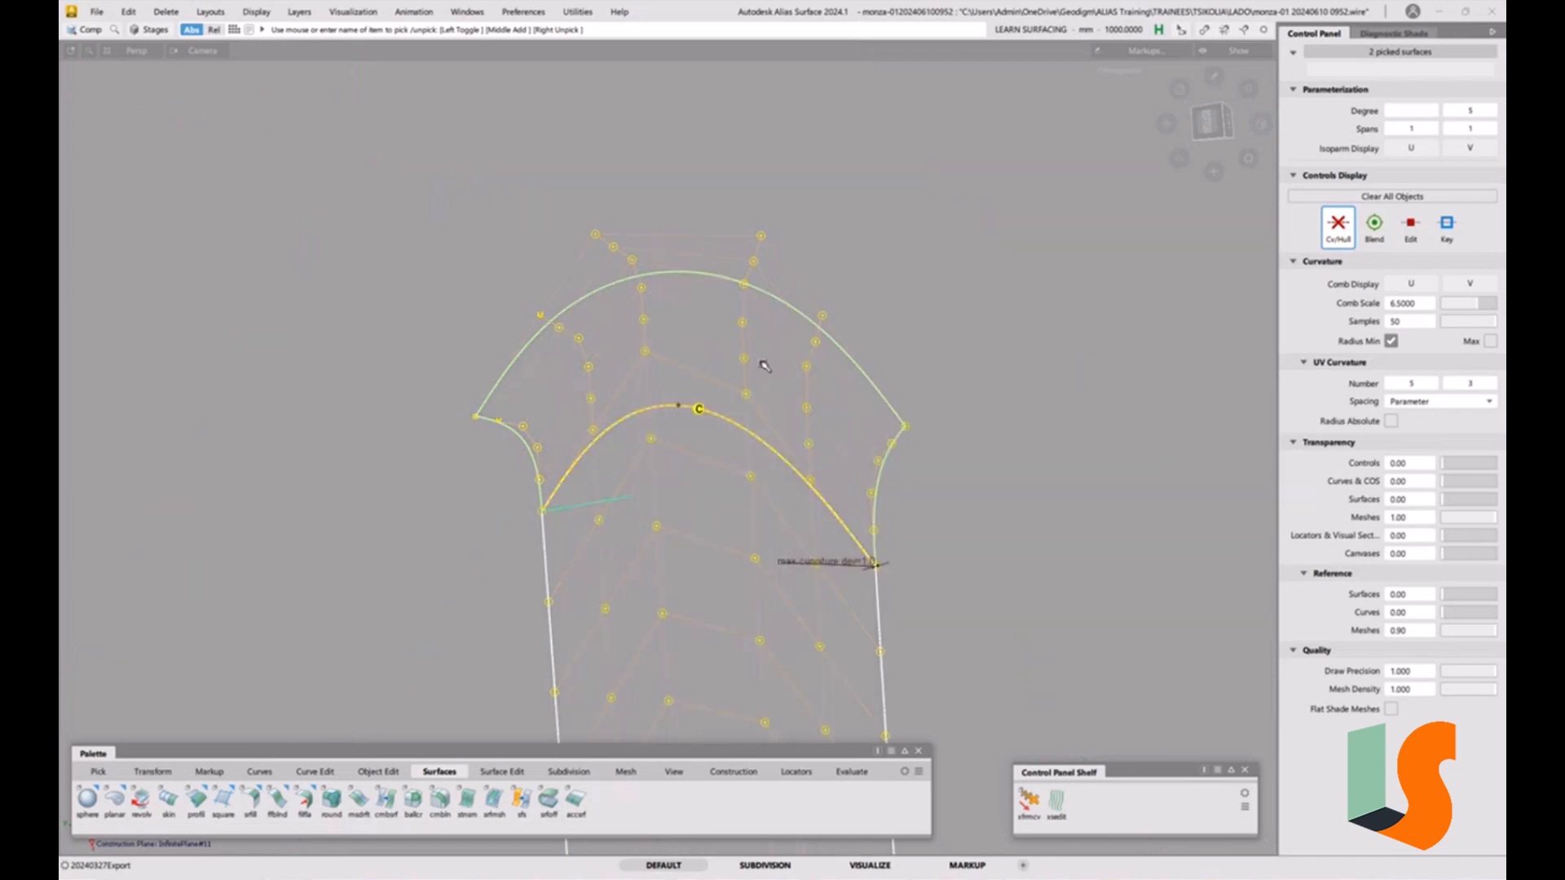
# Edge-align the square patch's inner edge to the adjoining fillet surface at G2, accepting removal of the patch's construction history.
pyautogui.click(740, 503)
pyautogui.keyDown('alt'); pyautogui.keyDown('shift'); pyautogui.moveTo(730, 429); pyautogui.dragTo(704, 432); pyautogui.keyUp('shift'); pyautogui.keyUp('alt')
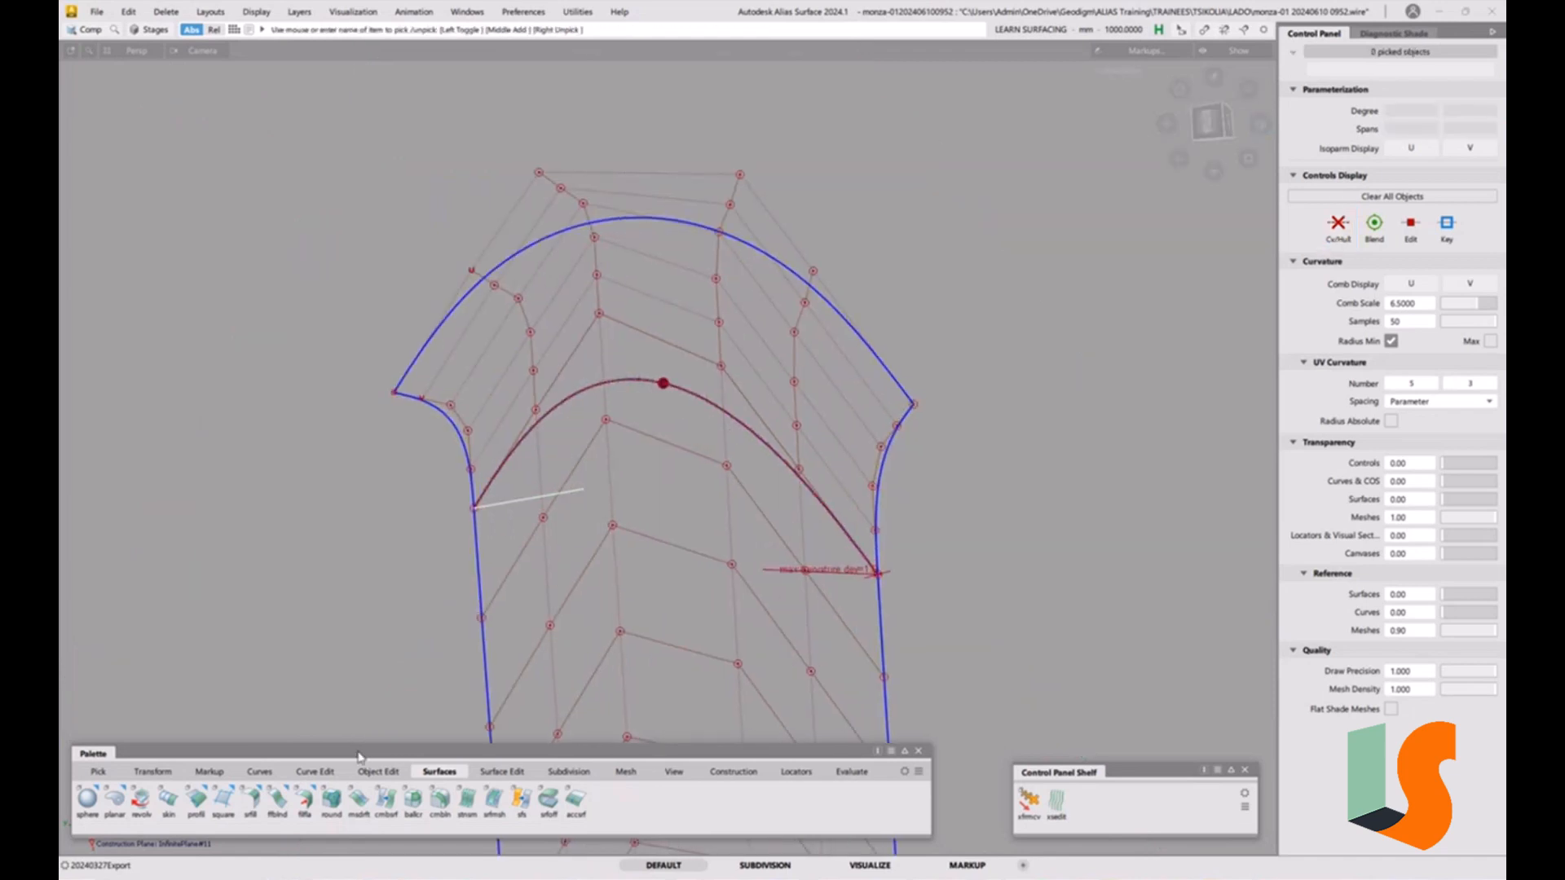
pyautogui.click(377, 771)
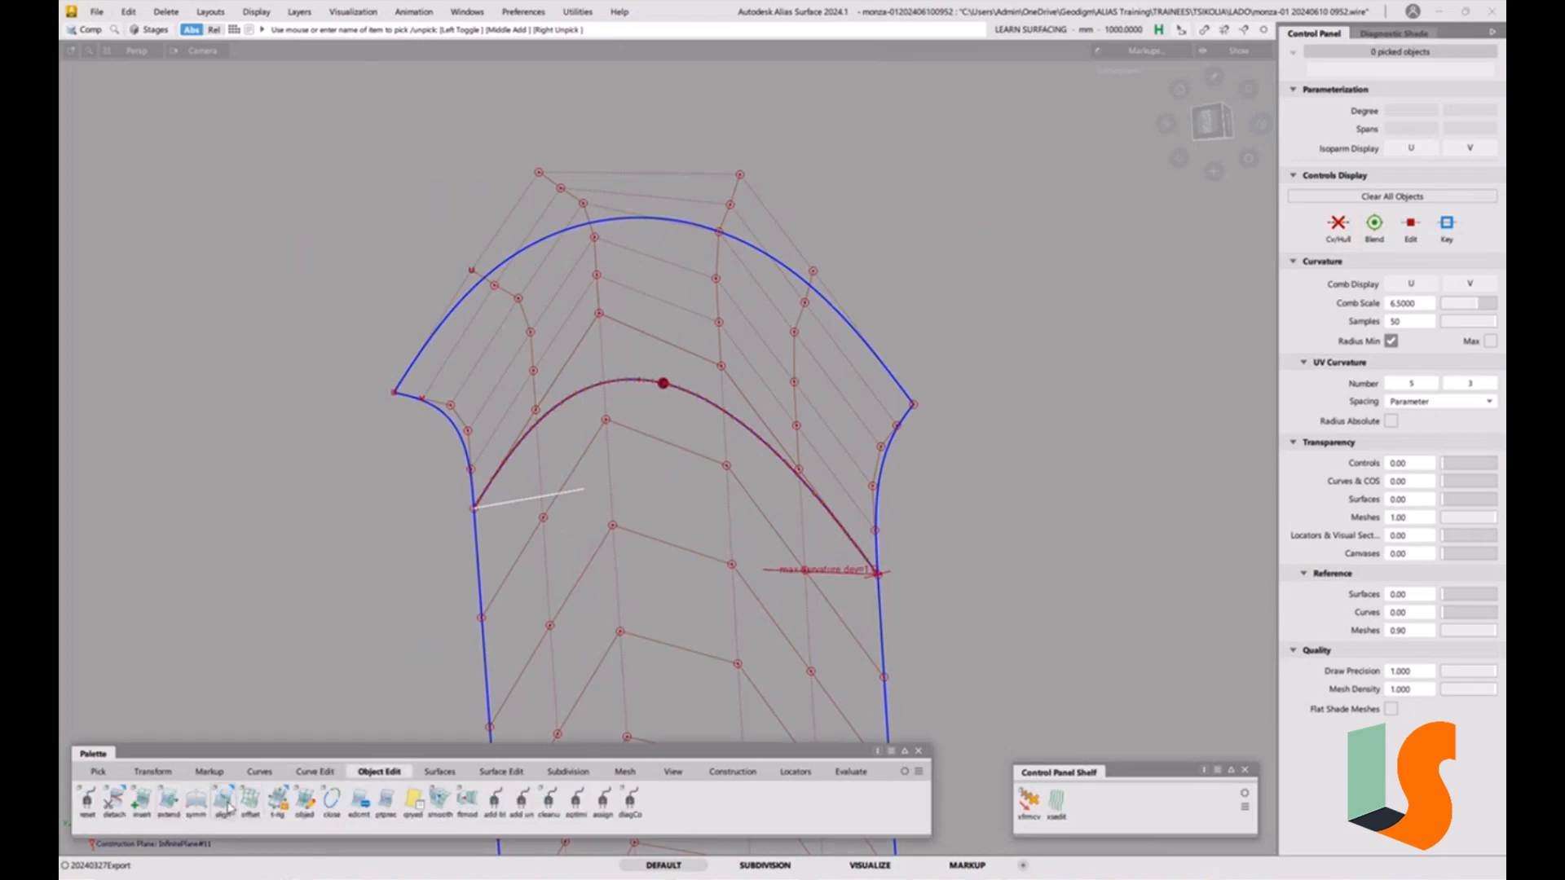
pyautogui.doubleClick(221, 805)
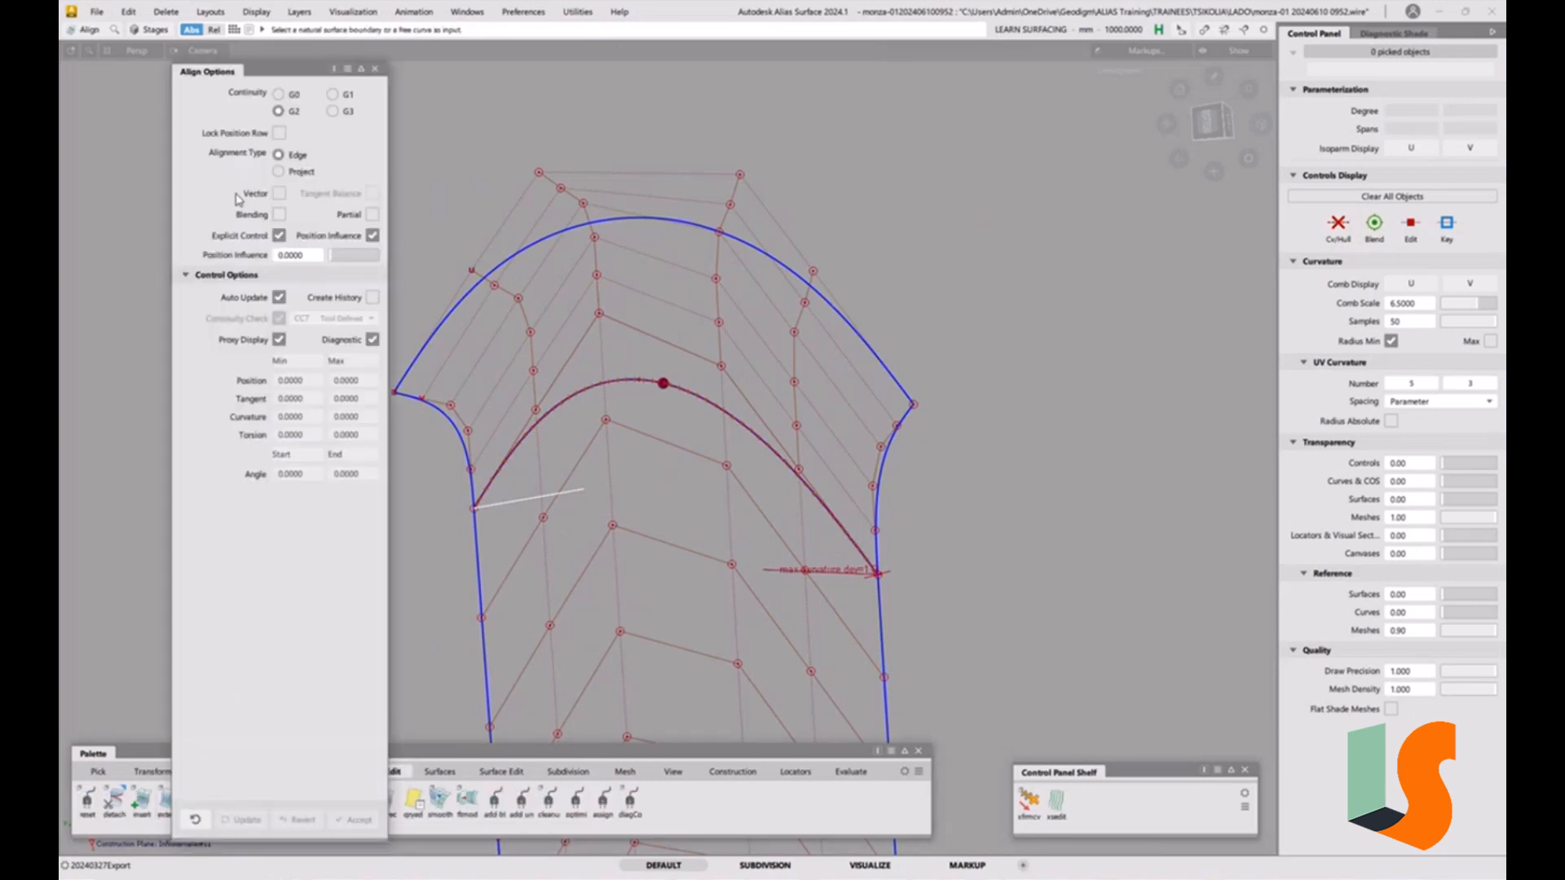
pyautogui.click(665, 387)
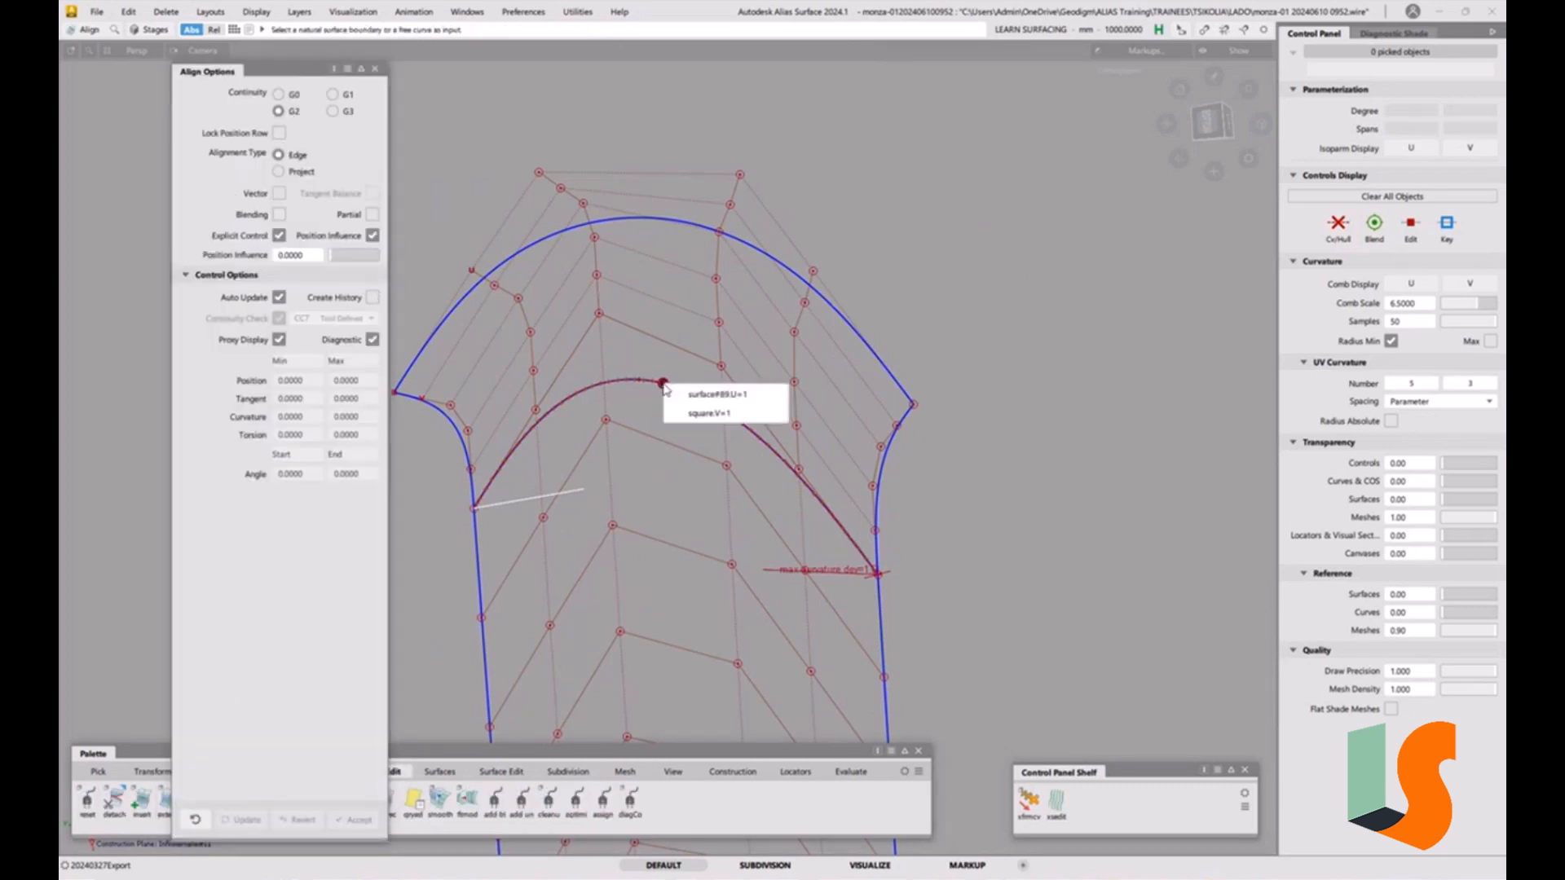
pyautogui.click(695, 398)
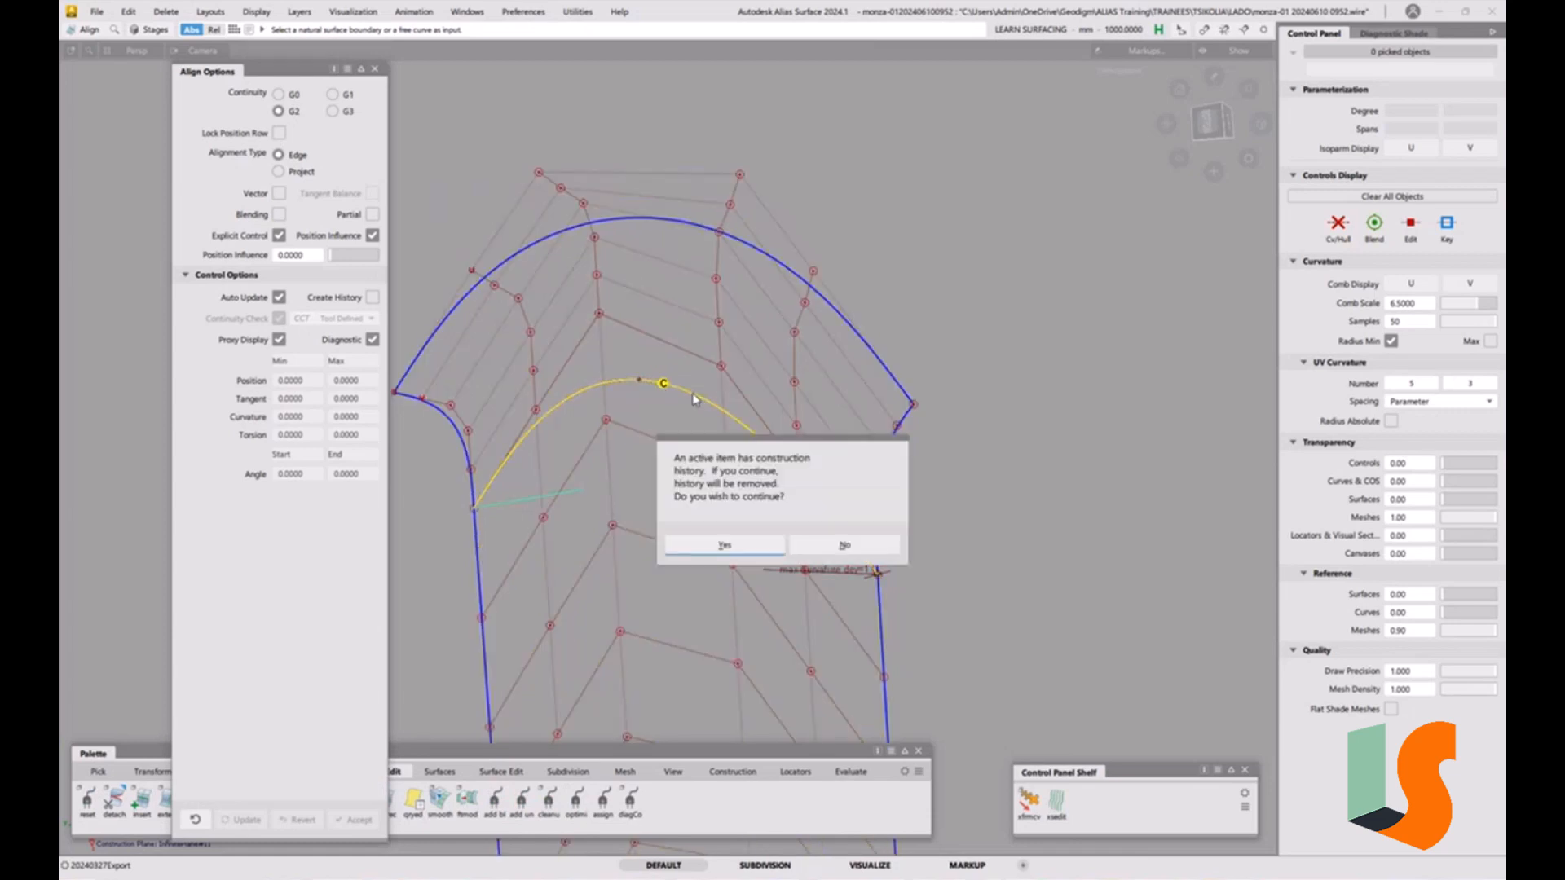
pyautogui.click(736, 545)
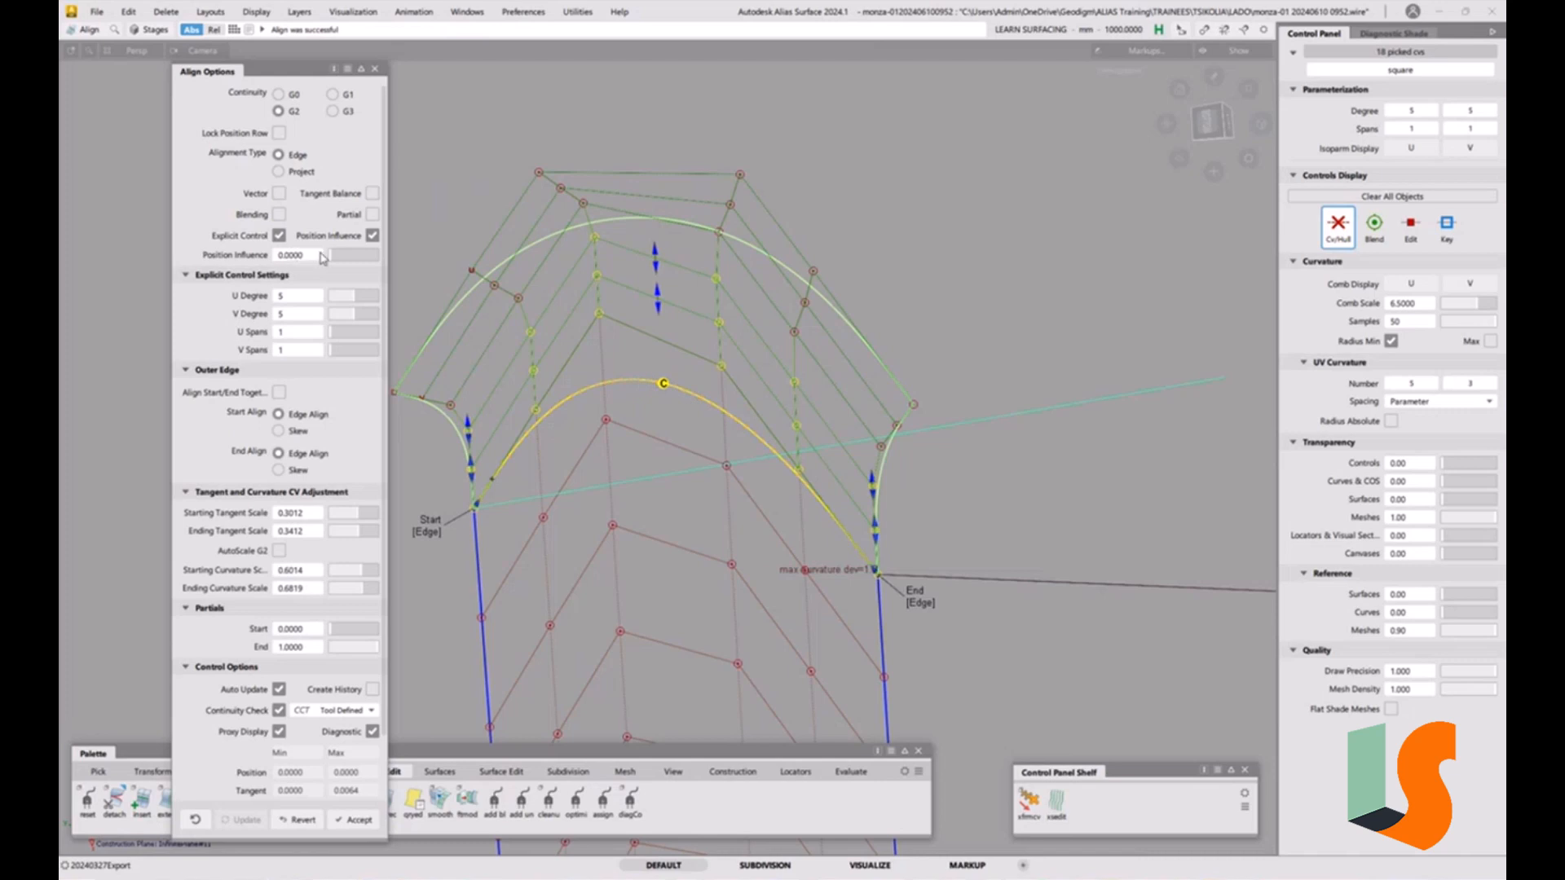
# Set the alignment's Position Influence to 1.0000, briefly try G1 and keep G2 continuity before finishing the alignment.
pyautogui.moveTo(331, 256); pyautogui.dragTo(413, 255)
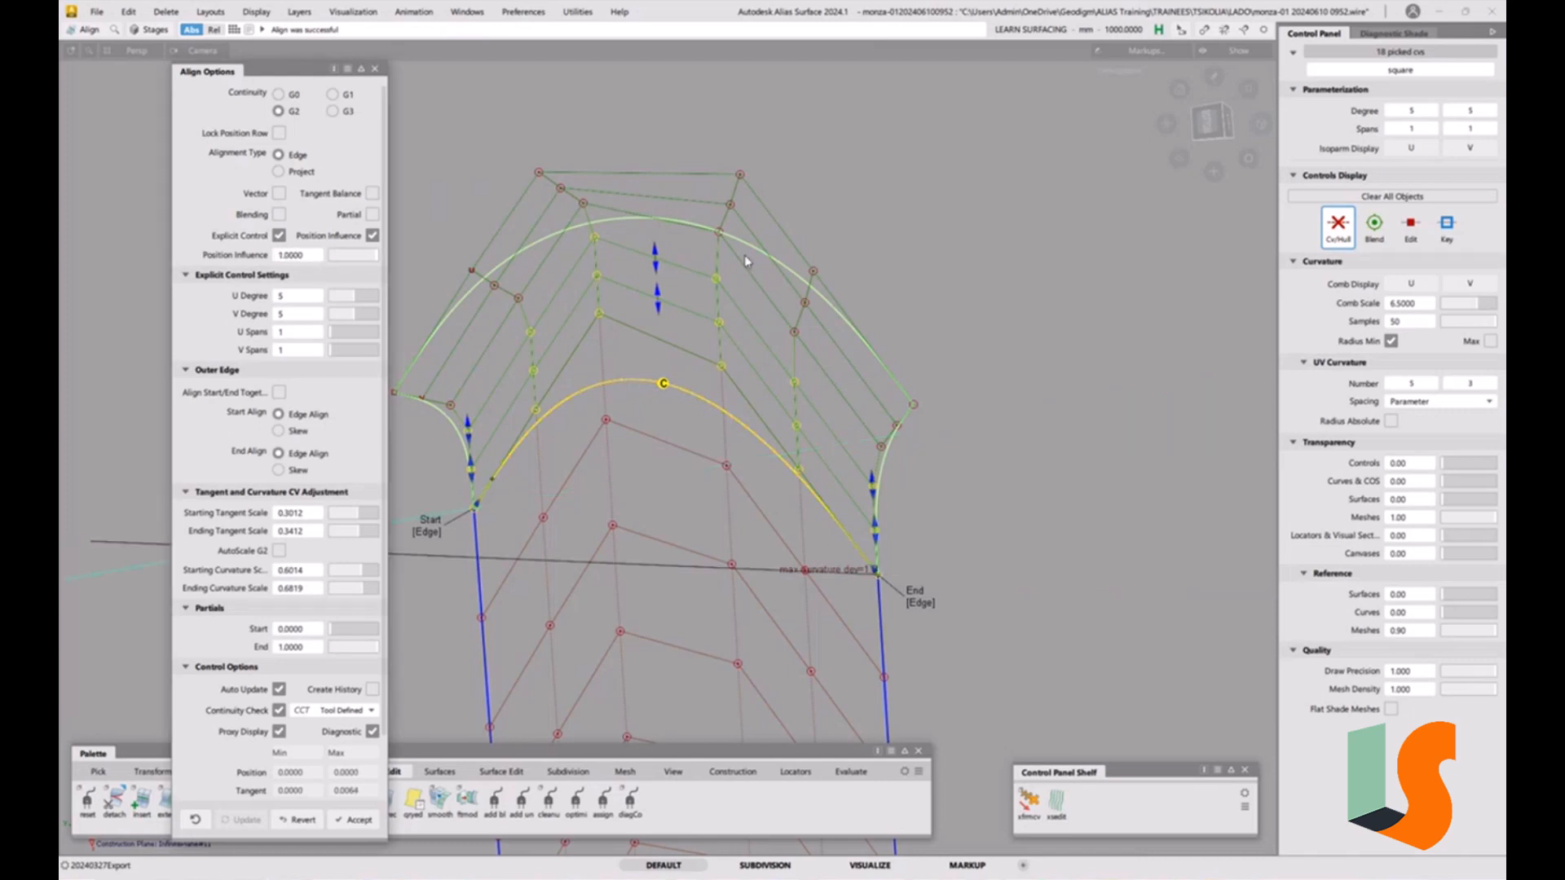
pyautogui.keyDown('alt'); pyautogui.keyDown('shift'); pyautogui.moveTo(909, 329); pyautogui.dragTo(779, 408, button='right'); pyautogui.keyUp('shift'); pyautogui.keyUp('alt')
pyautogui.keyDown('alt'); pyautogui.keyDown('shift'); pyautogui.moveTo(778, 408); pyautogui.dragTo(823, 399, button='middle'); pyautogui.keyUp('shift'); pyautogui.keyUp('alt')
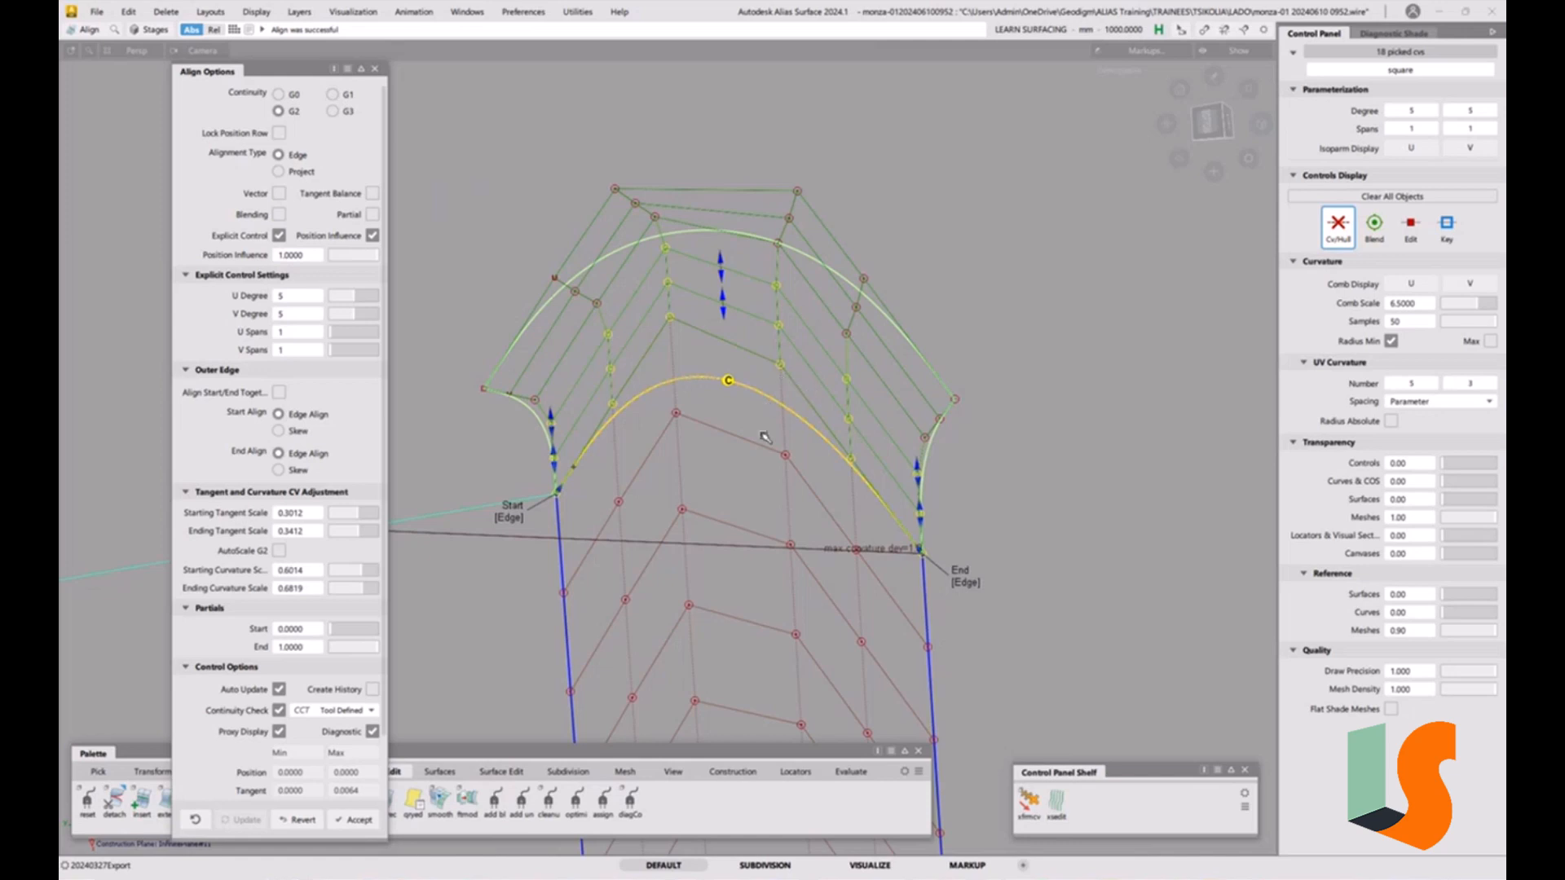
pyautogui.click(343, 98)
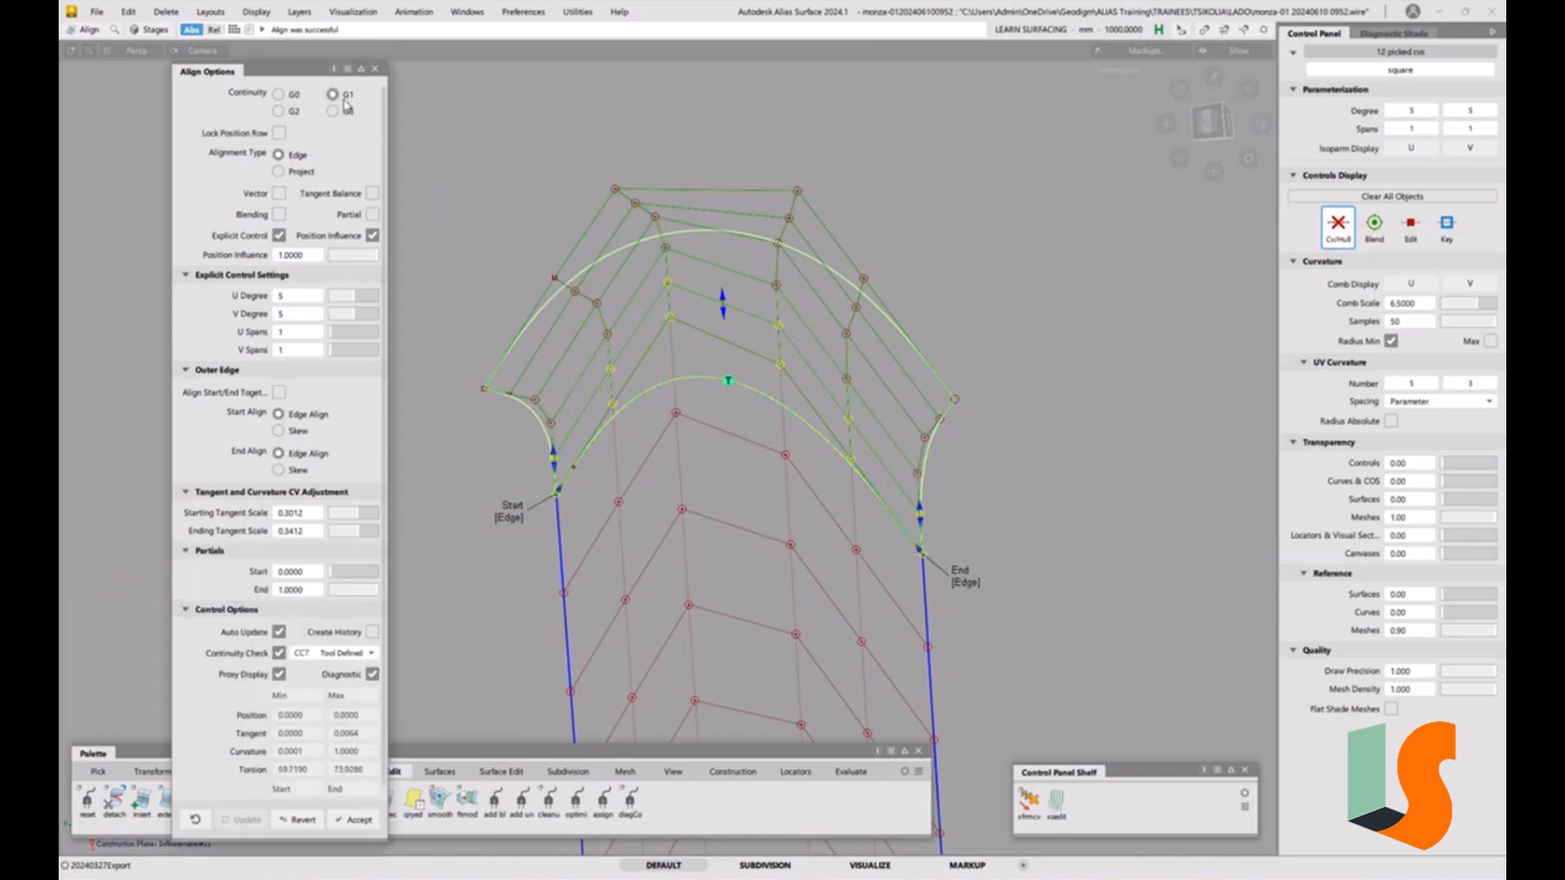
pyautogui.click(292, 114)
pyautogui.keyDown('ctrl'); pyautogui.keyDown('shift'); pyautogui.moveTo(763, 464); pyautogui.dragTo(760, 375); pyautogui.keyUp('shift'); pyautogui.keyUp('ctrl')
pyautogui.keyDown('alt'); pyautogui.keyDown('shift'); pyautogui.moveTo(742, 330); pyautogui.dragTo(746, 319, button='right'); pyautogui.keyUp('shift'); pyautogui.keyUp('alt')
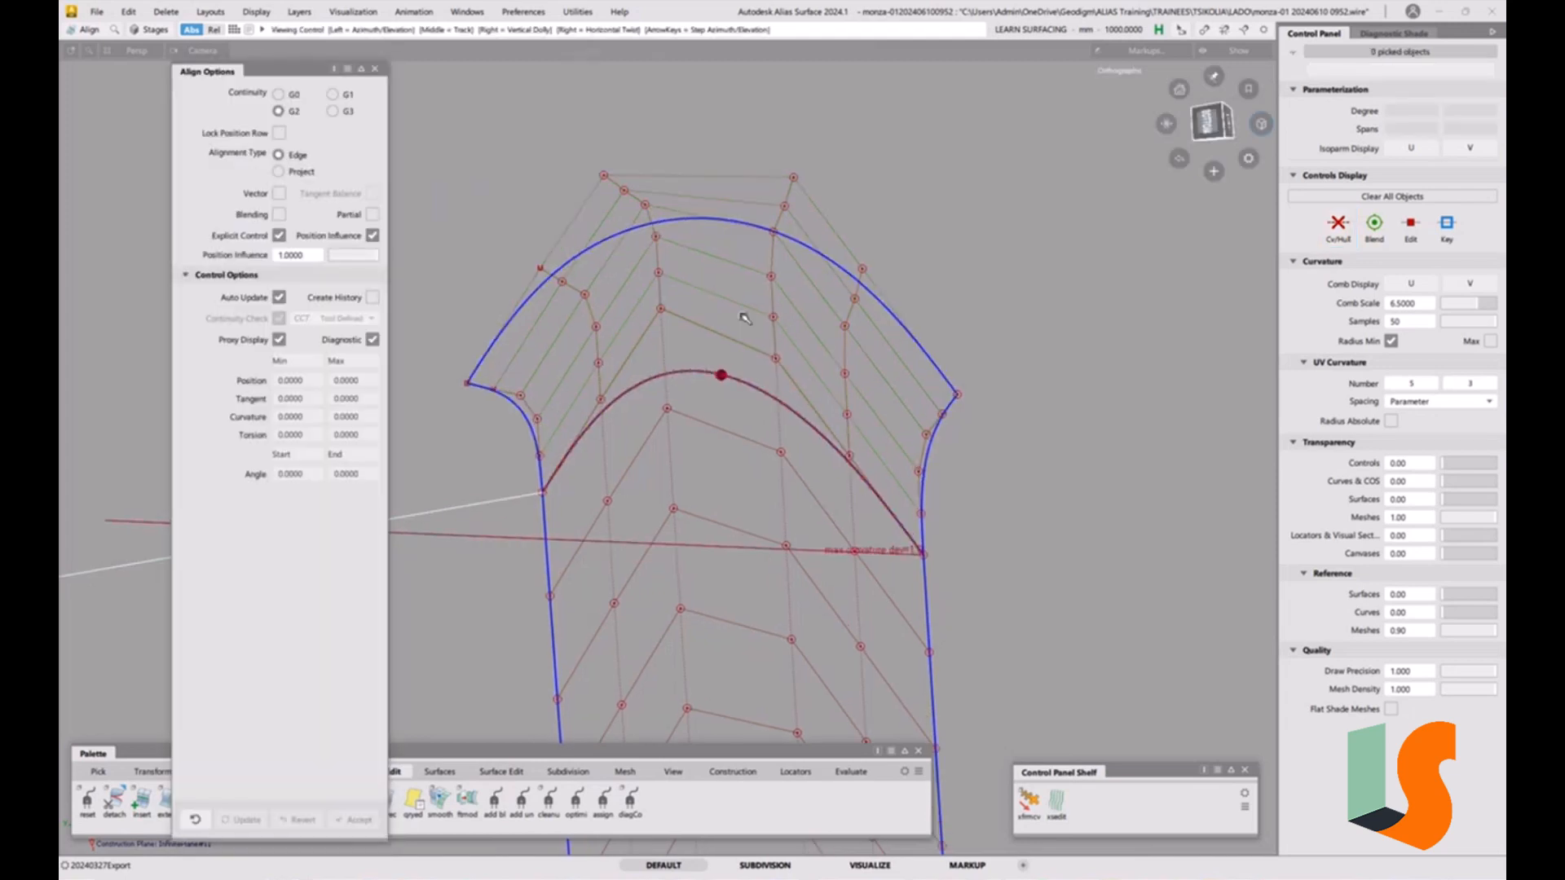
# Close the Align options and inspect the realigned square patch from several angles.
pyautogui.scroll(2, 619, 425)
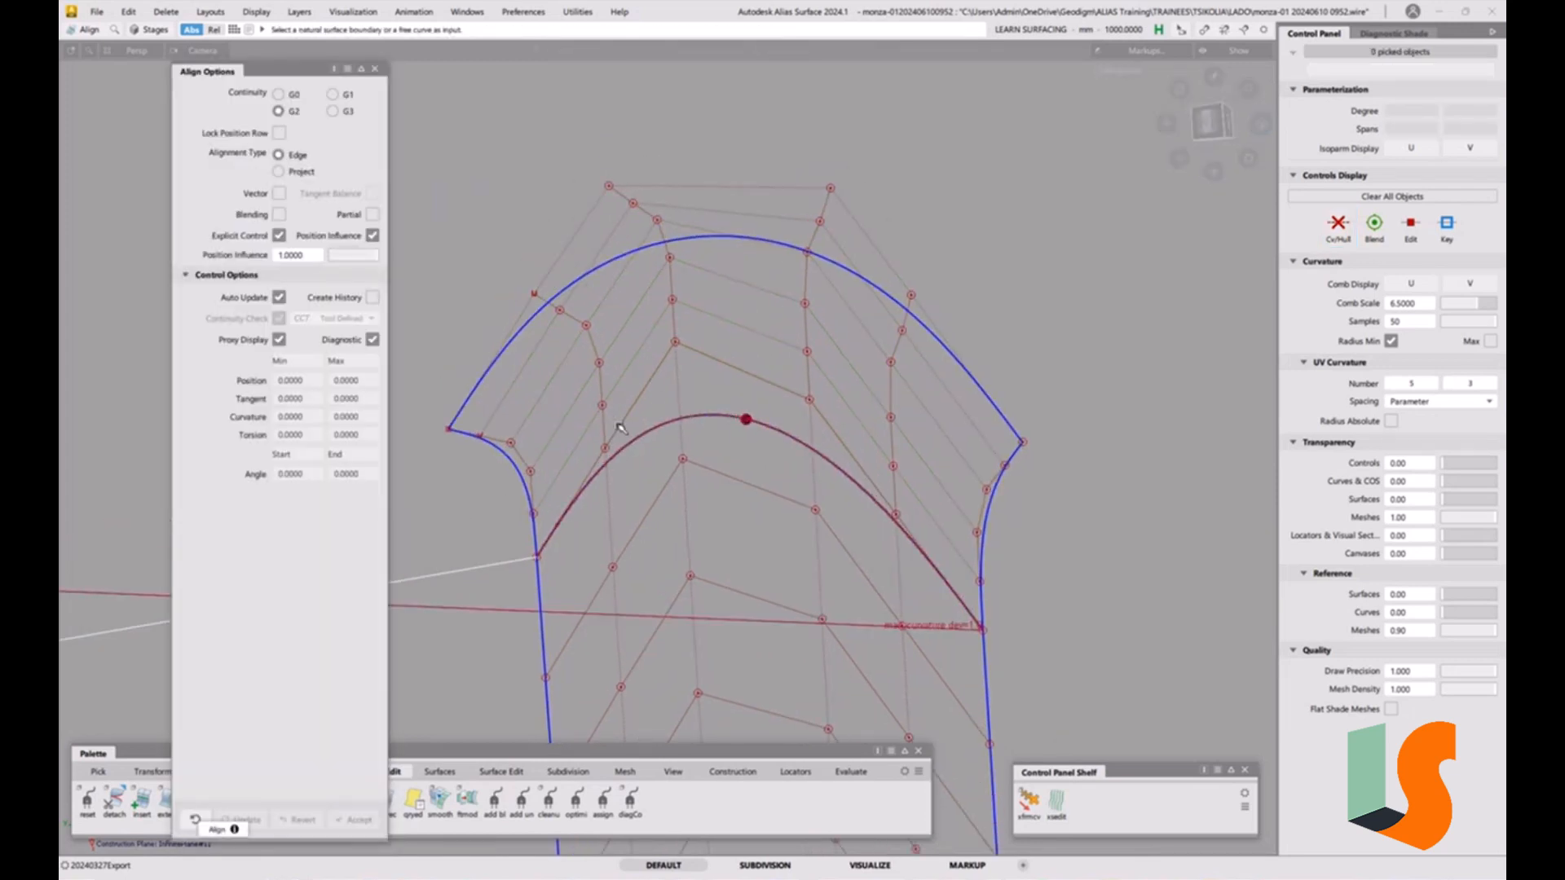
pyautogui.scroll(3, 620, 426)
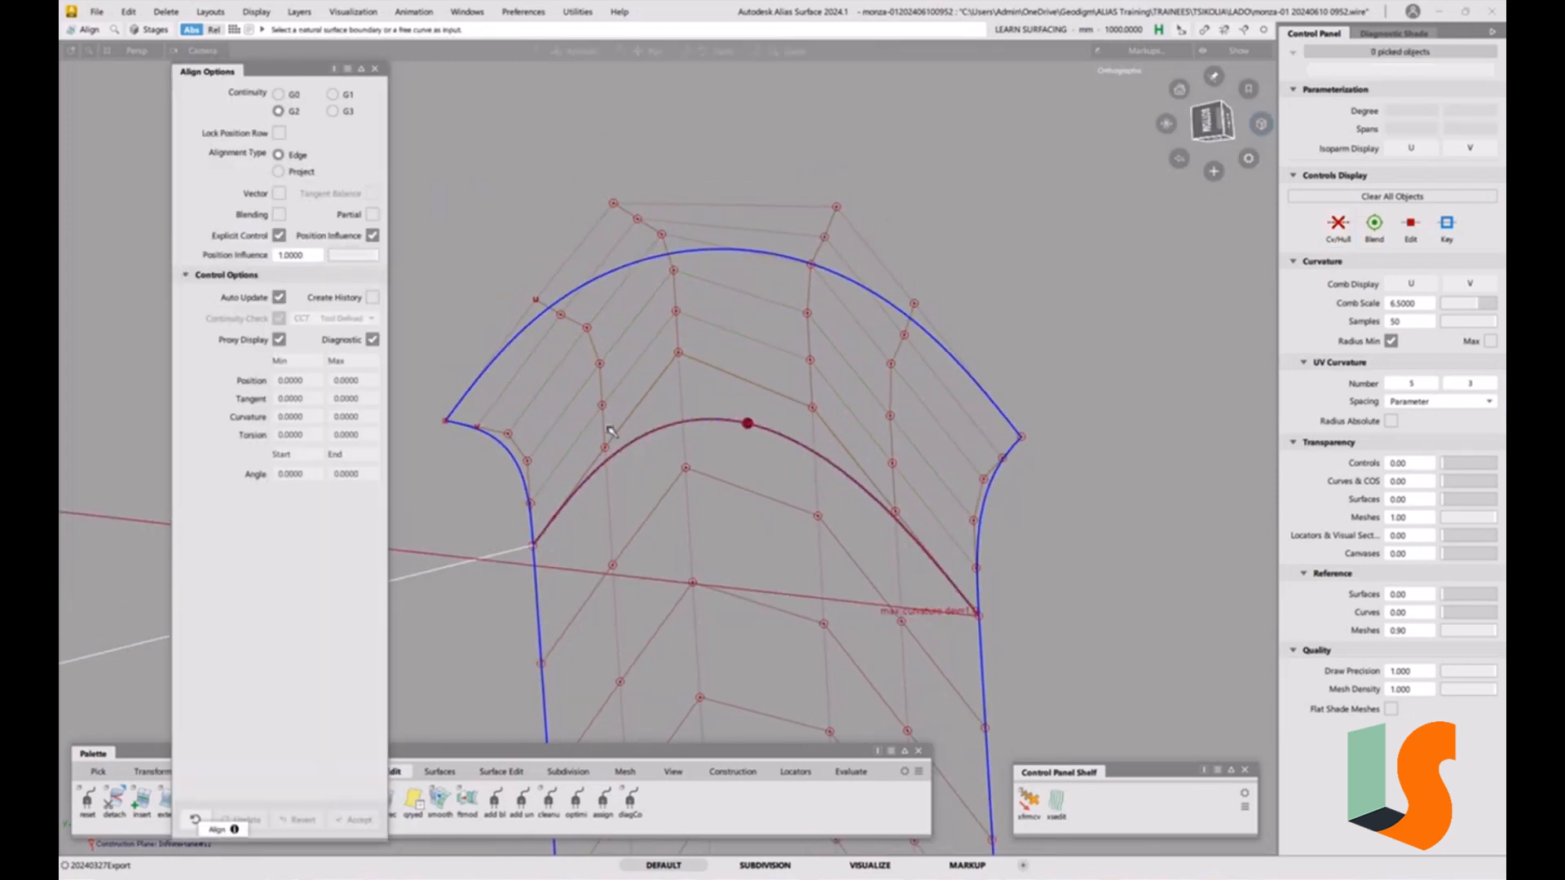
pyautogui.click(375, 69)
pyautogui.keyDown('alt'); pyautogui.keyDown('shift'); pyautogui.moveTo(632, 418); pyautogui.dragTo(510, 326); pyautogui.keyUp('shift'); pyautogui.keyUp('alt')
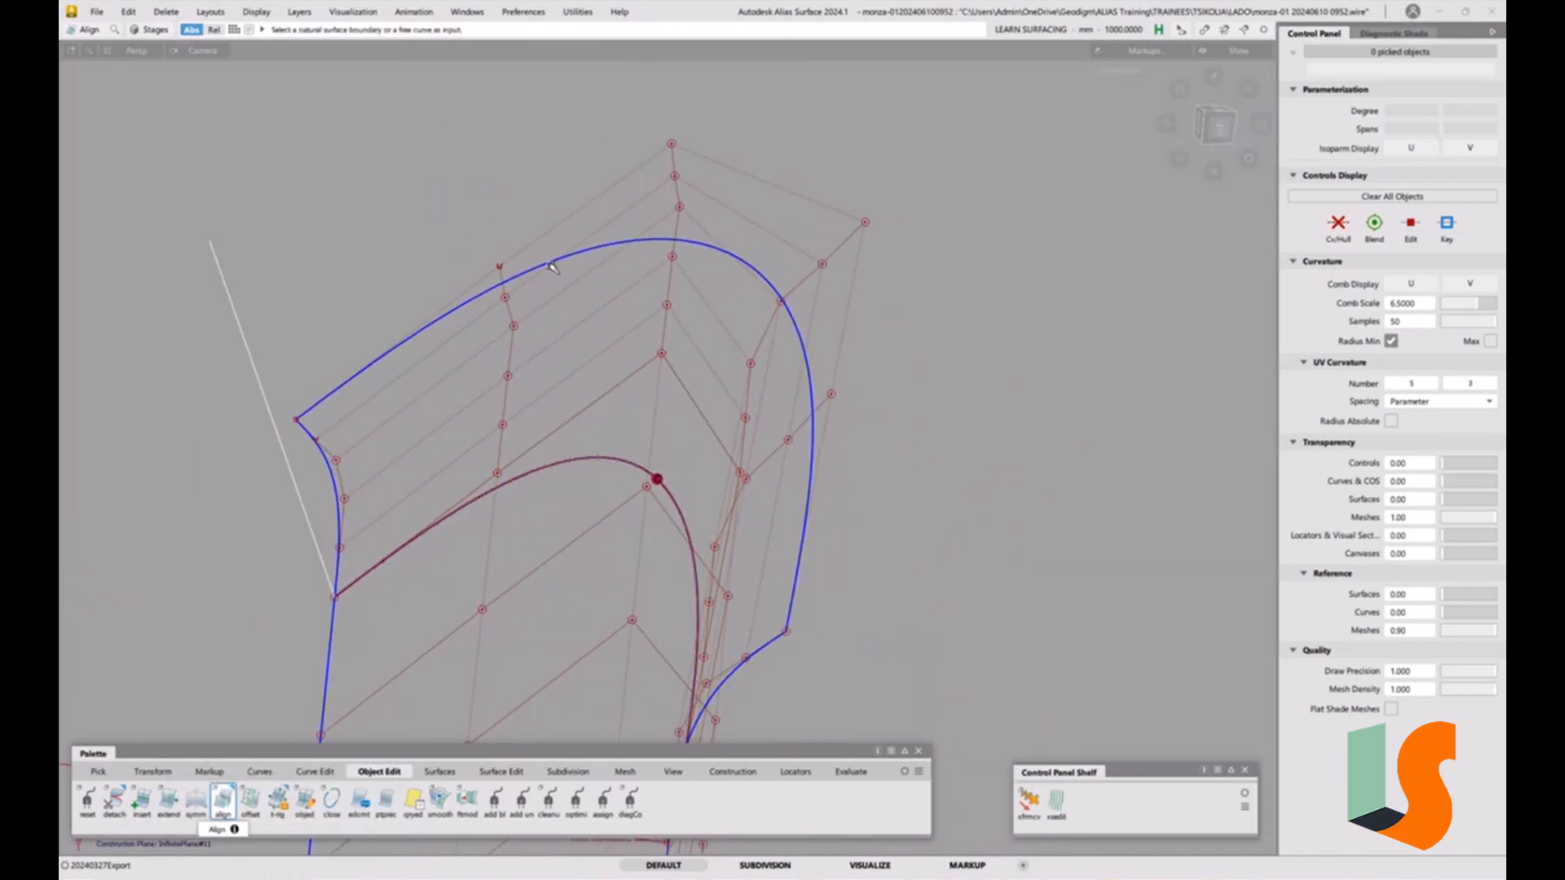
pyautogui.keyDown('alt'); pyautogui.keyDown('shift'); pyautogui.moveTo(552, 267); pyautogui.dragTo(510, 335); pyautogui.keyUp('shift'); pyautogui.keyUp('alt')
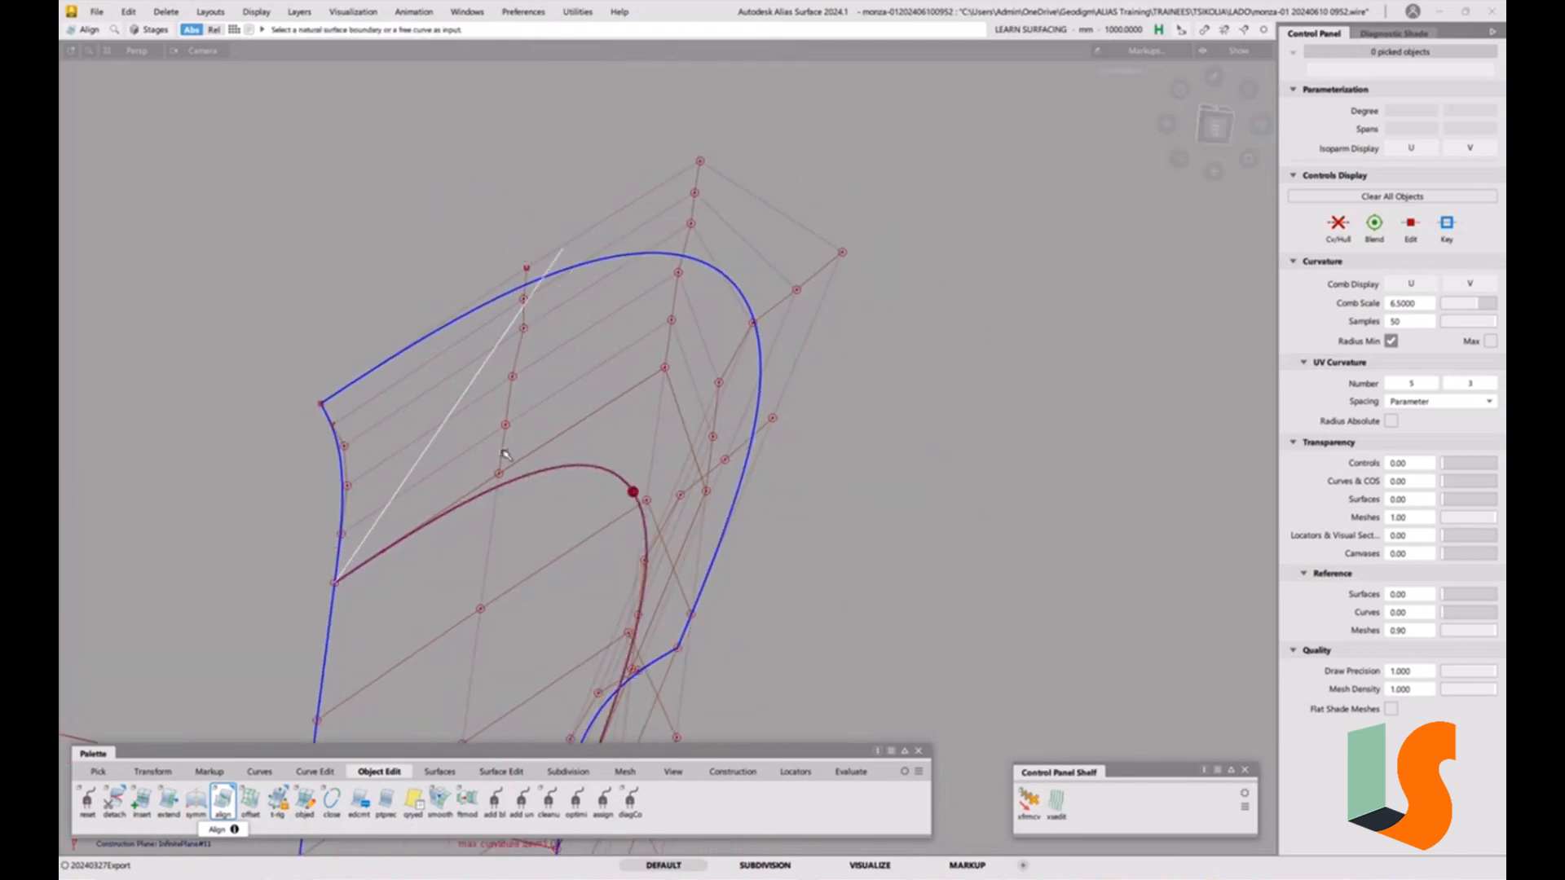
pyautogui.keyDown('alt'); pyautogui.keyDown('shift'); pyautogui.moveTo(515, 427); pyautogui.dragTo(615, 377); pyautogui.keyUp('shift'); pyautogui.keyUp('alt')
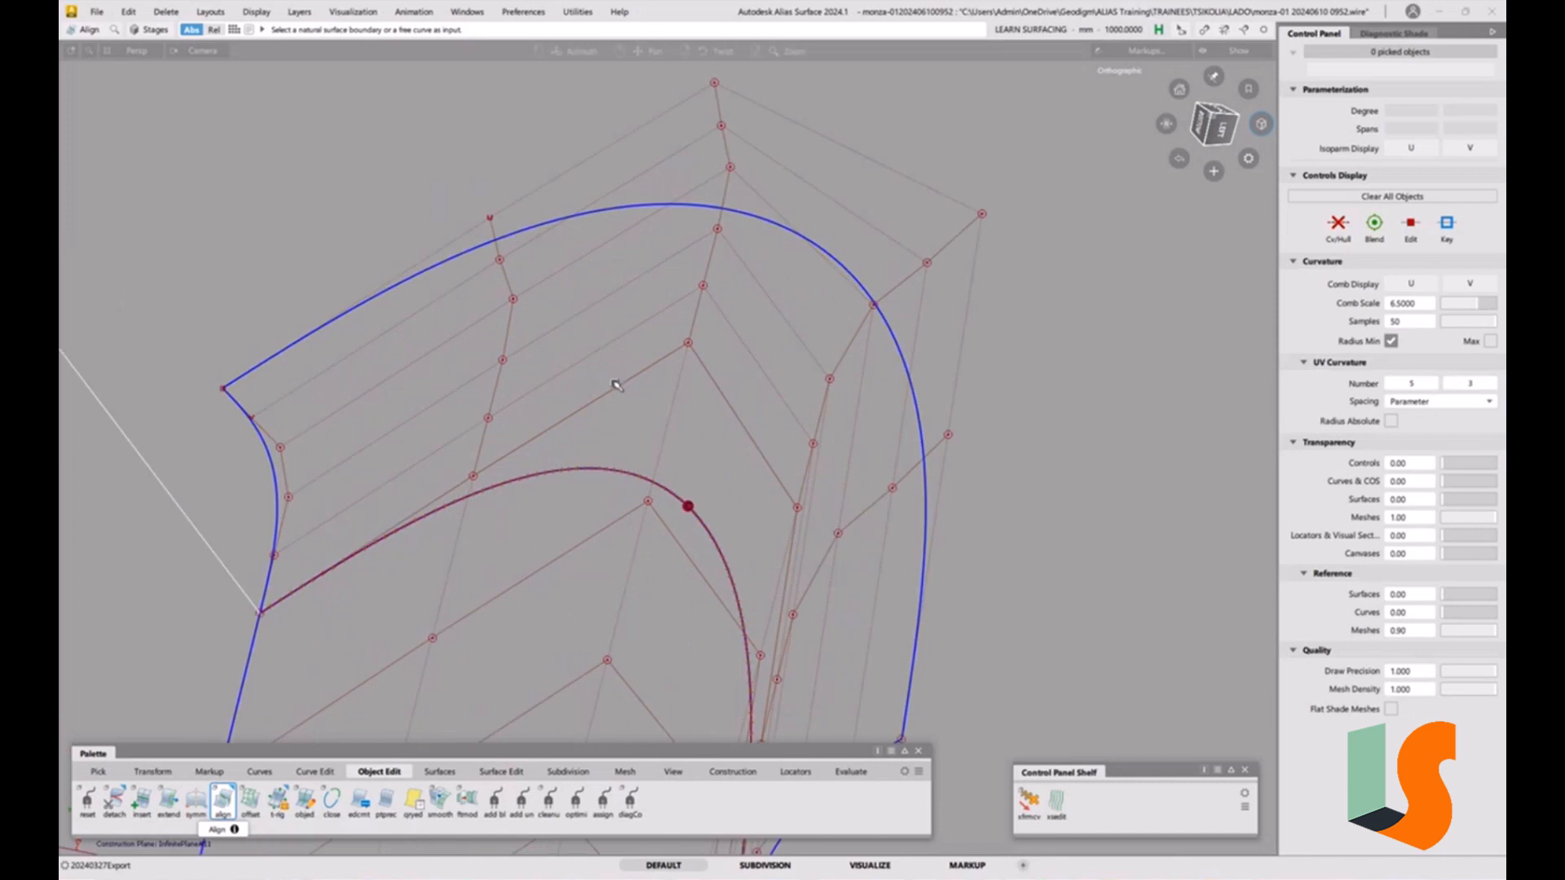
# Create two three-point construction planes across the square patch's inner control hull rows.
pyautogui.click(733, 772)
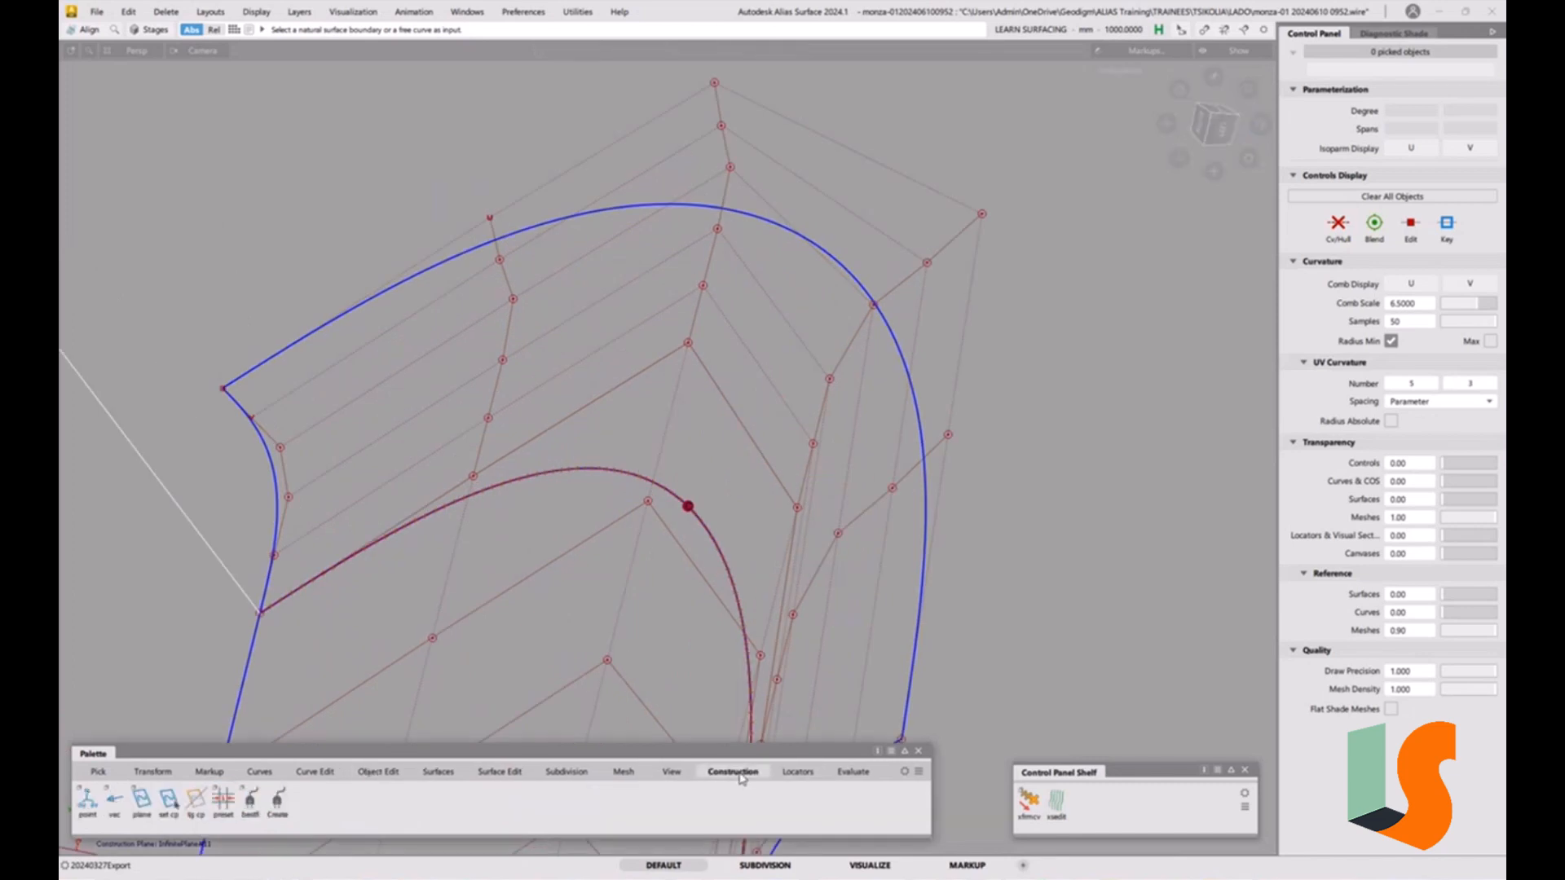
pyautogui.doubleClick(141, 803)
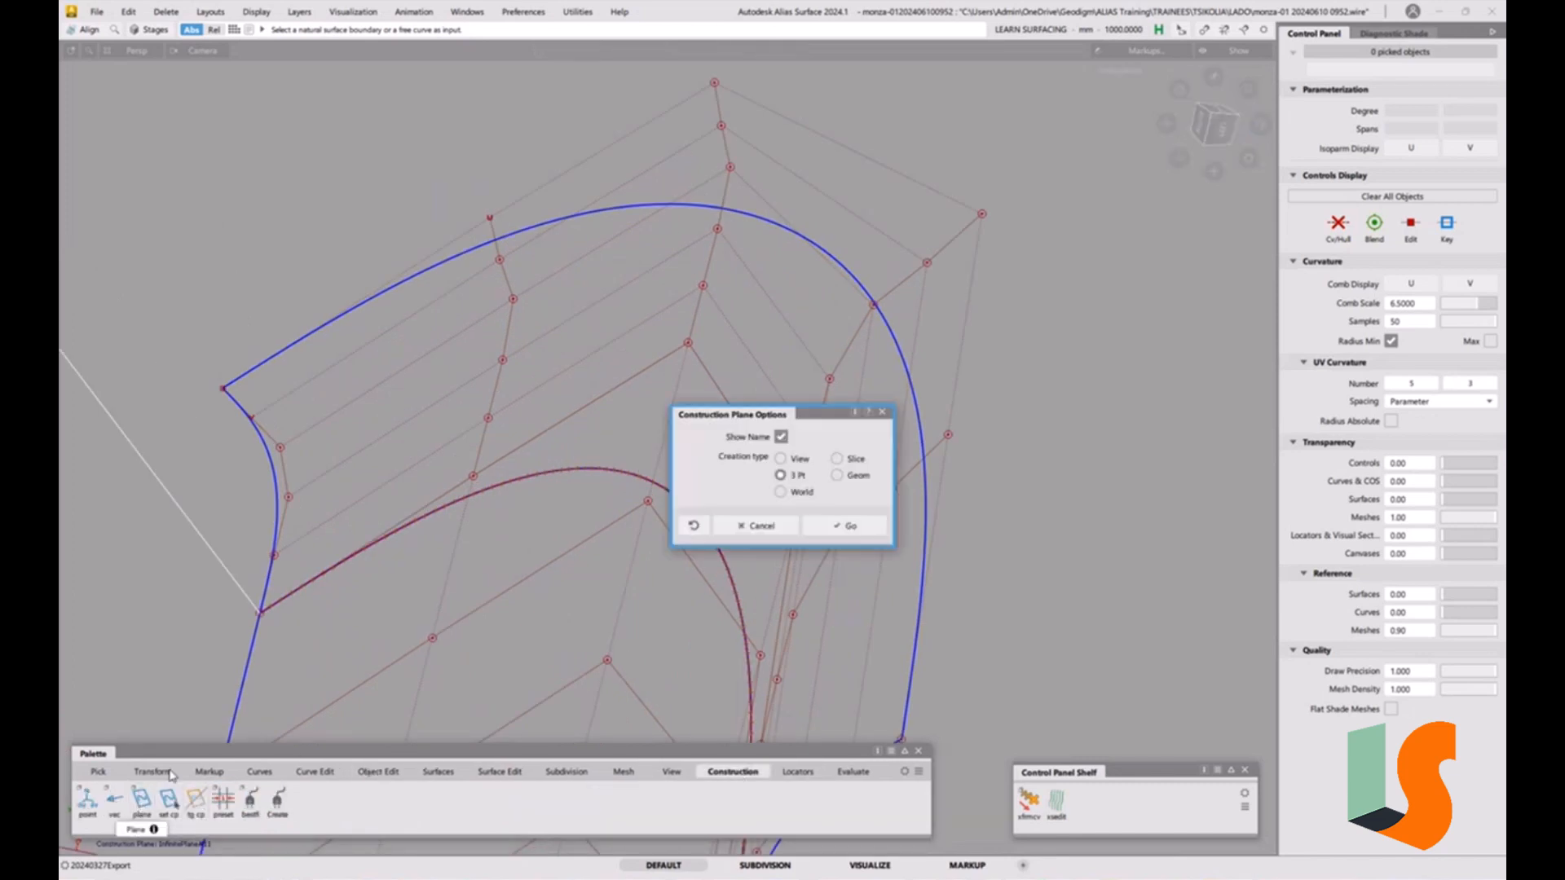
pyautogui.click(850, 525)
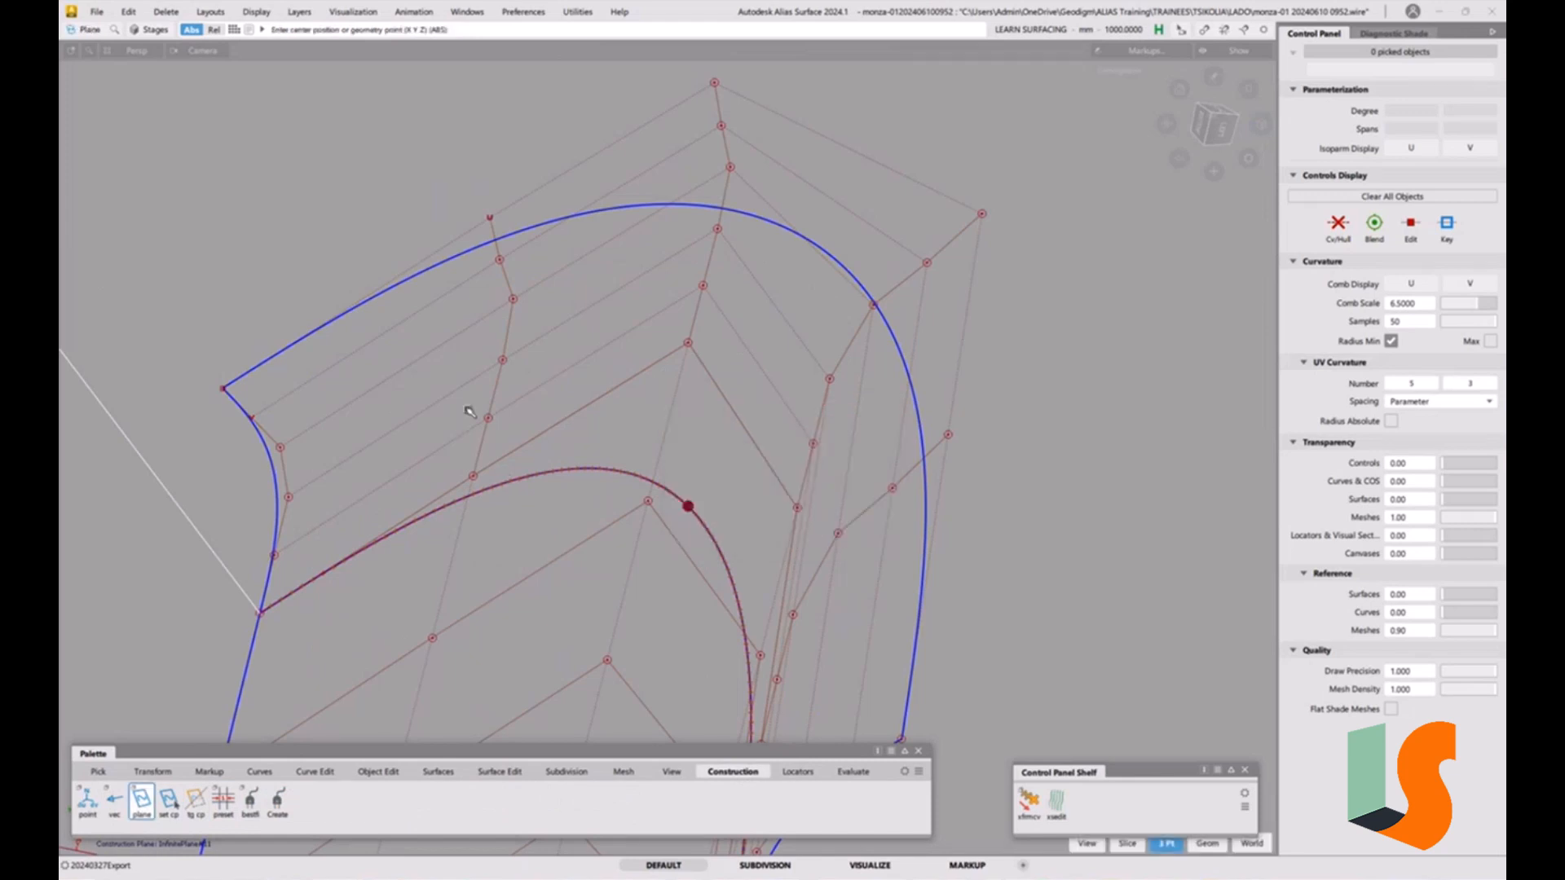
pyautogui.click(473, 475)
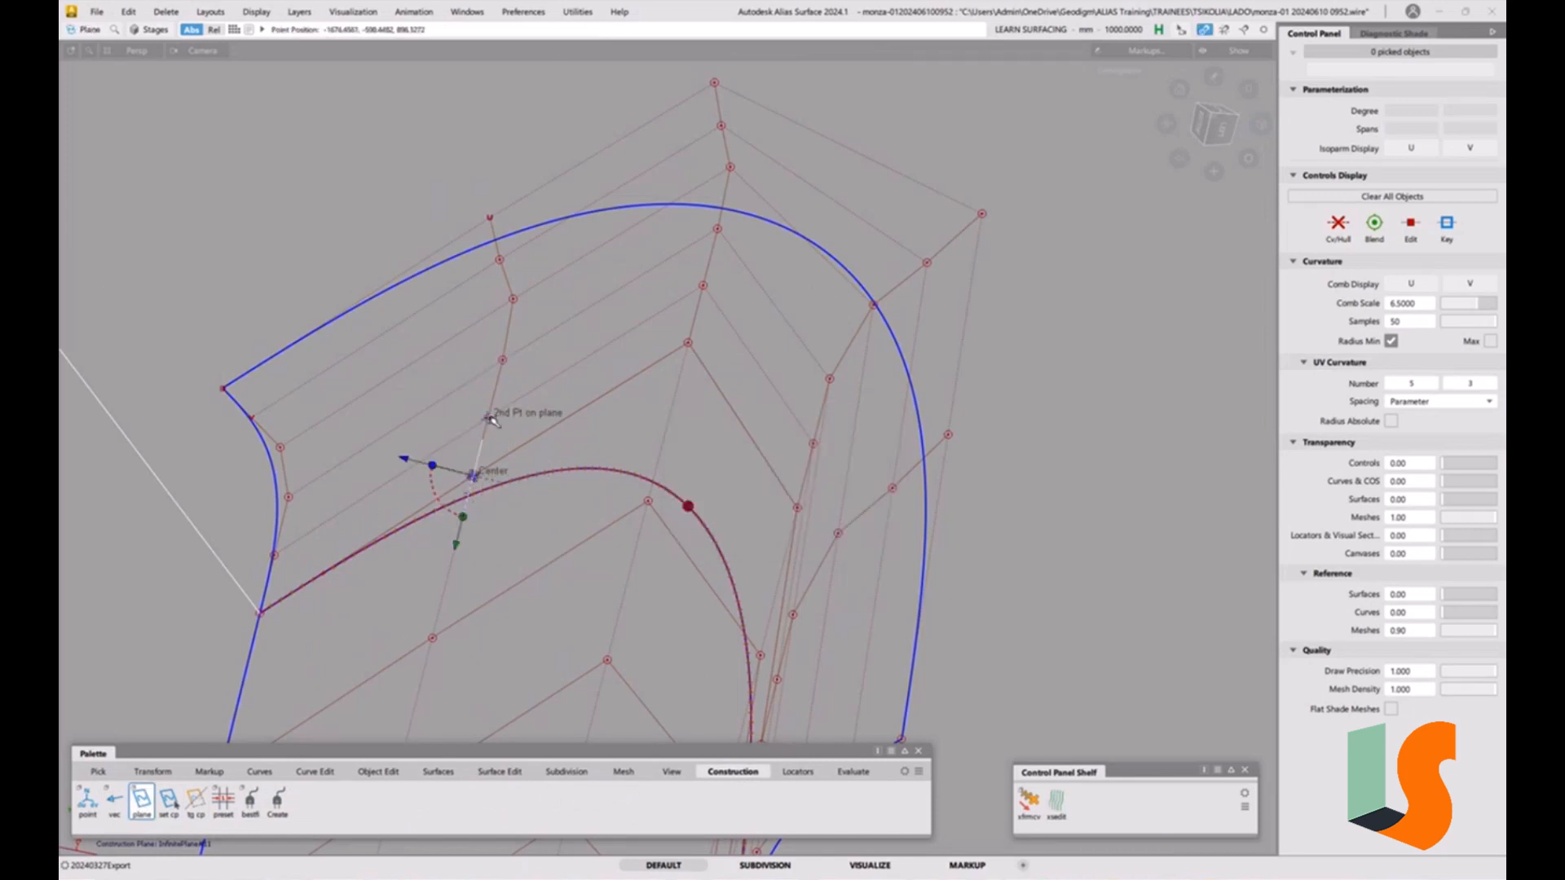
pyautogui.click(487, 418)
pyautogui.click(514, 298)
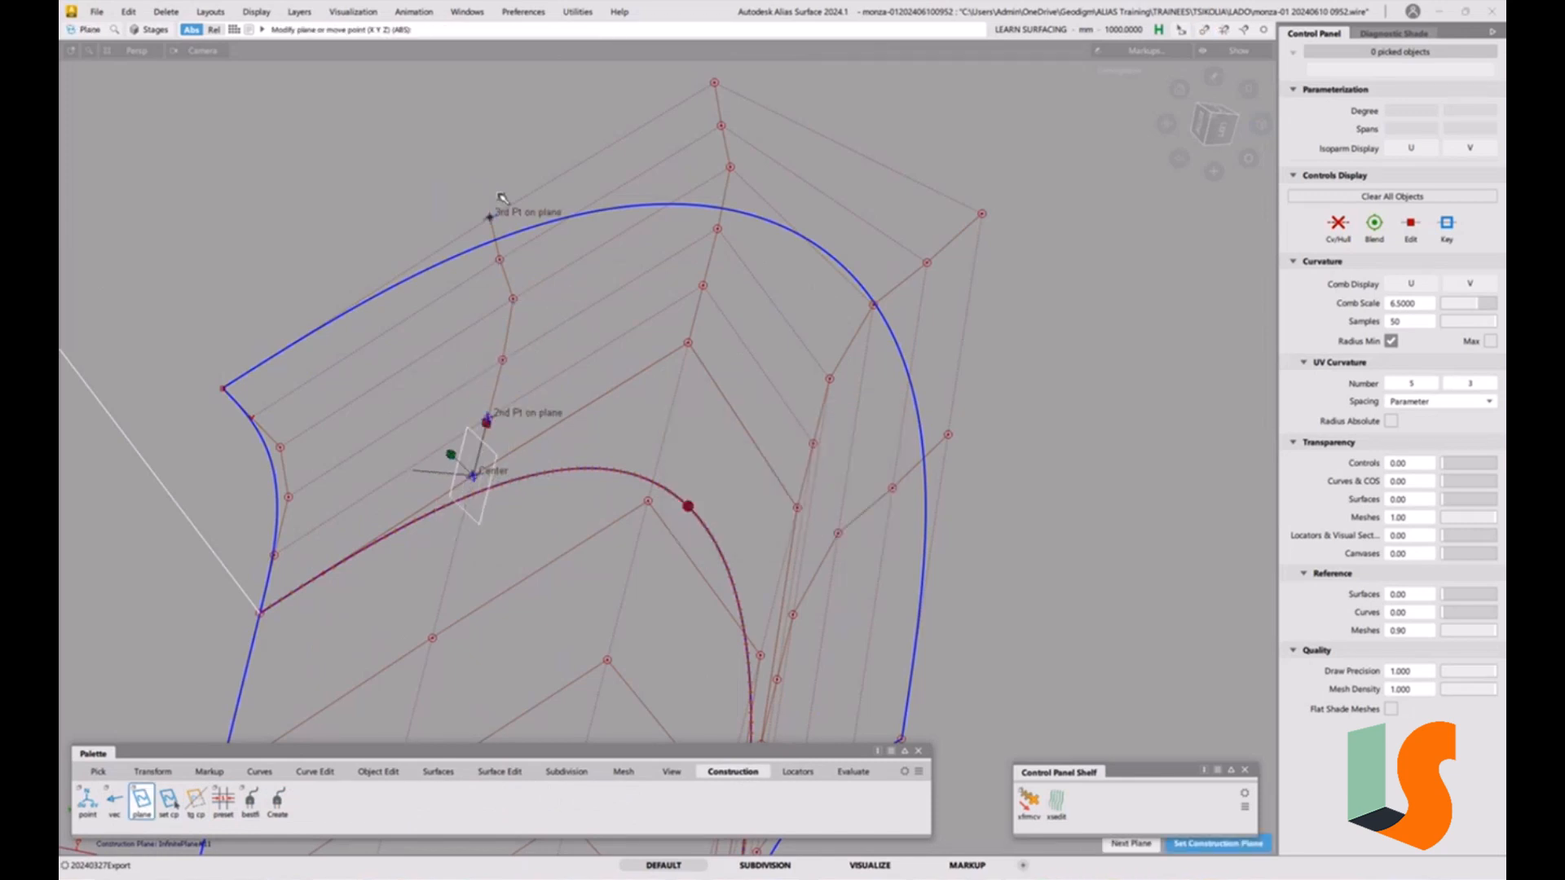
pyautogui.click(675, 340)
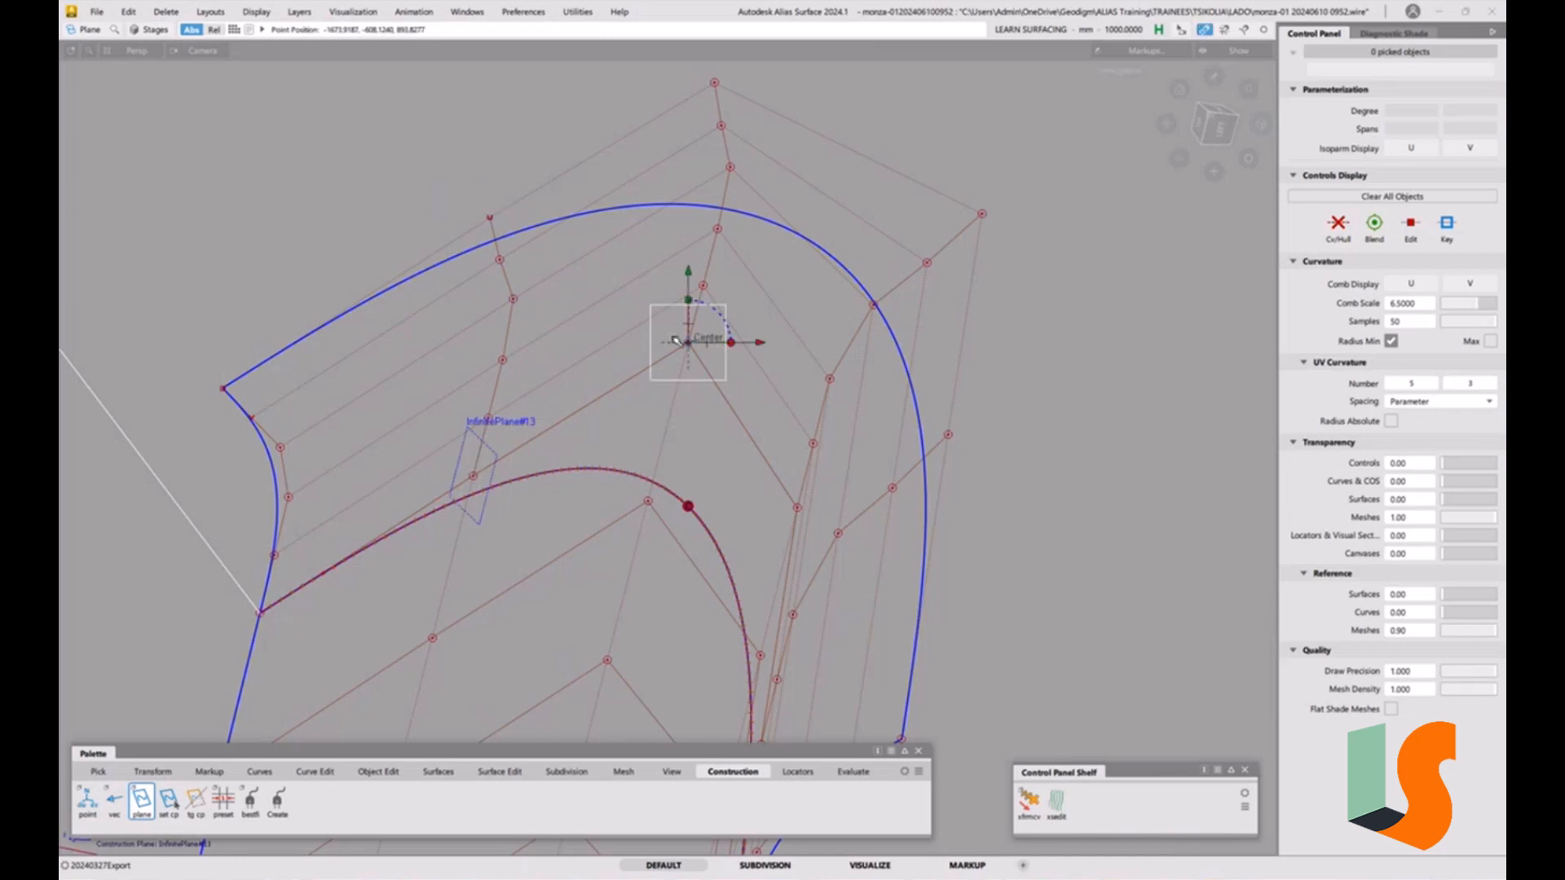
pyautogui.click(703, 284)
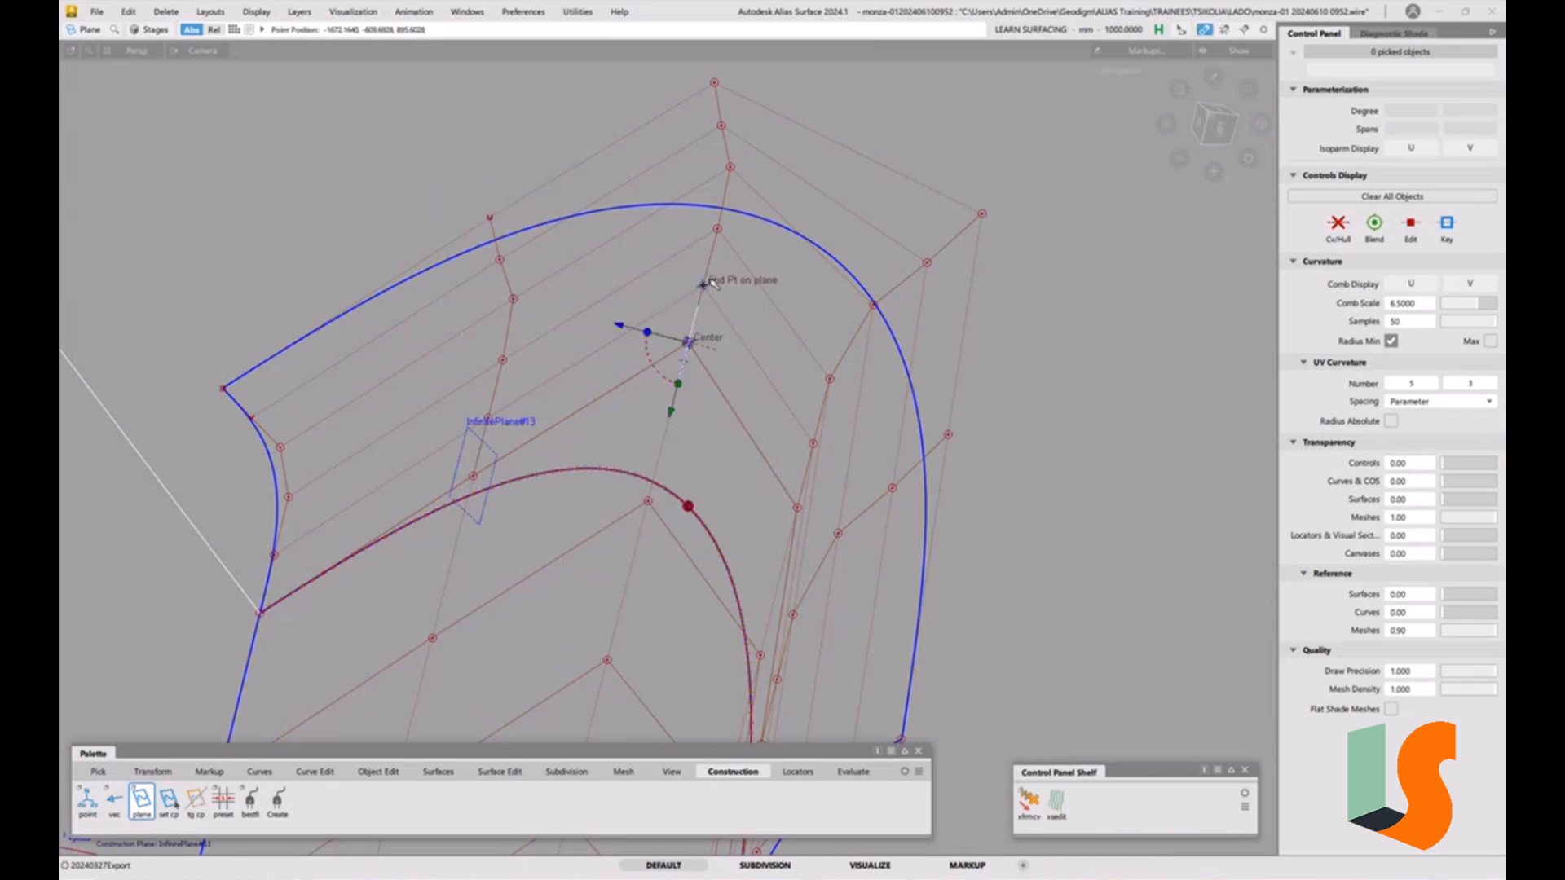
pyautogui.click(735, 152)
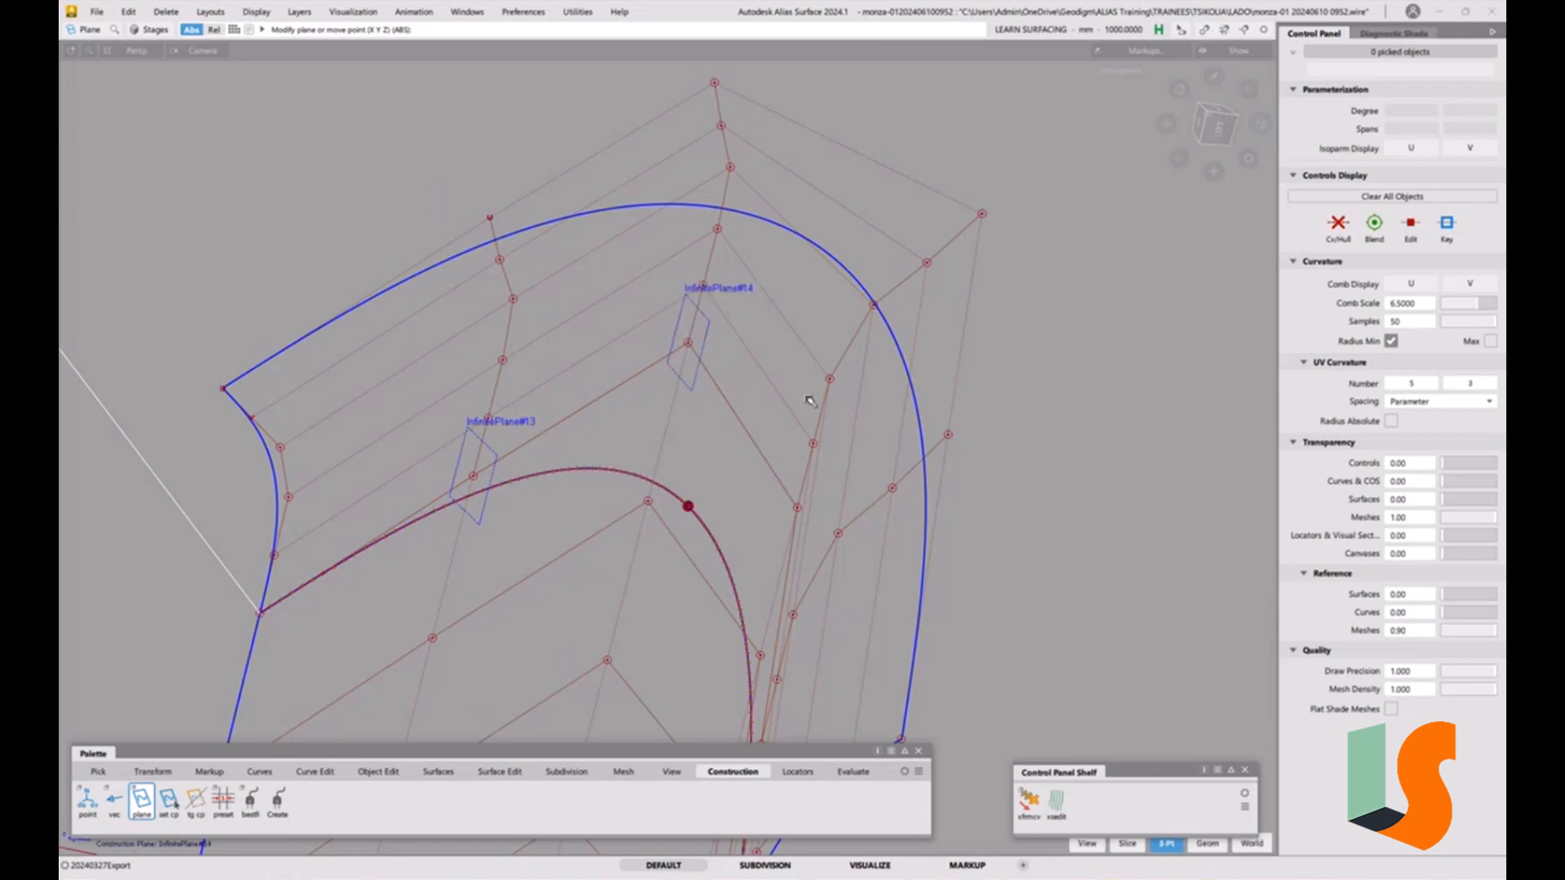
# Create two more three-point construction planes across the square patch's outer control hull rows.
pyautogui.keyDown('alt'); pyautogui.keyDown('shift'); pyautogui.moveTo(775, 402); pyautogui.dragTo(793, 511); pyautogui.keyUp('shift'); pyautogui.keyUp('alt')
pyautogui.click(820, 442)
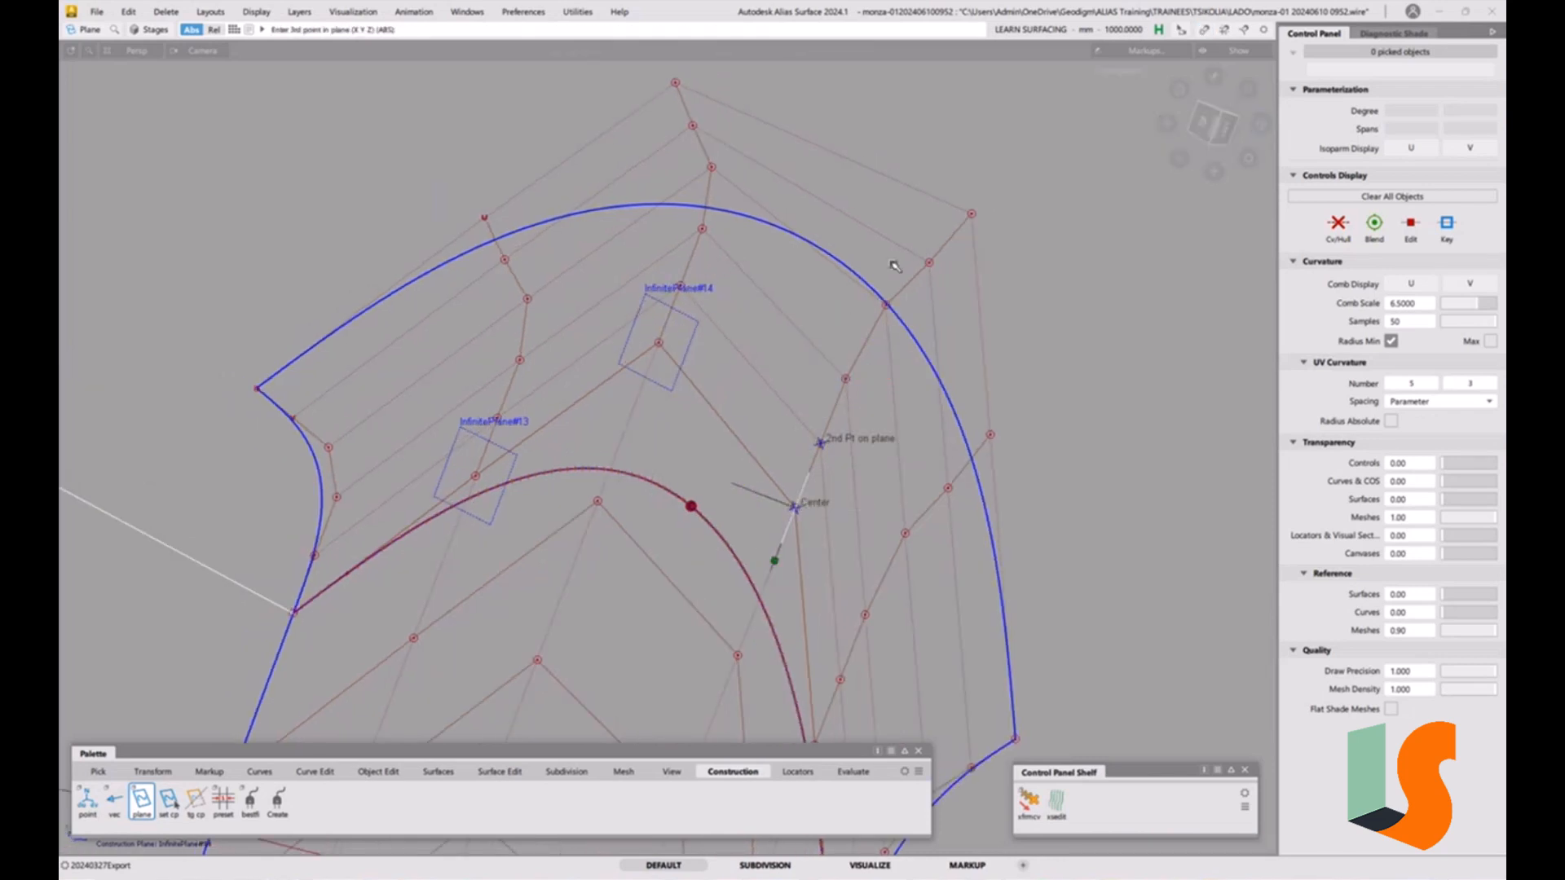
pyautogui.click(944, 229)
pyautogui.keyDown('alt'); pyautogui.keyDown('shift'); pyautogui.moveTo(926, 199); pyautogui.dragTo(937, 353); pyautogui.keyUp('shift'); pyautogui.keyUp('alt')
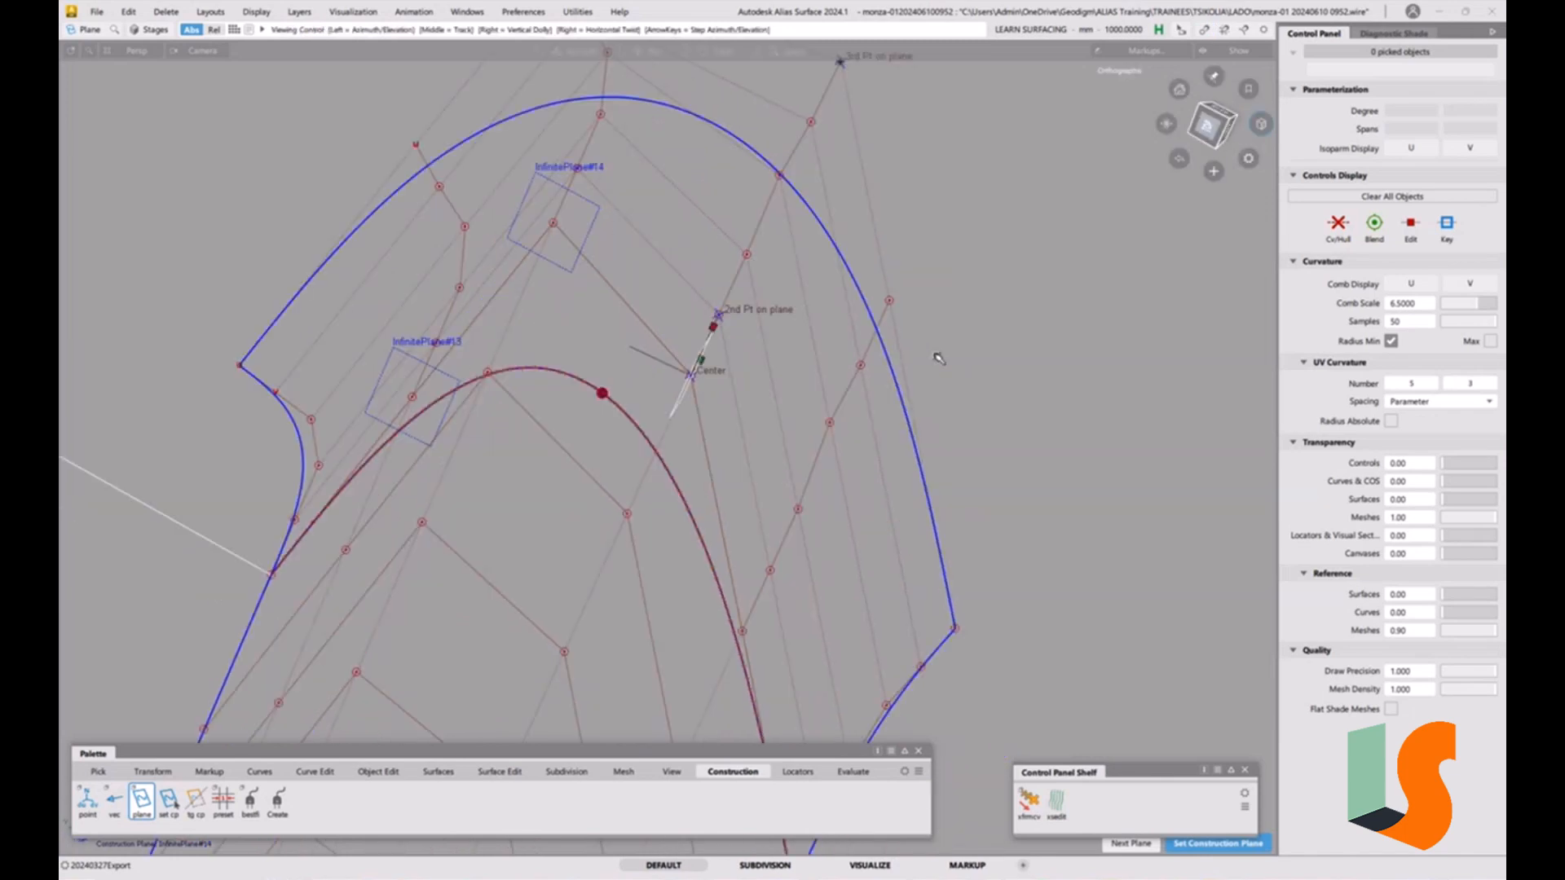
pyautogui.keyDown('ctrl'); pyautogui.click(746, 631); pyautogui.keyUp('ctrl')
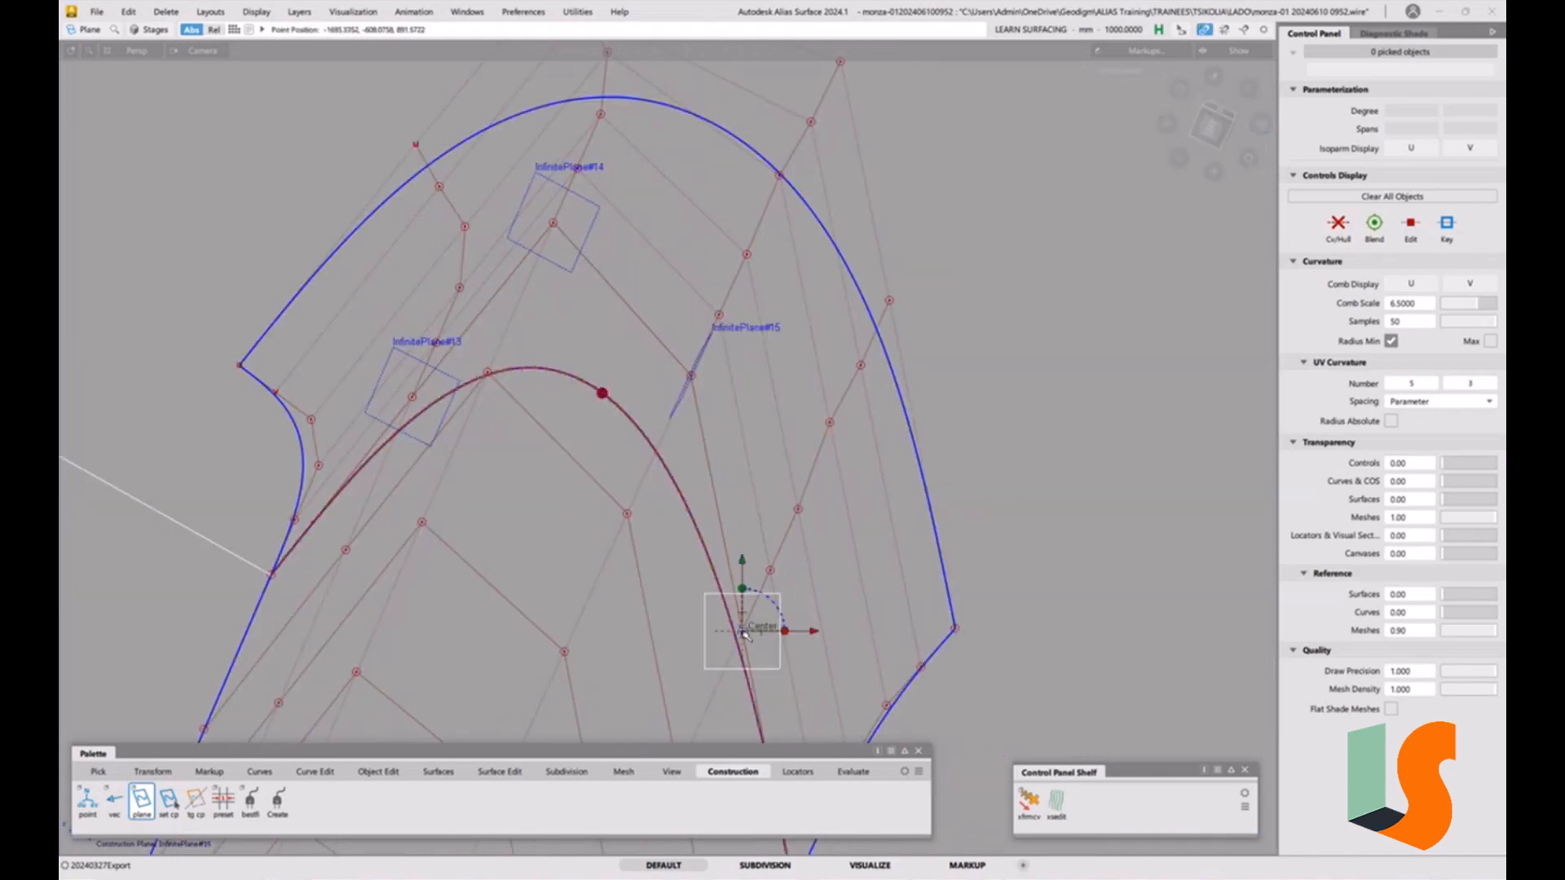
pyautogui.click(769, 569)
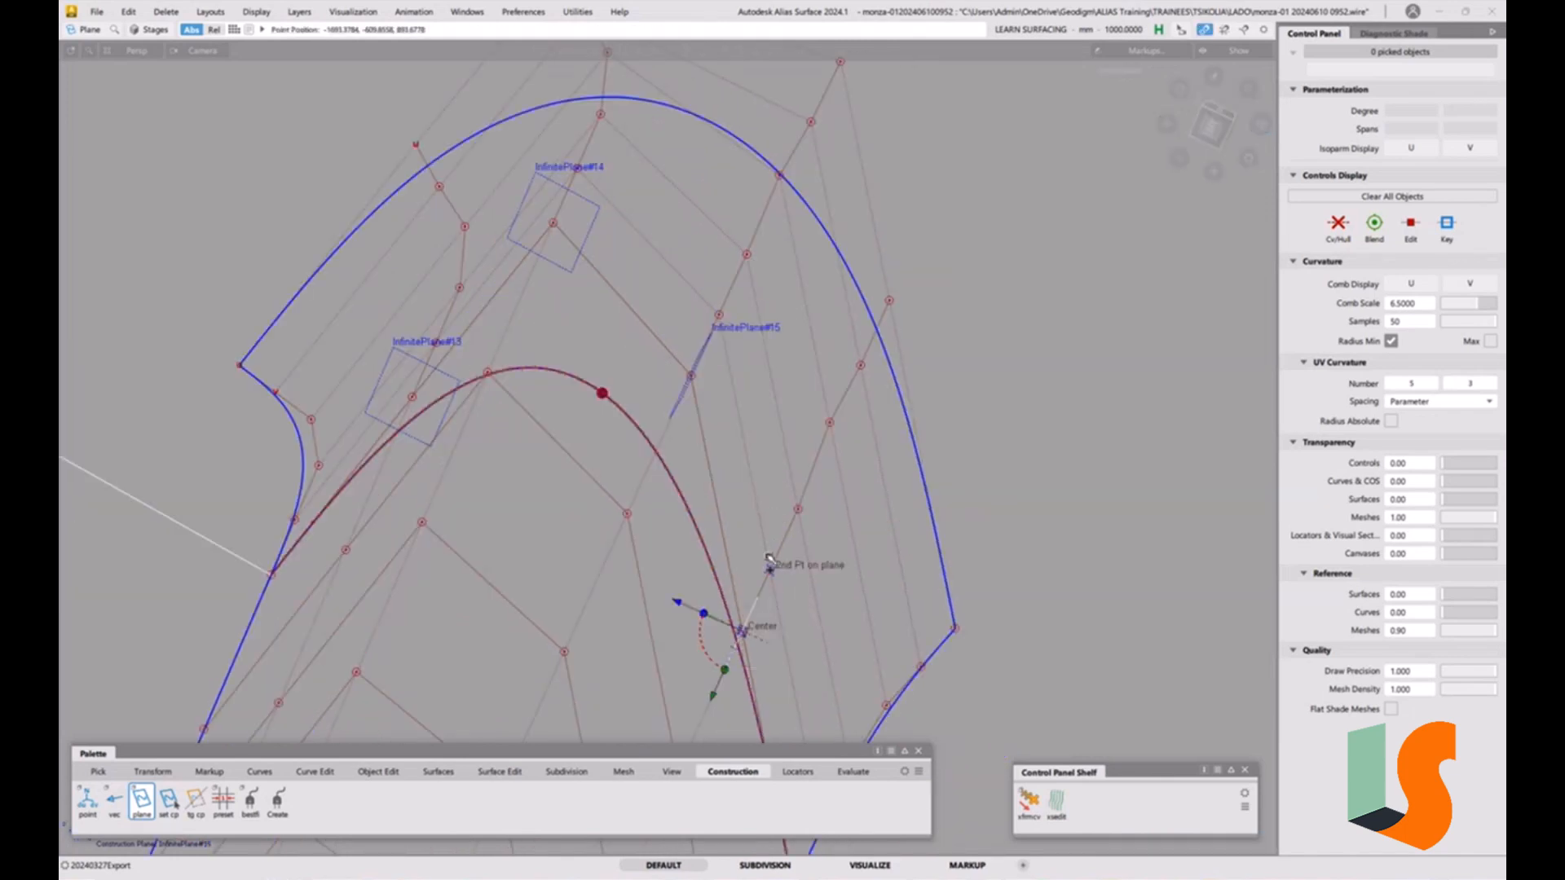
pyautogui.click(913, 294)
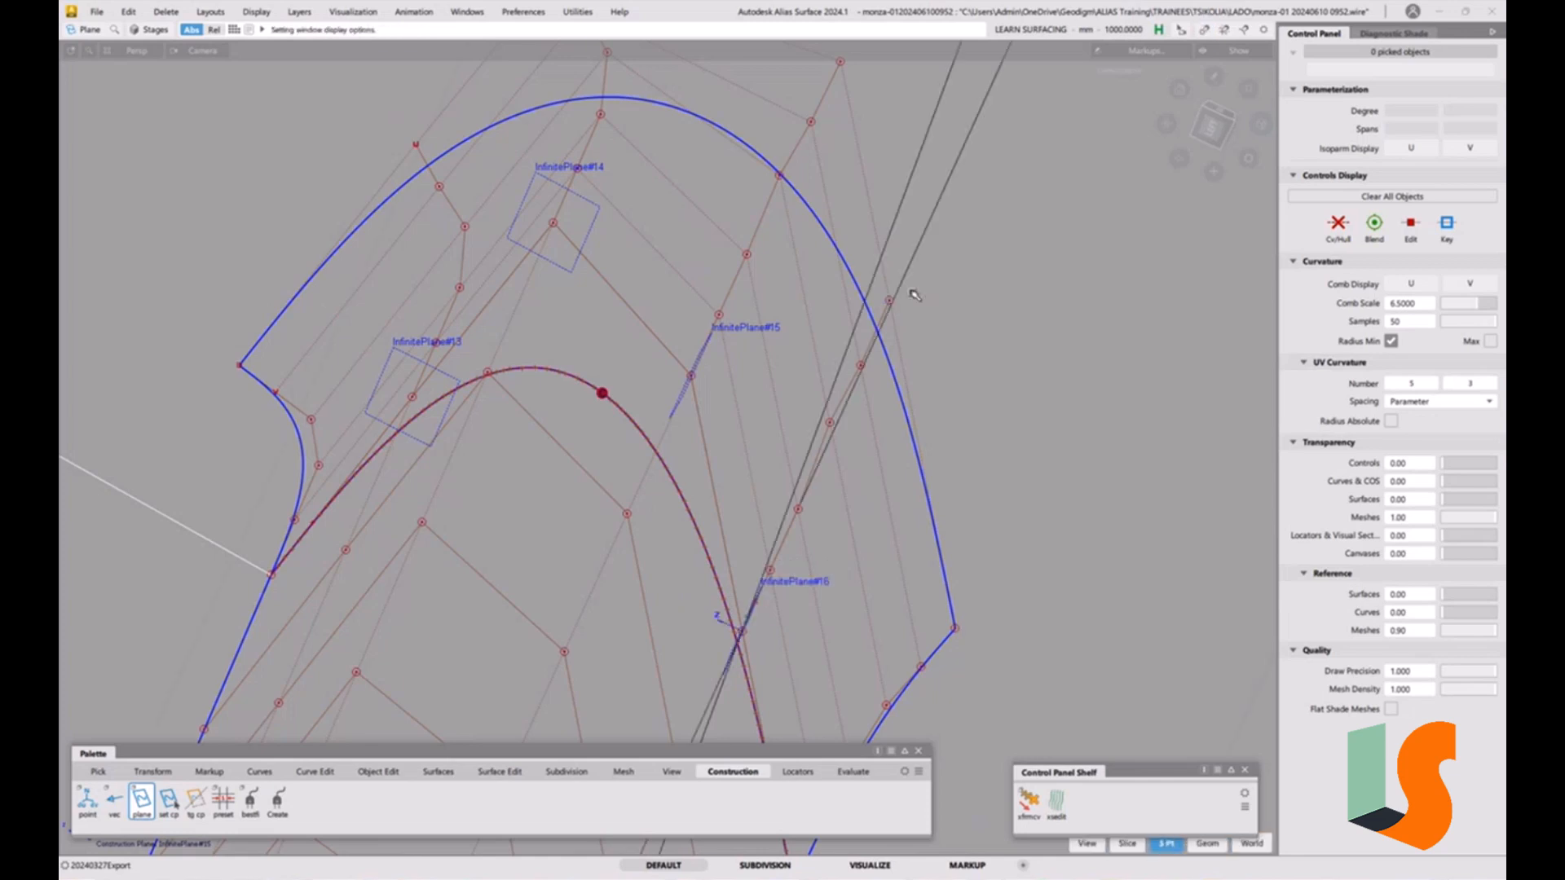
# Planarize the hull row lying on InfinitePlane#16 using Hull Planarize with Single, View based and Closest boundary options.
pyautogui.click(1210, 126)
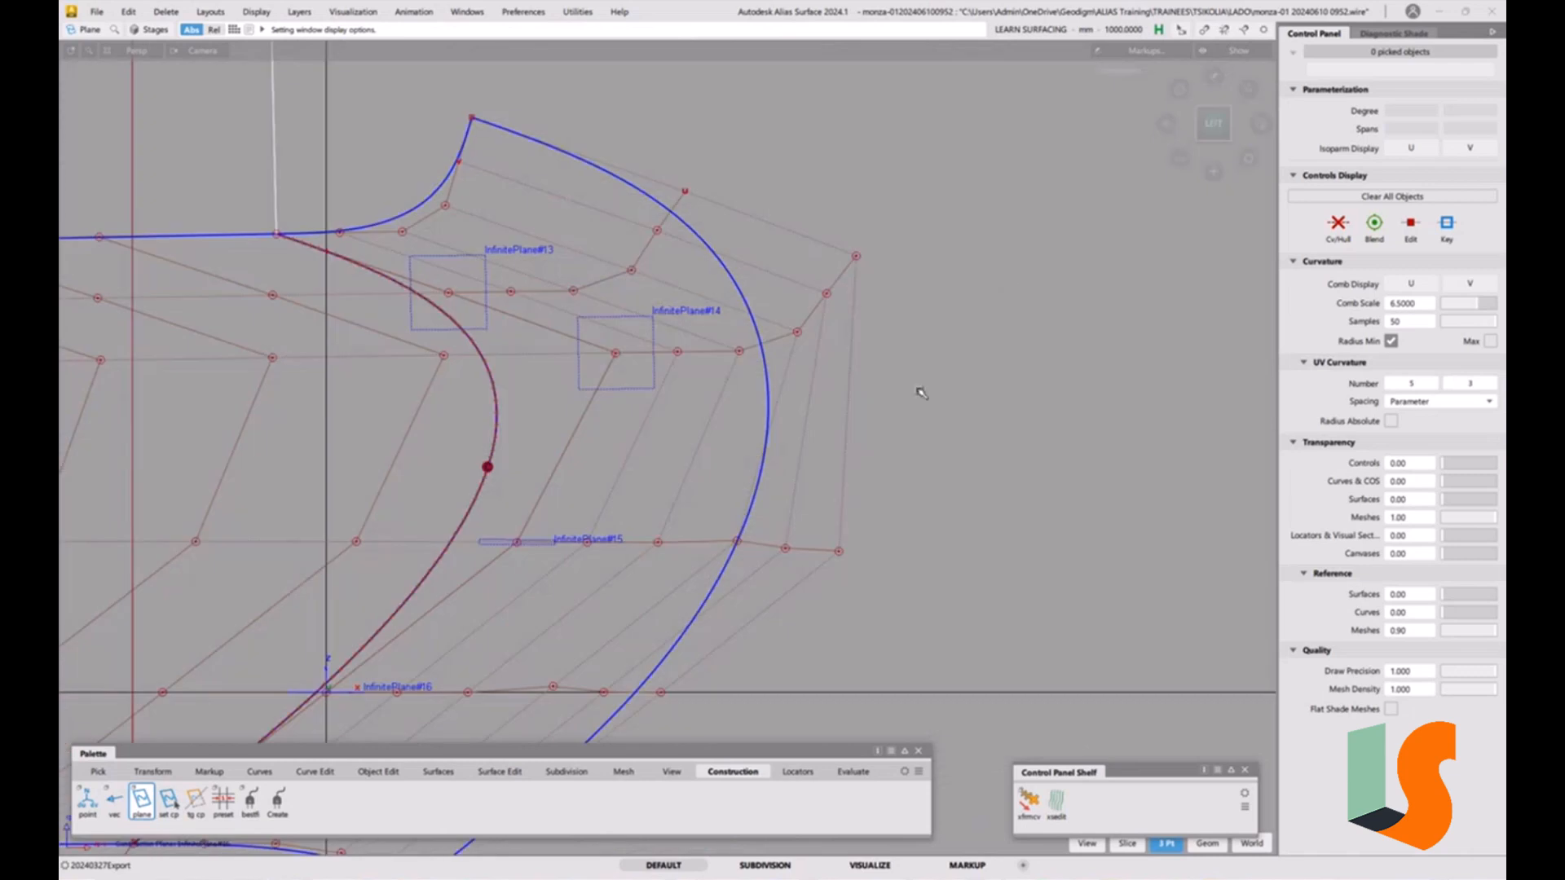
pyautogui.keyDown('alt'); pyautogui.keyDown('shift'); pyautogui.moveTo(556, 685); pyautogui.dragTo(586, 529, button='middle'); pyautogui.keyUp('shift'); pyautogui.keyUp('alt')
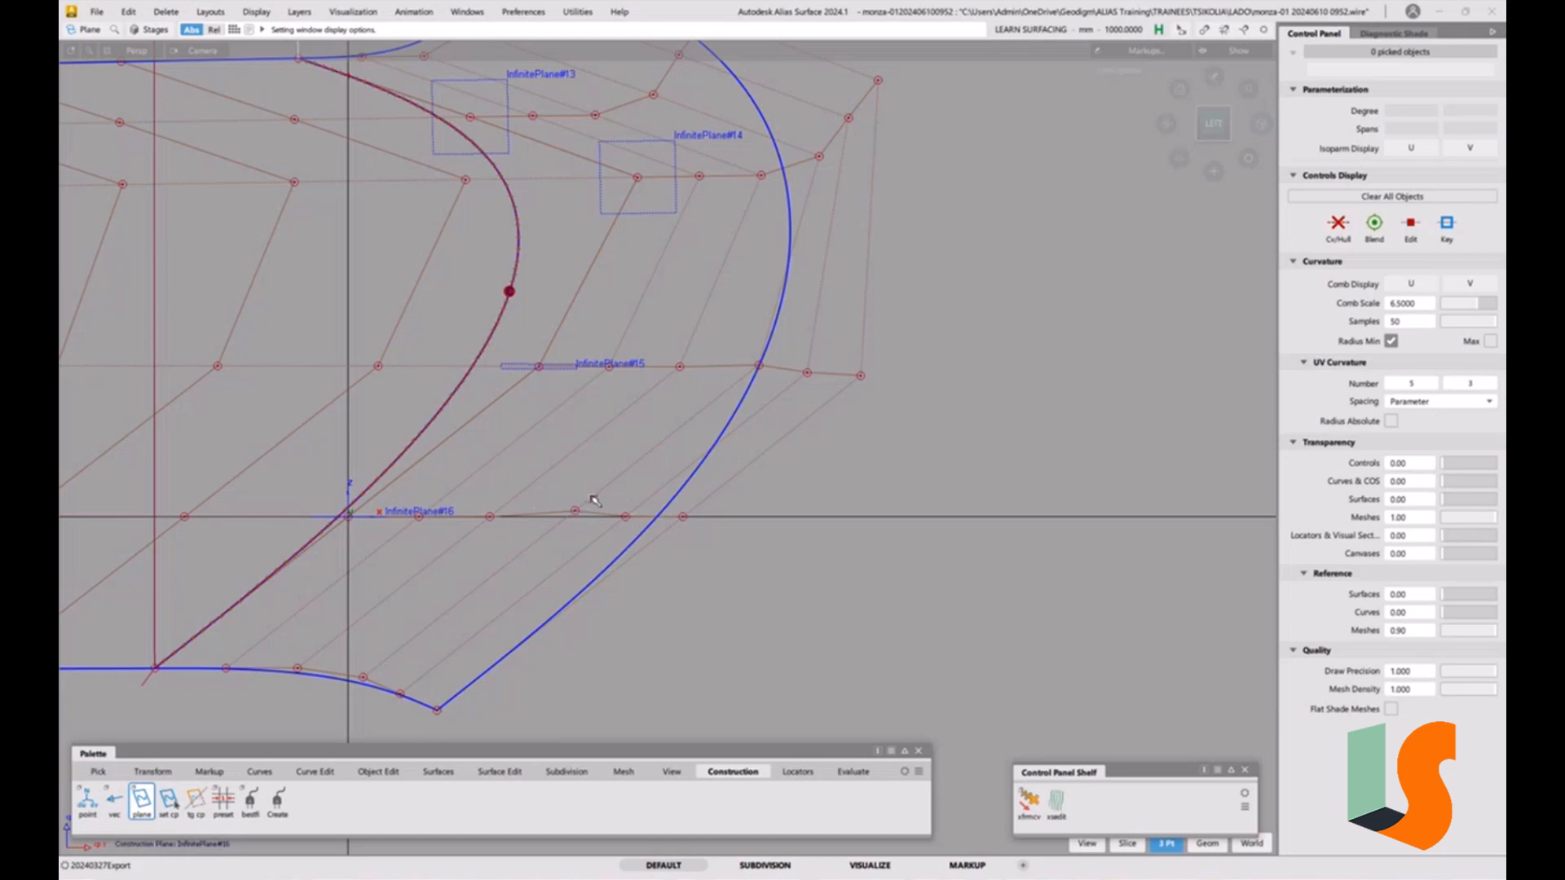
pyautogui.click(499, 772)
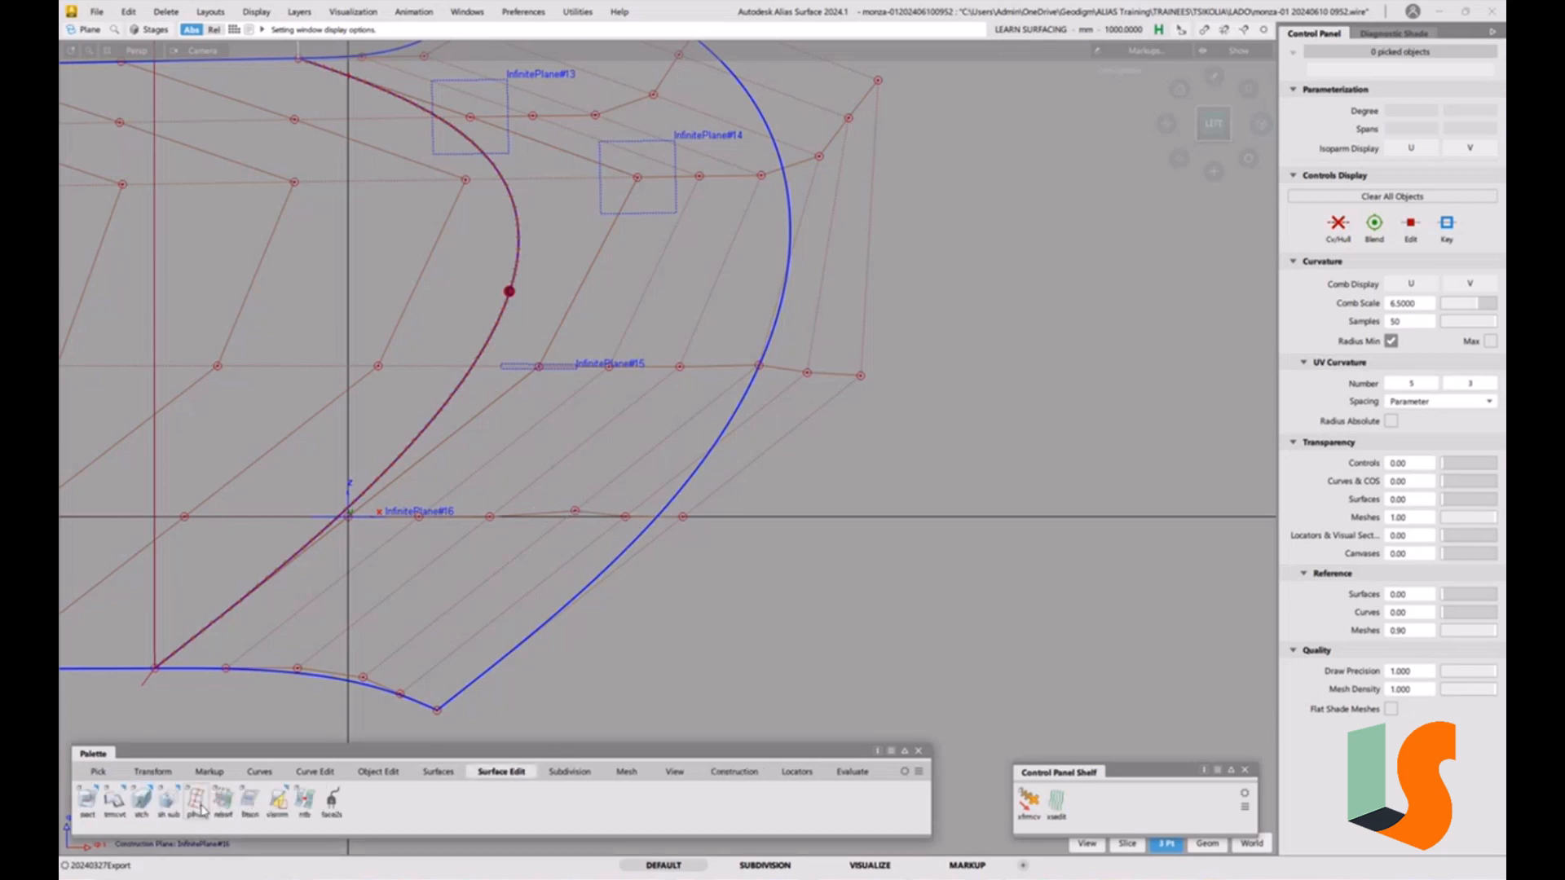
pyautogui.doubleClick(196, 801)
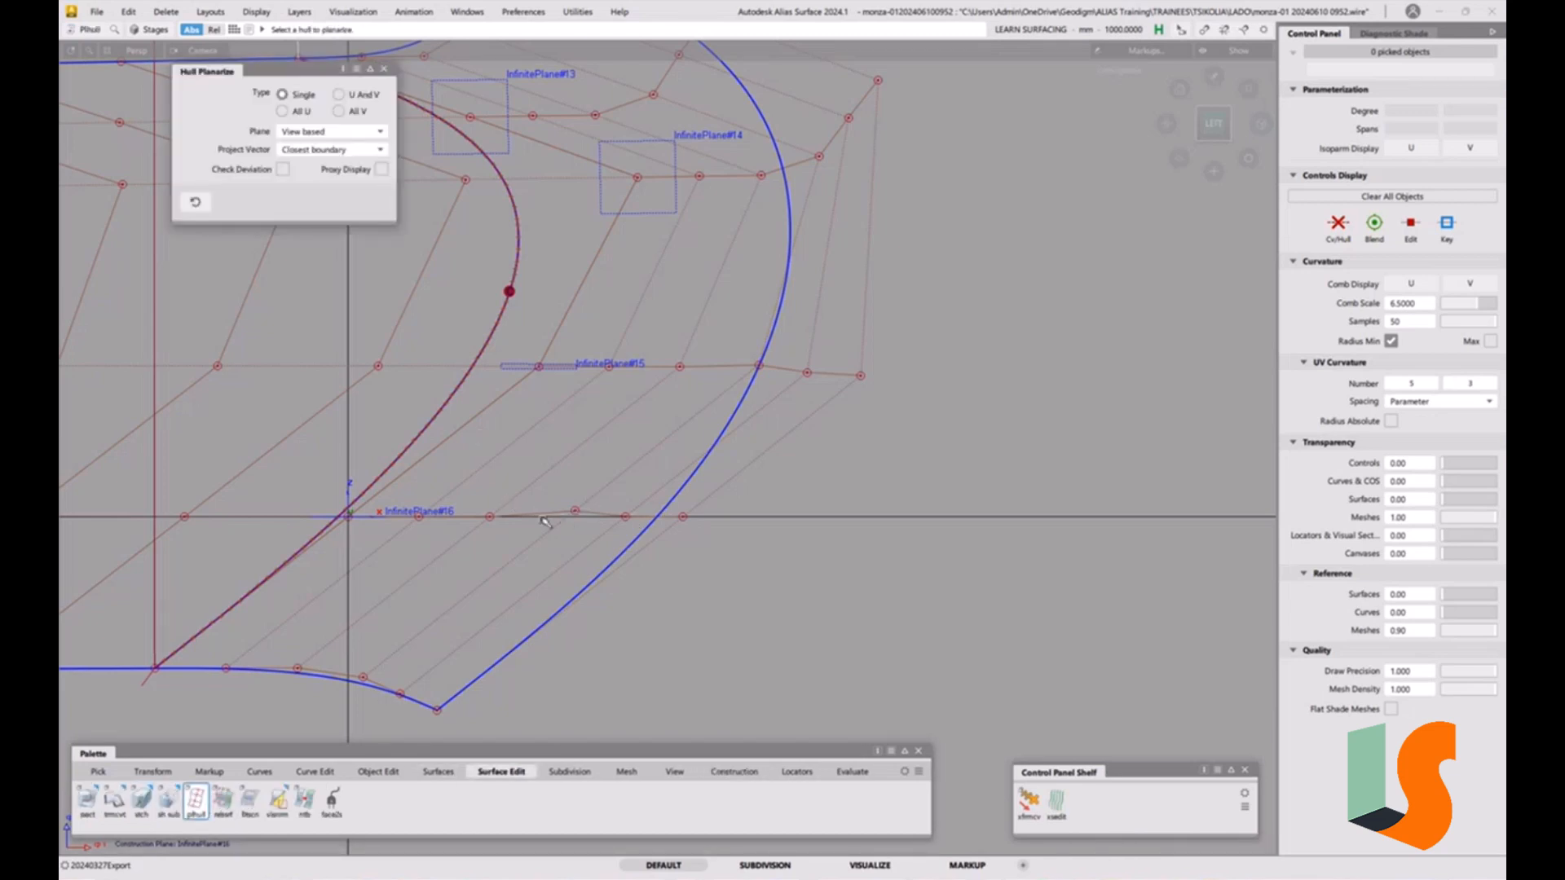
pyautogui.click(540, 517)
pyautogui.keyDown('ctrl'); pyautogui.keyDown('shift'); pyautogui.moveTo(665, 438); pyautogui.dragTo(666, 544, button='right'); pyautogui.keyUp('shift'); pyautogui.keyUp('ctrl')
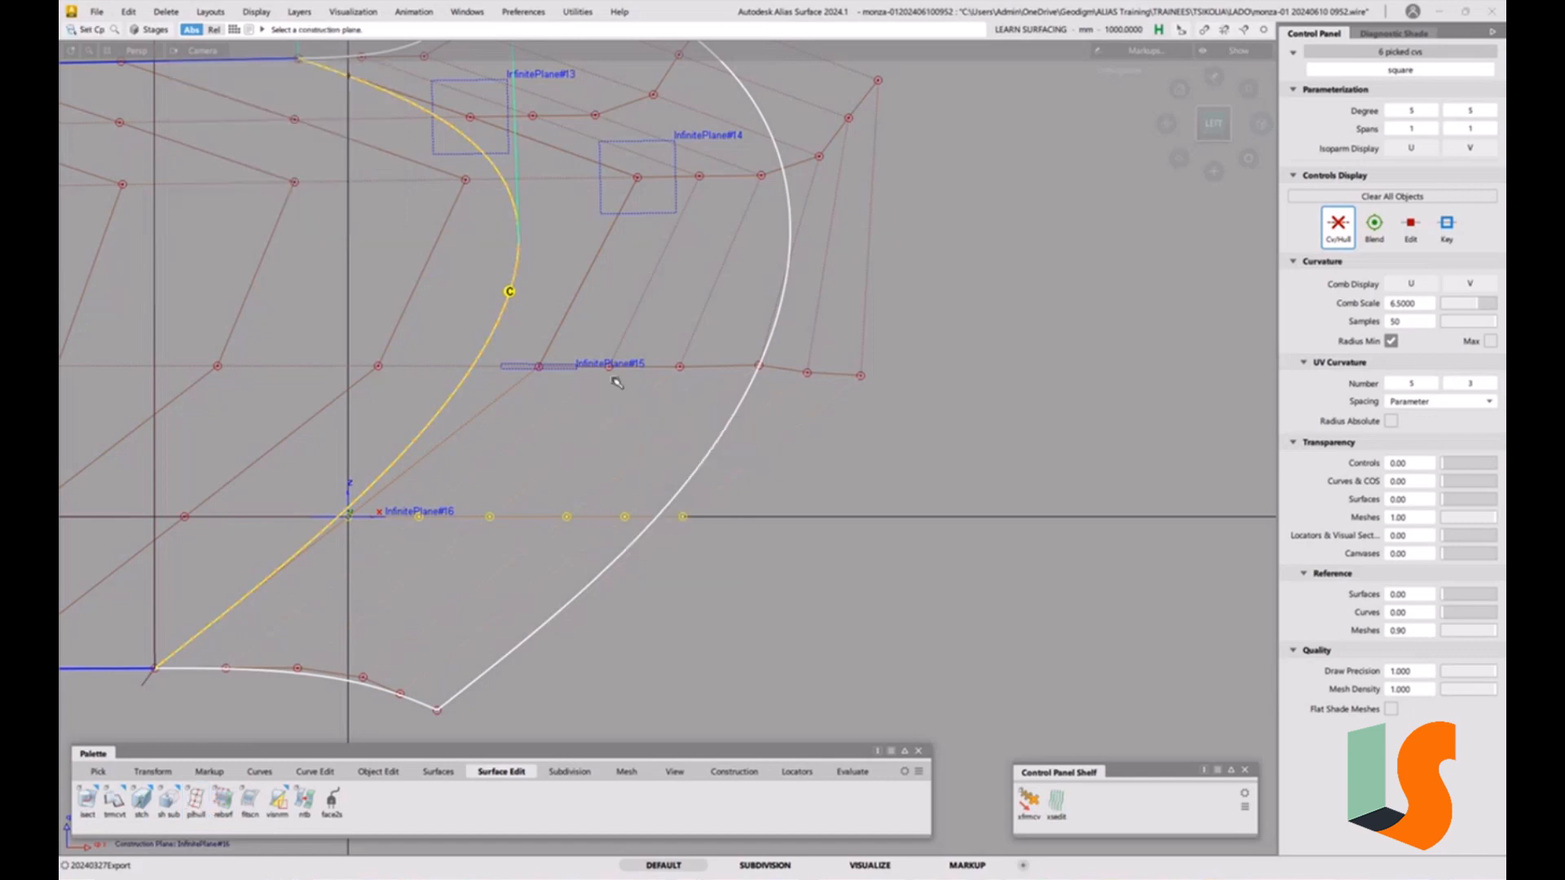
# Set InfinitePlane#15 as the construction plane and planarize the hull row lying on it.
pyautogui.click(560, 368)
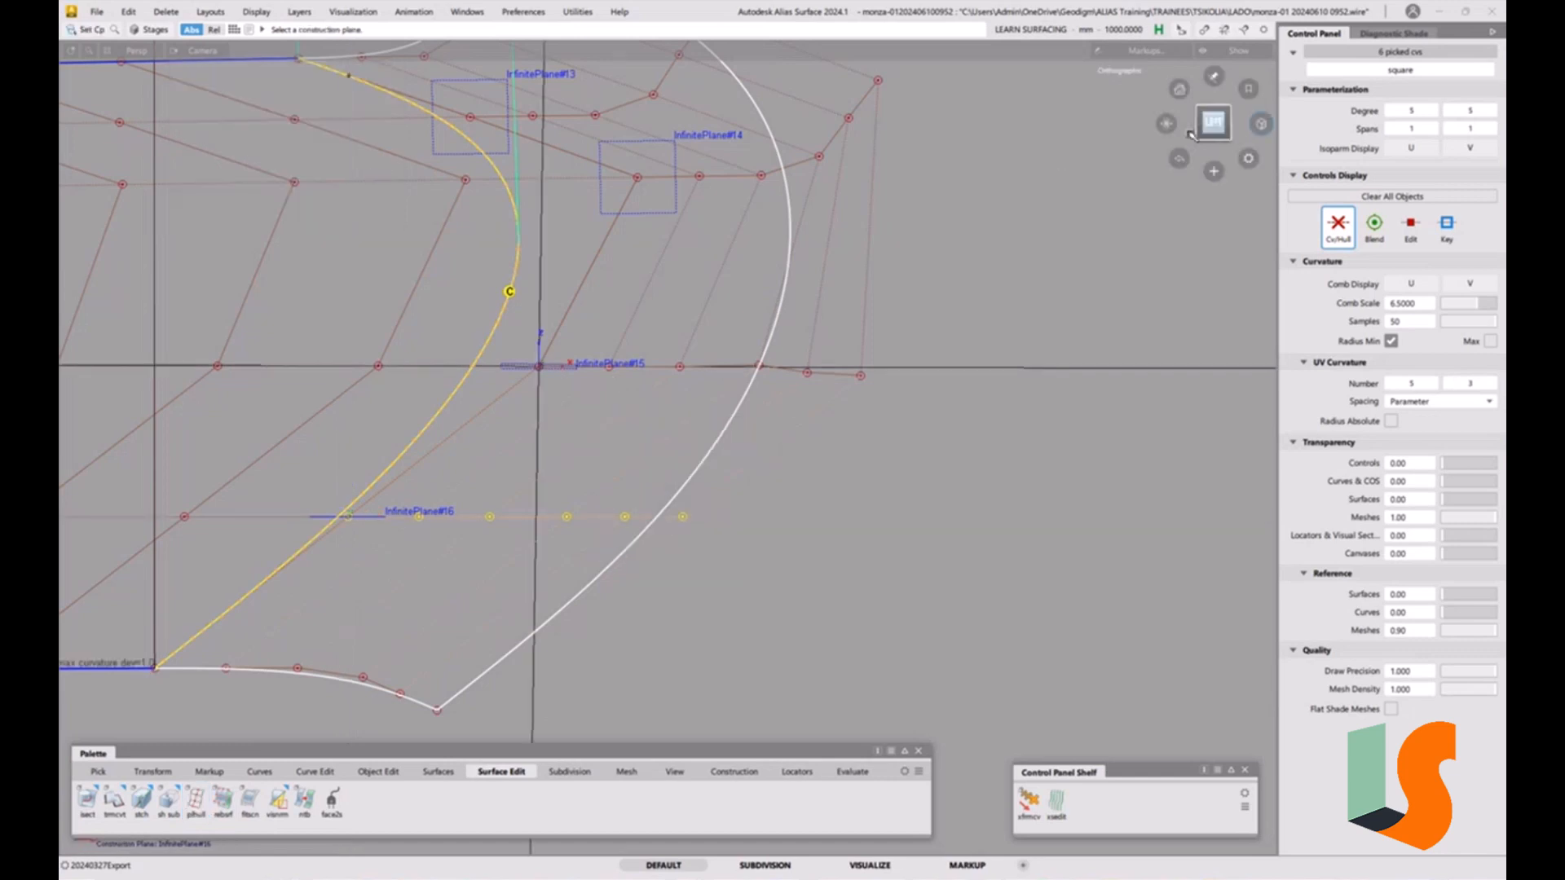
pyautogui.click(1213, 122)
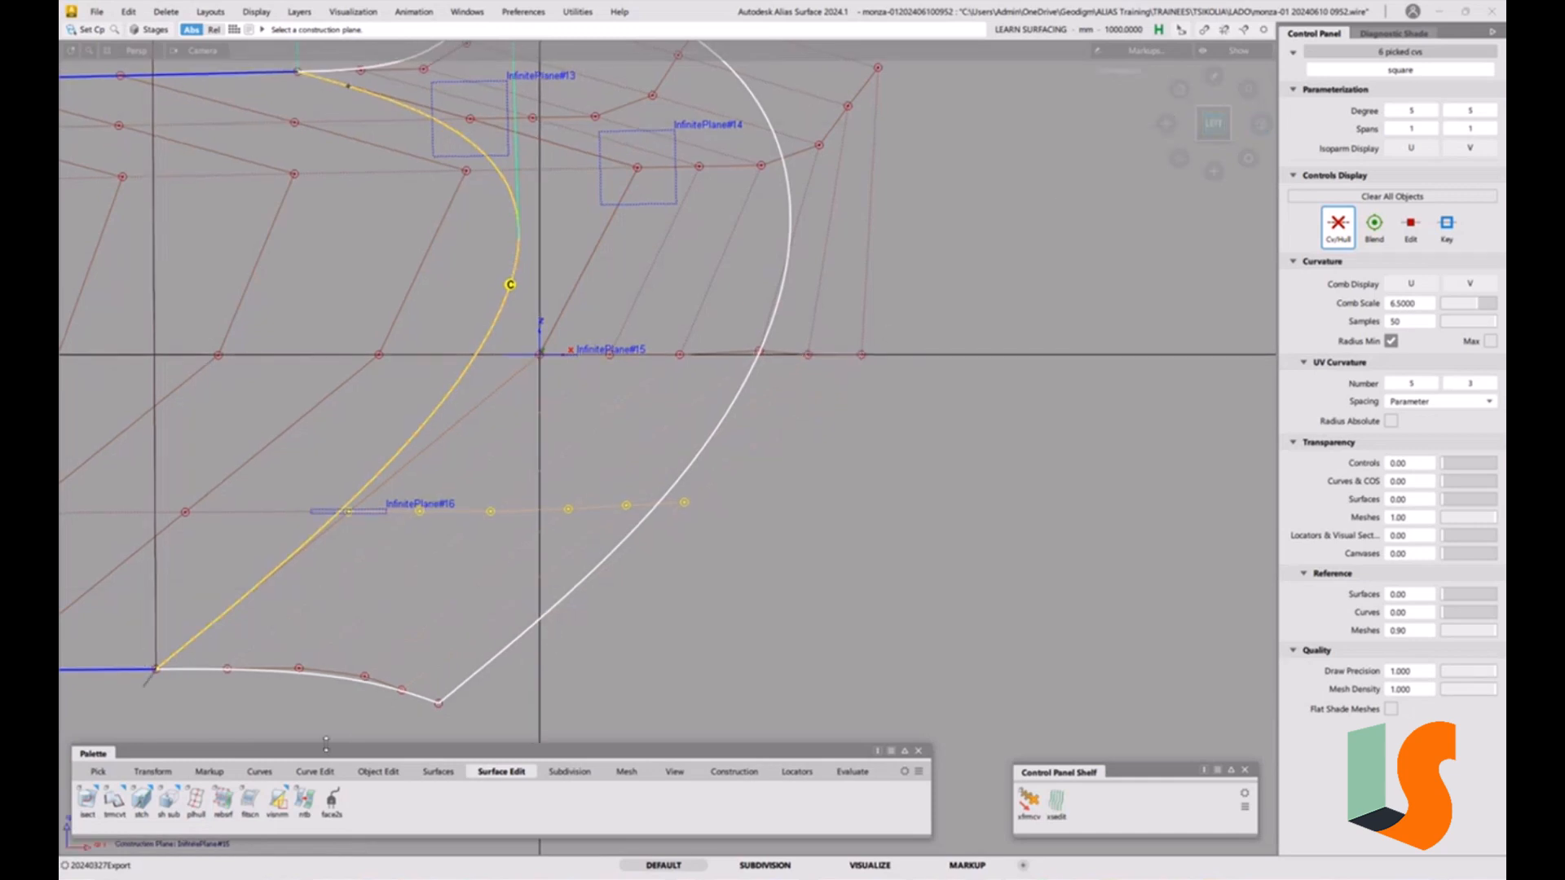
pyautogui.click(204, 806)
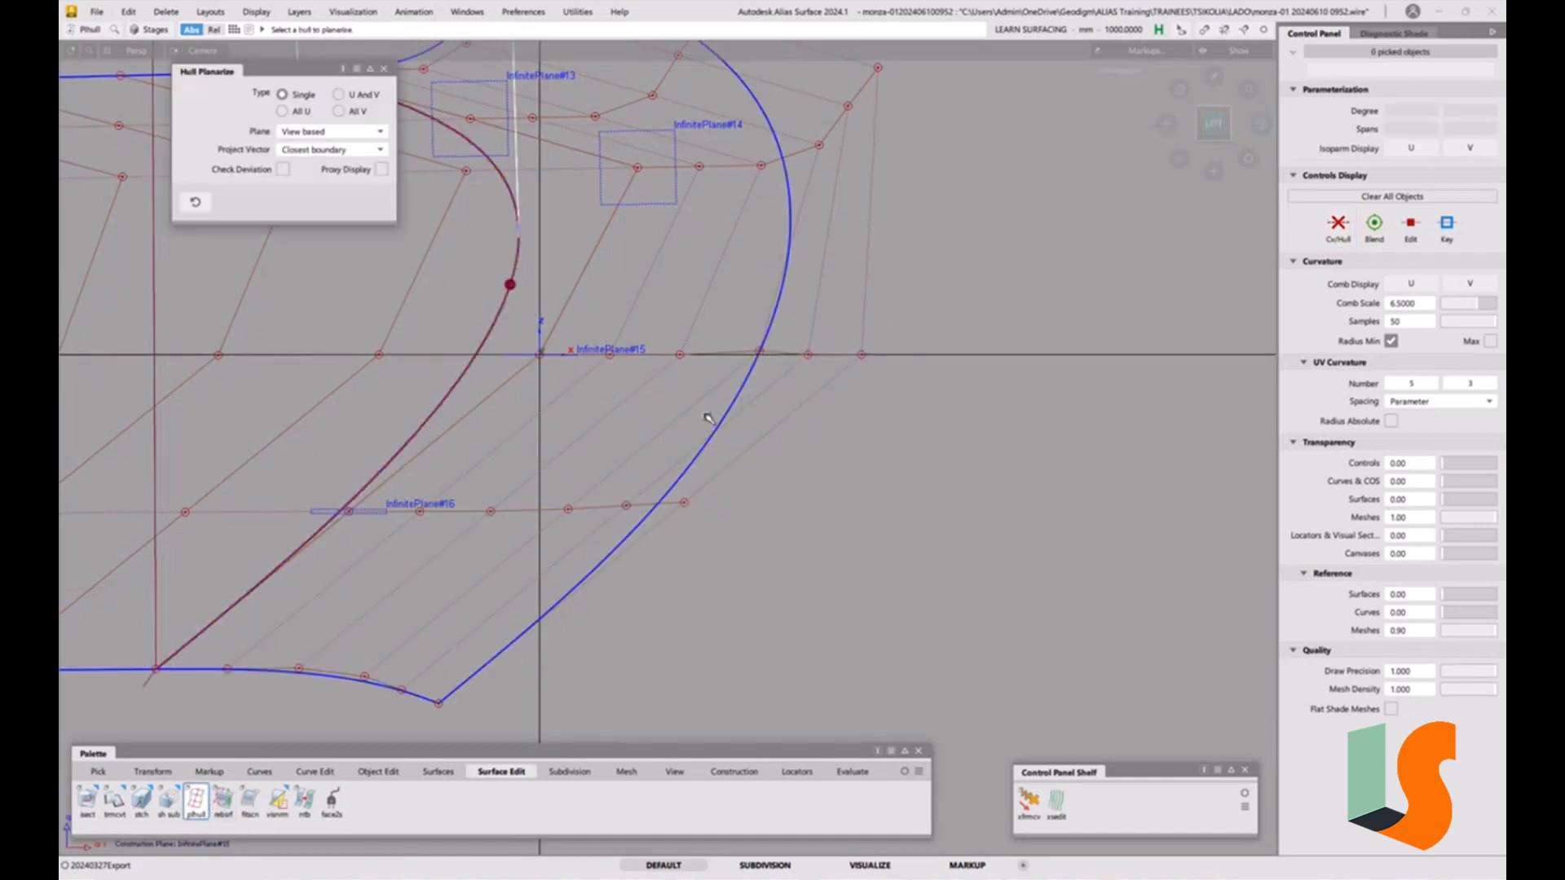
pyautogui.click(723, 356)
pyautogui.keyDown('alt'); pyautogui.keyDown('shift'); pyautogui.moveTo(871, 287); pyautogui.dragTo(885, 559, button='middle'); pyautogui.keyUp('shift'); pyautogui.keyUp('alt')
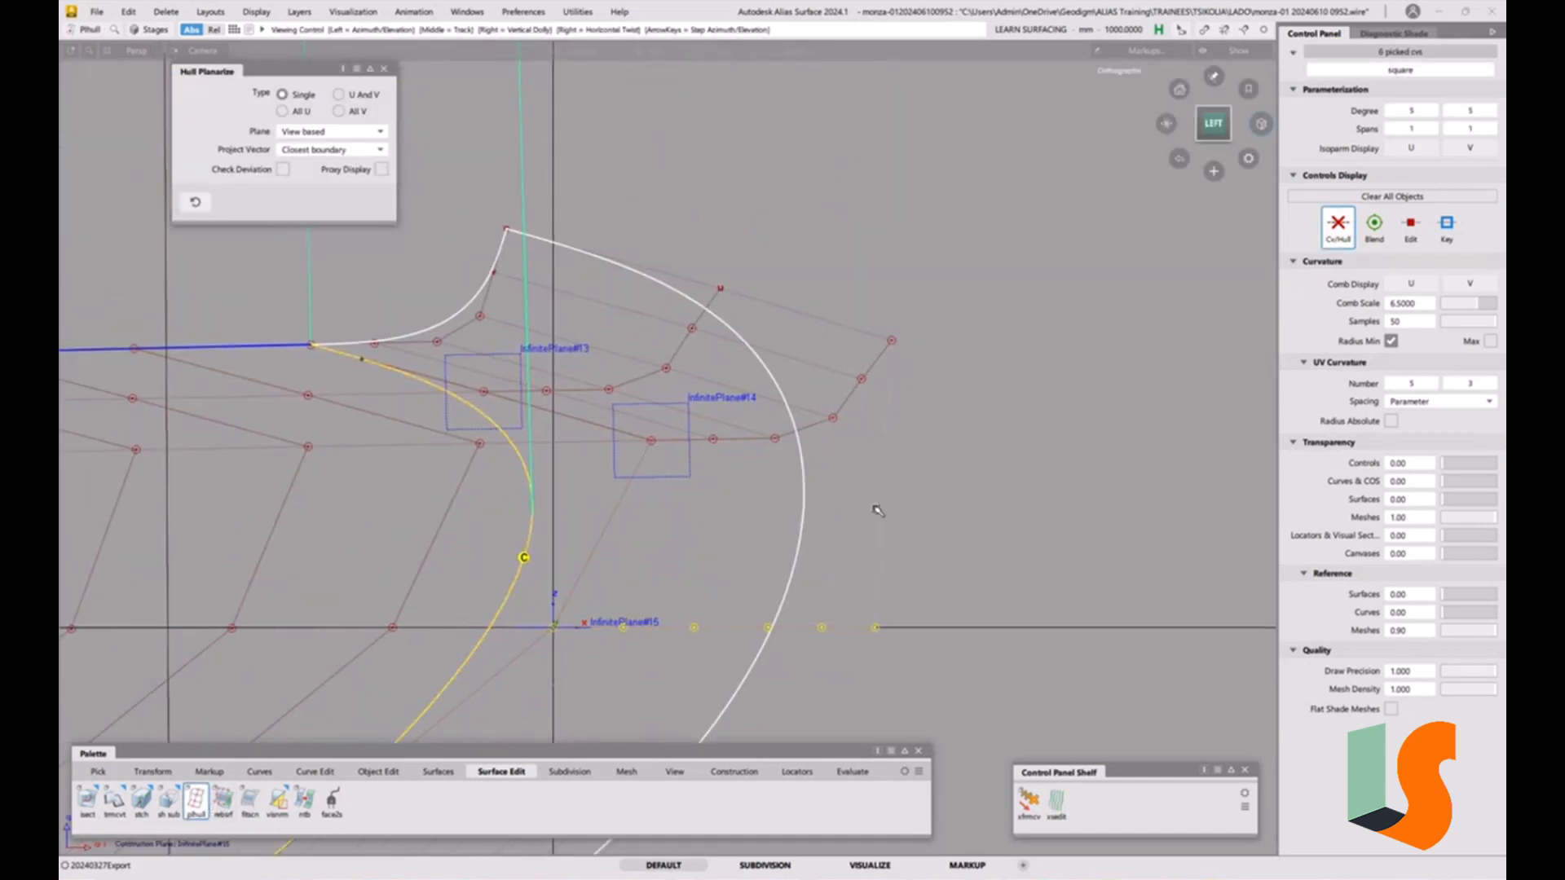
pyautogui.keyDown('ctrl'); pyautogui.keyDown('shift'); pyautogui.moveTo(727, 519); pyautogui.dragTo(740, 629, button='middle'); pyautogui.keyUp('shift'); pyautogui.keyUp('ctrl')
# Set InfinitePlane#14 as the construction plane and planarize the hull row lying on it.
pyautogui.click(665, 482)
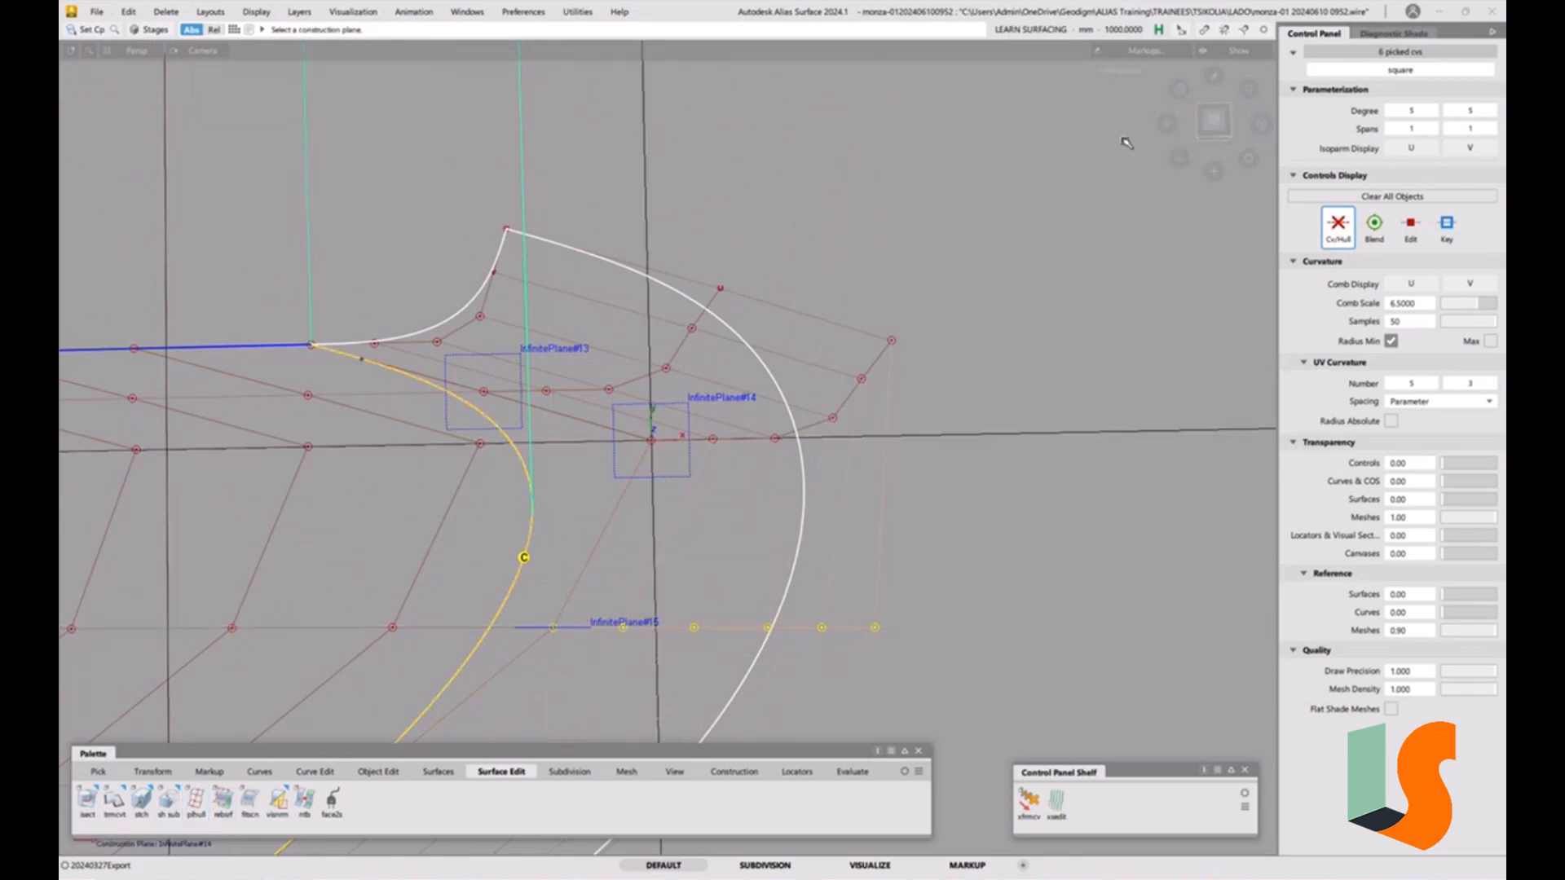
pyautogui.click(1213, 120)
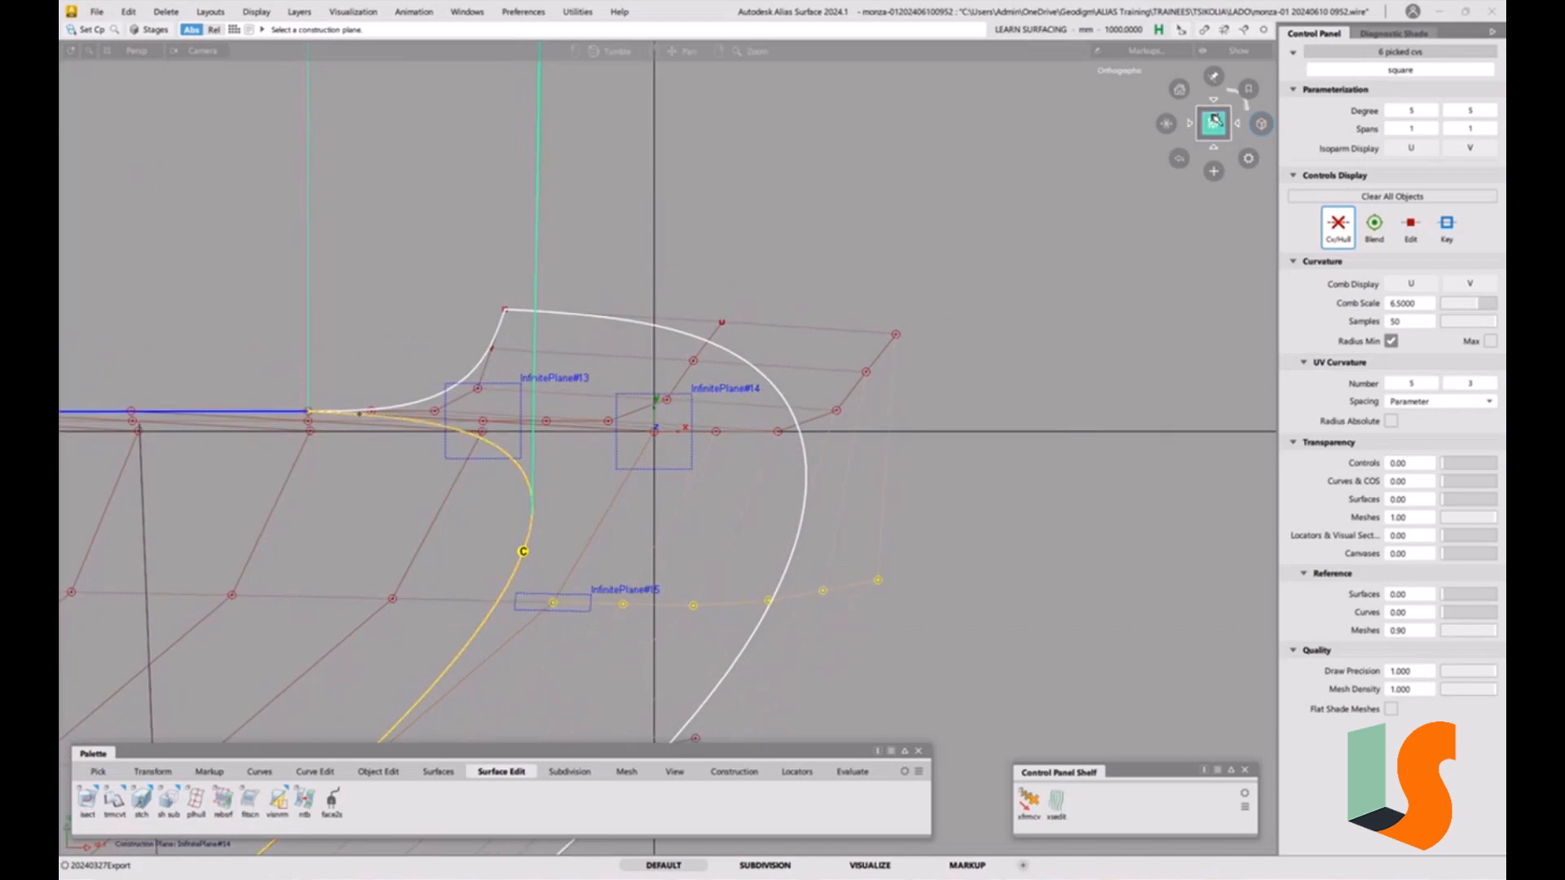
pyautogui.click(1214, 149)
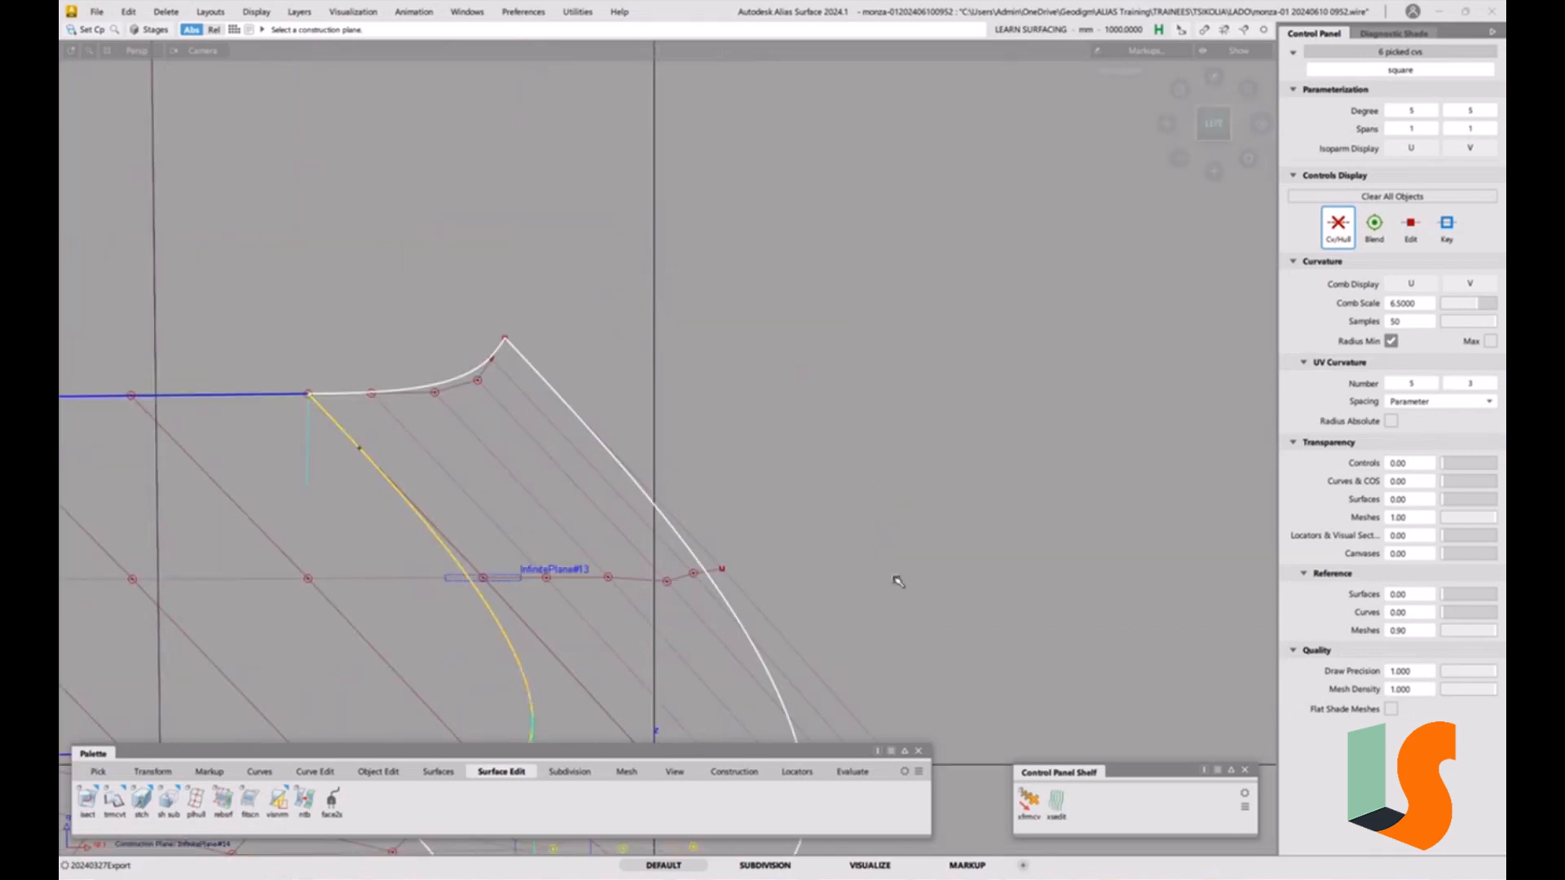
pyautogui.keyDown('alt'); pyautogui.keyDown('shift'); pyautogui.moveTo(897, 580); pyautogui.dragTo(845, 203, button='middle'); pyautogui.keyUp('shift'); pyautogui.keyUp('alt')
pyautogui.keyDown('alt'); pyautogui.keyDown('shift'); pyautogui.moveTo(839, 454); pyautogui.dragTo(883, 423, button='right'); pyautogui.keyUp('shift'); pyautogui.keyUp('alt')
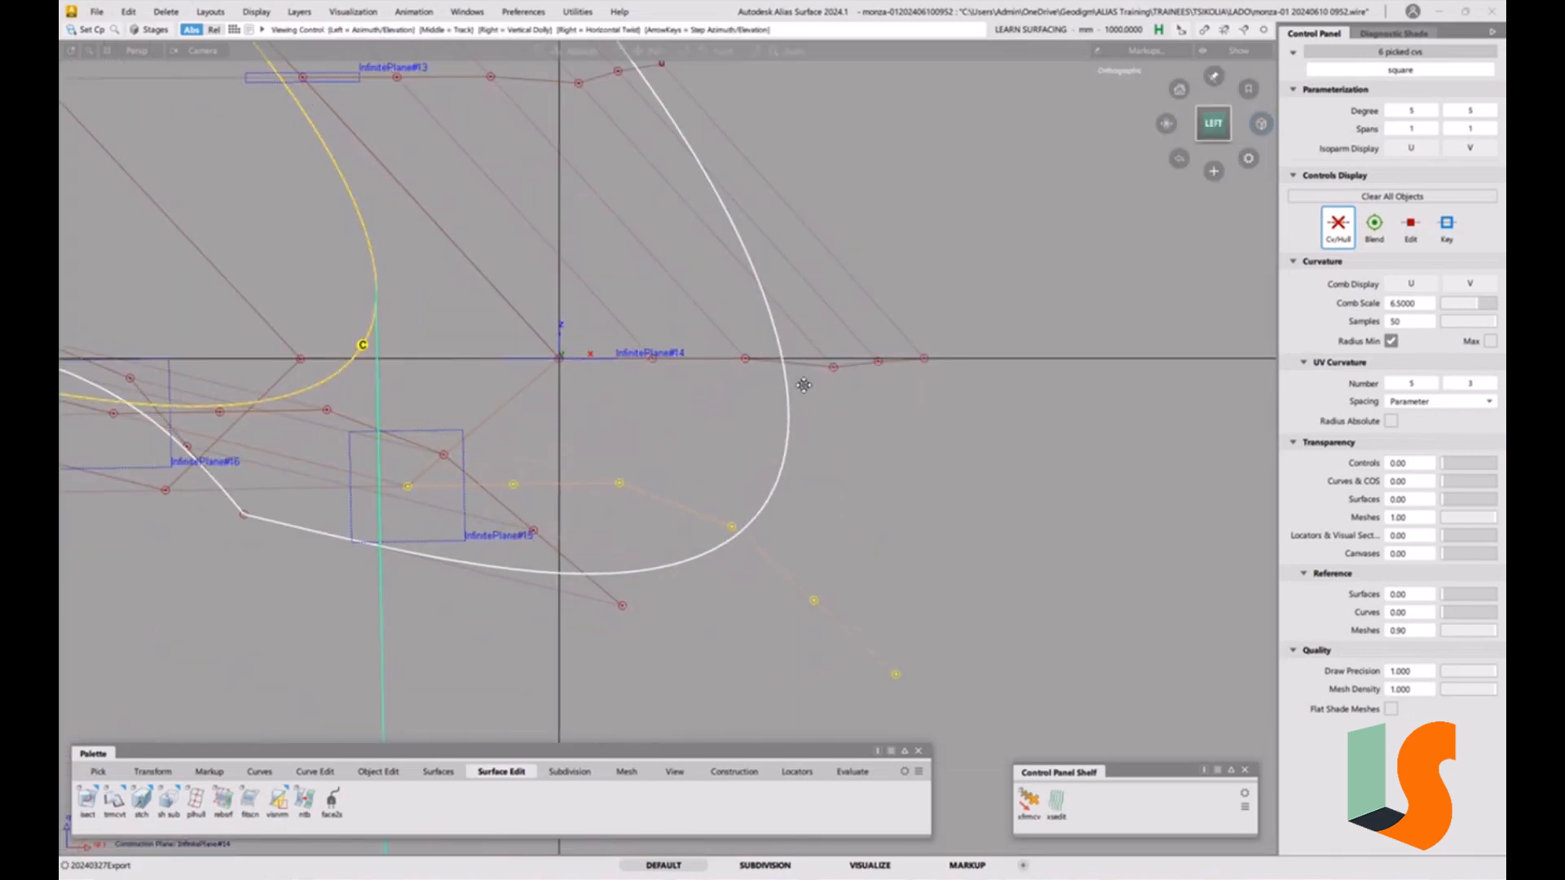
pyautogui.keyDown('alt'); pyautogui.keyDown('shift'); pyautogui.moveTo(882, 423); pyautogui.dragTo(841, 443, button='middle'); pyautogui.keyUp('shift'); pyautogui.keyUp('alt')
pyautogui.click(195, 799)
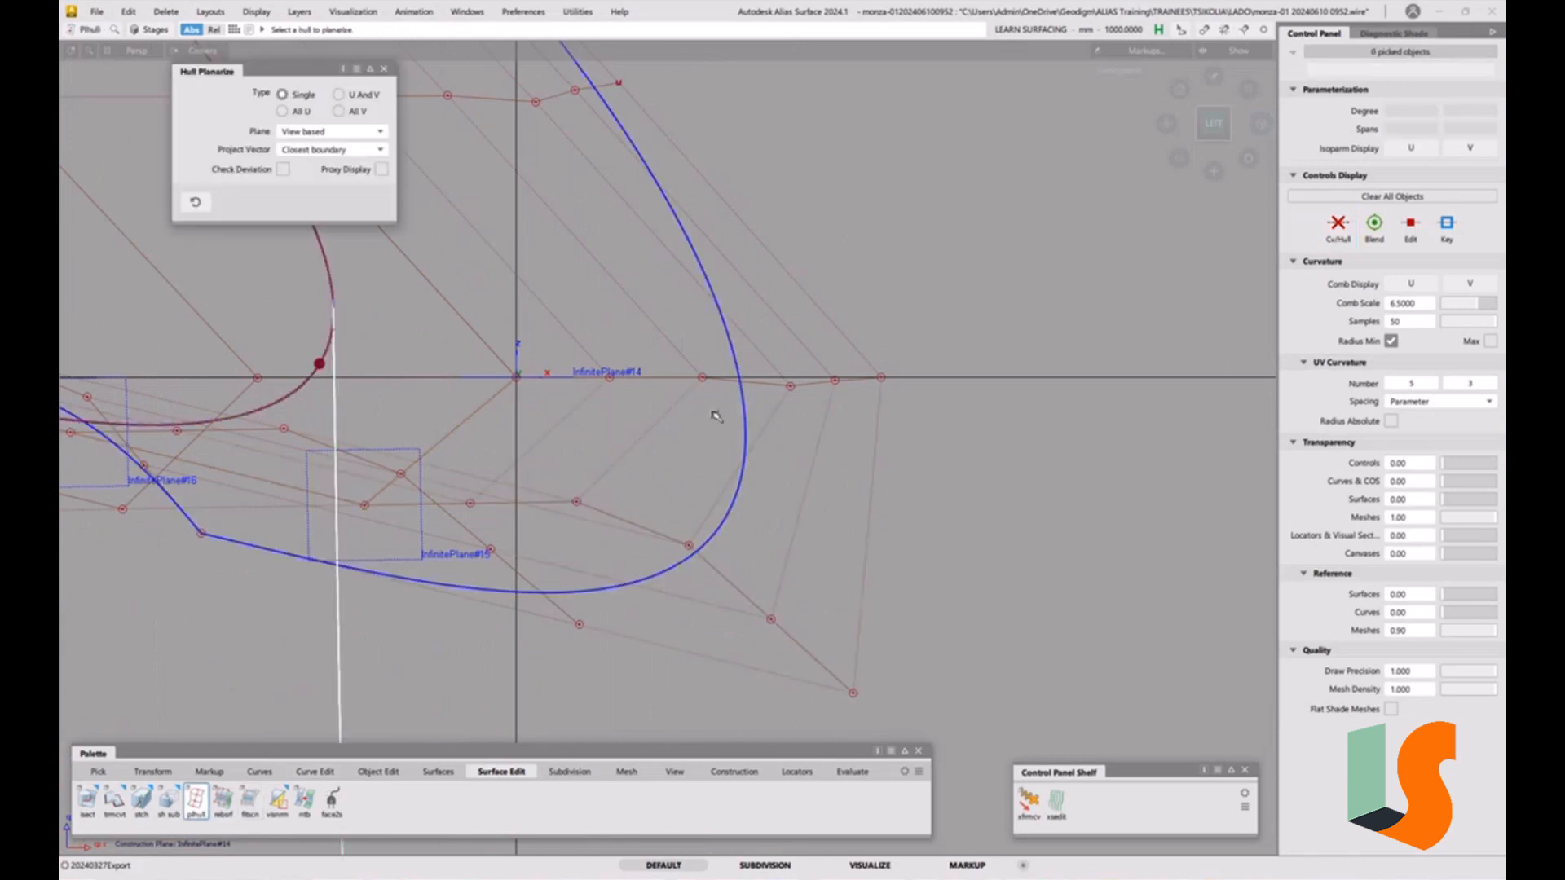
pyautogui.click(731, 384)
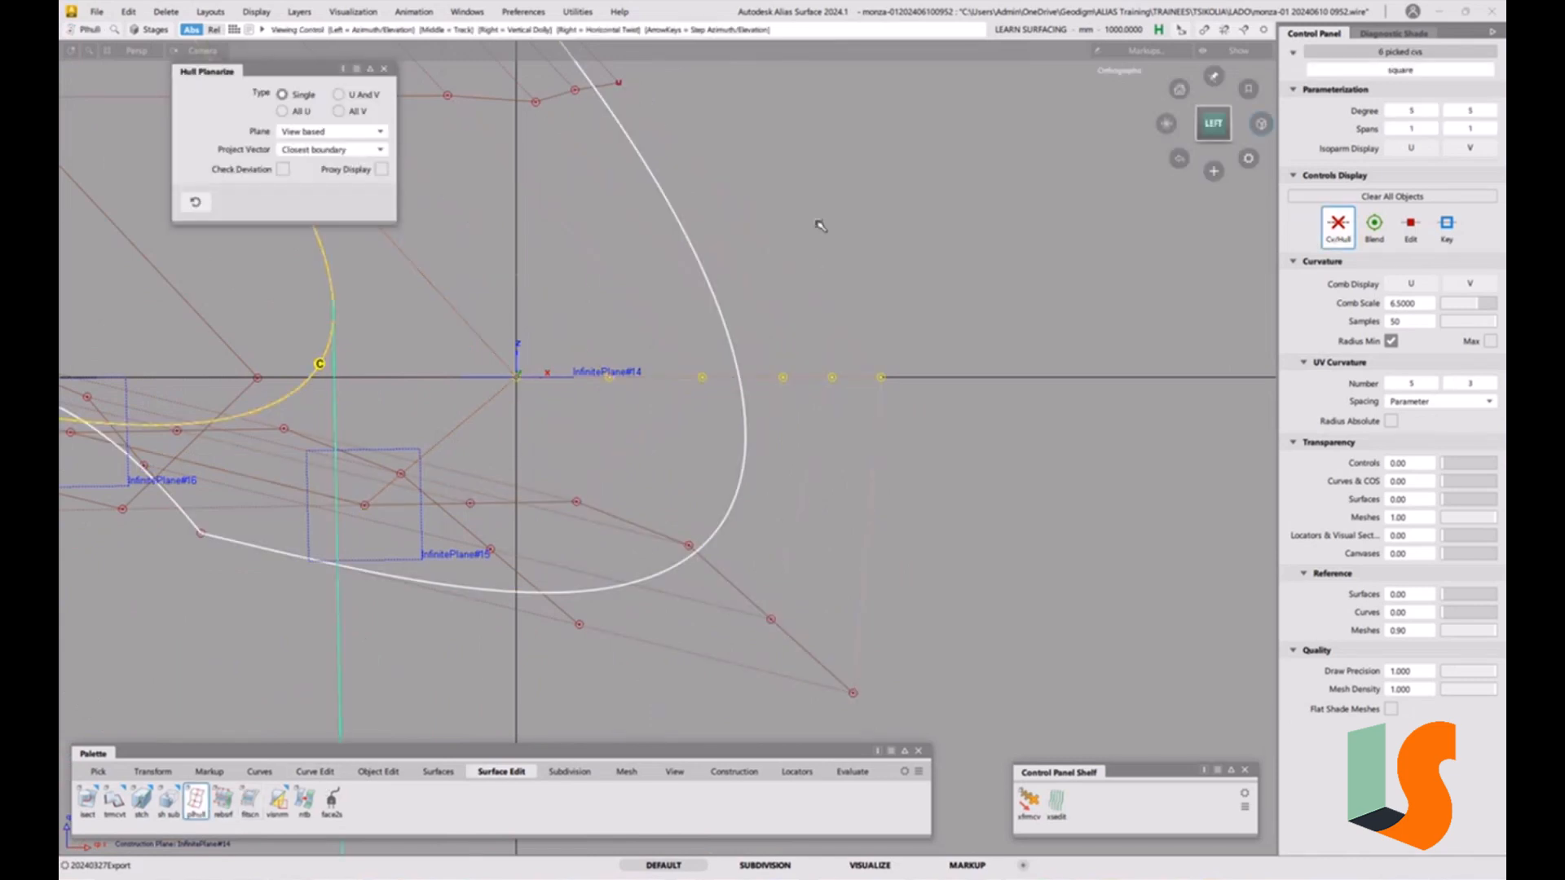
pyautogui.keyDown('alt'); pyautogui.keyDown('shift'); pyautogui.moveTo(729, 234); pyautogui.dragTo(887, 400, button='middle'); pyautogui.keyUp('shift'); pyautogui.keyUp('alt')
# Set InfinitePlane#13 as the construction plane and planarize the hull row lying on it.
pyautogui.keyDown('ctrl'); pyautogui.keyDown('shift'); pyautogui.rightClick(691, 331); pyautogui.keyUp('shift'); pyautogui.keyUp('ctrl')
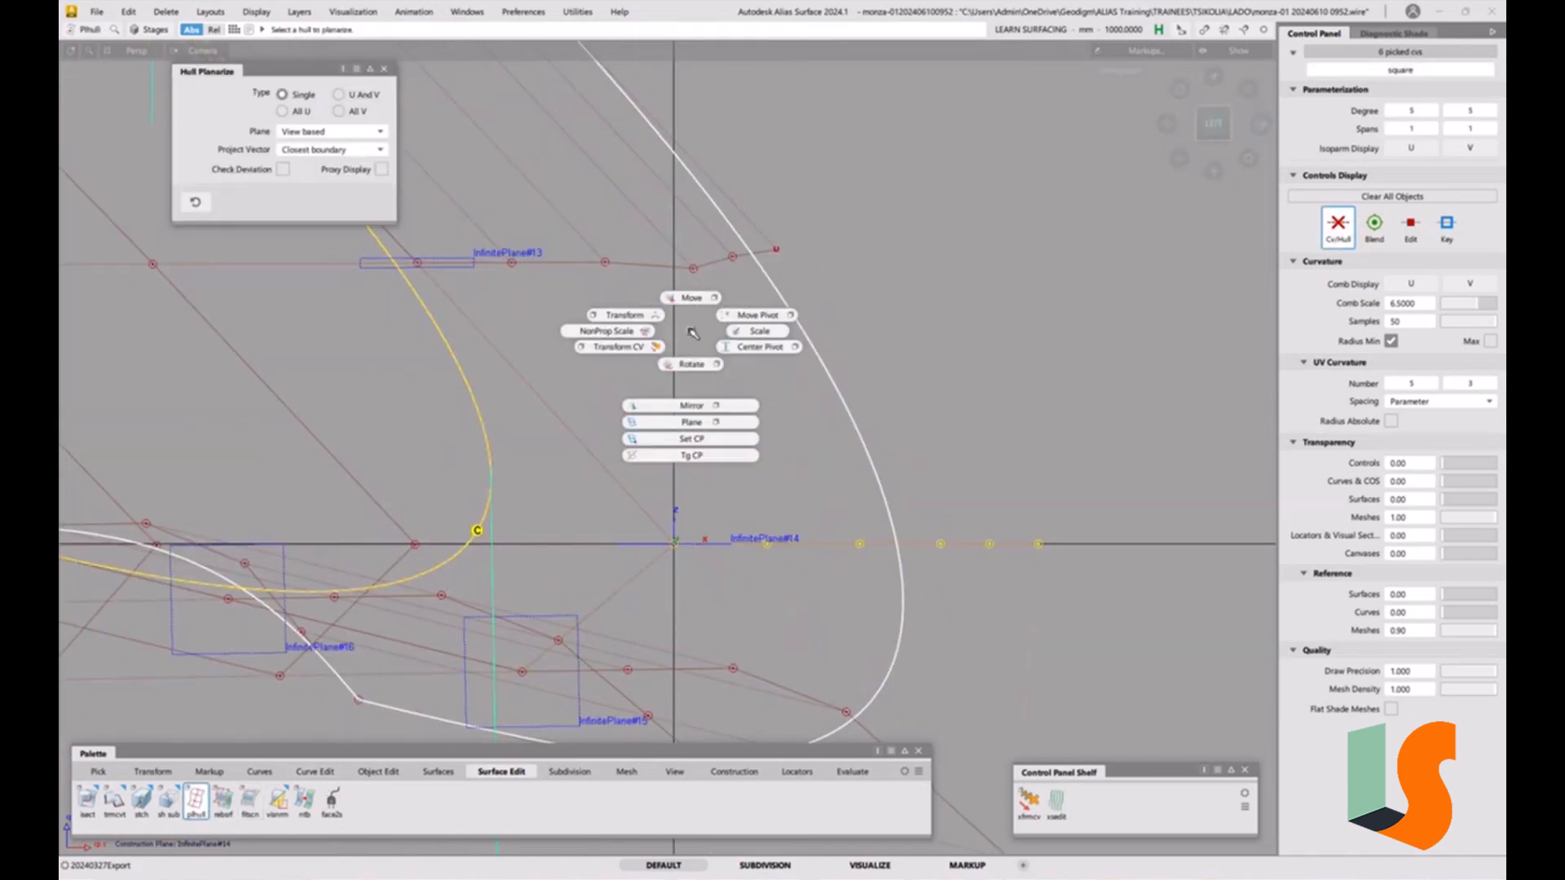
pyautogui.click(693, 440)
pyautogui.click(469, 262)
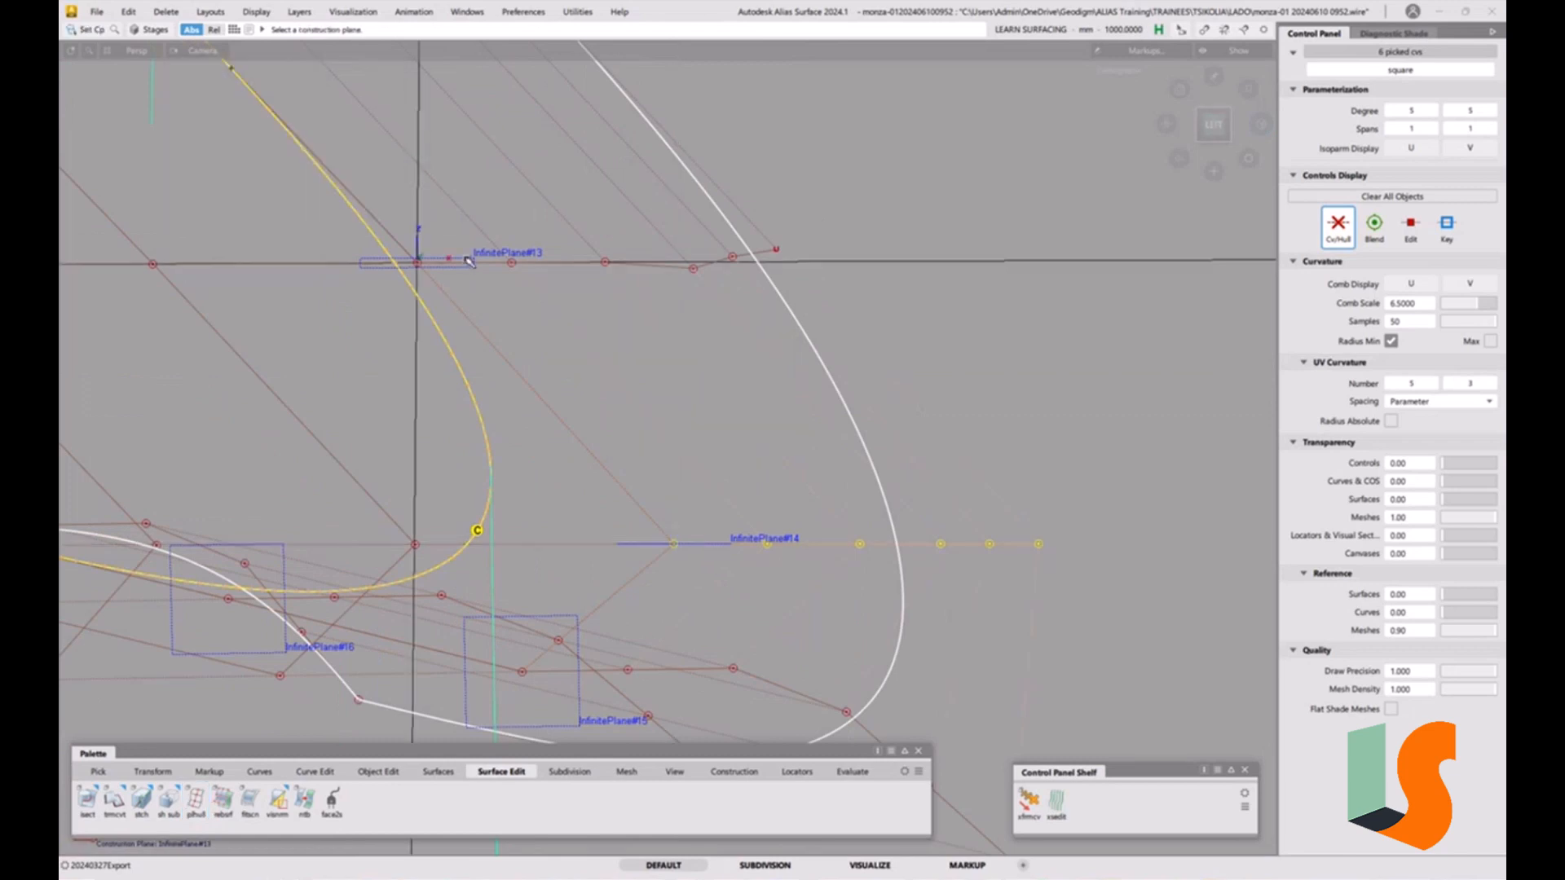
pyautogui.keyDown('alt'); pyautogui.keyDown('shift'); pyautogui.click(1209, 126); pyautogui.keyUp('shift'); pyautogui.keyUp('alt')
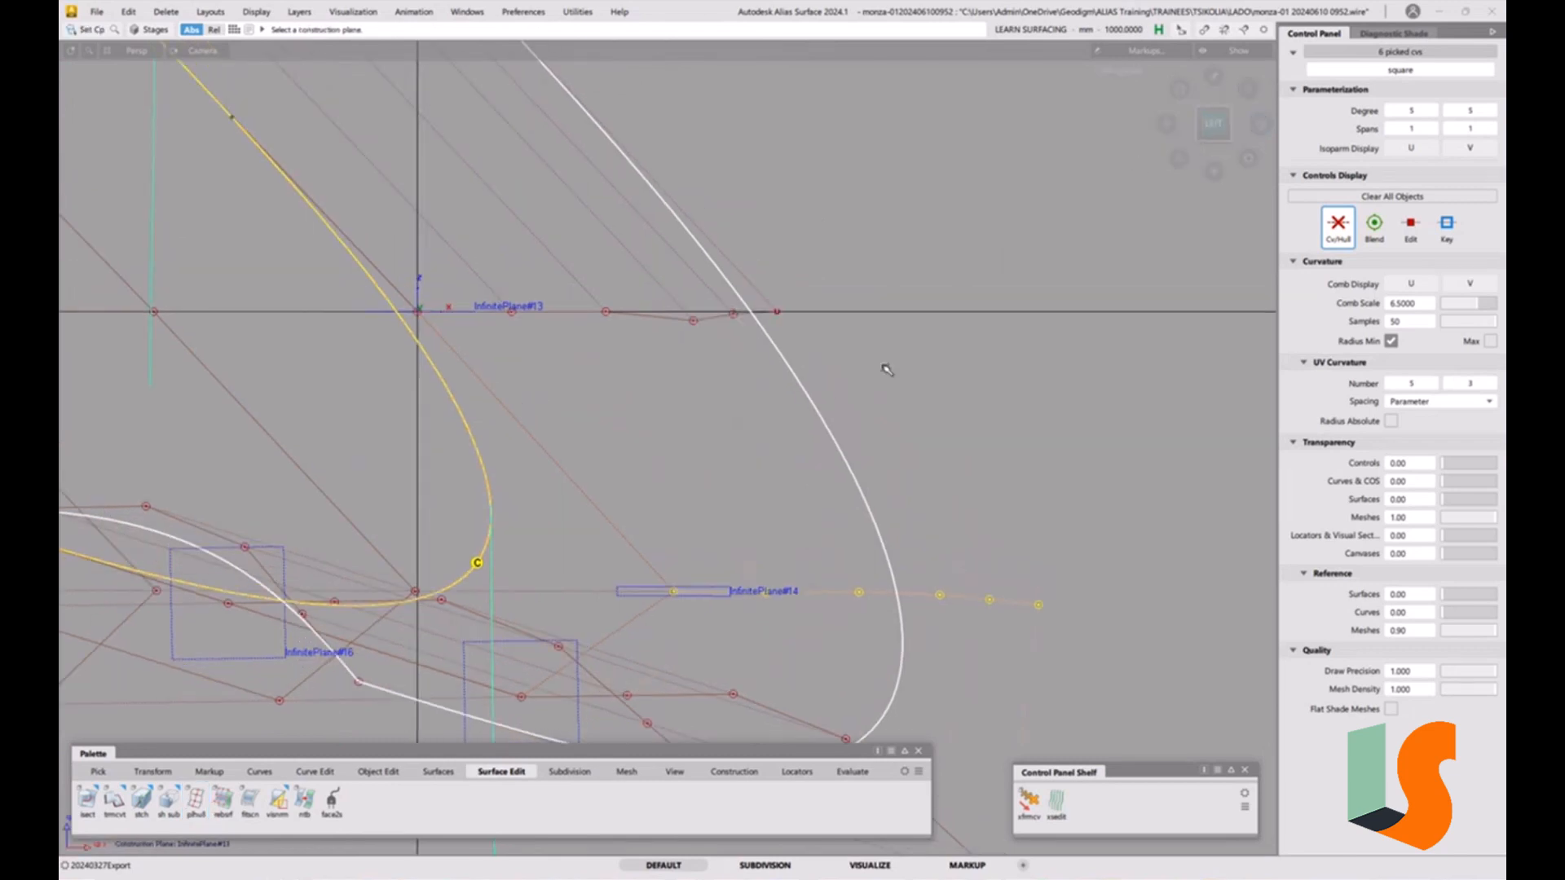
pyautogui.keyDown('ctrl'); pyautogui.keyDown('shift'); pyautogui.moveTo(825, 519); pyautogui.dragTo(803, 375); pyautogui.keyUp('shift'); pyautogui.keyUp('ctrl')
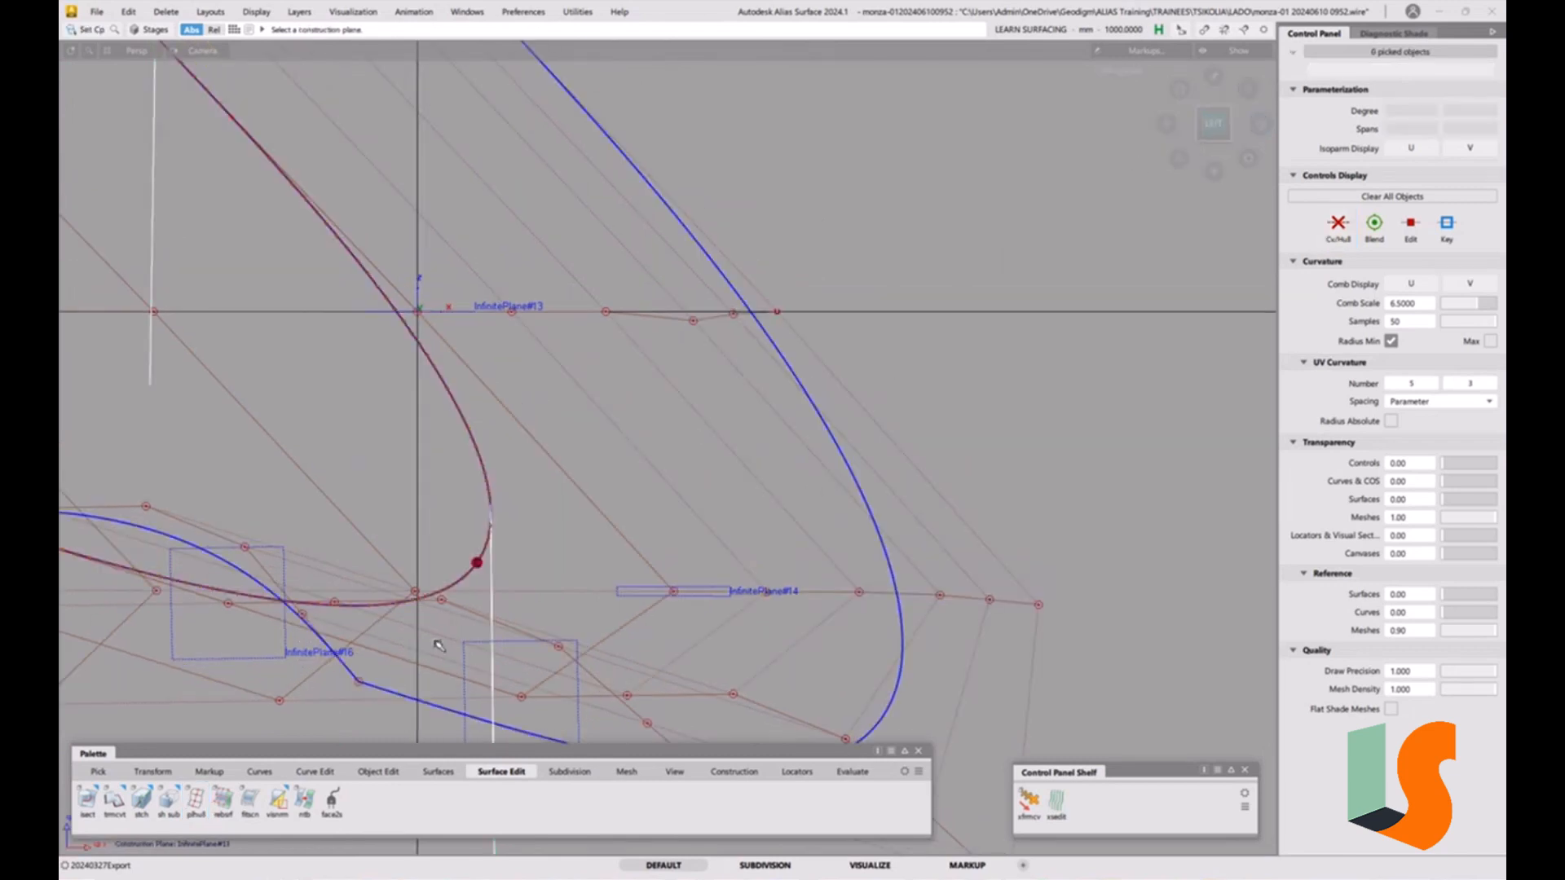
pyautogui.doubleClick(196, 800)
pyautogui.click(672, 323)
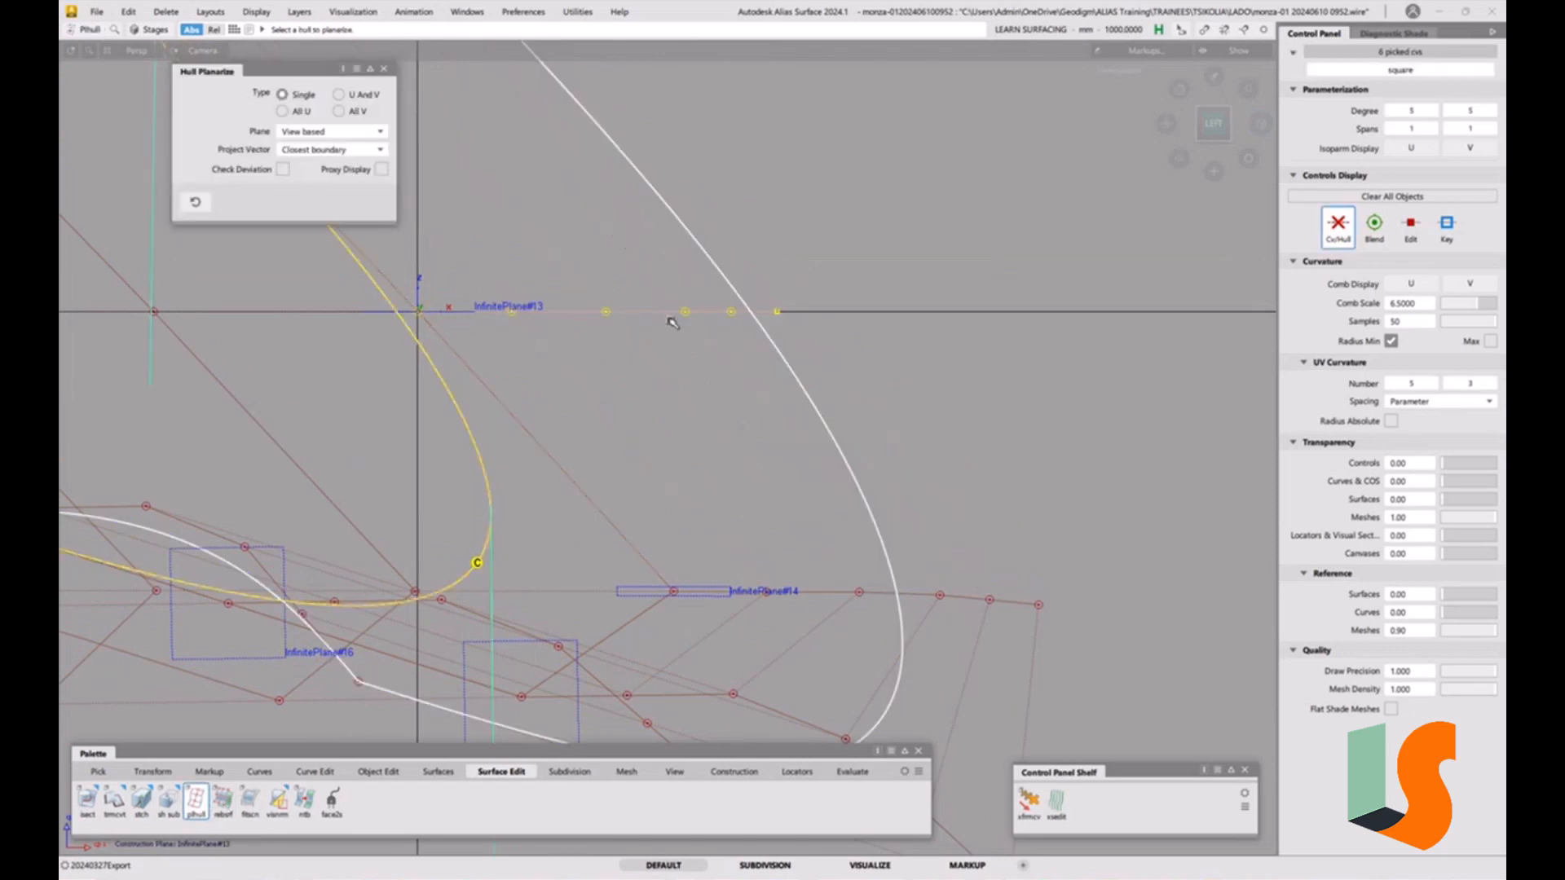
pyautogui.click(779, 326)
# Undo the last operation on the square patch's hull and inspect the patch in perspective.
pyautogui.keyDown('alt'); pyautogui.keyDown('shift'); pyautogui.moveTo(740, 369); pyautogui.dragTo(694, 394, button='right'); pyautogui.keyUp('shift'); pyautogui.keyUp('alt')
pyautogui.keyDown('alt'); pyautogui.keyDown('shift'); pyautogui.moveTo(693, 395); pyautogui.dragTo(874, 547); pyautogui.keyUp('shift'); pyautogui.keyUp('alt')
pyautogui.keyDown('alt'); pyautogui.keyDown('shift'); pyautogui.moveTo(807, 406); pyautogui.dragTo(806, 380); pyautogui.keyUp('shift'); pyautogui.keyUp('alt')
pyautogui.hotkey('ctrl', 'z')
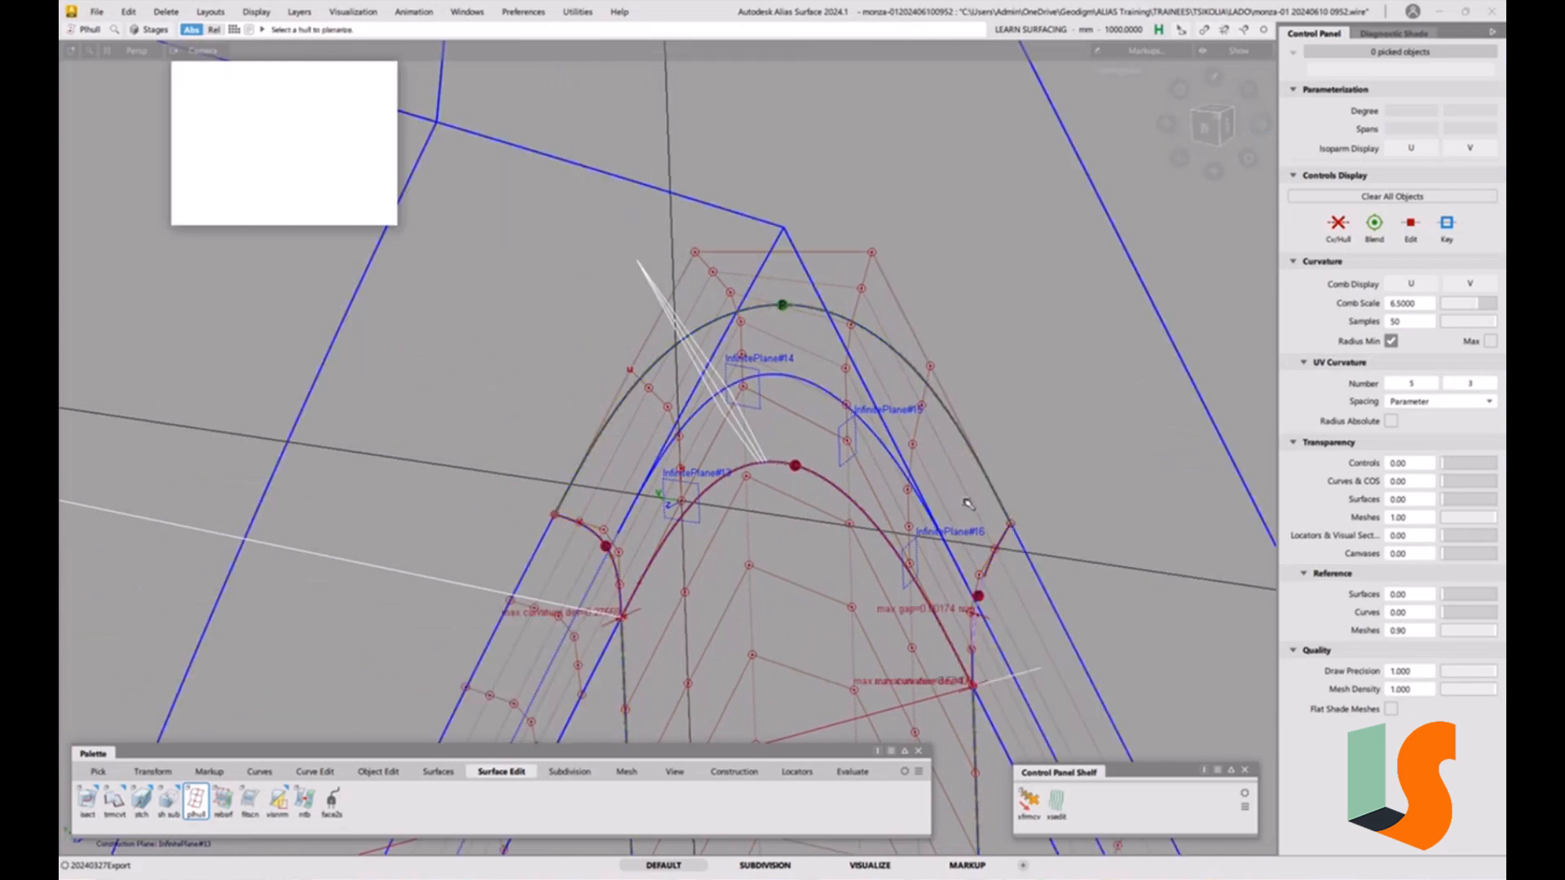
pyautogui.moveTo(905, 432)
pyautogui.keyDown('alt'); pyautogui.keyDown('shift'); pyautogui.mouseDown()
pyautogui.moveTo(903, 418)
pyautogui.moveTo(855, 420)
pyautogui.mouseUp(); pyautogui.keyUp('shift'); pyautogui.keyUp('alt')
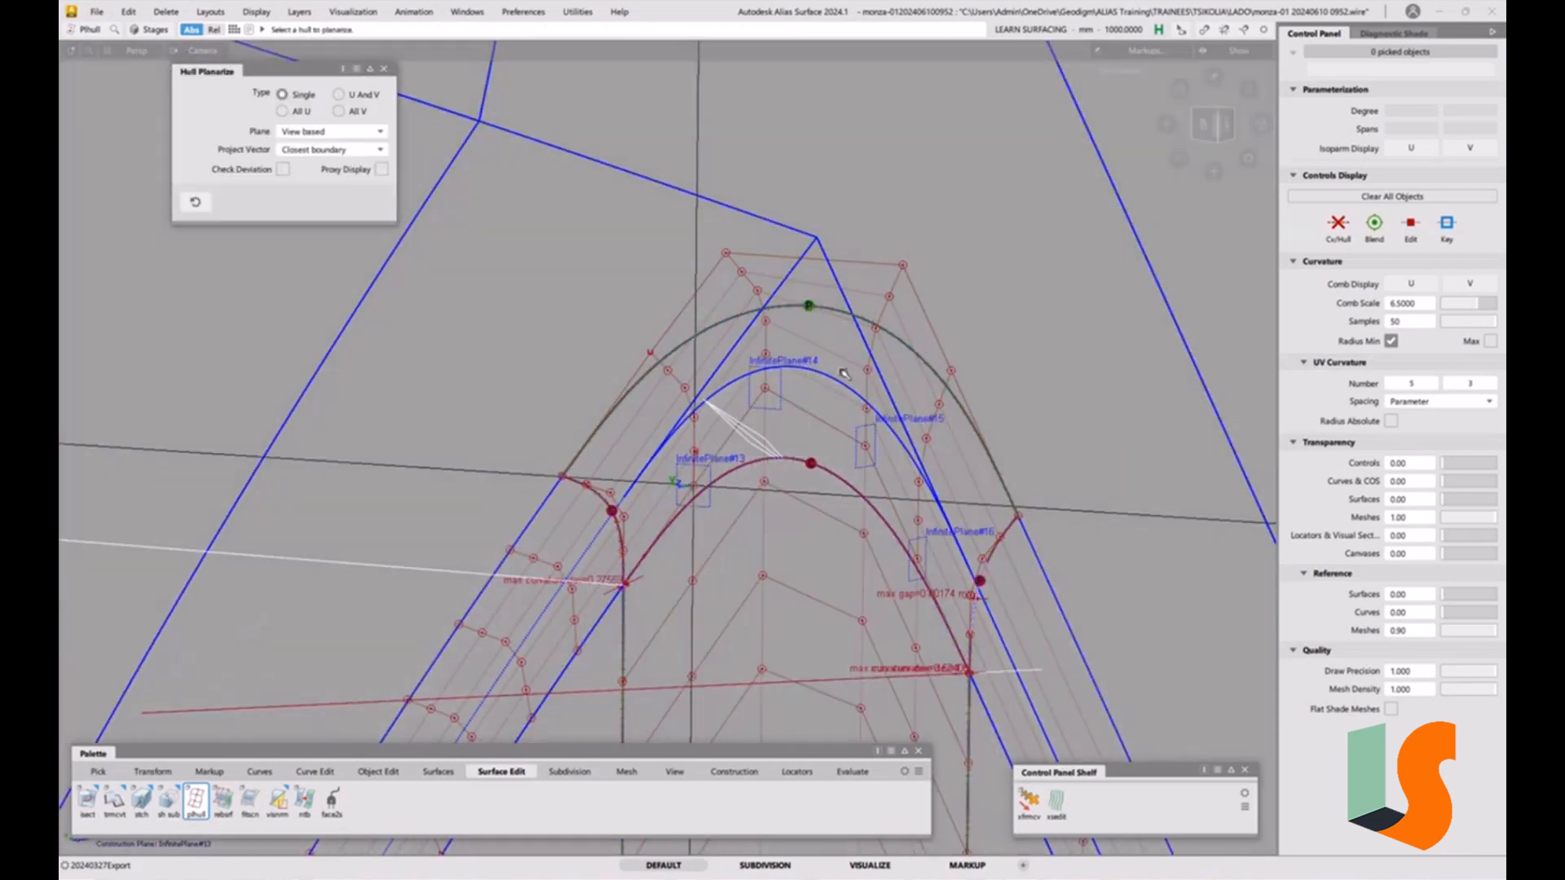
# Align the square corner patch's U=1 edge to the adjacent fillet surface edge with G2 continuity.
pyautogui.moveTo(821, 324)
pyautogui.keyDown('alt'); pyautogui.keyDown('shift'); pyautogui.mouseDown()
pyautogui.moveTo(777, 426)
pyautogui.moveTo(805, 395)
pyautogui.mouseUp(); pyautogui.keyUp('shift'); pyautogui.keyUp('alt')
pyautogui.keyDown('alt'); pyautogui.keyDown('shift'); pyautogui.moveTo(805, 394); pyautogui.dragTo(800, 378, button='middle'); pyautogui.keyUp('shift'); pyautogui.keyUp('alt')
pyautogui.keyDown('ctrl'); pyautogui.keyDown('shift'); pyautogui.moveTo(757, 516); pyautogui.dragTo(756, 433); pyautogui.keyUp('shift'); pyautogui.keyUp('ctrl')
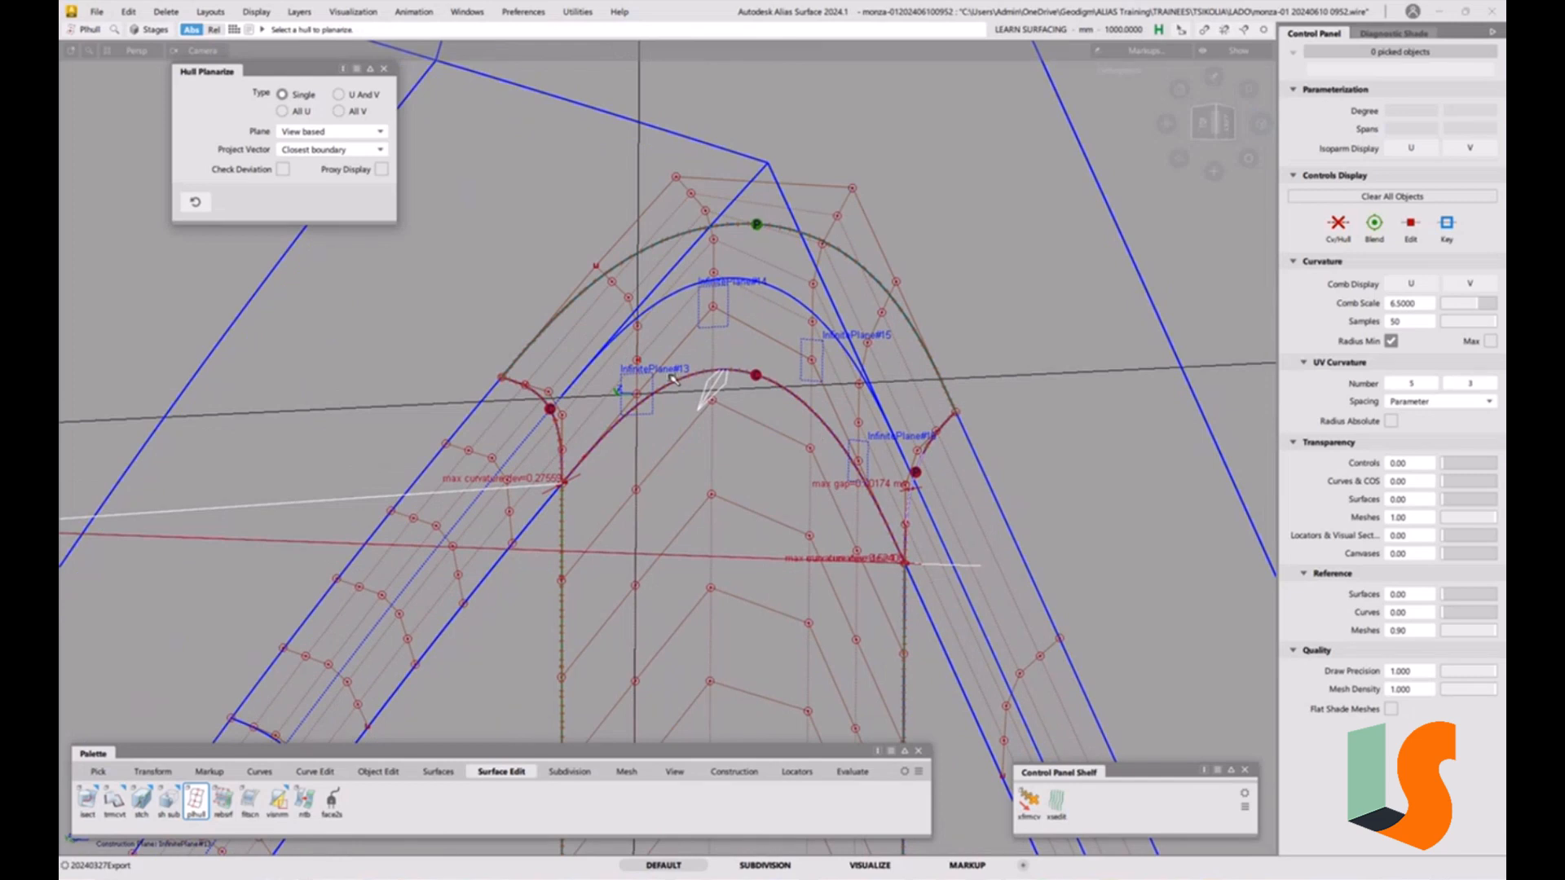
pyautogui.moveTo(893, 532)
pyautogui.keyDown('alt'); pyautogui.keyDown('shift'); pyautogui.mouseDown()
pyautogui.moveTo(942, 470)
pyautogui.moveTo(883, 520)
pyautogui.mouseUp(); pyautogui.keyUp('shift'); pyautogui.keyUp('alt')
pyautogui.keyDown('alt'); pyautogui.keyDown('shift'); pyautogui.moveTo(883, 520); pyautogui.dragTo(879, 531, button='middle'); pyautogui.keyUp('shift'); pyautogui.keyUp('alt')
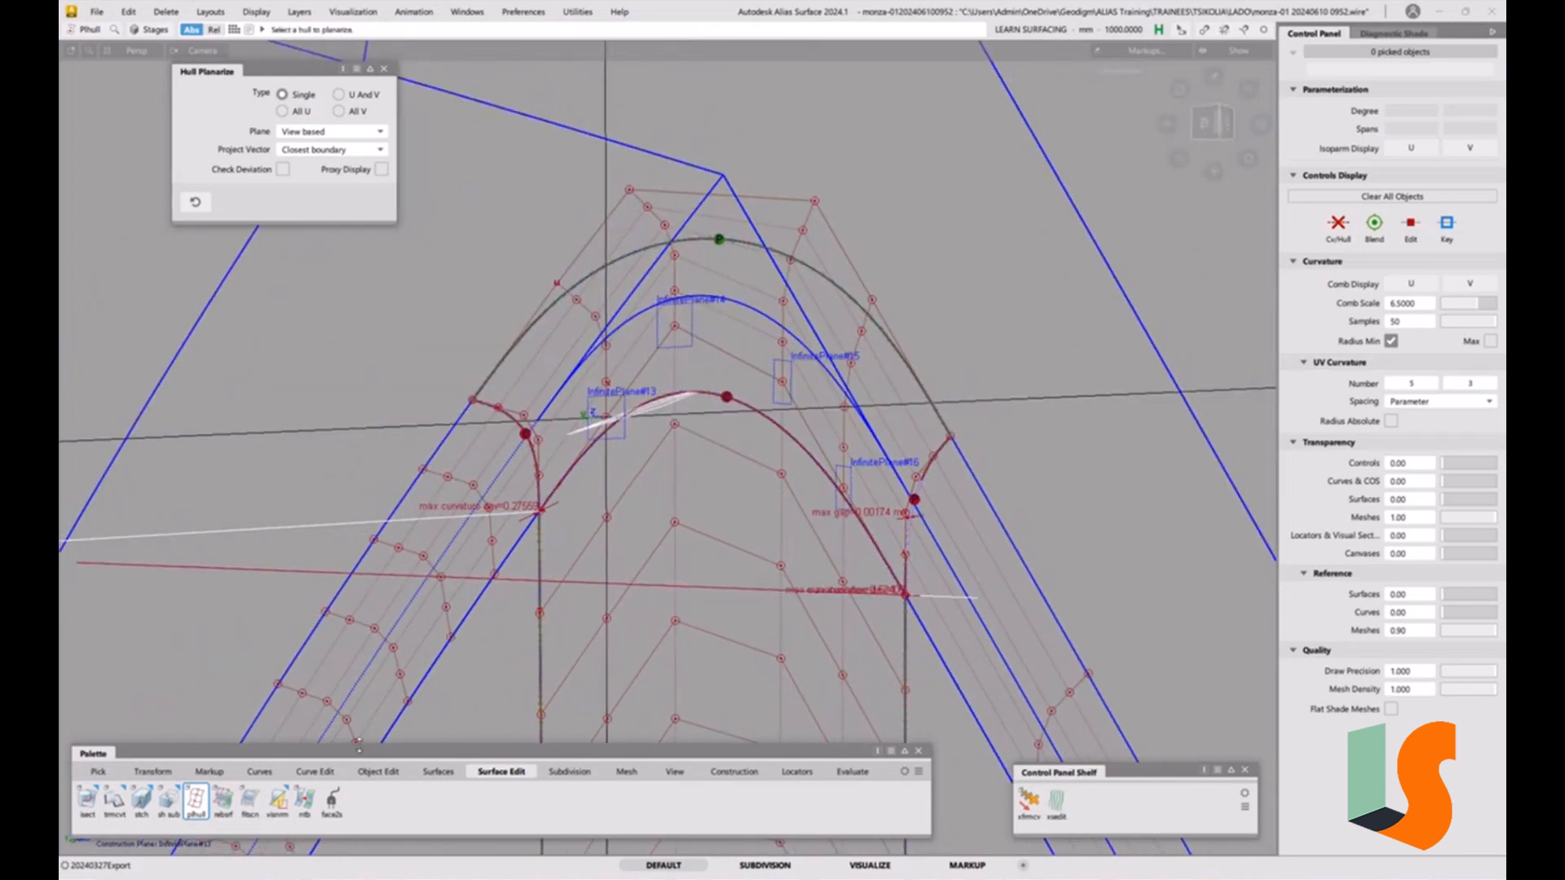
pyautogui.click(379, 771)
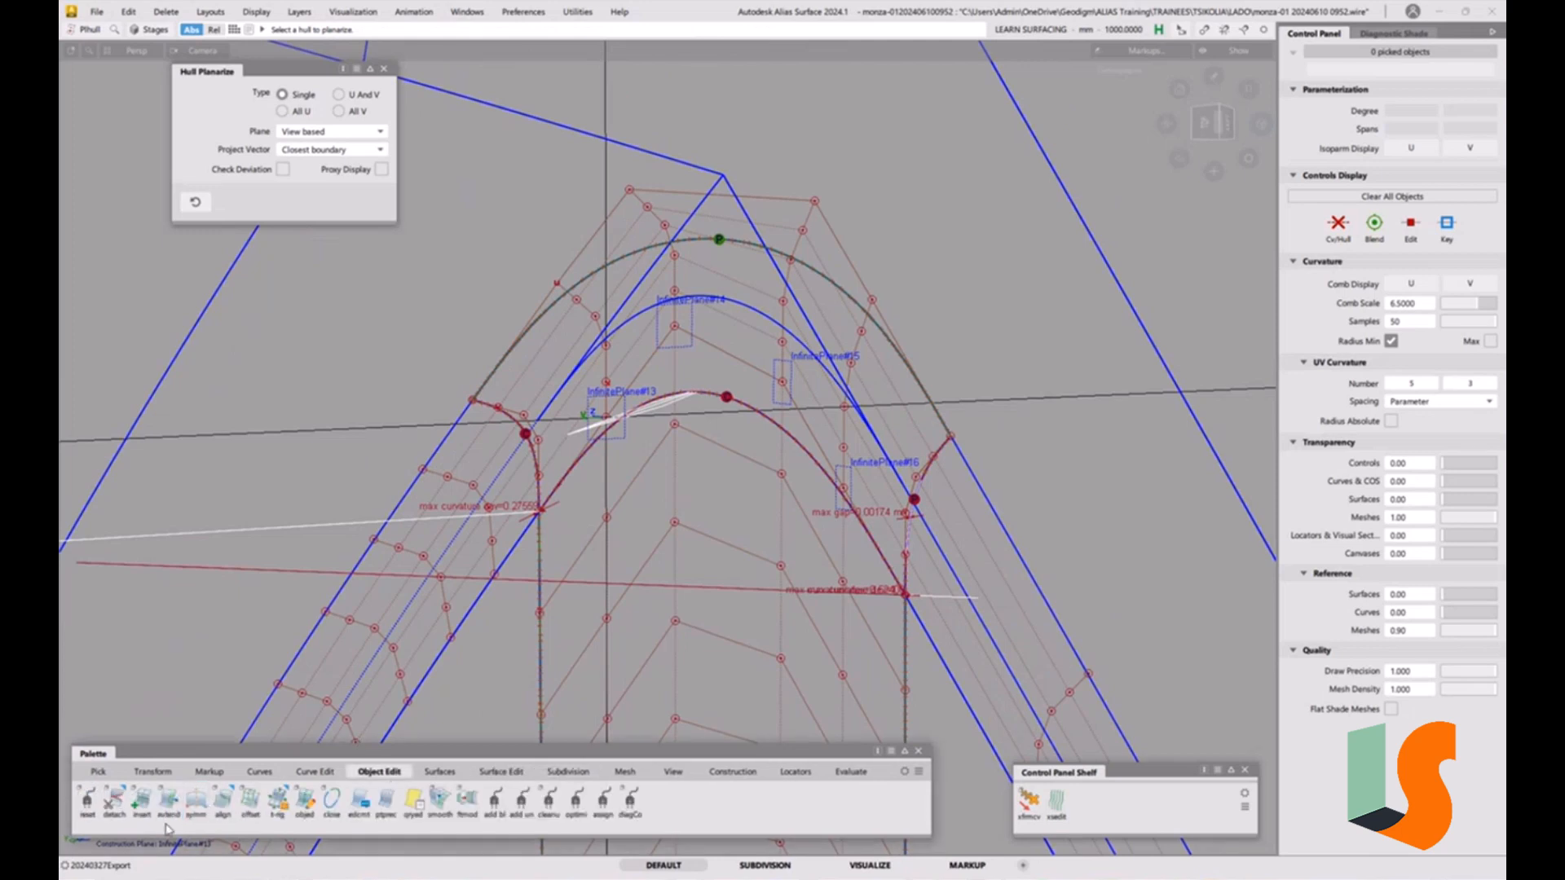
pyautogui.click(222, 803)
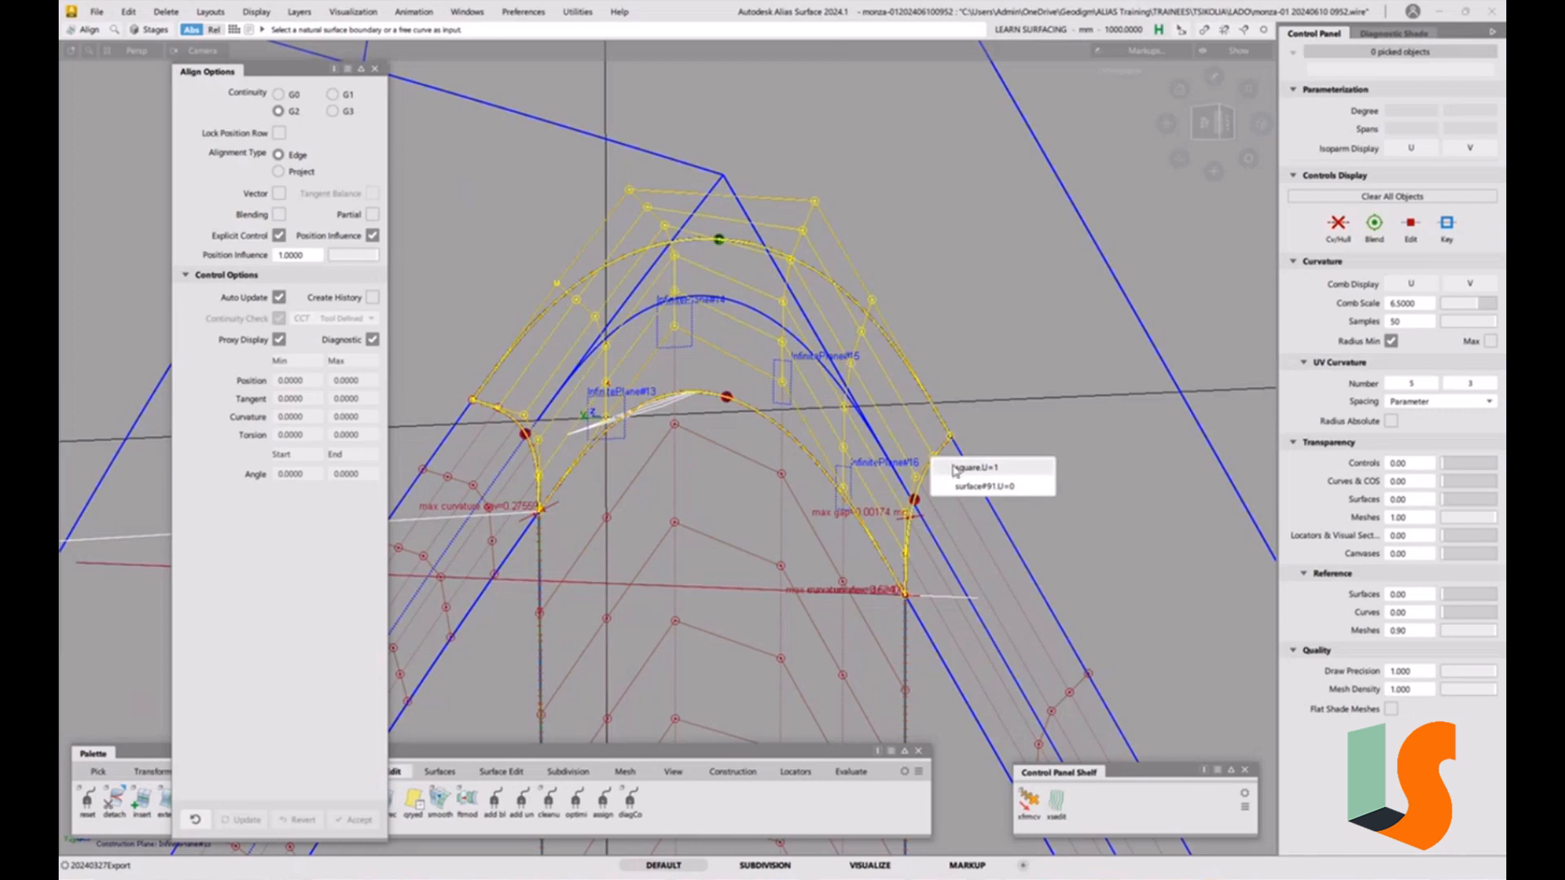
pyautogui.click(936, 455)
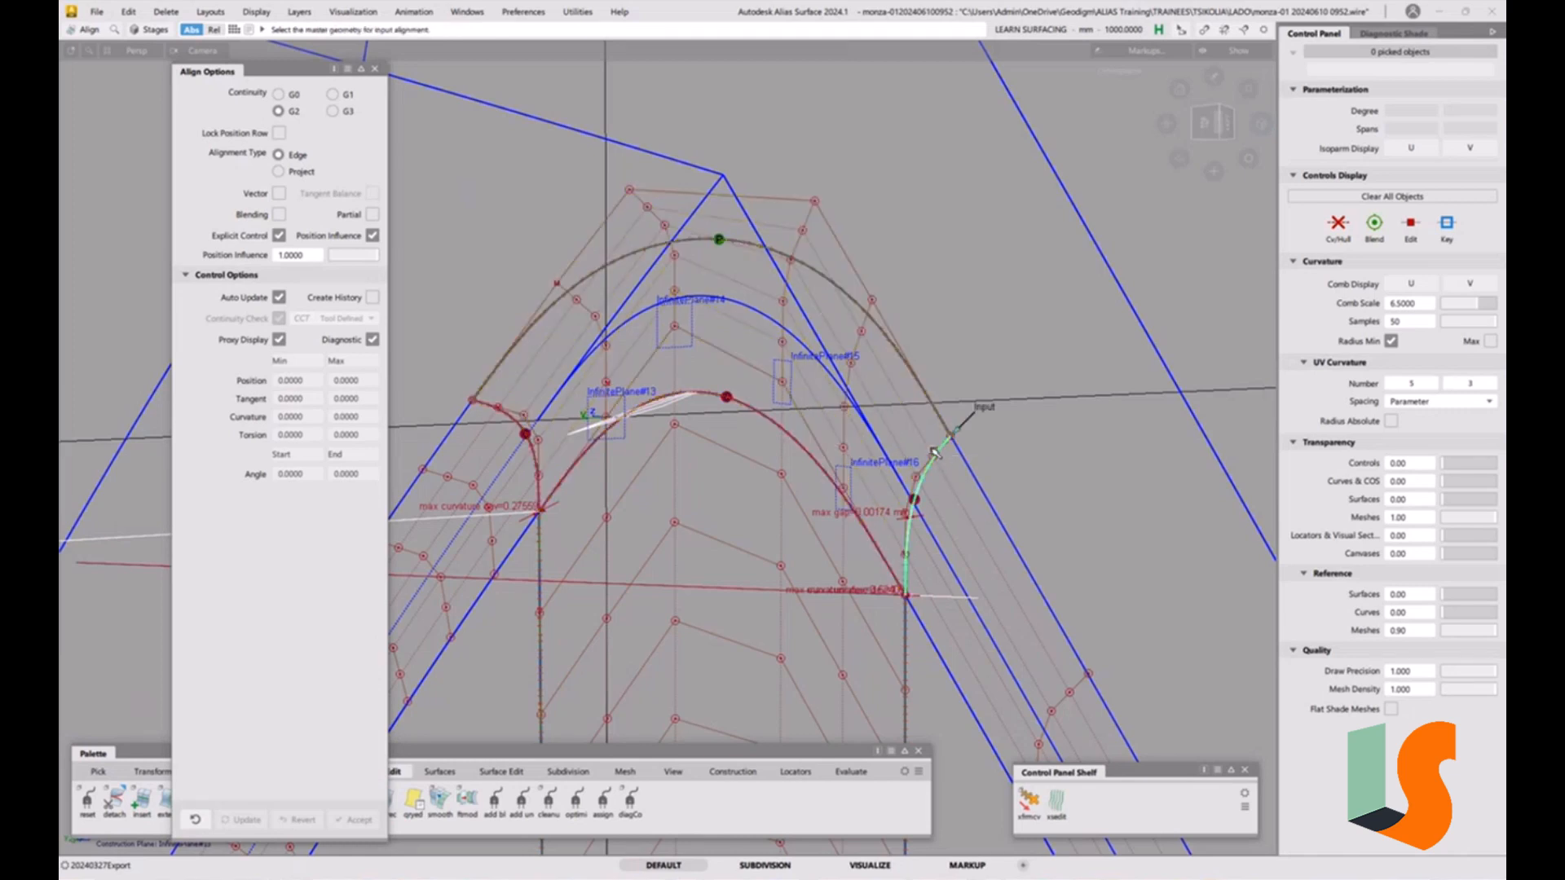
pyautogui.click(934, 461)
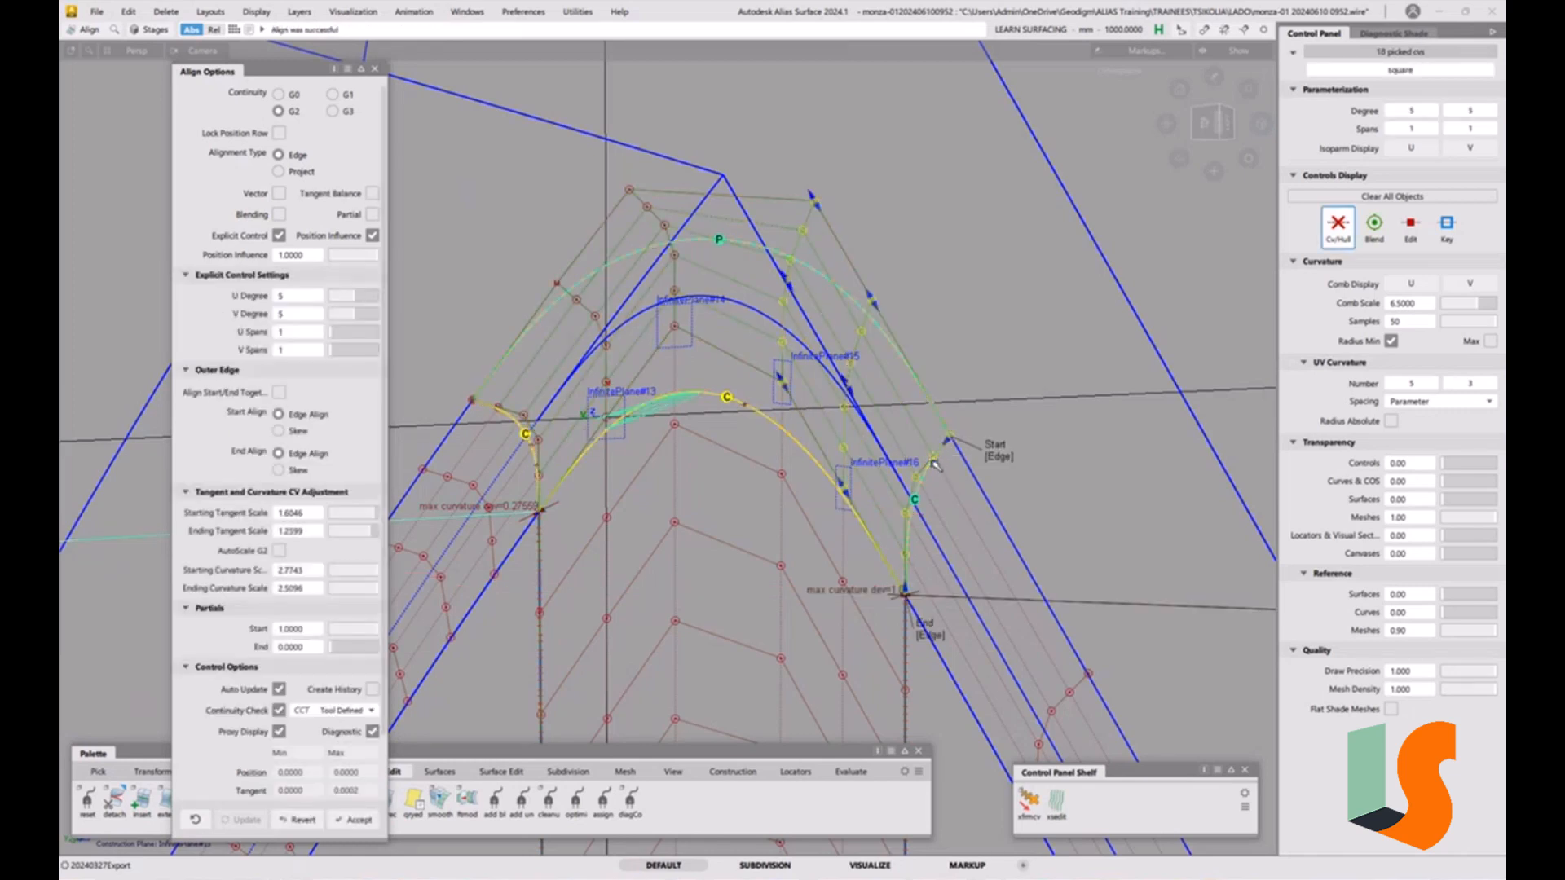
# Align the square patch's opposite U edge to the neighbouring fillet surface edge with G2 continuity.
pyautogui.keyDown('alt'); pyautogui.keyDown('shift'); pyautogui.moveTo(724, 498); pyautogui.dragTo(829, 496, button='middle'); pyautogui.keyUp('shift'); pyautogui.keyUp('alt')
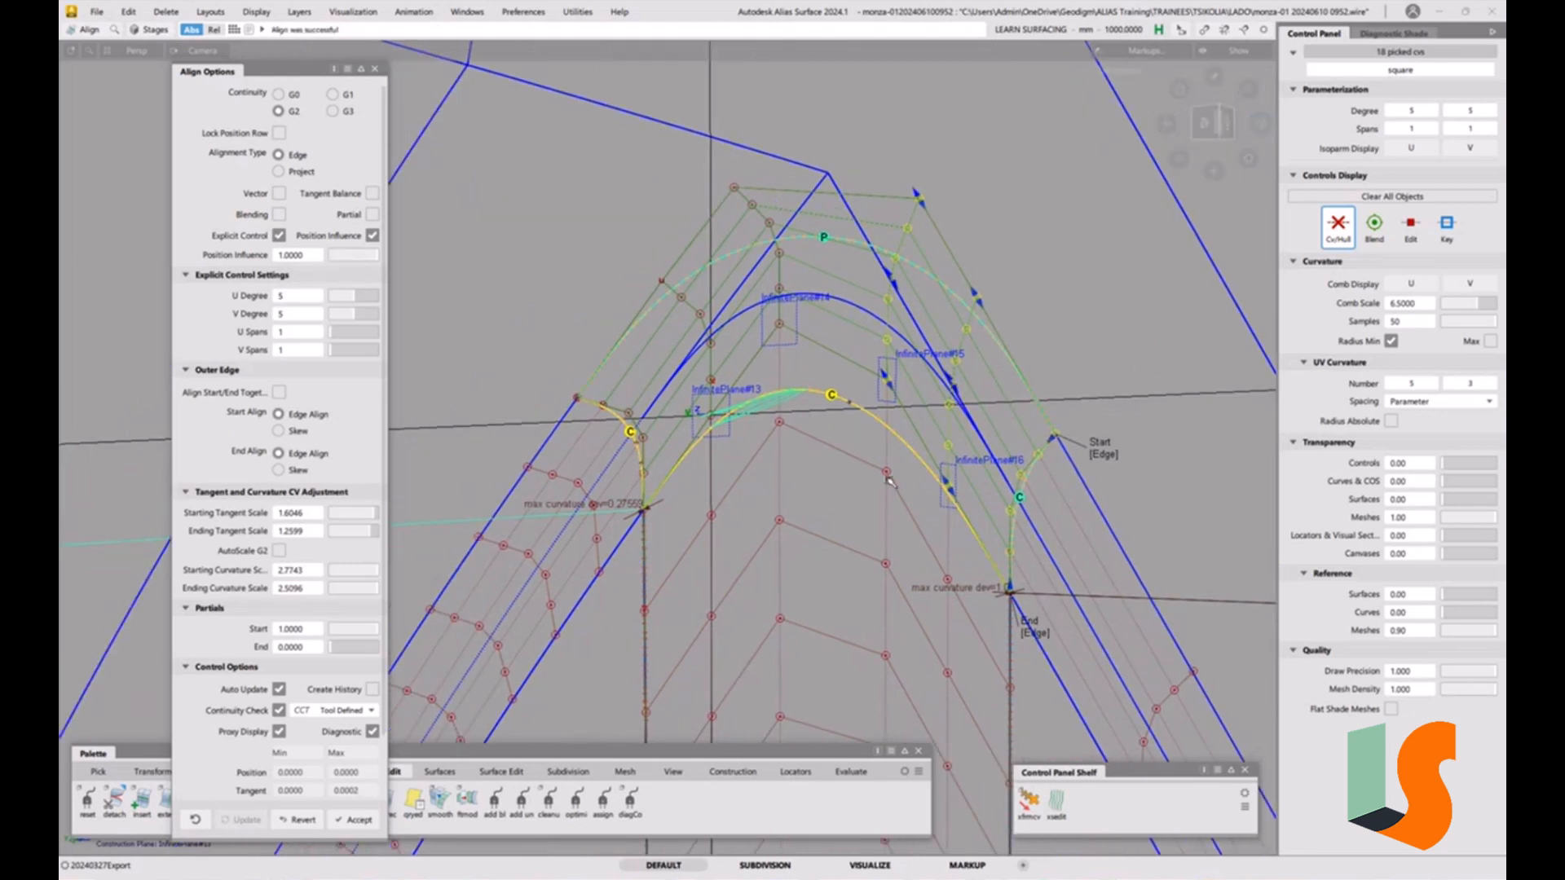
pyautogui.press('space')
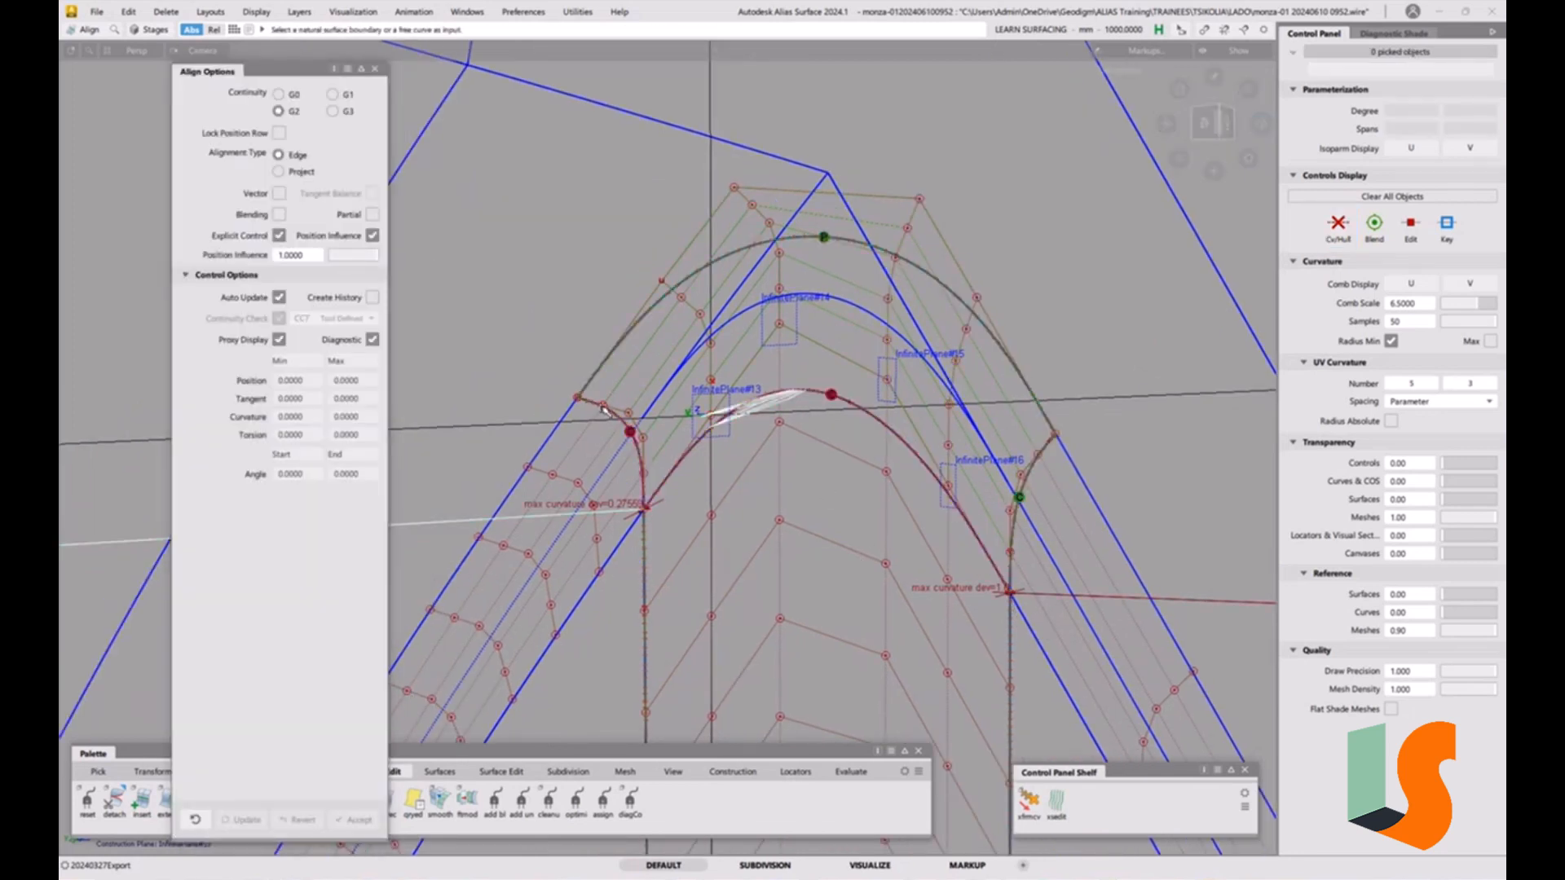
pyautogui.click(604, 410)
pyautogui.click(615, 416)
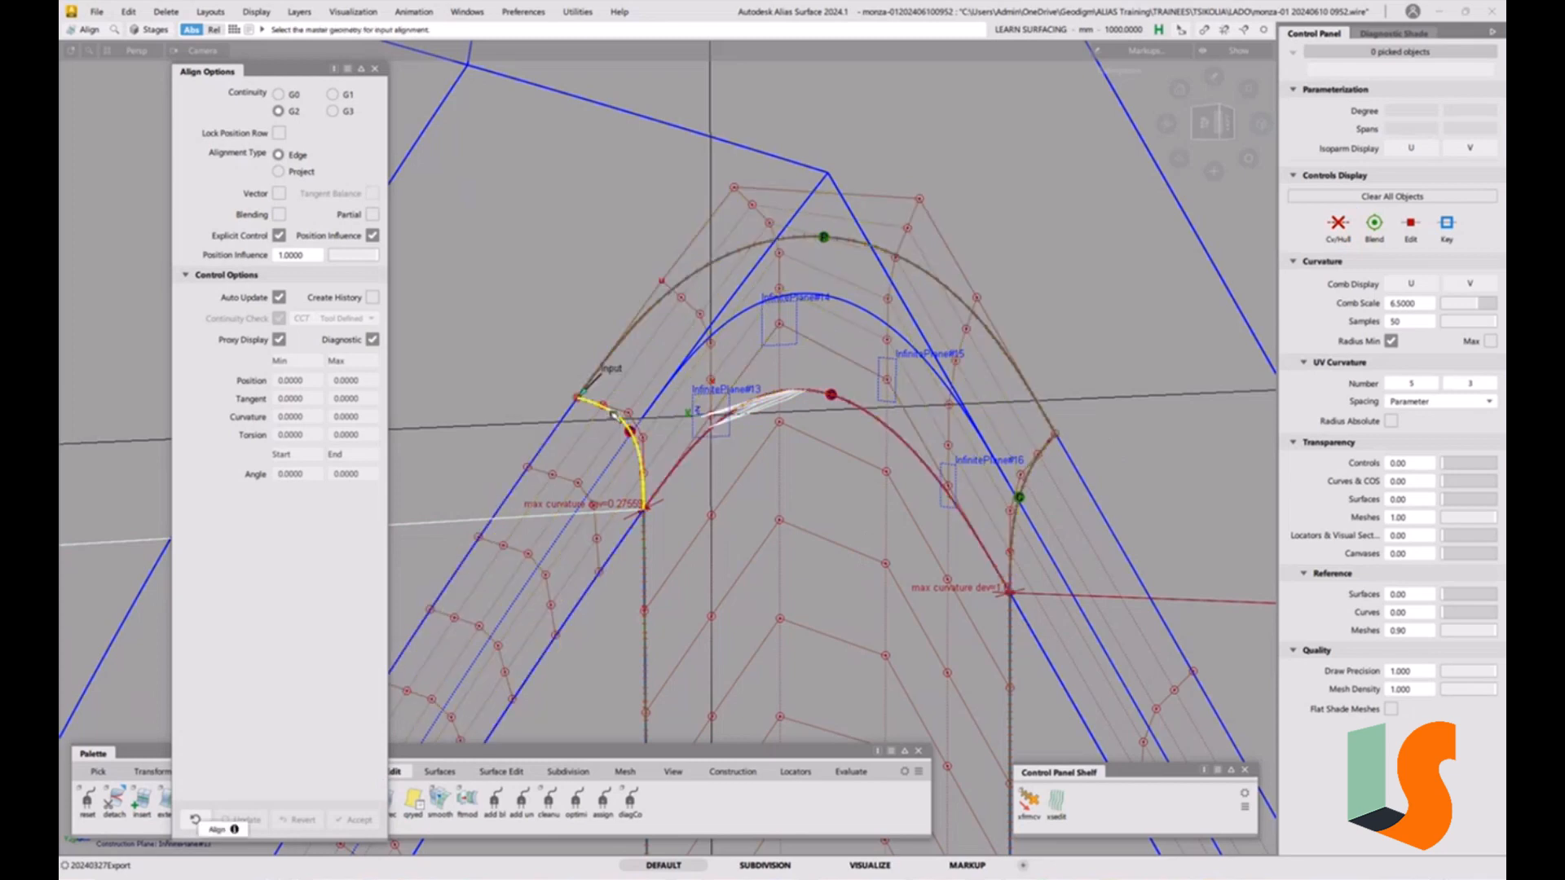
pyautogui.click(616, 416)
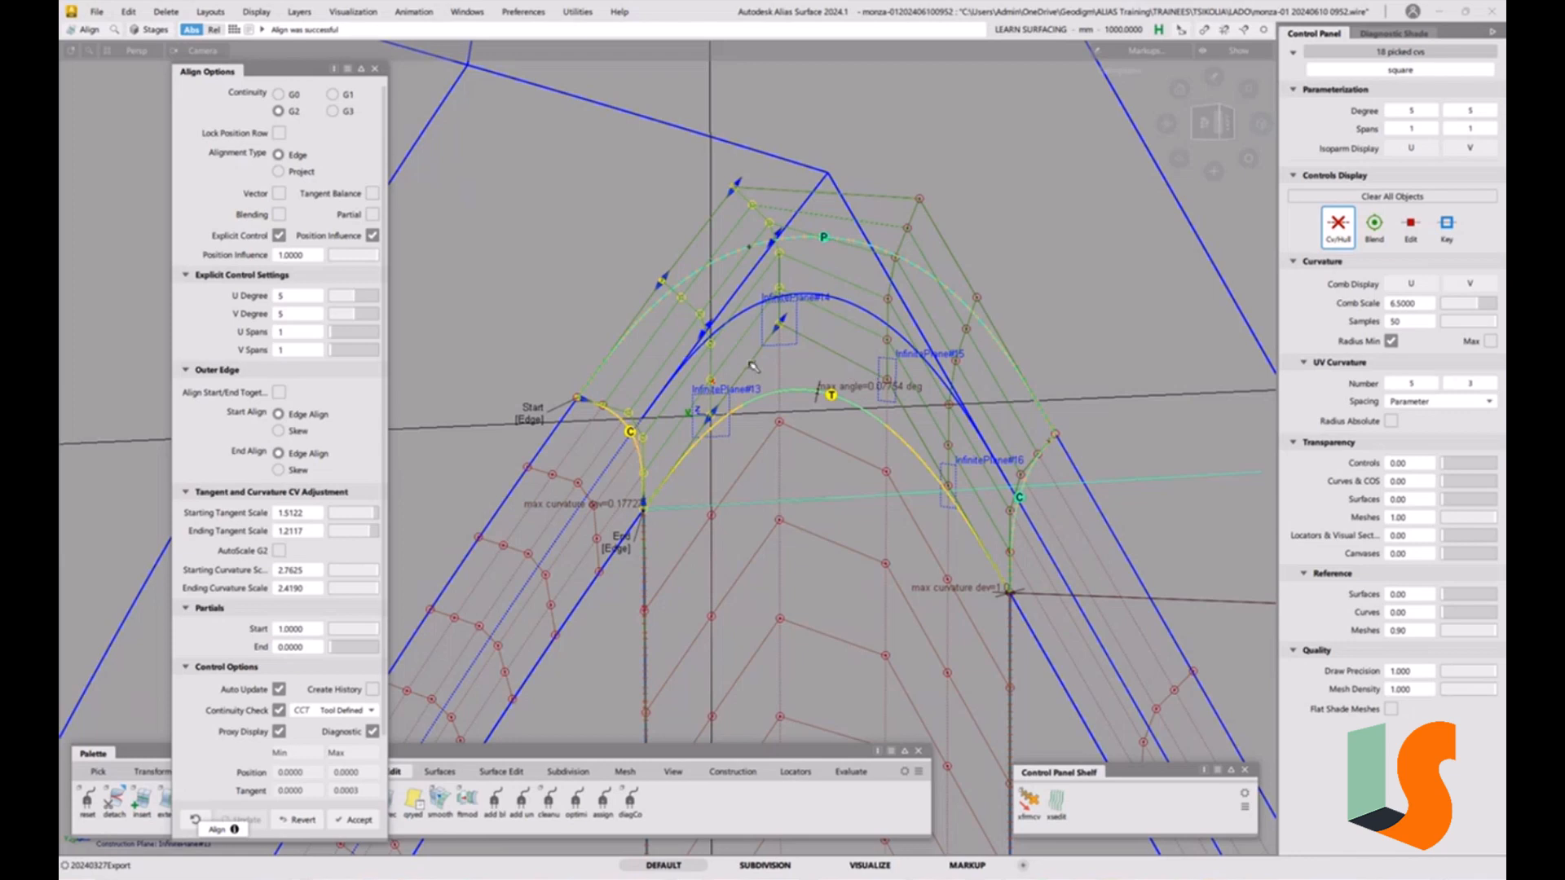
# Raise the aligned square patch's U degree to 7.
pyautogui.keyDown('alt'); pyautogui.keyDown('shift'); pyautogui.moveTo(750, 512); pyautogui.dragTo(652, 411); pyautogui.keyUp('shift'); pyautogui.keyUp('alt')
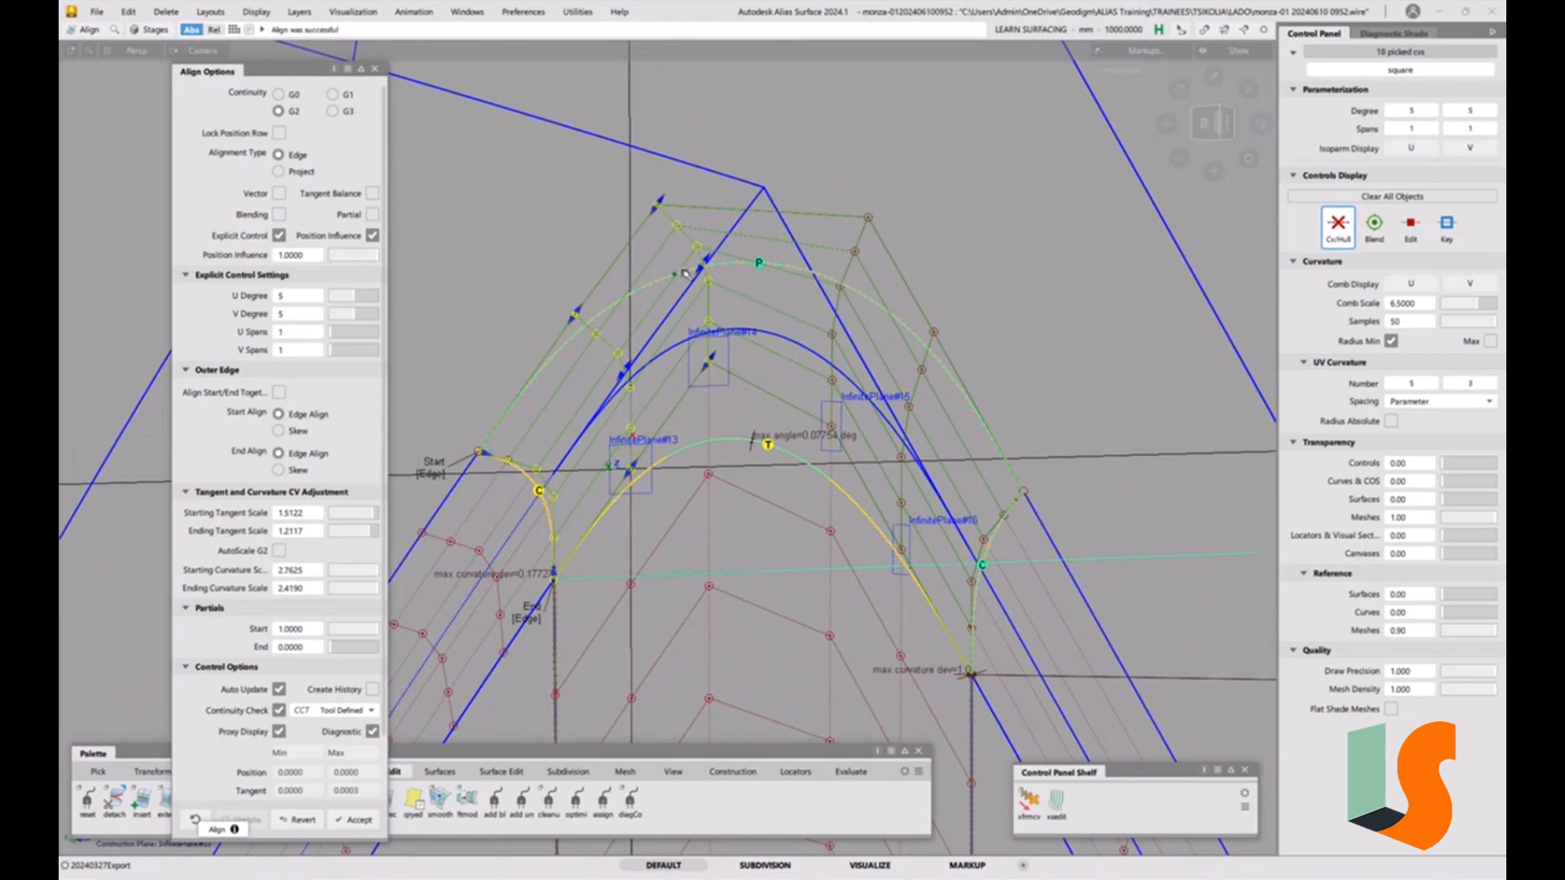
pyautogui.keyDown('alt'); pyautogui.keyDown('shift'); pyautogui.moveTo(561, 293); pyautogui.dragTo(738, 367); pyautogui.keyUp('shift'); pyautogui.keyUp('alt')
pyautogui.keyDown('alt'); pyautogui.keyDown('shift'); pyautogui.moveTo(737, 367); pyautogui.dragTo(728, 410, button='right'); pyautogui.keyUp('shift'); pyautogui.keyUp('alt')
pyautogui.keyDown('alt'); pyautogui.keyDown('shift'); pyautogui.moveTo(572, 466); pyautogui.dragTo(566, 373, button='middle'); pyautogui.keyUp('shift'); pyautogui.keyUp('alt')
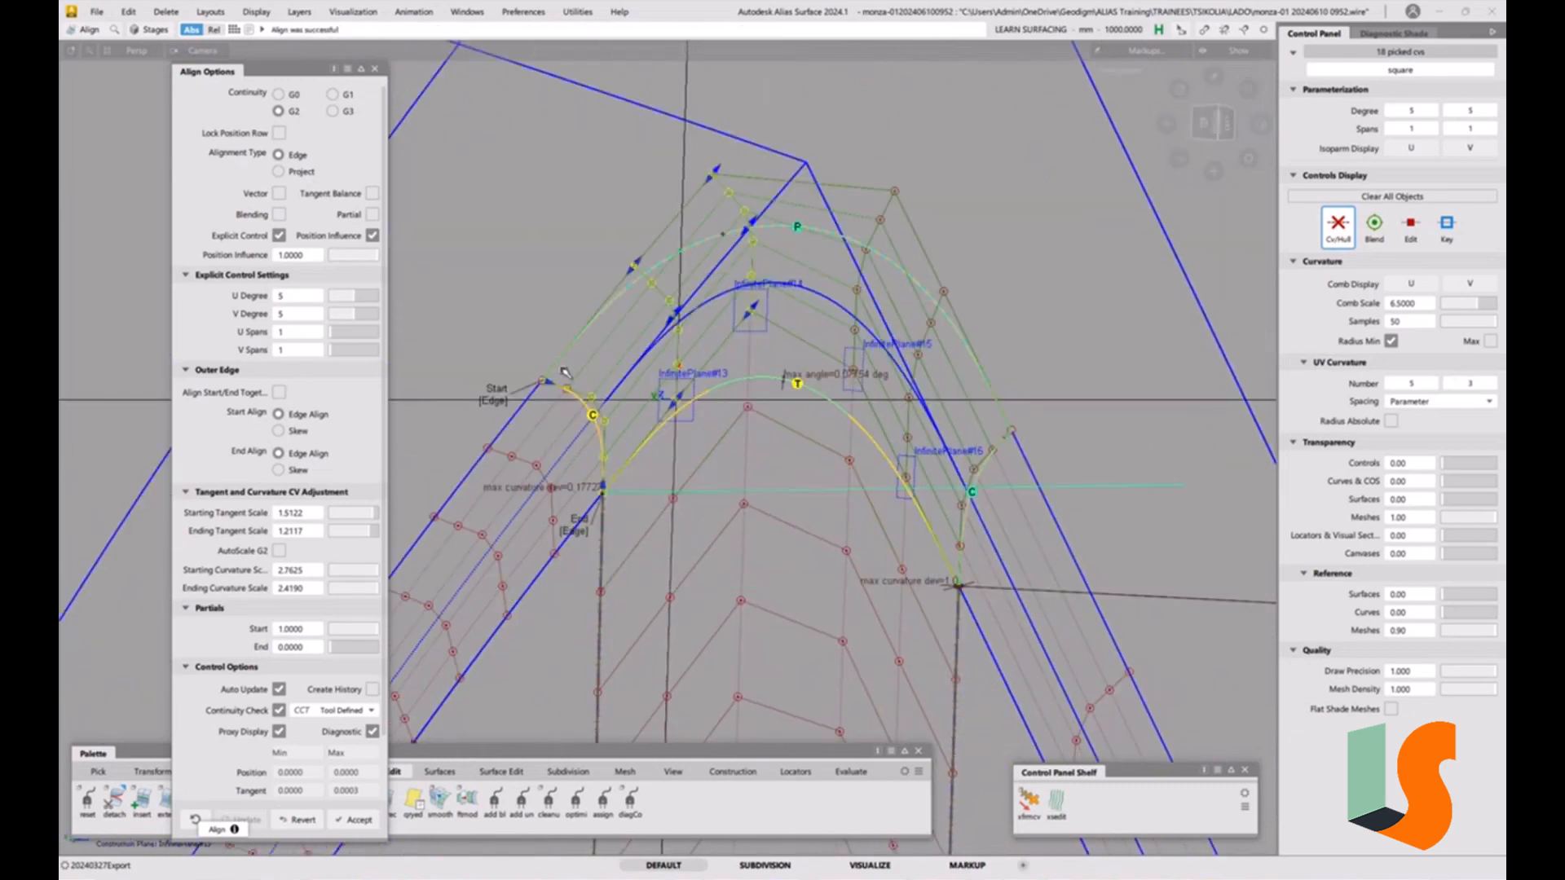
pyautogui.click(363, 299)
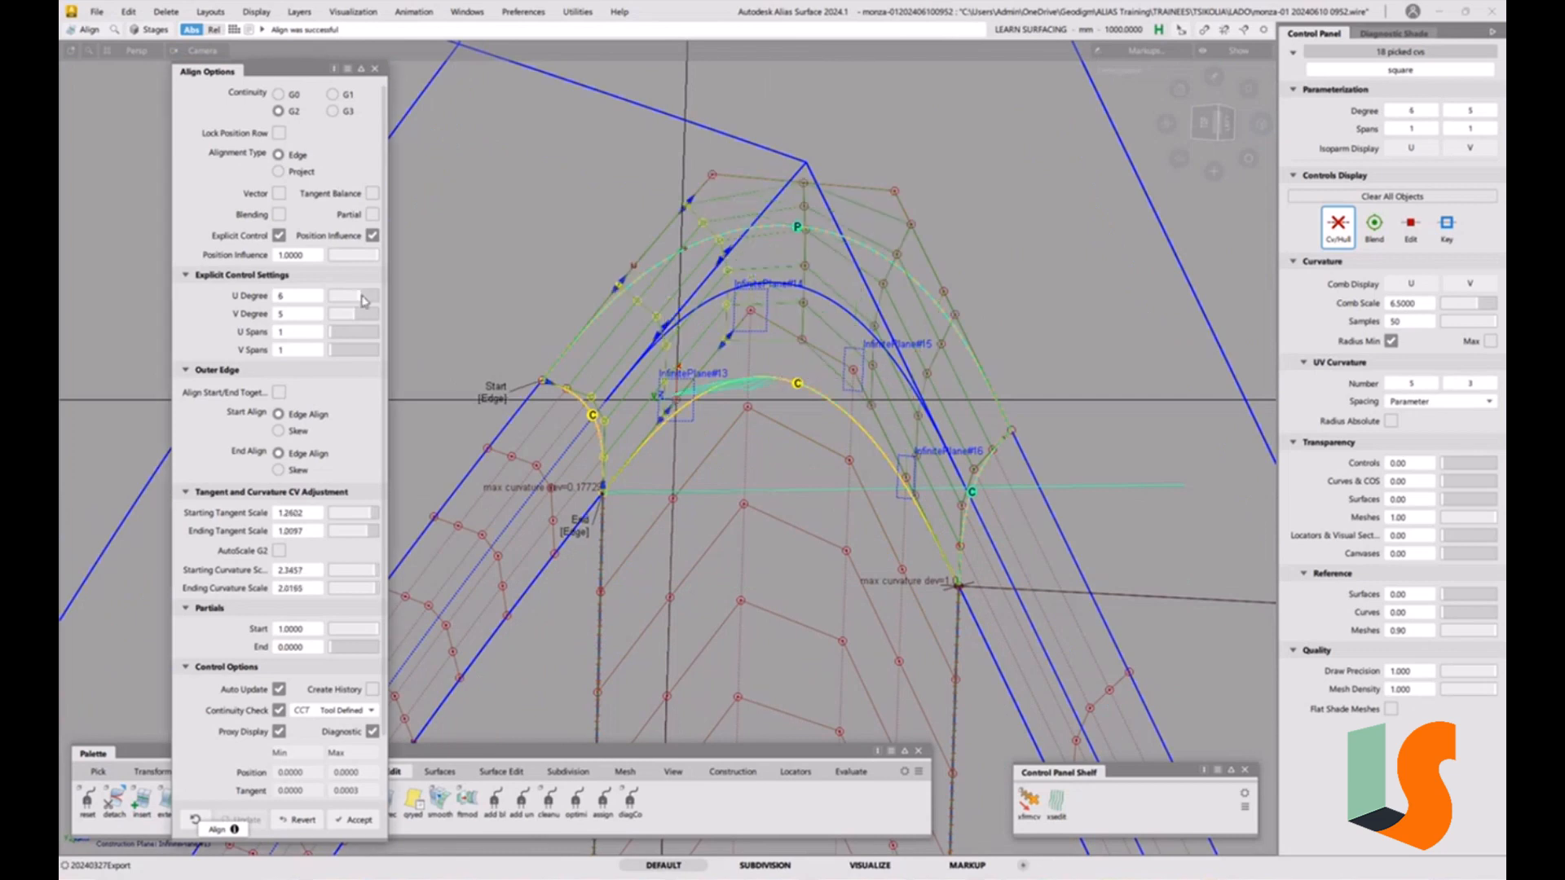
pyautogui.click(364, 299)
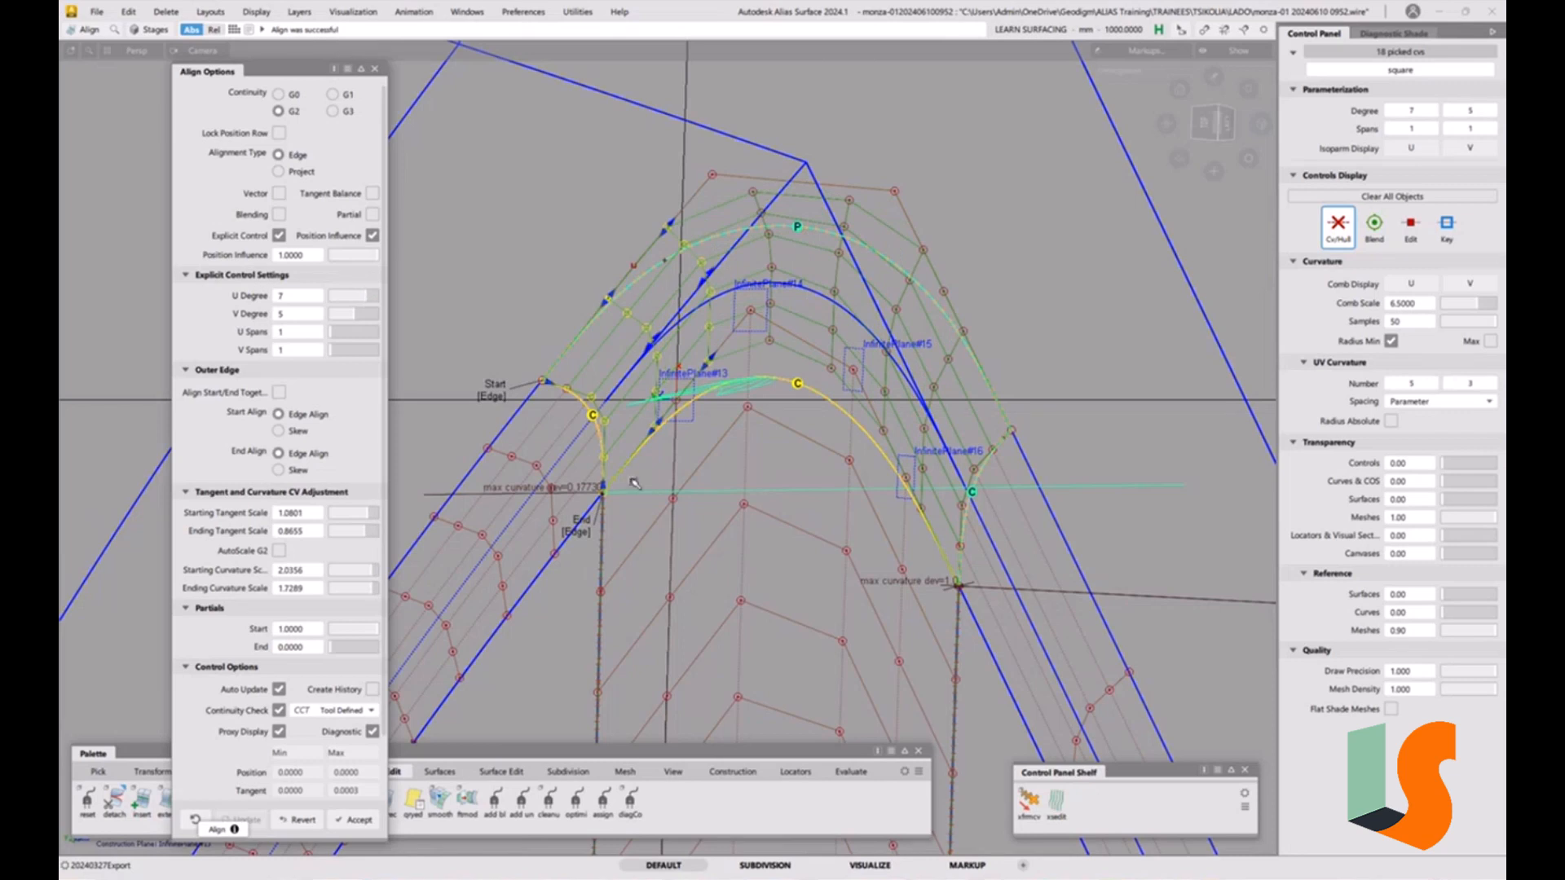
# Align the square patch's V=1 edge to the adjacent surface edge.
pyautogui.keyDown('alt'); pyautogui.keyDown('shift'); pyautogui.moveTo(634, 475); pyautogui.dragTo(586, 497); pyautogui.keyUp('shift'); pyautogui.keyUp('alt')
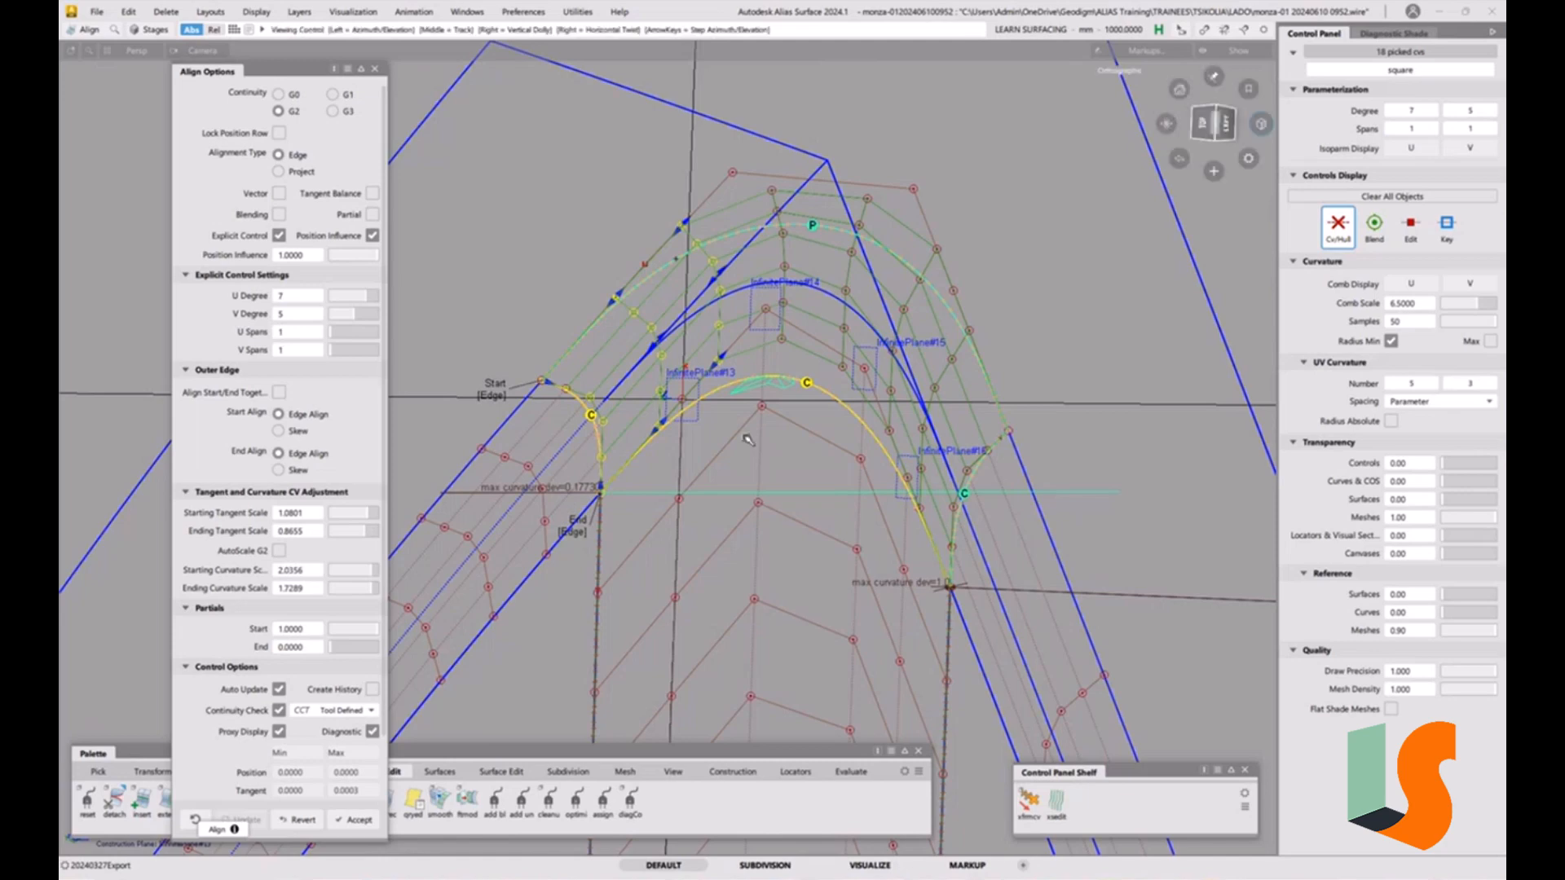
pyautogui.keyDown('alt'); pyautogui.keyDown('shift'); pyautogui.moveTo(764, 467); pyautogui.dragTo(795, 345); pyautogui.keyUp('shift'); pyautogui.keyUp('alt')
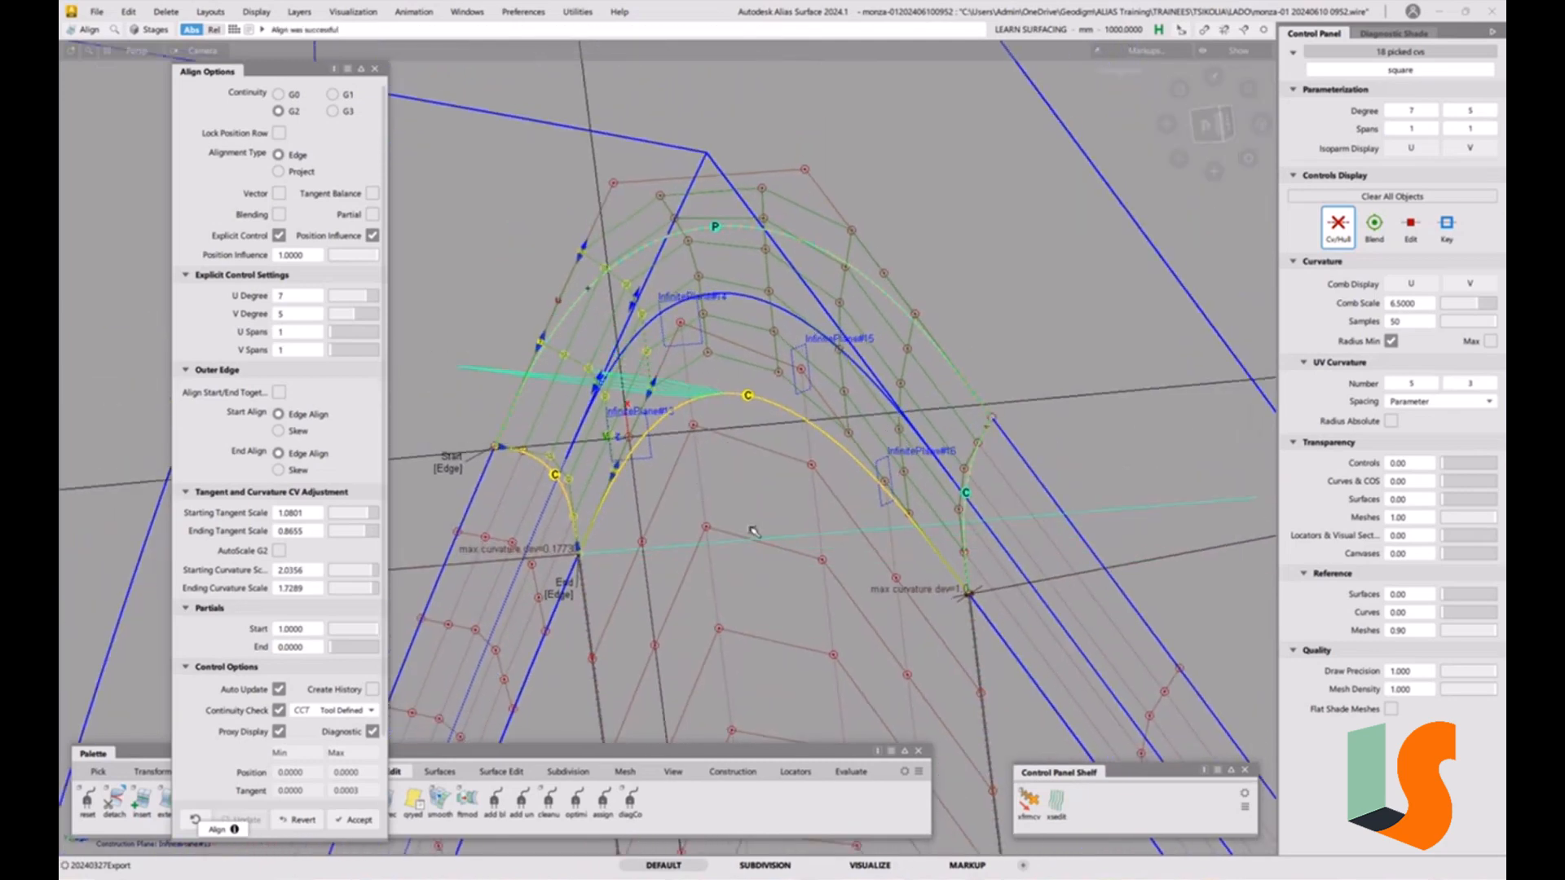
pyautogui.keyDown('ctrl'); pyautogui.keyDown('shift'); pyautogui.moveTo(754, 531); pyautogui.dragTo(744, 444); pyautogui.keyUp('shift'); pyautogui.keyUp('ctrl')
pyautogui.click(740, 396)
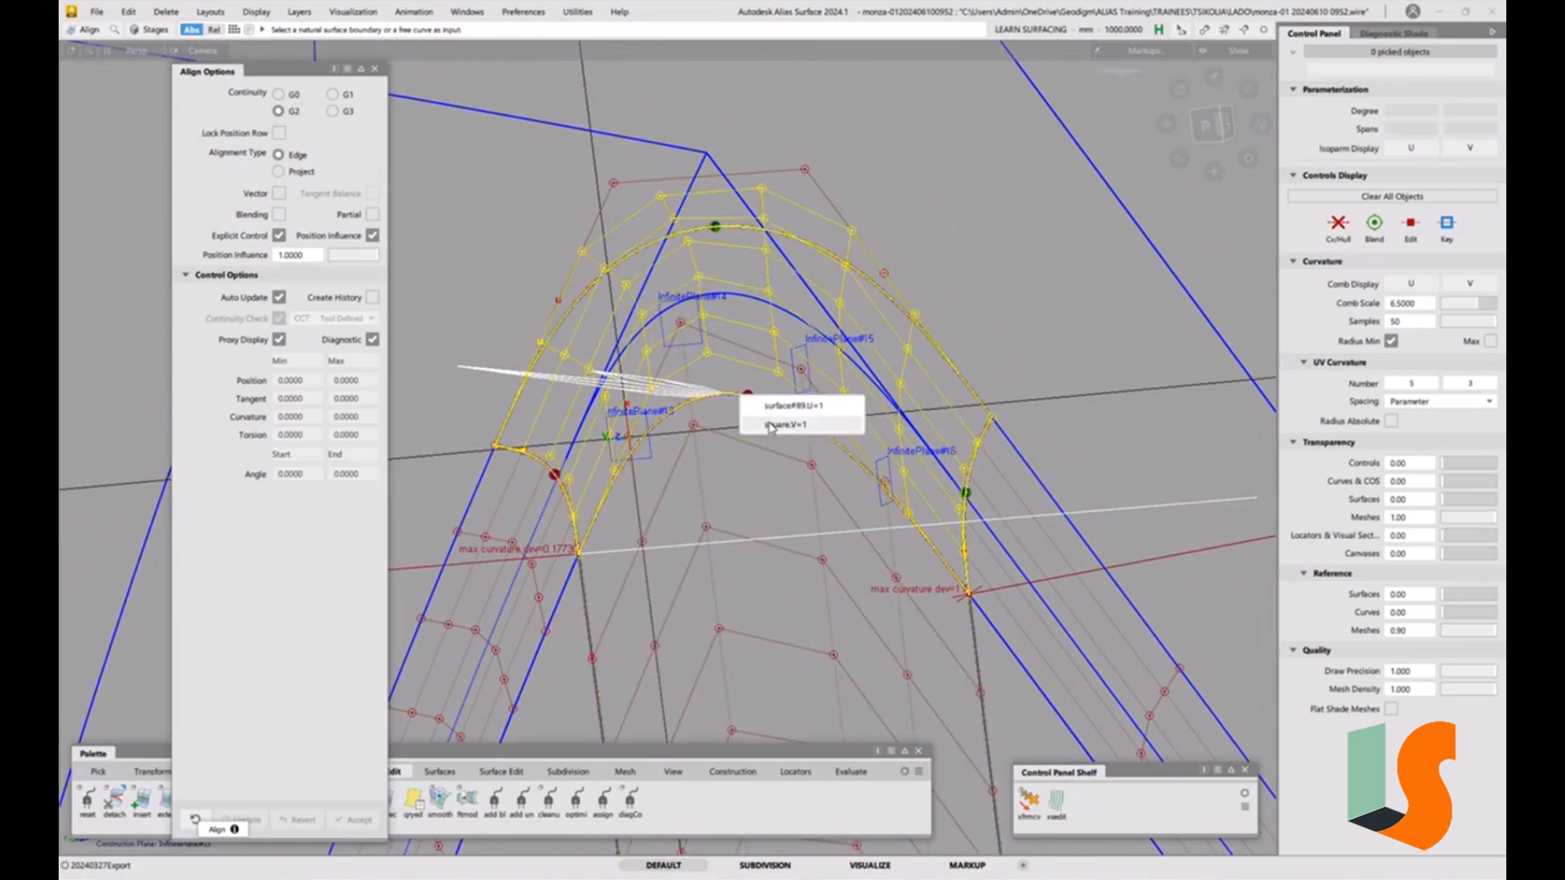
pyautogui.click(770, 426)
pyautogui.click(754, 397)
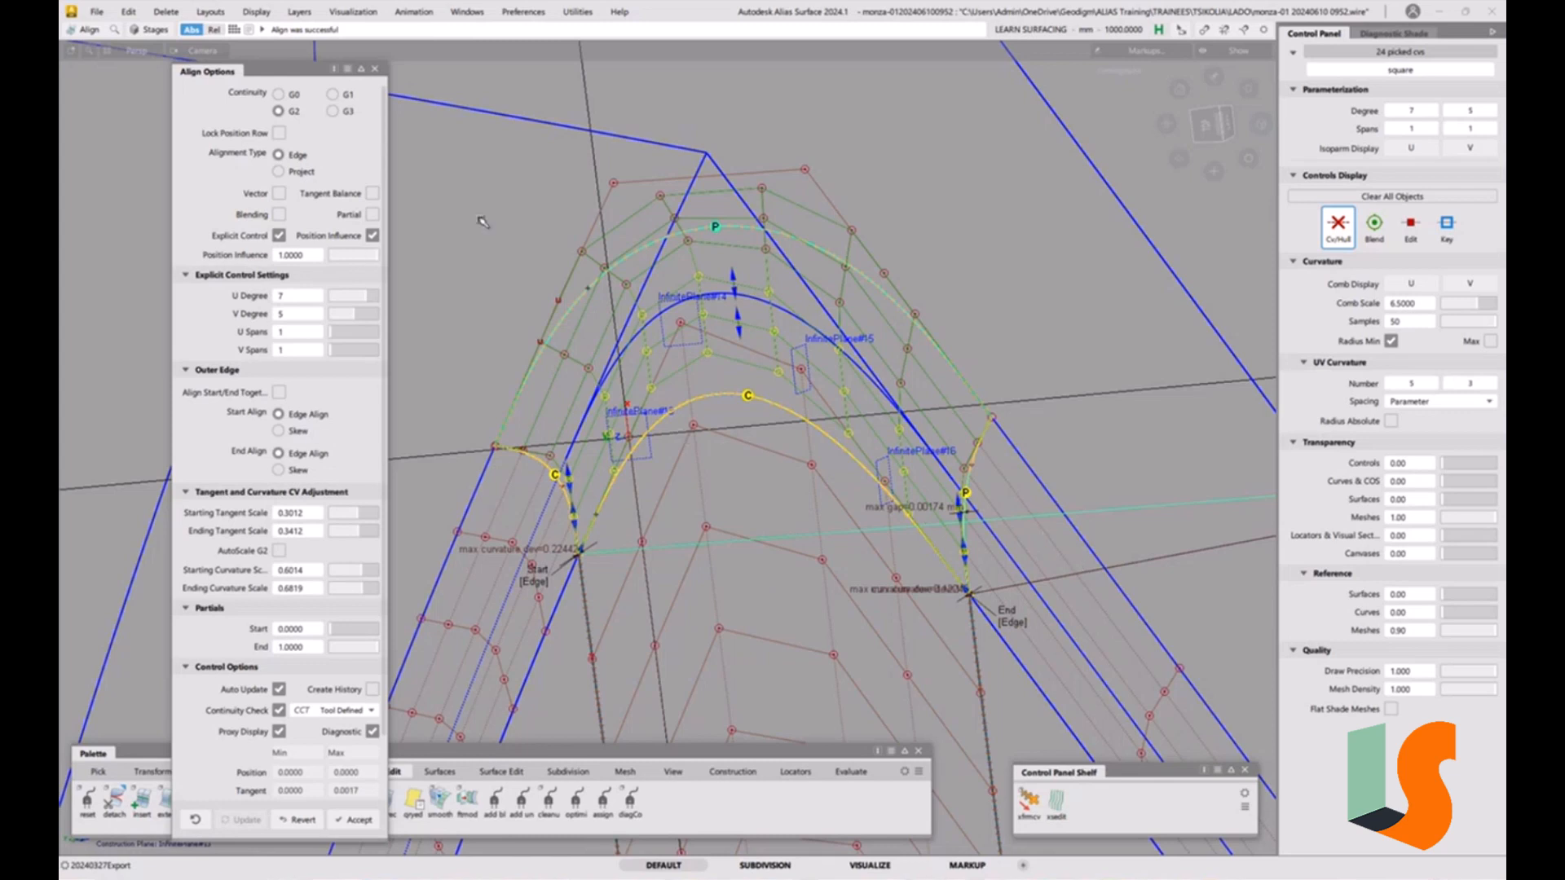
# Switch this alignment's continuity to G1 and close the Align tool.
pyautogui.click(349, 99)
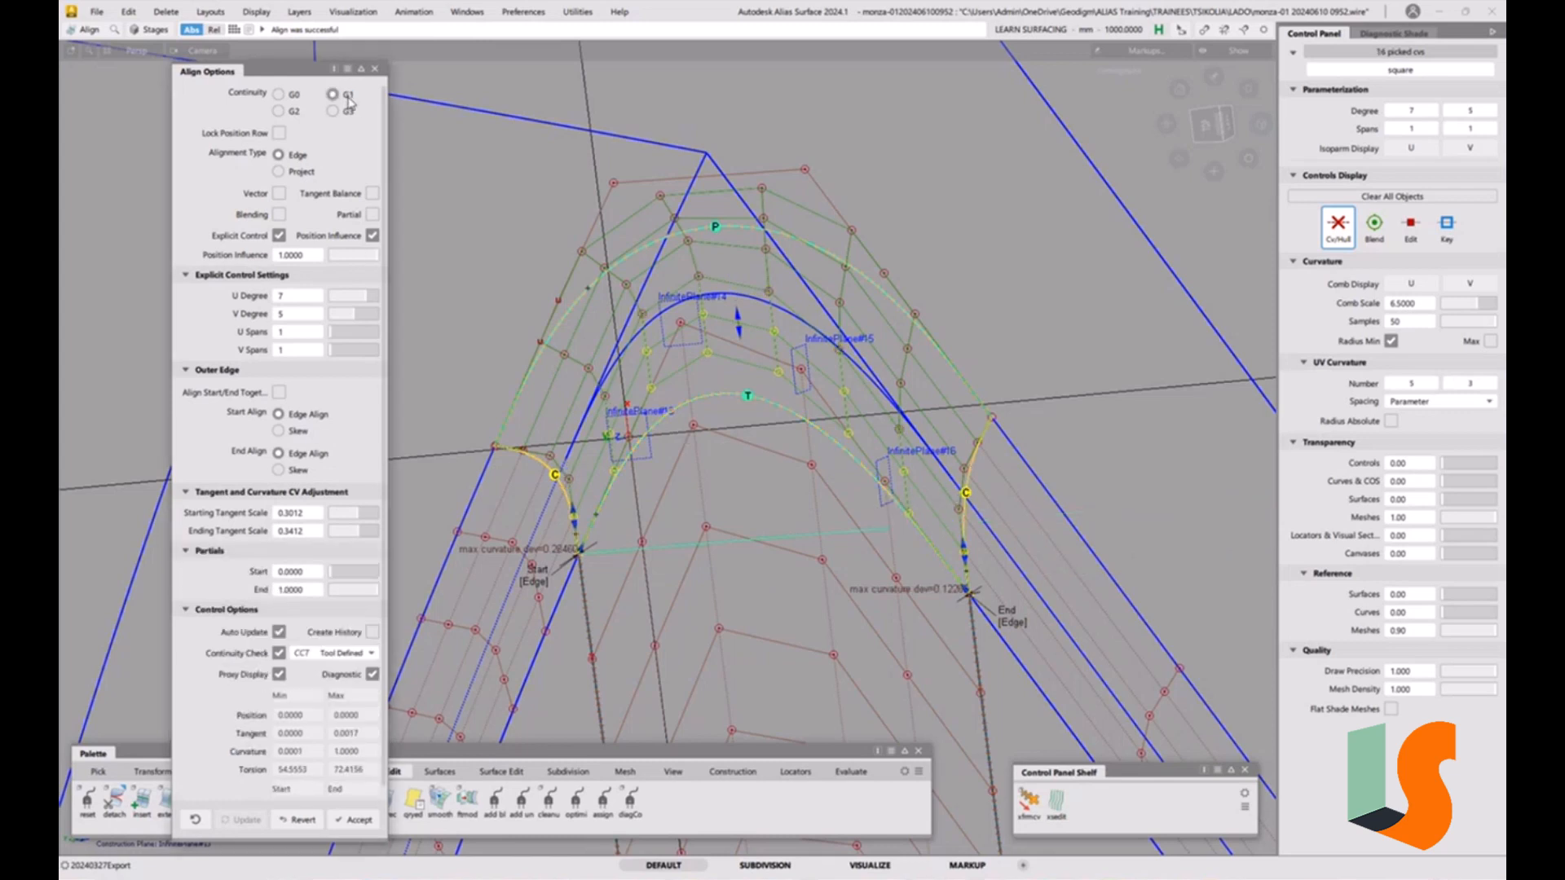
pyautogui.keyDown('alt'); pyautogui.keyDown('shift'); pyautogui.moveTo(905, 536); pyautogui.dragTo(631, 542); pyautogui.keyUp('shift'); pyautogui.keyUp('alt')
pyautogui.keyDown('alt'); pyautogui.keyDown('shift'); pyautogui.moveTo(632, 542); pyautogui.dragTo(602, 472, button='middle'); pyautogui.keyUp('shift'); pyautogui.keyUp('alt')
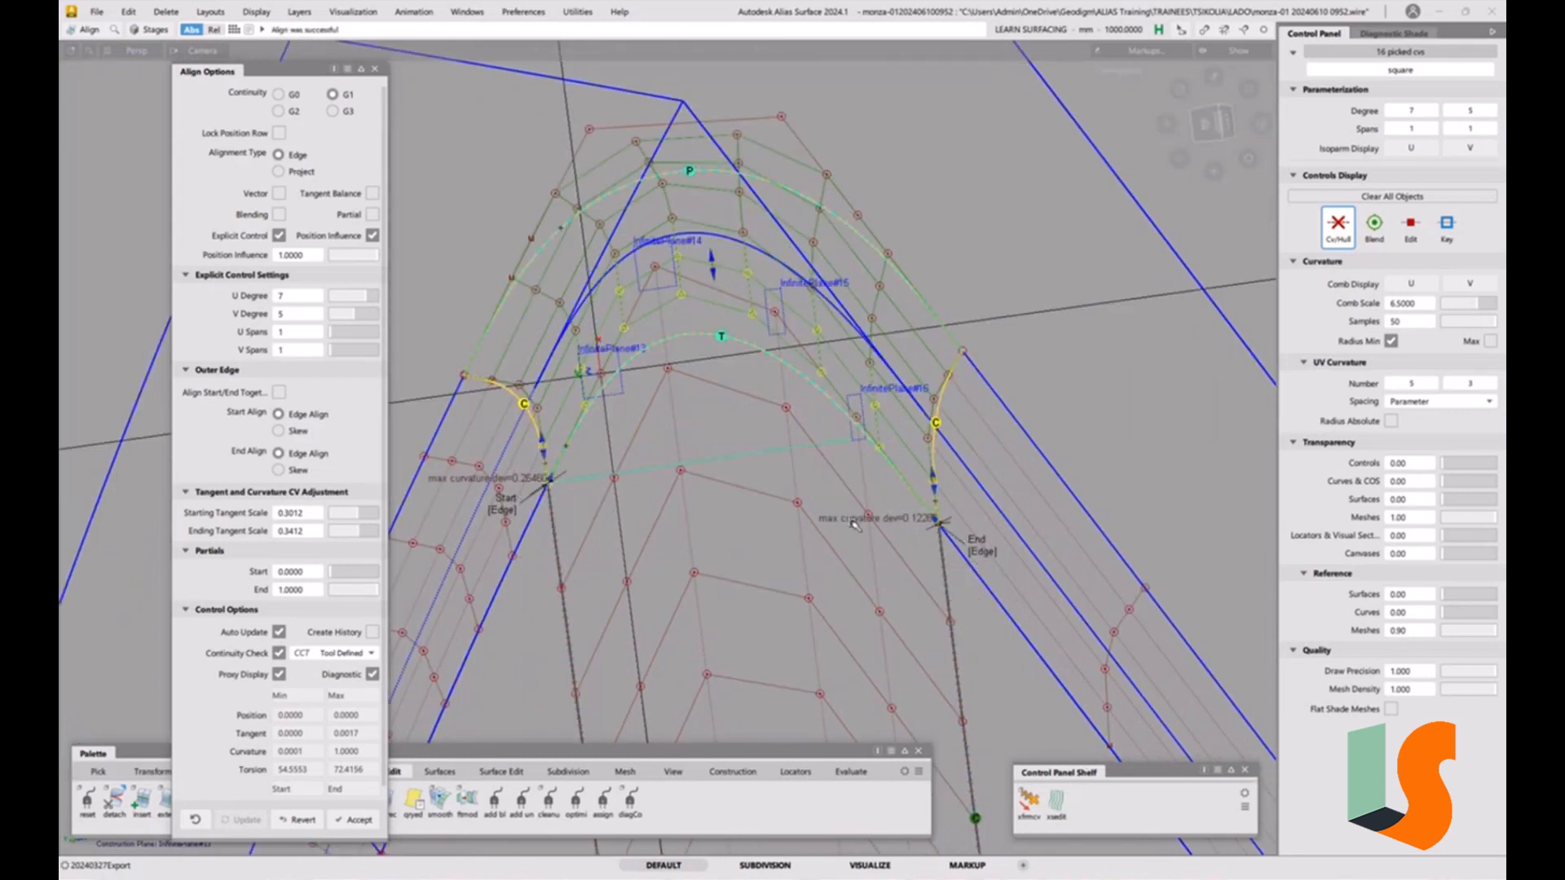
pyautogui.keyDown('alt'); pyautogui.keyDown('shift'); pyautogui.moveTo(828, 384); pyautogui.dragTo(785, 424); pyautogui.keyUp('shift'); pyautogui.keyUp('alt')
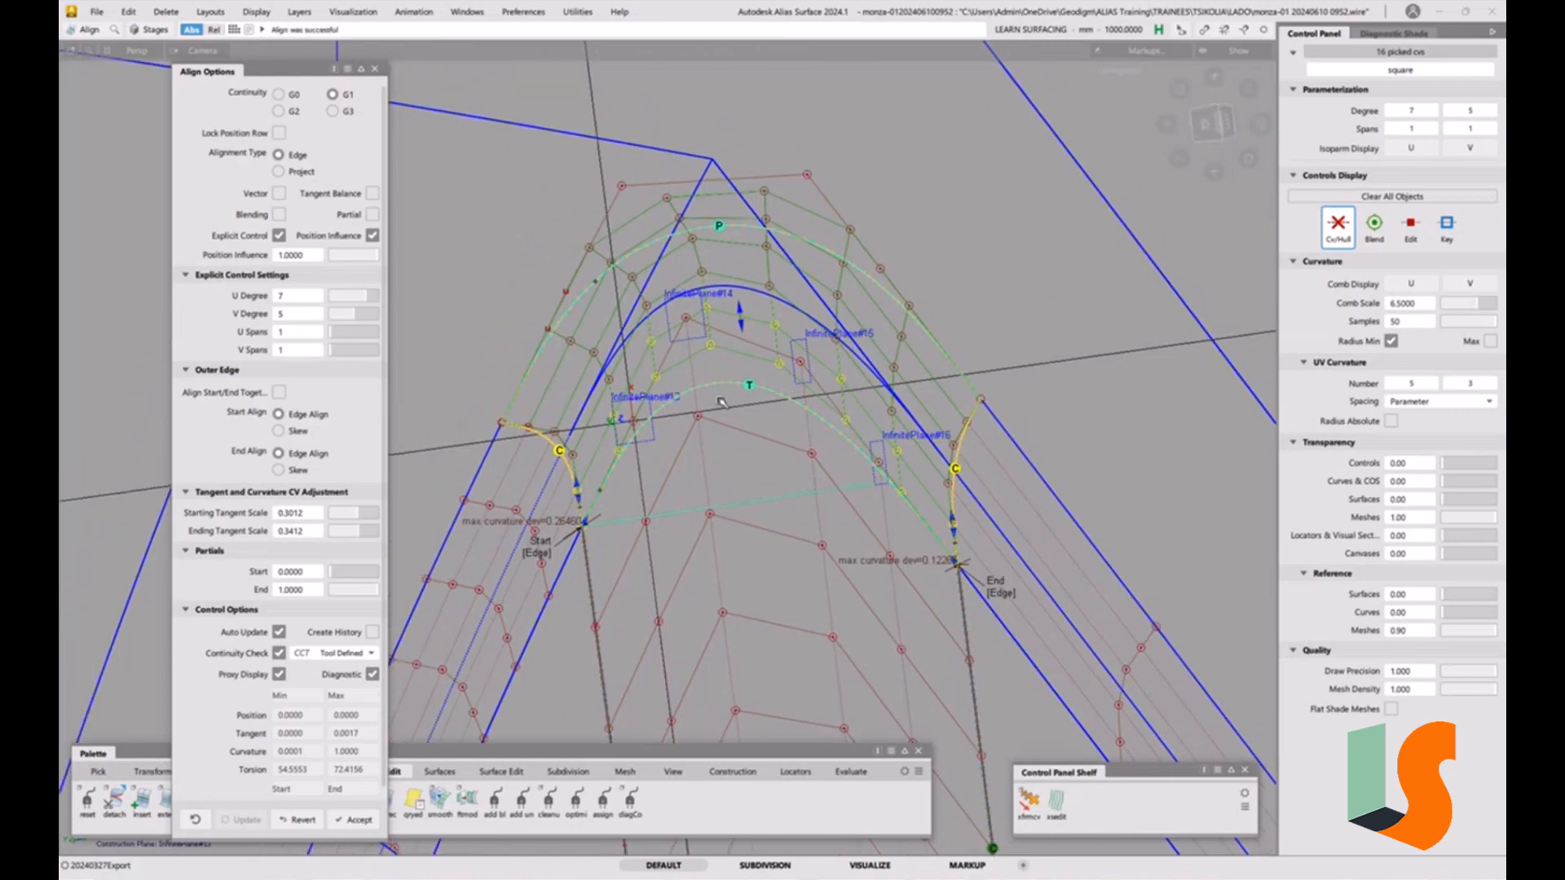
pyautogui.click(855, 480)
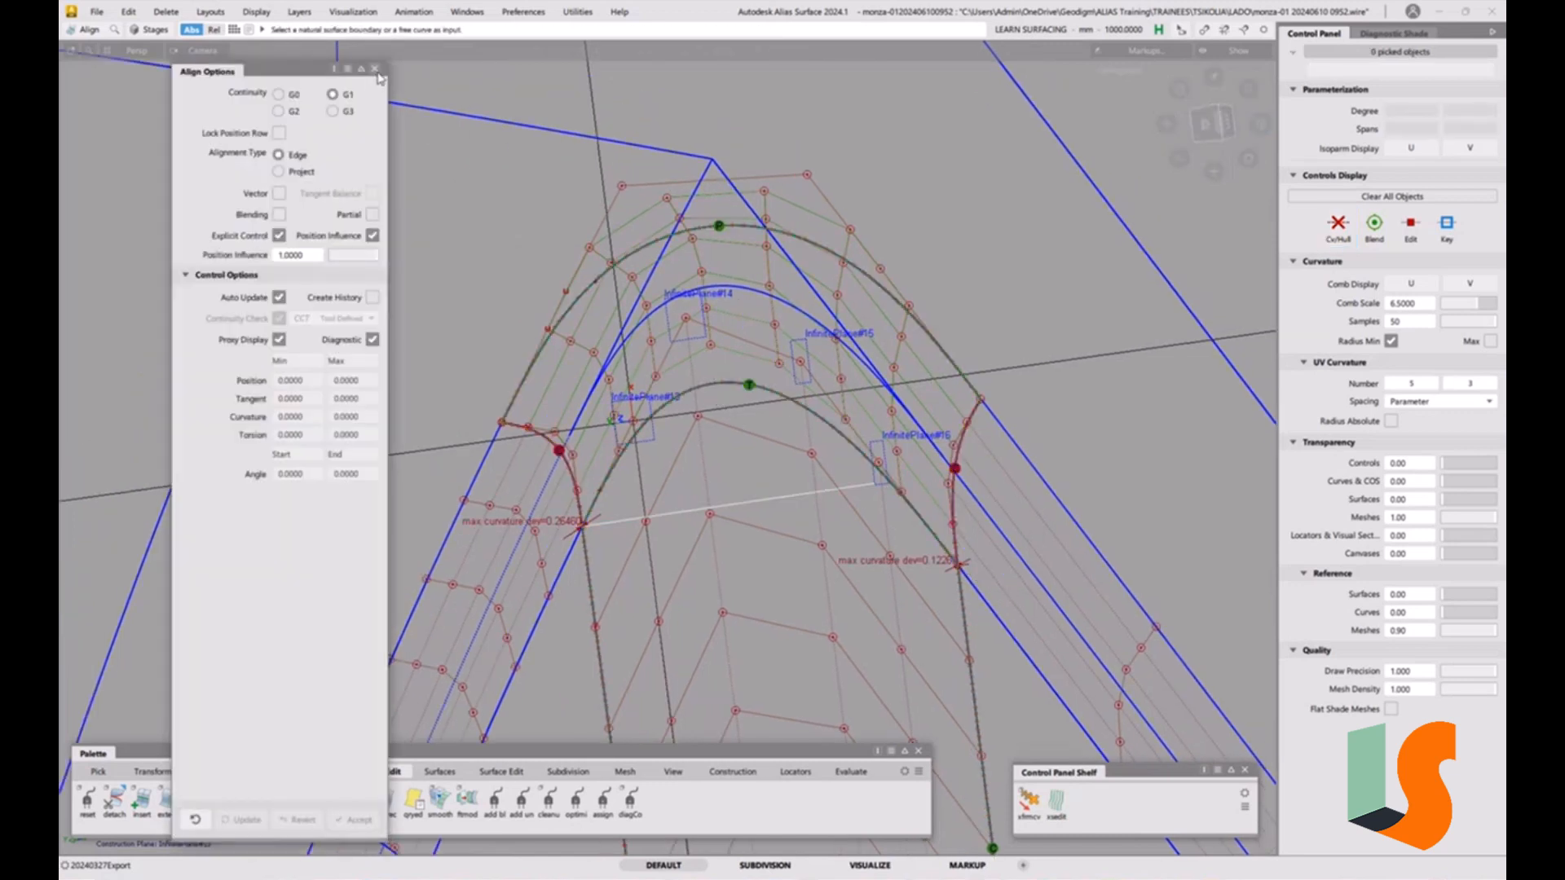
pyautogui.click(375, 69)
# Examine the realigned corner patch and its surrounding fillet surfaces from several viewpoints.
pyautogui.keyDown('ctrl'); pyautogui.keyDown('shift'); pyautogui.moveTo(696, 418); pyautogui.dragTo(697, 331); pyautogui.keyUp('shift'); pyautogui.keyUp('ctrl')
pyautogui.keyDown('alt'); pyautogui.keyDown('shift'); pyautogui.moveTo(800, 378); pyautogui.dragTo(714, 399); pyautogui.keyUp('shift'); pyautogui.keyUp('alt')
pyautogui.keyDown('alt'); pyautogui.keyDown('shift'); pyautogui.moveTo(714, 399); pyautogui.dragTo(653, 357, button='right'); pyautogui.keyUp('shift'); pyautogui.keyUp('alt')
pyautogui.keyDown('alt'); pyautogui.keyDown('shift'); pyautogui.moveTo(653, 358); pyautogui.dragTo(618, 300, button='middle'); pyautogui.keyUp('shift'); pyautogui.keyUp('alt')
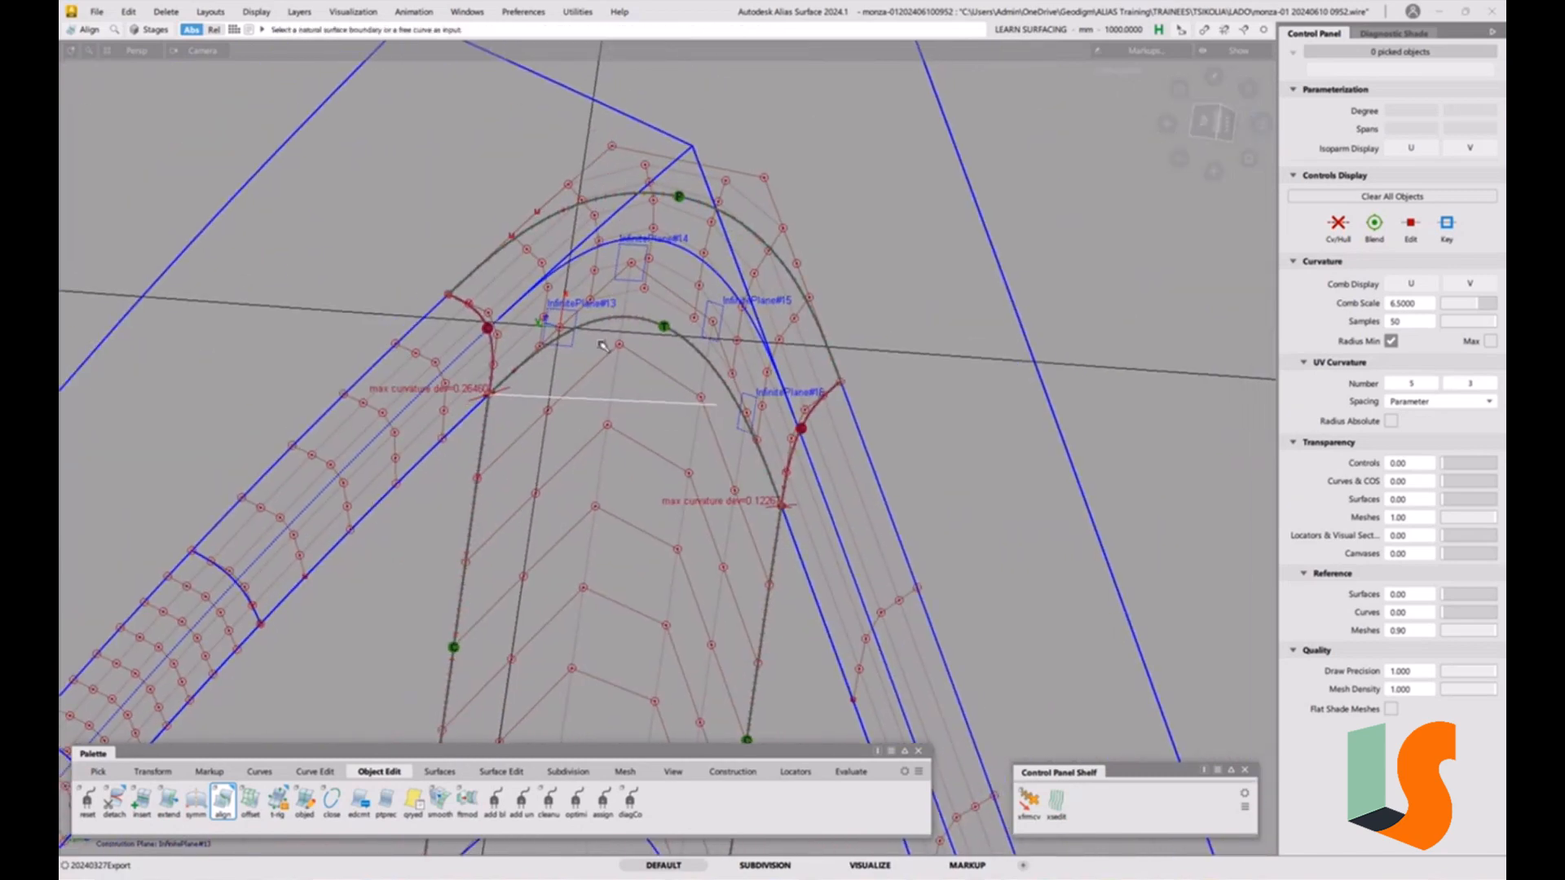
pyautogui.keyDown('alt'); pyautogui.keyDown('shift'); pyautogui.moveTo(644, 350); pyautogui.dragTo(632, 355); pyautogui.keyUp('shift'); pyautogui.keyUp('alt')
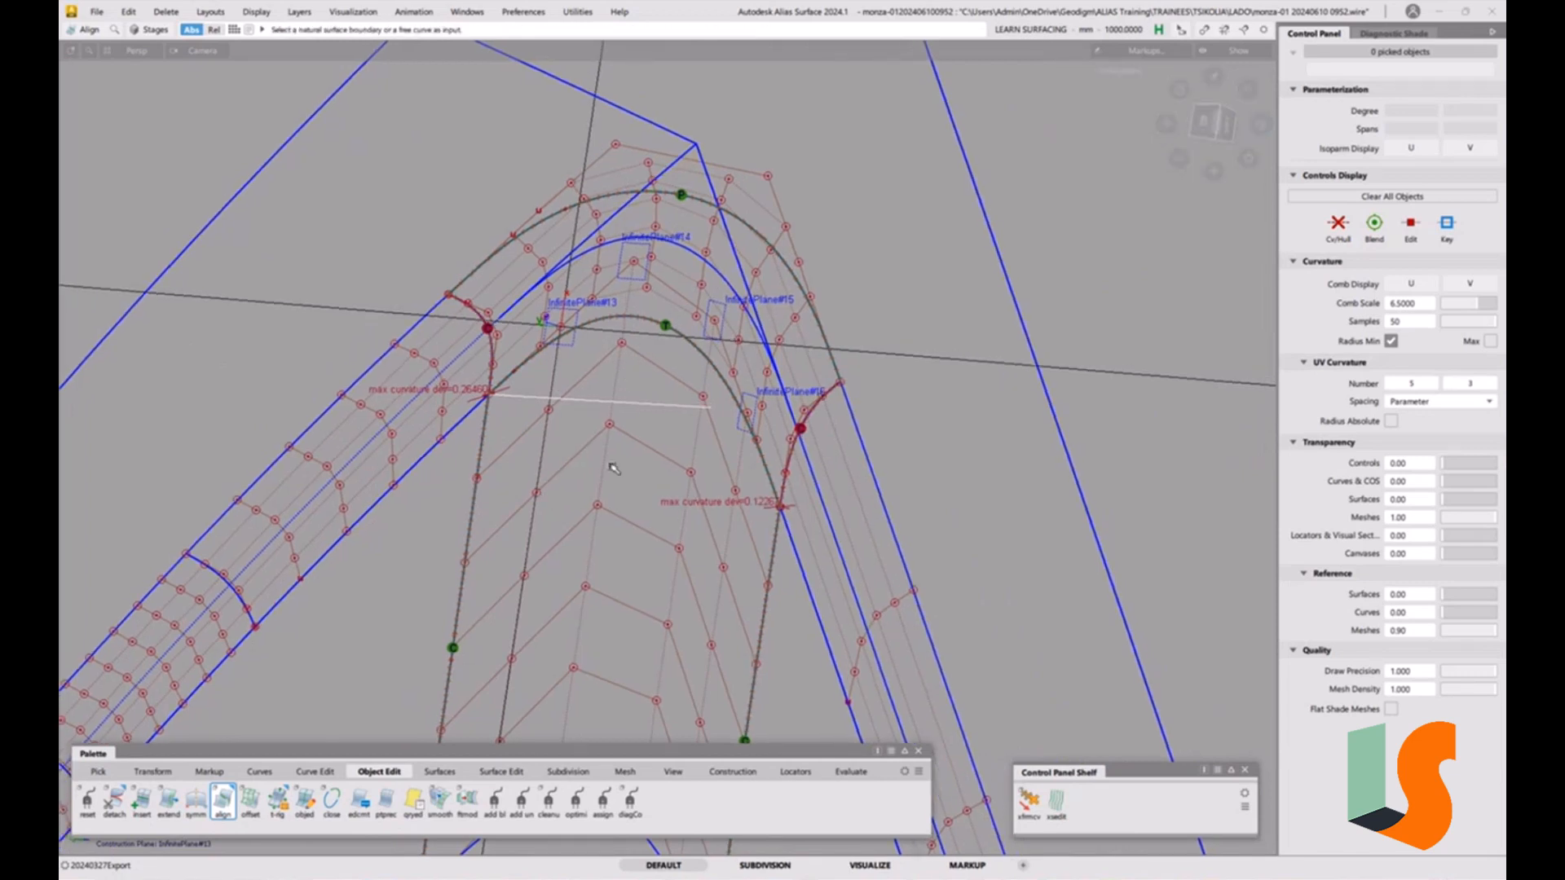
pyautogui.keyDown('alt'); pyautogui.keyDown('shift'); pyautogui.moveTo(613, 469); pyautogui.dragTo(650, 450, button='right'); pyautogui.keyUp('shift'); pyautogui.keyUp('alt')
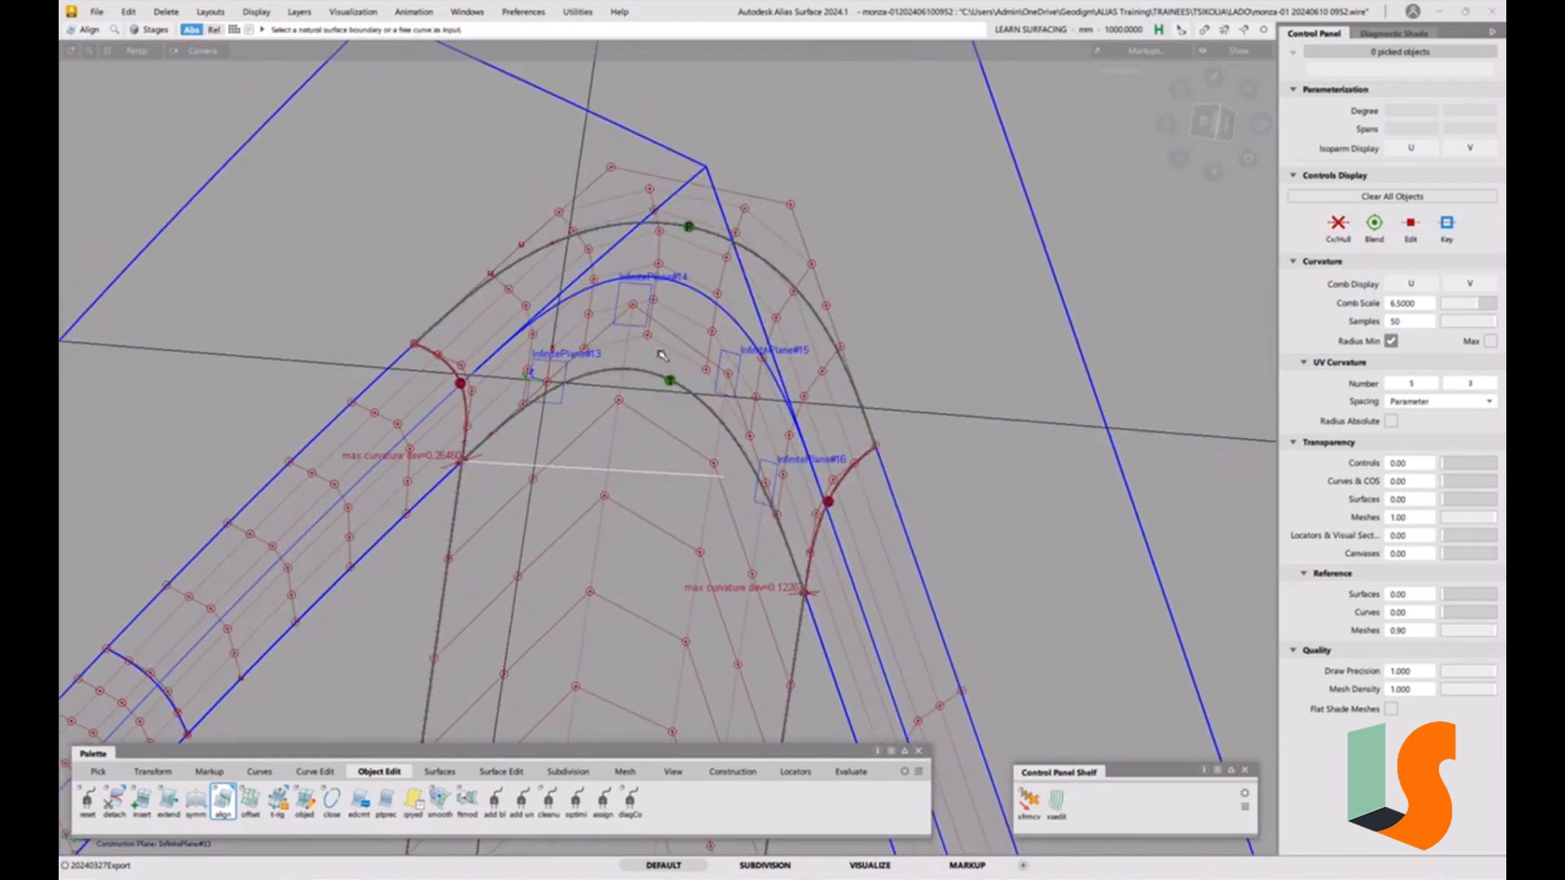
pyautogui.keyDown('alt'); pyautogui.keyDown('shift'); pyautogui.moveTo(670, 358); pyautogui.dragTo(678, 401, button='middle'); pyautogui.keyUp('shift'); pyautogui.keyUp('alt')
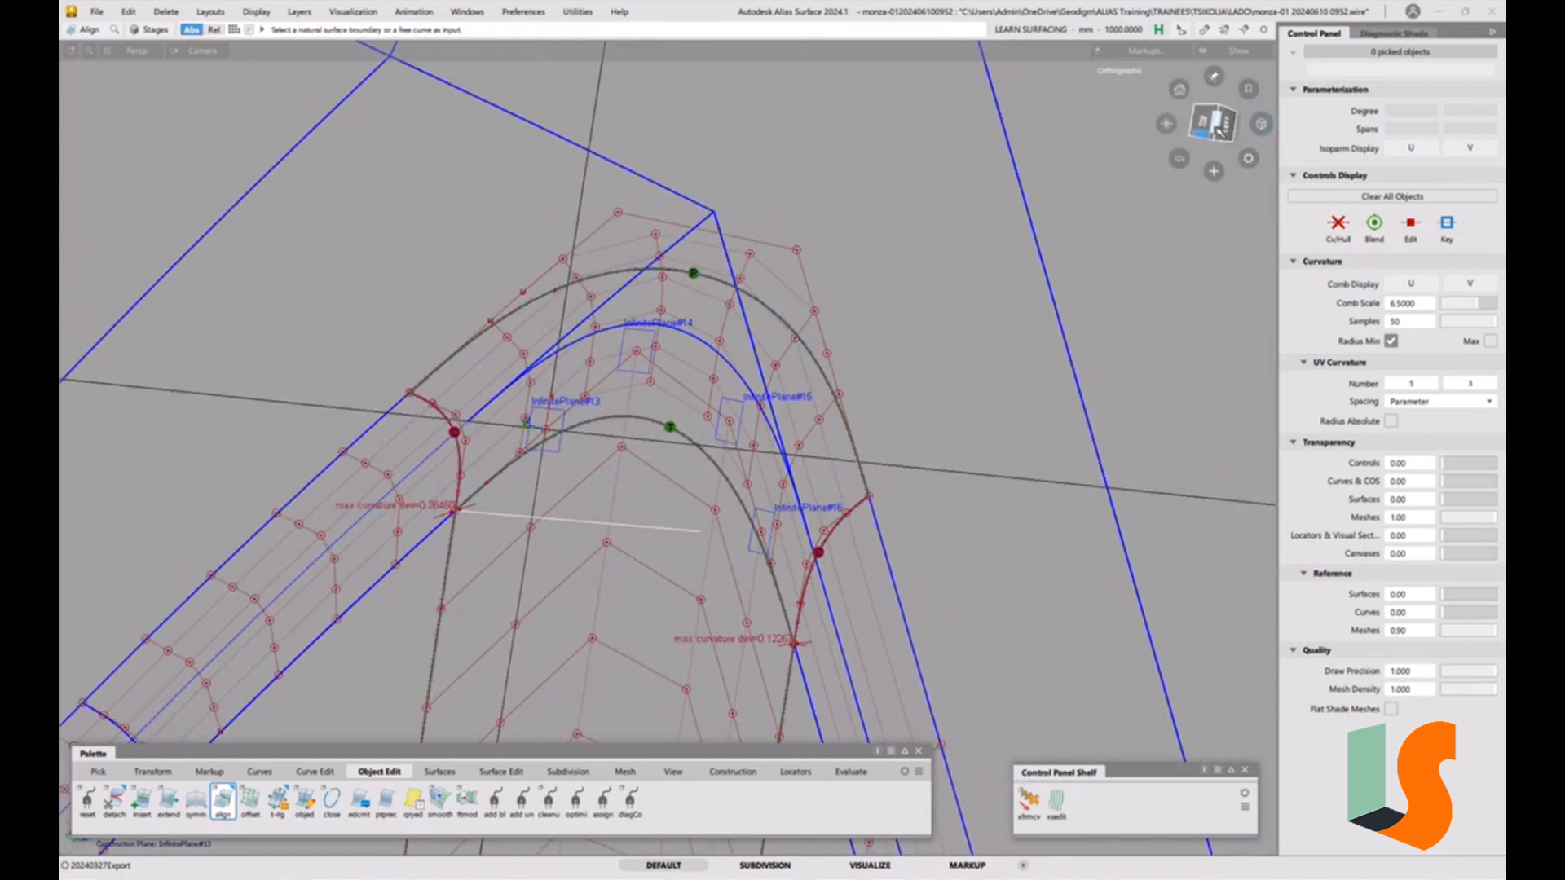
pyautogui.click(1202, 122)
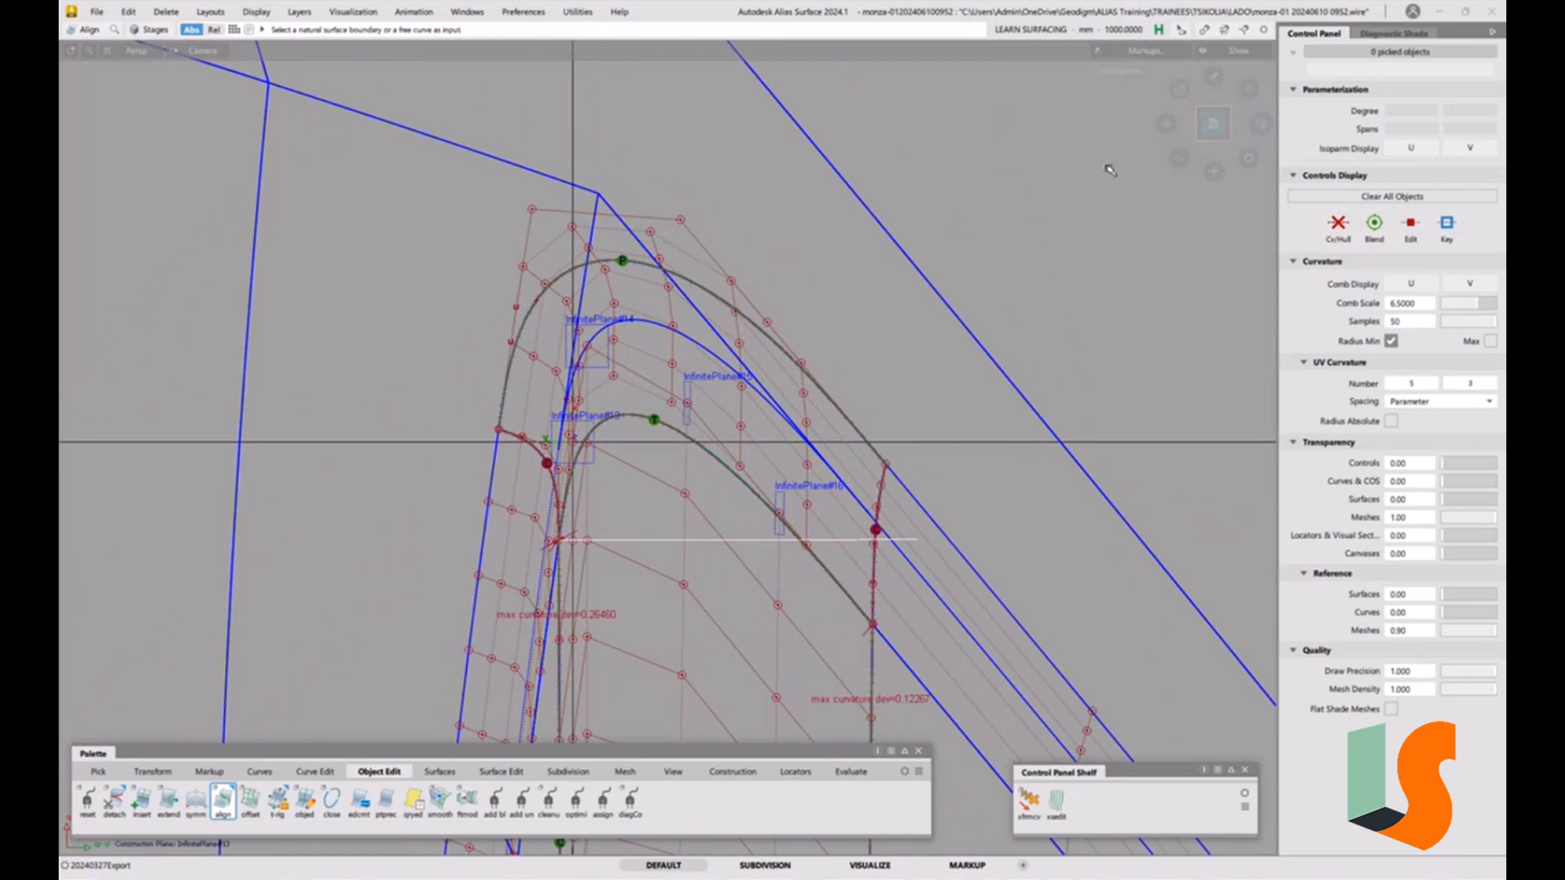
pyautogui.hotkey('shift', 'alt')
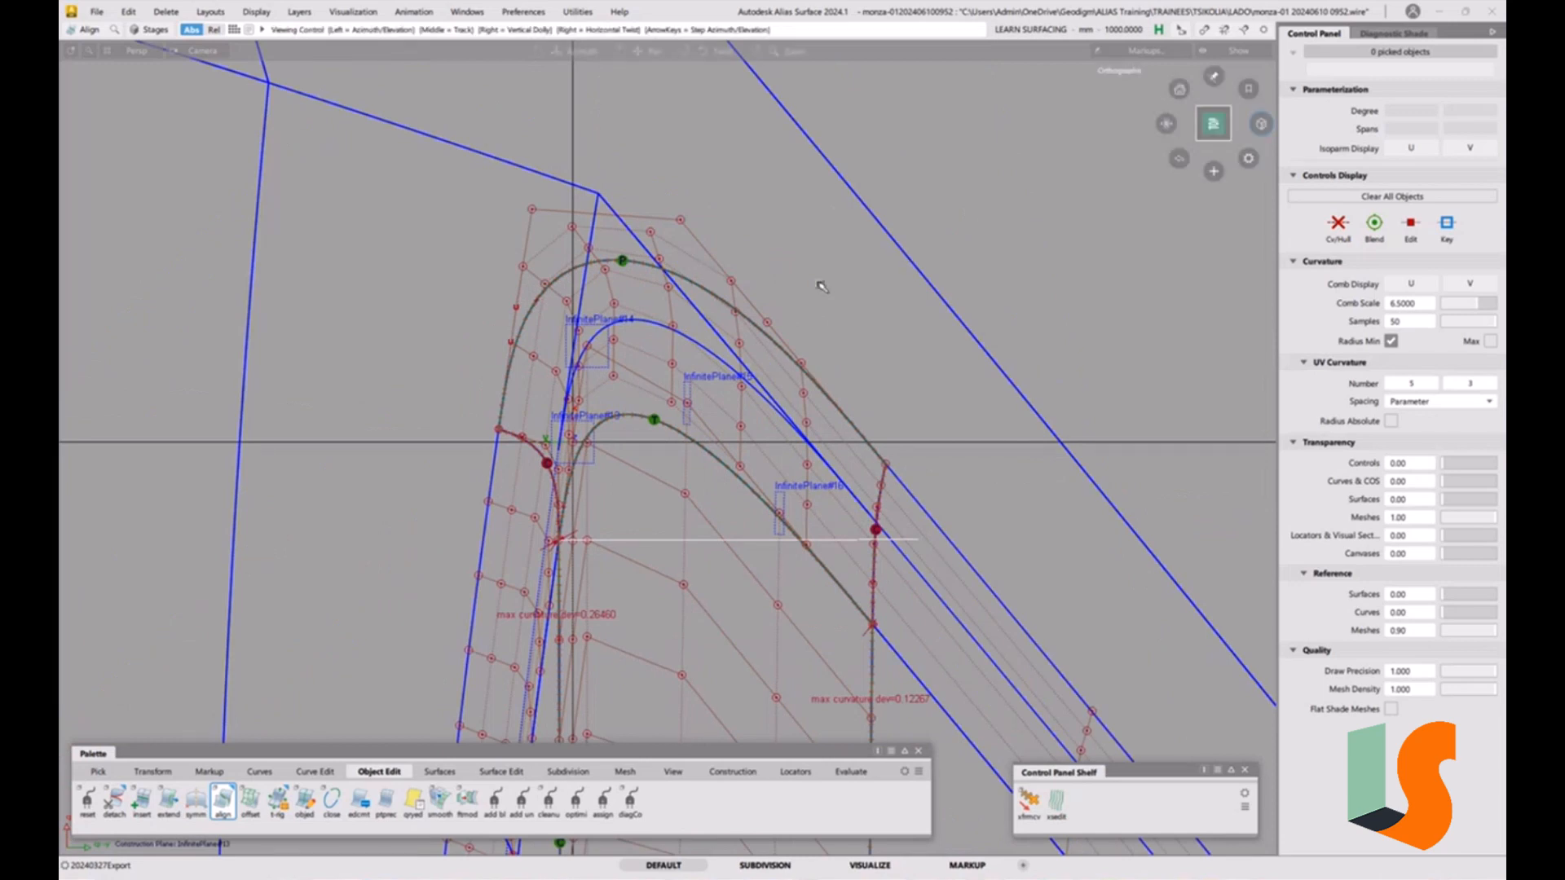
pyautogui.keyDown('alt'); pyautogui.keyDown('shift'); pyautogui.moveTo(728, 292); pyautogui.dragTo(896, 268); pyautogui.keyUp('shift'); pyautogui.keyUp('alt')
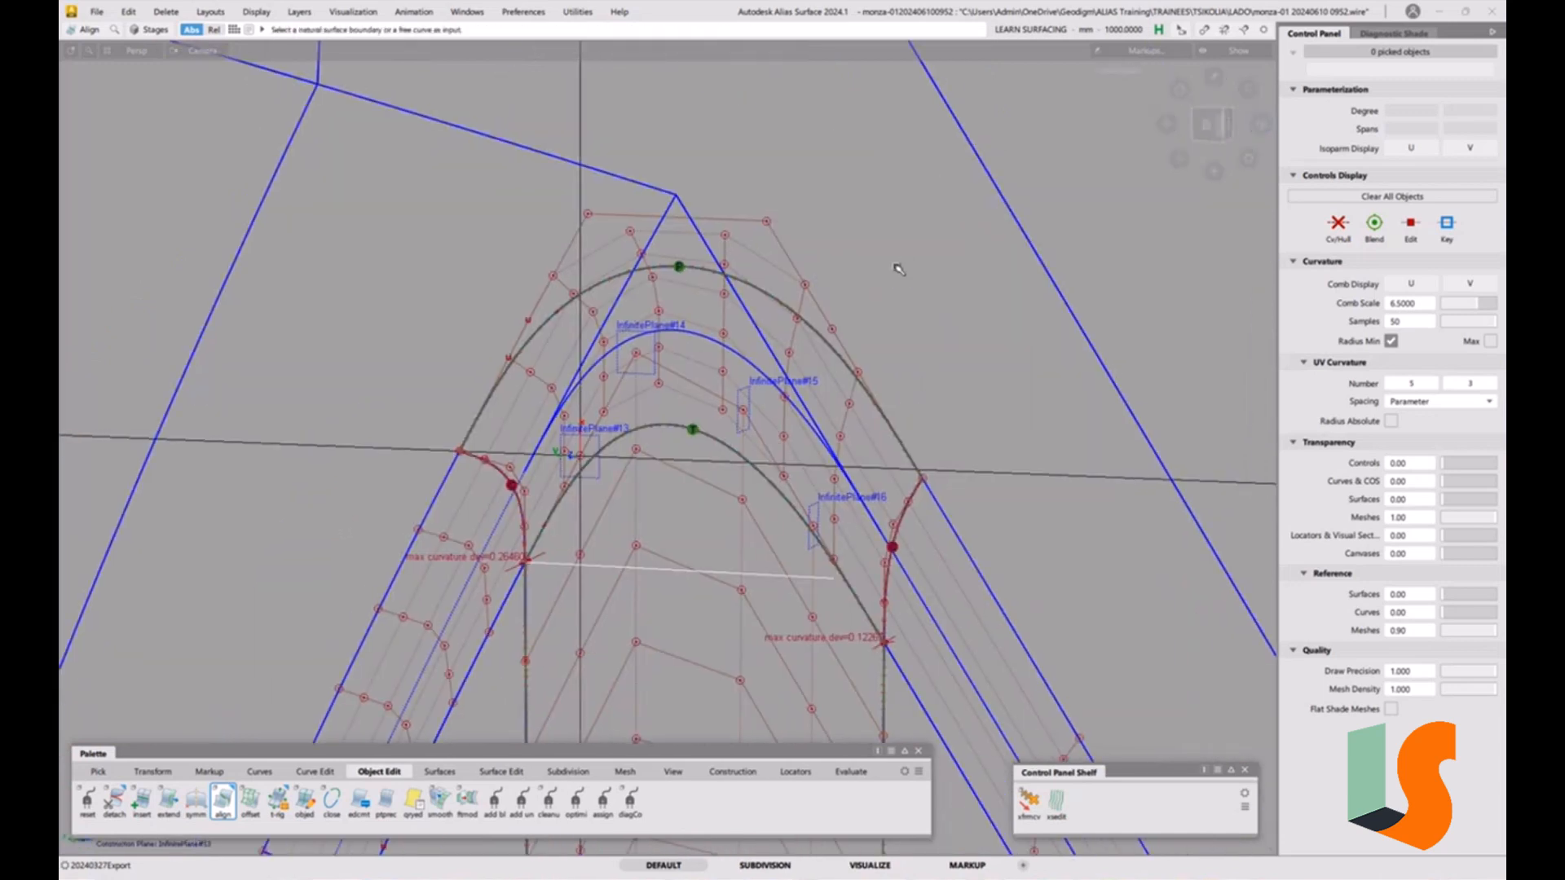
pyautogui.keyDown('alt'); pyautogui.keyDown('shift'); pyautogui.moveTo(739, 402); pyautogui.dragTo(654, 346); pyautogui.keyUp('shift'); pyautogui.keyUp('alt')
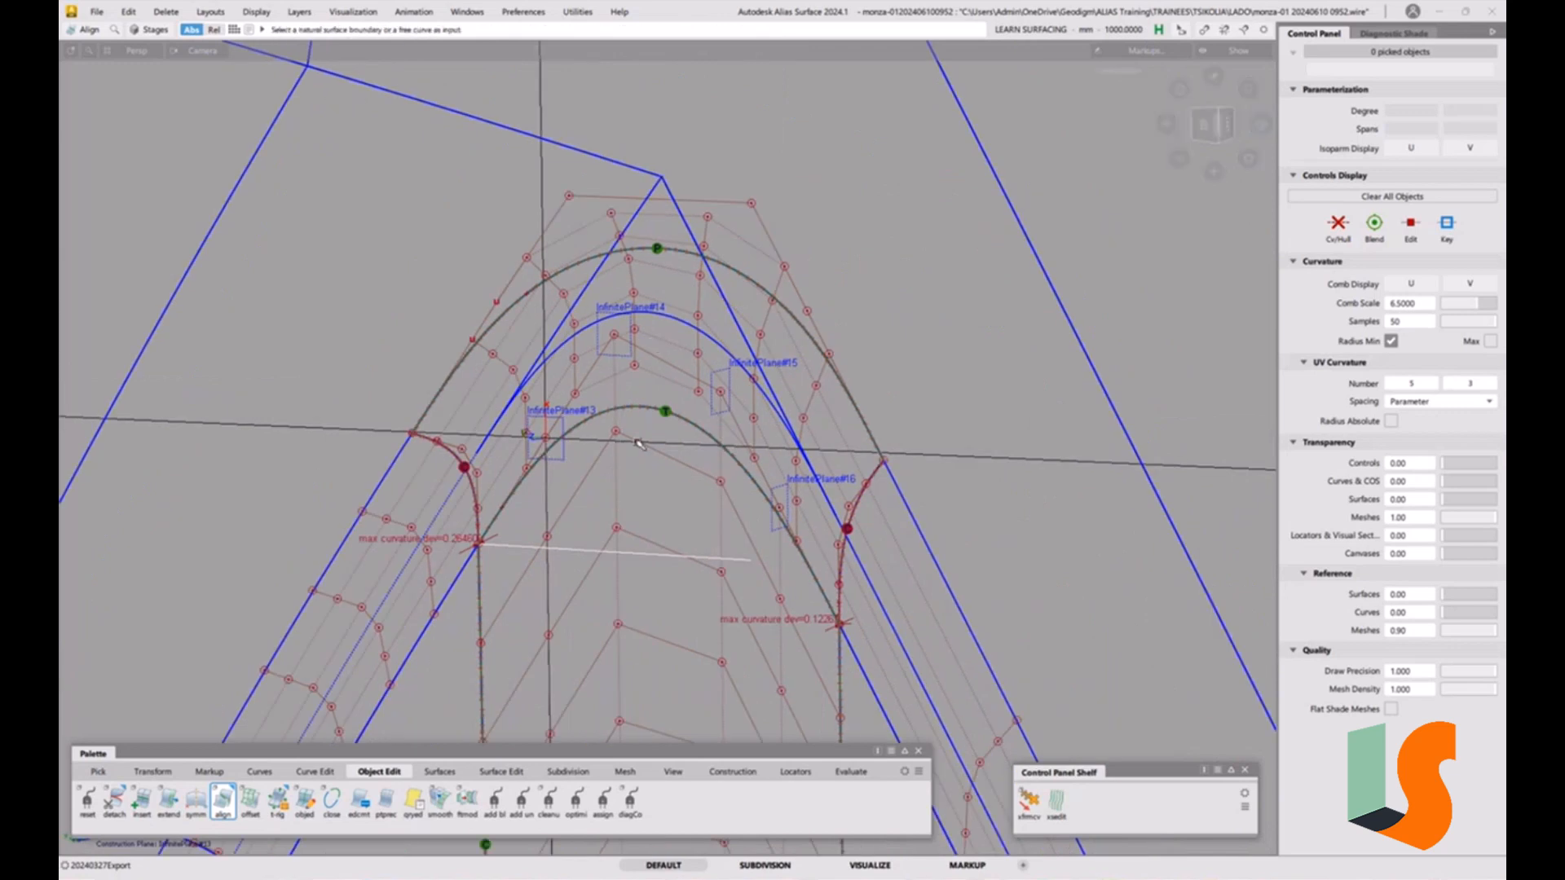
pyautogui.keyDown('ctrl'); pyautogui.keyDown('shift'); pyautogui.moveTo(683, 421); pyautogui.dragTo(689, 547, button='middle'); pyautogui.keyUp('shift'); pyautogui.keyUp('ctrl')
pyautogui.click(1212, 119)
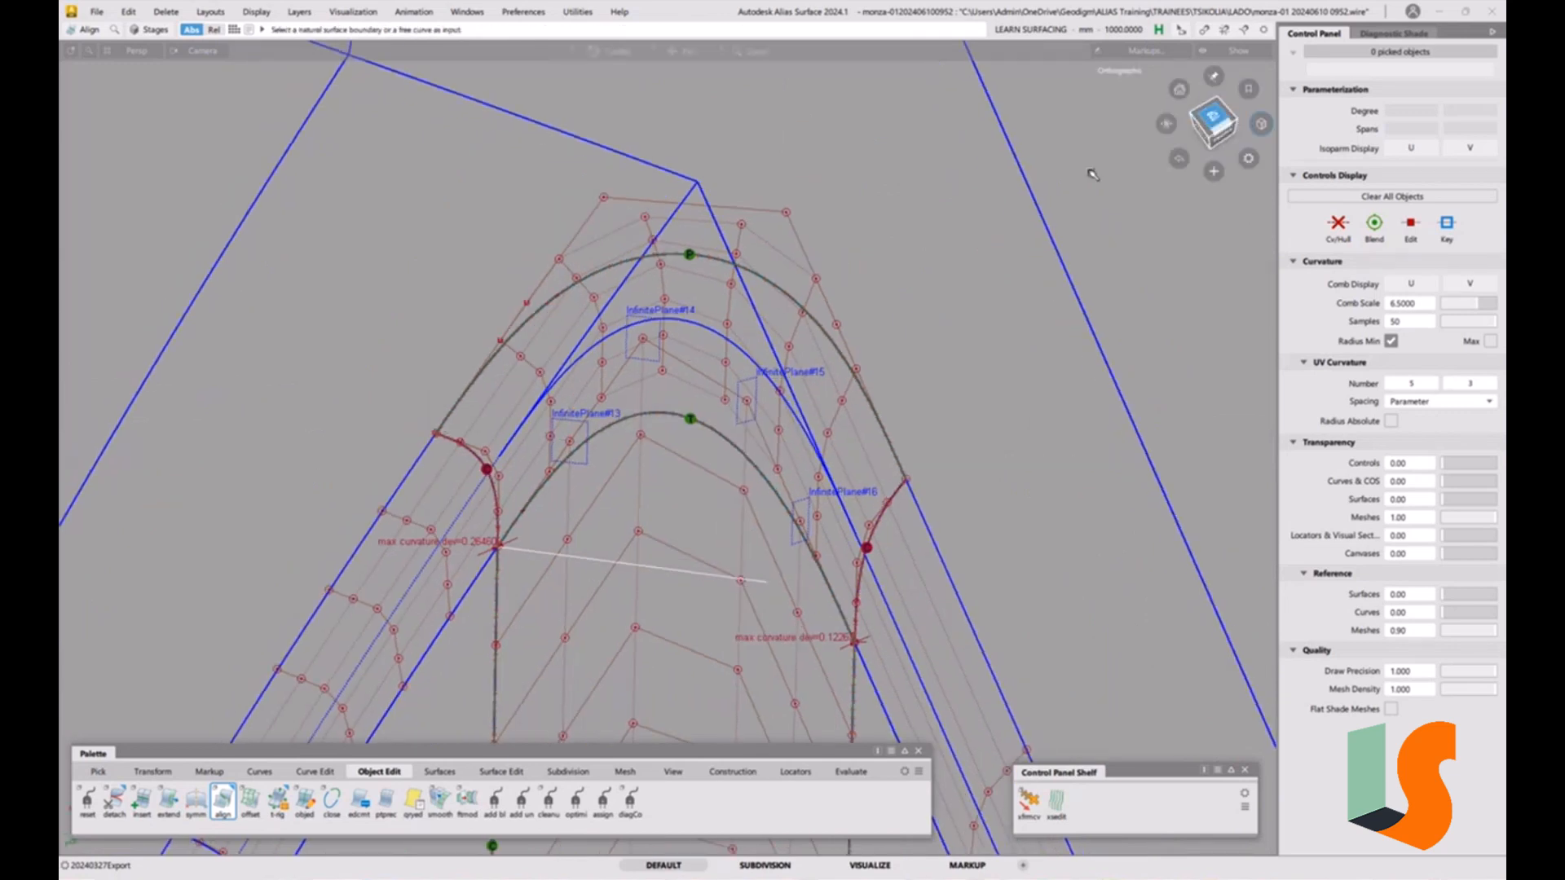
pyautogui.keyDown('alt'); pyautogui.keyDown('shift'); pyautogui.moveTo(1029, 379); pyautogui.dragTo(694, 68, button='middle'); pyautogui.keyUp('shift'); pyautogui.keyUp('alt')
pyautogui.moveTo(897, 277)
pyautogui.keyDown('ctrl'); pyautogui.keyDown('shift'); pyautogui.mouseDown(button='middle')
pyautogui.moveTo(890, 403)
pyautogui.moveTo(891, 279)
pyautogui.mouseUp(button='middle'); pyautogui.keyUp('shift'); pyautogui.keyUp('ctrl')
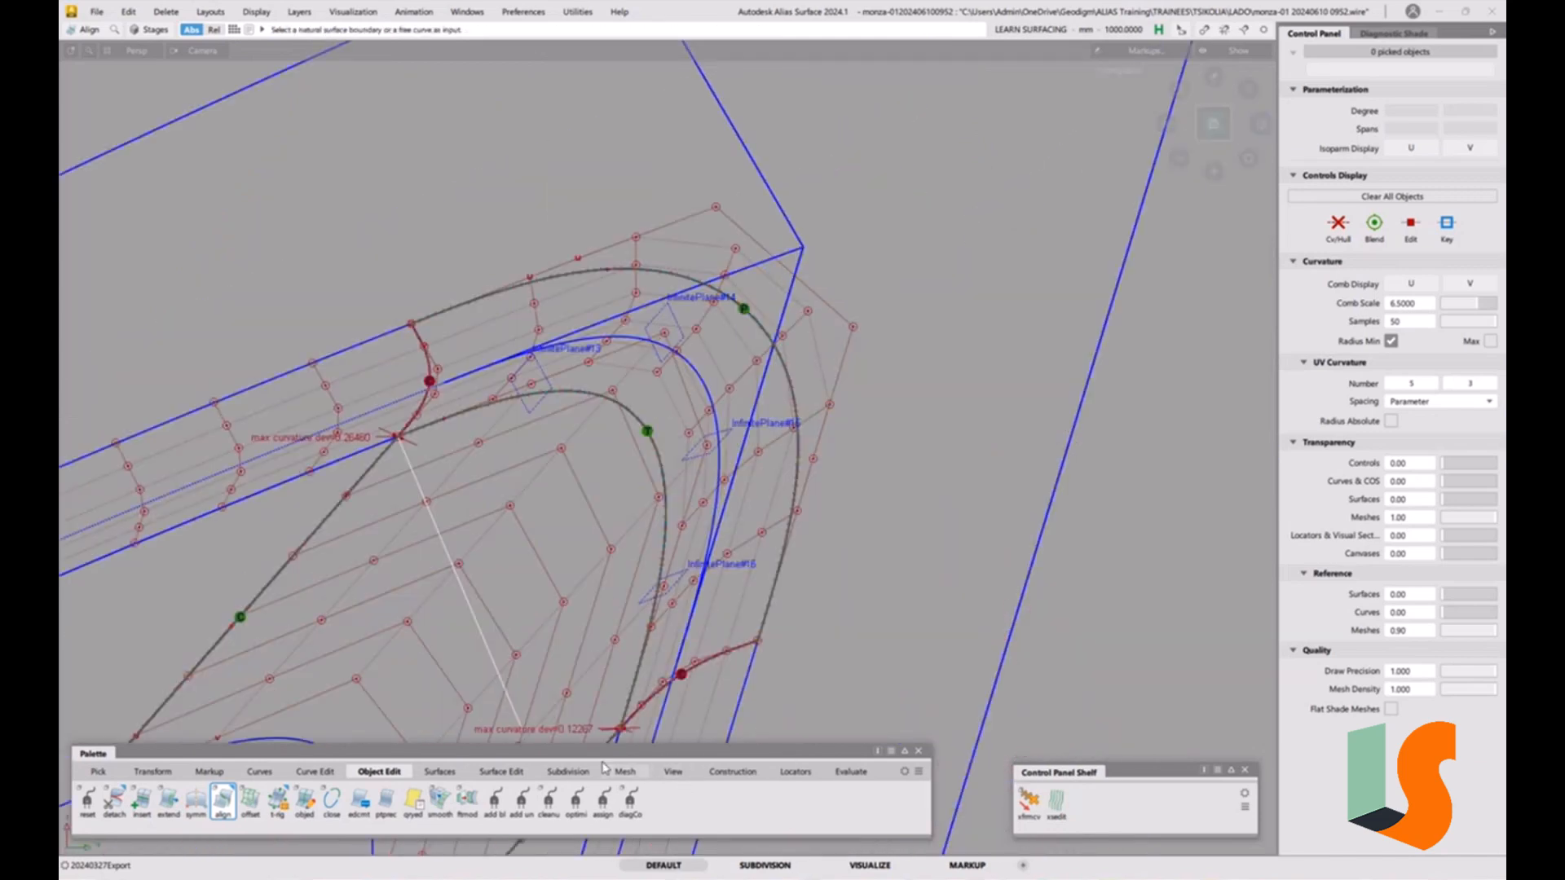
pyautogui.keyDown('alt'); pyautogui.keyDown('shift'); pyautogui.moveTo(883, 352); pyautogui.dragTo(817, 334, button='middle'); pyautogui.keyUp('shift'); pyautogui.keyUp('alt')
pyautogui.keyDown('alt'); pyautogui.keyDown('shift'); pyautogui.moveTo(817, 335); pyautogui.dragTo(766, 438, button='right'); pyautogui.keyUp('shift'); pyautogui.keyUp('alt')
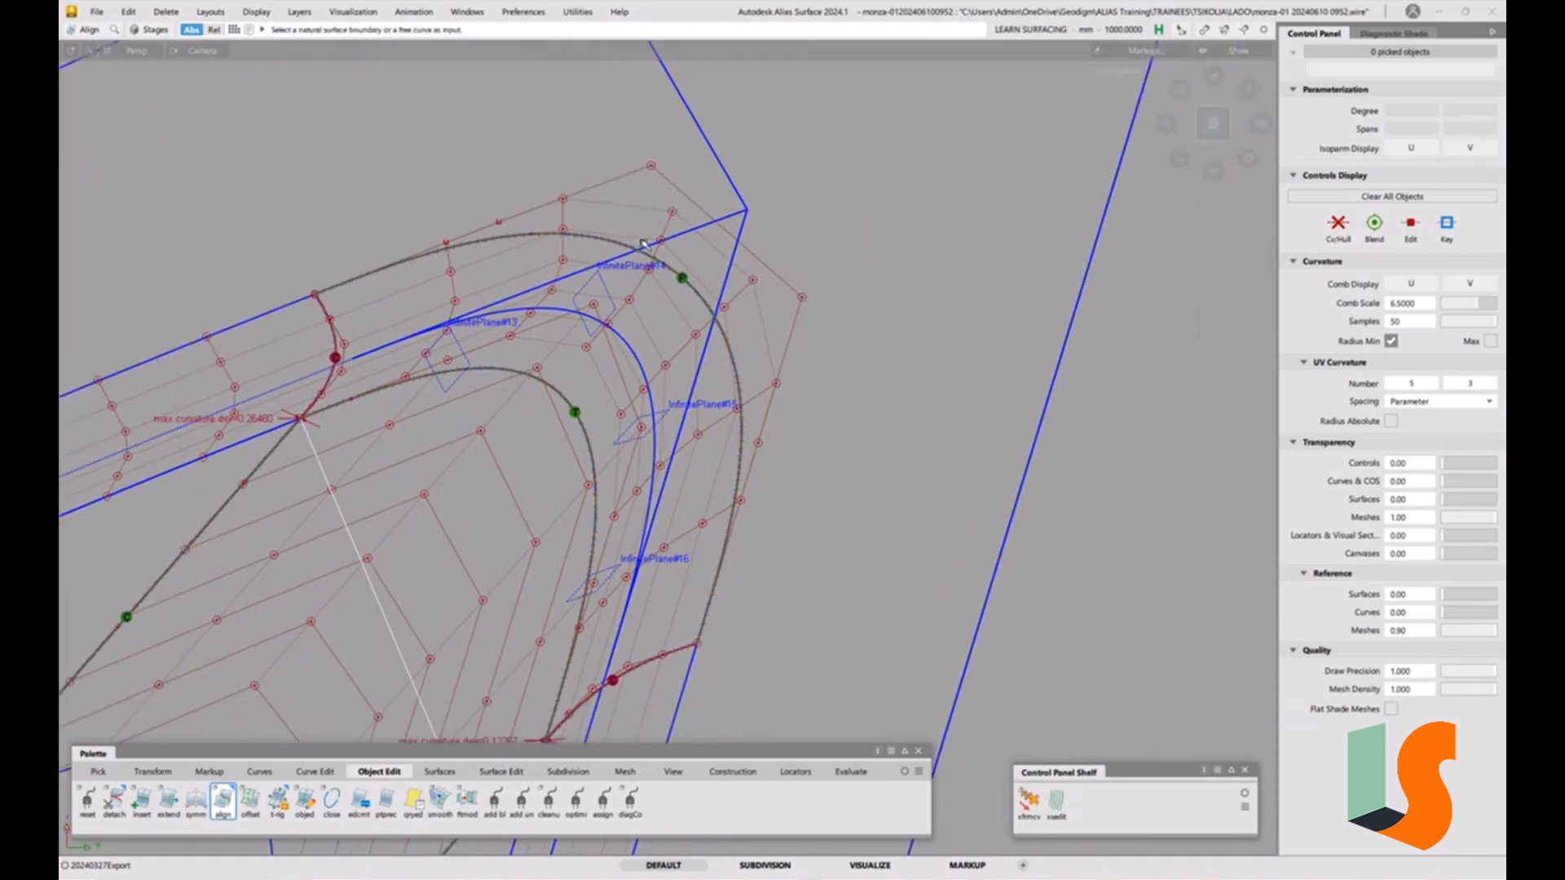
# Delete the rebuilt helper curve lying along the square corner patch's outer edge.
pyautogui.click(733, 771)
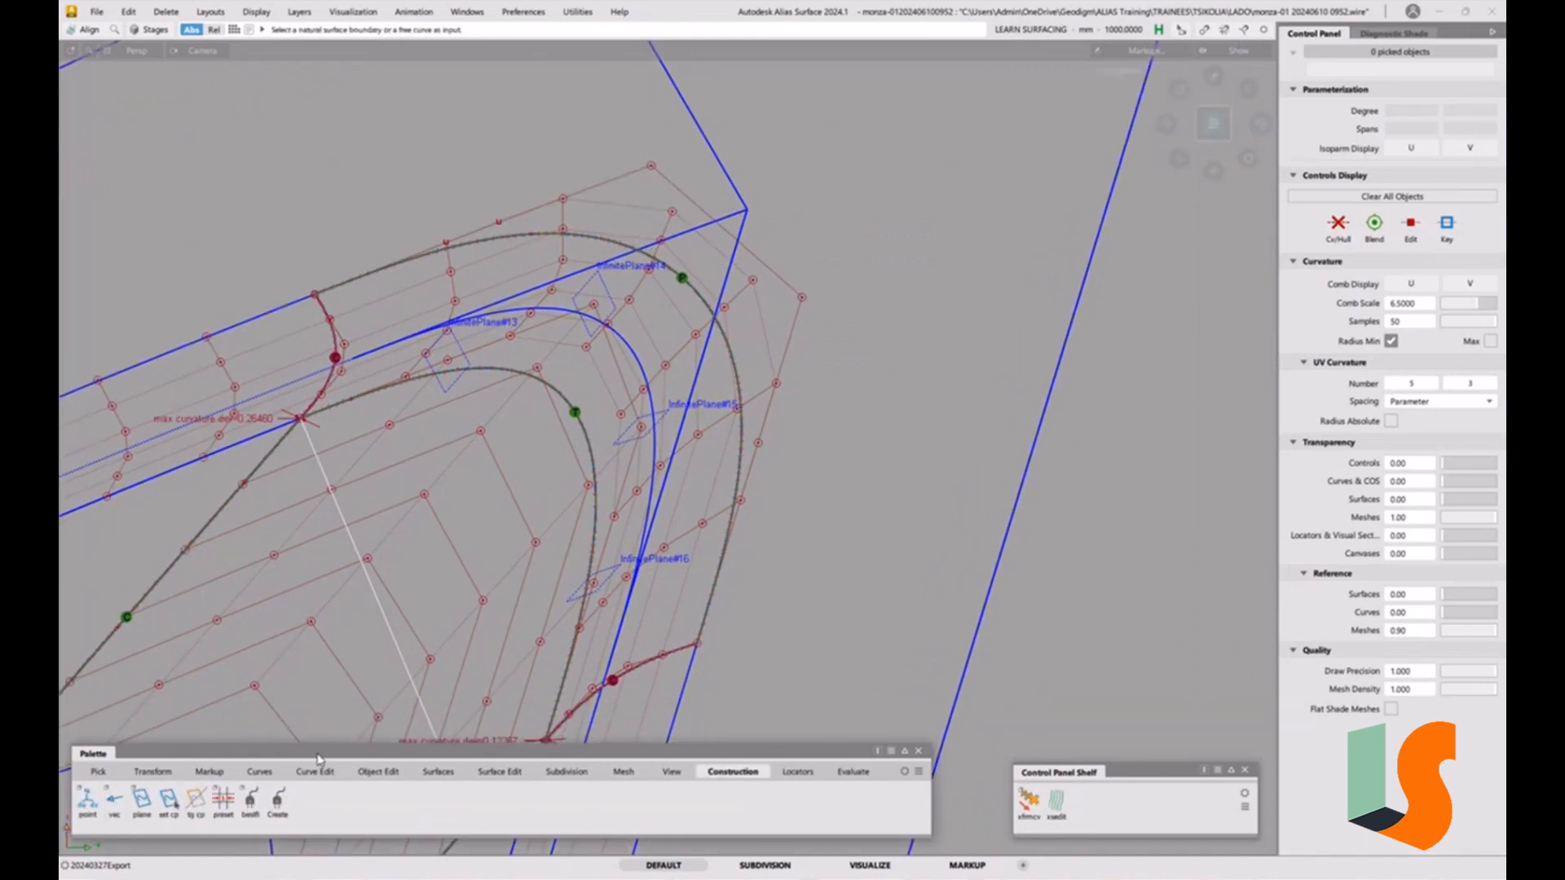
pyautogui.click(87, 801)
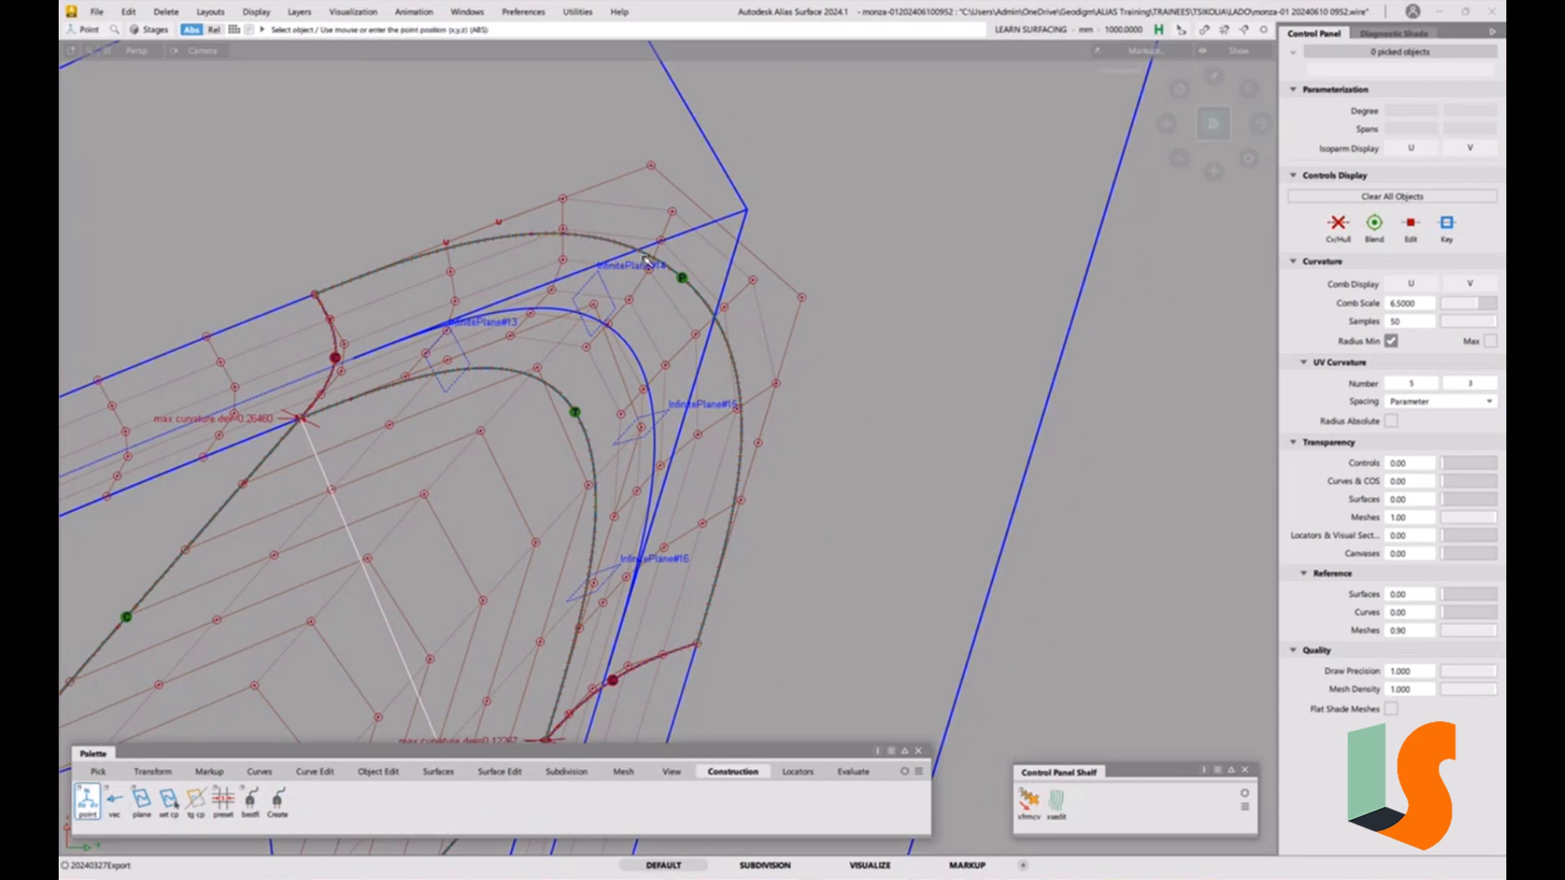
pyautogui.click(603, 243)
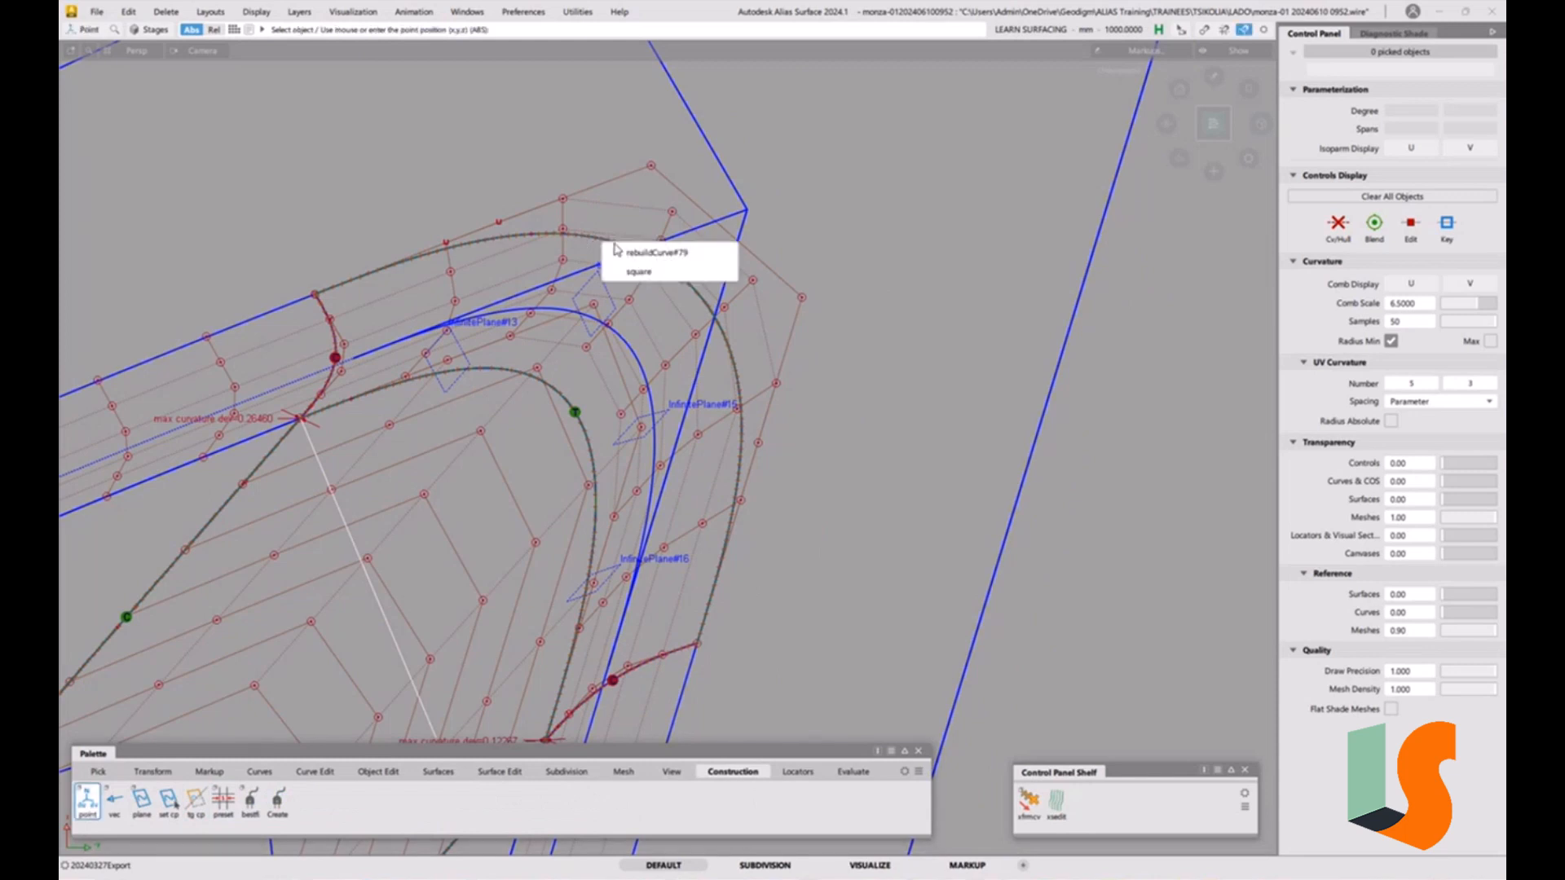
pyautogui.click(717, 256)
pyautogui.moveTo(680, 227); pyautogui.dragTo(670, 246)
pyautogui.moveTo(686, 363)
pyautogui.keyDown('ctrl'); pyautogui.keyDown('shift'); pyautogui.mouseDown()
pyautogui.moveTo(674, 301)
pyautogui.moveTo(675, 351)
pyautogui.mouseUp(); pyautogui.keyUp('shift'); pyautogui.keyUp('ctrl')
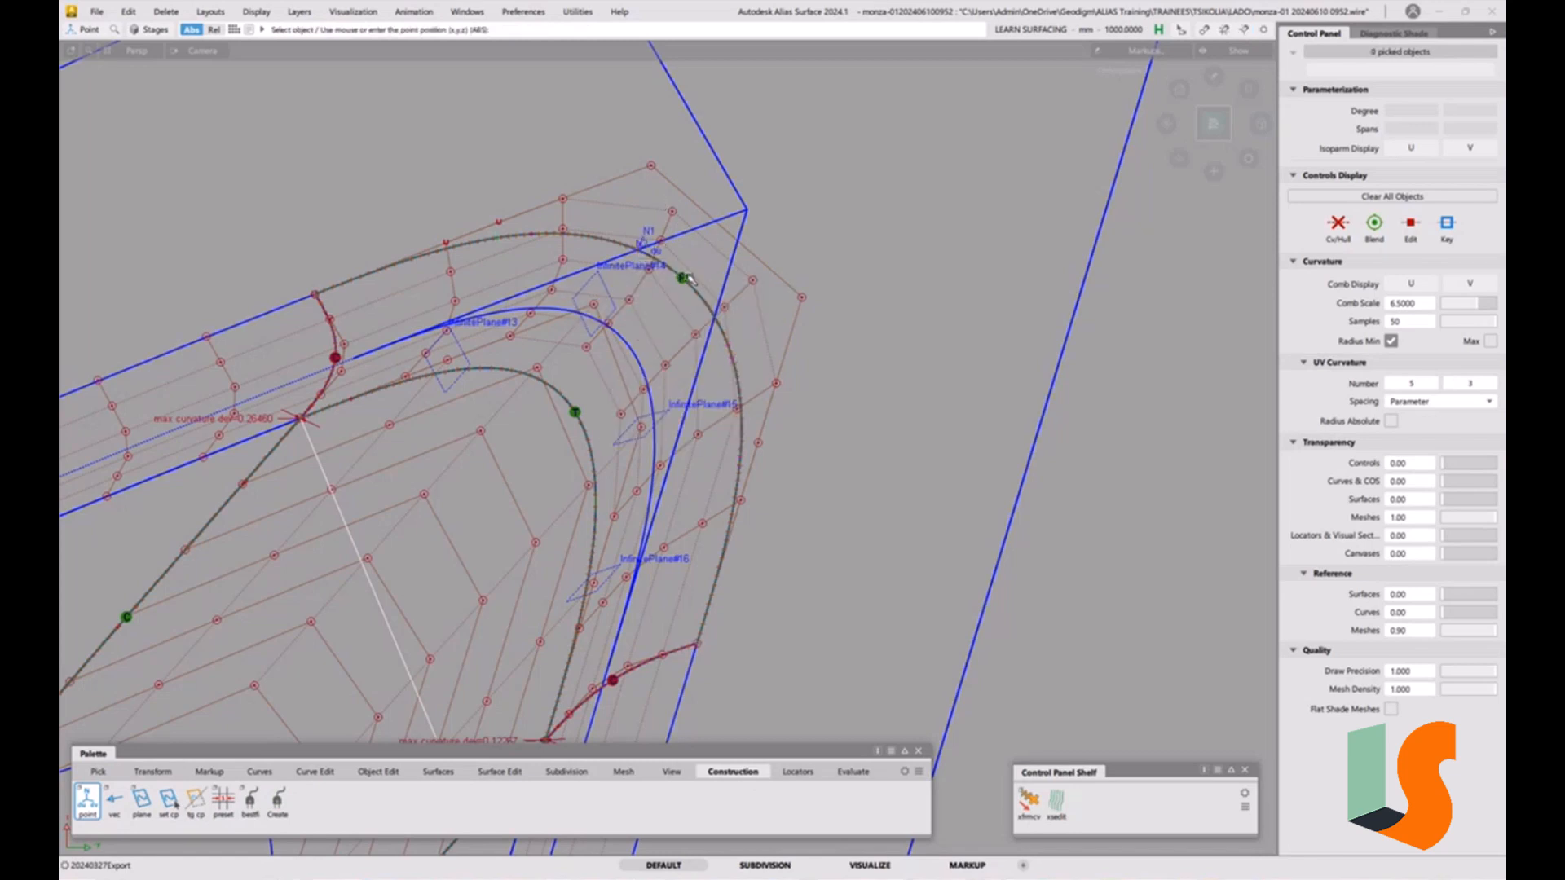
pyautogui.click(671, 297)
pyautogui.press('Delete')
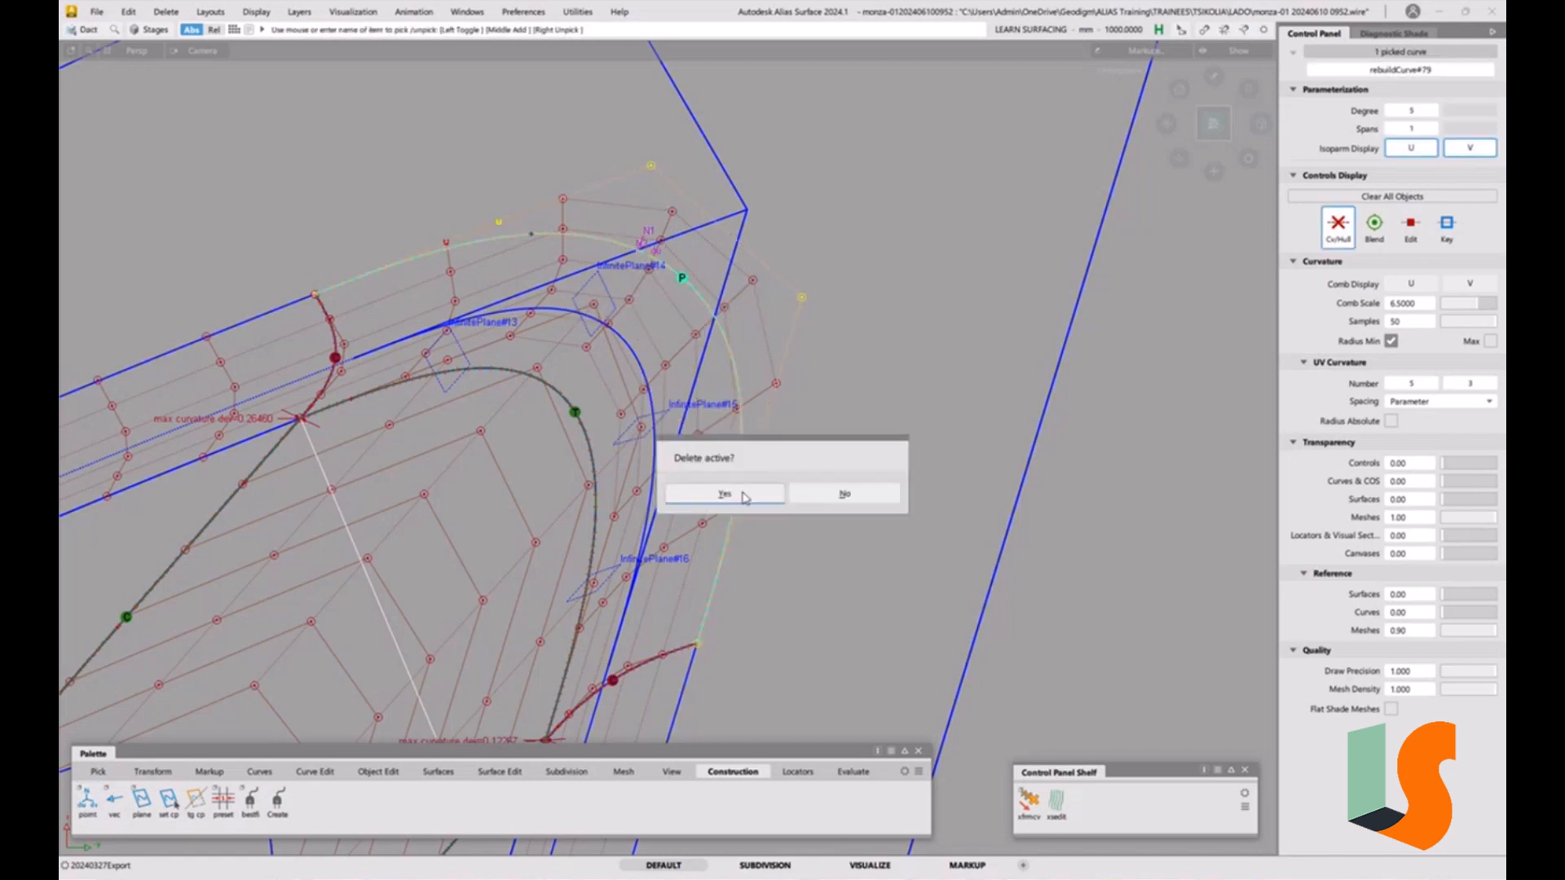
pyautogui.click(732, 494)
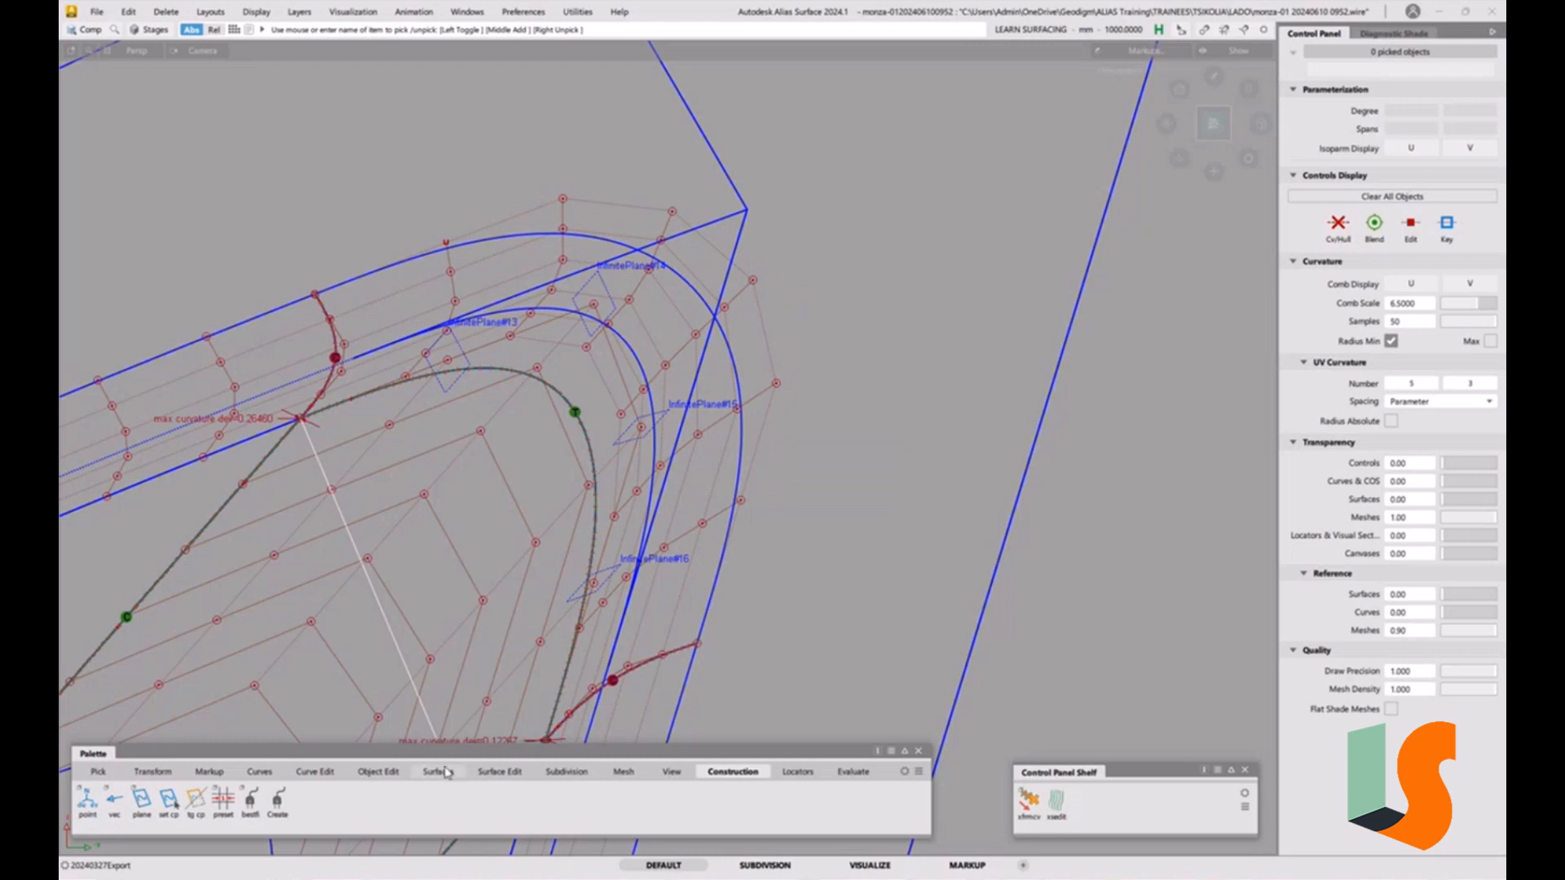
pyautogui.click(87, 801)
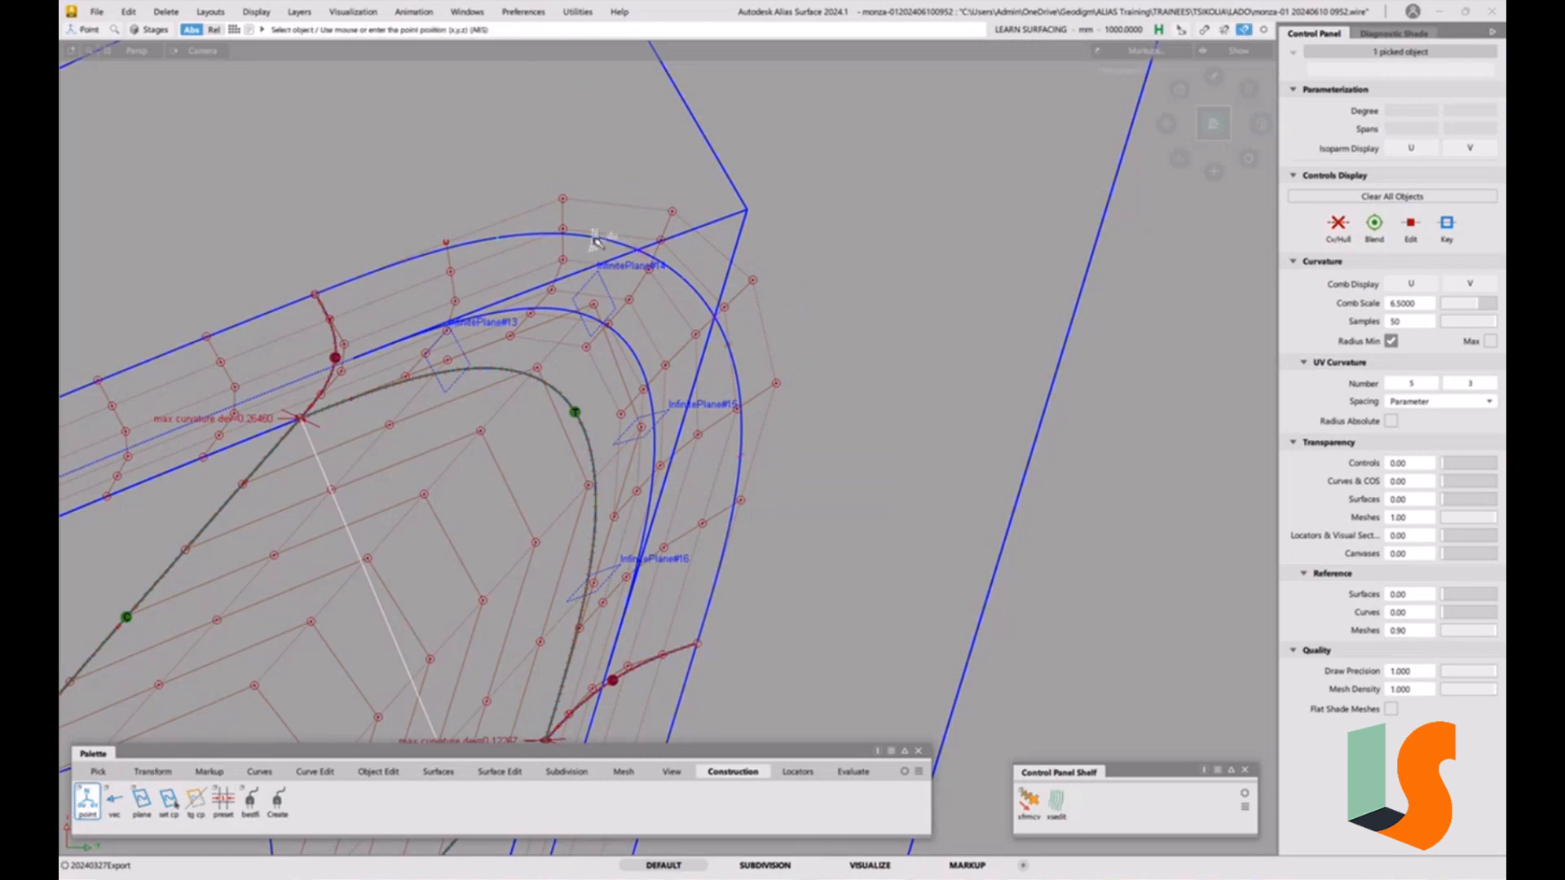
pyautogui.keyDown('ctrl'); pyautogui.keyDown('alt'); pyautogui.moveTo(597, 240); pyautogui.dragTo(635, 269); pyautogui.keyUp('alt'); pyautogui.keyUp('ctrl')
pyautogui.keyDown('ctrl'); pyautogui.keyDown('alt'); pyautogui.moveTo(731, 357); pyautogui.dragTo(715, 314); pyautogui.keyUp('alt'); pyautogui.keyUp('ctrl')
pyautogui.keyDown('alt'); pyautogui.keyDown('shift'); pyautogui.moveTo(770, 374); pyautogui.dragTo(784, 396); pyautogui.keyUp('shift'); pyautogui.keyUp('alt')
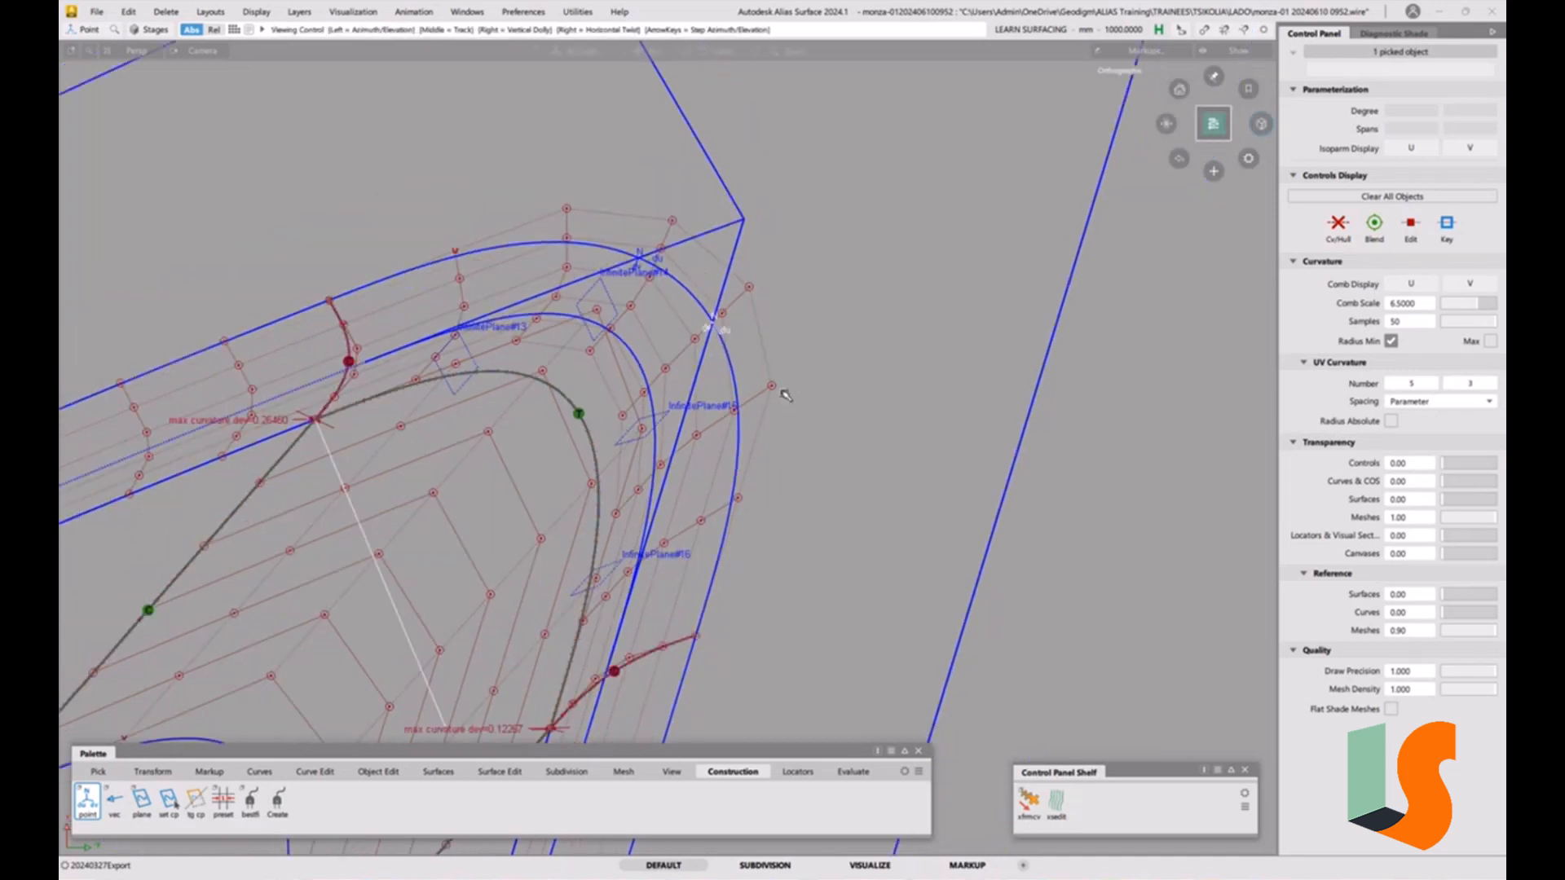
pyautogui.keyDown('alt'); pyautogui.keyDown('shift'); pyautogui.moveTo(784, 395); pyautogui.dragTo(790, 316, button='middle'); pyautogui.keyUp('shift'); pyautogui.keyUp('alt')
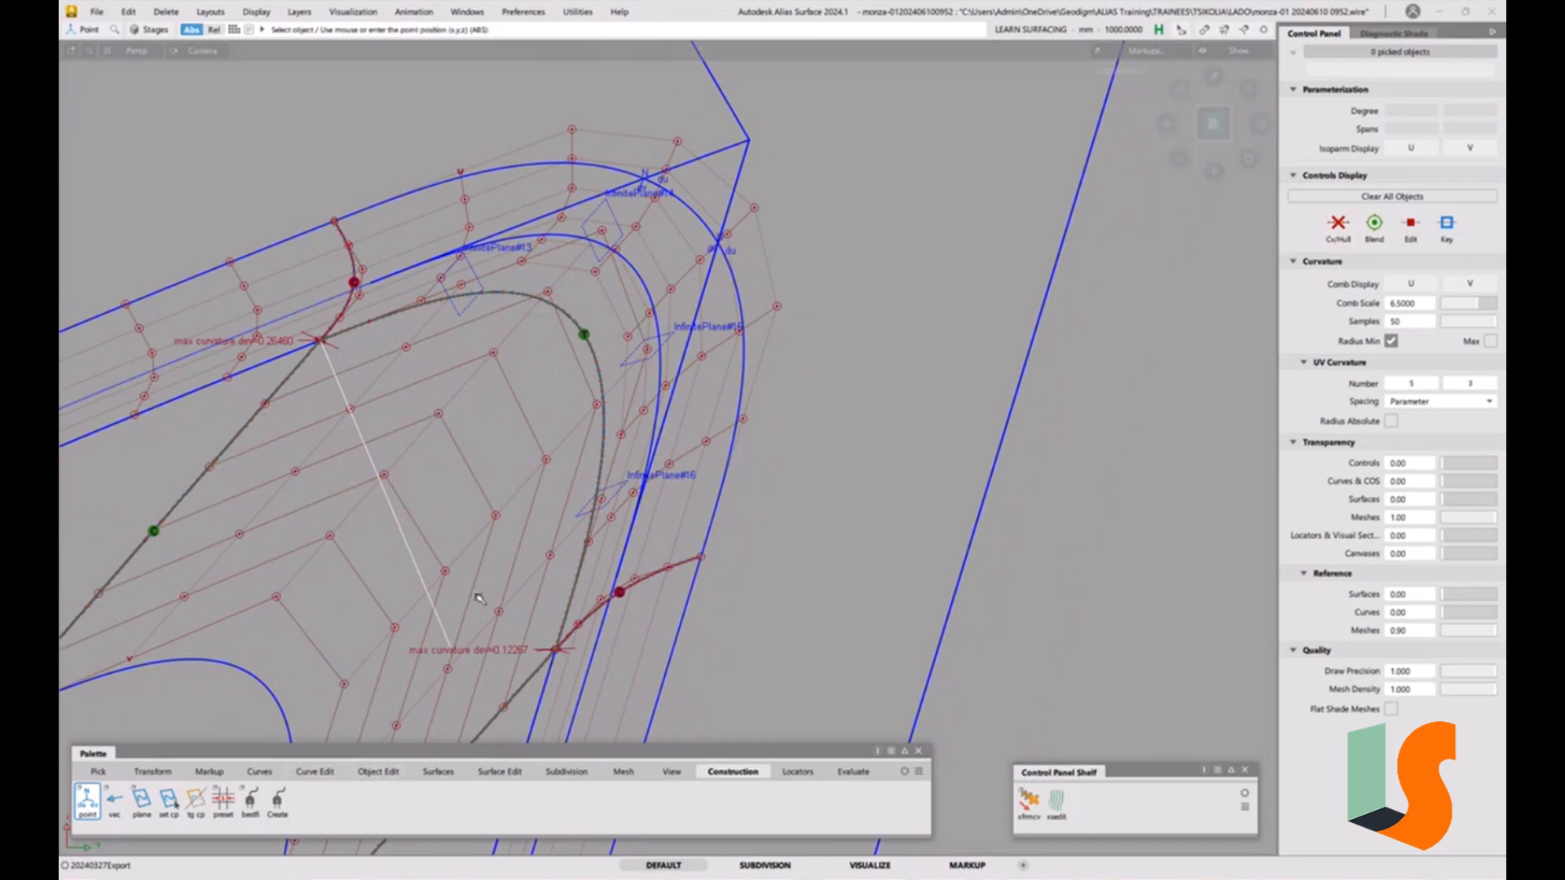
pyautogui.click(97, 12)
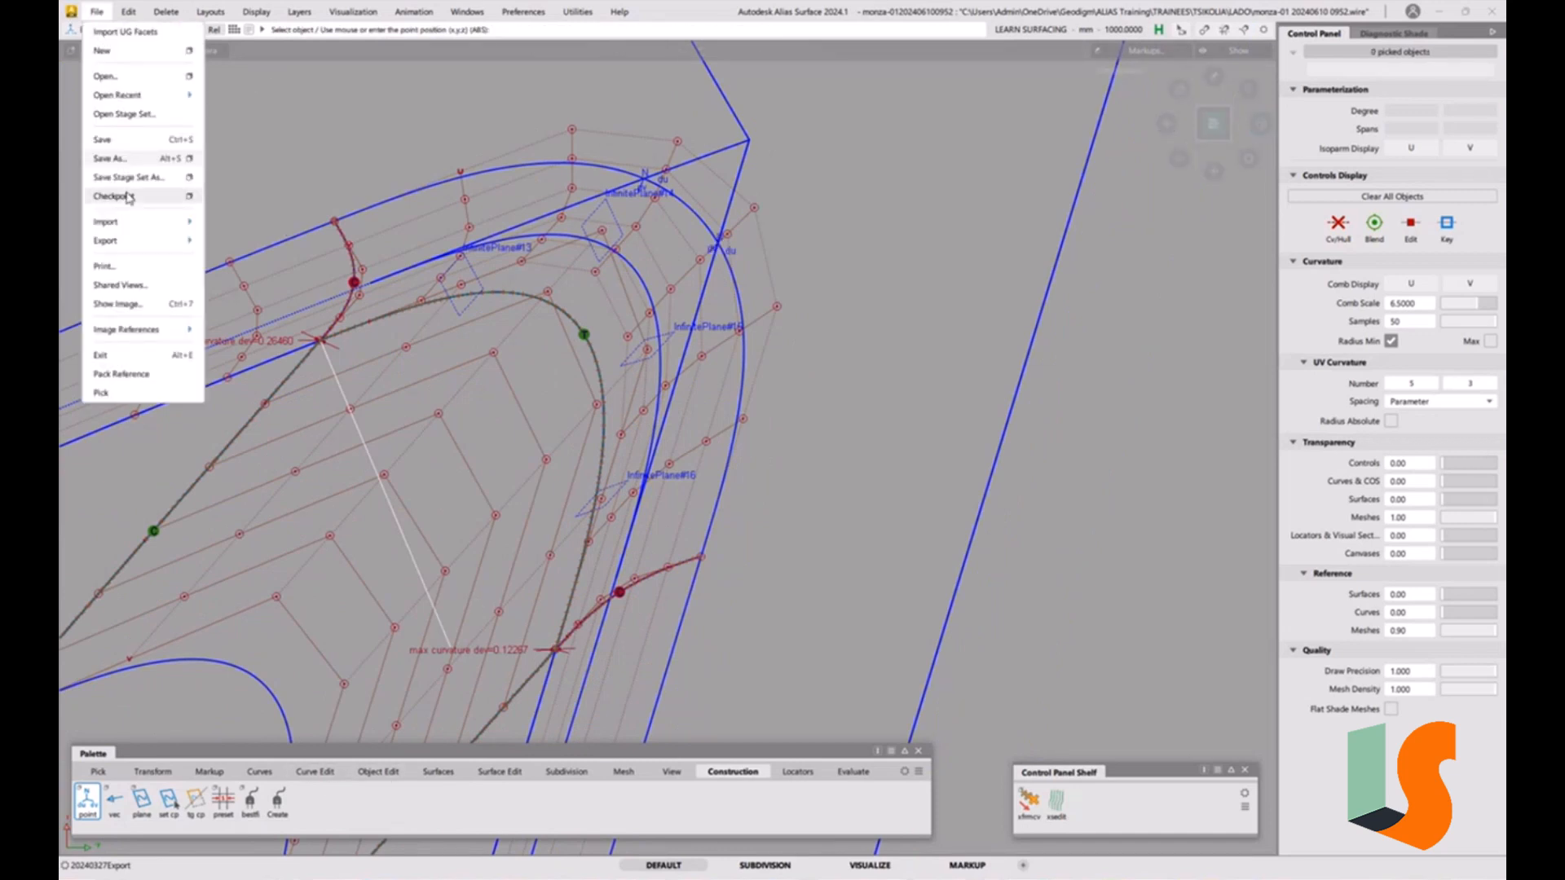
pyautogui.click(109, 159)
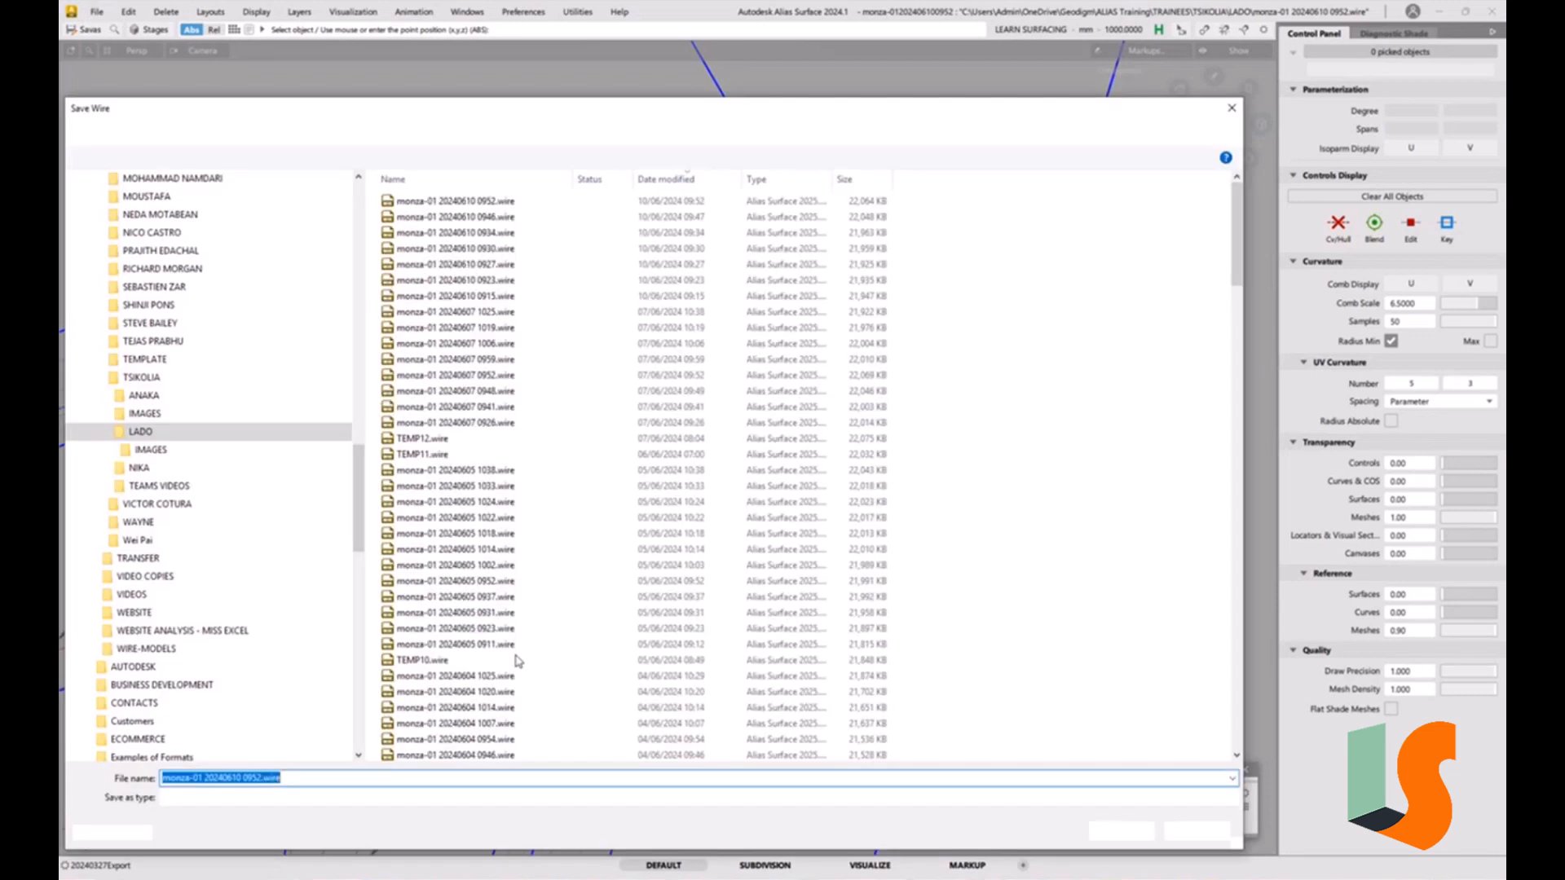
pyautogui.moveTo(260, 778); pyautogui.dragTo(308, 779)
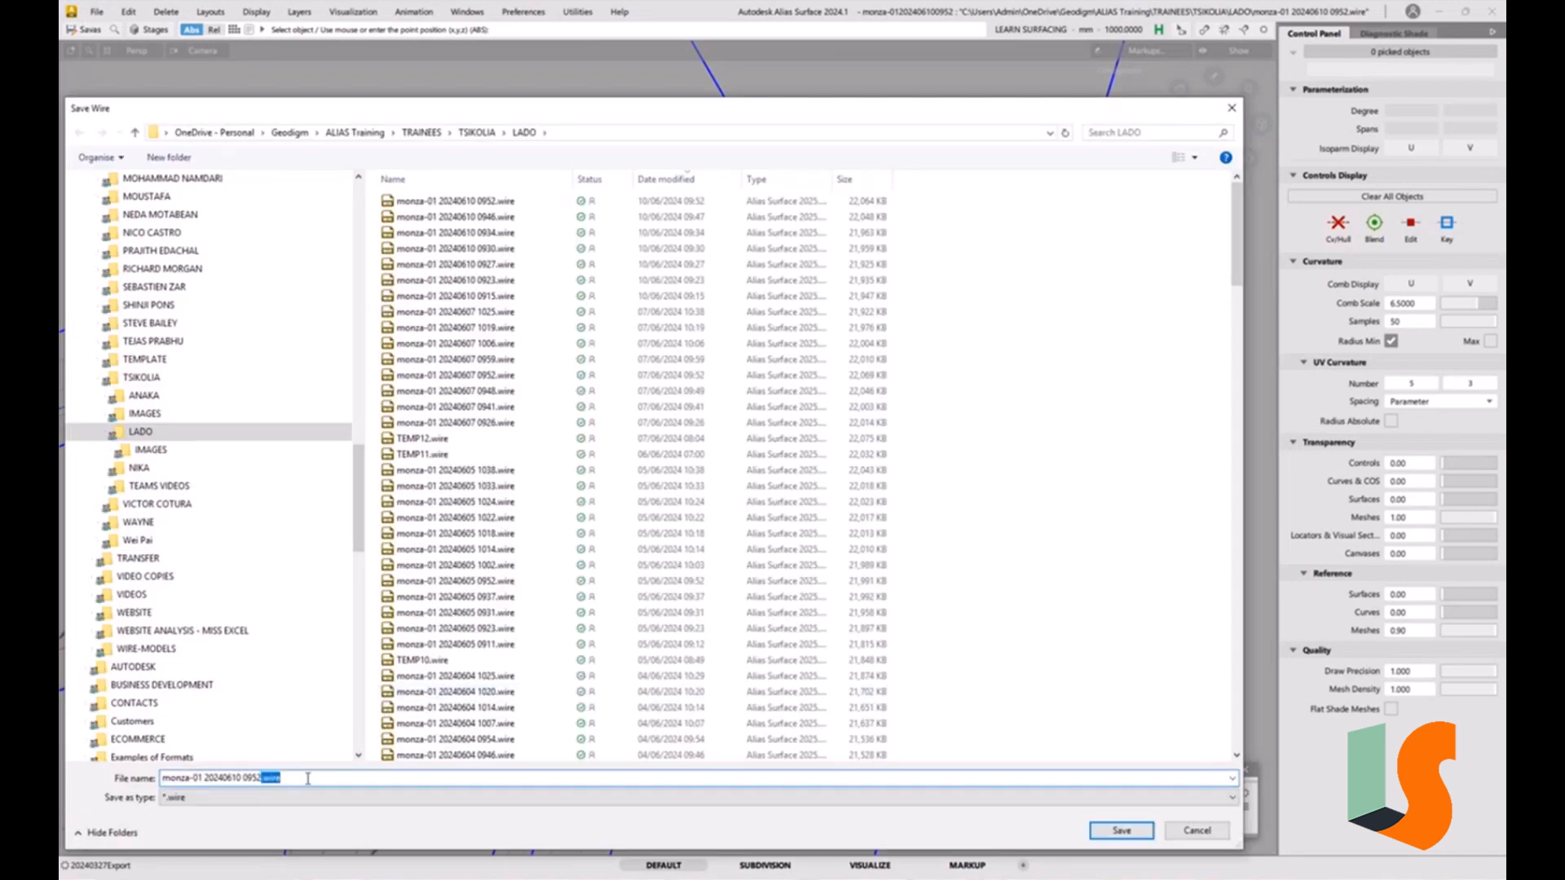
pyautogui.press('BackSpace')
pyautogui.press('BackSpace')
pyautogui.write('9')
pyautogui.press('Return')
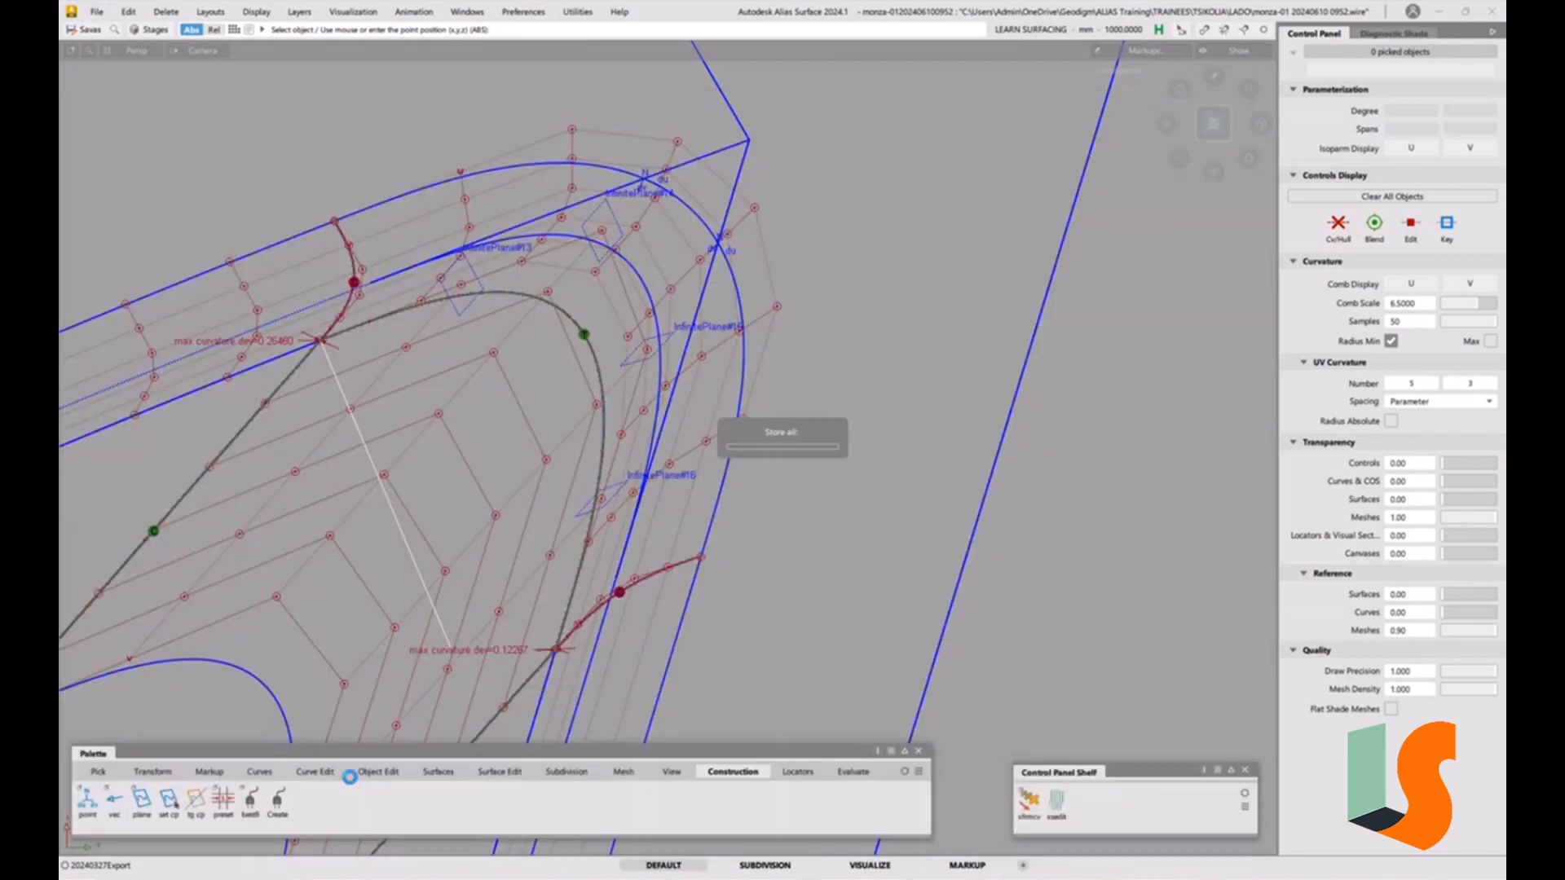
# Pick the square corner patch and inspect its layer in the Object Lister.
pyautogui.keyDown('alt'); pyautogui.keyDown('shift'); pyautogui.moveTo(712, 445); pyautogui.dragTo(690, 478, button='right'); pyautogui.keyUp('shift'); pyautogui.keyUp('alt')
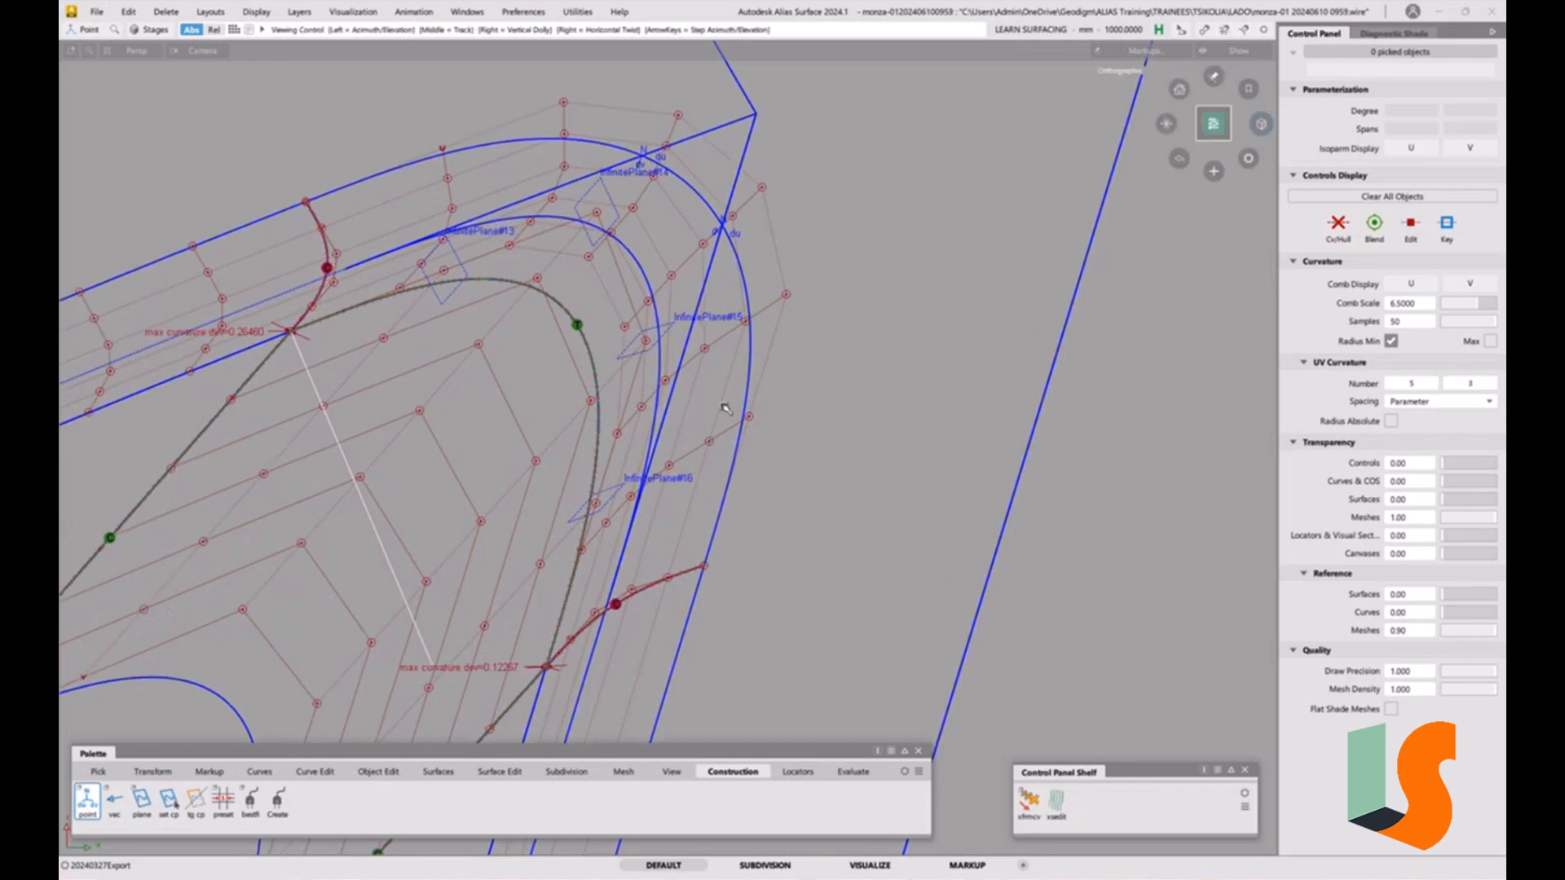
pyautogui.keyDown('alt'); pyautogui.keyDown('shift'); pyautogui.moveTo(691, 478); pyautogui.dragTo(693, 490, button='middle'); pyautogui.keyUp('shift'); pyautogui.keyUp('alt')
pyautogui.keyDown('ctrl'); pyautogui.keyDown('shift'); pyautogui.moveTo(693, 490); pyautogui.dragTo(693, 523); pyautogui.keyUp('shift'); pyautogui.keyUp('ctrl')
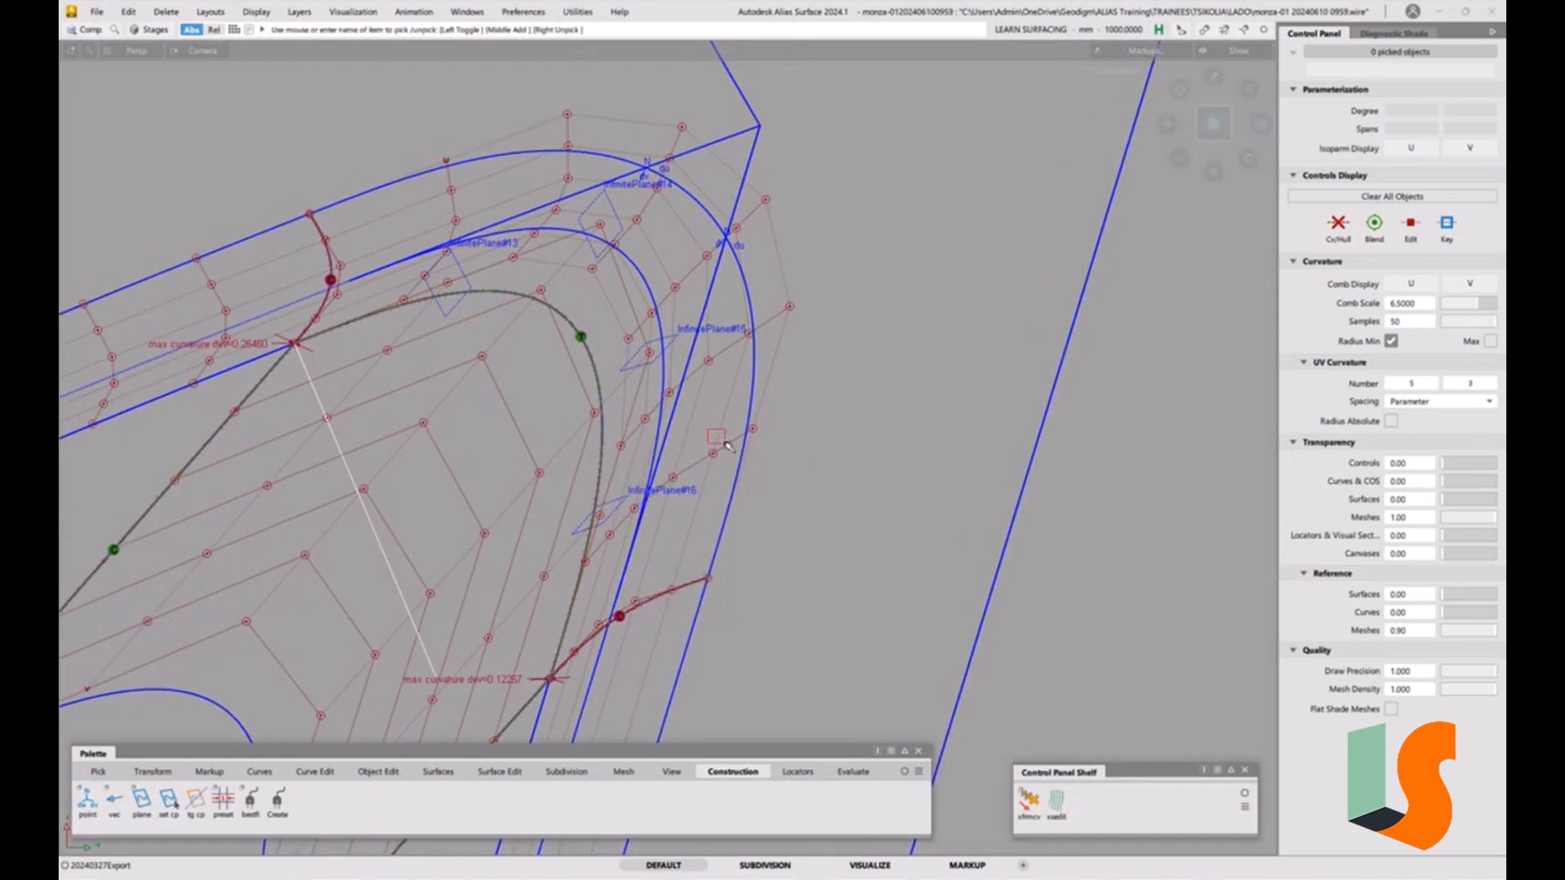
pyautogui.click(728, 447)
pyautogui.hotkey('ctrl', 'l')
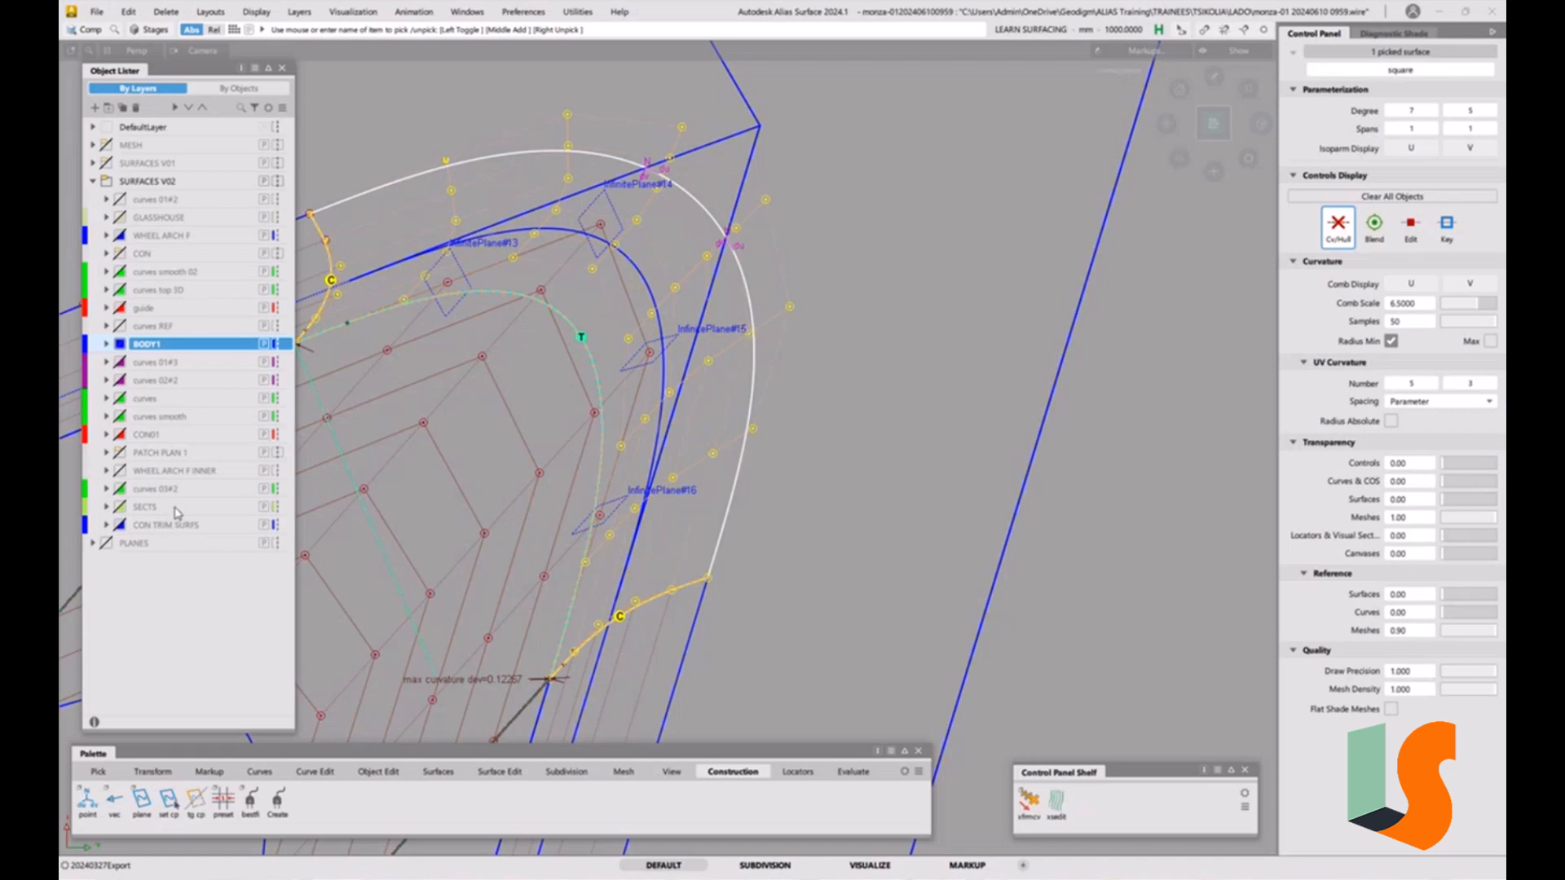
pyautogui.click(282, 67)
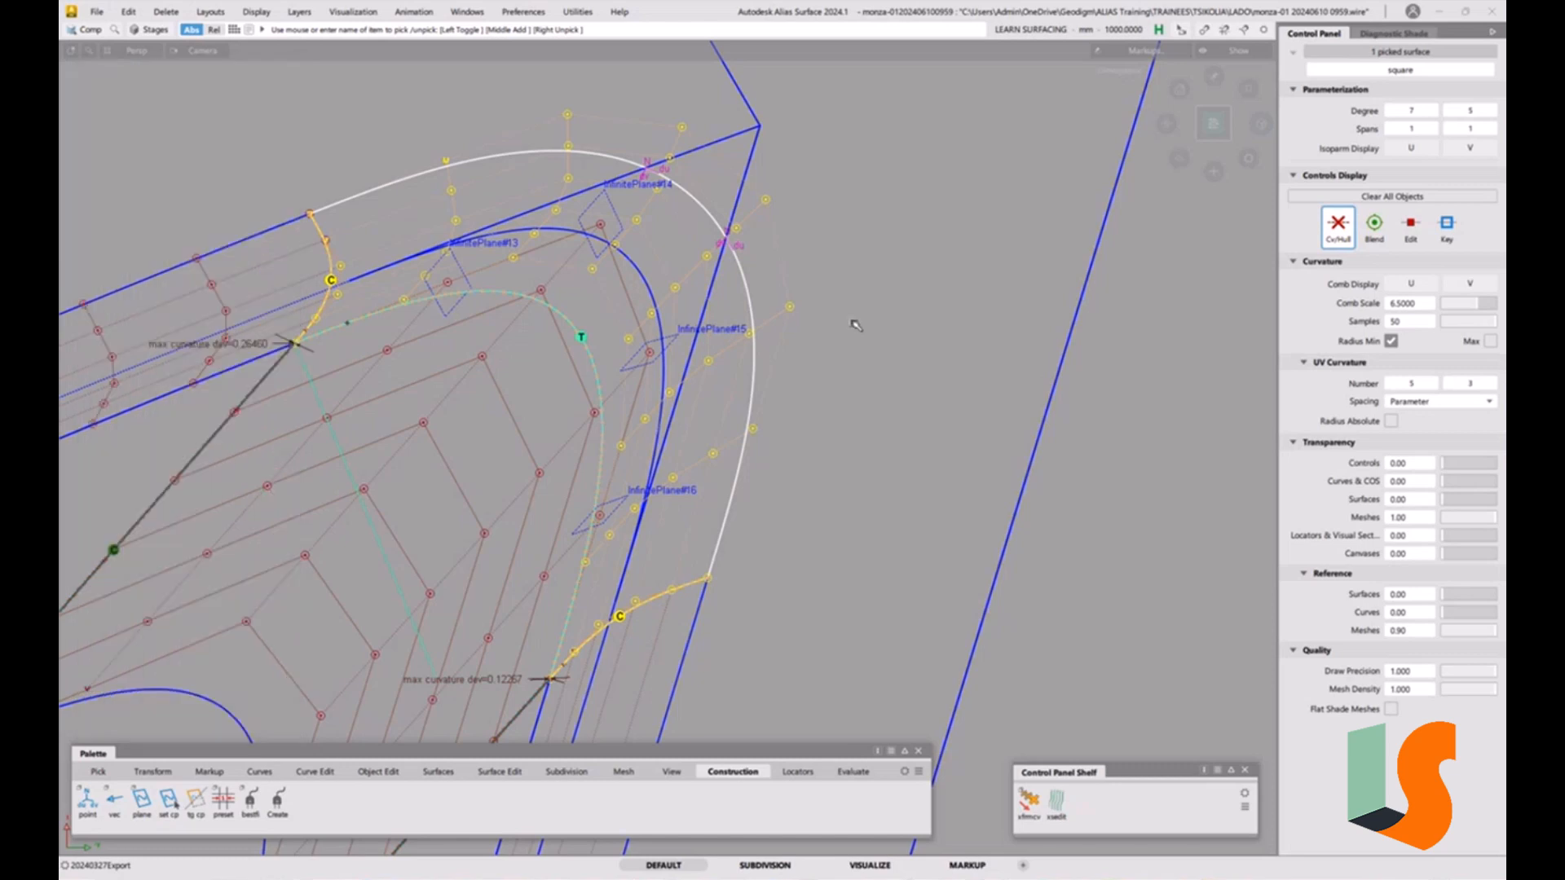
pyautogui.click(864, 276)
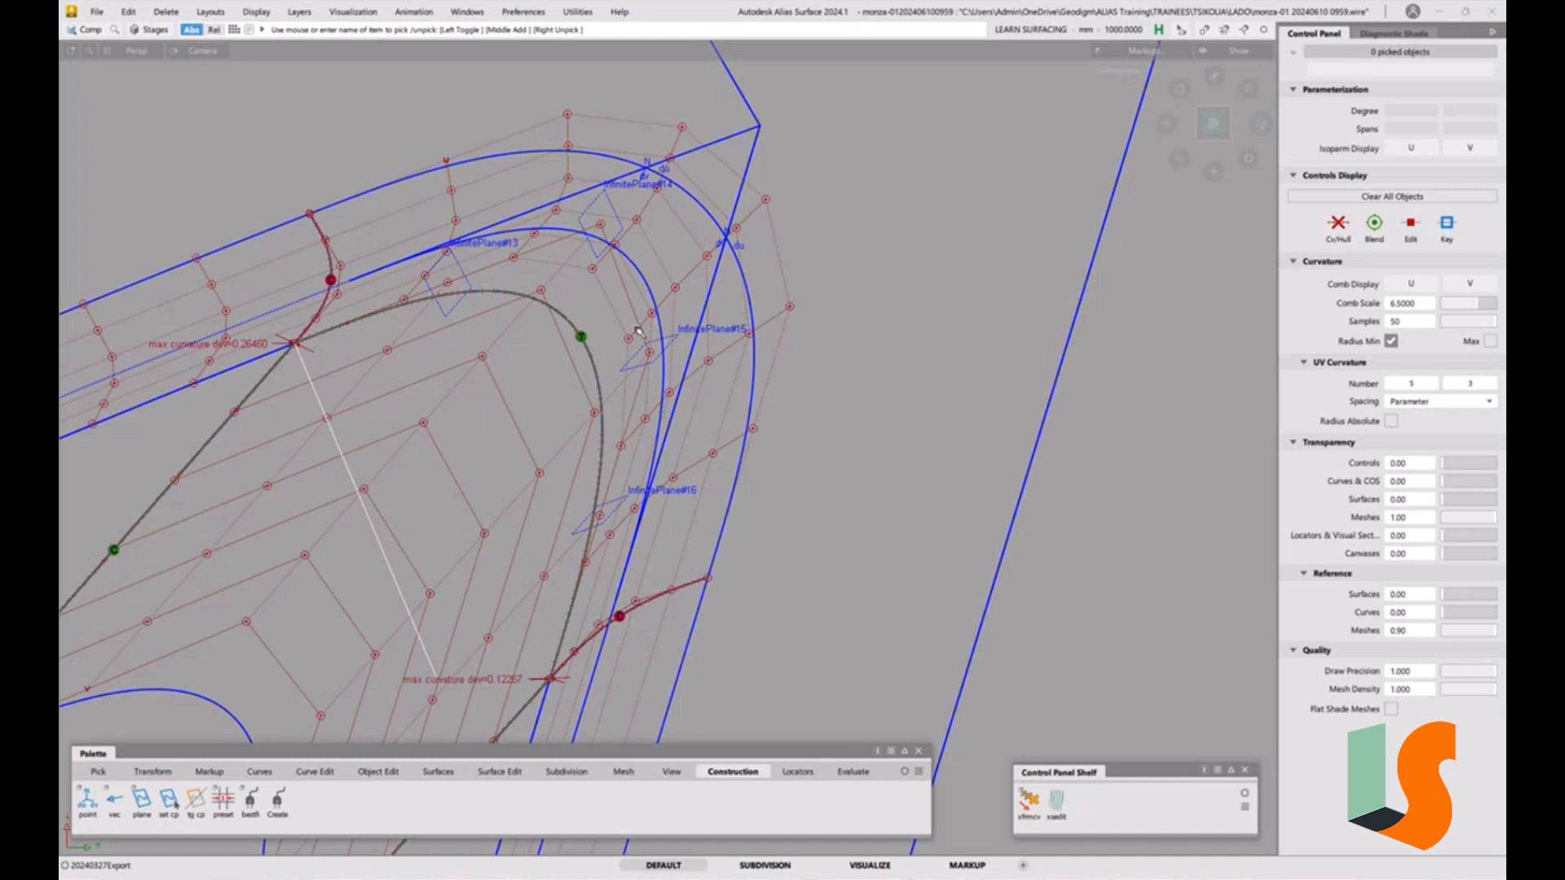
# Detach the fillet strips at both edges of the square corner patch with the Detach tool.
pyautogui.keyDown('alt'); pyautogui.keyDown('shift'); pyautogui.moveTo(699, 398); pyautogui.dragTo(766, 454); pyautogui.keyUp('shift'); pyautogui.keyUp('alt')
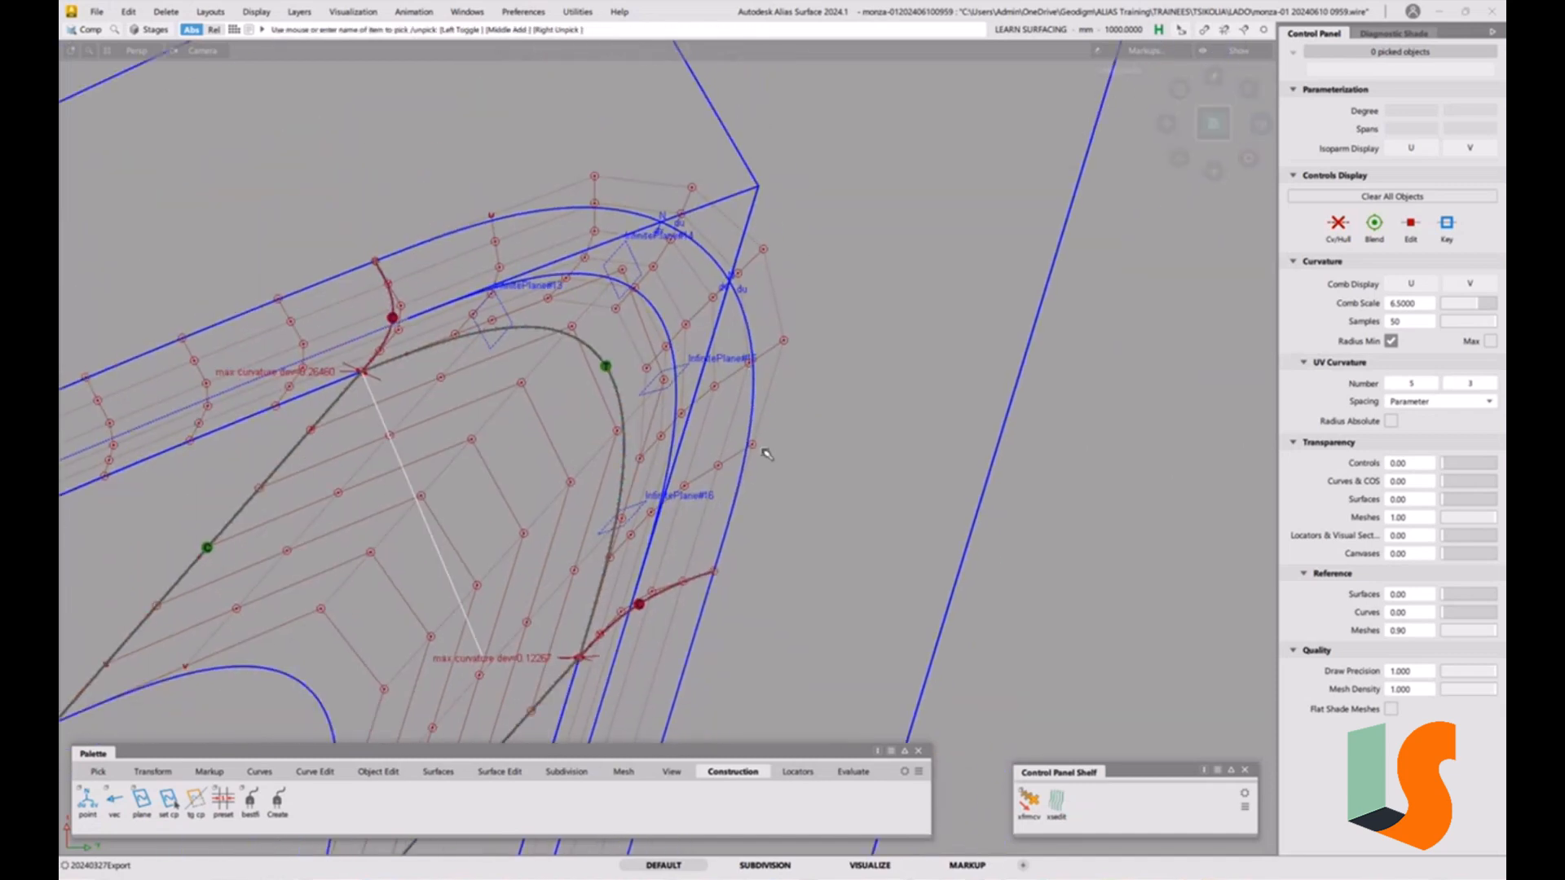
pyautogui.click(380, 771)
pyautogui.doubleClick(120, 802)
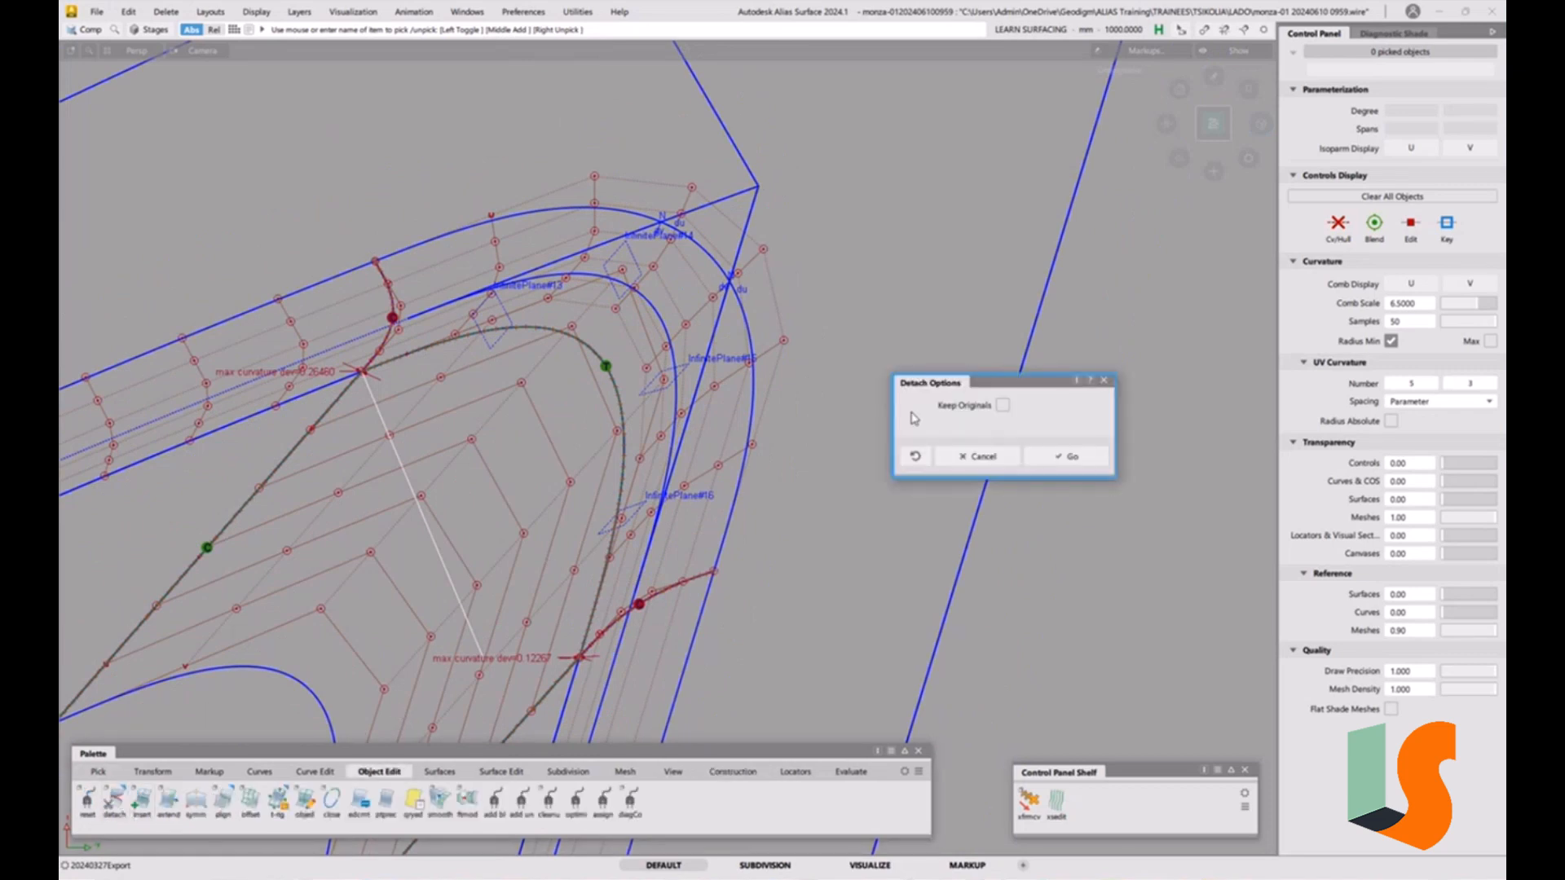
pyautogui.click(1064, 457)
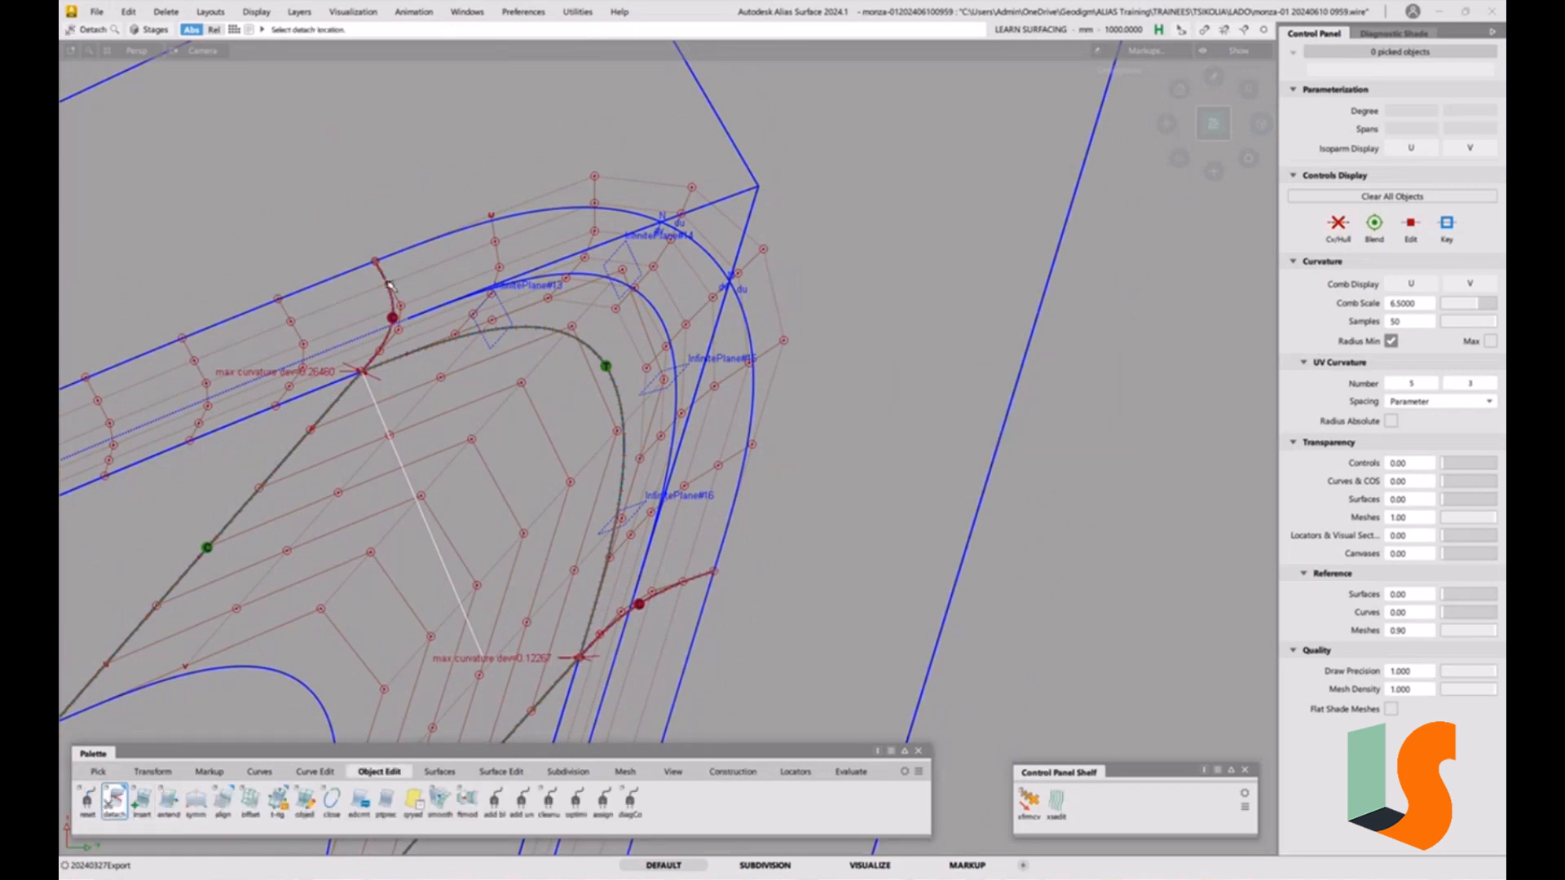
pyautogui.click(389, 285)
pyautogui.click(427, 315)
pyautogui.moveTo(441, 287); pyautogui.dragTo(609, 243)
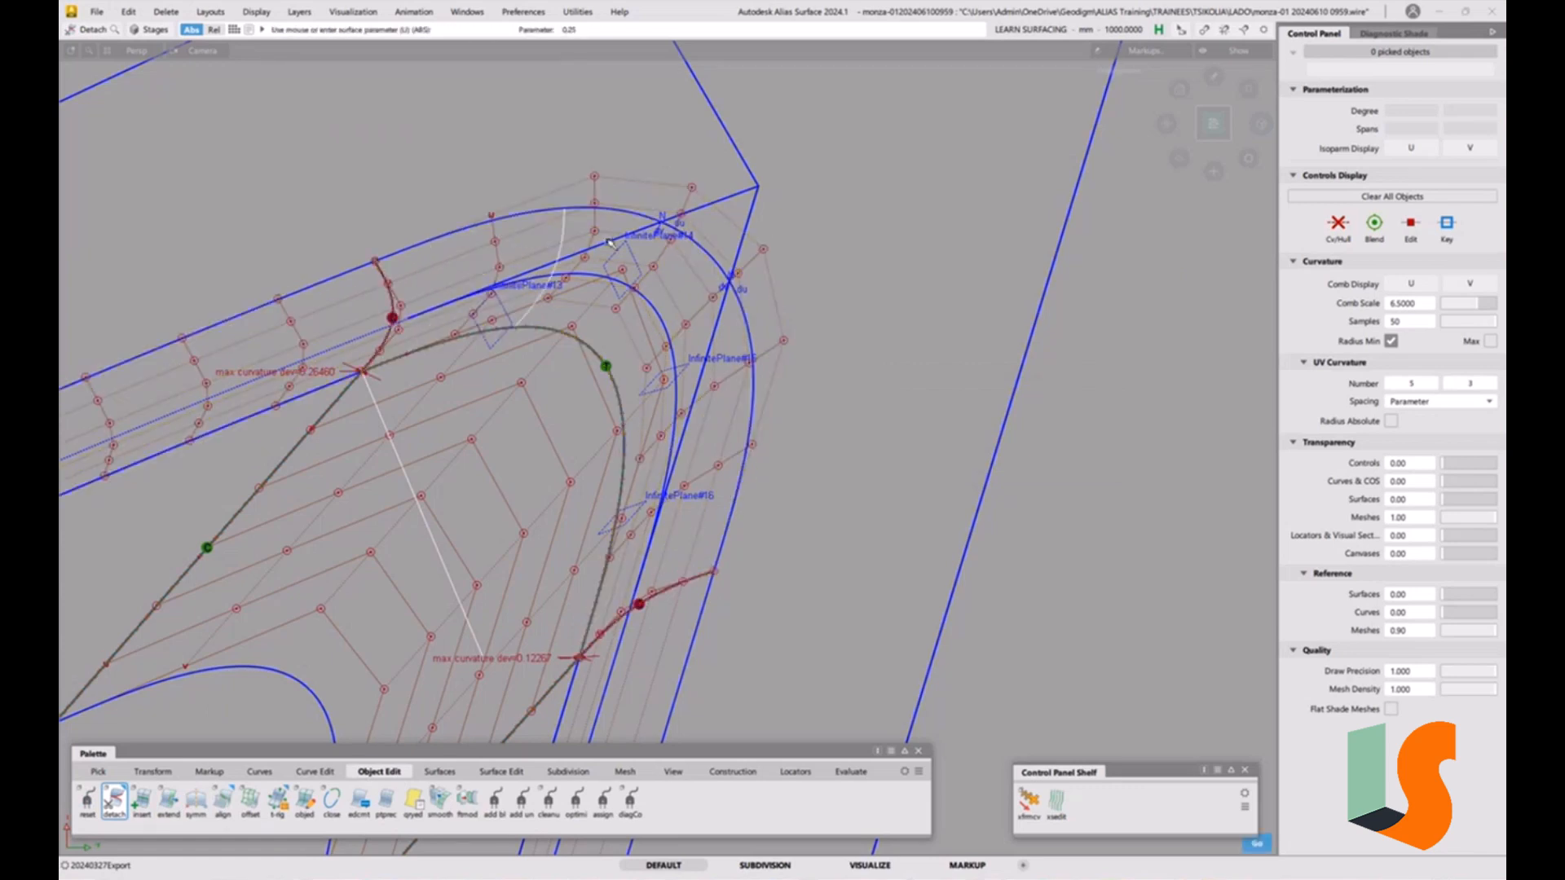
pyautogui.keyDown('ctrl'); pyautogui.click(657, 226); pyautogui.keyUp('ctrl')
pyautogui.press('space')
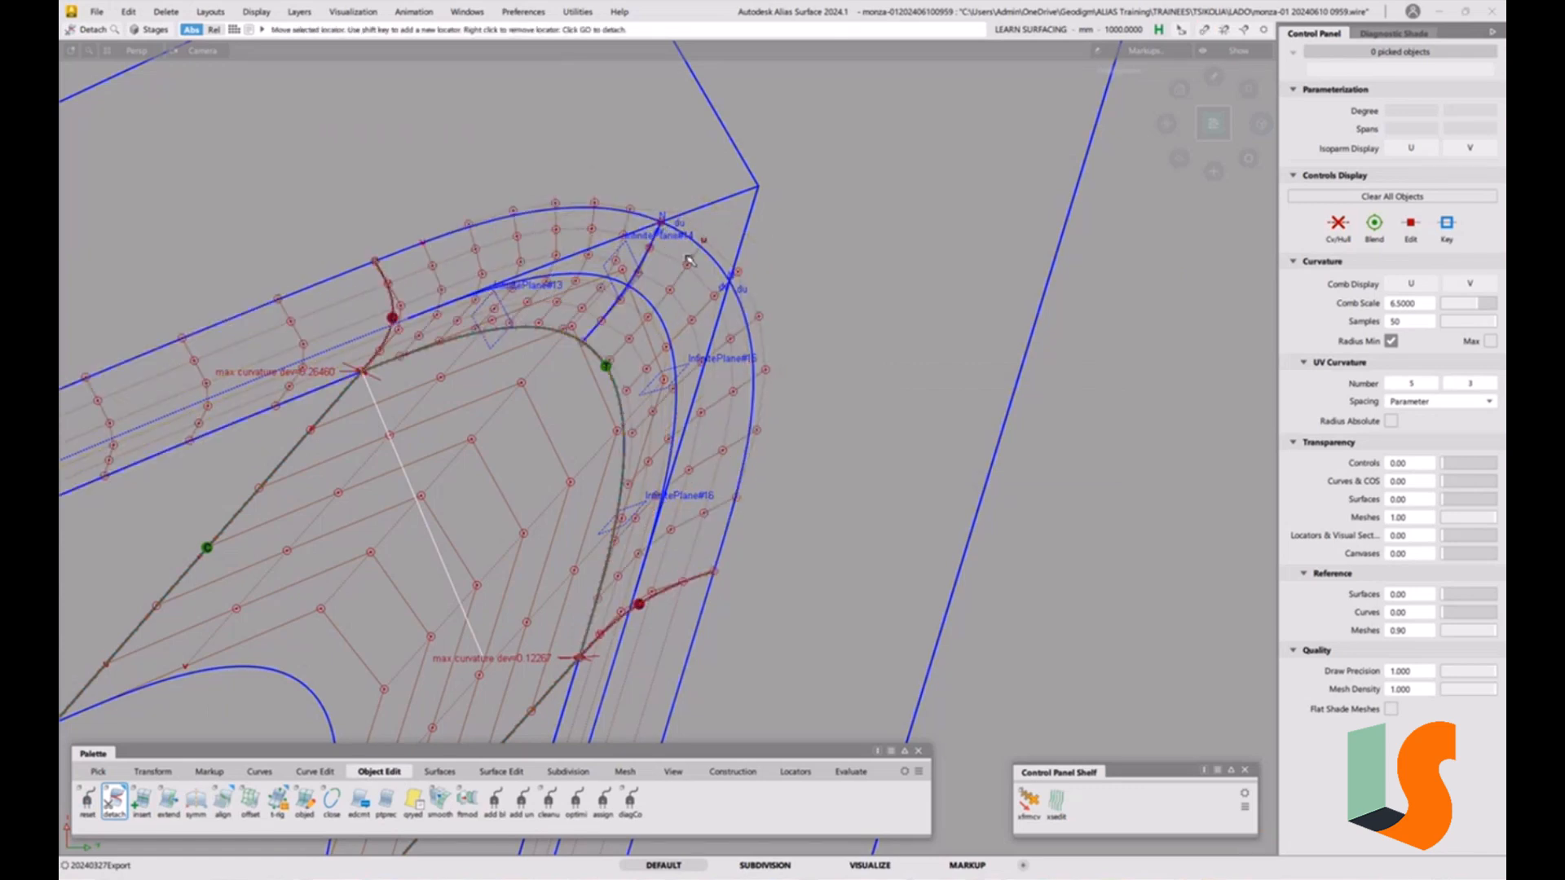
pyautogui.click(693, 577)
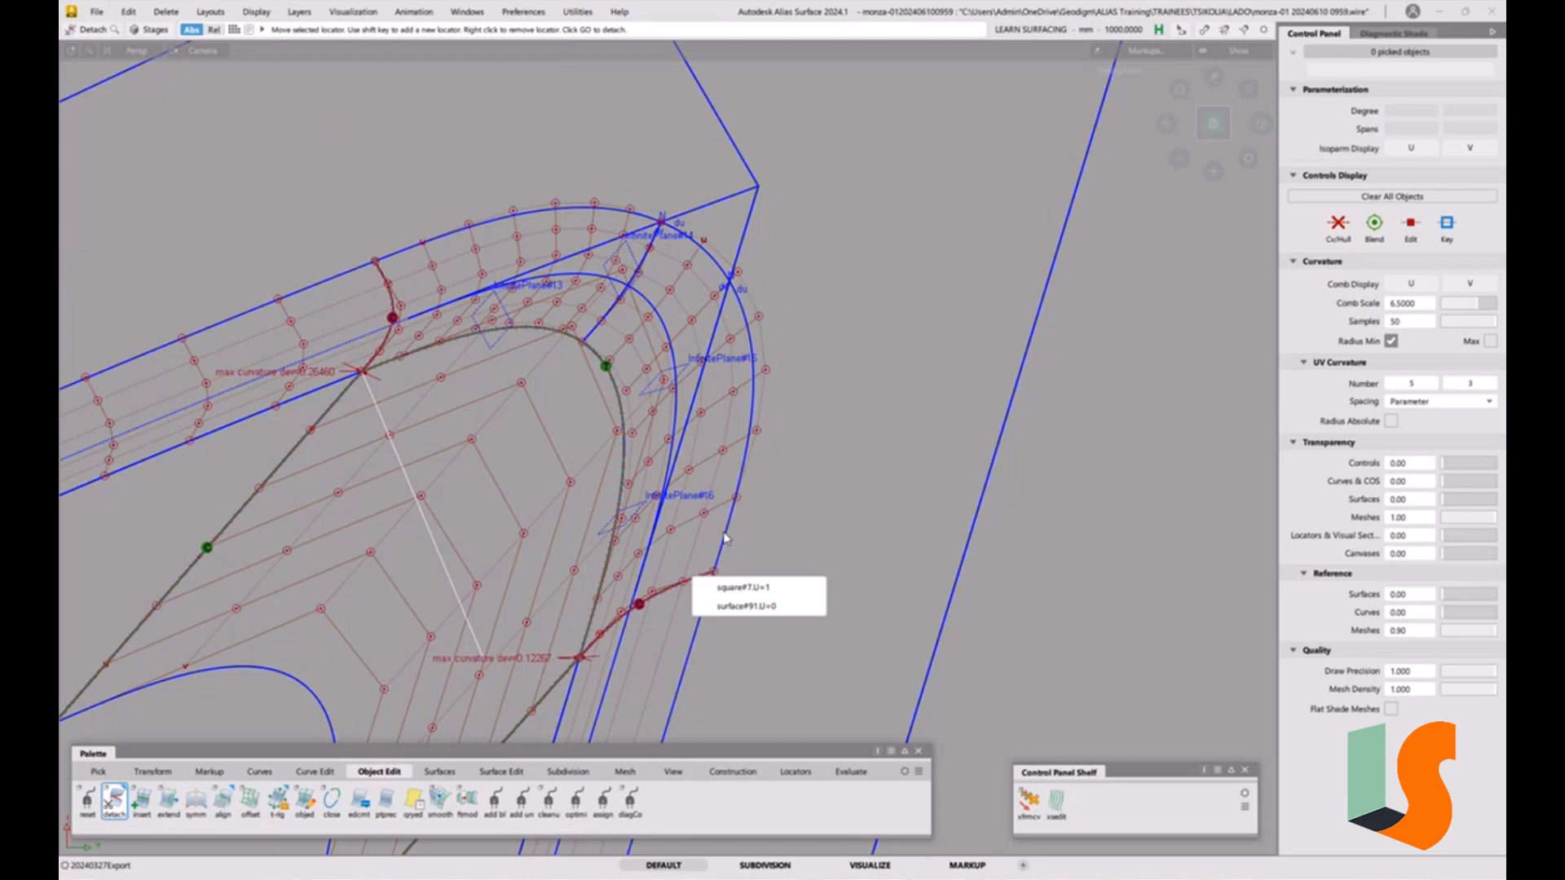
pyautogui.click(747, 590)
pyautogui.moveTo(680, 527); pyautogui.dragTo(742, 344)
pyautogui.click(731, 285)
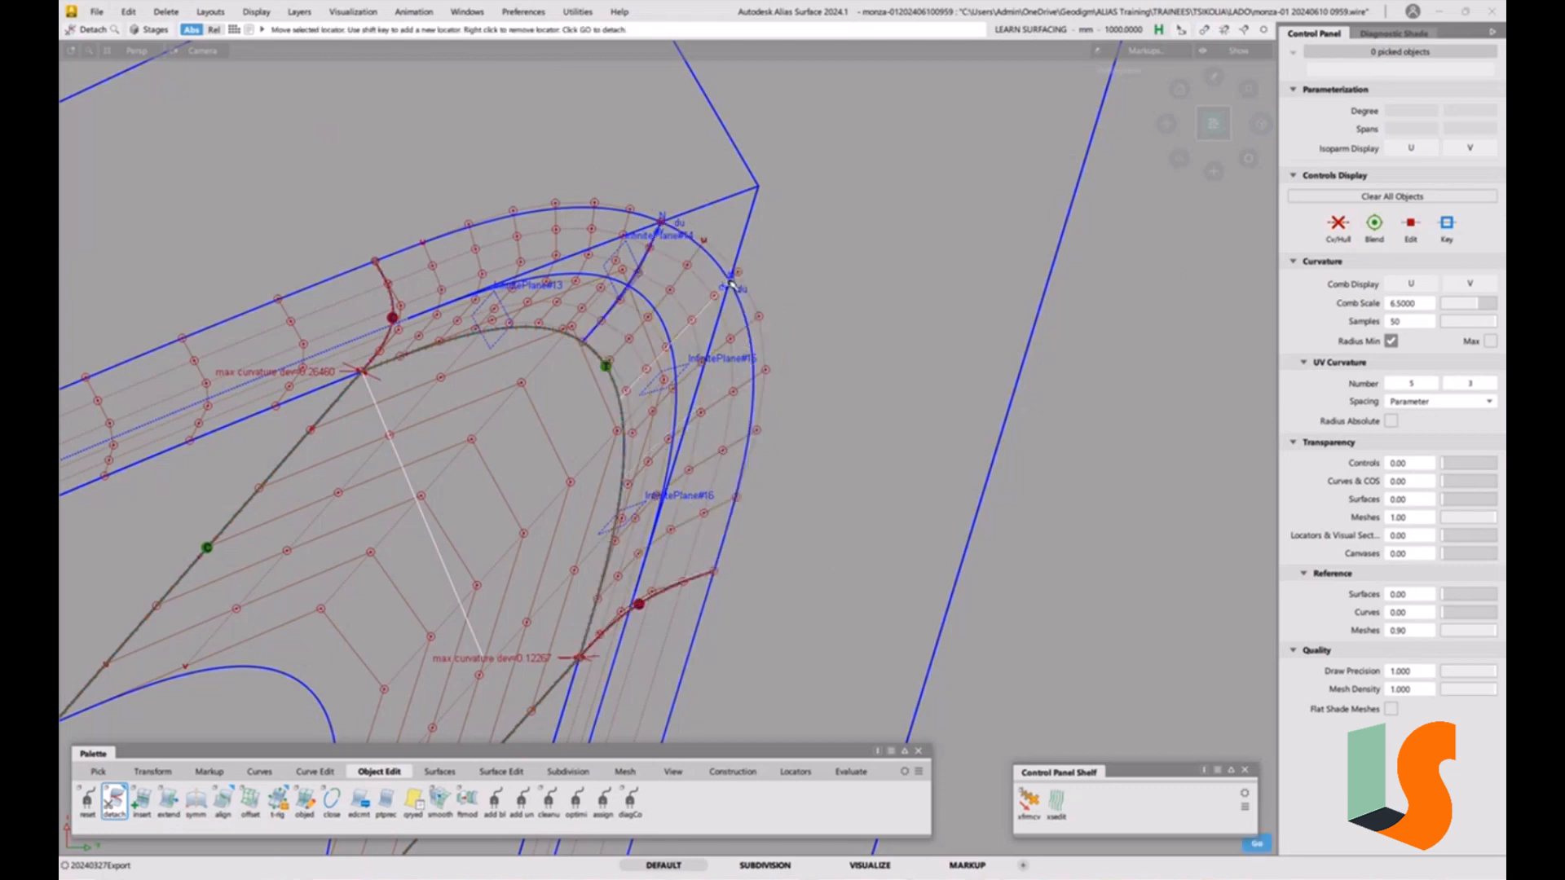
pyautogui.press('space')
# Delete the curvature-deviation locators and guide curves around the corner fillet.
pyautogui.keyDown('alt'); pyautogui.keyDown('shift'); pyautogui.moveTo(566, 416); pyautogui.dragTo(613, 554); pyautogui.keyUp('shift'); pyautogui.keyUp('alt')
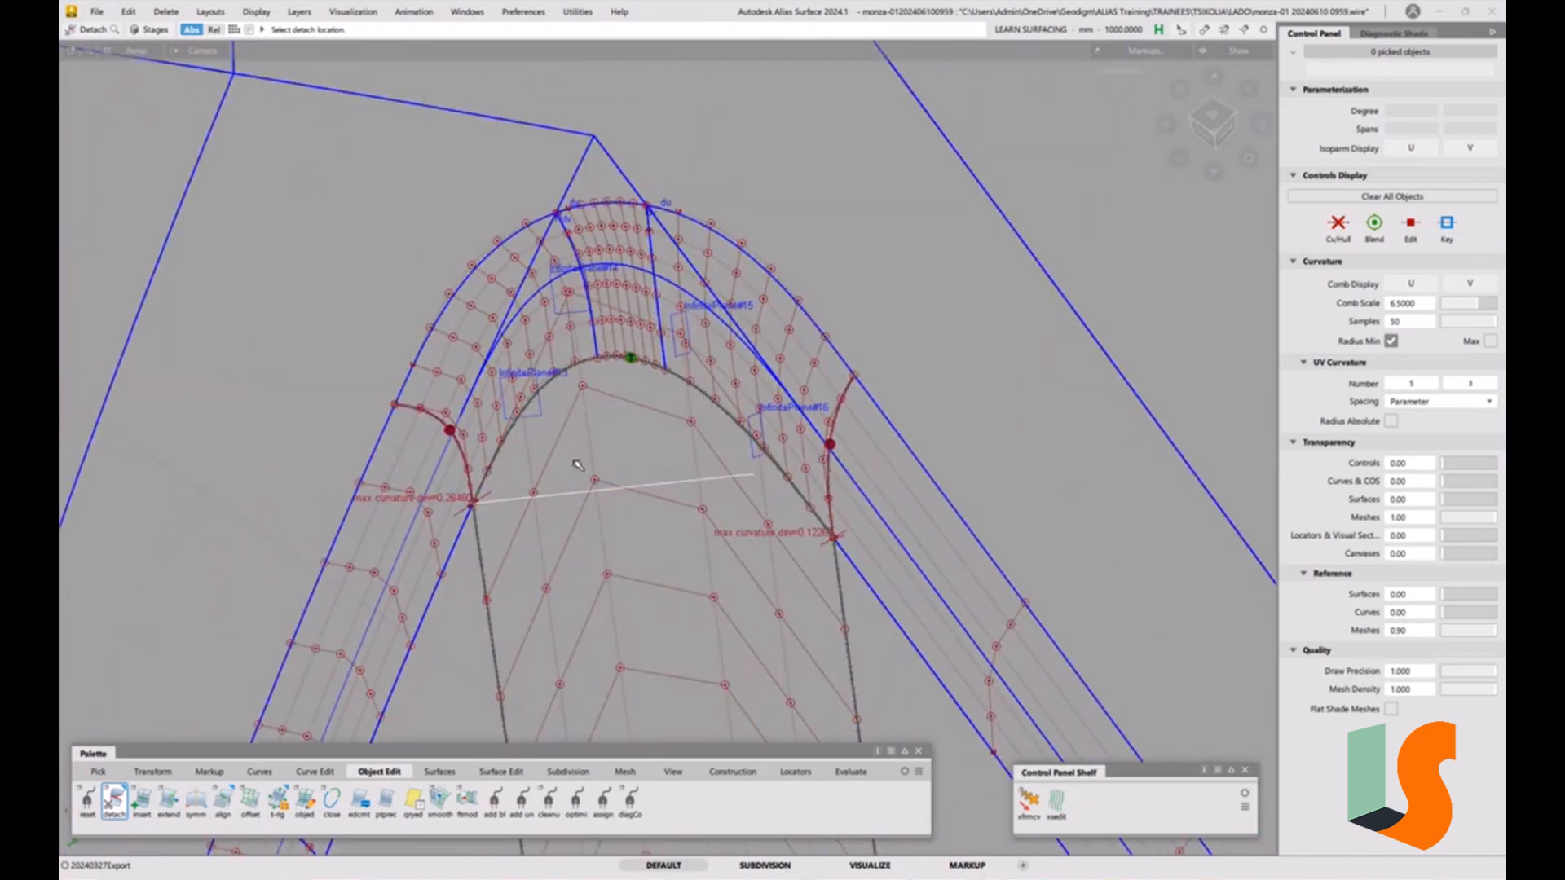
pyautogui.moveTo(345, 330); pyautogui.dragTo(453, 437)
pyautogui.moveTo(552, 317); pyautogui.dragTo(748, 450)
pyautogui.moveTo(815, 381); pyautogui.dragTo(852, 434)
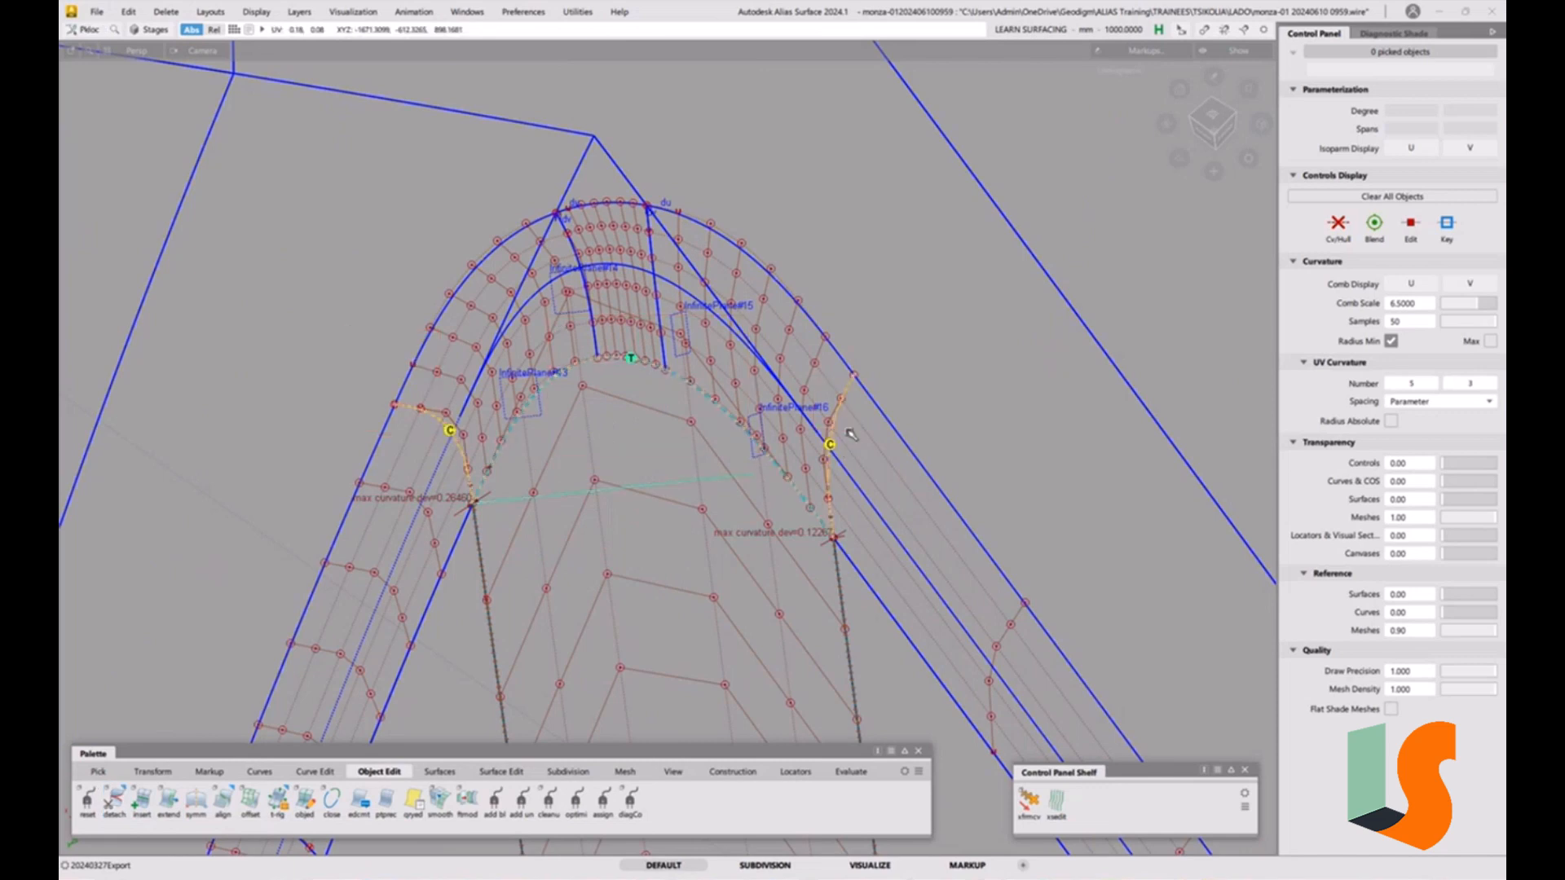
pyautogui.press('Delete')
pyautogui.click(726, 493)
pyautogui.keyDown('alt'); pyautogui.keyDown('shift'); pyautogui.moveTo(729, 457); pyautogui.dragTo(599, 420); pyautogui.keyUp('shift'); pyautogui.keyUp('alt')
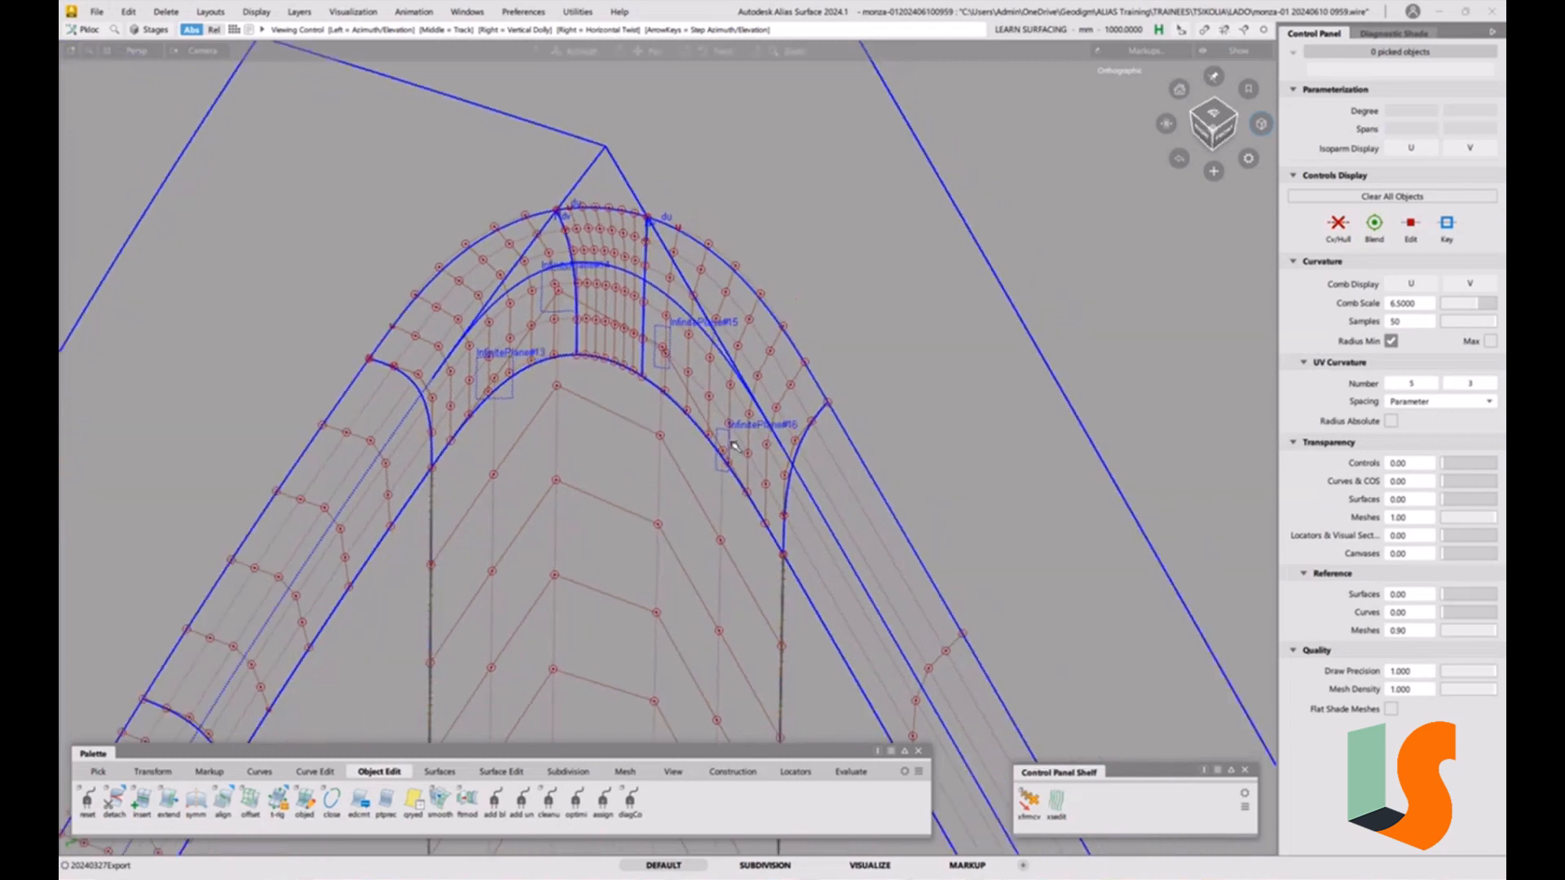
# Toggle the inner fillet surface's CV/hull display and delete the infinite planes around the corner.
pyautogui.click(610, 388)
pyautogui.click(1338, 222)
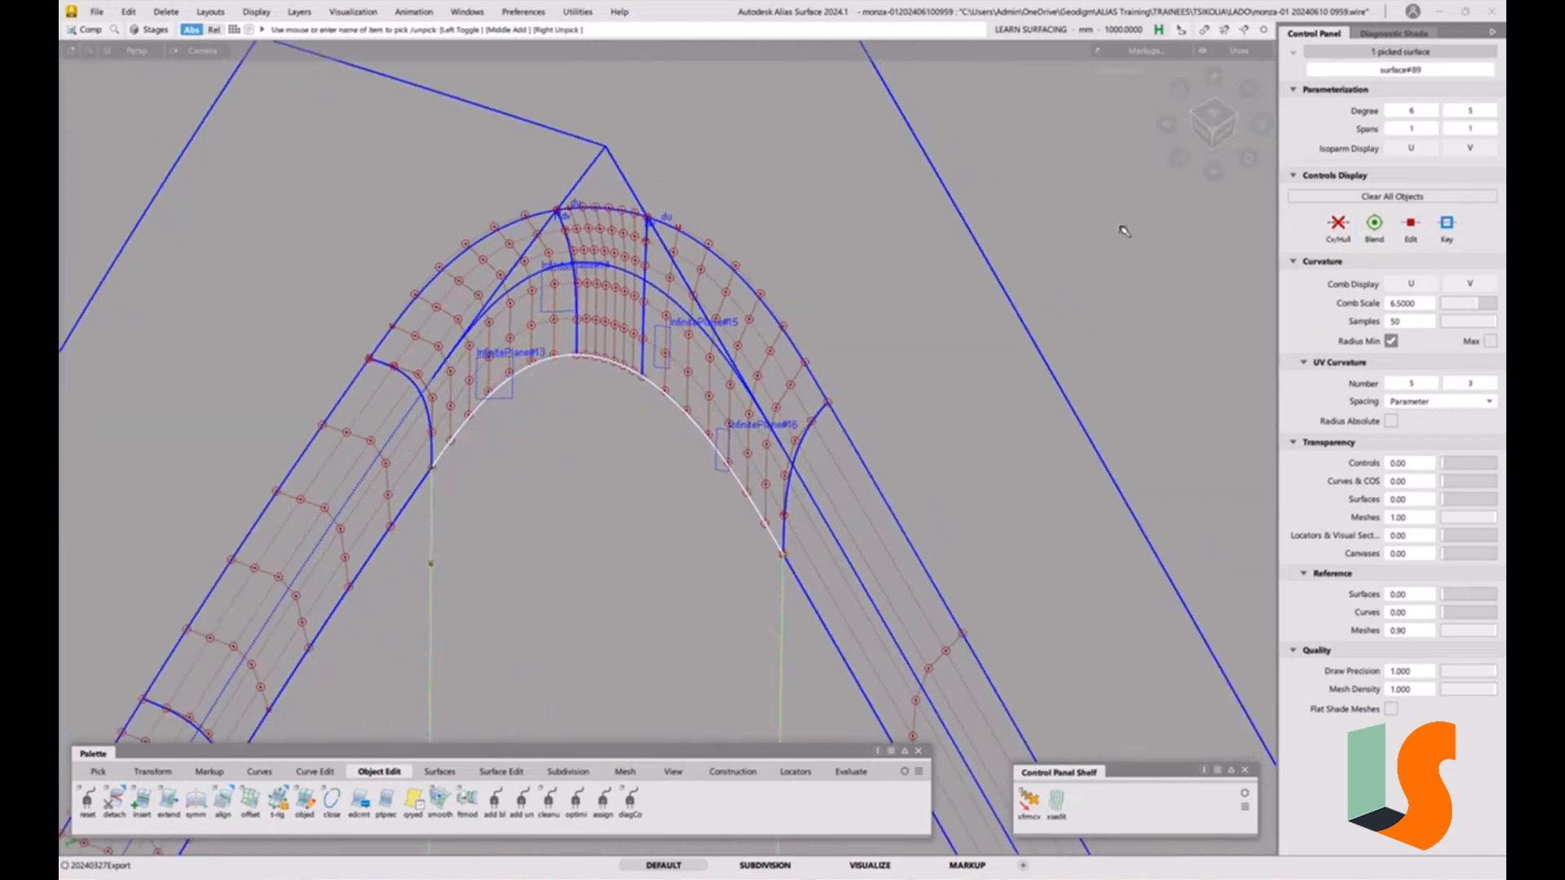
pyautogui.click(732, 355)
pyautogui.keyDown('alt'); pyautogui.keyDown('shift'); pyautogui.moveTo(732, 356); pyautogui.dragTo(540, 508); pyautogui.keyUp('shift'); pyautogui.keyUp('alt')
pyautogui.moveTo(285, 184); pyautogui.dragTo(900, 516)
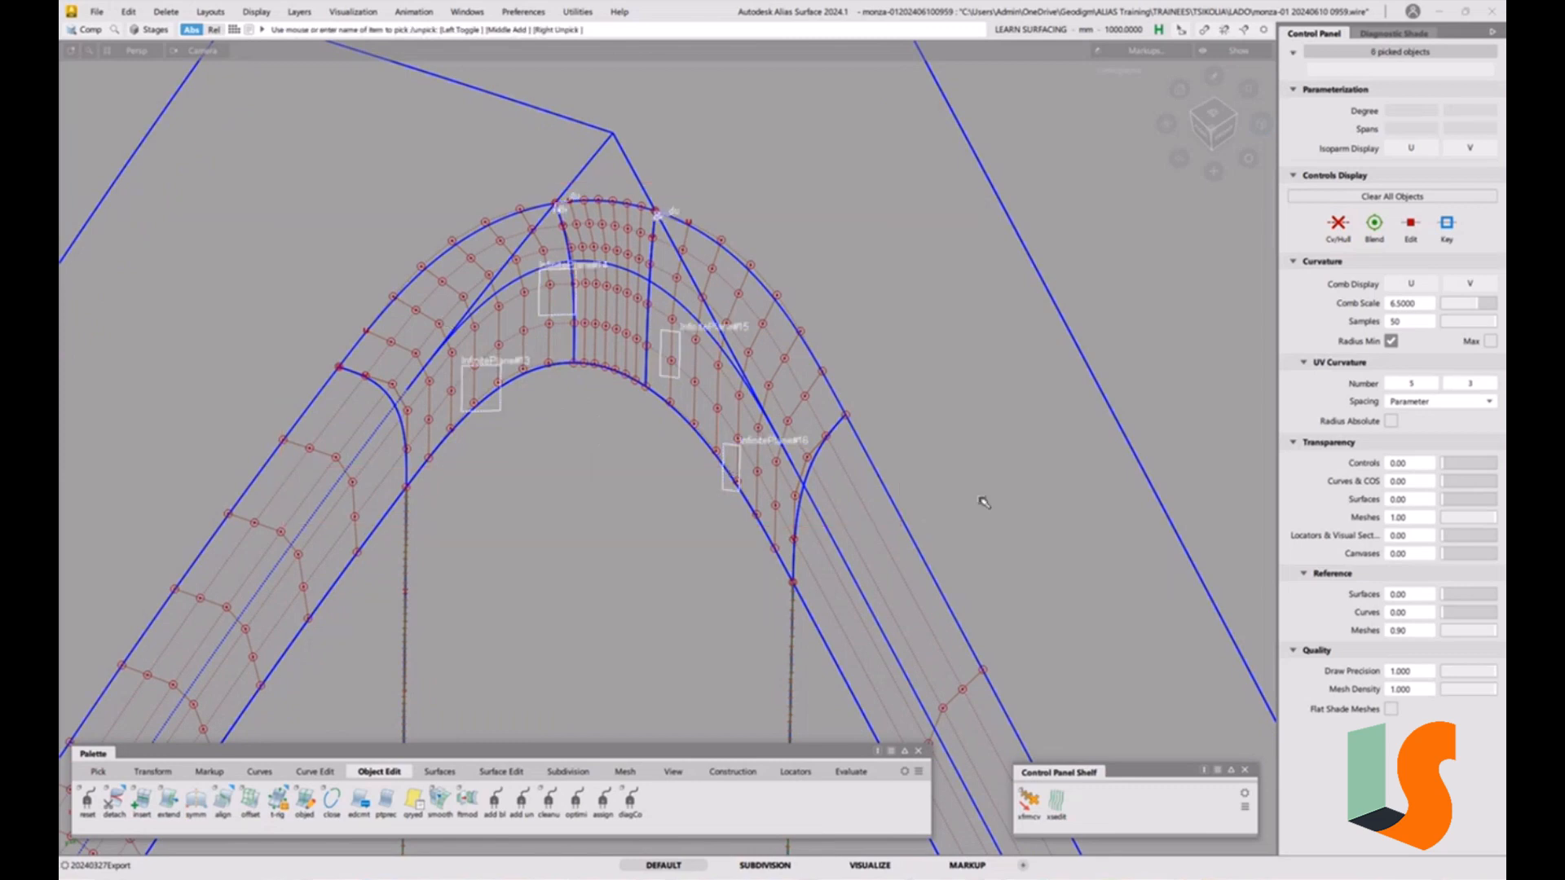
pyautogui.press('Delete')
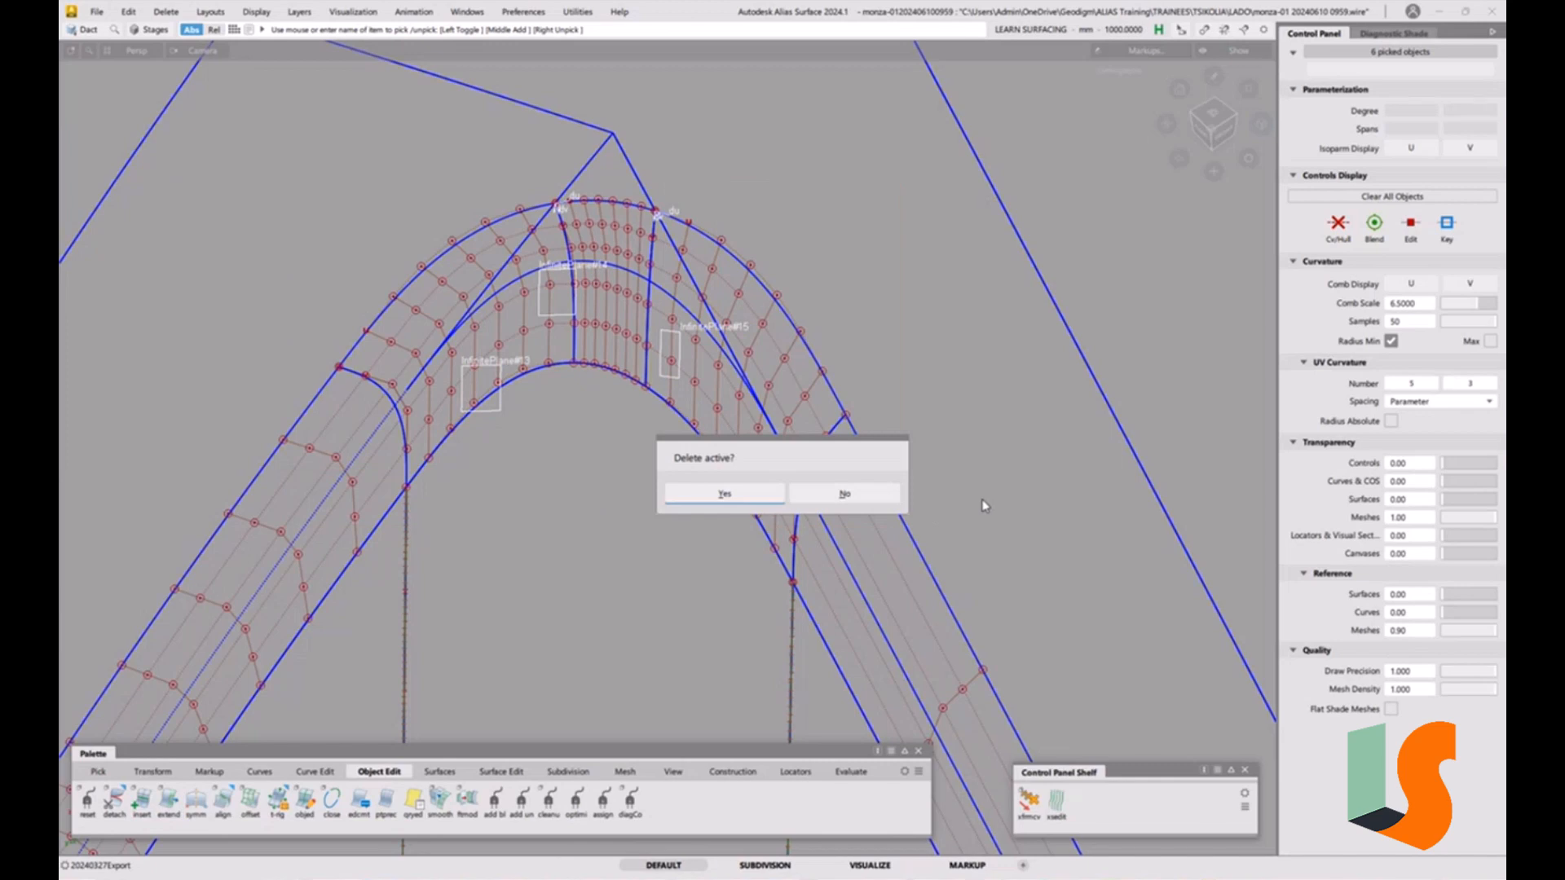
pyautogui.click(750, 498)
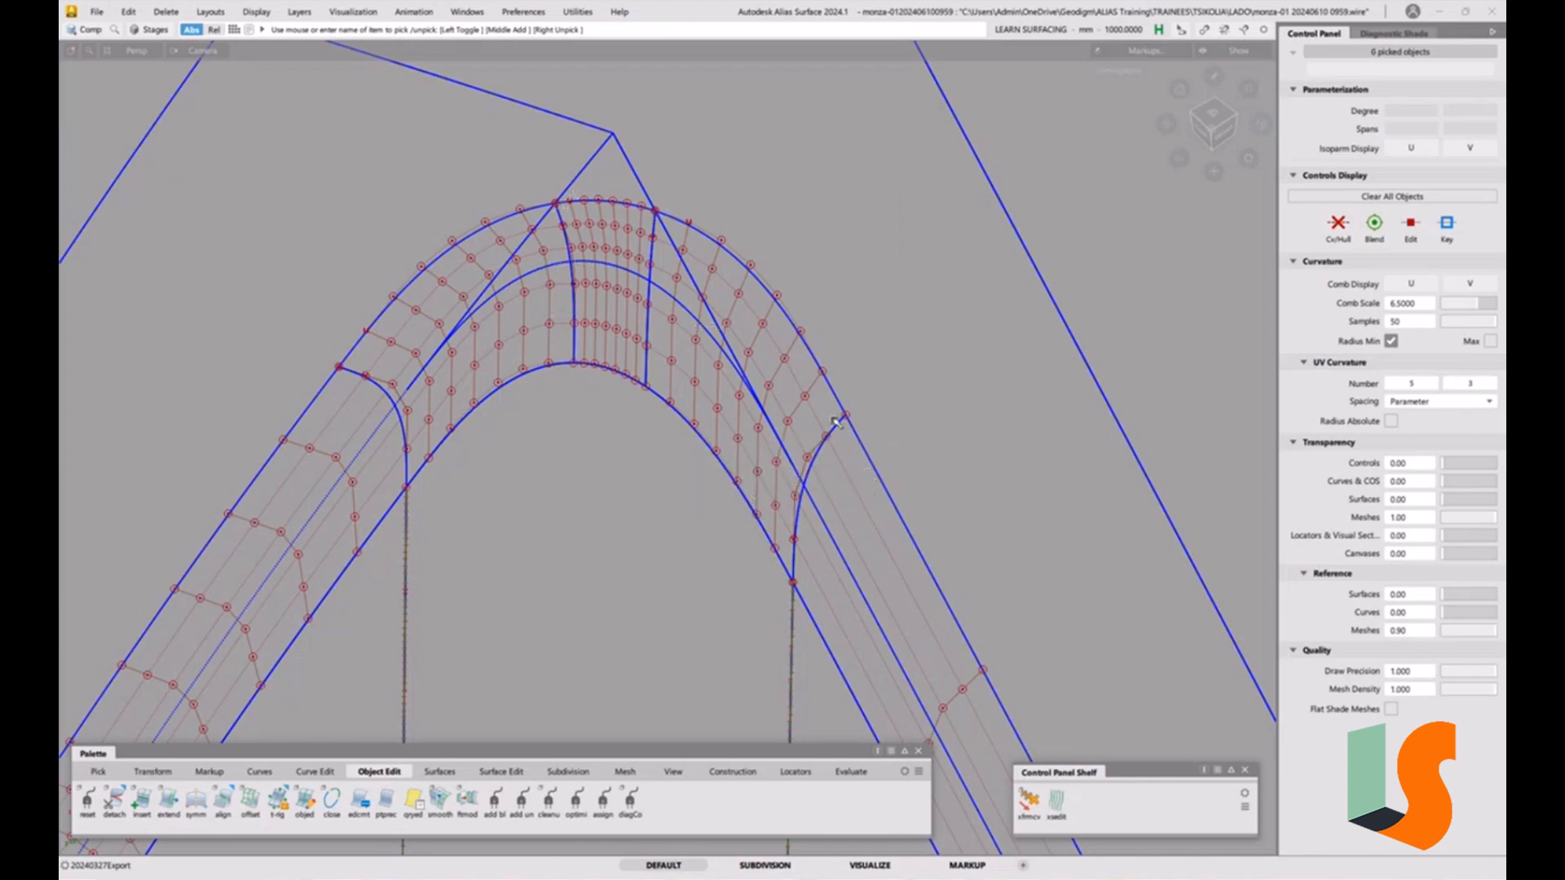
# Place surface continuity locators across the corner patch's joins with the inner and outer fillet strips.
pyautogui.keyDown('alt'); pyautogui.keyDown('shift'); pyautogui.moveTo(833, 525); pyautogui.dragTo(835, 458, button='middle'); pyautogui.keyUp('shift'); pyautogui.keyUp('alt')
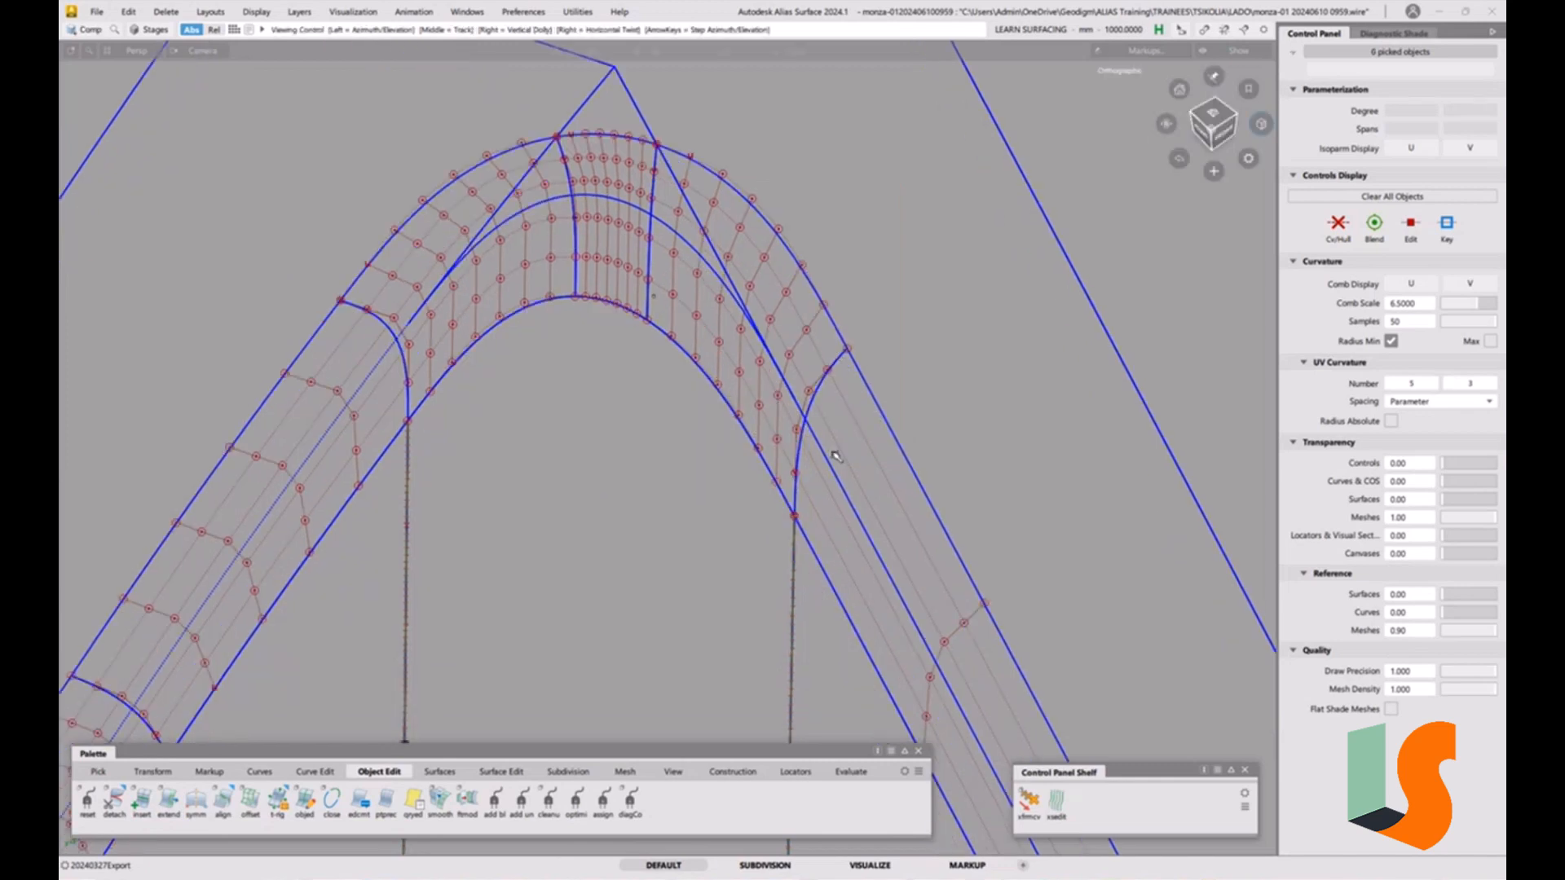
pyautogui.click(857, 777)
pyautogui.click(88, 799)
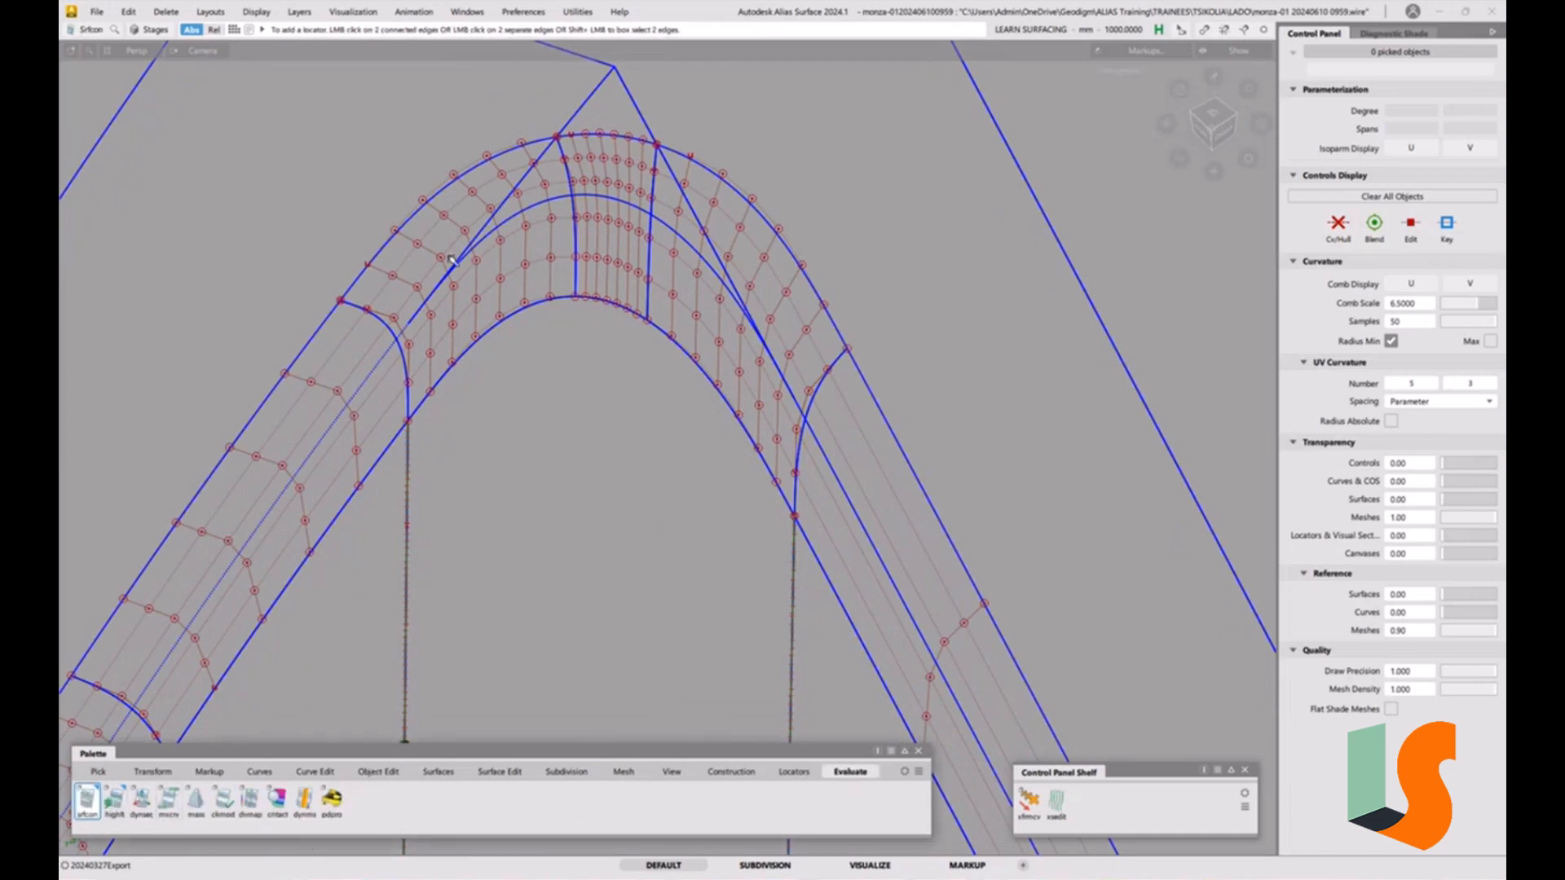
pyautogui.click(369, 316)
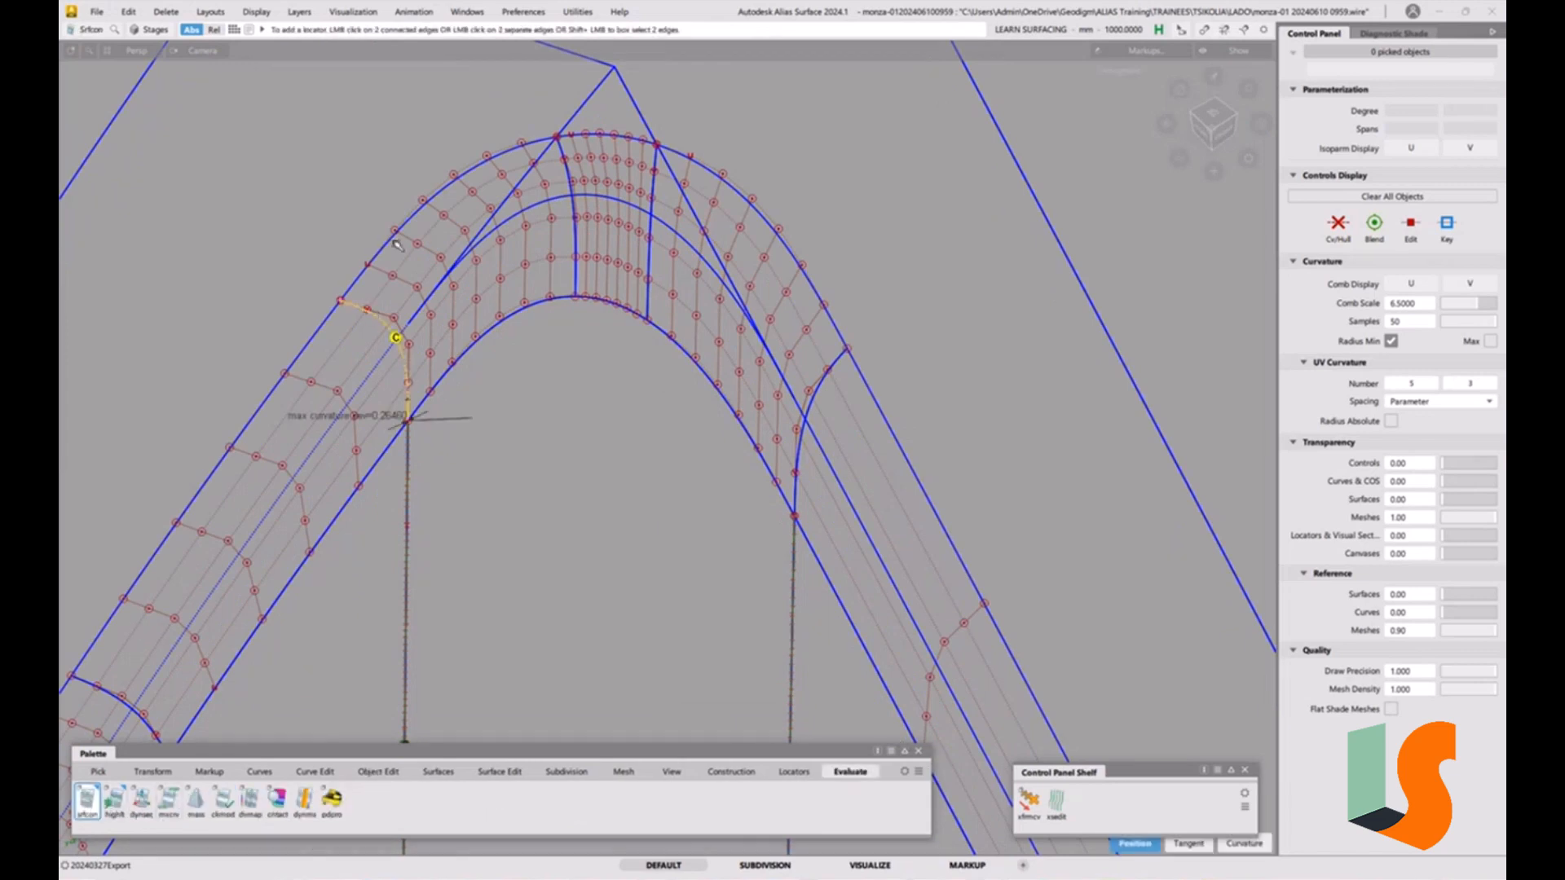
pyautogui.click(462, 357)
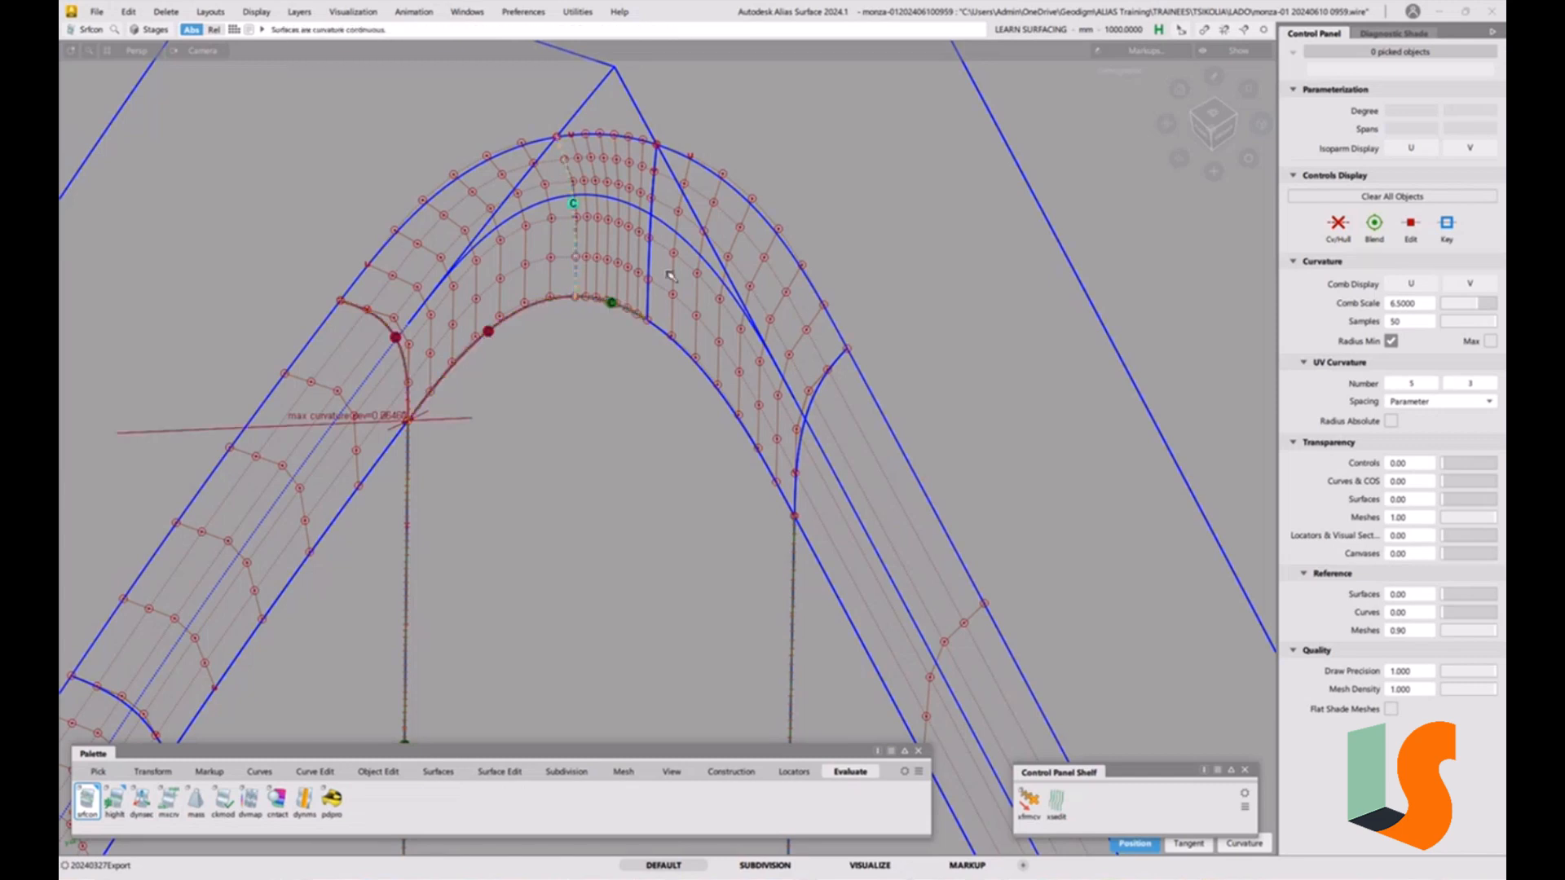
pyautogui.click(797, 469)
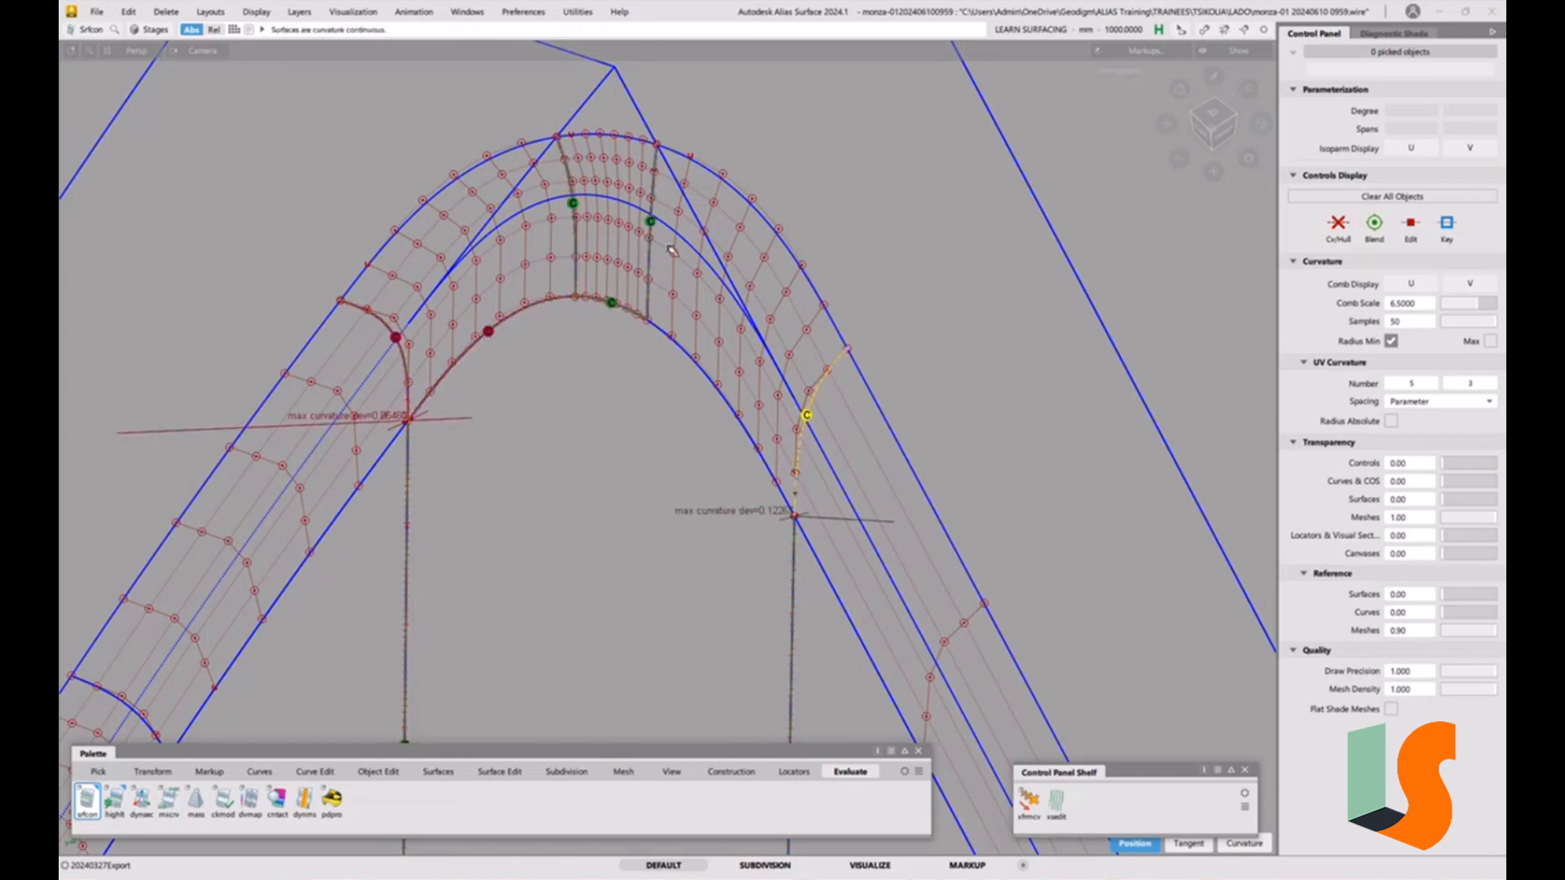
pyautogui.click(693, 365)
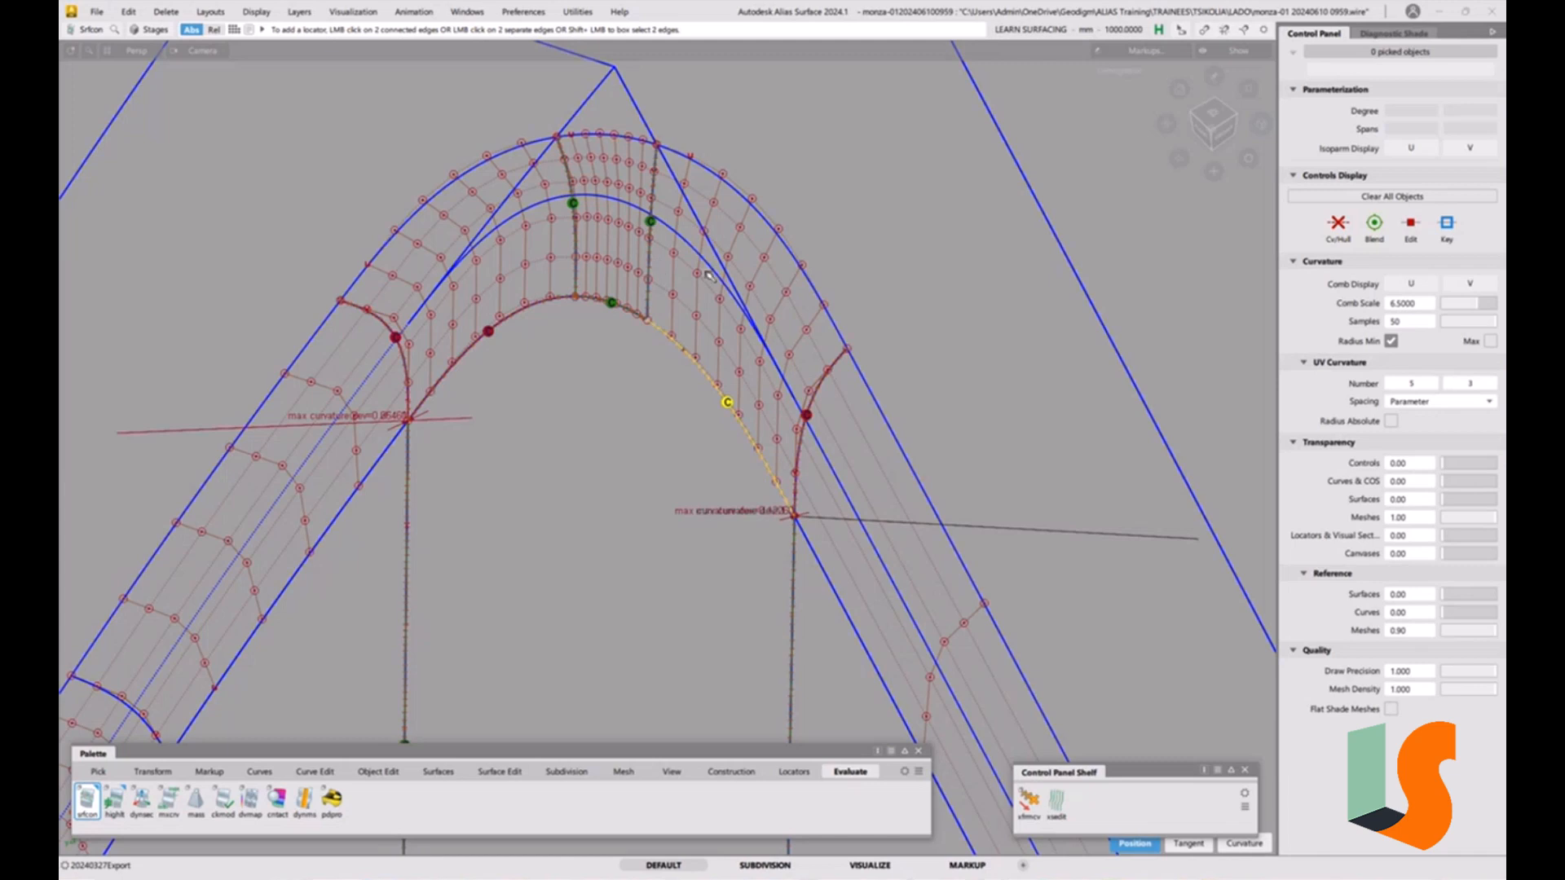
pyautogui.click(854, 349)
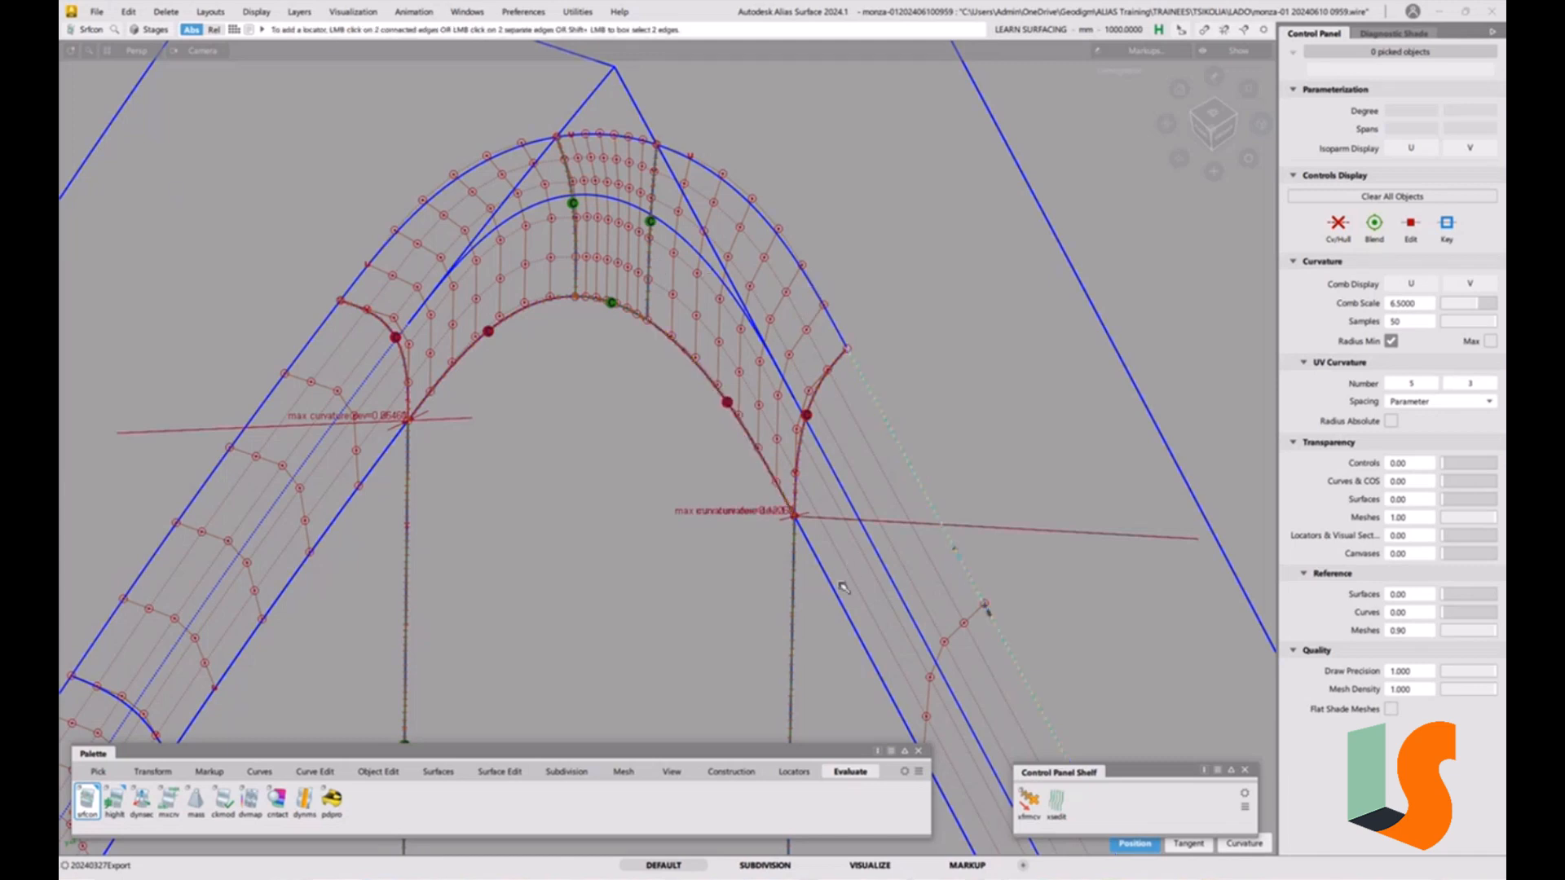
# Add continuity locators along the fillet strips' seams with the neighbouring surfaces on both sides.
pyautogui.click(381, 461)
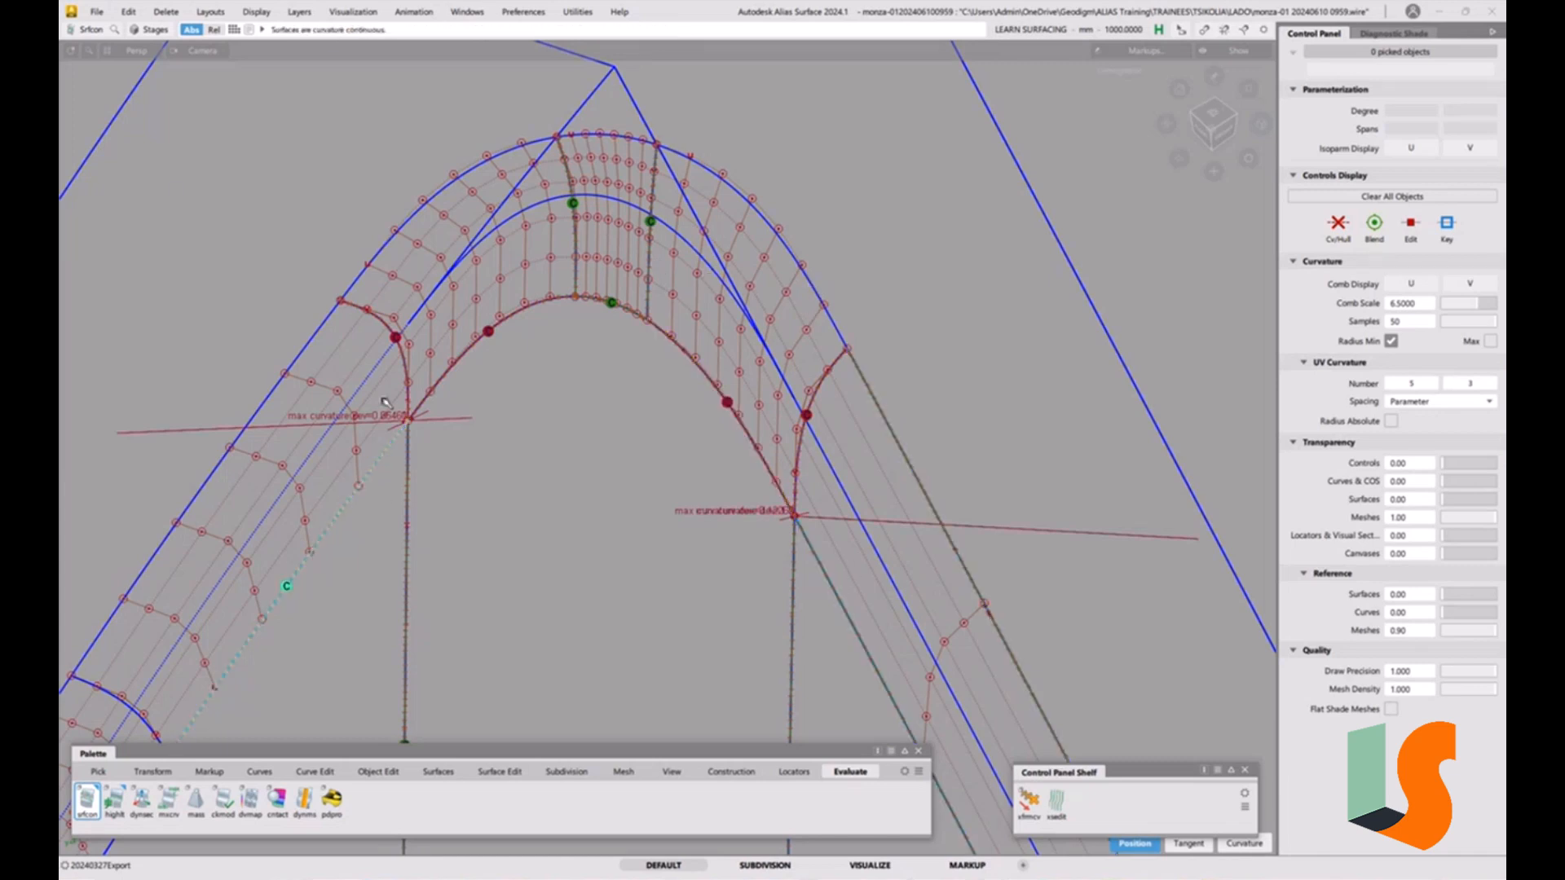
pyautogui.click(317, 331)
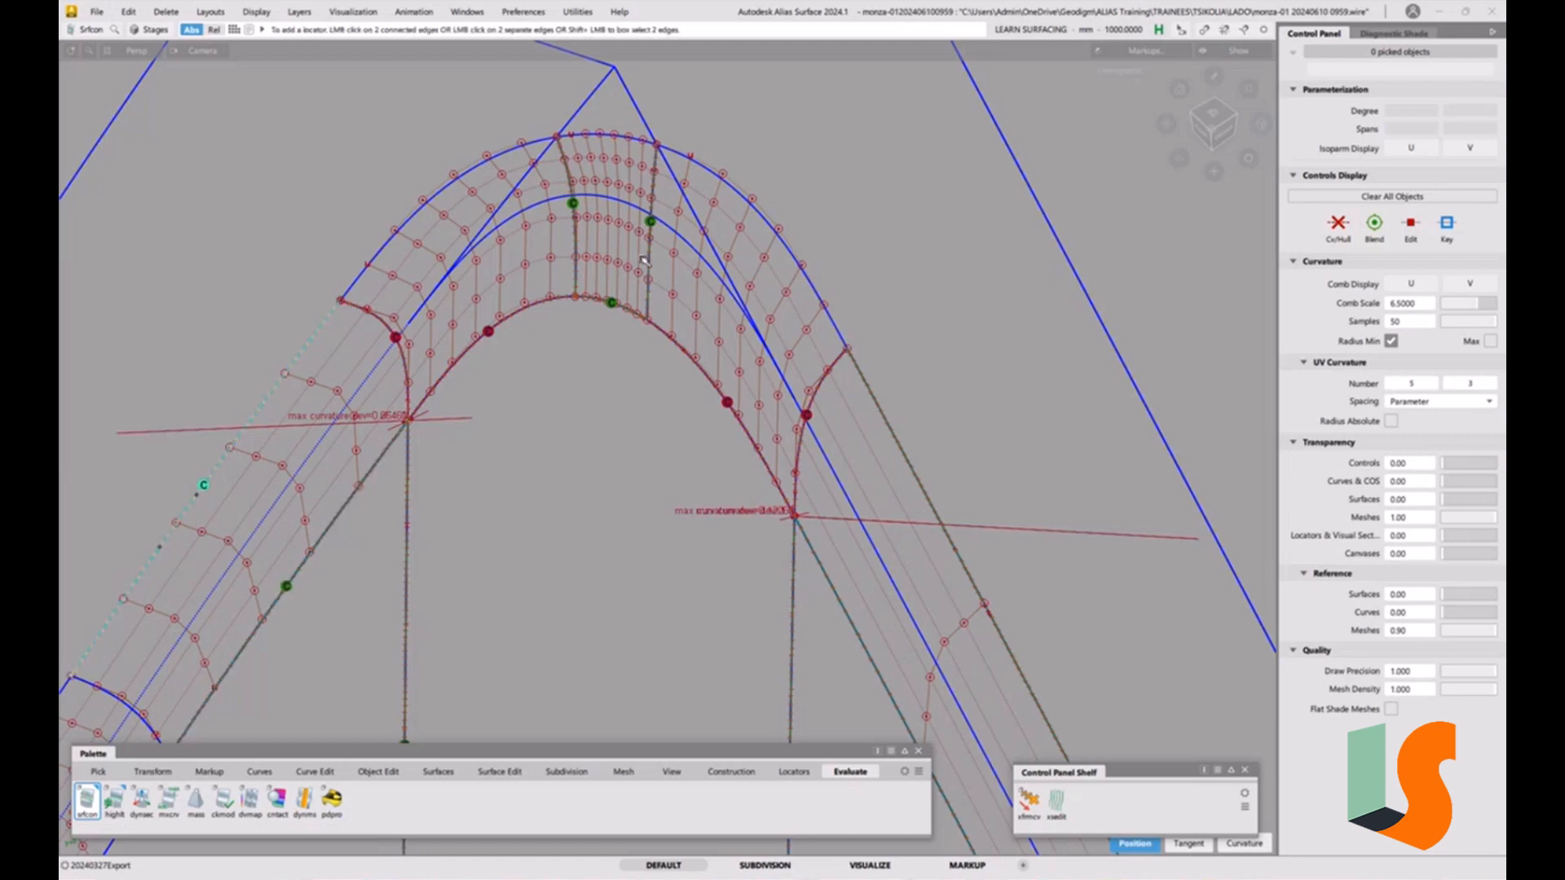
pyautogui.keyDown('alt'); pyautogui.keyDown('shift'); pyautogui.moveTo(635, 261); pyautogui.dragTo(654, 324, button='middle'); pyautogui.keyUp('shift'); pyautogui.keyUp('alt')
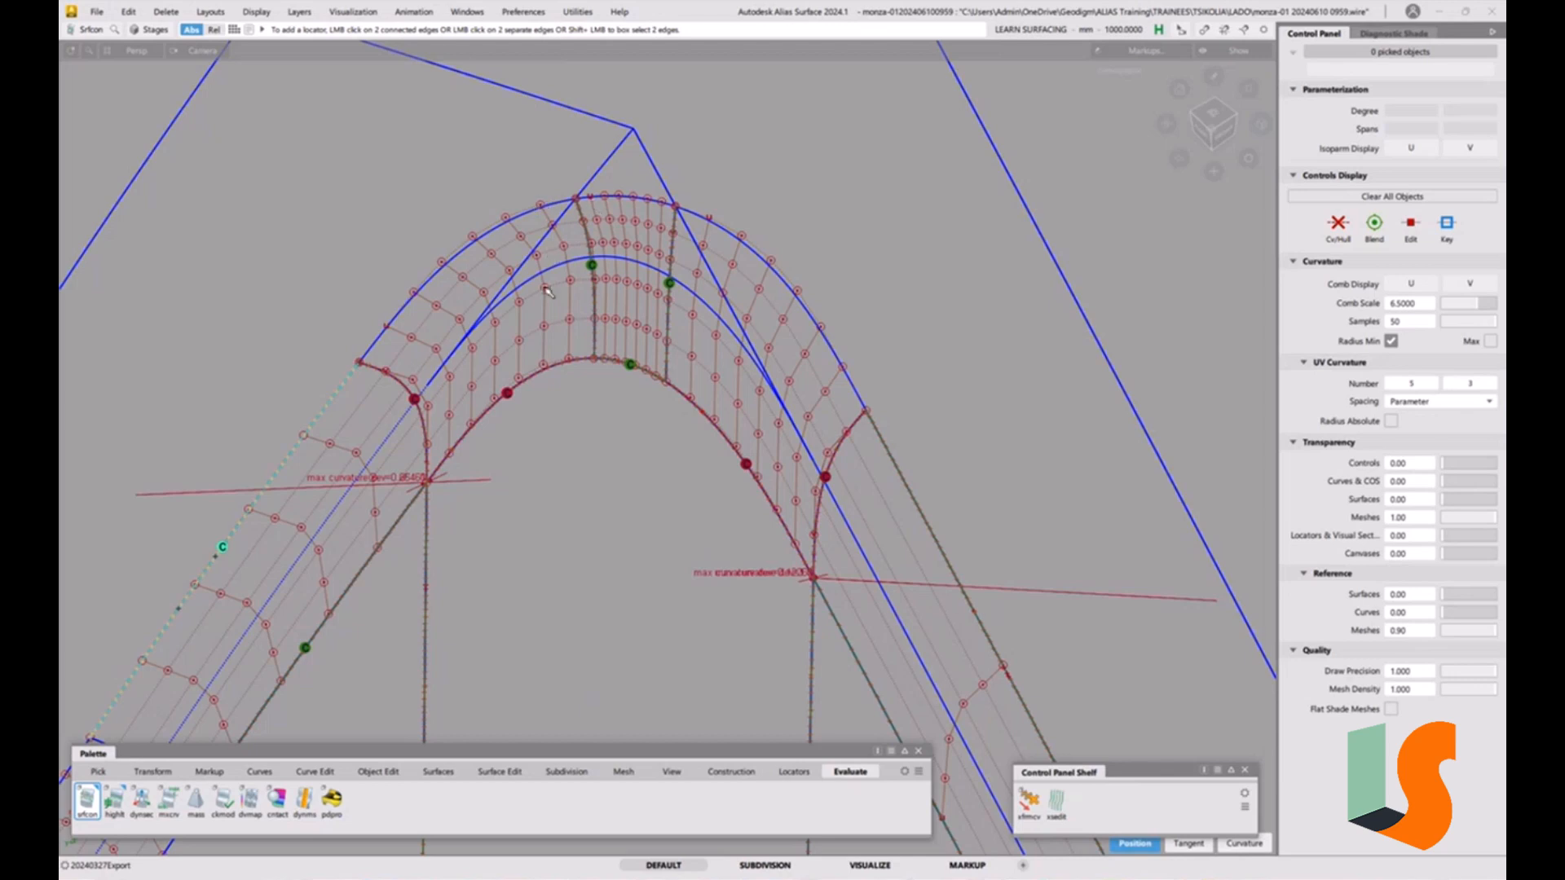
pyautogui.keyDown('alt'); pyautogui.keyDown('shift'); pyautogui.moveTo(626, 361); pyautogui.dragTo(610, 388, button='middle'); pyautogui.keyUp('shift'); pyautogui.keyUp('alt')
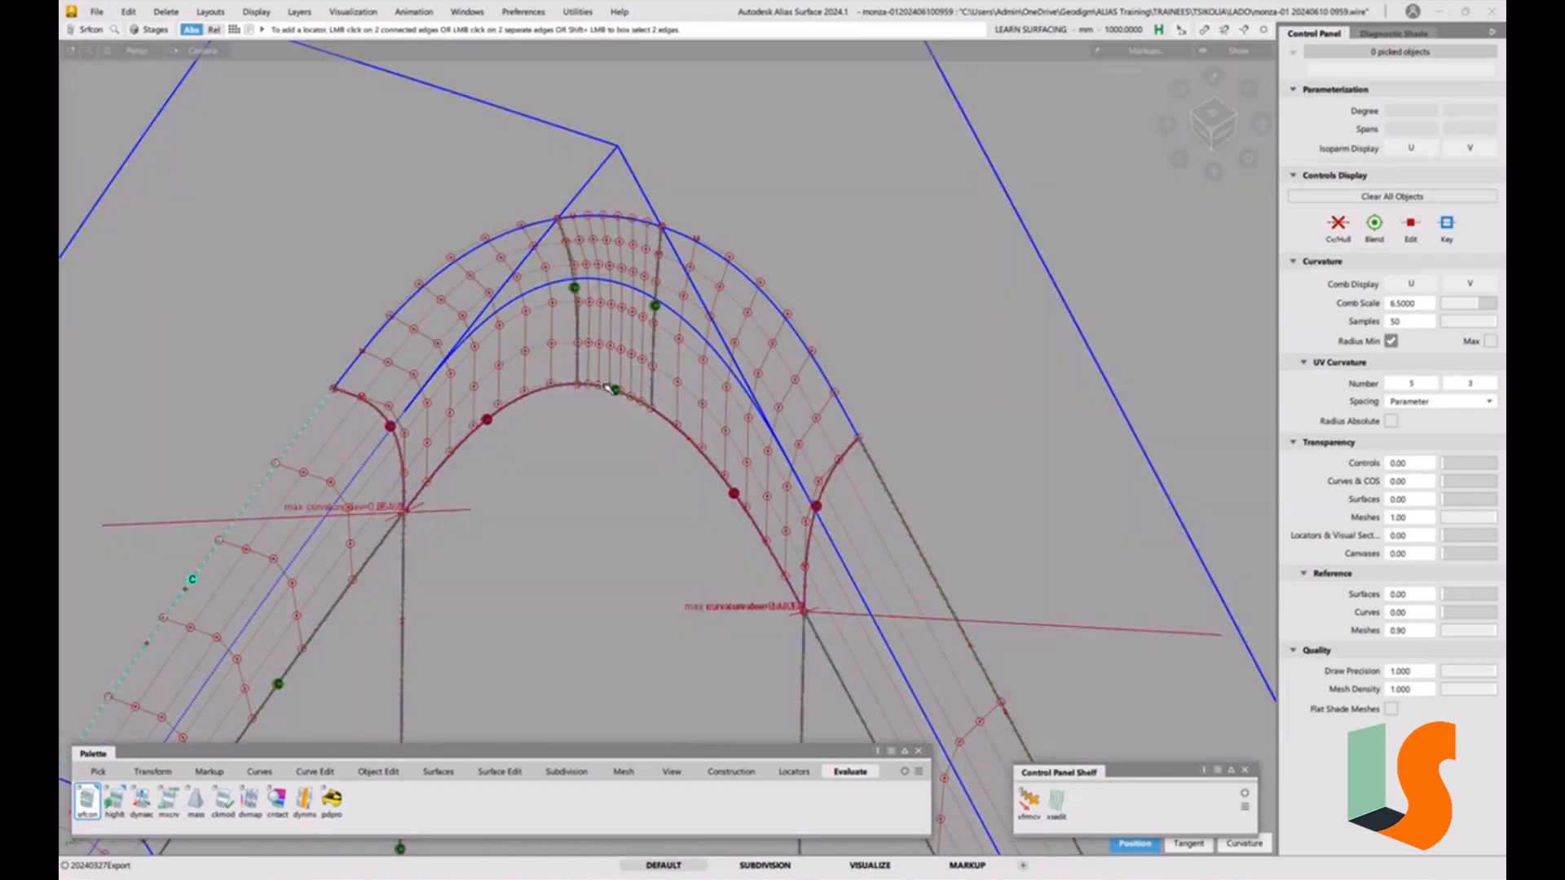
pyautogui.click(505, 451)
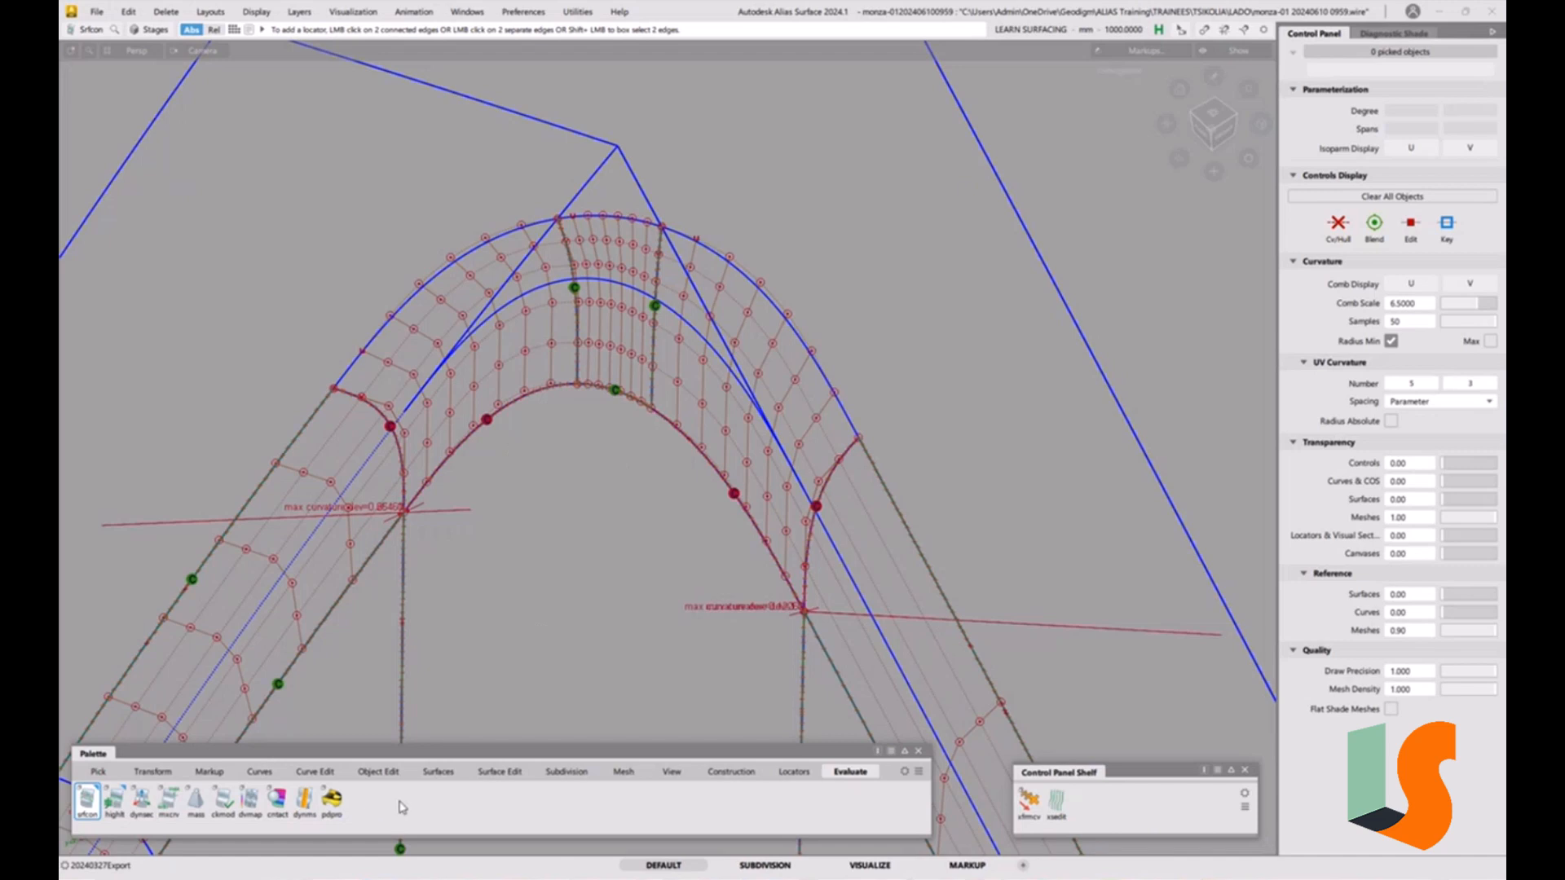
# Align the corner patch's left edge to the adjacent fillet surface with G2 continuity and Project alignment.
pyautogui.click(380, 771)
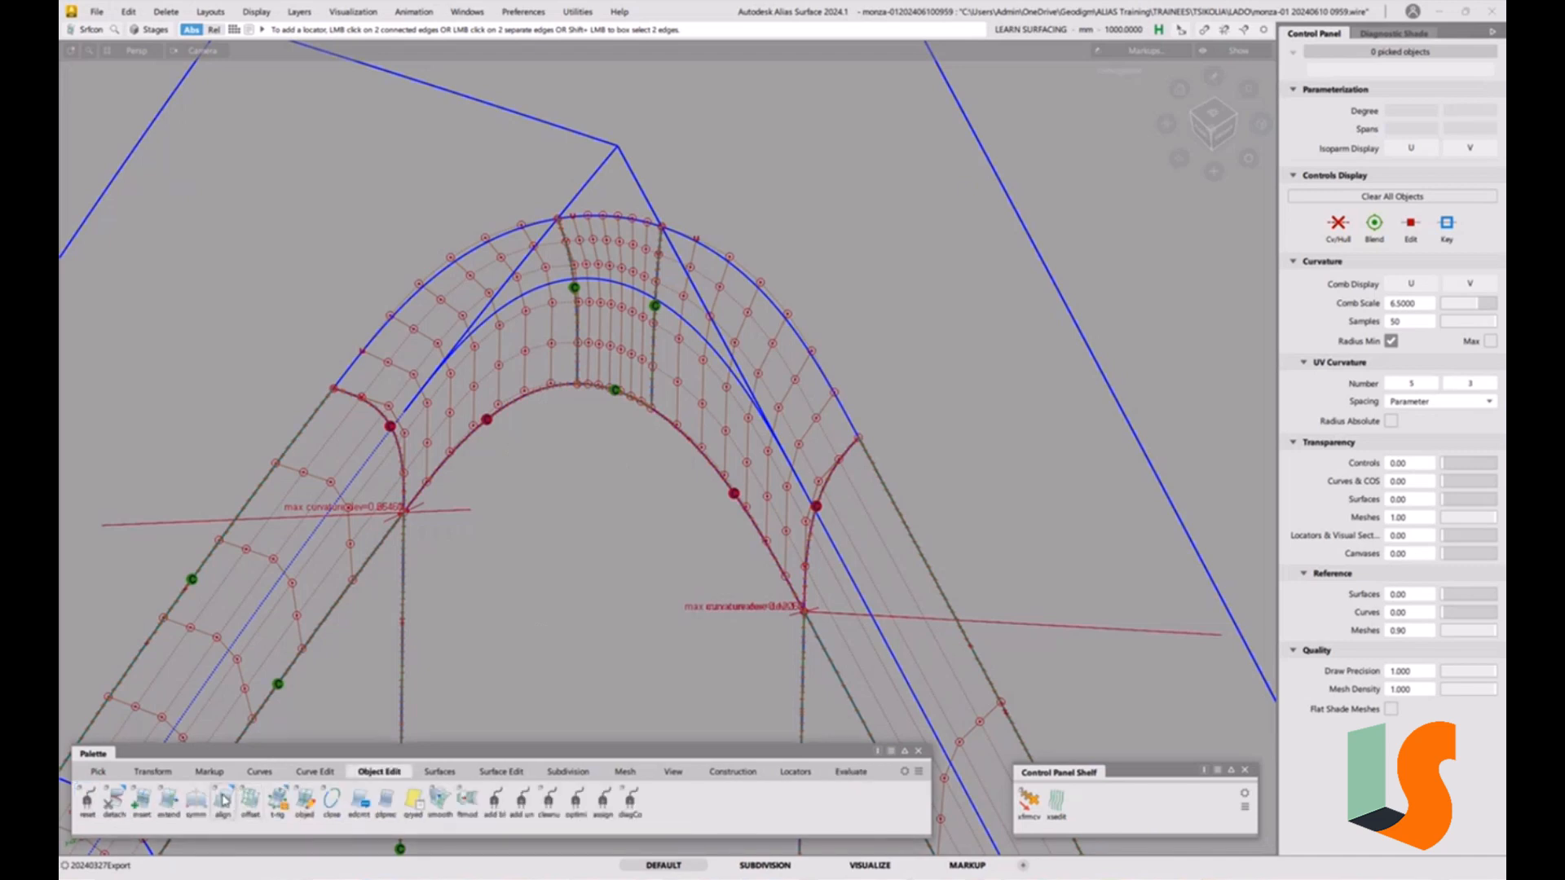
pyautogui.doubleClick(223, 799)
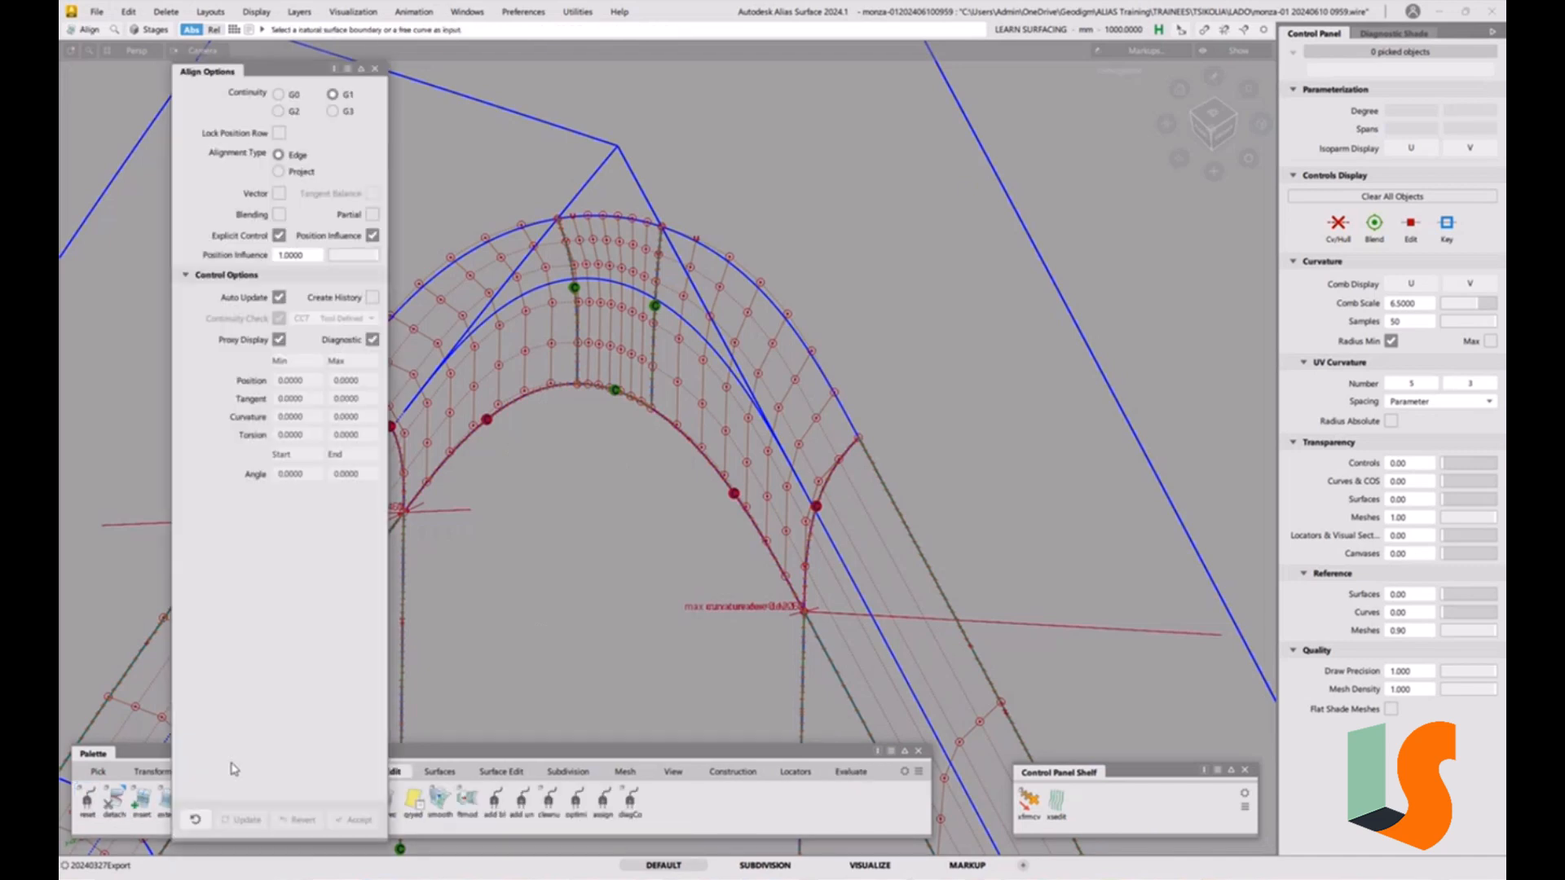
pyautogui.click(299, 172)
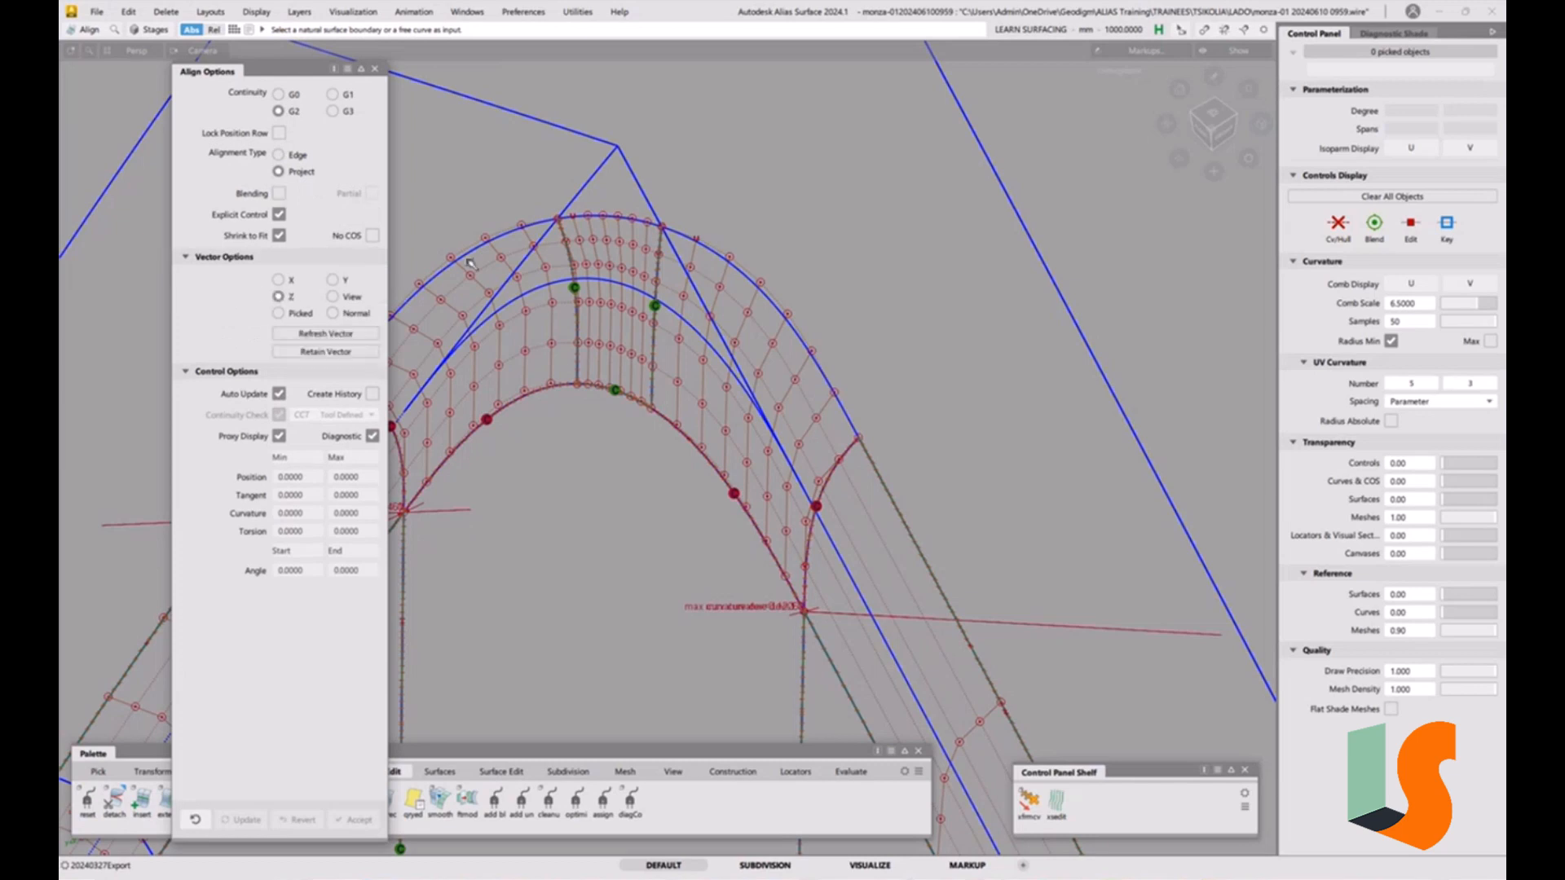
pyautogui.click(593, 190)
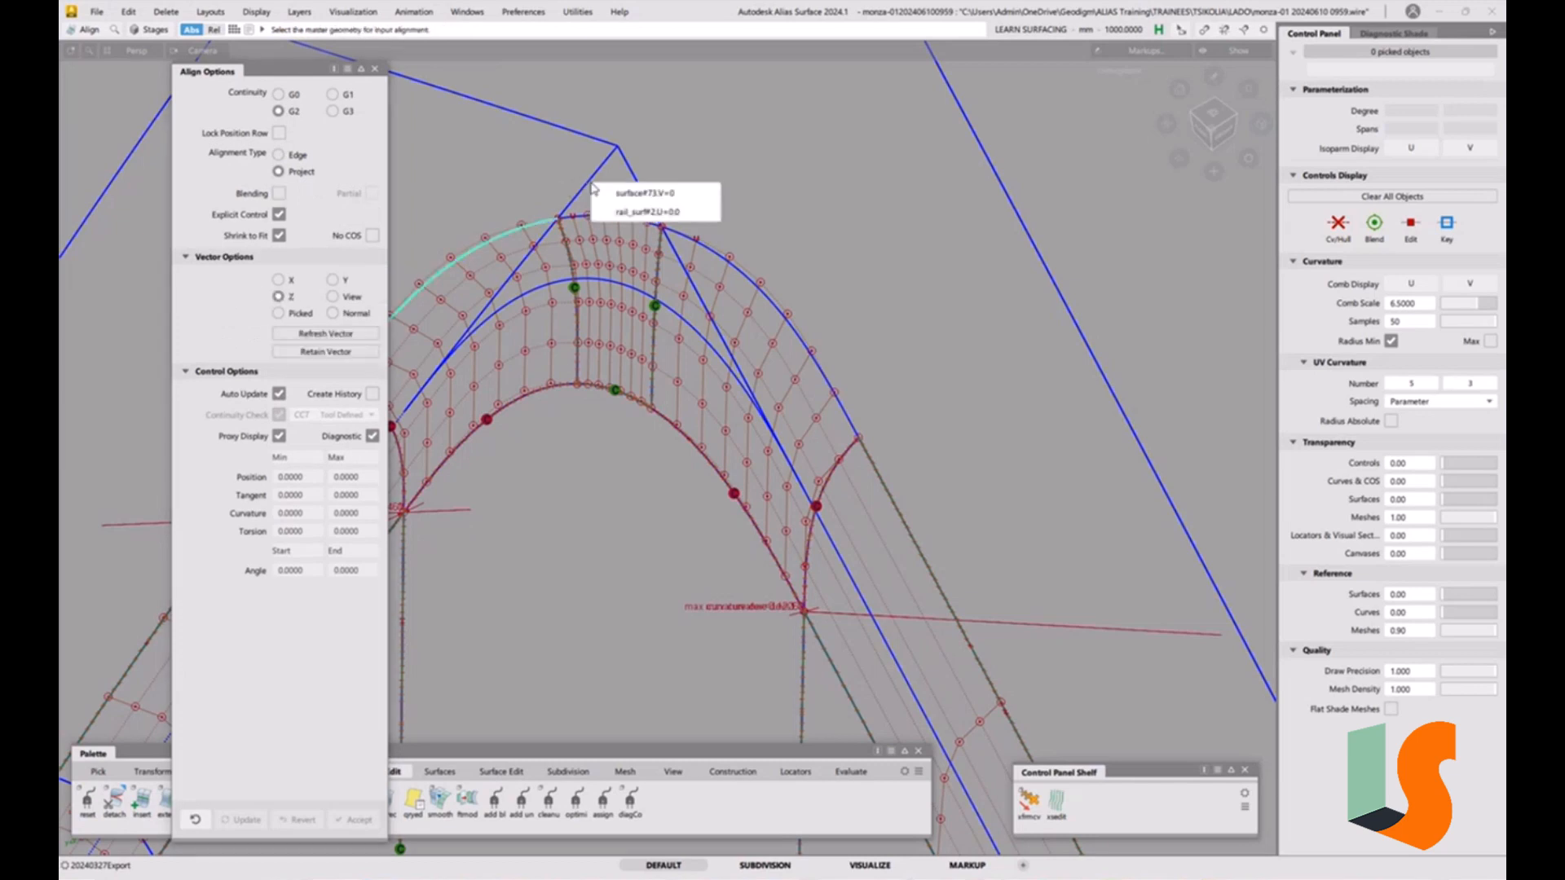
pyautogui.click(635, 196)
pyautogui.keyDown('alt'); pyautogui.keyDown('shift'); pyautogui.moveTo(662, 194); pyautogui.dragTo(662, 208, button='right'); pyautogui.keyUp('shift'); pyautogui.keyUp('alt')
pyautogui.keyDown('alt'); pyautogui.keyDown('shift'); pyautogui.moveTo(663, 208); pyautogui.dragTo(636, 254, button='middle'); pyautogui.keyUp('shift'); pyautogui.keyUp('alt')
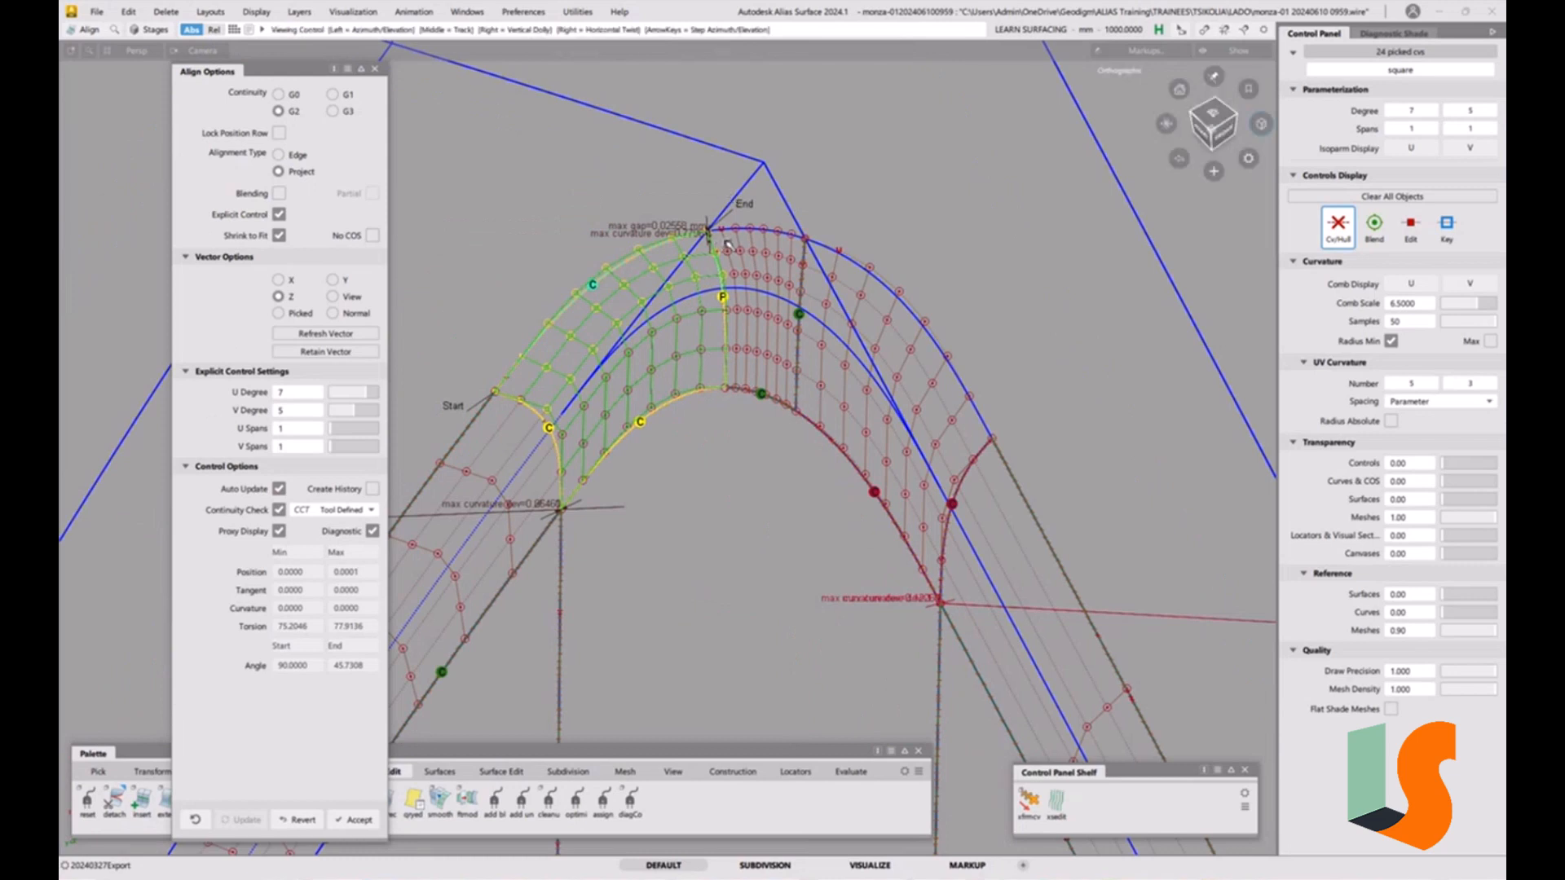
pyautogui.keyDown('alt'); pyautogui.keyDown('shift'); pyautogui.moveTo(715, 242); pyautogui.dragTo(674, 288, button='right'); pyautogui.keyUp('shift'); pyautogui.keyUp('alt')
pyautogui.keyDown('alt'); pyautogui.keyDown('shift'); pyautogui.moveTo(675, 287); pyautogui.dragTo(730, 286, button='middle'); pyautogui.keyUp('shift'); pyautogui.keyUp('alt')
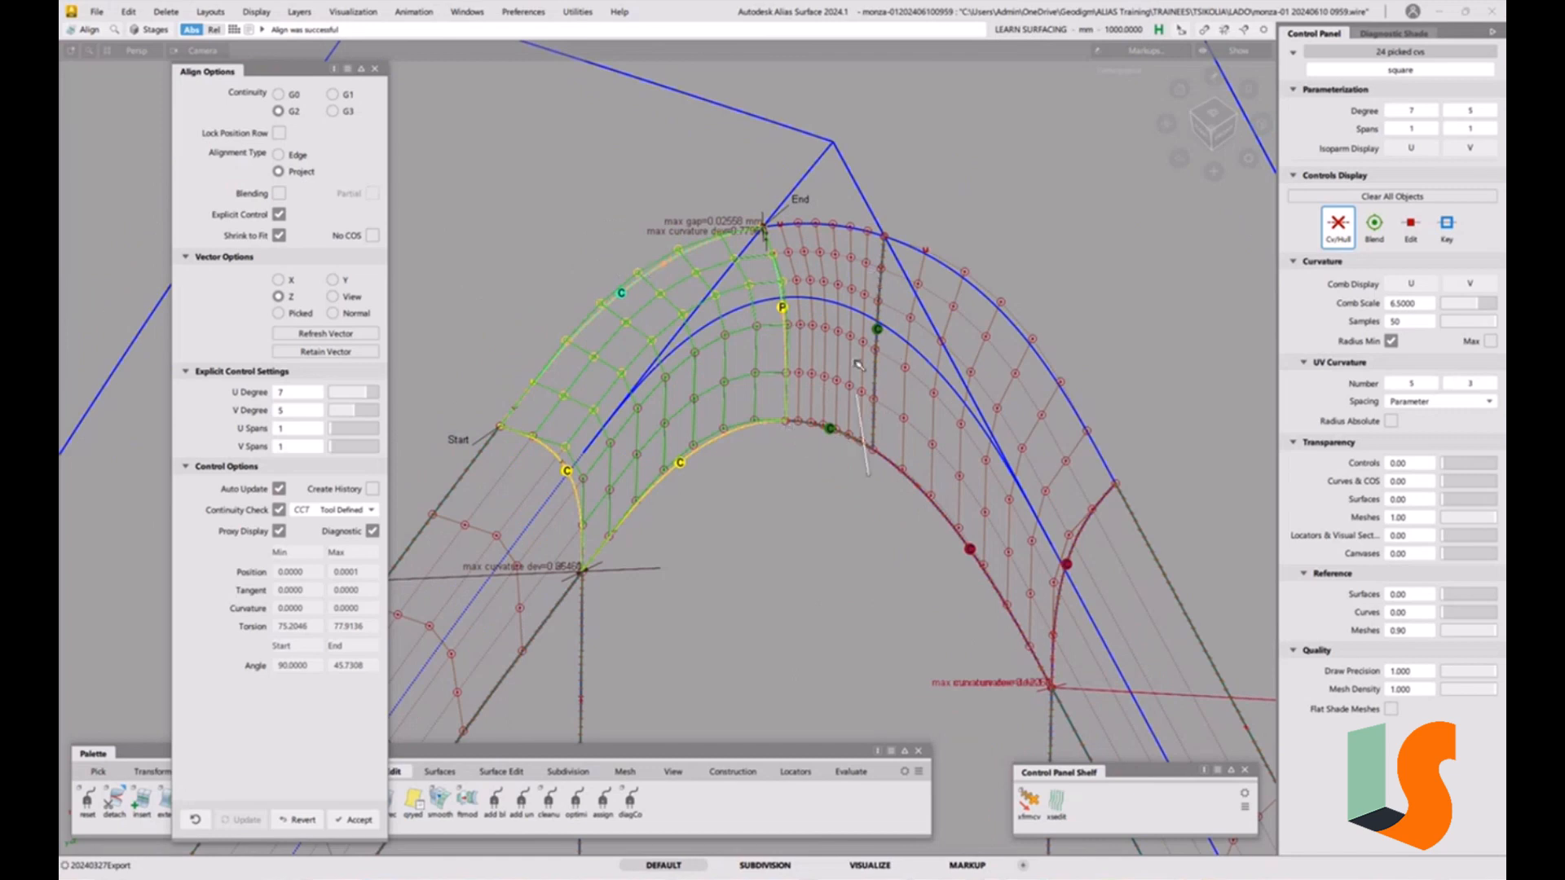
# Align the right corner patch's edge to the rail surface with G2 continuity and Project alignment.
pyautogui.press('space')
pyautogui.click(839, 225)
pyautogui.click(848, 173)
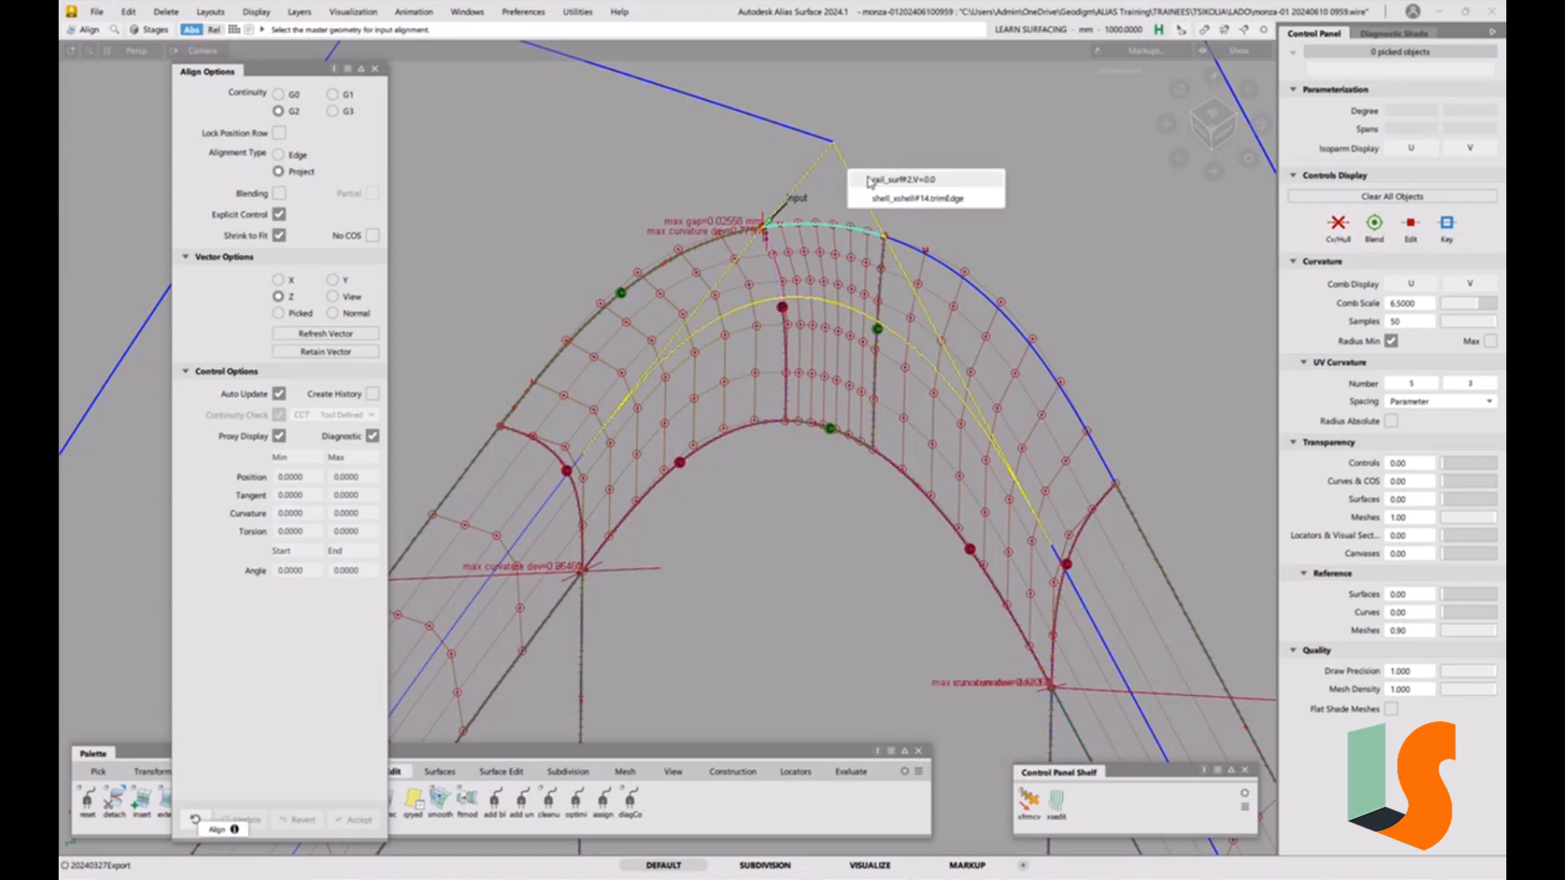
pyautogui.click(877, 180)
pyautogui.click(977, 294)
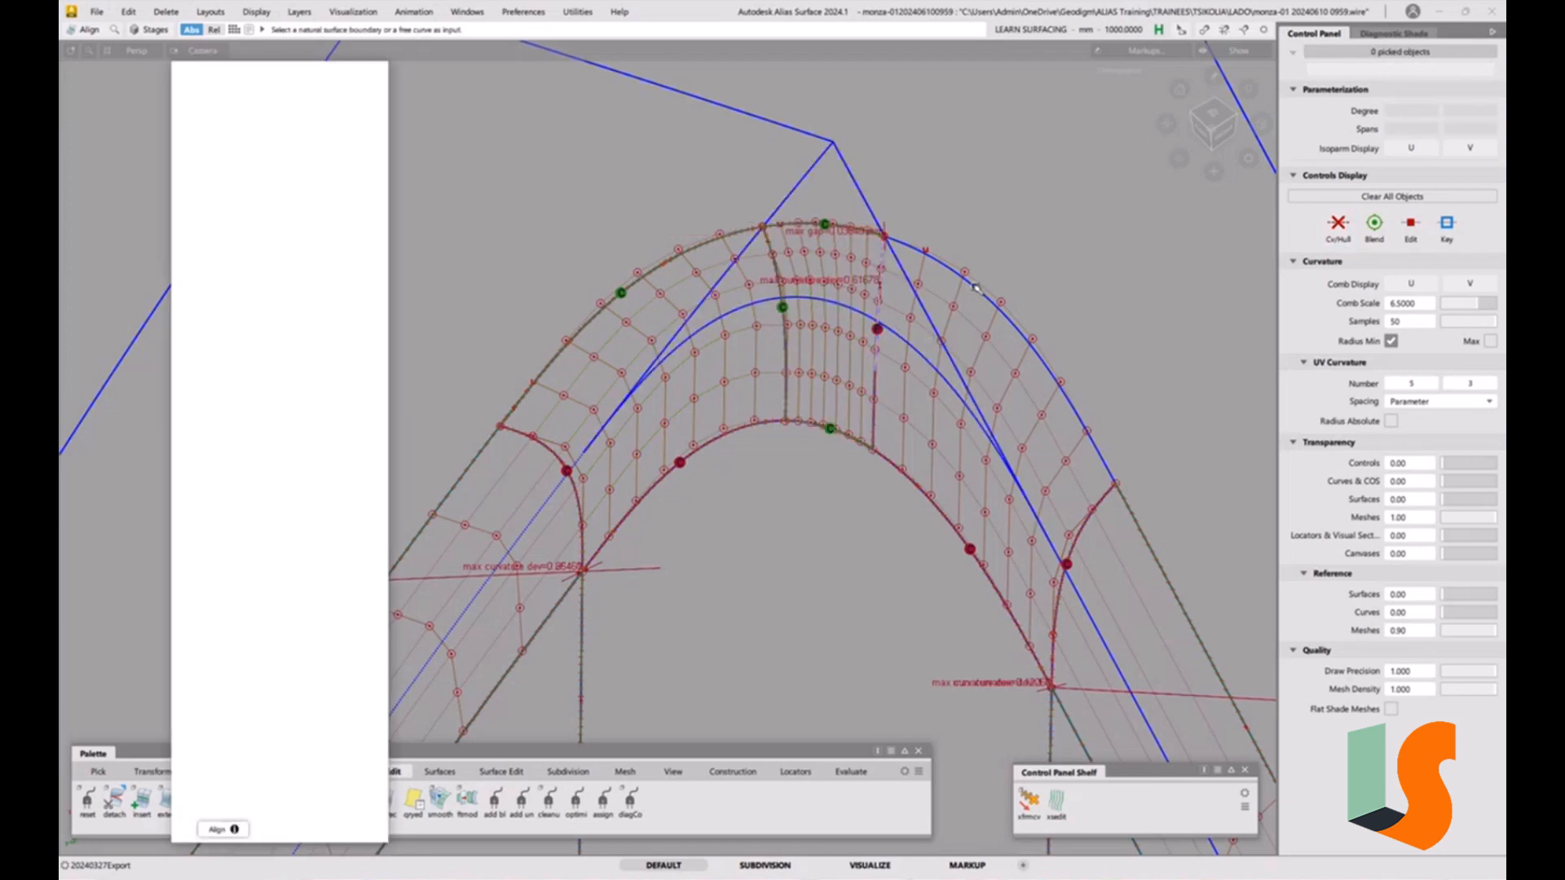
pyautogui.click(856, 181)
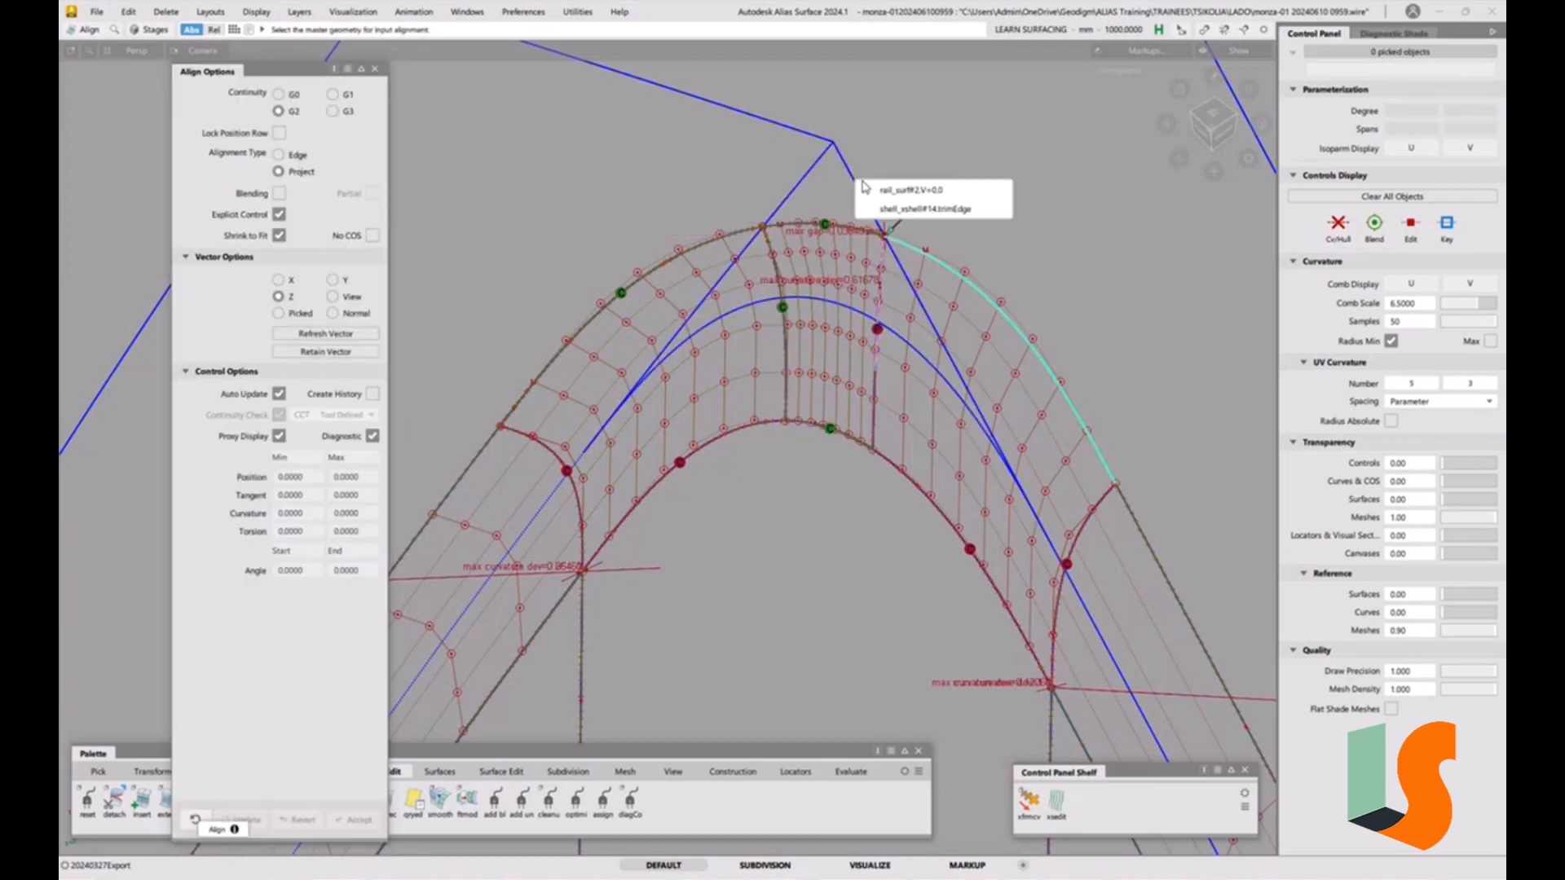
pyautogui.click(898, 208)
pyautogui.keyDown('alt'); pyautogui.keyDown('shift'); pyautogui.moveTo(956, 248); pyautogui.dragTo(815, 343, button='right'); pyautogui.keyUp('shift'); pyautogui.keyUp('alt')
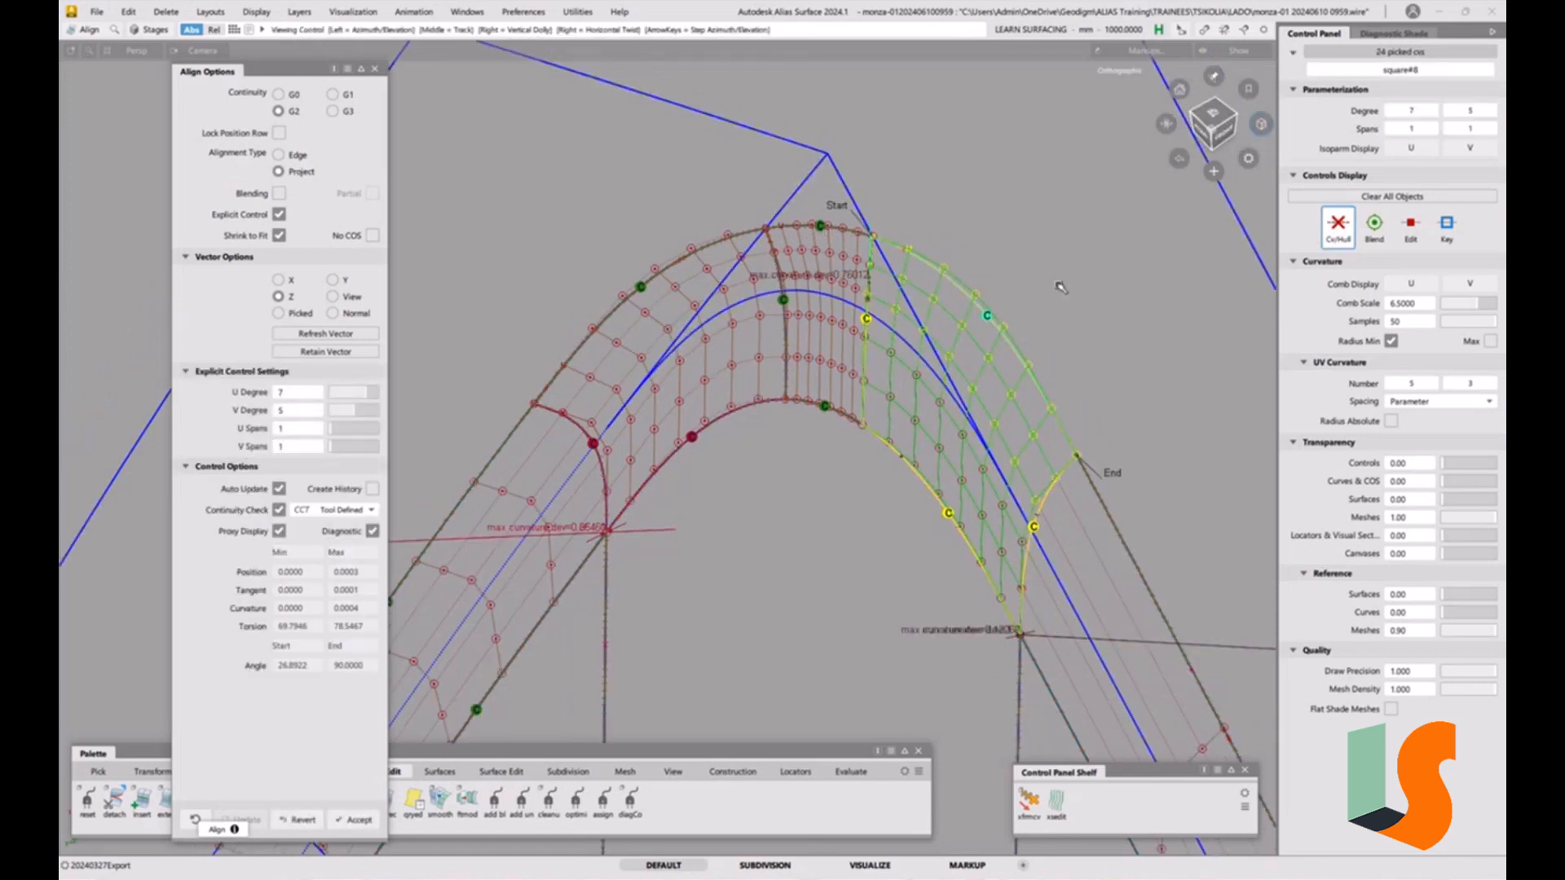
pyautogui.keyDown('alt'); pyautogui.keyDown('shift'); pyautogui.moveTo(738, 397); pyautogui.dragTo(699, 366, button='middle'); pyautogui.keyUp('shift'); pyautogui.keyUp('alt')
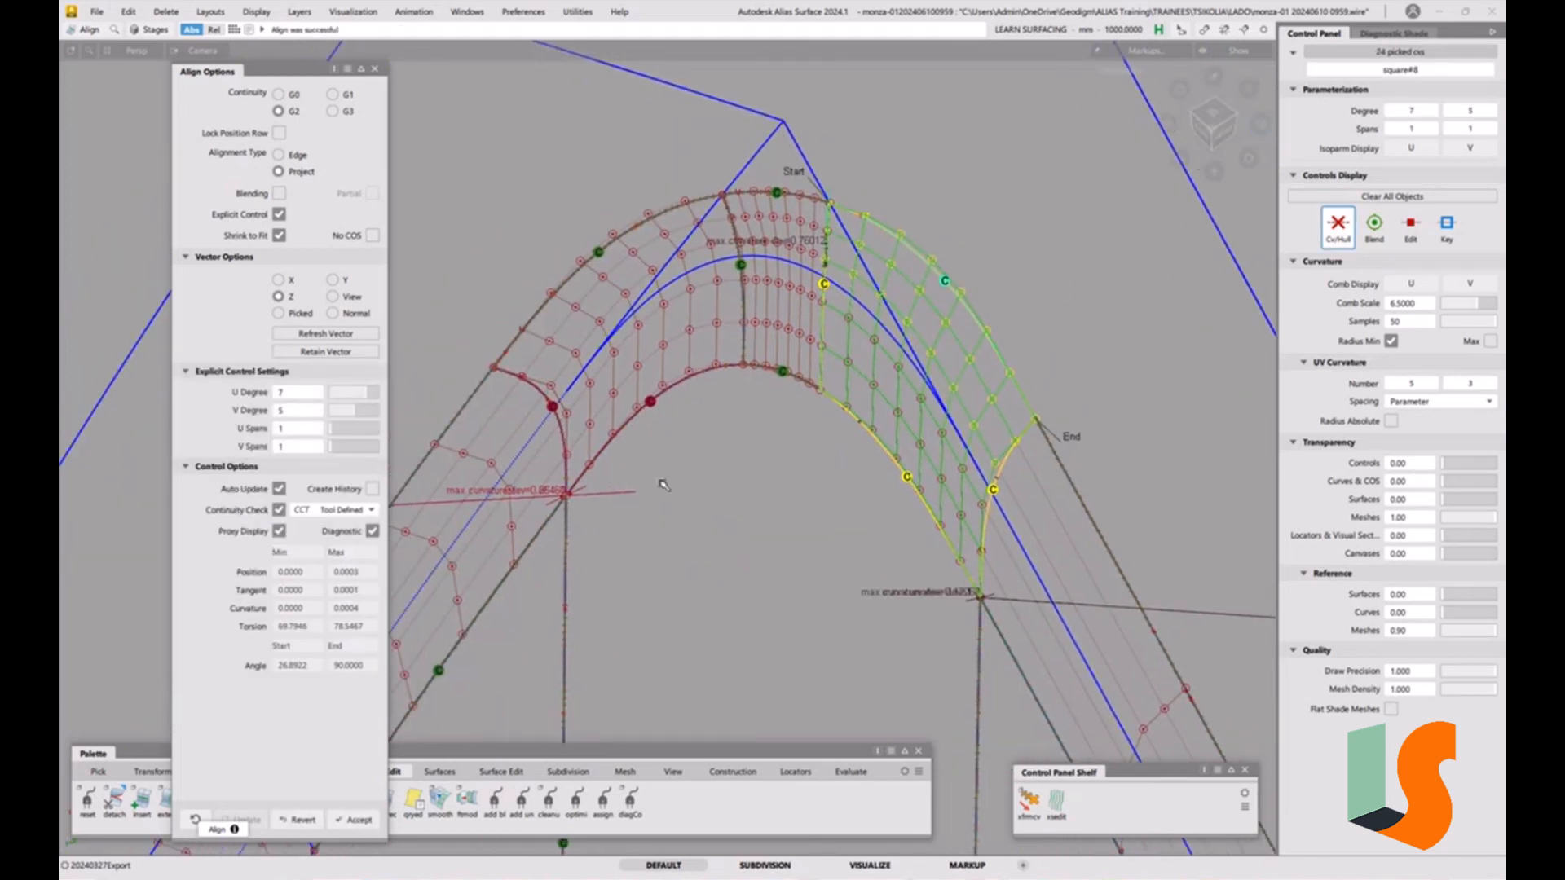
pyautogui.click(851, 318)
# Trim the shell surfaces meeting the top of the corner fillet with the Trim tool.
pyautogui.keyDown('alt'); pyautogui.keyDown('shift'); pyautogui.moveTo(796, 267); pyautogui.dragTo(936, 475, button='right'); pyautogui.keyUp('shift'); pyautogui.keyUp('alt')
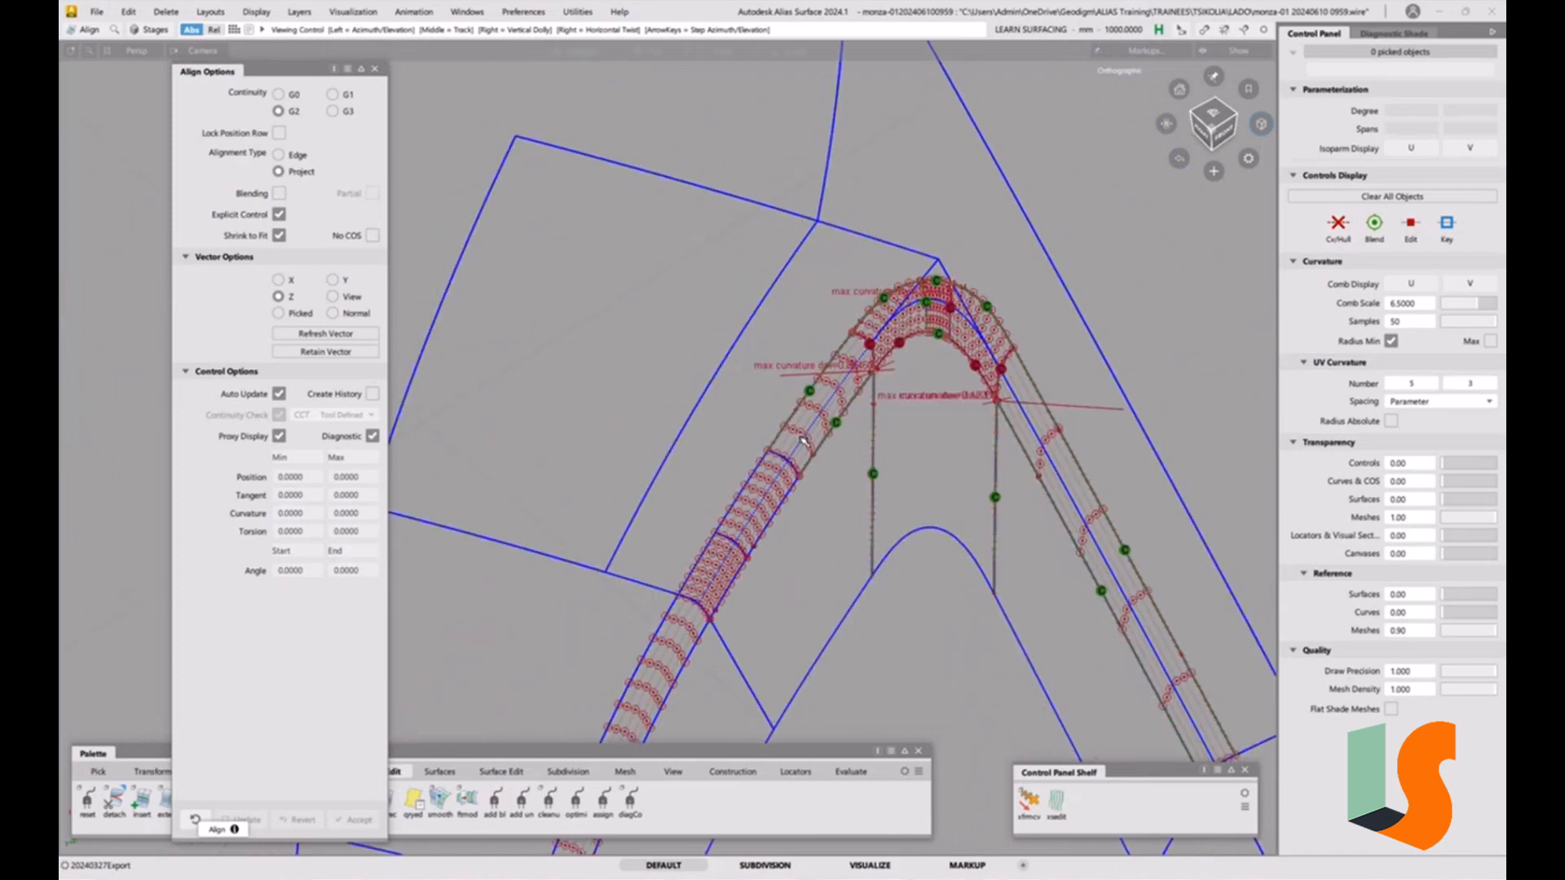
pyautogui.keyDown('alt'); pyautogui.keyDown('shift'); pyautogui.moveTo(936, 476); pyautogui.dragTo(840, 337, button='middle'); pyautogui.keyUp('shift'); pyautogui.keyUp('alt')
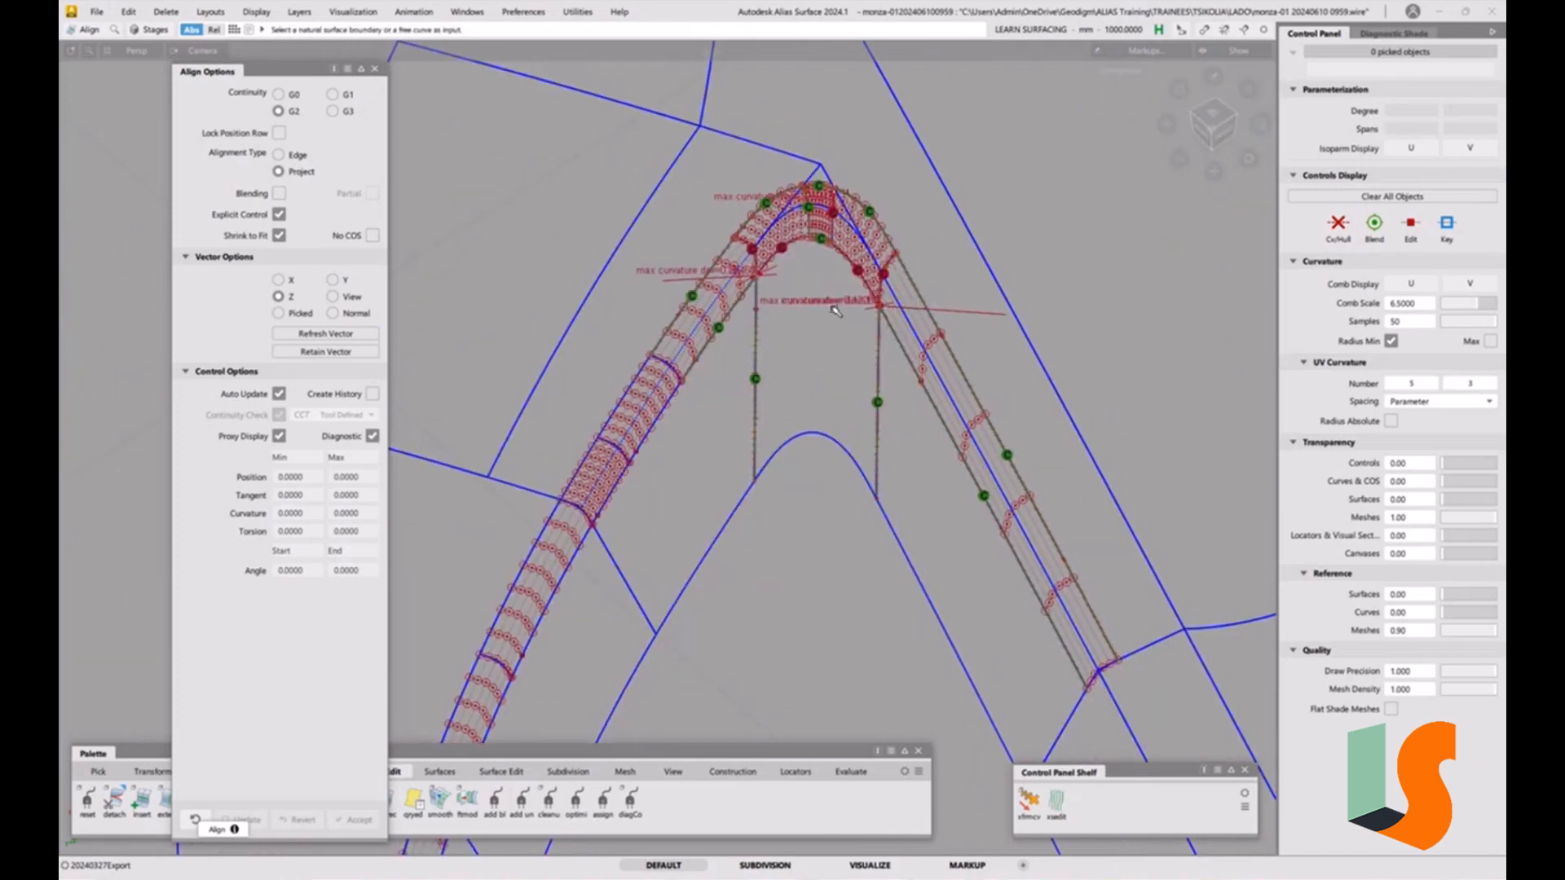
pyautogui.press('t')
pyautogui.click(617, 336)
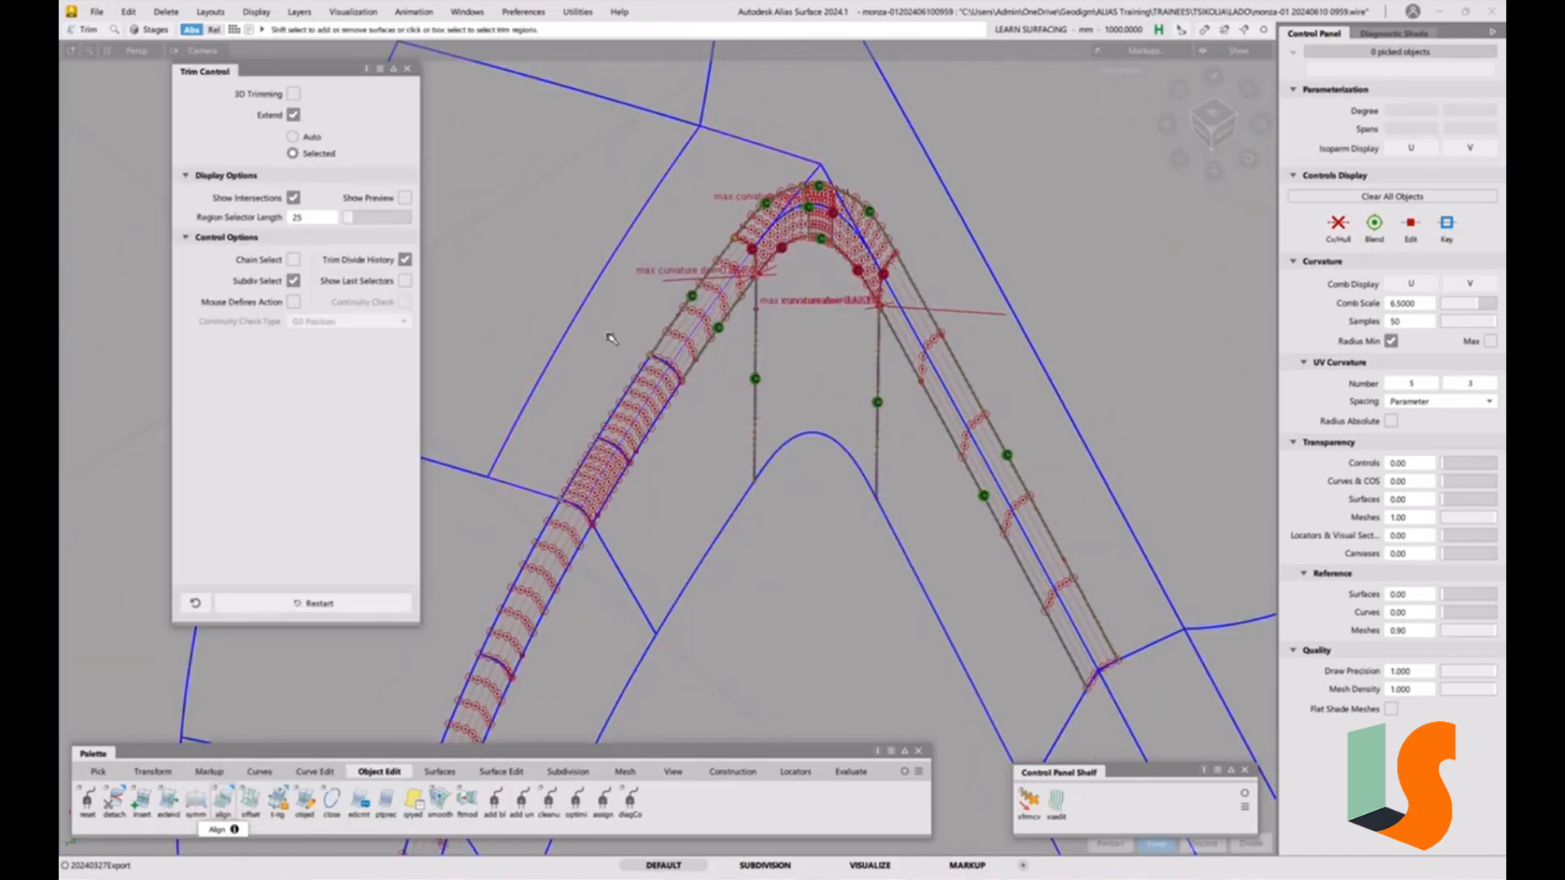
pyautogui.click(609, 335)
pyautogui.press('space')
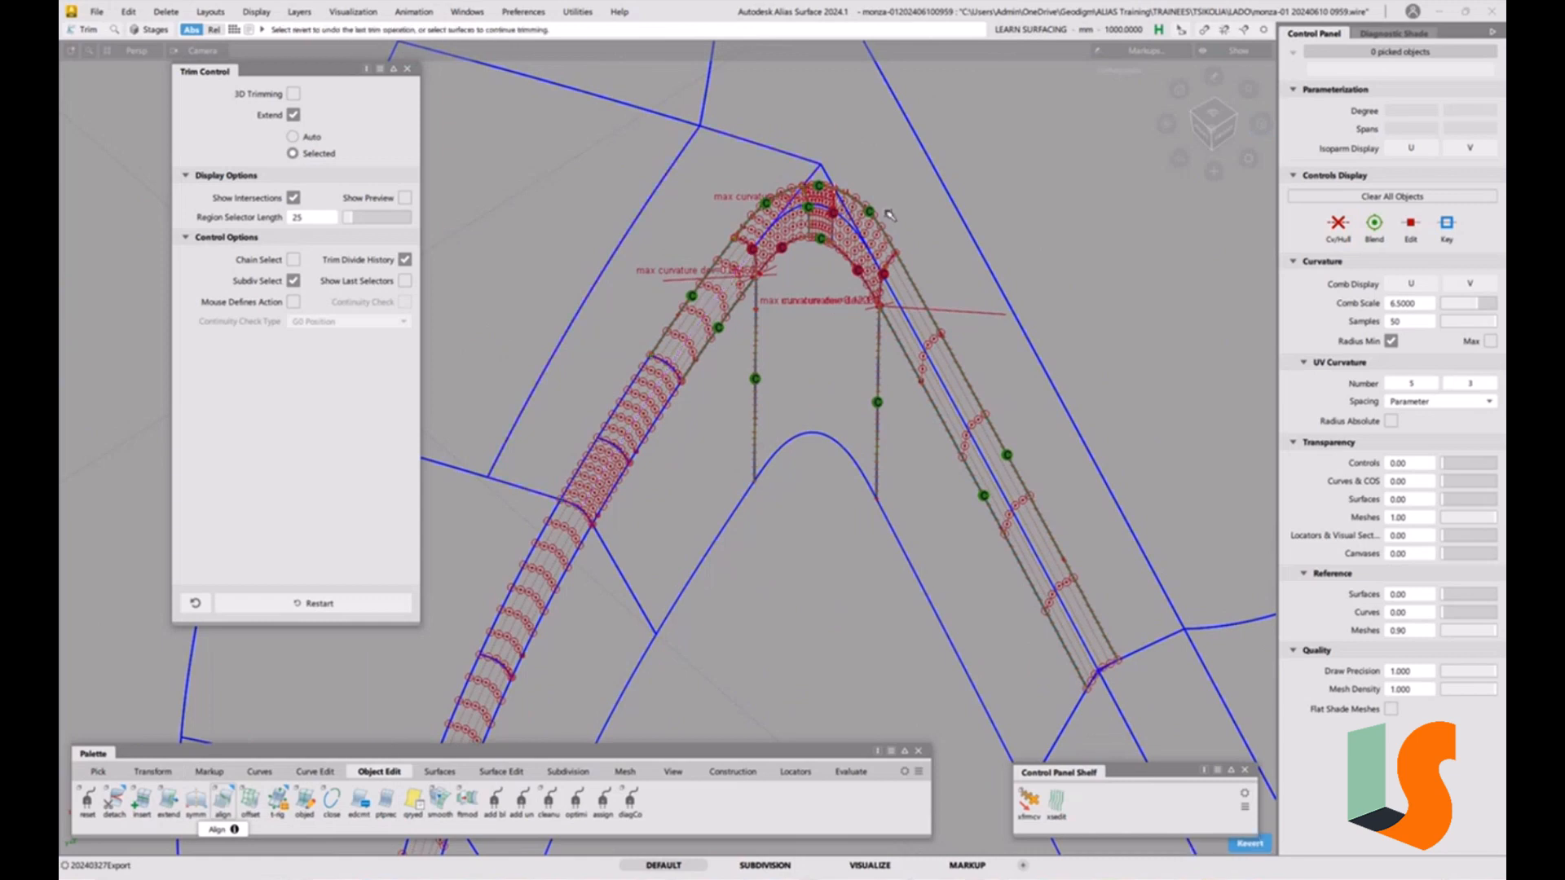
pyautogui.click(889, 189)
pyautogui.click(875, 168)
pyautogui.press('space')
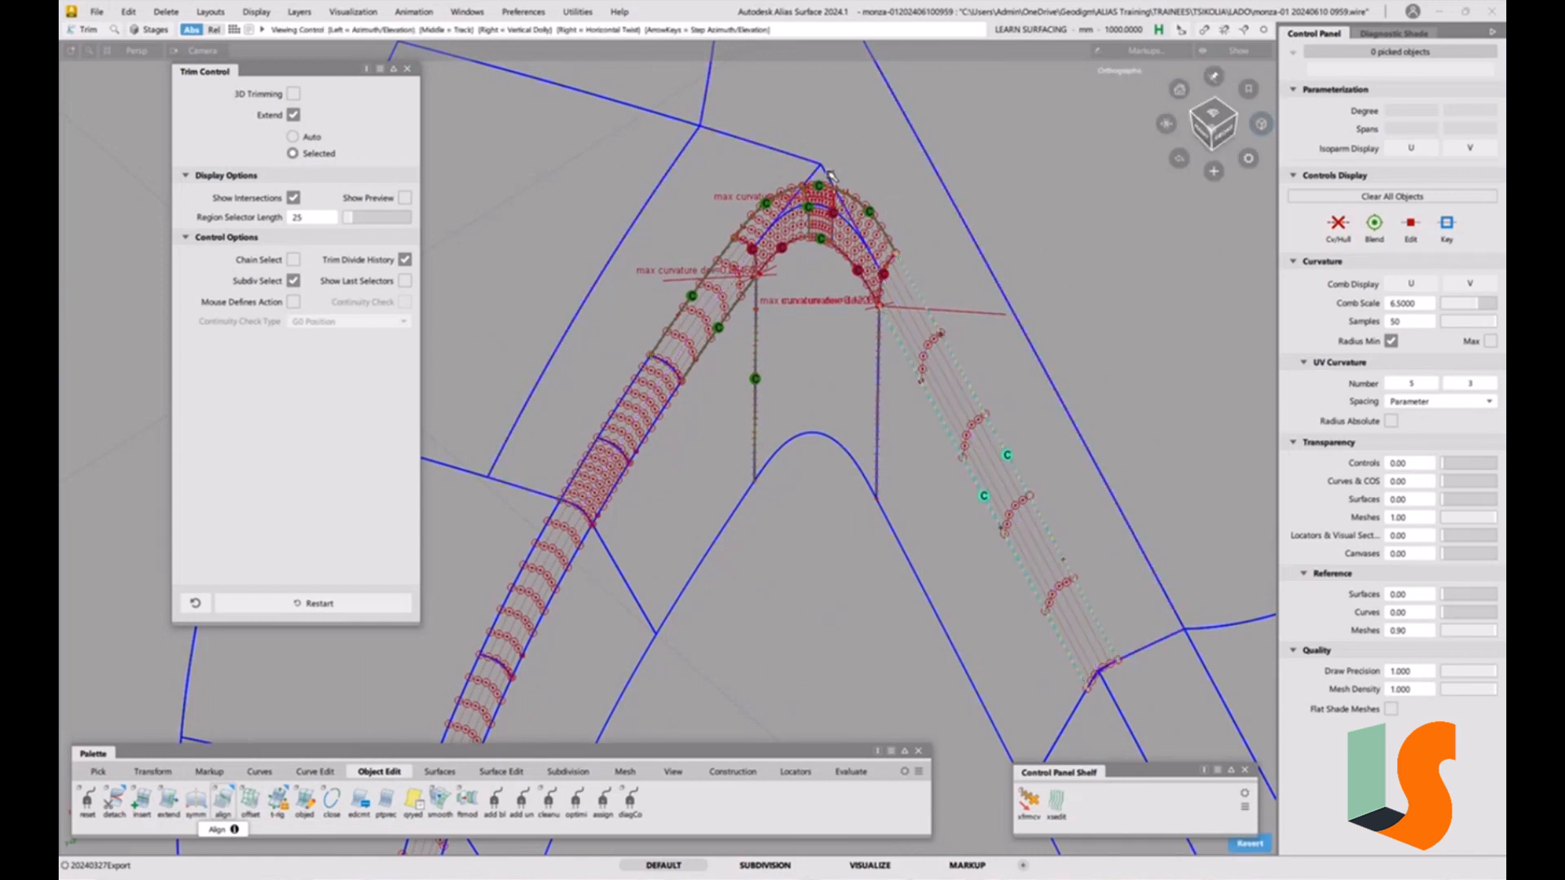
pyautogui.keyDown('alt'); pyautogui.keyDown('shift'); pyautogui.moveTo(830, 176); pyautogui.dragTo(864, 24, button='right'); pyautogui.keyUp('shift'); pyautogui.keyUp('alt')
pyautogui.click(821, 173)
pyautogui.click(807, 186)
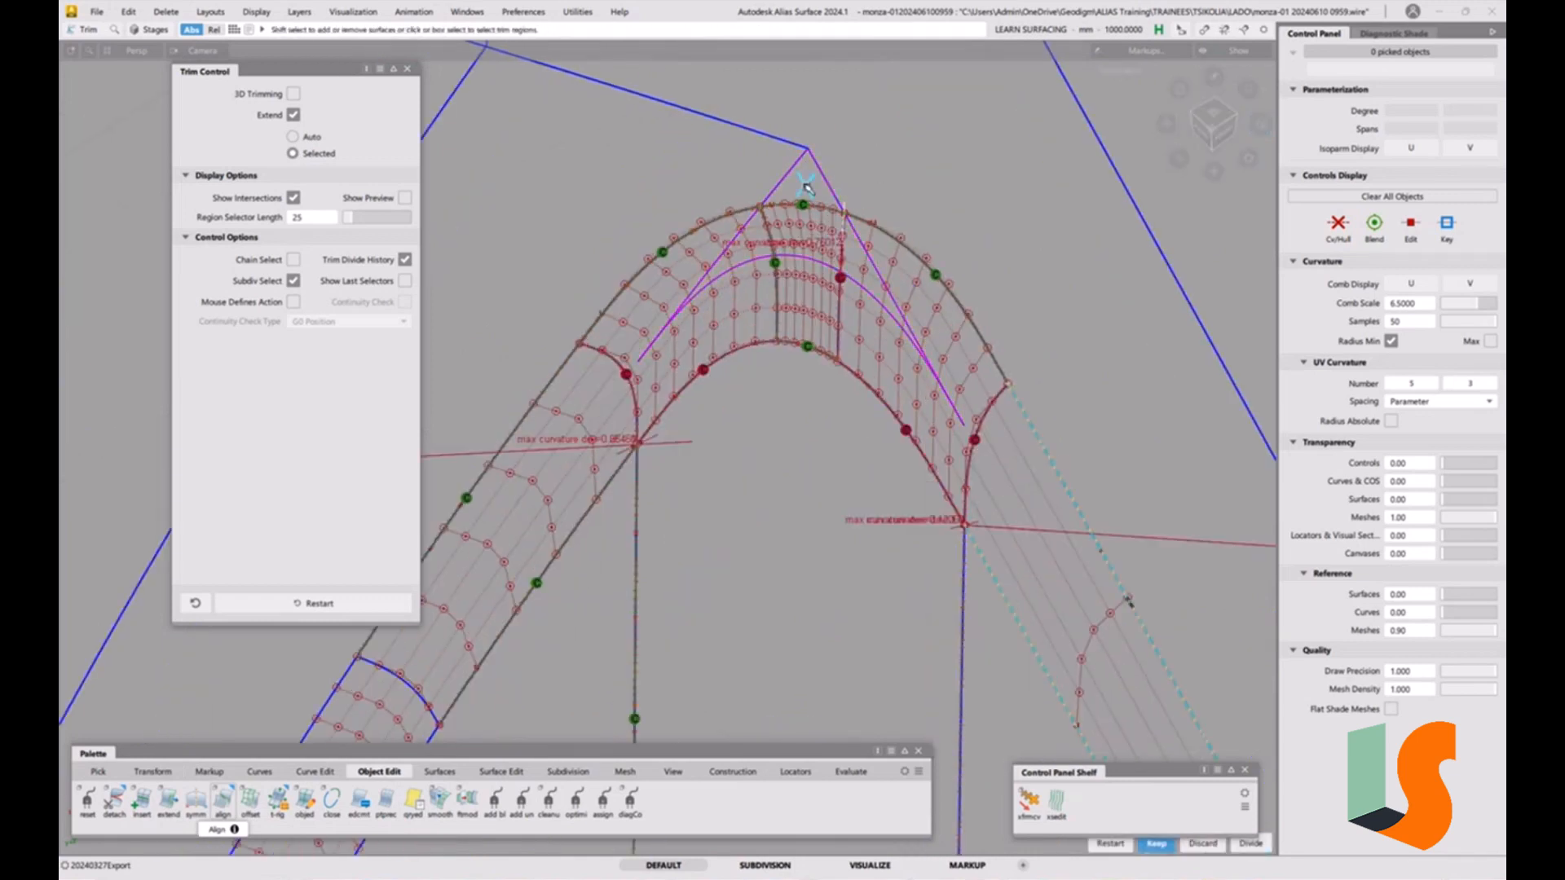
pyautogui.press('space')
# Orbit around the corner fillet to examine the aligned and trimmed joins, then close Trim.
pyautogui.keyDown('alt'); pyautogui.keyDown('shift'); pyautogui.moveTo(830, 194); pyautogui.dragTo(818, 247, button='right'); pyautogui.keyUp('shift'); pyautogui.keyUp('alt')
pyautogui.press('`')
pyautogui.keyDown('ctrl'); pyautogui.keyDown('shift'); pyautogui.moveTo(819, 249); pyautogui.dragTo(823, 410); pyautogui.keyUp('shift'); pyautogui.keyUp('ctrl')
pyautogui.keyDown('alt'); pyautogui.keyDown('shift'); pyautogui.moveTo(791, 315); pyautogui.dragTo(808, 213, button='right'); pyautogui.keyUp('shift'); pyautogui.keyUp('alt')
pyautogui.keyDown('alt'); pyautogui.keyDown('shift'); pyautogui.moveTo(778, 423); pyautogui.dragTo(796, 461, button='middle'); pyautogui.keyUp('shift'); pyautogui.keyUp('alt')
pyautogui.keyDown('ctrl'); pyautogui.keyDown('shift'); pyautogui.moveTo(797, 471); pyautogui.dragTo(791, 434); pyautogui.keyUp('shift'); pyautogui.keyUp('ctrl')
pyautogui.keyDown('alt'); pyautogui.keyDown('shift'); pyautogui.moveTo(732, 434); pyautogui.dragTo(739, 417, button='right'); pyautogui.keyUp('shift'); pyautogui.keyUp('alt')
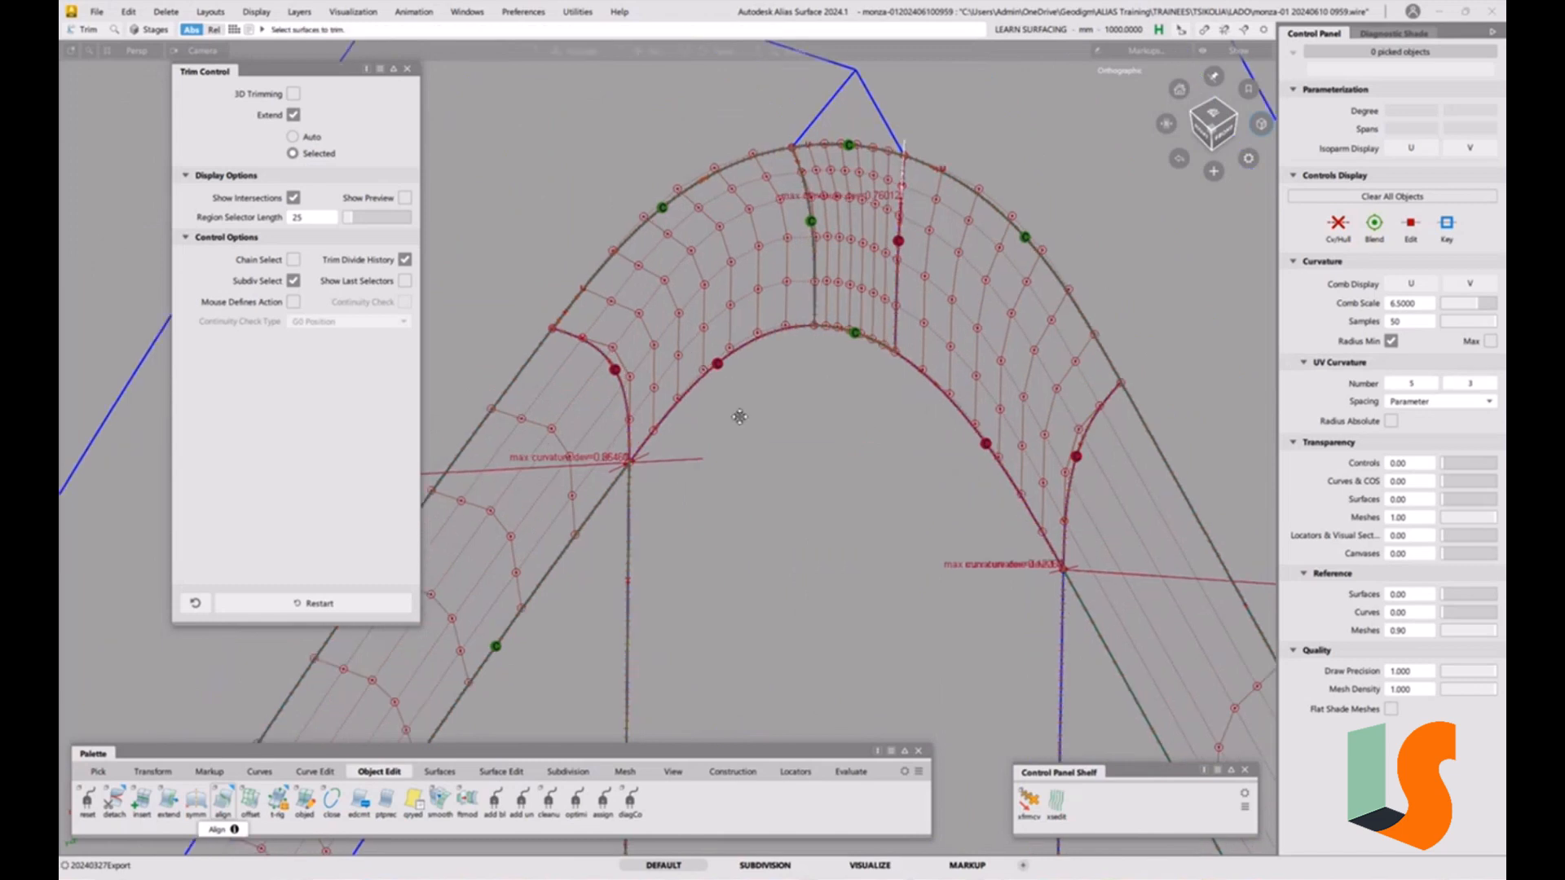
pyautogui.keyDown('alt'); pyautogui.keyDown('shift'); pyautogui.moveTo(739, 417); pyautogui.dragTo(741, 433, button='middle'); pyautogui.keyUp('shift'); pyautogui.keyUp('alt')
pyautogui.click(407, 69)
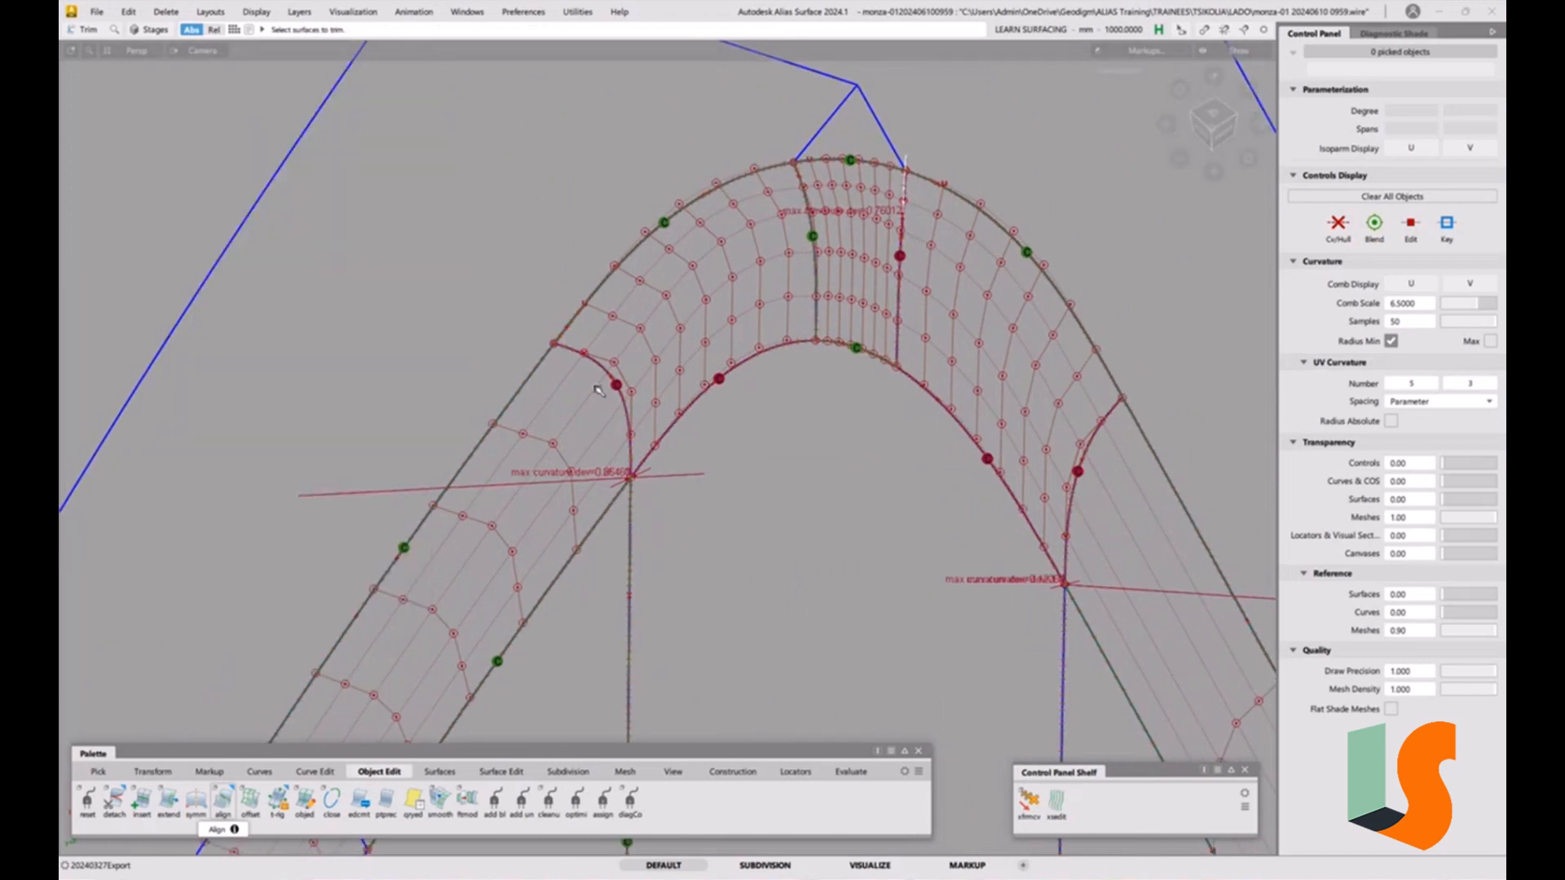
# Align the left corner patch's inner edge to the fillet edge with G2 continuity, Edge alignment and Partial enabled.
pyautogui.keyDown('alt'); pyautogui.keyDown('shift'); pyautogui.moveTo(839, 392); pyautogui.dragTo(711, 399, button='middle'); pyautogui.keyUp('shift'); pyautogui.keyUp('alt')
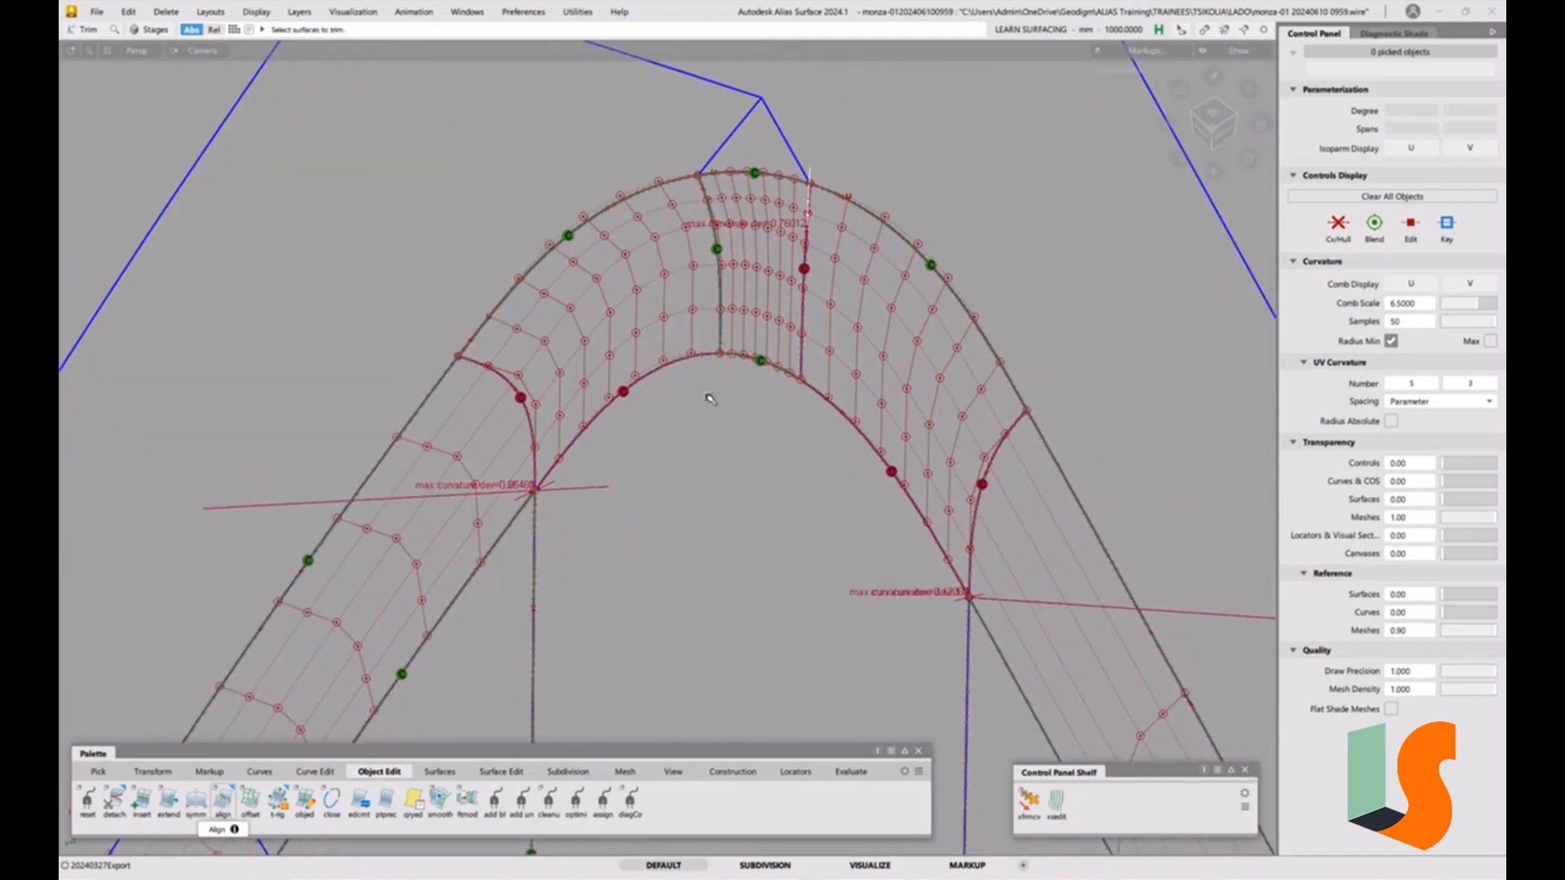
pyautogui.doubleClick(227, 801)
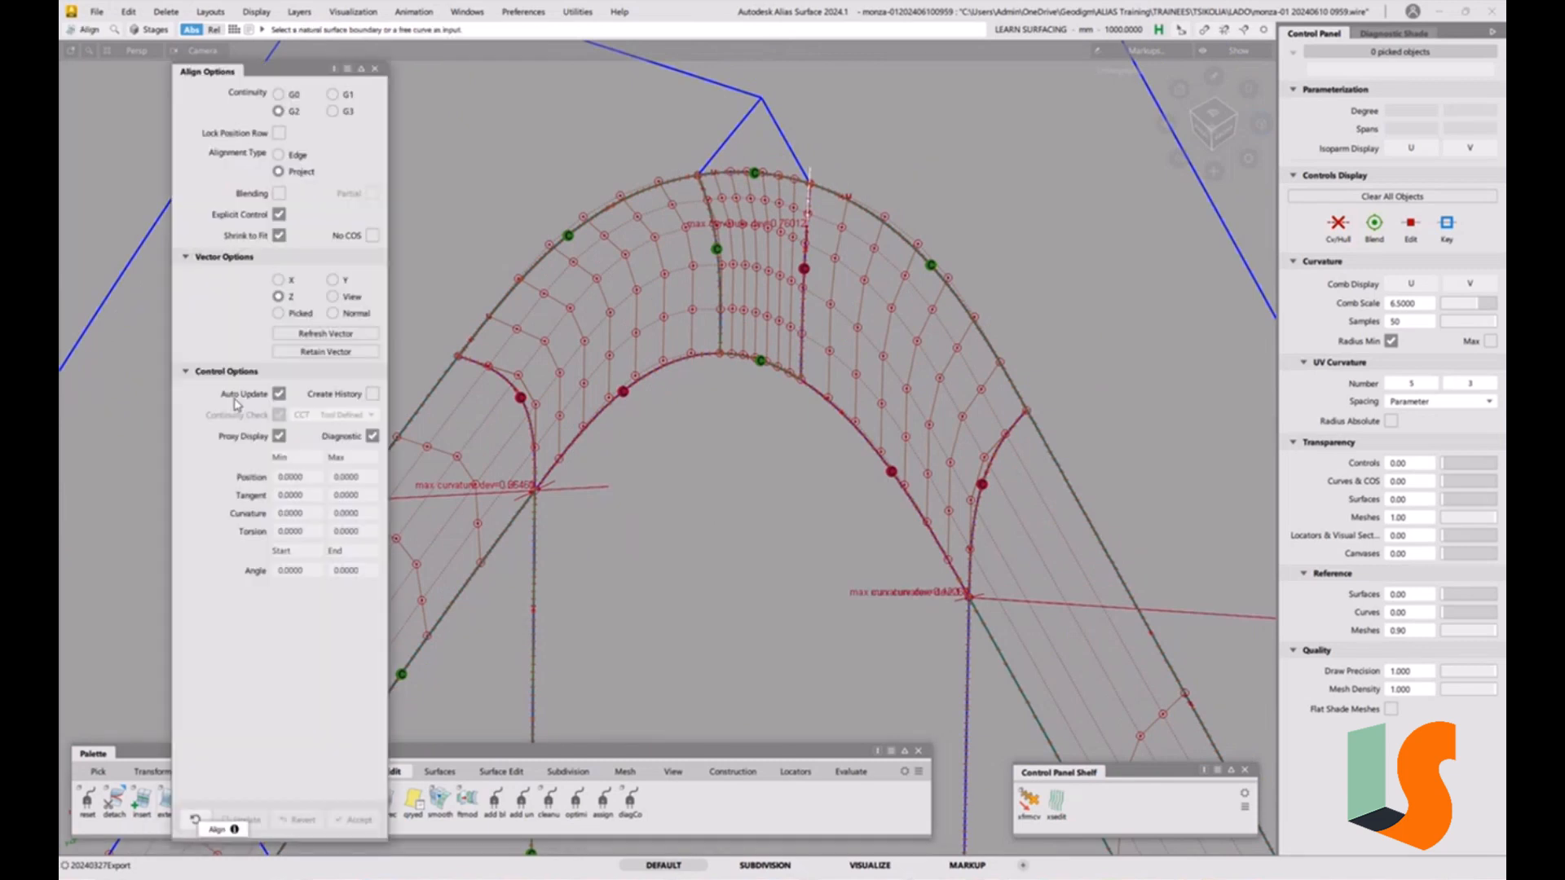
pyautogui.click(295, 155)
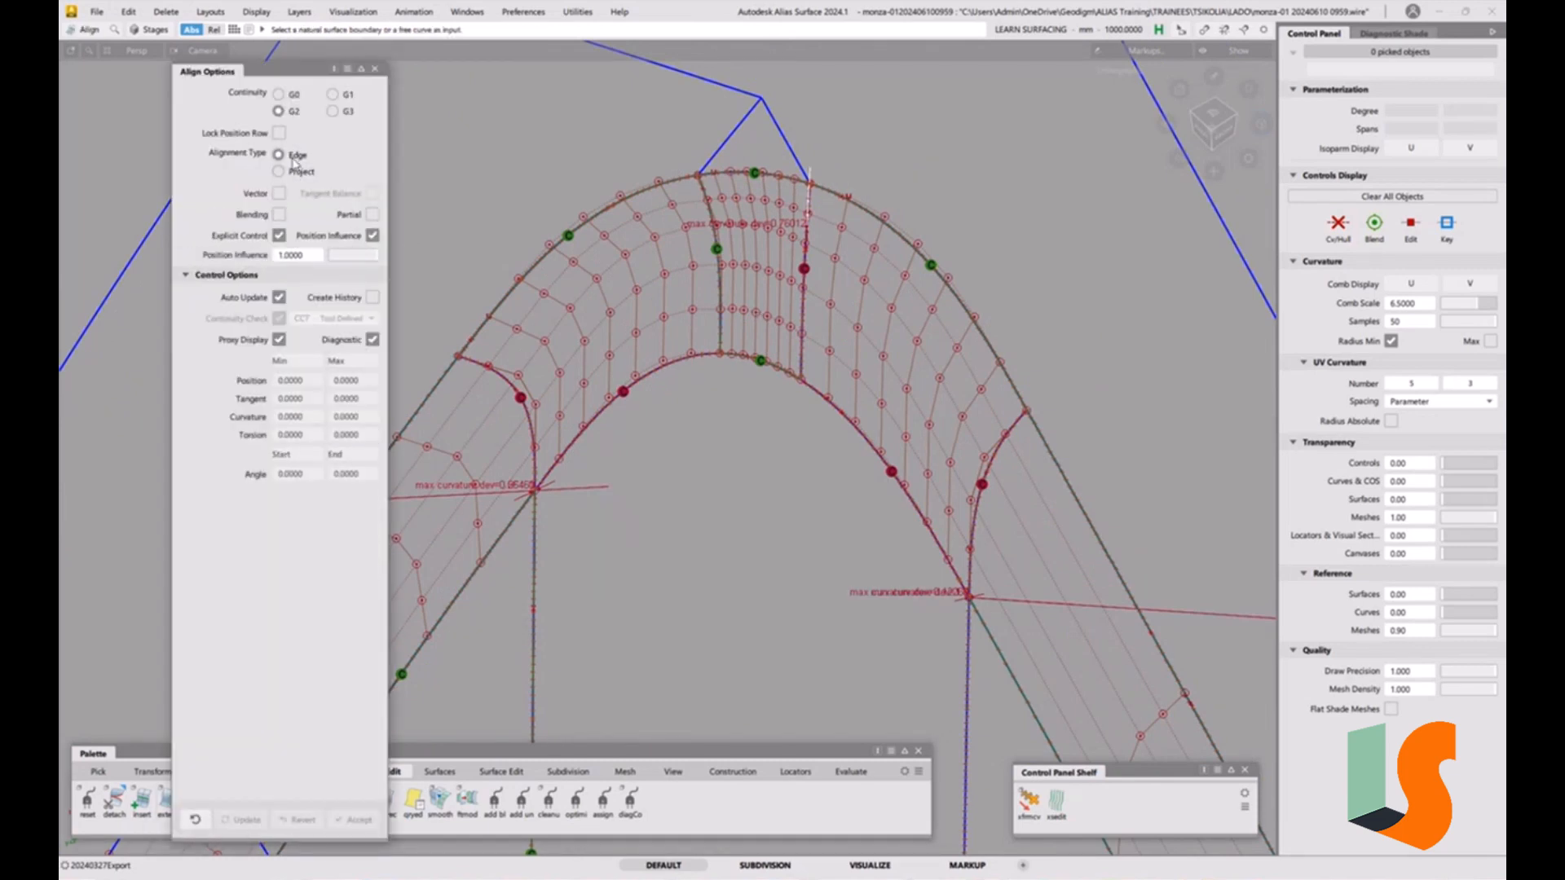
pyautogui.click(658, 369)
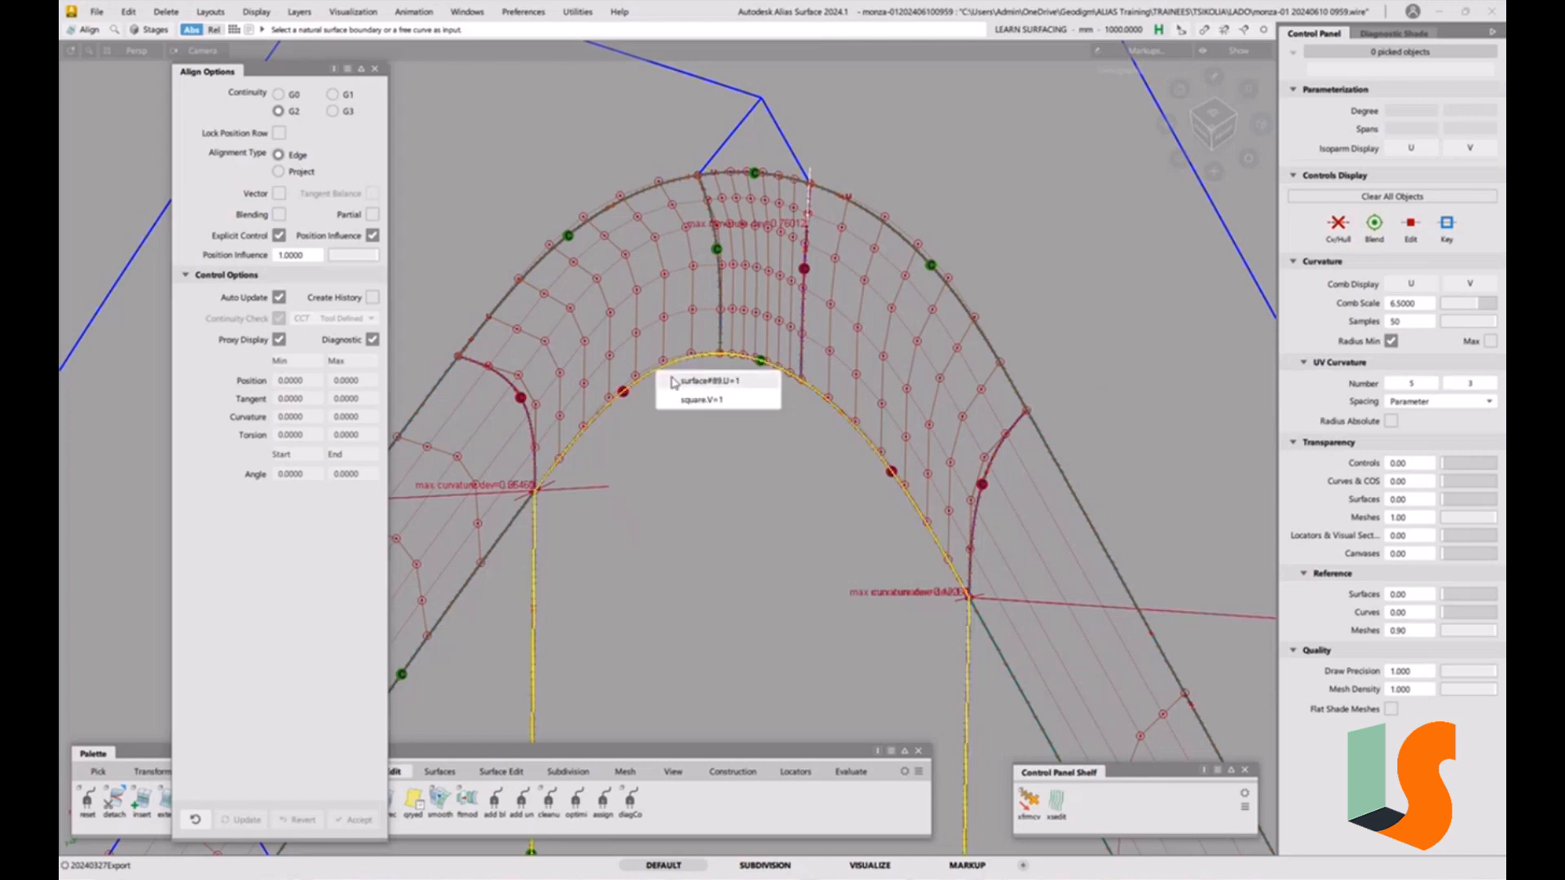
pyautogui.click(685, 400)
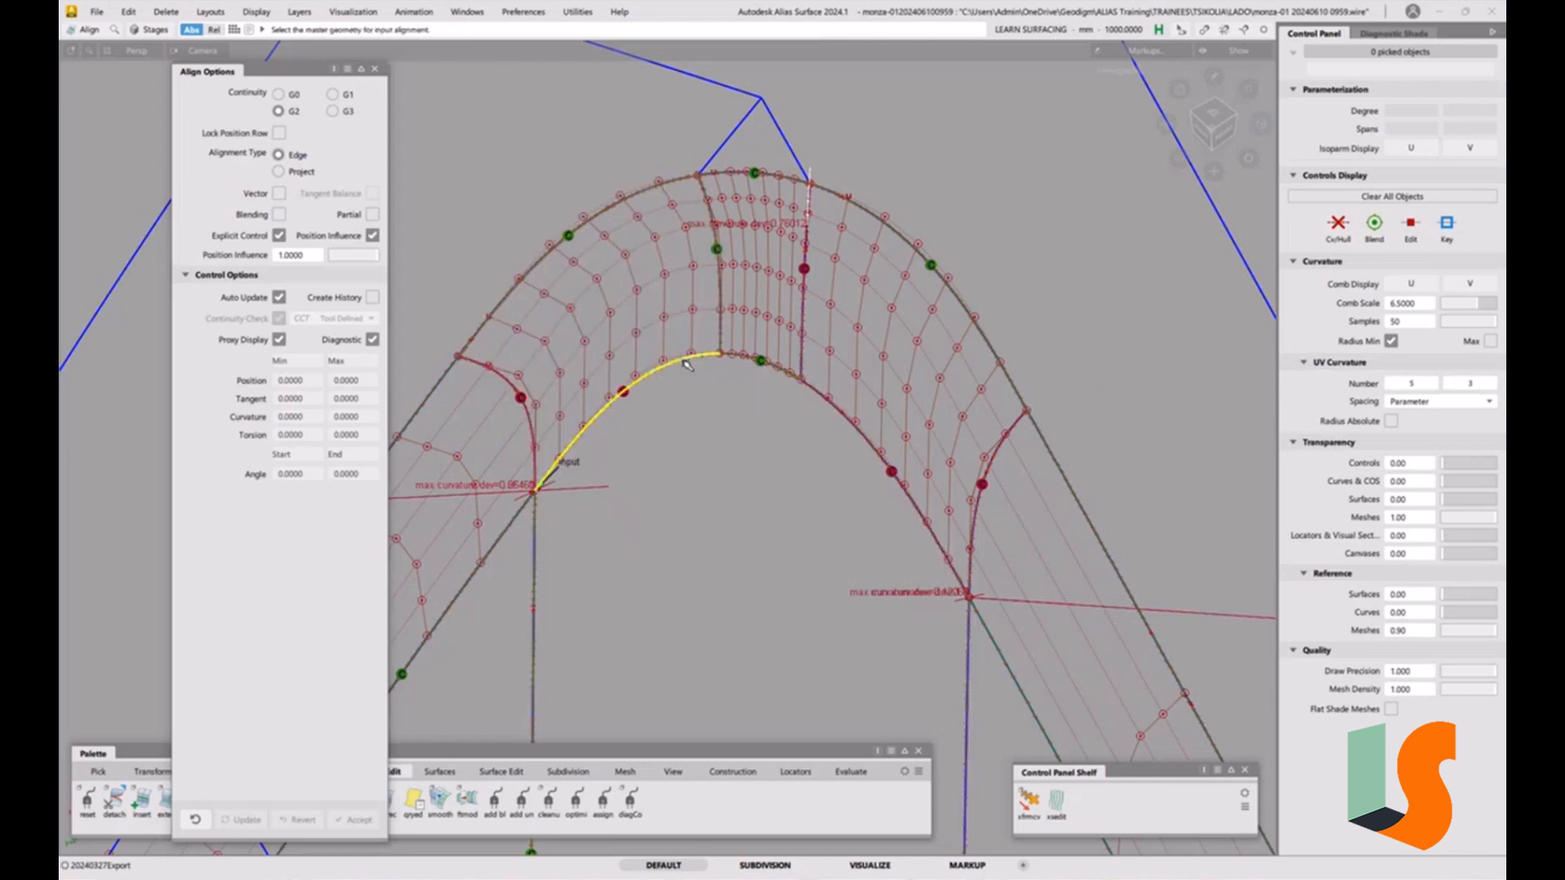
pyautogui.click(373, 214)
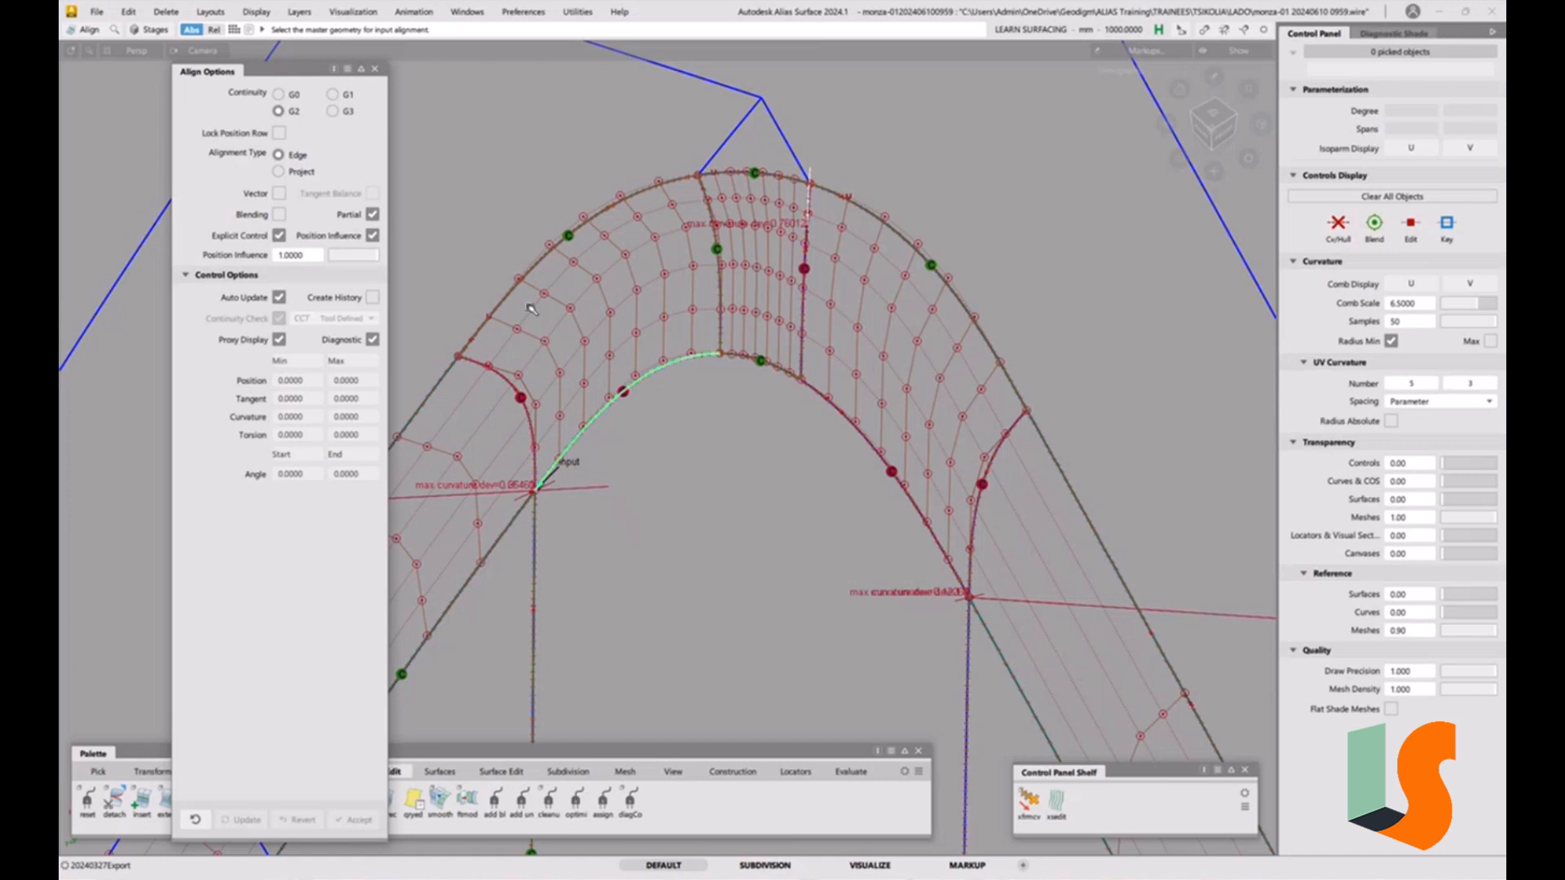
pyautogui.click(656, 372)
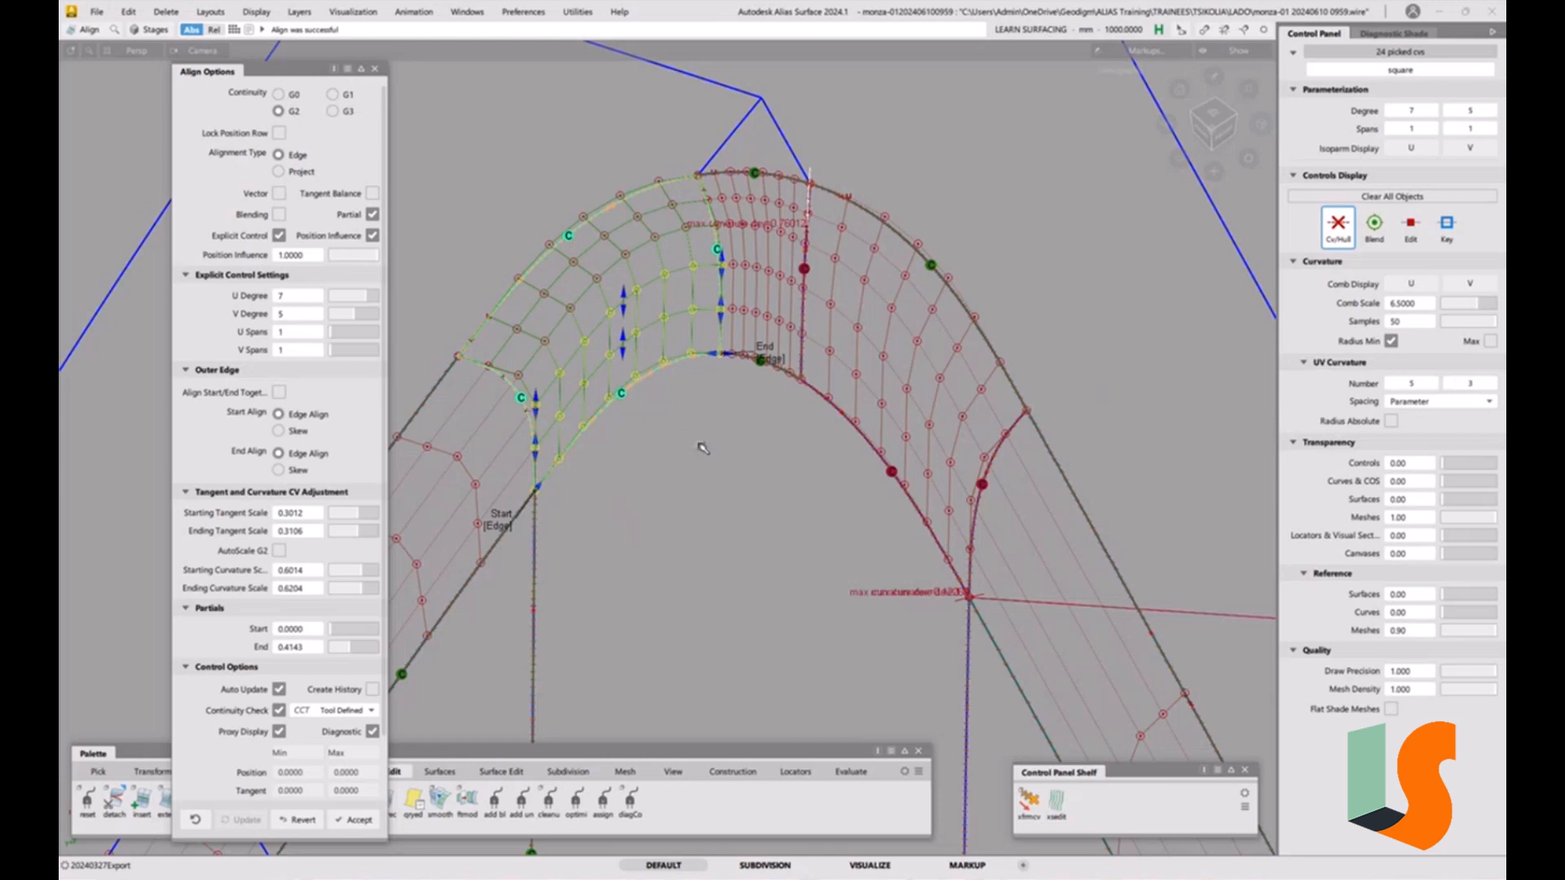
# Align the right corner patch's inner edge to the fillet edge with the same partial G2 Edge alignment.
pyautogui.click(745, 481)
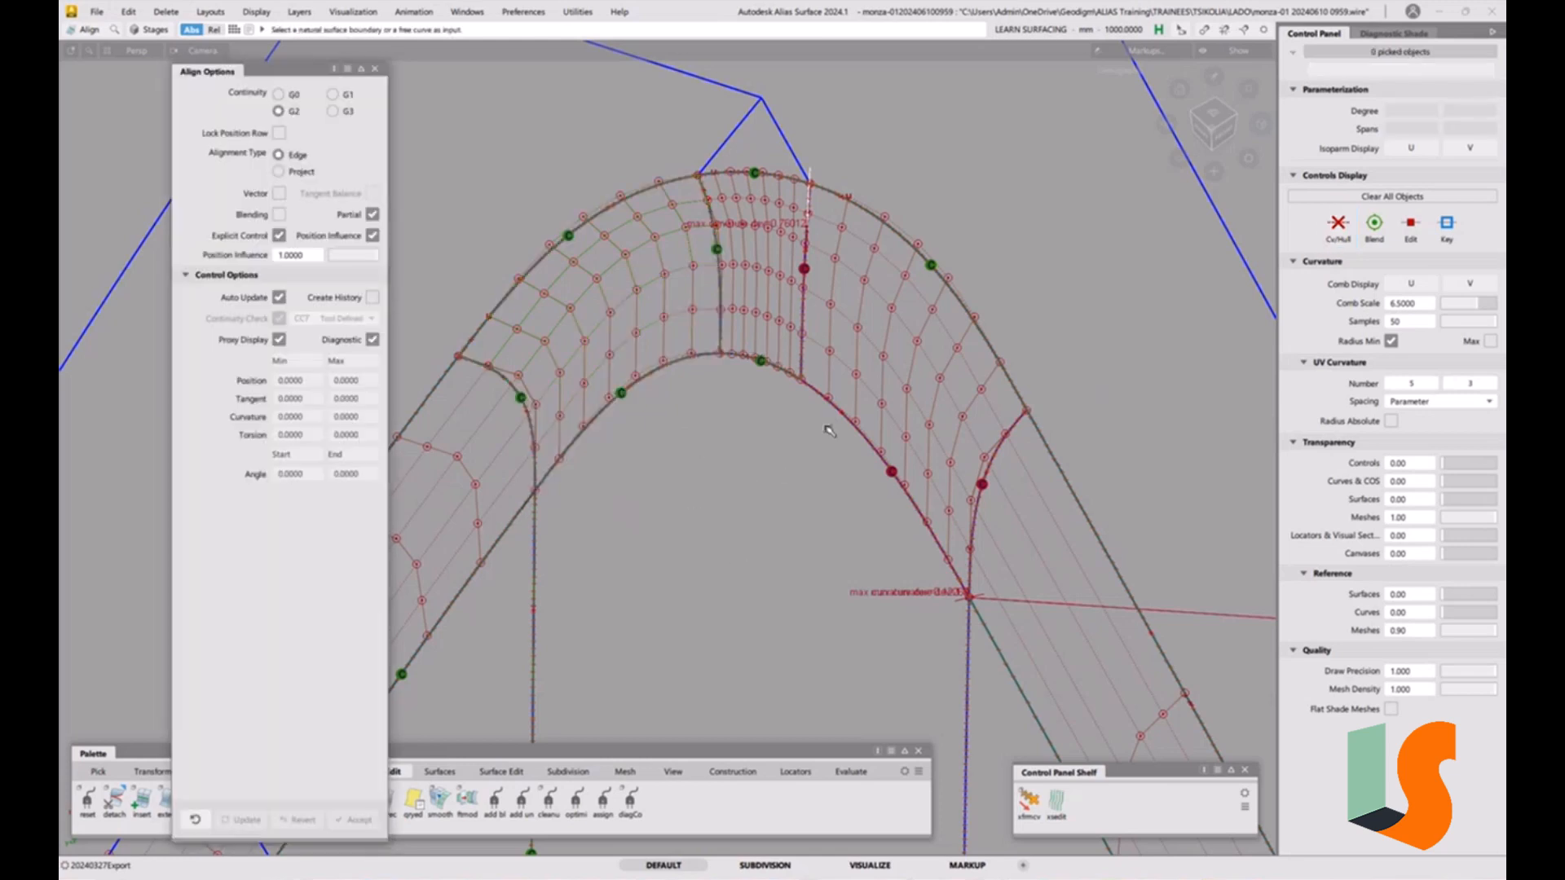
pyautogui.click(837, 412)
pyautogui.click(856, 421)
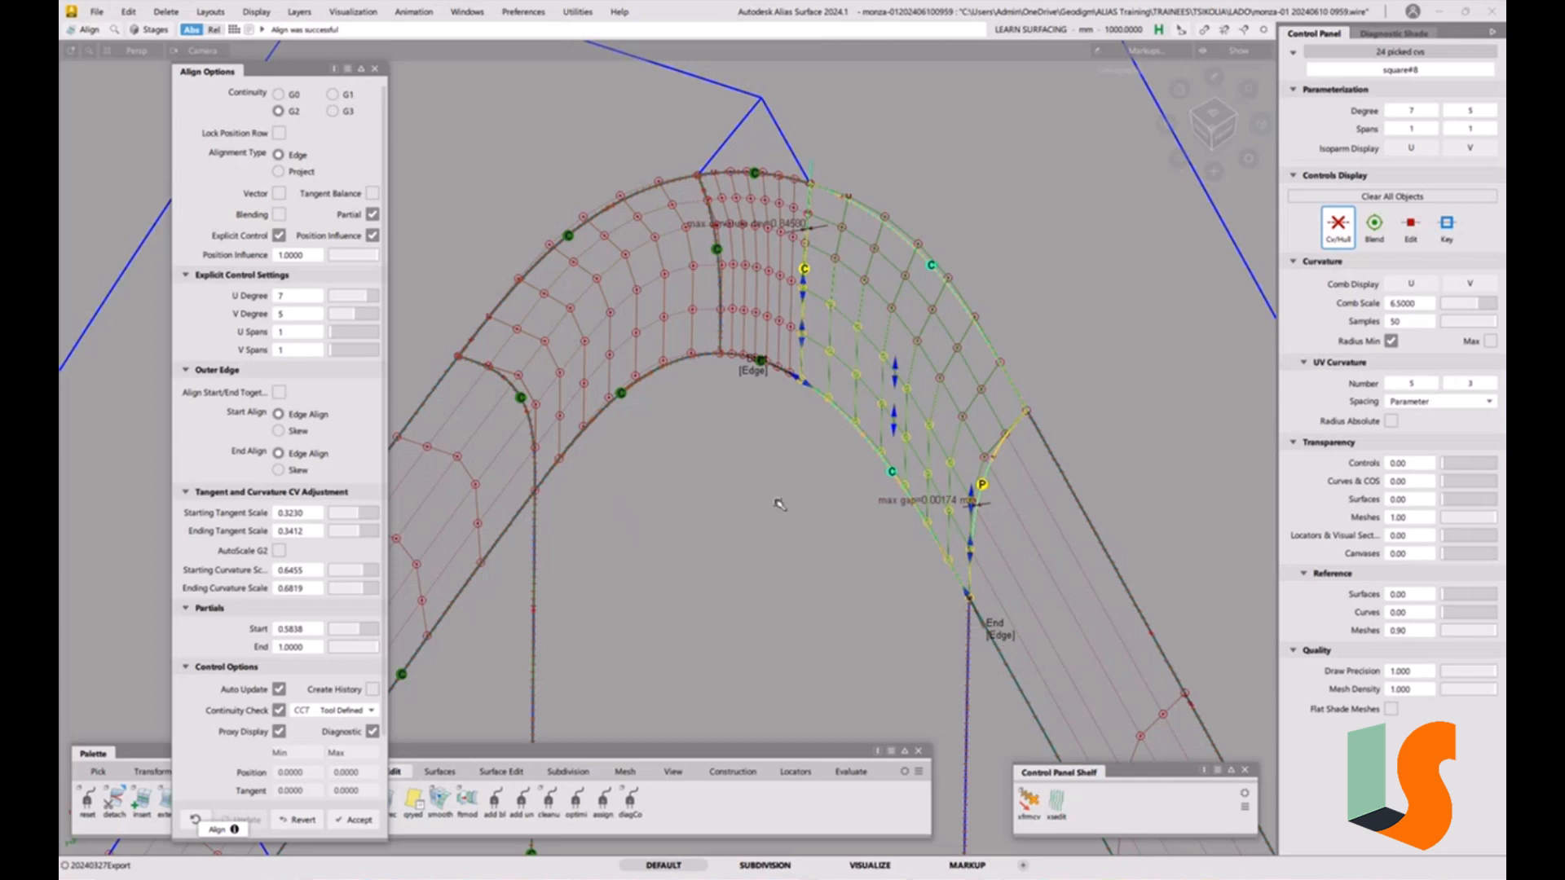
# Align the middle patch's side edge to the neighbouring fillet strip with G2 Edge alignment and Partial turned off.
pyautogui.keyDown('alt'); pyautogui.keyDown('shift'); pyautogui.moveTo(786, 483); pyautogui.dragTo(803, 352); pyautogui.keyUp('shift'); pyautogui.keyUp('alt')
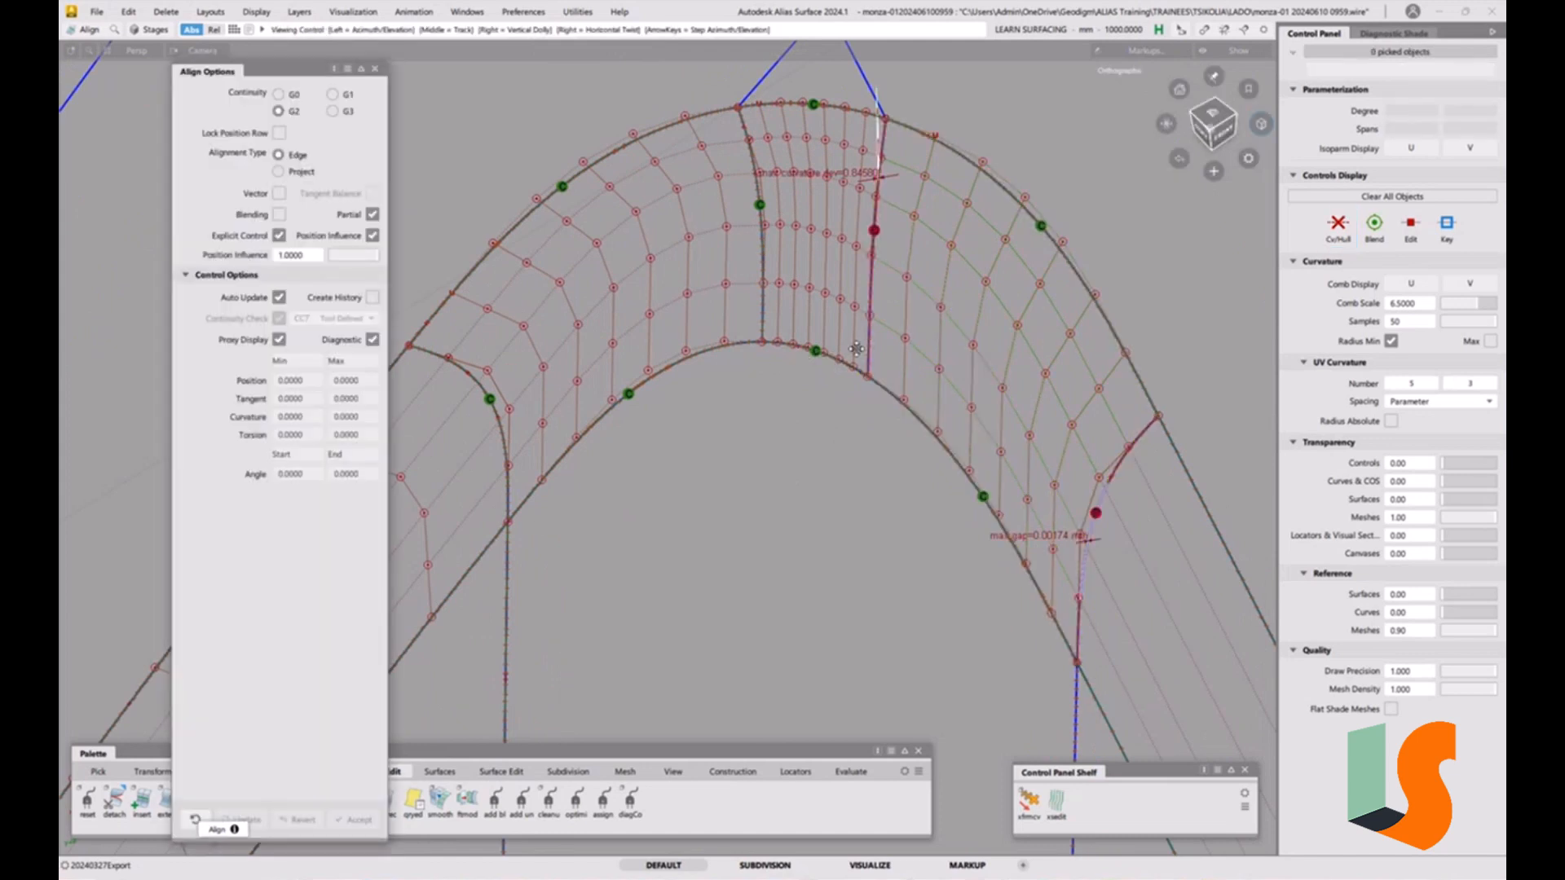
pyautogui.keyDown('alt'); pyautogui.keyDown('shift'); pyautogui.moveTo(860, 333); pyautogui.dragTo(846, 373, button='middle'); pyautogui.keyUp('shift'); pyautogui.keyUp('alt')
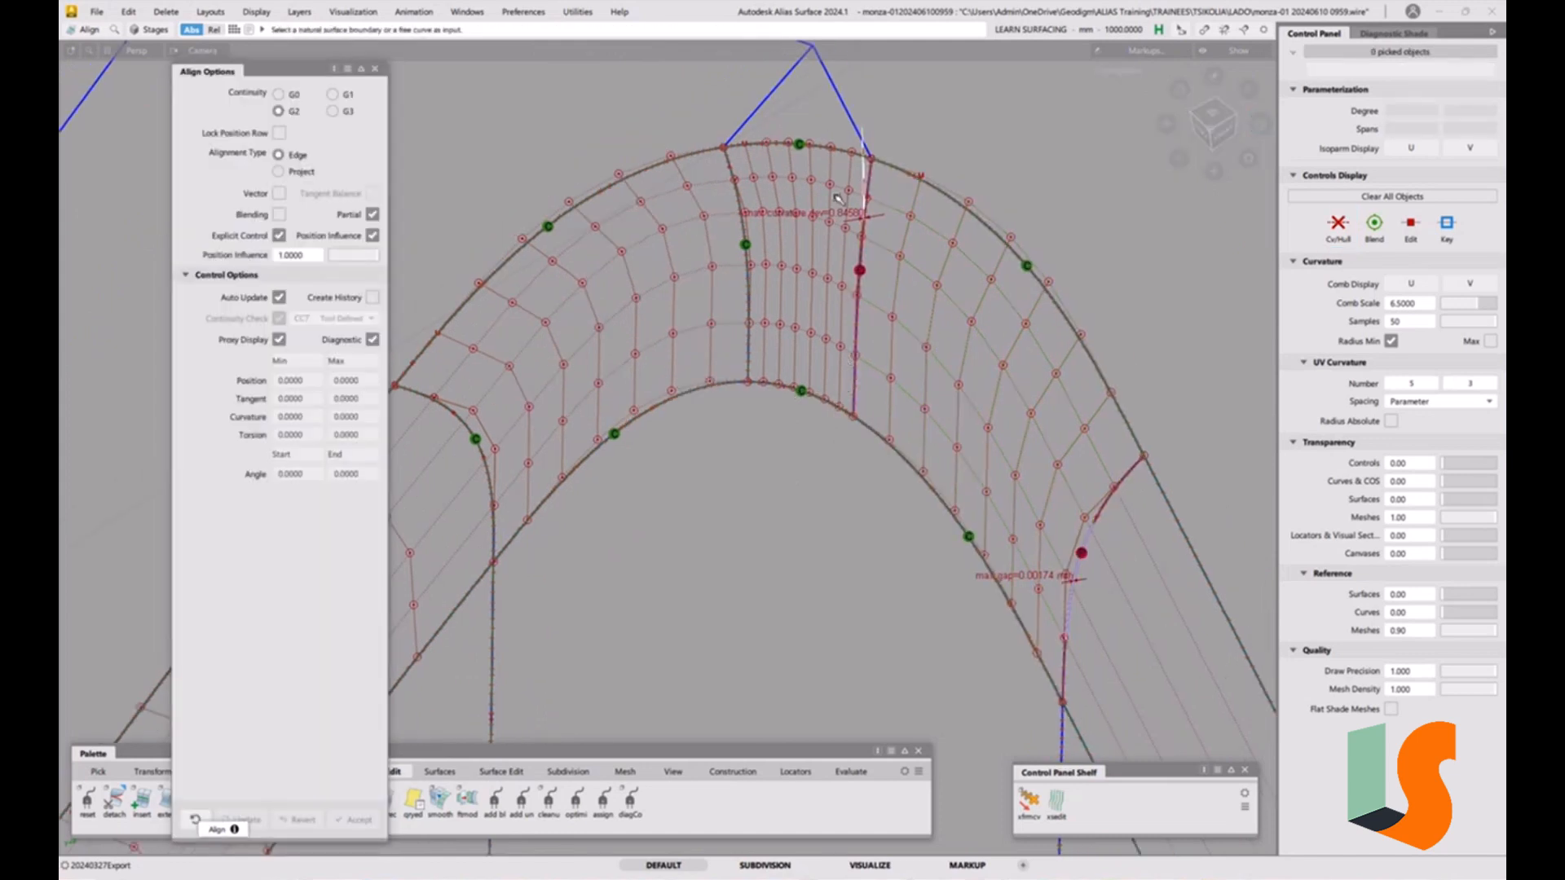
pyautogui.click(860, 274)
pyautogui.click(892, 307)
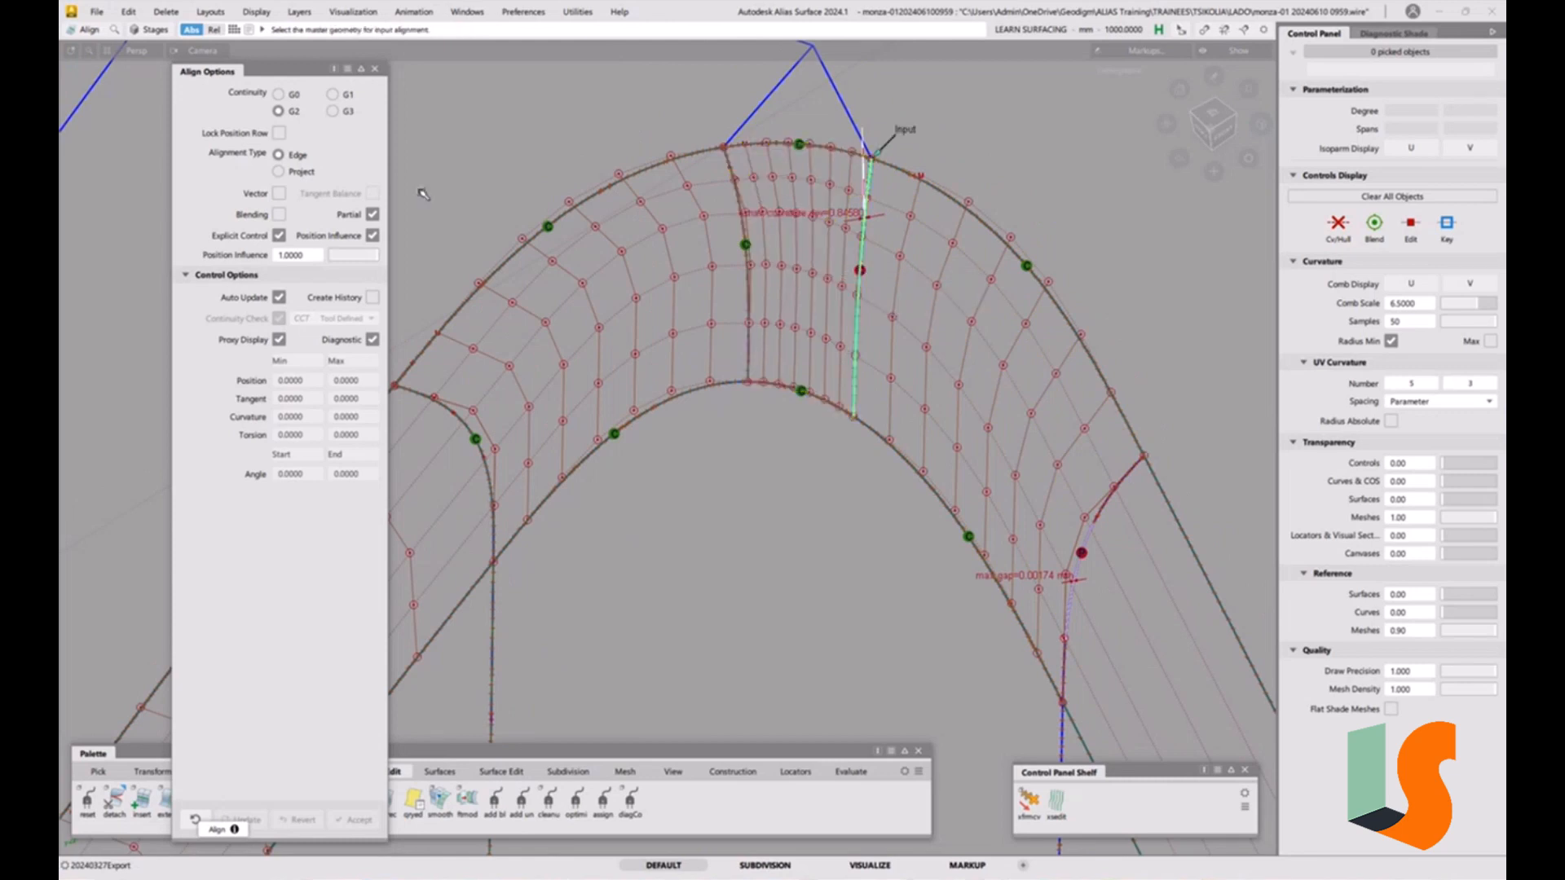
pyautogui.click(373, 213)
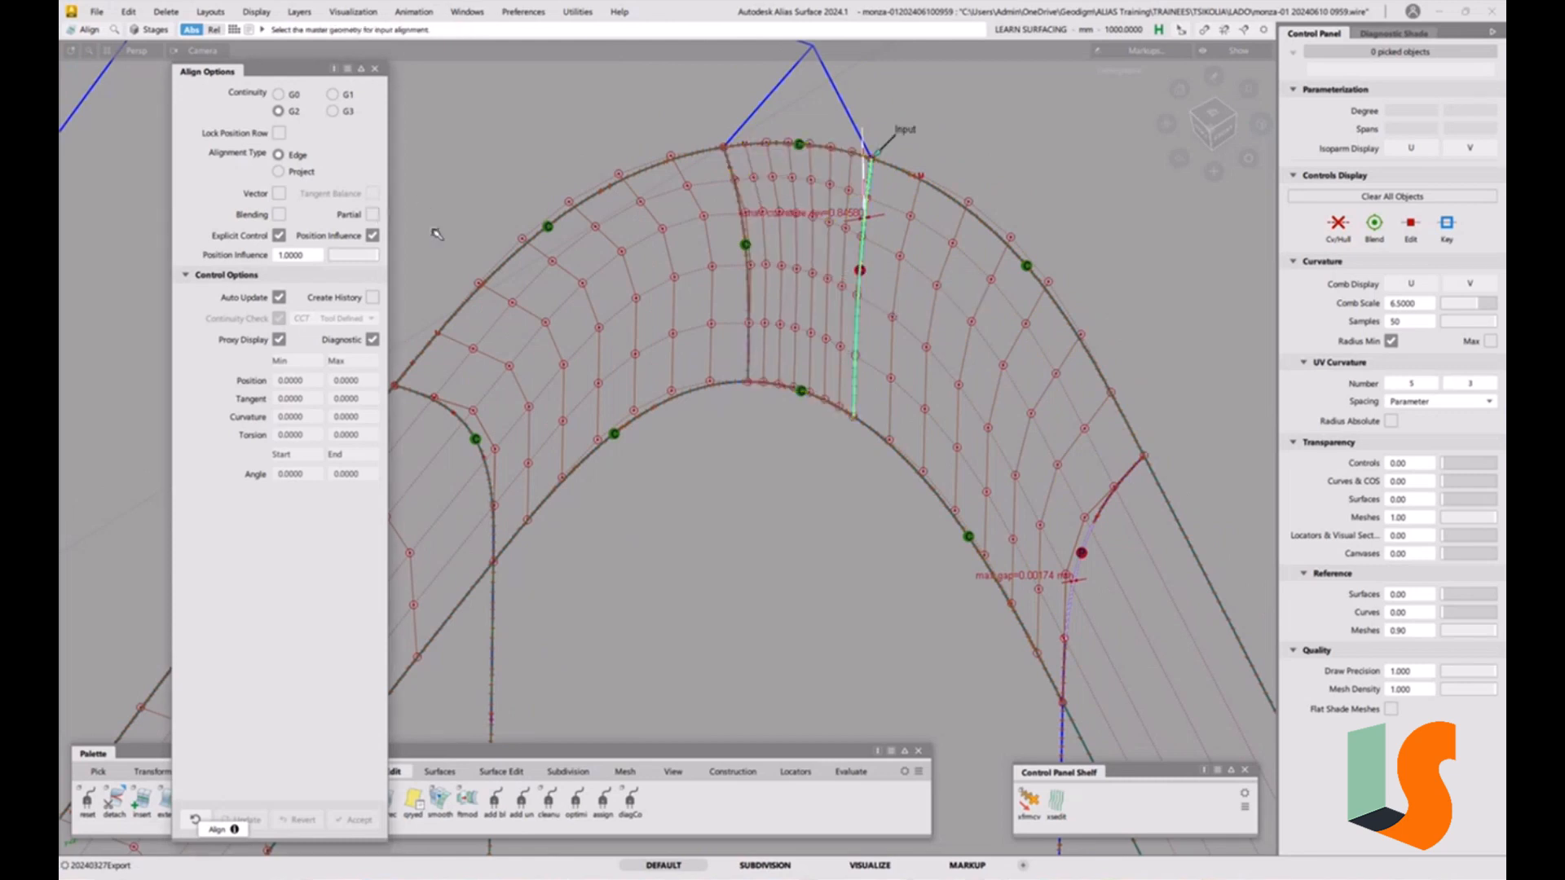
pyautogui.click(854, 322)
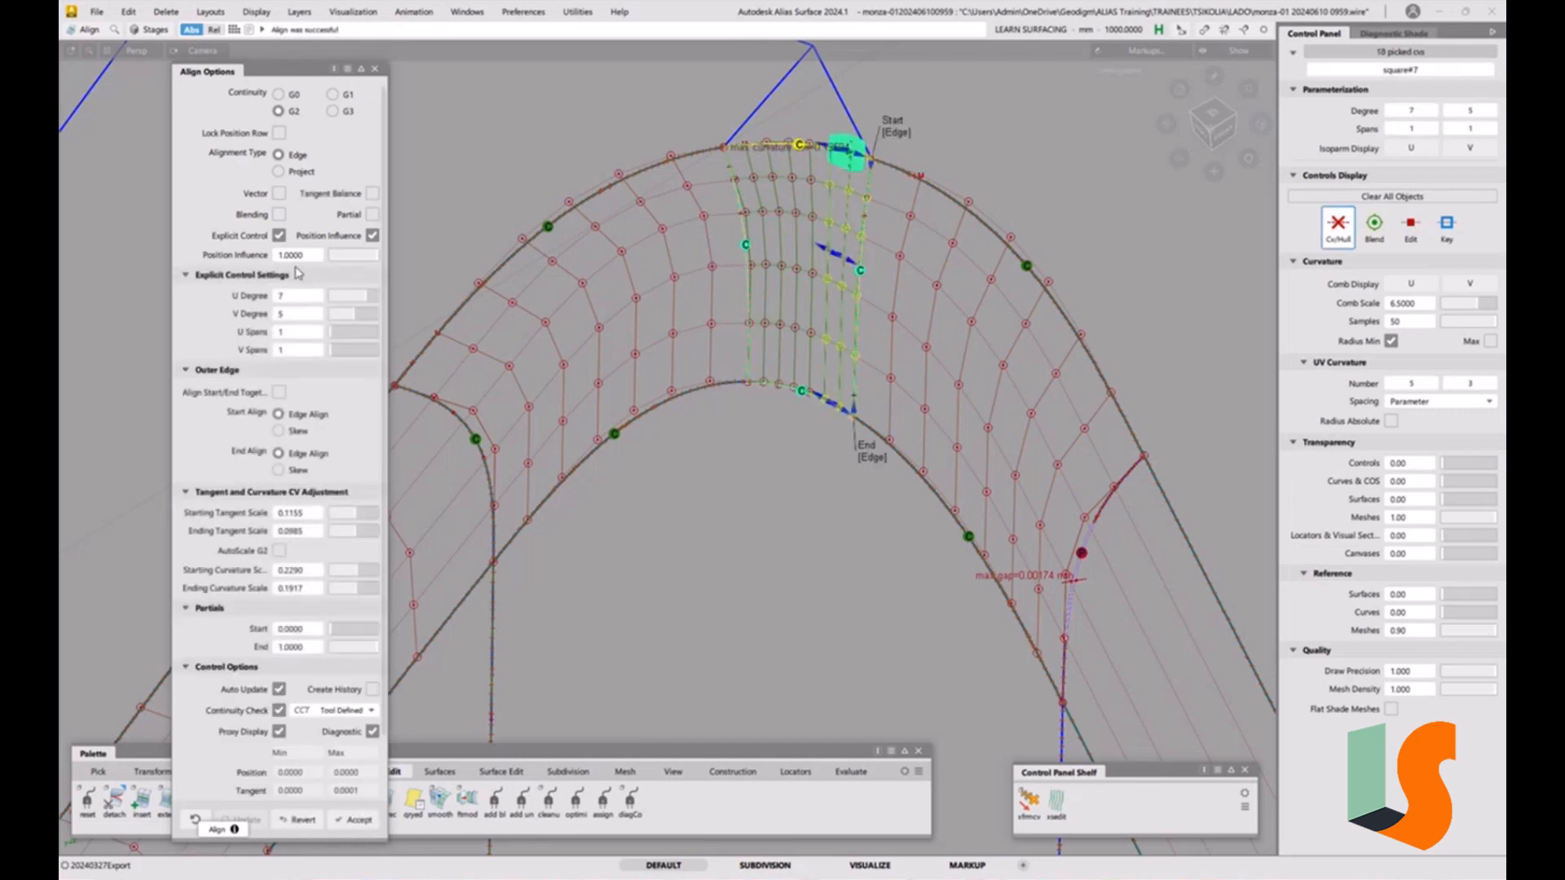
# Set the alignment's continuity check to G2 Curvature, keeping G2 continuity and Edge start alignment, and finish the alignment.
pyautogui.keyDown('alt'); pyautogui.keyDown('shift'); pyautogui.moveTo(936, 209); pyautogui.dragTo(785, 477); pyautogui.keyUp('shift'); pyautogui.keyUp('alt')
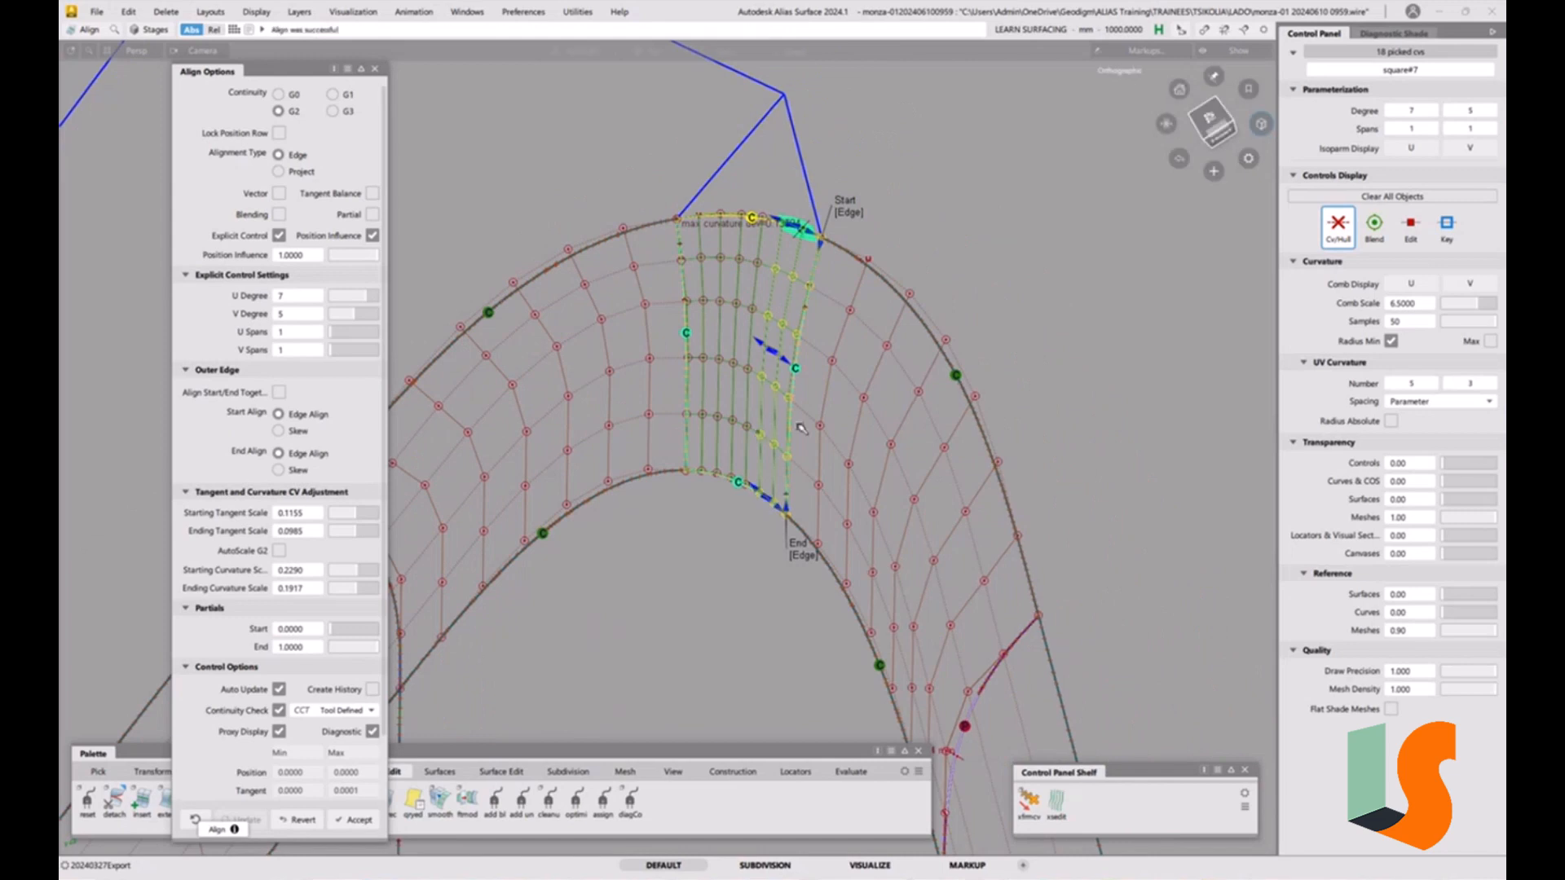
pyautogui.keyDown('alt'); pyautogui.keyDown('shift'); pyautogui.moveTo(737, 404); pyautogui.dragTo(717, 360); pyautogui.keyUp('shift'); pyautogui.keyUp('alt')
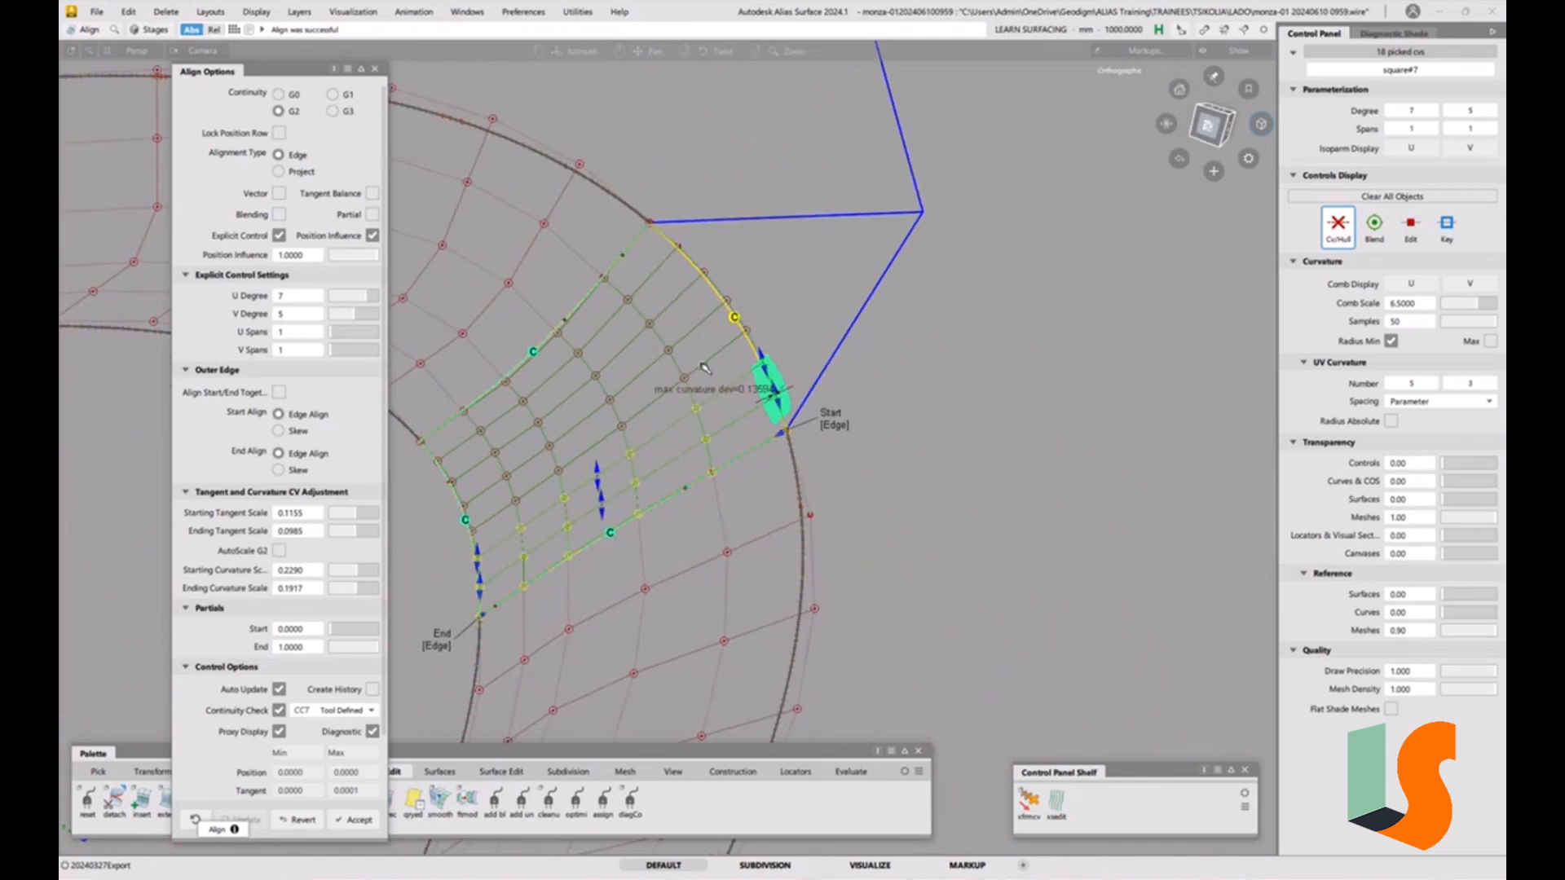
pyautogui.keyDown('alt'); pyautogui.keyDown('shift'); pyautogui.moveTo(690, 333); pyautogui.dragTo(777, 248, button='middle'); pyautogui.keyUp('shift'); pyautogui.keyUp('alt')
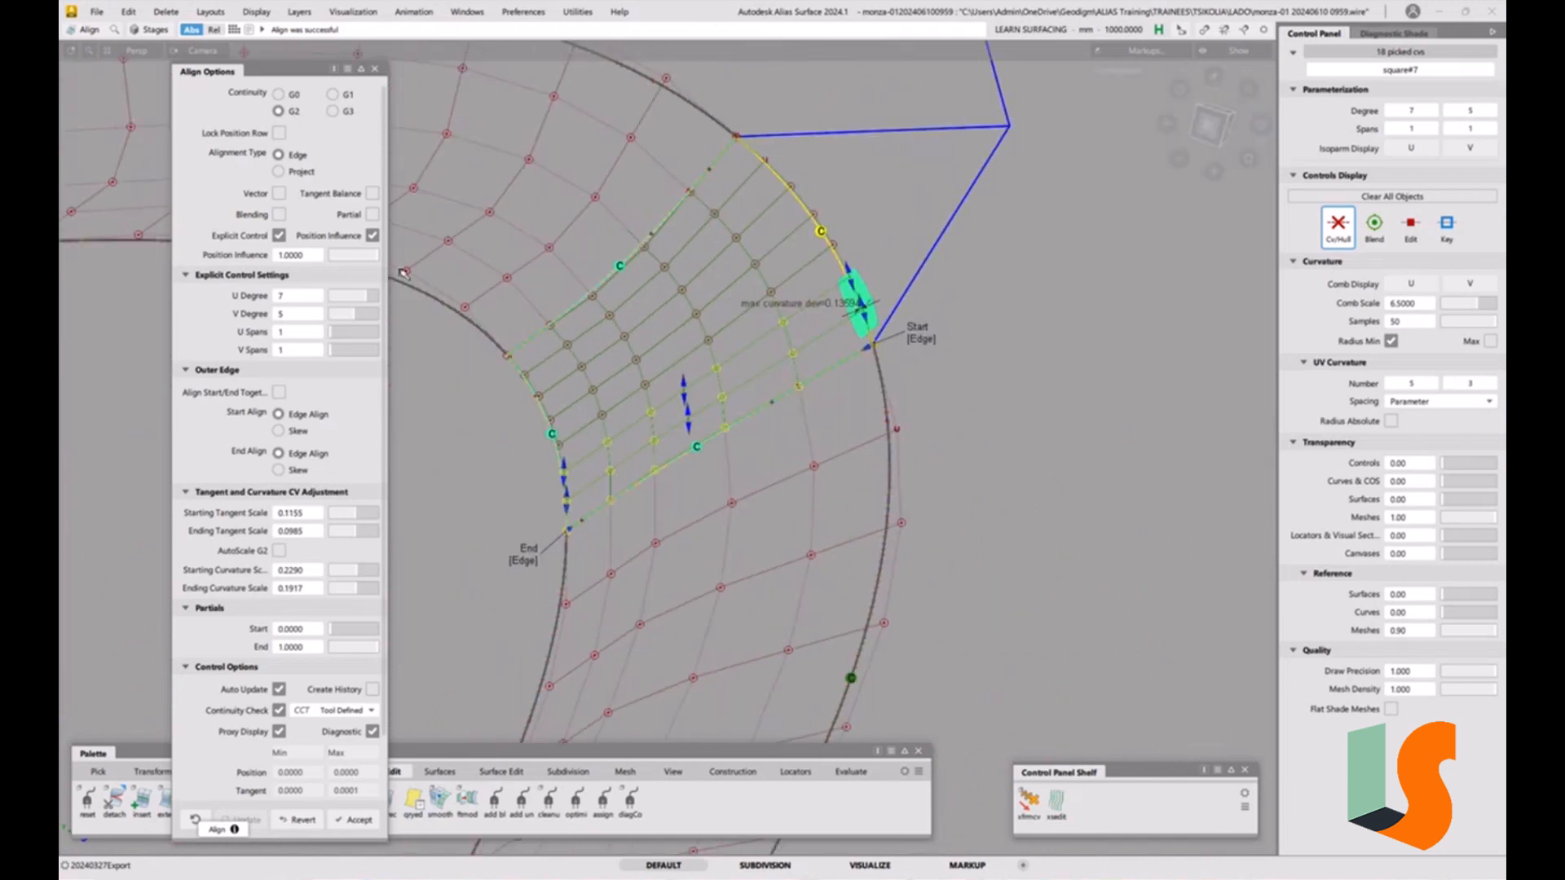
pyautogui.click(348, 96)
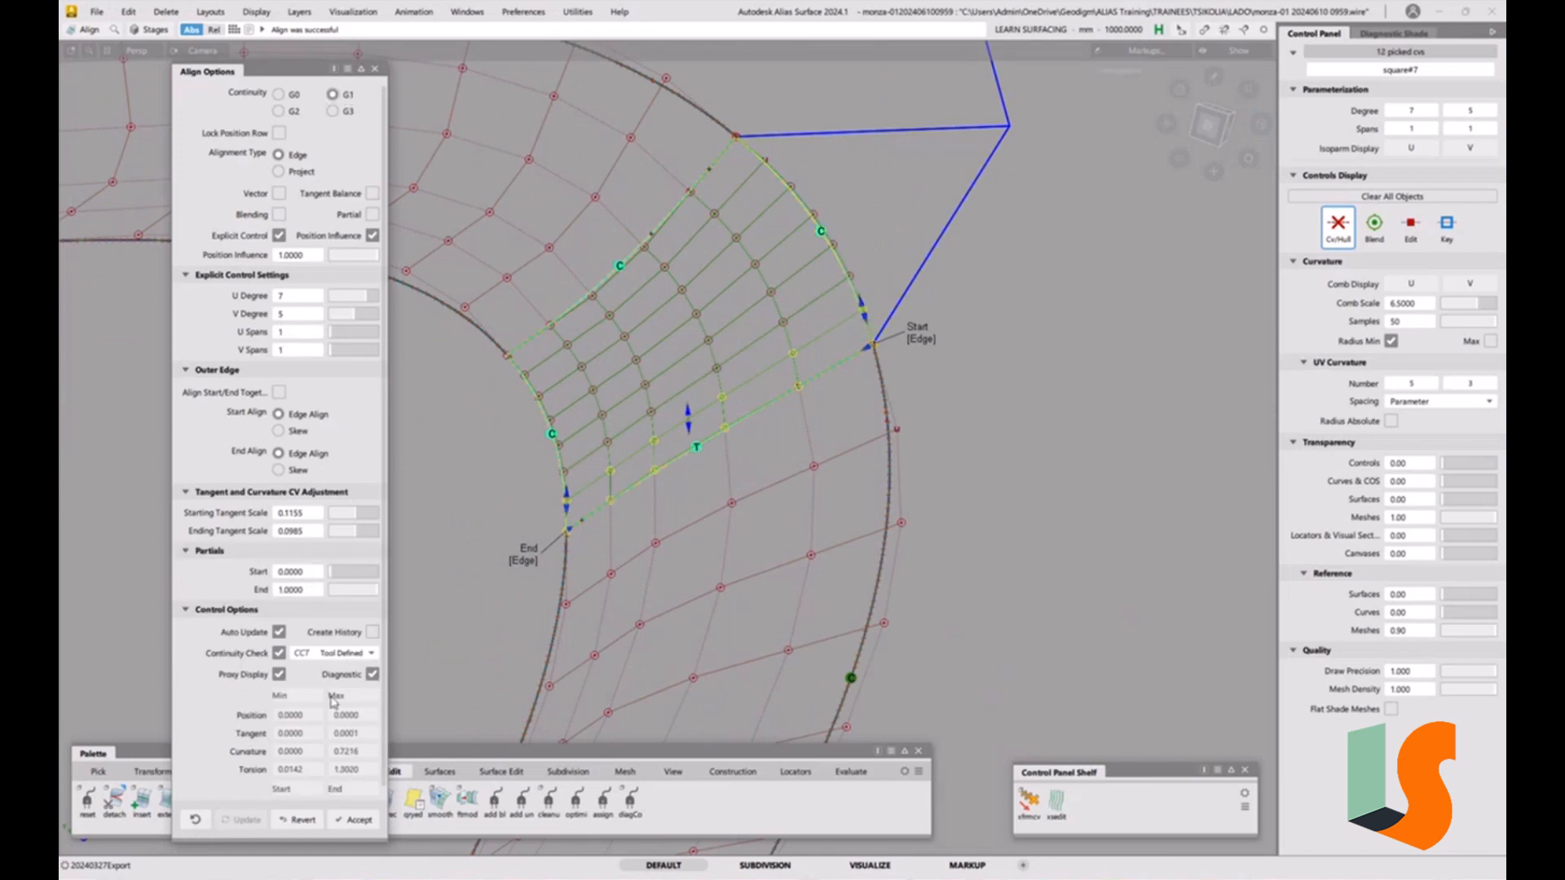
pyautogui.click(341, 655)
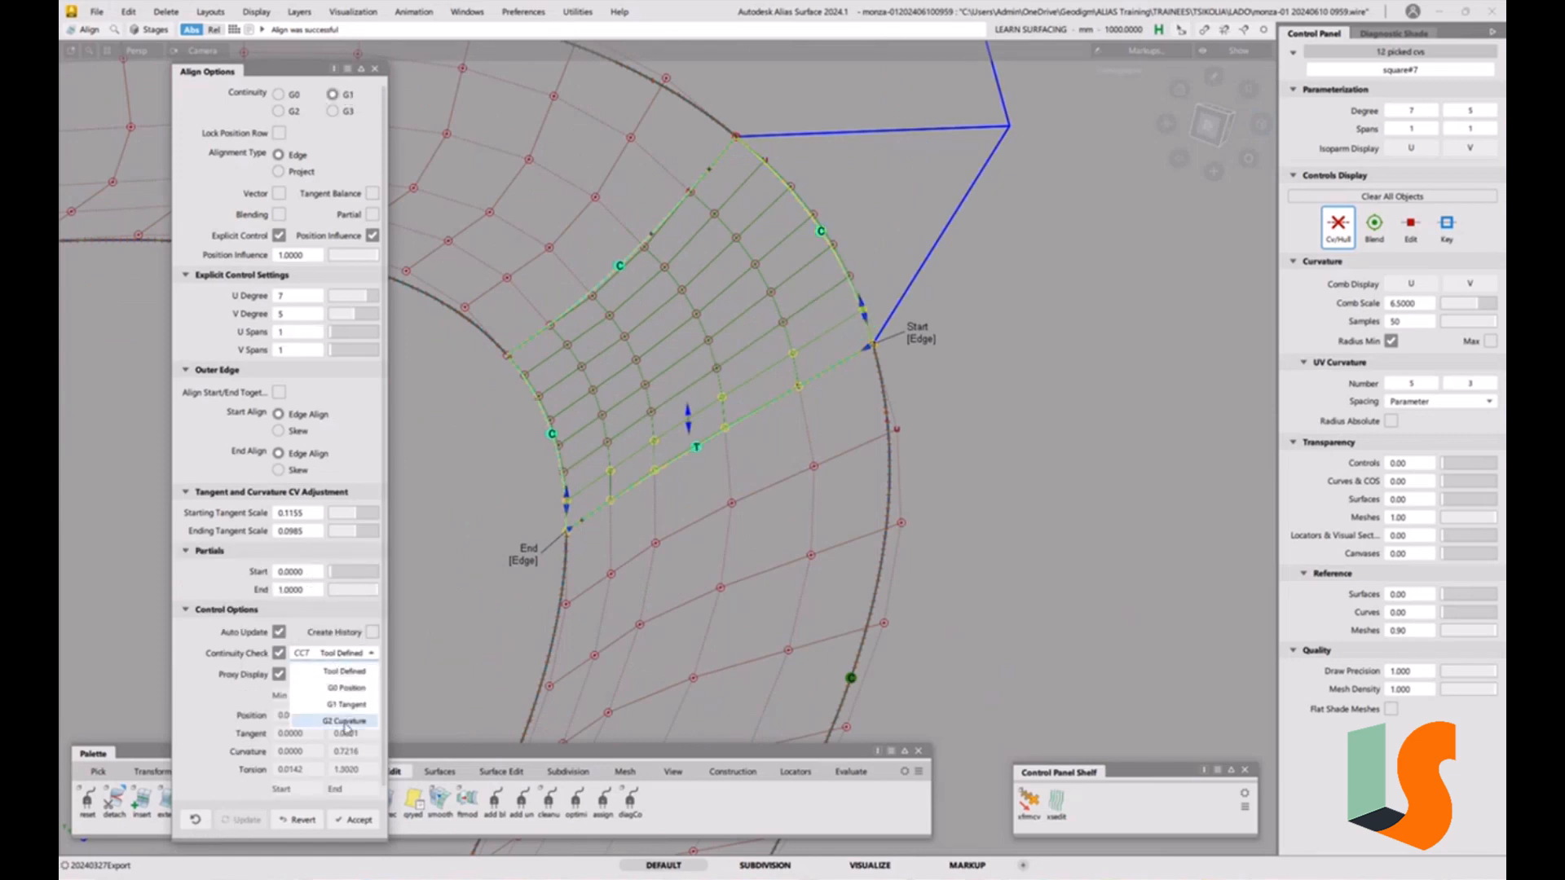
pyautogui.click(346, 721)
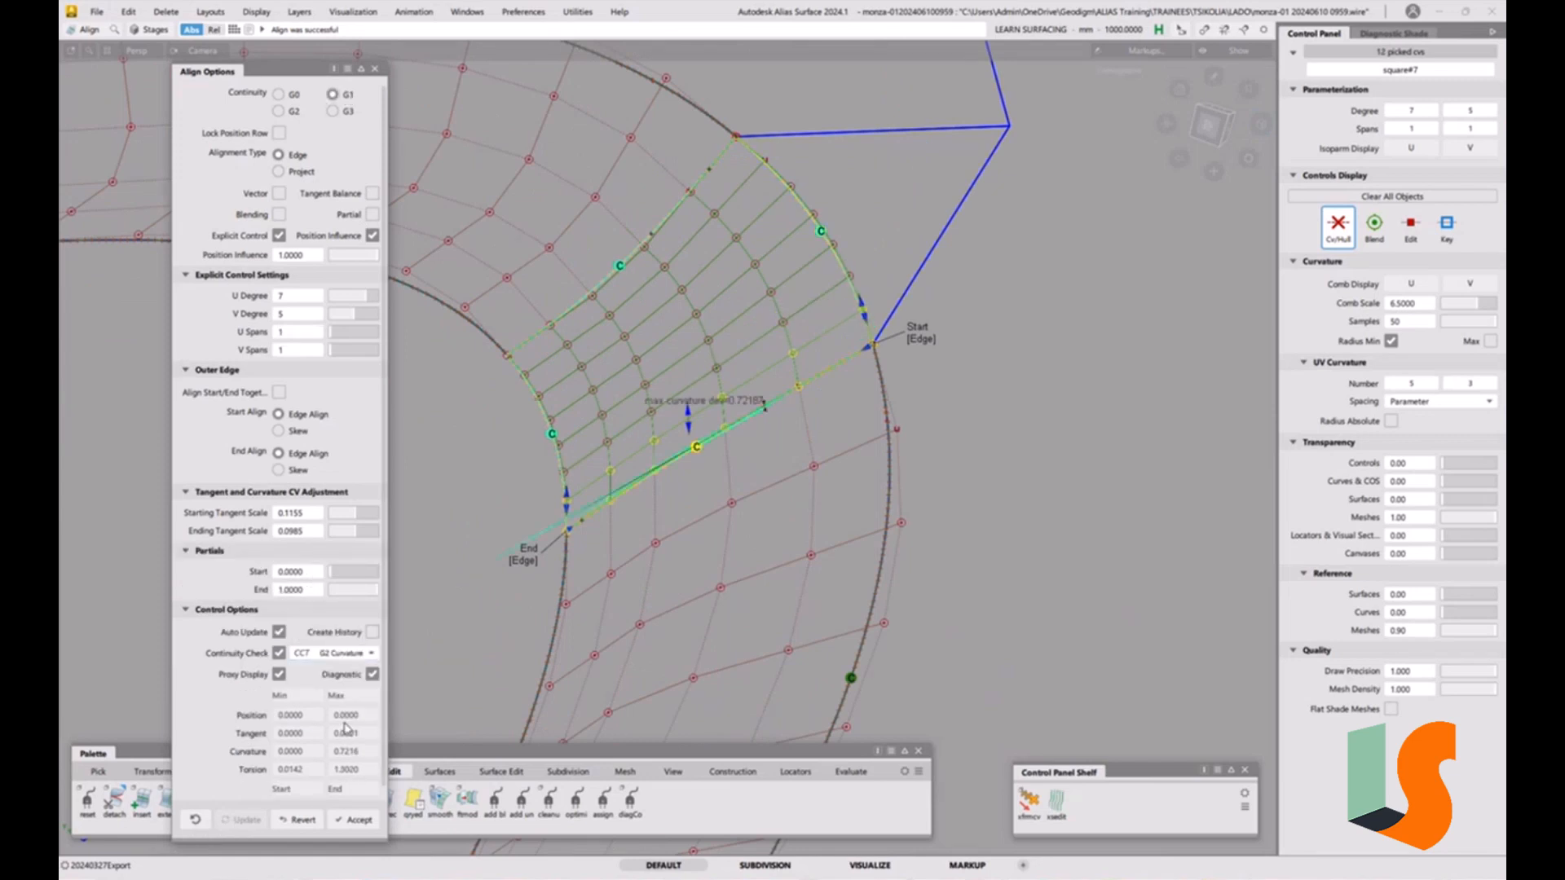
pyautogui.click(295, 112)
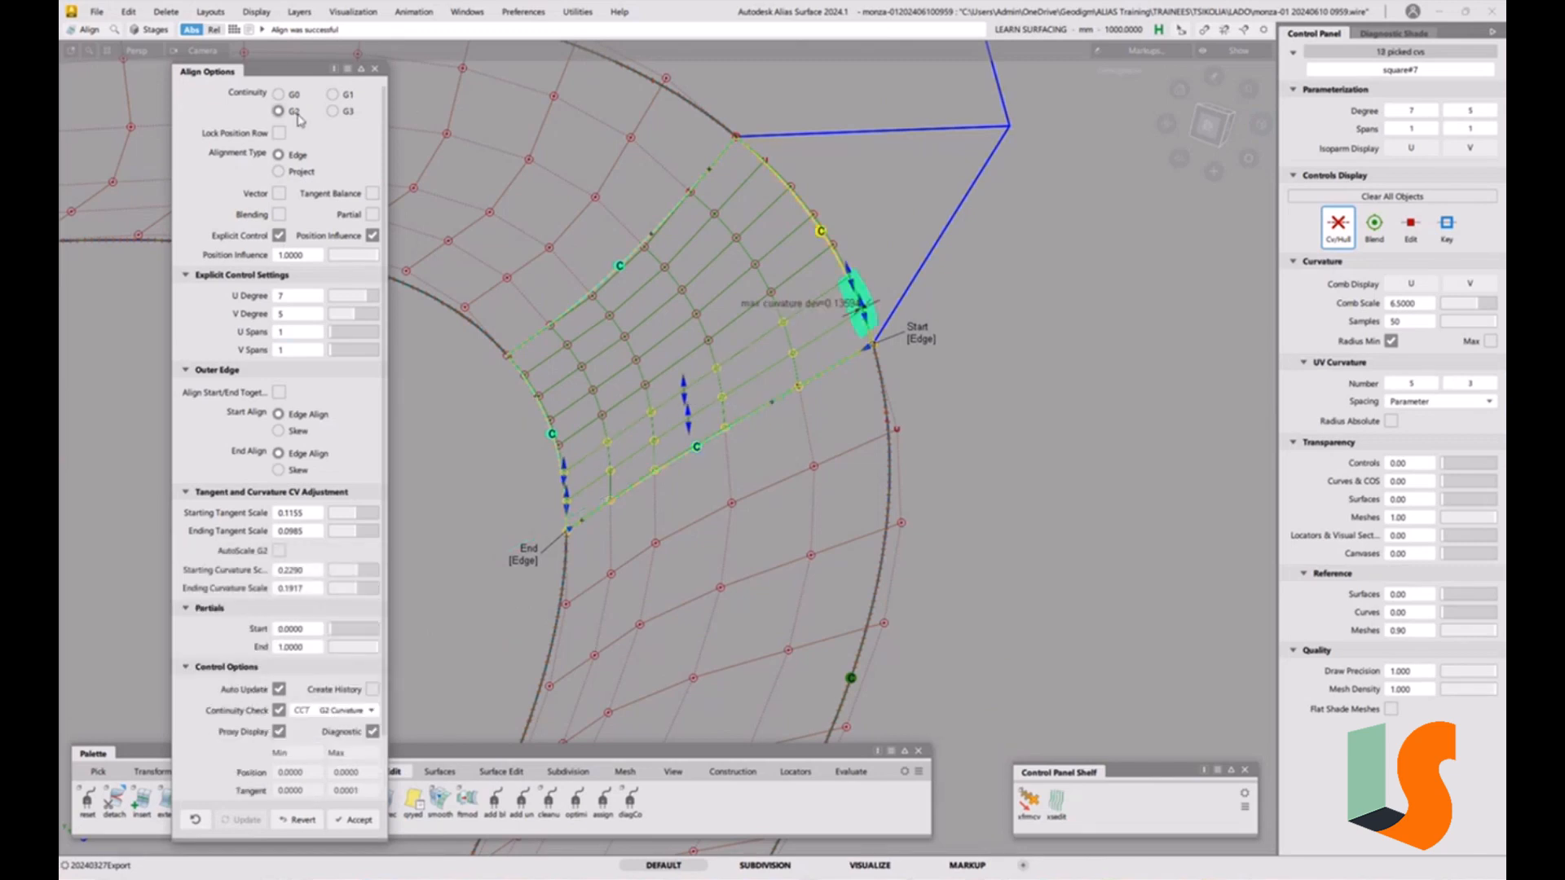
pyautogui.click(929, 341)
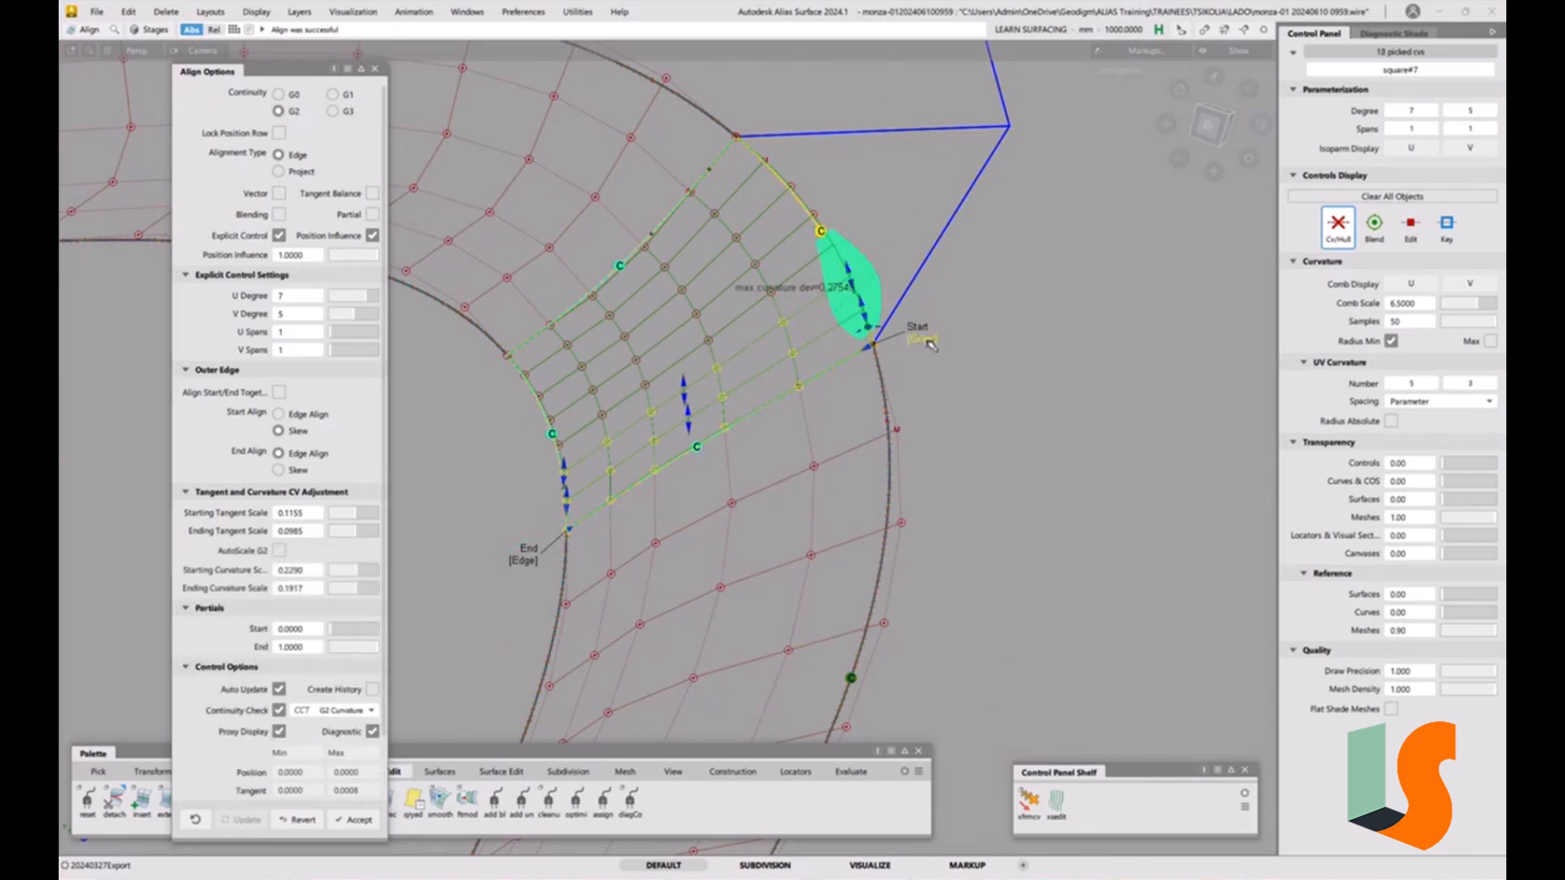
pyautogui.click(929, 341)
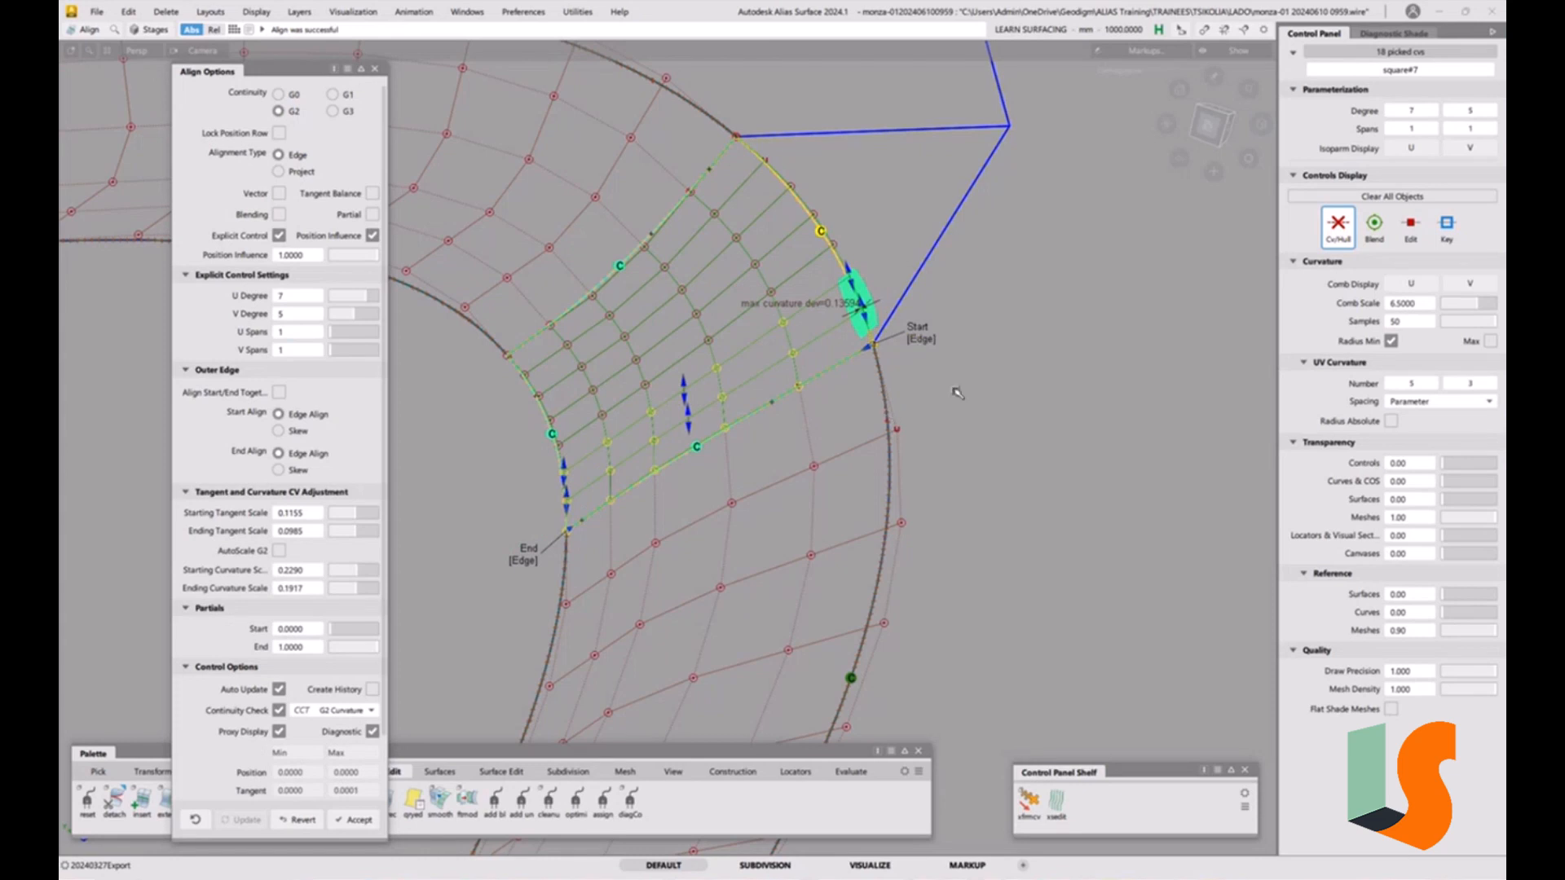
pyautogui.keyDown('ctrl'); pyautogui.keyDown('shift'); pyautogui.moveTo(957, 393); pyautogui.dragTo(988, 447); pyautogui.keyUp('shift'); pyautogui.keyUp('ctrl')
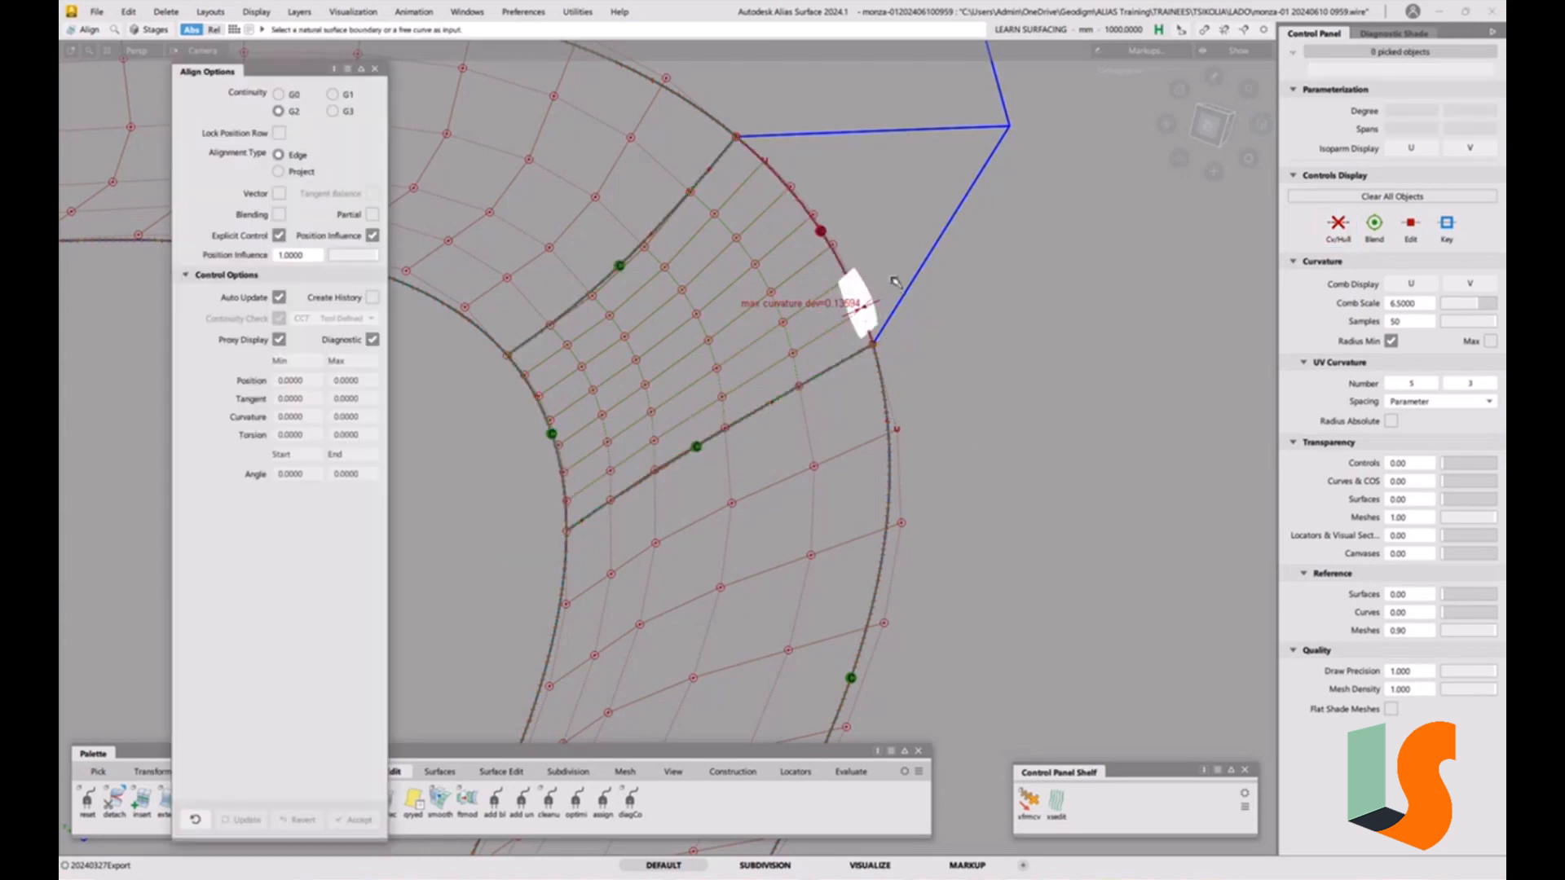
# Untrim the rail surface next to the corner patch and delete its curve-on-surface.
pyautogui.keyDown('ctrl'); pyautogui.keyDown('shift'); pyautogui.moveTo(871, 224); pyautogui.dragTo(848, 224); pyautogui.keyUp('shift'); pyautogui.keyUp('ctrl')
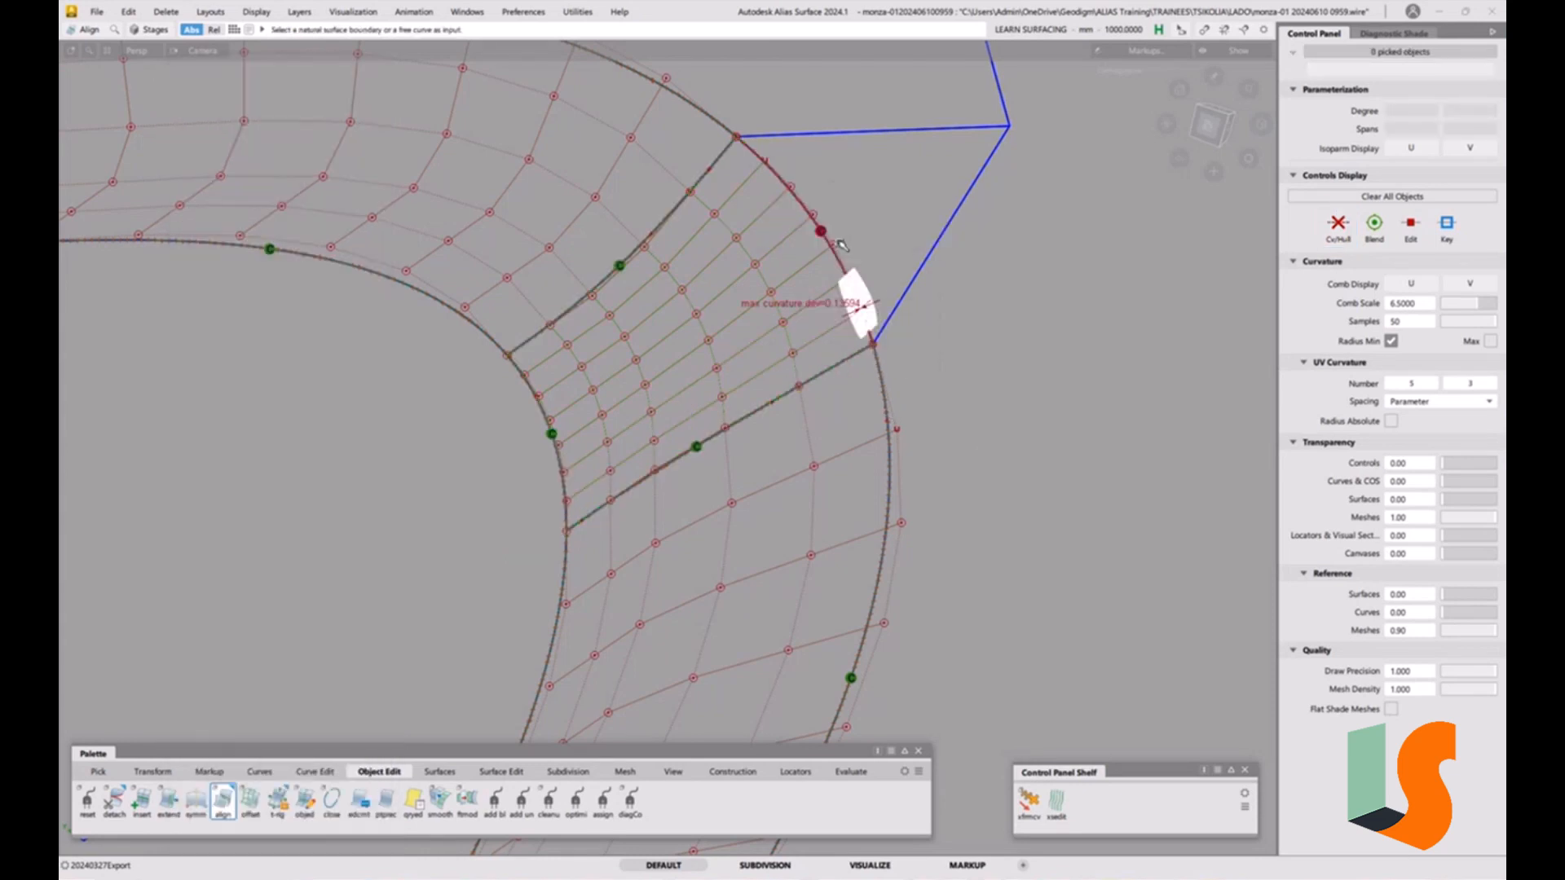
pyautogui.click(879, 230)
pyautogui.hotkey('ctrl', 'u')
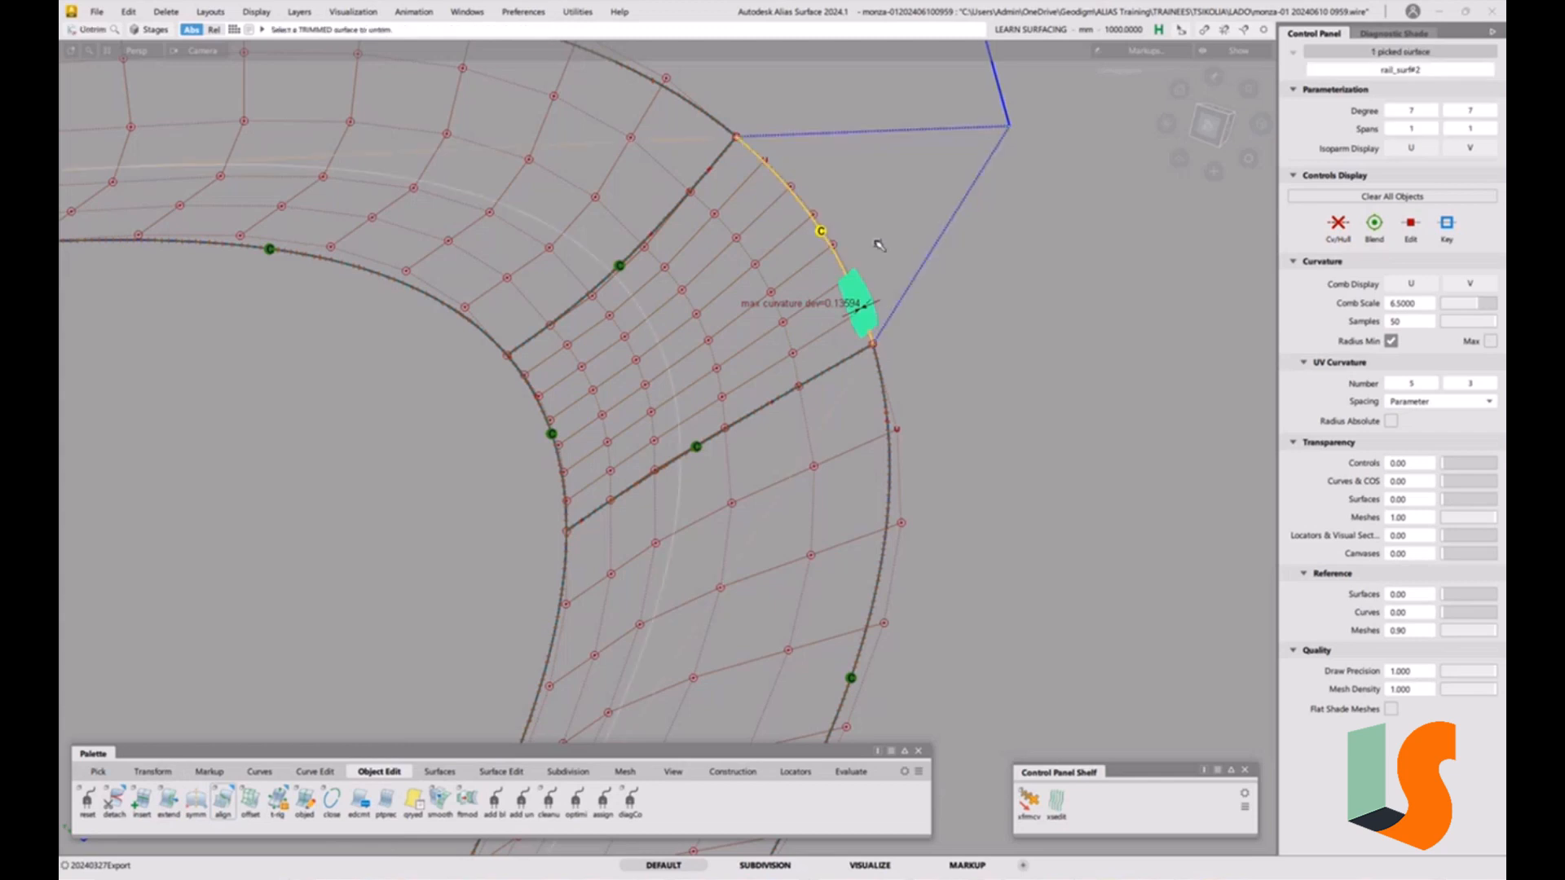
pyautogui.keyDown('ctrl'); pyautogui.keyDown('shift'); pyautogui.moveTo(899, 329); pyautogui.dragTo(861, 315); pyautogui.keyUp('shift'); pyautogui.keyUp('ctrl')
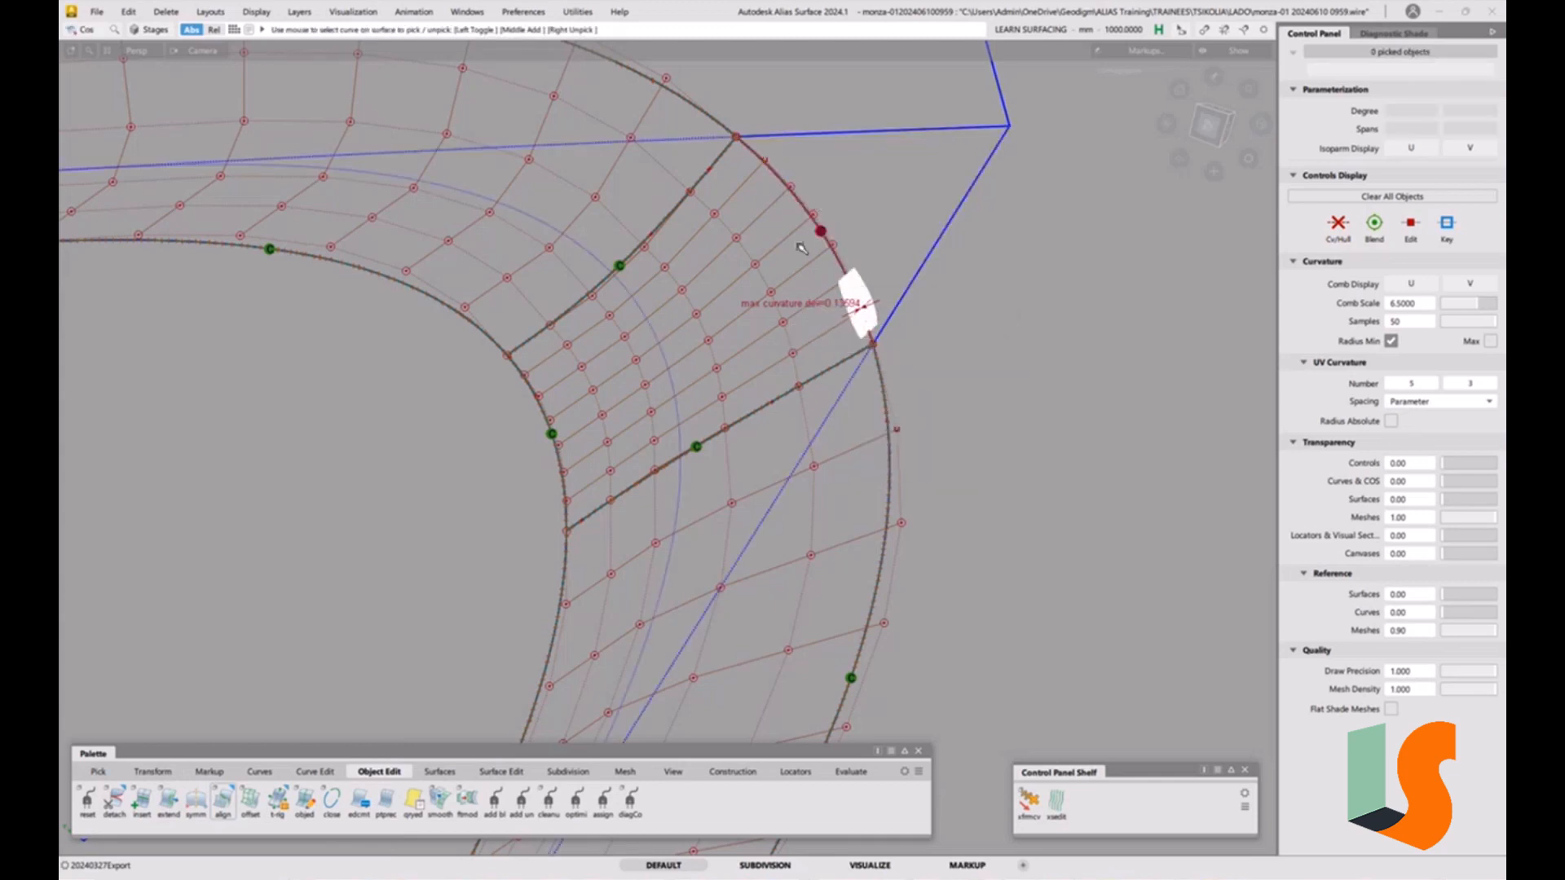
pyautogui.click(803, 253)
pyautogui.press('Delete')
pyautogui.click(770, 492)
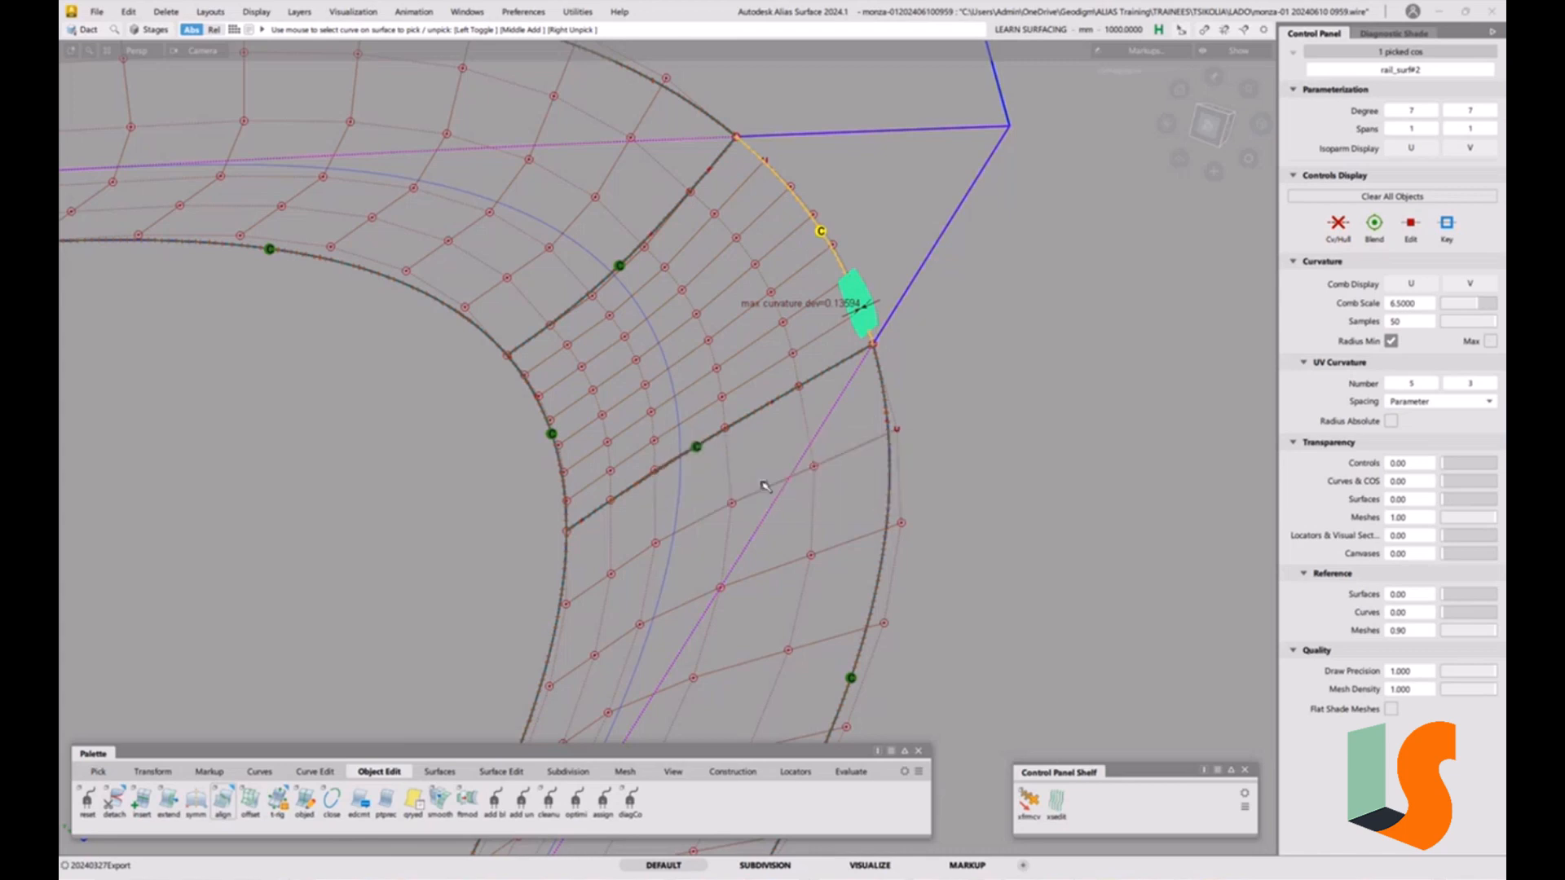
# Align the corner patch's outer edge to the rail surface with G2 continuity and Project alignment.
pyautogui.doubleClick(223, 801)
pyautogui.click(298, 172)
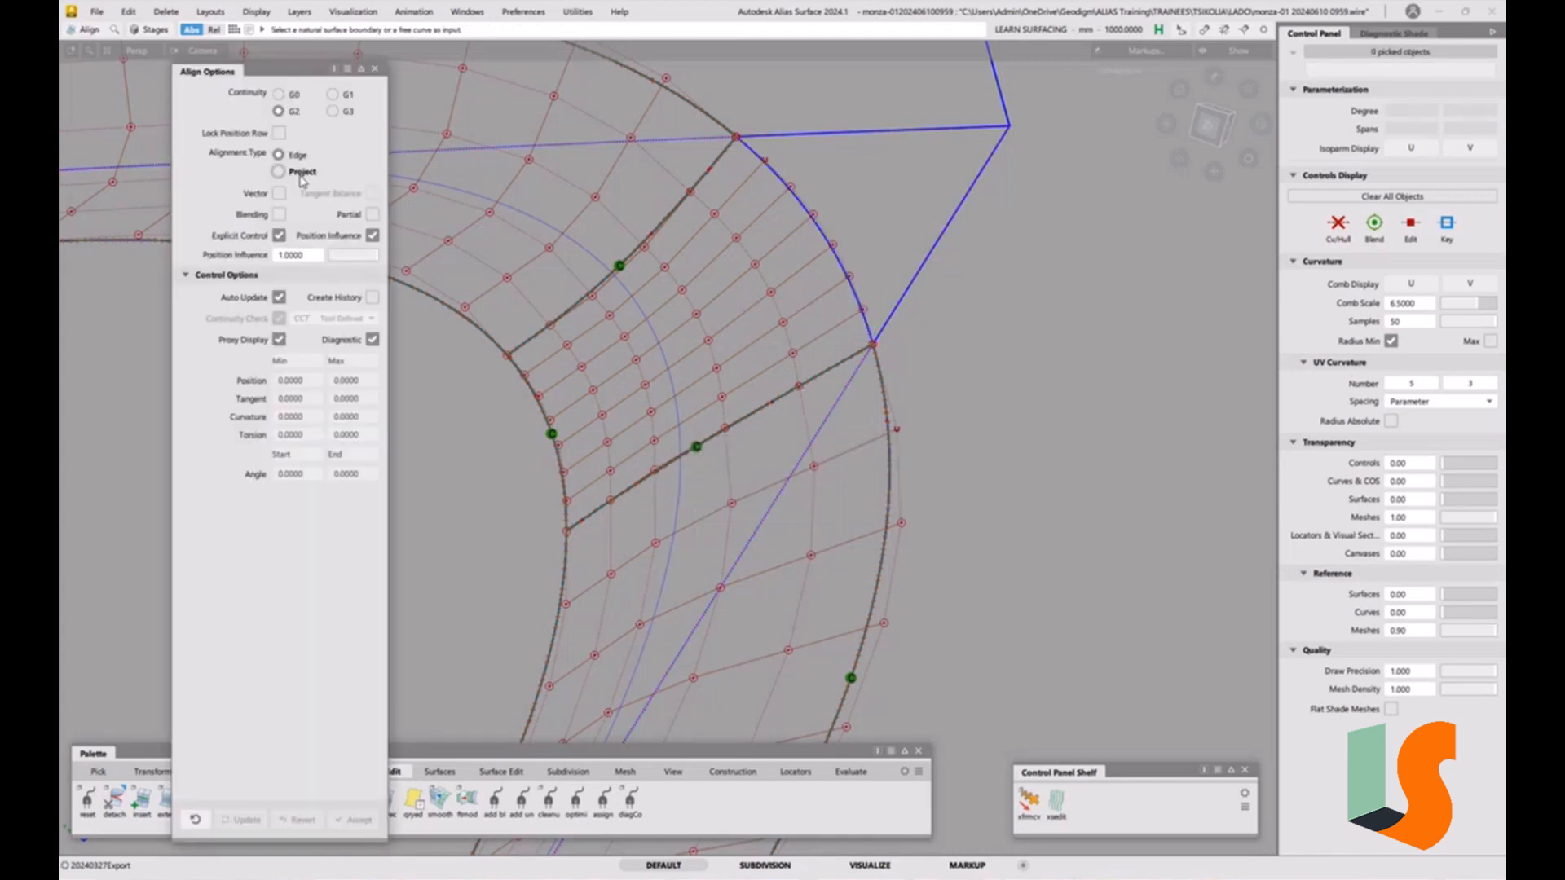
pyautogui.click(800, 206)
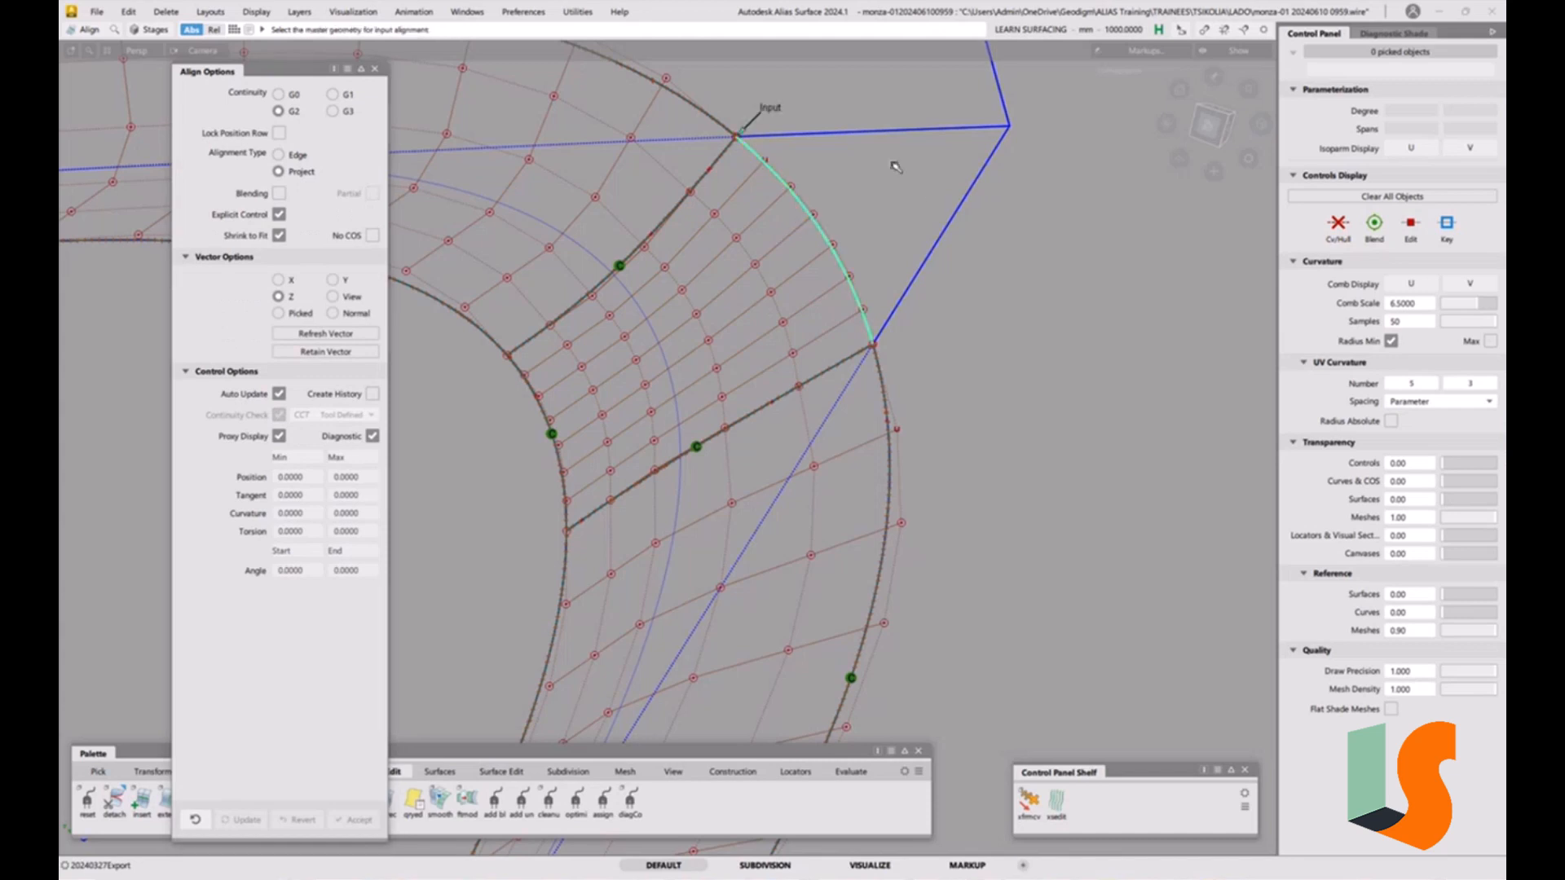
pyautogui.click(924, 272)
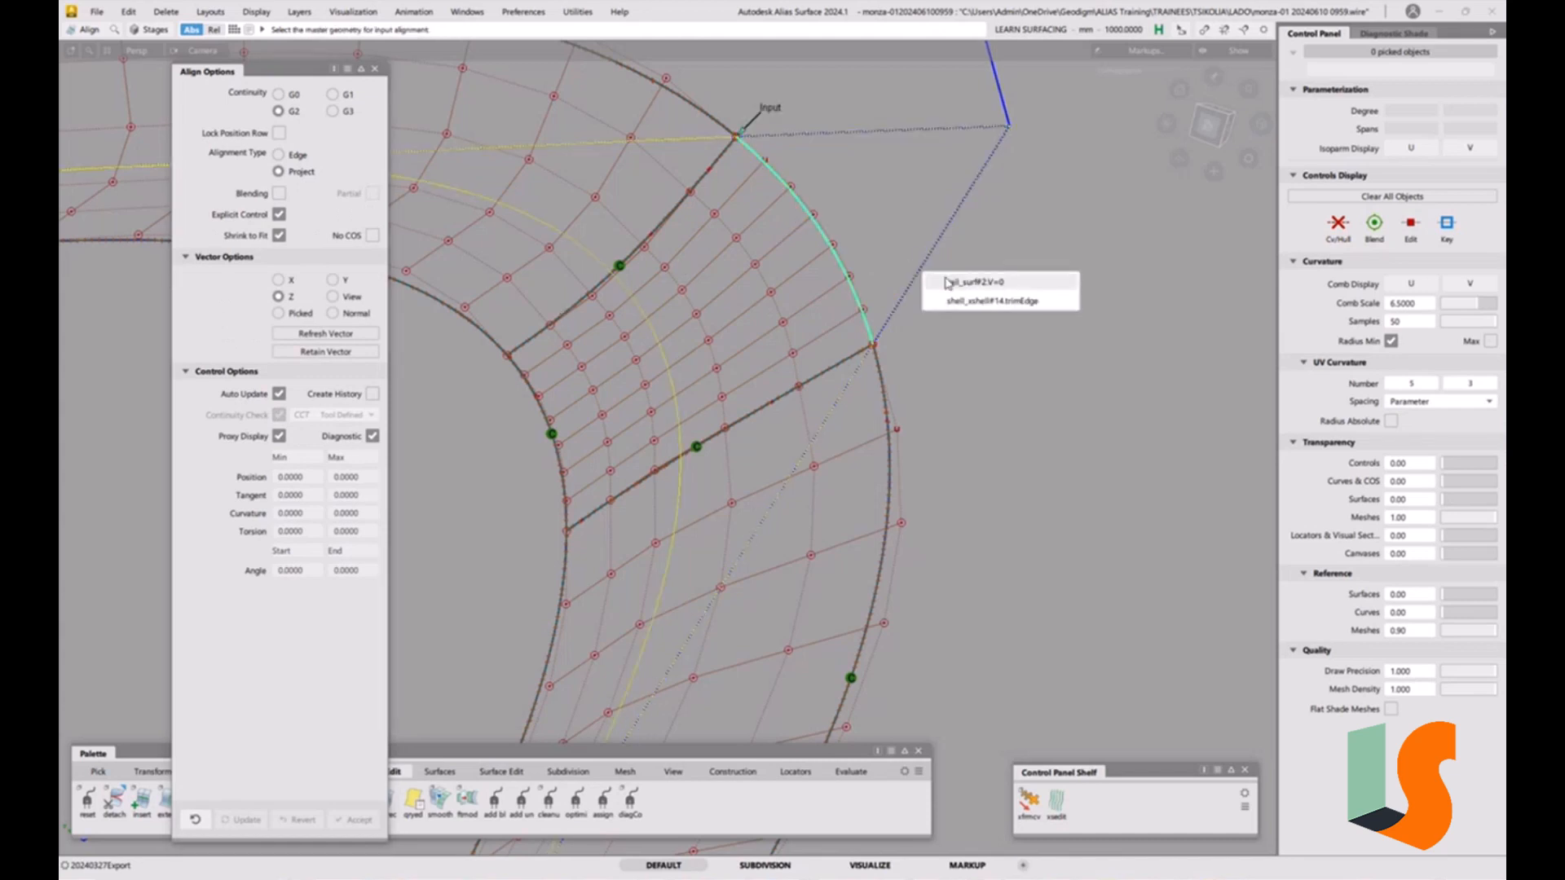
pyautogui.click(946, 282)
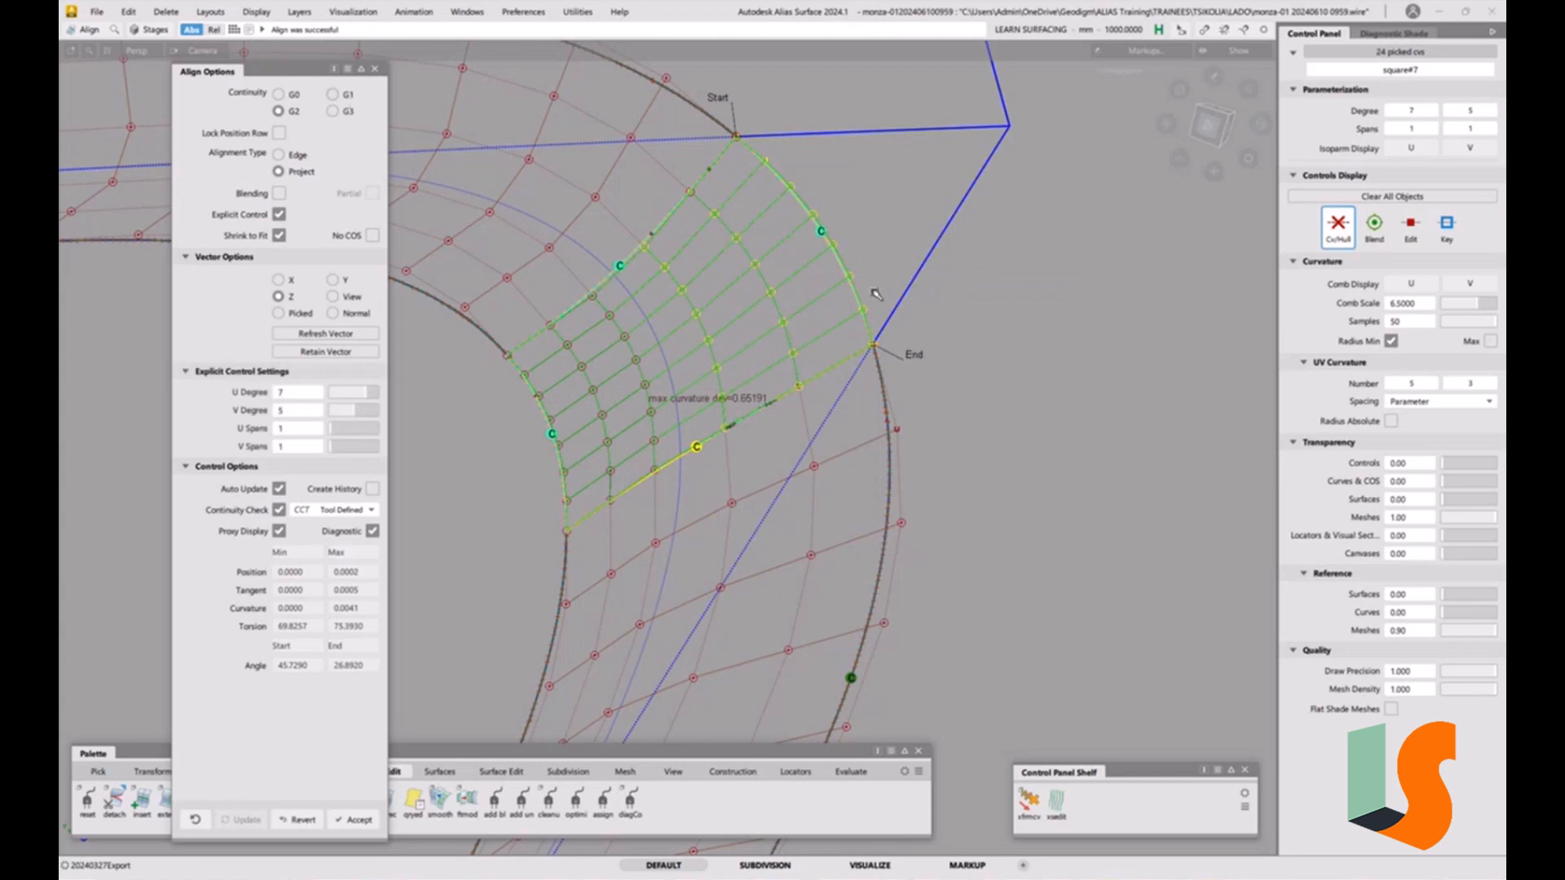
# Set the continuity check to G2 Curvature for the projected alignment, keeping G2 continuity.
pyautogui.click(331, 95)
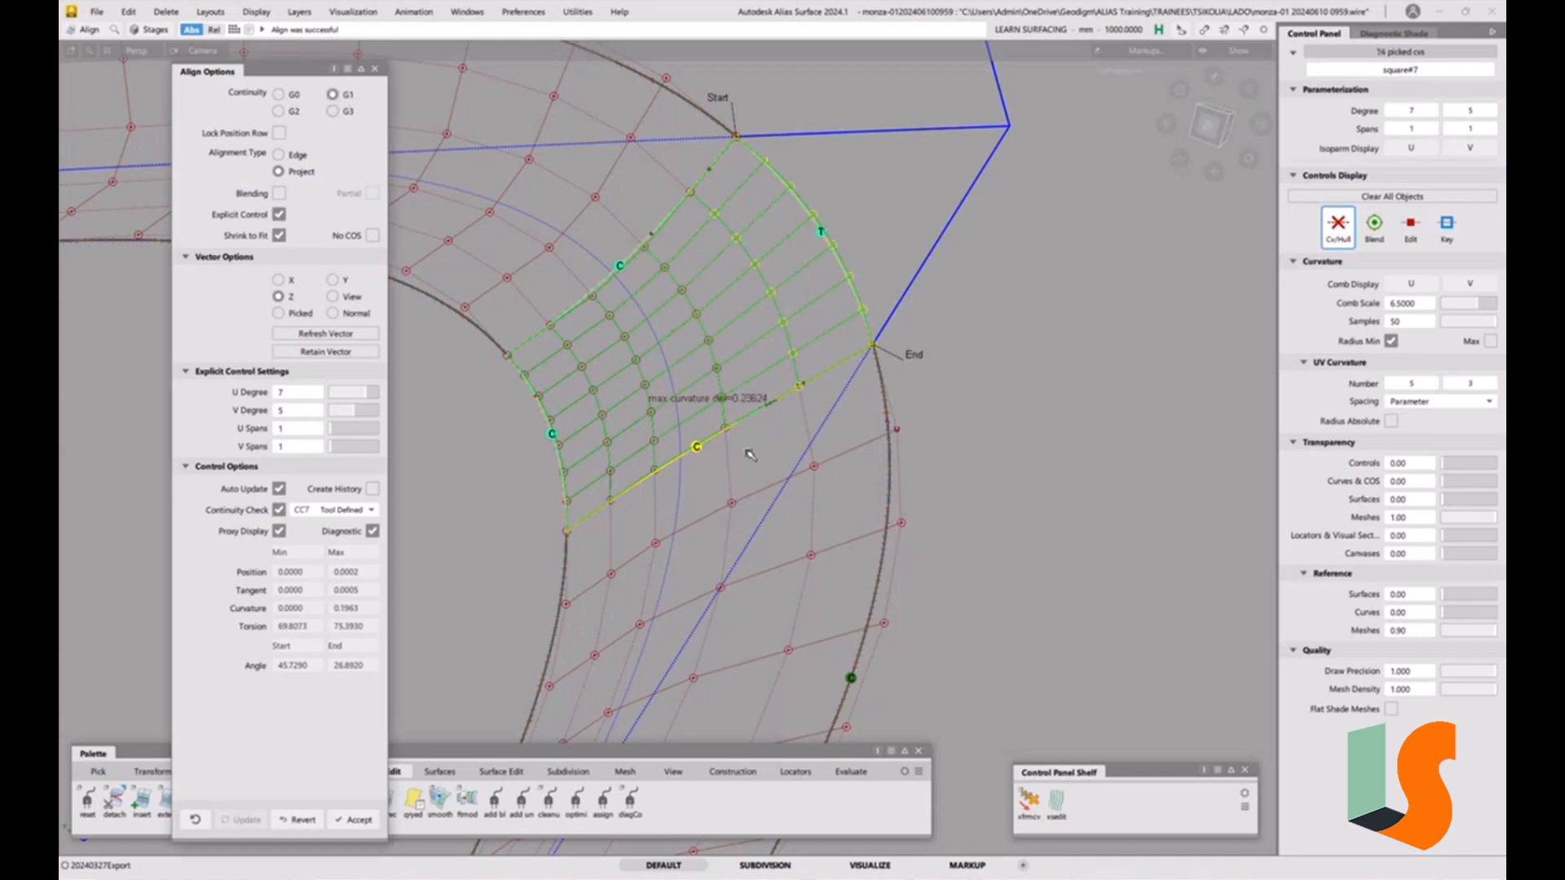
pyautogui.click(356, 511)
pyautogui.click(346, 578)
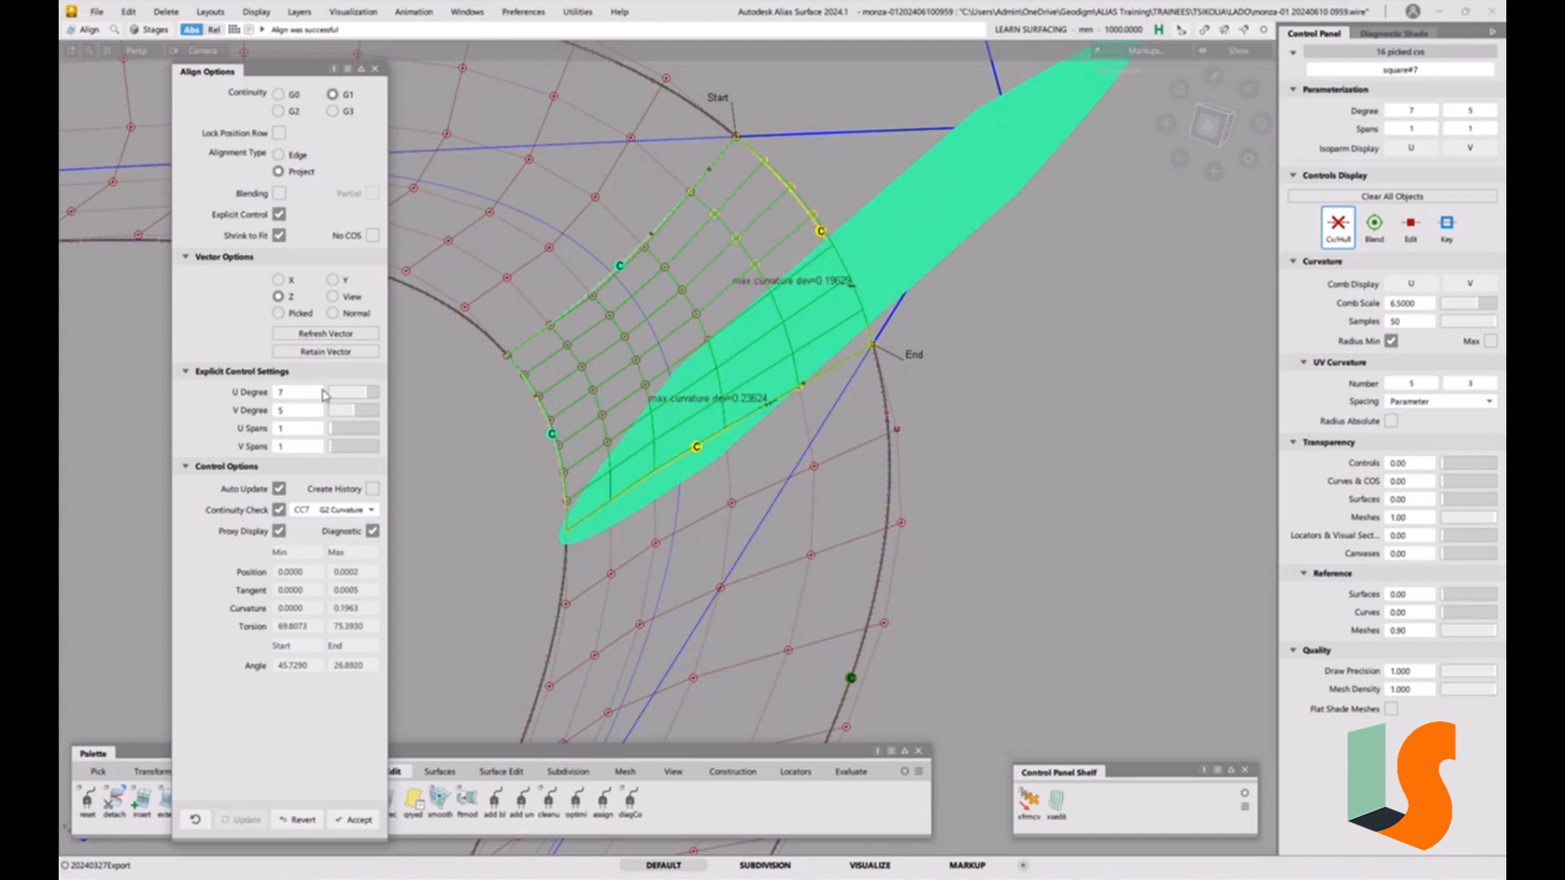
pyautogui.click(278, 110)
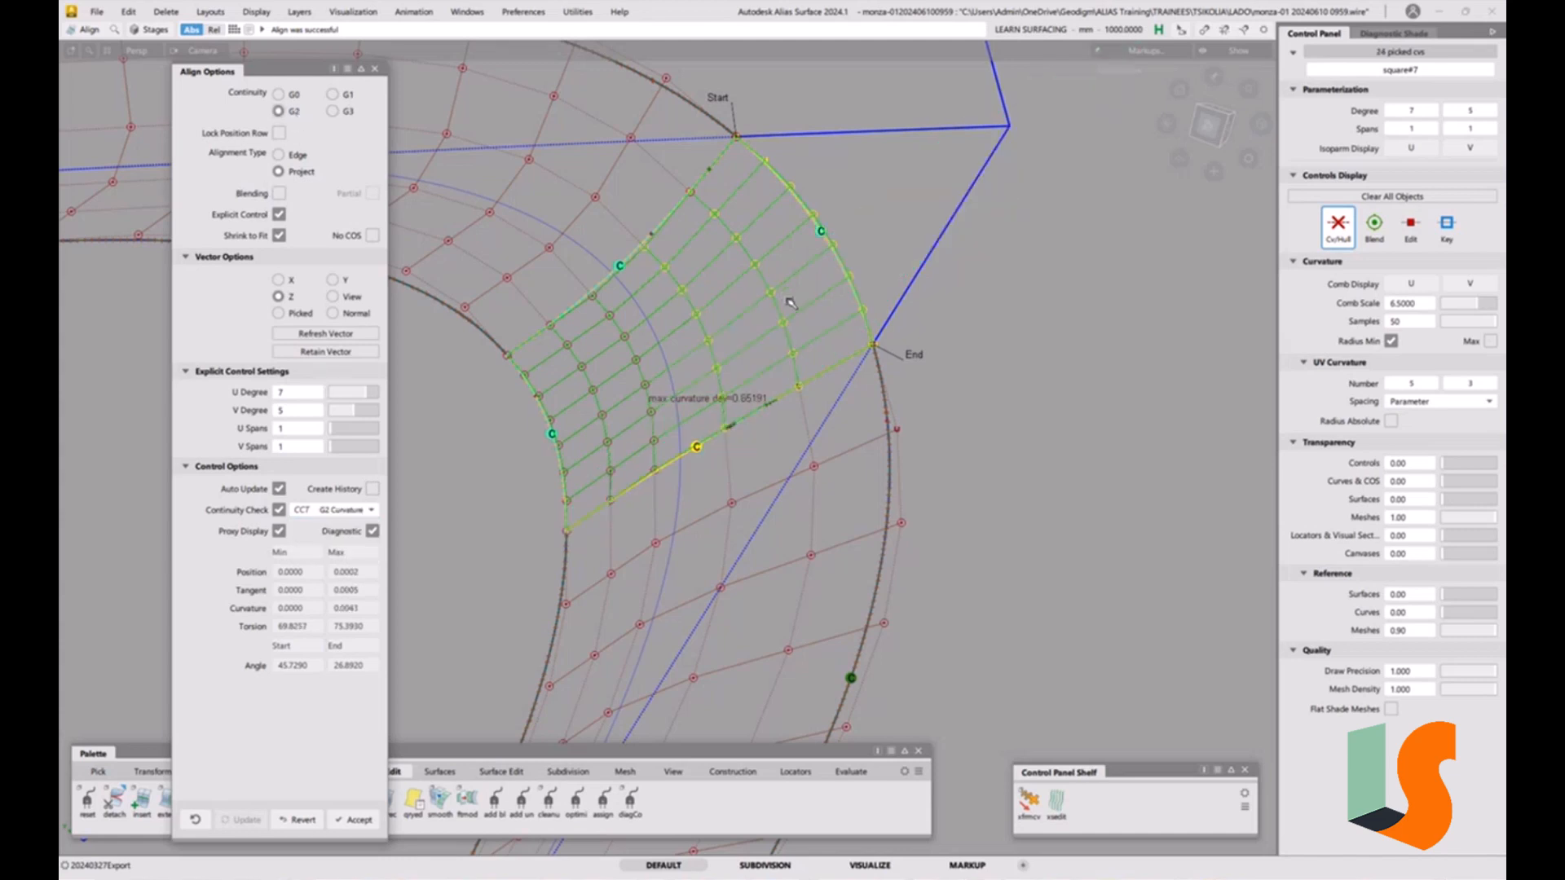
# Finish the projected G2 alignment of the corner patch's outer edge.
pyautogui.keyDown('alt'); pyautogui.keyDown('shift'); pyautogui.moveTo(789, 304); pyautogui.dragTo(788, 396); pyautogui.keyUp('shift'); pyautogui.keyUp('alt')
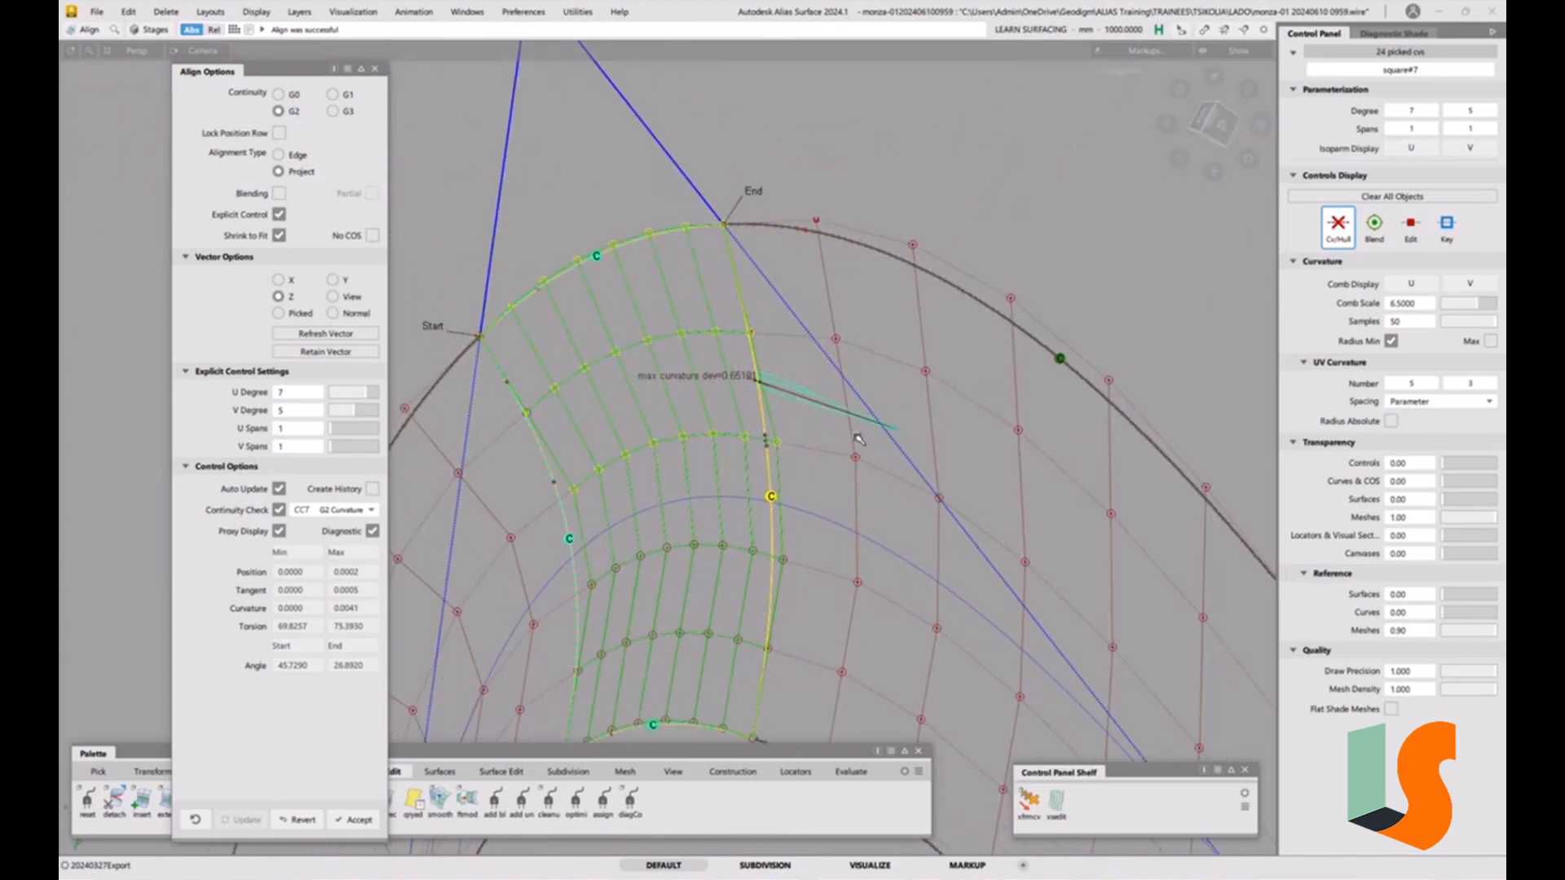
pyautogui.press('space')
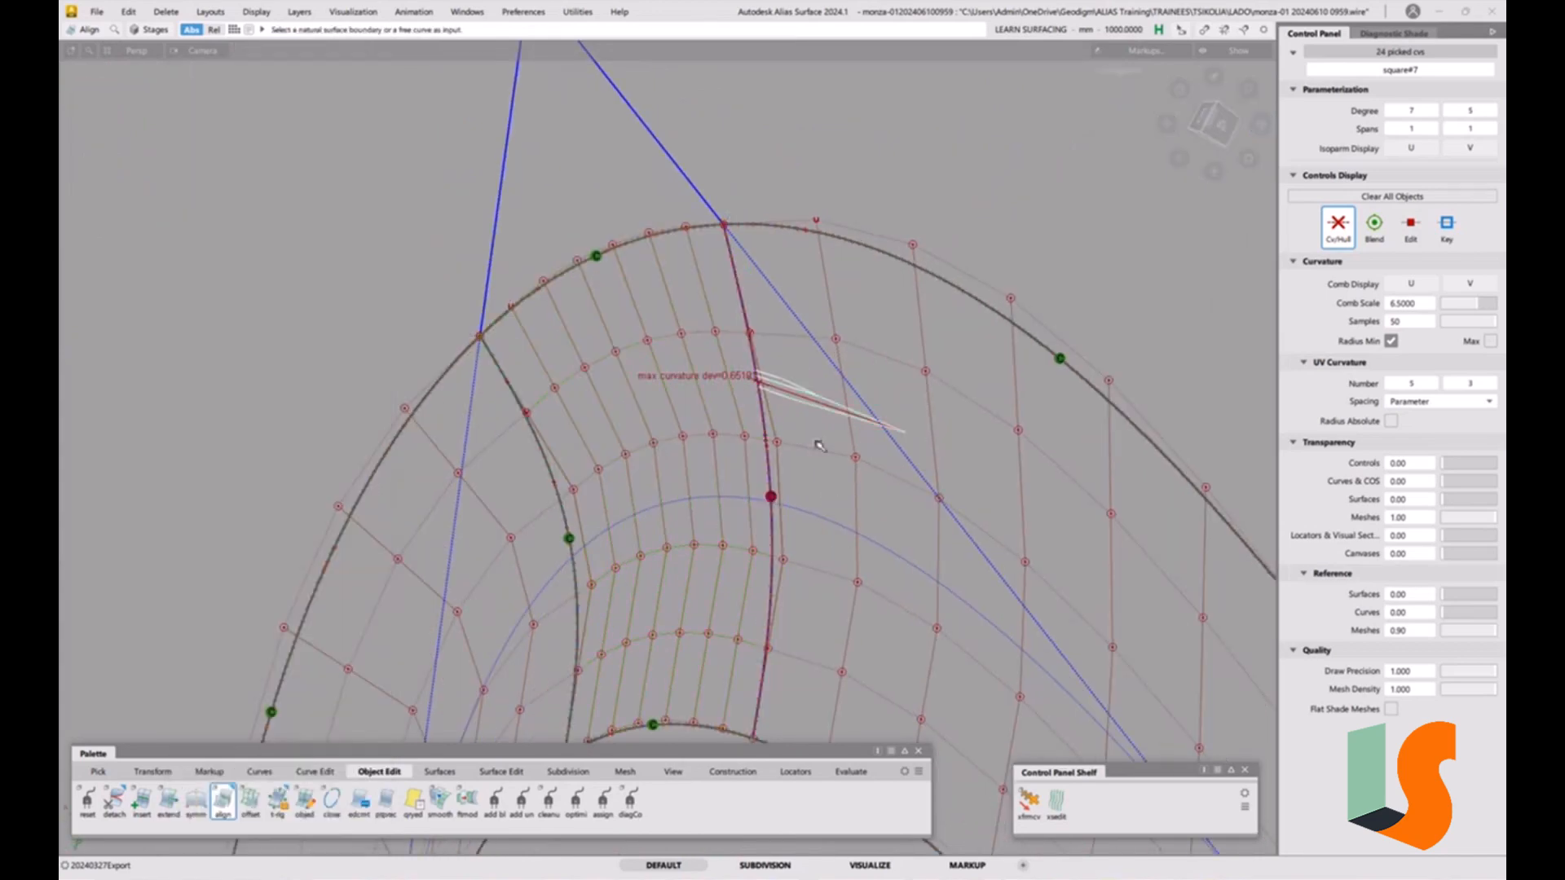
# Nudge a corner-patch CV with the NUV CV move tool at mouse sensitivity 500.
pyautogui.keyDown('alt'); pyautogui.keyDown('shift'); pyautogui.moveTo(821, 443); pyautogui.dragTo(812, 429); pyautogui.keyUp('shift'); pyautogui.keyUp('alt')
pyautogui.keyDown('alt'); pyautogui.keyDown('shift'); pyautogui.moveTo(812, 429); pyautogui.dragTo(792, 412, button='right'); pyautogui.keyUp('shift'); pyautogui.keyUp('alt')
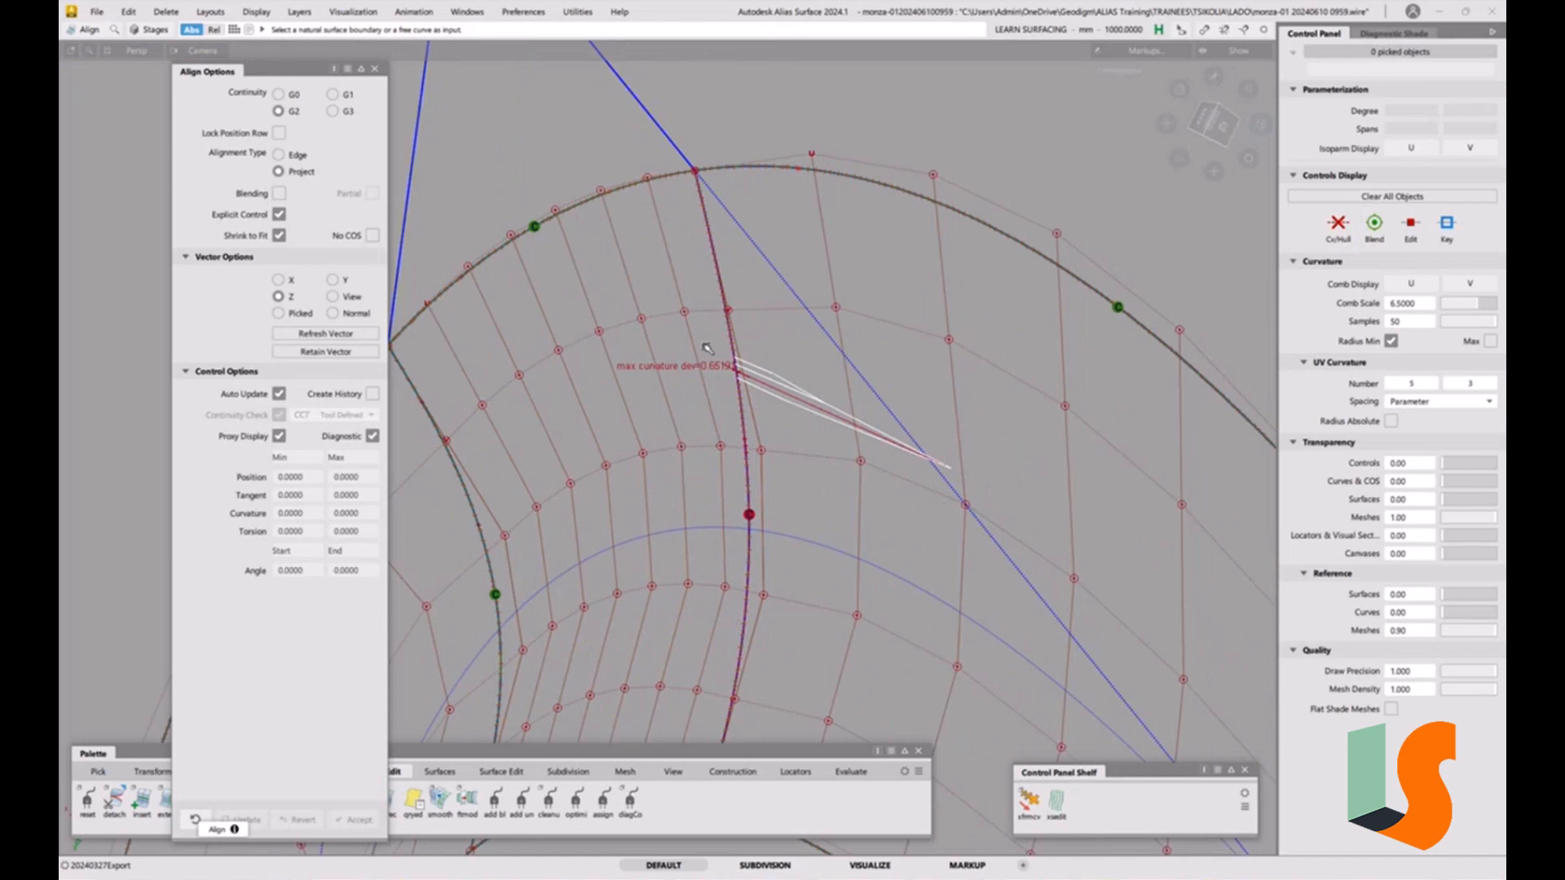
pyautogui.press('t')
pyautogui.press('space')
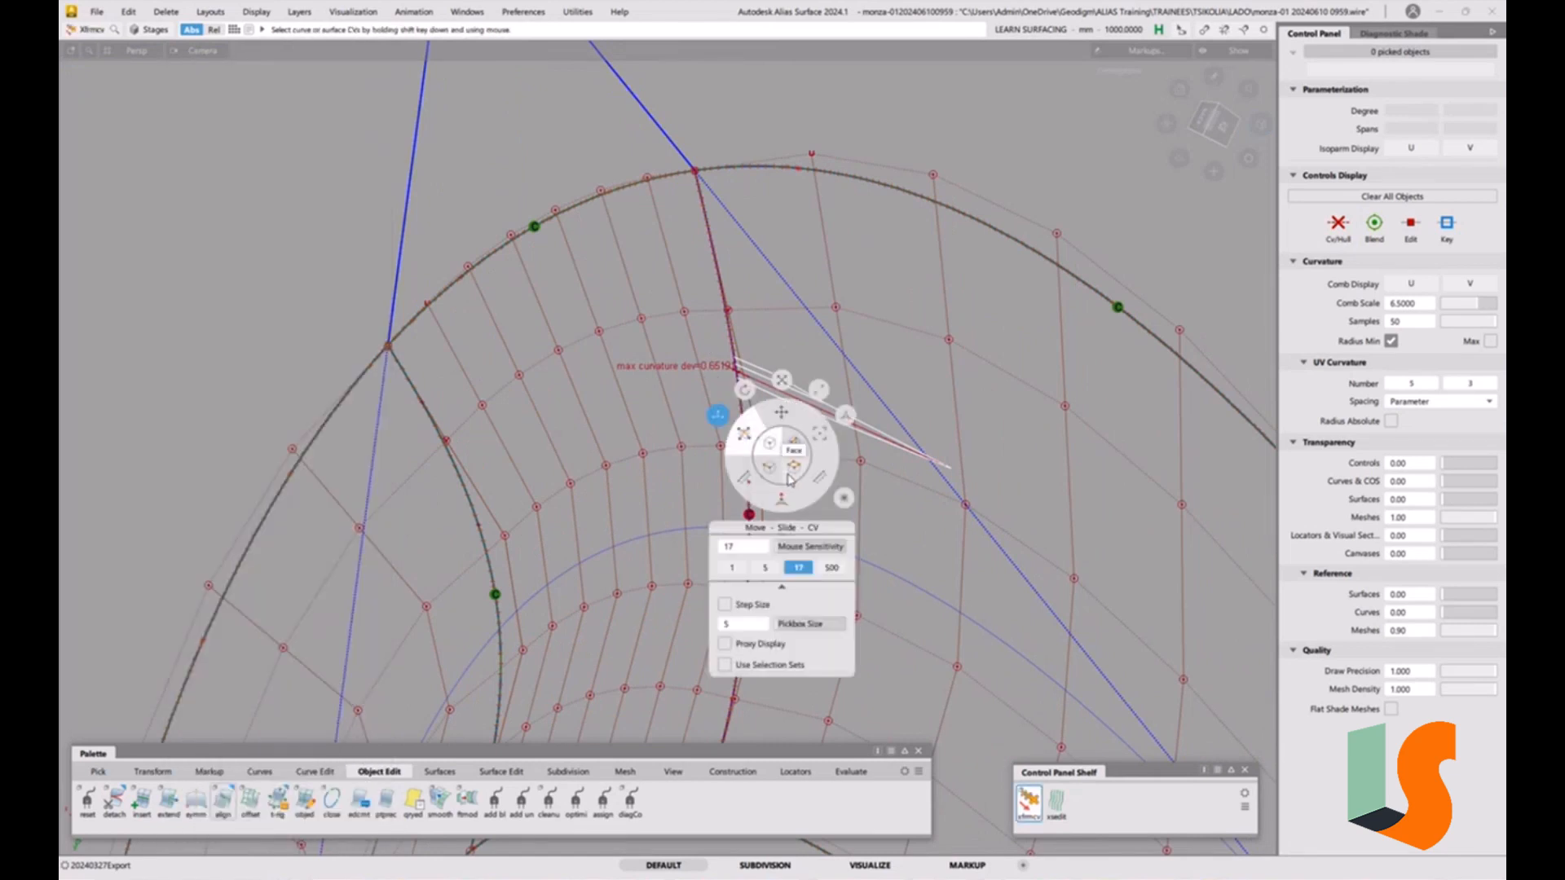
pyautogui.click(780, 503)
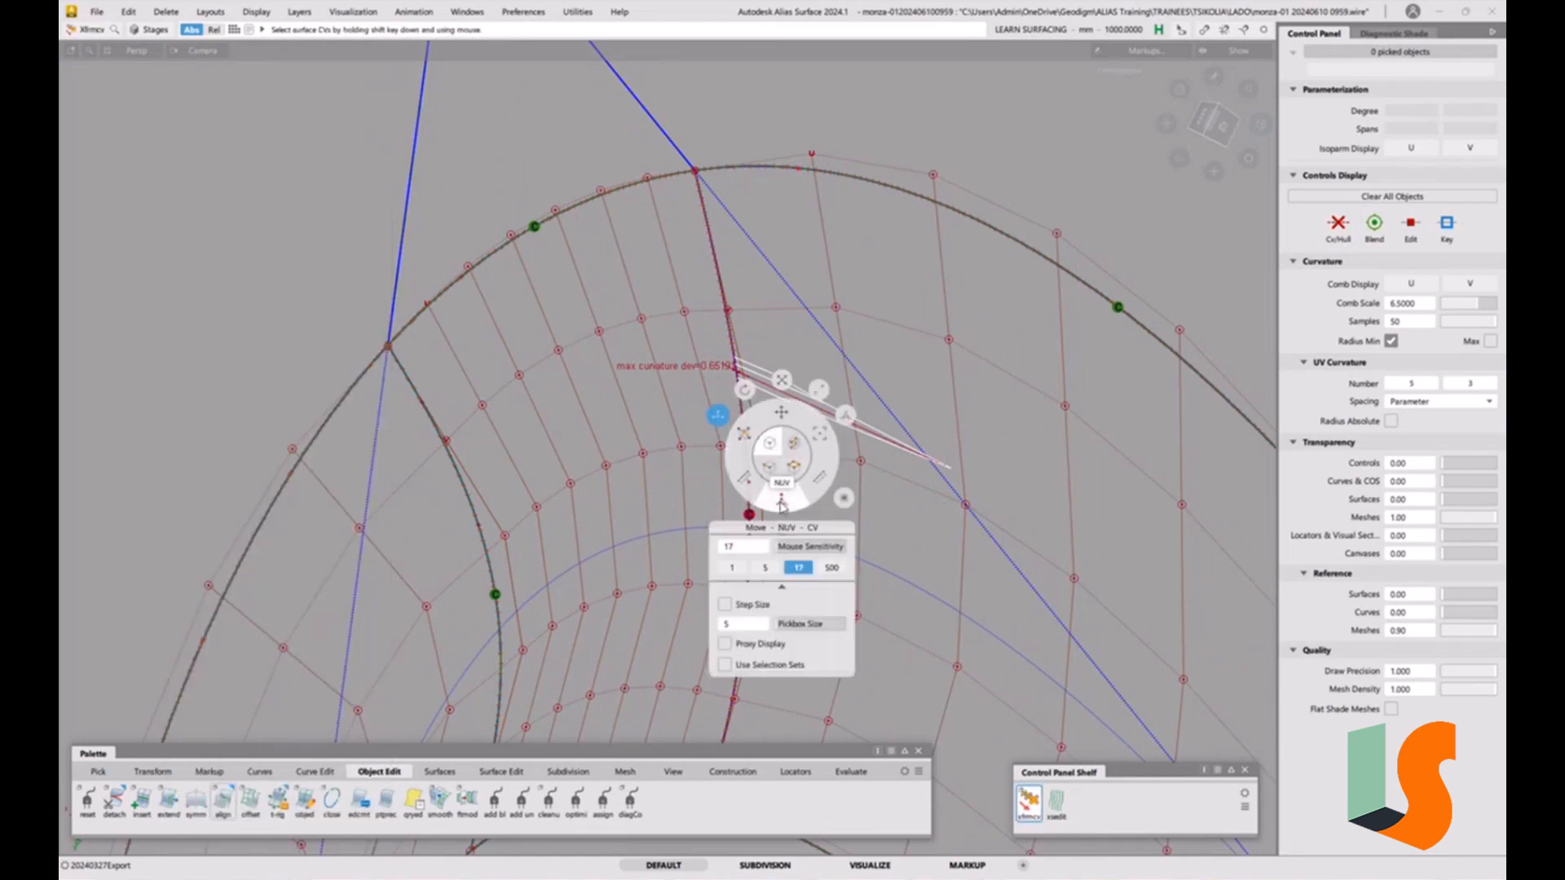
pyautogui.click(833, 568)
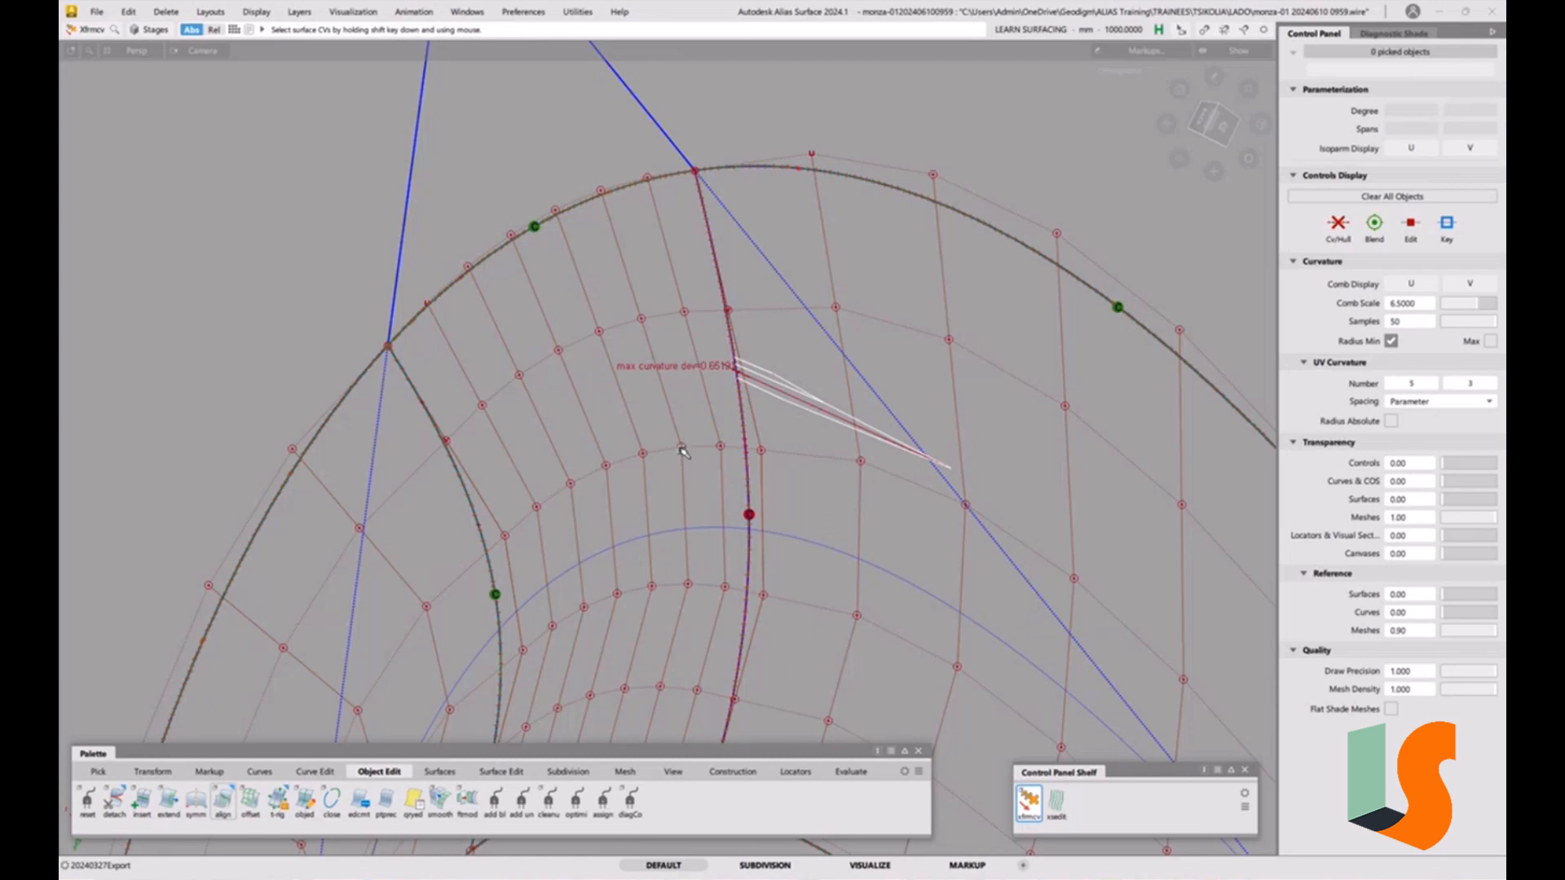
pyautogui.click(681, 447)
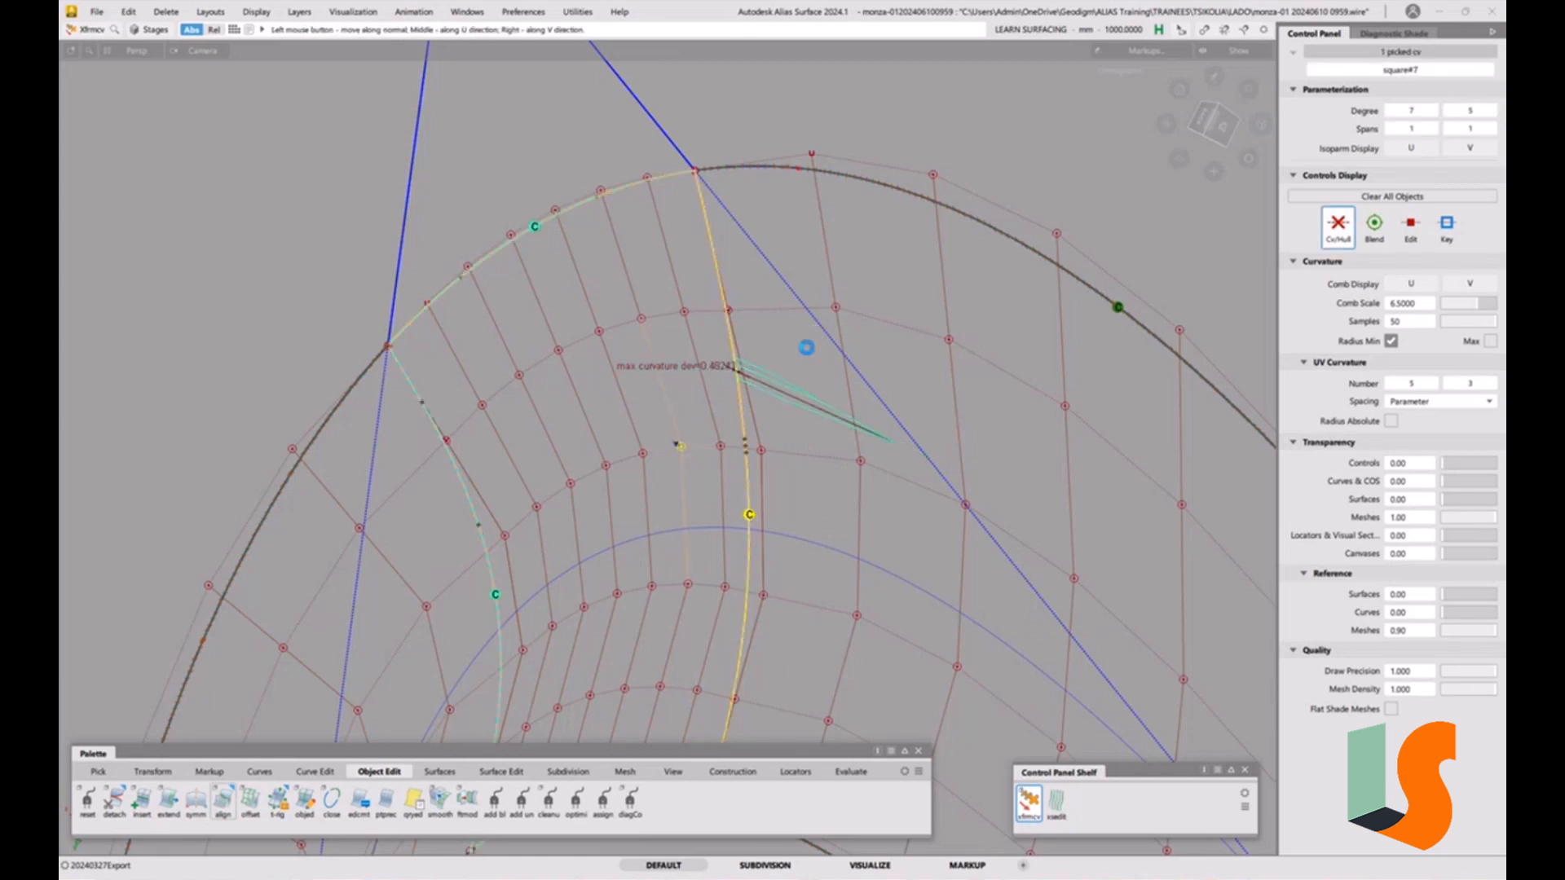
pyautogui.moveTo(806, 348); pyautogui.dragTo(803, 350)
# Set the CV move tool's mouse sensitivity to 5000.
pyautogui.press('space')
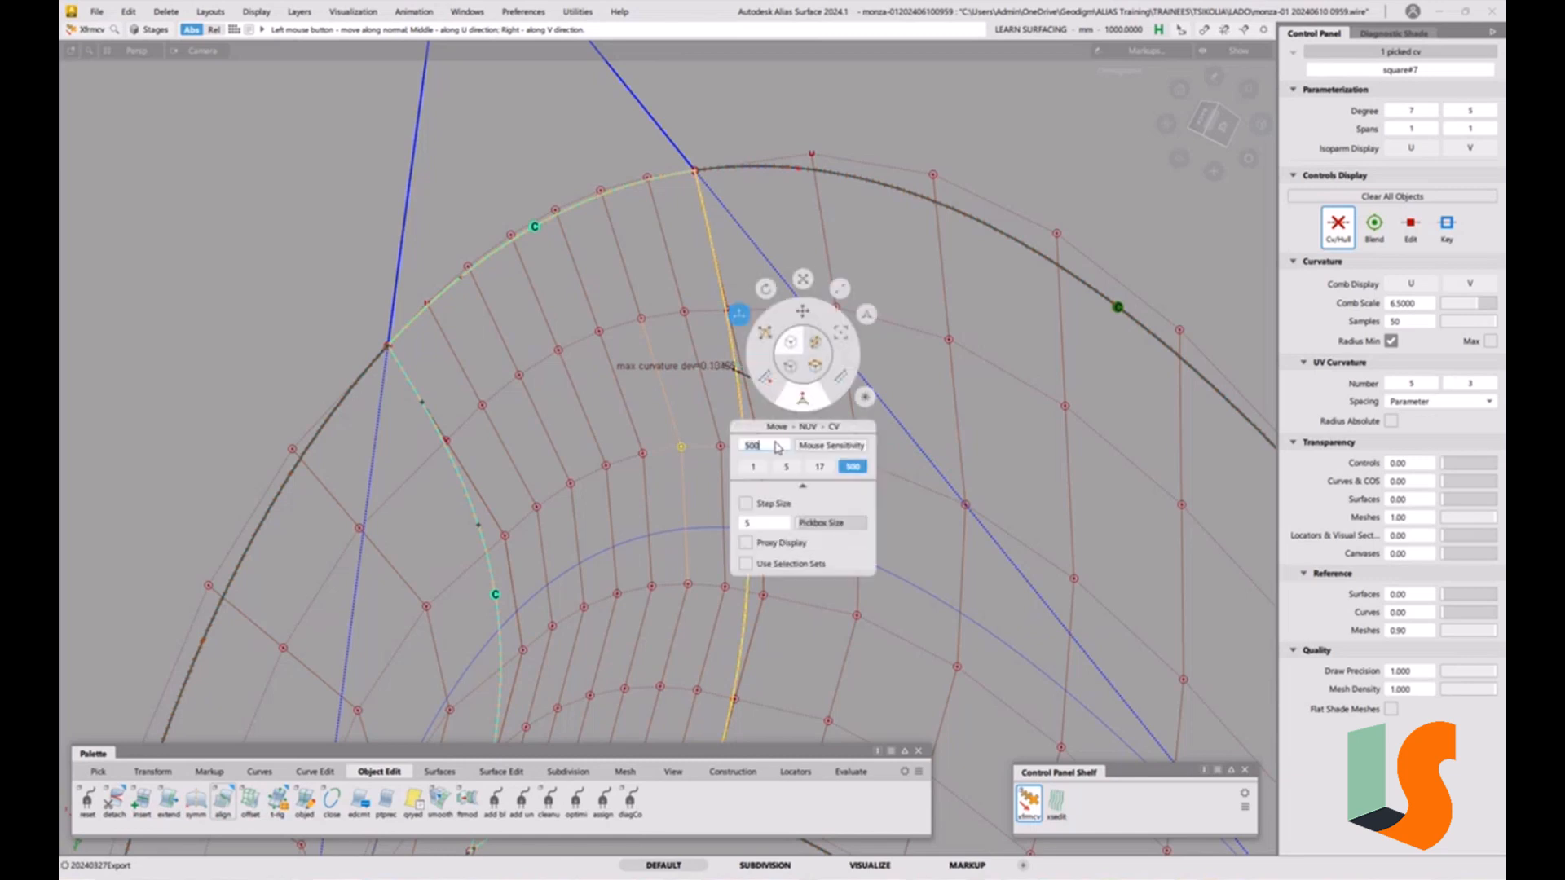
pyautogui.press('Return')
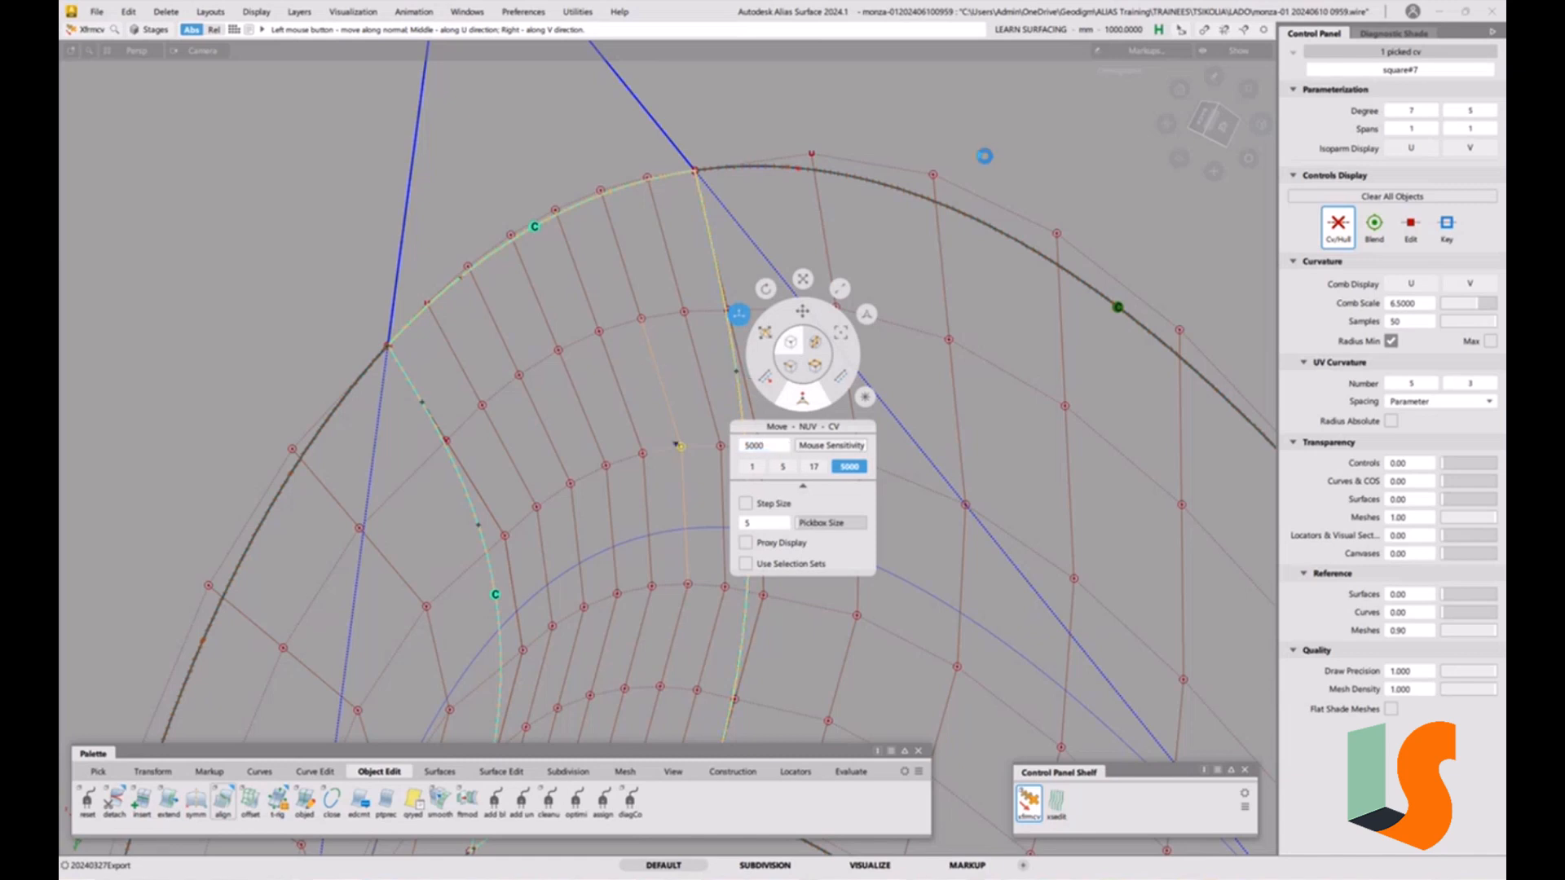
pyautogui.click(942, 308)
pyautogui.keyDown('alt'); pyautogui.keyDown('shift'); pyautogui.moveTo(942, 308); pyautogui.dragTo(693, 453, button='right'); pyautogui.keyUp('shift'); pyautogui.keyUp('alt')
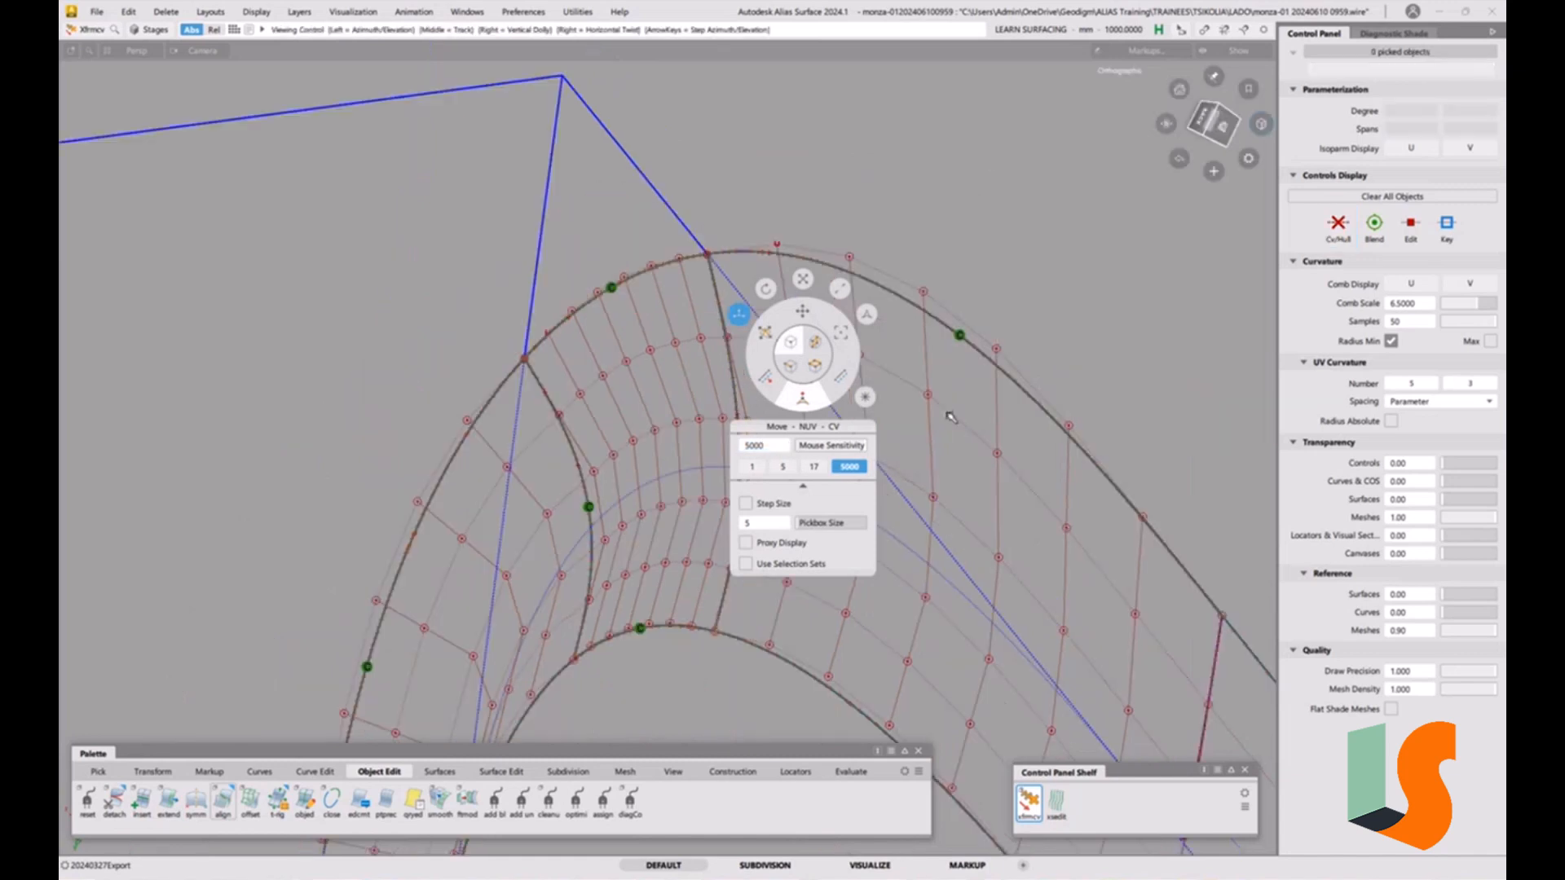
pyautogui.keyDown('alt'); pyautogui.keyDown('shift'); pyautogui.moveTo(693, 453); pyautogui.dragTo(577, 389, button='middle'); pyautogui.keyUp('shift'); pyautogui.keyUp('alt')
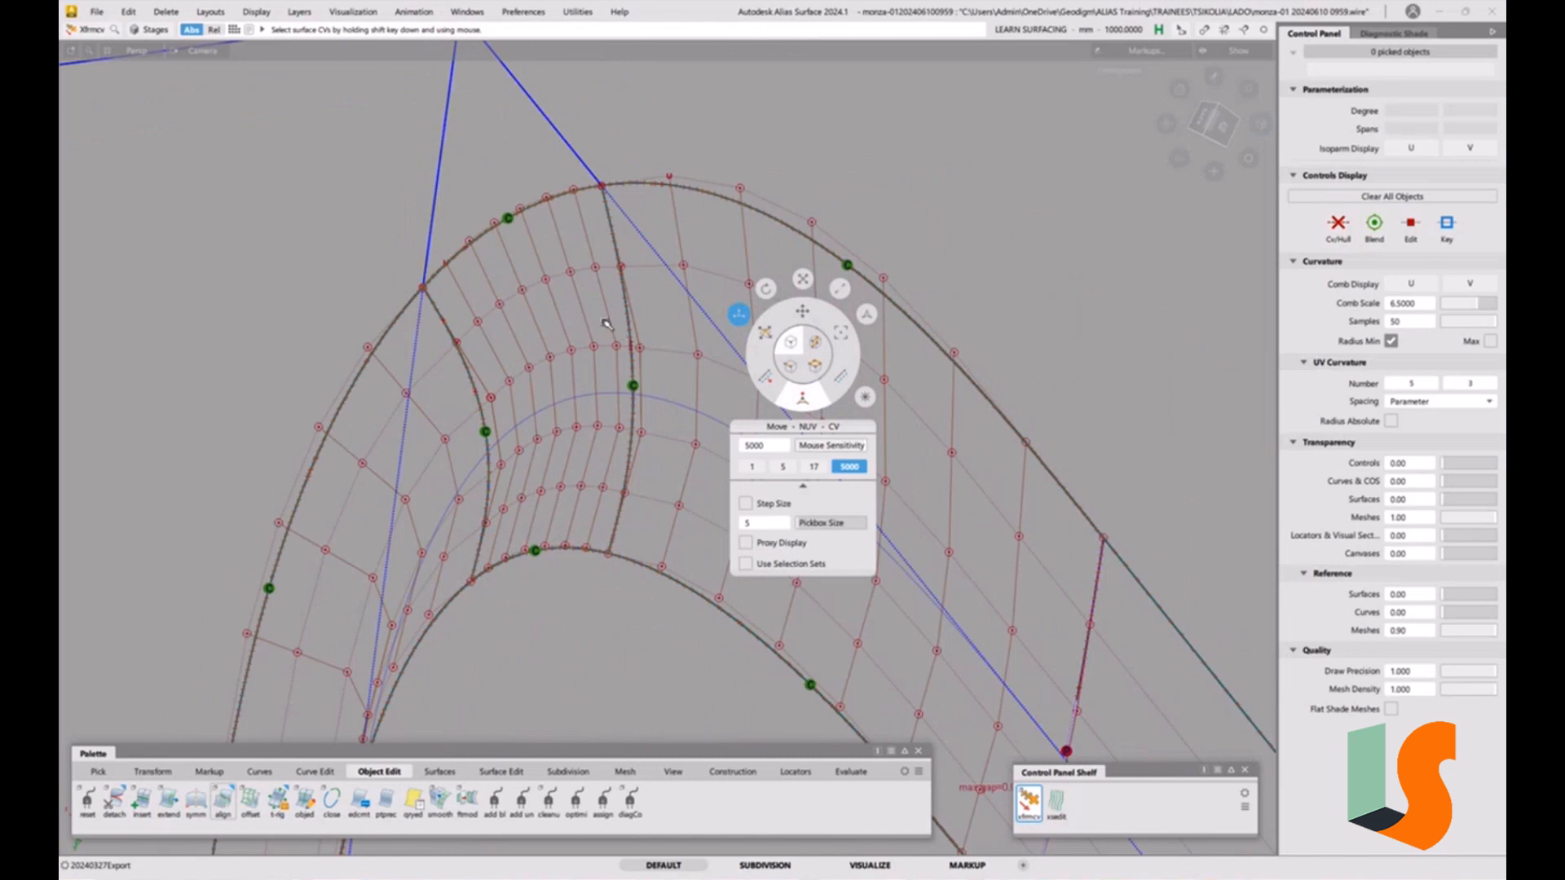
pyautogui.keyDown('alt'); pyautogui.keyDown('shift'); pyautogui.moveTo(618, 353); pyautogui.dragTo(606, 339); pyautogui.keyUp('shift'); pyautogui.keyUp('alt')
pyautogui.keyDown('alt'); pyautogui.keyDown('shift'); pyautogui.moveTo(607, 339); pyautogui.dragTo(402, 353, button='right'); pyautogui.keyUp('shift'); pyautogui.keyUp('alt')
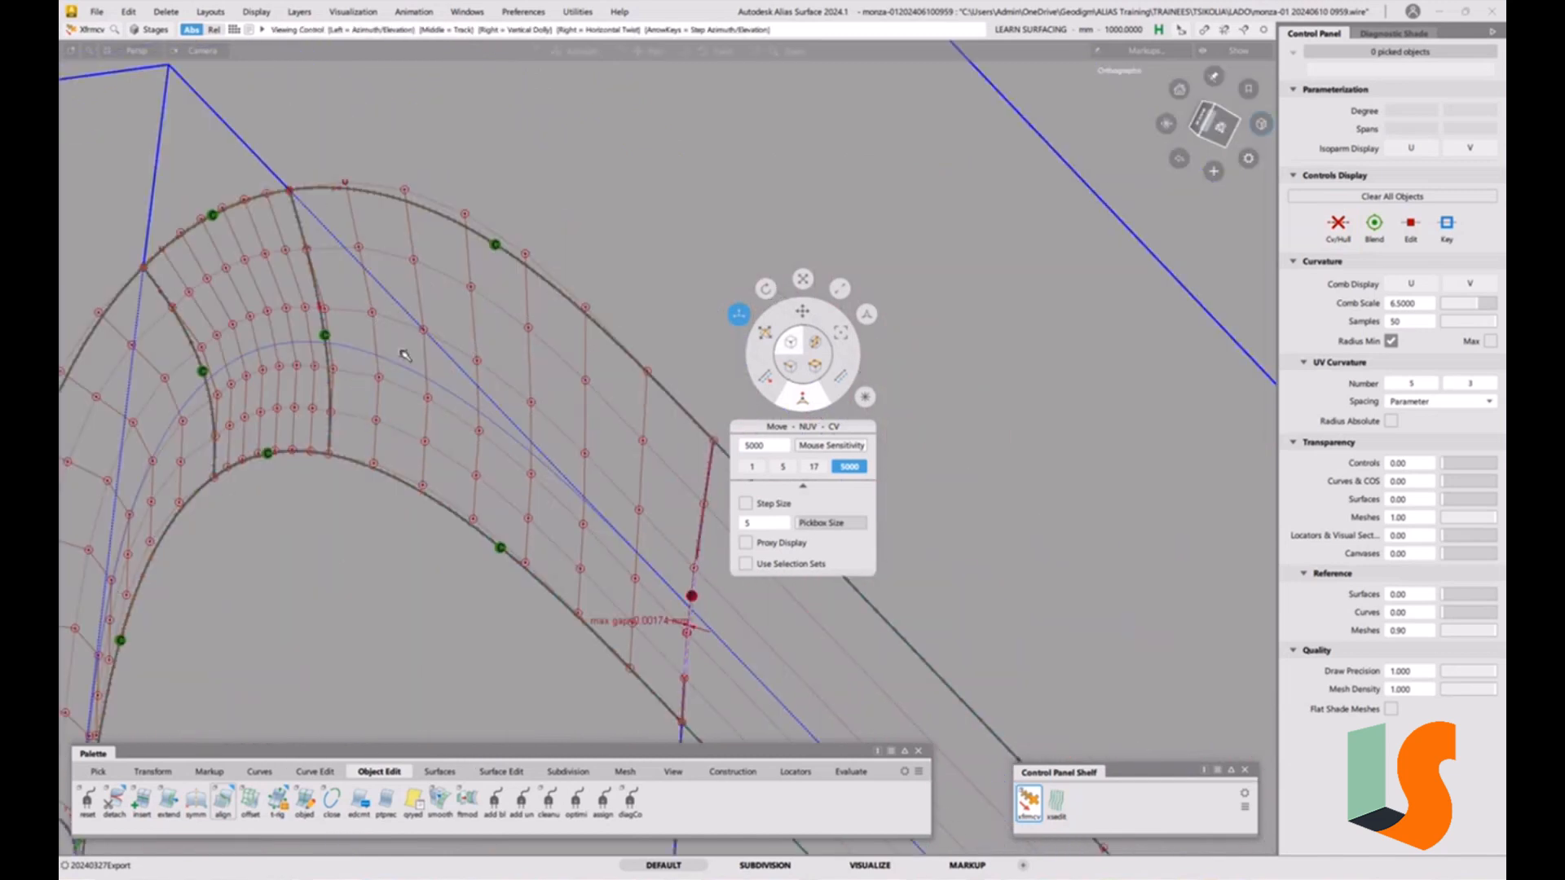
pyautogui.keyDown('alt'); pyautogui.keyDown('shift'); pyautogui.moveTo(402, 353); pyautogui.dragTo(441, 391); pyautogui.keyUp('shift'); pyautogui.keyUp('alt')
pyautogui.keyDown('alt'); pyautogui.keyDown('shift'); pyautogui.moveTo(633, 573); pyautogui.dragTo(587, 565); pyautogui.keyUp('shift'); pyautogui.keyUp('alt')
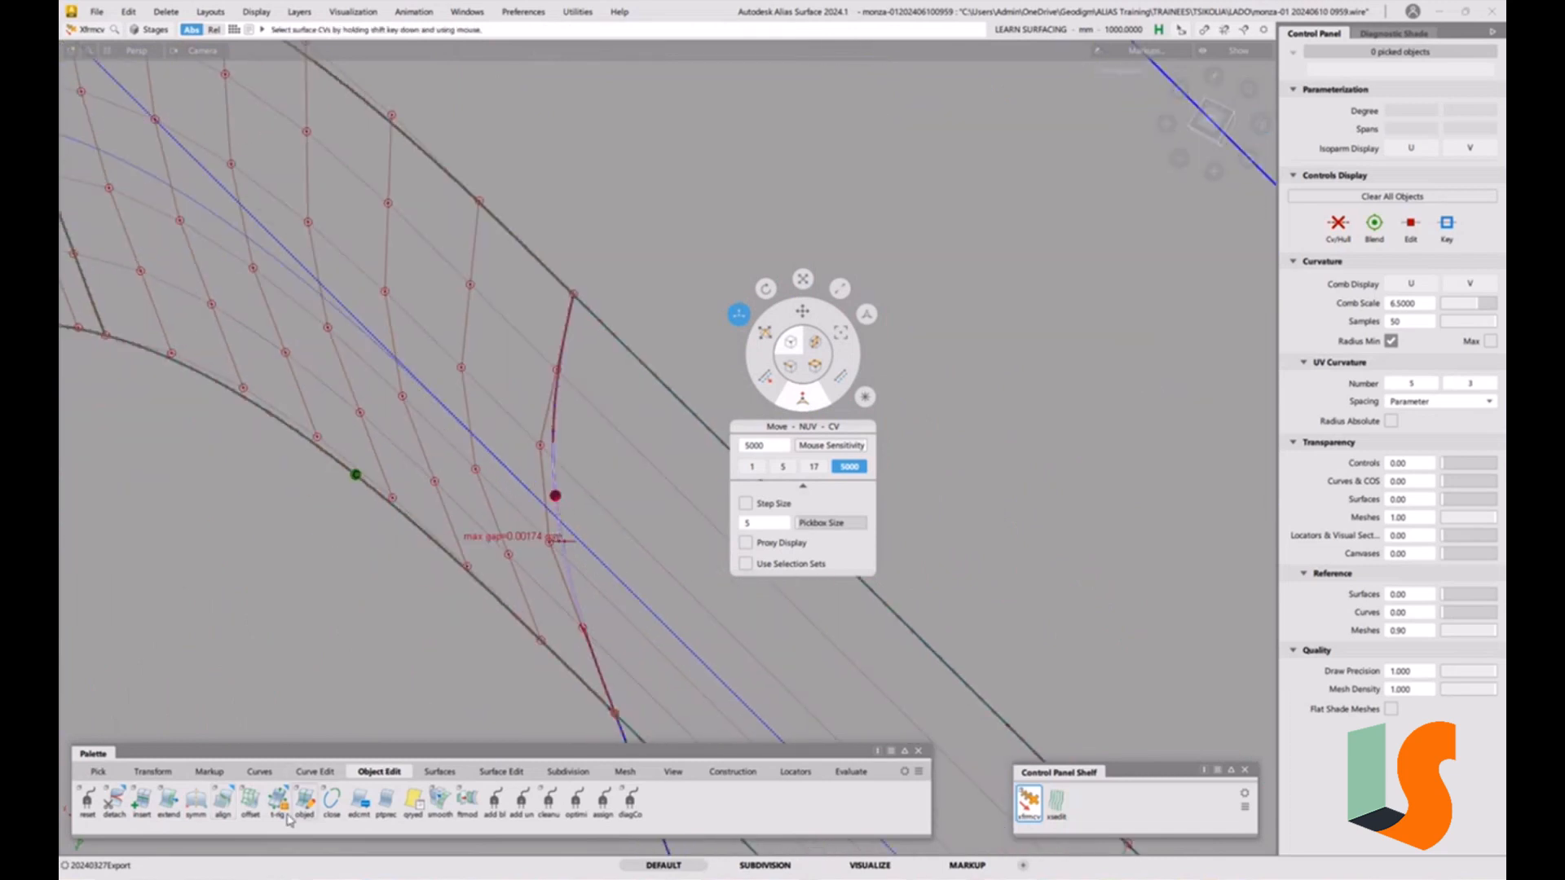
# Align the neighbouring corner patch's edge to the adjacent surface with Project alignment.
pyautogui.click(223, 803)
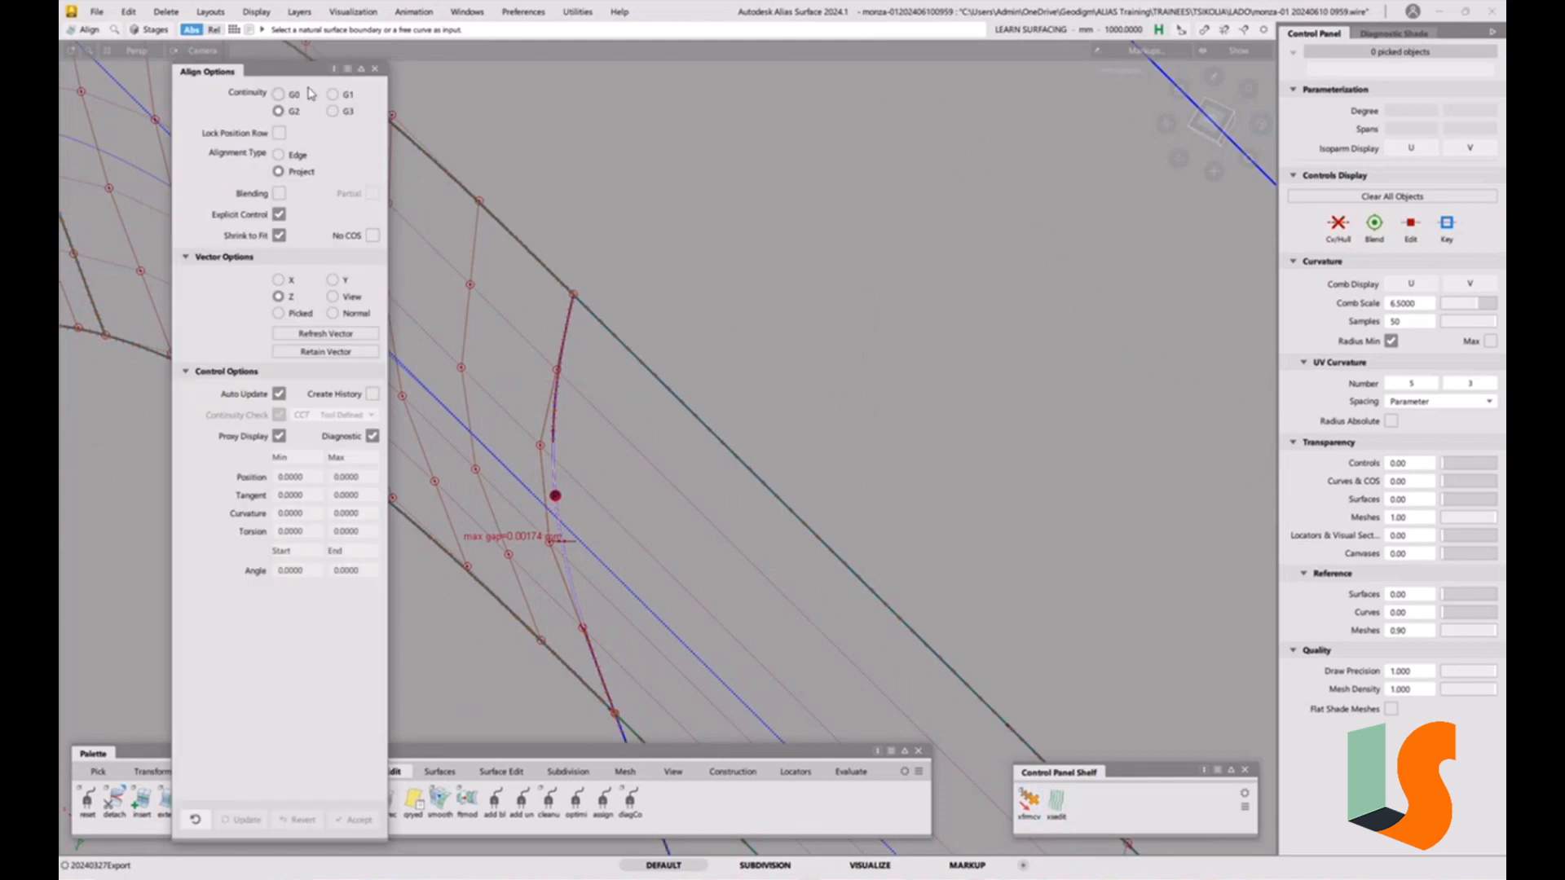
pyautogui.click(572, 584)
pyautogui.click(591, 594)
pyautogui.click(577, 594)
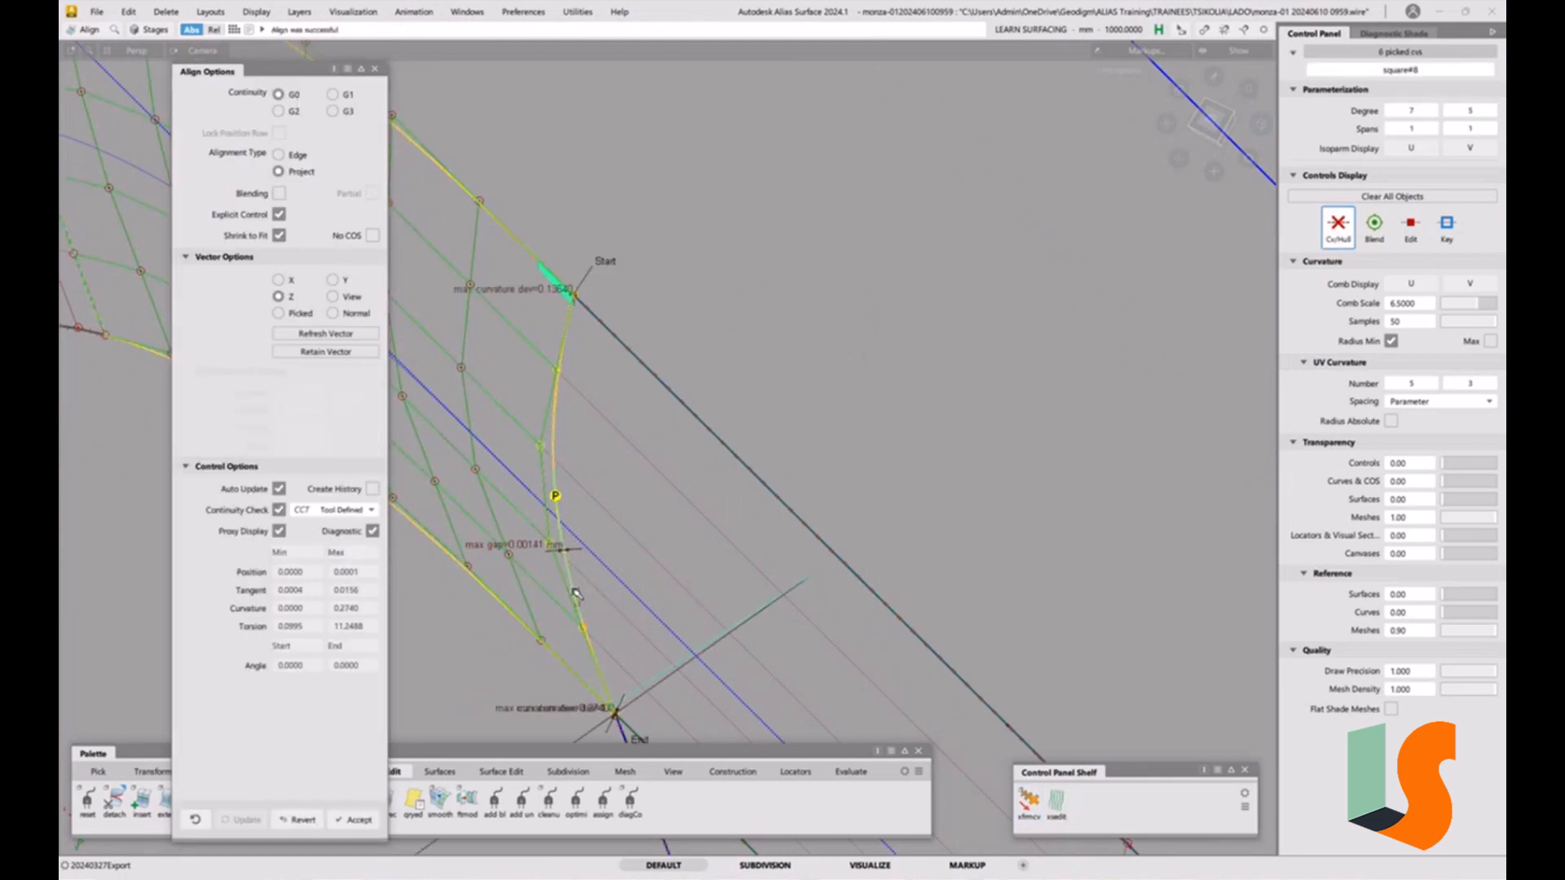
pyautogui.keyDown('alt'); pyautogui.keyDown('shift'); pyautogui.moveTo(622, 482); pyautogui.dragTo(874, 438, button='middle'); pyautogui.keyUp('shift'); pyautogui.keyUp('alt')
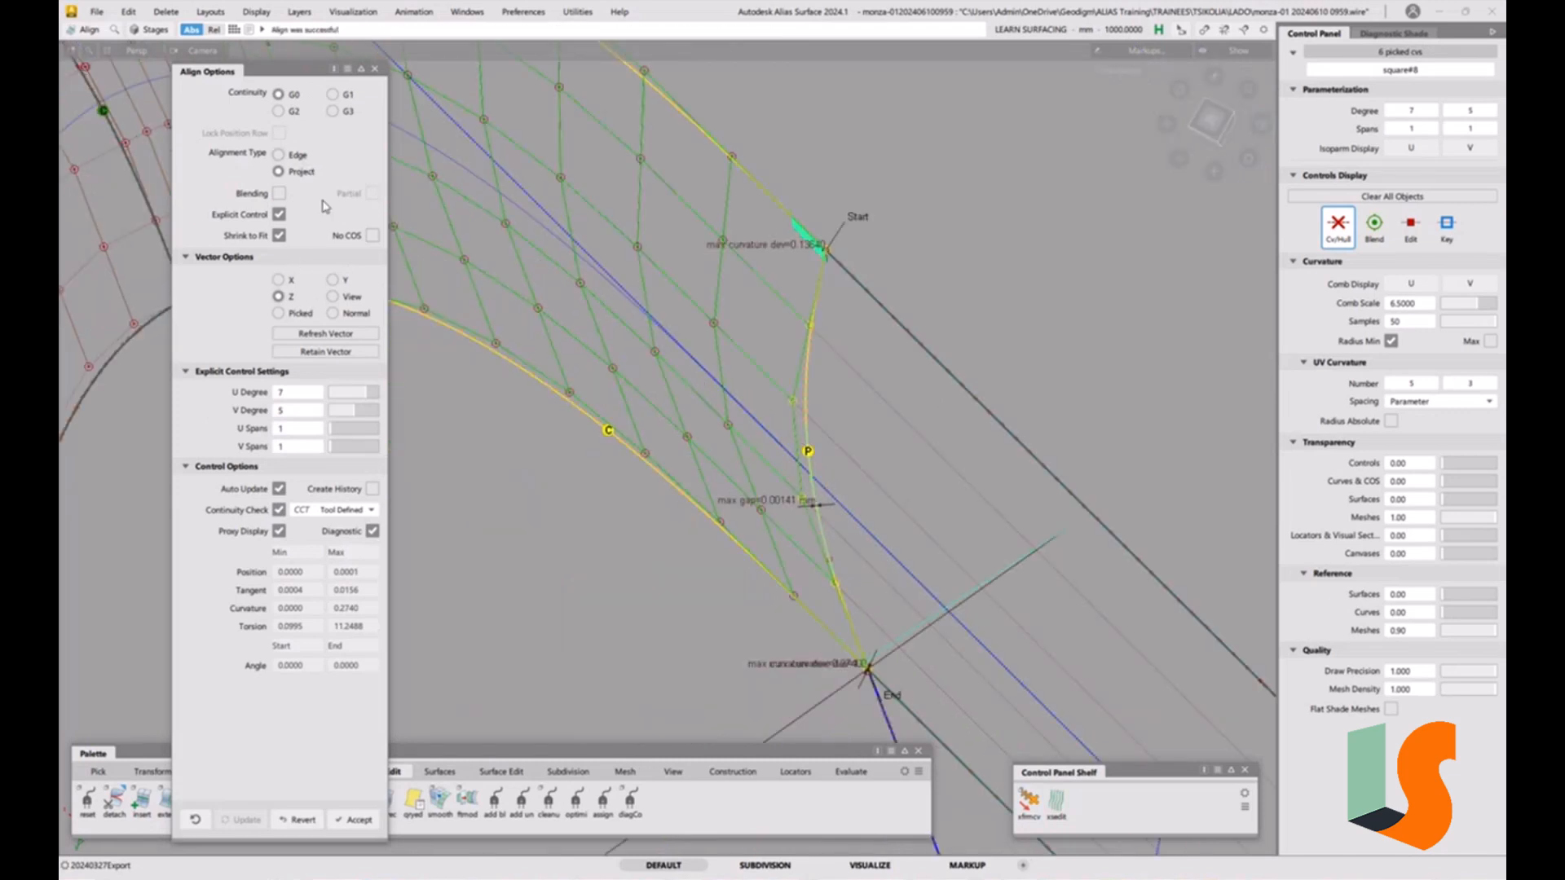
# Switch that alignment to Edge type, set the continuity check to G2 Curvature, and finish it.
pyautogui.click(280, 154)
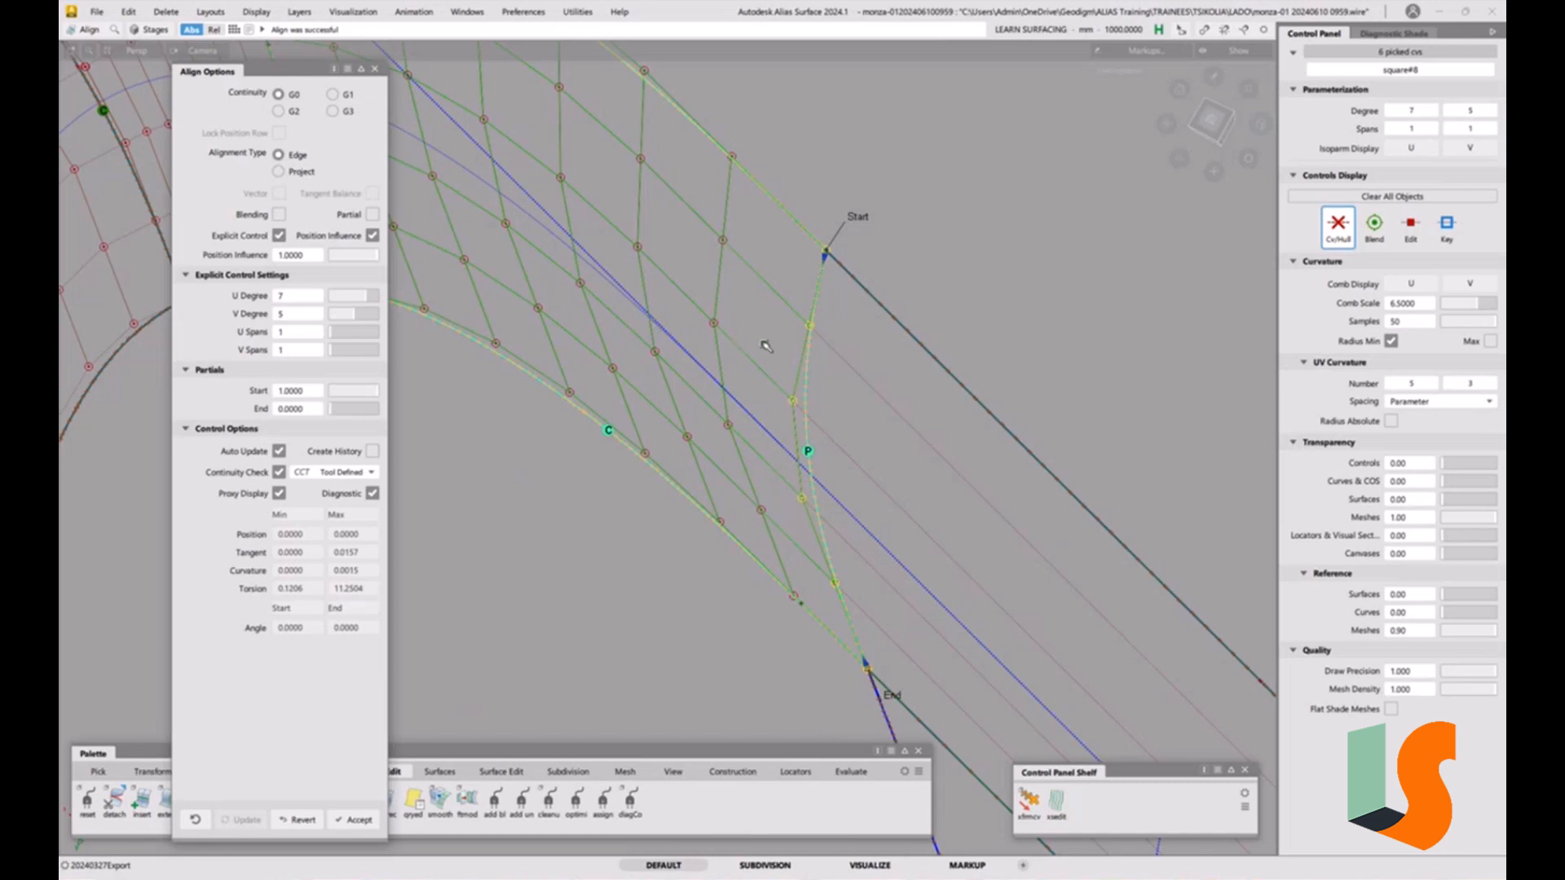
pyautogui.click(357, 472)
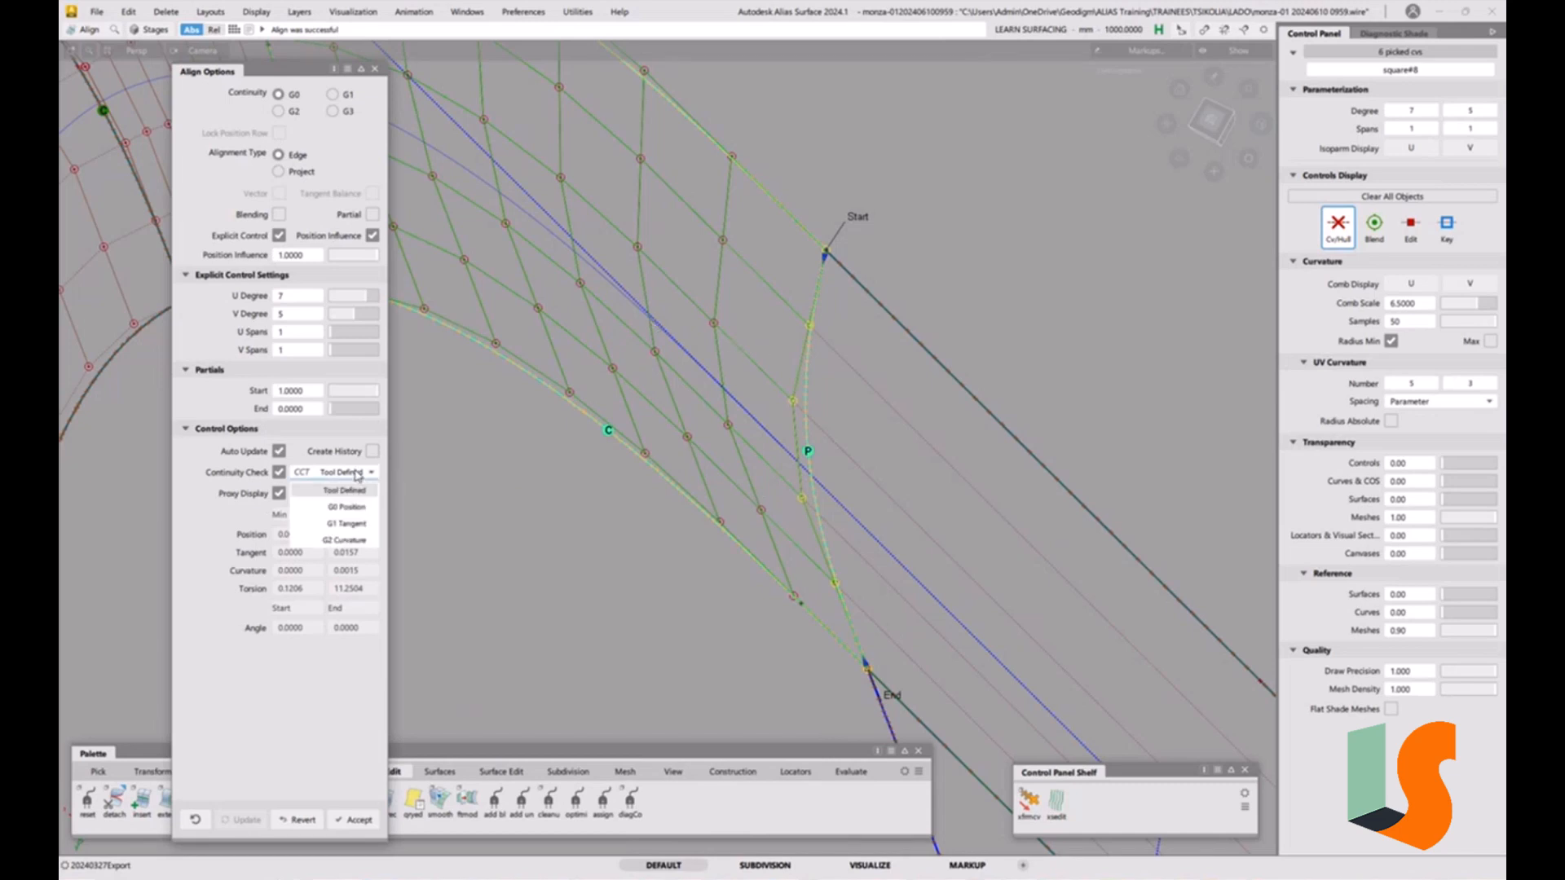
pyautogui.click(336, 544)
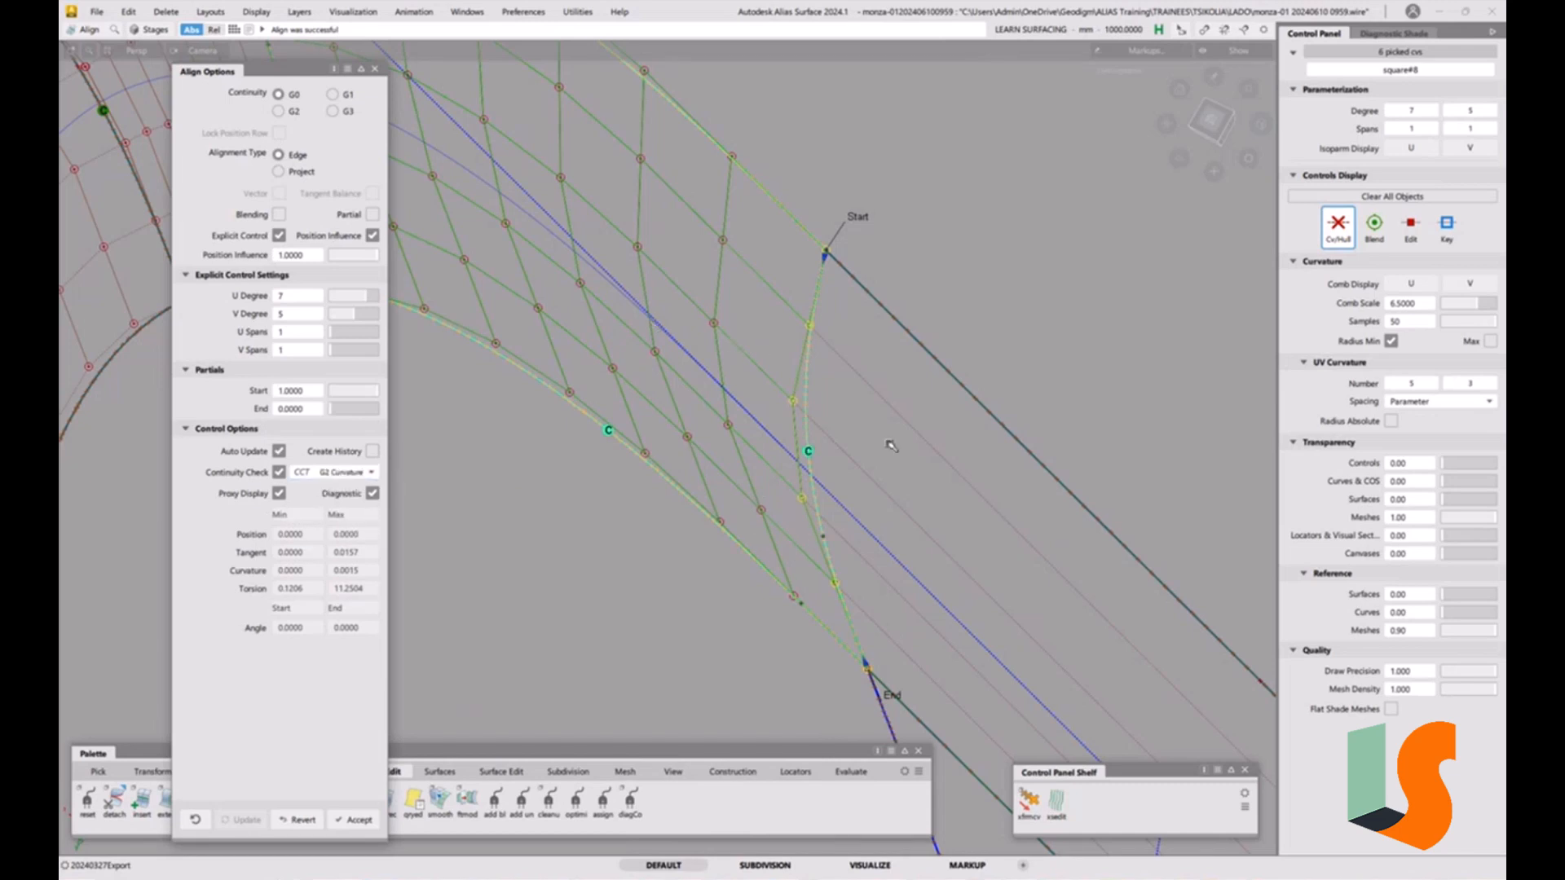
pyautogui.keyDown('ctrl'); pyautogui.keyDown('shift'); pyautogui.moveTo(940, 517); pyautogui.dragTo(928, 378); pyautogui.keyUp('shift'); pyautogui.keyUp('ctrl')
pyautogui.moveTo(887, 443)
pyautogui.keyDown('alt'); pyautogui.keyDown('shift'); pyautogui.mouseDown(button='right')
pyautogui.moveTo(897, 457)
pyautogui.moveTo(850, 515)
pyautogui.moveTo(859, 524)
pyautogui.mouseUp(button='right'); pyautogui.keyUp('shift'); pyautogui.keyUp('alt')
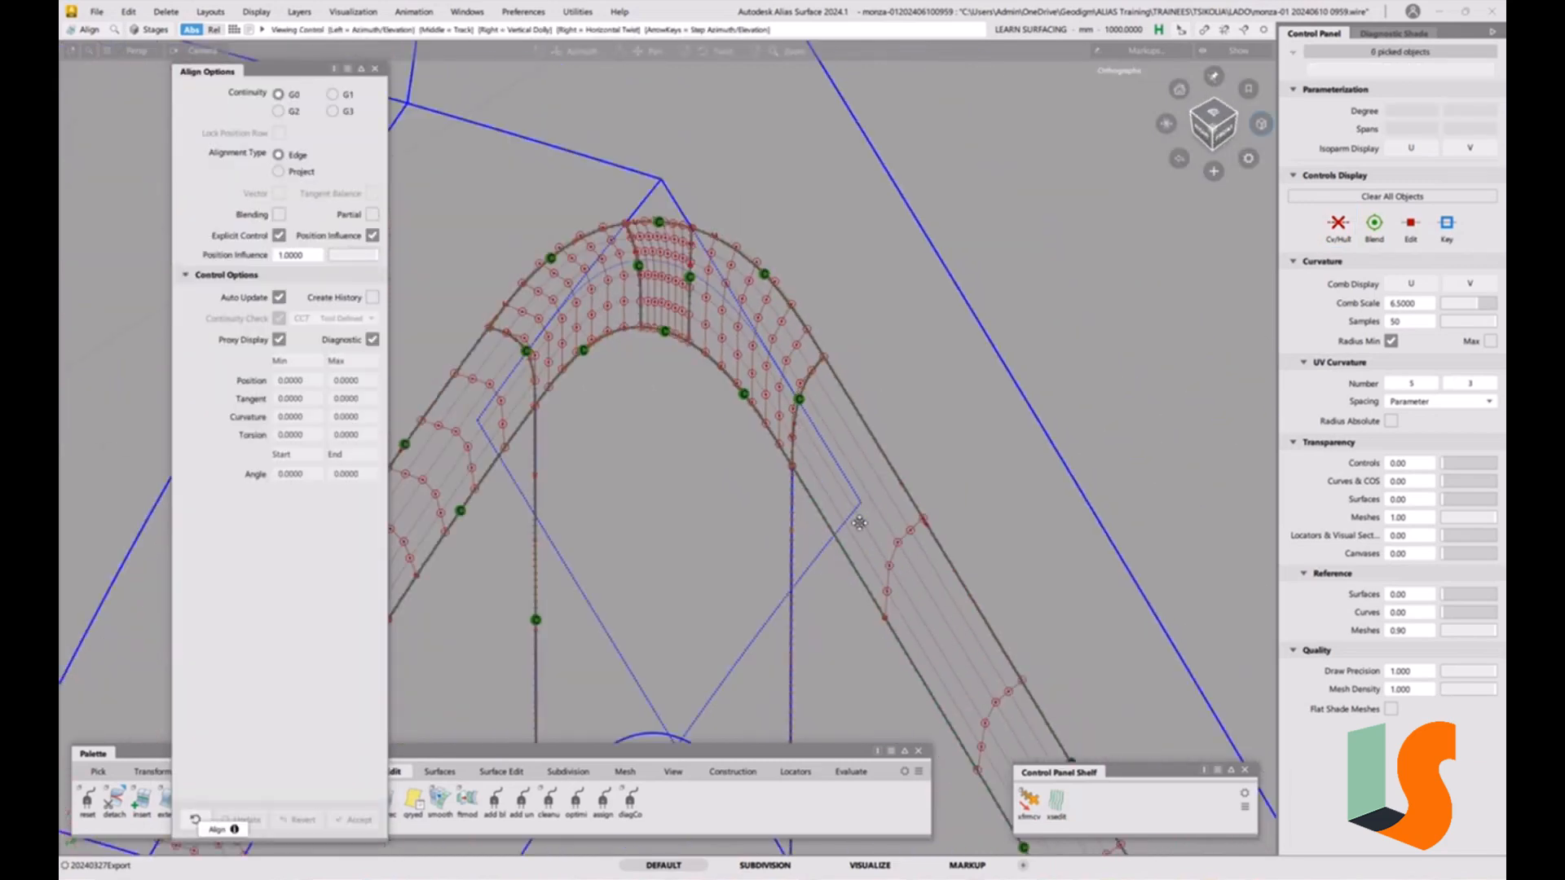
pyautogui.keyDown('alt'); pyautogui.keyDown('shift'); pyautogui.moveTo(859, 524); pyautogui.dragTo(885, 468); pyautogui.keyUp('shift'); pyautogui.keyUp('alt')
# Examine the fillet corner region and the rail surfaces around it.
pyautogui.press('`')
pyautogui.press('`')
pyautogui.keyDown('alt'); pyautogui.keyDown('shift'); pyautogui.moveTo(869, 412); pyautogui.dragTo(824, 454, button='right'); pyautogui.keyUp('shift'); pyautogui.keyUp('alt')
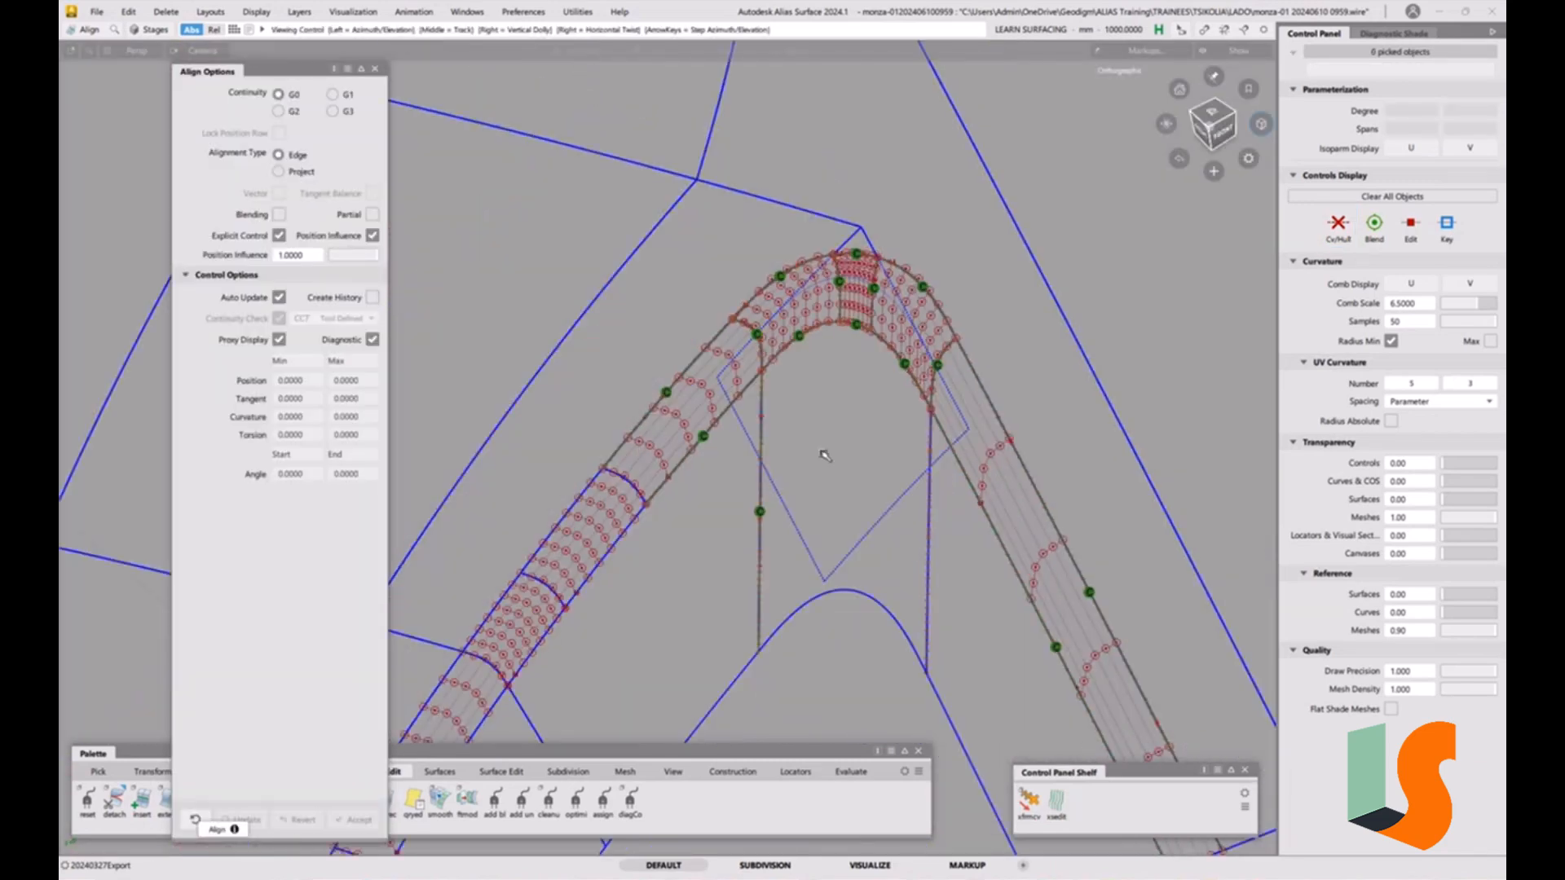
pyautogui.keyDown('alt'); pyautogui.keyDown('shift'); pyautogui.moveTo(824, 454); pyautogui.dragTo(849, 423); pyautogui.keyUp('shift'); pyautogui.keyUp('alt')
pyautogui.keyDown('alt'); pyautogui.keyDown('shift'); pyautogui.moveTo(849, 423); pyautogui.dragTo(826, 389, button='middle'); pyautogui.keyUp('shift'); pyautogui.keyUp('alt')
pyautogui.keyDown('ctrl'); pyautogui.keyDown('shift'); pyautogui.moveTo(888, 443); pyautogui.dragTo(783, 353); pyautogui.keyUp('shift'); pyautogui.keyUp('ctrl')
pyautogui.moveTo(807, 479); pyautogui.dragTo(791, 532)
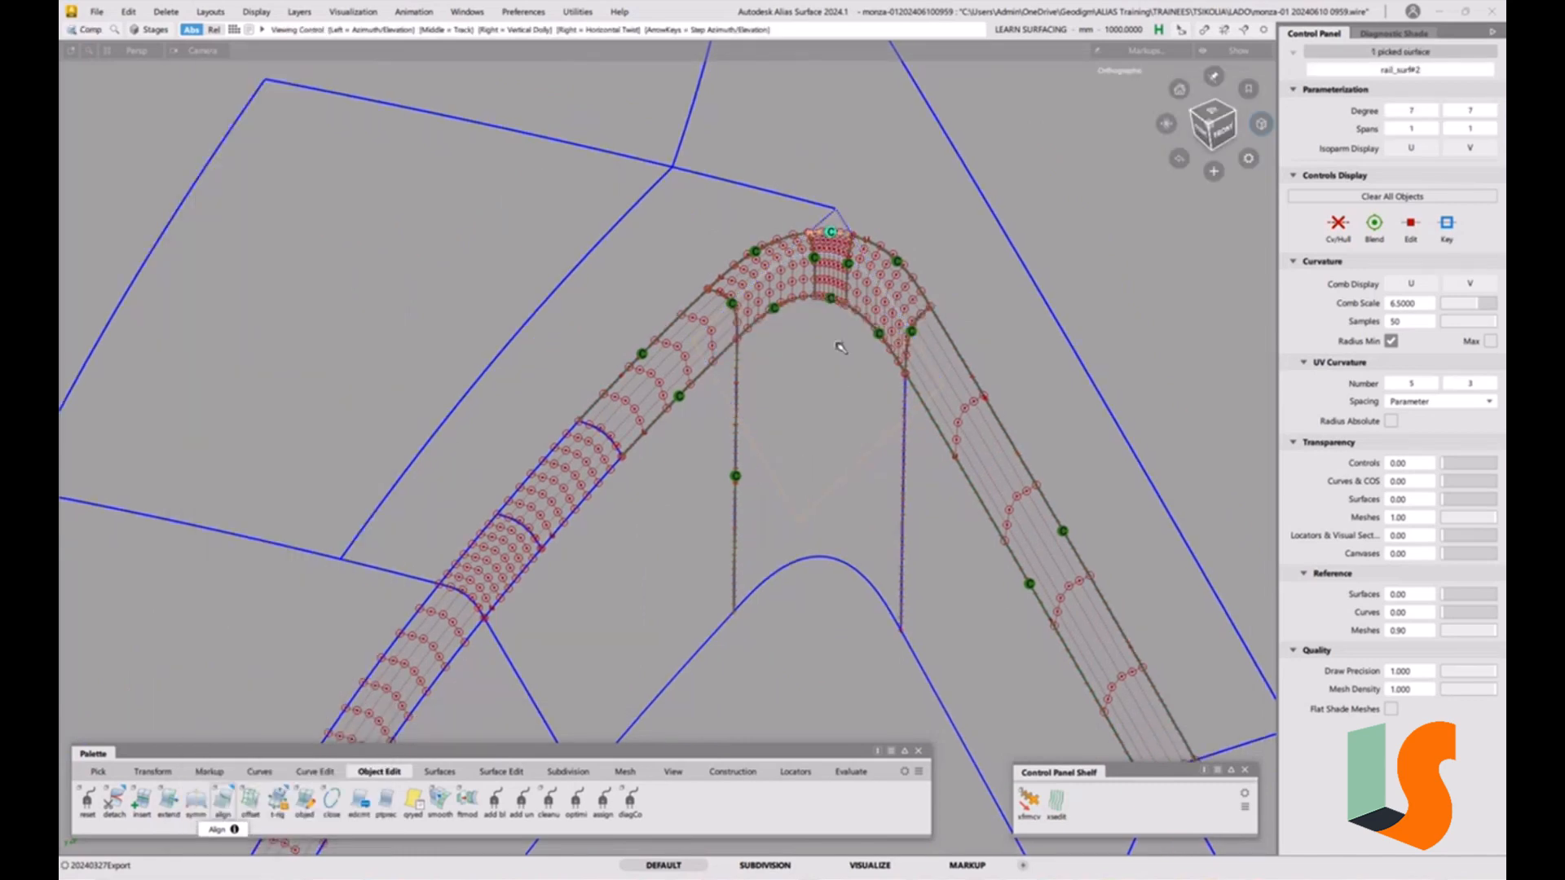
pyautogui.keyDown('alt'); pyautogui.keyDown('shift'); pyautogui.moveTo(841, 346); pyautogui.dragTo(886, 73, button='right'); pyautogui.keyUp('shift'); pyautogui.keyUp('alt')
pyautogui.keyDown('alt'); pyautogui.keyDown('shift'); pyautogui.moveTo(886, 73); pyautogui.dragTo(856, 355, button='middle'); pyautogui.keyUp('shift'); pyautogui.keyUp('alt')
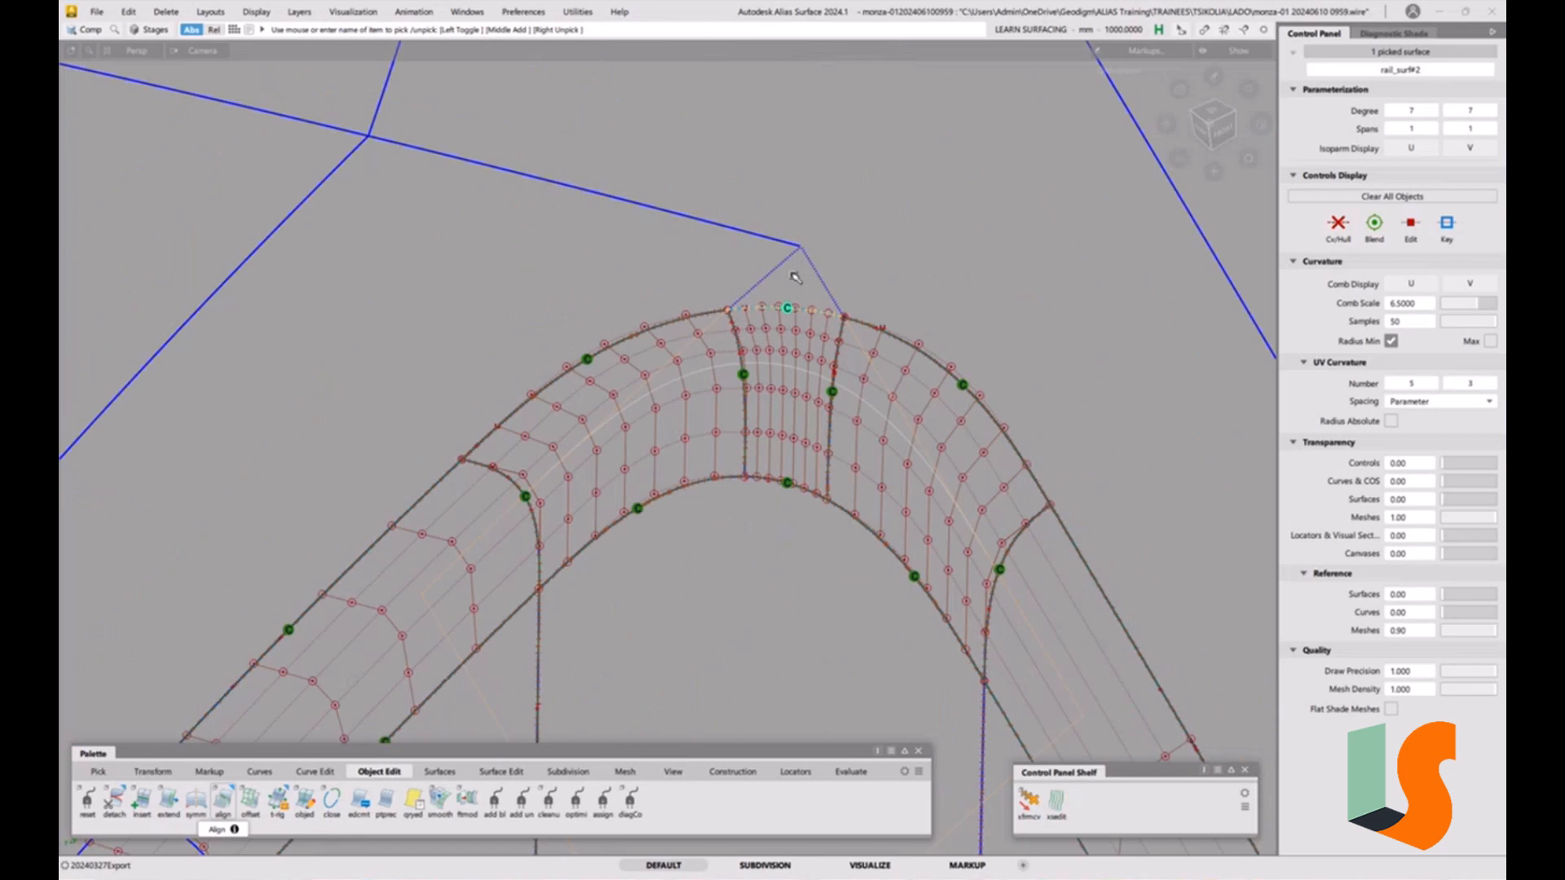
pyautogui.press('t')
pyautogui.keyDown('alt'); pyautogui.keyDown('shift'); pyautogui.moveTo(838, 282); pyautogui.dragTo(834, 443, button='right'); pyautogui.keyUp('shift'); pyautogui.keyUp('alt')
pyautogui.press('1')
pyautogui.keyDown('alt'); pyautogui.keyDown('shift'); pyautogui.moveTo(940, 489); pyautogui.dragTo(918, 256, button='middle'); pyautogui.keyUp('shift'); pyautogui.keyUp('alt')
pyautogui.press('1')
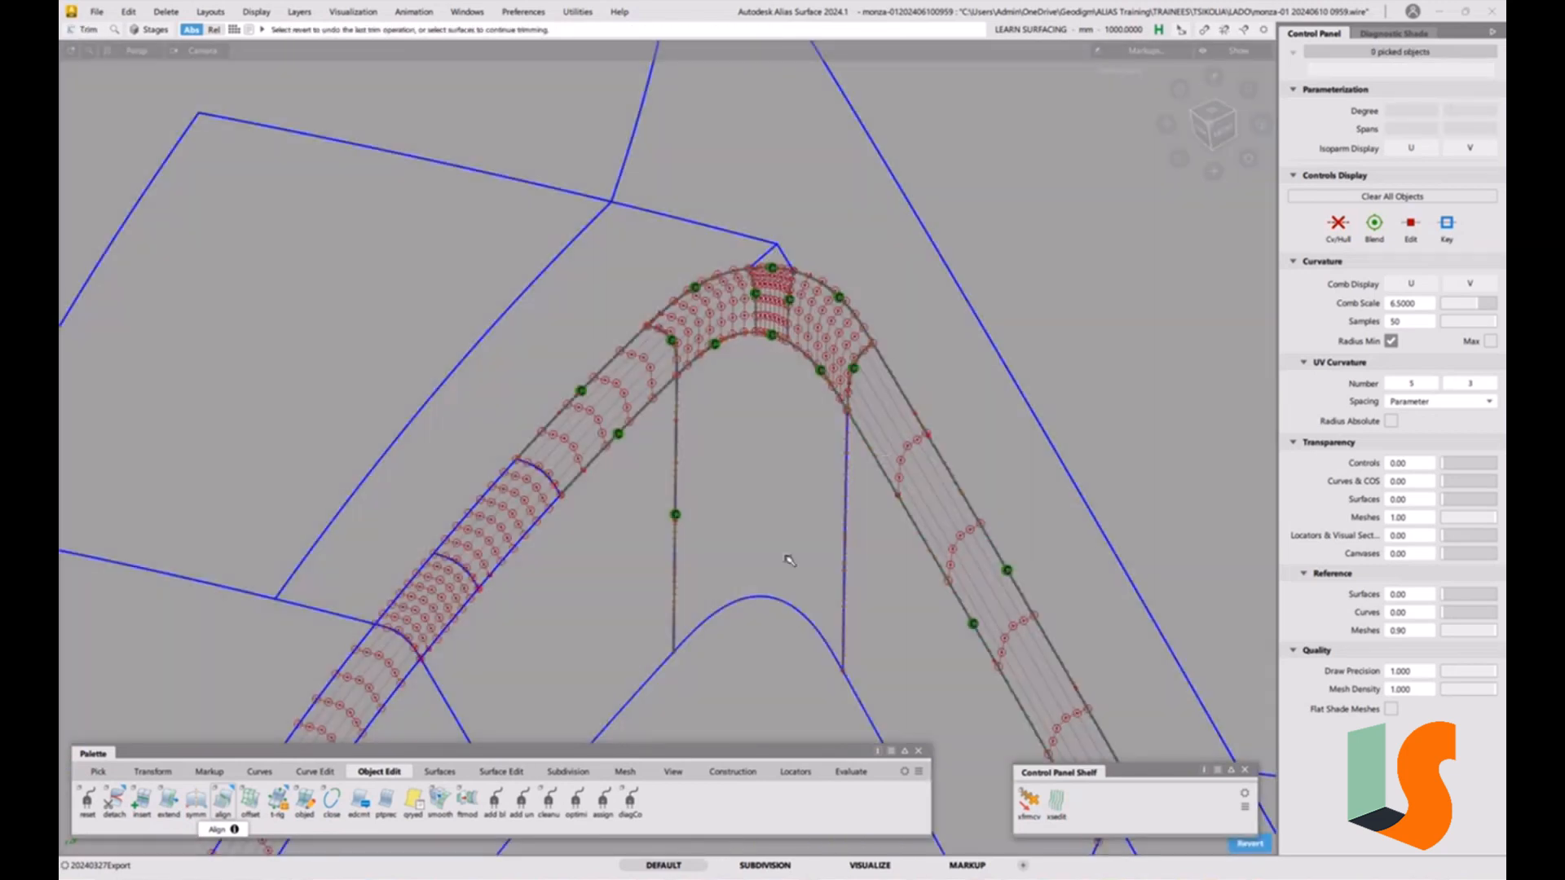
pyautogui.hotkey('ctrl', 'z')
# Select the surface beneath the corner and display its CVs and hull.
pyautogui.keyDown('ctrl'); pyautogui.keyDown('shift'); pyautogui.moveTo(752, 504); pyautogui.dragTo(722, 516); pyautogui.keyUp('shift'); pyautogui.keyUp('ctrl')
pyautogui.click(803, 612)
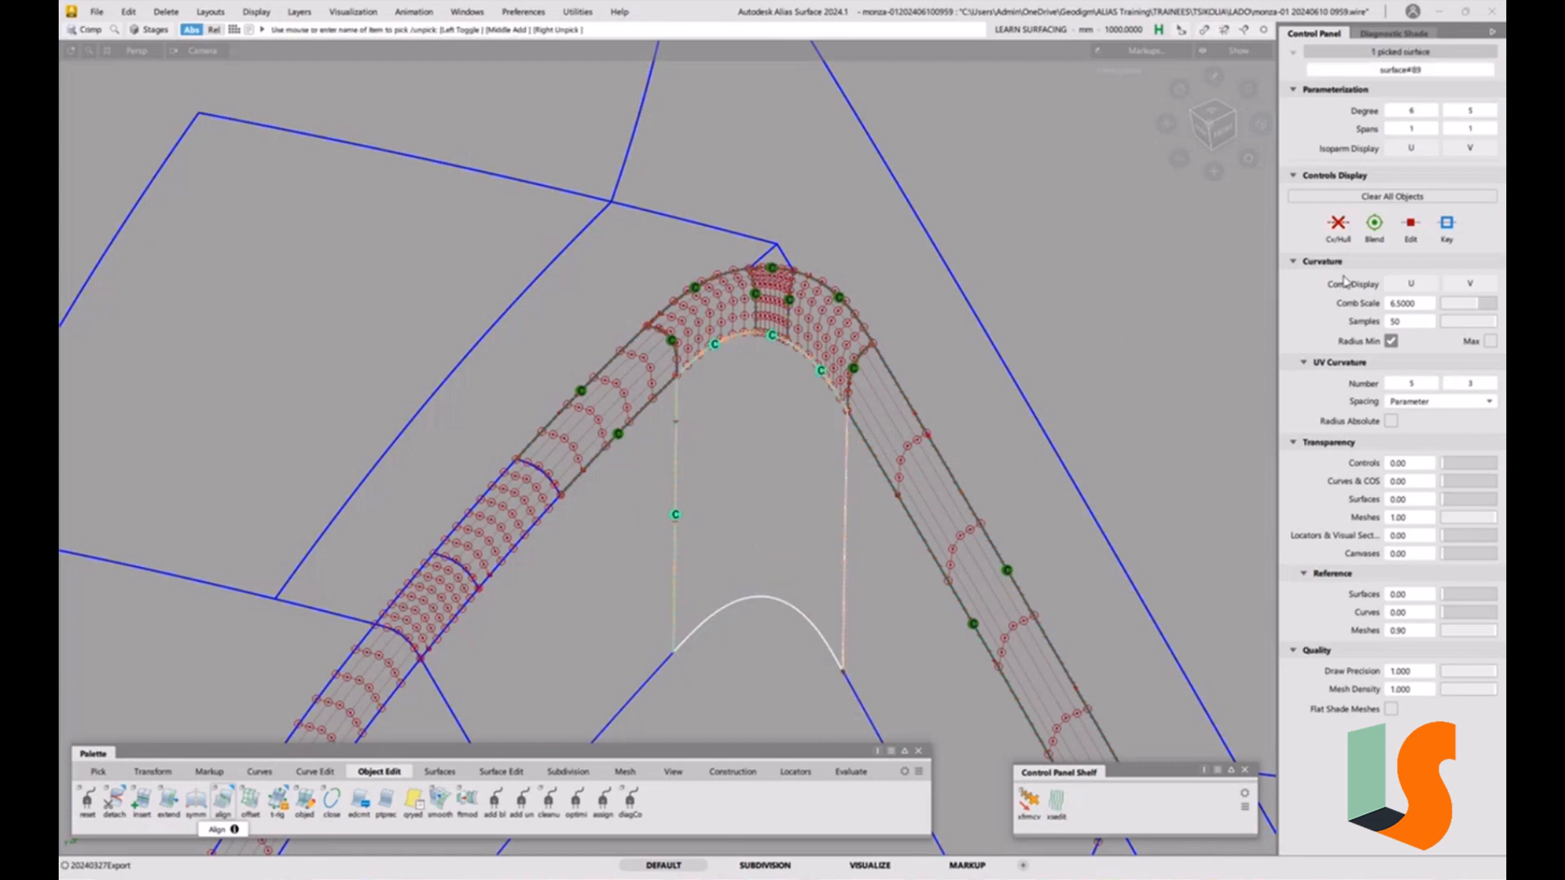
pyautogui.click(1340, 229)
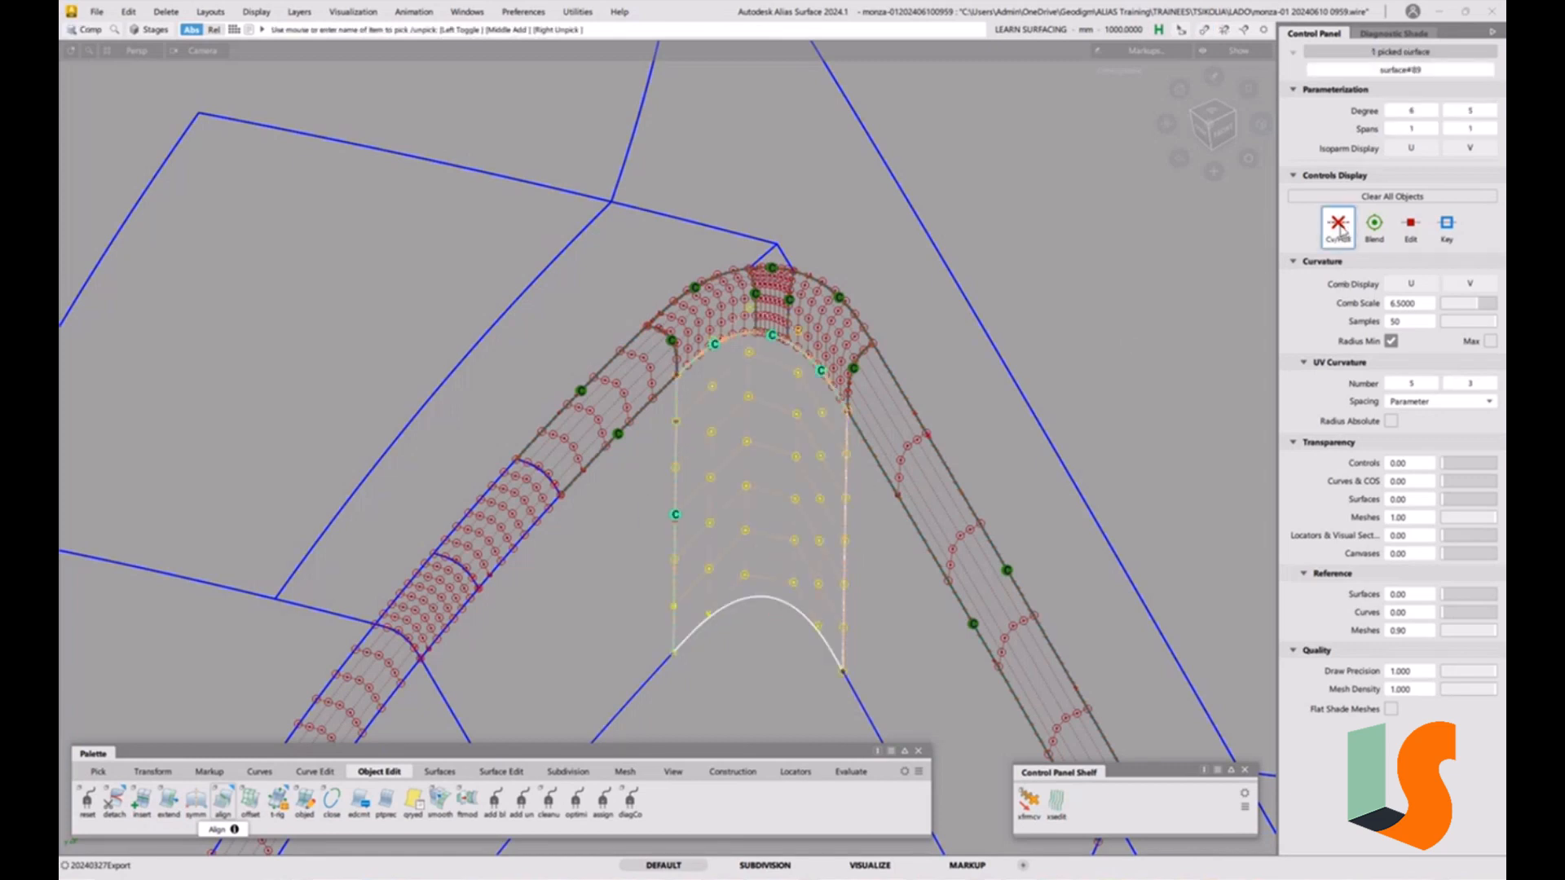
# Toggle the fillet piece at the corner to template display.
pyautogui.keyDown('alt'); pyautogui.keyDown('shift'); pyautogui.moveTo(1059, 342); pyautogui.dragTo(846, 290); pyautogui.keyUp('shift'); pyautogui.keyUp('alt')
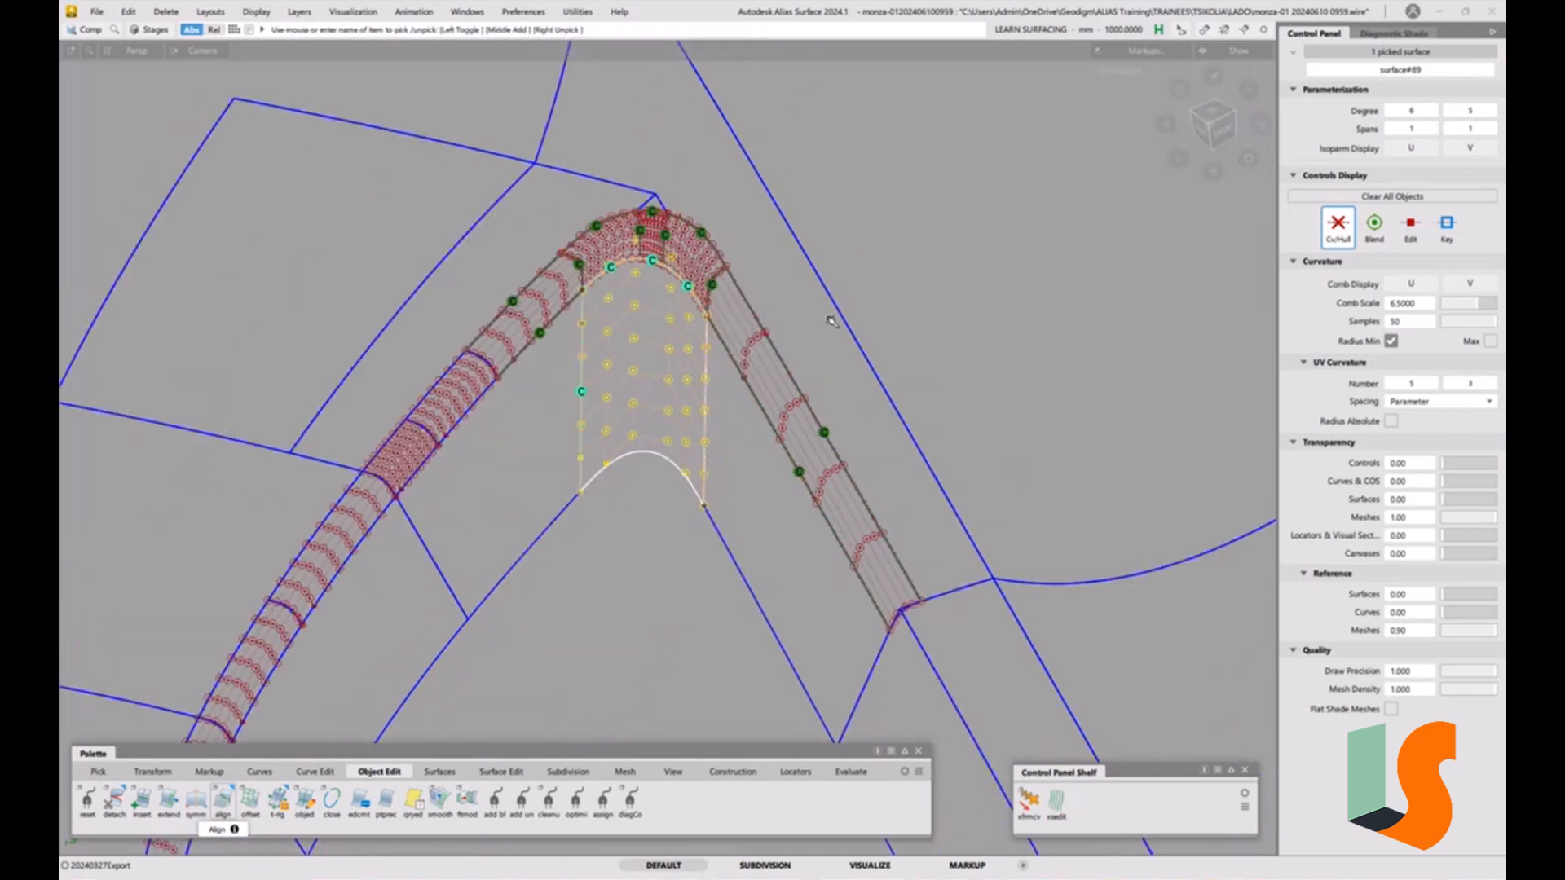
pyautogui.keyDown('ctrl'); pyautogui.keyDown('shift'); pyautogui.moveTo(795, 496); pyautogui.dragTo(793, 409); pyautogui.keyUp('shift'); pyautogui.keyUp('ctrl')
pyautogui.keyDown('ctrl'); pyautogui.keyDown('shift'); pyautogui.moveTo(743, 457); pyautogui.dragTo(786, 442); pyautogui.keyUp('shift'); pyautogui.keyUp('ctrl')
pyautogui.moveTo(689, 408); pyautogui.dragTo(645, 501)
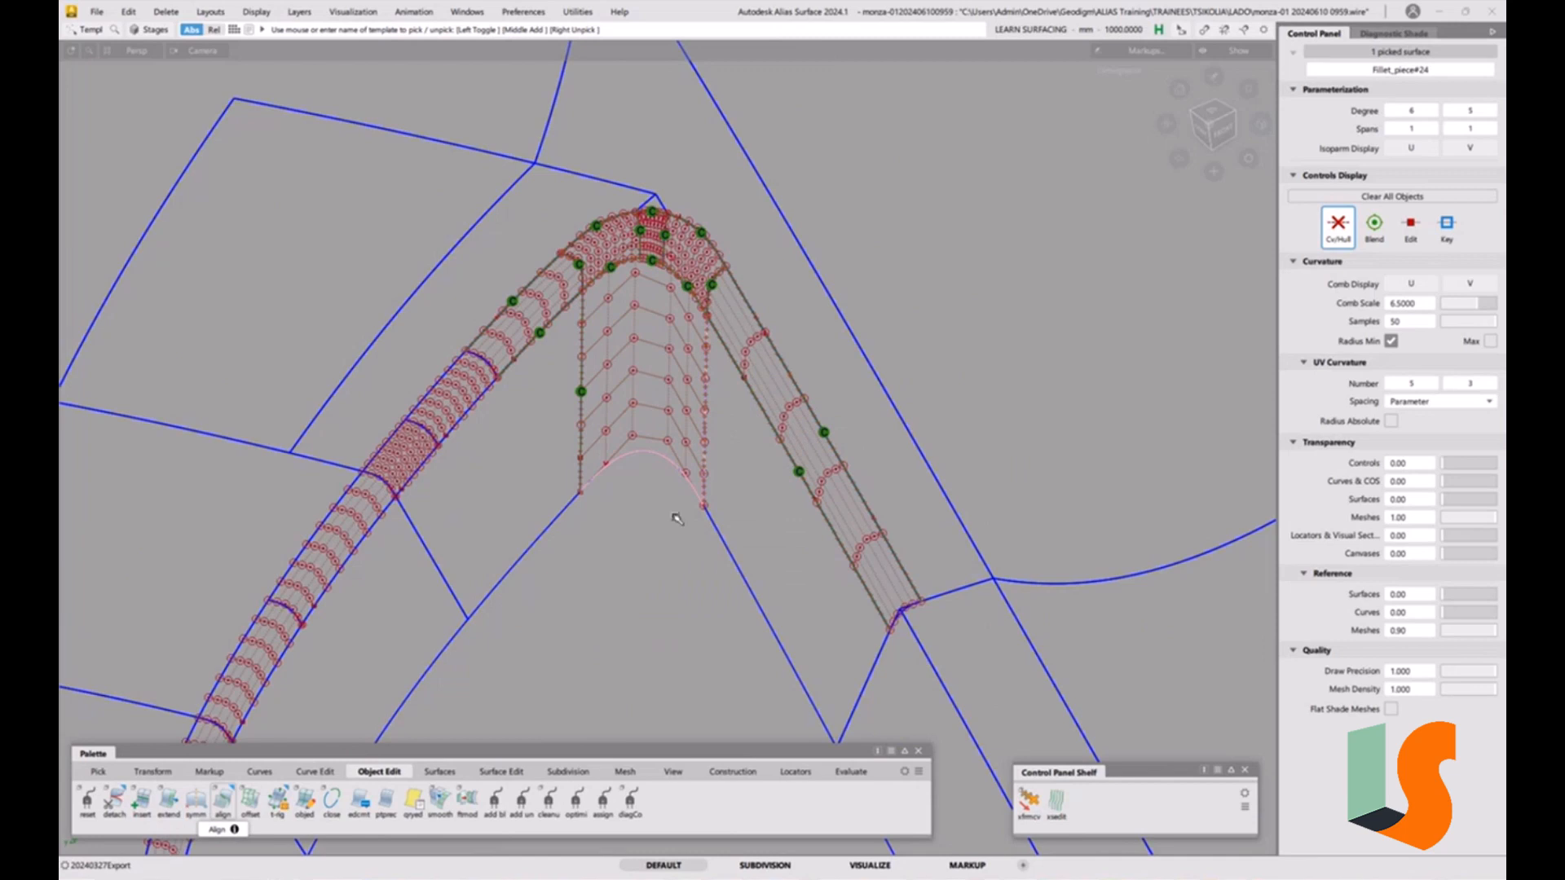
pyautogui.click(674, 517)
pyautogui.click(96, 11)
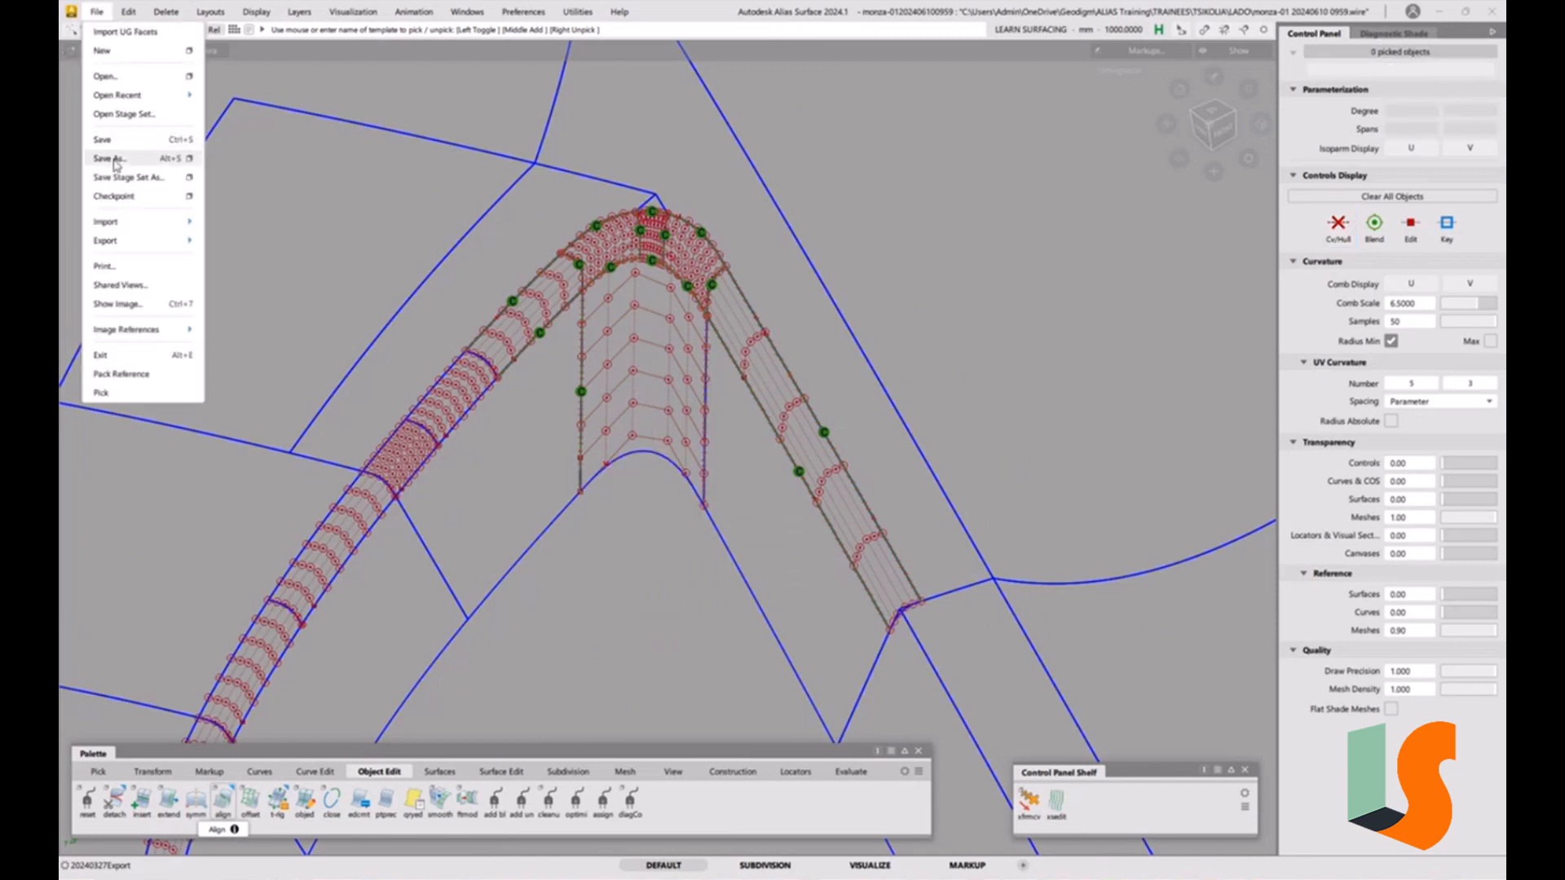
pyautogui.click(114, 163)
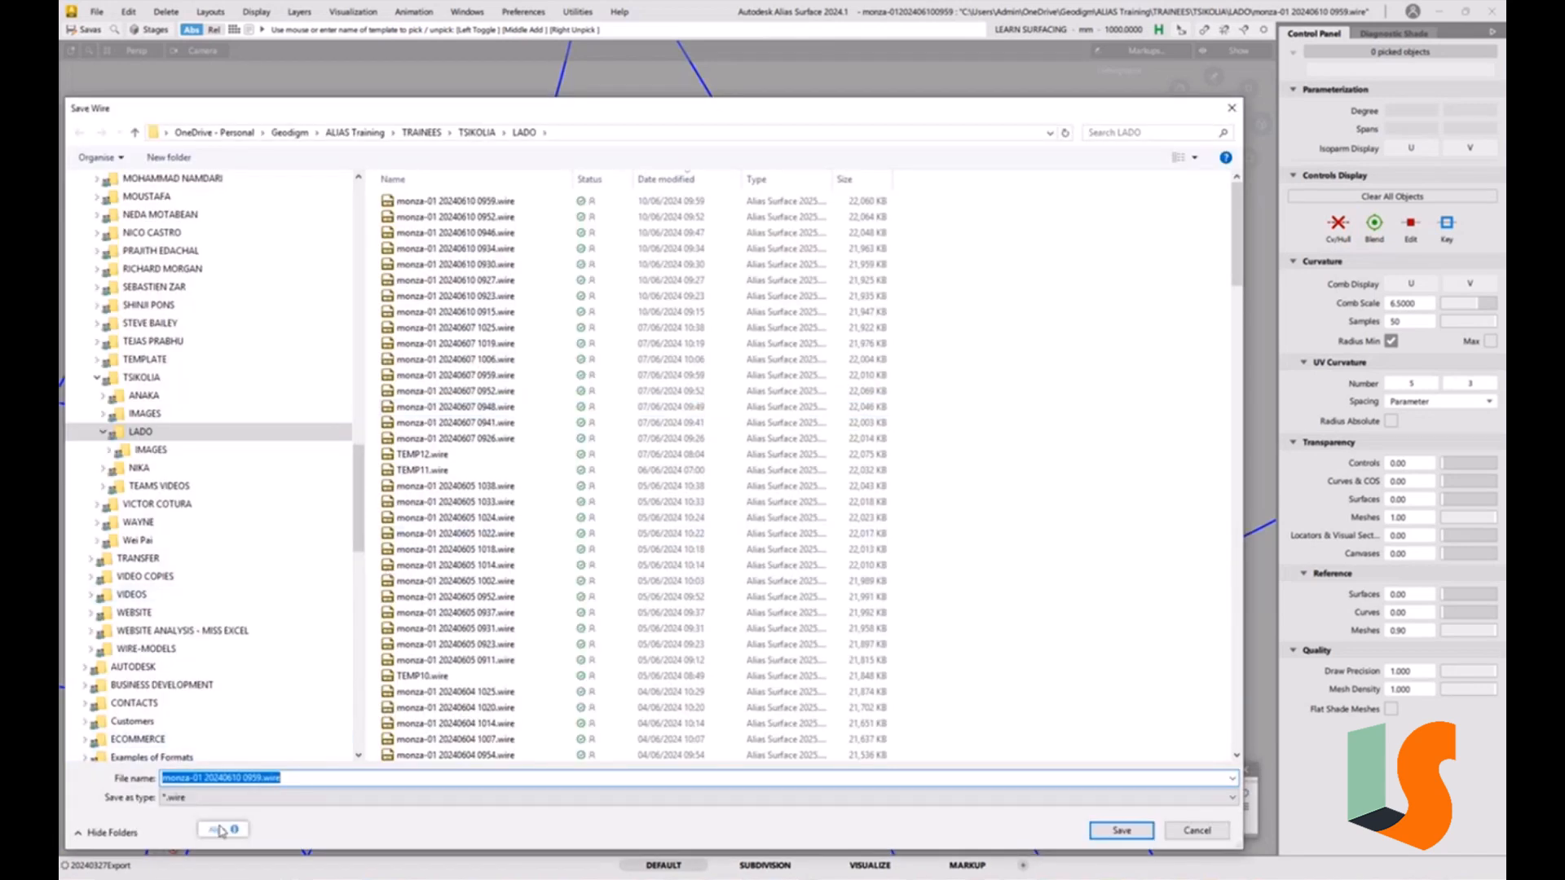
pyautogui.moveTo(244, 777); pyautogui.dragTo(345, 778)
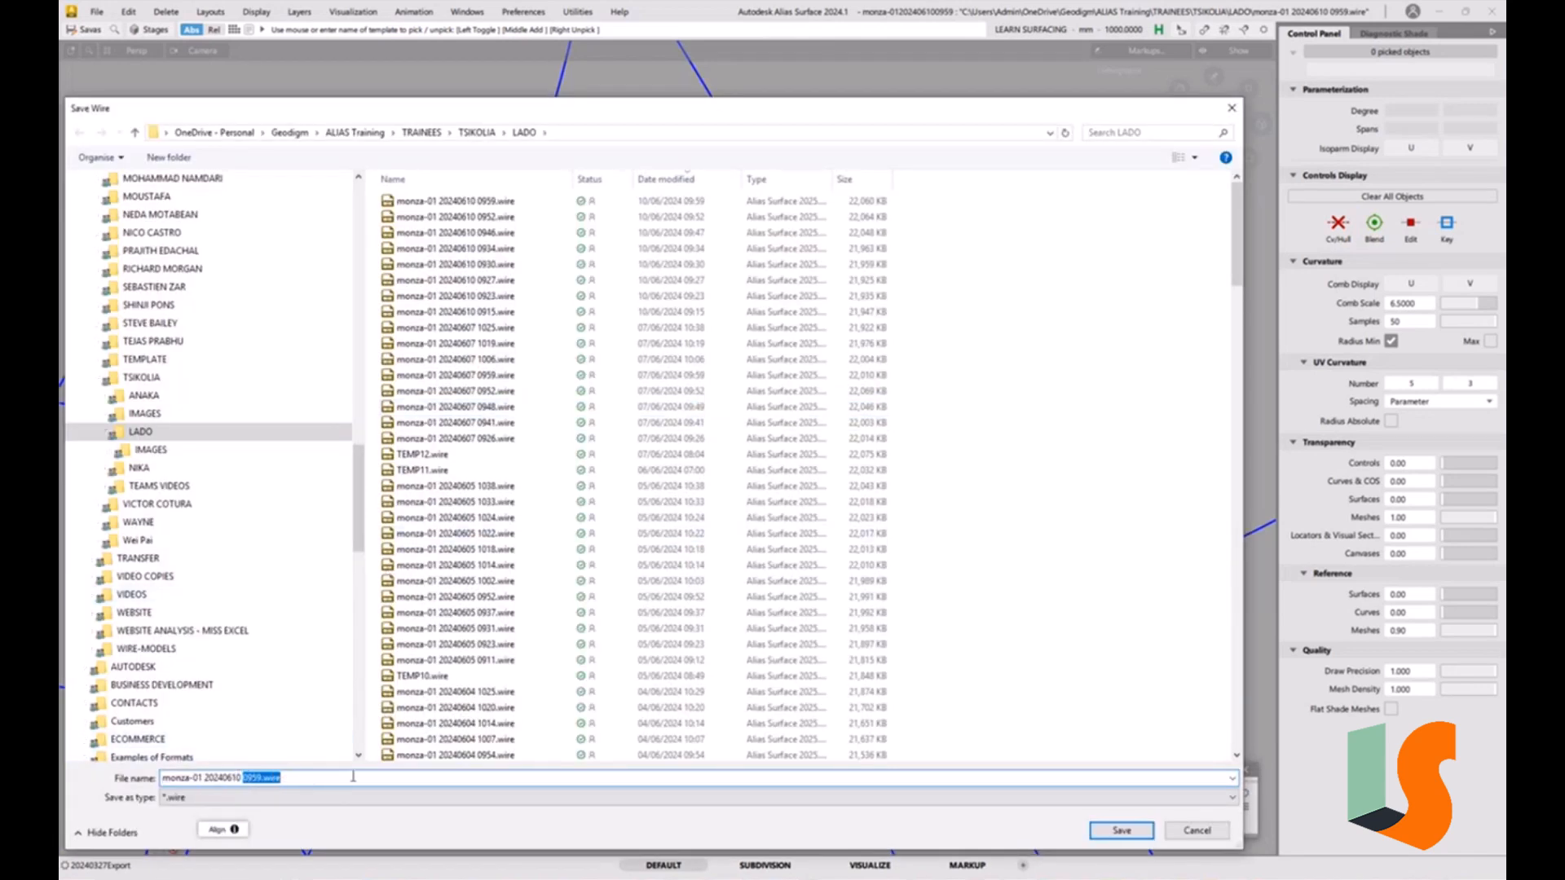
pyautogui.write('1006')
pyautogui.press('Return')
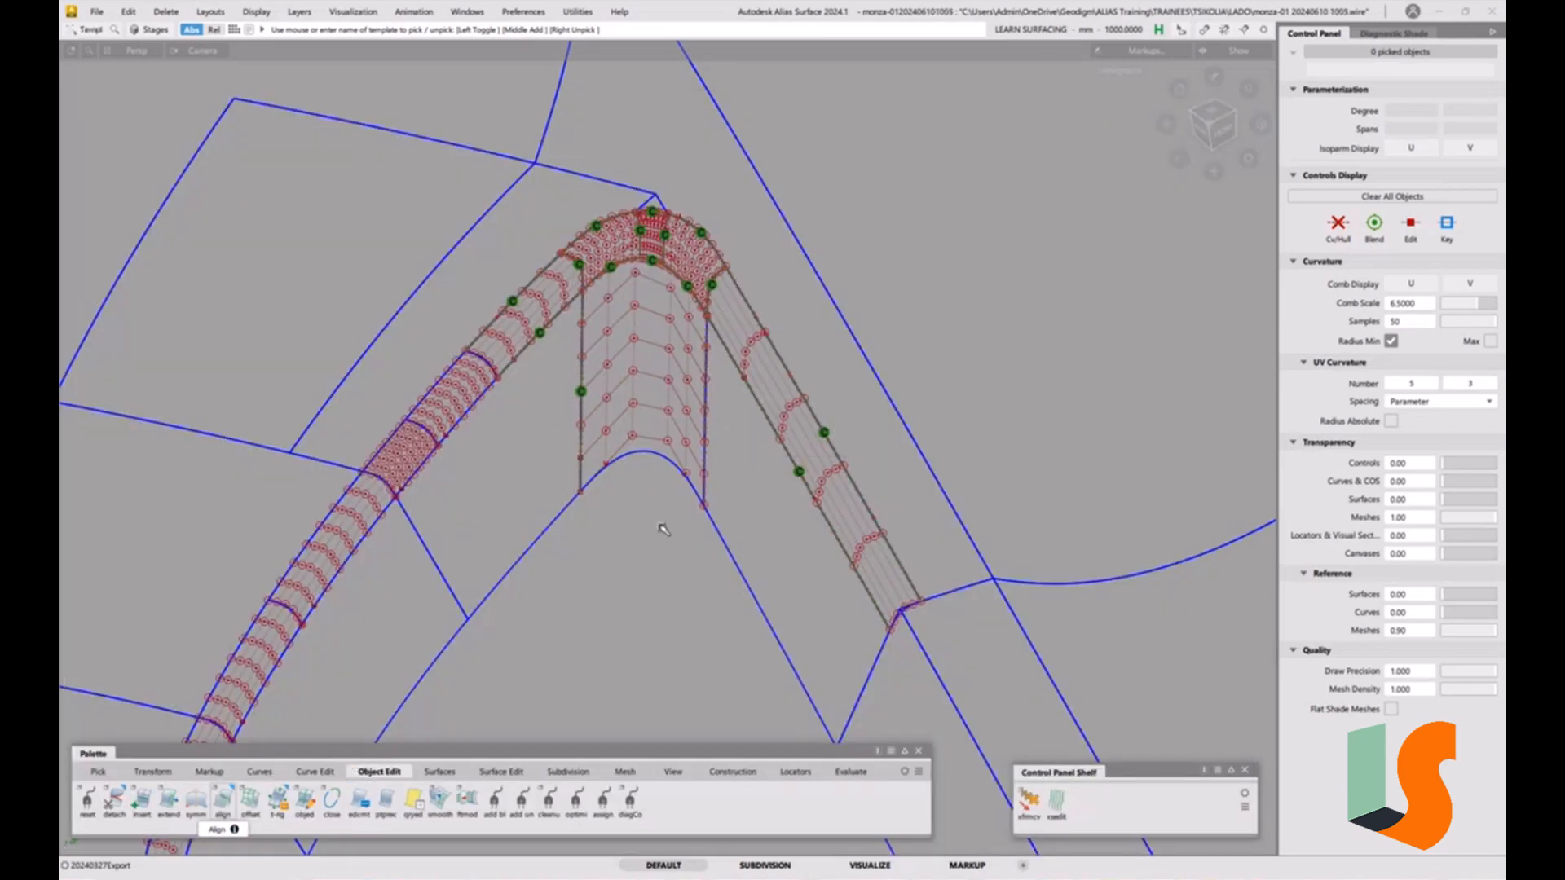
# Delete the surface lying underneath the corner fillet piece.
pyautogui.keyDown('ctrl'); pyautogui.keyDown('shift'); pyautogui.moveTo(652, 440); pyautogui.dragTo(689, 428); pyautogui.keyUp('shift'); pyautogui.keyUp('ctrl')
pyautogui.click(649, 457)
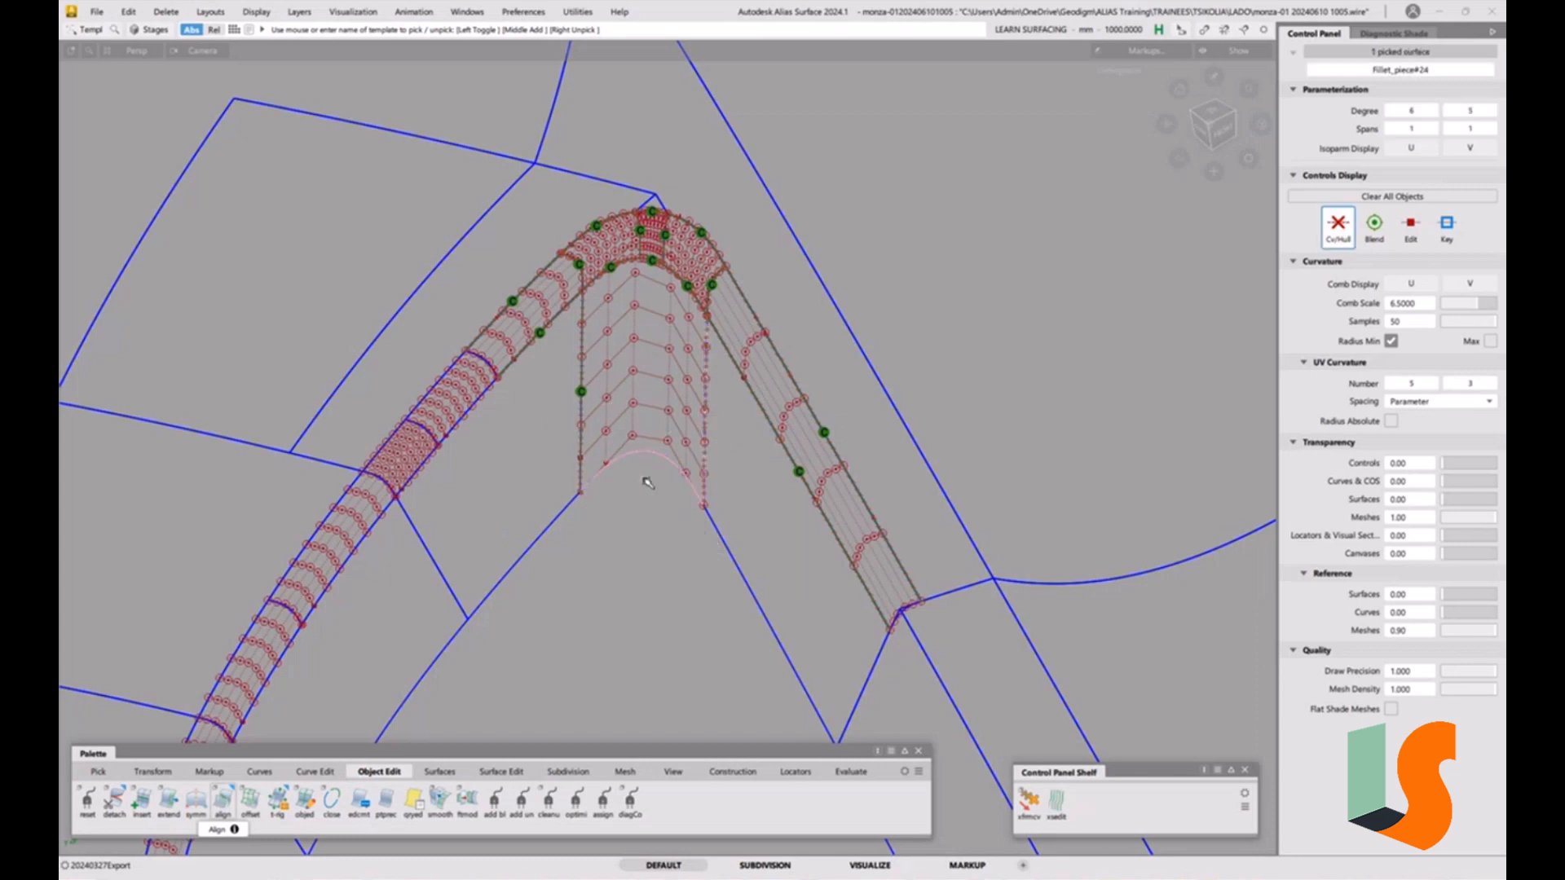
pyautogui.click(648, 483)
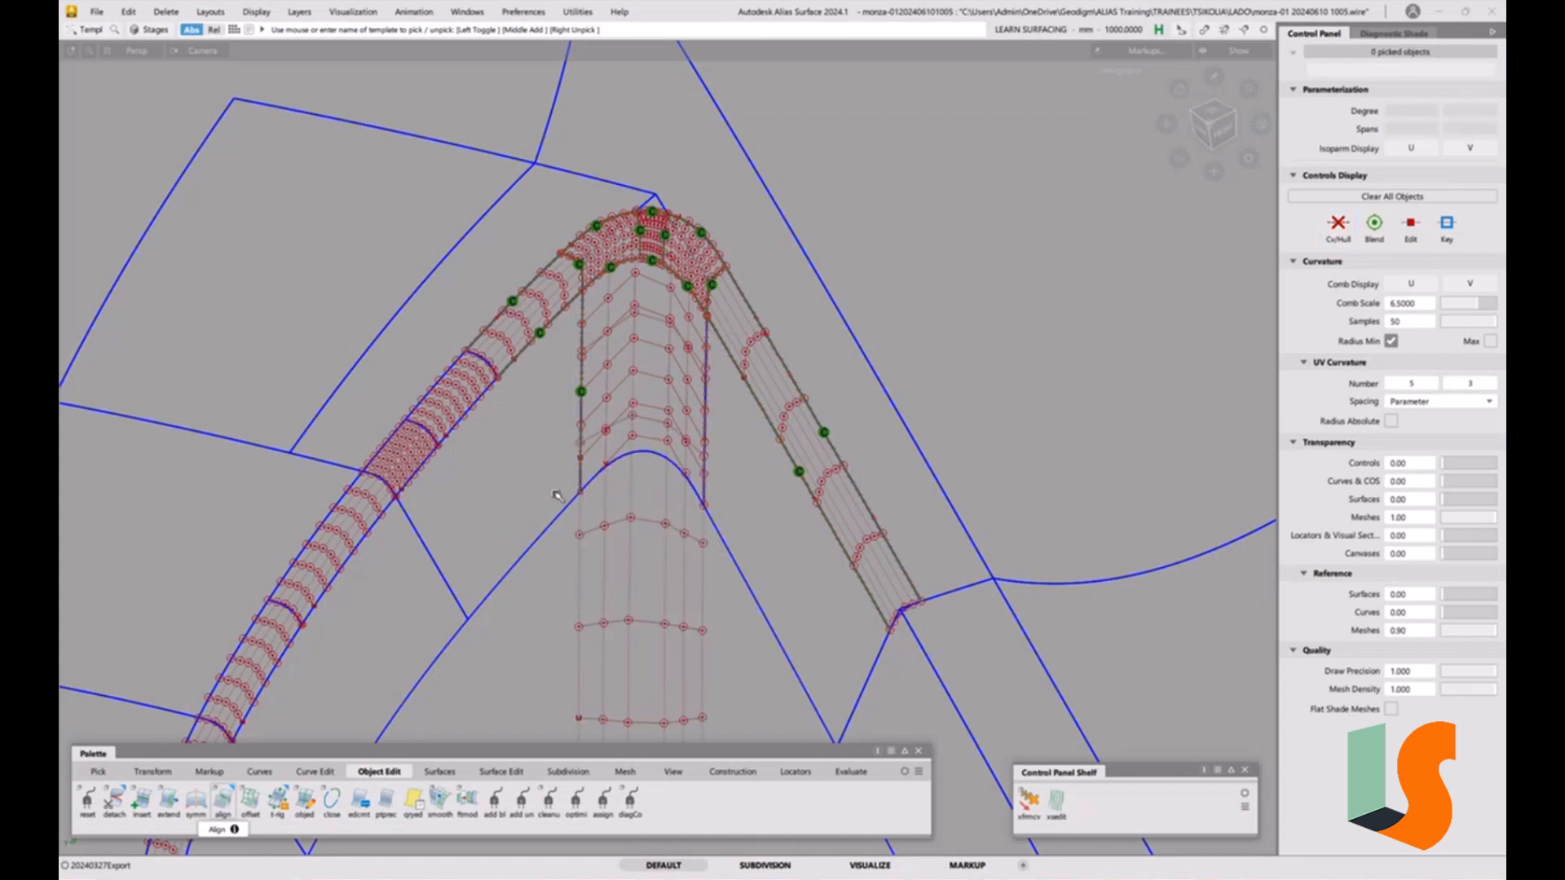
pyautogui.keyDown('ctrl'); pyautogui.keyDown('shift'); pyautogui.moveTo(647, 466); pyautogui.dragTo(631, 481); pyautogui.keyUp('shift'); pyautogui.keyUp('ctrl')
pyautogui.click(652, 458)
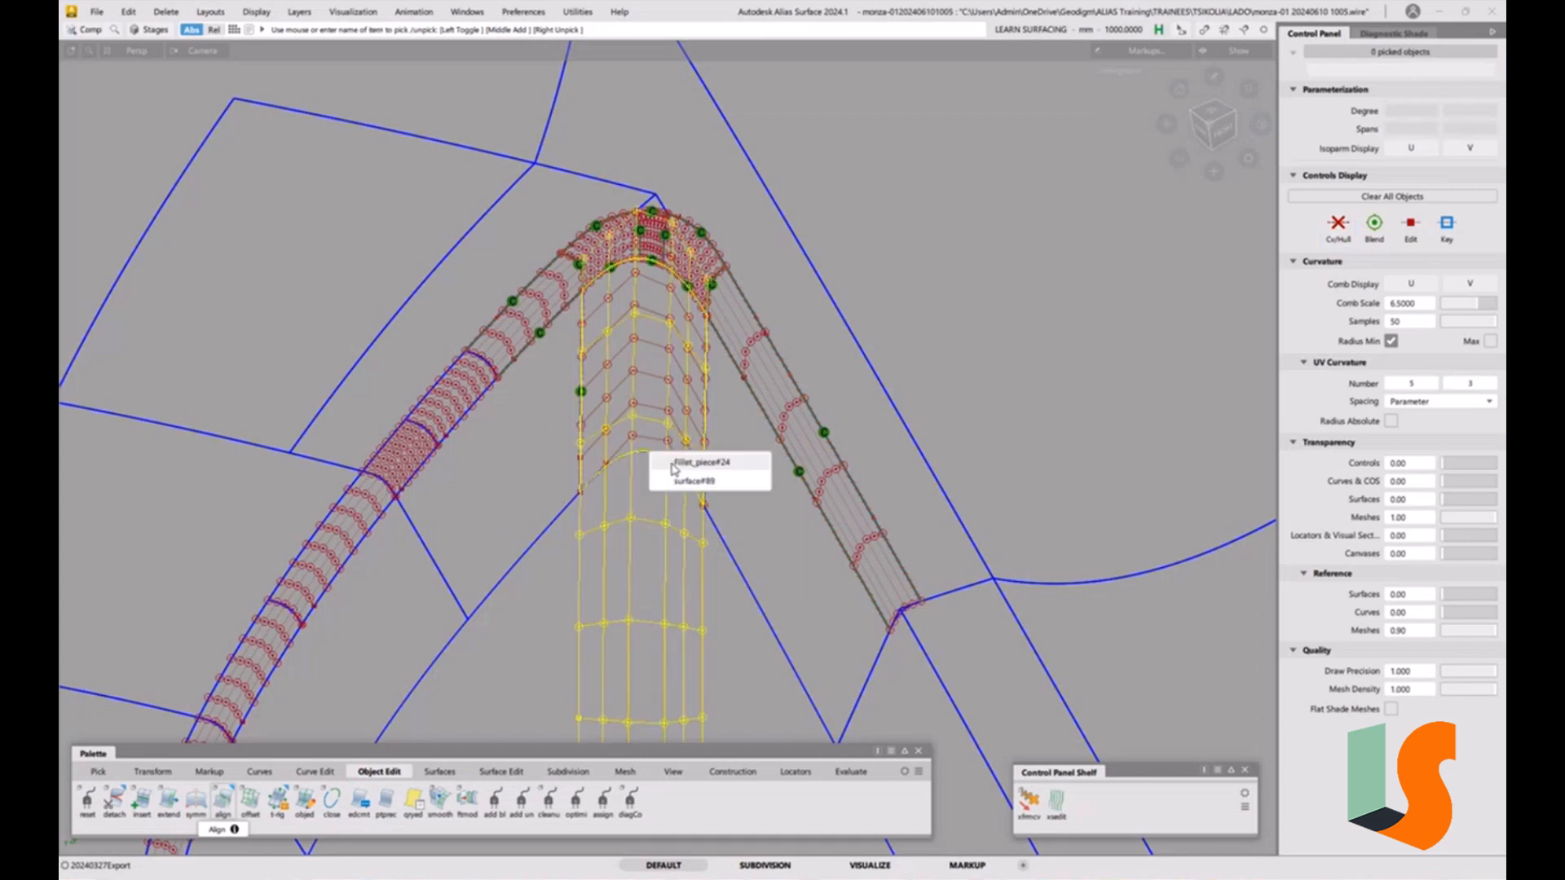
pyautogui.click(679, 480)
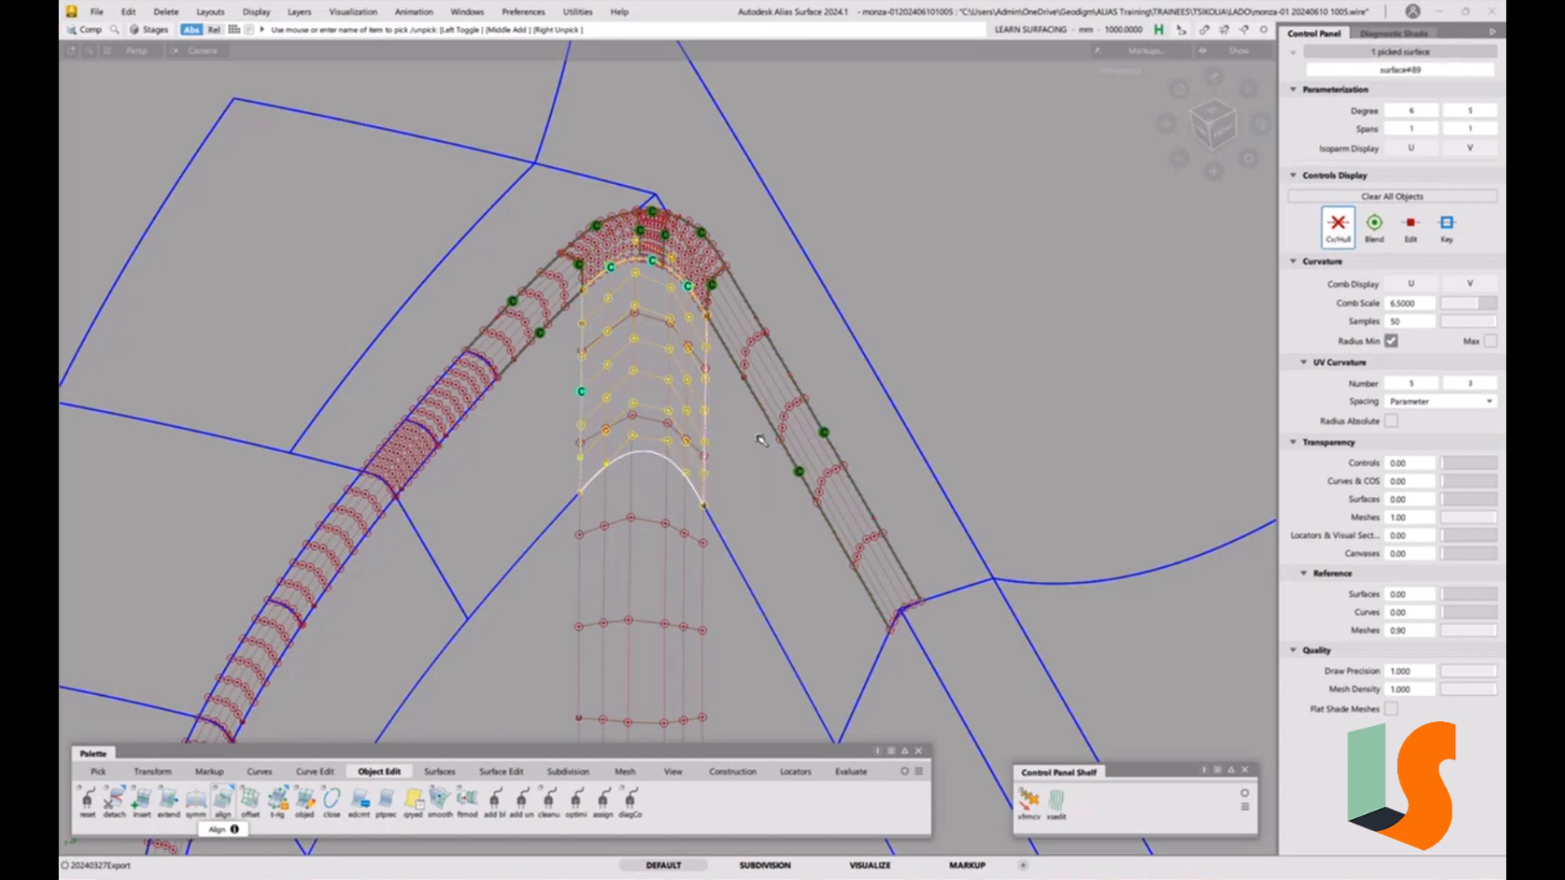
pyautogui.press('Delete')
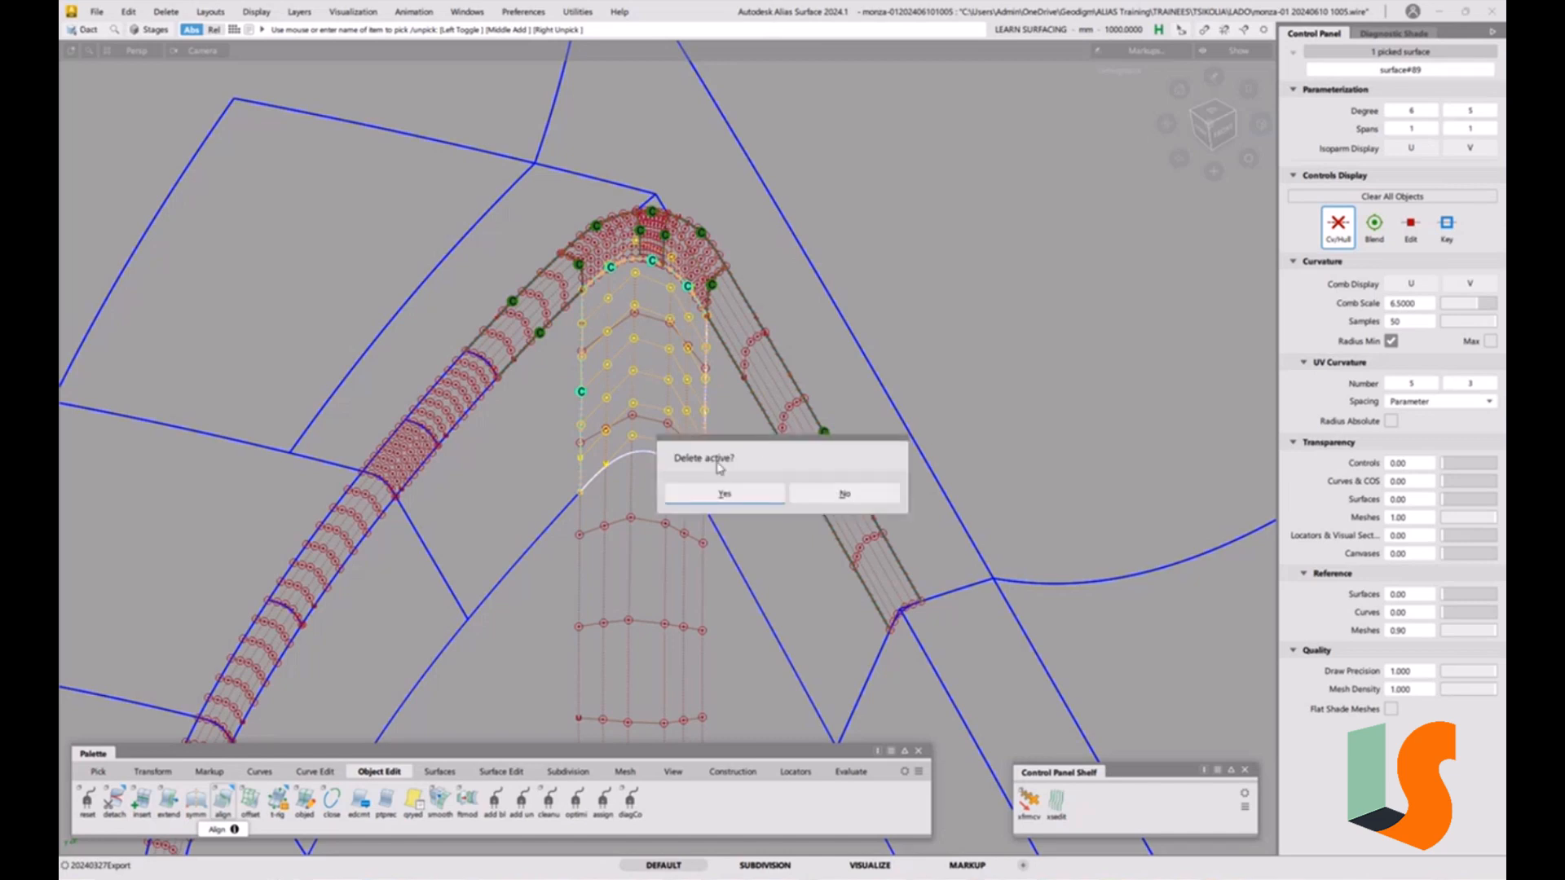
pyautogui.click(727, 493)
# Add surface continuity locators on both side edges of the corner patch.
pyautogui.keyDown('alt'); pyautogui.keyDown('shift'); pyautogui.moveTo(691, 412); pyautogui.dragTo(691, 326, button='right'); pyautogui.keyUp('shift'); pyautogui.keyUp('alt')
pyautogui.keyDown('alt'); pyautogui.keyDown('shift'); pyautogui.moveTo(691, 326); pyautogui.dragTo(712, 433, button='middle'); pyautogui.keyUp('shift'); pyautogui.keyUp('alt')
pyautogui.keyDown('alt'); pyautogui.keyDown('shift'); pyautogui.moveTo(668, 453); pyautogui.dragTo(673, 389, button='right'); pyautogui.keyUp('shift'); pyautogui.keyUp('alt')
pyautogui.keyDown('alt'); pyautogui.keyDown('shift'); pyautogui.moveTo(673, 388); pyautogui.dragTo(677, 347, button='middle'); pyautogui.keyUp('shift'); pyautogui.keyUp('alt')
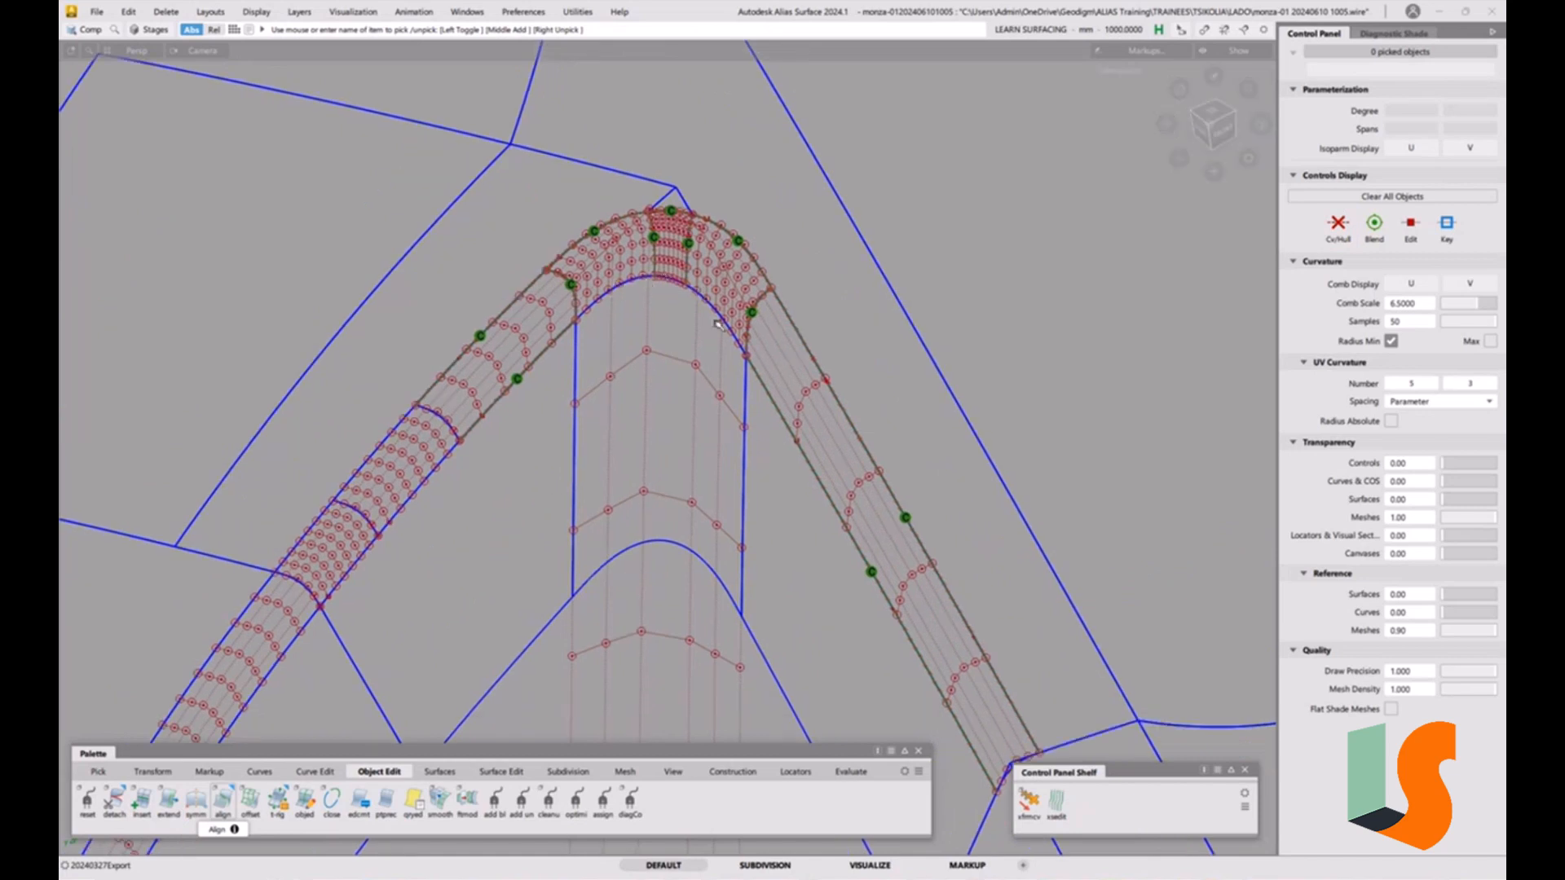
pyautogui.keyDown('alt'); pyautogui.keyDown('shift'); pyautogui.moveTo(725, 368); pyautogui.dragTo(608, 410, button='right'); pyautogui.keyUp('shift'); pyautogui.keyUp('alt')
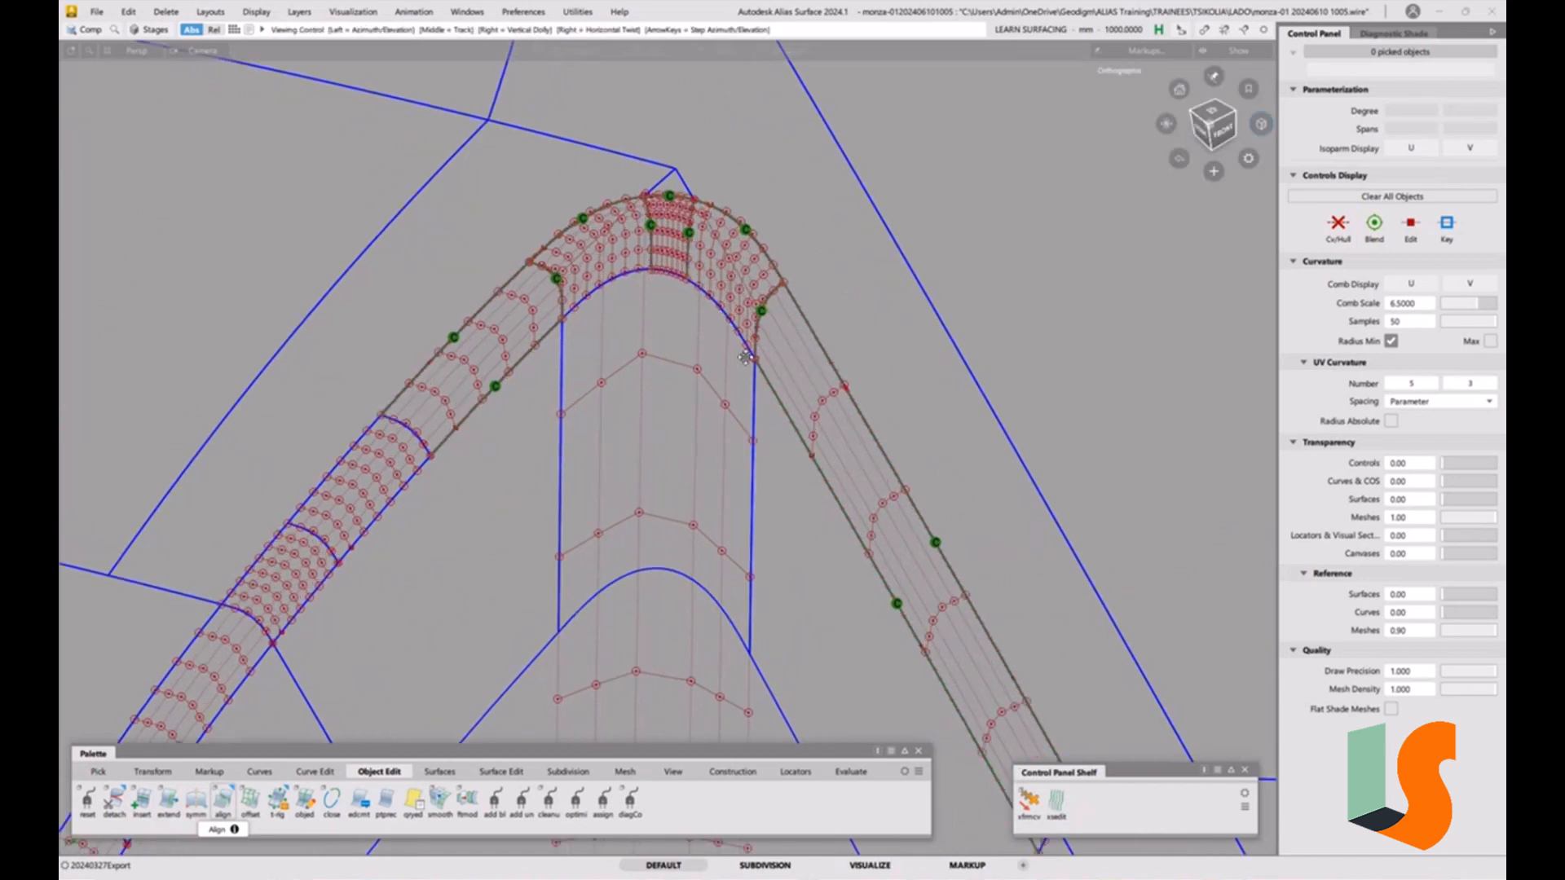
pyautogui.keyDown('alt'); pyautogui.keyDown('shift'); pyautogui.moveTo(607, 410); pyautogui.dragTo(602, 376, button='middle'); pyautogui.keyUp('shift'); pyautogui.keyUp('alt')
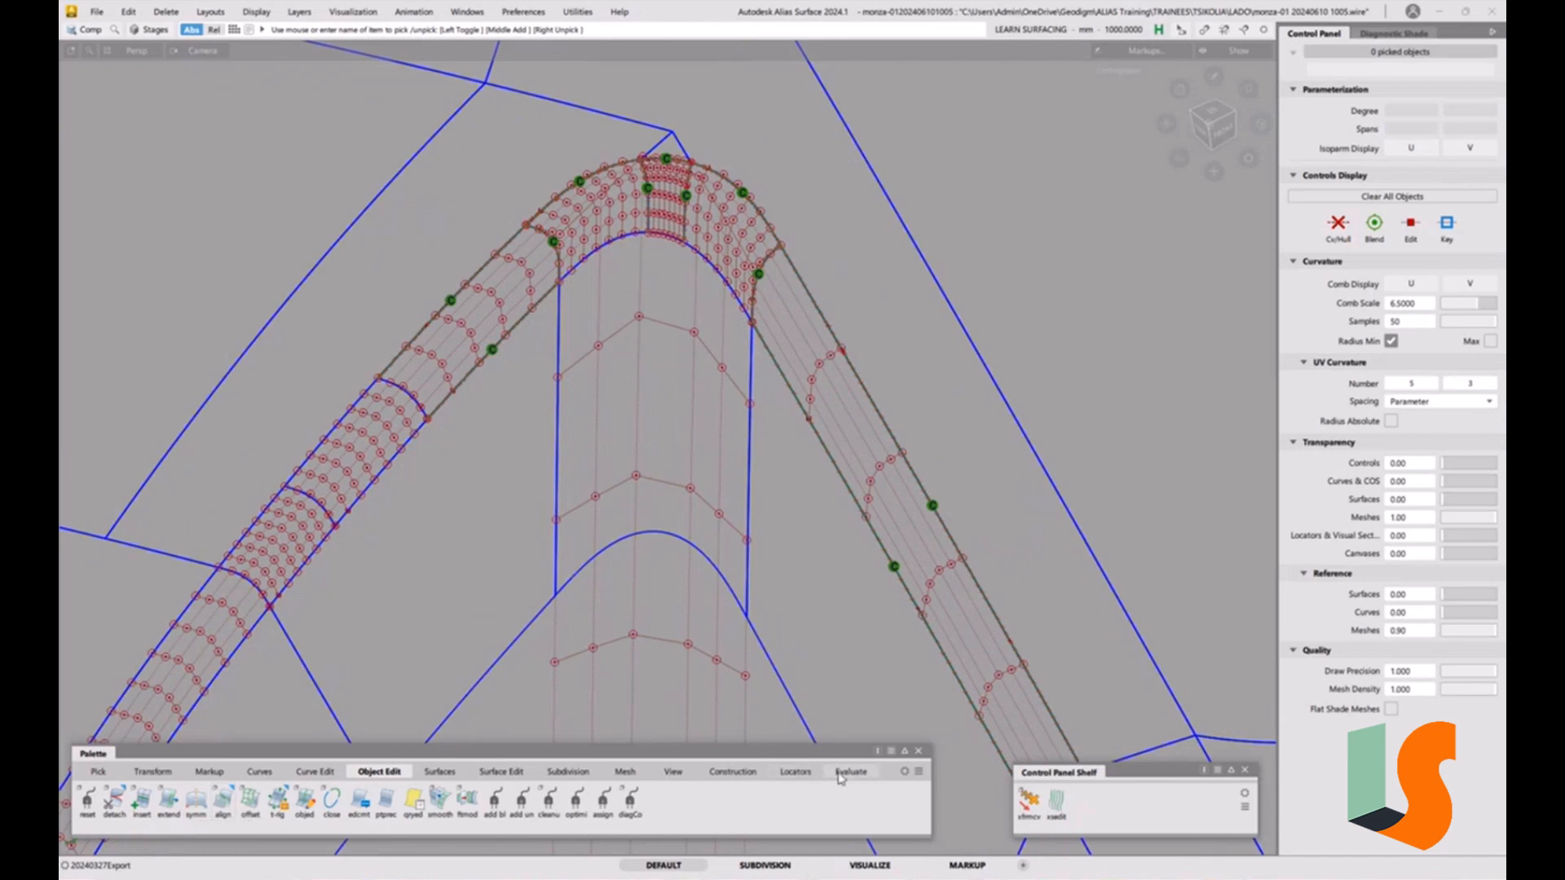
pyautogui.click(850, 771)
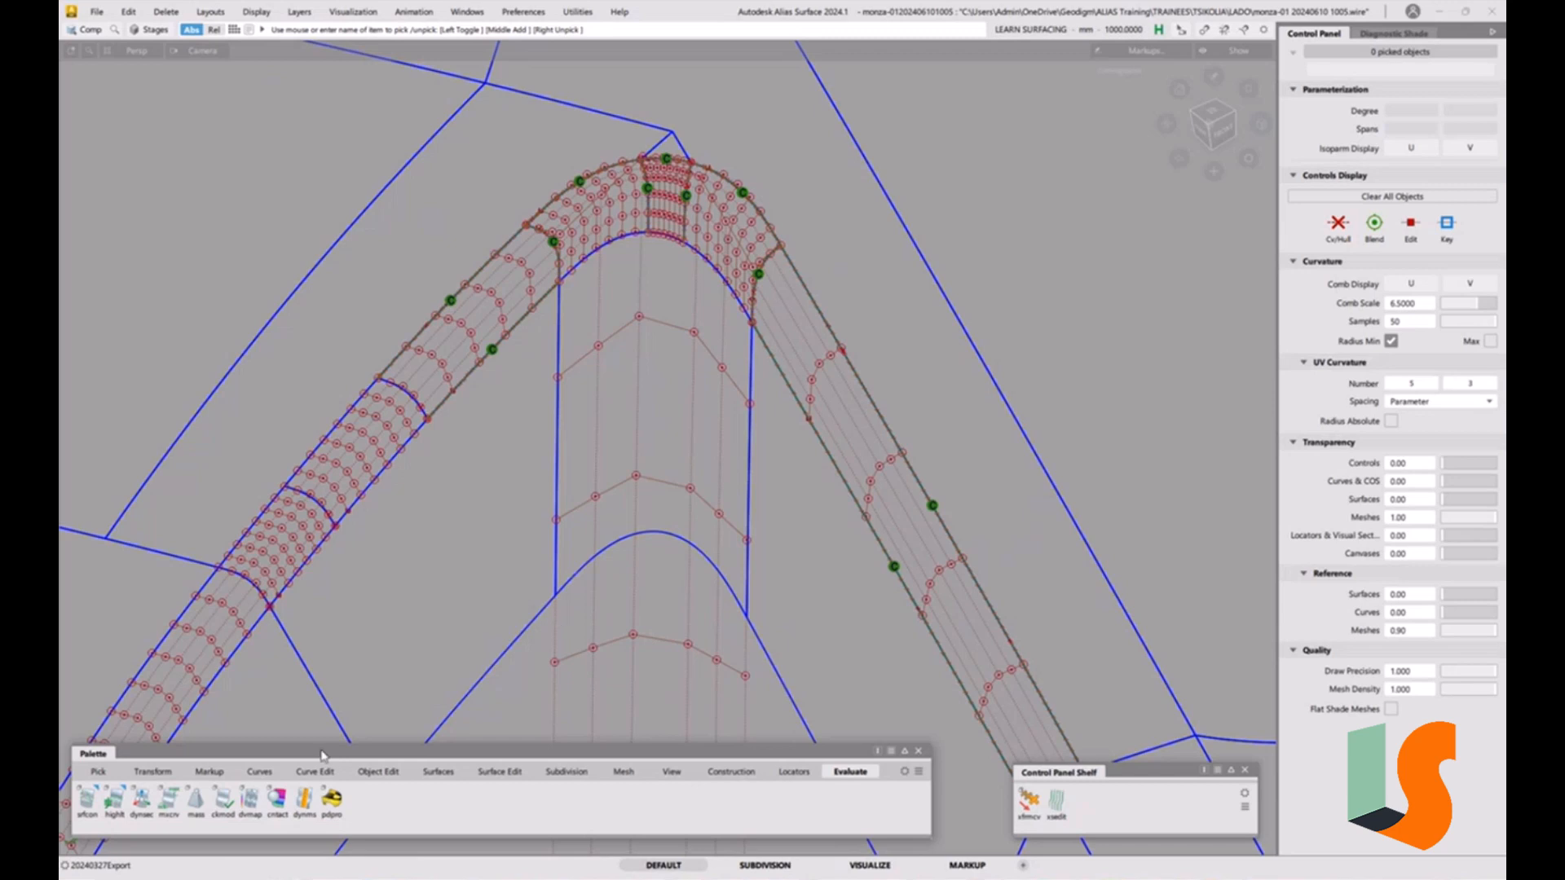
pyautogui.click(87, 800)
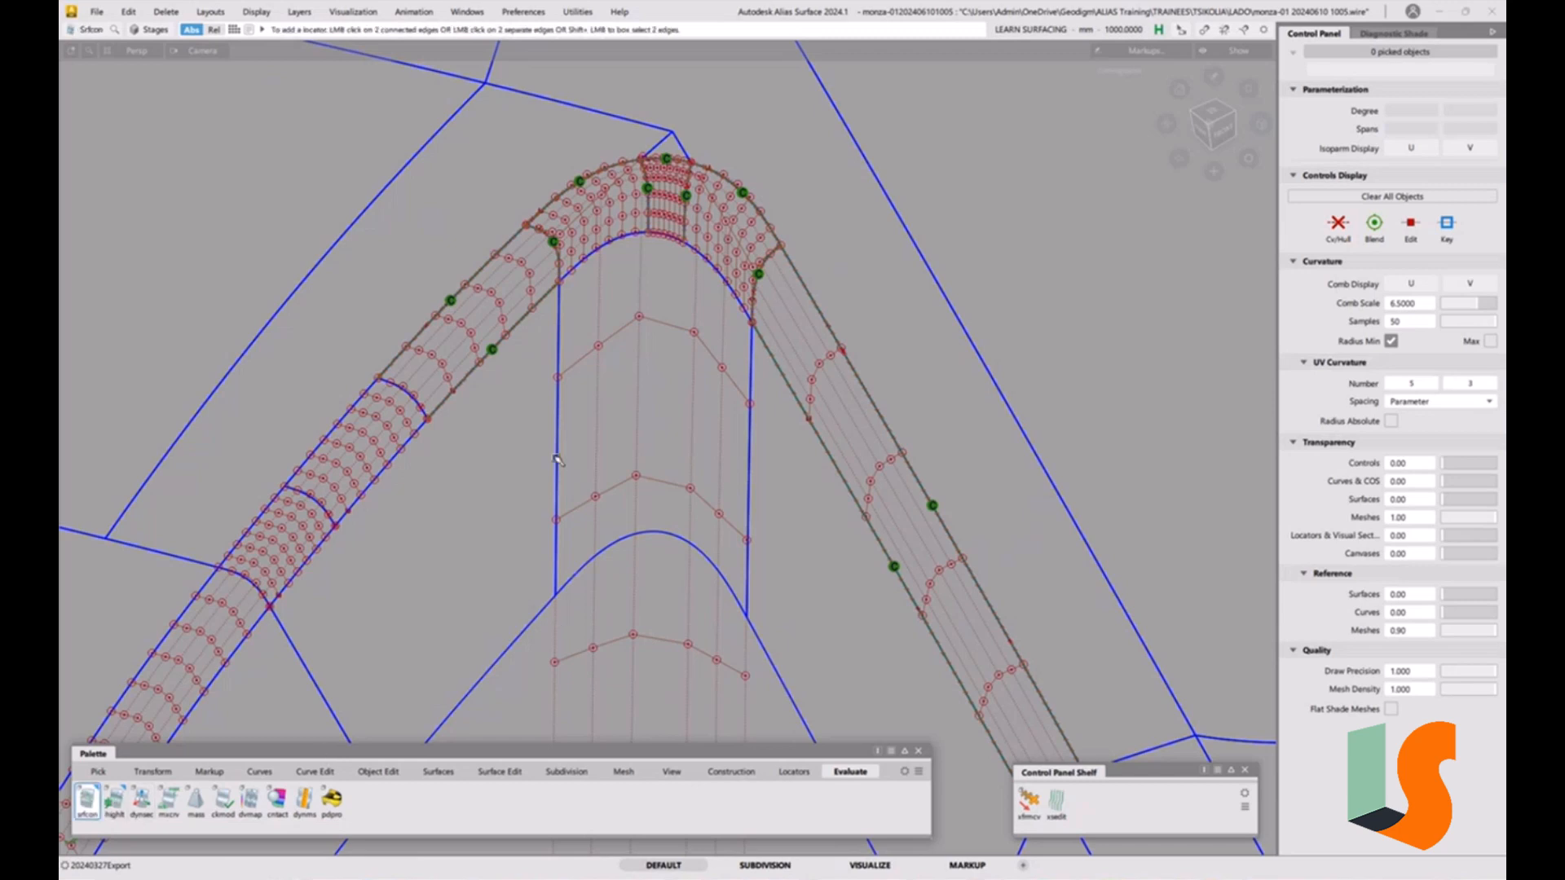
pyautogui.click(557, 444)
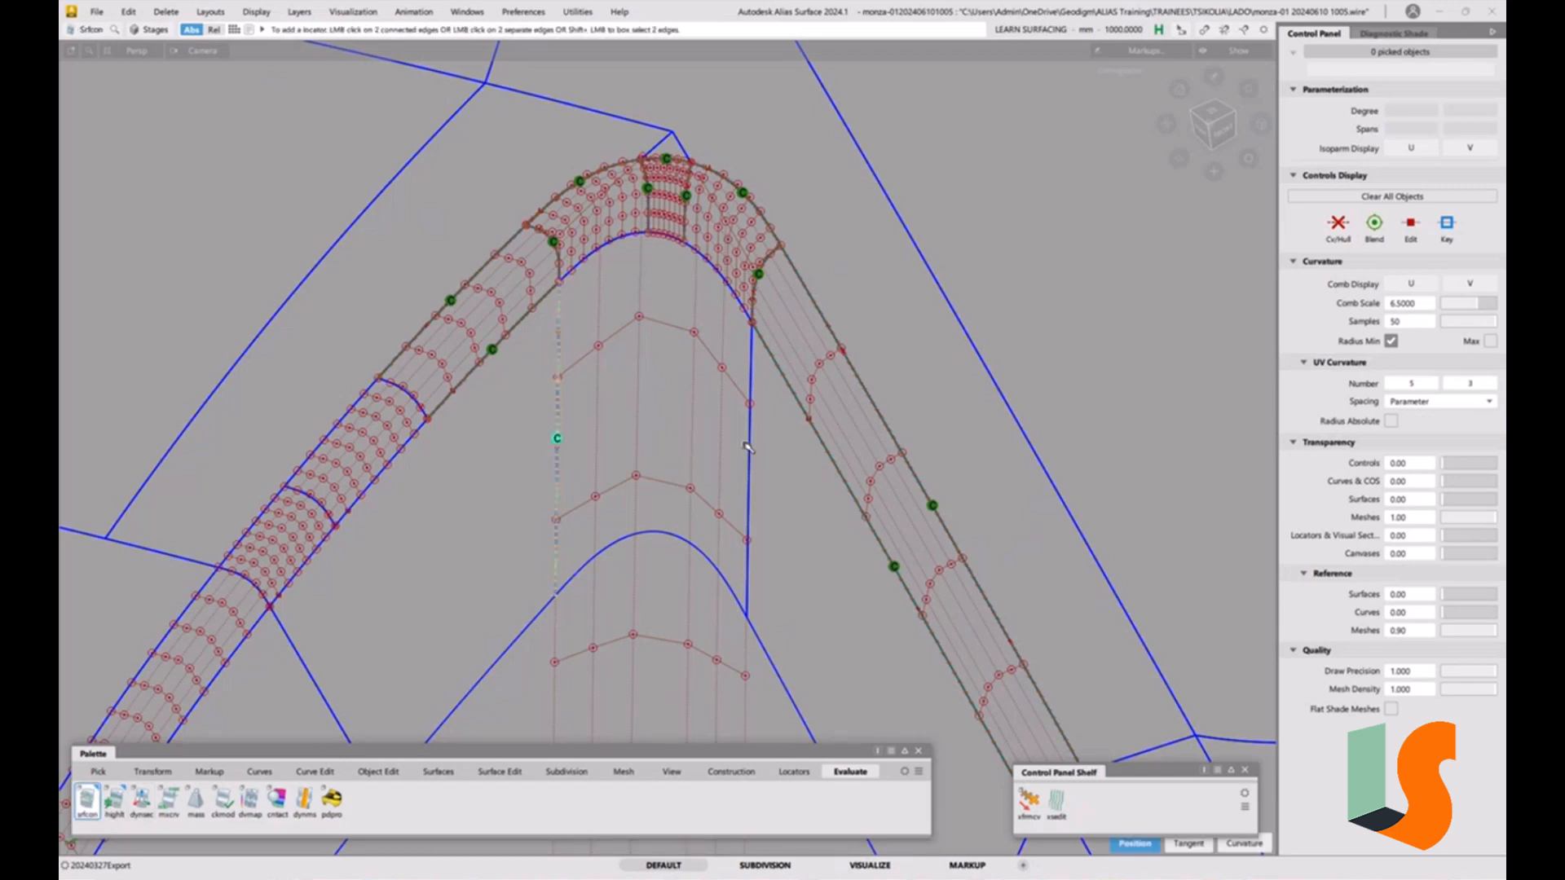
pyautogui.click(745, 391)
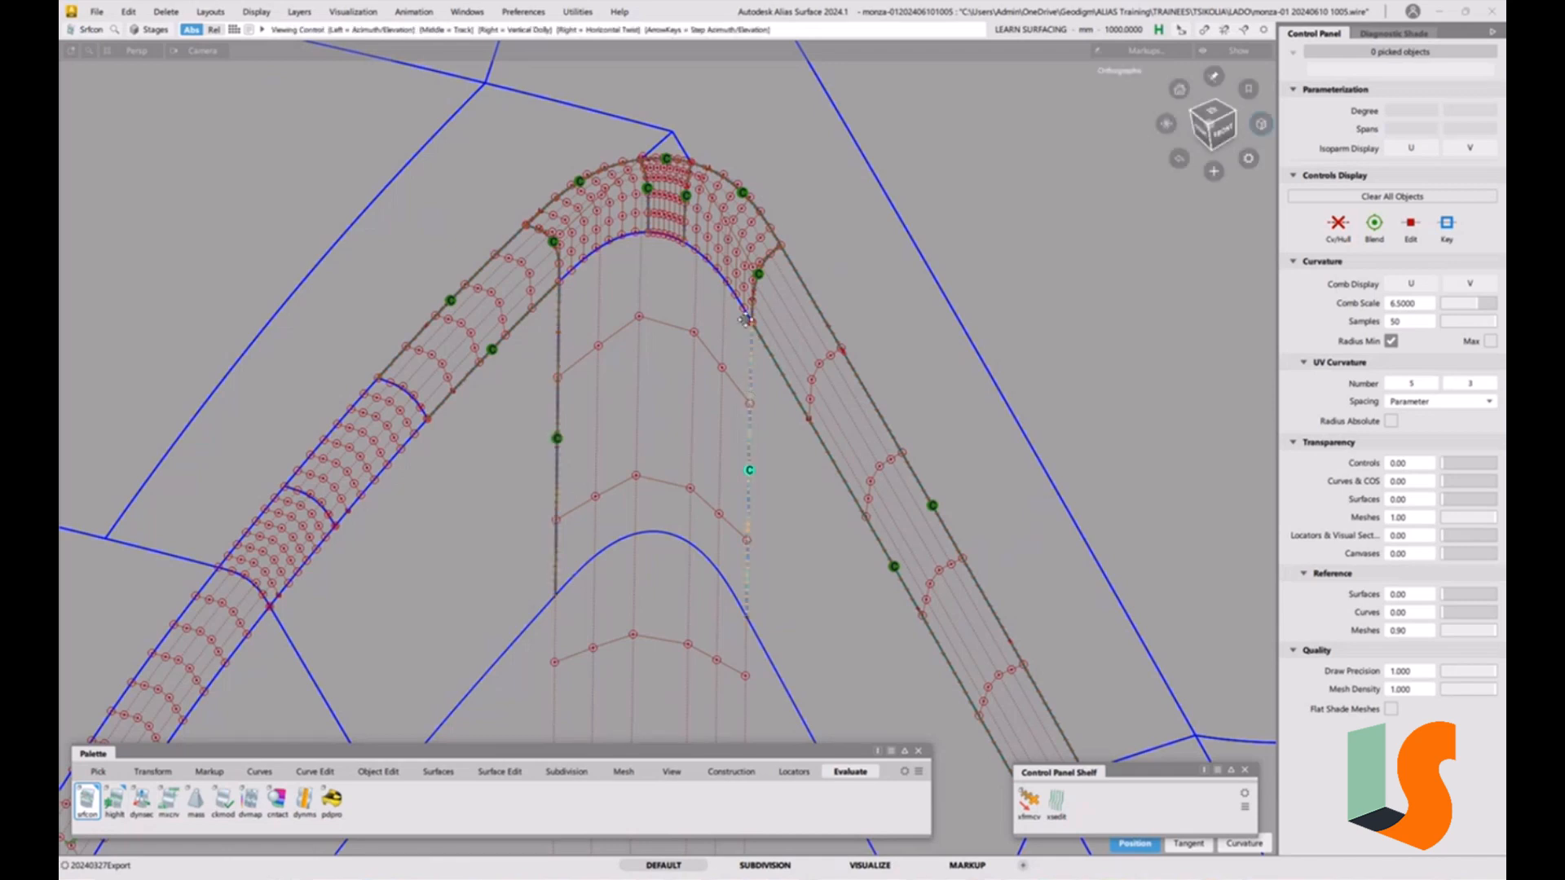
# Add continuity locators where the corner patch meets the inner edge of the fillet strip.
pyautogui.keyDown('alt'); pyautogui.keyDown('shift'); pyautogui.moveTo(742, 326); pyautogui.dragTo(728, 303); pyautogui.keyUp('shift'); pyautogui.keyUp('alt')
pyautogui.keyDown('alt'); pyautogui.keyDown('shift'); pyautogui.moveTo(728, 303); pyautogui.dragTo(729, 411, button='middle'); pyautogui.keyUp('shift'); pyautogui.keyUp('alt')
pyautogui.keyDown('alt'); pyautogui.keyDown('shift'); pyautogui.moveTo(729, 411); pyautogui.dragTo(693, 326, button='right'); pyautogui.keyUp('shift'); pyautogui.keyUp('alt')
pyautogui.click(635, 310)
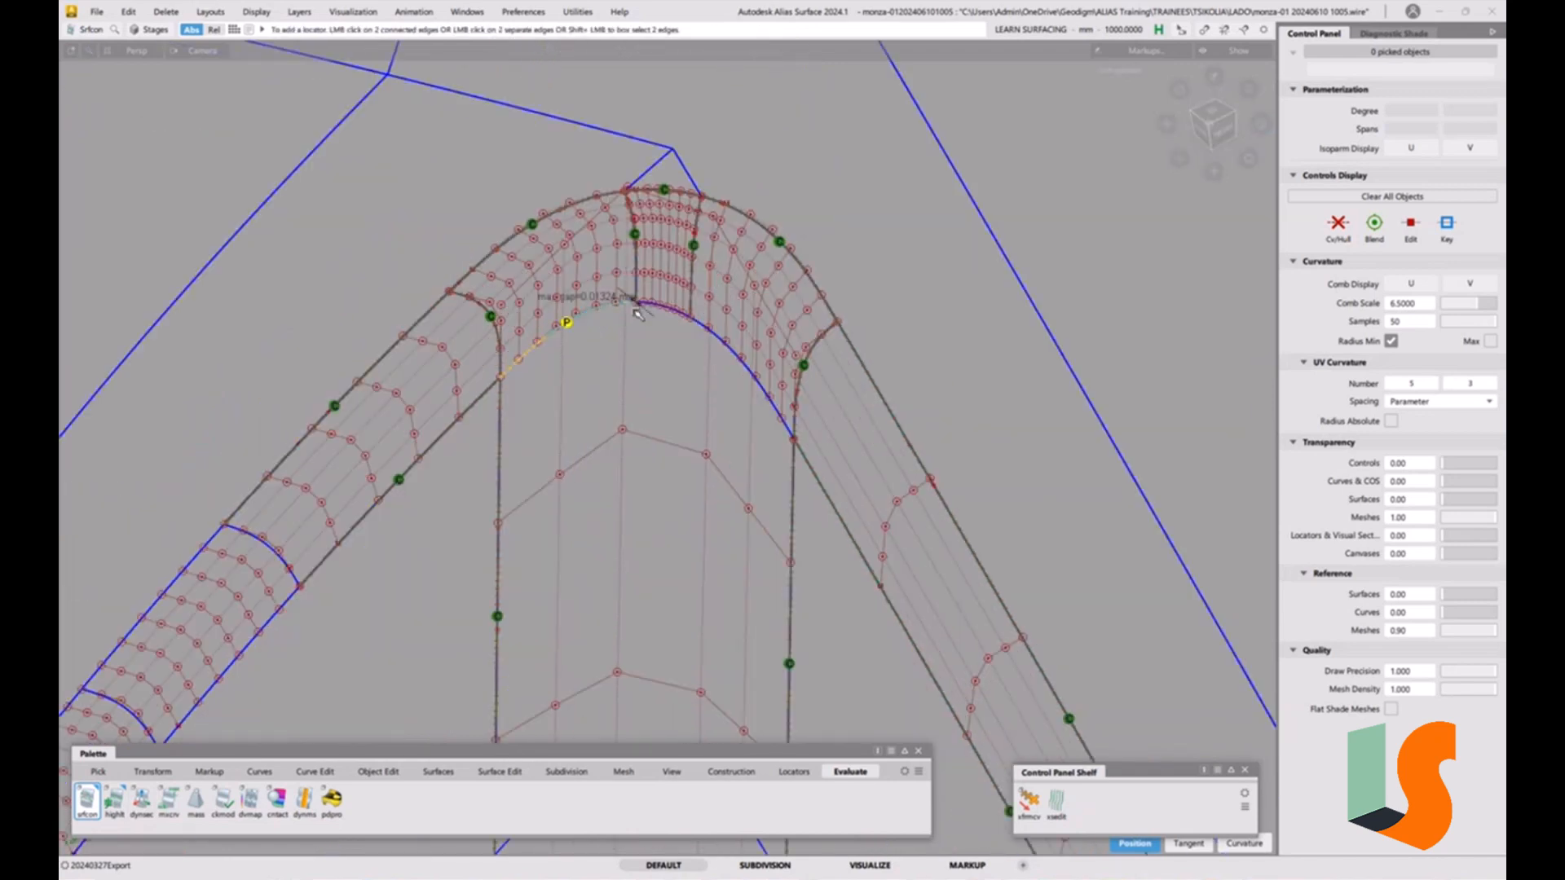
pyautogui.click(670, 309)
pyautogui.click(728, 341)
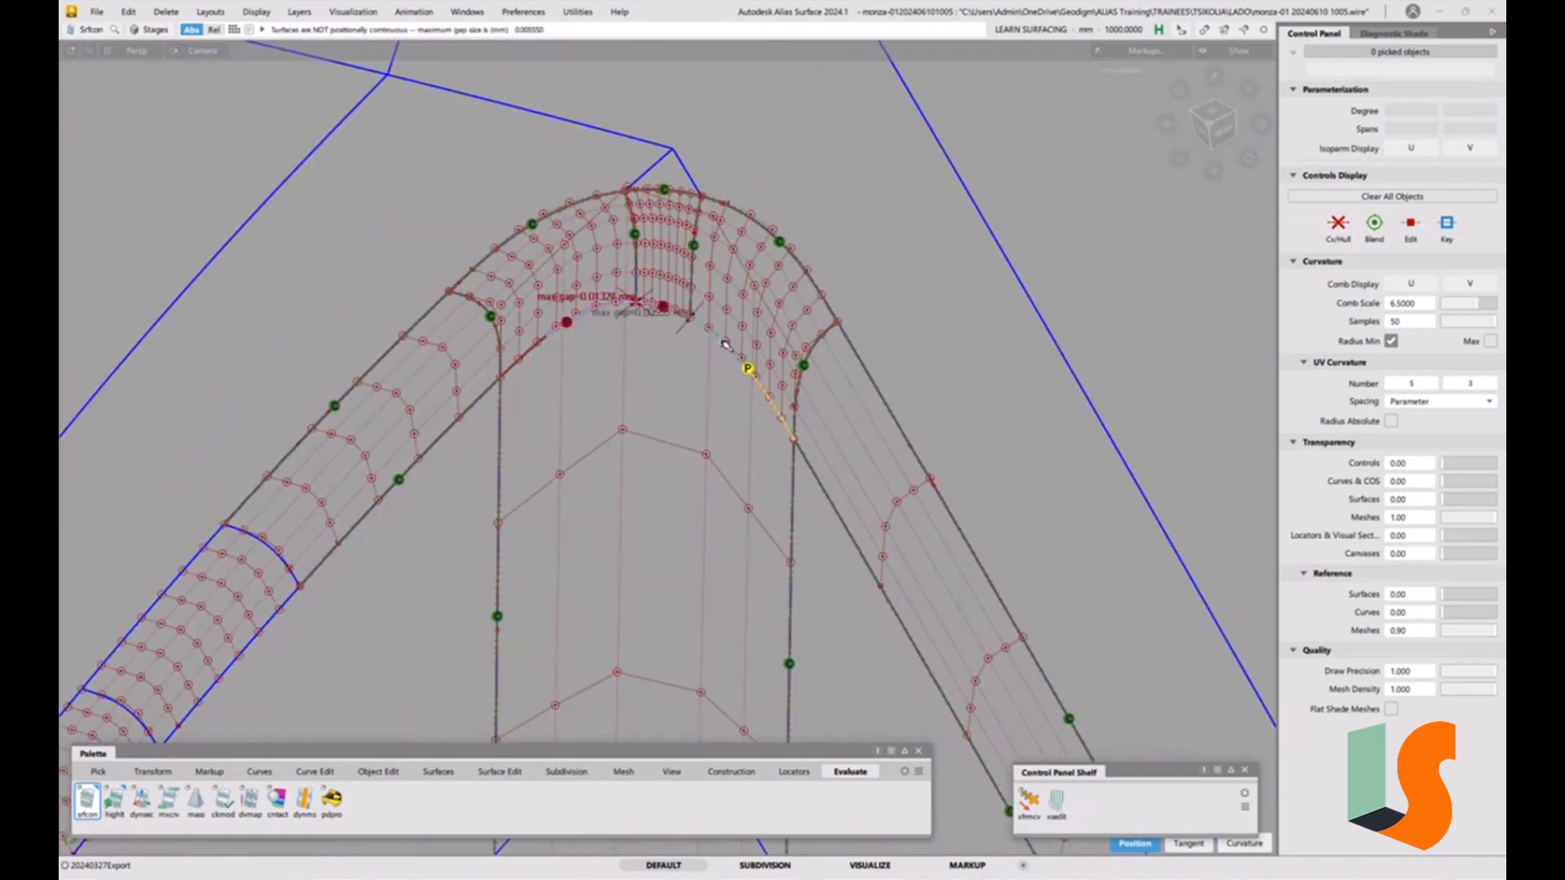
pyautogui.keyDown('alt'); pyautogui.keyDown('shift'); pyautogui.moveTo(724, 287); pyautogui.dragTo(789, 222, button='right'); pyautogui.keyUp('shift'); pyautogui.keyUp('alt')
pyautogui.click(731, 350)
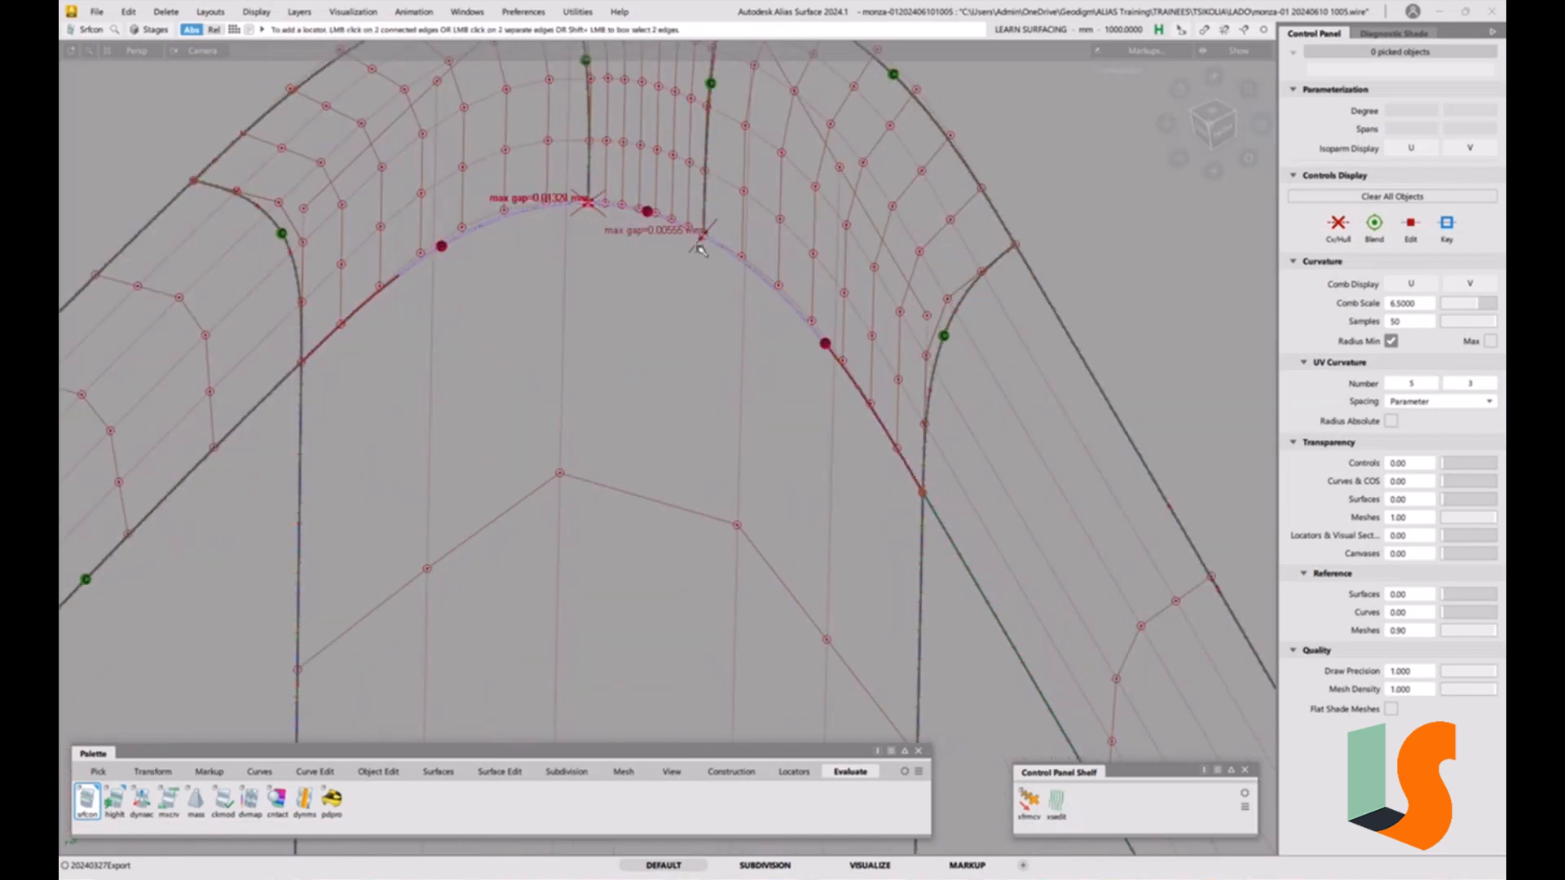
pyautogui.keyDown('alt'); pyautogui.keyDown('shift'); pyautogui.moveTo(770, 293); pyautogui.dragTo(706, 417, button='right'); pyautogui.keyUp('shift'); pyautogui.keyUp('alt')
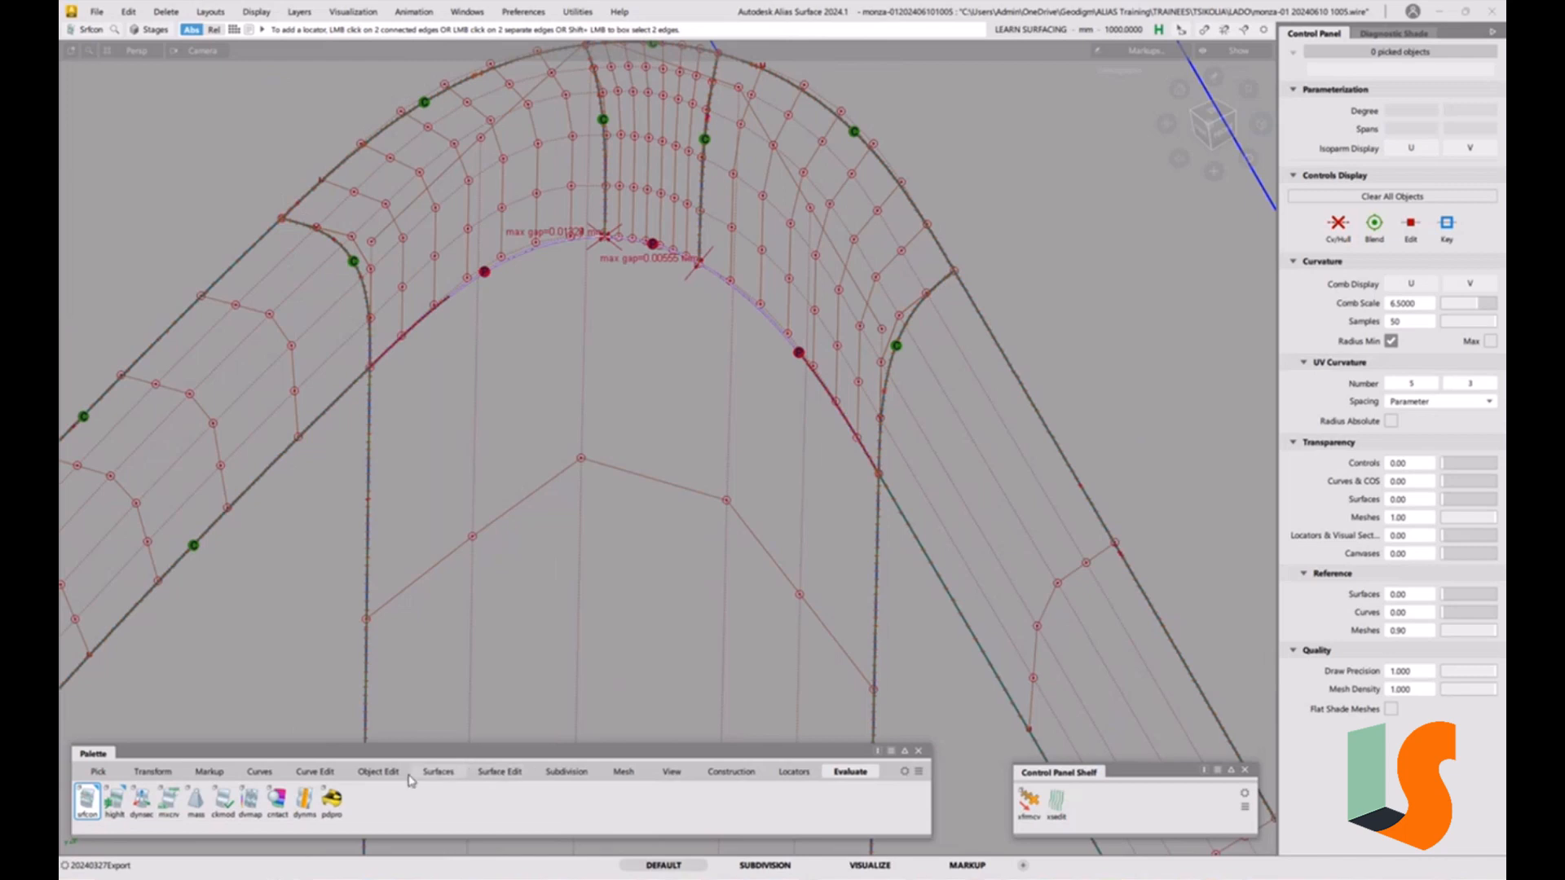
# Align the corner patch's upper edge to the fillet's inner edge with G2 continuity and position influence 0.
pyautogui.click(378, 771)
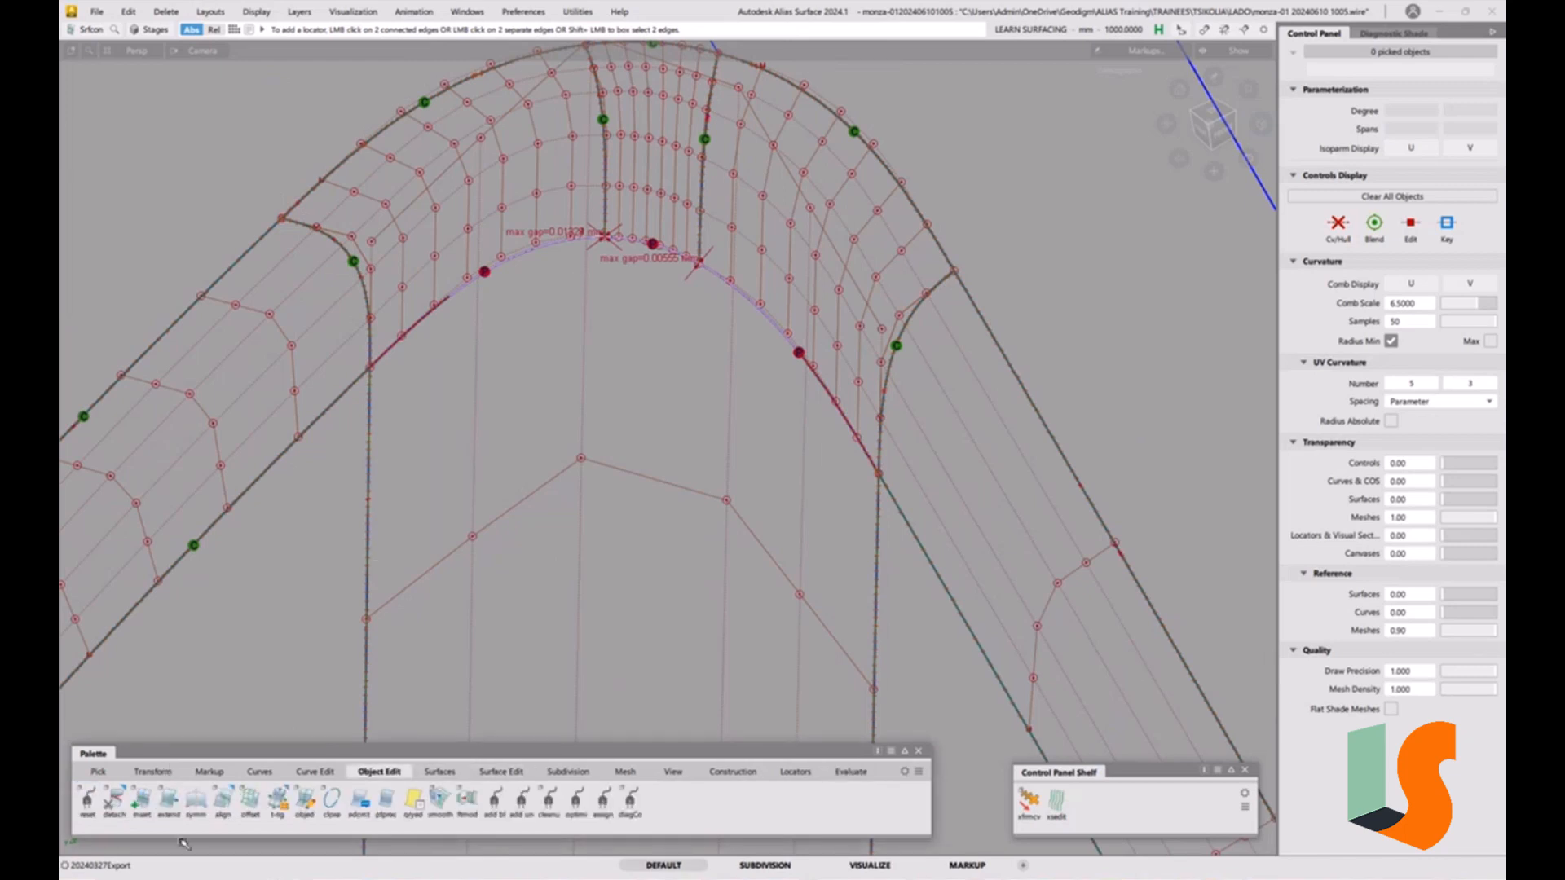
pyautogui.doubleClick(221, 803)
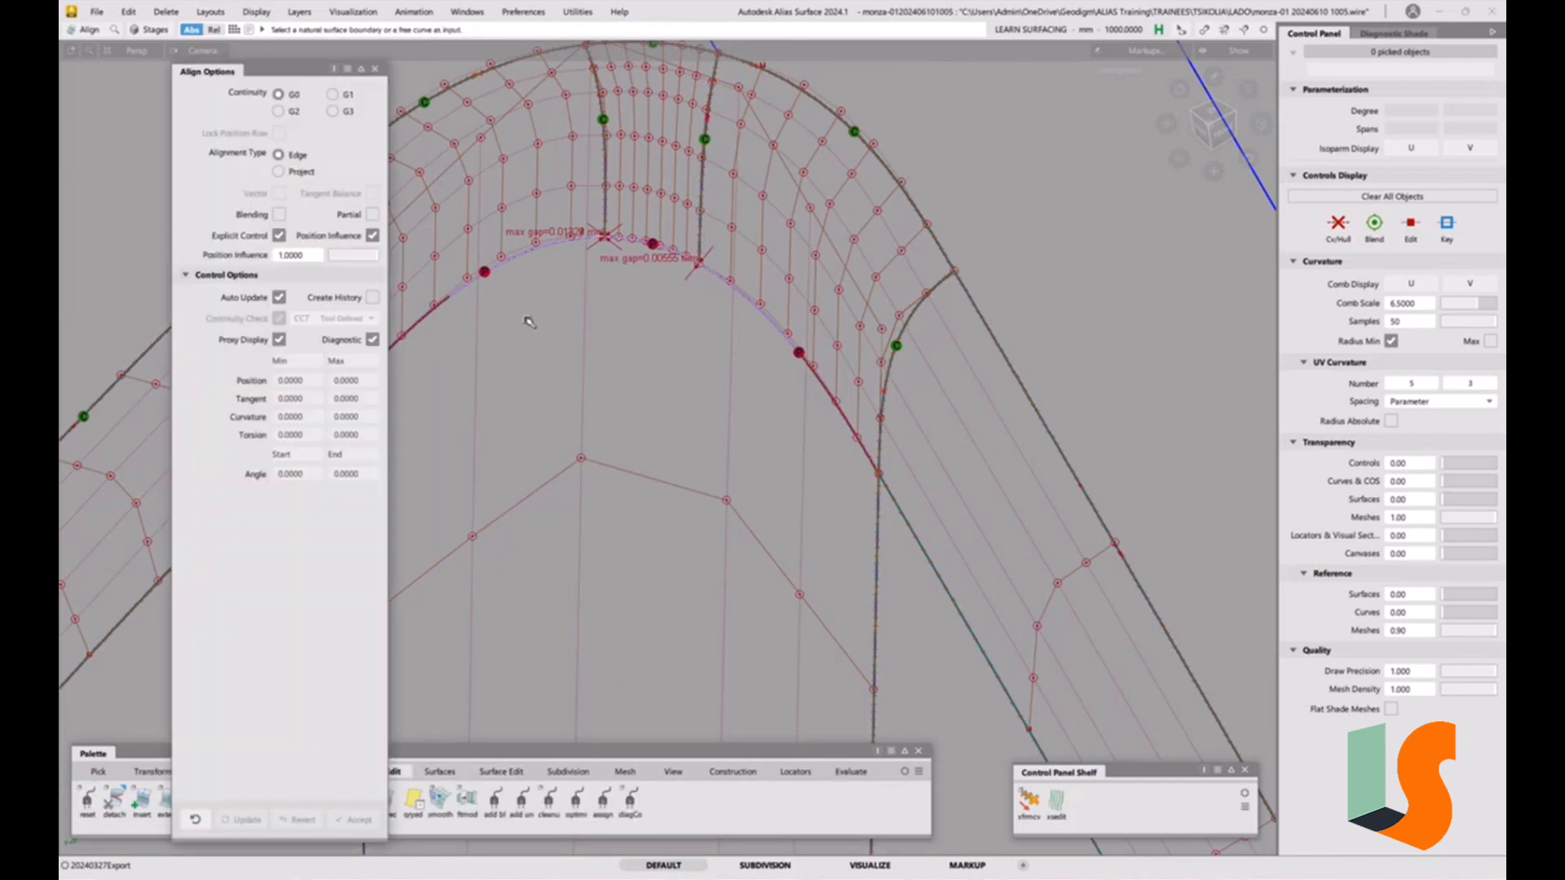
pyautogui.click(280, 112)
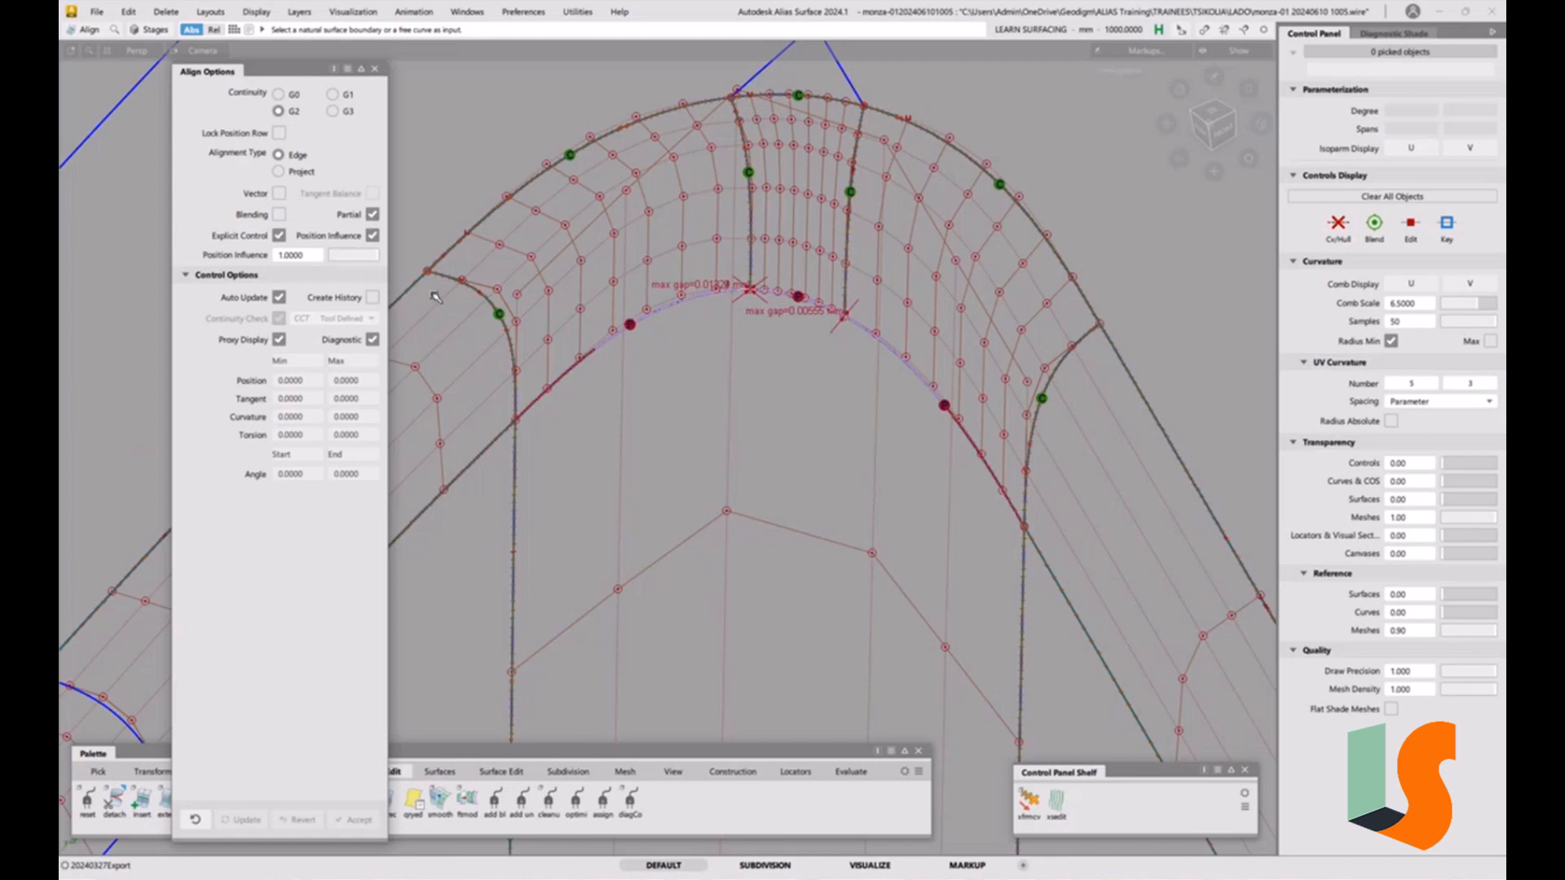
pyautogui.moveTo(365, 255); pyautogui.dragTo(315, 259)
pyautogui.click(675, 307)
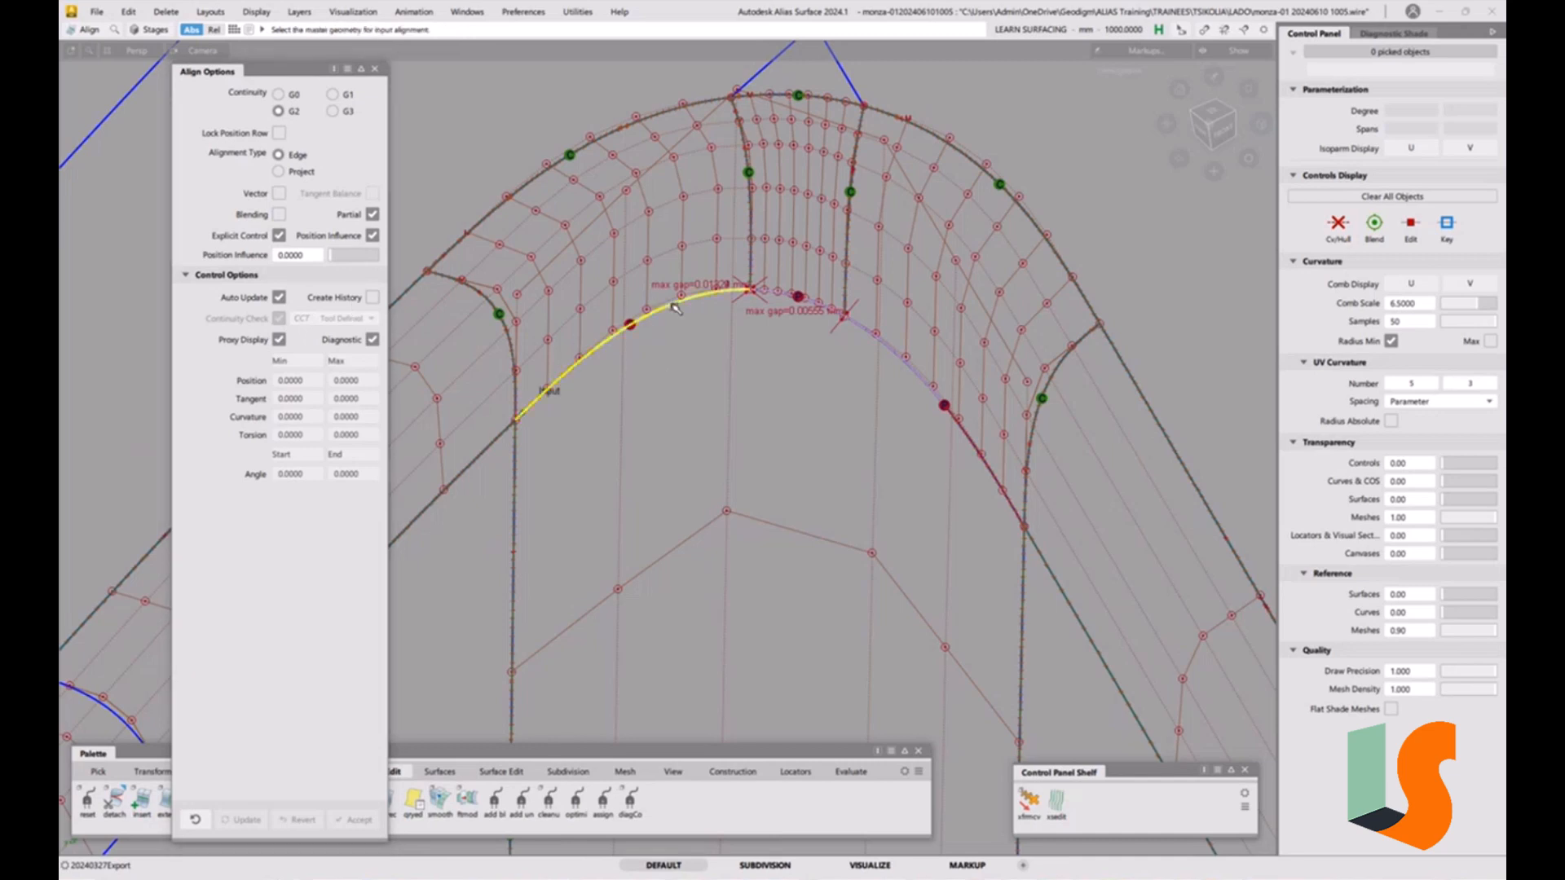
pyautogui.click(675, 307)
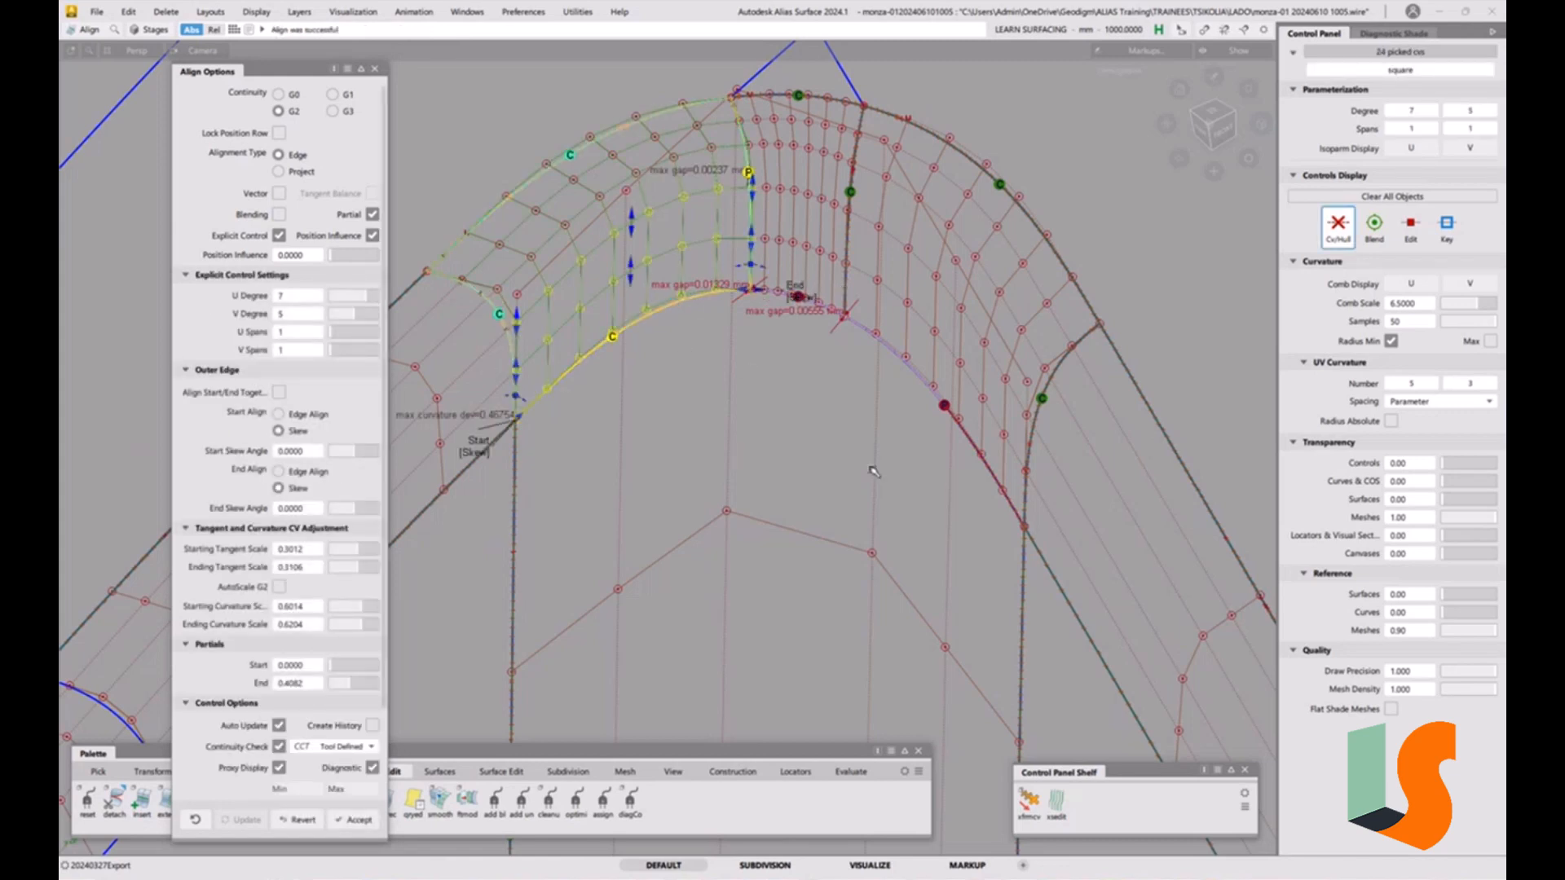
pyautogui.click(375, 69)
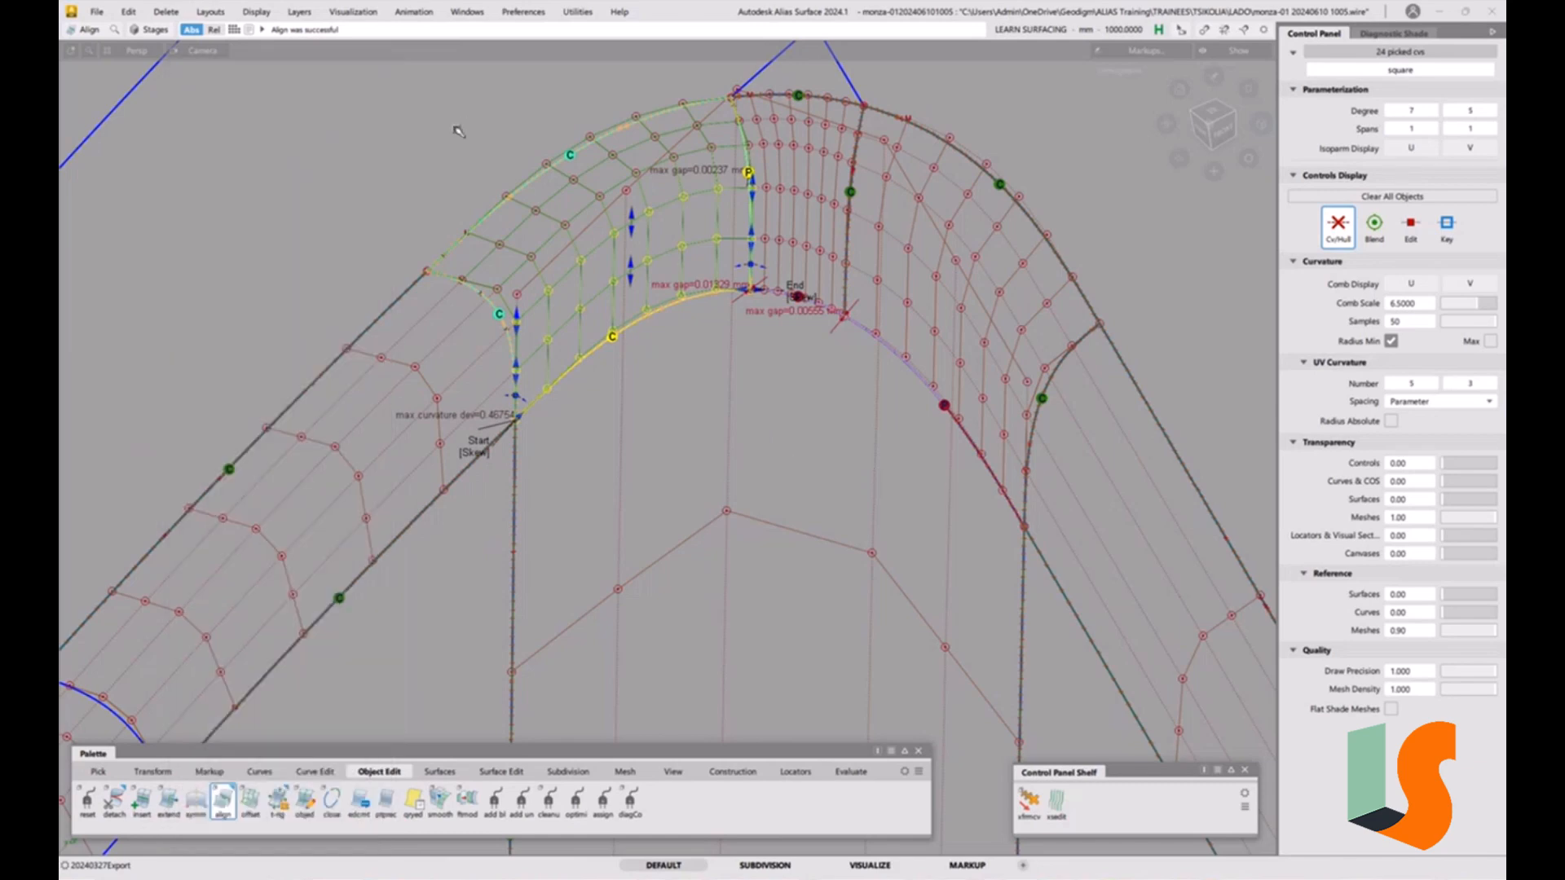
# Inspect the aligned corner patch and its continuity locators from several angles.
pyautogui.keyDown('ctrl'); pyautogui.keyDown('shift'); pyautogui.moveTo(656, 428); pyautogui.dragTo(656, 305); pyautogui.keyUp('shift'); pyautogui.keyUp('ctrl')
pyautogui.keyDown('alt'); pyautogui.keyDown('shift'); pyautogui.moveTo(693, 320); pyautogui.dragTo(636, 341, button='right'); pyautogui.keyUp('shift'); pyautogui.keyUp('alt')
pyautogui.keyDown('alt'); pyautogui.keyDown('shift'); pyautogui.moveTo(762, 388); pyautogui.dragTo(653, 423, button='middle'); pyautogui.keyUp('shift'); pyautogui.keyUp('alt')
pyautogui.keyDown('alt'); pyautogui.keyDown('shift'); pyautogui.moveTo(644, 420); pyautogui.dragTo(701, 372, button='right'); pyautogui.keyUp('shift'); pyautogui.keyUp('alt')
pyautogui.keyDown('alt'); pyautogui.keyDown('shift'); pyautogui.moveTo(594, 329); pyautogui.dragTo(666, 281); pyautogui.keyUp('shift'); pyautogui.keyUp('alt')
pyautogui.keyDown('alt'); pyautogui.keyDown('shift'); pyautogui.moveTo(666, 282); pyautogui.dragTo(653, 371, button='right'); pyautogui.keyUp('shift'); pyautogui.keyUp('alt')
pyautogui.keyDown('alt'); pyautogui.keyDown('shift'); pyautogui.moveTo(659, 456); pyautogui.dragTo(666, 339, button='middle'); pyautogui.keyUp('shift'); pyautogui.keyUp('alt')
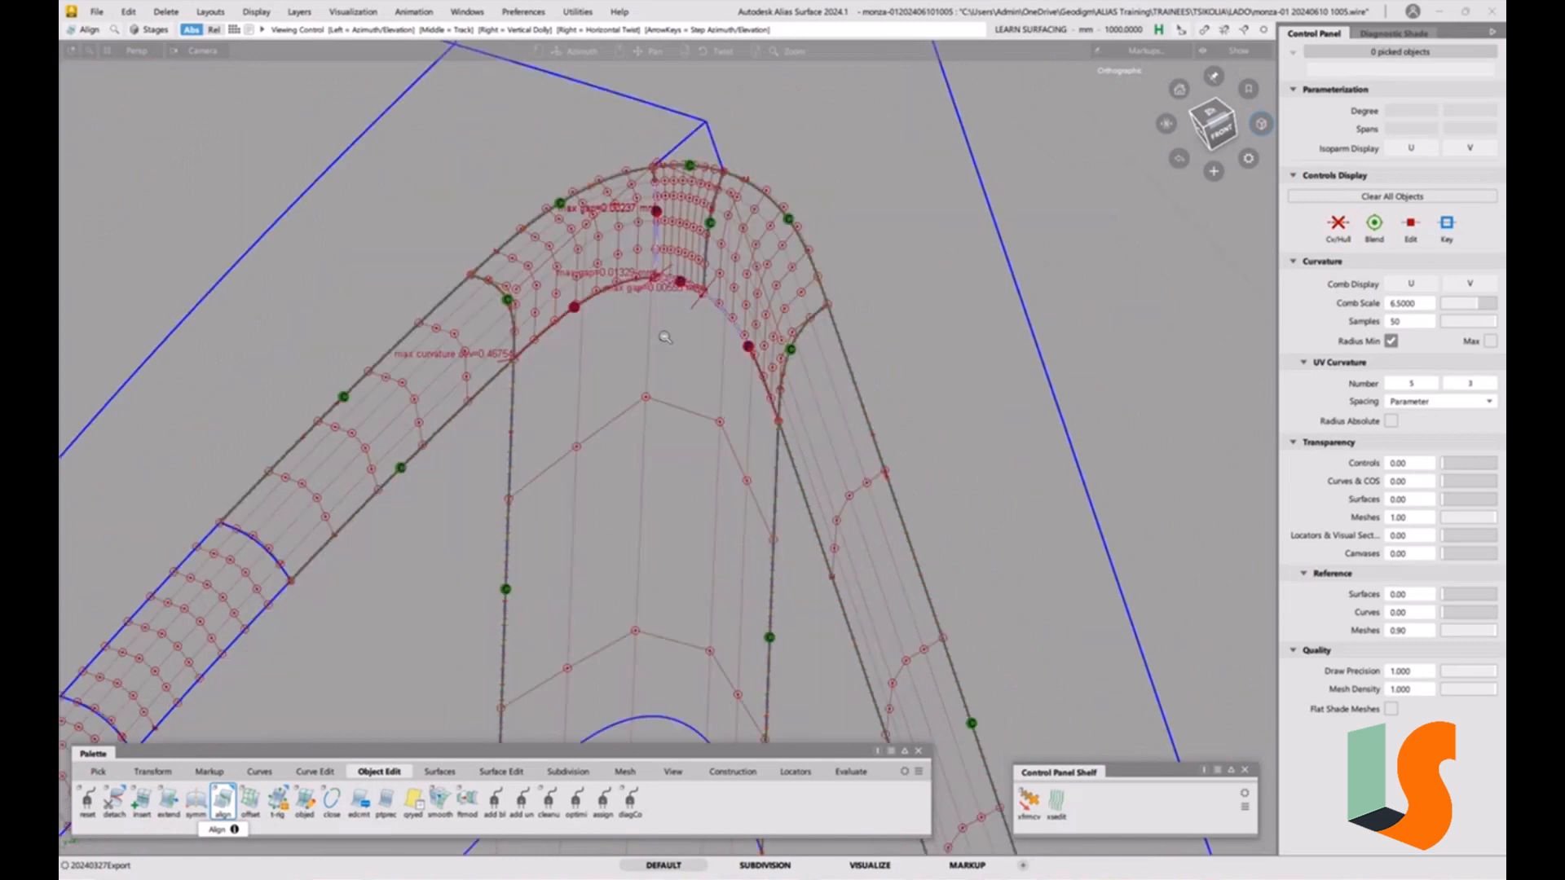
pyautogui.keyDown('alt'); pyautogui.keyDown('shift'); pyautogui.moveTo(667, 339); pyautogui.dragTo(666, 263, button='right'); pyautogui.keyUp('shift'); pyautogui.keyUp('alt')
pyautogui.keyDown('alt'); pyautogui.keyDown('shift'); pyautogui.moveTo(666, 263); pyautogui.dragTo(677, 359, button='middle'); pyautogui.keyUp('shift'); pyautogui.keyUp('alt')
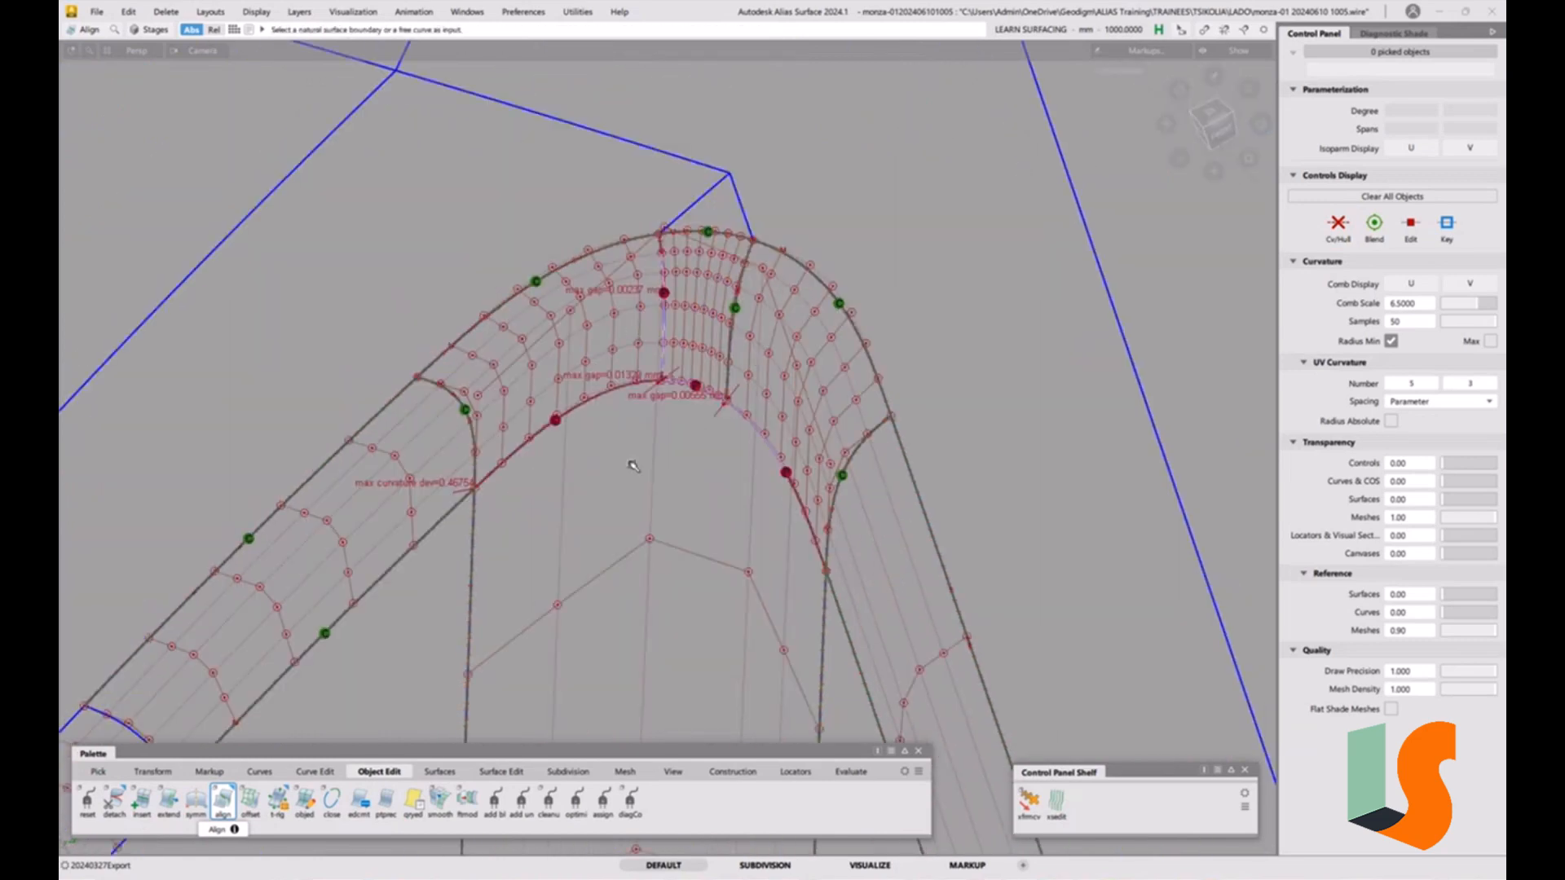
pyautogui.keyDown('alt'); pyautogui.keyDown('shift'); pyautogui.moveTo(677, 351); pyautogui.dragTo(699, 441, button='right'); pyautogui.keyUp('shift'); pyautogui.keyUp('alt')
pyautogui.keyDown('alt'); pyautogui.keyDown('shift'); pyautogui.moveTo(699, 441); pyautogui.dragTo(706, 375, button='middle'); pyautogui.keyUp('shift'); pyautogui.keyUp('alt')
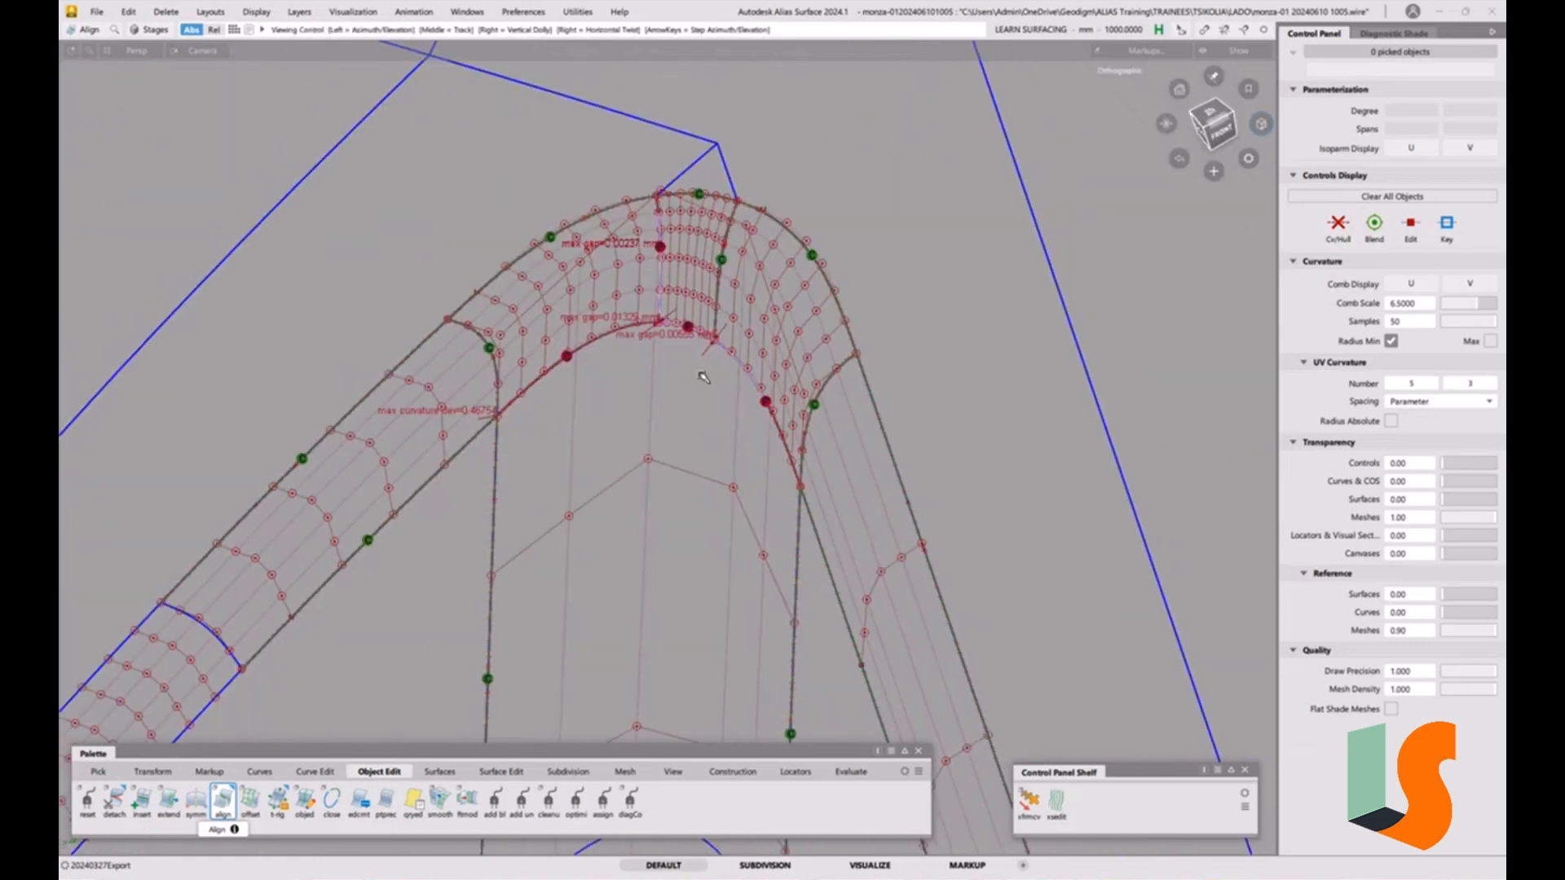
pyautogui.click(152, 37)
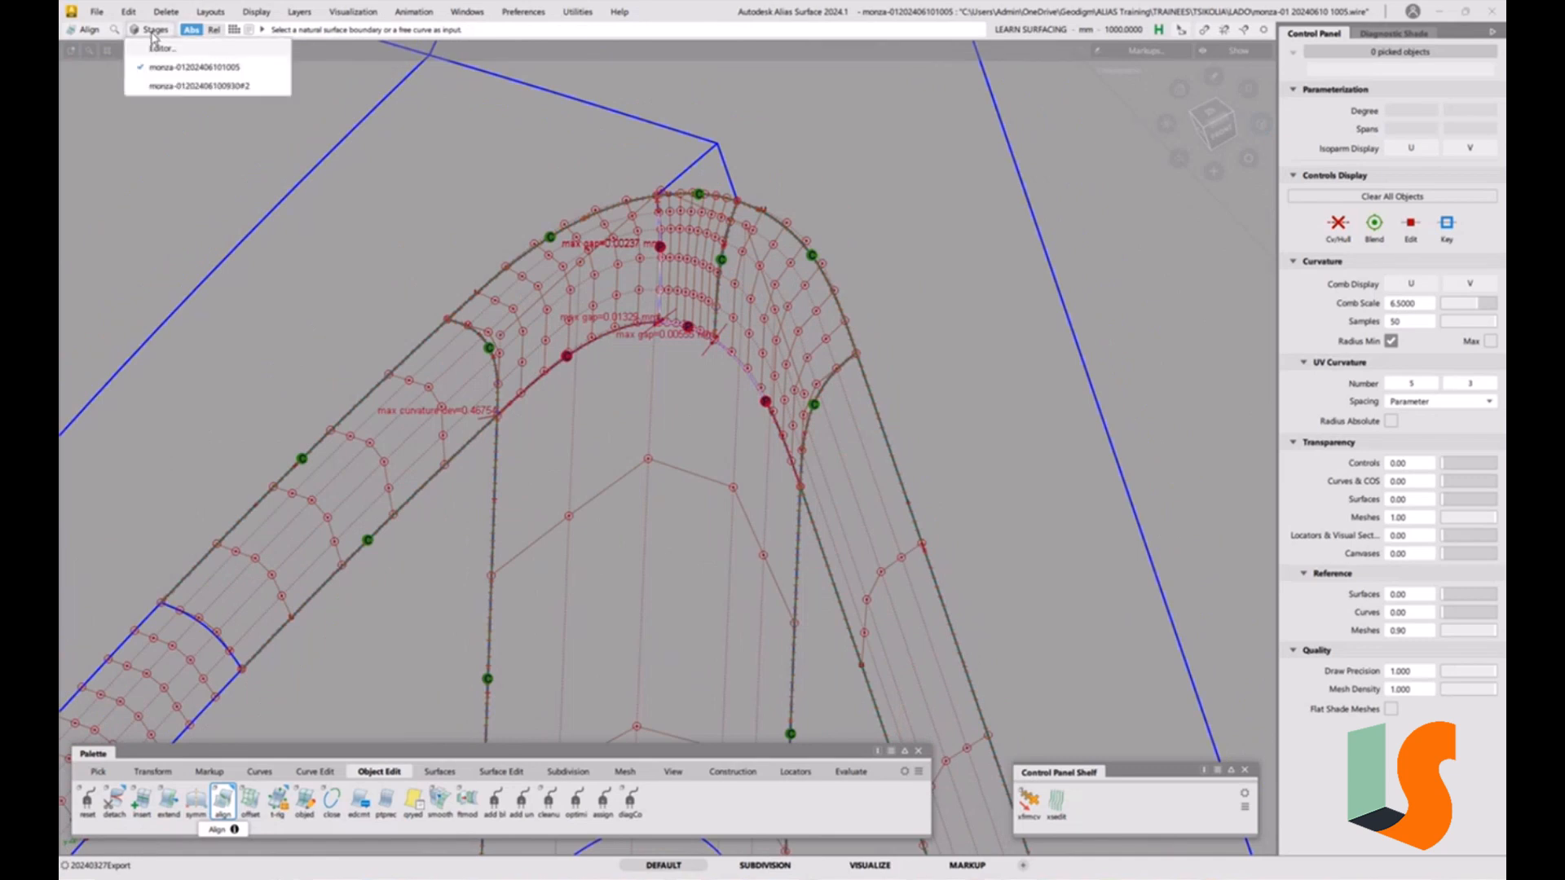
pyautogui.click(96, 11)
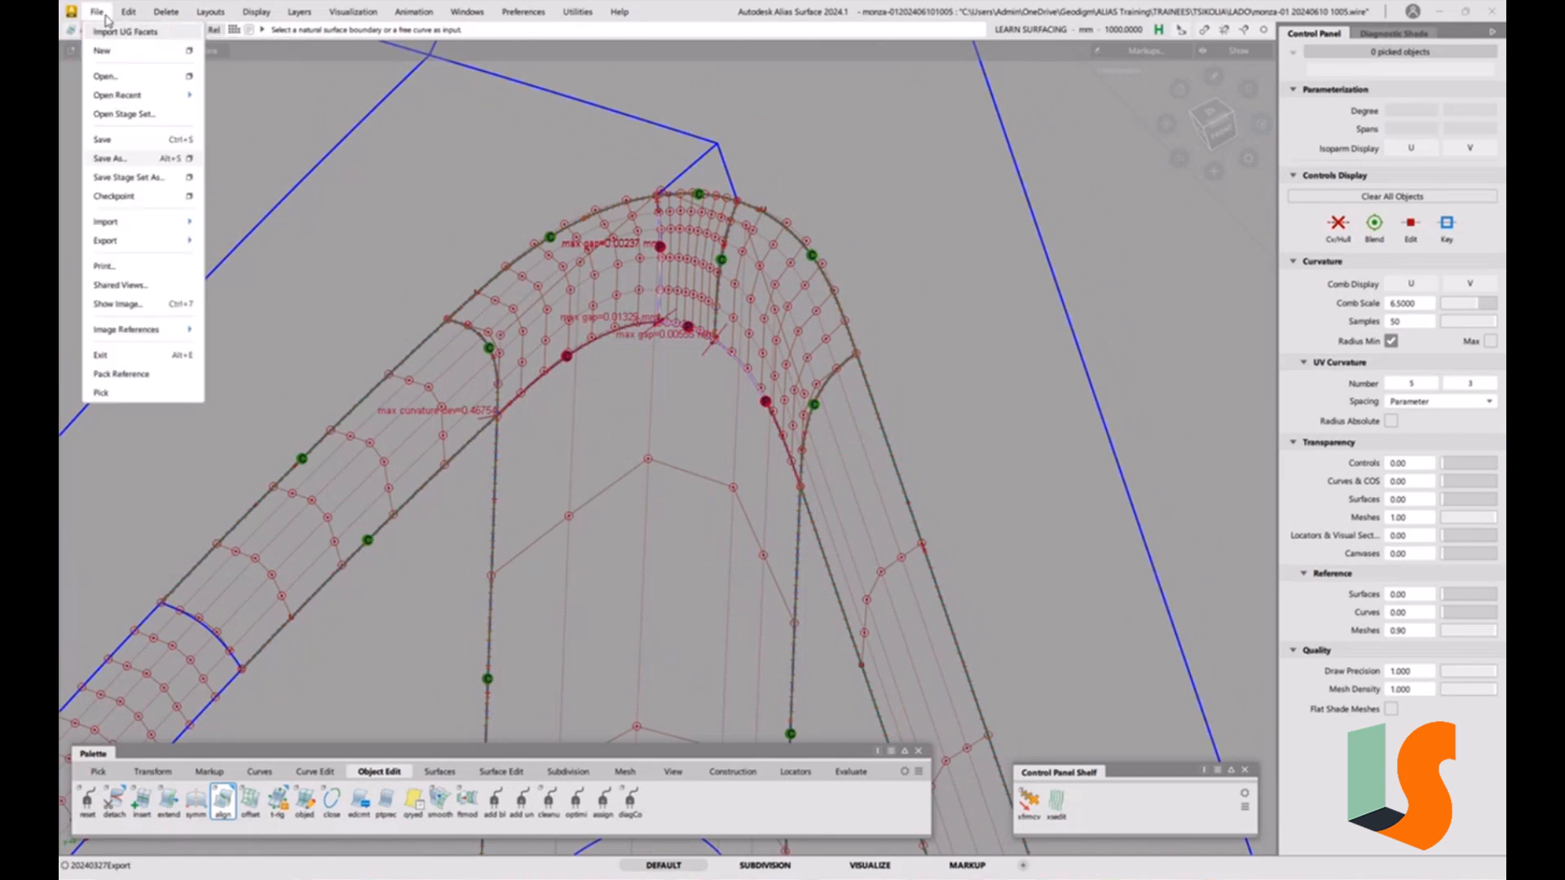
pyautogui.moveTo(135, 95)
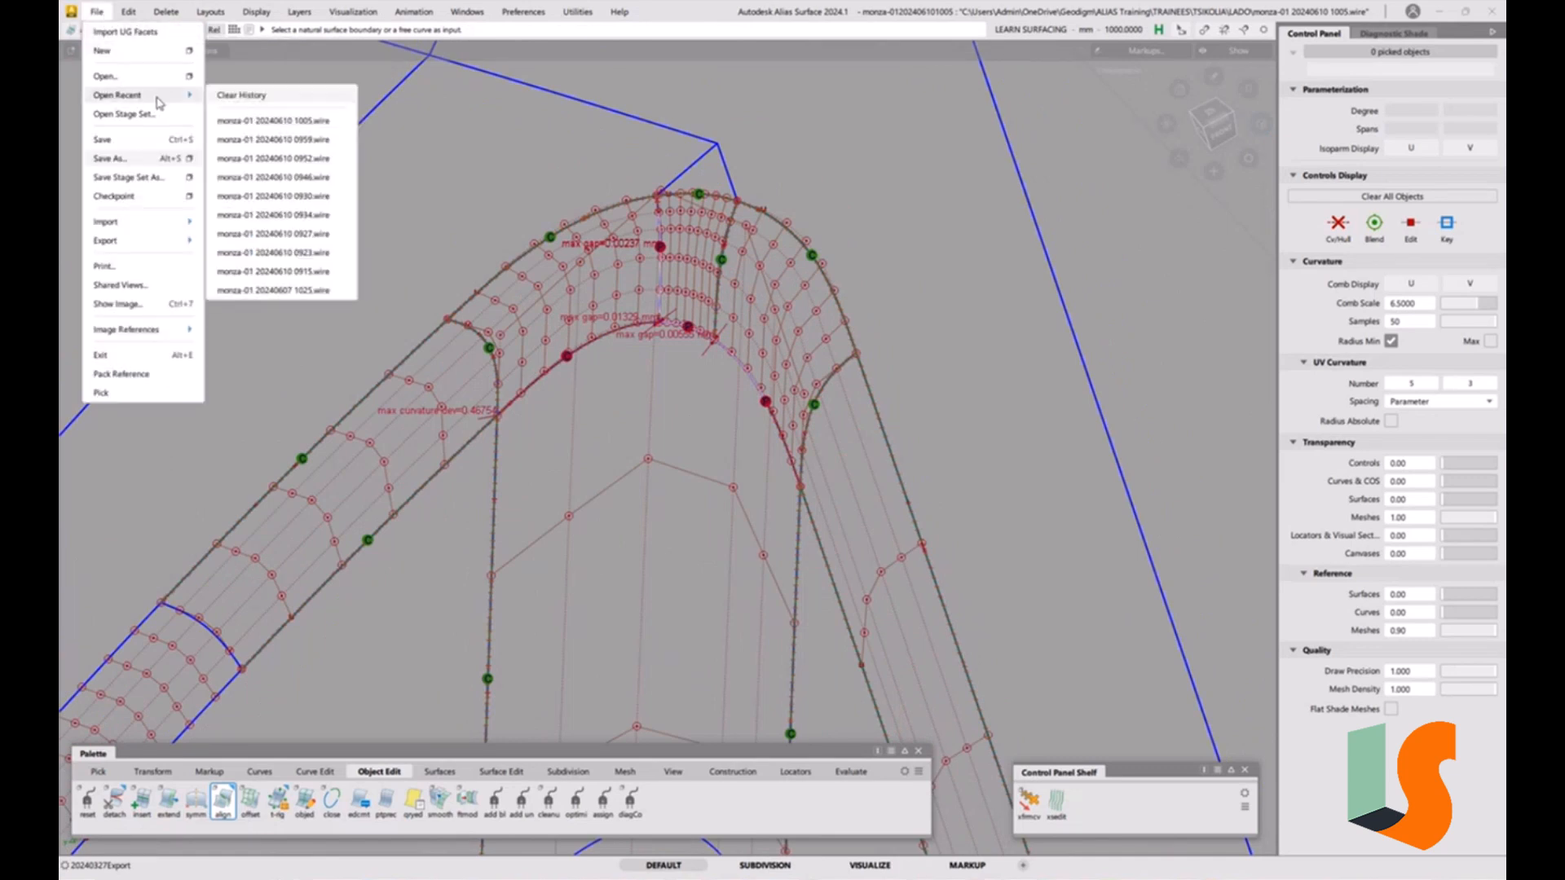
pyautogui.click(269, 121)
pyautogui.click(730, 512)
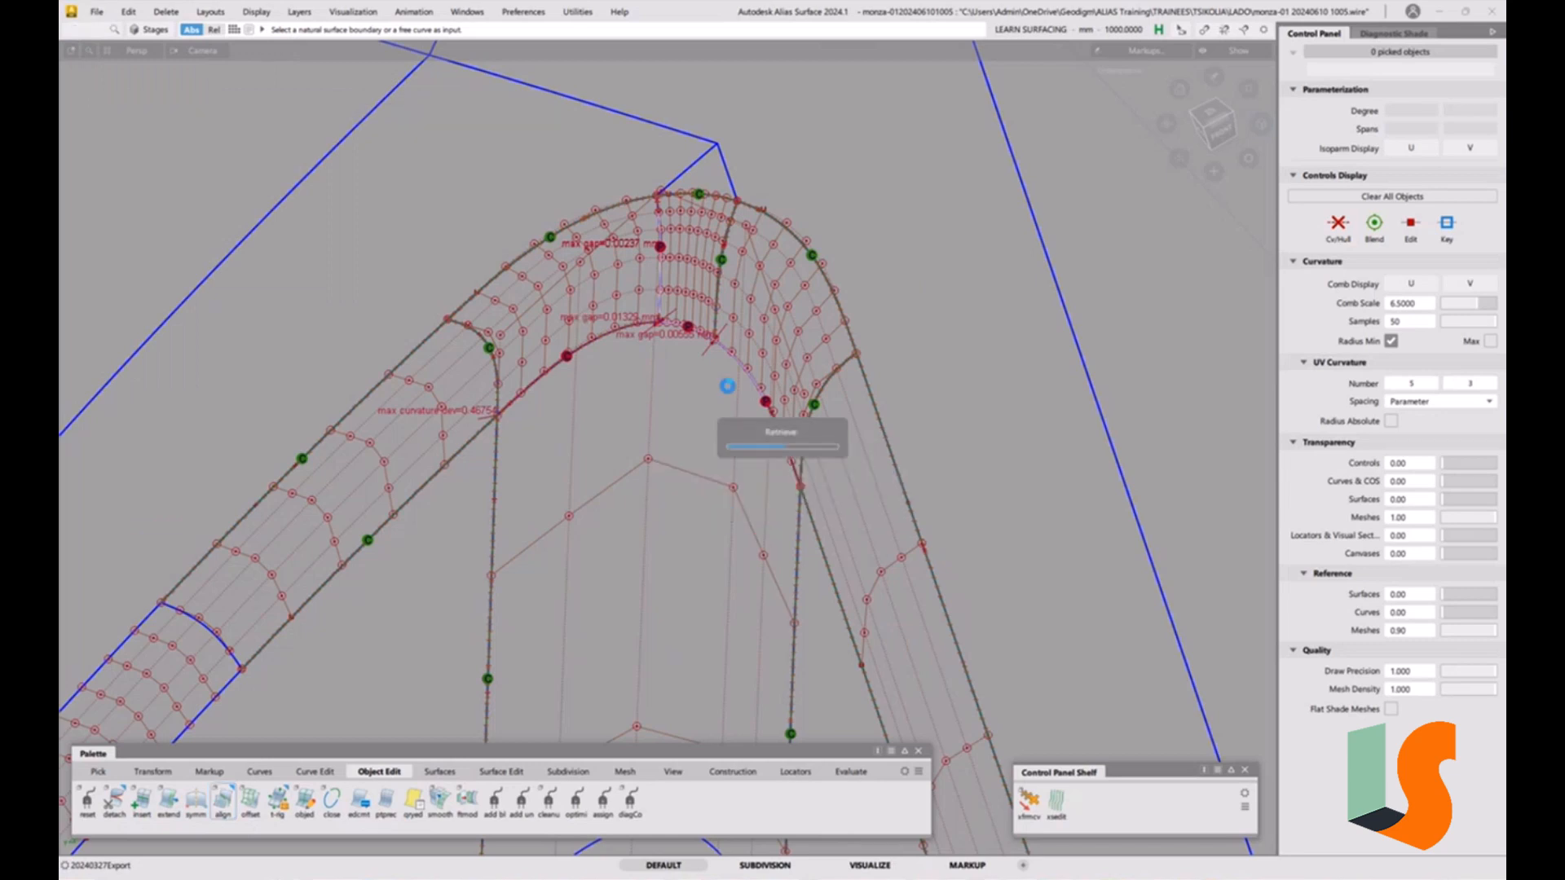
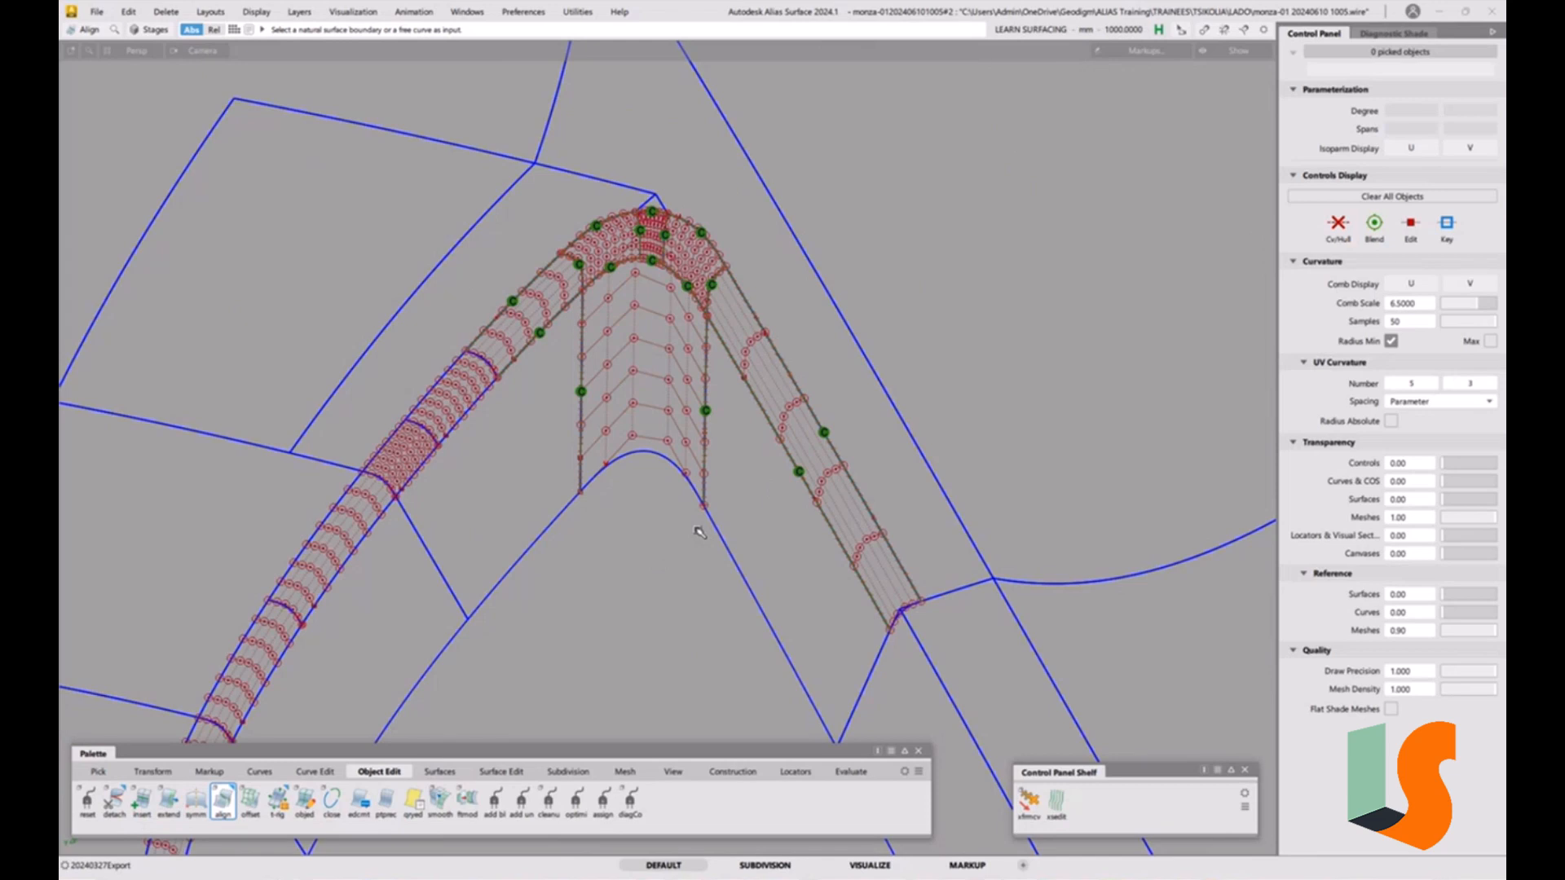
# Switch to the diagnostic shading settings and choose the horizontal/vertical stripe shader.
pyautogui.press('5')
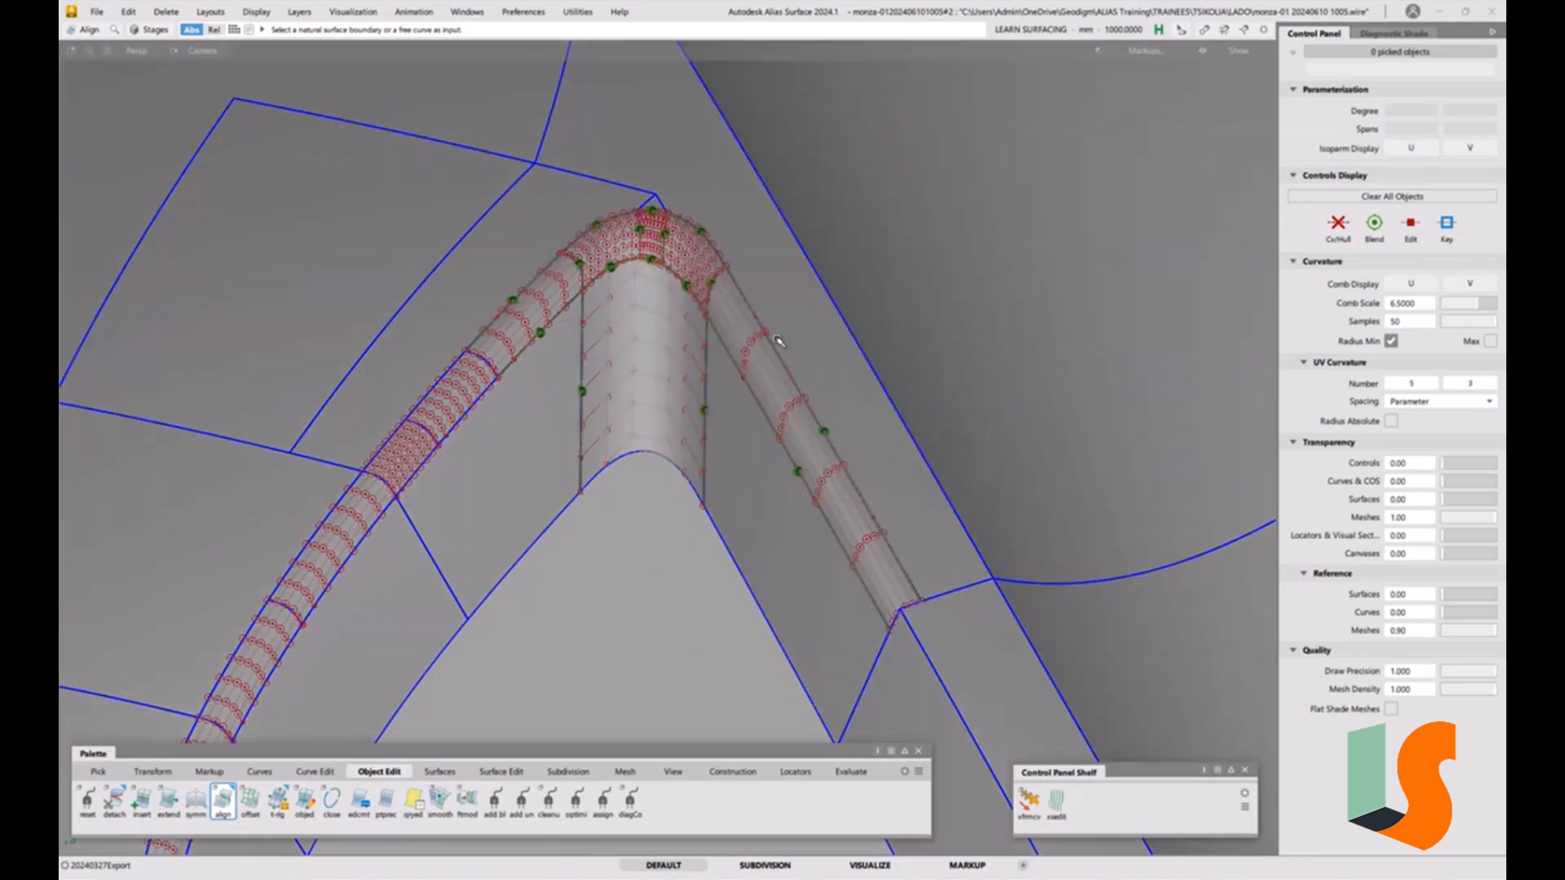
pyautogui.press('5')
pyautogui.click(1411, 34)
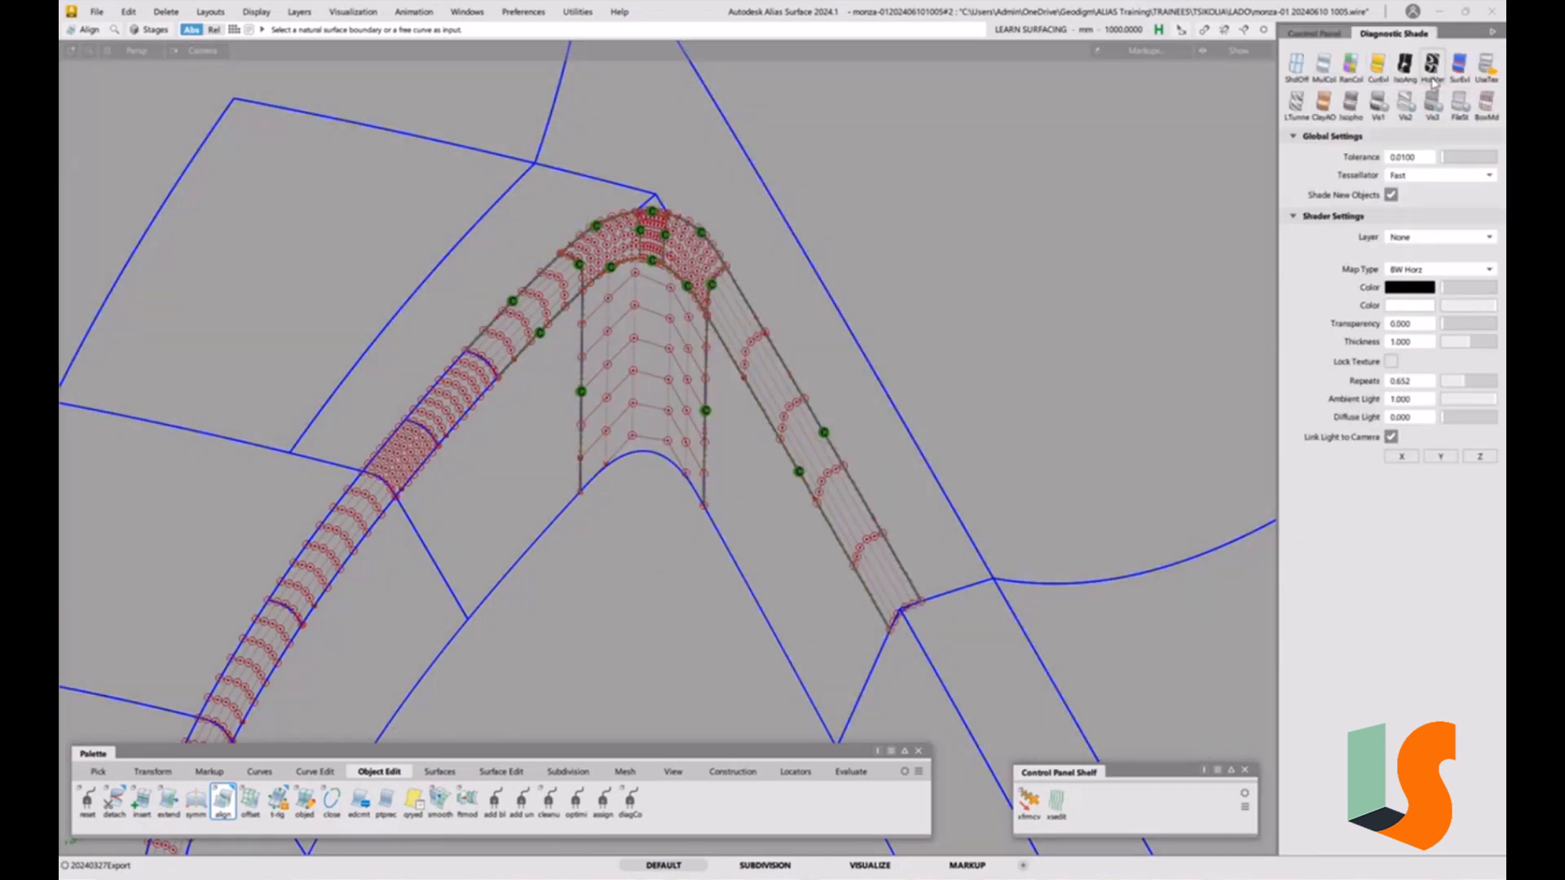
pyautogui.click(1432, 70)
# Reopen the existing surface fillet on the lower trim strip with Surface Fillet, loading its stored options.
pyautogui.moveTo(901, 214)
pyautogui.keyDown('alt'); pyautogui.keyDown('shift'); pyautogui.mouseDown()
pyautogui.moveTo(917, 211)
pyautogui.moveTo(732, 204)
pyautogui.moveTo(733, 298)
pyautogui.moveTo(835, 250)
pyautogui.moveTo(800, 181)
pyautogui.mouseUp(); pyautogui.keyUp('shift'); pyautogui.keyUp('alt')
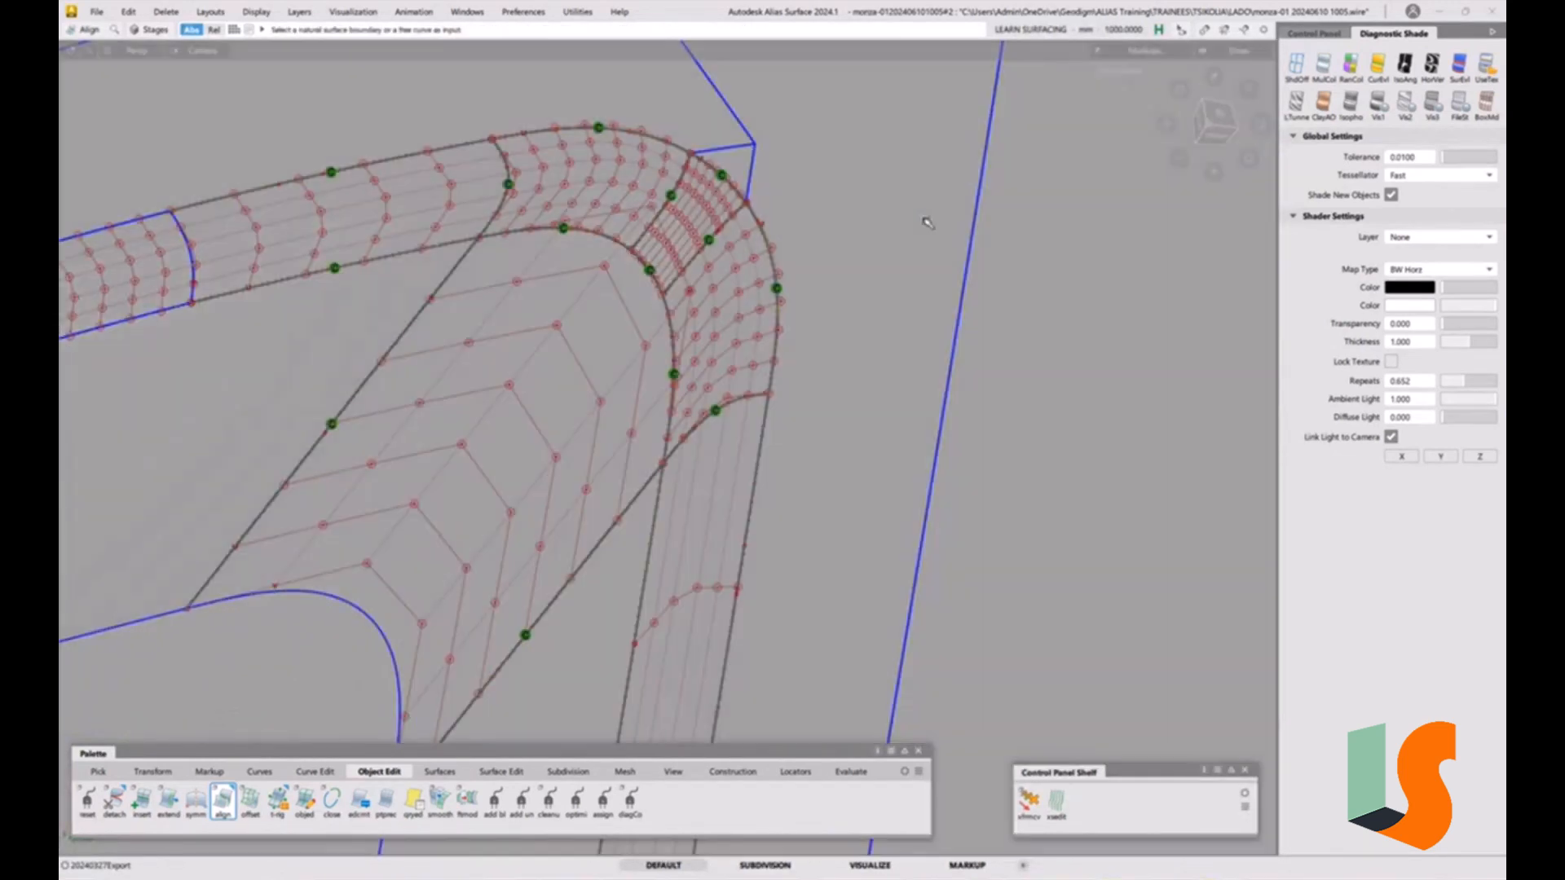
pyautogui.keyDown('alt'); pyautogui.keyDown('shift'); pyautogui.moveTo(774, 204); pyautogui.dragTo(817, 448, button='right'); pyautogui.keyUp('shift'); pyautogui.keyUp('alt')
pyautogui.keyDown('alt'); pyautogui.keyDown('shift'); pyautogui.moveTo(818, 447); pyautogui.dragTo(770, 407); pyautogui.keyUp('shift'); pyautogui.keyUp('alt')
pyautogui.keyDown('alt'); pyautogui.keyDown('shift'); pyautogui.moveTo(790, 365); pyautogui.dragTo(683, 360, button='right'); pyautogui.keyUp('shift'); pyautogui.keyUp('alt')
pyautogui.keyDown('alt'); pyautogui.keyDown('shift'); pyautogui.moveTo(684, 360); pyautogui.dragTo(763, 342, button='middle'); pyautogui.keyUp('shift'); pyautogui.keyUp('alt')
pyautogui.keyDown('alt'); pyautogui.keyDown('shift'); pyautogui.moveTo(754, 343); pyautogui.dragTo(537, 362, button='right'); pyautogui.keyUp('shift'); pyautogui.keyUp('alt')
pyautogui.keyDown('alt'); pyautogui.keyDown('shift'); pyautogui.moveTo(537, 362); pyautogui.dragTo(745, 353); pyautogui.keyUp('shift'); pyautogui.keyUp('alt')
pyautogui.keyDown('alt'); pyautogui.keyDown('shift'); pyautogui.moveTo(745, 353); pyautogui.dragTo(728, 359, button='right'); pyautogui.keyUp('shift'); pyautogui.keyUp('alt')
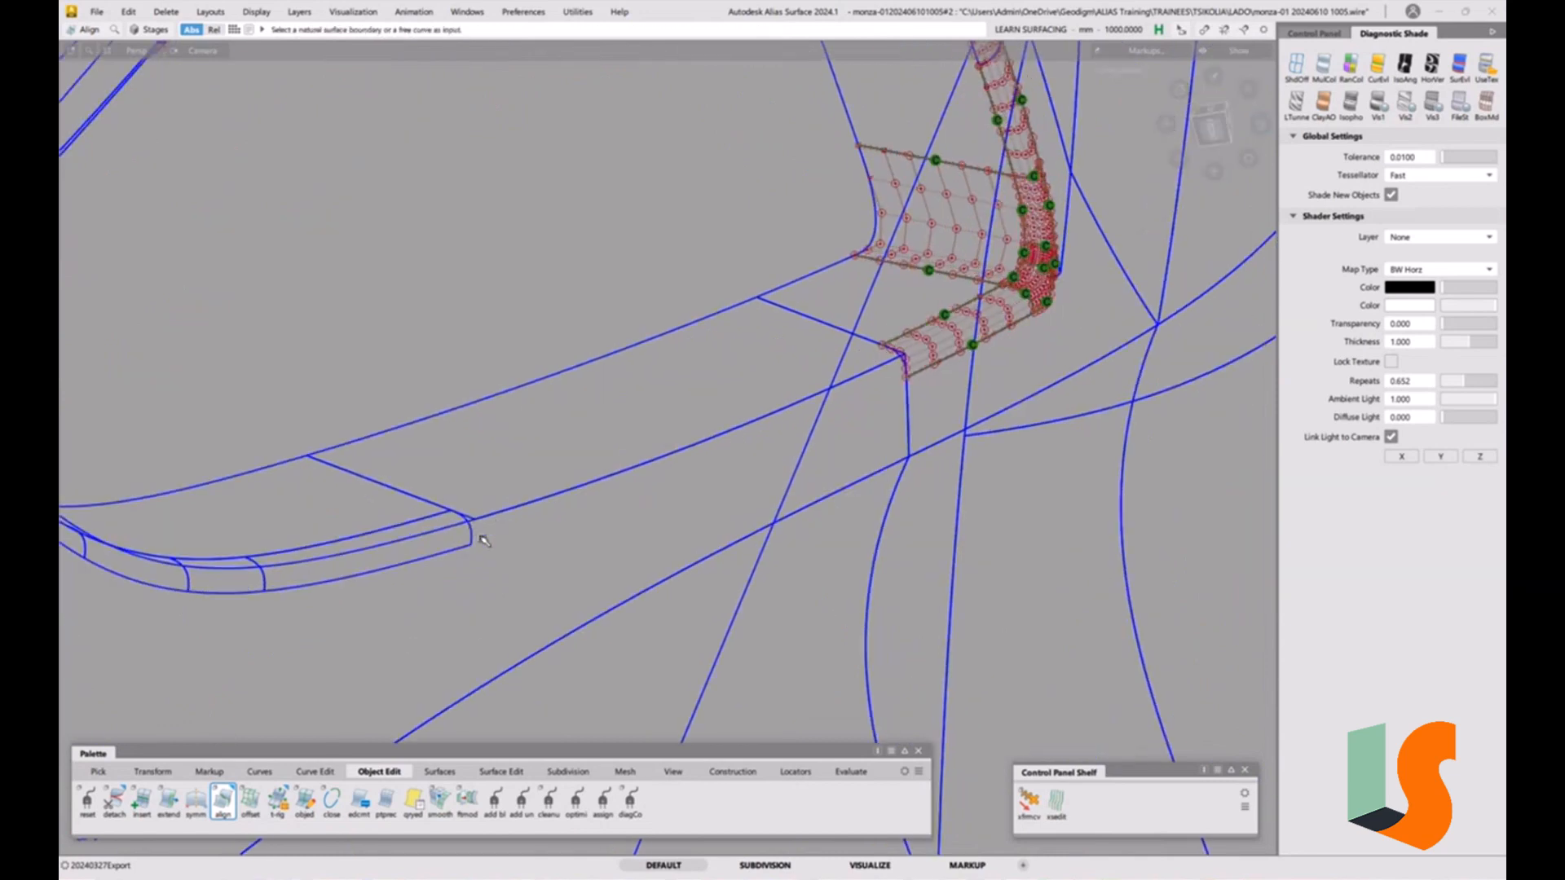
pyautogui.keyDown('ctrl'); pyautogui.keyDown('shift'); pyautogui.moveTo(479, 541); pyautogui.dragTo(485, 536); pyautogui.keyUp('shift'); pyautogui.keyUp('ctrl')
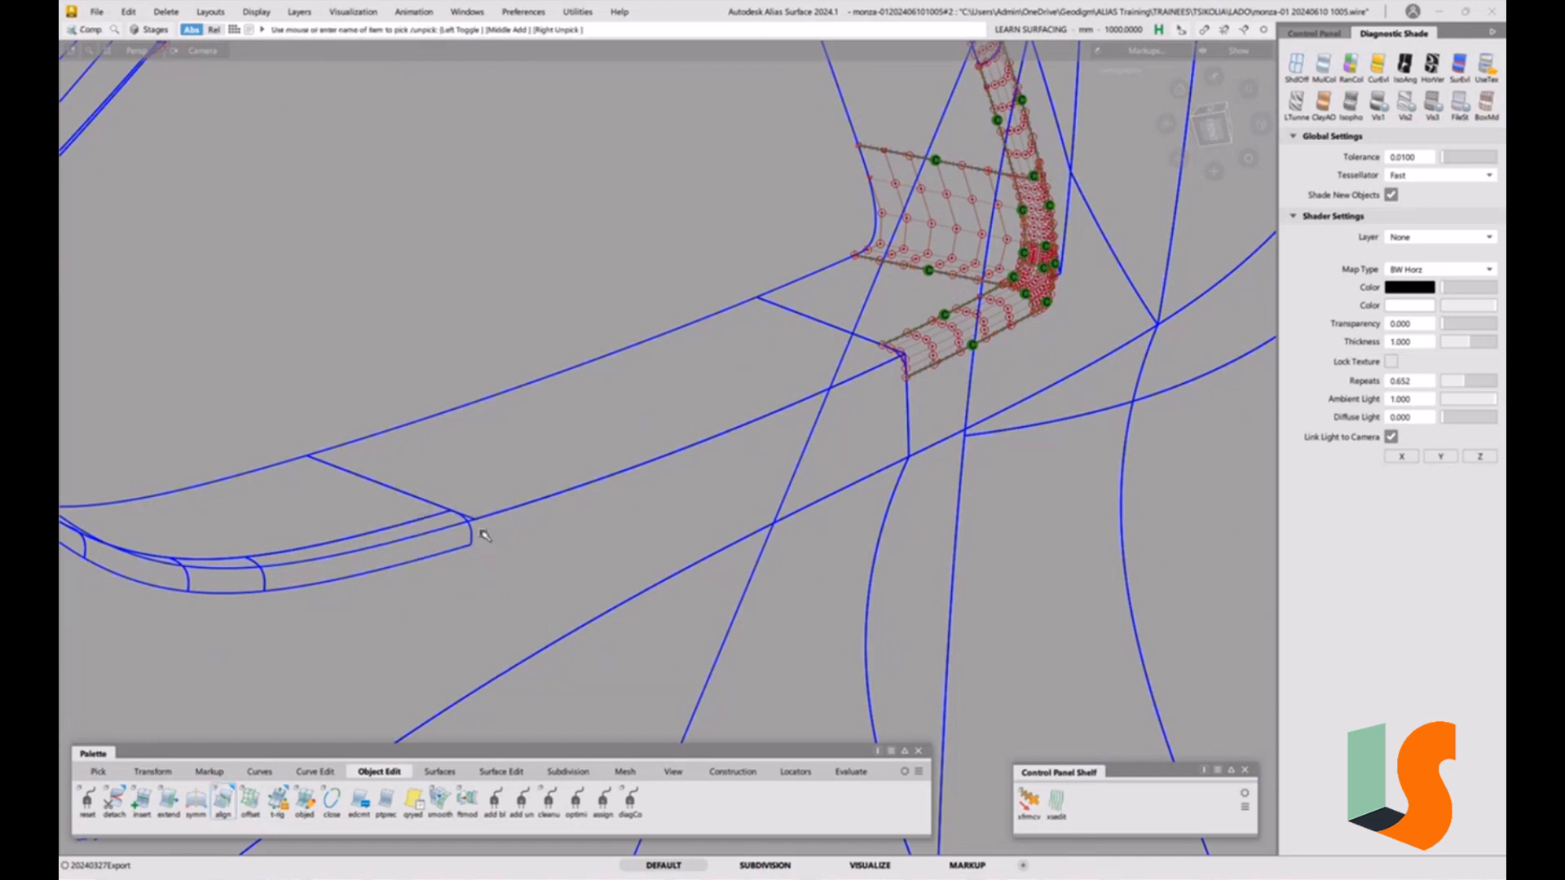
pyautogui.click(473, 536)
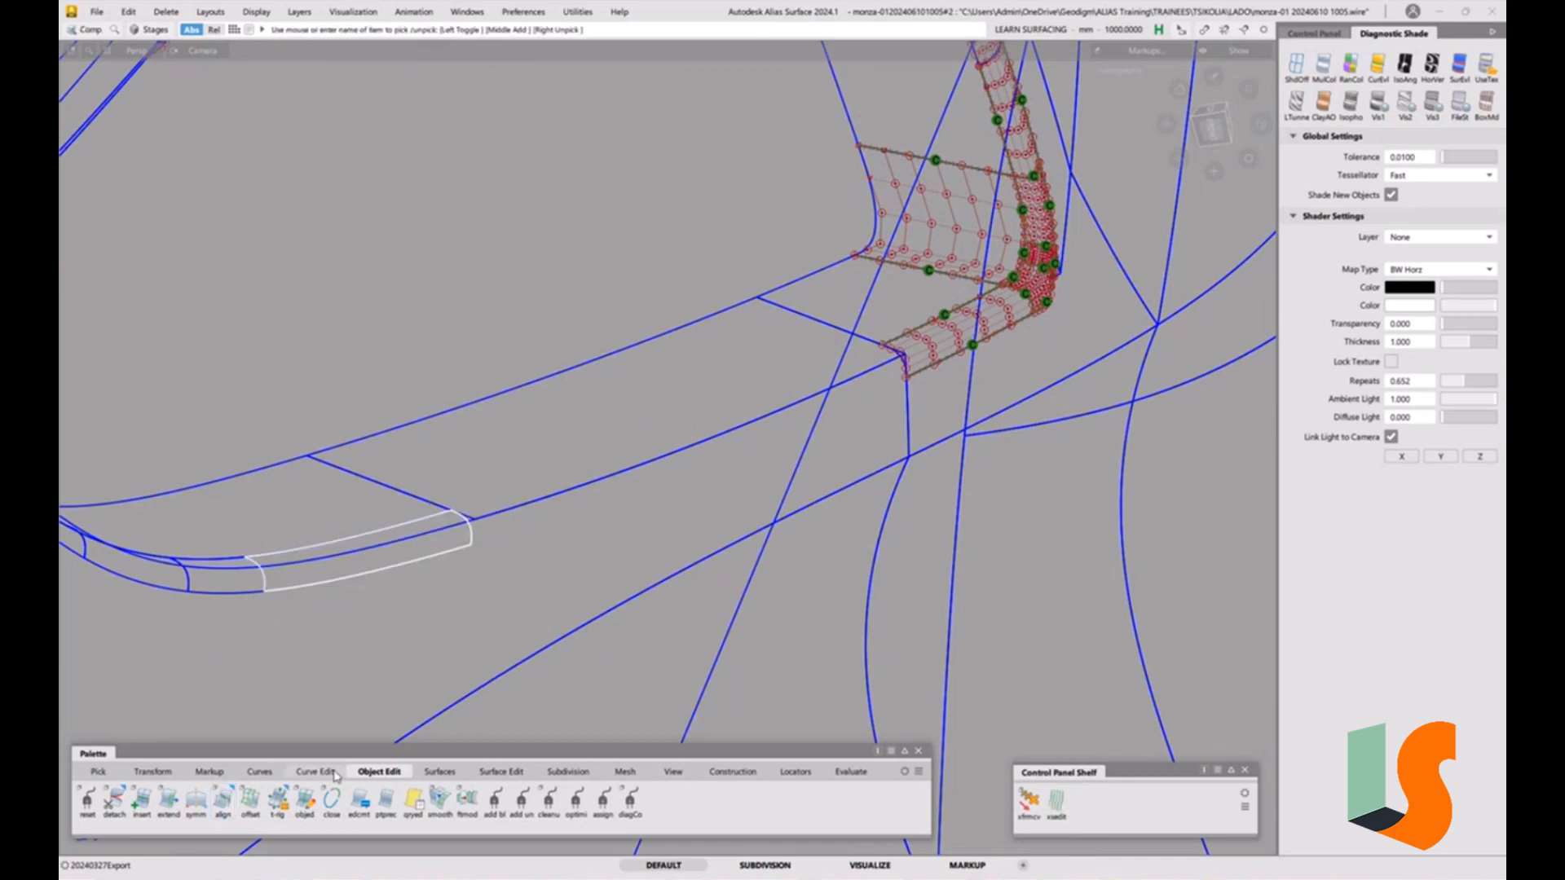
pyautogui.click(440, 771)
pyautogui.click(250, 799)
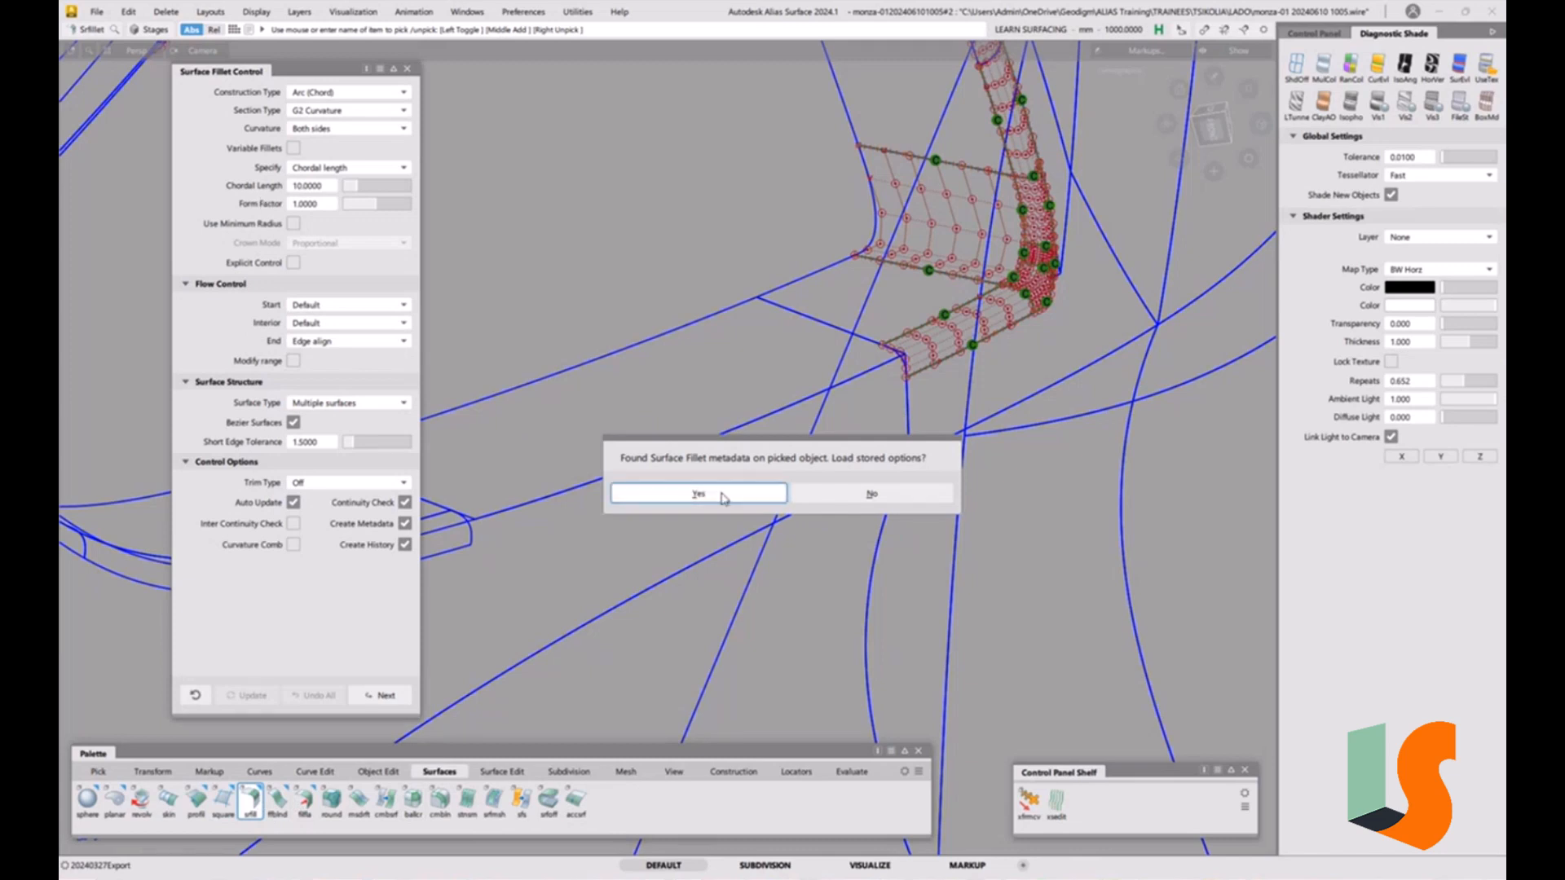
pyautogui.click(725, 494)
# Pick the fillet's two input surfaces and set the fillet's start flow to Edge align.
pyautogui.click(597, 362)
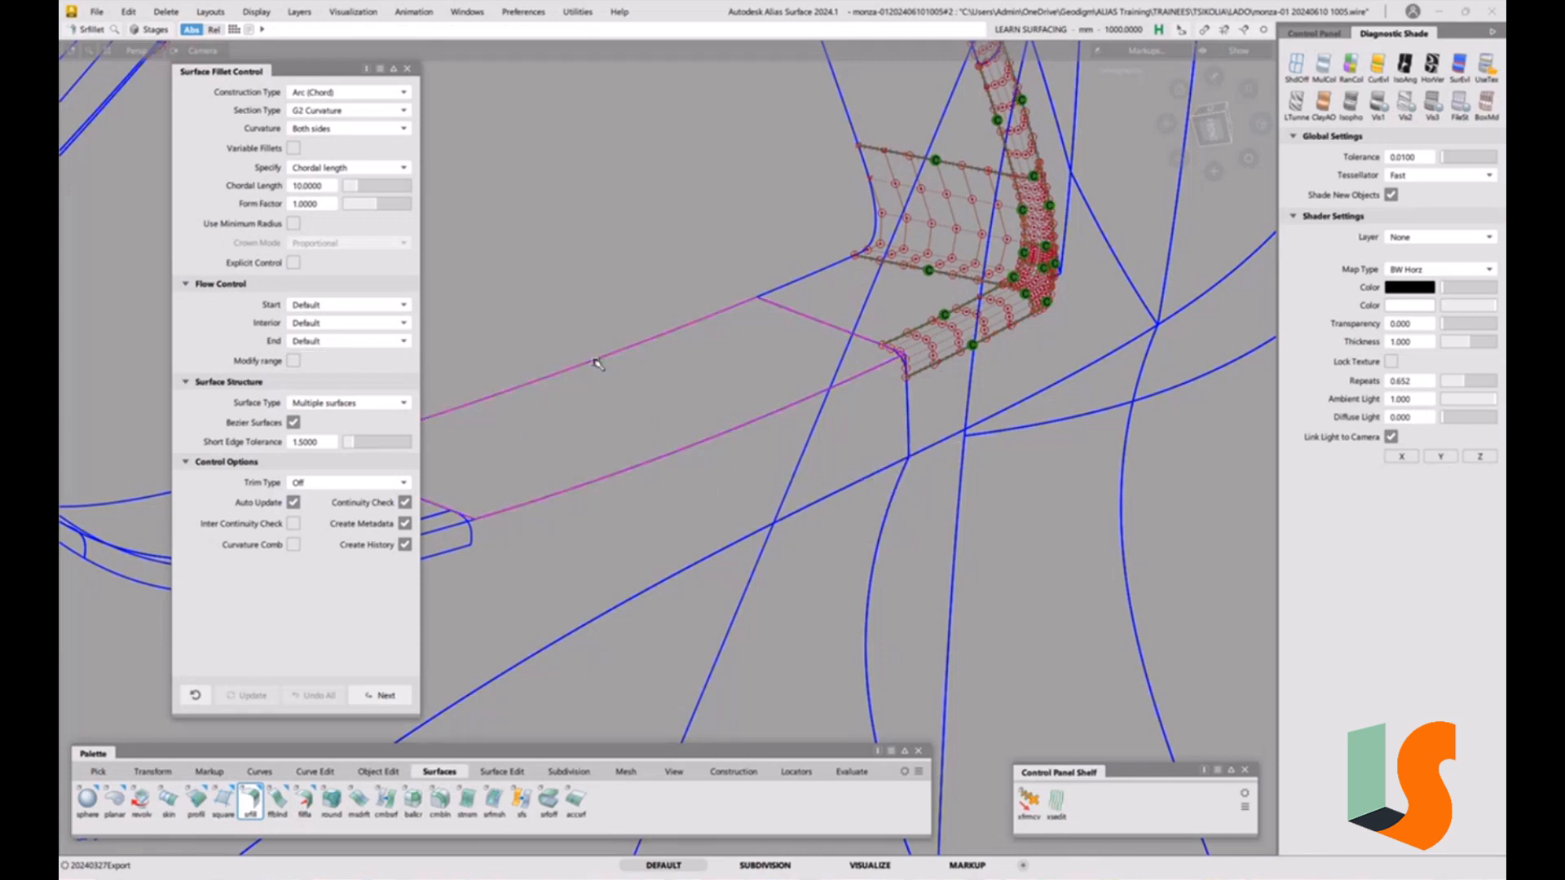
pyautogui.click(621, 489)
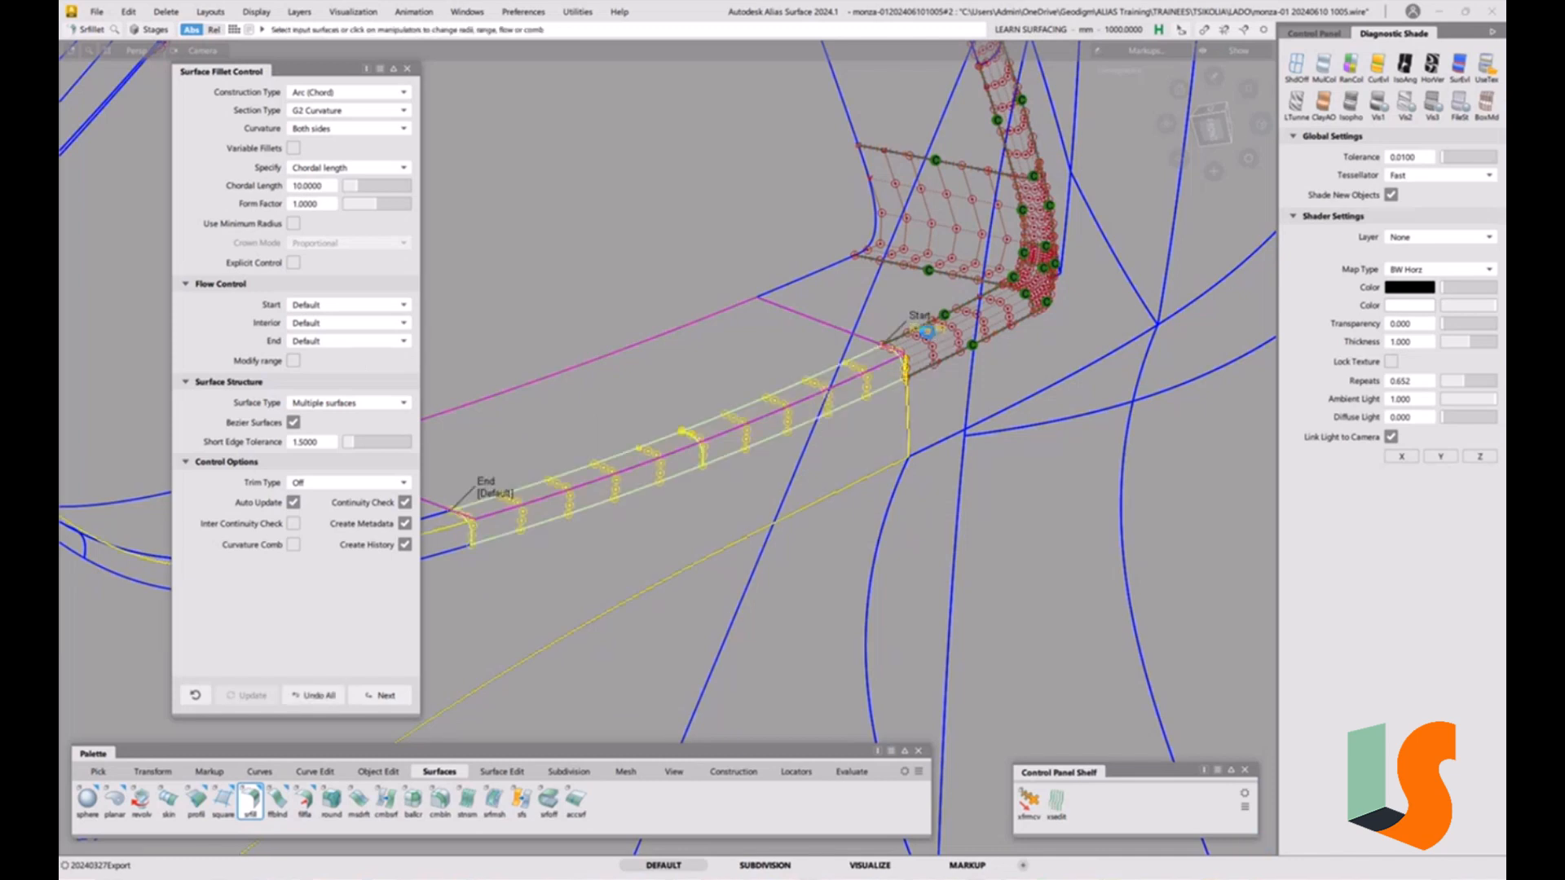
pyautogui.click(927, 327)
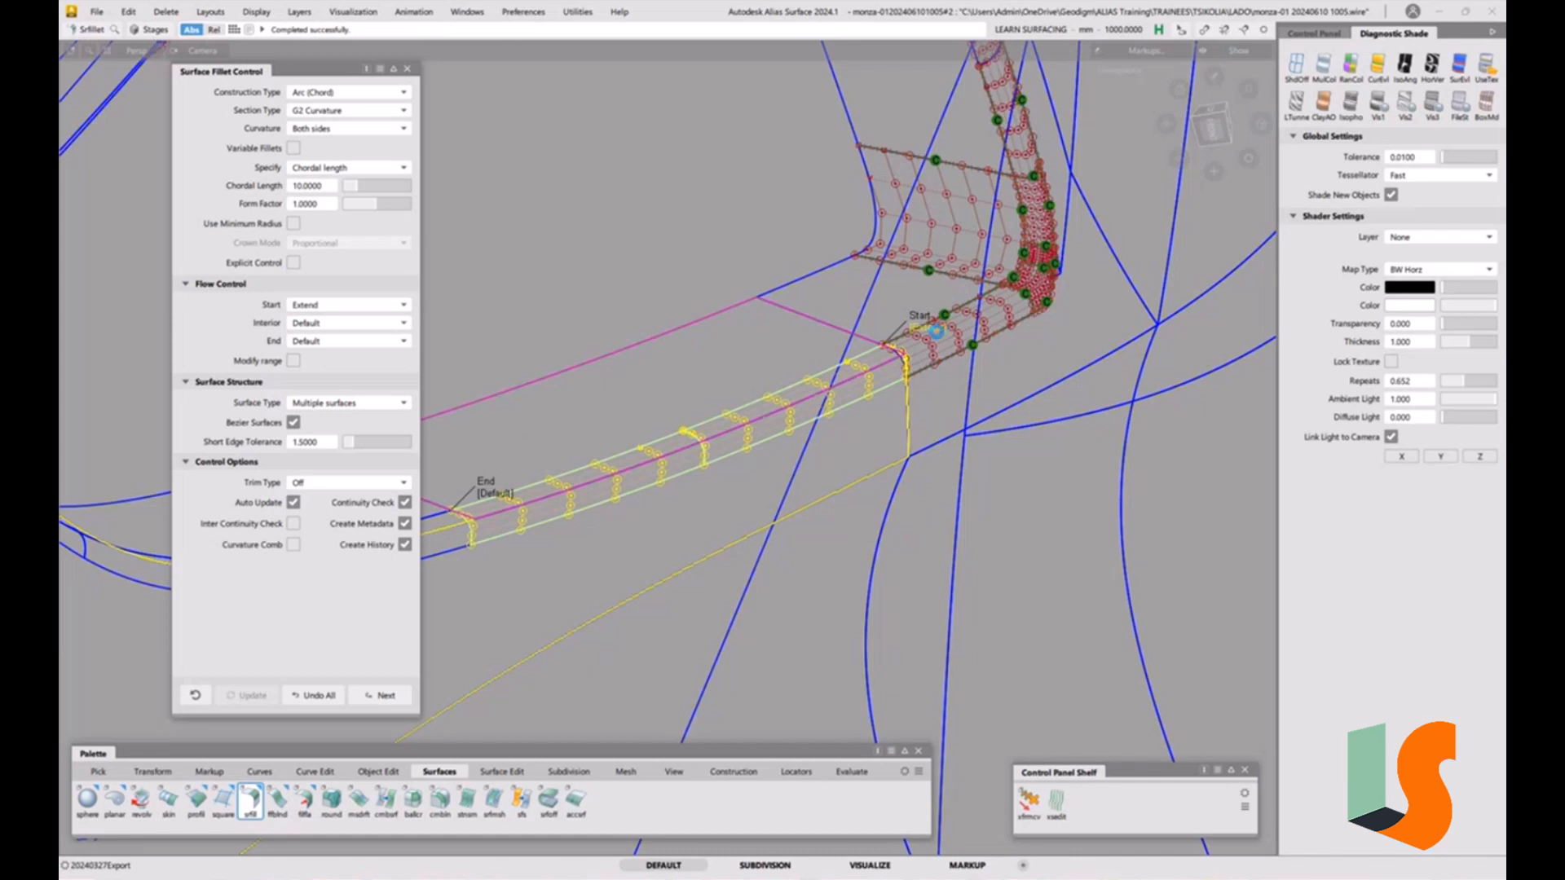
pyautogui.click(939, 333)
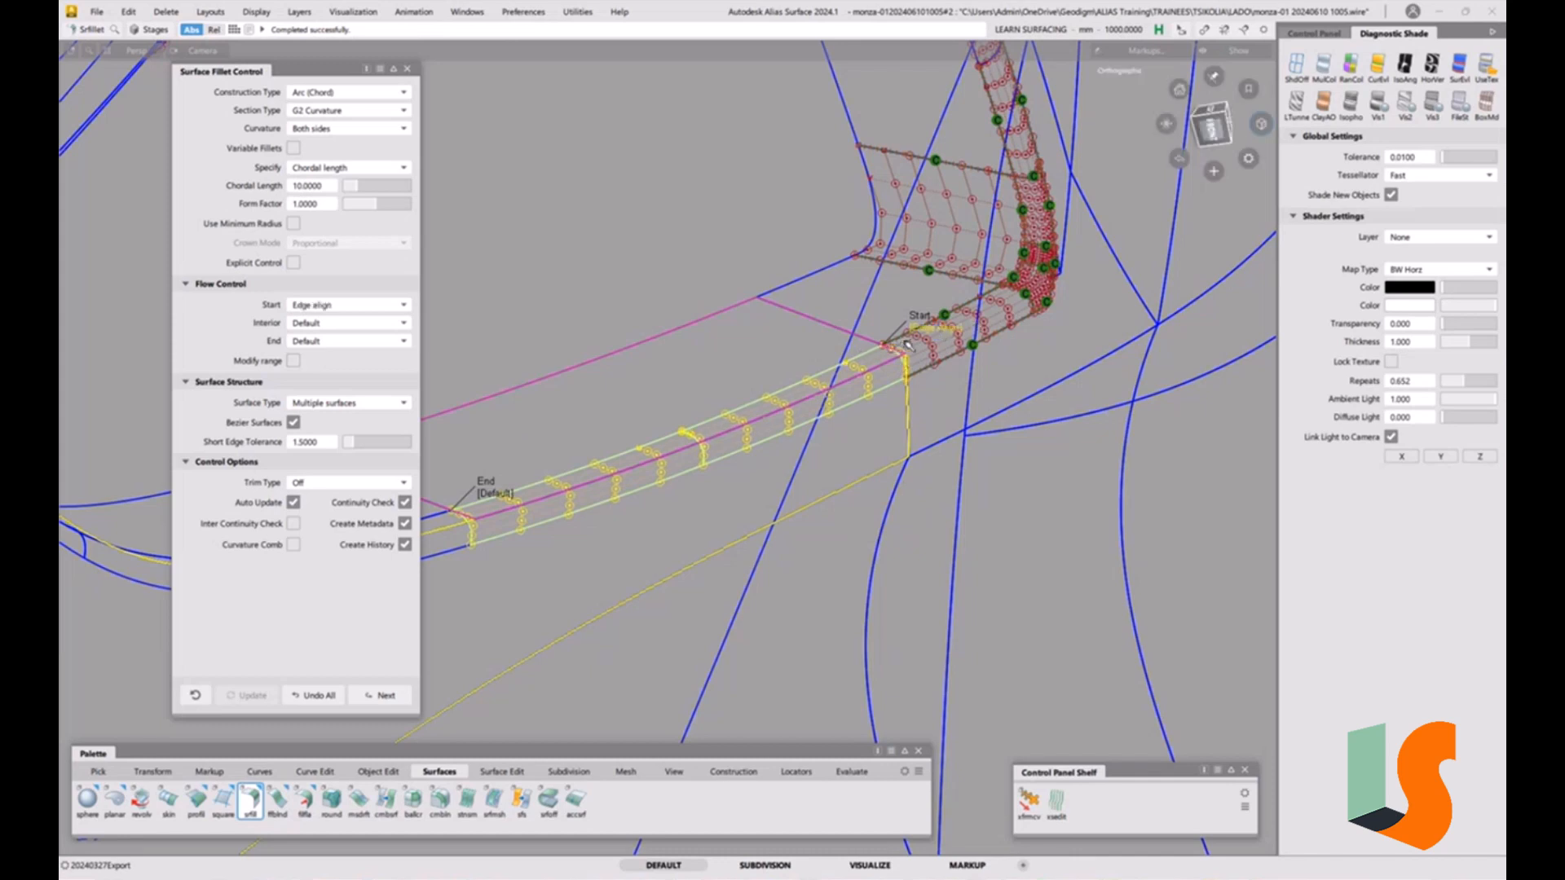
# Set the fillet's trim type to Automatic.
pyautogui.keyDown('alt'); pyautogui.keyDown('shift'); pyautogui.moveTo(897, 342); pyautogui.dragTo(782, 424); pyautogui.keyUp('shift'); pyautogui.keyUp('alt')
pyautogui.keyDown('alt'); pyautogui.keyDown('shift'); pyautogui.moveTo(733, 465); pyautogui.dragTo(814, 411, button='middle'); pyautogui.keyUp('shift'); pyautogui.keyUp('alt')
pyautogui.keyDown('alt'); pyautogui.keyDown('shift'); pyautogui.moveTo(815, 411); pyautogui.dragTo(776, 412); pyautogui.keyUp('shift'); pyautogui.keyUp('alt')
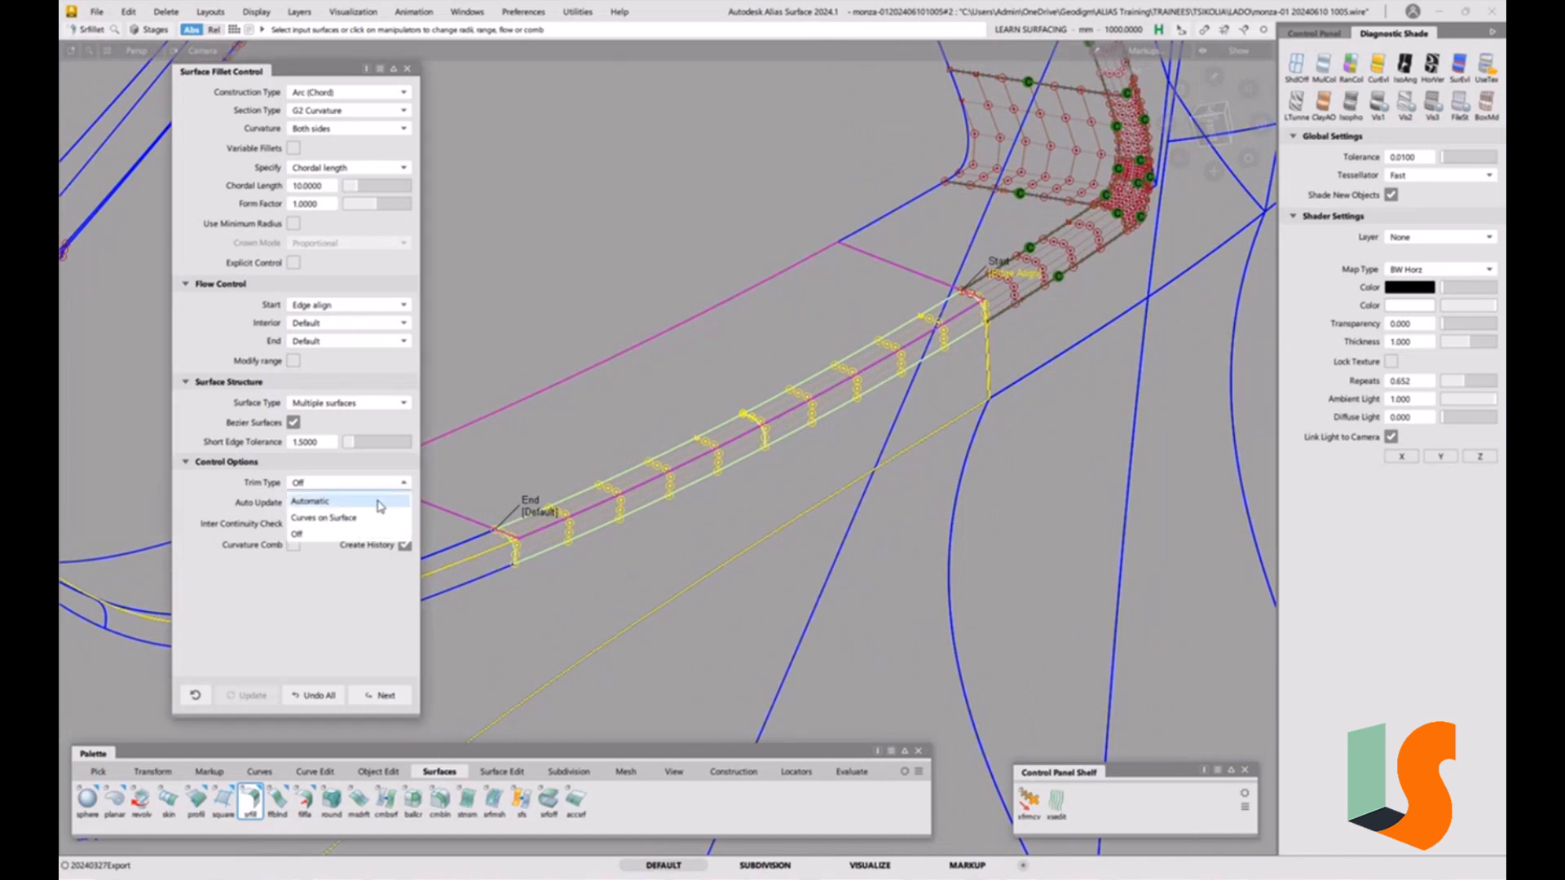
pyautogui.click(379, 504)
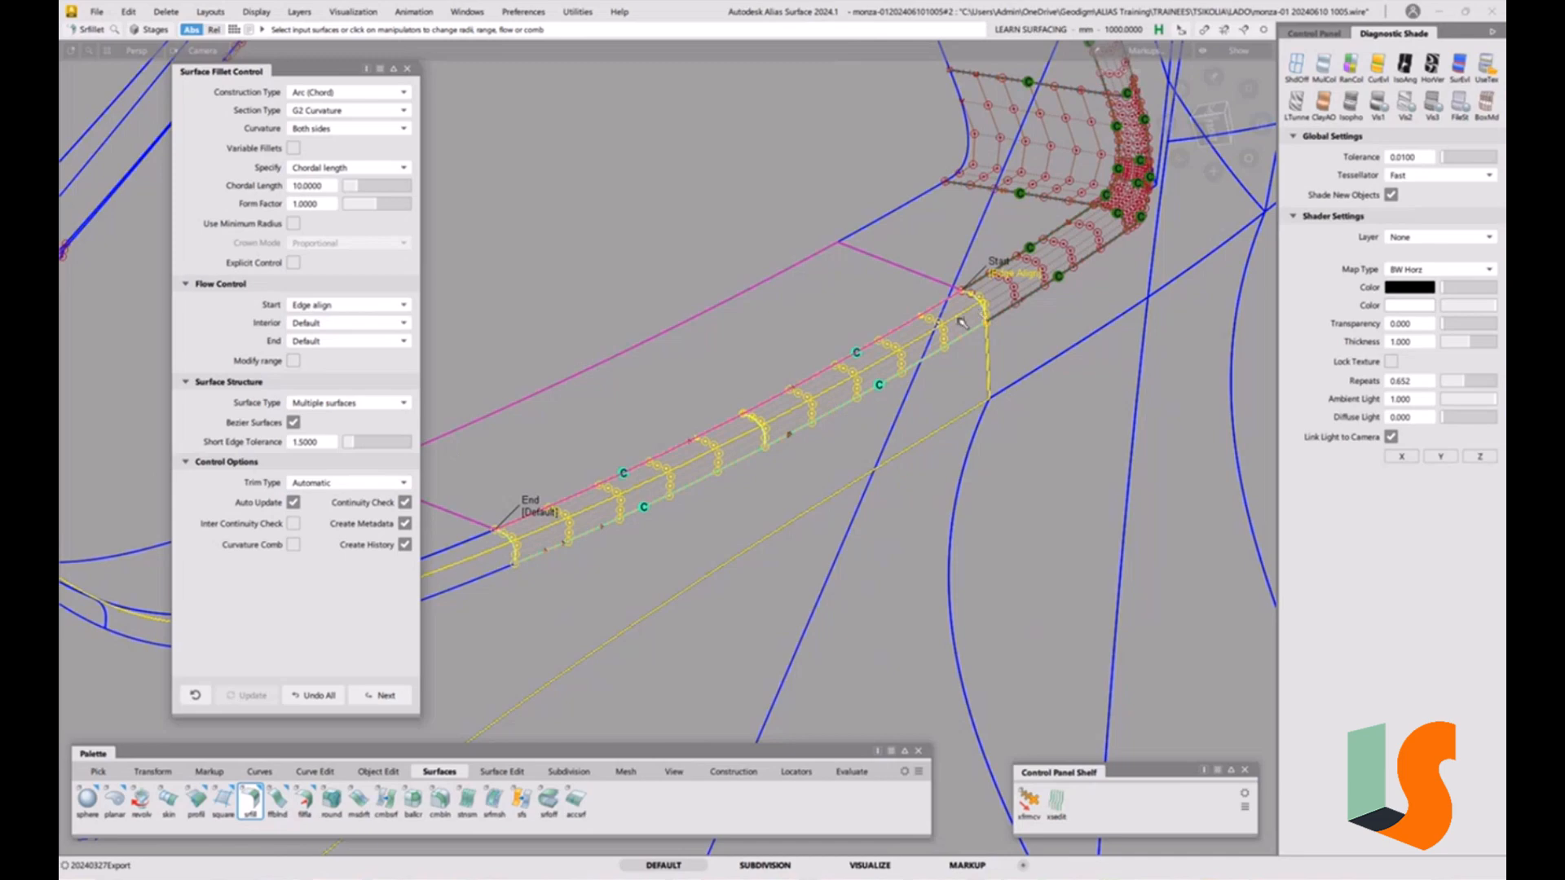
# Start the surface continuity evaluation tool.
pyautogui.keyDown('alt'); pyautogui.keyDown('shift'); pyautogui.moveTo(1040, 311); pyautogui.dragTo(925, 353, button='middle'); pyautogui.keyUp('shift'); pyautogui.keyUp('alt')
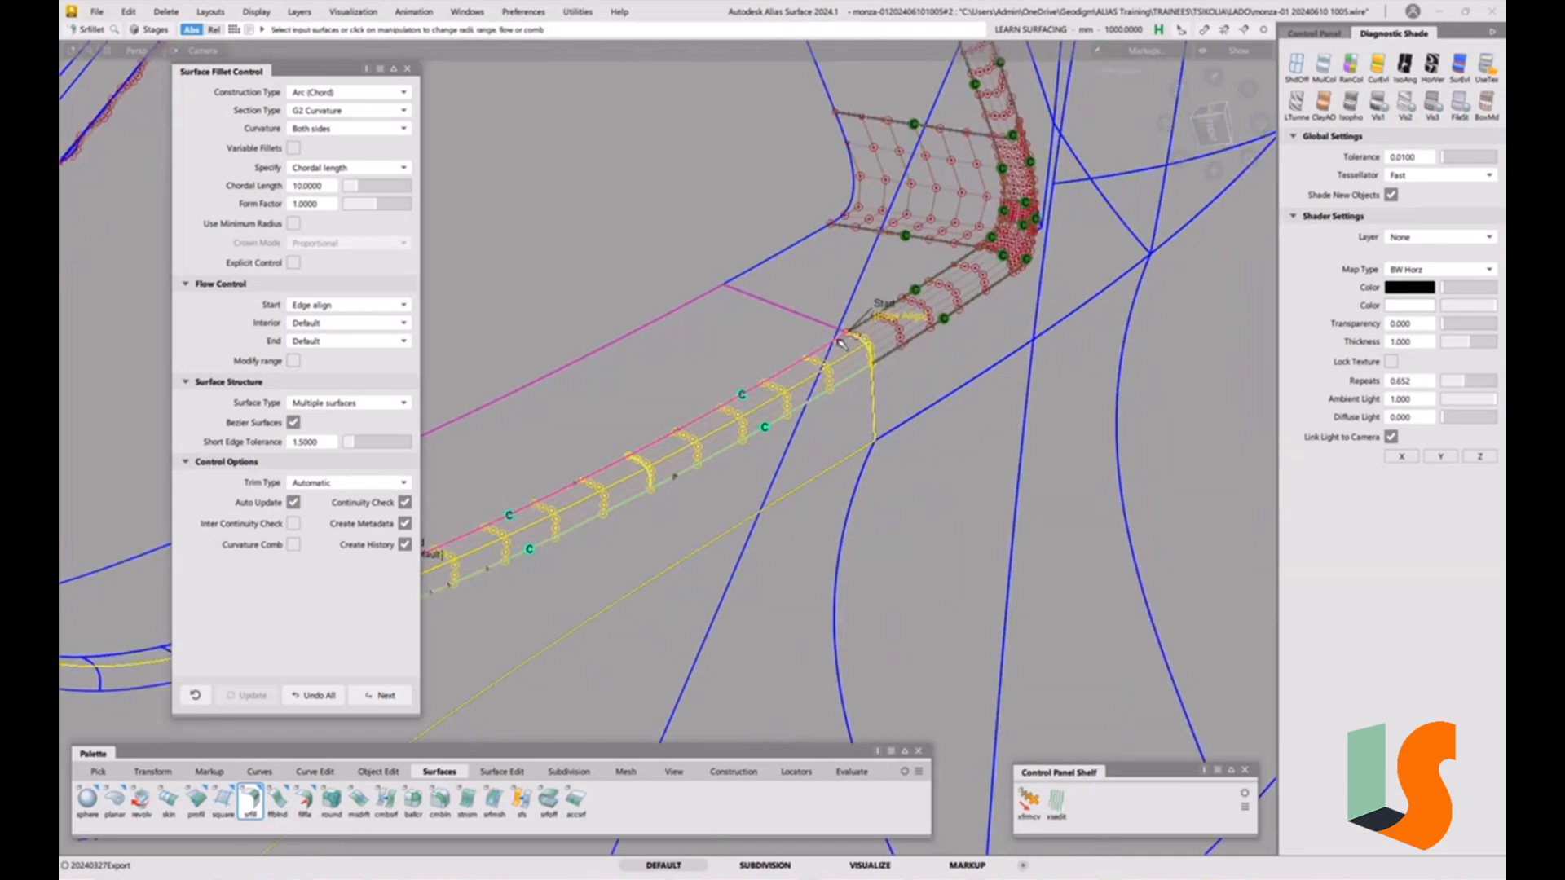
pyautogui.keyDown('alt'); pyautogui.keyDown('shift'); pyautogui.moveTo(908, 339); pyautogui.dragTo(825, 398, button='right'); pyautogui.keyUp('shift'); pyautogui.keyUp('alt')
pyautogui.keyDown('ctrl'); pyautogui.keyDown('shift'); pyautogui.moveTo(825, 398); pyautogui.dragTo(853, 348); pyautogui.keyUp('shift'); pyautogui.keyUp('ctrl')
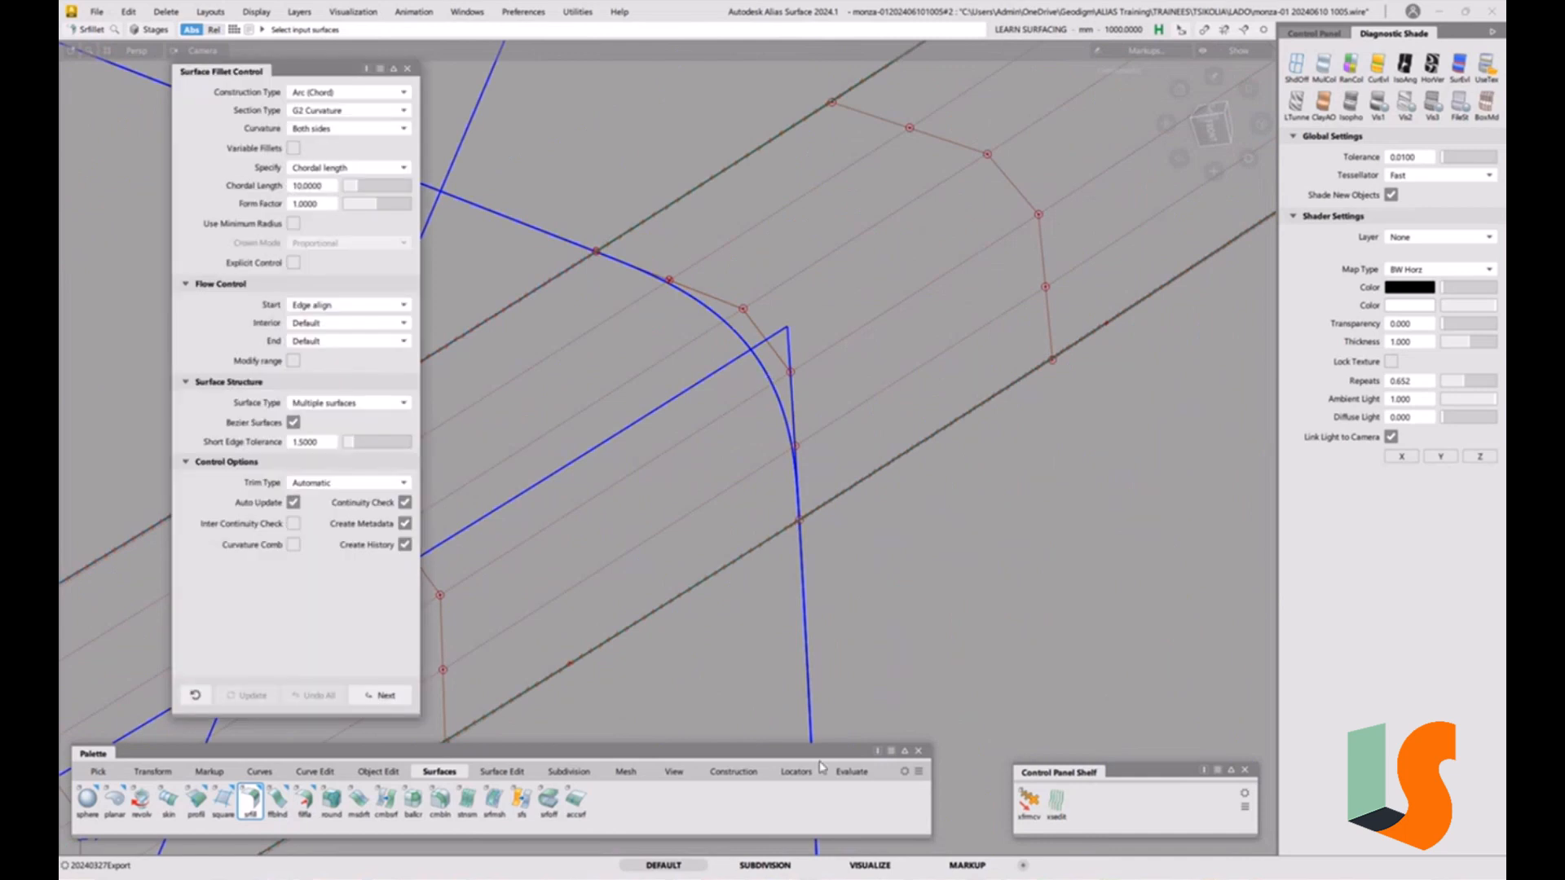
pyautogui.click(864, 777)
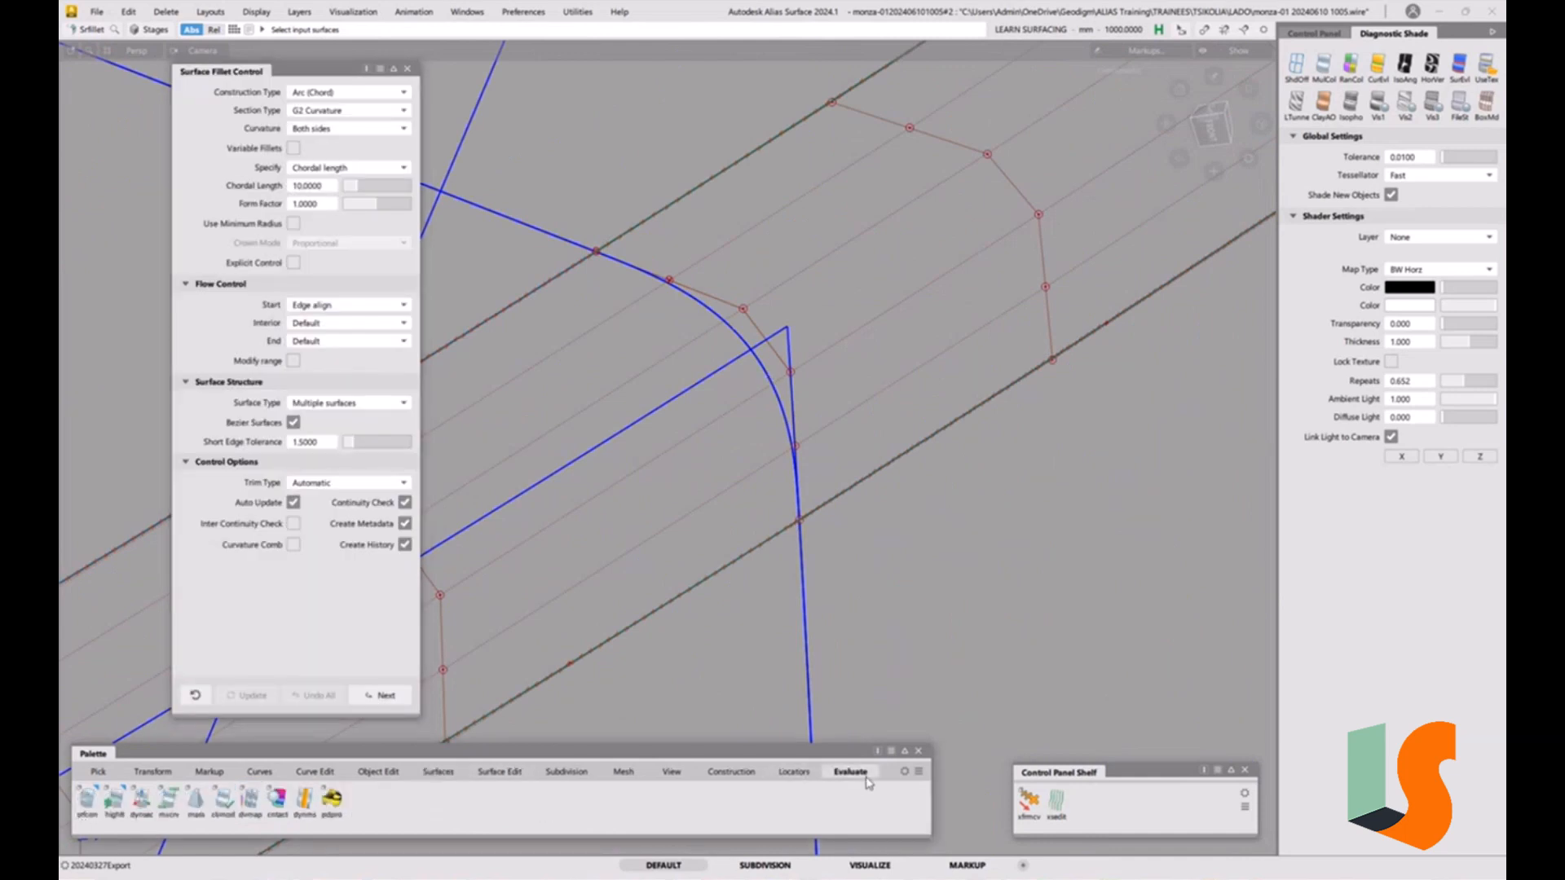
pyautogui.click(88, 799)
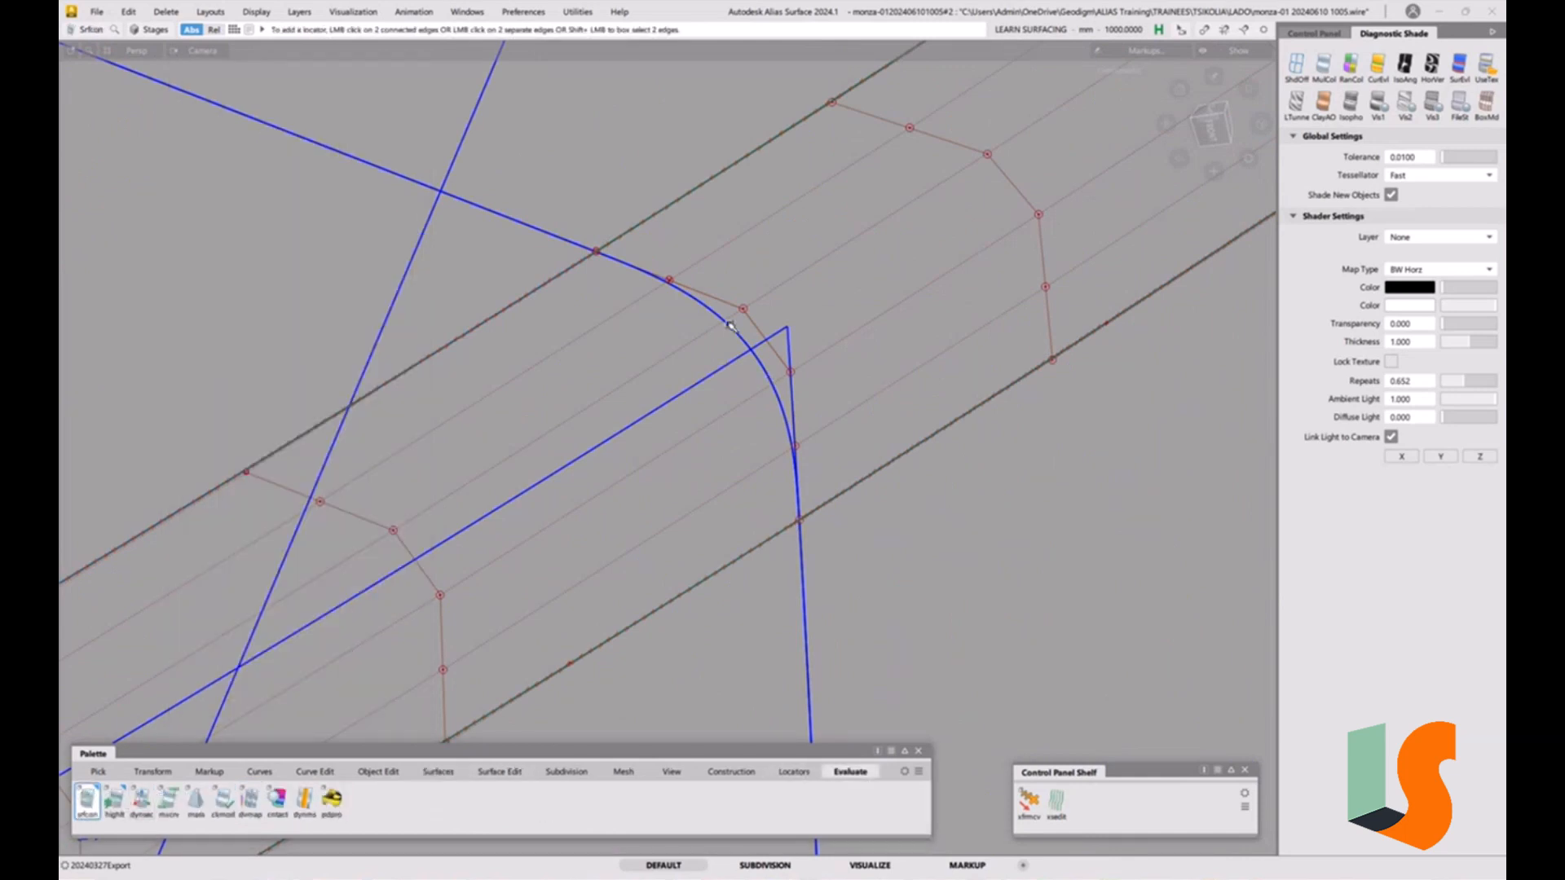
# Place continuity locators between the fillet and its neighbouring surfaces near the strip's end.
pyautogui.keyDown('alt'); pyautogui.keyDown('shift'); pyautogui.moveTo(748, 339); pyautogui.dragTo(507, 608); pyautogui.keyUp('shift'); pyautogui.keyUp('alt')
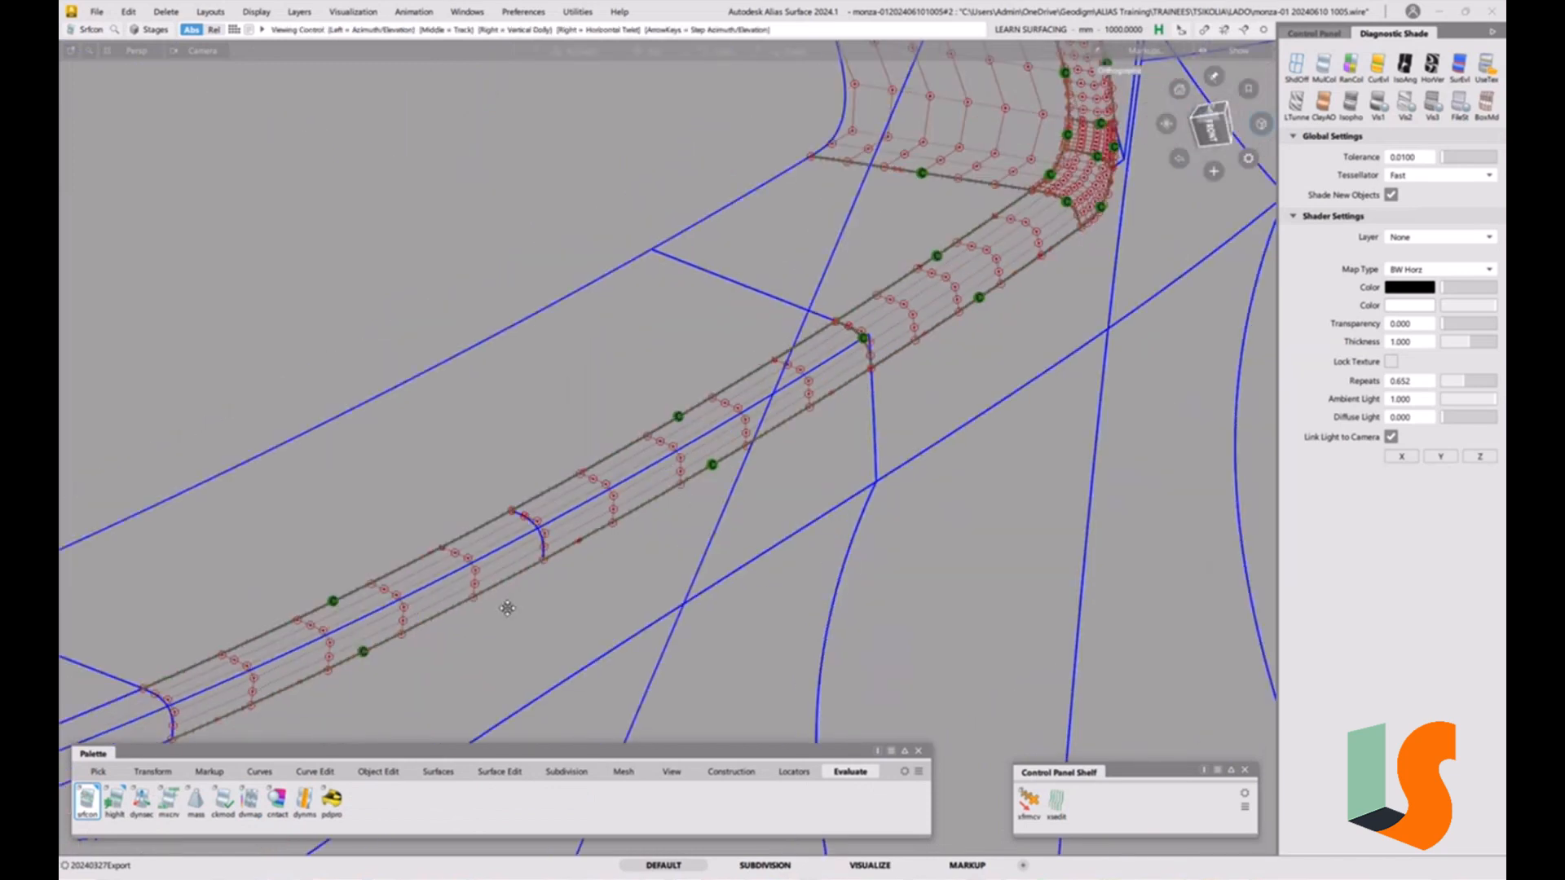
pyautogui.keyDown('alt'); pyautogui.keyDown('shift'); pyautogui.moveTo(507, 608); pyautogui.dragTo(489, 627, button='middle'); pyautogui.keyUp('shift'); pyautogui.keyUp('alt')
pyautogui.click(455, 616)
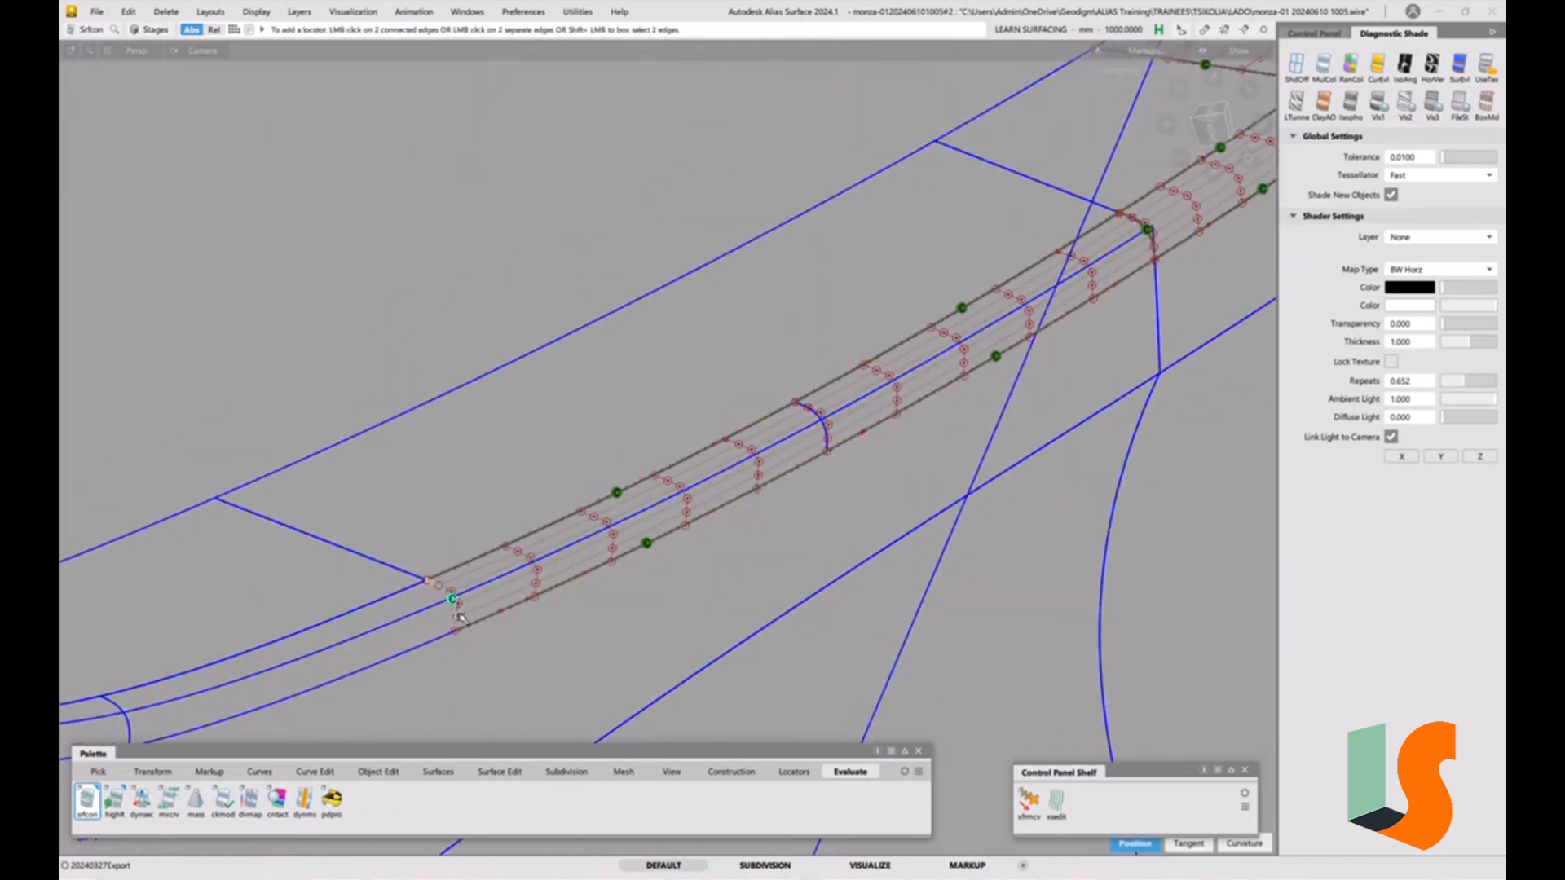
pyautogui.keyDown('alt'); pyautogui.keyDown('shift'); pyautogui.moveTo(353, 691); pyautogui.dragTo(552, 596, button='middle'); pyautogui.keyUp('shift'); pyautogui.keyUp('alt')
pyautogui.click(548, 582)
pyautogui.click(608, 486)
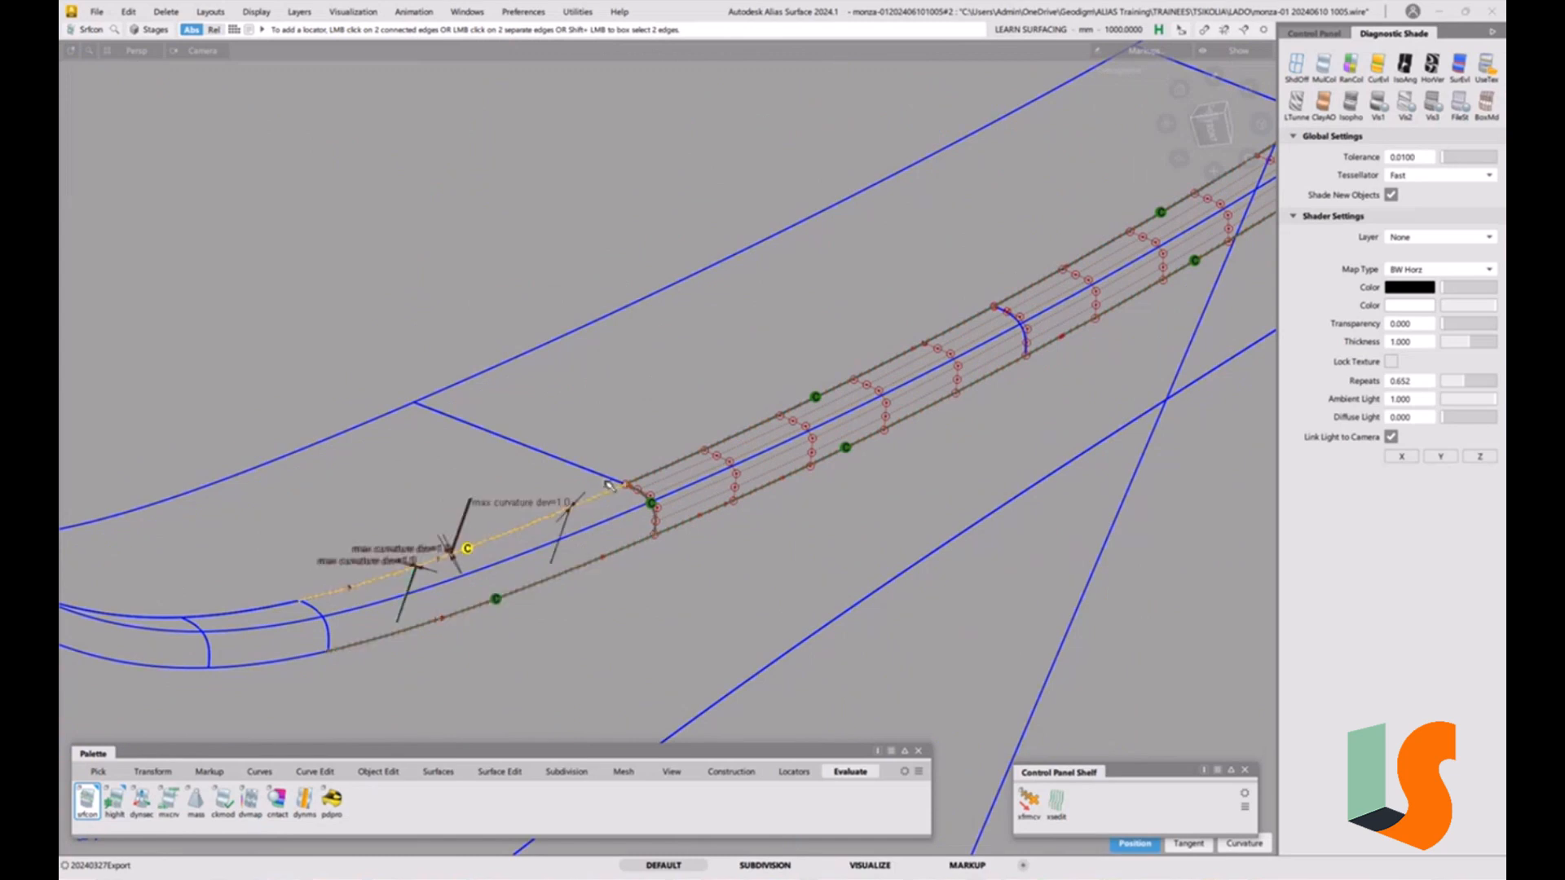
# Add continuity locators along the fillet's edges around the curved end of the strip.
pyautogui.keyDown('alt'); pyautogui.keyDown('shift'); pyautogui.moveTo(686, 600); pyautogui.dragTo(461, 586, button='right'); pyautogui.keyUp('shift'); pyautogui.keyUp('alt')
pyautogui.keyDown('alt'); pyautogui.keyDown('shift'); pyautogui.moveTo(461, 586); pyautogui.dragTo(541, 570, button='middle'); pyautogui.keyUp('shift'); pyautogui.keyUp('alt')
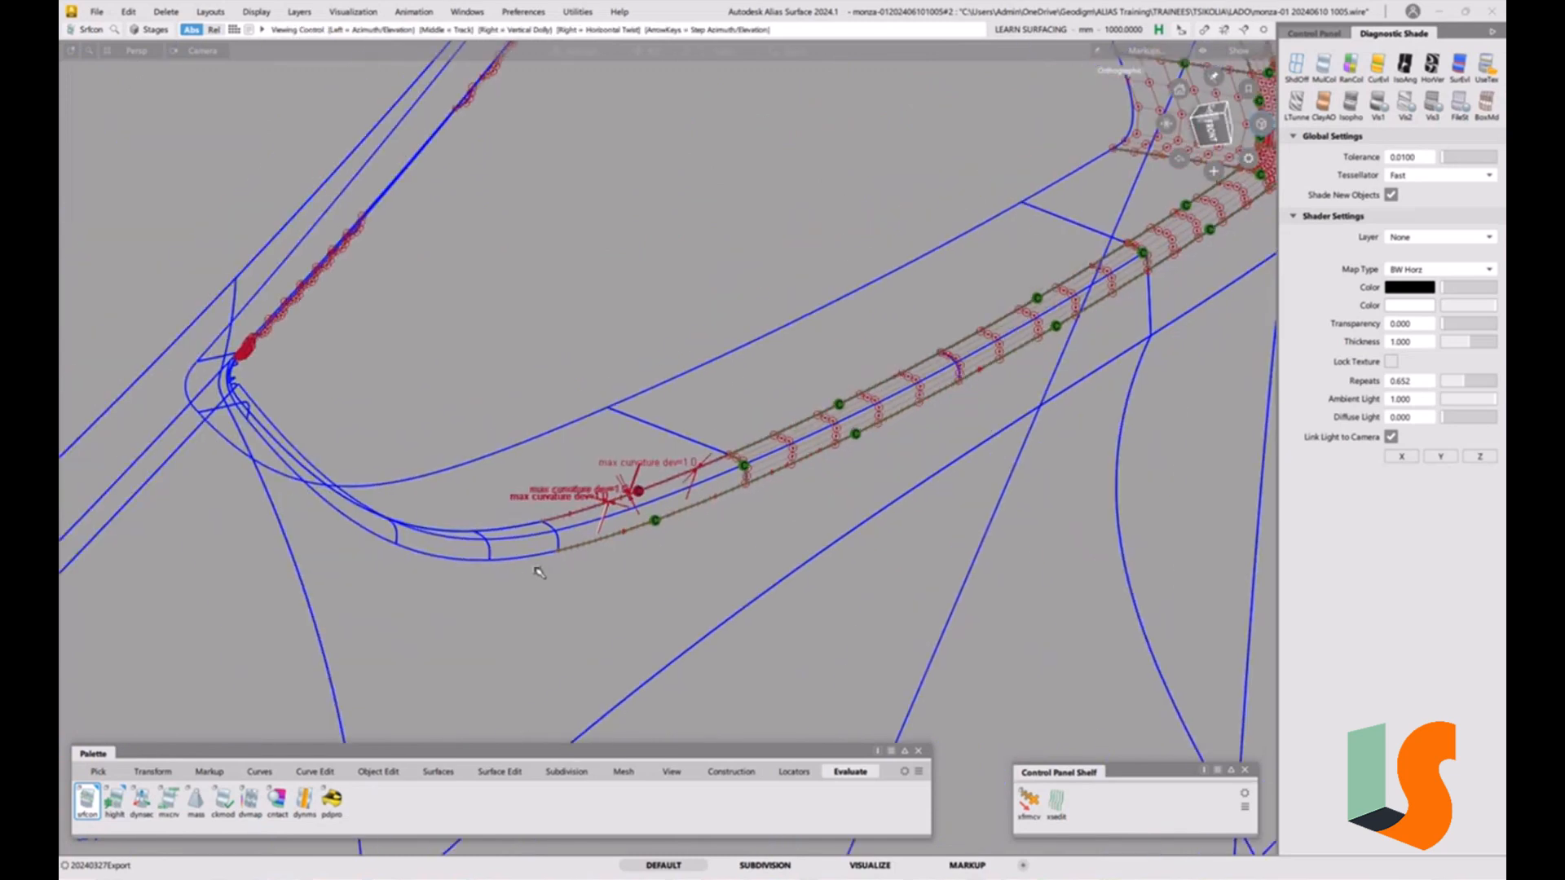
pyautogui.keyDown('alt'); pyautogui.keyDown('shift'); pyautogui.moveTo(515, 515); pyautogui.dragTo(553, 491); pyautogui.keyUp('shift'); pyautogui.keyUp('alt')
pyautogui.keyDown('alt'); pyautogui.keyDown('shift'); pyautogui.moveTo(553, 490); pyautogui.dragTo(549, 517, button='right'); pyautogui.keyUp('shift'); pyautogui.keyUp('alt')
pyautogui.keyDown('alt'); pyautogui.keyDown('shift'); pyautogui.moveTo(549, 517); pyautogui.dragTo(542, 536); pyautogui.keyUp('shift'); pyautogui.keyUp('alt')
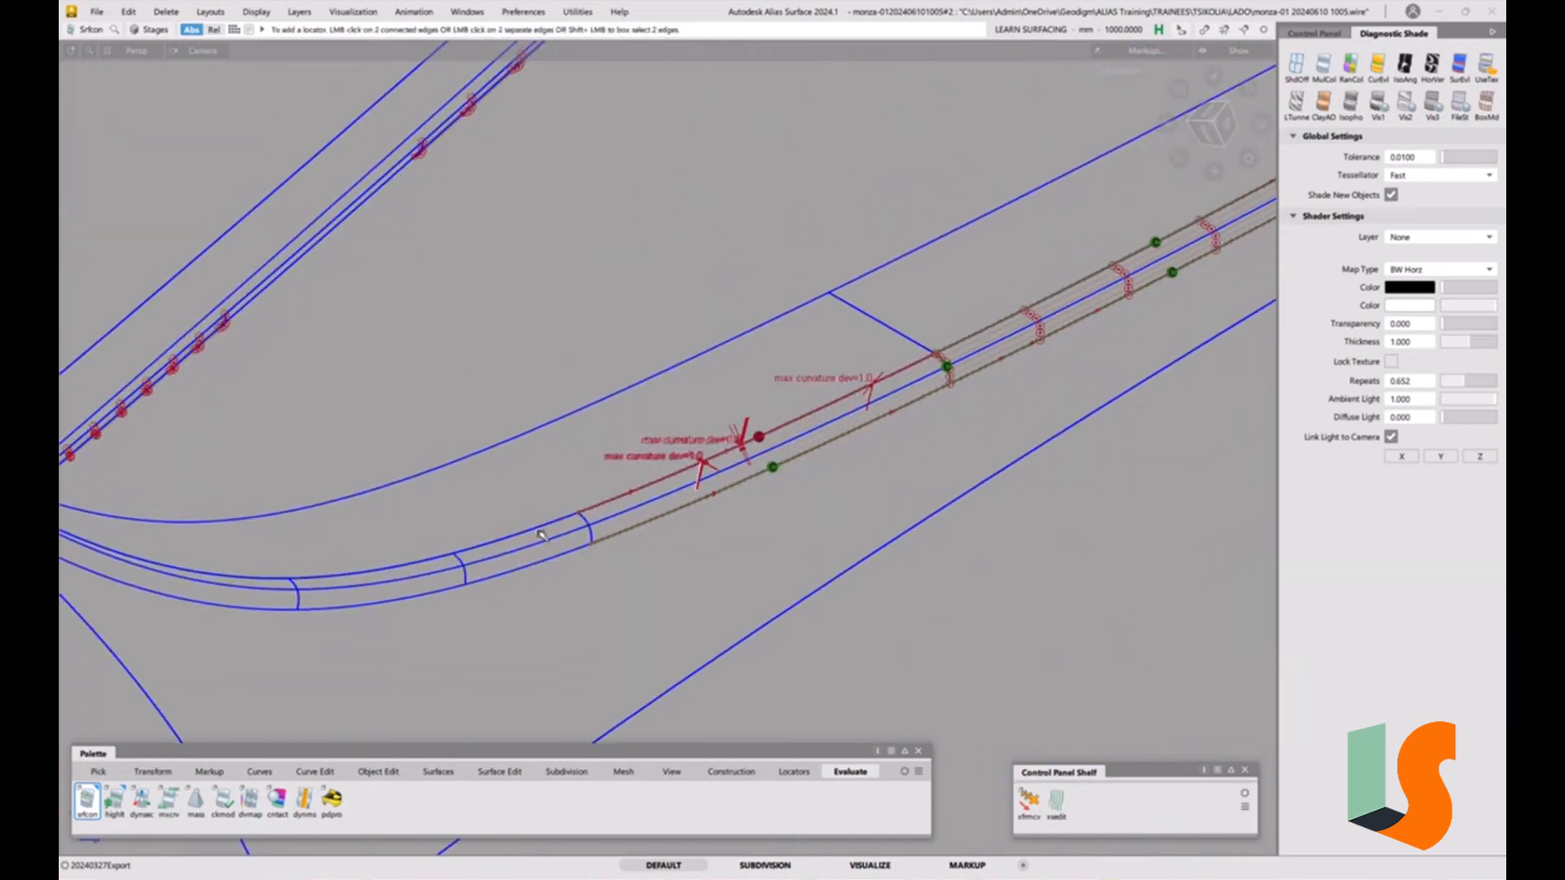
pyautogui.click(534, 531)
pyautogui.click(420, 593)
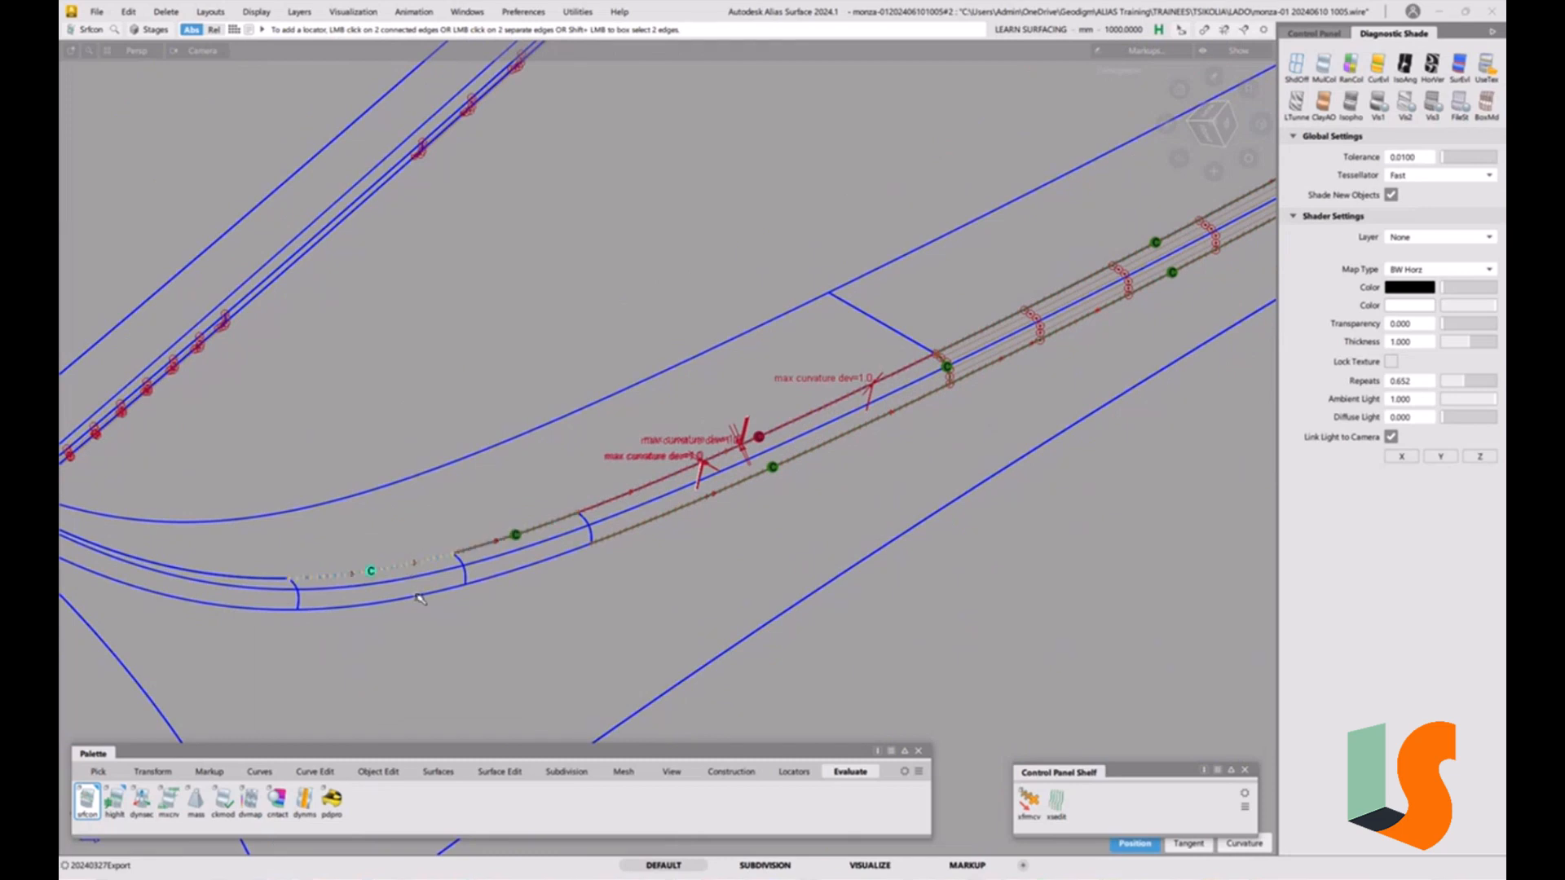
pyautogui.click(418, 597)
pyautogui.click(467, 574)
pyautogui.click(590, 535)
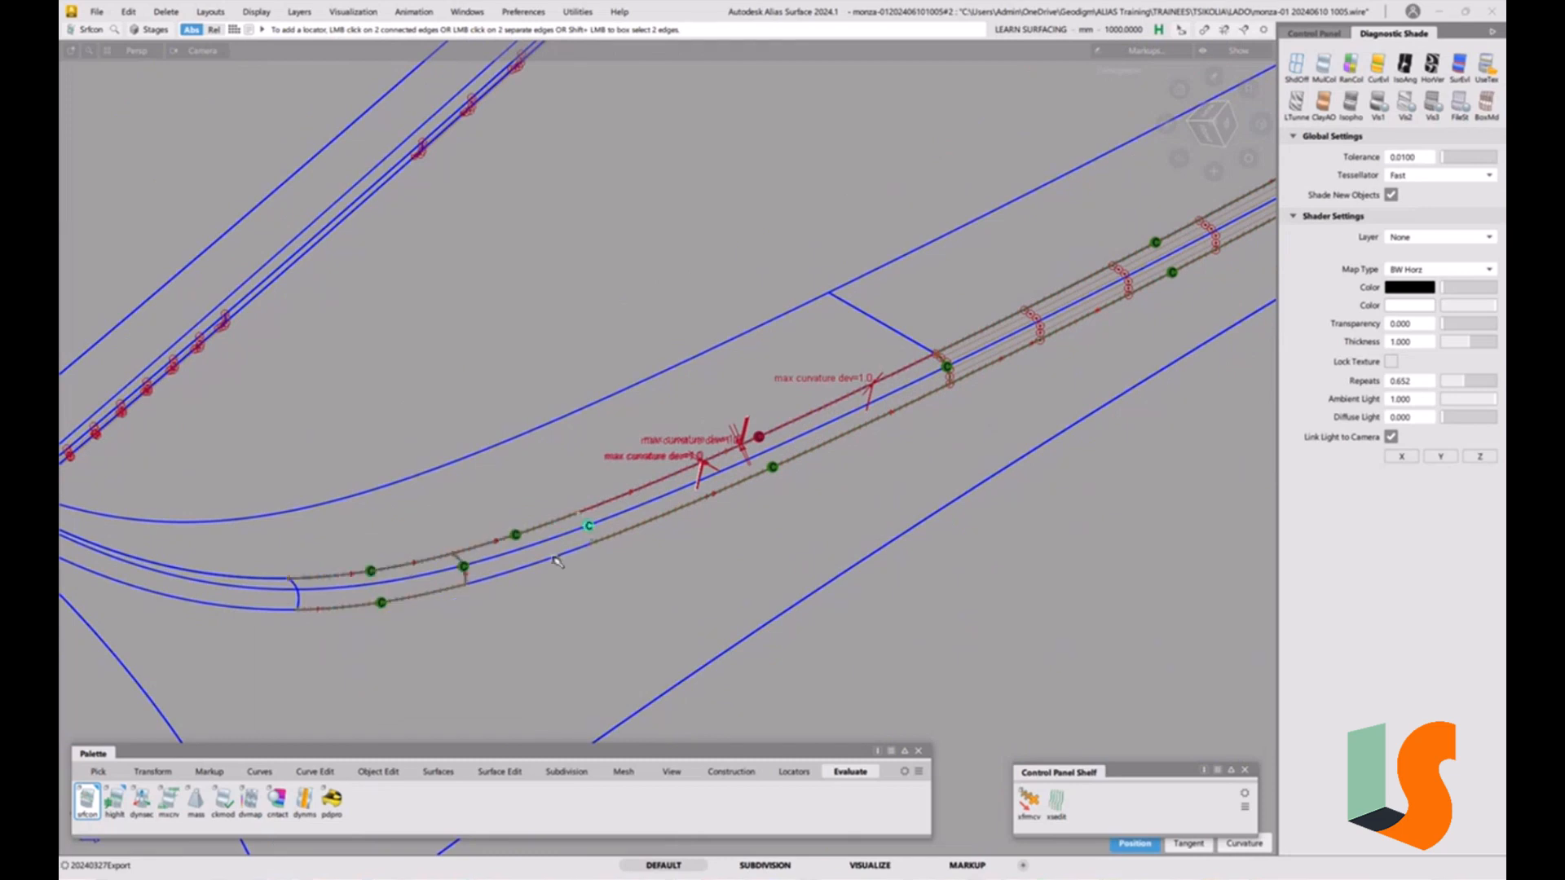
pyautogui.click(462, 579)
pyautogui.click(276, 606)
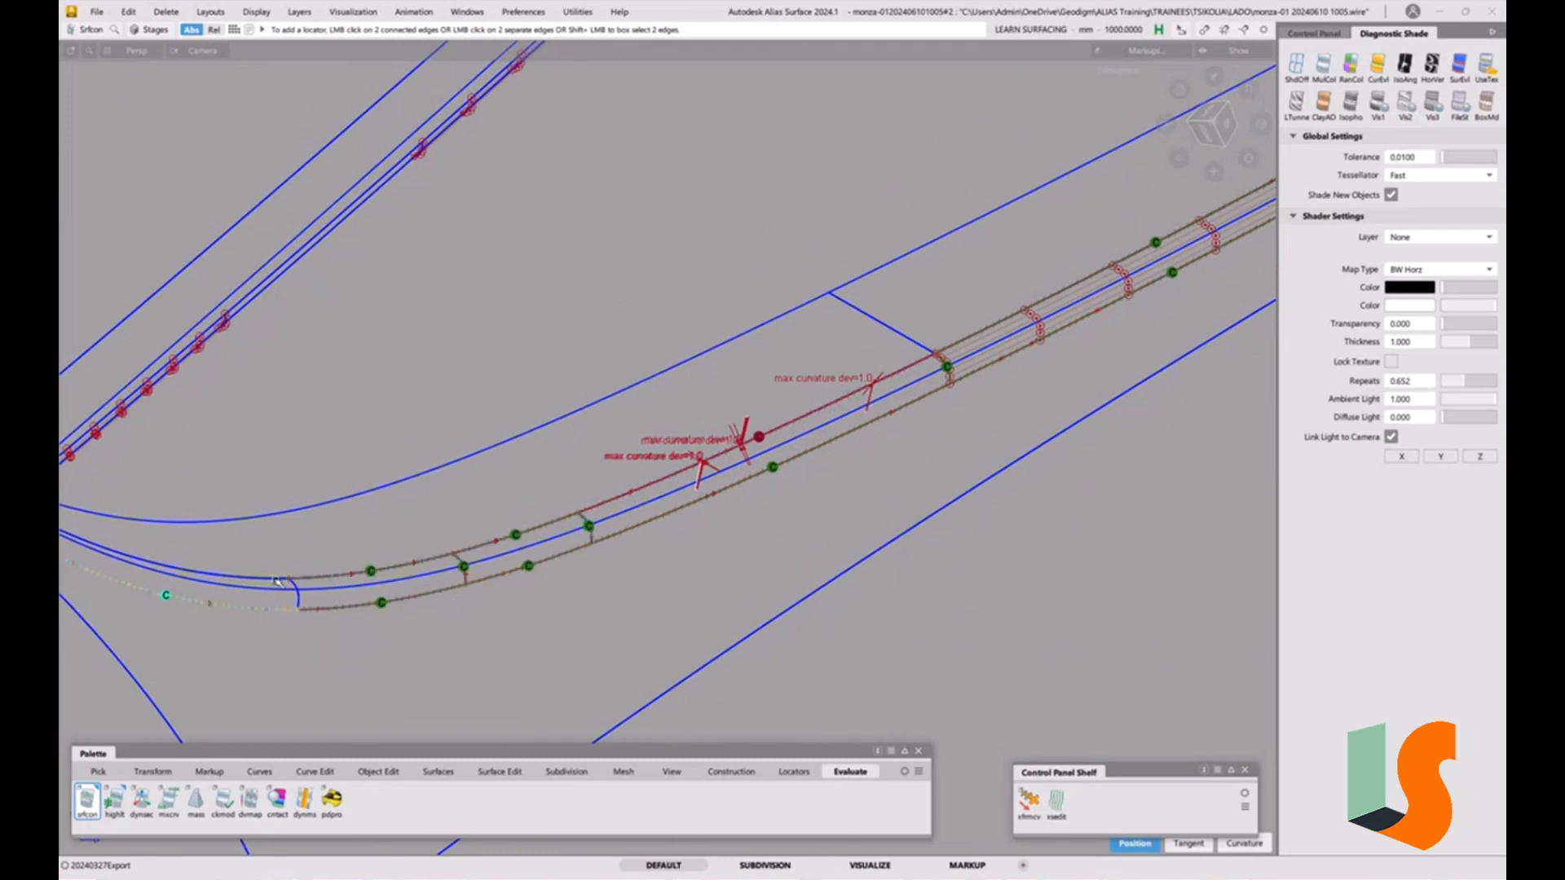
pyautogui.click(279, 579)
pyautogui.click(300, 602)
# Select the surface beneath the fillet and trim away the region under the strip.
pyautogui.click(543, 506)
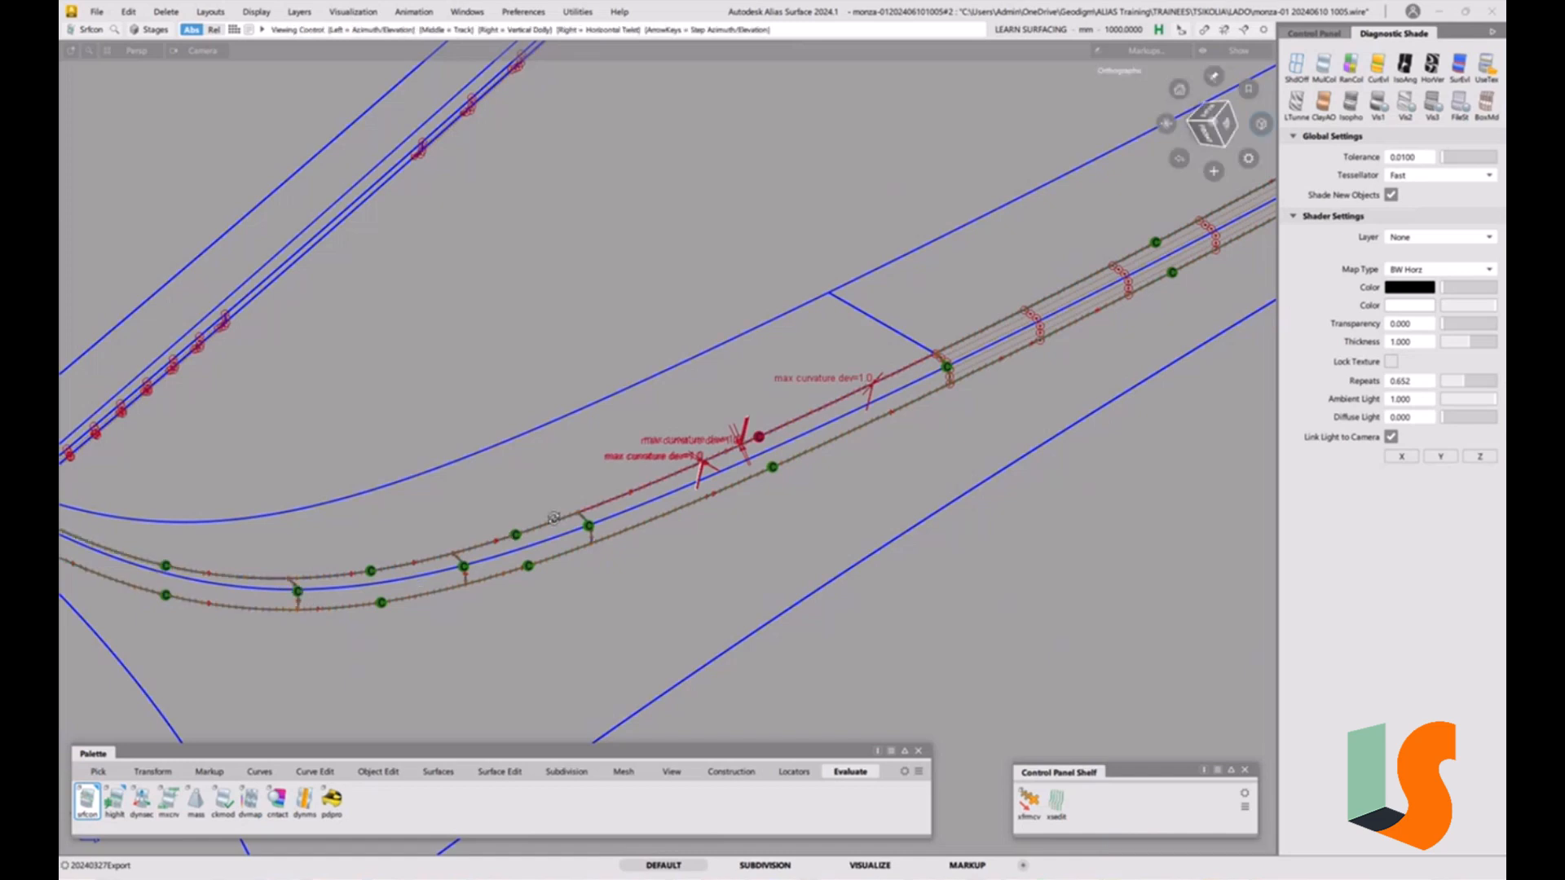
pyautogui.keyDown('alt'); pyautogui.keyDown('shift'); pyautogui.moveTo(545, 508); pyautogui.dragTo(599, 526); pyautogui.keyUp('shift'); pyautogui.keyUp('alt')
pyautogui.keyDown('alt'); pyautogui.keyDown('shift'); pyautogui.moveTo(652, 530); pyautogui.dragTo(591, 532, button='right'); pyautogui.keyUp('shift'); pyautogui.keyUp('alt')
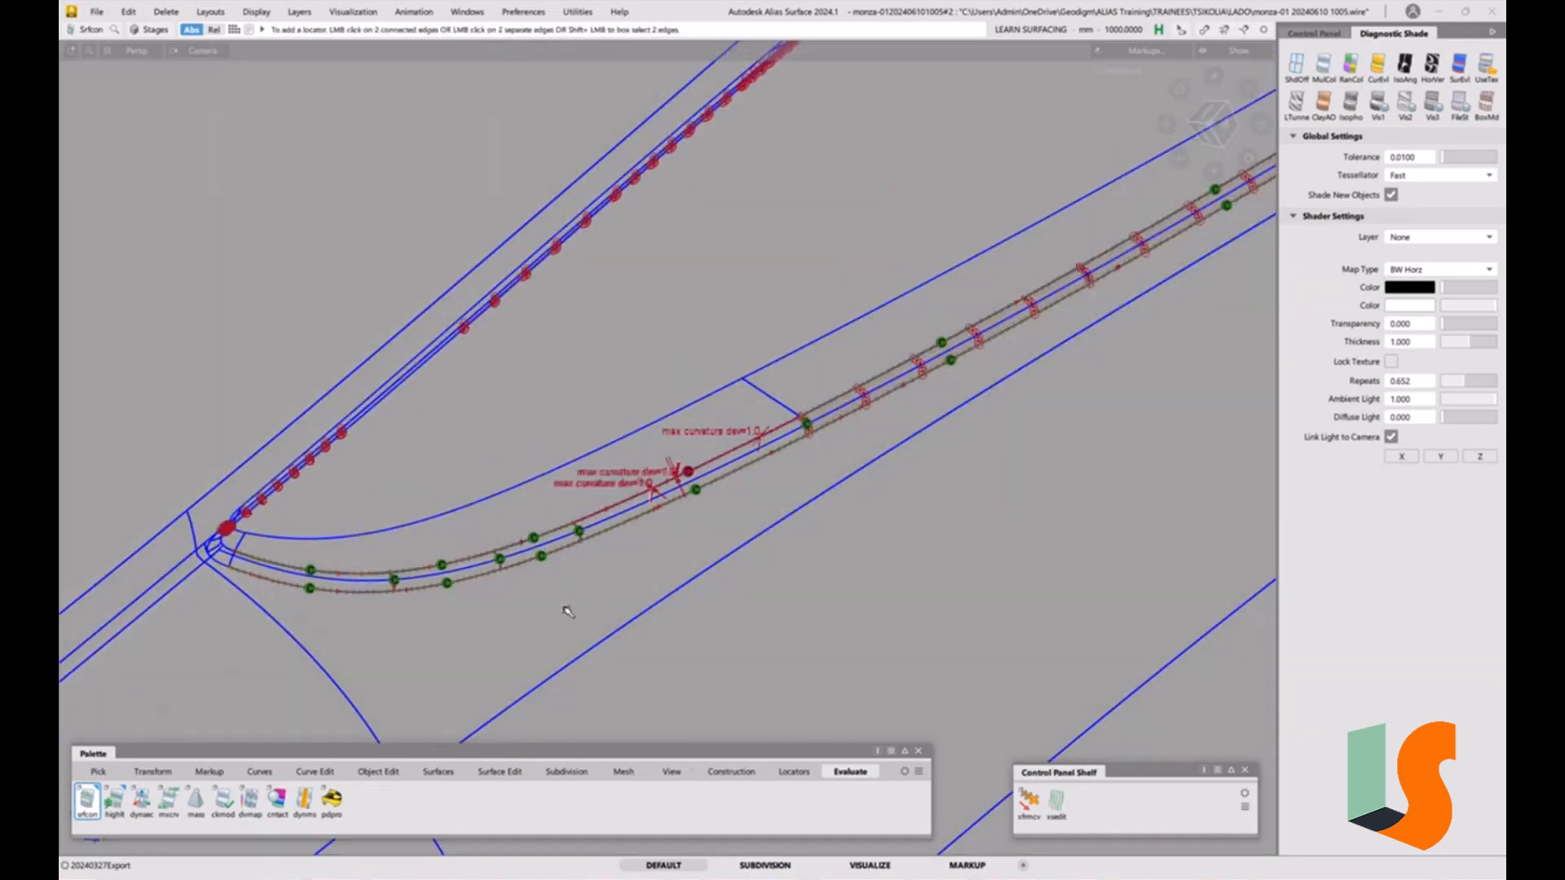
pyautogui.keyDown('ctrl'); pyautogui.keyDown('shift'); pyautogui.moveTo(536, 605); pyautogui.dragTo(471, 622); pyautogui.keyUp('shift'); pyautogui.keyUp('ctrl')
pyautogui.click(470, 601)
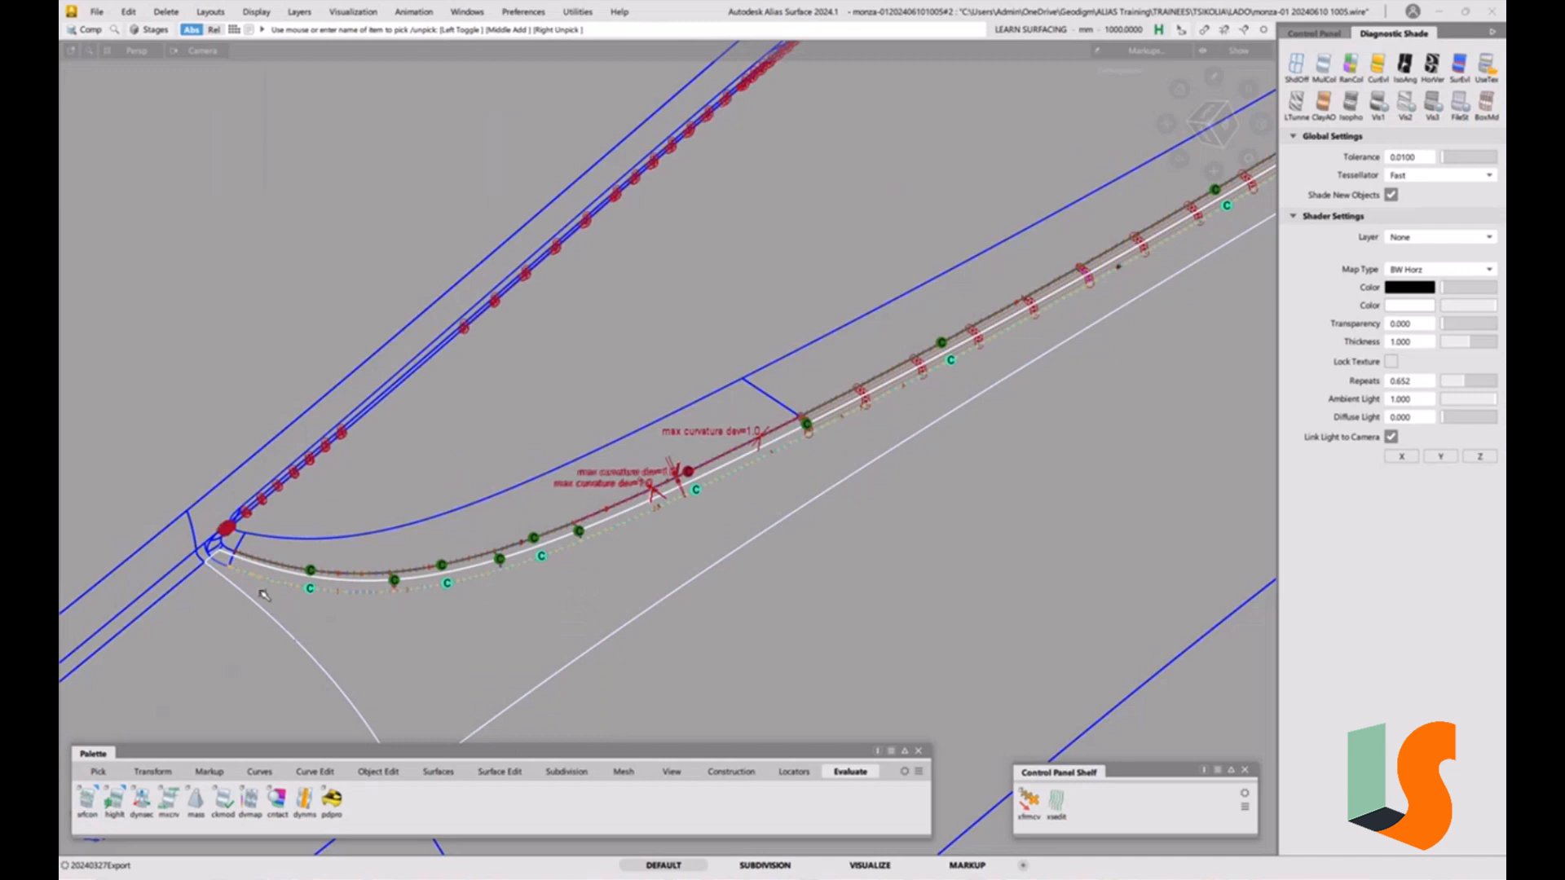
pyautogui.press('t')
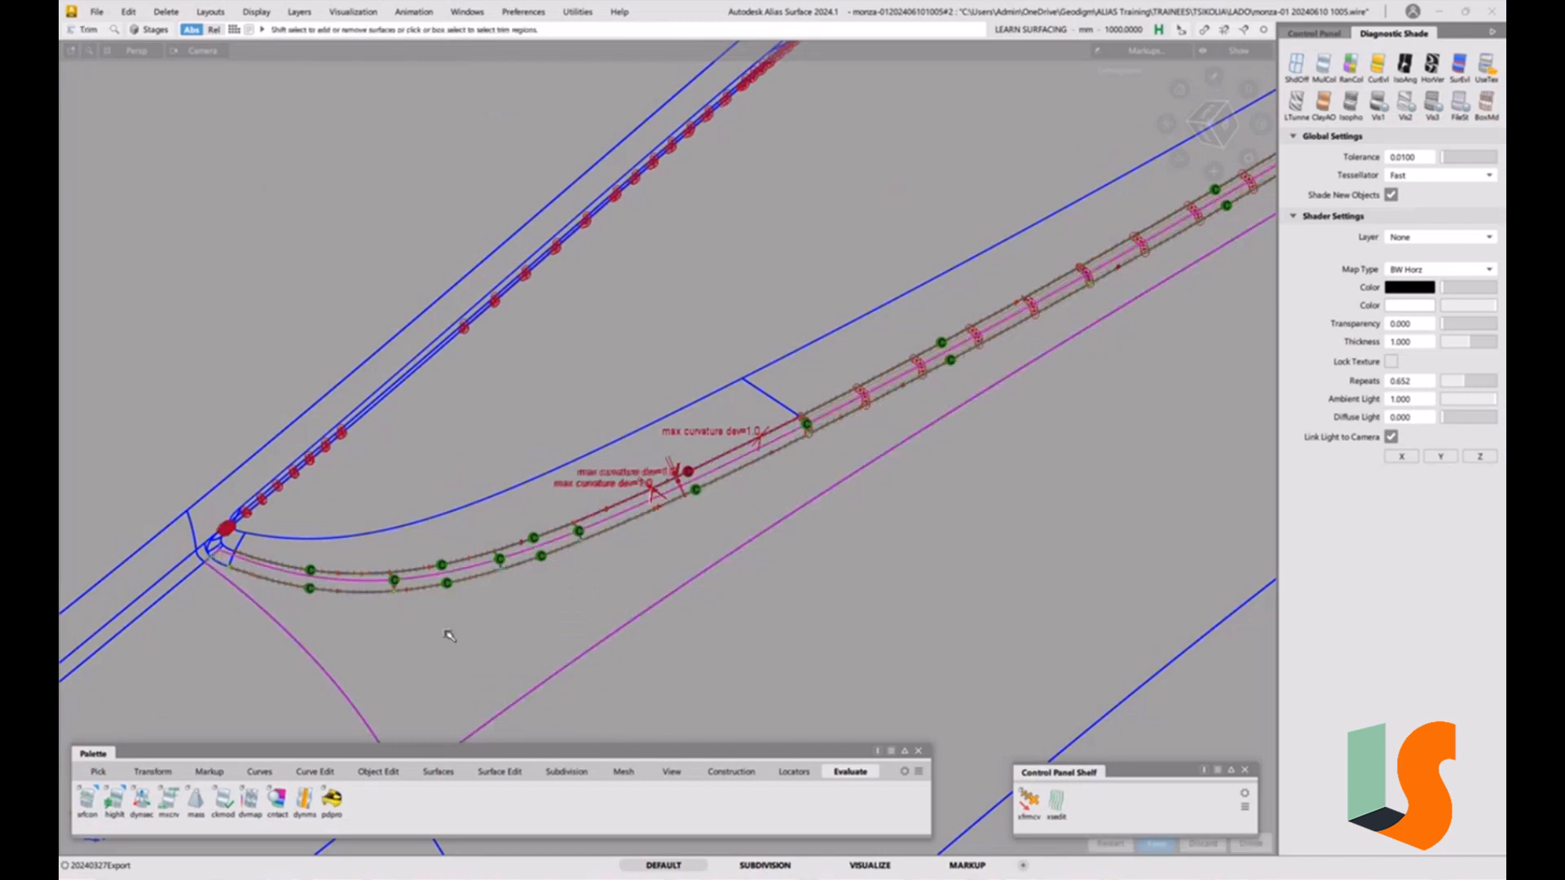
pyautogui.keyDown('alt'); pyautogui.keyDown('shift'); pyautogui.moveTo(557, 575); pyautogui.dragTo(542, 604, button='right'); pyautogui.keyUp('shift'); pyautogui.keyUp('alt')
pyautogui.keyDown('alt'); pyautogui.keyDown('shift'); pyautogui.moveTo(510, 605); pyautogui.dragTo(426, 629, button='middle'); pyautogui.keyUp('shift'); pyautogui.keyUp('alt')
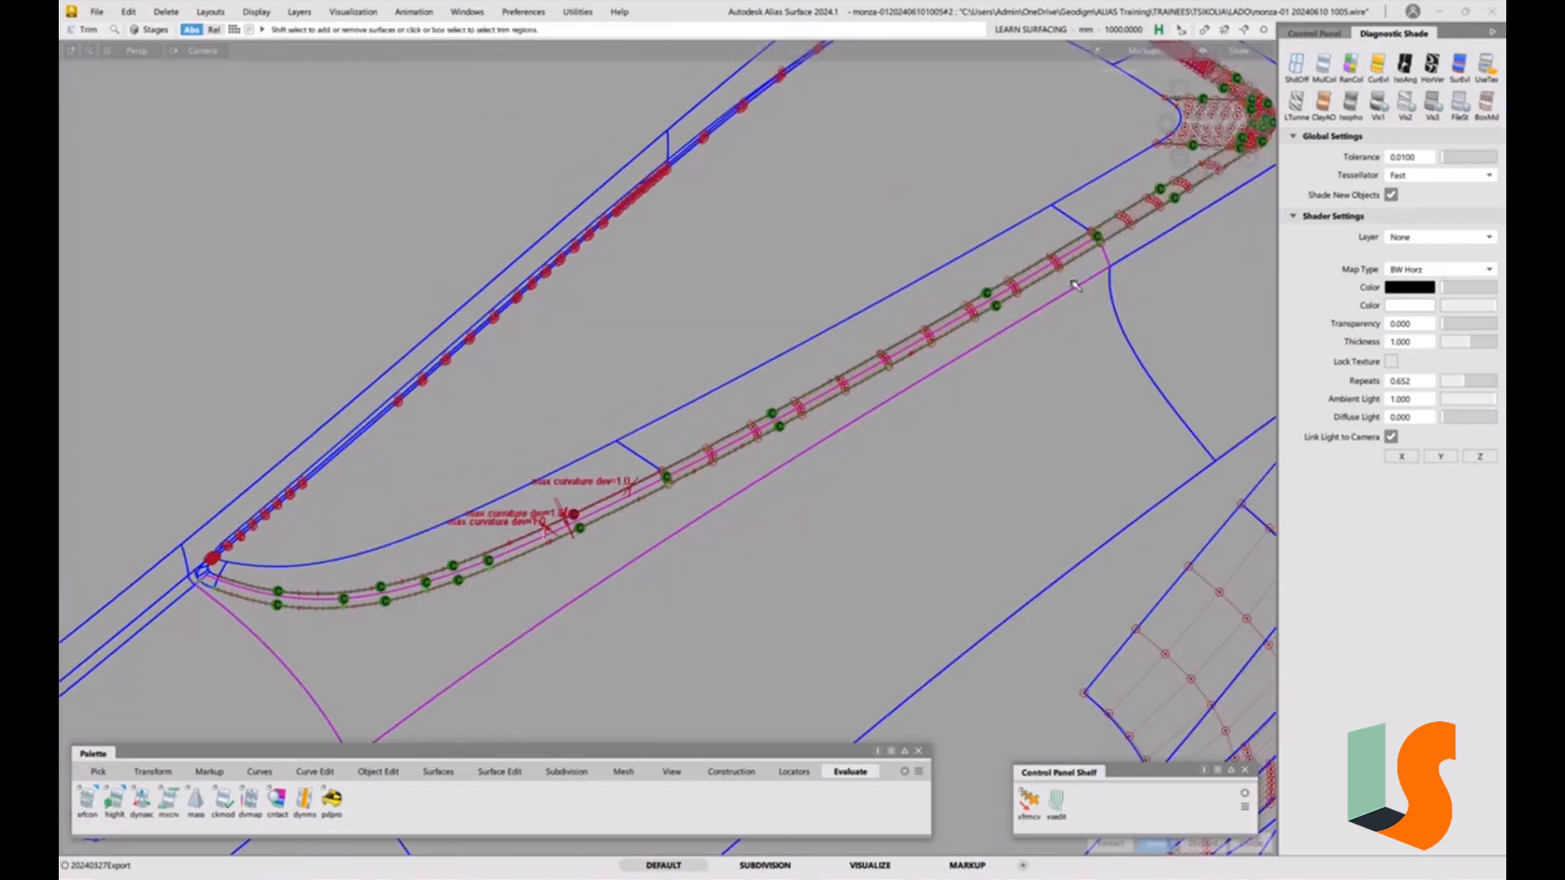
pyautogui.click(444, 627)
pyautogui.press('space')
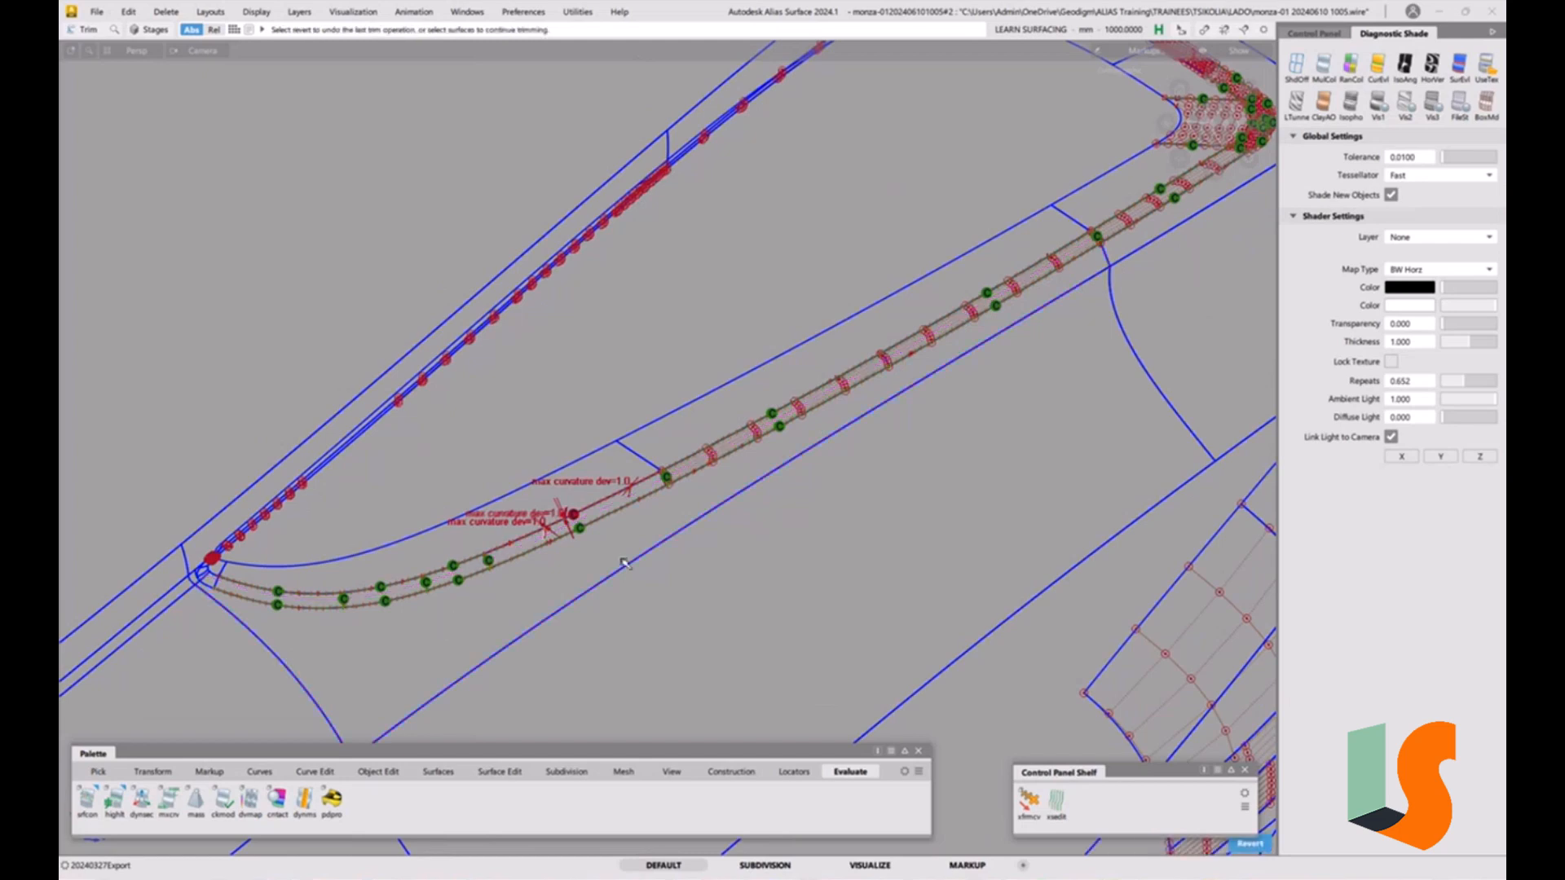
# Select the fillet surface and raise its U degree to 7 in the parameterization editor.
pyautogui.keyDown('ctrl'); pyautogui.keyDown('shift'); pyautogui.moveTo(747, 561); pyautogui.dragTo(548, 549); pyautogui.keyUp('shift'); pyautogui.keyUp('ctrl')
pyautogui.keyDown('alt'); pyautogui.keyDown('shift'); pyautogui.moveTo(549, 549); pyautogui.dragTo(521, 493, button='right'); pyautogui.keyUp('shift'); pyautogui.keyUp('alt')
pyautogui.keyDown('alt'); pyautogui.keyDown('shift'); pyautogui.moveTo(521, 492); pyautogui.dragTo(551, 438, button='middle'); pyautogui.keyUp('shift'); pyautogui.keyUp('alt')
pyautogui.keyDown('ctrl'); pyautogui.keyDown('shift'); pyautogui.moveTo(530, 559); pyautogui.dragTo(571, 519); pyautogui.keyUp('shift'); pyautogui.keyUp('ctrl')
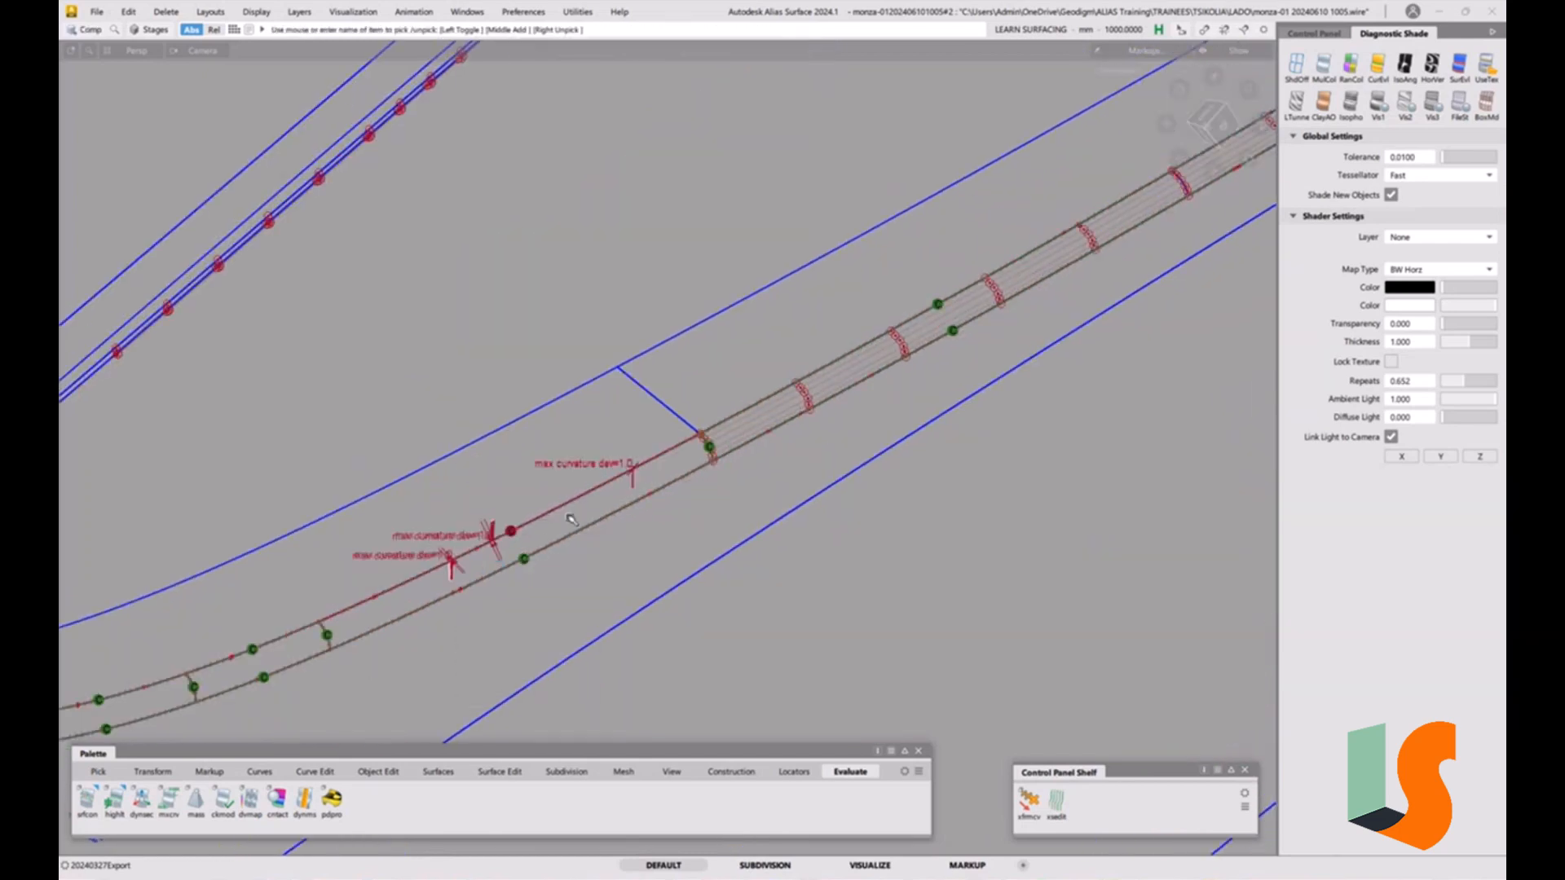
pyautogui.click(570, 520)
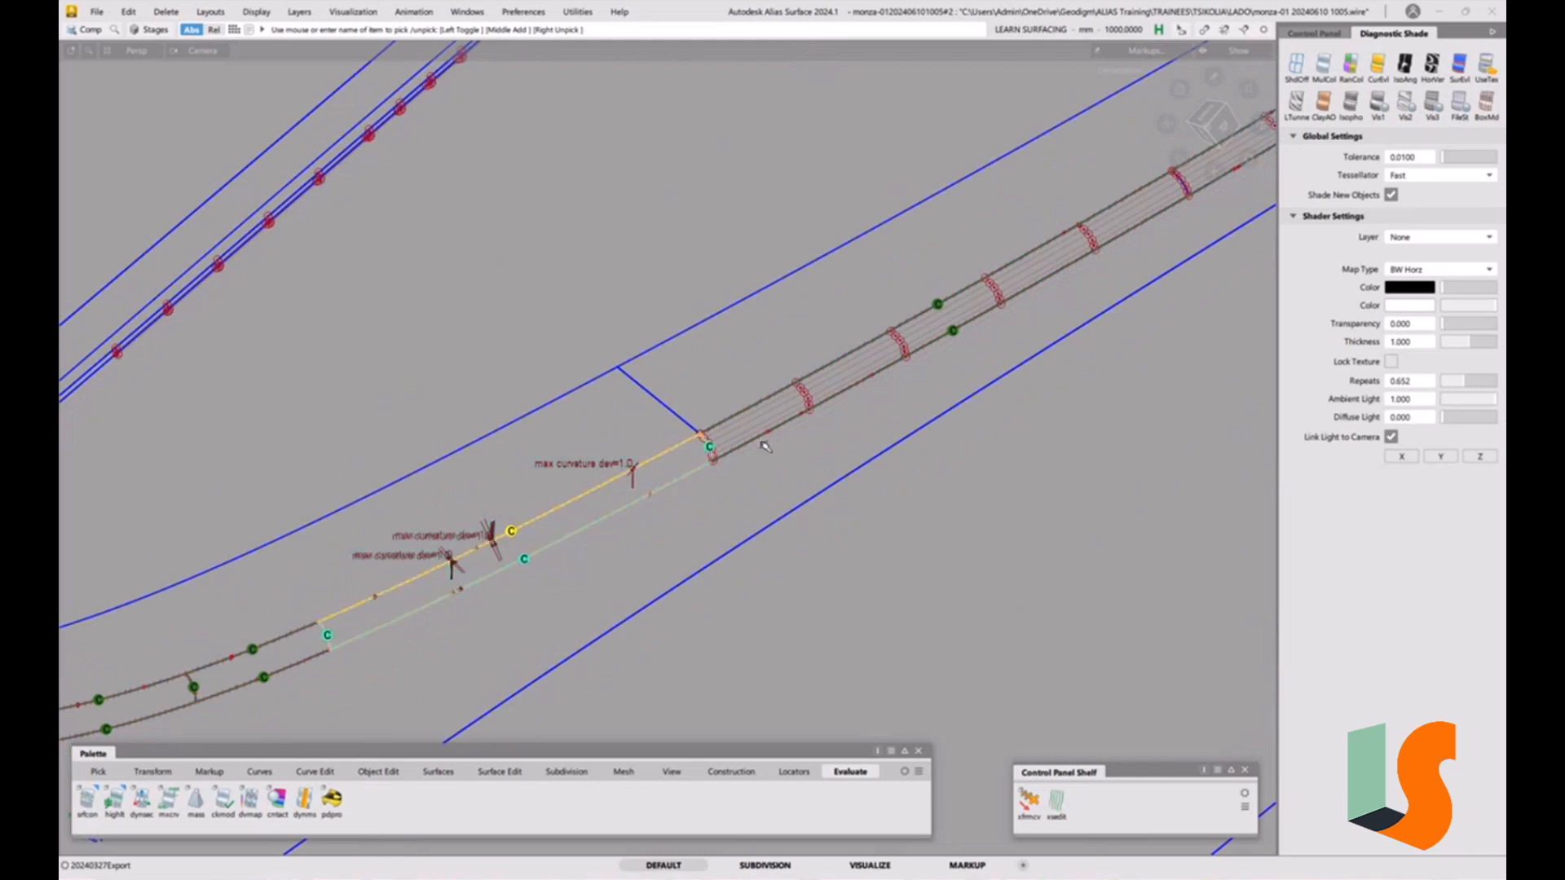
pyautogui.click(1314, 35)
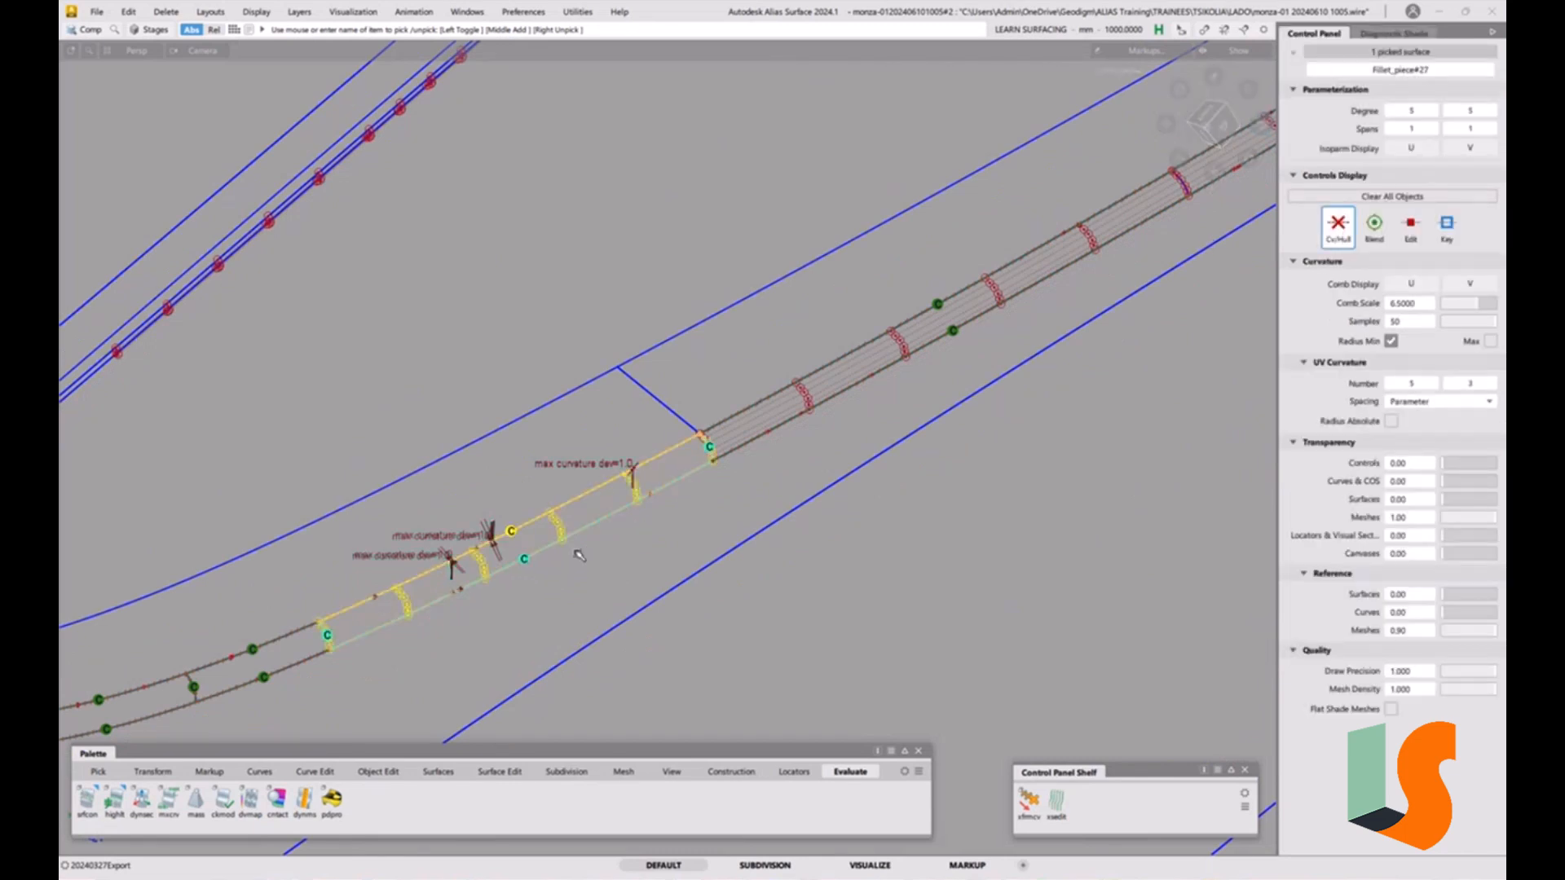
pyautogui.keyDown('ctrl'); pyautogui.keyDown('shift'); pyautogui.moveTo(575, 551); pyautogui.dragTo(415, 593, button='middle'); pyautogui.keyUp('shift'); pyautogui.keyUp('ctrl')
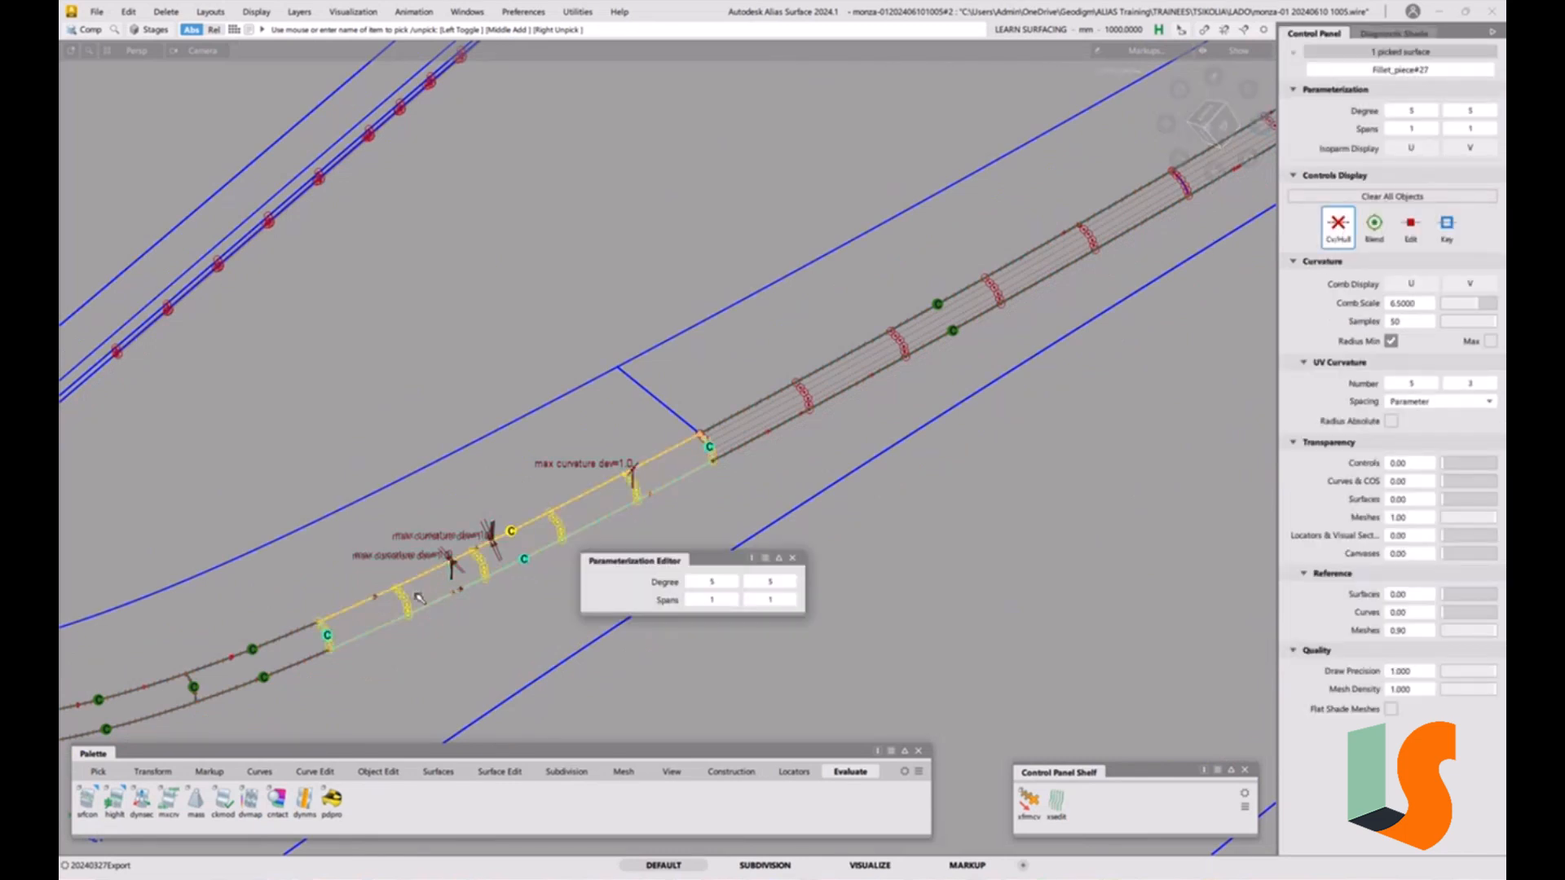
pyautogui.click(736, 583)
pyautogui.click(735, 583)
pyautogui.click(792, 558)
# Reselect the fillet surface and display its CV hull.
pyautogui.keyDown('ctrl'); pyautogui.keyDown('shift'); pyautogui.moveTo(768, 466); pyautogui.dragTo(743, 510, button='middle'); pyautogui.keyUp('shift'); pyautogui.keyUp('ctrl')
pyautogui.keyDown('ctrl'); pyautogui.keyDown('shift'); pyautogui.moveTo(730, 506); pyautogui.dragTo(678, 516); pyautogui.keyUp('shift'); pyautogui.keyUp('ctrl')
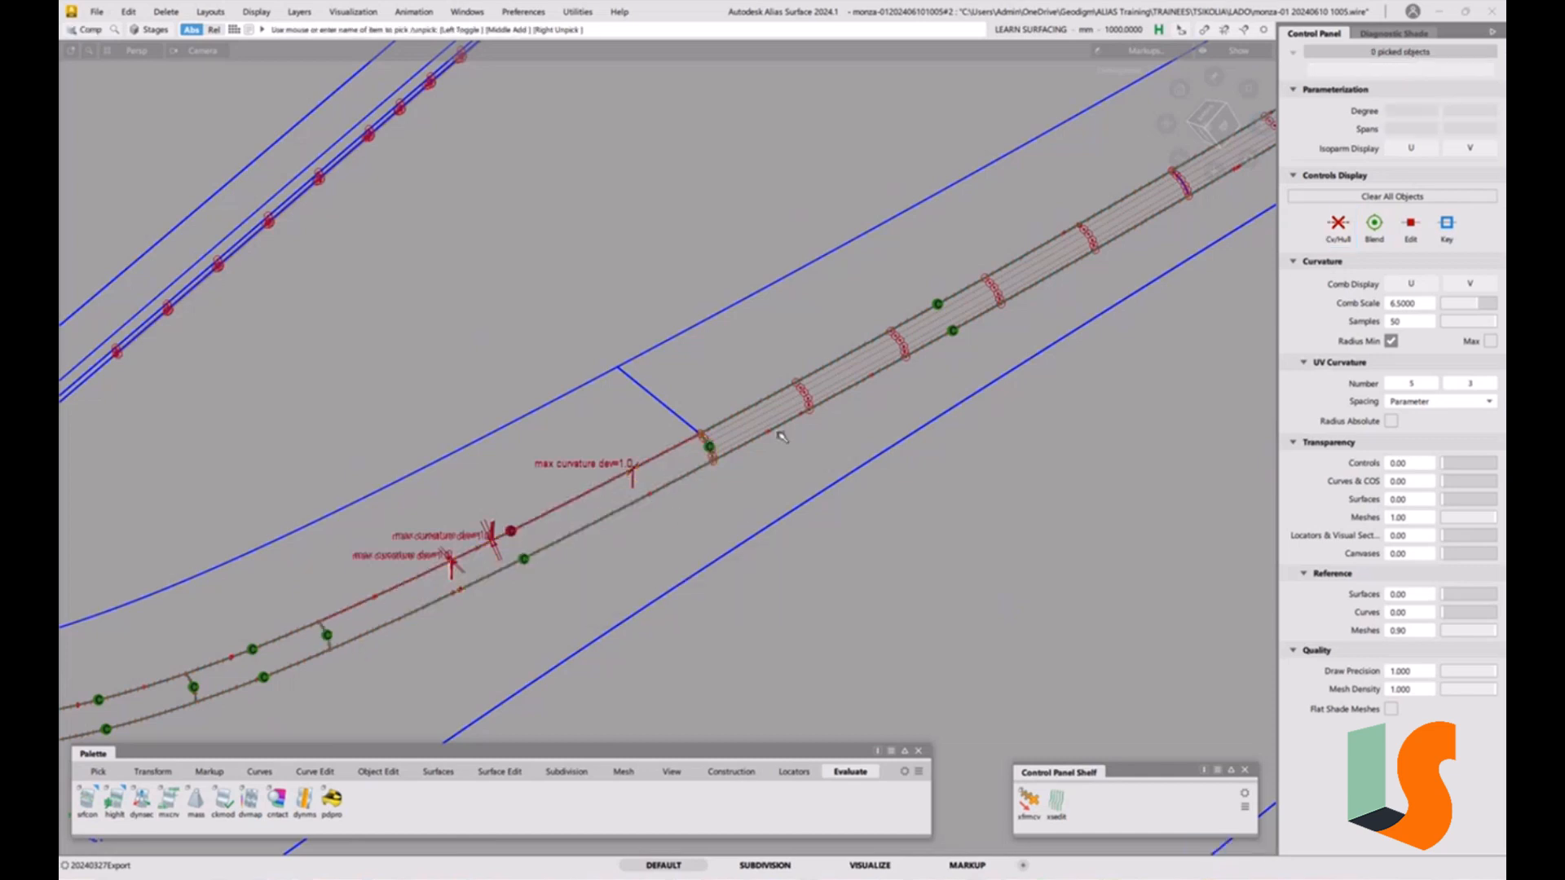
pyautogui.keyDown('ctrl'); pyautogui.keyDown('shift'); pyautogui.moveTo(741, 441); pyautogui.dragTo(690, 457); pyautogui.keyUp('shift'); pyautogui.keyUp('ctrl')
pyautogui.click(690, 459)
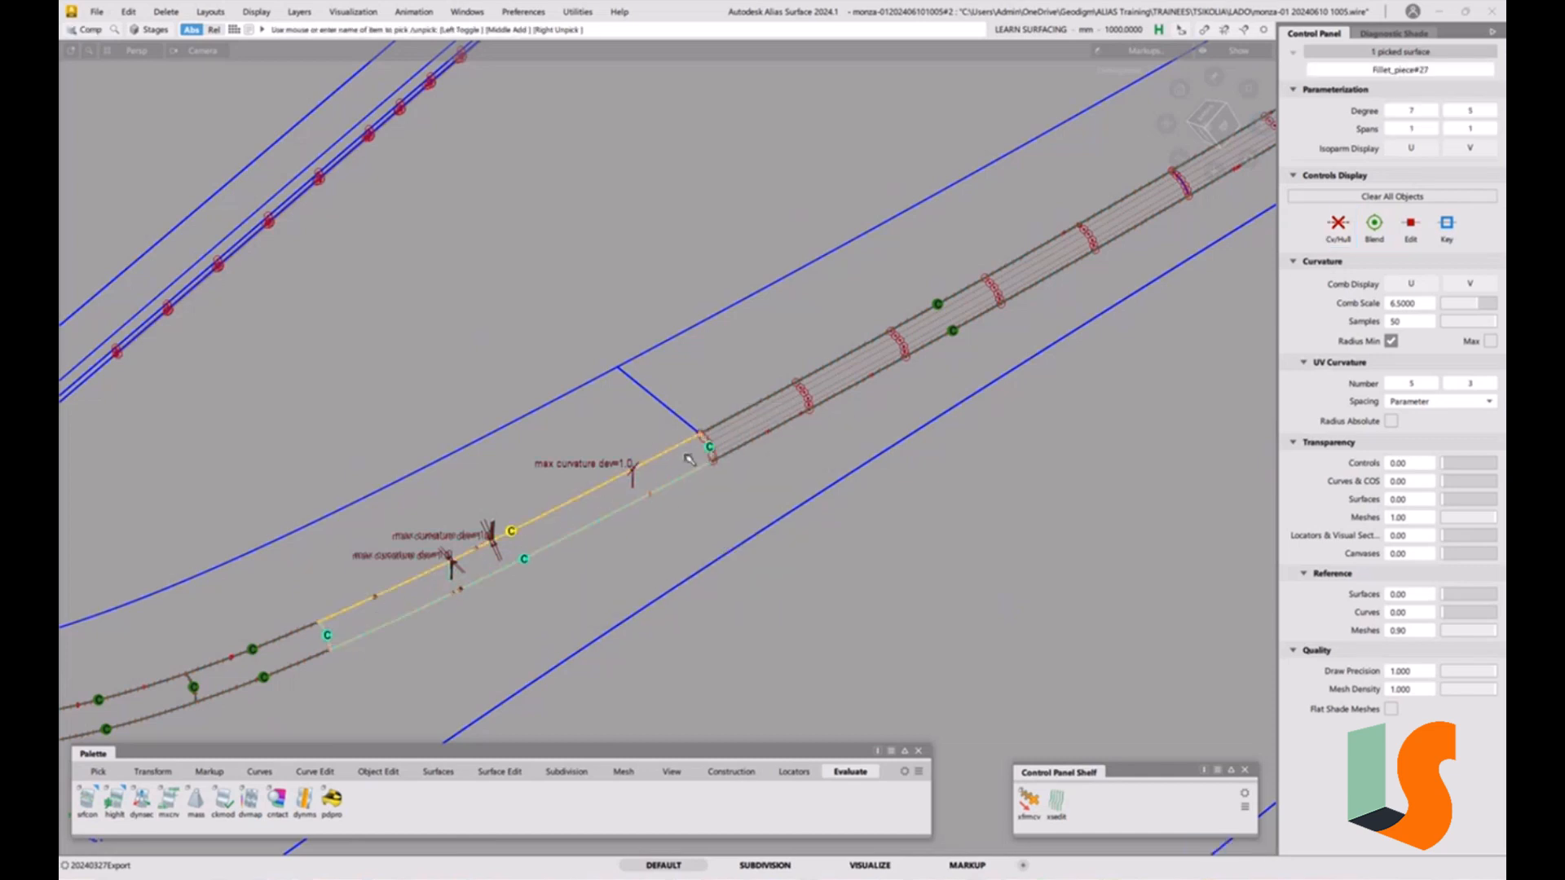
pyautogui.click(1337, 239)
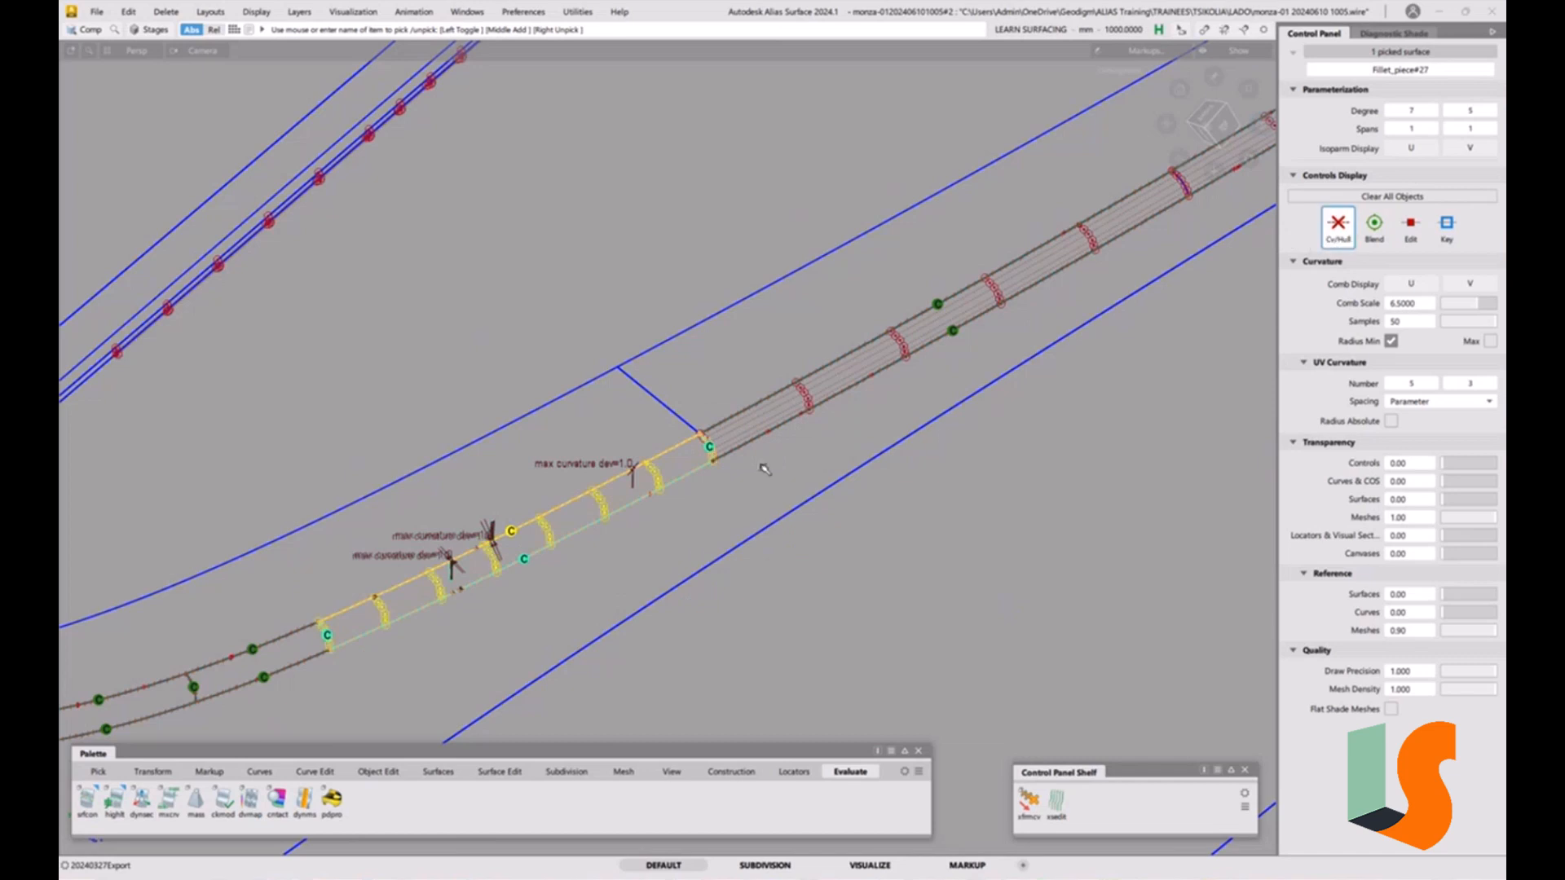
# Align the fillet's edge to the adjacent surface with G2 continuity using the Align tool.
pyautogui.keyDown('alt'); pyautogui.keyDown('shift'); pyautogui.moveTo(601, 470); pyautogui.dragTo(640, 454, button='right'); pyautogui.keyUp('shift'); pyautogui.keyUp('alt')
pyautogui.keyDown('alt'); pyautogui.keyDown('shift'); pyautogui.moveTo(640, 454); pyautogui.dragTo(806, 278, button='middle'); pyautogui.keyUp('shift'); pyautogui.keyUp('alt')
pyautogui.keyDown('ctrl'); pyautogui.keyDown('shift'); pyautogui.moveTo(802, 457); pyautogui.dragTo(791, 380); pyautogui.keyUp('shift'); pyautogui.keyUp('ctrl')
pyautogui.keyDown('alt'); pyautogui.keyDown('shift'); pyautogui.moveTo(903, 335); pyautogui.dragTo(905, 350); pyautogui.keyUp('shift'); pyautogui.keyUp('alt')
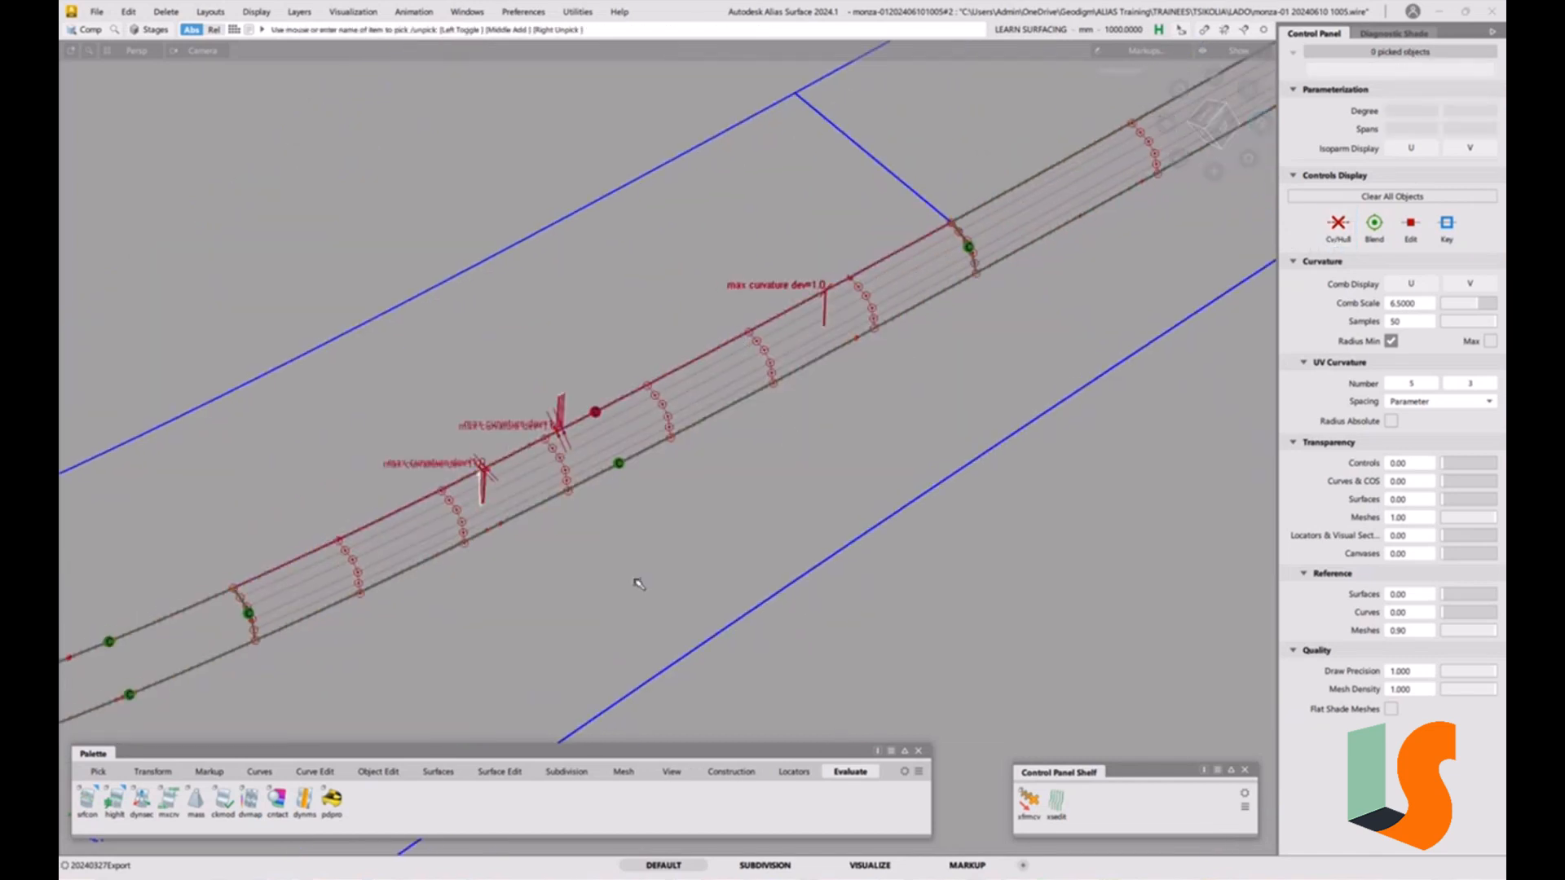
pyautogui.click(378, 771)
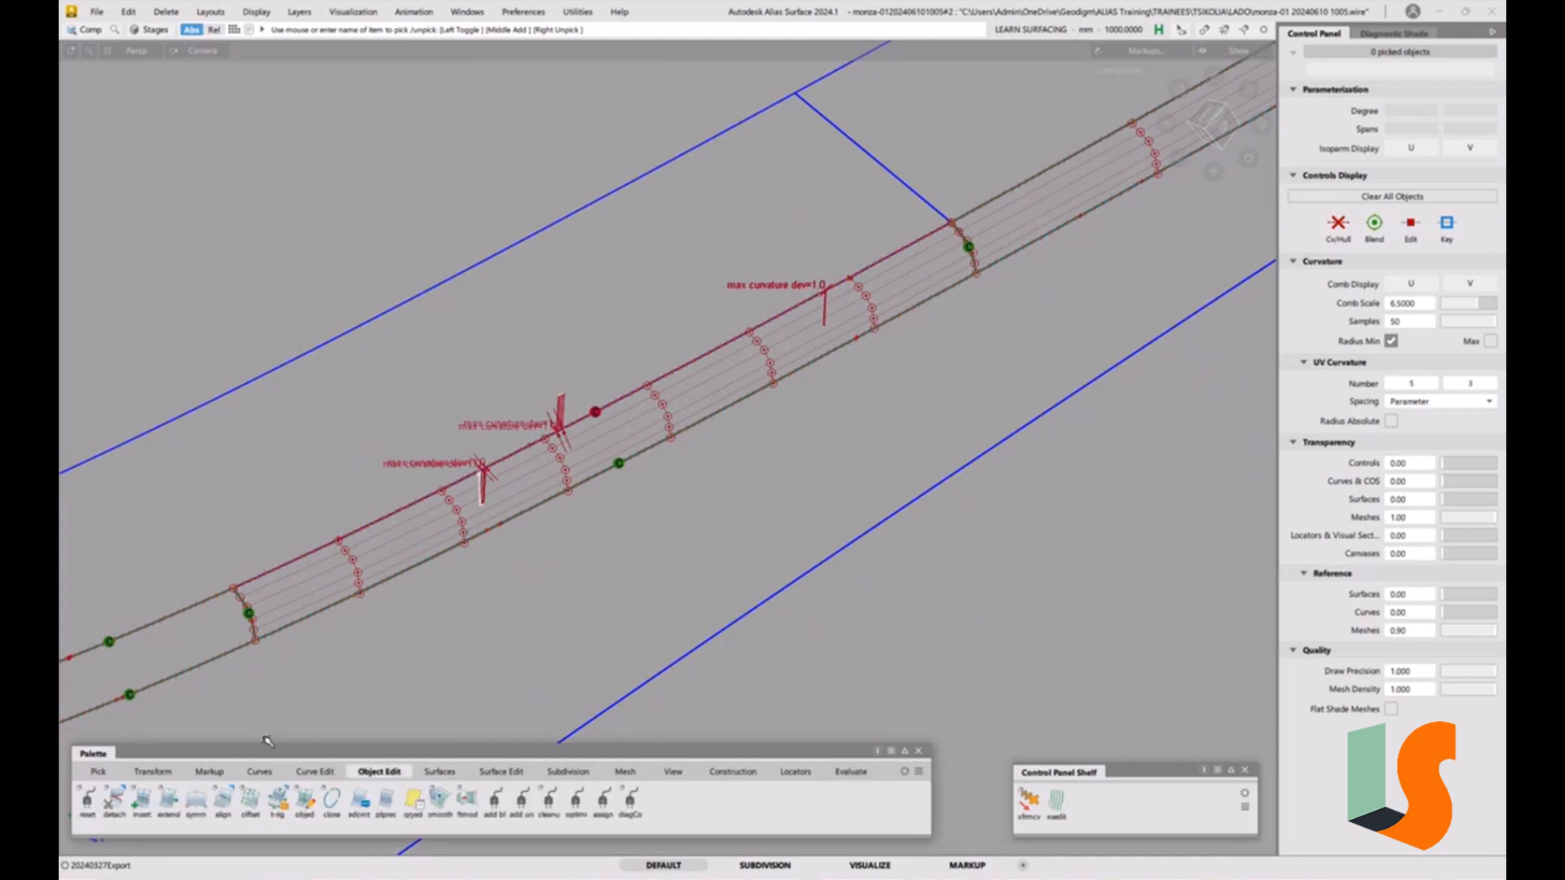
pyautogui.doubleClick(218, 805)
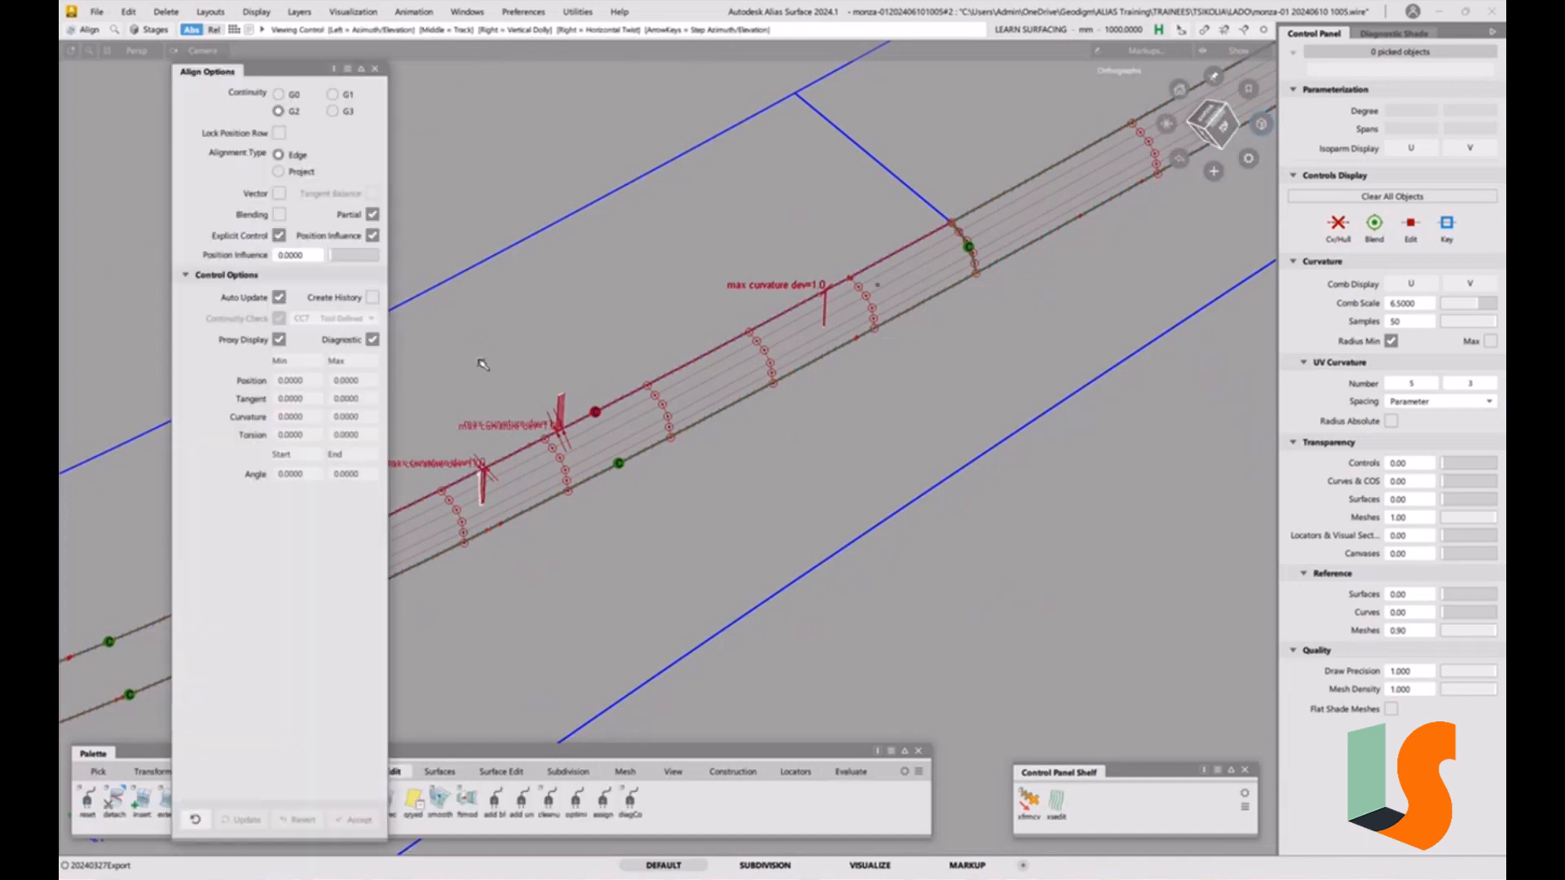
pyautogui.keyDown('alt'); pyautogui.keyDown('shift'); pyautogui.moveTo(484, 361); pyautogui.dragTo(681, 266, button='middle'); pyautogui.keyUp('shift'); pyautogui.keyUp('alt')
pyautogui.keyDown('alt'); pyautogui.keyDown('shift'); pyautogui.moveTo(681, 266); pyautogui.dragTo(611, 326, button='right'); pyautogui.keyUp('shift'); pyautogui.keyUp('alt')
pyautogui.keyDown('alt'); pyautogui.keyDown('shift'); pyautogui.moveTo(498, 297); pyautogui.dragTo(549, 322, button='middle'); pyautogui.keyUp('shift'); pyautogui.keyUp('alt')
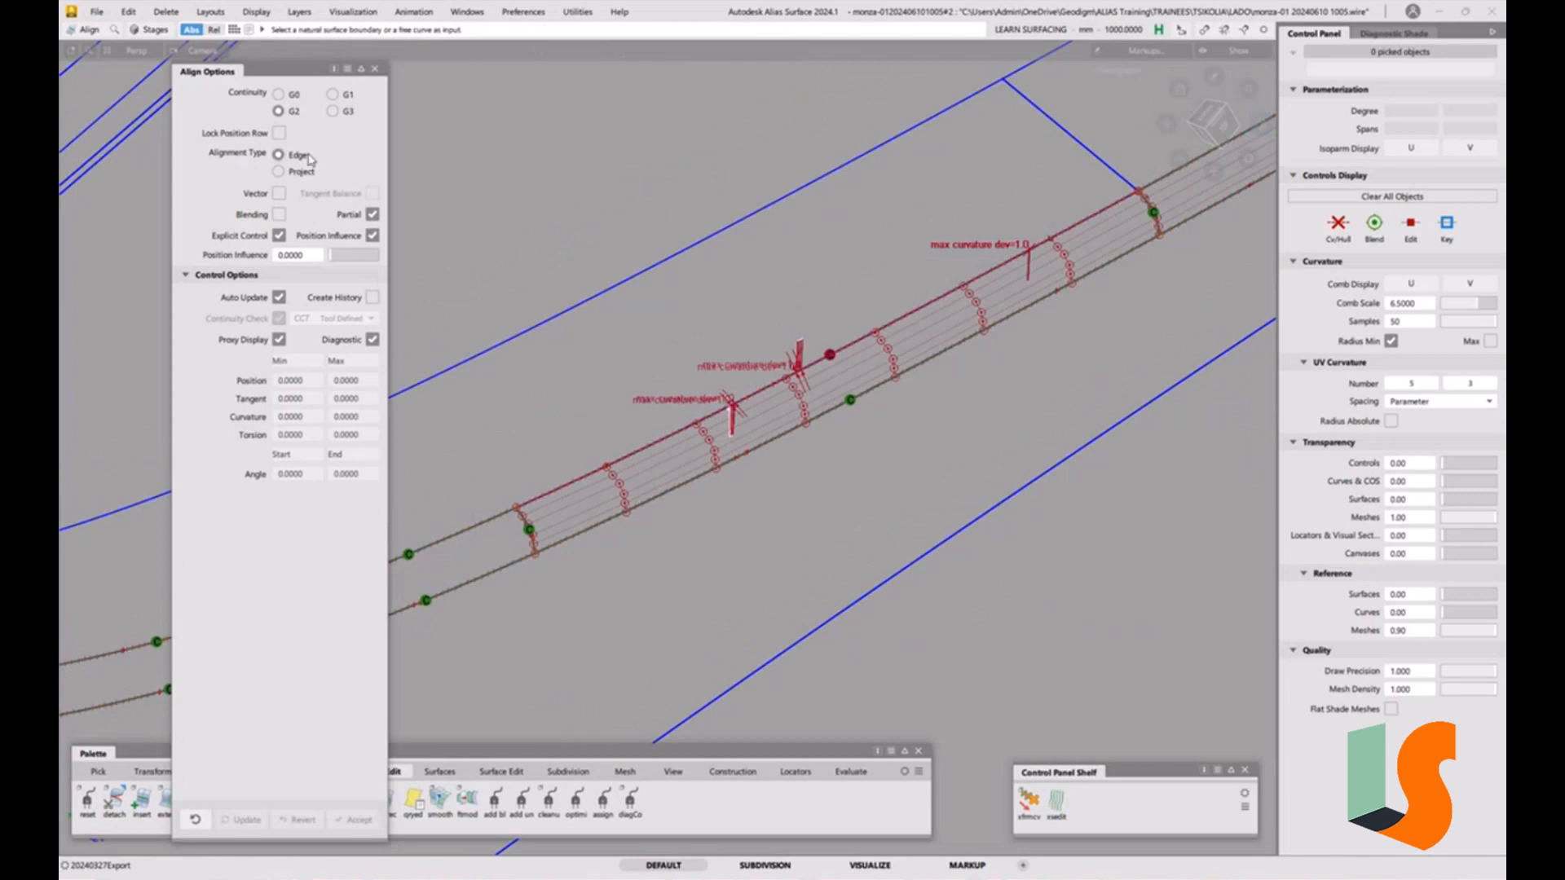
pyautogui.click(650, 449)
pyautogui.click(648, 447)
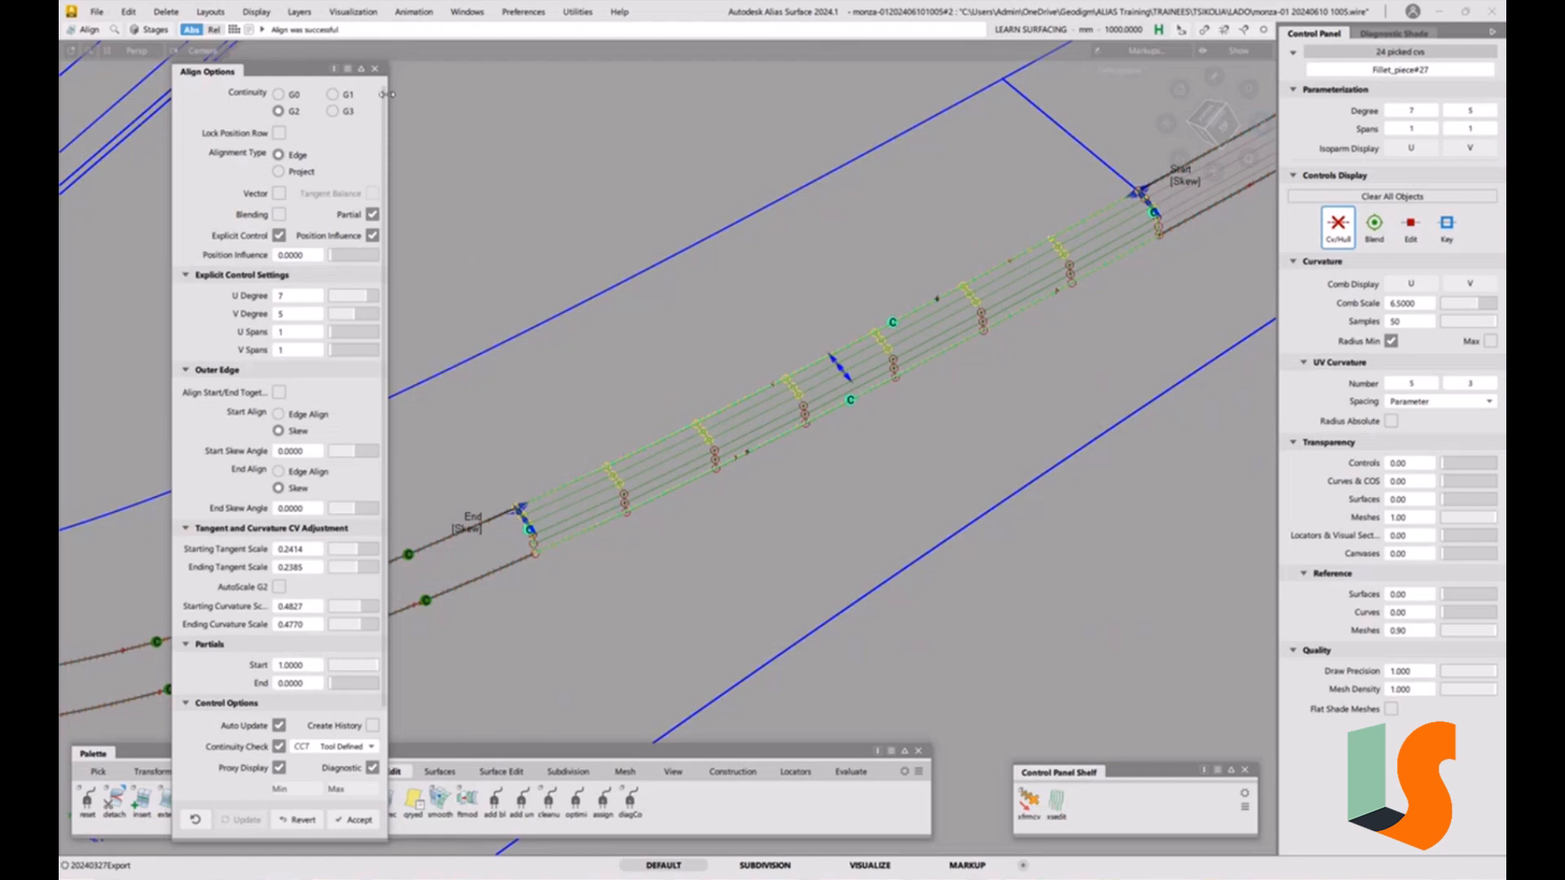
pyautogui.click(375, 69)
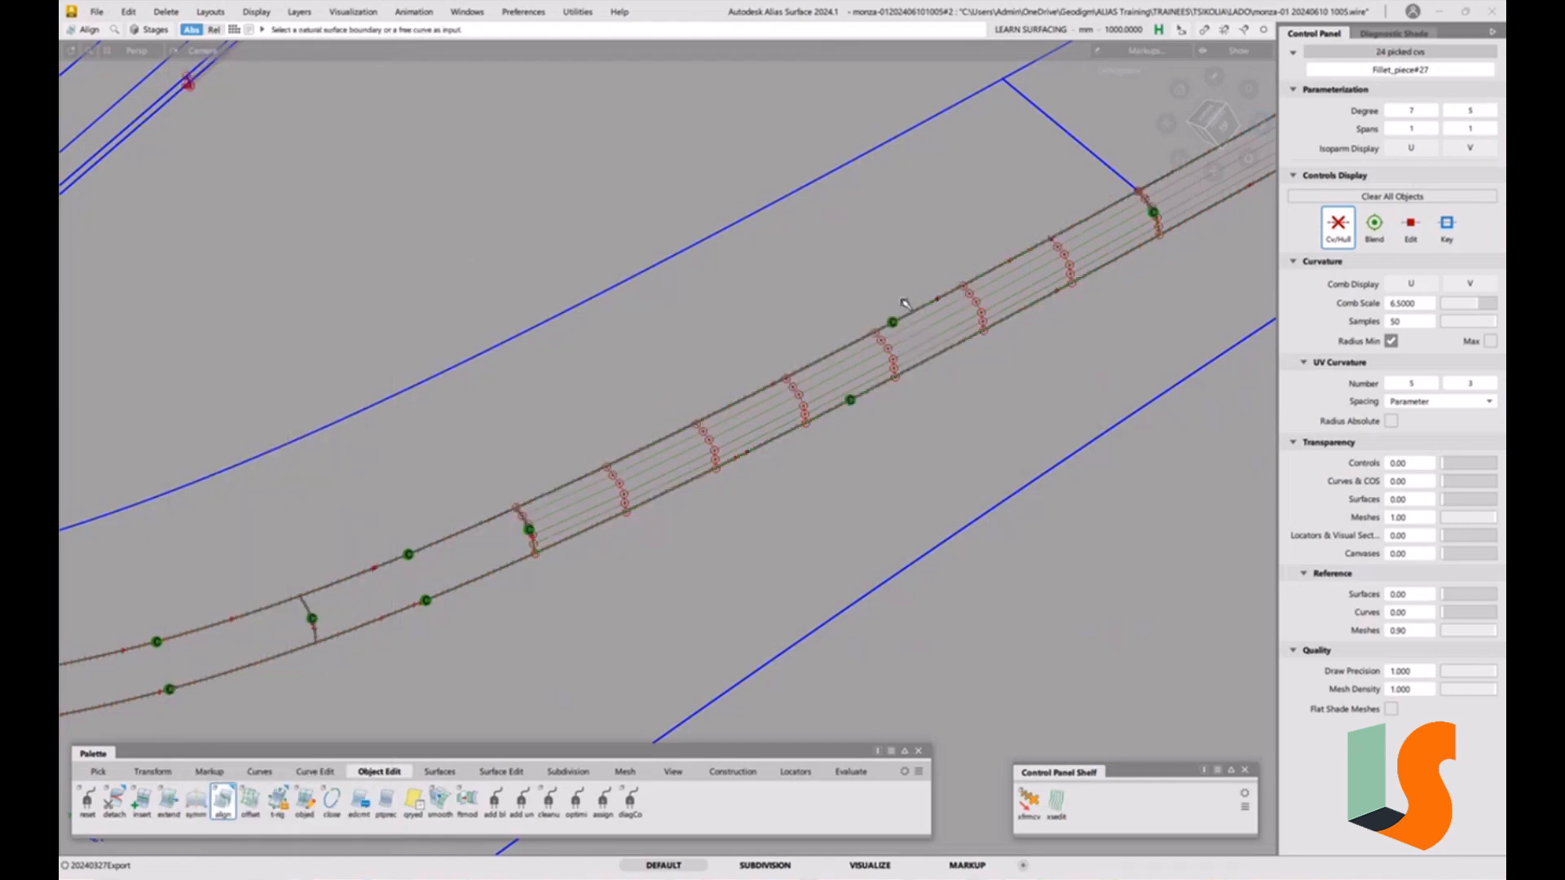
# Switch to shaded display and delete the continuity locators from the strip.
pyautogui.keyDown('alt'); pyautogui.keyDown('shift'); pyautogui.moveTo(887, 210); pyautogui.dragTo(734, 269, button='right'); pyautogui.keyUp('shift'); pyautogui.keyUp('alt')
pyautogui.press('5')
pyautogui.moveTo(734, 269)
pyautogui.keyDown('alt'); pyautogui.keyDown('shift'); pyautogui.mouseDown()
pyautogui.moveTo(503, 326)
pyautogui.moveTo(472, 384)
pyautogui.moveTo(663, 378)
pyautogui.moveTo(489, 280)
pyautogui.moveTo(588, 291)
pyautogui.moveTo(675, 328)
pyautogui.moveTo(685, 407)
pyautogui.moveTo(721, 455)
pyautogui.mouseUp(); pyautogui.keyUp('shift'); pyautogui.keyUp('alt')
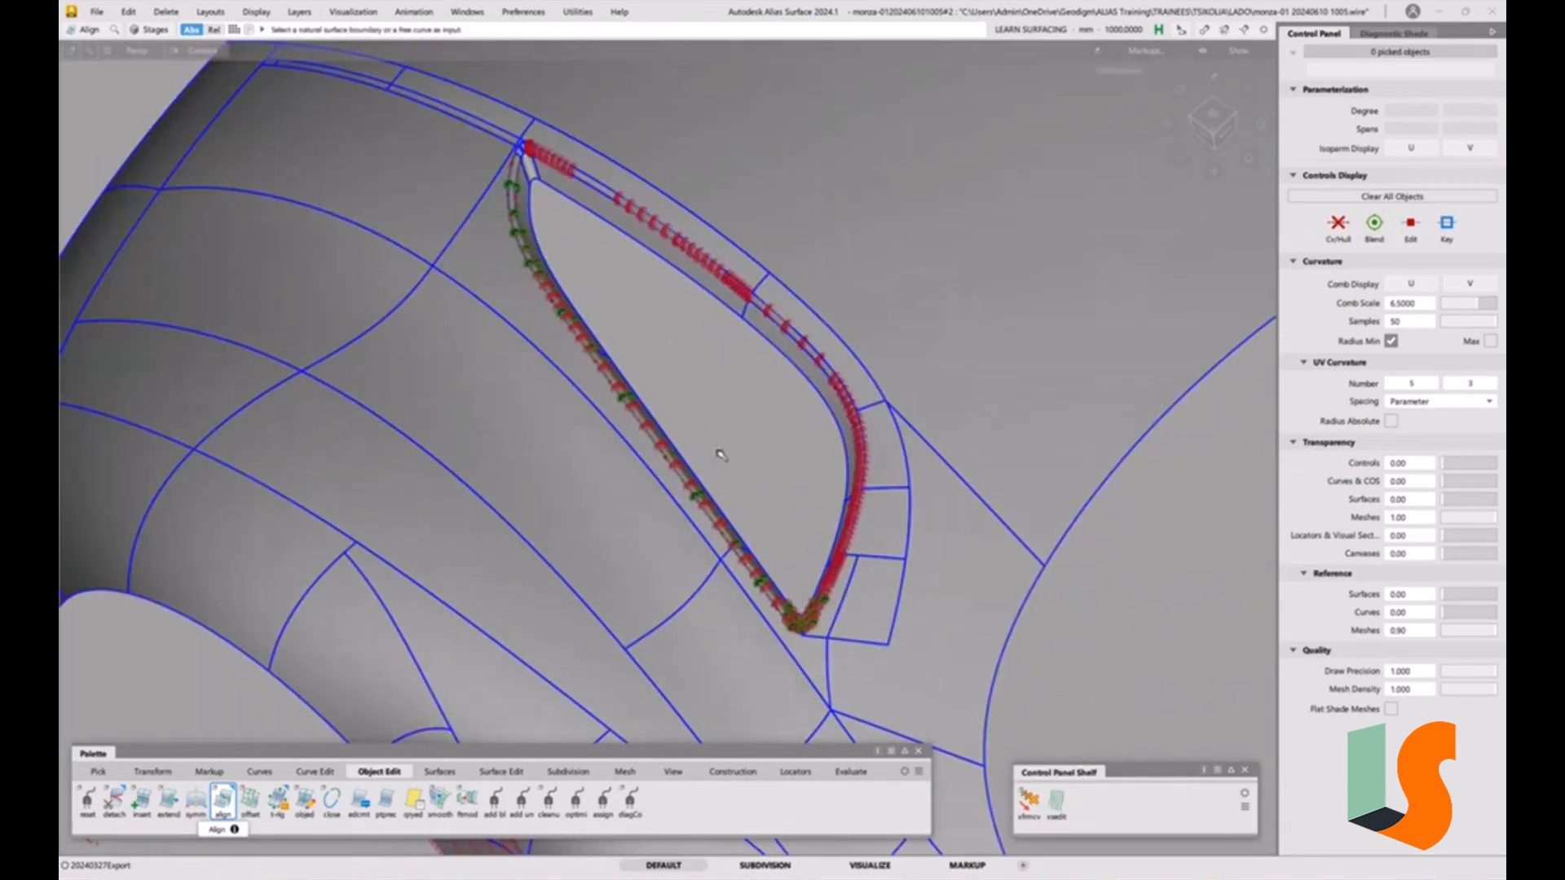
pyautogui.click(261, 13)
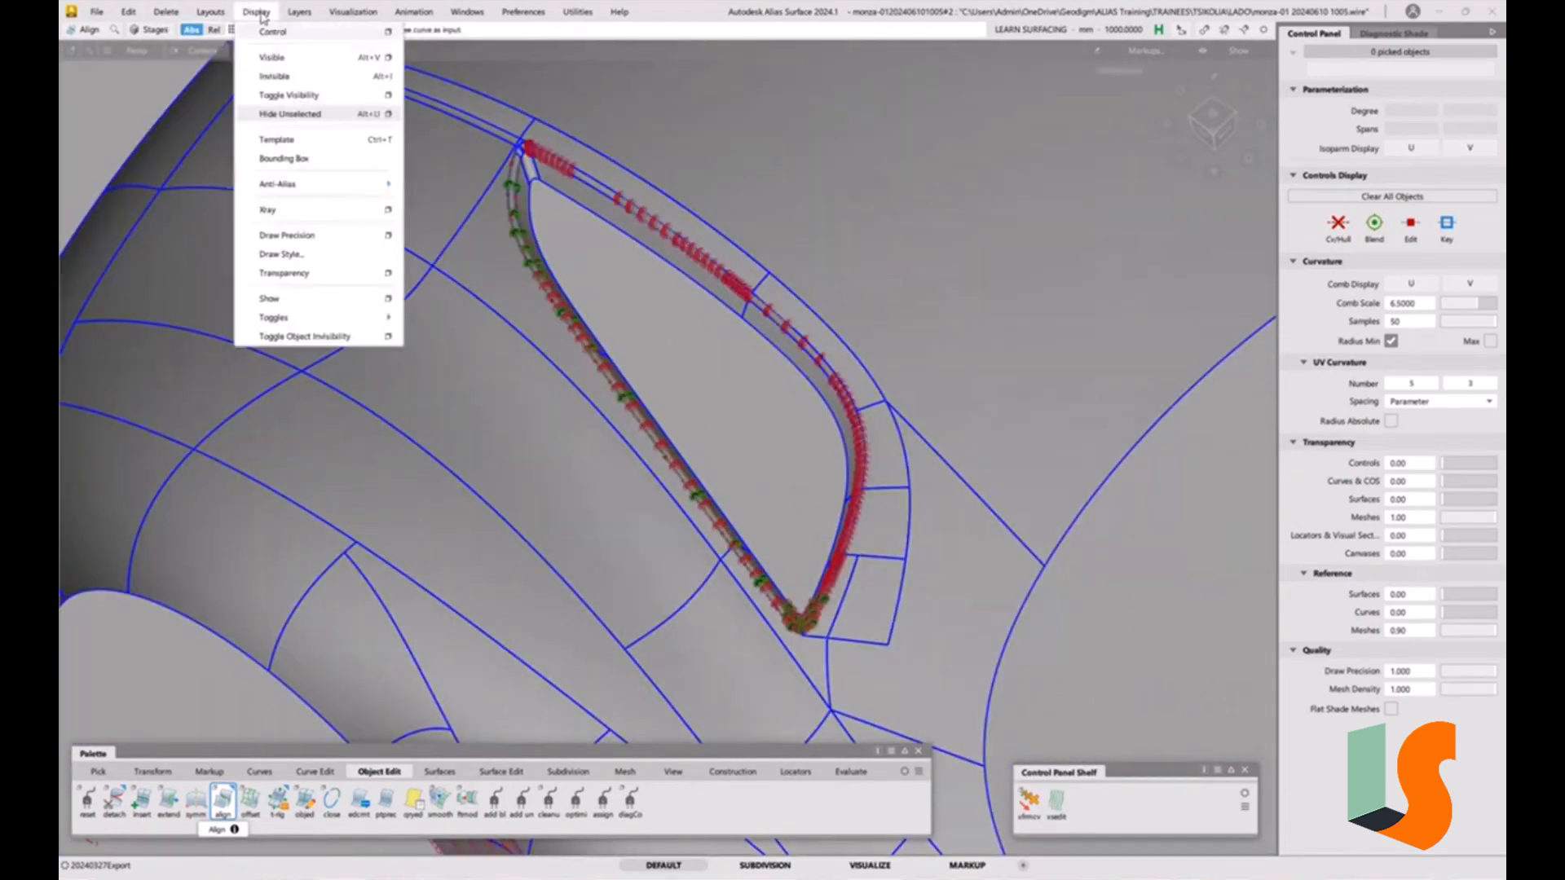
pyautogui.click(263, 34)
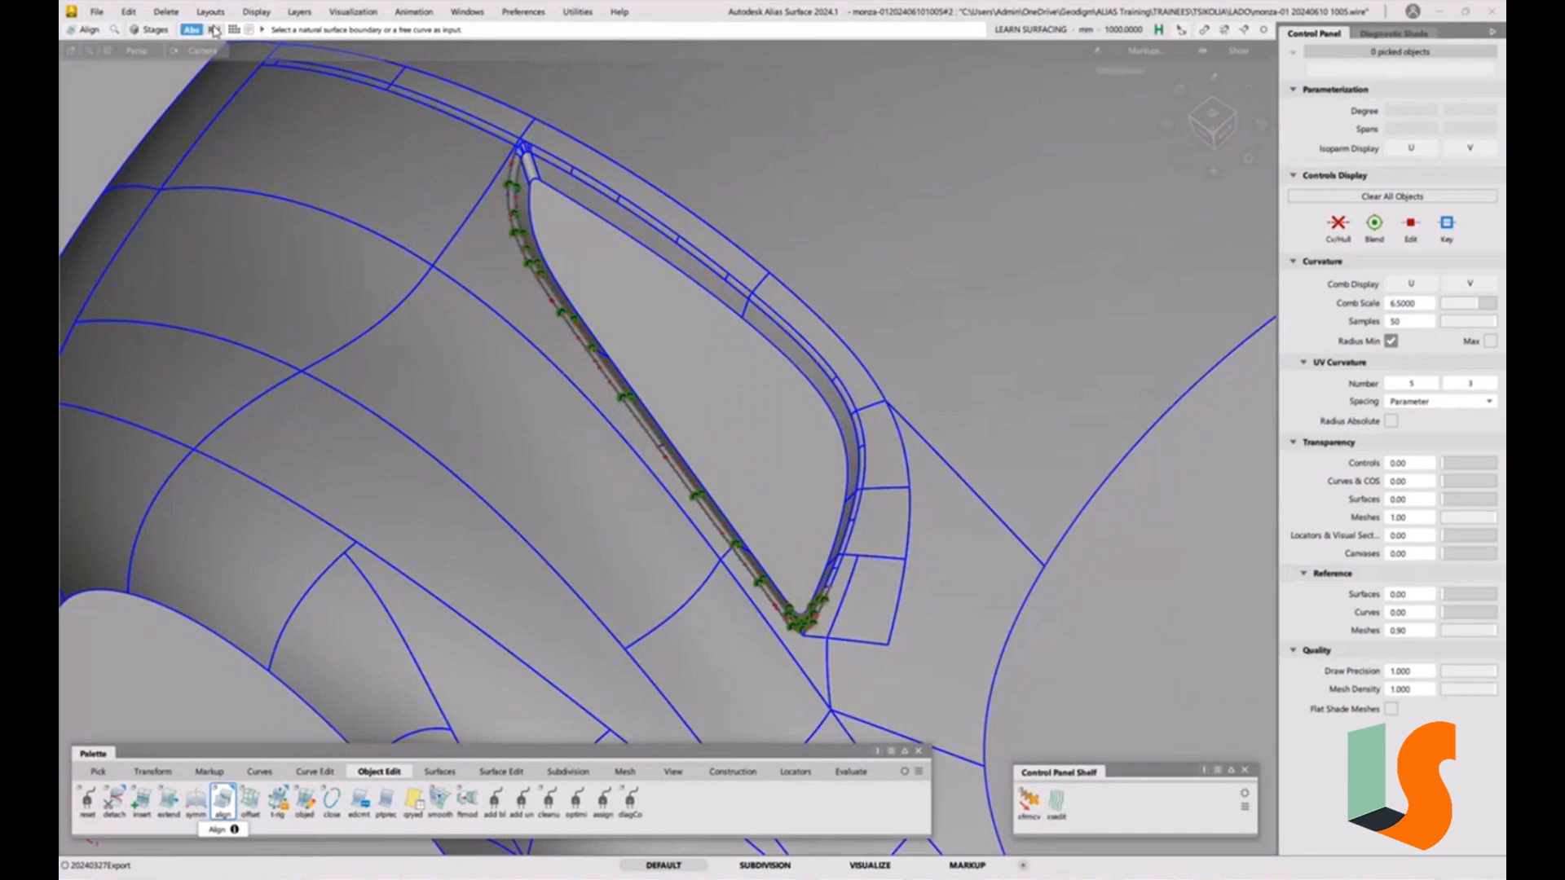
pyautogui.click(166, 11)
pyautogui.click(204, 94)
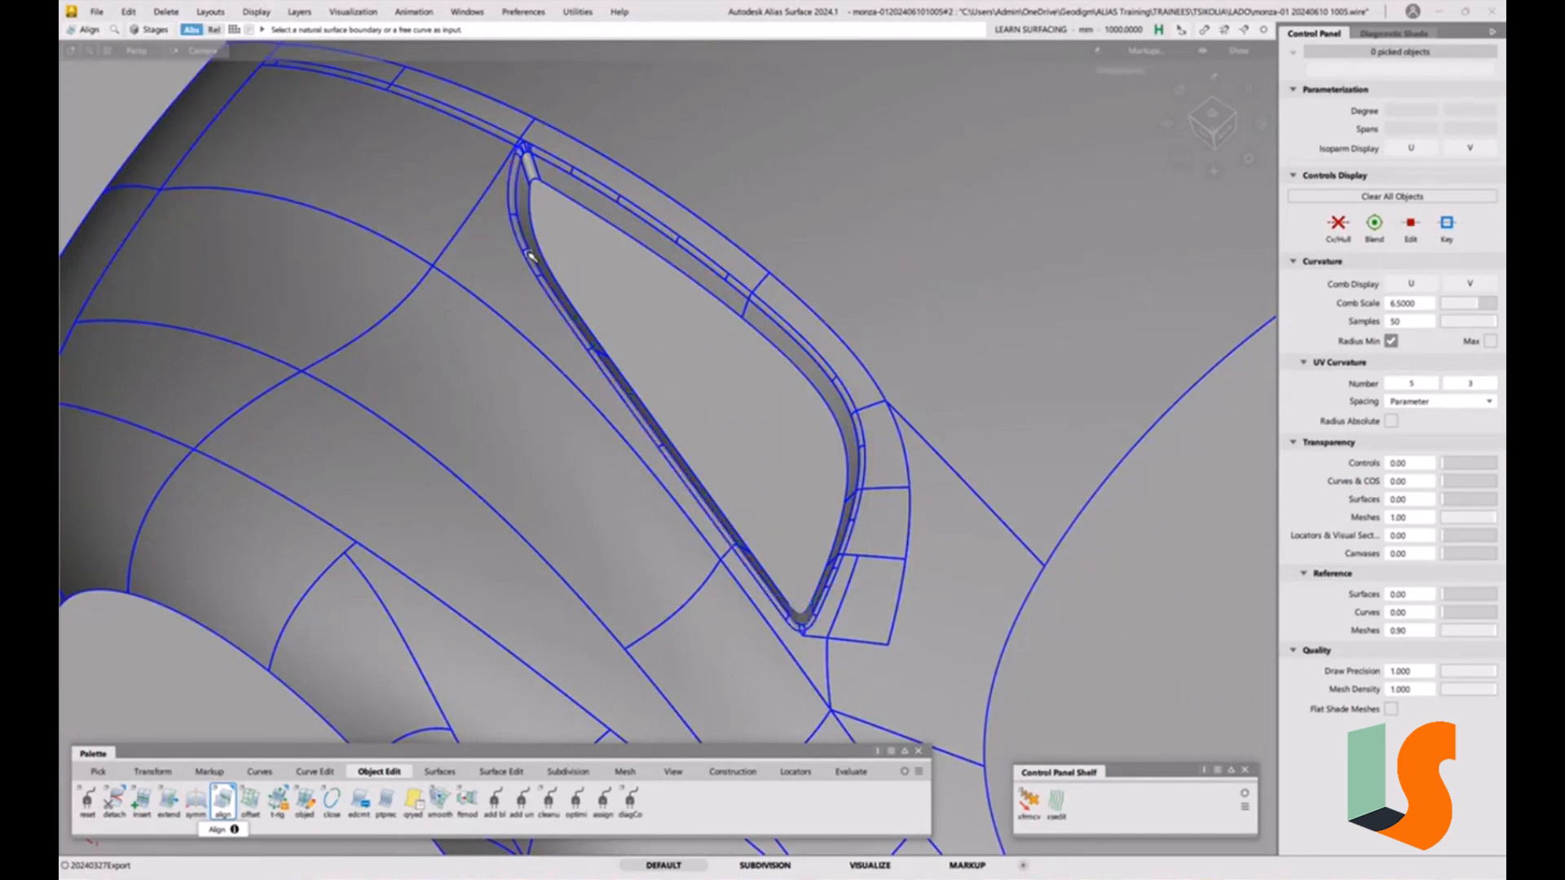
# Inspect the shaded fillet along the trim strip from several close-up angles.
pyautogui.keyDown('ctrl'); pyautogui.keyDown('shift'); pyautogui.moveTo(699, 457); pyautogui.dragTo(698, 396); pyautogui.keyUp('shift'); pyautogui.keyUp('ctrl')
pyautogui.hotkey('alt', 'm')
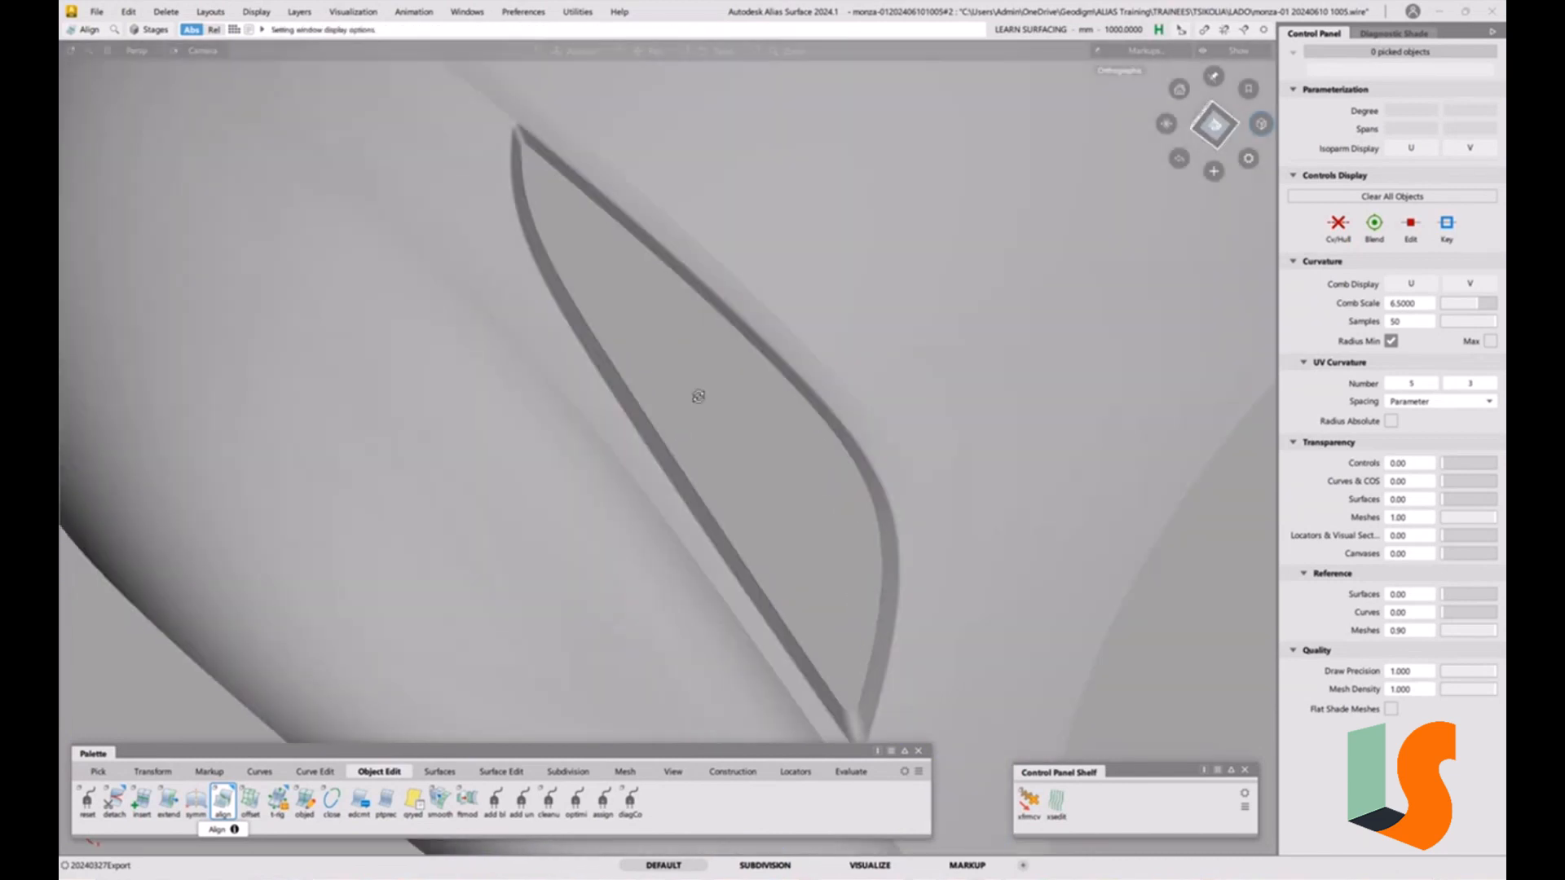
pyautogui.keyDown('alt'); pyautogui.keyDown('shift'); pyautogui.moveTo(556, 175); pyautogui.dragTo(633, 364, button='middle'); pyautogui.keyUp('shift'); pyautogui.keyUp('alt')
pyautogui.keyDown('alt'); pyautogui.keyDown('shift'); pyautogui.moveTo(633, 364); pyautogui.dragTo(639, 259); pyautogui.keyUp('shift'); pyautogui.keyUp('alt')
pyautogui.keyDown('alt'); pyautogui.keyDown('shift'); pyautogui.moveTo(639, 258); pyautogui.dragTo(636, 262, button='right'); pyautogui.keyUp('shift'); pyautogui.keyUp('alt')
pyautogui.keyDown('alt'); pyautogui.keyDown('shift'); pyautogui.moveTo(636, 261); pyautogui.dragTo(580, 273); pyautogui.keyUp('shift'); pyautogui.keyUp('alt')
pyautogui.keyDown('alt'); pyautogui.keyDown('shift'); pyautogui.moveTo(799, 628); pyautogui.dragTo(613, 367, button='middle'); pyautogui.keyUp('shift'); pyautogui.keyUp('alt')
pyautogui.keyDown('alt'); pyautogui.keyDown('shift'); pyautogui.moveTo(725, 513); pyautogui.dragTo(514, 265, button='middle'); pyautogui.keyUp('shift'); pyautogui.keyUp('alt')
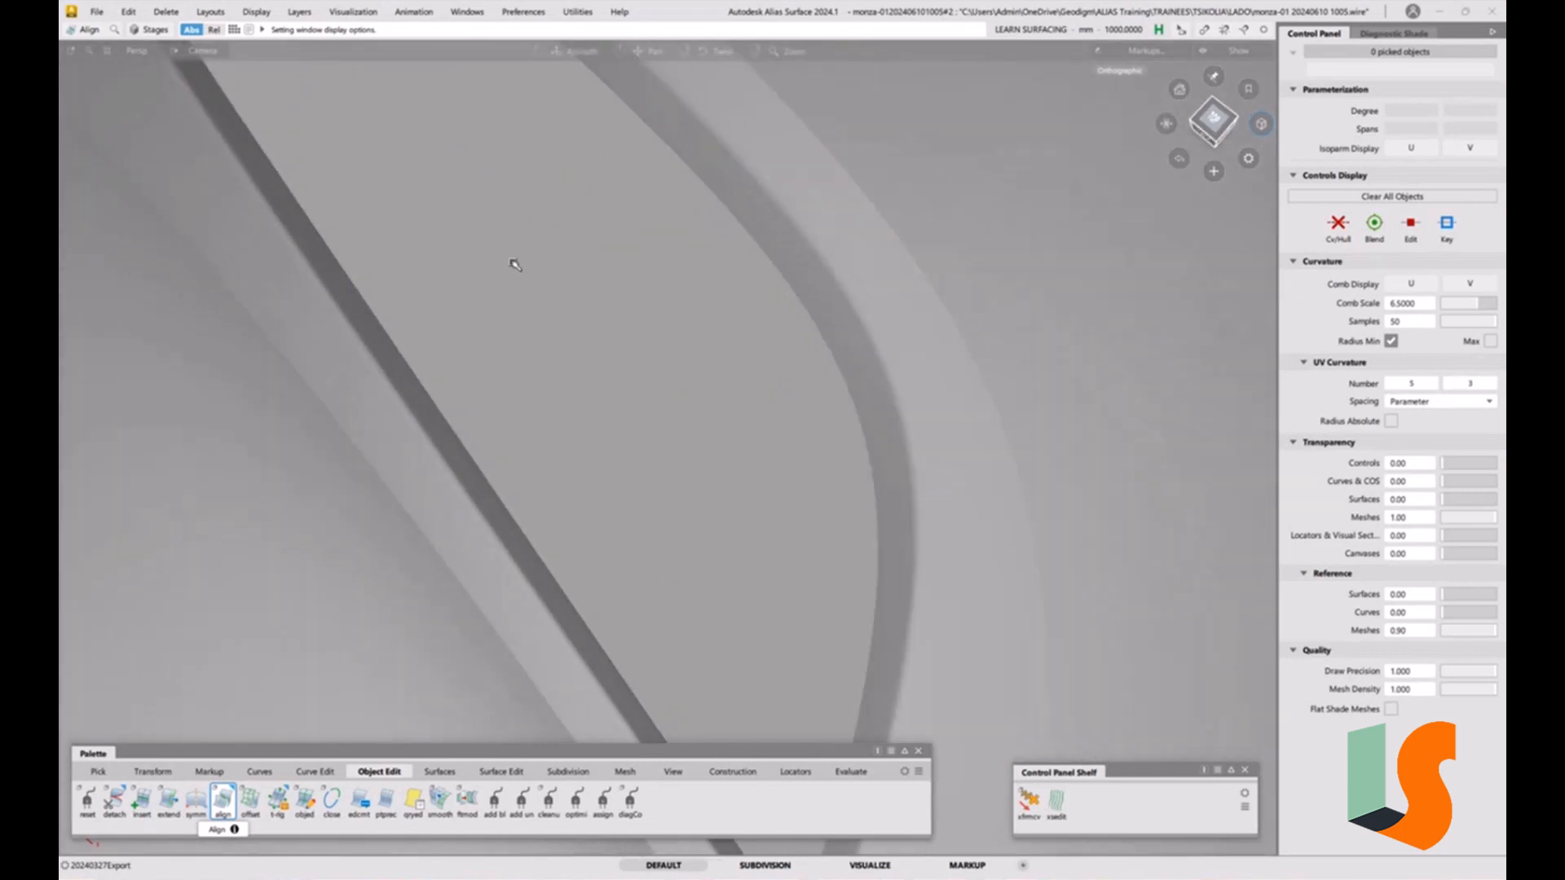
pyautogui.keyDown('alt'); pyautogui.keyDown('shift'); pyautogui.moveTo(697, 571); pyautogui.dragTo(563, 335, button='middle'); pyautogui.keyUp('shift'); pyautogui.keyUp('alt')
pyautogui.keyDown('alt'); pyautogui.keyDown('shift'); pyautogui.moveTo(563, 335); pyautogui.dragTo(583, 444, button='right'); pyautogui.keyUp('shift'); pyautogui.keyUp('alt')
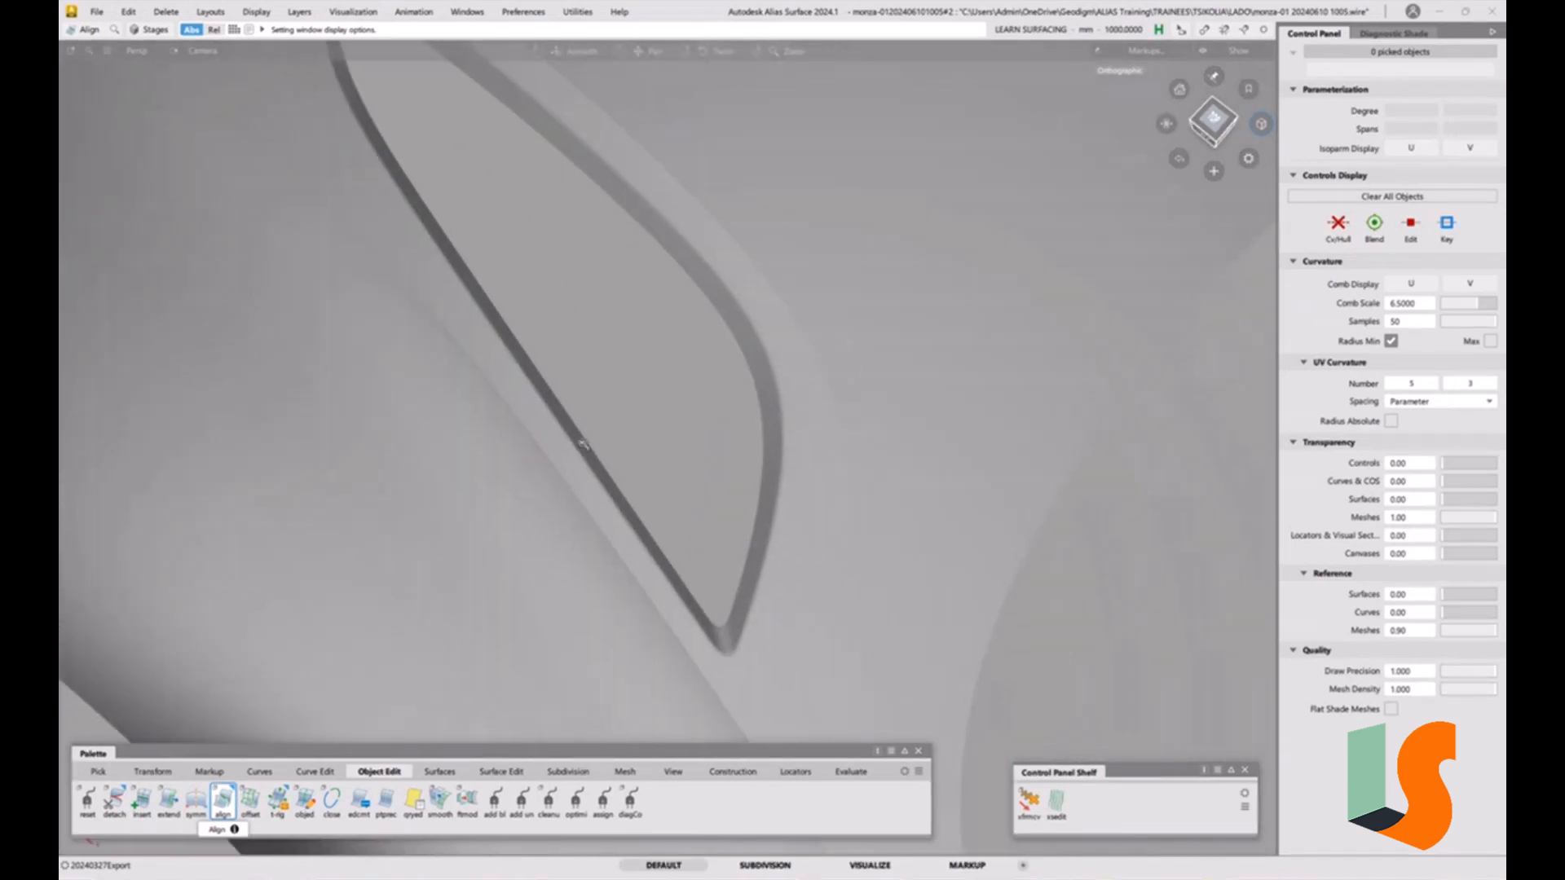
pyautogui.hotkey('ctrl', 'm')
pyautogui.keyDown('alt'); pyautogui.keyDown('shift'); pyautogui.moveTo(526, 394); pyautogui.dragTo(738, 394); pyautogui.keyUp('shift'); pyautogui.keyUp('alt')
pyautogui.keyDown('alt'); pyautogui.keyDown('shift'); pyautogui.moveTo(637, 420); pyautogui.dragTo(626, 652, button='middle'); pyautogui.keyUp('shift'); pyautogui.keyUp('alt')
pyautogui.keyDown('alt'); pyautogui.keyDown('shift'); pyautogui.moveTo(661, 402); pyautogui.dragTo(554, 399); pyautogui.keyUp('shift'); pyautogui.keyUp('alt')
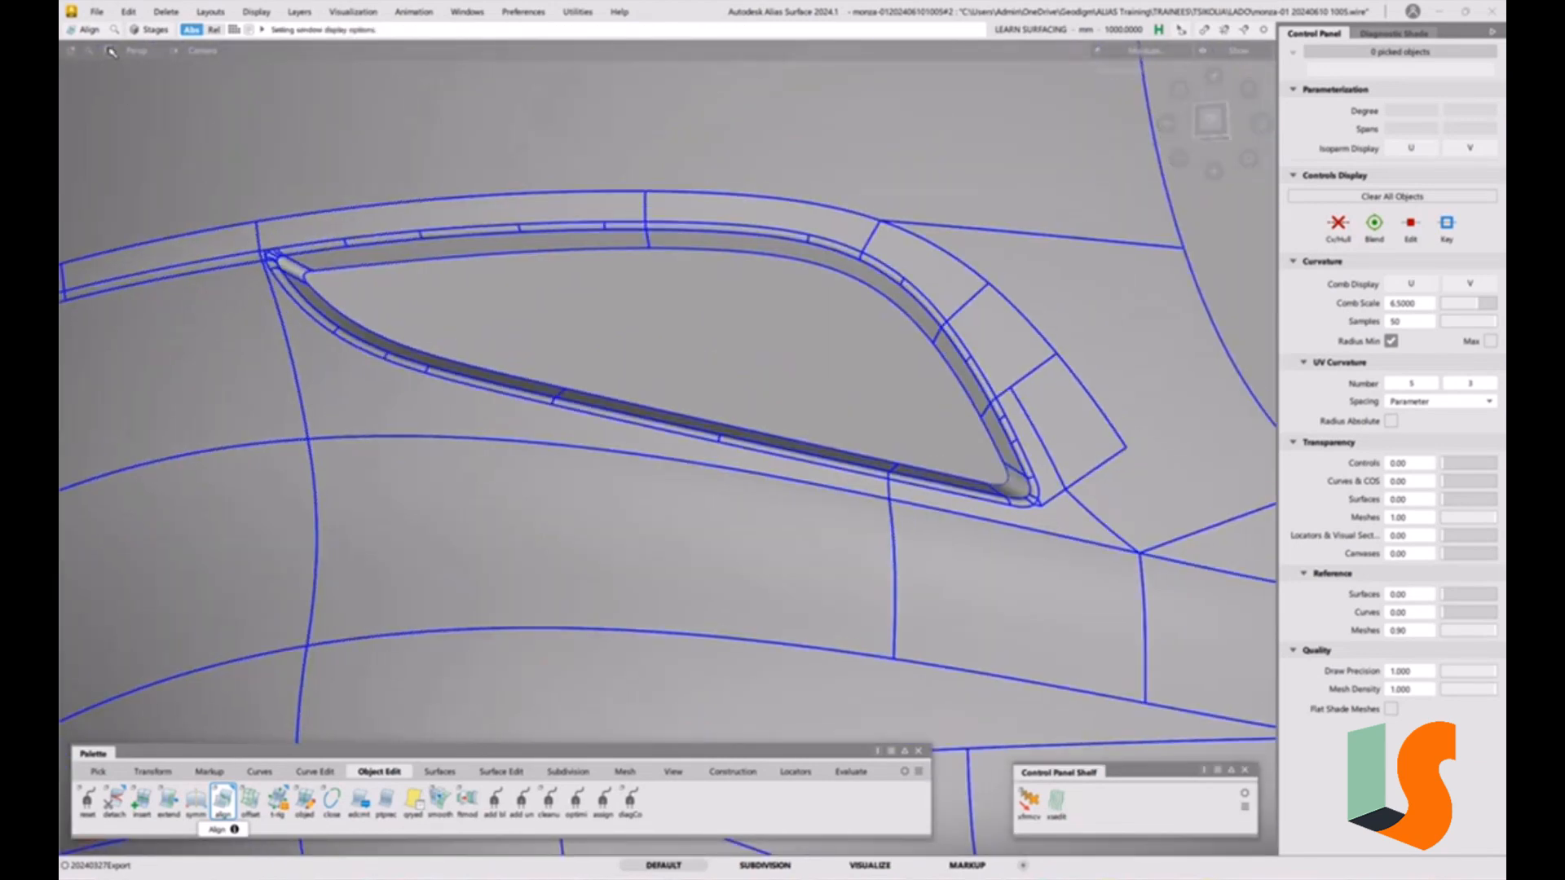
pyautogui.click(96, 12)
pyautogui.click(114, 163)
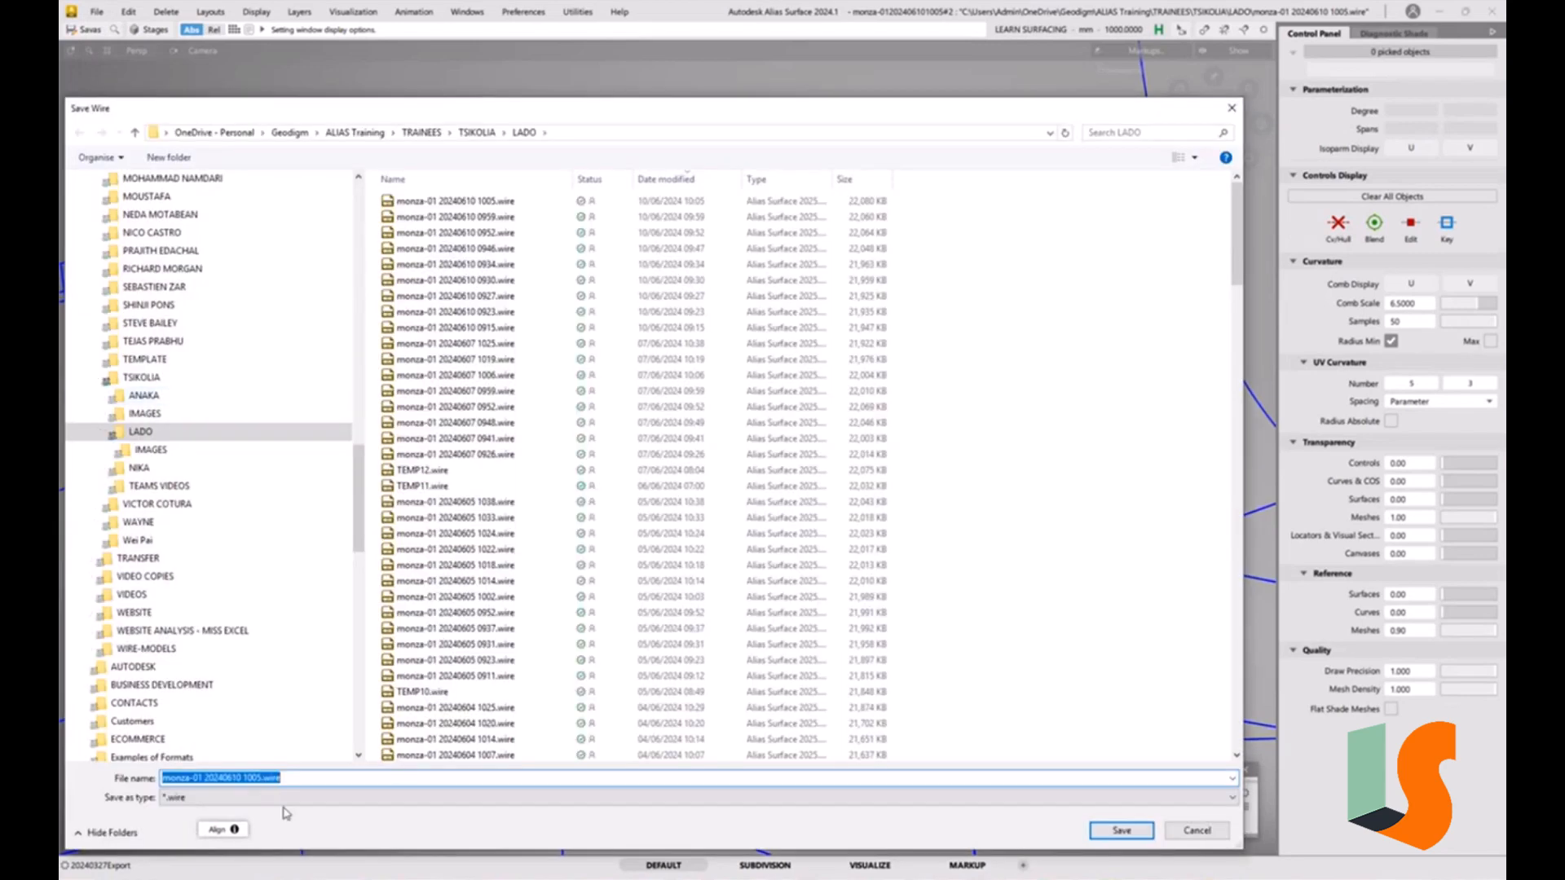
pyautogui.moveTo(251, 778); pyautogui.dragTo(312, 779)
pyautogui.write('18')
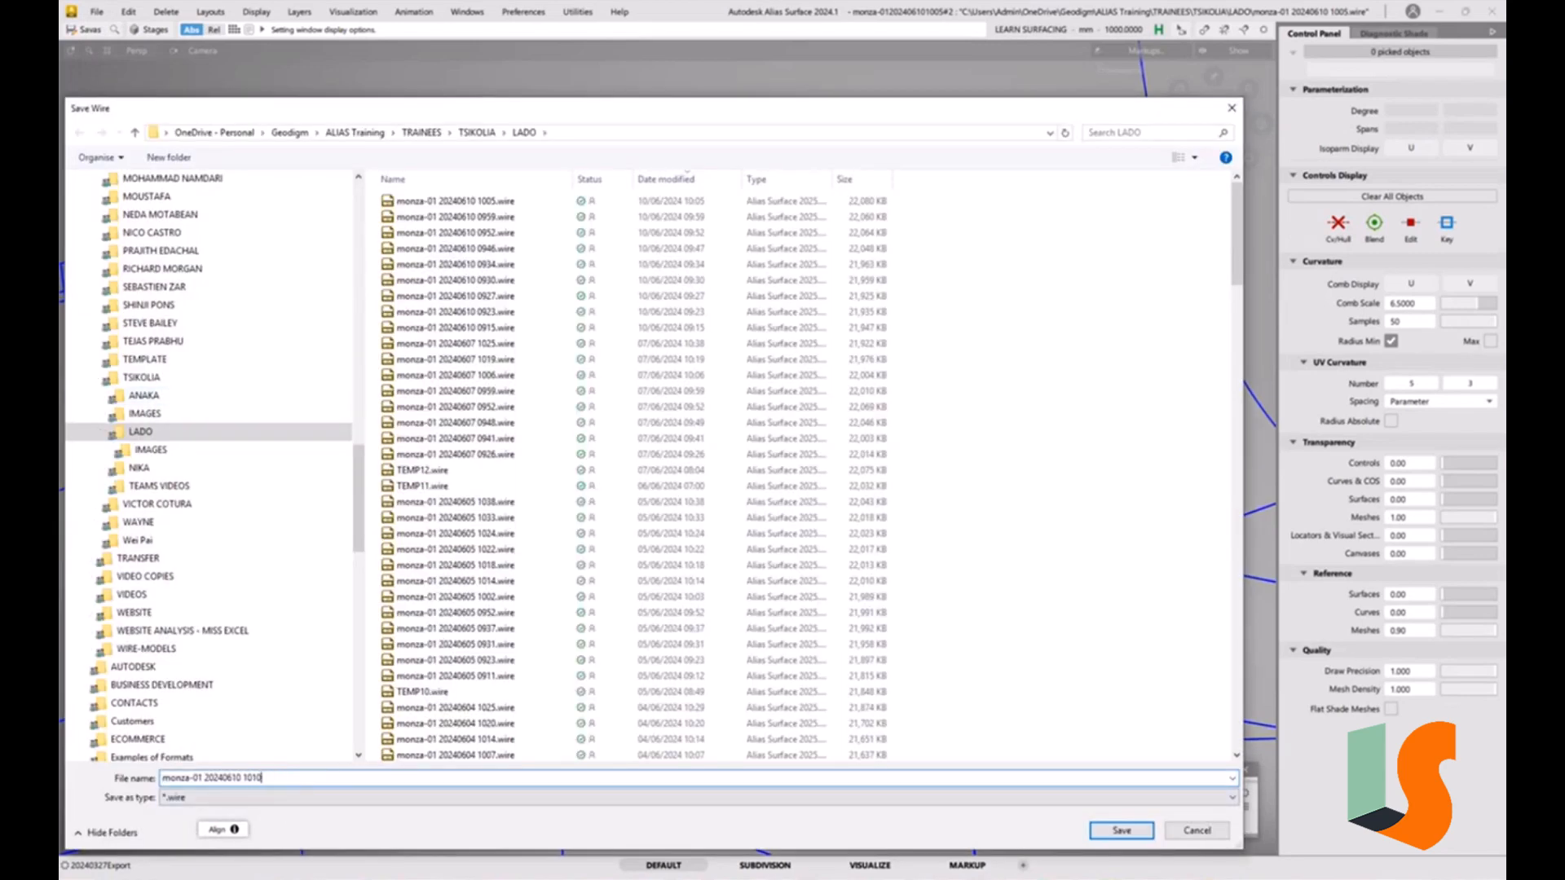
pyautogui.press('Return')
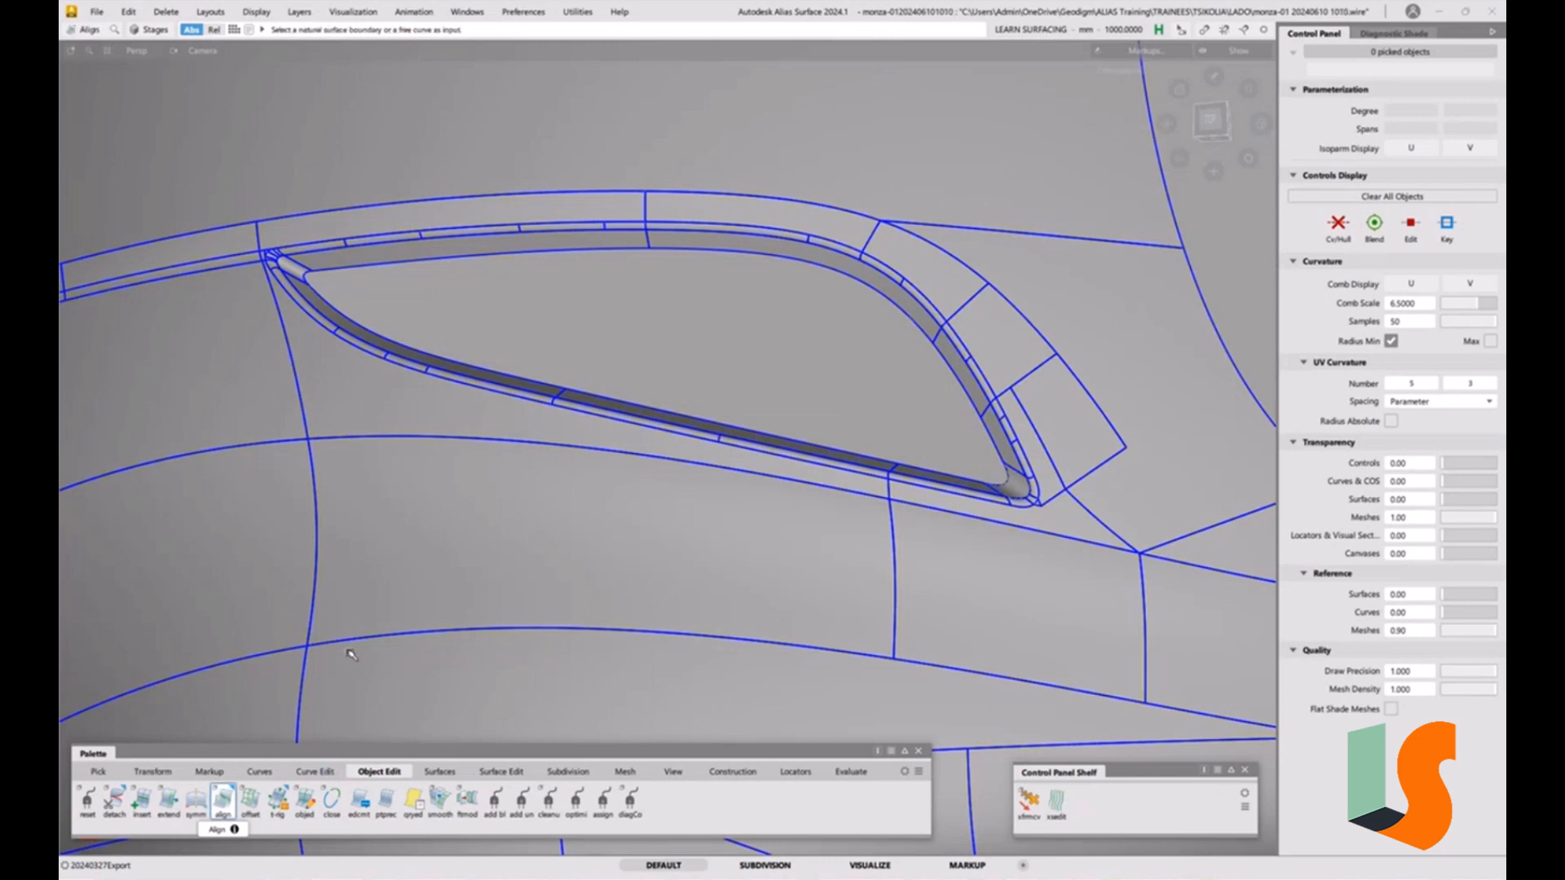
# Select the surfaces around the trim strip, isolate them, and delete their construction history.
pyautogui.keyDown('ctrl'); pyautogui.keyDown('shift'); pyautogui.moveTo(336, 486); pyautogui.dragTo(317, 387); pyautogui.keyUp('shift'); pyautogui.keyUp('ctrl')
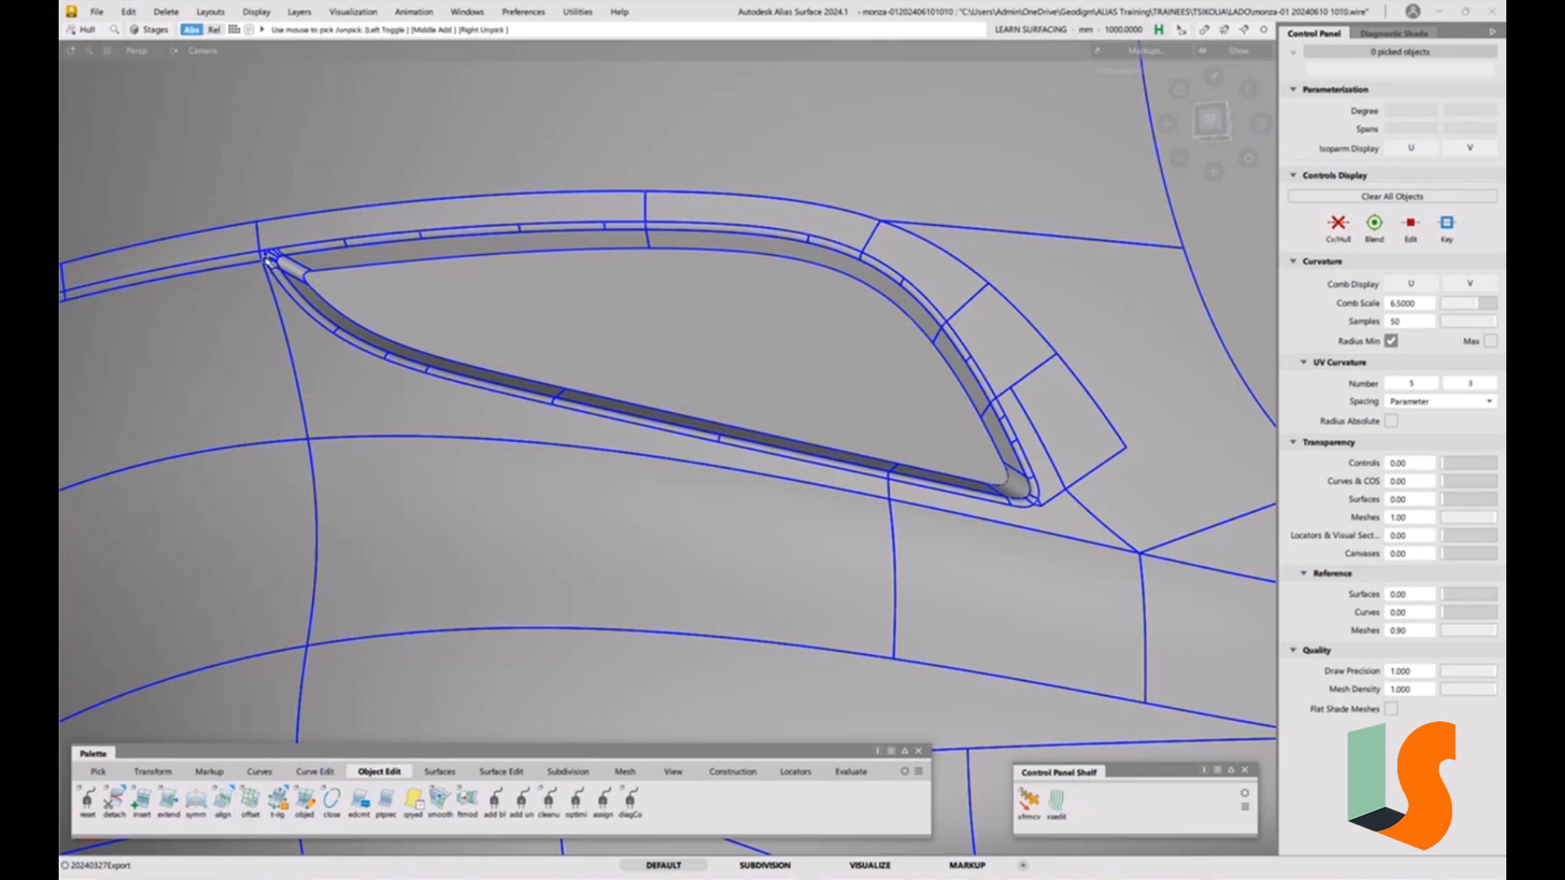
pyautogui.moveTo(245, 241)
pyautogui.mouseDown()
pyautogui.moveTo(380, 336)
pyautogui.moveTo(326, 326)
pyautogui.moveTo(387, 364)
pyautogui.mouseUp()
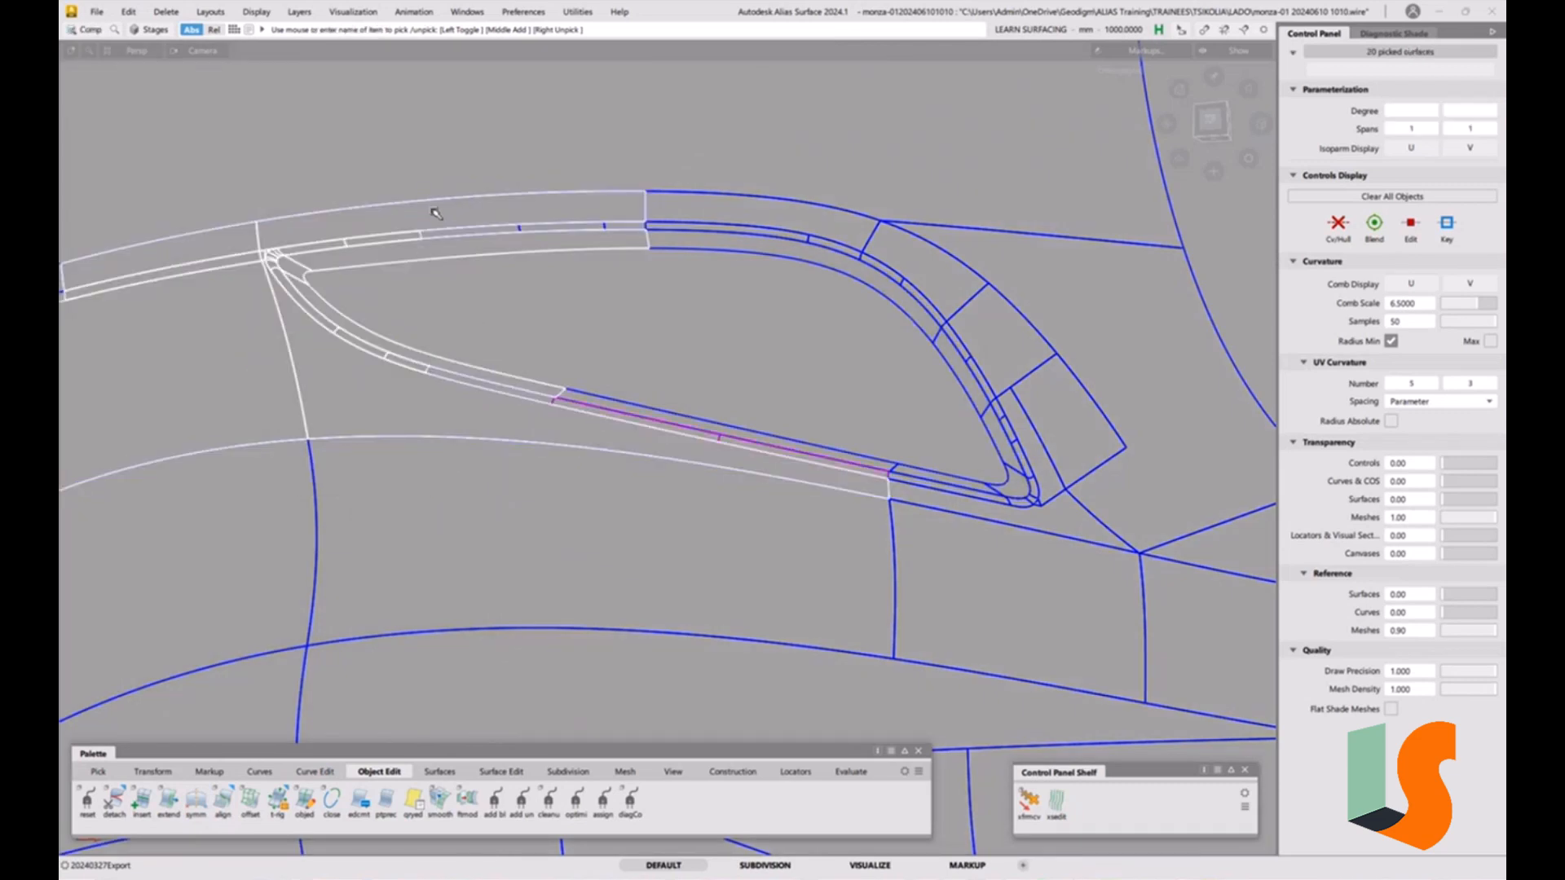
pyautogui.moveTo(436, 214); pyautogui.dragTo(626, 230)
pyautogui.moveTo(715, 275); pyautogui.dragTo(787, 323)
pyautogui.moveTo(860, 259); pyautogui.dragTo(929, 475)
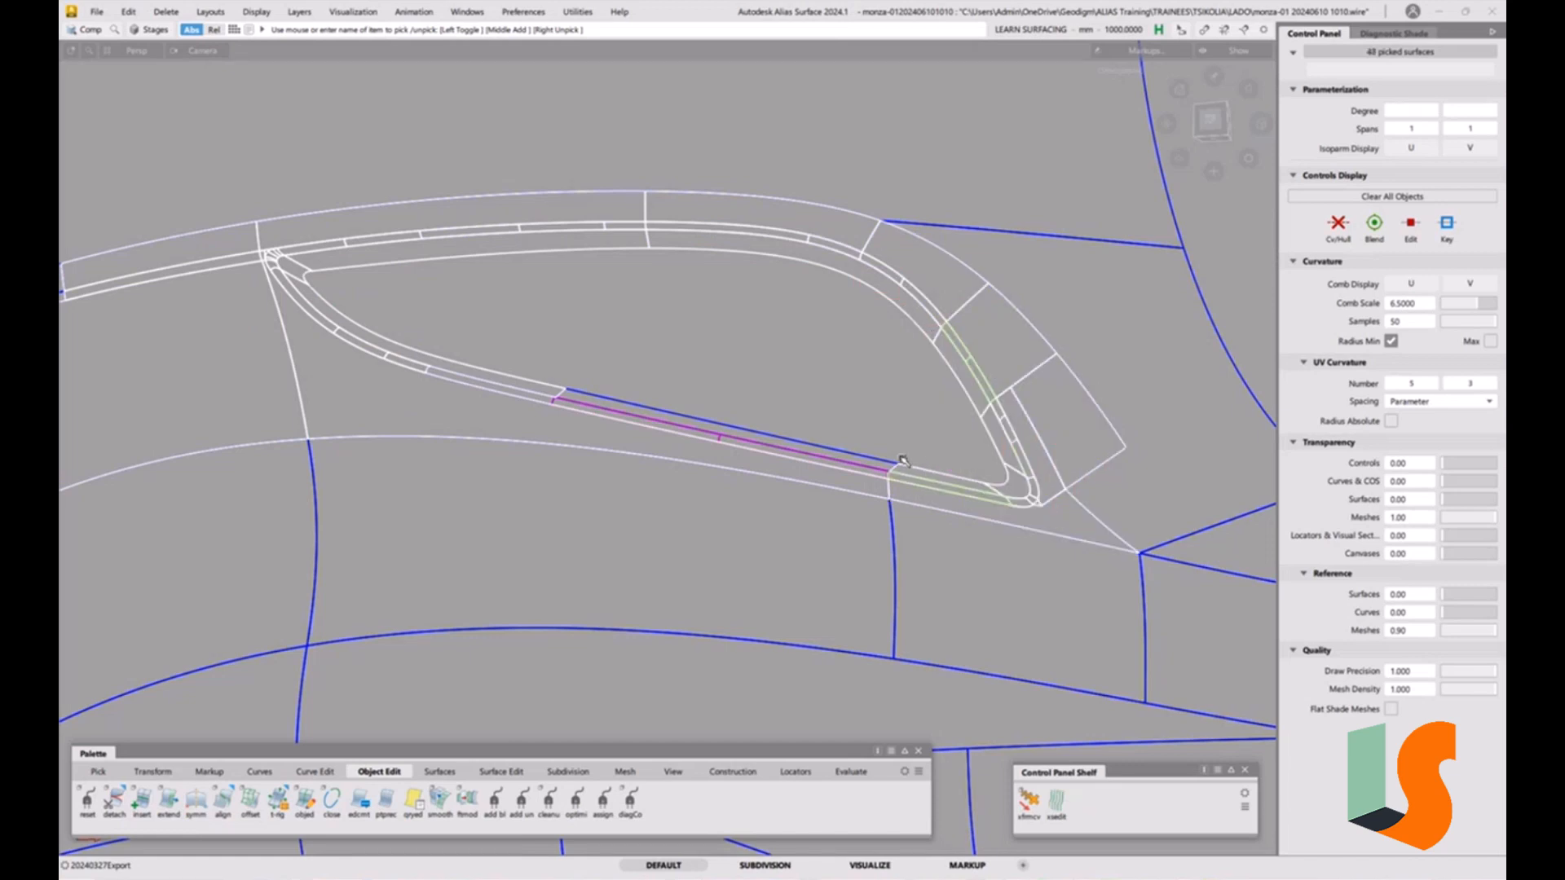
pyautogui.moveTo(922, 445); pyautogui.dragTo(868, 479, button='middle')
pyautogui.moveTo(717, 389); pyautogui.dragTo(452, 330, button='middle')
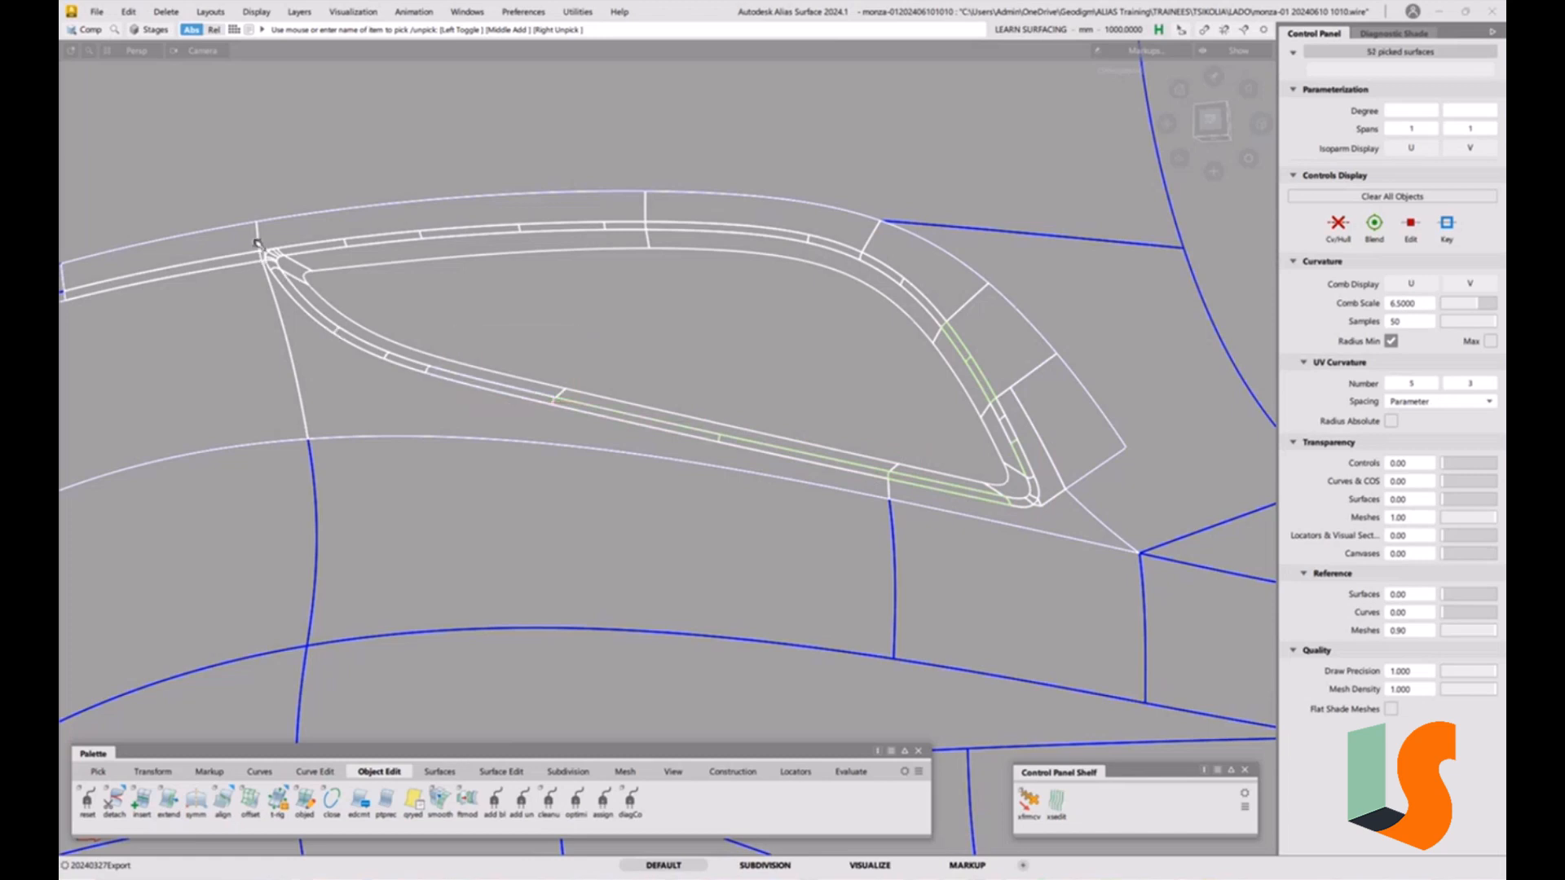
pyautogui.moveTo(497, 220); pyautogui.dragTo(661, 301, button='middle')
pyautogui.hotkey('alt', 'h')
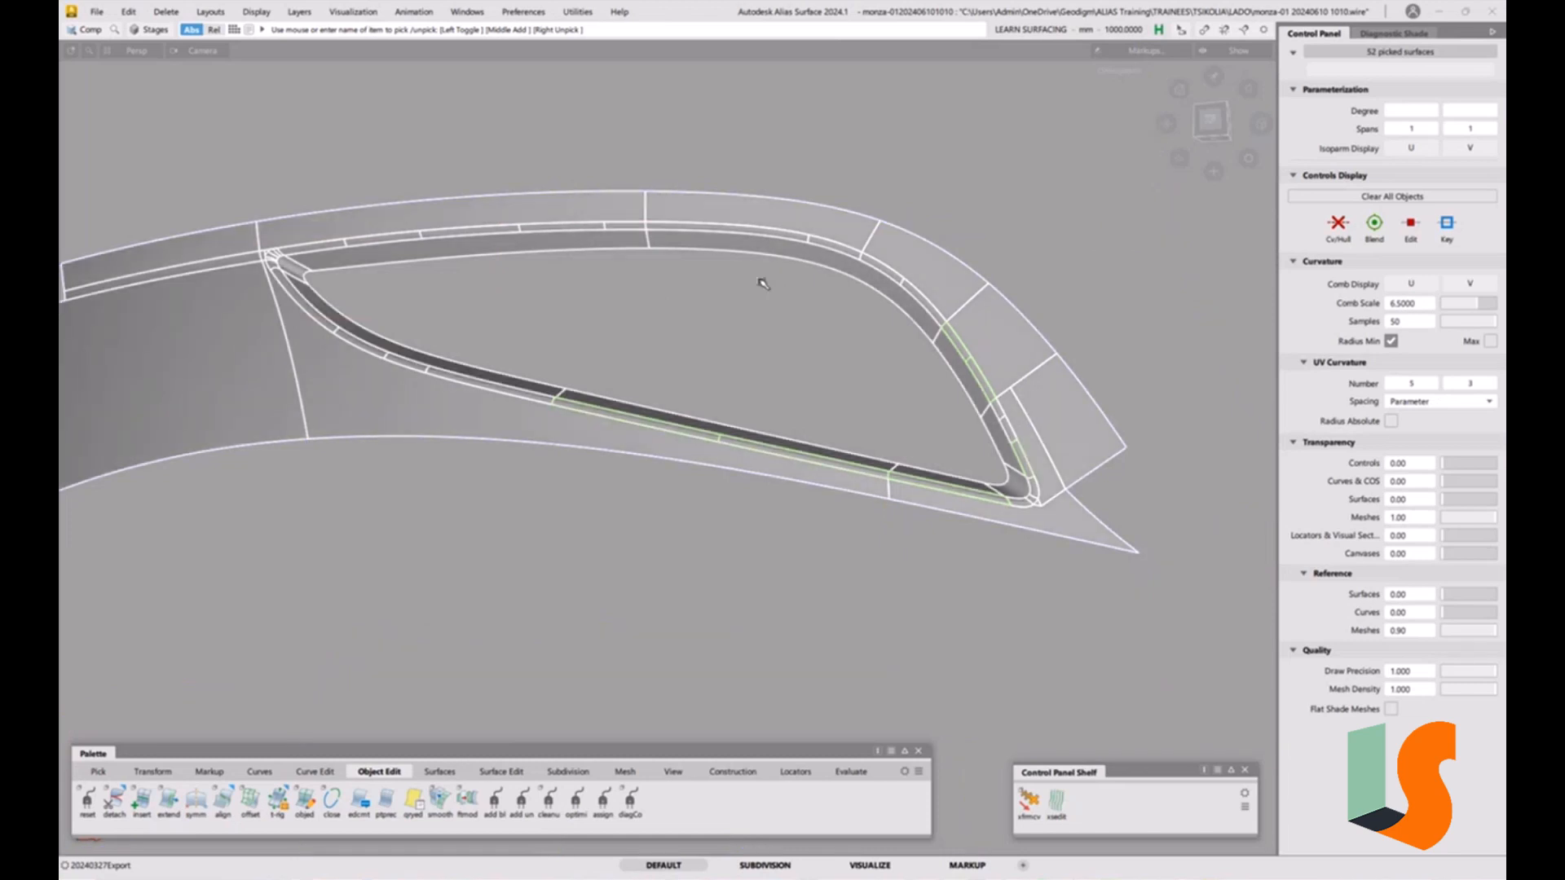
pyautogui.hotkey('alt', 'shift', 'd')
pyautogui.click(757, 511)
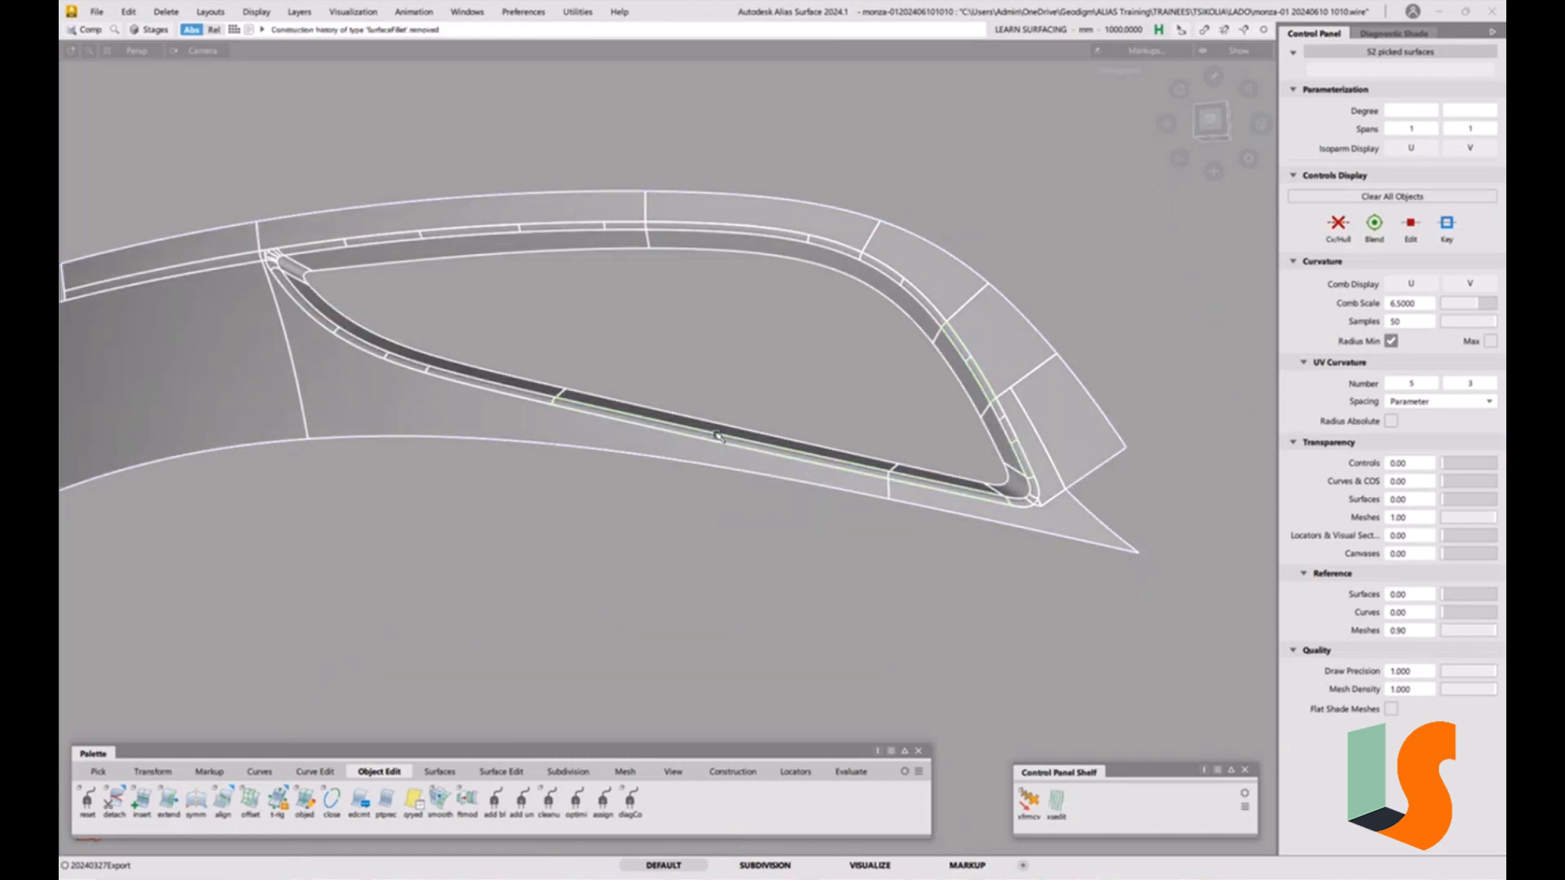
# Deselect everything and run Check Model on the visible surfaces for errors.
pyautogui.click(834, 422)
pyautogui.moveTo(834, 423)
pyautogui.keyDown('alt'); pyautogui.keyDown('shift'); pyautogui.mouseDown()
pyautogui.moveTo(769, 388)
pyautogui.moveTo(723, 408)
pyautogui.moveTo(740, 405)
pyautogui.mouseUp(); pyautogui.keyUp('shift'); pyautogui.keyUp('alt')
pyautogui.hotkey('alt', 's')
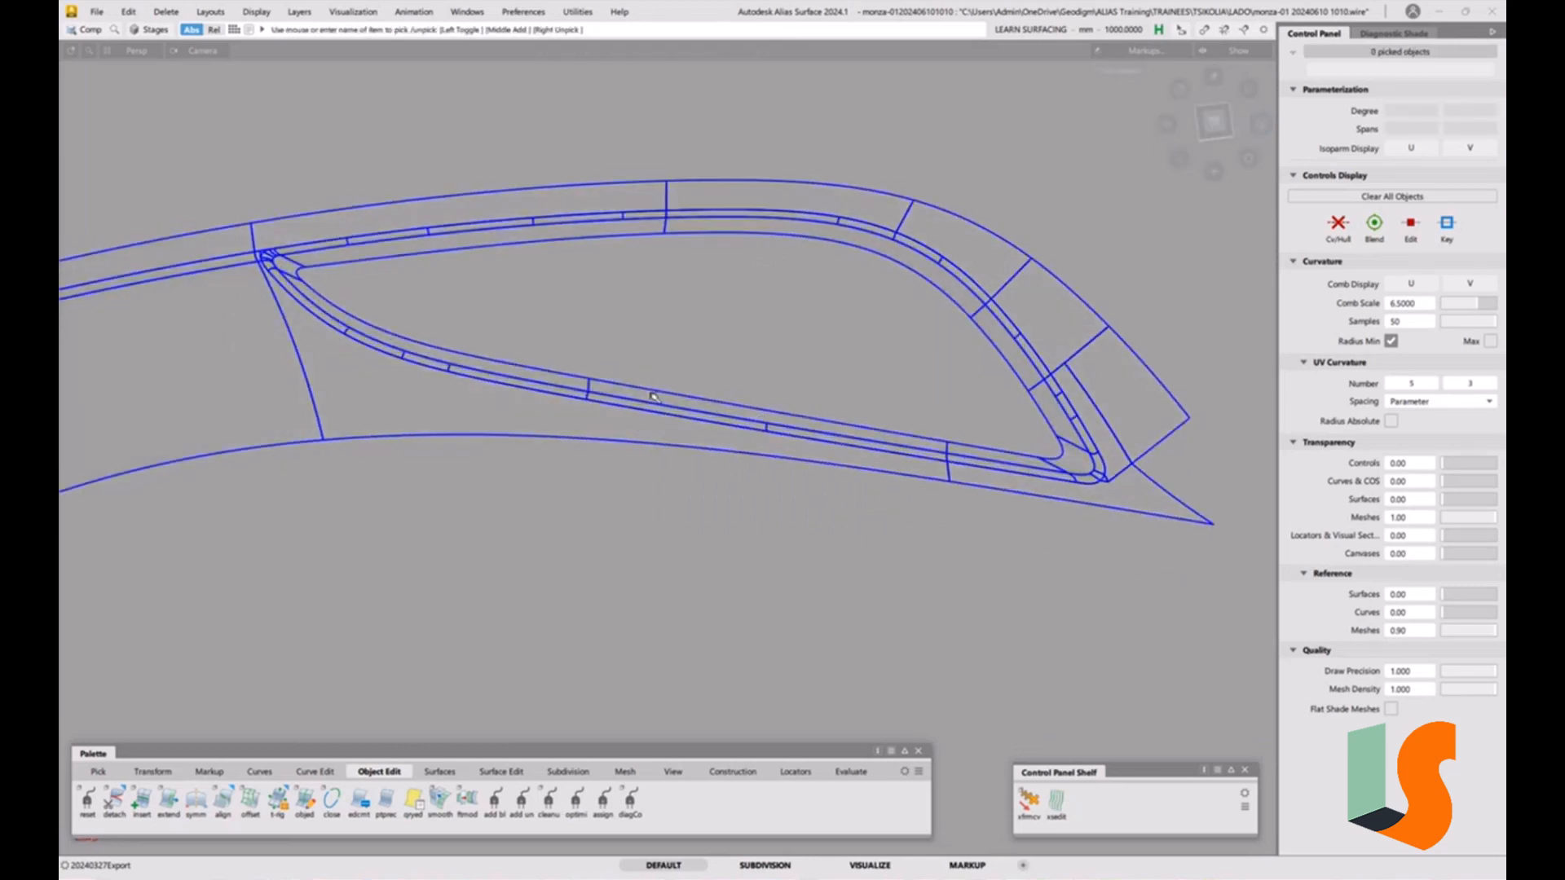
pyautogui.click(851, 773)
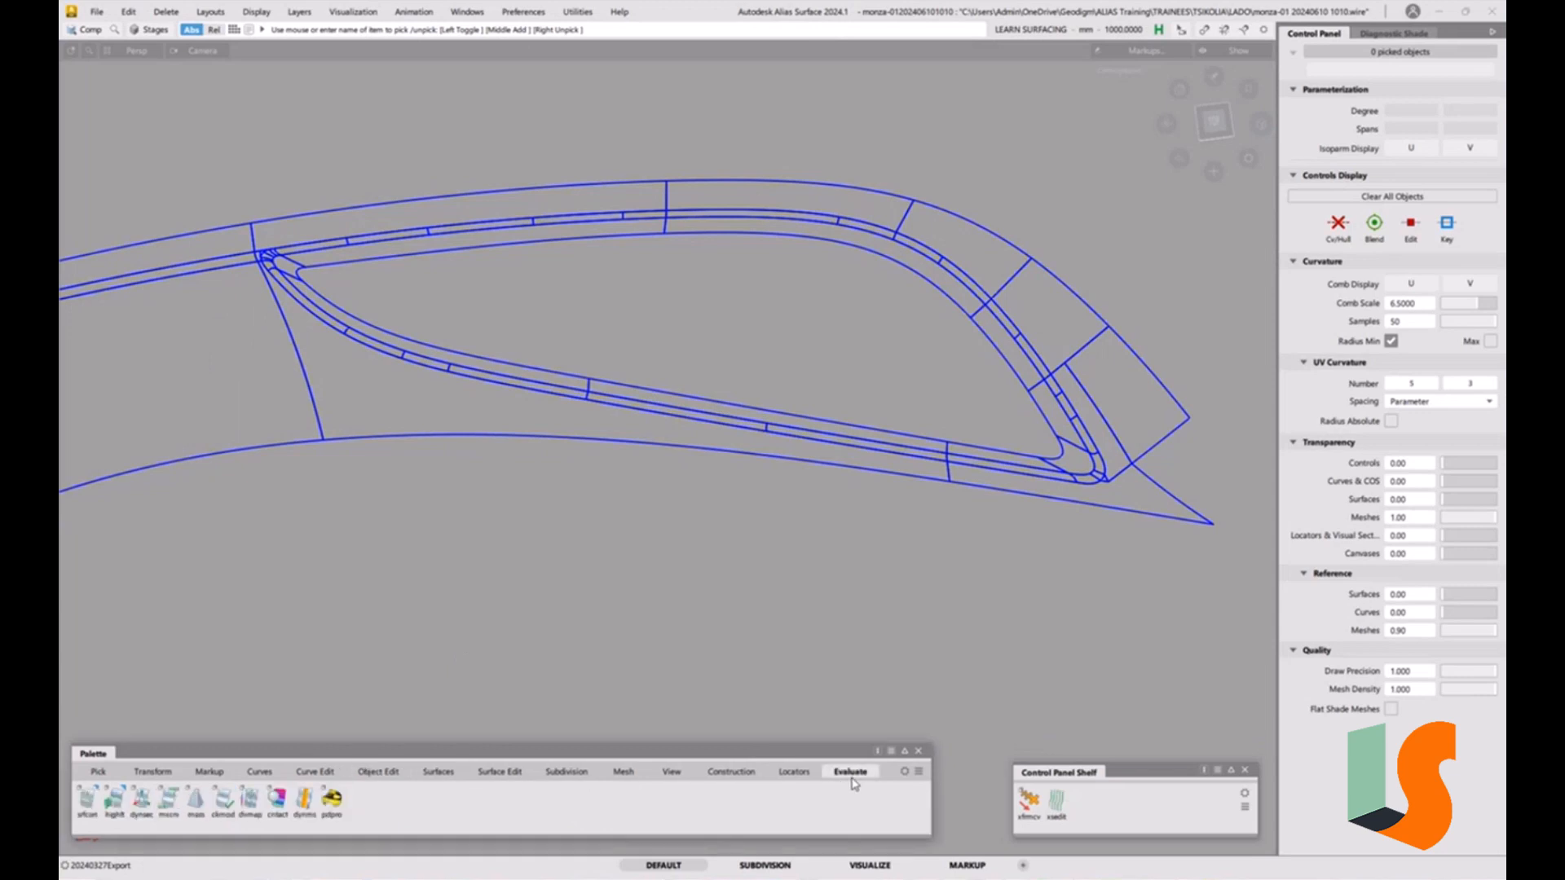
pyautogui.doubleClick(224, 803)
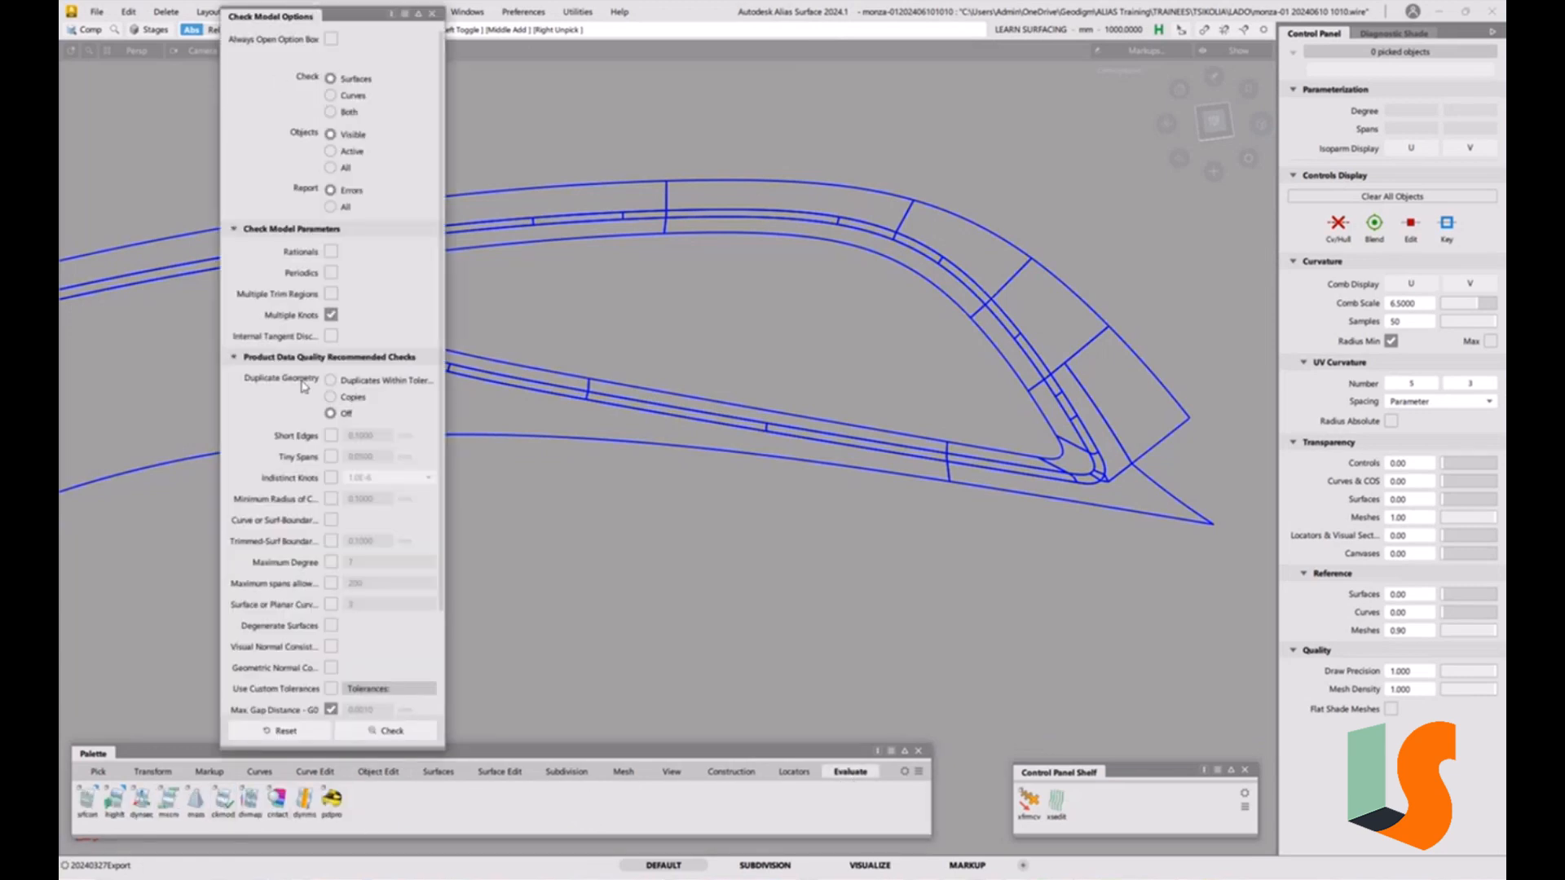
pyautogui.scroll(-3, 319, 486)
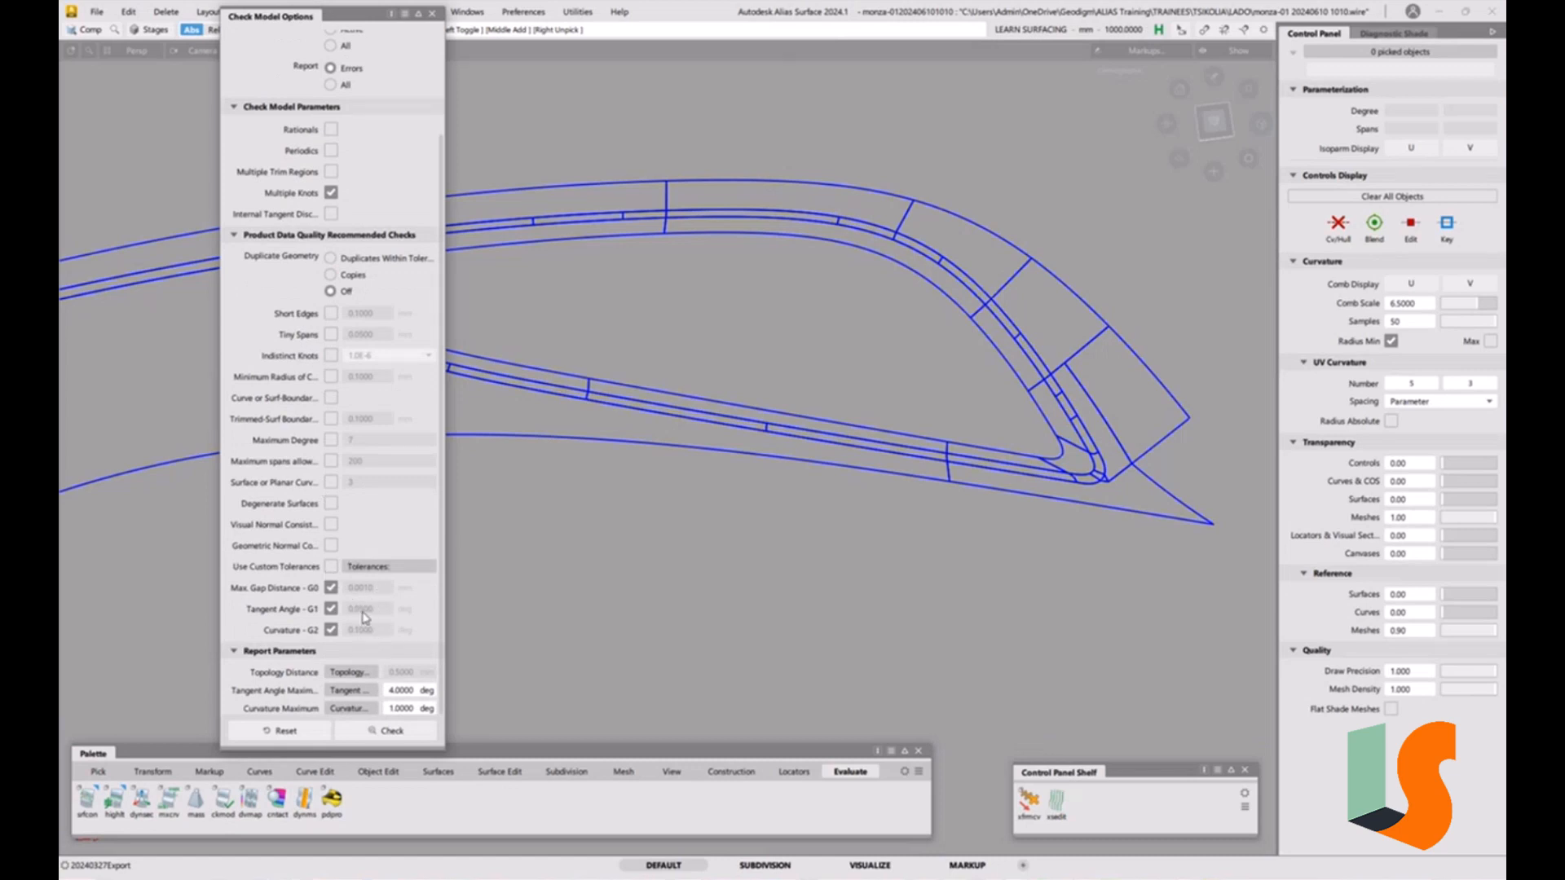
pyautogui.click(401, 733)
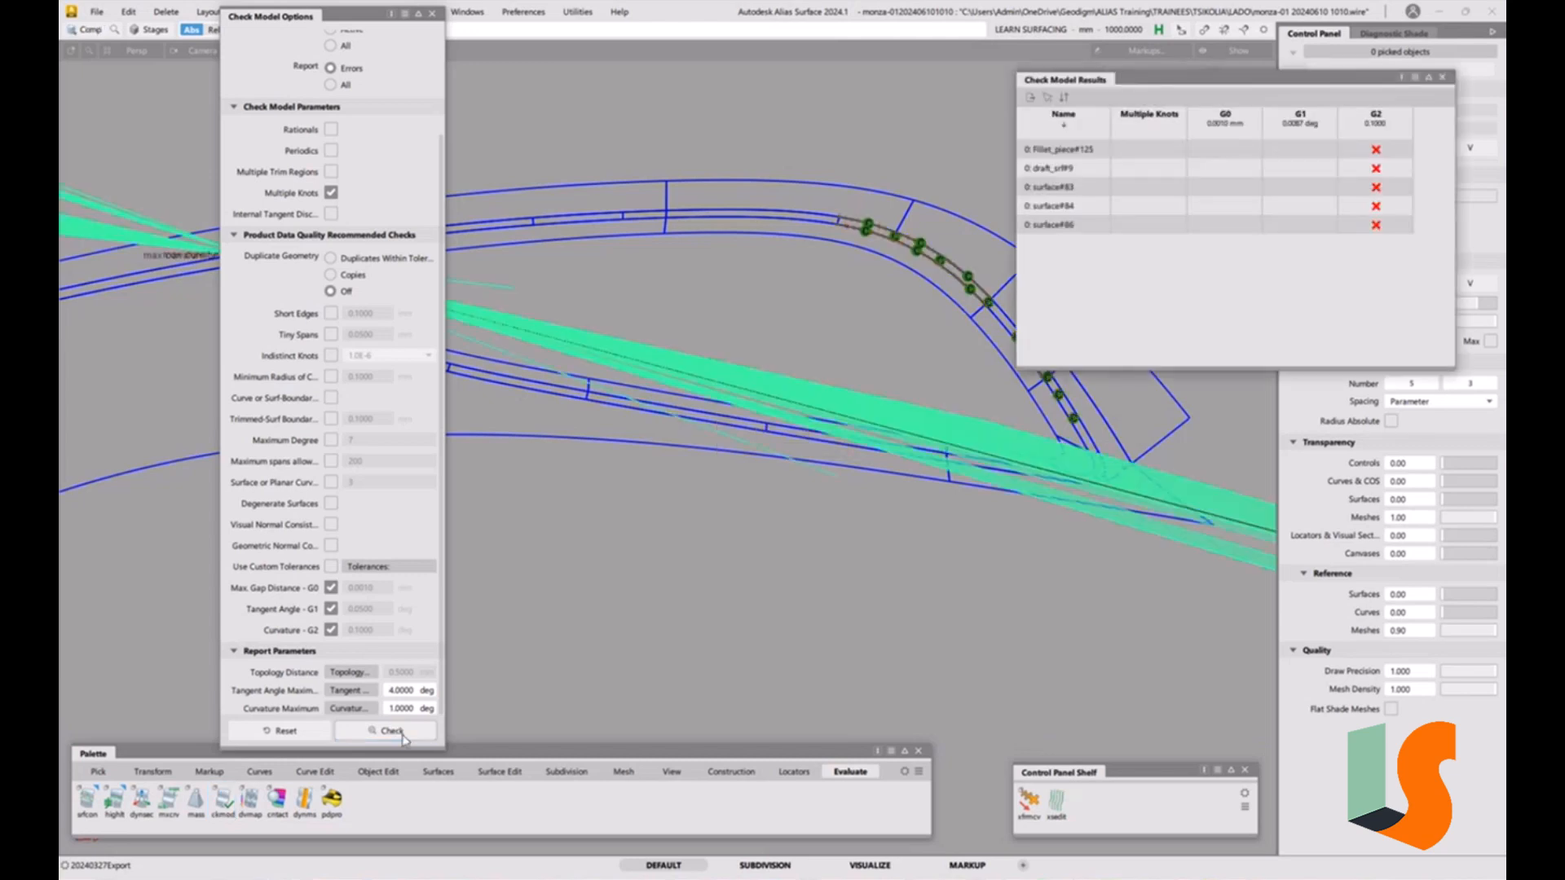
# Orbit and zoom around the trim strip to examine the fillet areas flagged by Check Model.
pyautogui.moveTo(846, 356)
pyautogui.keyDown('alt'); pyautogui.keyDown('shift'); pyautogui.mouseDown()
pyautogui.moveTo(828, 370)
pyautogui.moveTo(883, 391)
pyautogui.mouseUp(); pyautogui.keyUp('shift'); pyautogui.keyUp('alt')
pyautogui.moveTo(713, 358)
pyautogui.keyDown('alt'); pyautogui.keyDown('shift'); pyautogui.mouseDown(button='right')
pyautogui.moveTo(722, 303)
pyautogui.moveTo(746, 360)
pyautogui.mouseUp(button='right'); pyautogui.keyUp('shift'); pyautogui.keyUp('alt')
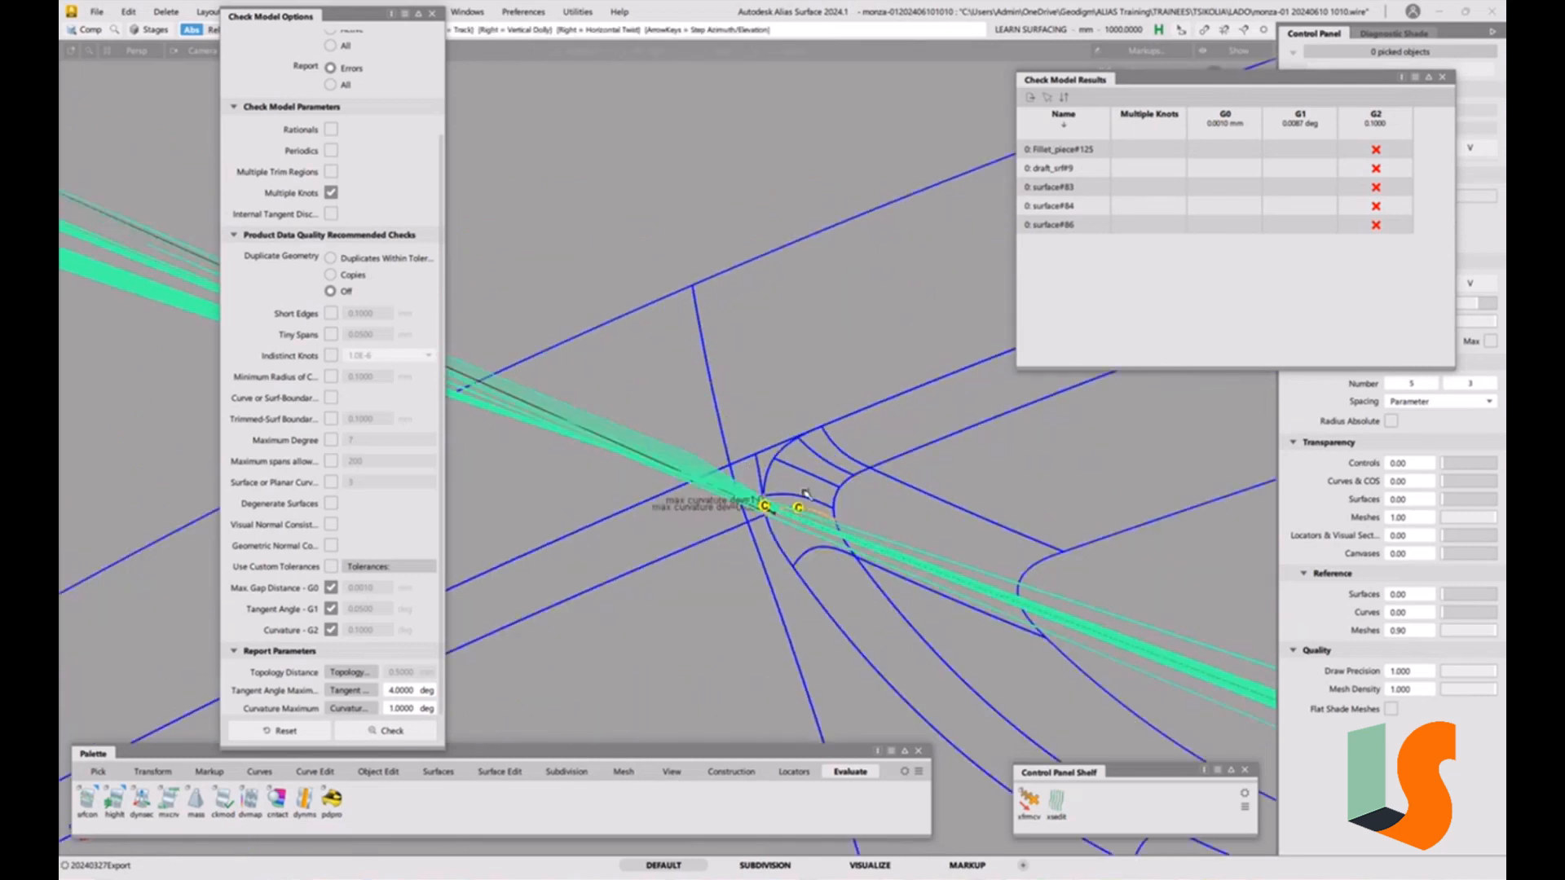
pyautogui.keyDown('alt'); pyautogui.keyDown('shift'); pyautogui.moveTo(868, 507); pyautogui.dragTo(749, 499); pyautogui.keyUp('shift'); pyautogui.keyUp('alt')
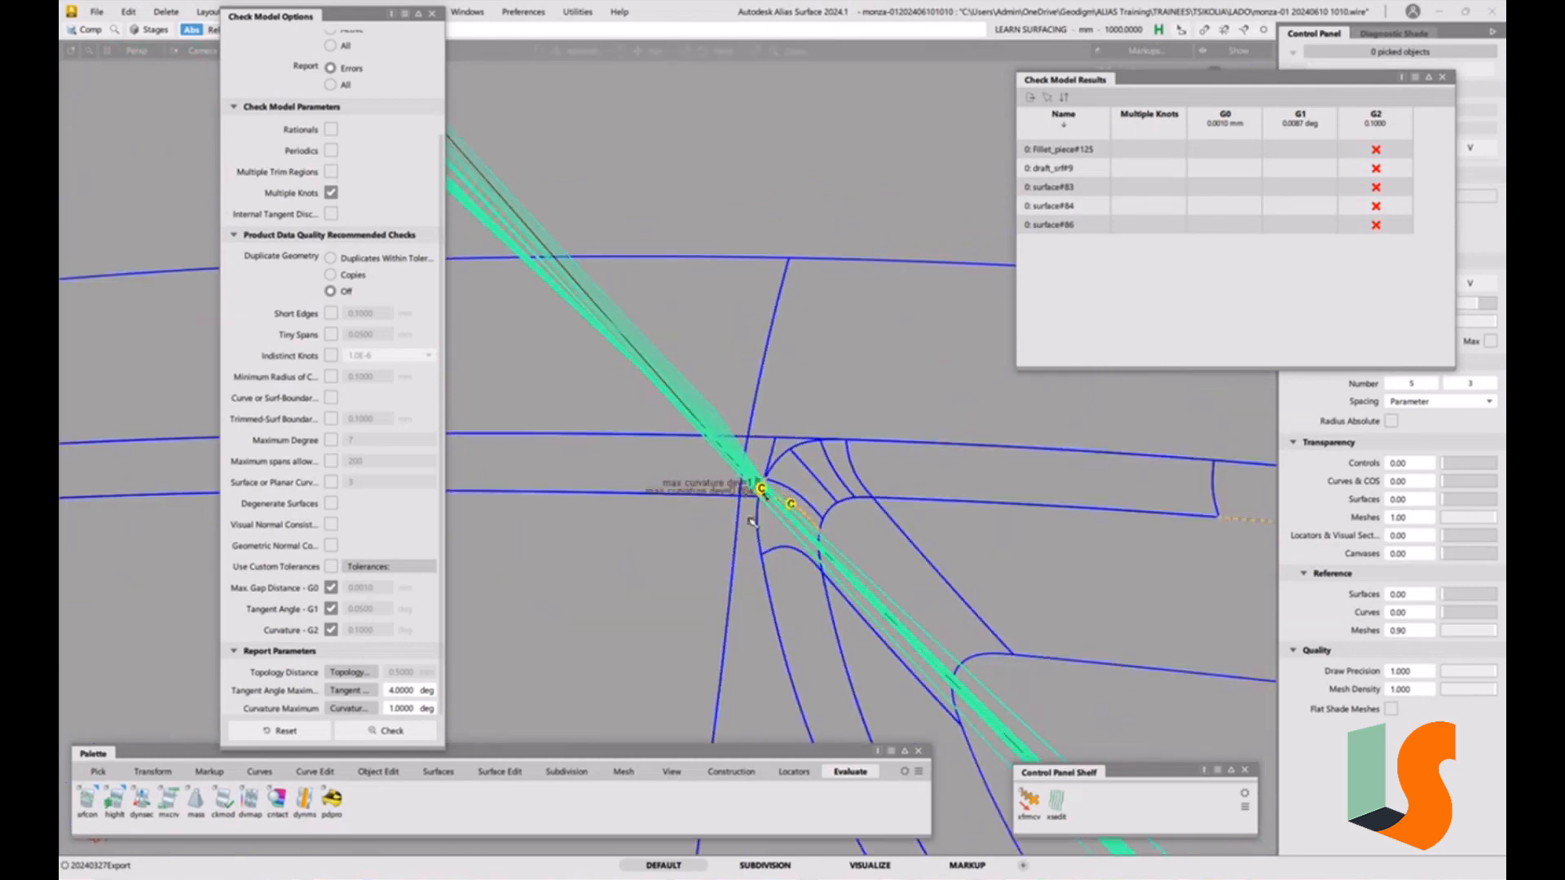
pyautogui.keyDown('alt'); pyautogui.keyDown('shift'); pyautogui.moveTo(745, 500); pyautogui.dragTo(715, 610, button='right'); pyautogui.keyUp('shift'); pyautogui.keyUp('alt')
pyautogui.keyDown('alt'); pyautogui.keyDown('shift'); pyautogui.moveTo(1041, 544); pyautogui.dragTo(698, 523, button='middle'); pyautogui.keyUp('shift'); pyautogui.keyUp('alt')
pyautogui.keyDown('ctrl'); pyautogui.keyDown('shift'); pyautogui.moveTo(950, 510); pyautogui.dragTo(873, 522); pyautogui.keyUp('shift'); pyautogui.keyUp('ctrl')
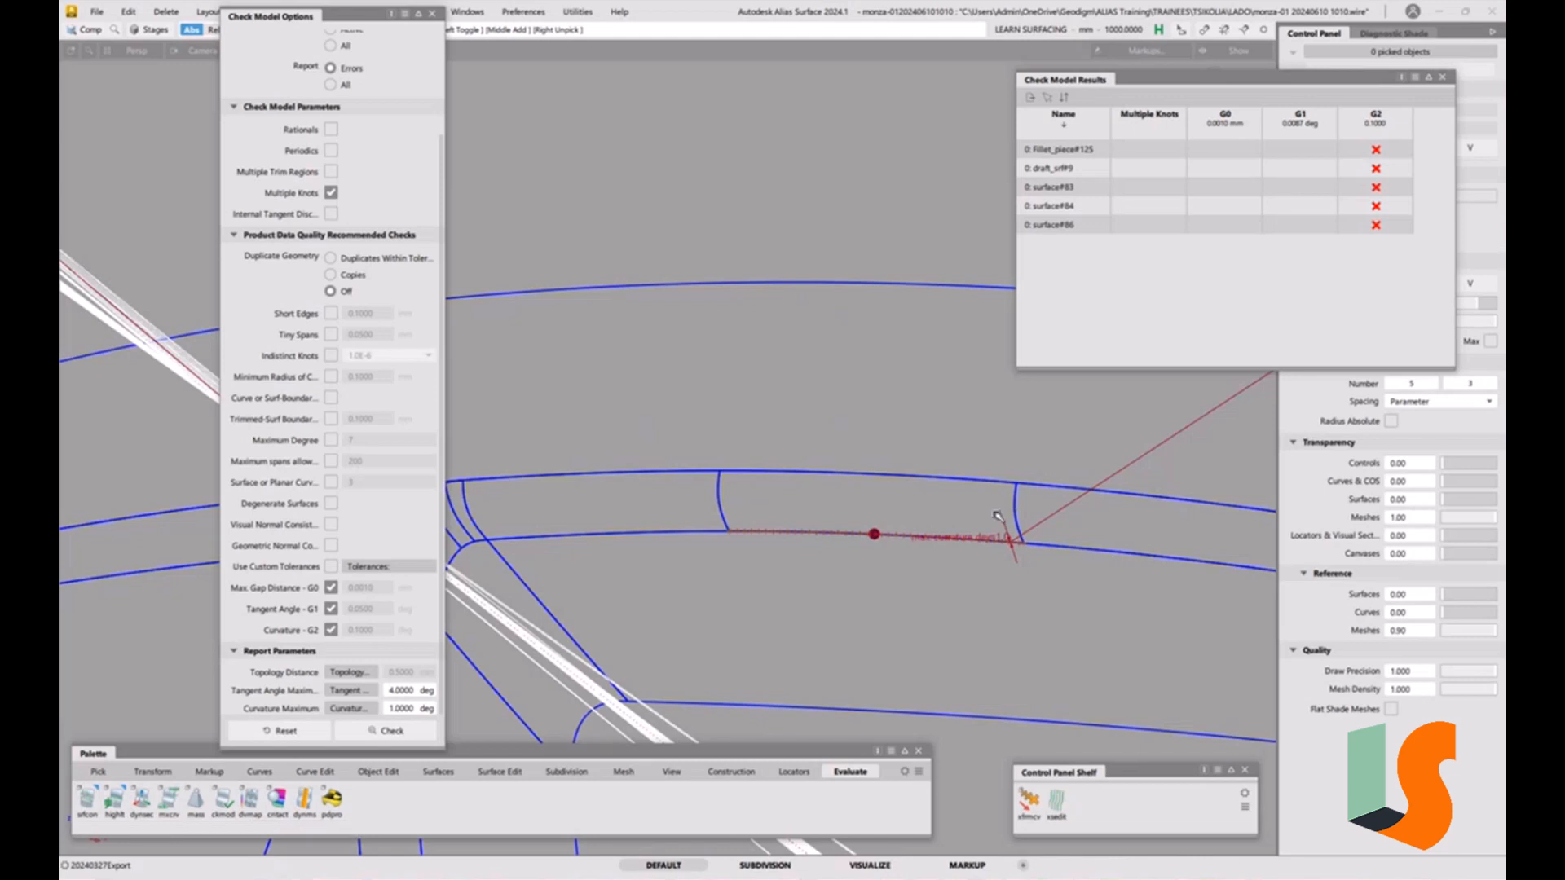
pyautogui.keyDown('alt'); pyautogui.keyDown('shift'); pyautogui.moveTo(975, 501); pyautogui.dragTo(950, 643); pyautogui.keyUp('shift'); pyautogui.keyUp('alt')
pyautogui.keyDown('alt'); pyautogui.keyDown('shift'); pyautogui.moveTo(950, 642); pyautogui.dragTo(940, 687, button='right'); pyautogui.keyUp('shift'); pyautogui.keyUp('alt')
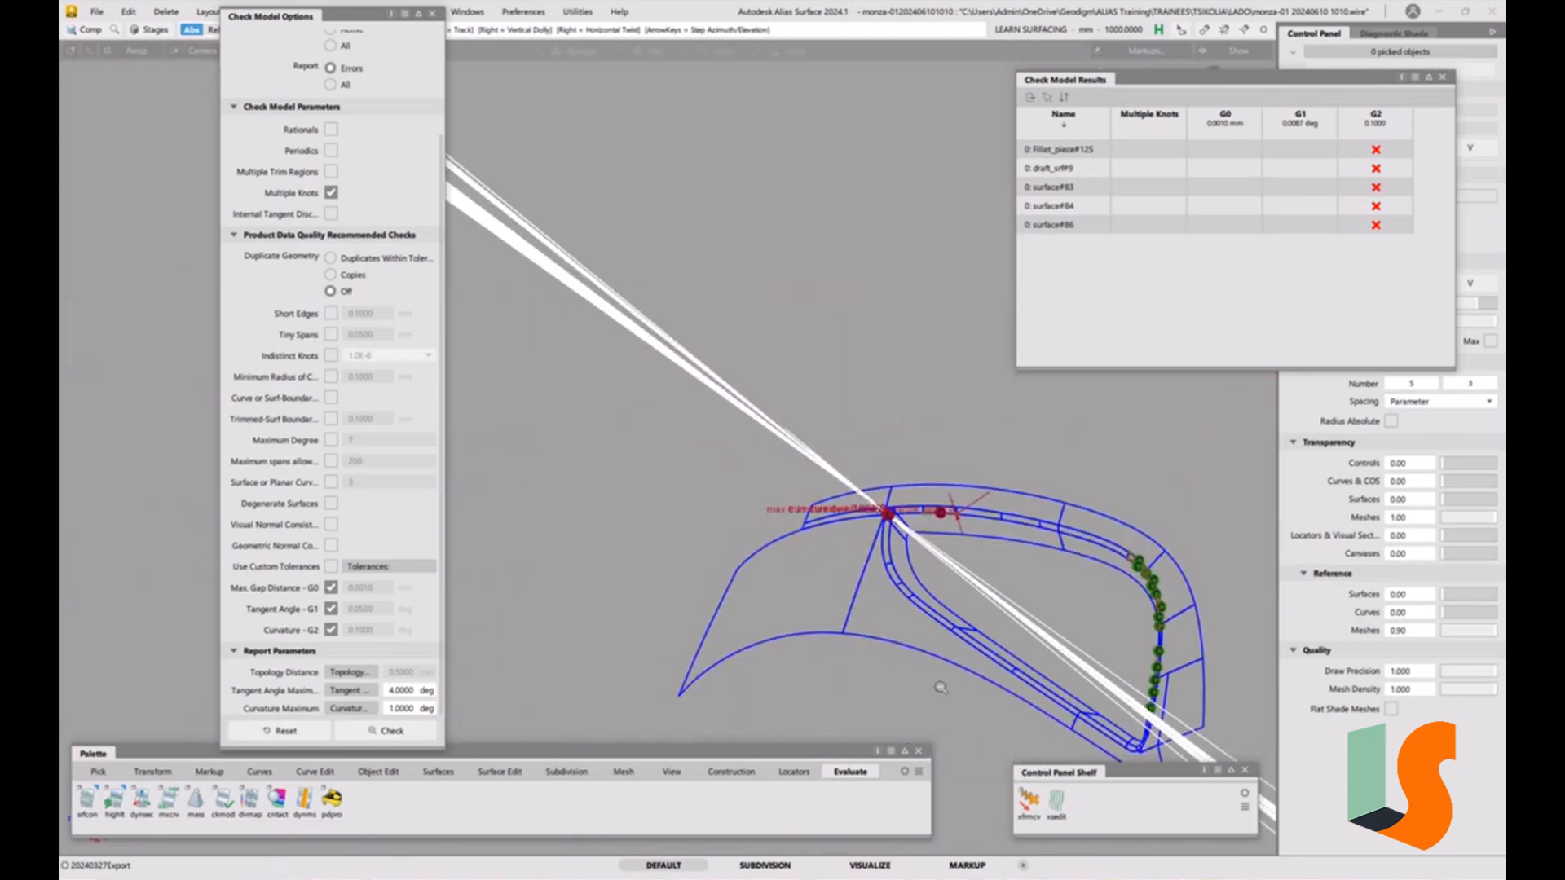
pyautogui.keyDown('alt'); pyautogui.keyDown('shift'); pyautogui.moveTo(1099, 629); pyautogui.dragTo(876, 538, button='middle'); pyautogui.keyUp('shift'); pyautogui.keyUp('alt')
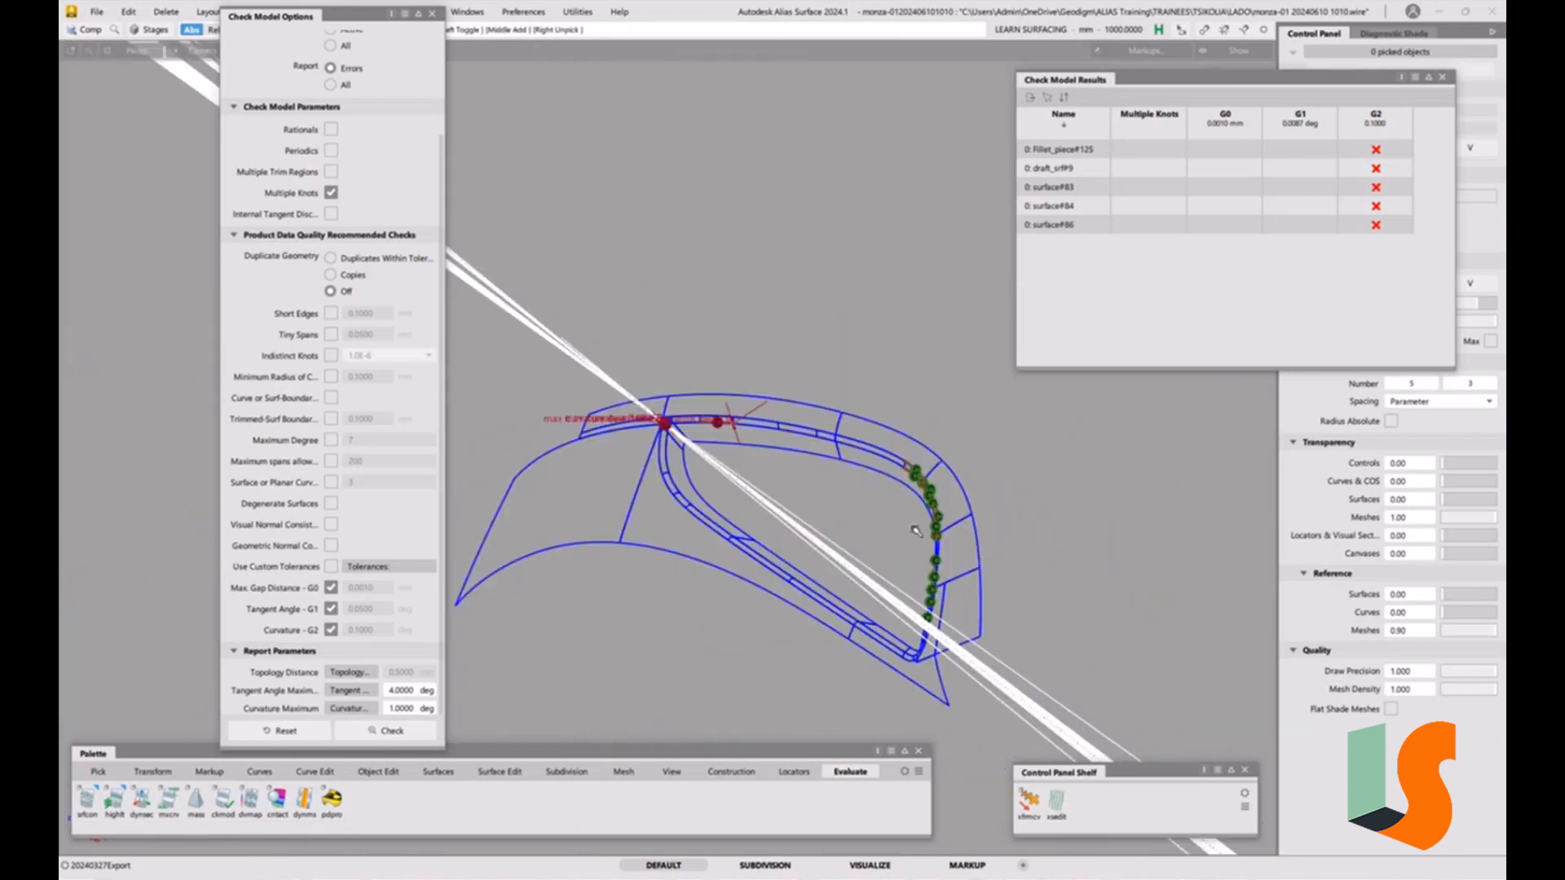
pyautogui.keyDown('alt'); pyautogui.keyDown('shift'); pyautogui.moveTo(757, 485); pyautogui.dragTo(975, 560); pyautogui.keyUp('shift'); pyautogui.keyUp('alt')
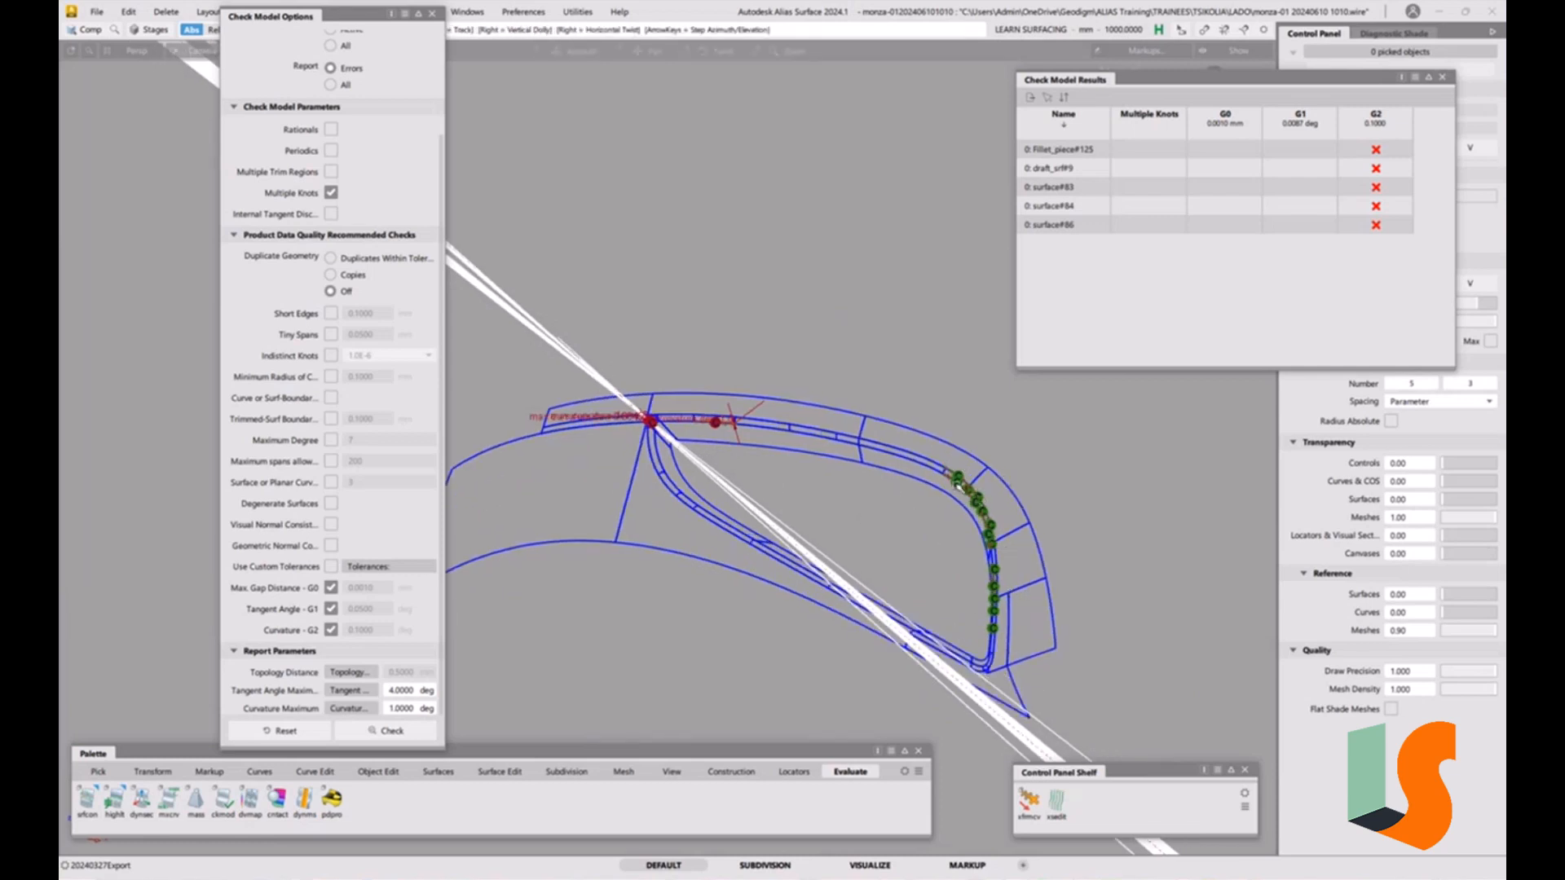
pyautogui.keyDown('alt'); pyautogui.keyDown('shift'); pyautogui.moveTo(824, 497); pyautogui.dragTo(835, 335, button='right'); pyautogui.keyUp('shift'); pyautogui.keyUp('alt')
pyautogui.keyDown('alt'); pyautogui.keyDown('shift'); pyautogui.moveTo(636, 343); pyautogui.dragTo(824, 455, button='middle'); pyautogui.keyUp('shift'); pyautogui.keyUp('alt')
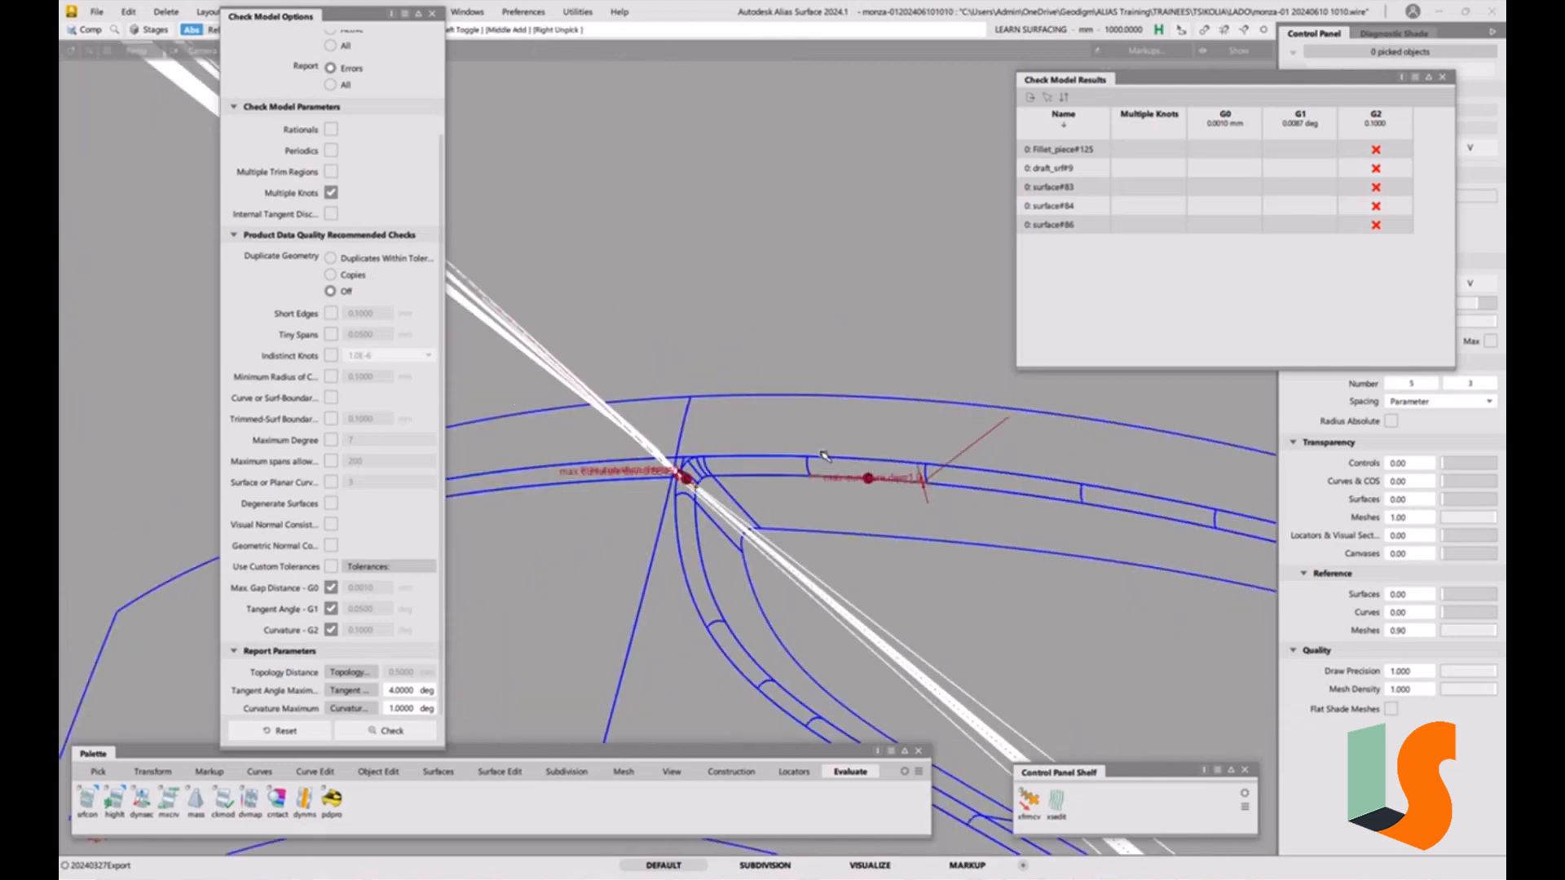
pyautogui.keyDown('alt'); pyautogui.keyDown('shift'); pyautogui.moveTo(823, 455); pyautogui.dragTo(840, 384, button='right'); pyautogui.keyUp('shift'); pyautogui.keyUp('alt')
pyautogui.keyDown('alt'); pyautogui.keyDown('shift'); pyautogui.moveTo(839, 383); pyautogui.dragTo(701, 399, button='middle'); pyautogui.keyUp('shift'); pyautogui.keyUp('alt')
pyautogui.keyDown('alt'); pyautogui.keyDown('shift'); pyautogui.moveTo(701, 400); pyautogui.dragTo(725, 351, button='right'); pyautogui.keyUp('shift'); pyautogui.keyUp('alt')
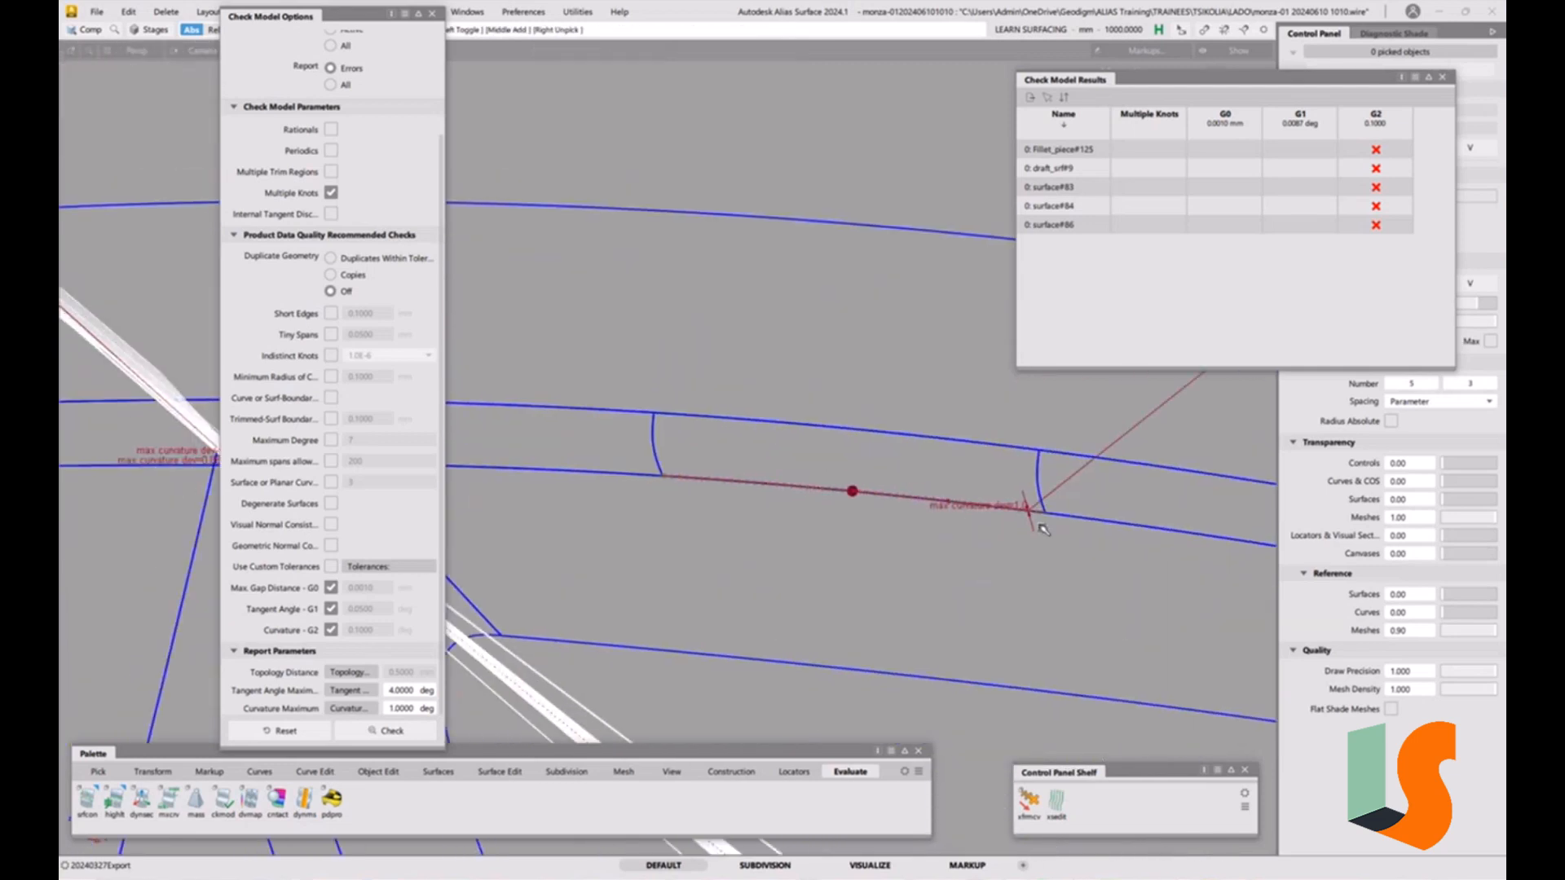
pyautogui.keyDown('ctrl'); pyautogui.keyDown('shift'); pyautogui.moveTo(1044, 528); pyautogui.dragTo(1012, 533); pyautogui.keyUp('shift'); pyautogui.keyUp('ctrl')
# Pick the fillet surfaces, close the Check Model results, and turn on control vertex and hull display.
pyautogui.moveTo(1041, 472); pyautogui.dragTo(1024, 479)
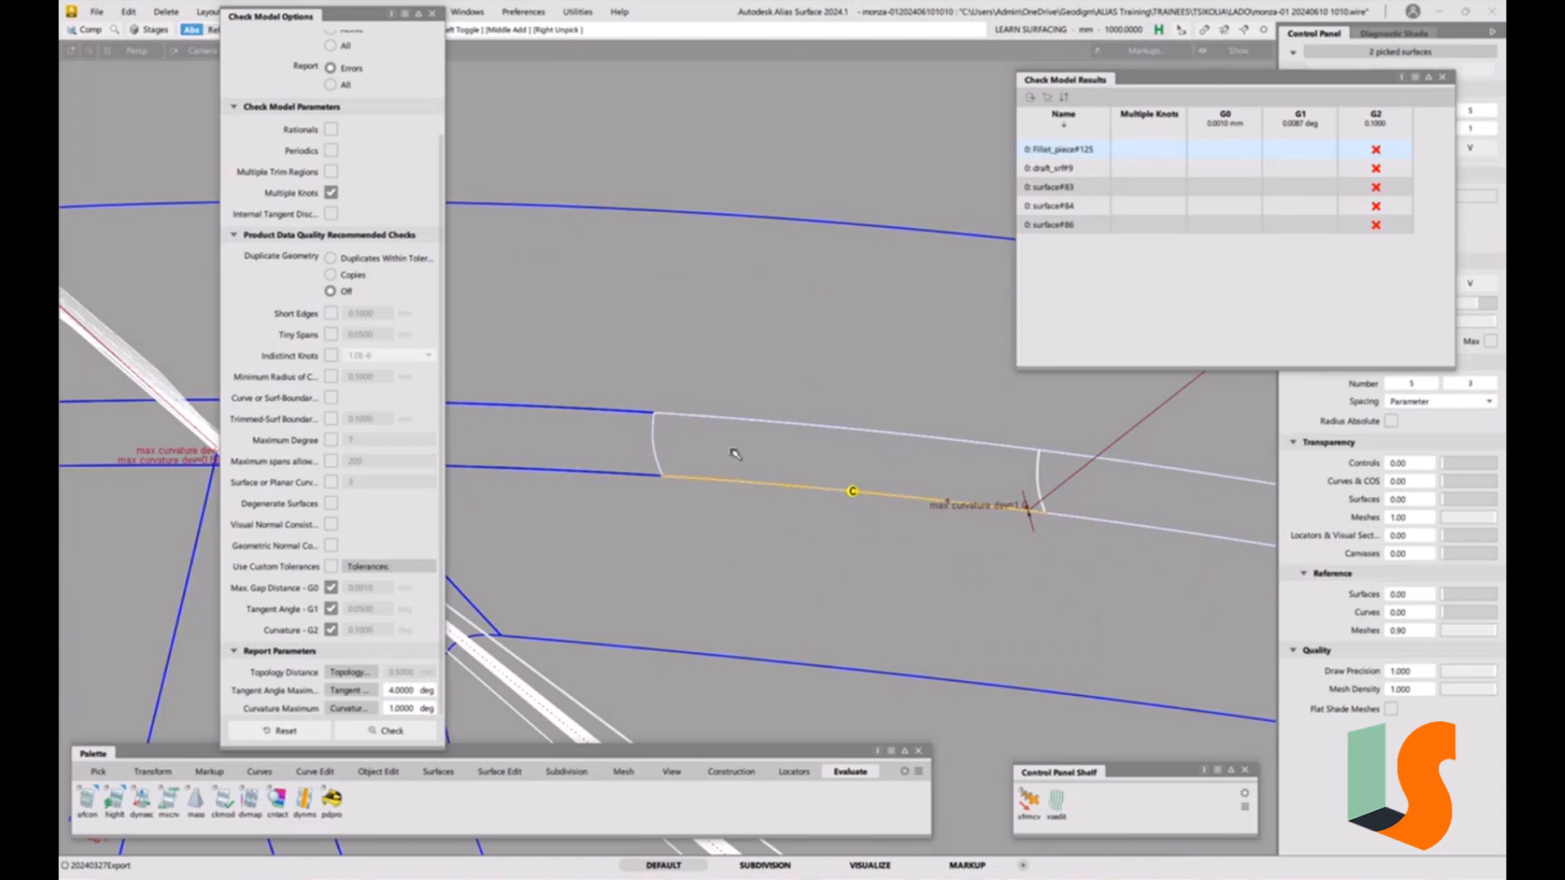
pyautogui.moveTo(710, 440); pyautogui.dragTo(654, 457, button='middle')
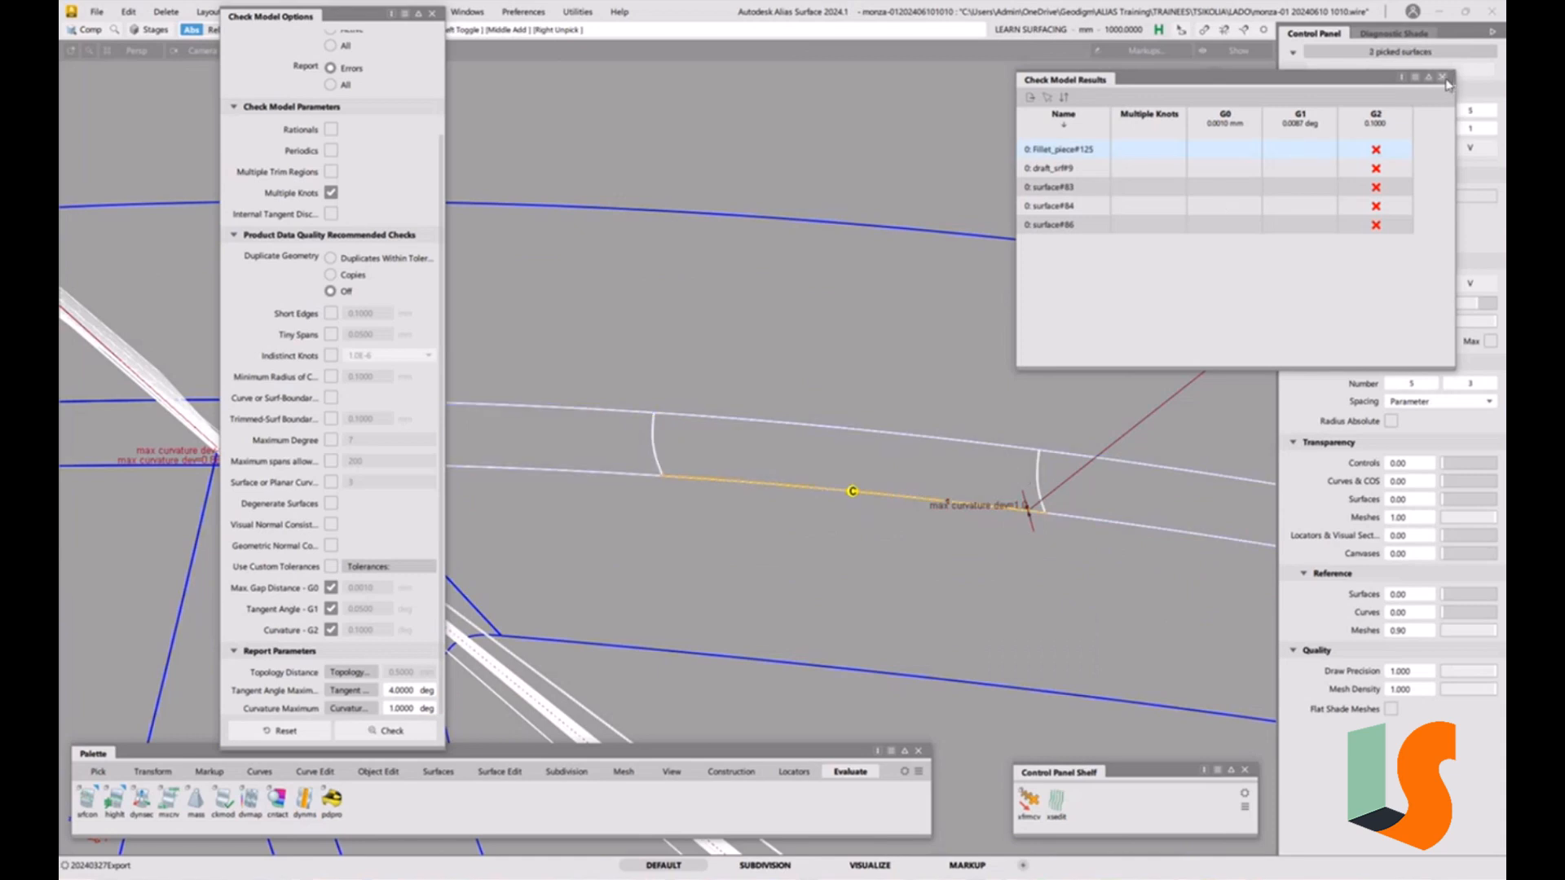
pyautogui.click(1442, 77)
pyautogui.click(1338, 224)
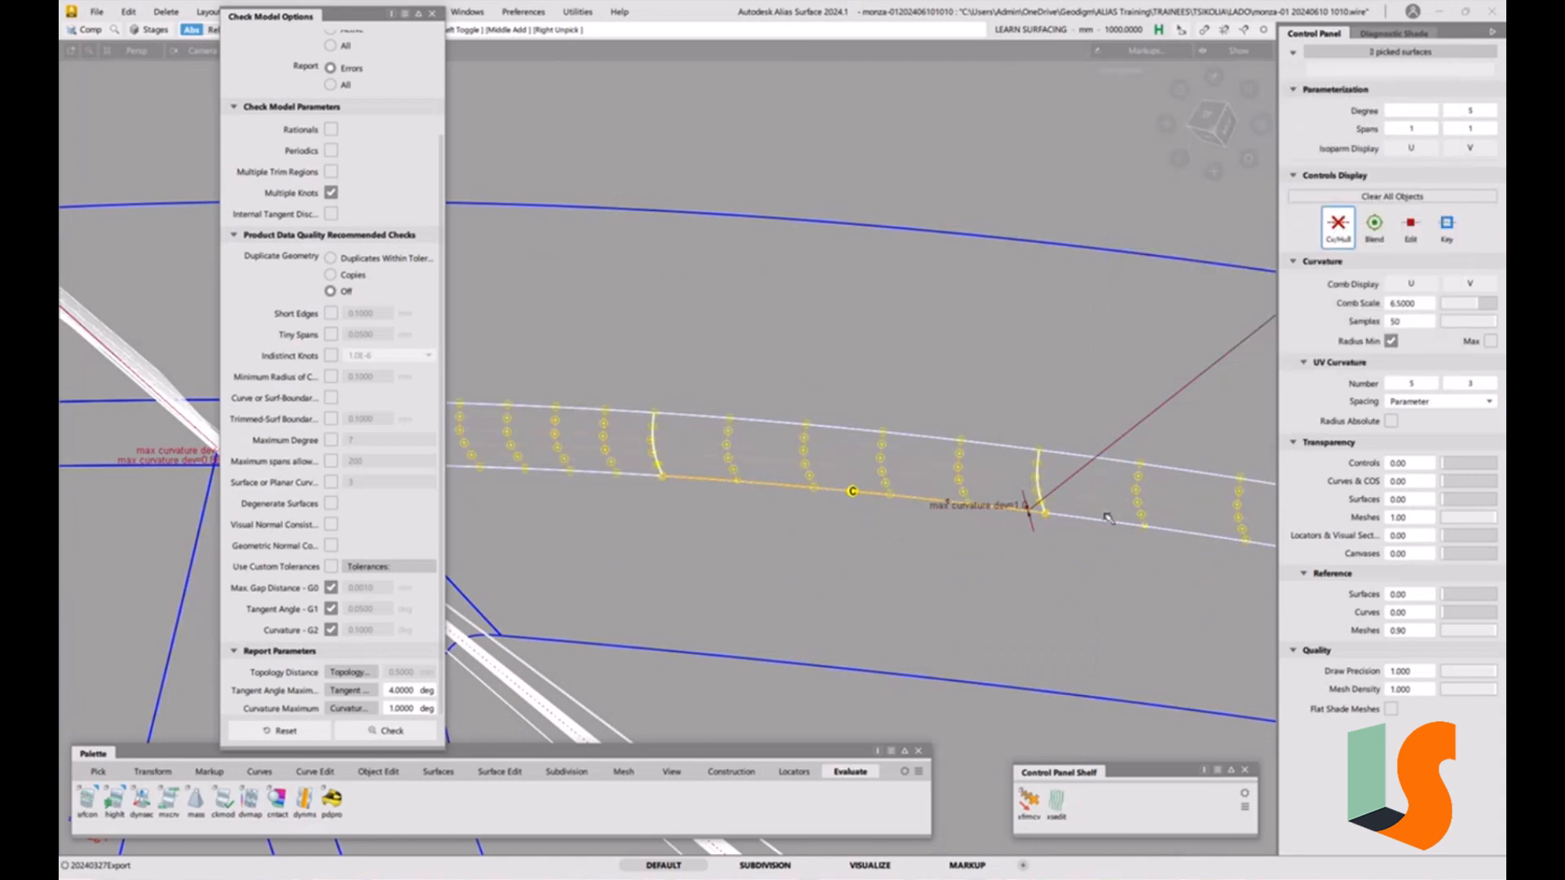
pyautogui.click(1109, 580)
# Select the short fillet piece and raise its U degree to 7 in the Parameterization Editor.
pyautogui.keyDown('alt'); pyautogui.keyDown('shift'); pyautogui.moveTo(1026, 507); pyautogui.dragTo(1013, 471); pyautogui.keyUp('shift'); pyautogui.keyUp('alt')
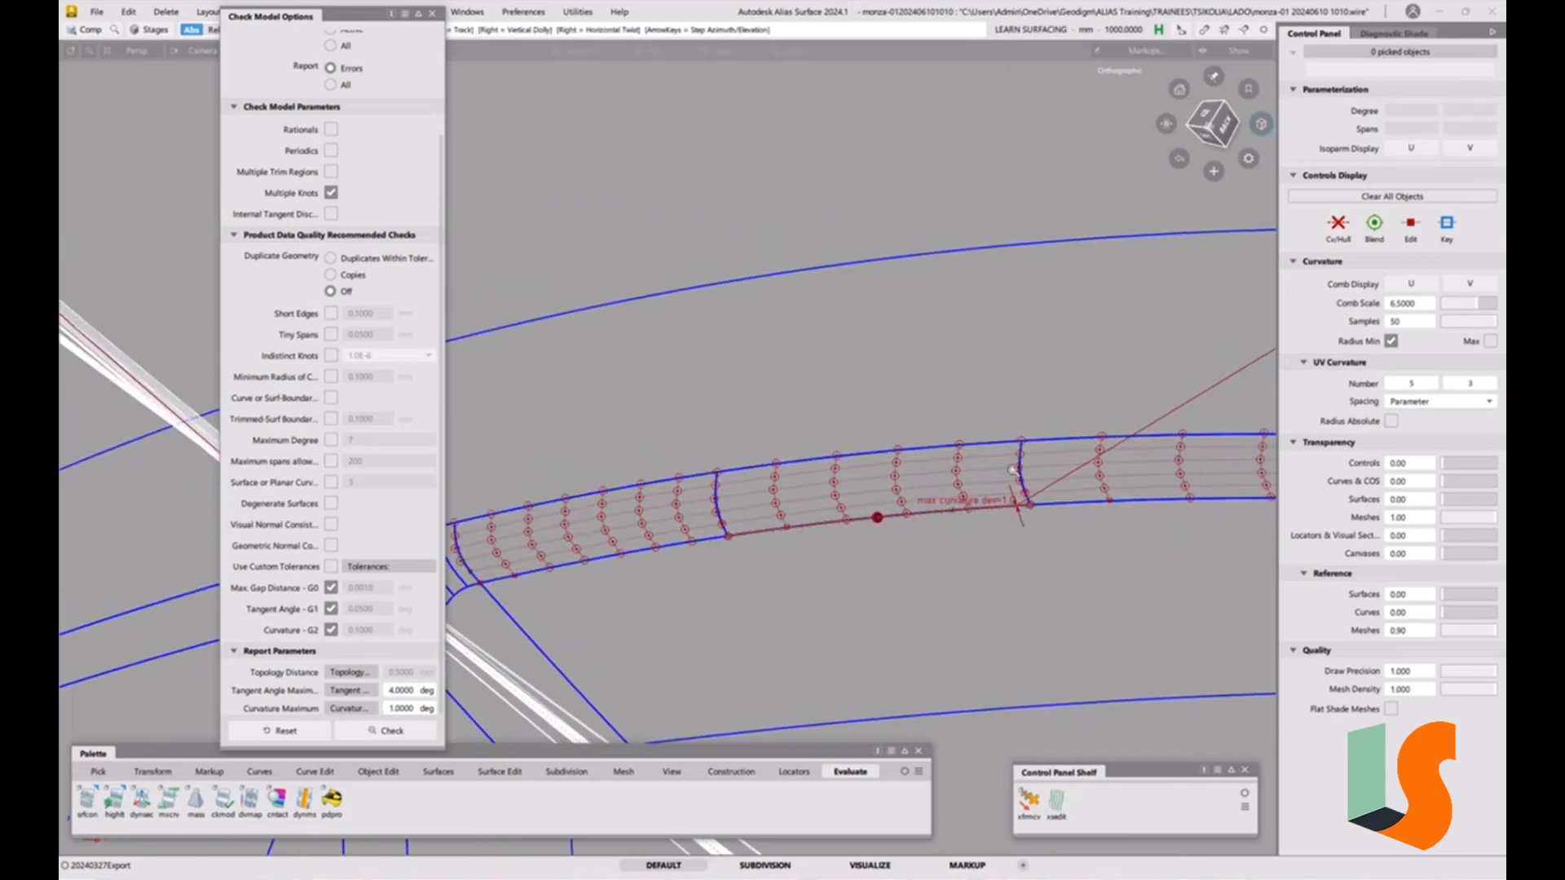
pyautogui.keyDown('alt'); pyautogui.keyDown('shift'); pyautogui.moveTo(1014, 471); pyautogui.dragTo(1023, 489, button='right'); pyautogui.keyUp('shift'); pyautogui.keyUp('alt')
pyautogui.keyDown('alt'); pyautogui.keyDown('shift'); pyautogui.moveTo(1023, 489); pyautogui.dragTo(1003, 480, button='middle'); pyautogui.keyUp('shift'); pyautogui.keyUp('alt')
pyautogui.keyDown('alt'); pyautogui.keyDown('shift'); pyautogui.moveTo(912, 504); pyautogui.dragTo(830, 491, button='middle'); pyautogui.keyUp('shift'); pyautogui.keyUp('alt')
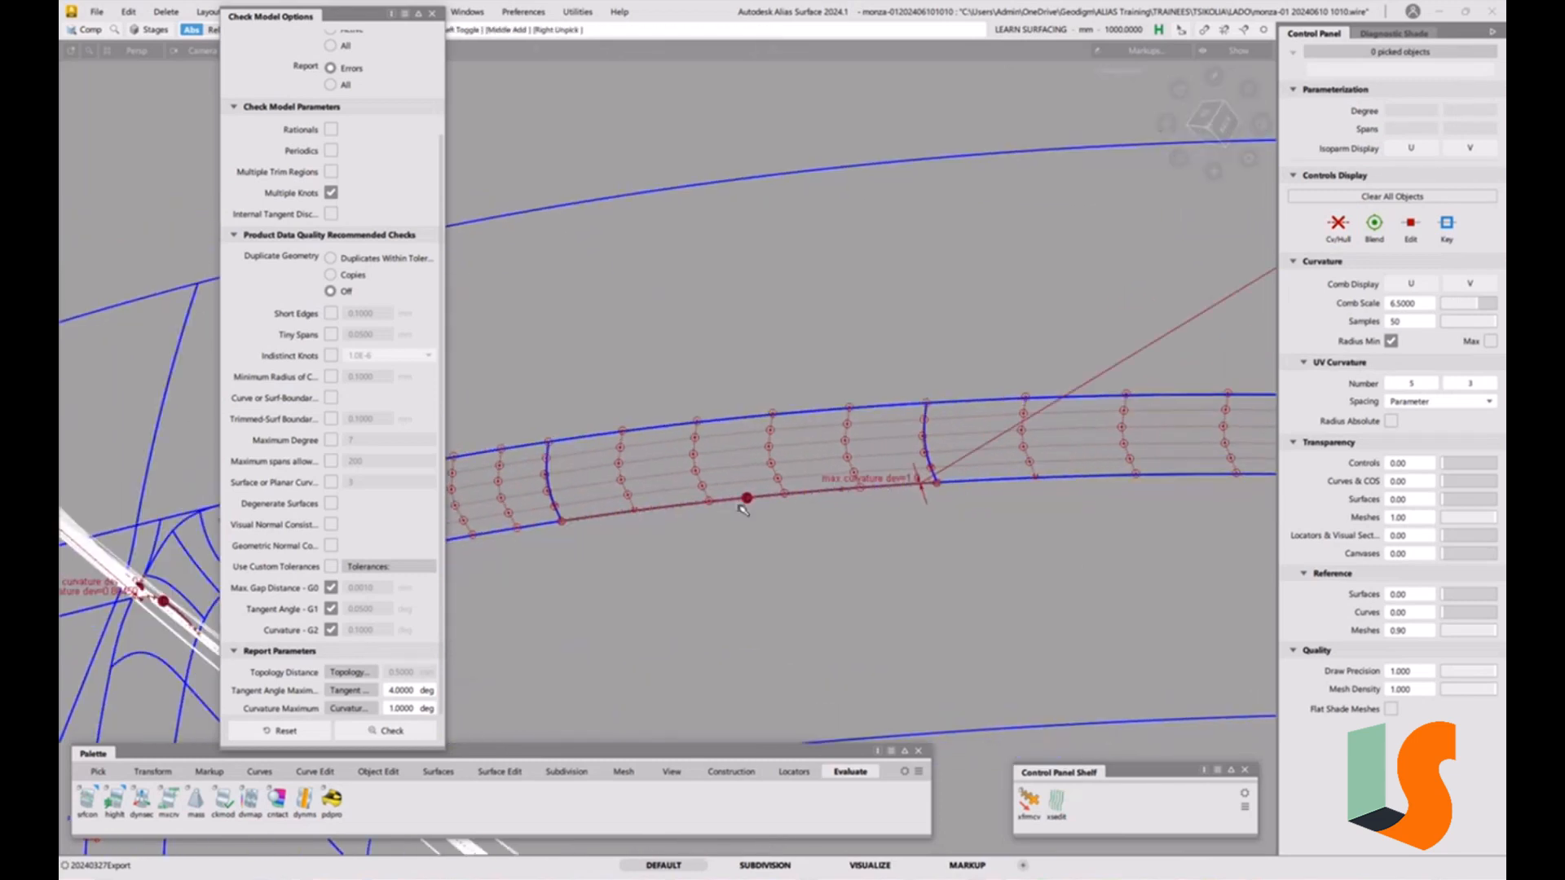
pyautogui.keyDown('ctrl'); pyautogui.keyDown('shift'); pyautogui.moveTo(739, 506); pyautogui.dragTo(693, 514); pyautogui.keyUp('shift'); pyautogui.keyUp('ctrl')
pyautogui.click(772, 444)
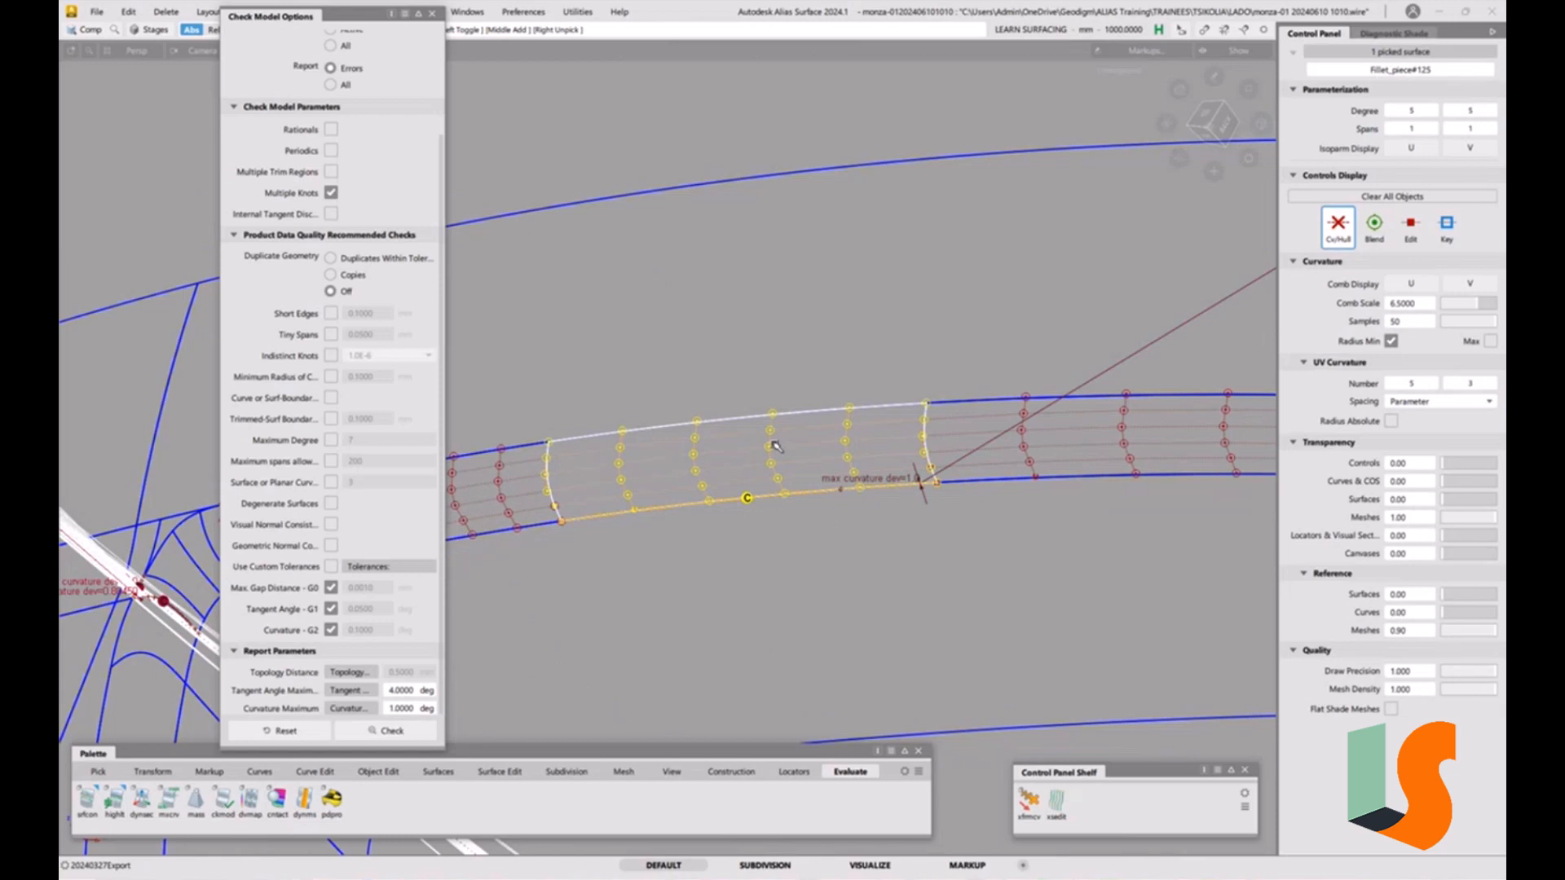
pyautogui.press('p')
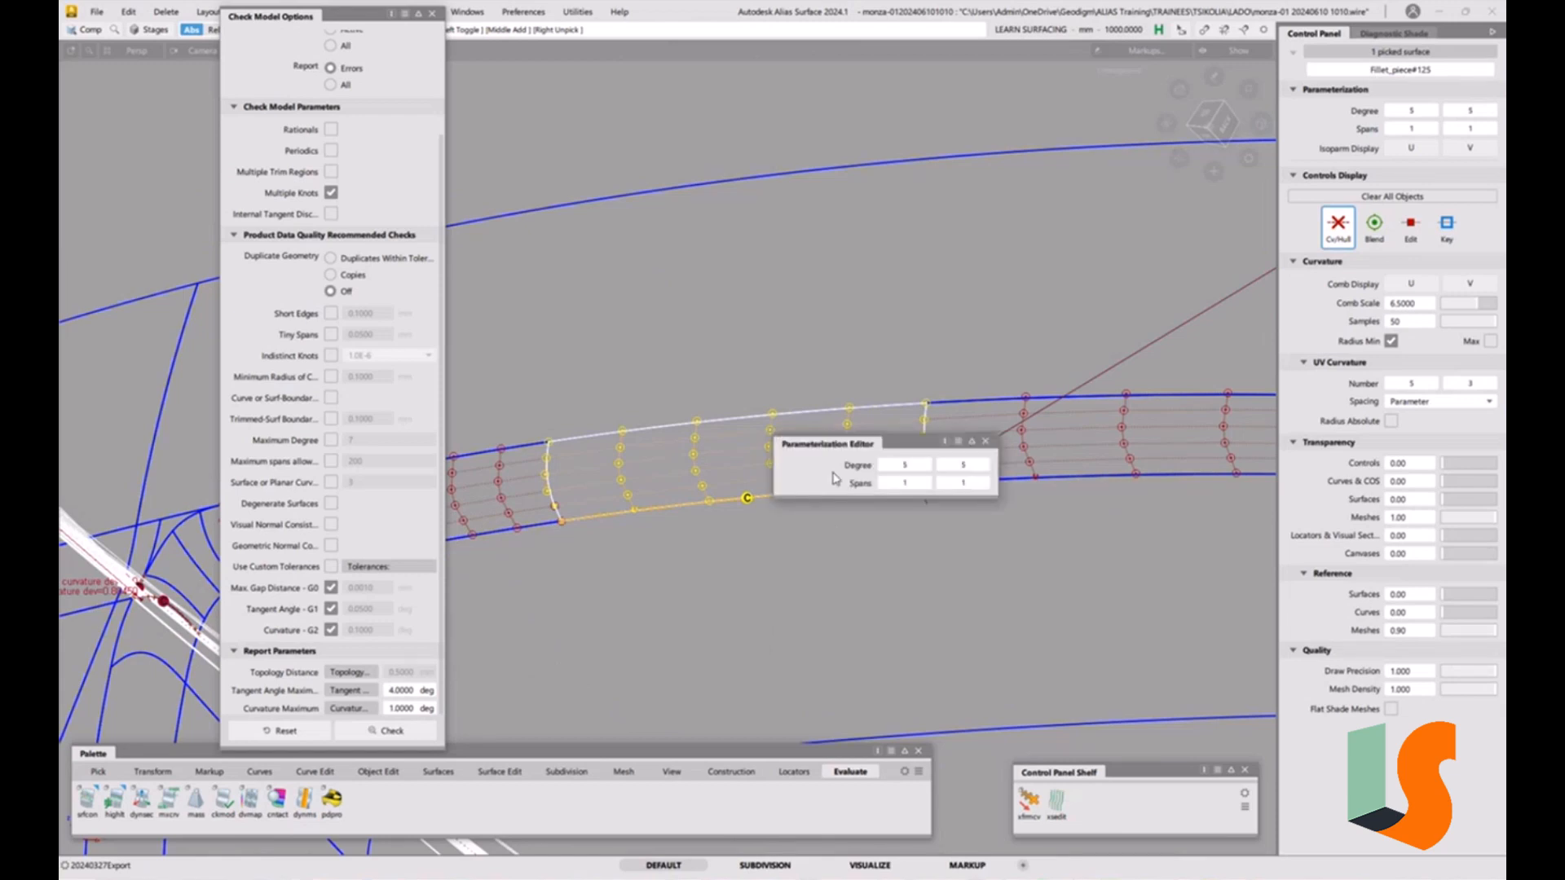
pyautogui.click(928, 467)
pyautogui.click(927, 467)
pyautogui.press('p')
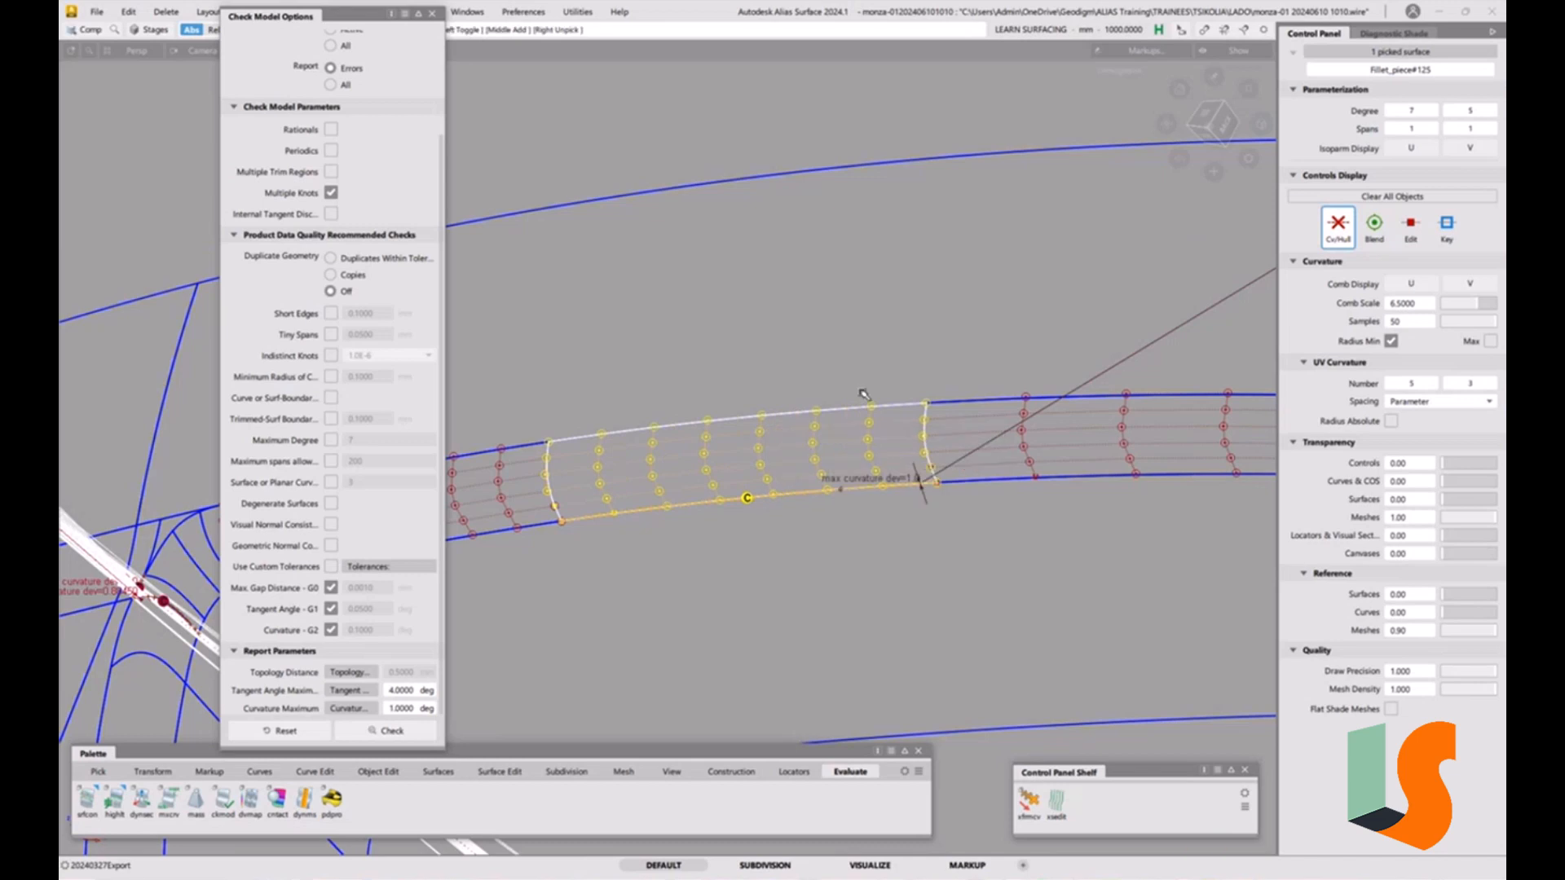
# Create surface continuity checks on the edges between the fillet piece and its neighbouring surfaces.
pyautogui.click(865, 395)
pyautogui.keyDown('alt'); pyautogui.keyDown('shift'); pyautogui.moveTo(921, 445); pyautogui.dragTo(978, 486); pyautogui.keyUp('shift'); pyautogui.keyUp('alt')
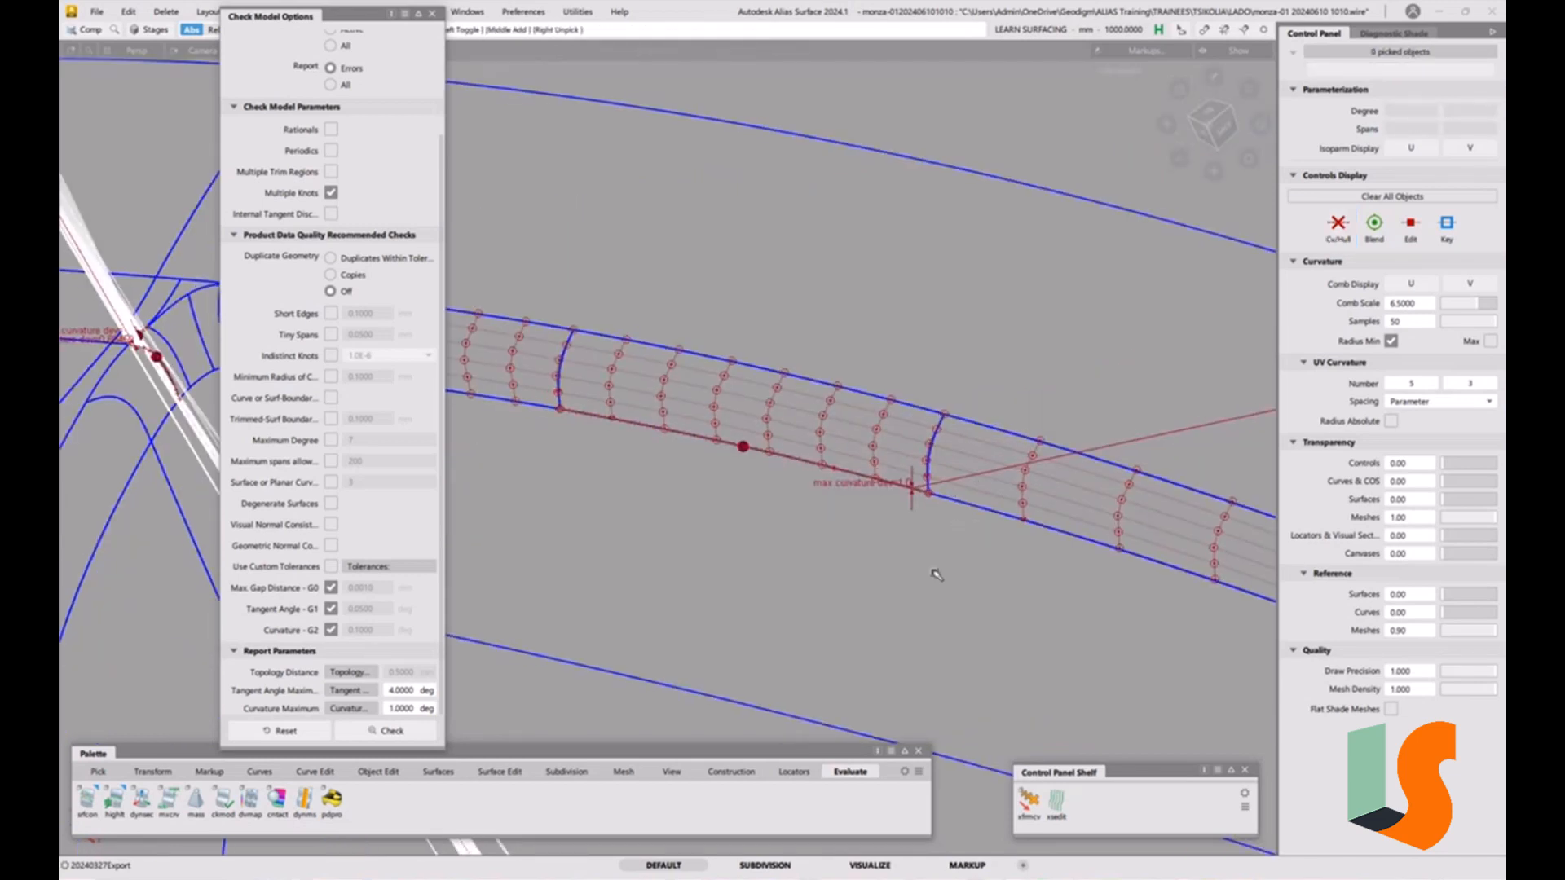
pyautogui.click(81, 810)
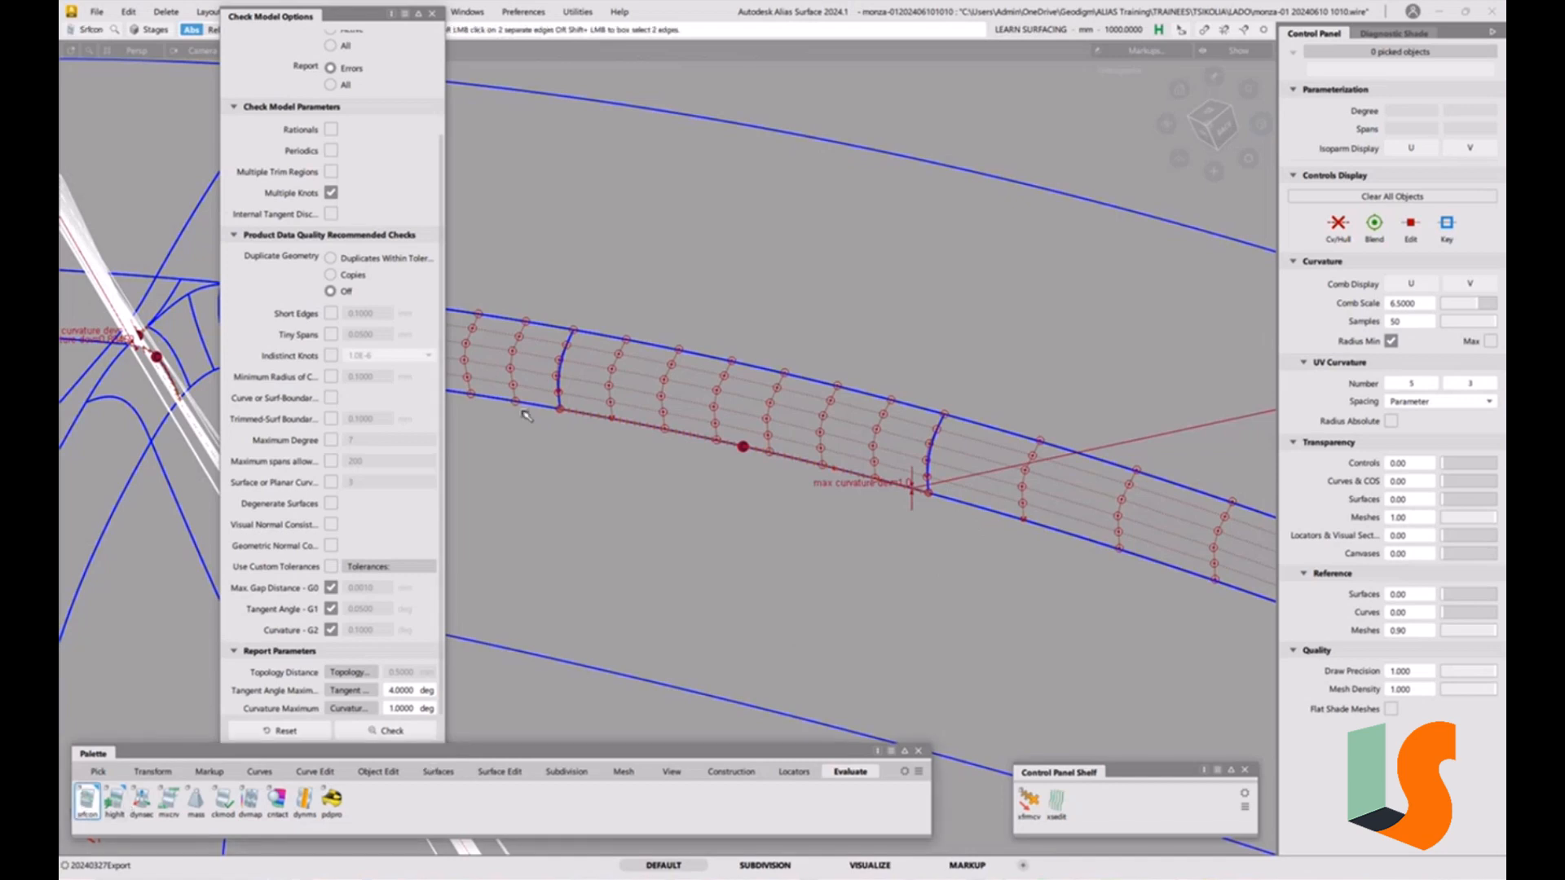
pyautogui.click(562, 374)
pyautogui.click(698, 356)
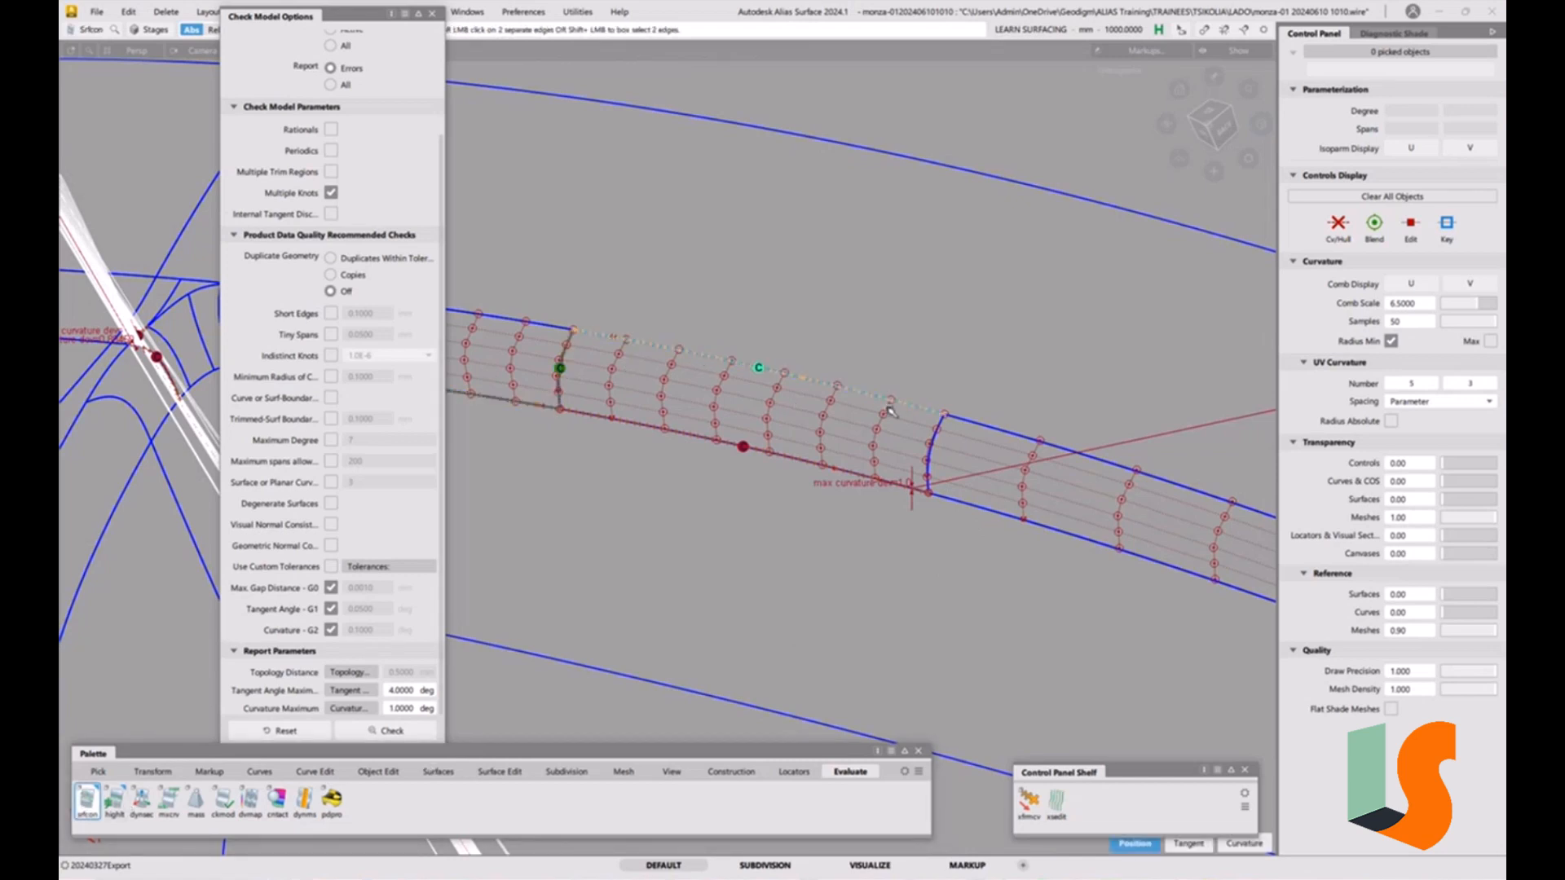
pyautogui.click(977, 424)
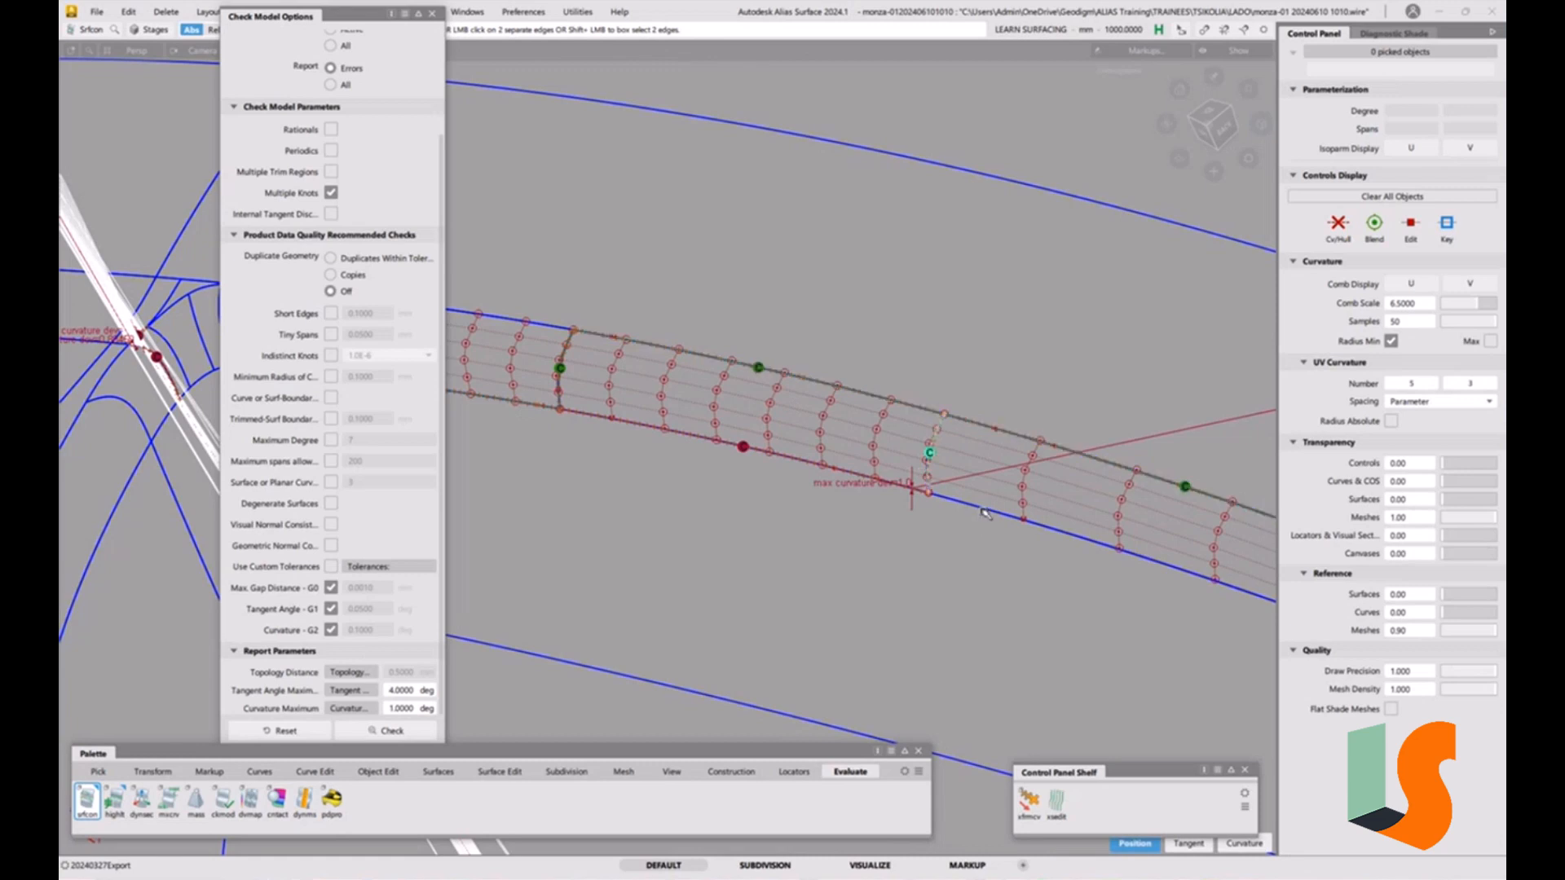
pyautogui.click(932, 488)
pyautogui.keyDown('alt'); pyautogui.keyDown('shift'); pyautogui.moveTo(917, 492); pyautogui.dragTo(883, 446); pyautogui.keyUp('shift'); pyautogui.keyUp('alt')
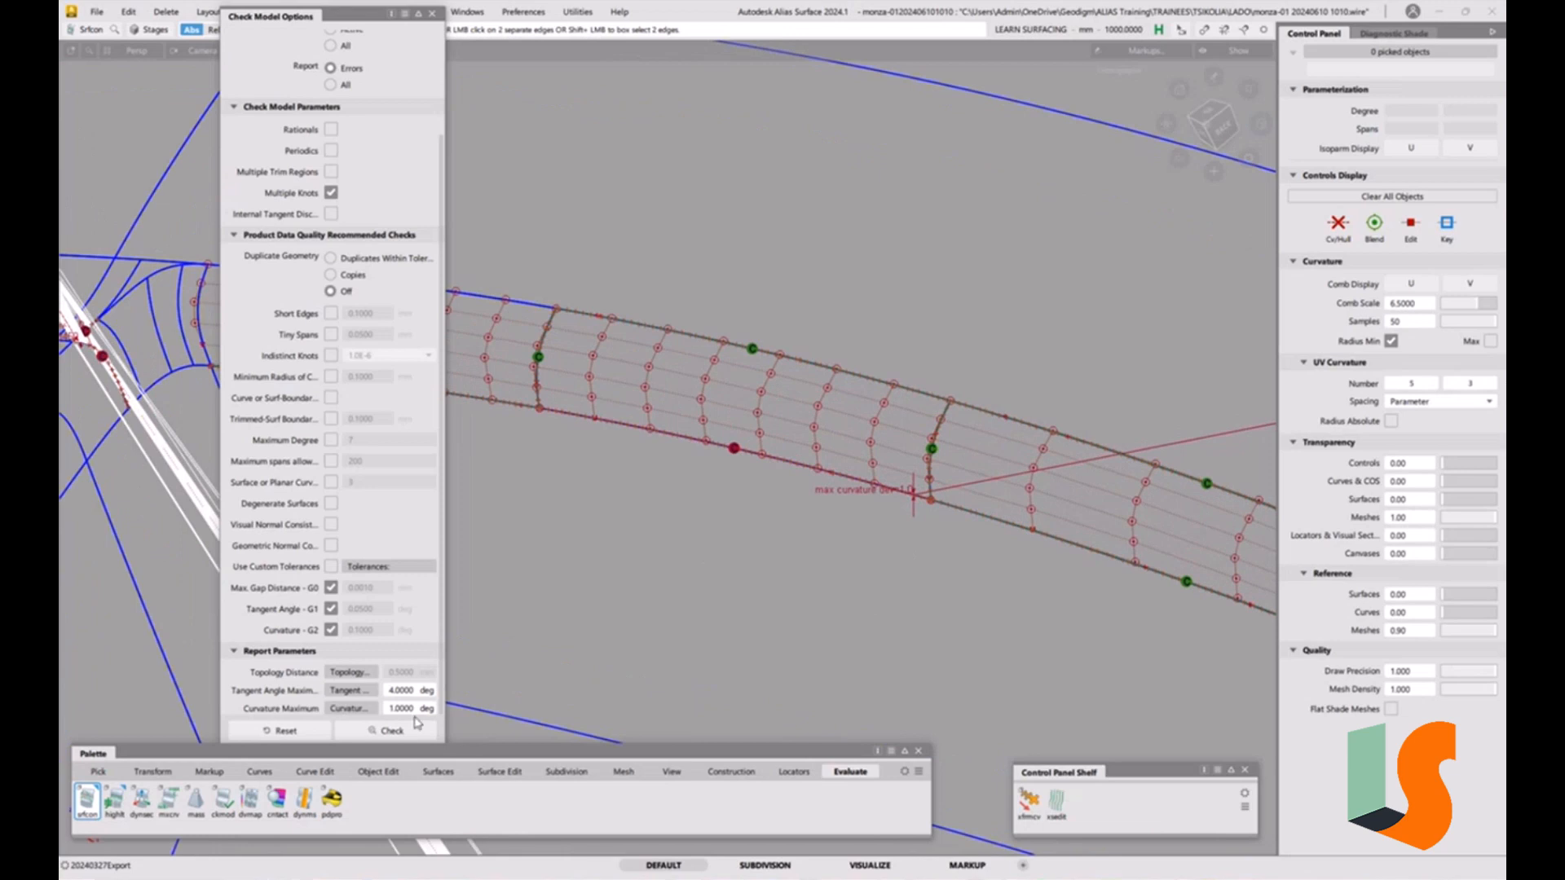
# Start Align on the fillet piece's edge with G2 continuity, edge alignment and explicit control.
pyautogui.click(379, 771)
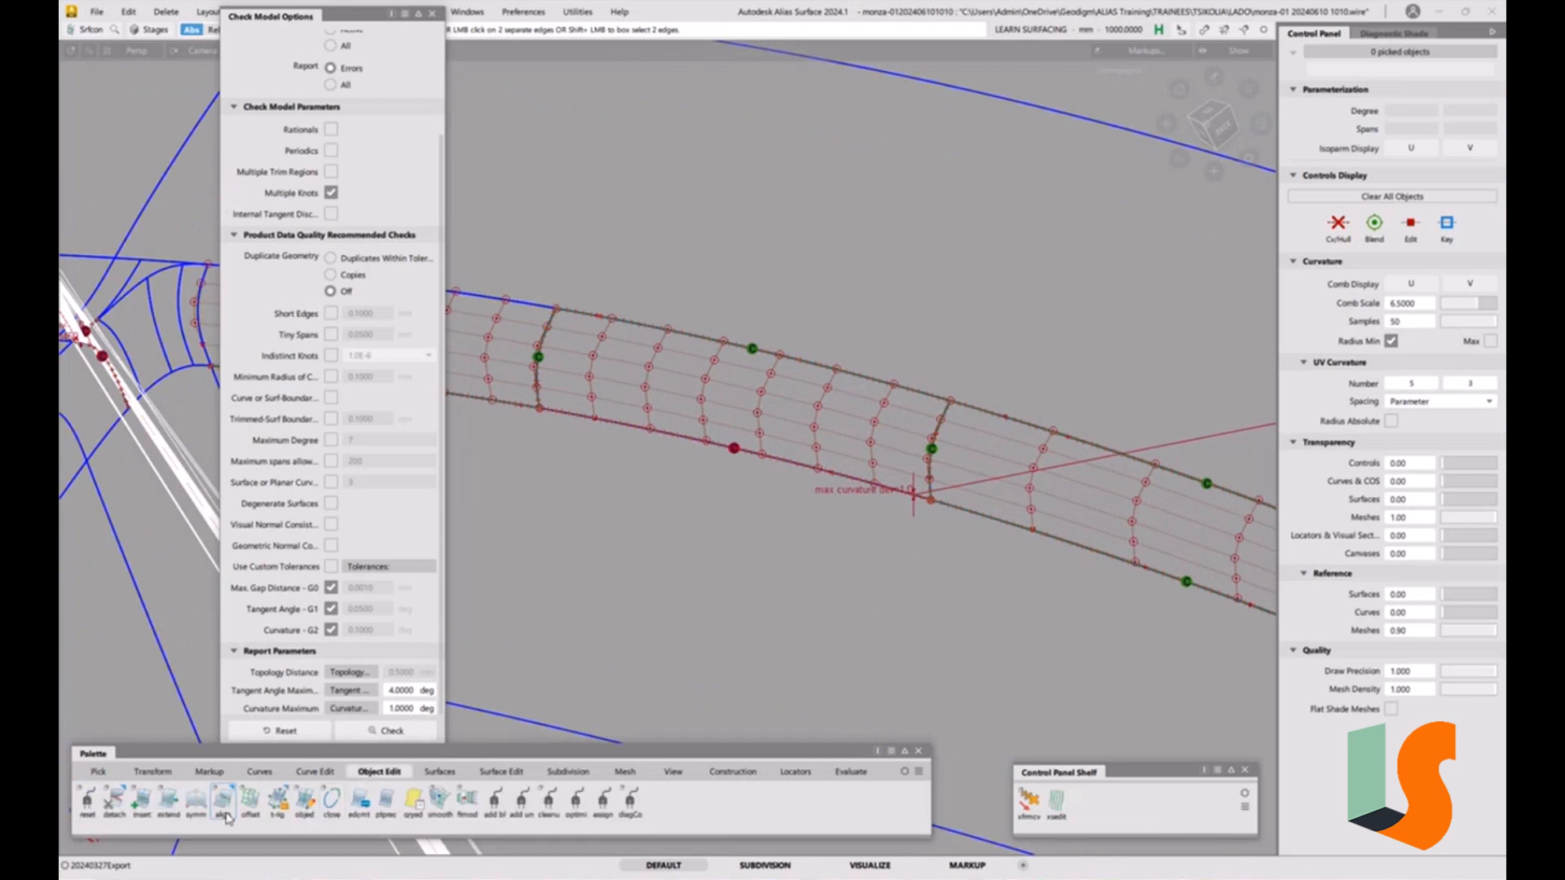
pyautogui.doubleClick(234, 816)
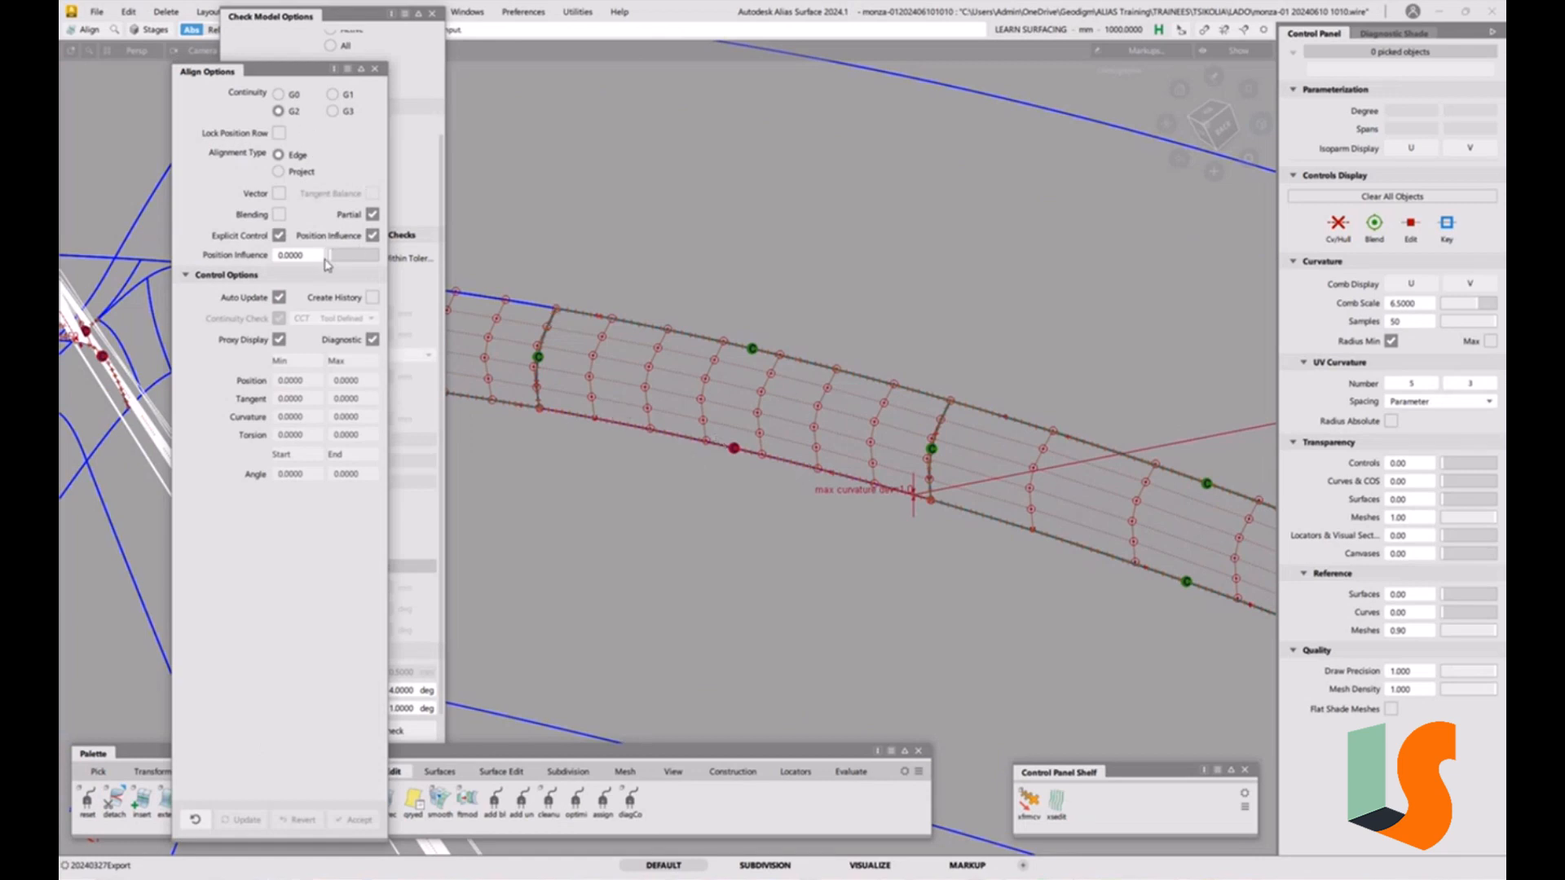
pyautogui.click(750, 453)
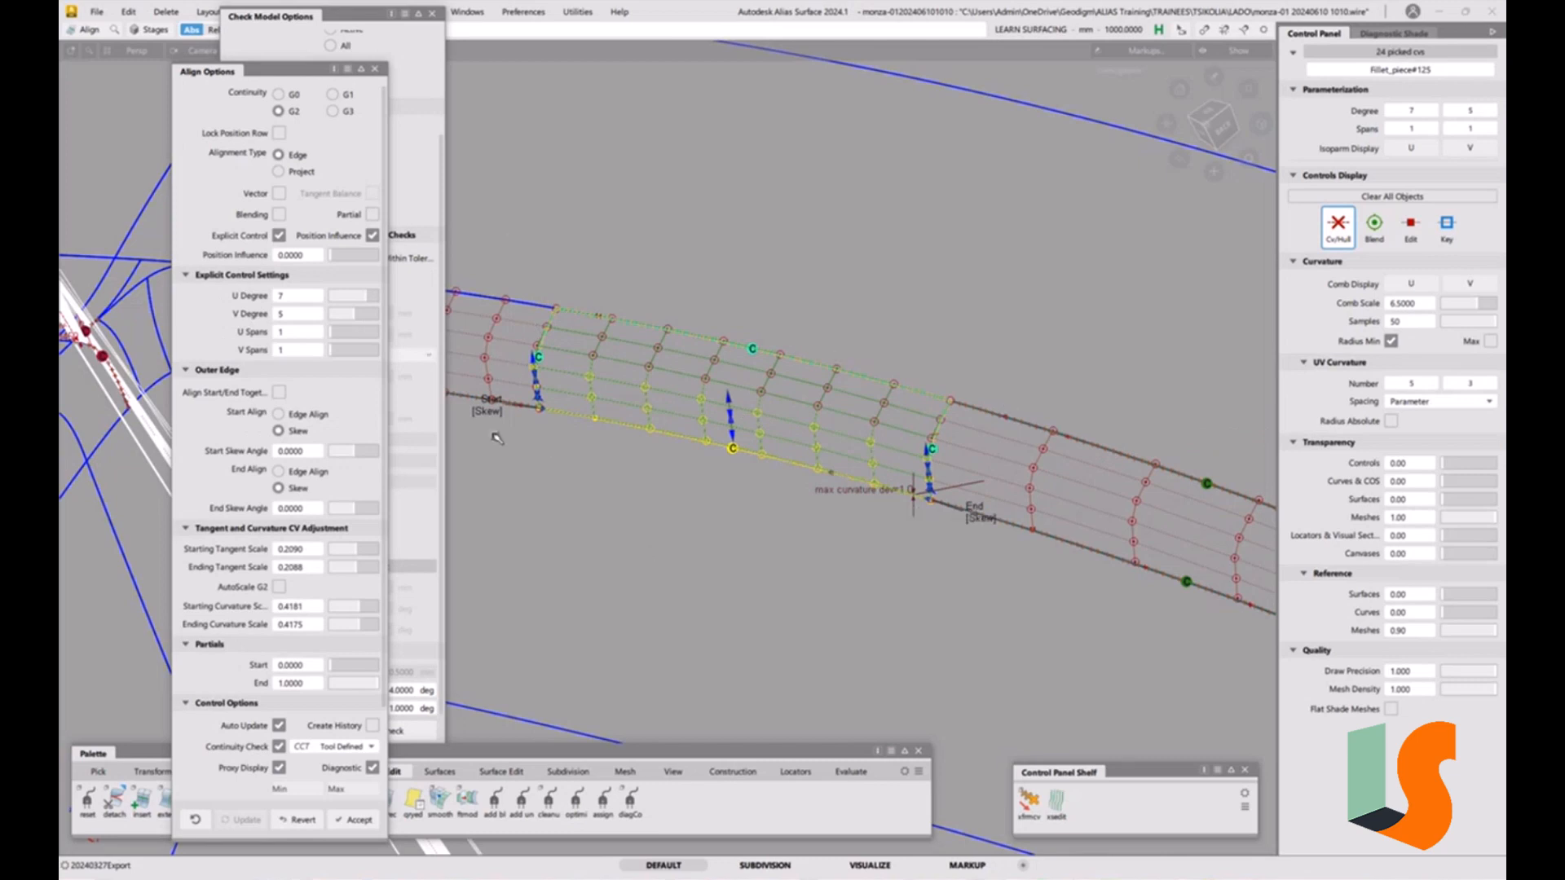
pyautogui.click(334, 257)
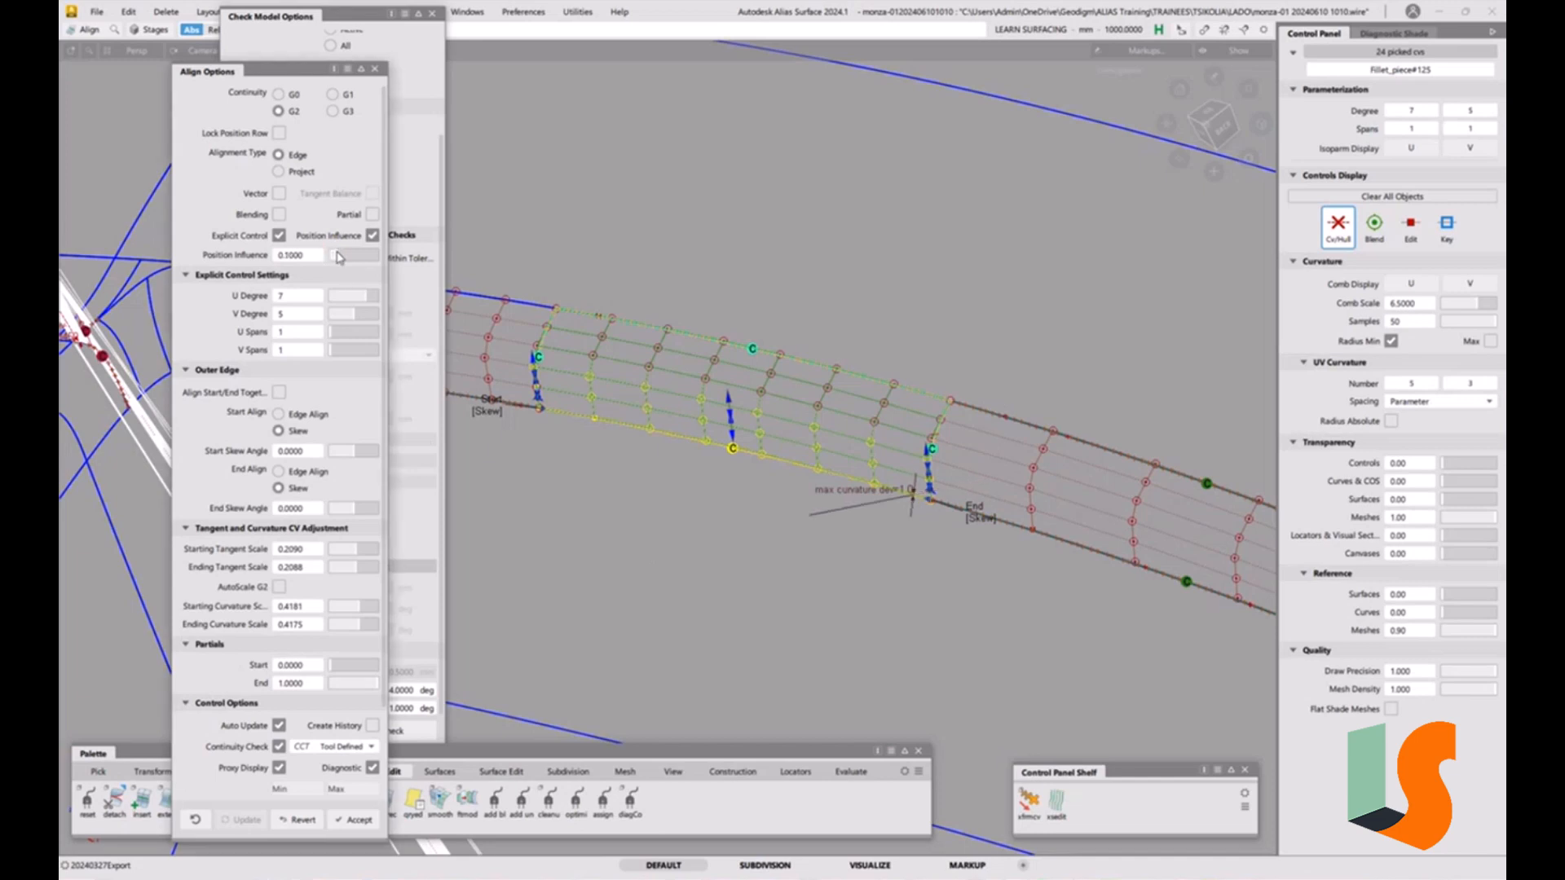
pyautogui.moveTo(334, 257); pyautogui.dragTo(416, 268)
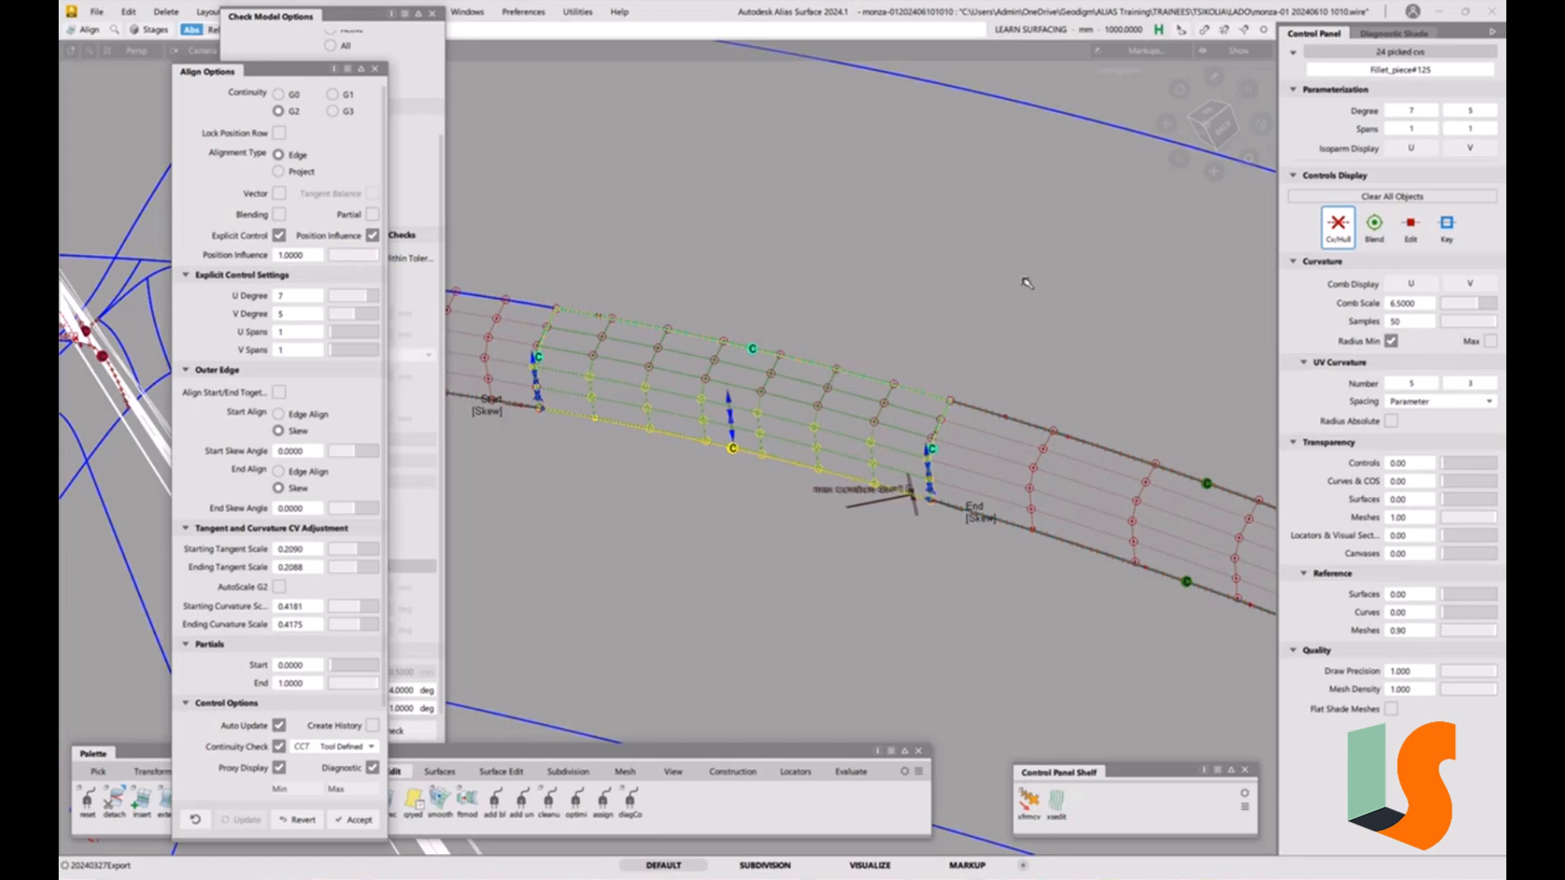
# Set the aligned fillet's U spans to 4 and Position Influence to 0, showing U isoparms.
pyautogui.keyDown('alt'); pyautogui.keyDown('shift'); pyautogui.moveTo(787, 413); pyautogui.dragTo(853, 421); pyautogui.keyUp('shift'); pyautogui.keyUp('alt')
pyautogui.keyDown('alt'); pyautogui.keyDown('shift'); pyautogui.moveTo(824, 436); pyautogui.dragTo(864, 471, button='middle'); pyautogui.keyUp('shift'); pyautogui.keyUp('alt')
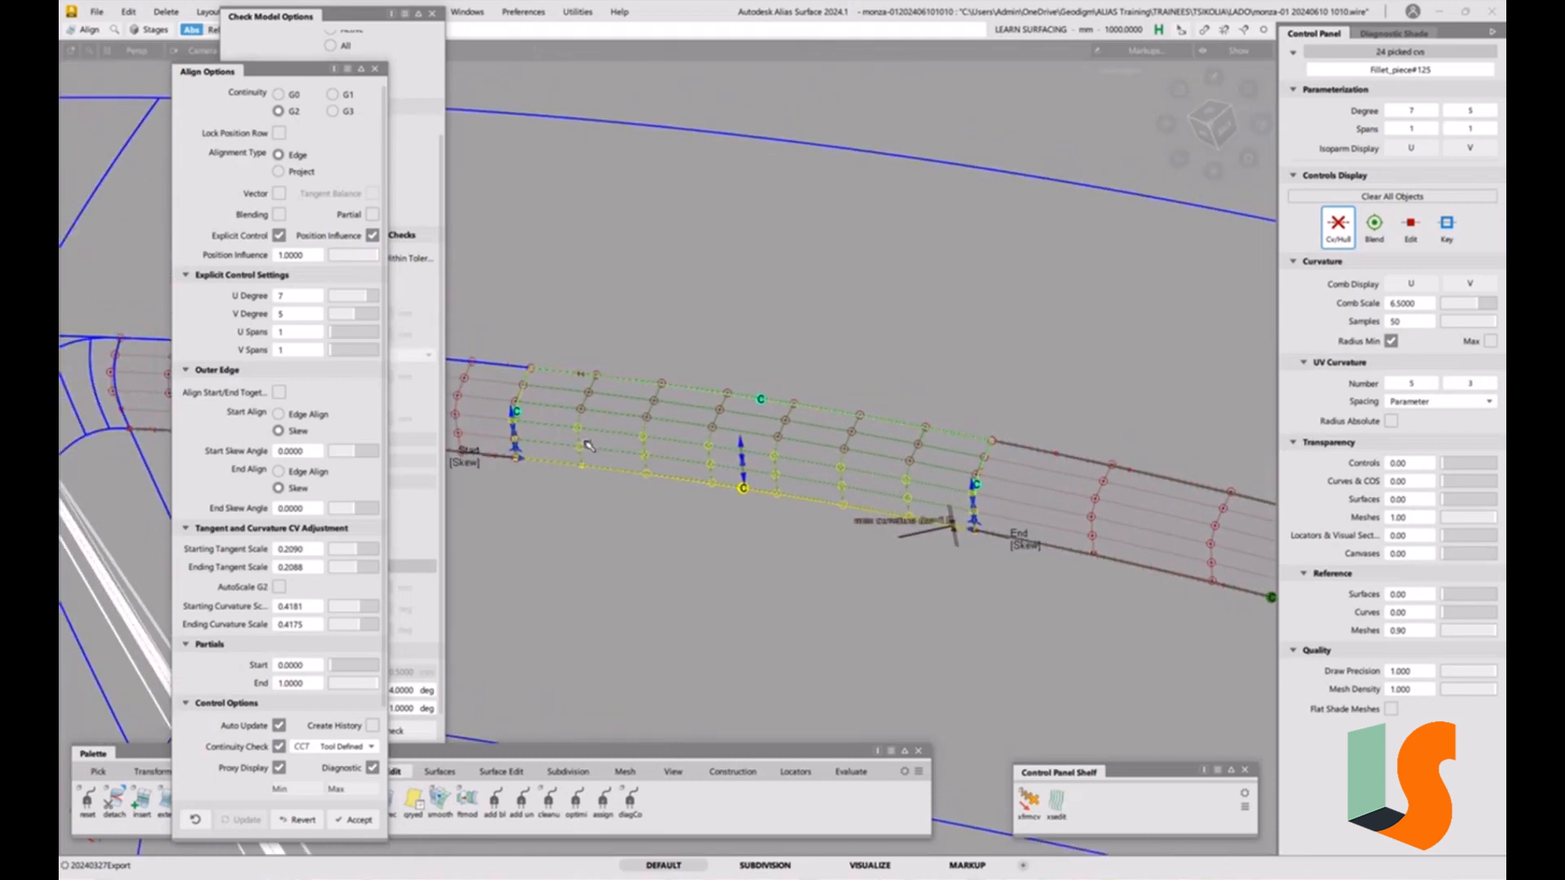
pyautogui.click(337, 340)
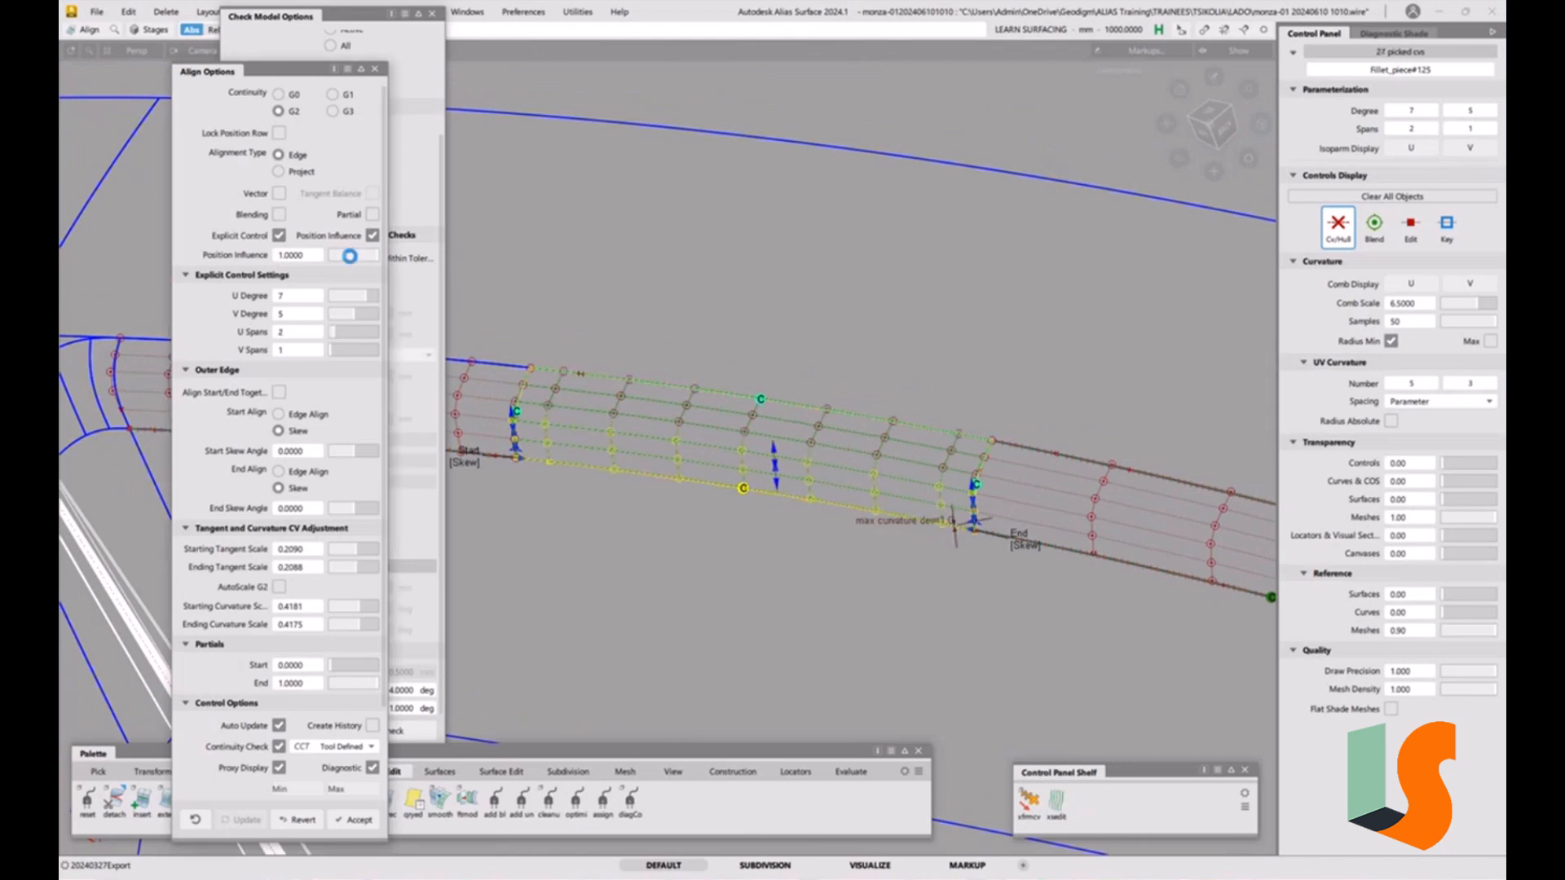
pyautogui.moveTo(351, 254); pyautogui.dragTo(319, 263)
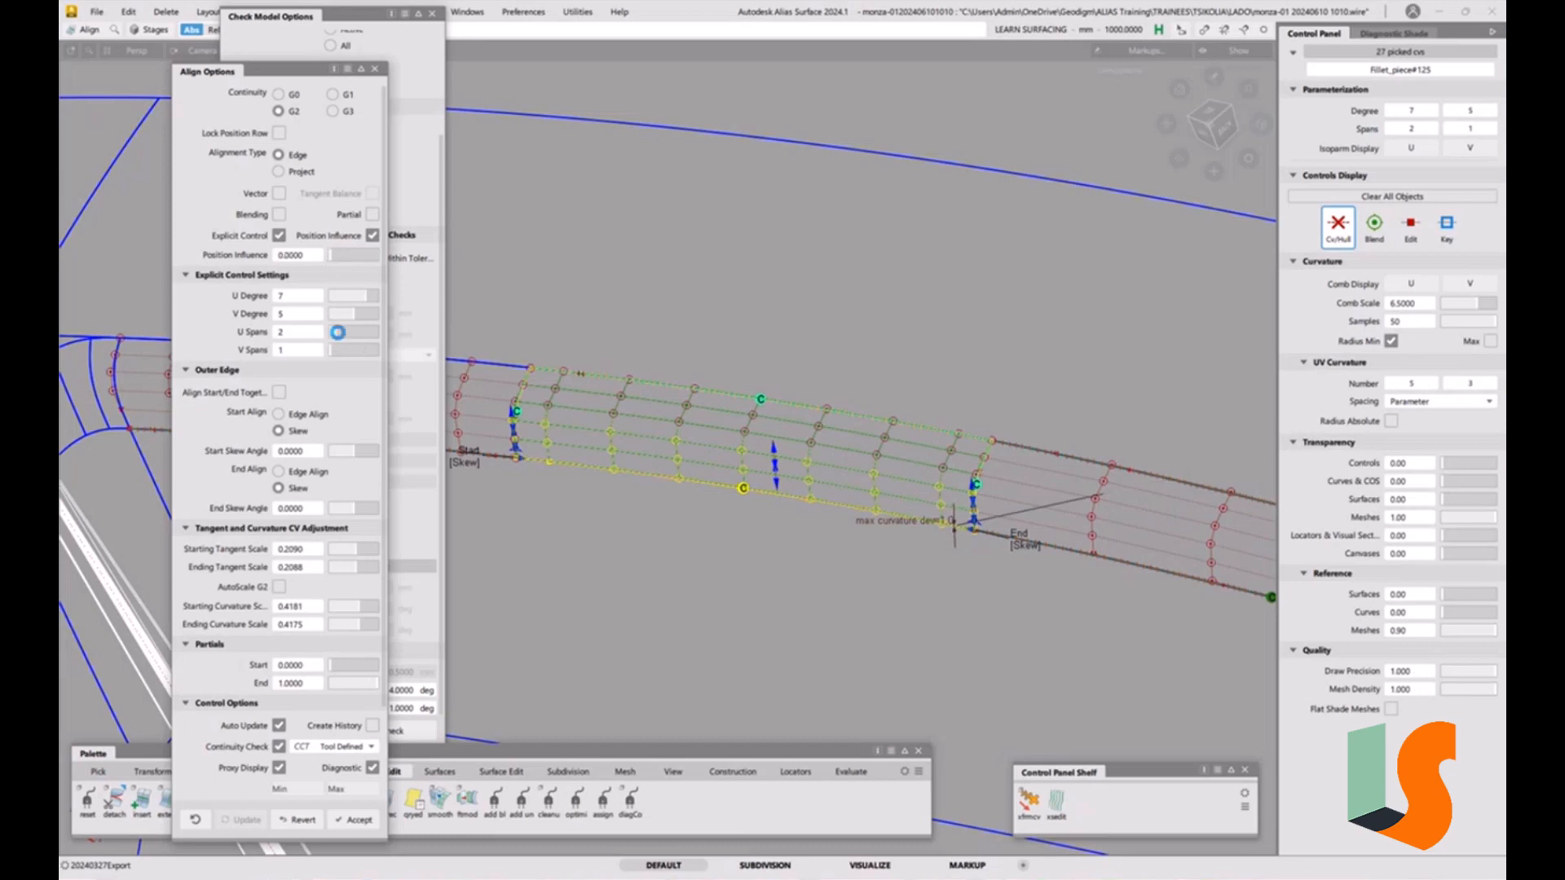
pyautogui.moveTo(337, 340); pyautogui.dragTo(348, 341)
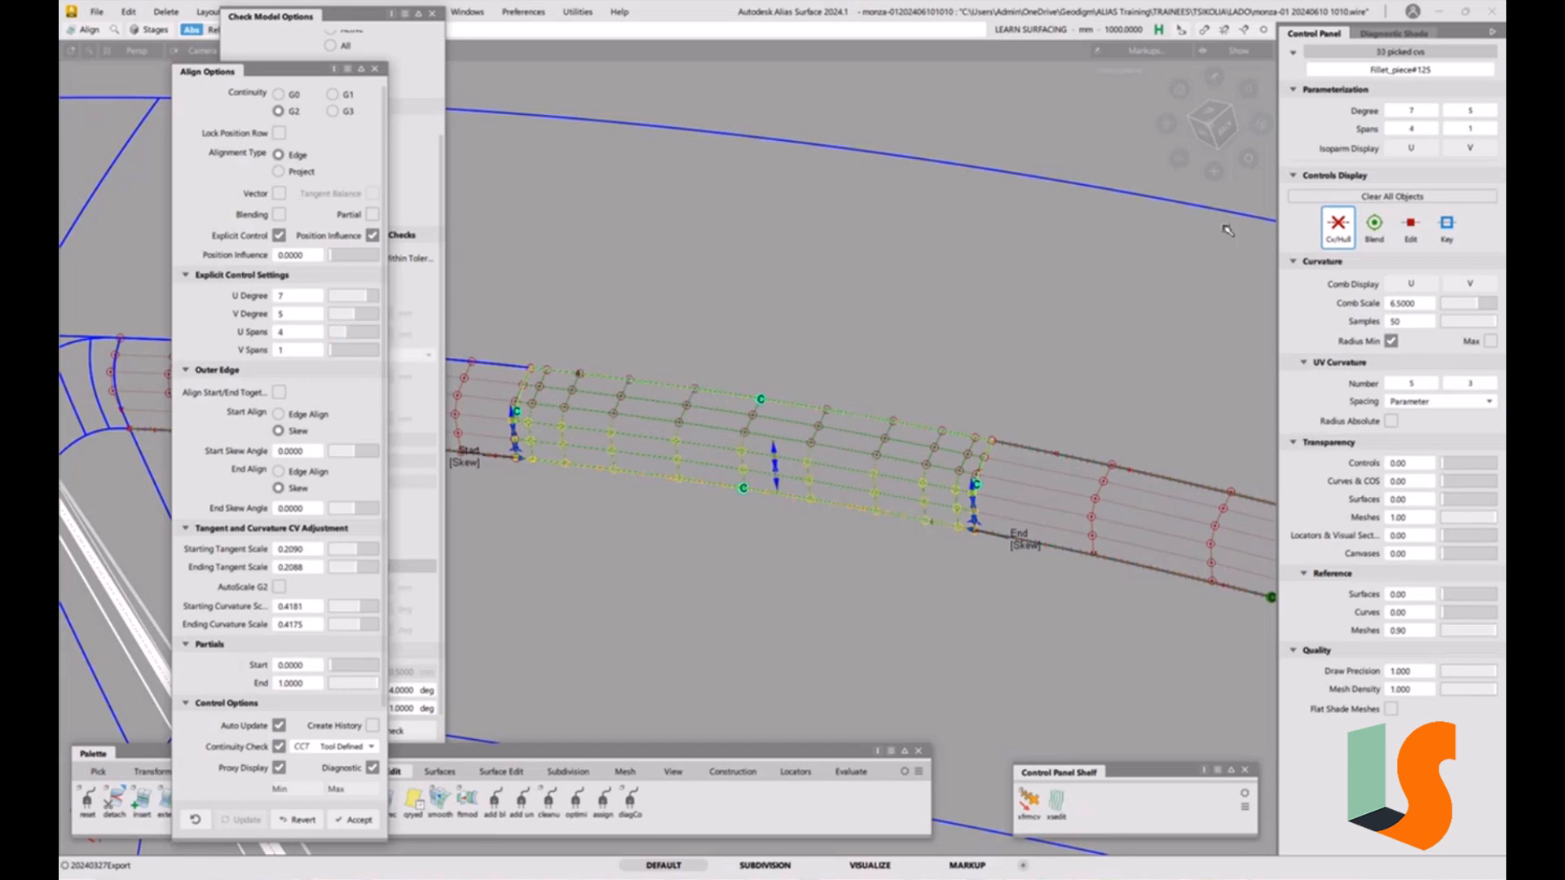
pyautogui.click(1412, 149)
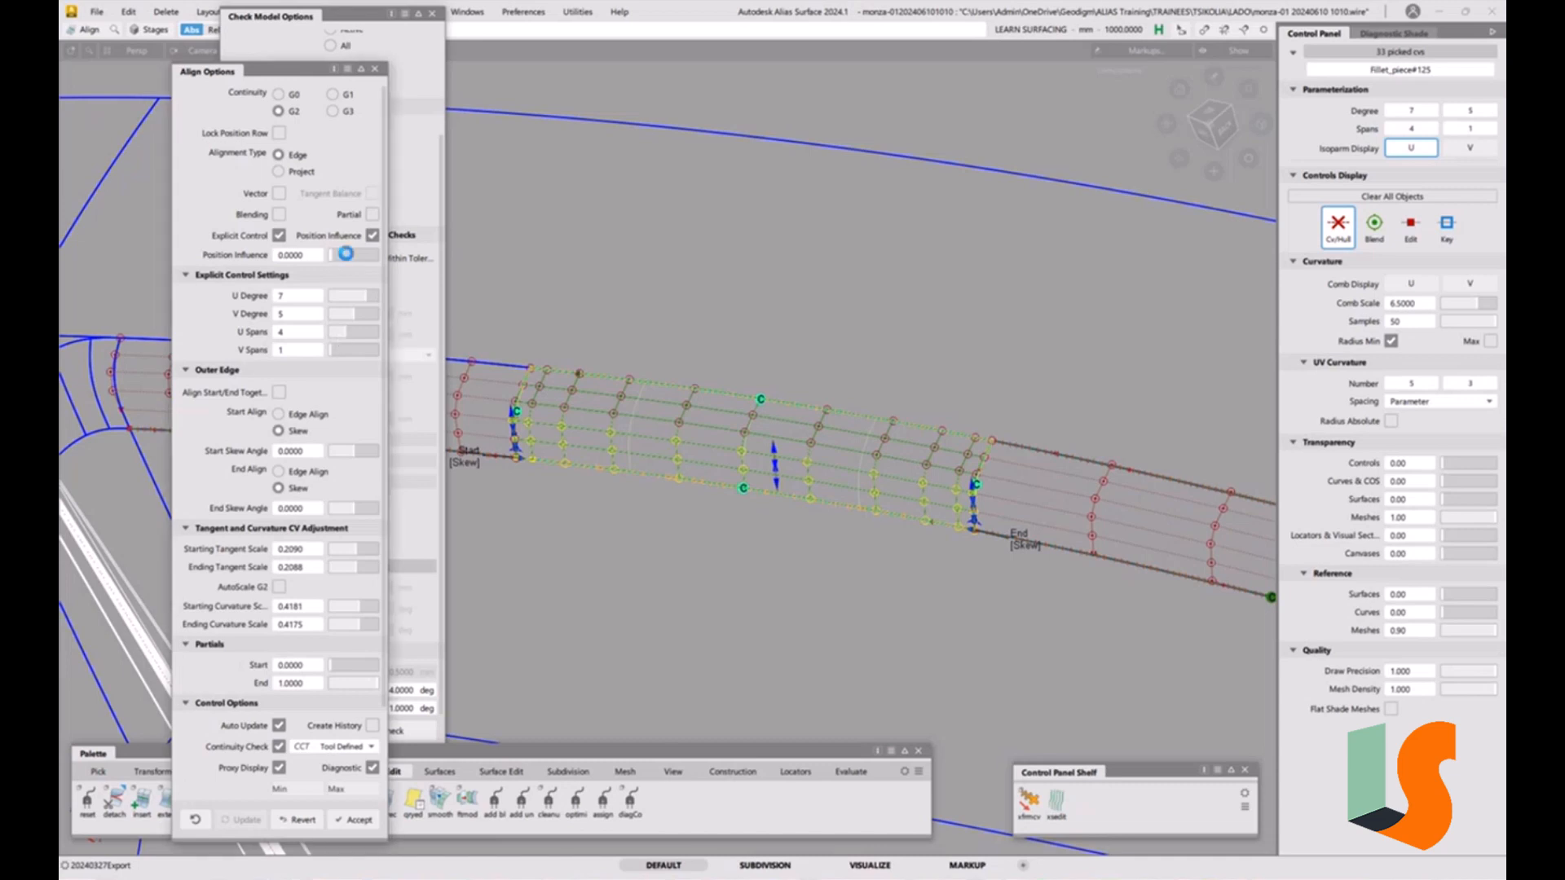
pyautogui.moveTo(337, 258); pyautogui.dragTo(379, 256)
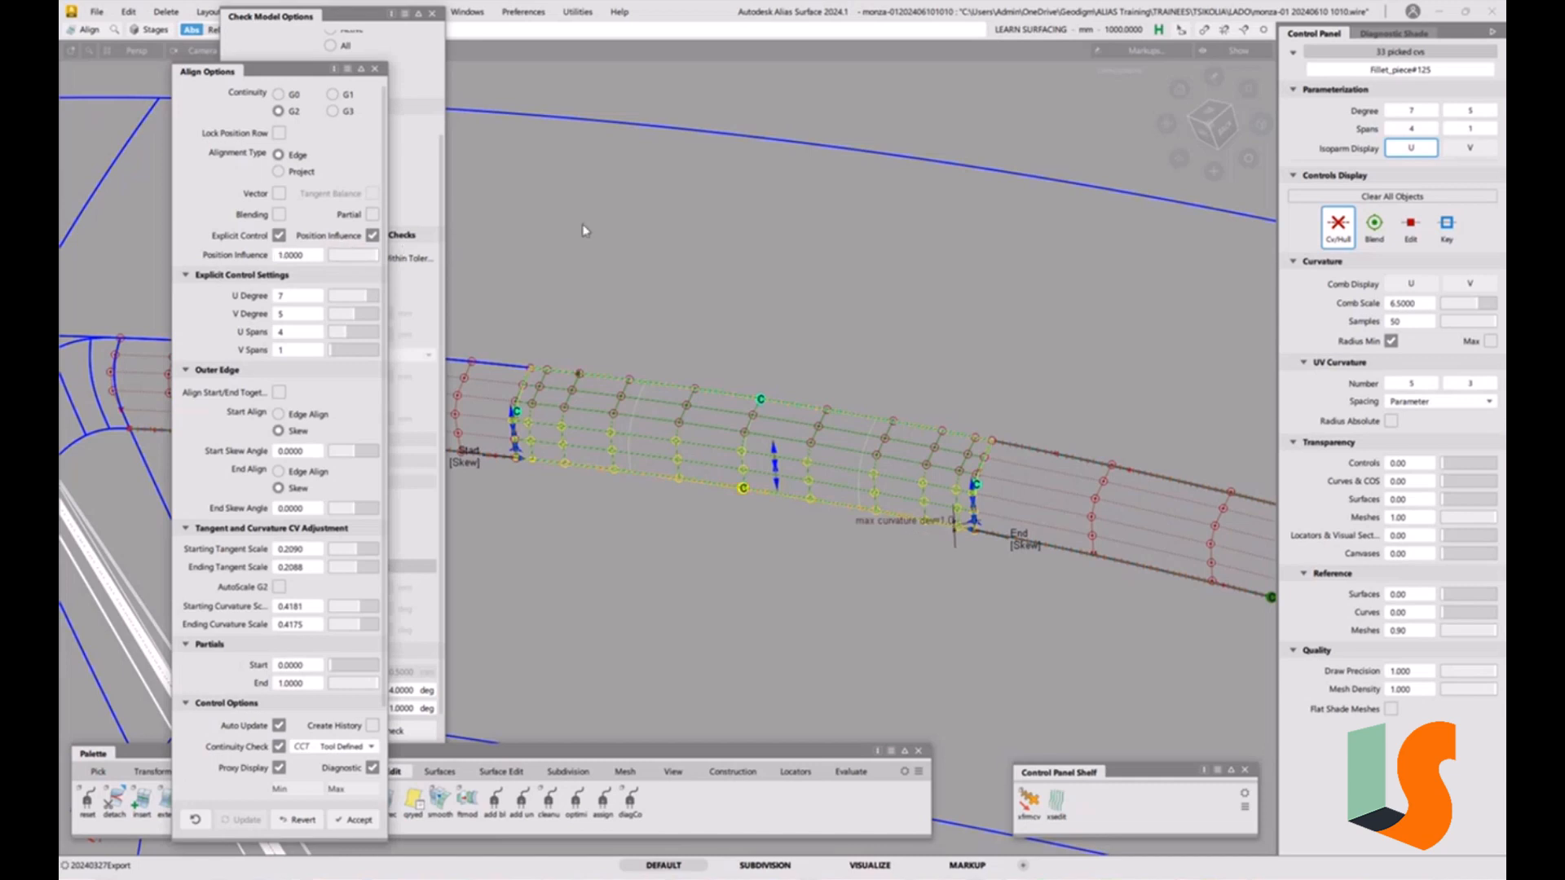
pyautogui.click(343, 338)
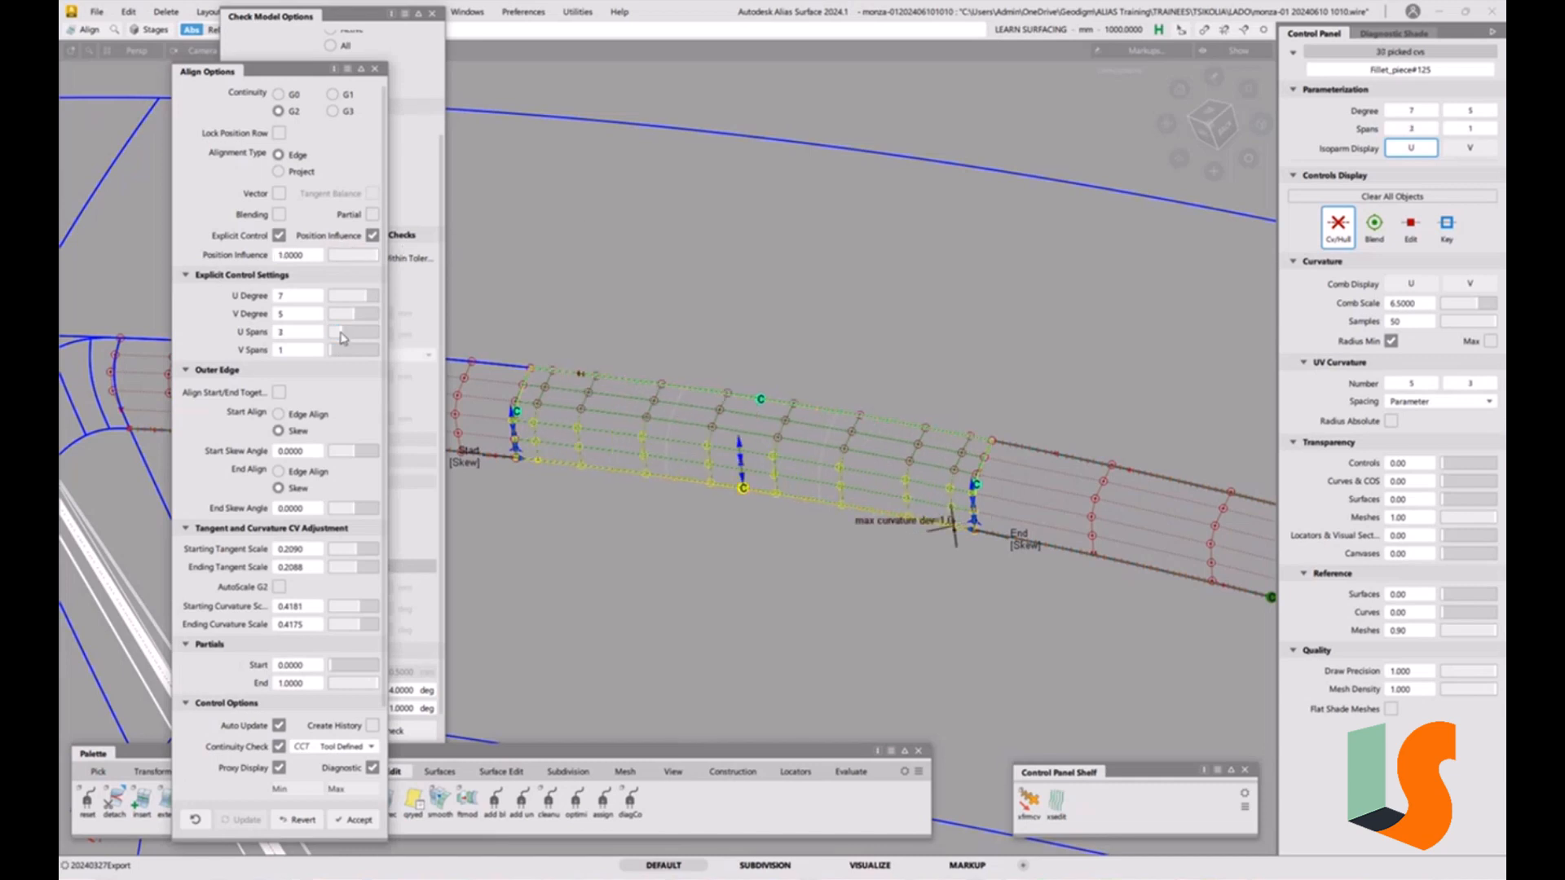
pyautogui.click(346, 337)
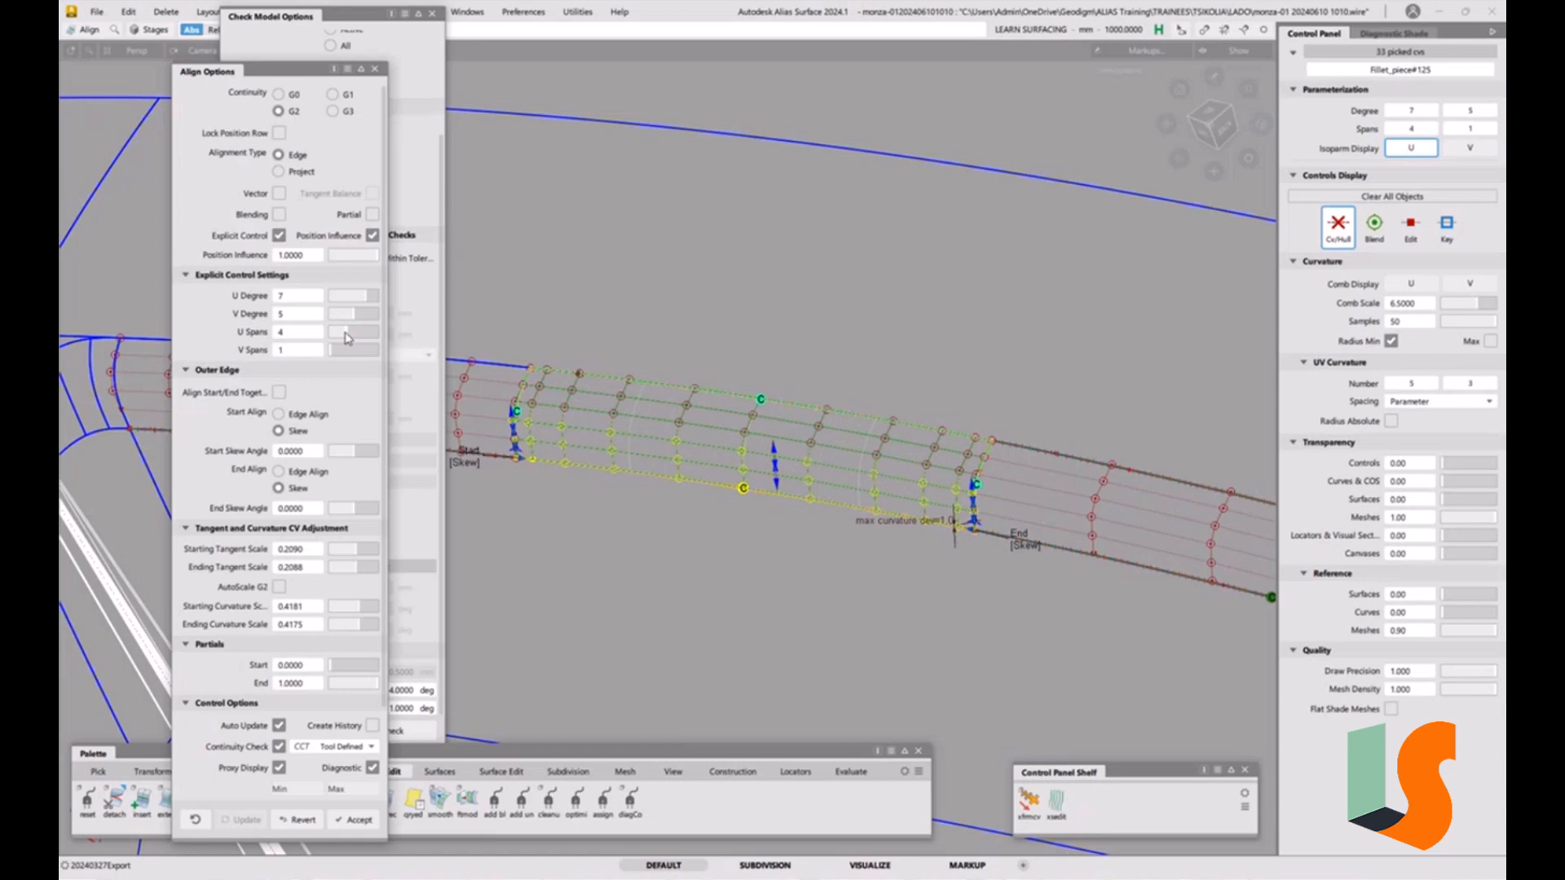
pyautogui.moveTo(372, 257); pyautogui.dragTo(235, 263)
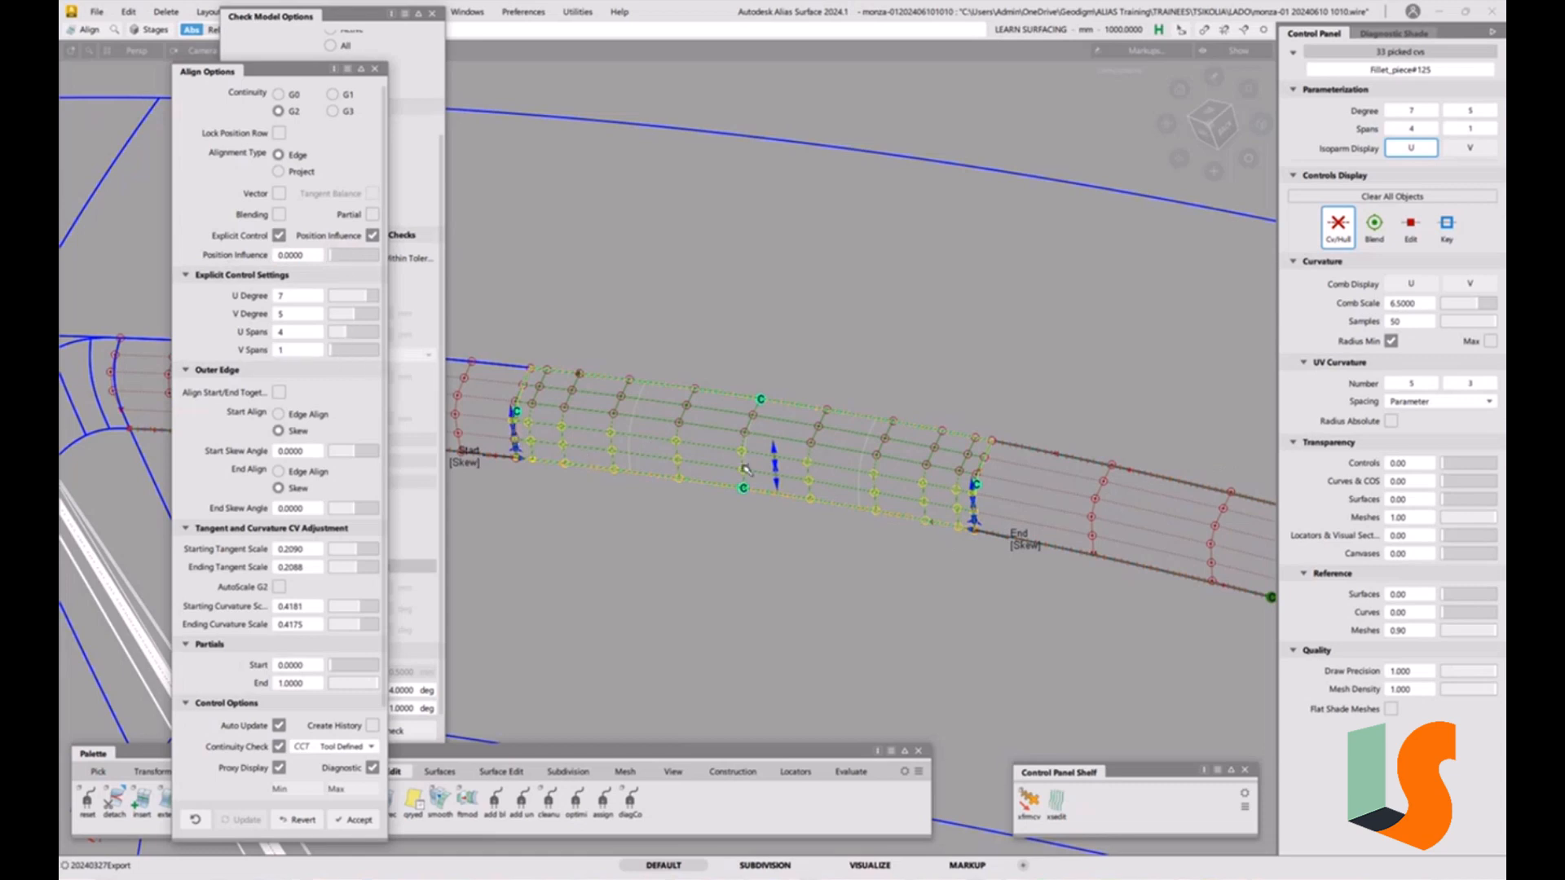
pyautogui.keyDown('alt'); pyautogui.keyDown('shift'); pyautogui.moveTo(755, 357); pyautogui.dragTo(637, 438); pyautogui.keyUp('shift'); pyautogui.keyUp('alt')
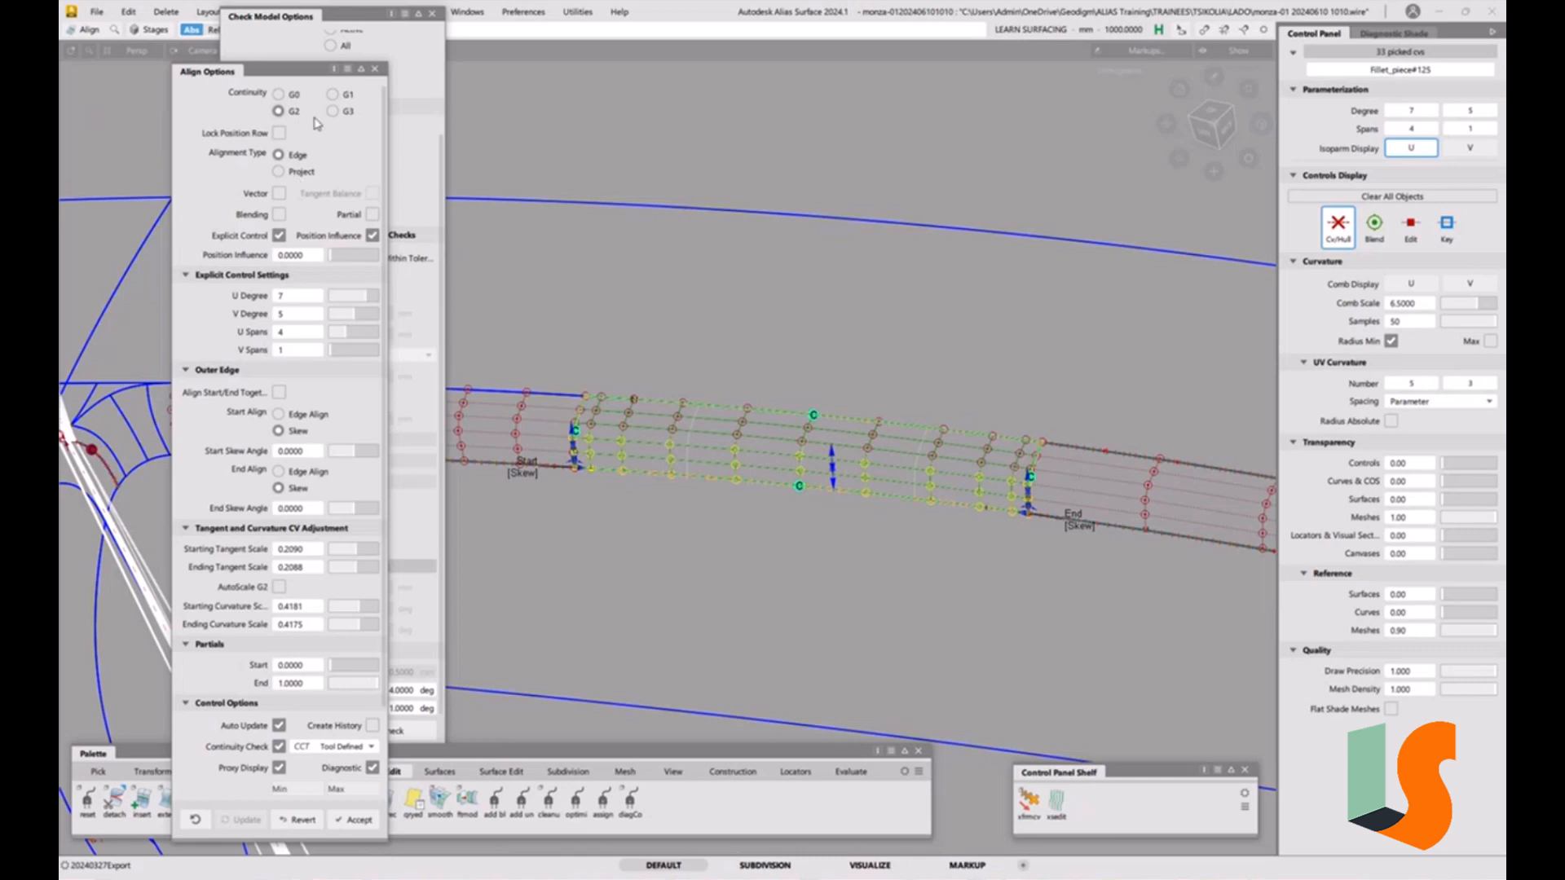
# Close the Align and Check Model option windows and review the aligned fillet.
pyautogui.click(376, 71)
pyautogui.click(432, 14)
pyautogui.click(770, 247)
pyautogui.keyDown('alt'); pyautogui.keyDown('shift'); pyautogui.moveTo(770, 247); pyautogui.dragTo(843, 389, button='right'); pyautogui.keyUp('shift'); pyautogui.keyUp('alt')
pyautogui.keyDown('alt'); pyautogui.keyDown('shift'); pyautogui.moveTo(844, 389); pyautogui.dragTo(719, 325, button='middle'); pyautogui.keyUp('shift'); pyautogui.keyUp('alt')
pyautogui.moveTo(585, 397)
pyautogui.keyDown('alt'); pyautogui.keyDown('shift'); pyautogui.mouseDown()
pyautogui.moveTo(654, 372)
pyautogui.moveTo(929, 439)
pyautogui.moveTo(835, 391)
pyautogui.moveTo(873, 440)
pyautogui.moveTo(555, 420)
pyautogui.moveTo(653, 437)
pyautogui.moveTo(542, 445)
pyautogui.moveTo(531, 393)
pyautogui.moveTo(548, 384)
pyautogui.moveTo(562, 407)
pyautogui.mouseUp(); pyautogui.keyUp('shift'); pyautogui.keyUp('alt')
pyautogui.keyDown('alt'); pyautogui.keyDown('shift'); pyautogui.moveTo(562, 407); pyautogui.dragTo(399, 400, button='right'); pyautogui.keyUp('shift'); pyautogui.keyUp('alt')
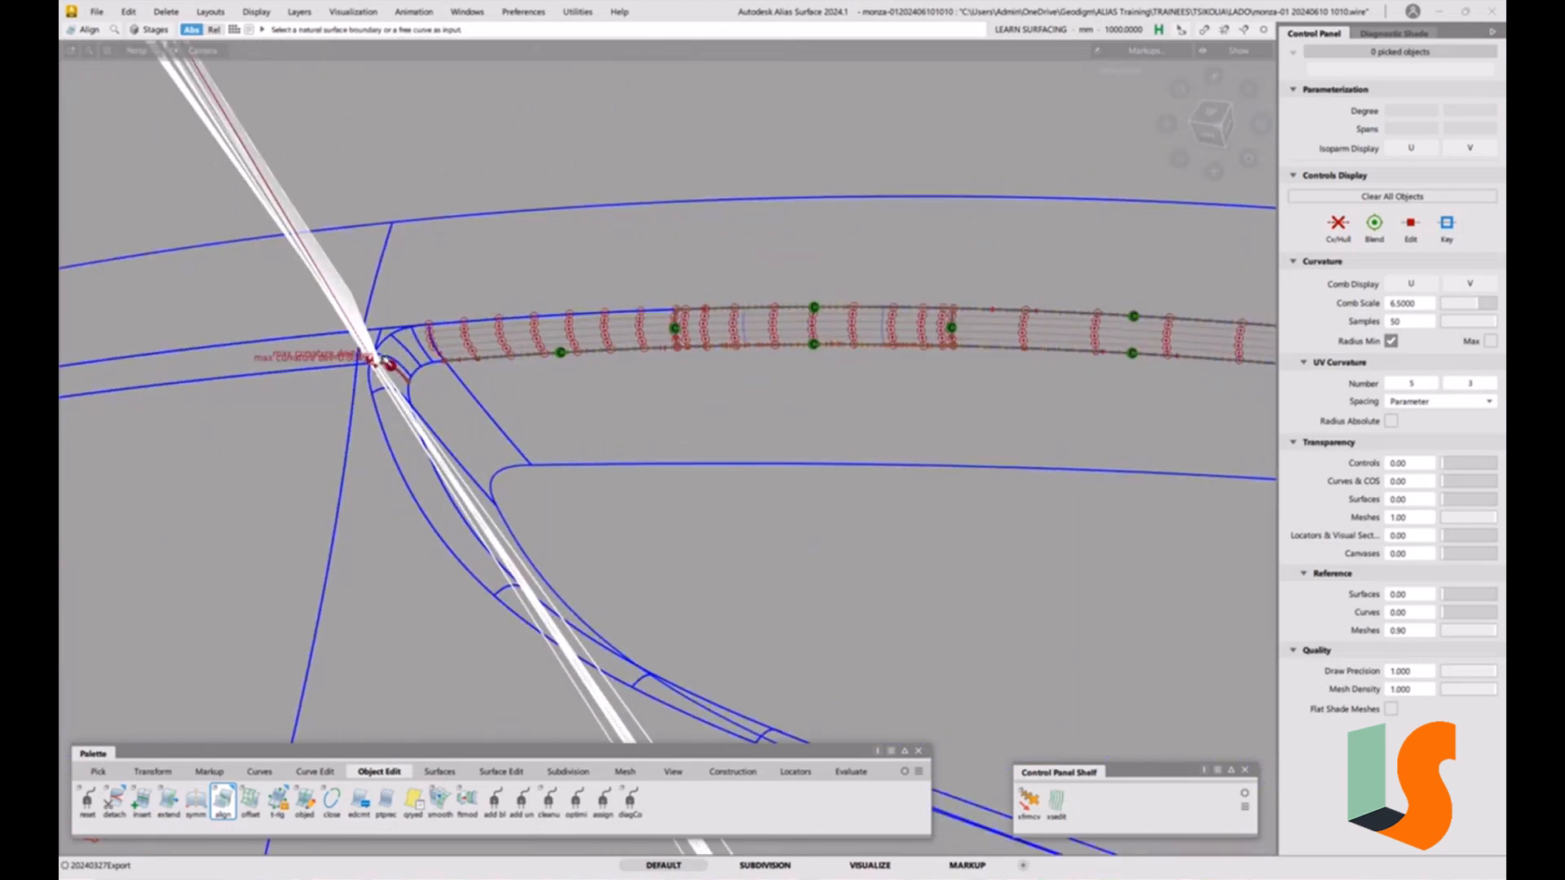
pyautogui.keyDown('alt'); pyautogui.keyDown('shift'); pyautogui.moveTo(373, 359); pyautogui.dragTo(434, 345); pyautogui.keyUp('shift'); pyautogui.keyUp('alt')
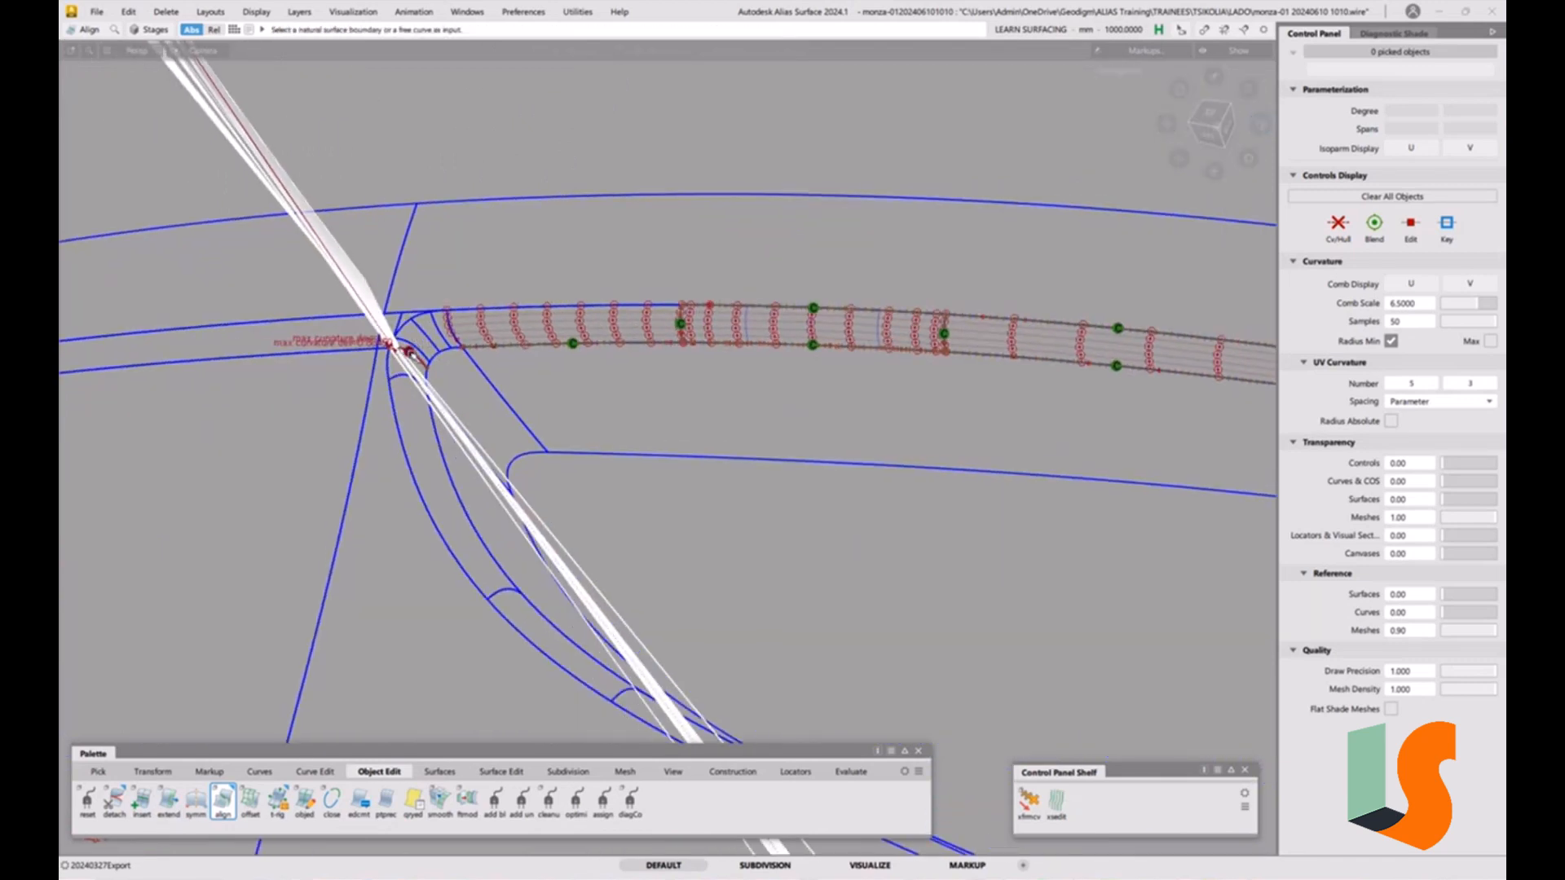
pyautogui.keyDown('alt'); pyautogui.keyDown('shift'); pyautogui.moveTo(414, 341); pyautogui.dragTo(577, 494, button='right'); pyautogui.keyUp('shift'); pyautogui.keyUp('alt')
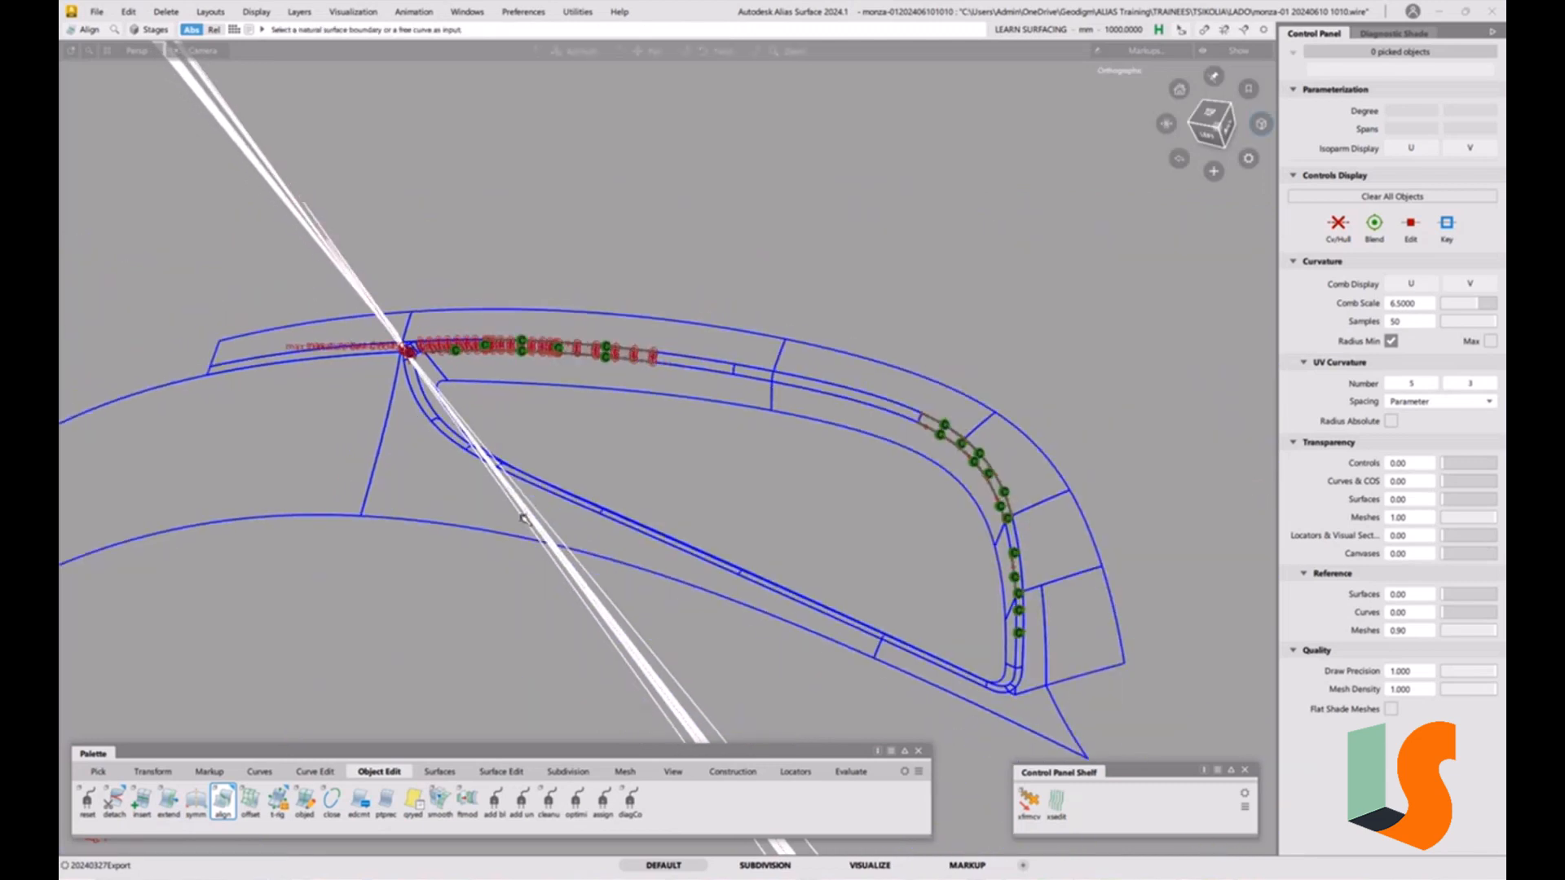
pyautogui.keyDown('alt'); pyautogui.keyDown('shift'); pyautogui.moveTo(577, 494); pyautogui.dragTo(447, 413, button='middle'); pyautogui.keyUp('shift'); pyautogui.keyUp('alt')
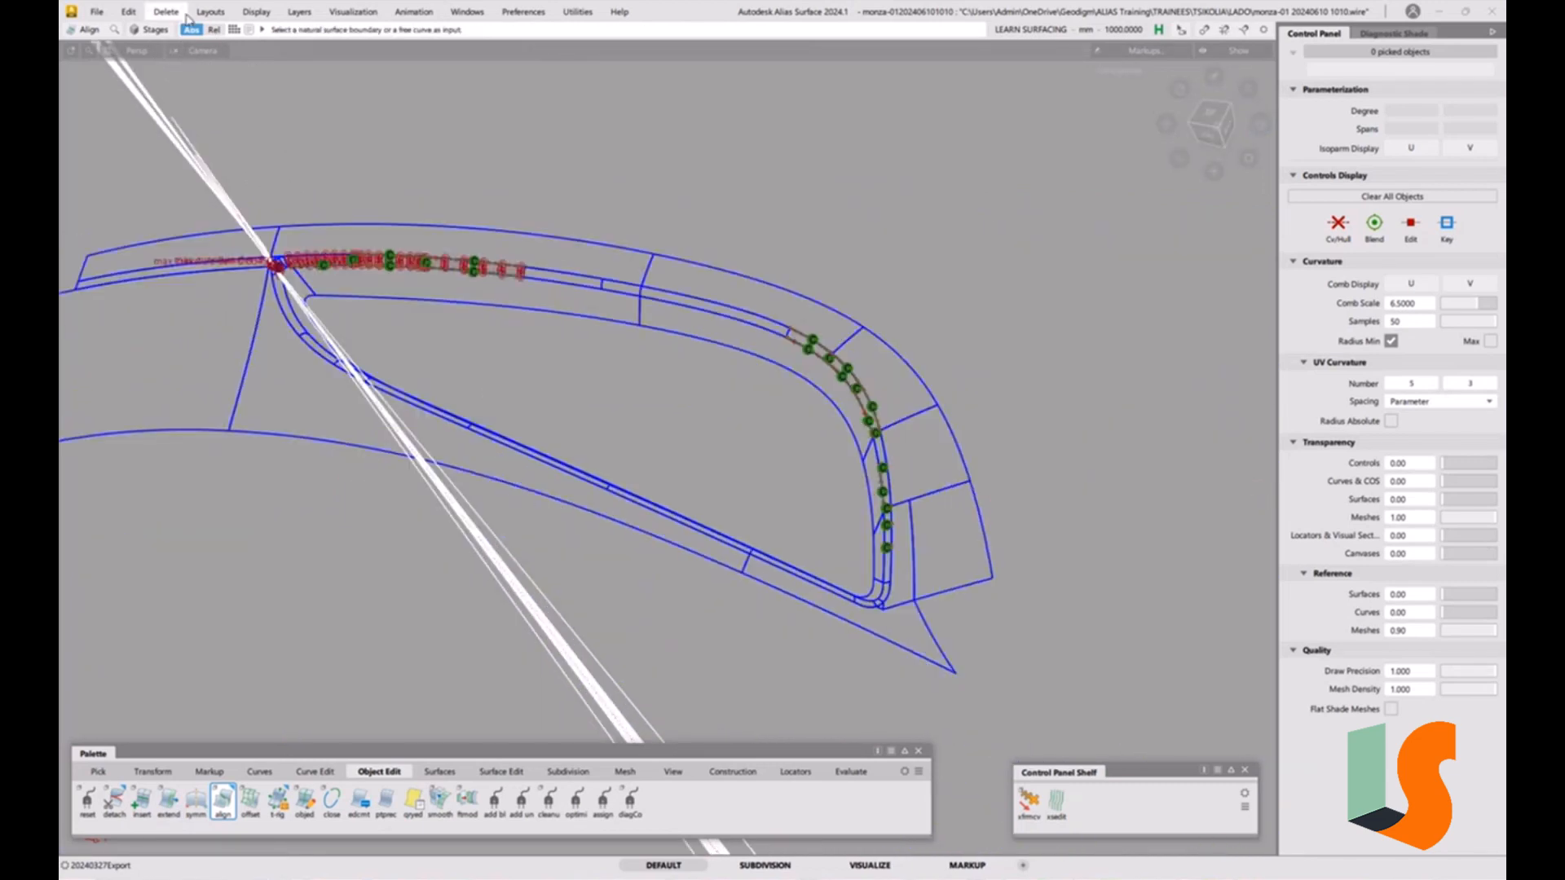